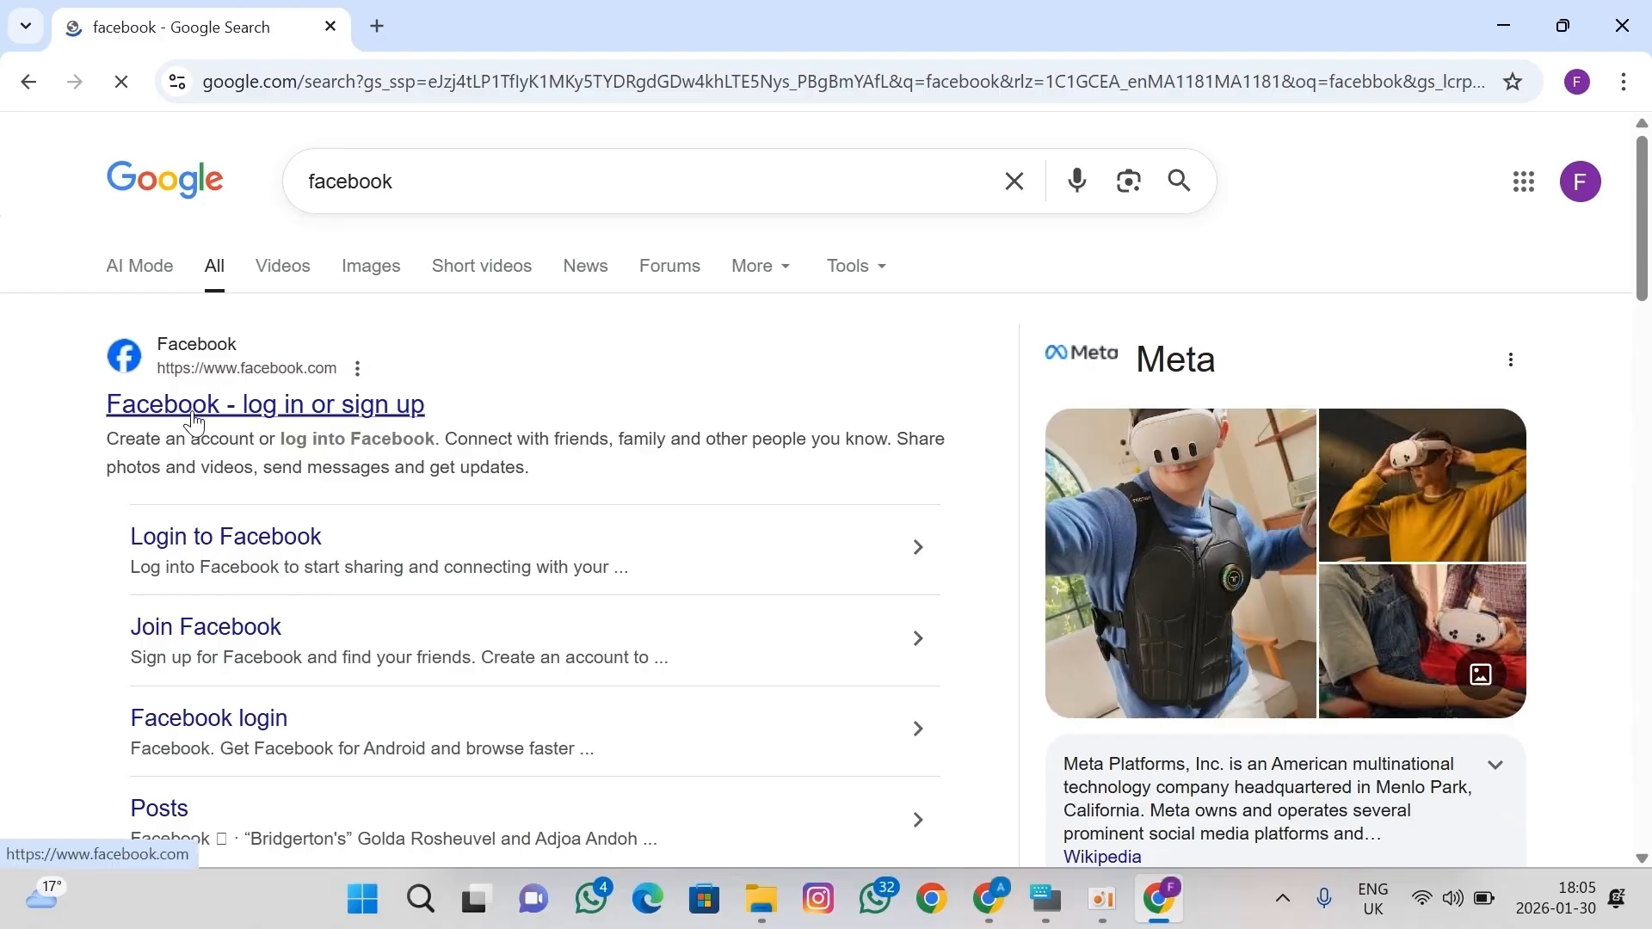
- Open Facebook from the Google results and start creating a new account
click(194, 422)
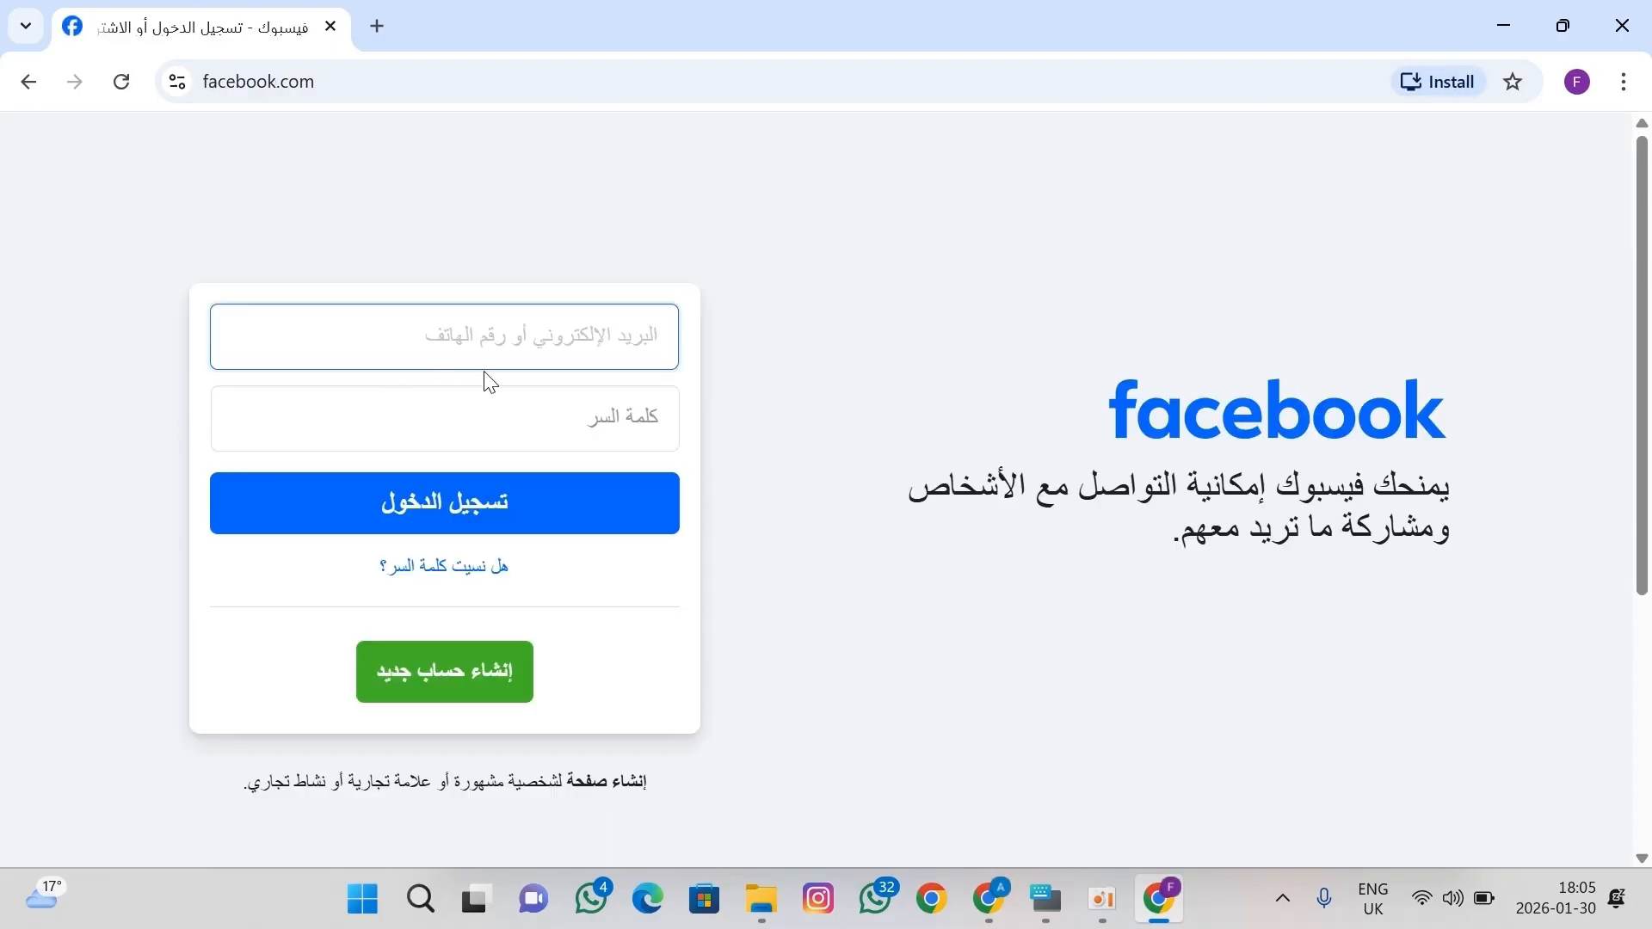
click(443, 682)
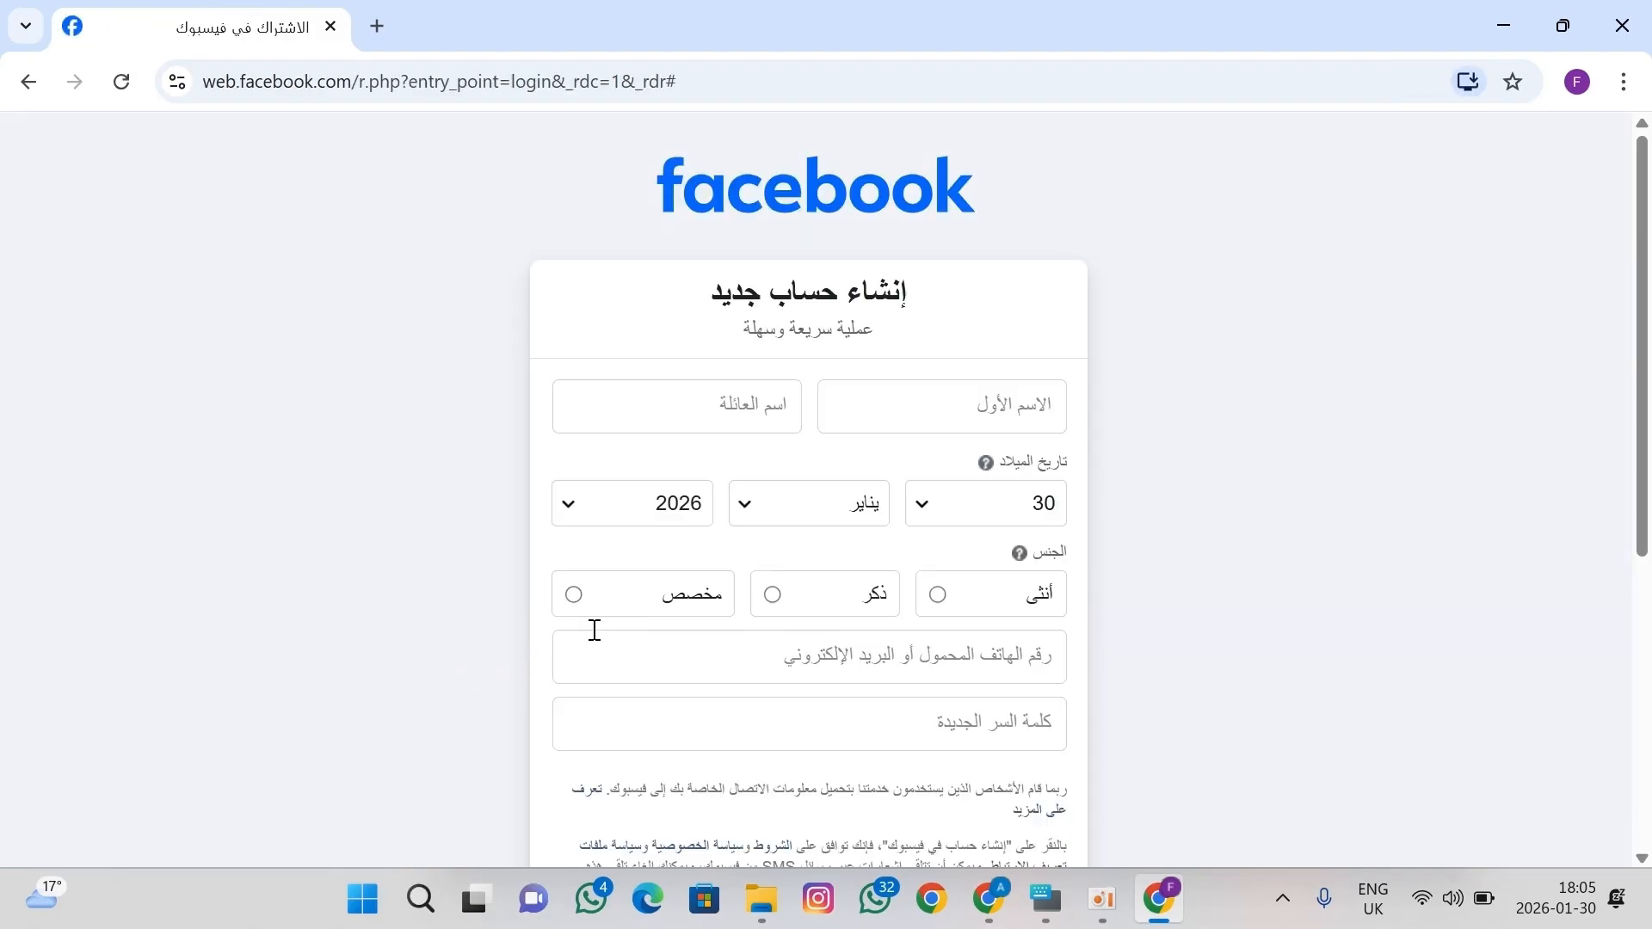
- Bring up Windows' on-screen keyboard and switch it to the Arabic (Morocco) layout
click(985, 398)
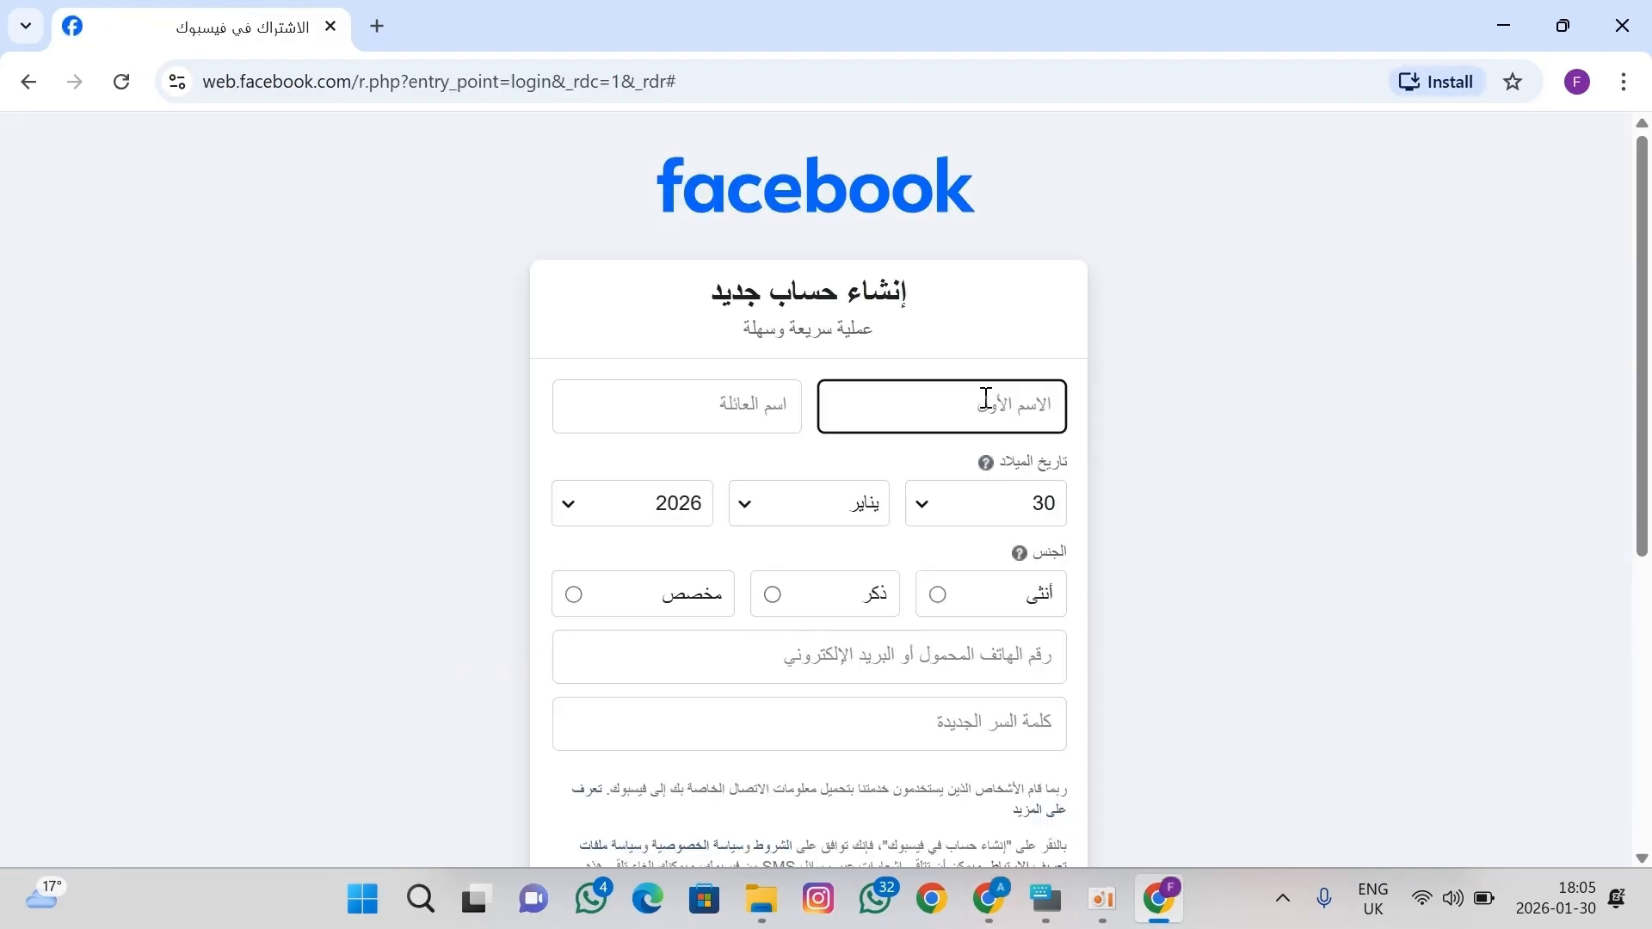
click(1046, 899)
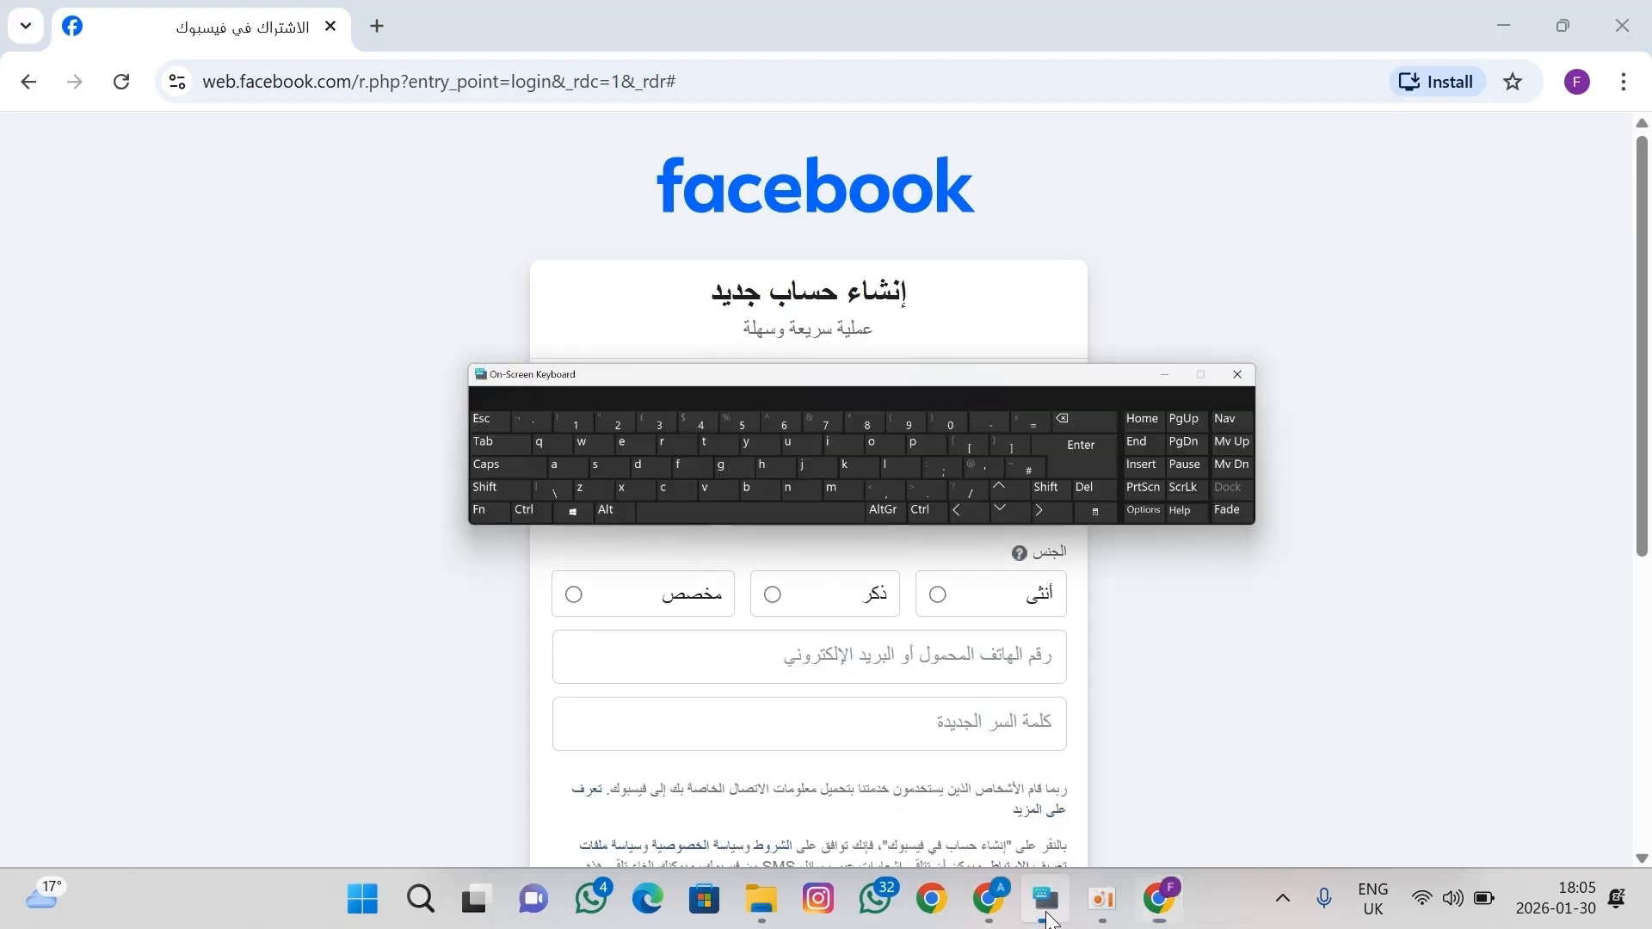
click(1377, 899)
click(1291, 757)
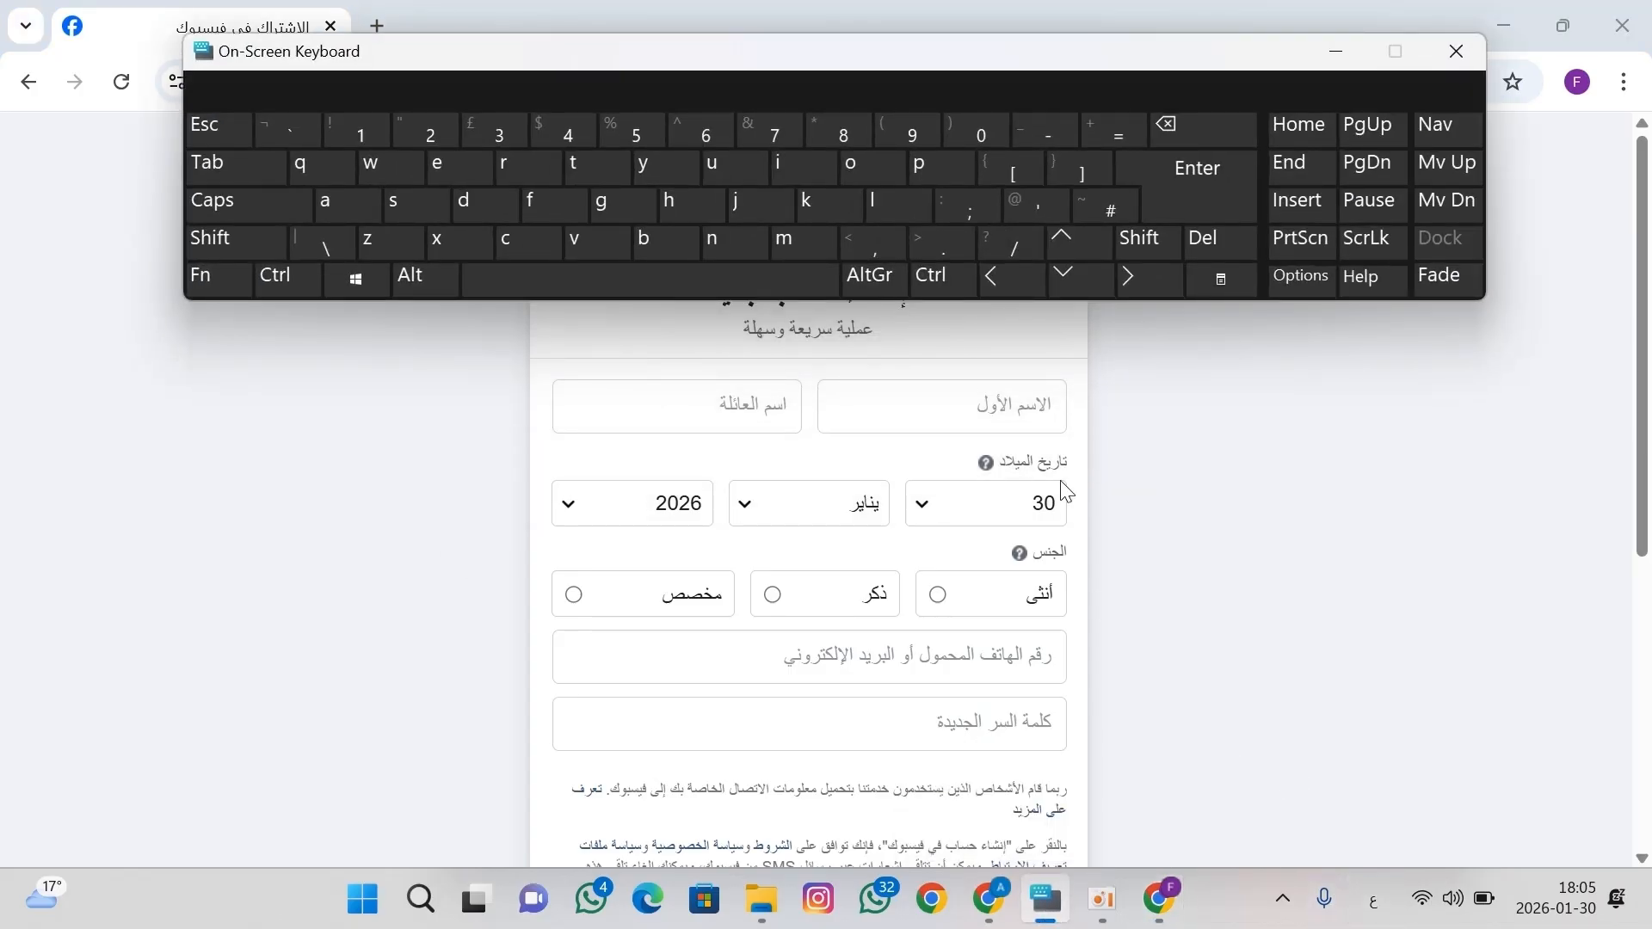
click(948, 412)
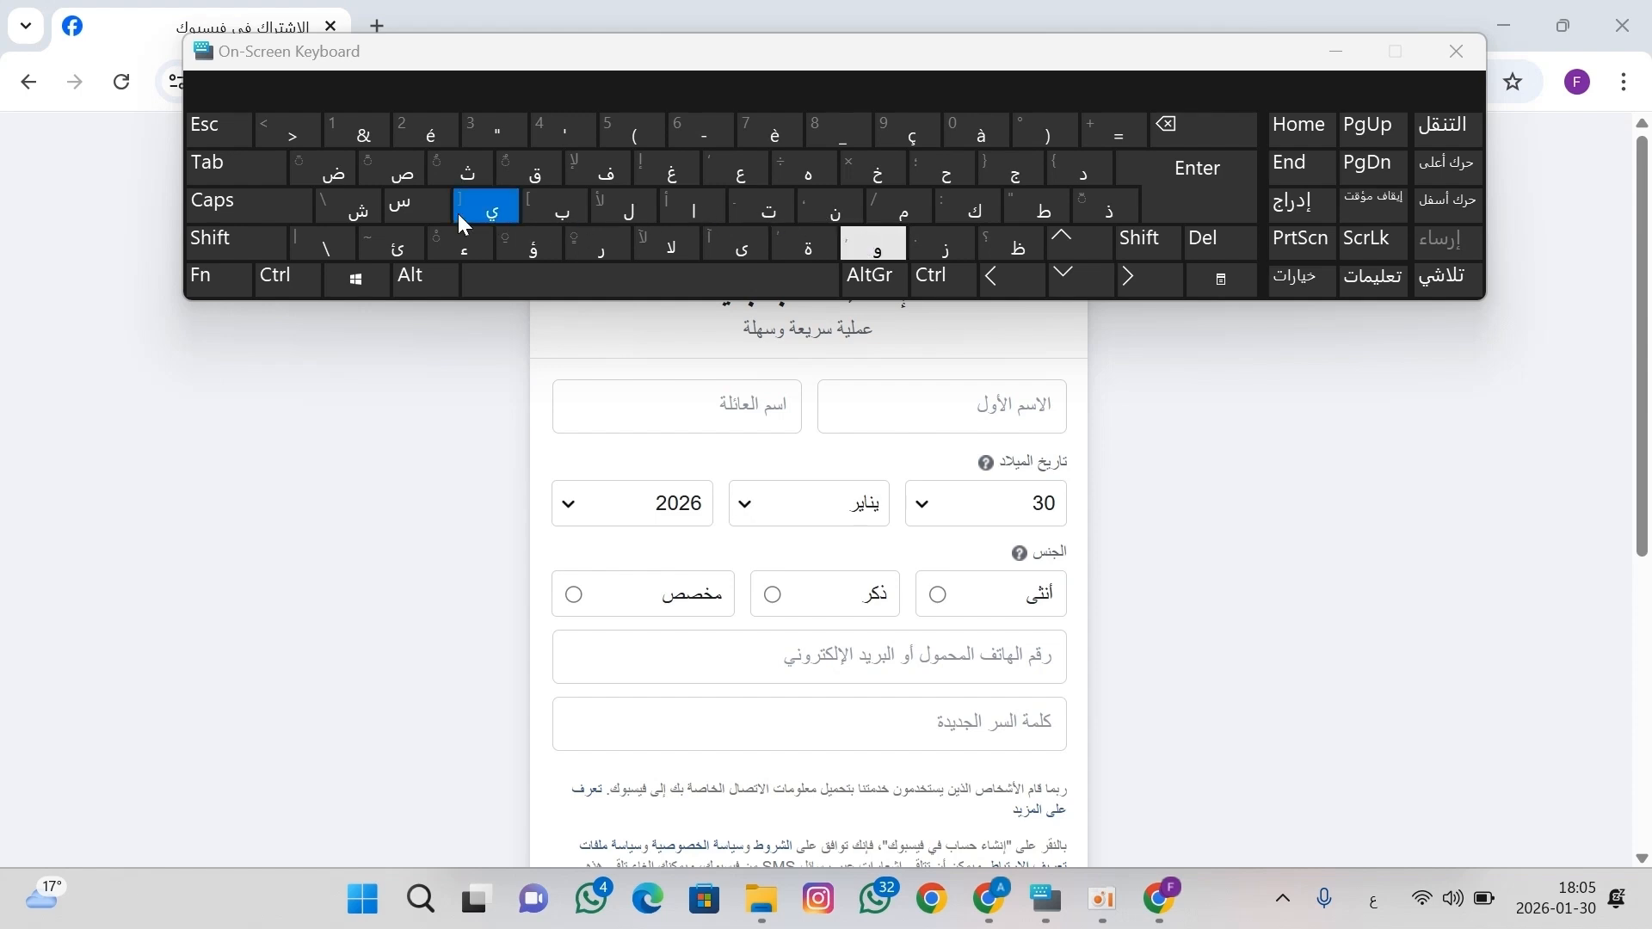
- Type the Arabic first name and family name into the sign-up name fields
click(917, 417)
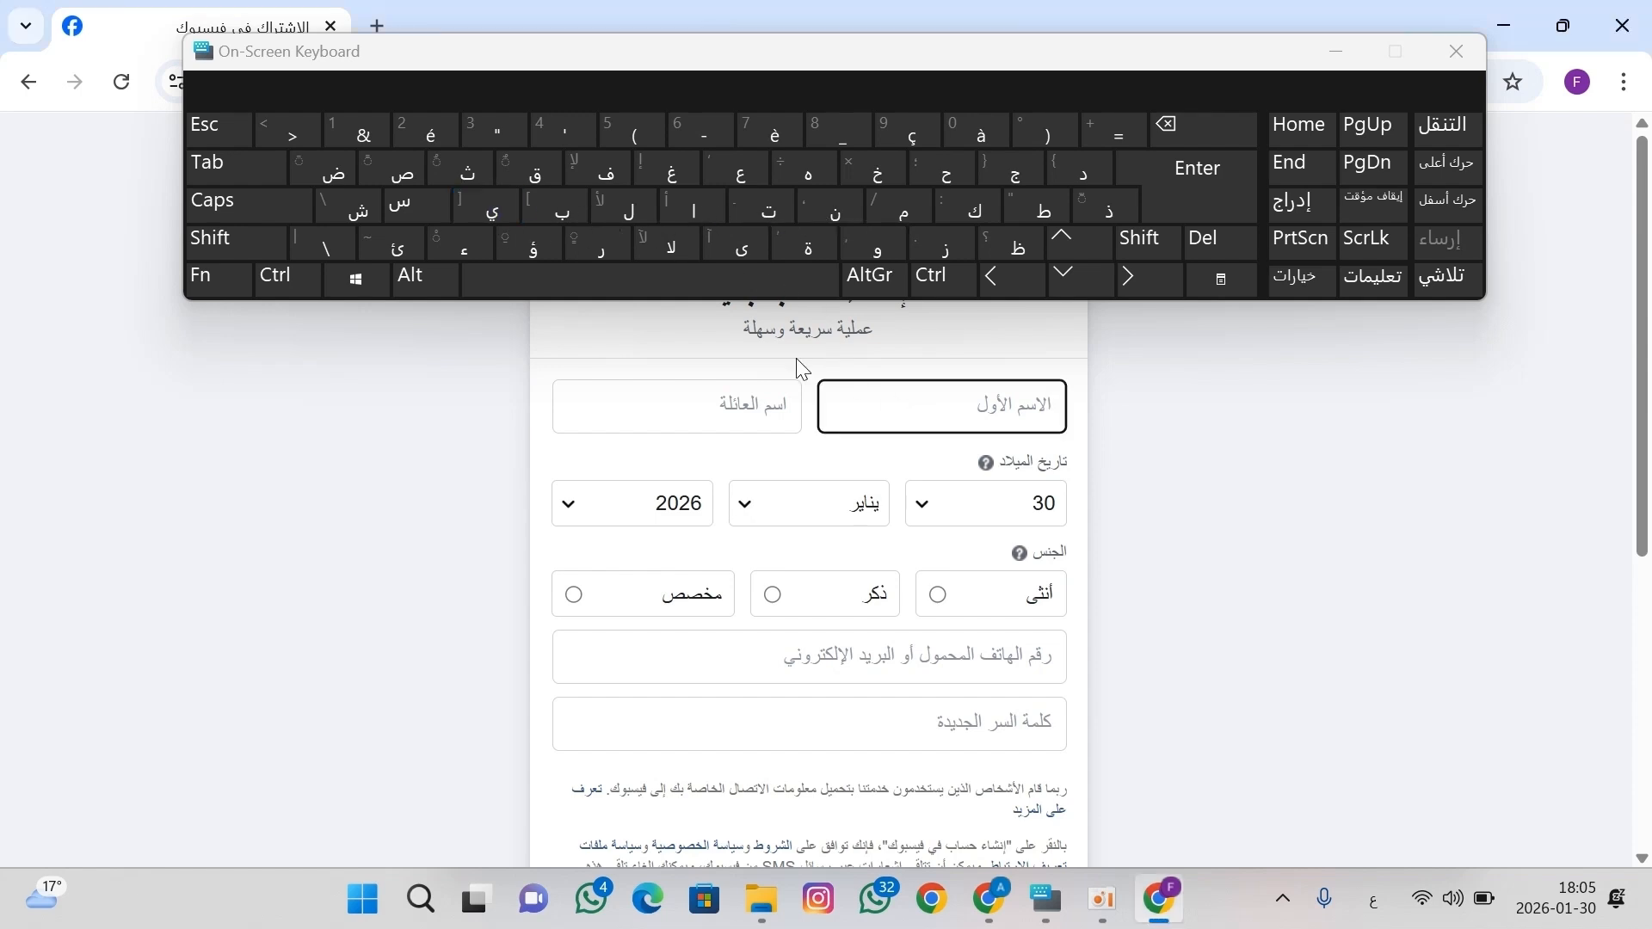
click(515, 215)
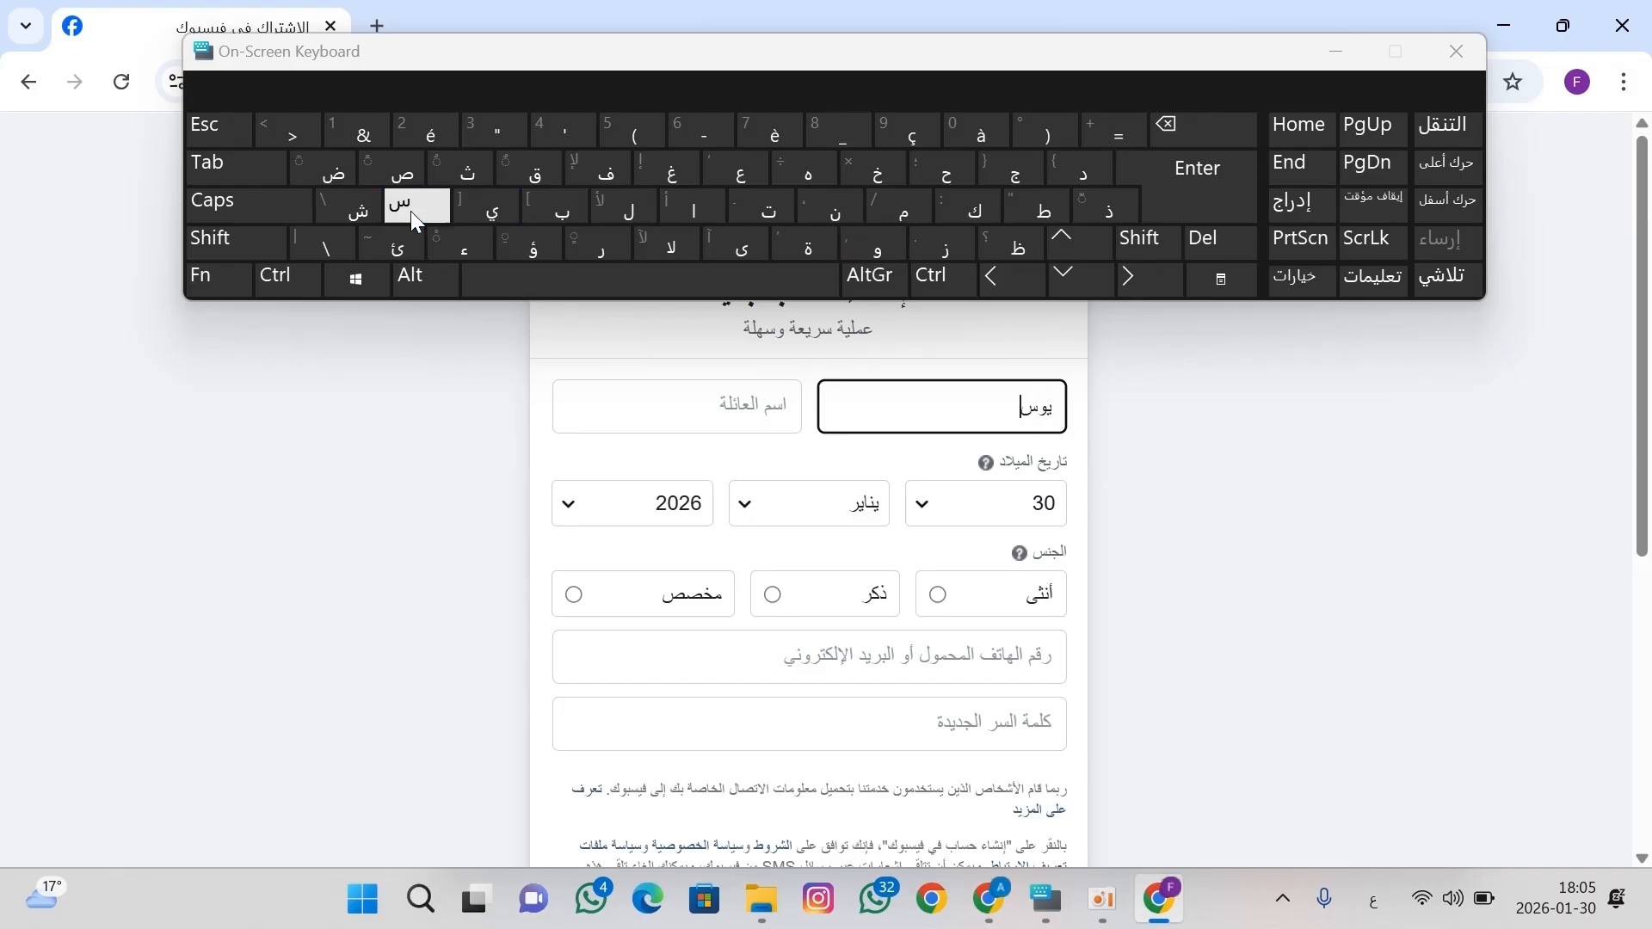
click(689, 398)
click(490, 197)
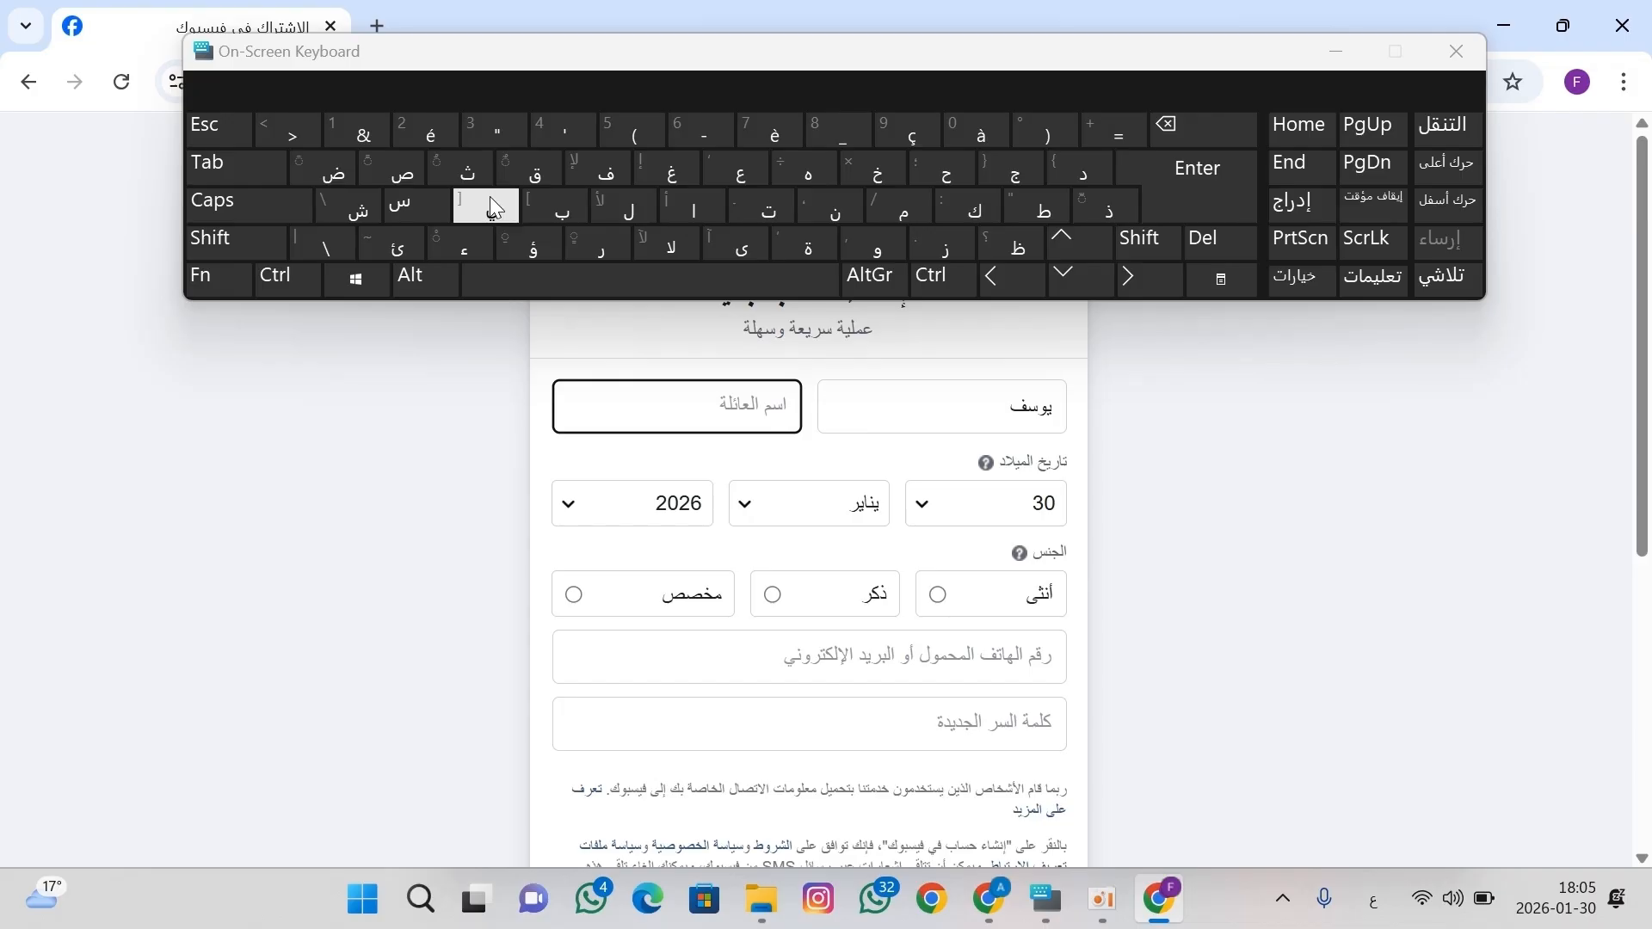
text(و)
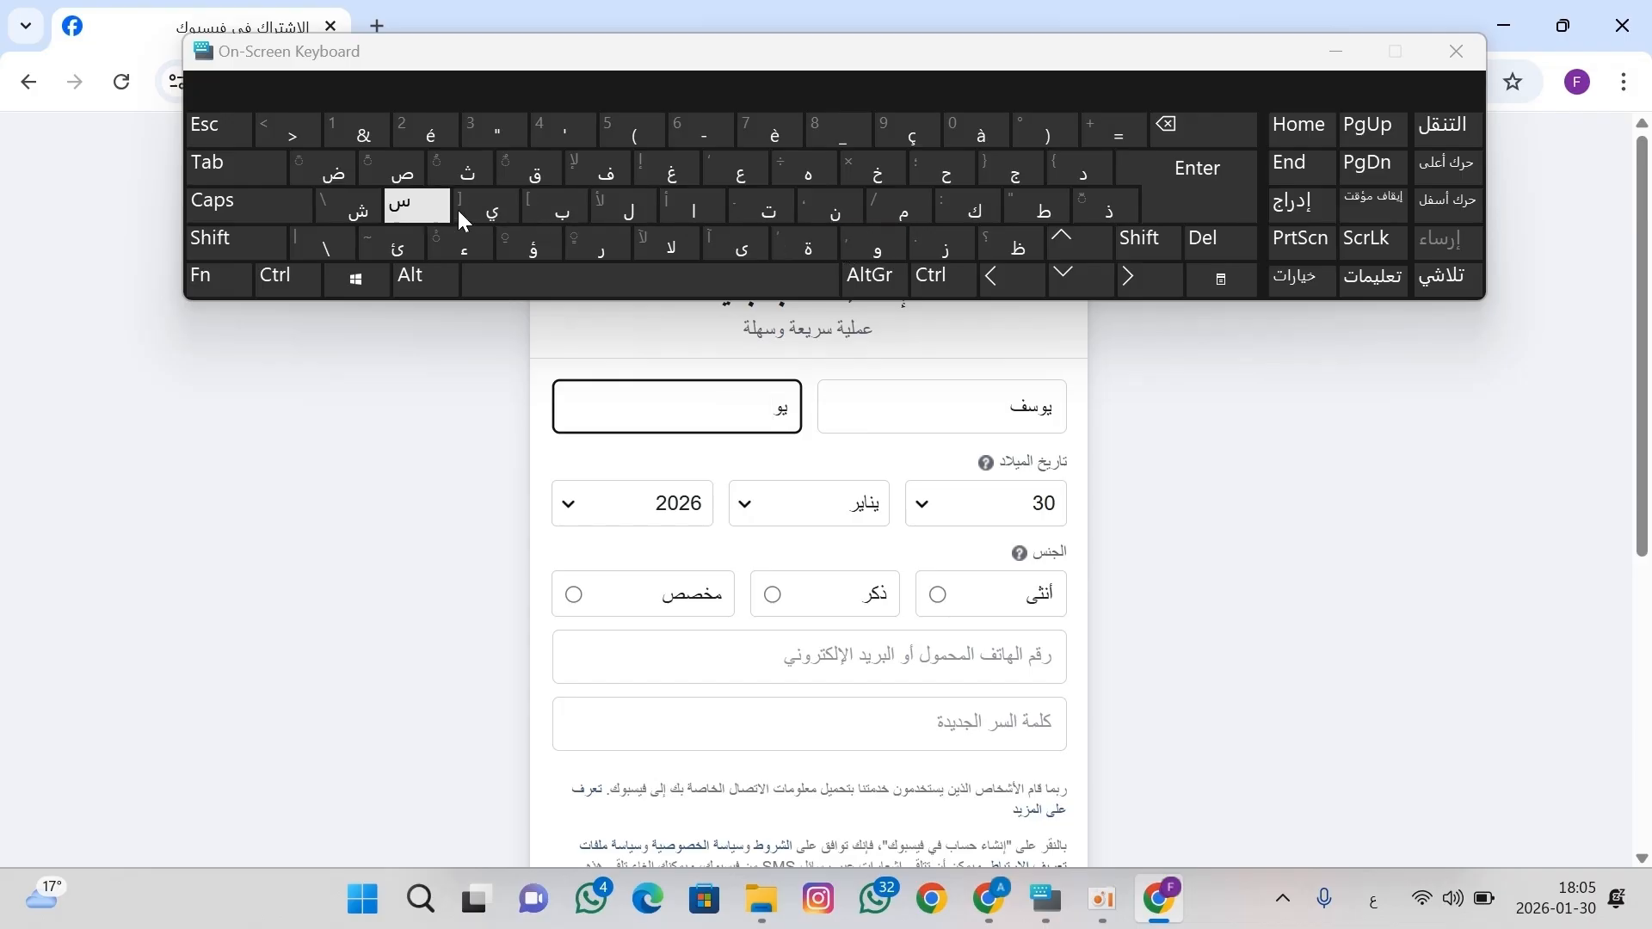
click(400, 204)
click(600, 172)
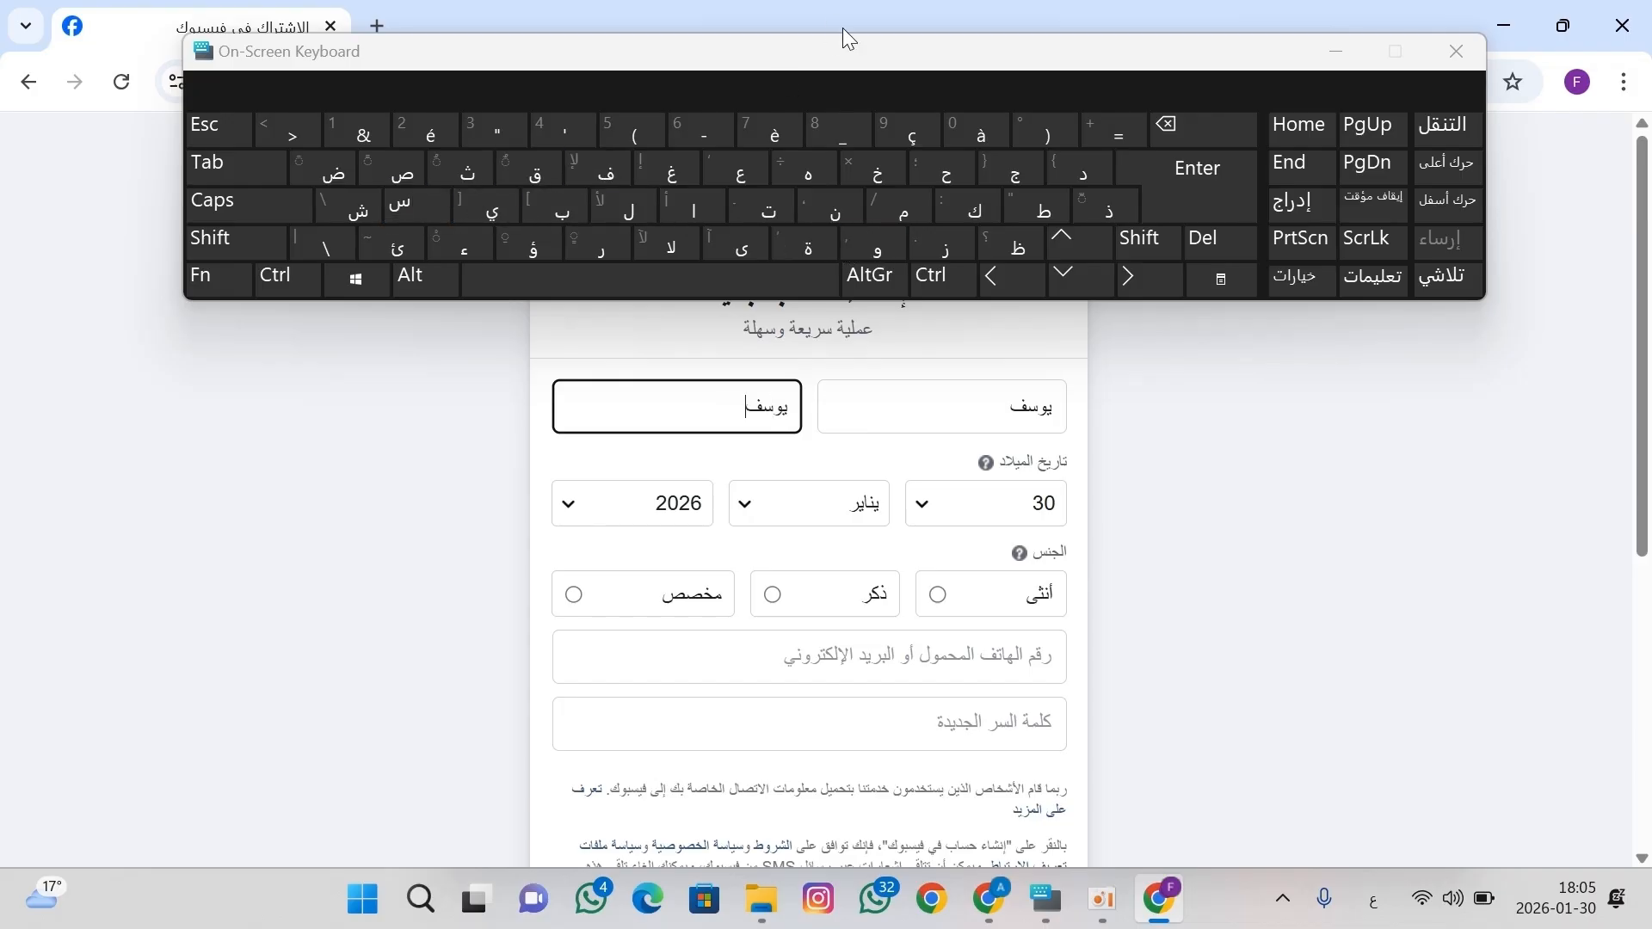
drag(806, 50, 773, 36)
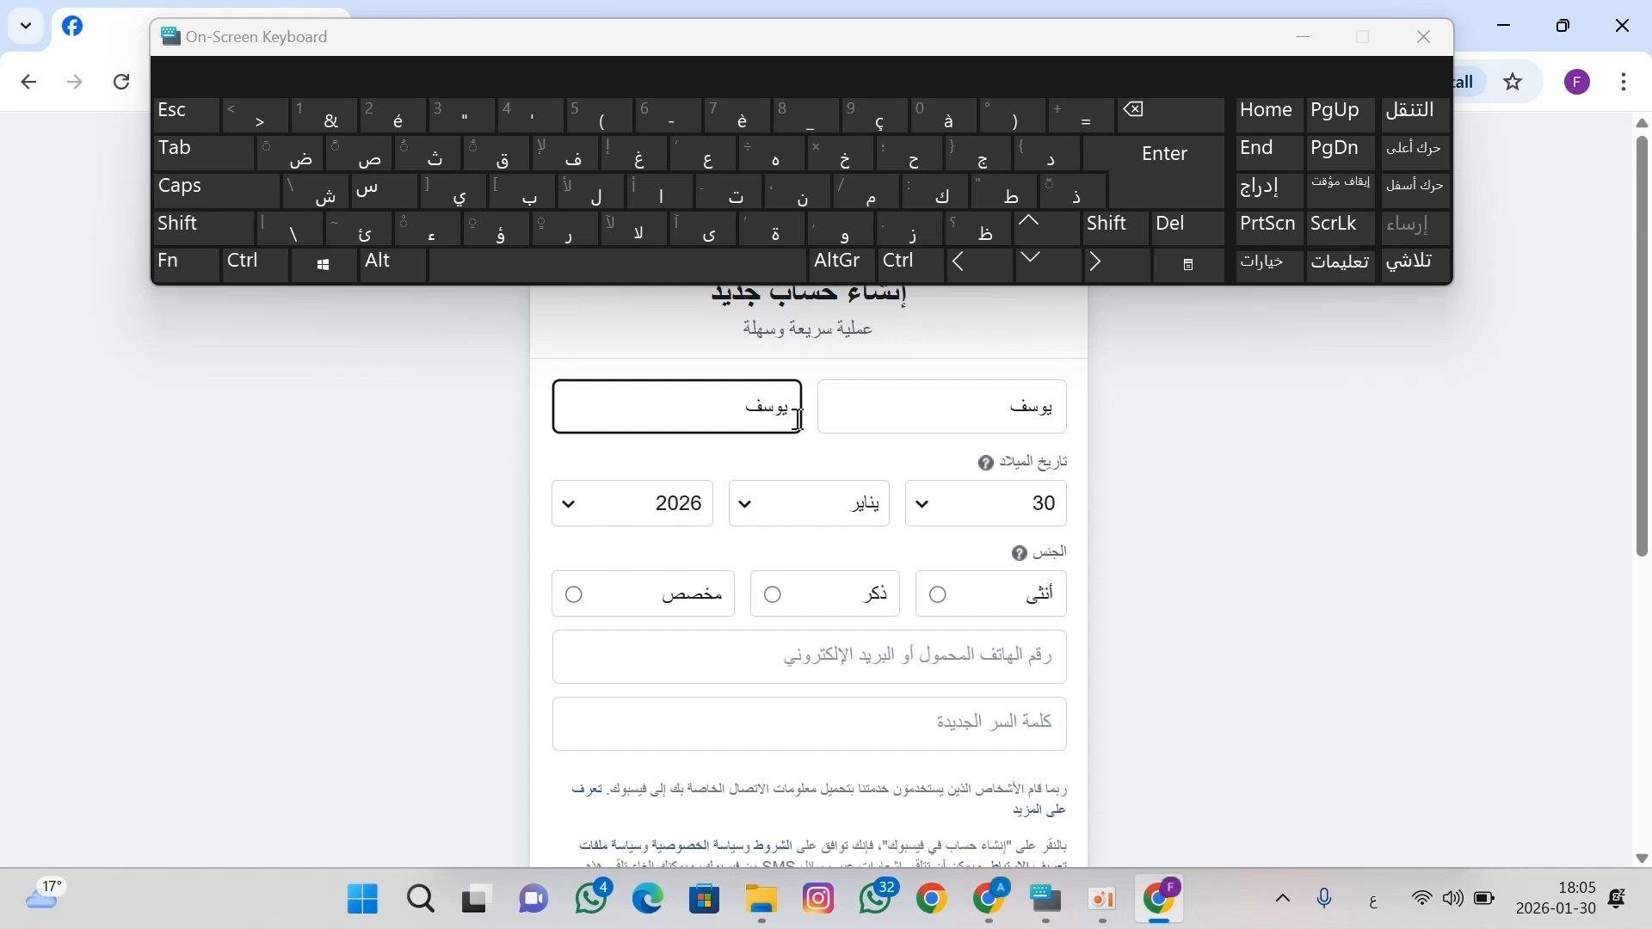
scroll(900, 469, down, 1)
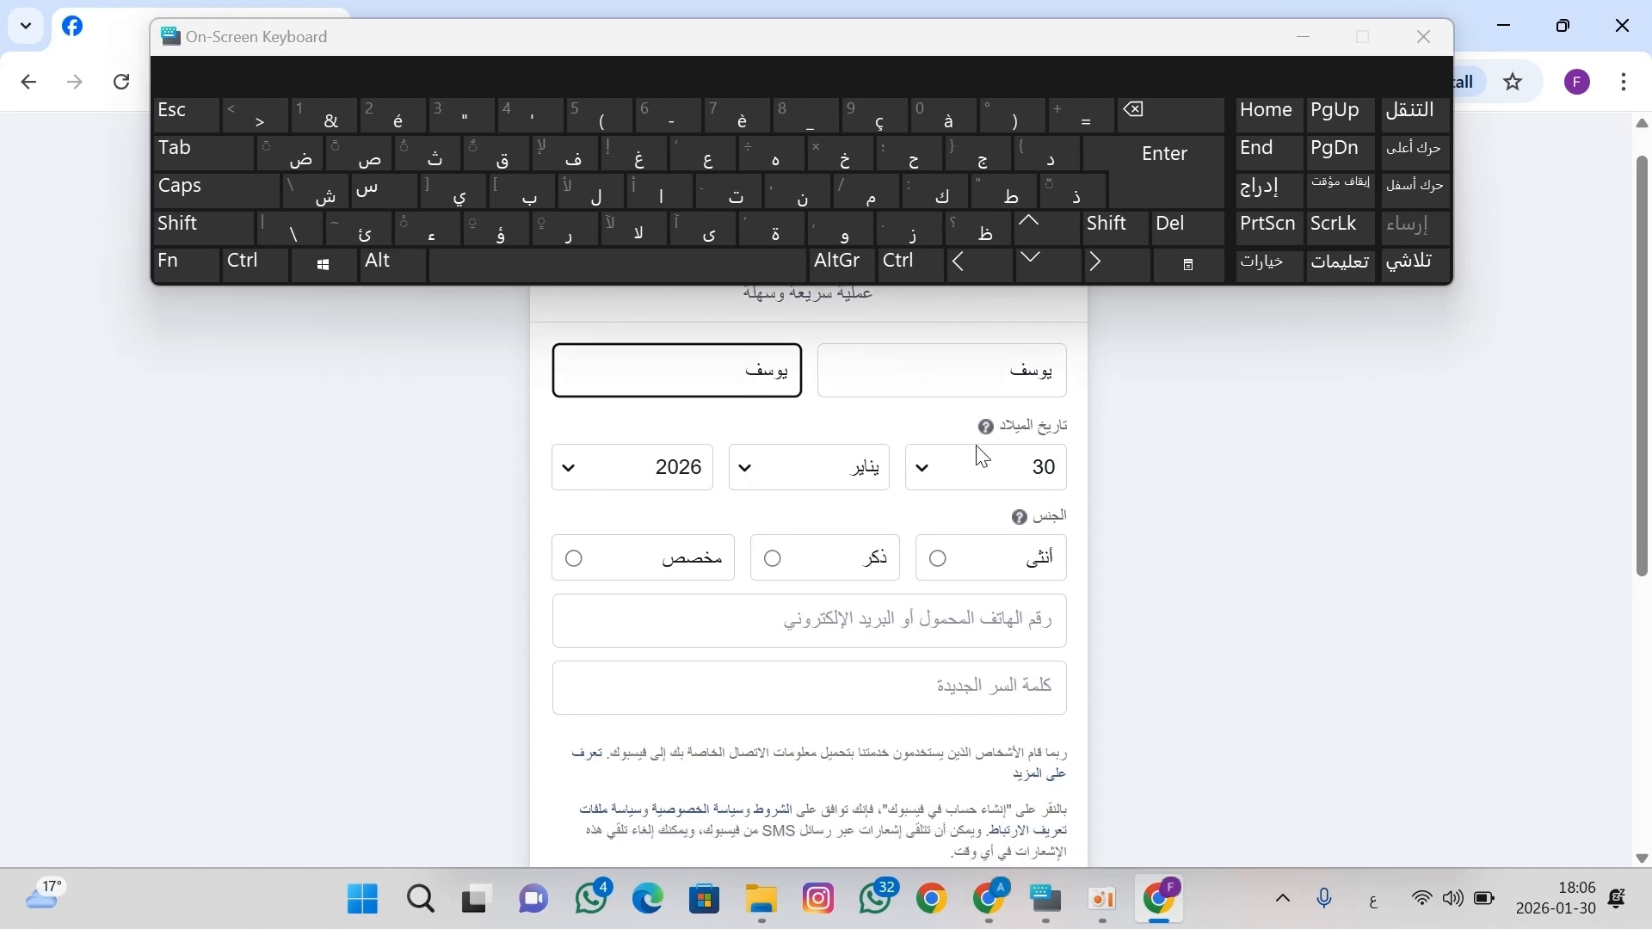
click(934, 486)
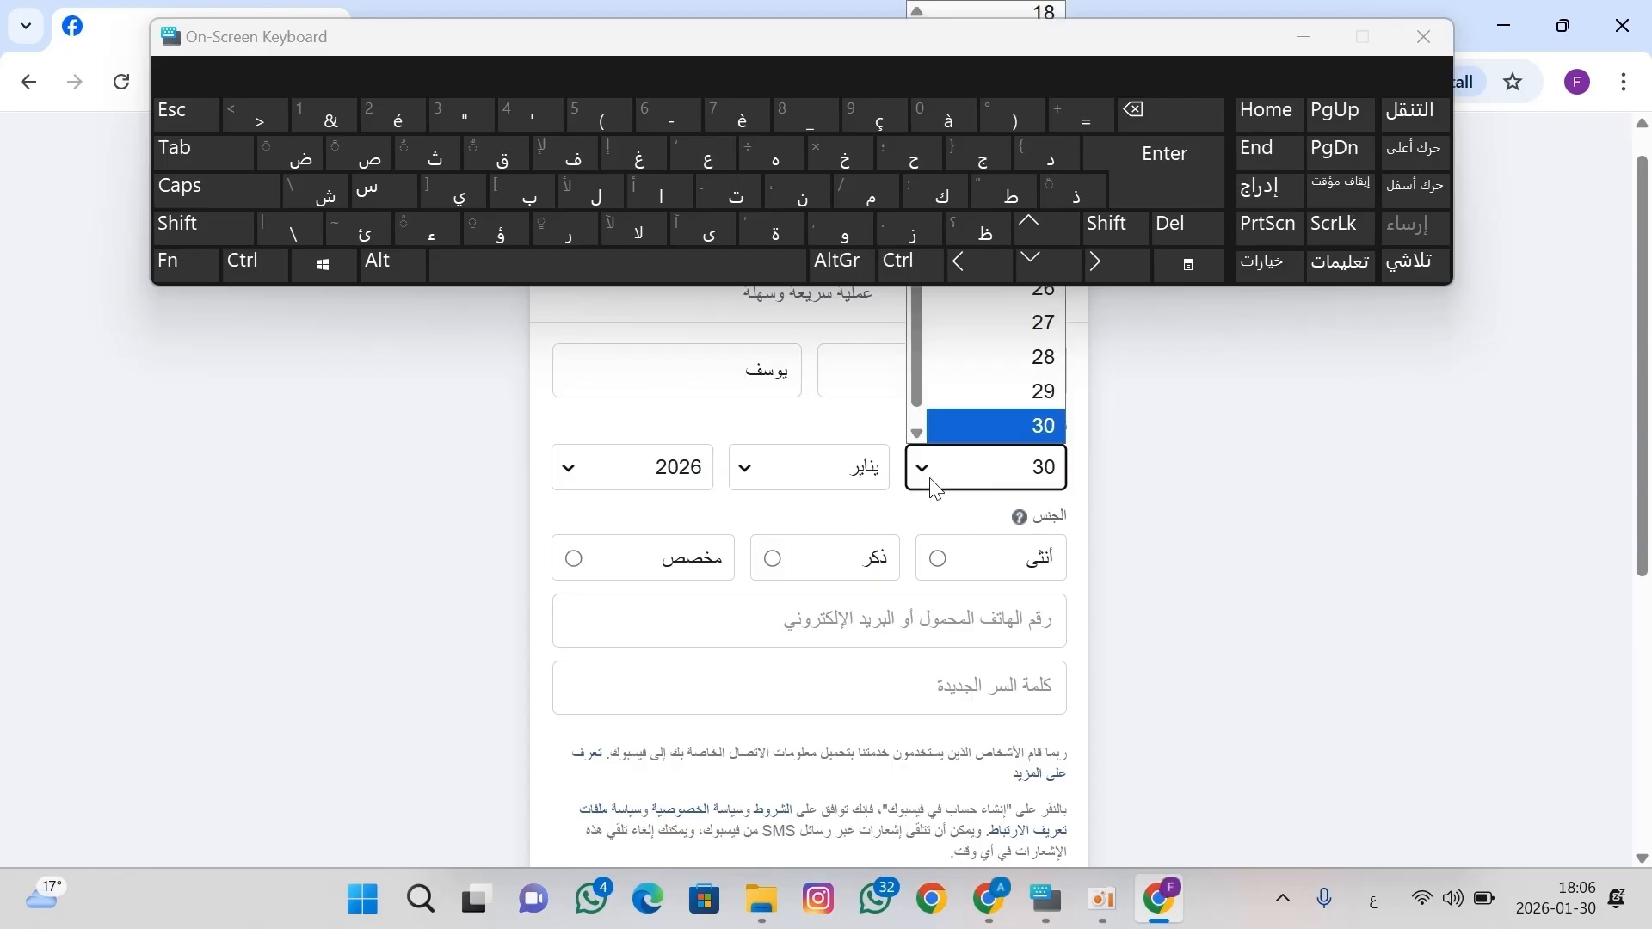
click(1024, 358)
click(839, 493)
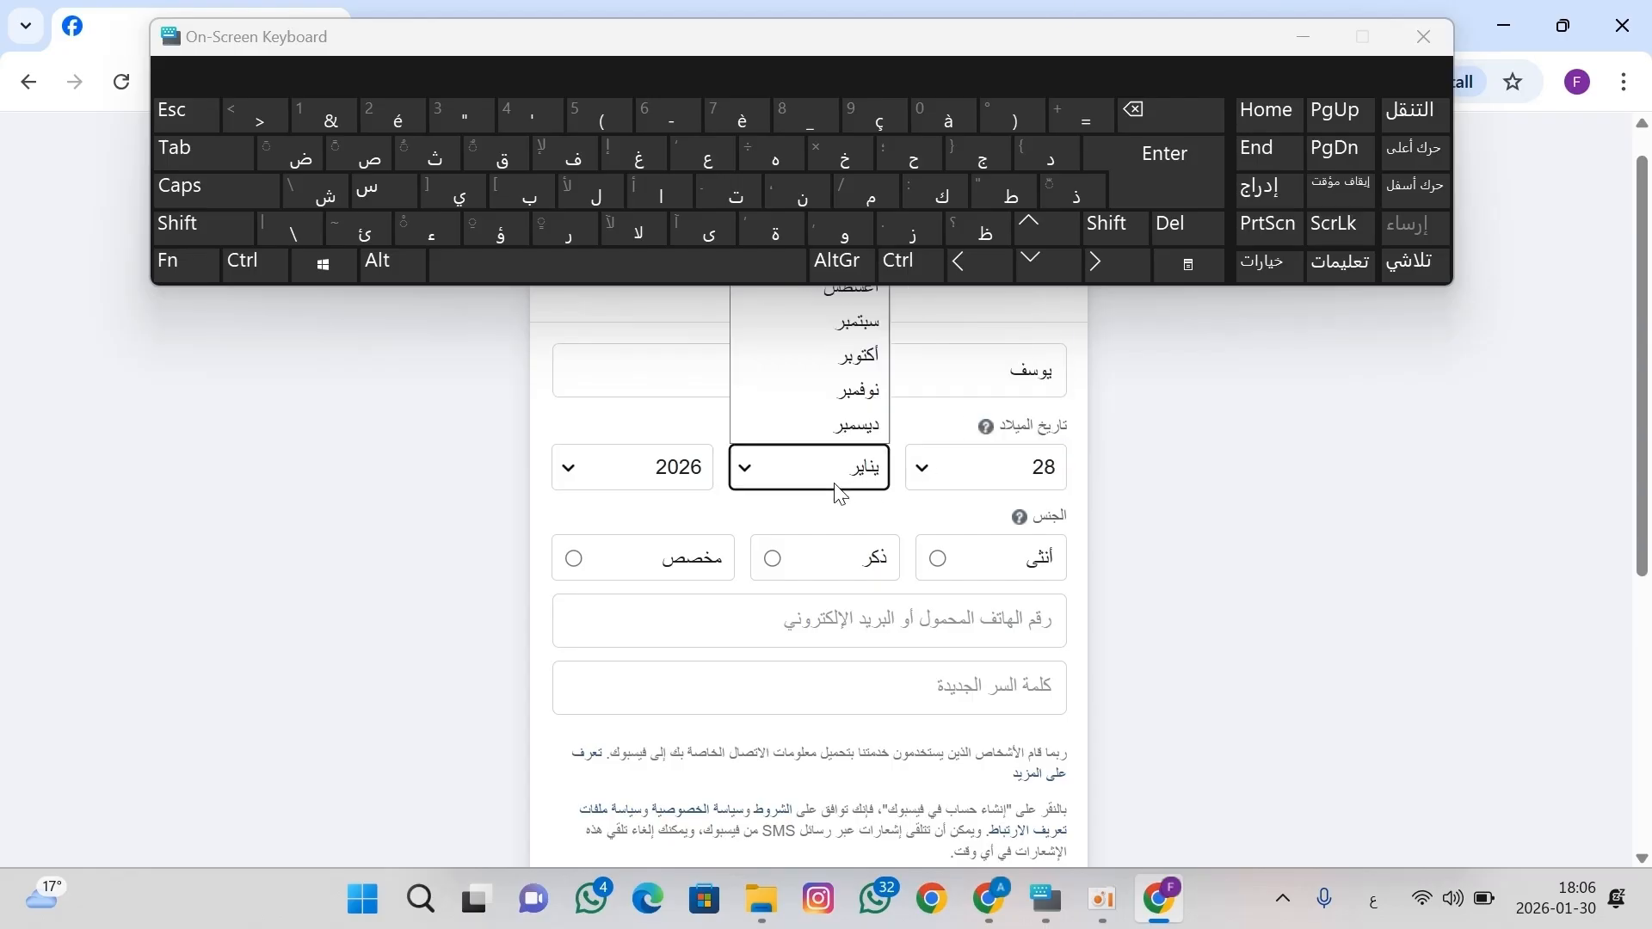
click(854, 390)
click(660, 480)
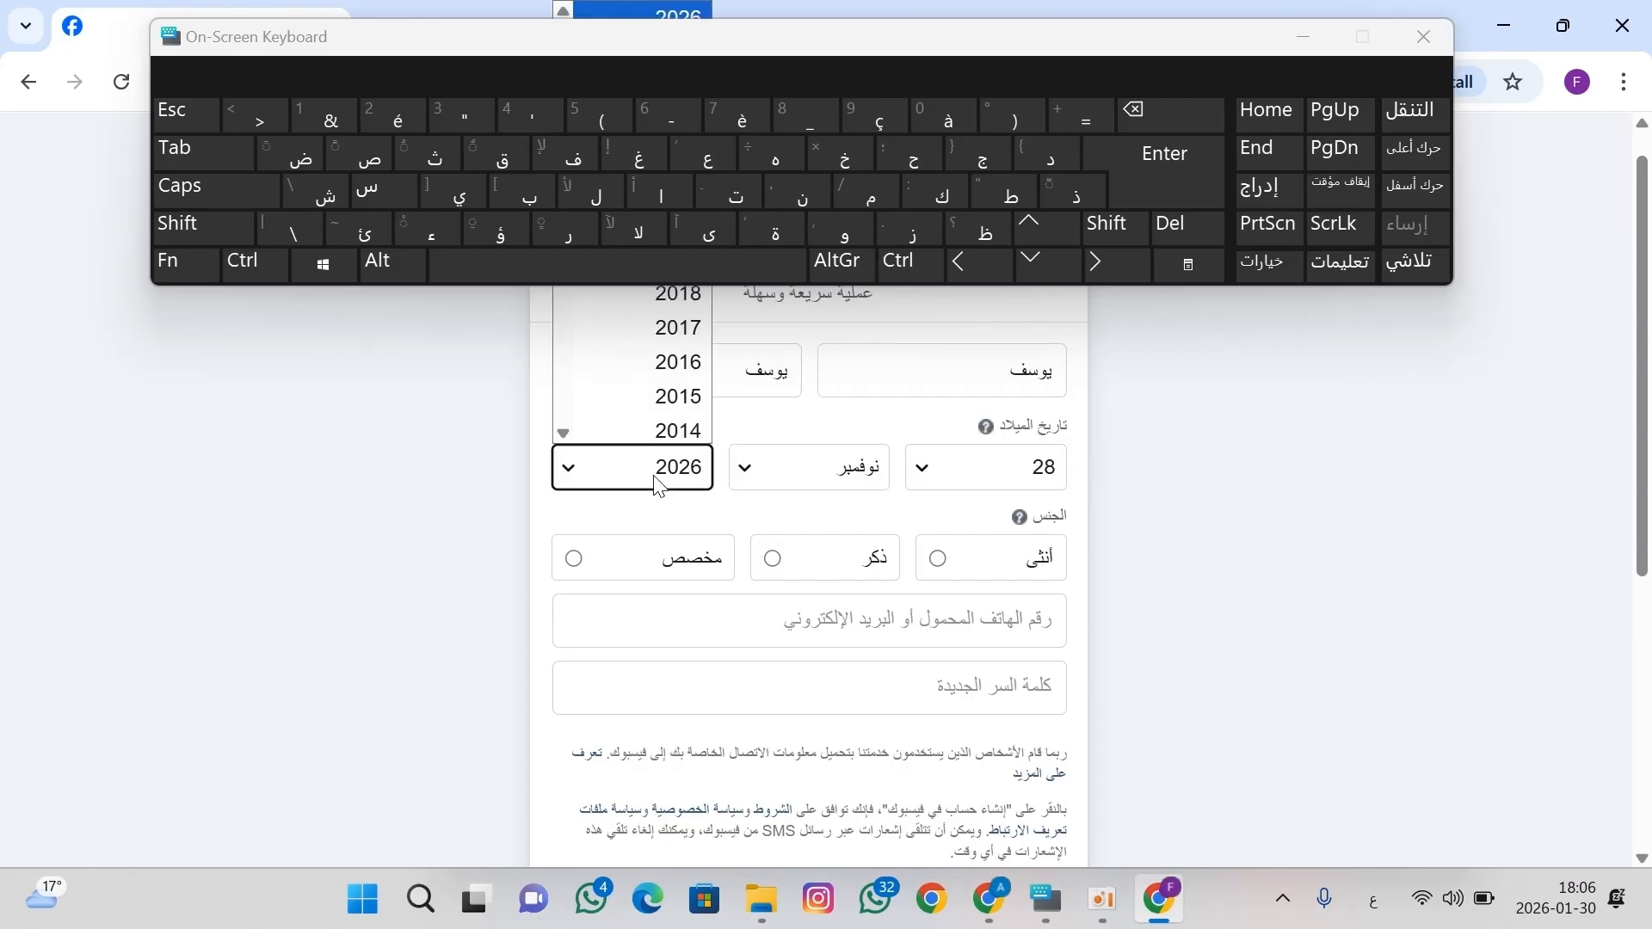
scroll(669, 399, down, 3)
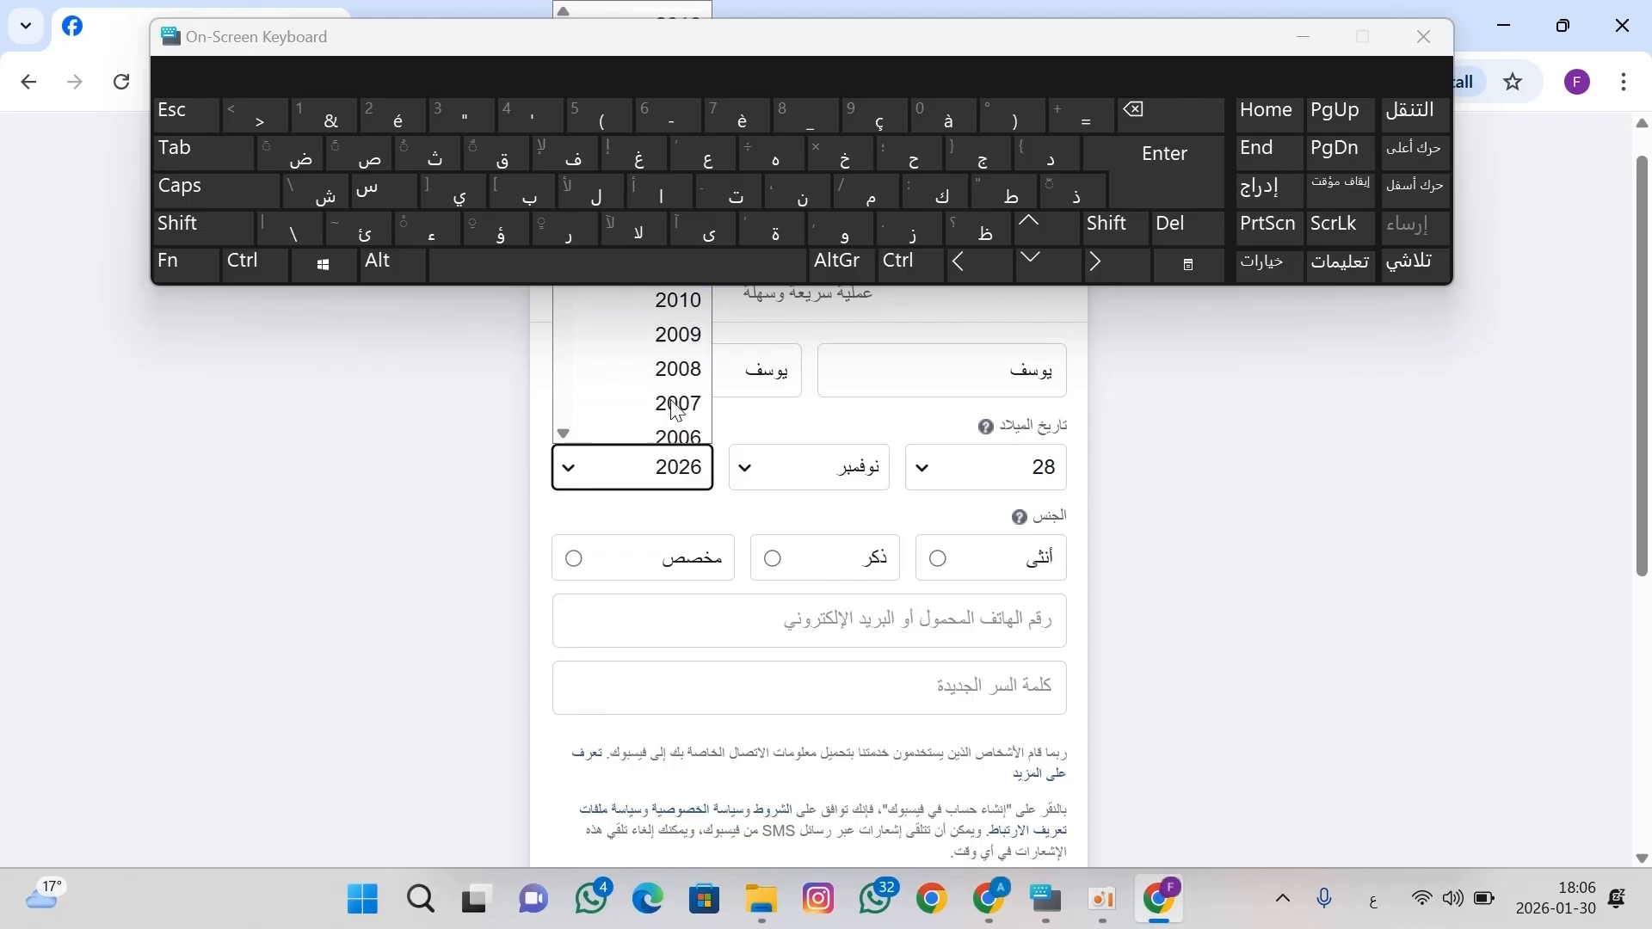
scroll(670, 399, down, 1)
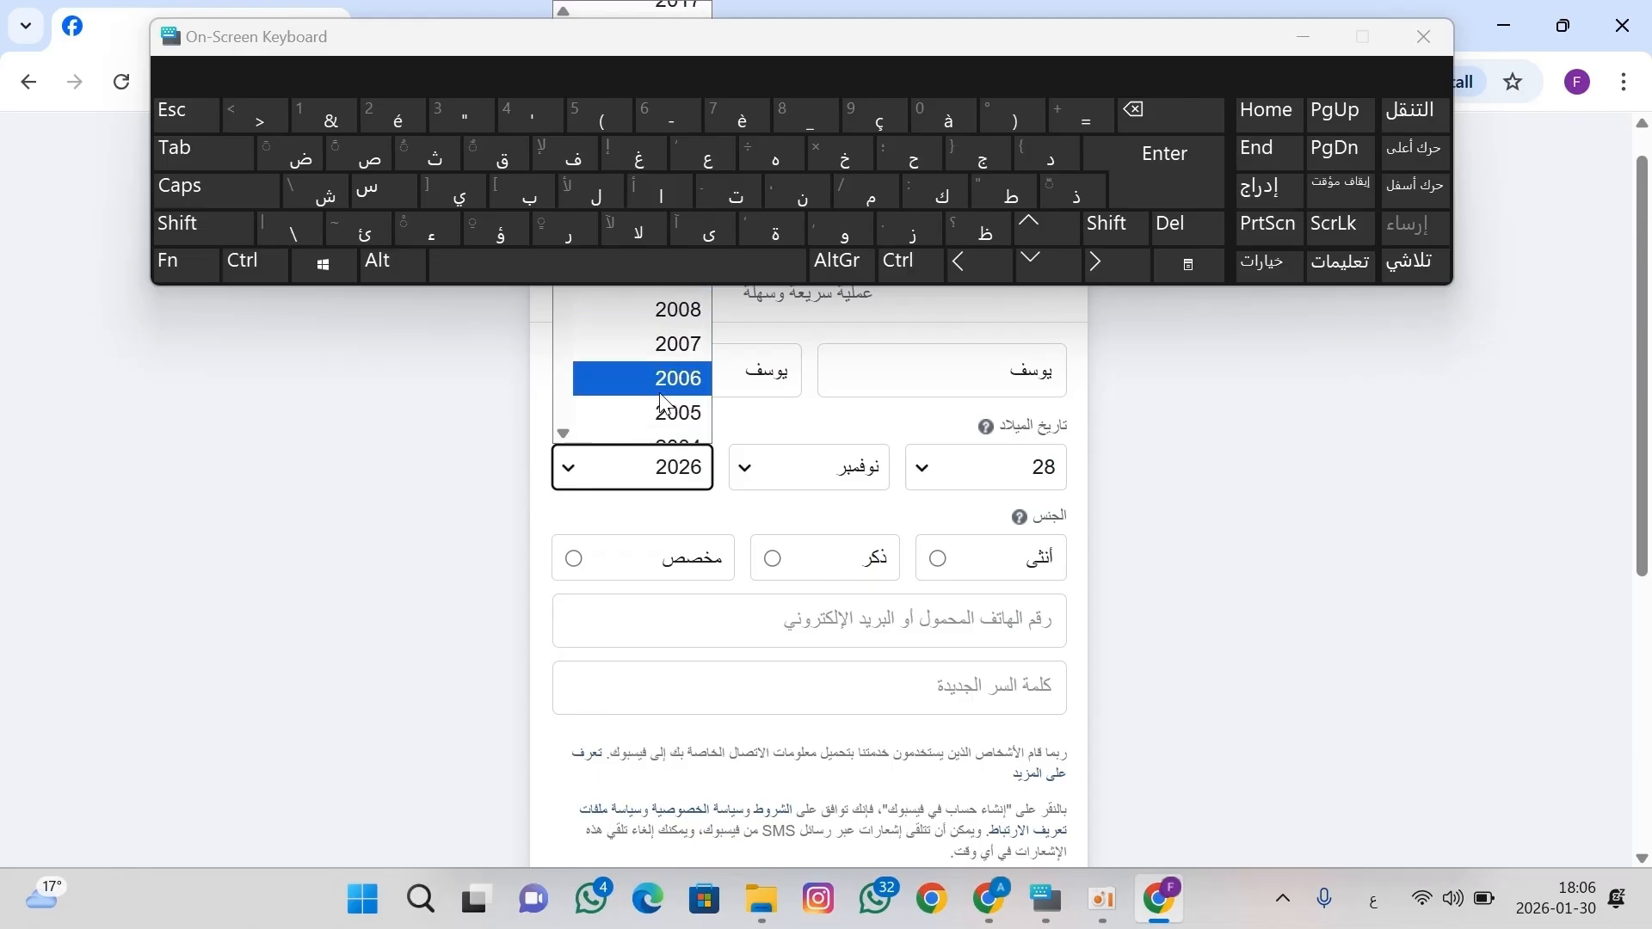
scroll(663, 400, down, 1)
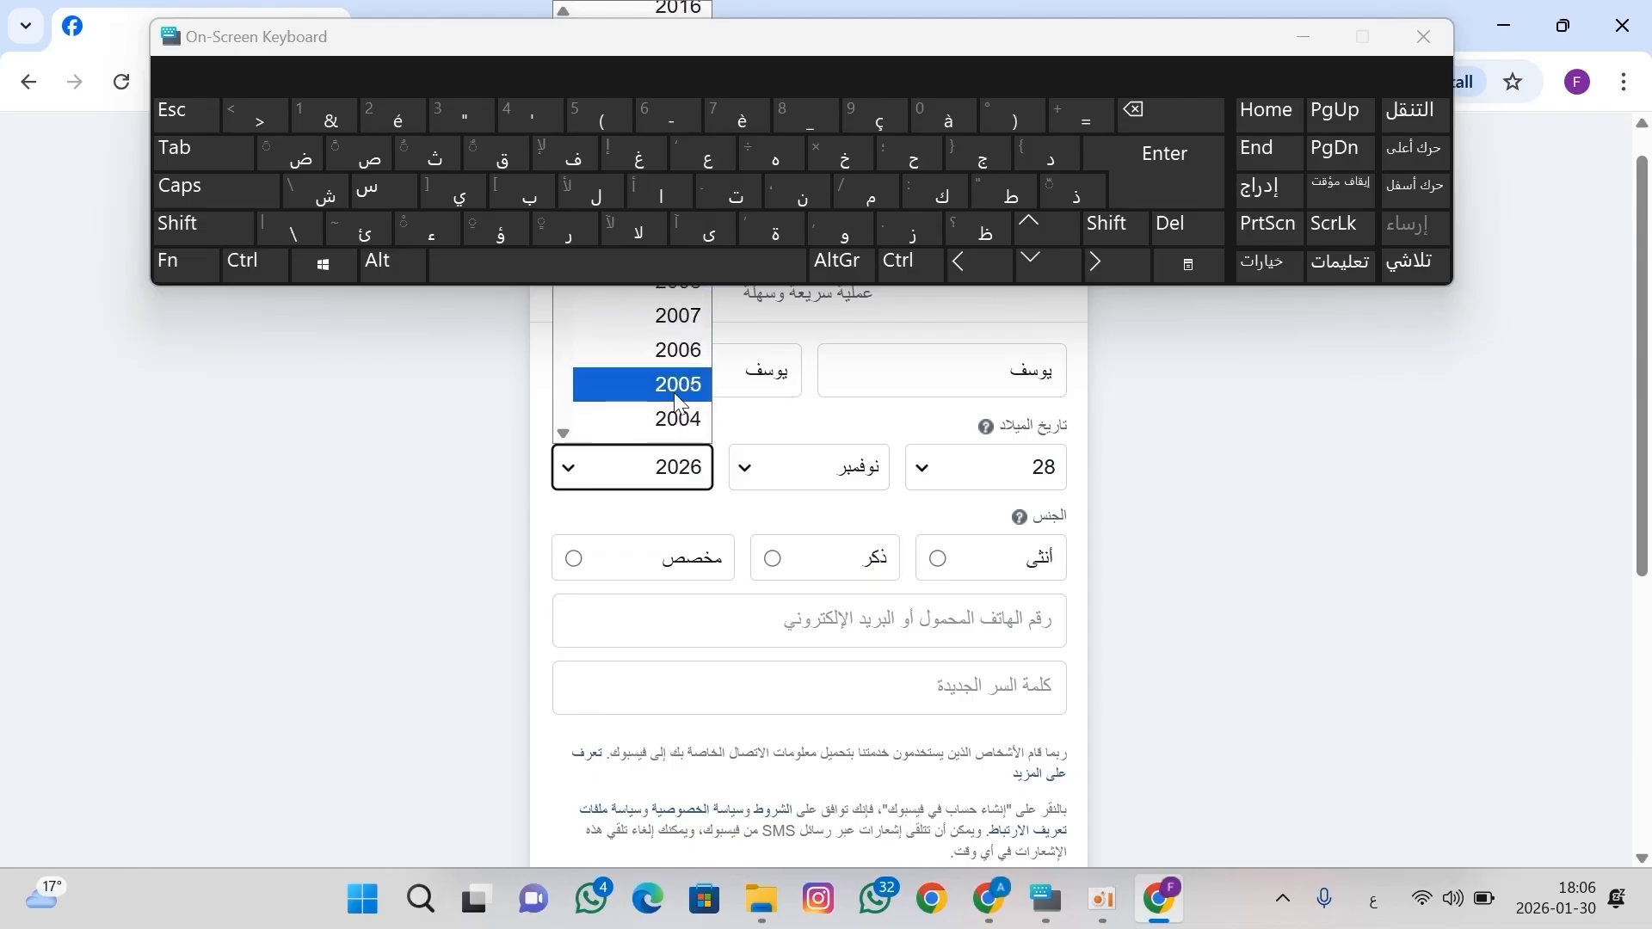
scroll(671, 403, down, 2)
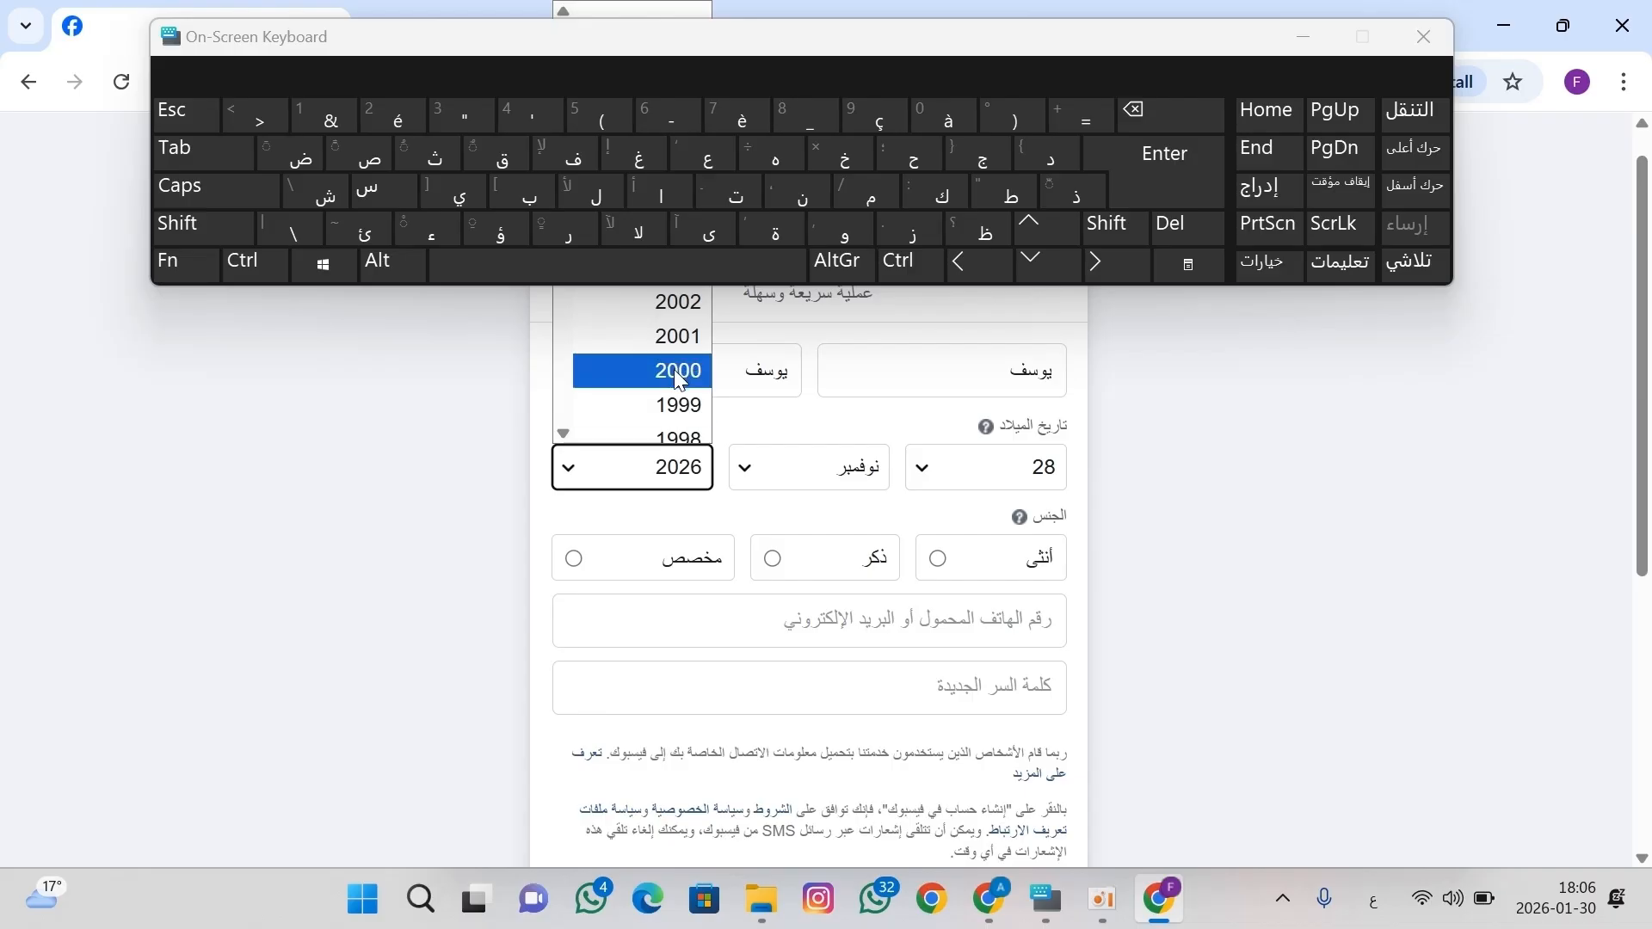
scroll(671, 370, down, 2)
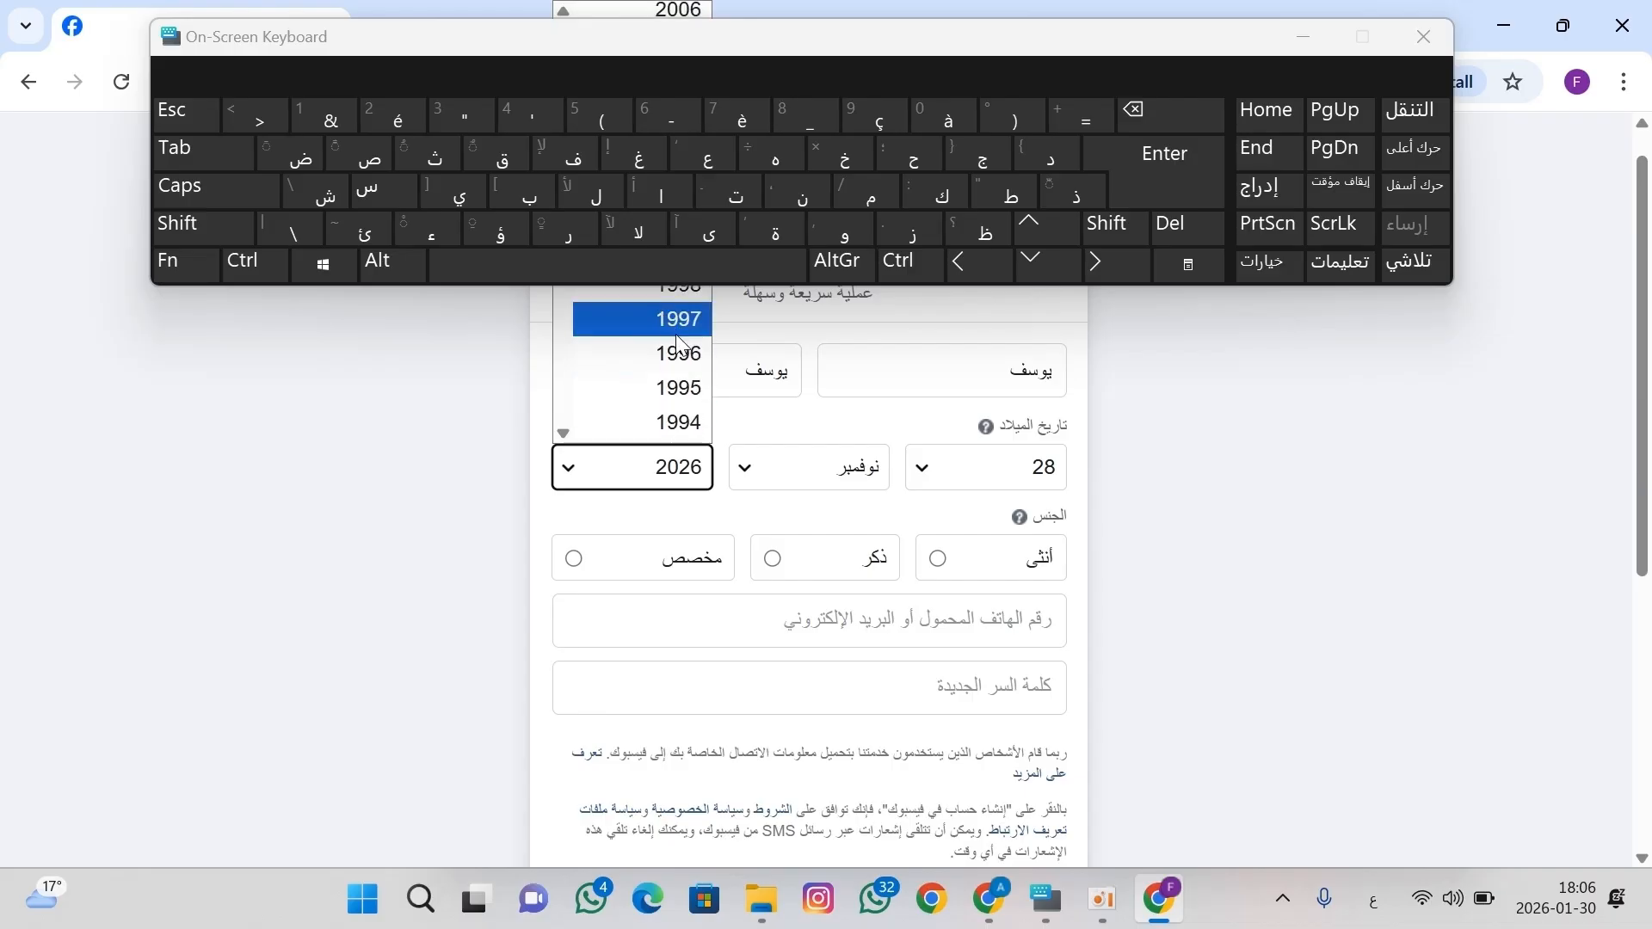
click(677, 333)
scroll(746, 514, down, 1)
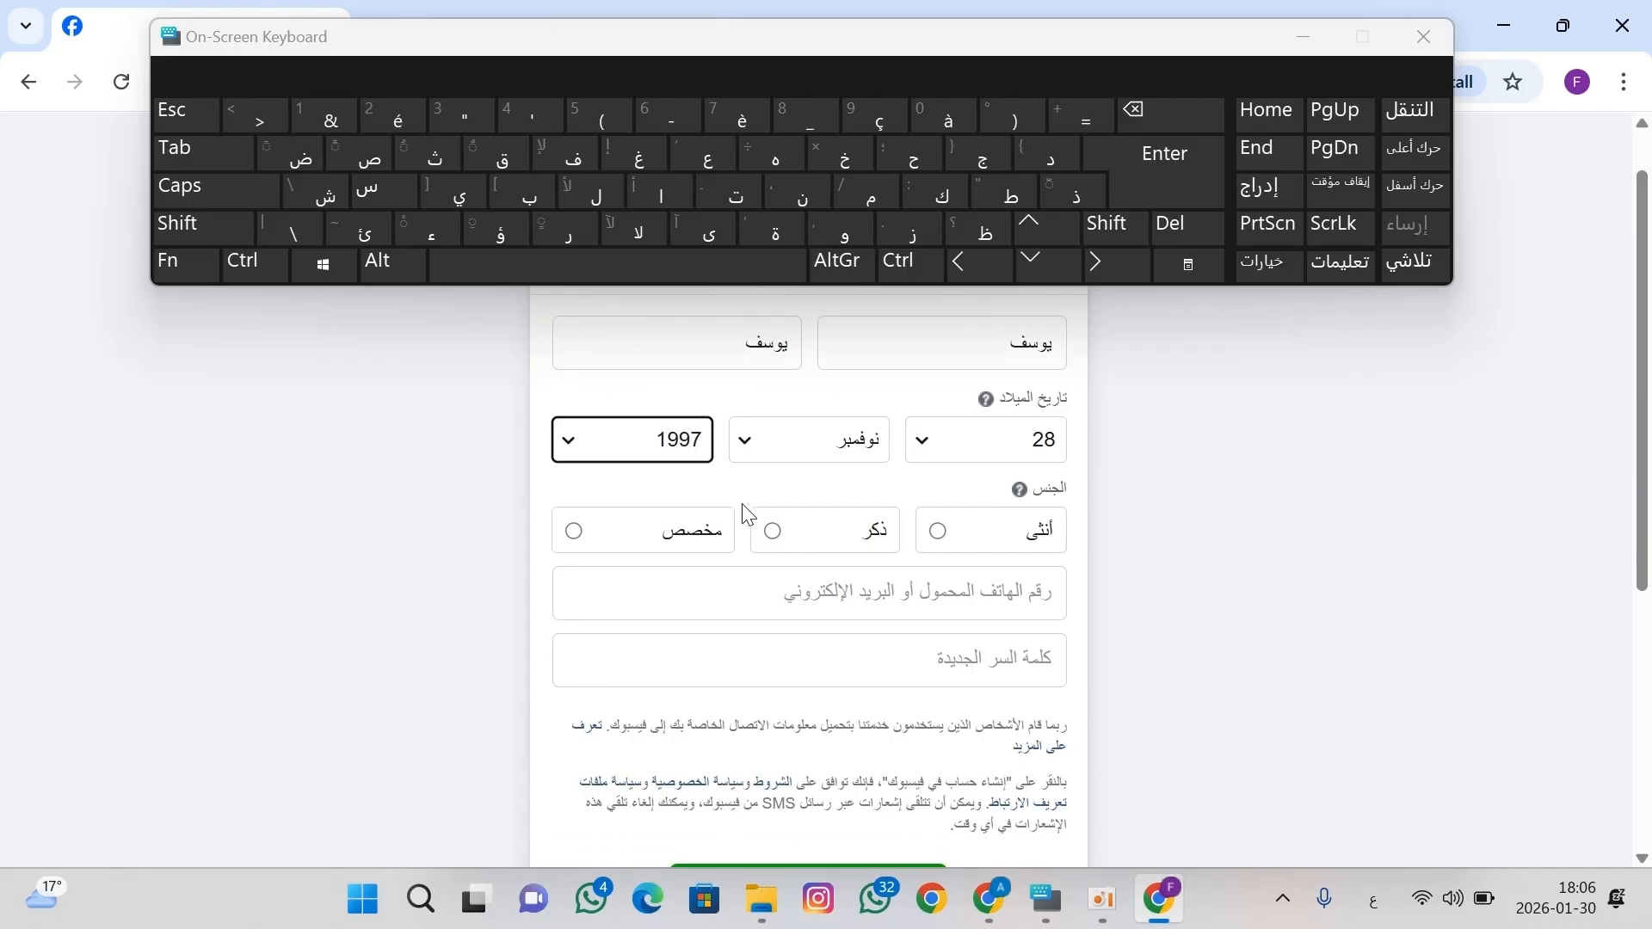
click(777, 528)
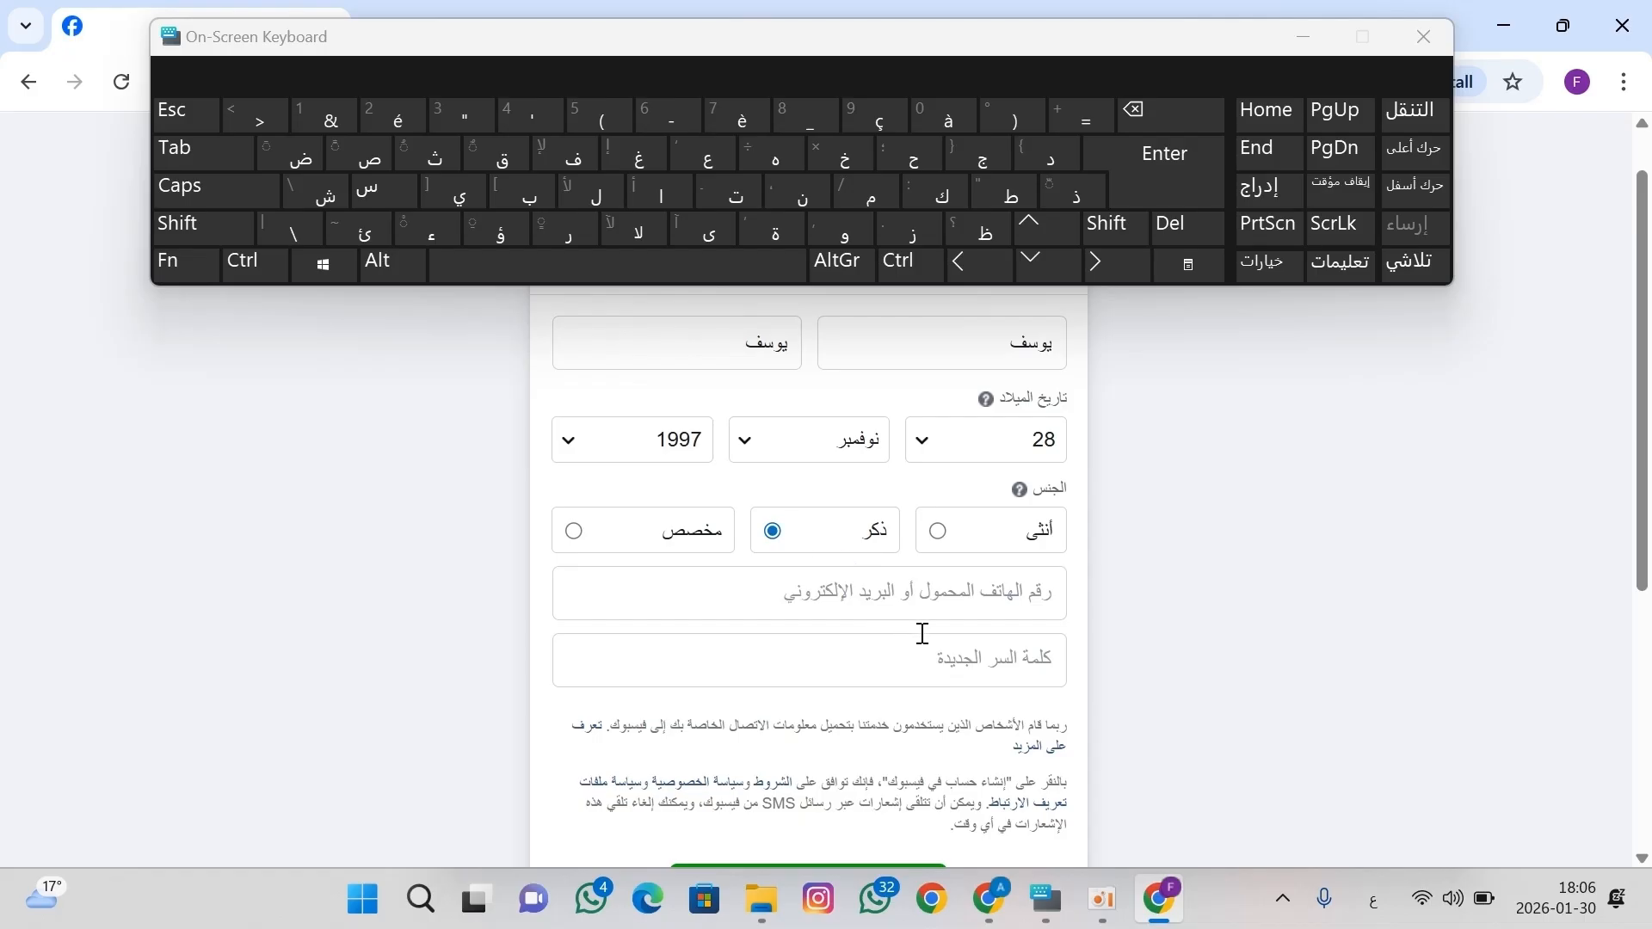
- Decline the suggested generated password with 'Choose your own' and minimize the on-screen keyboard
click(947, 604)
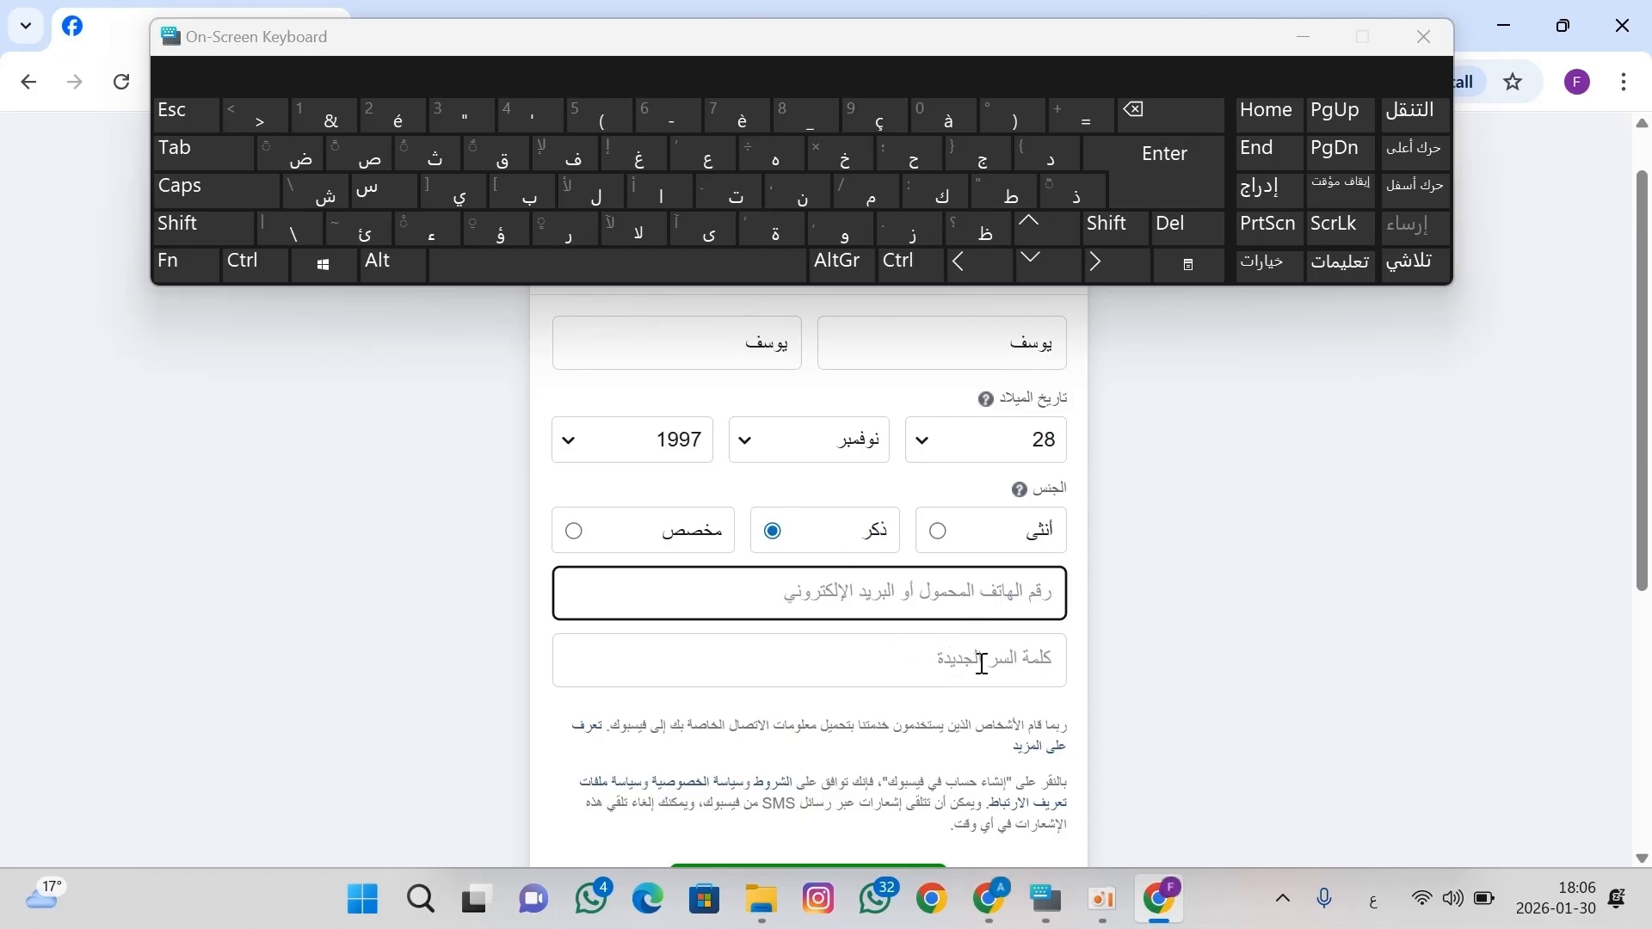
click(938, 665)
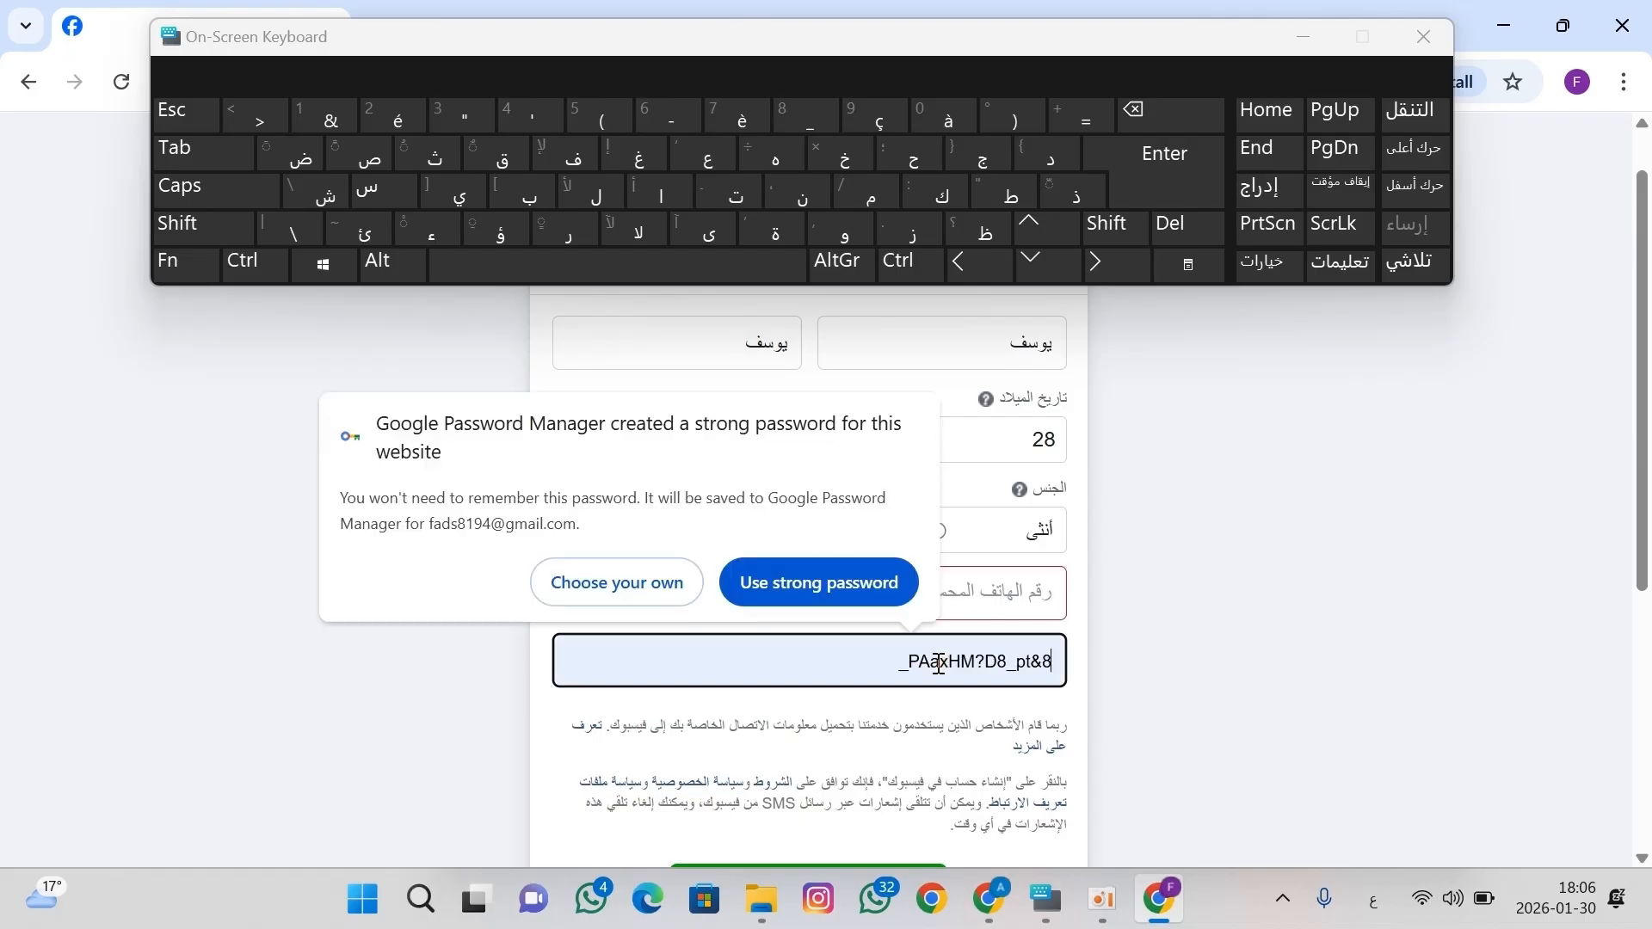
click(1024, 597)
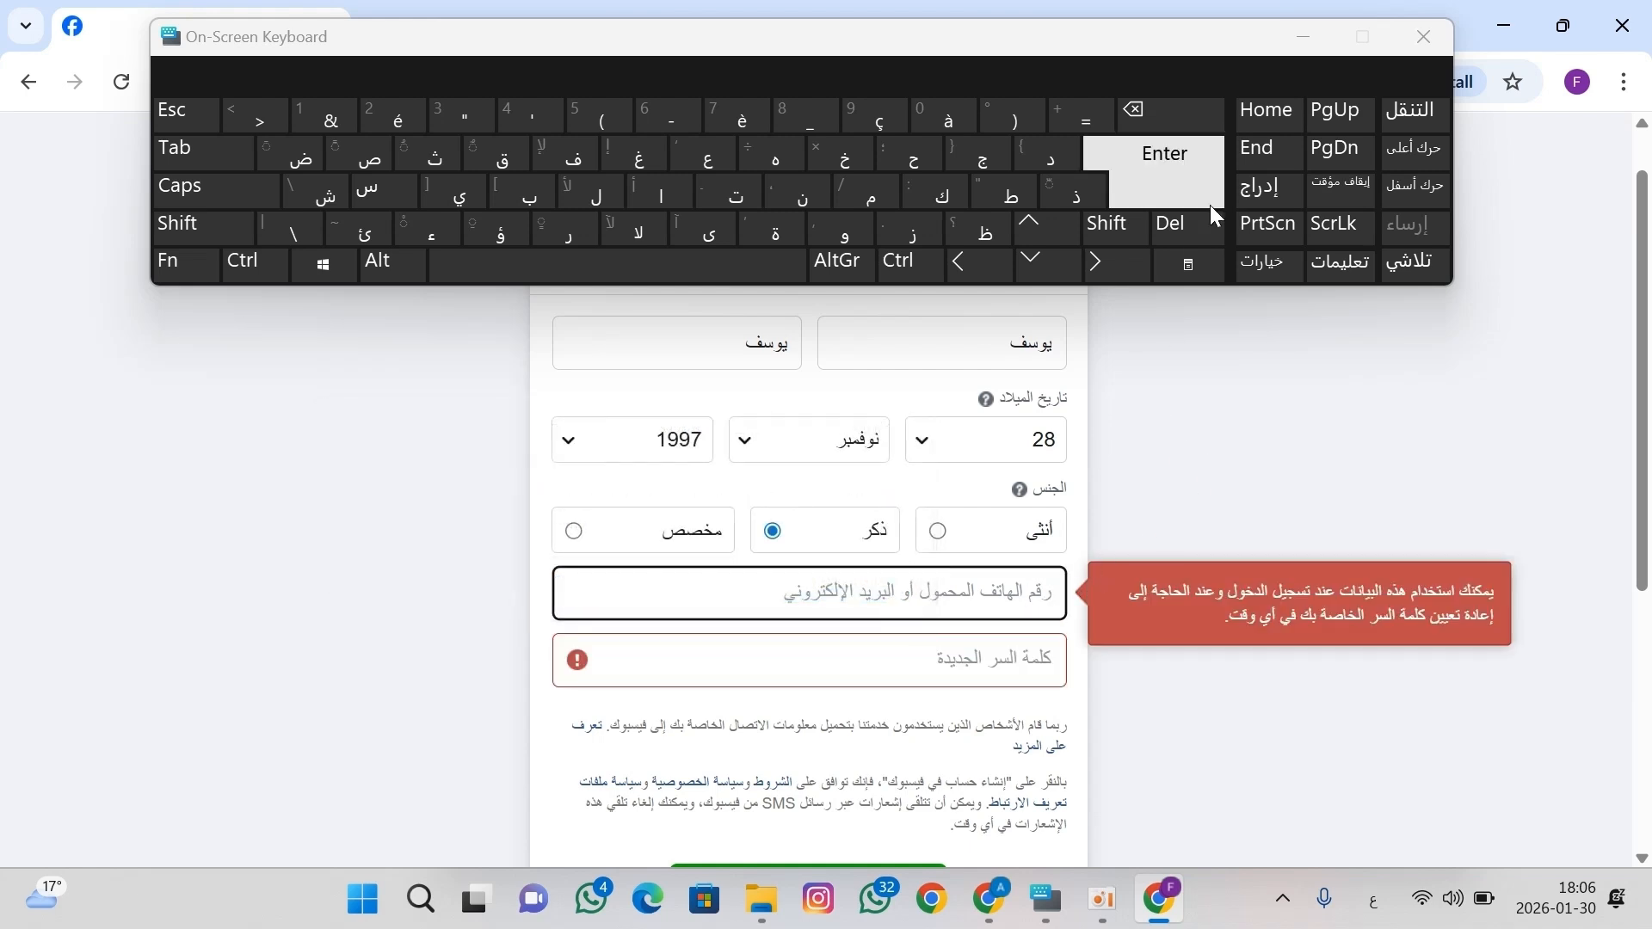
click(1301, 36)
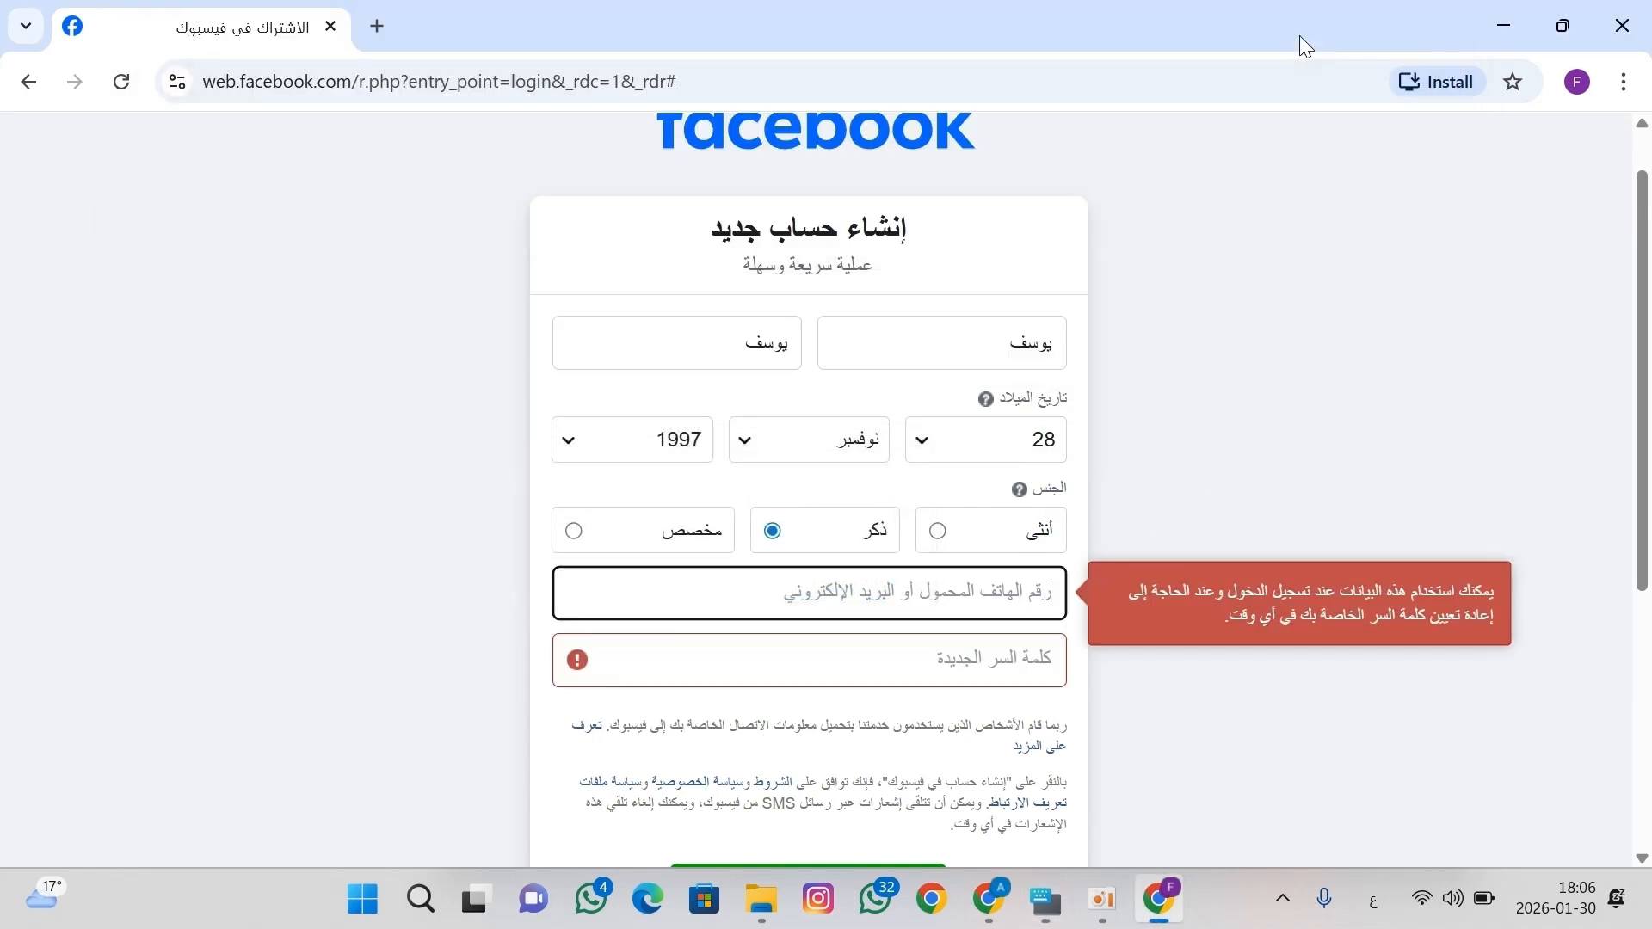
- Open Gmail in a new tab through the Google apps menu
click(375, 19)
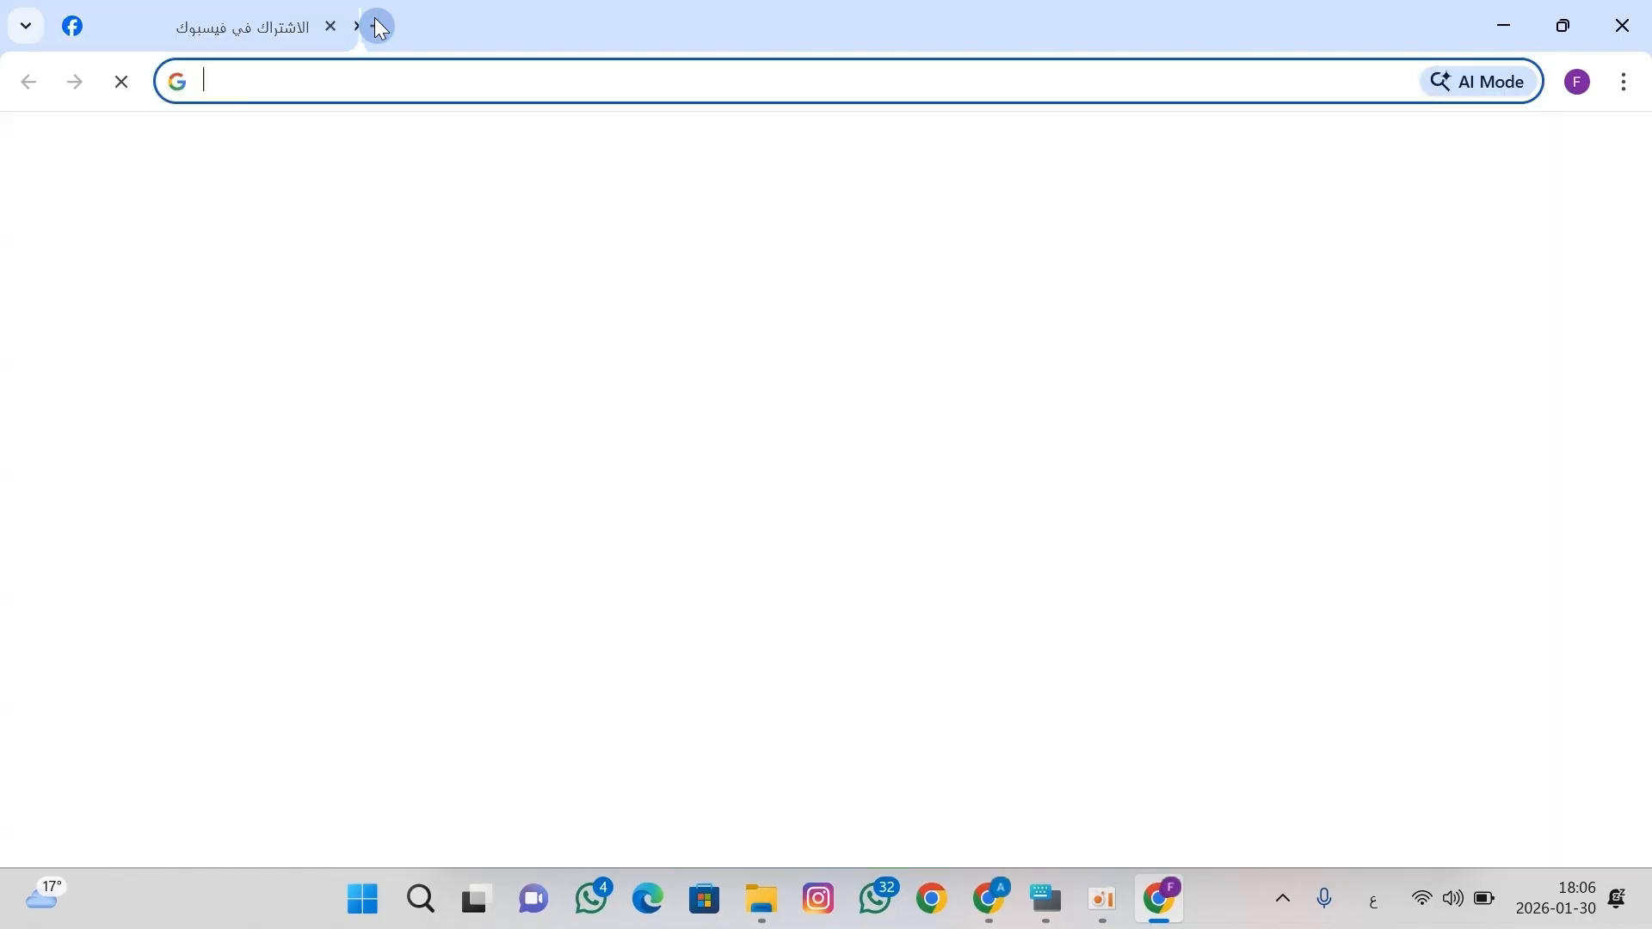
click(1550, 160)
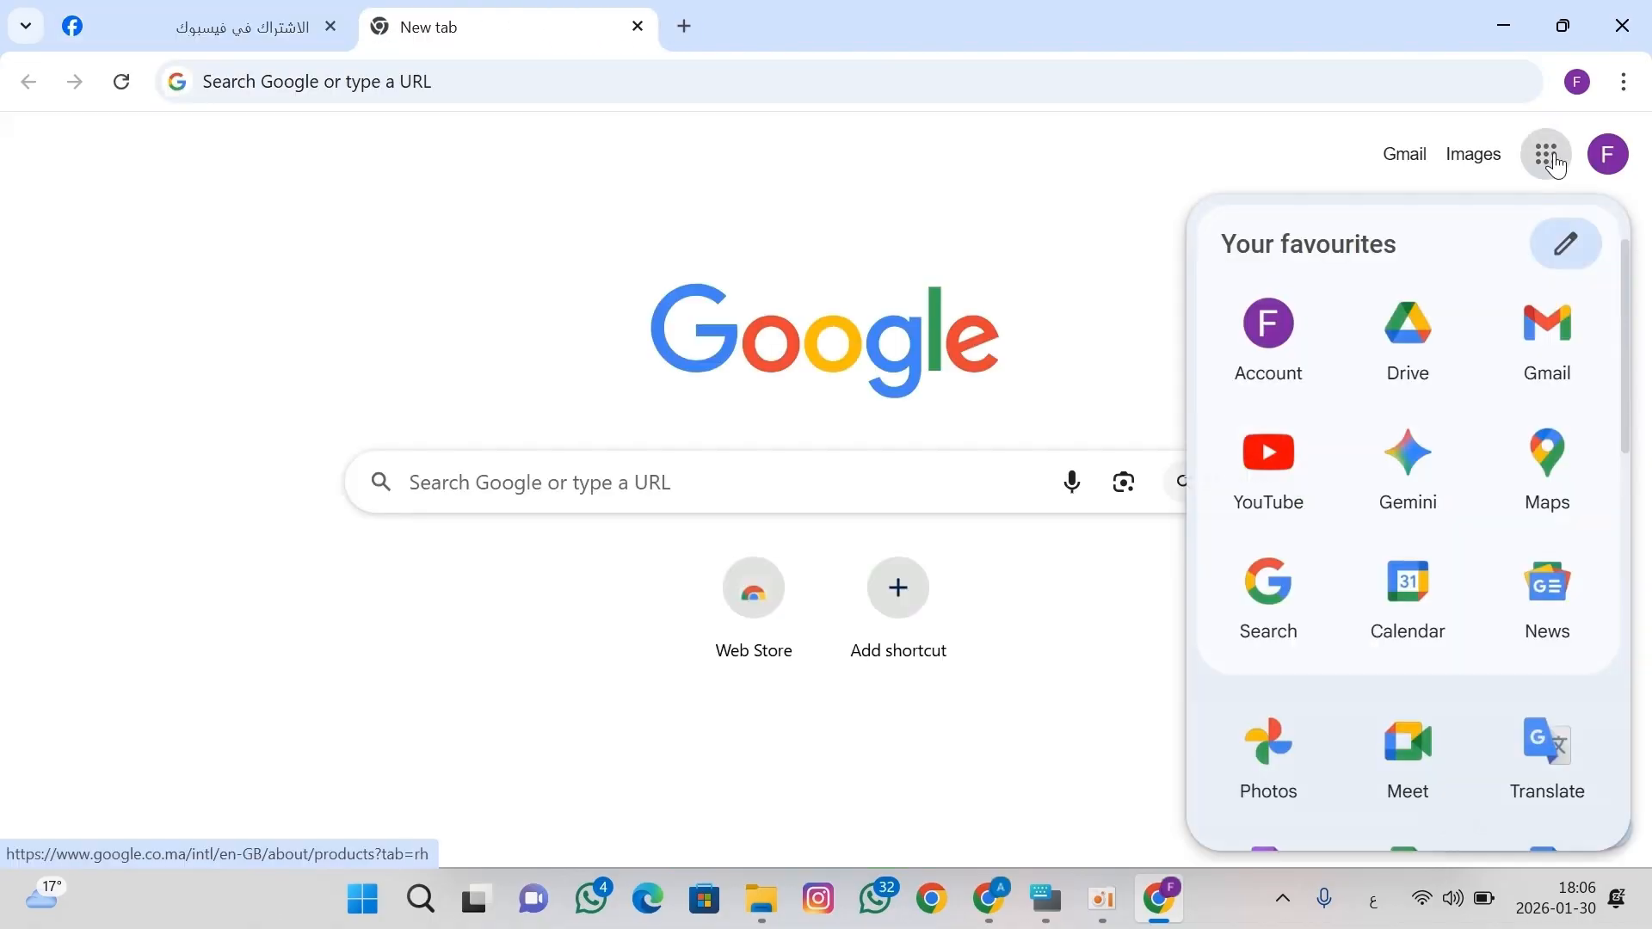
click(1576, 349)
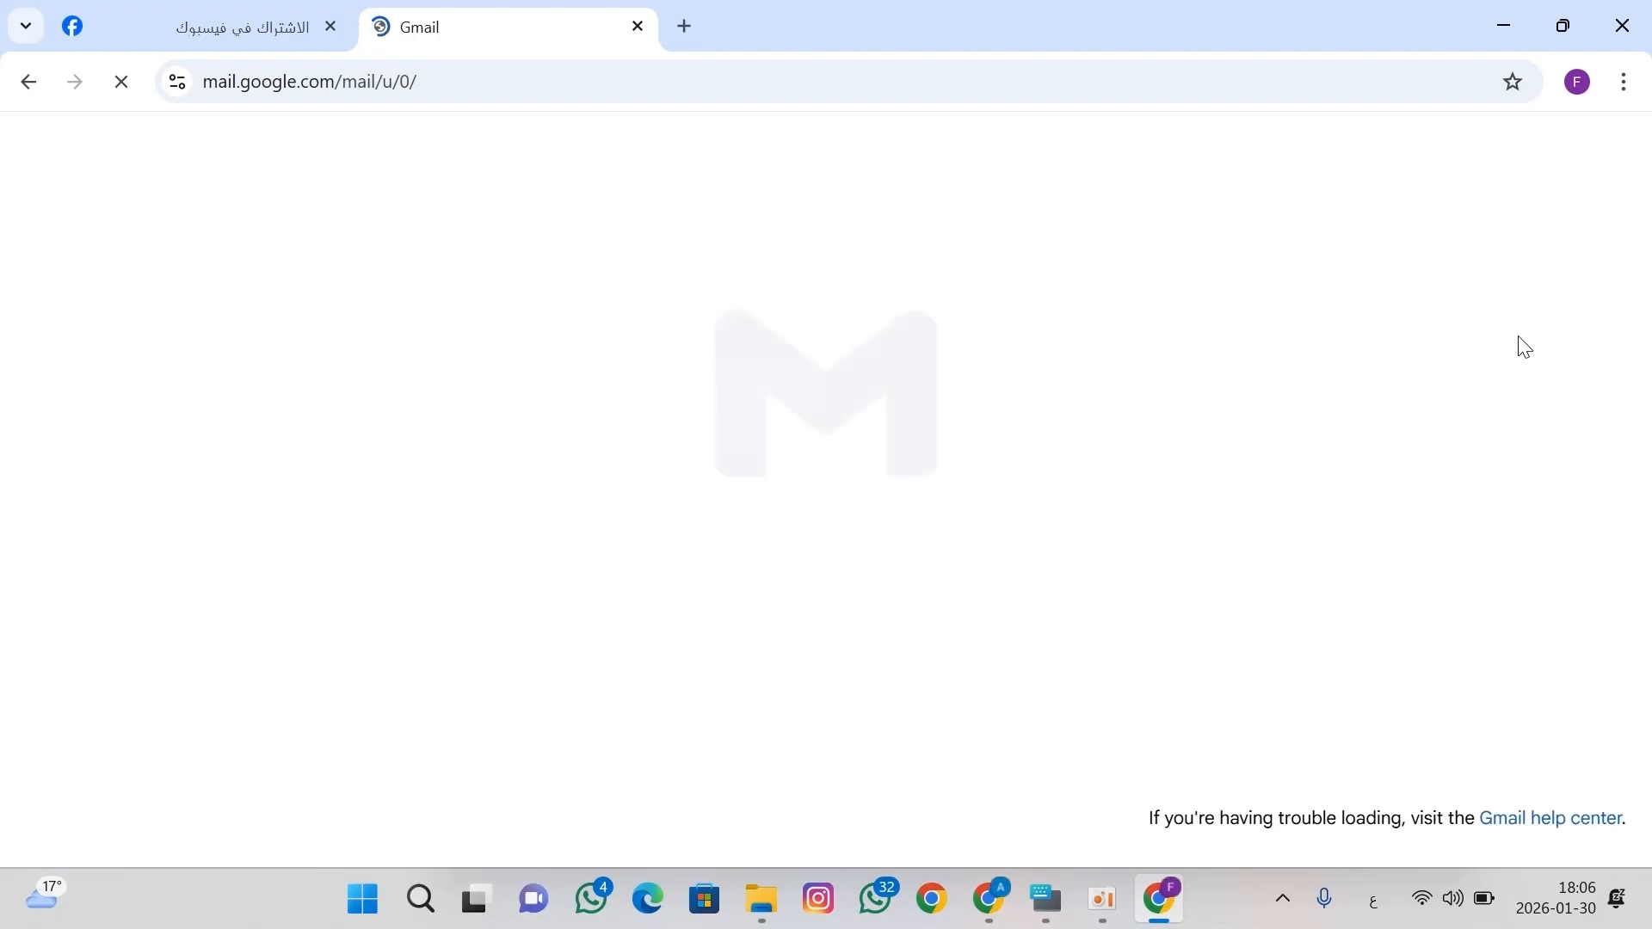
click(203, 33)
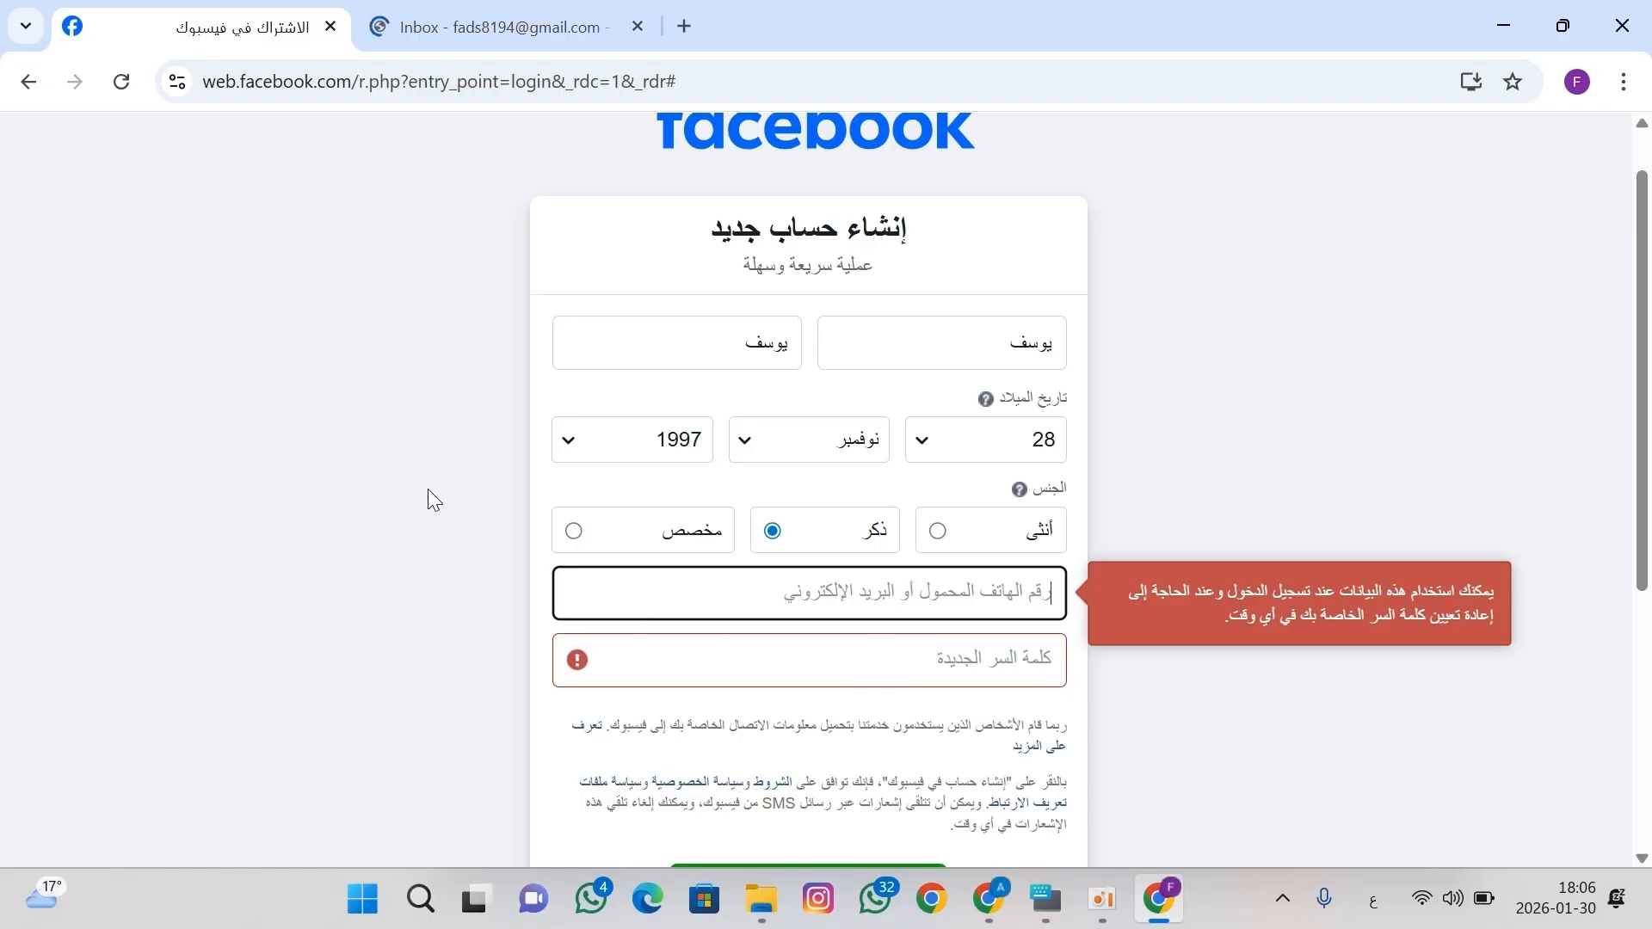
click(553, 29)
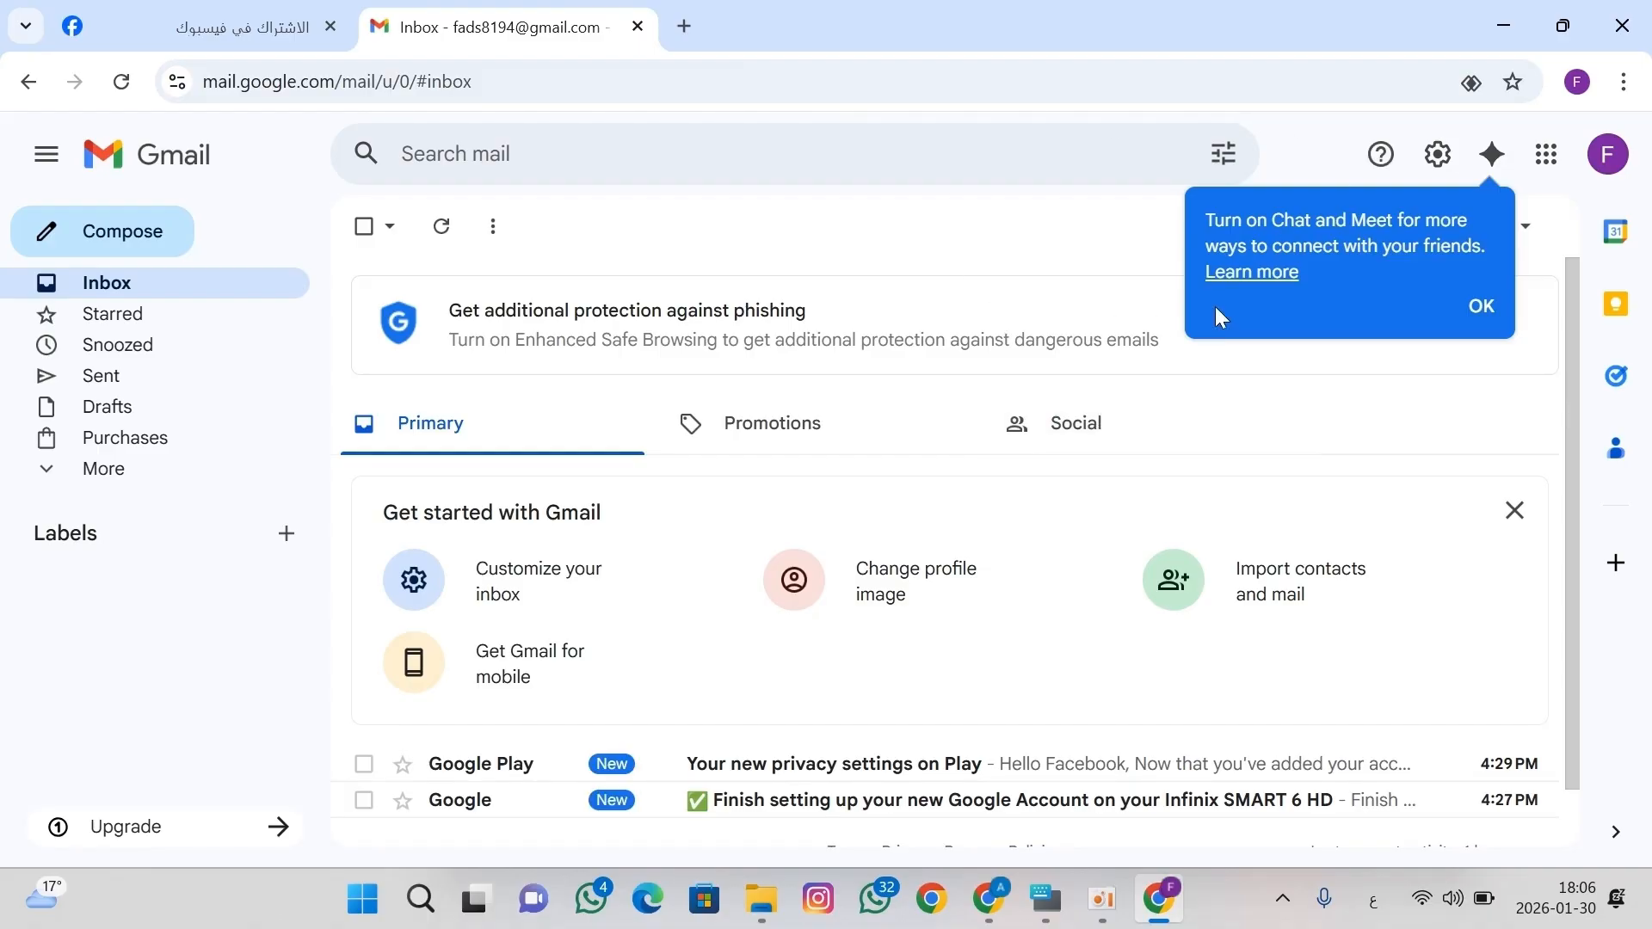
- Copy the e-mail address from the Google account details and return to the Facebook tab
click(1607, 155)
drag(1284, 231, 1470, 243)
key(ctrl+c)
right_click(1388, 240)
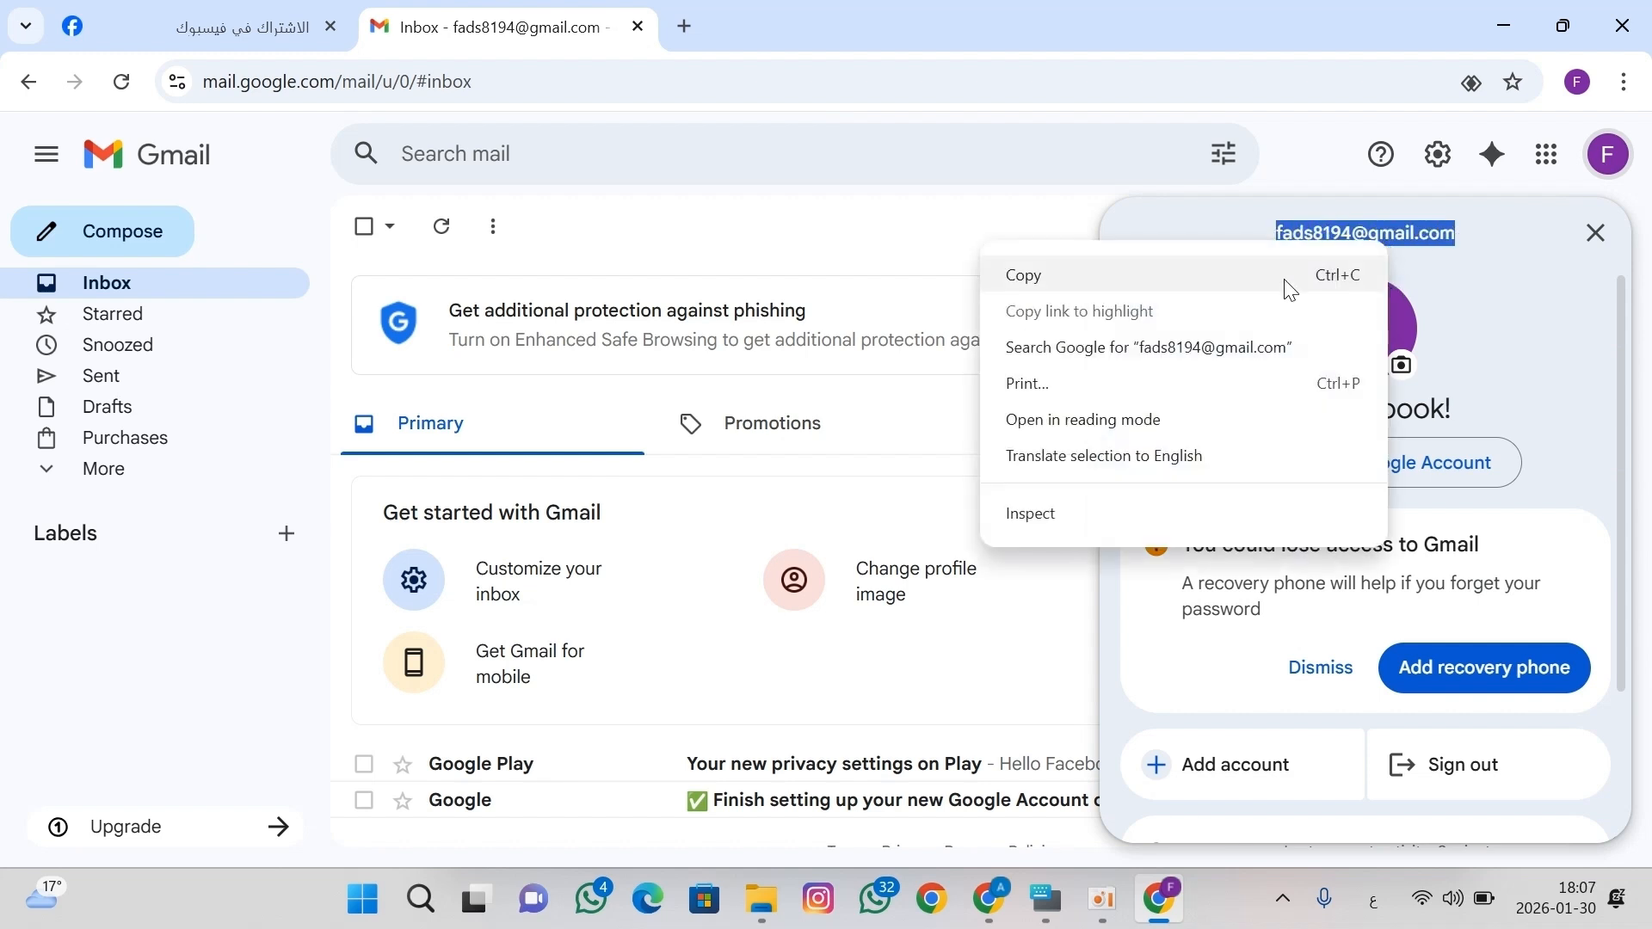
click(1200, 269)
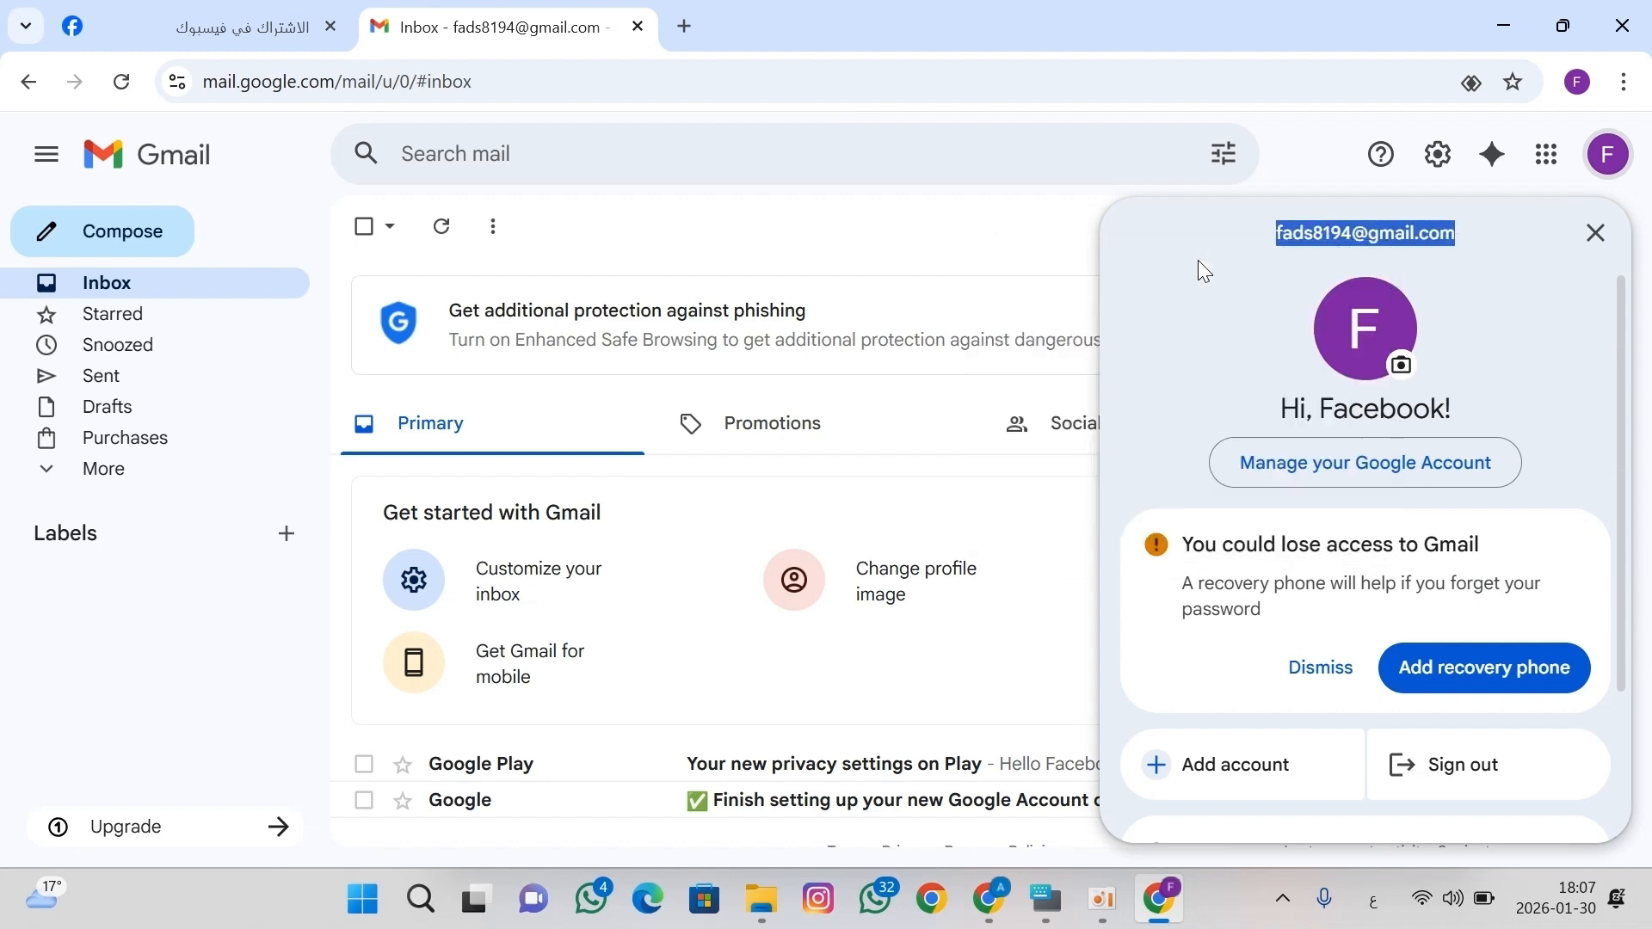
click(156, 17)
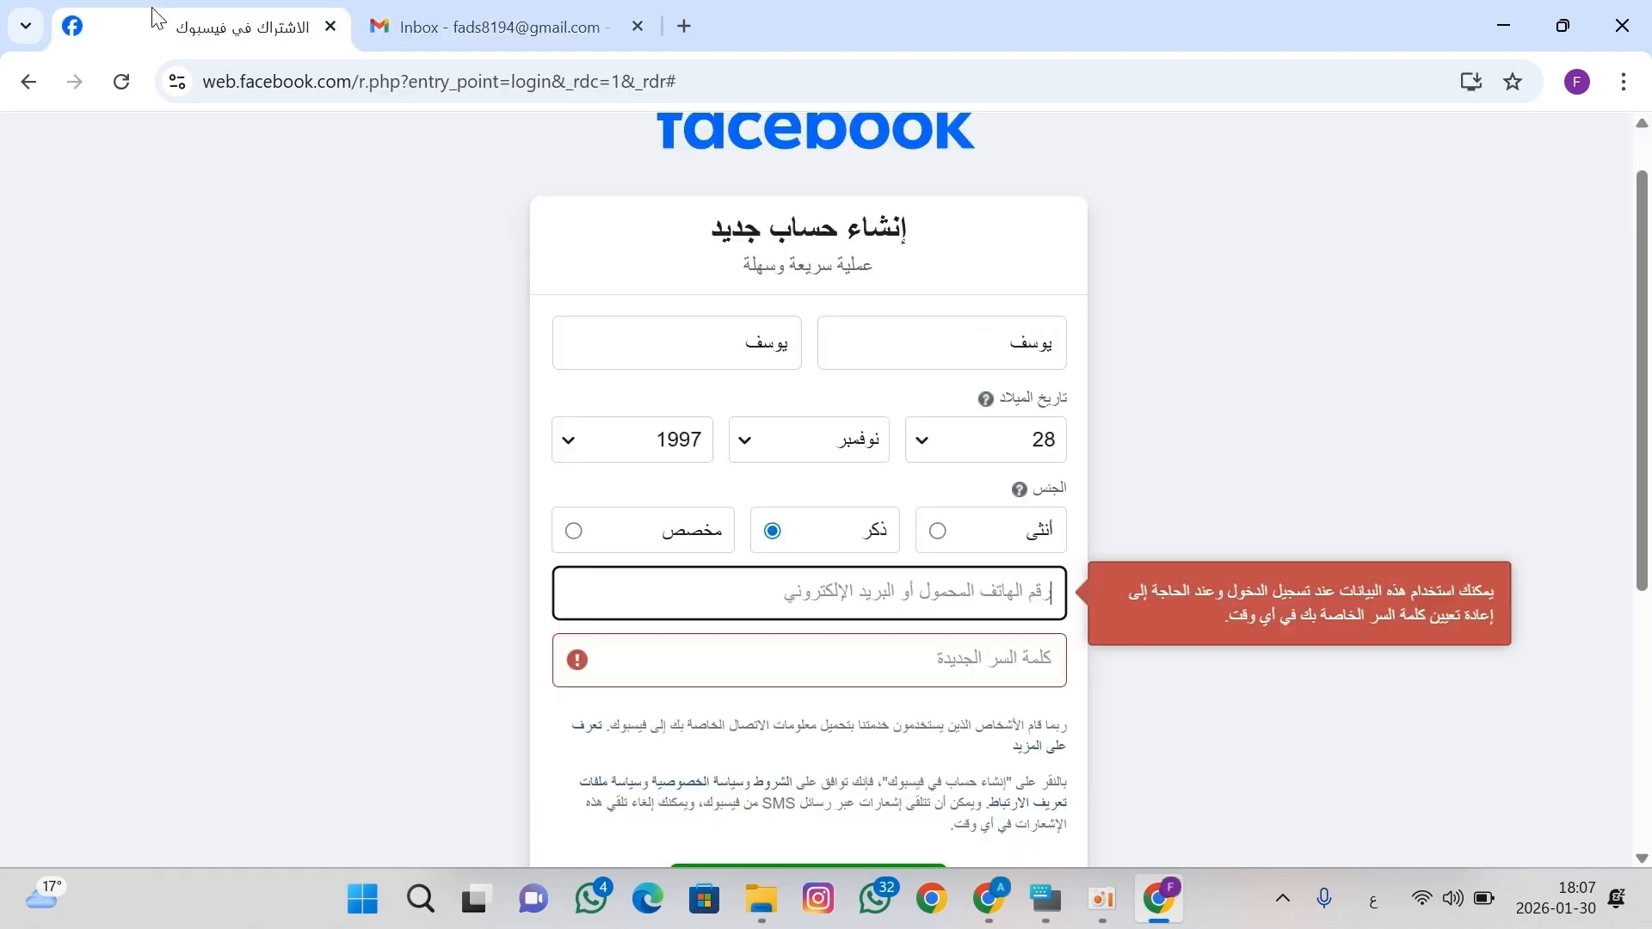
- Paste the copied Gmail address into the mobile/e-mail field
right_click(868, 601)
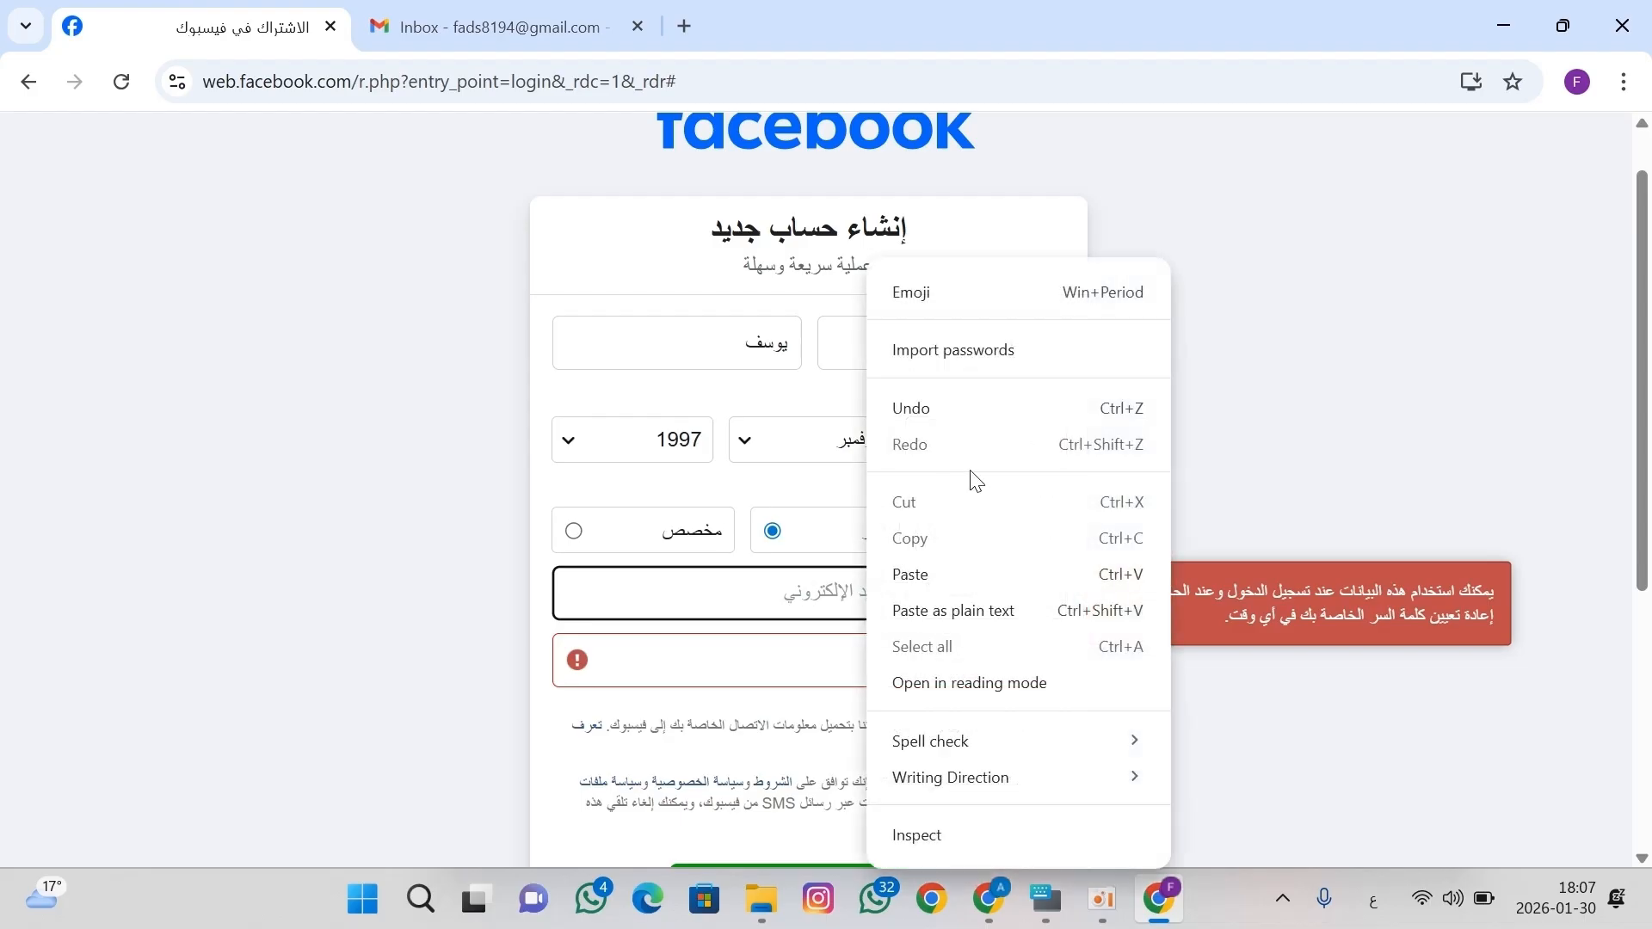
click(936, 570)
scroll(872, 610, down, 1)
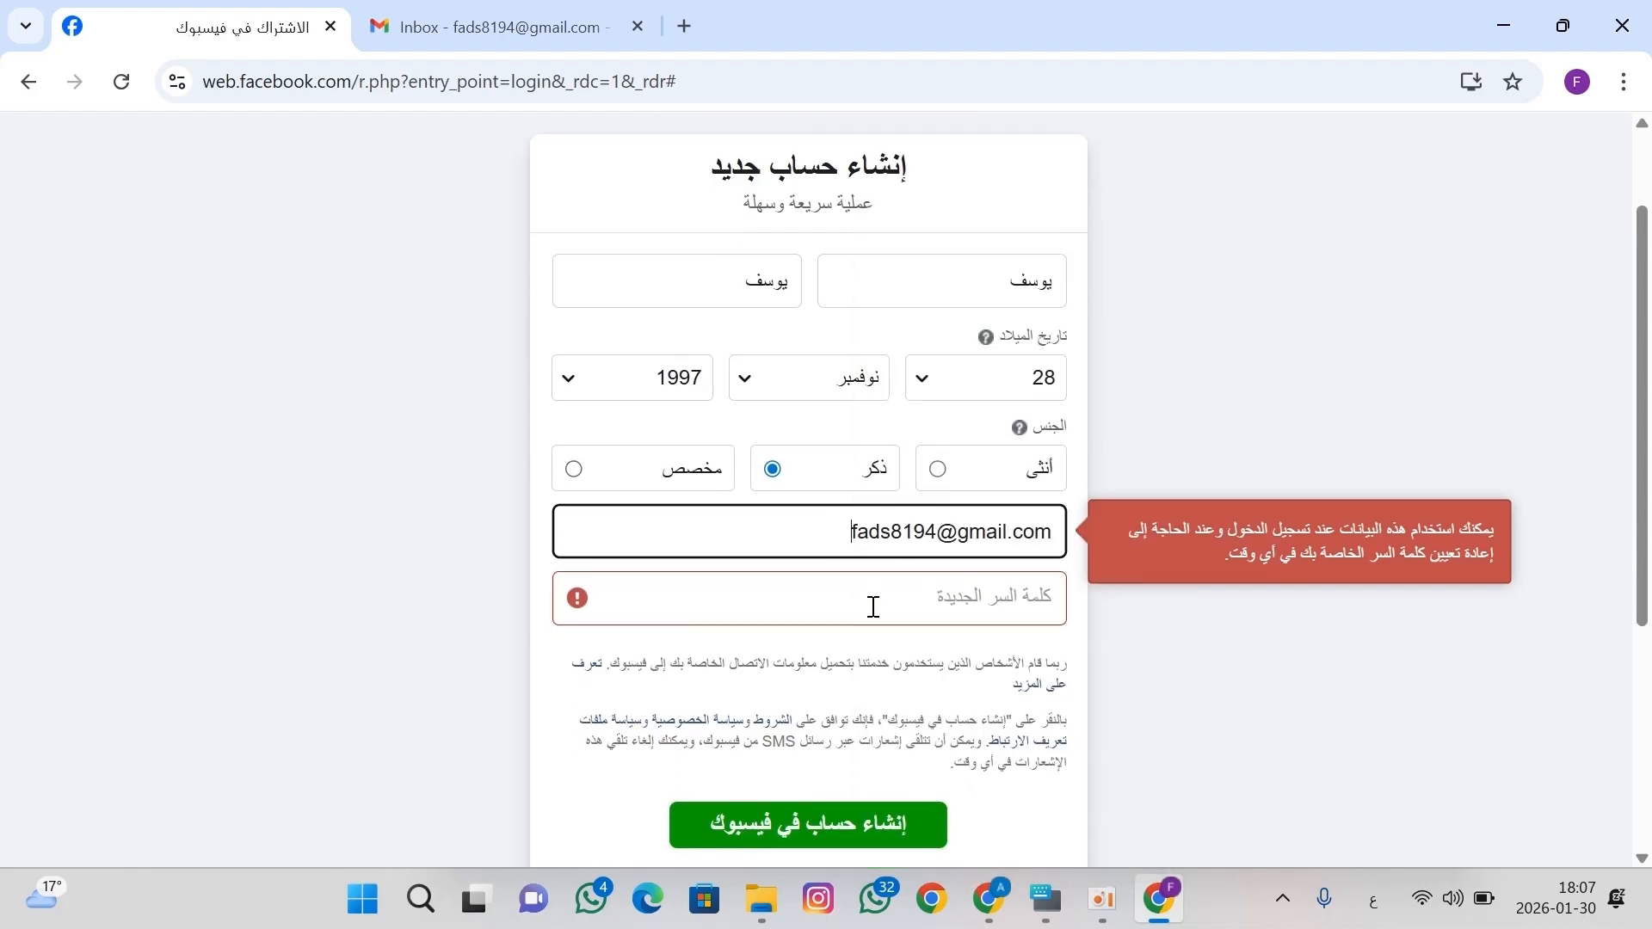
- Decline Chrome's suggested strong password and type your own account password
click(920, 611)
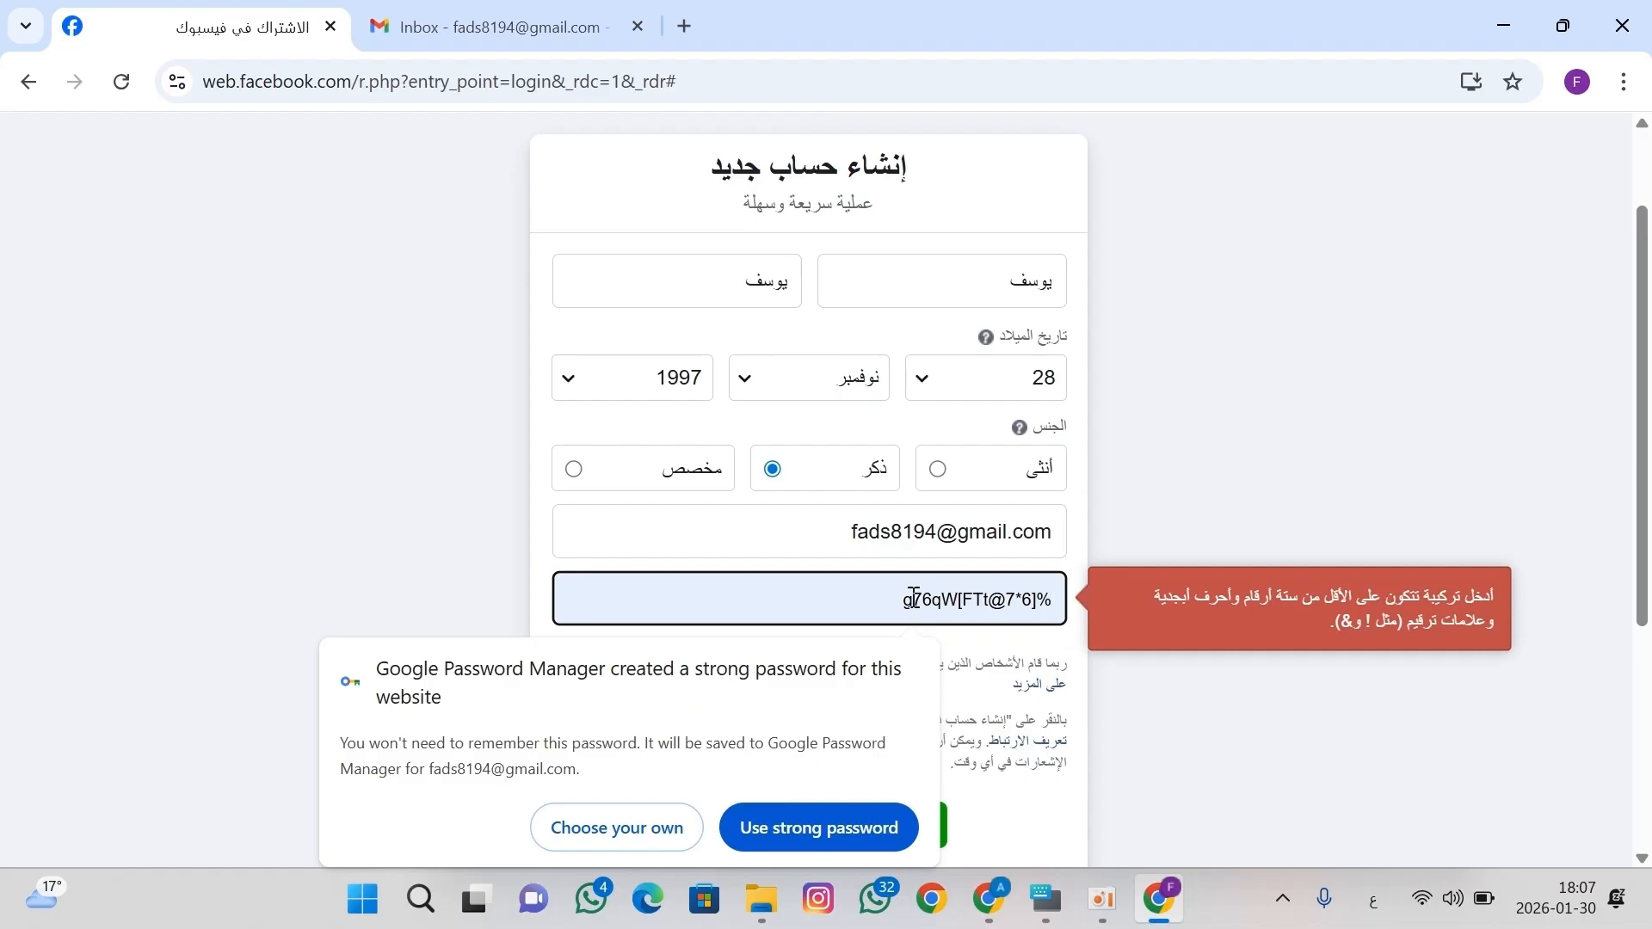
click(1016, 659)
click(977, 607)
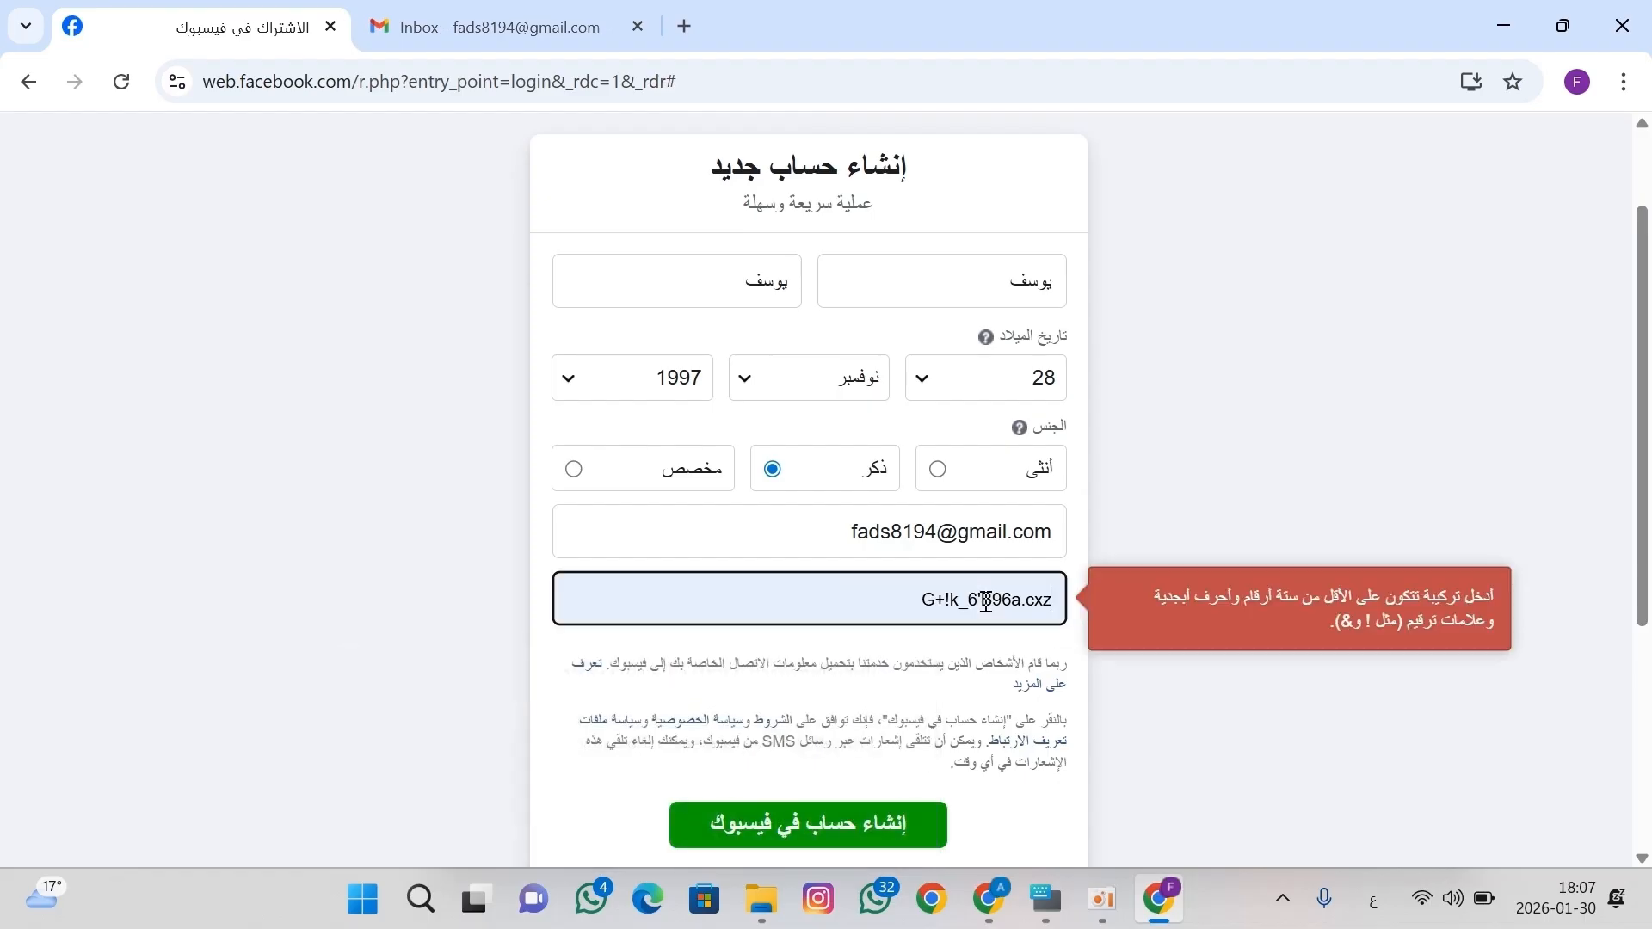
click(1014, 637)
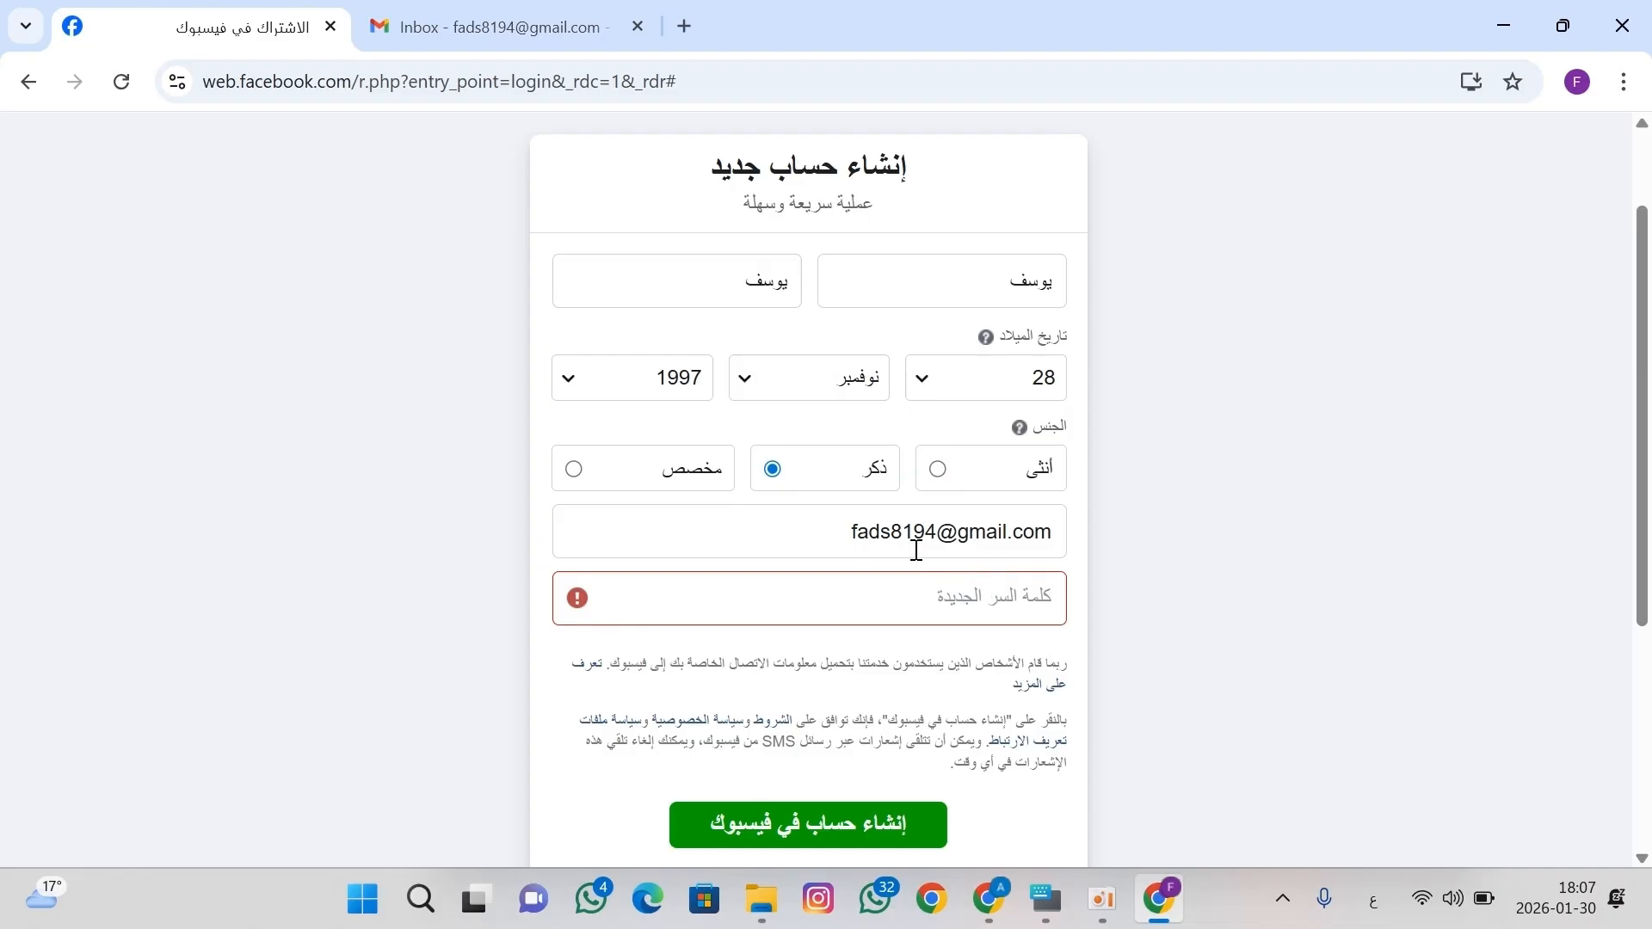
click(1001, 596)
scroll(989, 559, down, 1)
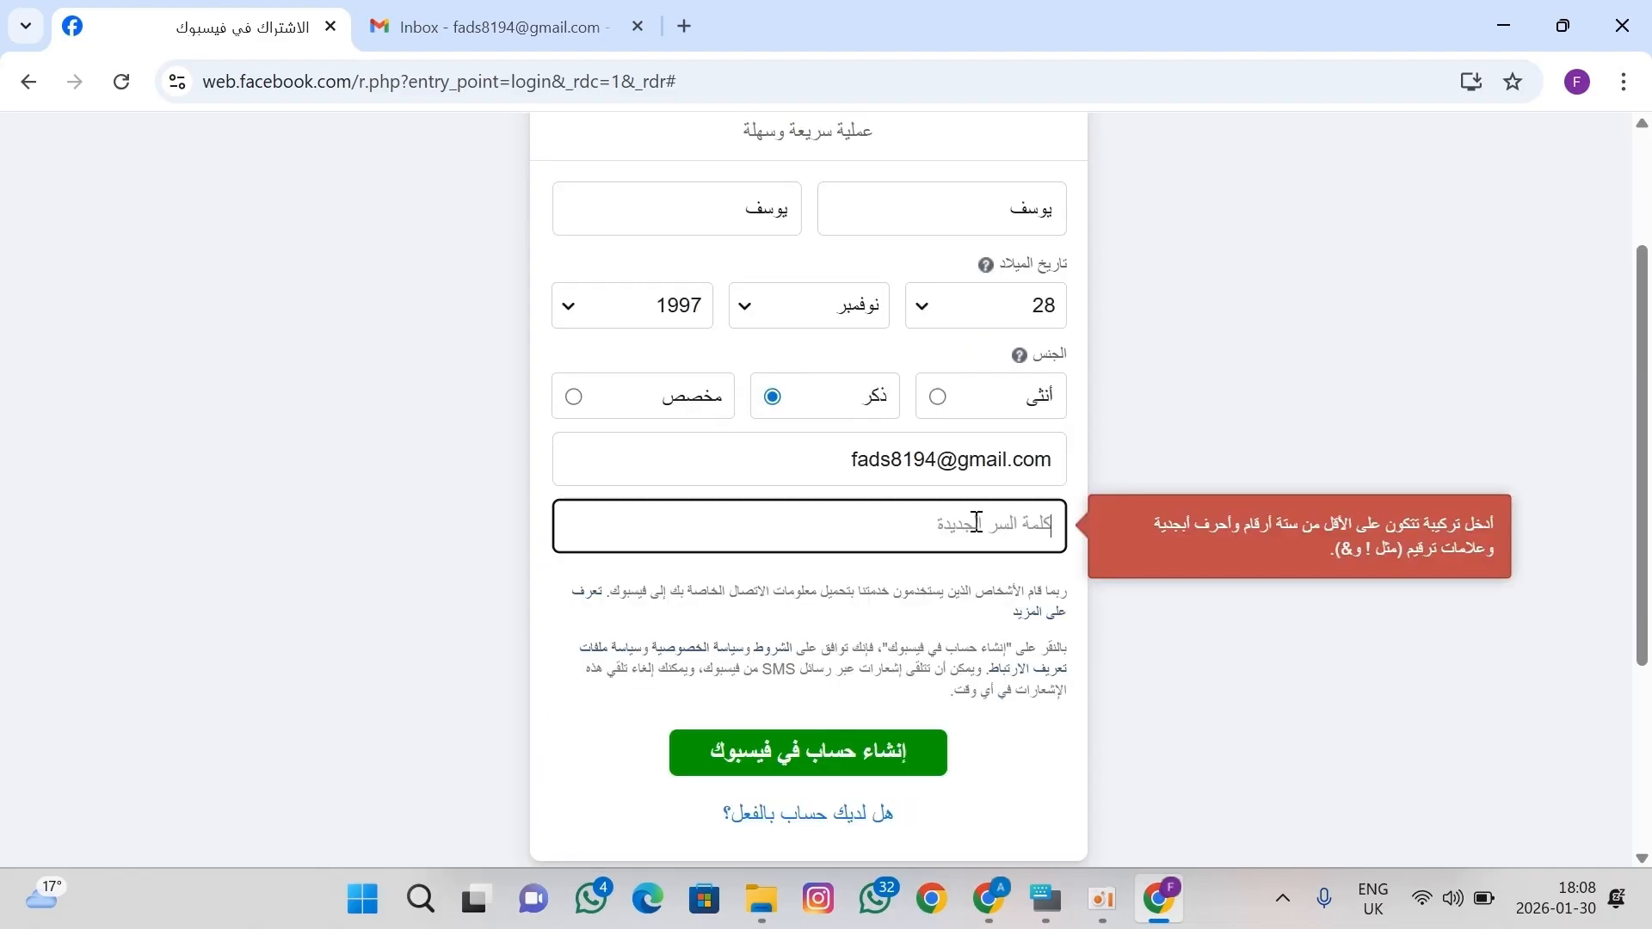
text(a)
scroll(904, 639, down, 1)
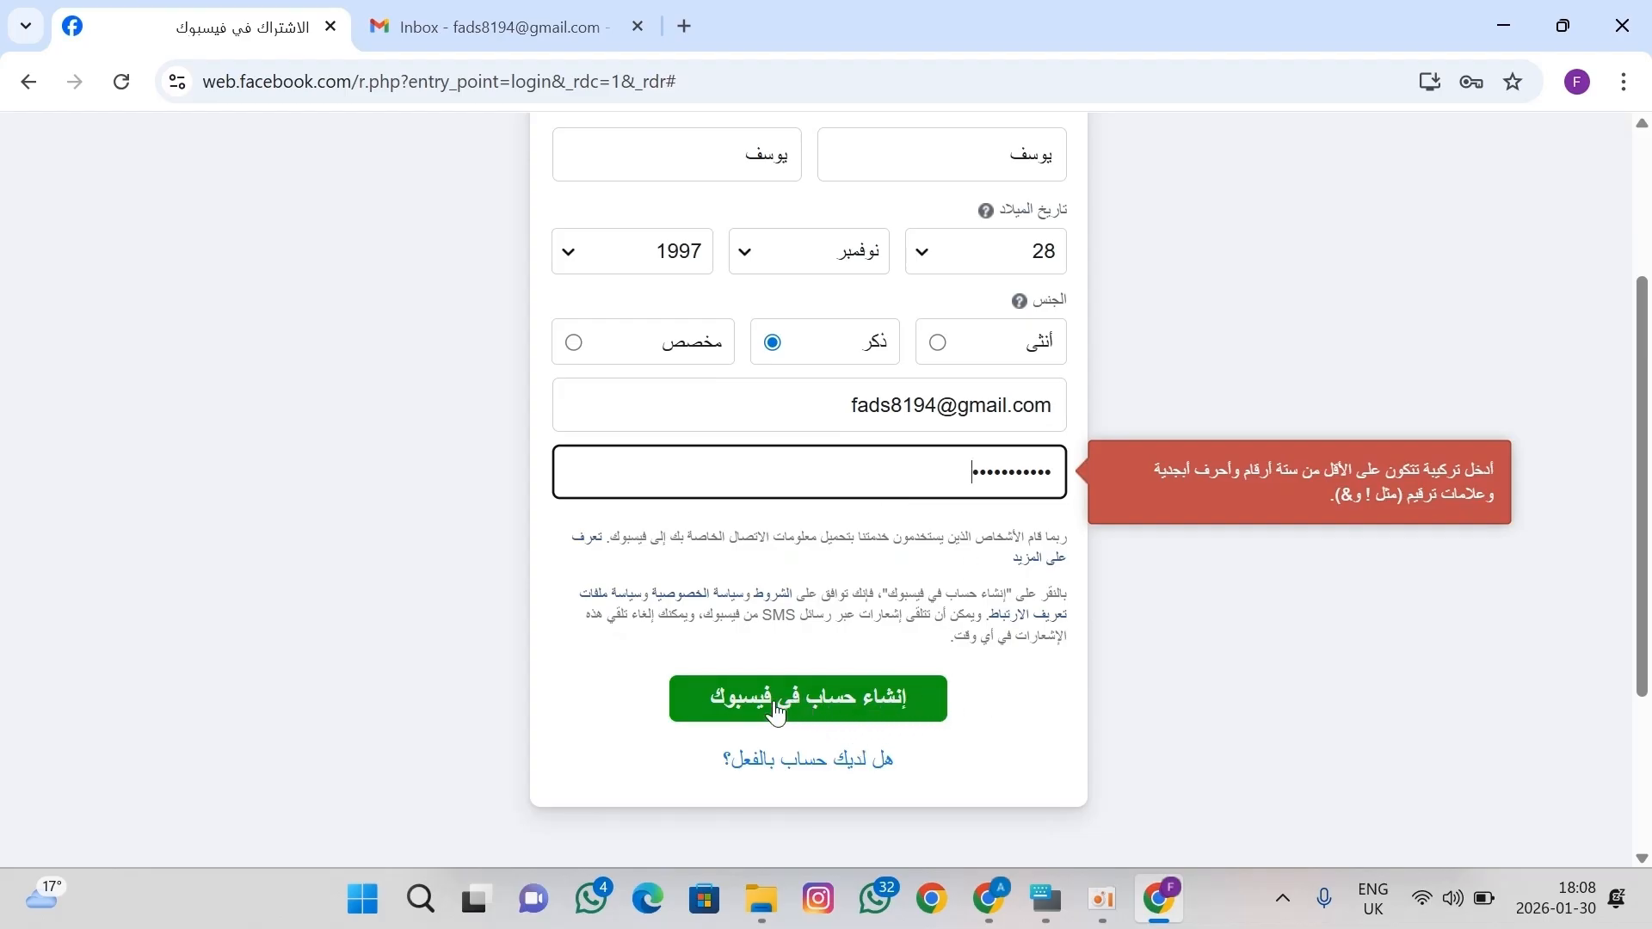
- Submit the sign-up form, close the Save password bubble, and switch to the Gmail tab
click(817, 700)
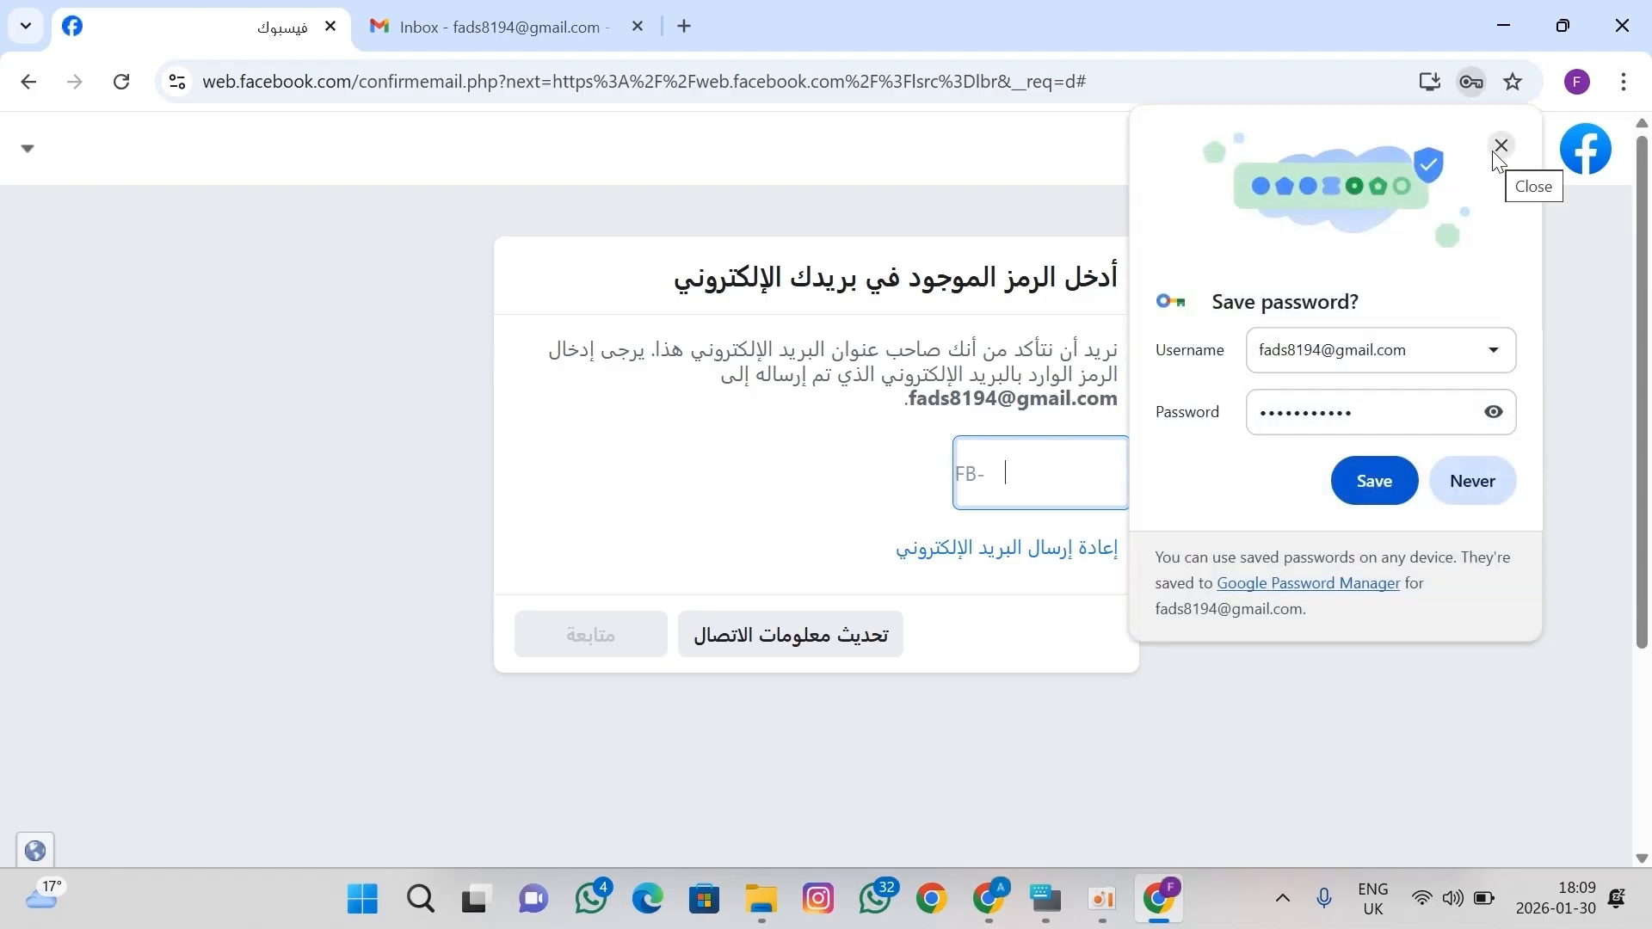
click(1375, 487)
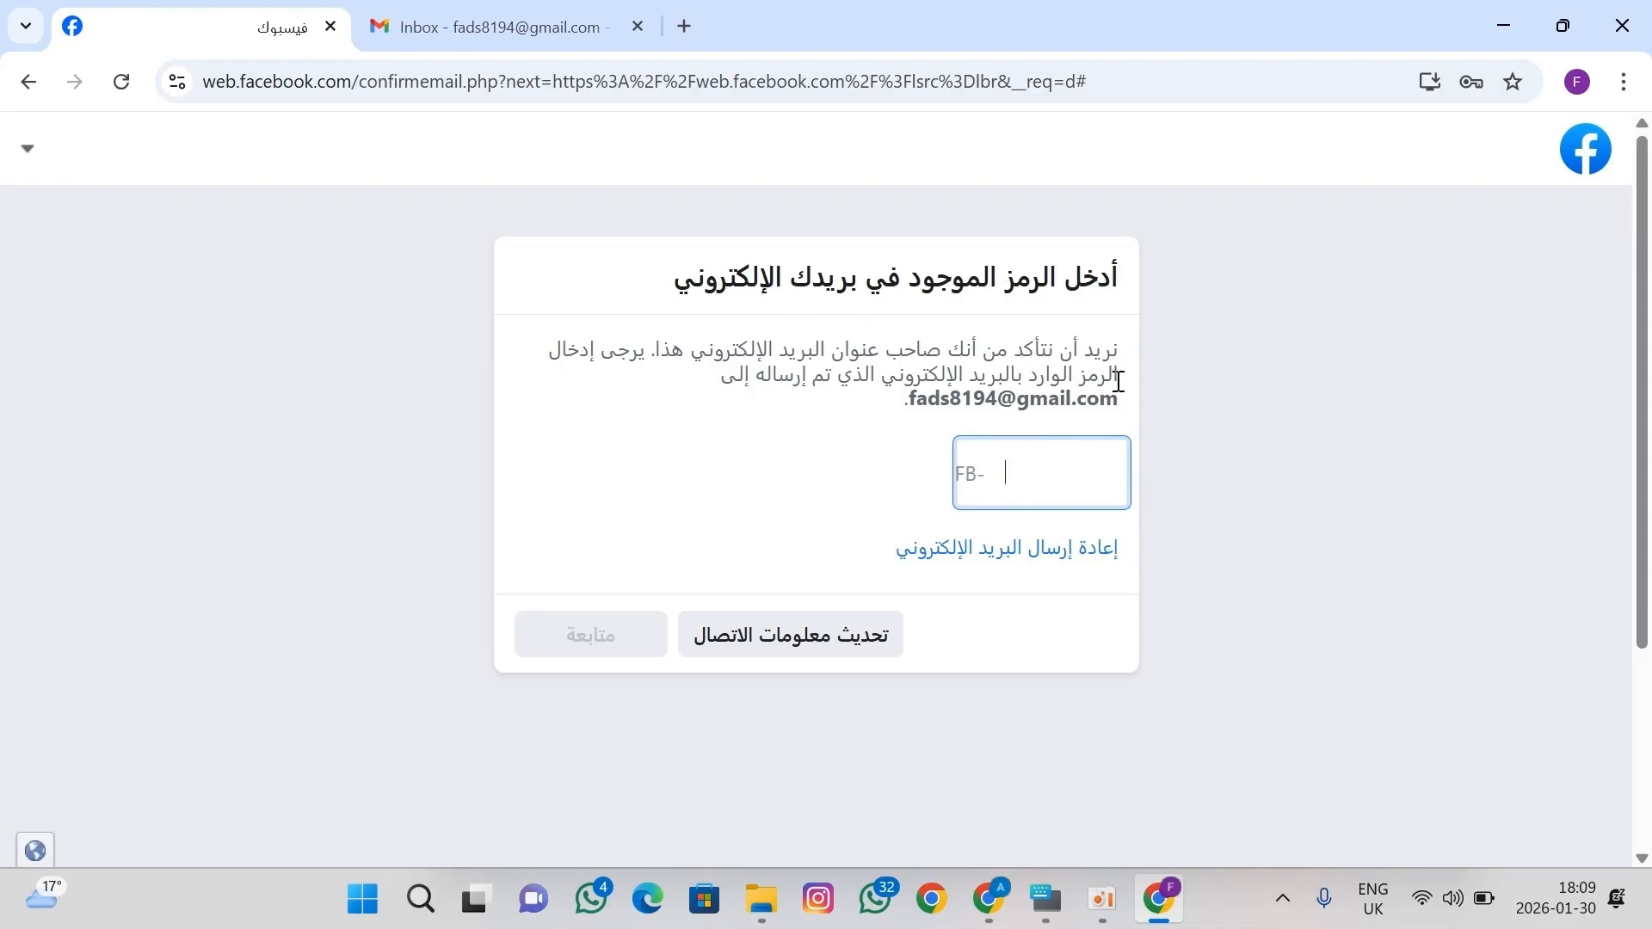
click(529, 42)
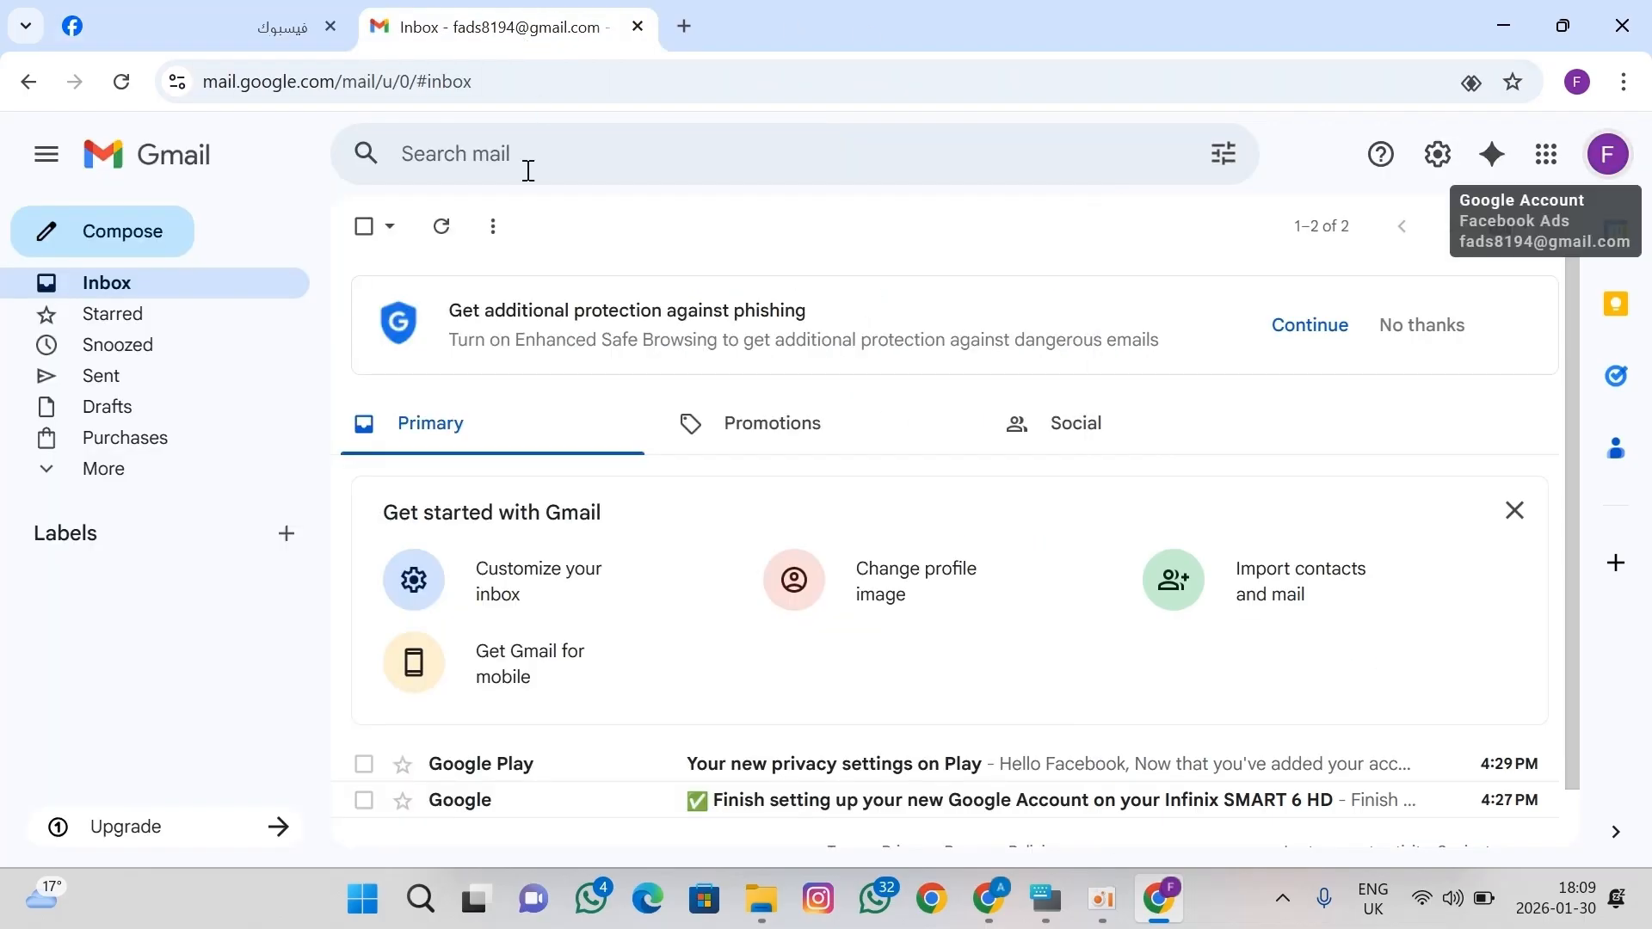
- Open Facebook's confirmation e-mail, copy the code from its subject, and return to Facebook
scroll(645, 435, down, 1)
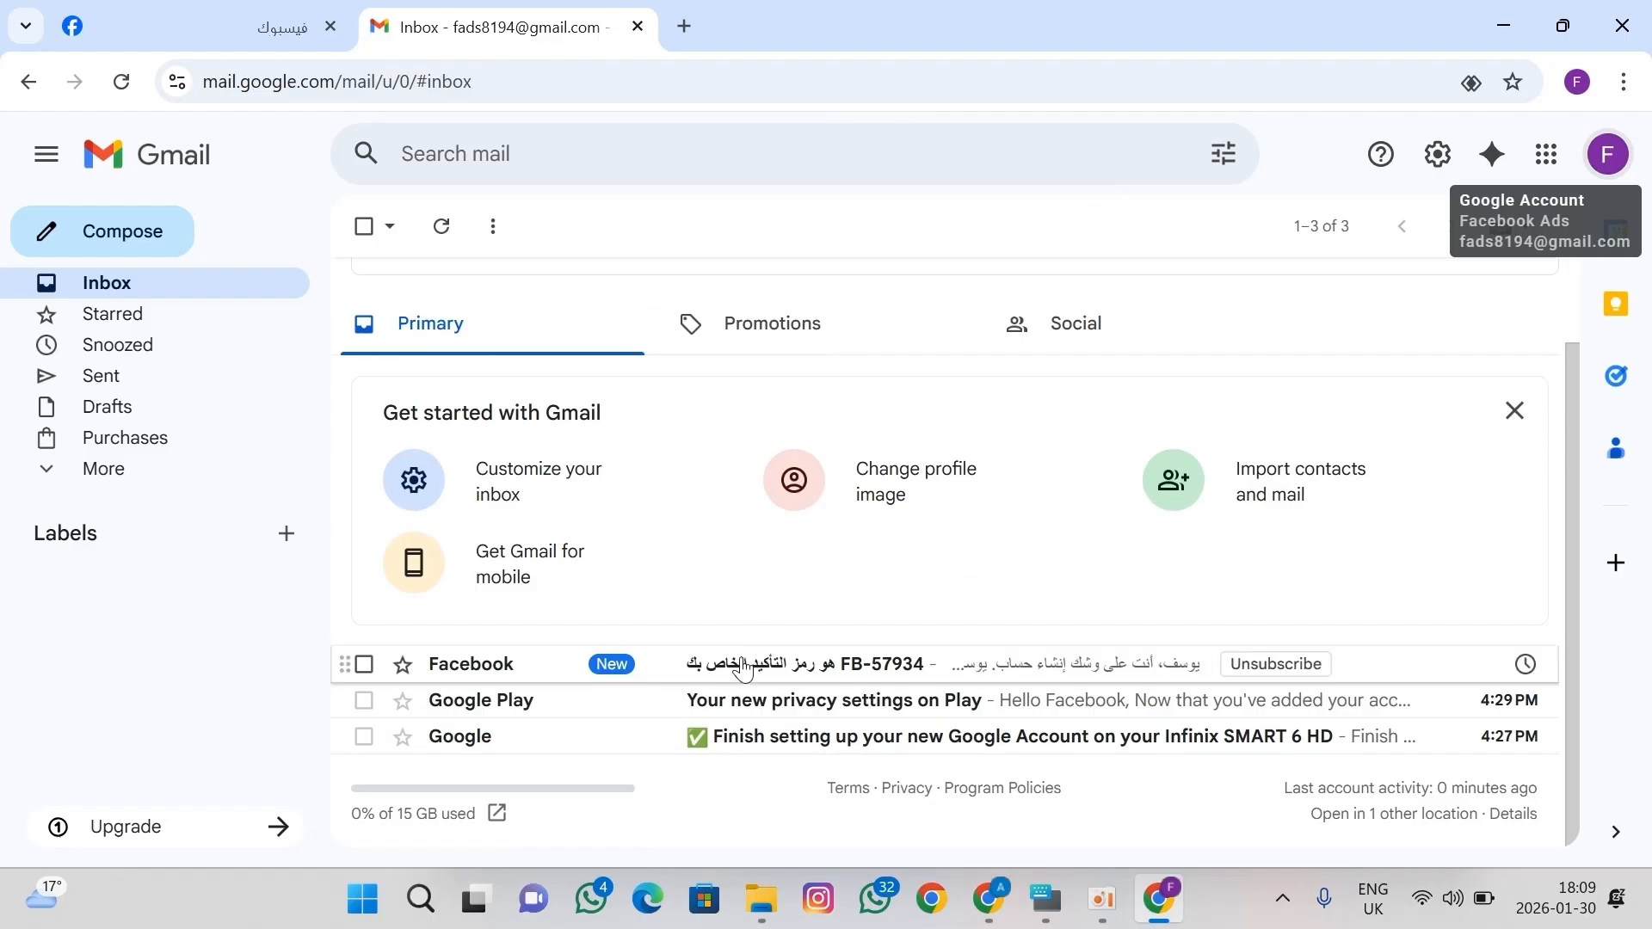
click(736, 671)
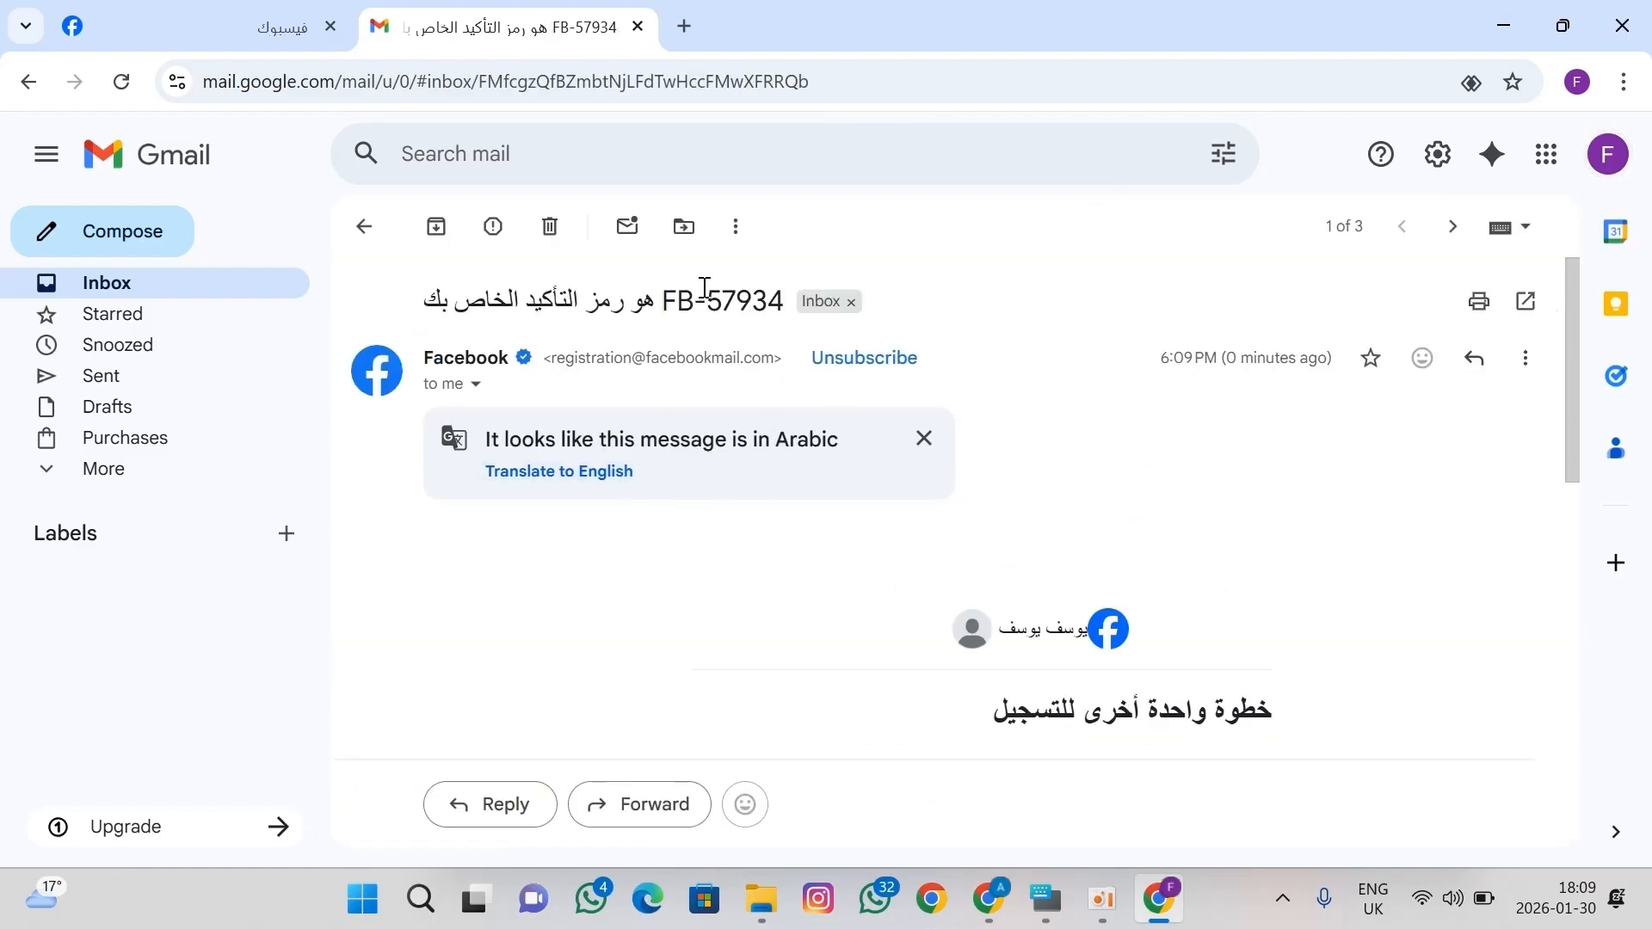
drag(707, 301, 787, 301)
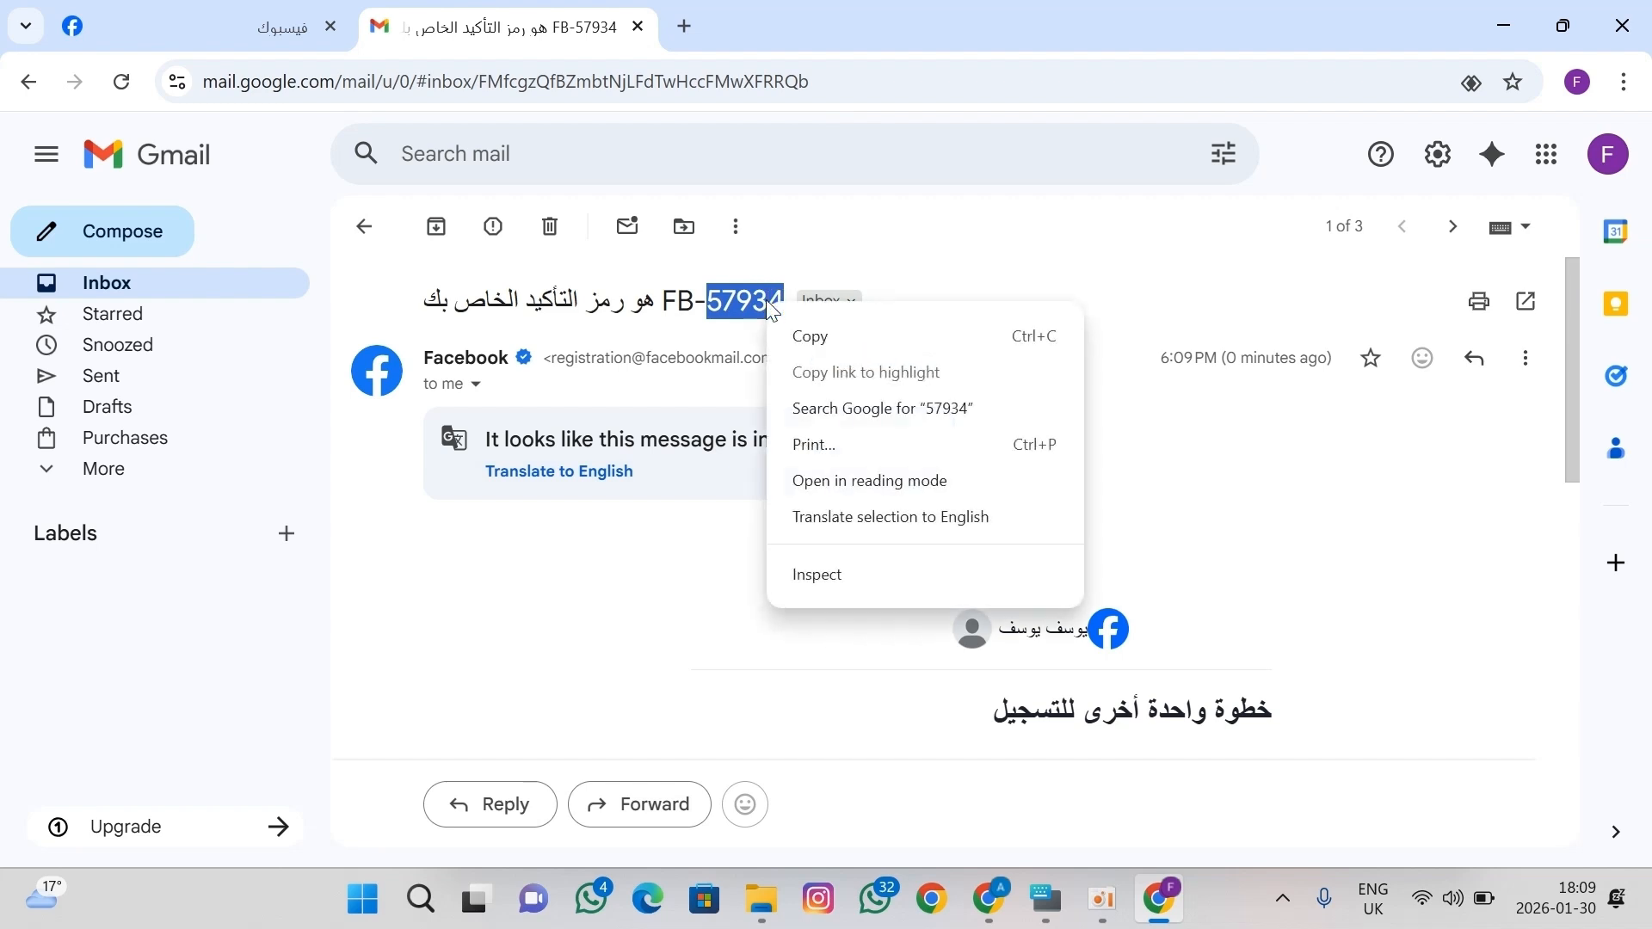
click(830, 332)
click(145, 10)
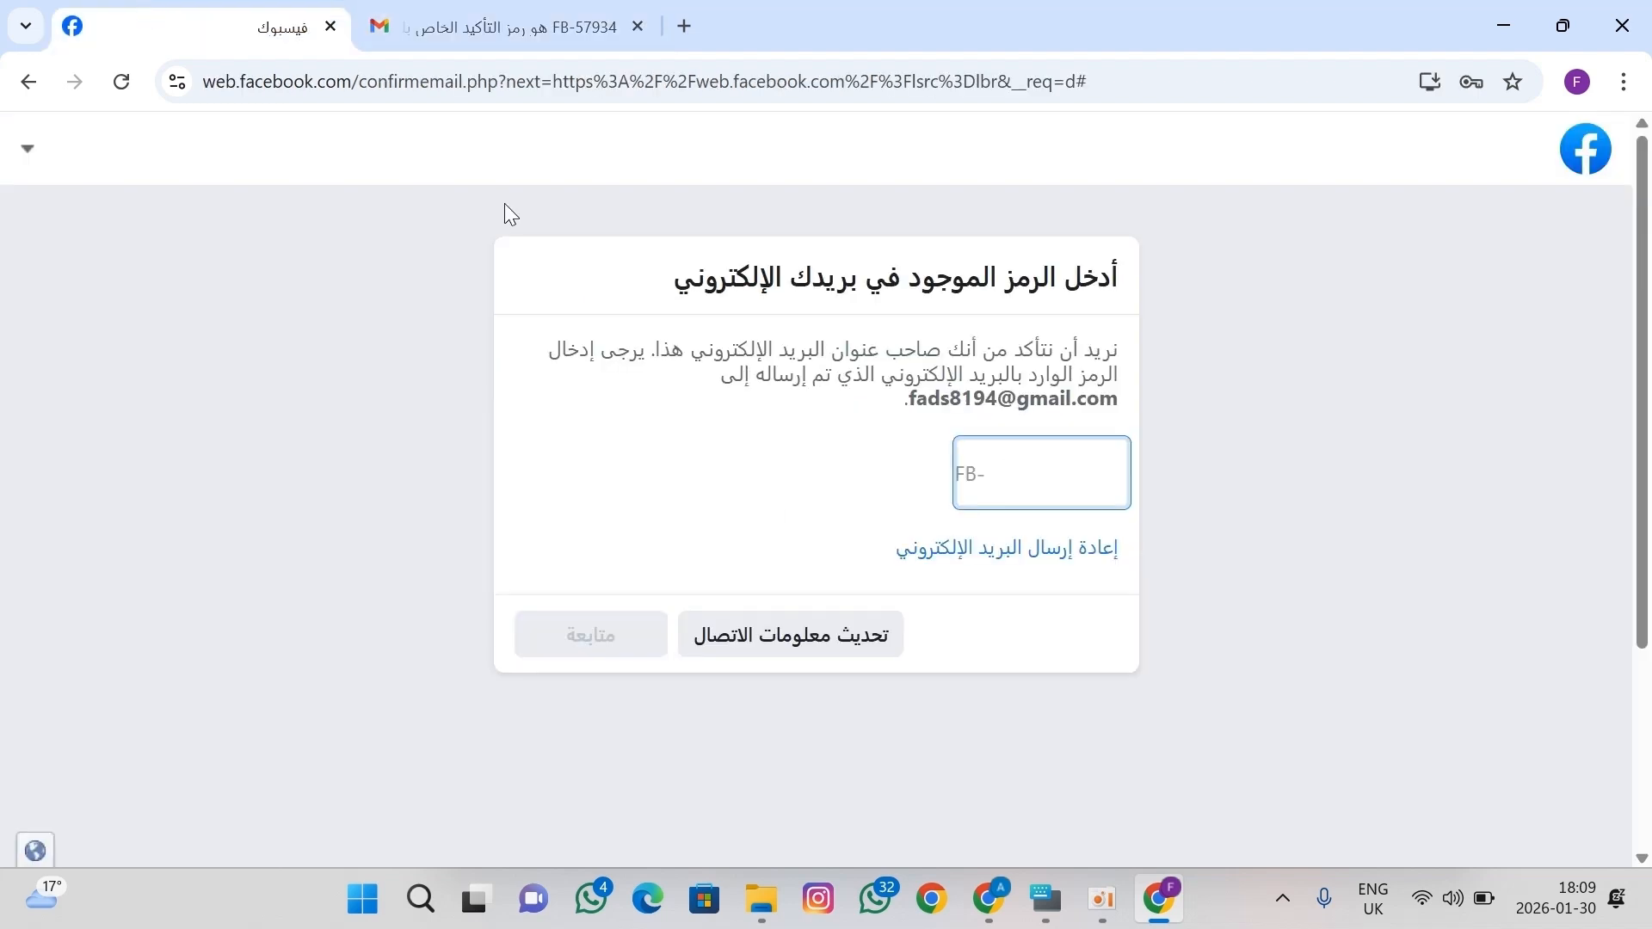
- Paste the confirmation code, submit it with متابعة, and accept the confirmation message with موافق
right_click(1029, 476)
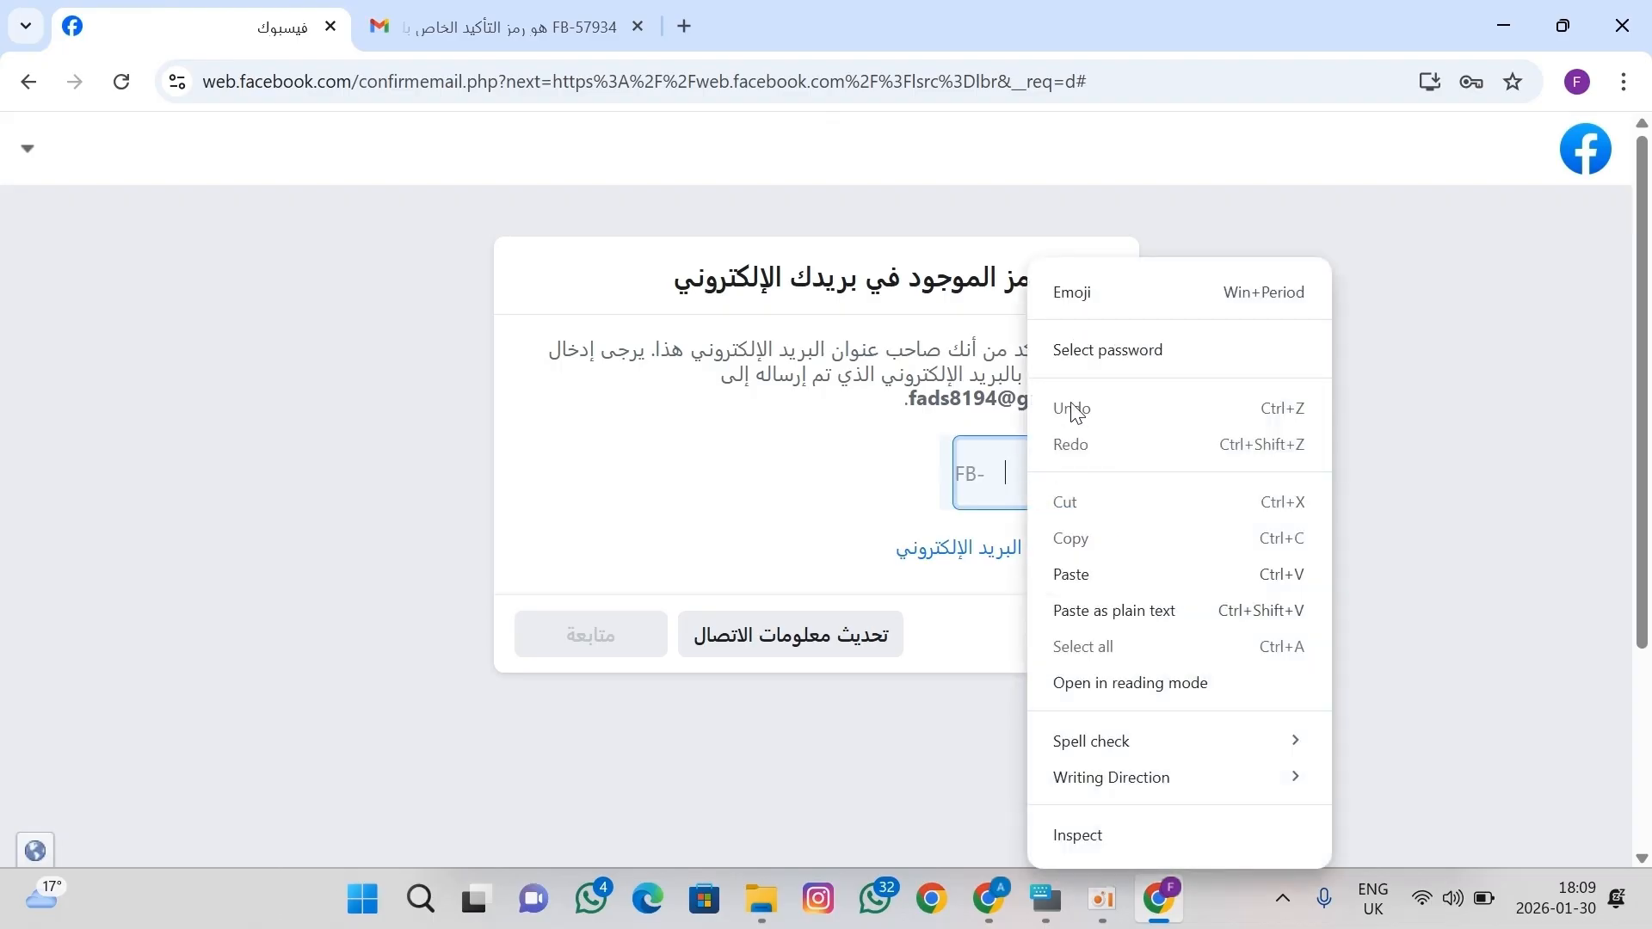
click(1088, 574)
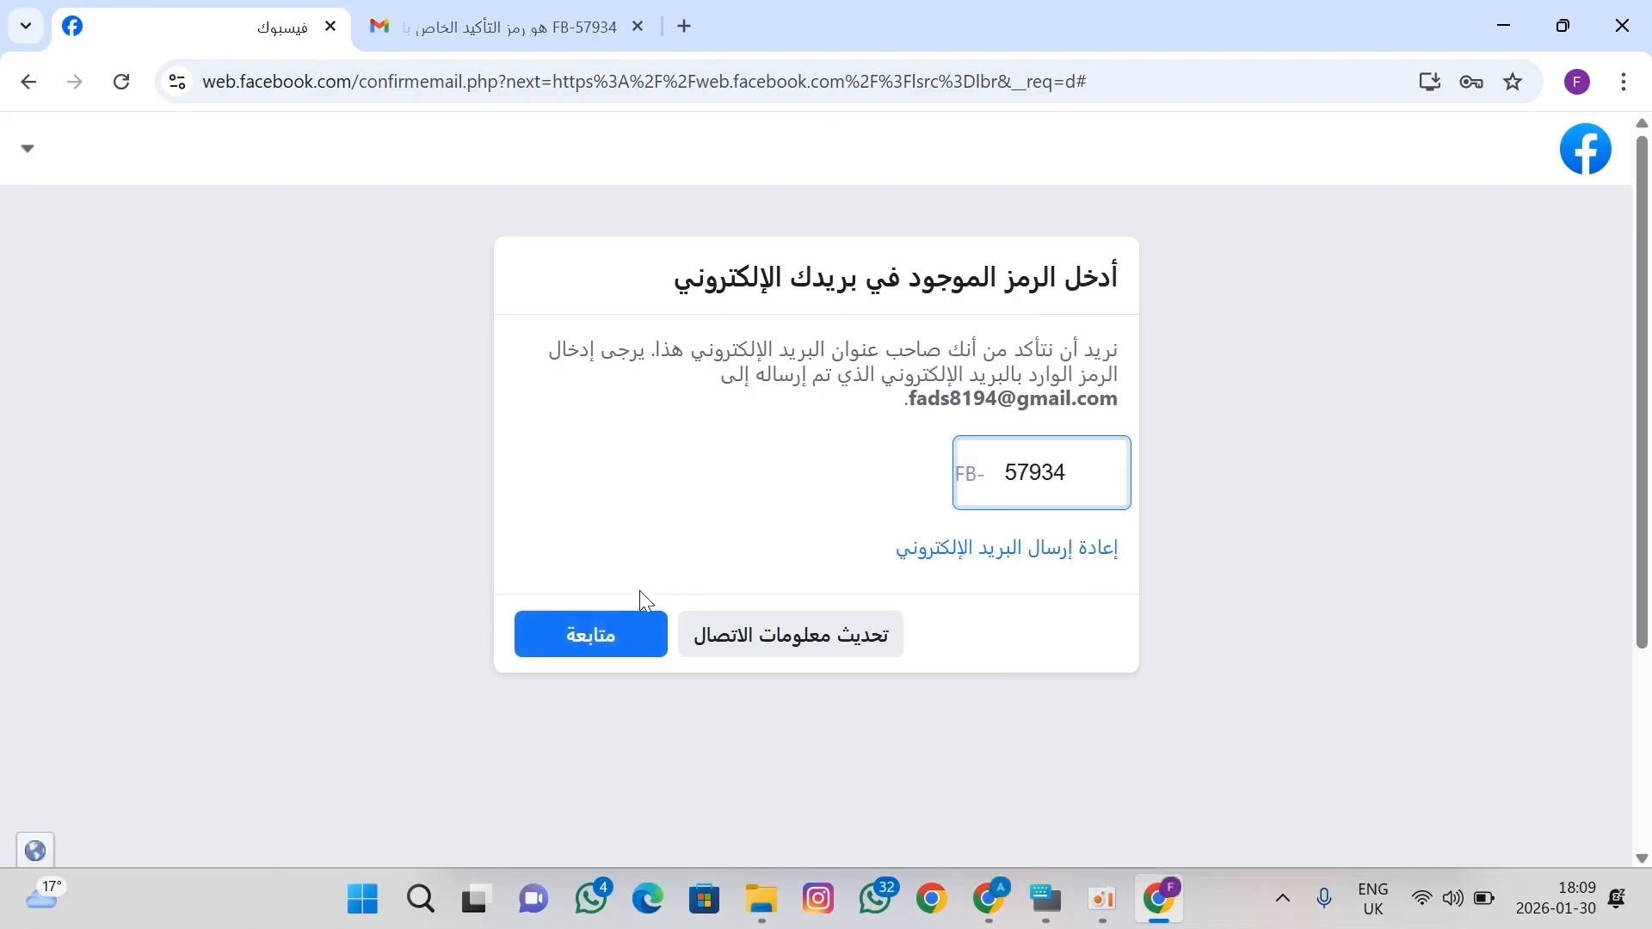
click(618, 634)
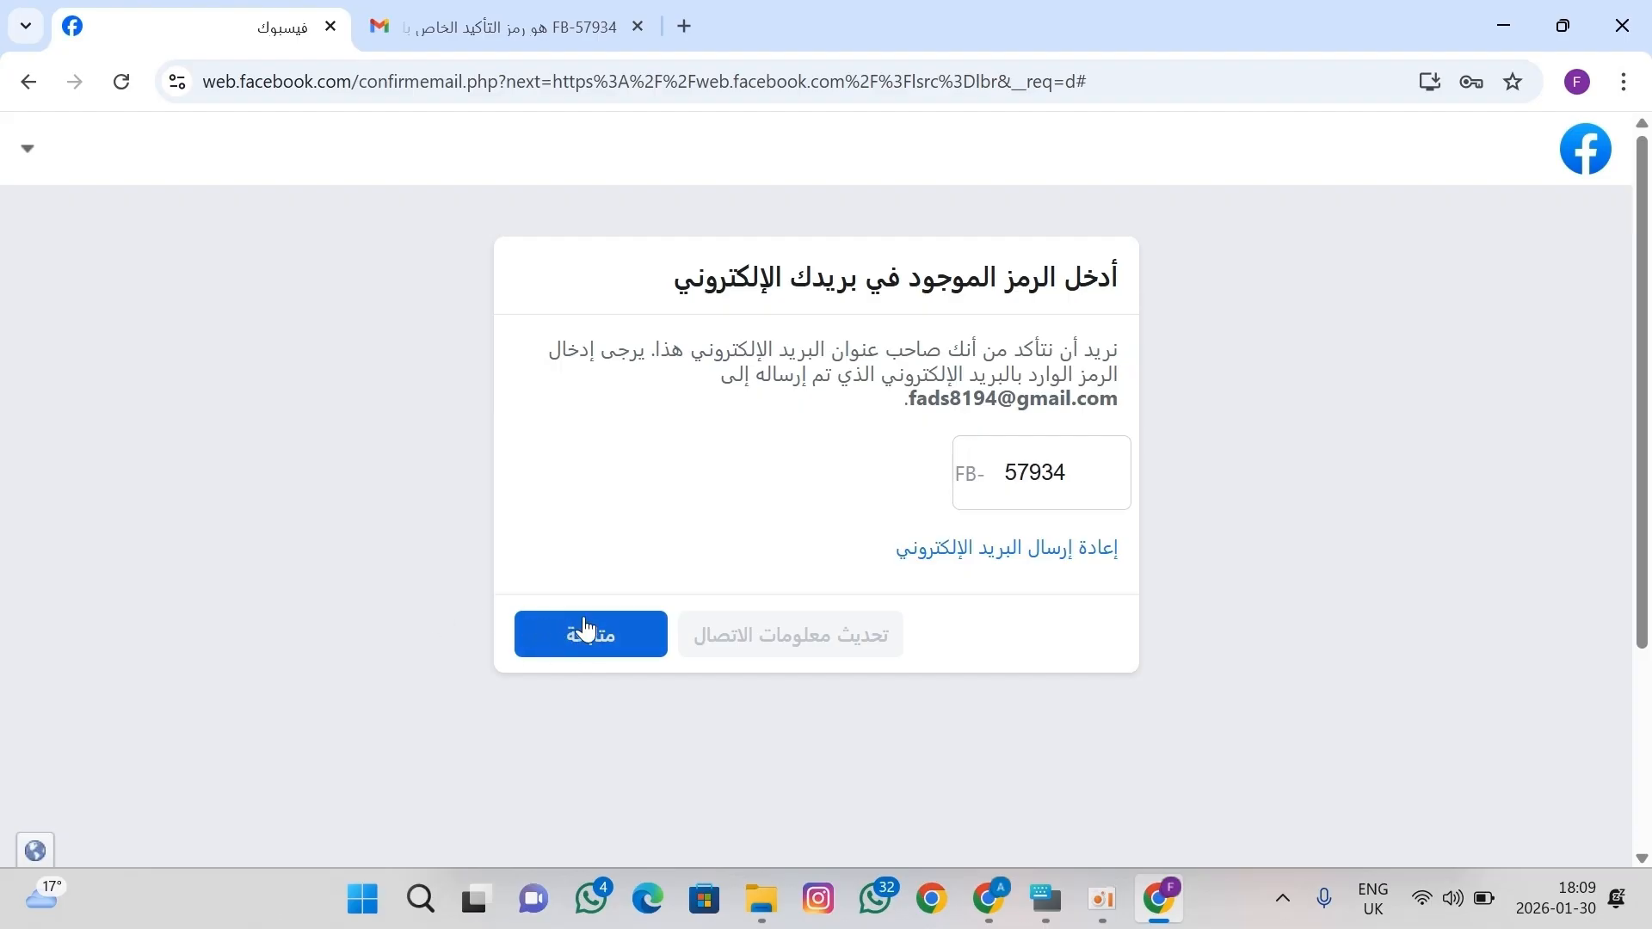
click(625, 649)
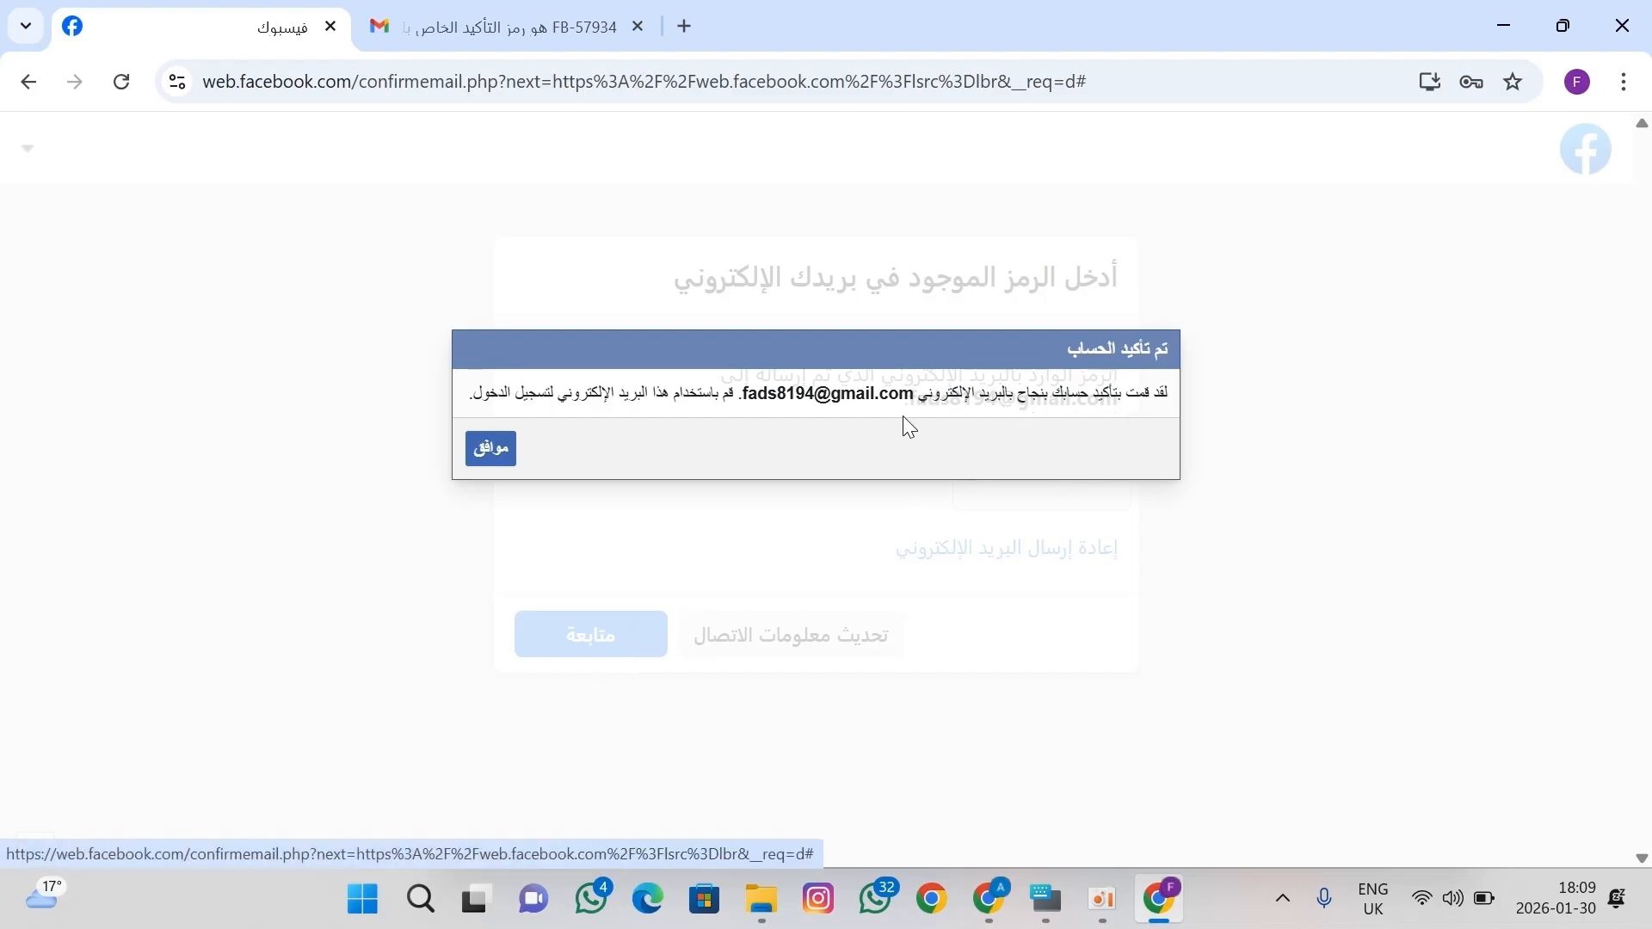
click(495, 456)
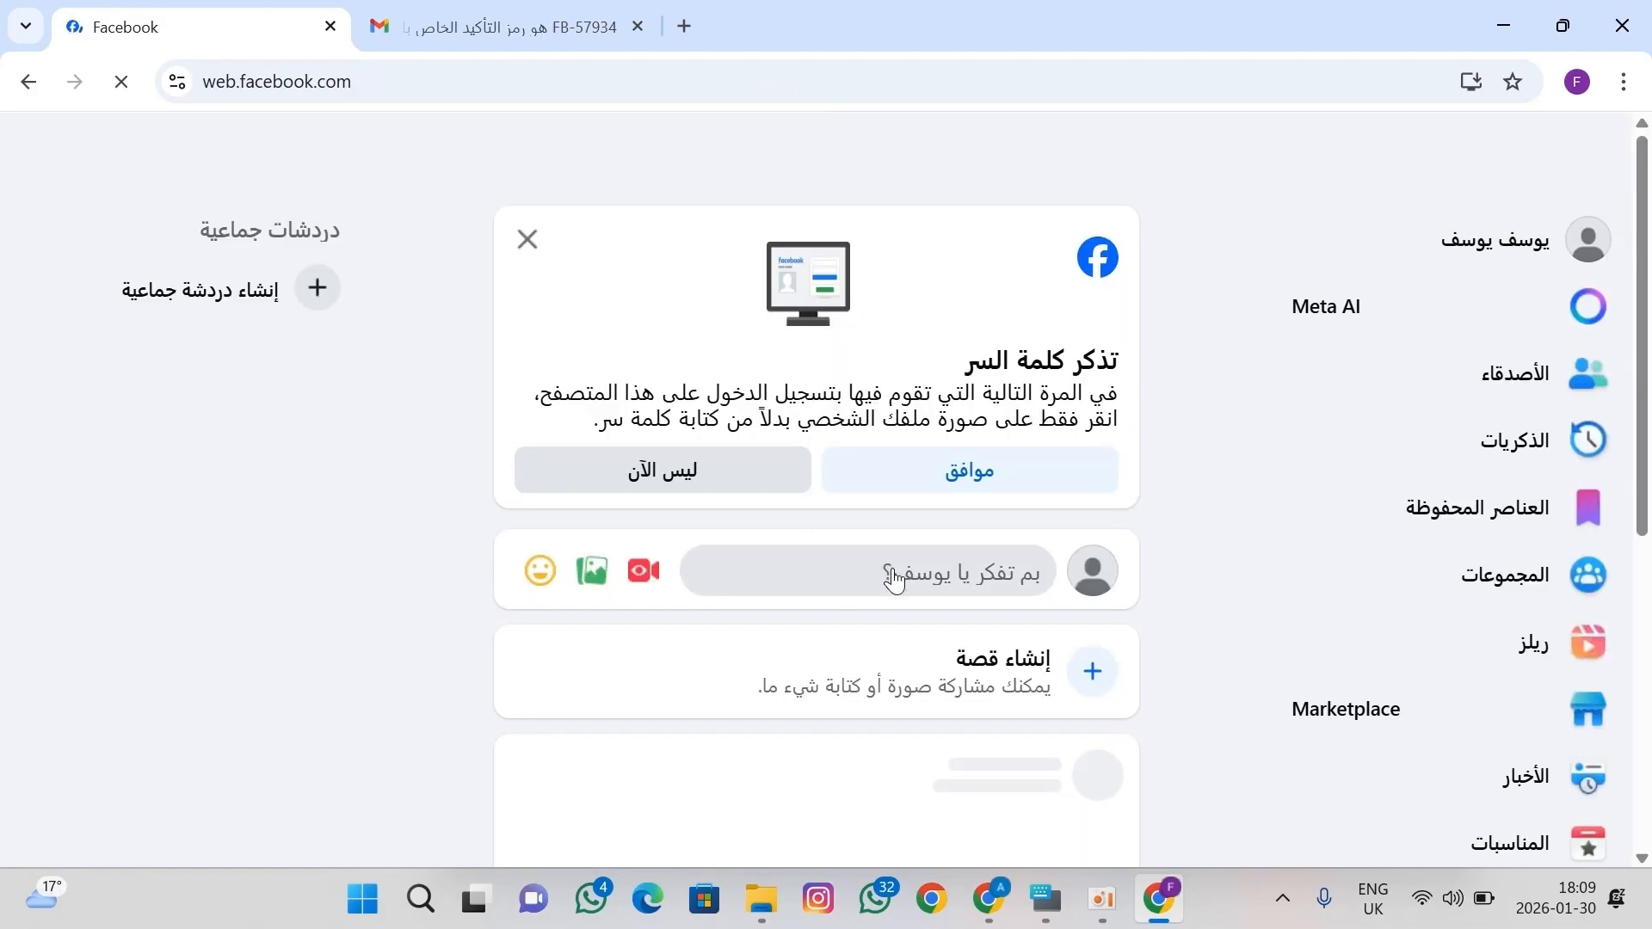
- Scroll through the new account's news feed, then open a new Google tab with Ctrl+T
scroll(892, 571, down, 1)
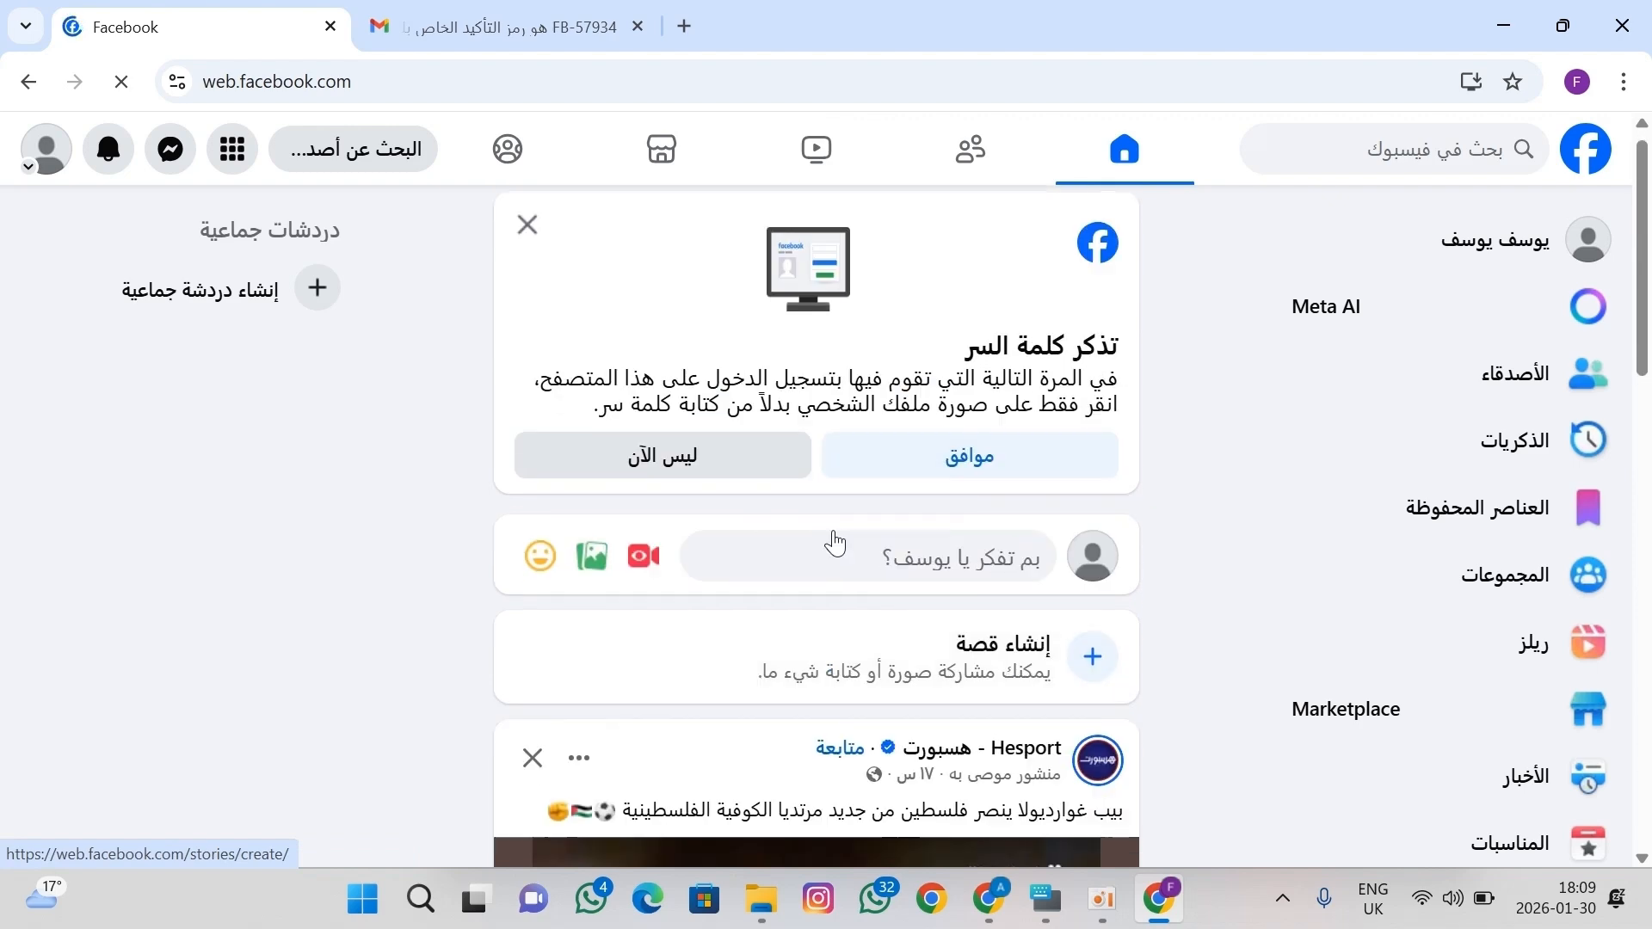
scroll(839, 540, down, 5)
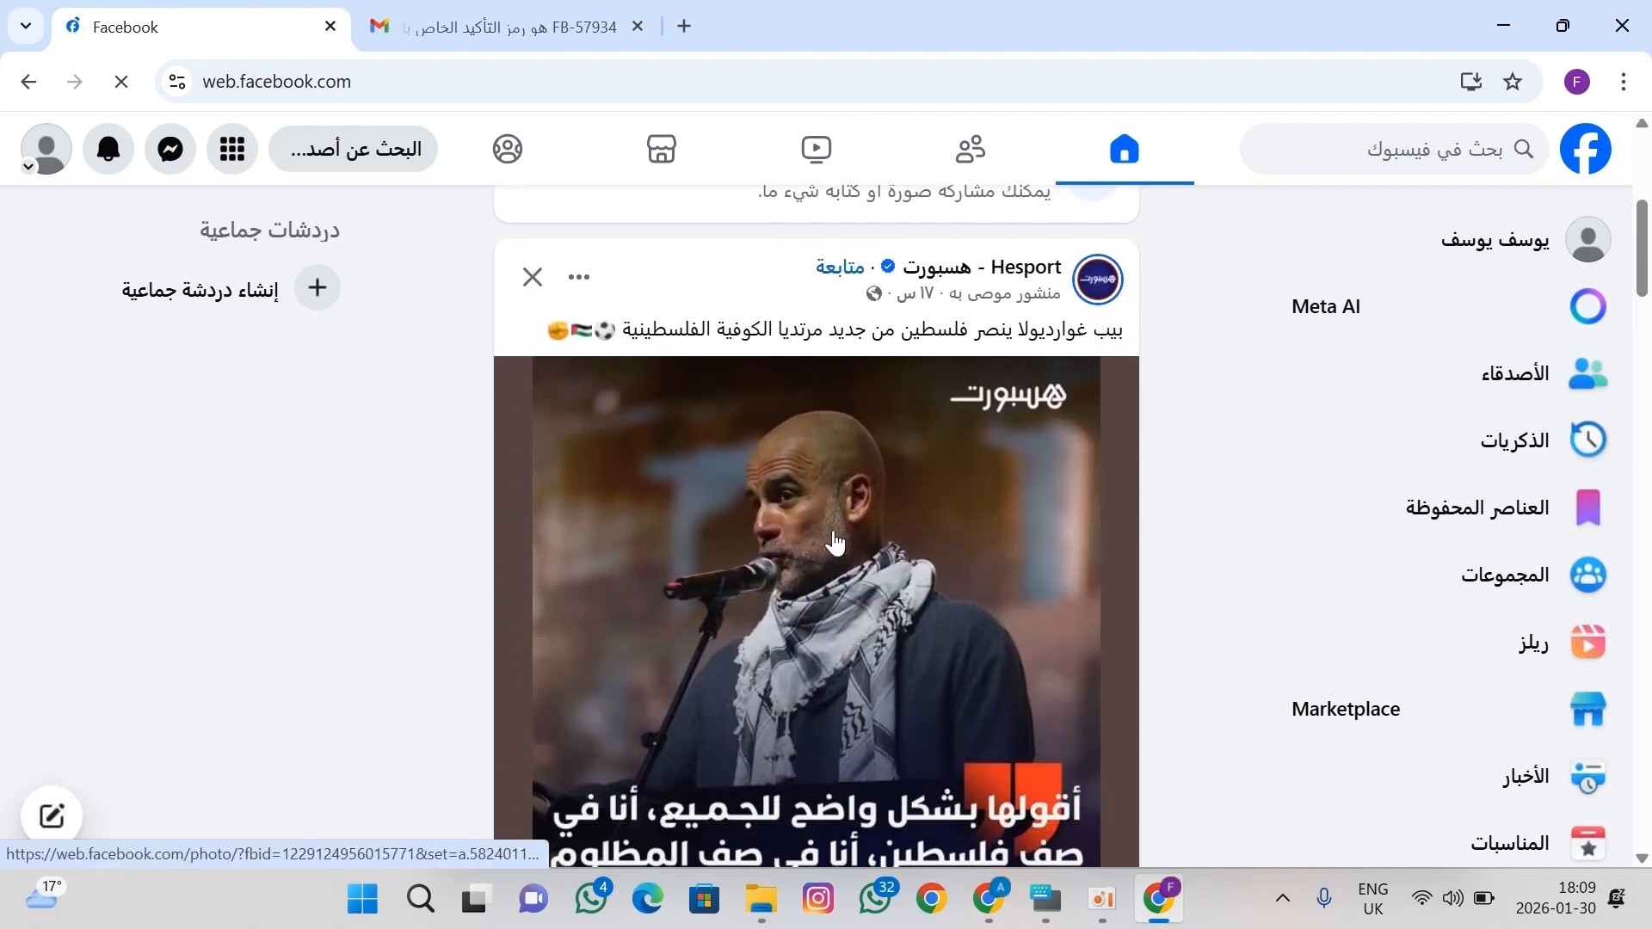
scroll(836, 543, down, 5)
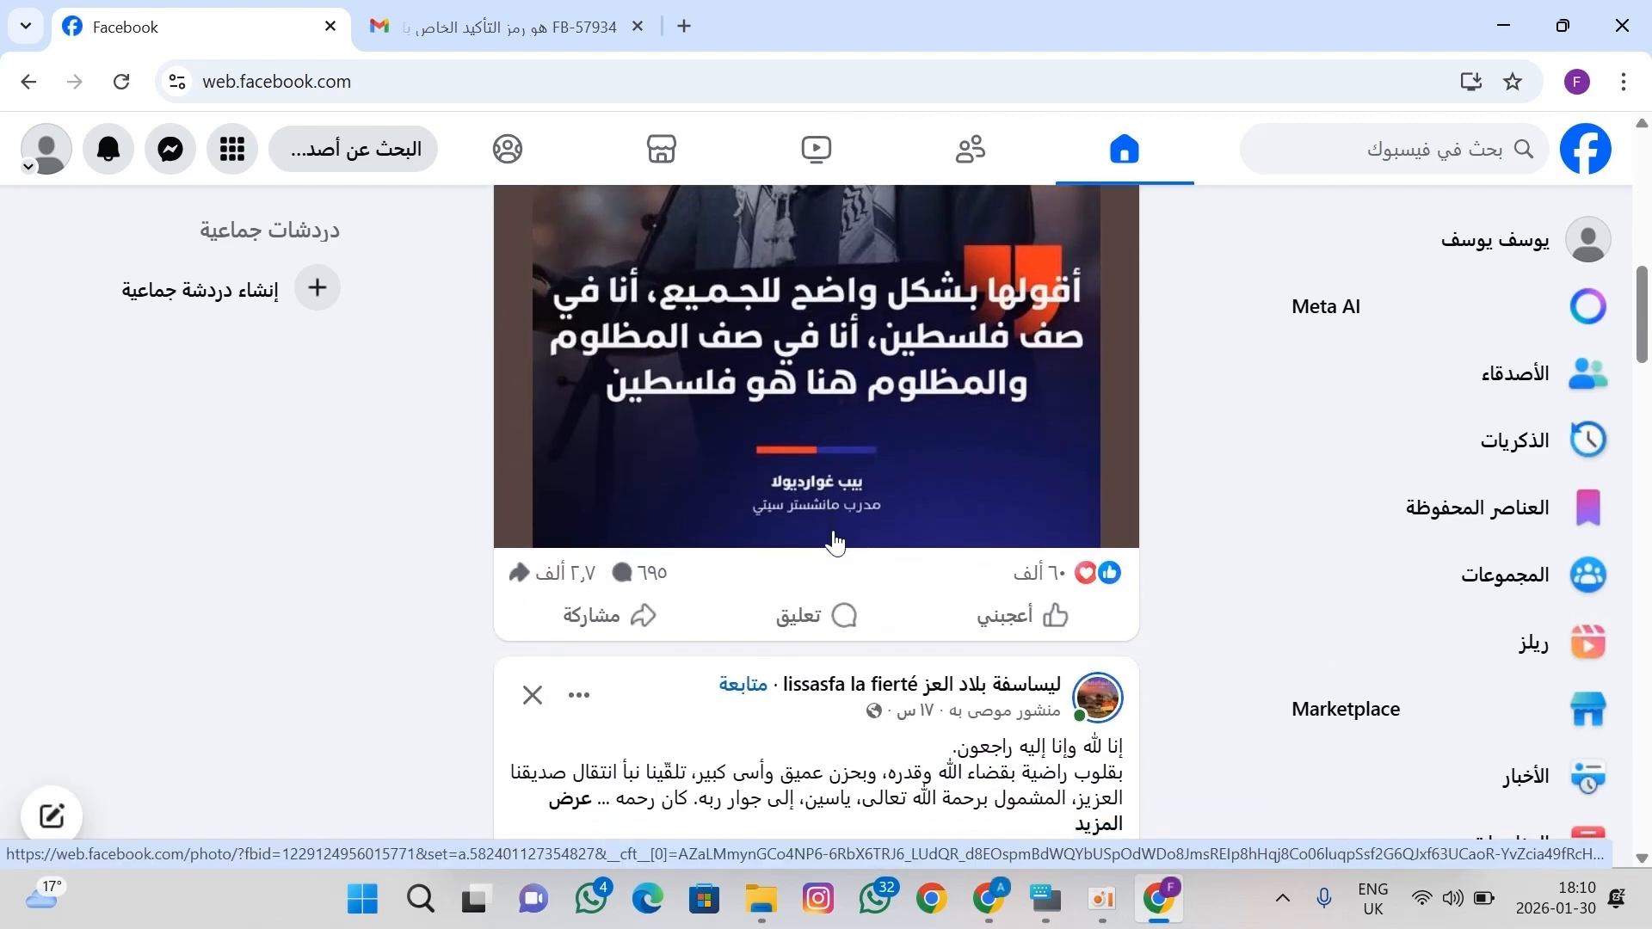
scroll(836, 543, up, 6)
scroll(839, 534, up, 2)
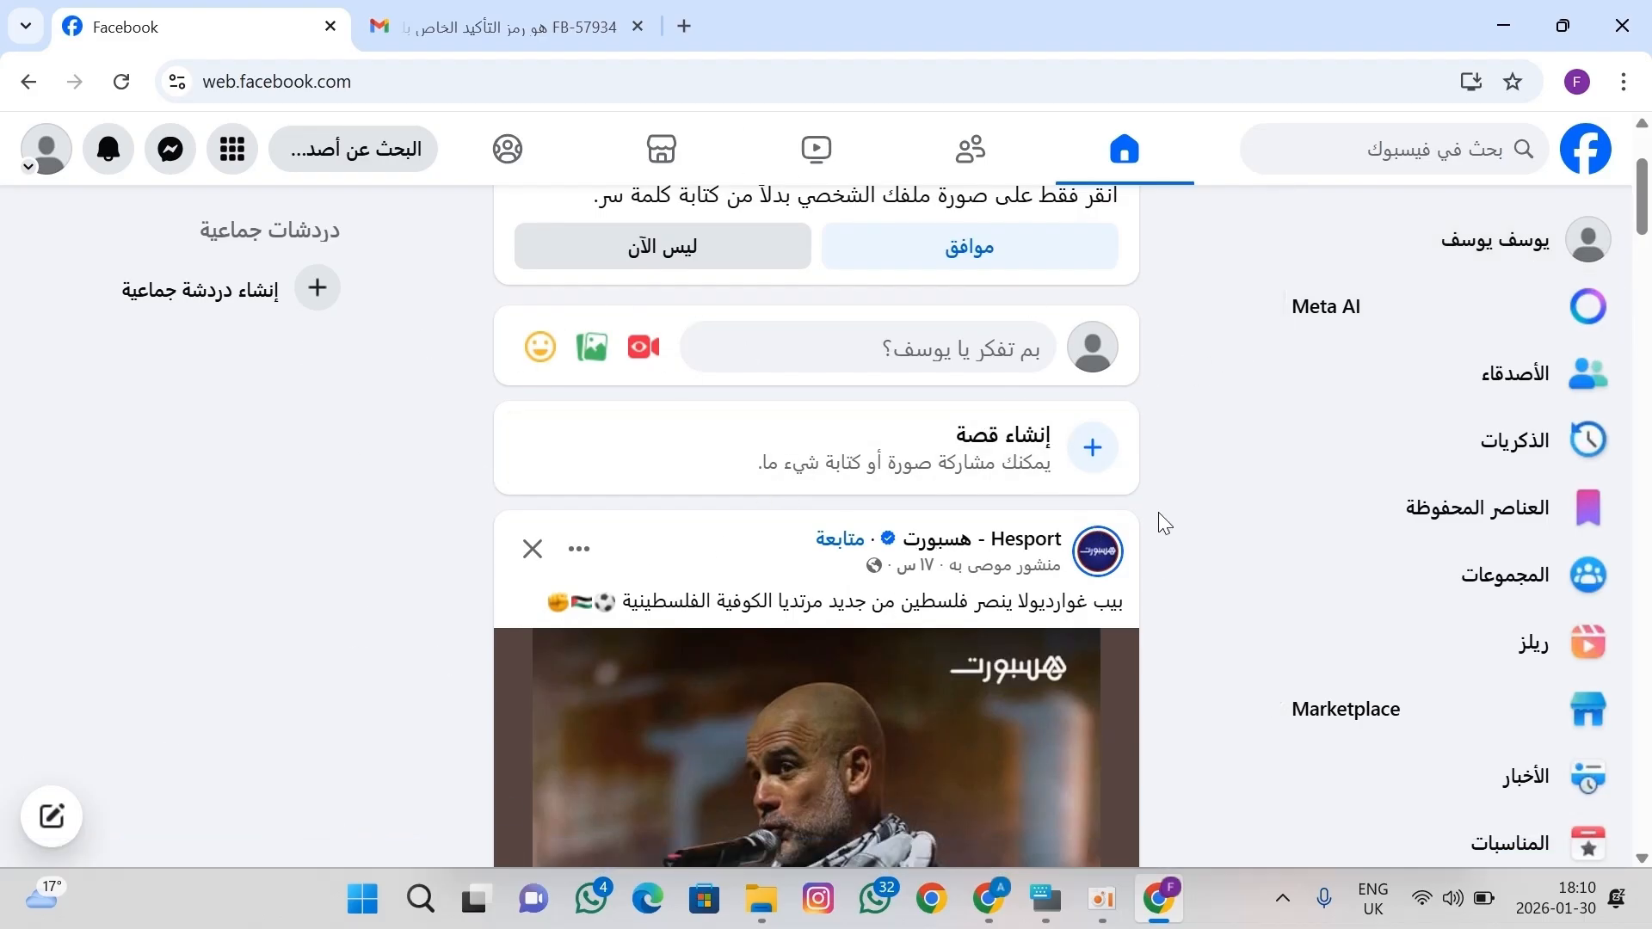
scroll(1019, 671, down, 2)
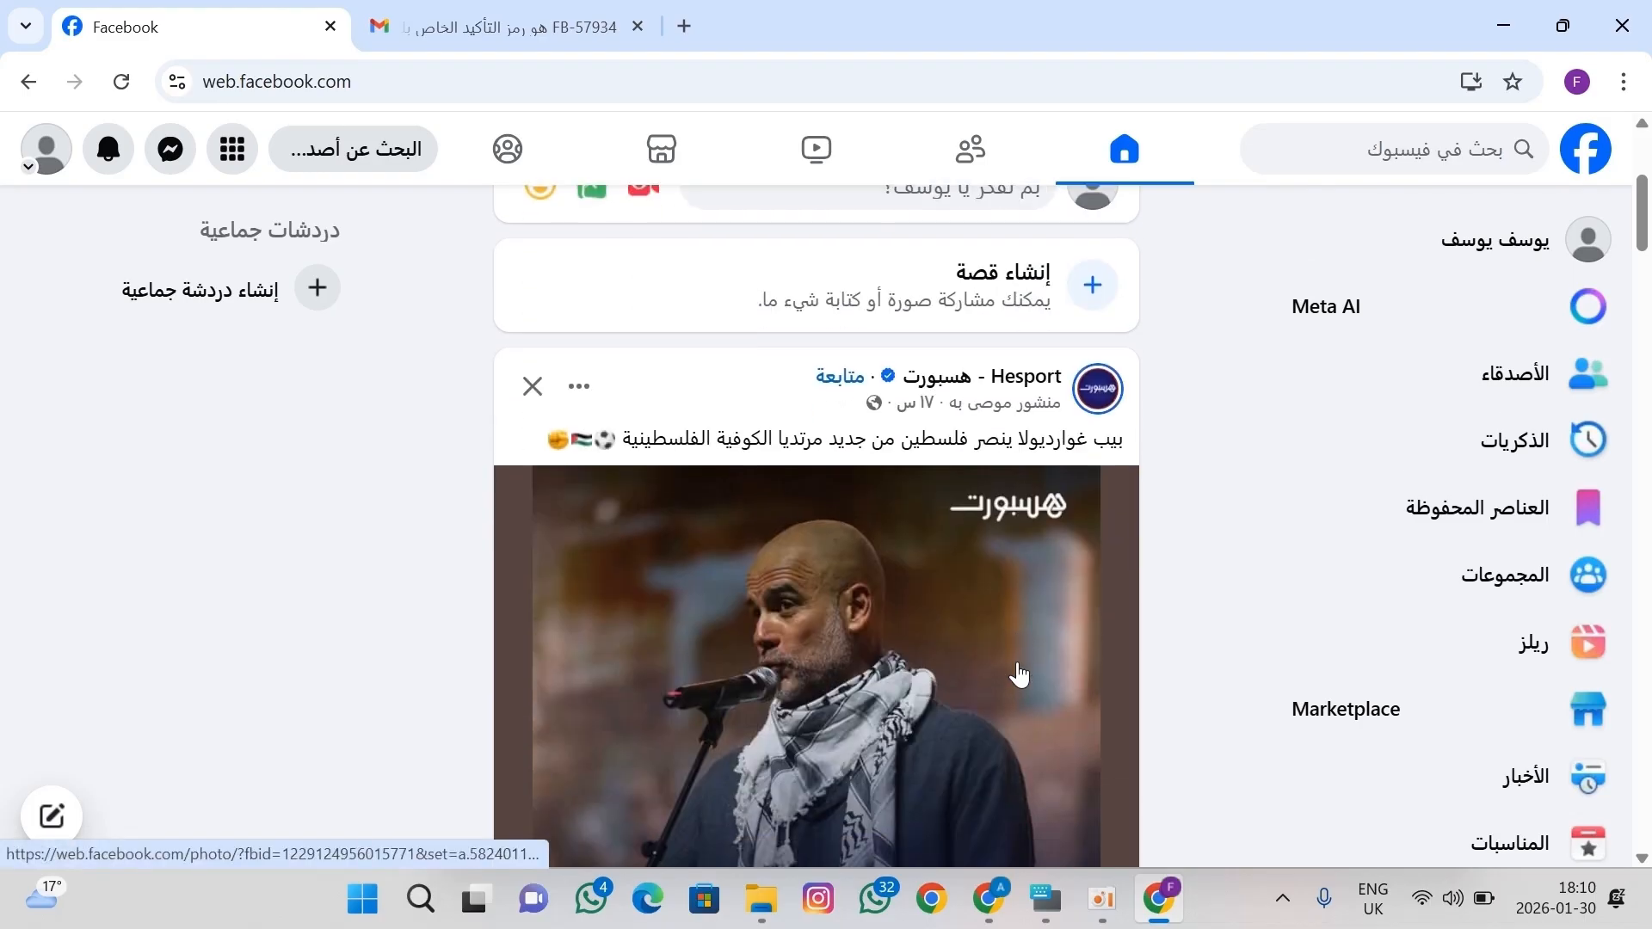
scroll(1020, 671, up, 5)
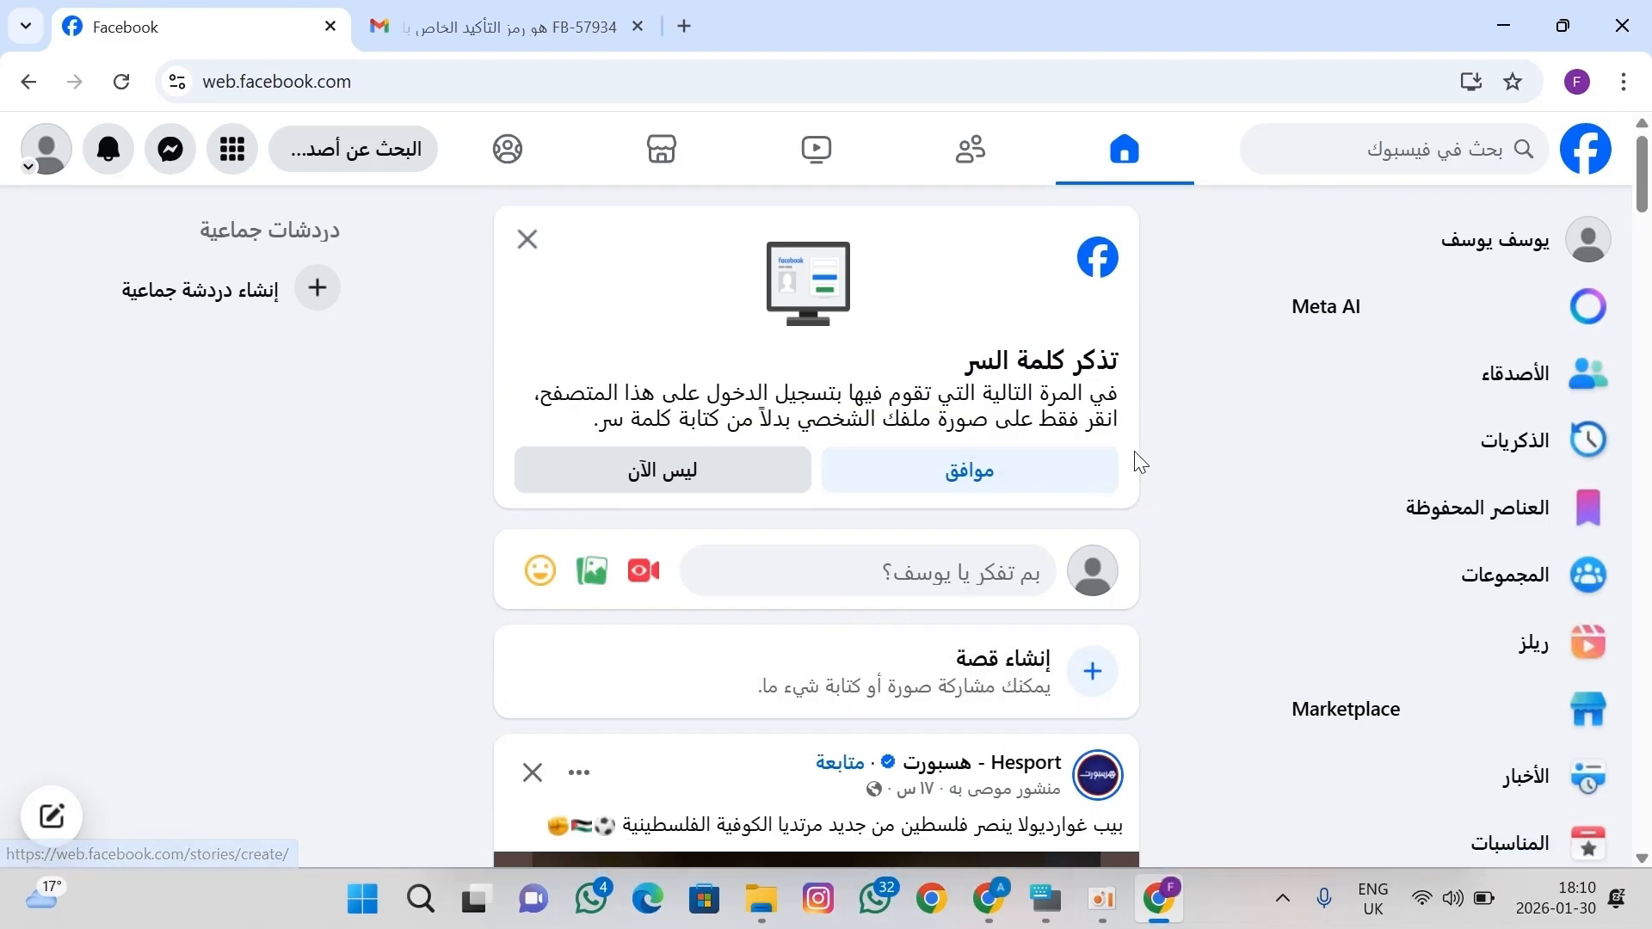
scroll(1160, 411, down, 3)
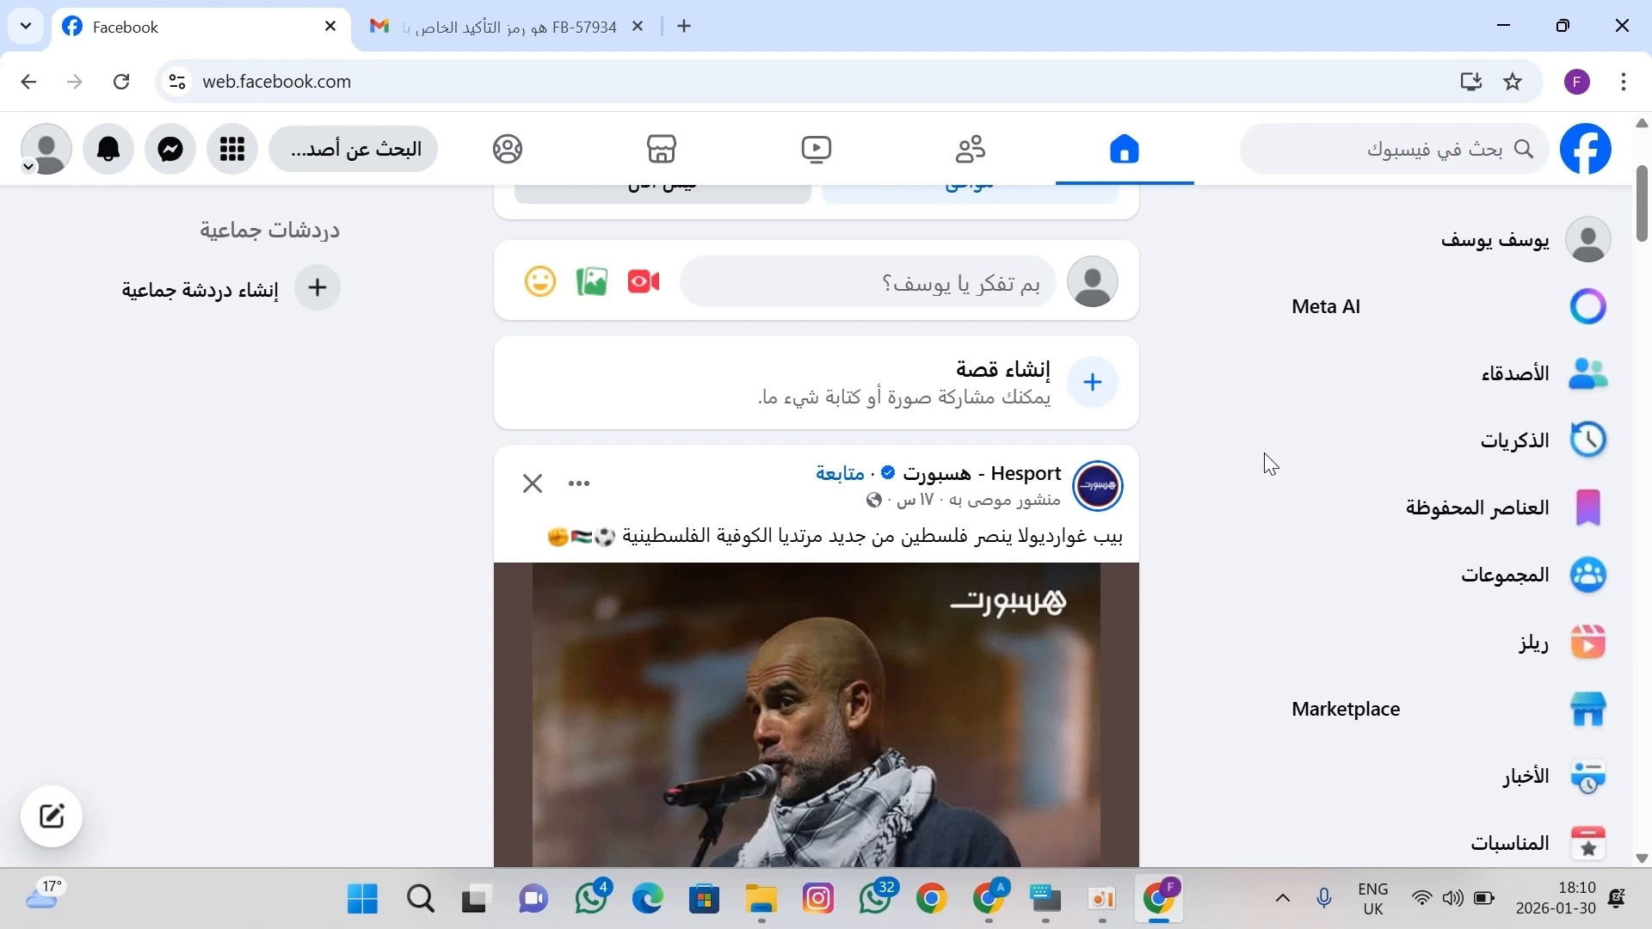
key(ctrl+t)
- Search Google for 'ins', open the Instagram website and start a new account sign-up
click(574, 75)
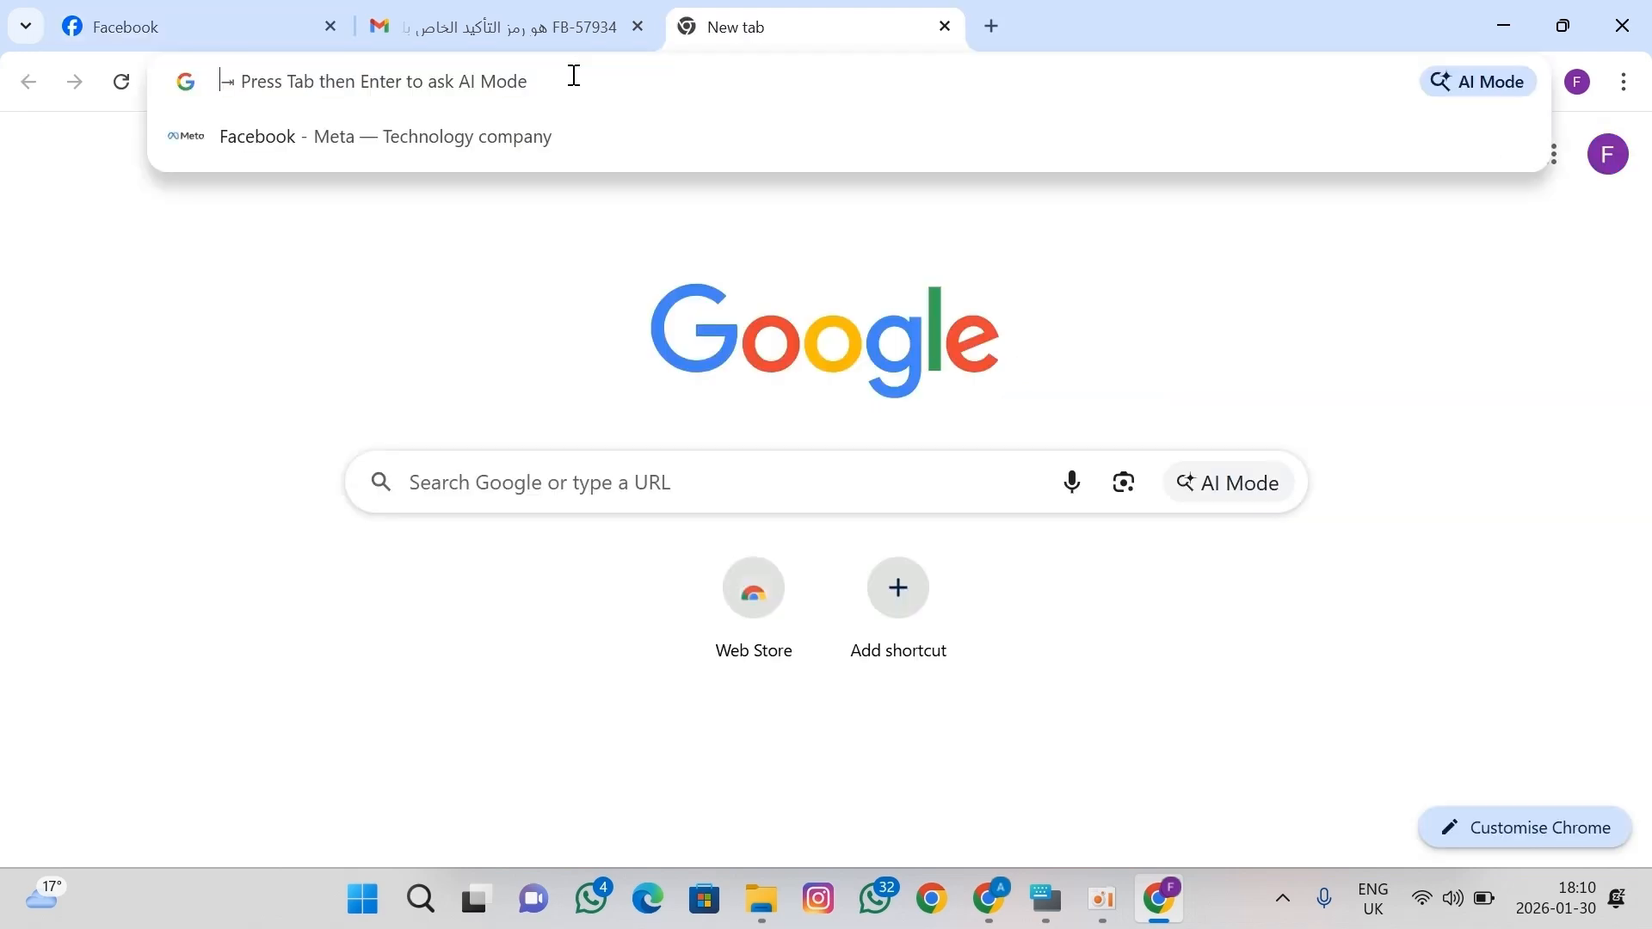
text(instagram)
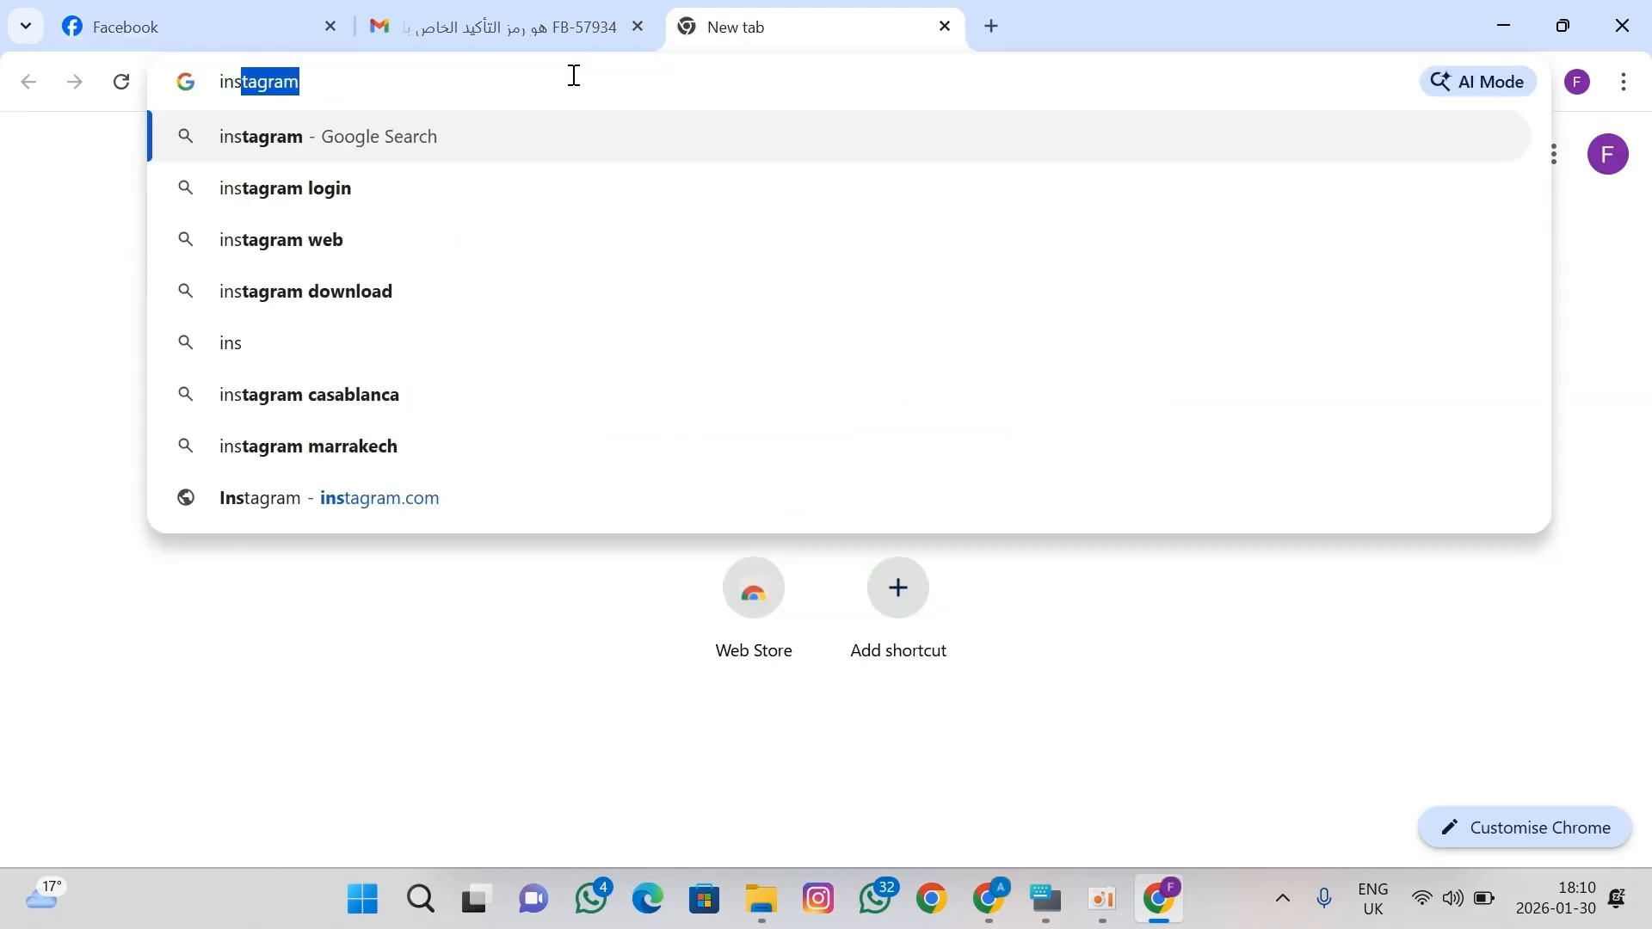
key(Return)
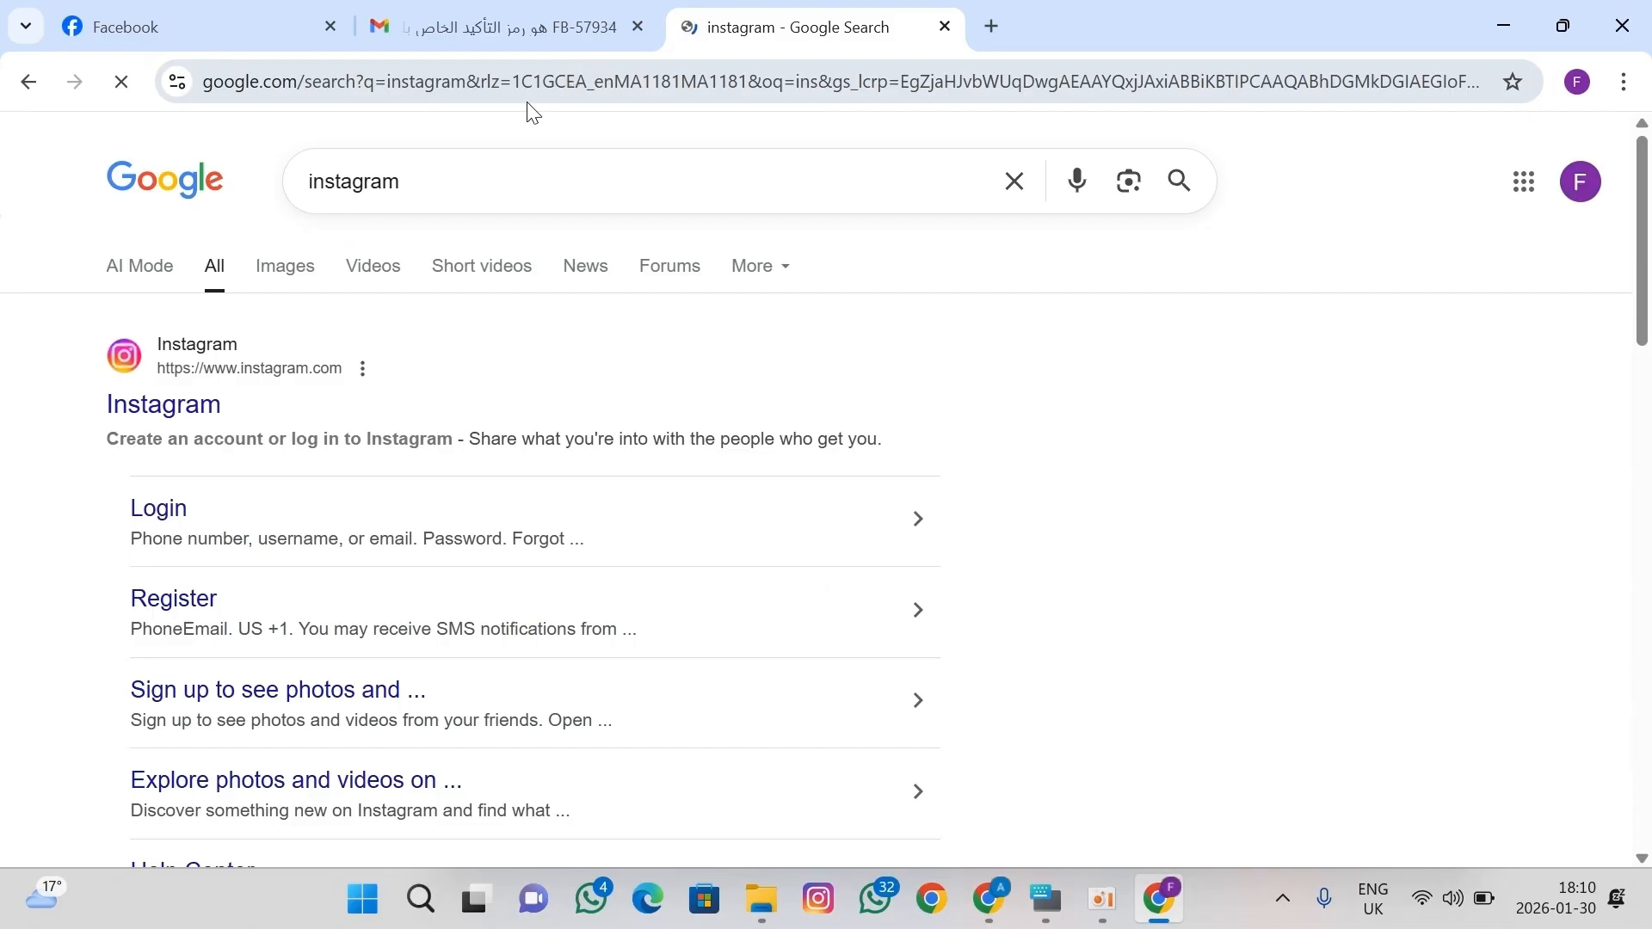
click(177, 406)
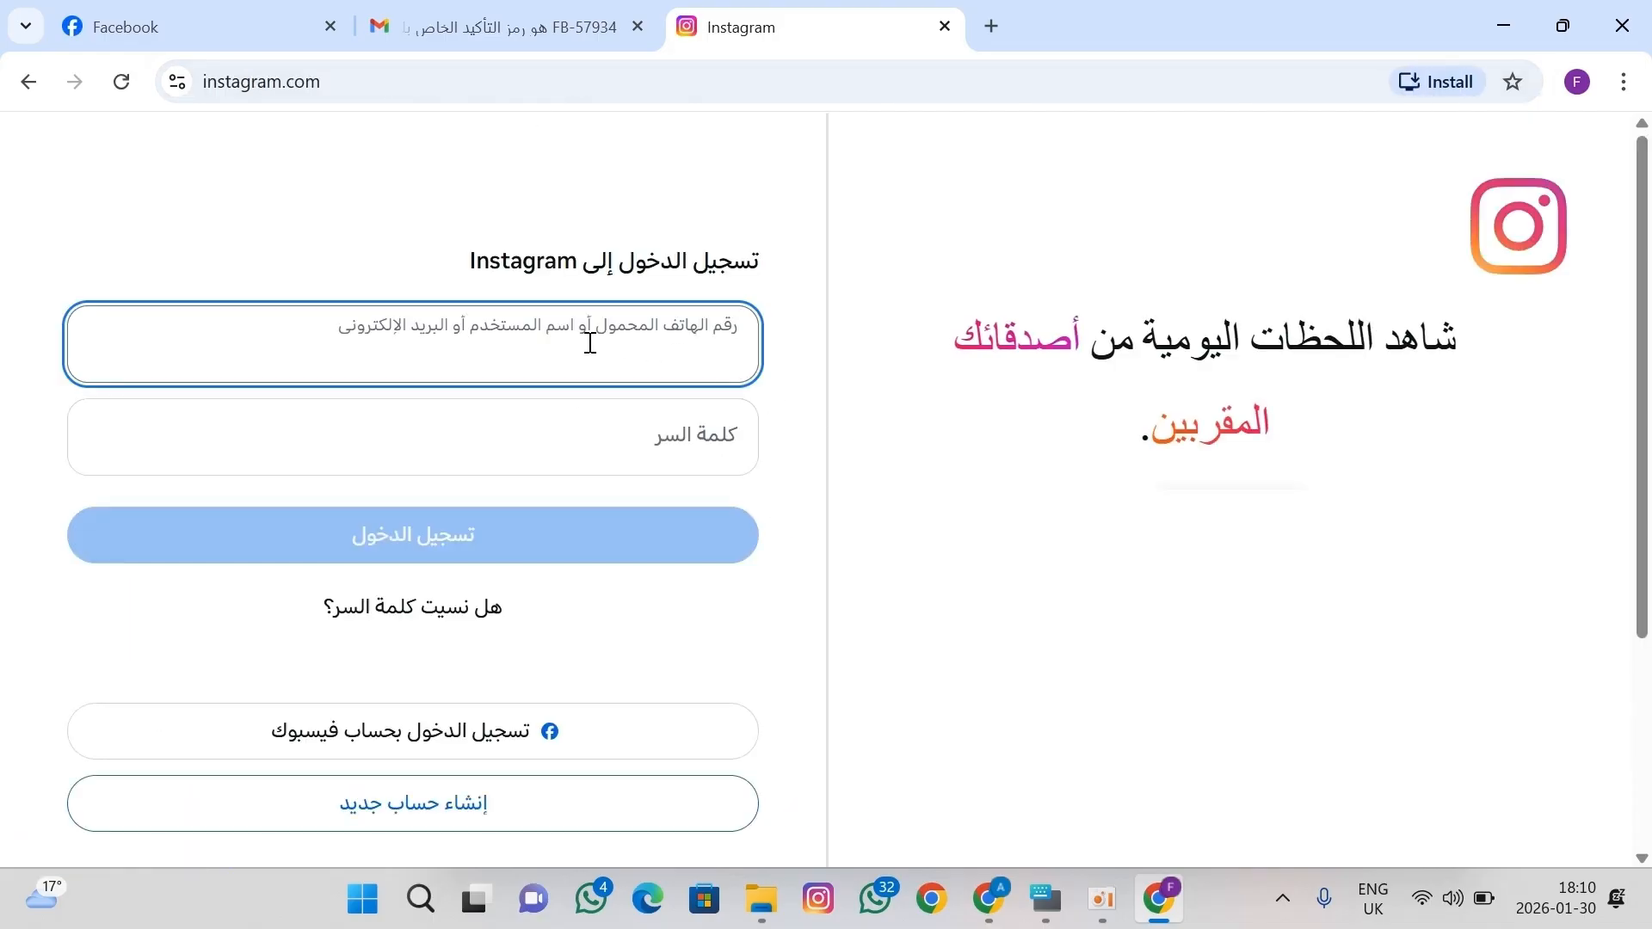
scroll(646, 645, down, 1)
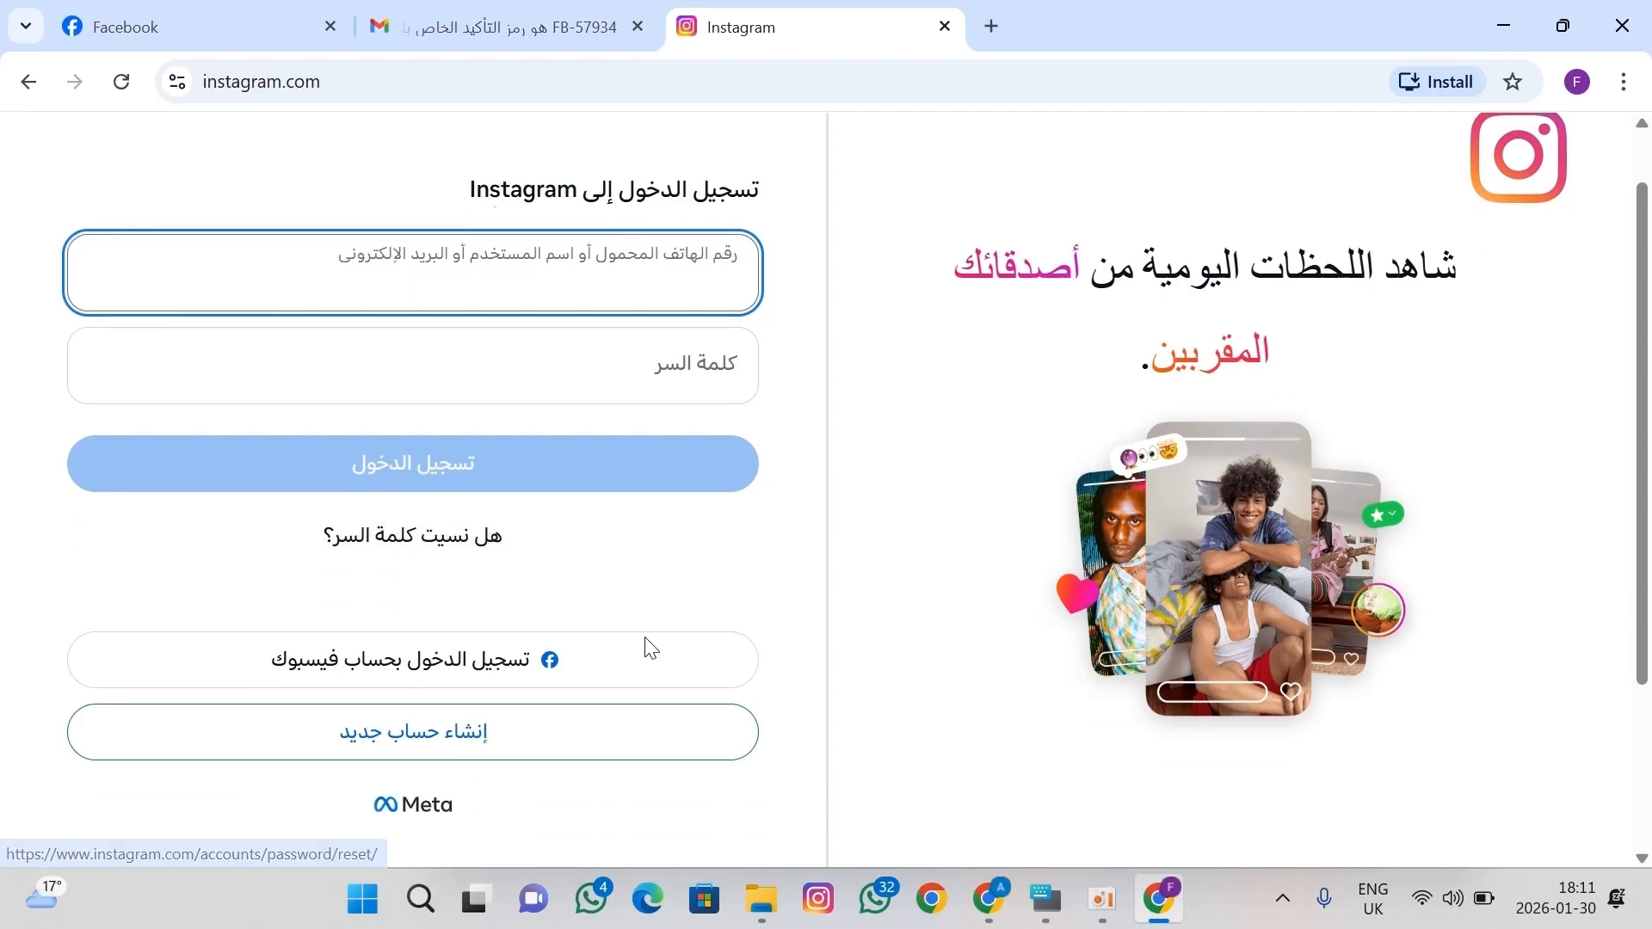
click(491, 715)
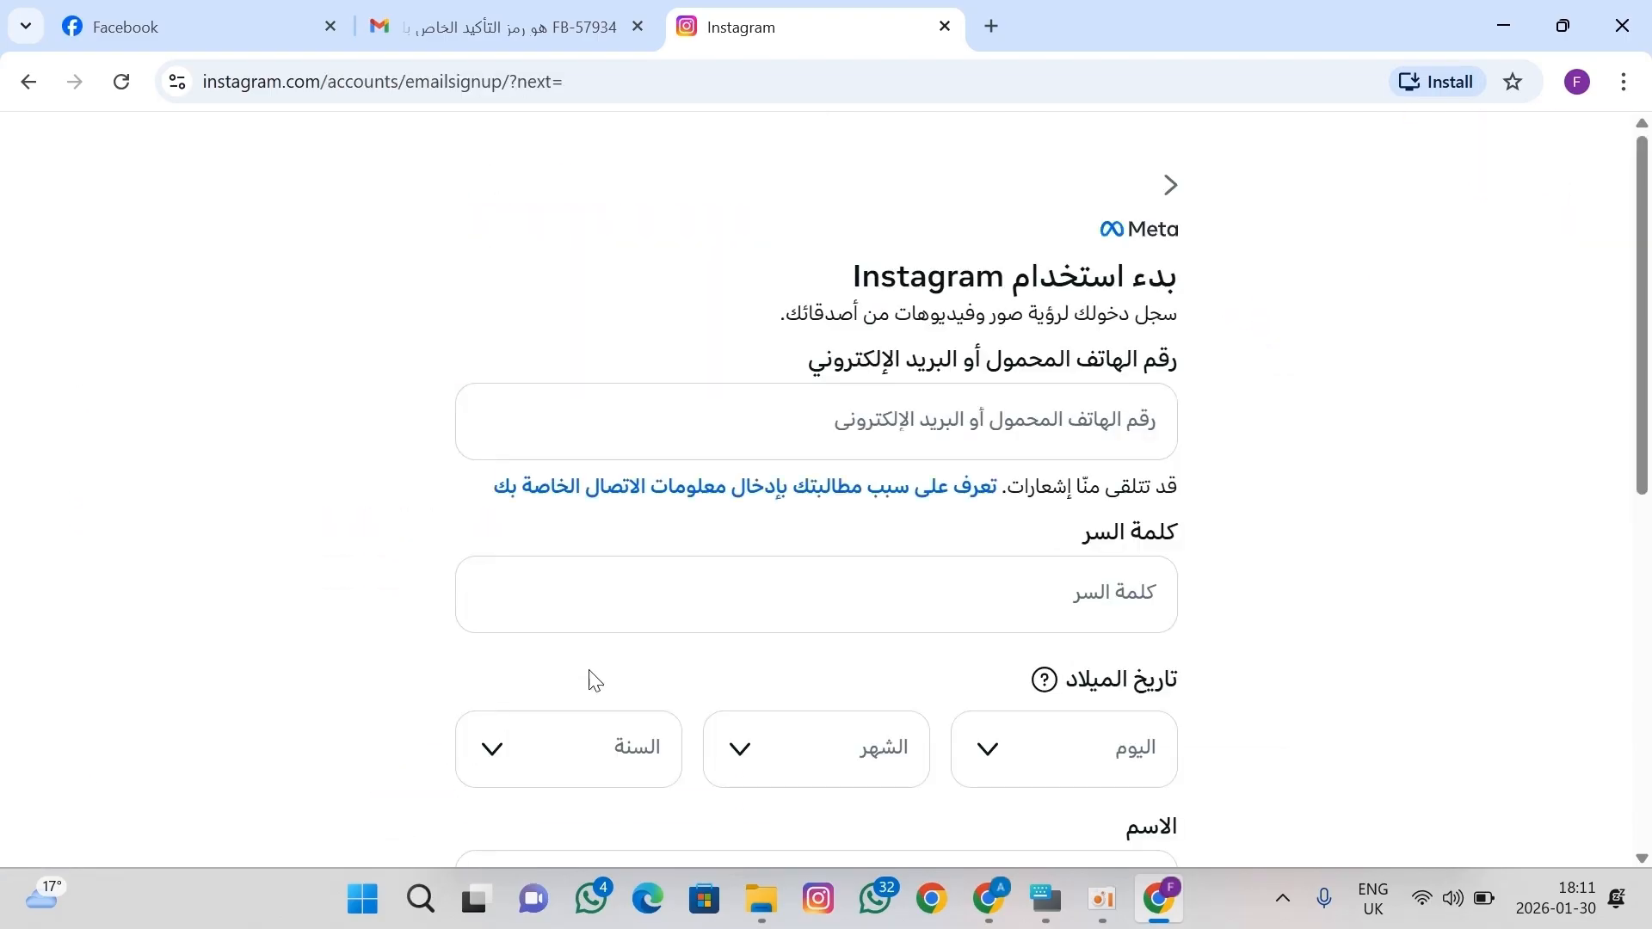
- Copy the Gmail account's email address from the Google account panel
scroll(1257, 418, down, 2)
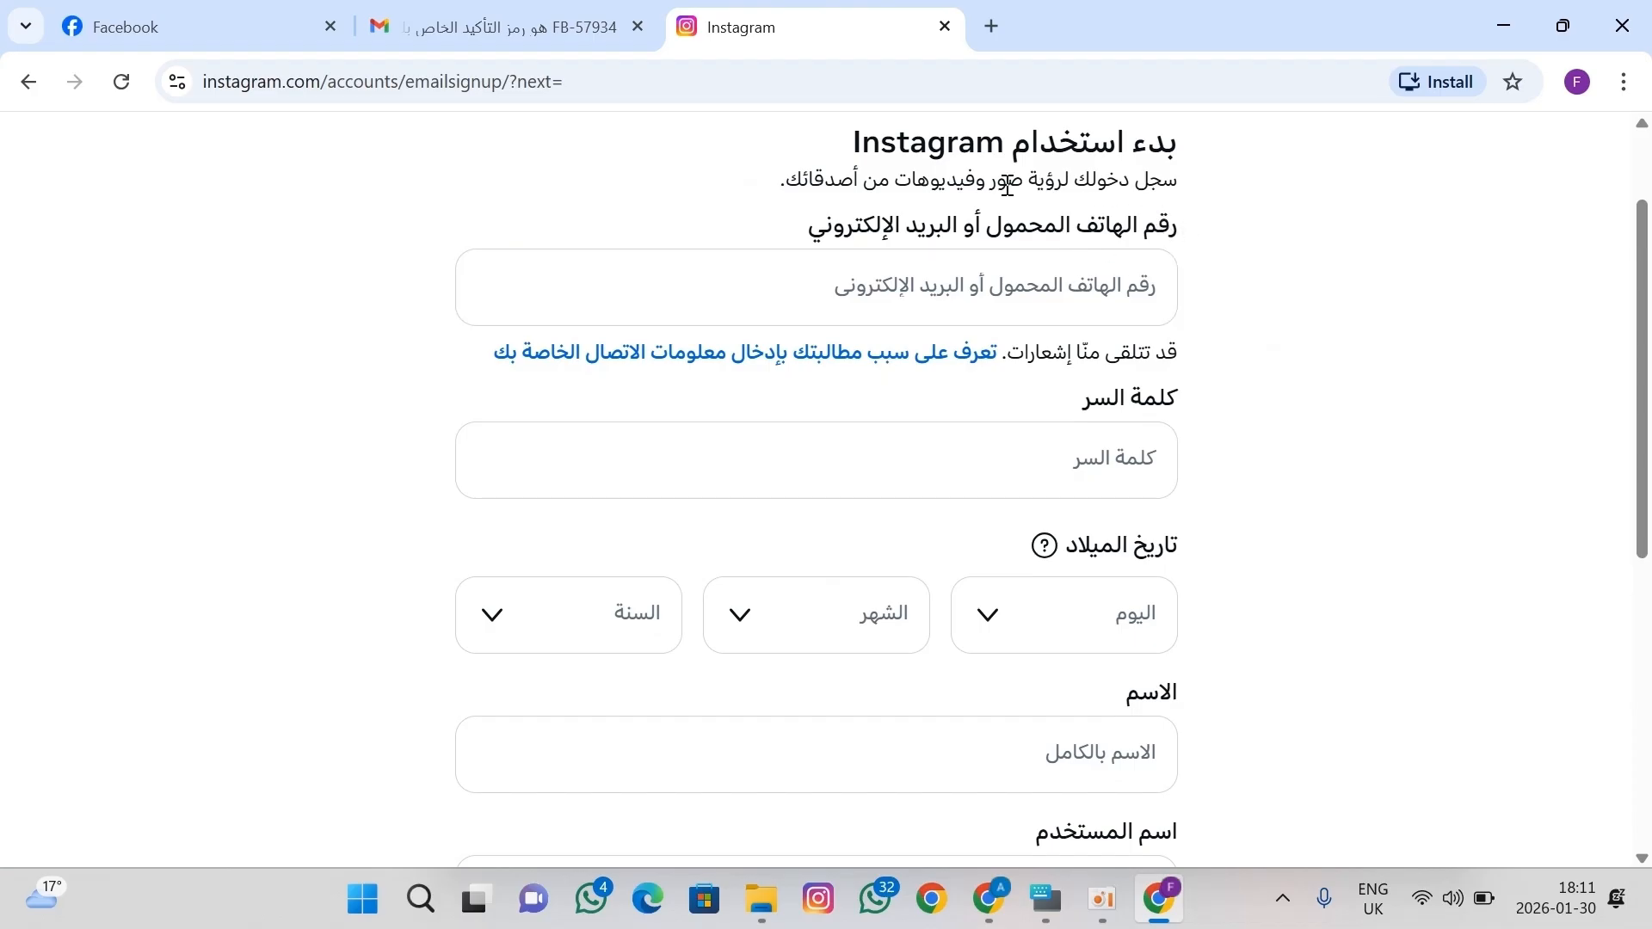
click(1145, 262)
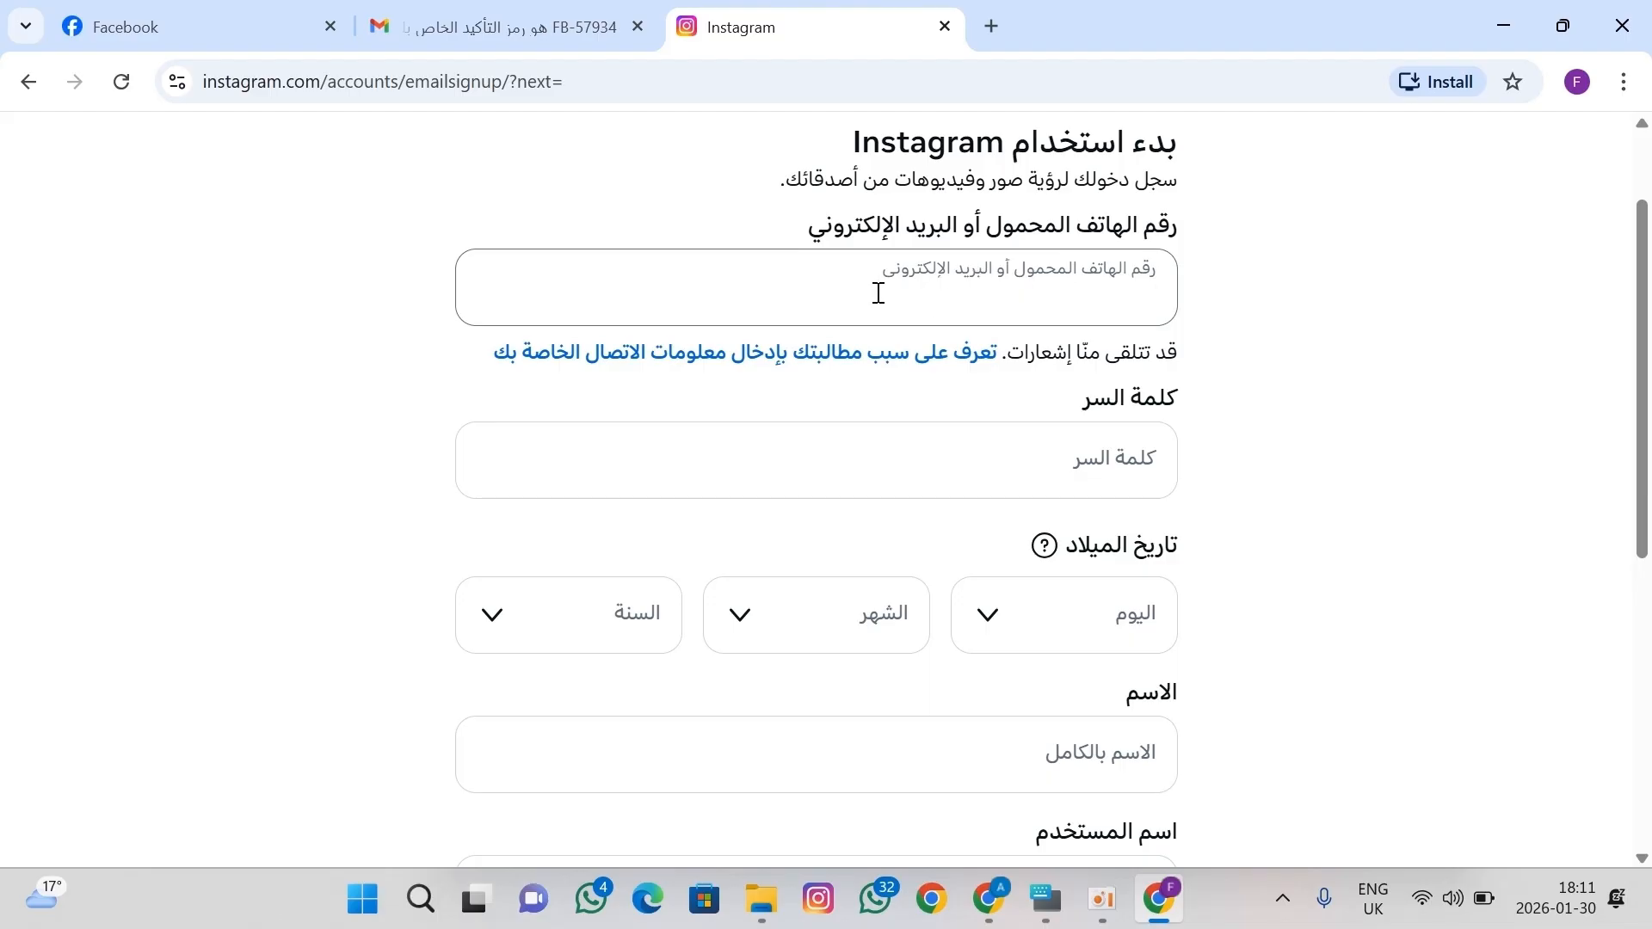
click(507, 26)
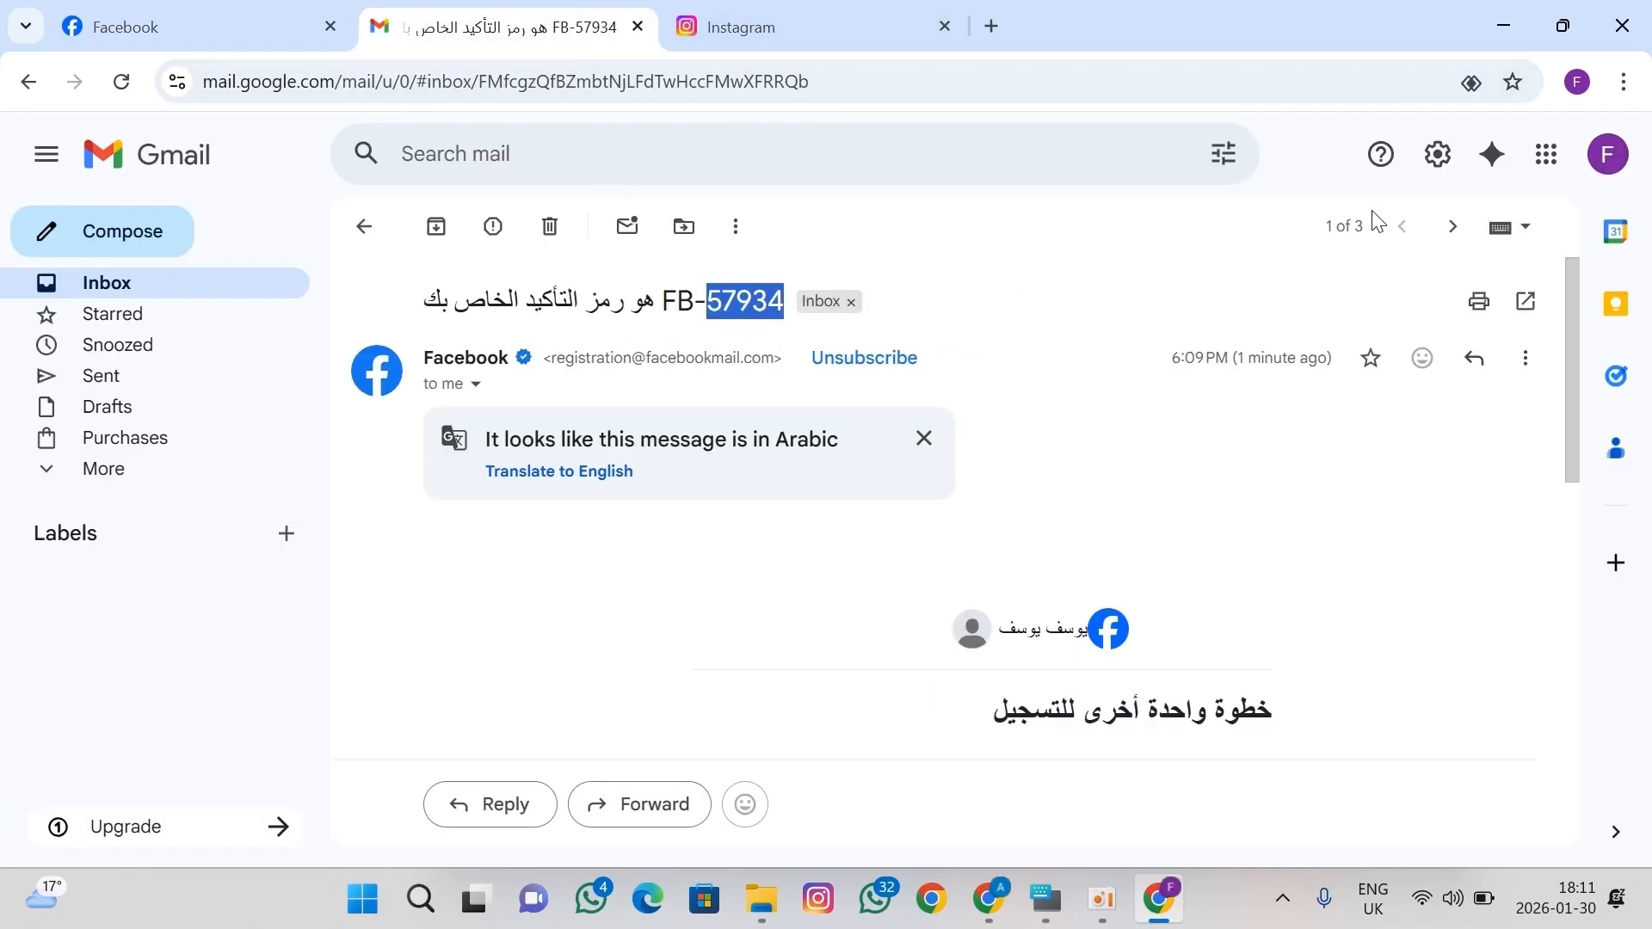
click(1609, 154)
triple_click(1349, 237)
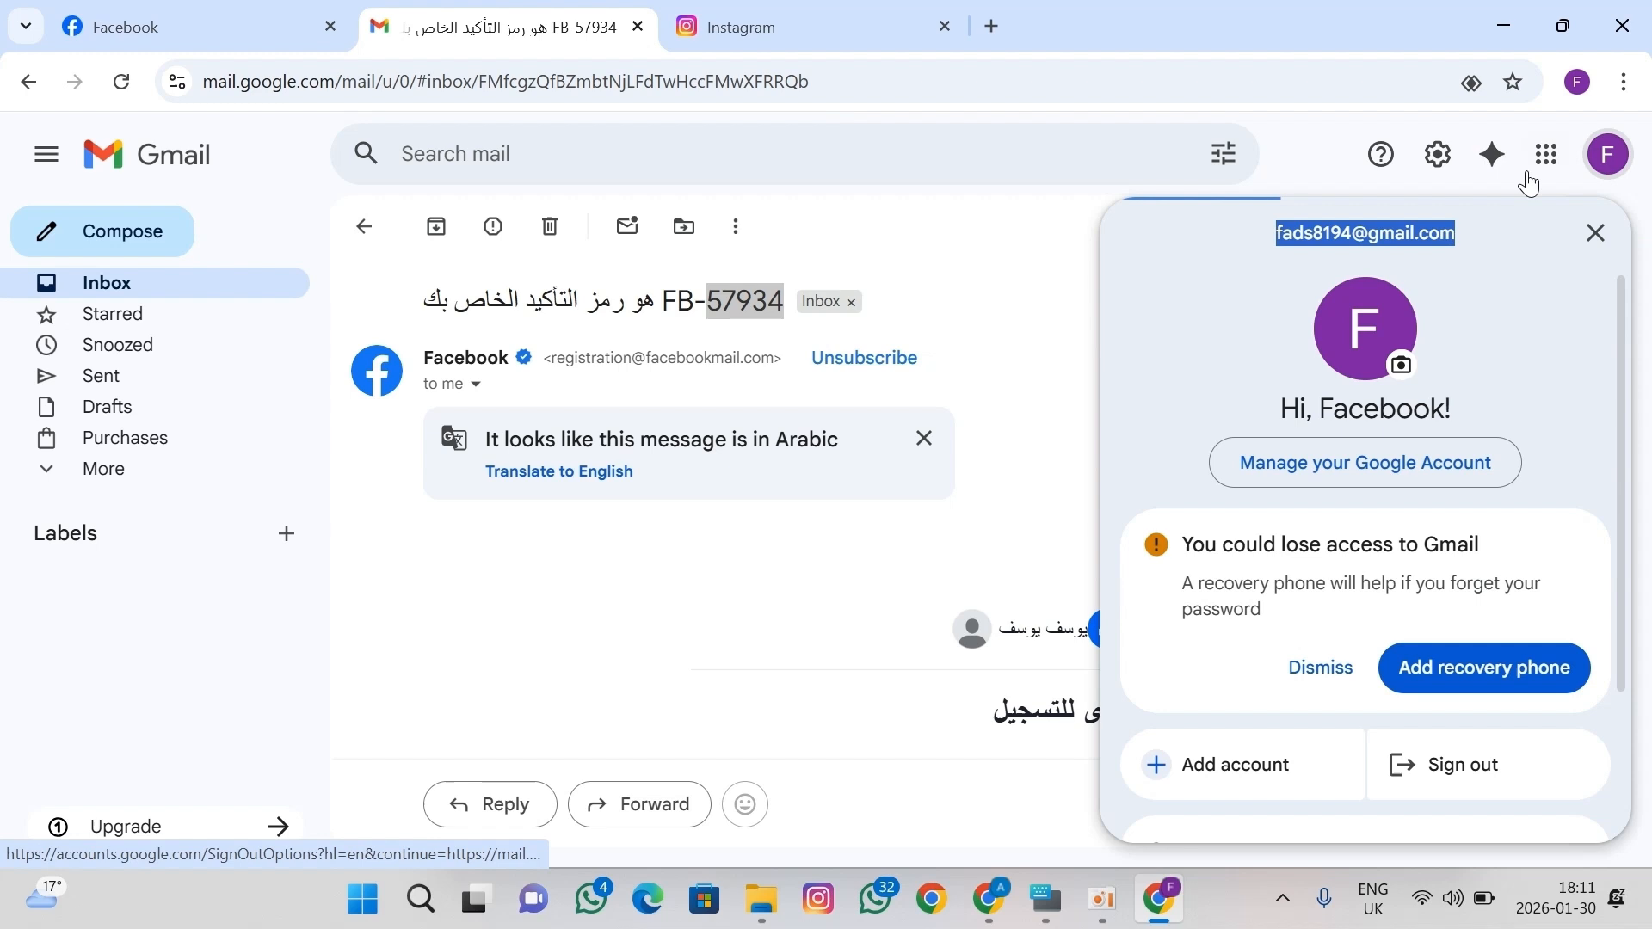
right_click(1349, 241)
click(1206, 283)
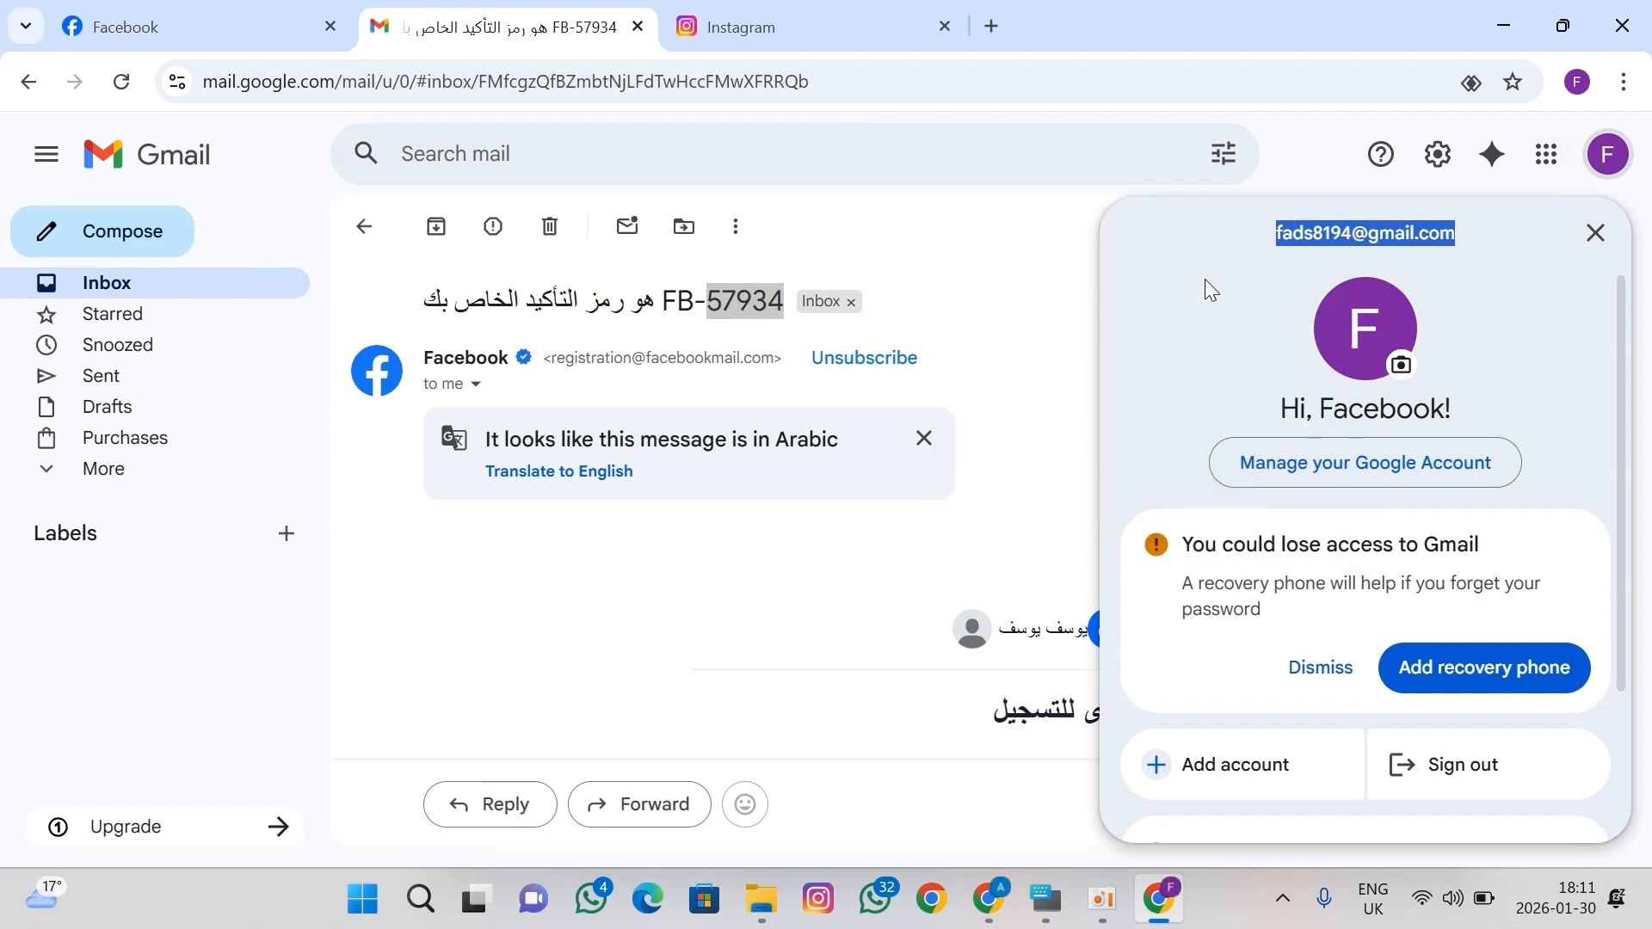
click(780, 34)
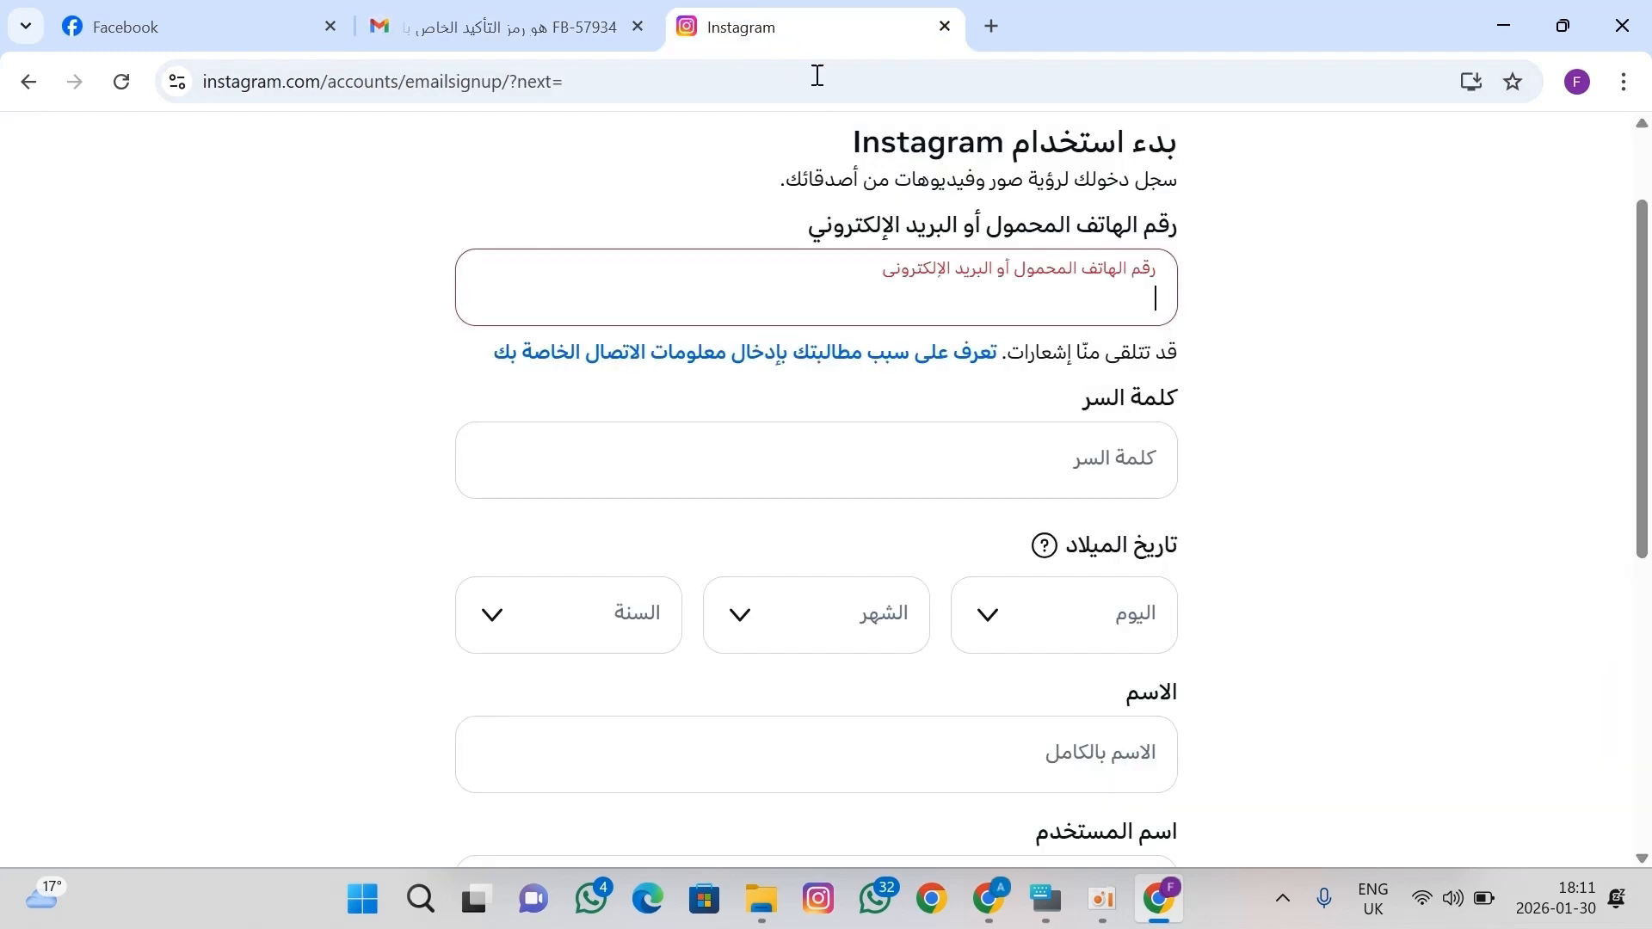
right_click(933, 305)
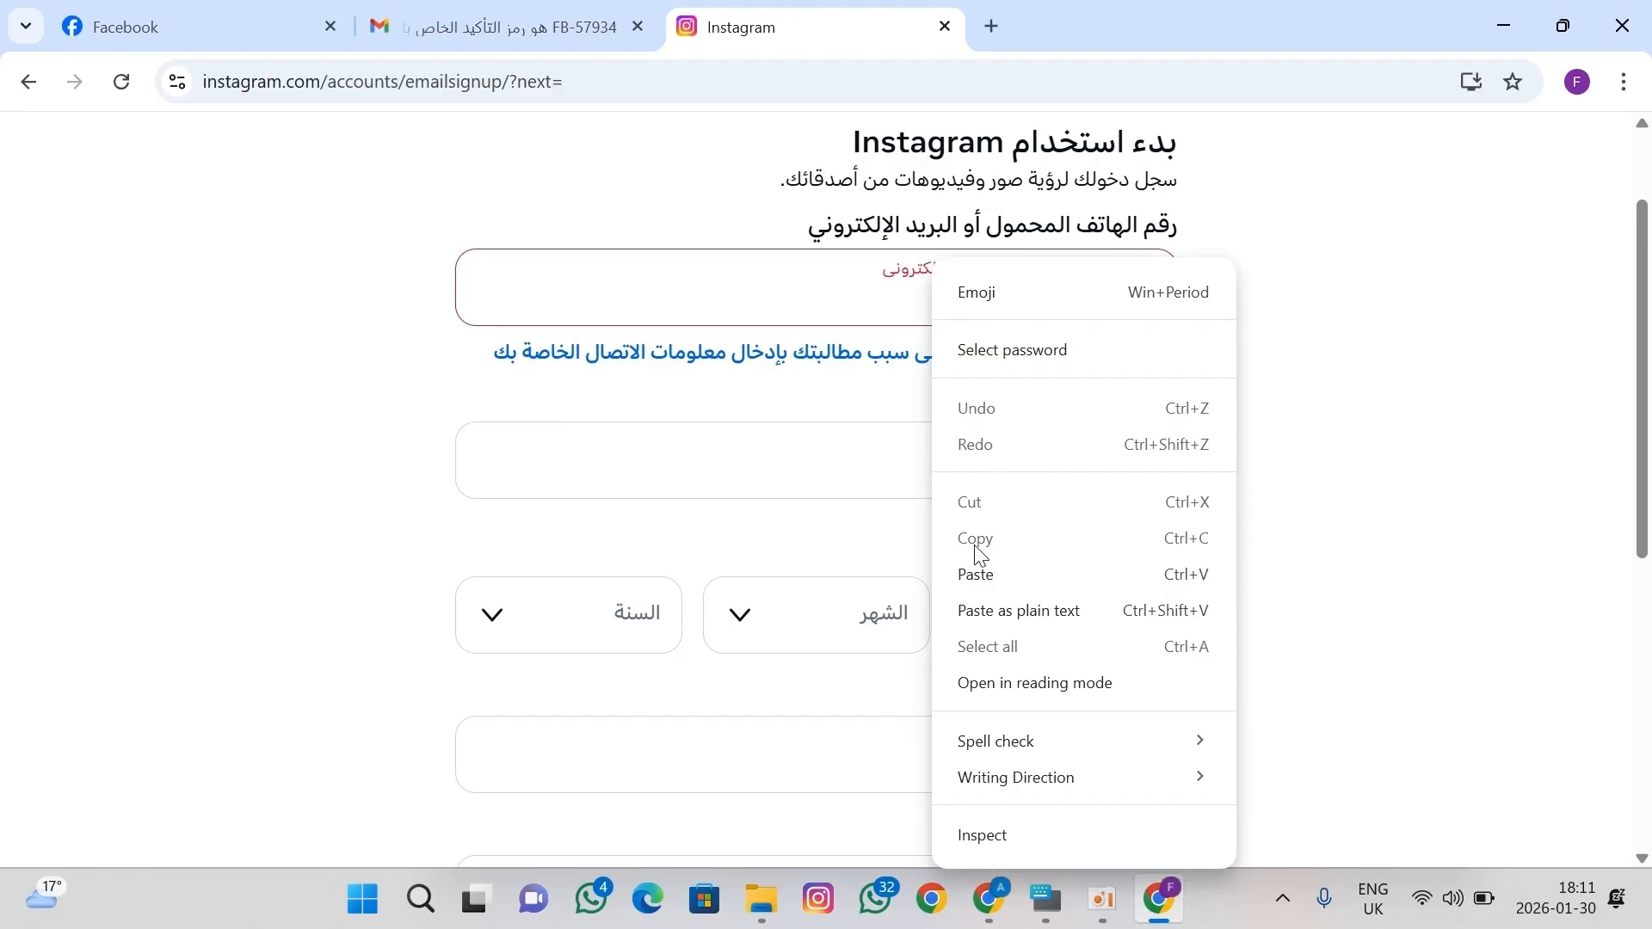
click(975, 575)
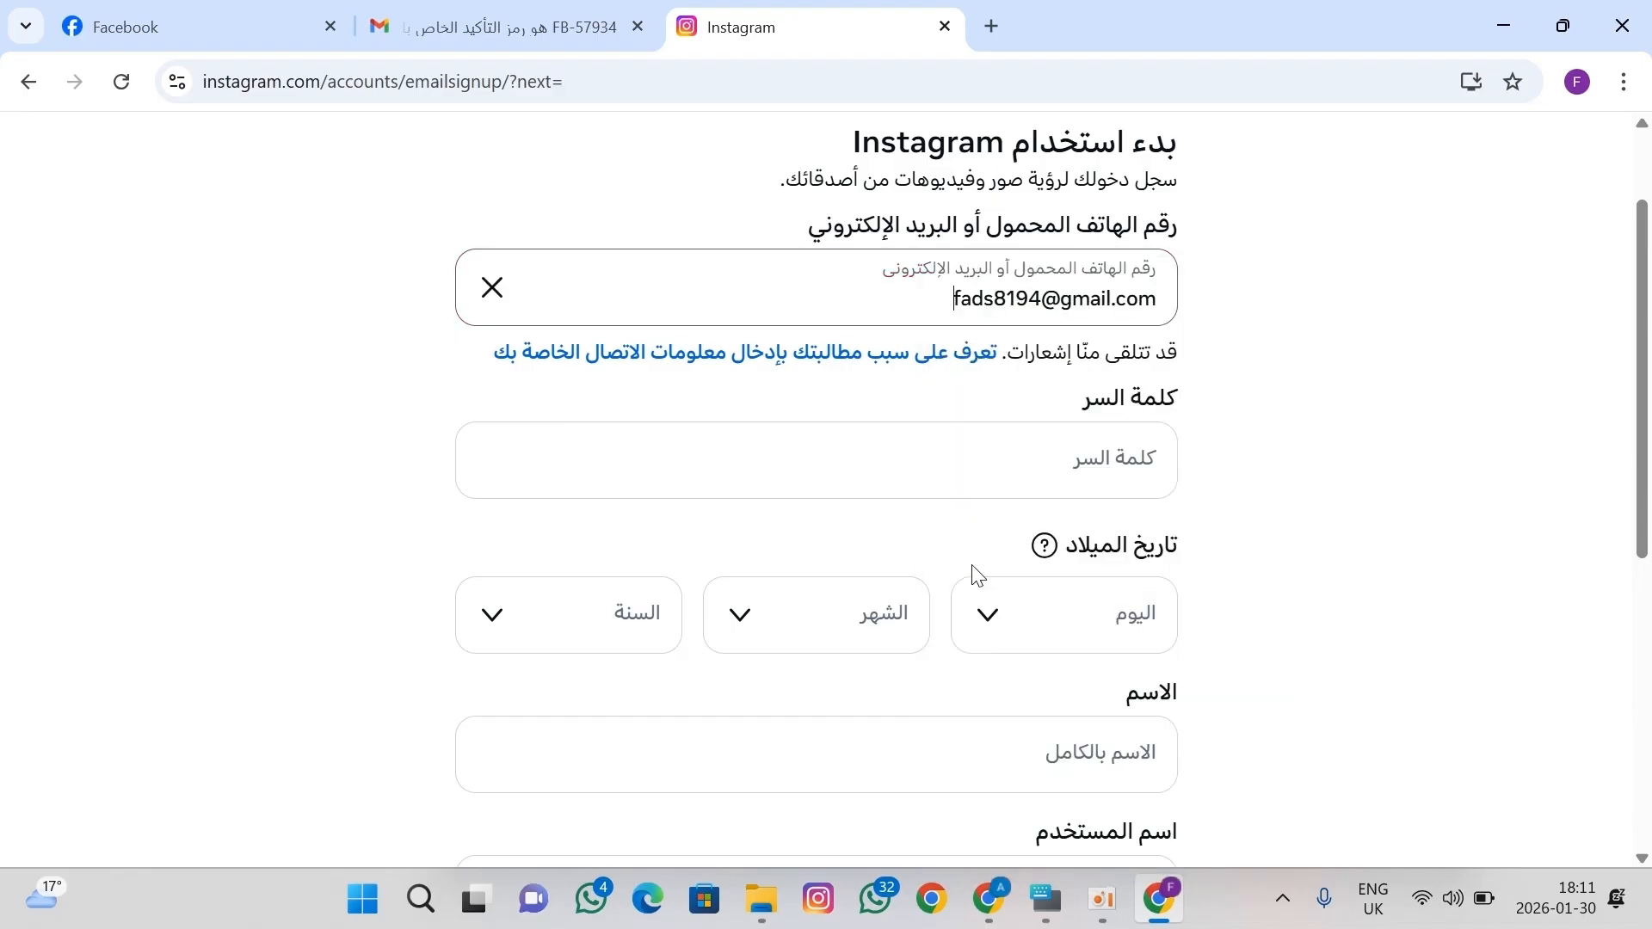
click(1032, 468)
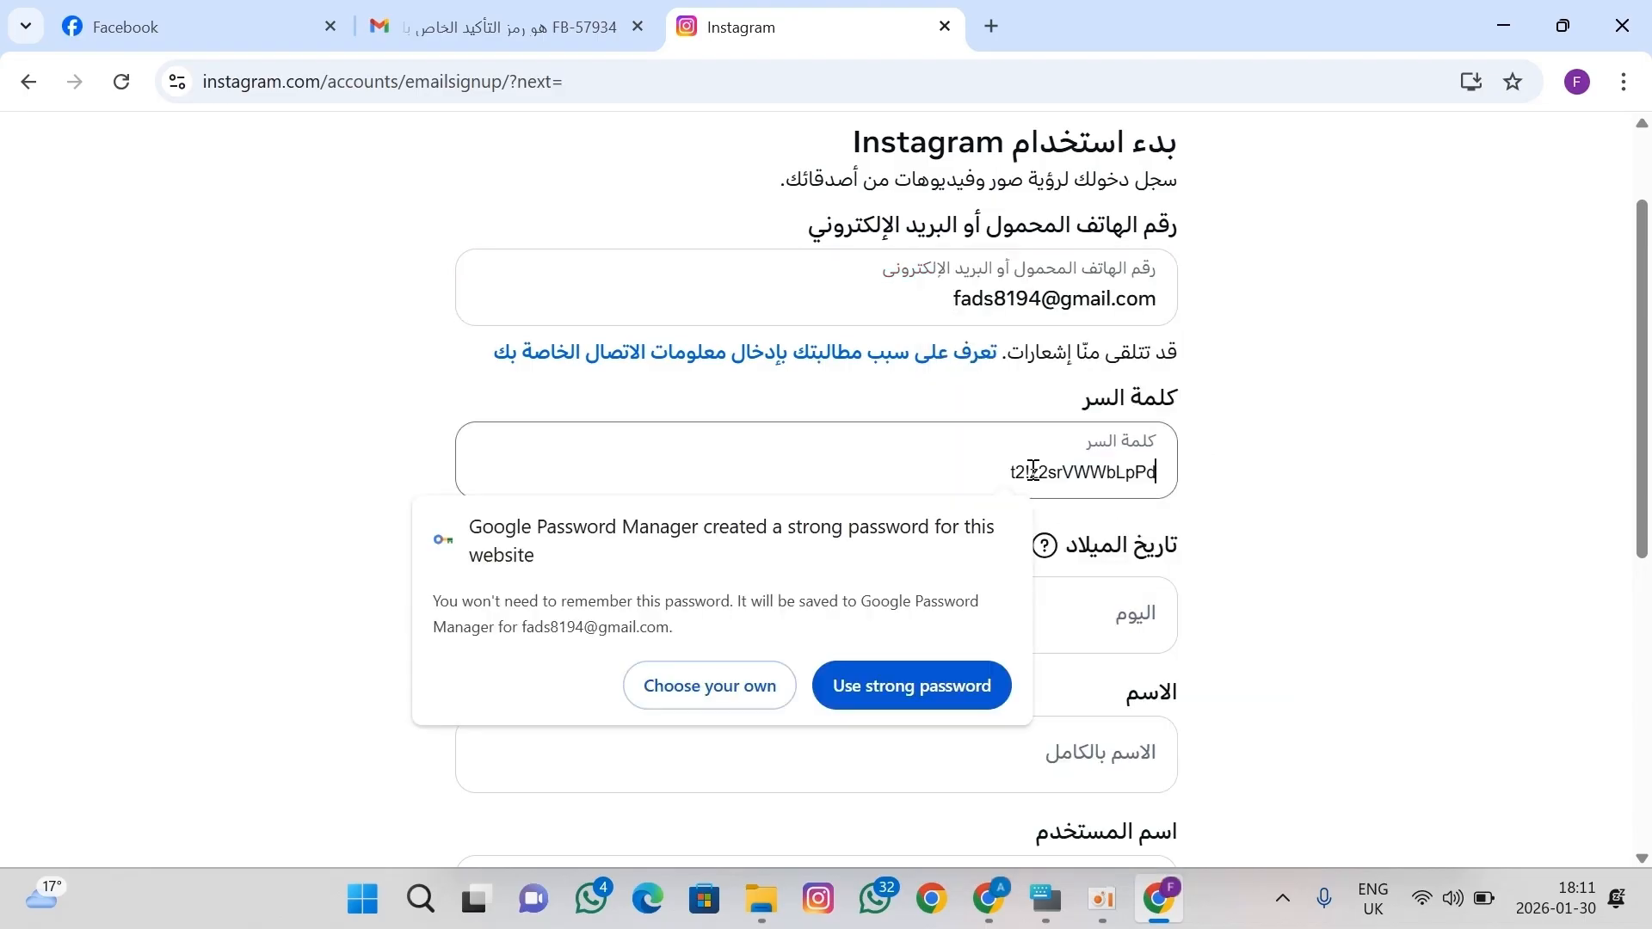
- Decline the suggested strong password and type your own password
click(697, 688)
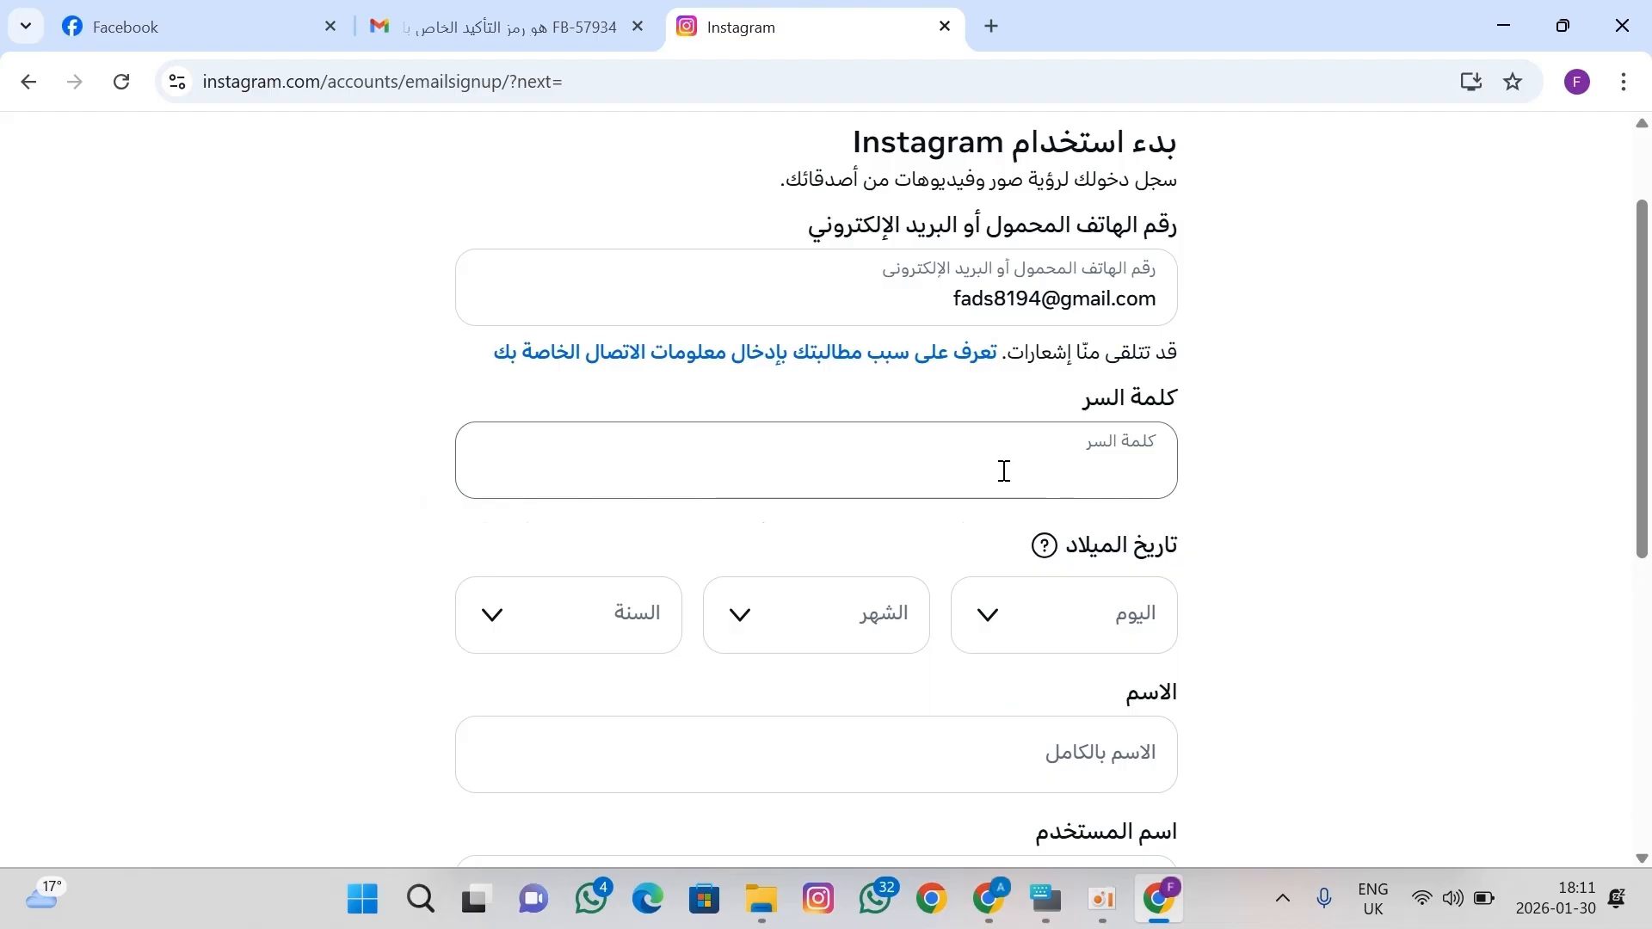
text(f••••••)
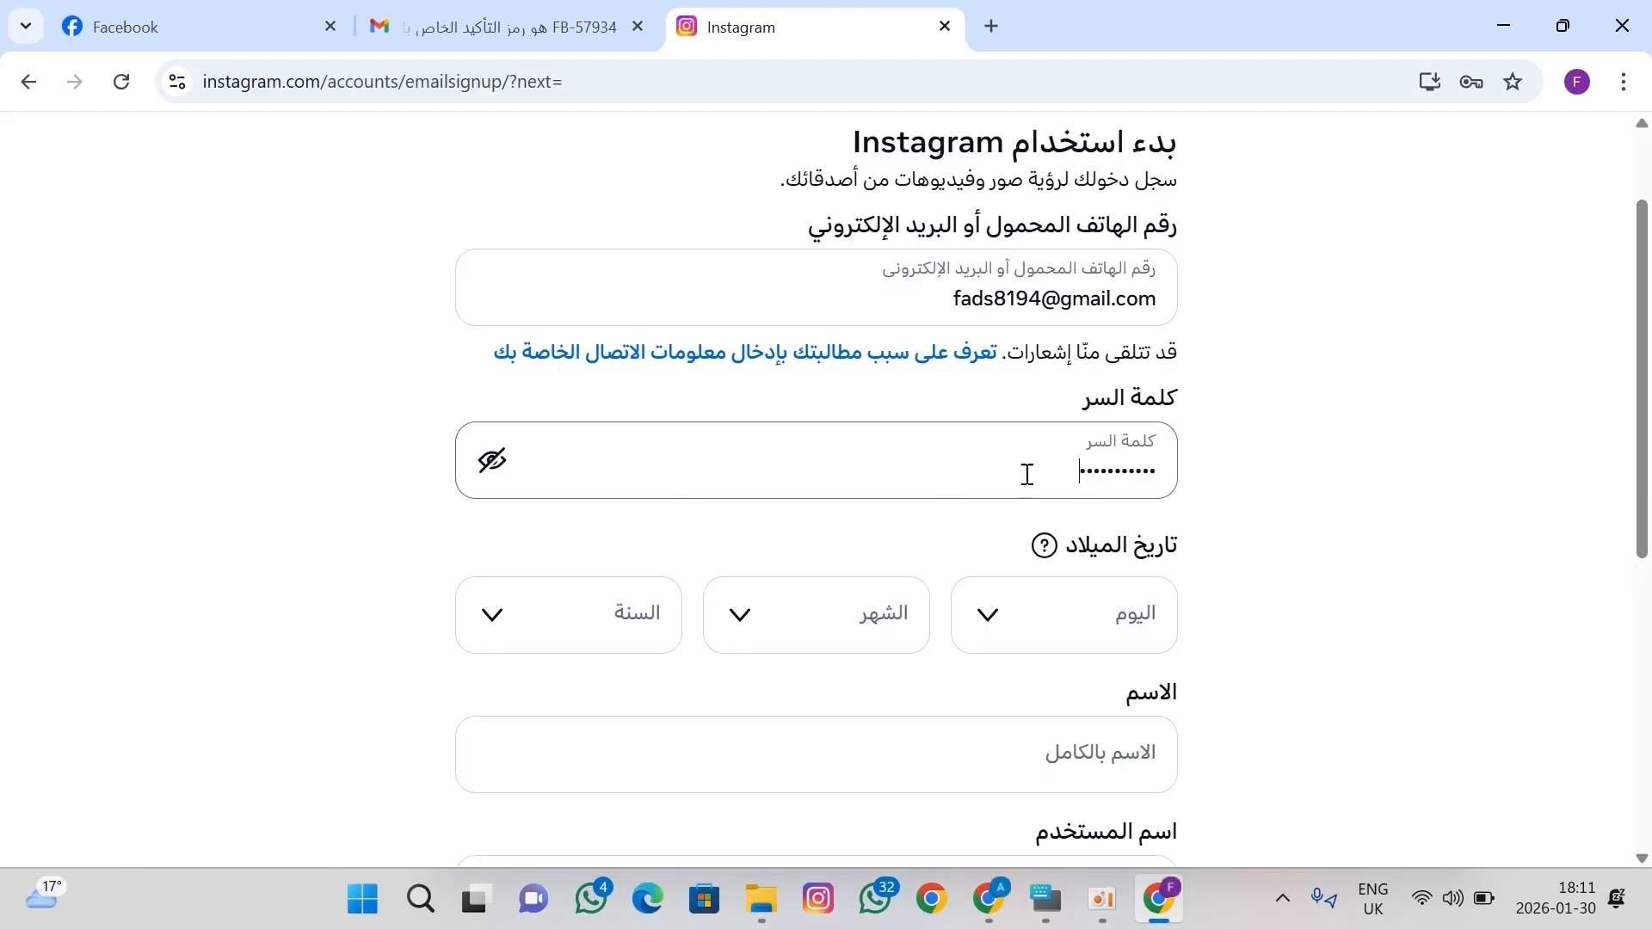
scroll(1366, 535, down, 1)
click(1086, 553)
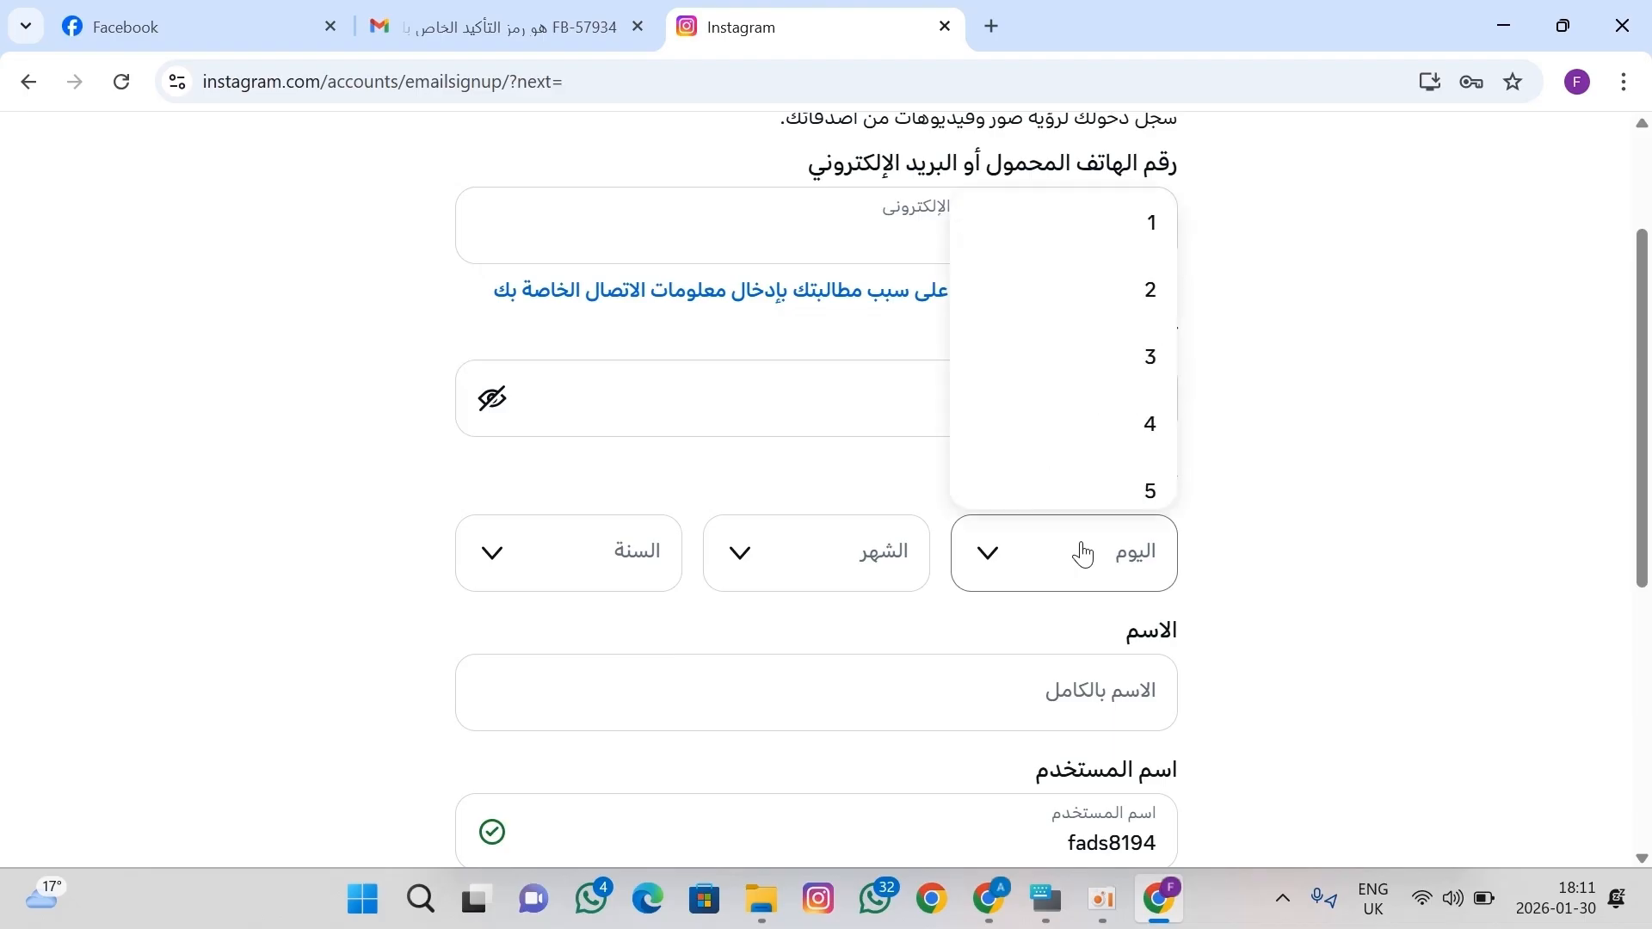
scroll(1089, 405, down, 3)
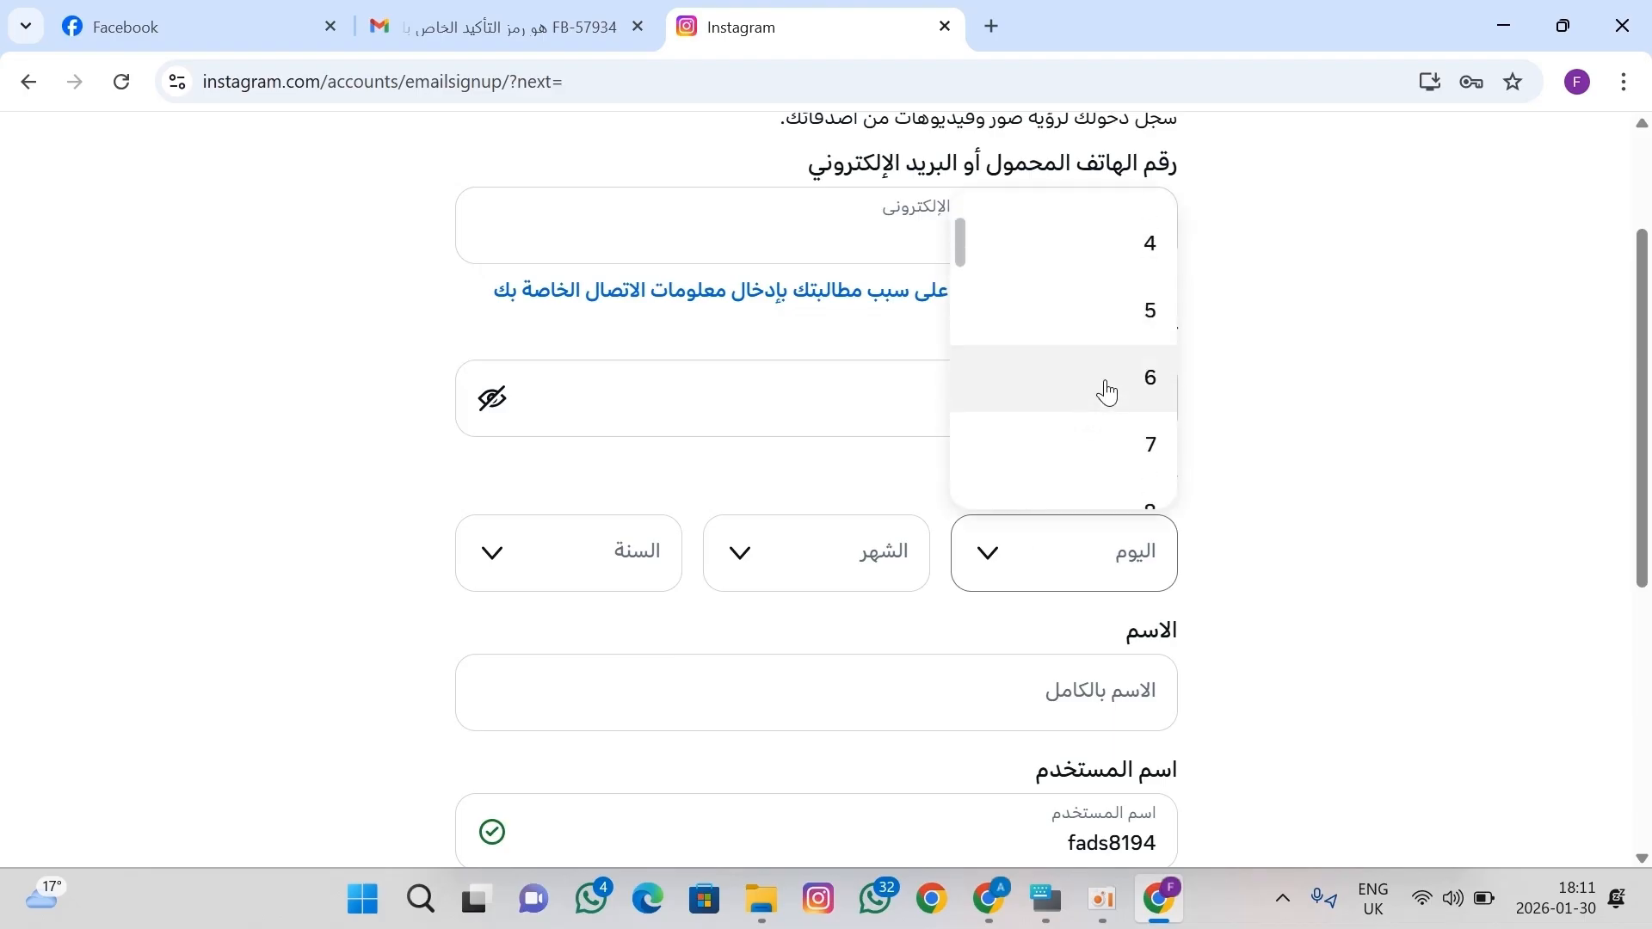
click(1103, 386)
click(870, 574)
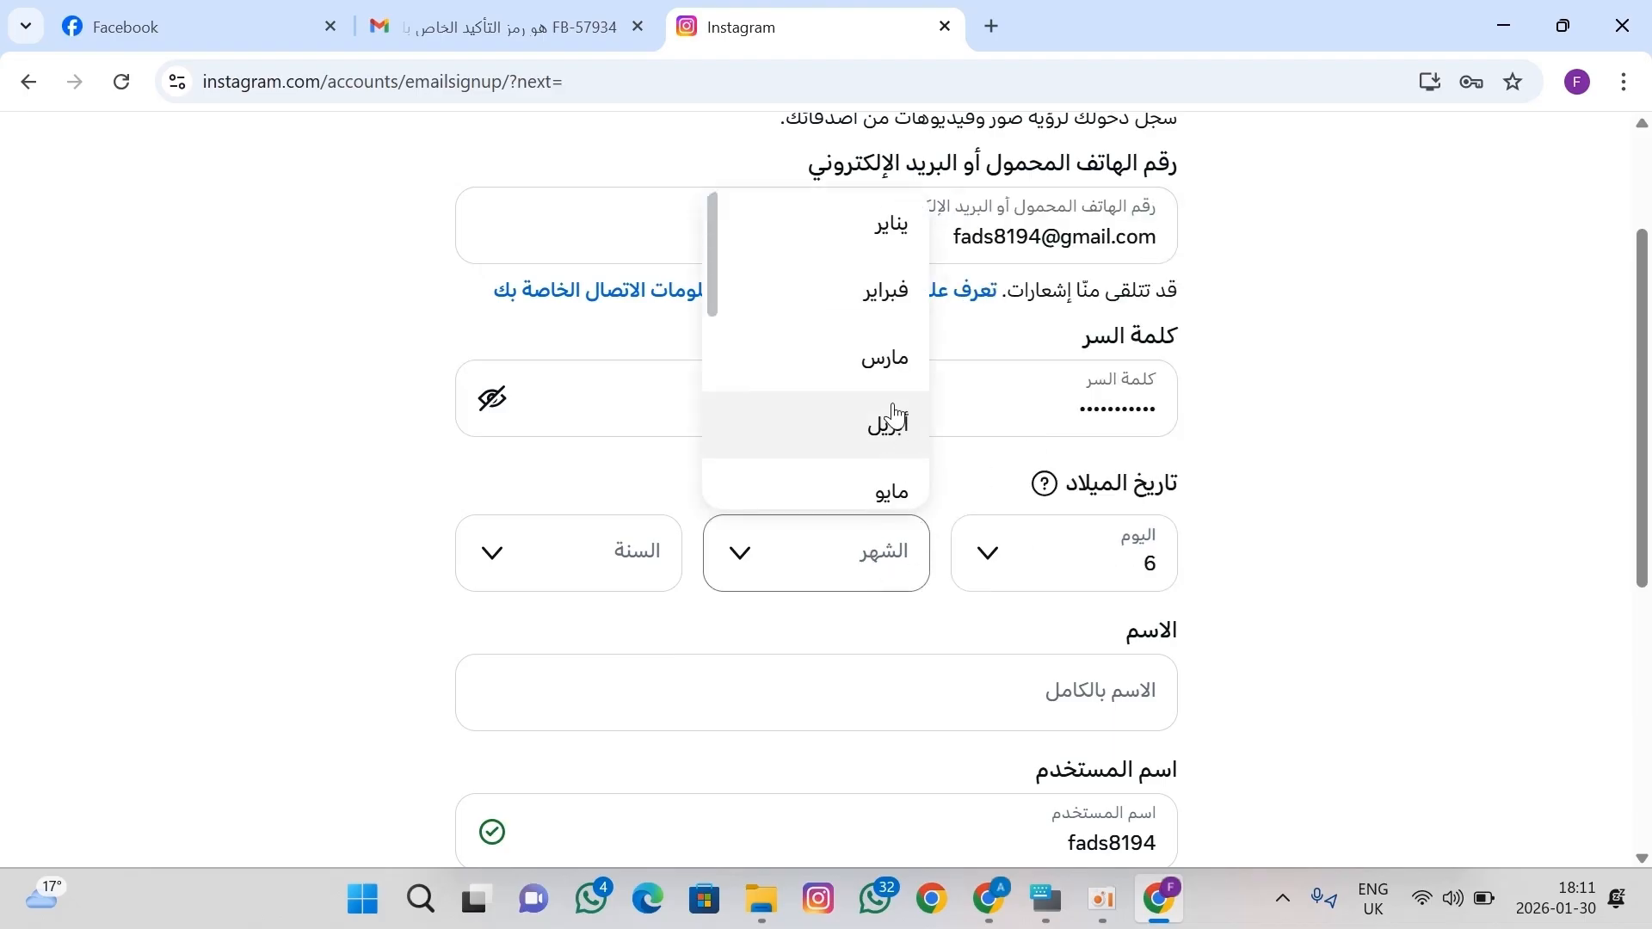
click(884, 301)
click(612, 545)
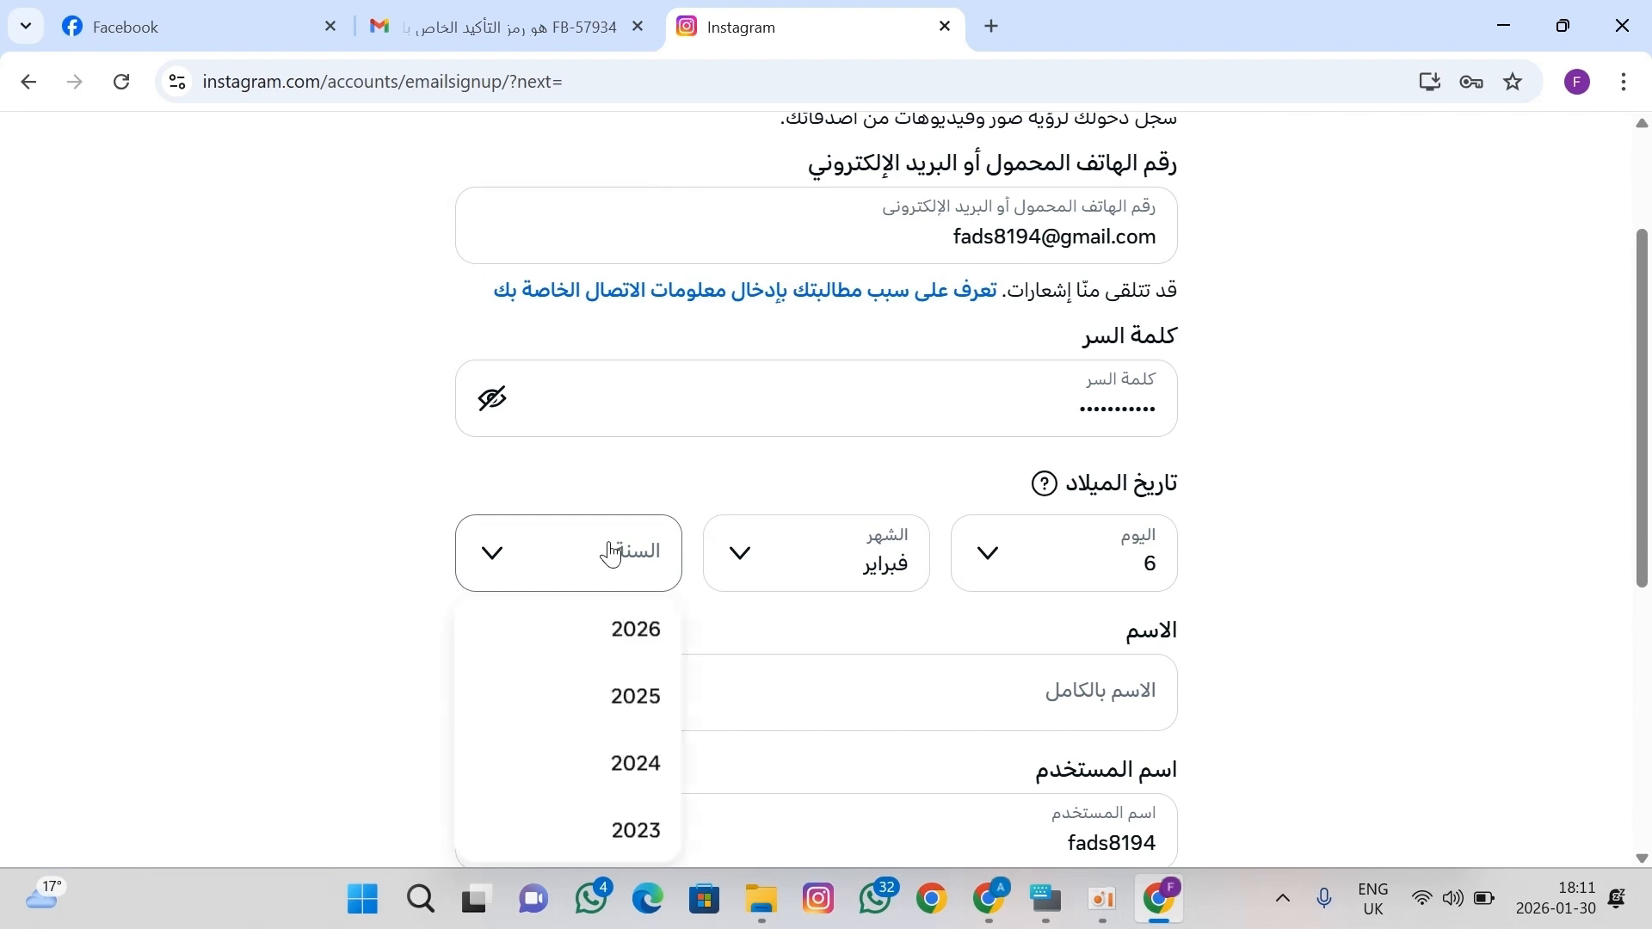
scroll(635, 402, down, 12)
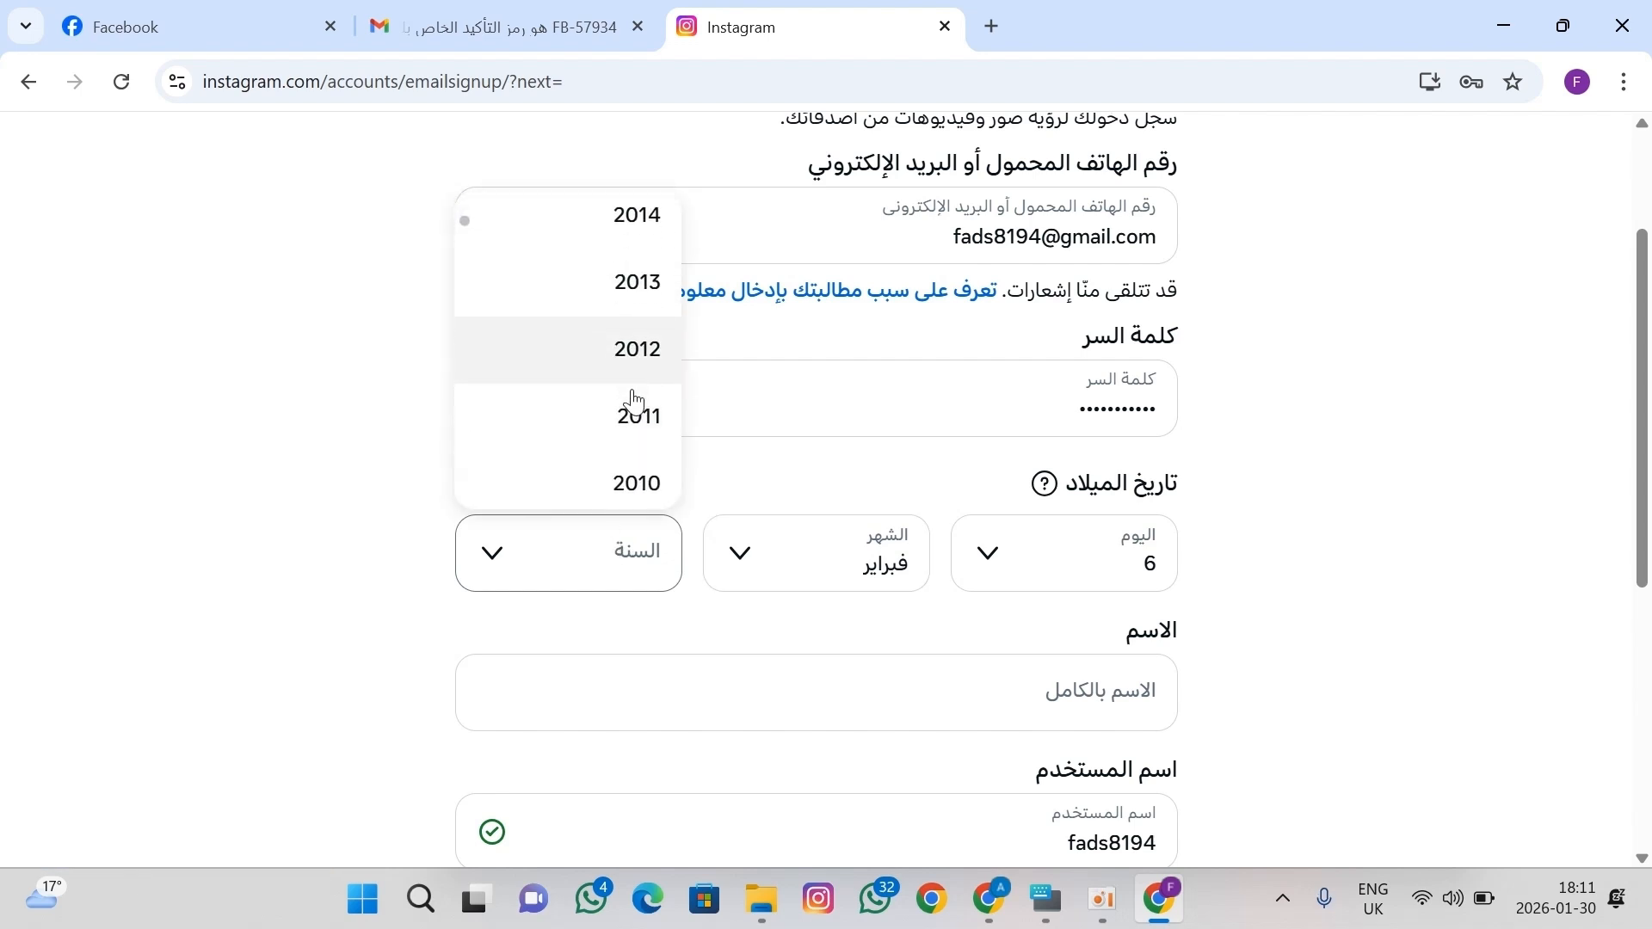
scroll(634, 402, down, 10)
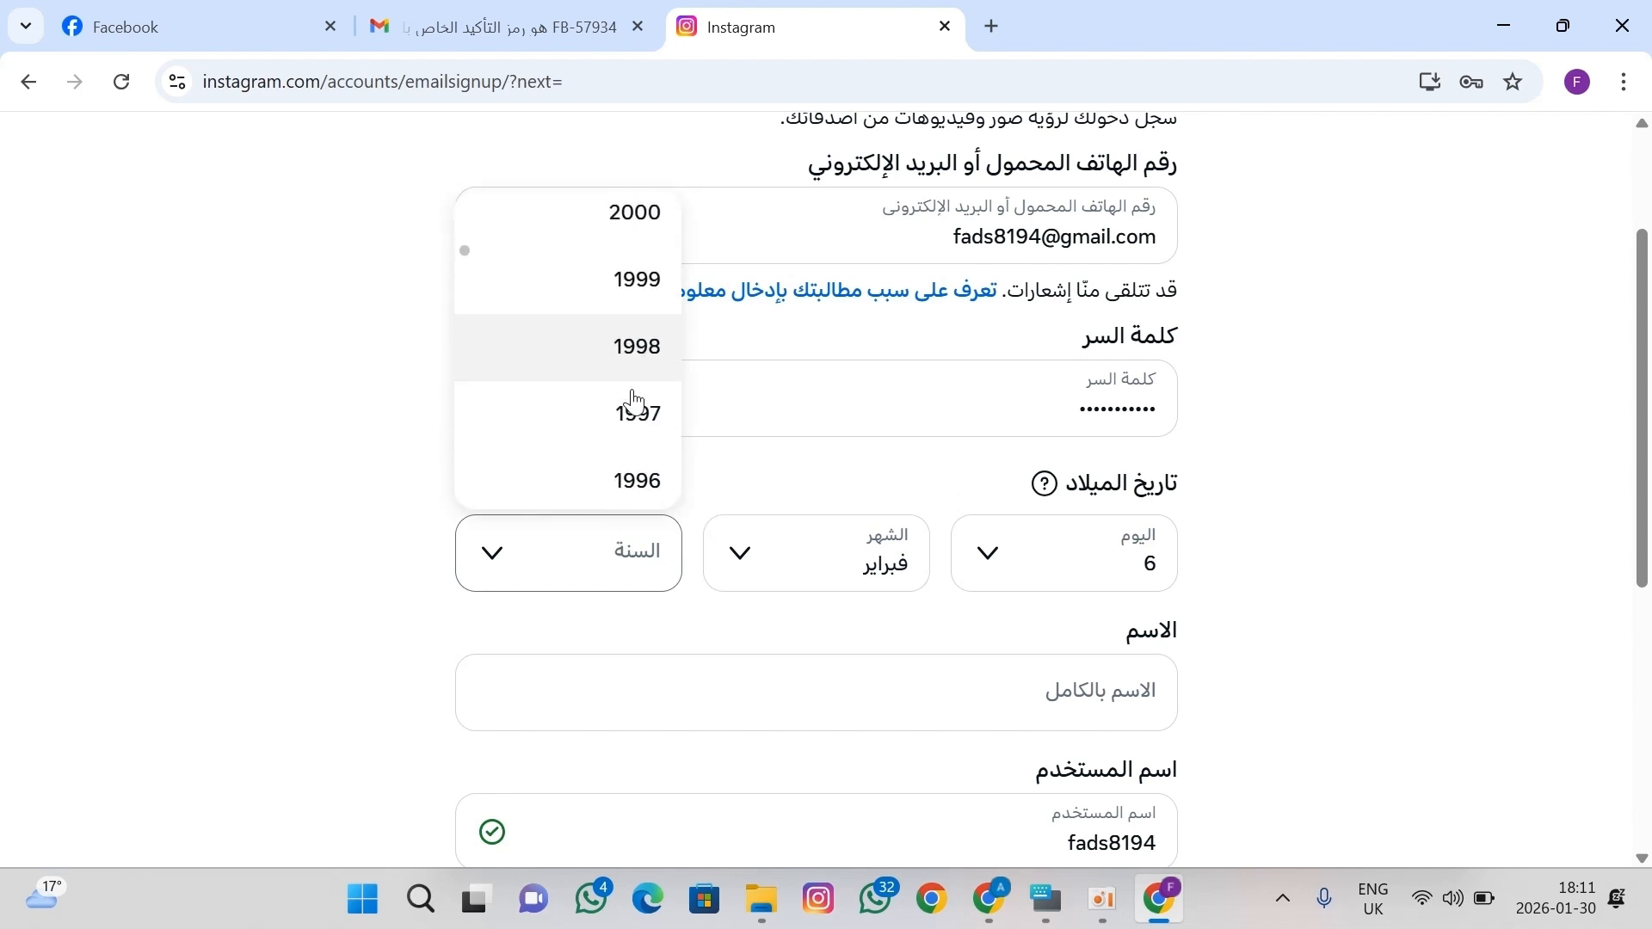
scroll(634, 402, down, 2)
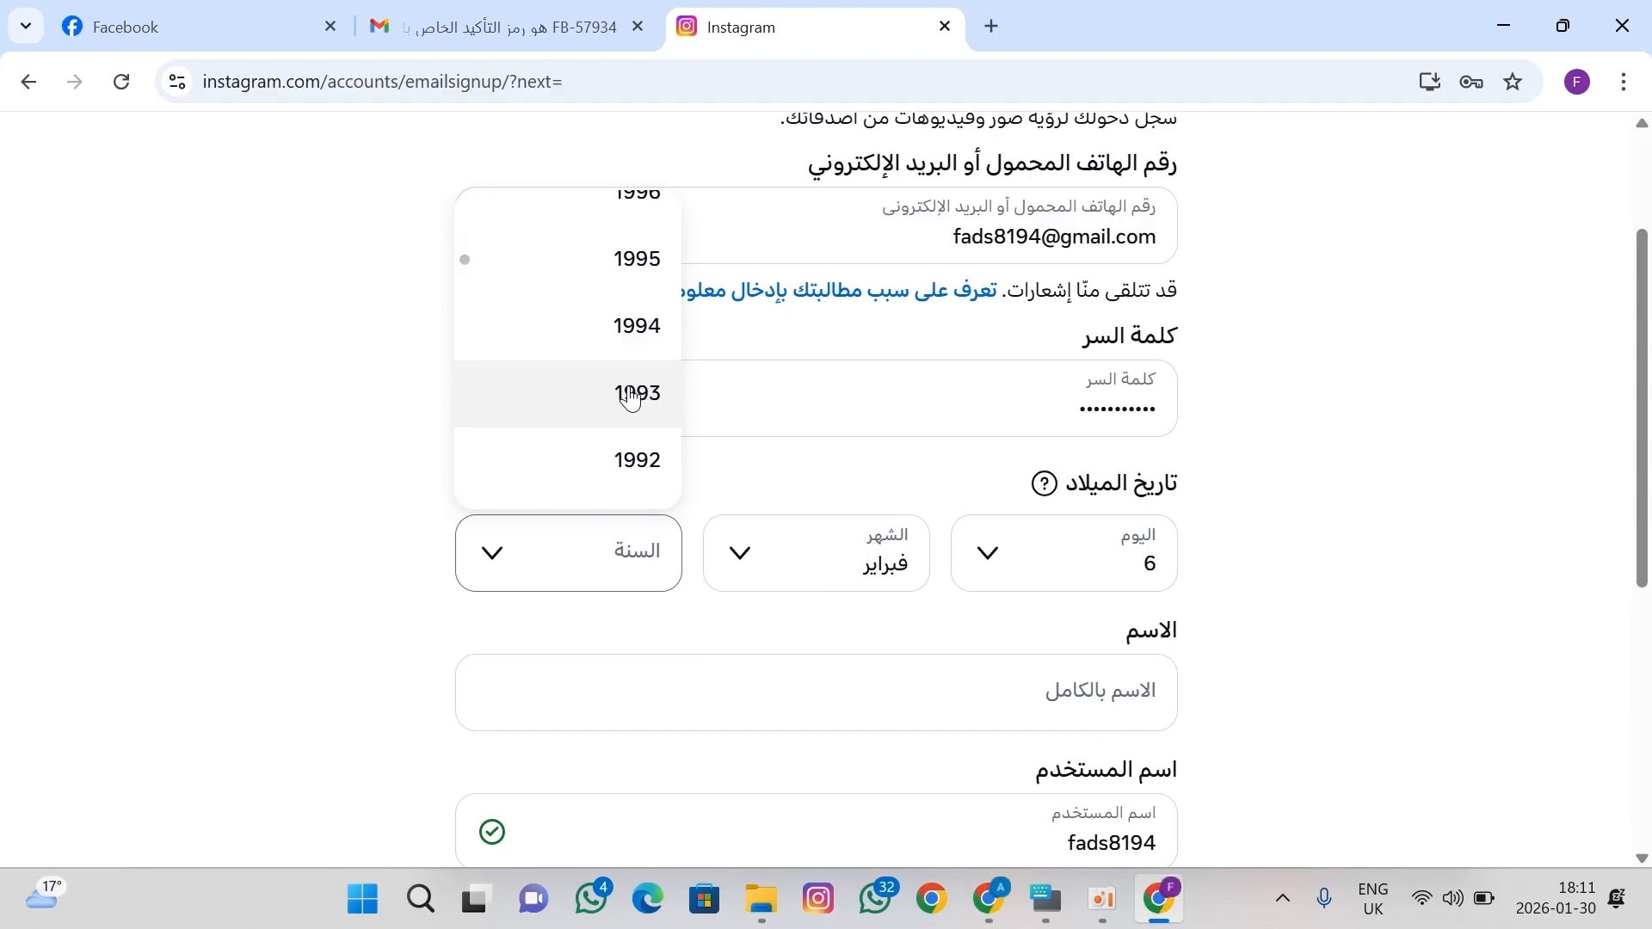
click(595, 465)
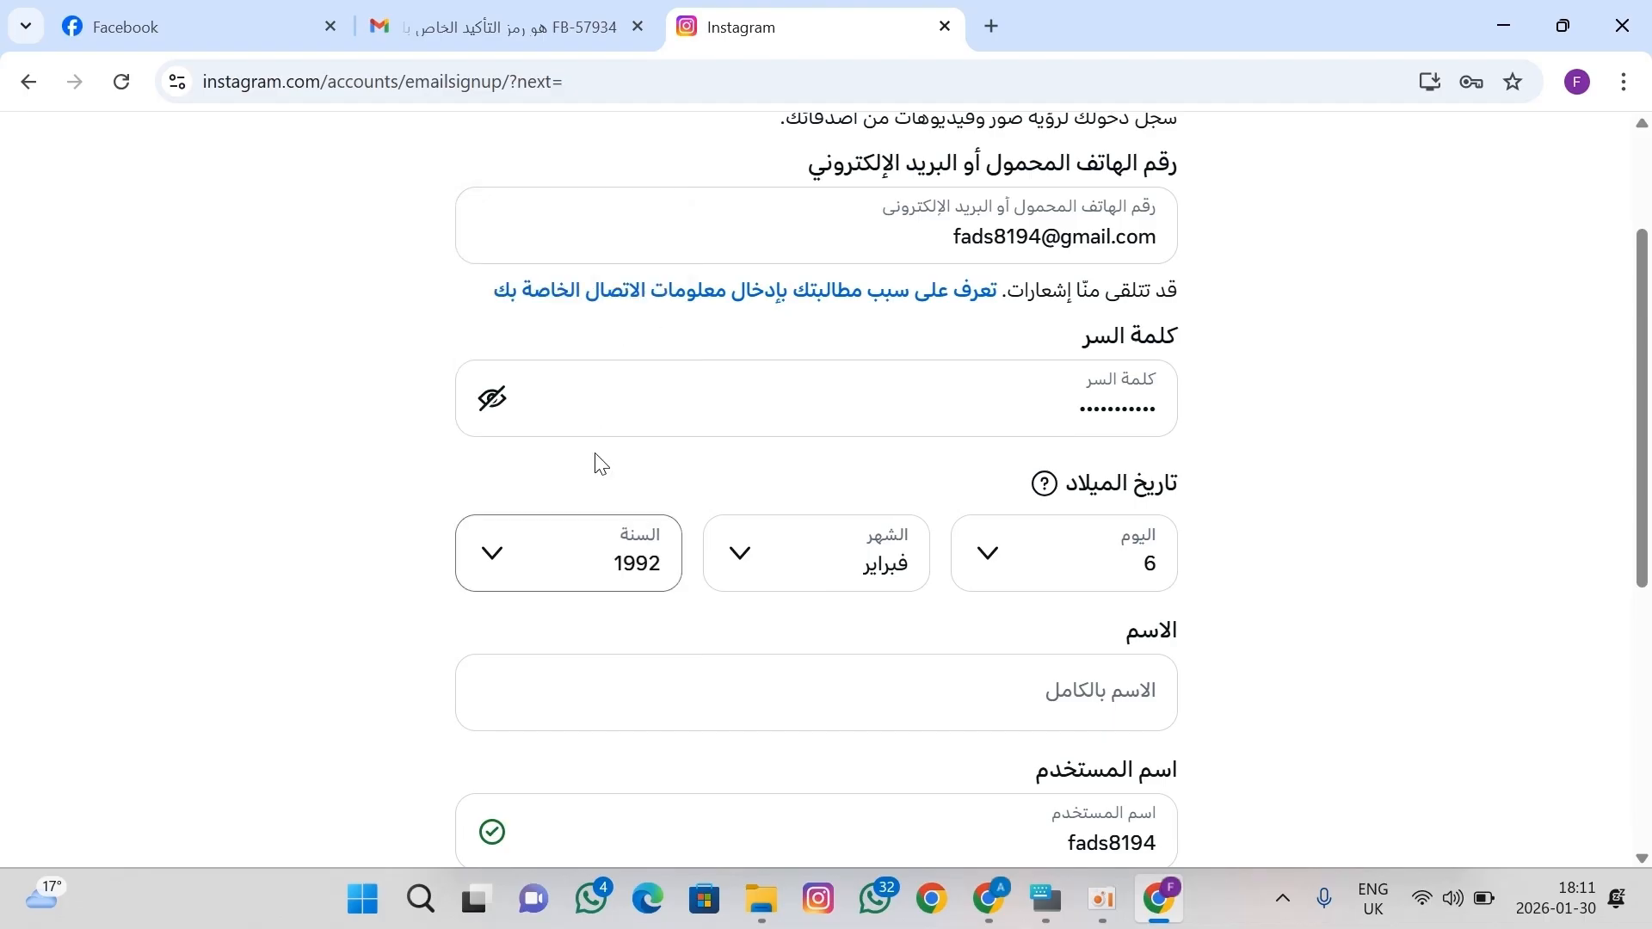
- Enter the full name and submit the sign-up form
click(985, 680)
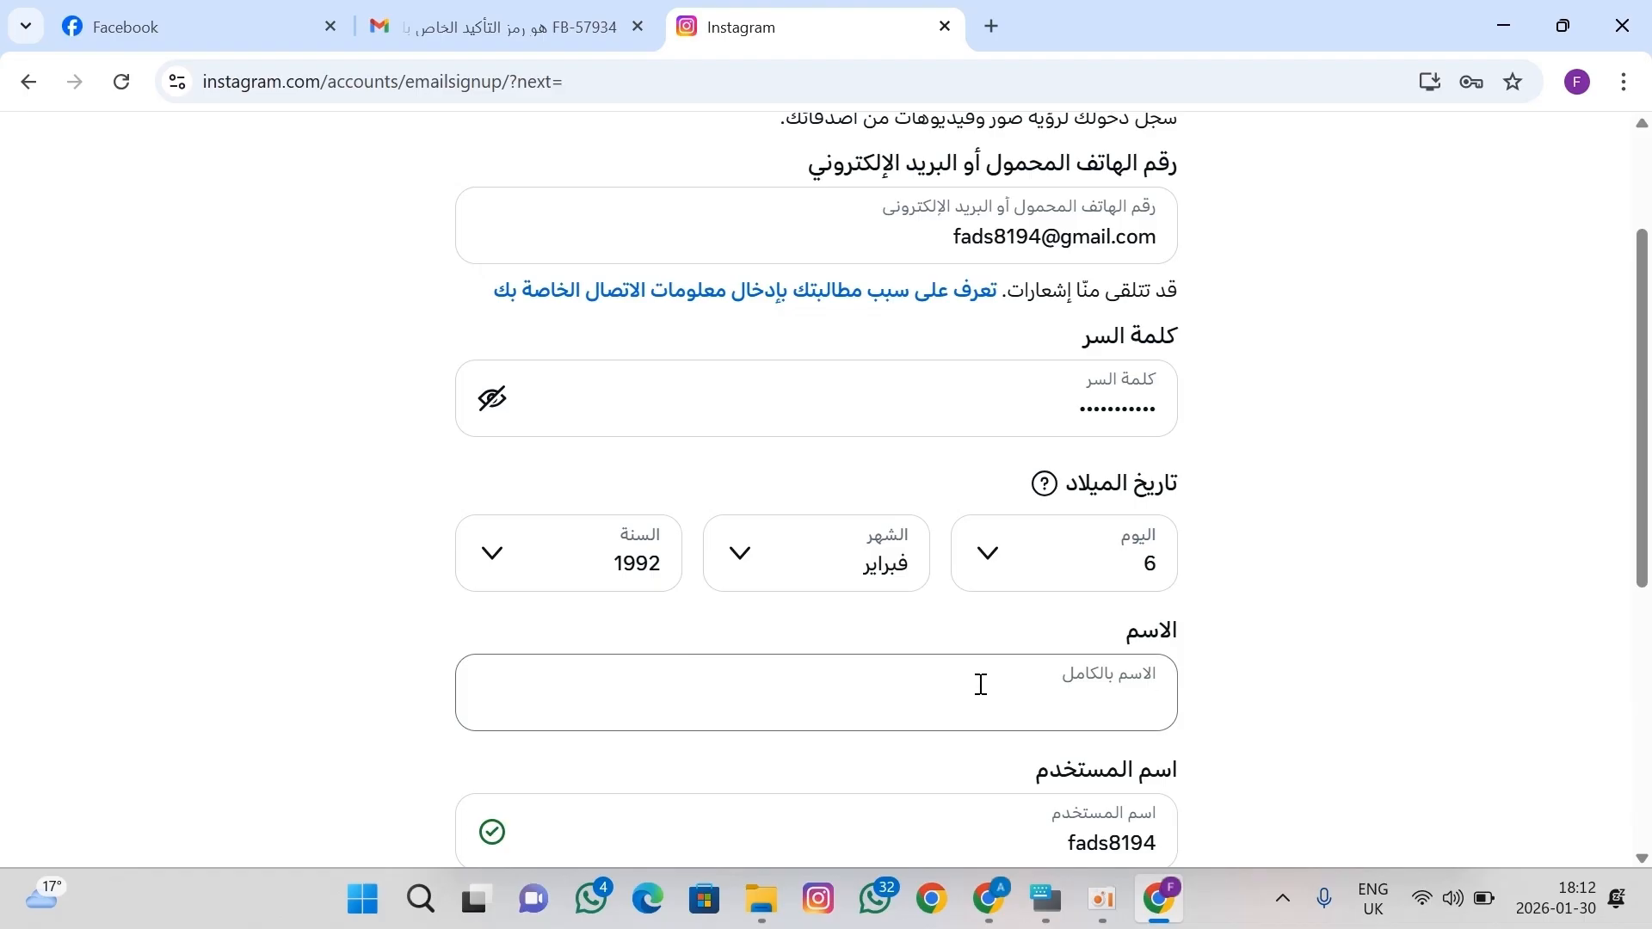
scroll(1288, 715, down, 2)
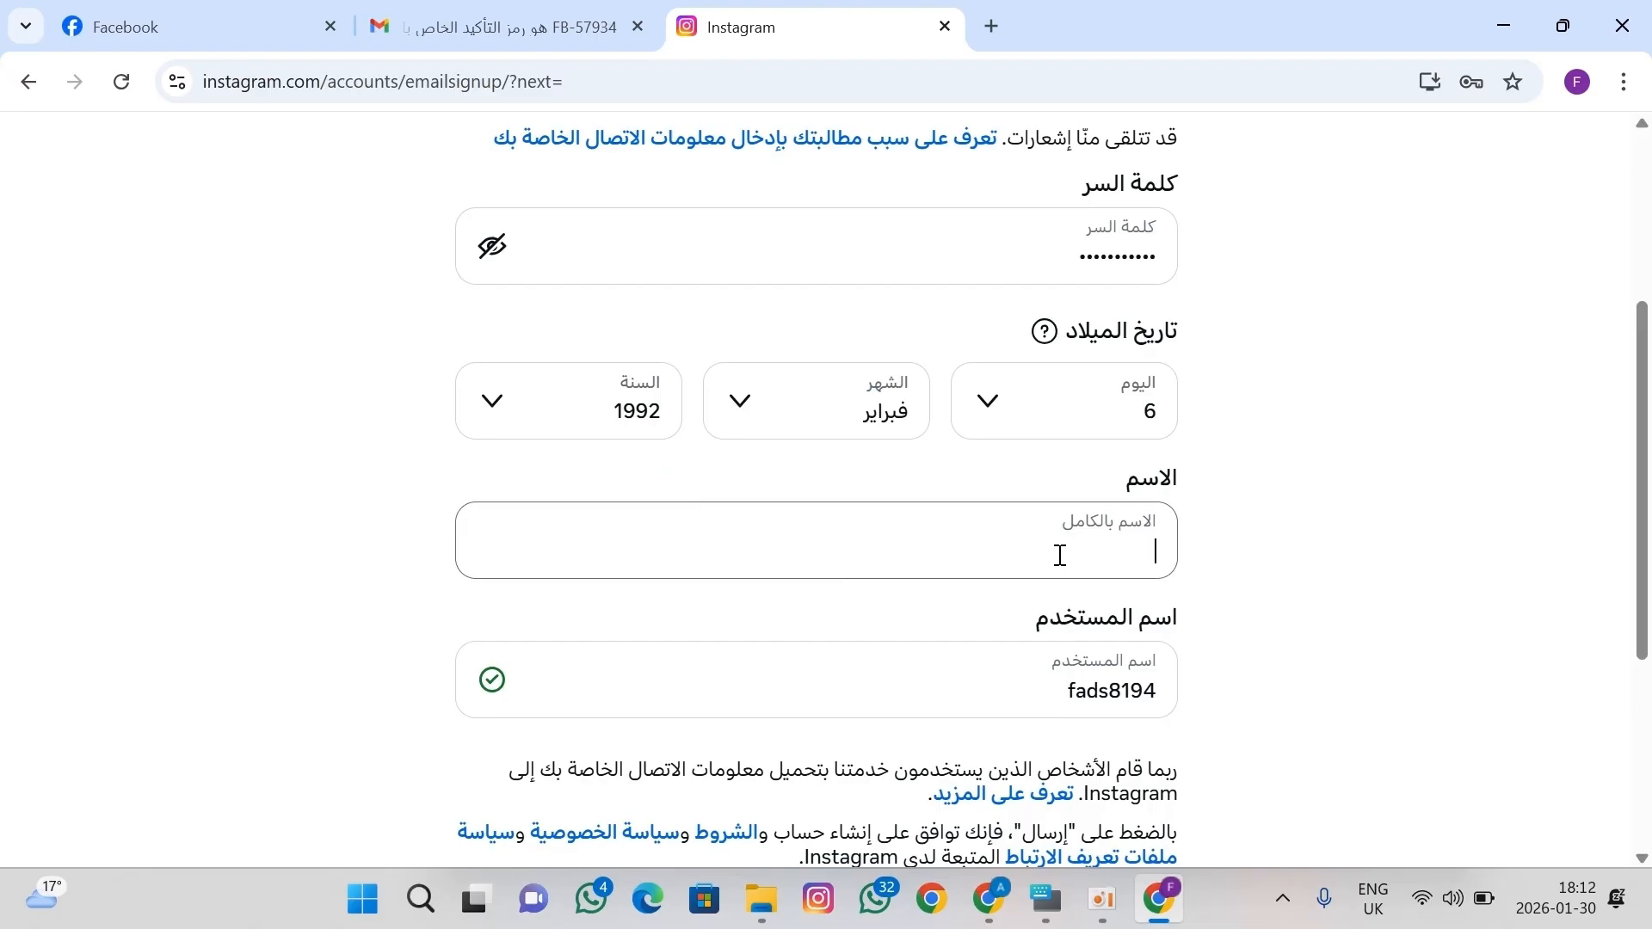
text(youssef)
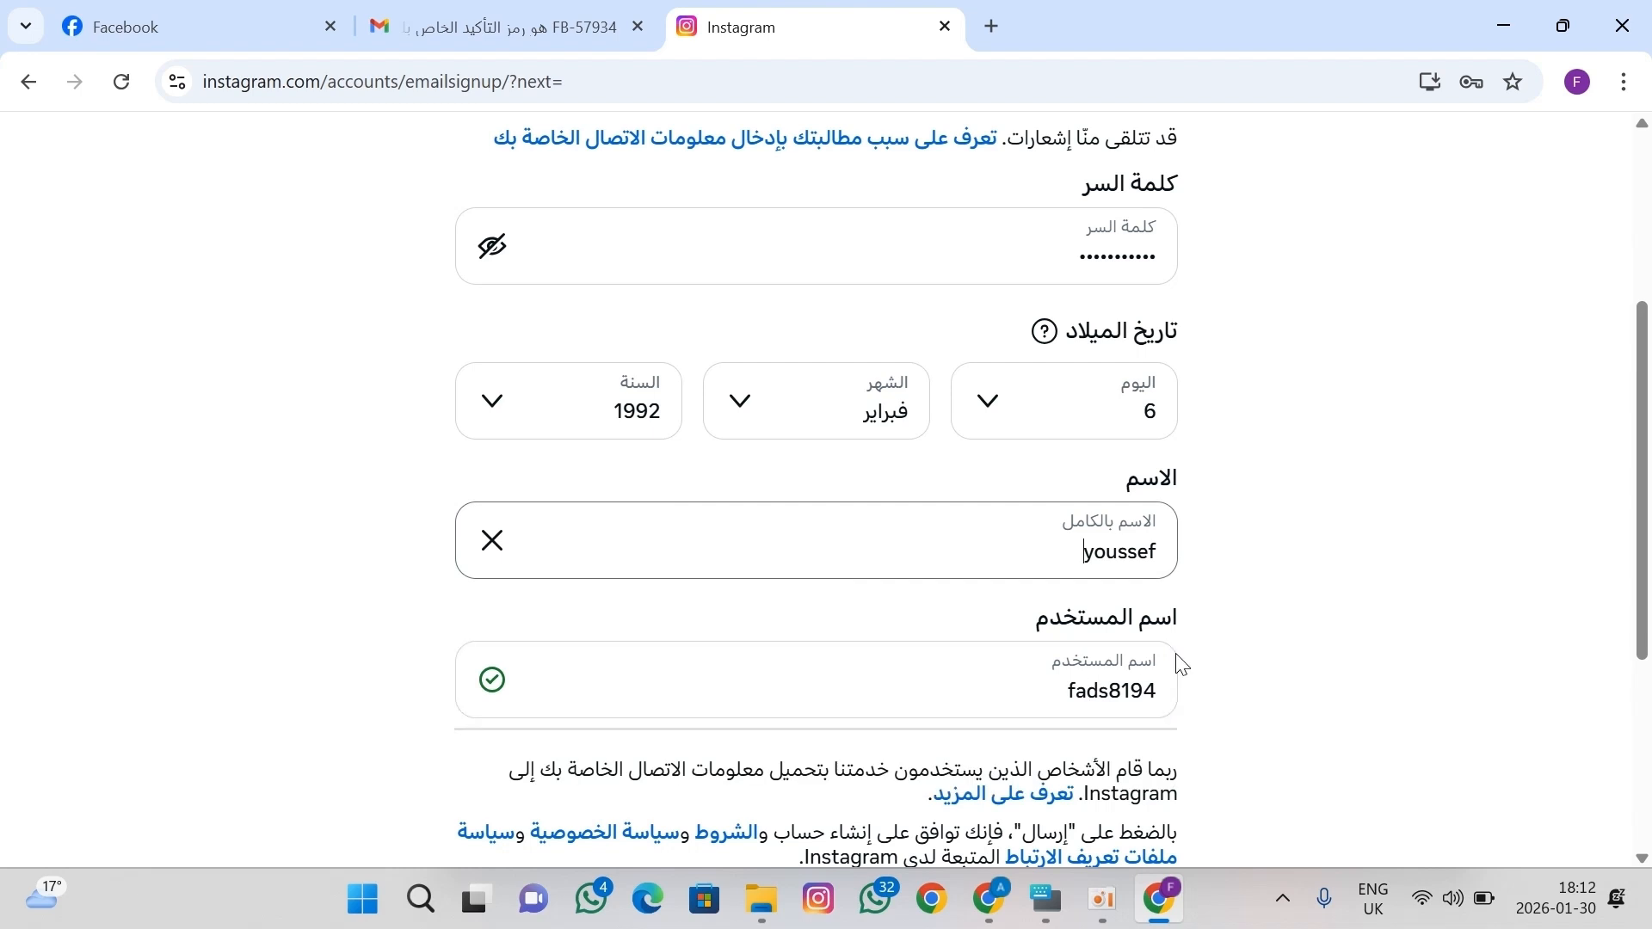
scroll(1265, 634, down, 1)
scroll(1265, 602, down, 1)
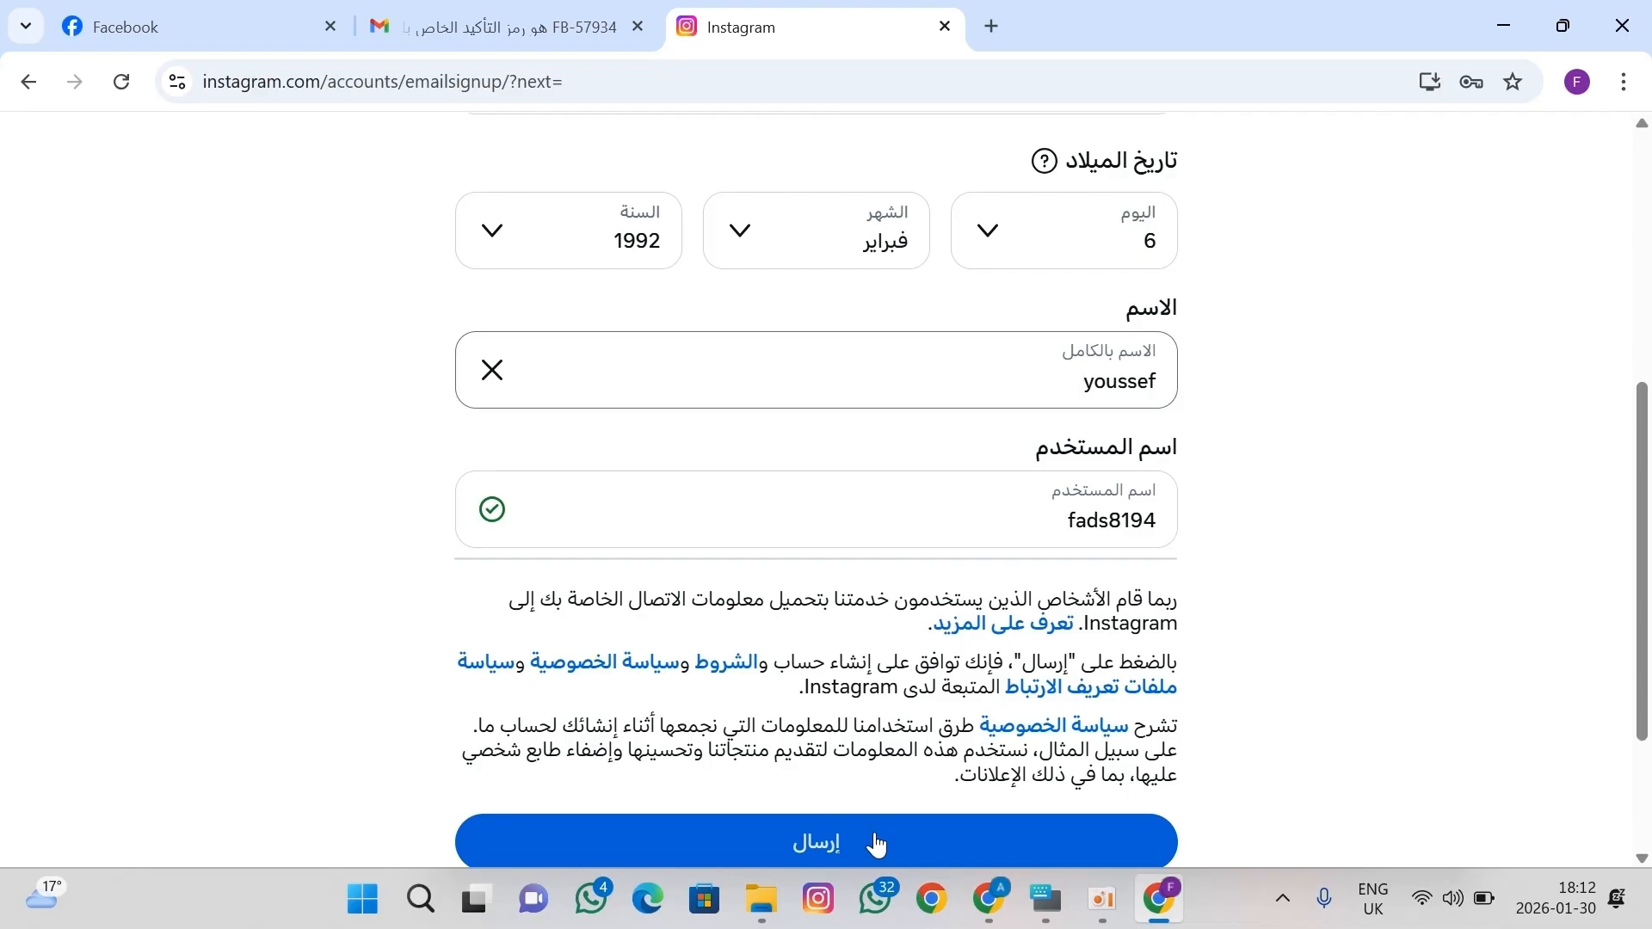
click(840, 843)
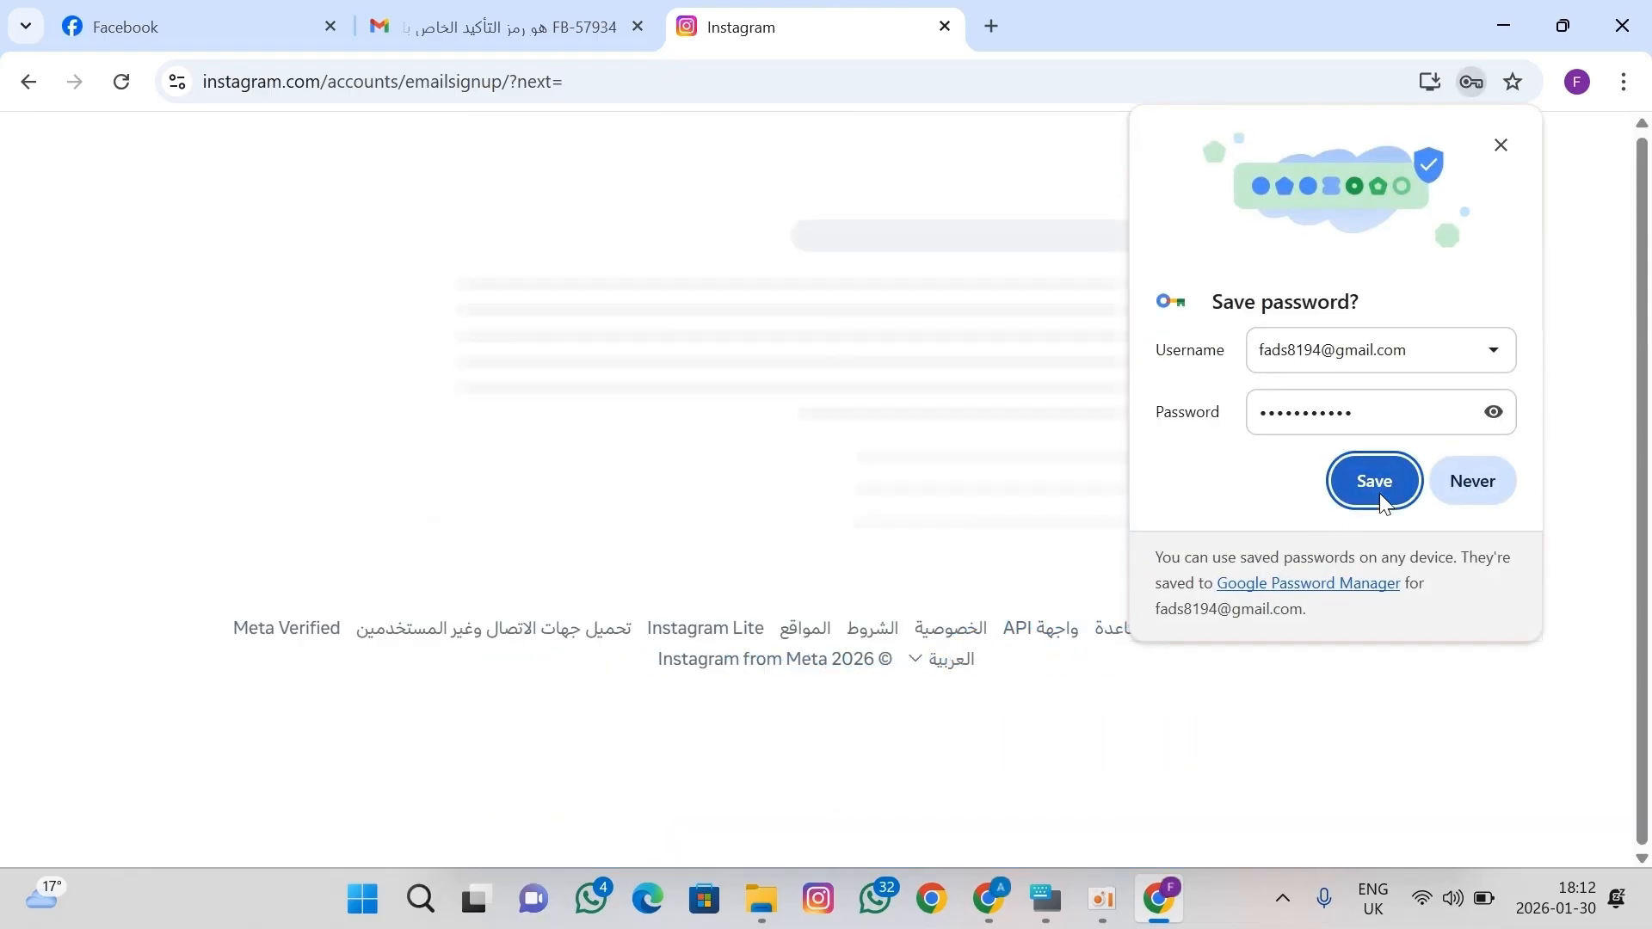
- Save the new password in the browser and open Instagram's confirmation email in Gmail
click(1380, 498)
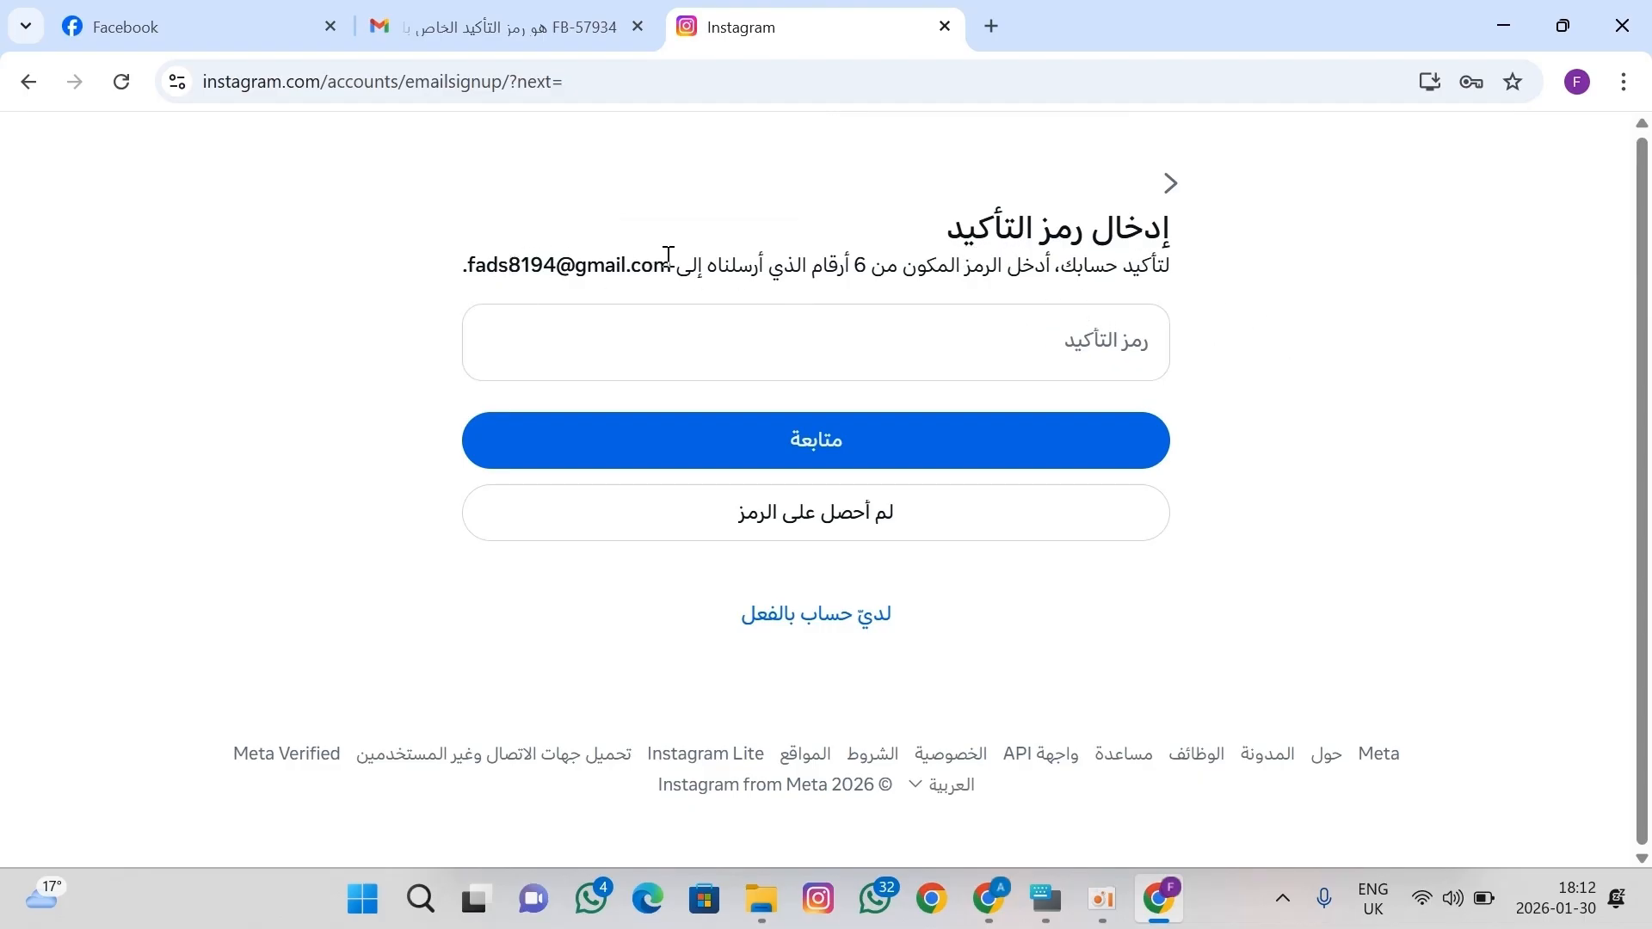
click(564, 18)
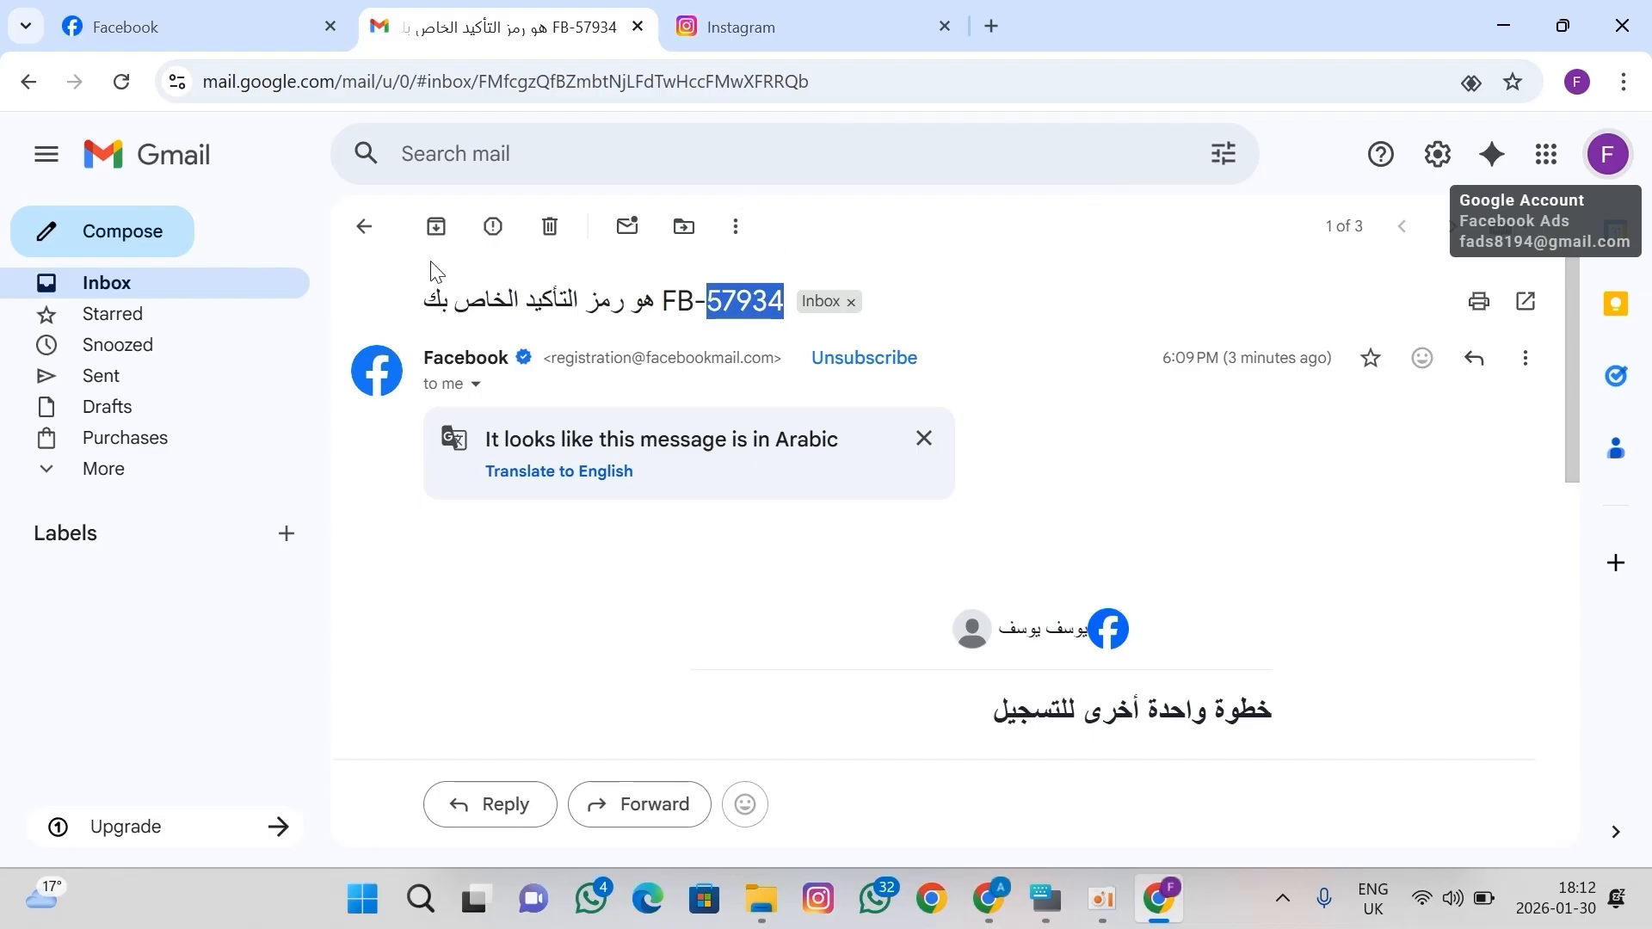
click(25, 98)
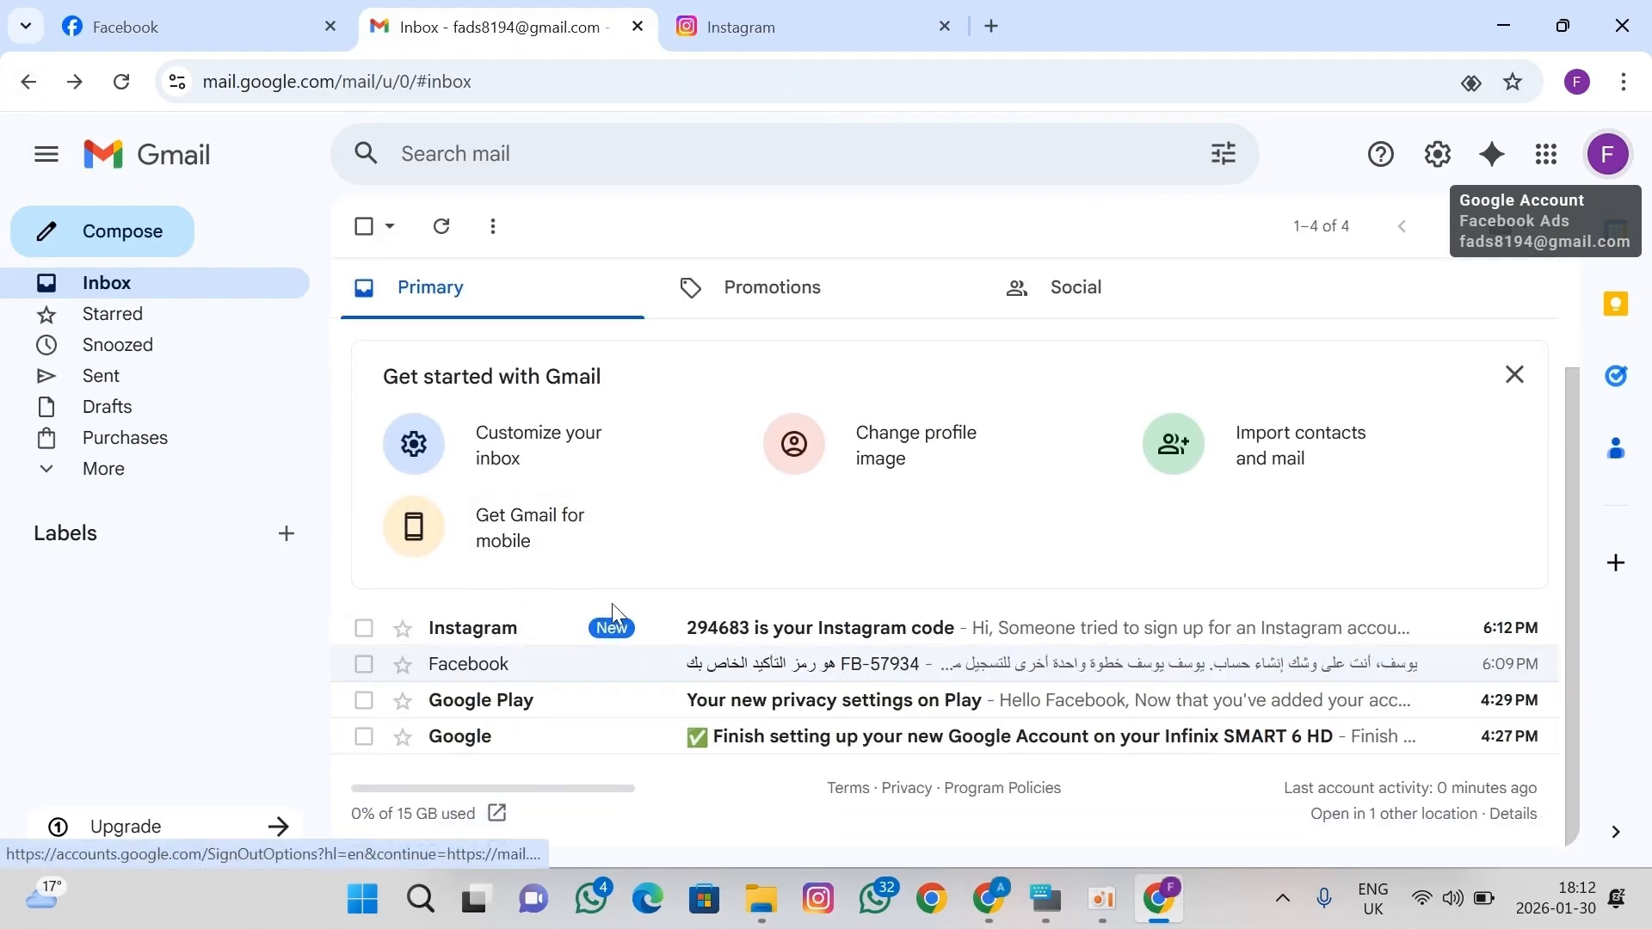
click(751, 637)
- Copy the confirmation code from the email and return to the Instagram tab
scroll(938, 508, down, 2)
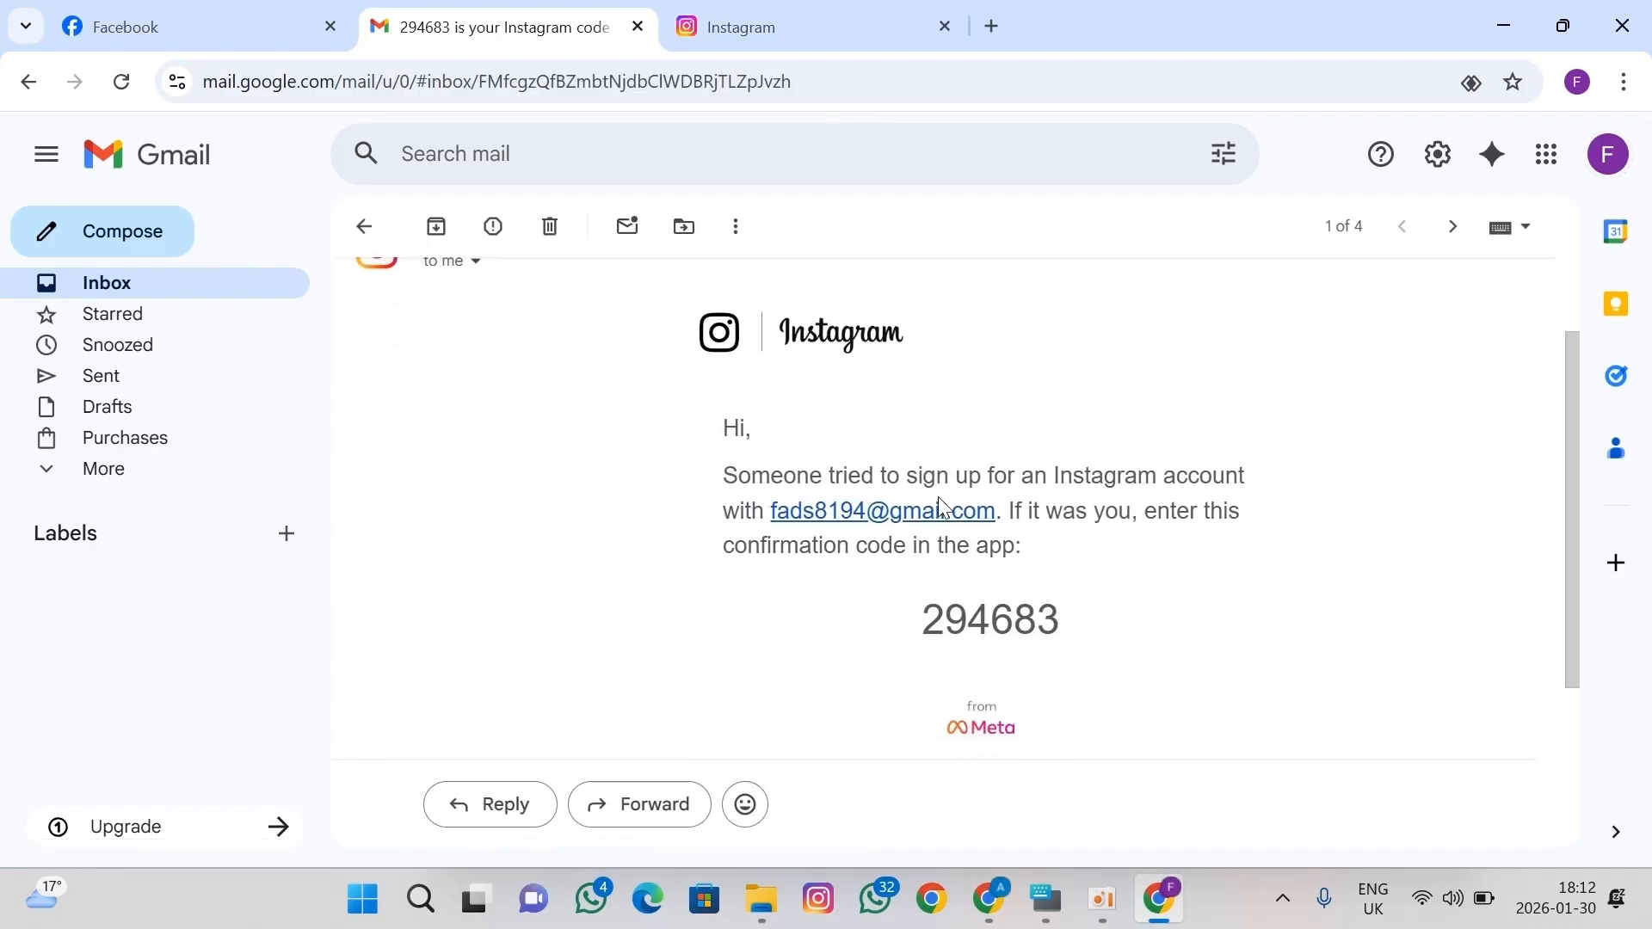
drag(904, 577, 1059, 560)
right_click(1019, 564)
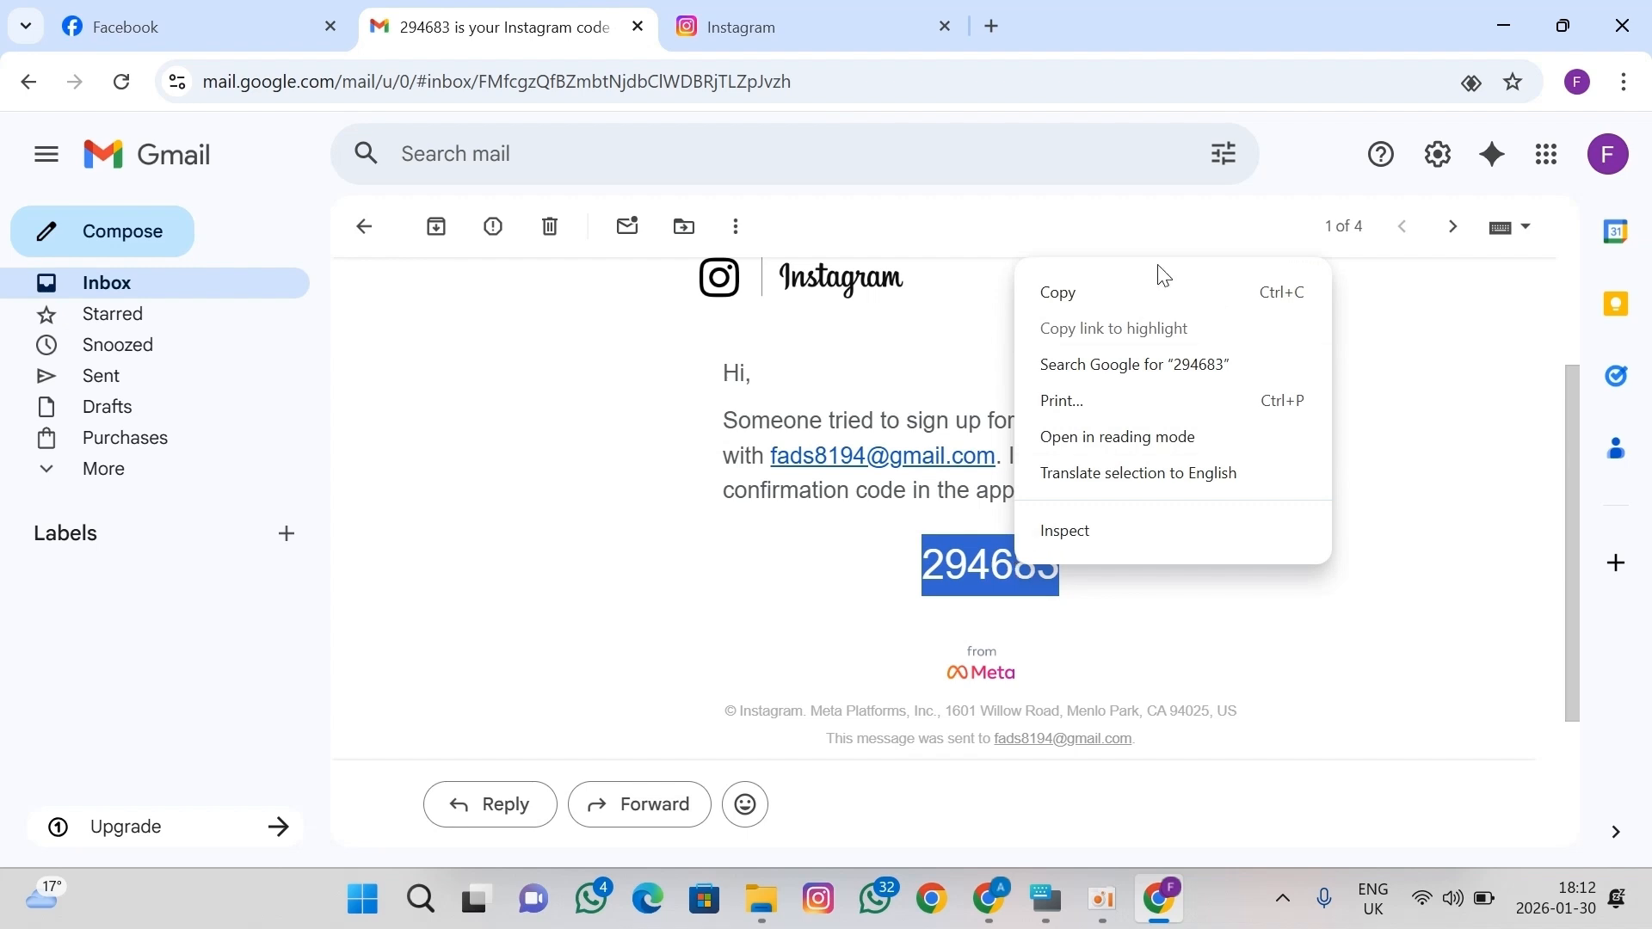
click(1144, 290)
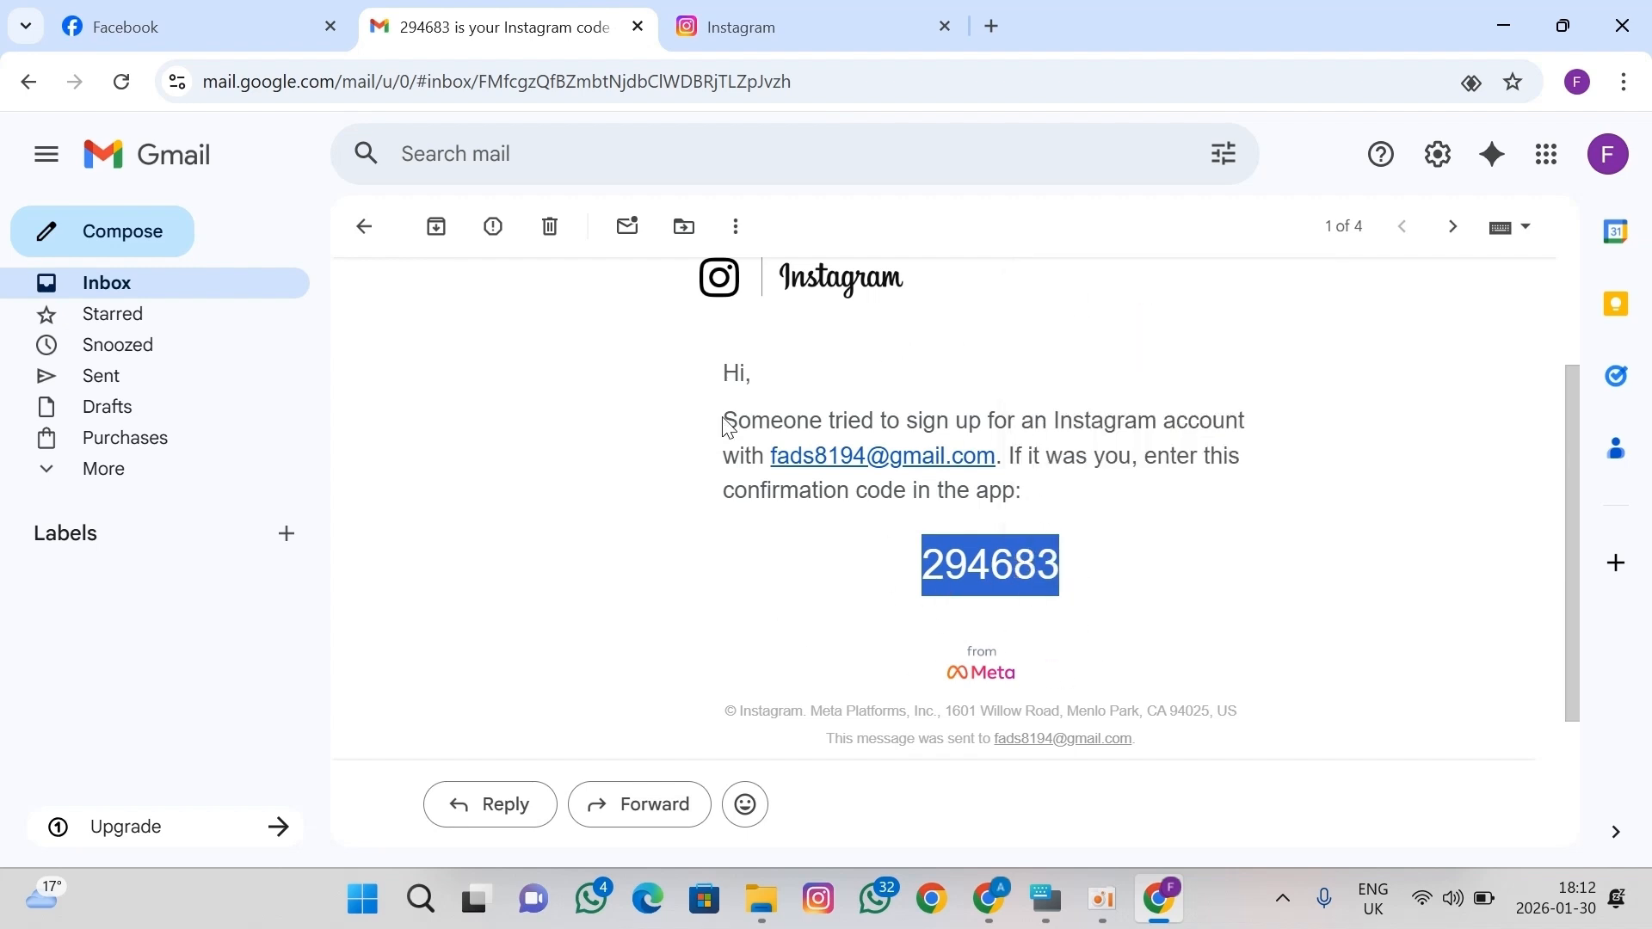
click(723, 17)
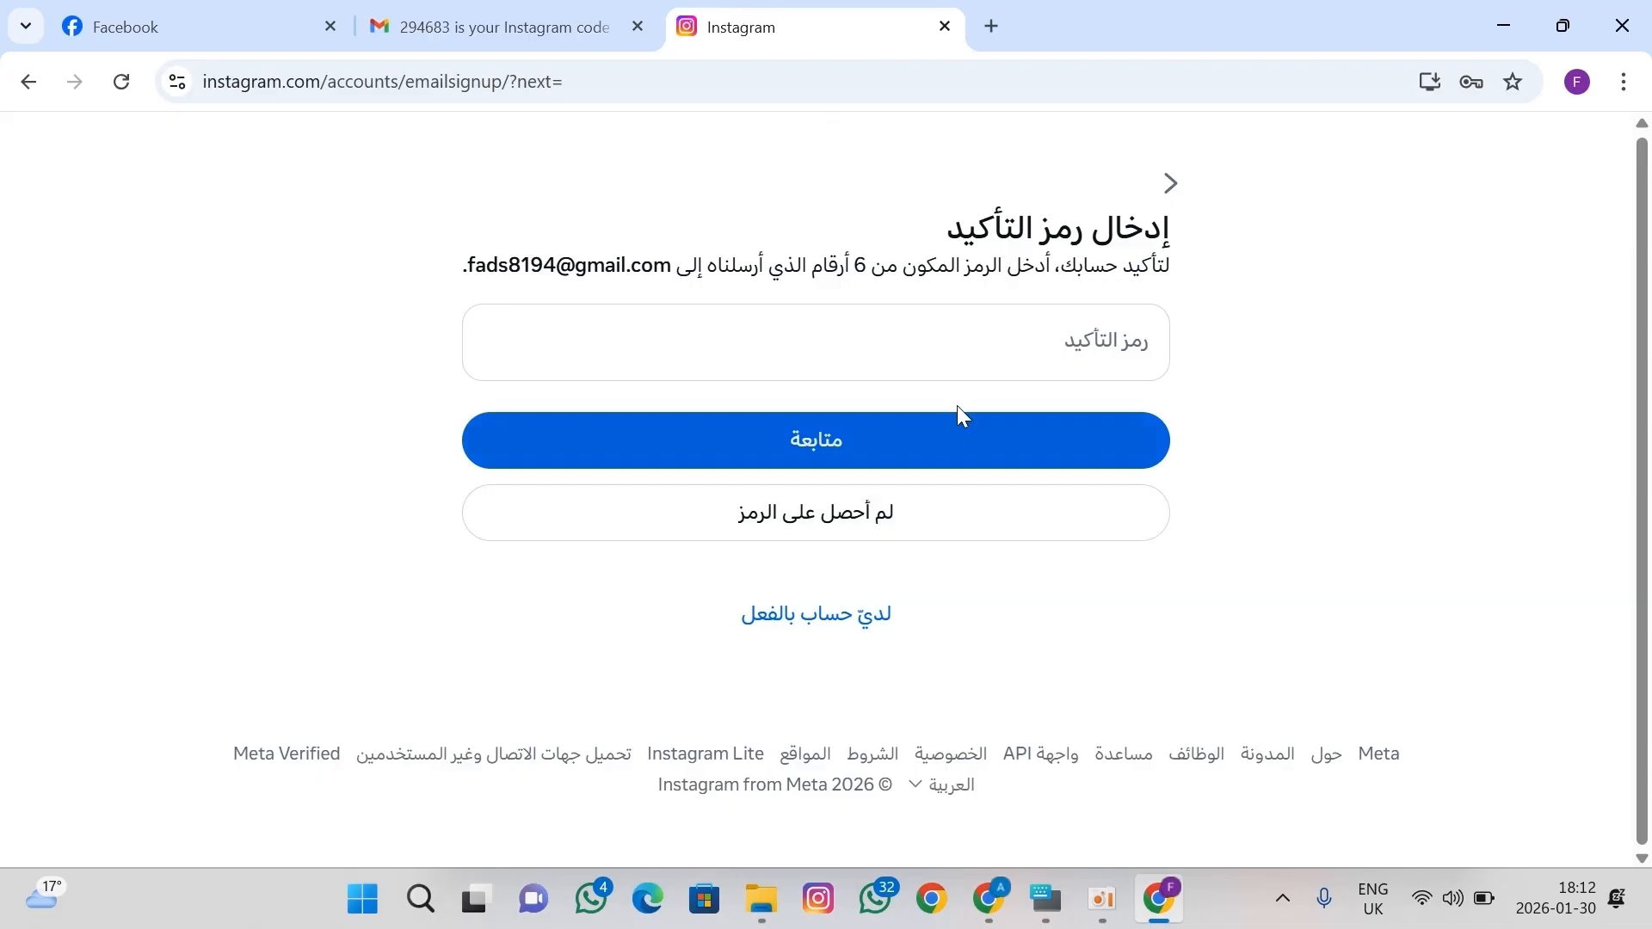
- Paste the copied confirmation code into the code field and submit it
click(1027, 328)
right_click(1026, 327)
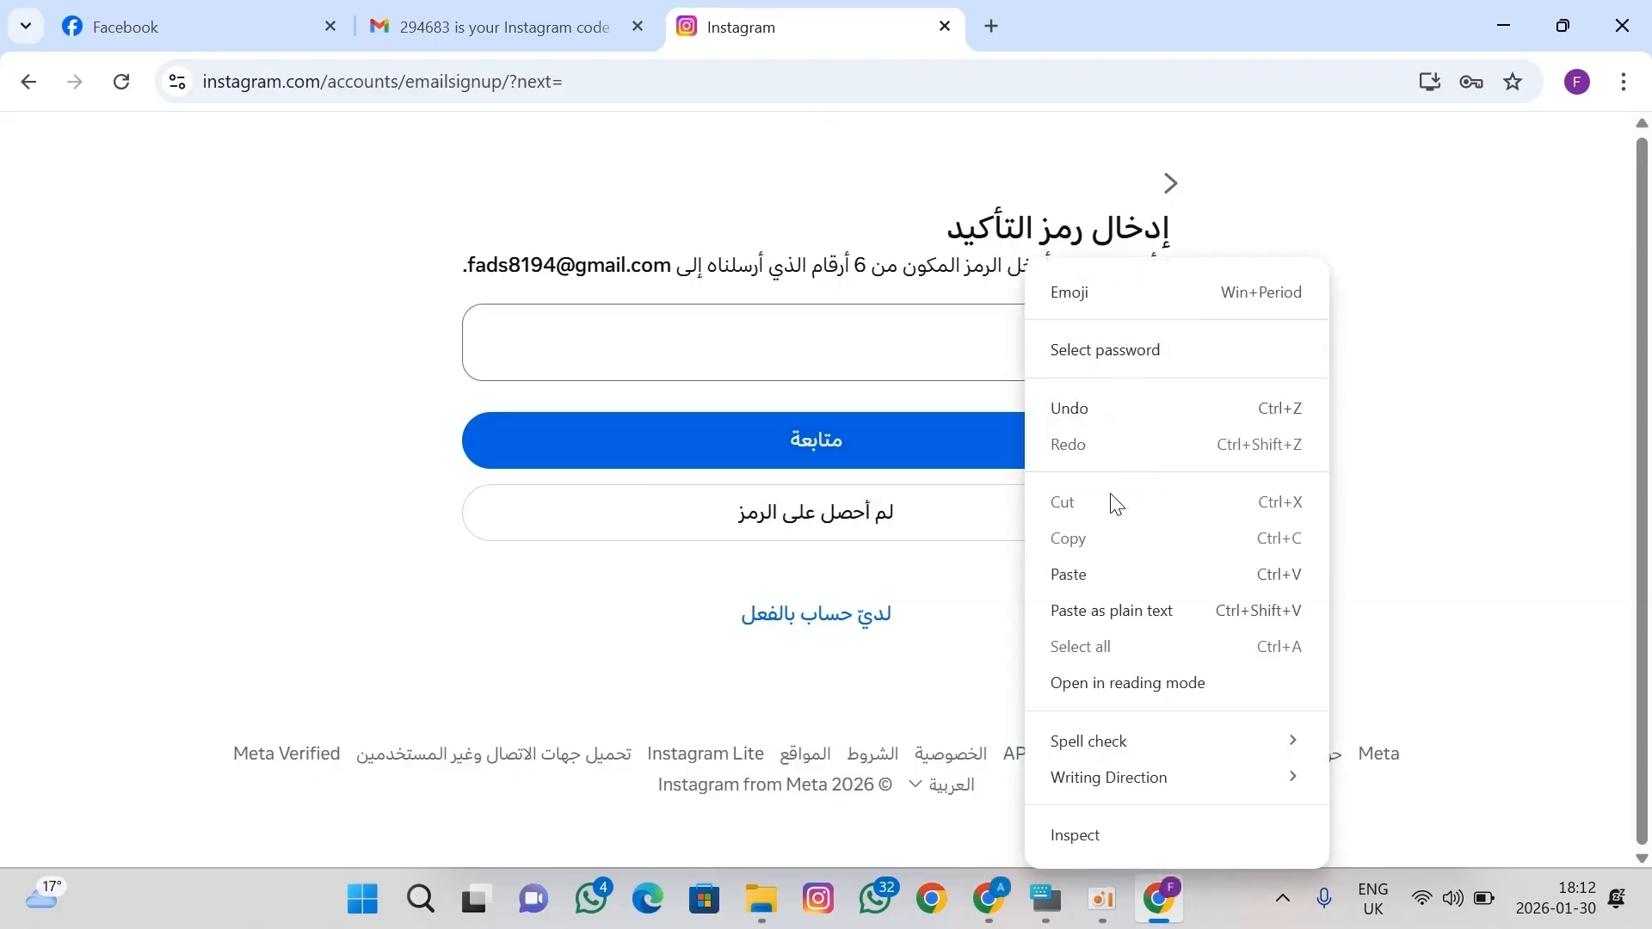
click(1070, 575)
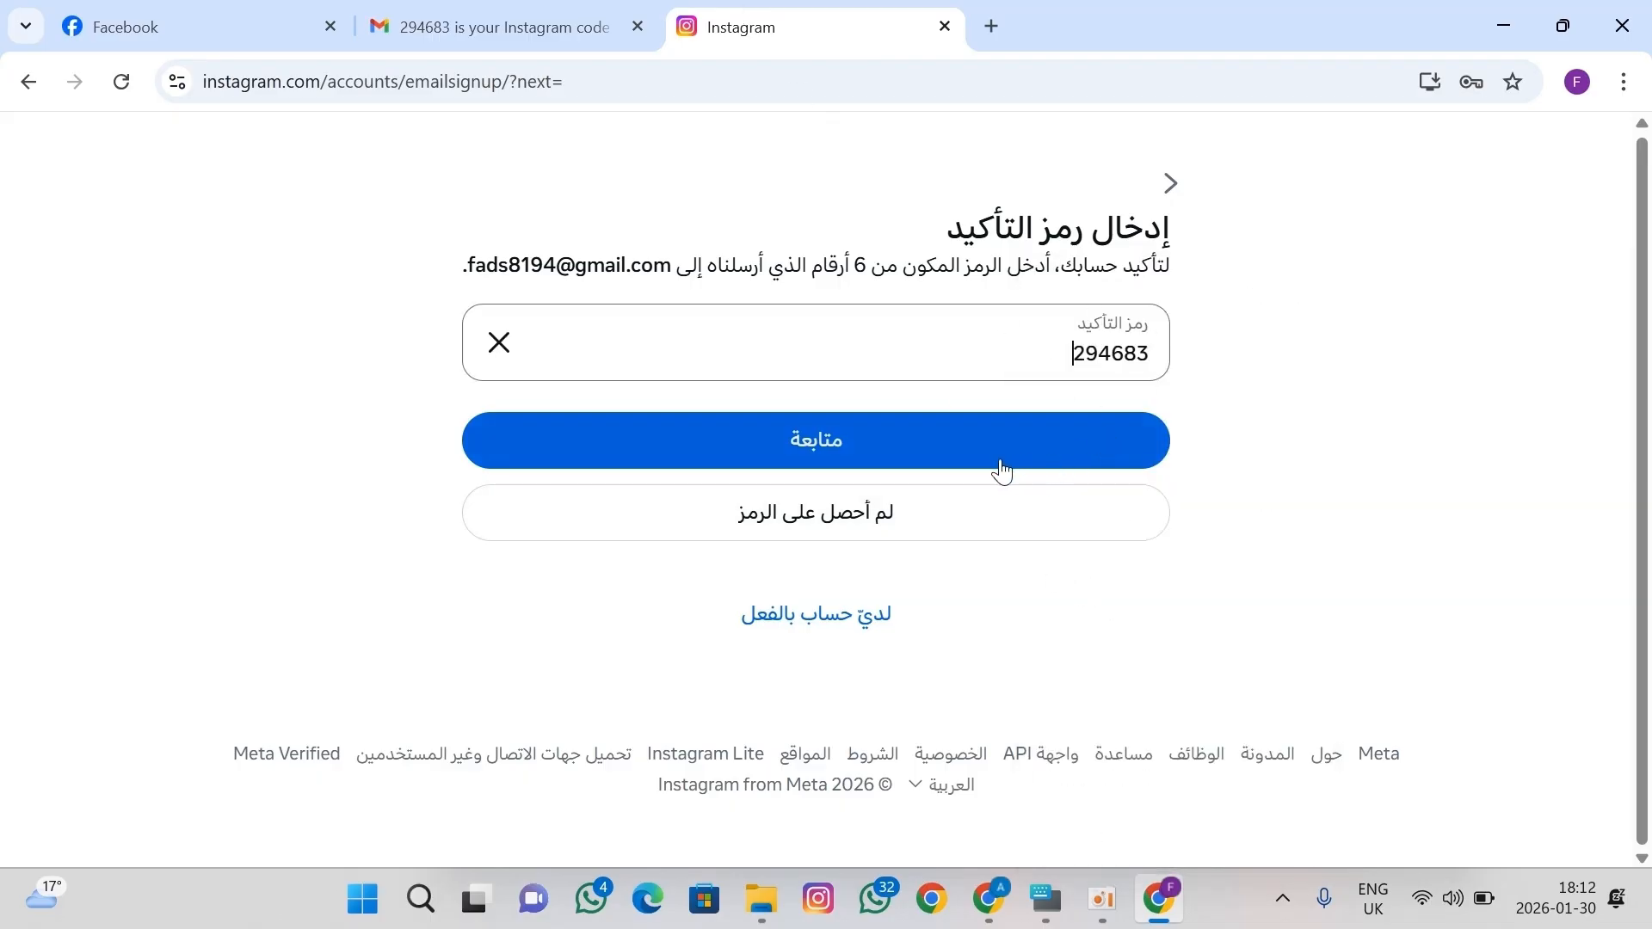
click(938, 441)
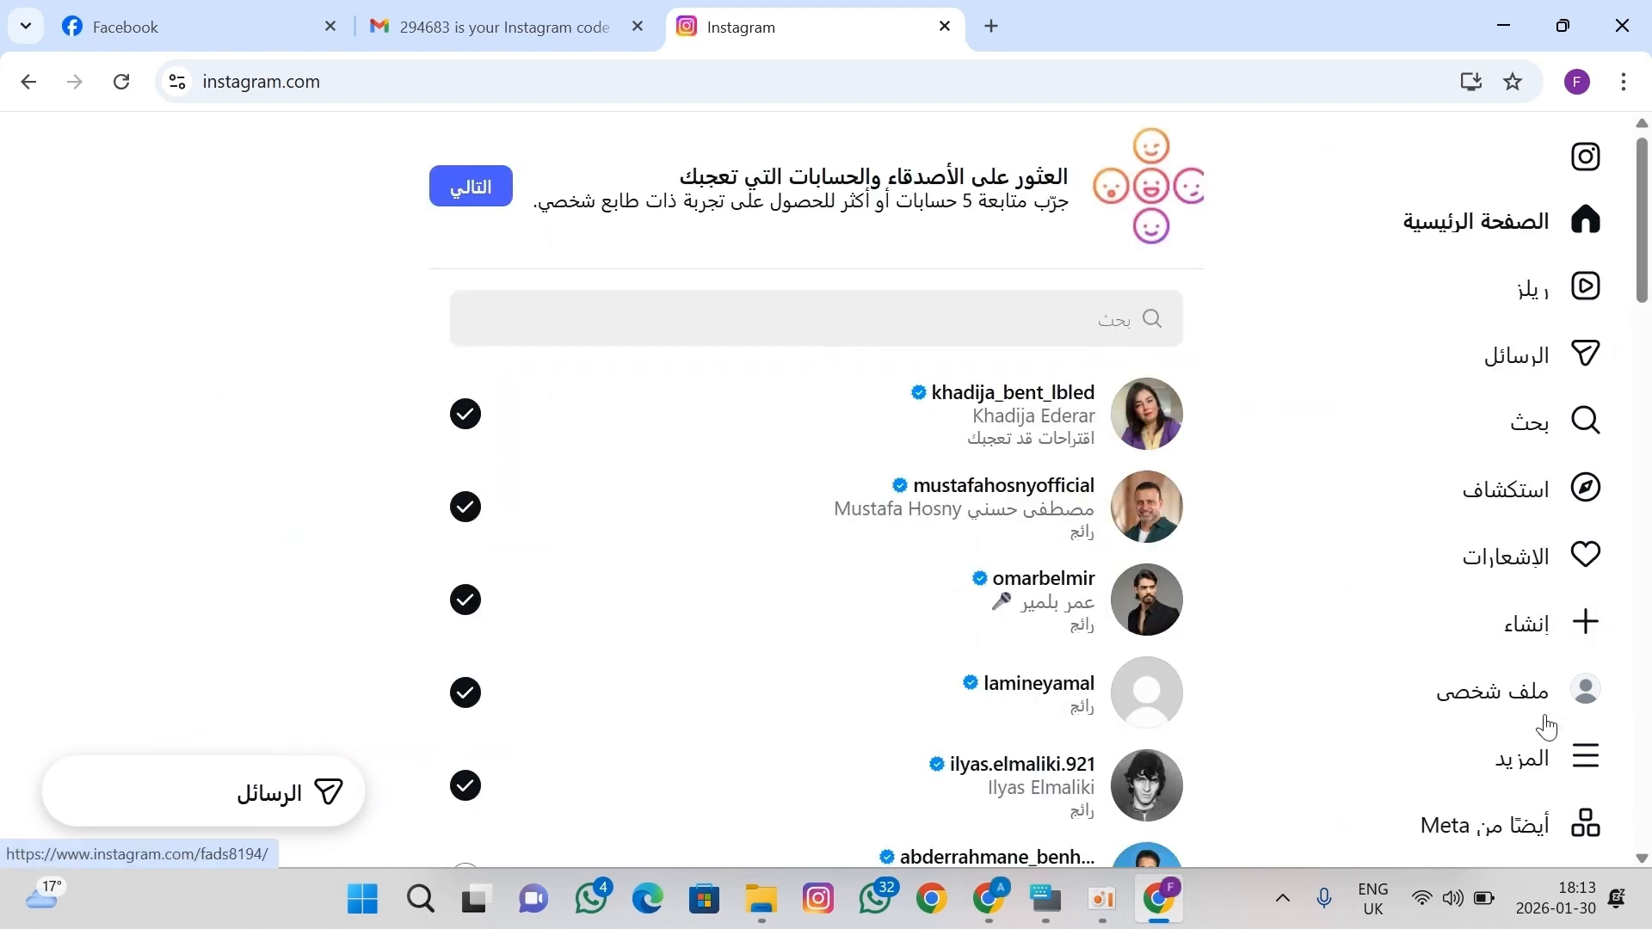
- Go to the new account's profile page, then to its Edit profile settings
scroll(1530, 760, down, 1)
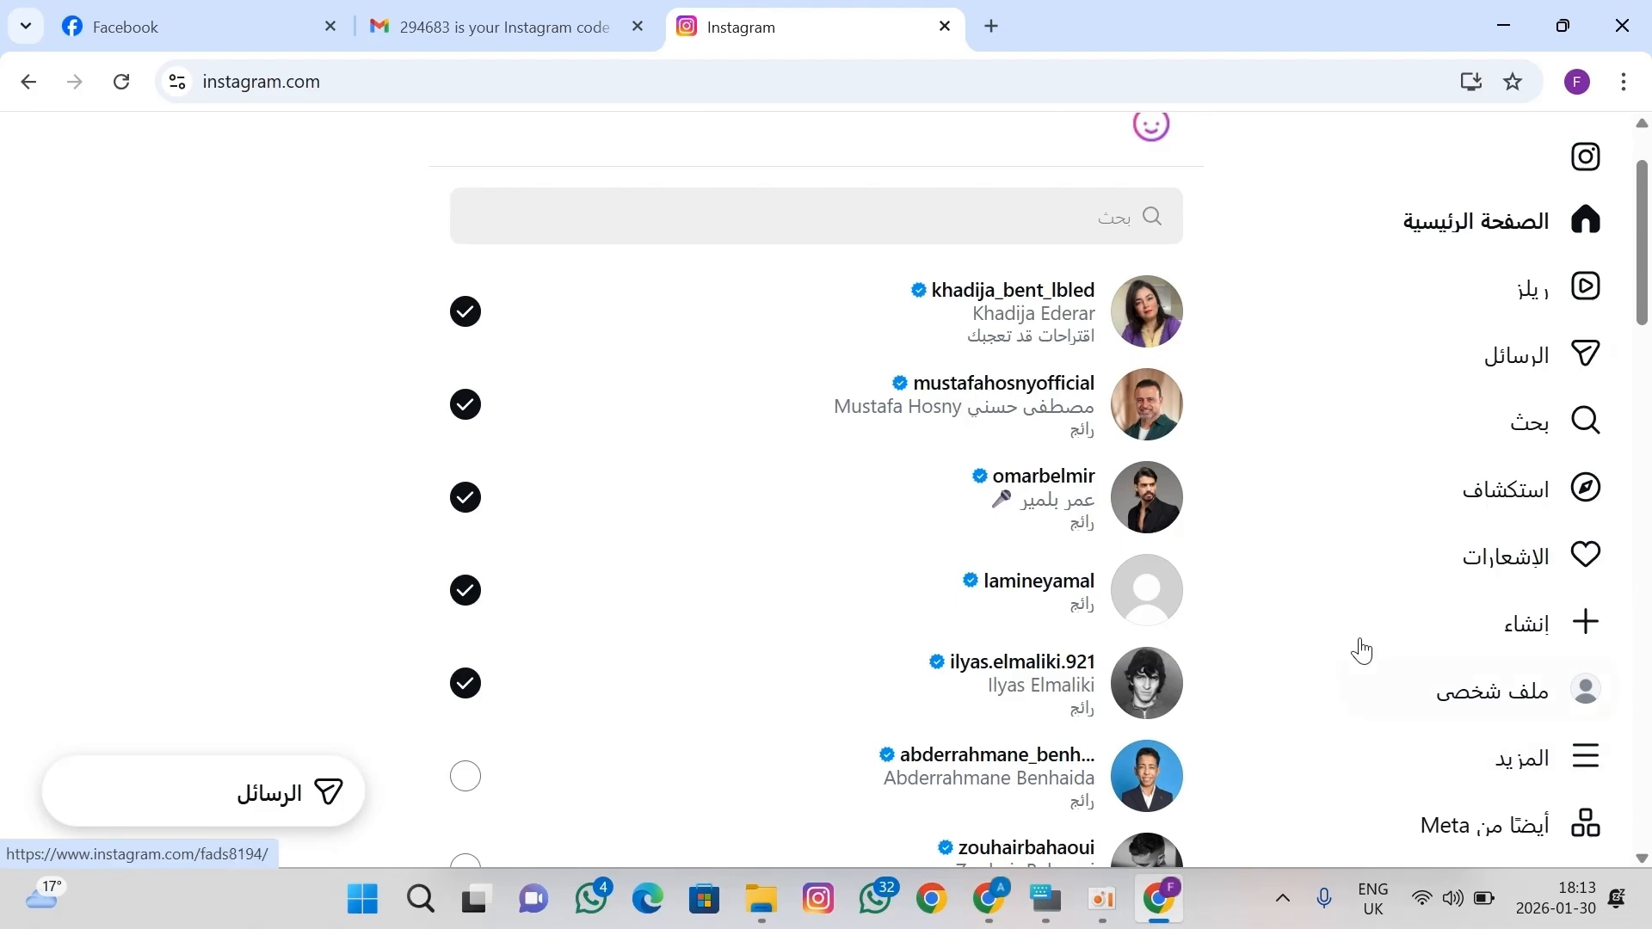
scroll(1346, 641, up, 1)
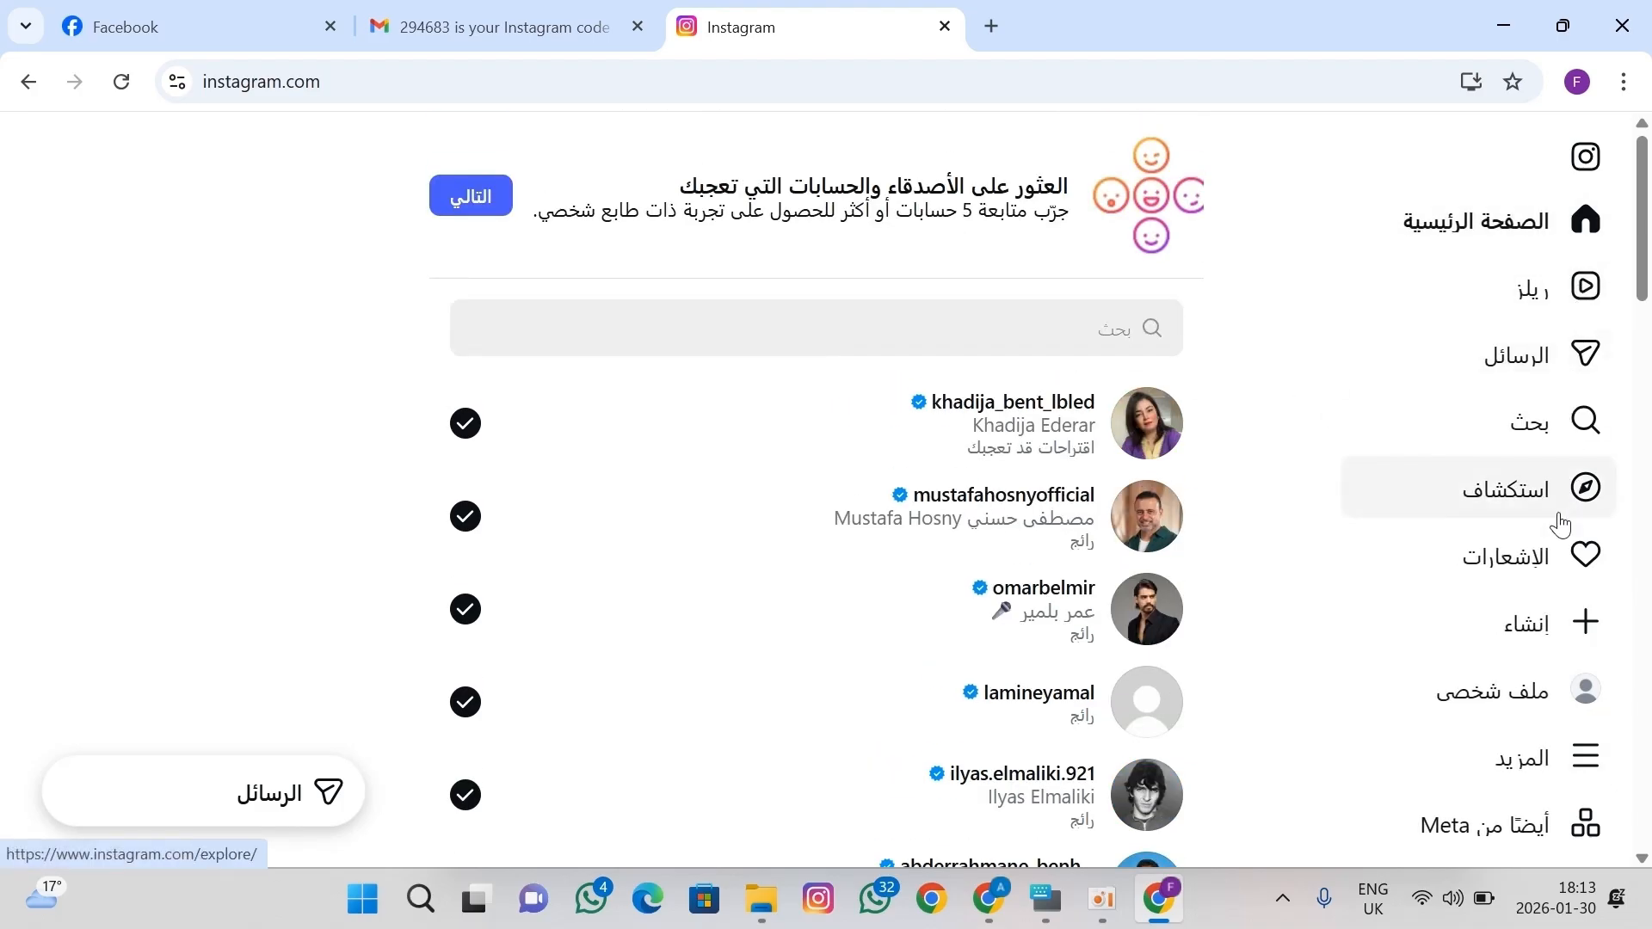
scroll(1576, 626, down, 1)
click(1463, 694)
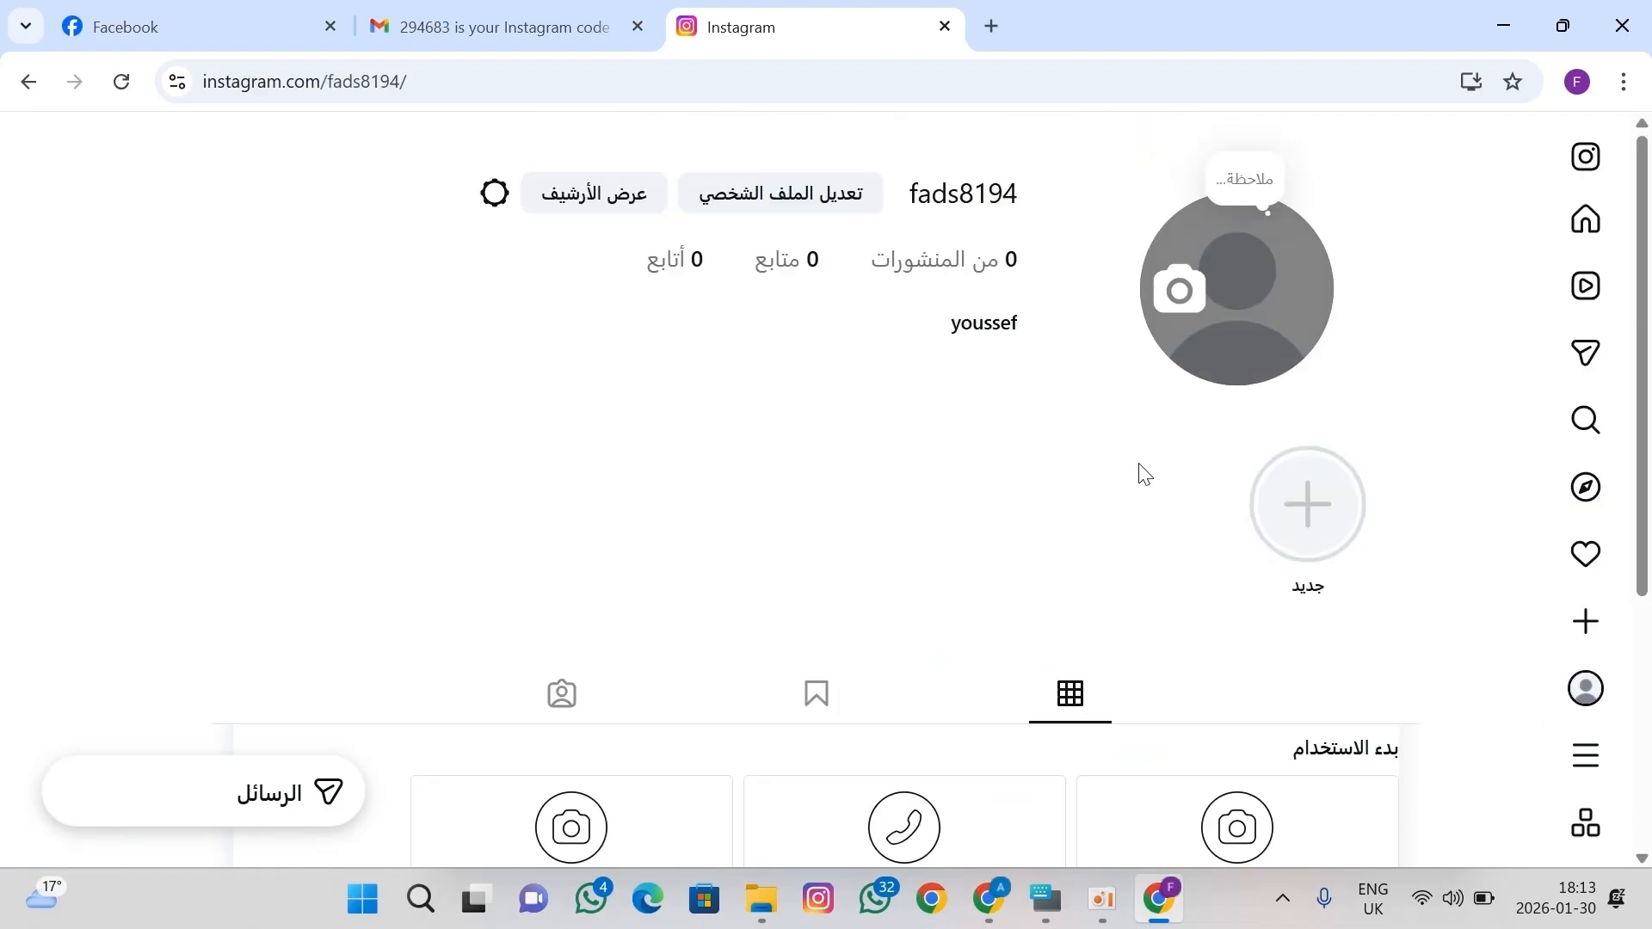
scroll(1144, 474, down, 2)
scroll(1144, 474, up, 2)
scroll(1057, 317, down, 2)
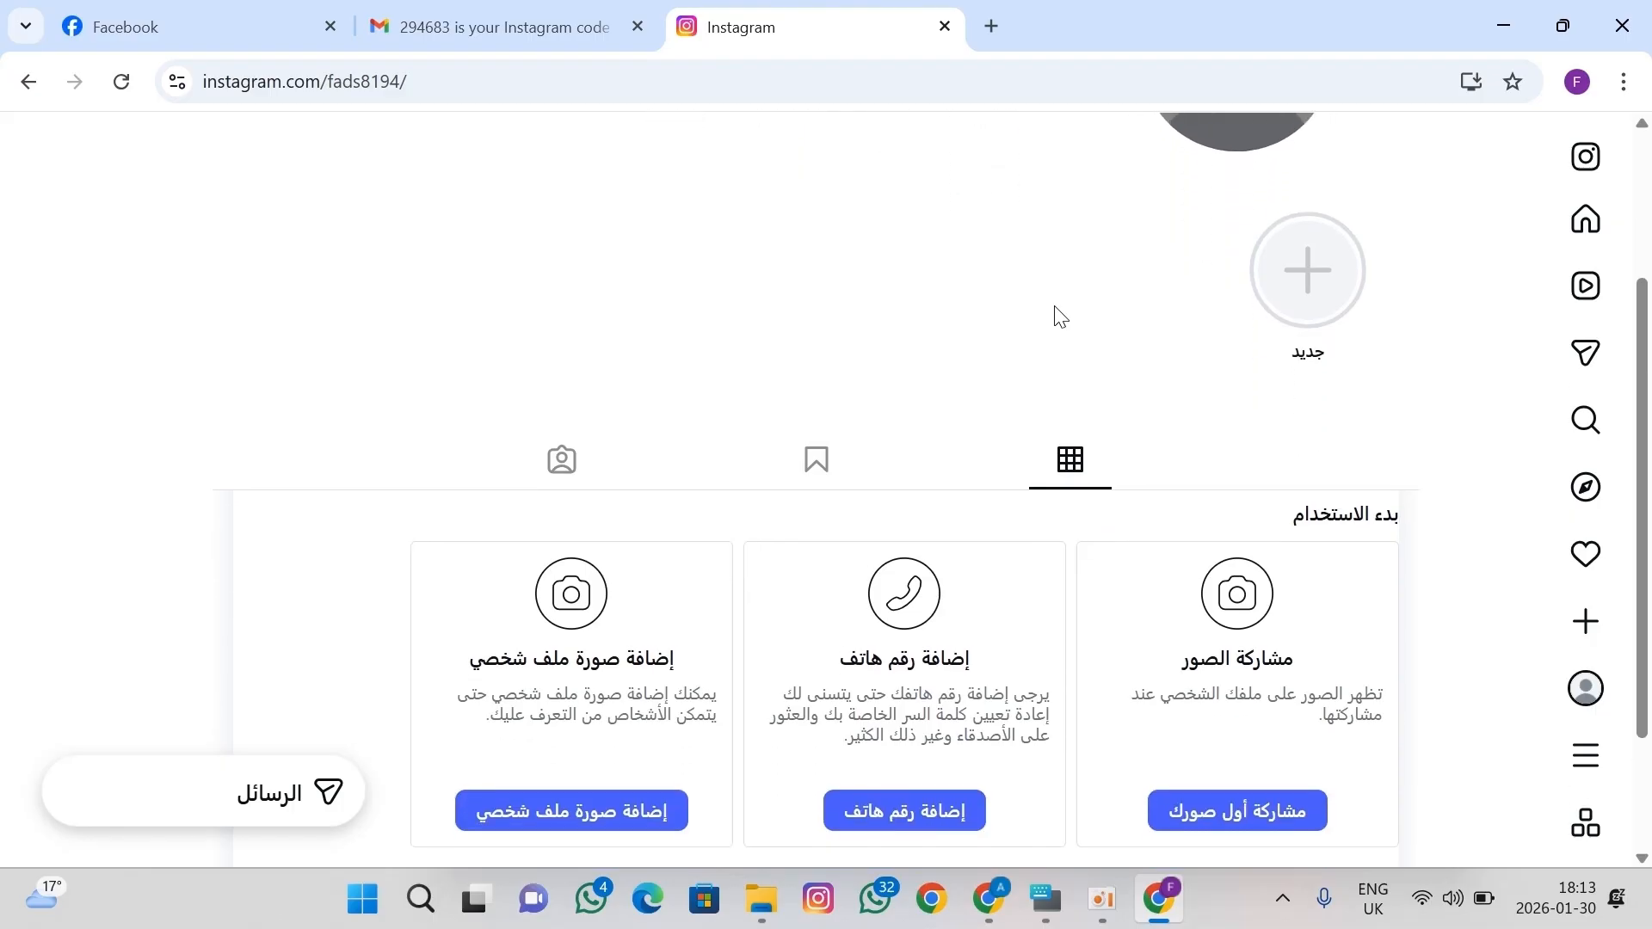
scroll(1061, 317, down, 2)
scroll(1061, 317, up, 4)
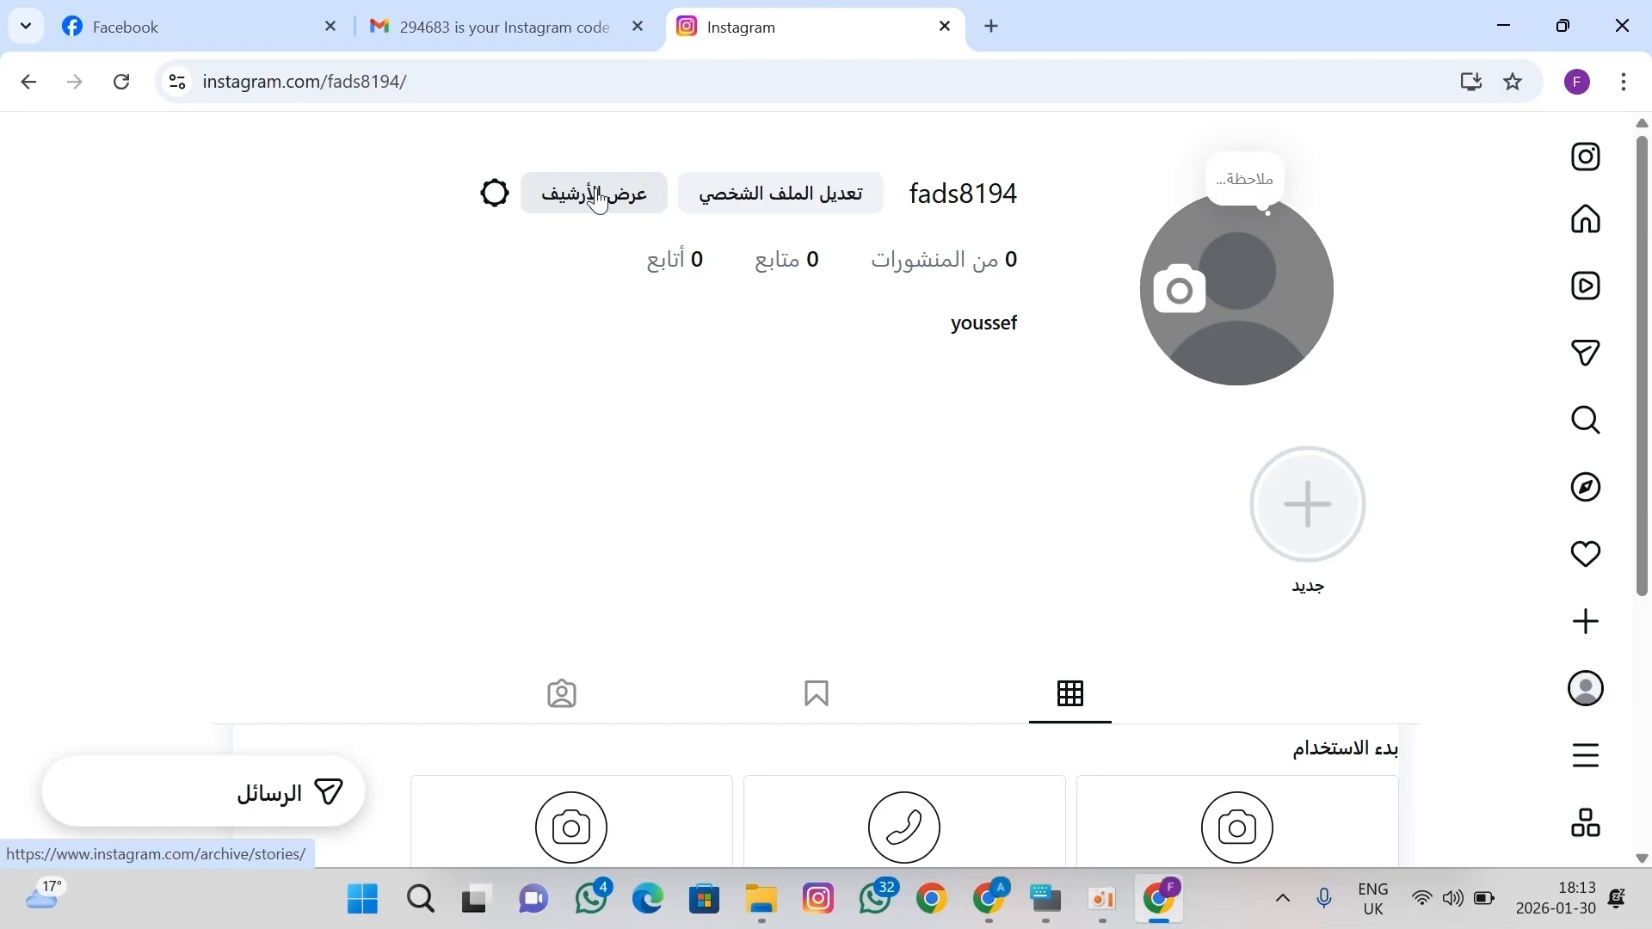
click(782, 206)
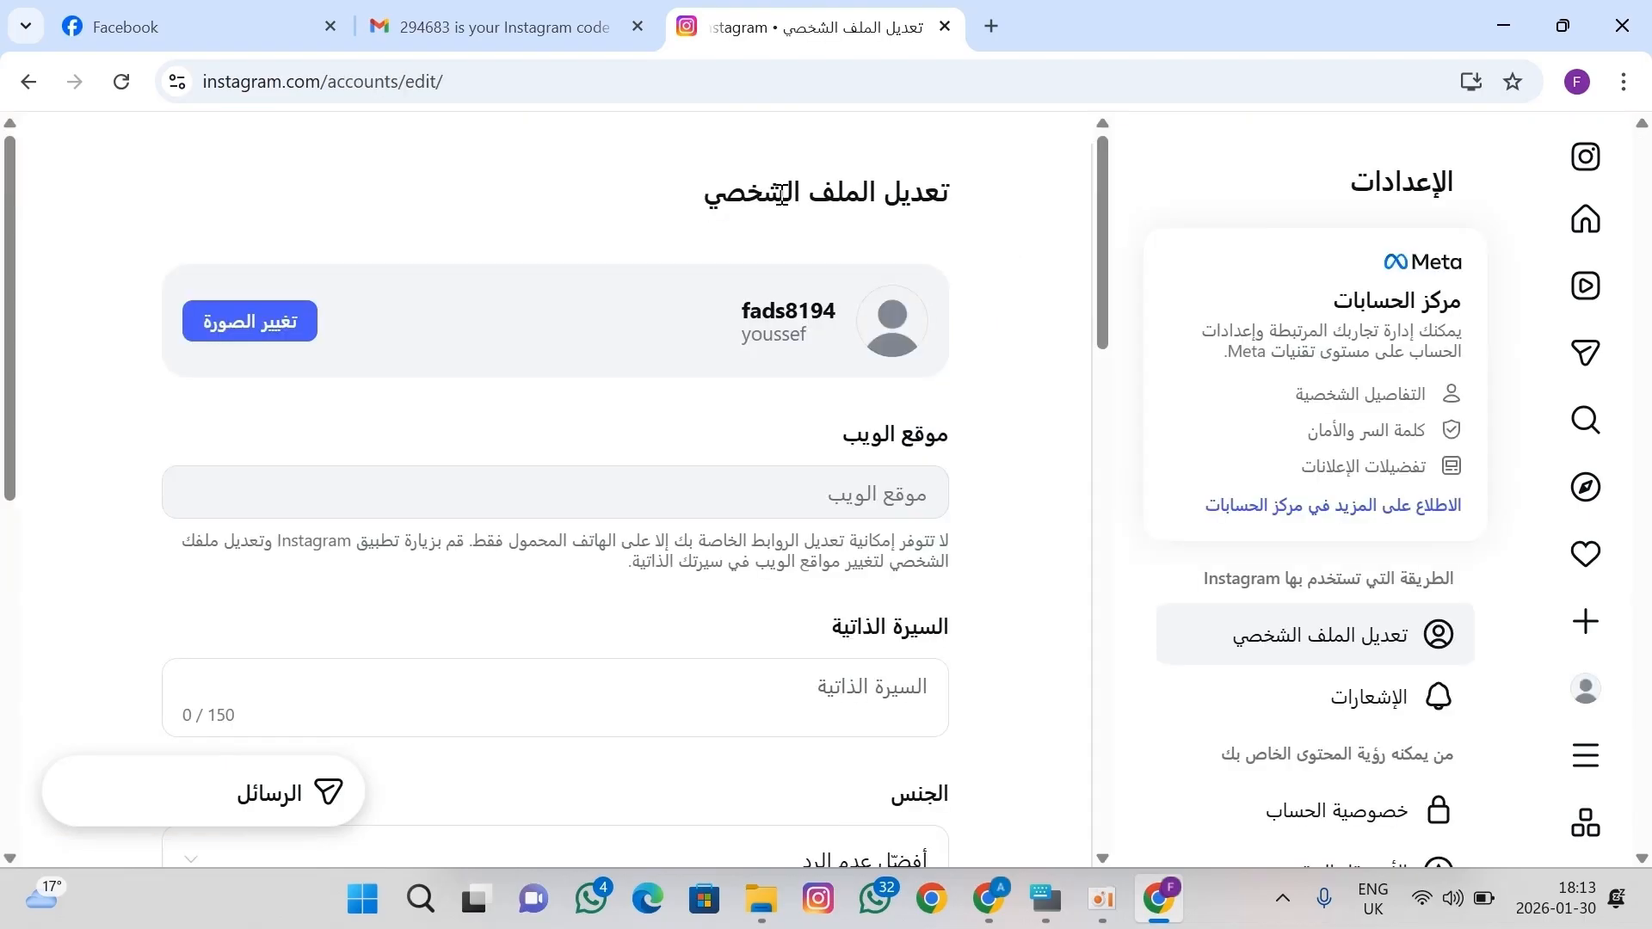
- Scroll the Edit profile form and place the caret in the empty bio field (0 / 150)
scroll(957, 344, down, 1)
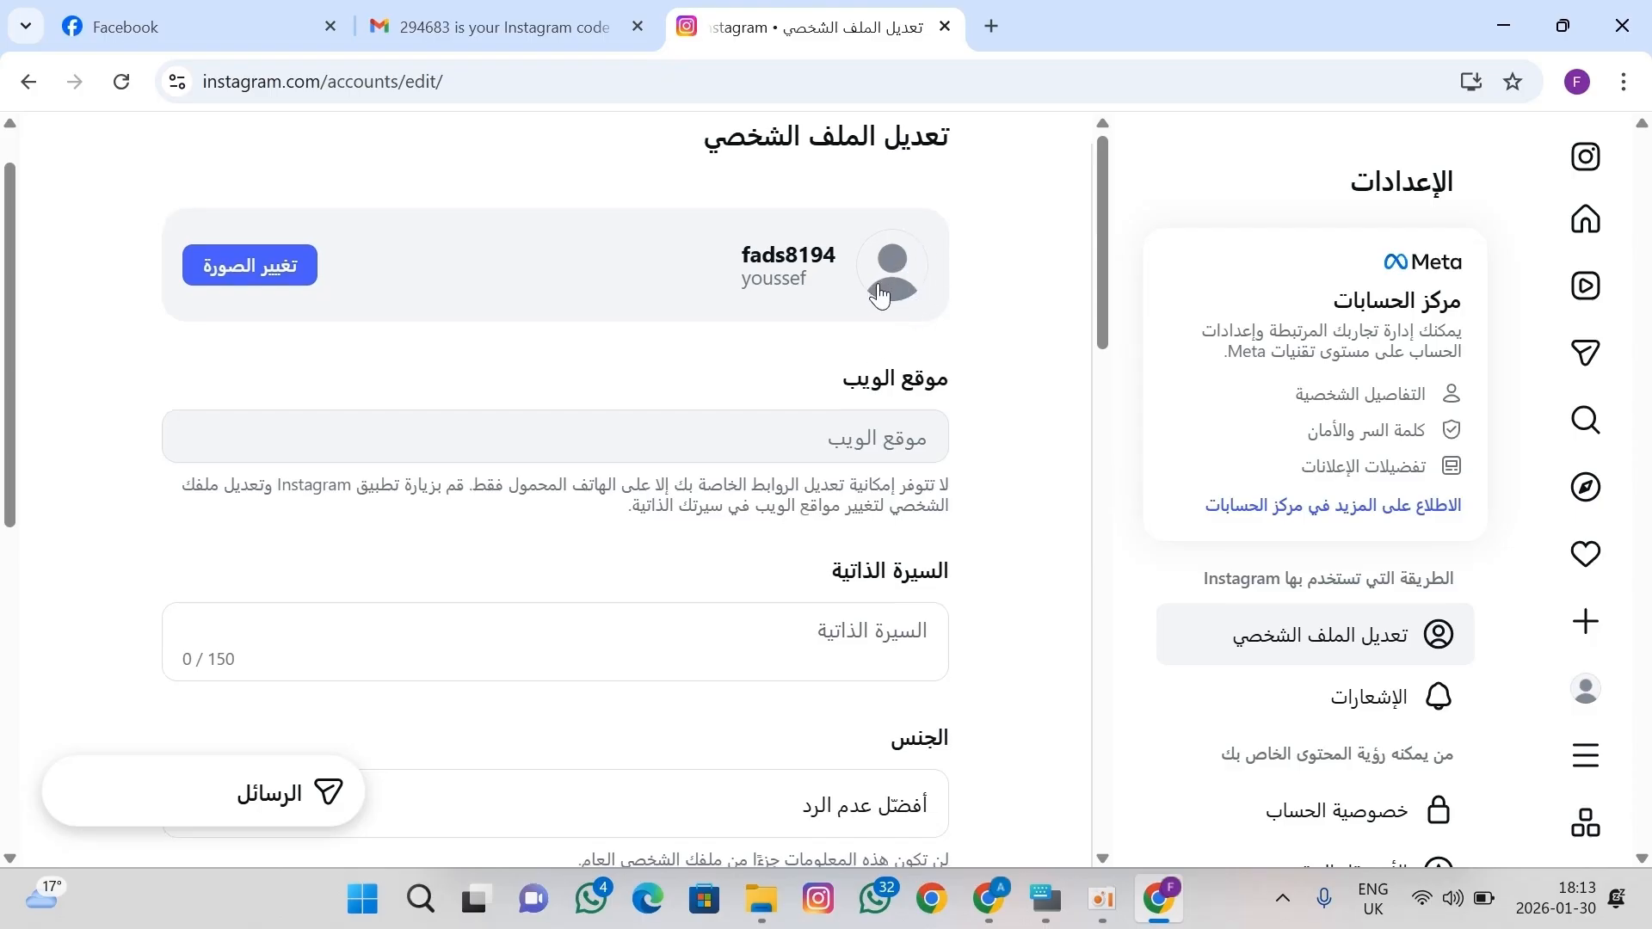
scroll(874, 289, down, 3)
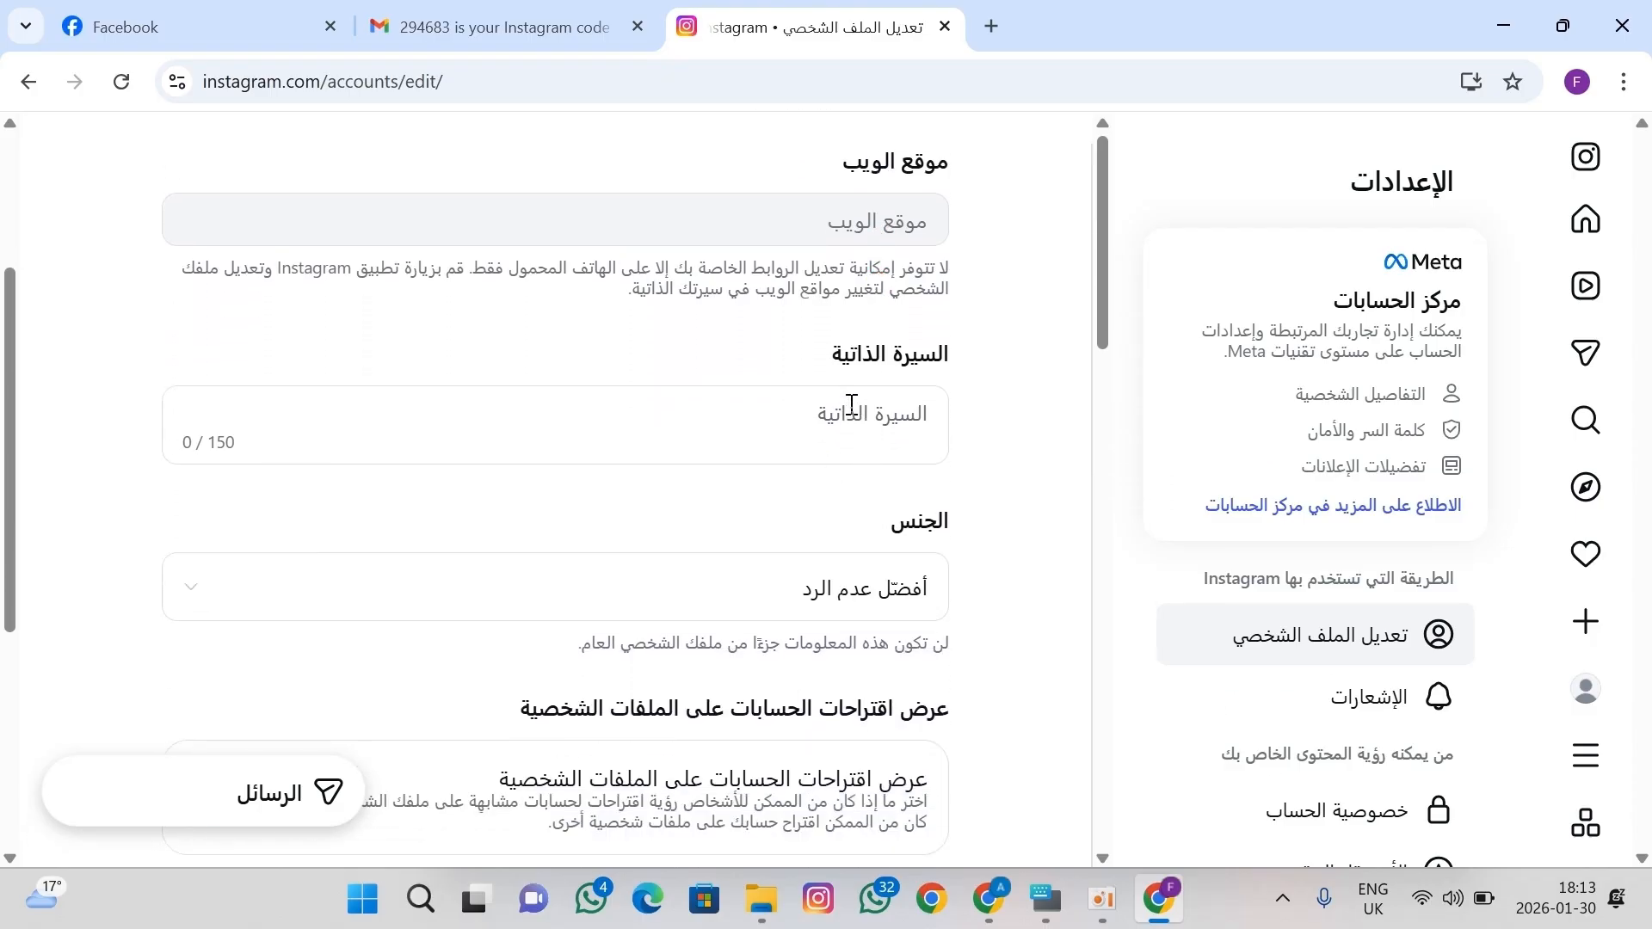
click(850, 405)
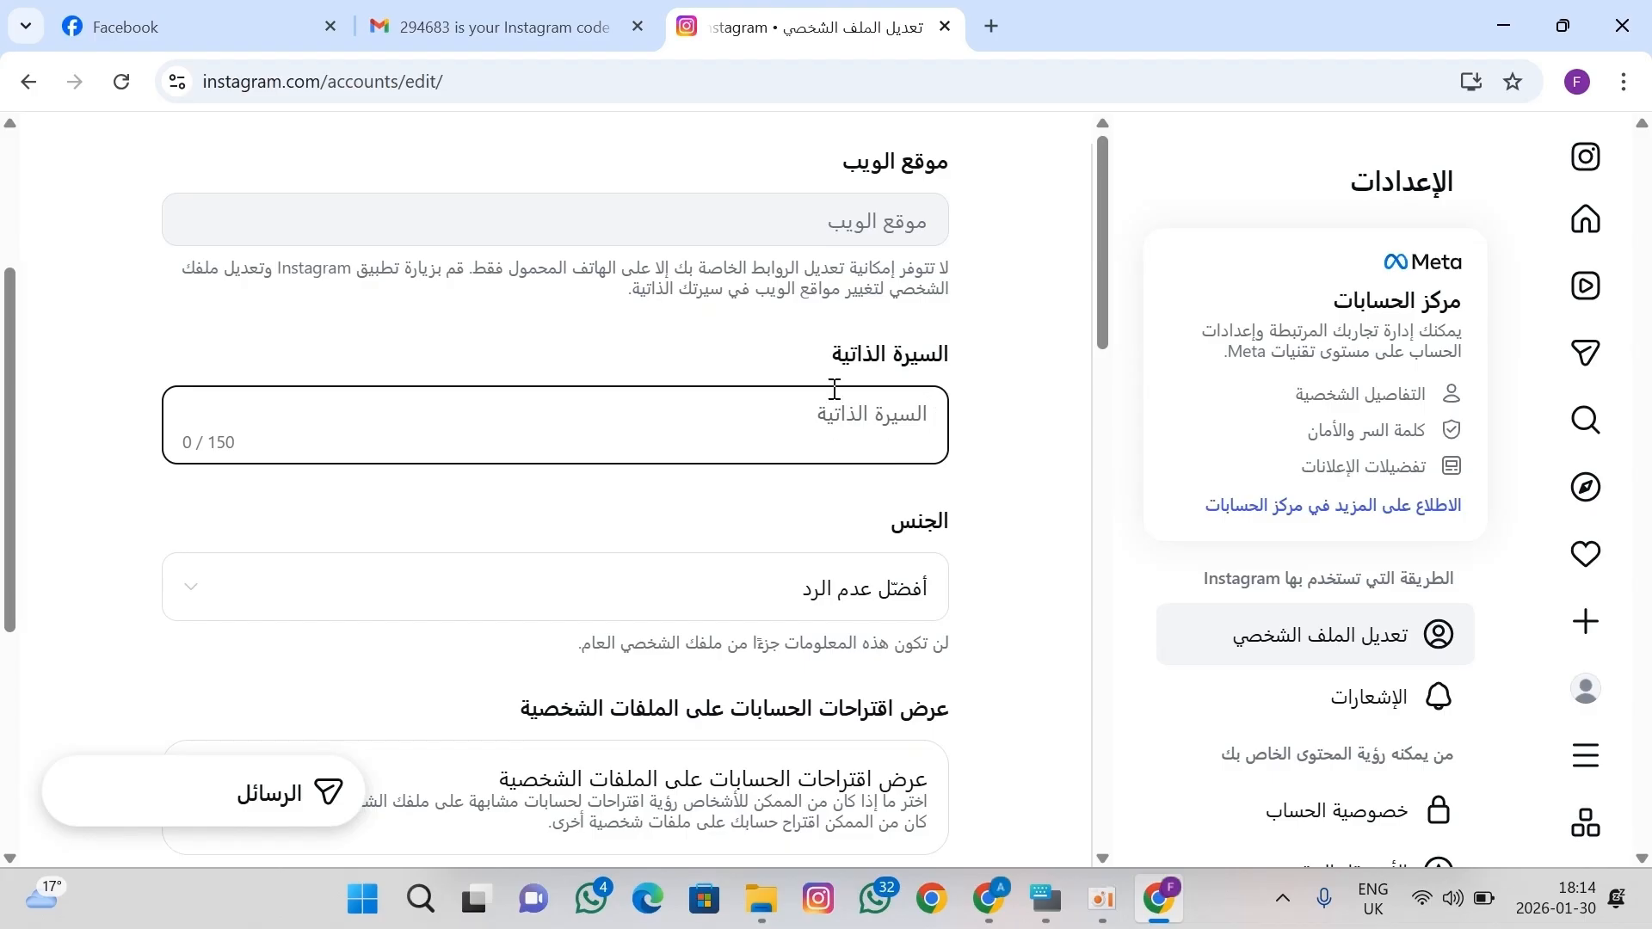
scroll(839, 393, up, 3)
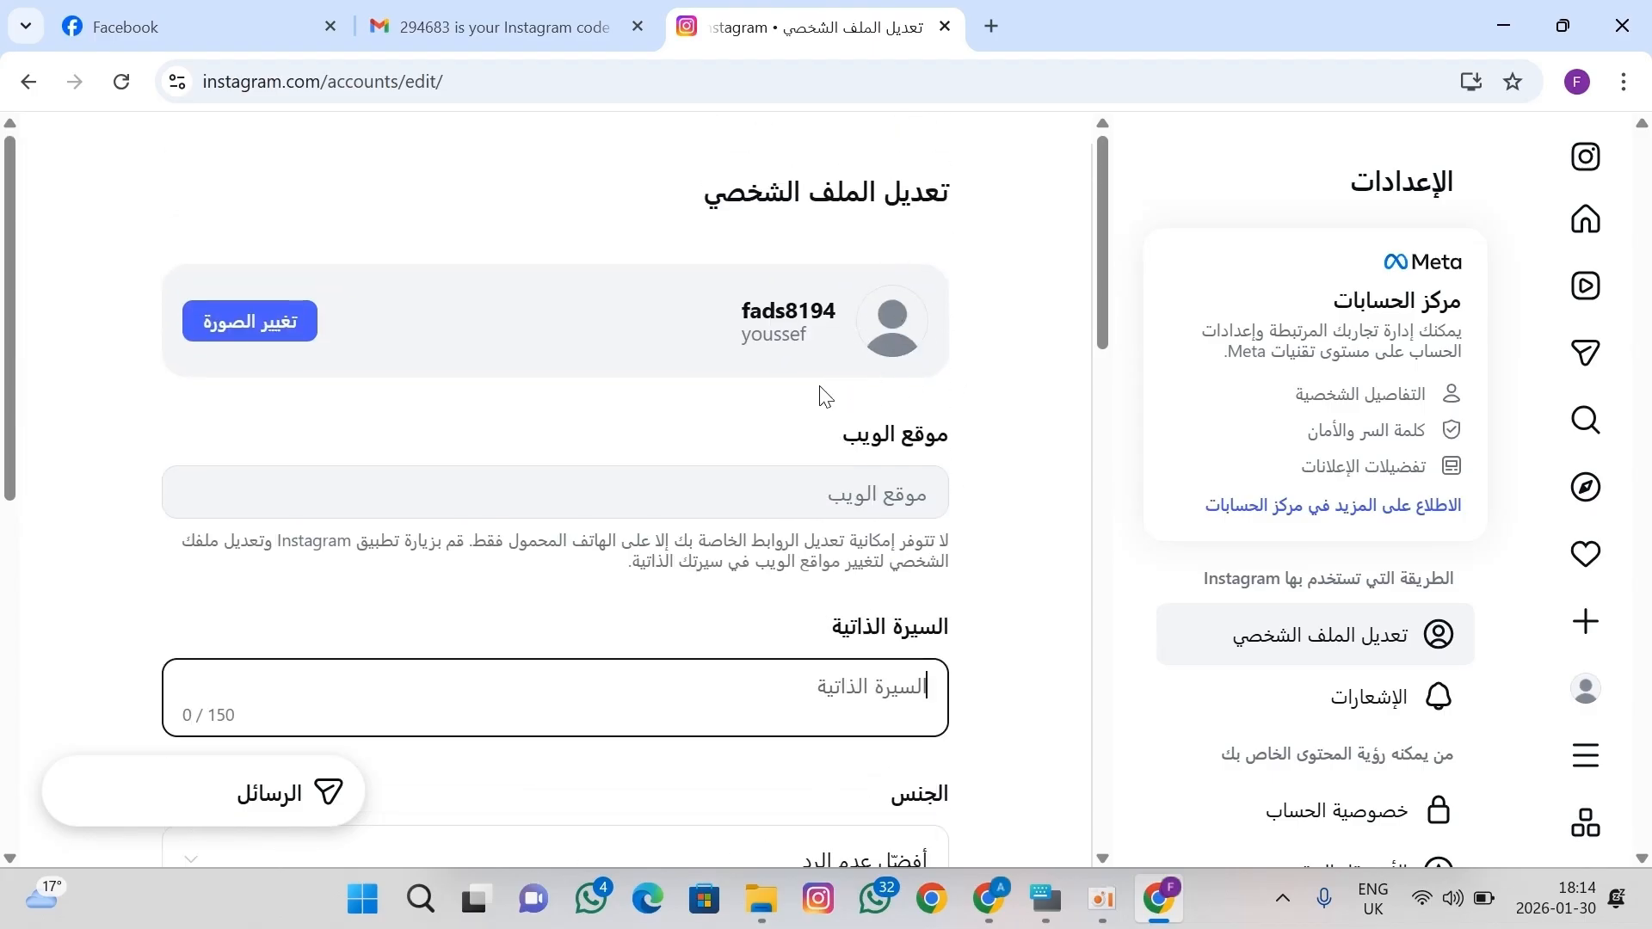
scroll(887, 647, down, 1)
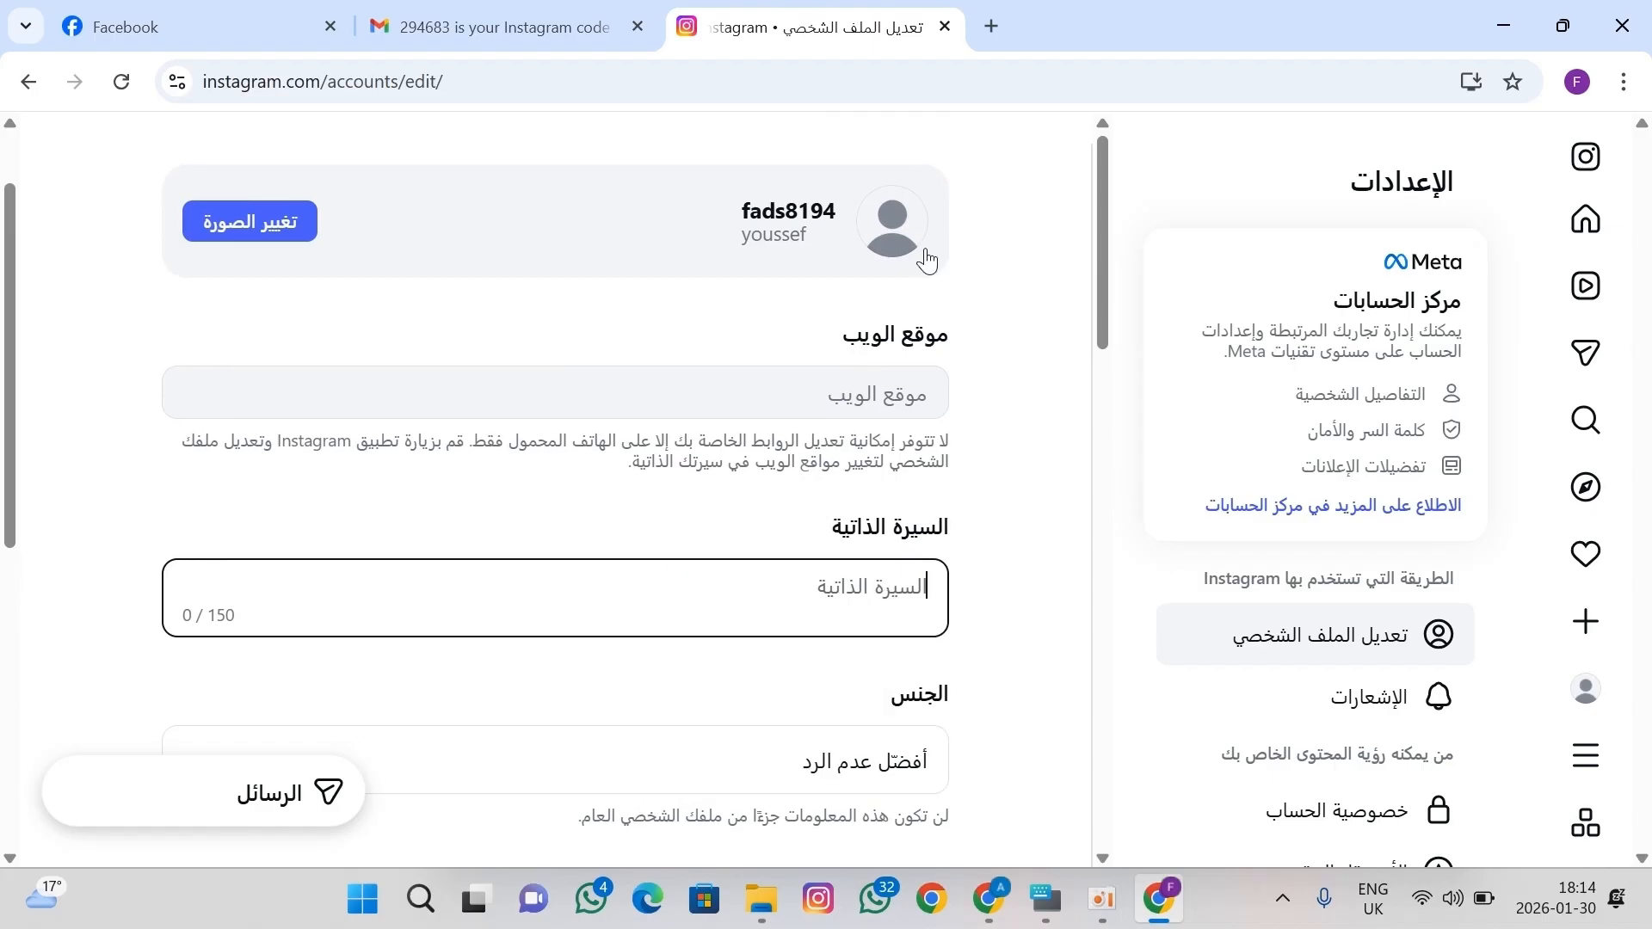
- In a new tab, search Google for 'canva' and open canva.com
click(991, 27)
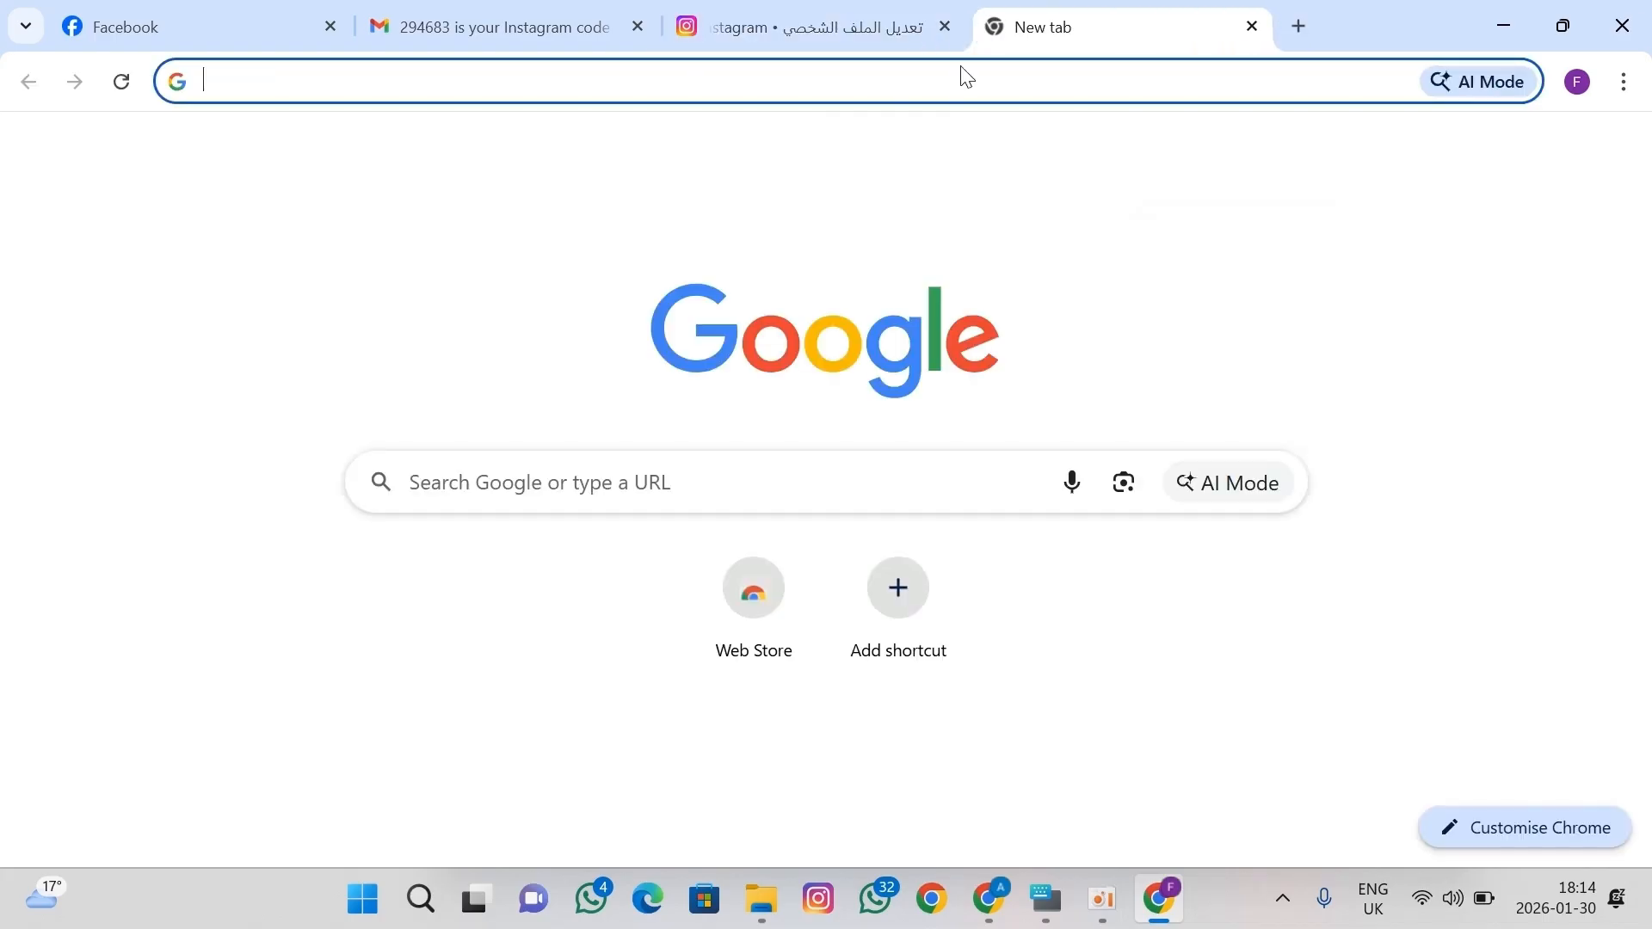
click(797, 88)
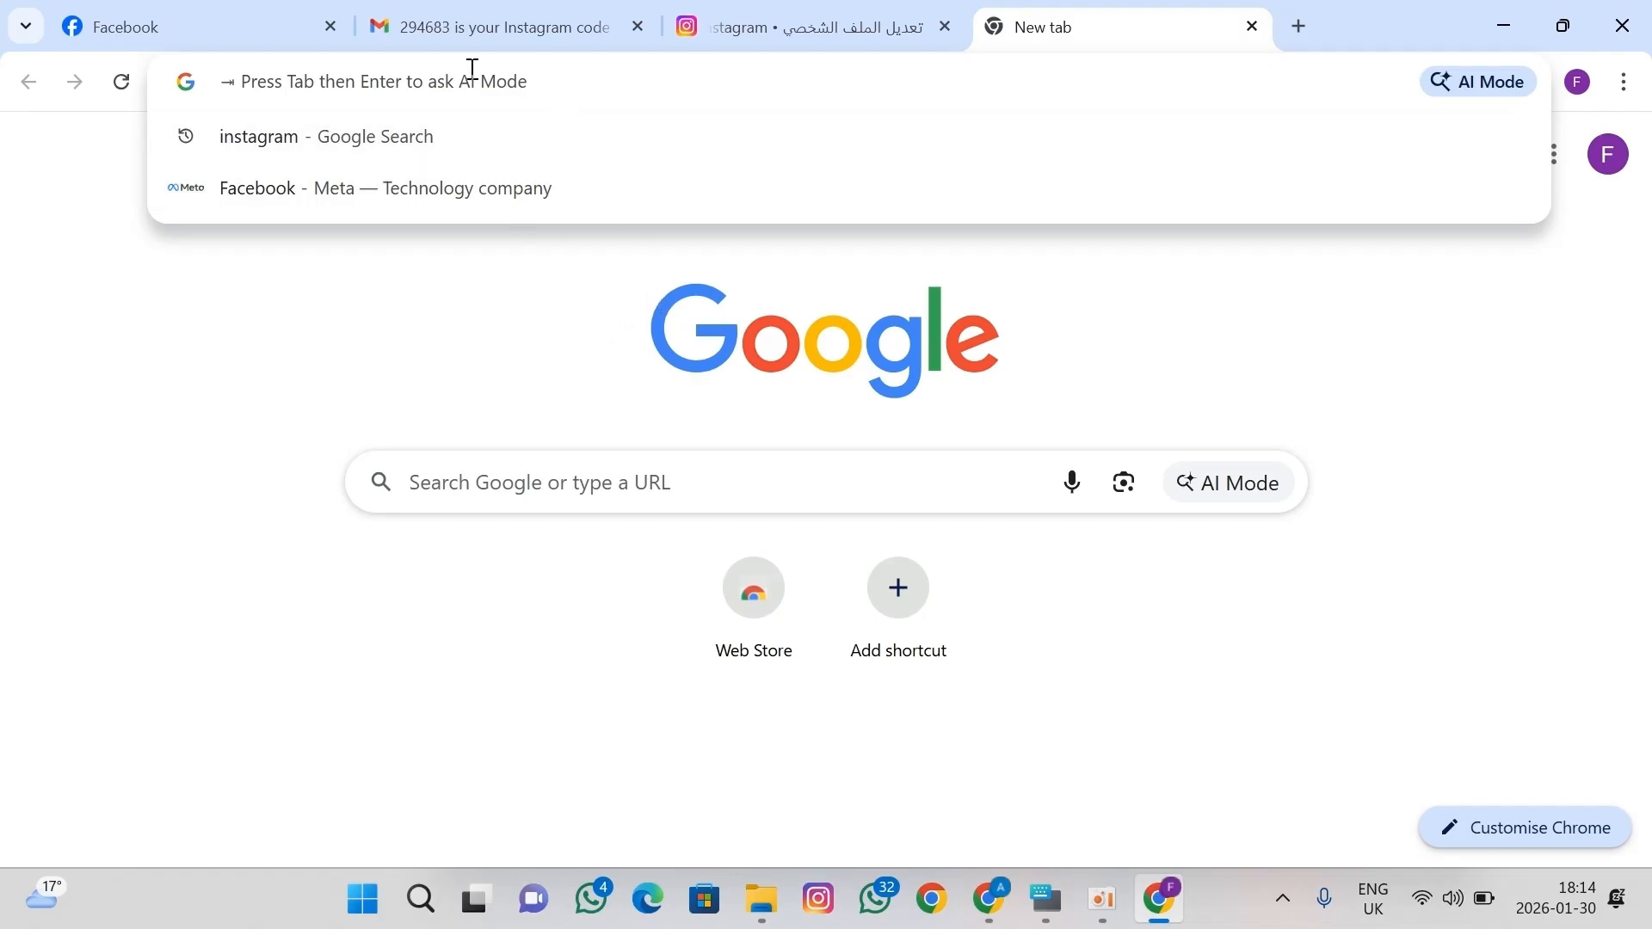
text(can)
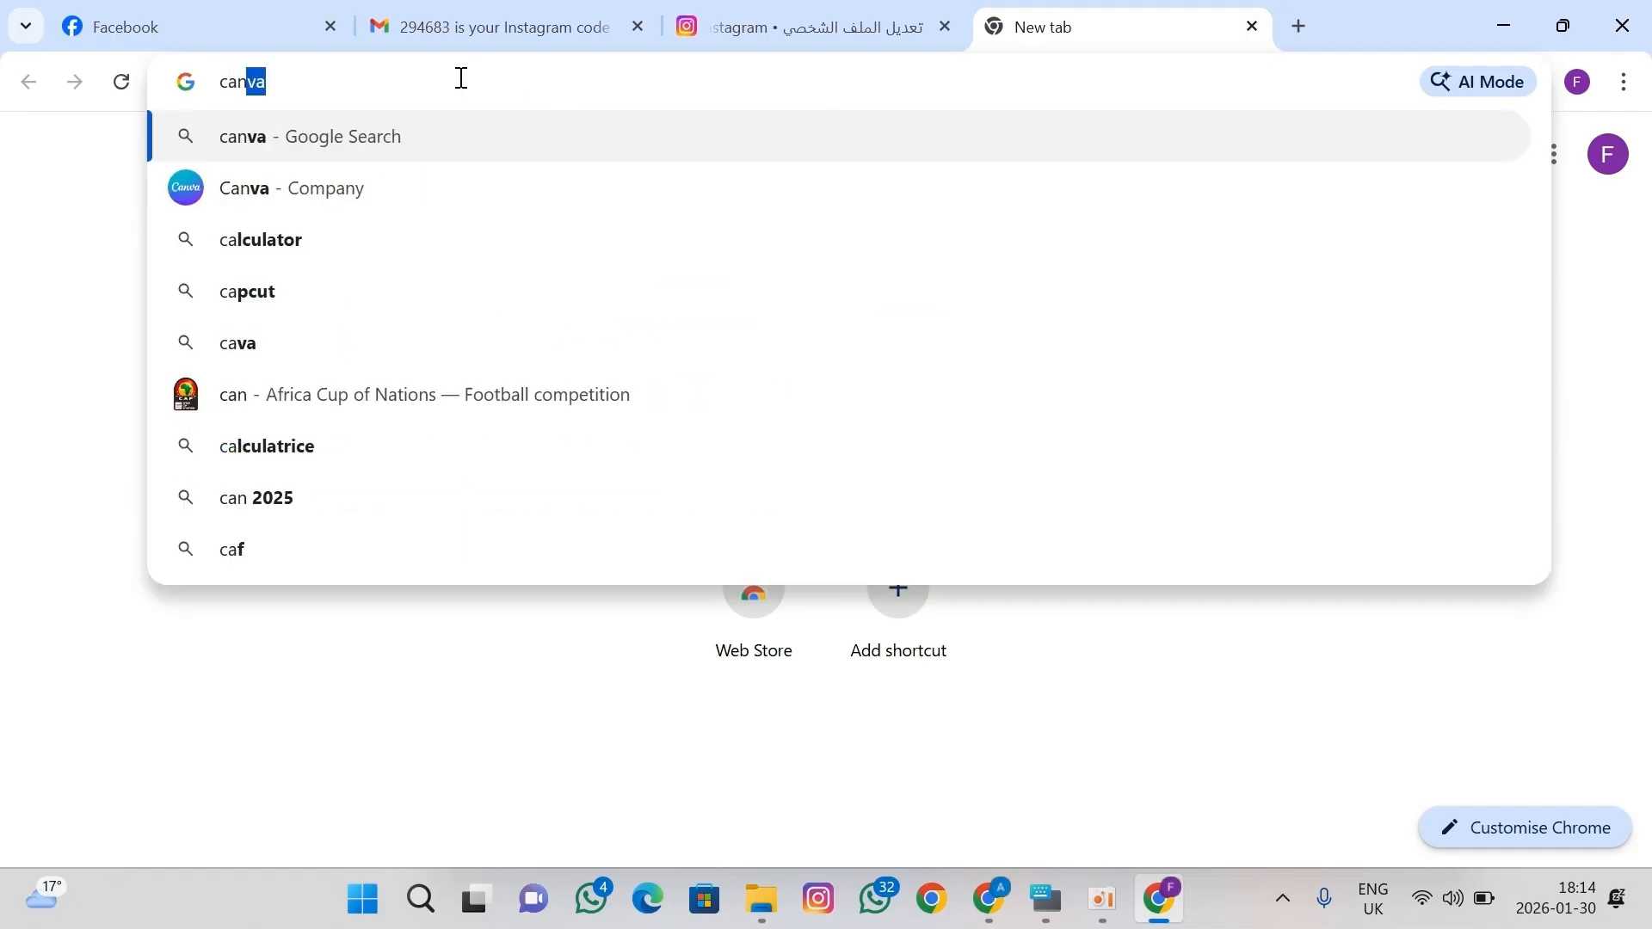
text(va)
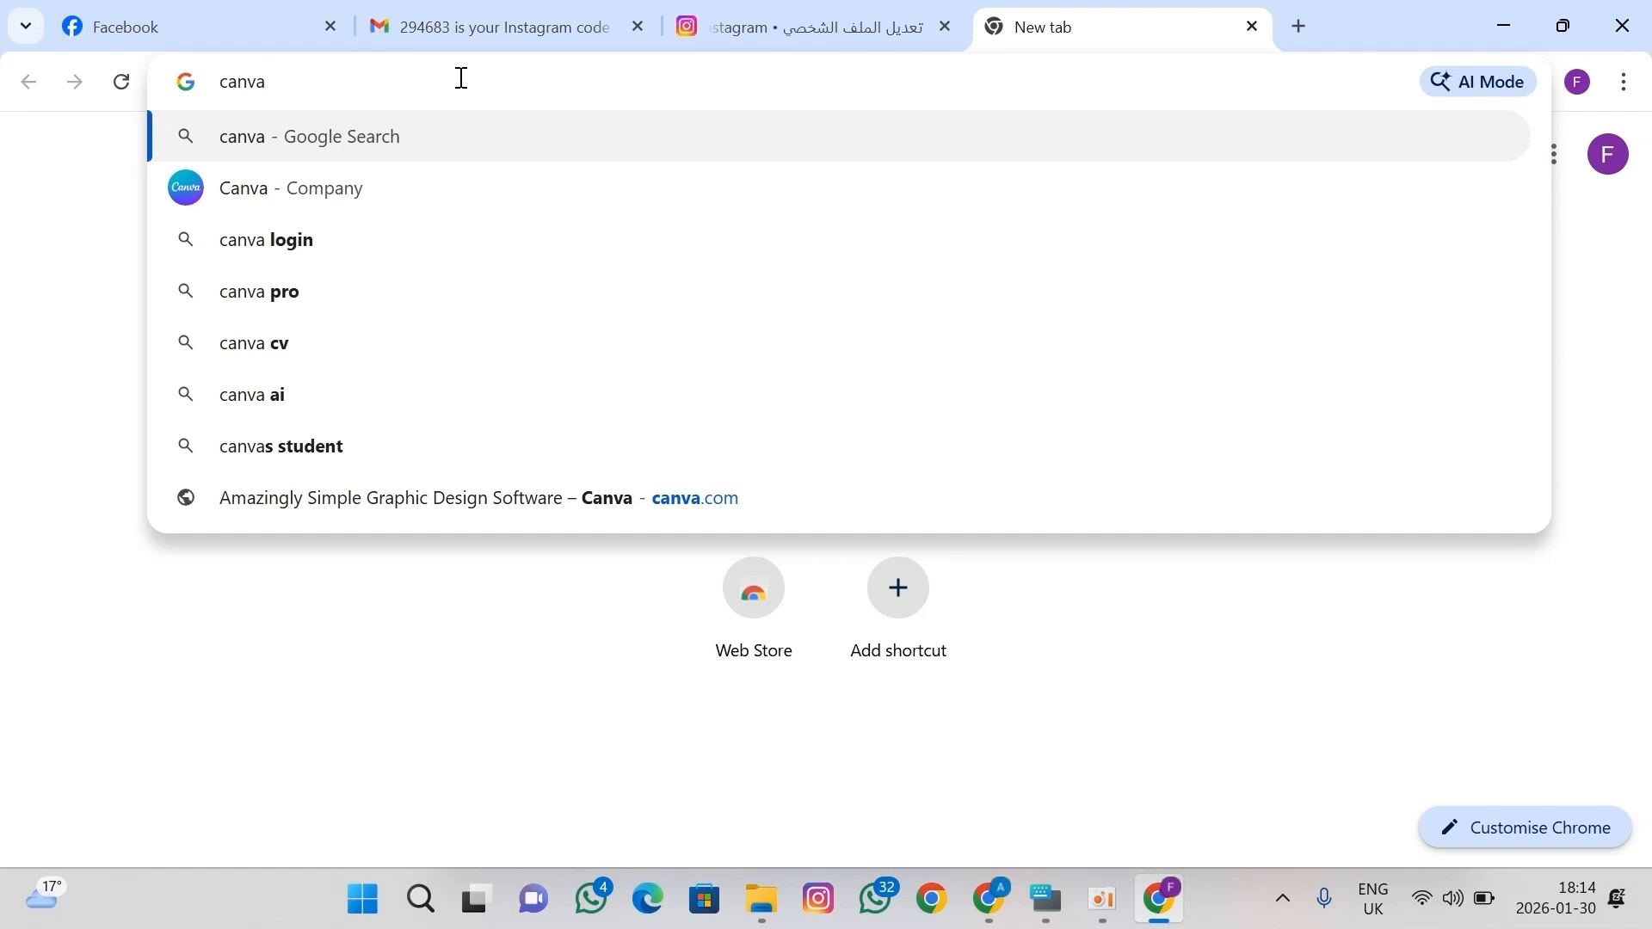
click(377, 198)
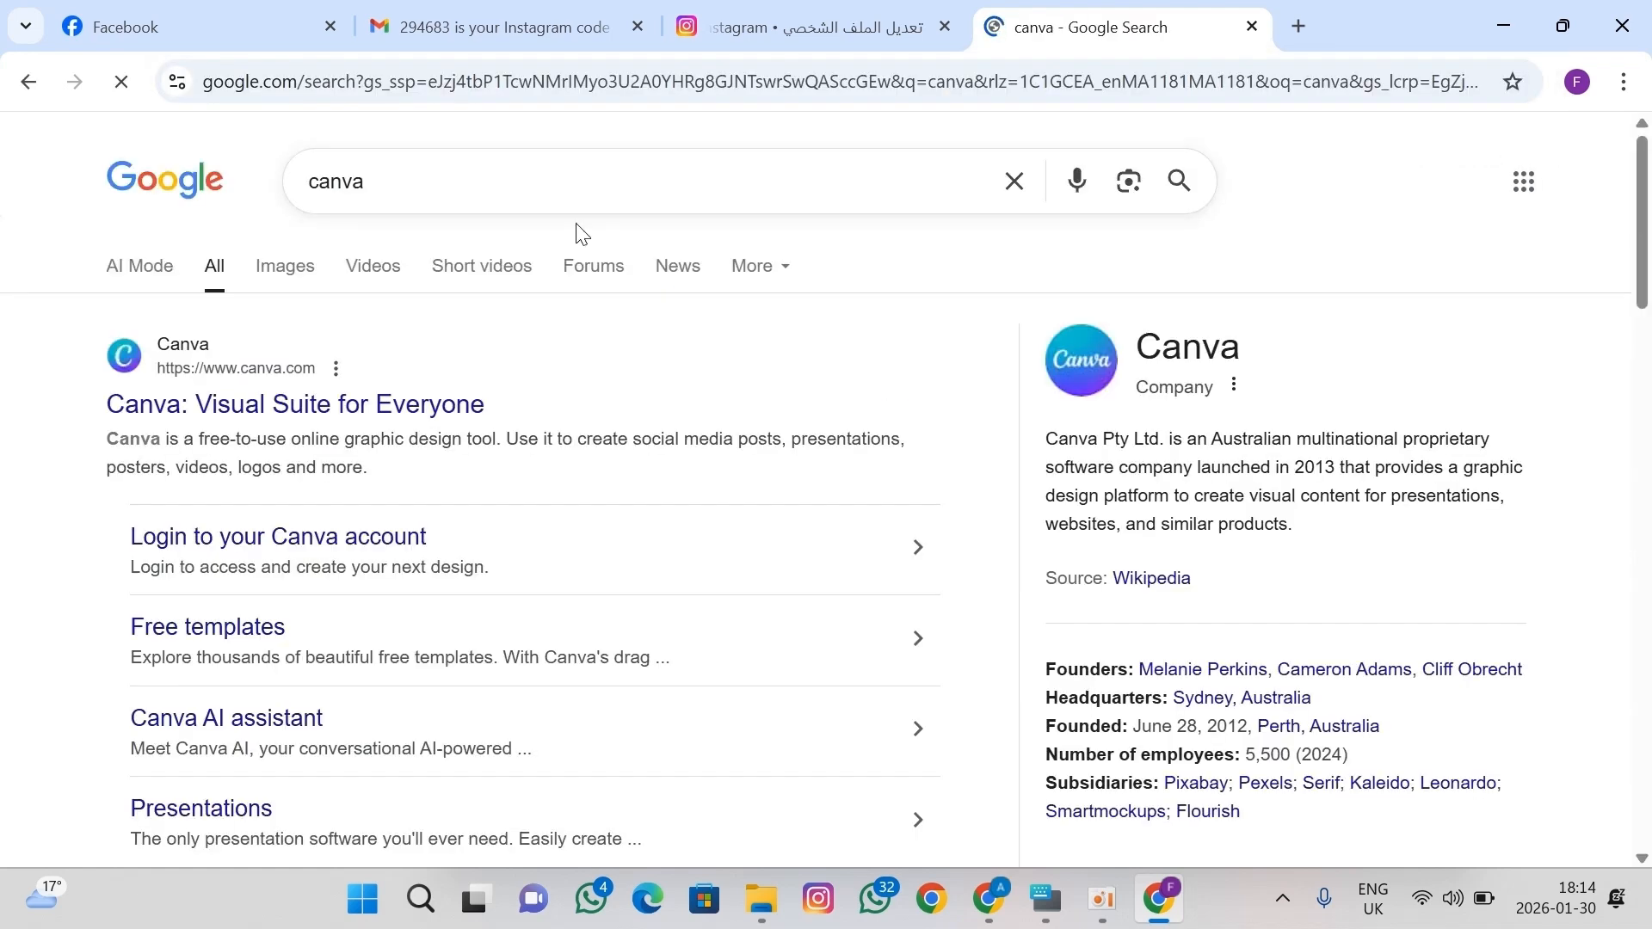
click(225, 423)
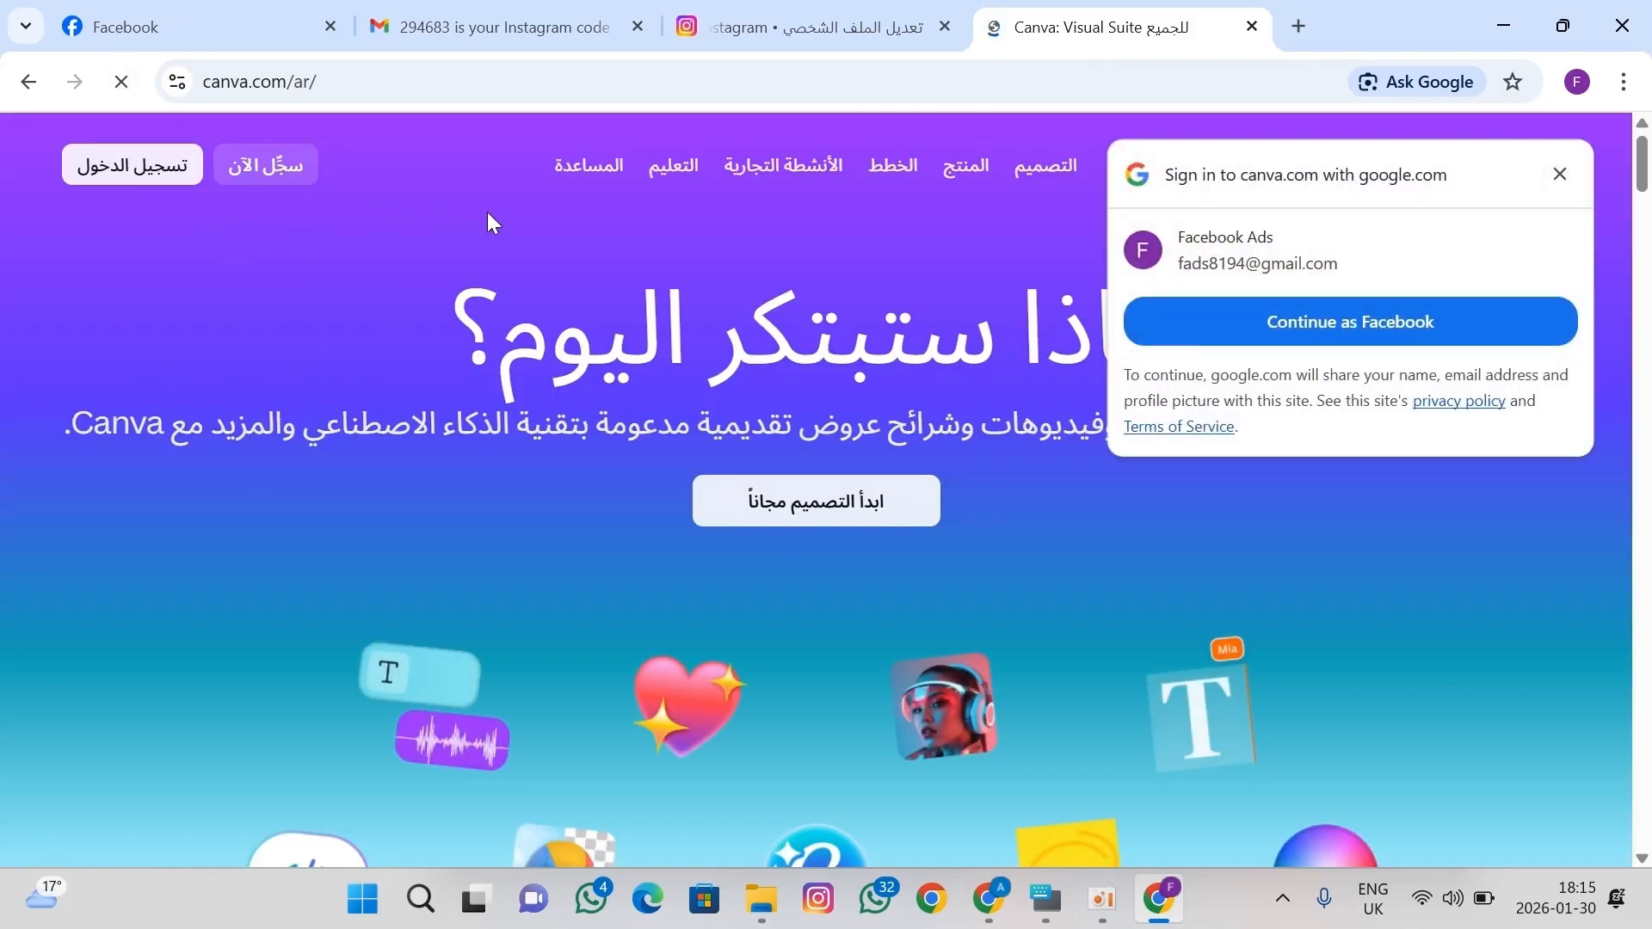
- Sign in to Canva with Google, choose personal projects as the use, and skip the Pro trial
click(1206, 321)
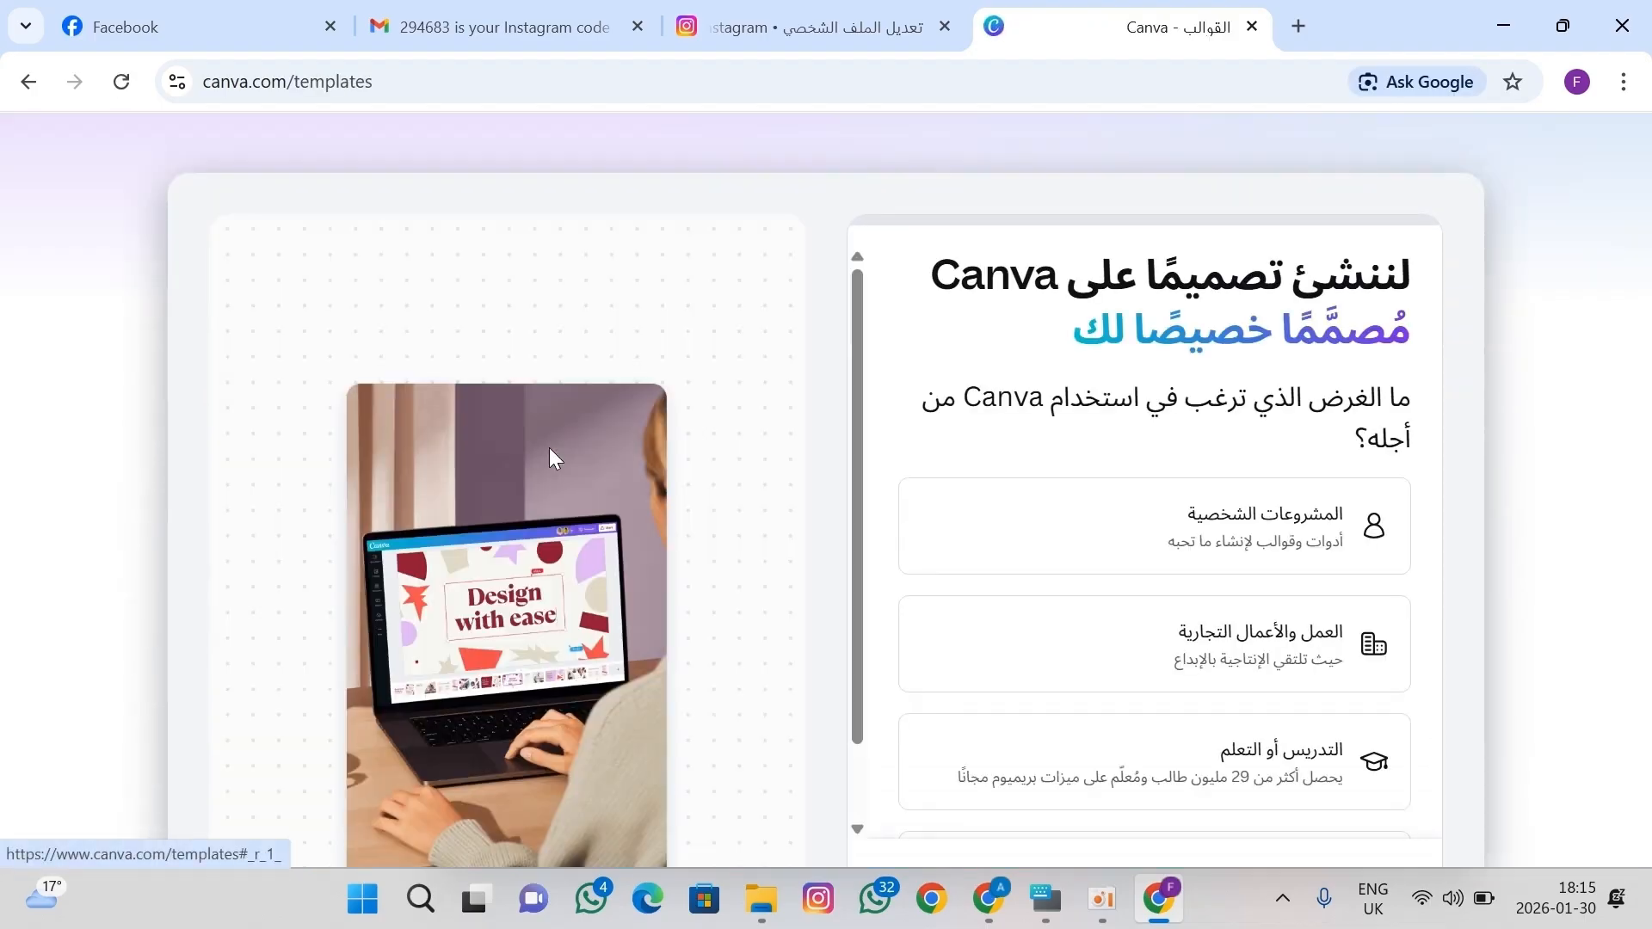
scroll(879, 505, down, 1)
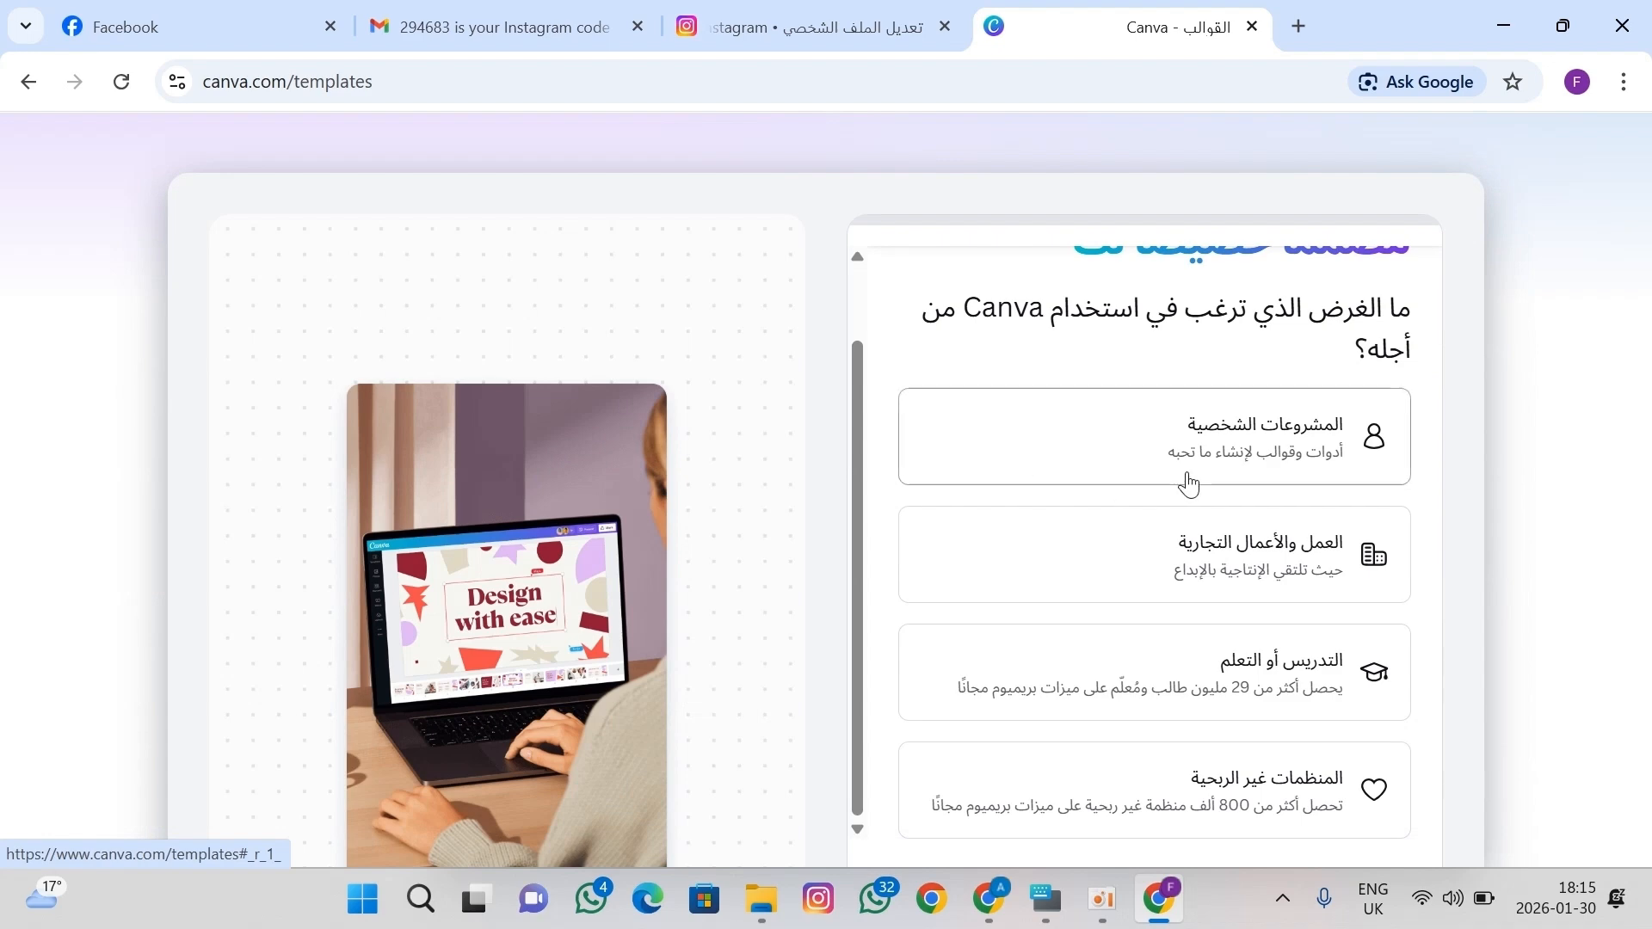
click(1220, 474)
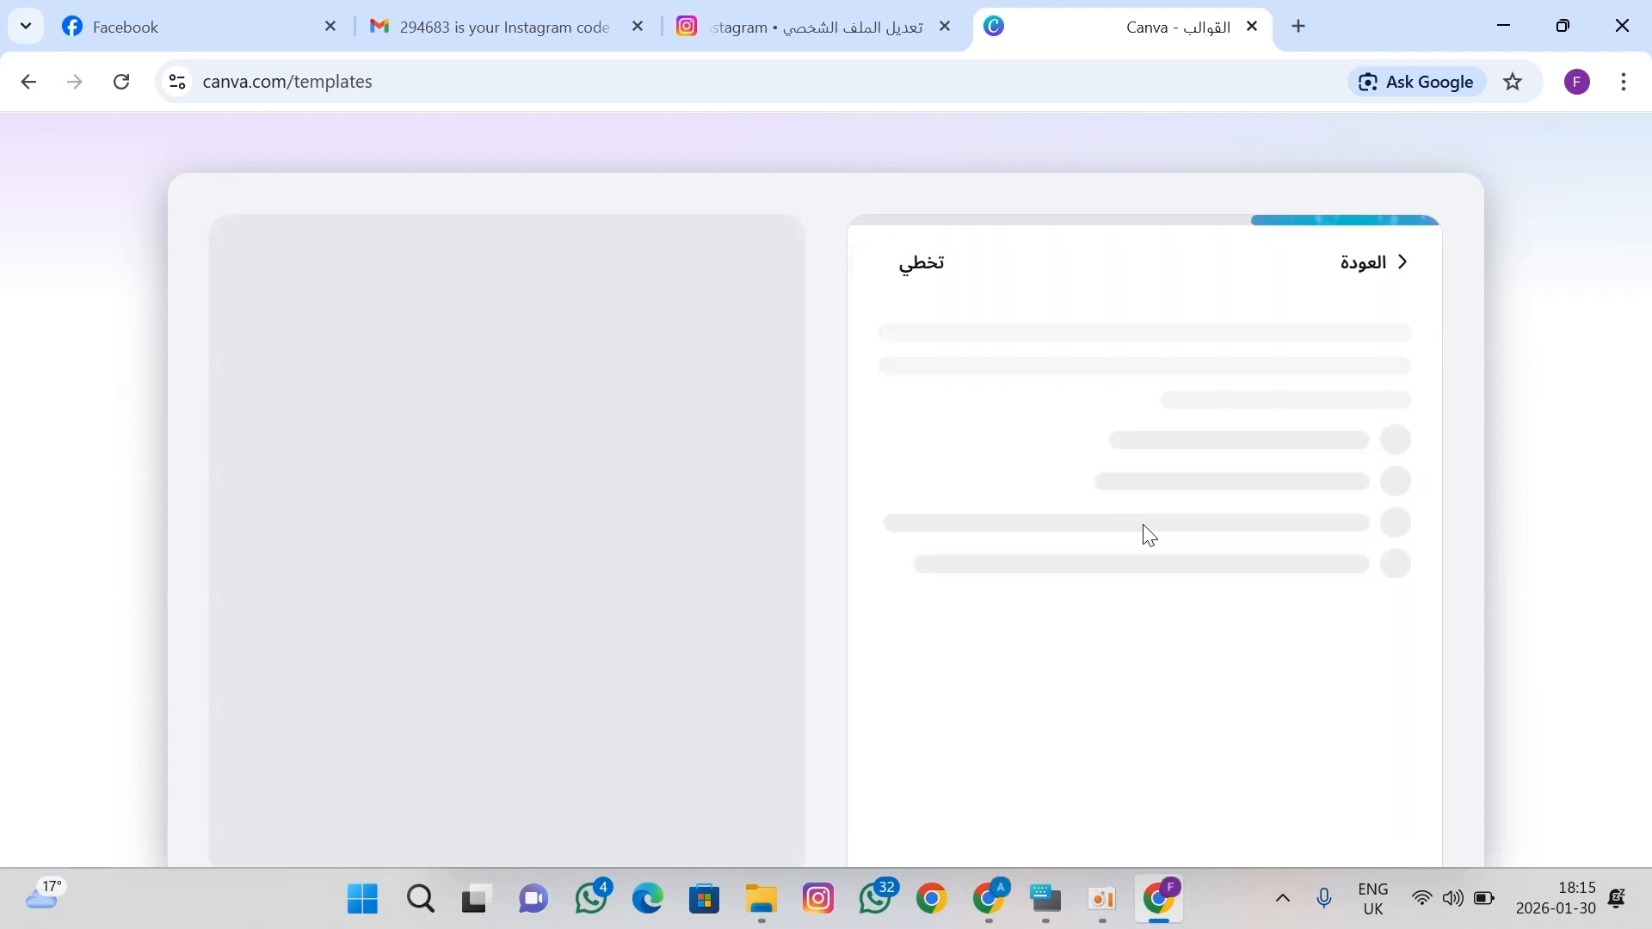
scroll(1108, 517, down, 1)
scroll(1145, 482, up, 1)
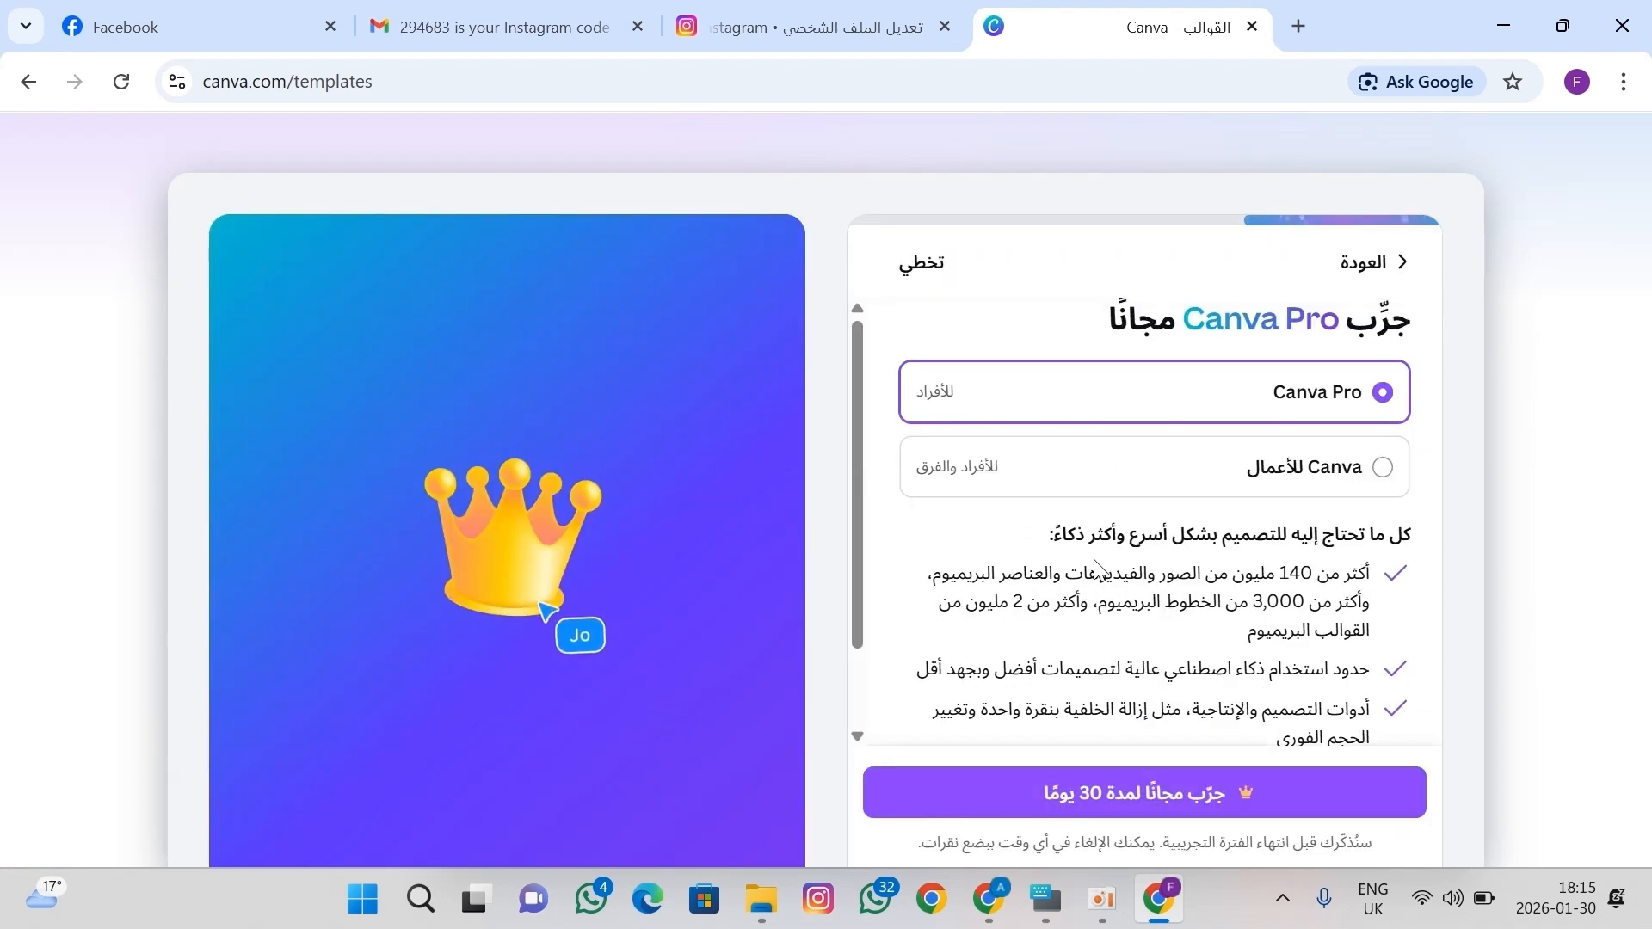
scroll(1171, 457, down, 2)
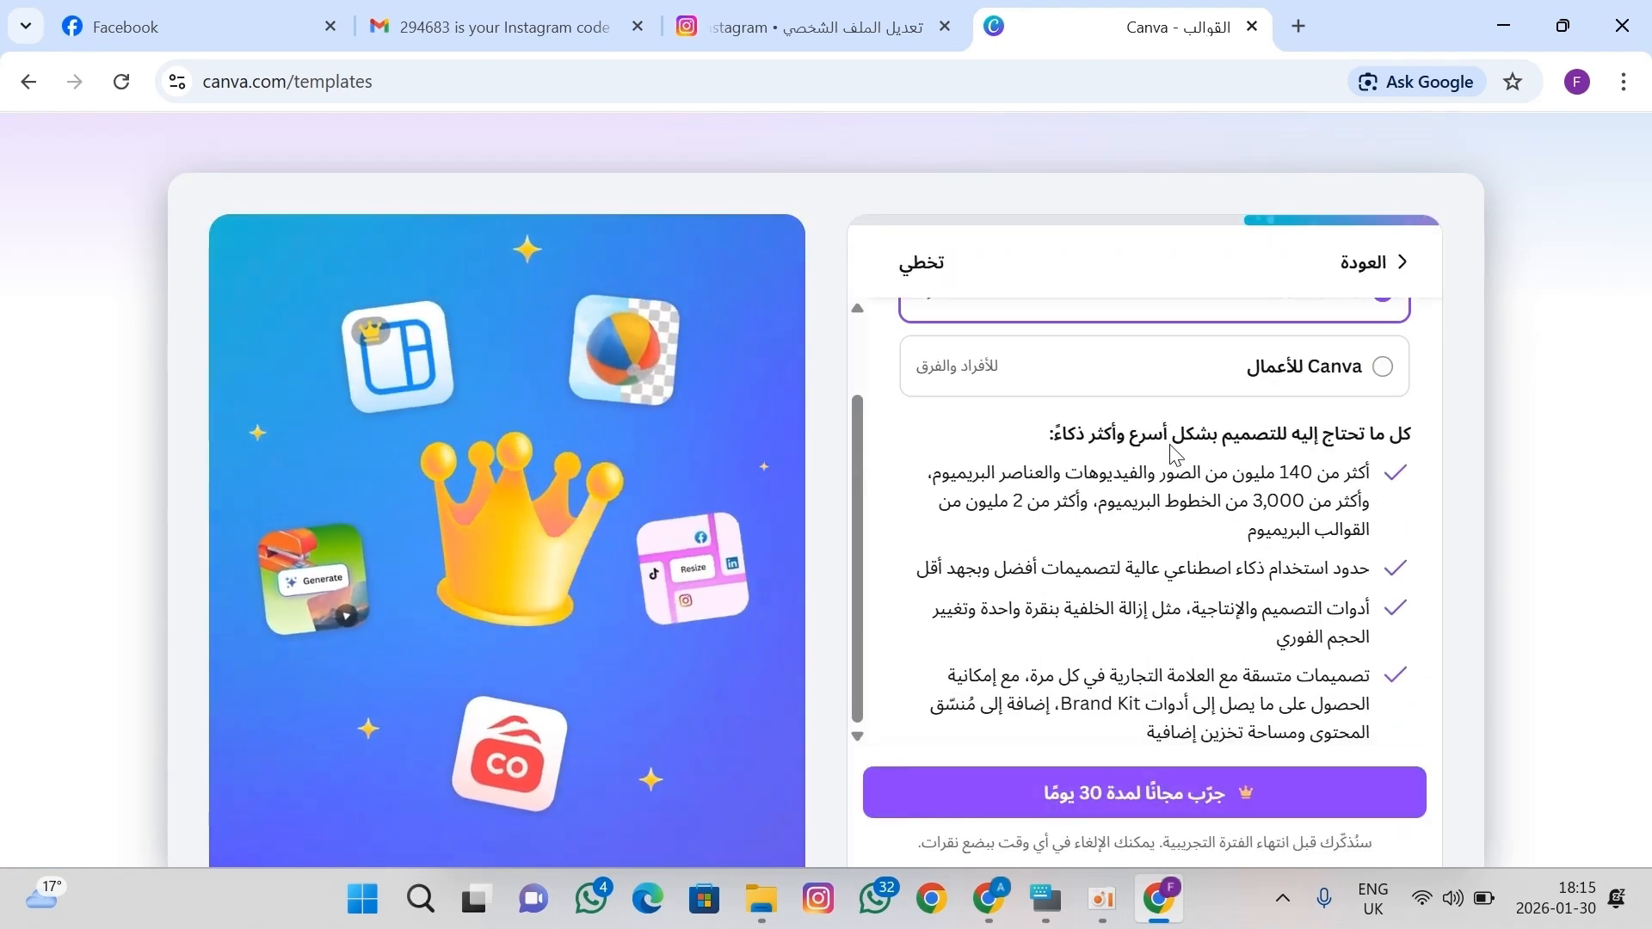
click(930, 265)
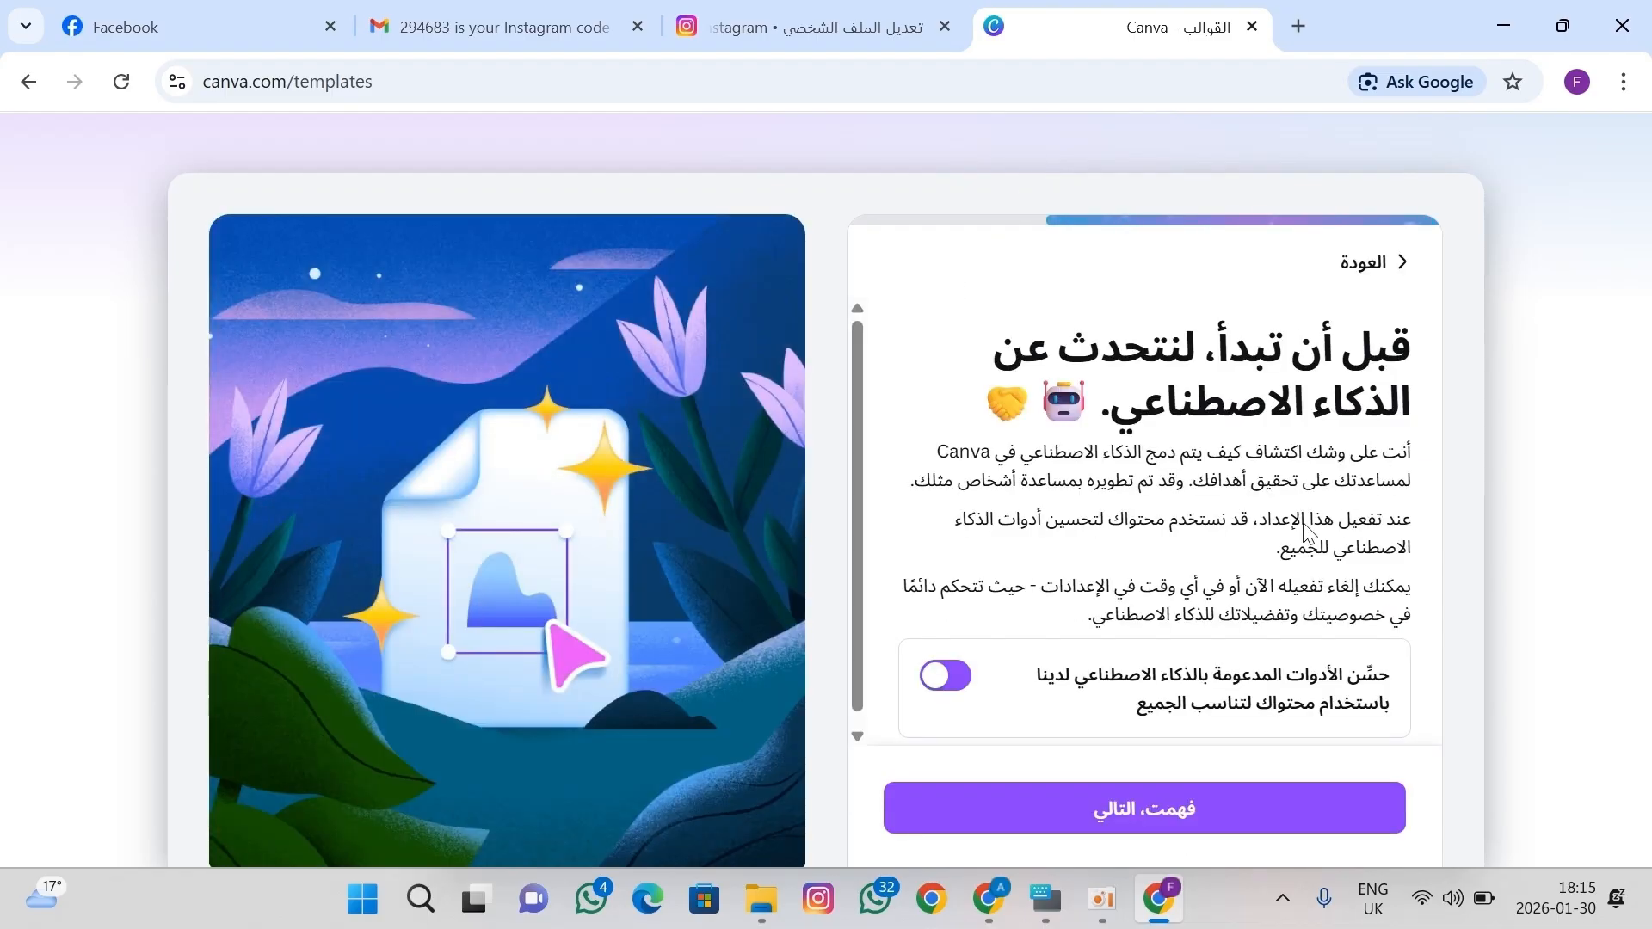
scroll(1304, 523, down, 1)
scroll(1304, 523, up, 1)
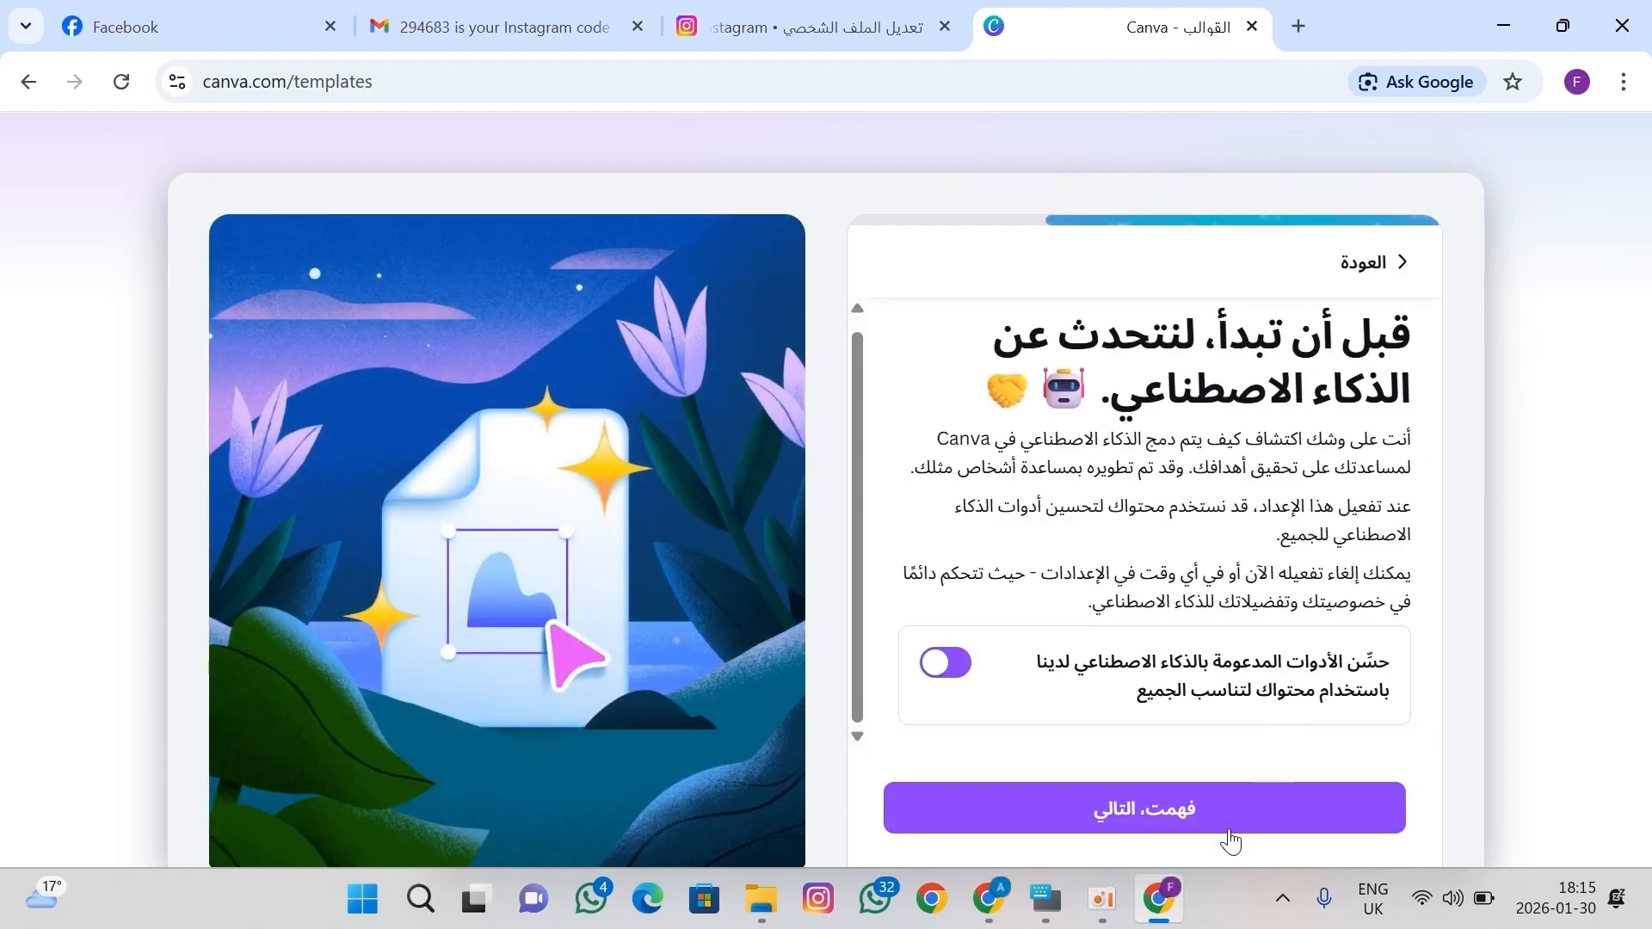
- Accept the AI notice, clear the mistyped Arabic search text and switch the on-screen keyboard to English
click(1148, 813)
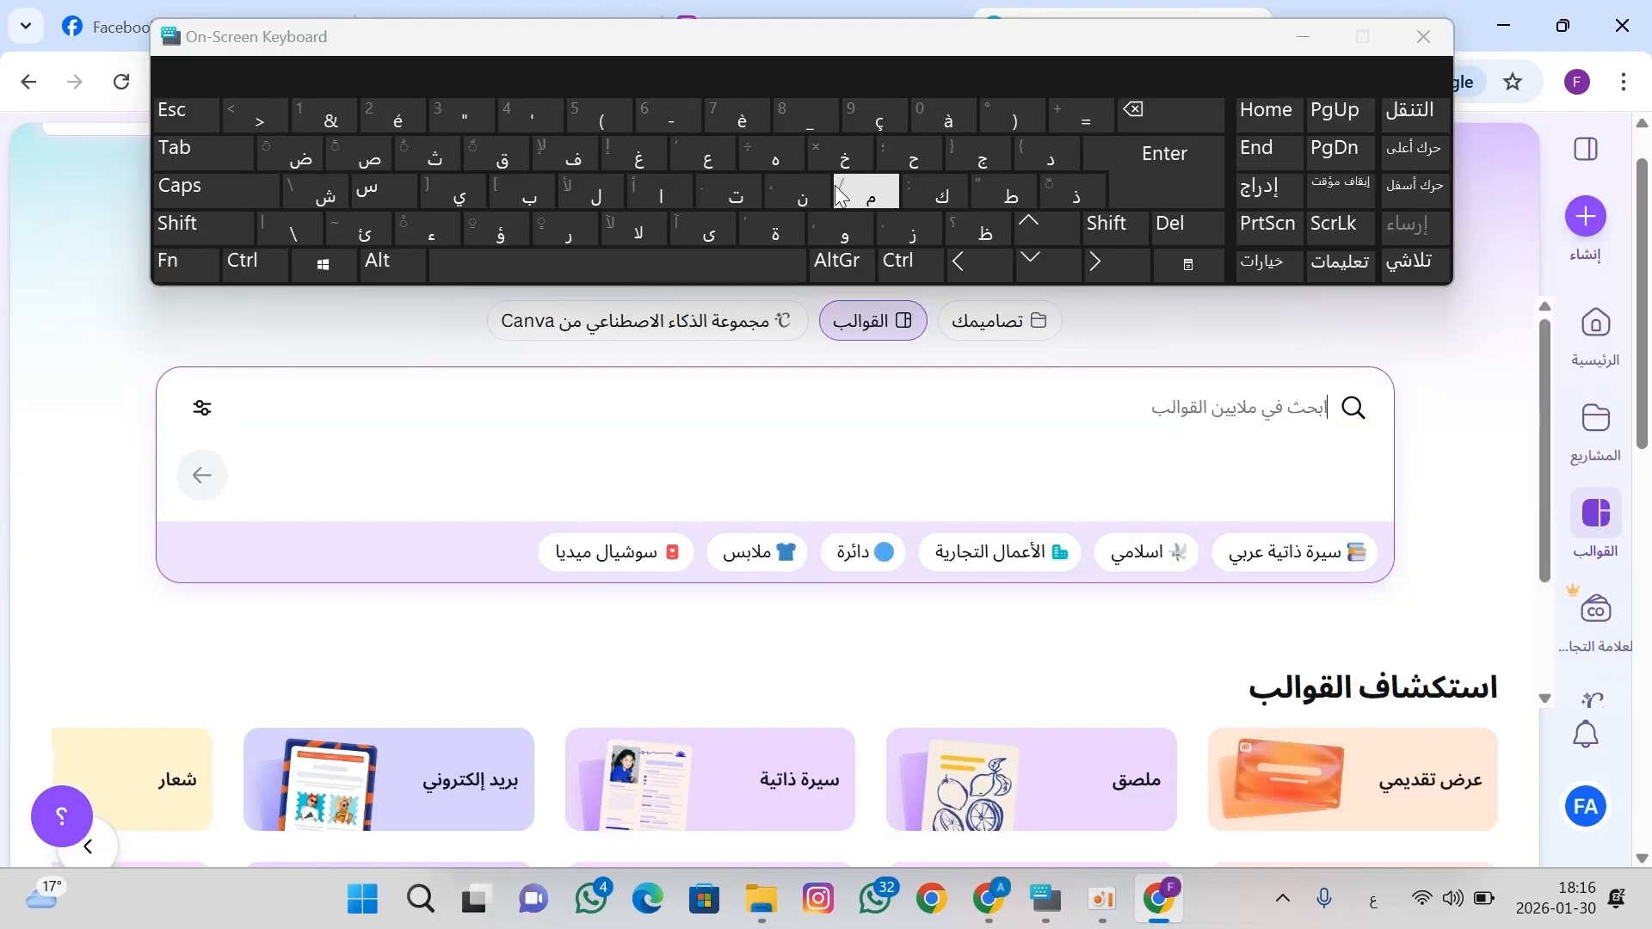
click(855, 189)
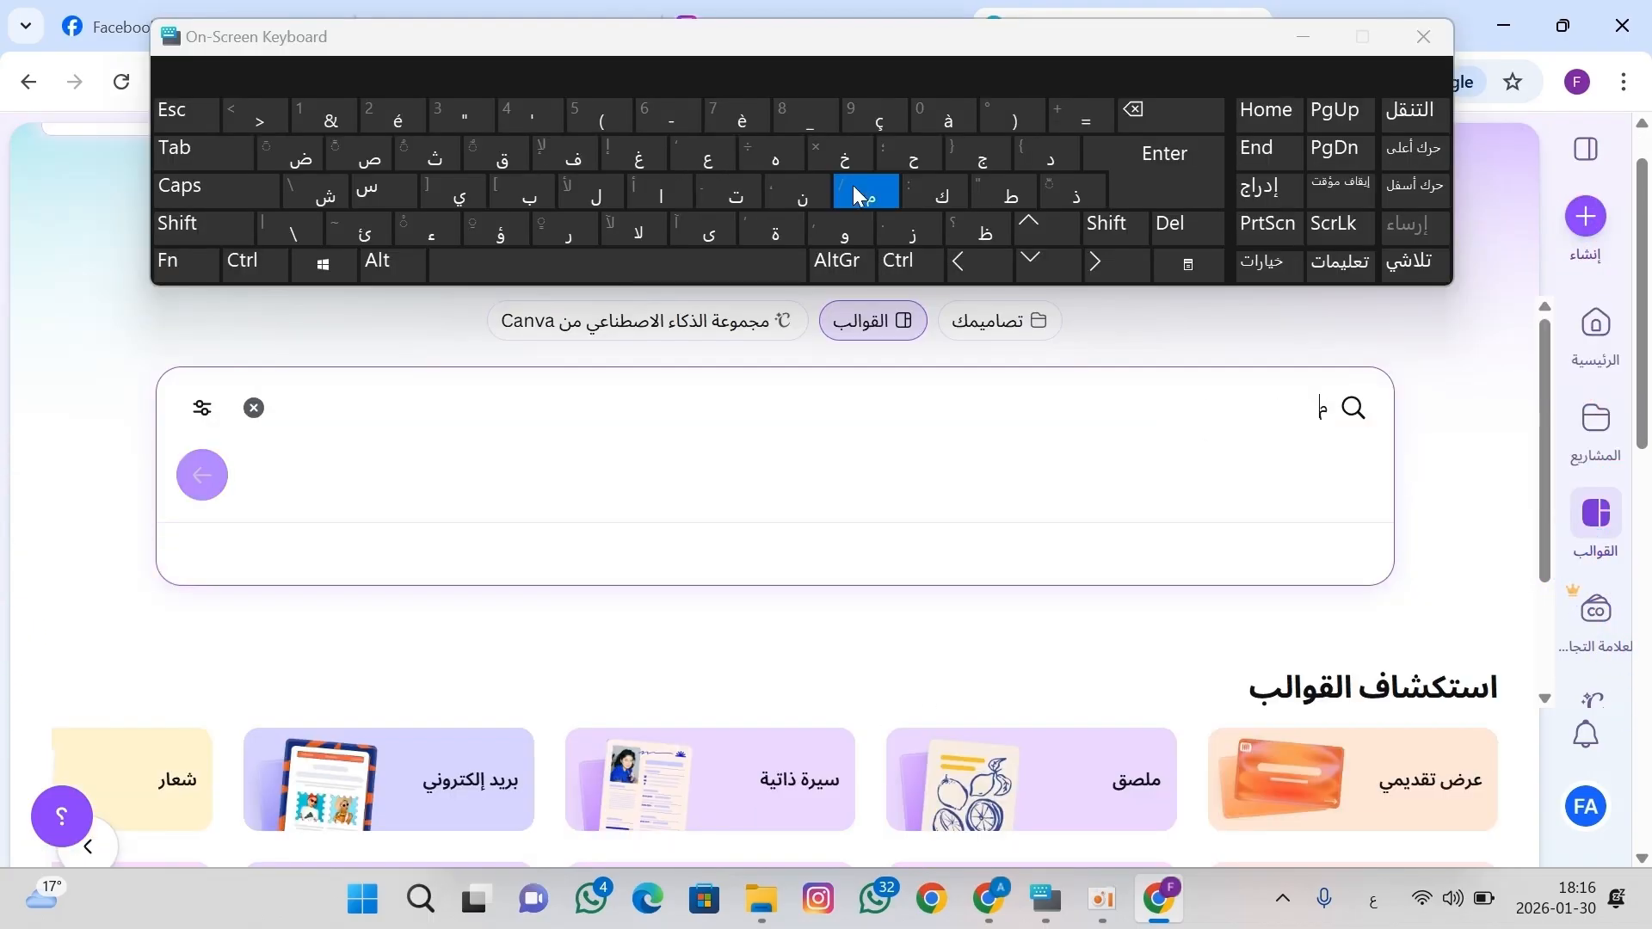
click(728, 179)
click(979, 155)
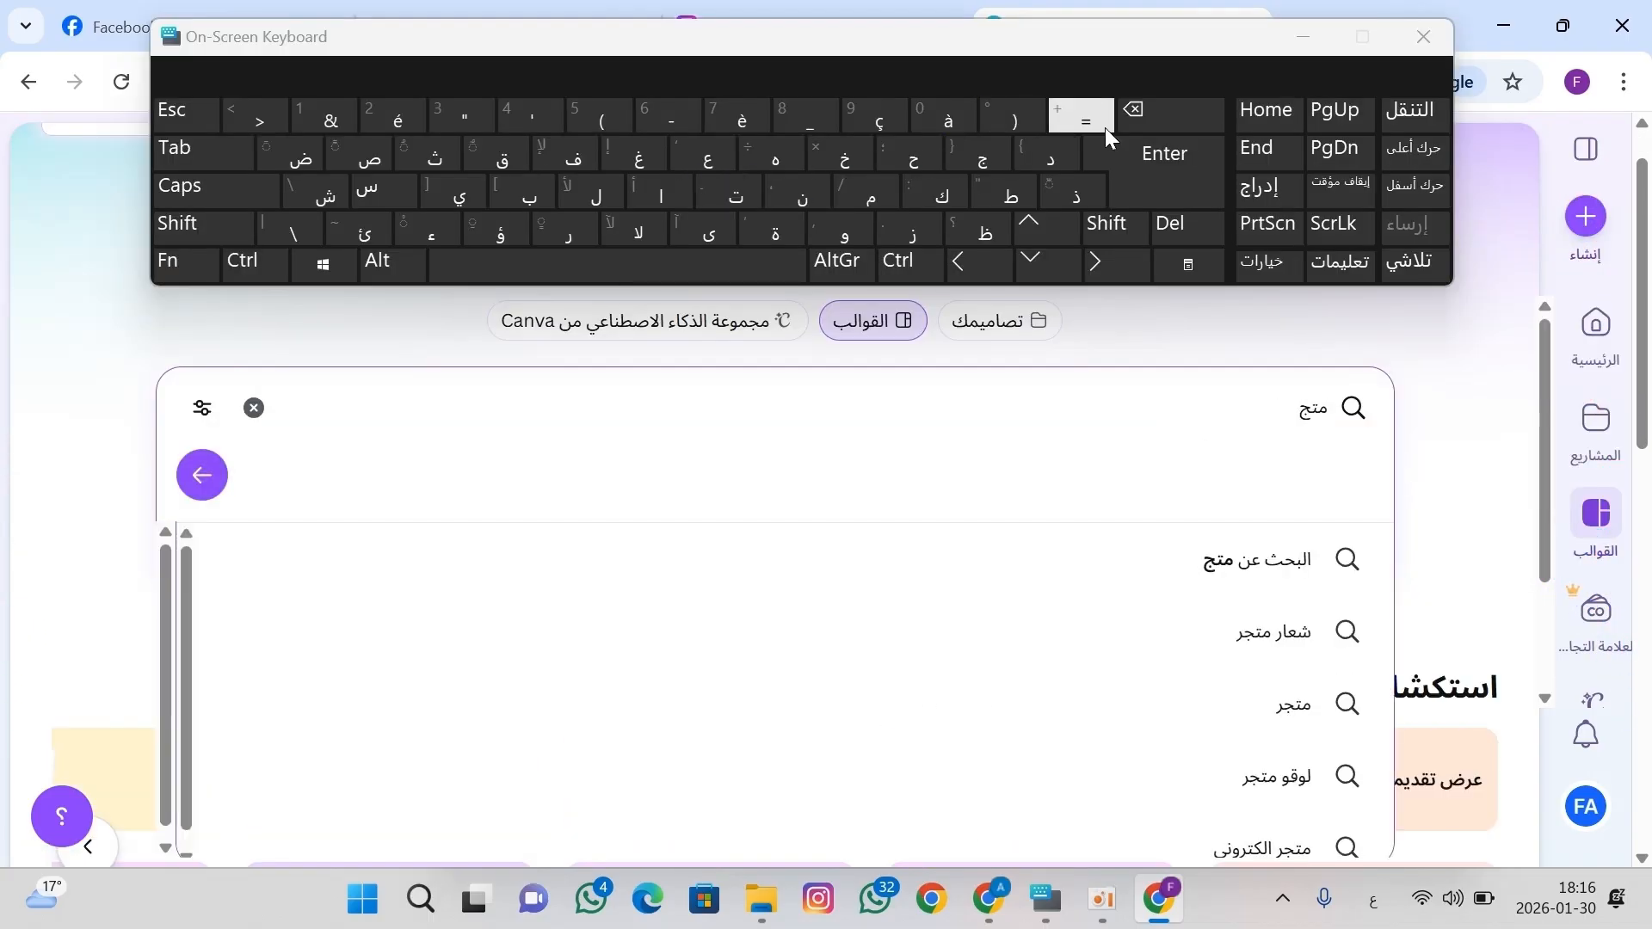
click(1141, 114)
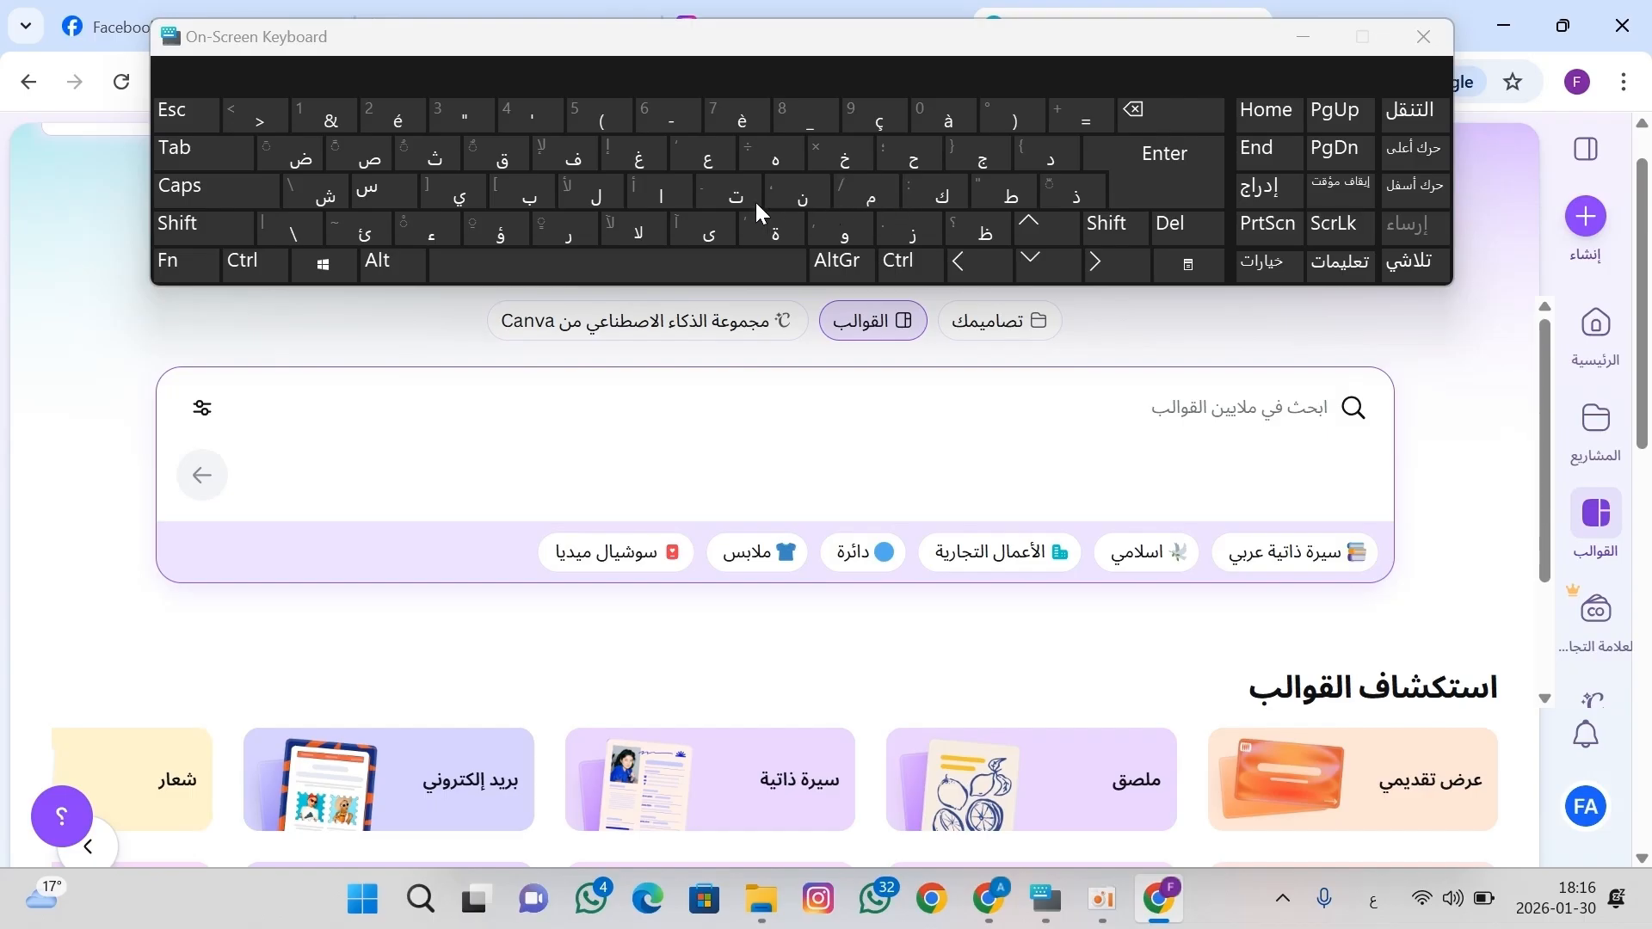
click(1376, 899)
click(1305, 518)
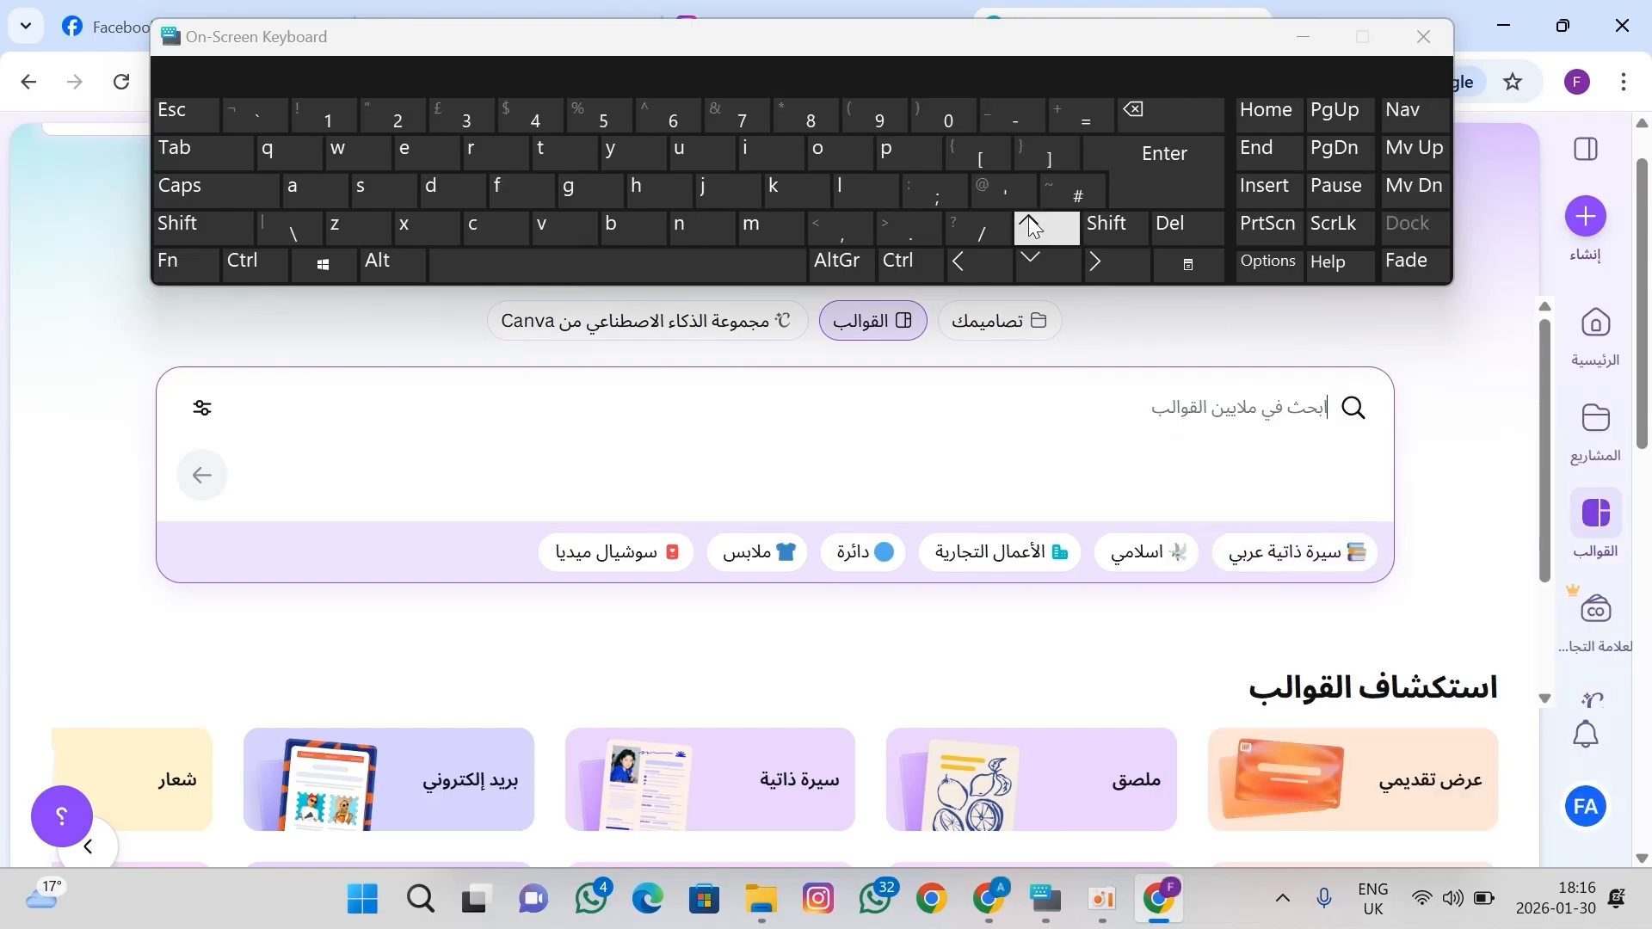
- Type 'logo' into the template search and run the search
click(841, 177)
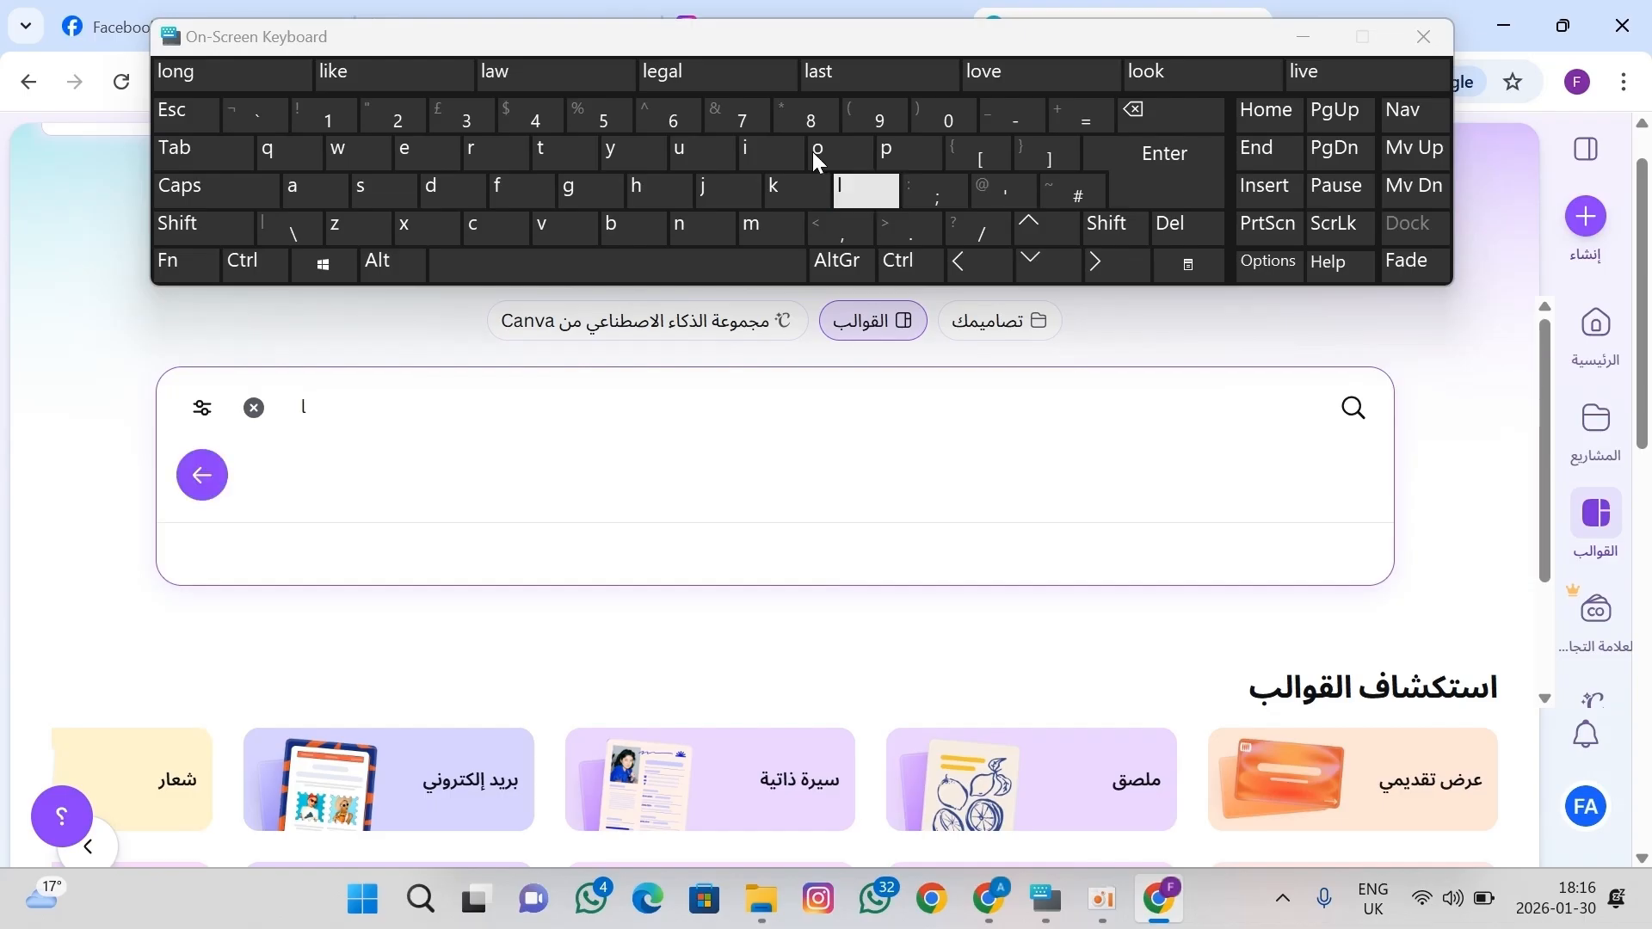
click(812, 152)
click(570, 191)
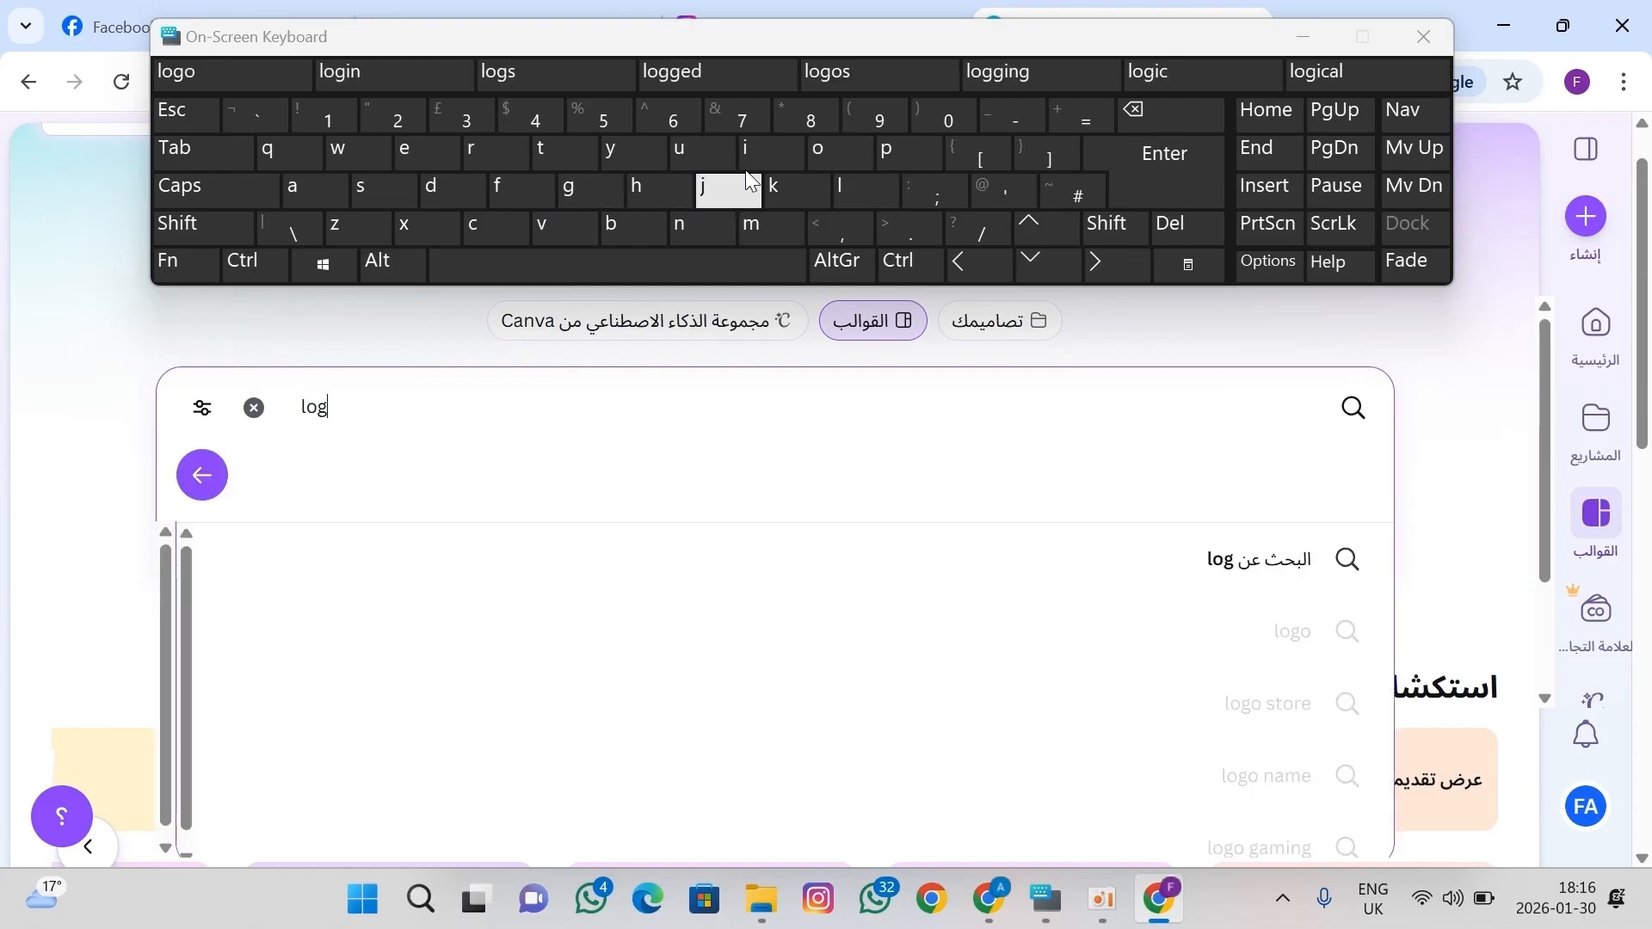
click(819, 153)
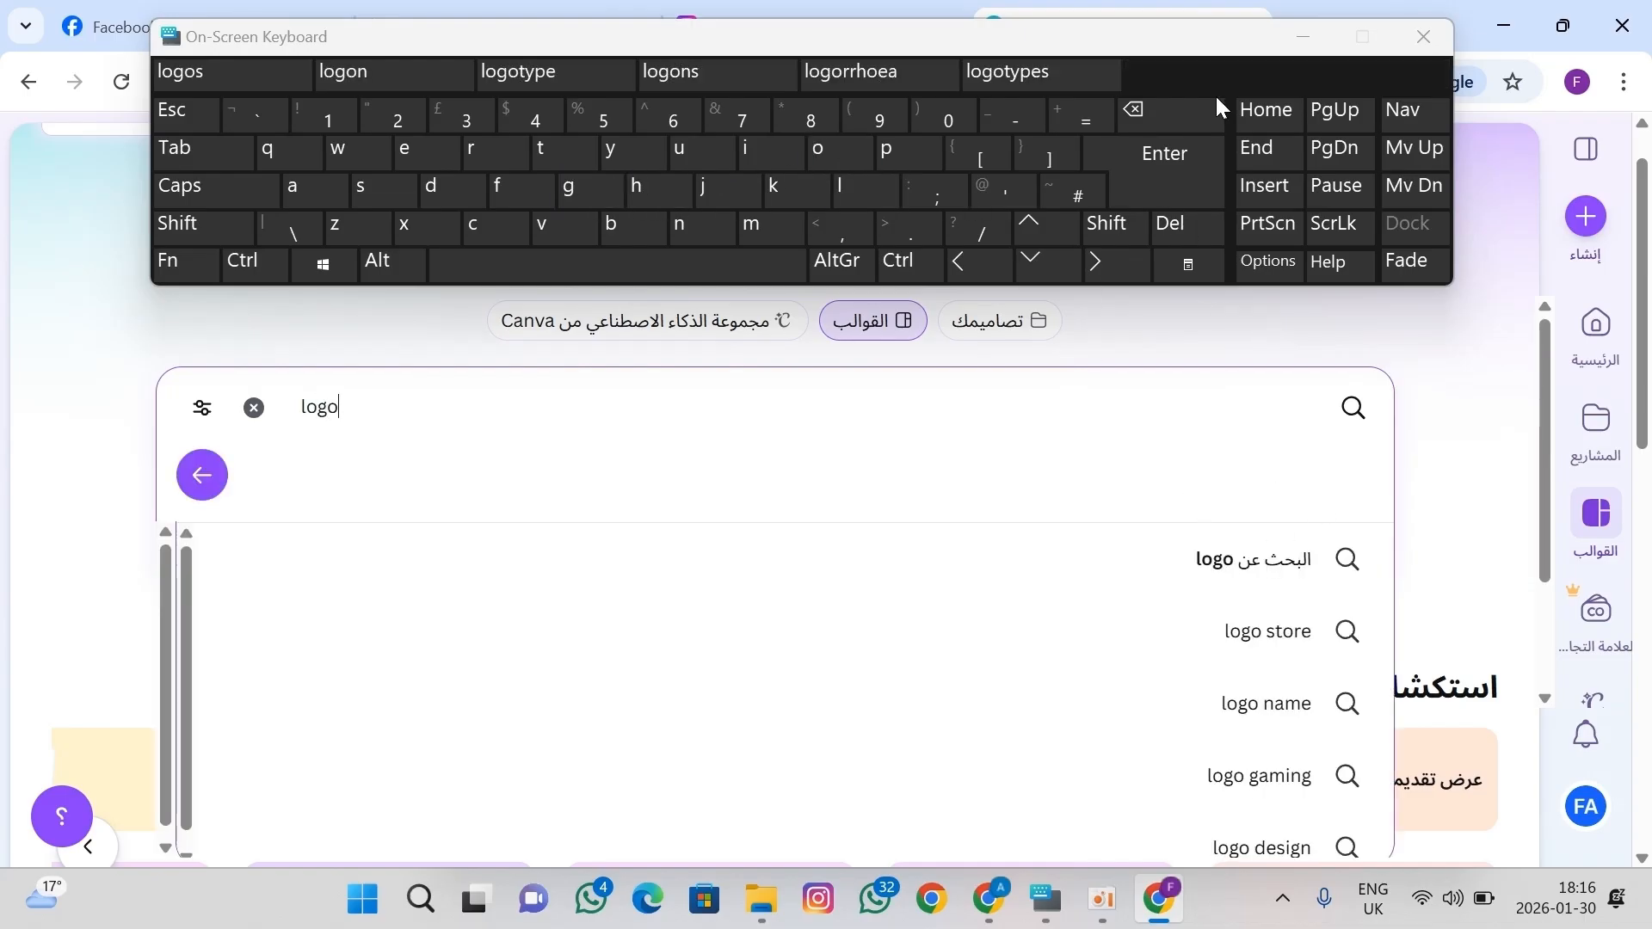
click(1173, 559)
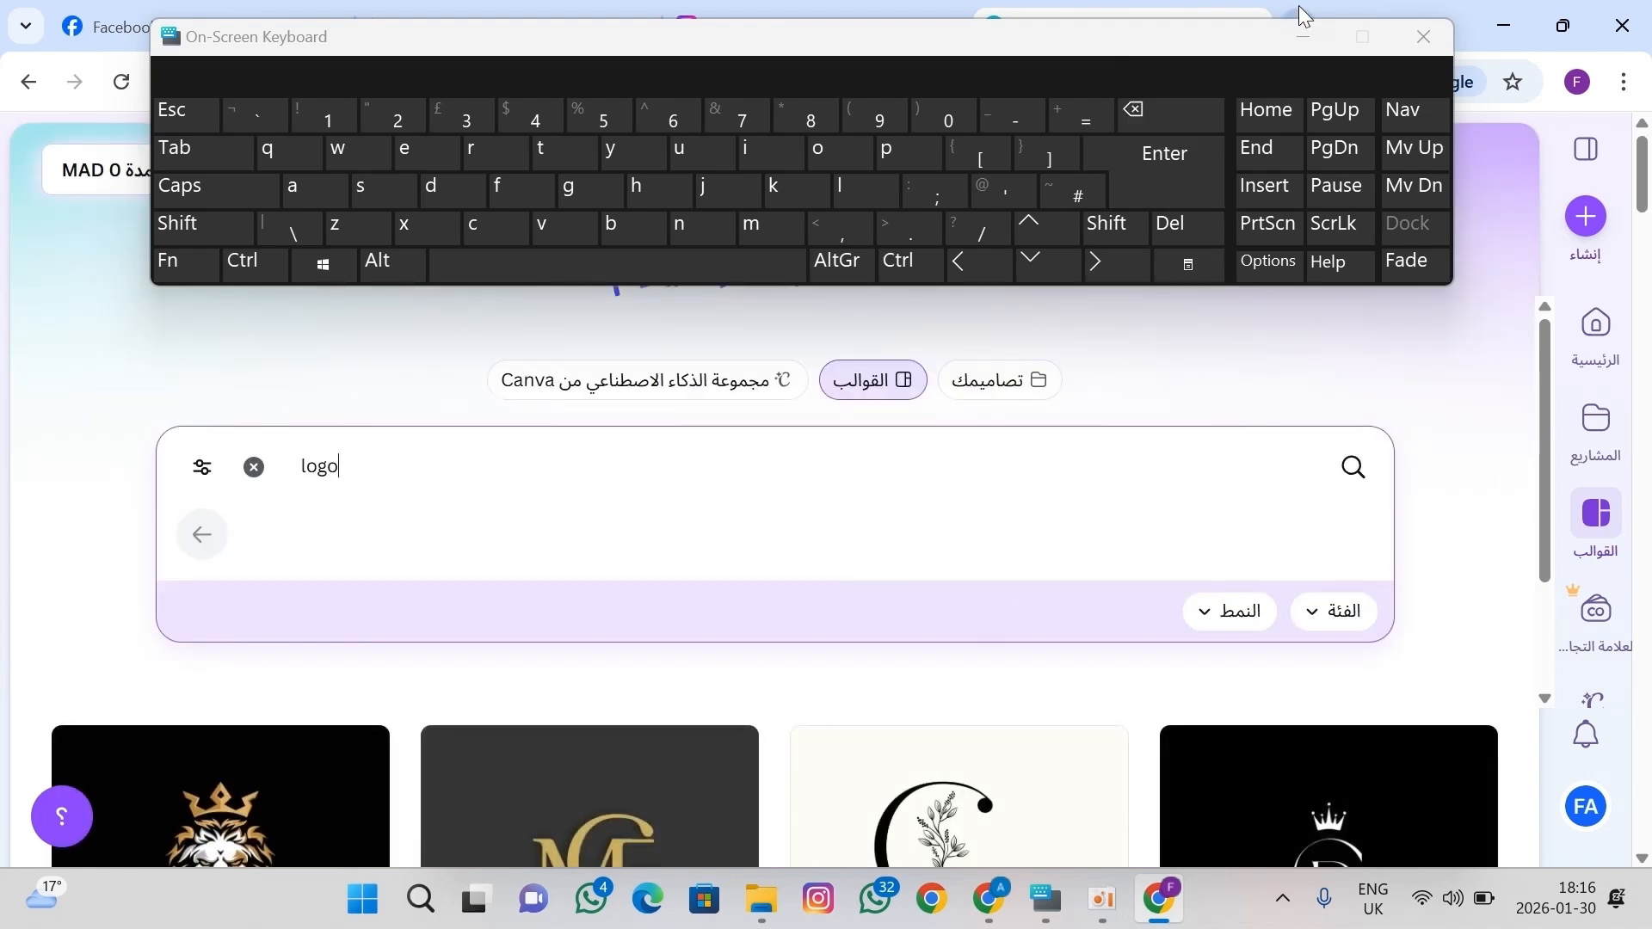
click(1301, 37)
scroll(967, 538, down, 3)
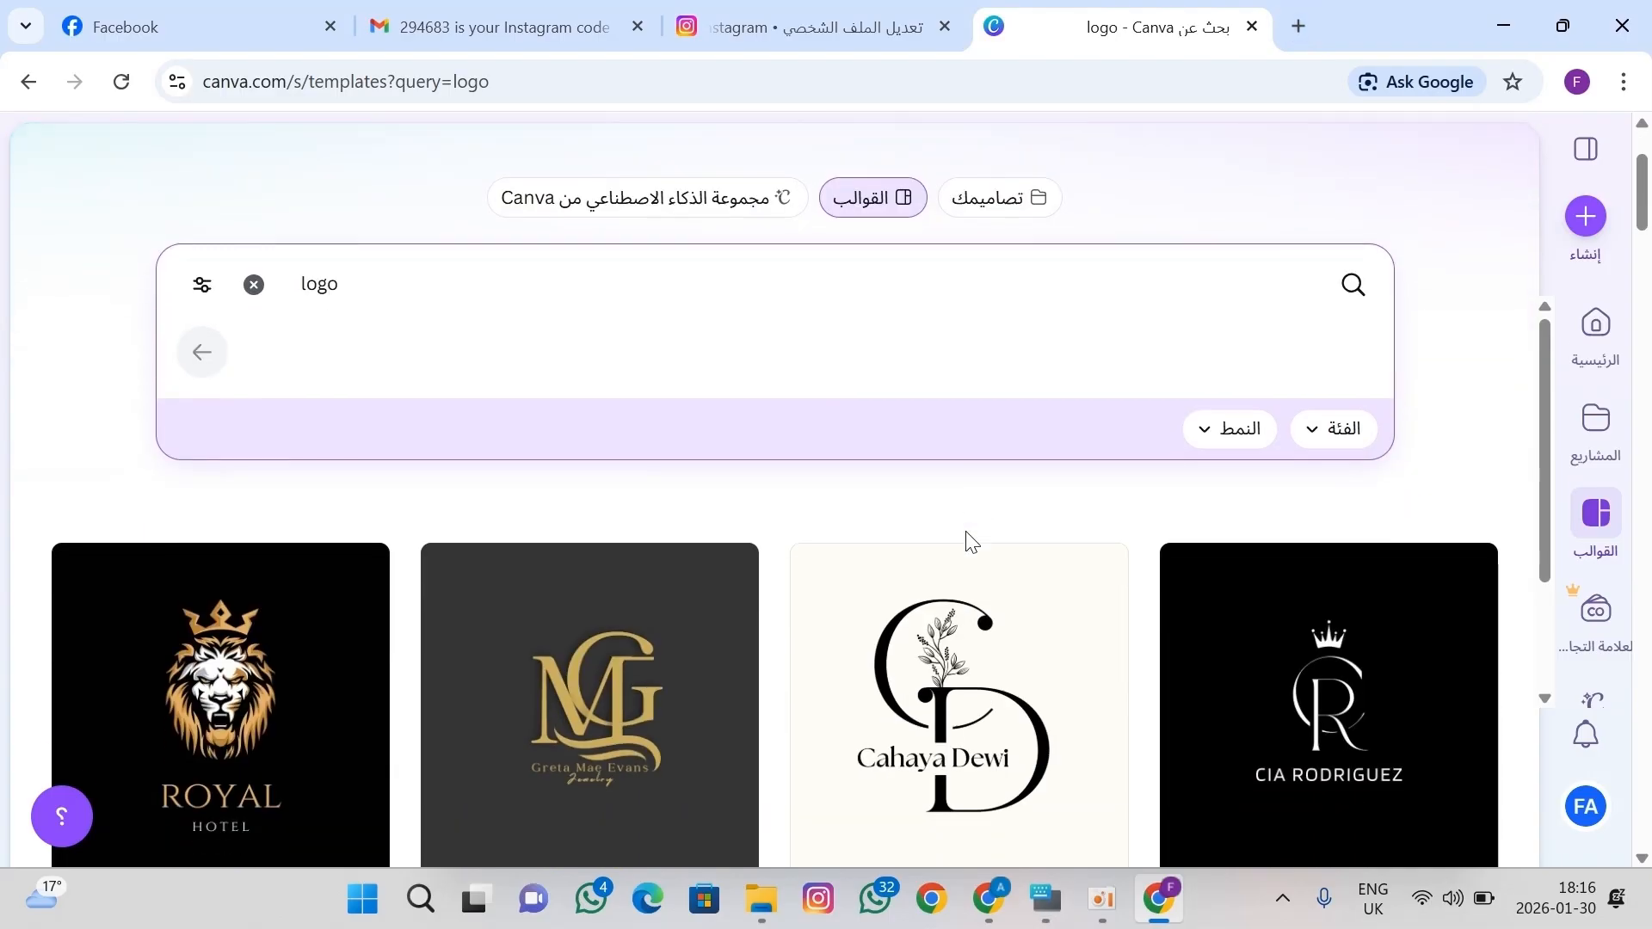
scroll(968, 540, down, 1)
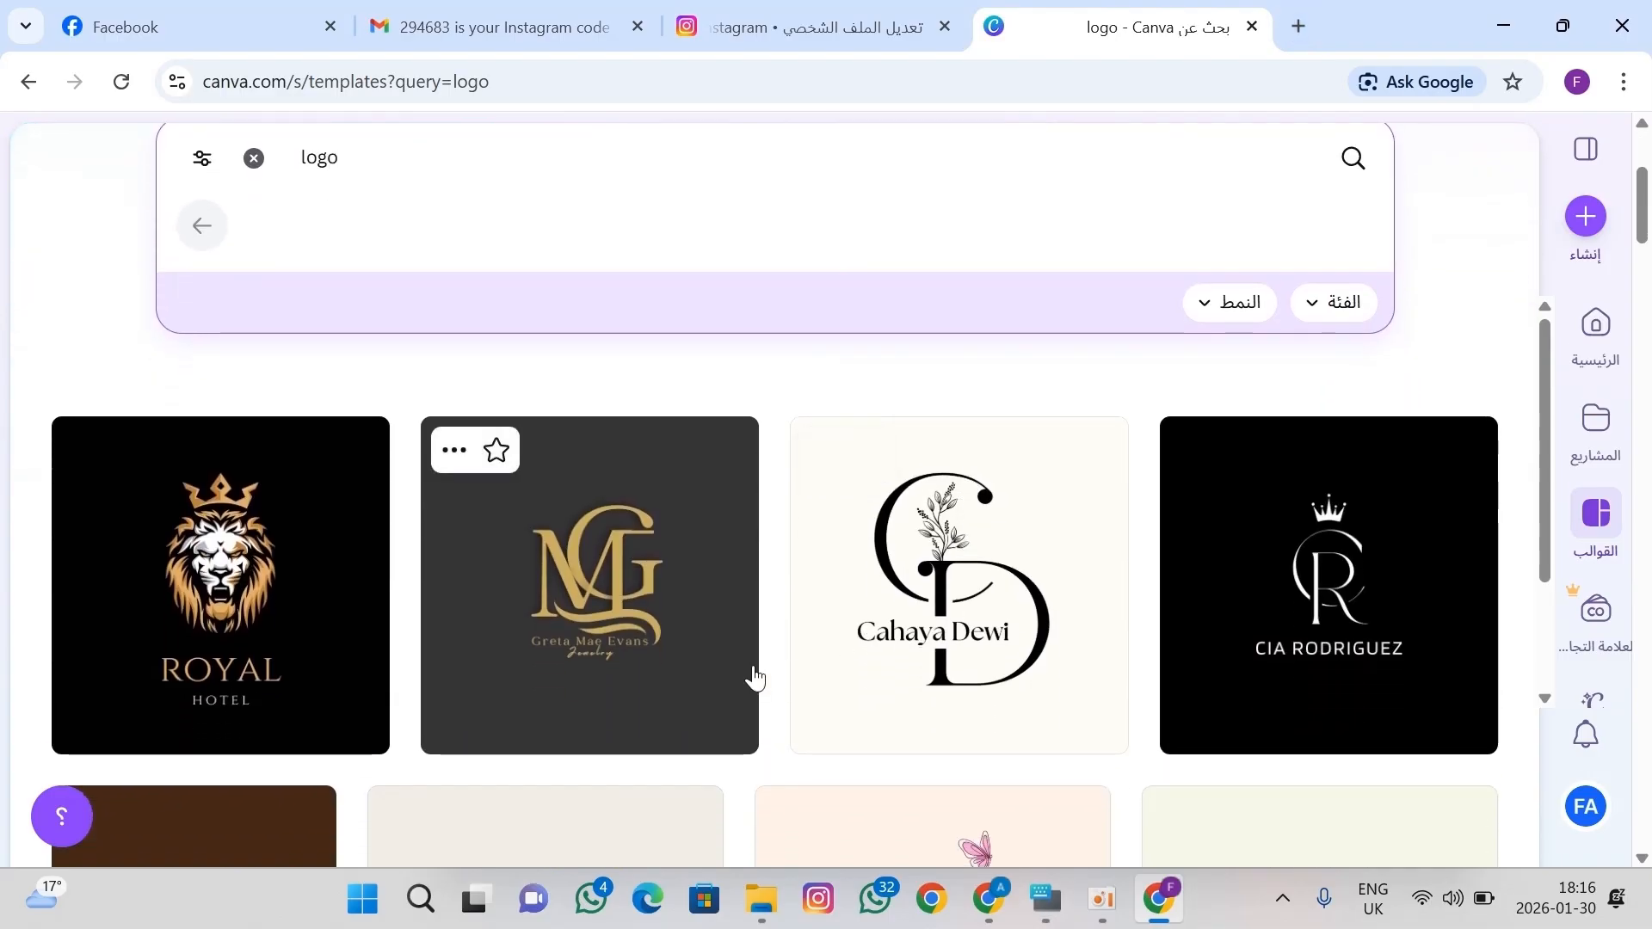
scroll(860, 658, down, 2)
scroll(946, 619, down, 4)
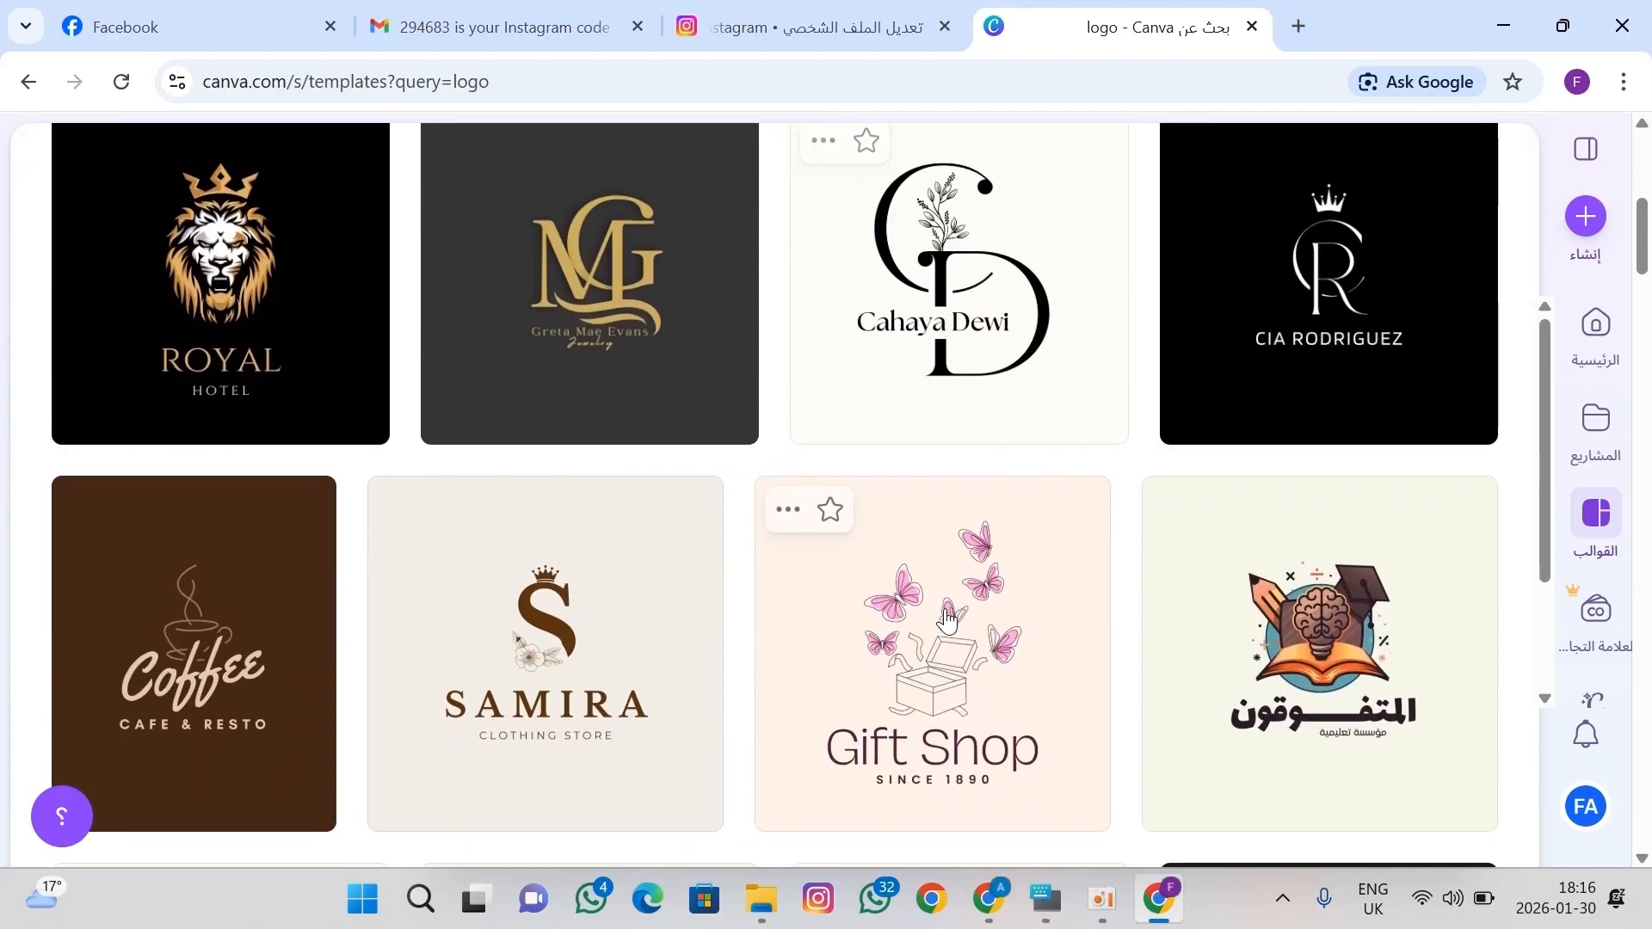
scroll(947, 620, up, 4)
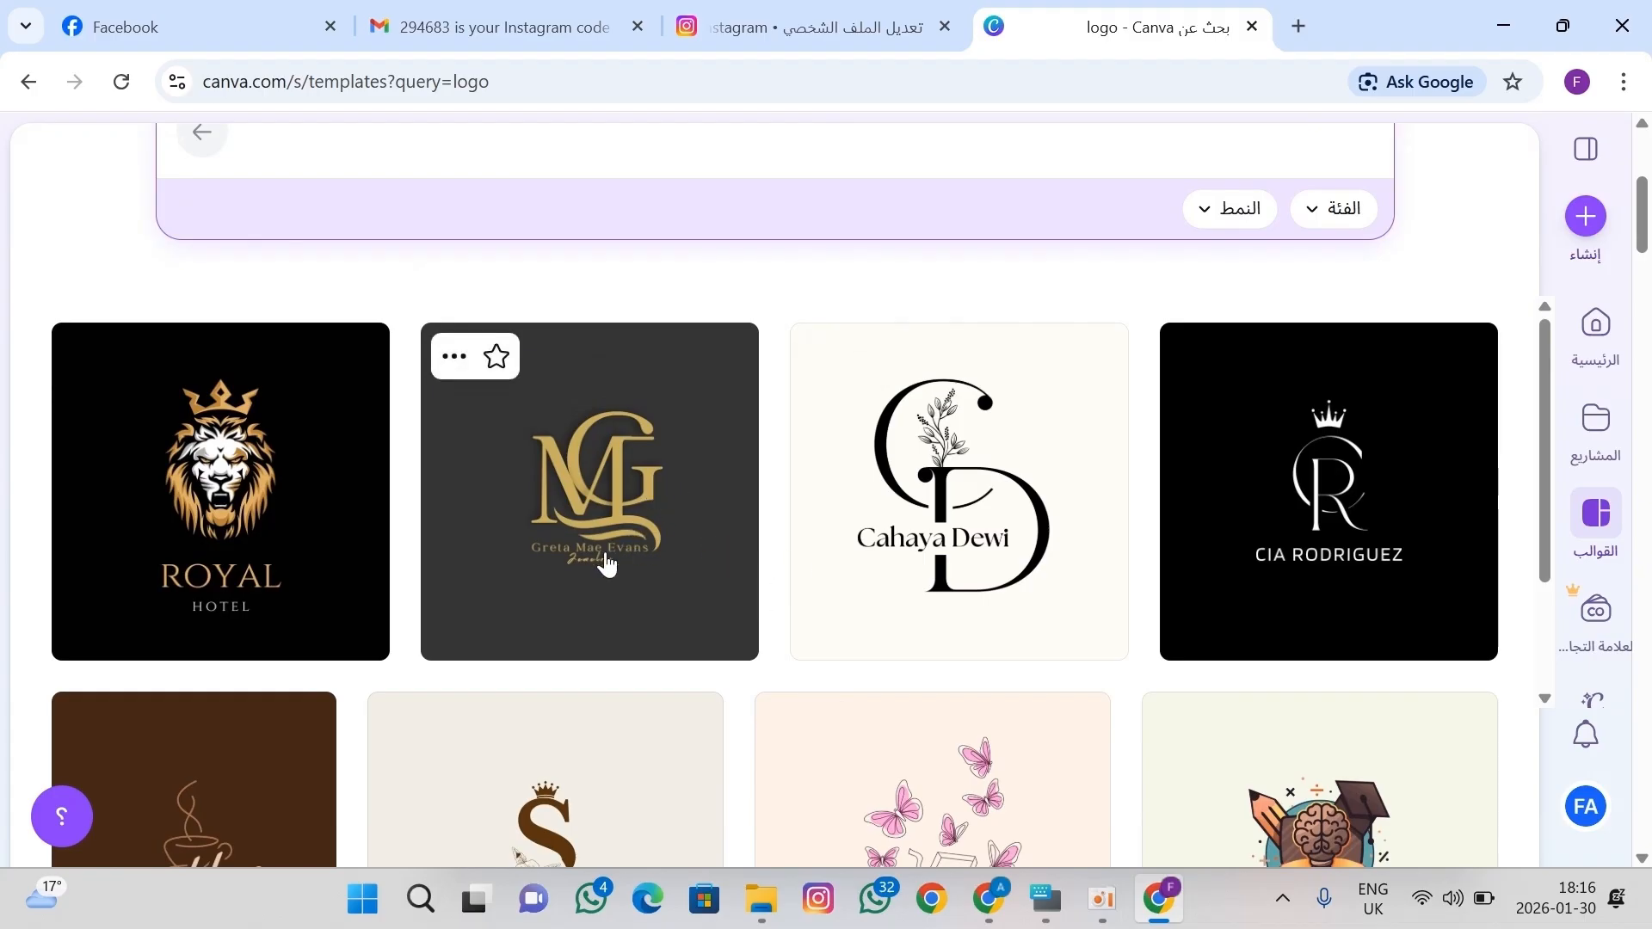
scroll(589, 570, down, 1)
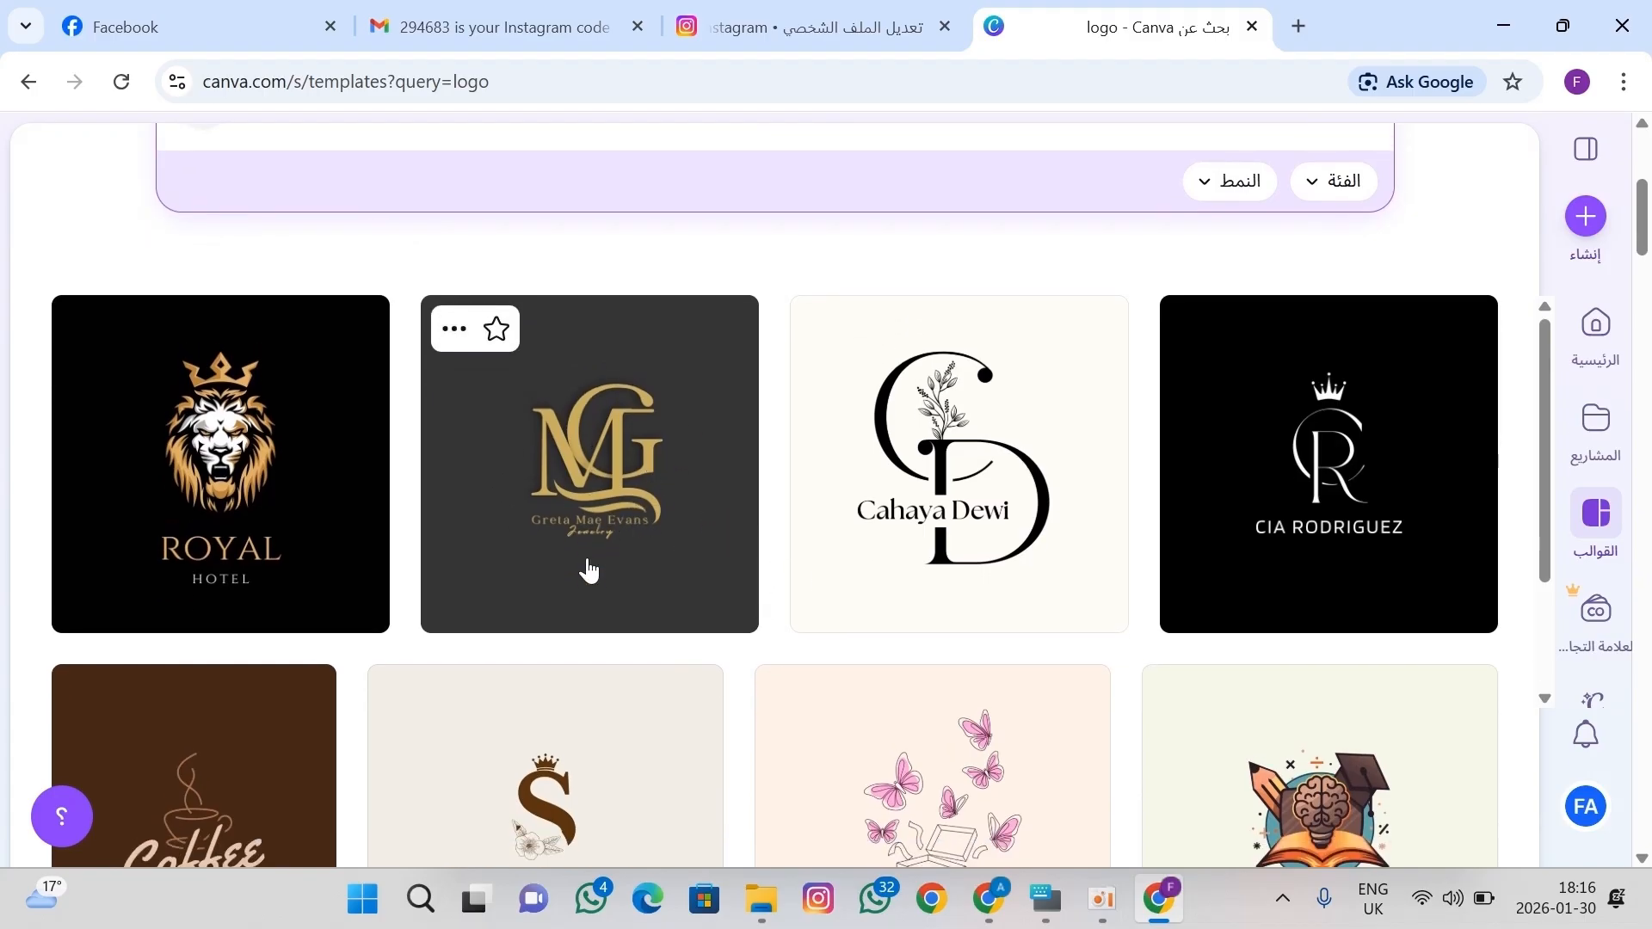
scroll(591, 569, down, 1)
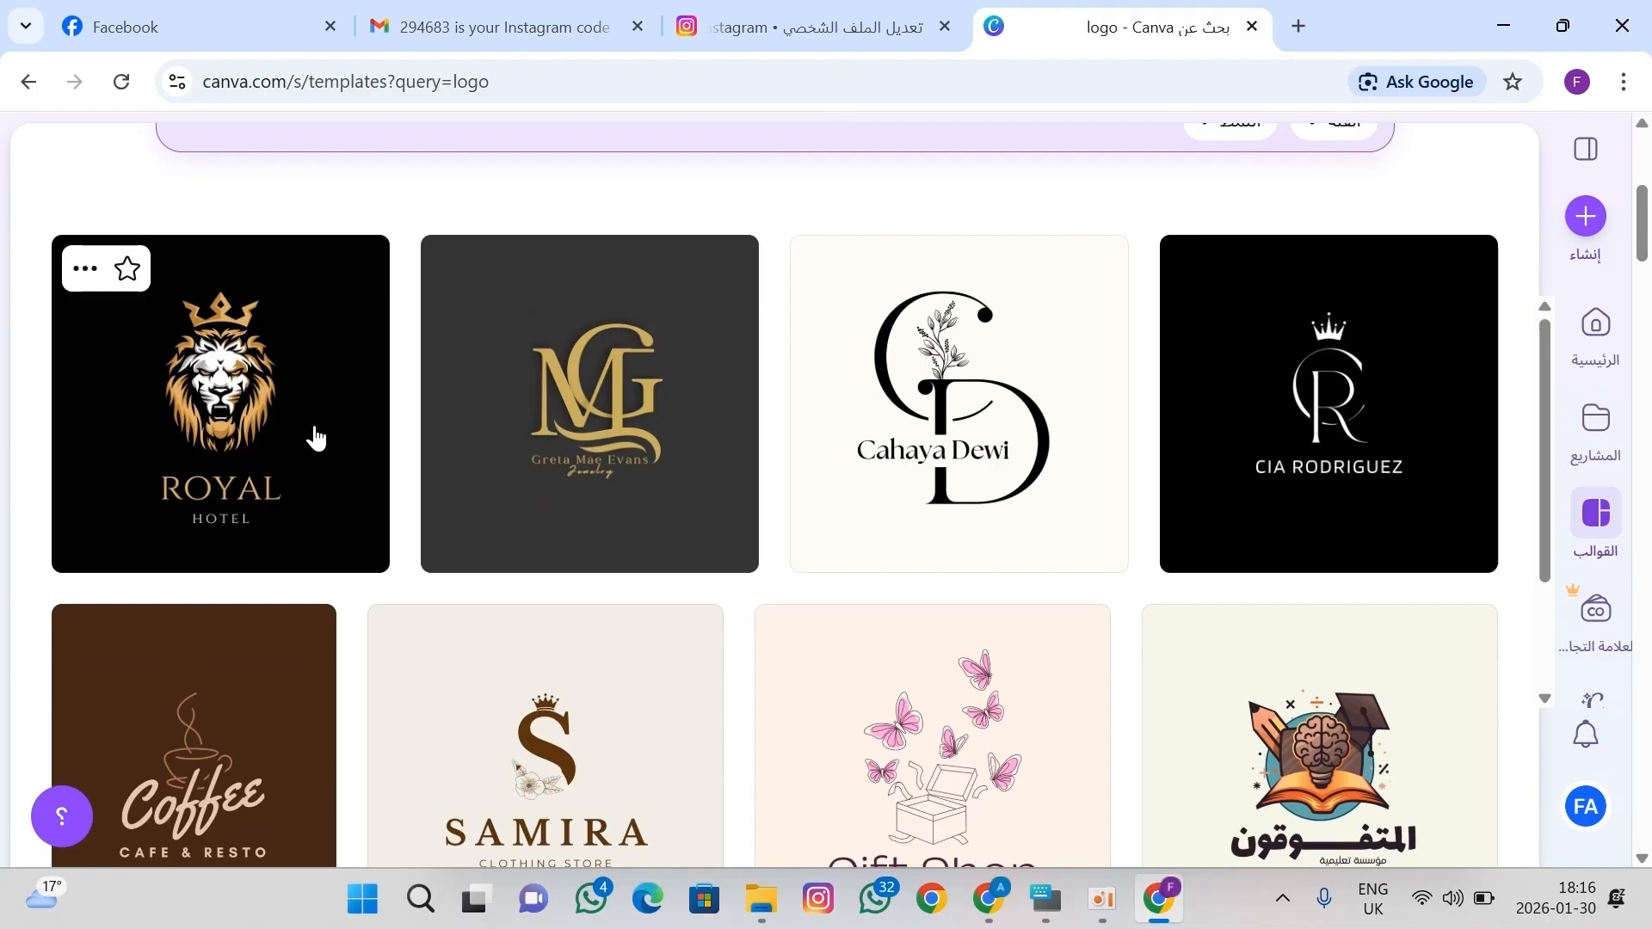
scroll(492, 479, down, 5)
scroll(495, 479, down, 6)
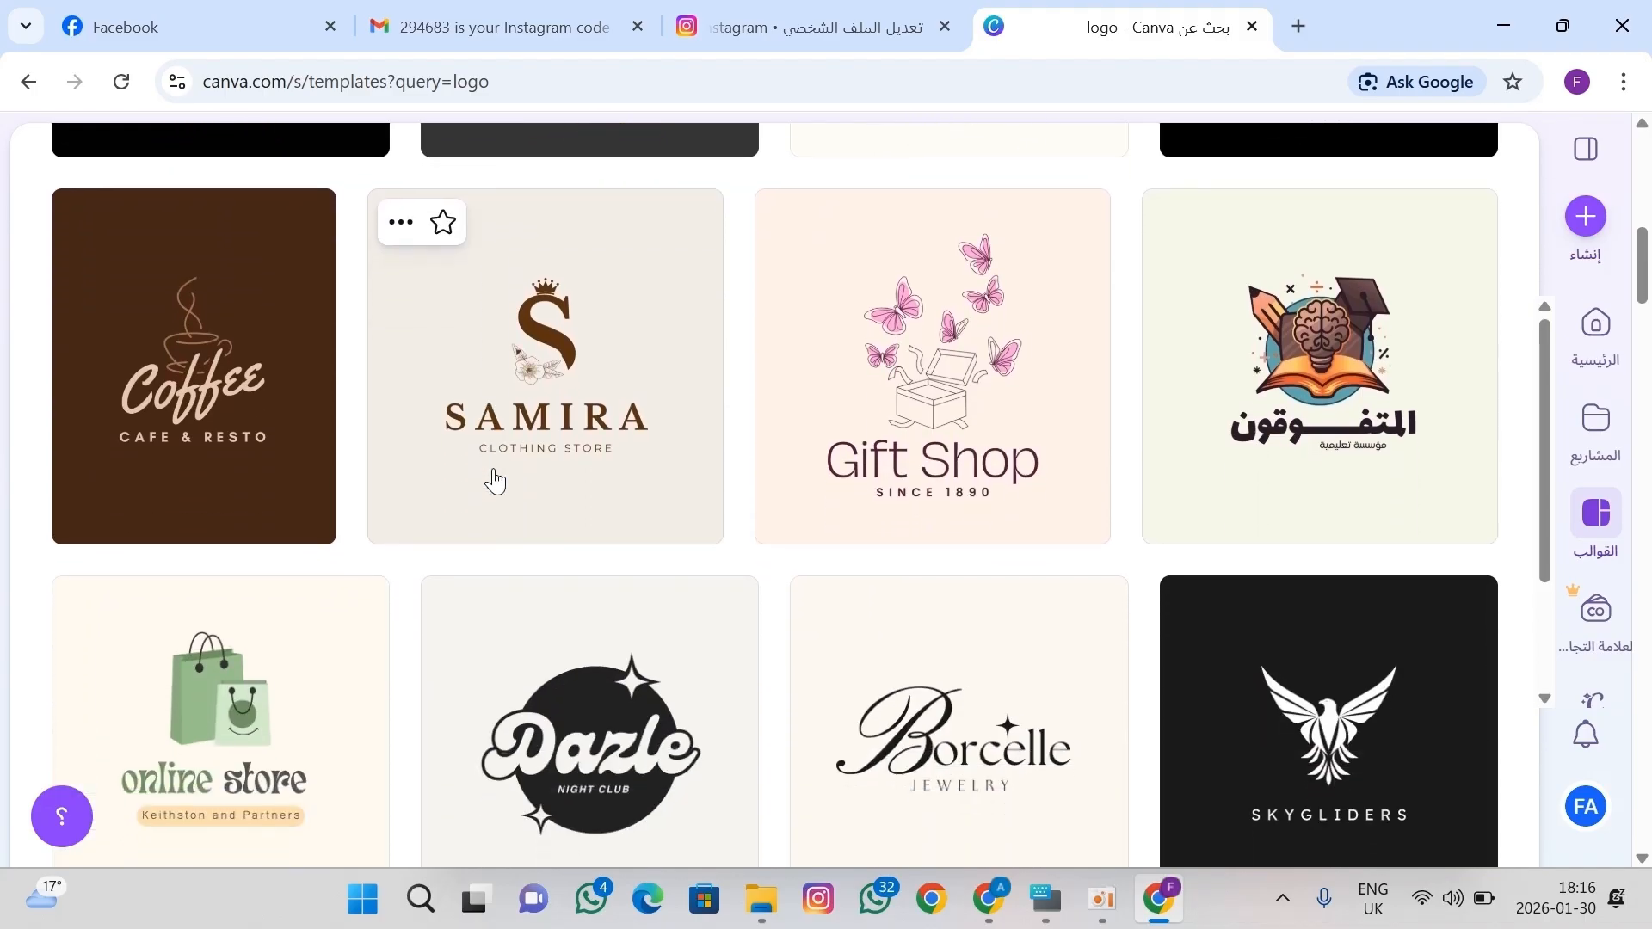
scroll(495, 480, down, 1)
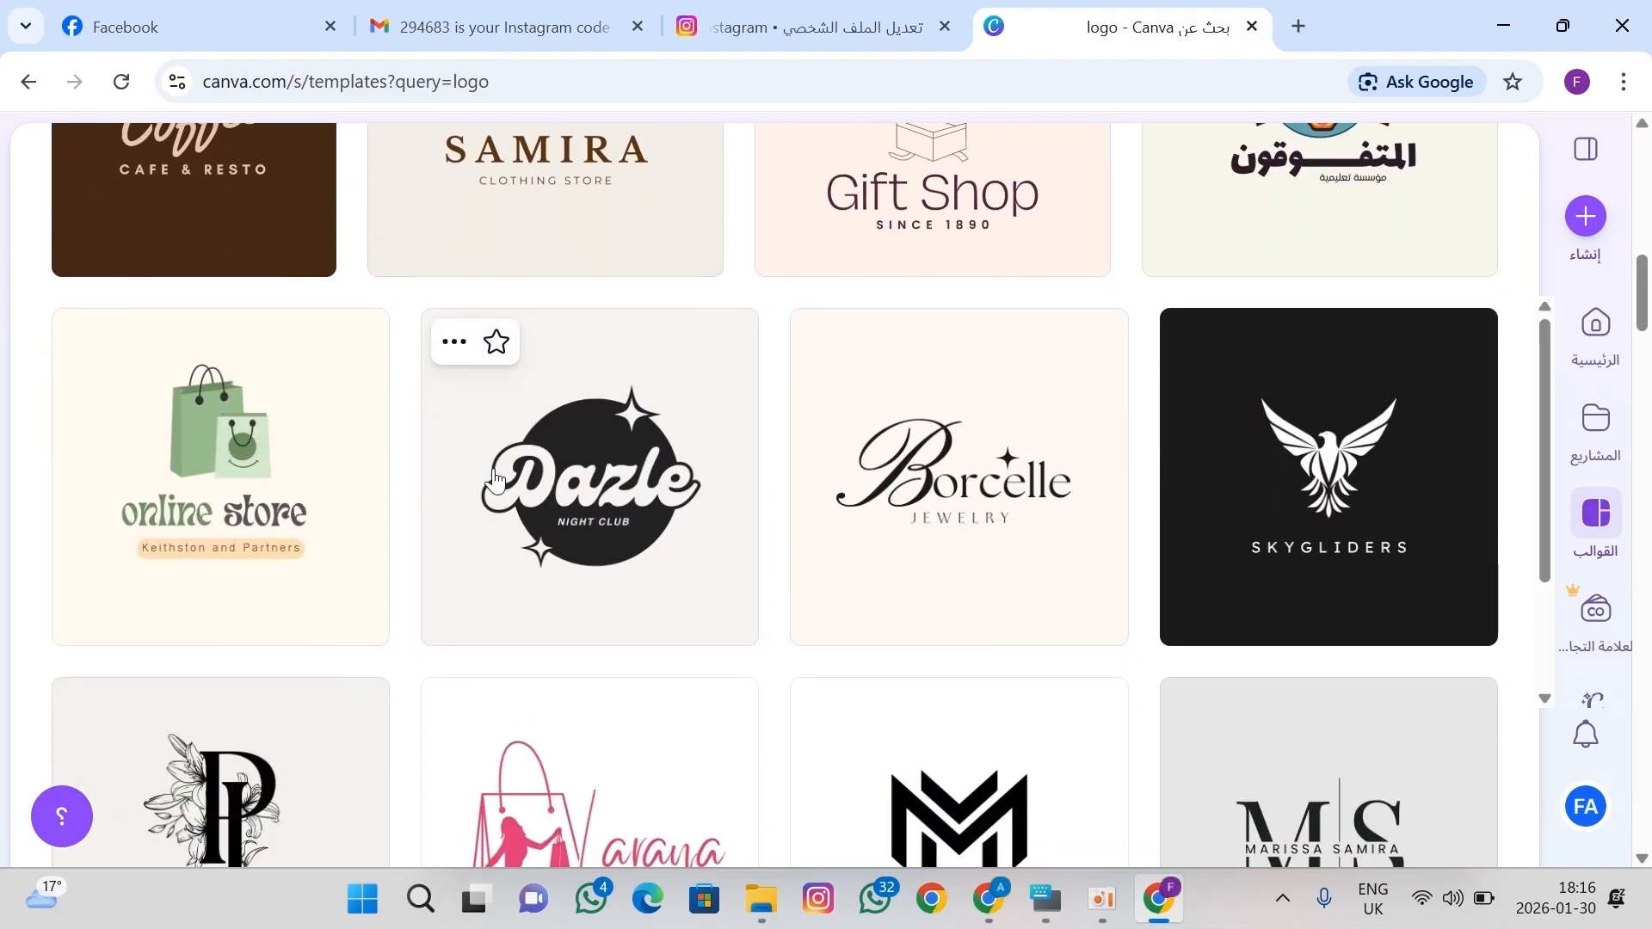
scroll(495, 478, up, 4)
scroll(496, 479, down, 3)
scroll(494, 479, down, 4)
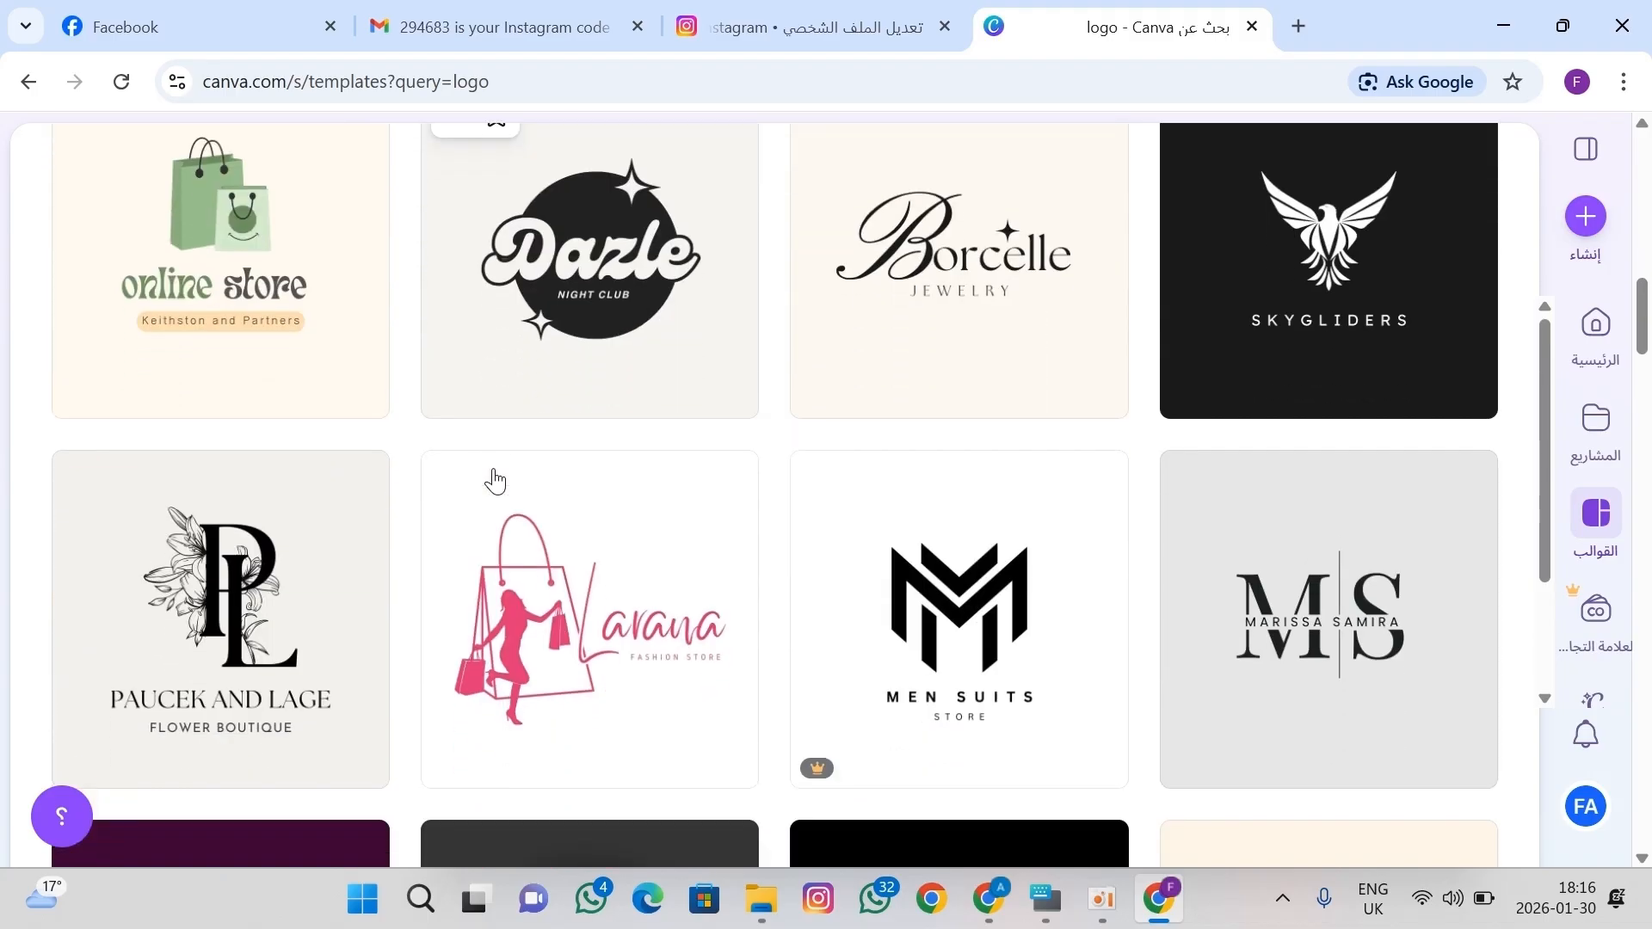
scroll(493, 480, up, 11)
scroll(495, 480, up, 1)
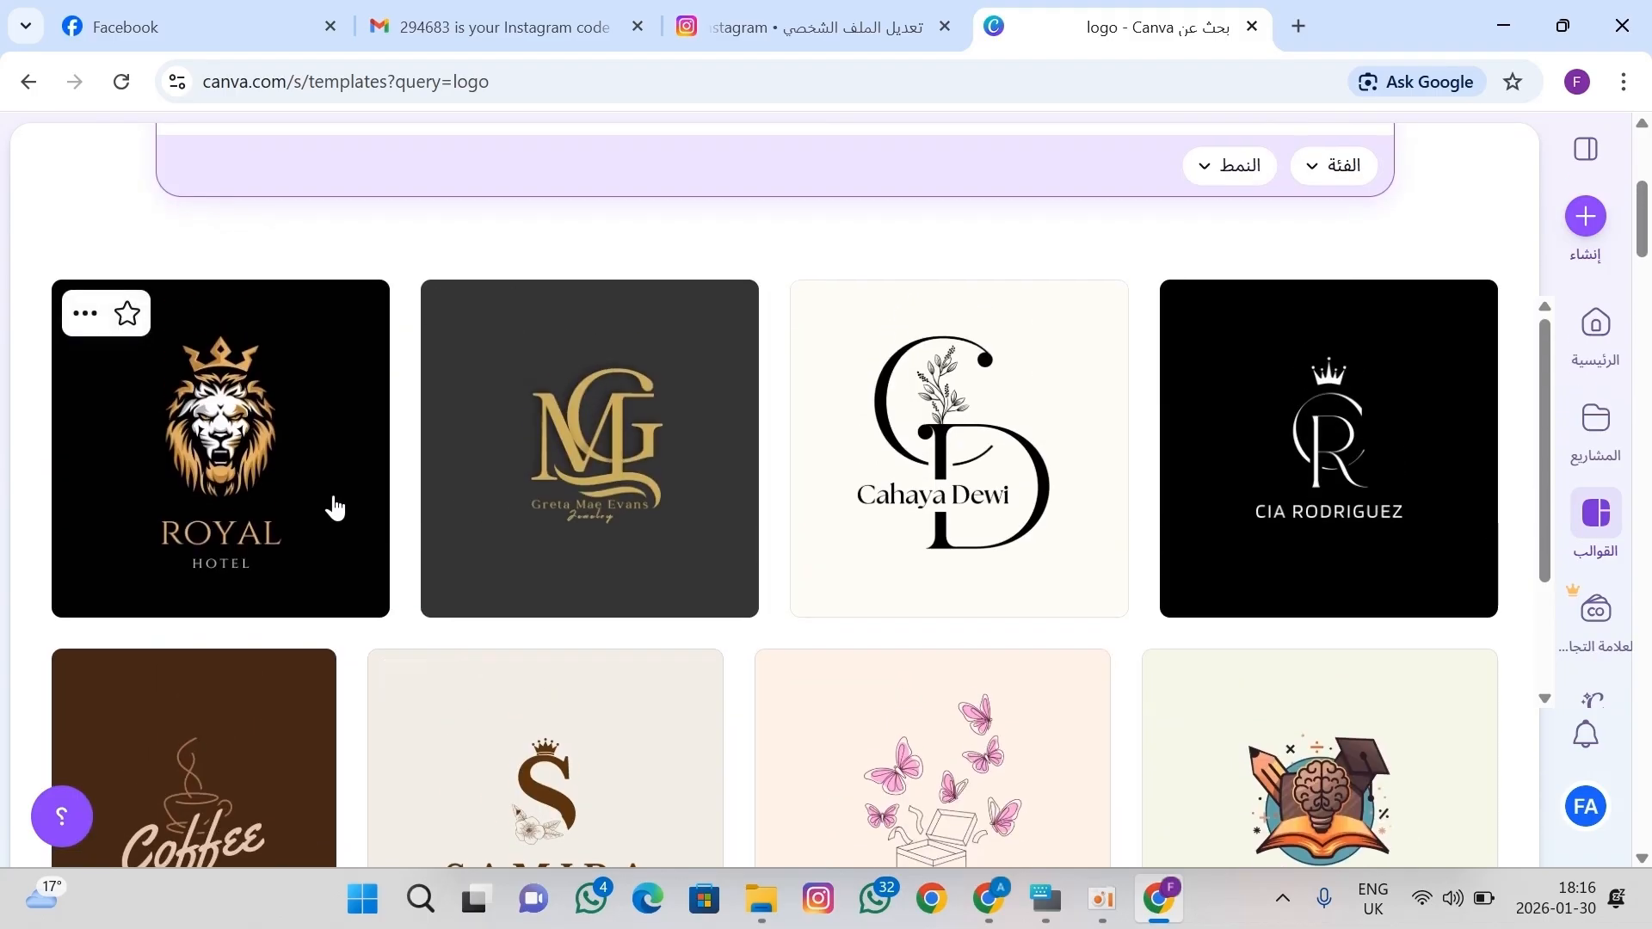
- Start a design from the lion Royal Hotel logo template and change ROYAL to ADS
click(306, 525)
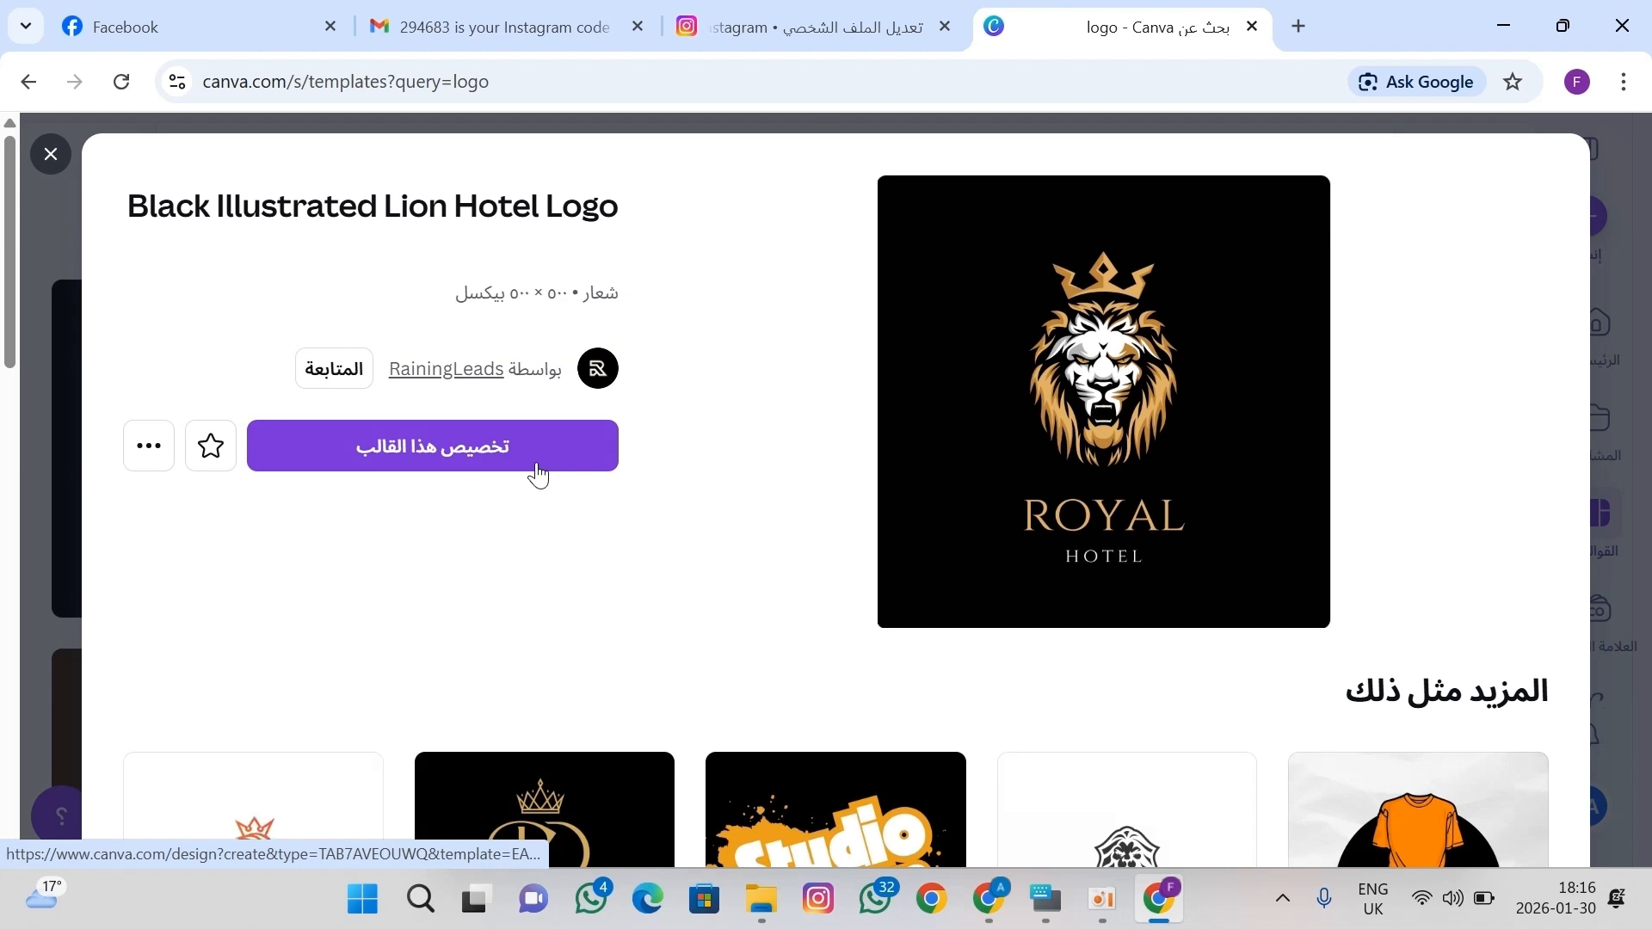
click(465, 461)
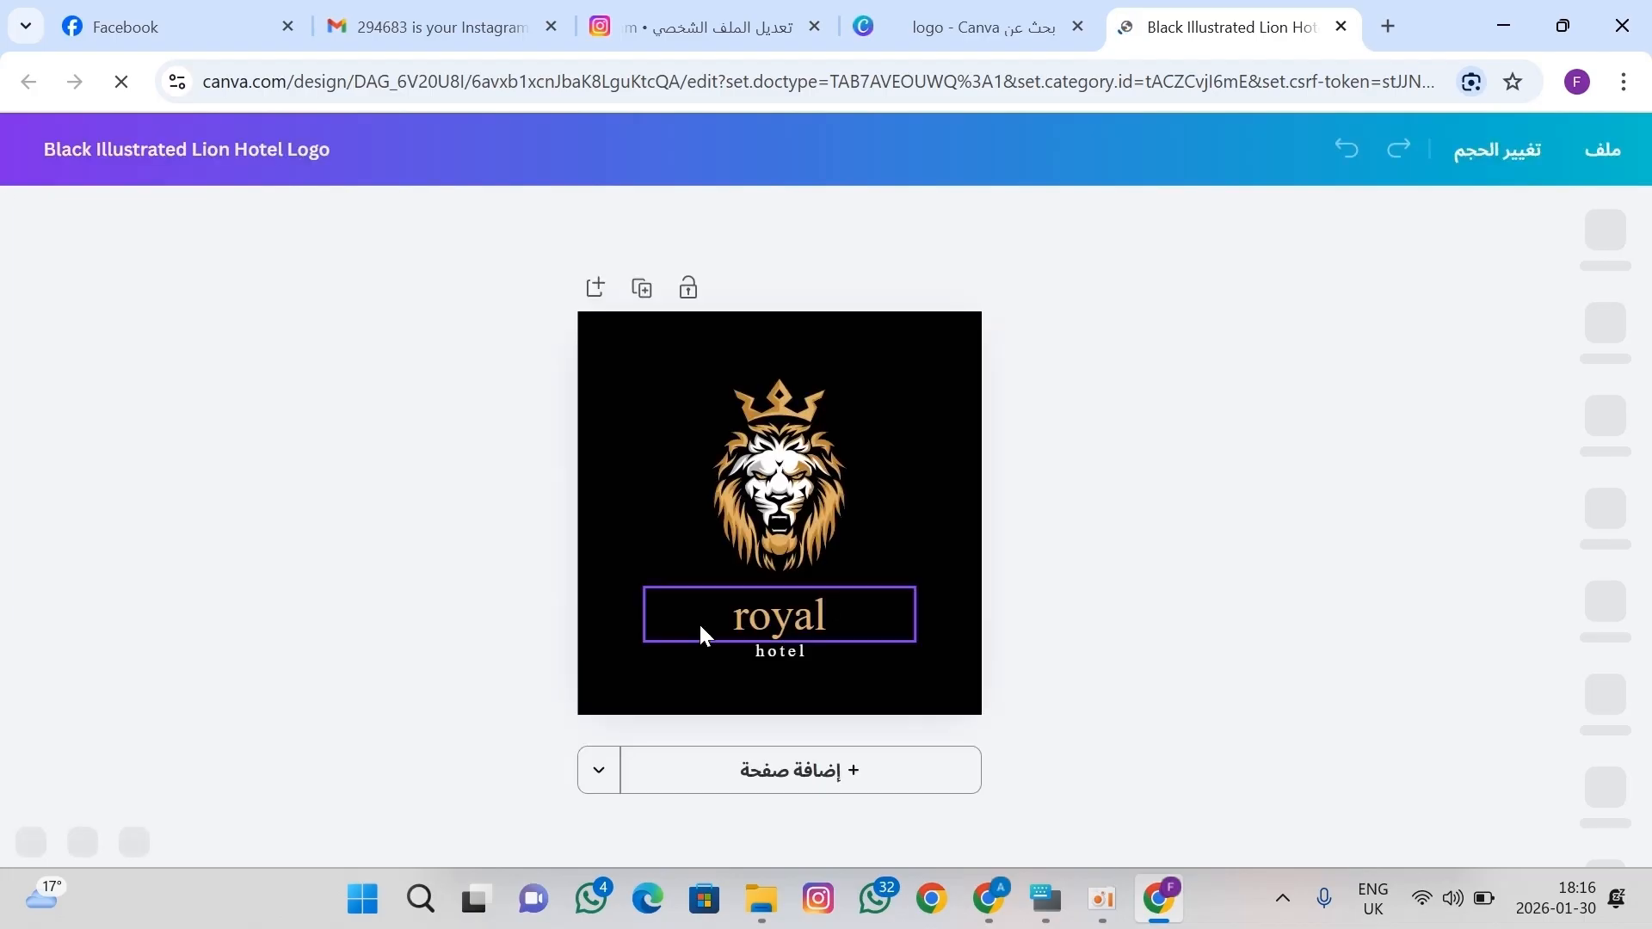
click(780, 616)
double_click(780, 613)
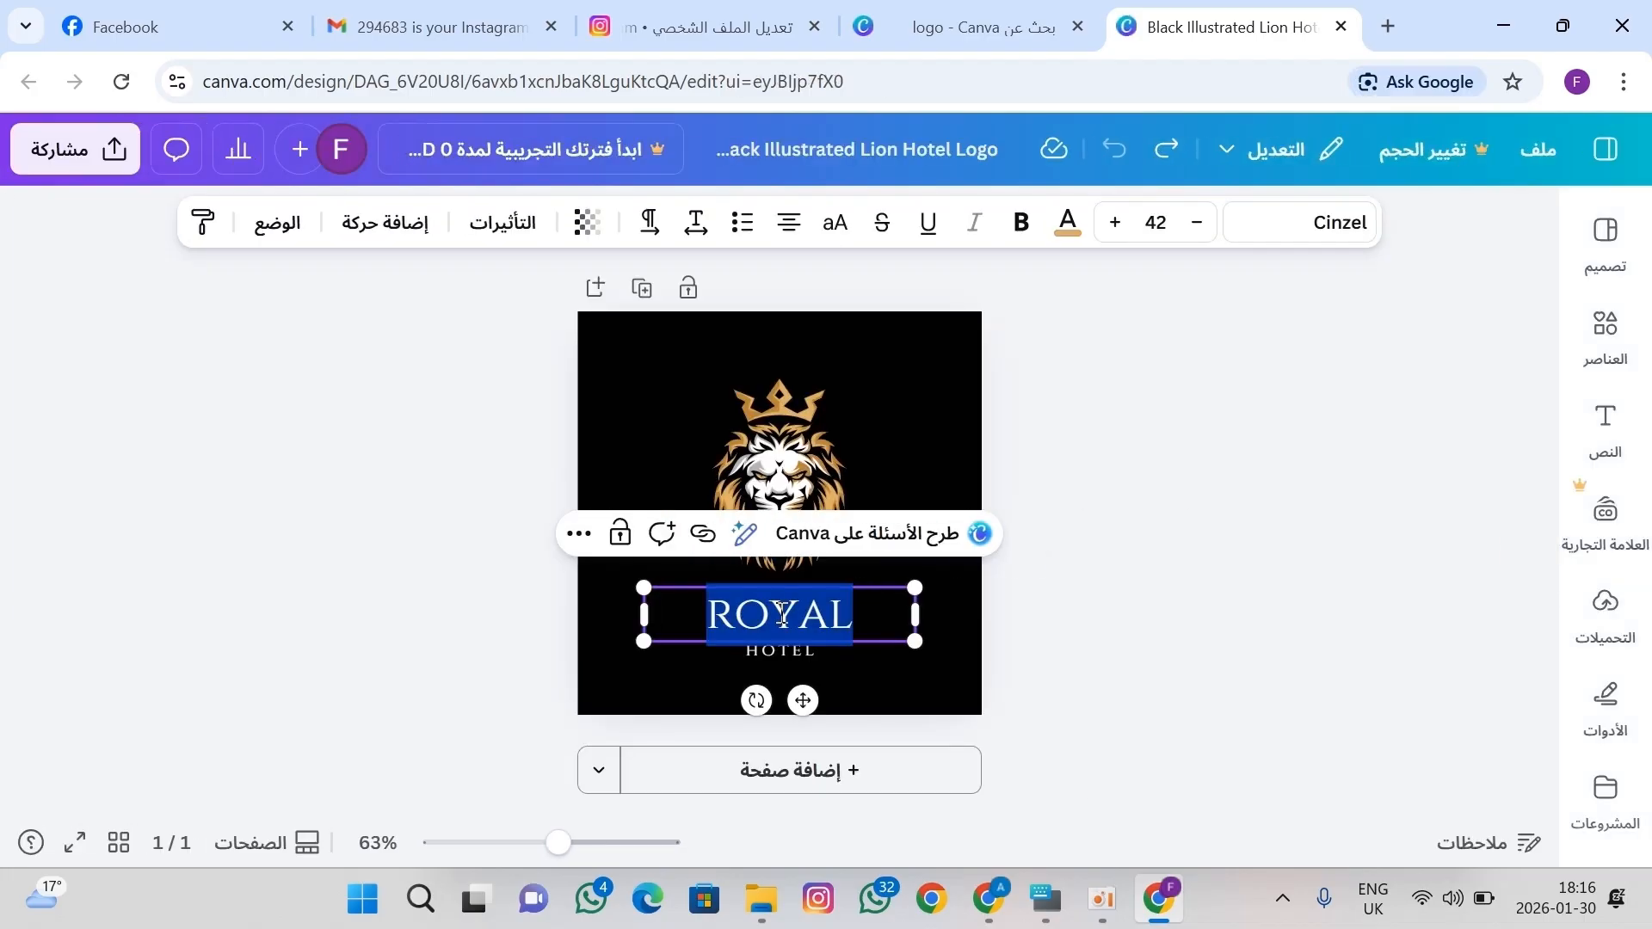
text(ADS)
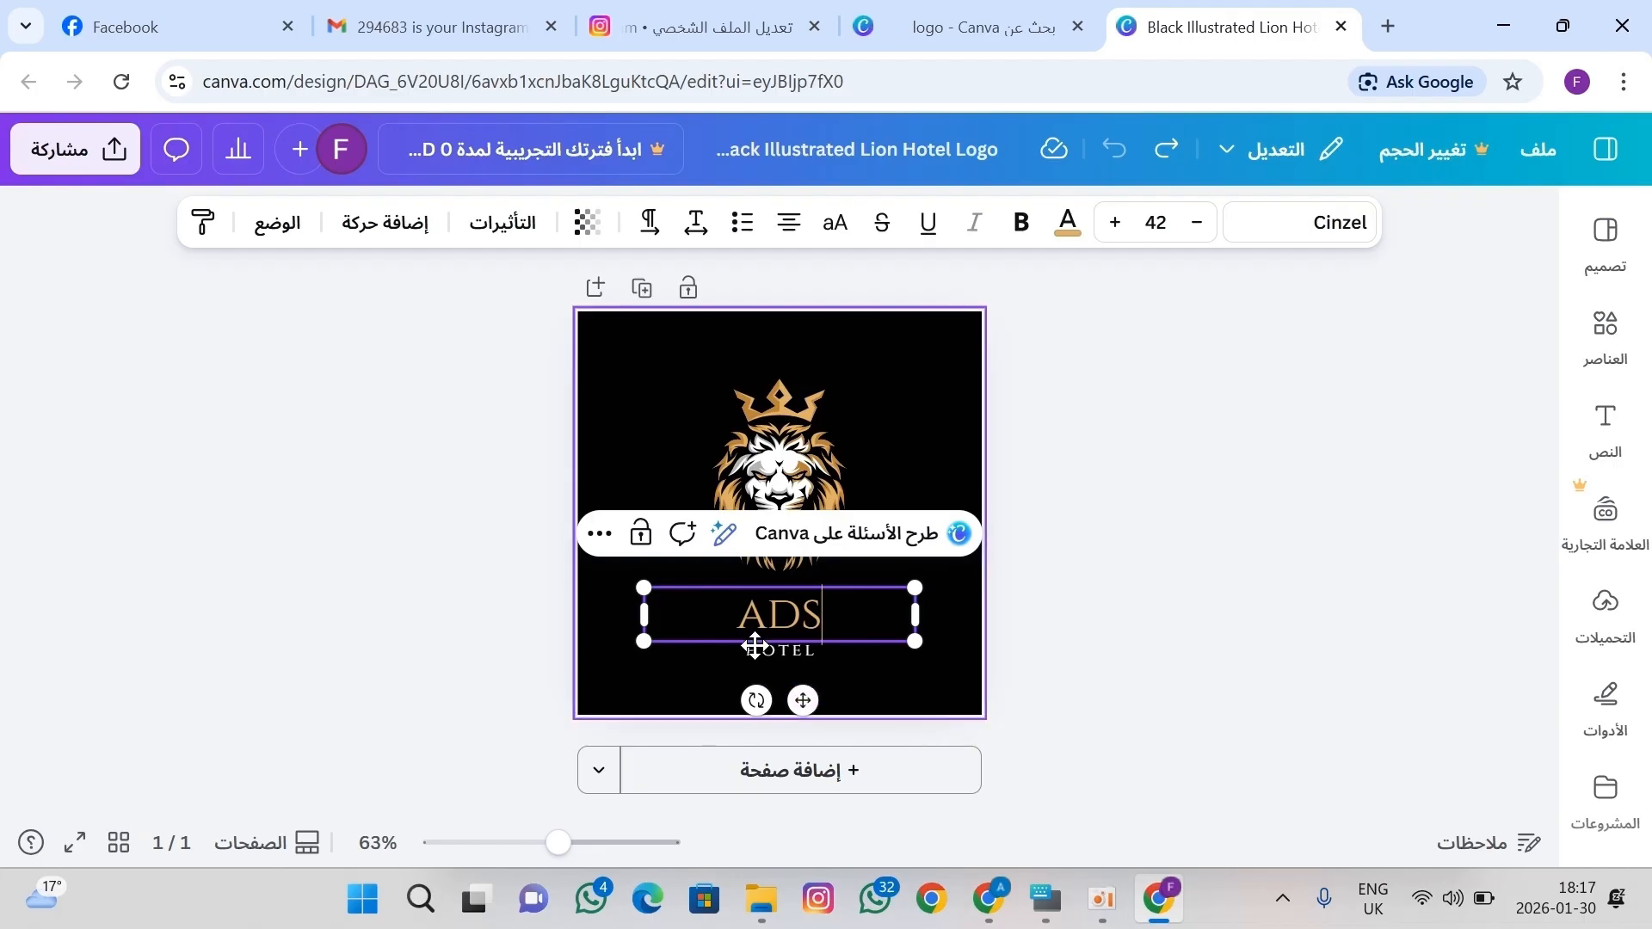
- Remove the HOTEL subtitle by dragging it off the logo
click(773, 651)
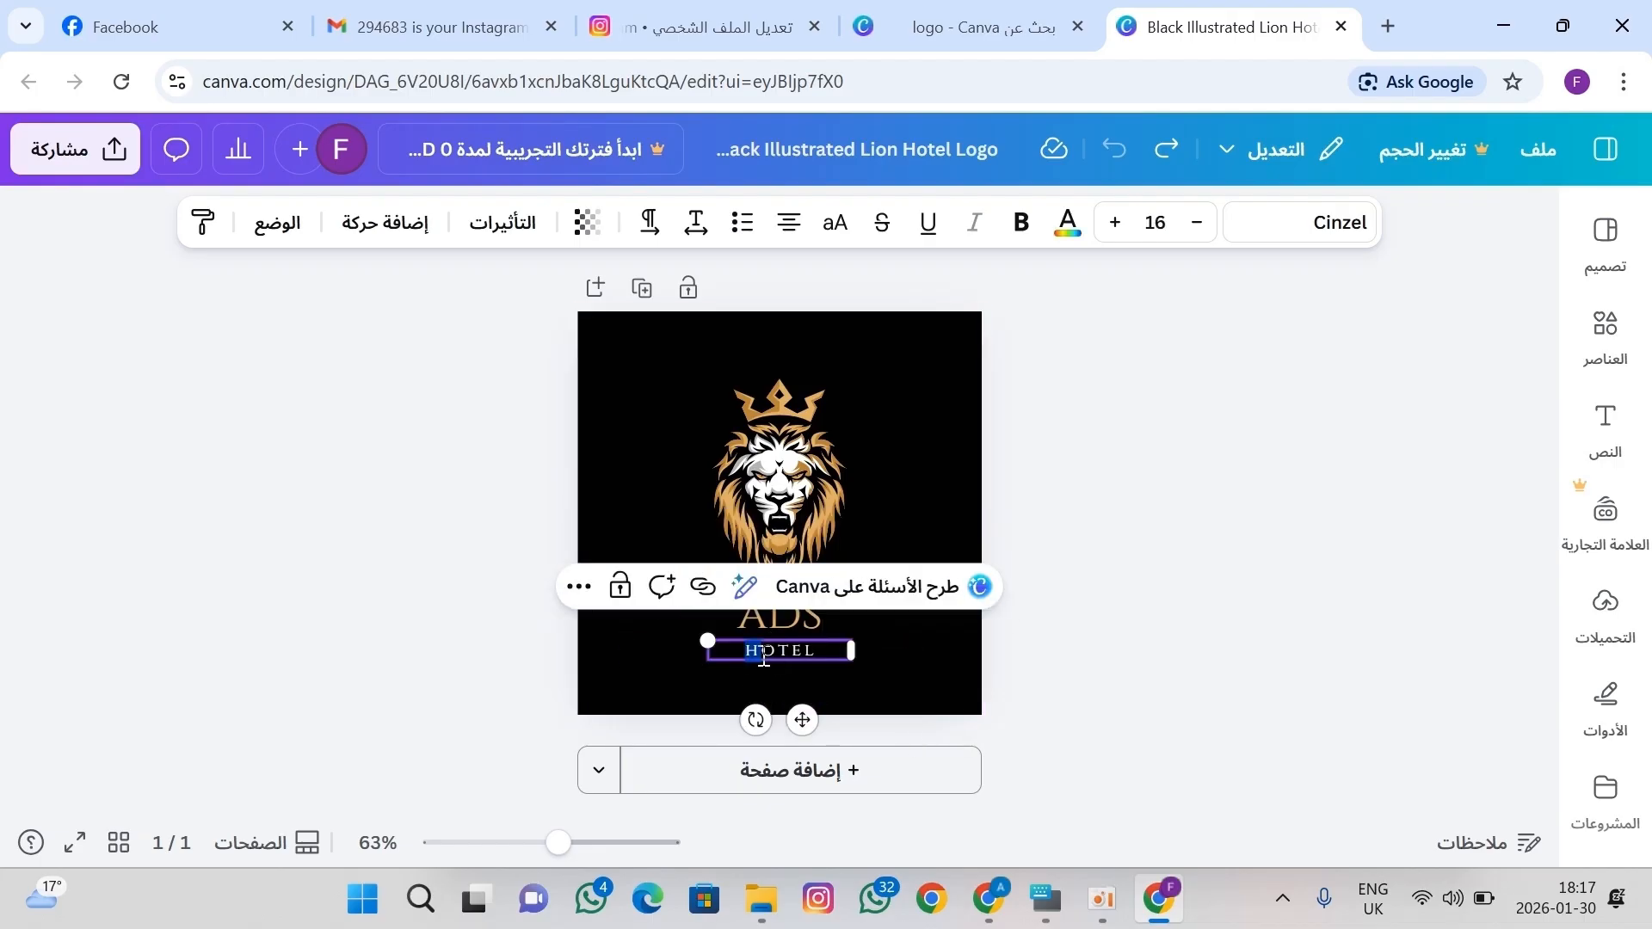
click(925, 672)
drag(798, 652, 347, 651)
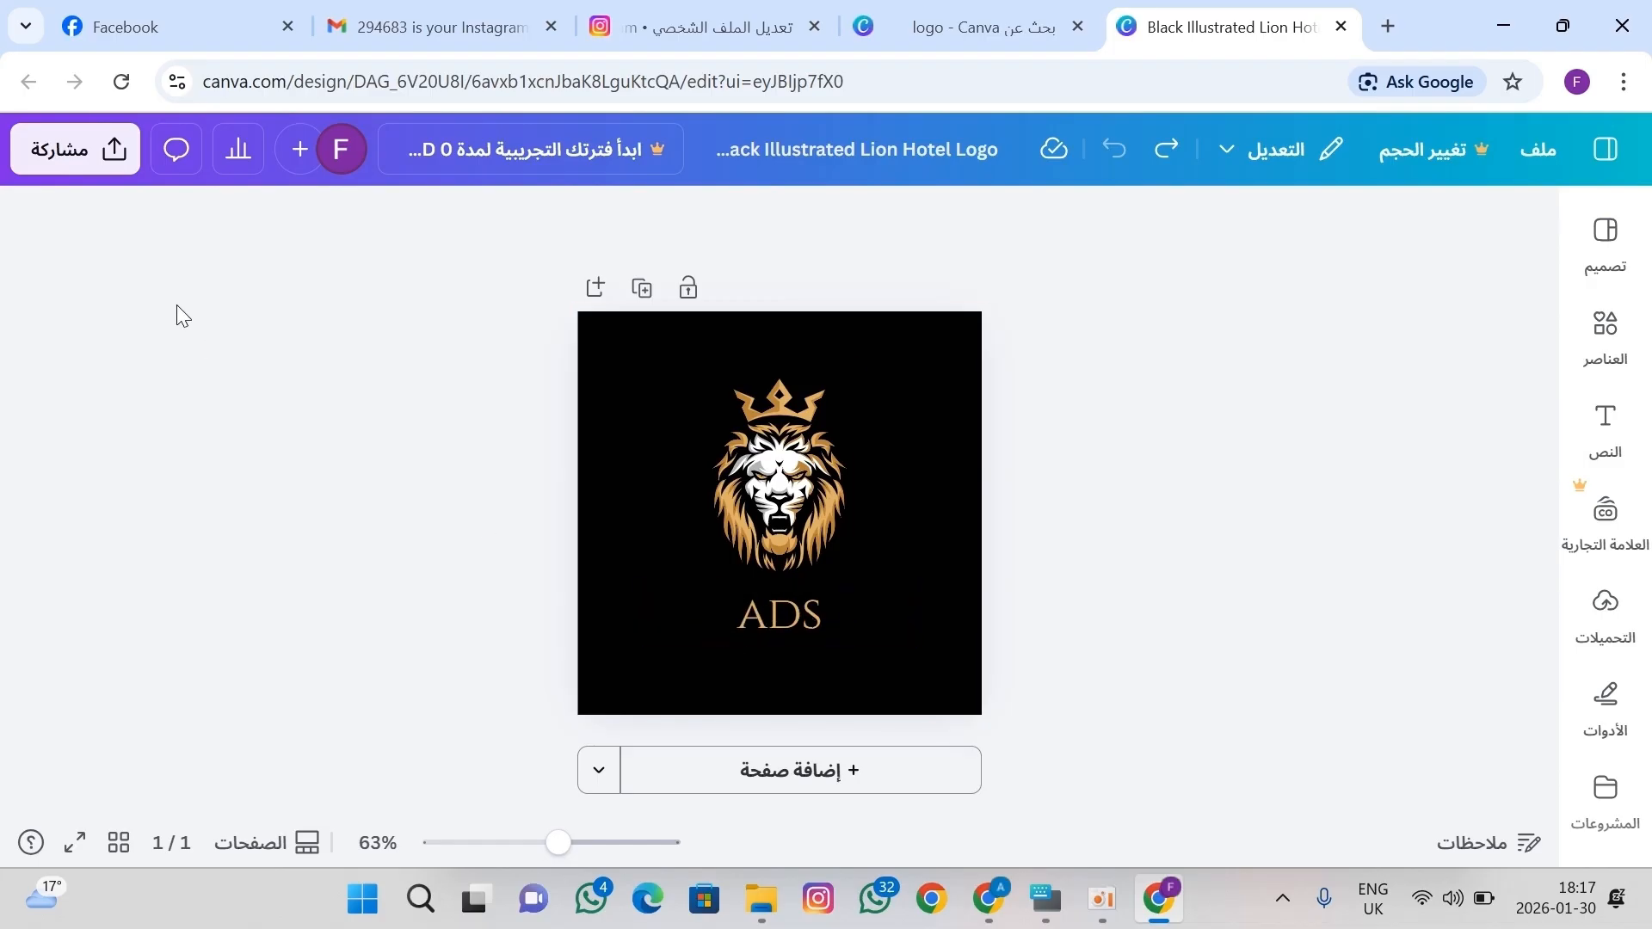
- Download the ADS lion logo from Canva as a 500 × 500 PNG image
click(70, 159)
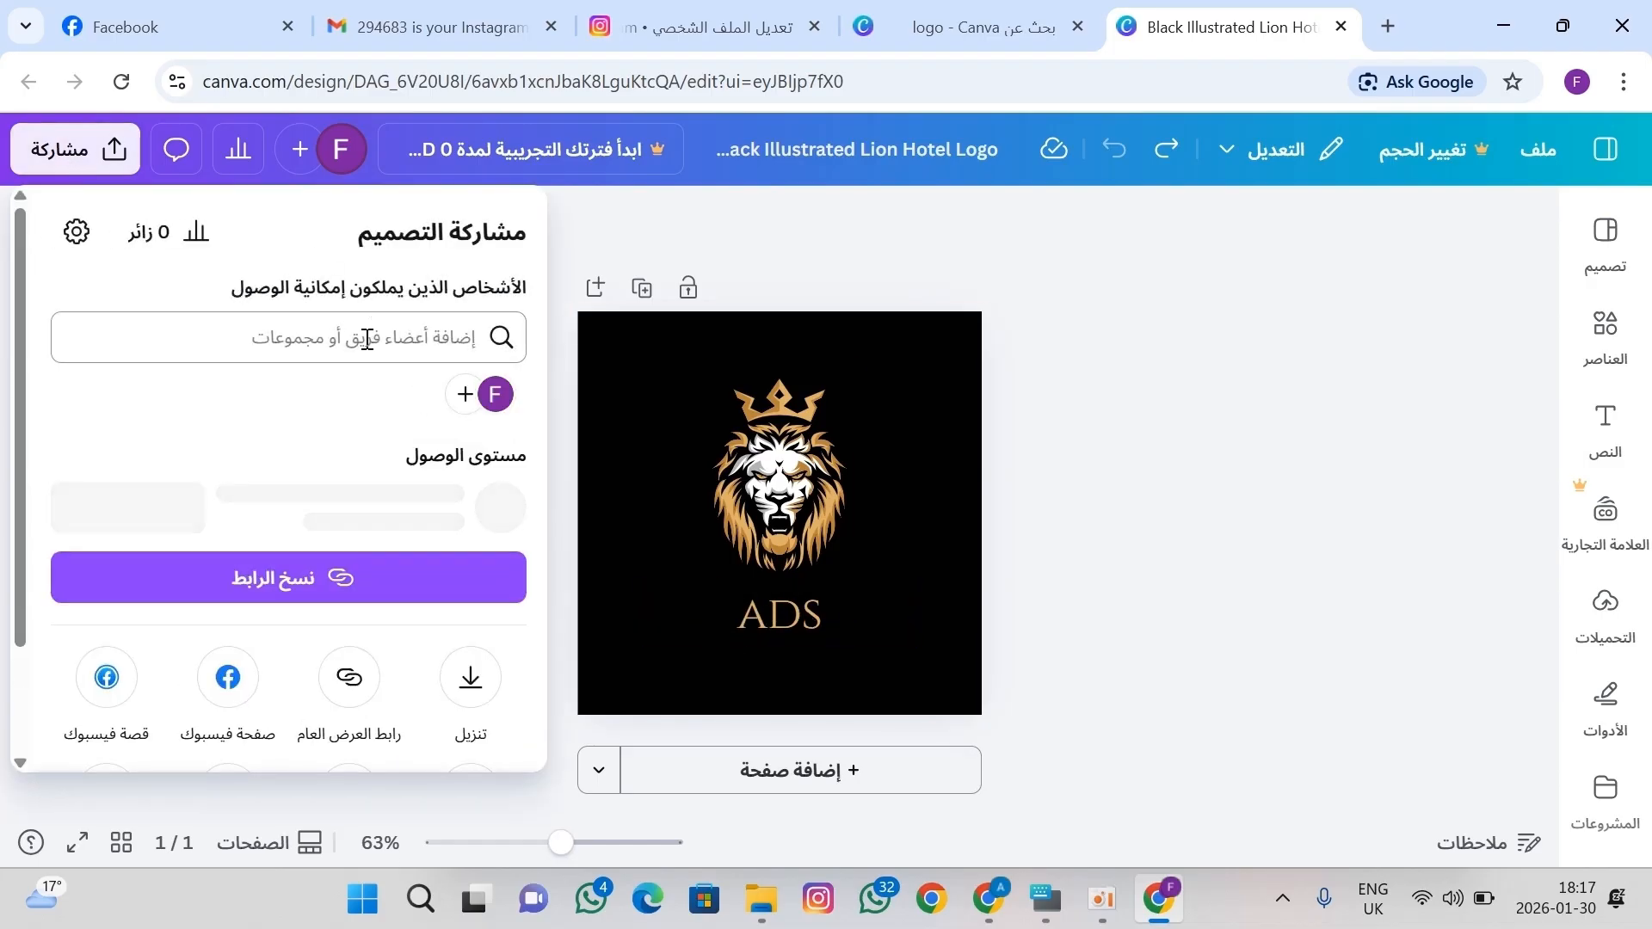
click(471, 684)
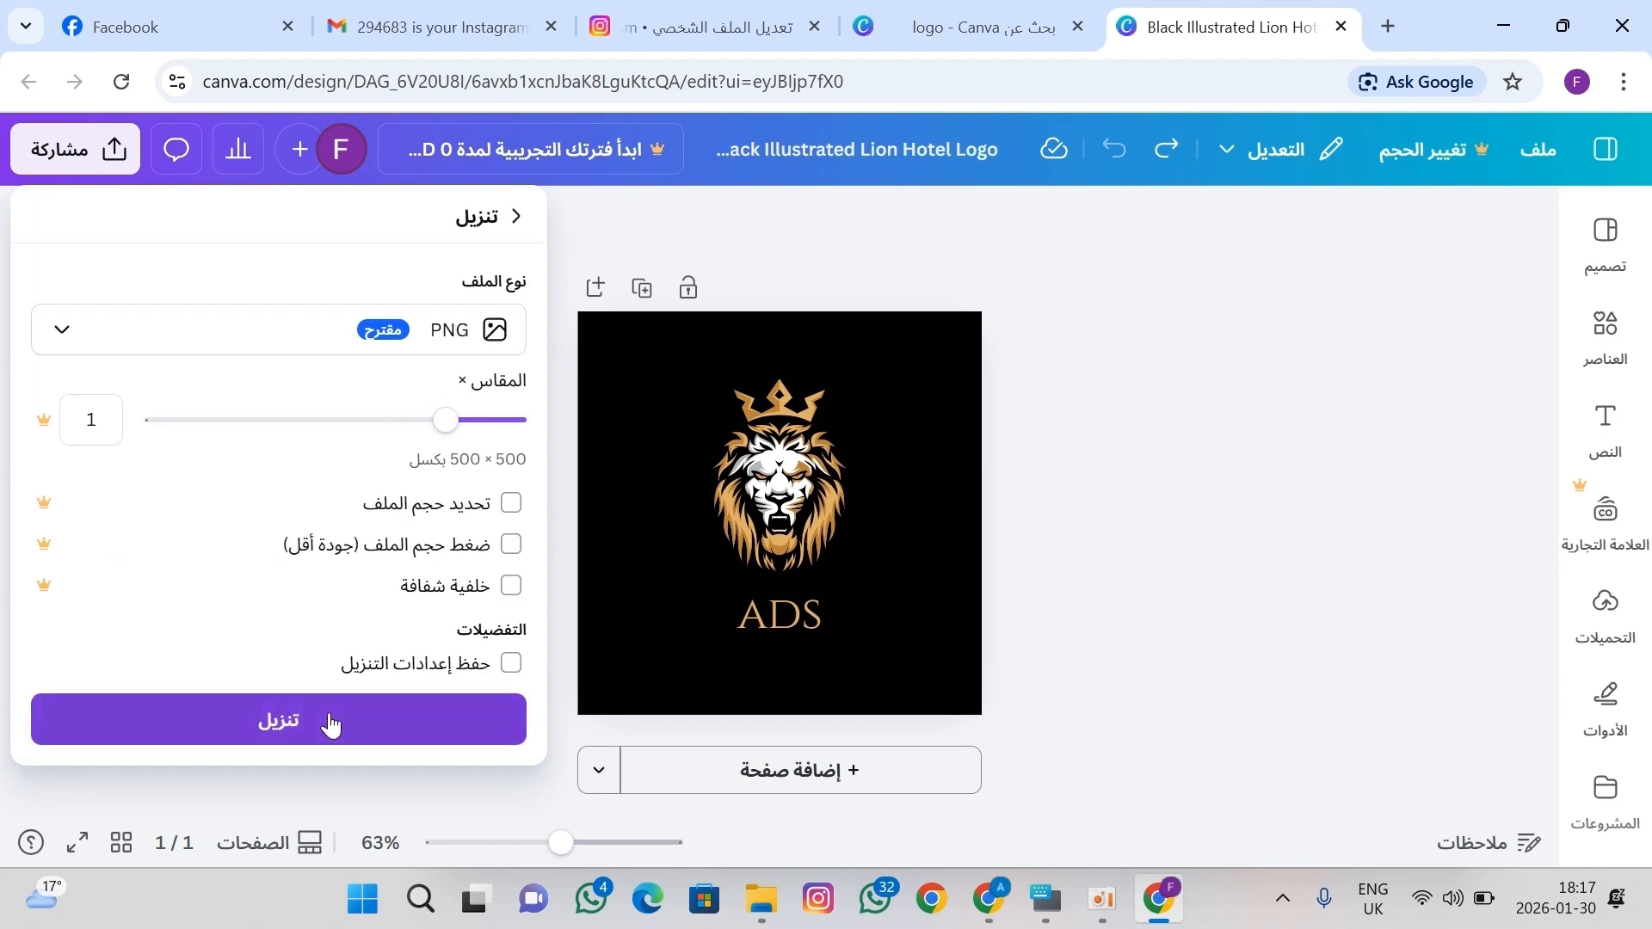
click(331, 726)
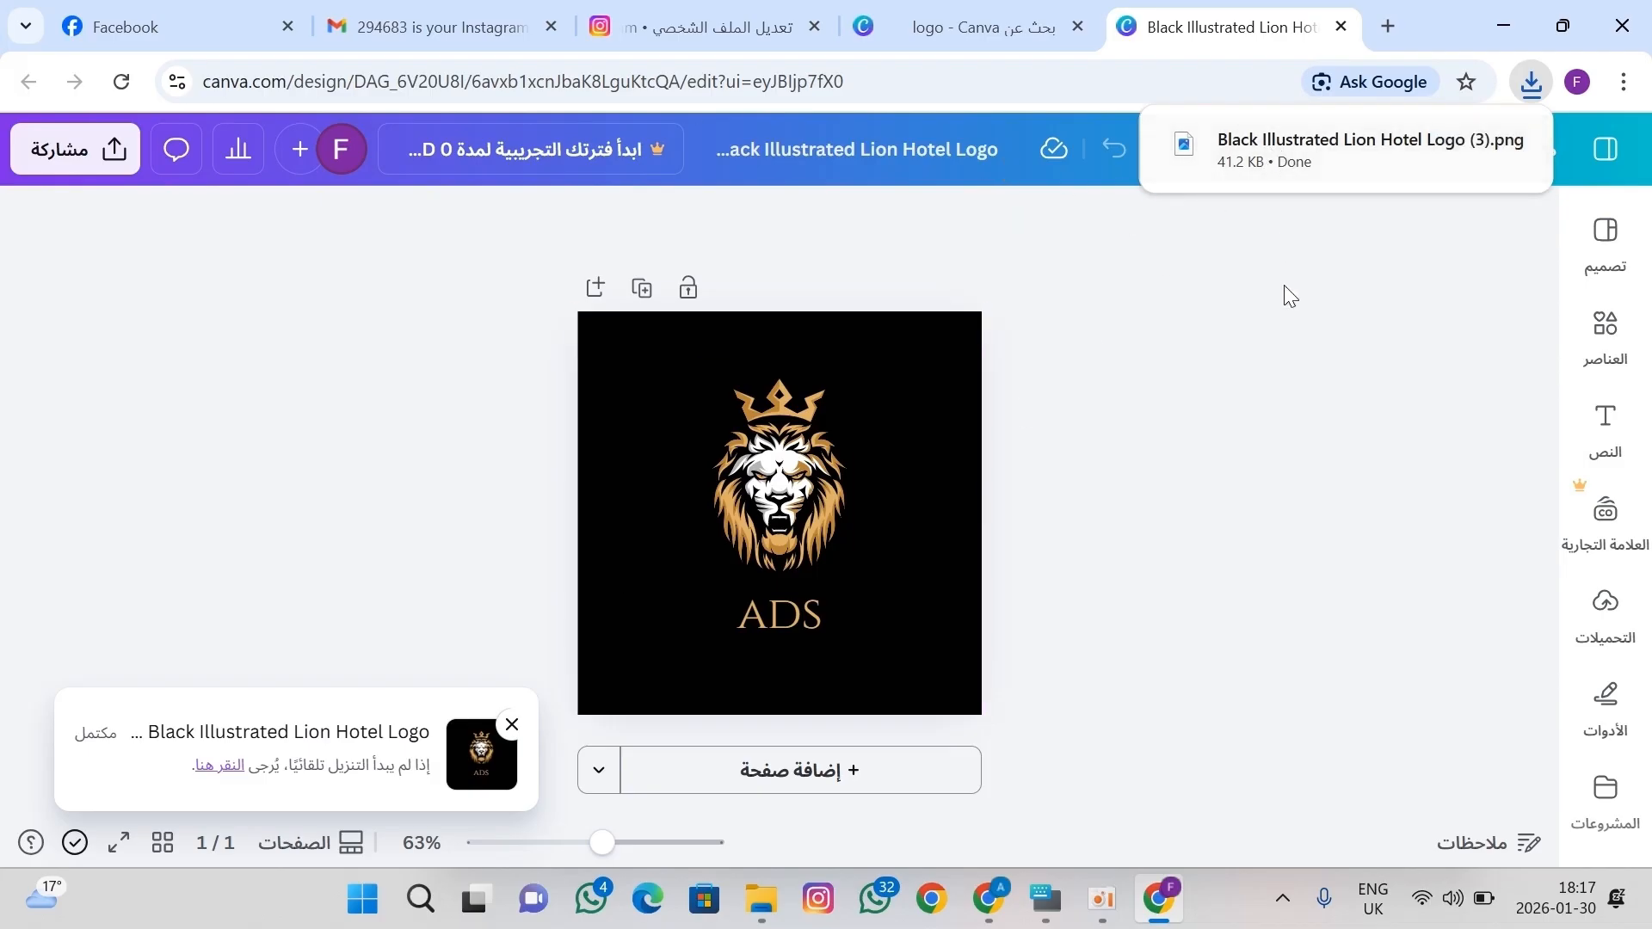
- Upload Black Illustrated Lion Hotel Logo (3) from Downloads as the Instagram profile photo
click(787, 34)
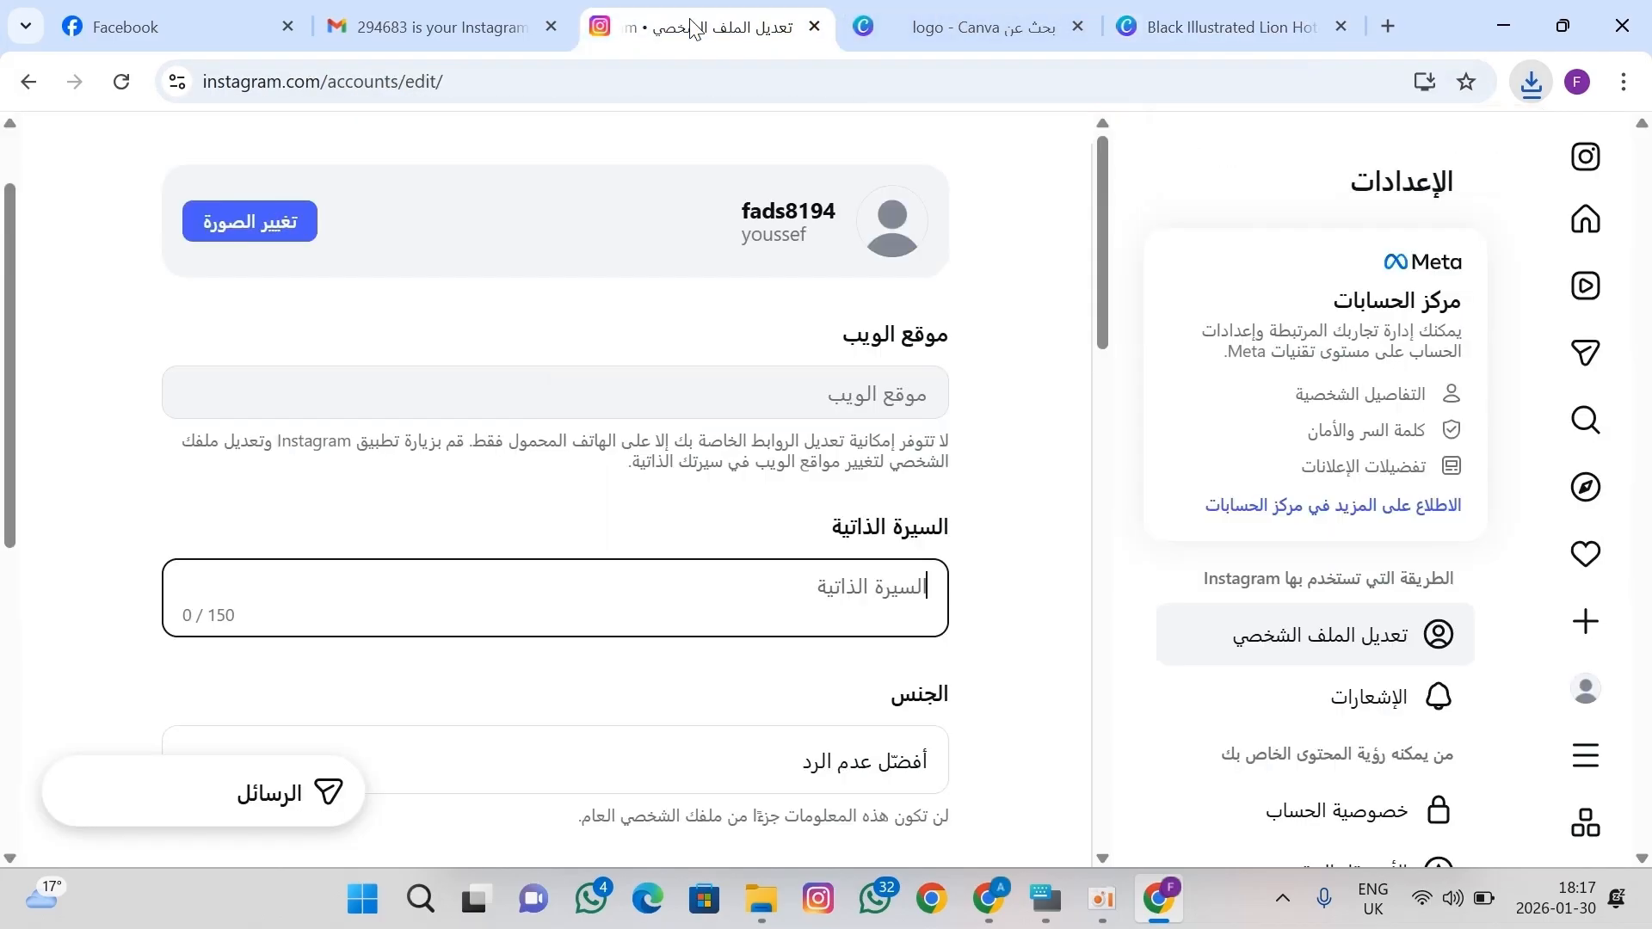
click(238, 224)
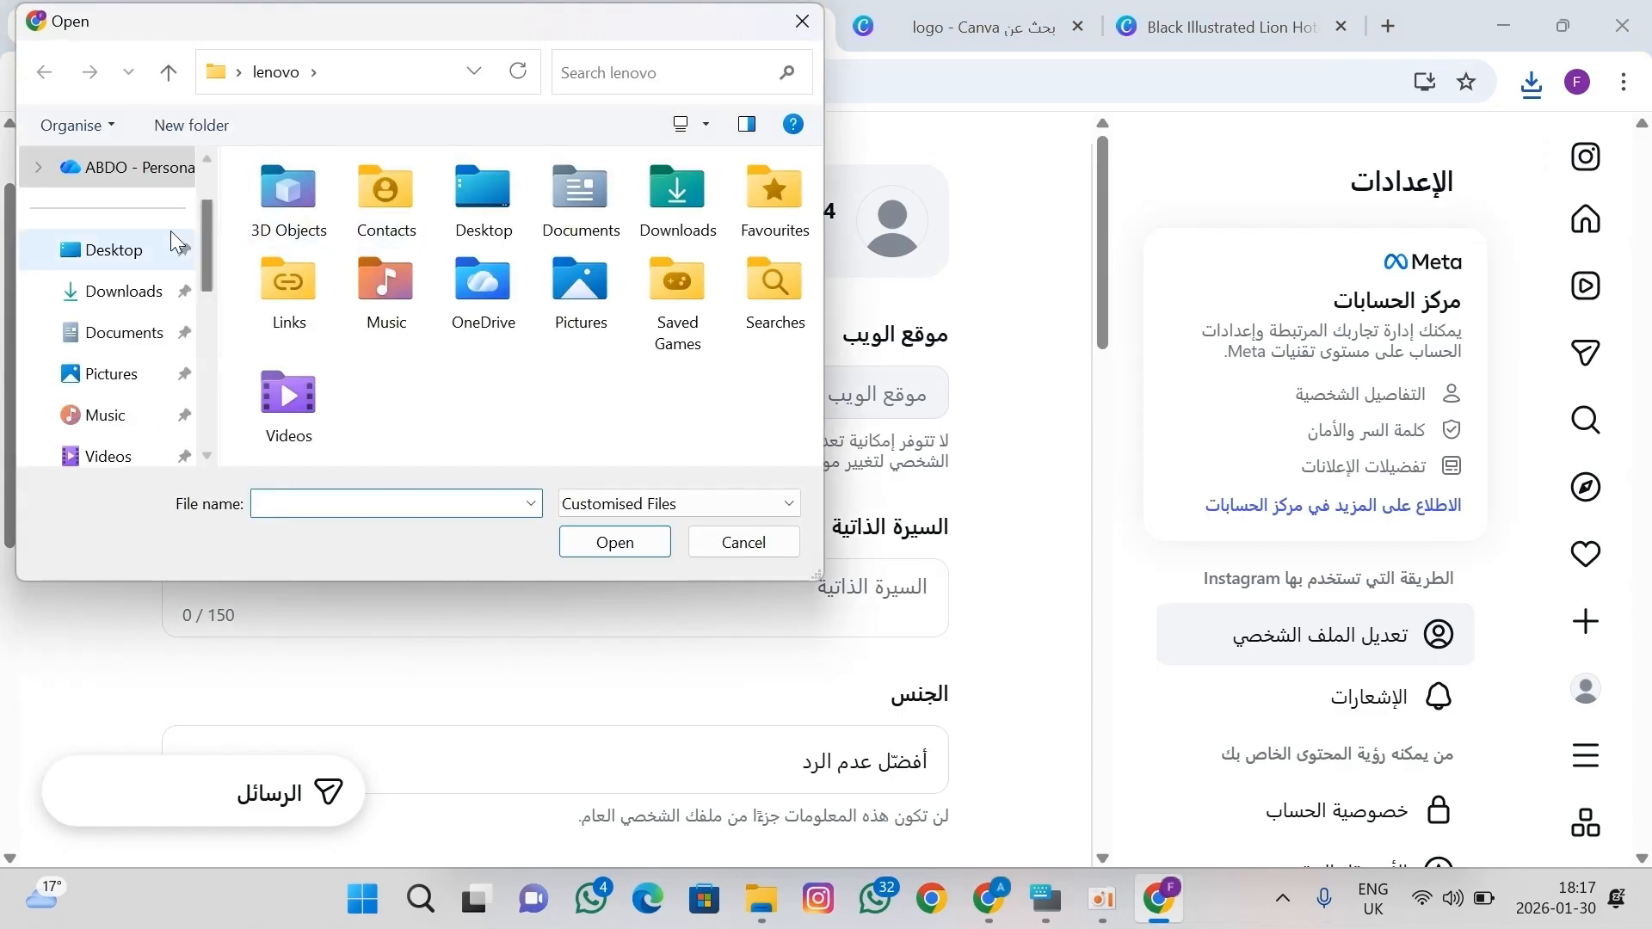
click(130, 292)
click(338, 250)
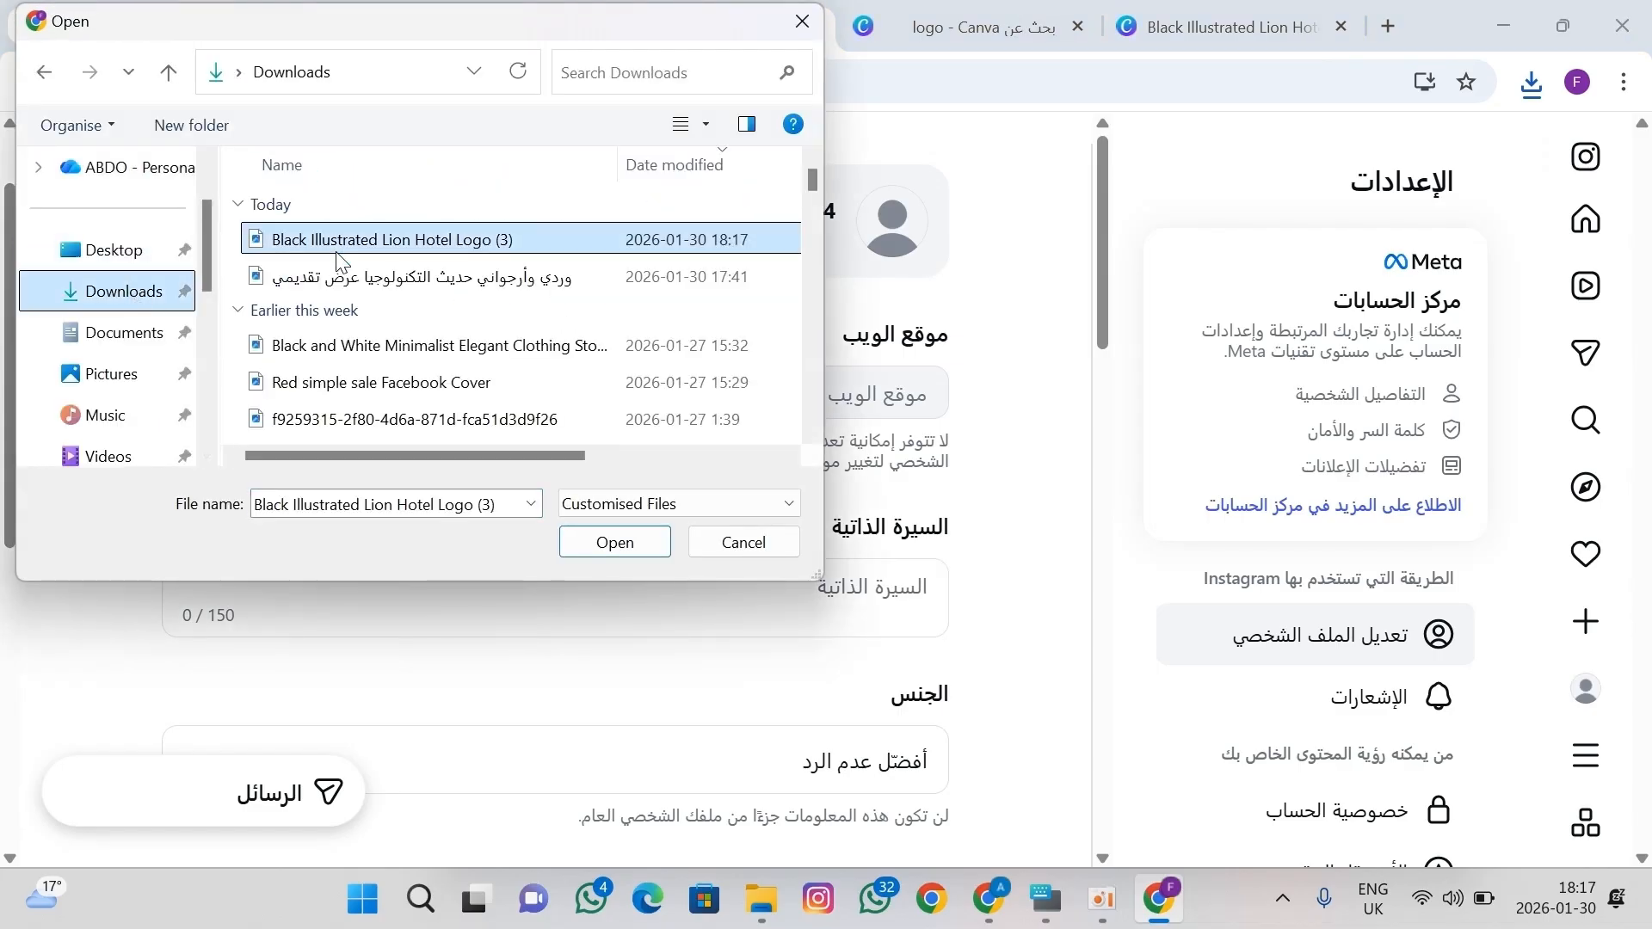
click(616, 542)
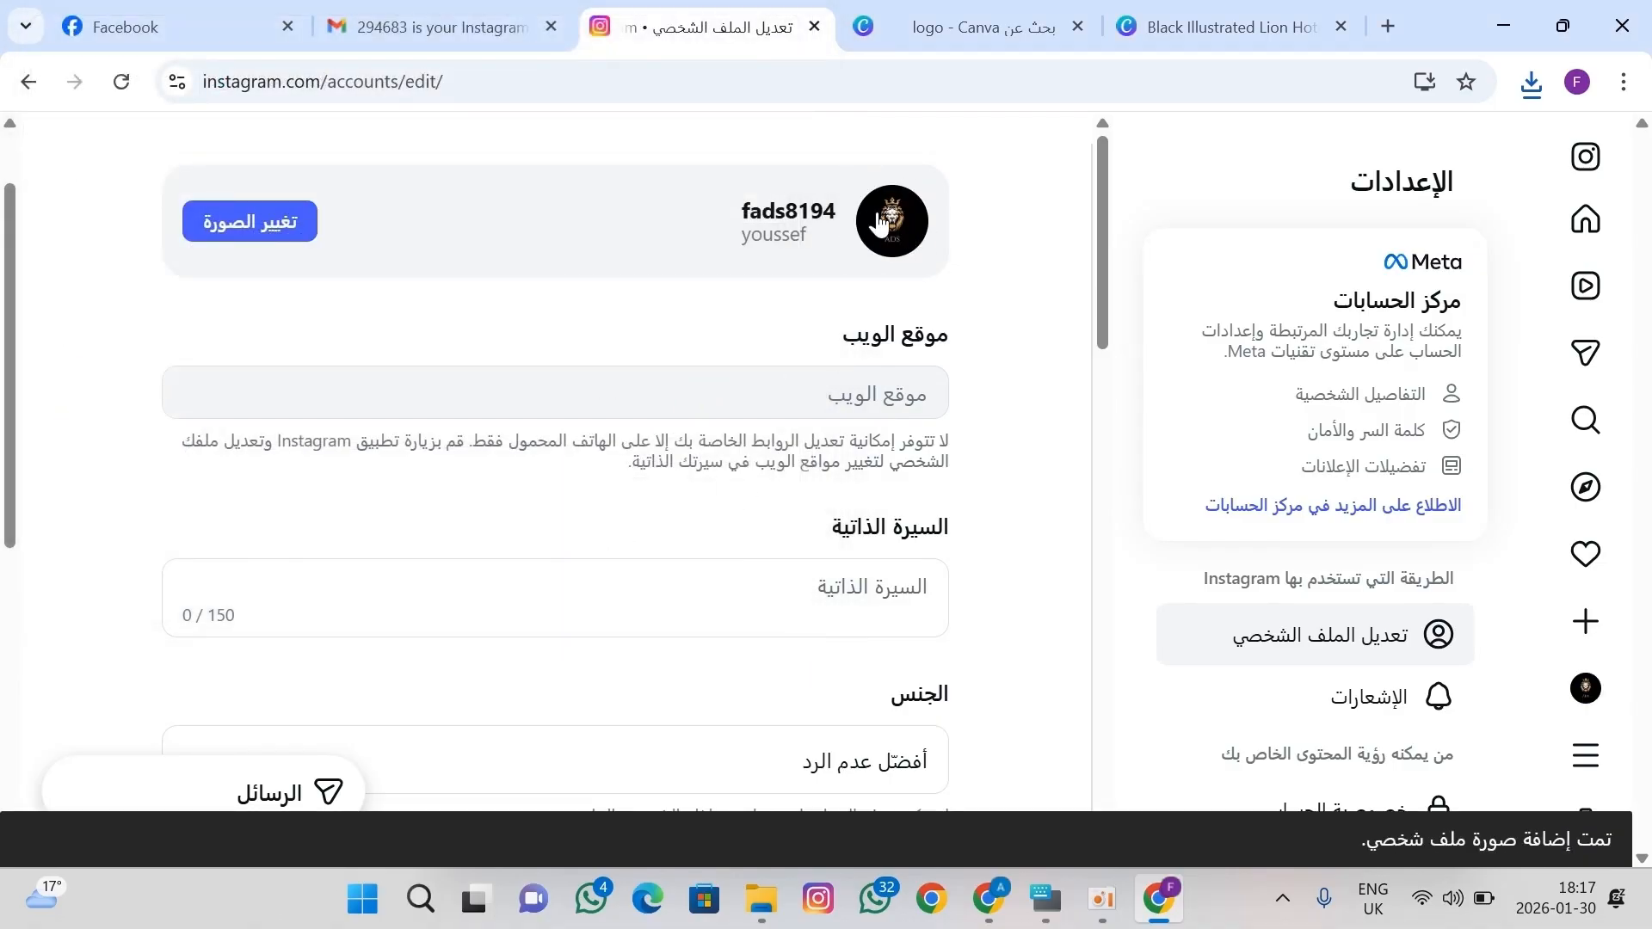
- Place the caret in the empty bio and switch the on-screen keyboard to Arabic
scroll(734, 350, down, 2)
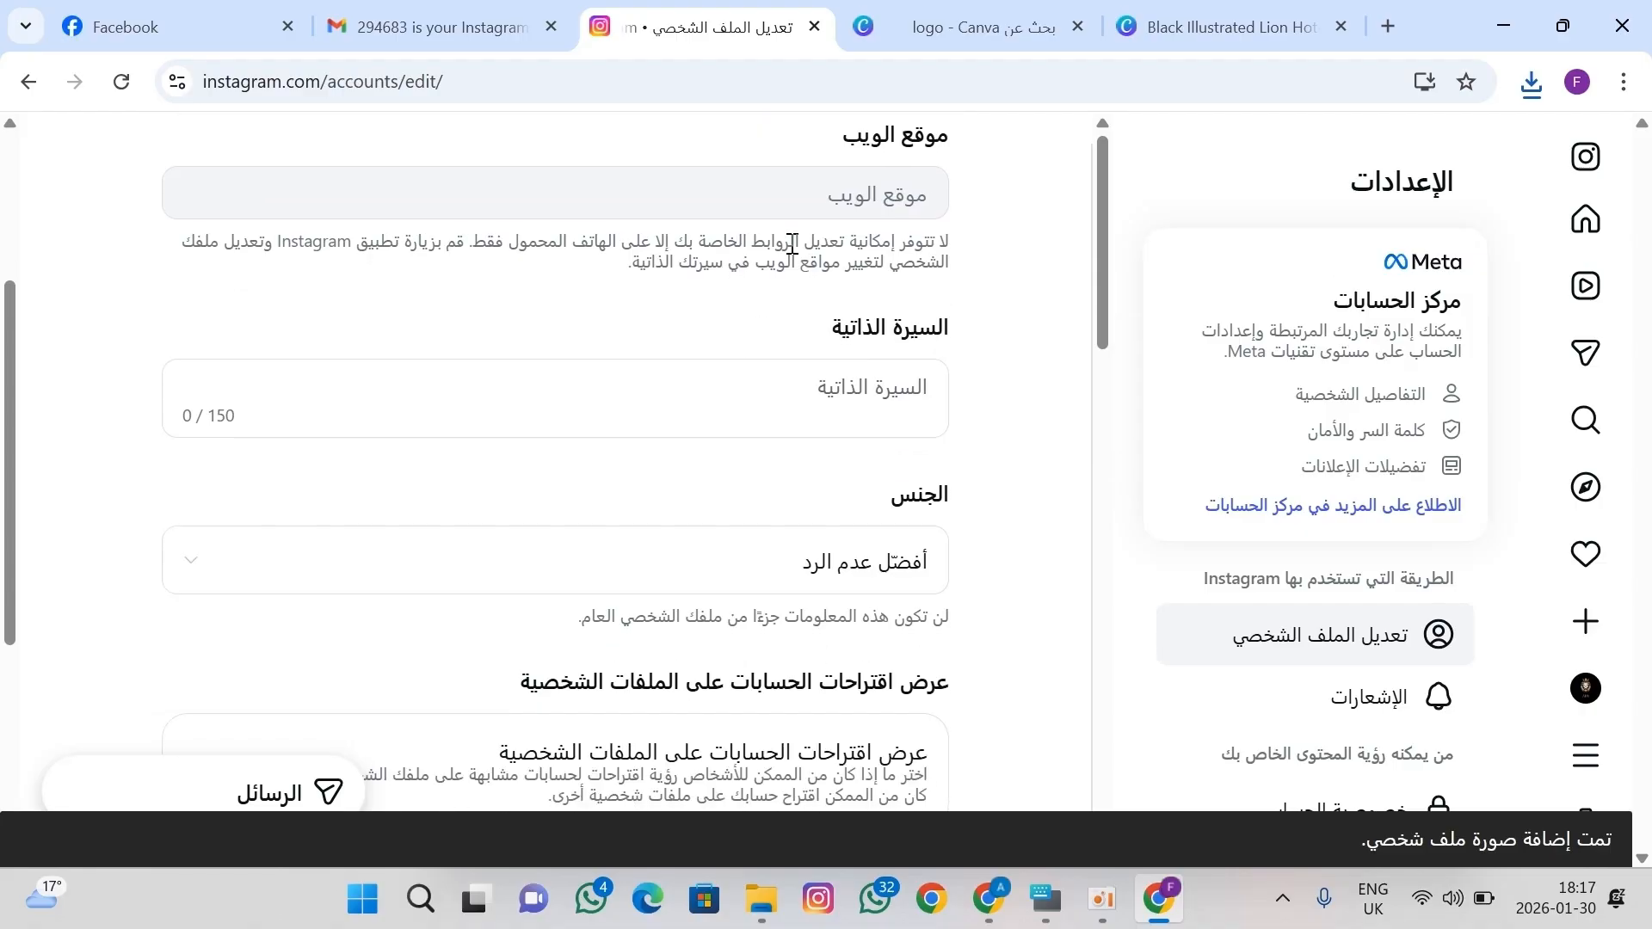
click(860, 380)
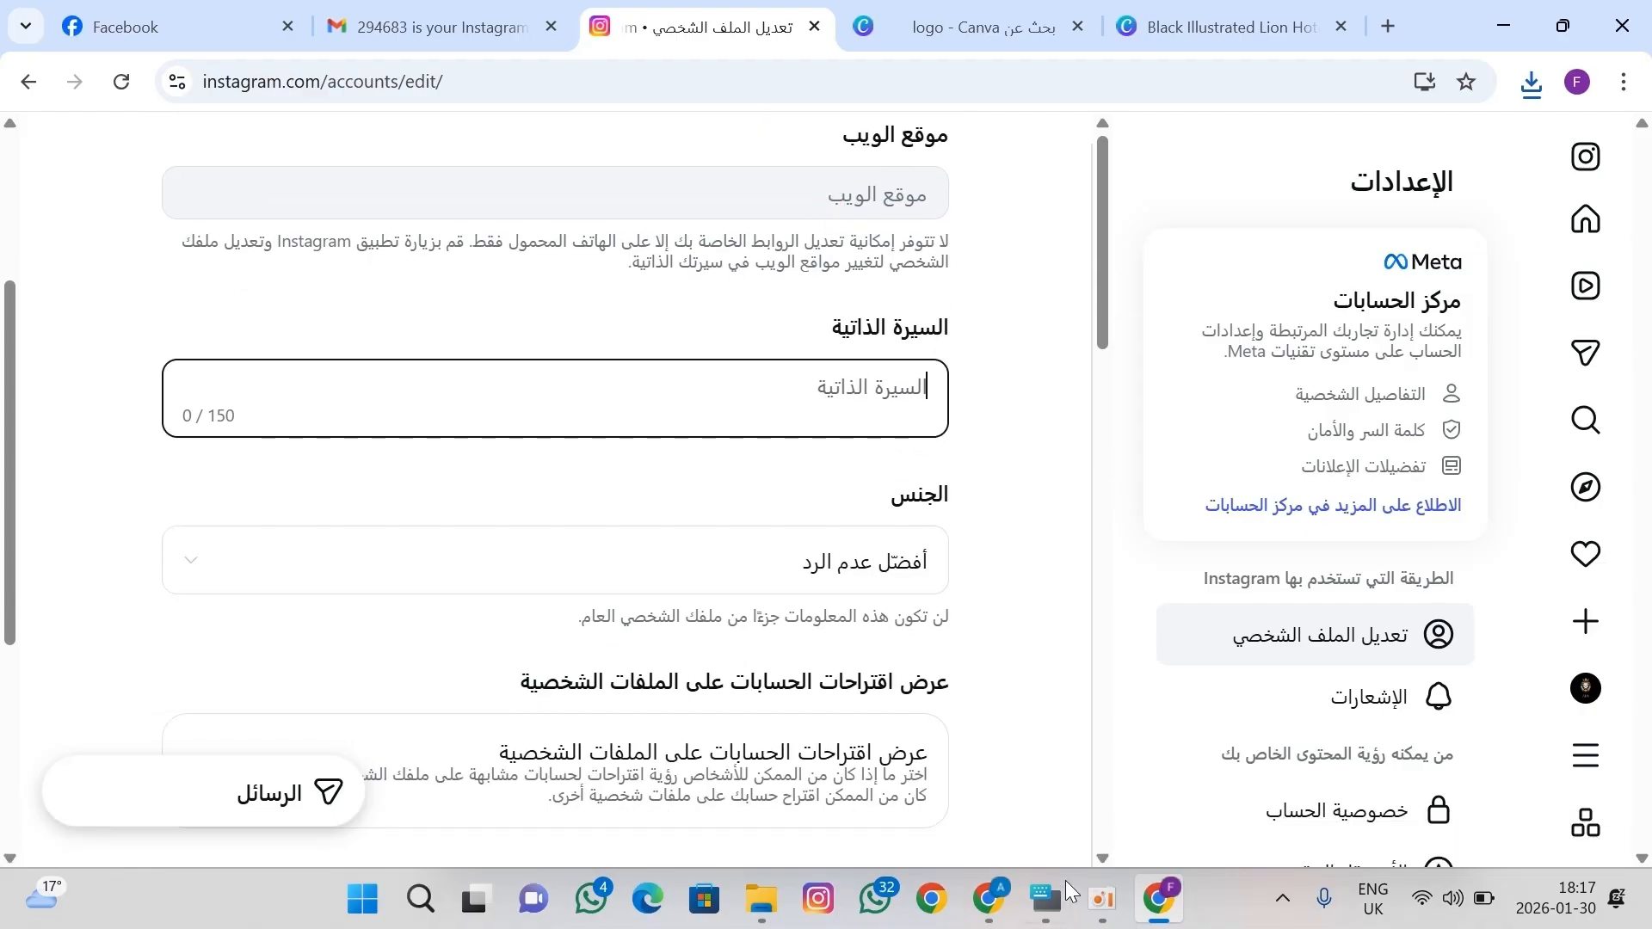
click(1056, 897)
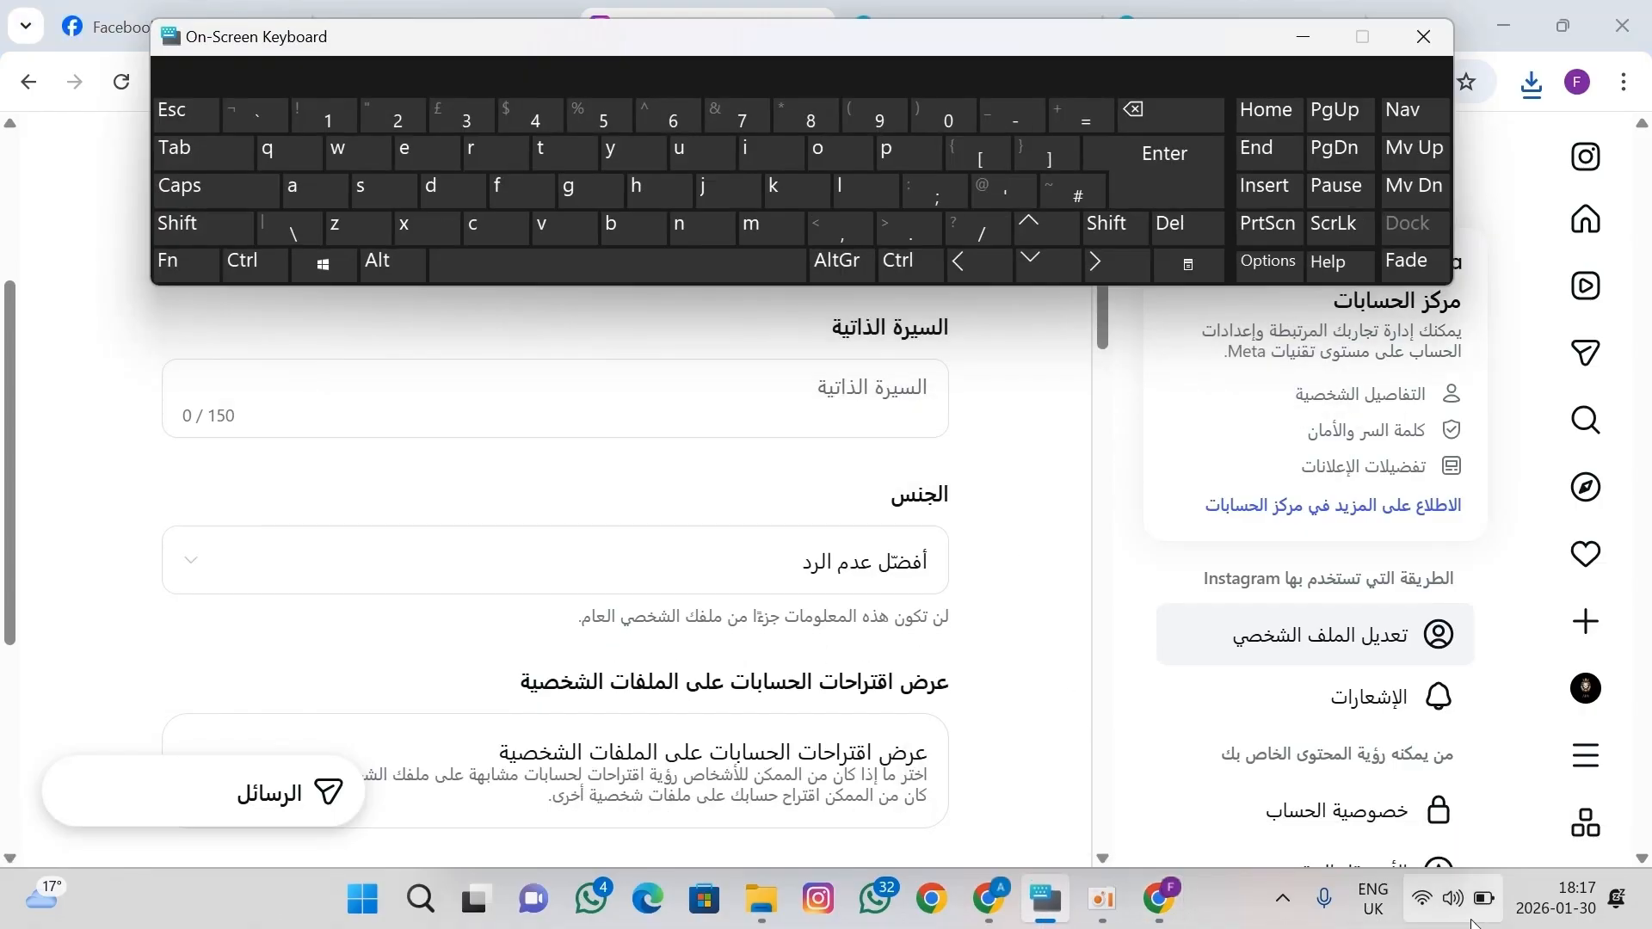
click(1373, 899)
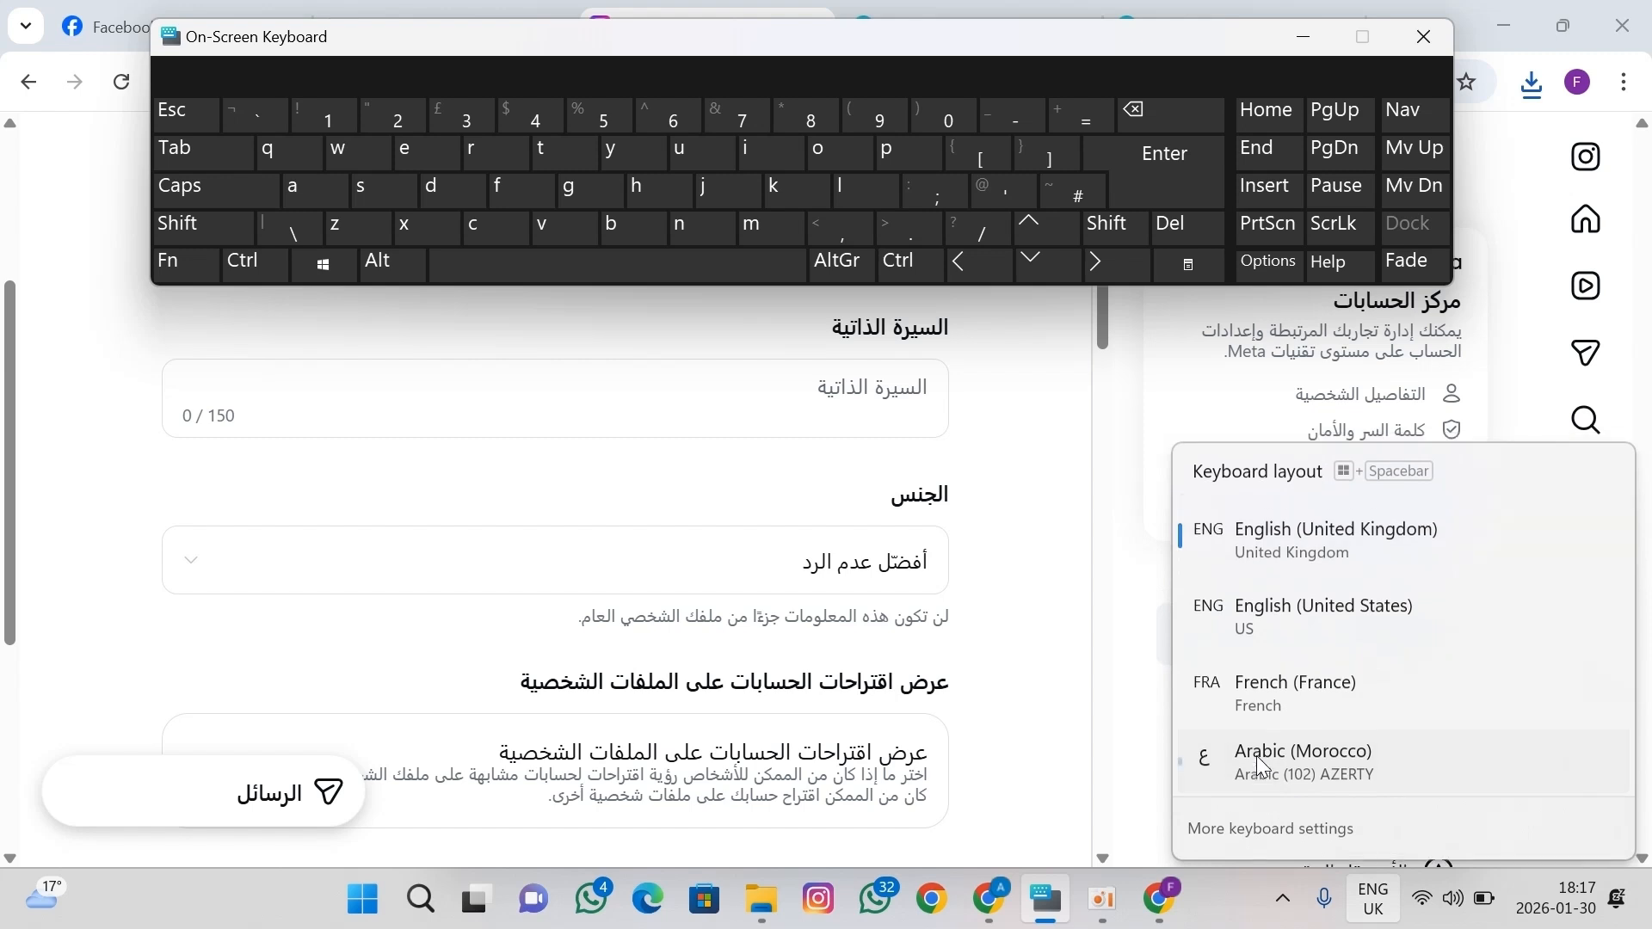
click(1259, 766)
click(813, 424)
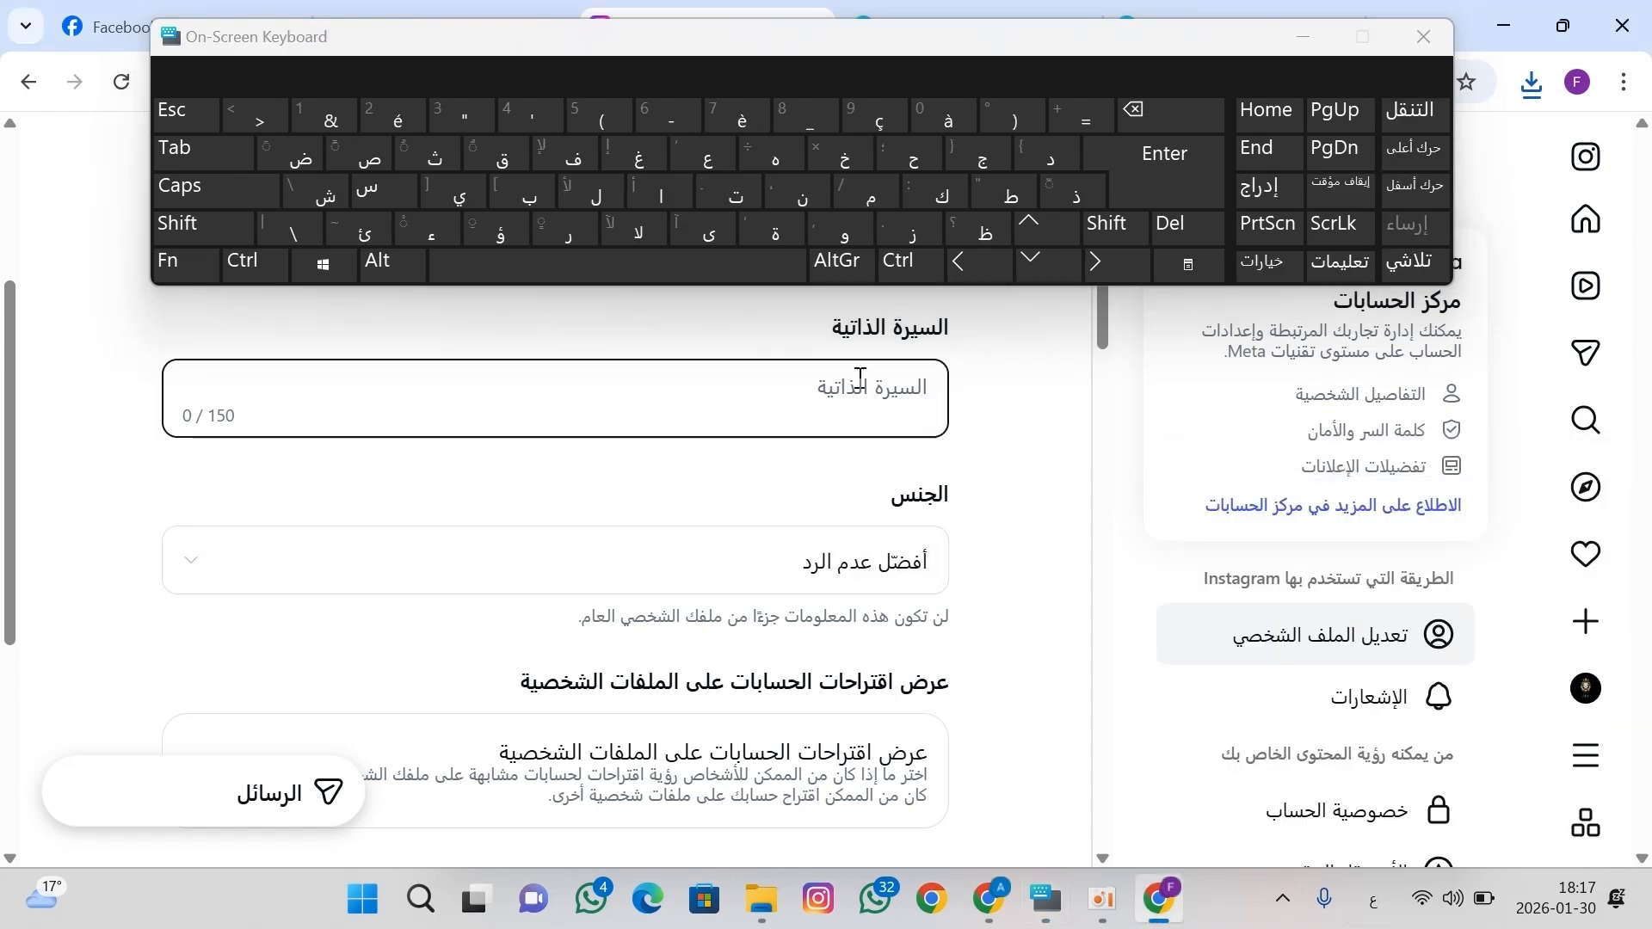
- Enter 'مرحبا بكم في متجرنا' in the bio with the on-screen keyboard
click(856, 194)
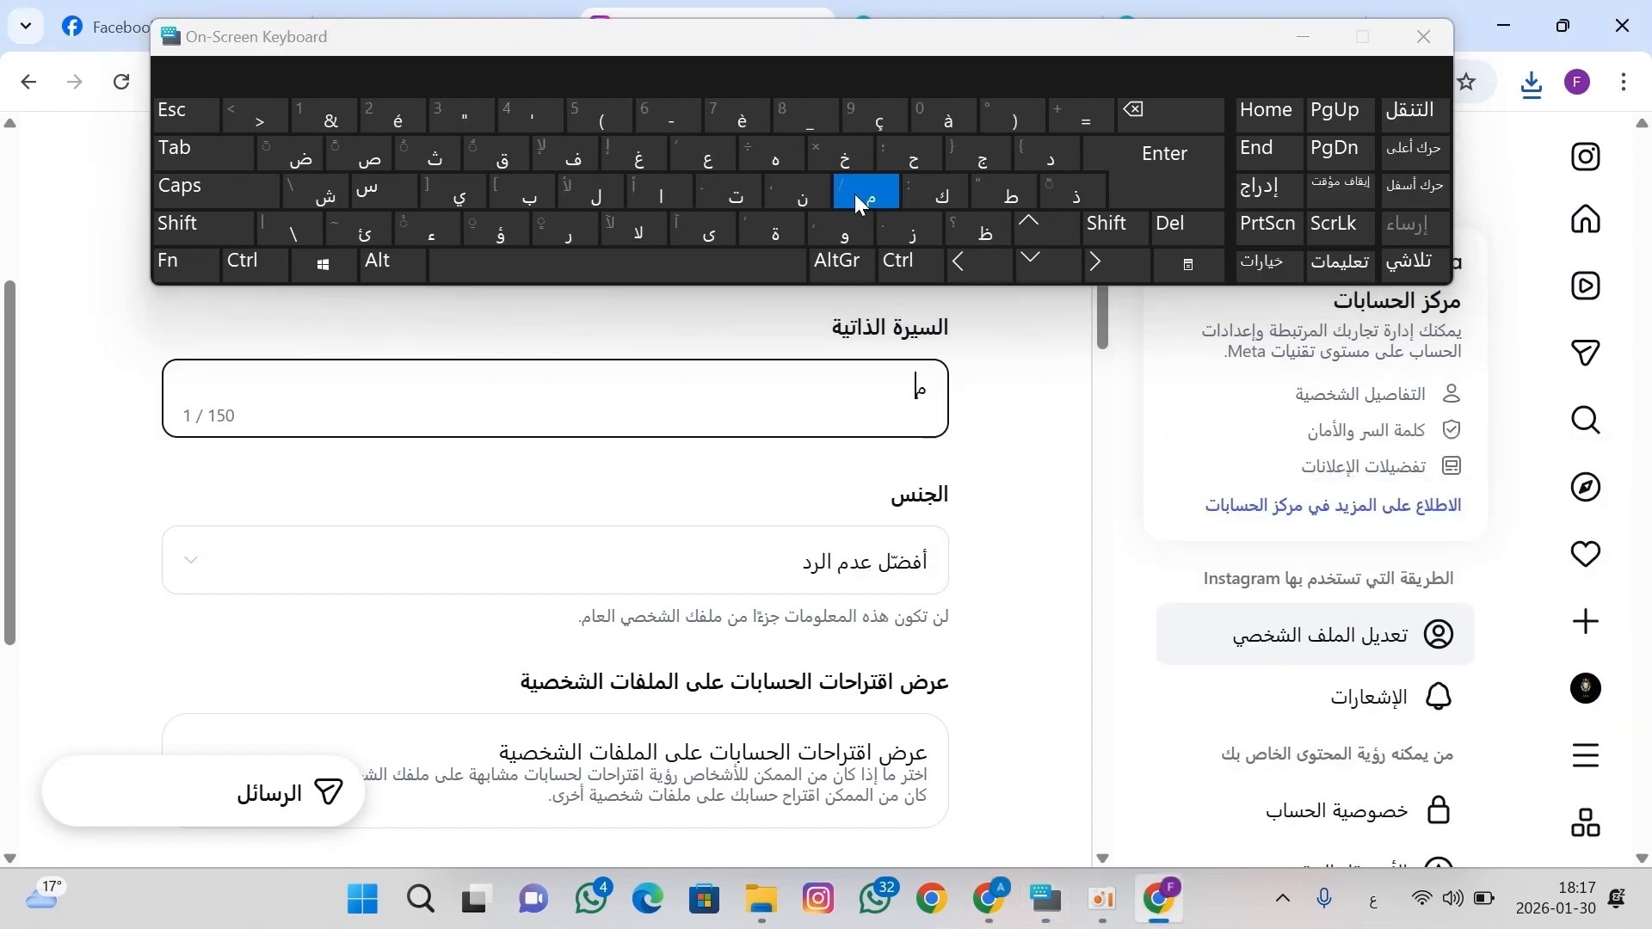
click(574, 220)
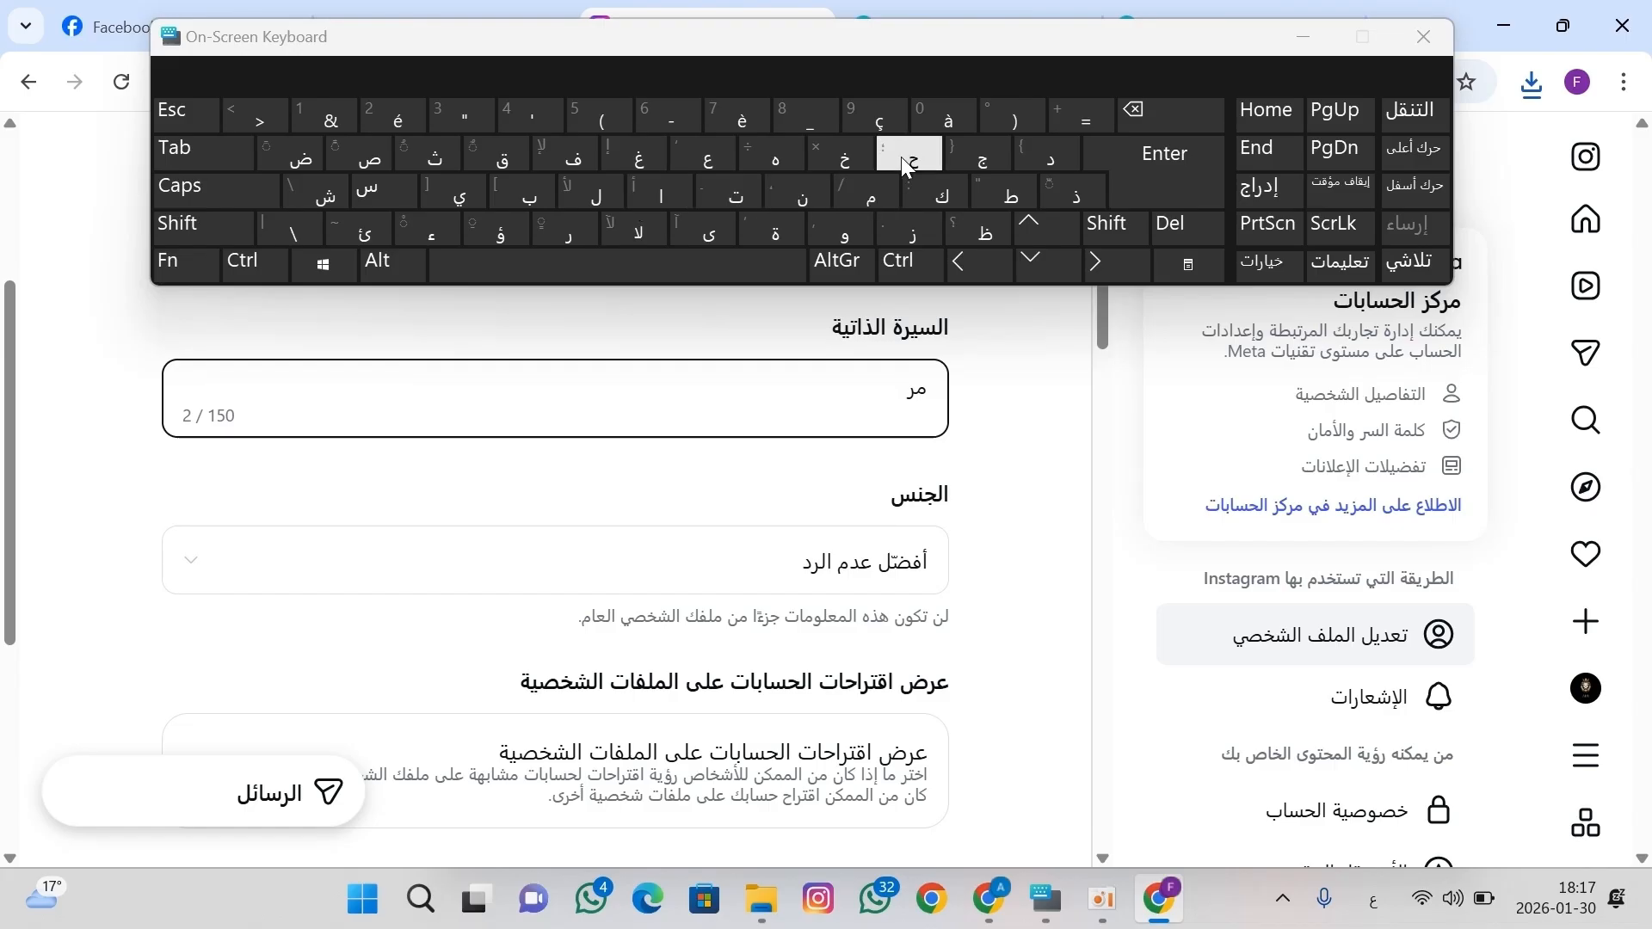
click(901, 156)
click(514, 185)
click(661, 183)
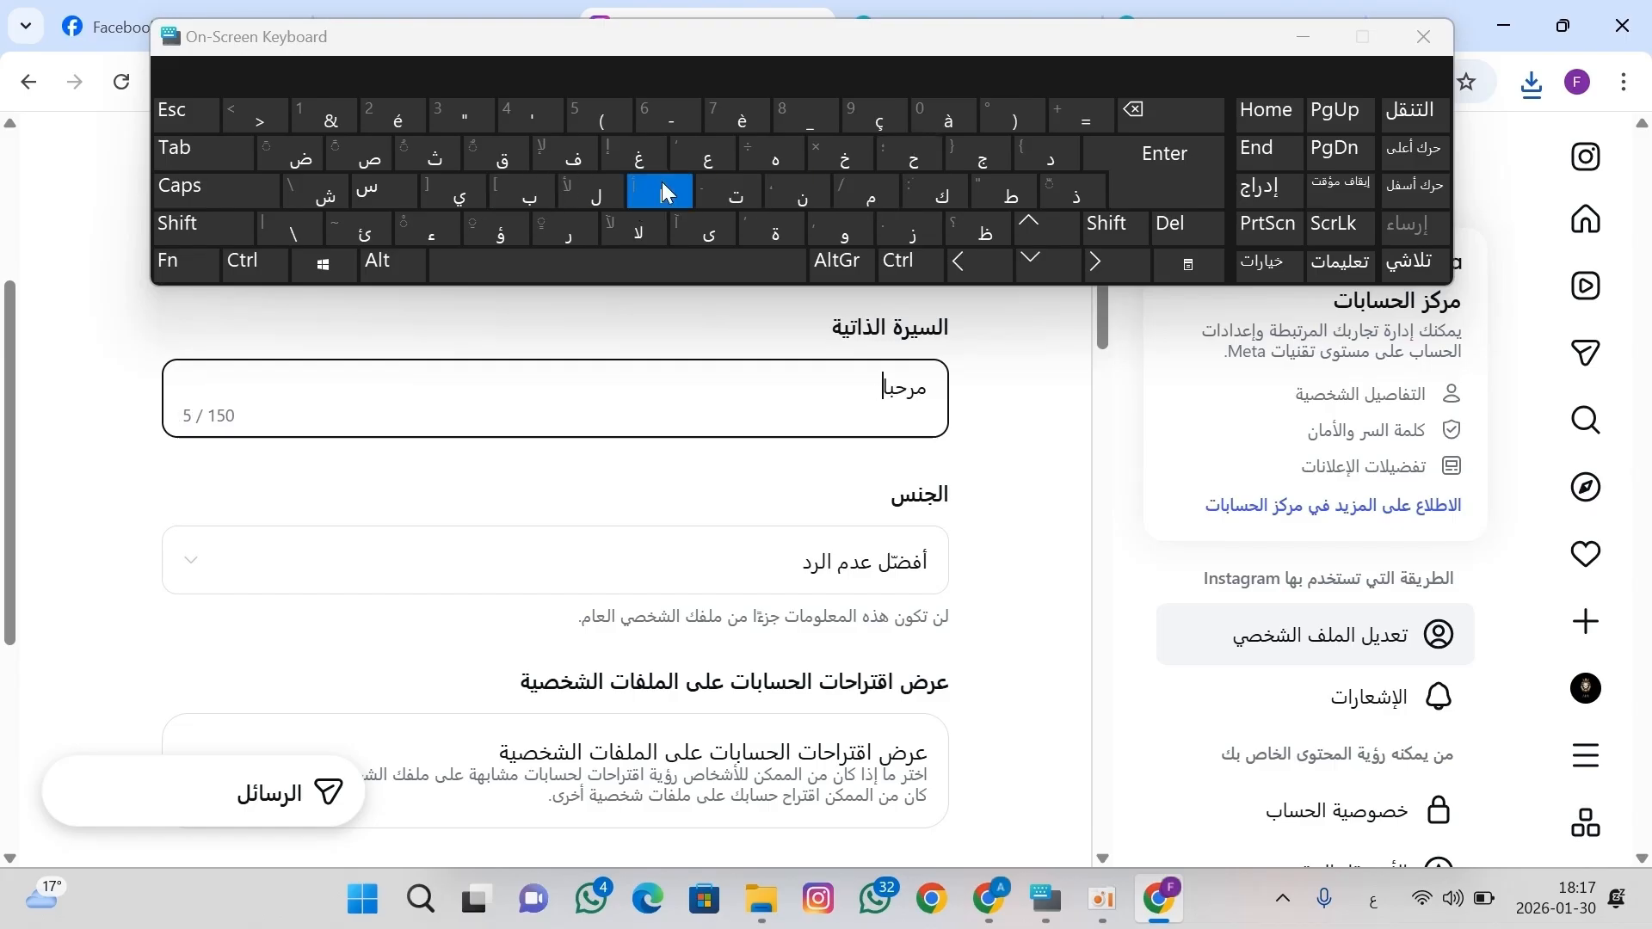
click(596, 261)
click(519, 193)
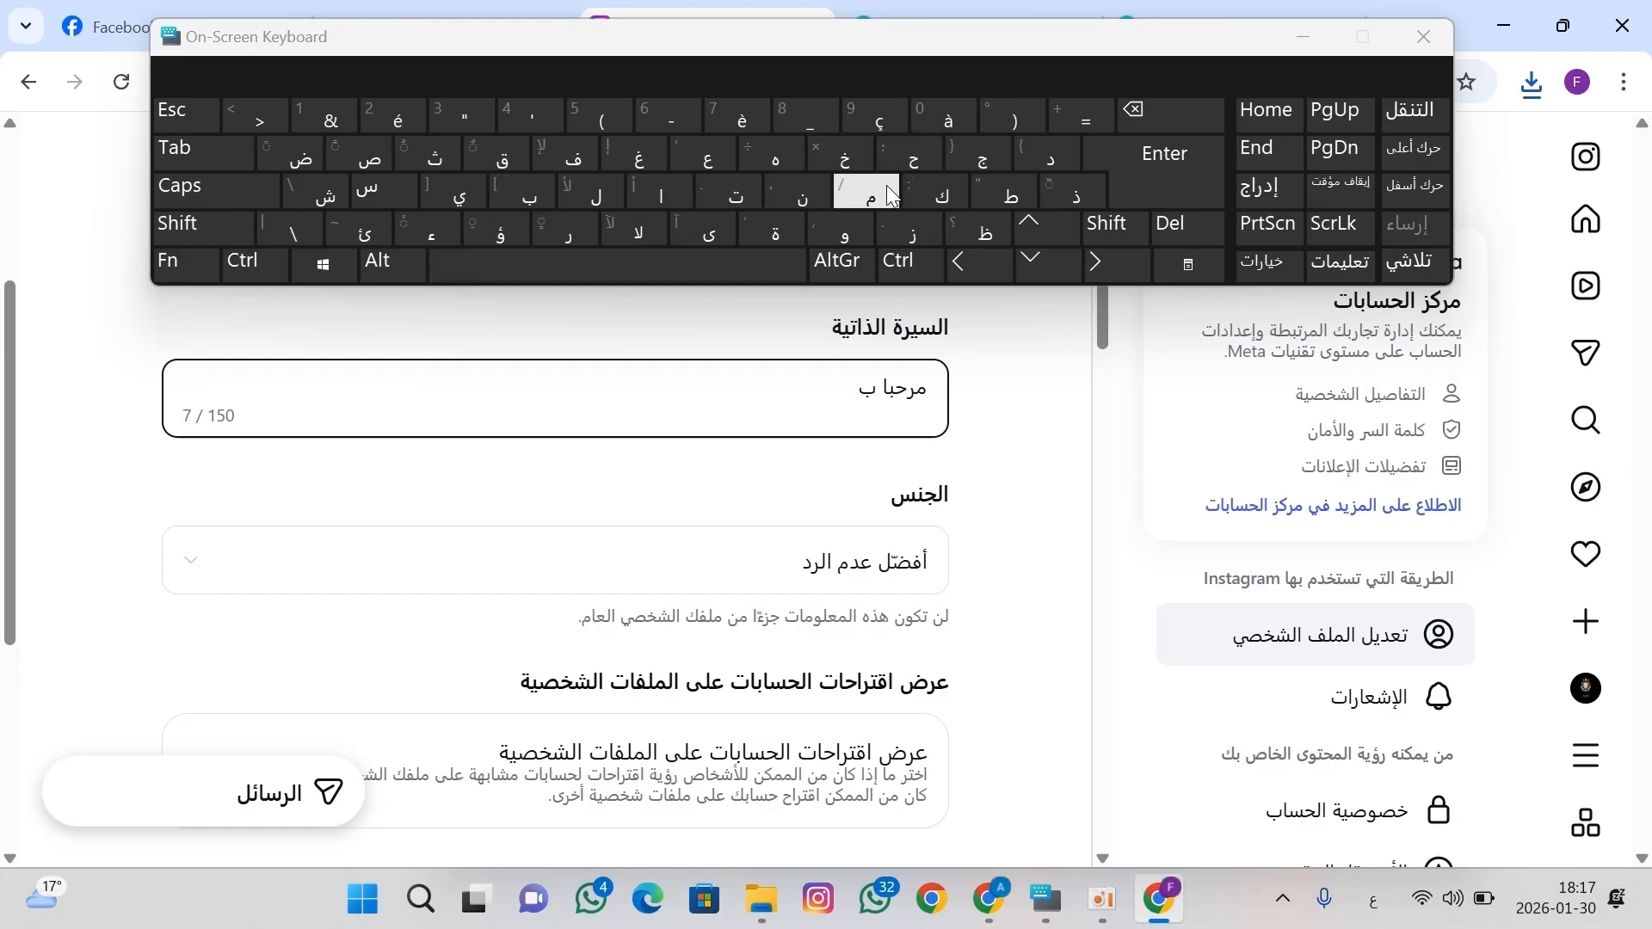
click(931, 187)
click(859, 182)
click(722, 258)
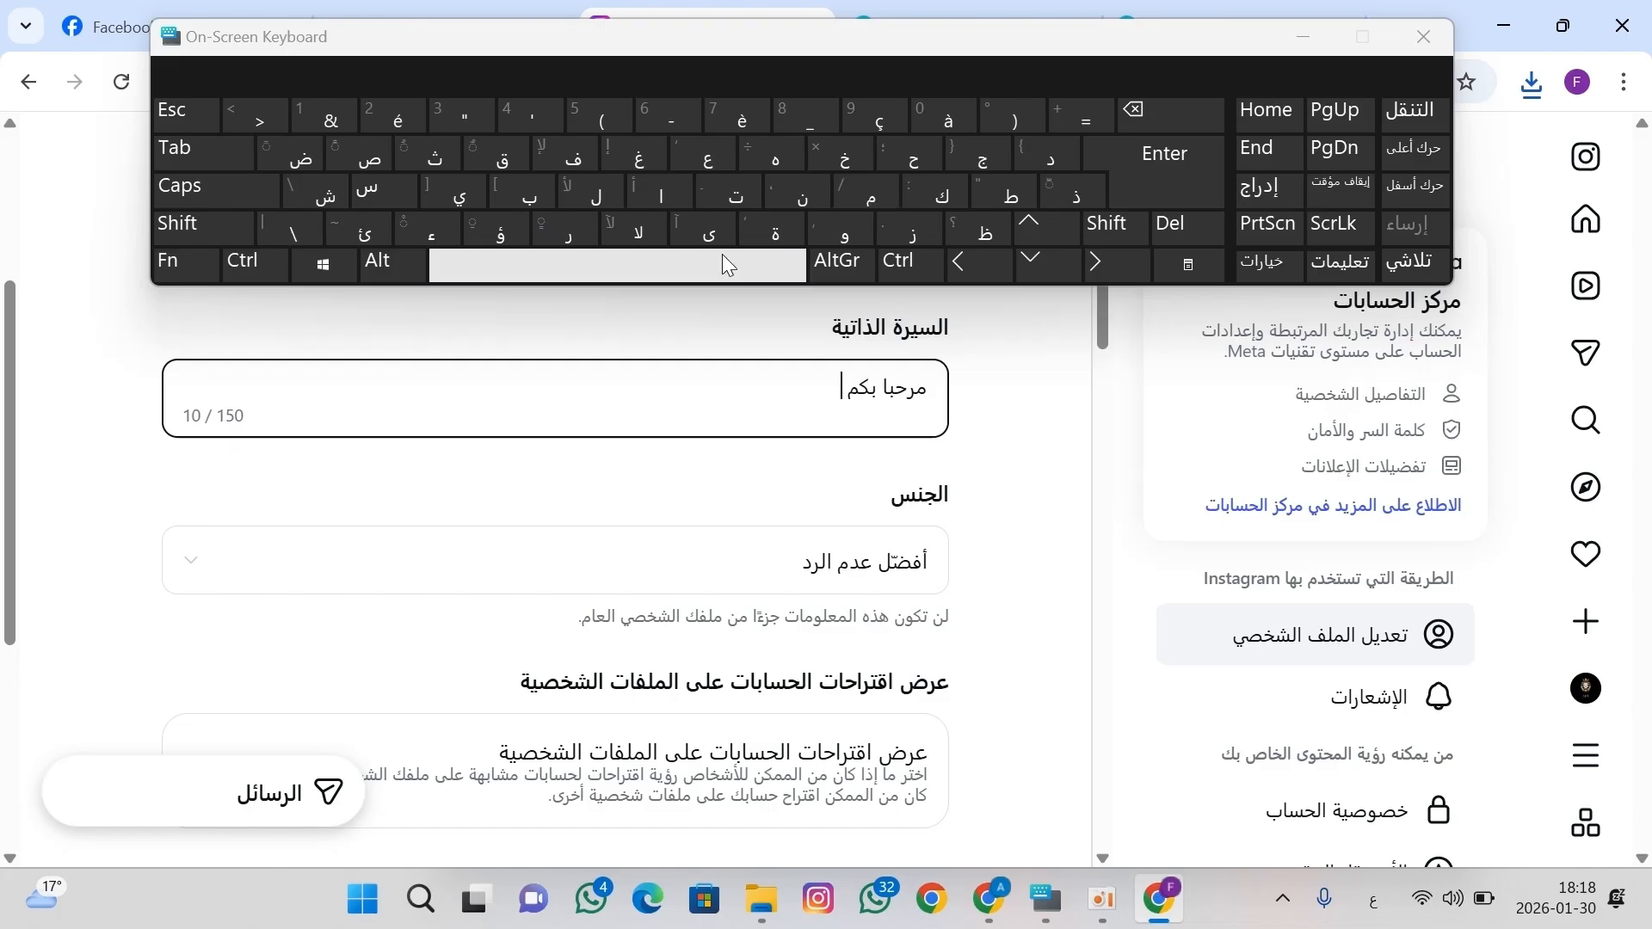
click(574, 162)
click(451, 200)
click(569, 262)
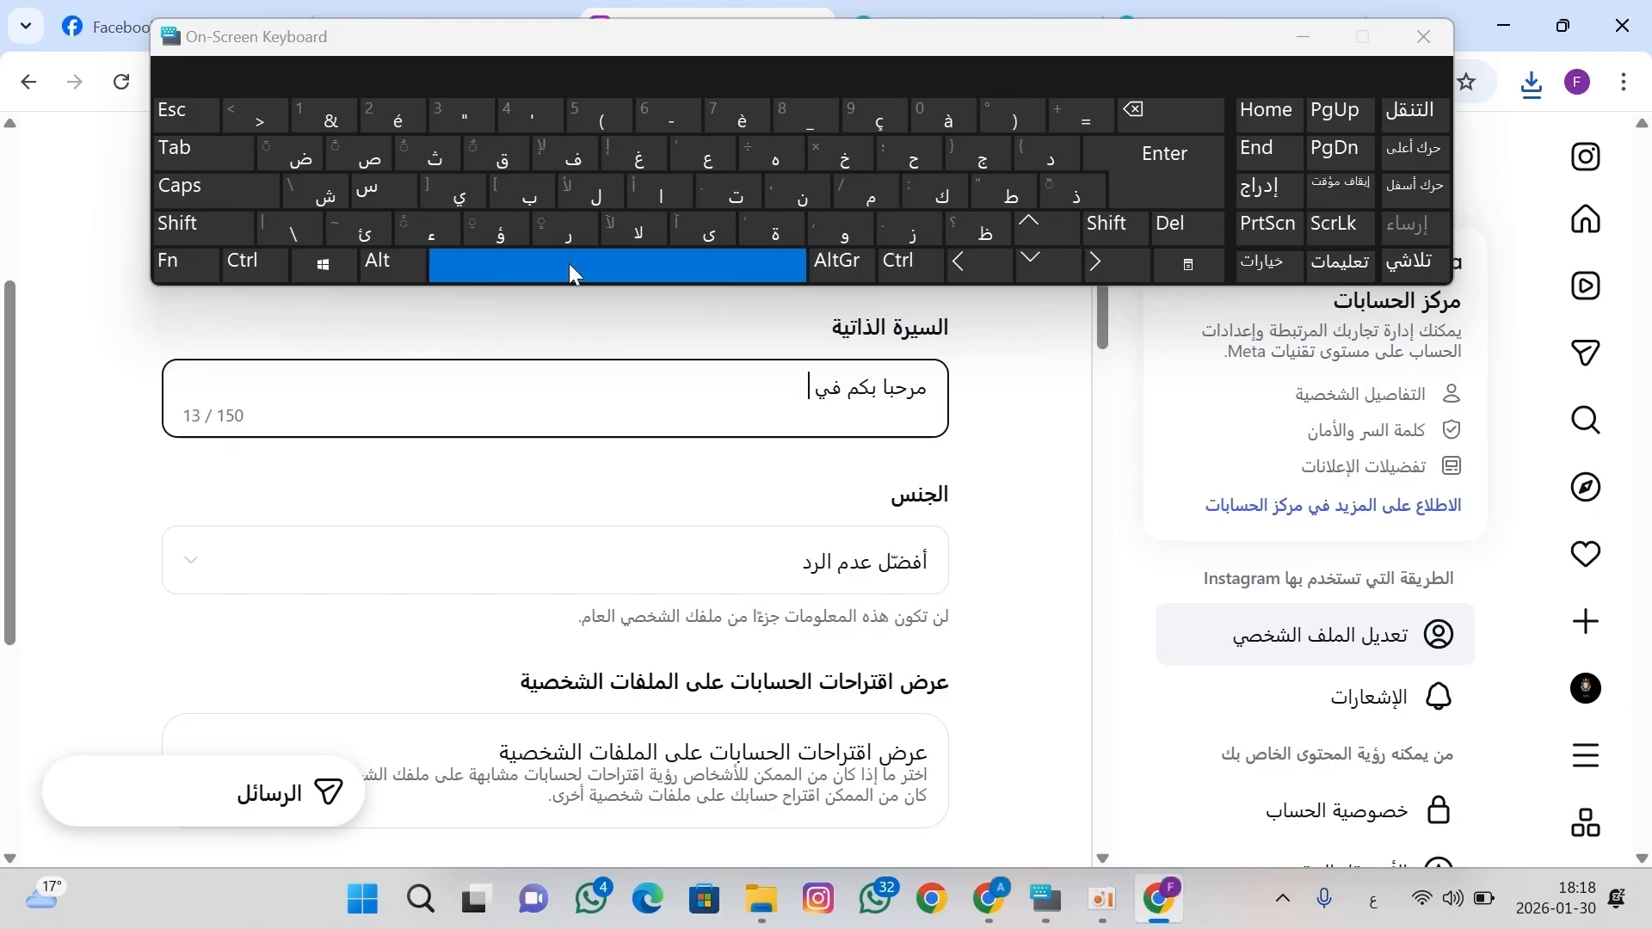
click(739, 191)
click(997, 160)
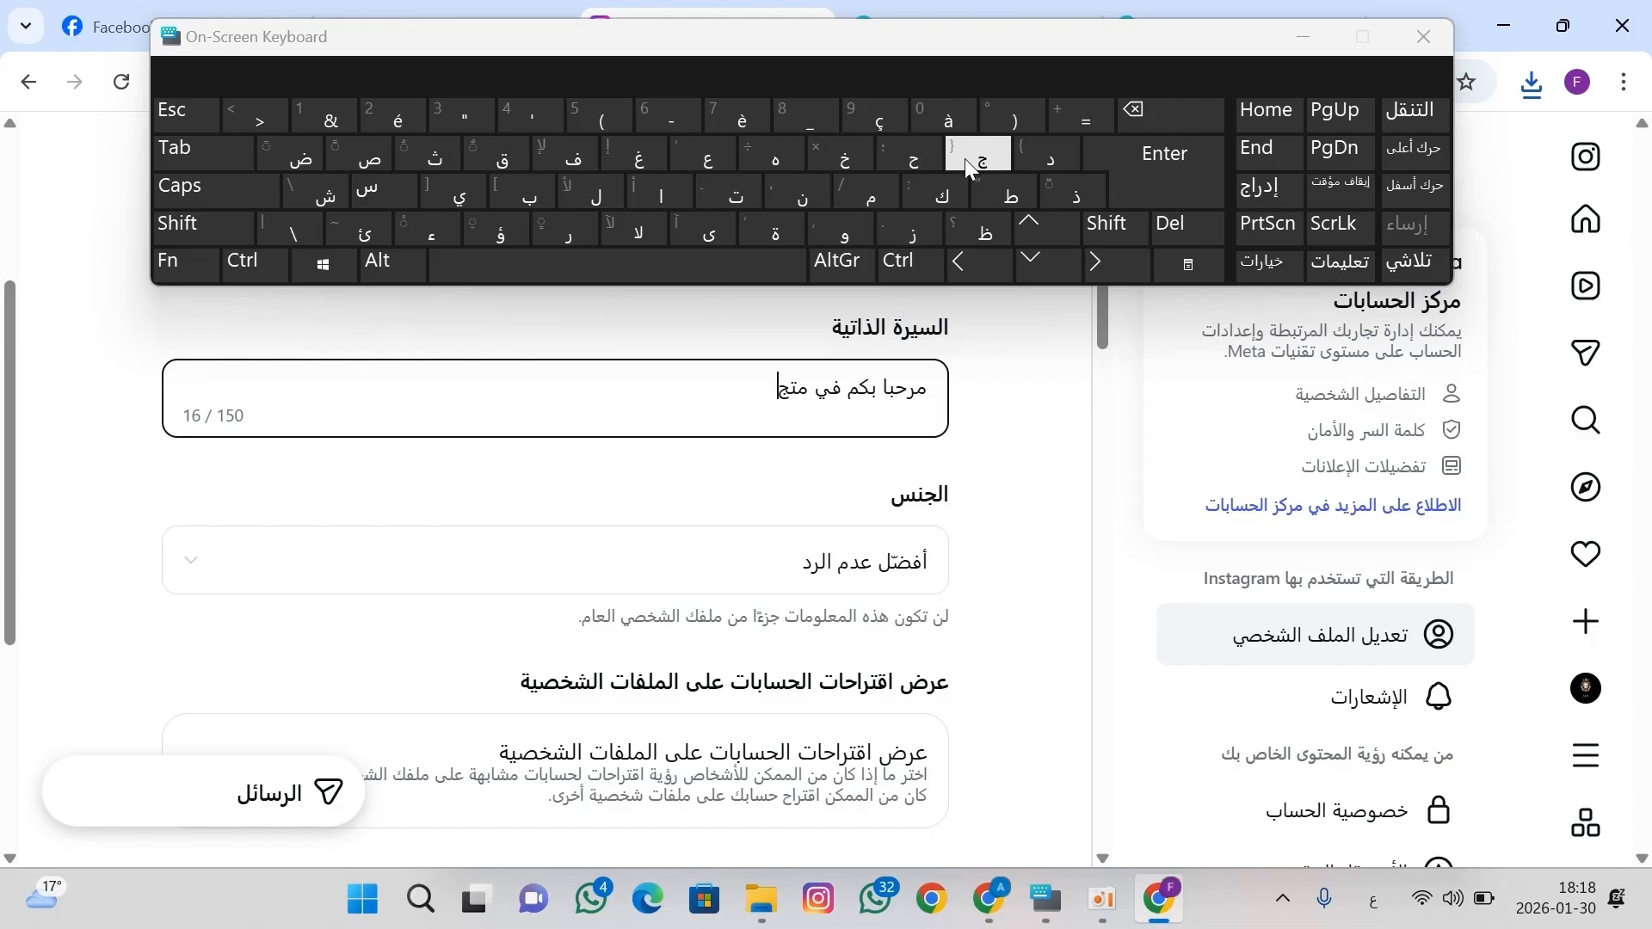
click(585, 233)
click(768, 199)
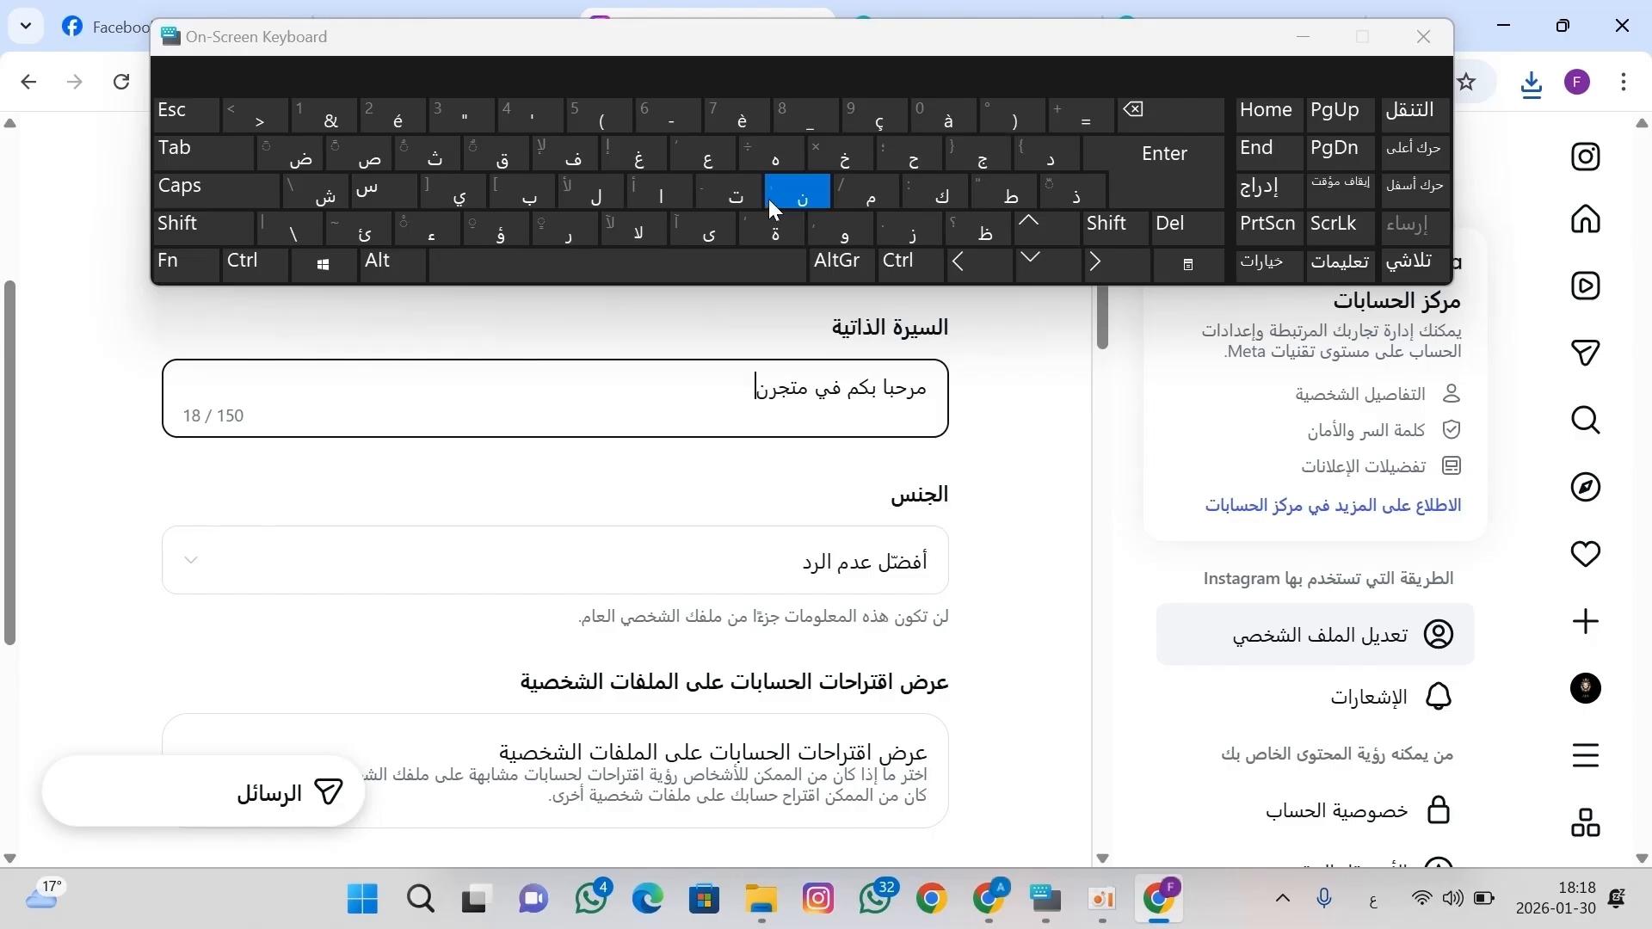
click(640, 178)
click(680, 271)
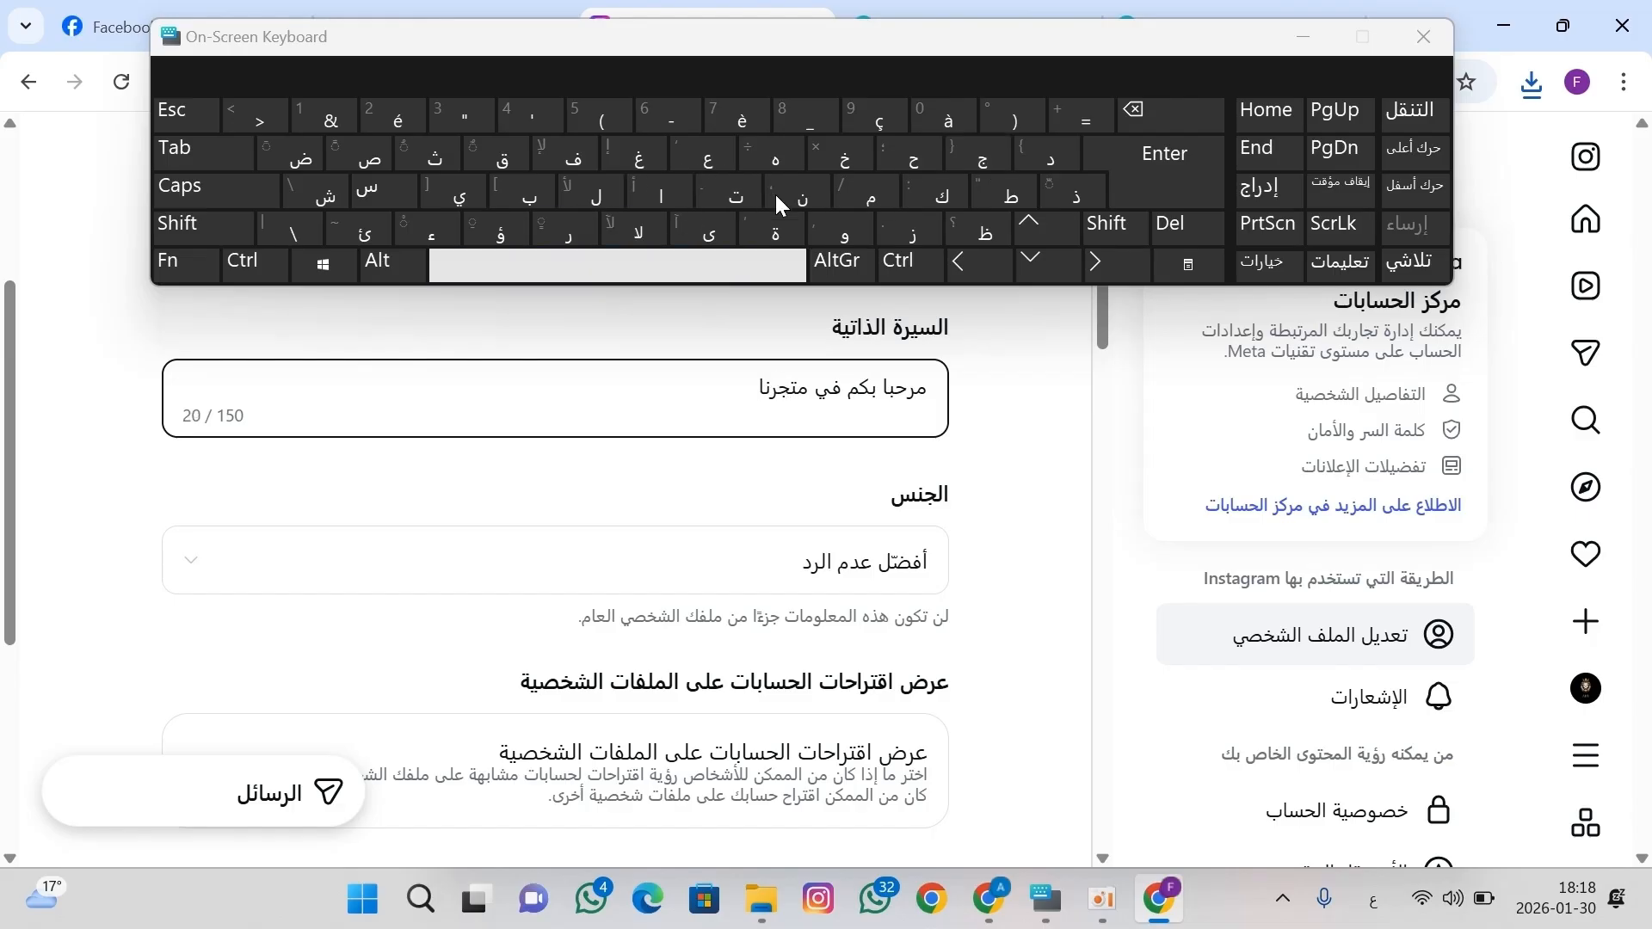
- Continue the bio with 'نتمنا ان تنال منتوجاتنا اعجابكم'
click(798, 188)
click(735, 183)
click(864, 191)
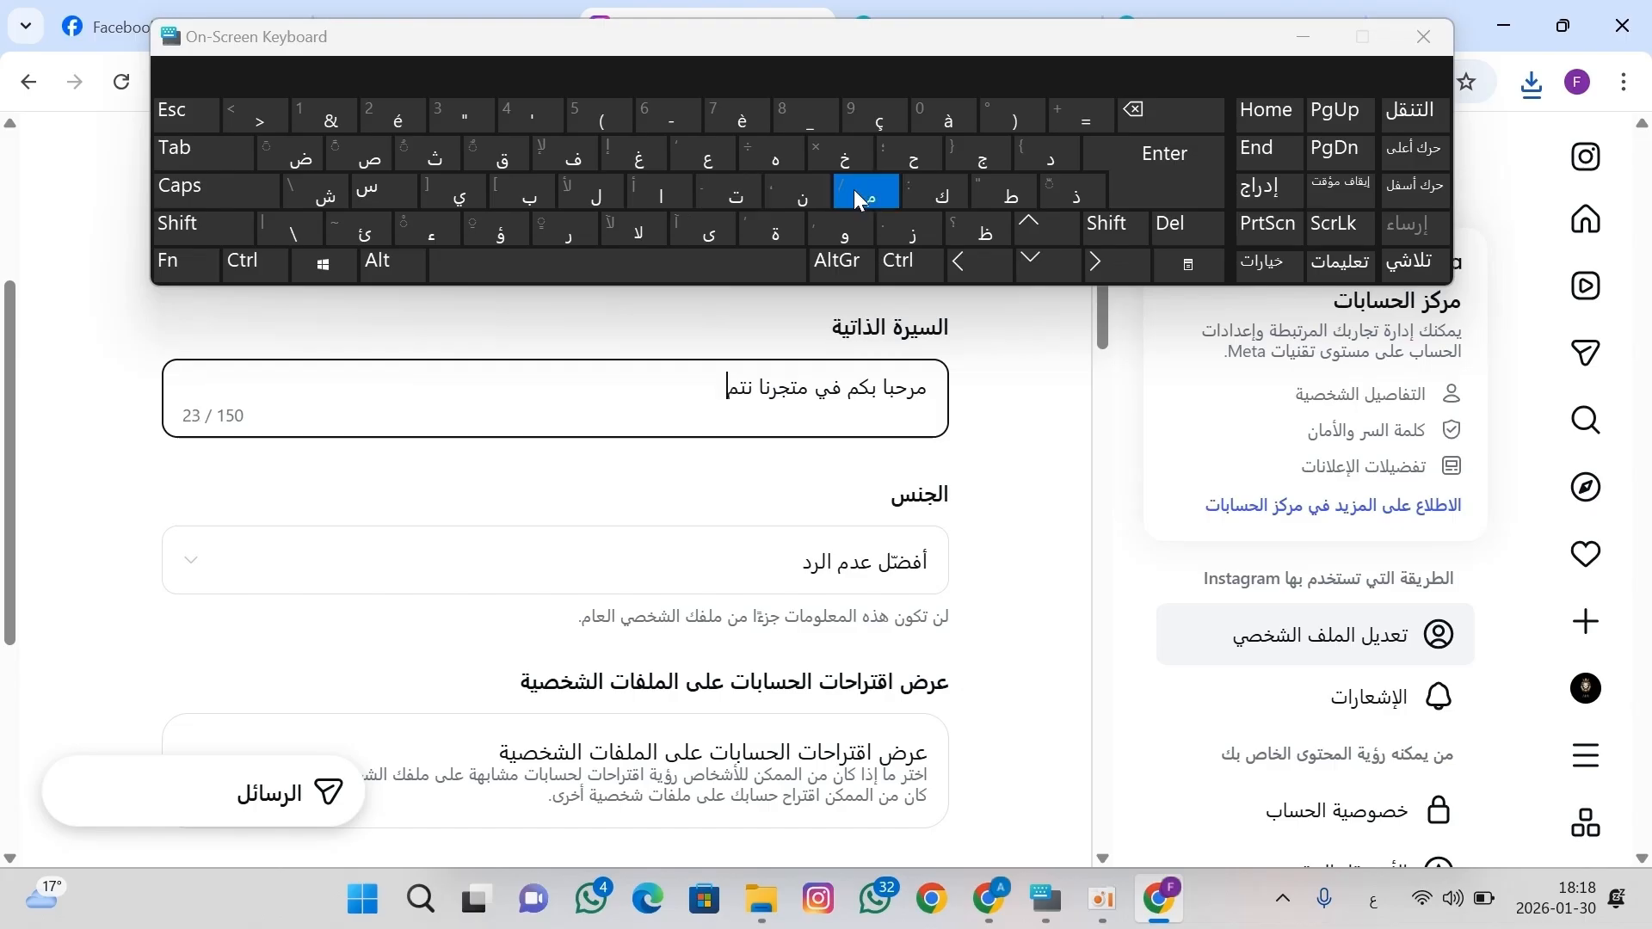
click(808, 190)
click(661, 191)
click(673, 260)
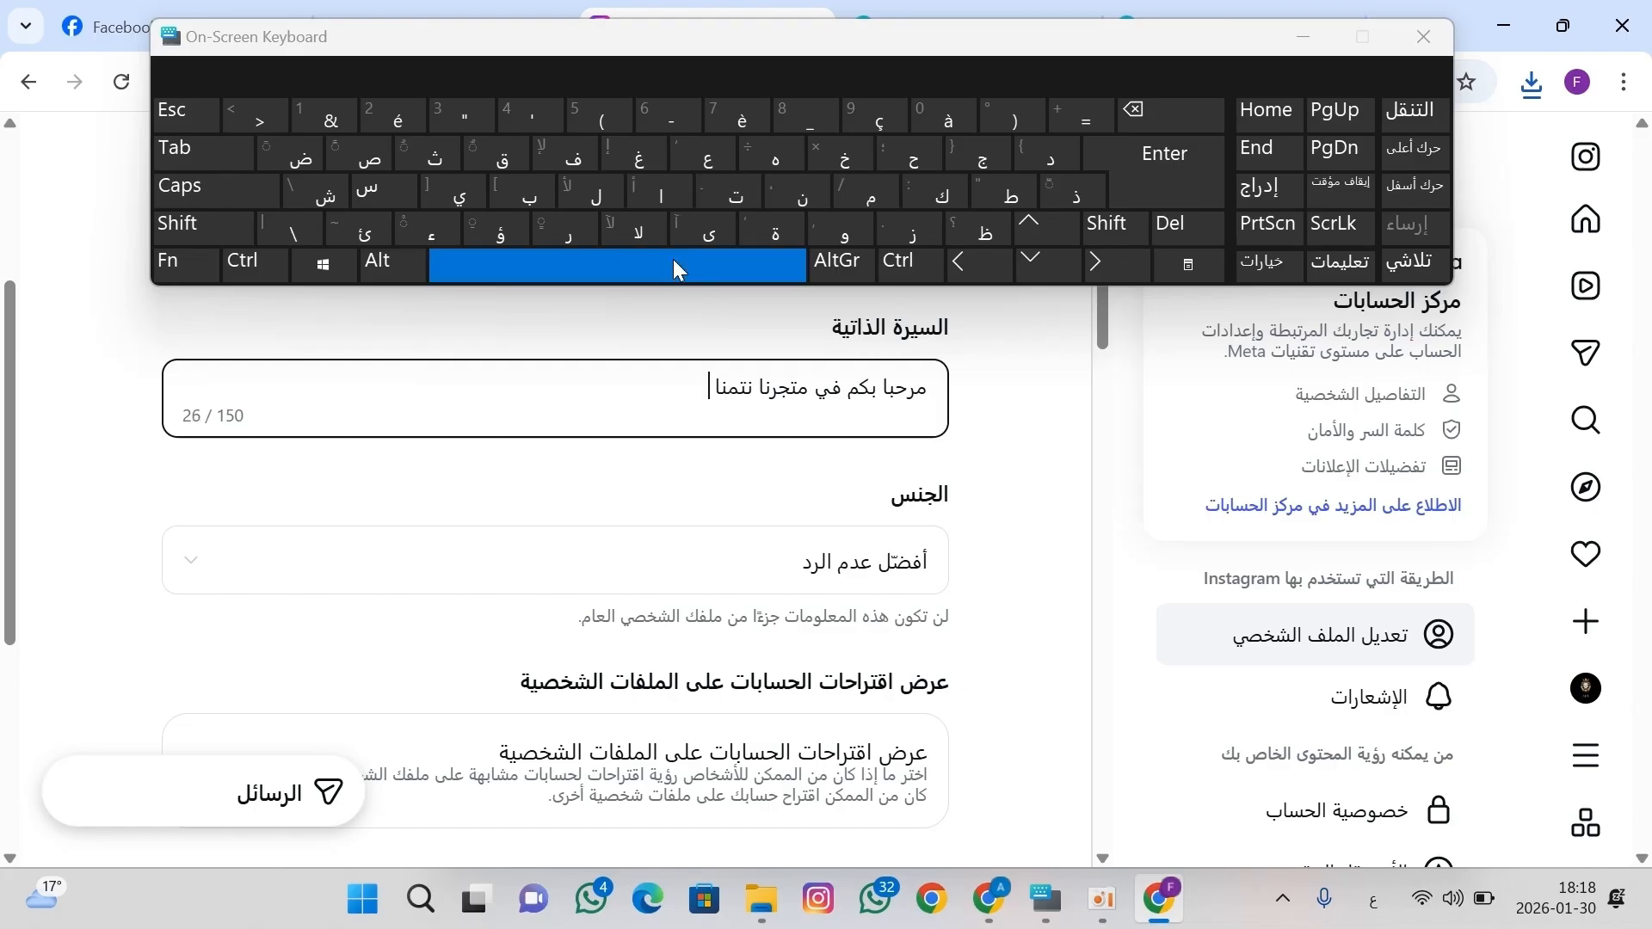
click(651, 195)
click(804, 189)
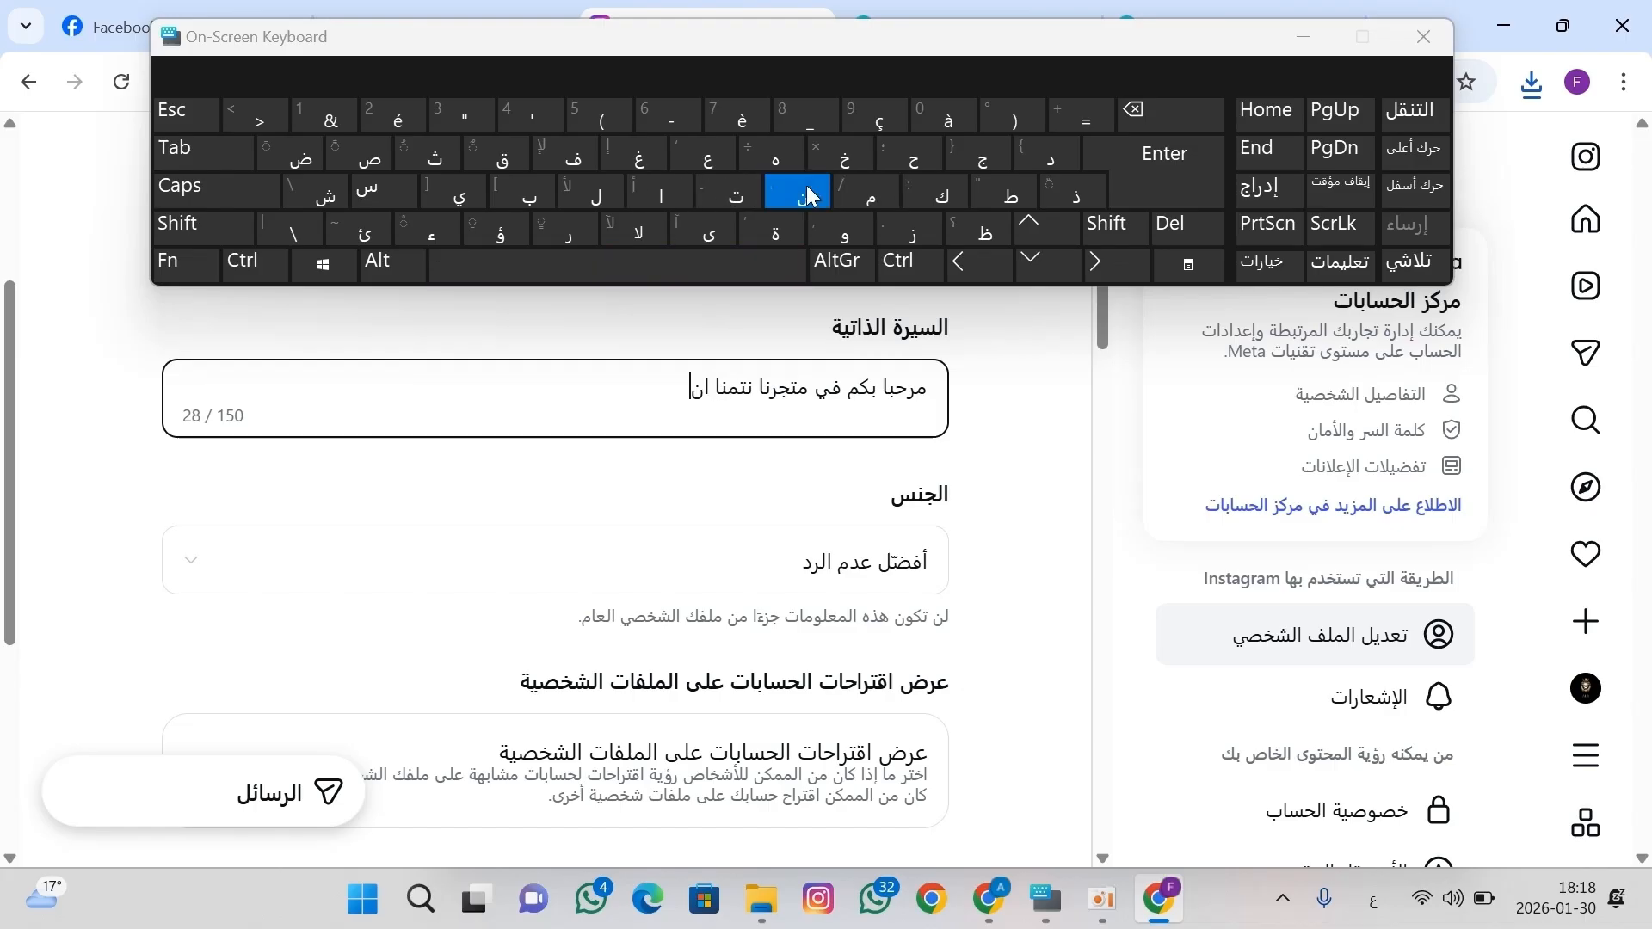
click(711, 273)
click(720, 188)
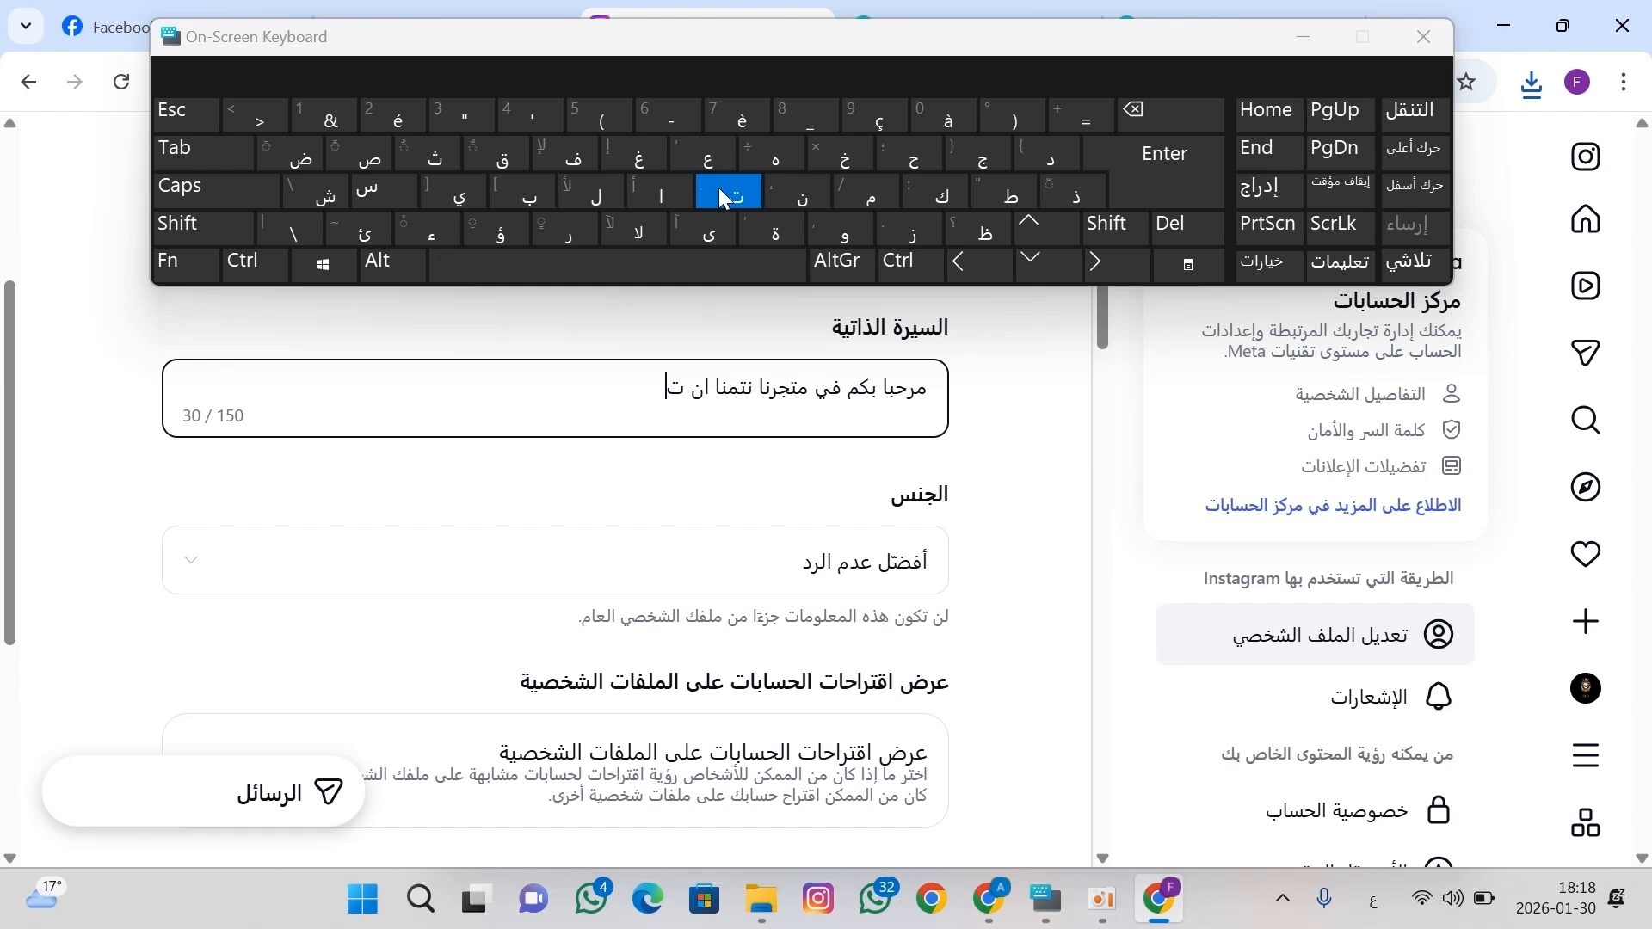
click(792, 190)
click(657, 189)
click(594, 193)
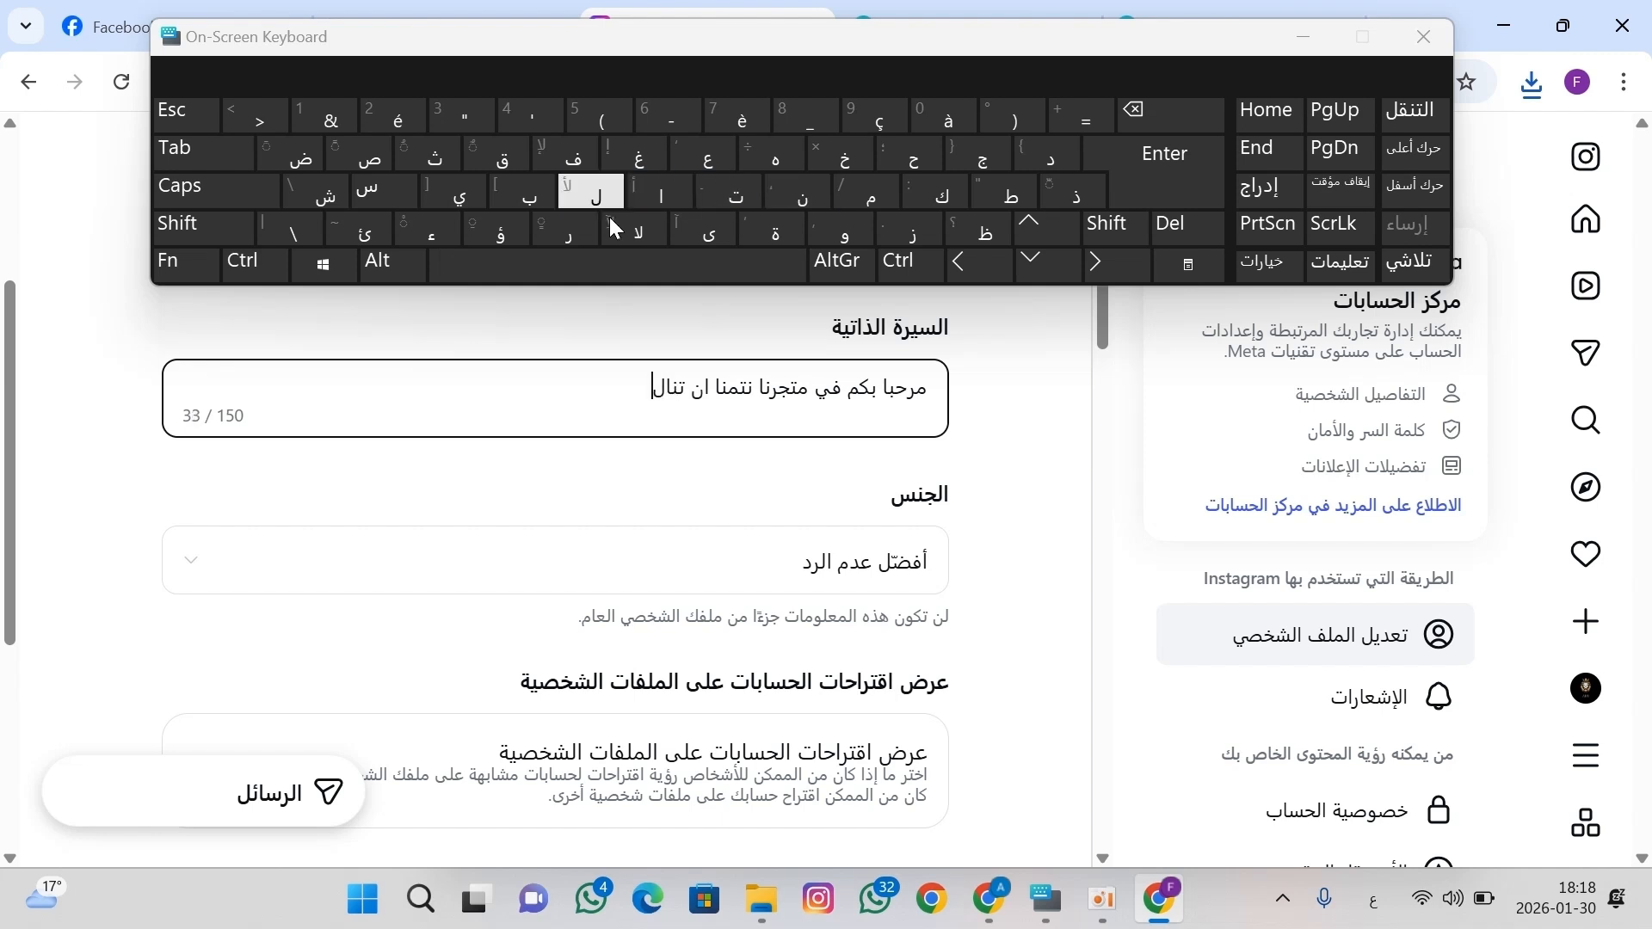
click(633, 262)
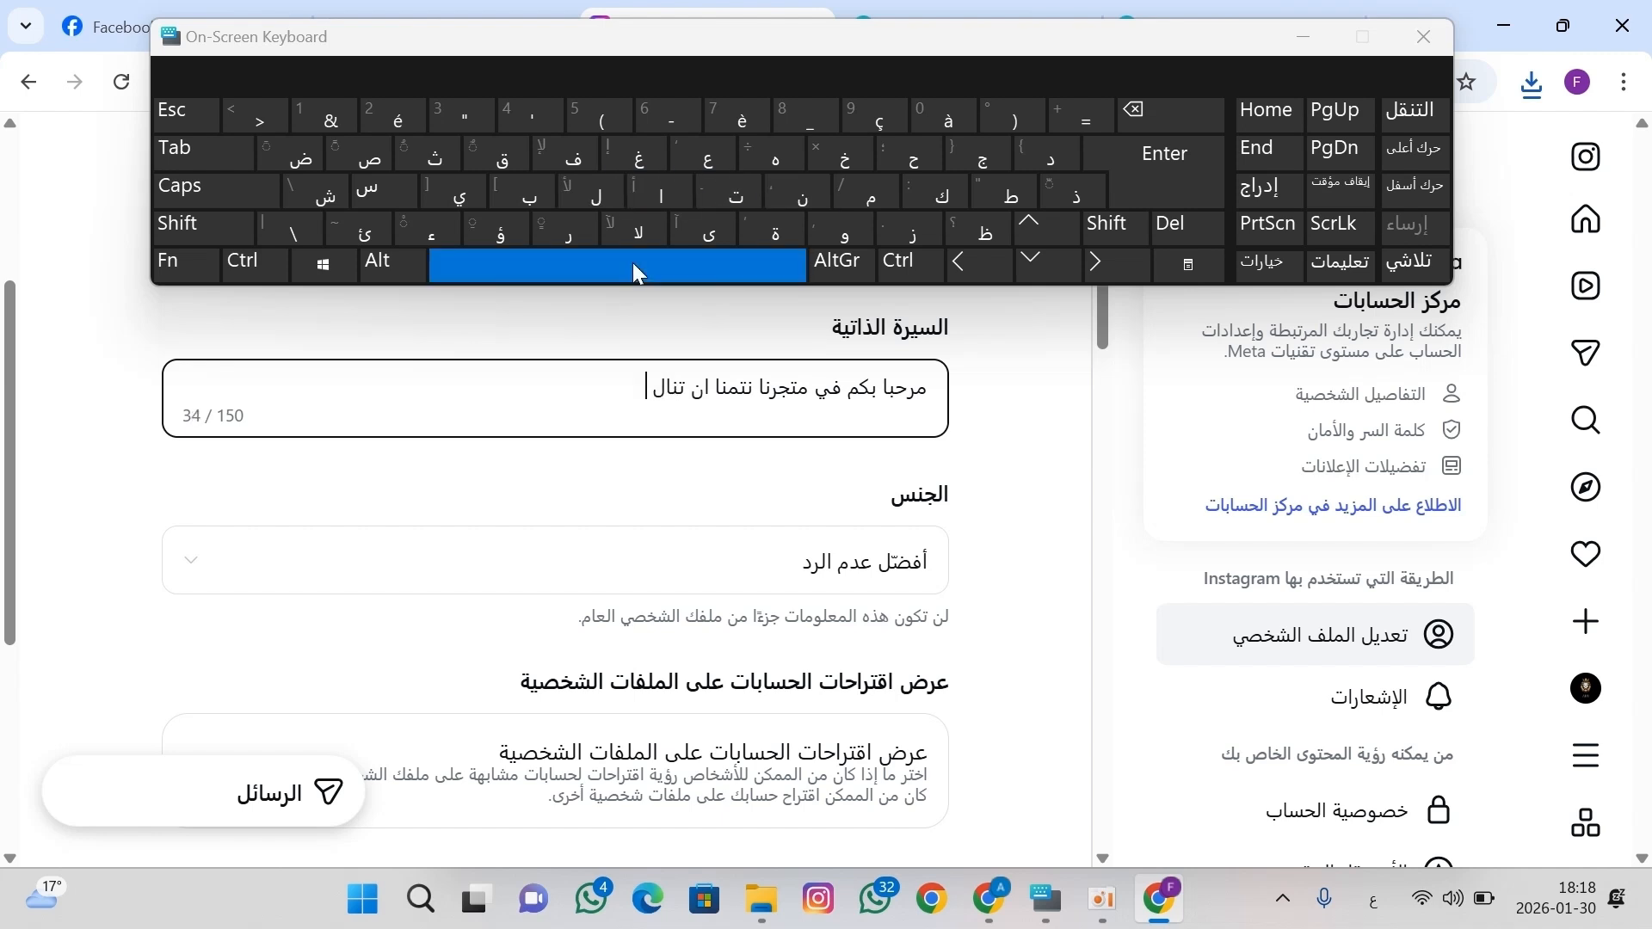
click(846, 189)
click(788, 189)
click(732, 186)
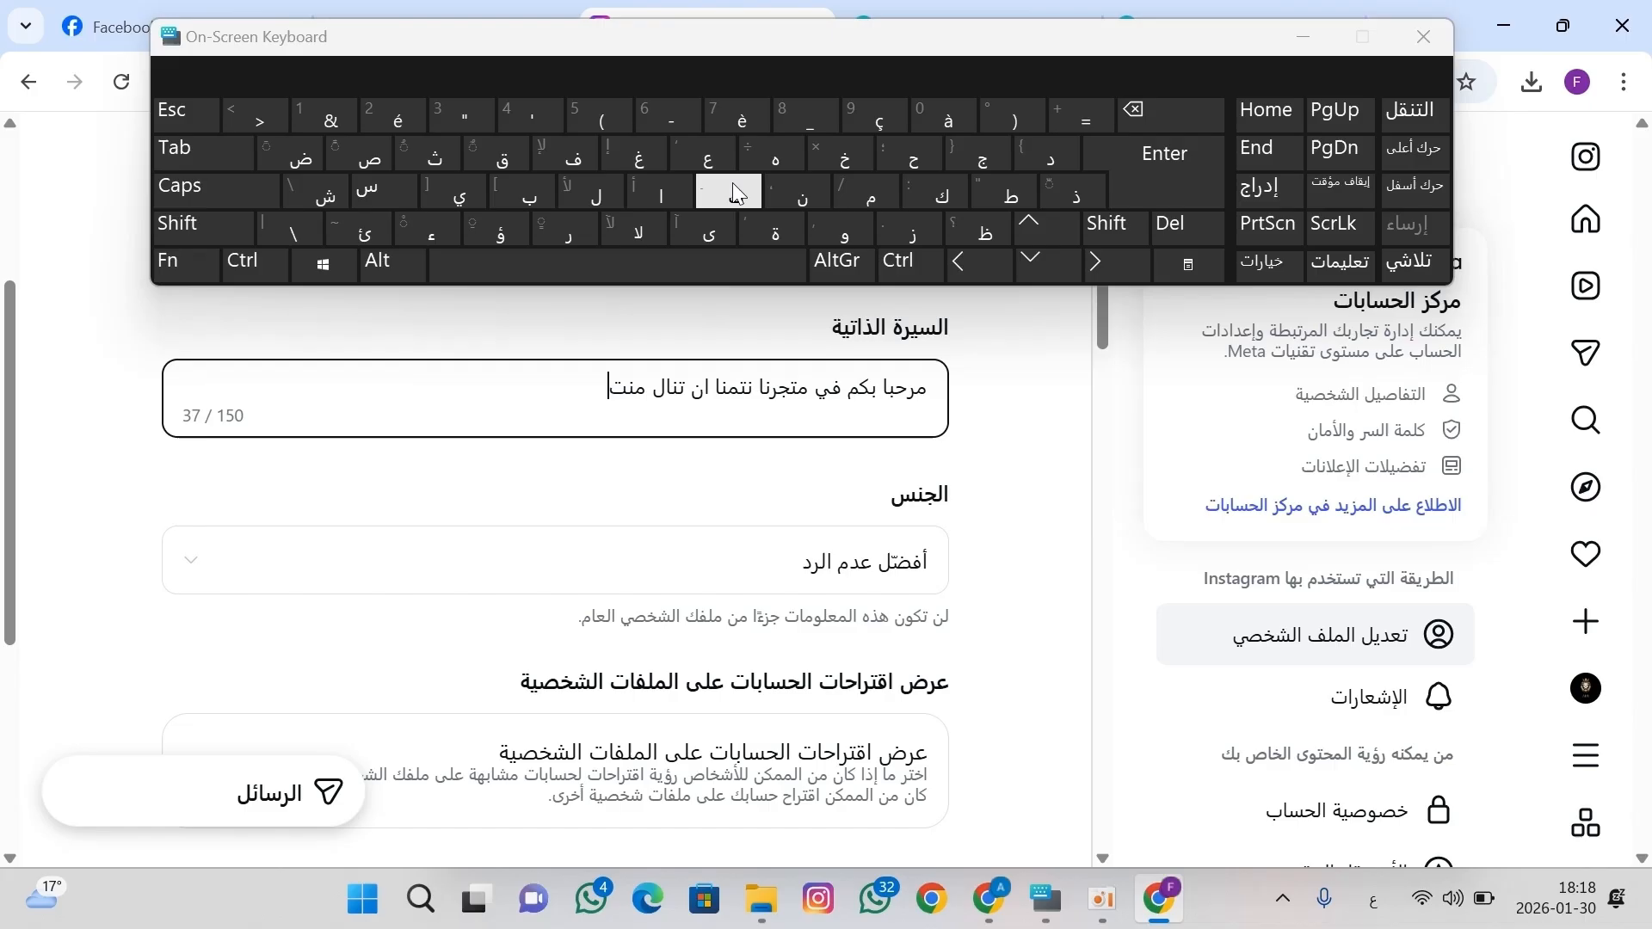
click(833, 229)
click(965, 148)
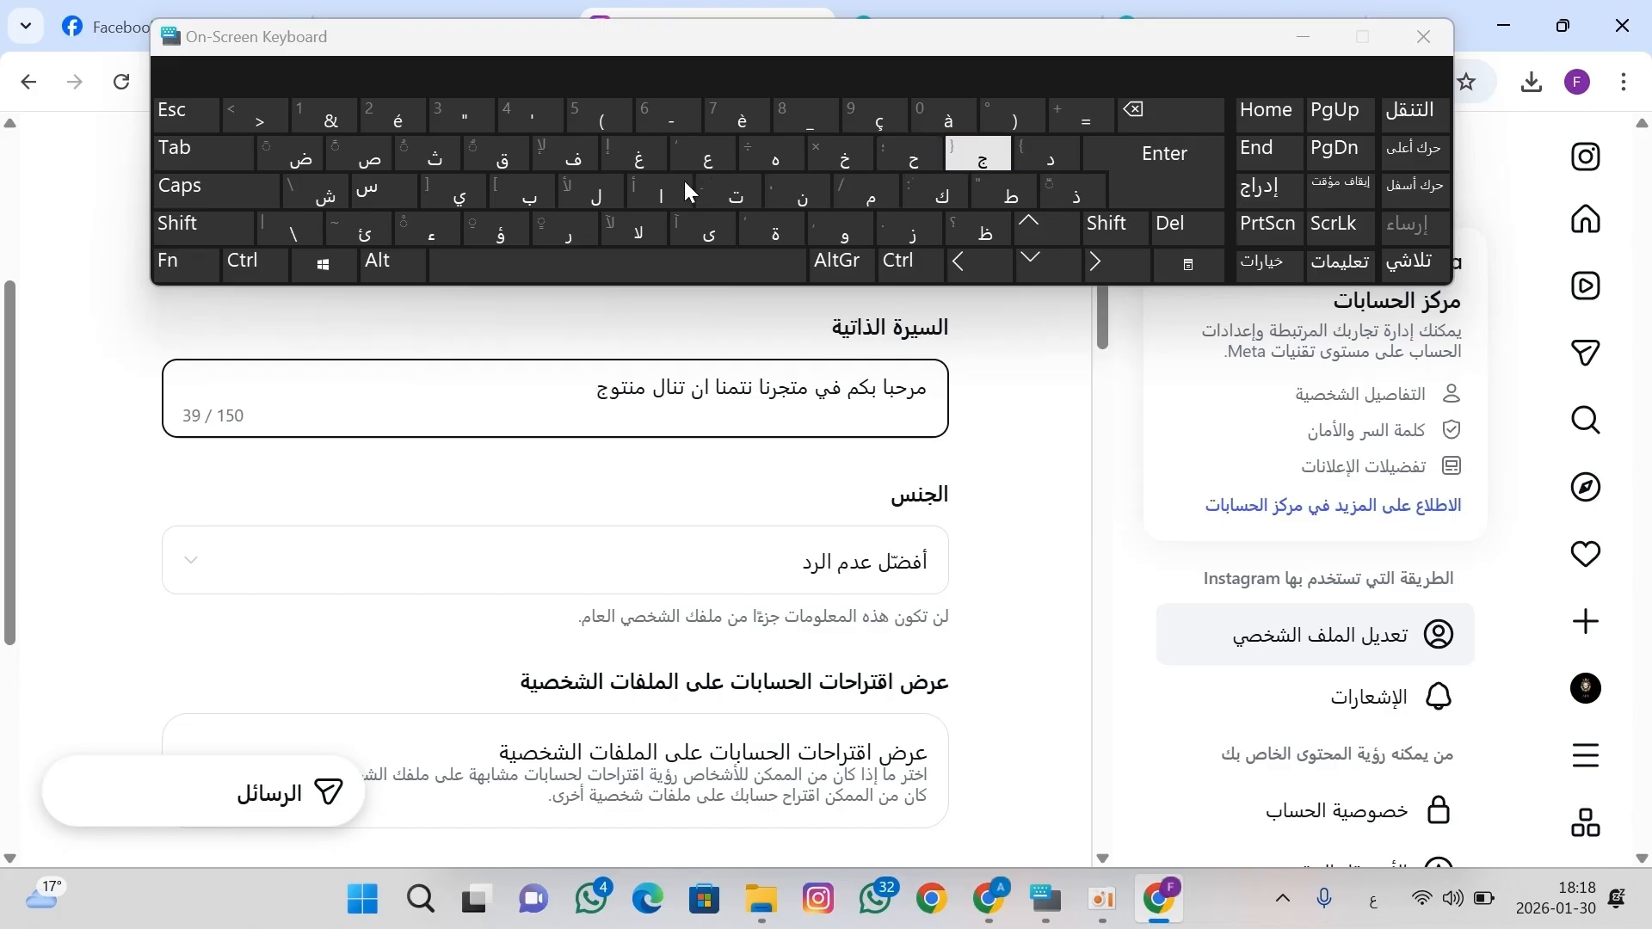
click(659, 189)
click(724, 189)
click(800, 191)
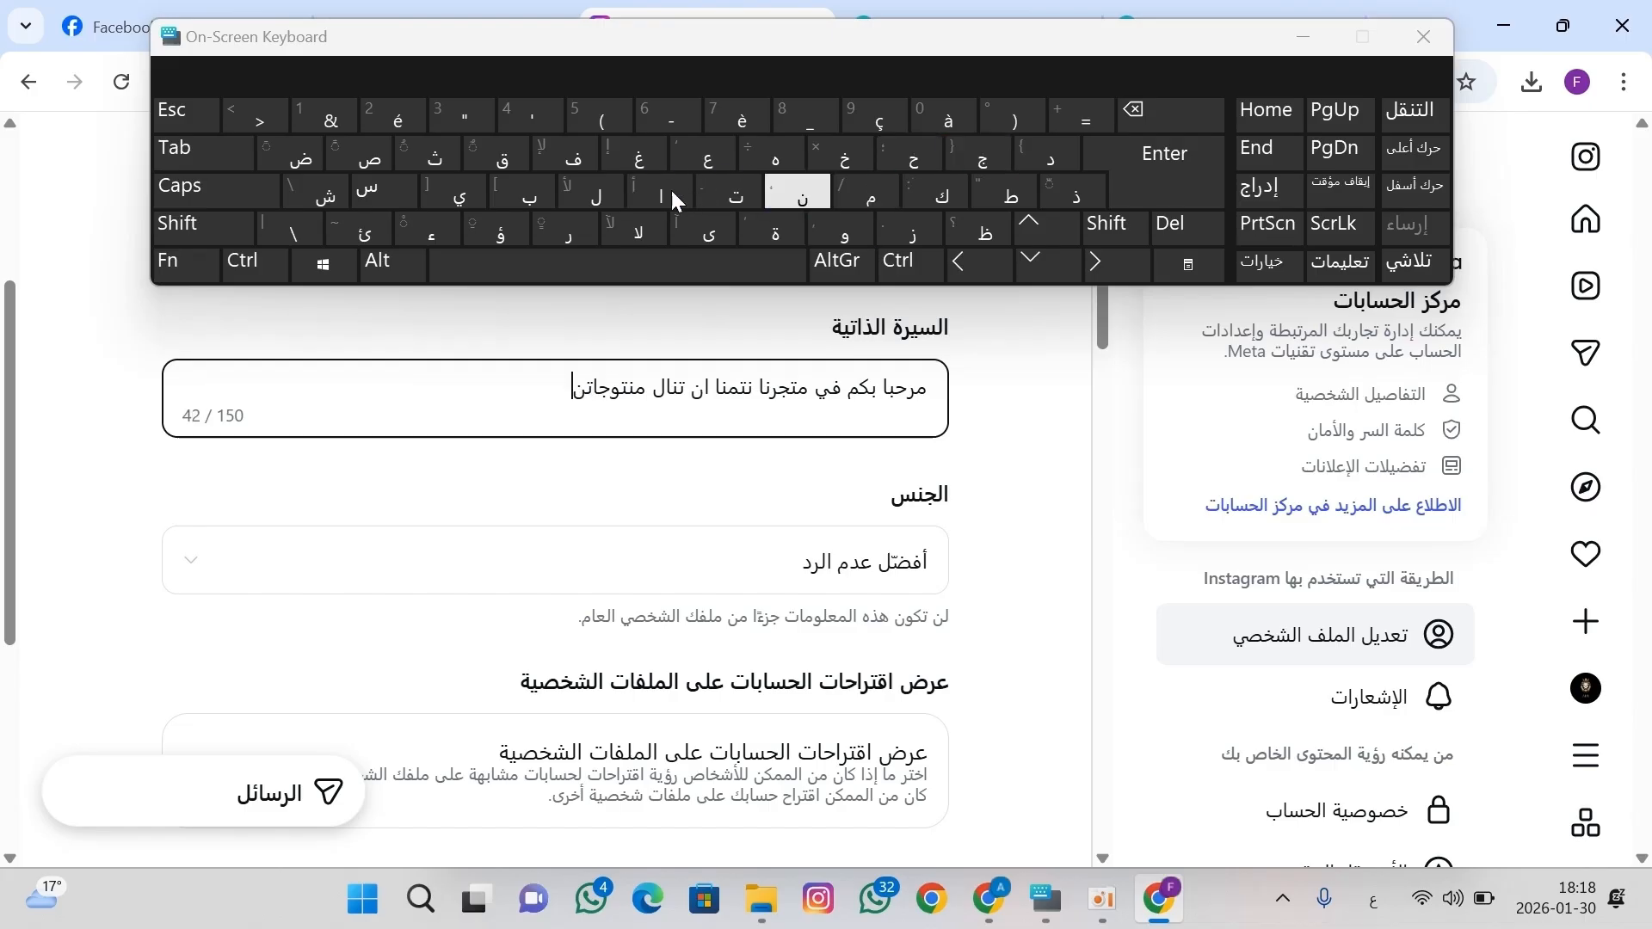
click(659, 189)
click(649, 267)
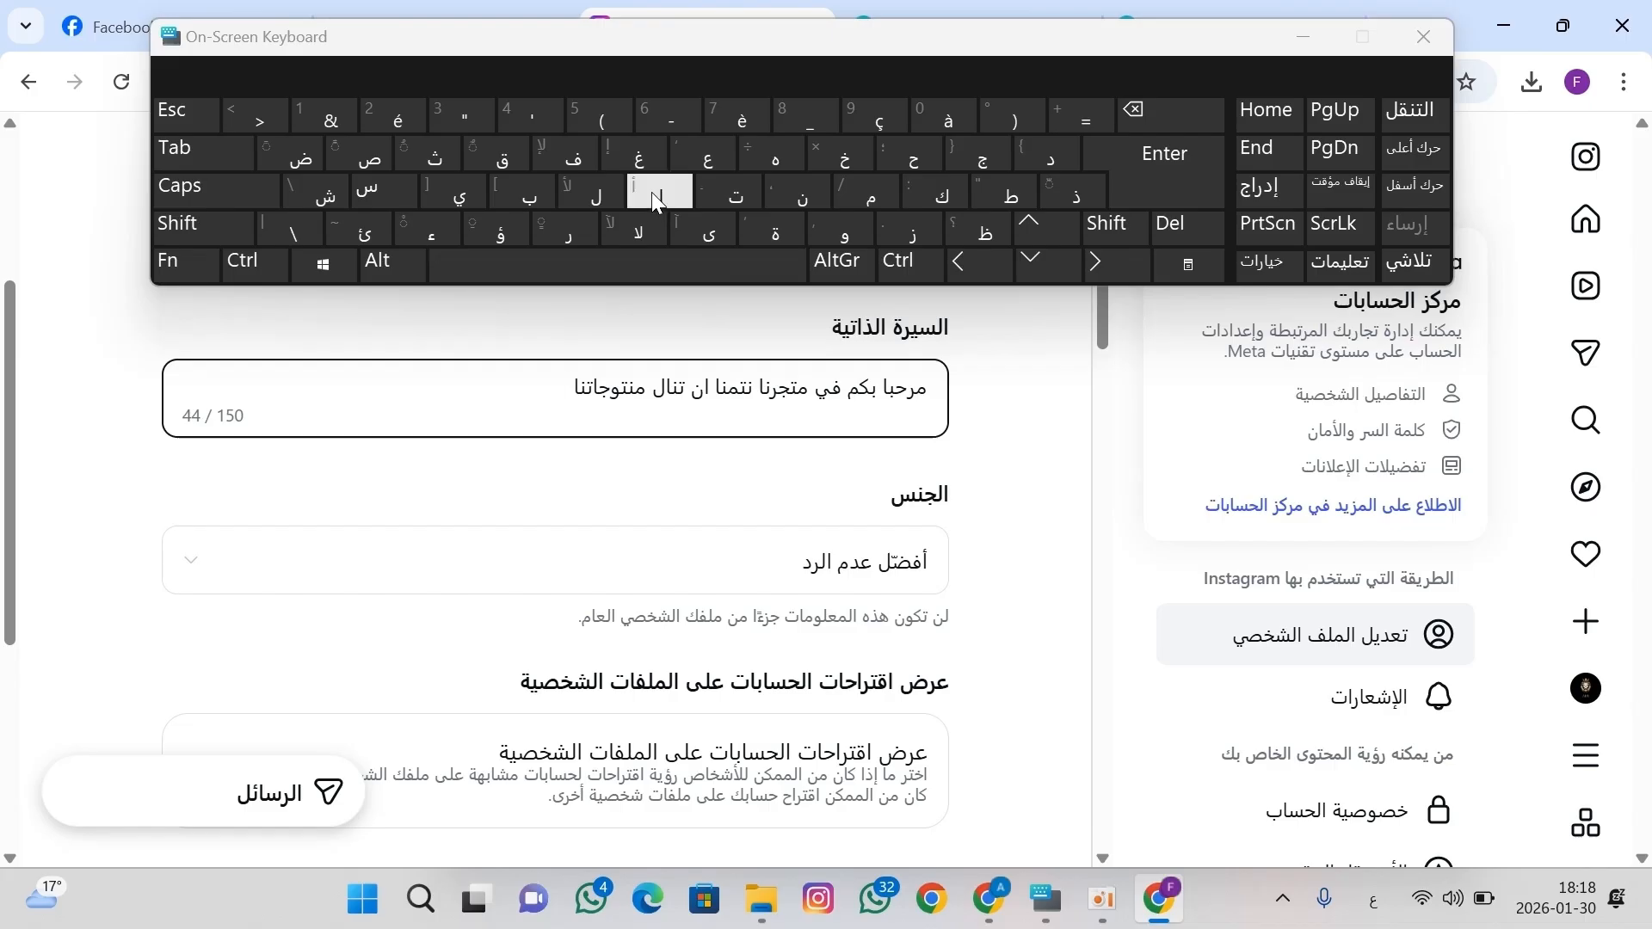
click(652, 193)
click(701, 153)
click(659, 196)
click(523, 196)
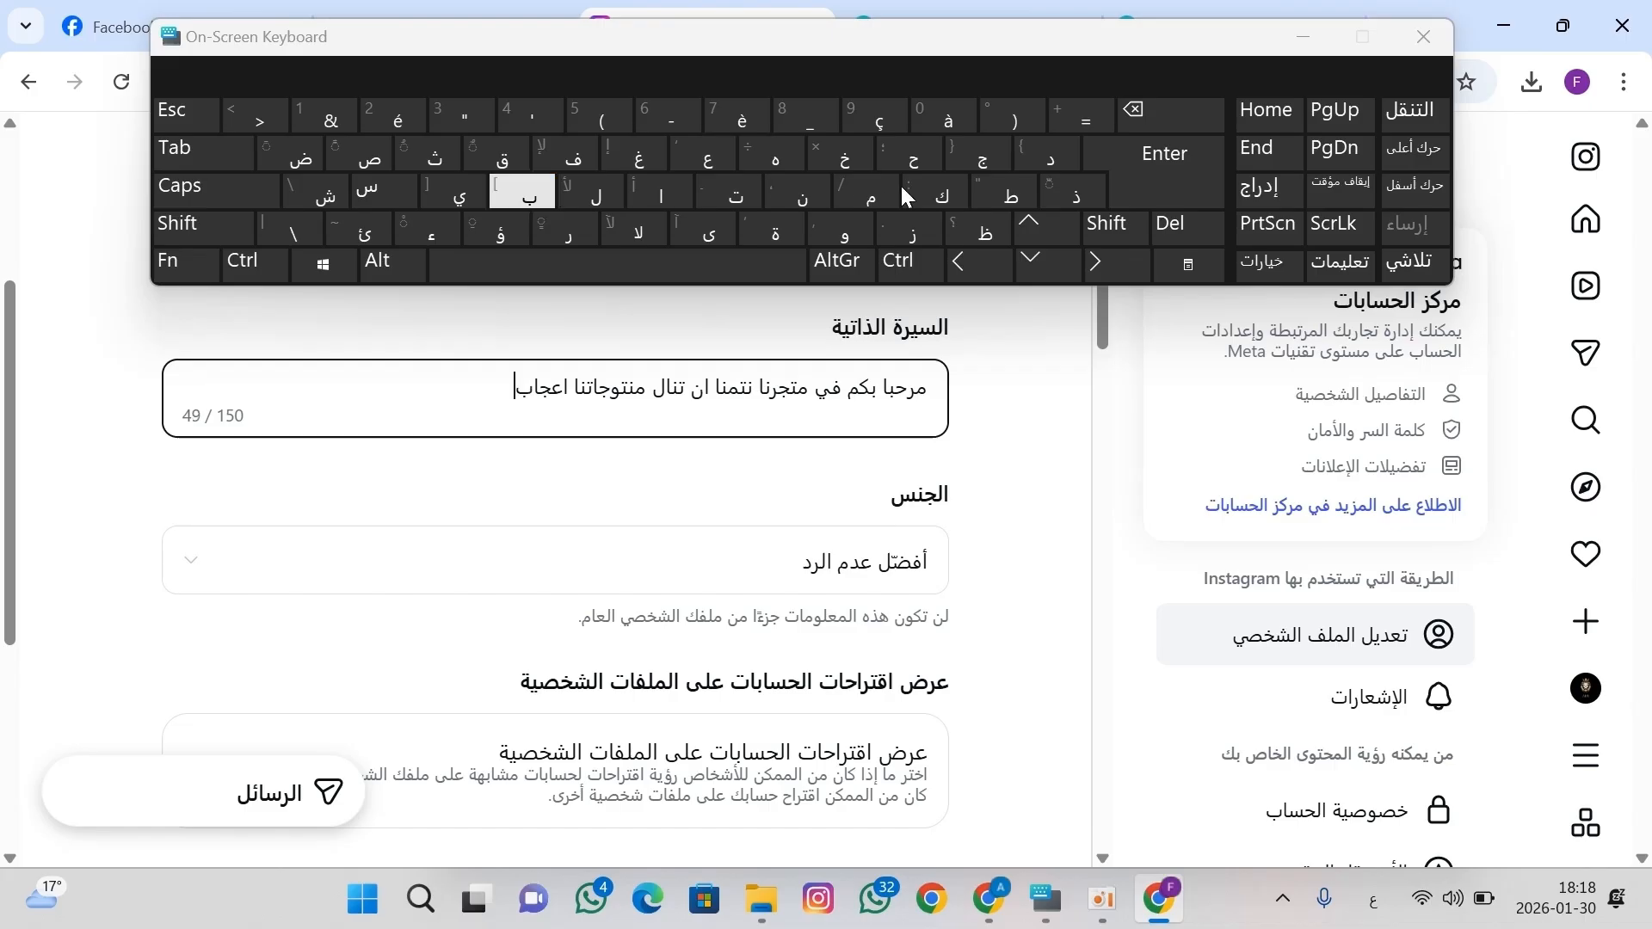
click(933, 187)
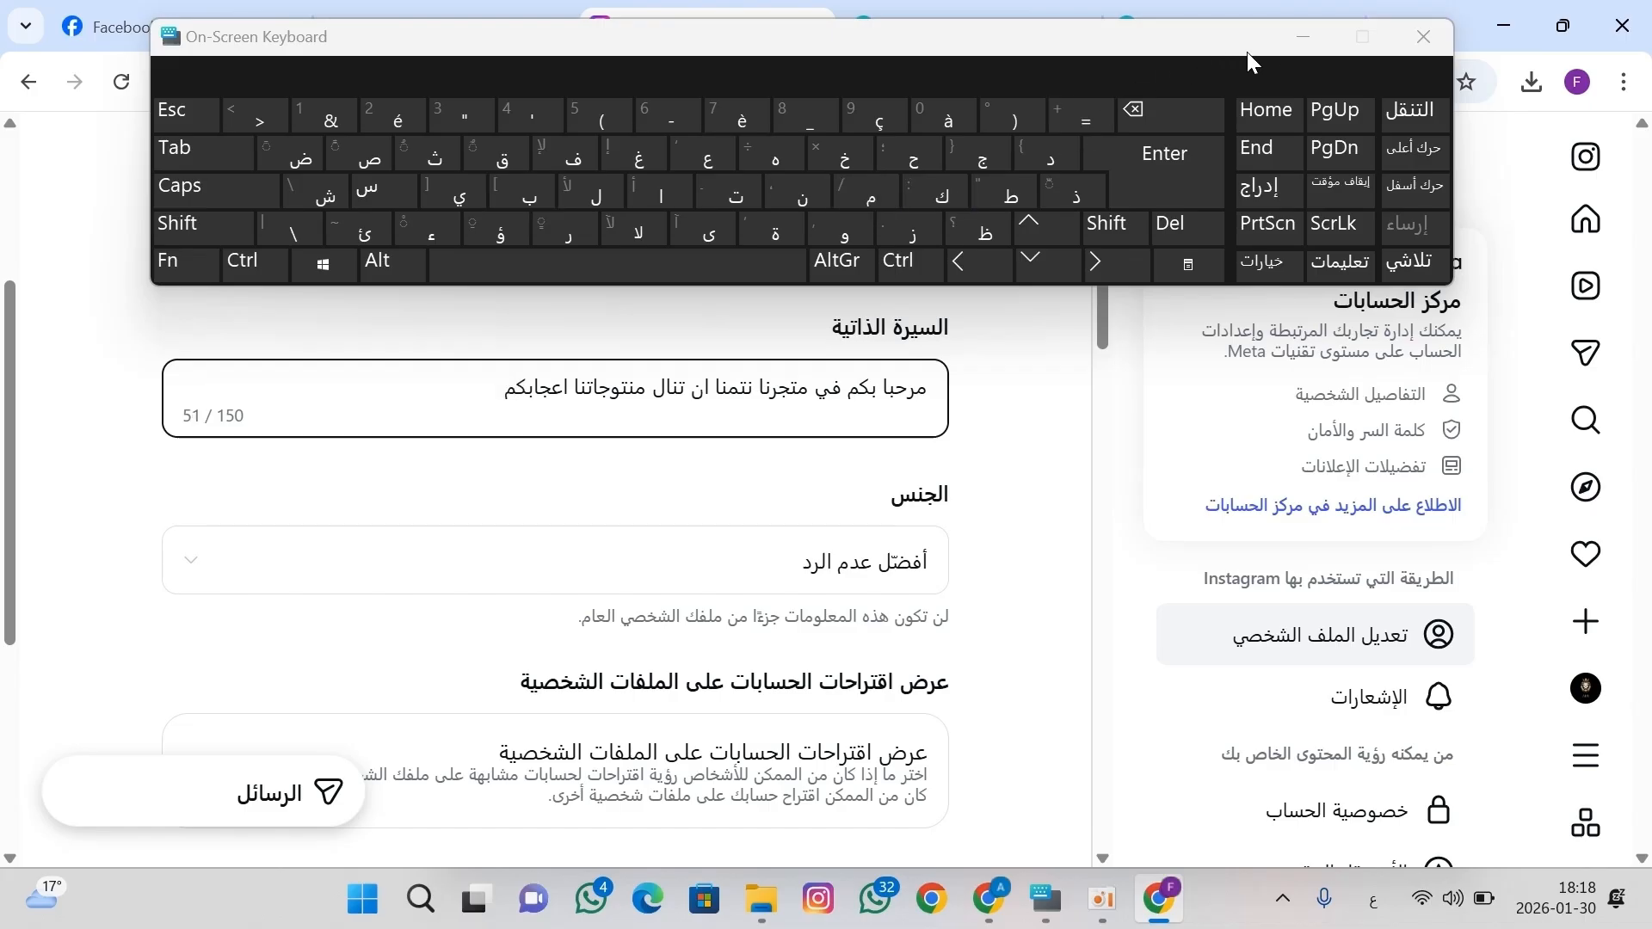
- Set the Instagram profile gender to ذكر
click(1303, 29)
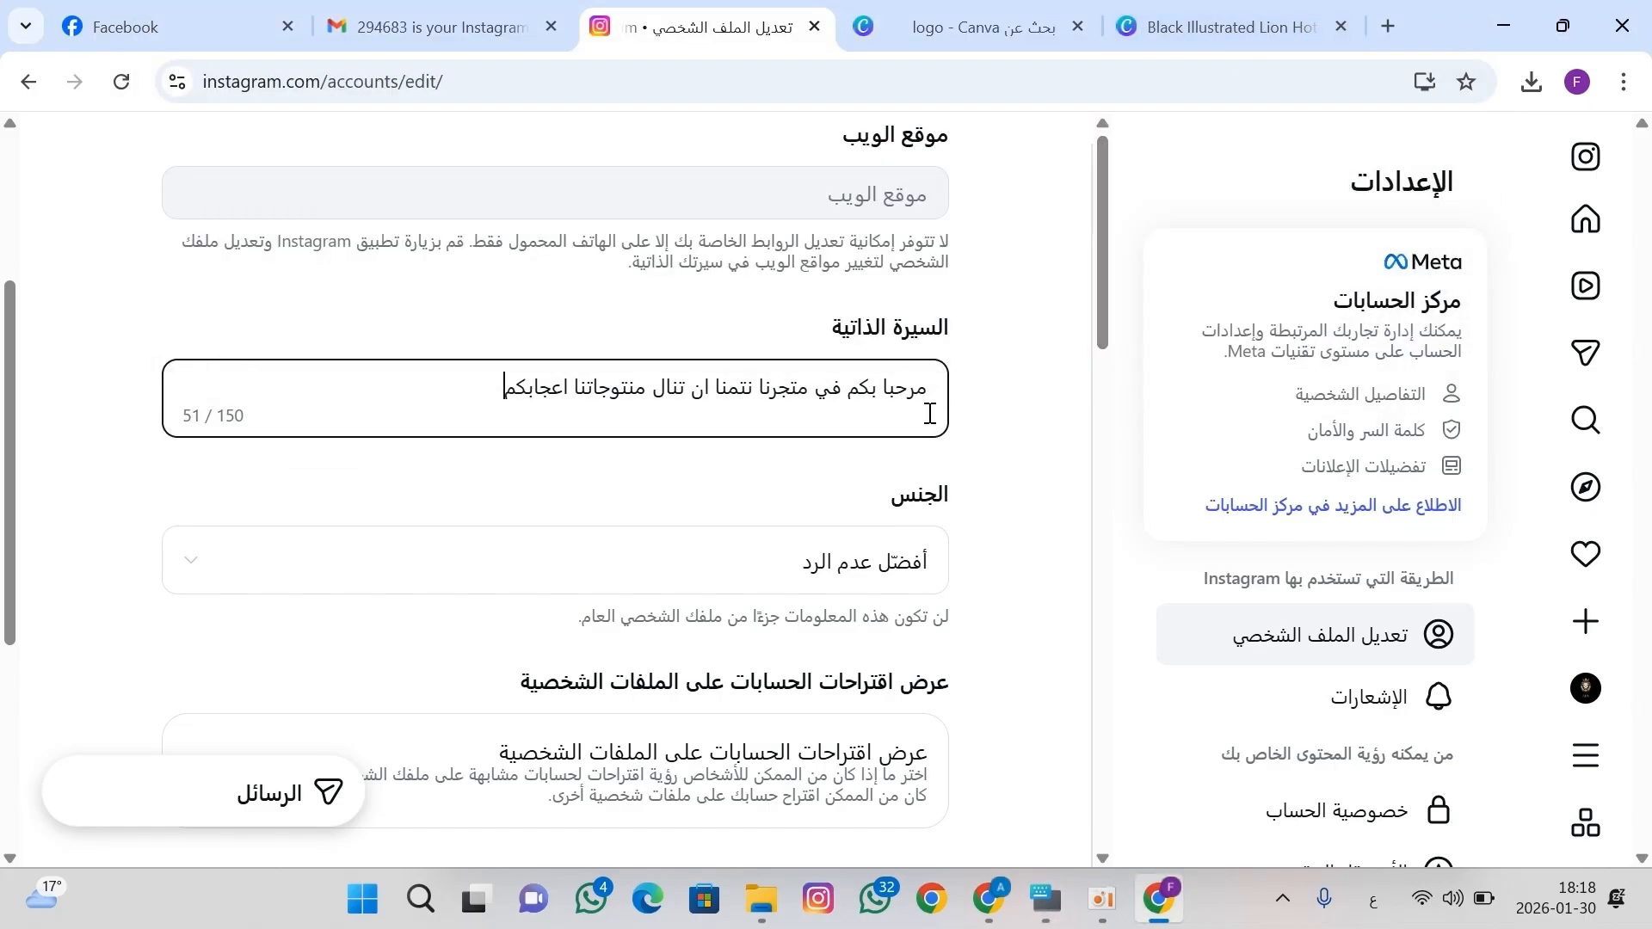
scroll(960, 372, down, 1)
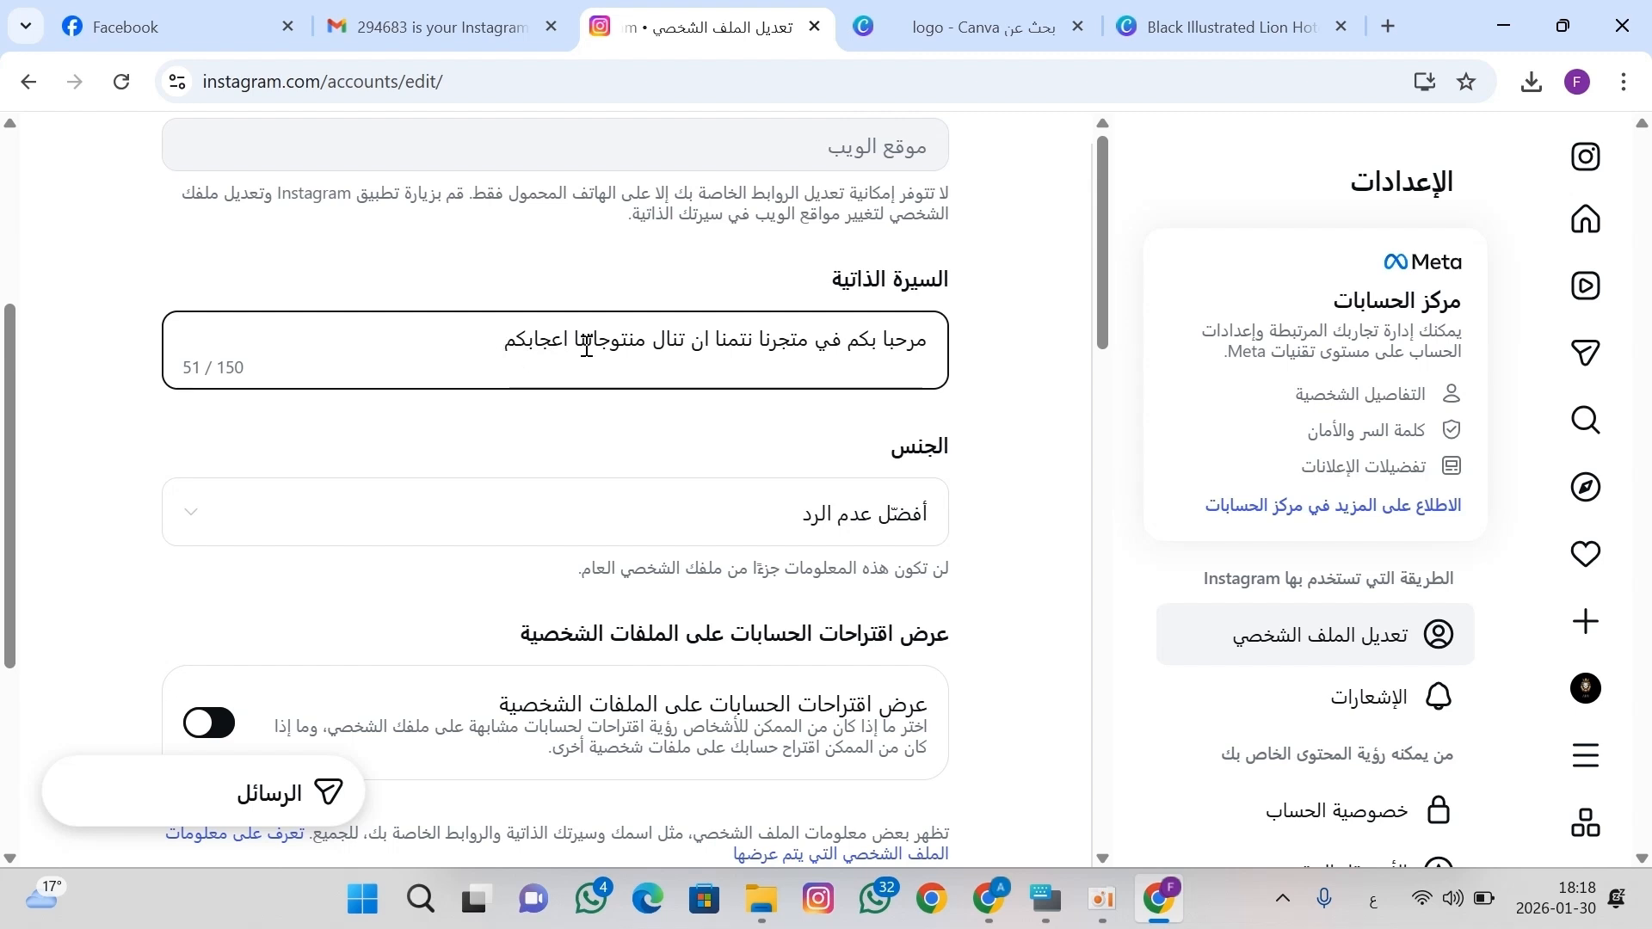
scroll(664, 380, down, 1)
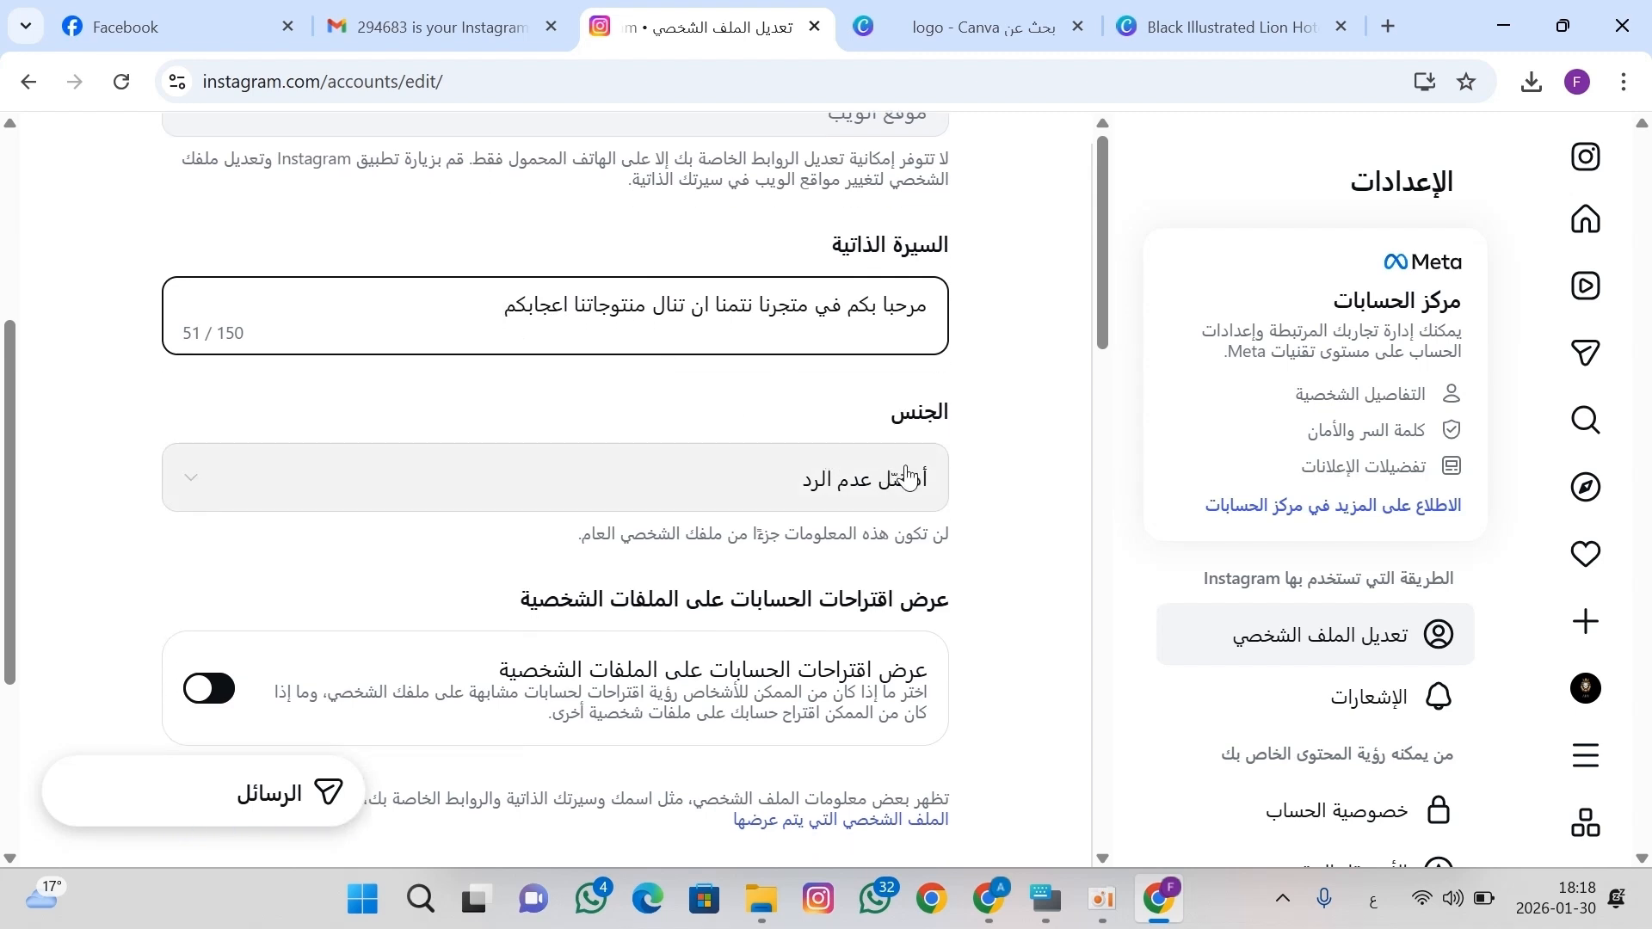
scroll(897, 497, down, 1)
scroll(897, 496, down, 2)
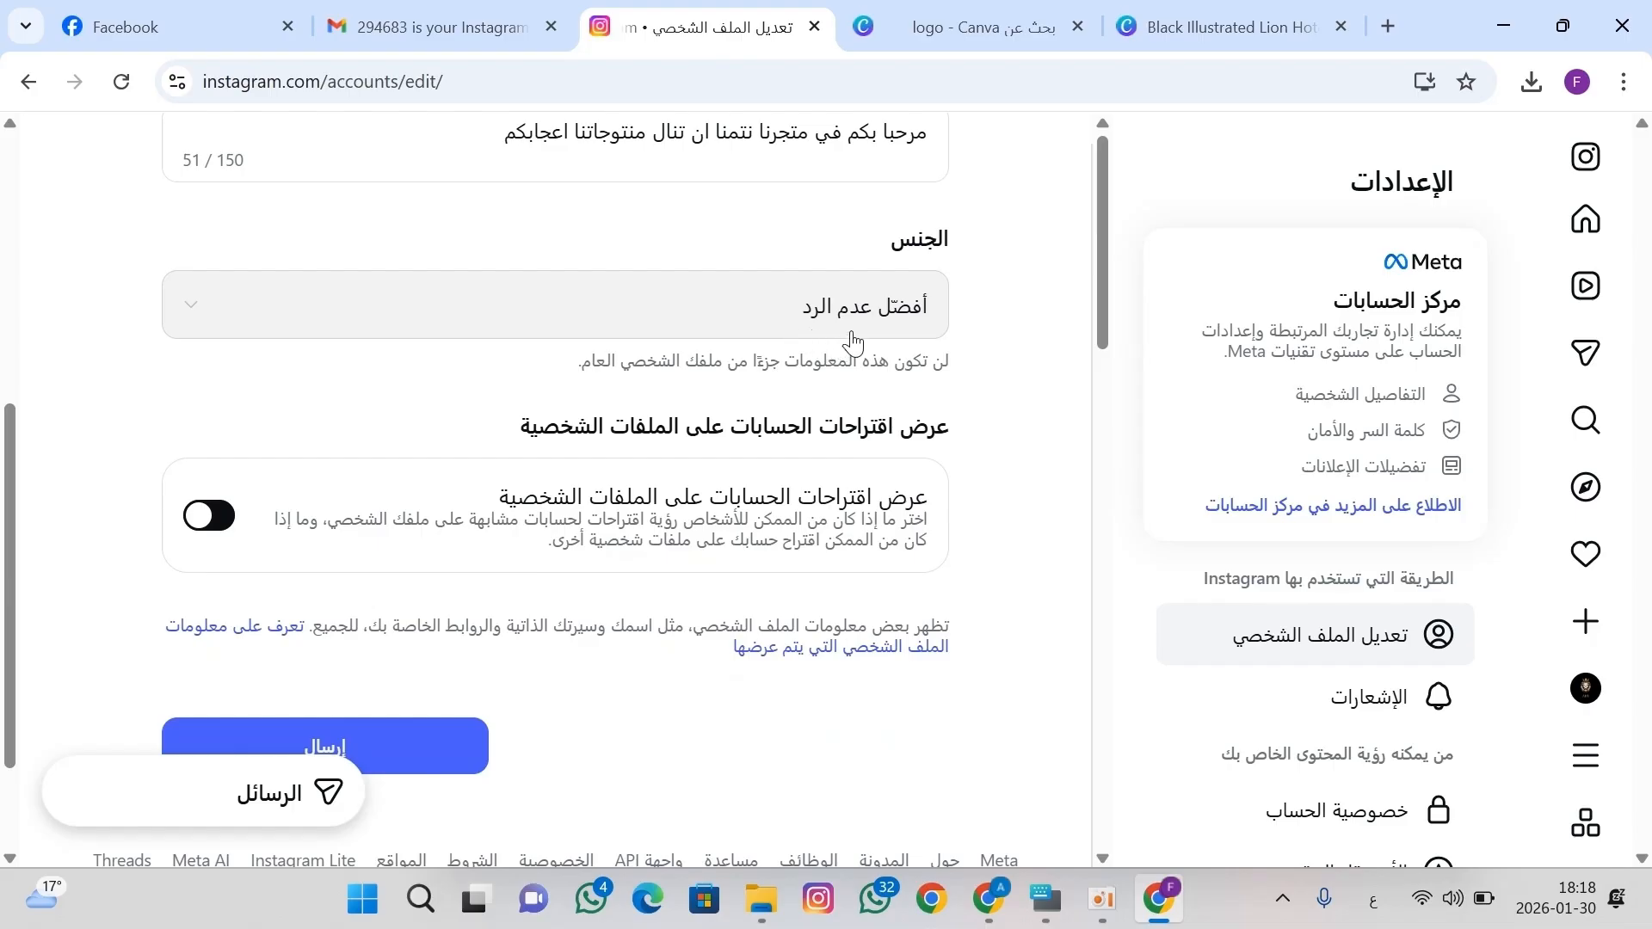
click(814, 312)
click(814, 313)
click(815, 315)
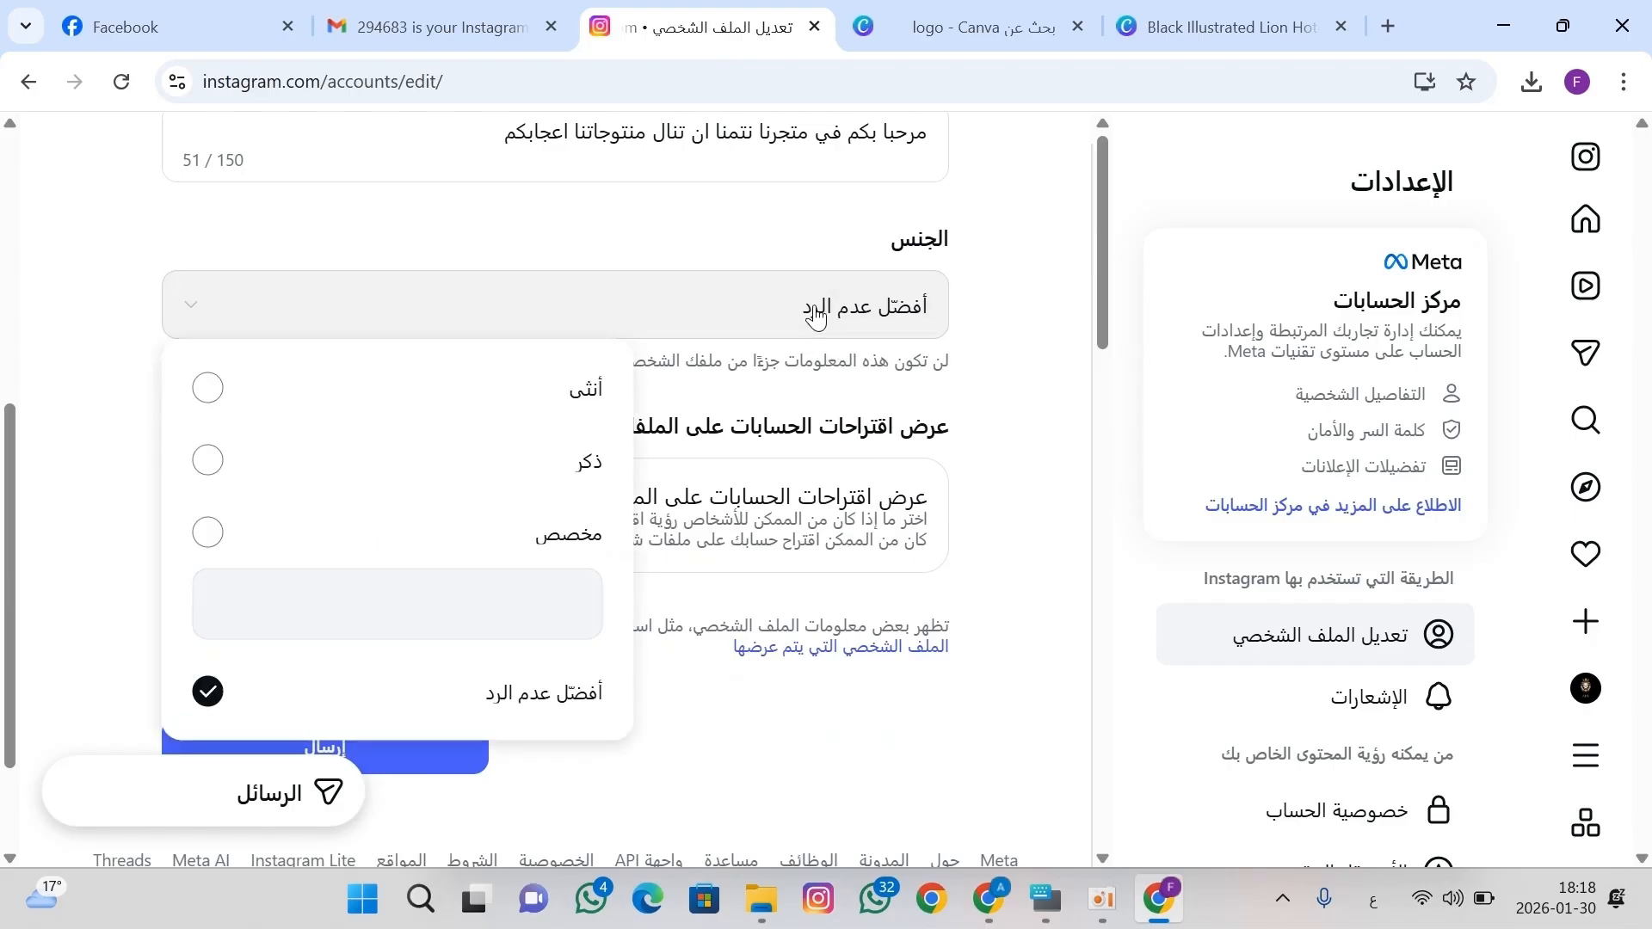
click(571, 470)
- Submit the edited Instagram profile to save the bio and gender
scroll(919, 391, down, 1)
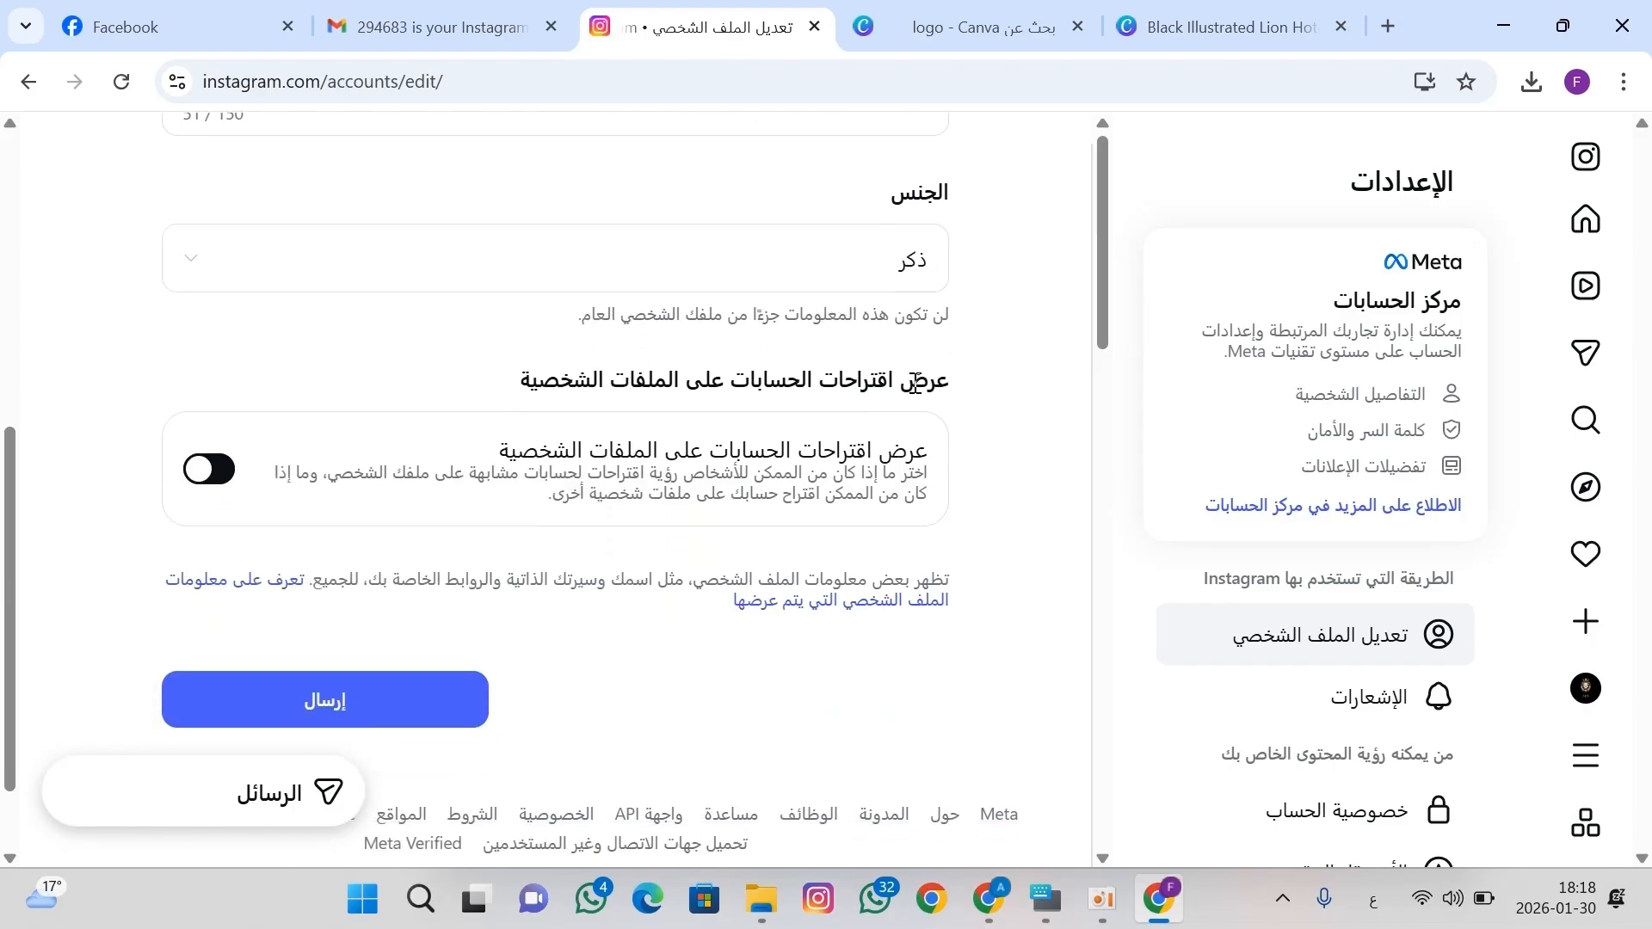
scroll(985, 381, down, 2)
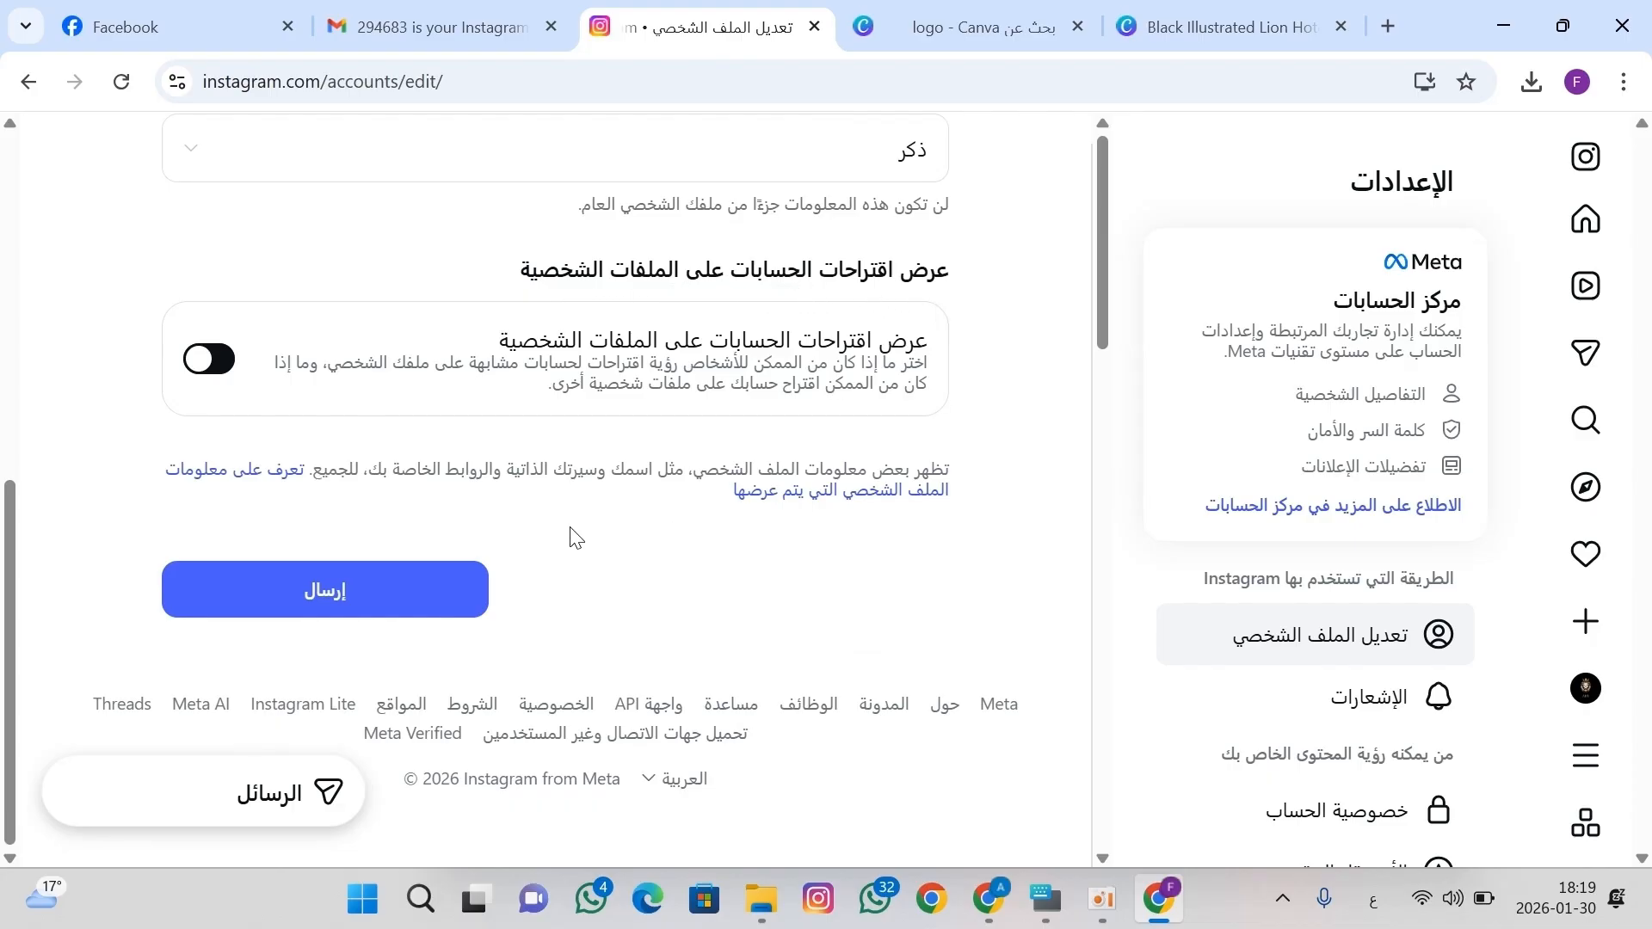
scroll(571, 535, up, 8)
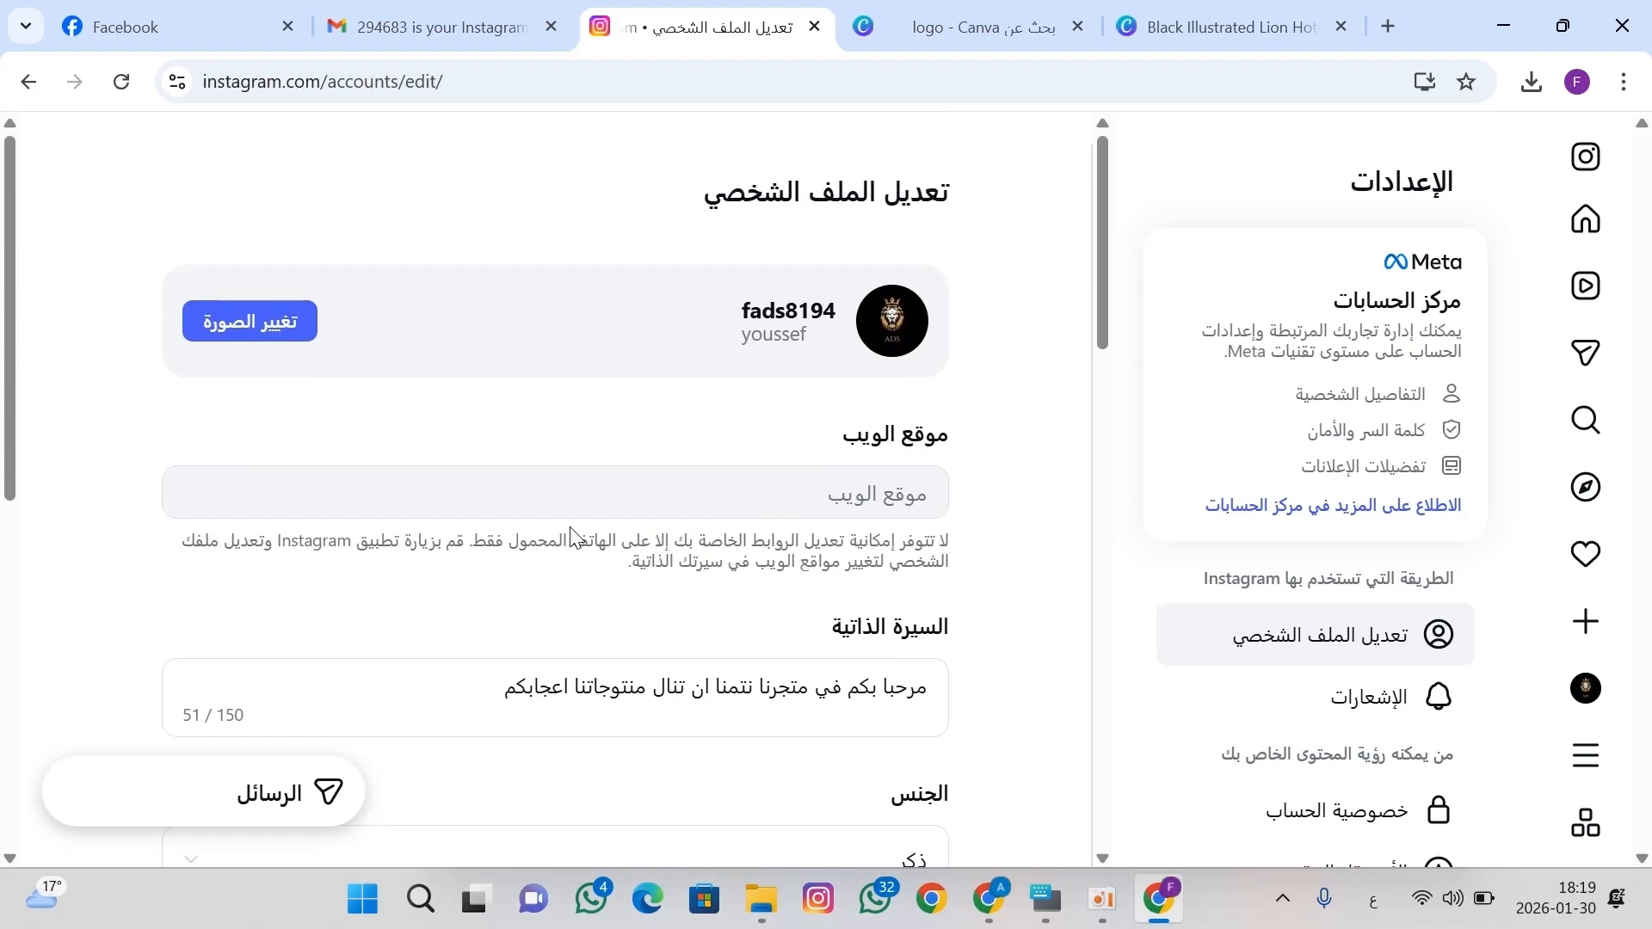
scroll(572, 535, down, 8)
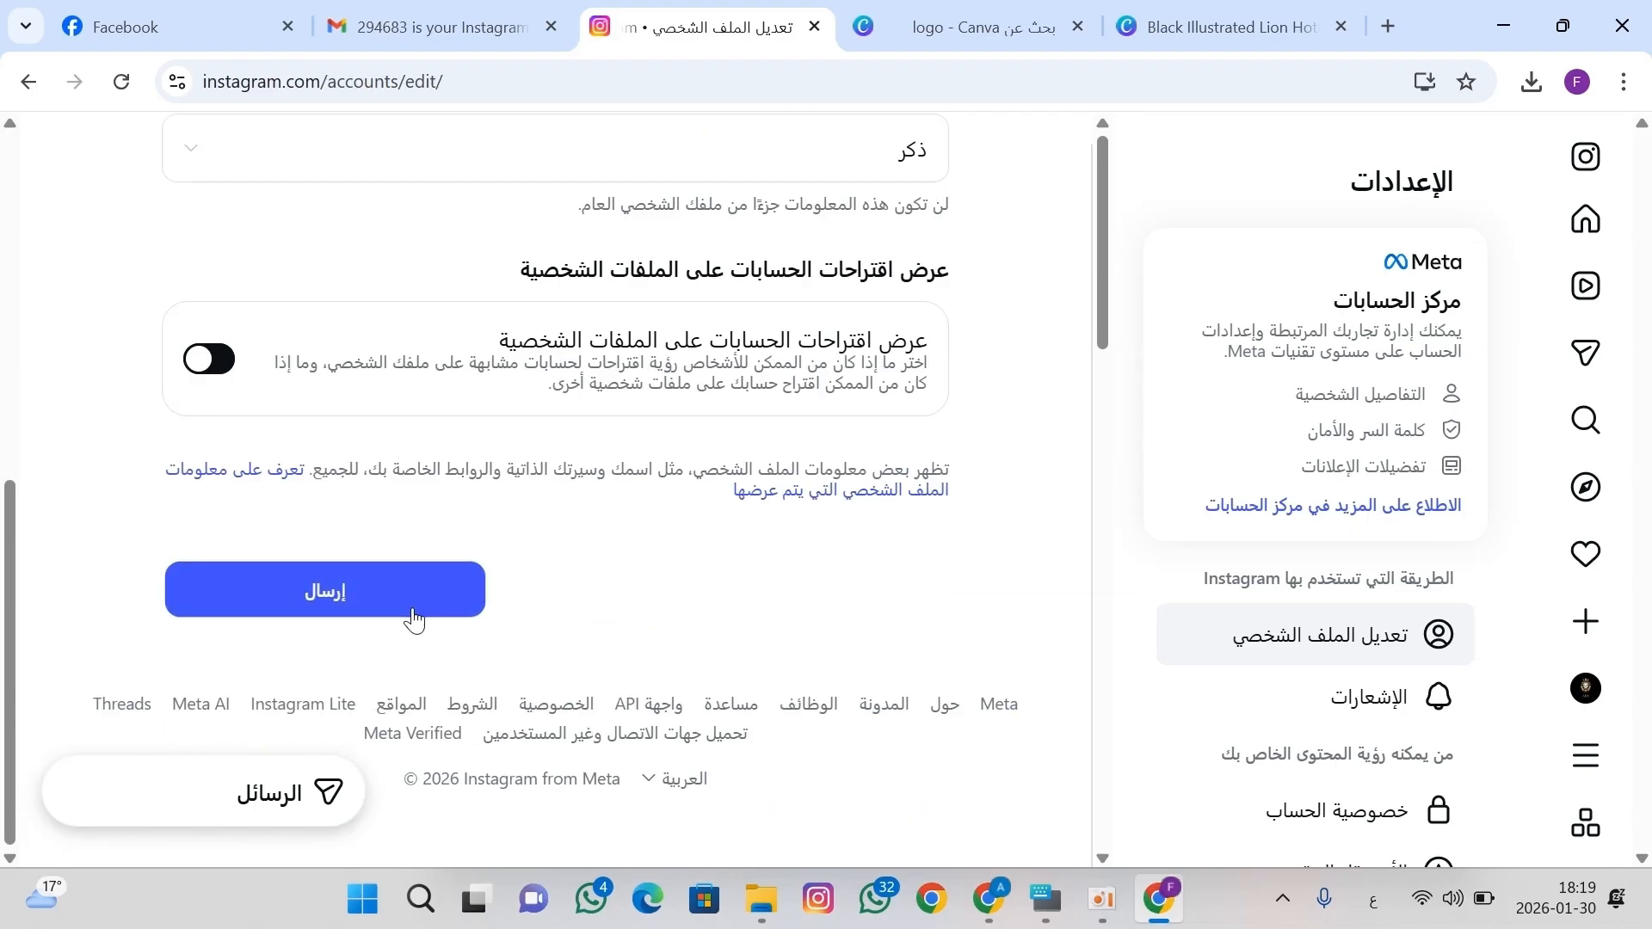
click(413, 617)
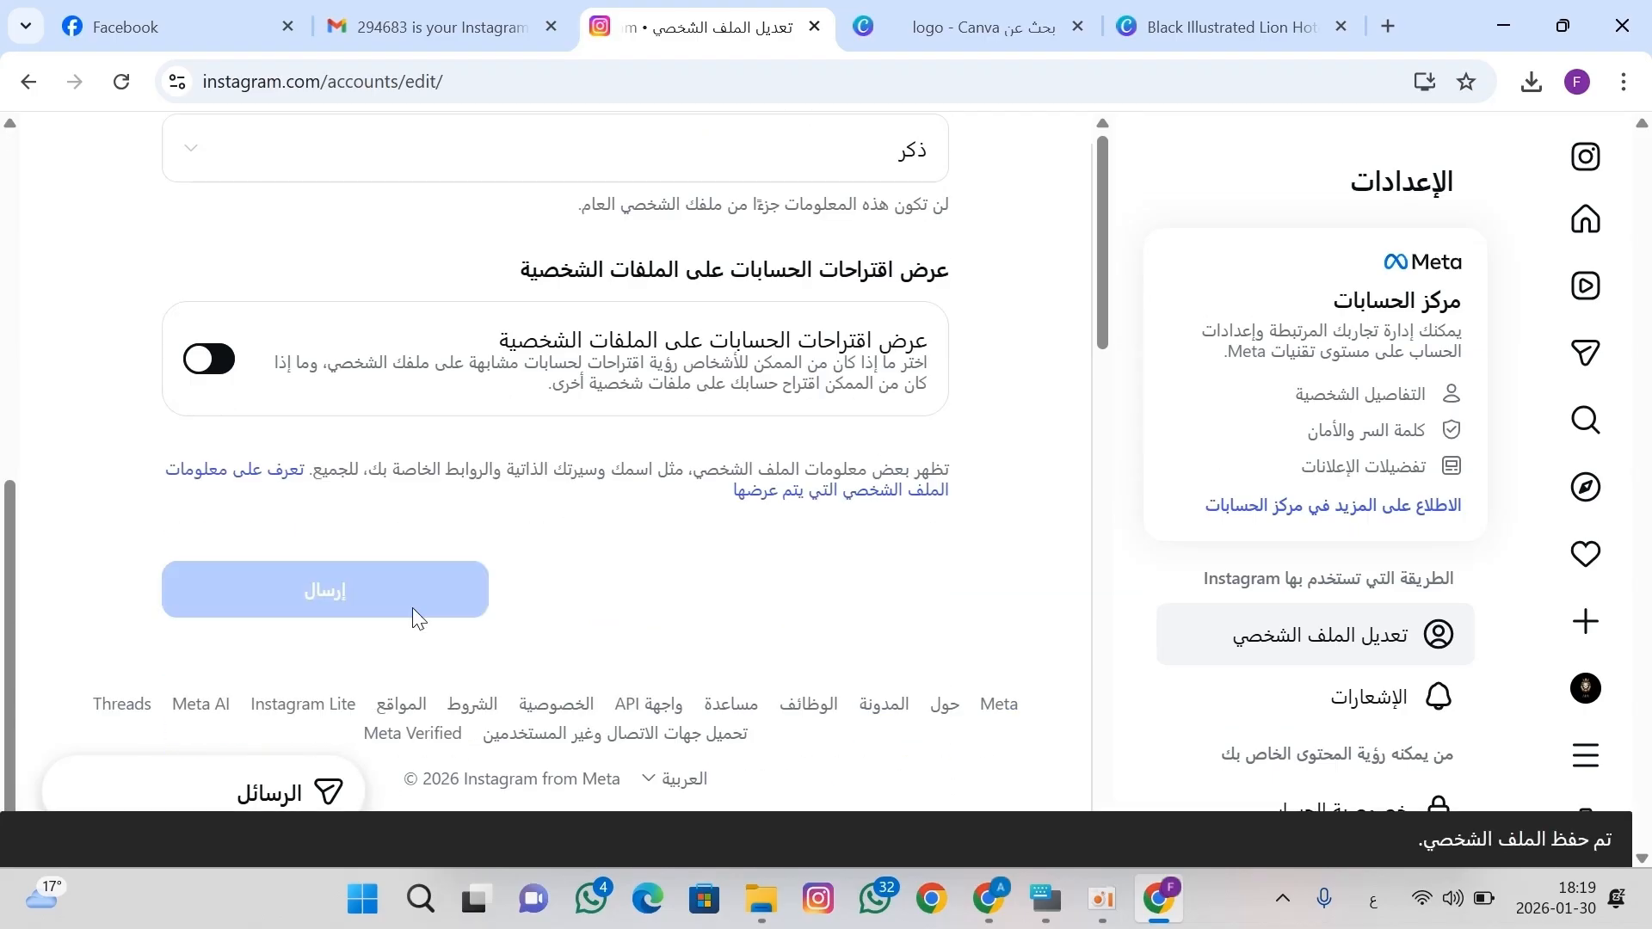
scroll(559, 611, up, 3)
scroll(557, 608, up, 5)
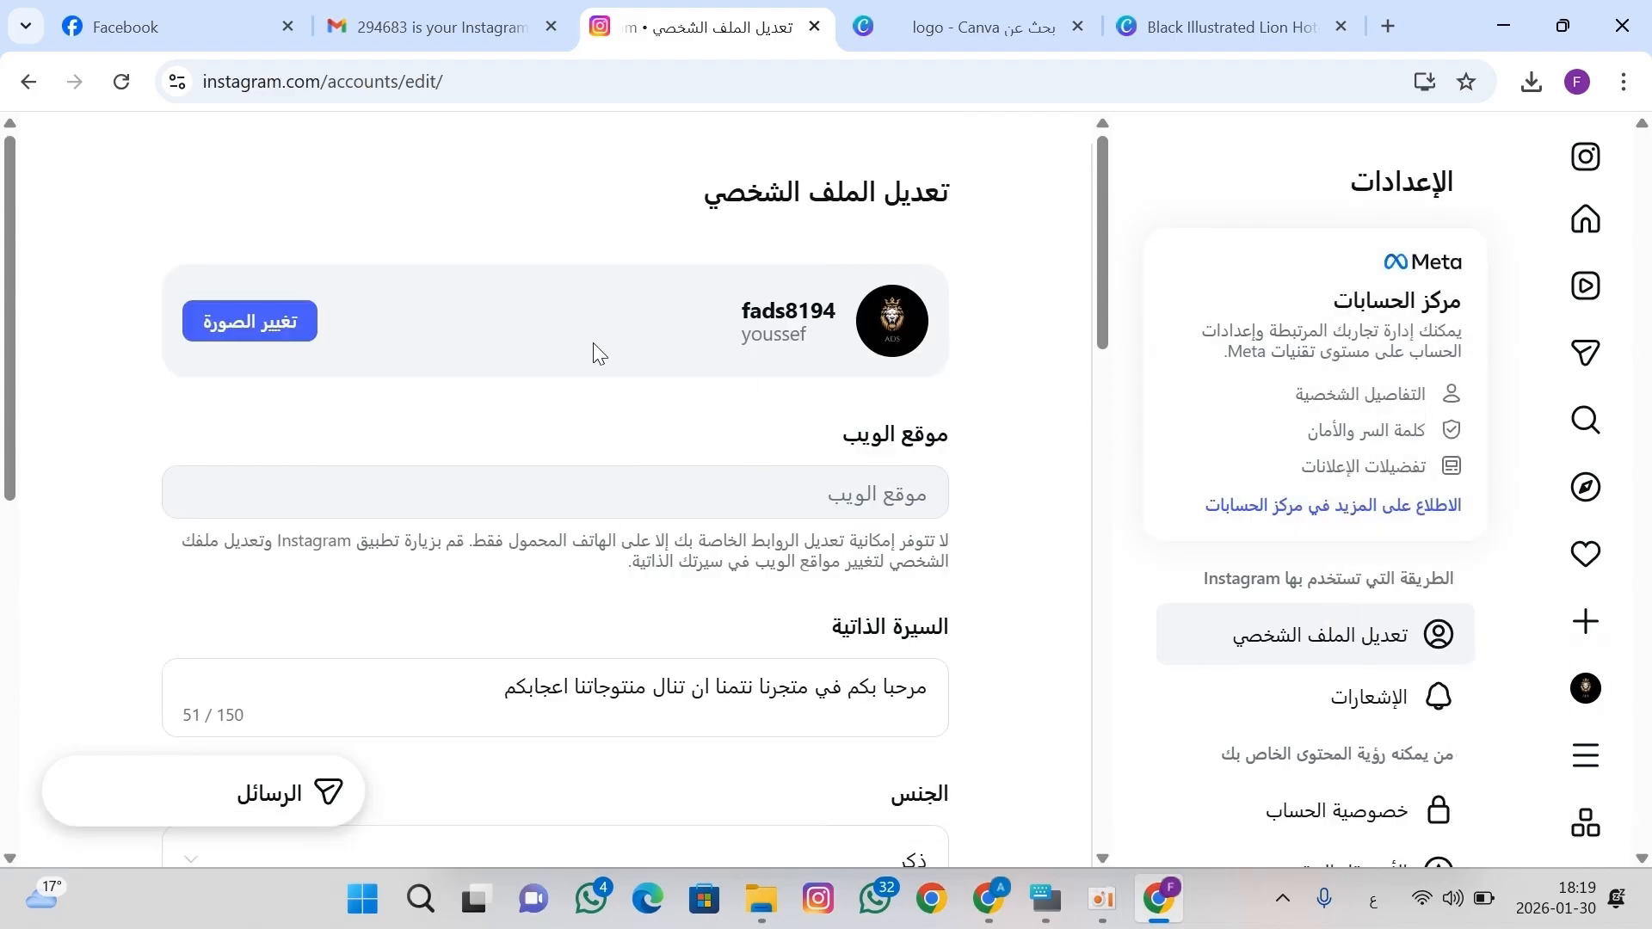
- Switch to Facebook and go to the personal profile page
click(155, 21)
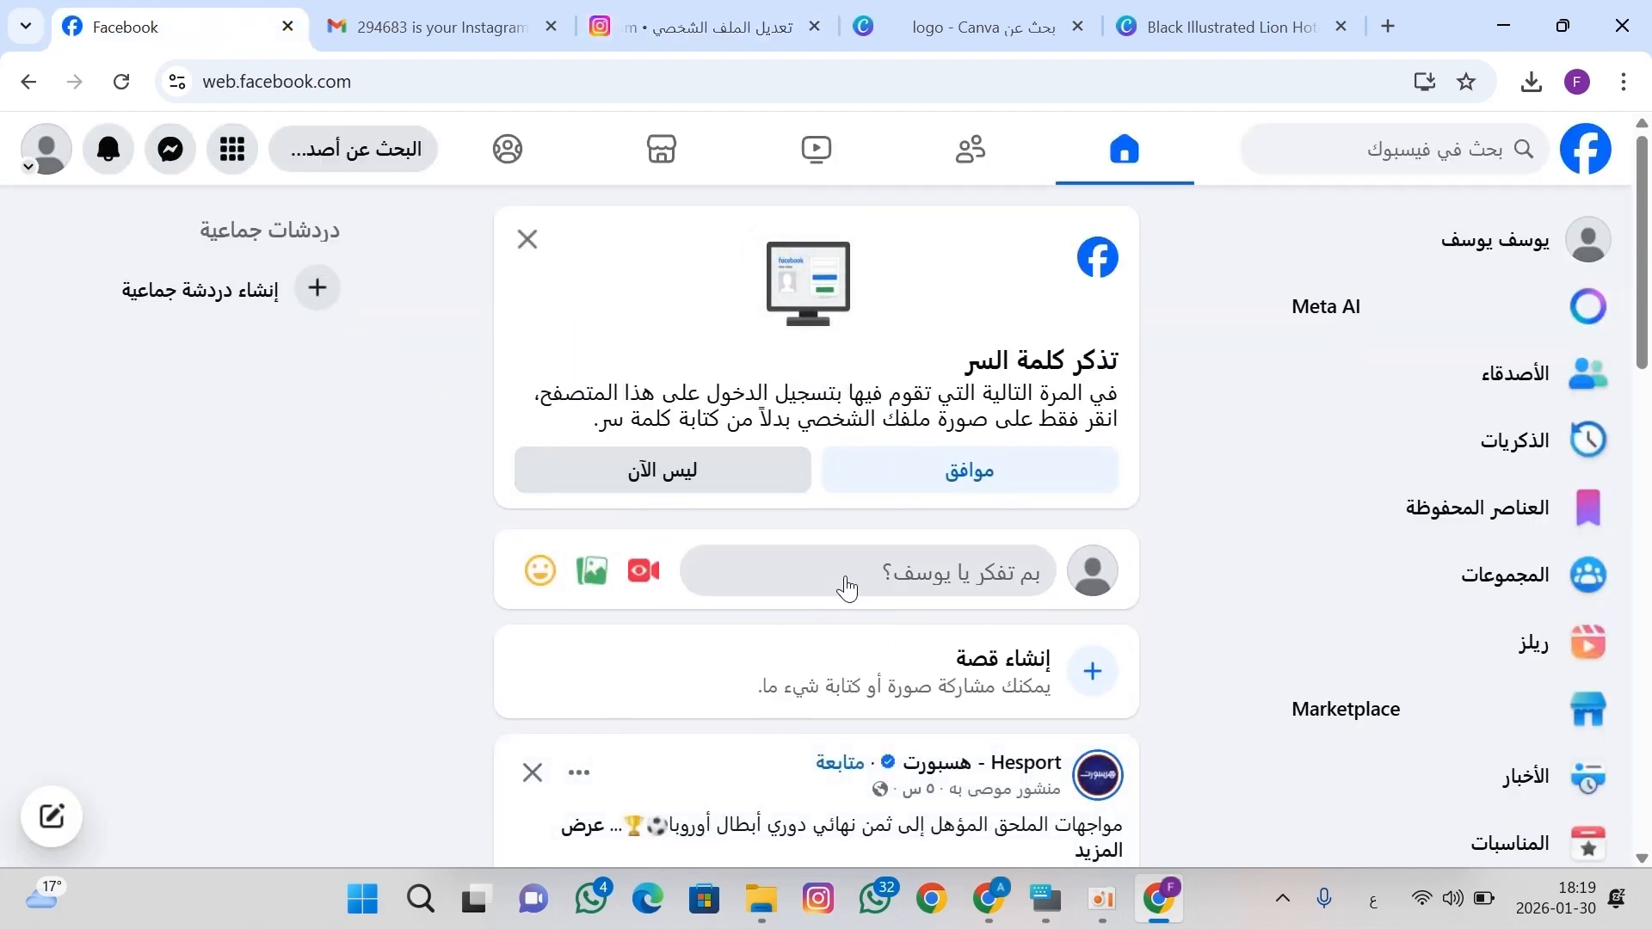
click(51, 153)
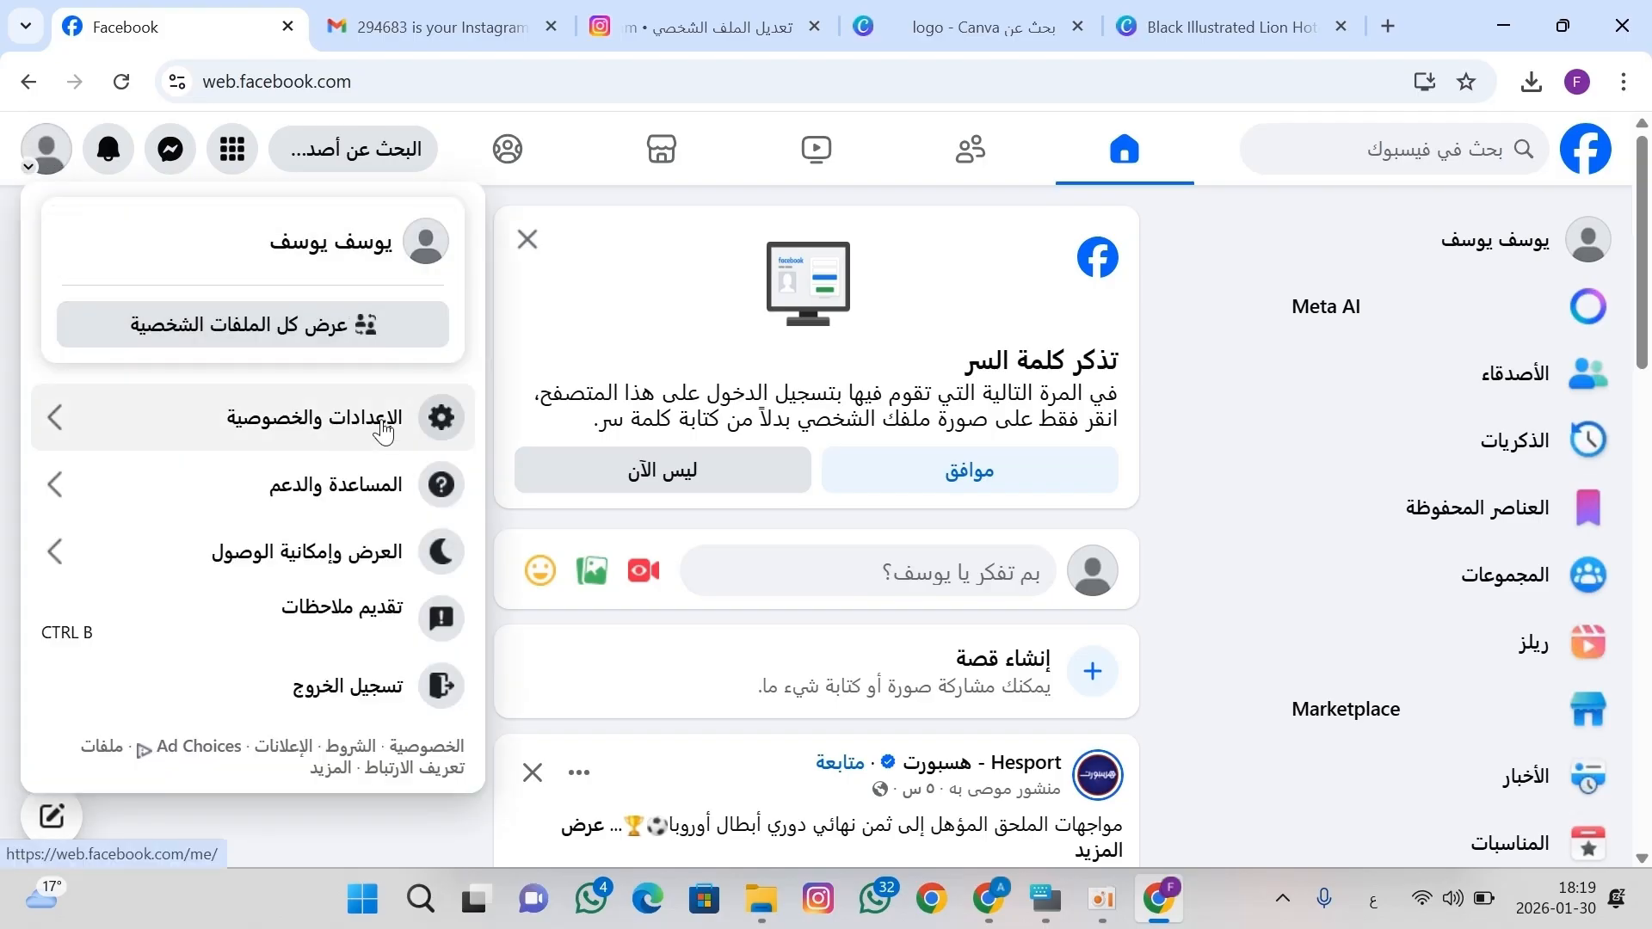
scroll(388, 607, down, 1)
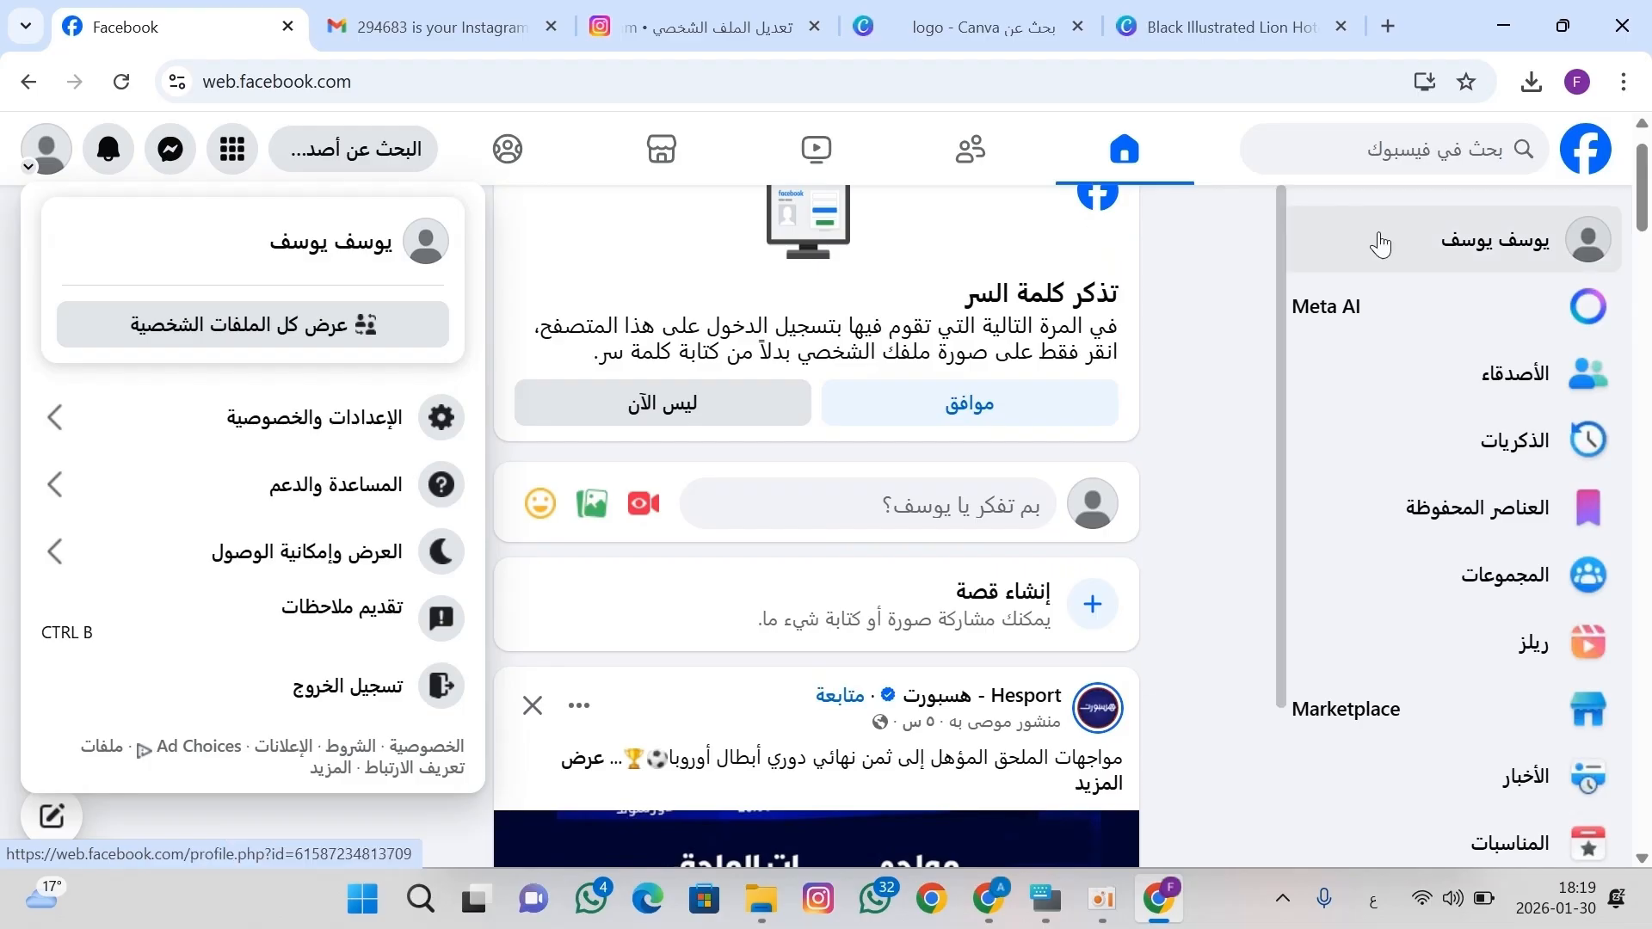
click(1536, 251)
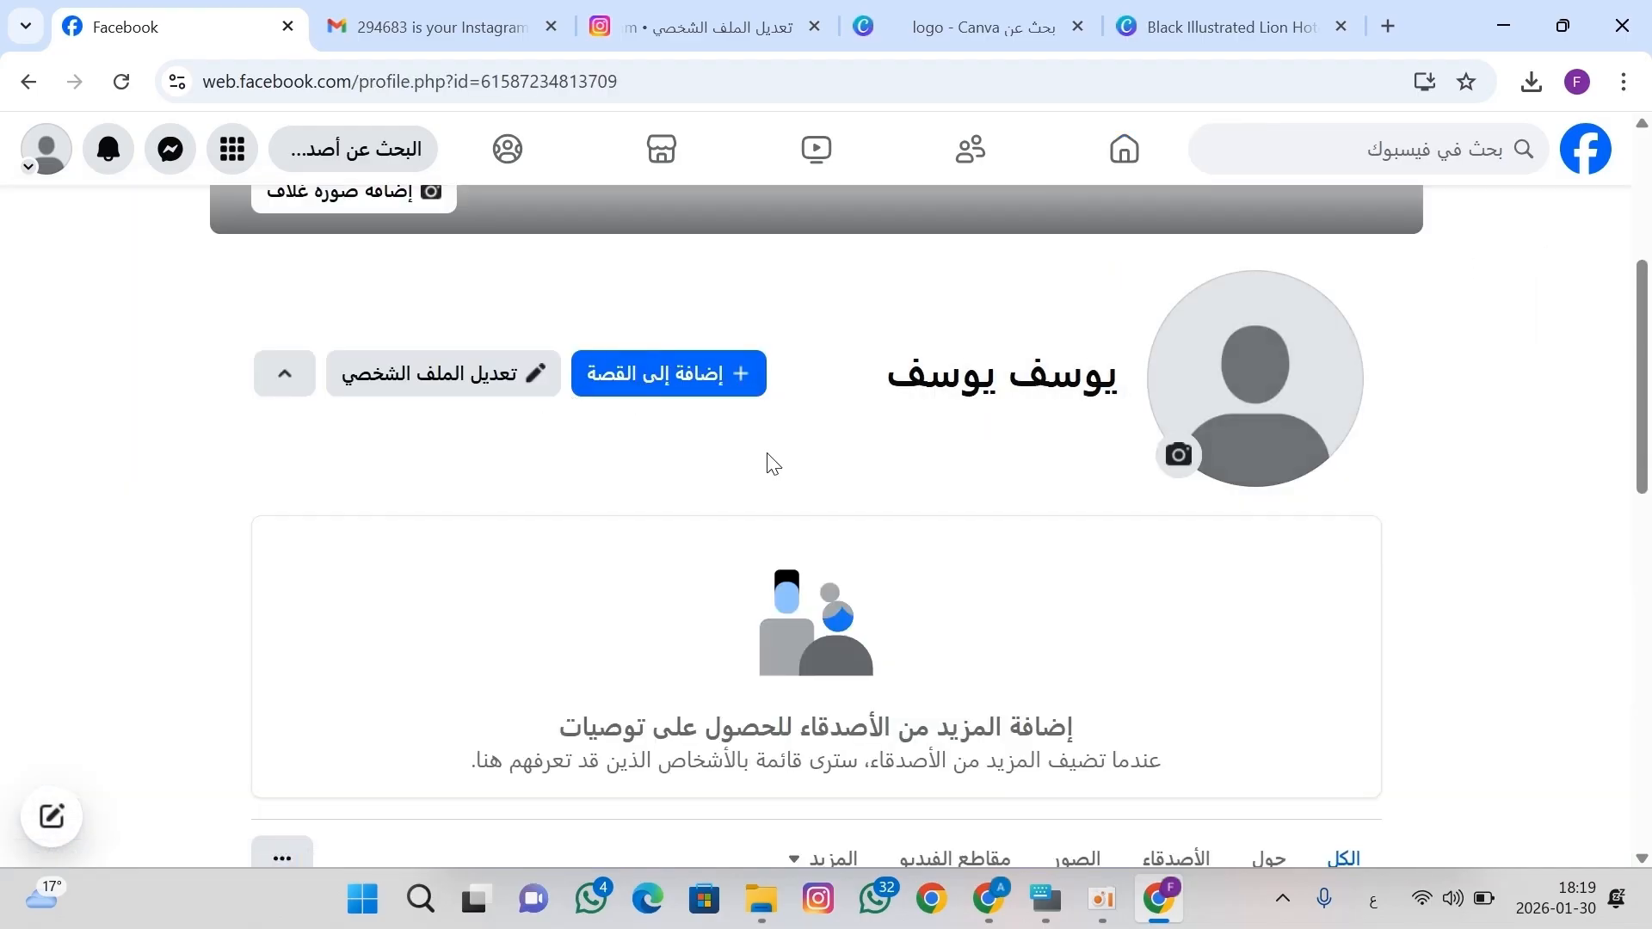
- Upload the ADS lion logo file as the profile picture and save it
click(1181, 457)
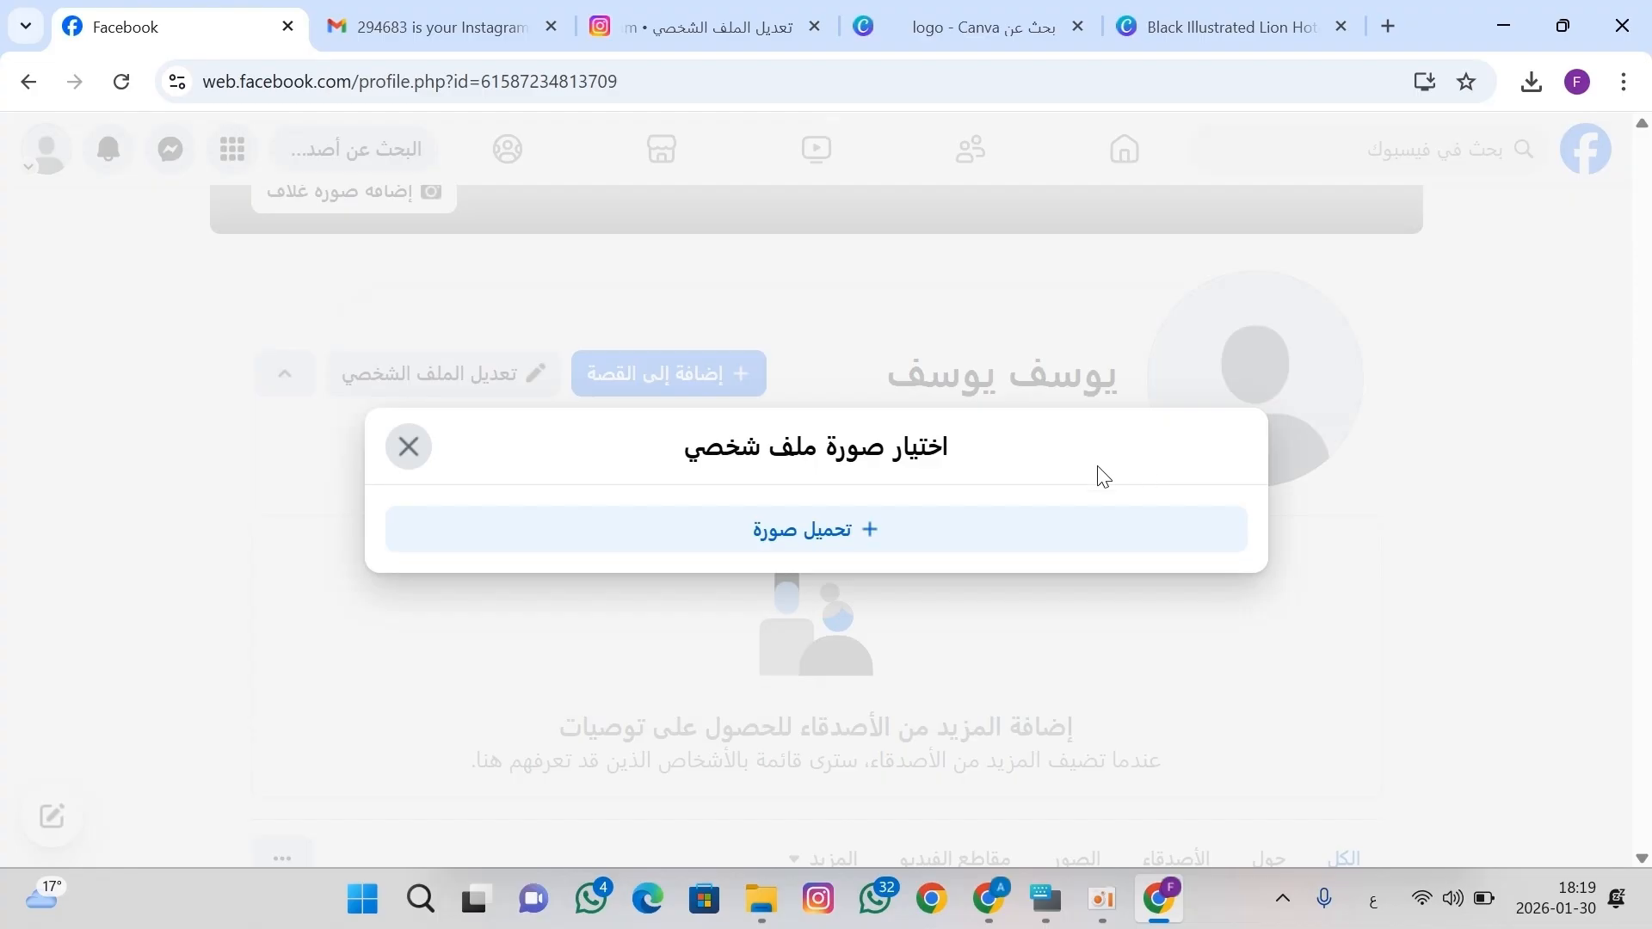
click(897, 534)
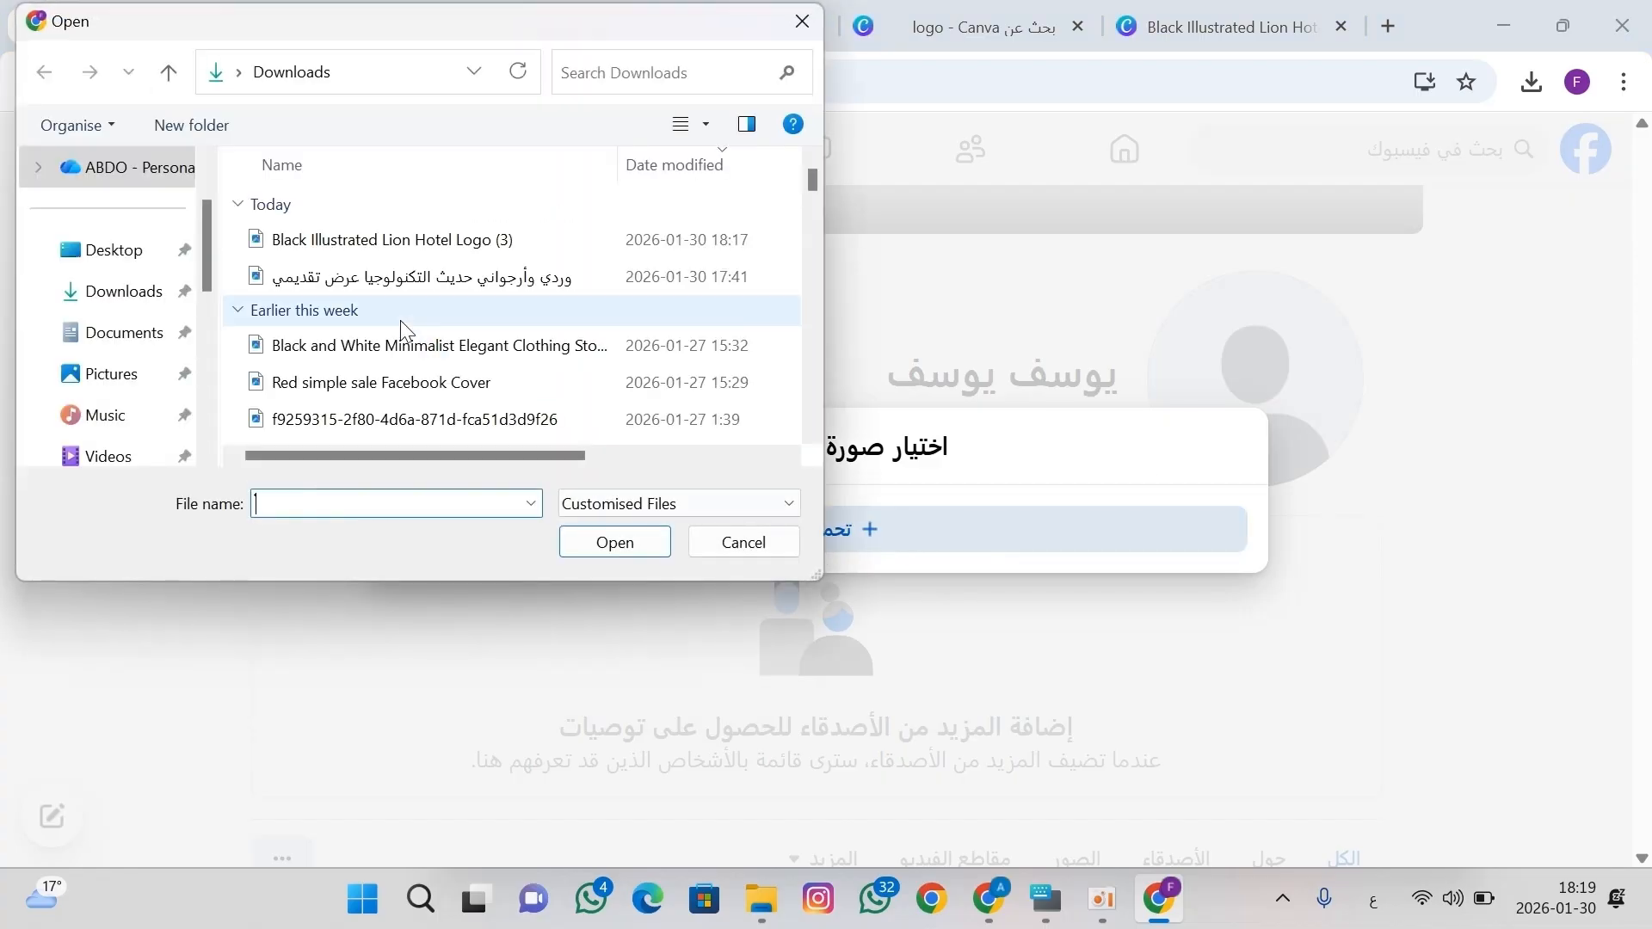
click(387, 239)
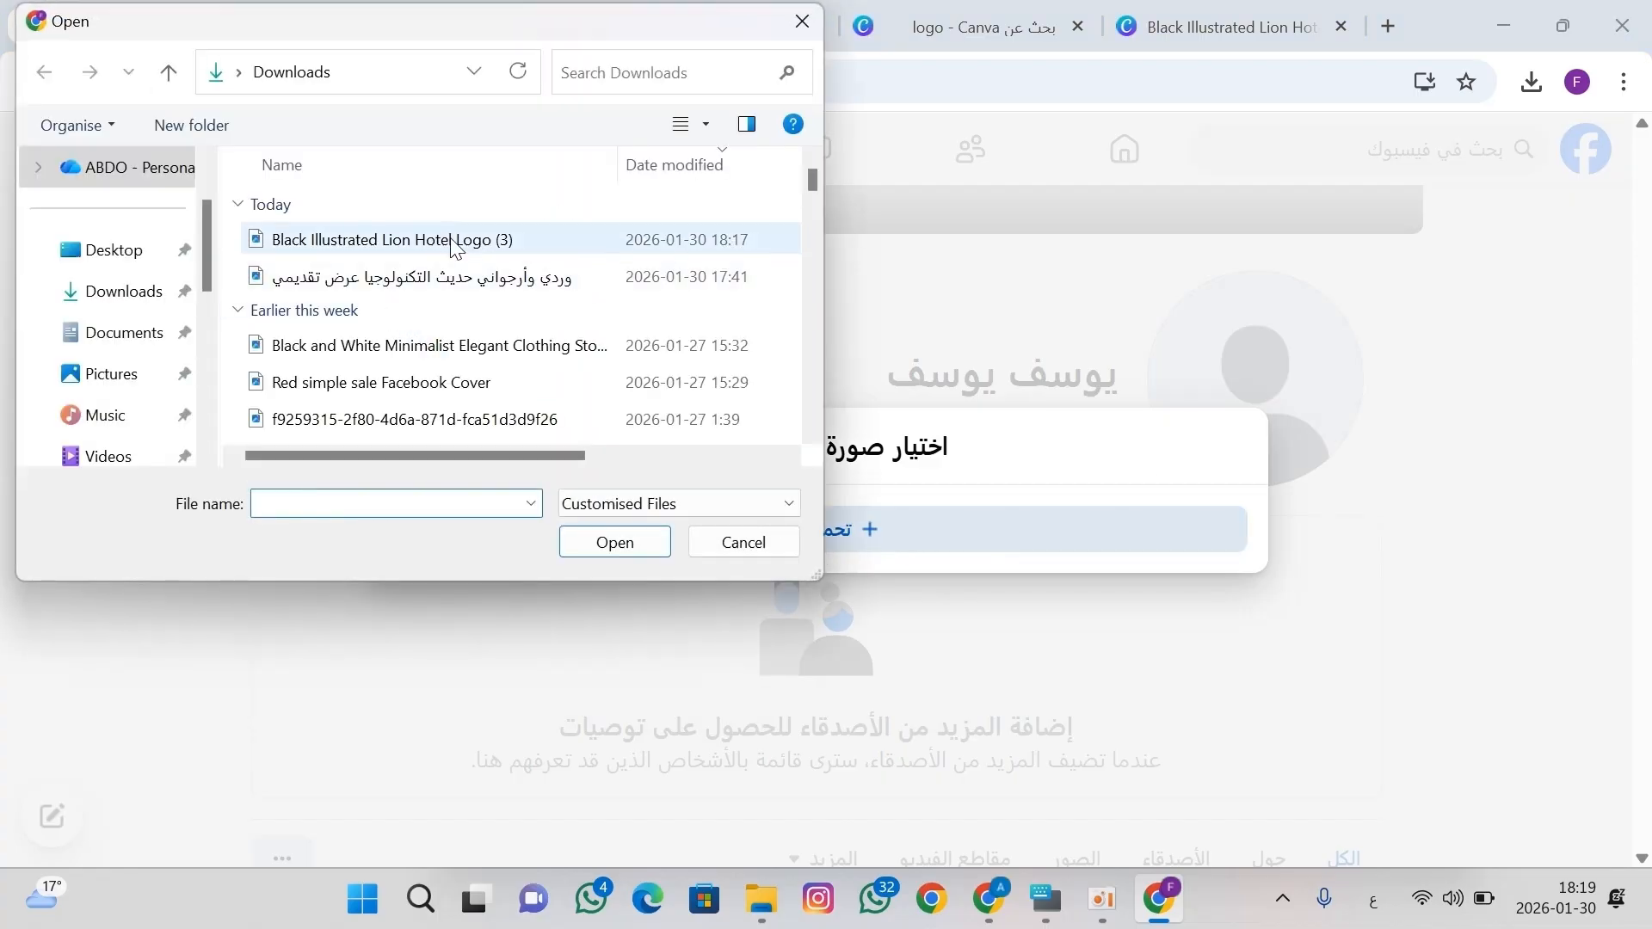
click(614, 542)
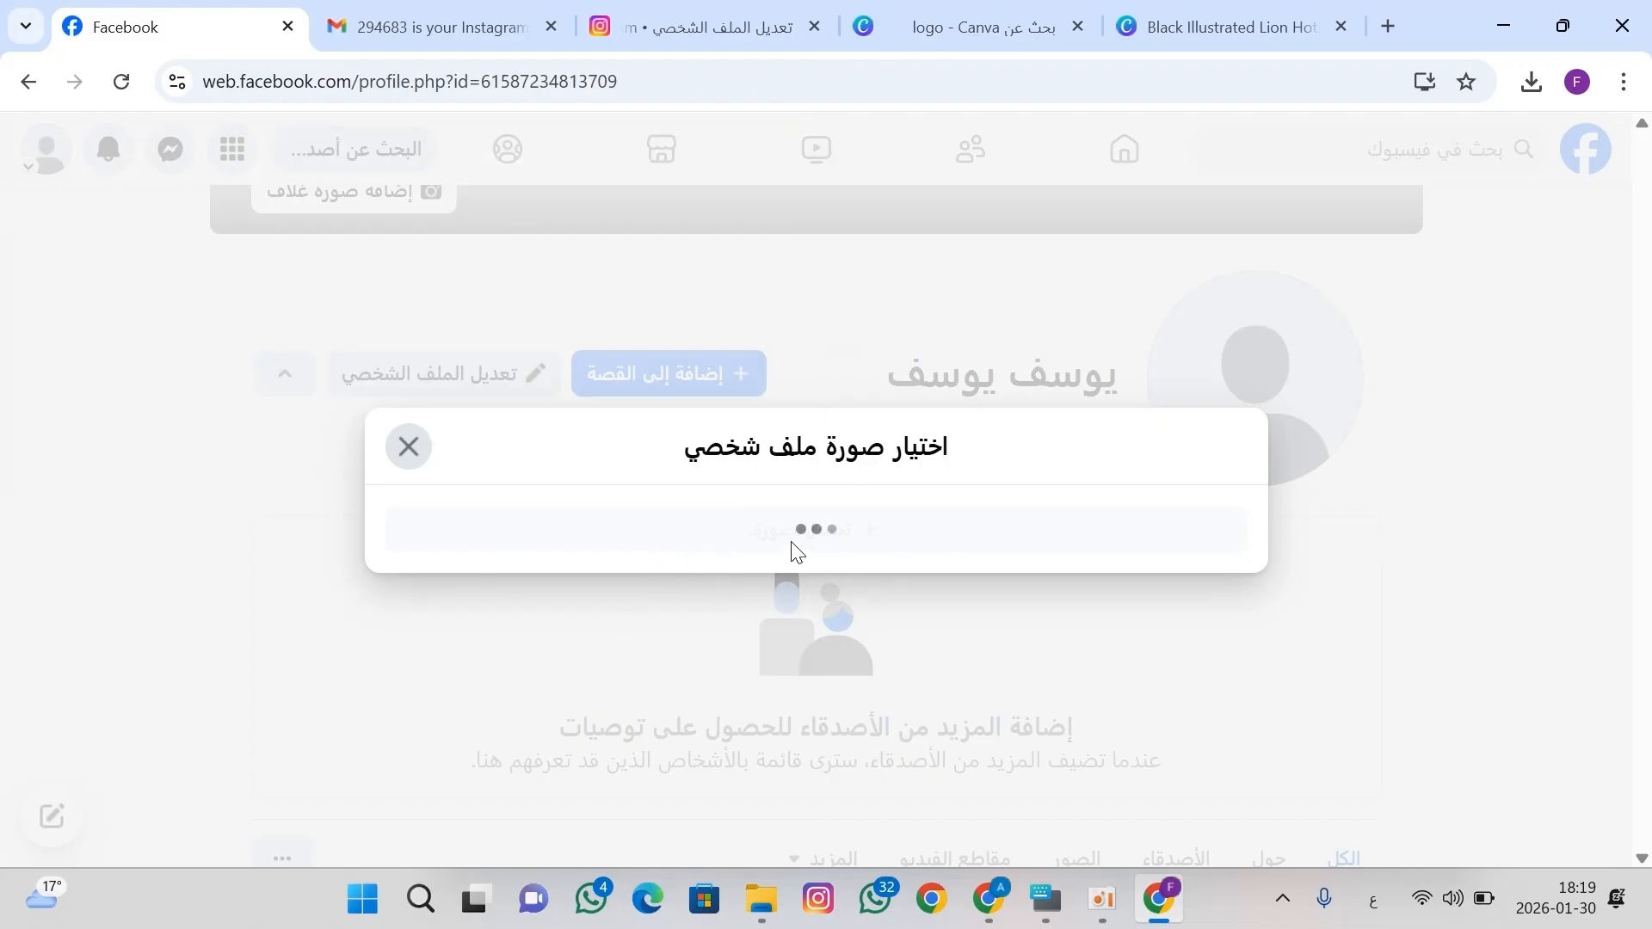
scroll(946, 541, down, 5)
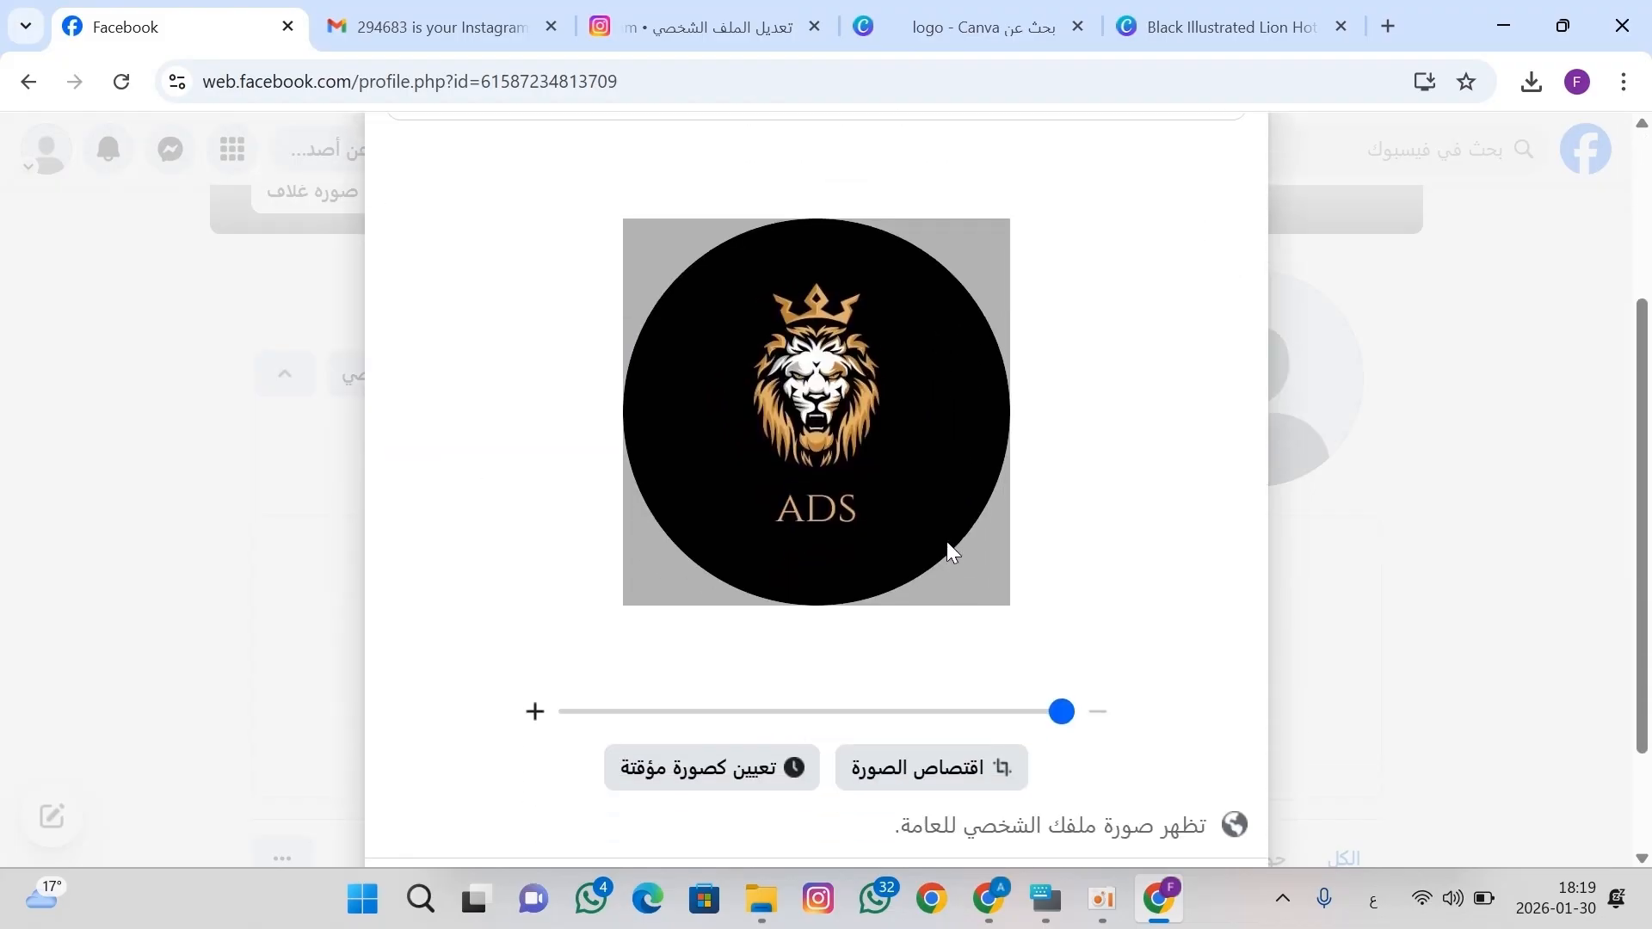
click(467, 775)
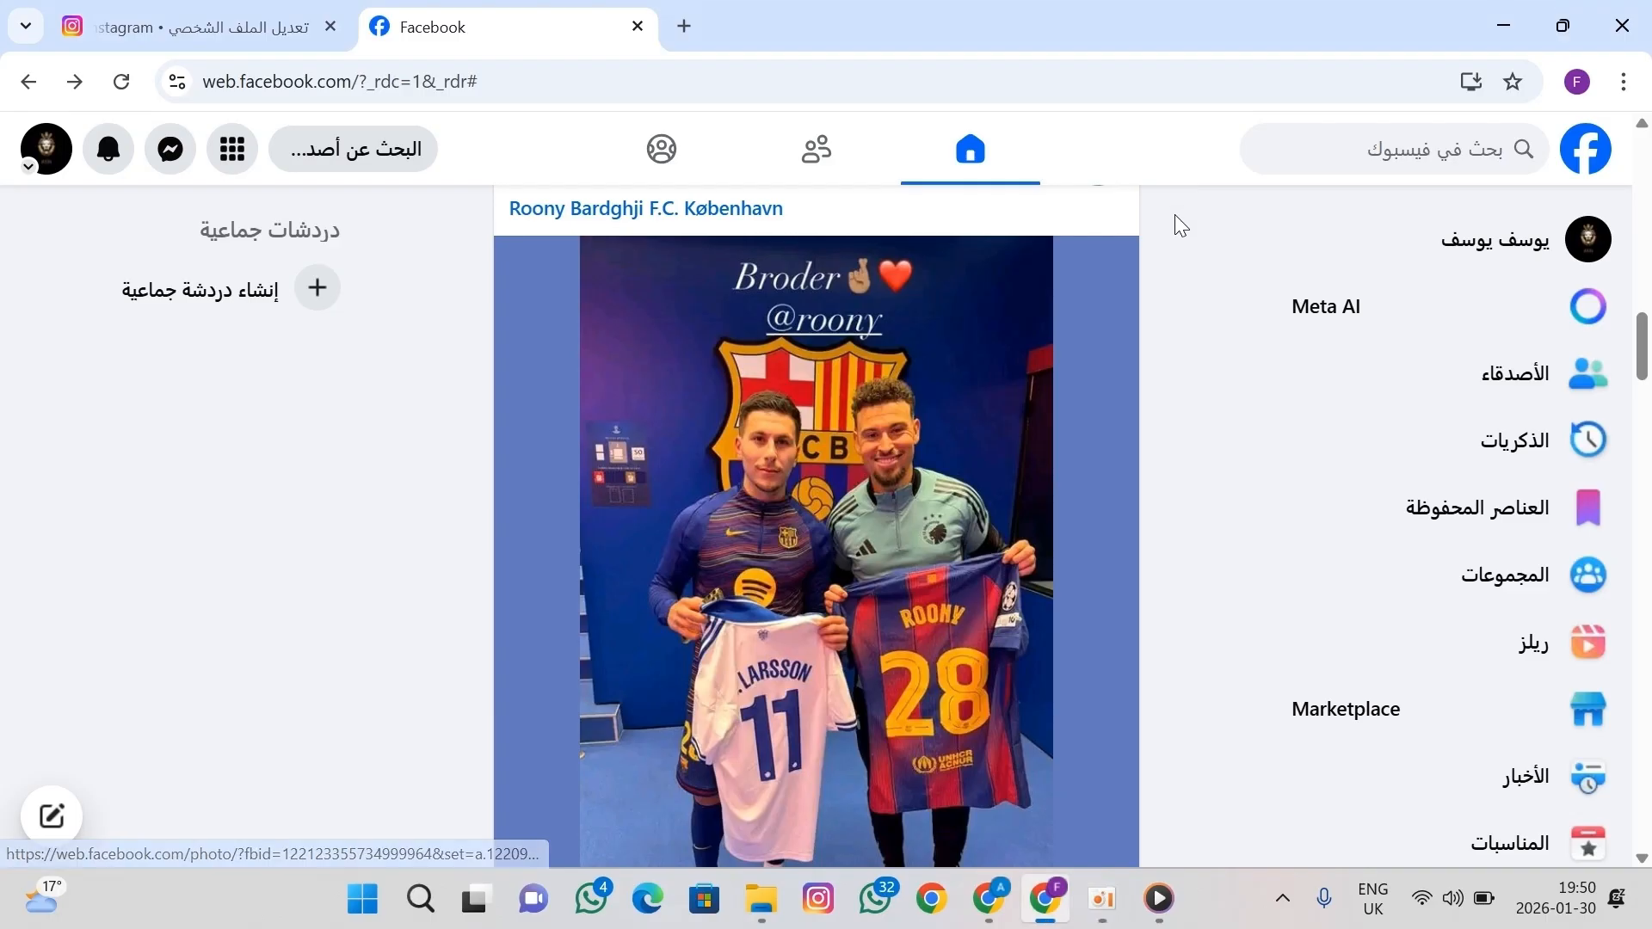
- From the Menu's Pages section, start Create Page and choose the public Page option
scroll(1018, 269, up, 2)
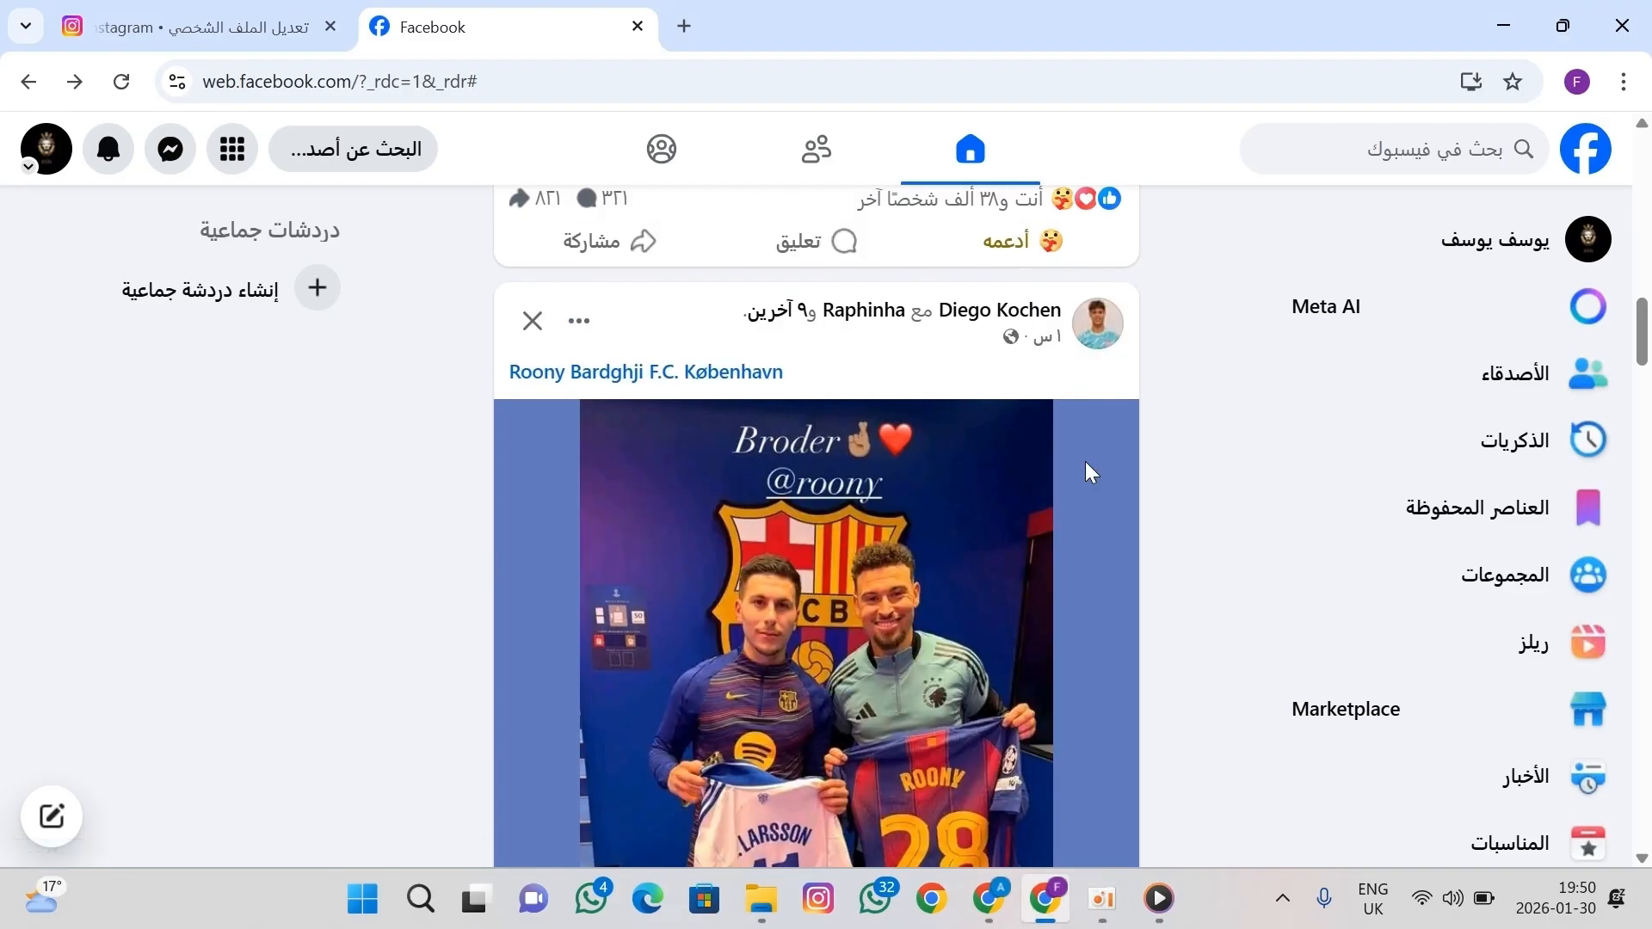
scroll(1267, 395, down, 1)
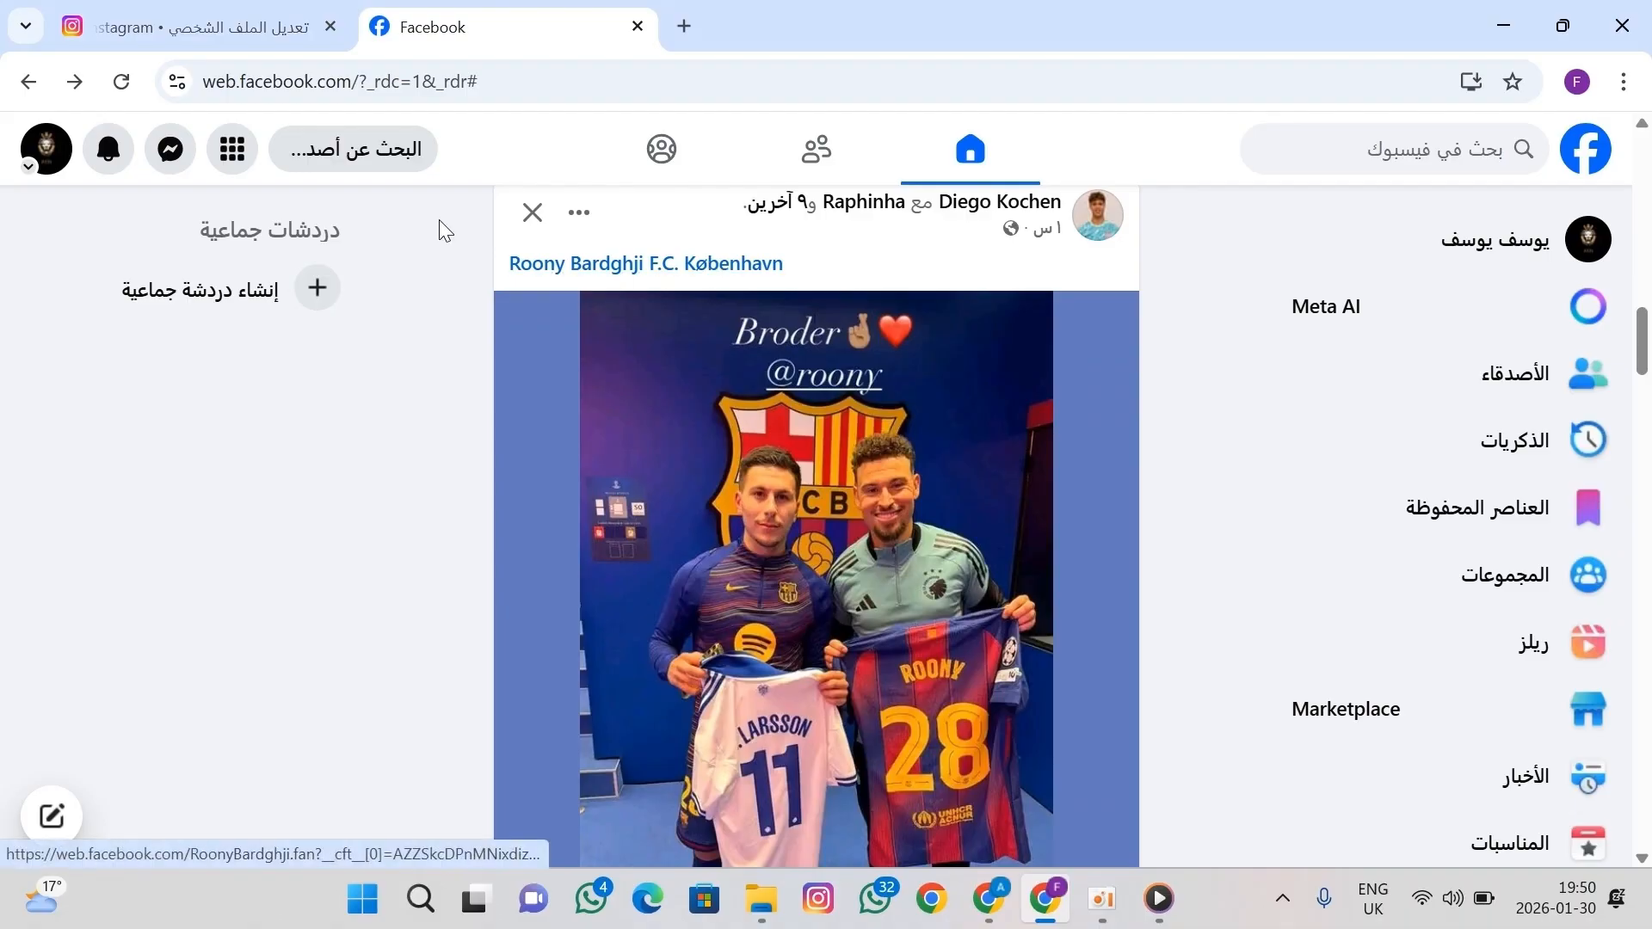
click(222, 157)
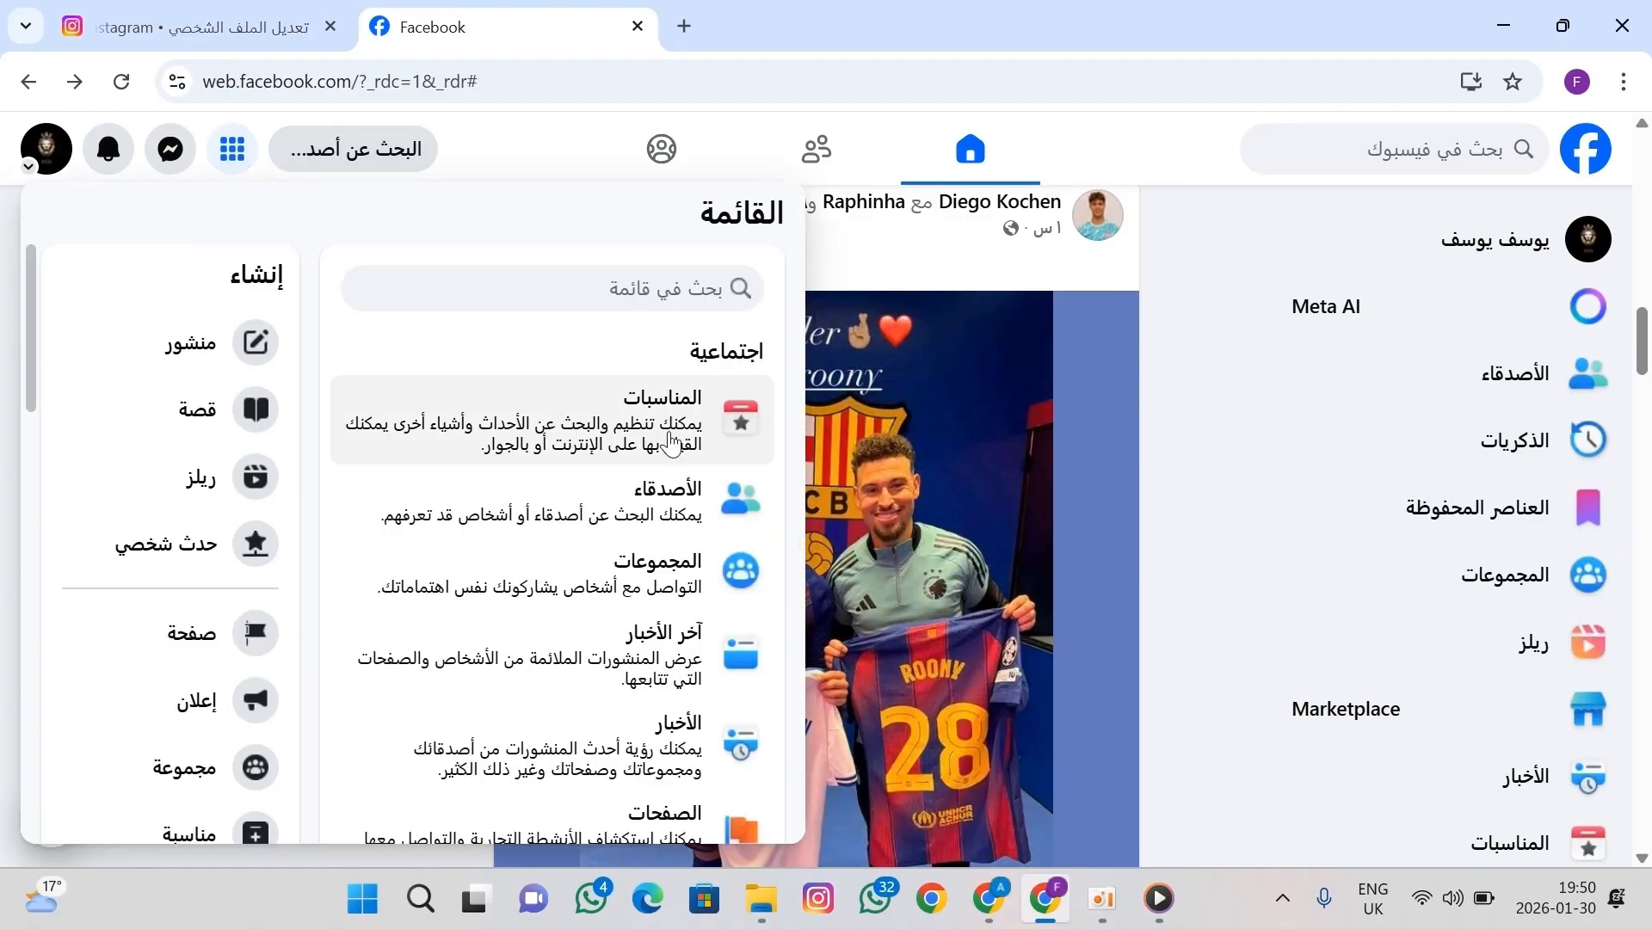
scroll(648, 443, down, 3)
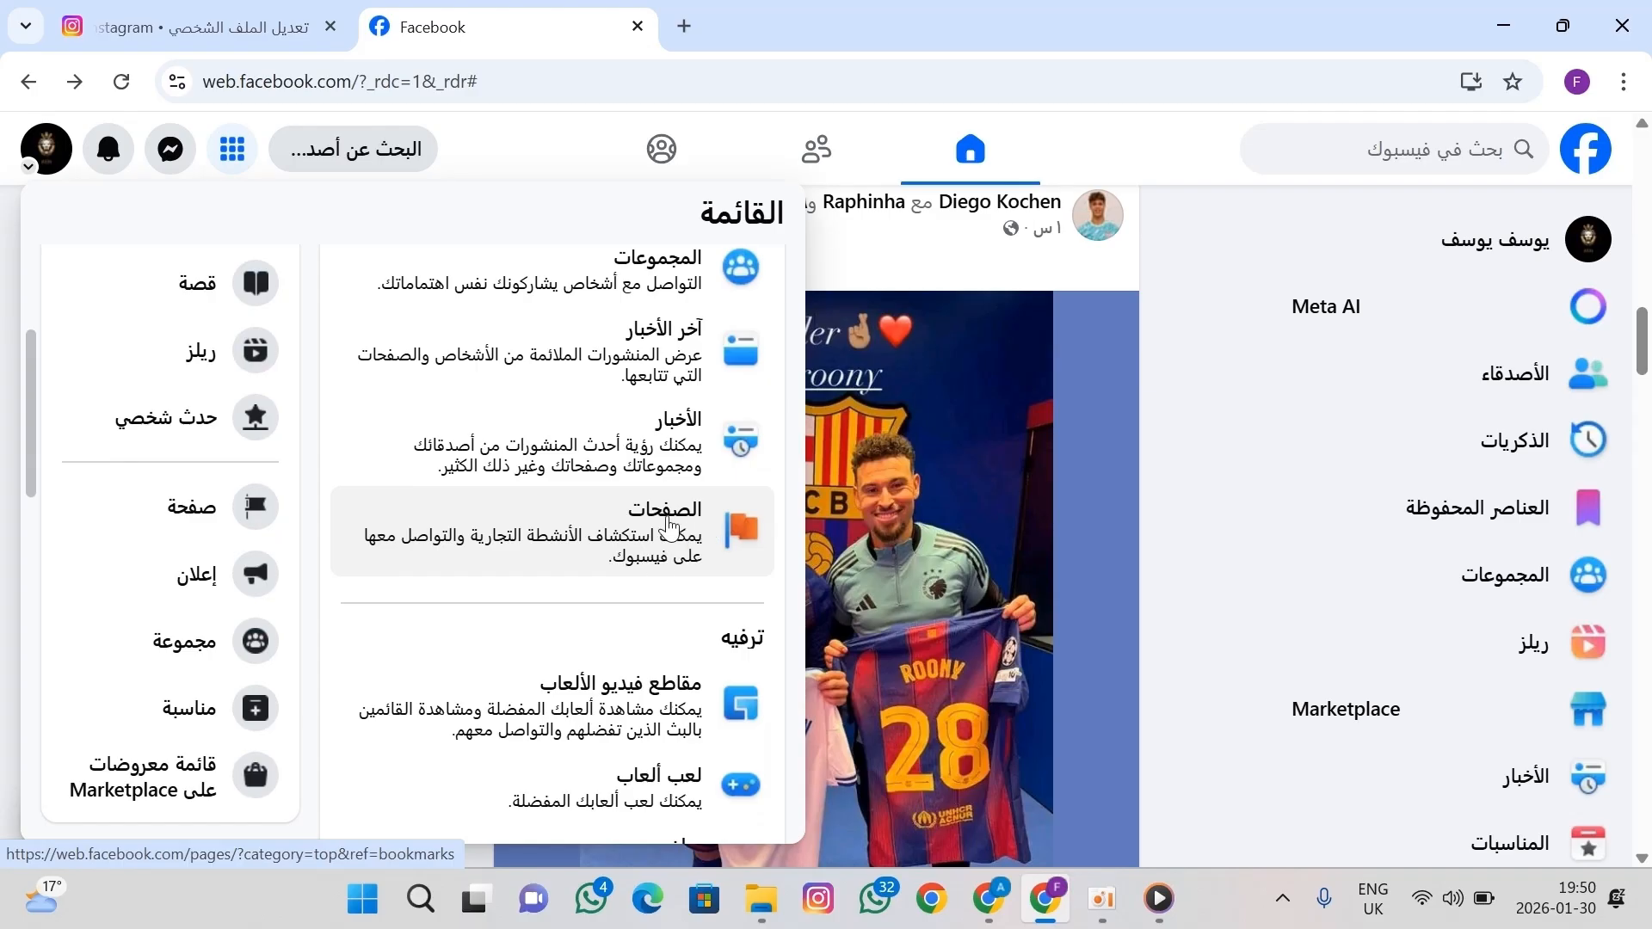
click(668, 524)
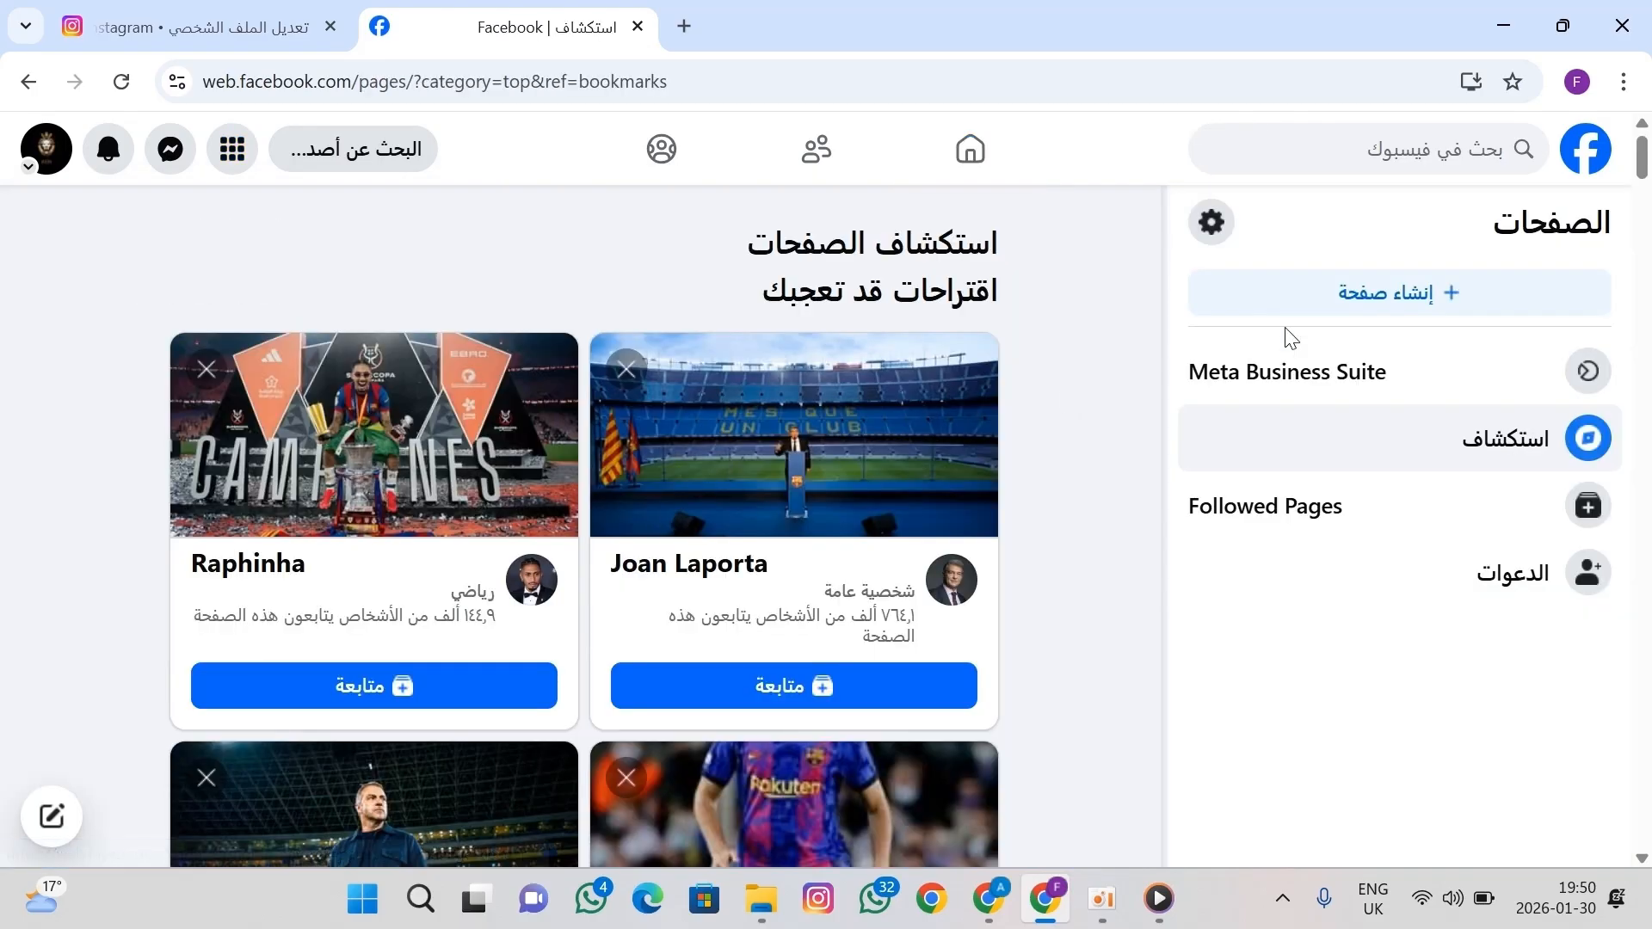
click(1416, 288)
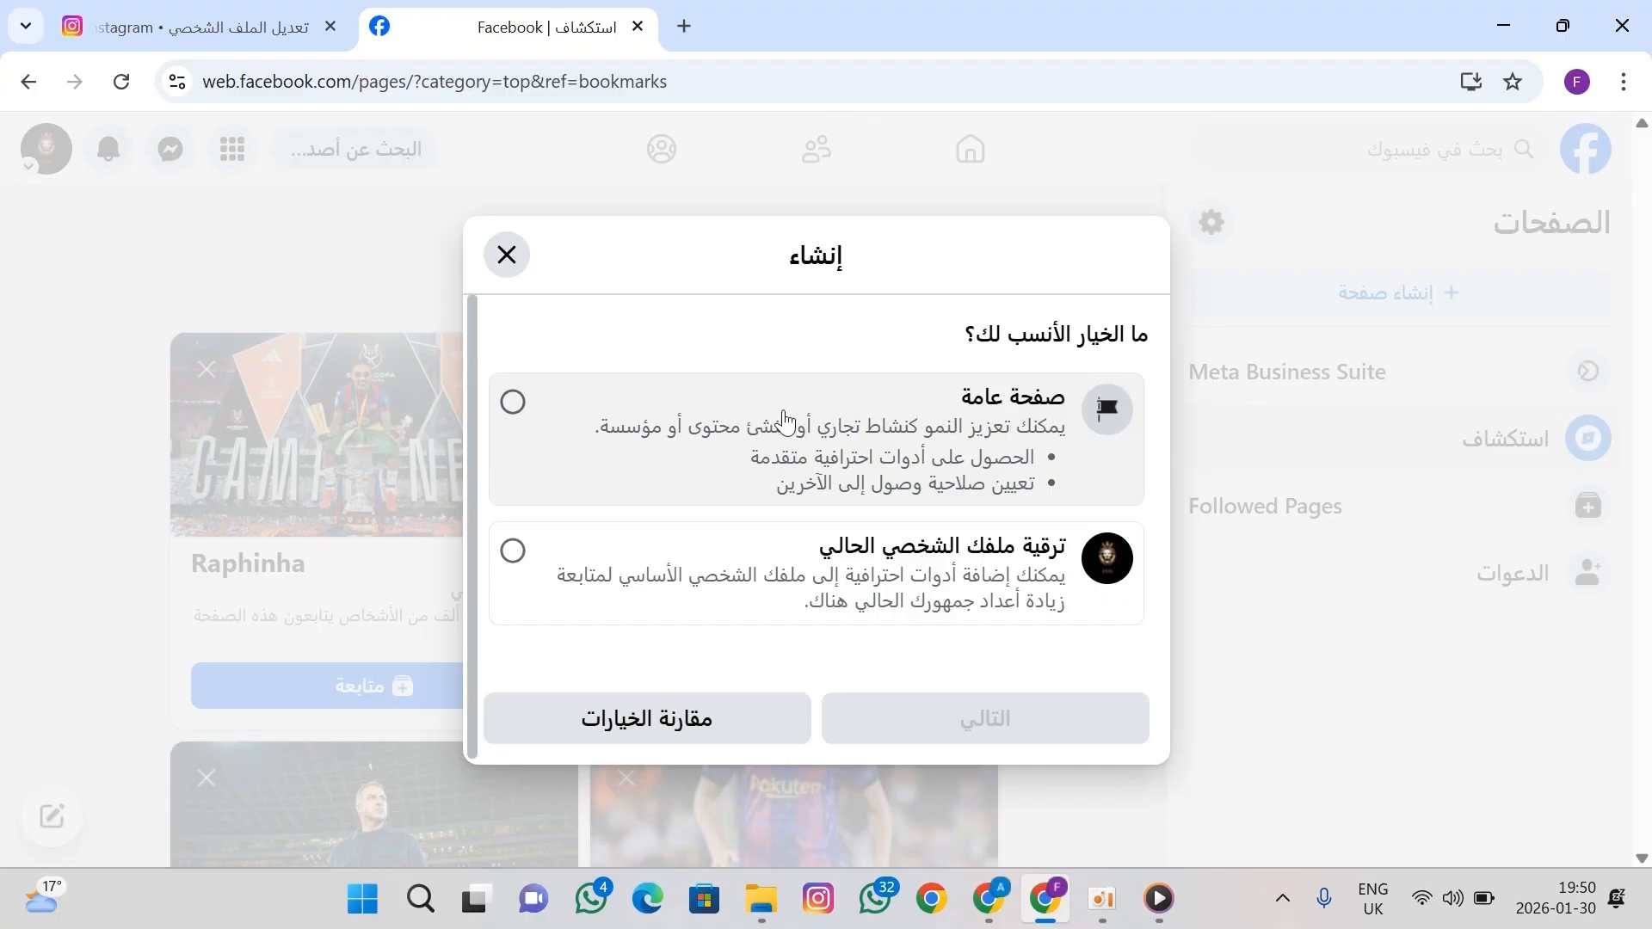
click(885, 437)
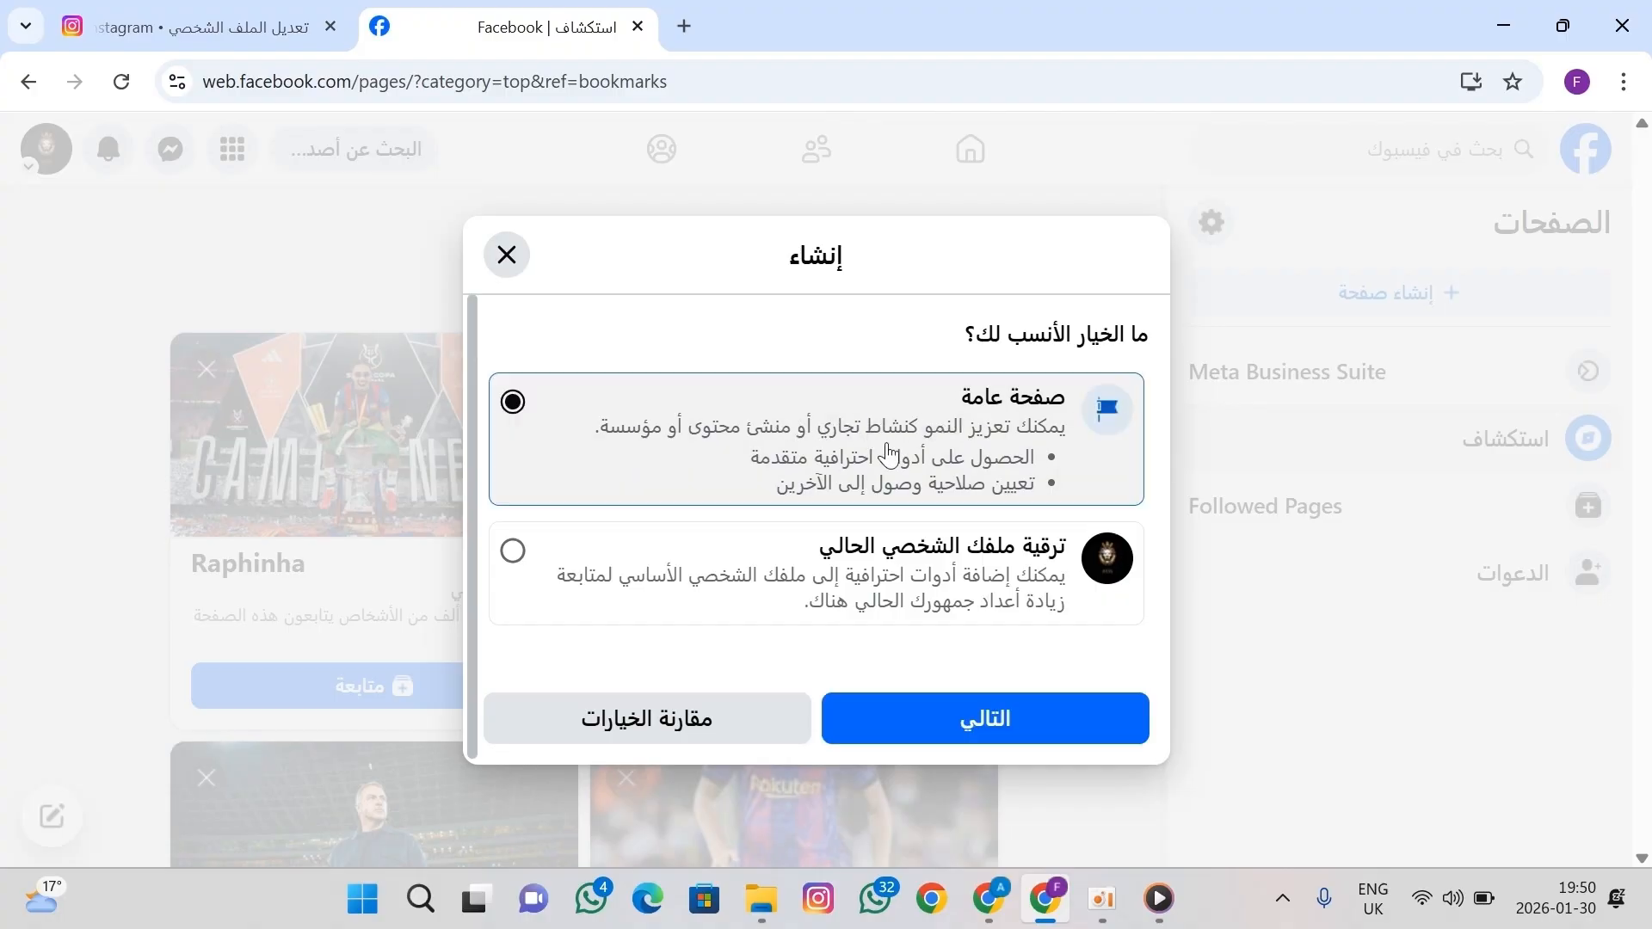
click(973, 727)
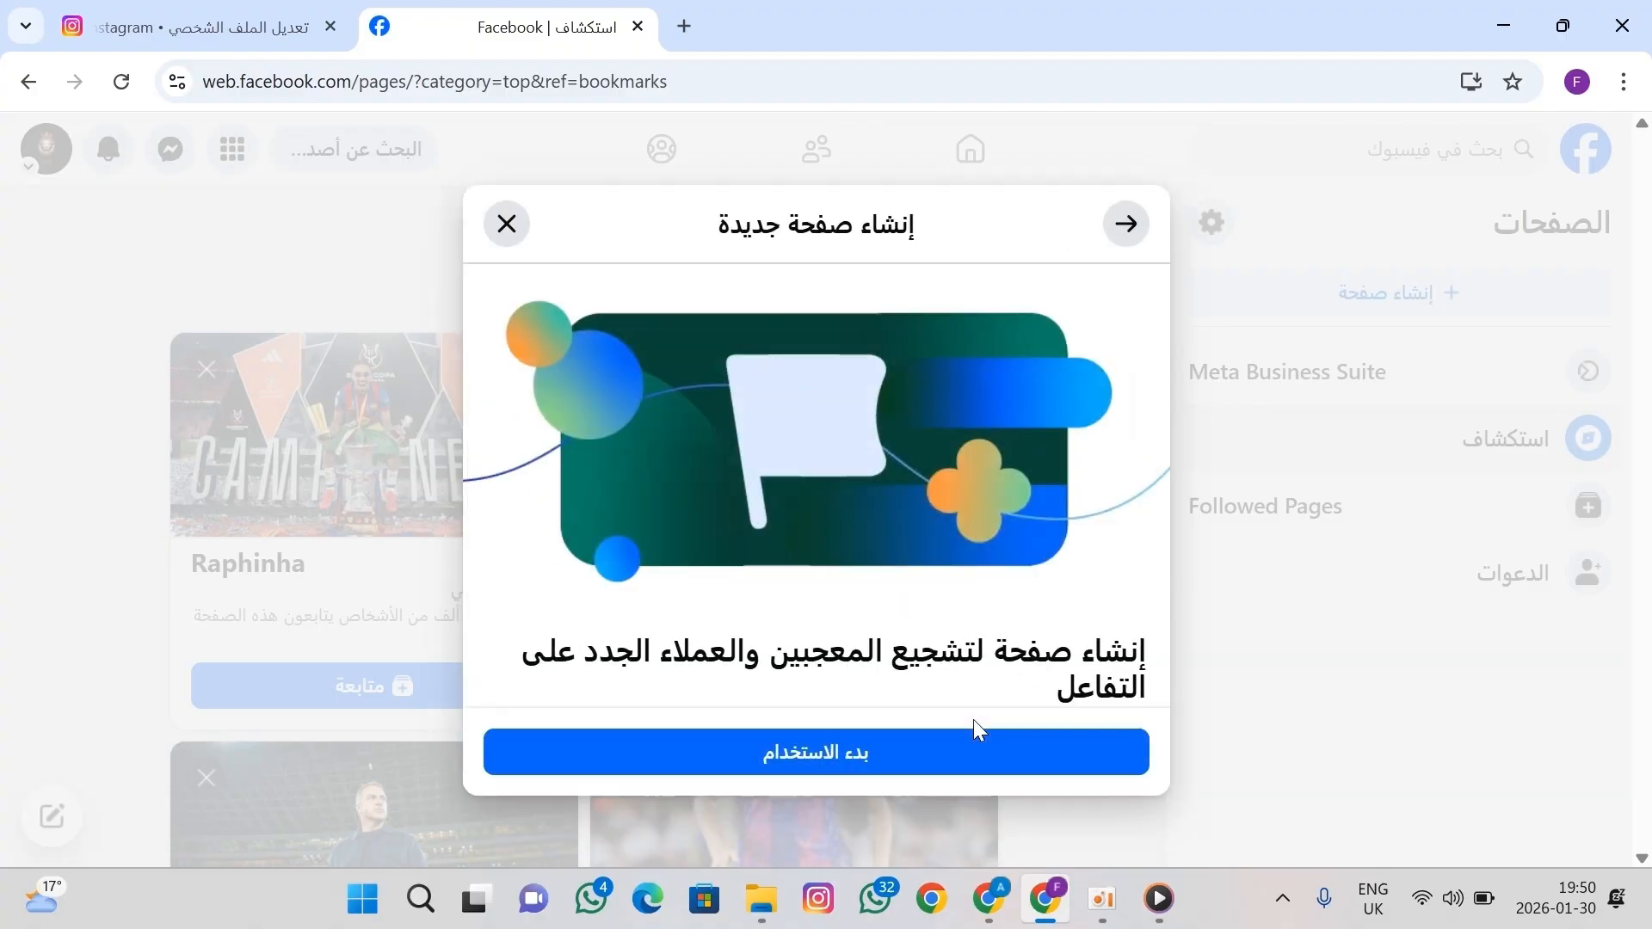
- Begin the new Page form and switch the on-screen keyboard to Arabic for the name
click(890, 756)
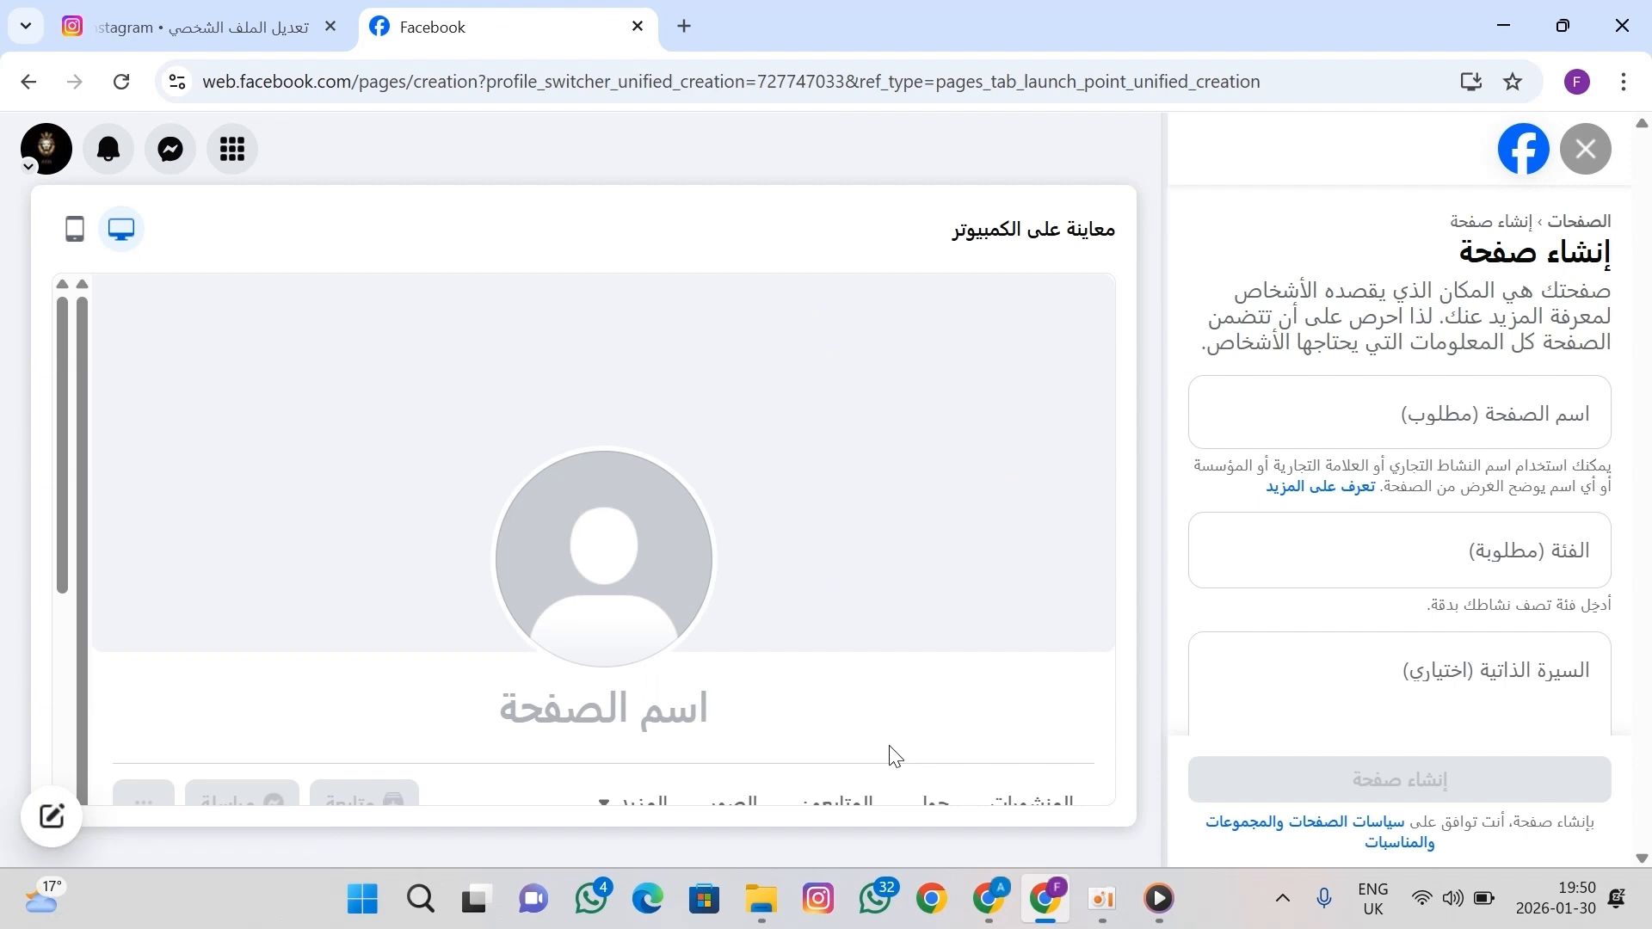
click(1499, 389)
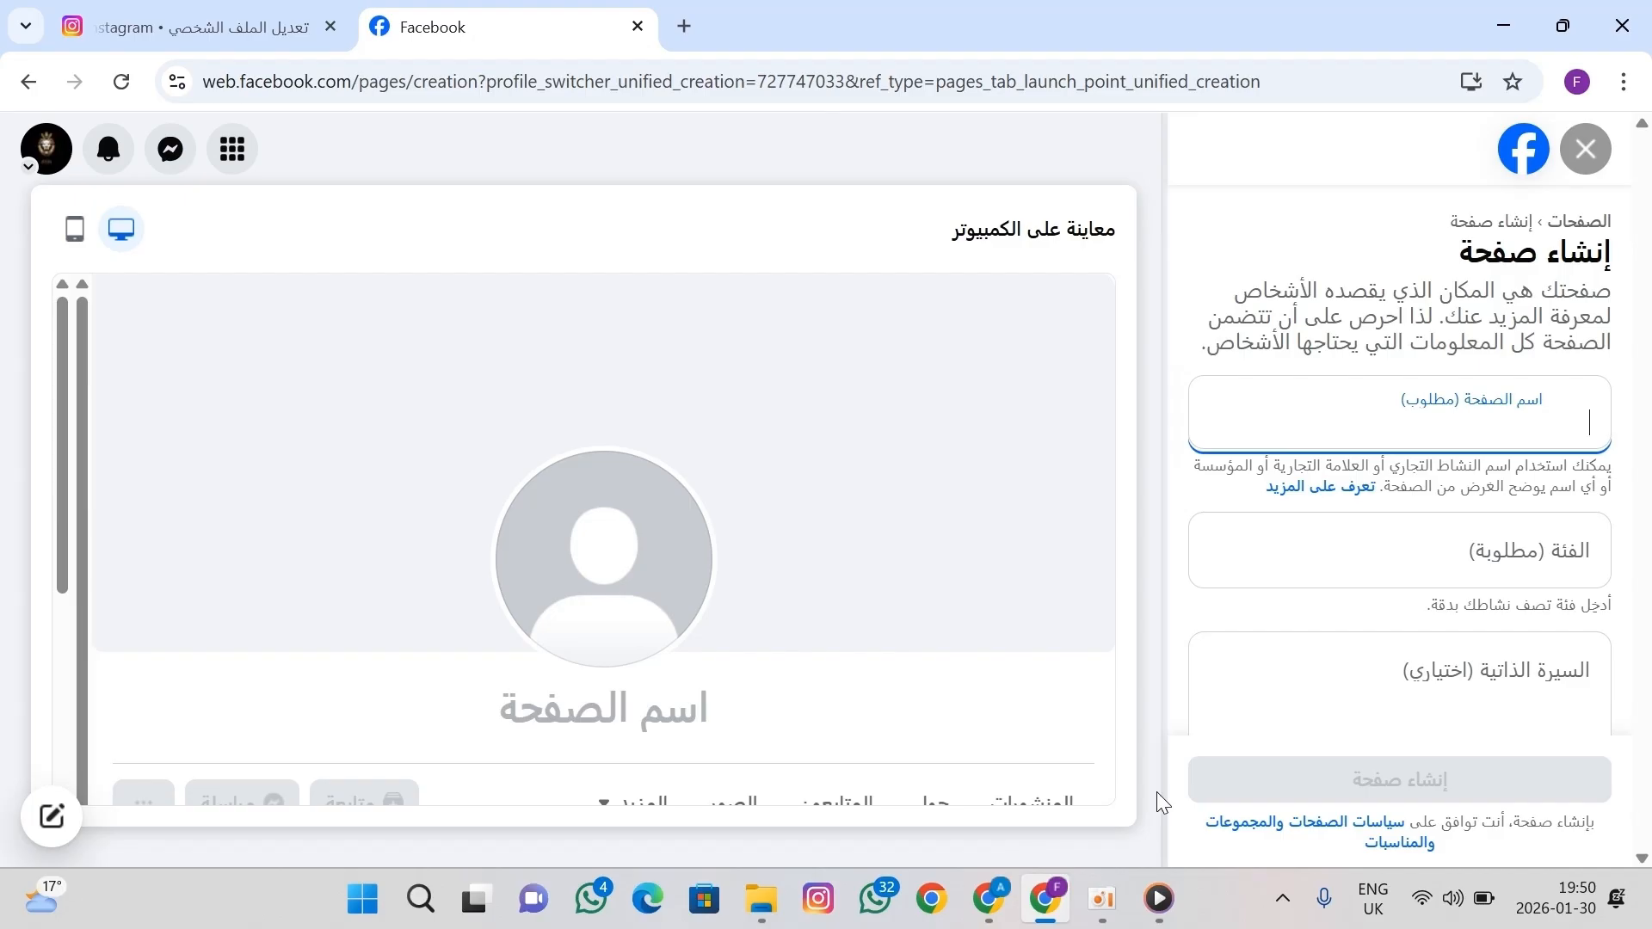
key(ctrl+super+o)
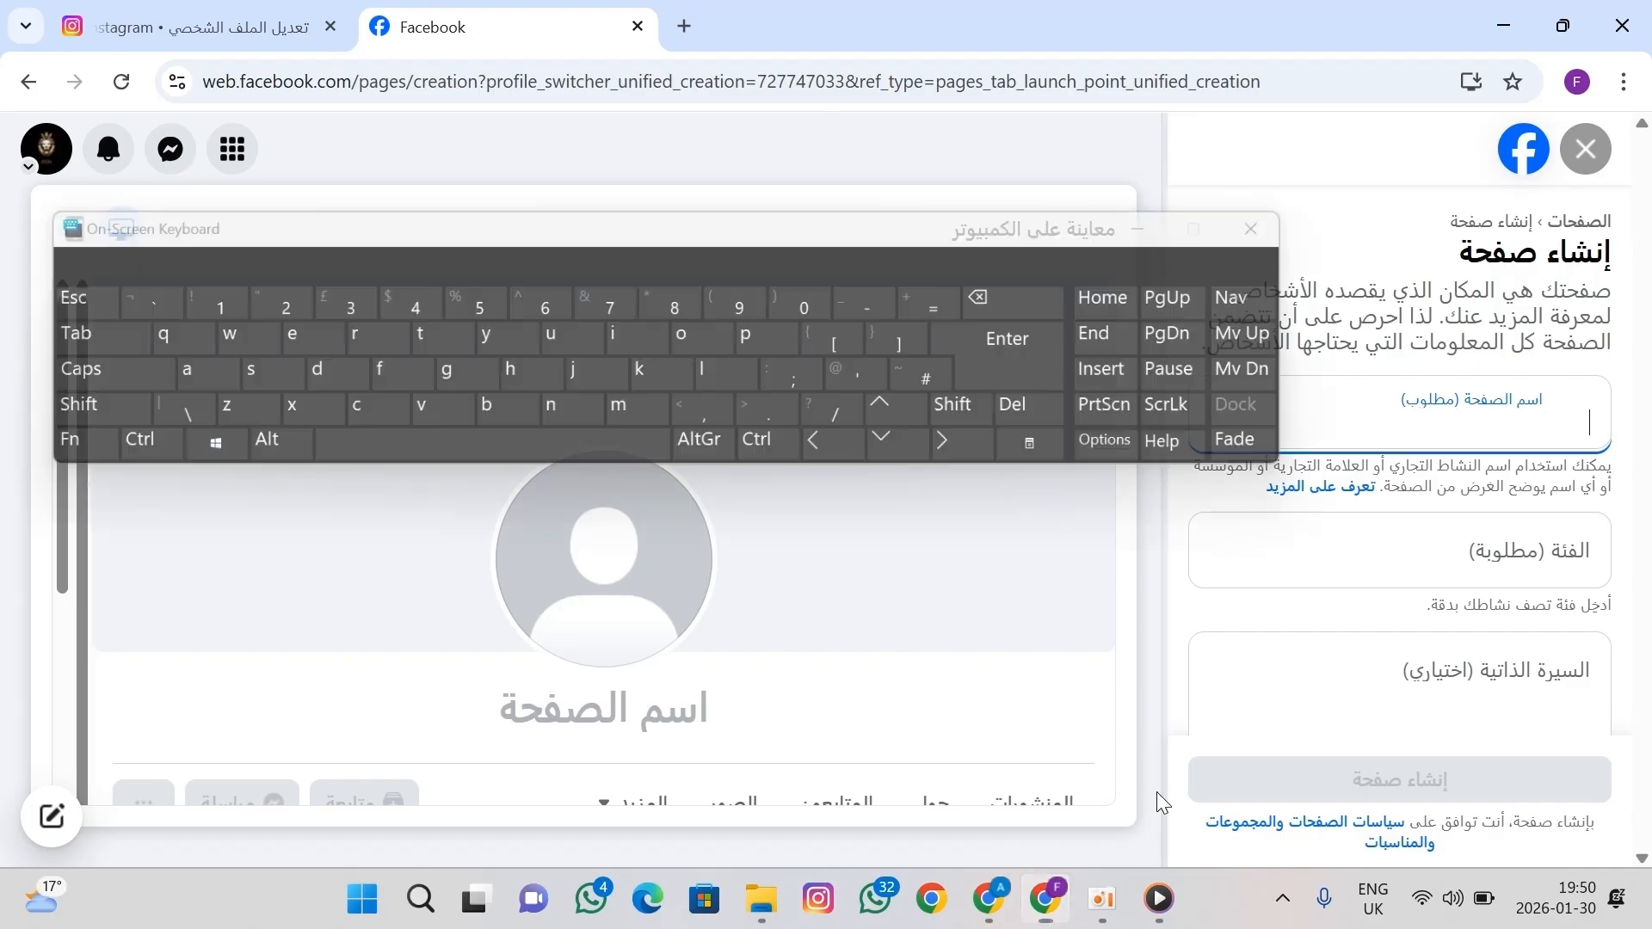
click(1373, 910)
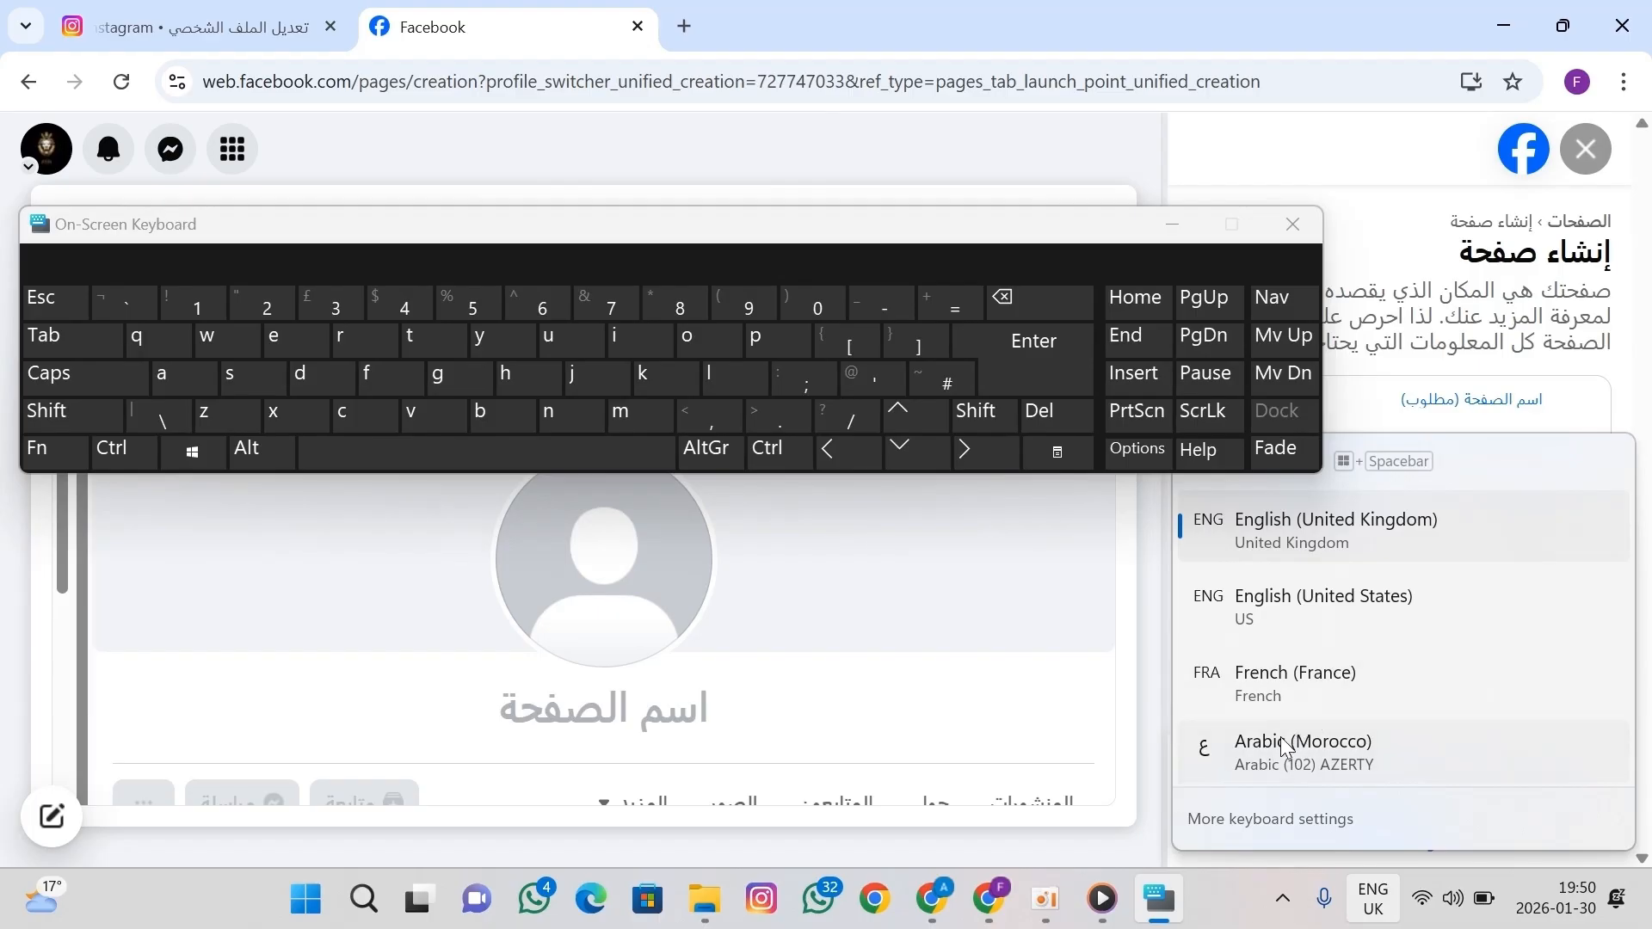
click(1285, 745)
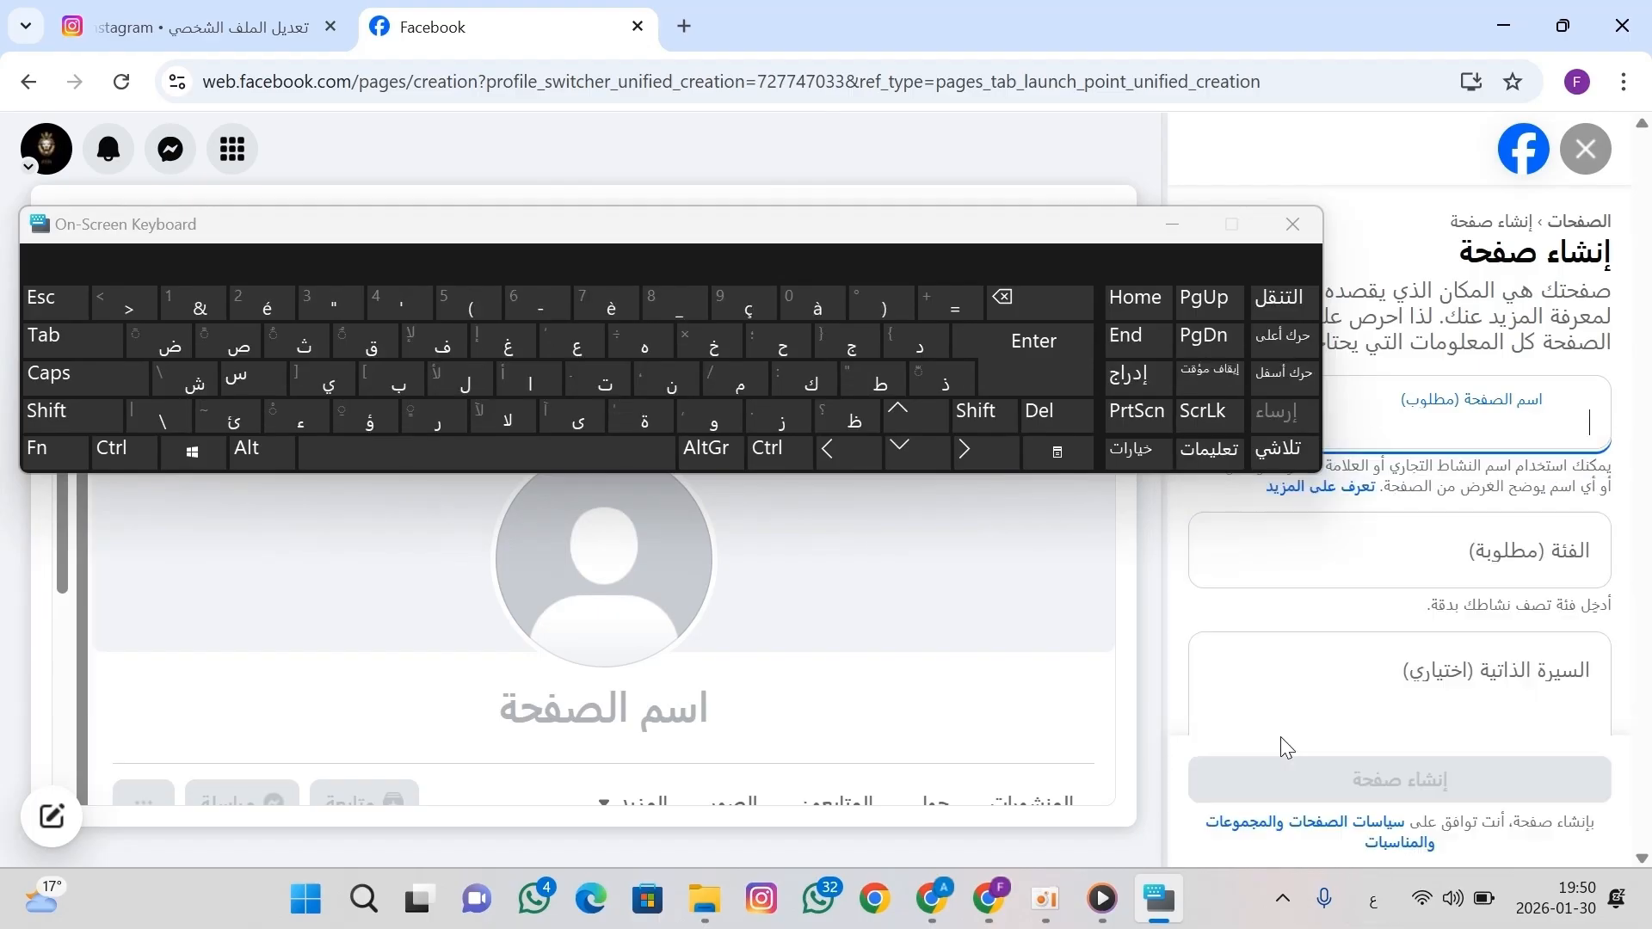
- Enter the Page name ملابس يوسف
click(736, 381)
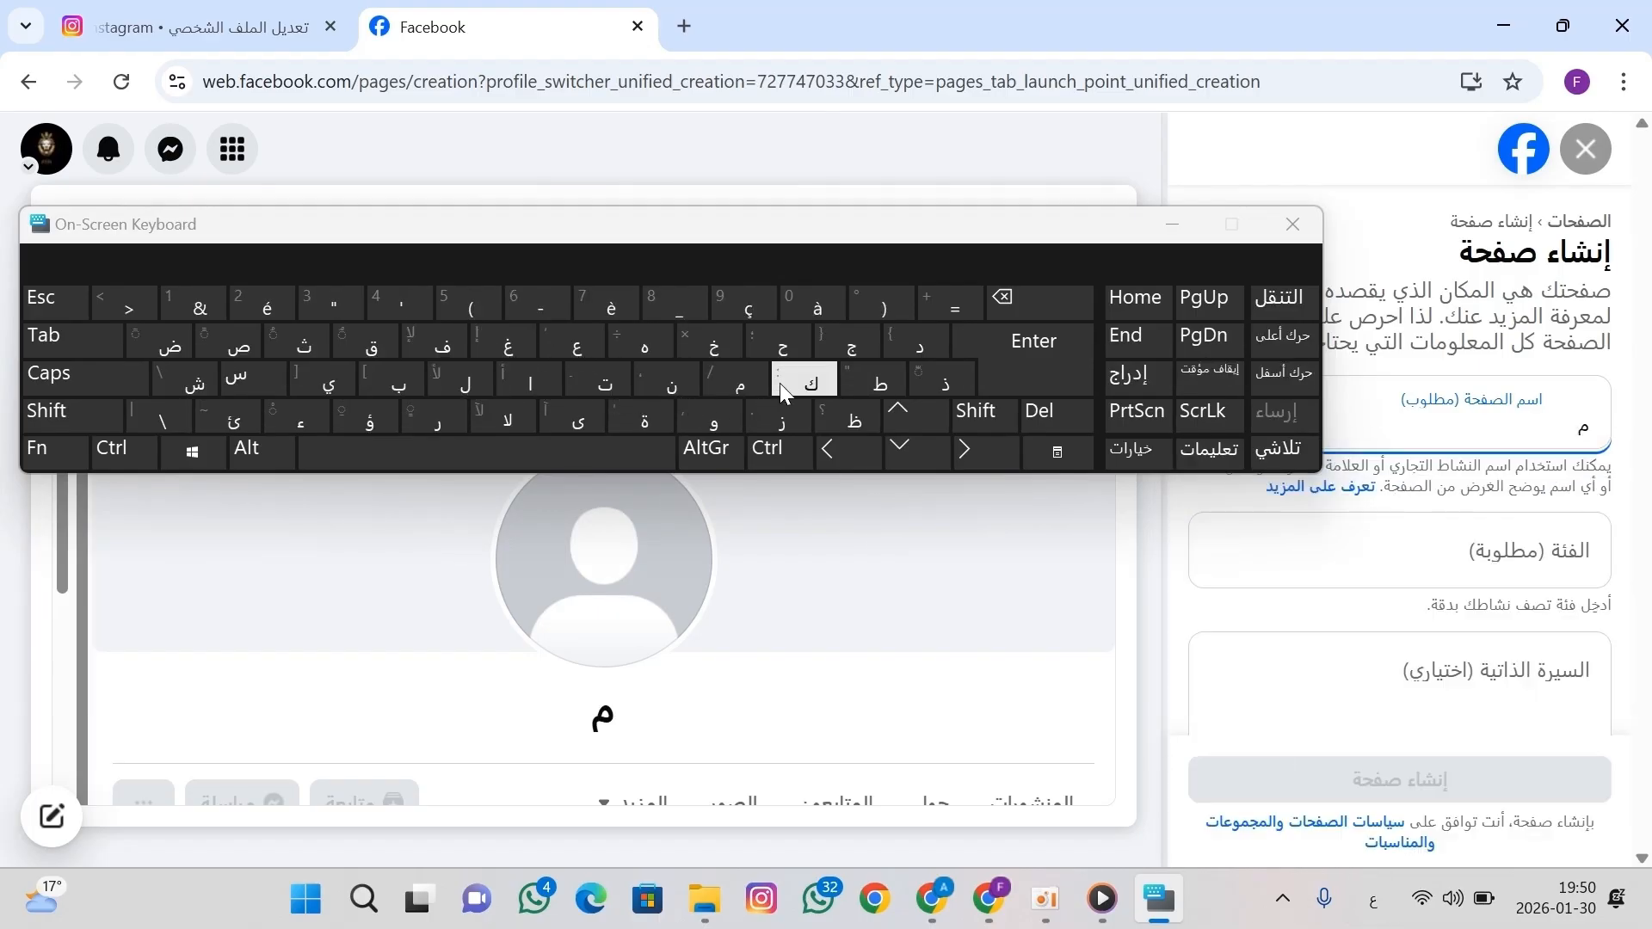
click(462, 389)
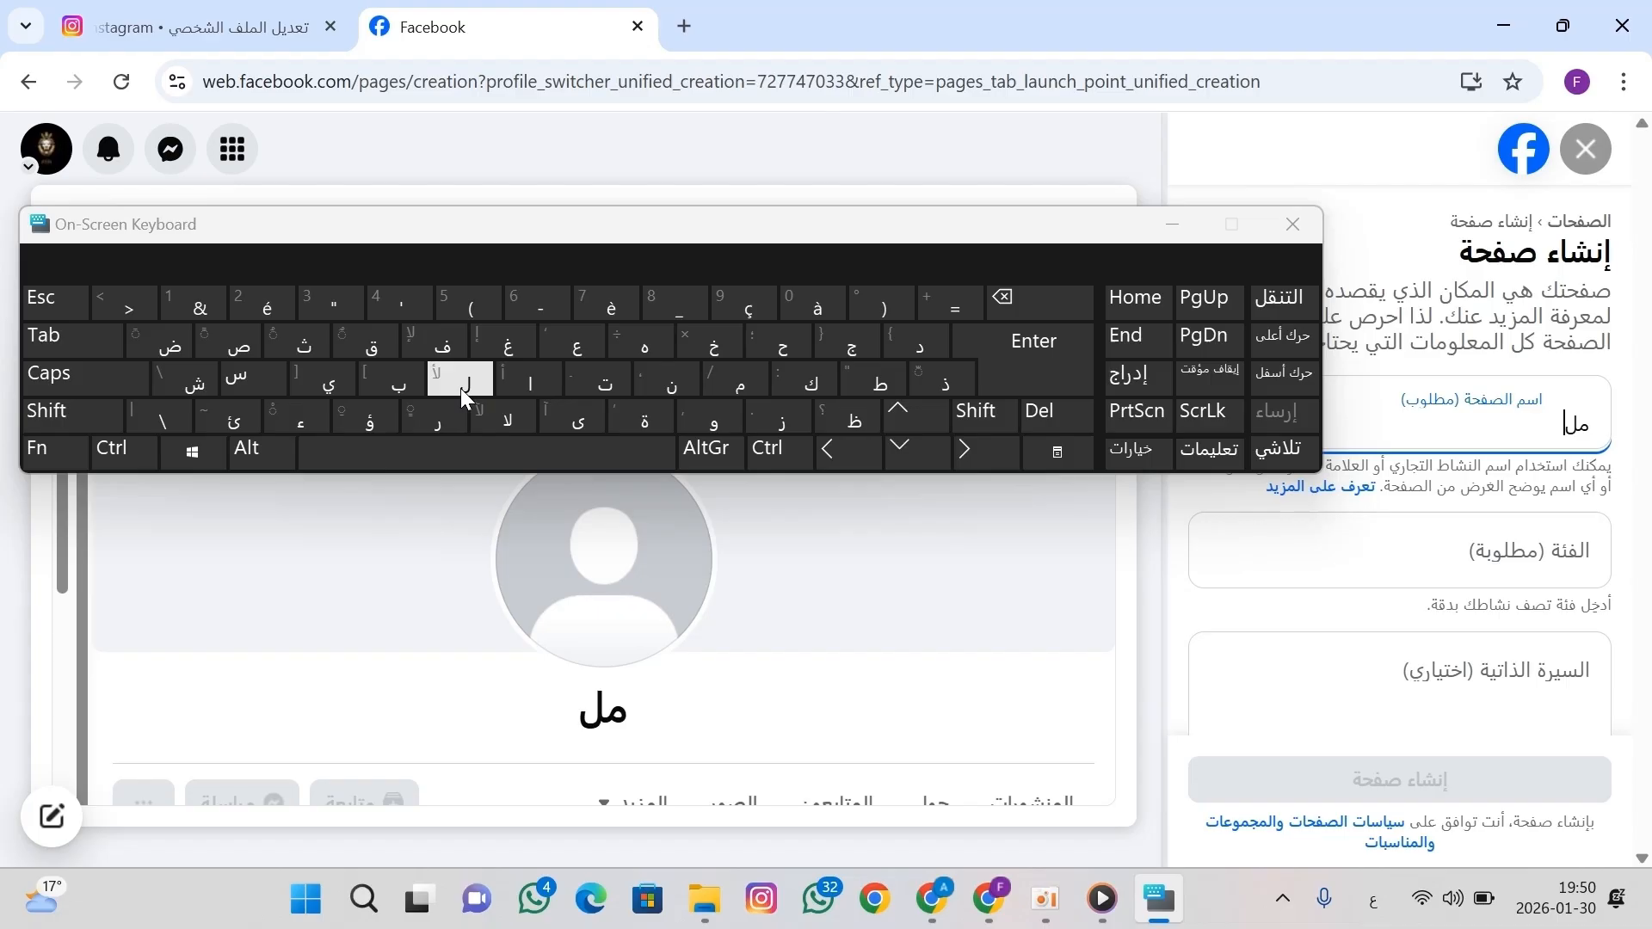
click(512, 380)
click(389, 385)
click(237, 378)
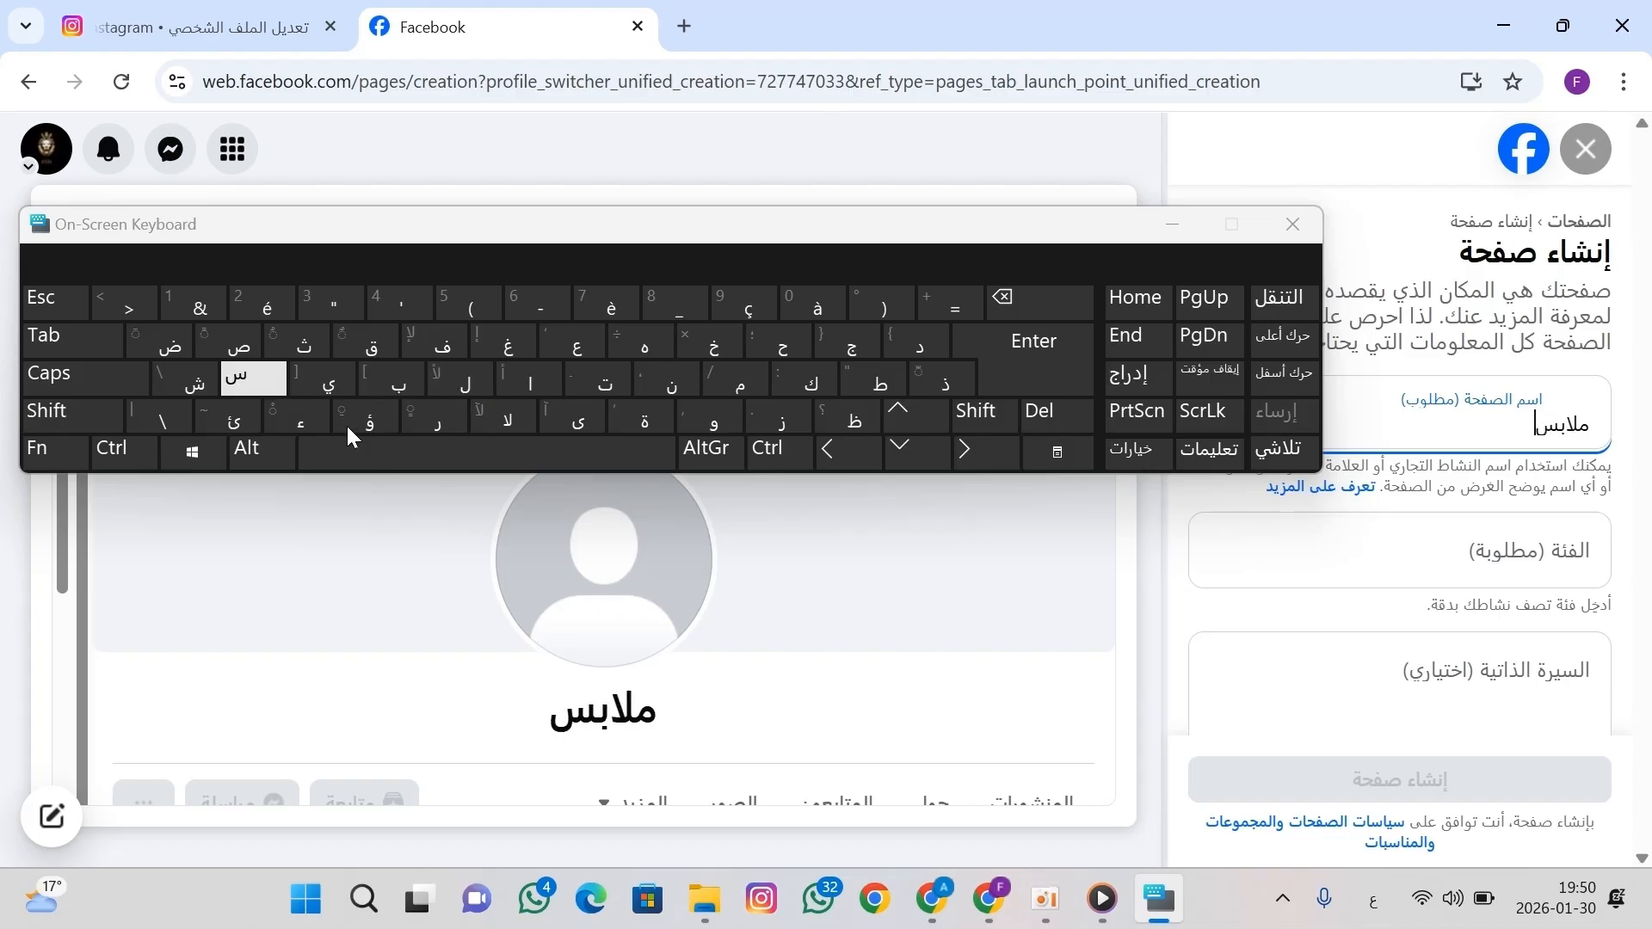
click(425, 446)
click(327, 370)
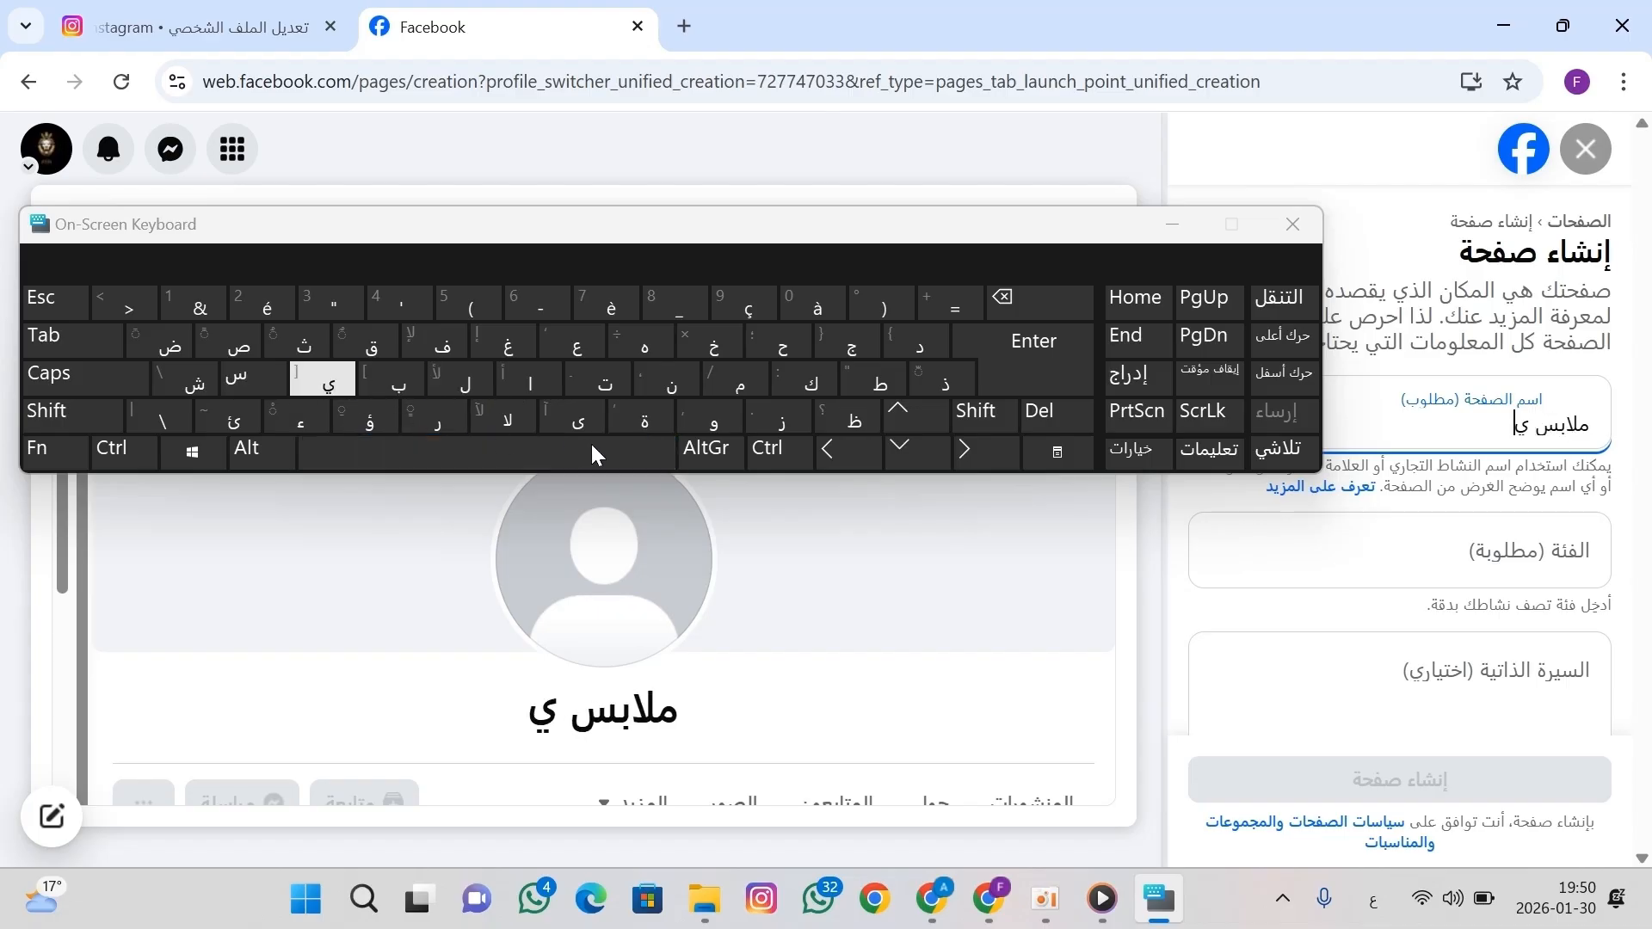
click(718, 427)
click(265, 385)
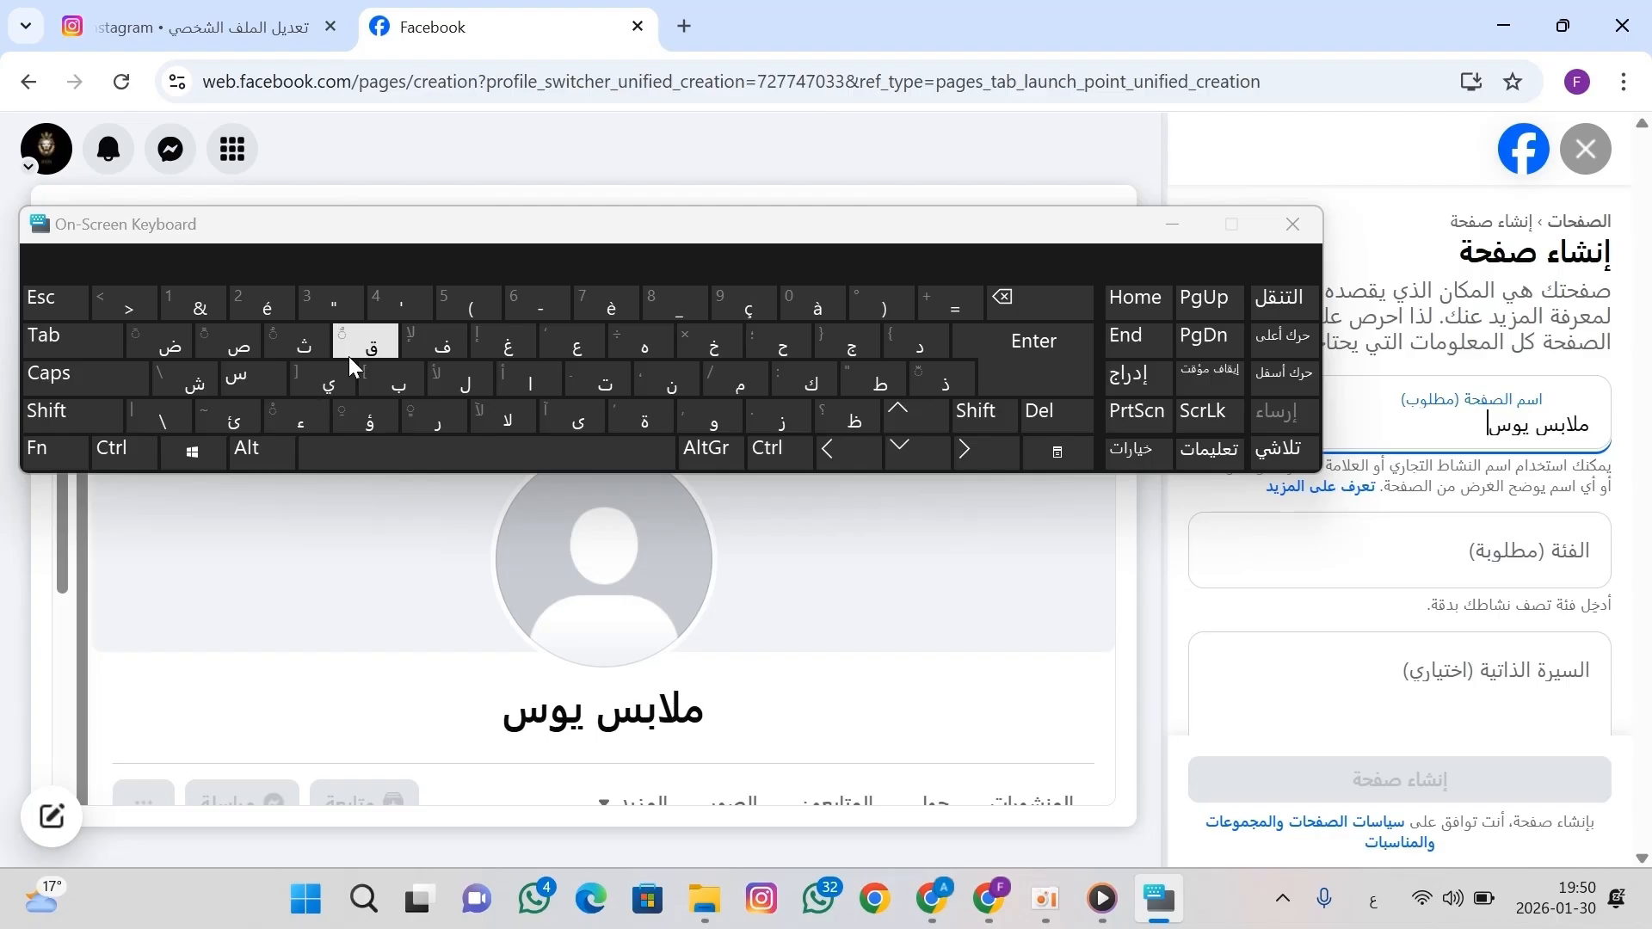
click(444, 349)
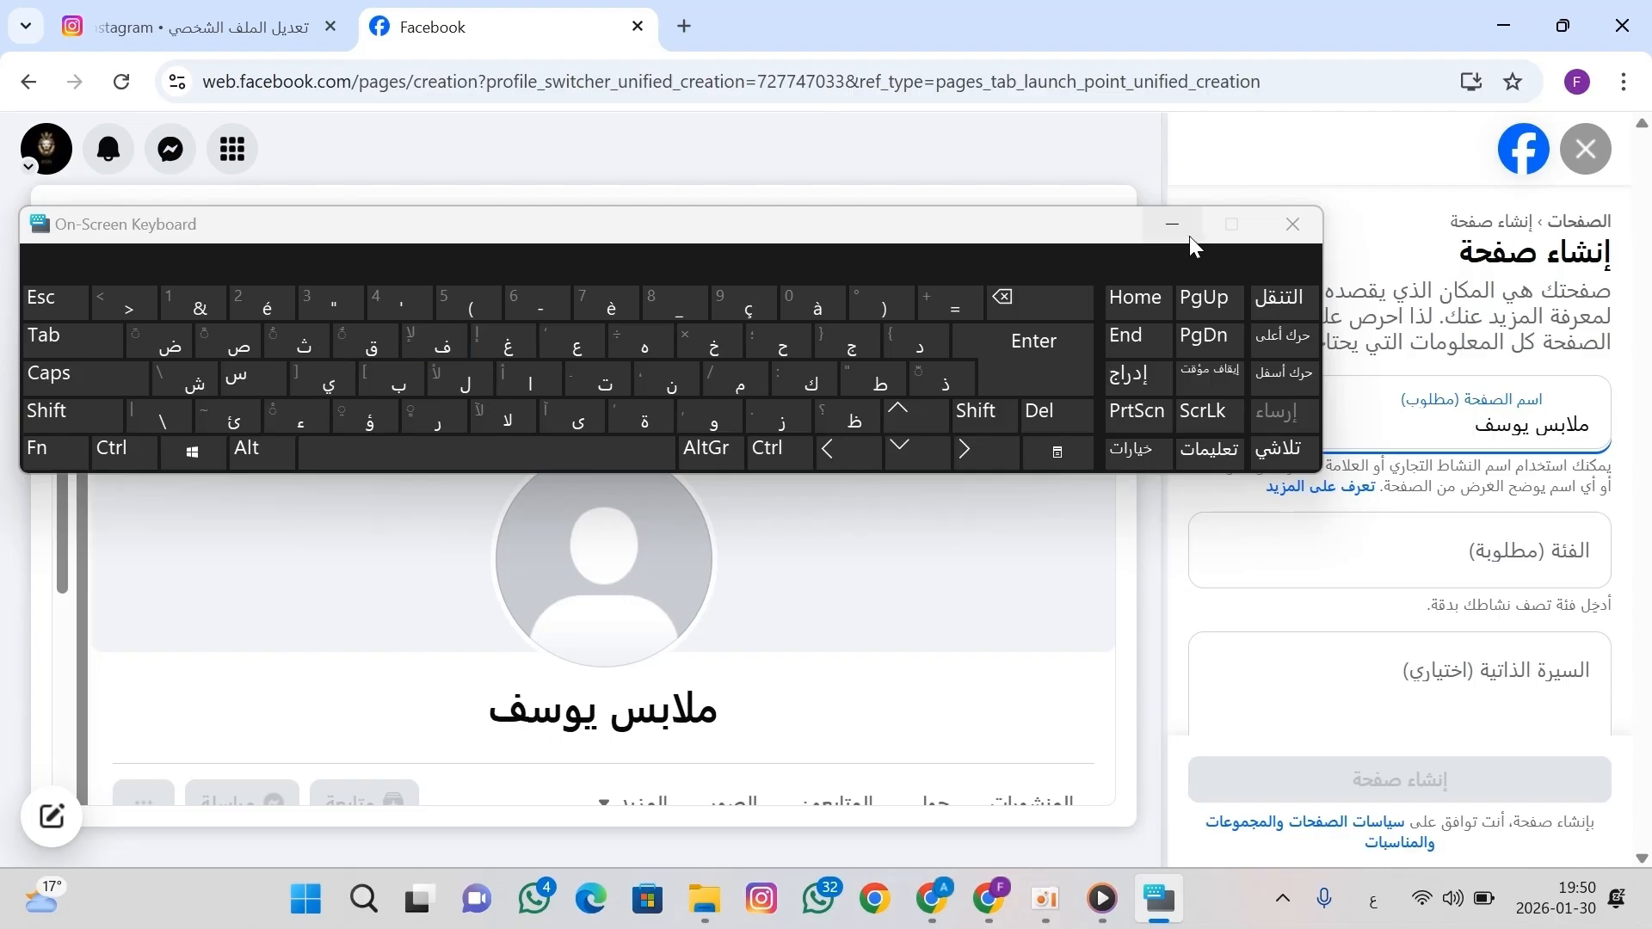
click(1490, 559)
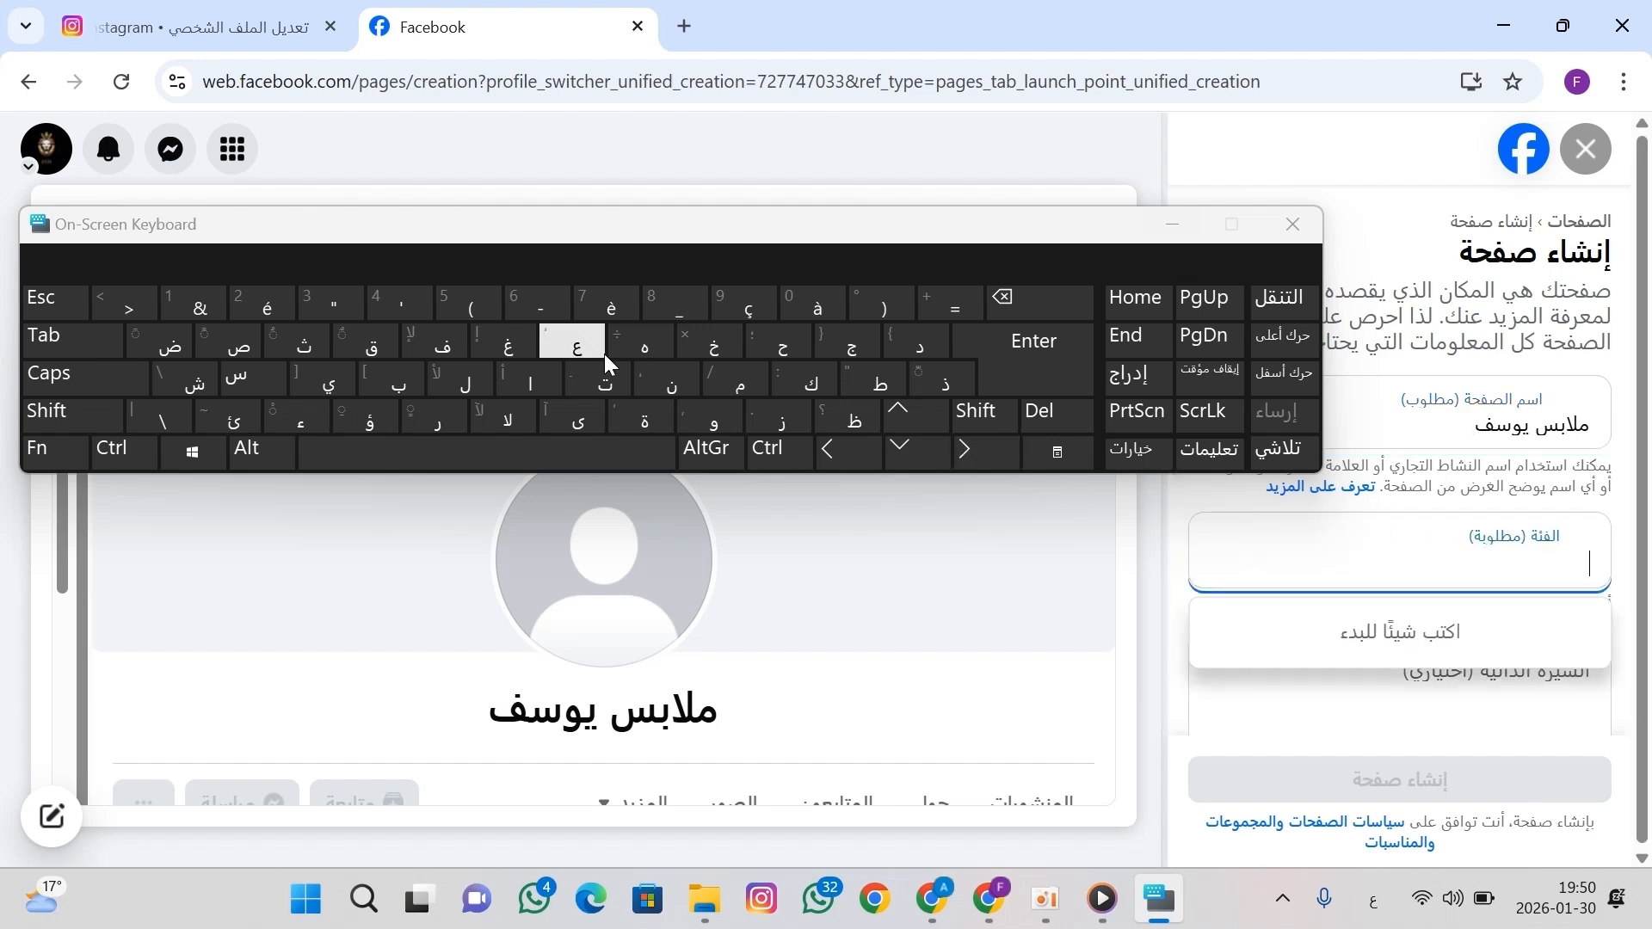
- Search ملابس and pick متجر ملابس as the Page category
click(720, 381)
click(484, 386)
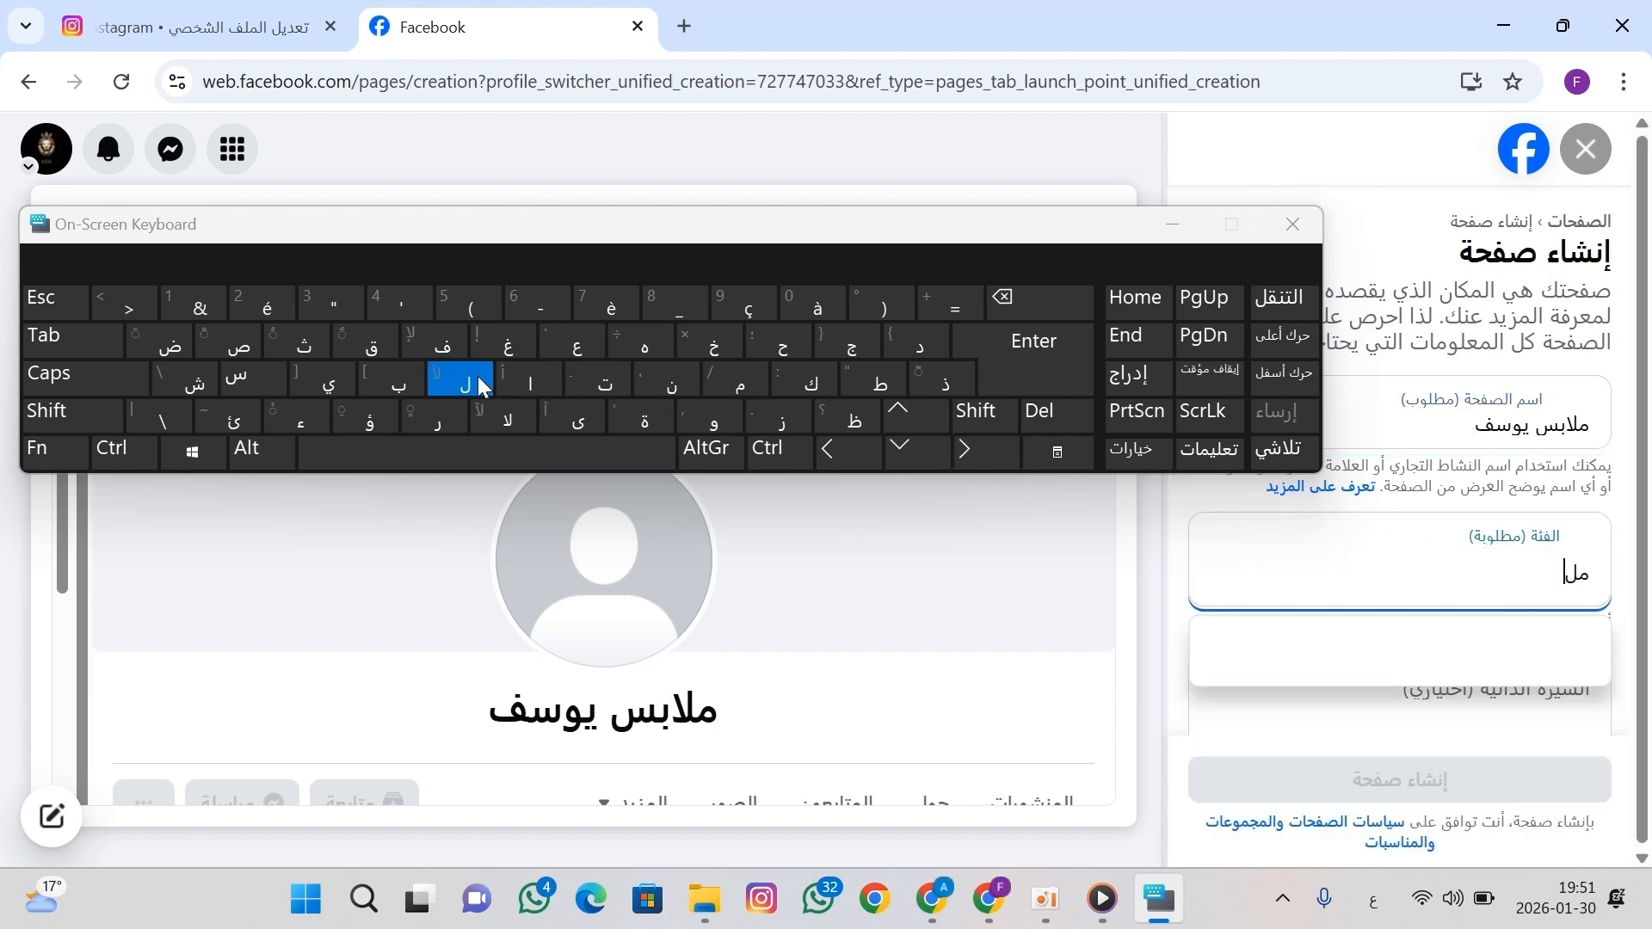
click(530, 379)
click(389, 383)
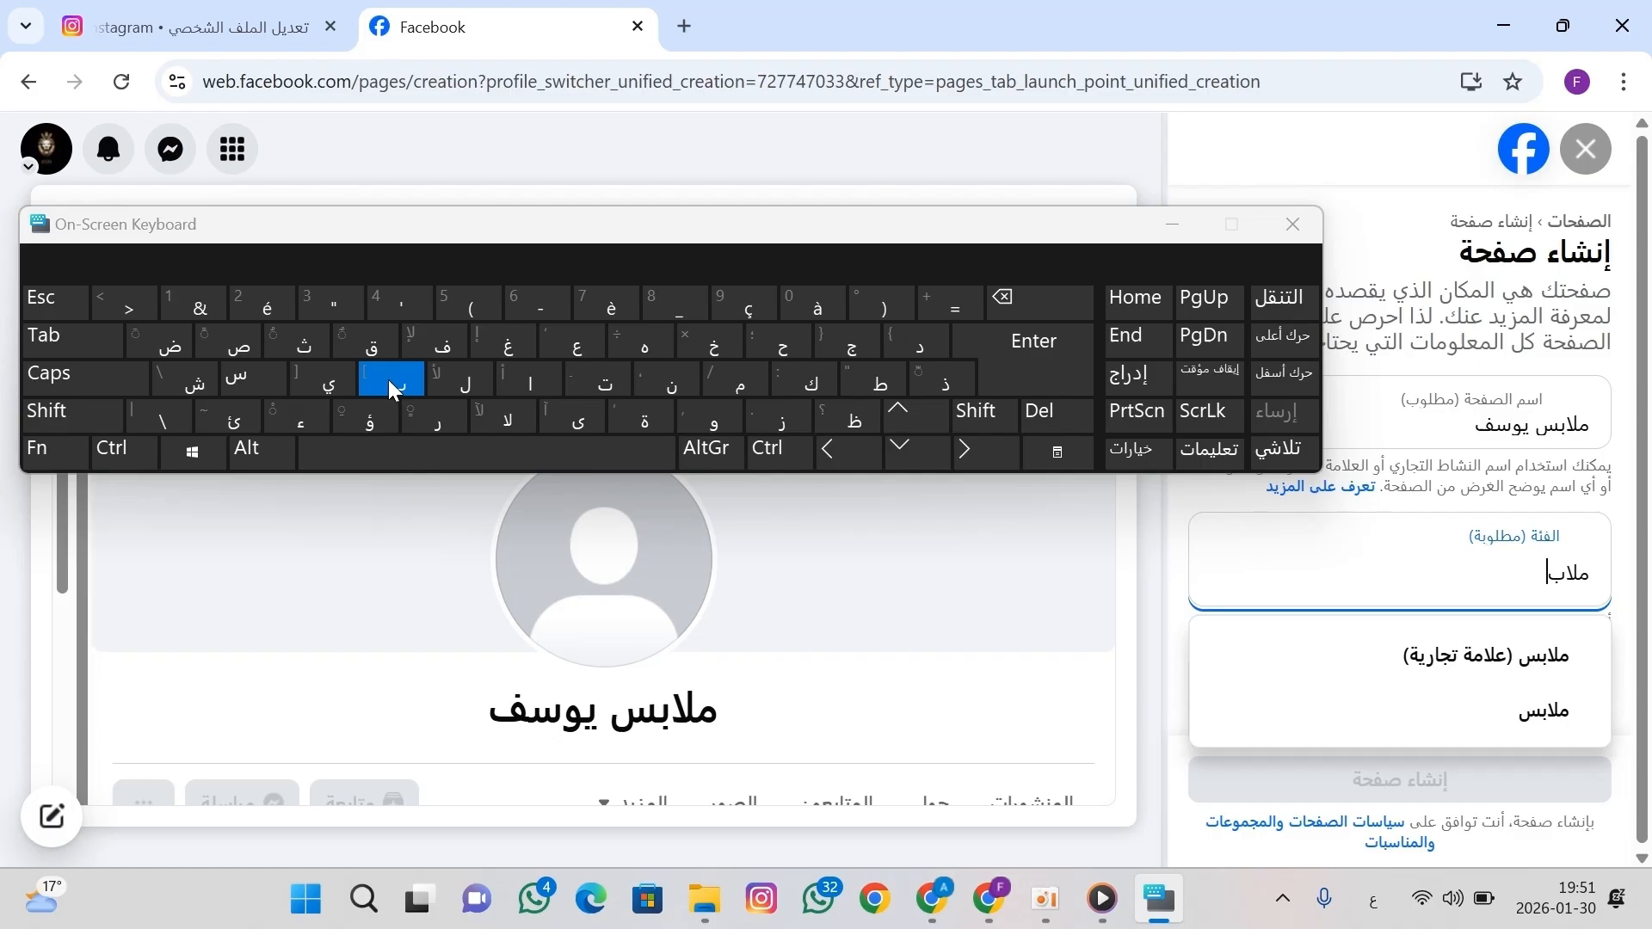
click(235, 382)
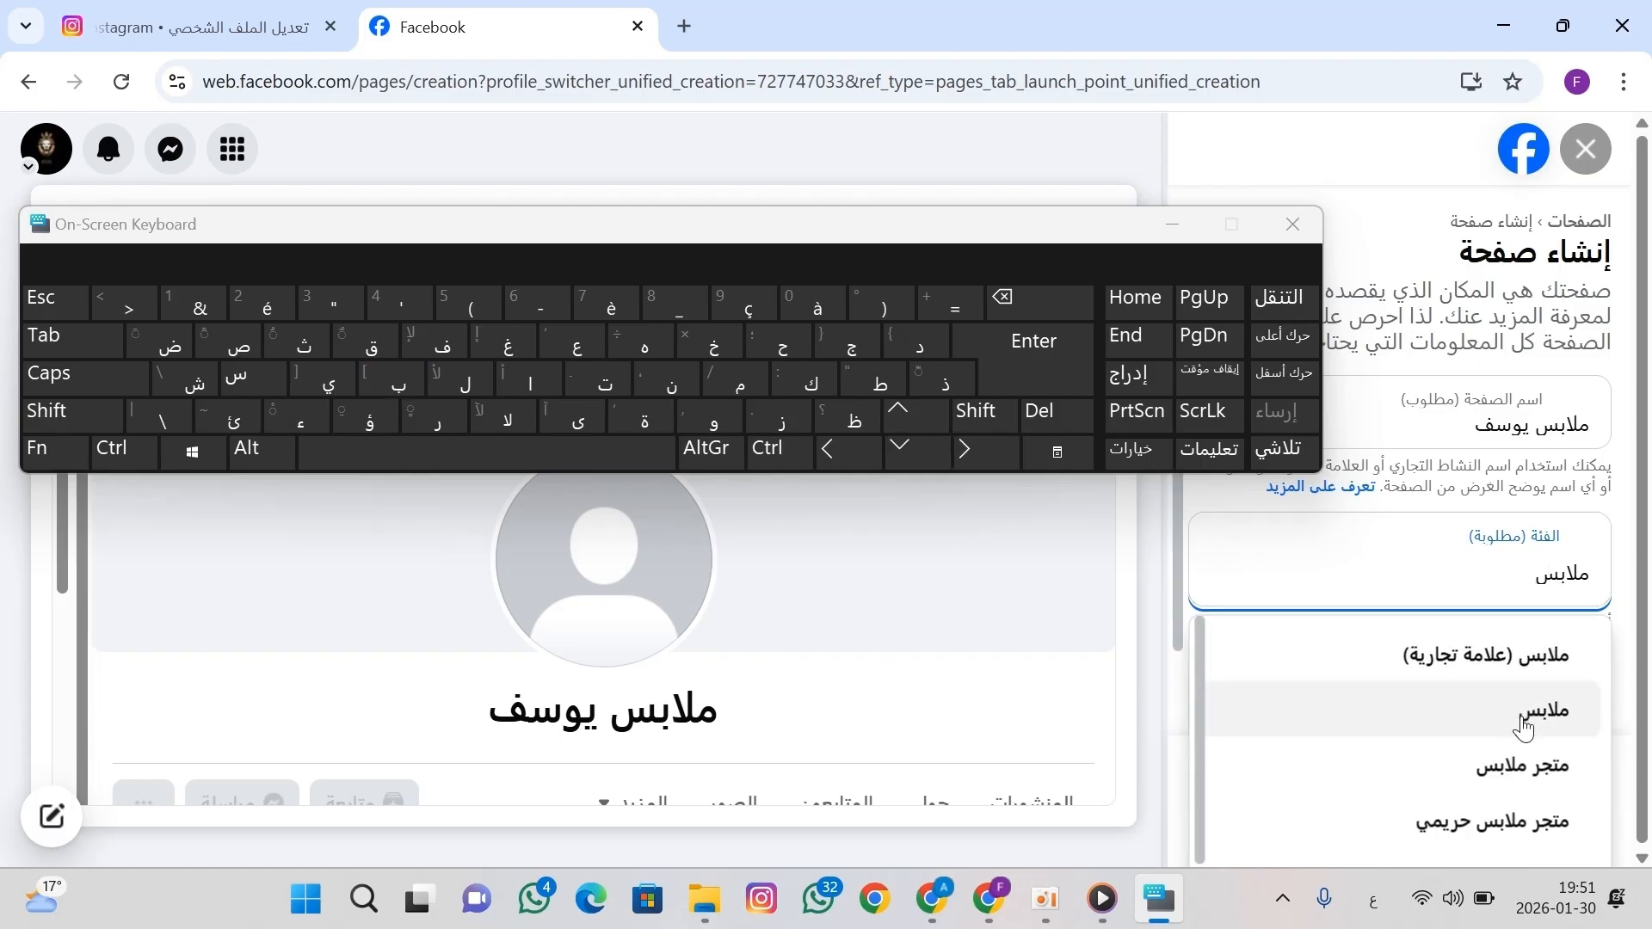
click(1518, 768)
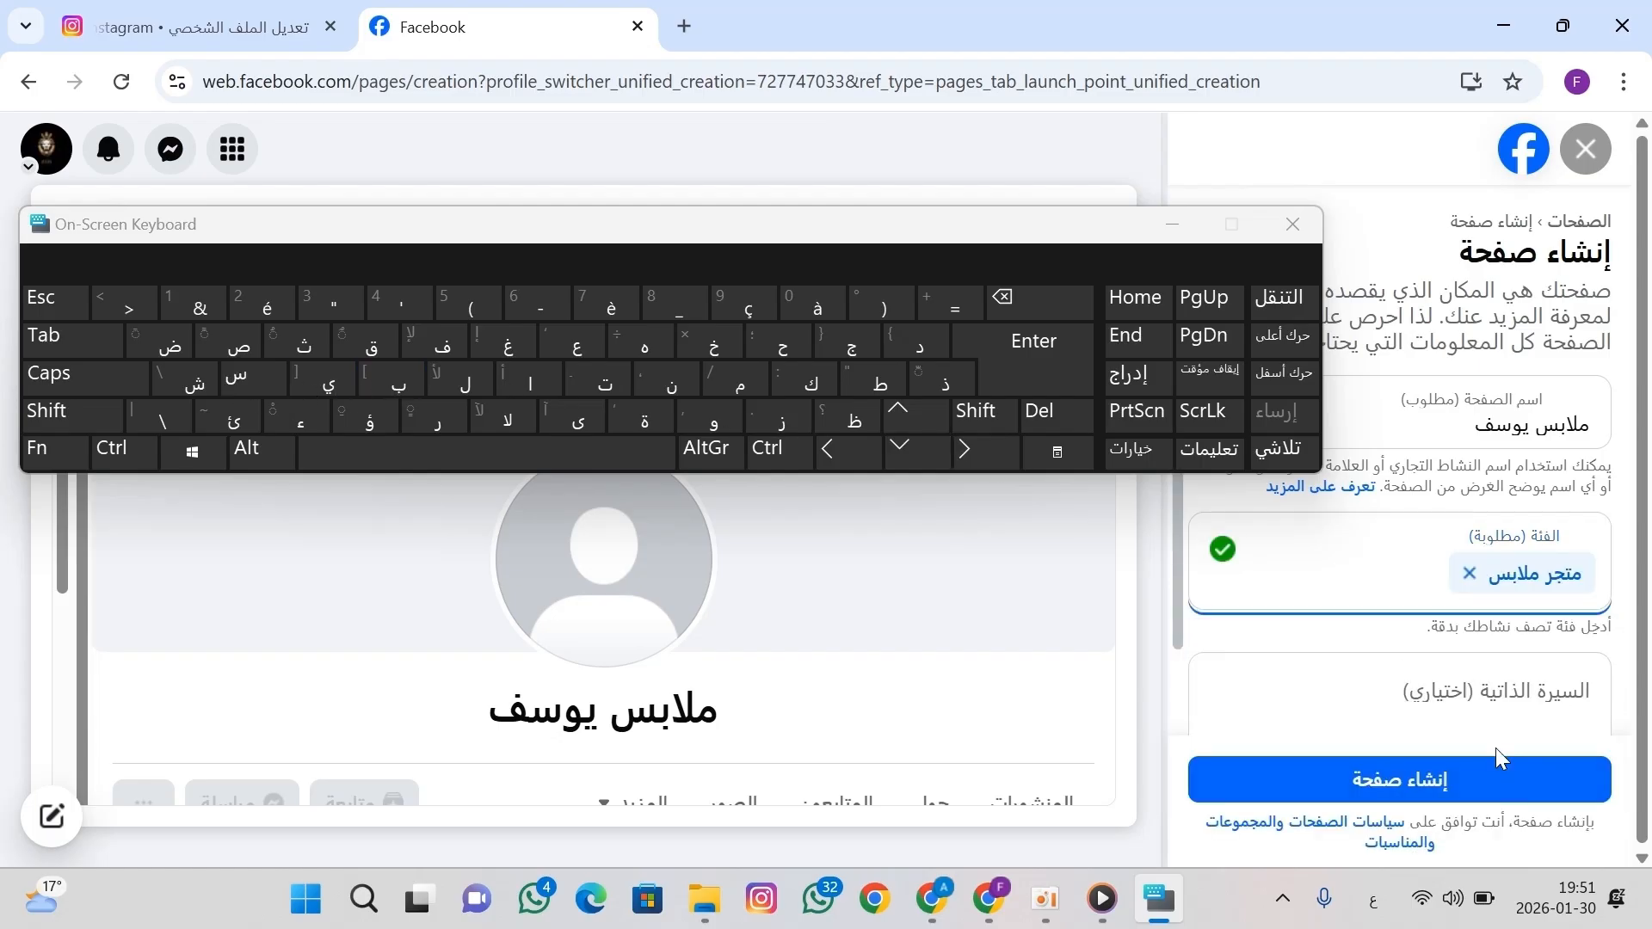
scroll(1372, 629, down, 1)
click(1464, 585)
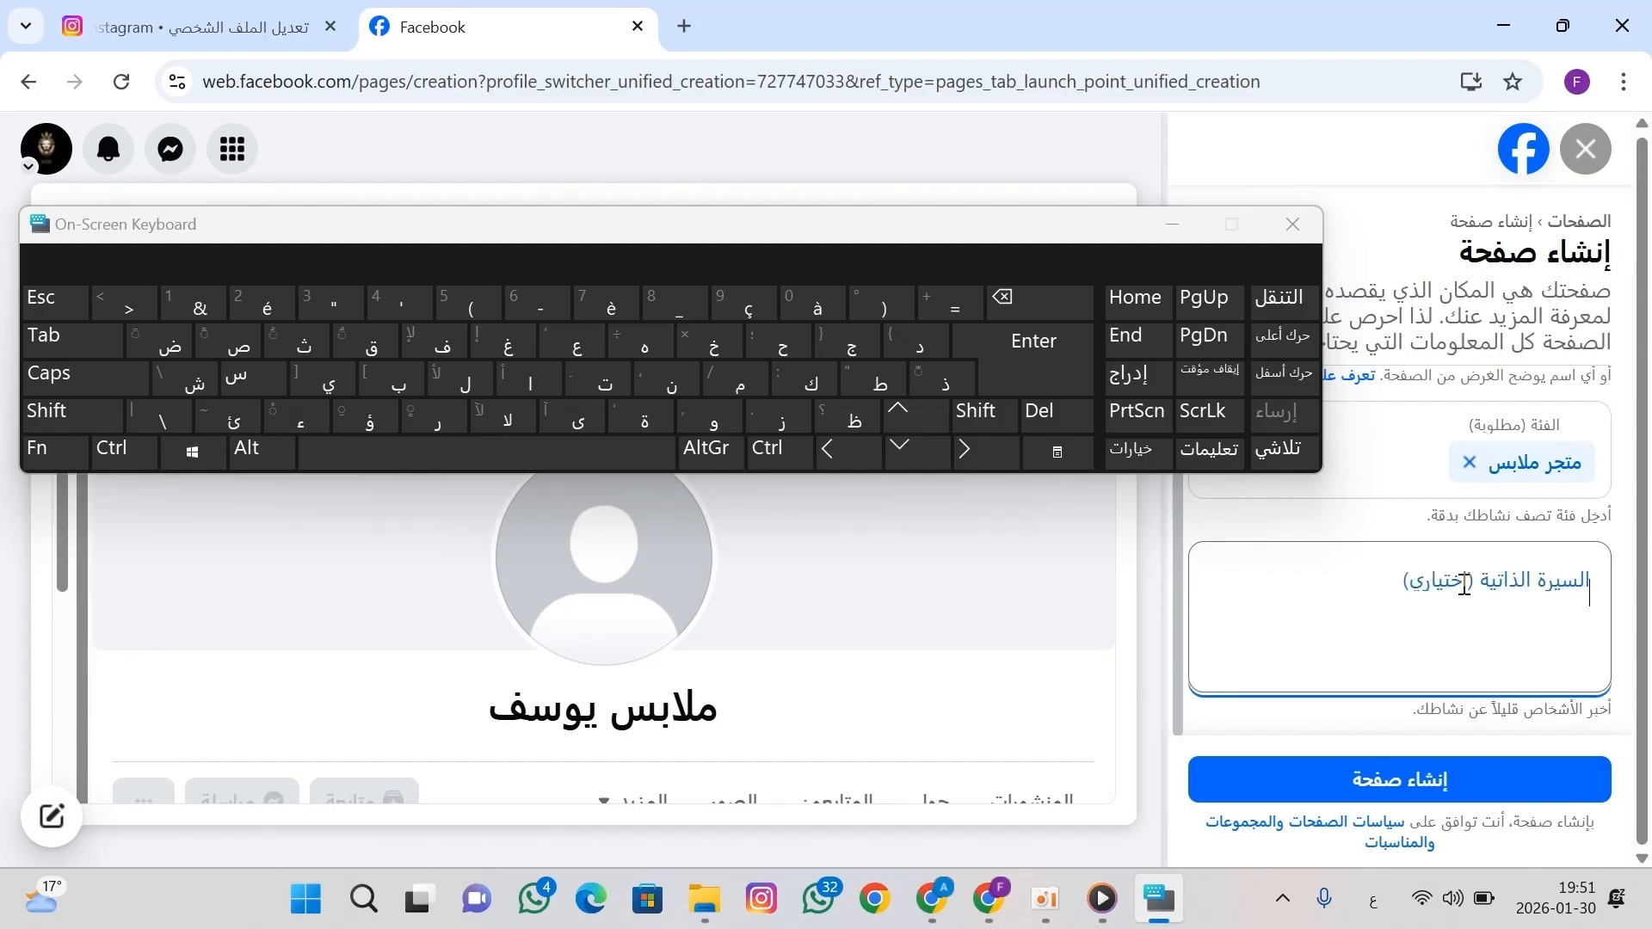
- Copy the full Arabic bio from Instagram's Edit profile page and return to Facebook
click(162, 23)
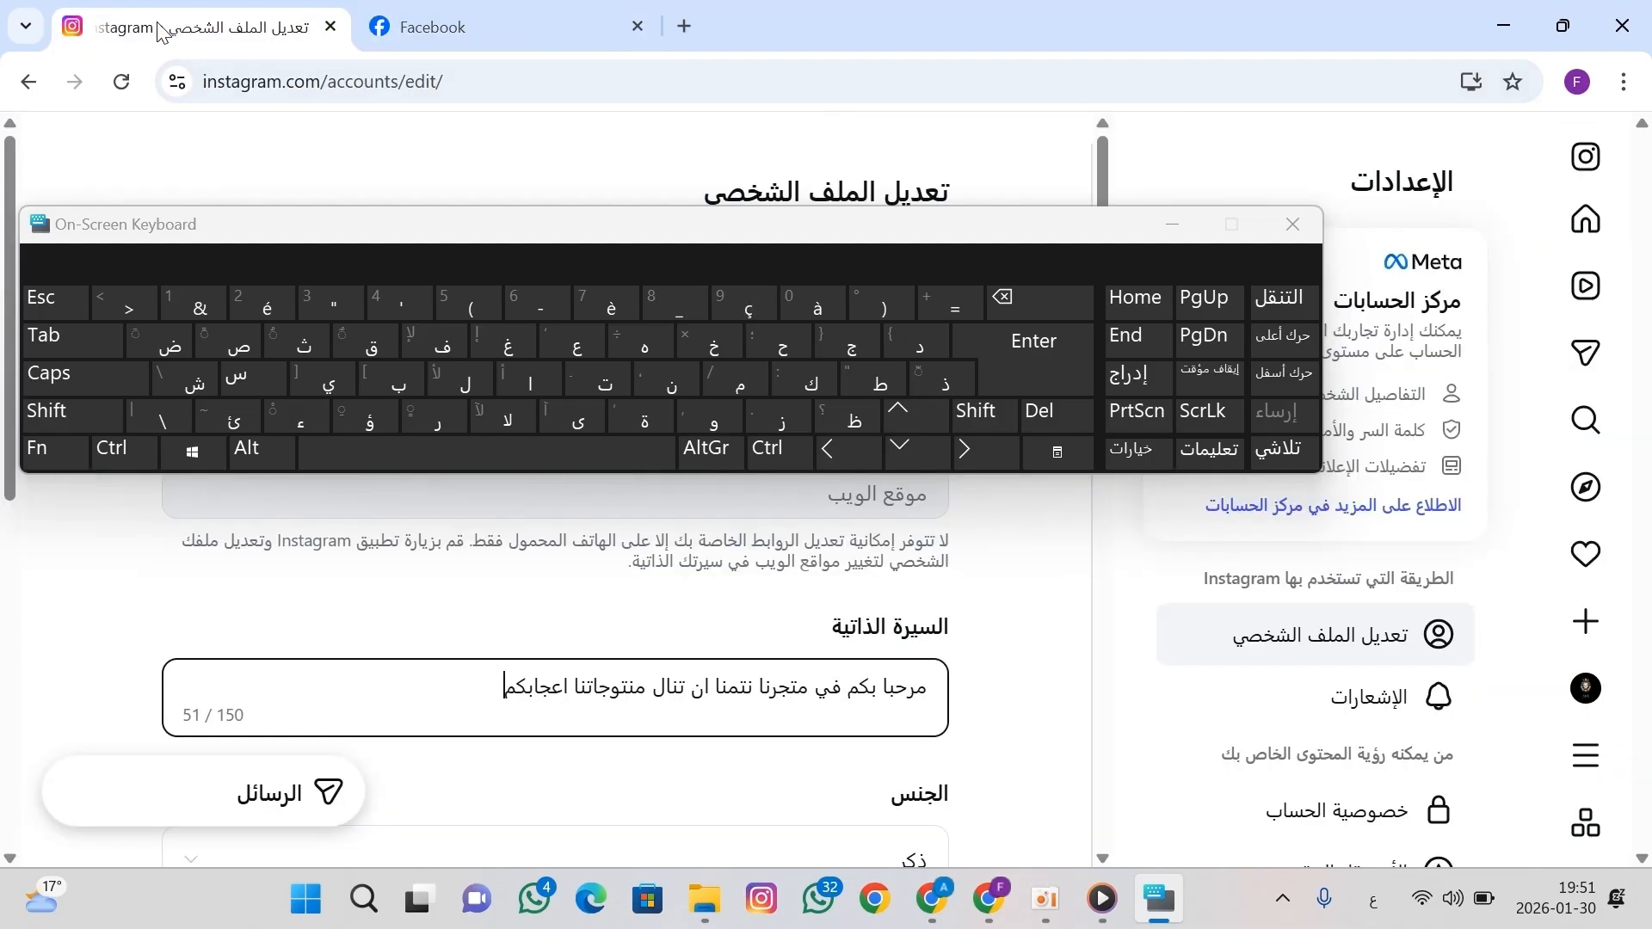
click(1165, 211)
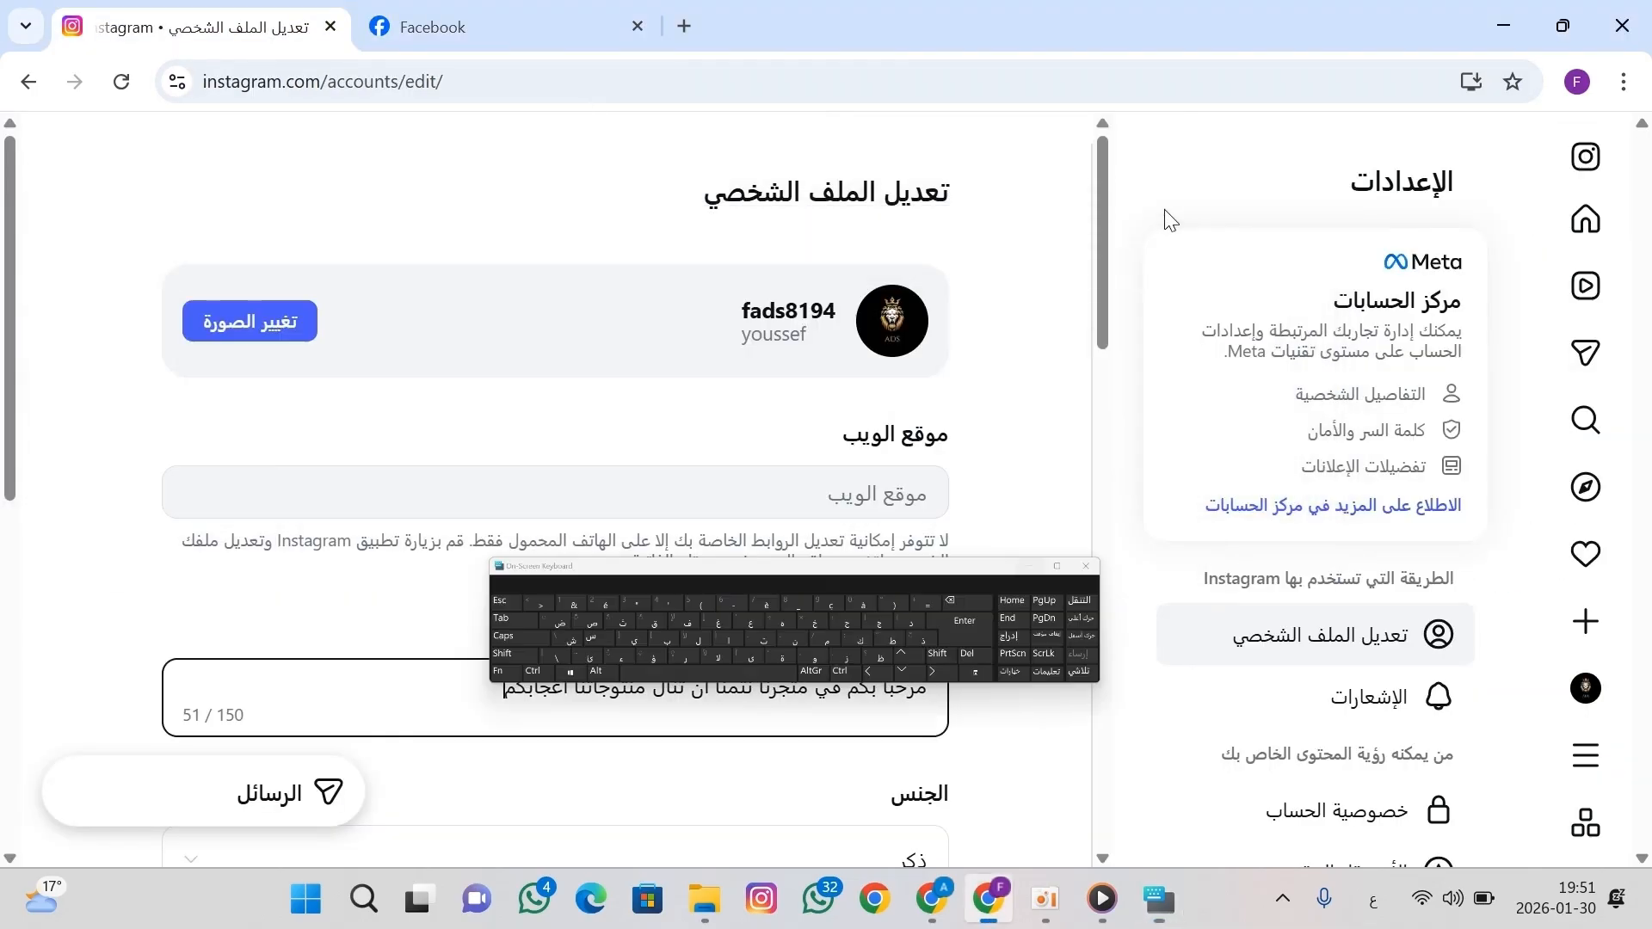
double_click(641, 698)
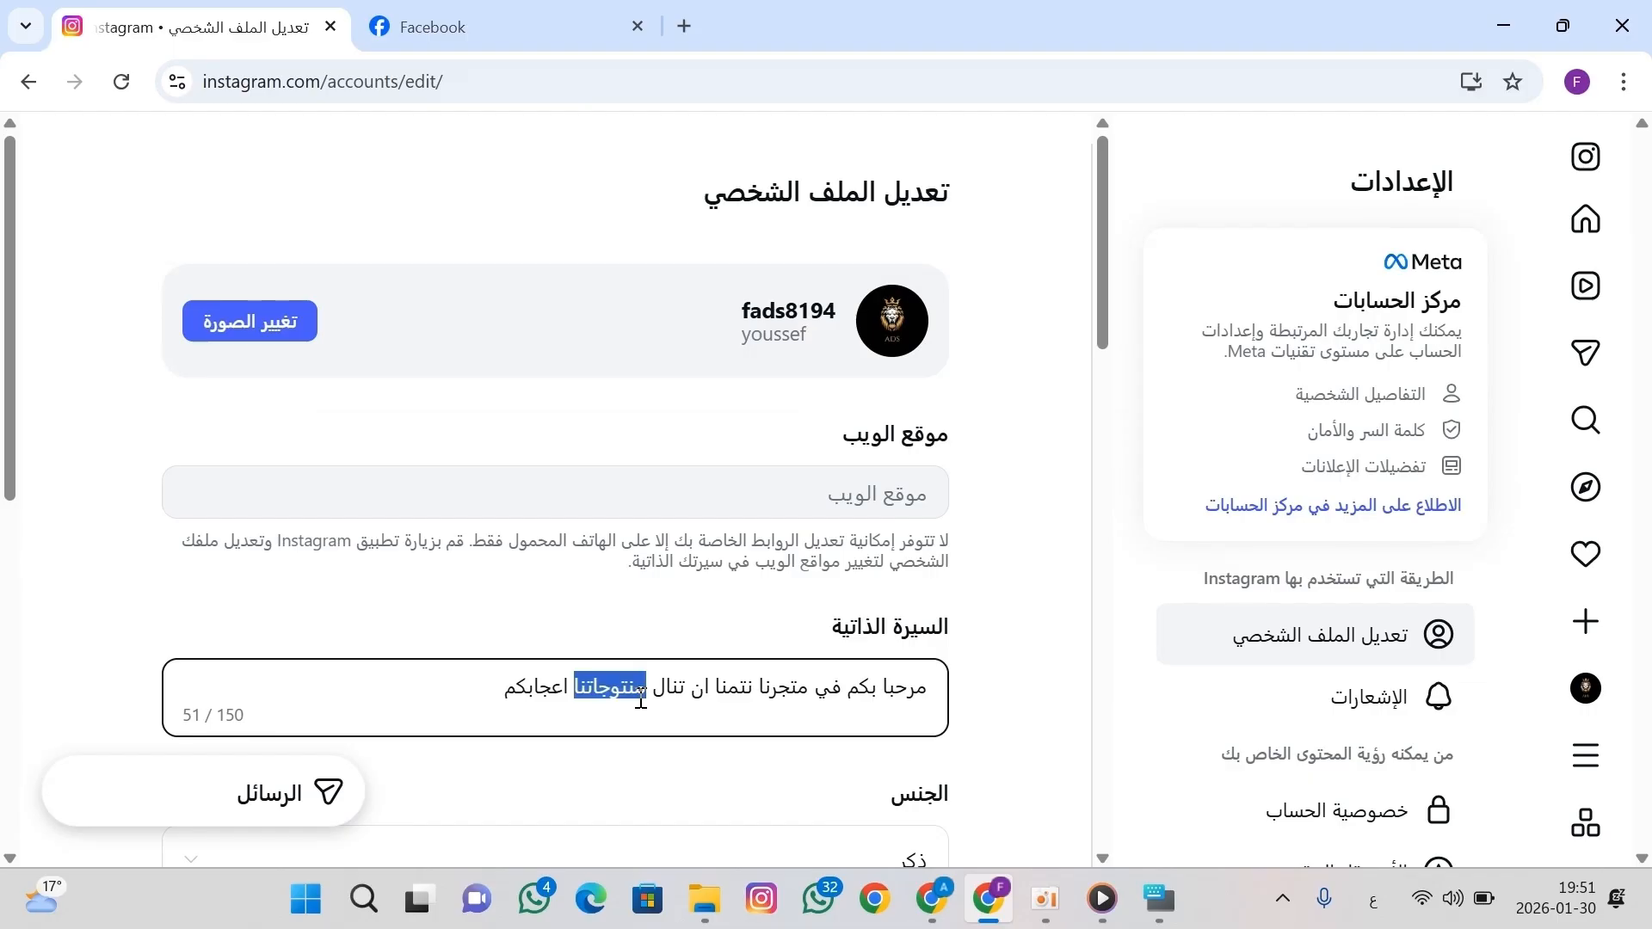
triple_click(706, 698)
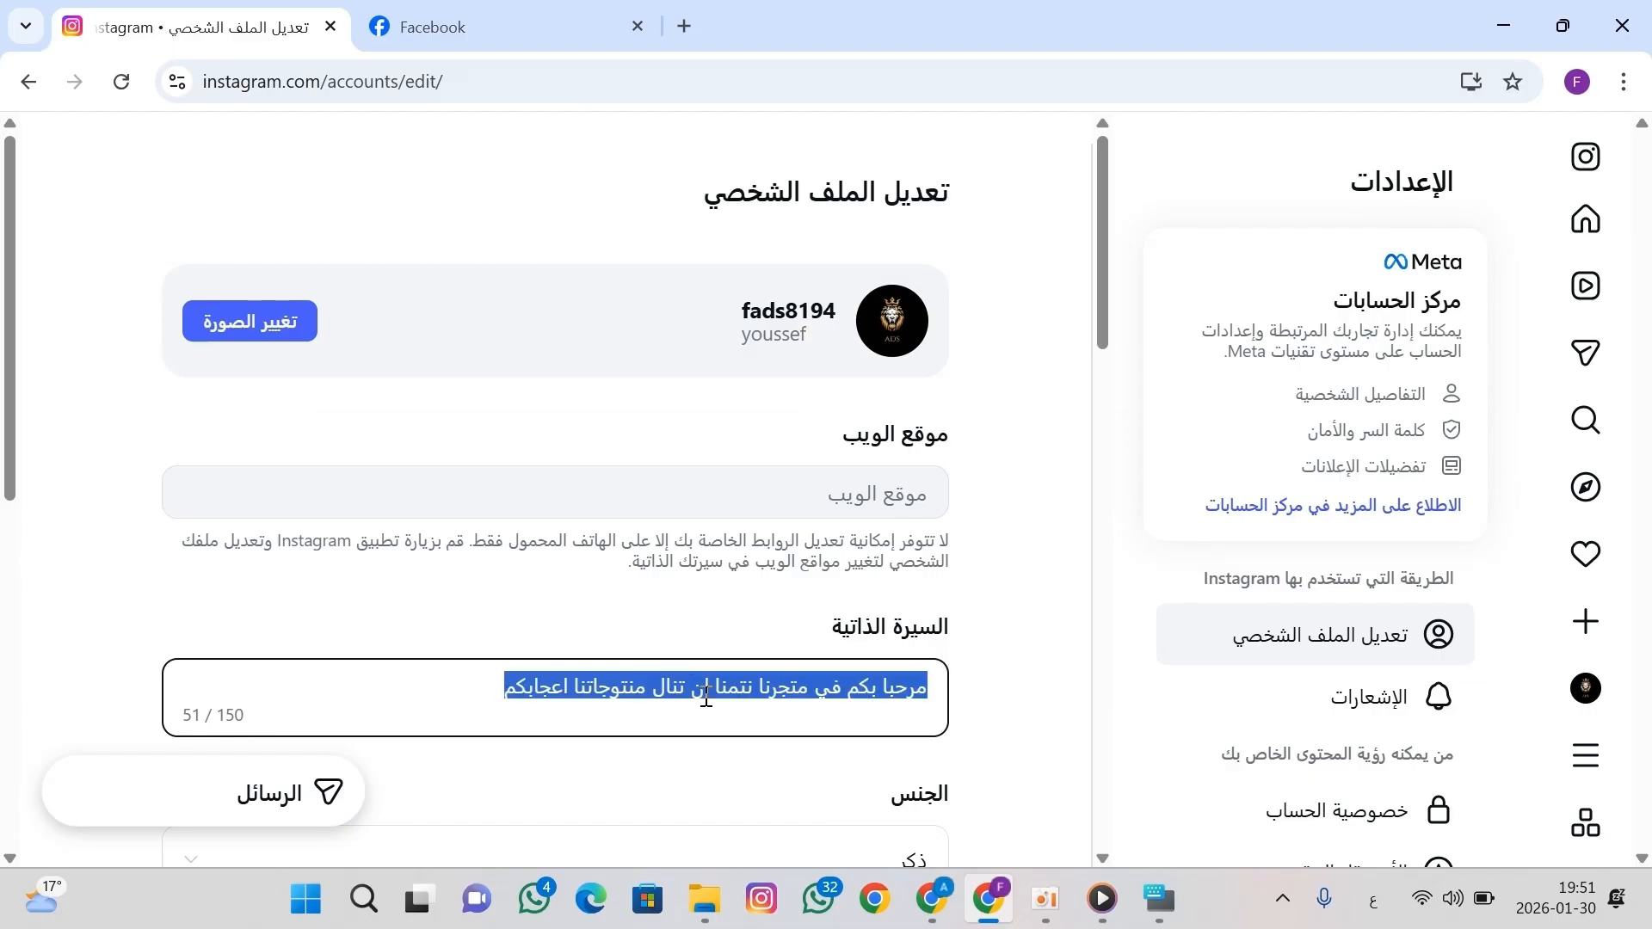
right_click(705, 698)
click(954, 222)
click(483, 5)
- Paste the copied Instagram bio into the Page's Bio field and create the Page 'ملابس يوسف'
click(1444, 574)
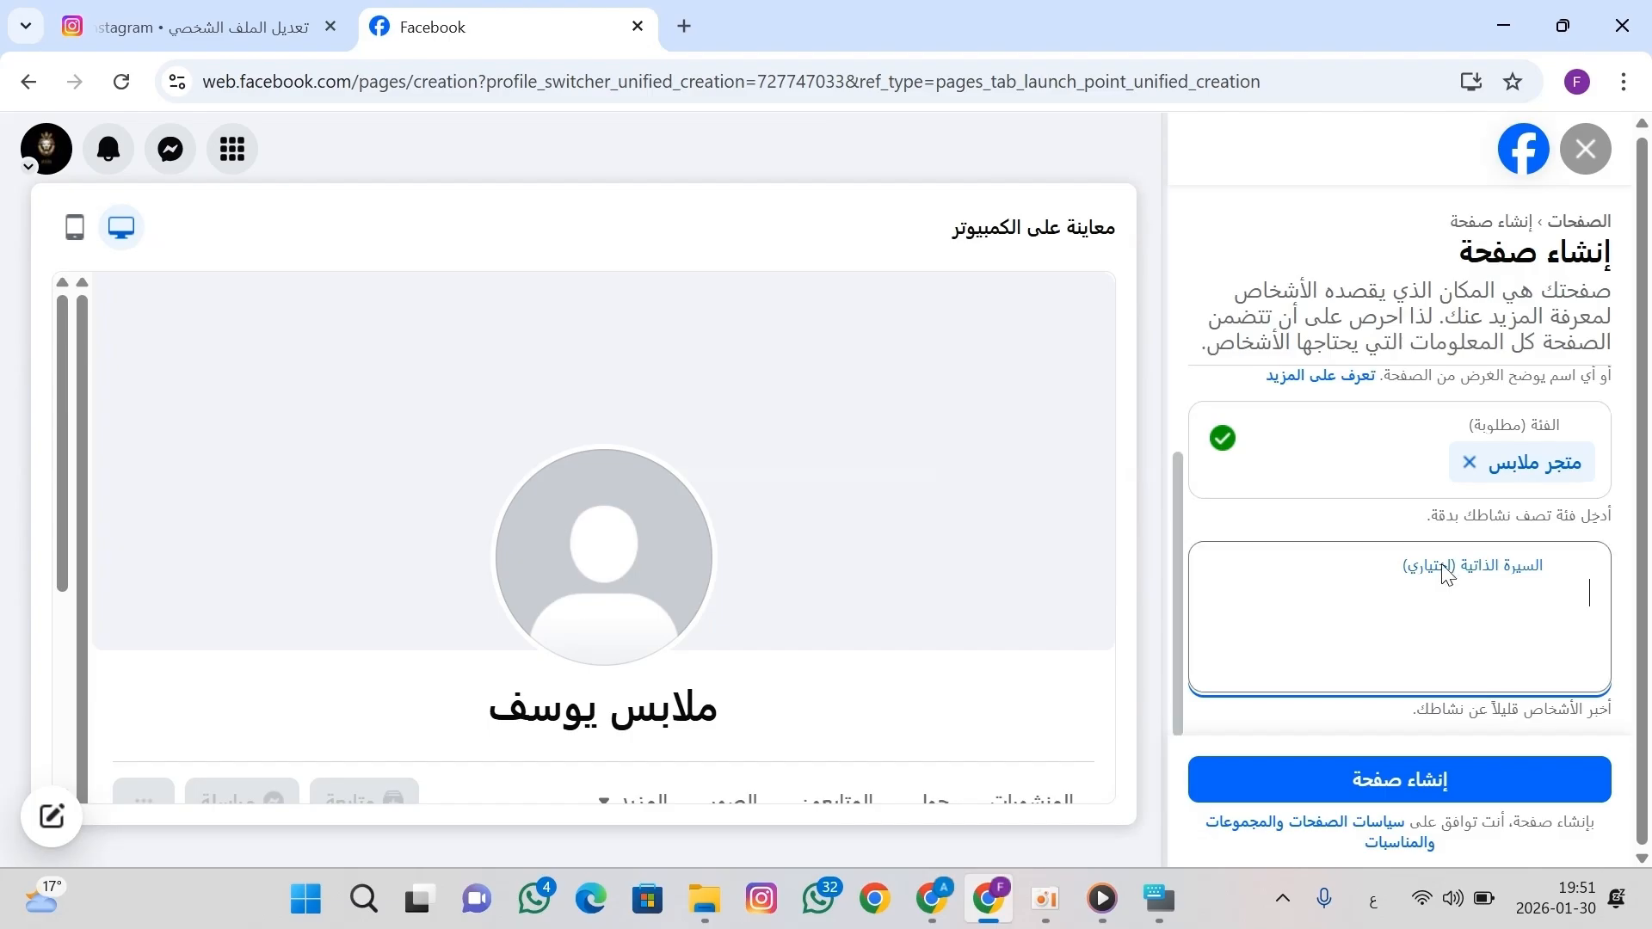
right_click(1444, 590)
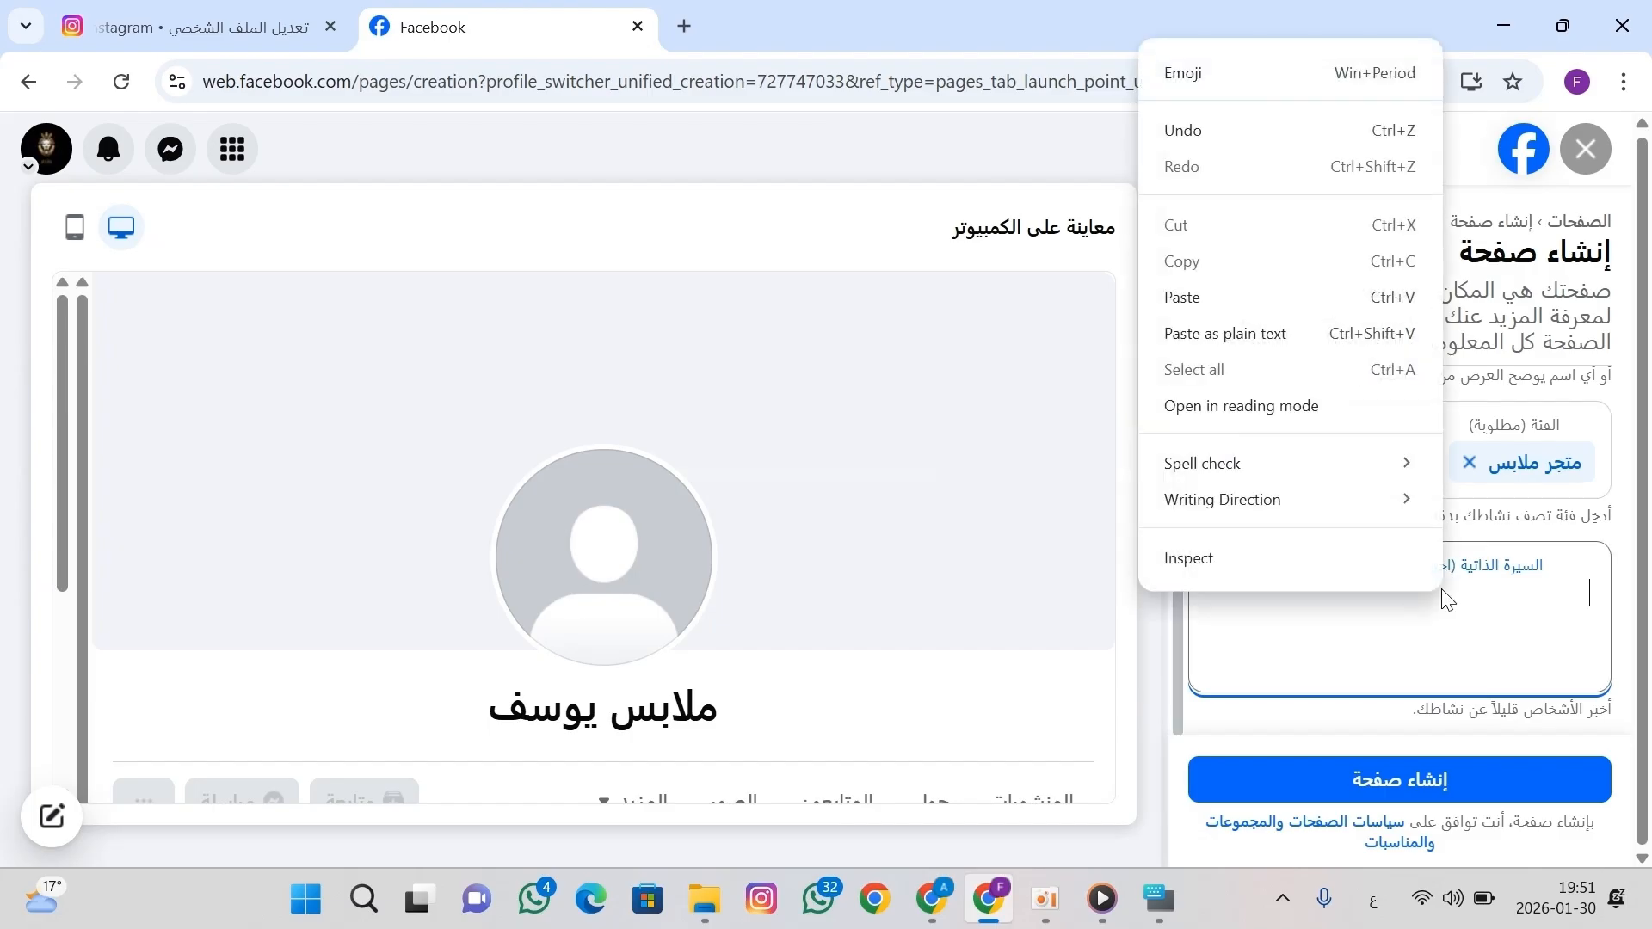
click(1314, 299)
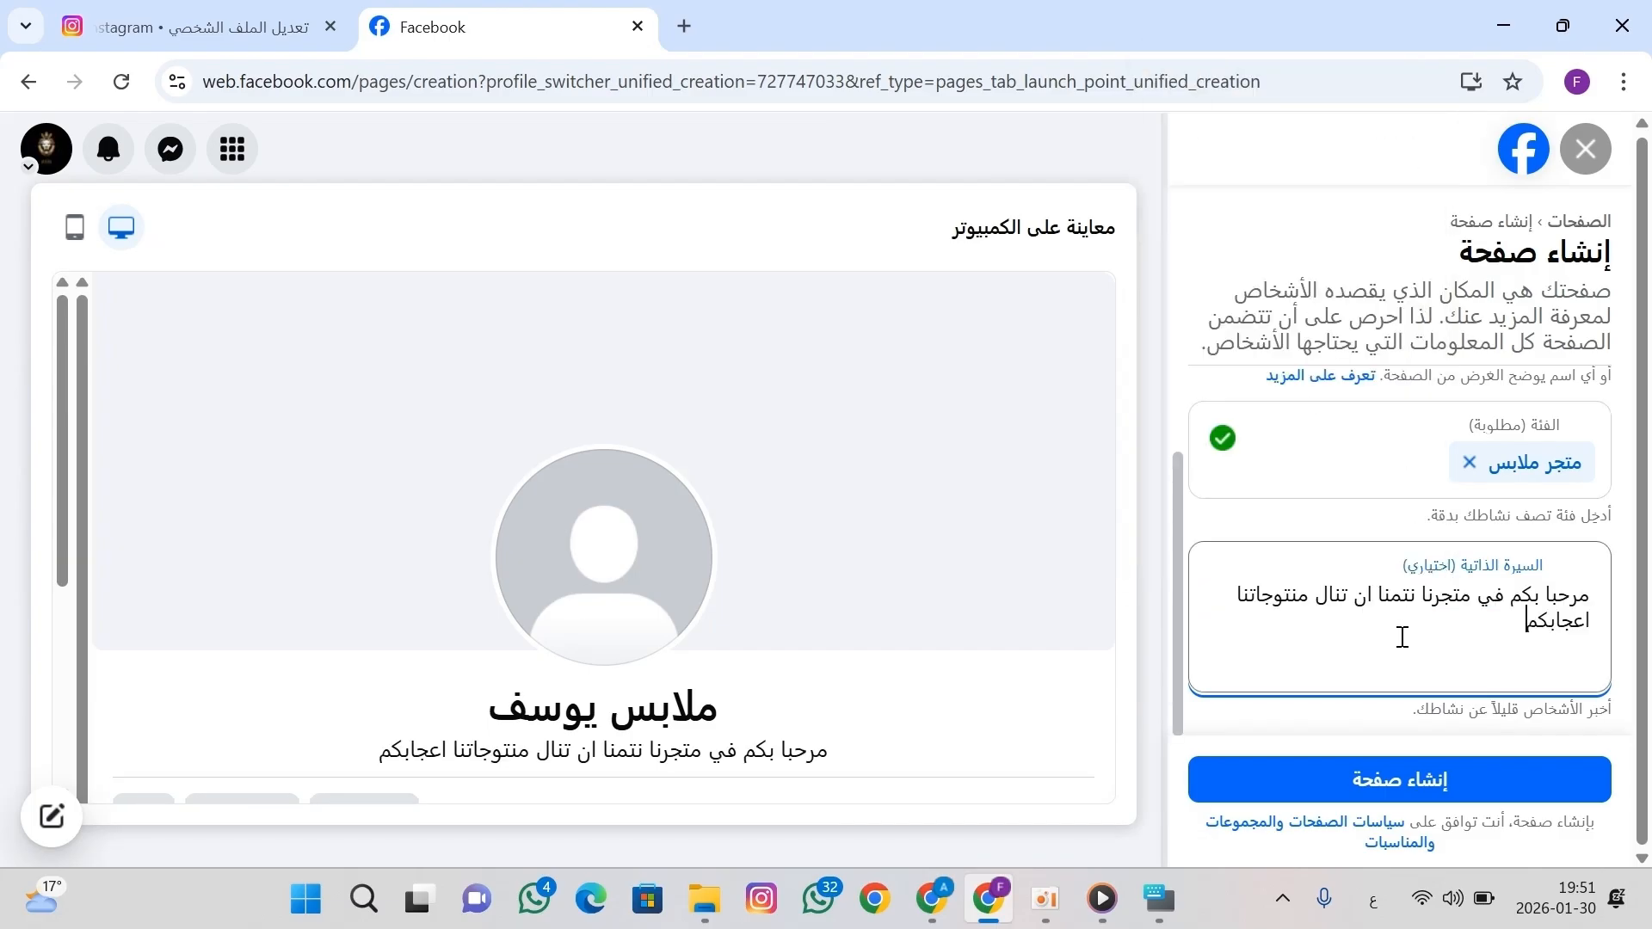
click(1428, 800)
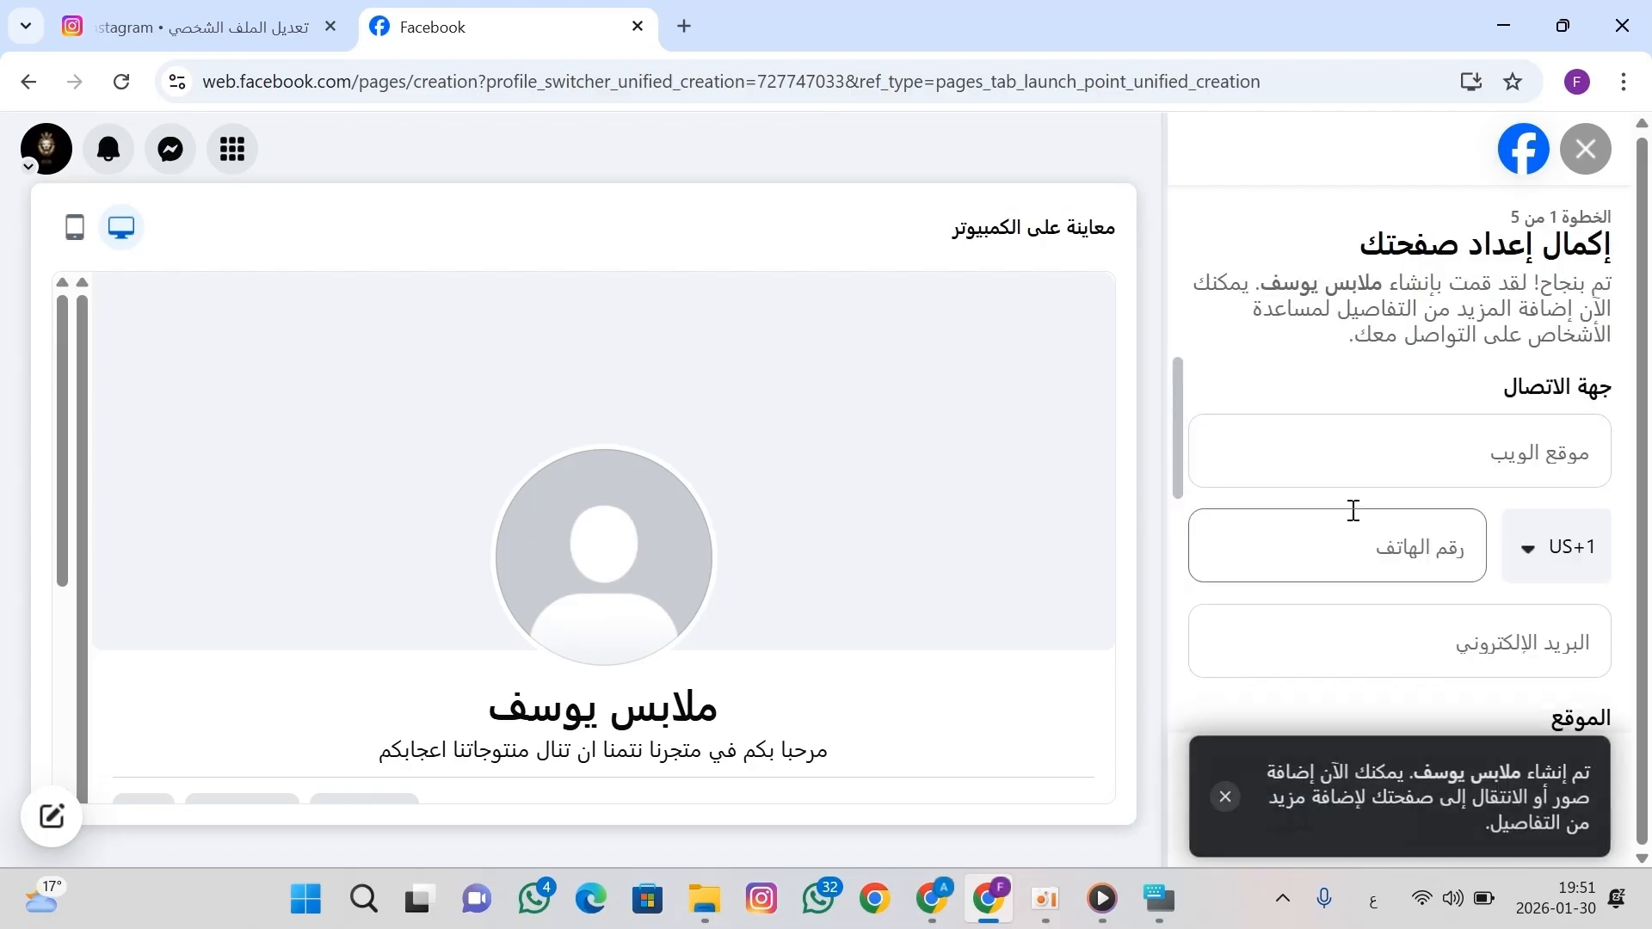
- Leave the contact and location details empty and move past that setup step
scroll(1355, 458, down, 2)
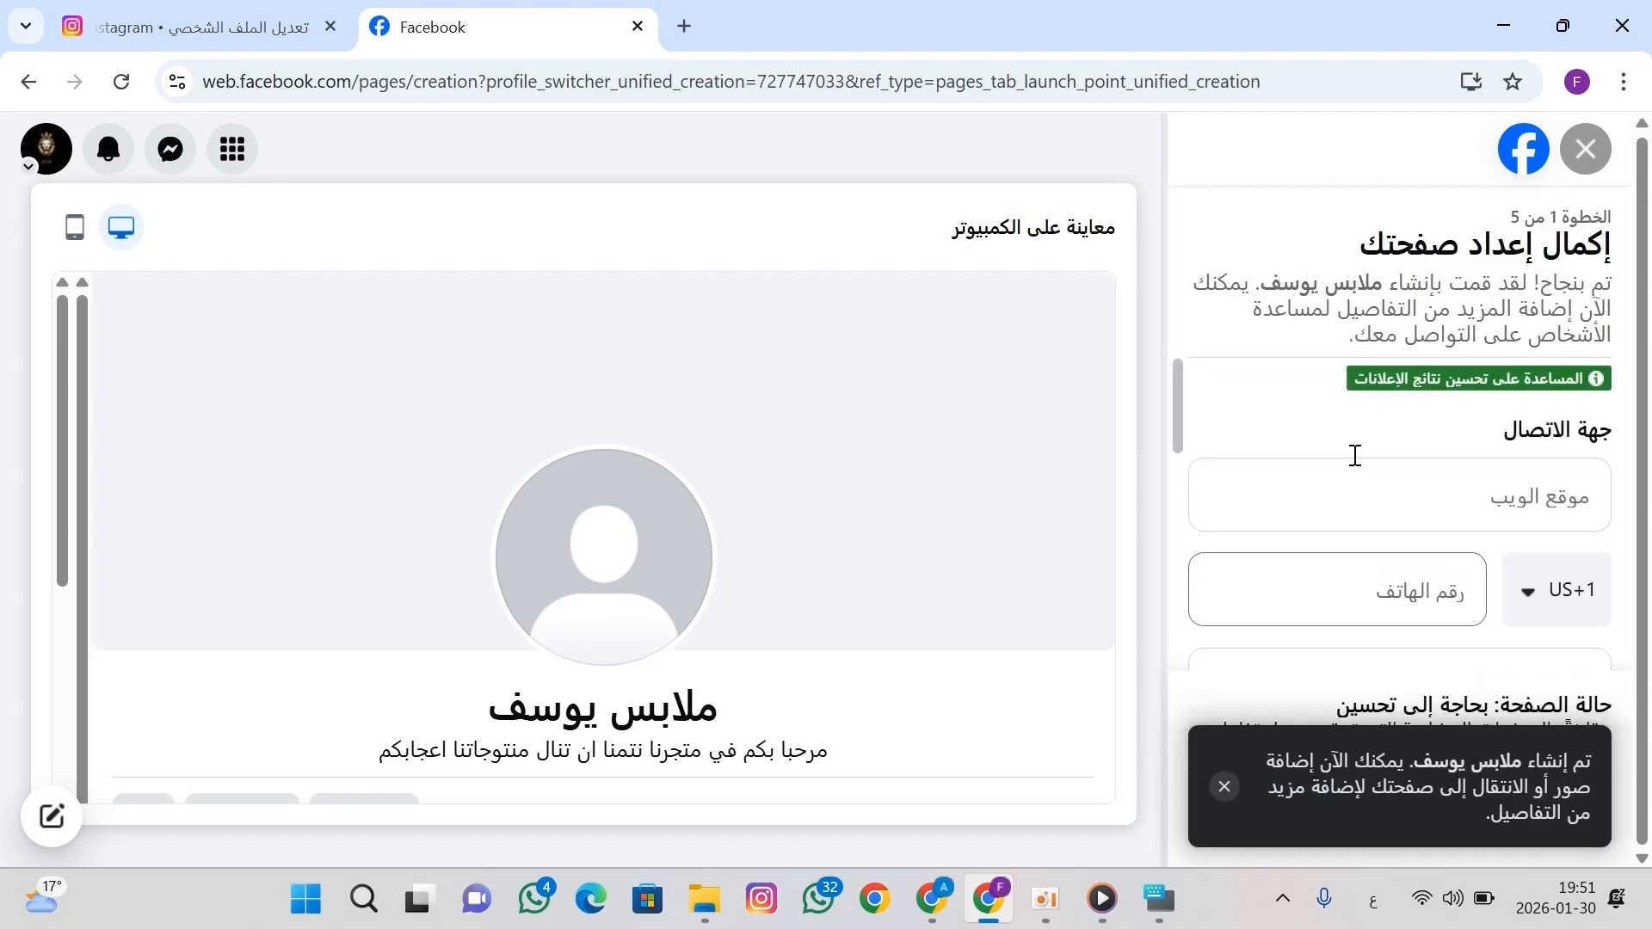
scroll(1355, 456, down, 5)
scroll(1355, 456, up, 5)
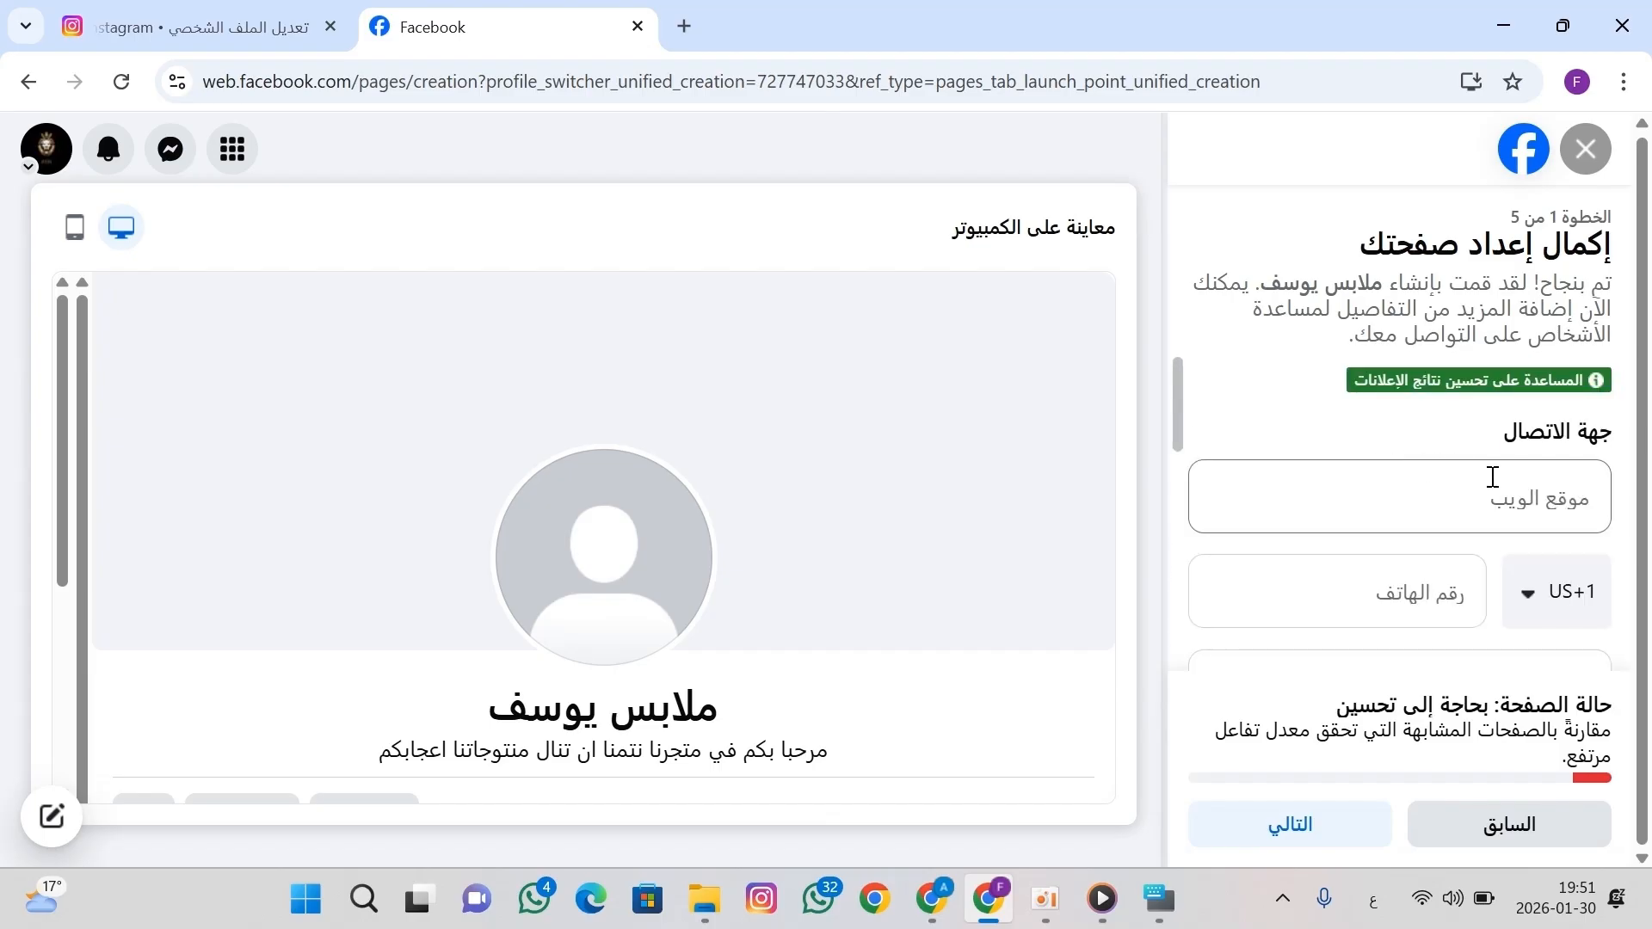
scroll(1488, 469, down, 5)
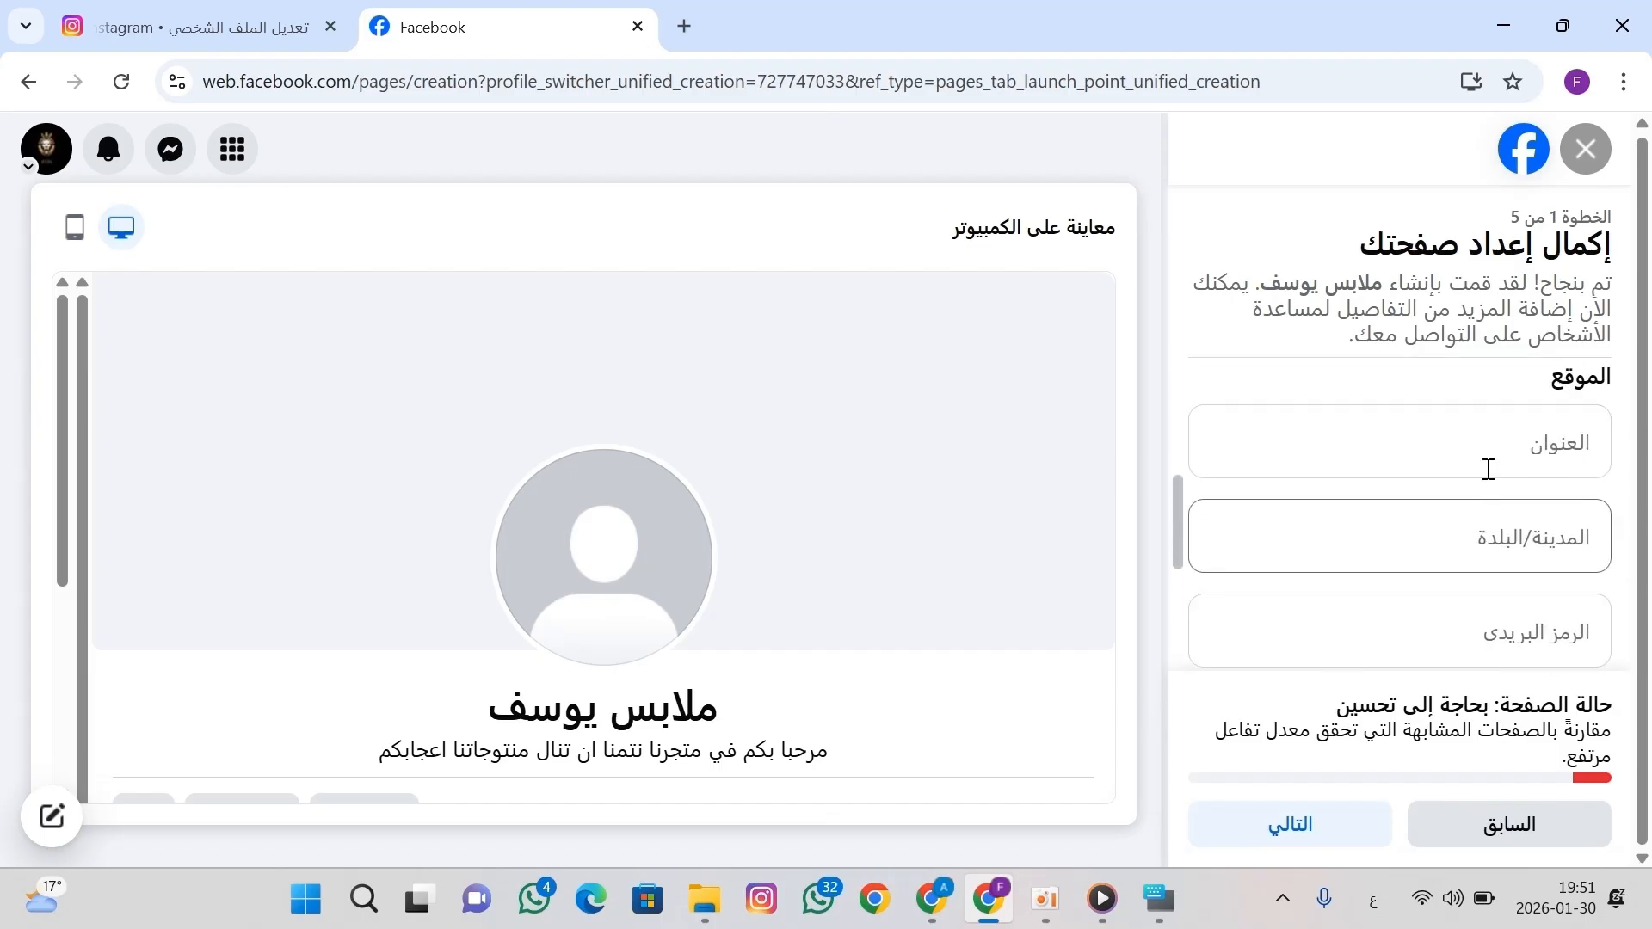
scroll(1488, 469, up, 4)
scroll(1488, 469, up, 2)
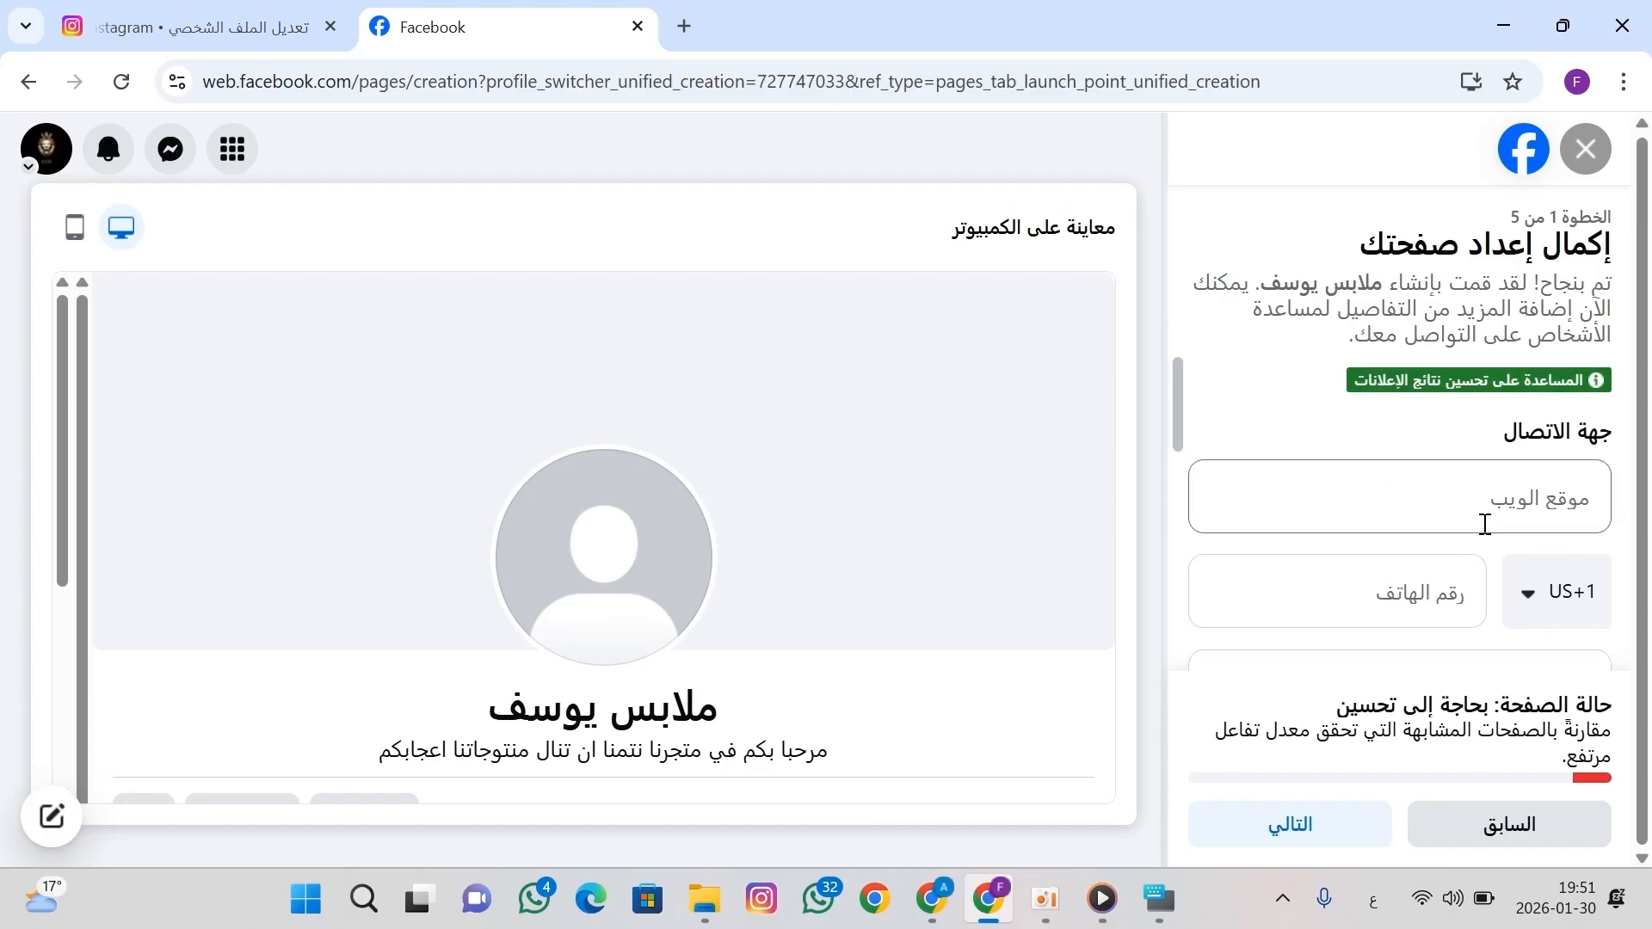
scroll(1487, 529, down, 3)
scroll(1488, 533, down, 2)
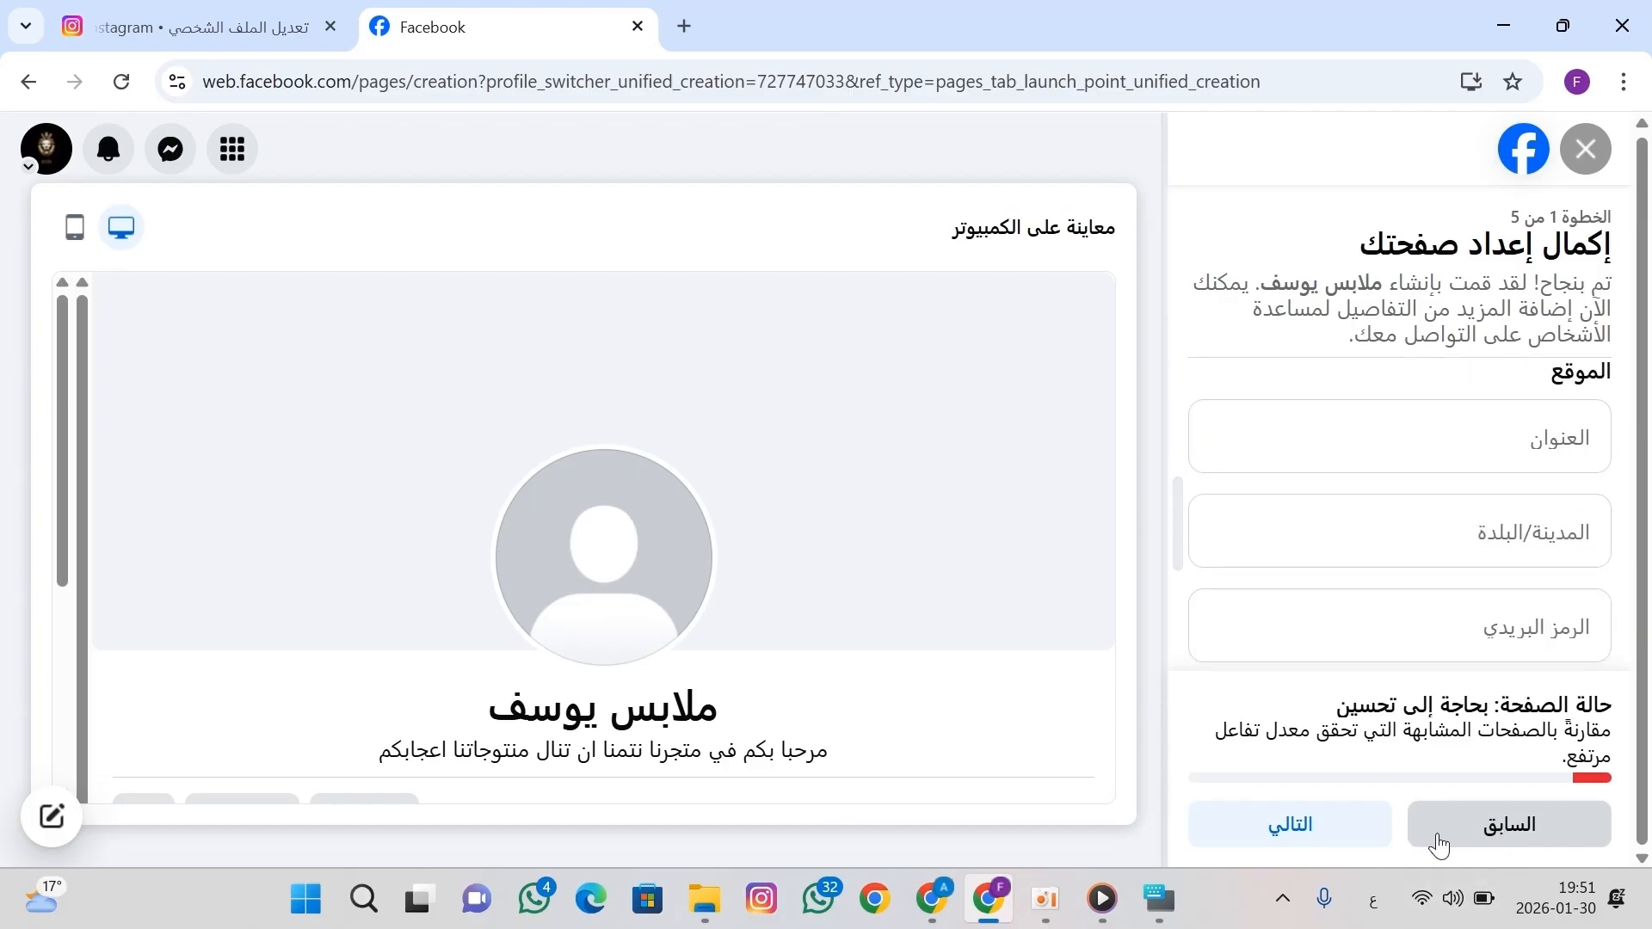
click(1361, 841)
- Skip the remaining optional setup steps, finish with Done (تم), and dismiss the switched-to-Page notice
click(1334, 841)
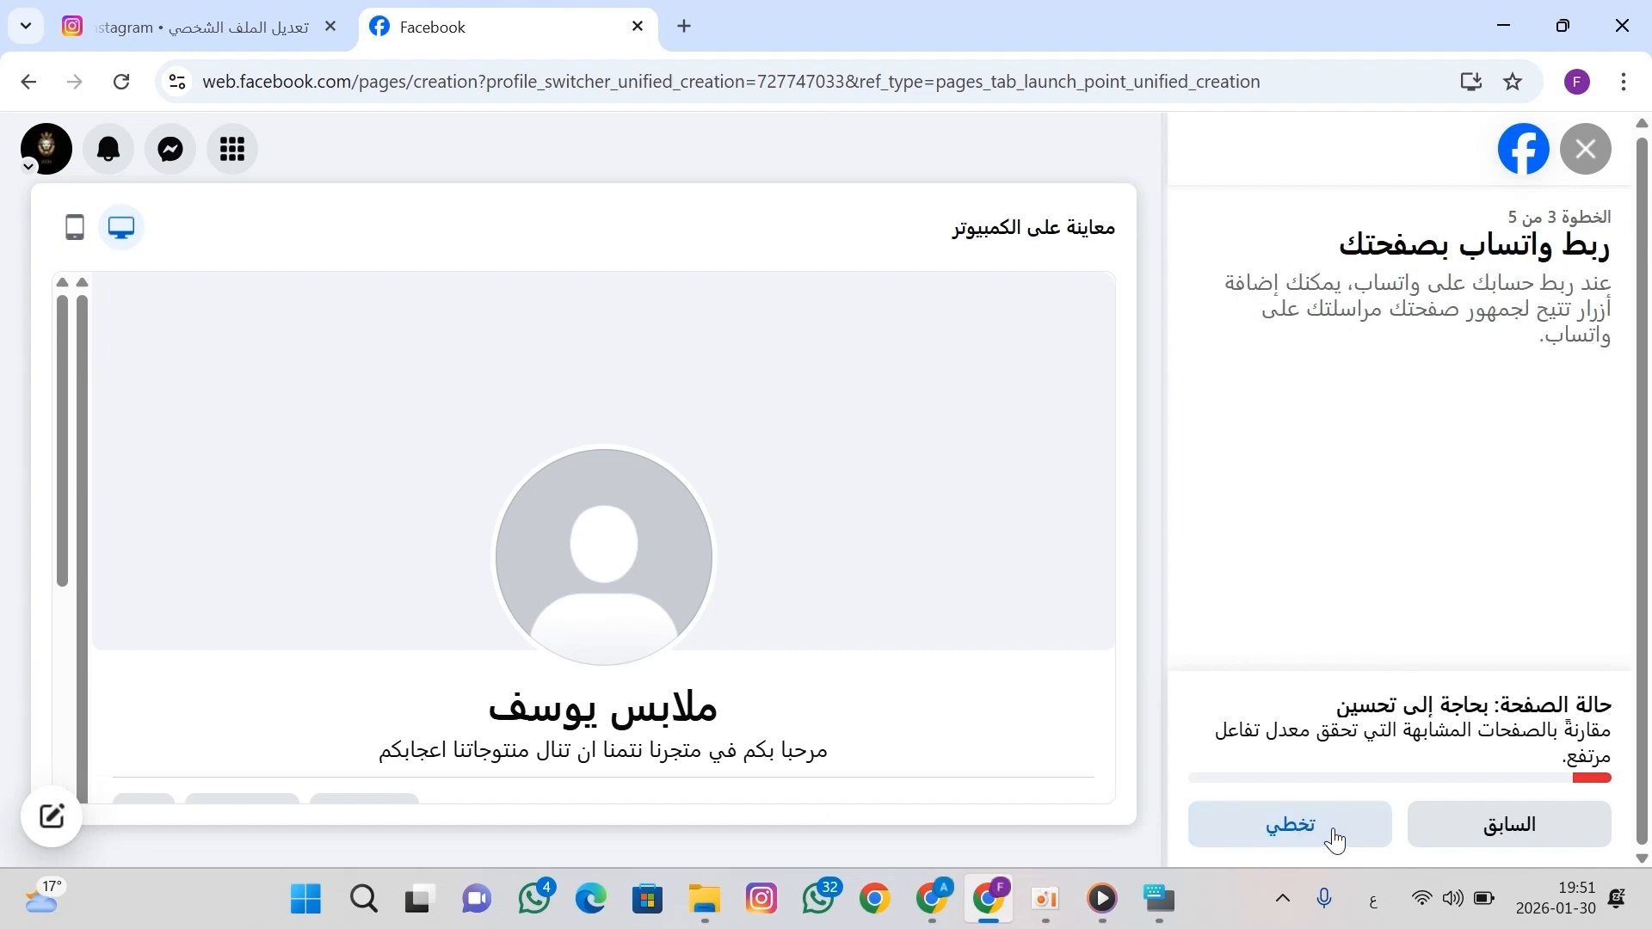
click(1335, 841)
click(1335, 841)
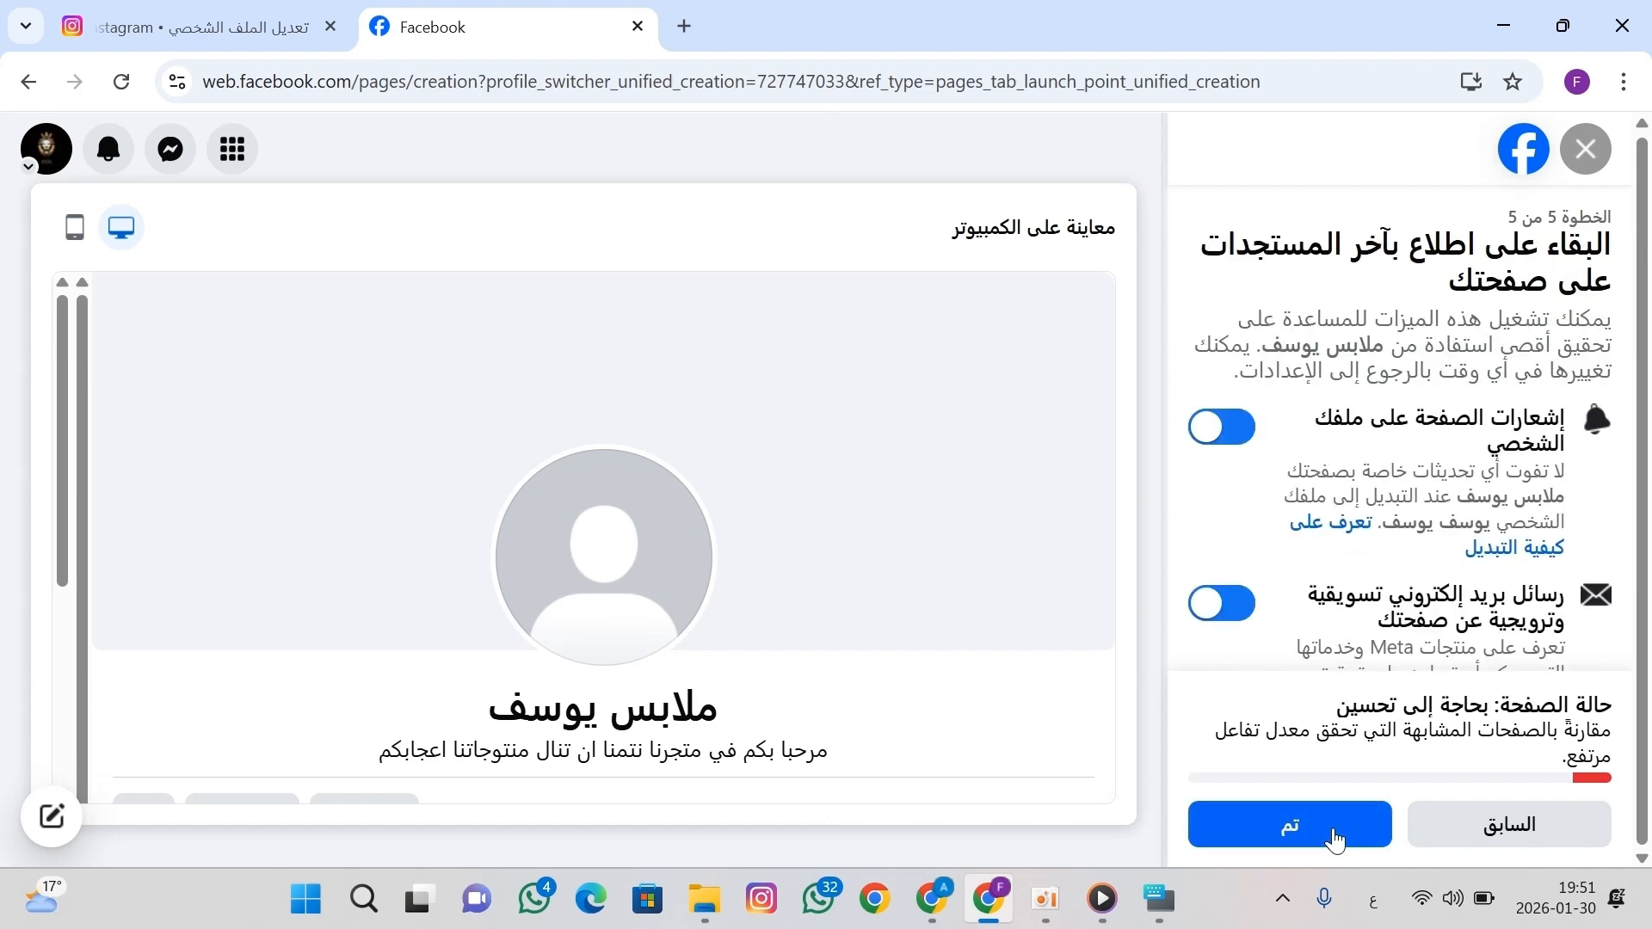
click(1335, 841)
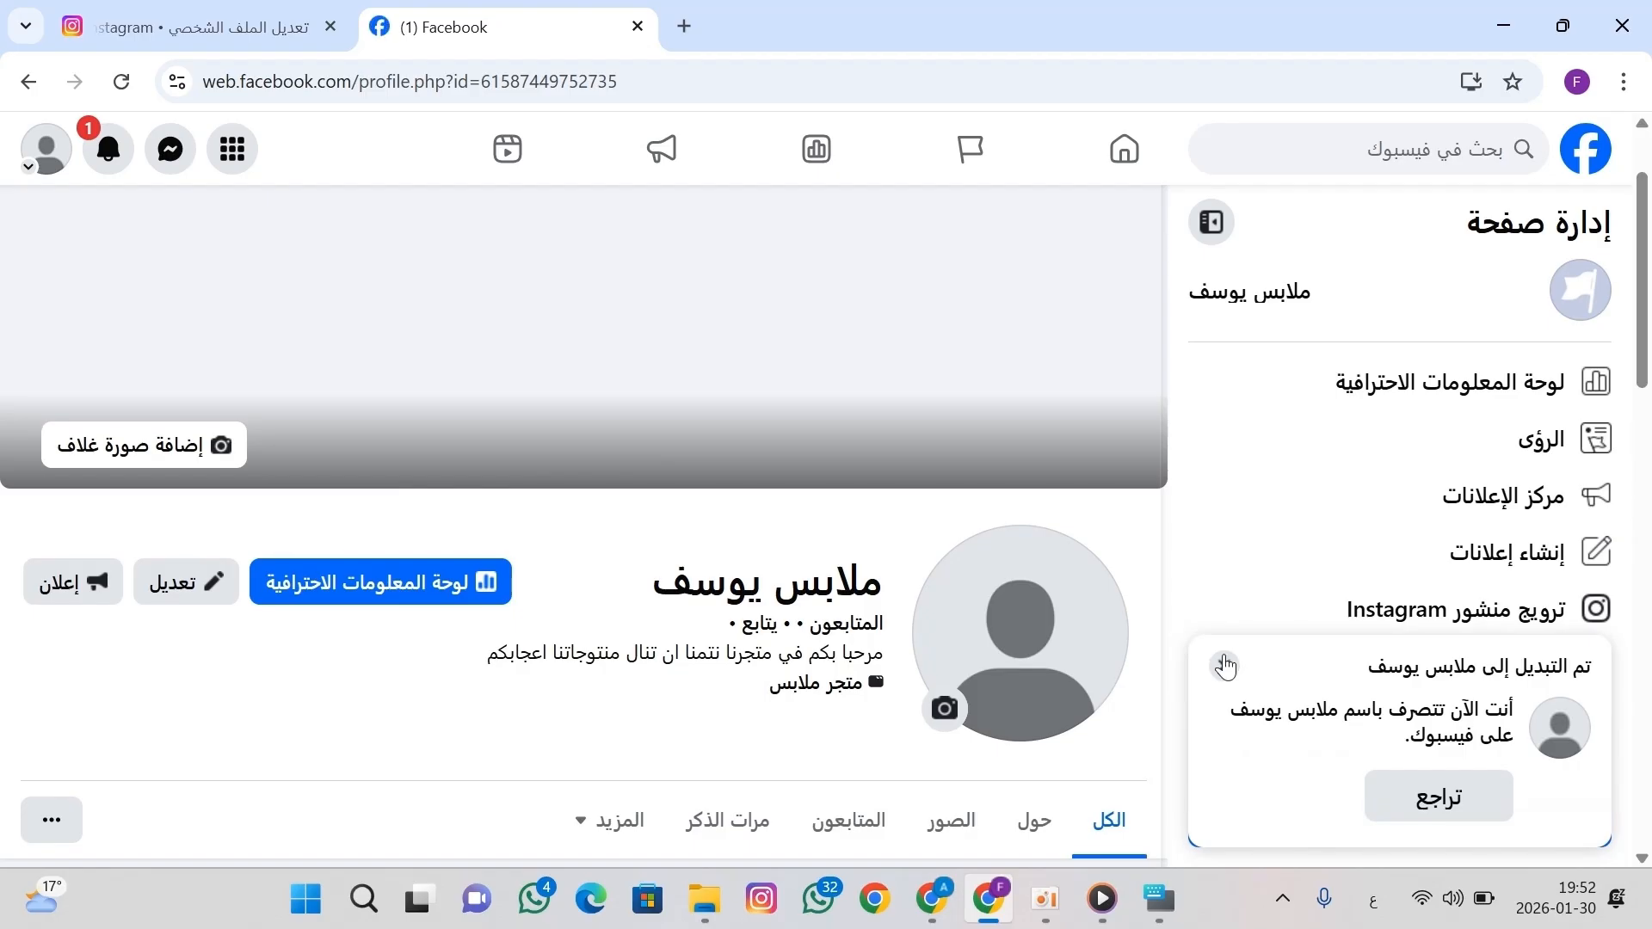
click(1225, 667)
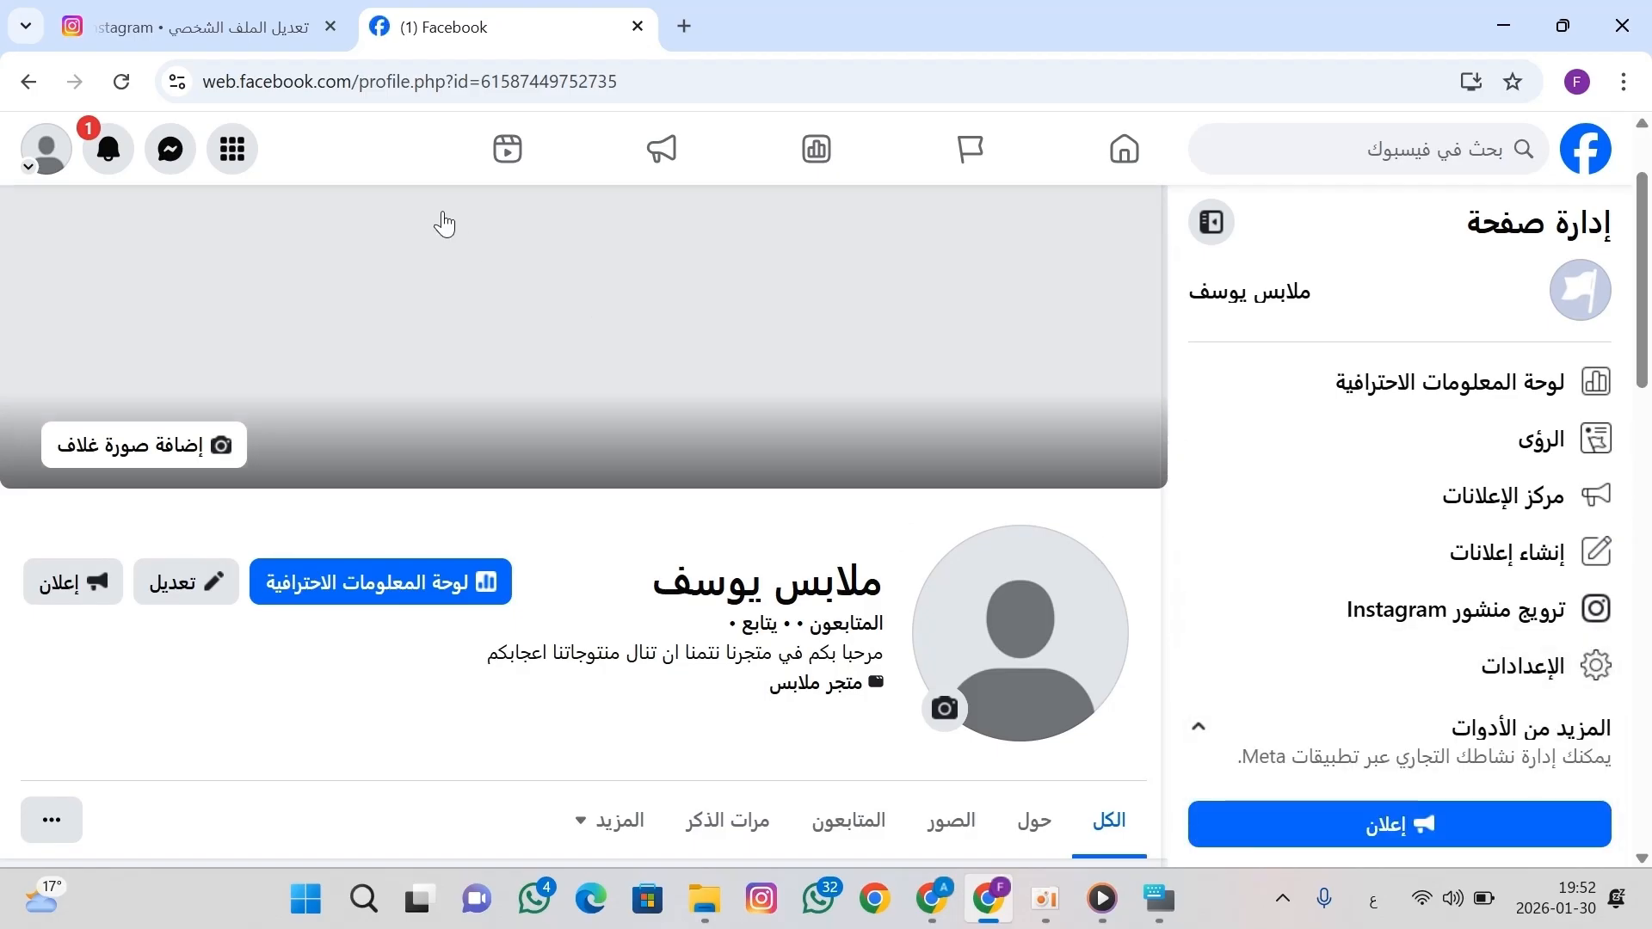
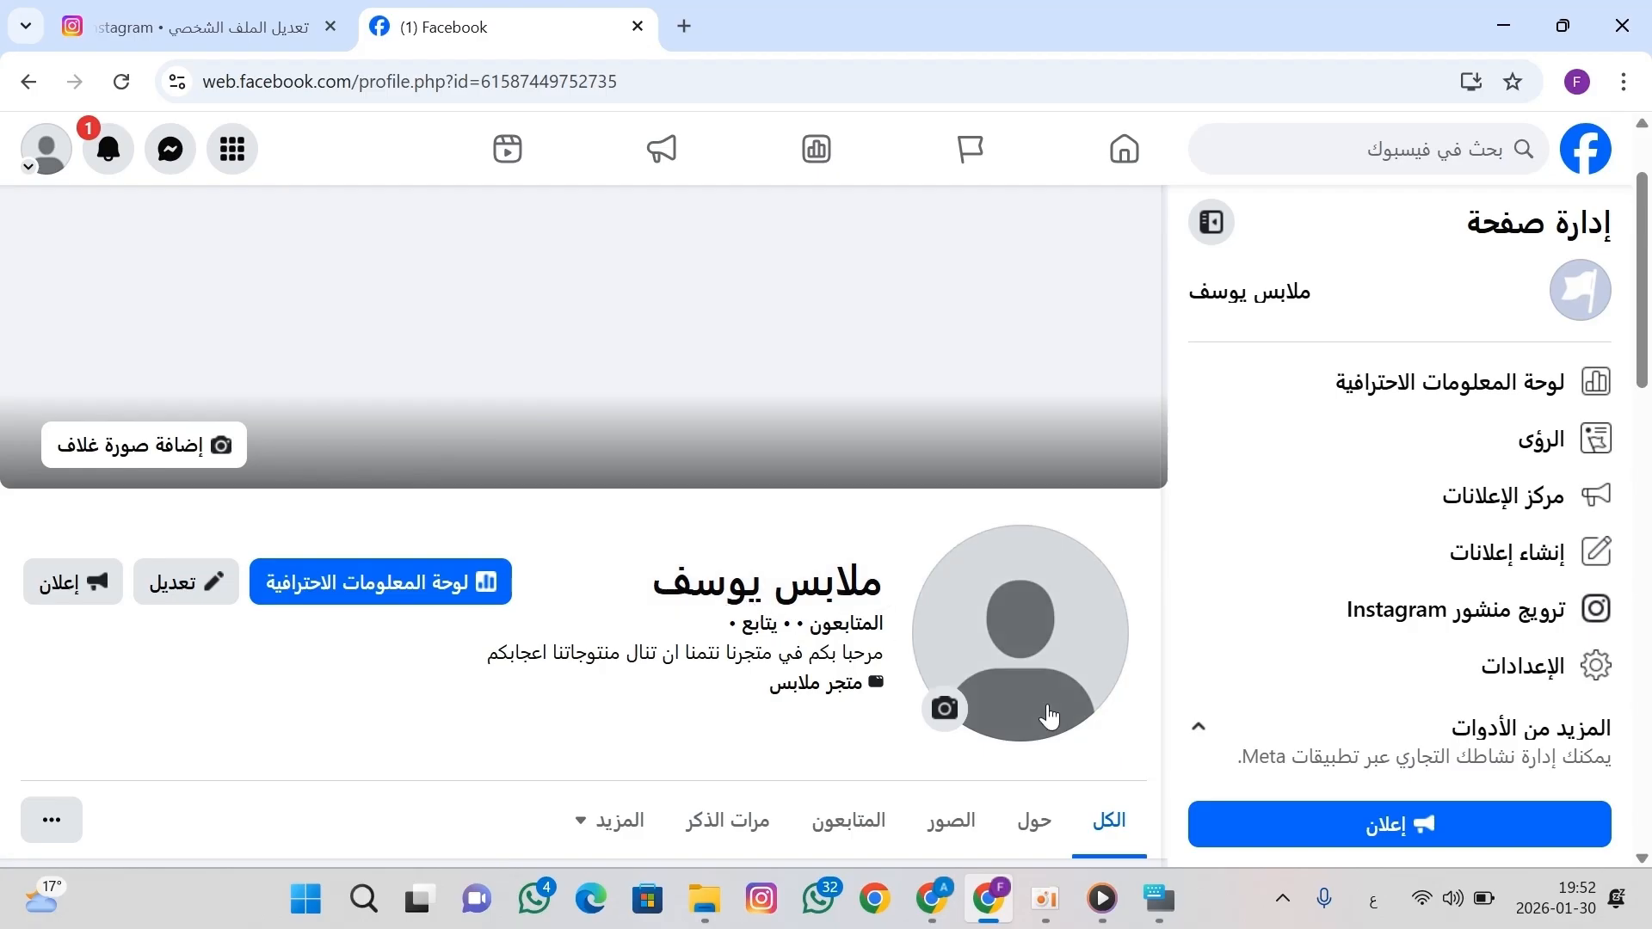
click(948, 711)
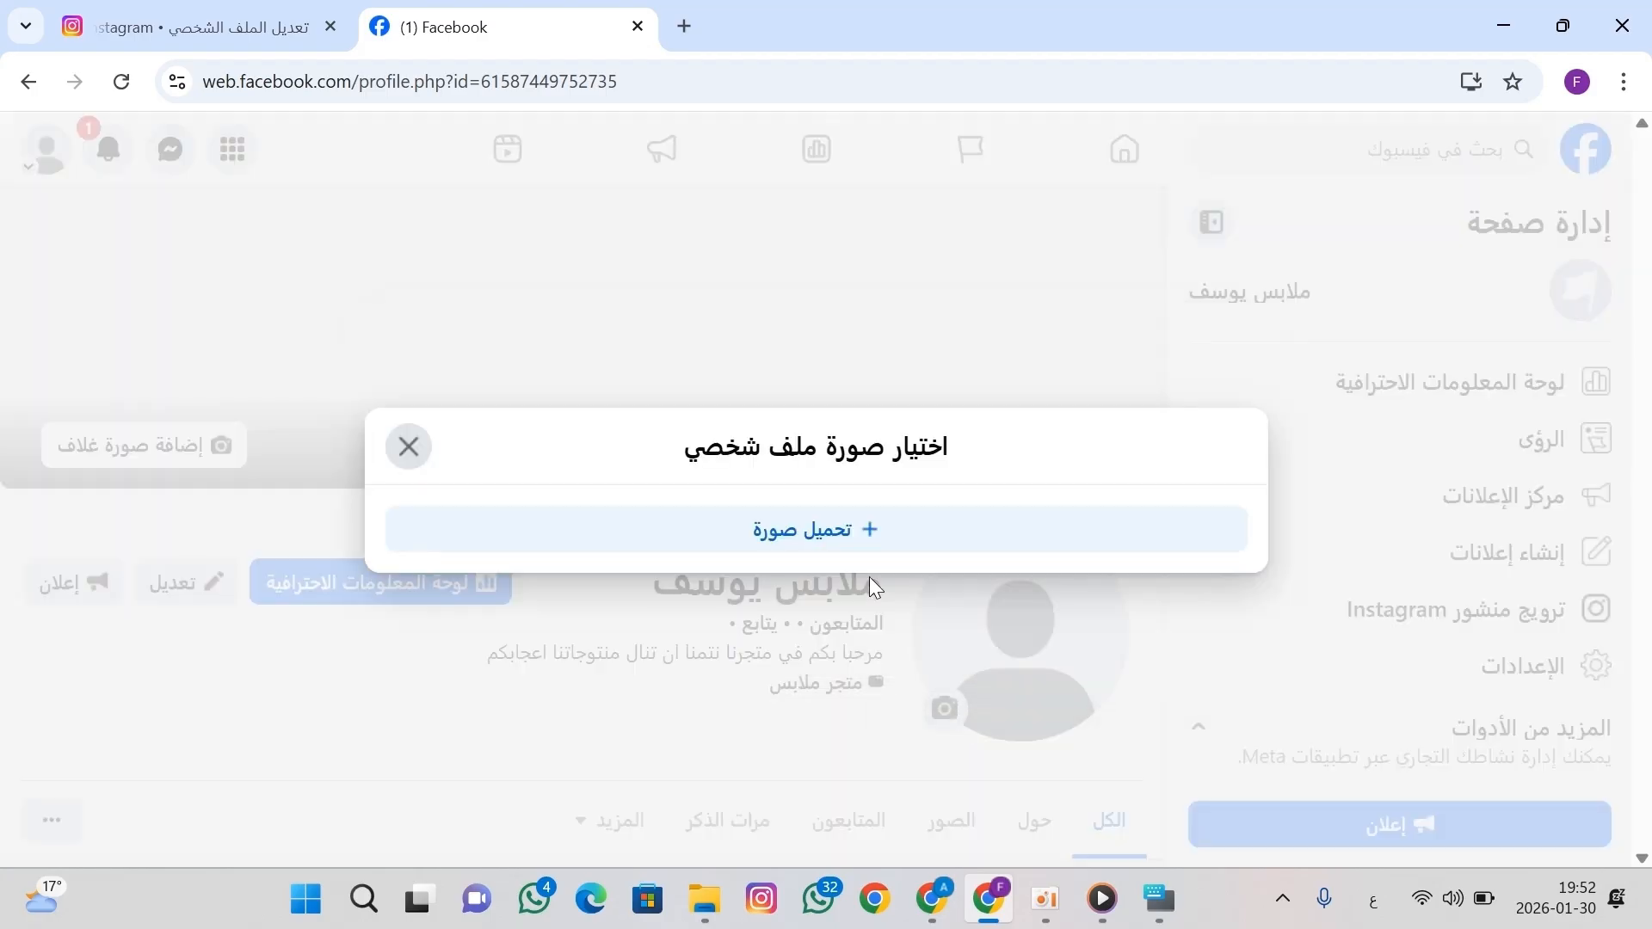
click(839, 531)
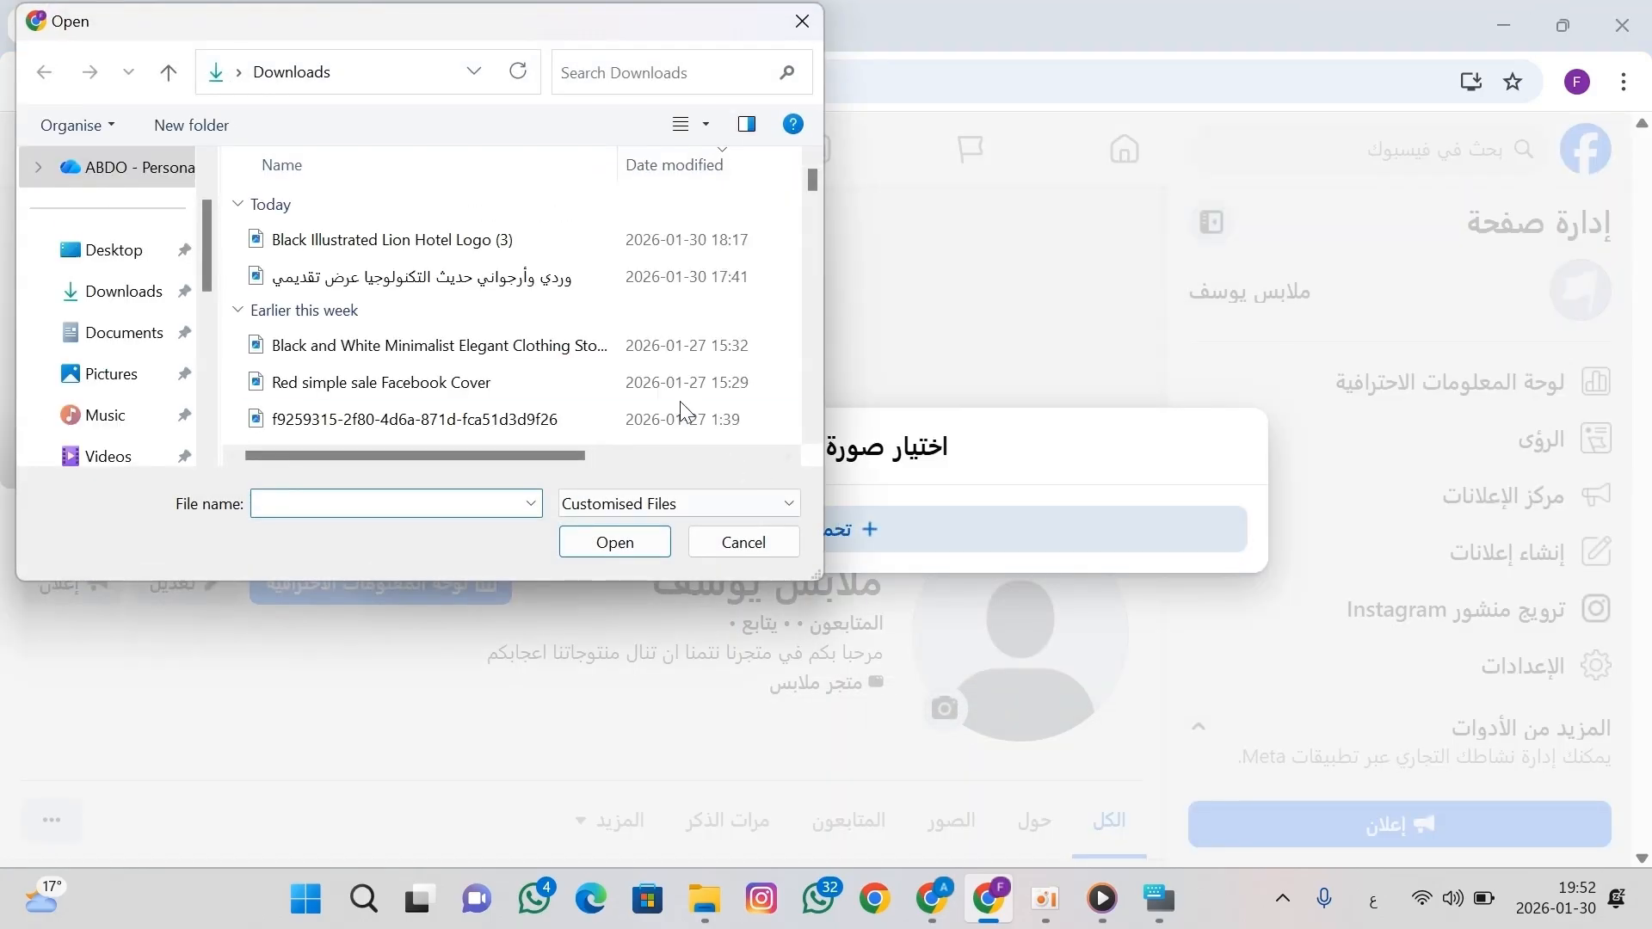
click(376, 252)
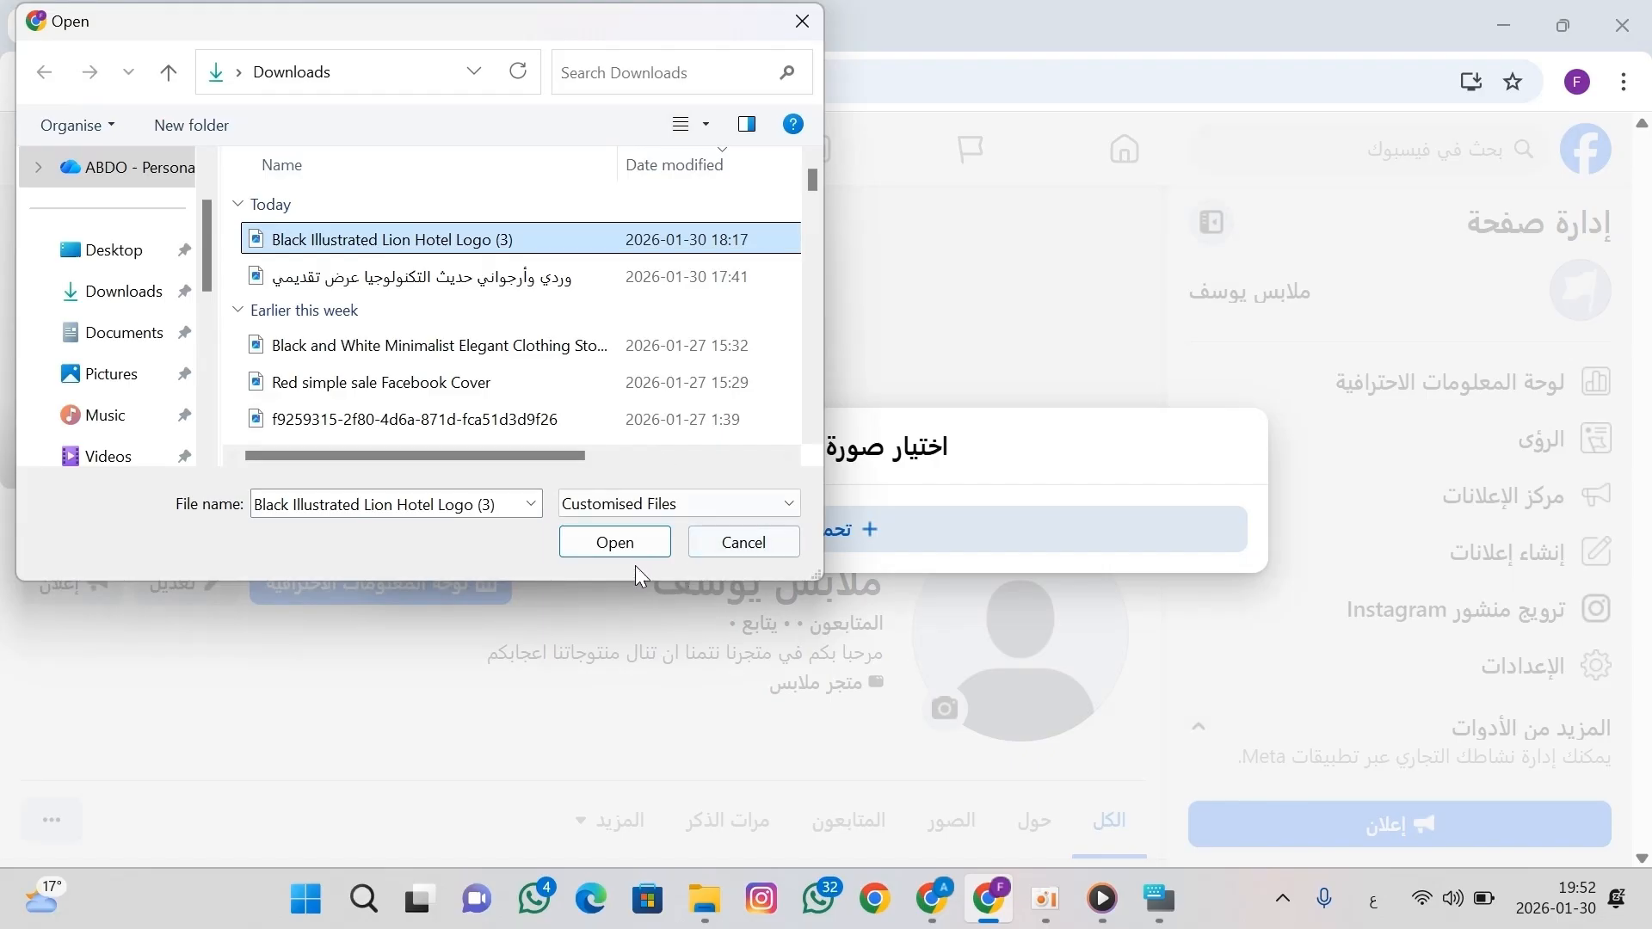
click(612, 543)
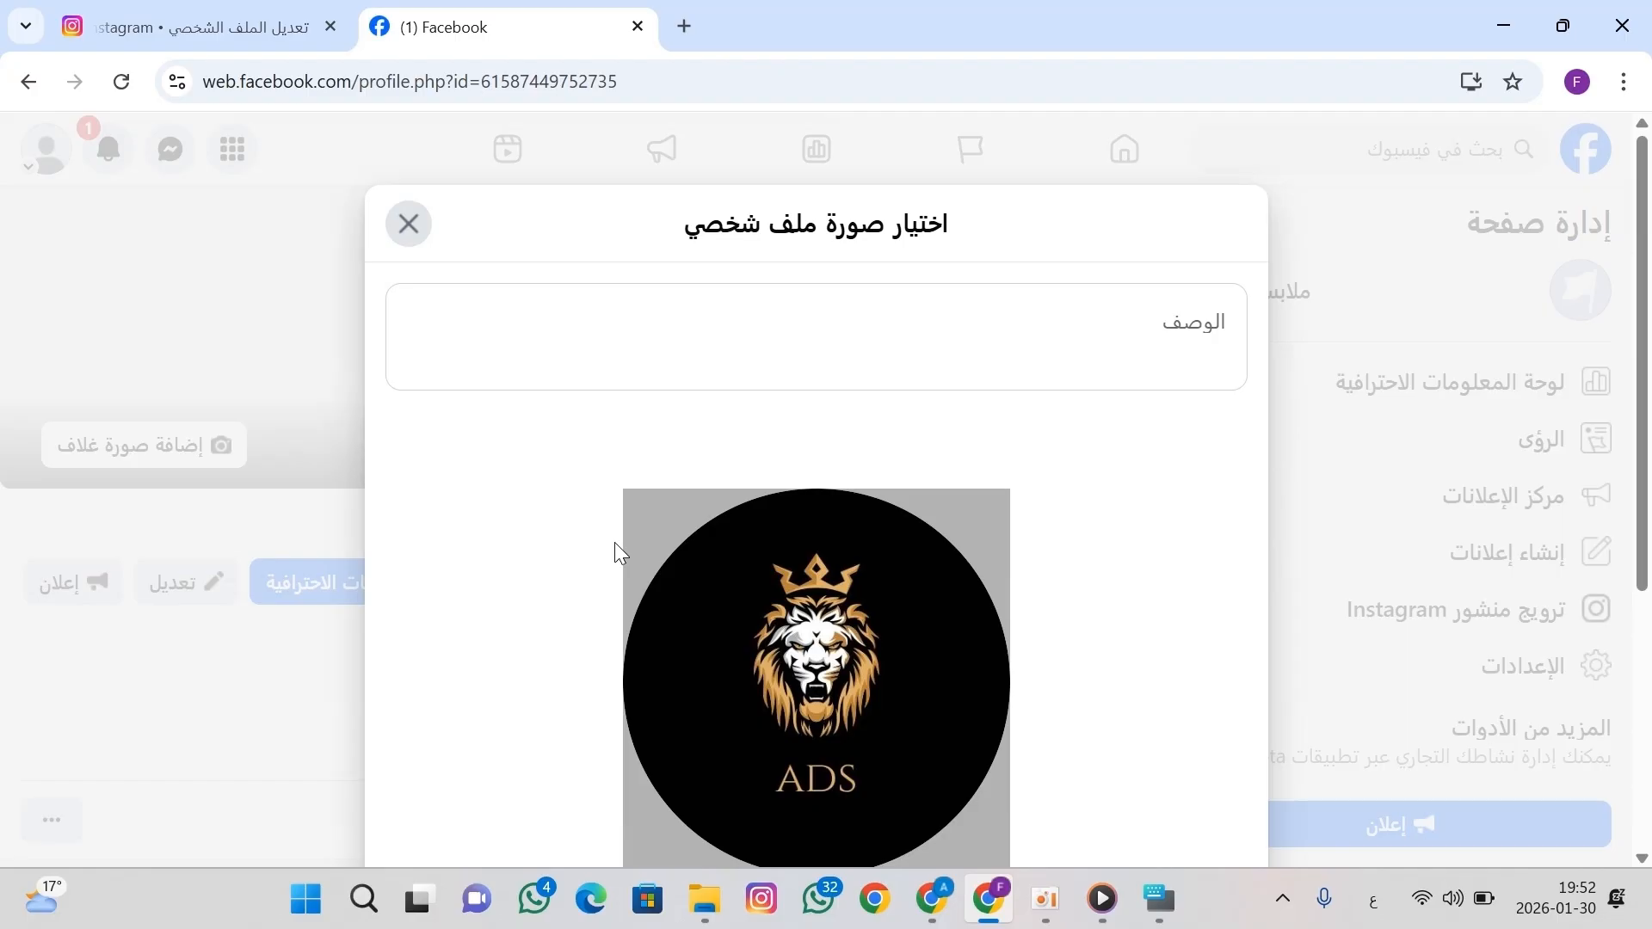
scroll(709, 527, down, 5)
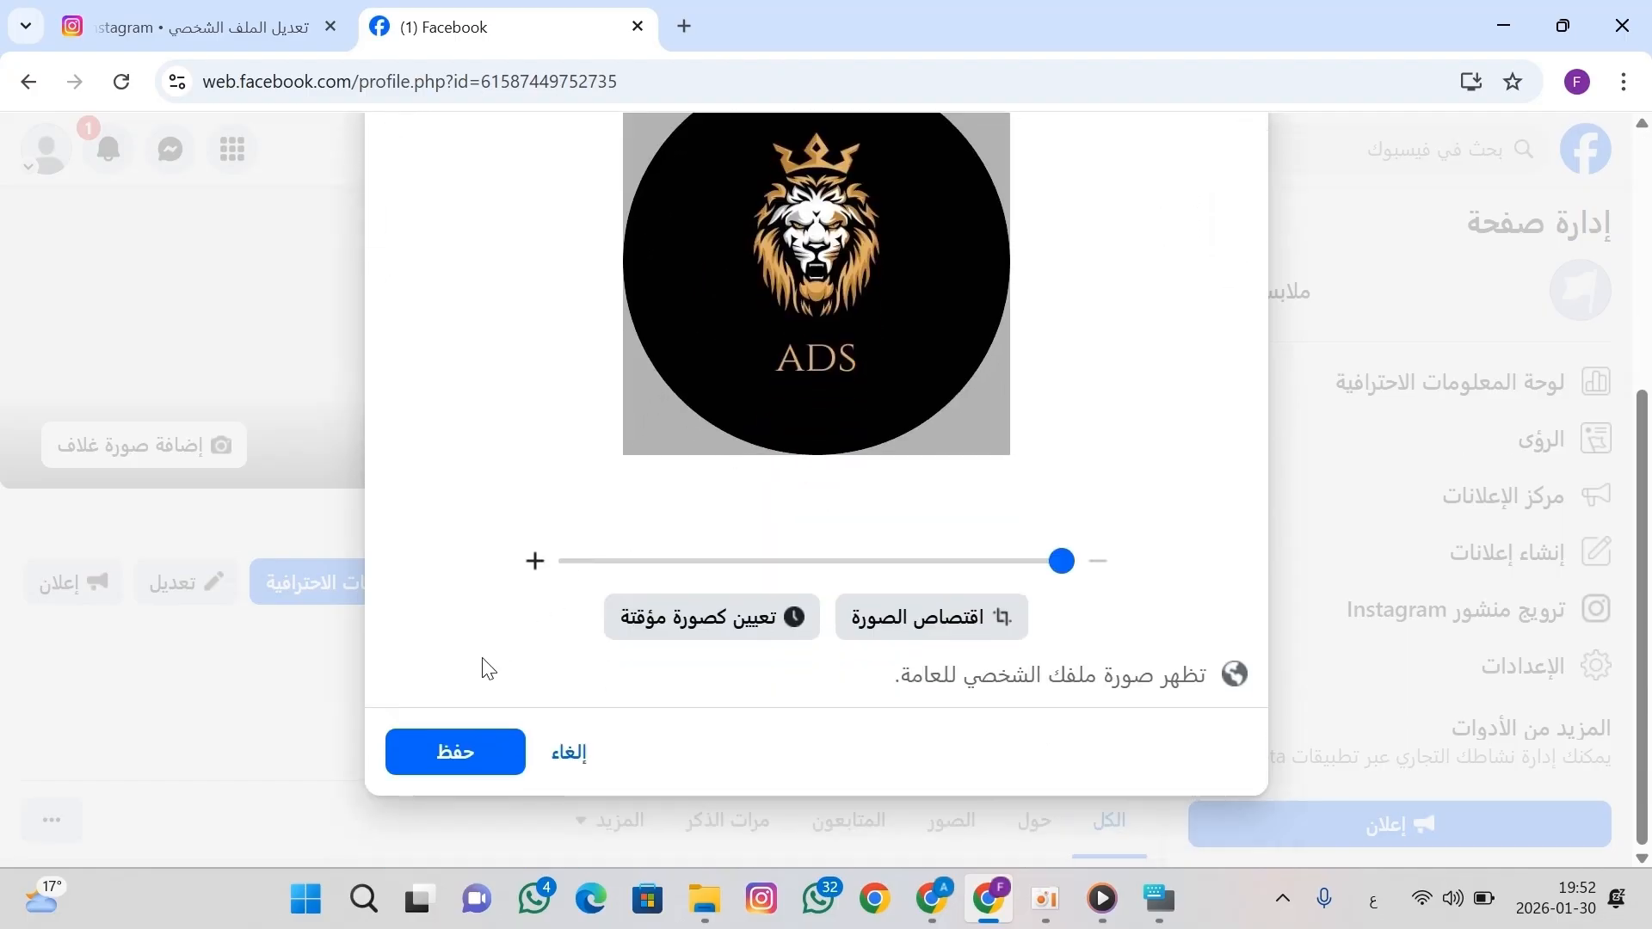
click(469, 749)
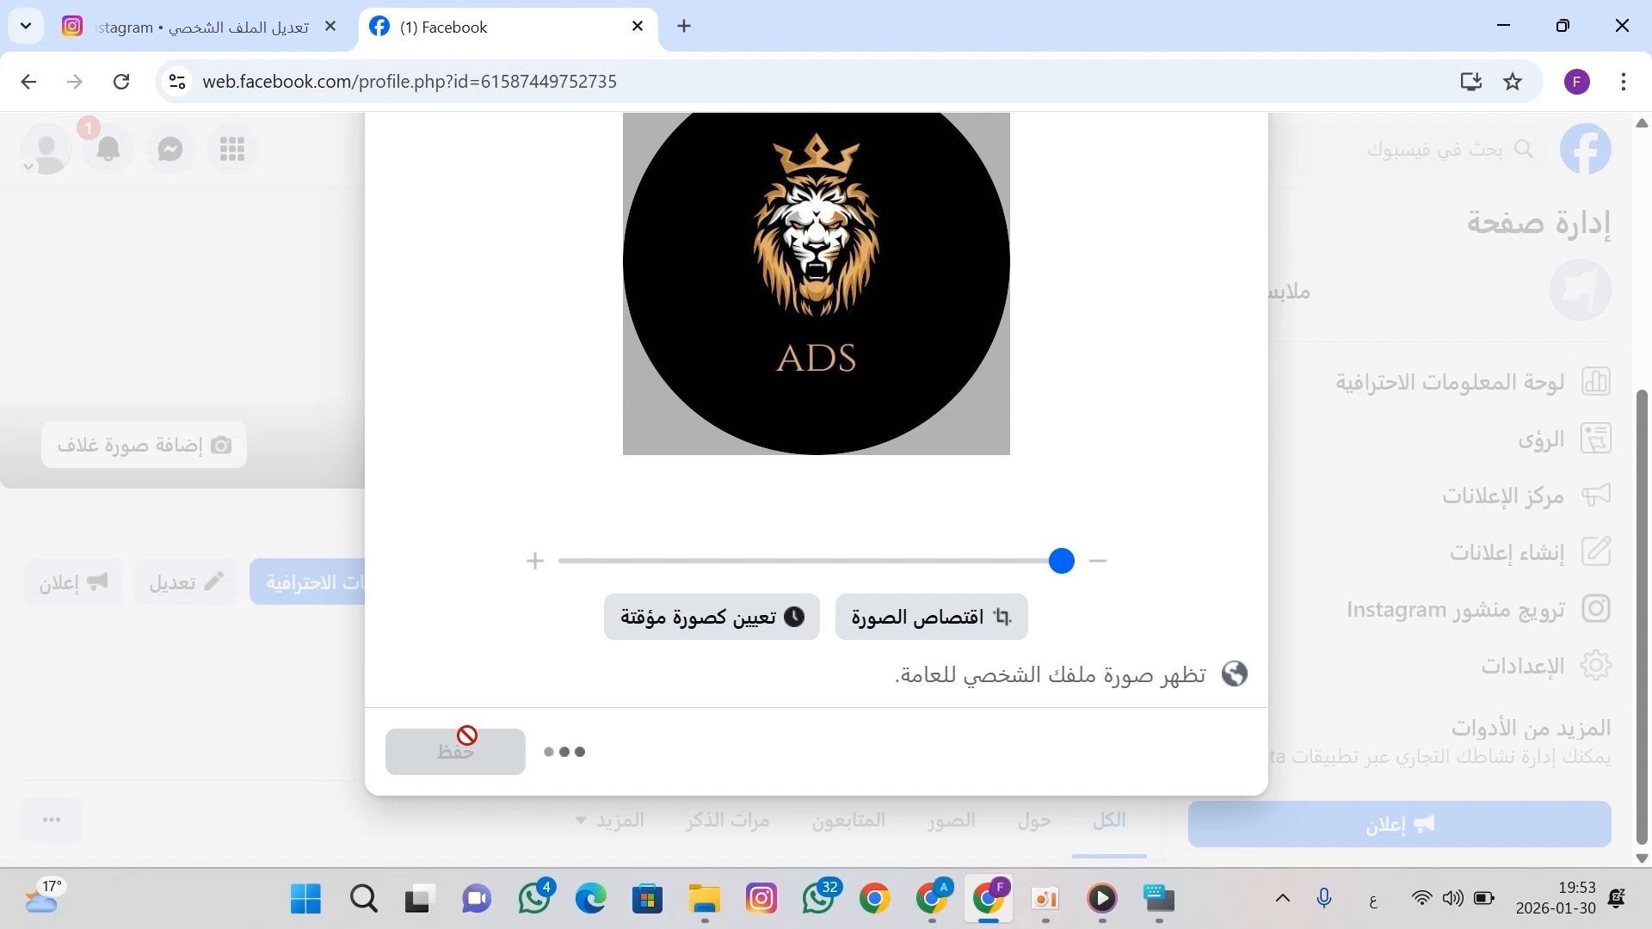
scroll(726, 561, up, 2)
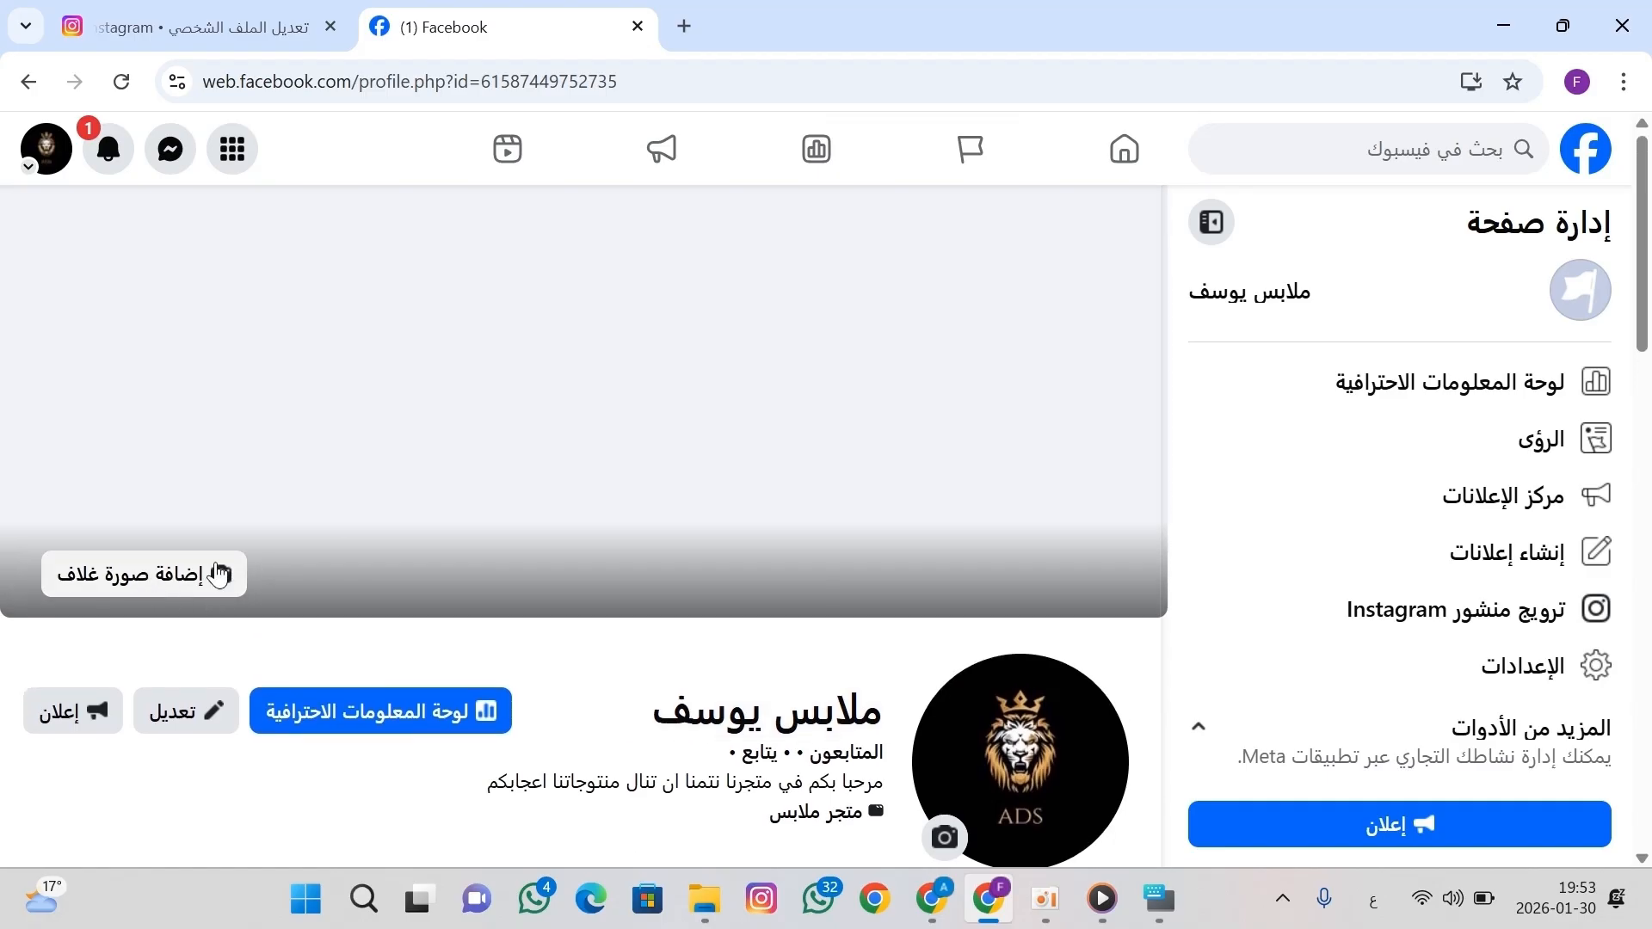
- In a new tab, search Google for canva and open canva.com's templates page
click(686, 22)
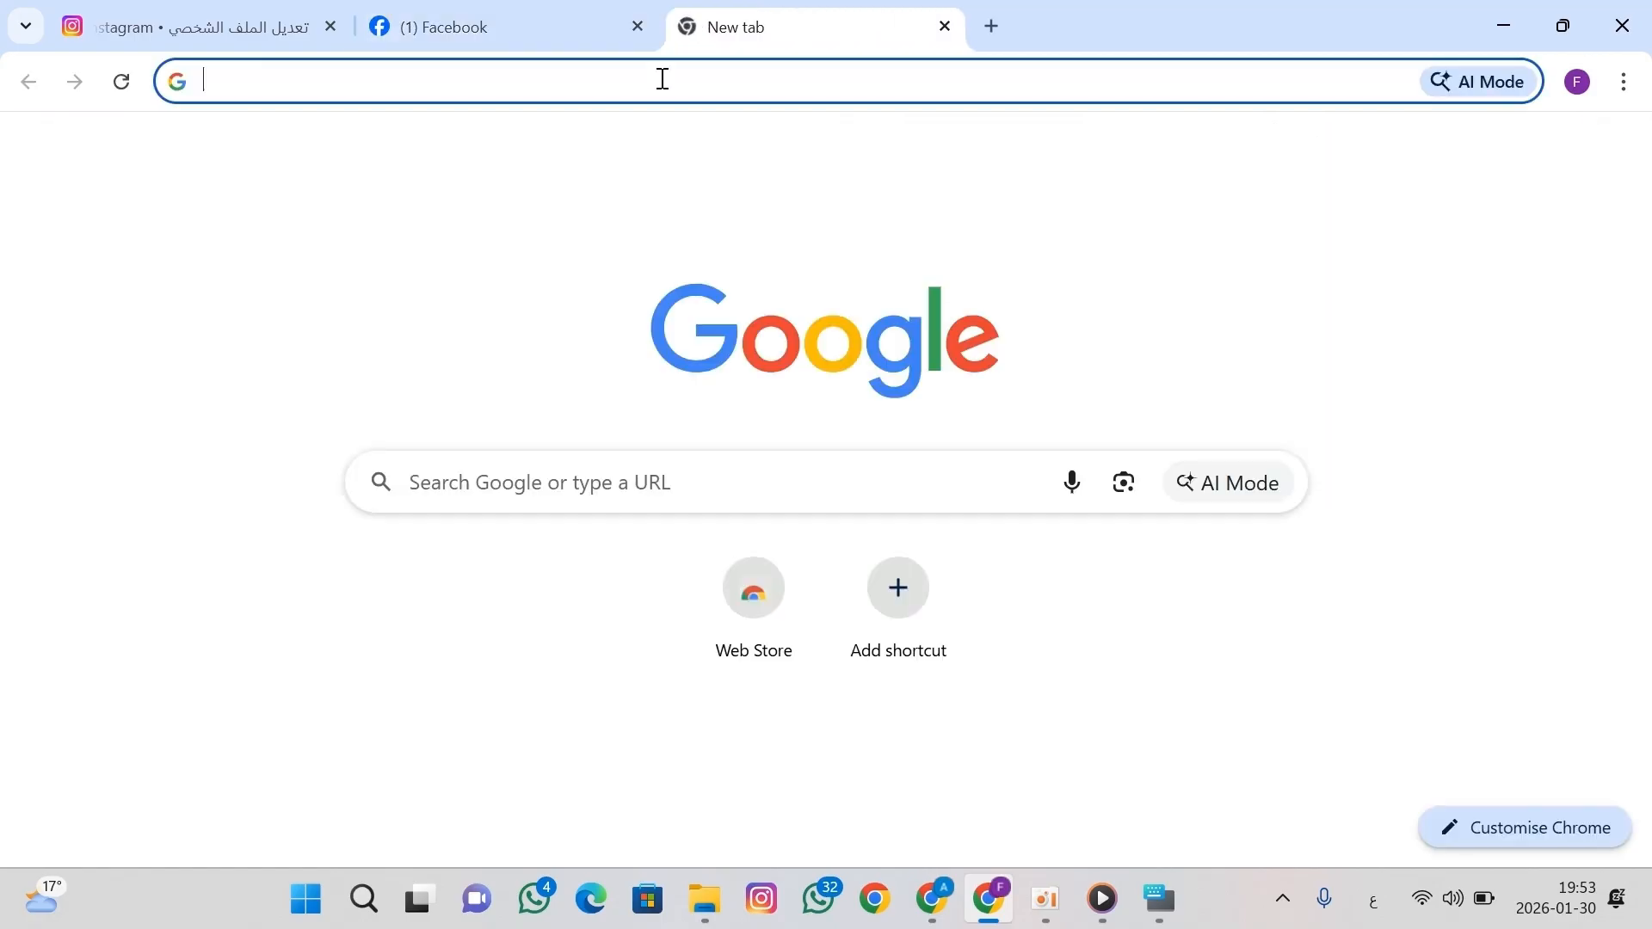
click(588, 89)
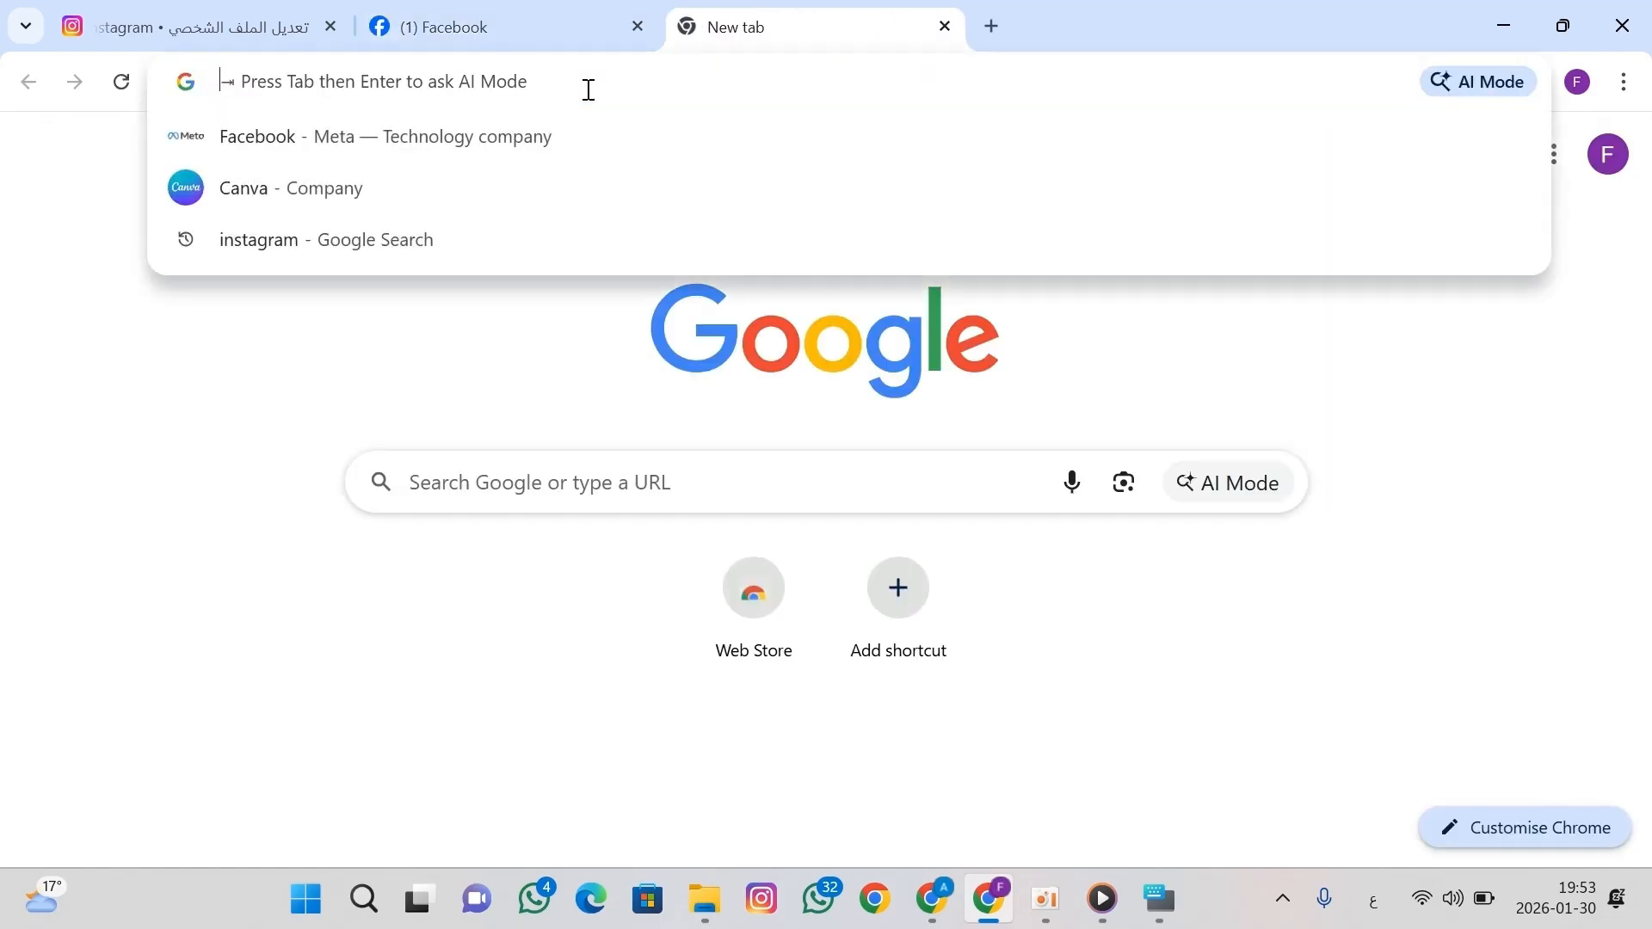
click(427, 197)
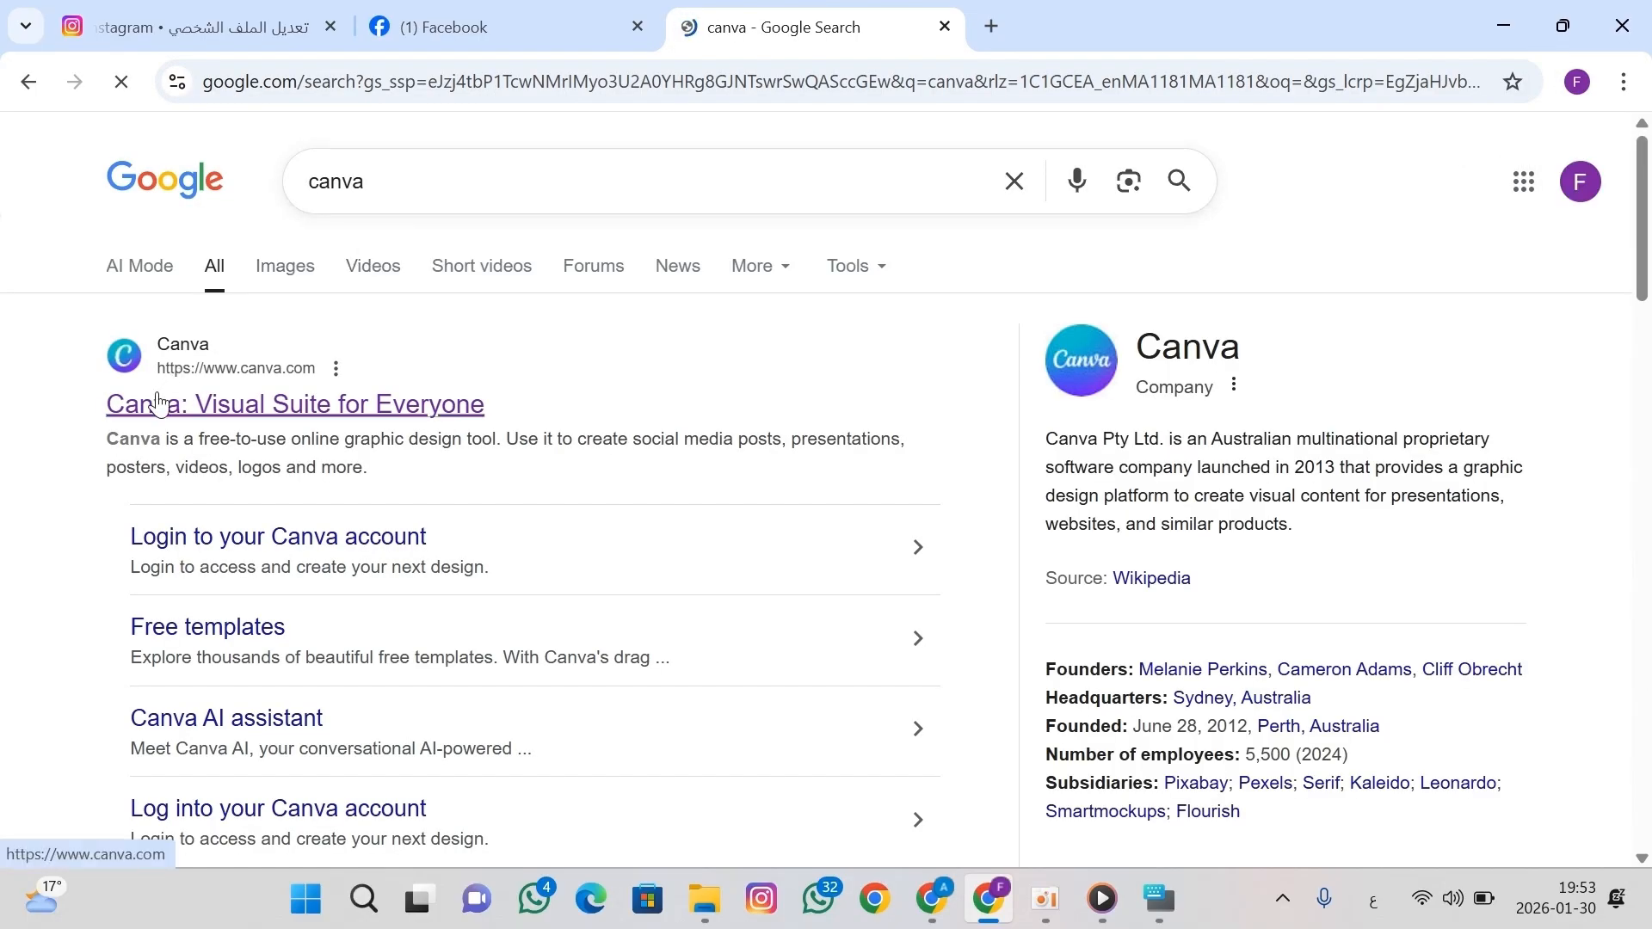
click(190, 411)
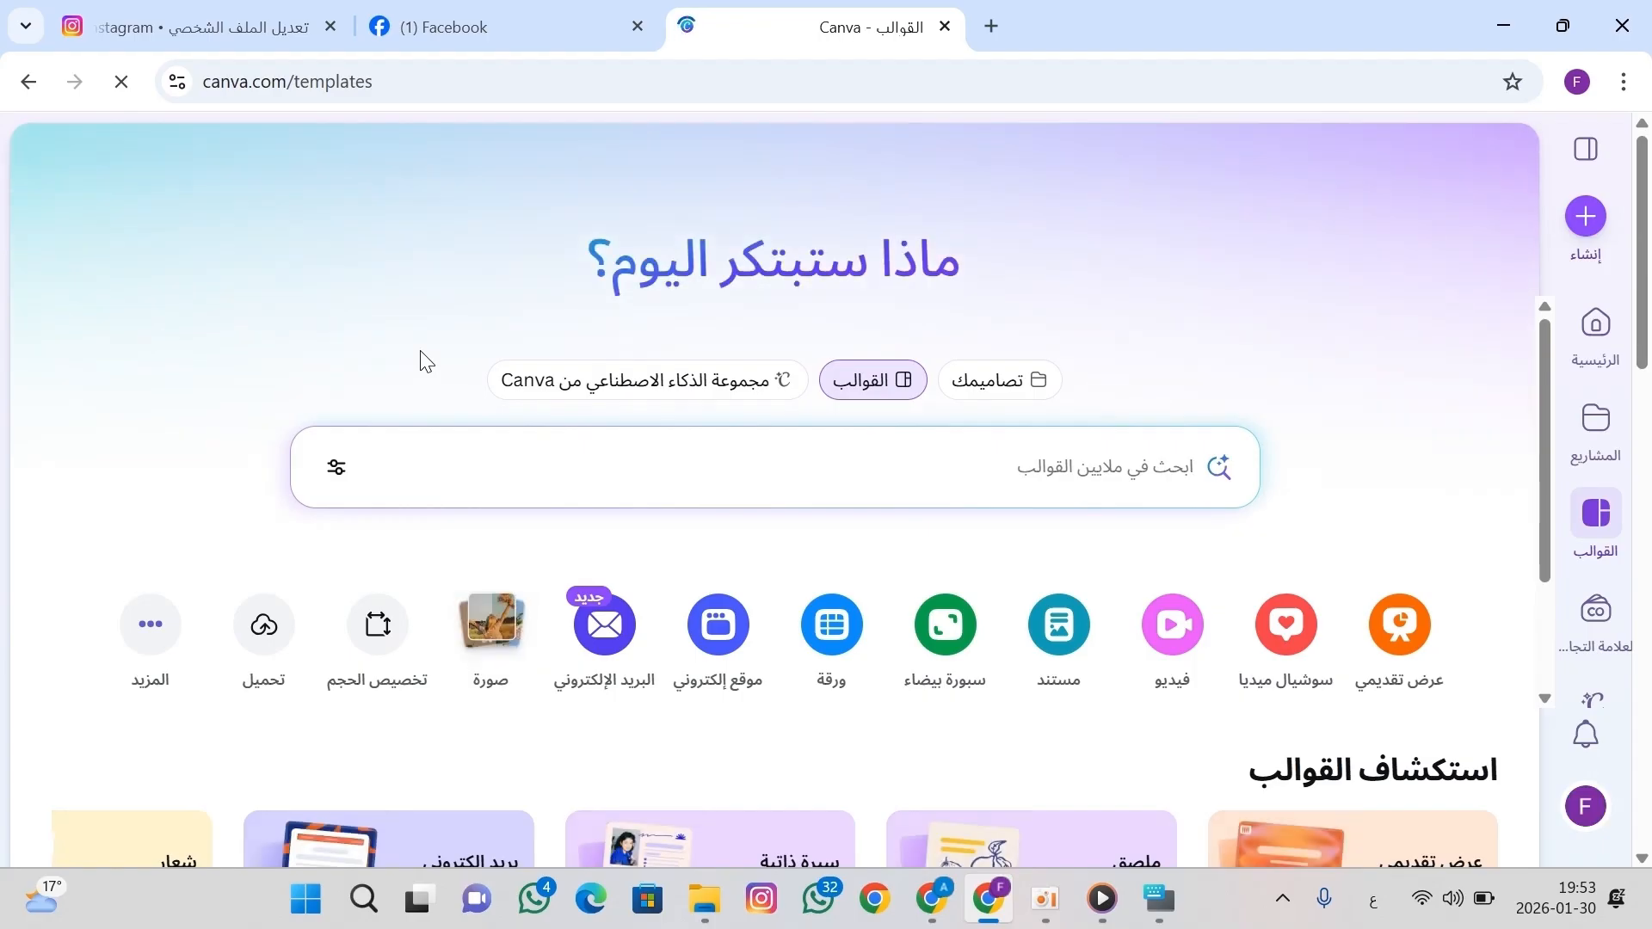
- Focus Canva's template search box and bring up the on-screen keyboard at the top of the screen
scroll(1079, 471, down, 3)
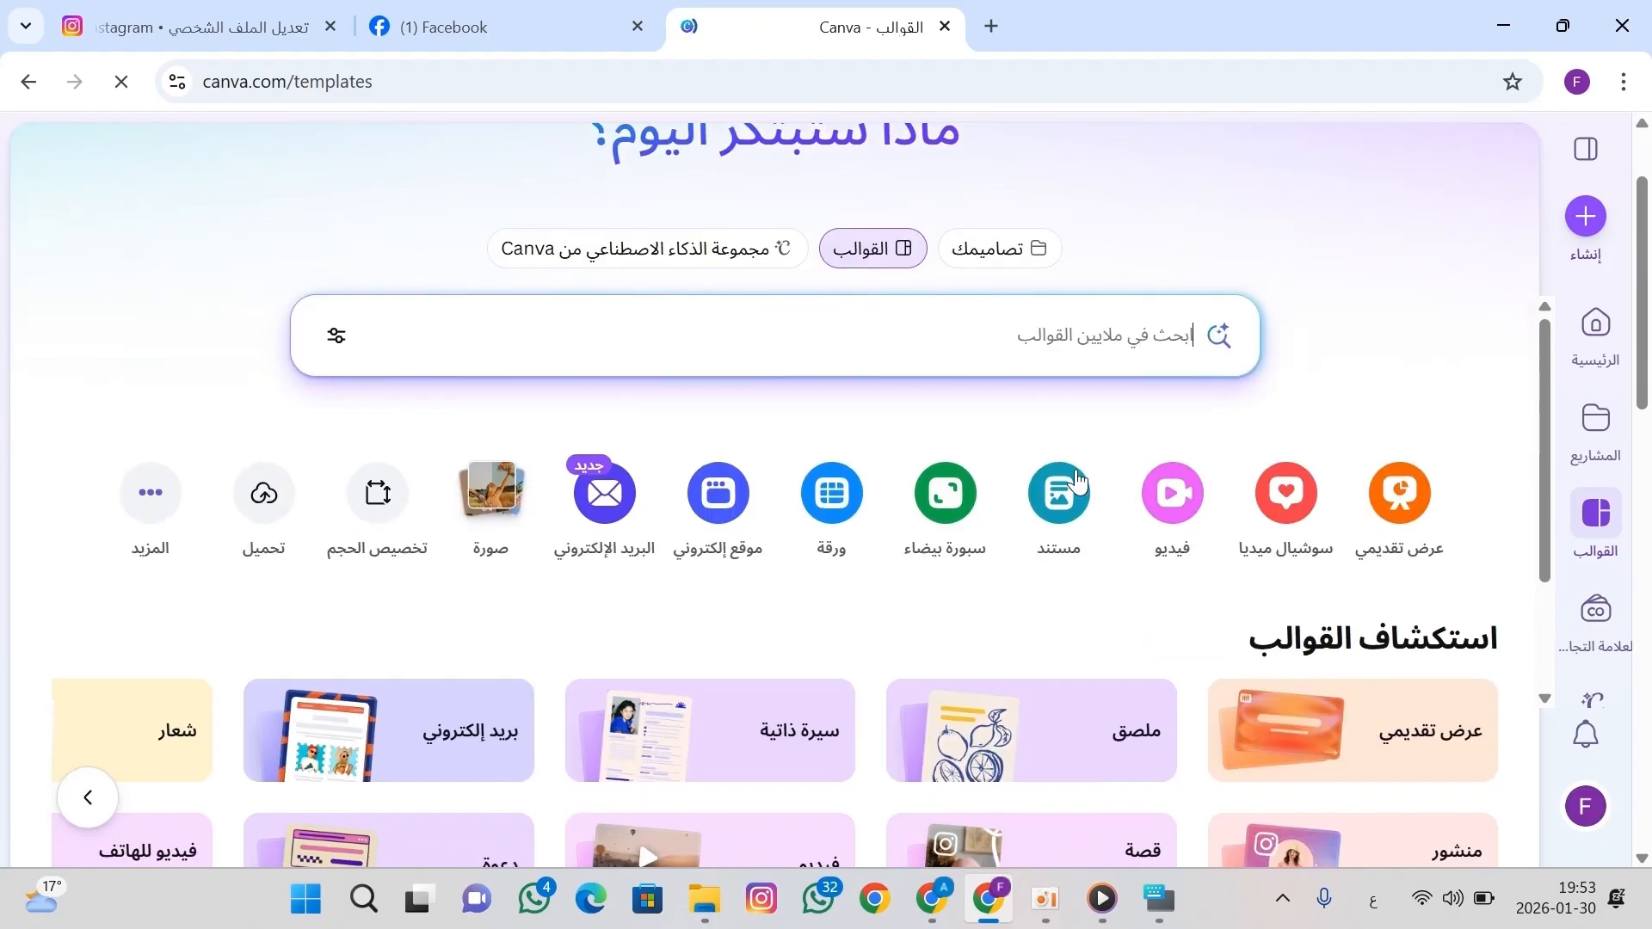
scroll(1076, 473, up, 1)
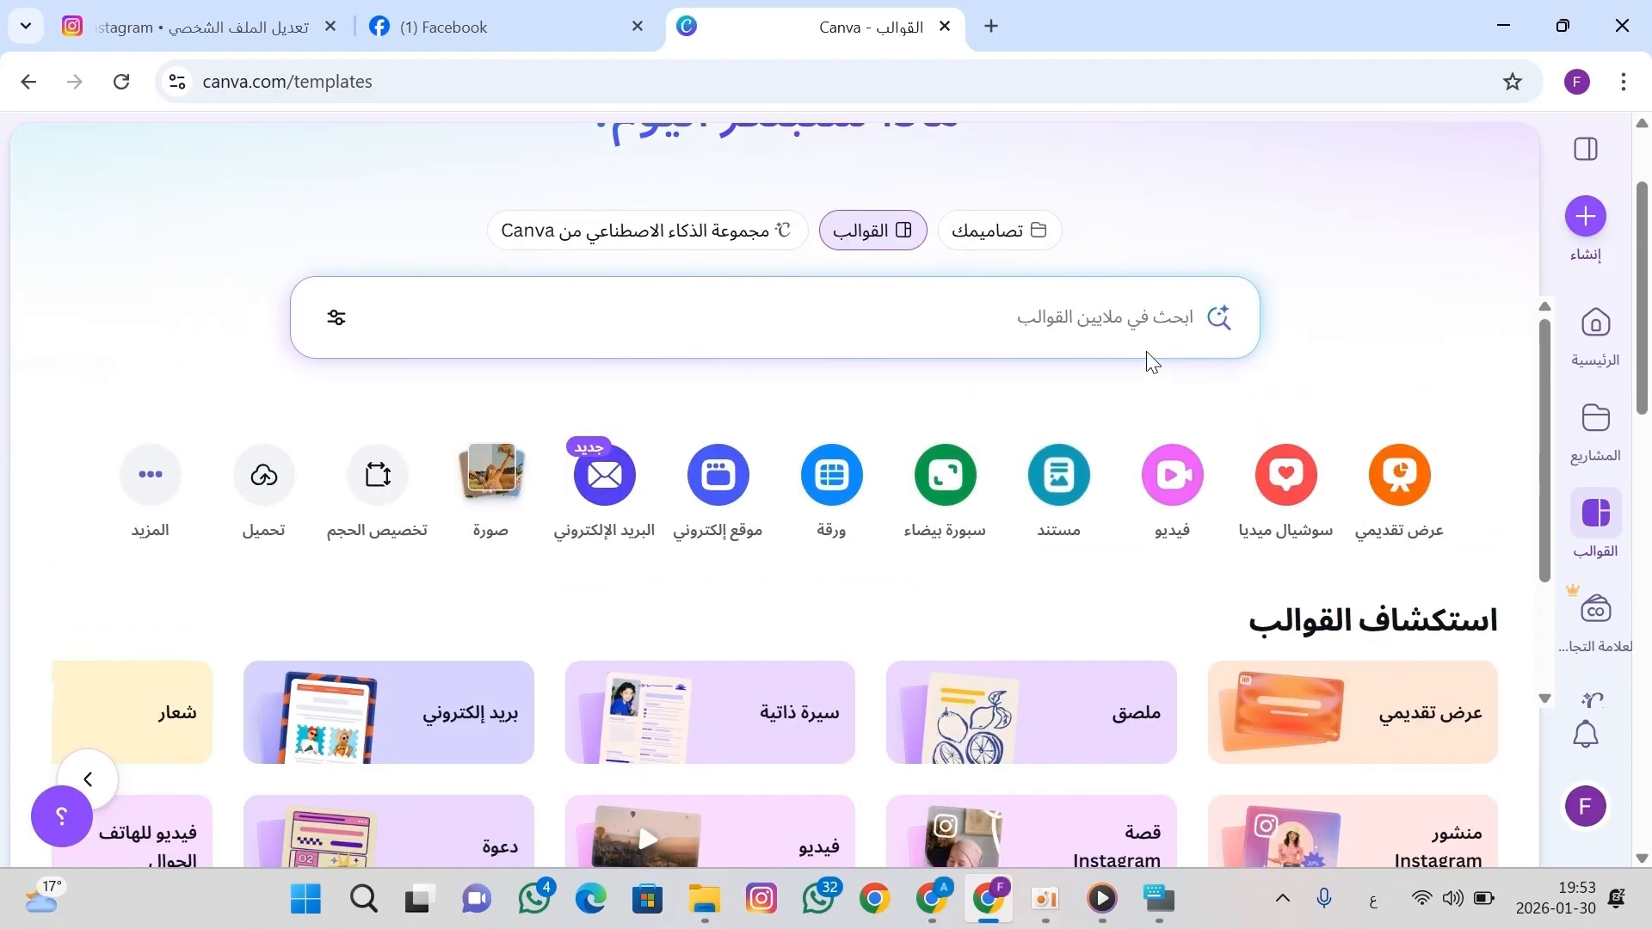
click(1107, 317)
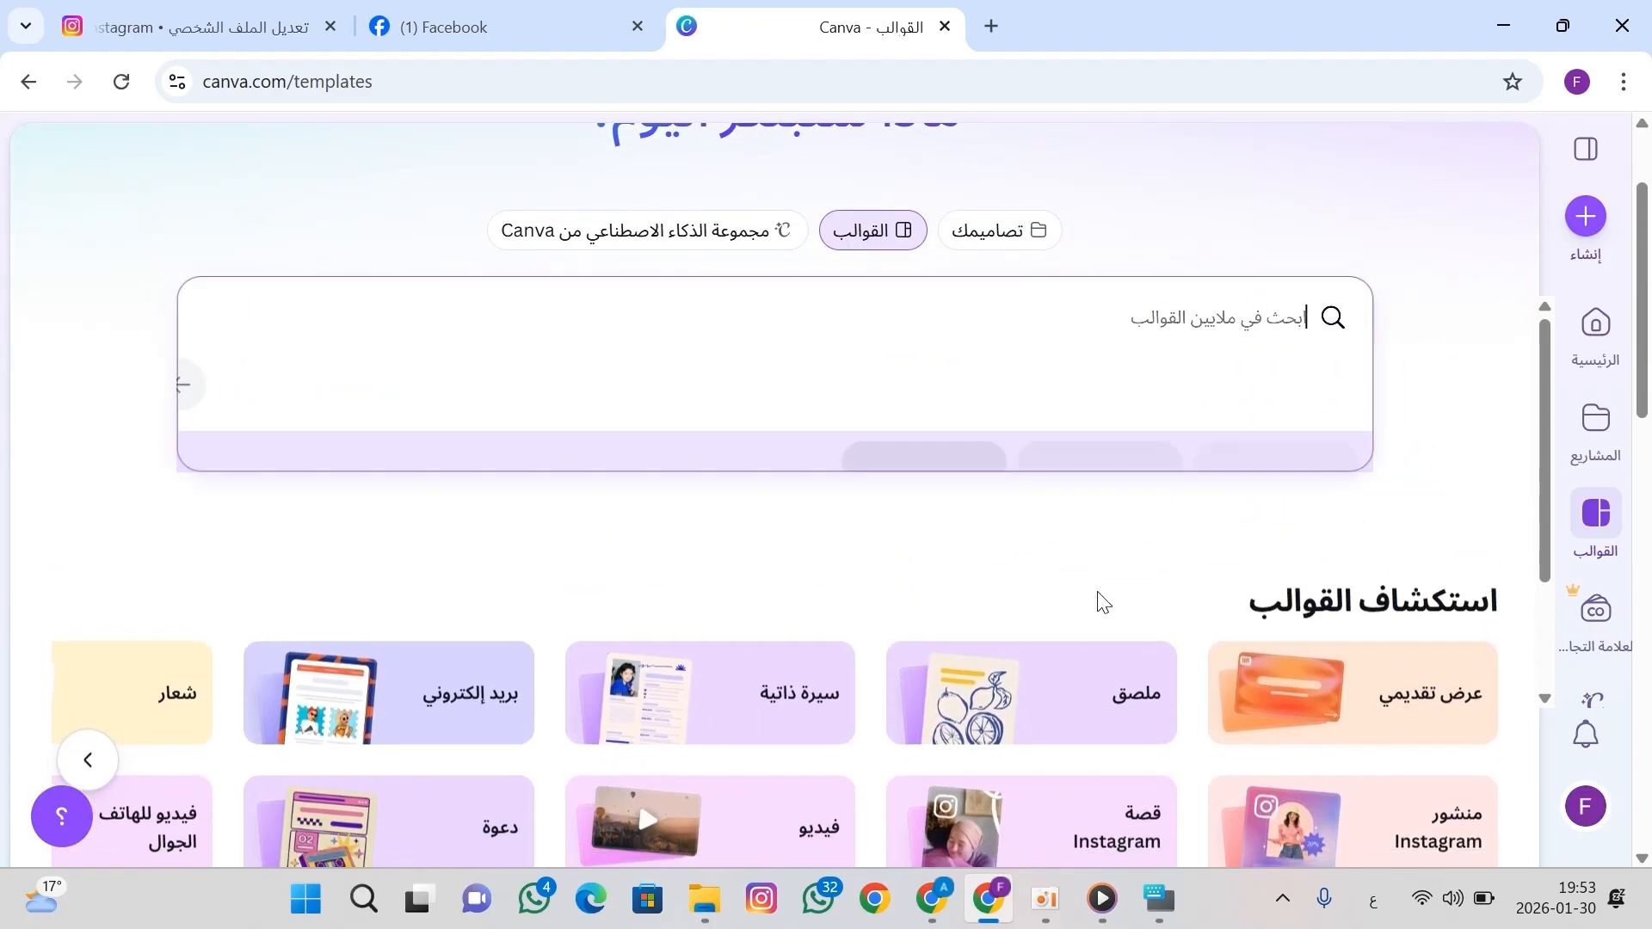
click(1159, 899)
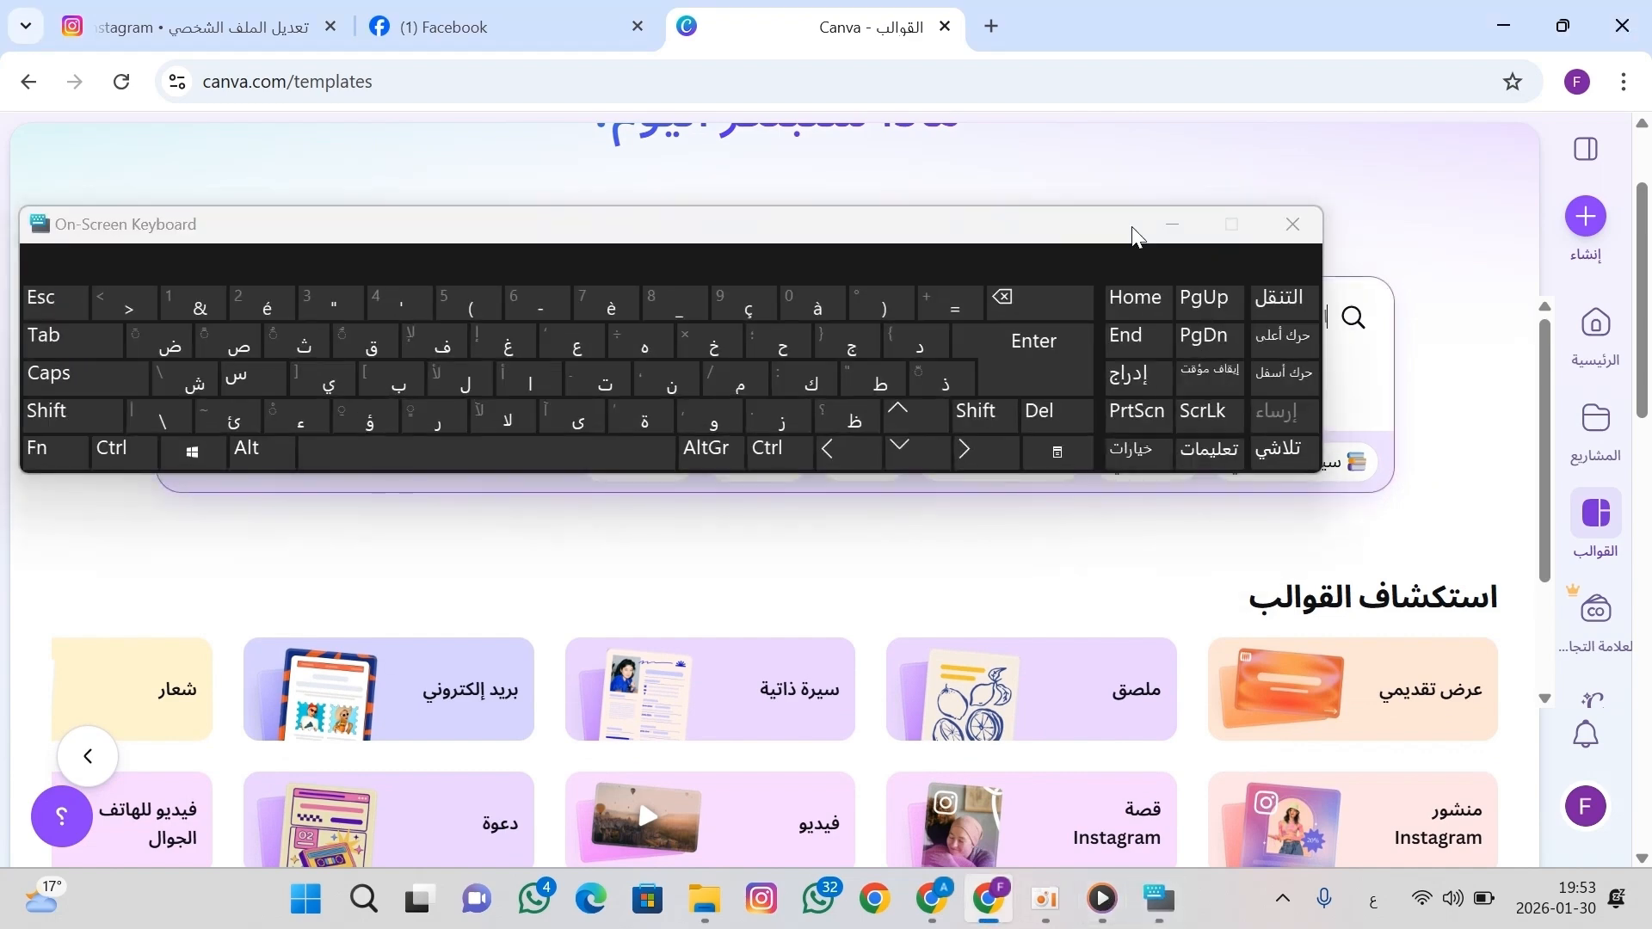
drag(1004, 224, 1164, 22)
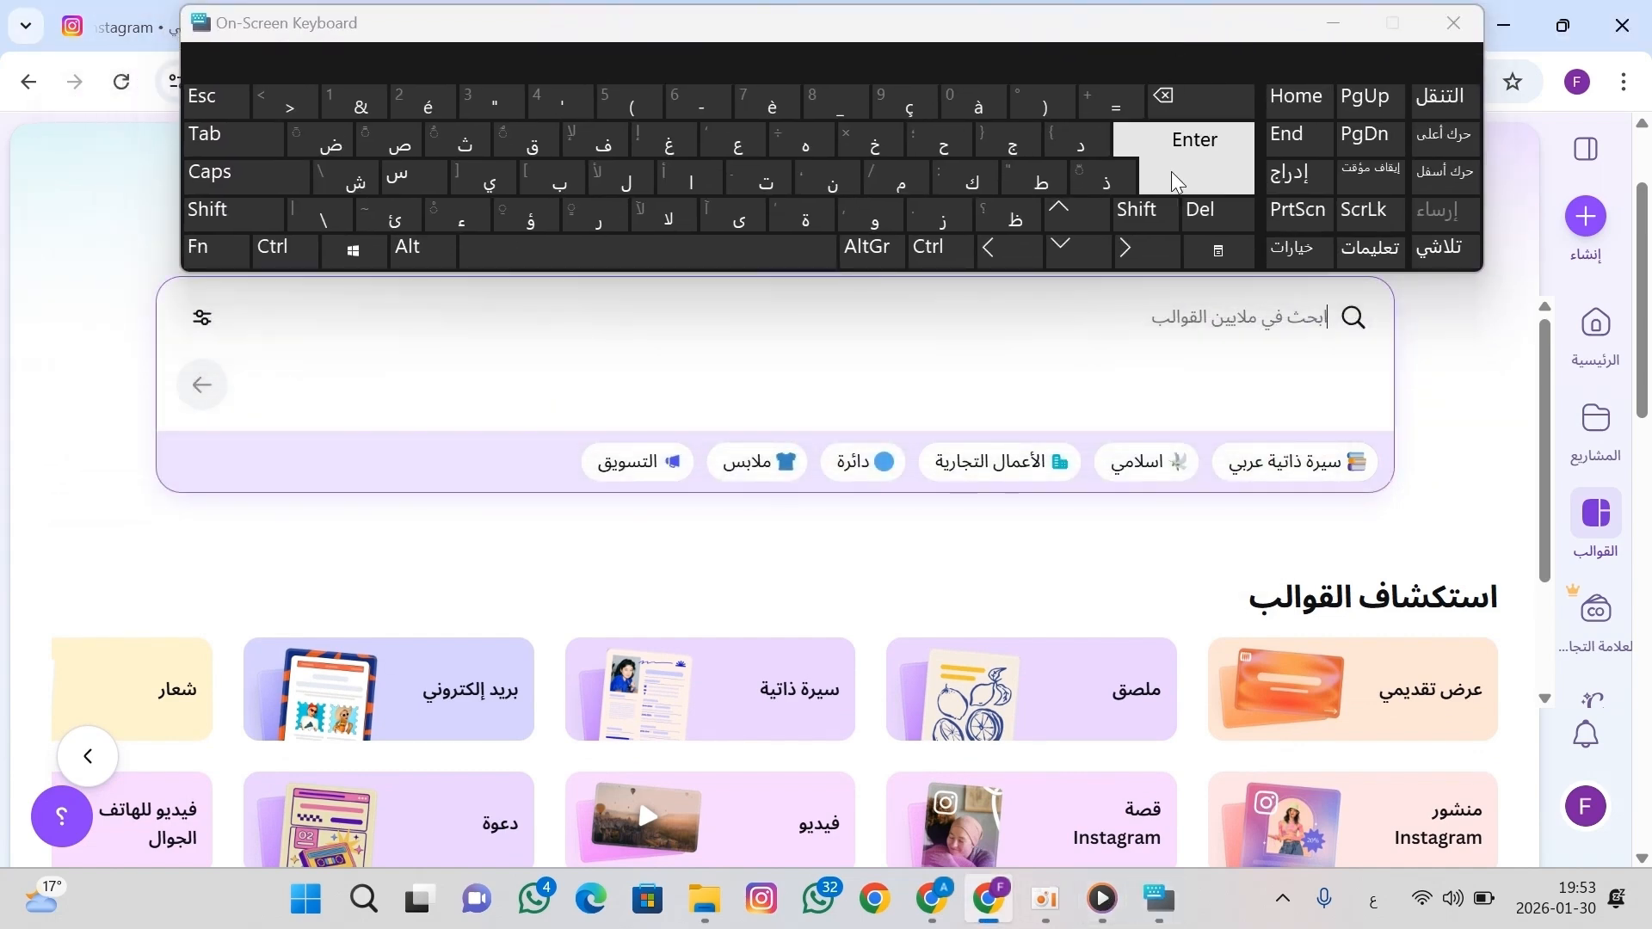
- Search Canva templates for 'متجر ملابس' using the on-screen keyboard
click(901, 188)
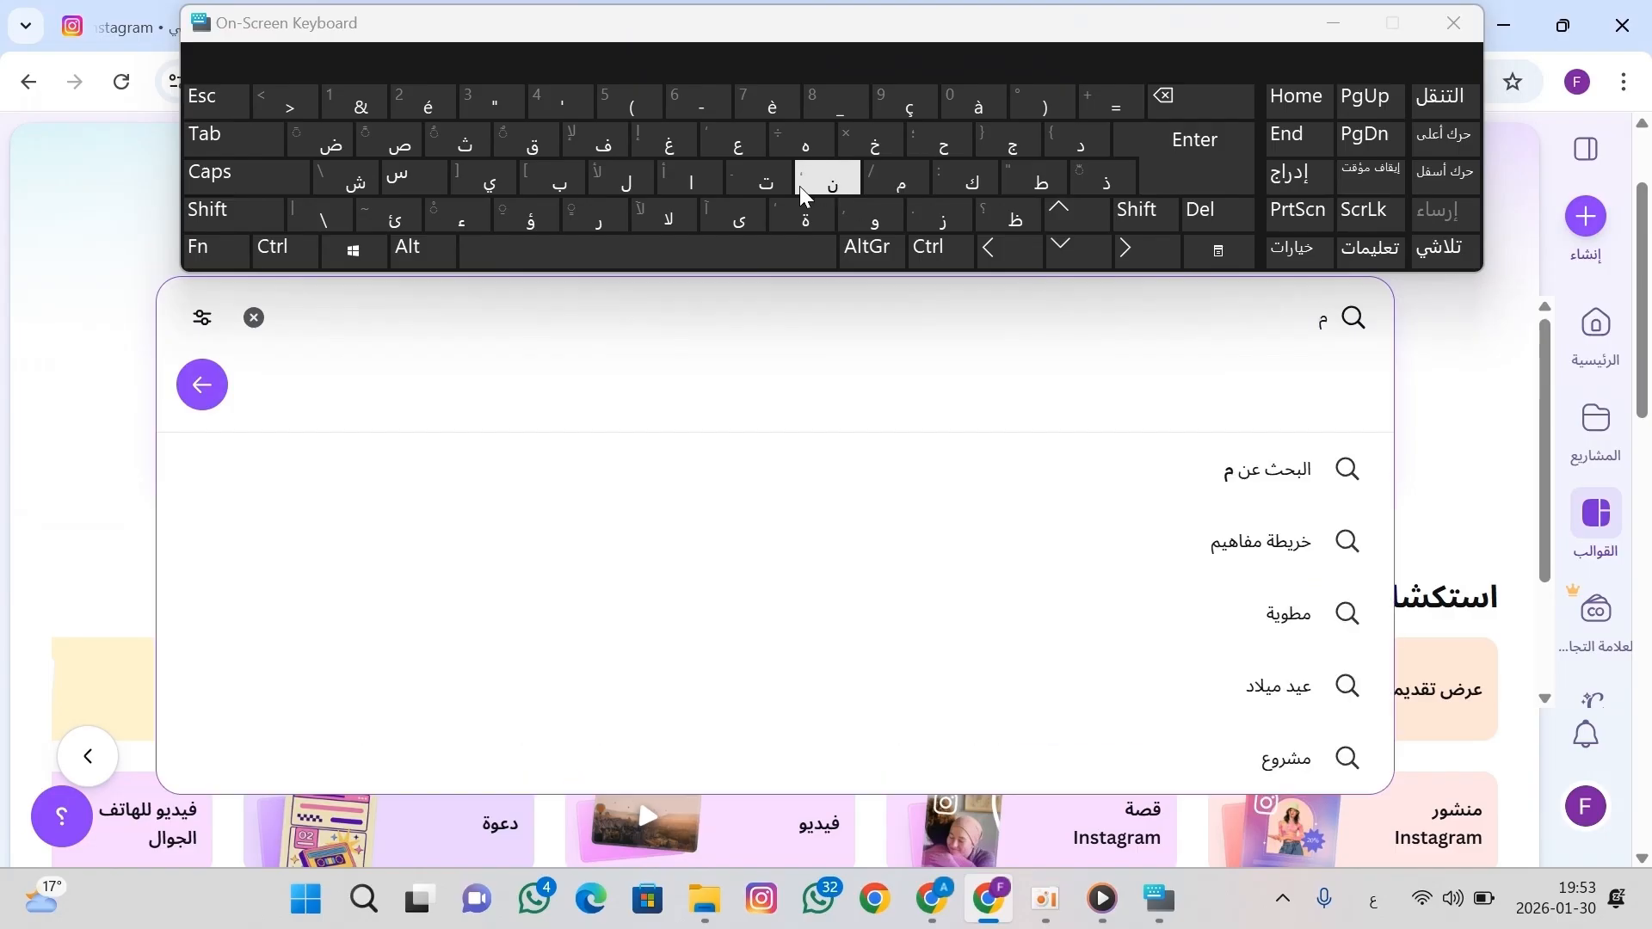
click(758, 183)
click(1009, 141)
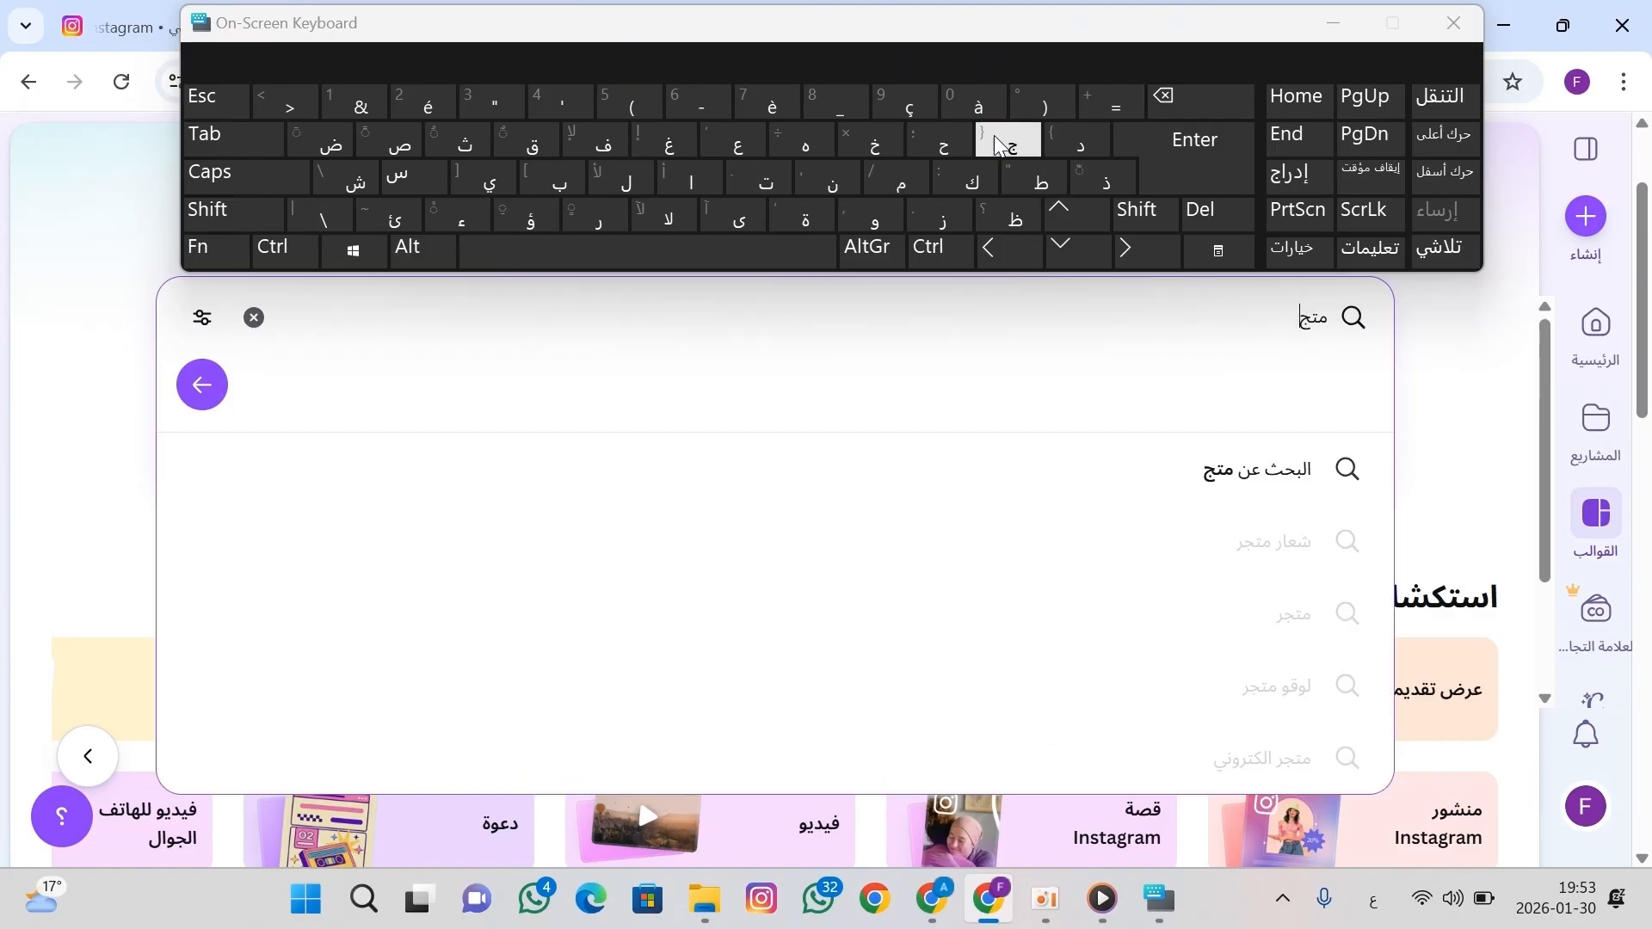
click(604, 212)
click(617, 245)
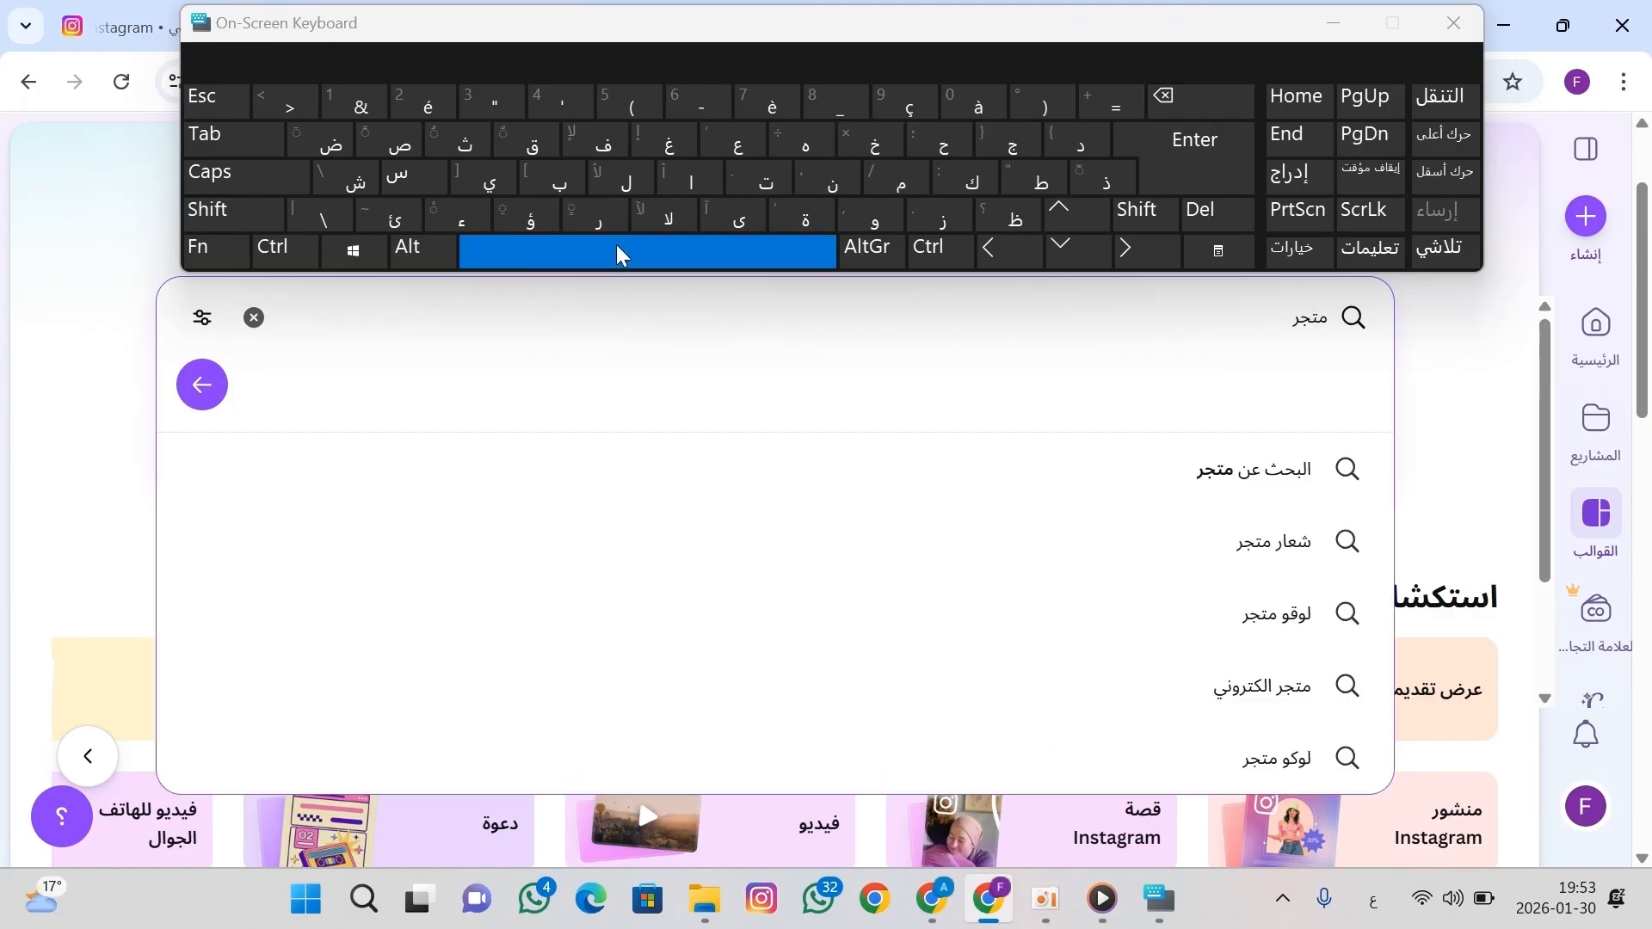
click(887, 177)
click(624, 178)
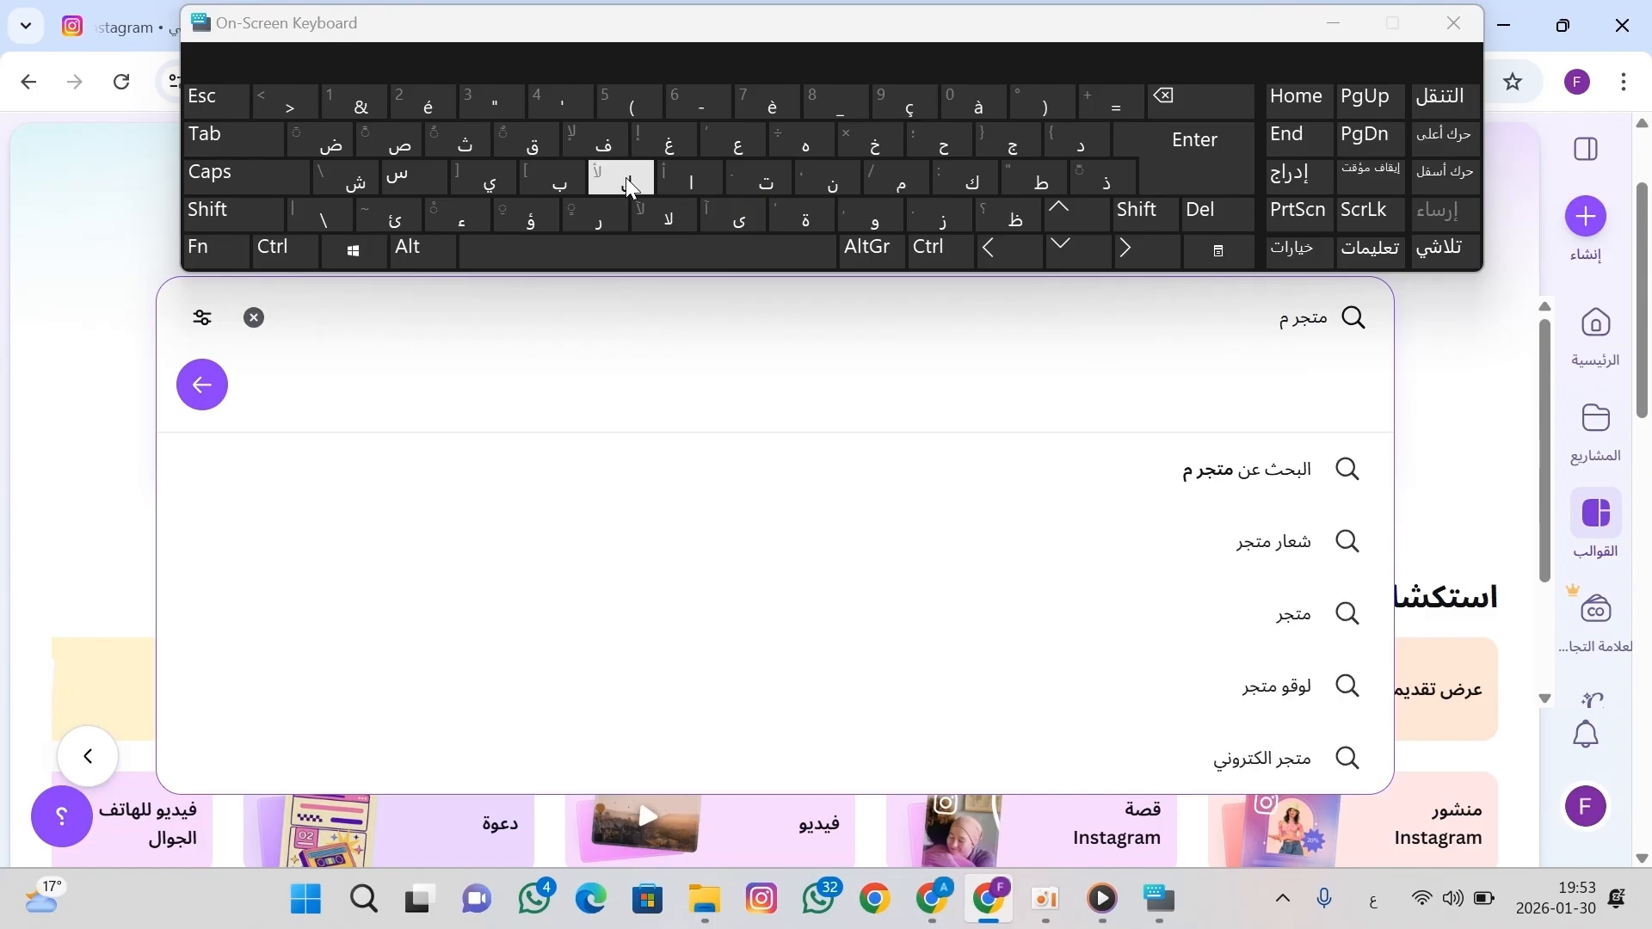
click(701, 174)
click(550, 179)
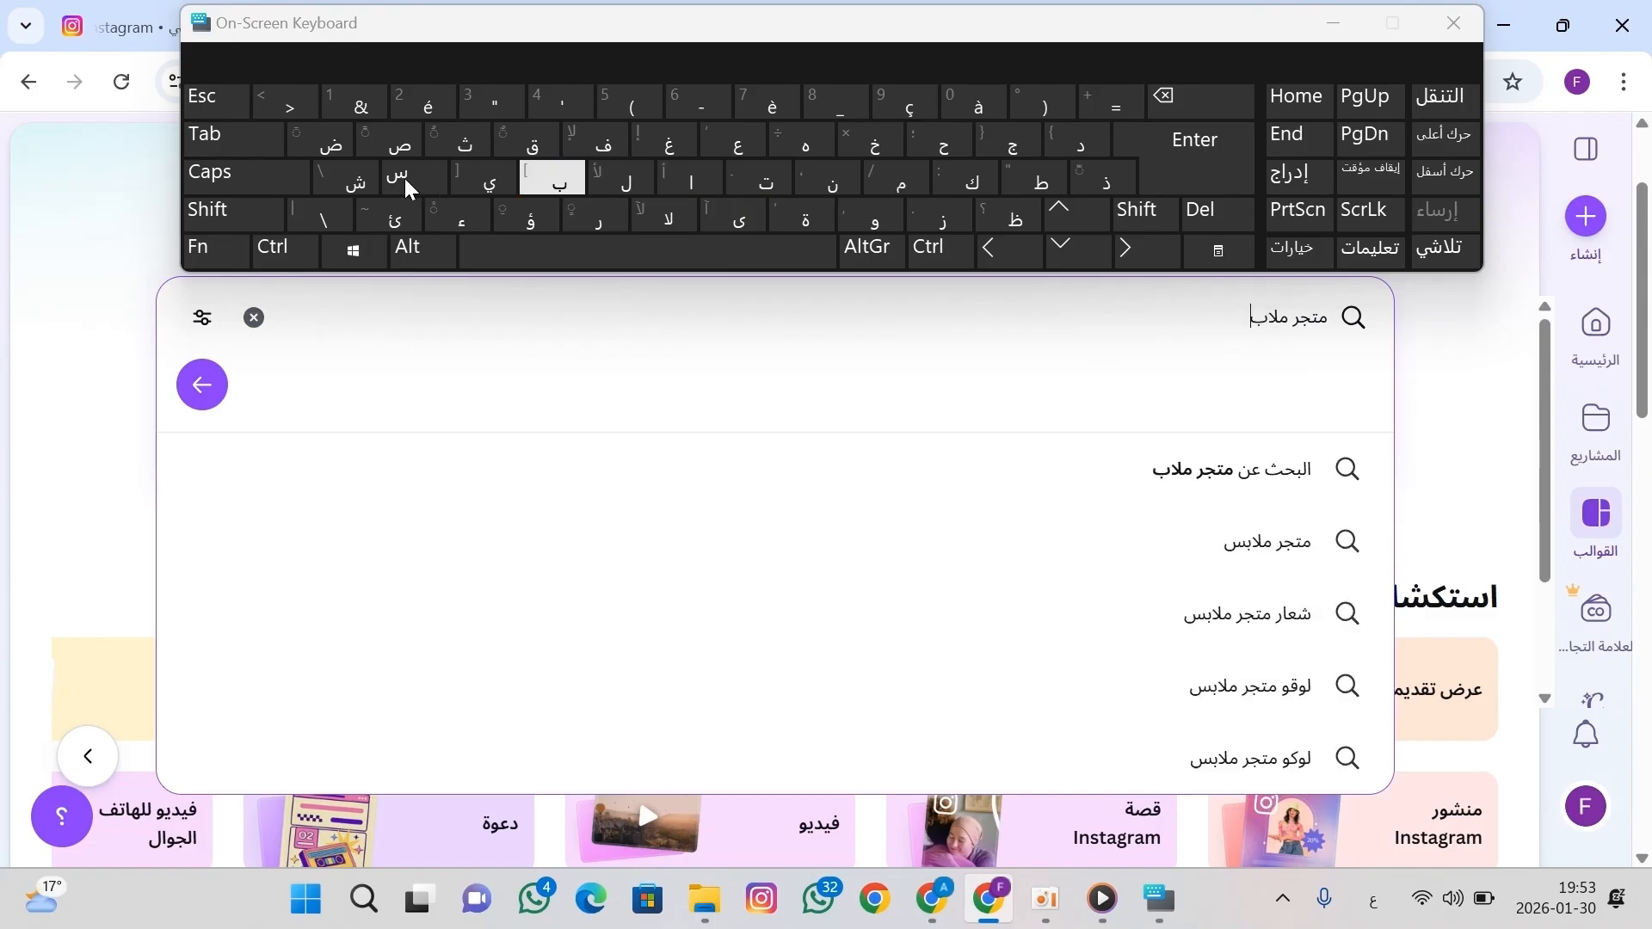
click(408, 176)
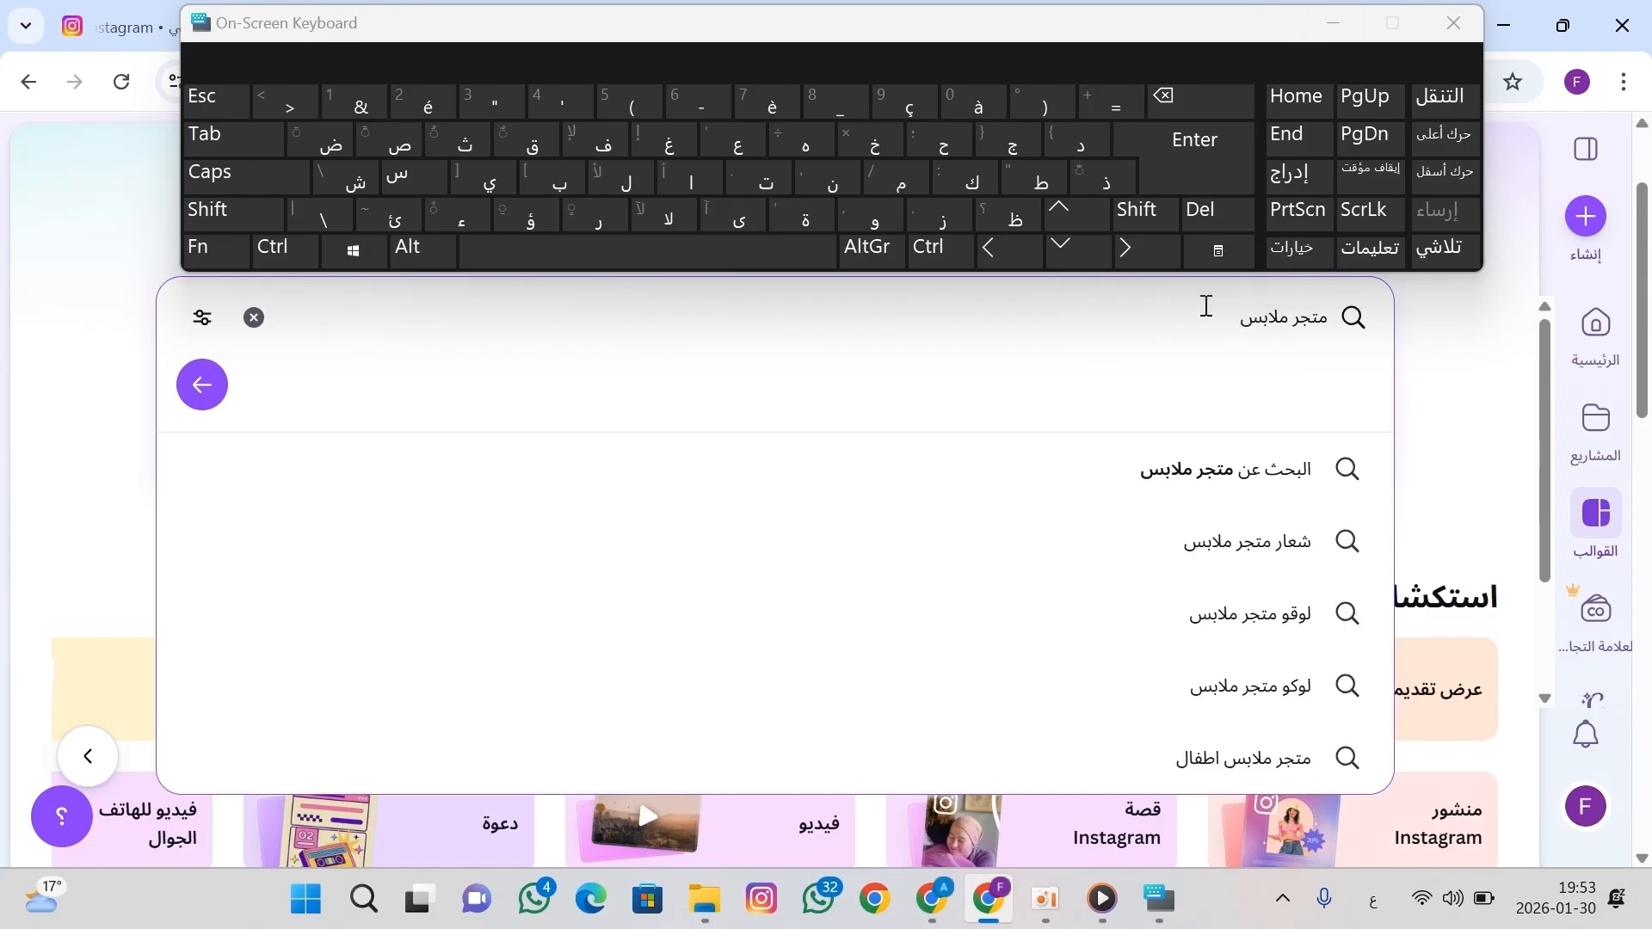
key(Return)
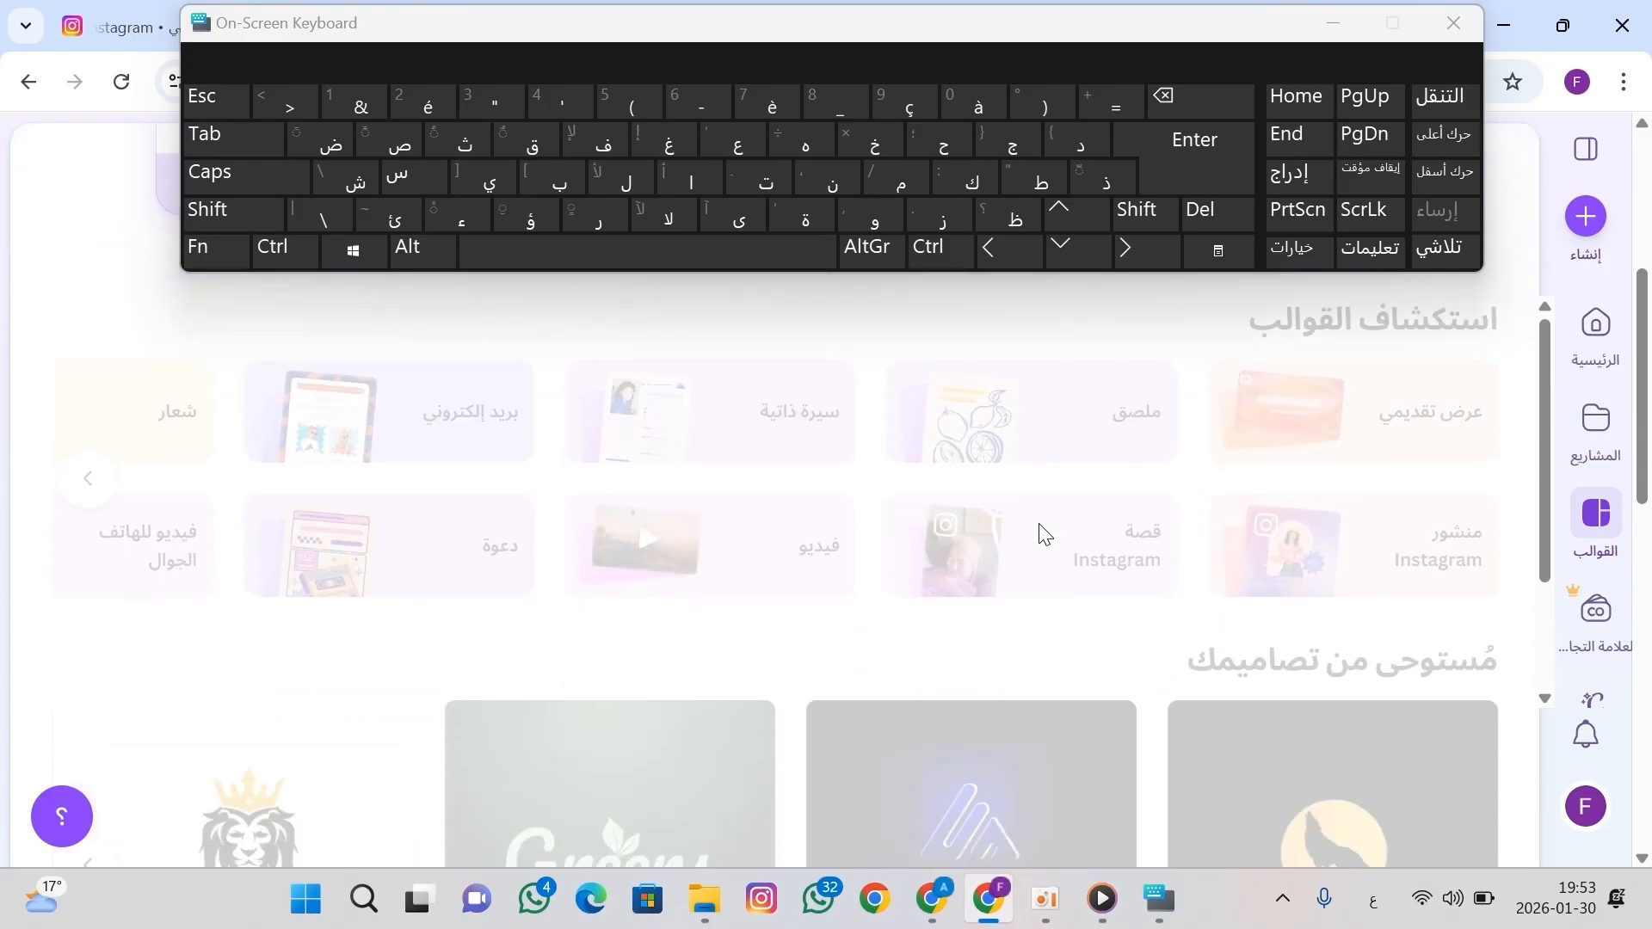
- Browse the متجر ملابس template results and hide the on-screen keyboard
scroll(1044, 534, down, 10)
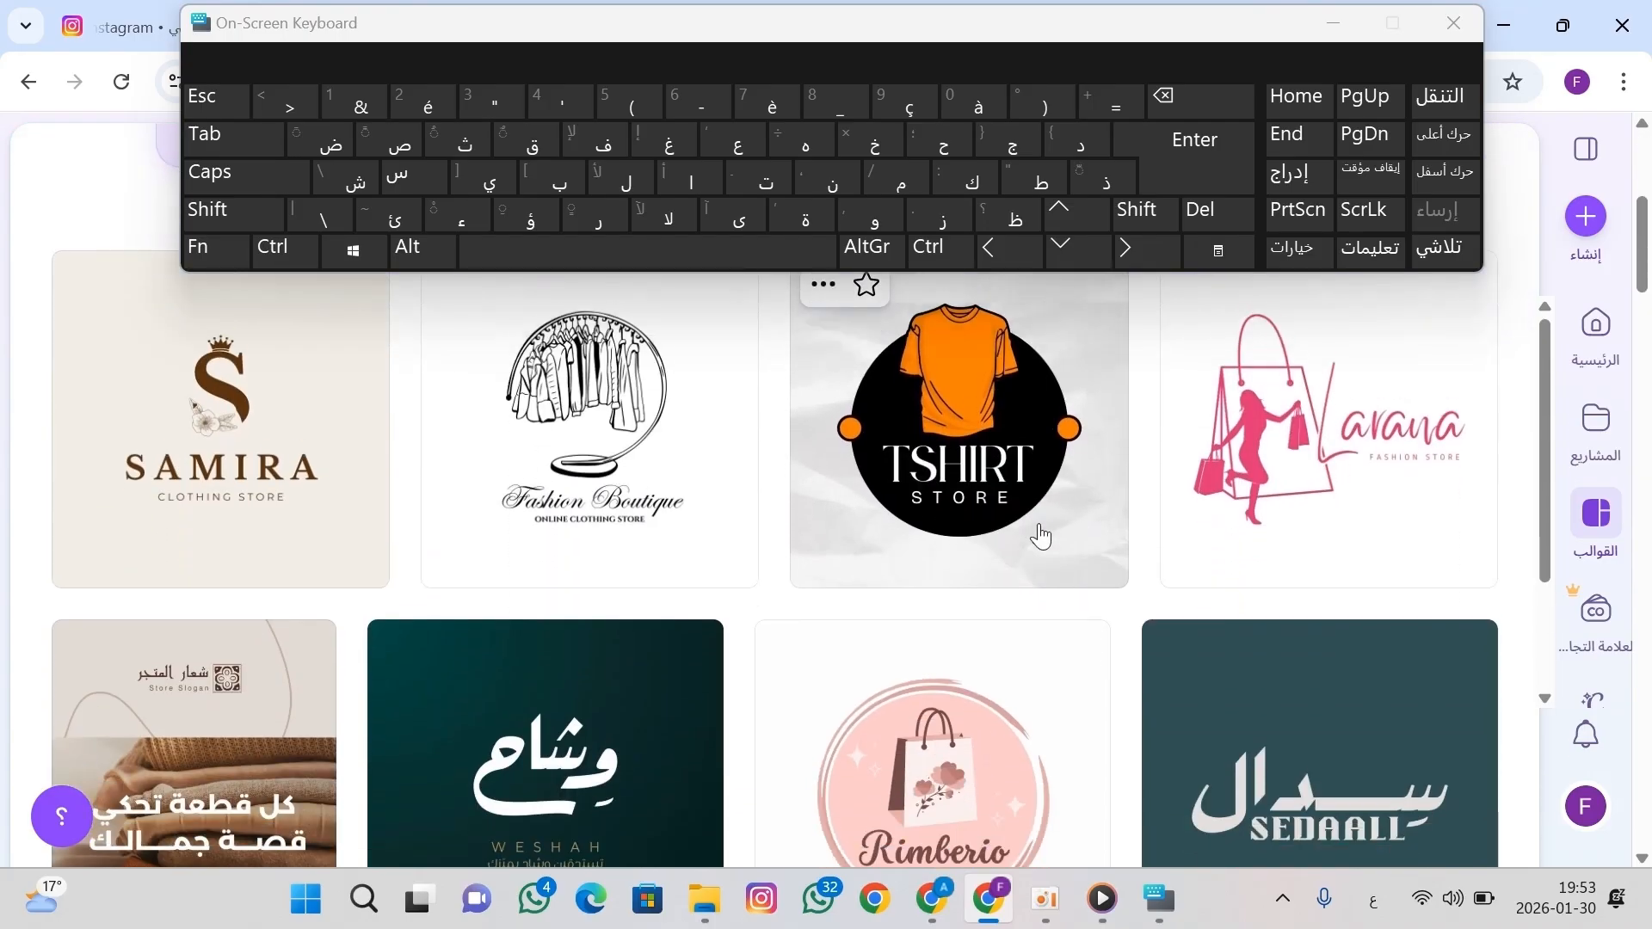
scroll(1042, 535, down, 1)
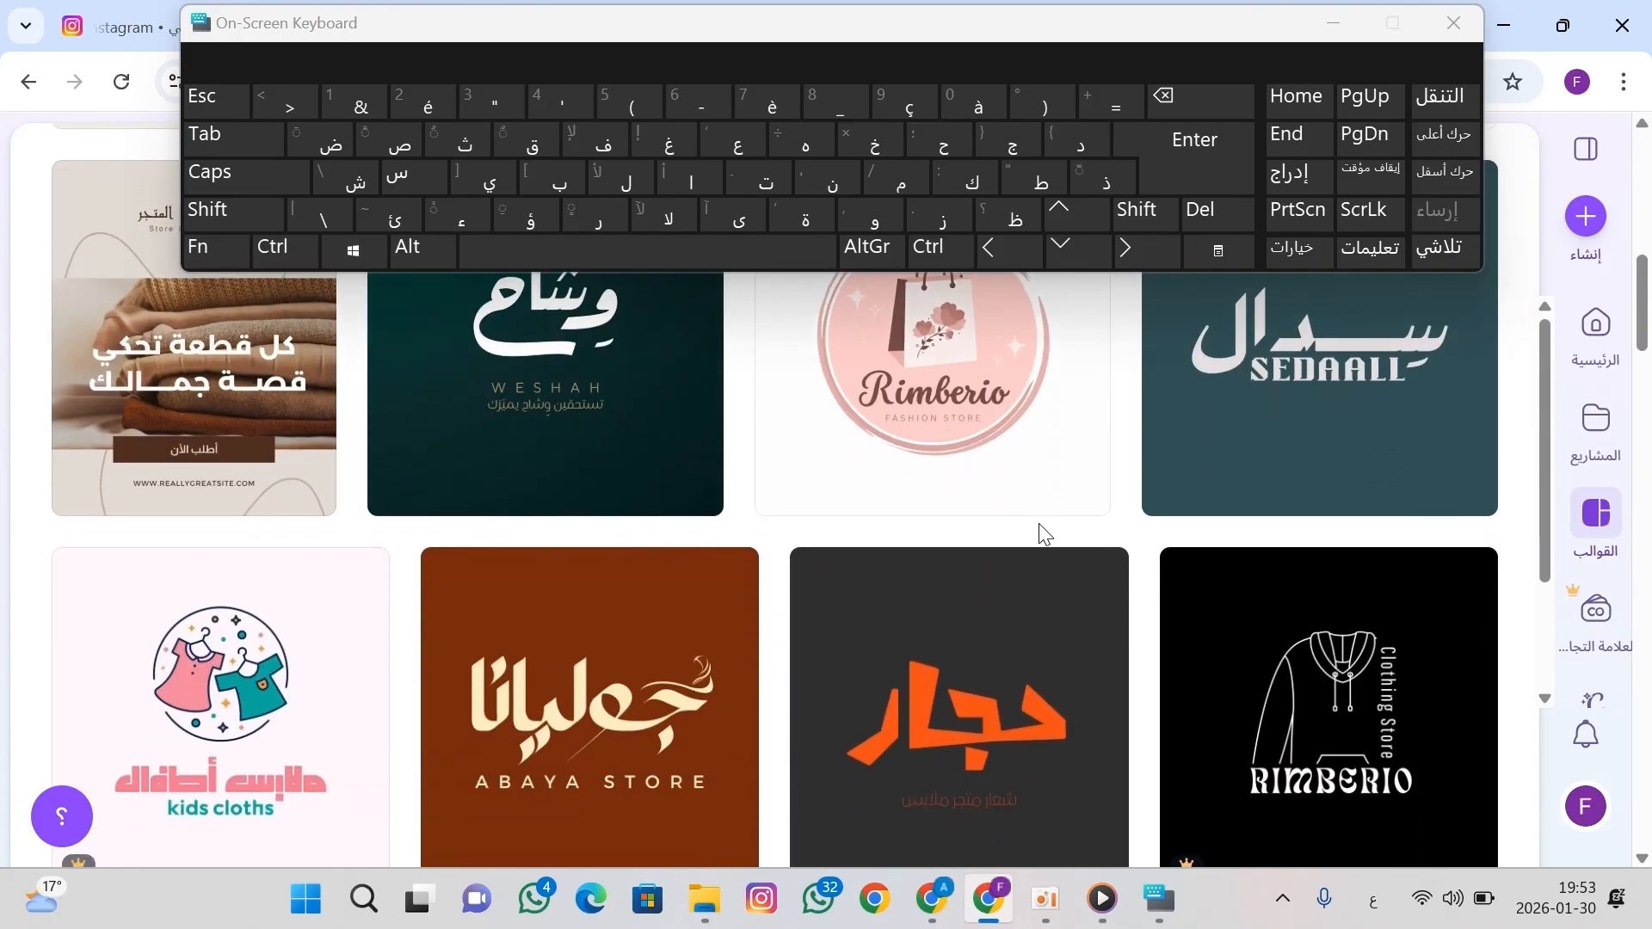
click(1336, 26)
scroll(879, 592, down, 4)
- Open the beige 'تخفيضات 50% OFF' clothing sale banner and customize it in the editor
scroll(879, 592, down, 10)
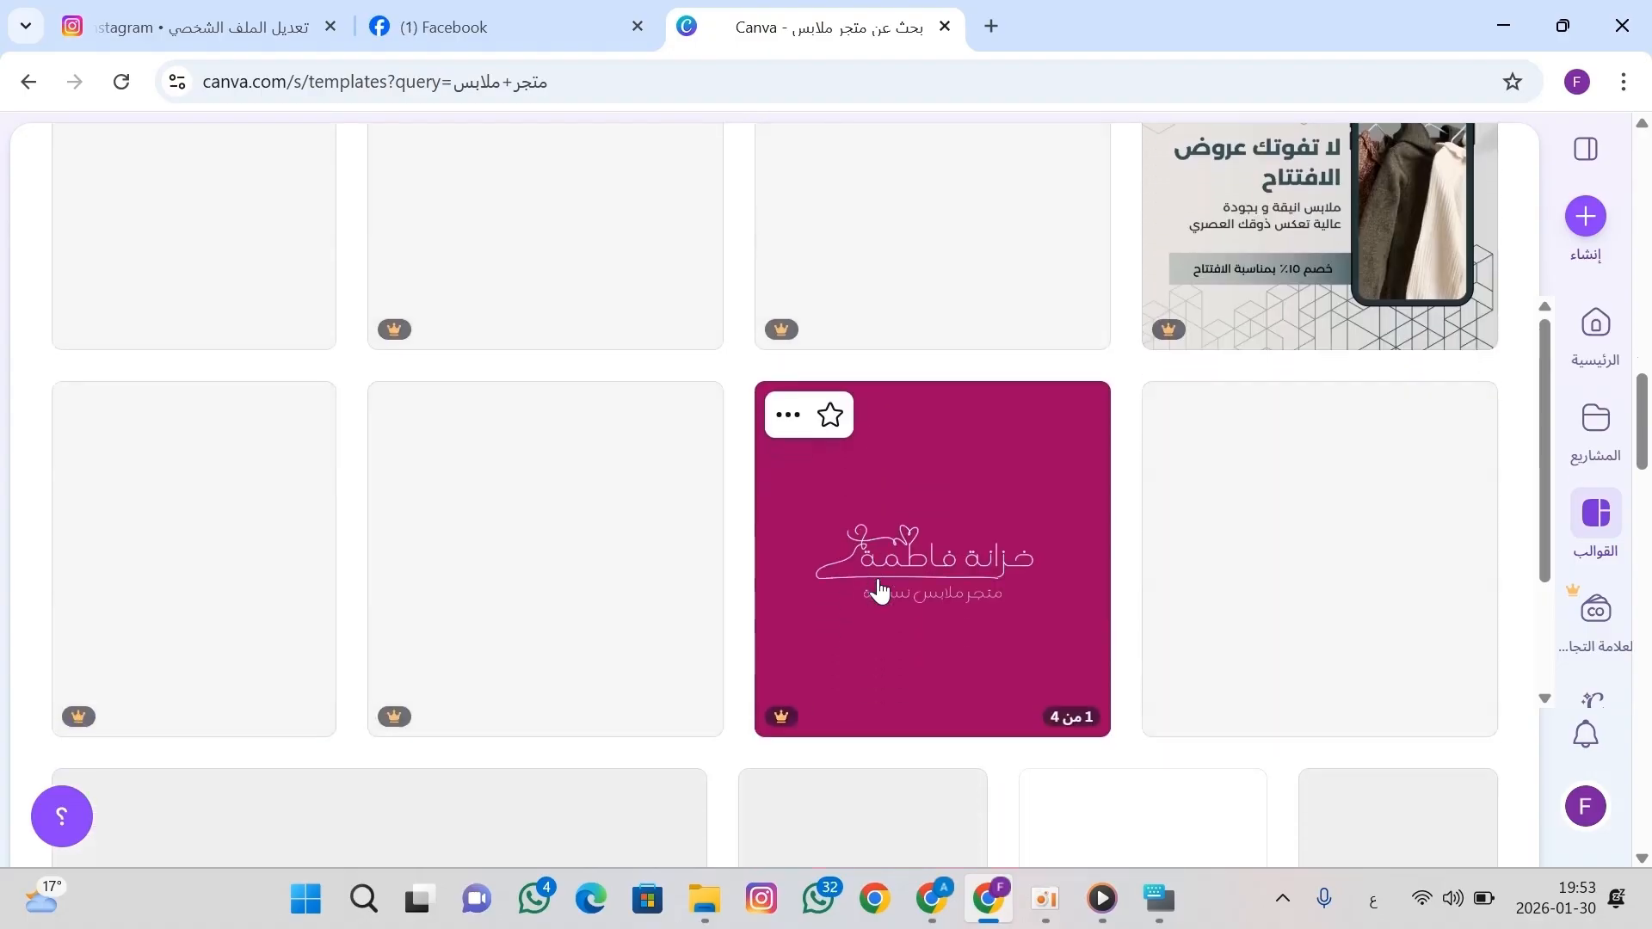
scroll(879, 592, down, 6)
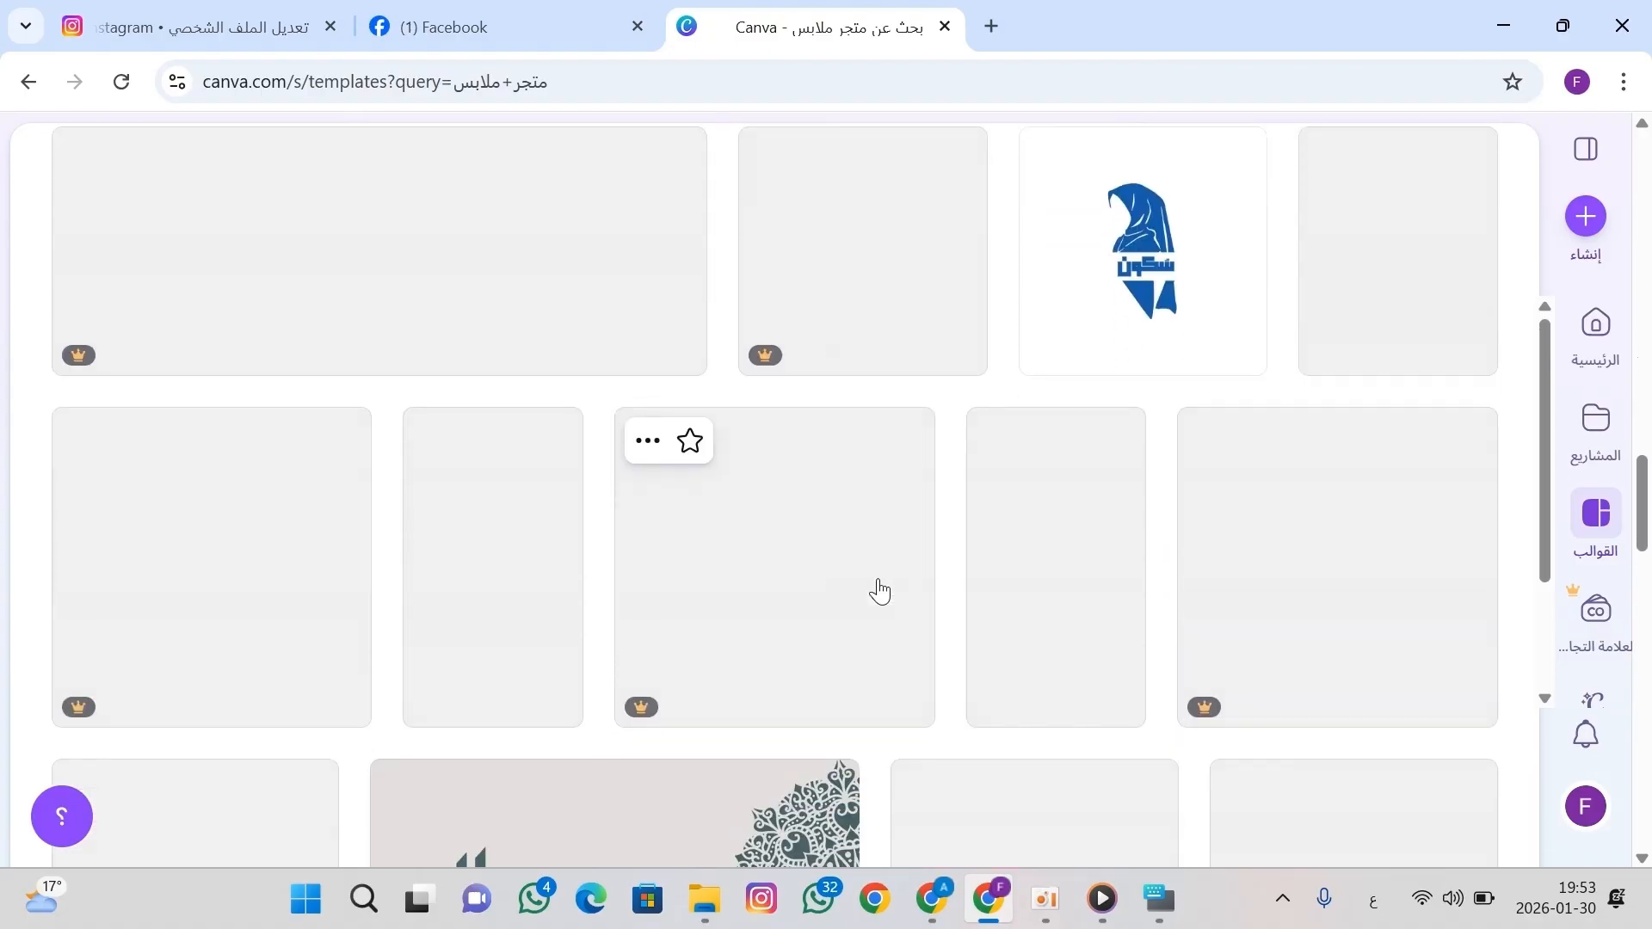
scroll(879, 592, down, 1)
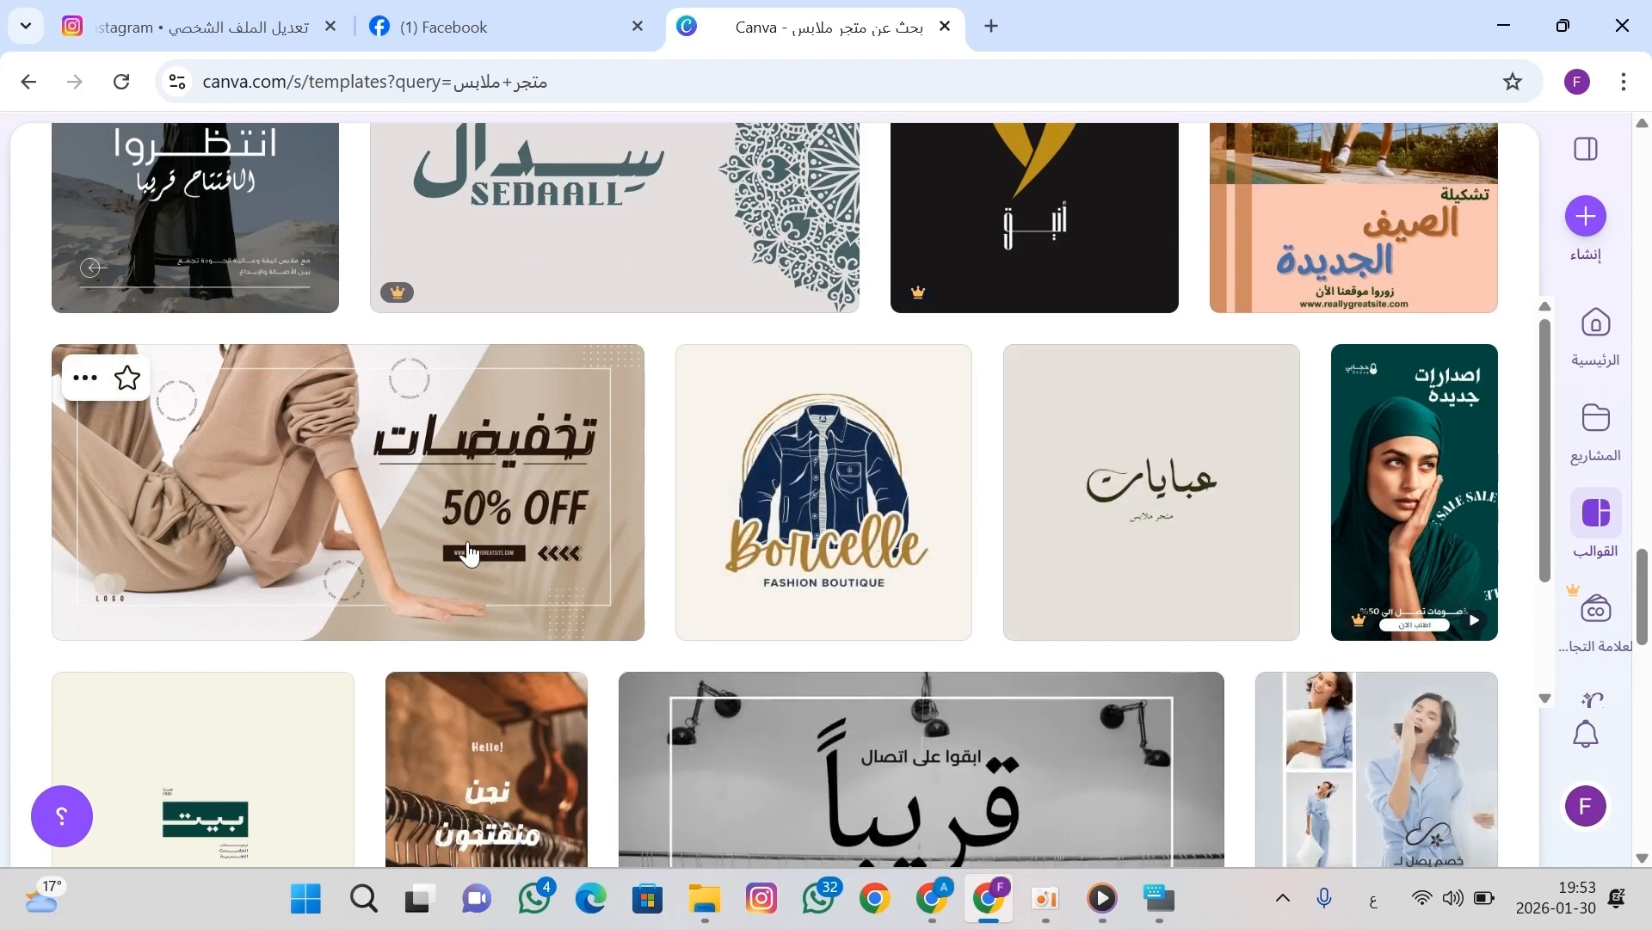
click(469, 553)
scroll(772, 398, down, 1)
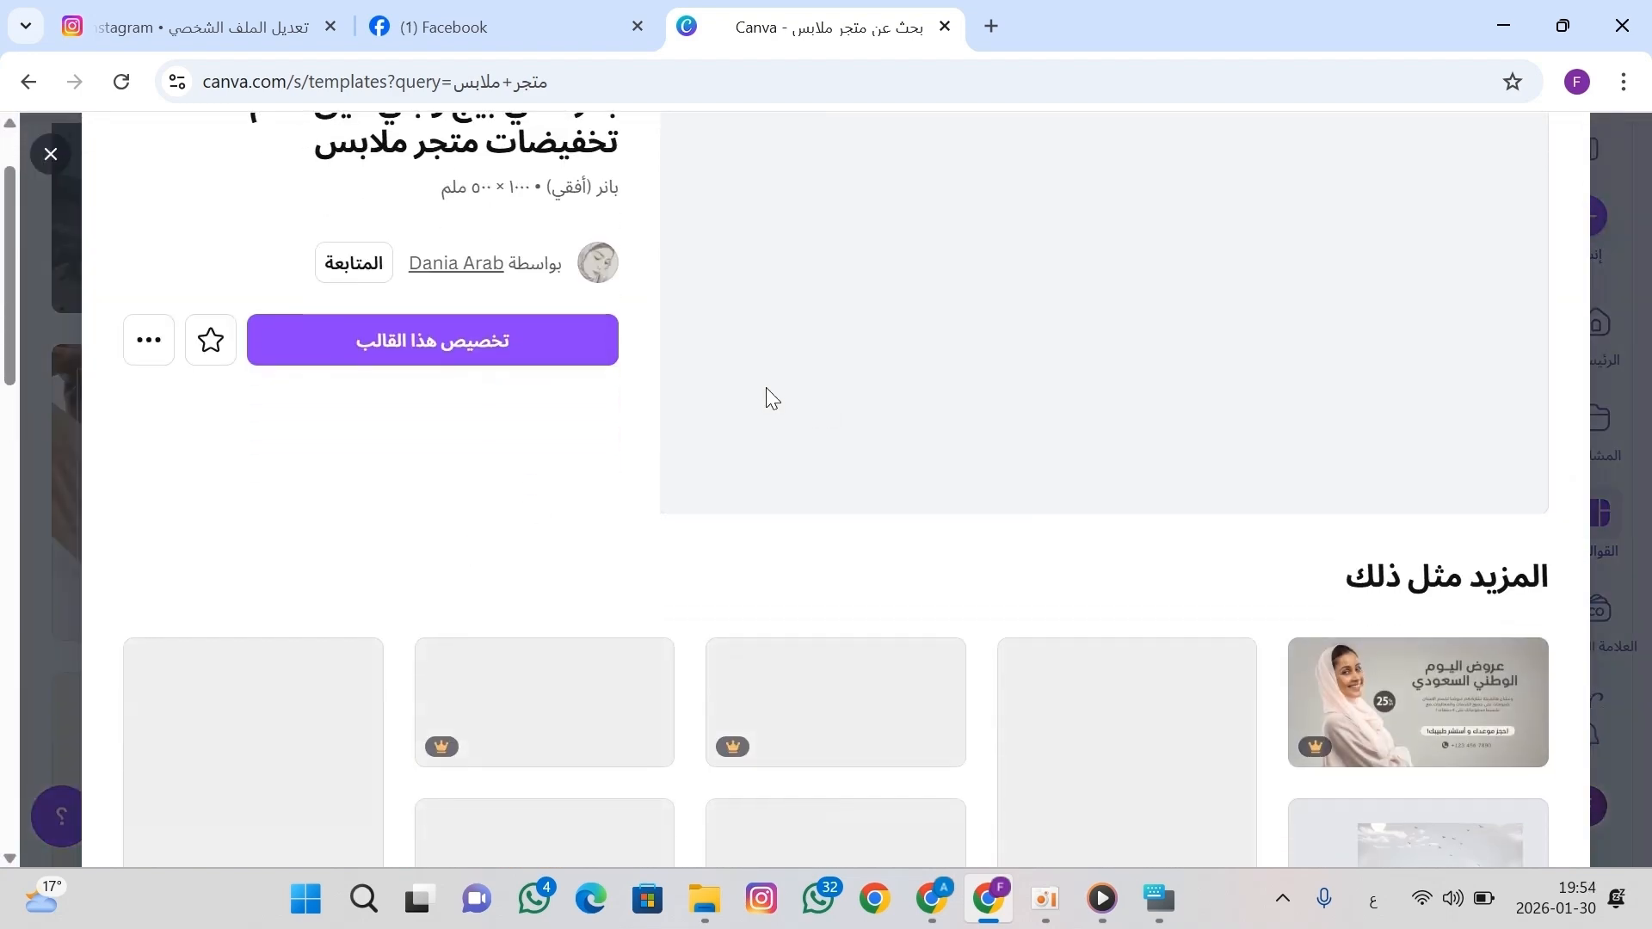
scroll(774, 391, up, 1)
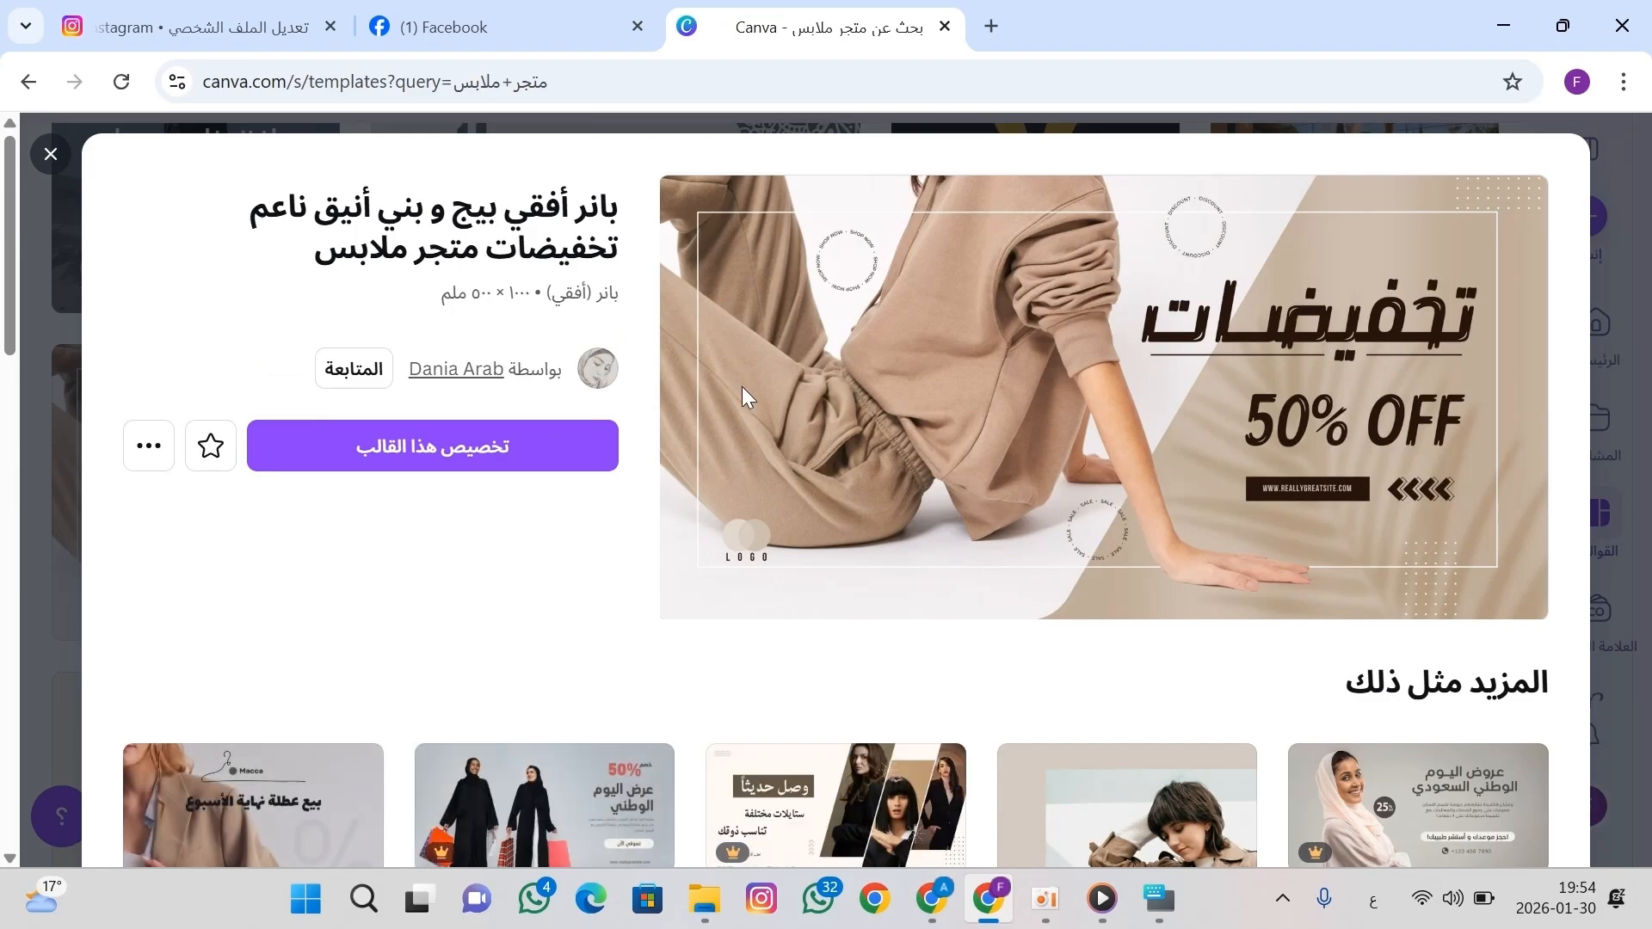
click(546, 448)
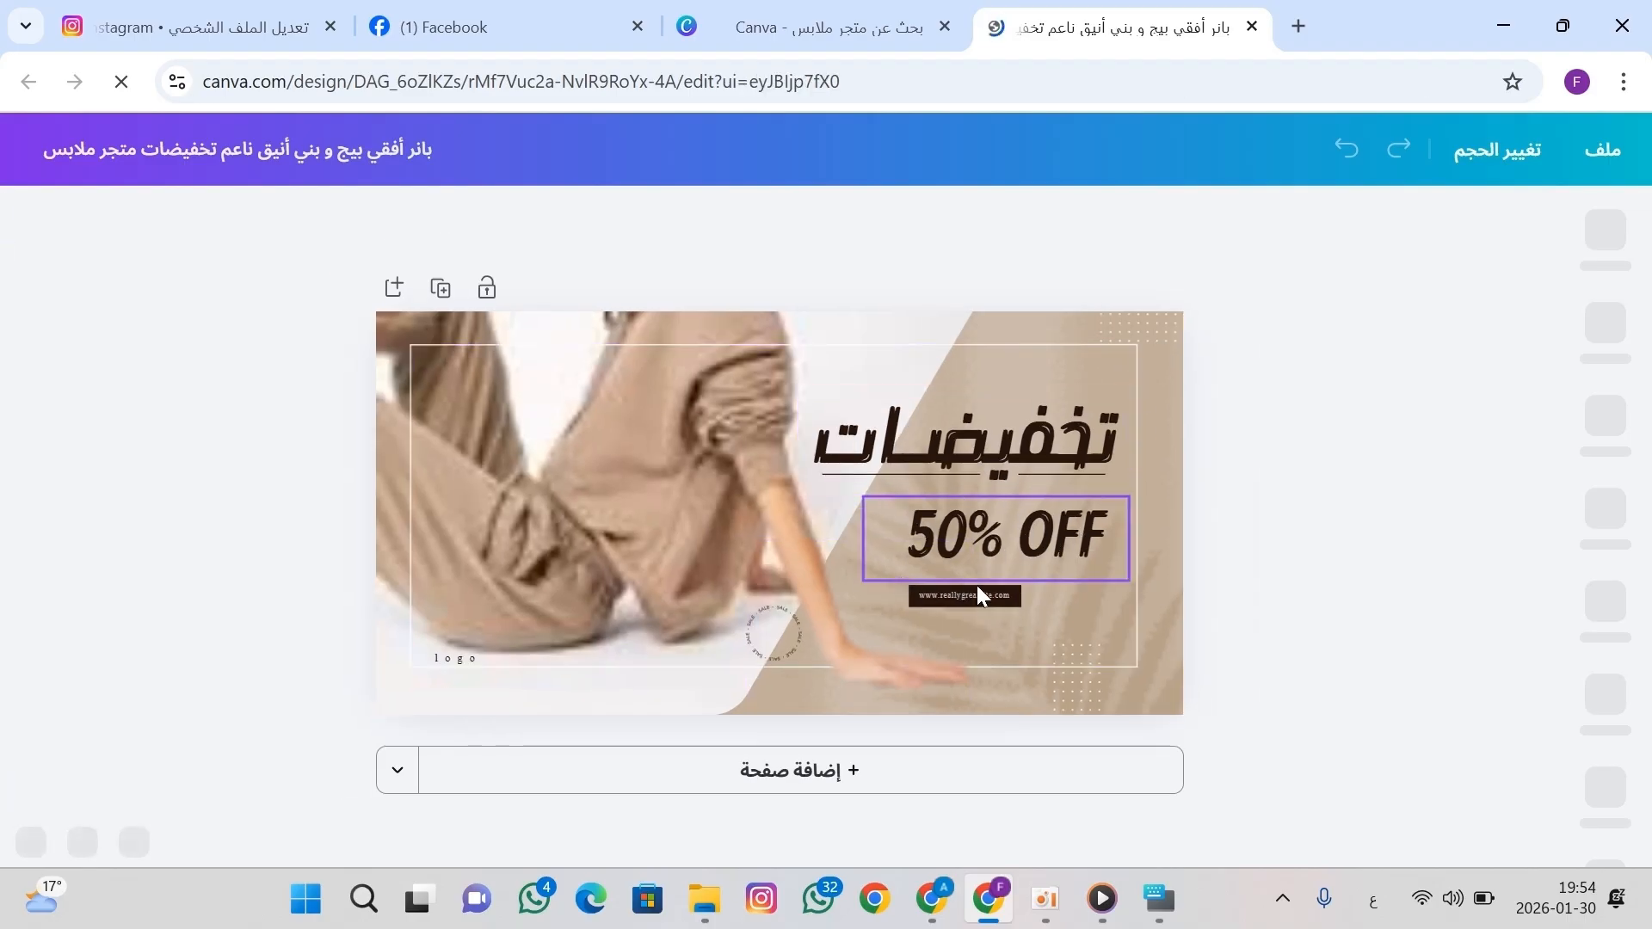
- Drag the website address off the banner and replace the heading 'تخفيضات' with 'ads'
click(983, 597)
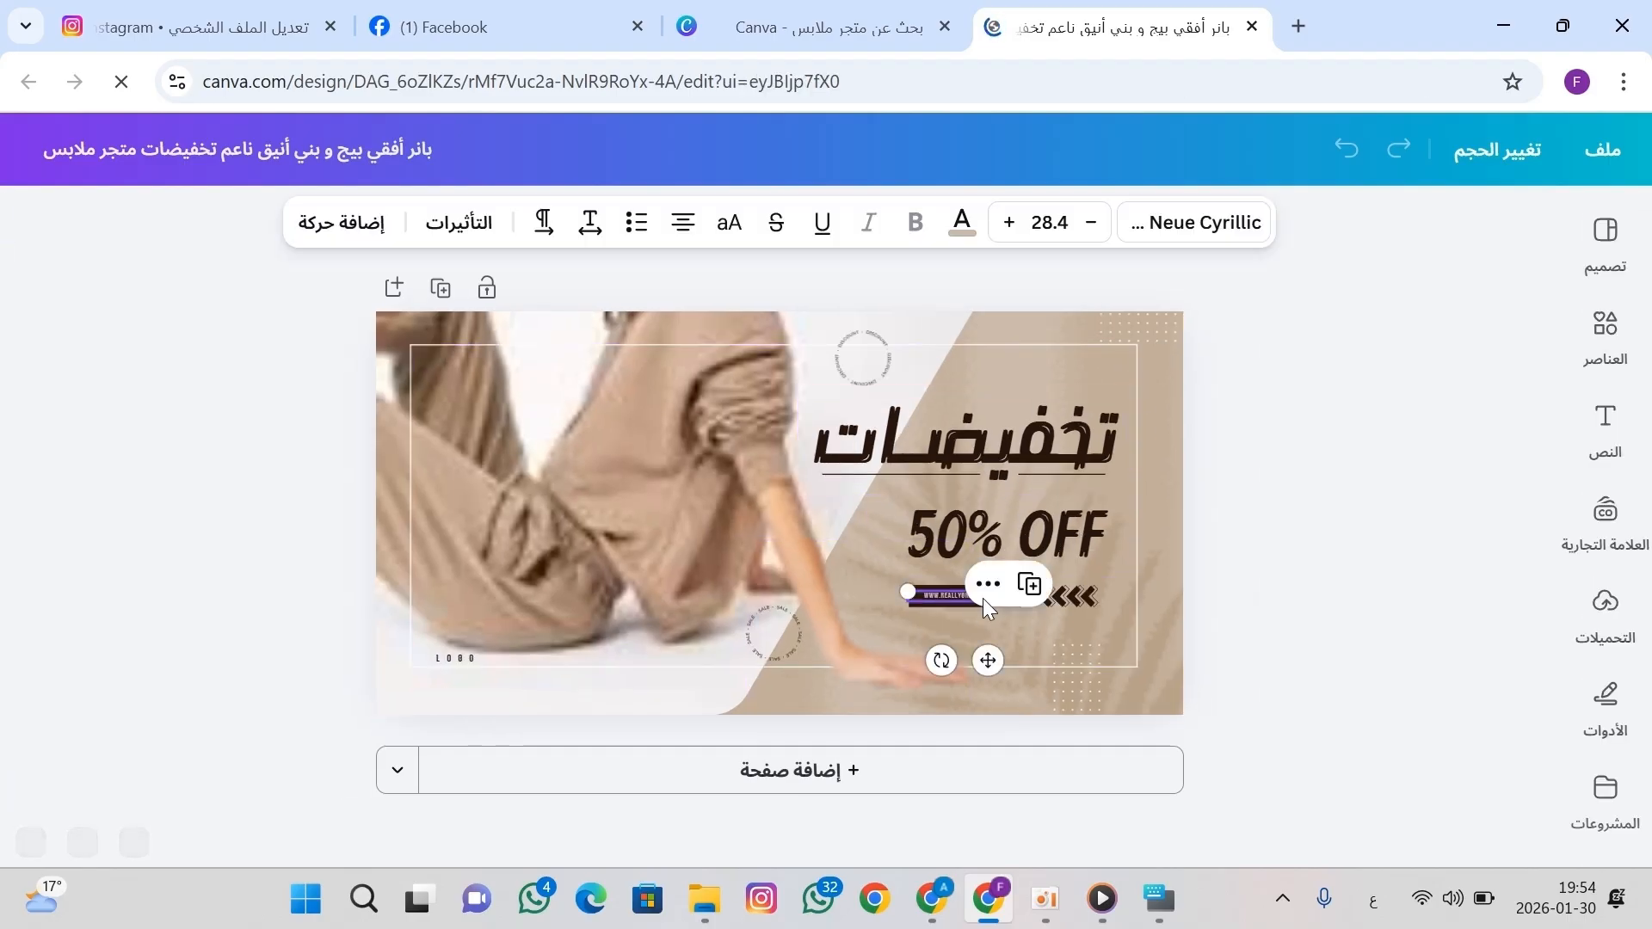
drag(995, 600, 1377, 605)
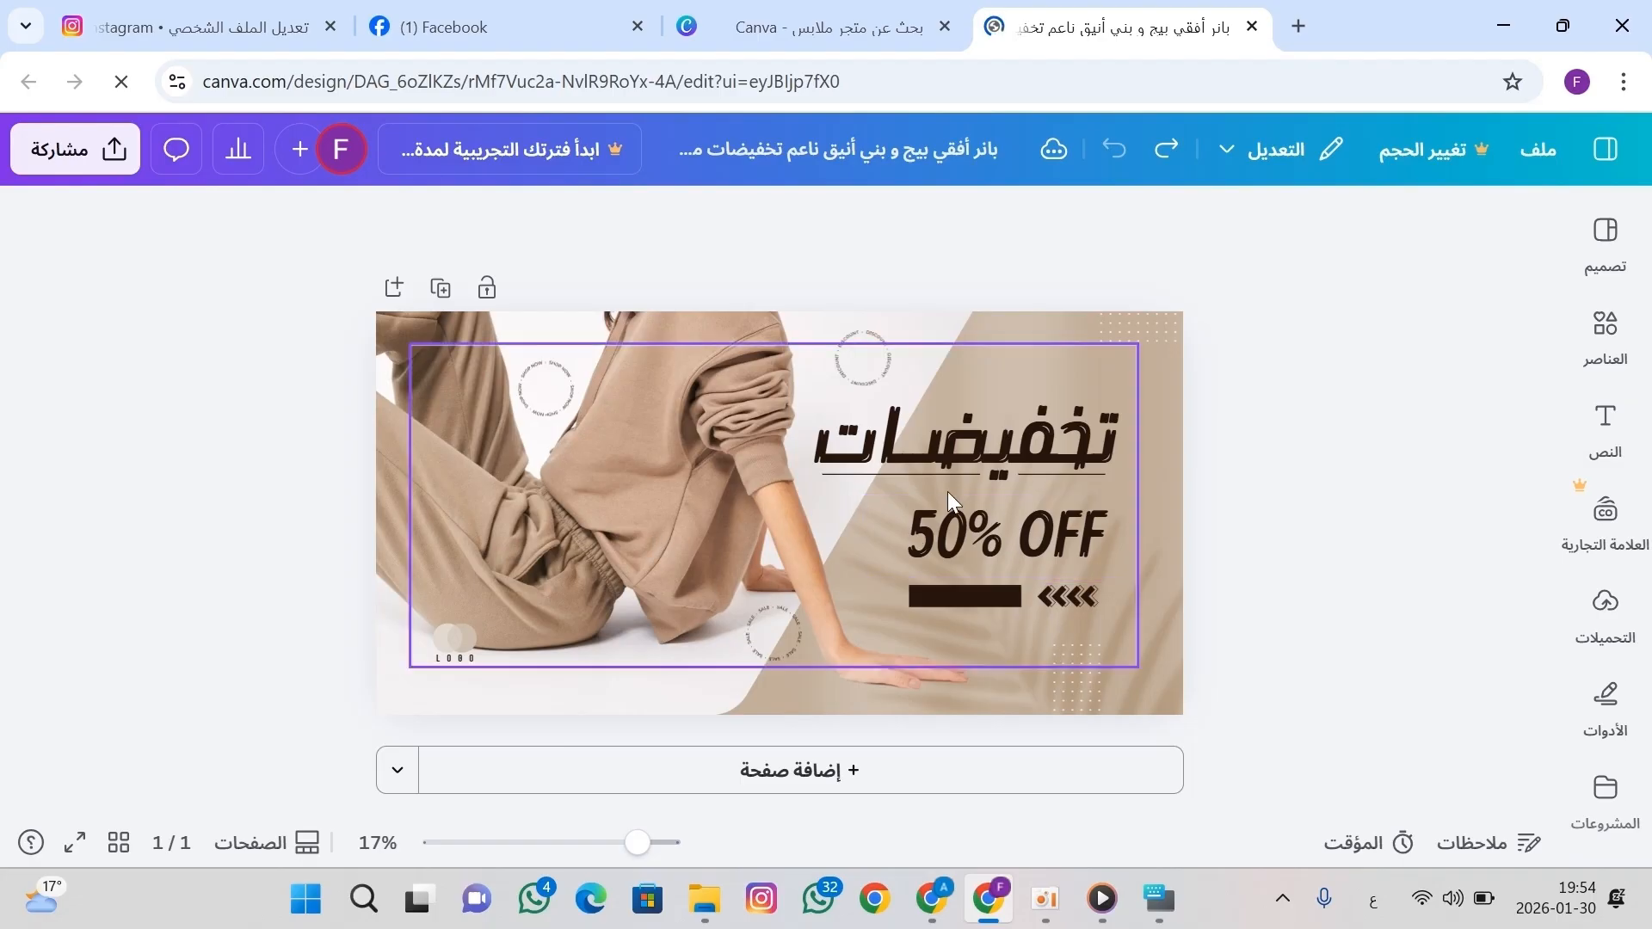
click(954, 446)
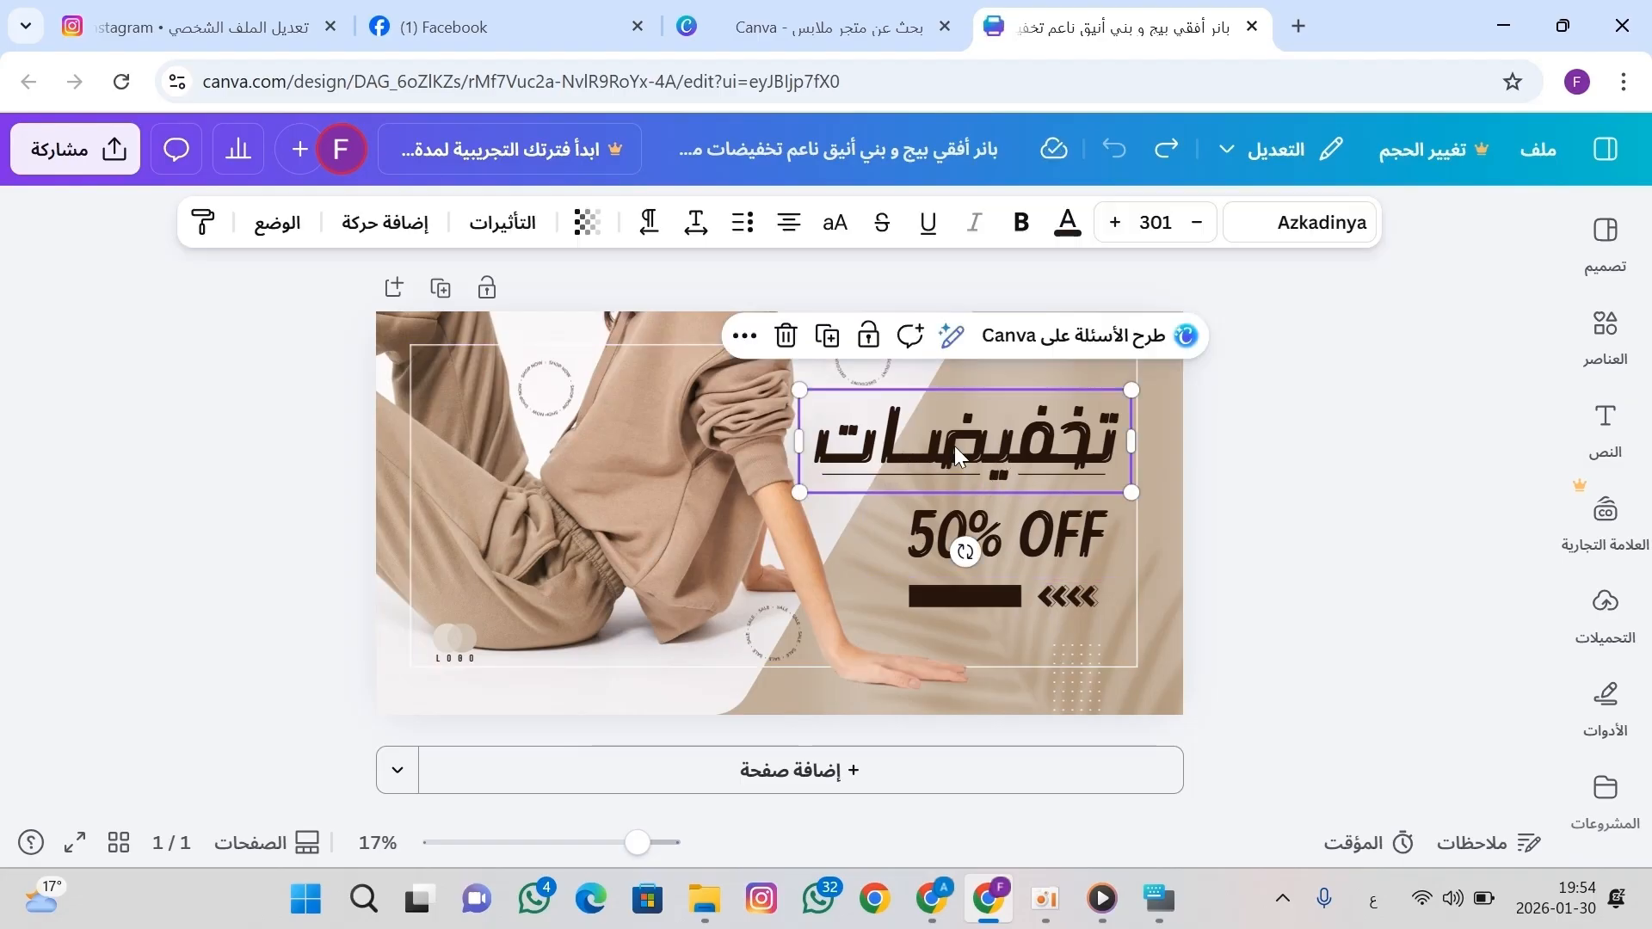
double_click(955, 445)
triple_click(957, 446)
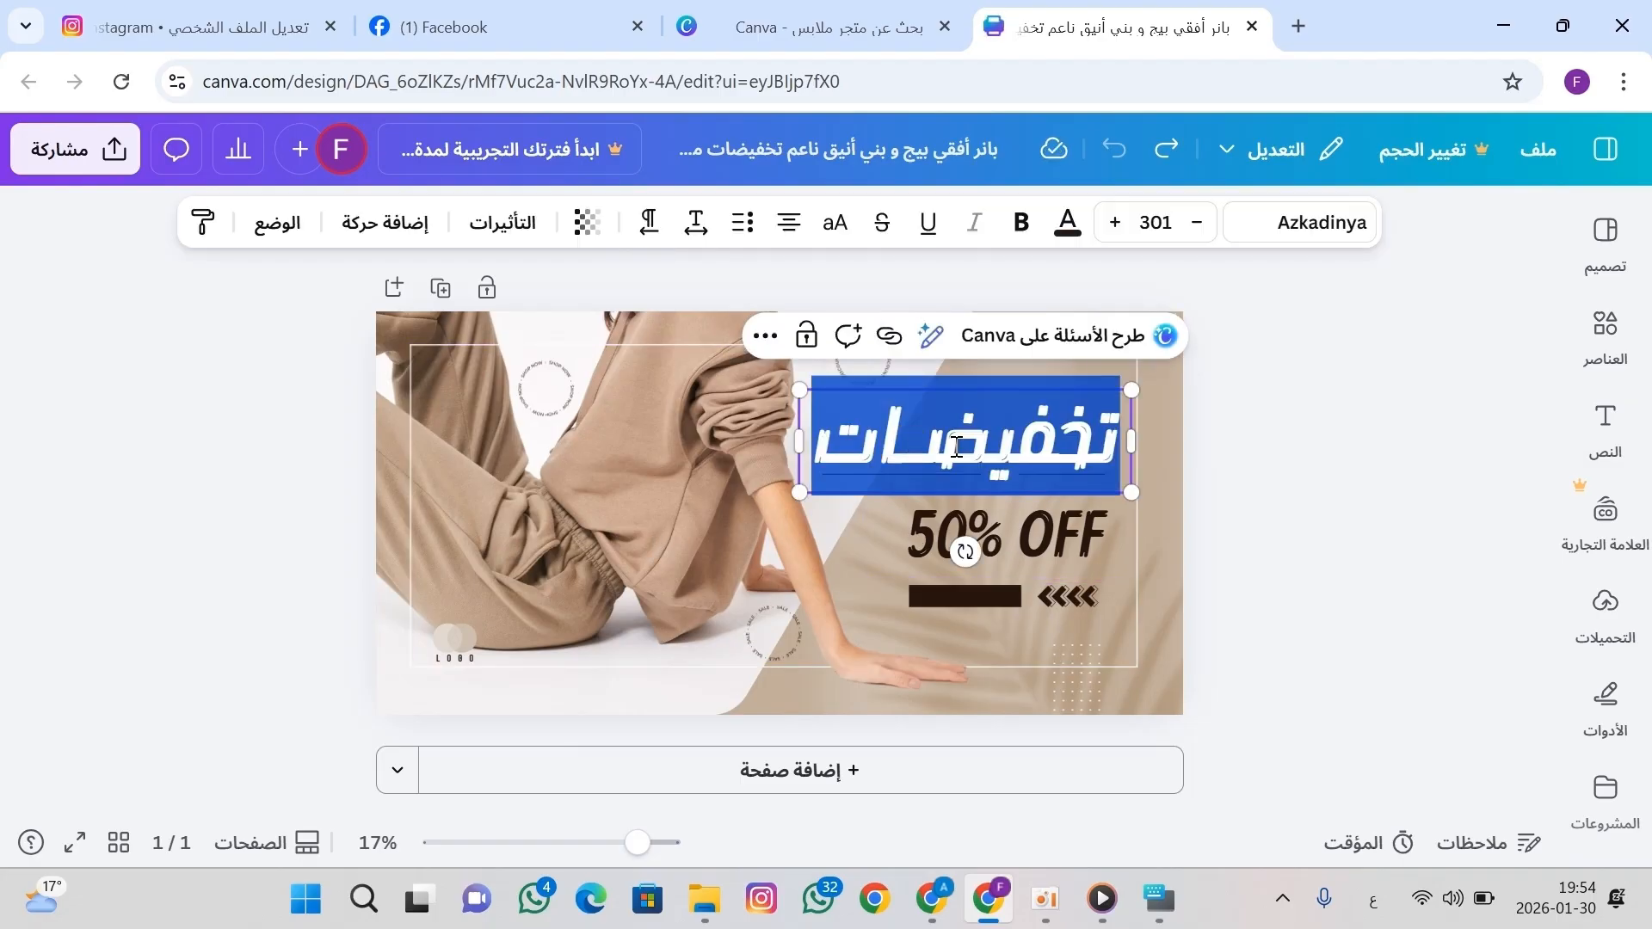
text(ش)
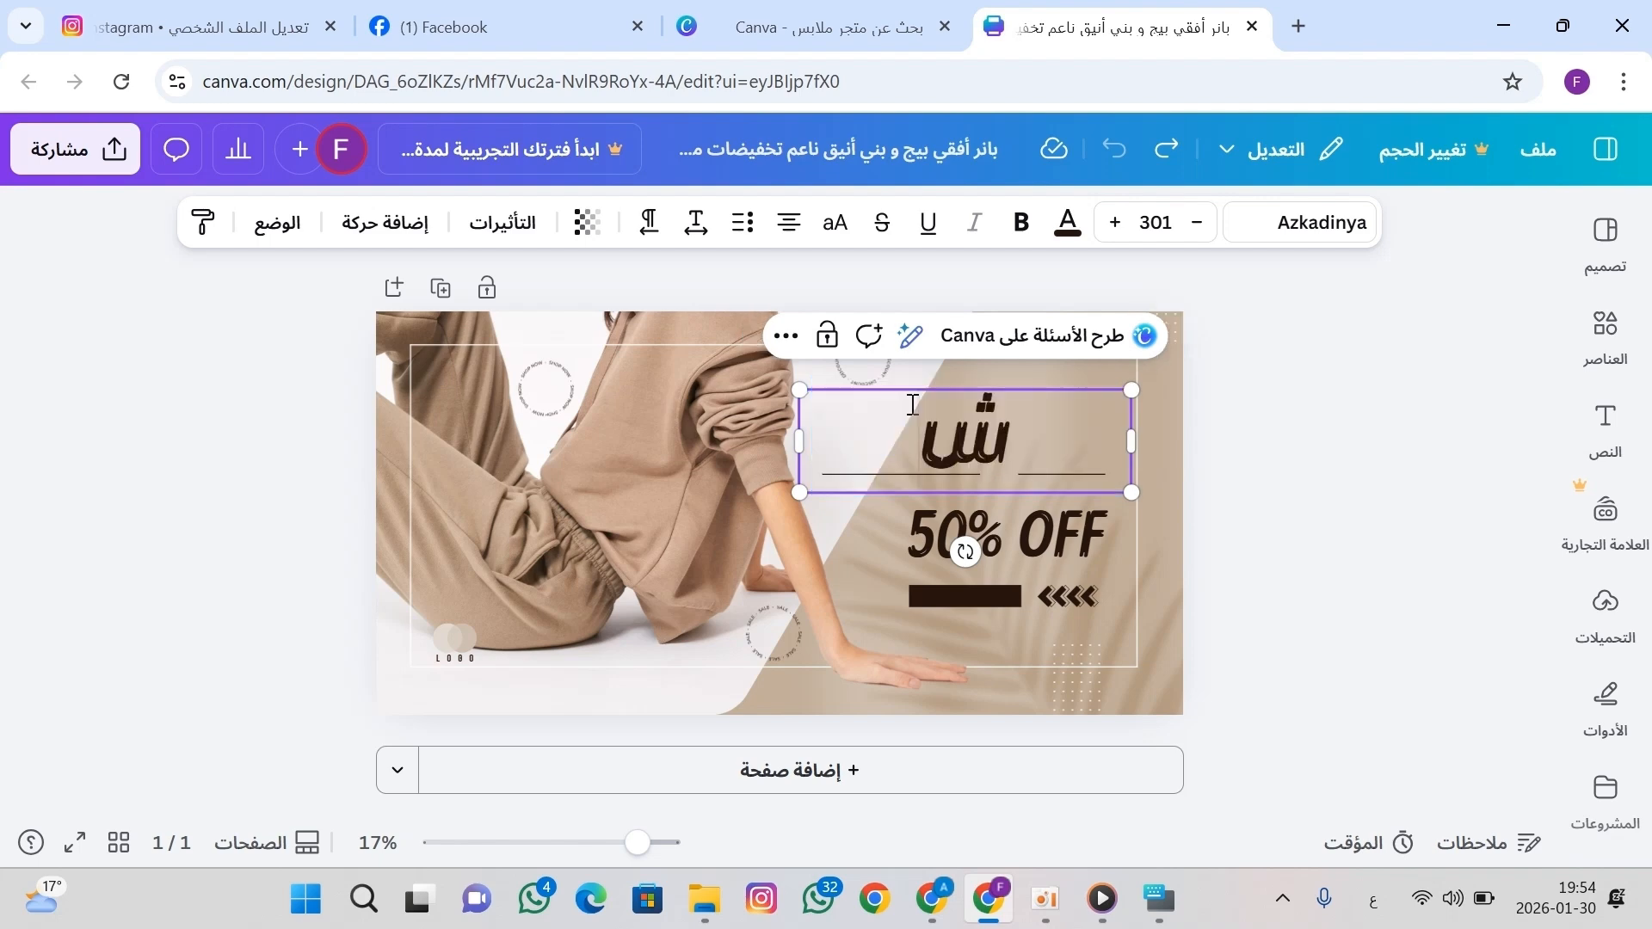
text(يس)
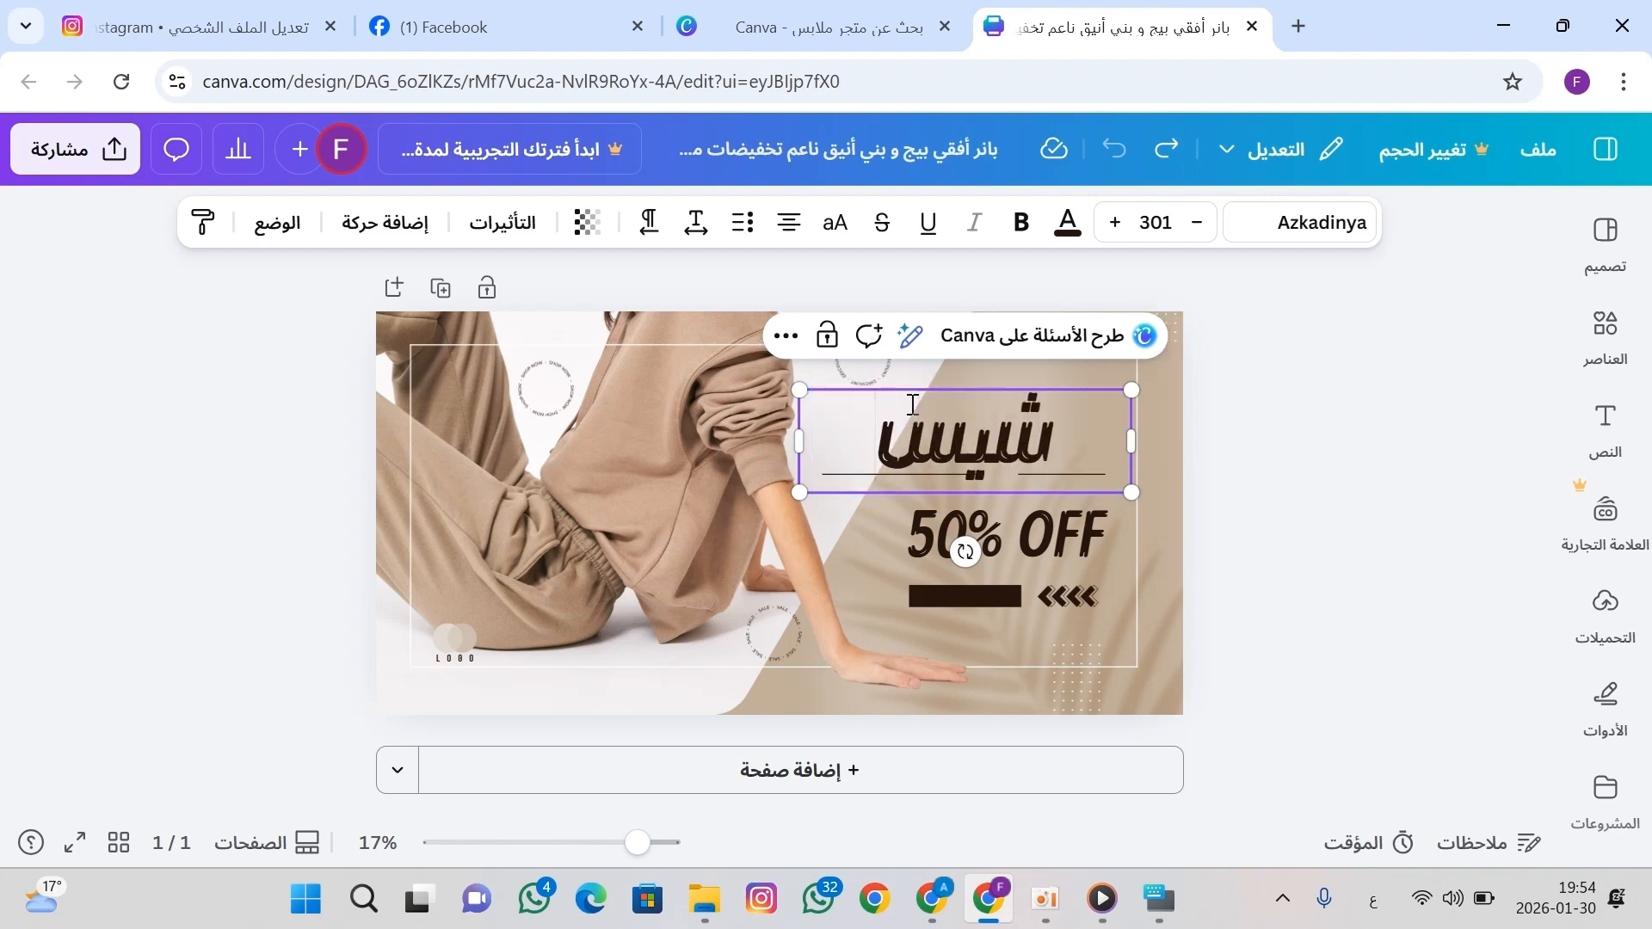
key(BackSpace)
key(BackSpace)
key(BackSpace)
key(BackSpace)
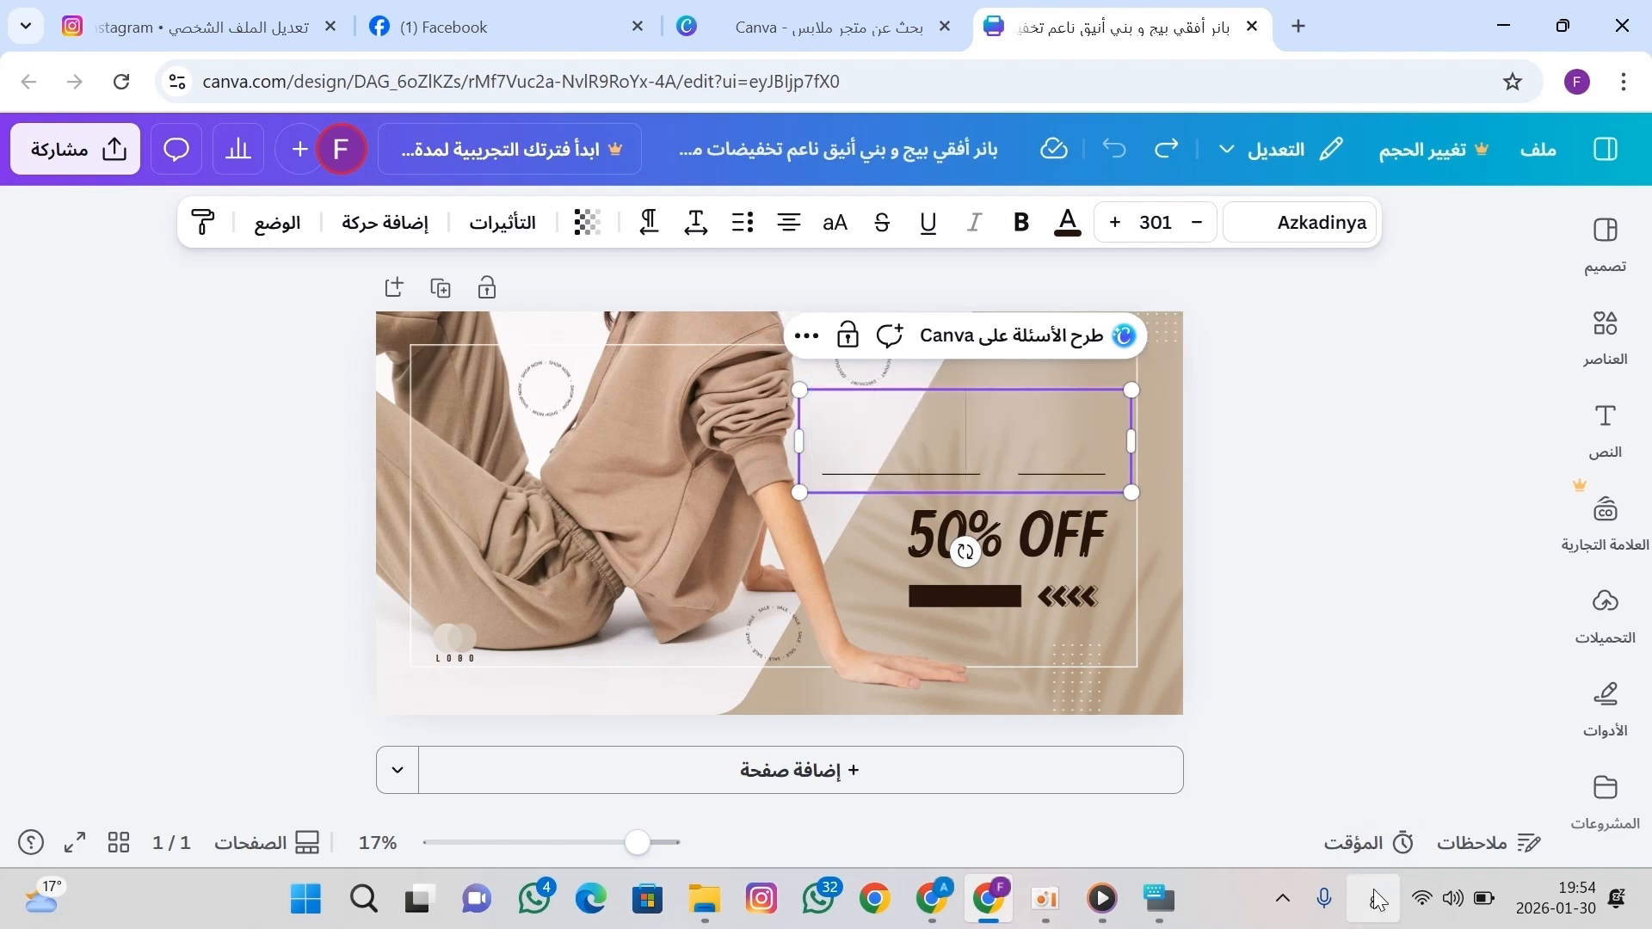
click(1374, 890)
click(1313, 551)
text(ads)
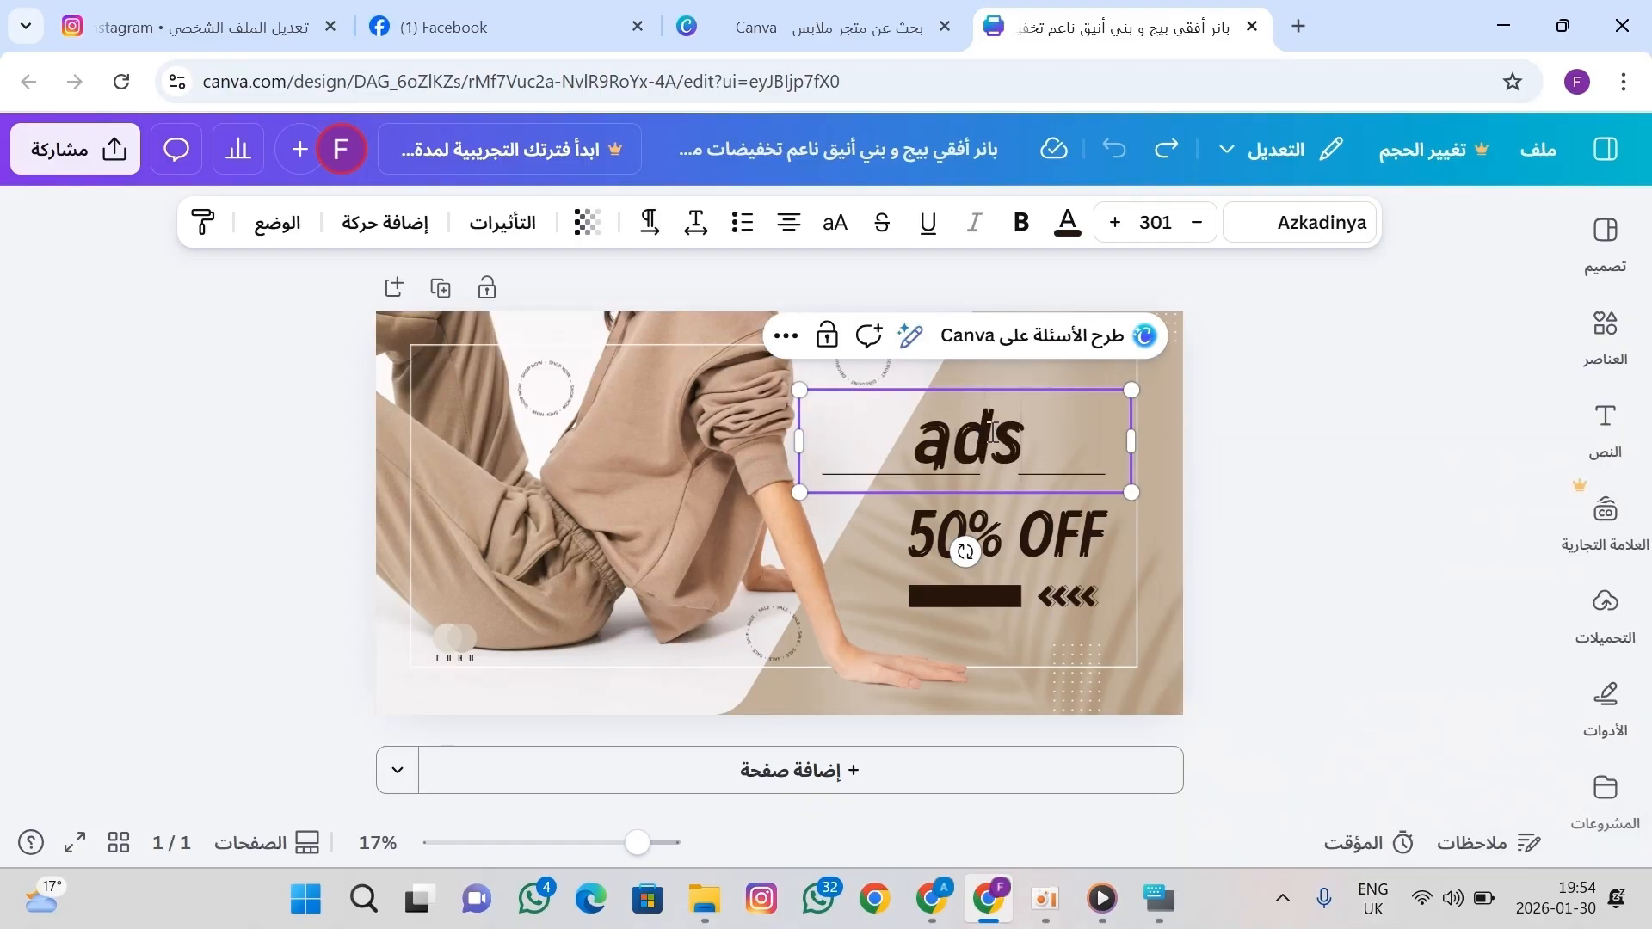
click(1313, 472)
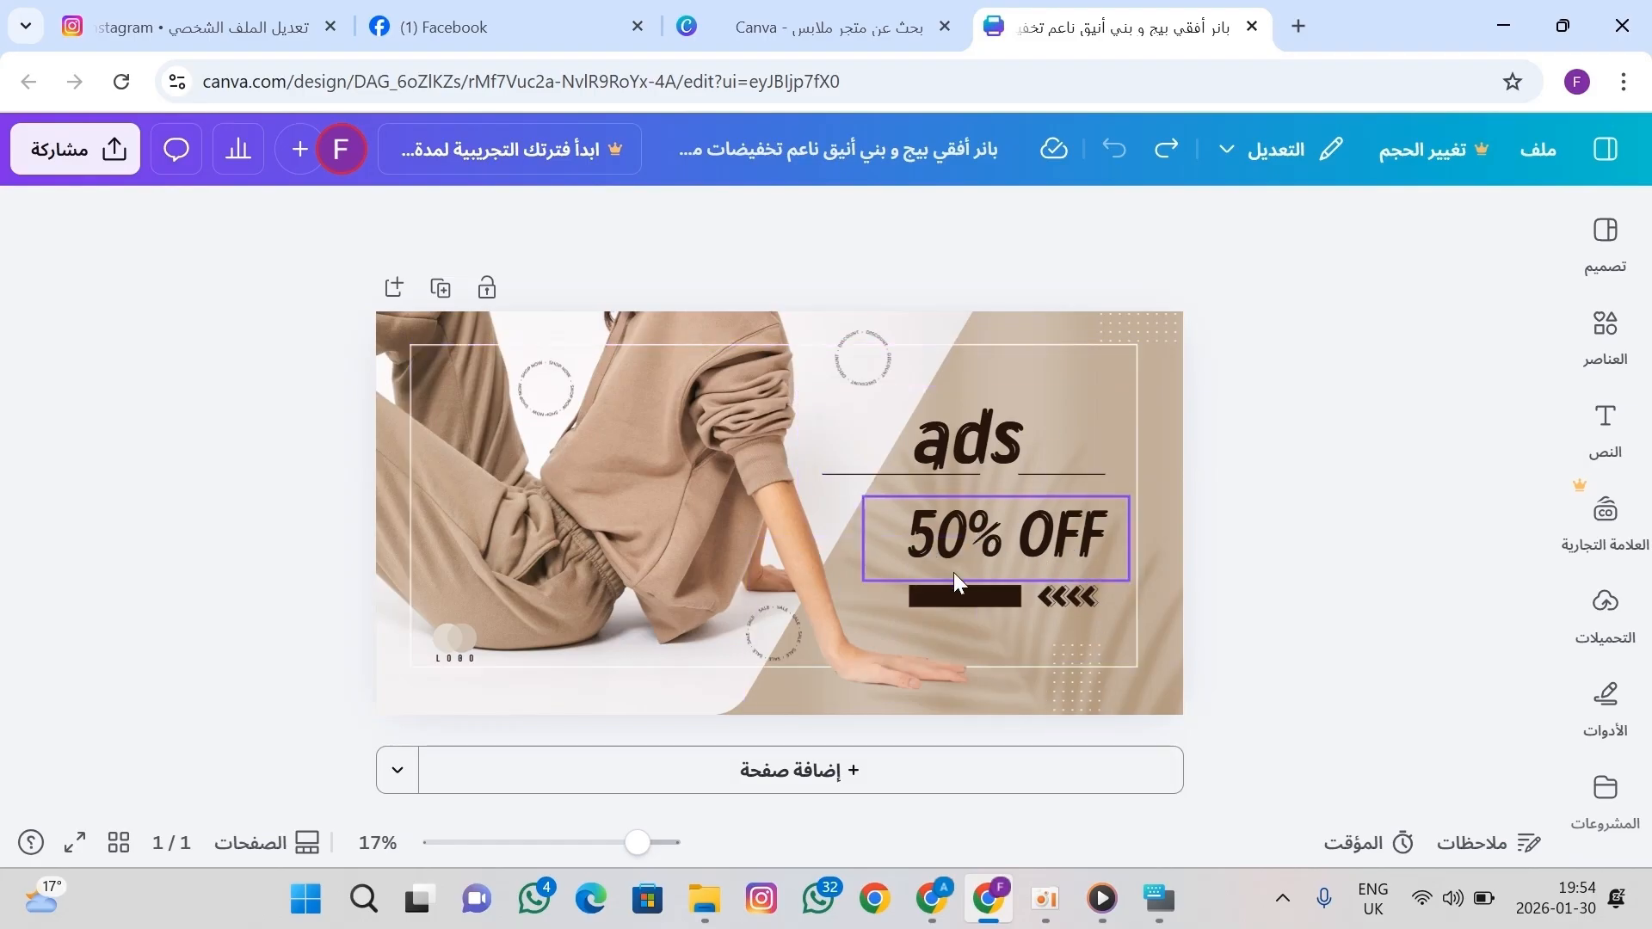
- Browse the Design panel, then switch to the Elements panel
click(1615, 245)
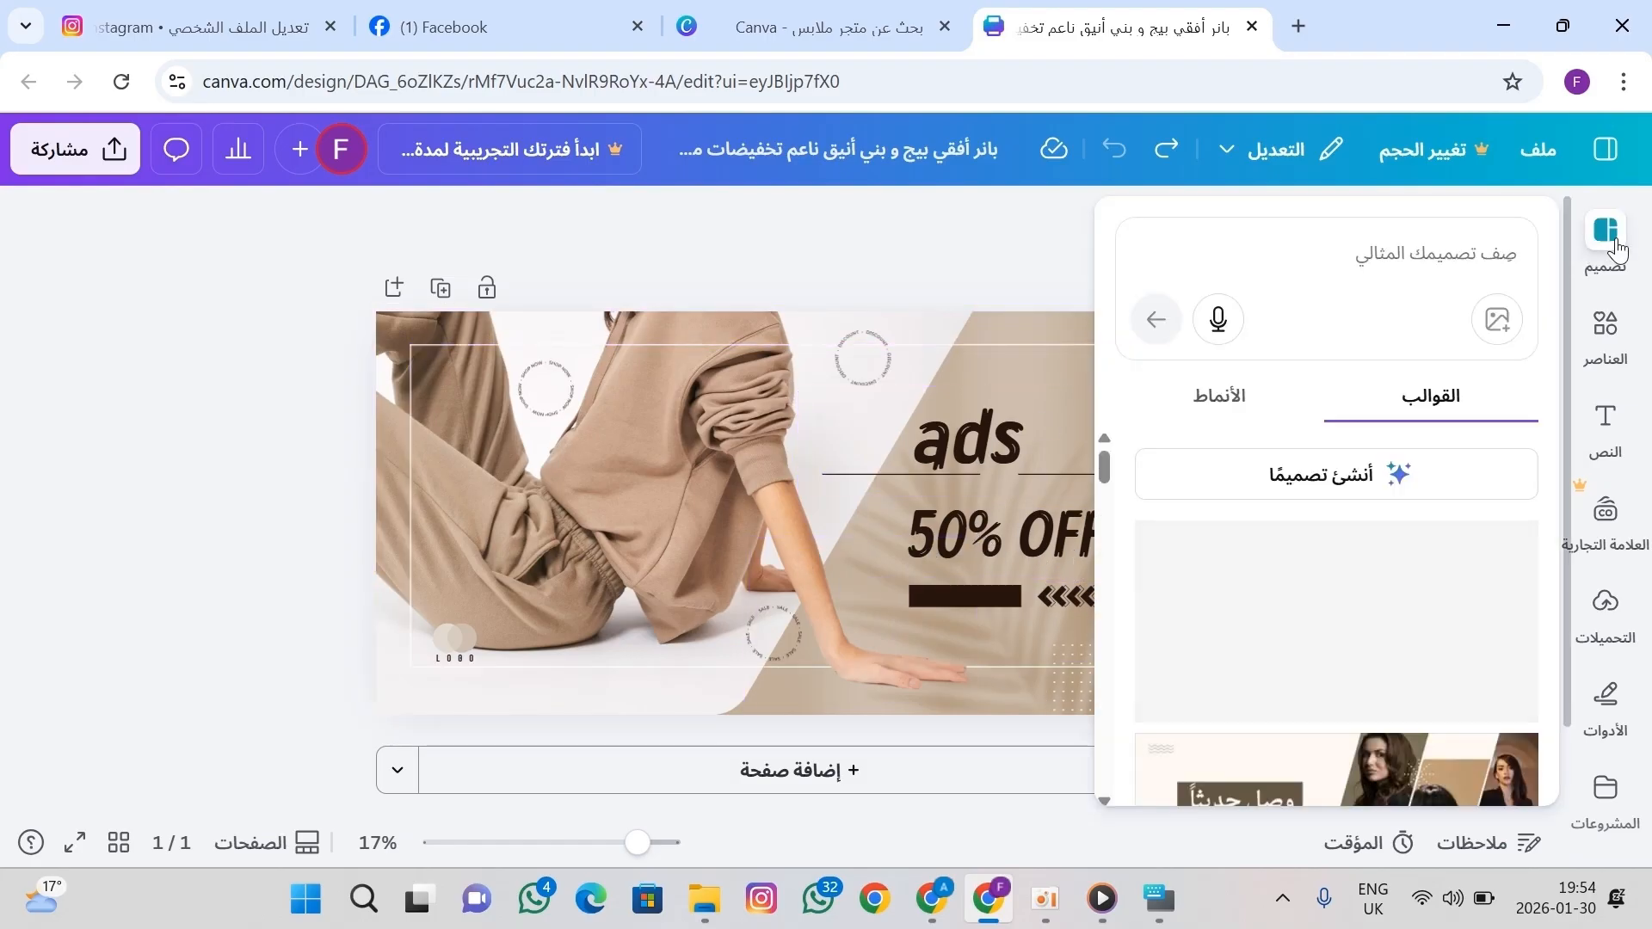
scroll(1395, 507, down, 5)
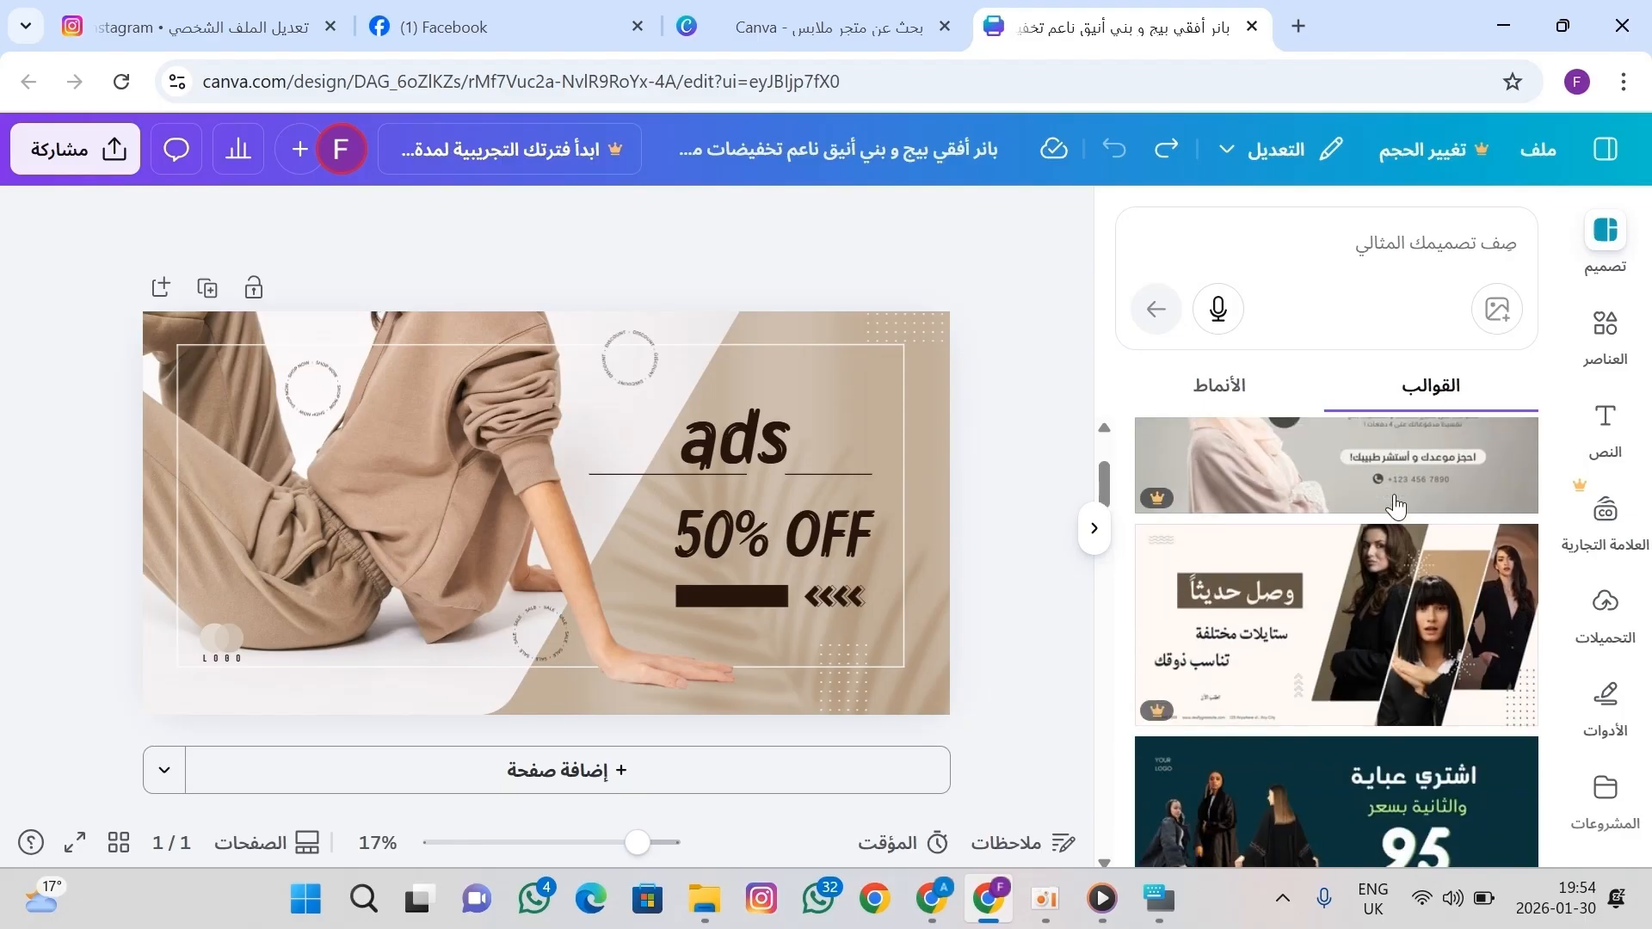
scroll(1396, 507, down, 1)
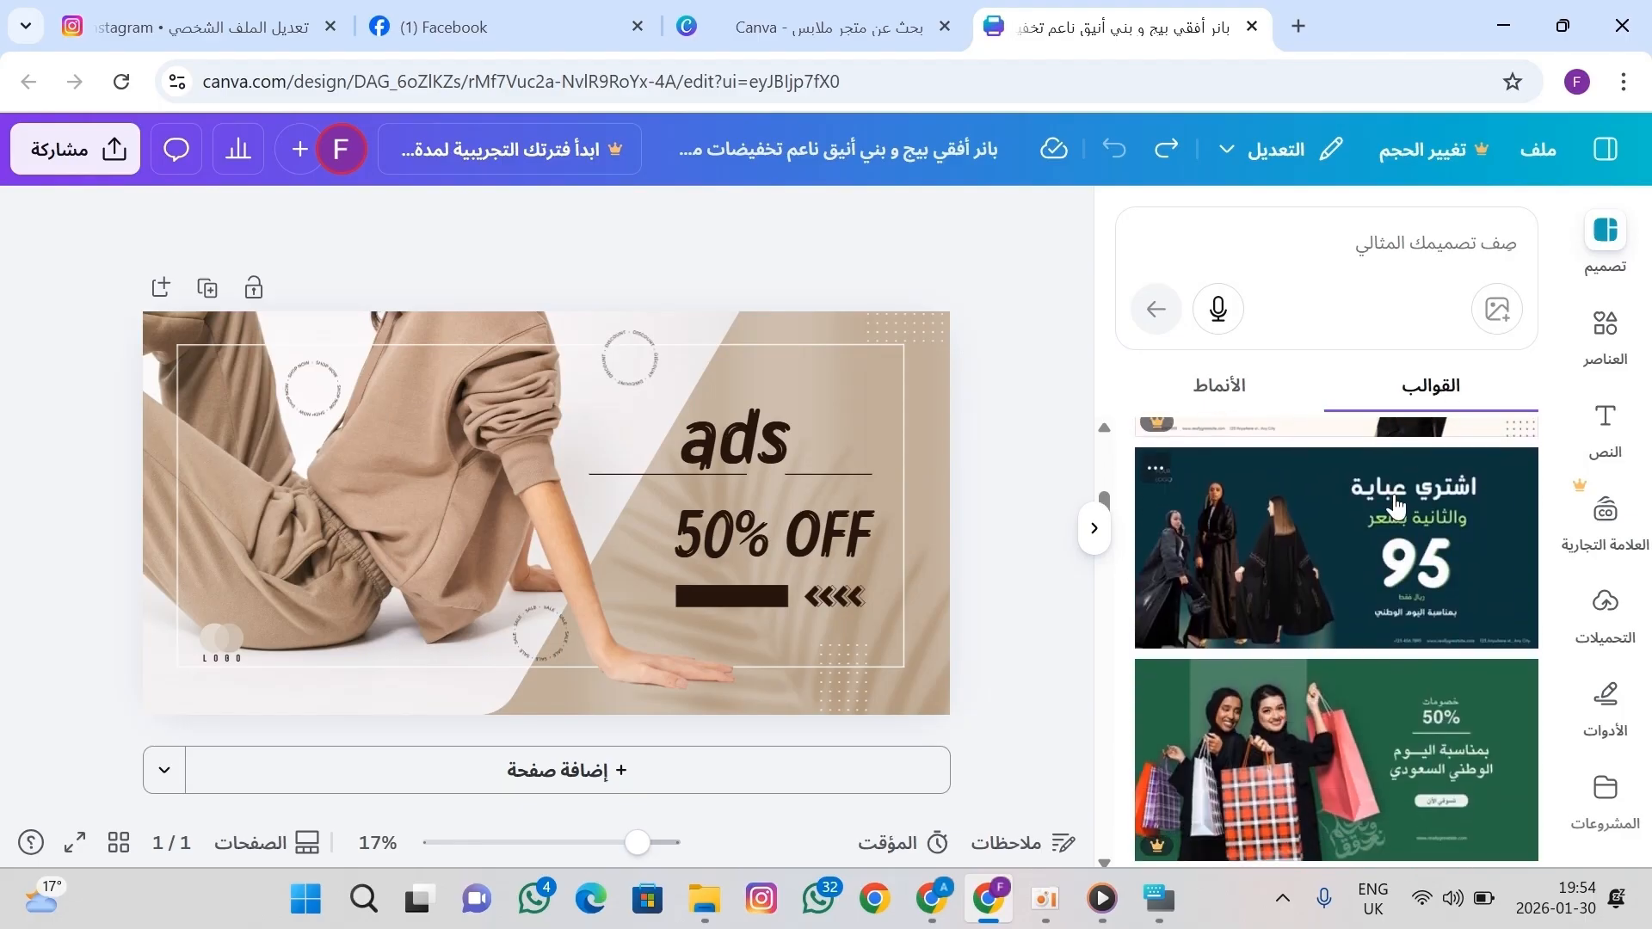
scroll(1240, 764, down, 2)
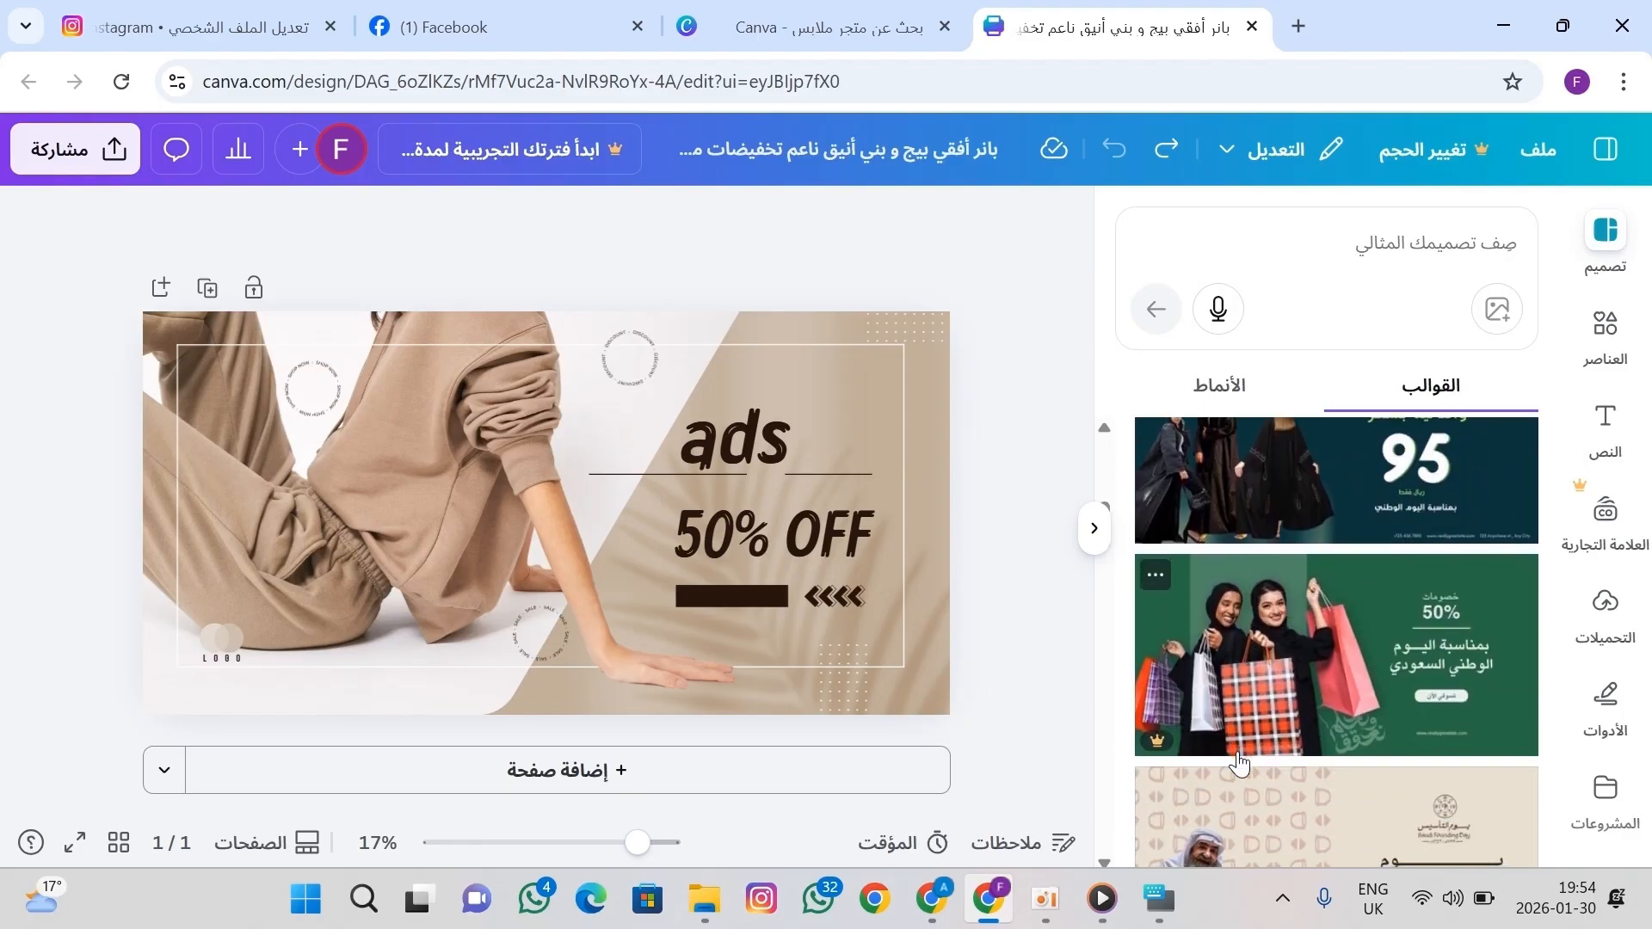
click(1606, 335)
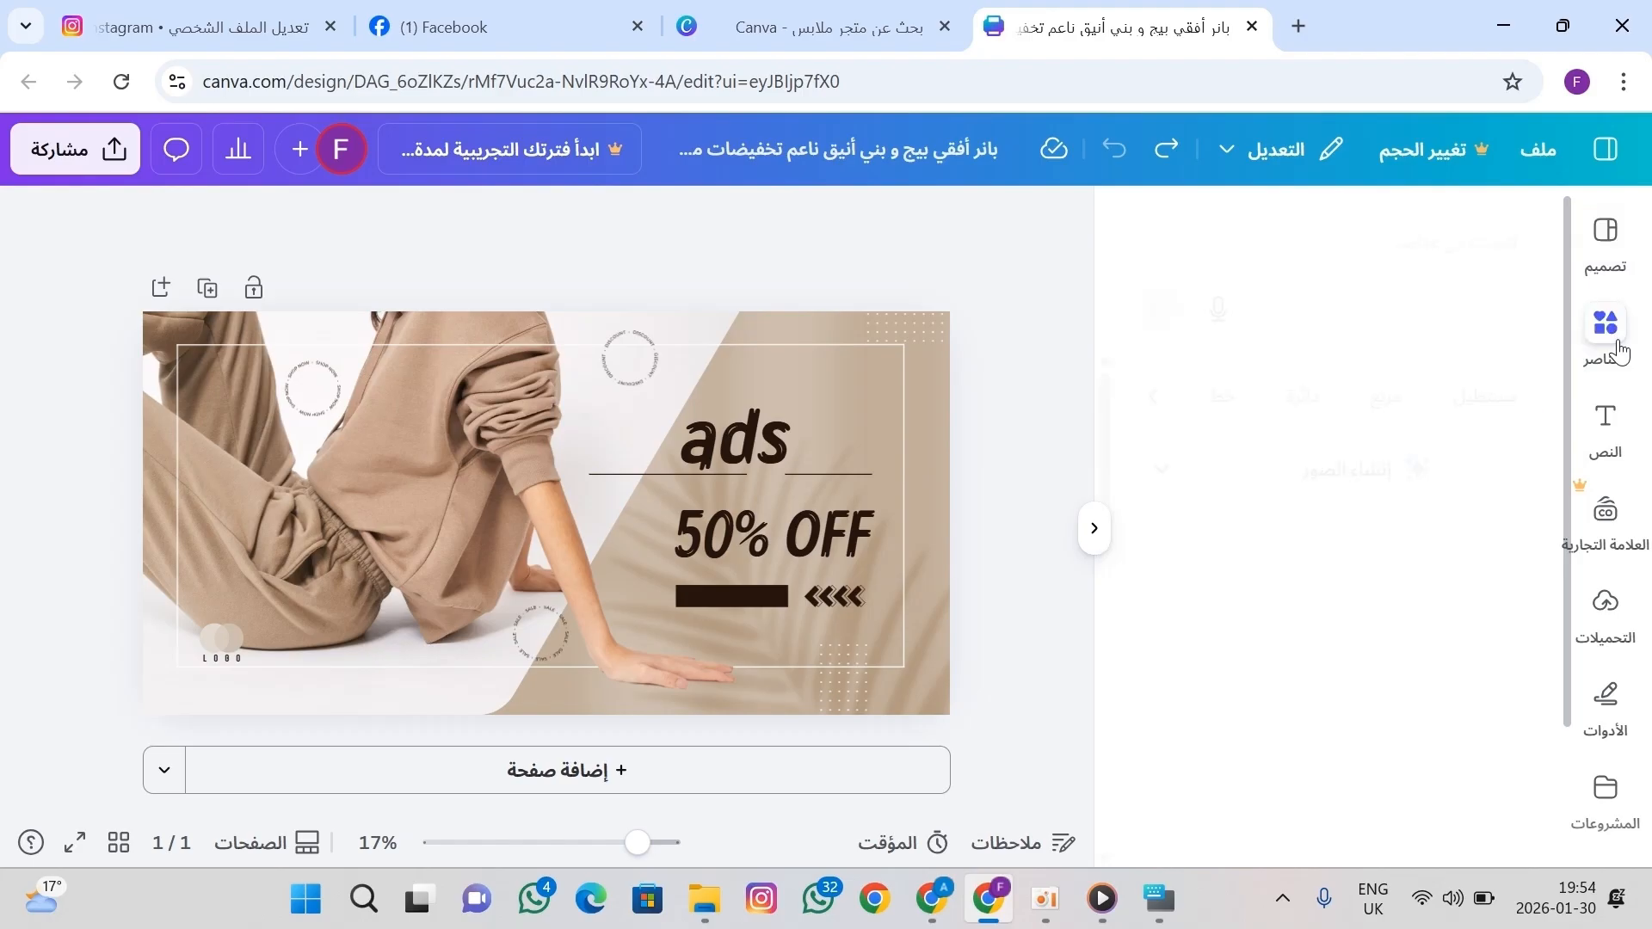
scroll(1286, 626, down, 5)
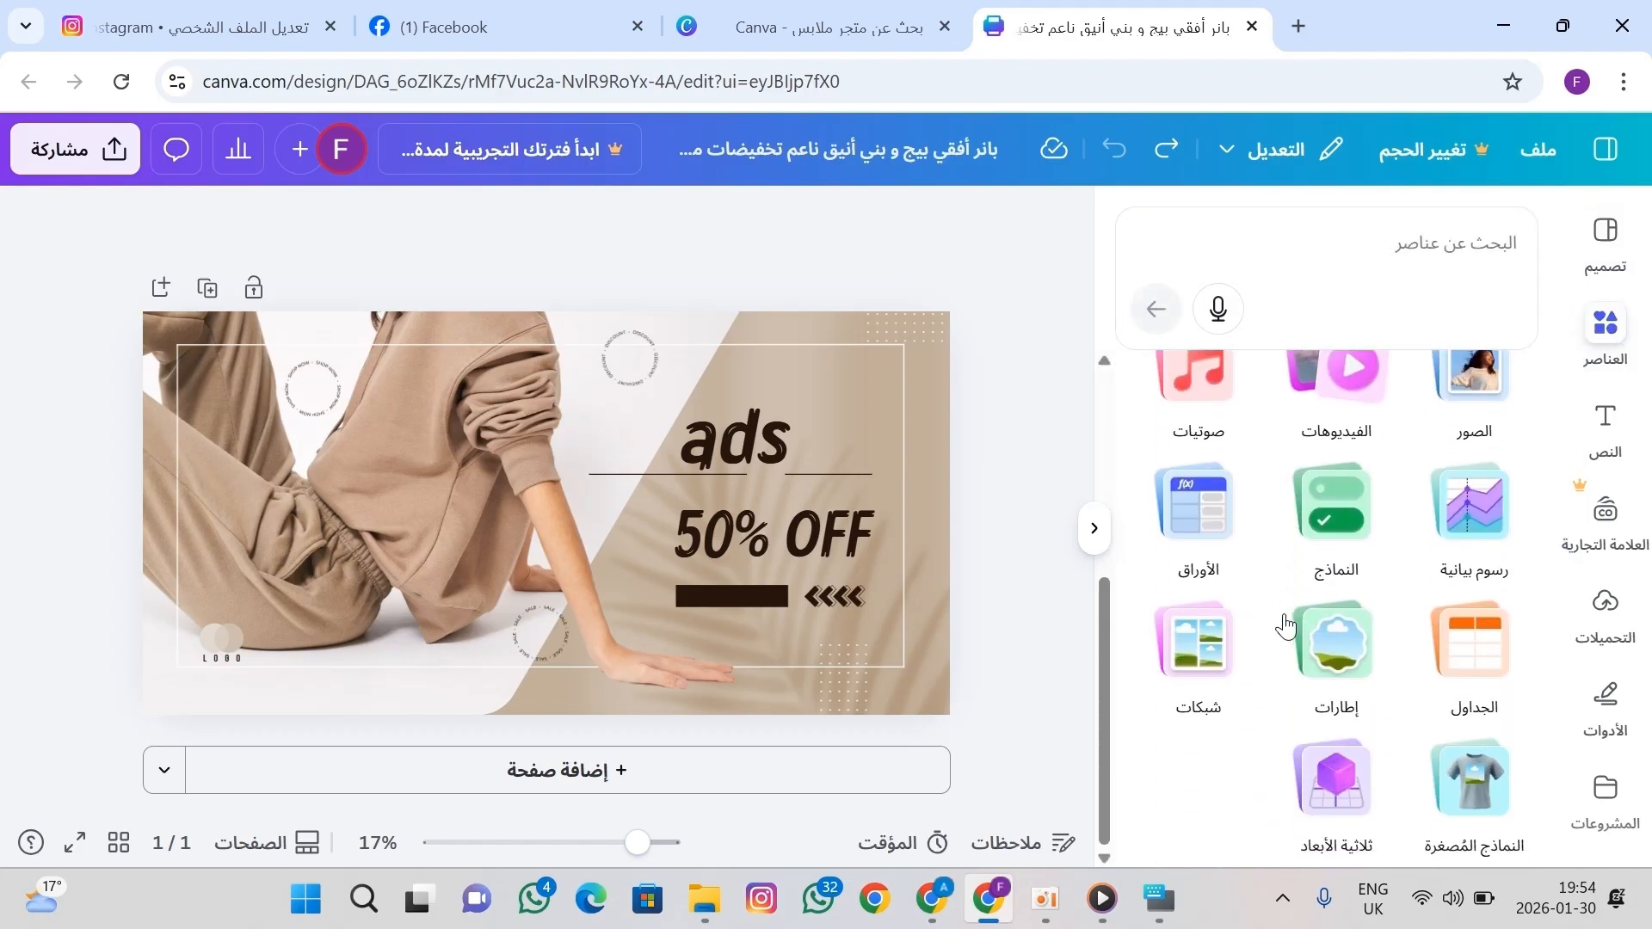
scroll(1285, 626, up, 5)
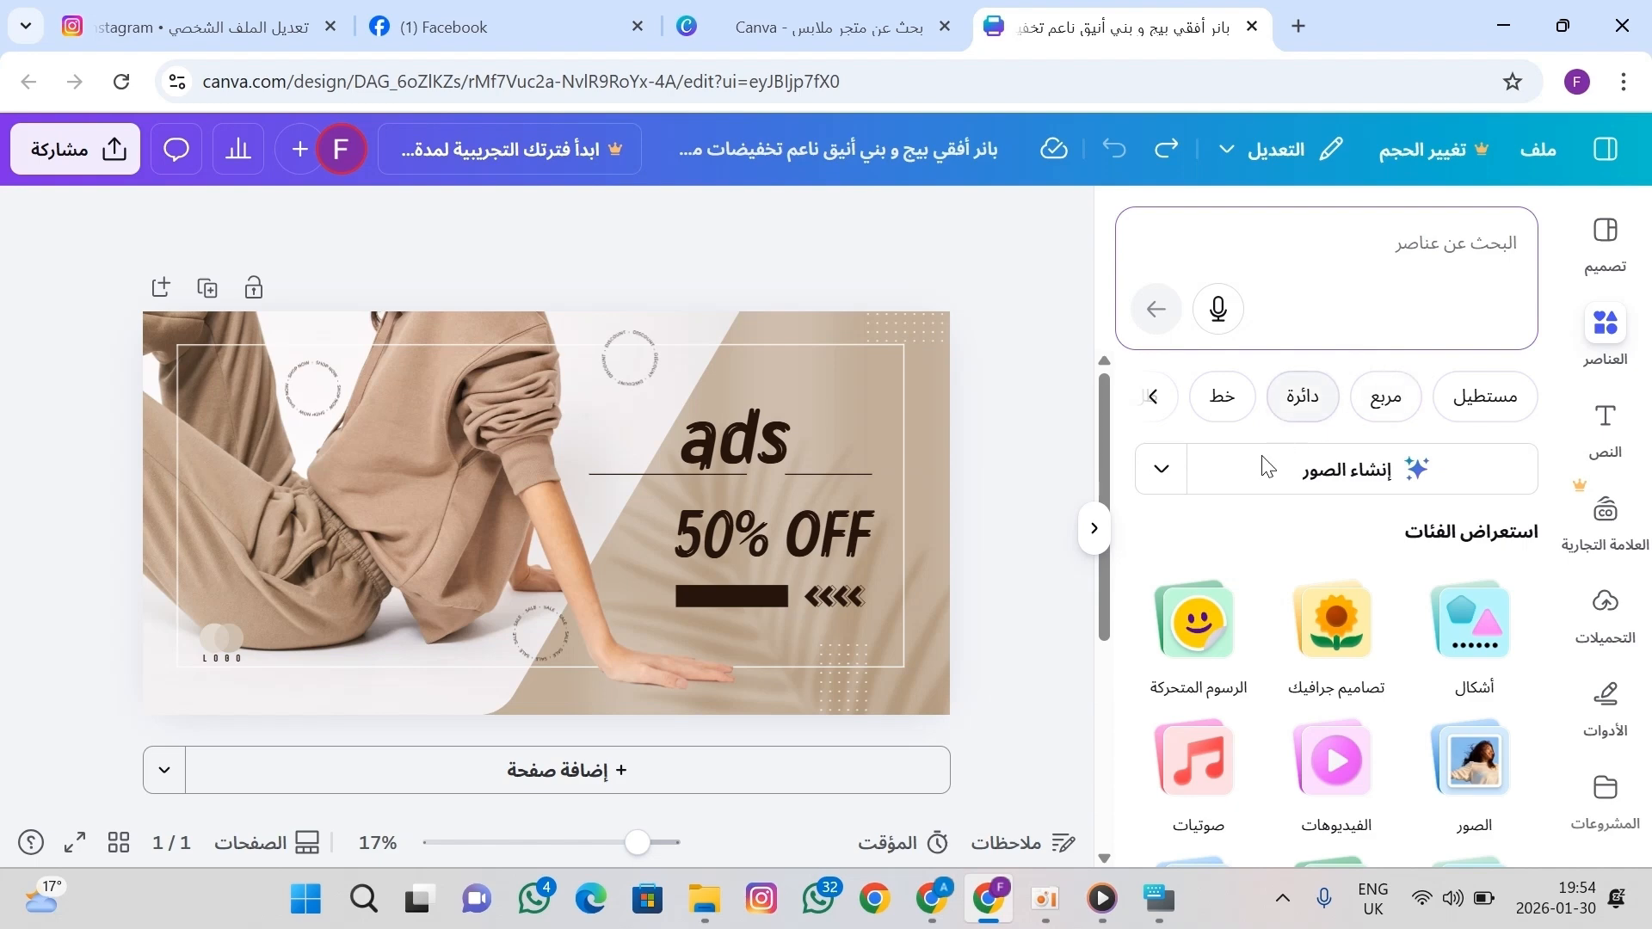
- Switch the keyboard to Arabic, search elements for ملابس, then hide the on-screen keyboard
click(1156, 901)
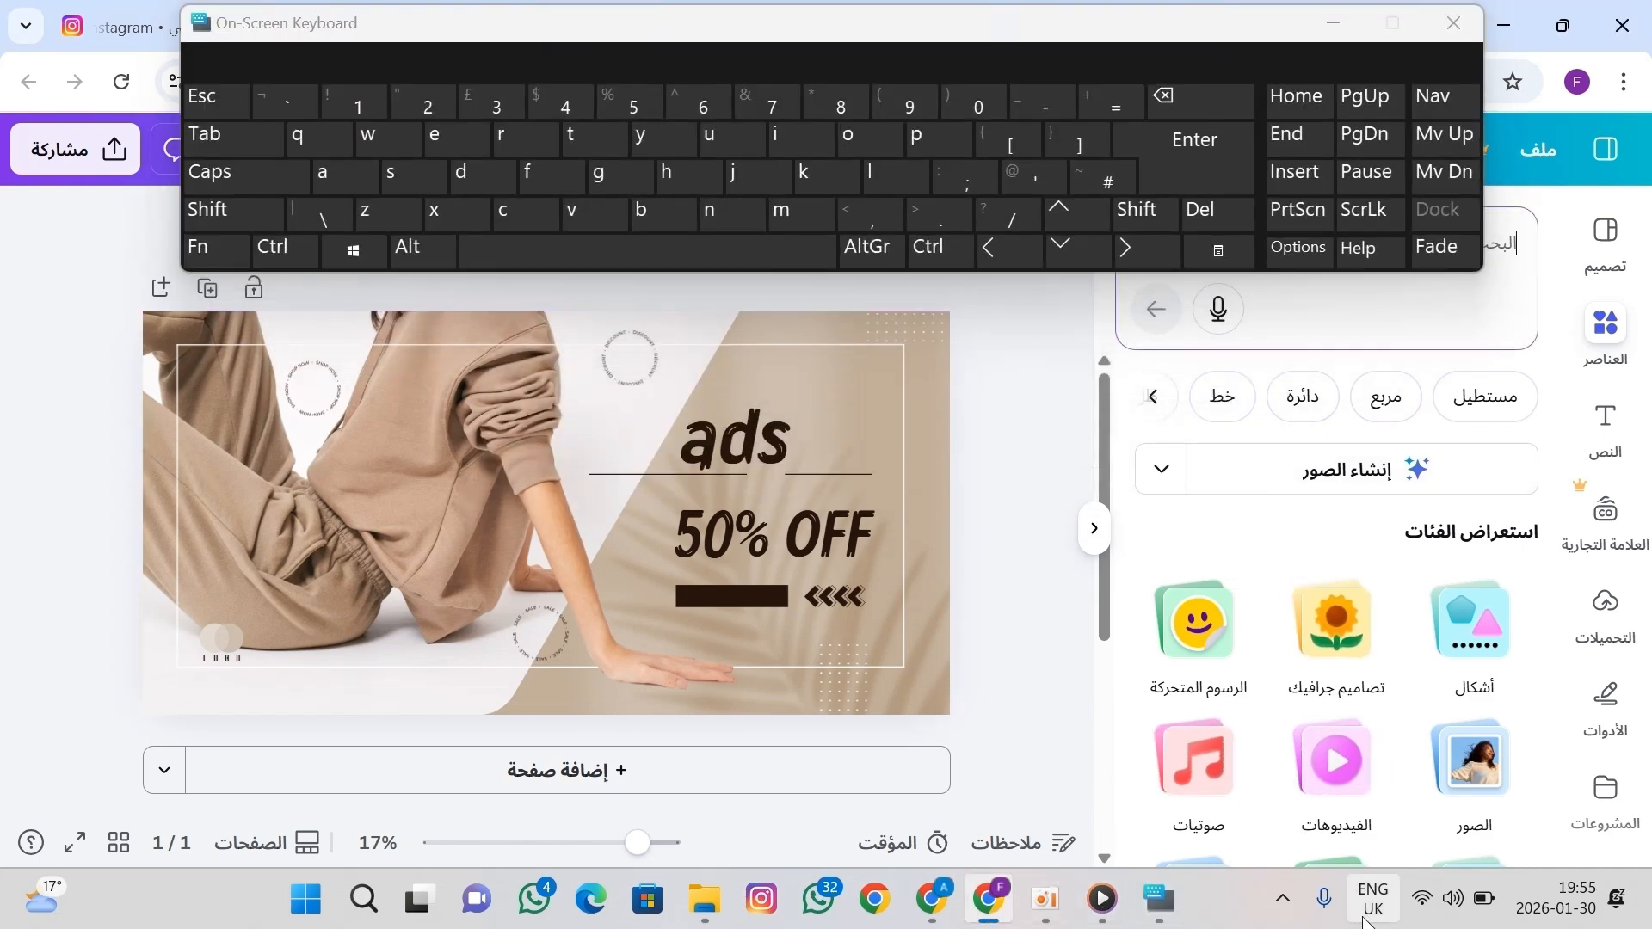
click(1365, 918)
click(1326, 760)
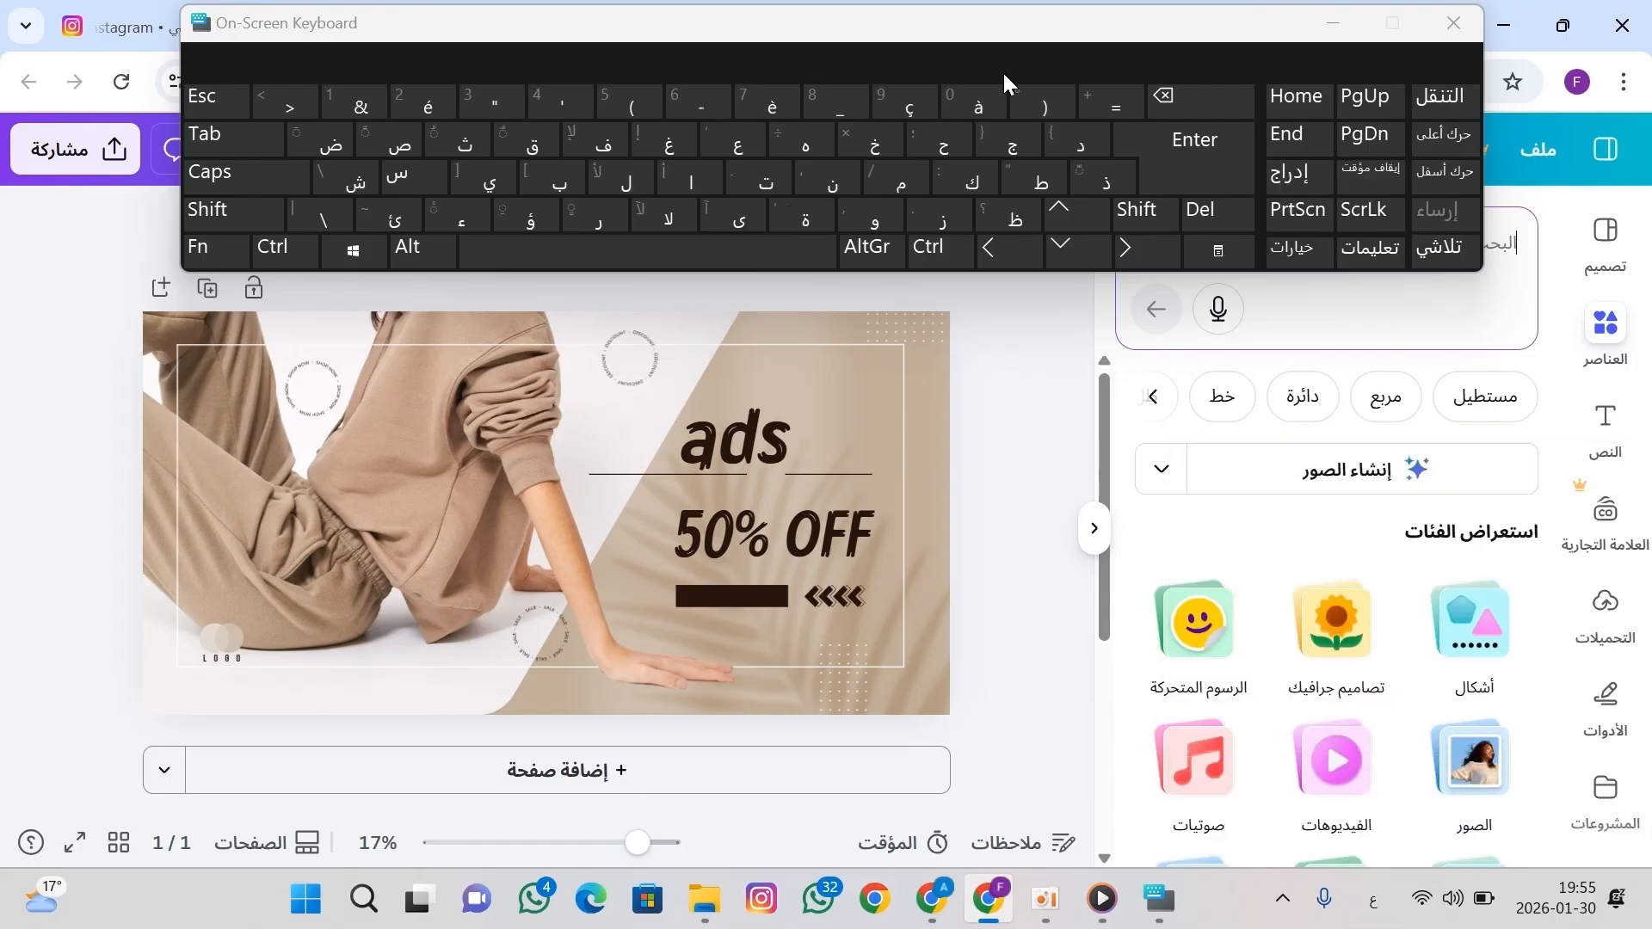
click(895, 175)
click(611, 177)
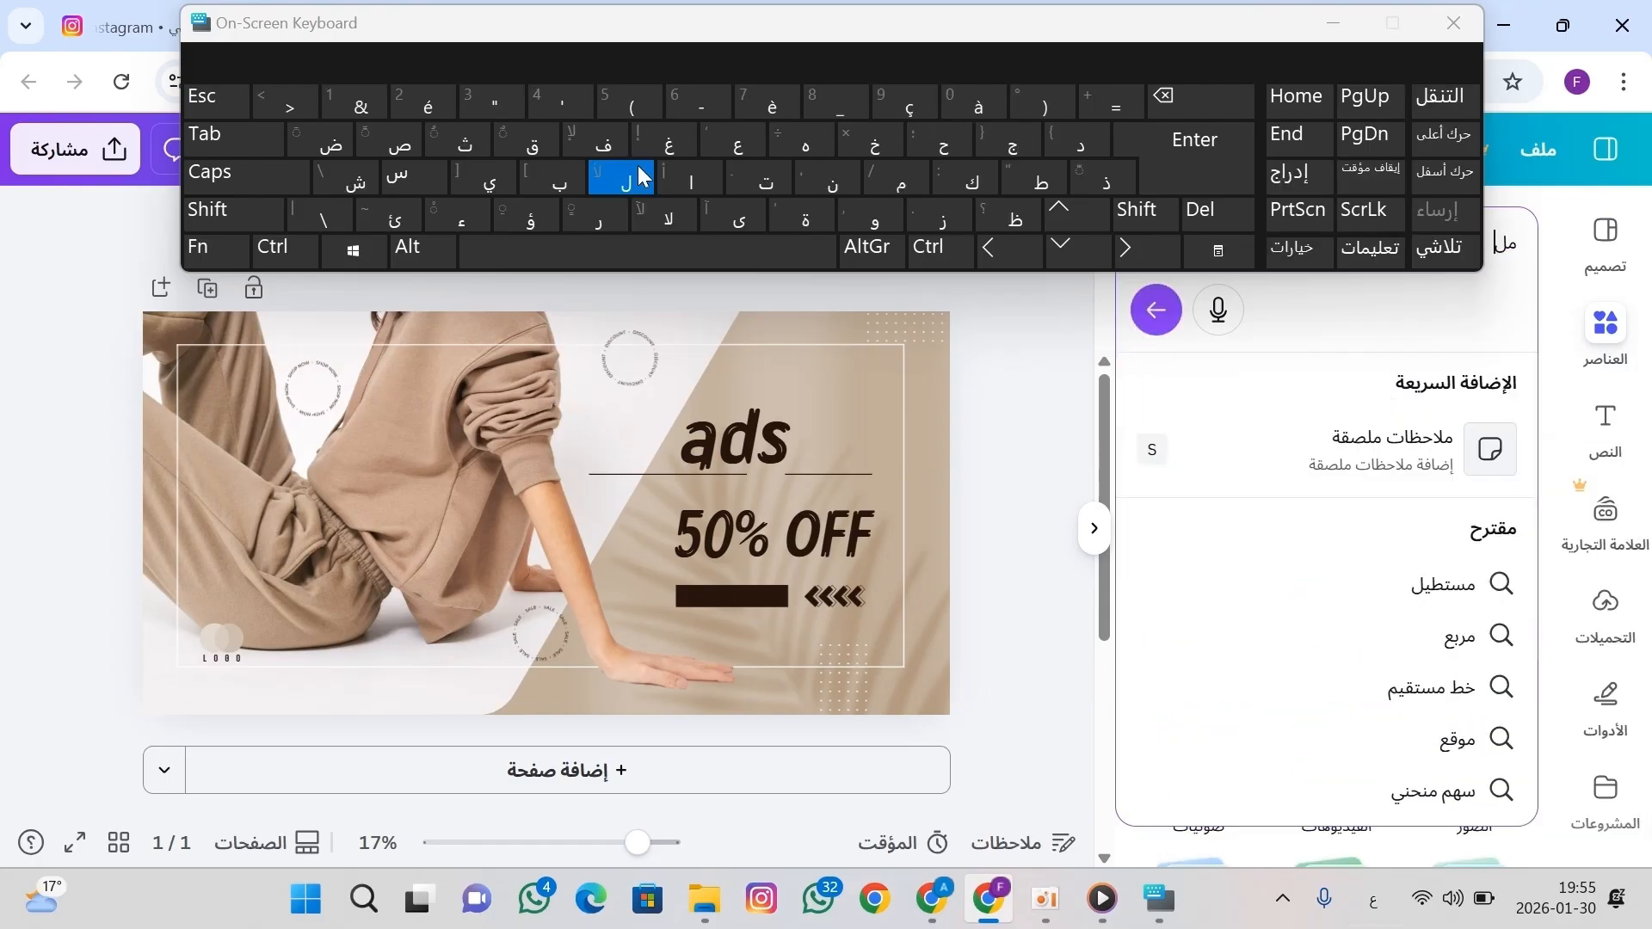
click(670, 175)
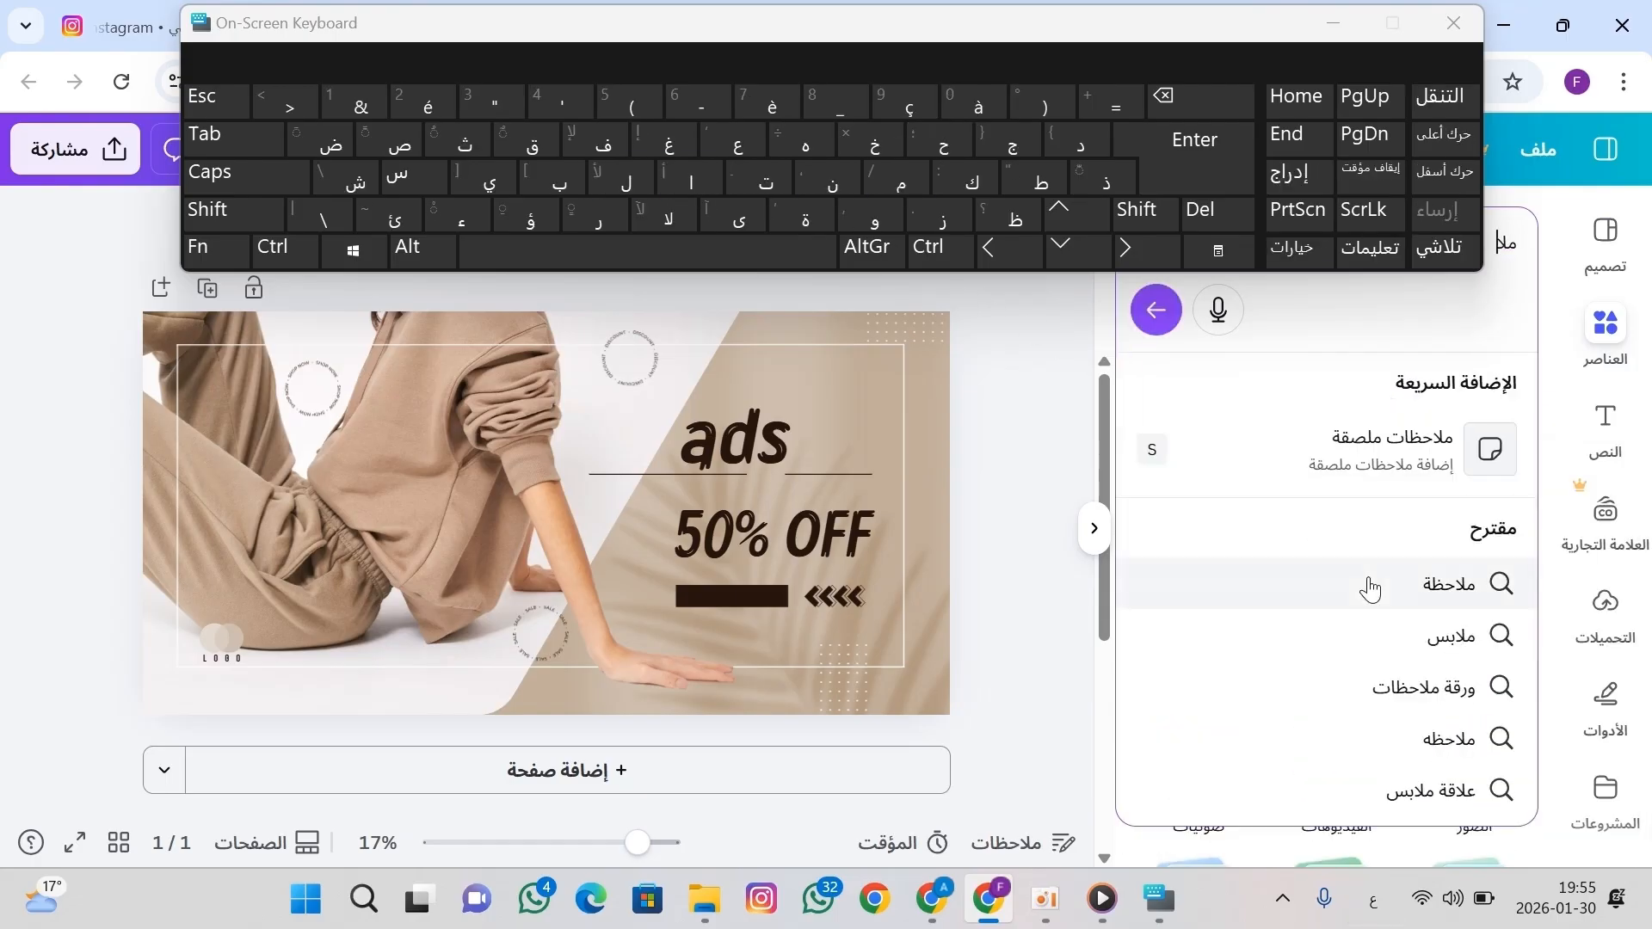
click(1420, 629)
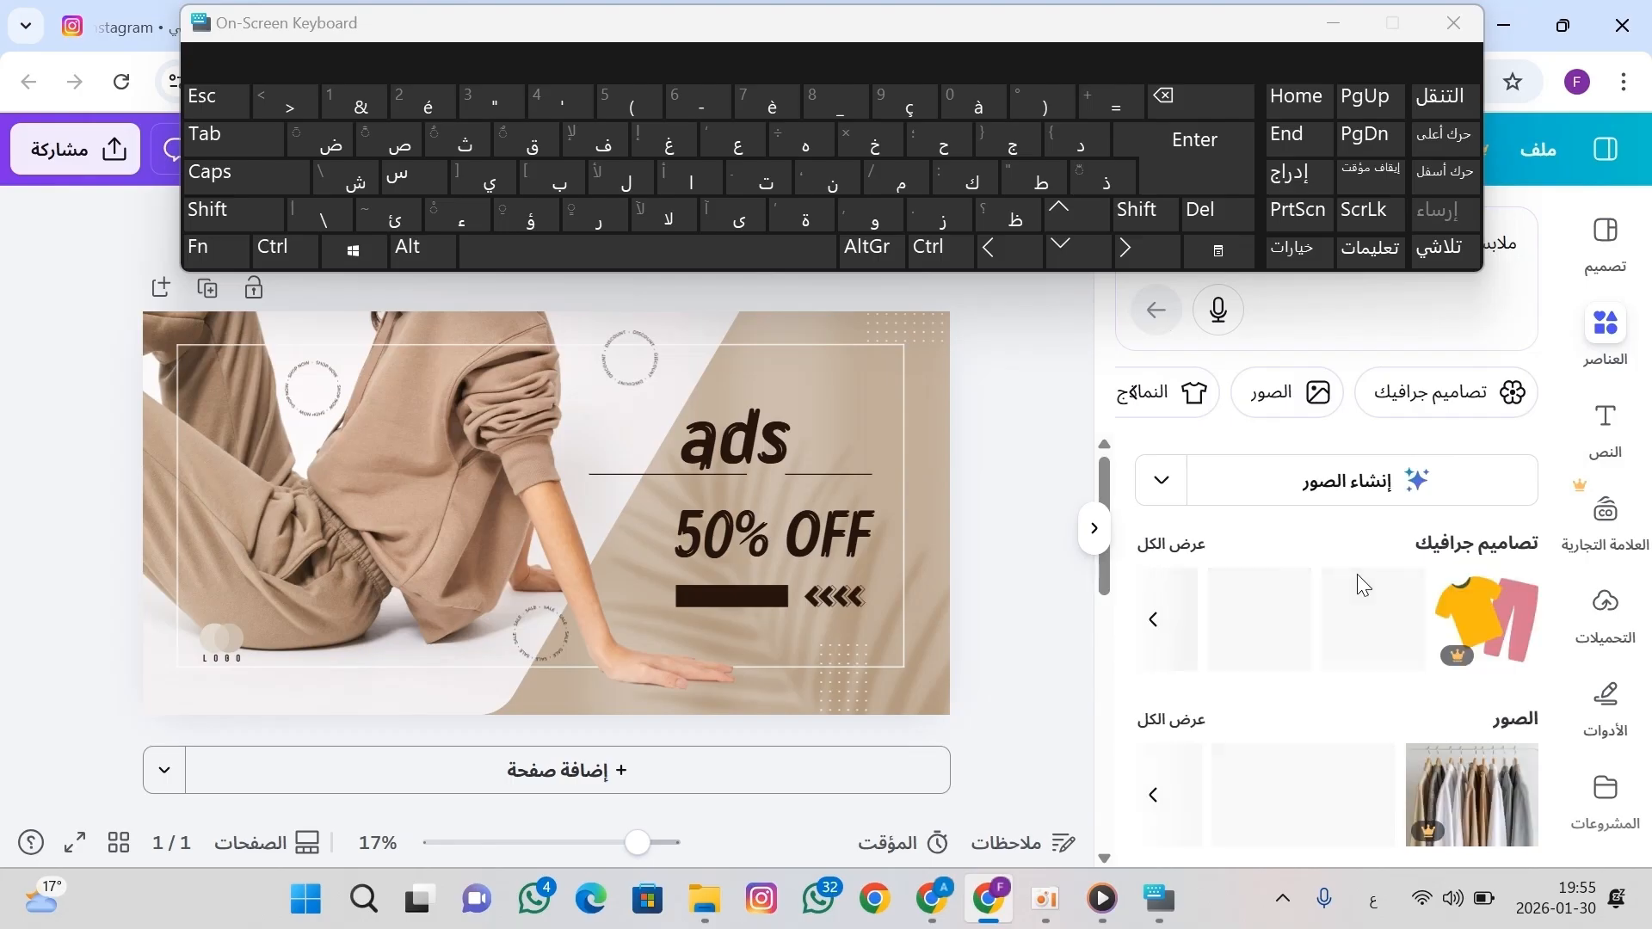
scroll(1358, 576, down, 2)
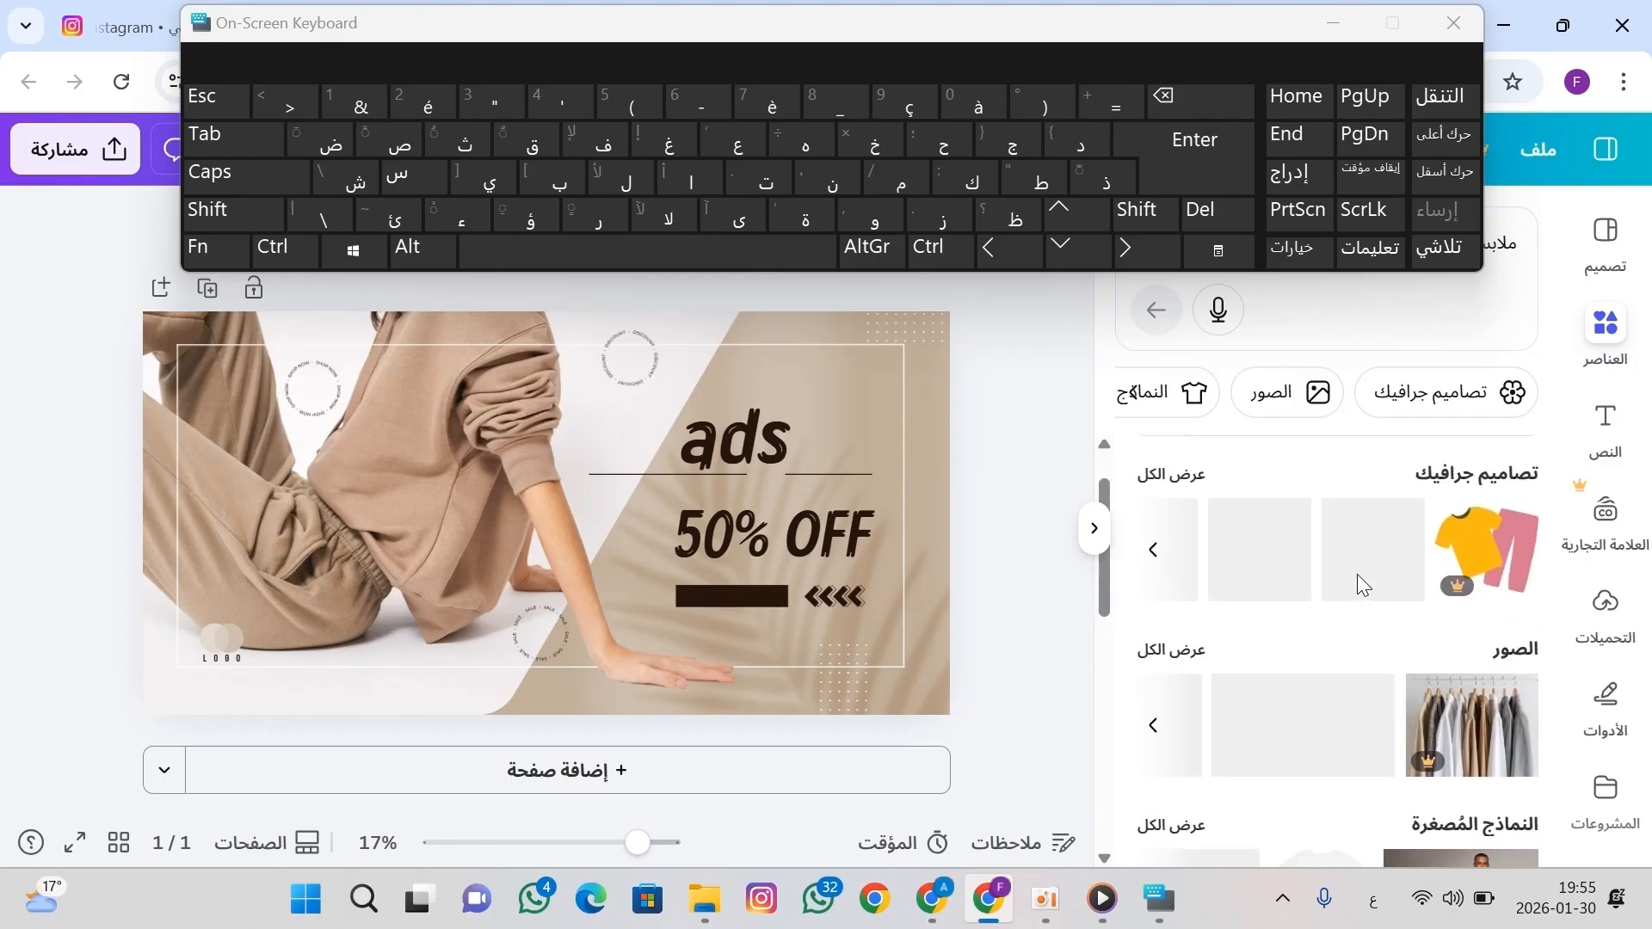
scroll(1357, 577, down, 3)
scroll(1368, 710, down, 1)
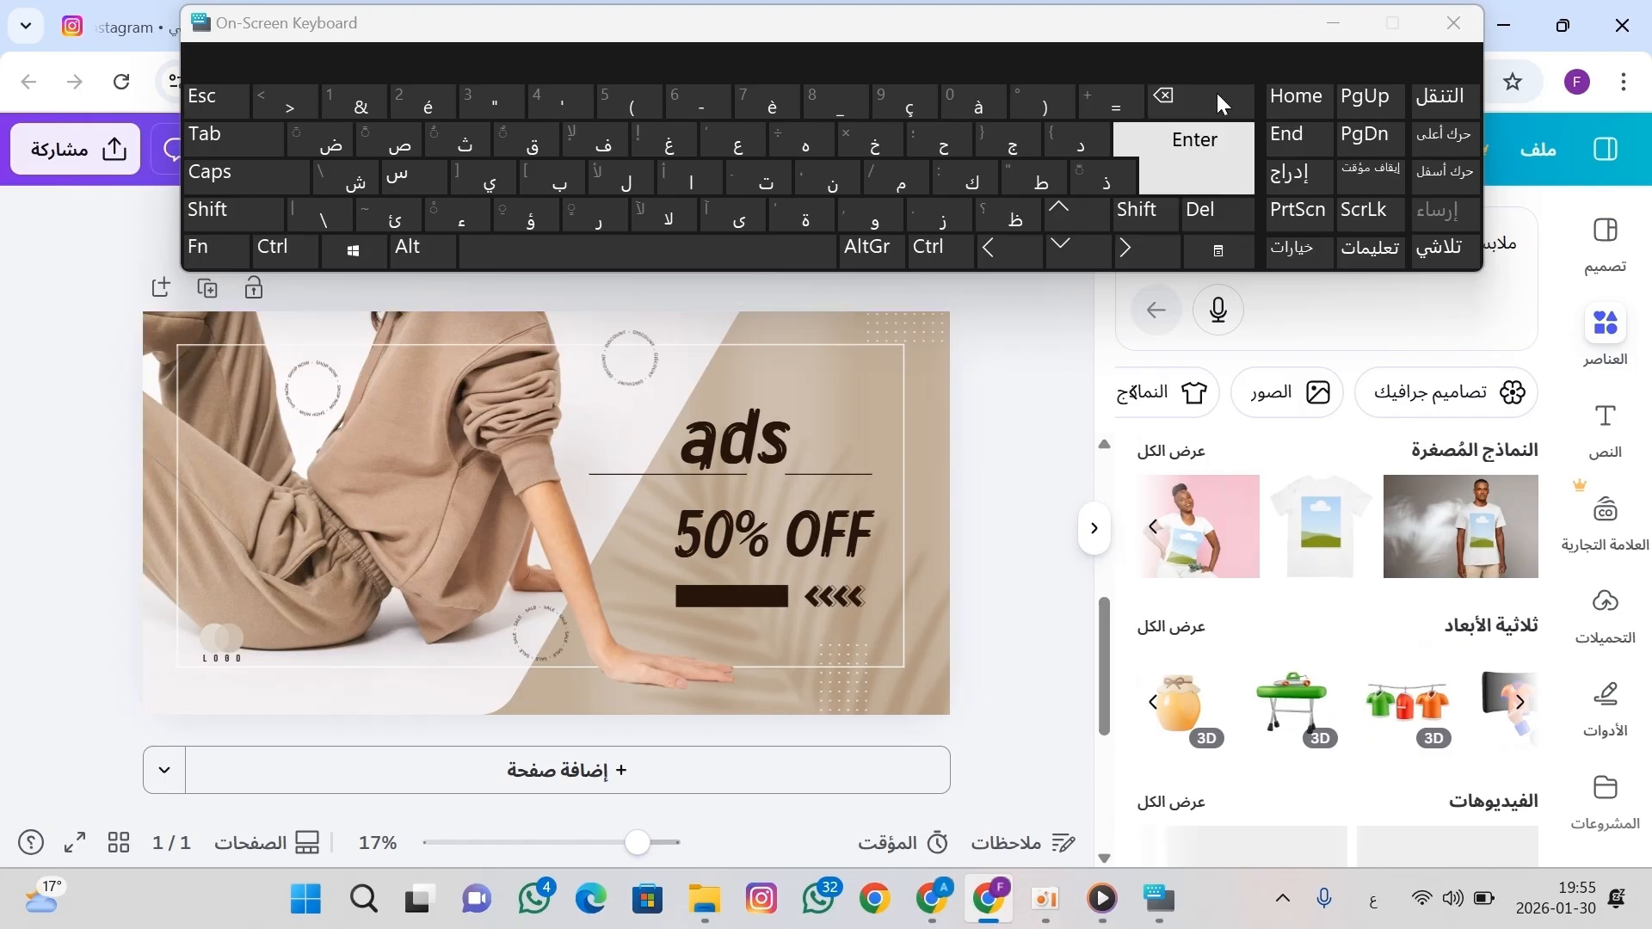
click(1332, 22)
click(1334, 26)
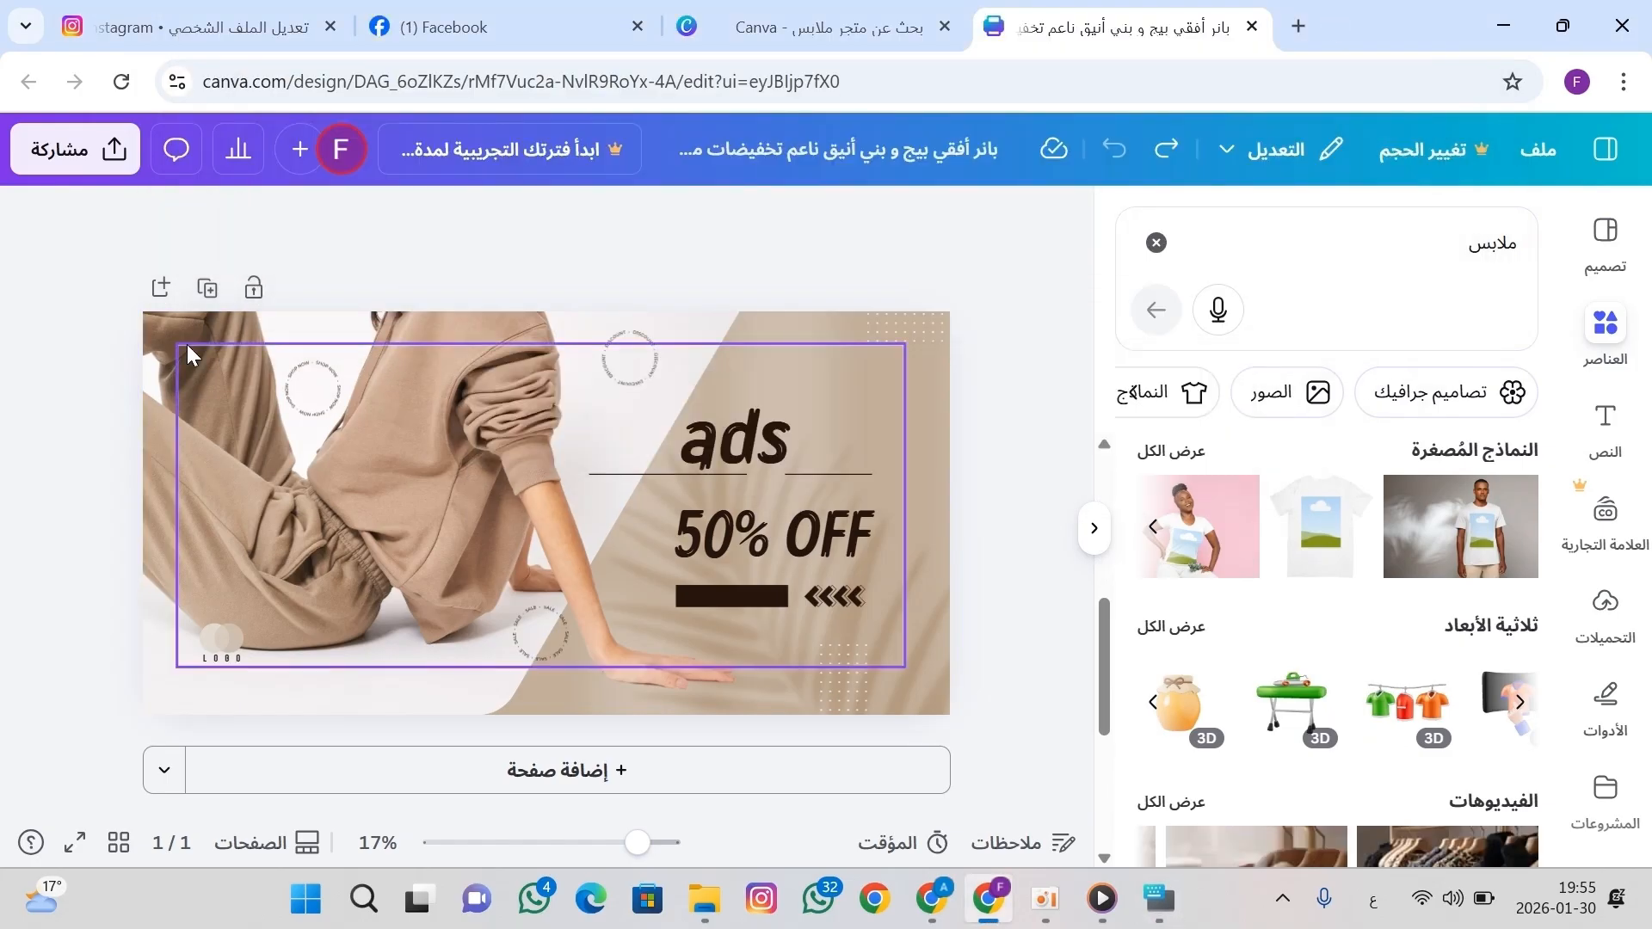
- Download the 'ads' 50% OFF banner from Canva as a PNG
click(78, 161)
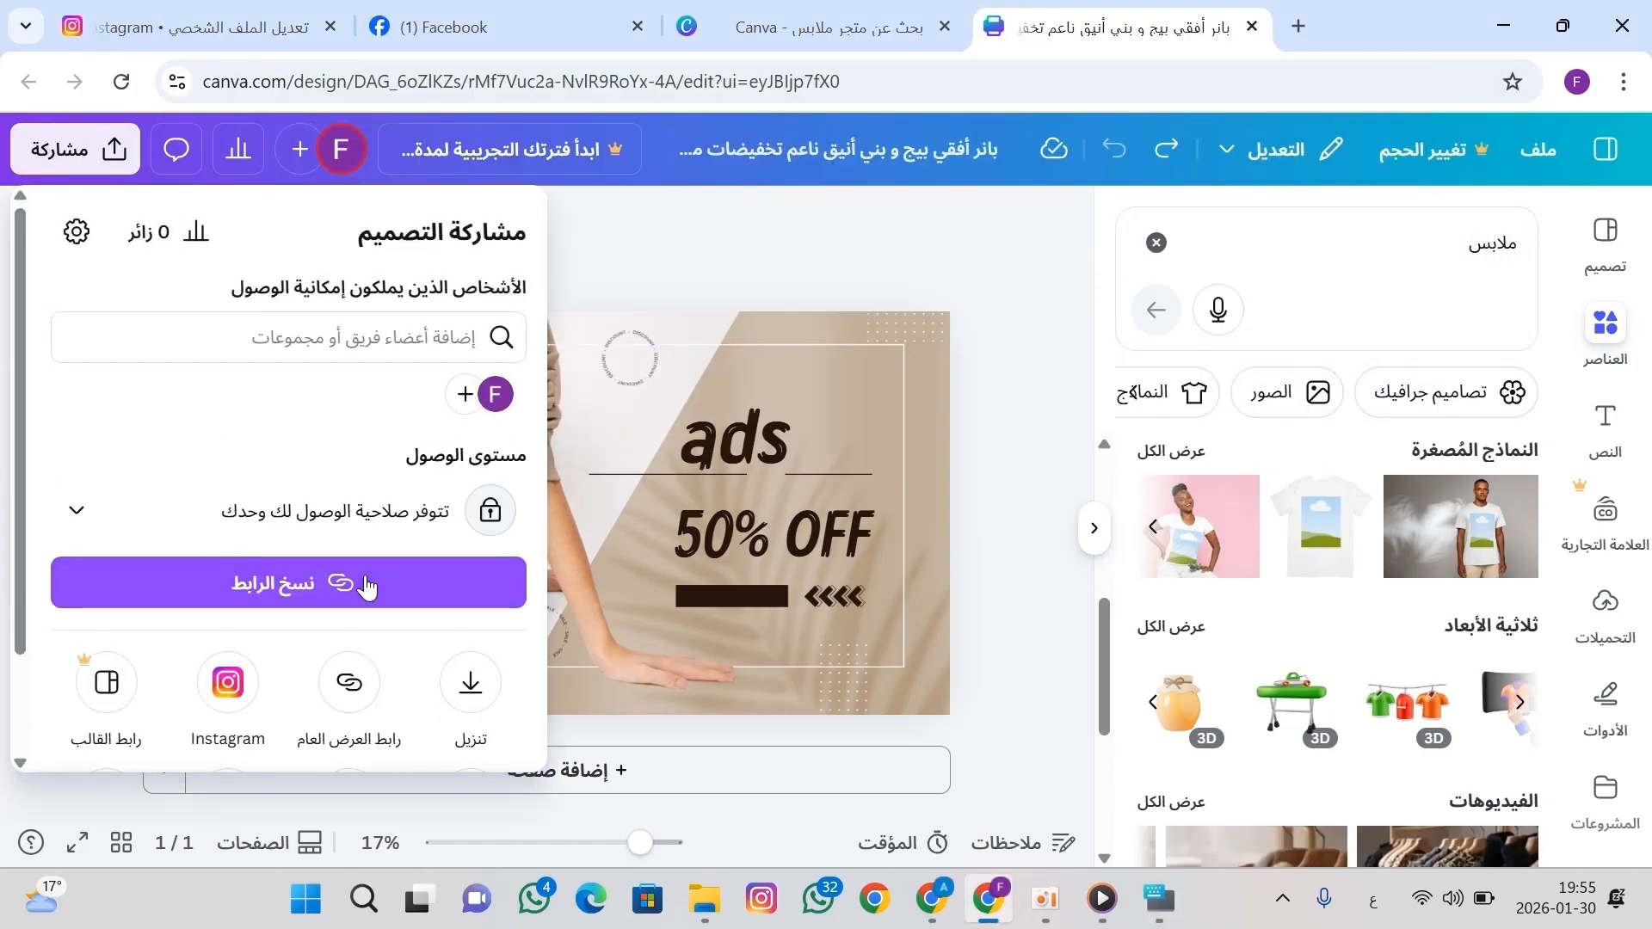
click(471, 684)
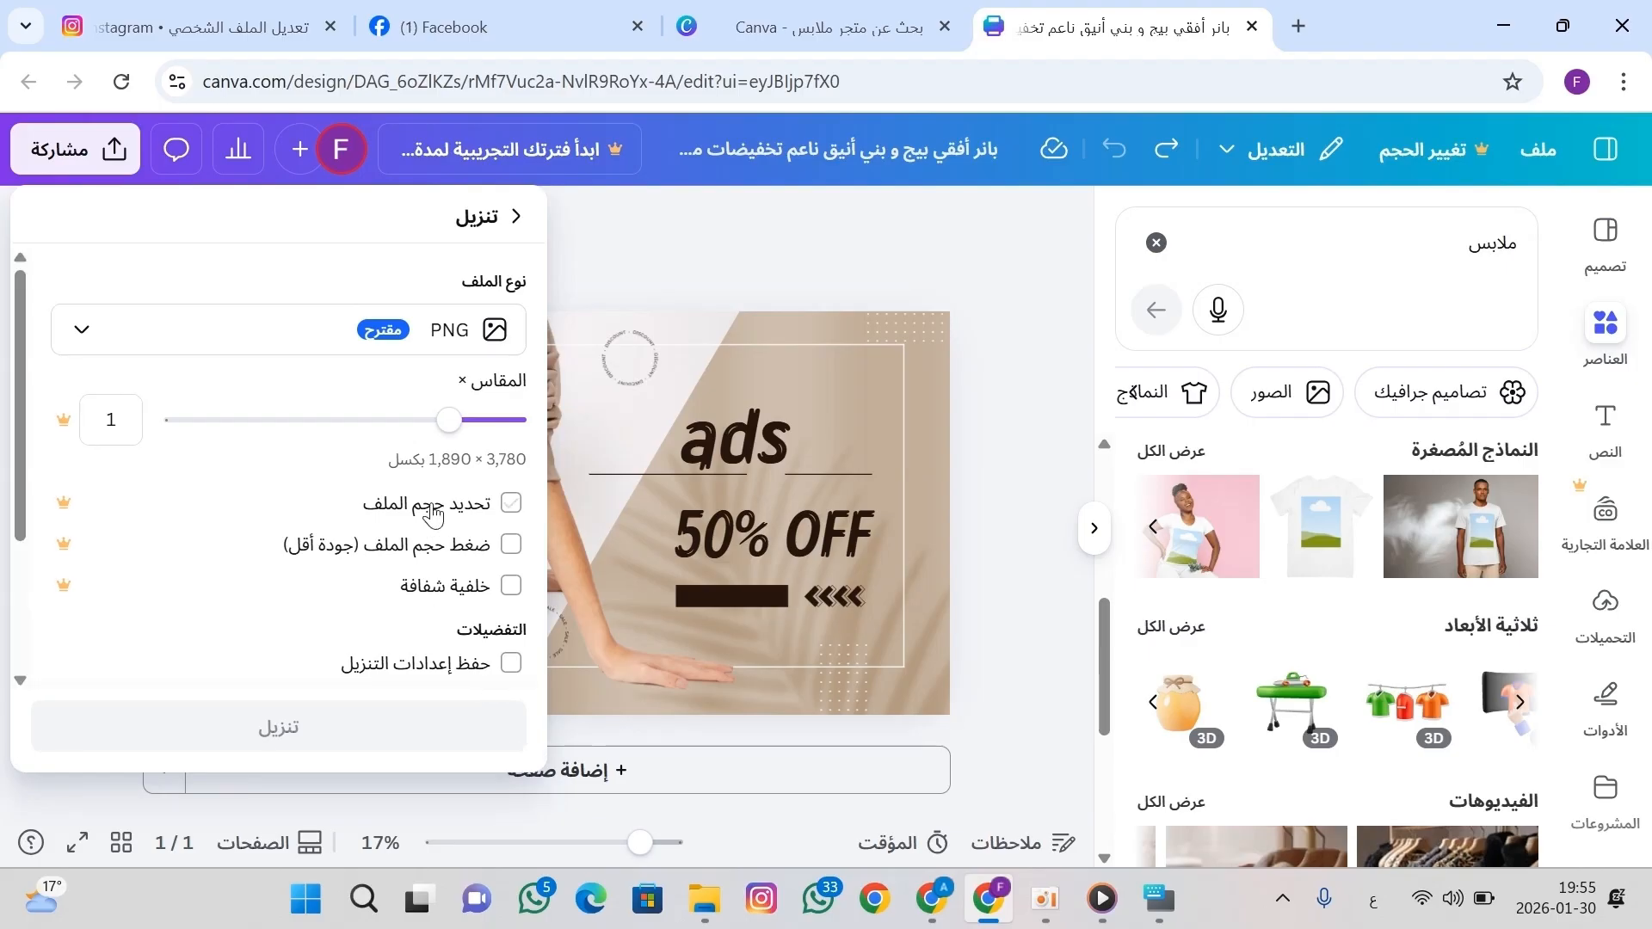
click(324, 717)
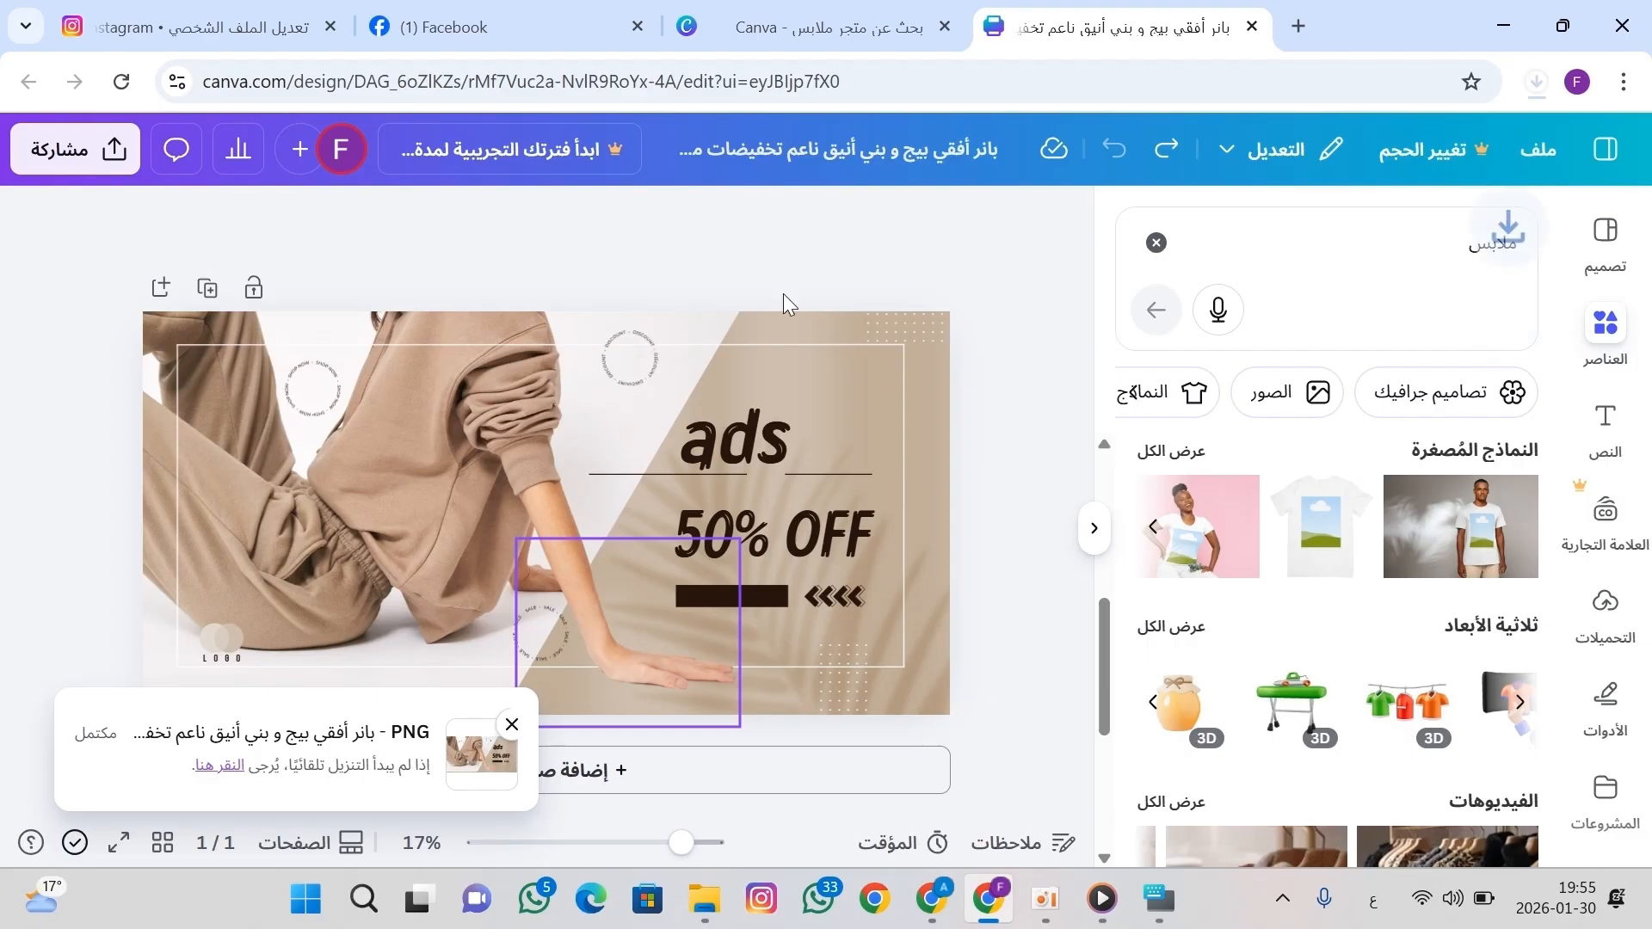
- Upload the downloaded banner from Downloads as the Facebook page's cover photo and save it
click(551, 27)
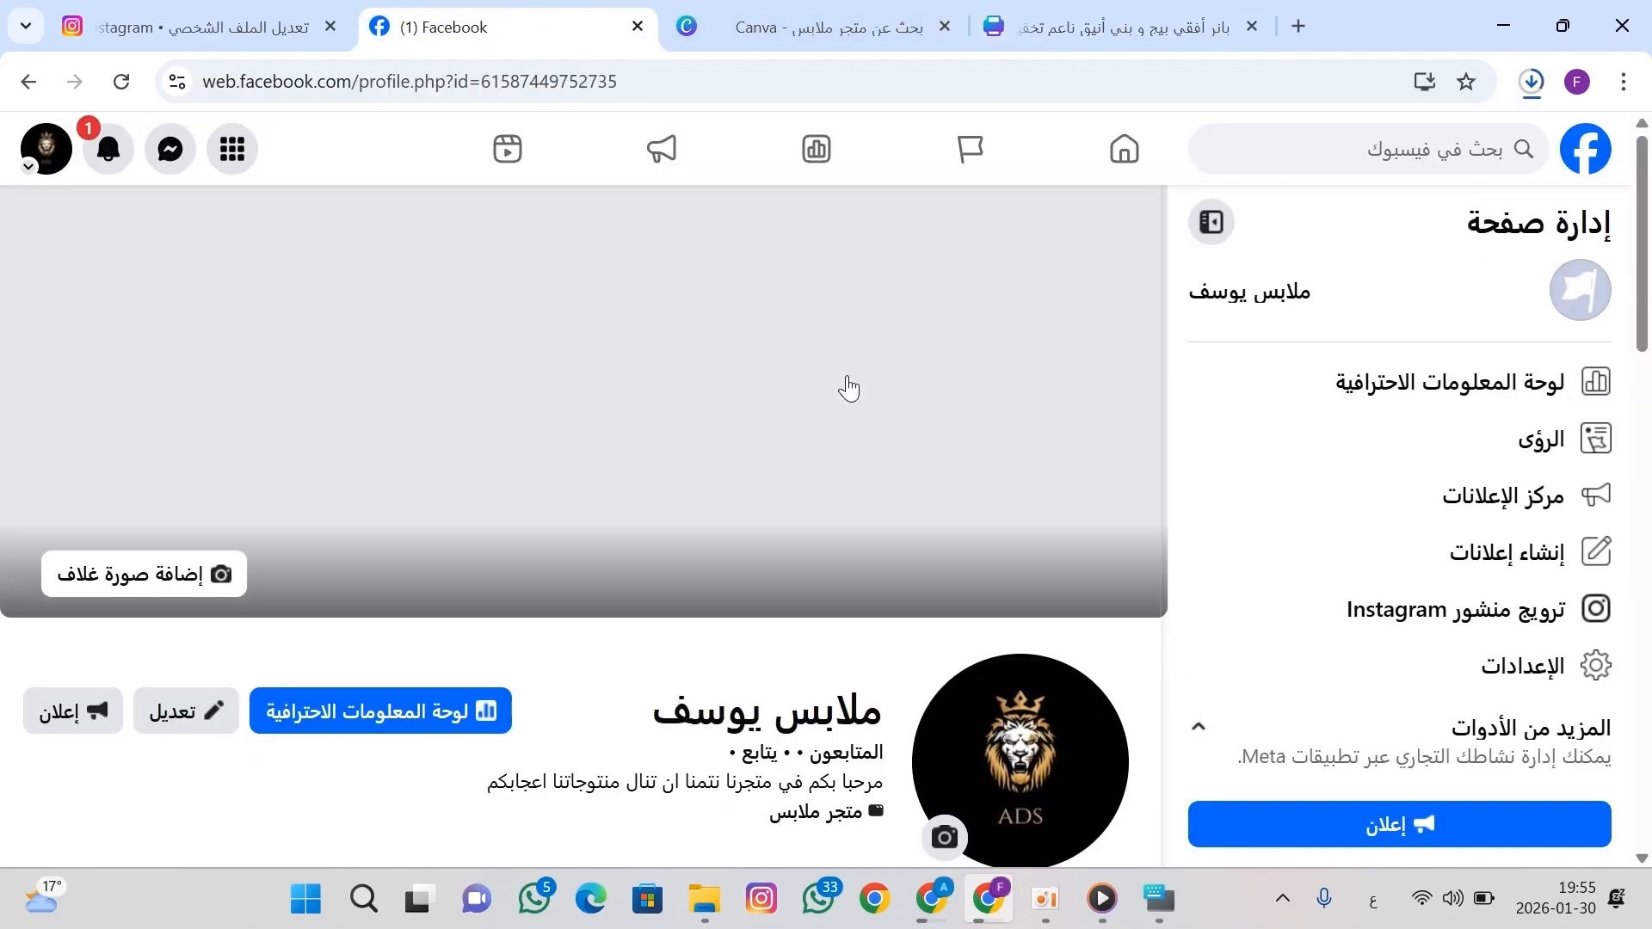
click(125, 575)
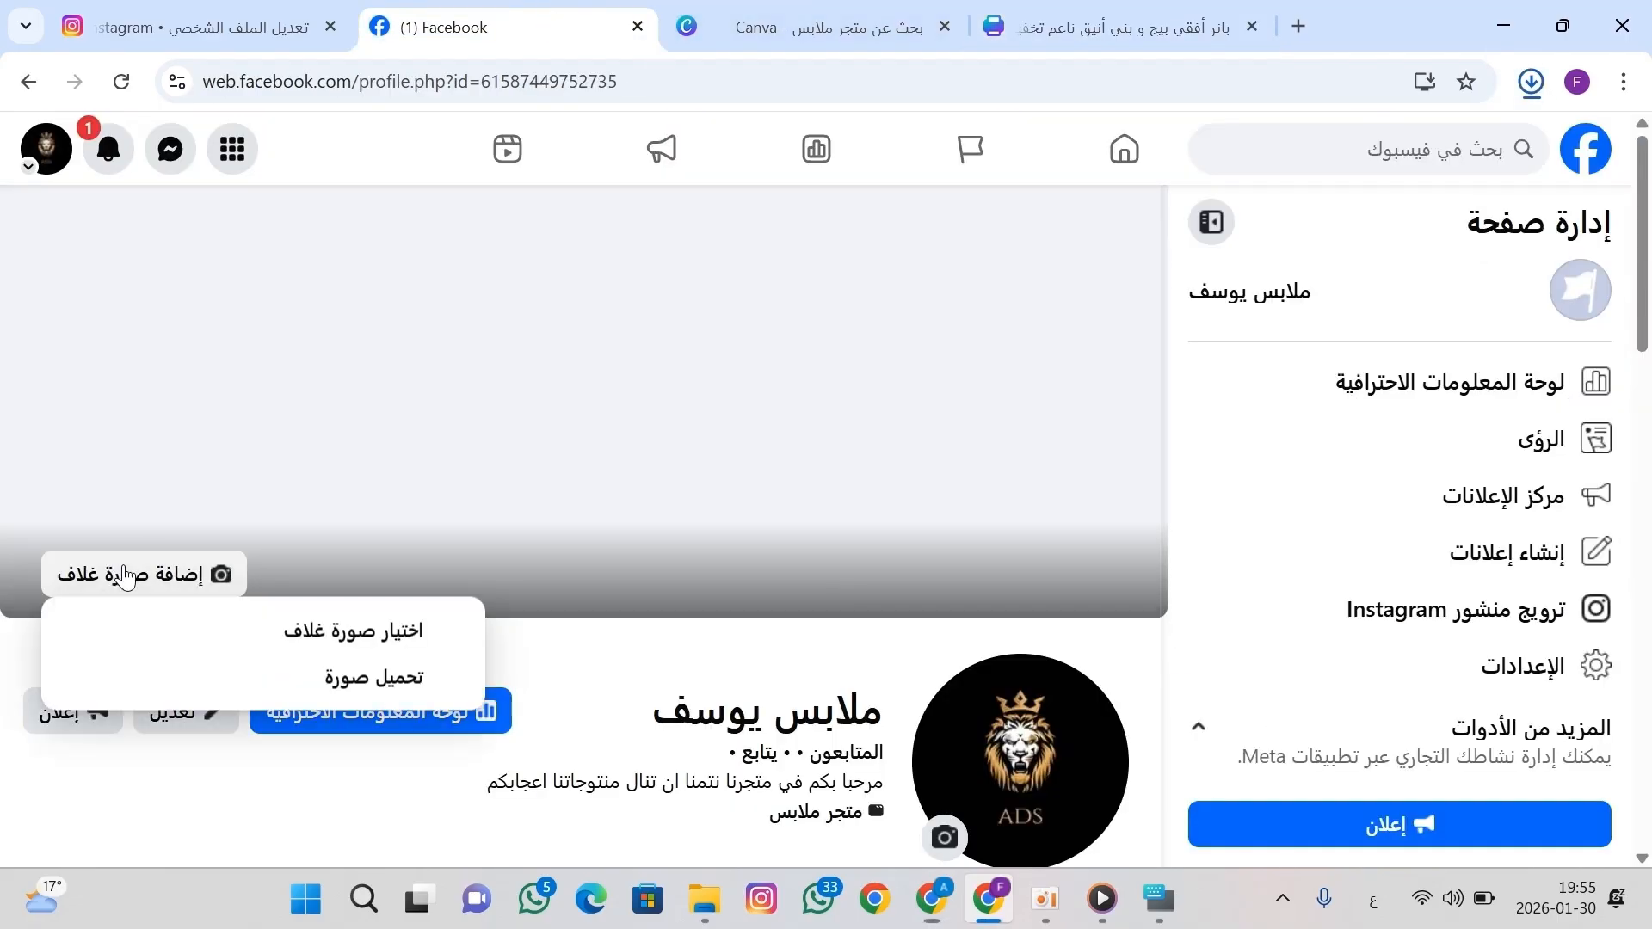
click(404, 682)
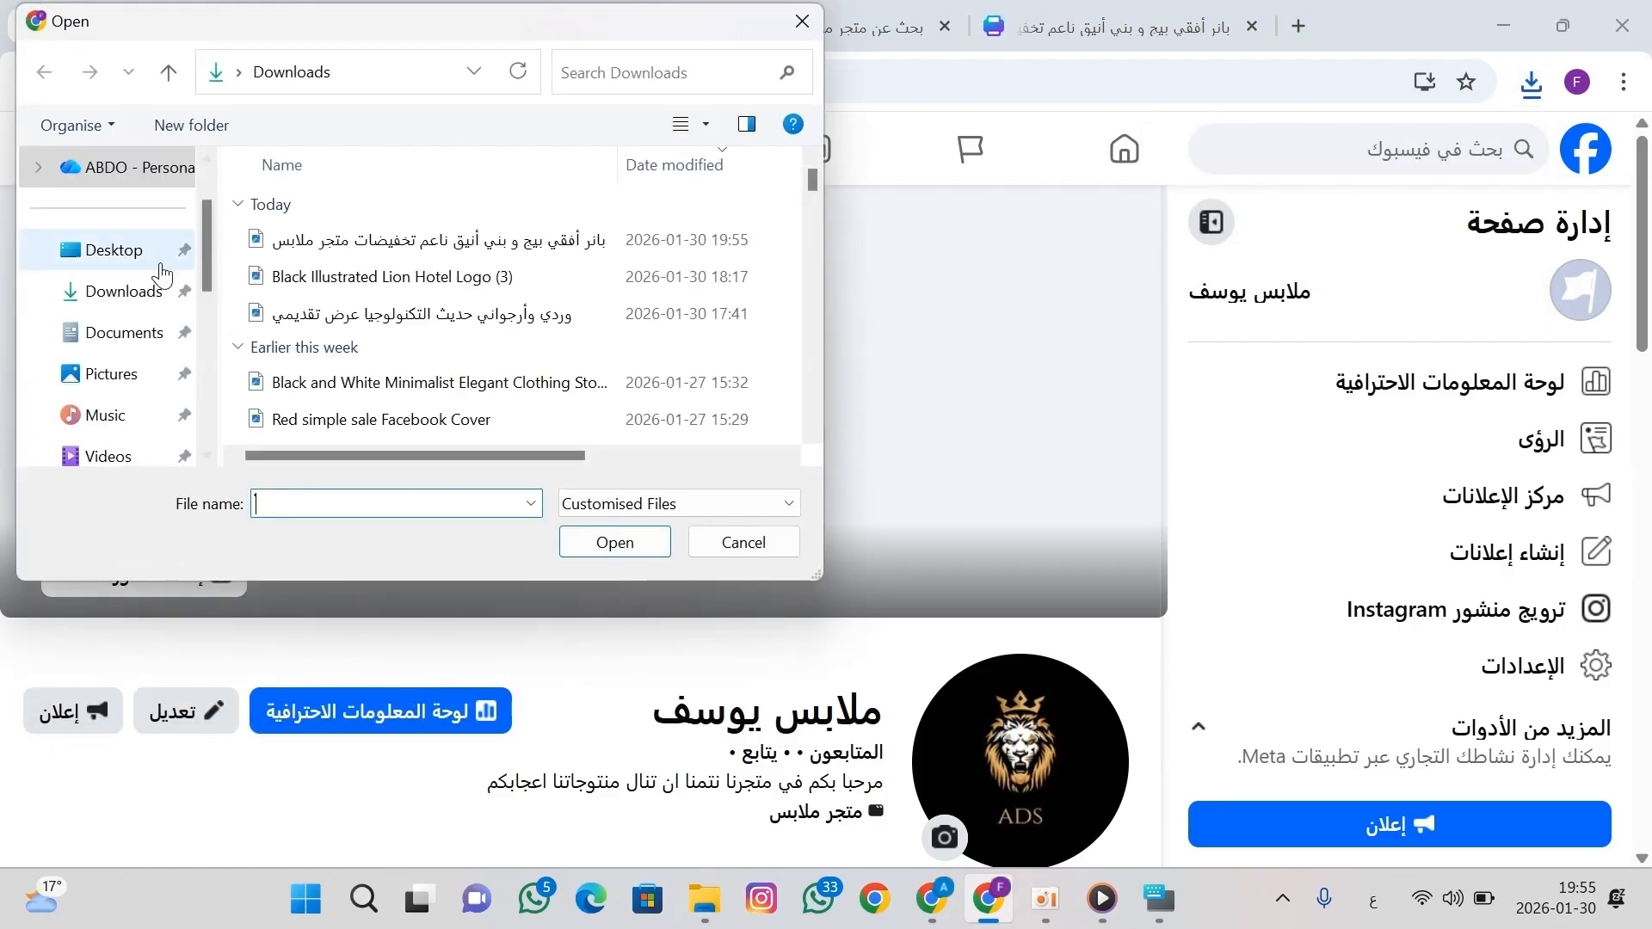
click(129, 292)
click(332, 241)
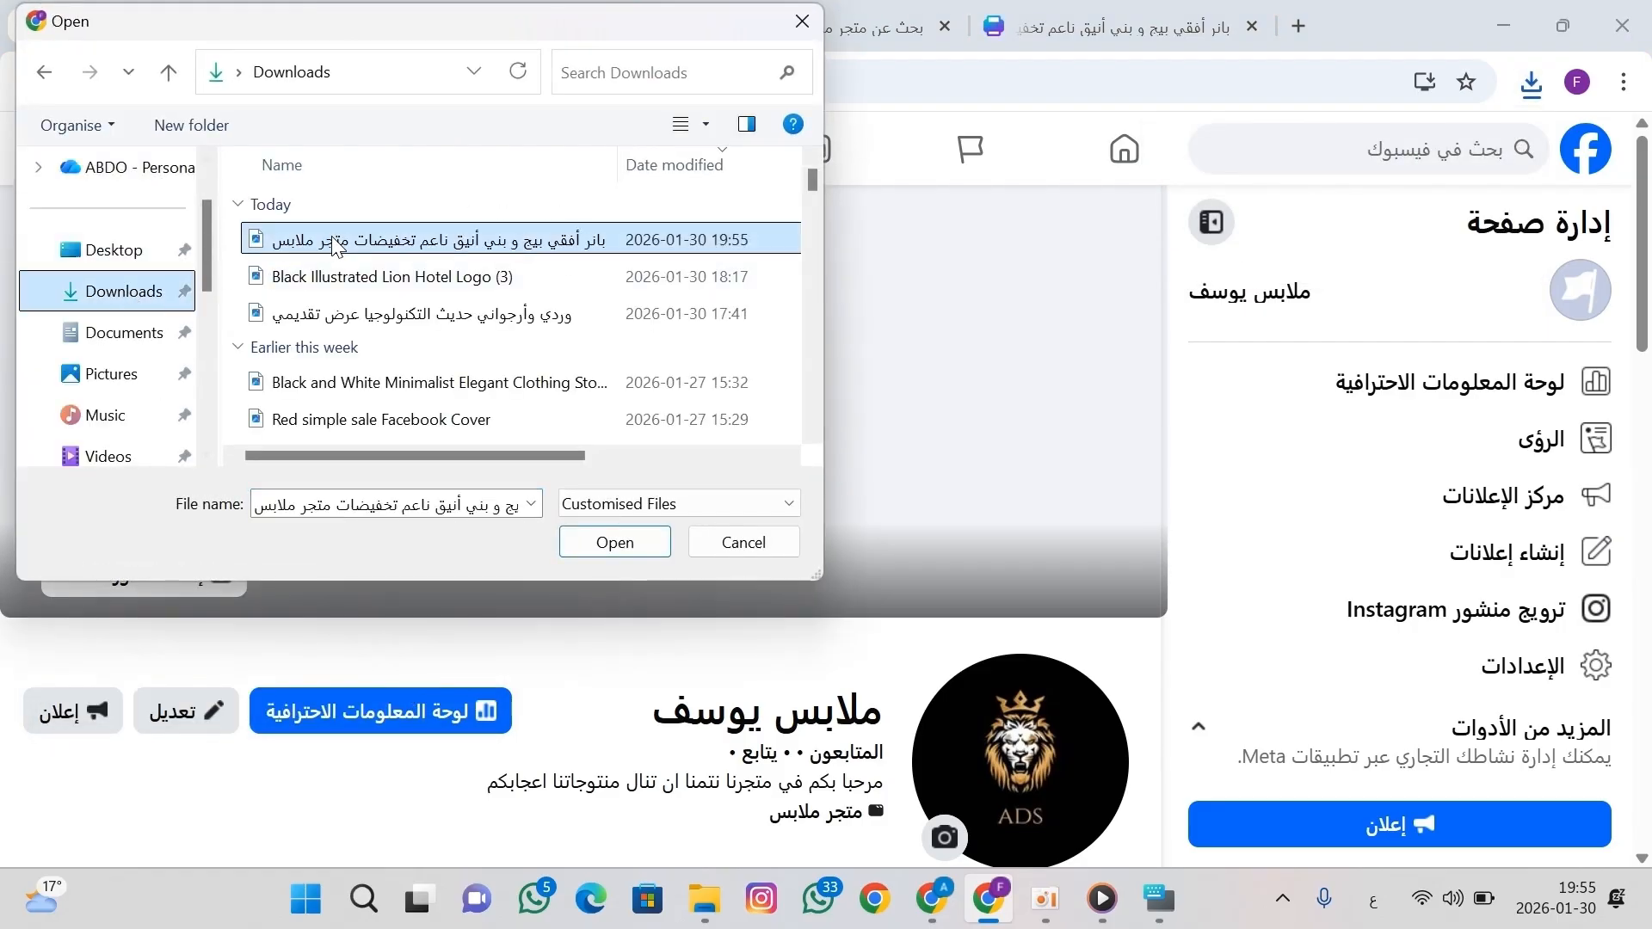
click(614, 549)
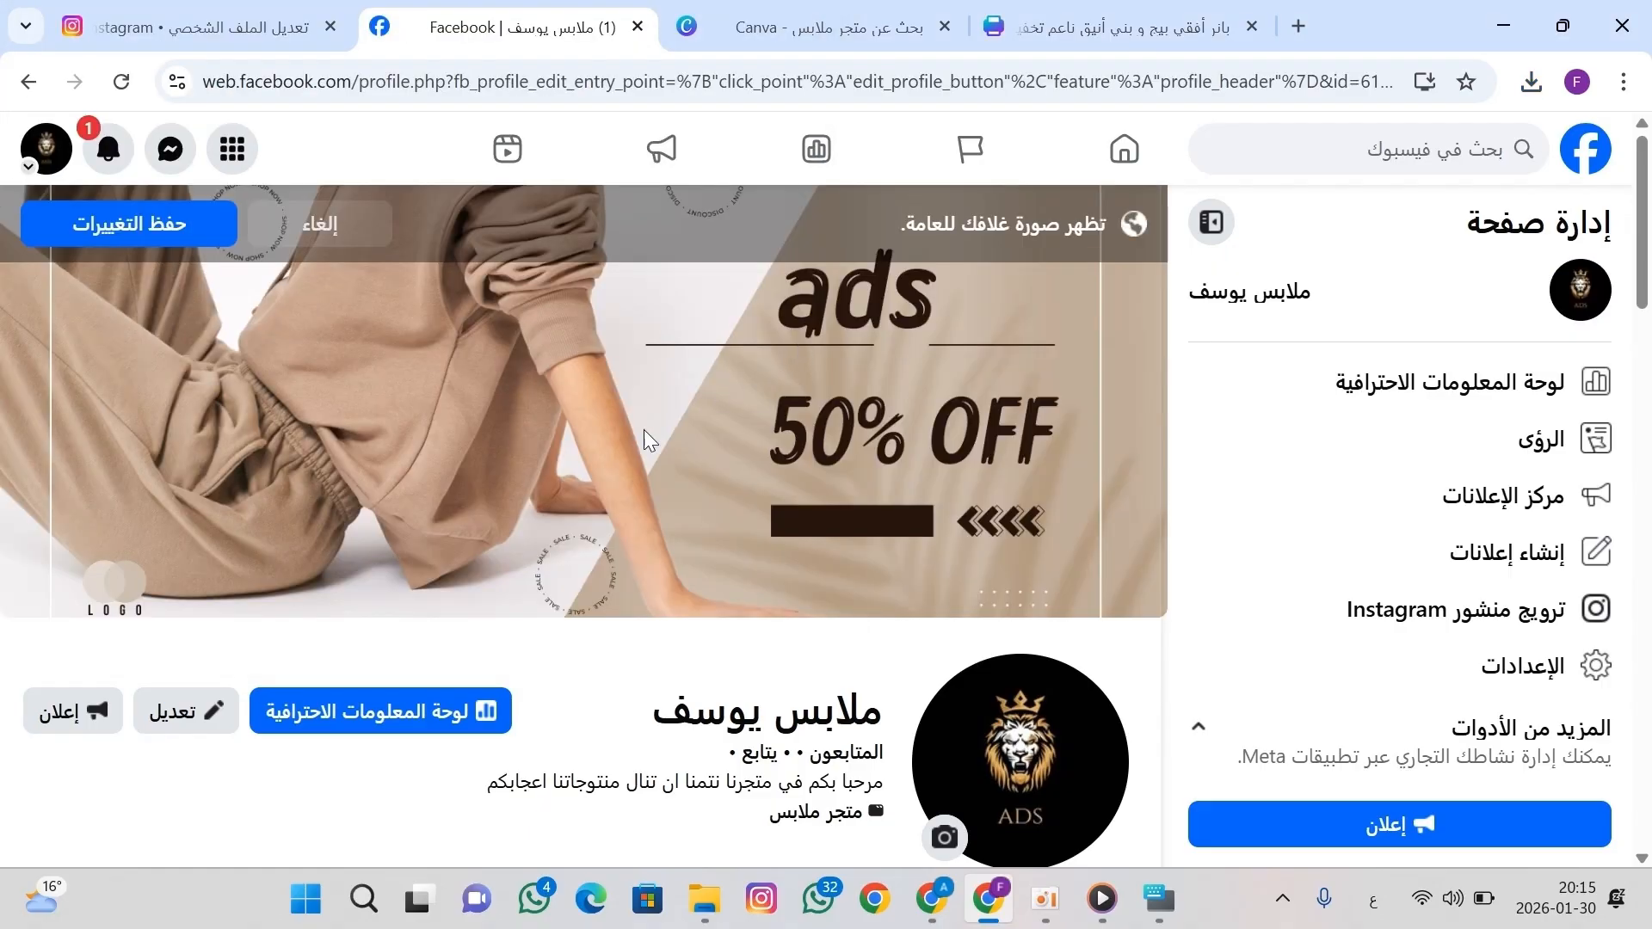
click(101, 222)
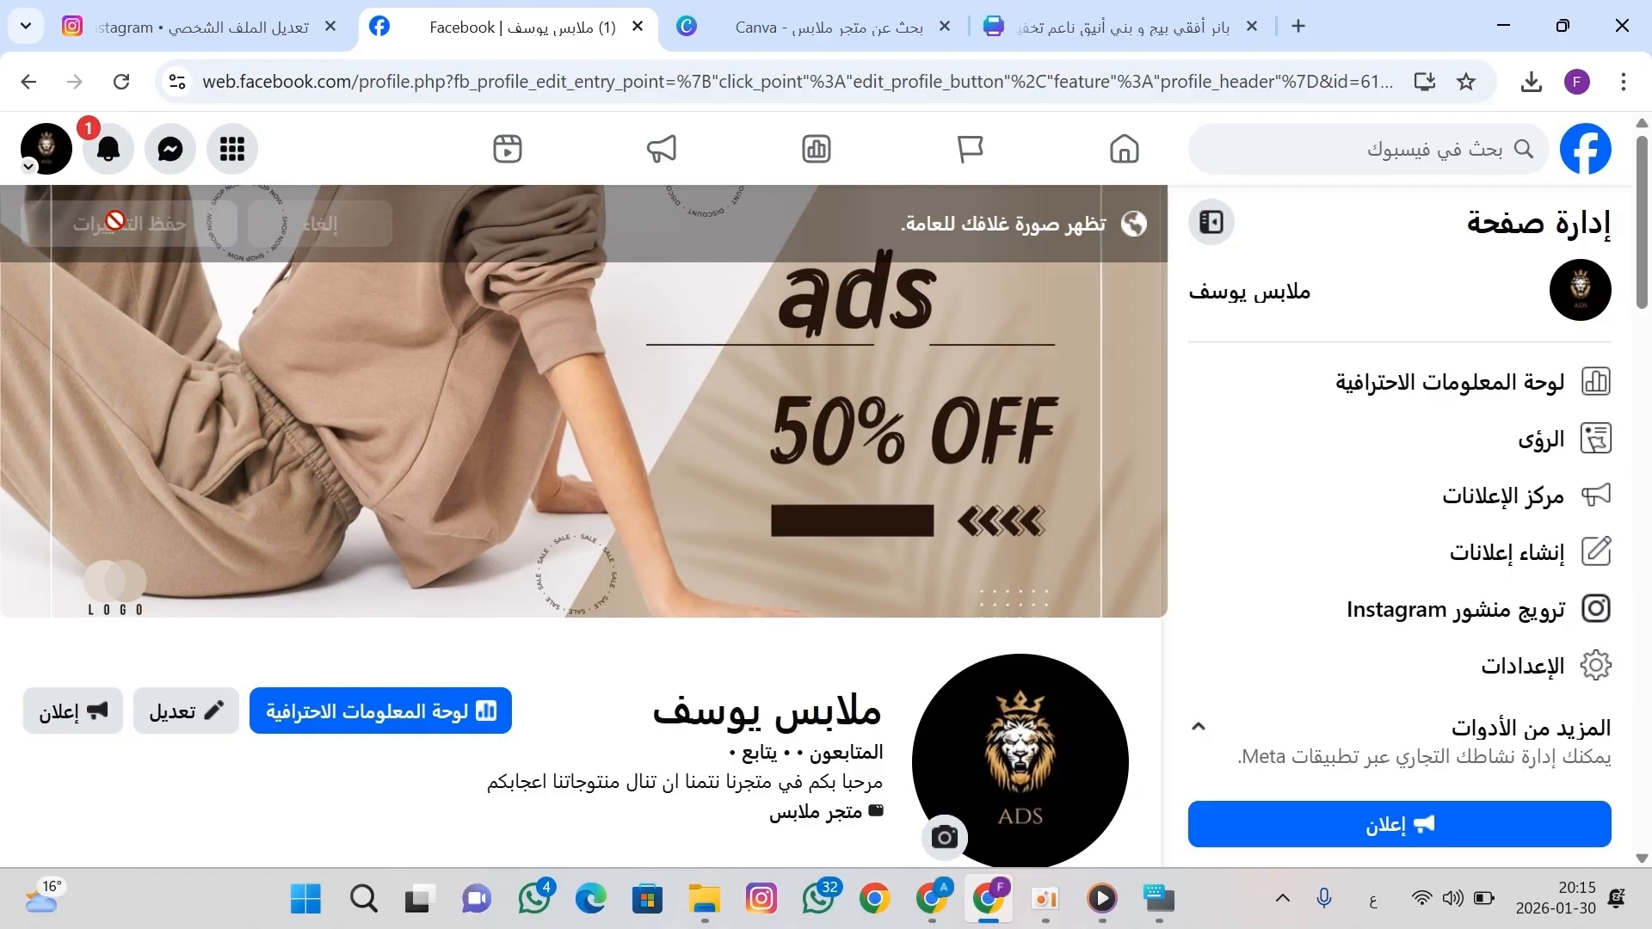
- Scroll the Page with its new cover and open its About section
scroll(571, 359, down, 2)
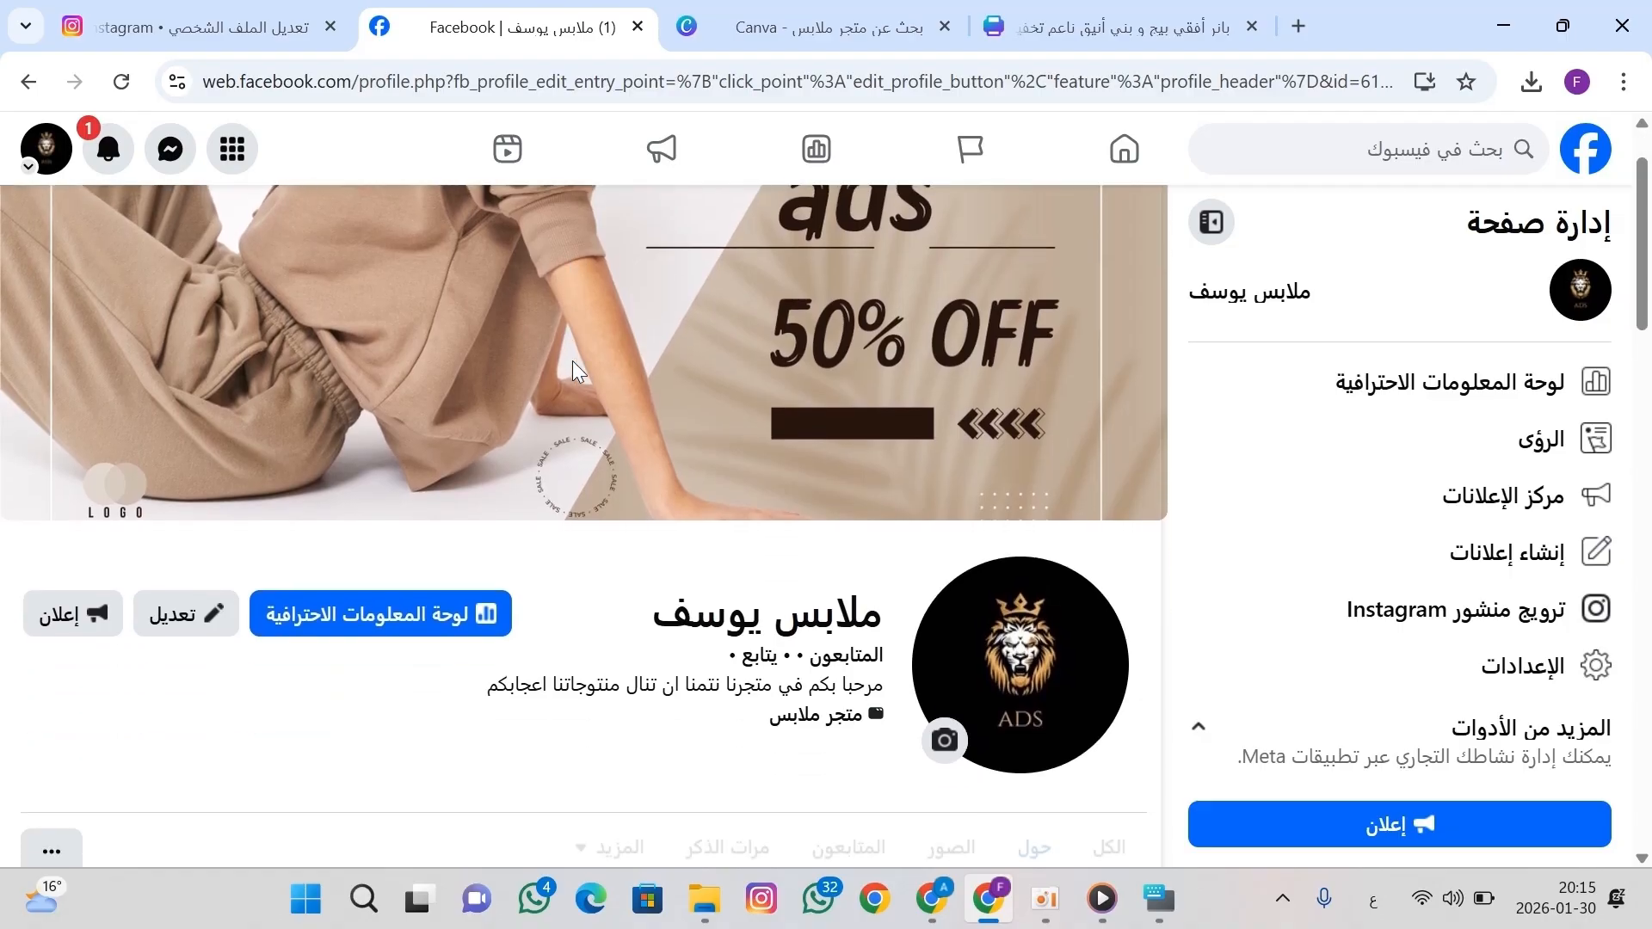
scroll(571, 360, up, 2)
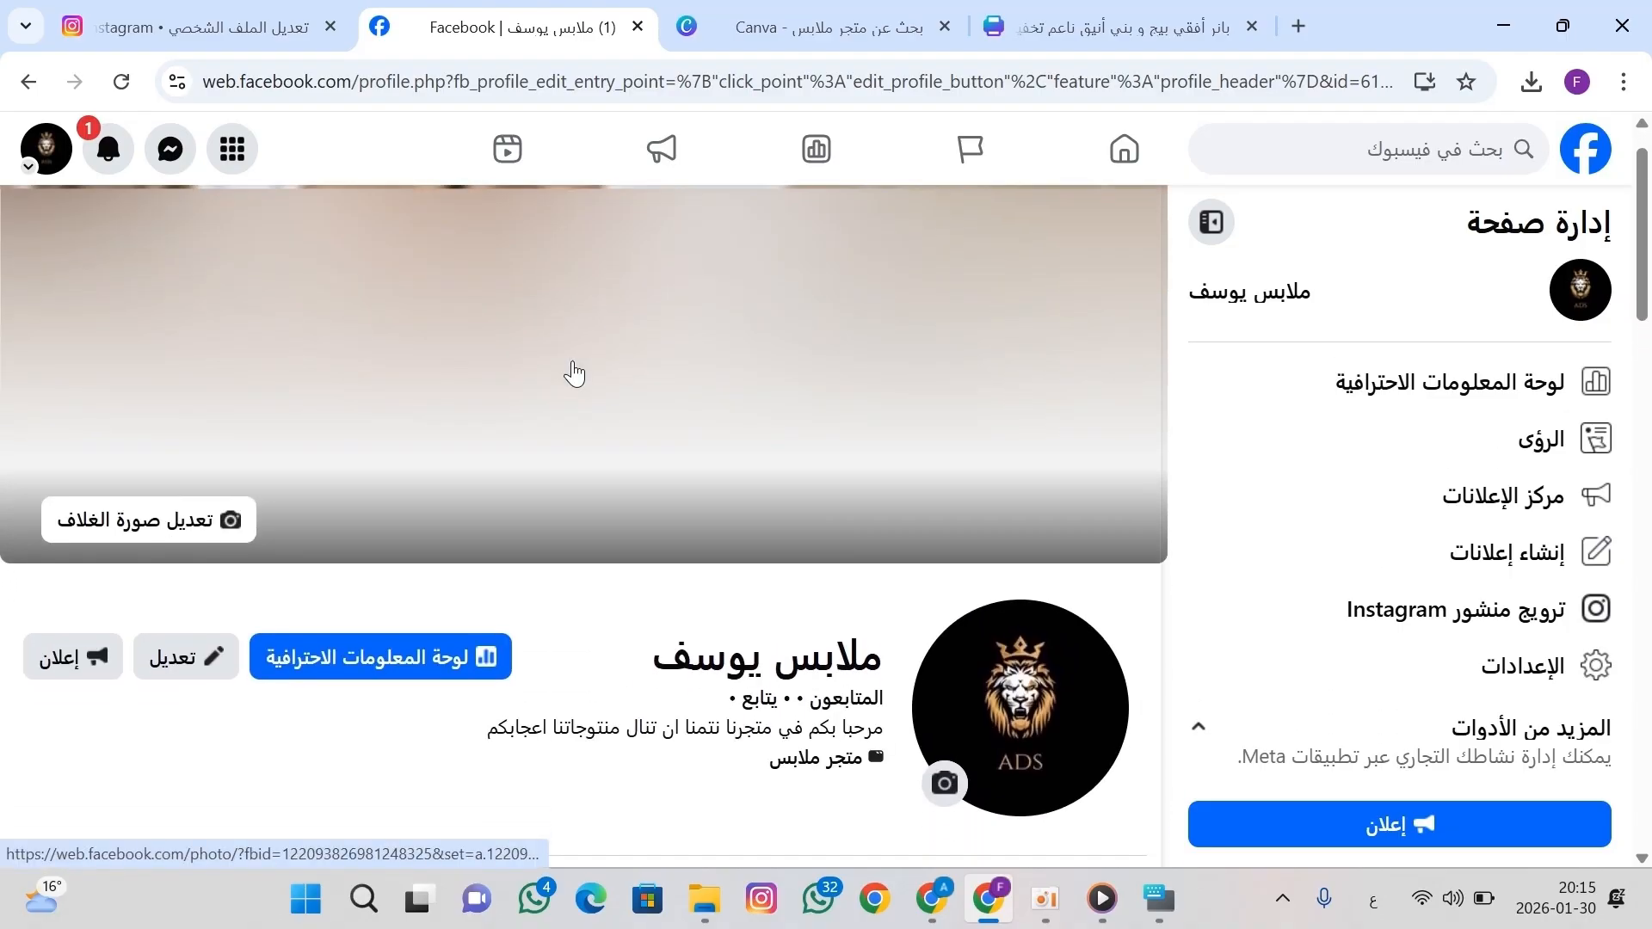
scroll(574, 373, down, 2)
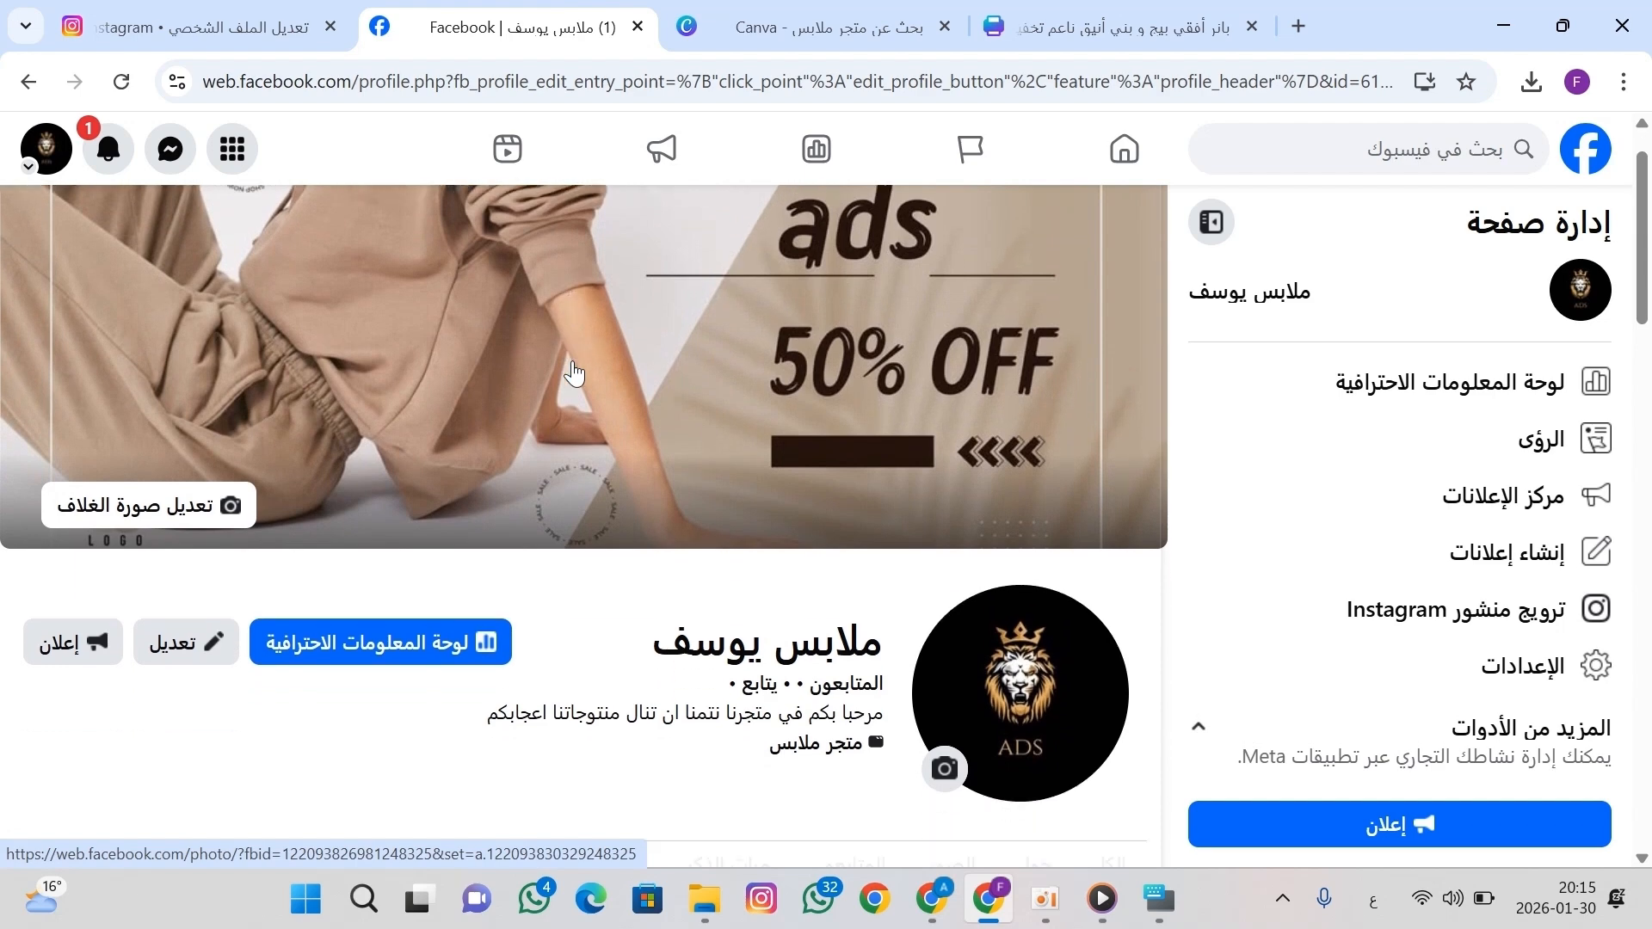
scroll(572, 359, down, 6)
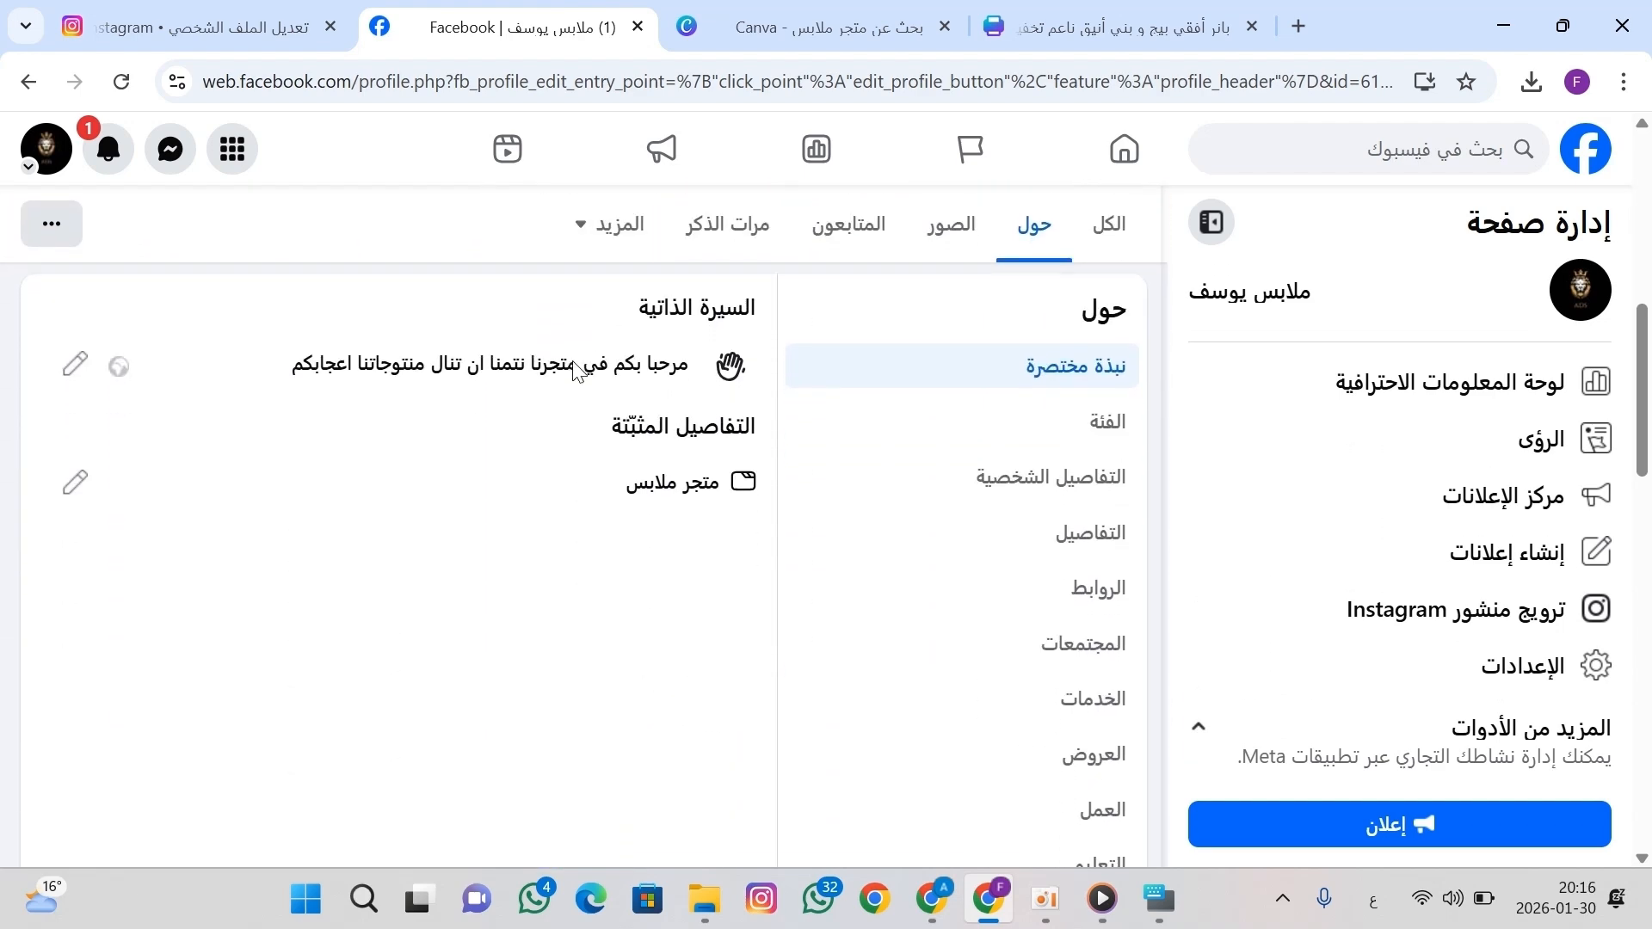
scroll(575, 373, up, 1)
scroll(574, 370, down, 1)
scroll(312, 354, up, 5)
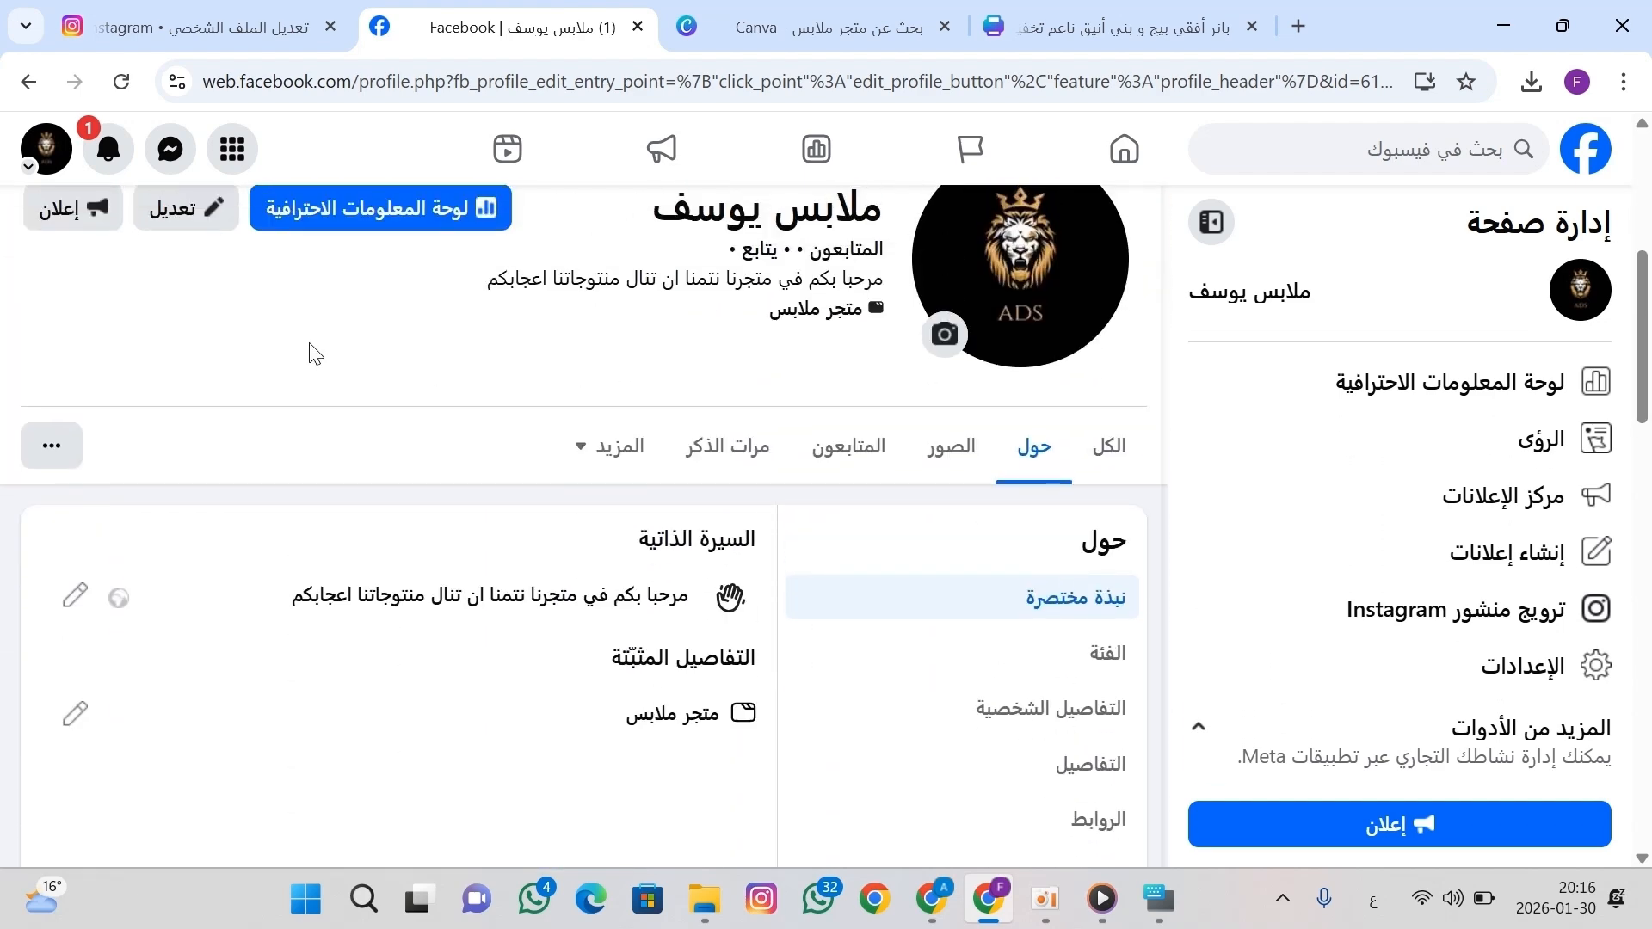
scroll(207, 417, up, 3)
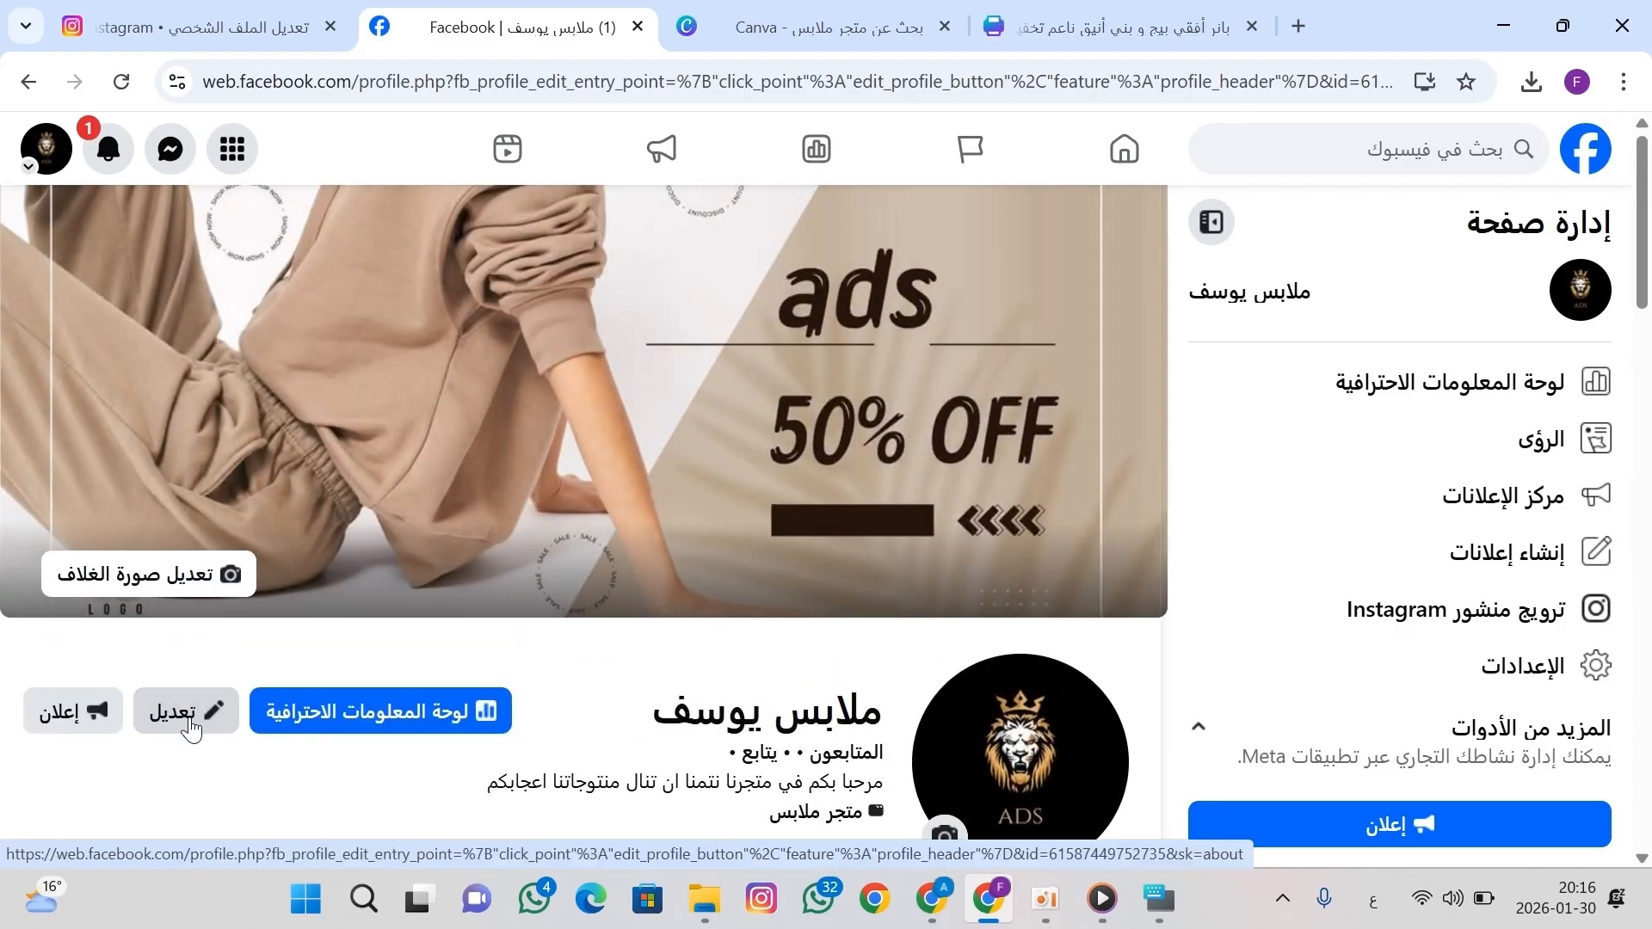
click(240, 700)
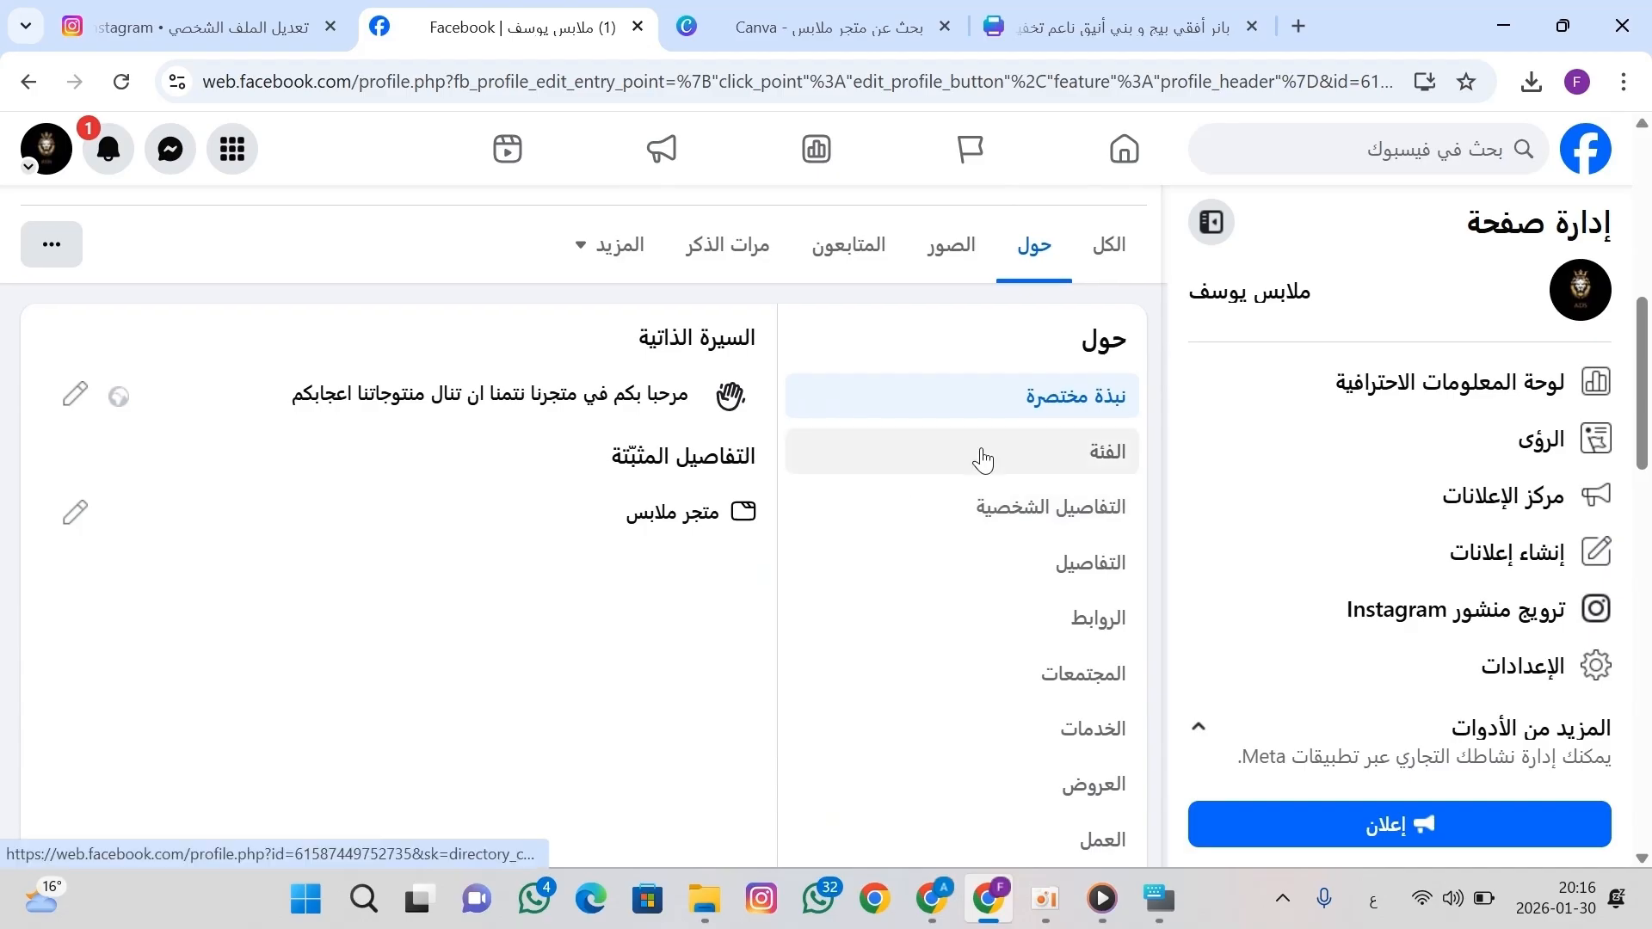
scroll(981, 447, down, 1)
scroll(981, 448, up, 2)
scroll(981, 447, down, 1)
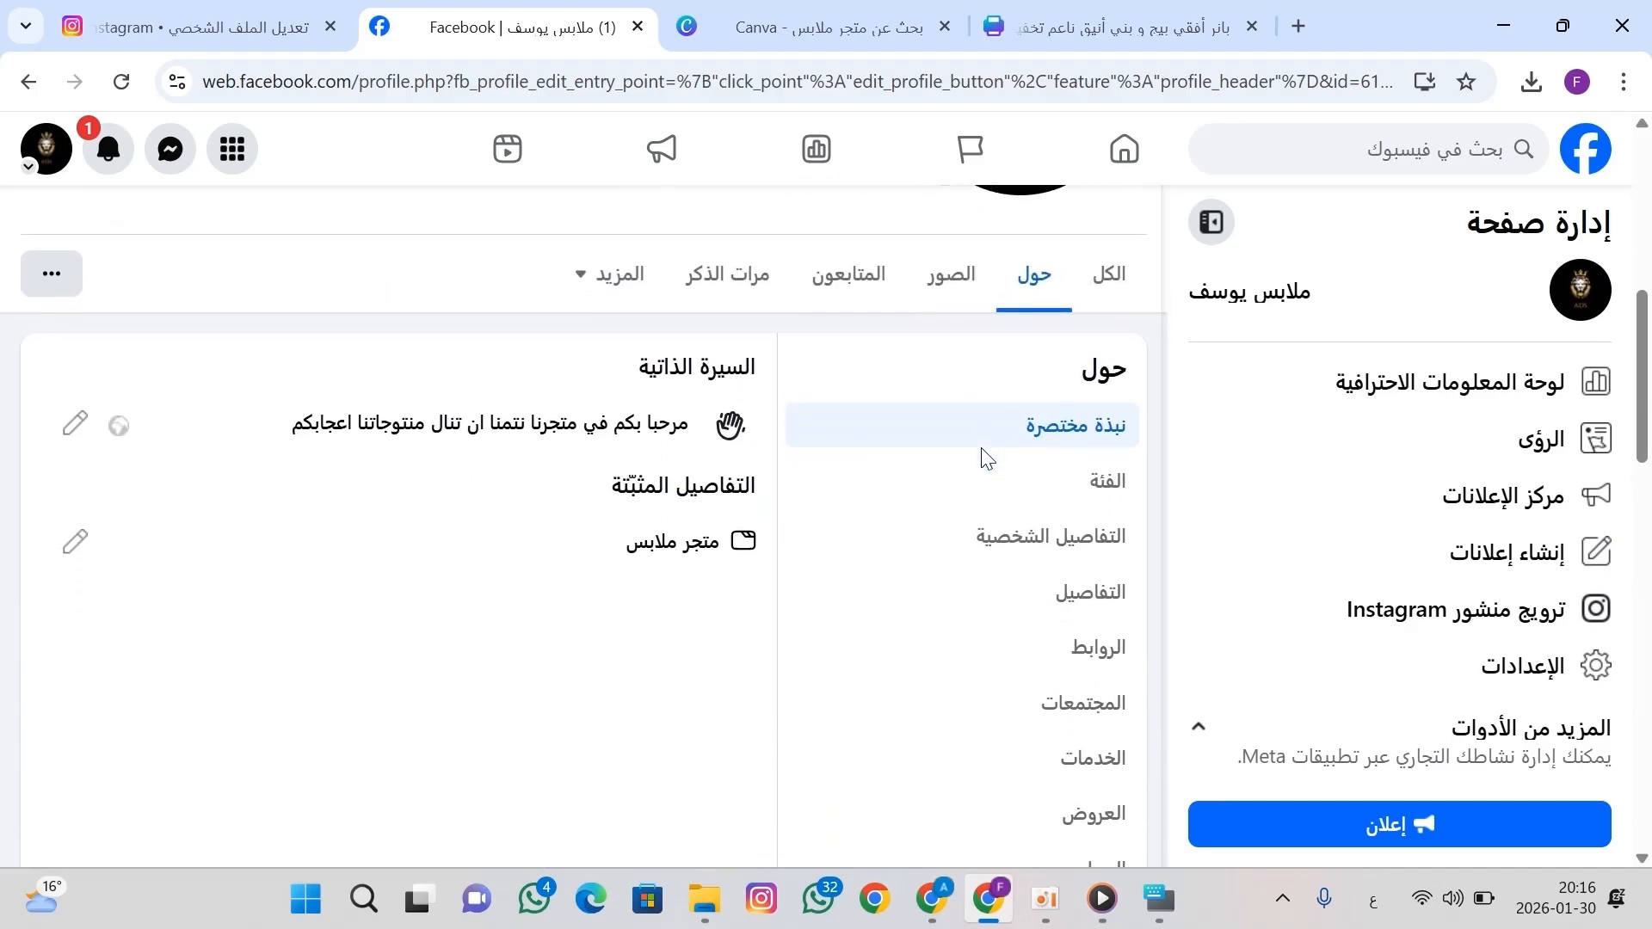
- Switch to the All tab and choose 'Add your address' in the setup card
click(1117, 277)
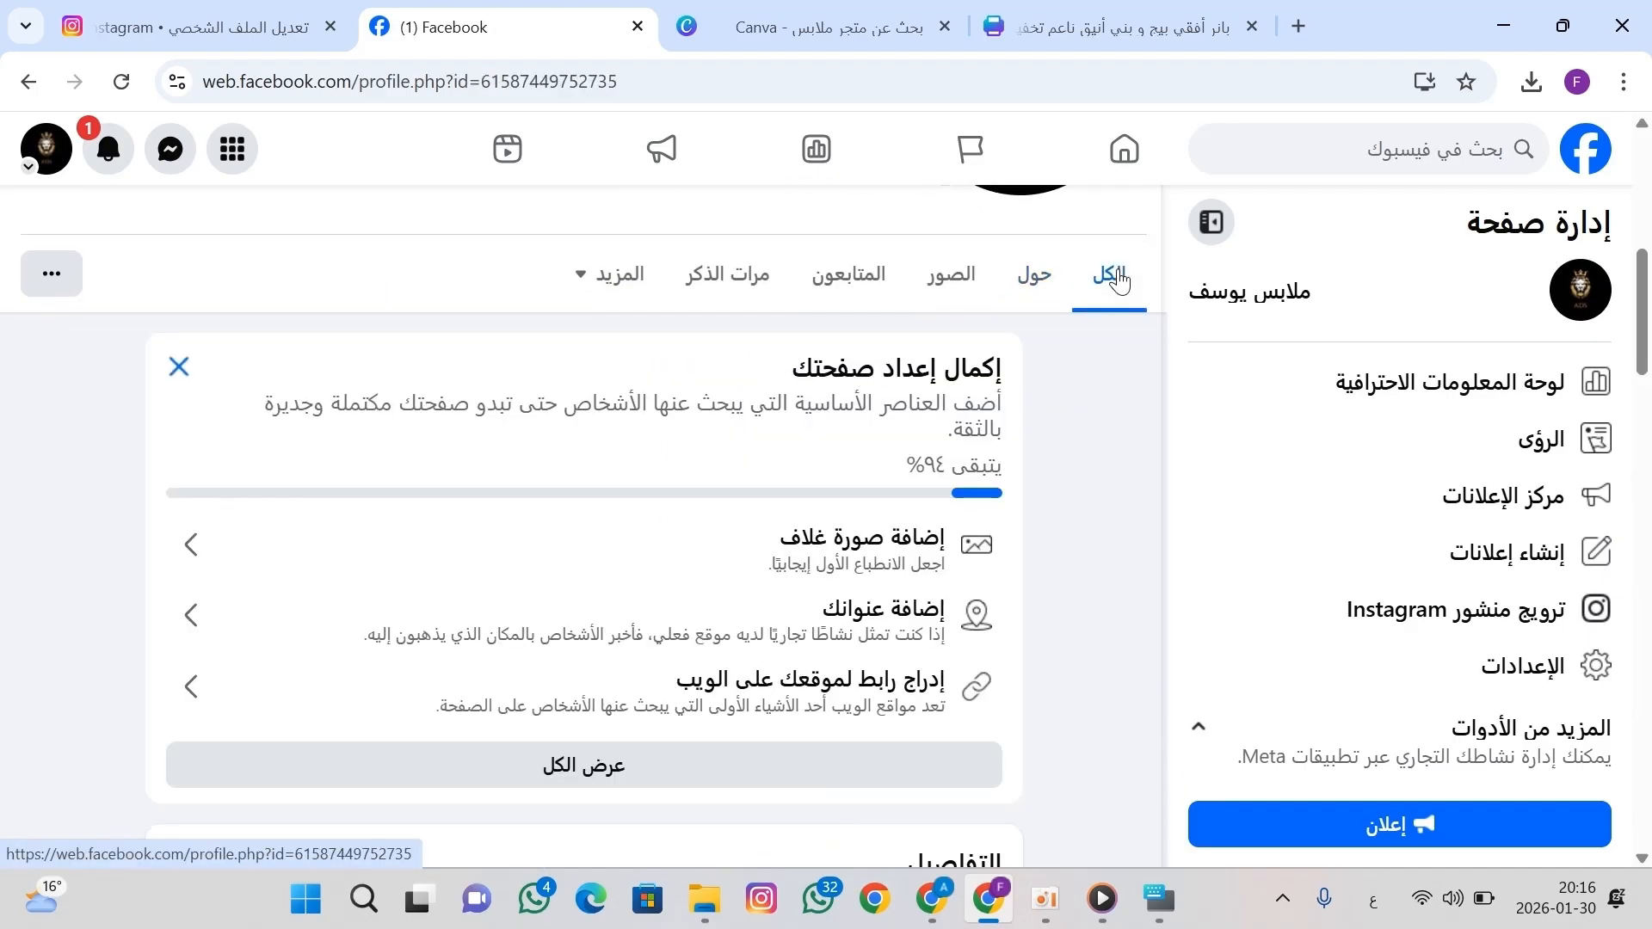
scroll(781, 525, down, 2)
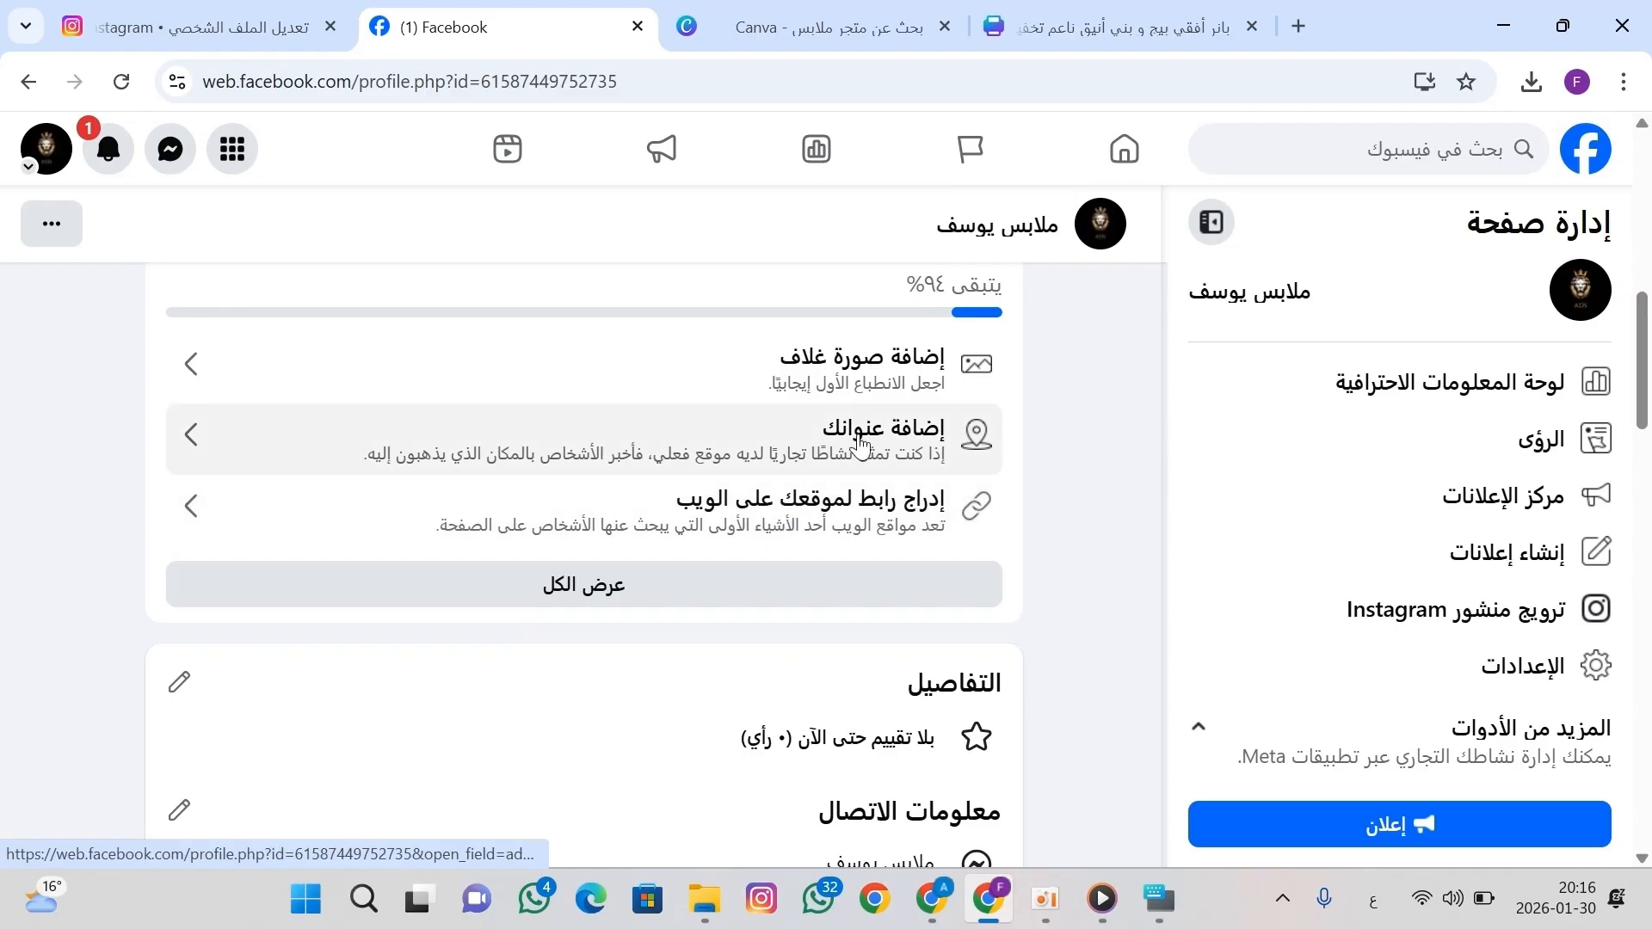
click(839, 443)
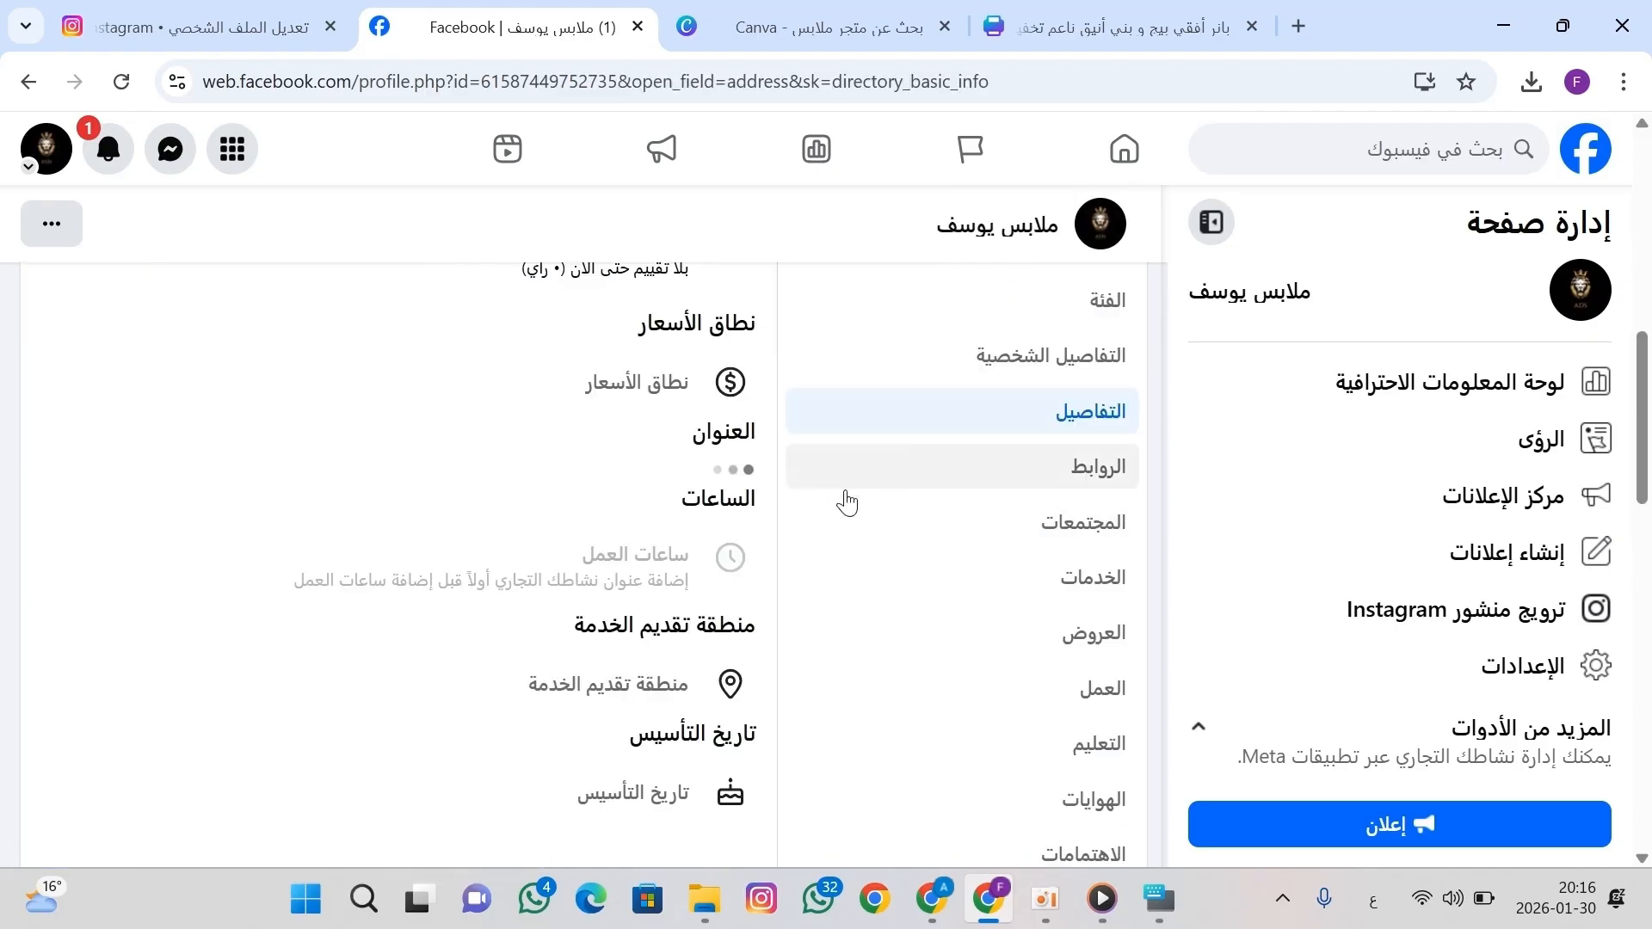
scroll(701, 521, up, 3)
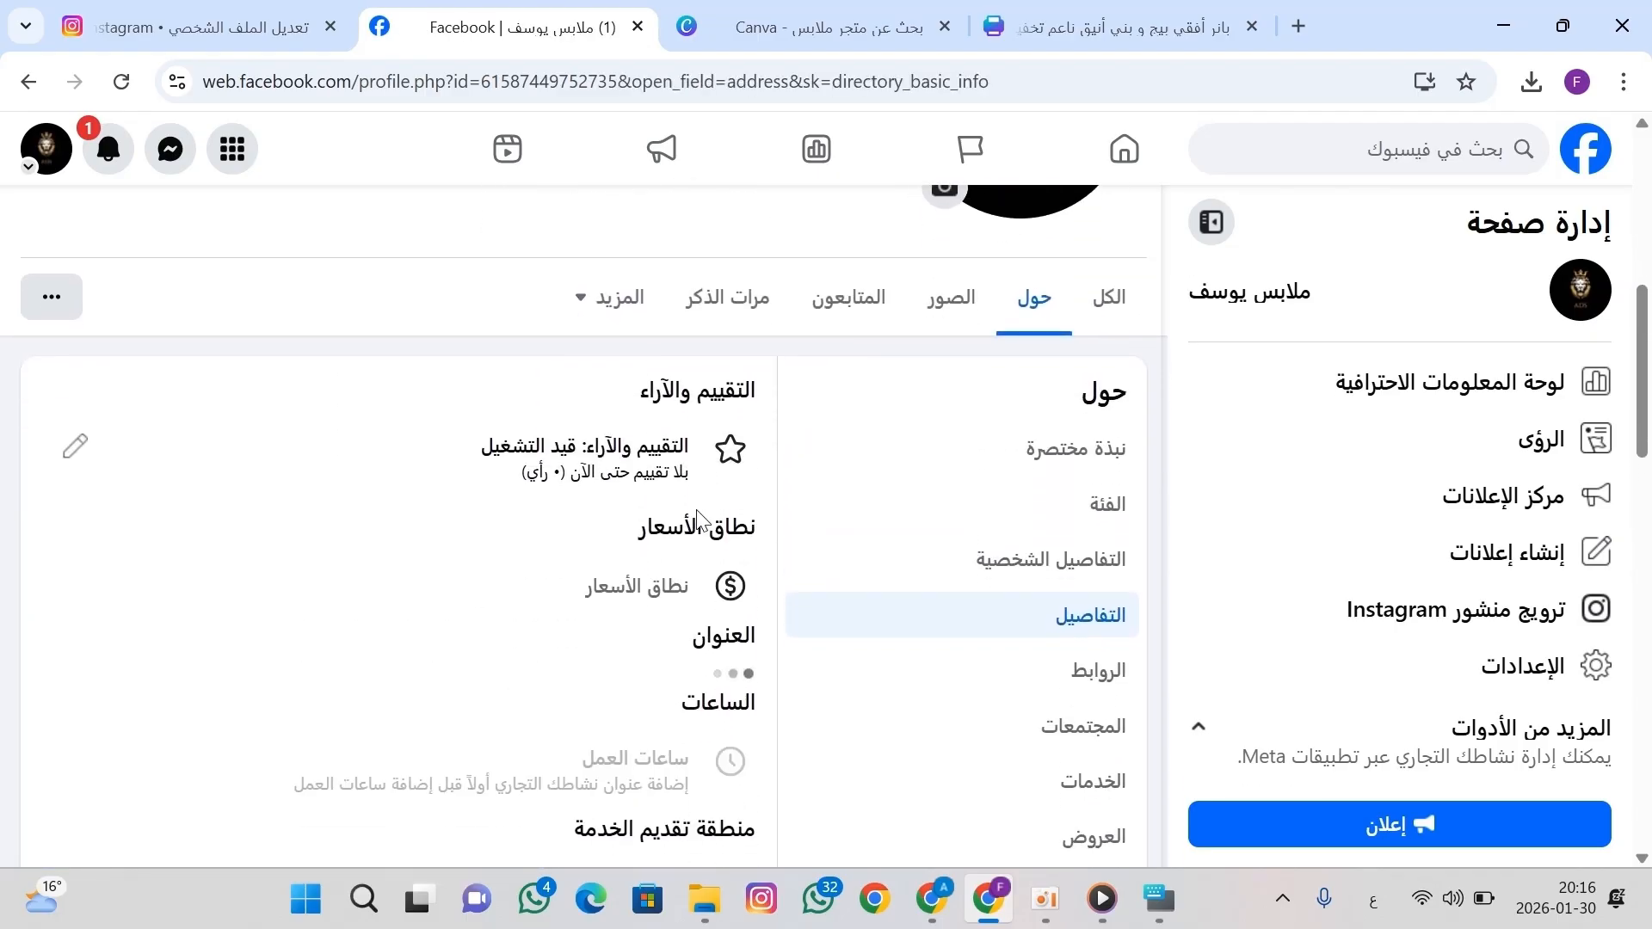
- Type المحمد in the City/Town field and pick Mohammedia, Grand Casablanca
scroll(728, 428, up, 2)
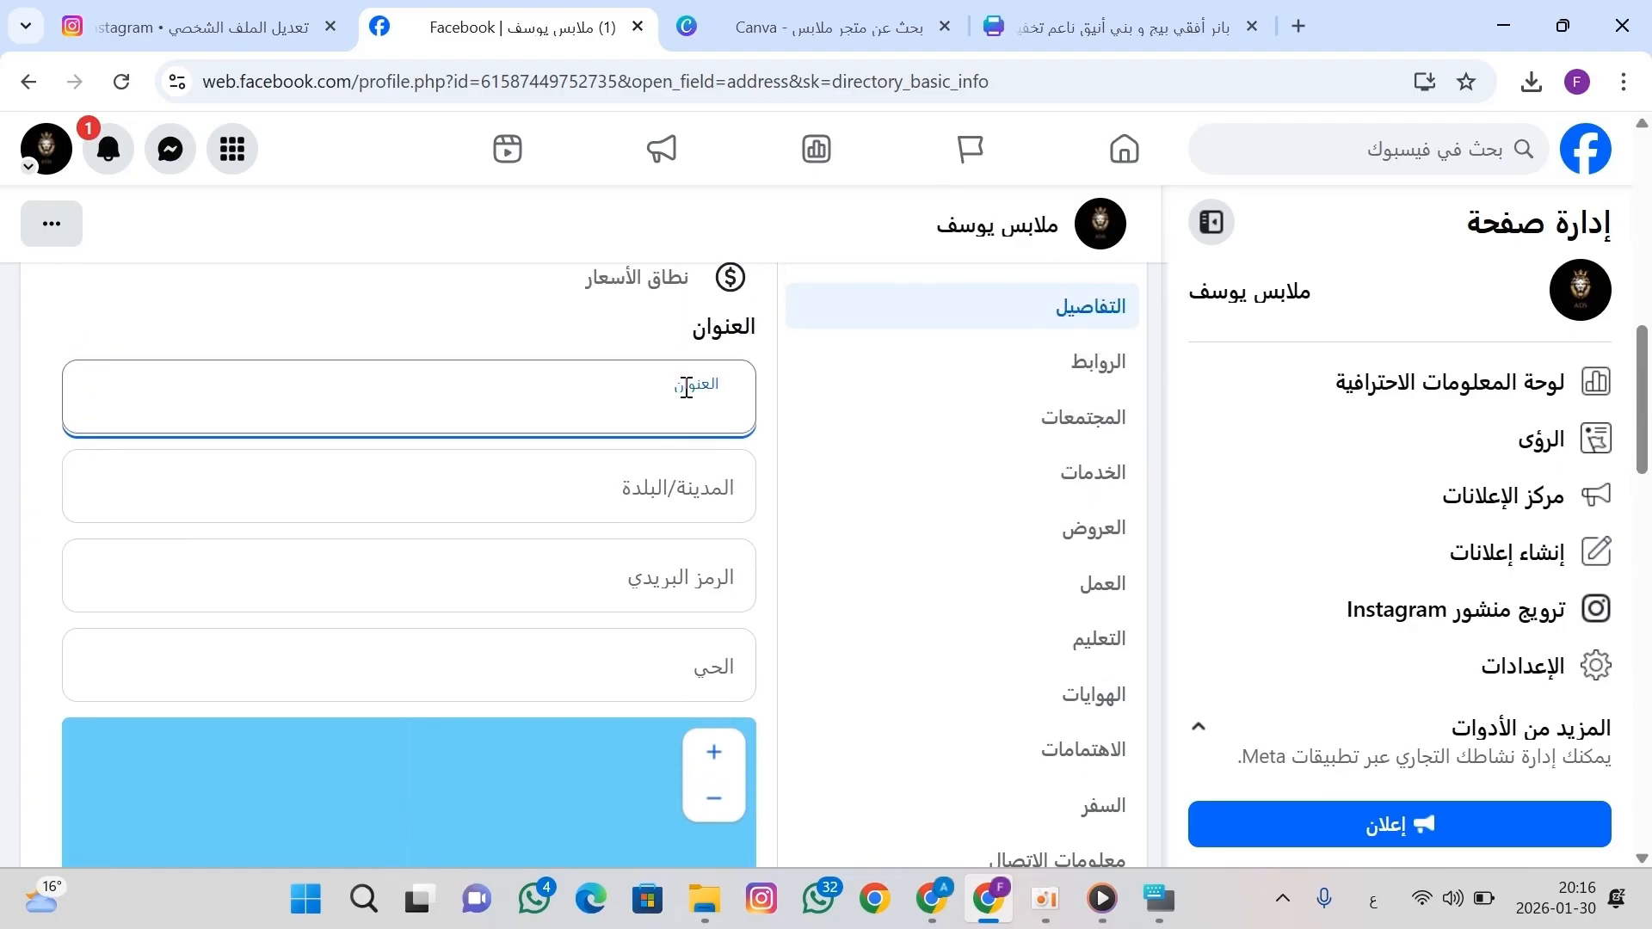
click(641, 487)
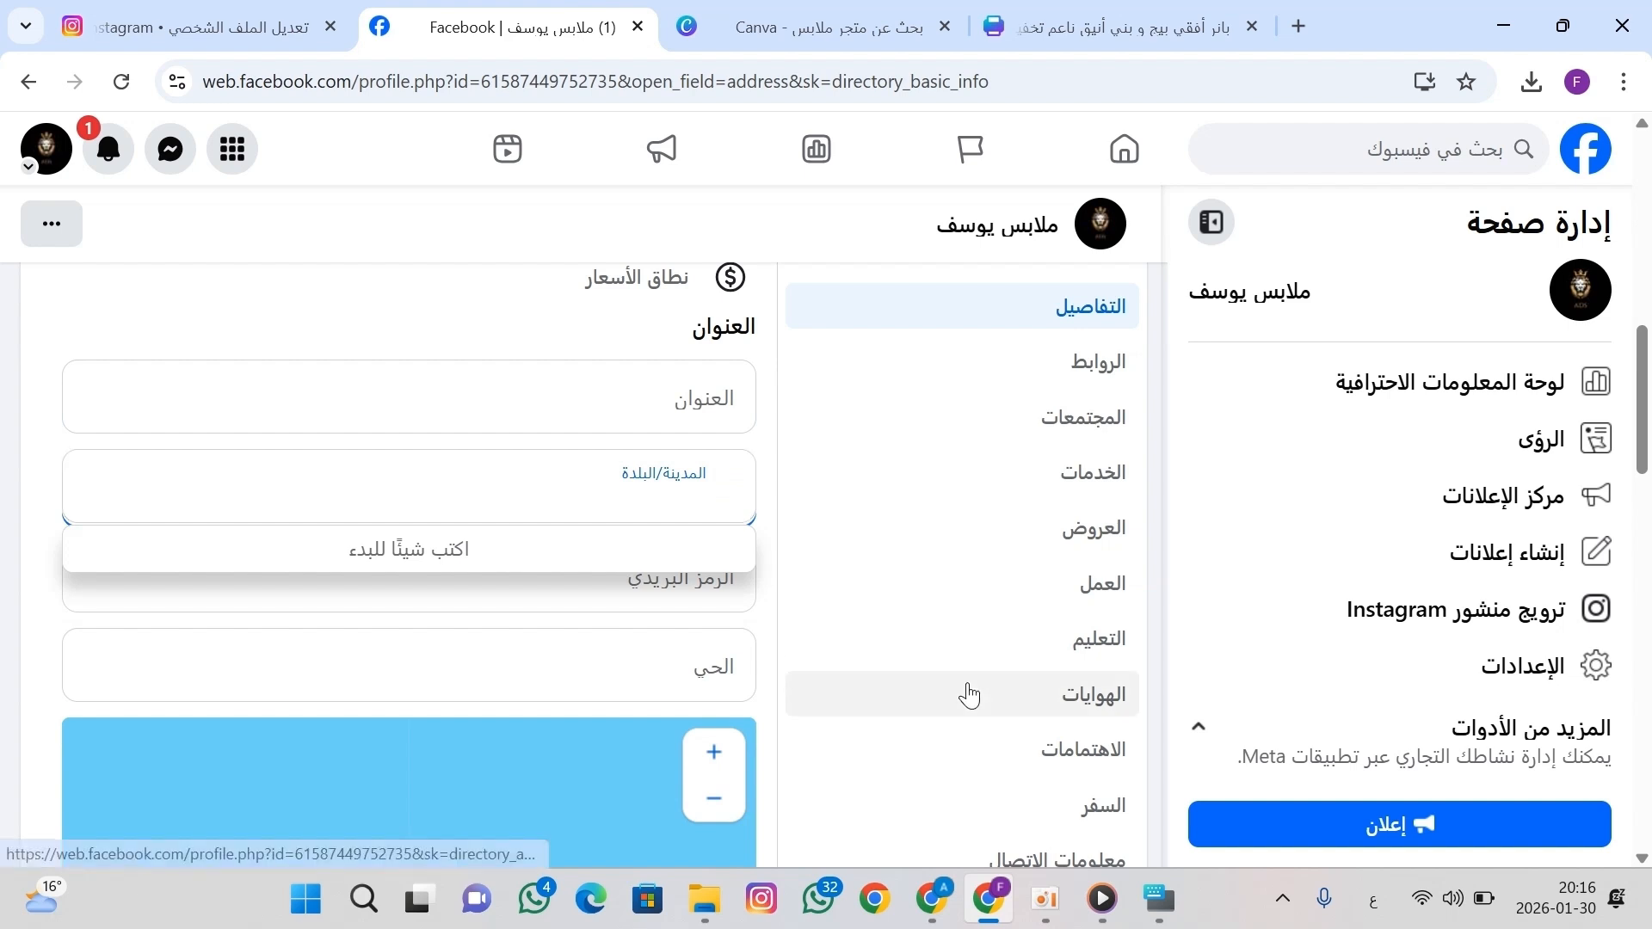
click(1145, 895)
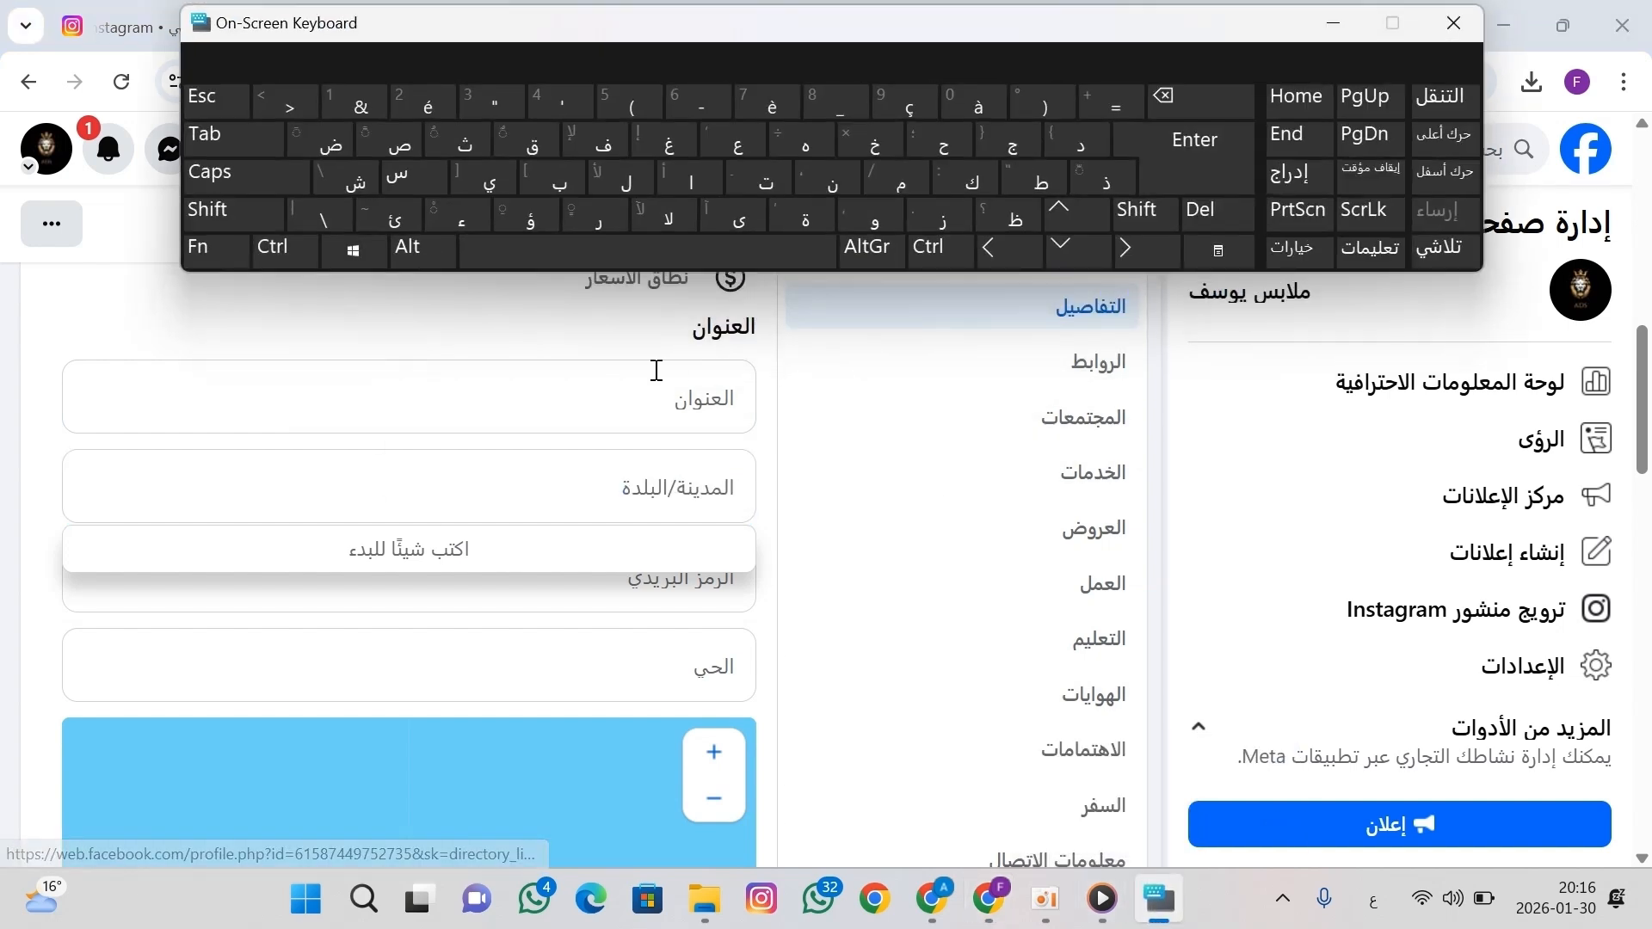
click(658, 479)
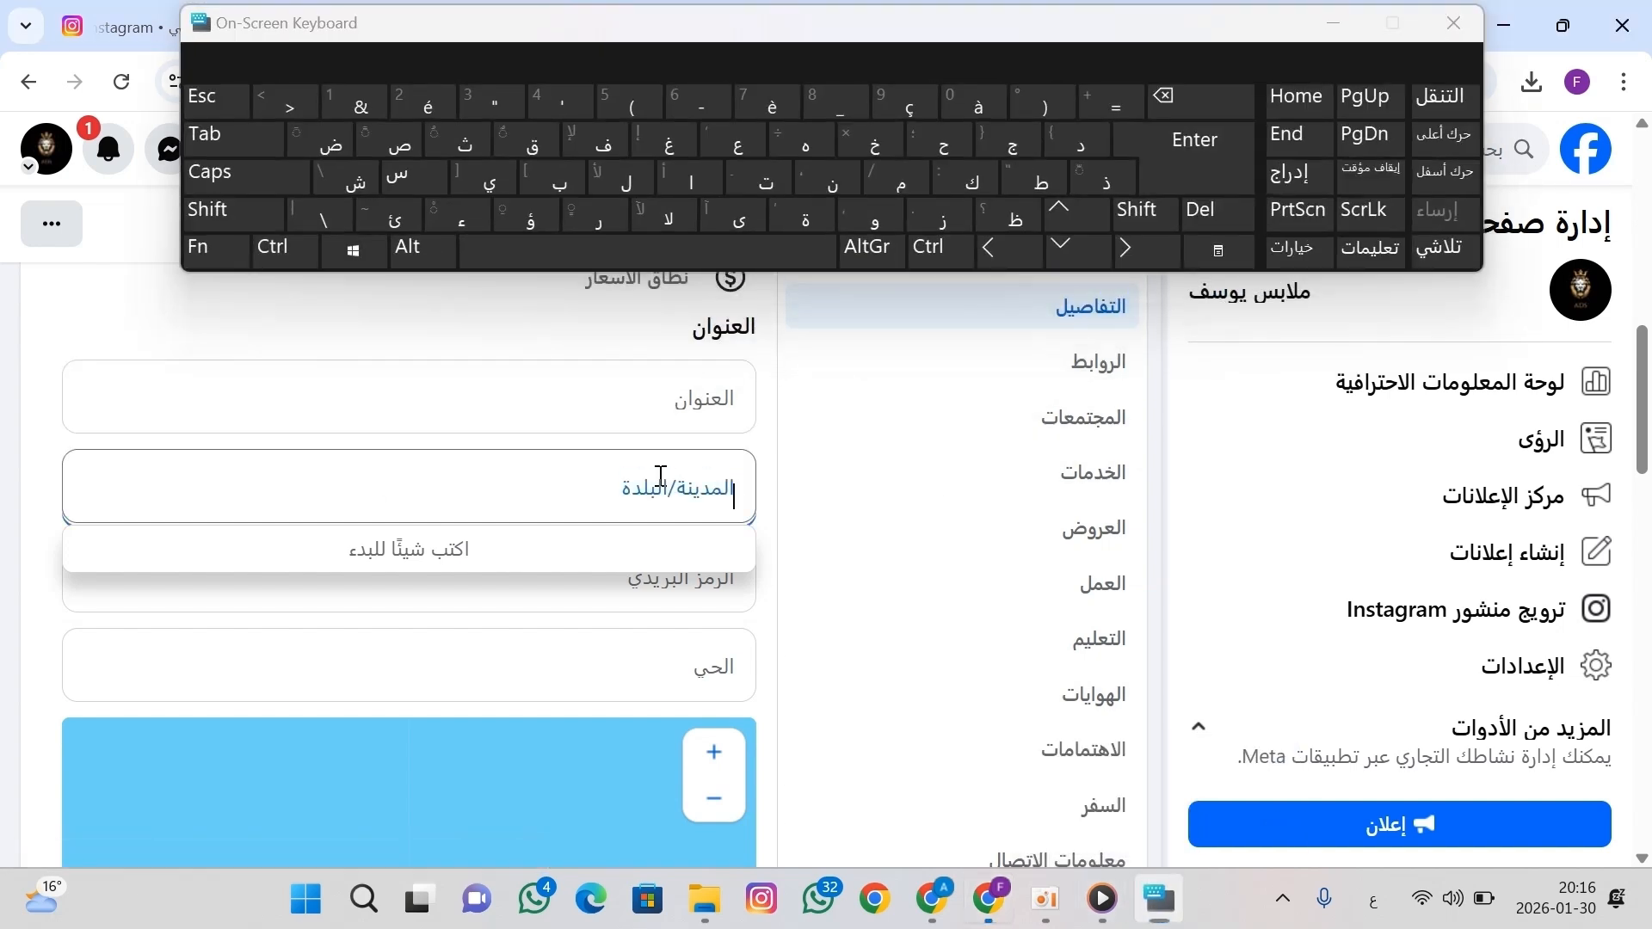
click(687, 174)
click(623, 184)
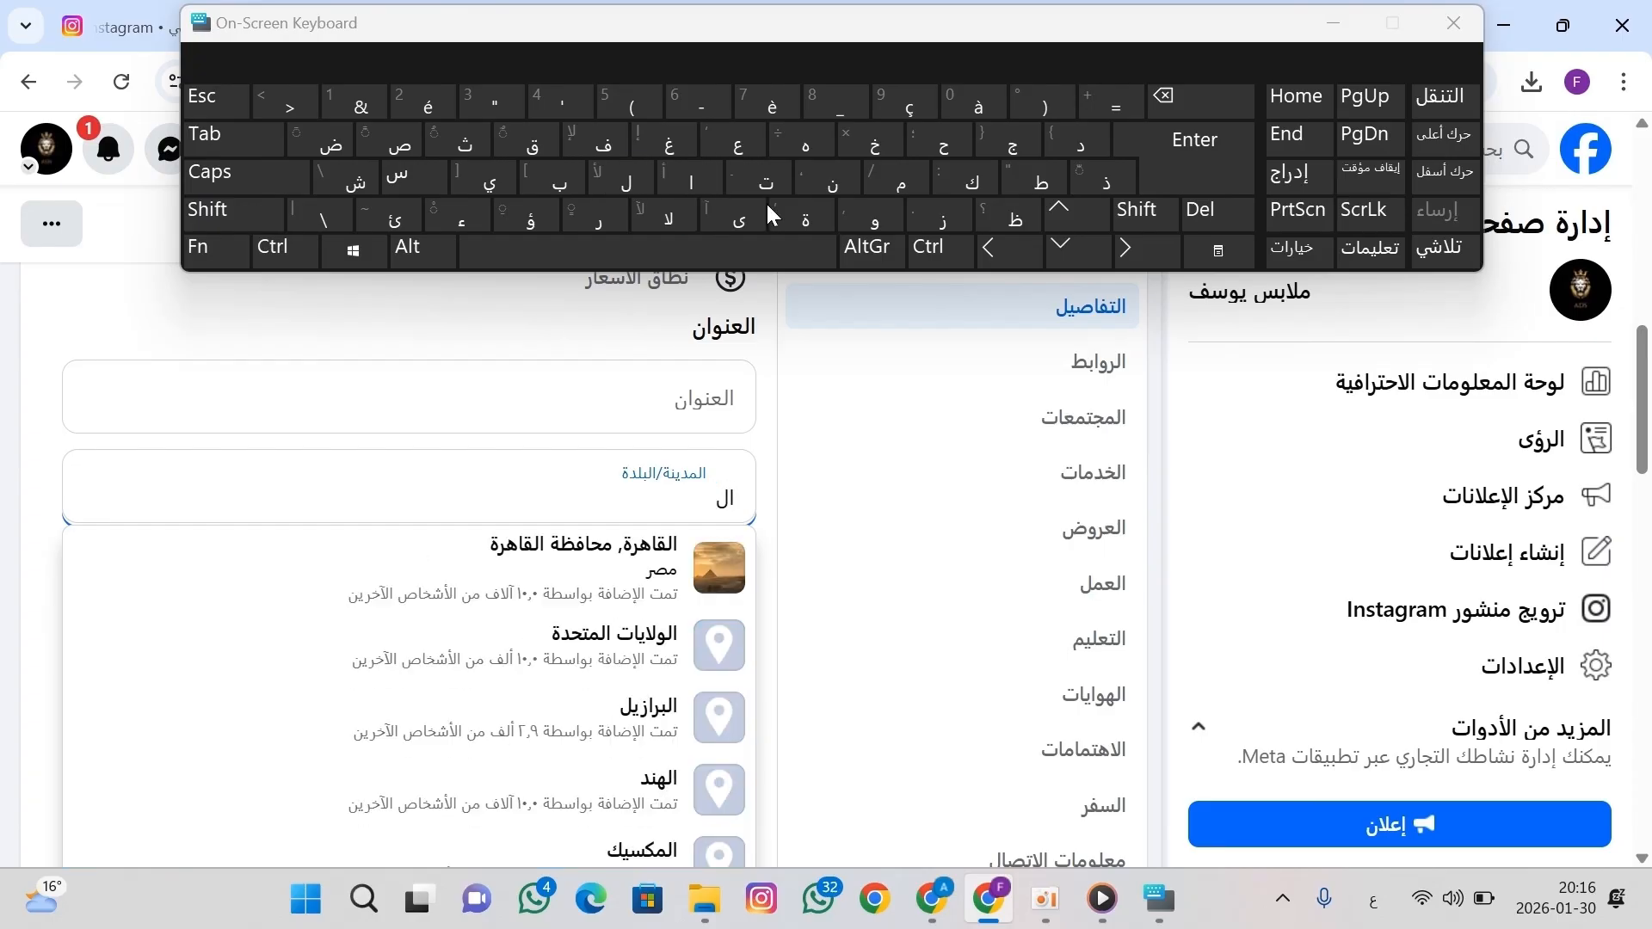
click(895, 178)
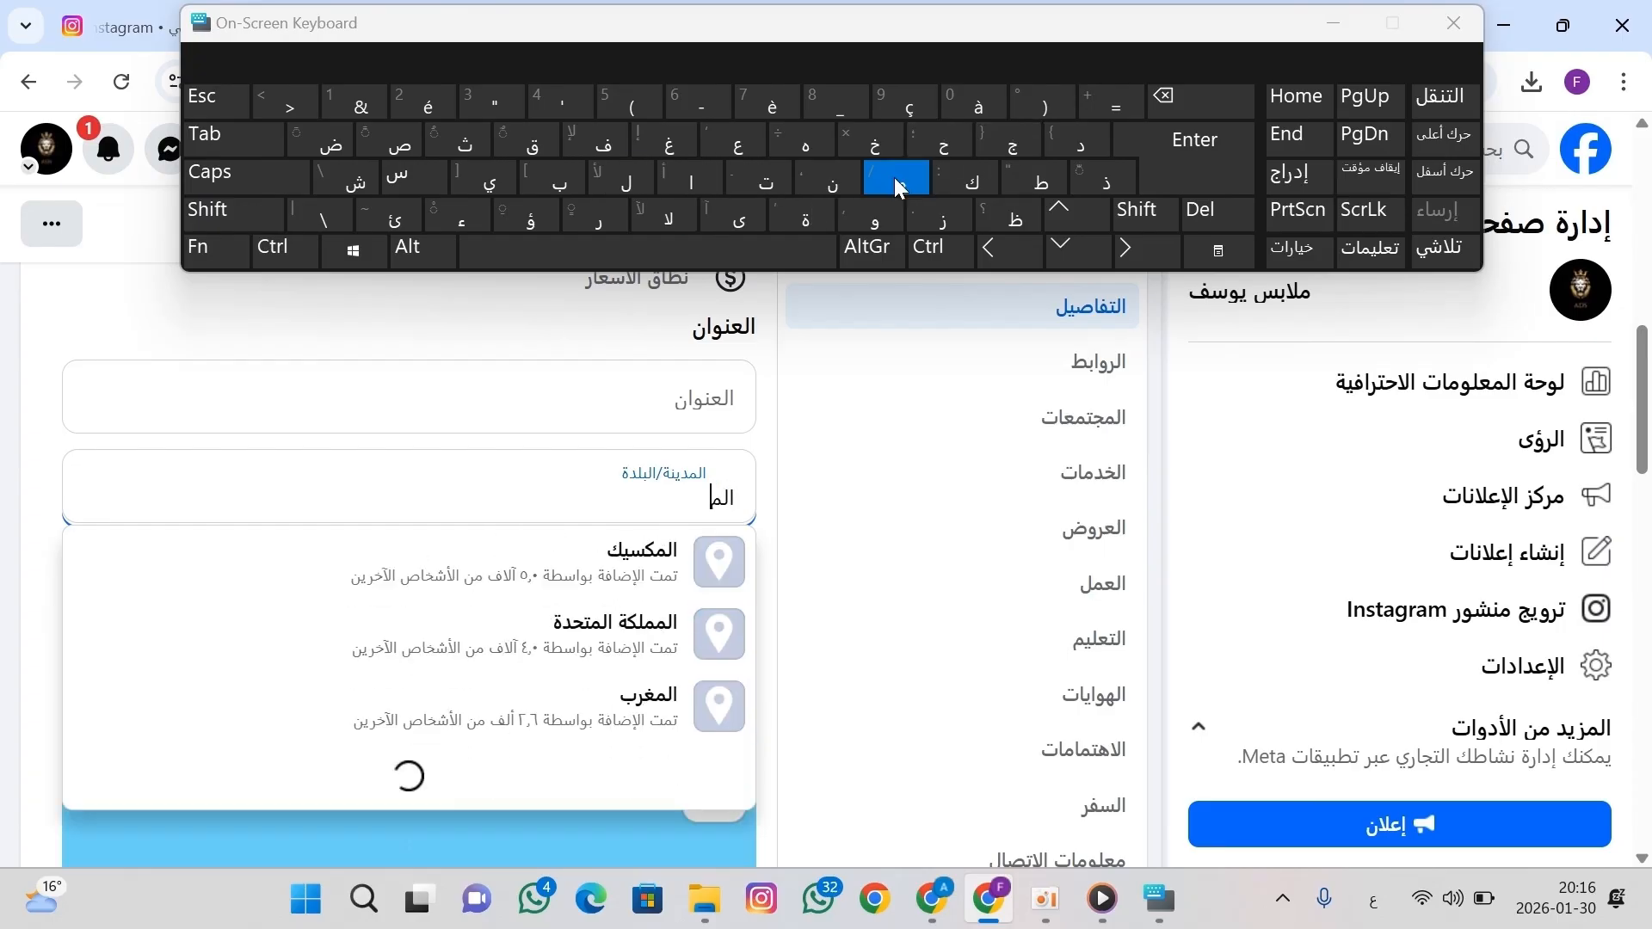
click(942, 143)
click(904, 174)
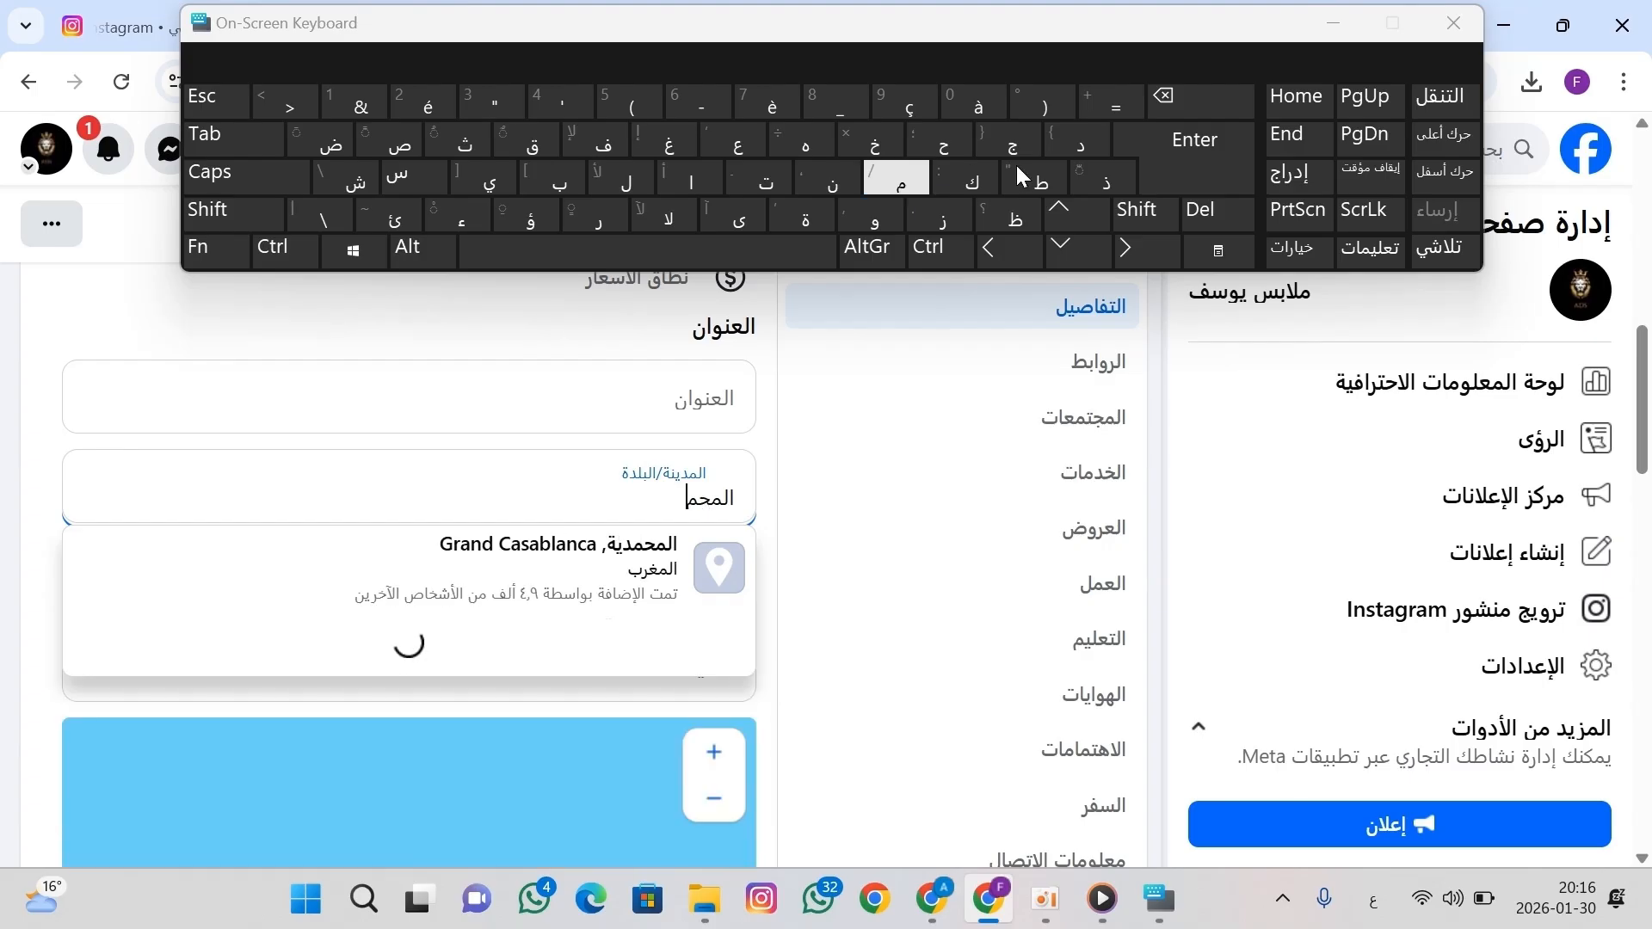
click(1072, 141)
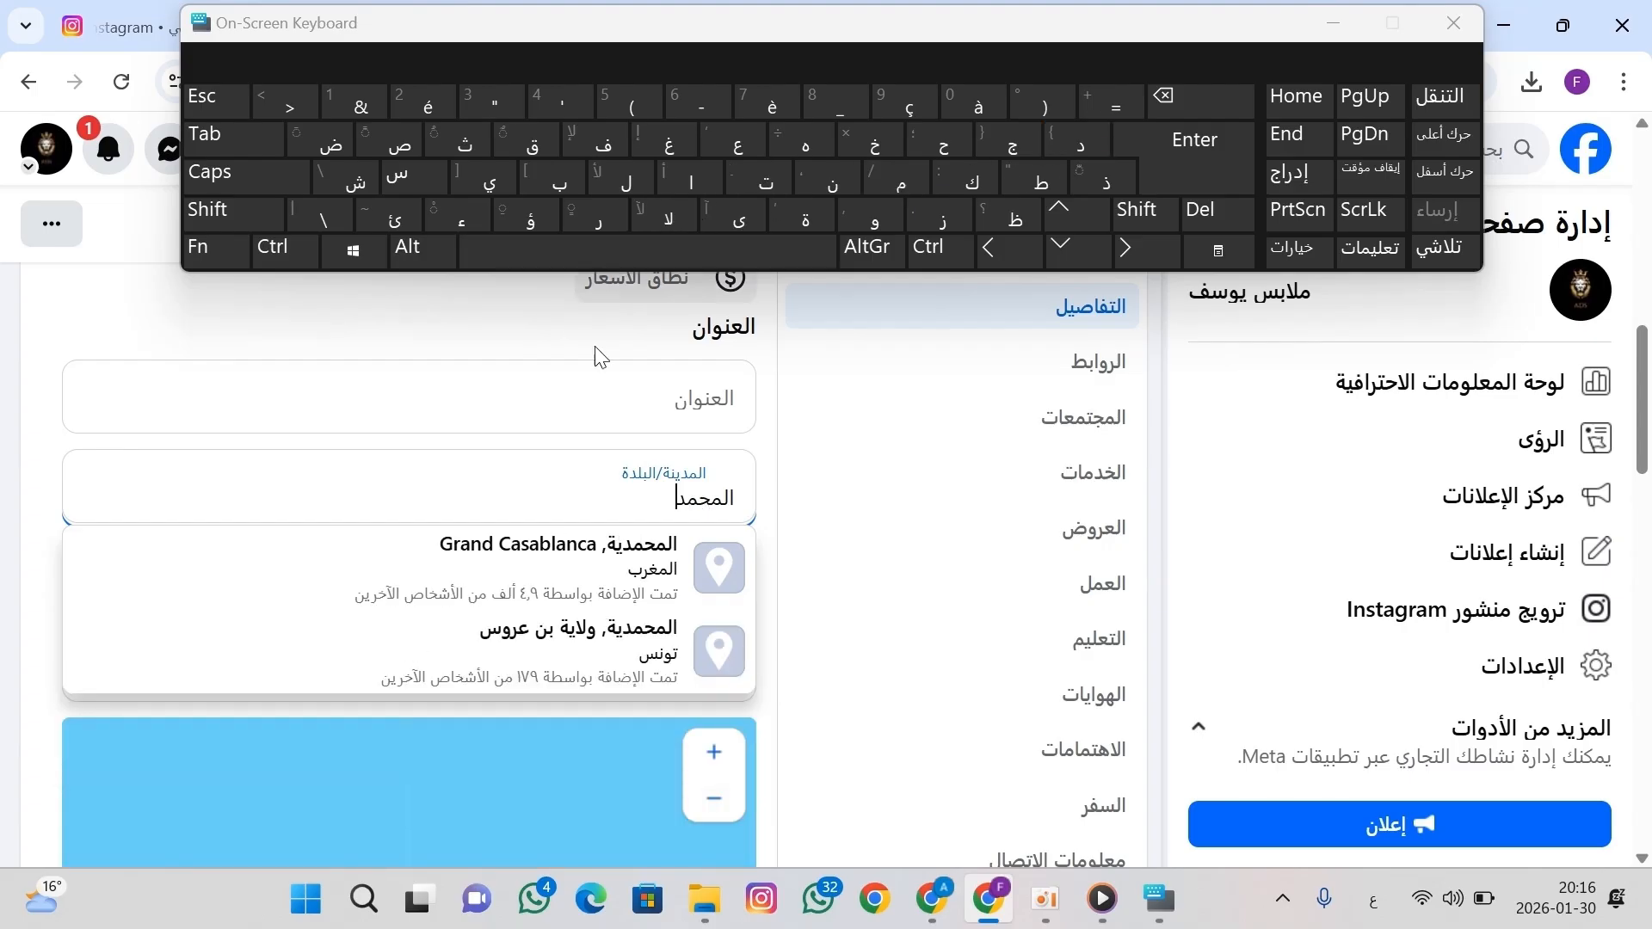
click(634, 574)
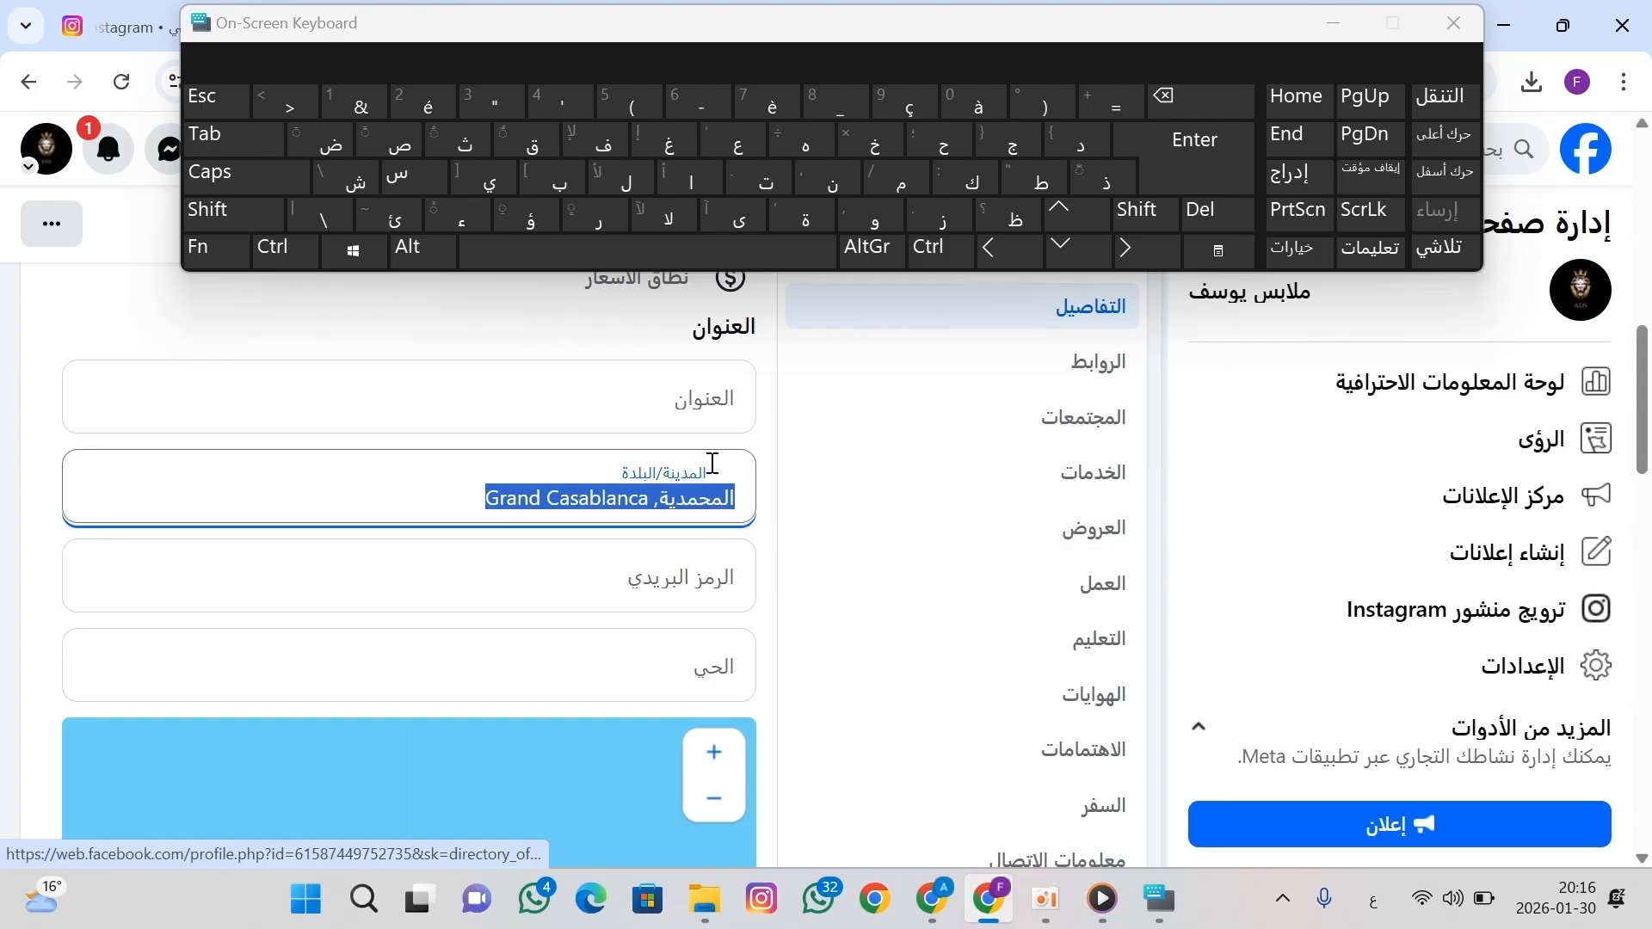
- Save the address, hide the keyboard, and check Mohammedia, Morocco under the All tab
scroll(738, 517, down, 5)
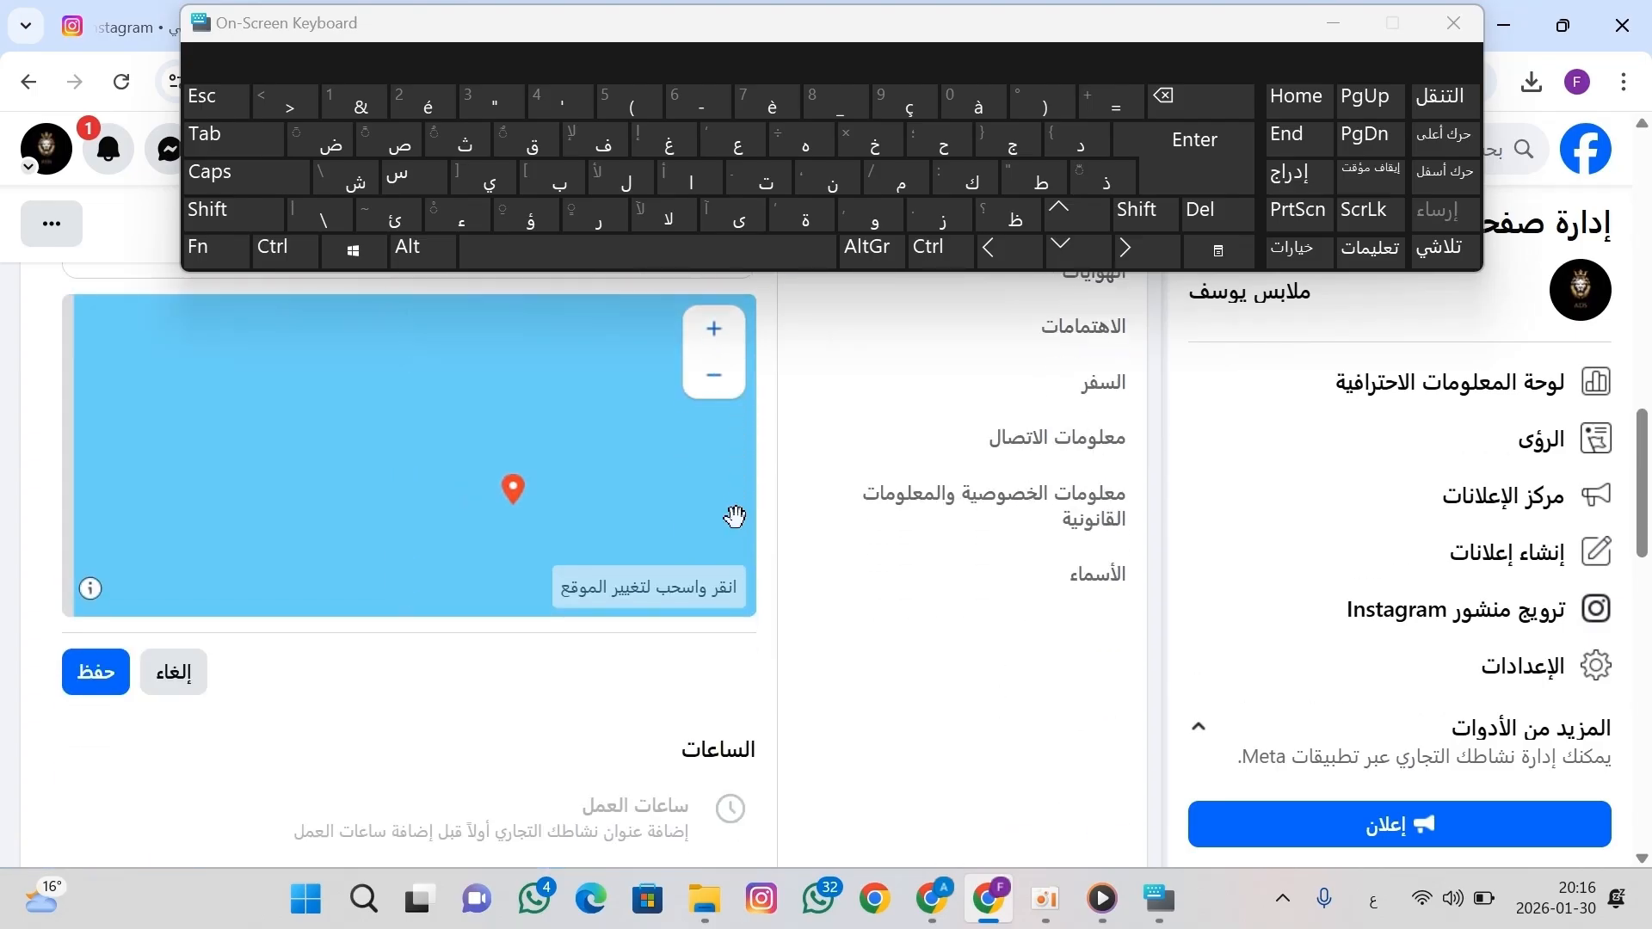
click(96, 672)
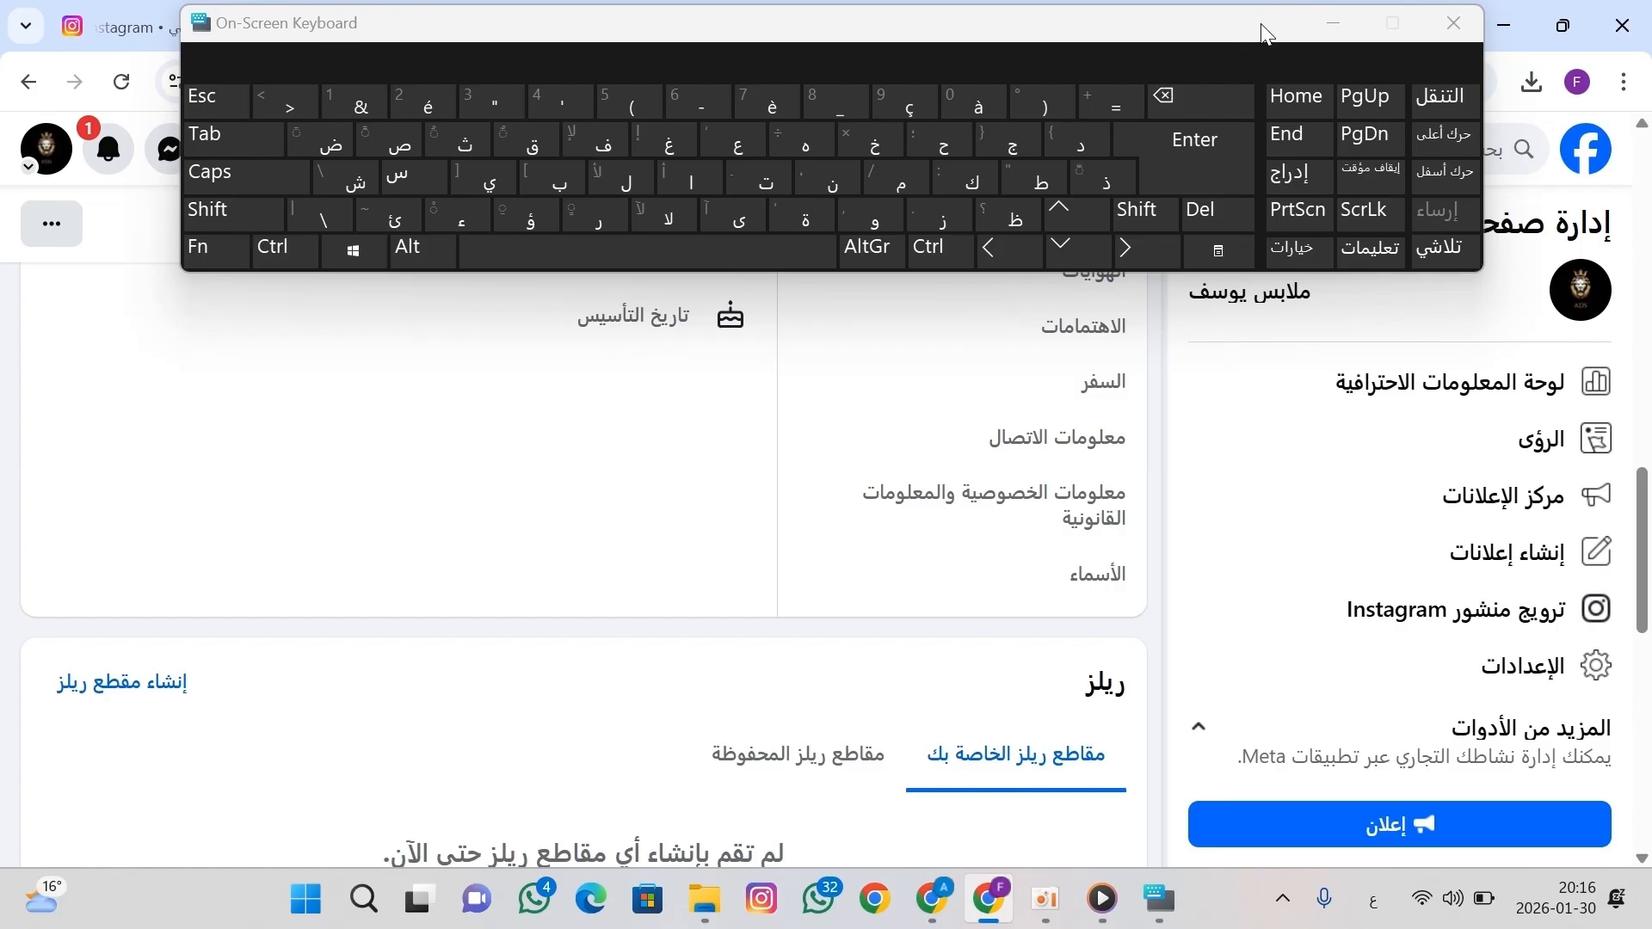
click(1337, 24)
scroll(1044, 506, down, 1)
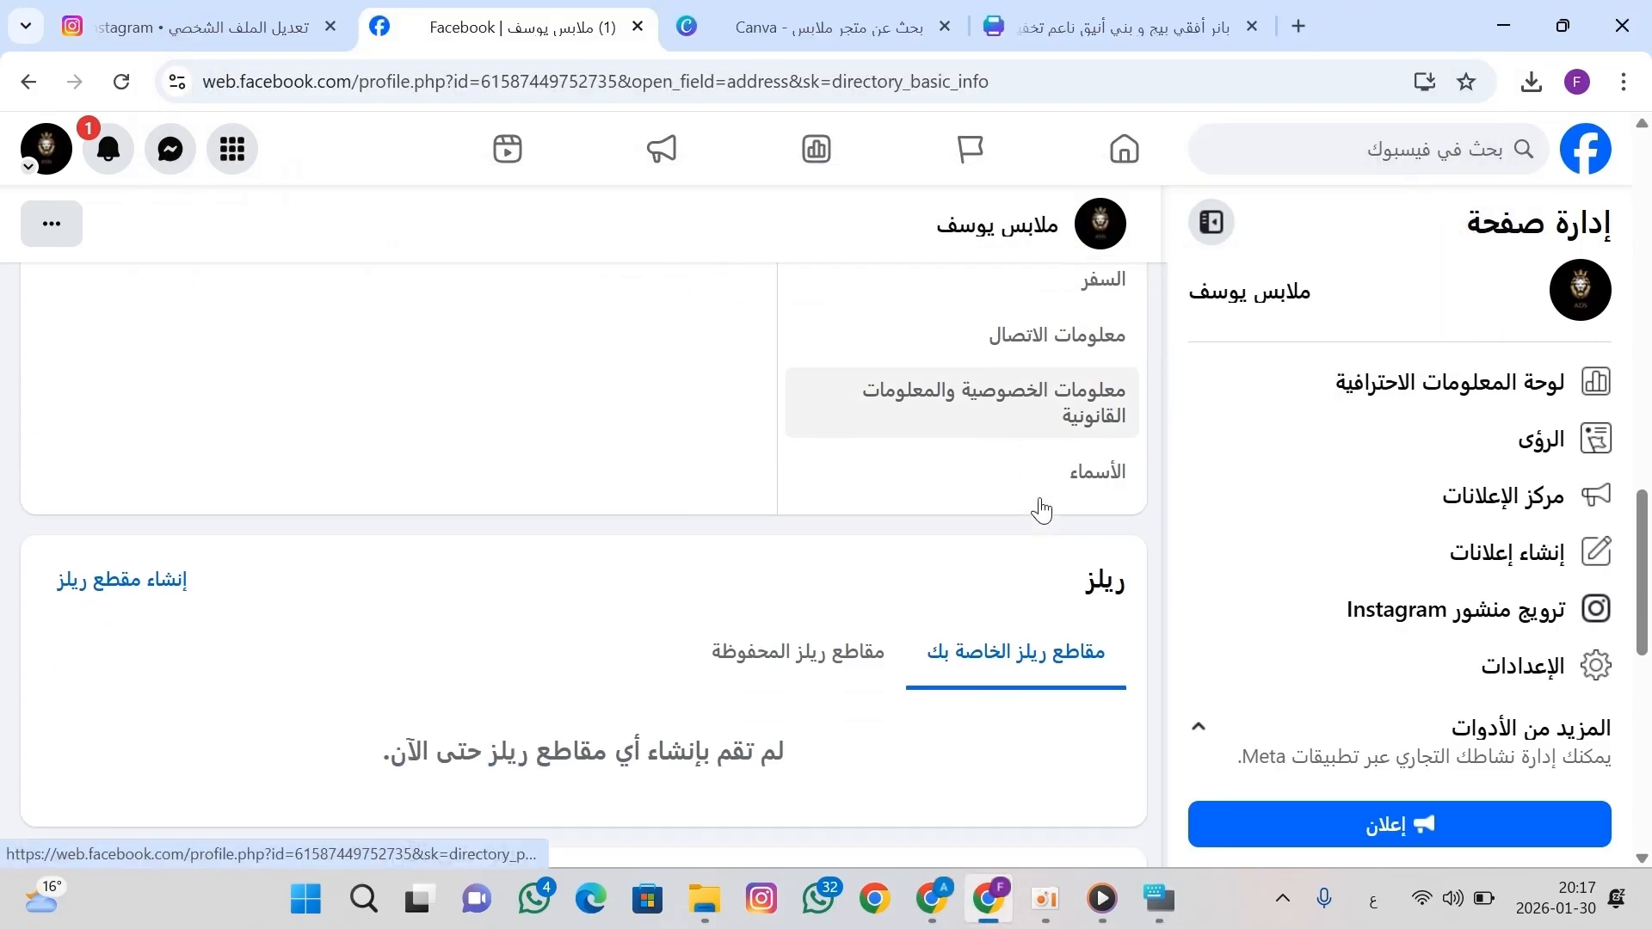
scroll(1042, 511, up, 4)
scroll(1041, 510, up, 10)
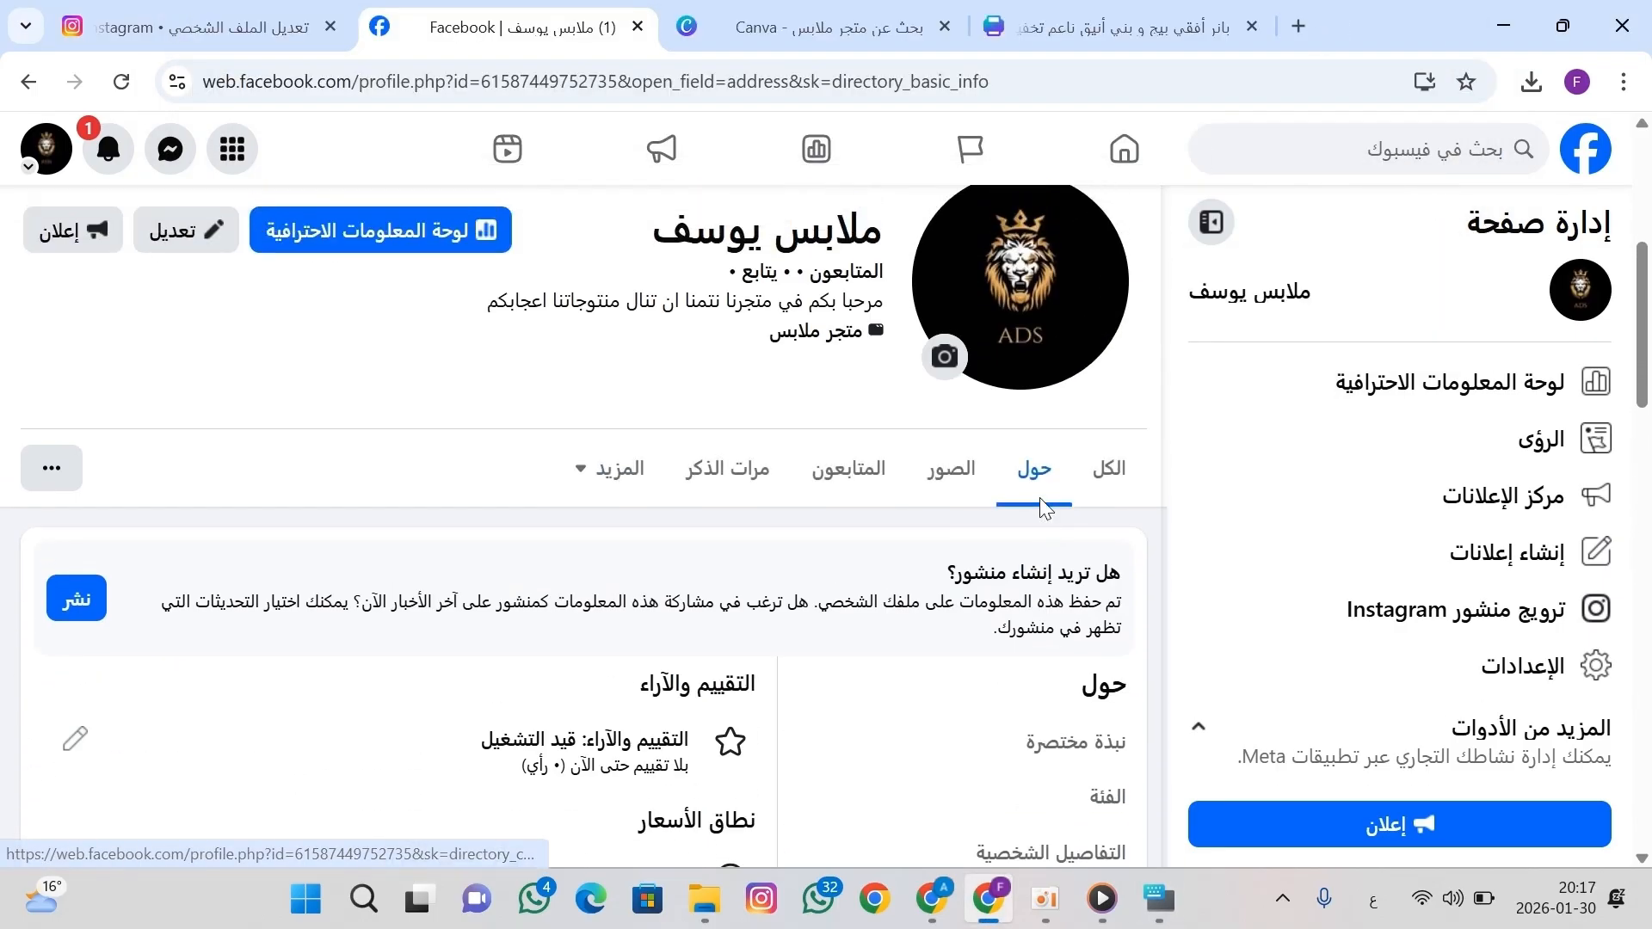
click(1113, 486)
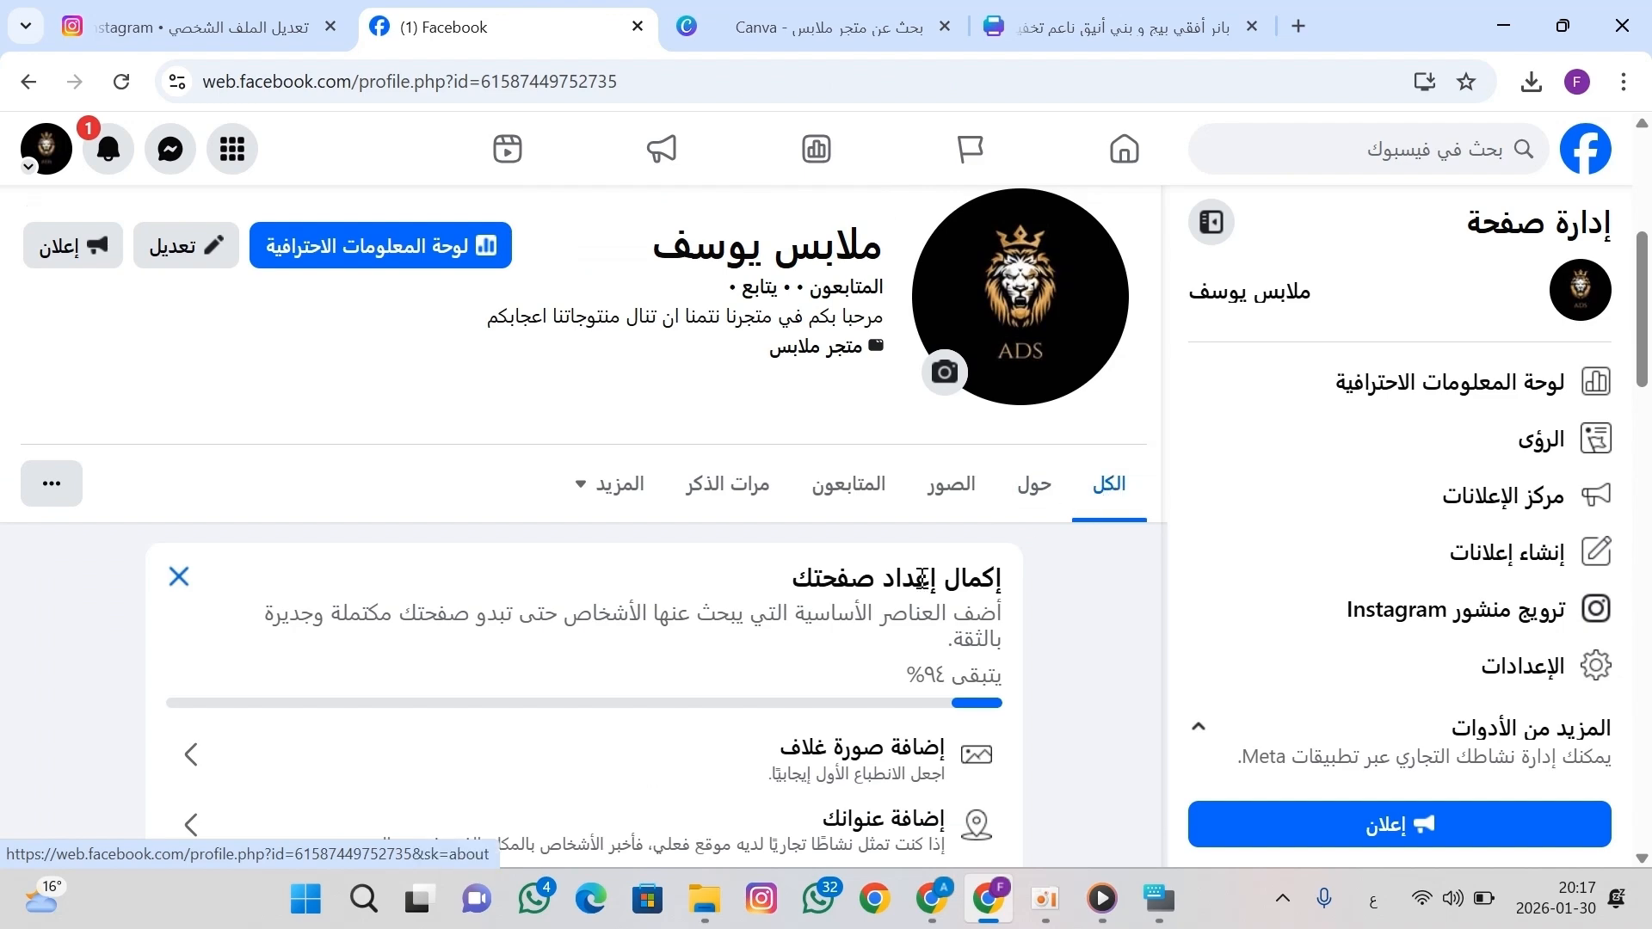
scroll(921, 581, down, 10)
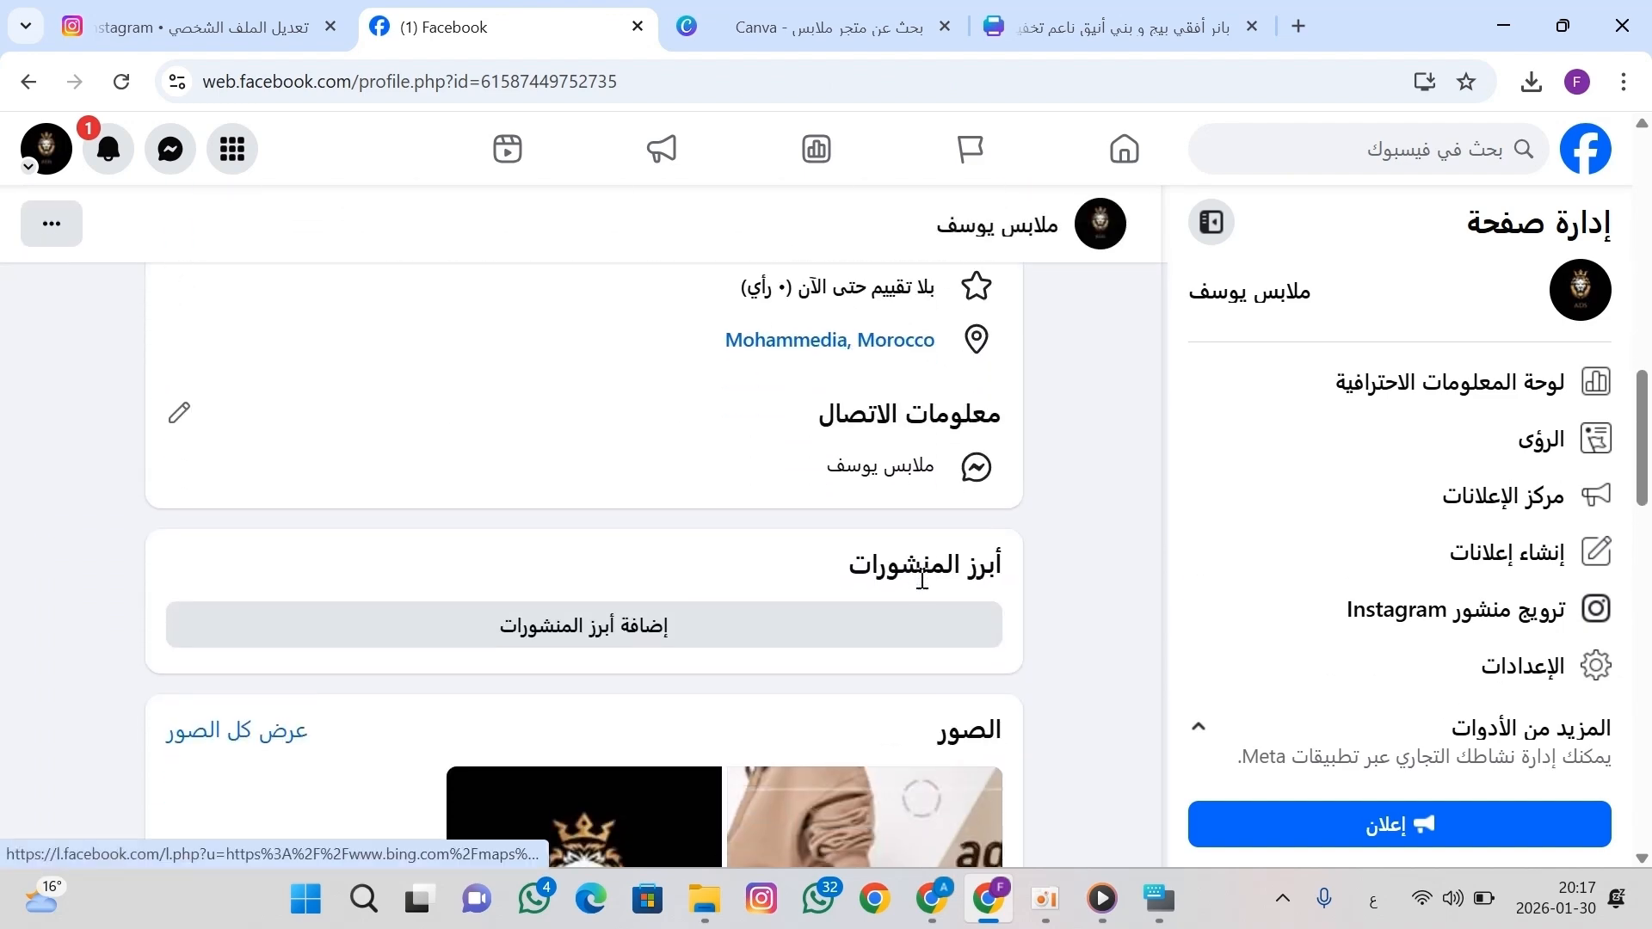
scroll(922, 581, up, 3)
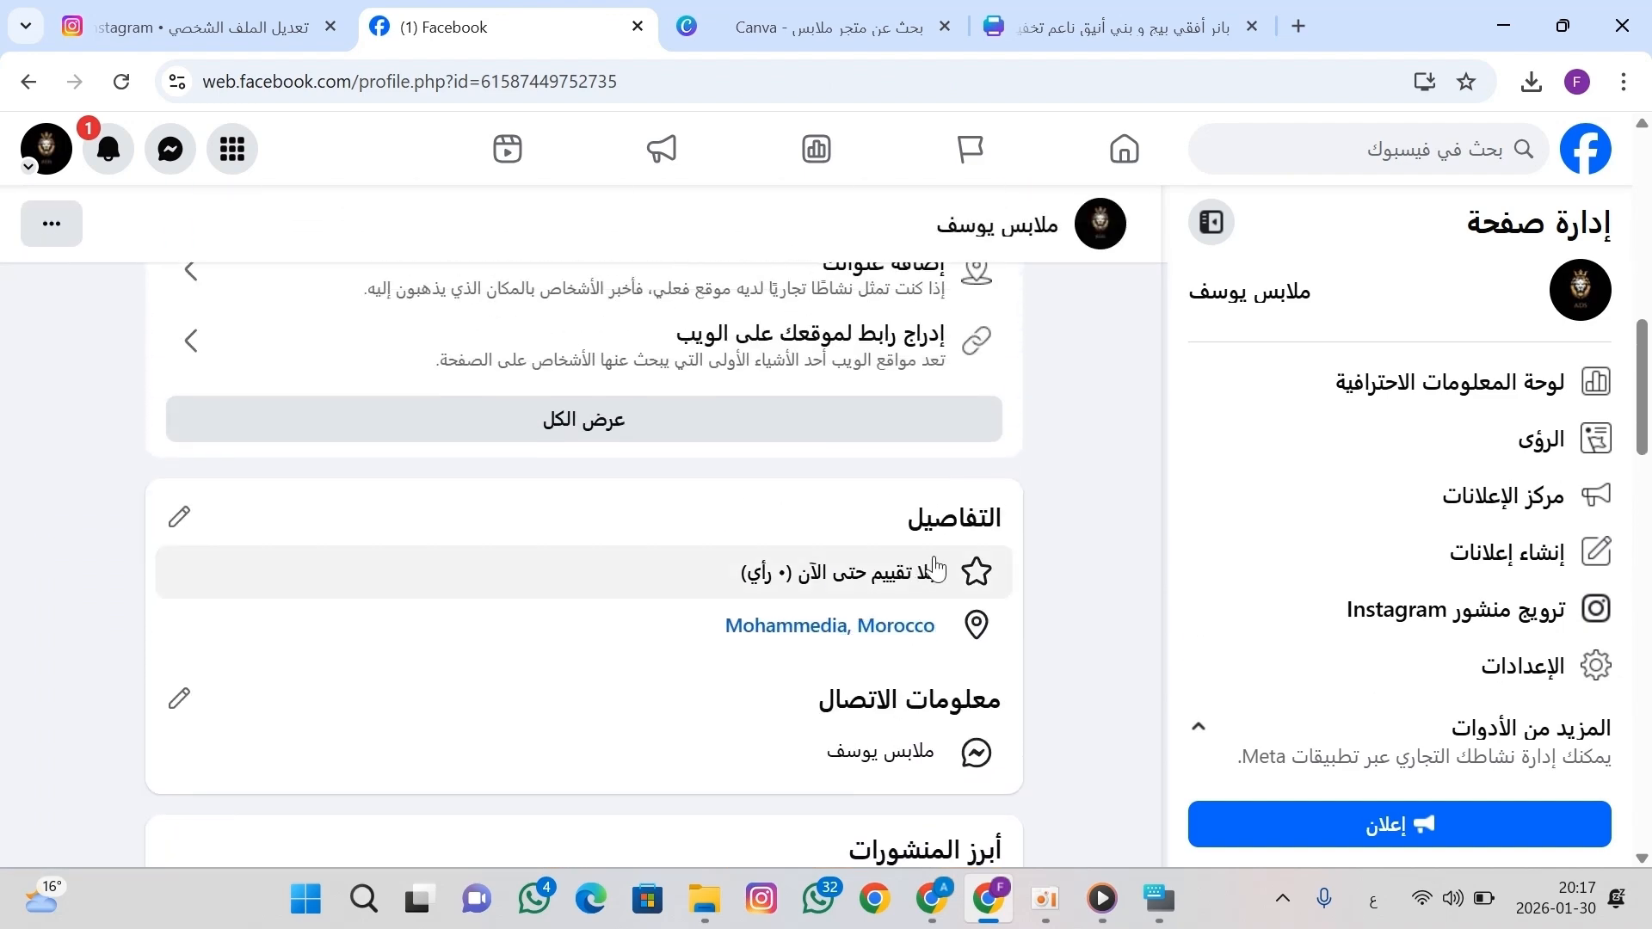
- Show all the page's setup tasks and start adding a phone number to its contact info
scroll(936, 568, up, 2)
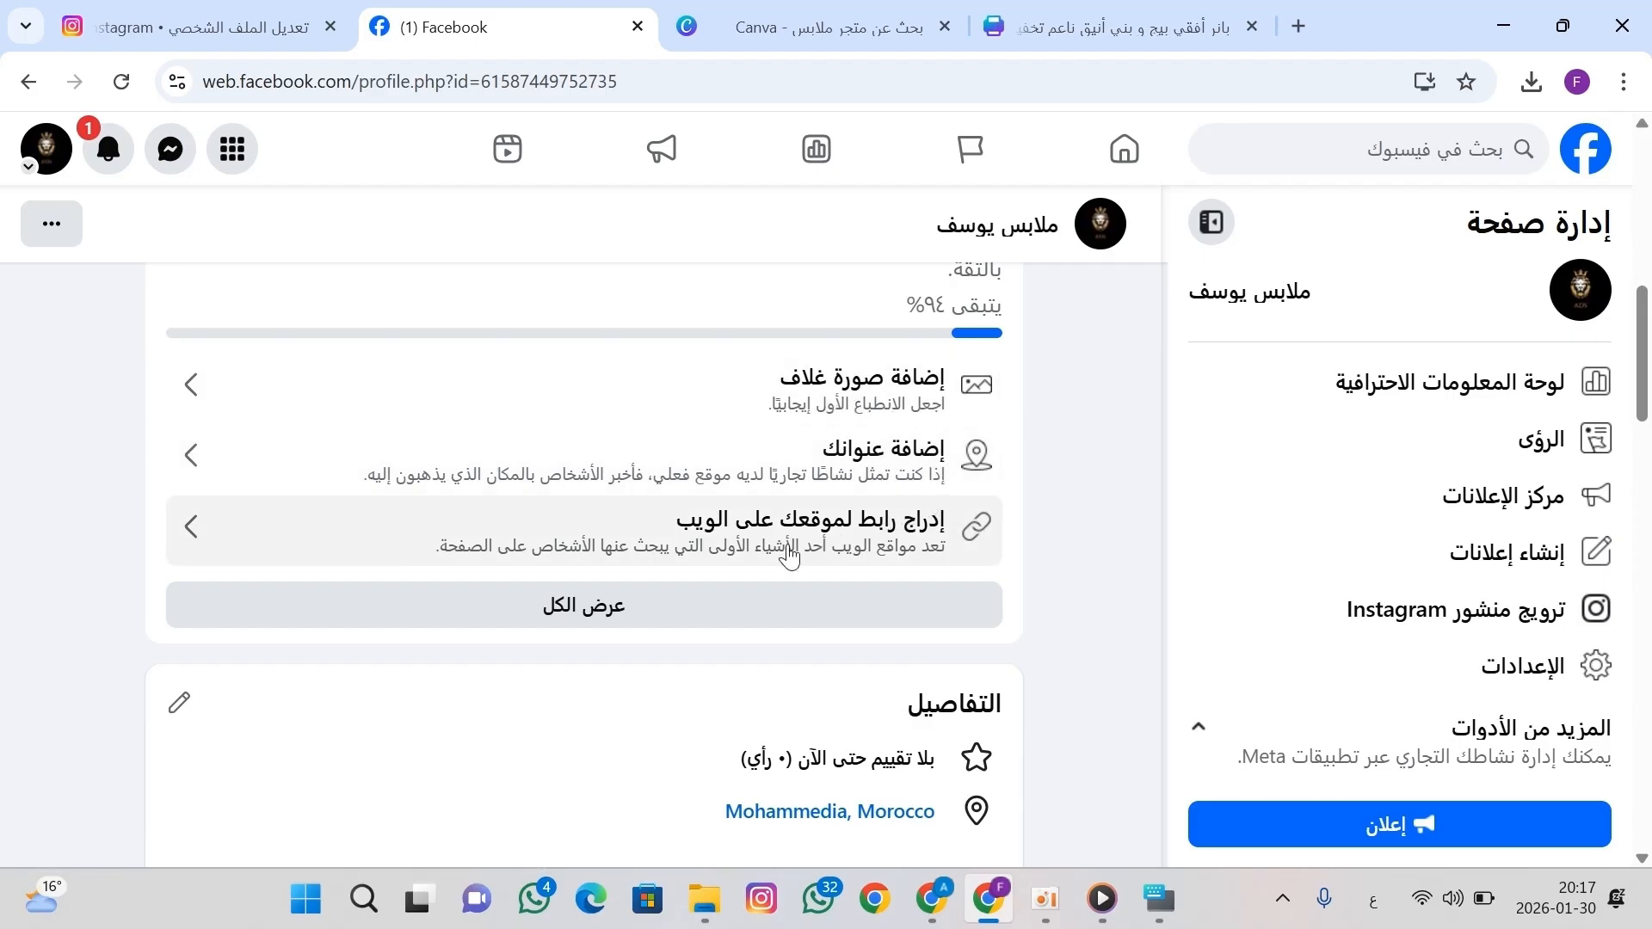
click(564, 618)
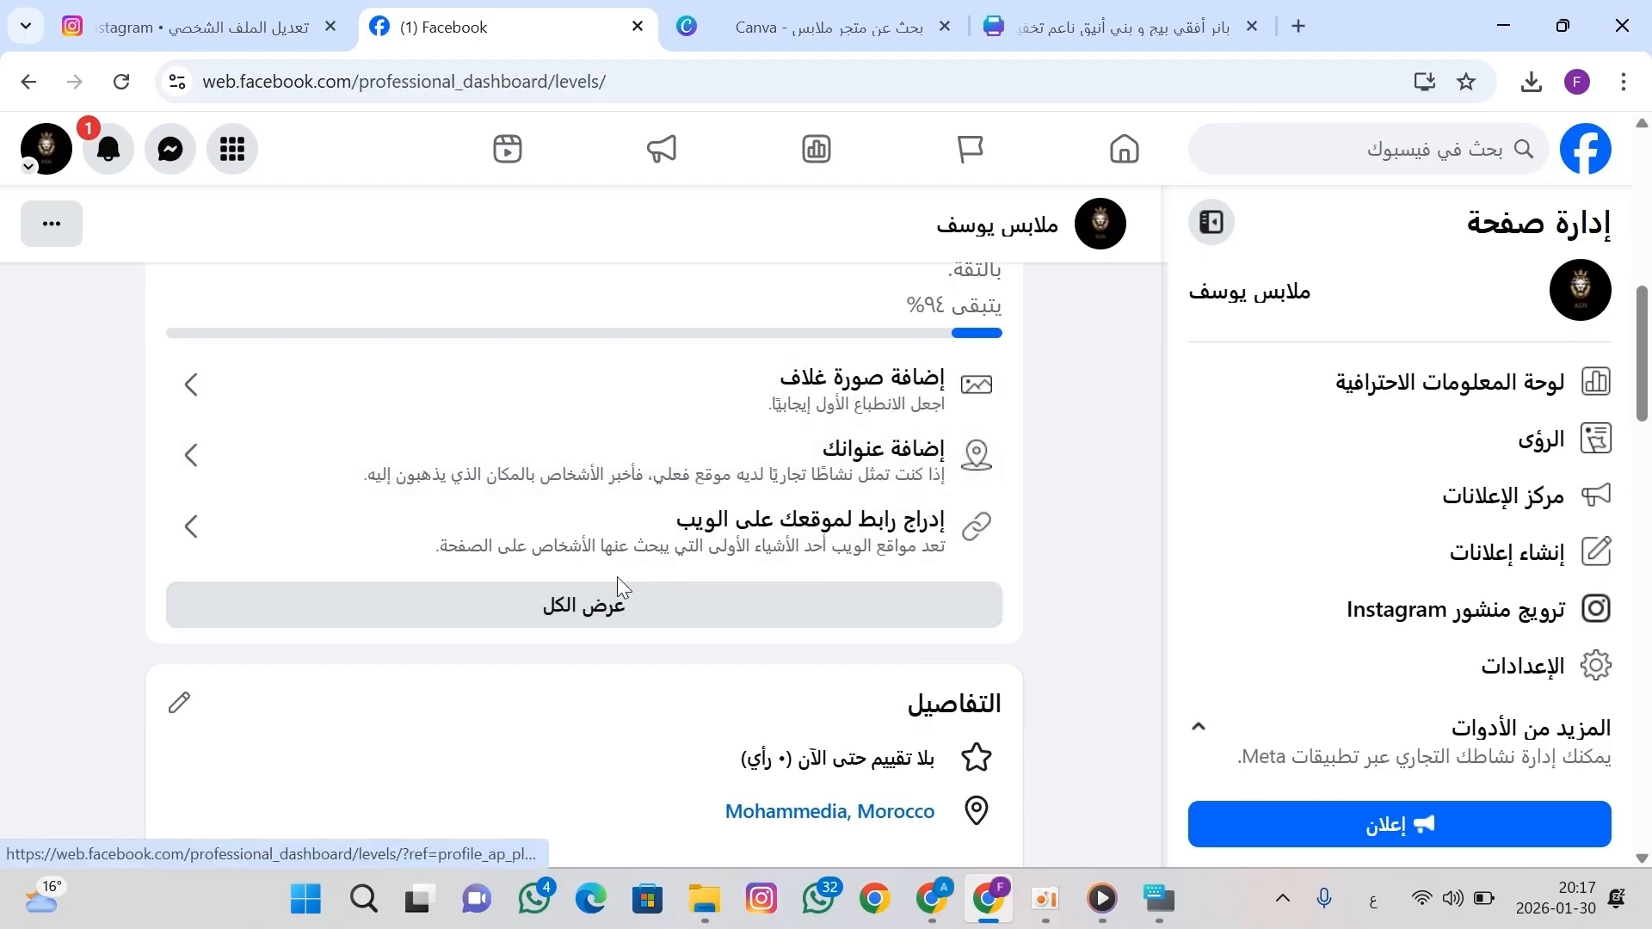
scroll(671, 566, down, 3)
scroll(672, 567, down, 2)
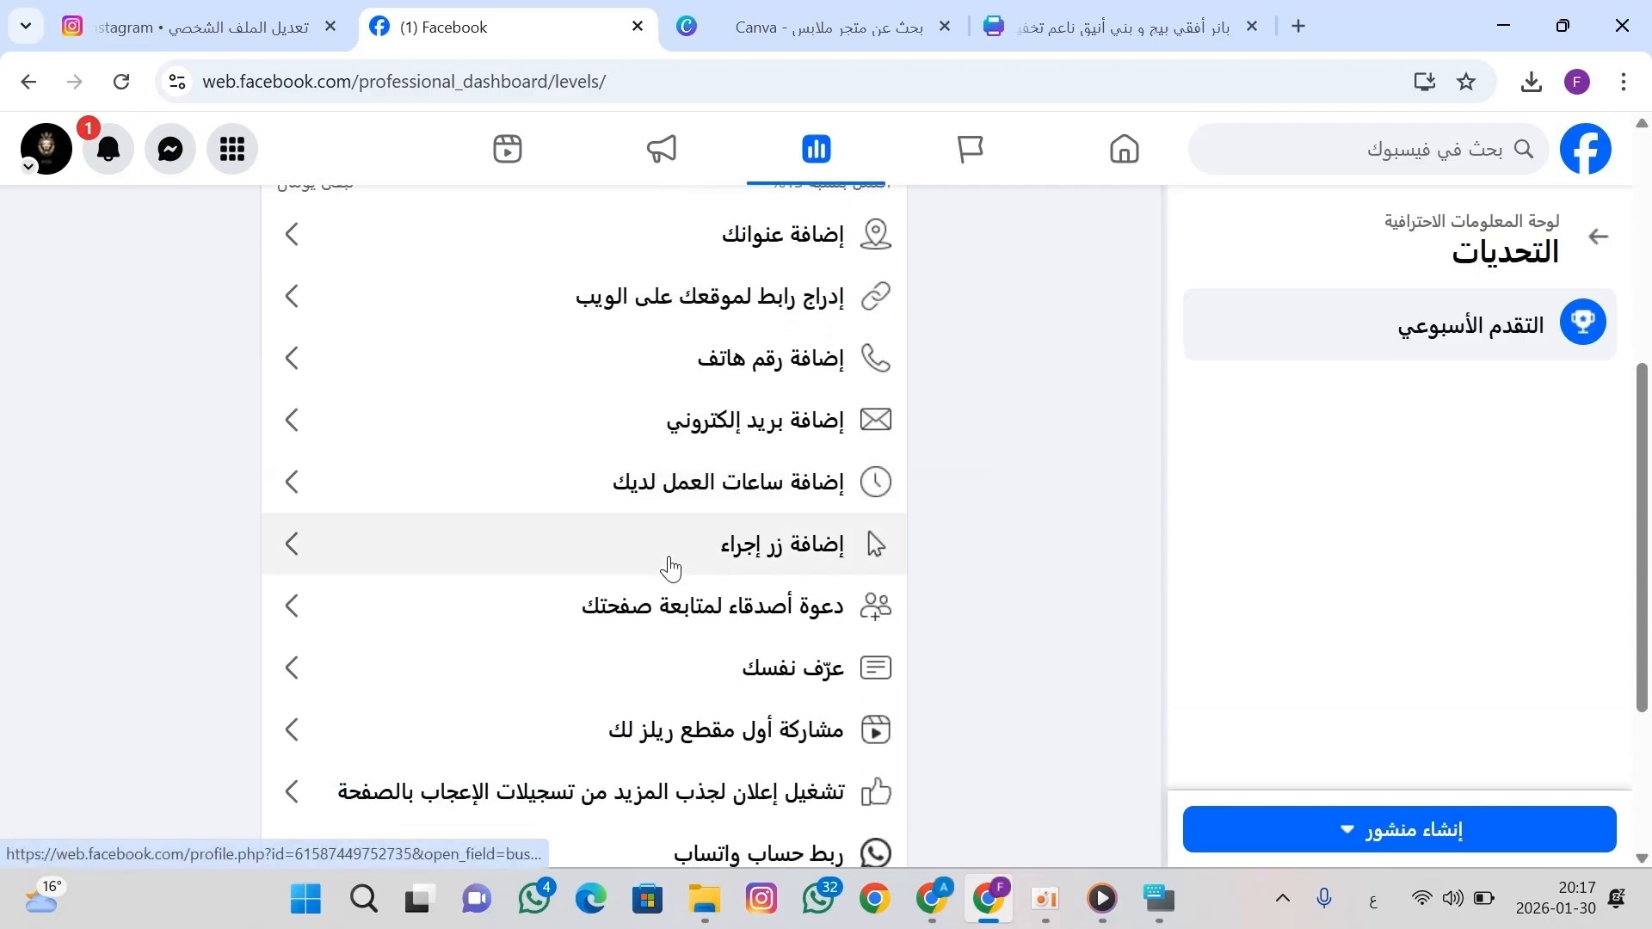
scroll(668, 568, up, 1)
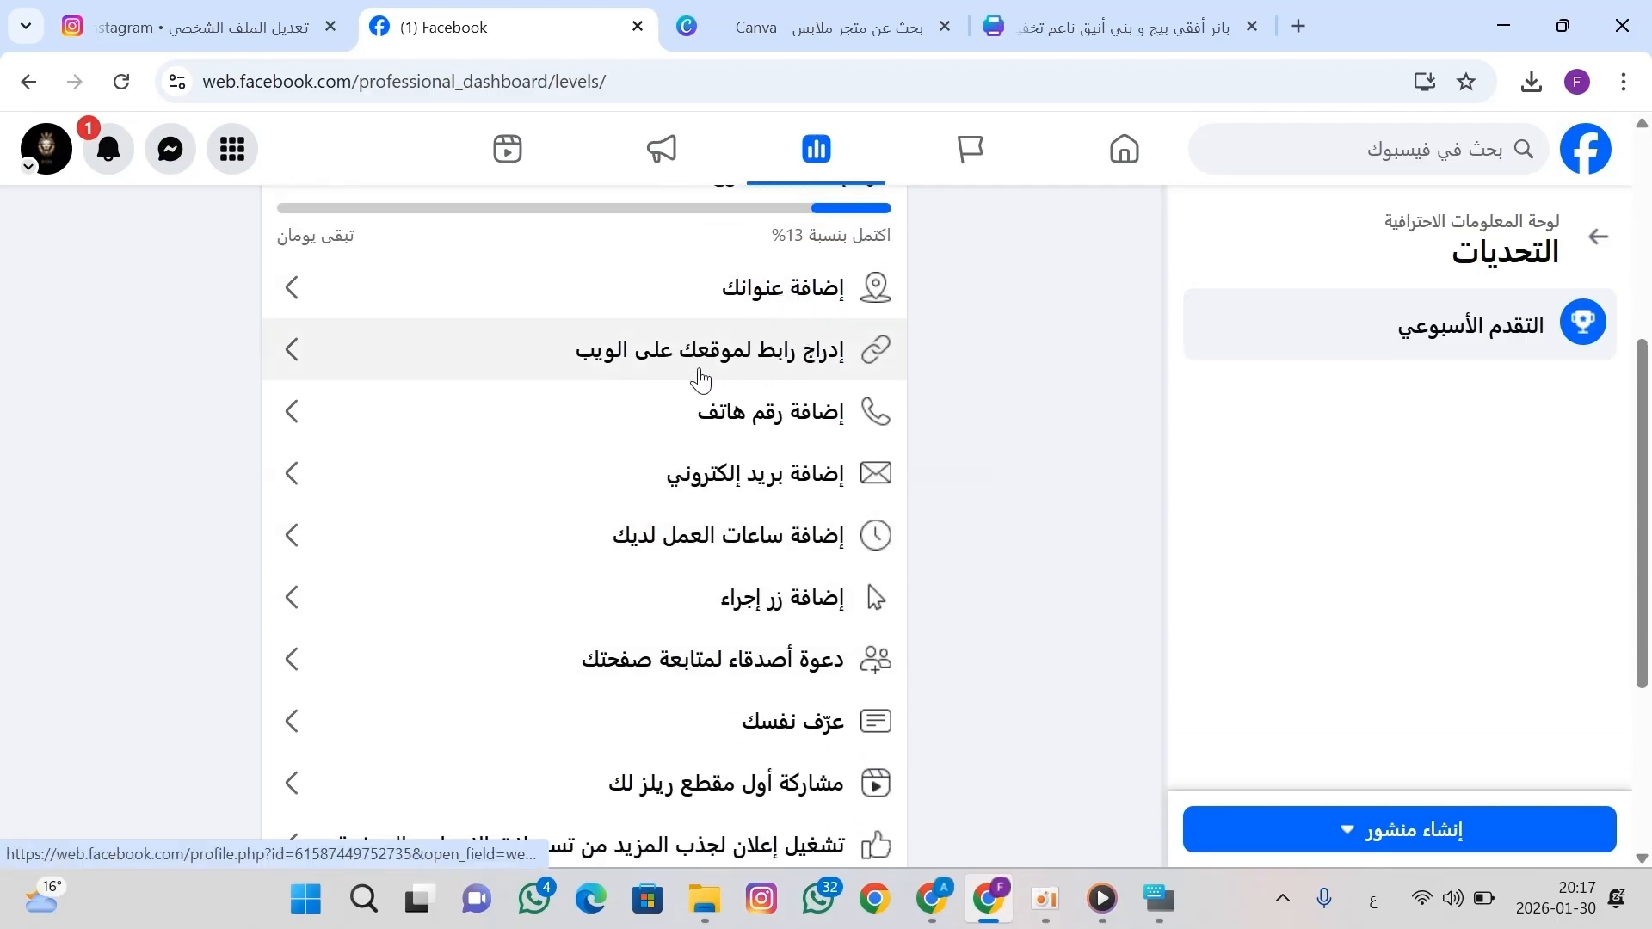
click(783, 412)
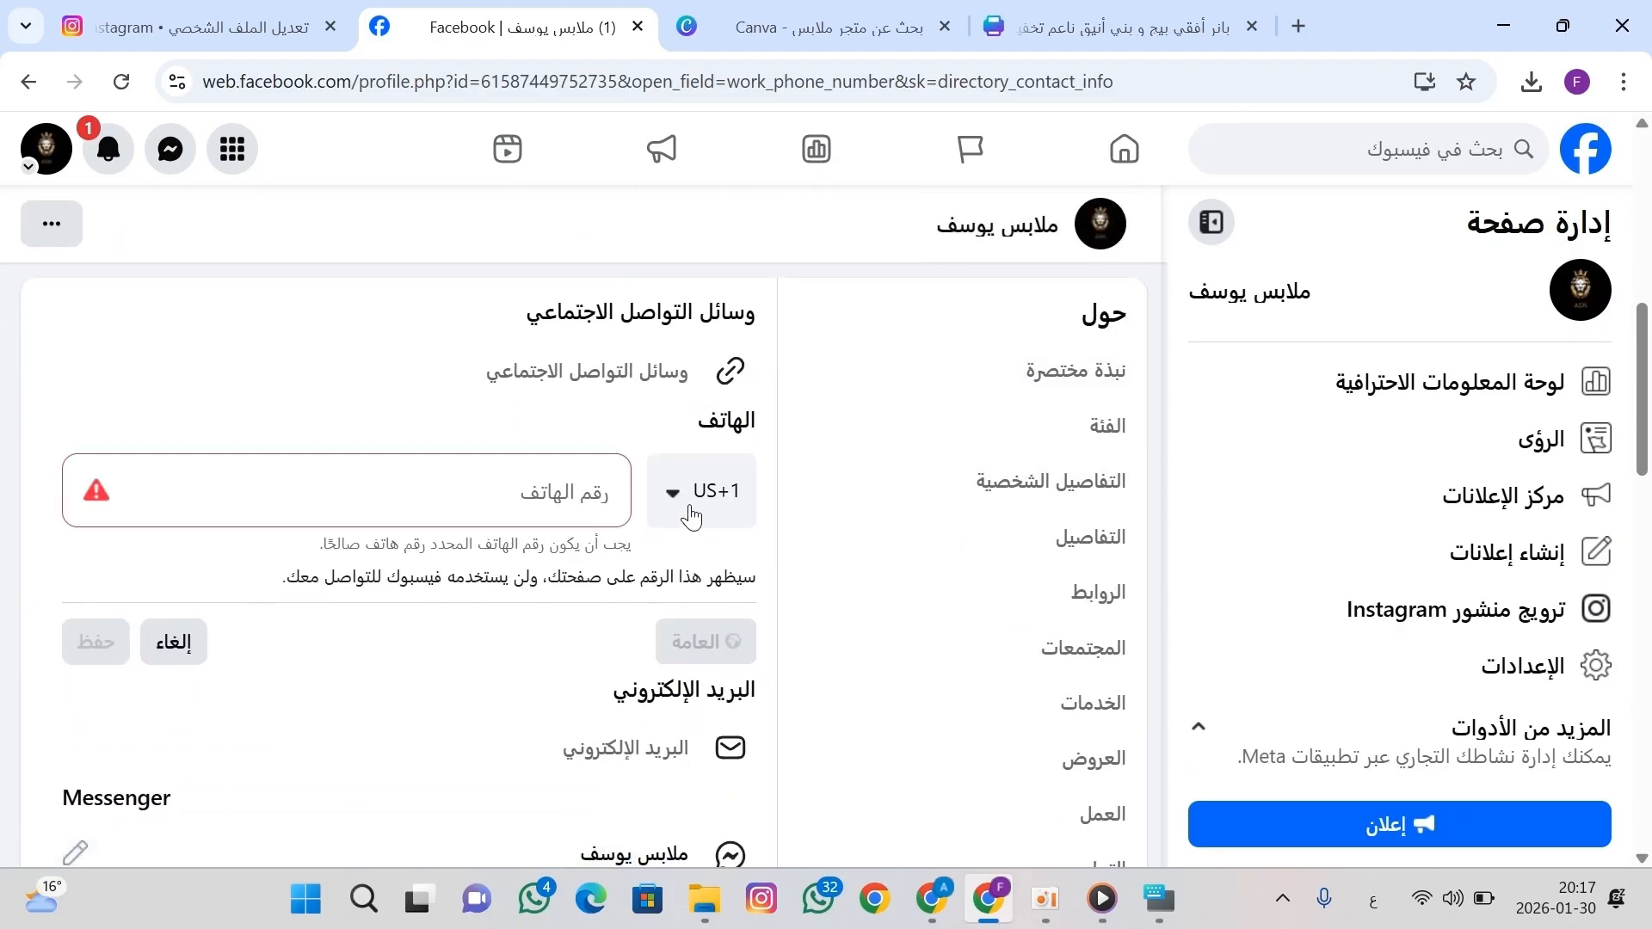
- Switch the keyboard to English and choose Morocco +212 as the phone country code
click(691, 517)
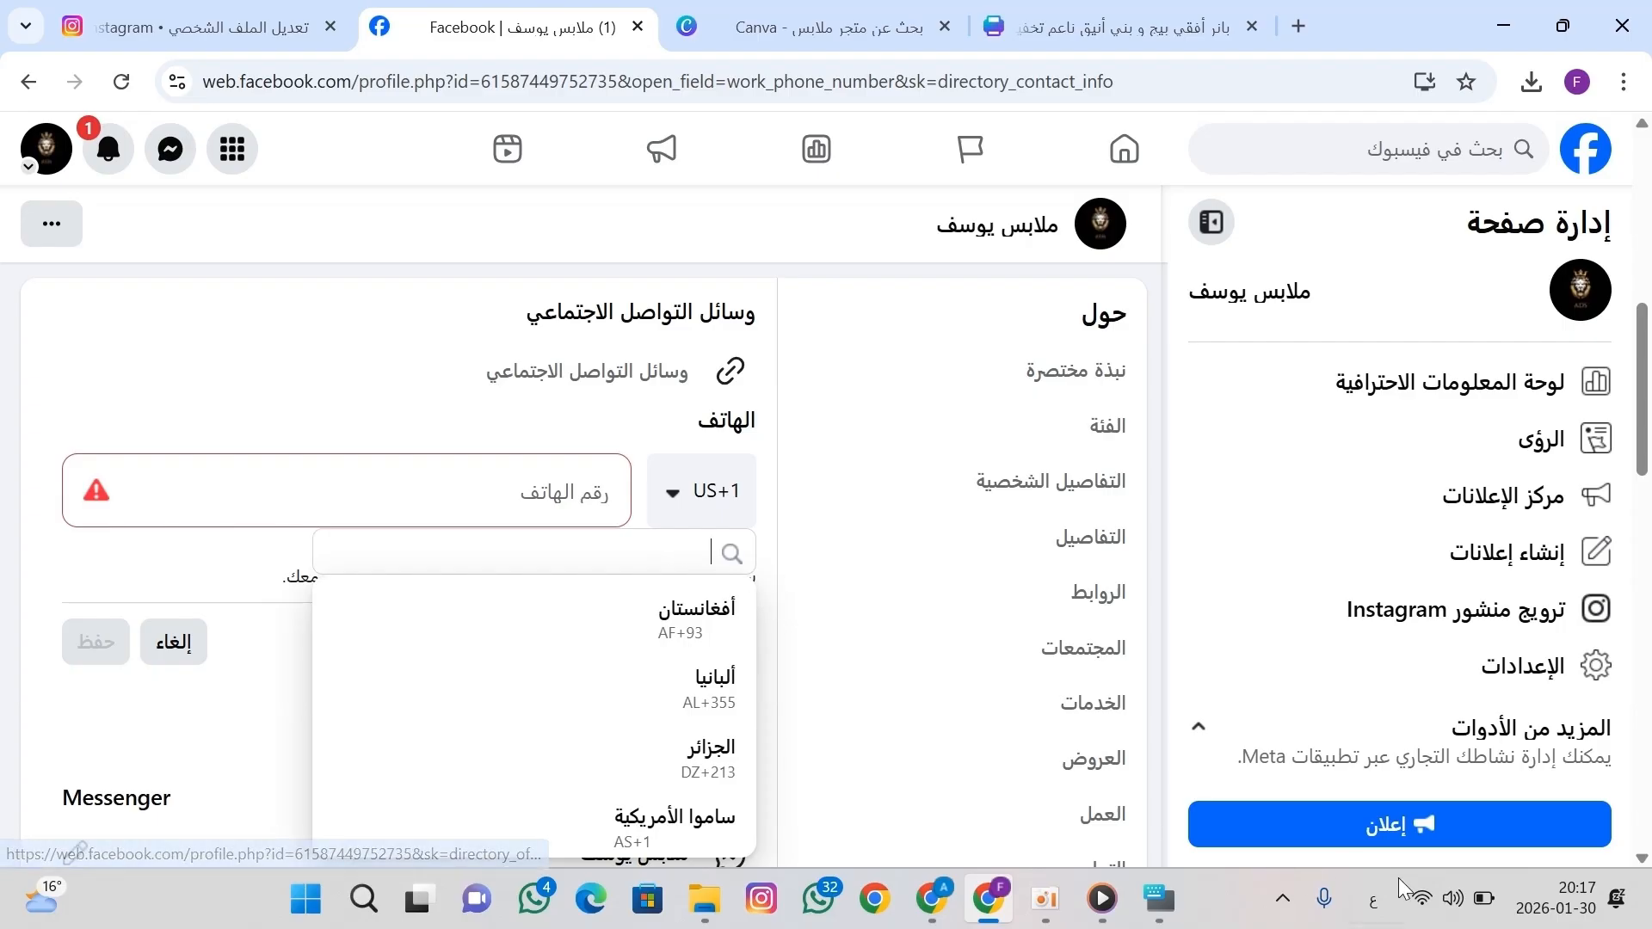
click(1375, 905)
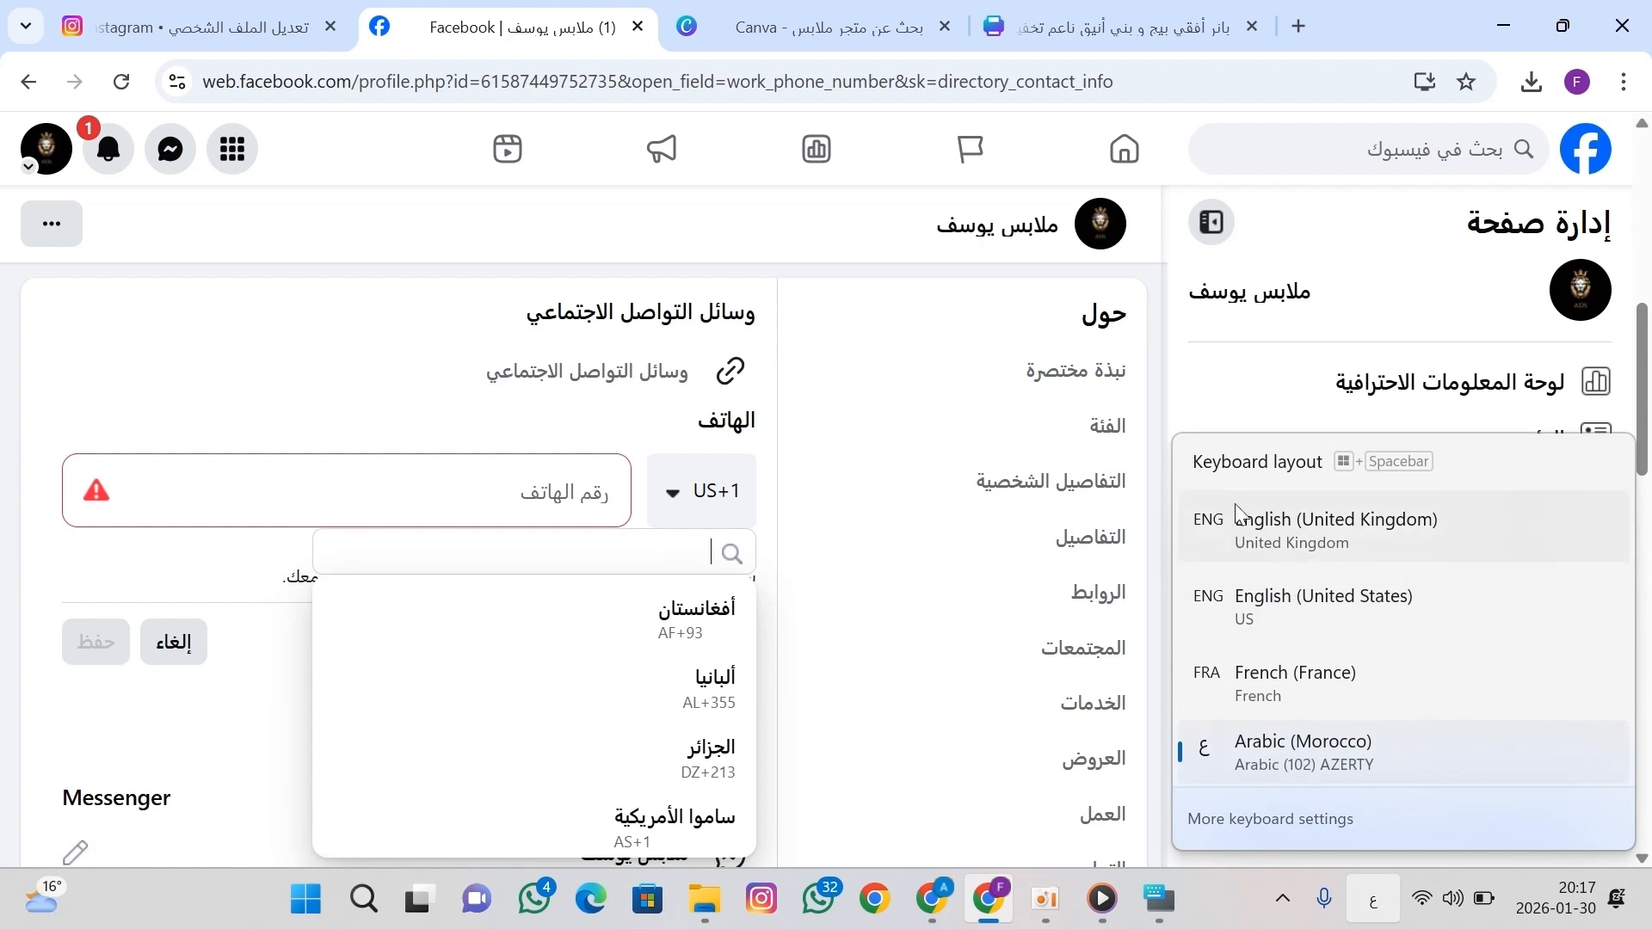
click(1229, 533)
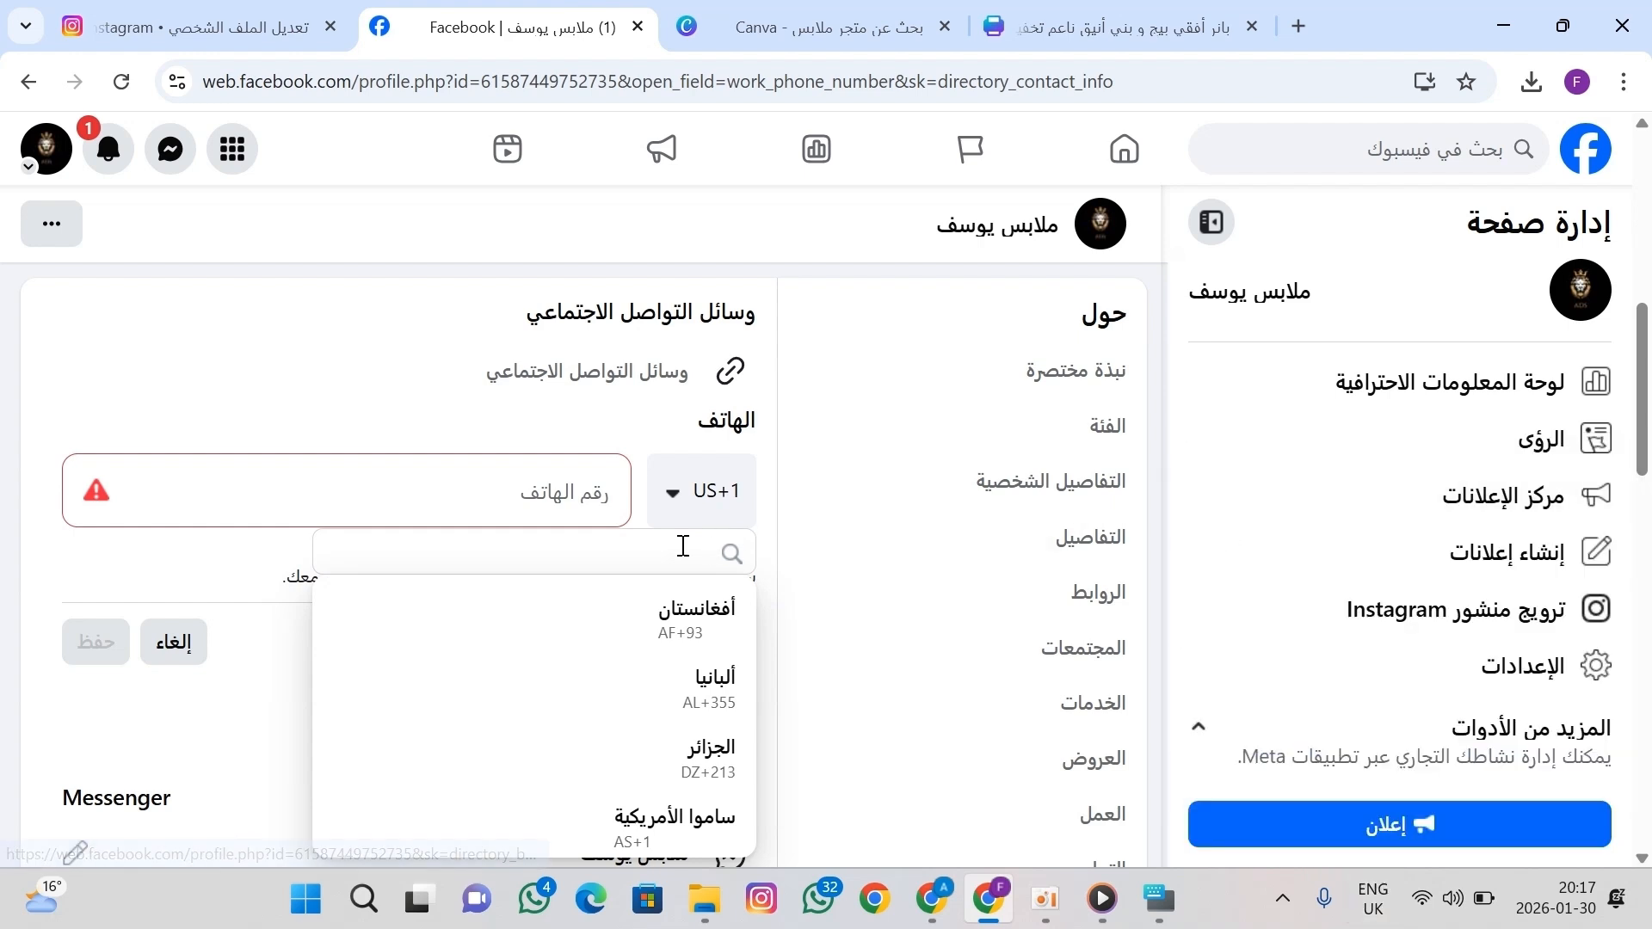
text(mo)
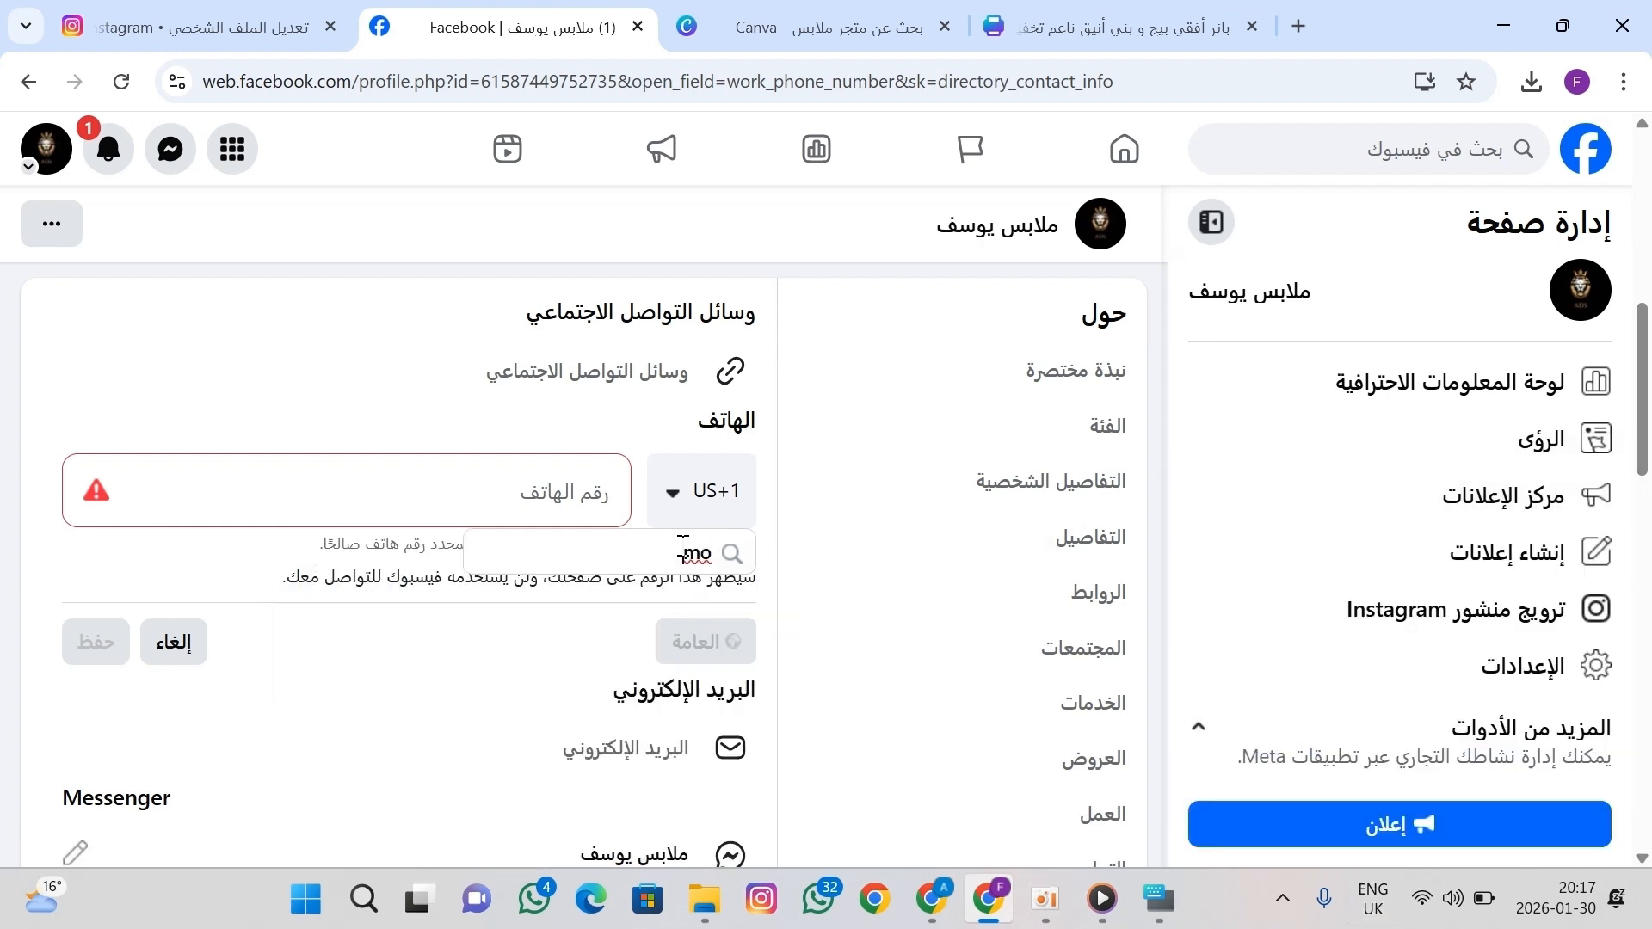
key(BackSpace)
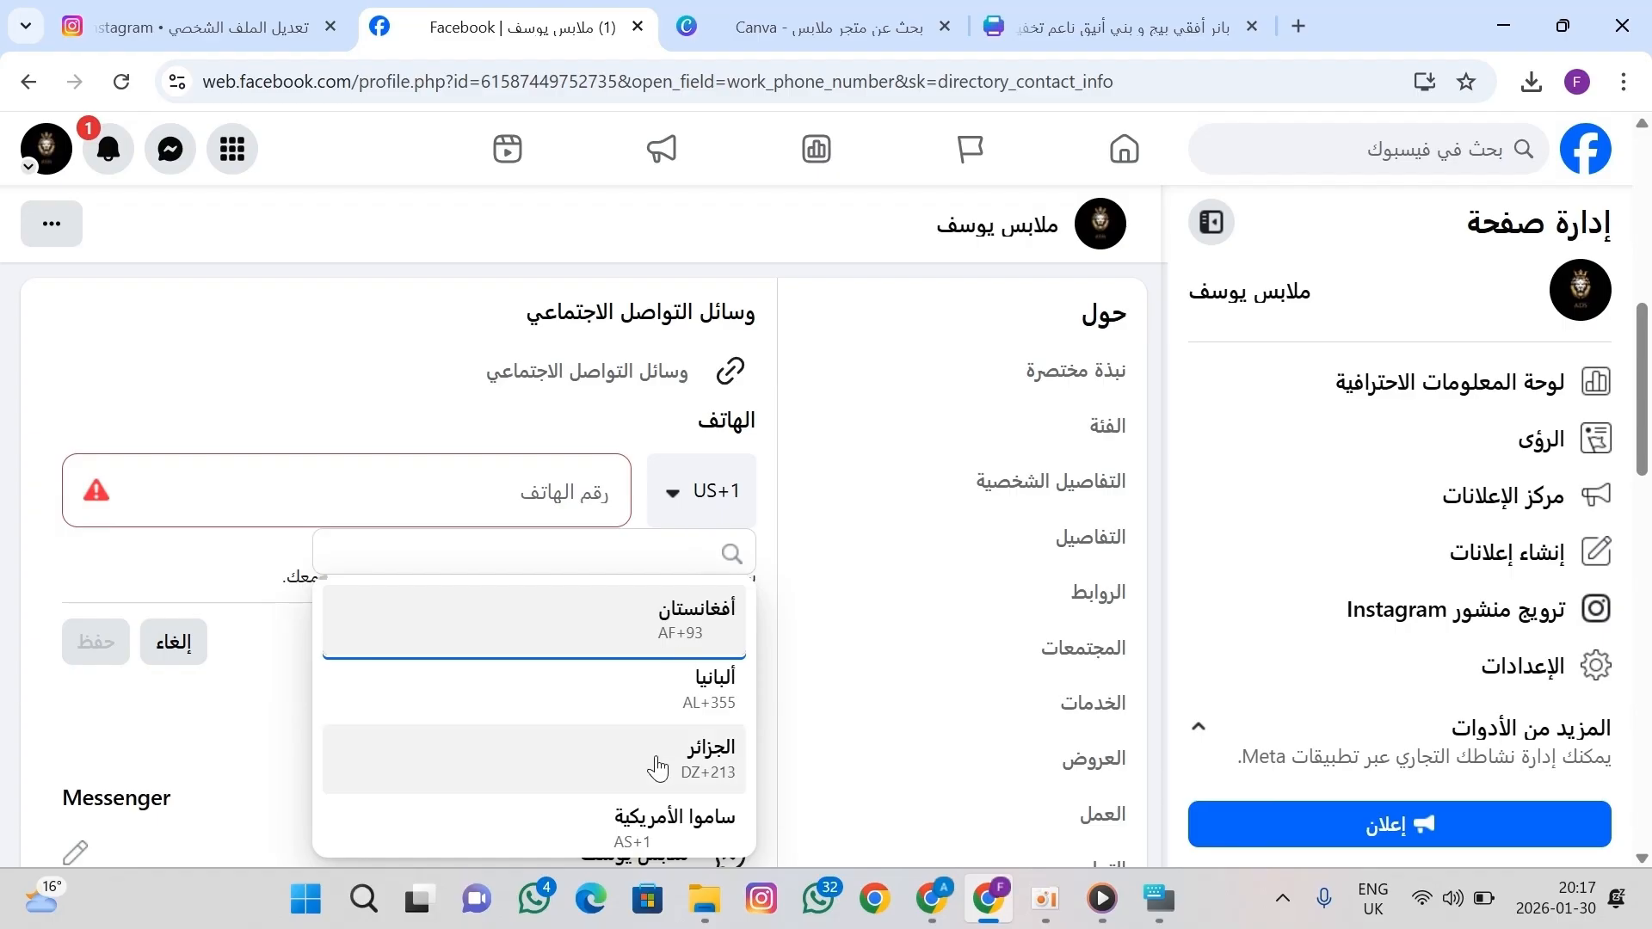
scroll(657, 740, down, 2)
scroll(660, 723, down, 15)
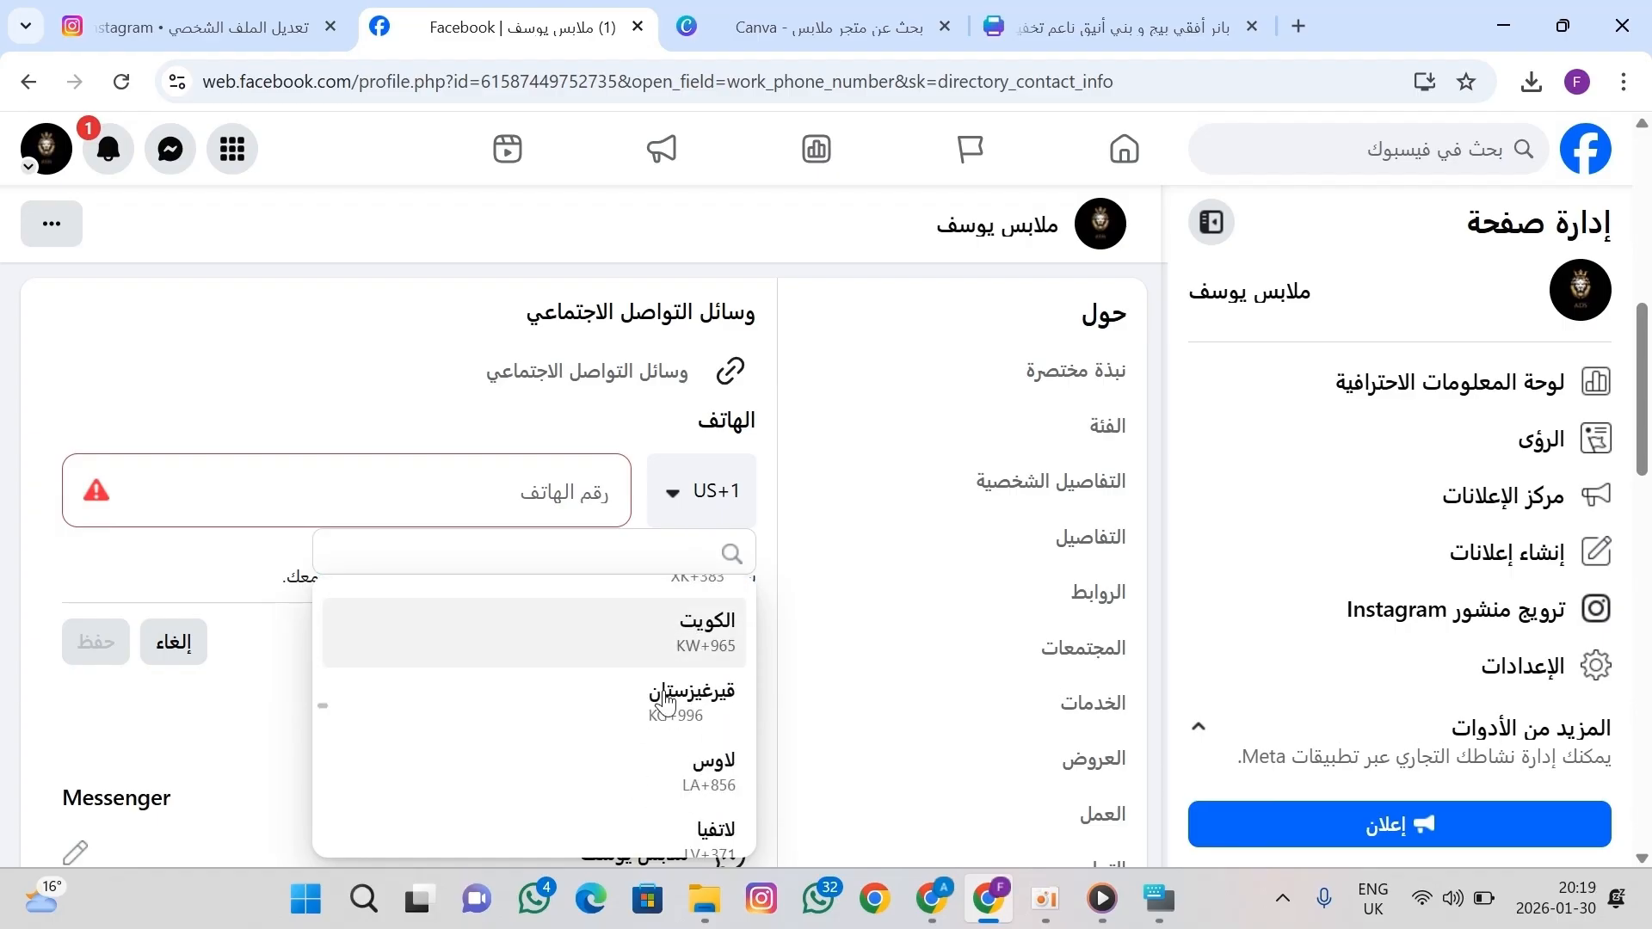
scroll(665, 703, down, 6)
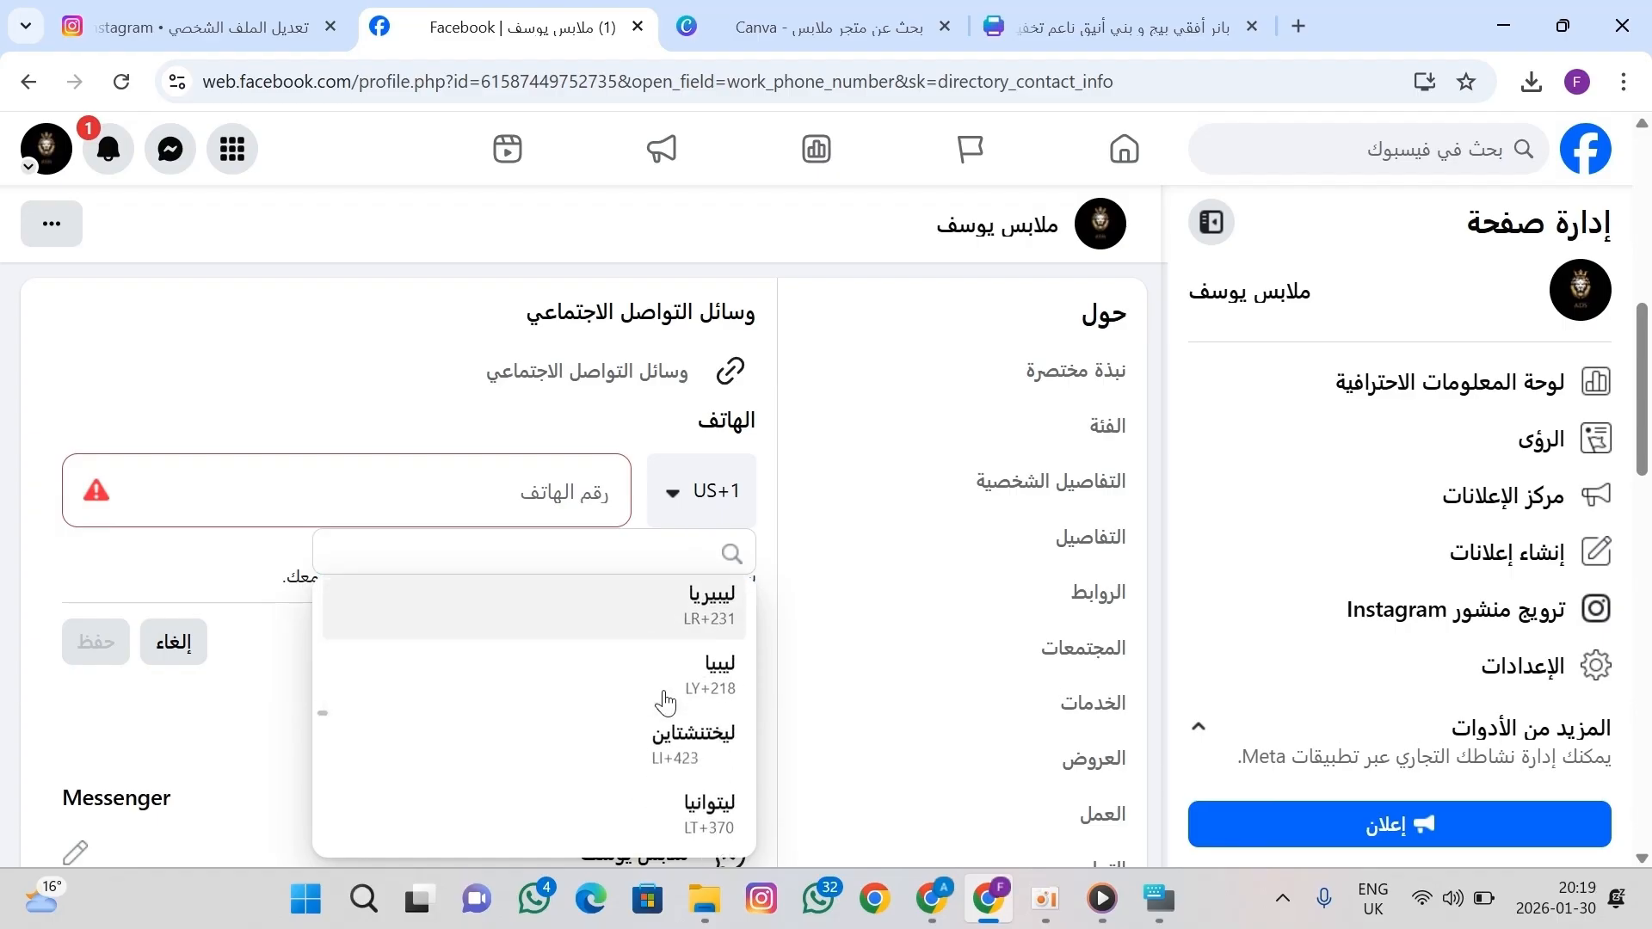
scroll(667, 702, down, 5)
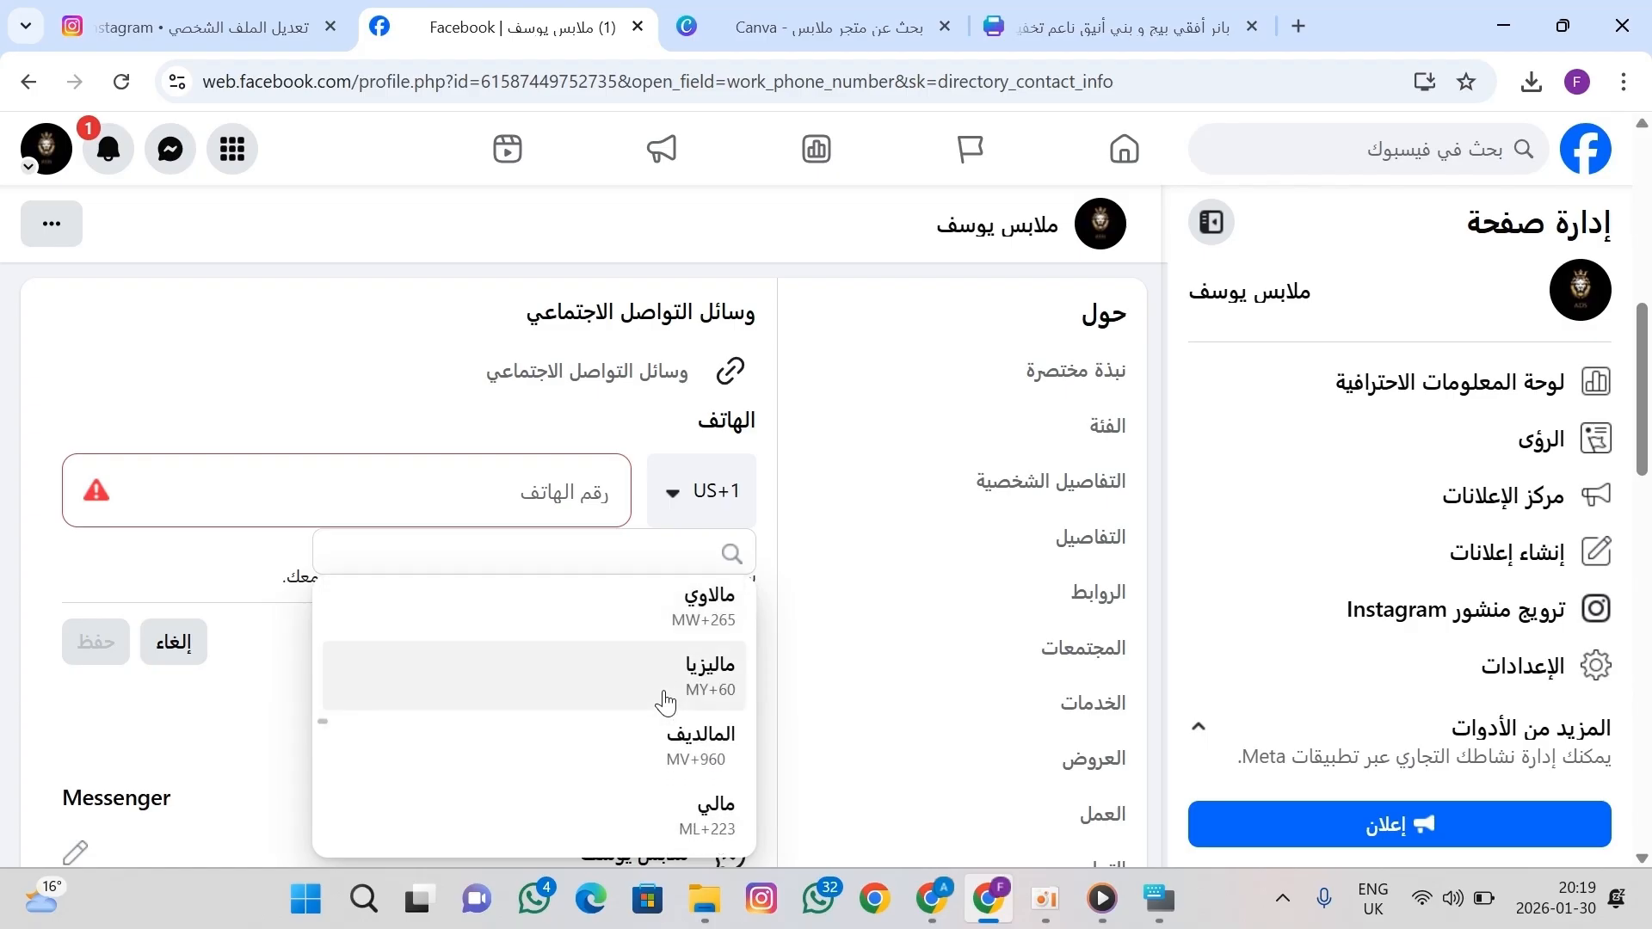
scroll(667, 702, down, 5)
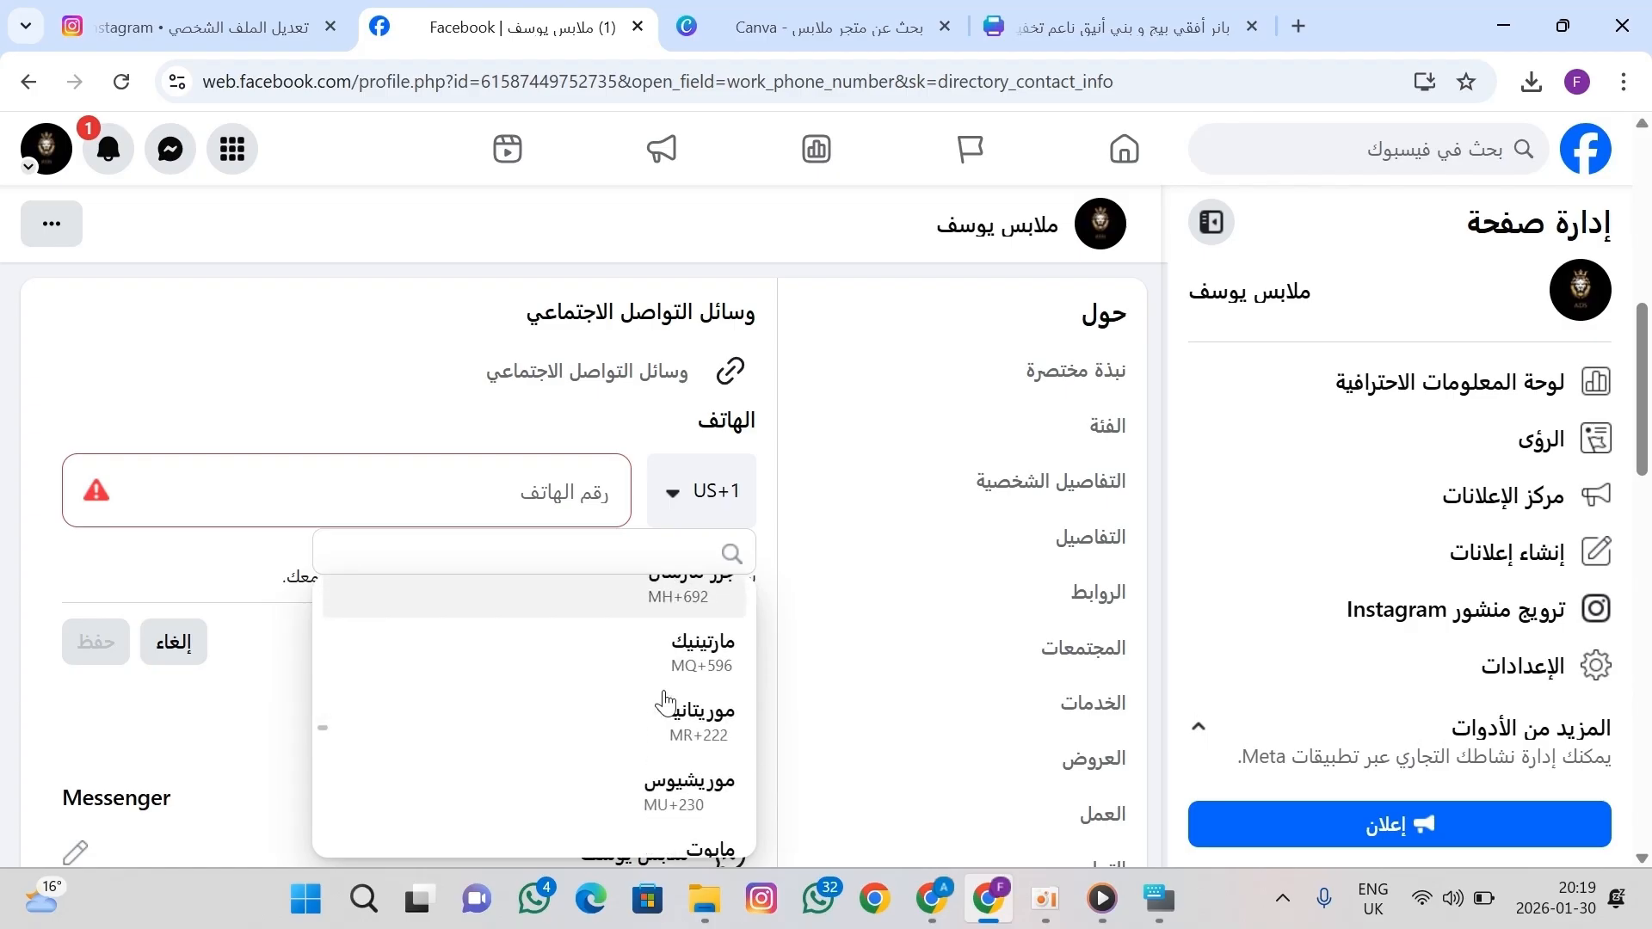
scroll(667, 701, down, 5)
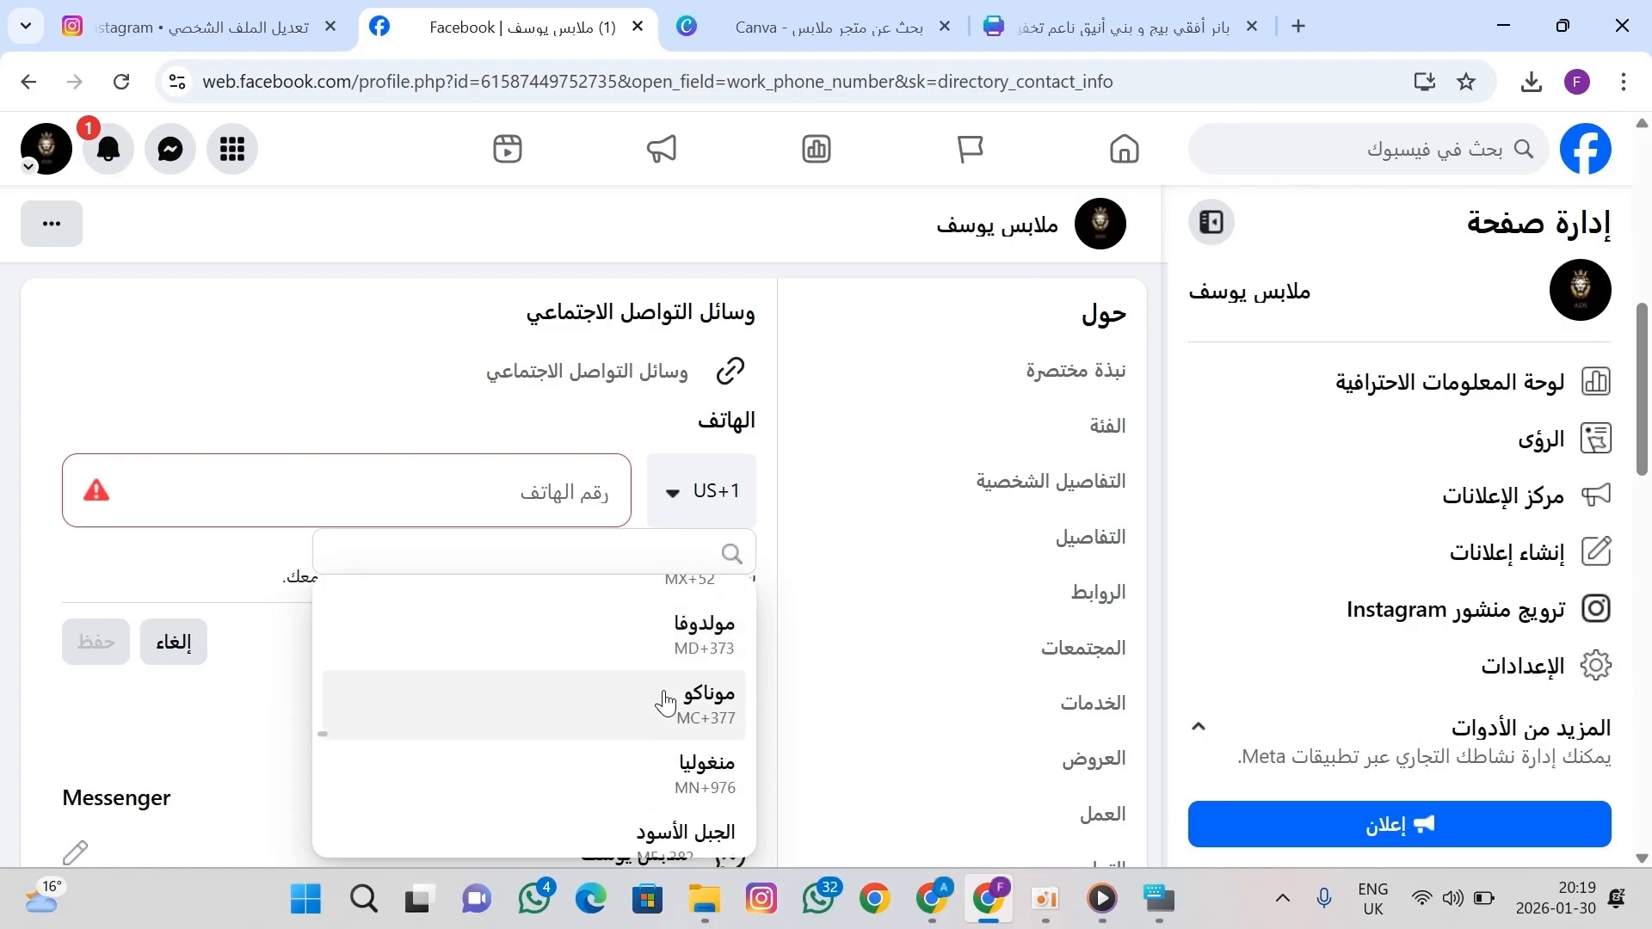
scroll(667, 701, up, 1)
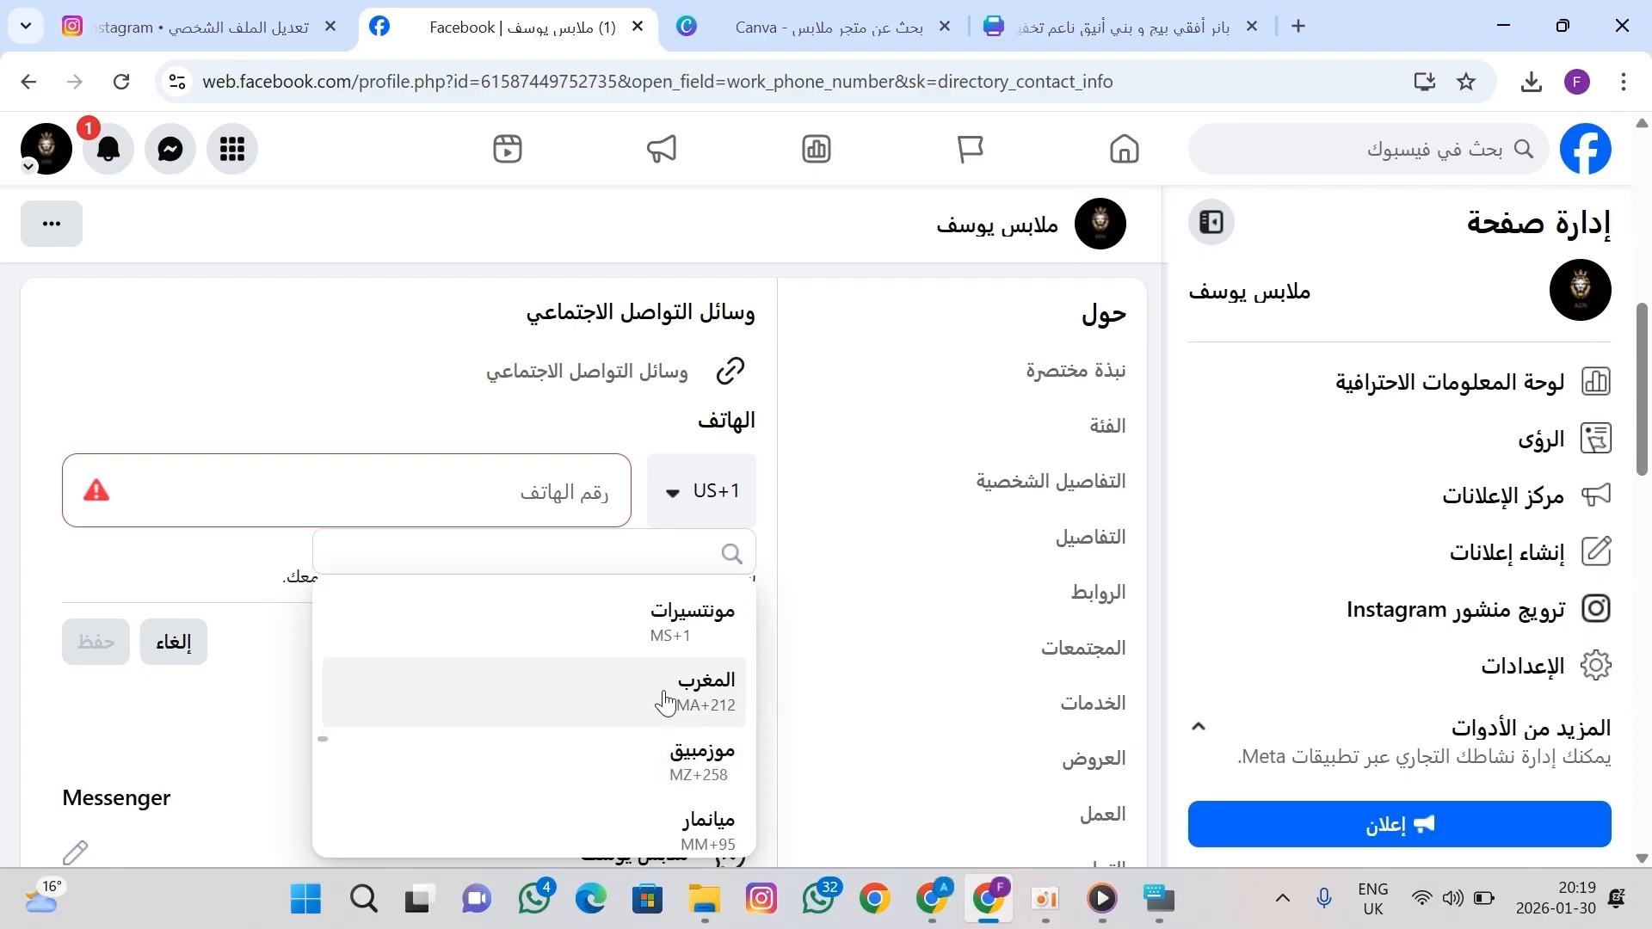
click(667, 702)
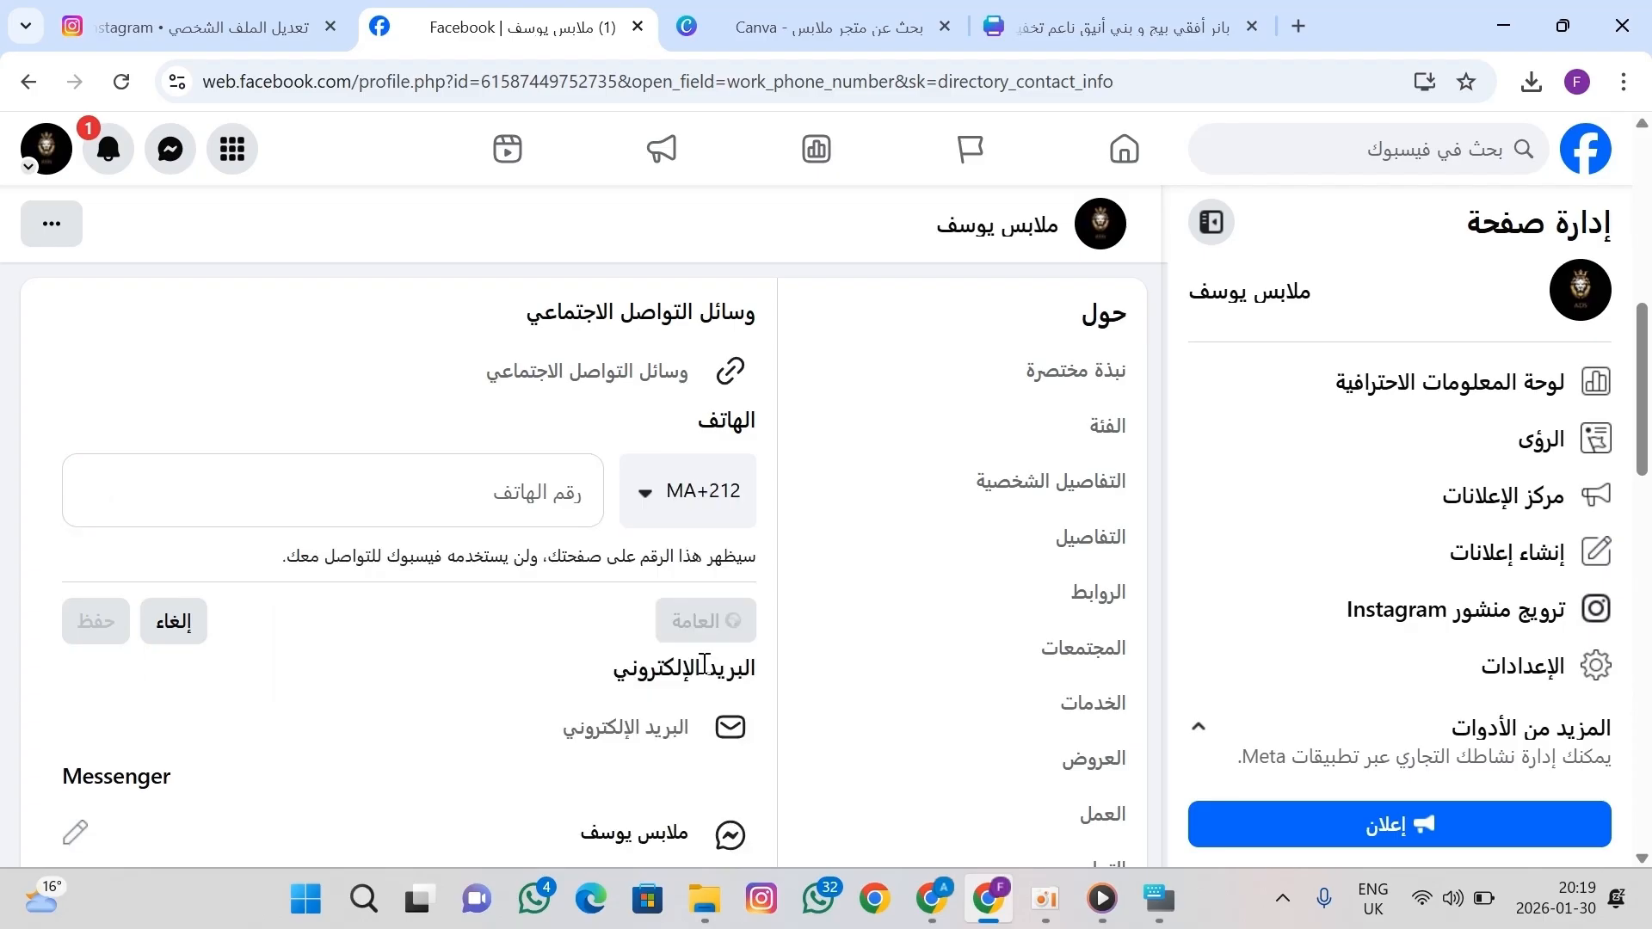
- Enter the page's mobile phone number and save it
click(530, 515)
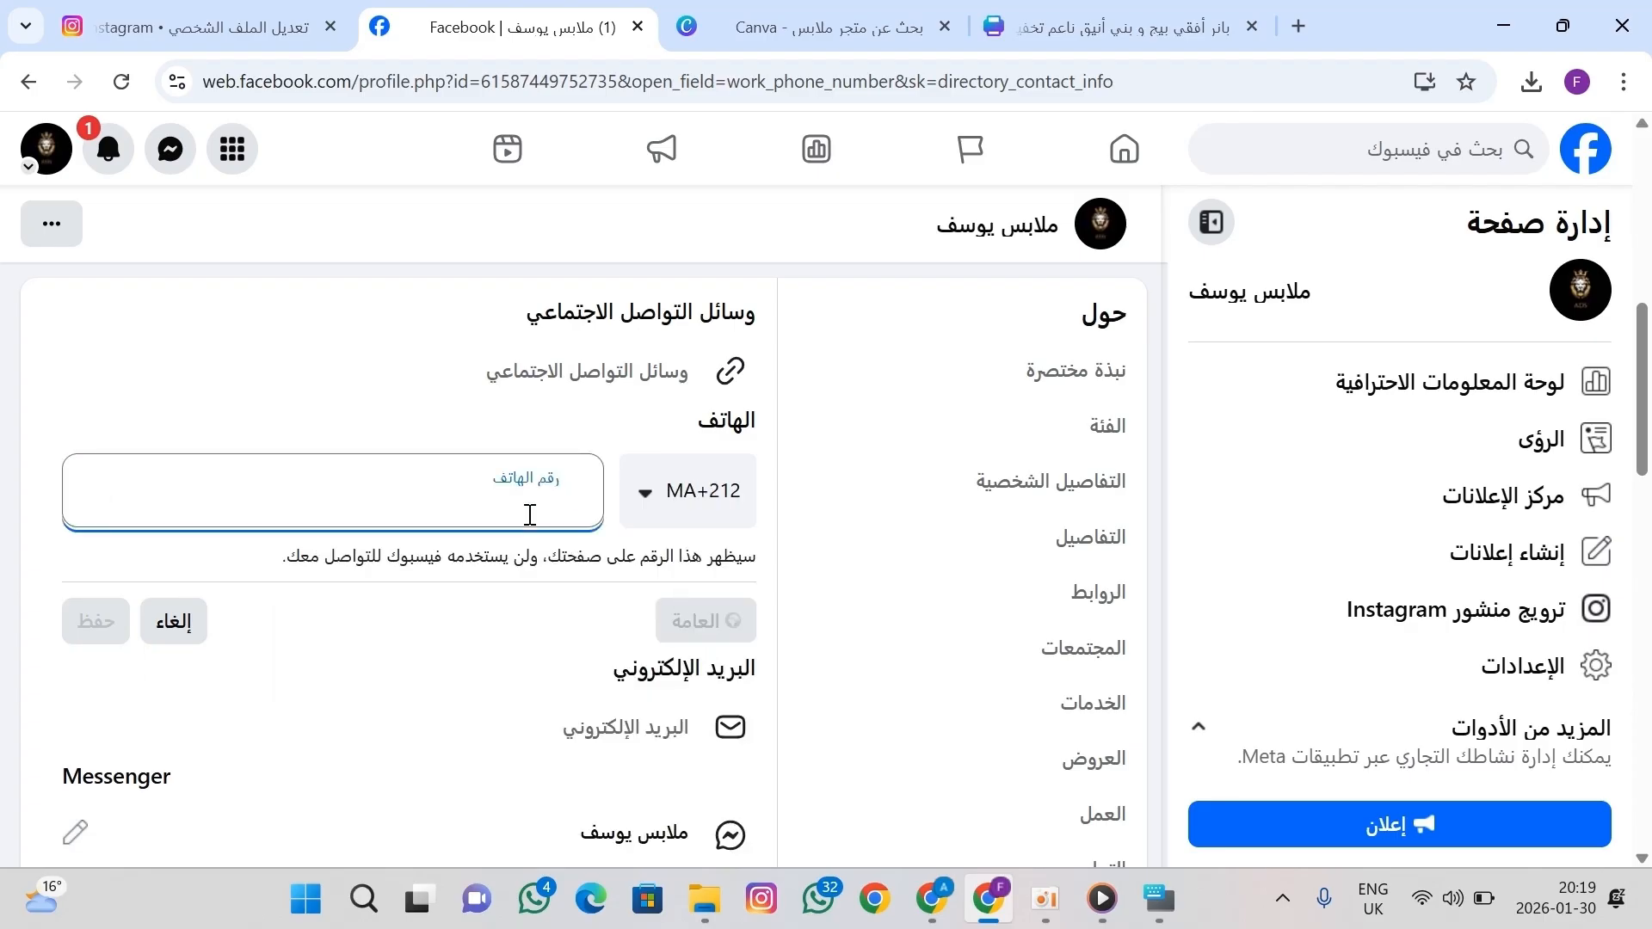
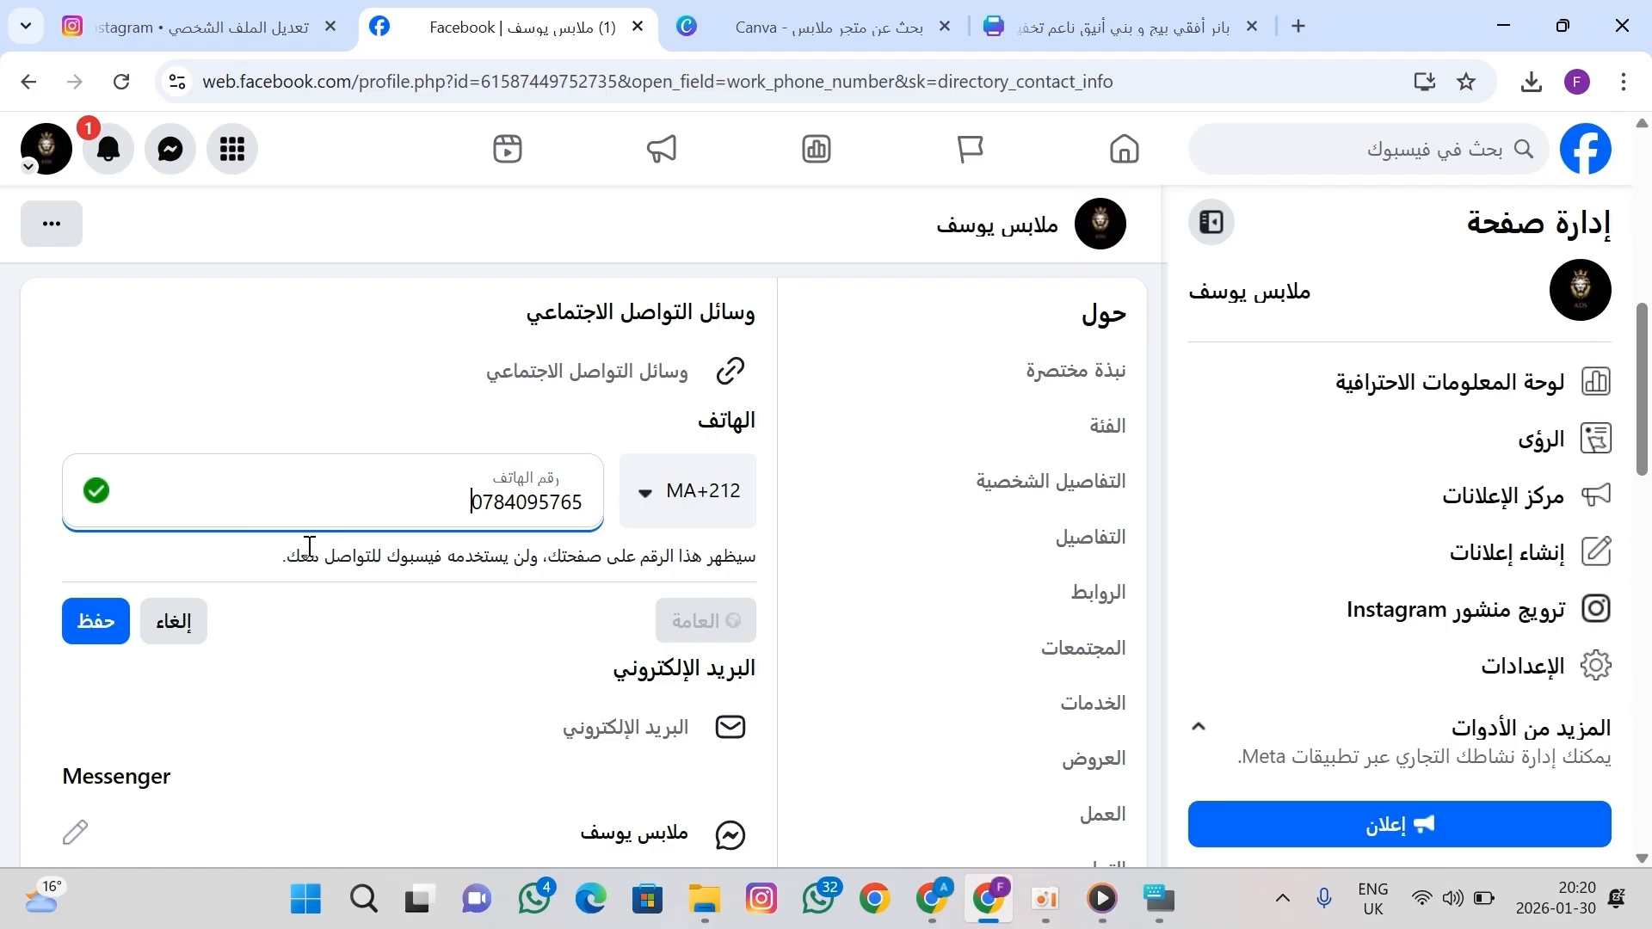
click(101, 616)
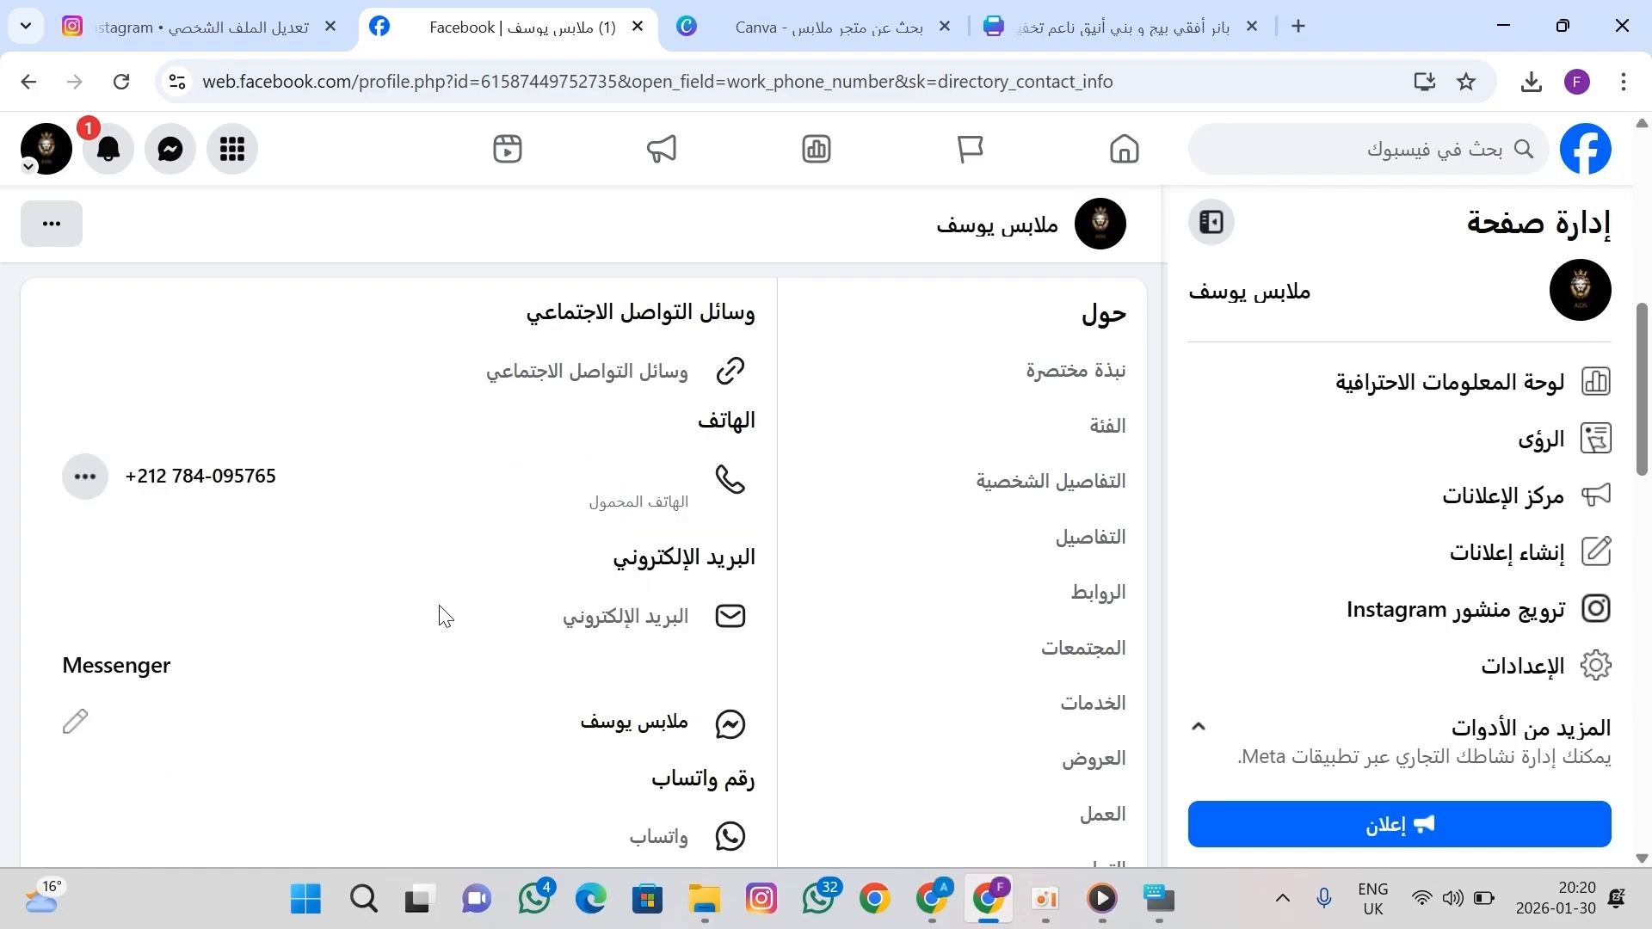
- Open the page's email address field, then open a new browser tab on Google
scroll(442, 616, down, 1)
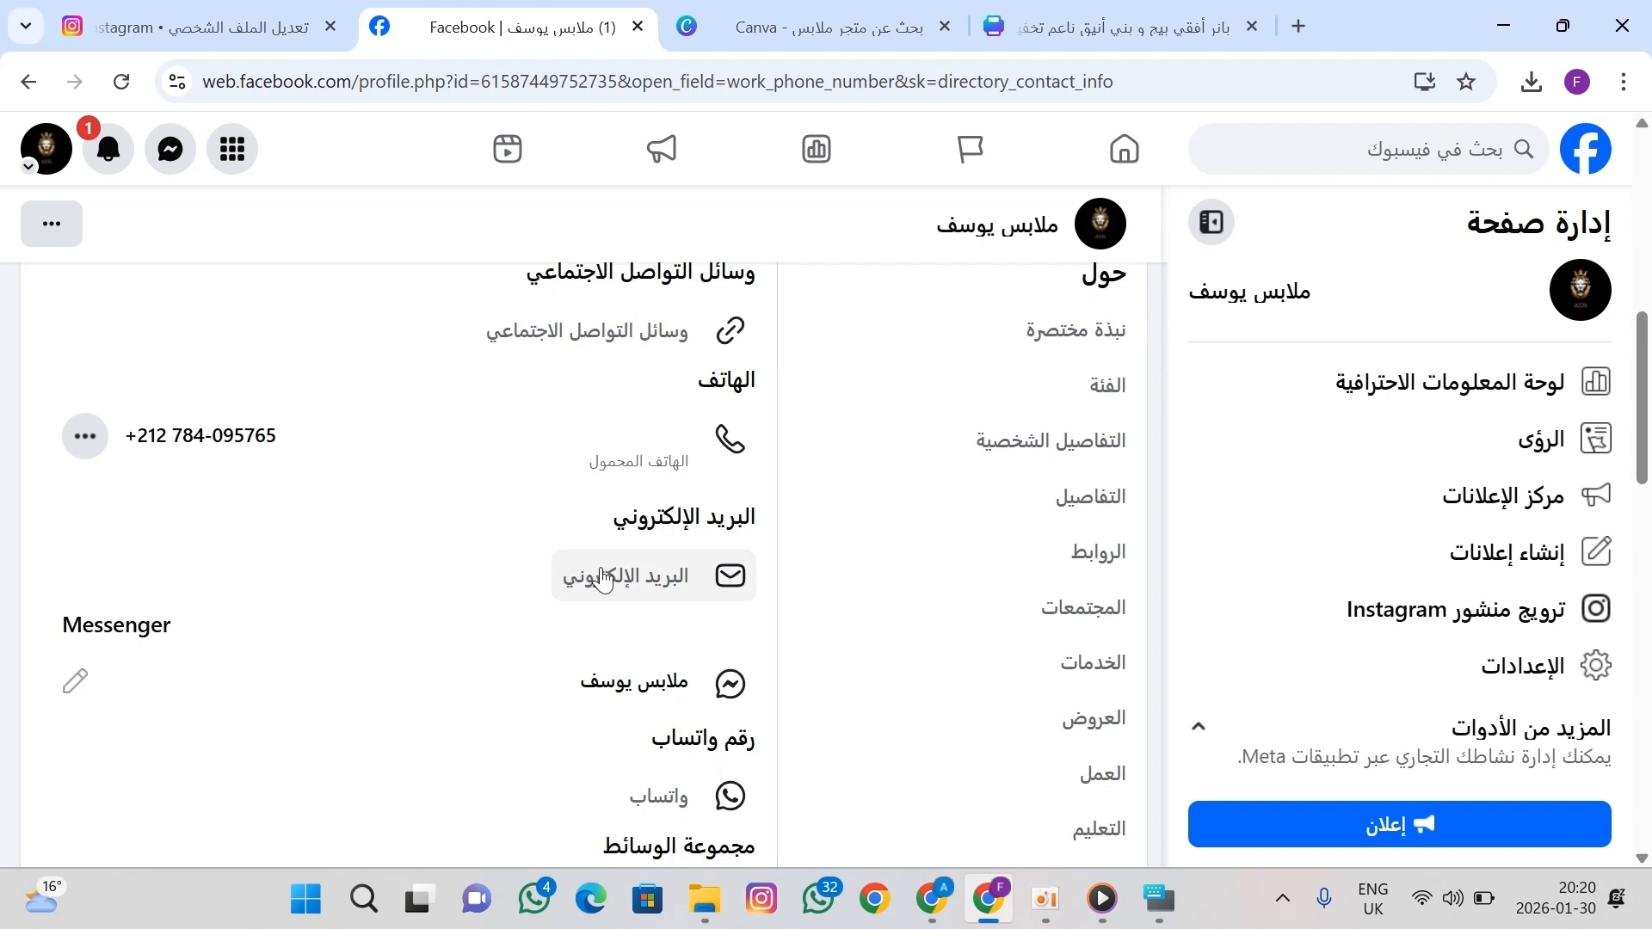
click(576, 574)
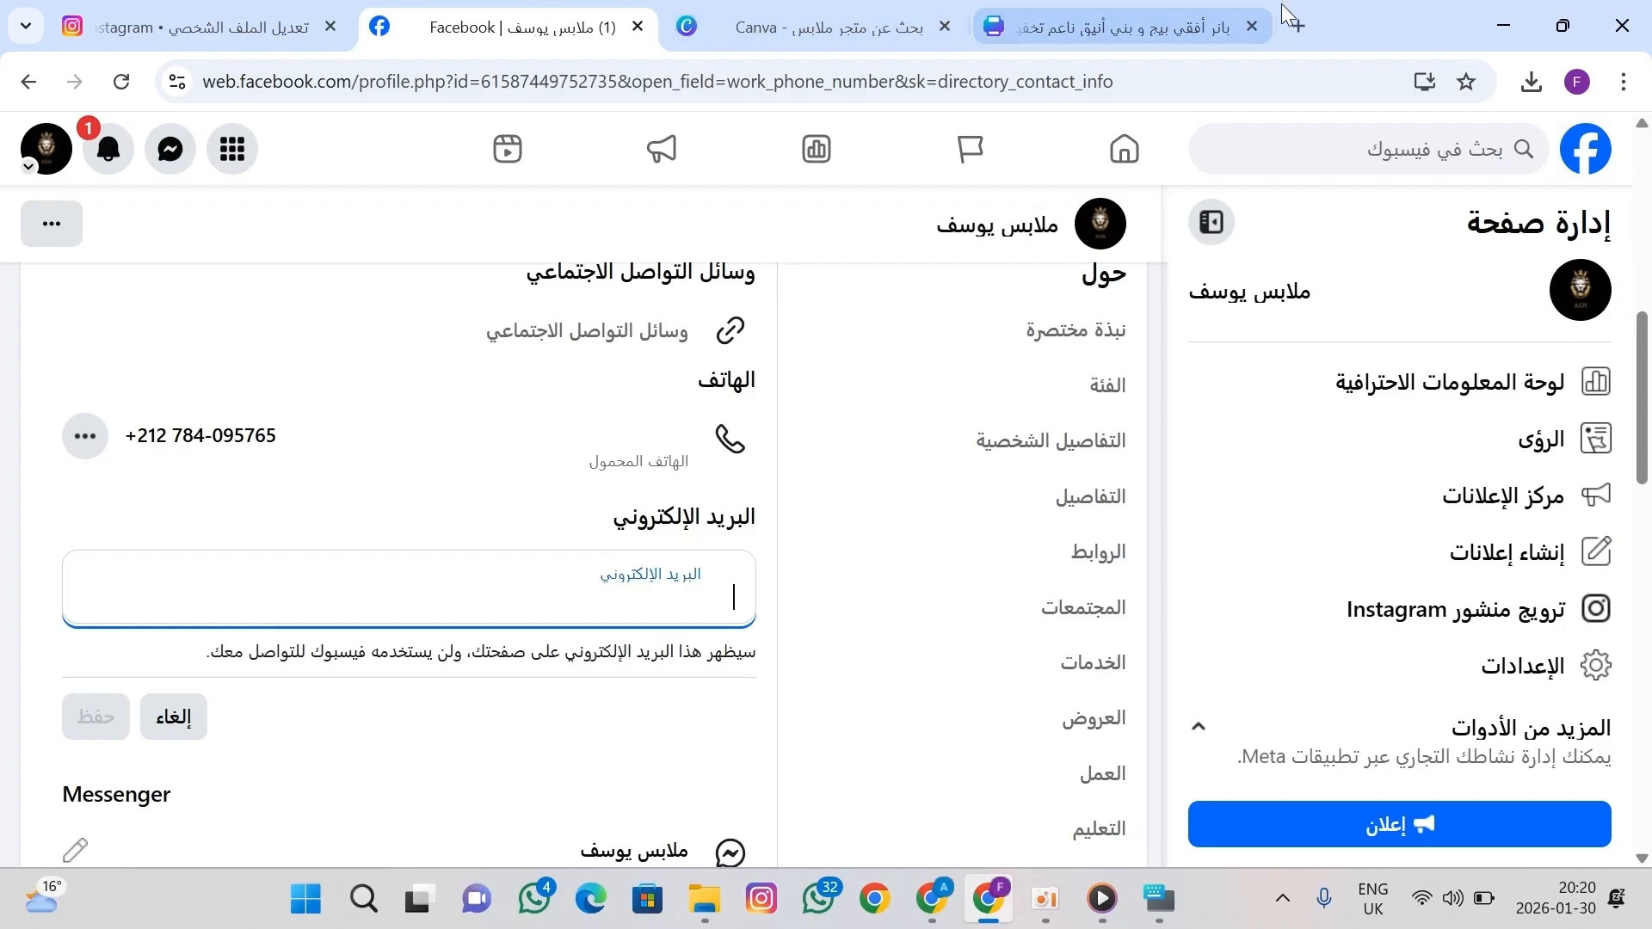
click(1298, 19)
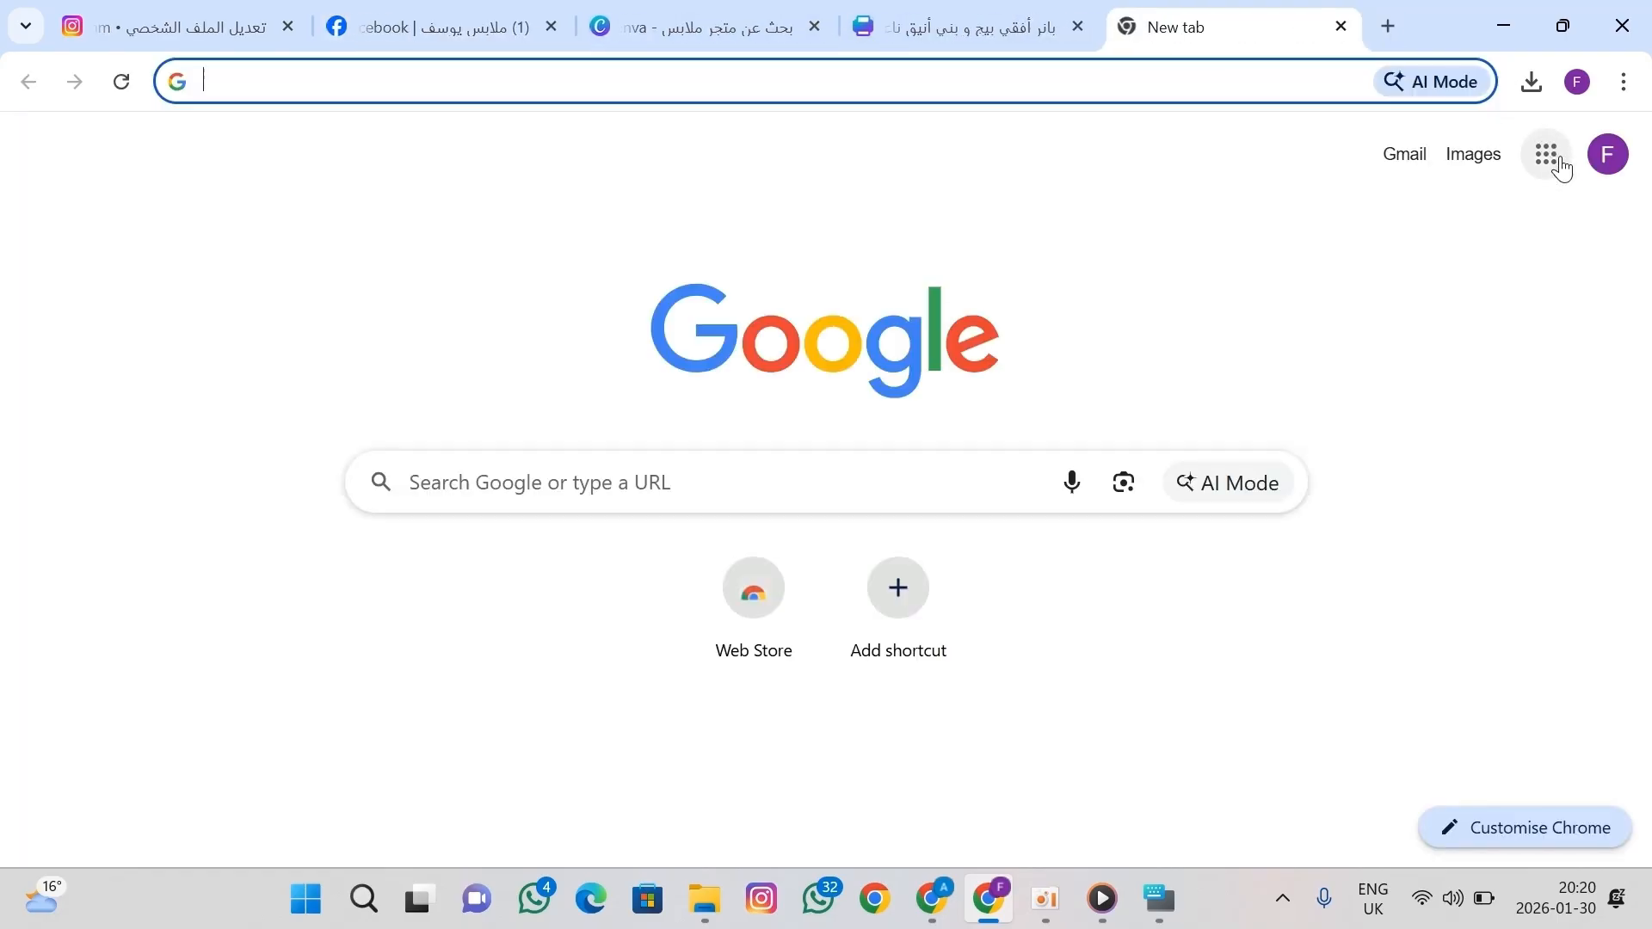
- Open Gmail, copy the signed-in account's email address, and return to the Instagram tab
click(1564, 169)
click(1542, 333)
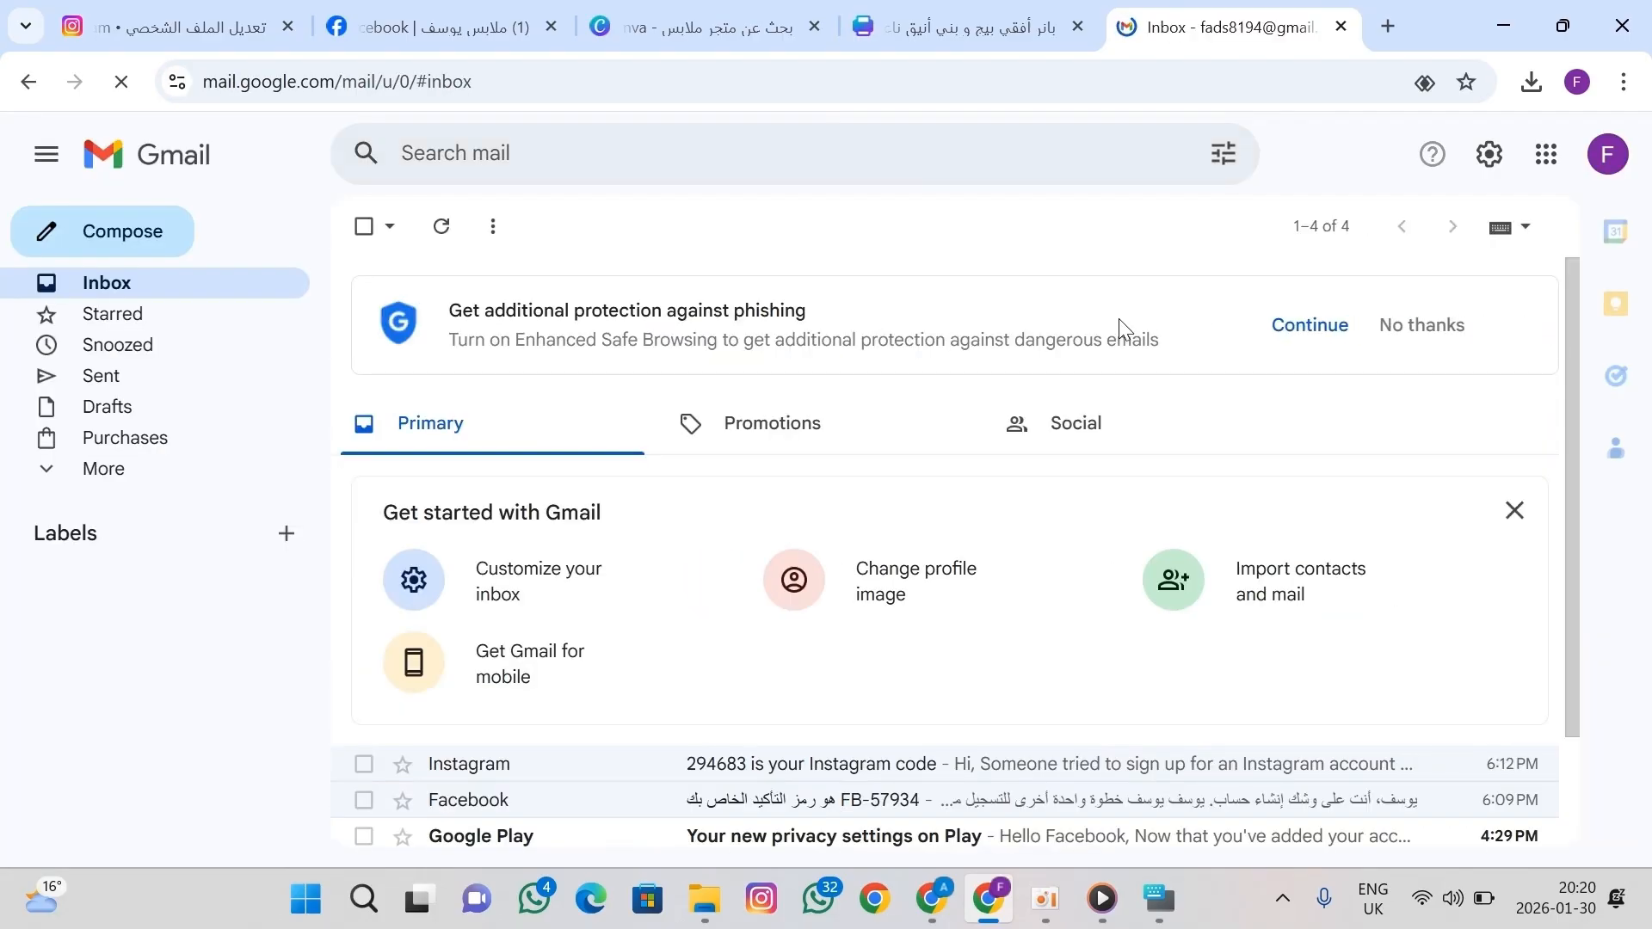
click(1608, 154)
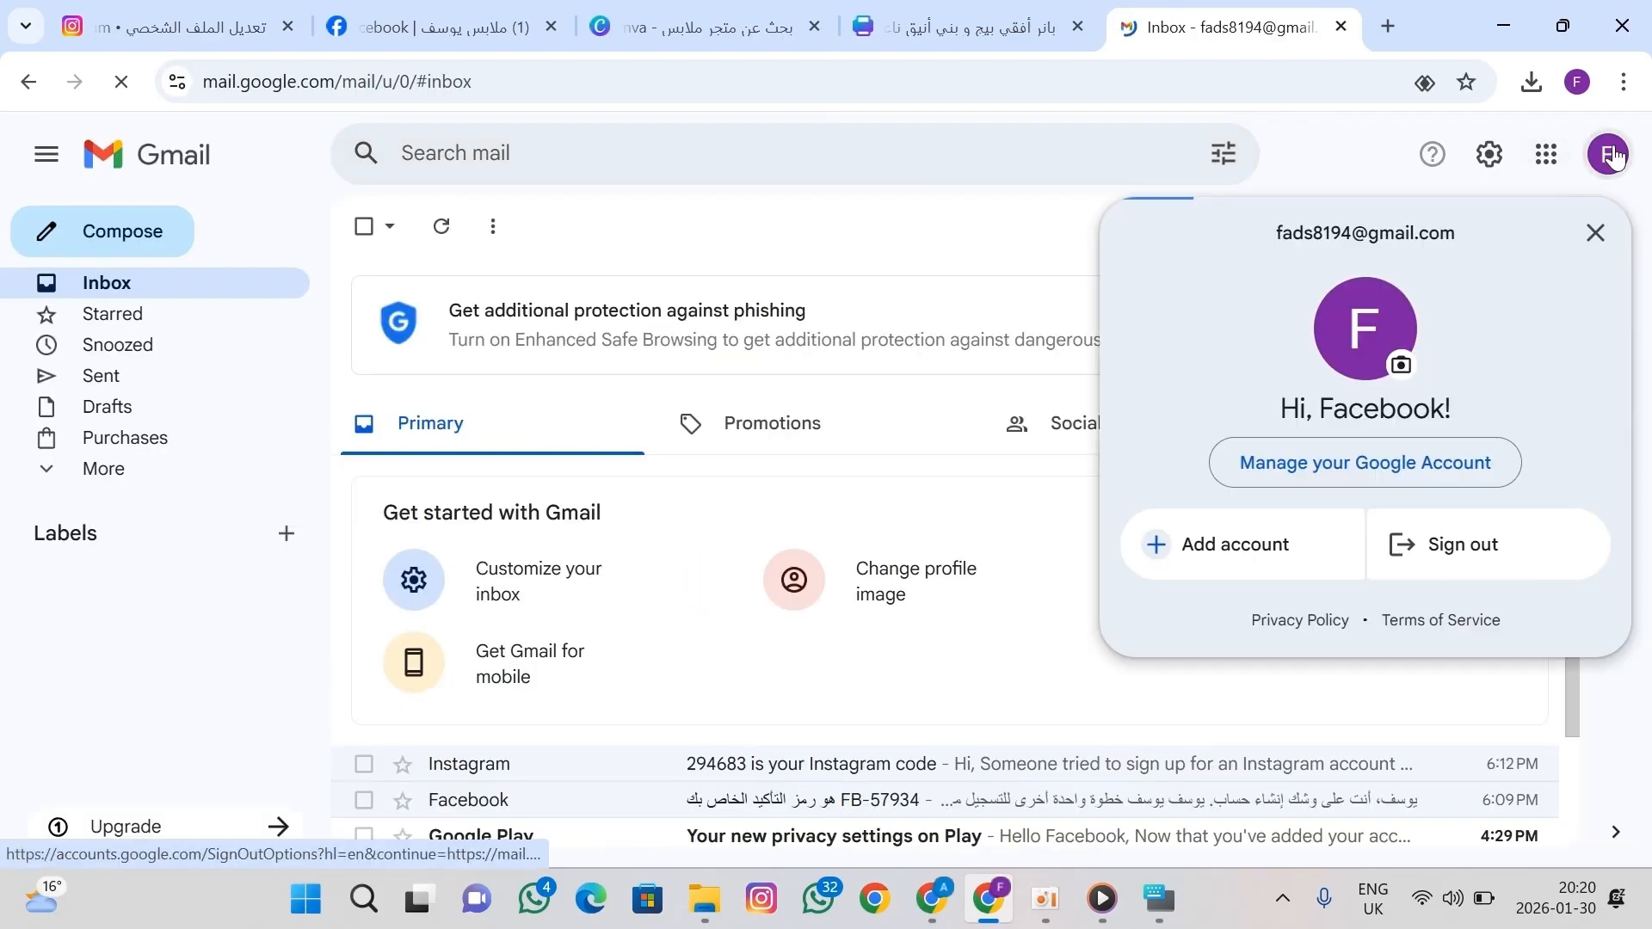
triple_click(1367, 238)
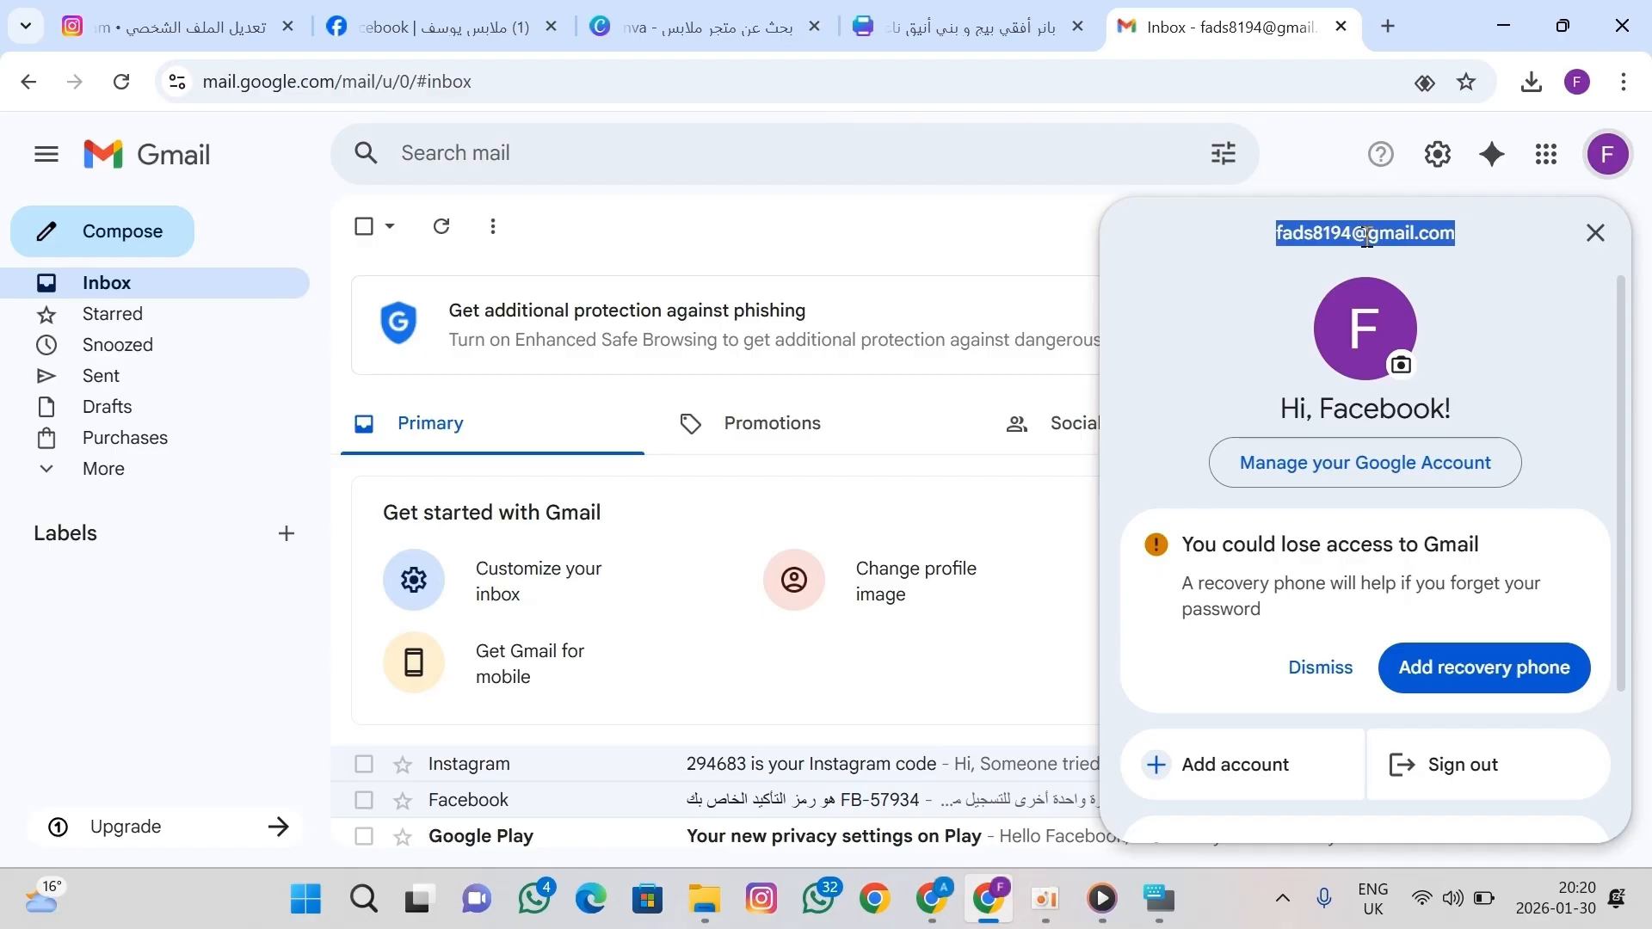
right_click(1367, 238)
click(1136, 272)
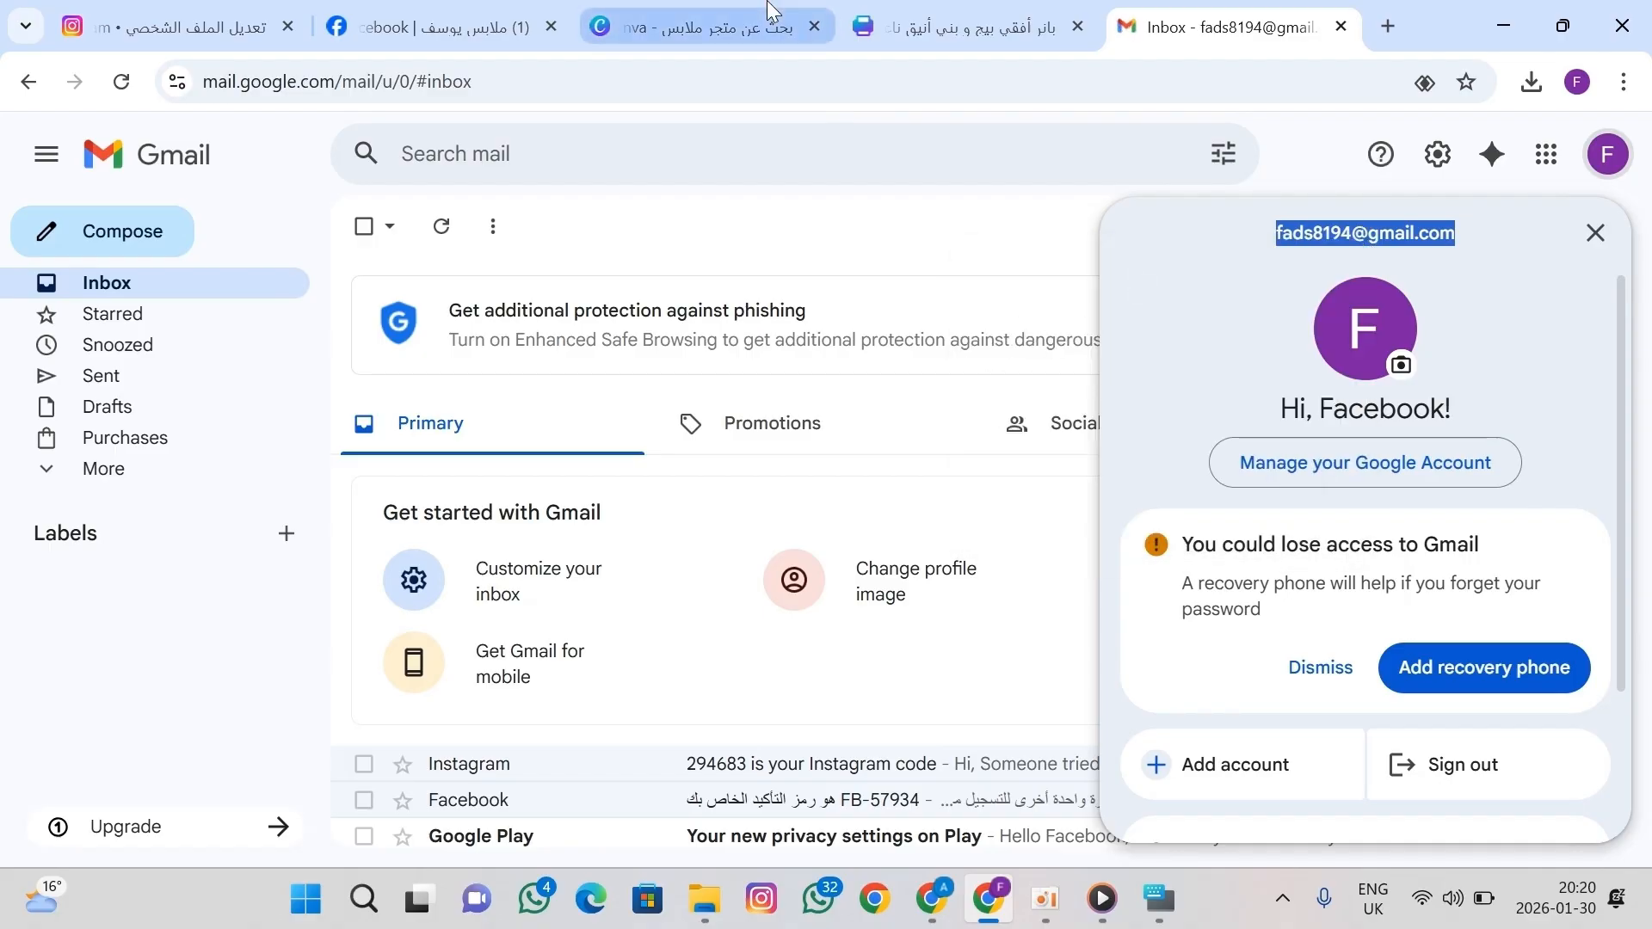
click(226, 35)
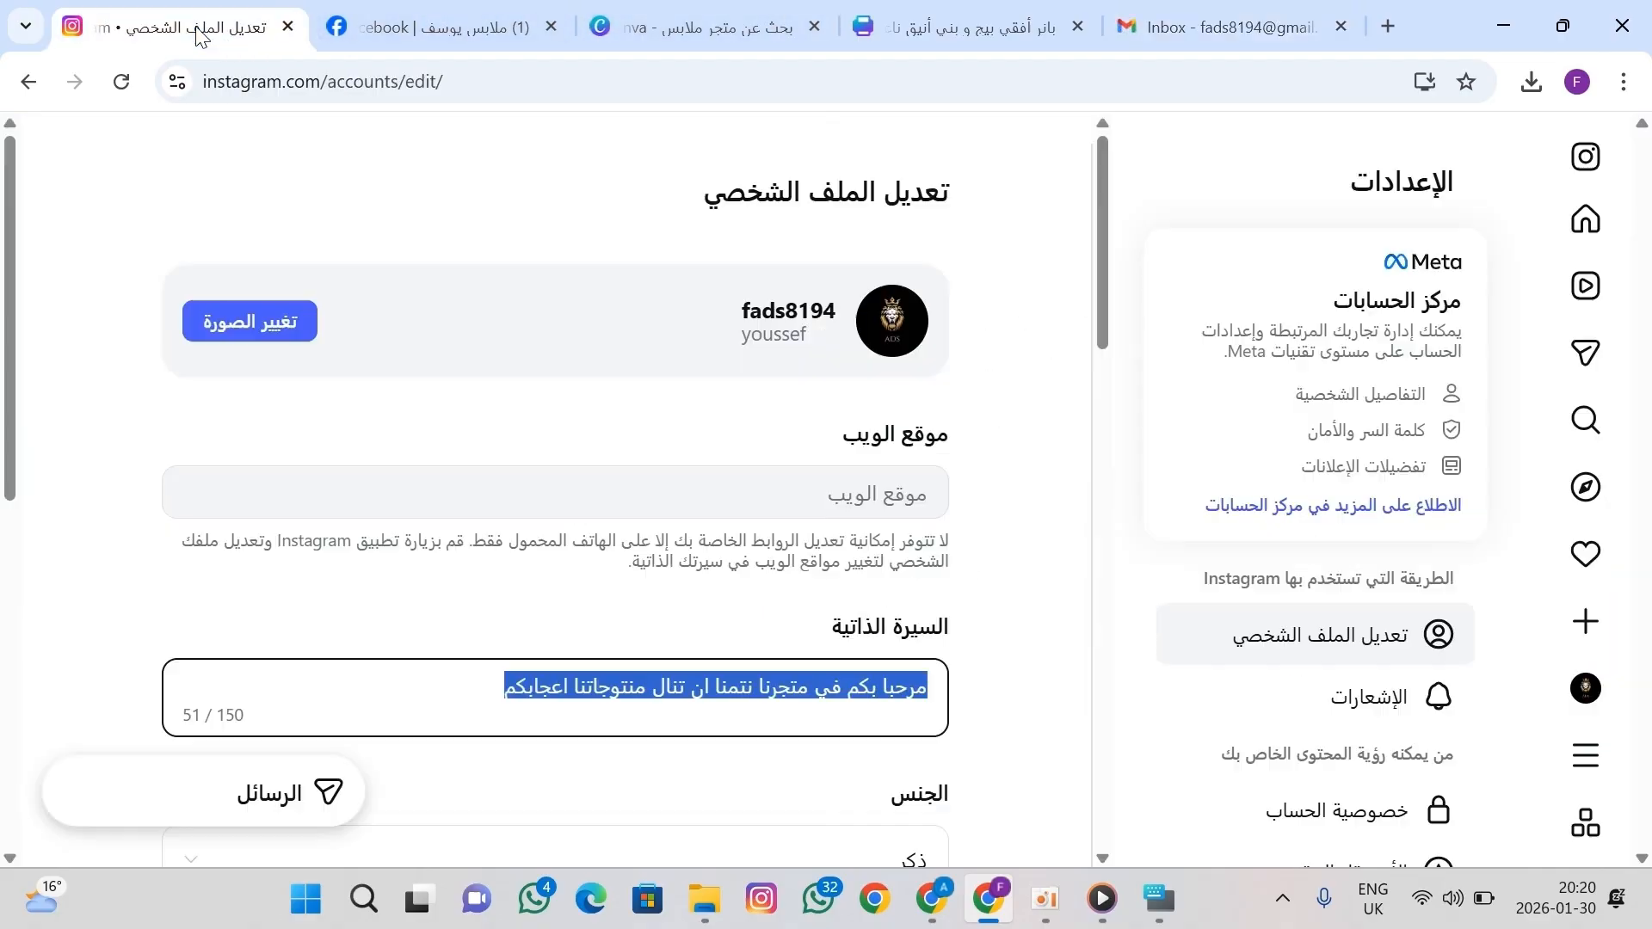
- Paste the copied Gmail address into the page's email field and save it
click(463, 28)
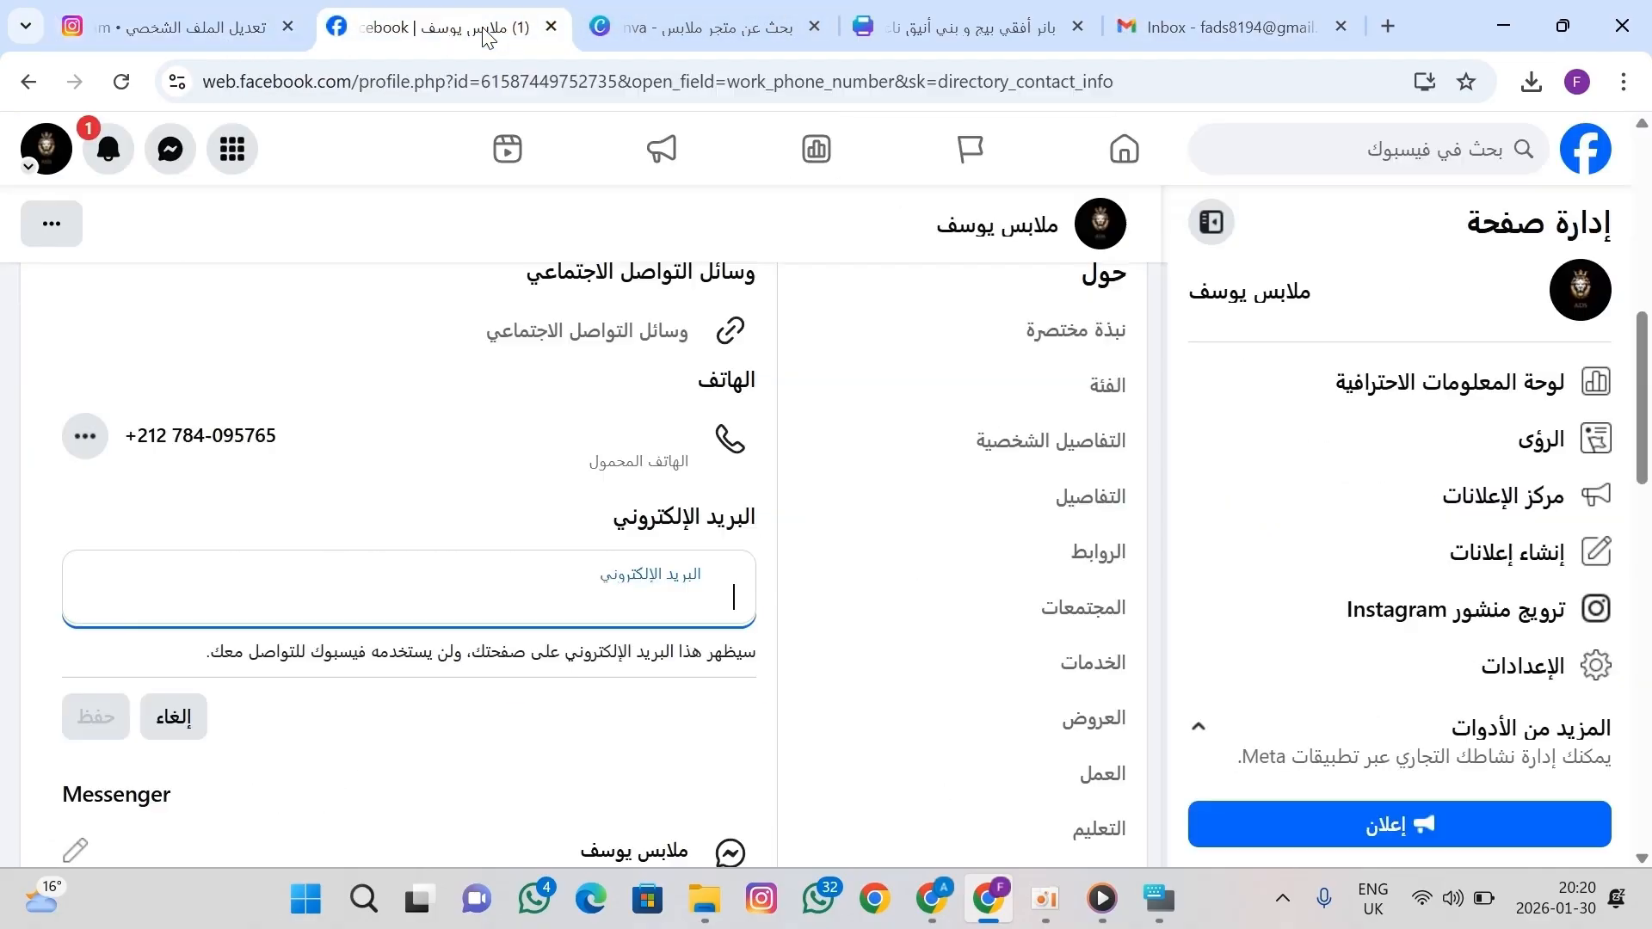
right_click(566, 586)
click(649, 570)
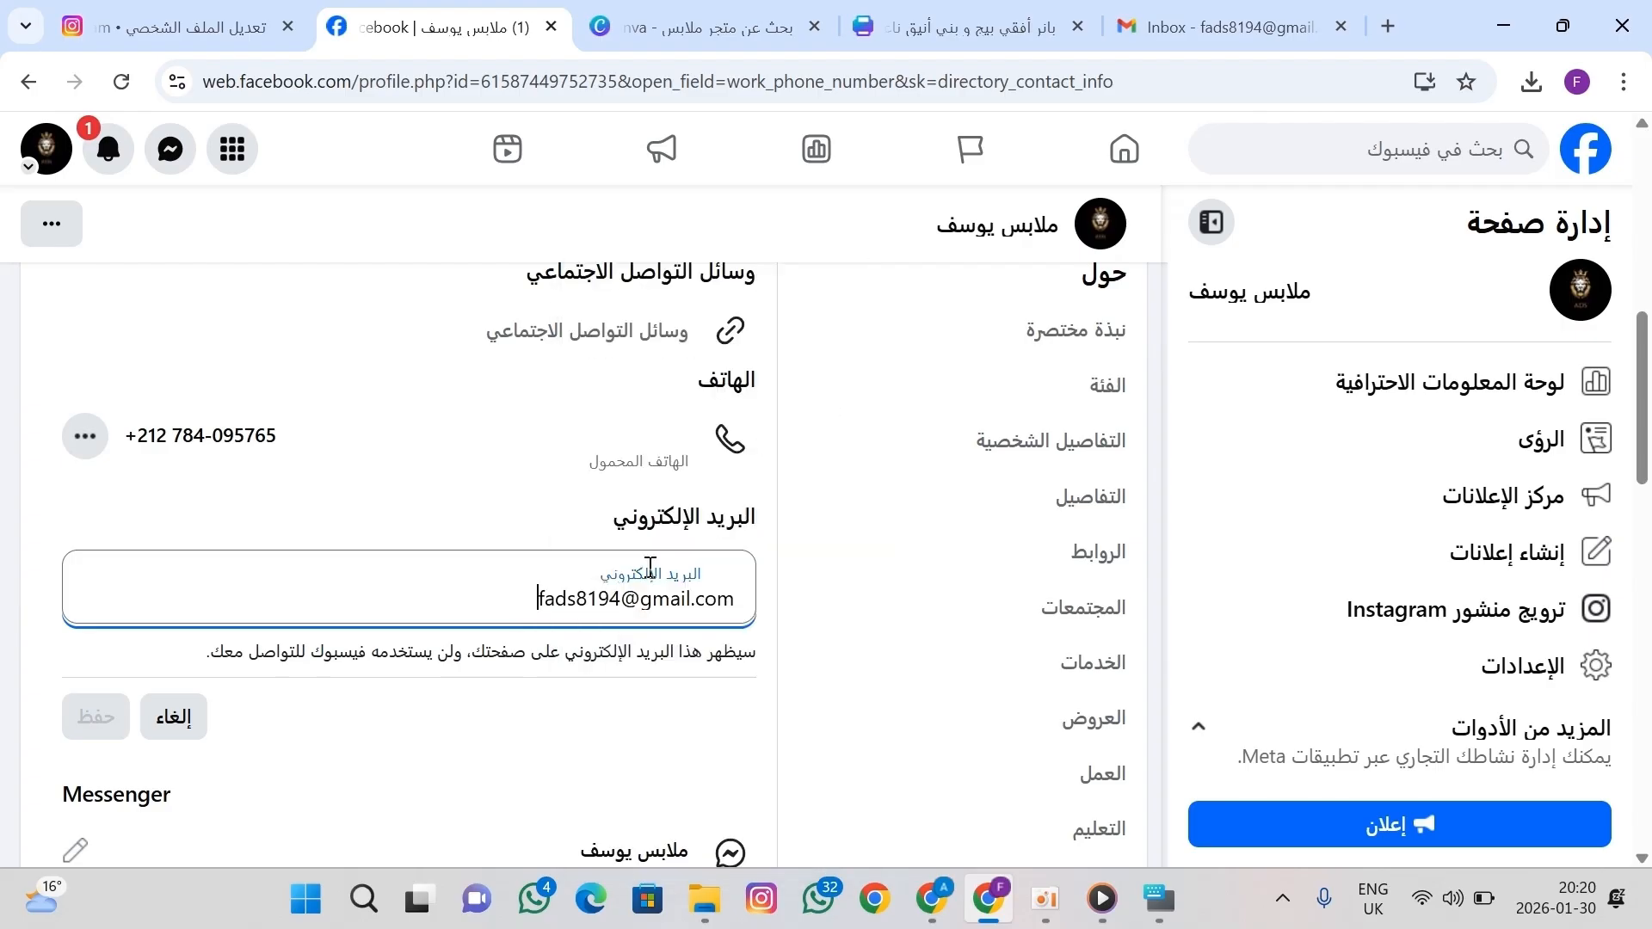
click(100, 716)
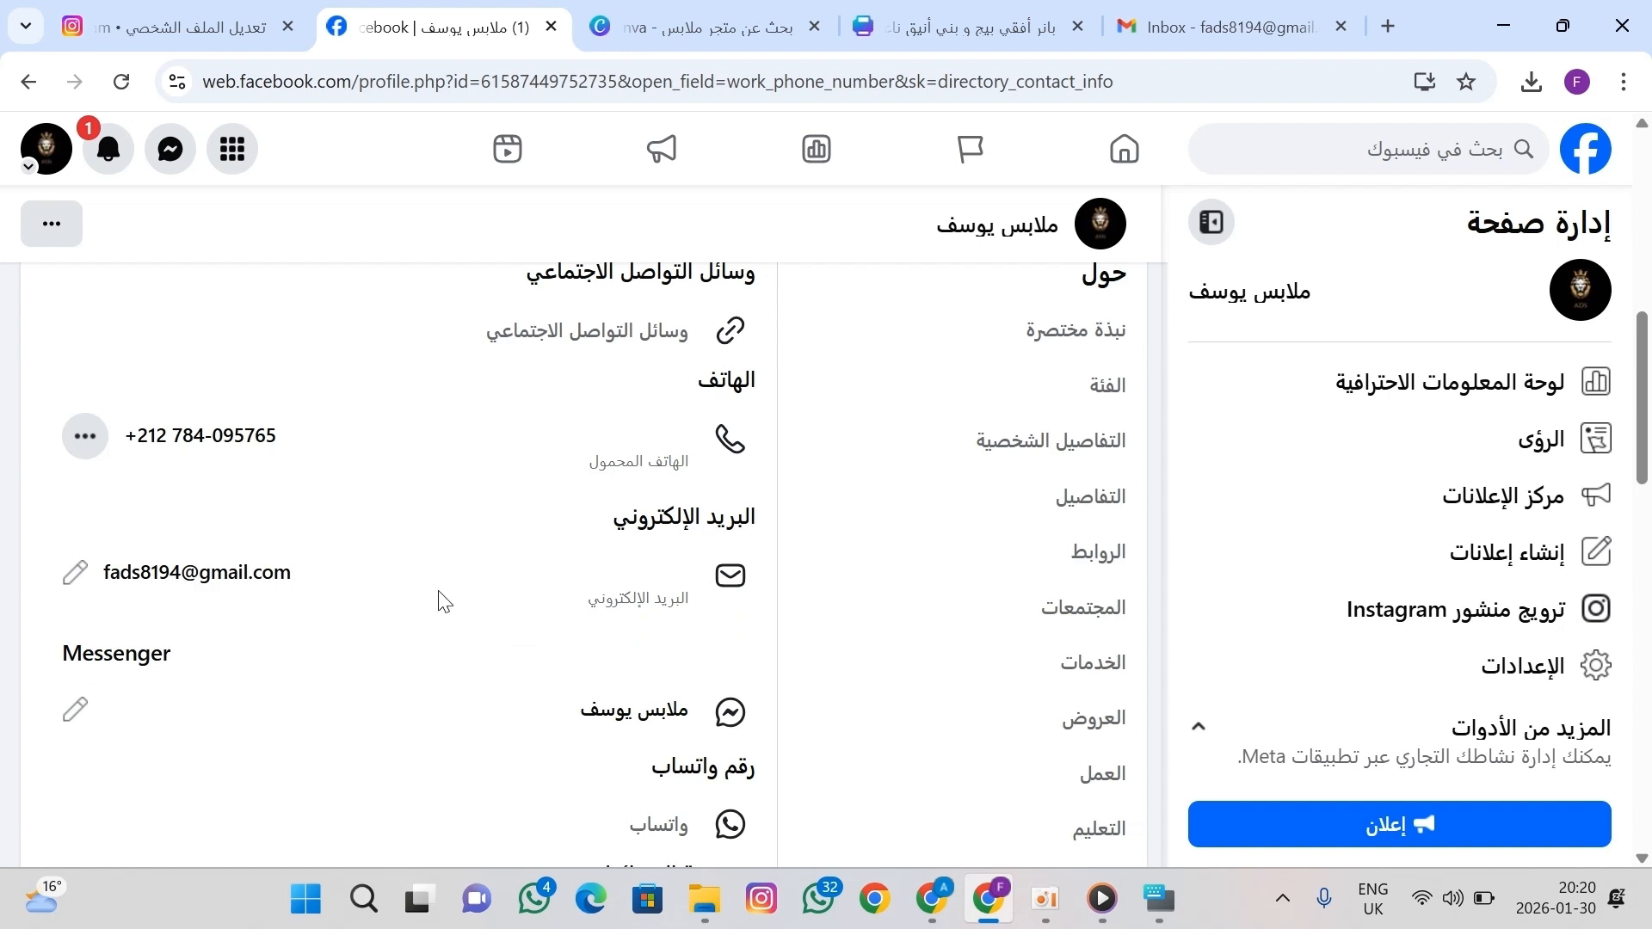
scroll(442, 599, down, 1)
scroll(442, 599, down, 2)
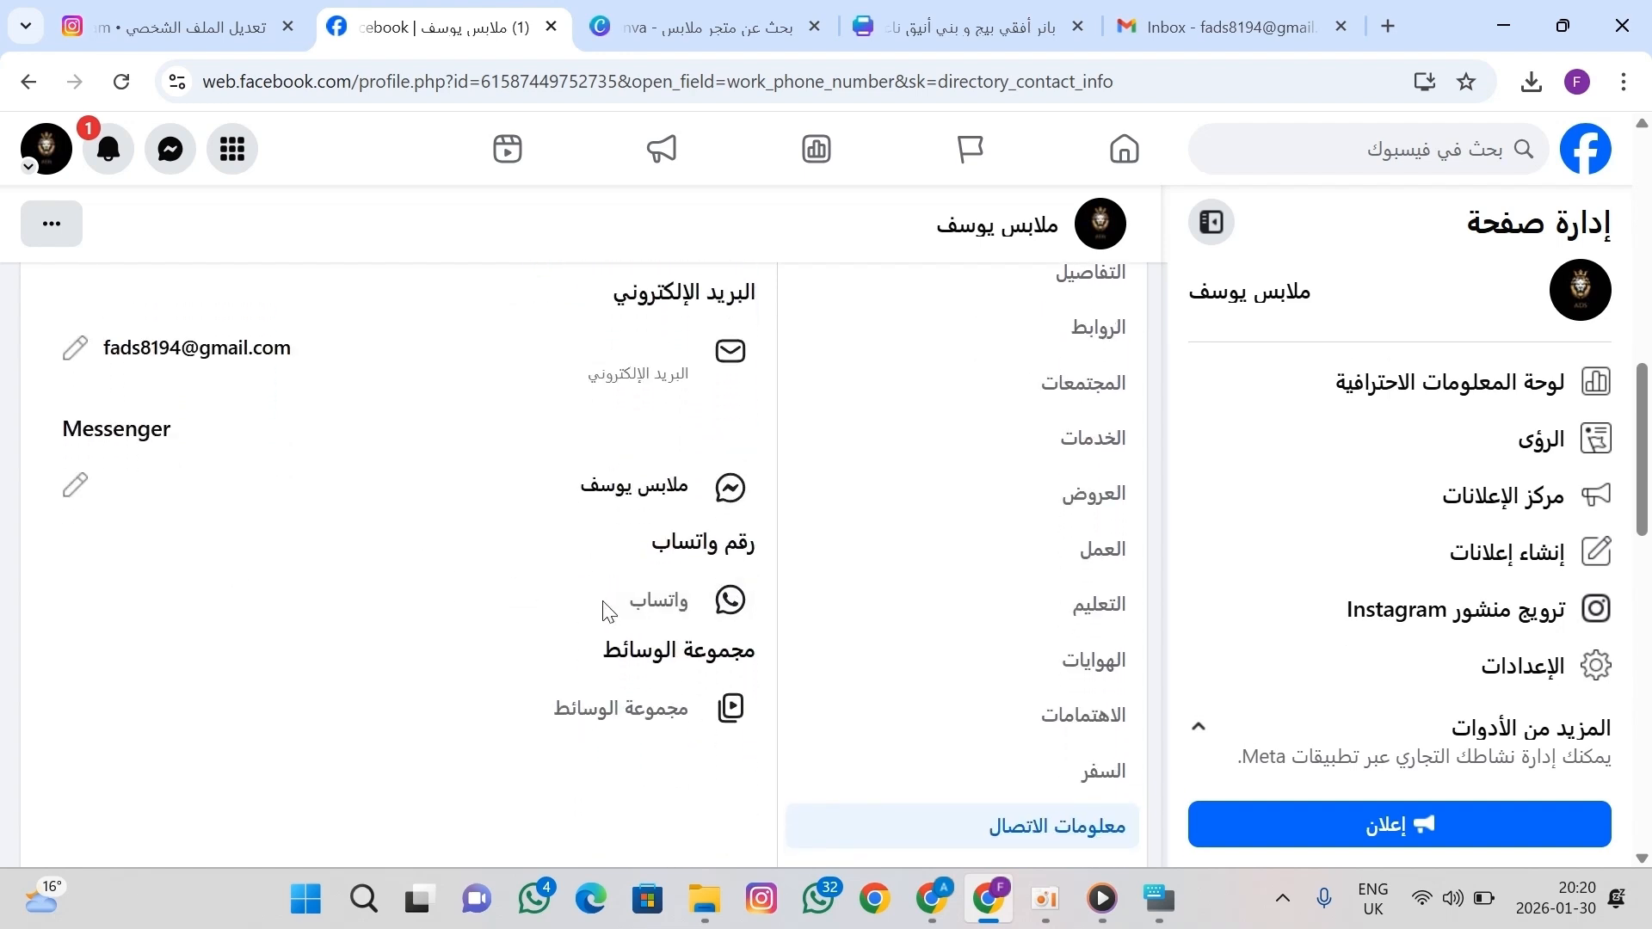
- Enter the page's WhatsApp number and request a WhatsApp verification code
click(642, 602)
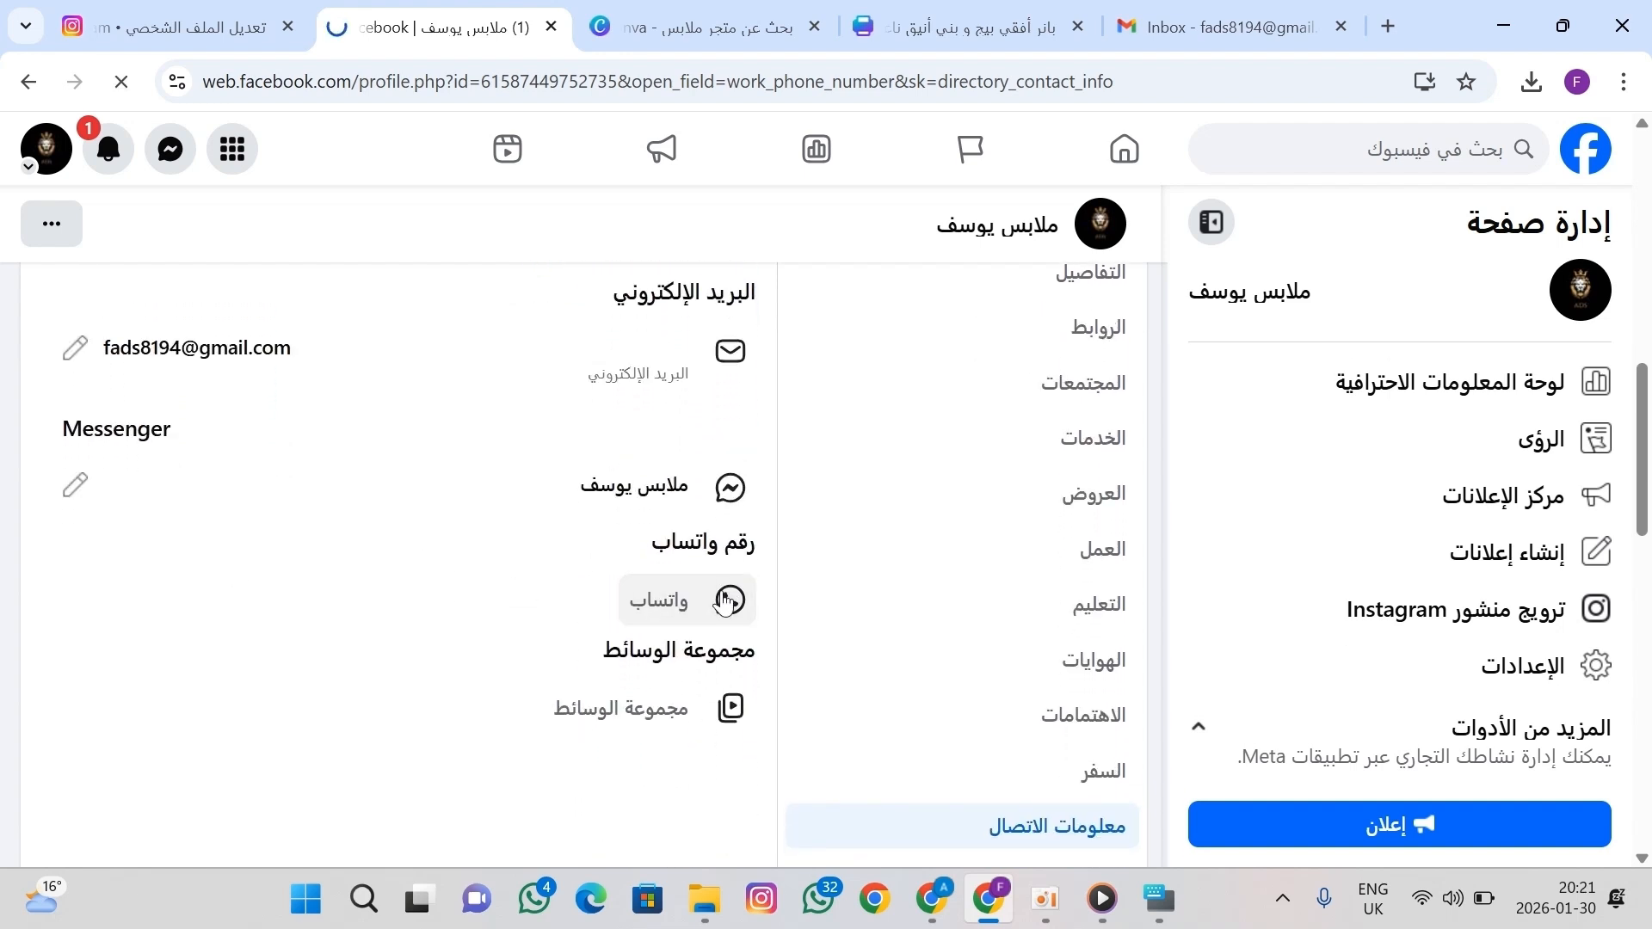
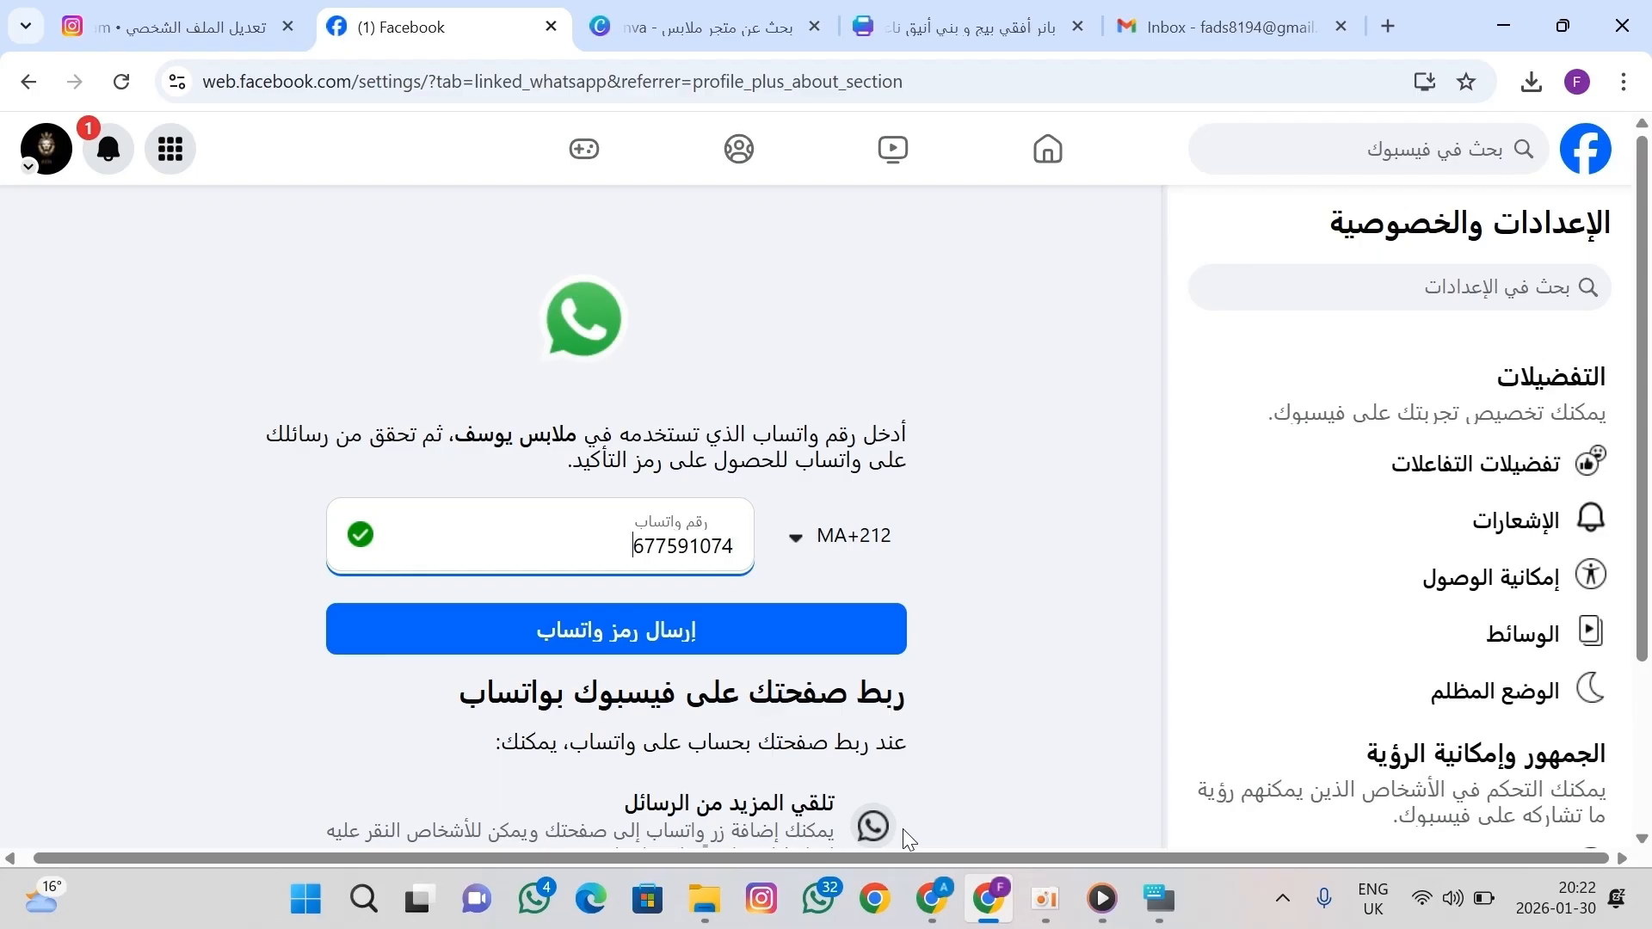
click(625, 657)
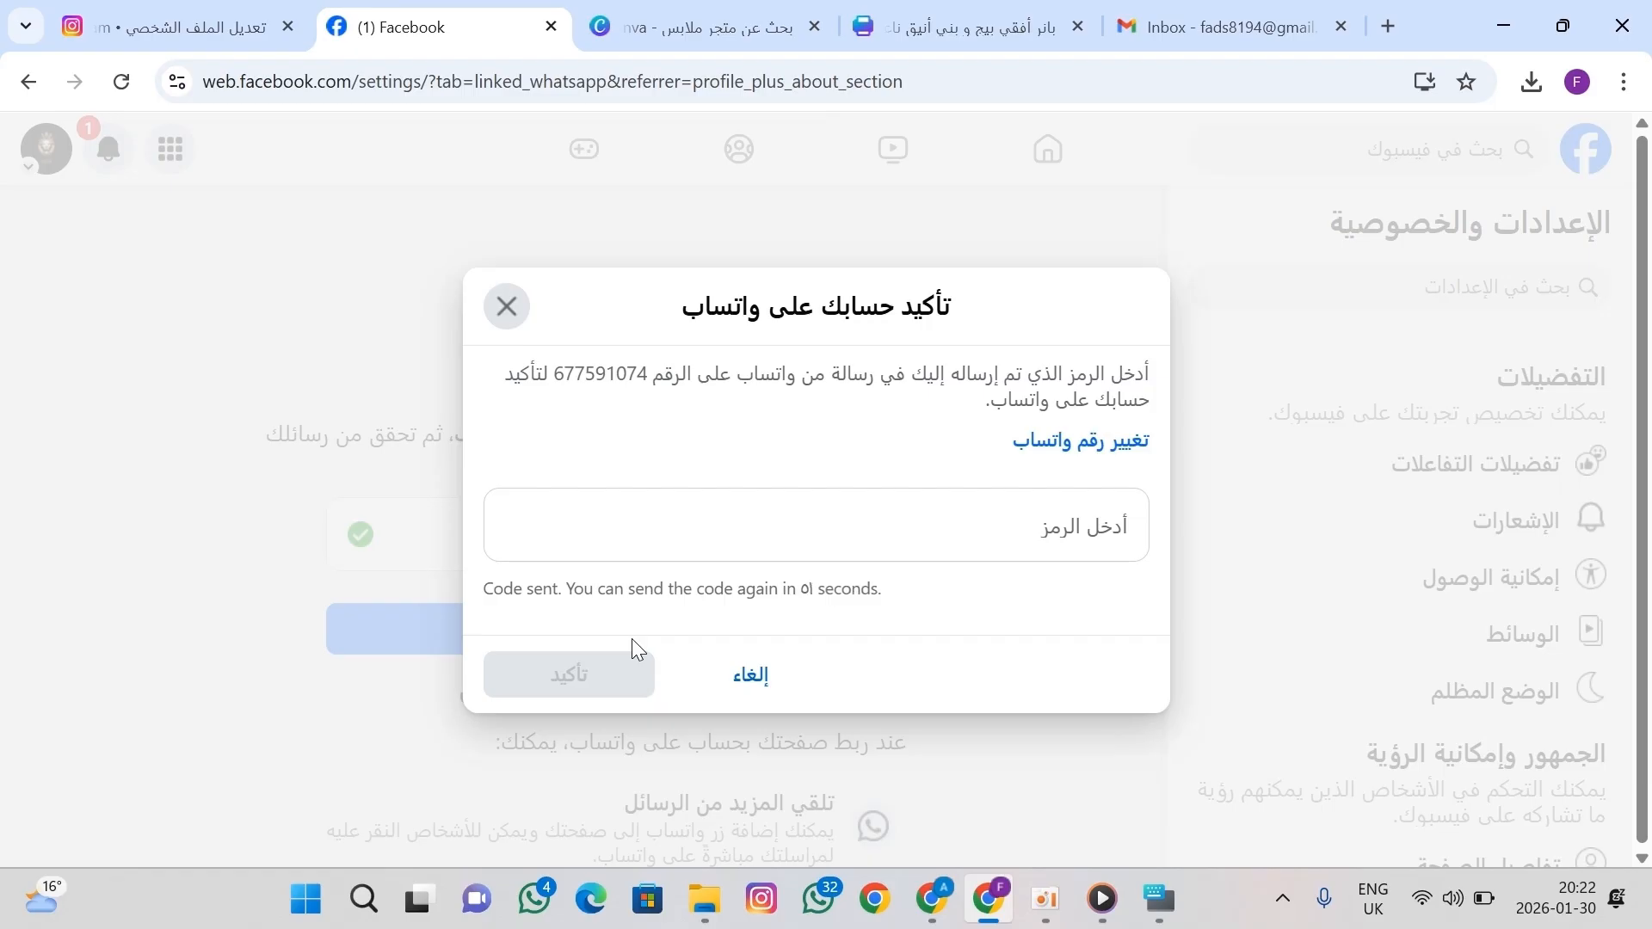
- Enter the verification code received on WhatsApp and confirm it
click(975, 537)
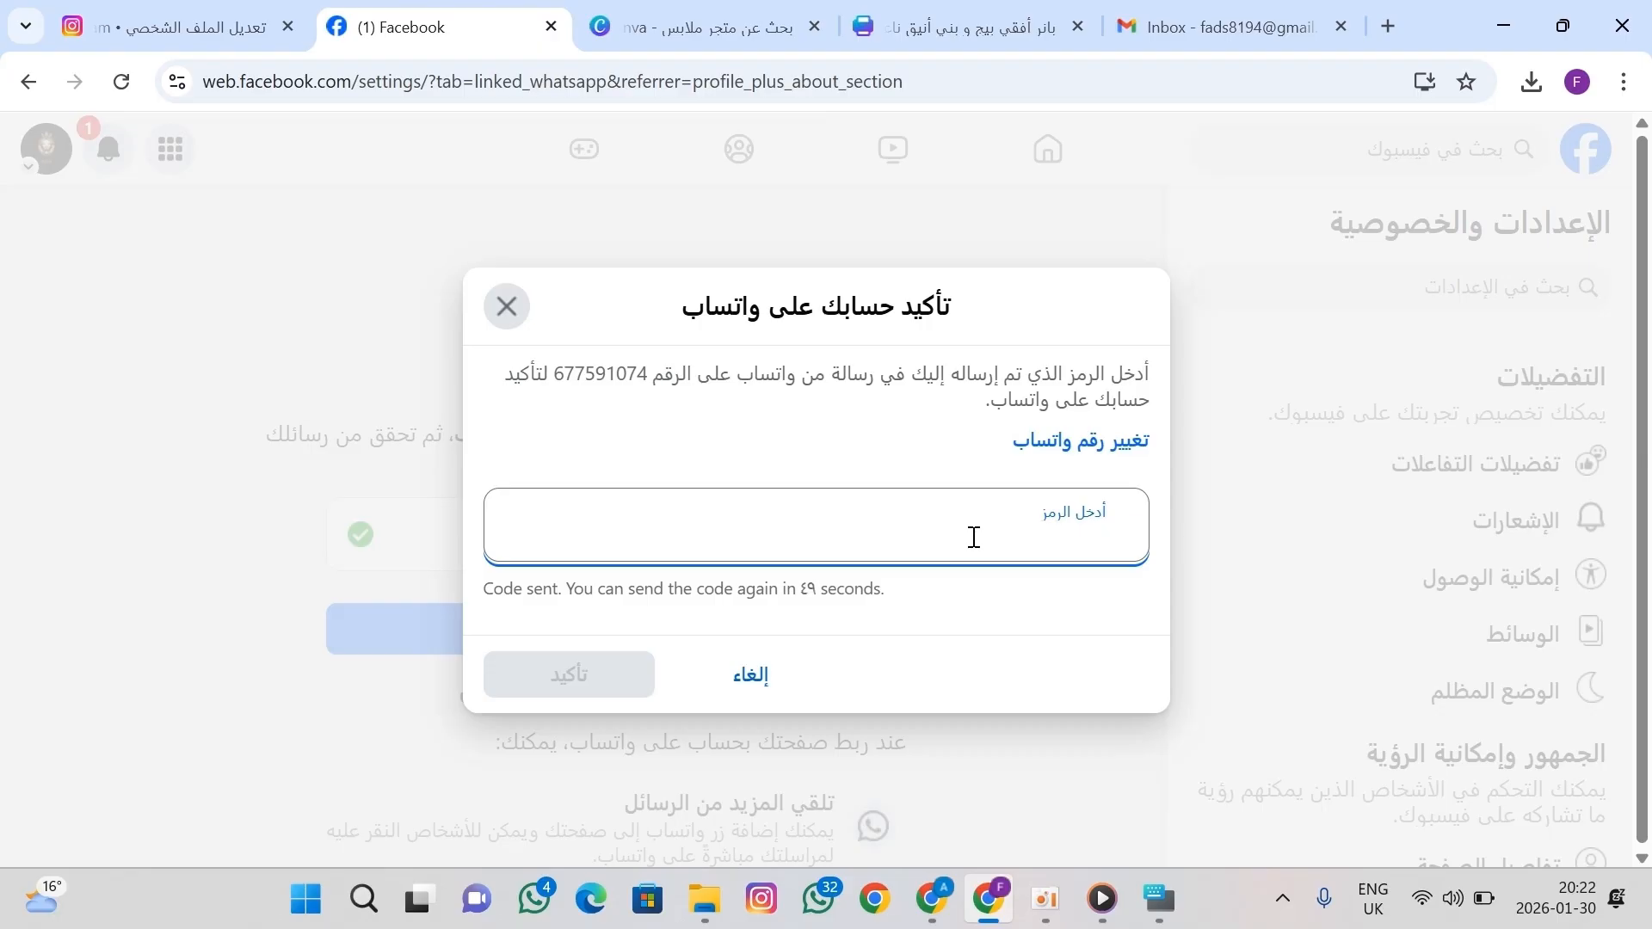
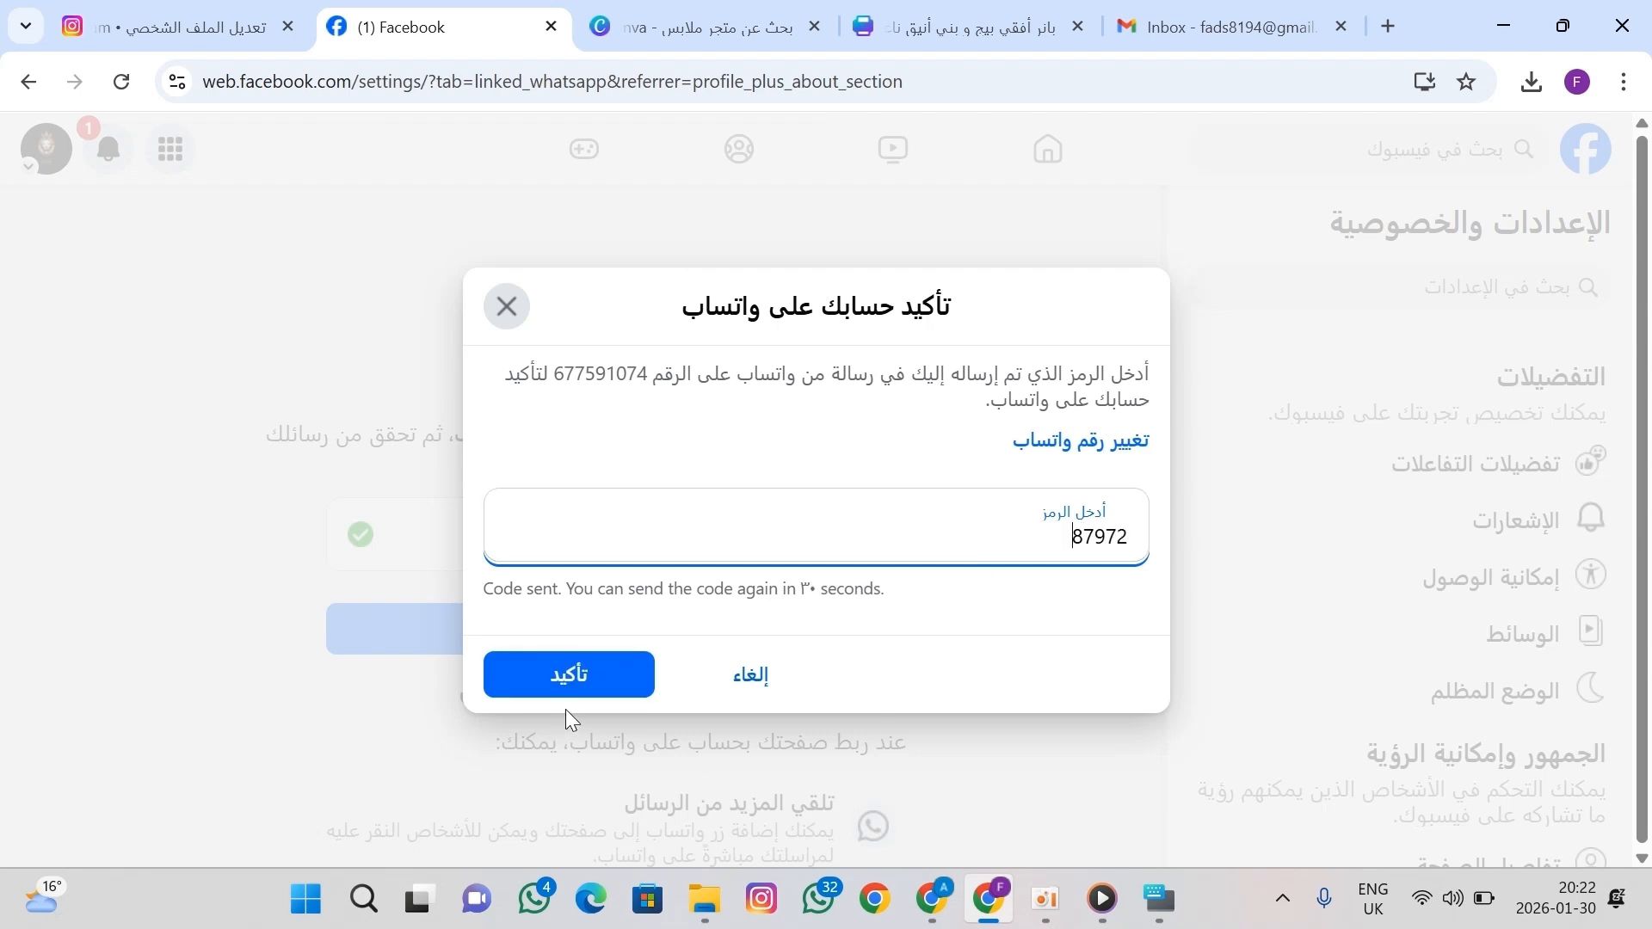
click(588, 686)
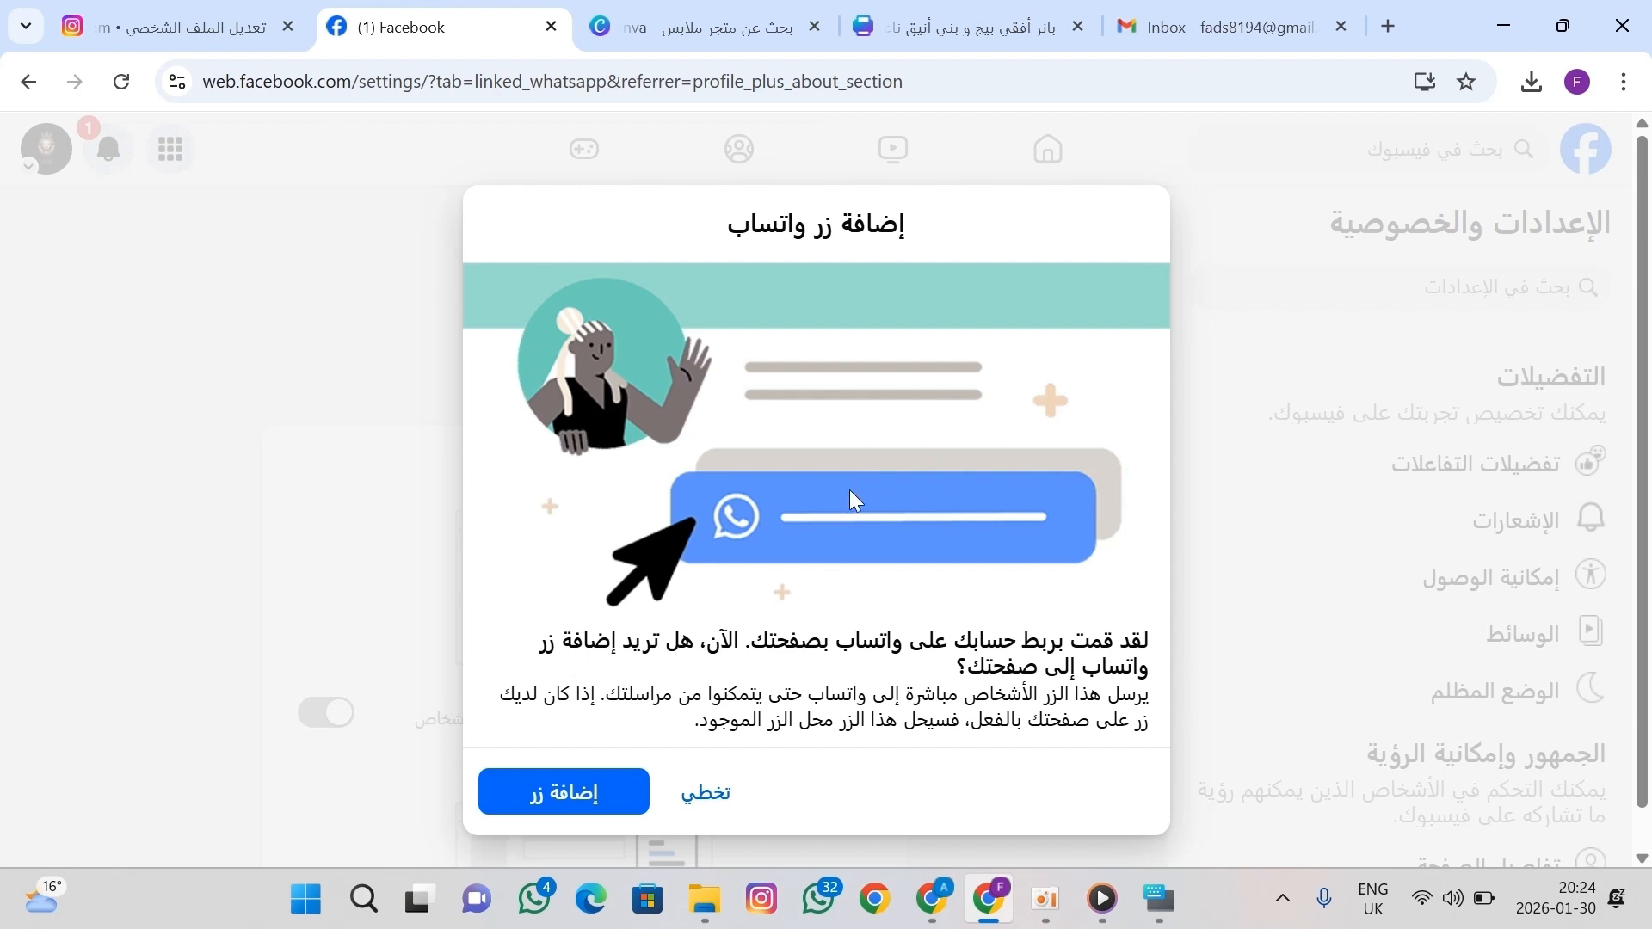
- Add the WhatsApp button to the page, skip the post and ad suggestions, and go back
click(589, 795)
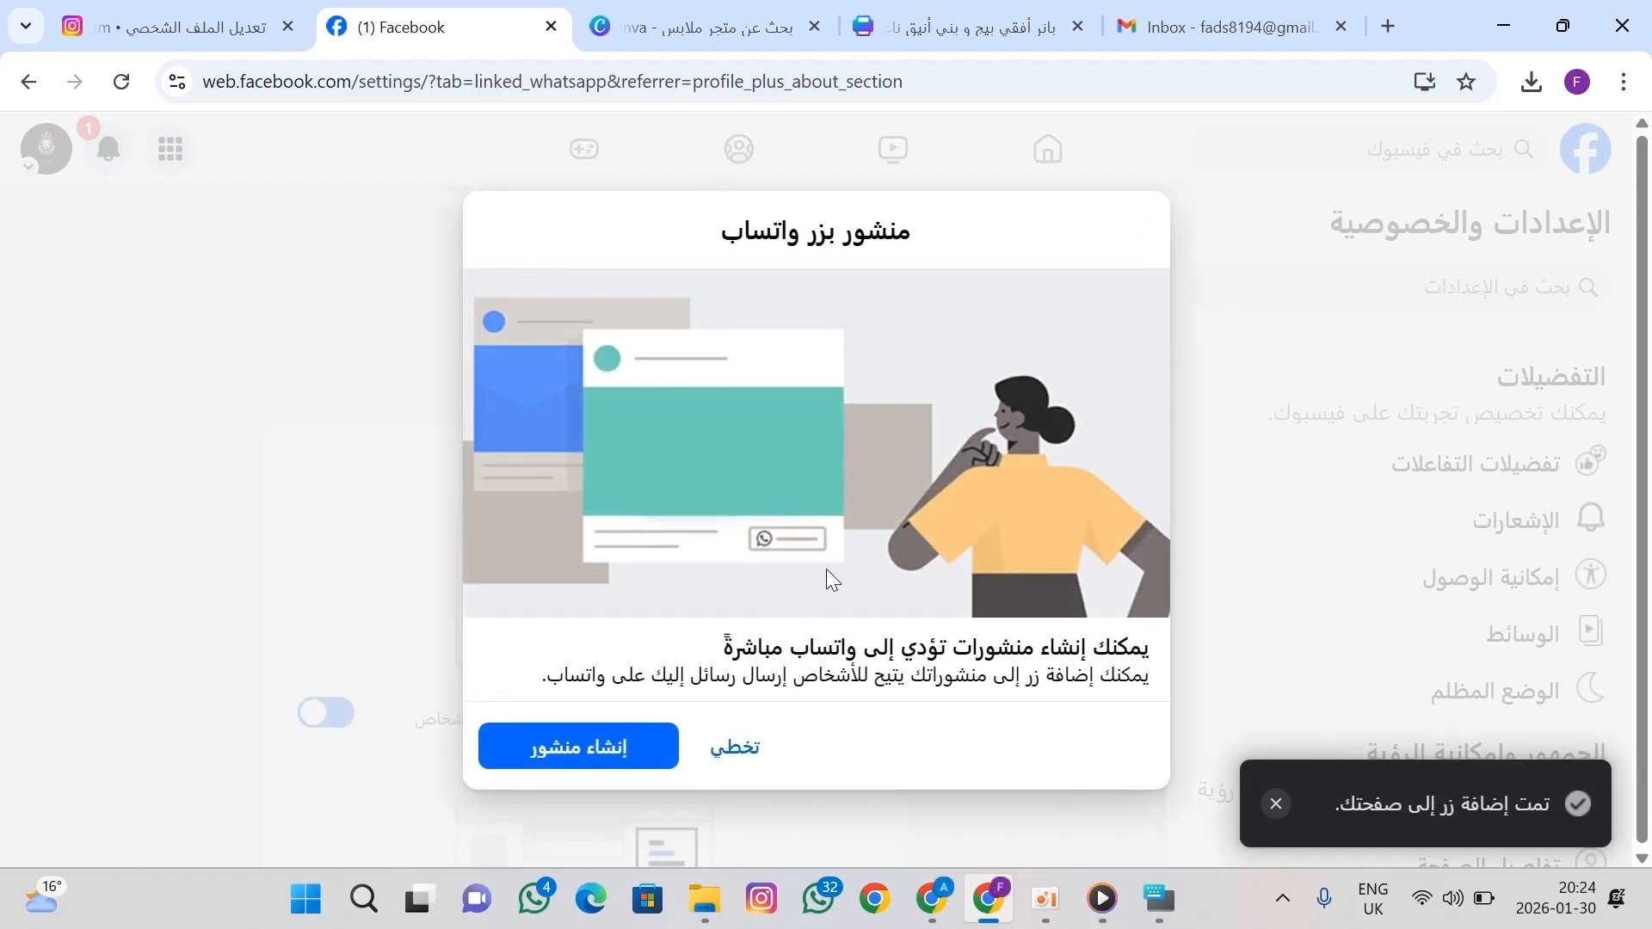
click(732, 747)
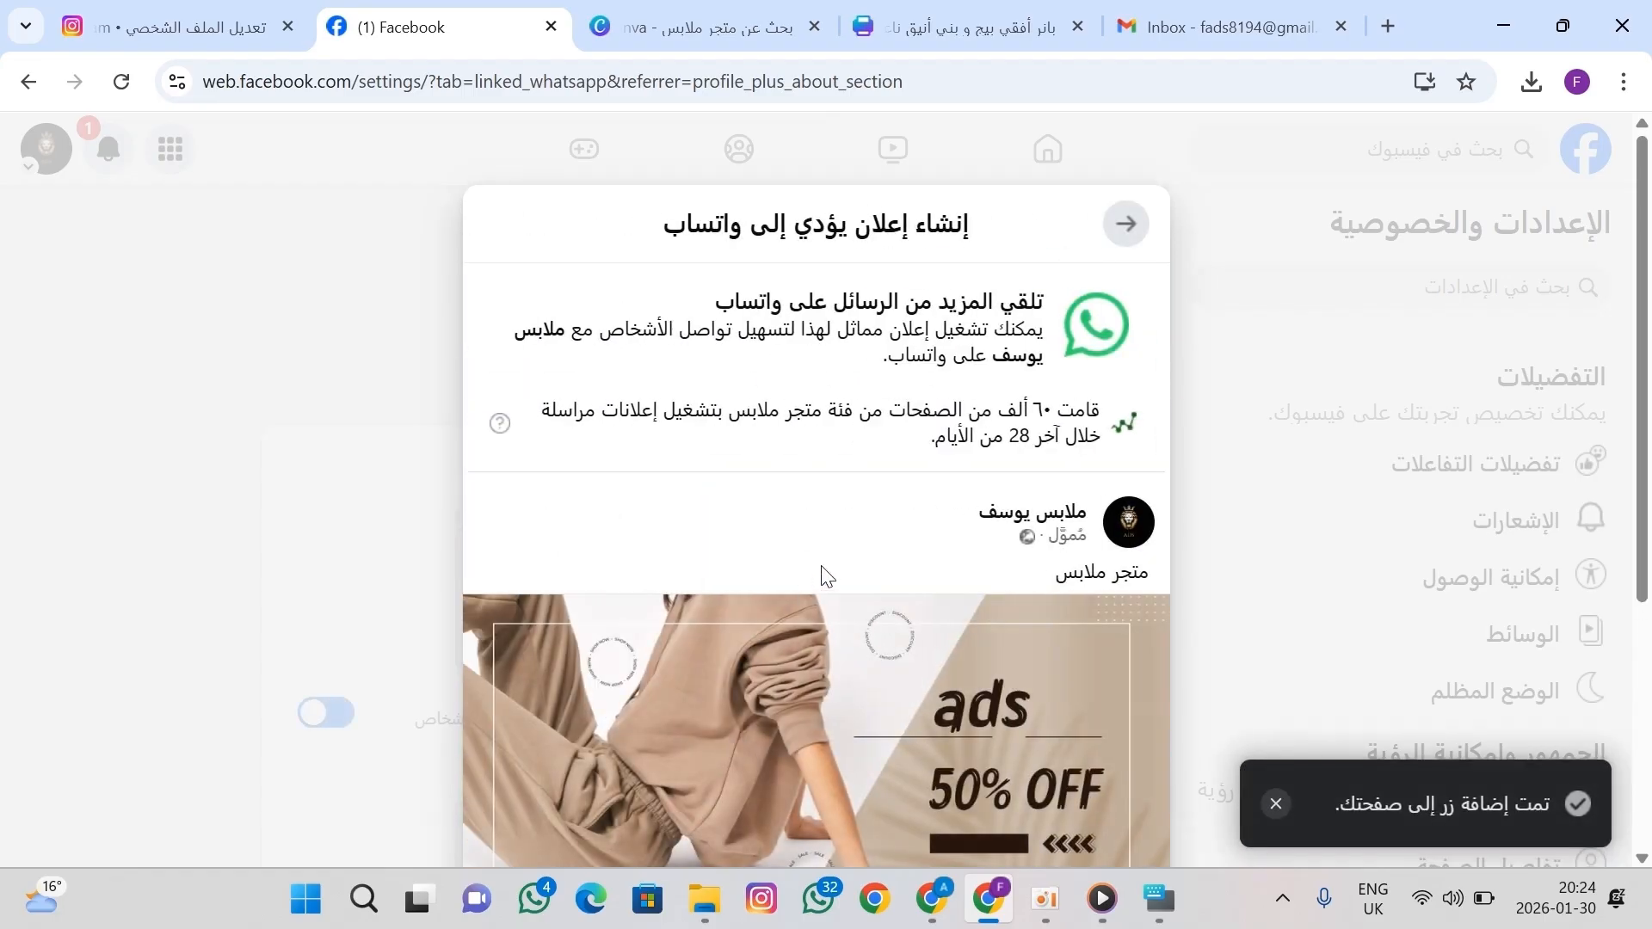
scroll(820, 575, down, 5)
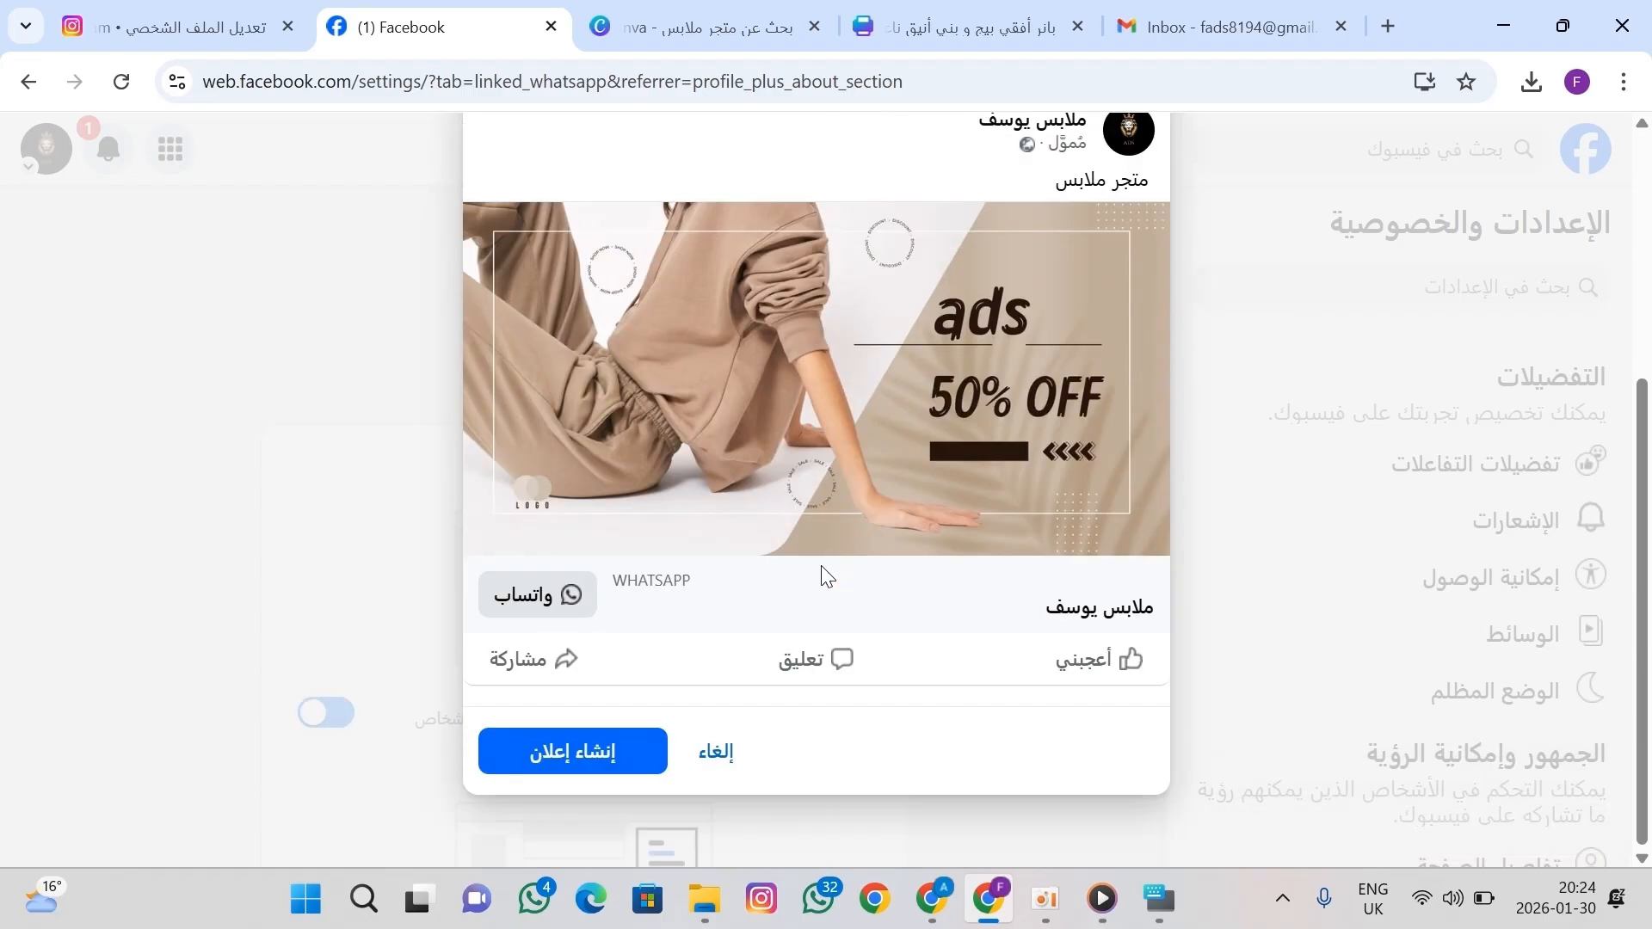
click(719, 753)
scroll(602, 472, down, 2)
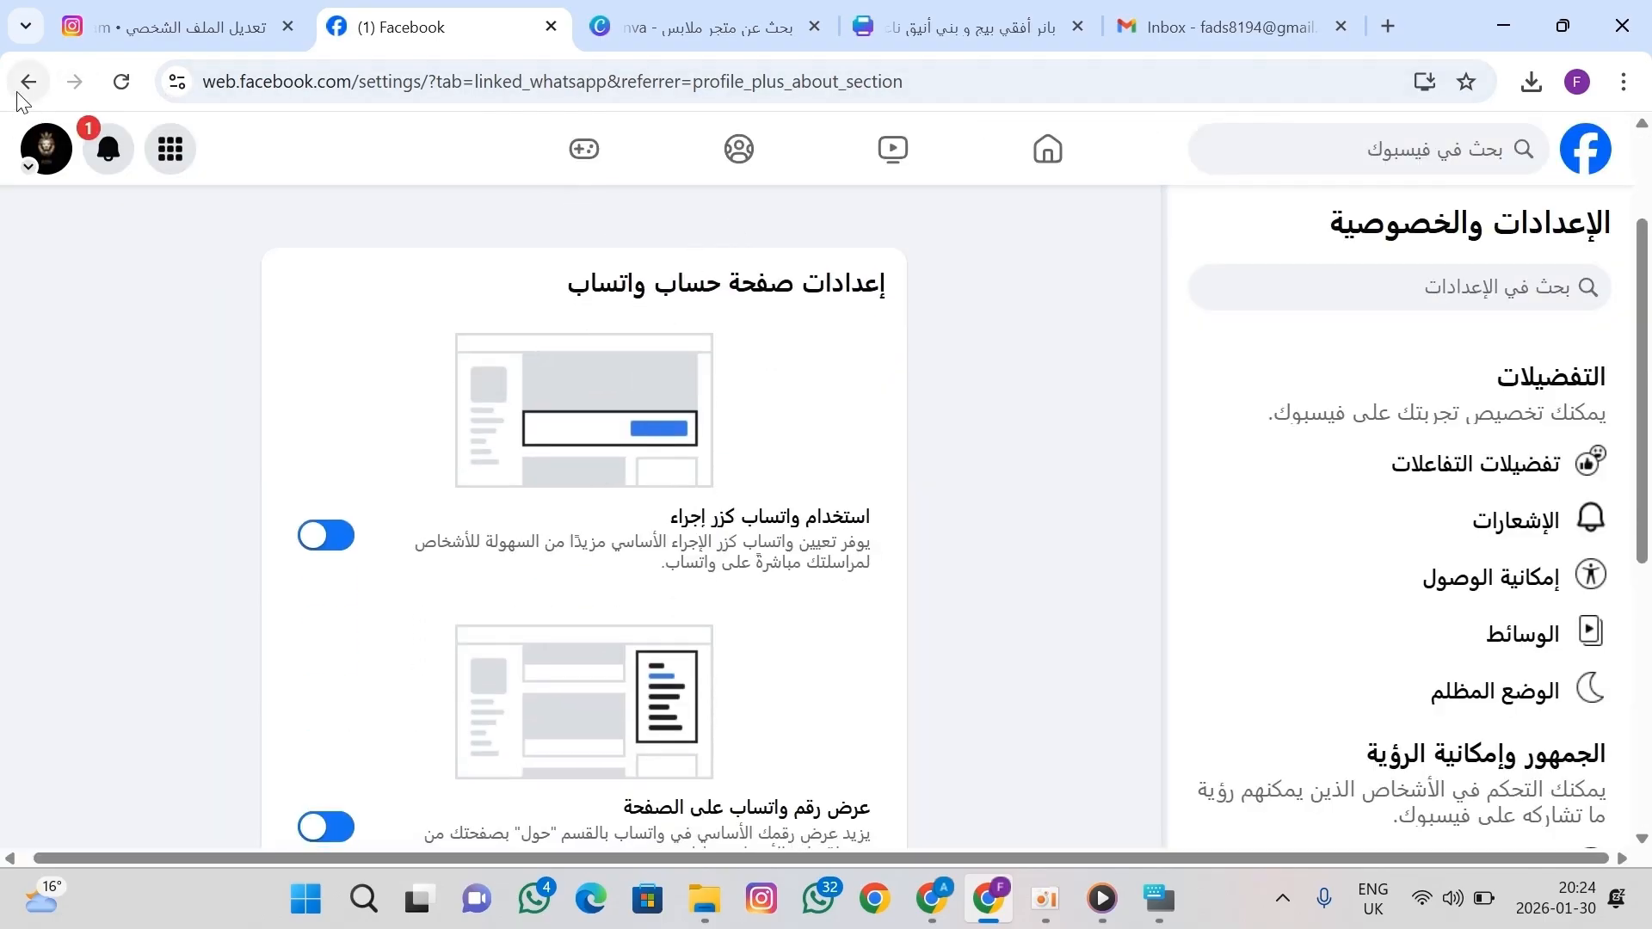
scroll(550, 287, up, 2)
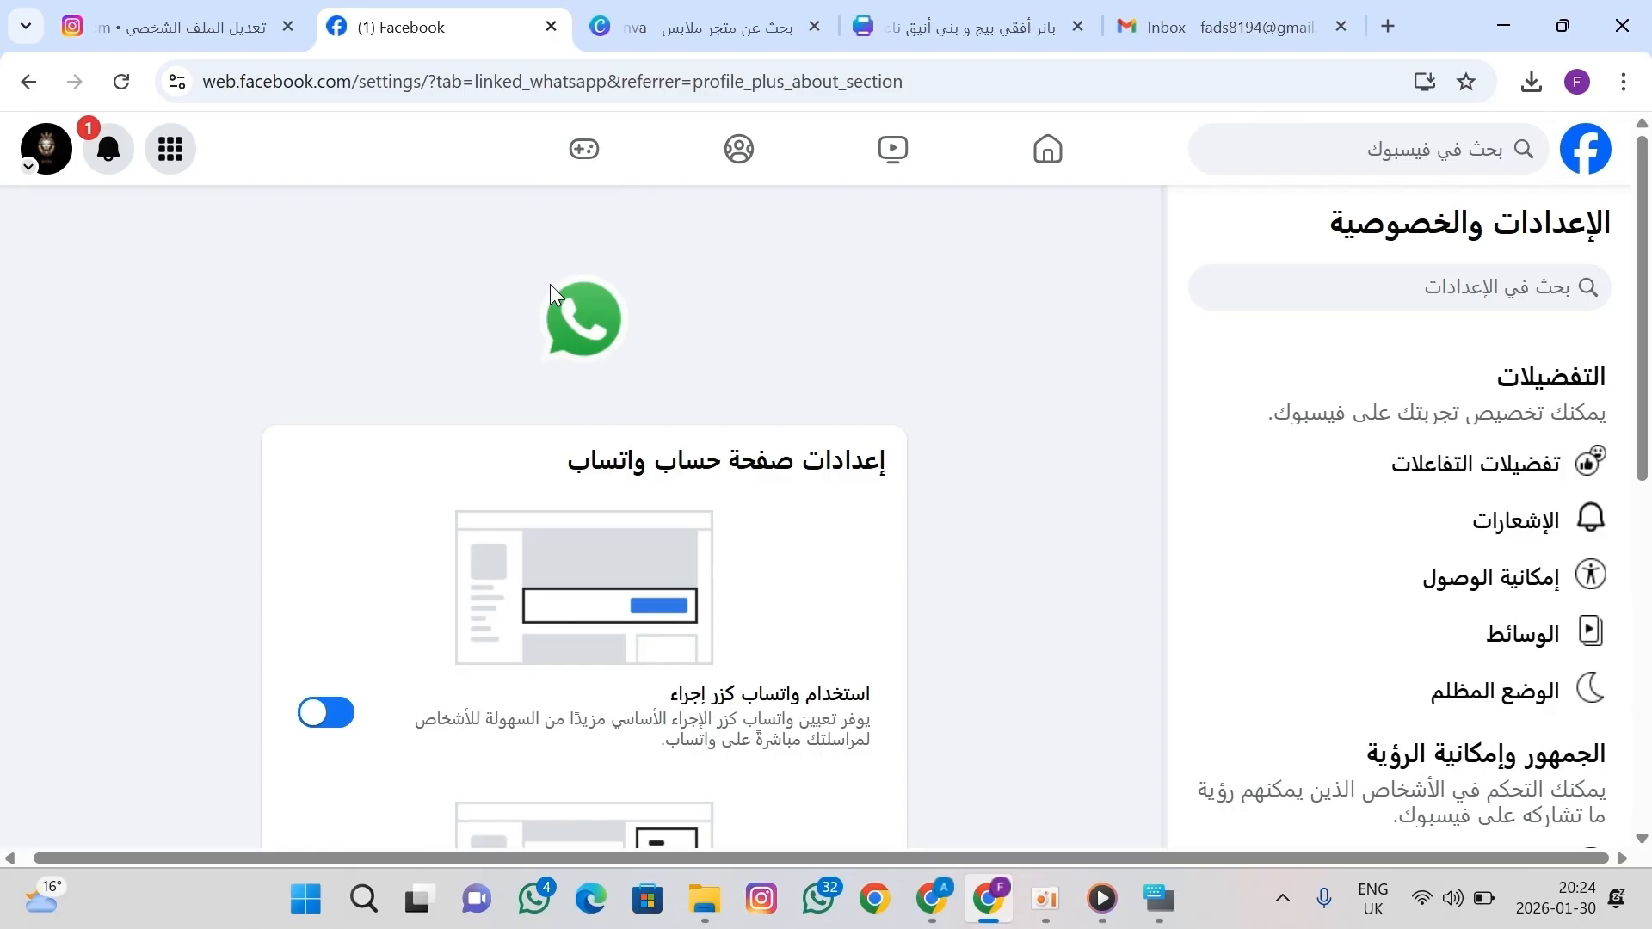
click(29, 84)
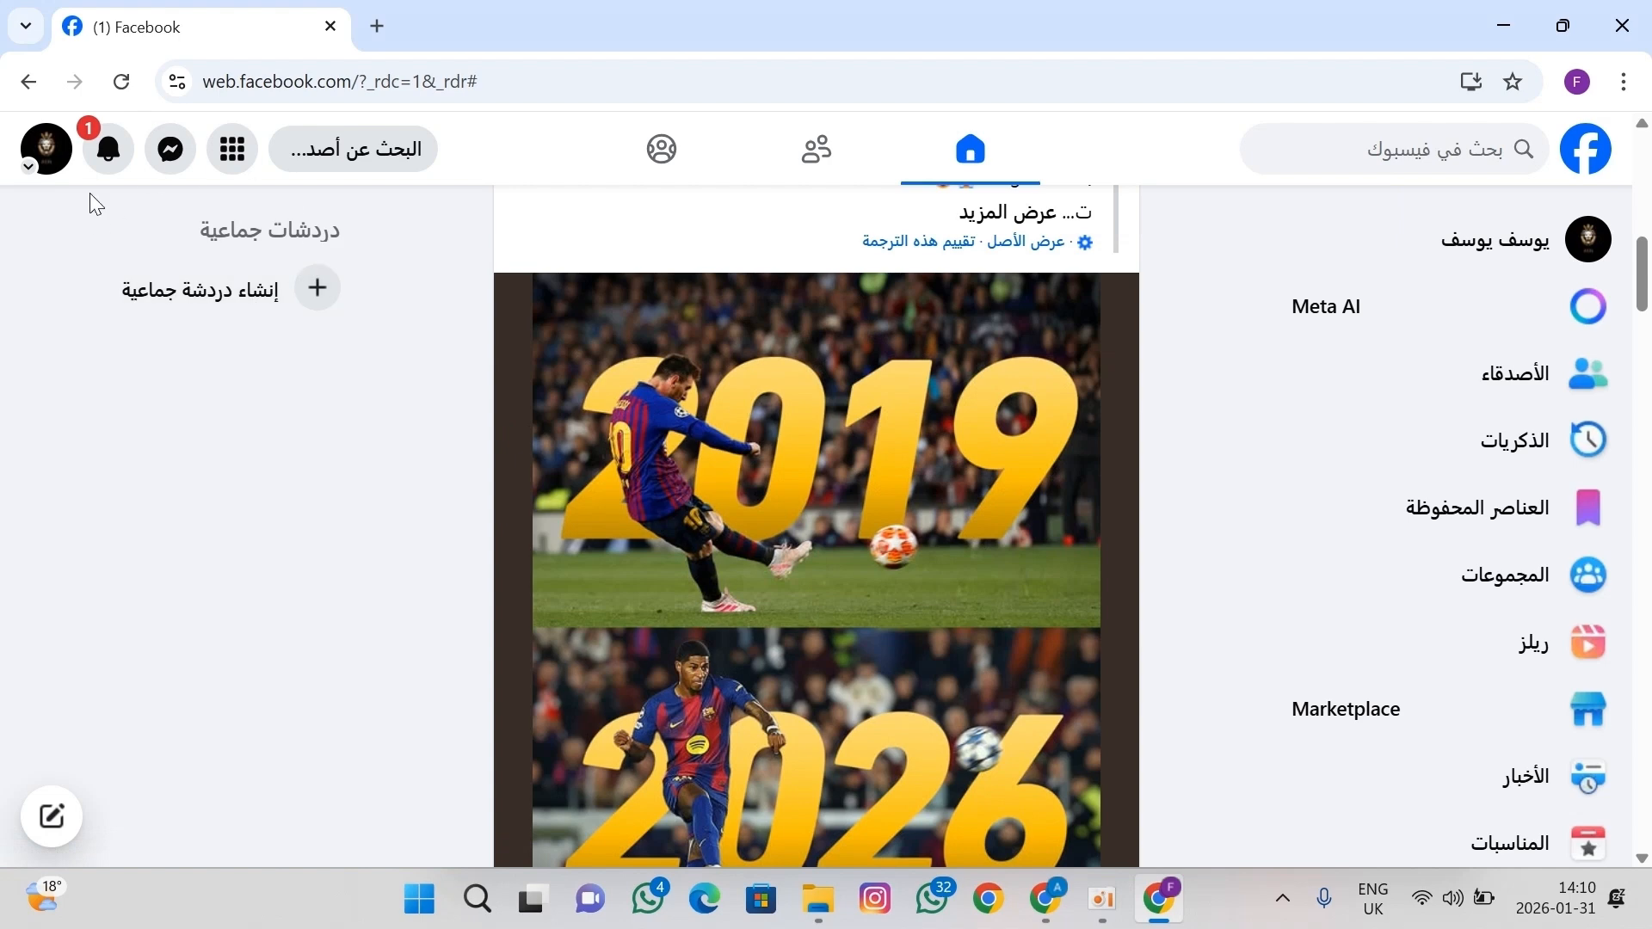
- Check in Settings & privacy that Facebook's language is still Arabic, leaving it unchanged
click(32, 151)
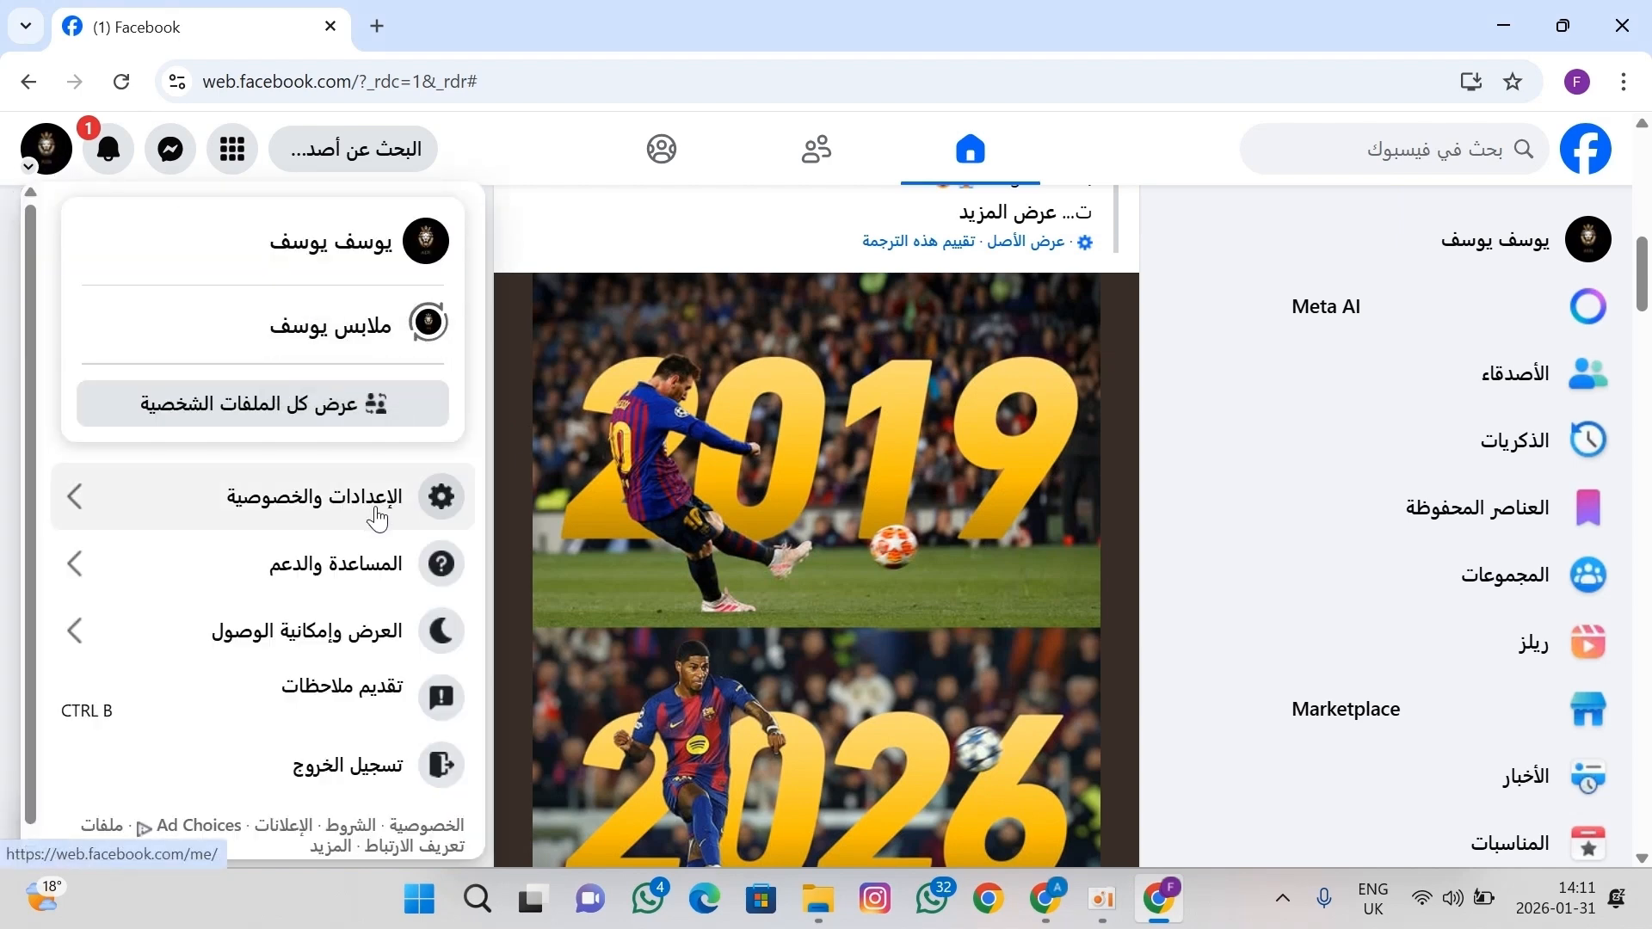
click(343, 505)
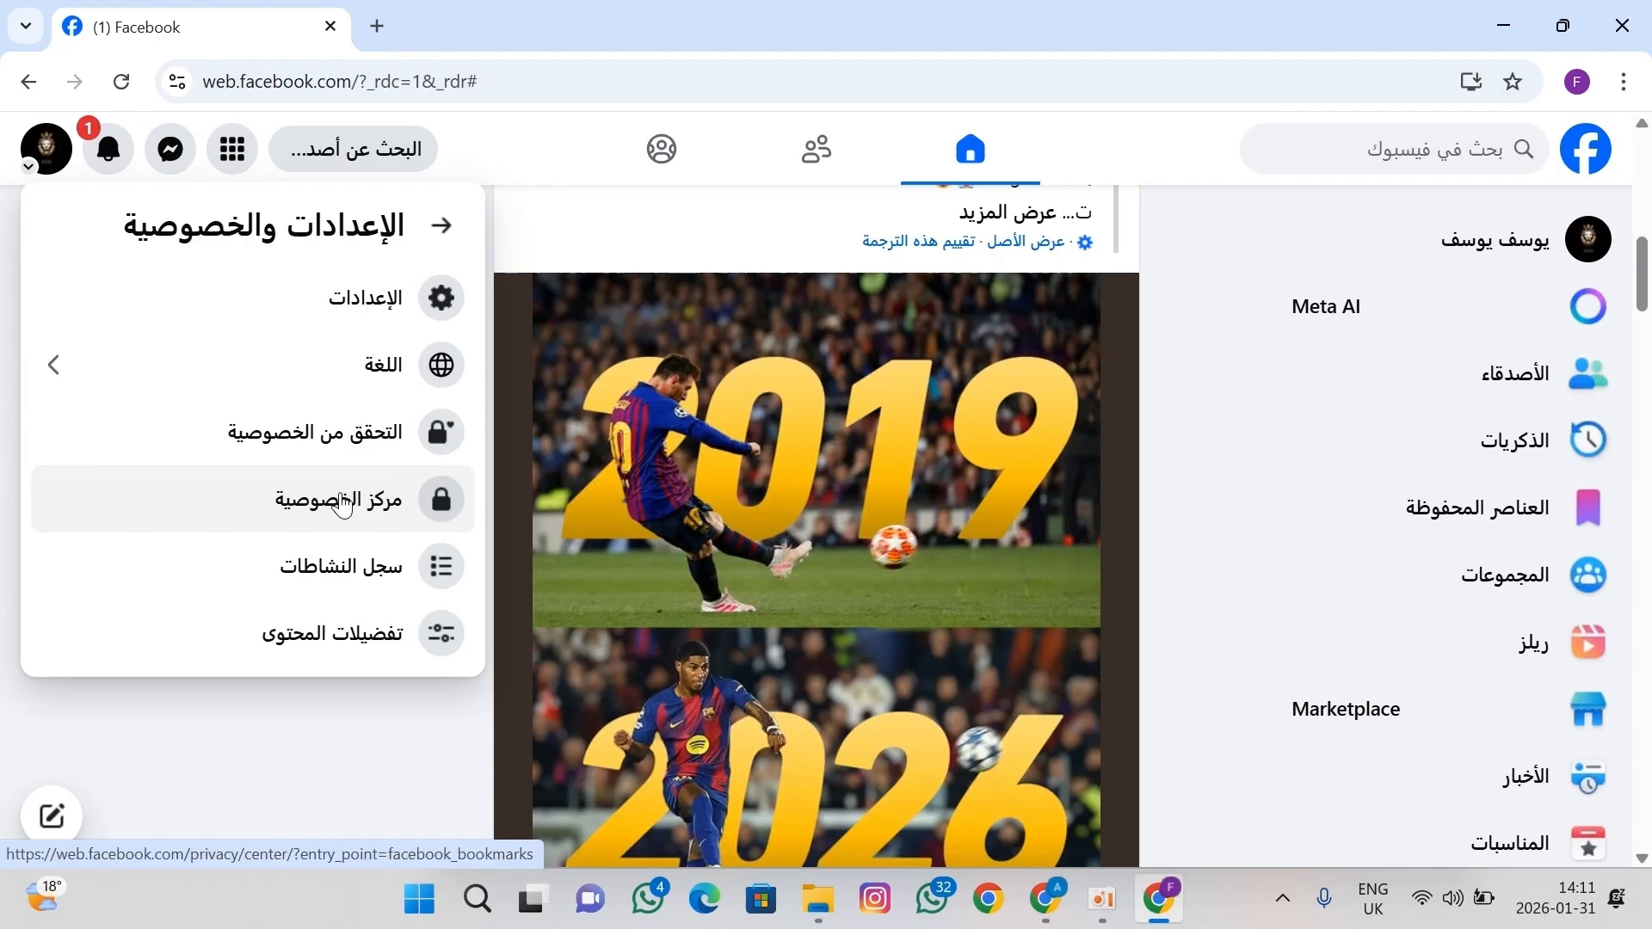
click(345, 374)
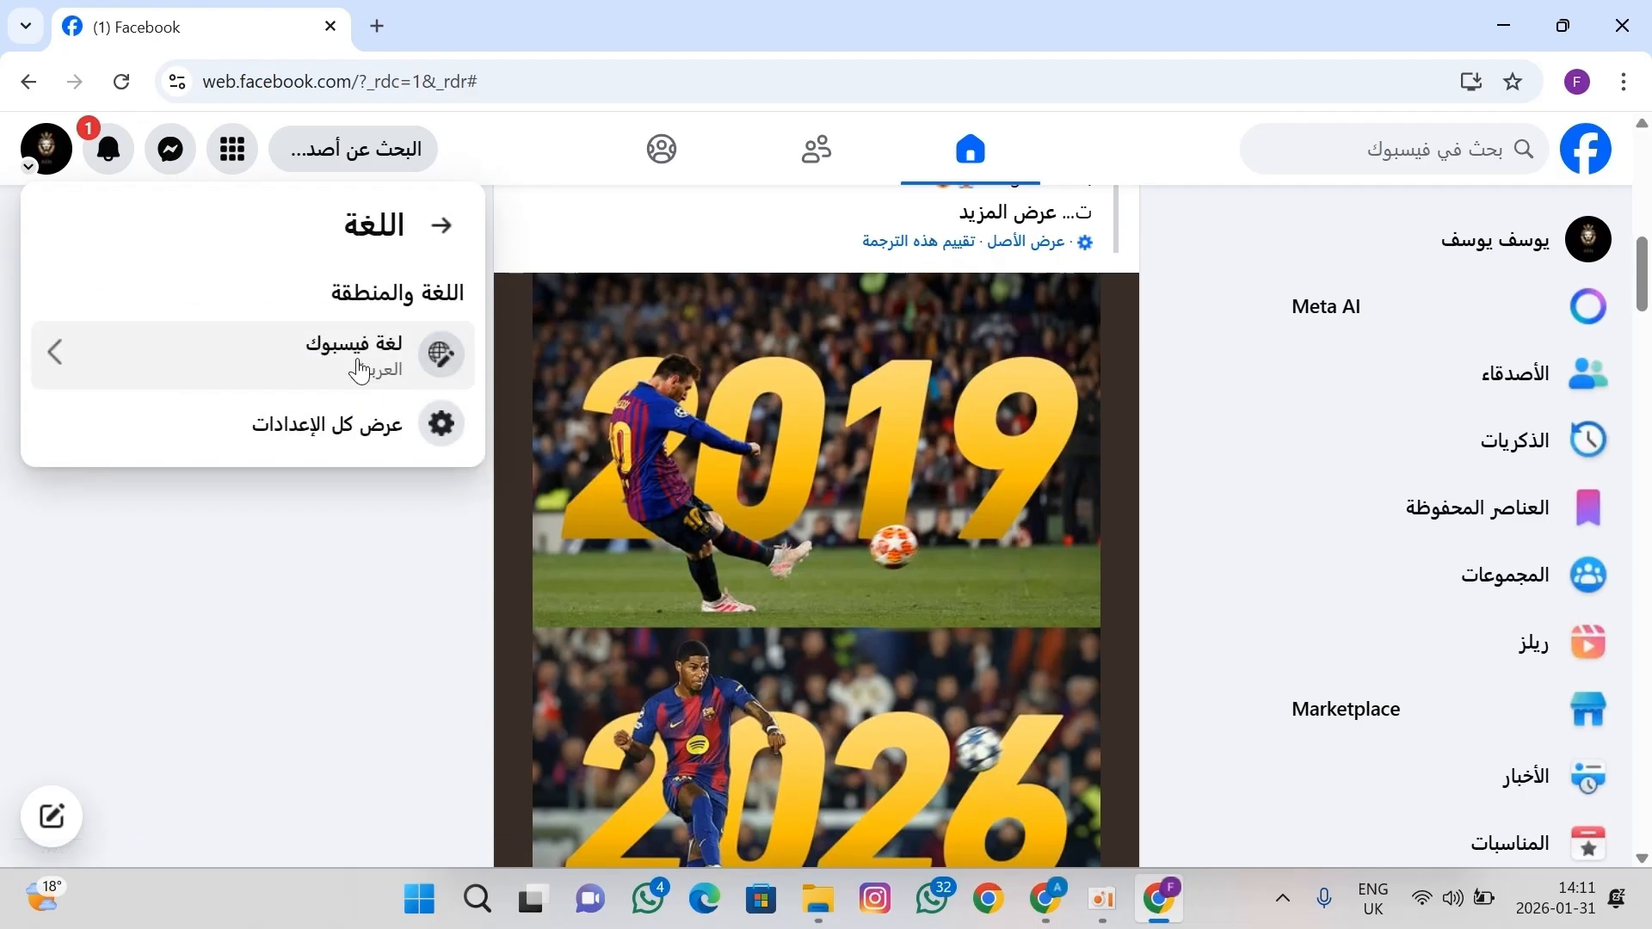
click(374, 376)
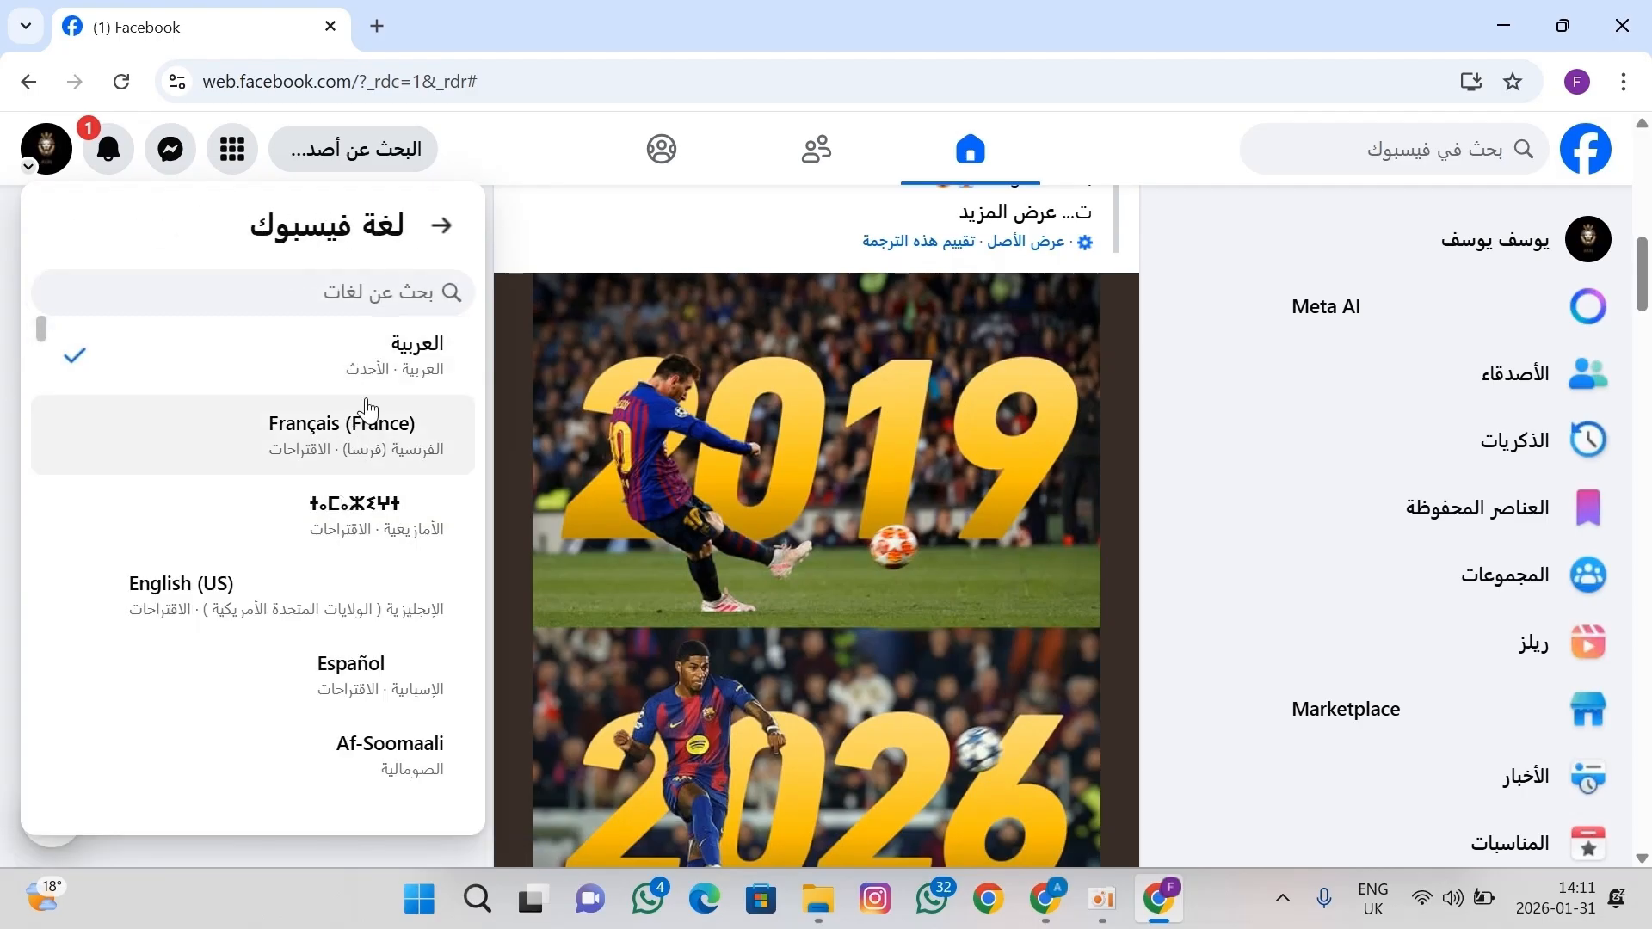
click(542, 245)
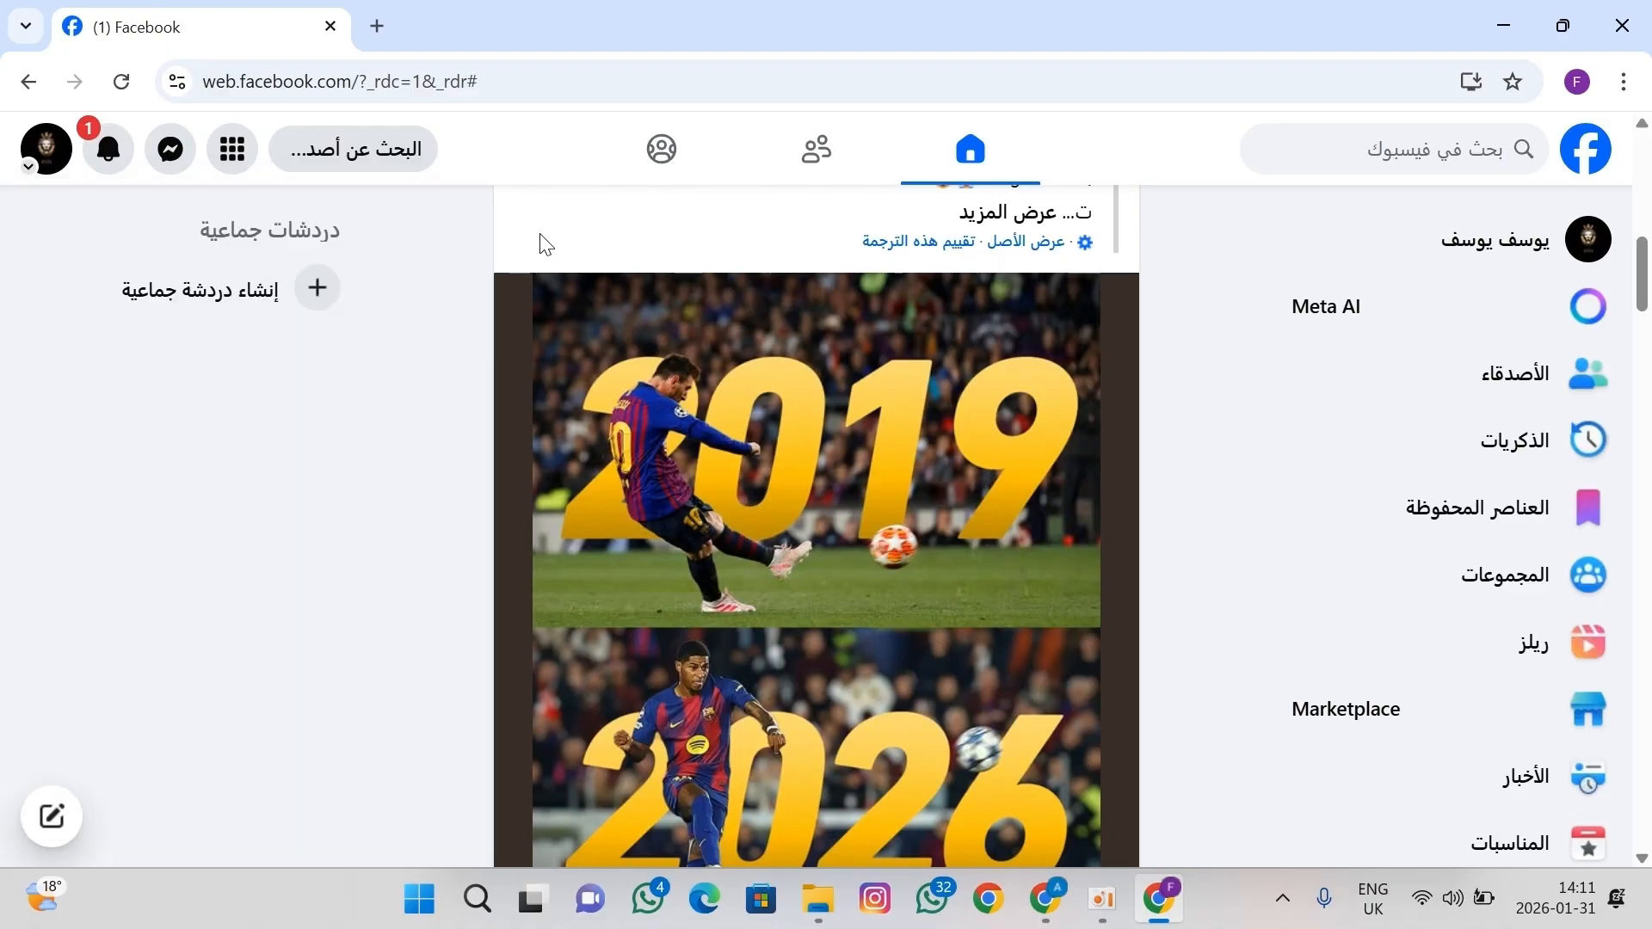
- Go to Ads Manager from the main Facebook menu
click(232, 151)
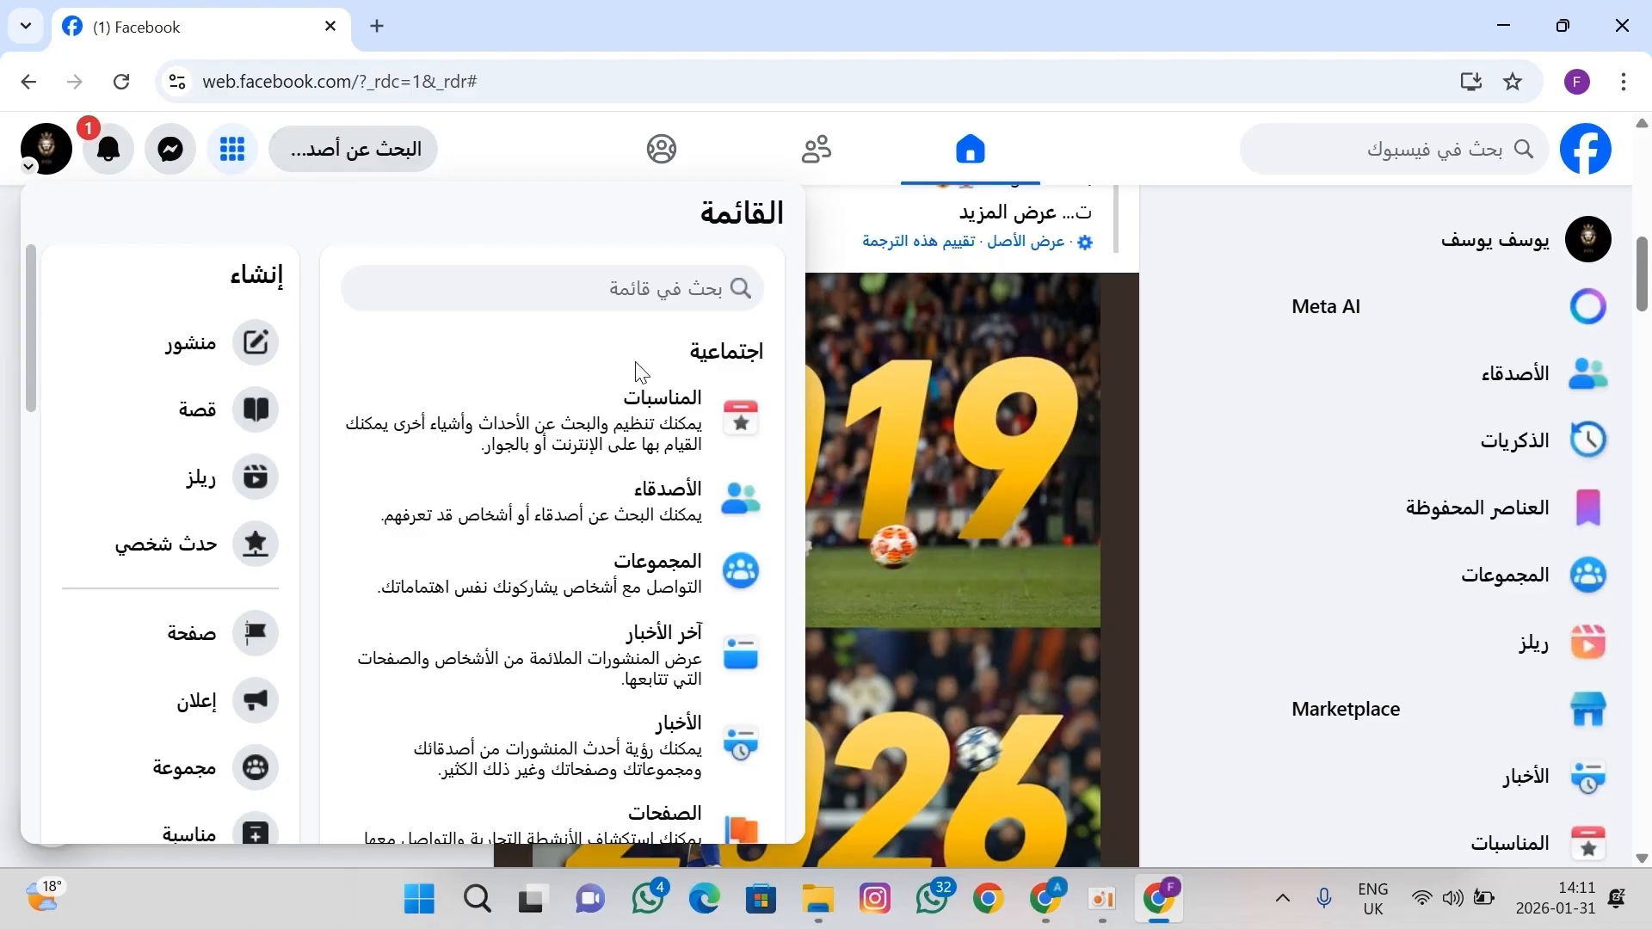
scroll(659, 512, down, 2)
scroll(658, 512, down, 8)
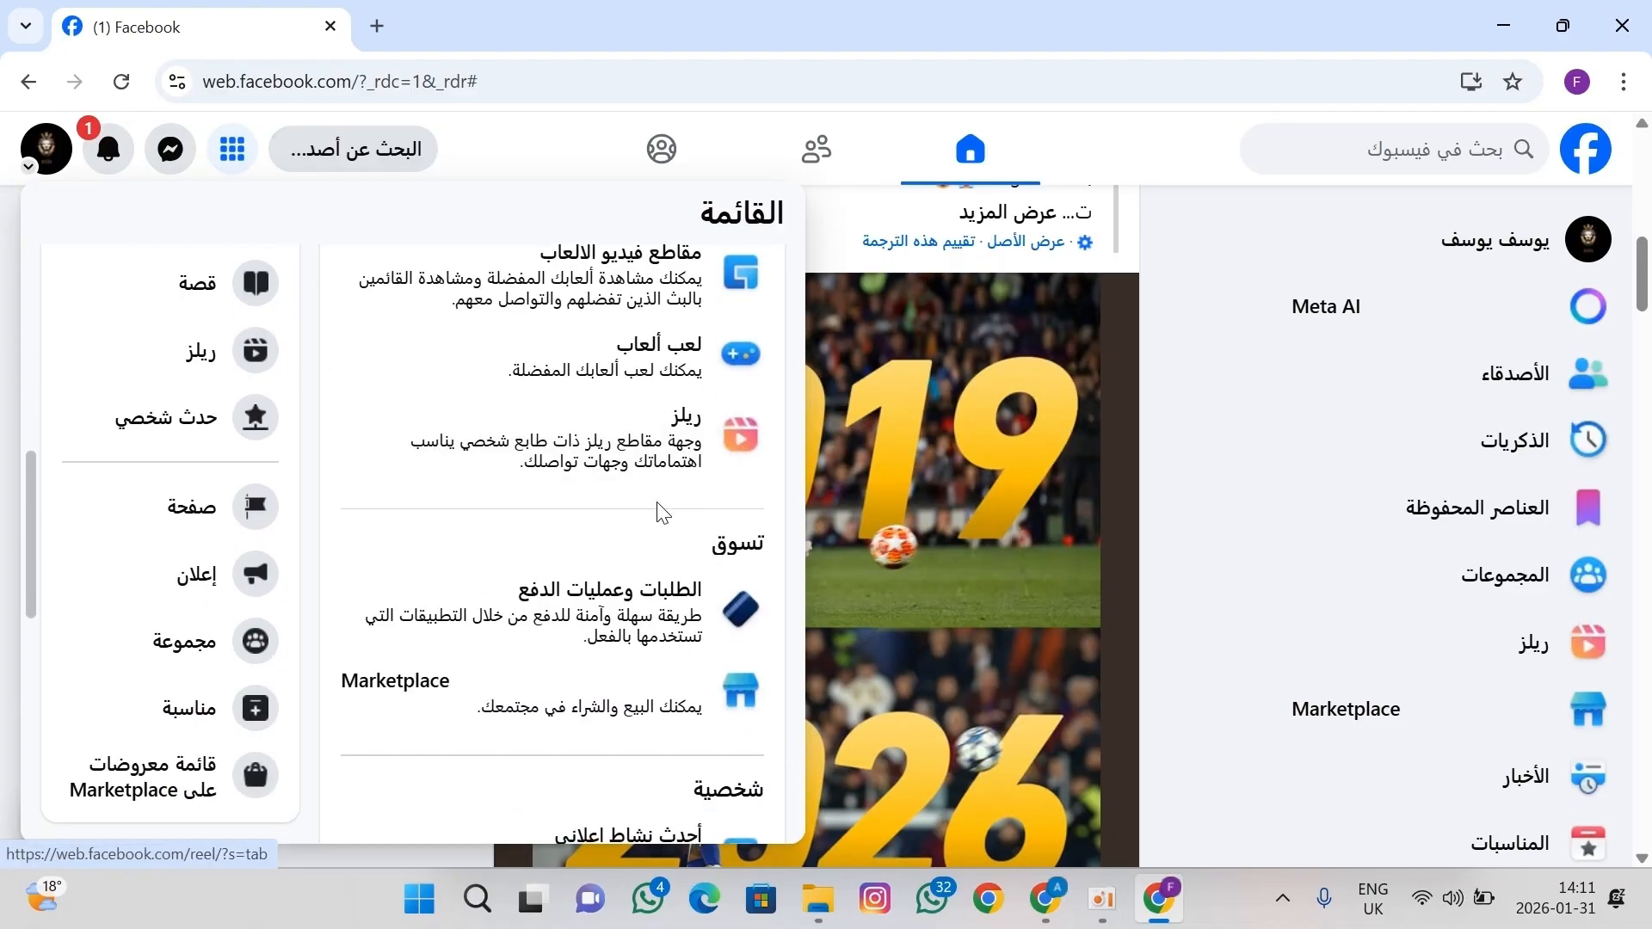
scroll(658, 512, down, 5)
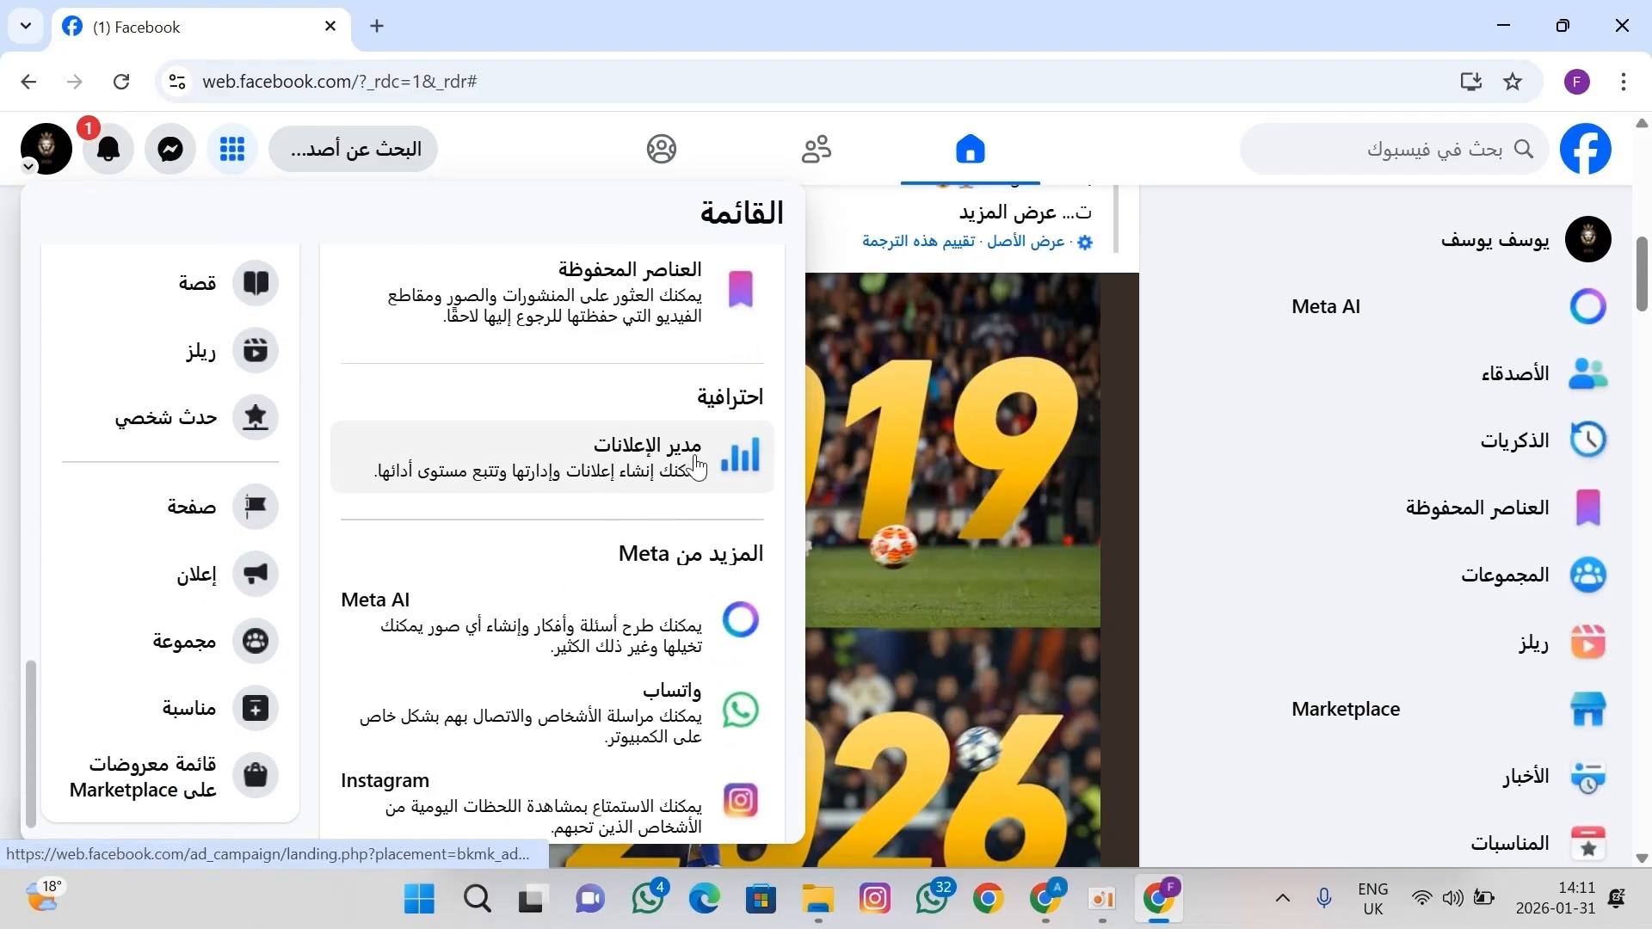
click(702, 460)
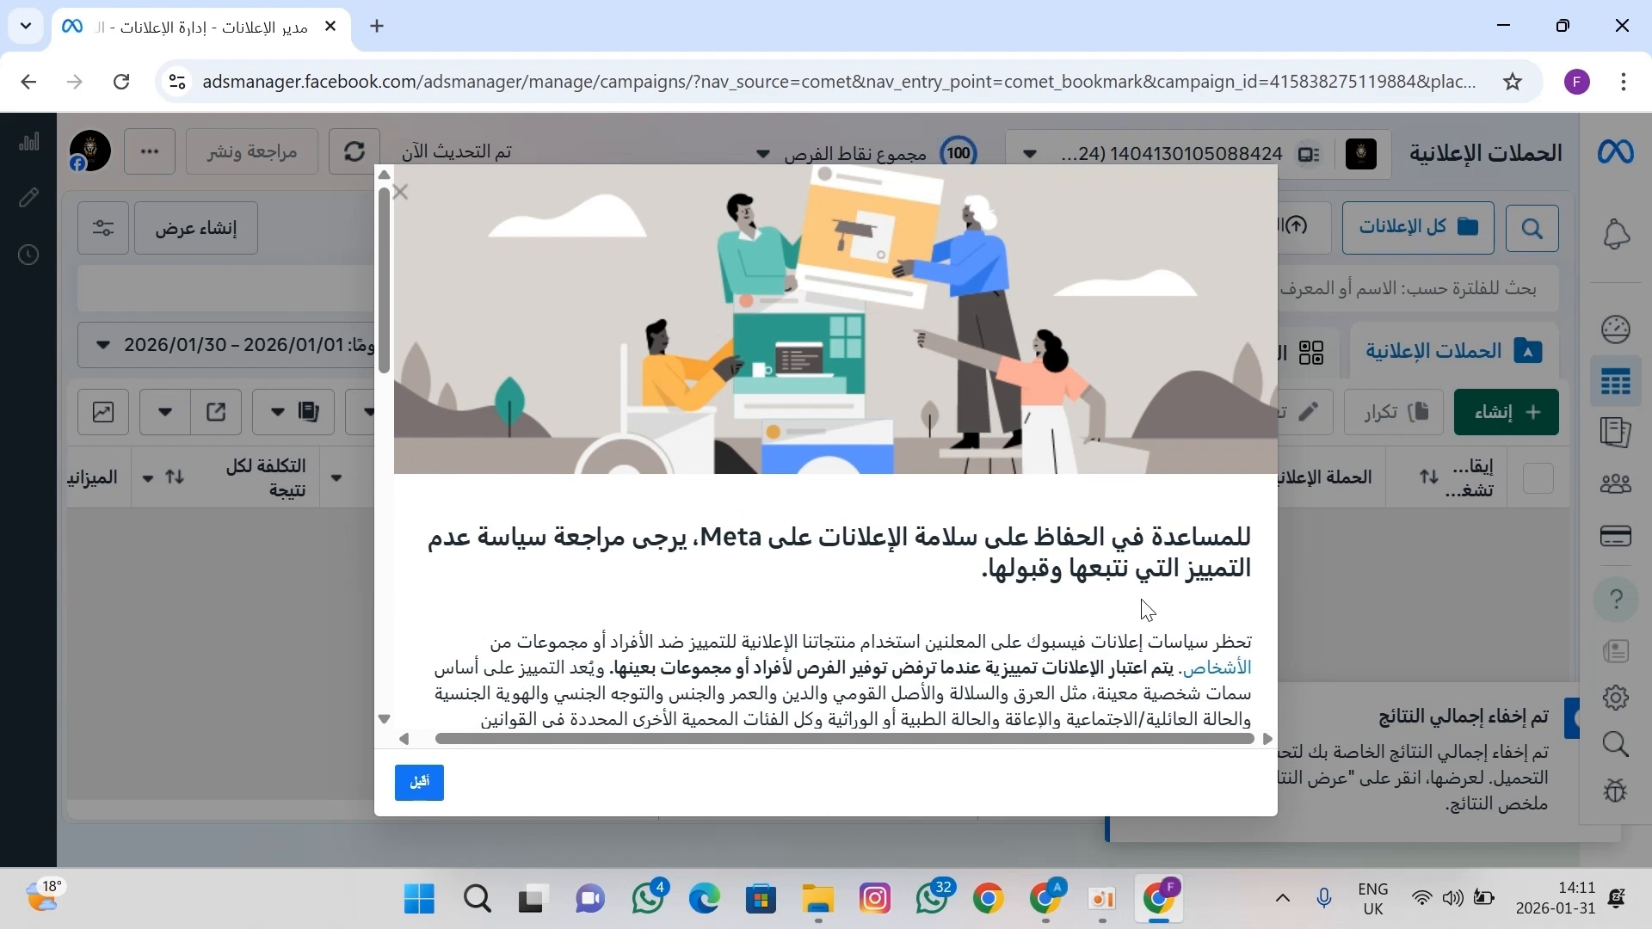
- Accept the non-discrimination policy, dismiss the follow-up notices, and open the ad account selector
scroll(1020, 572, down, 2)
click(419, 782)
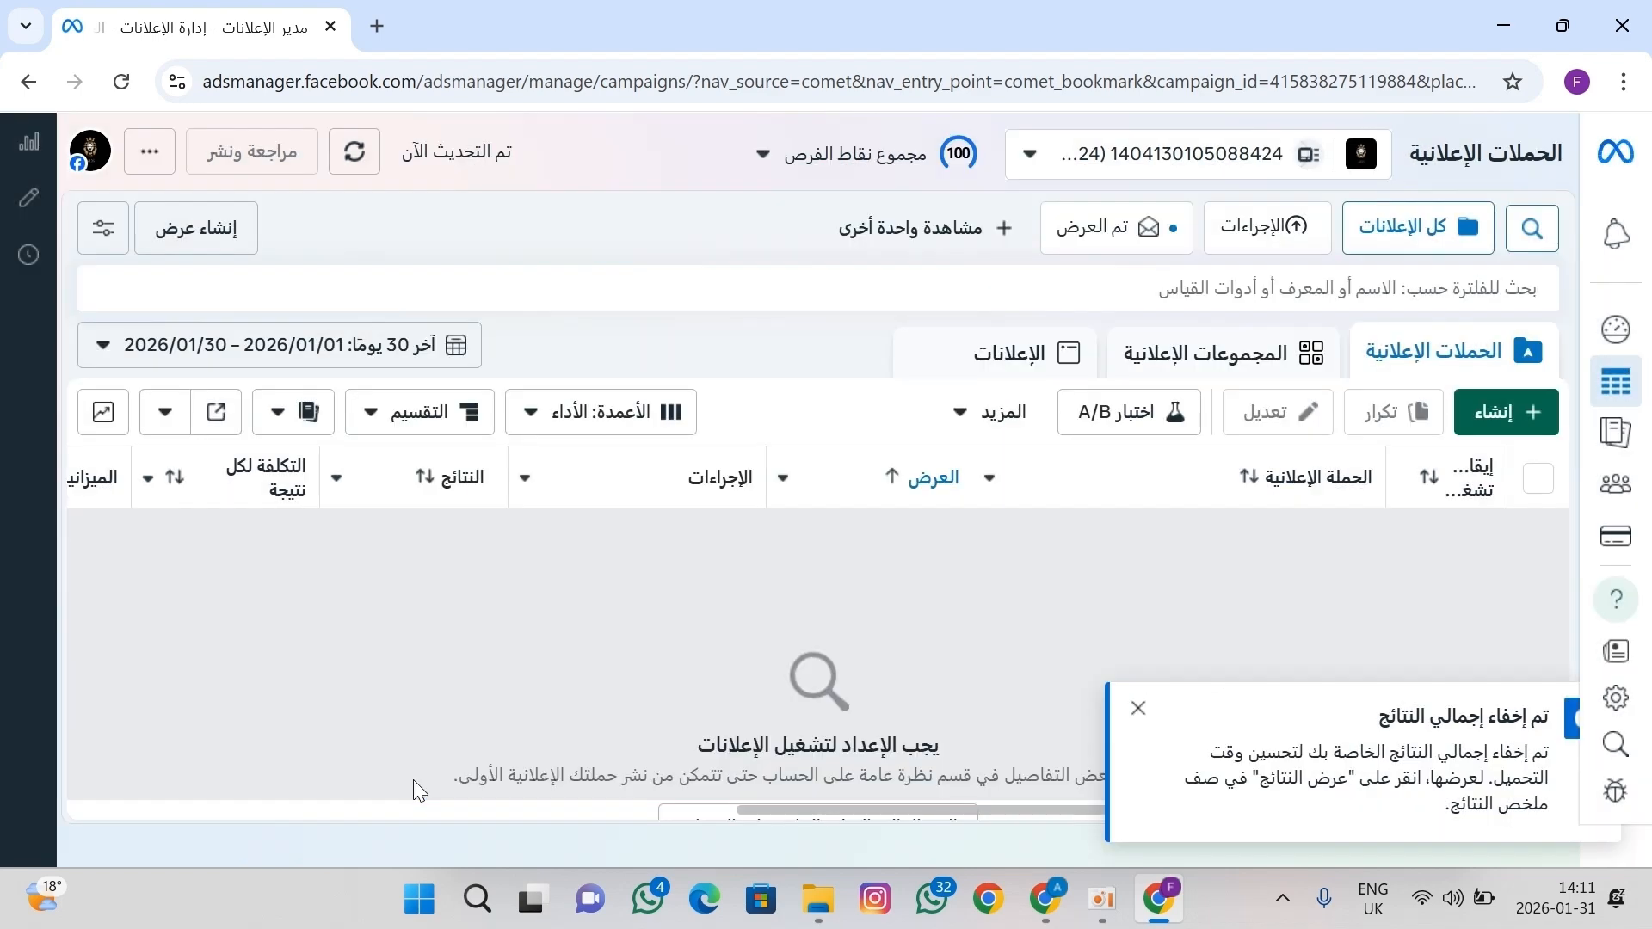
click(1137, 706)
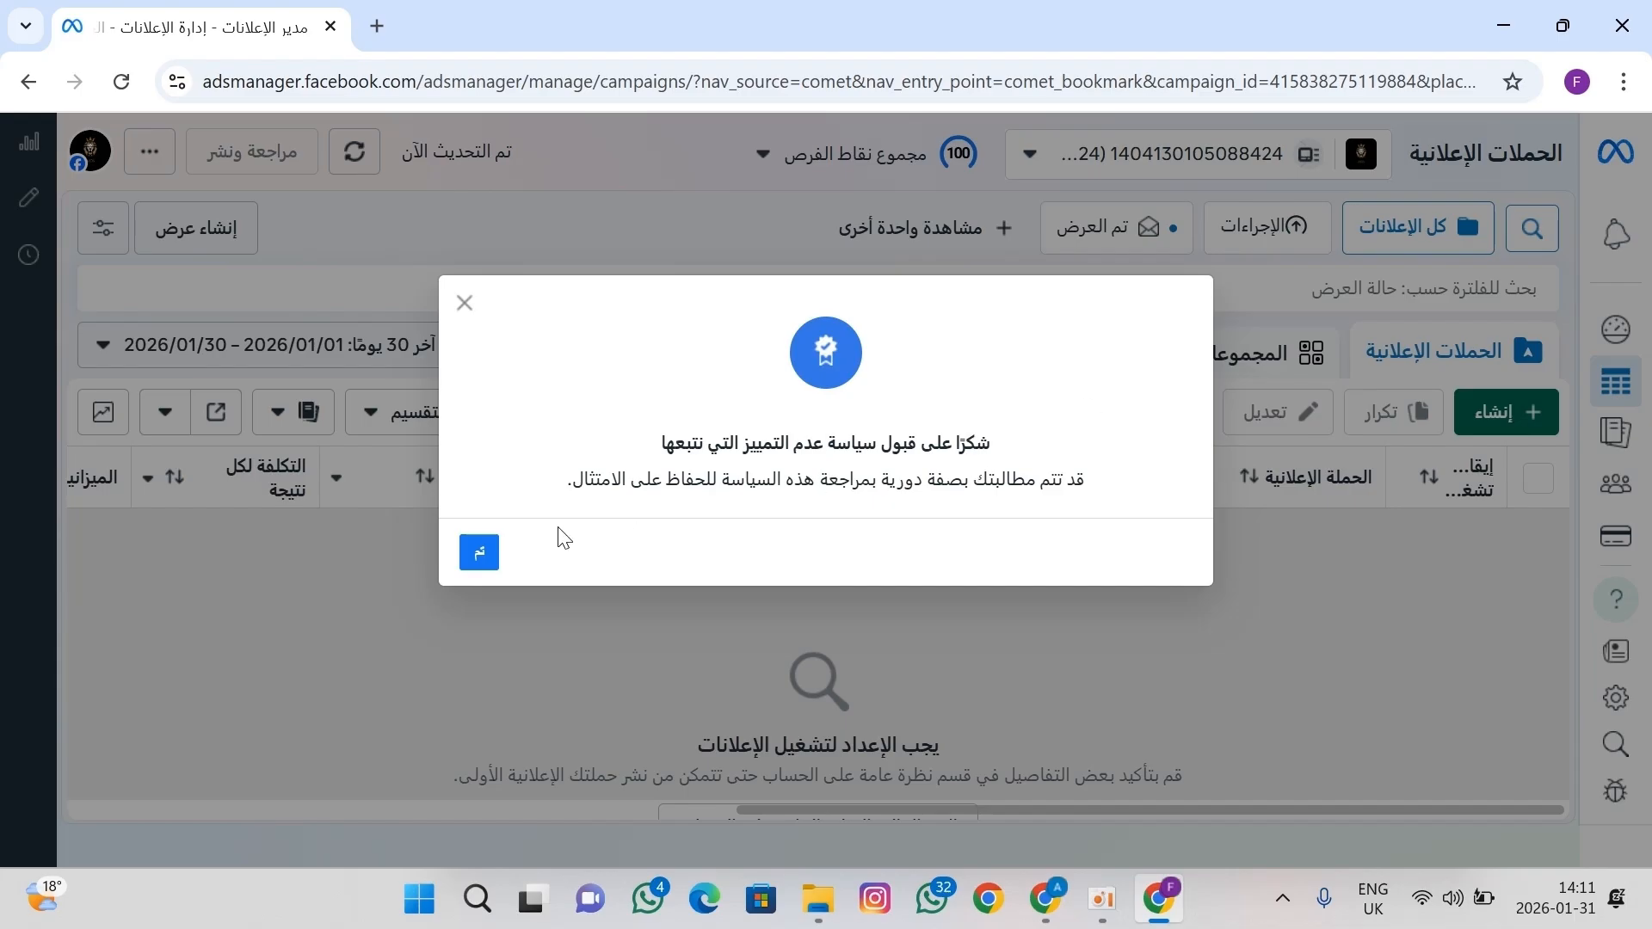
click(478, 552)
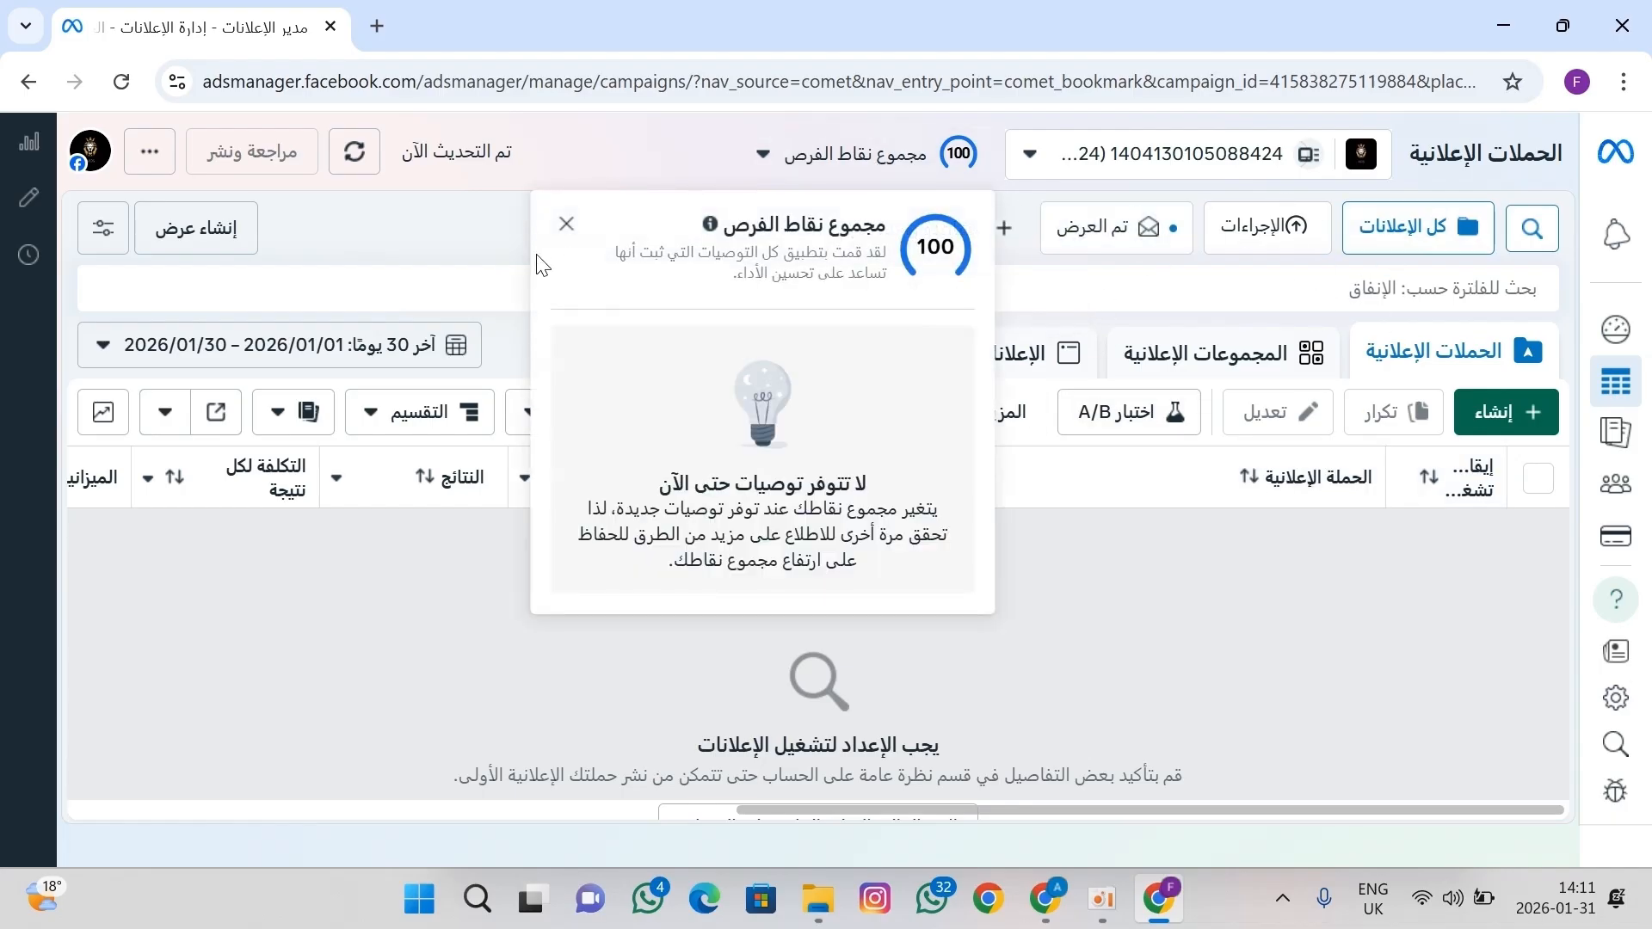
click(566, 224)
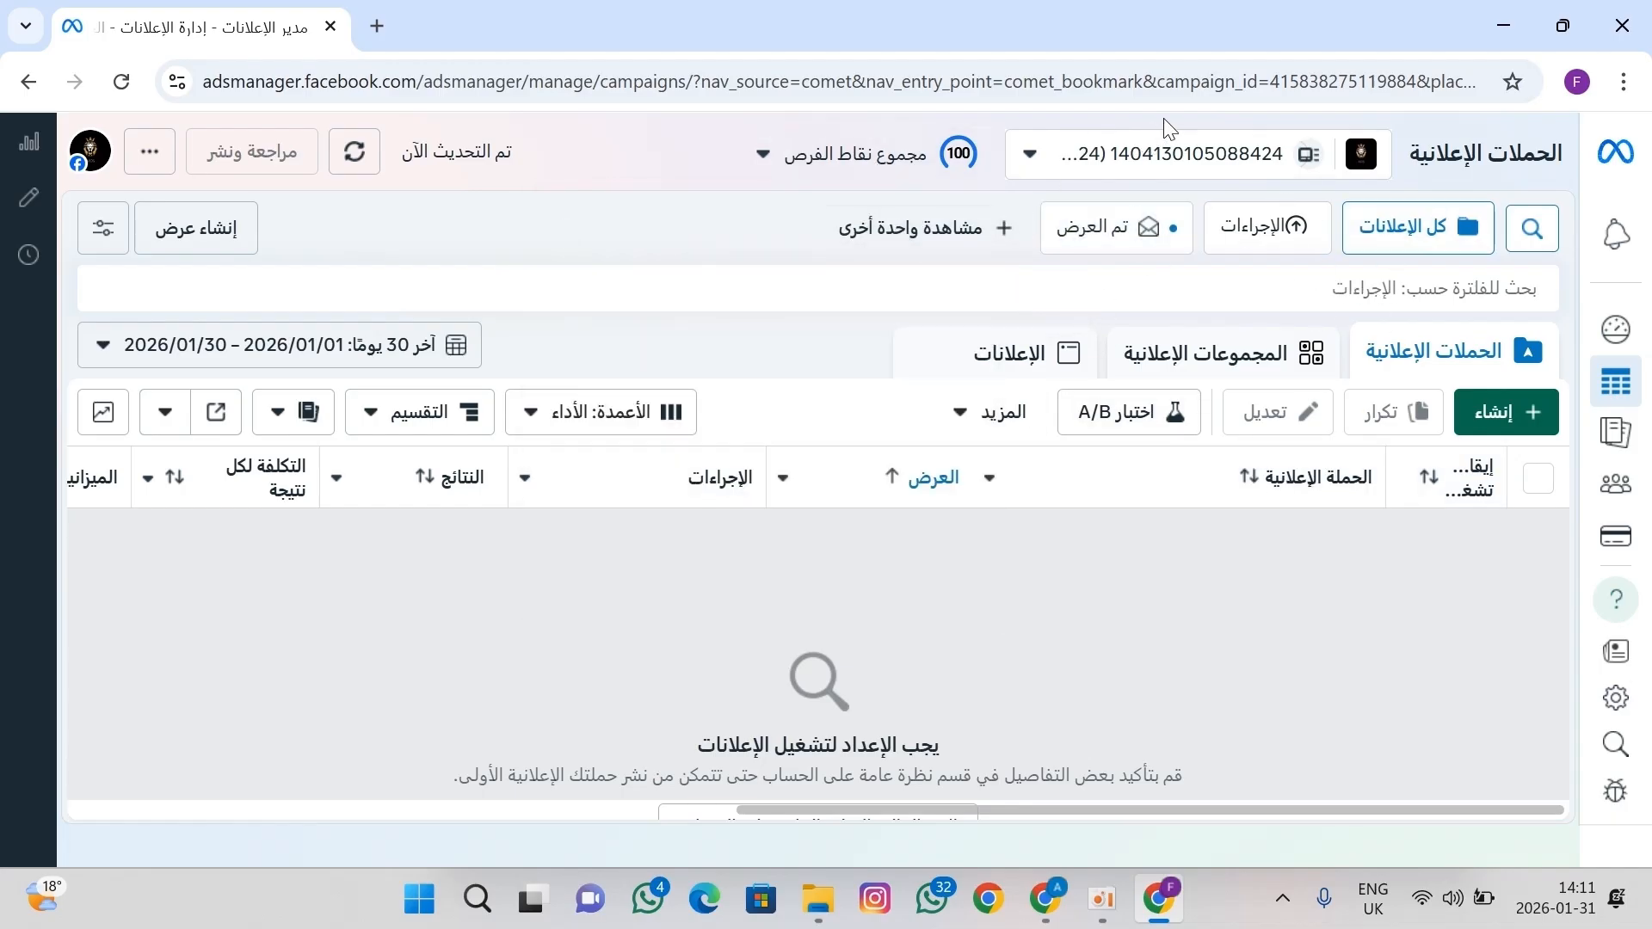
click(1154, 163)
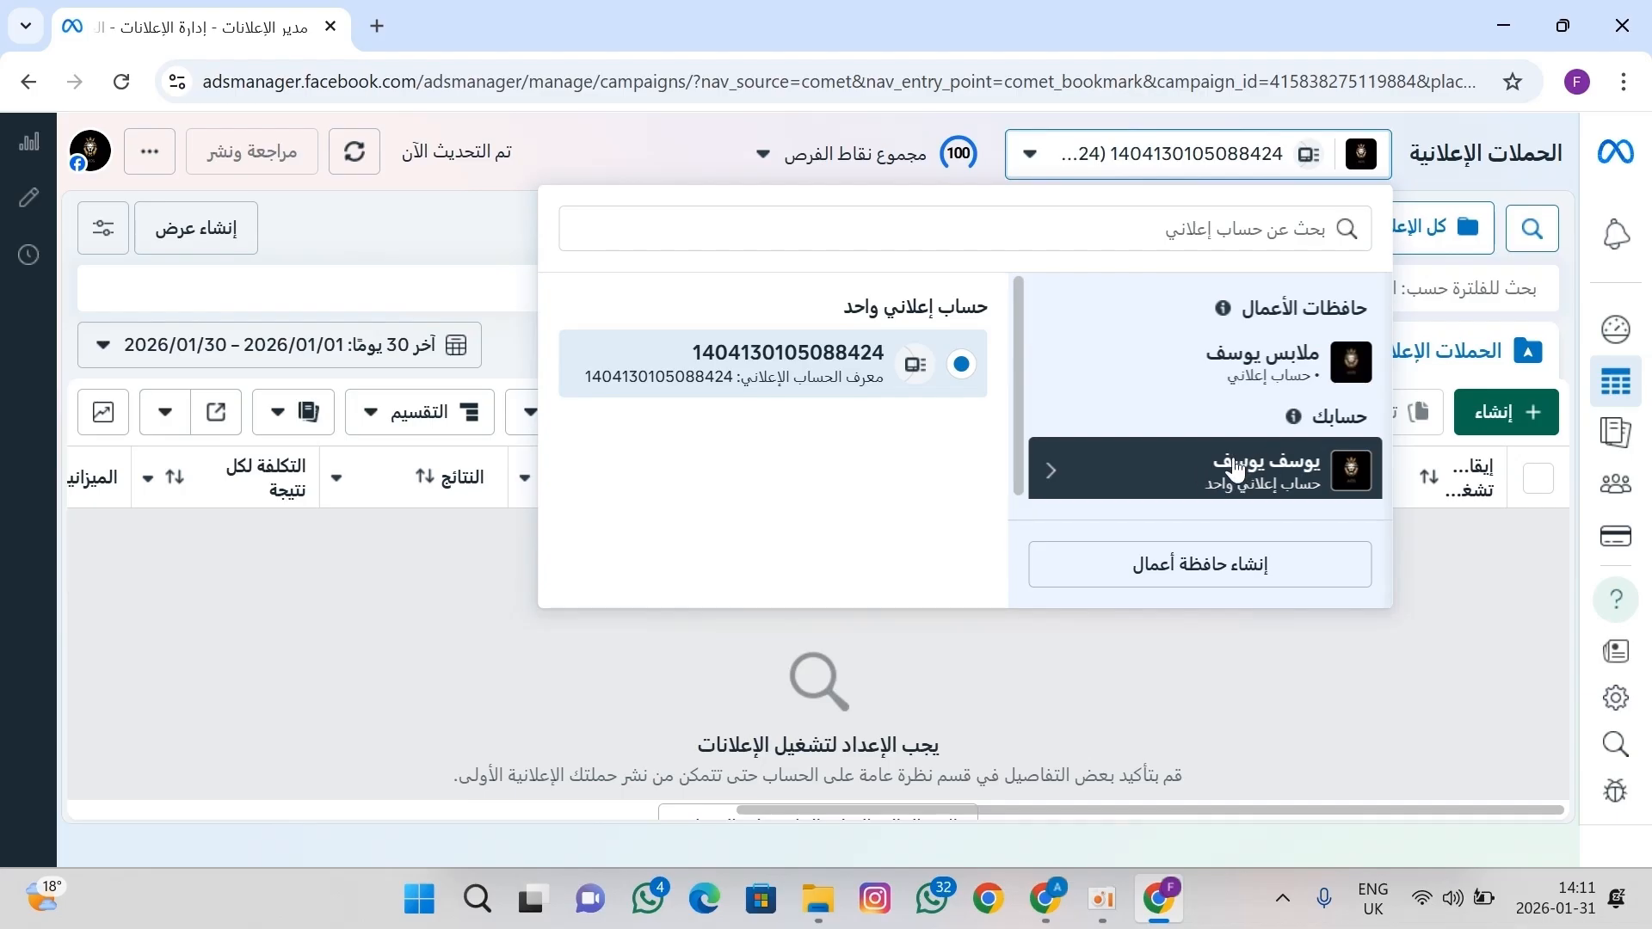
- Start a new business portfolio and name it BM1
click(1213, 584)
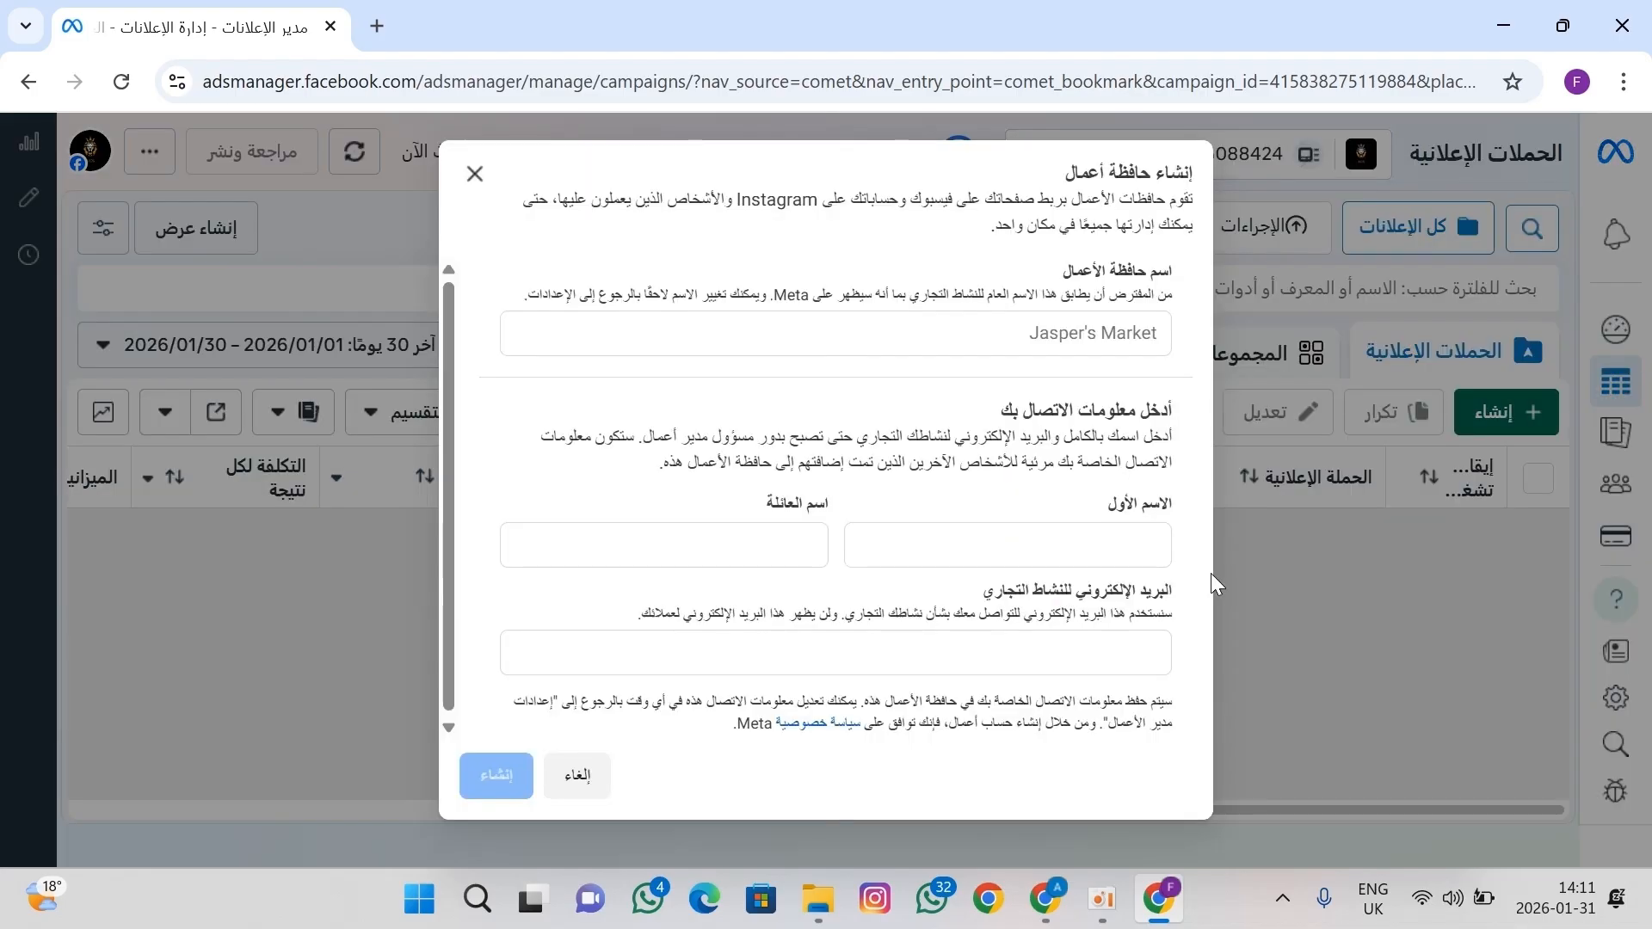
click(1007, 331)
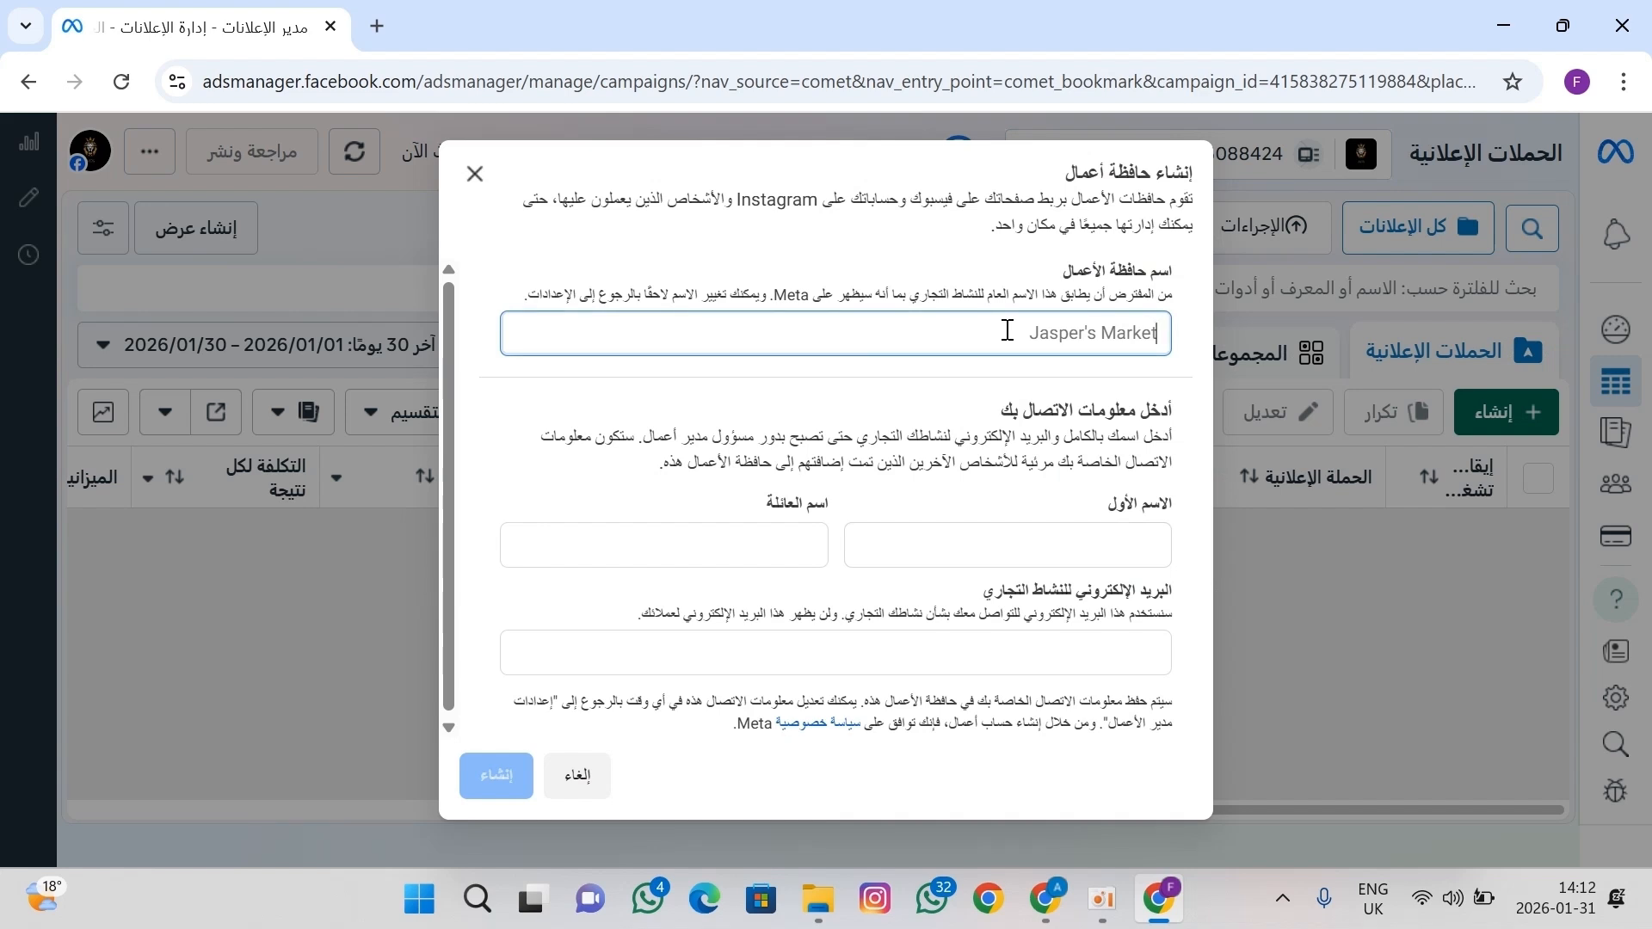
text(BM1)
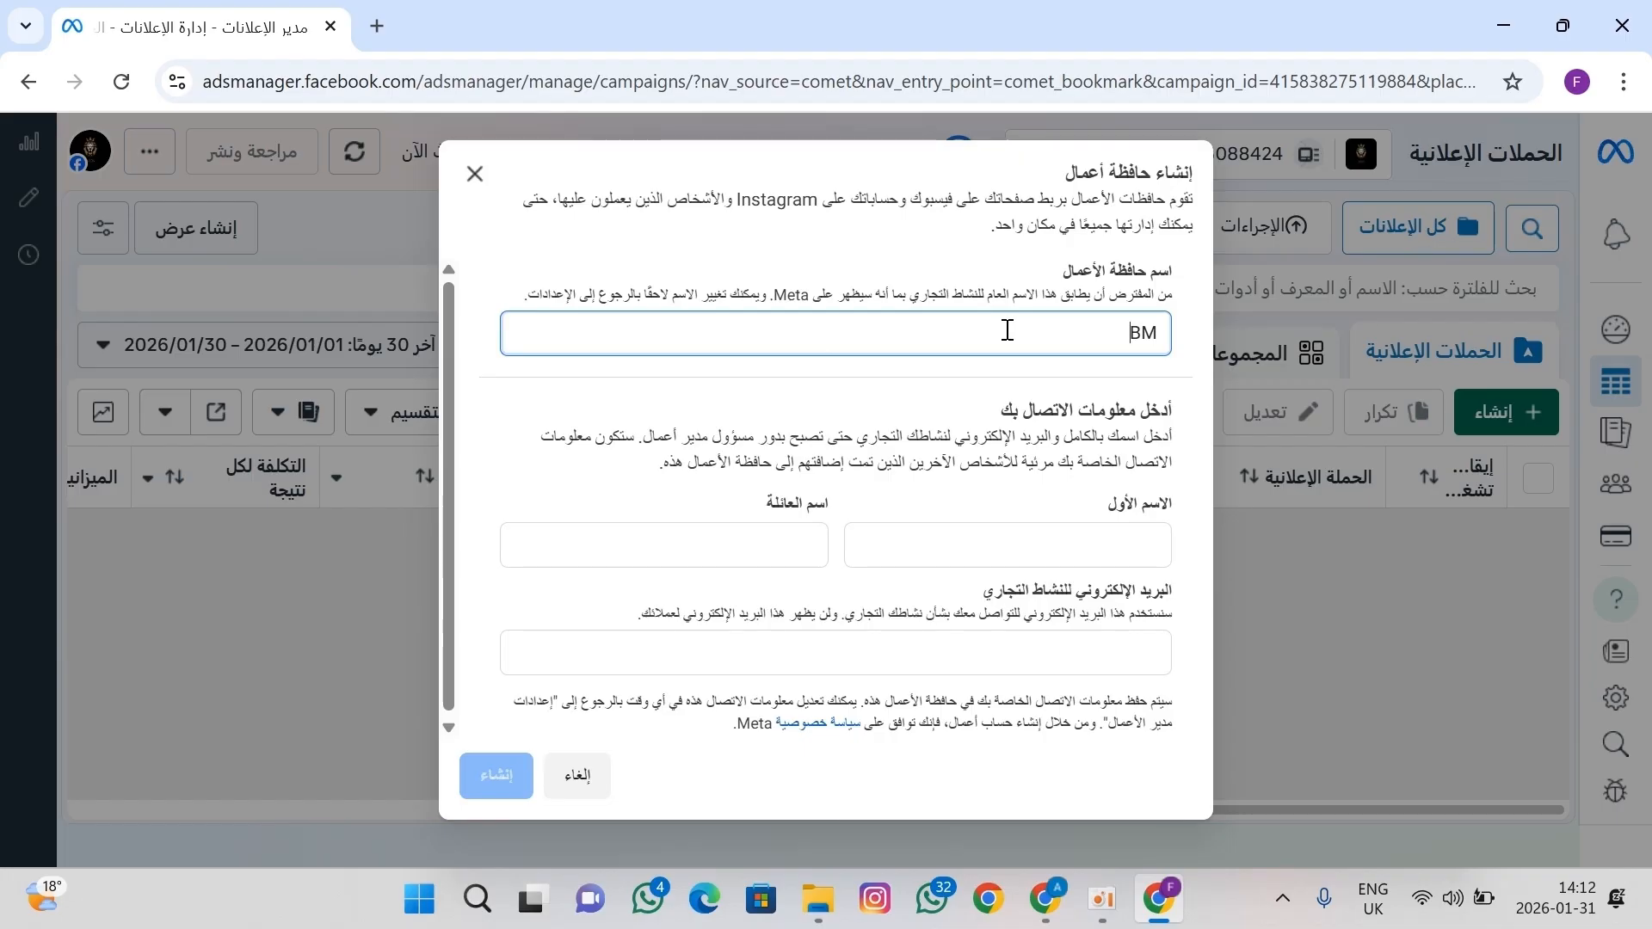
- Enter the contact's first name and last name in the portfolio form
click(1037, 548)
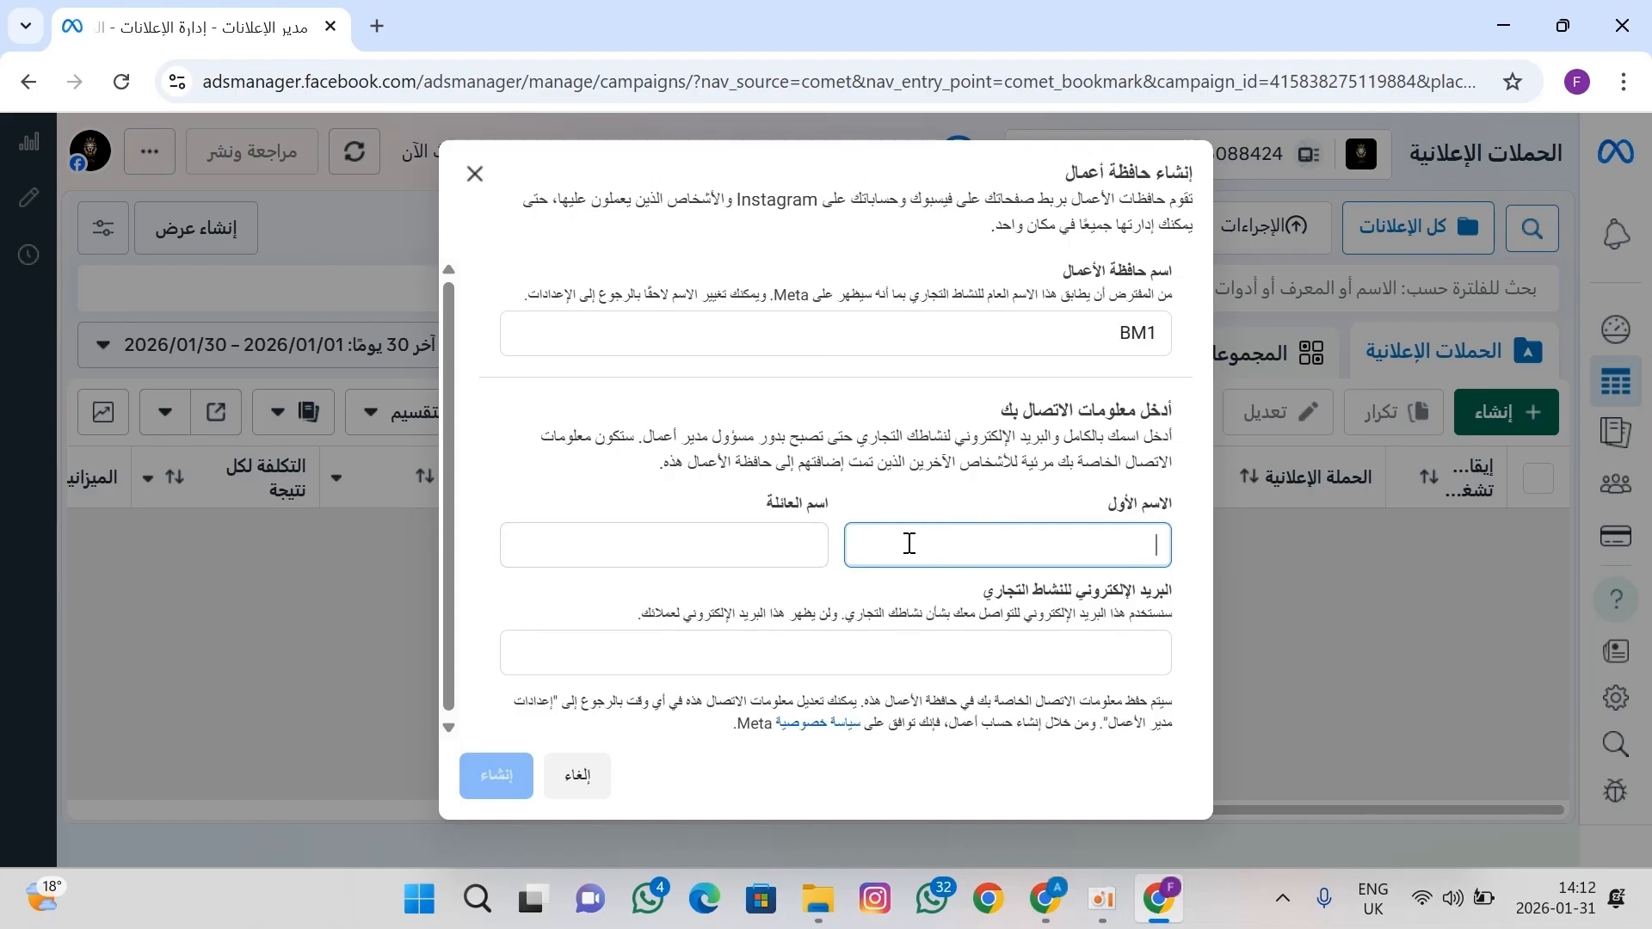
scroll(909, 544, down, 1)
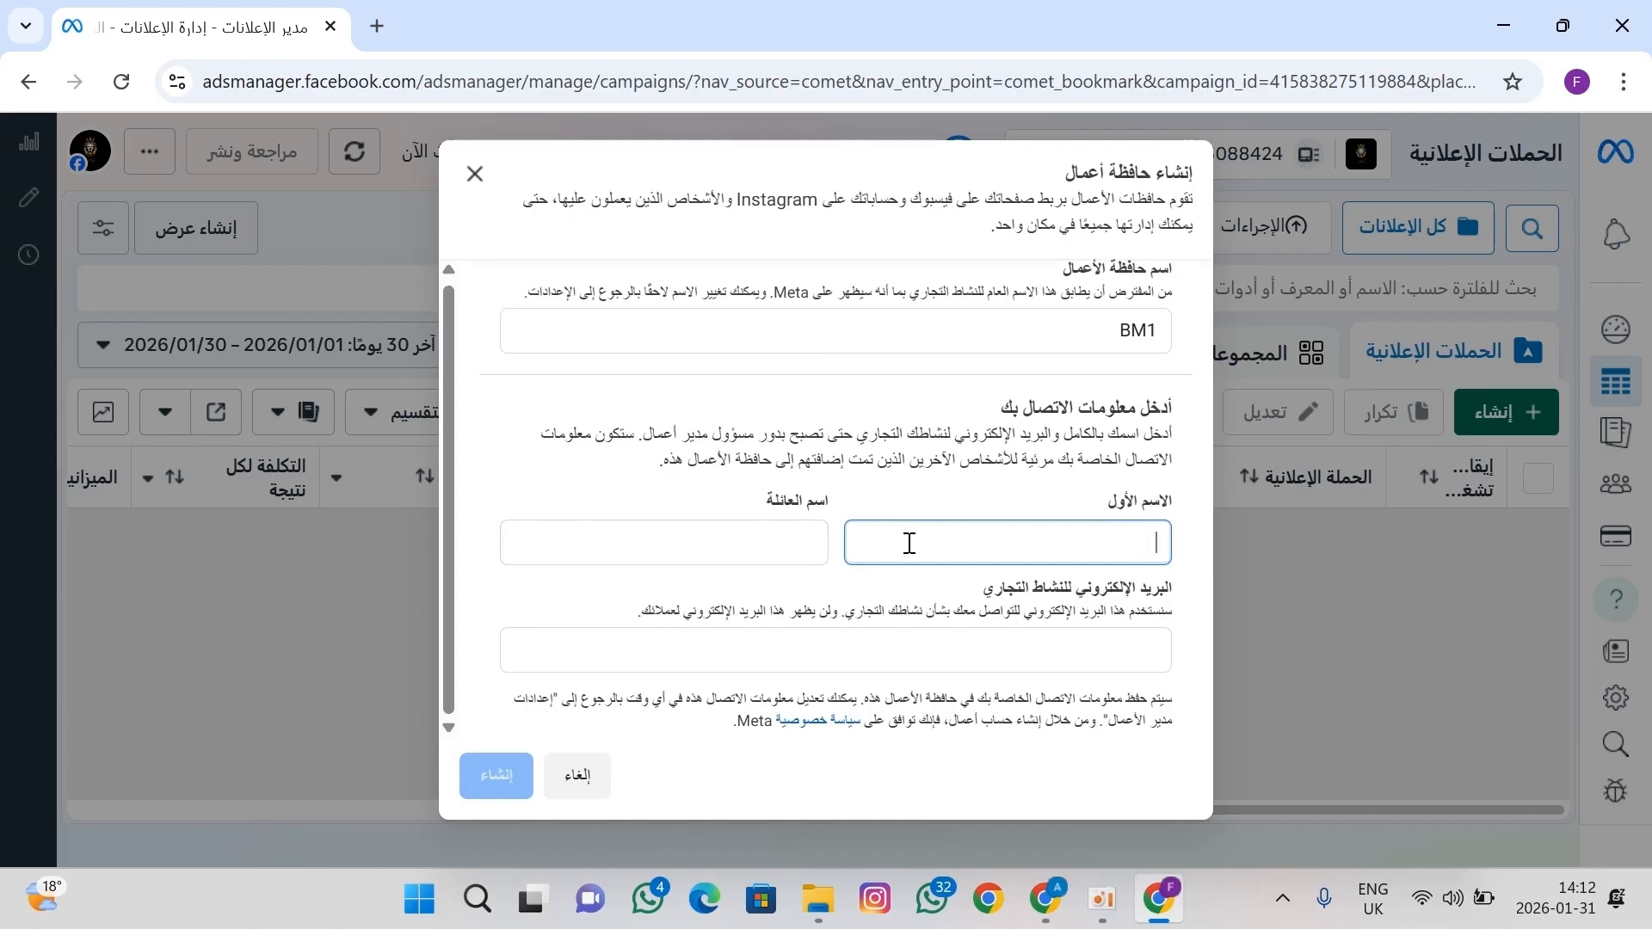
click(774, 544)
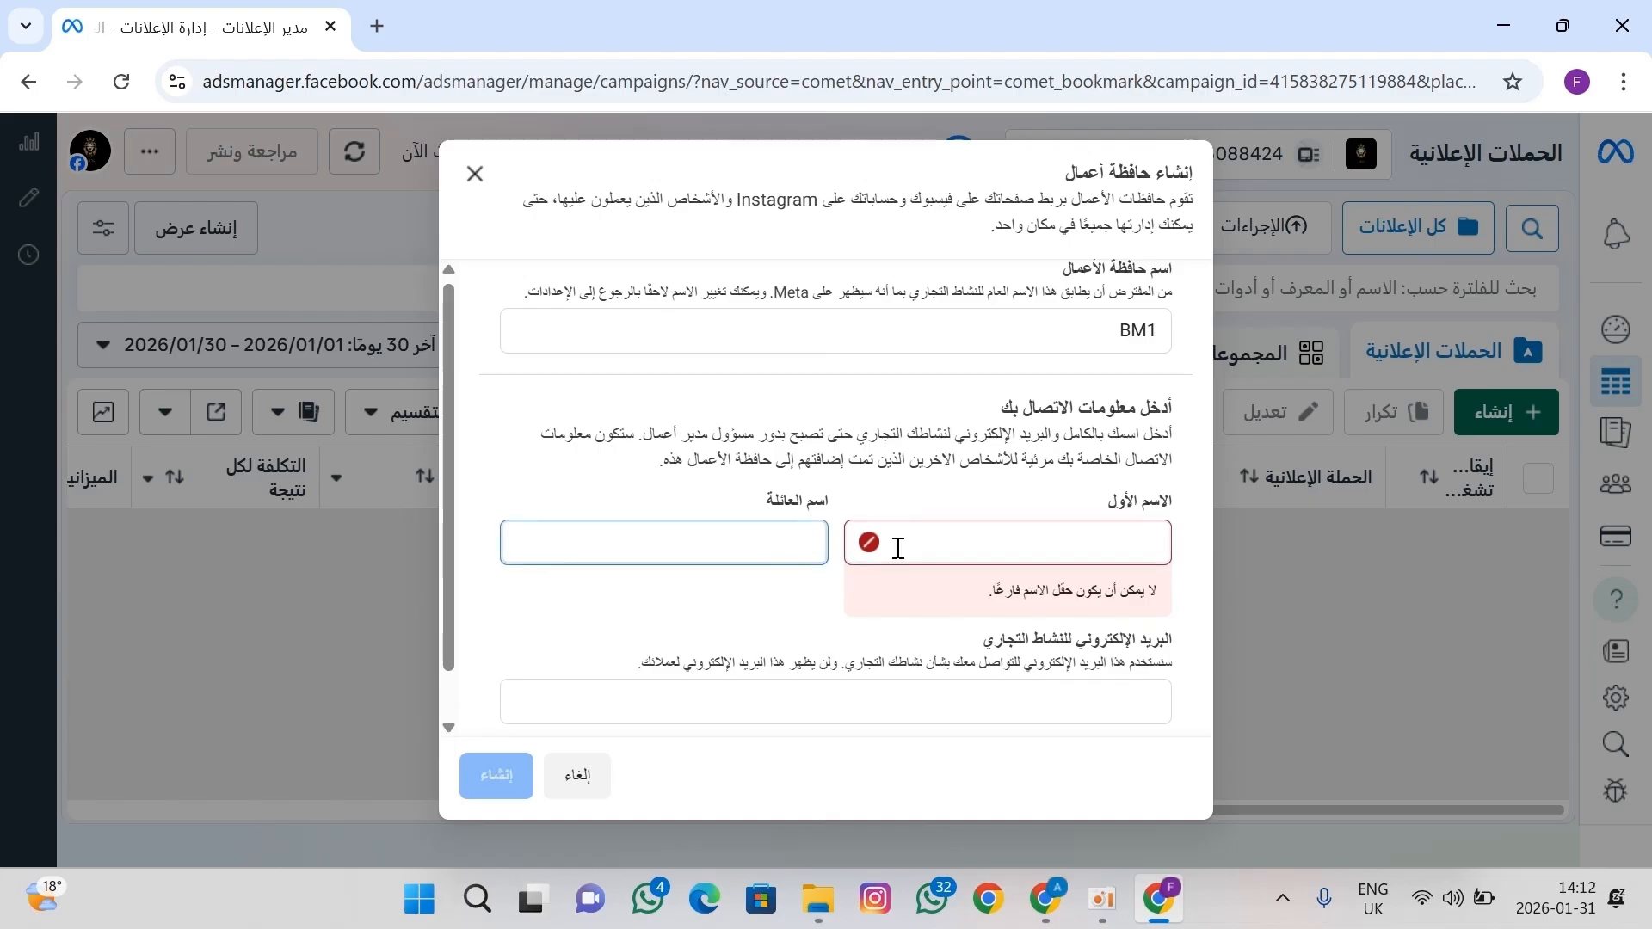
click(941, 553)
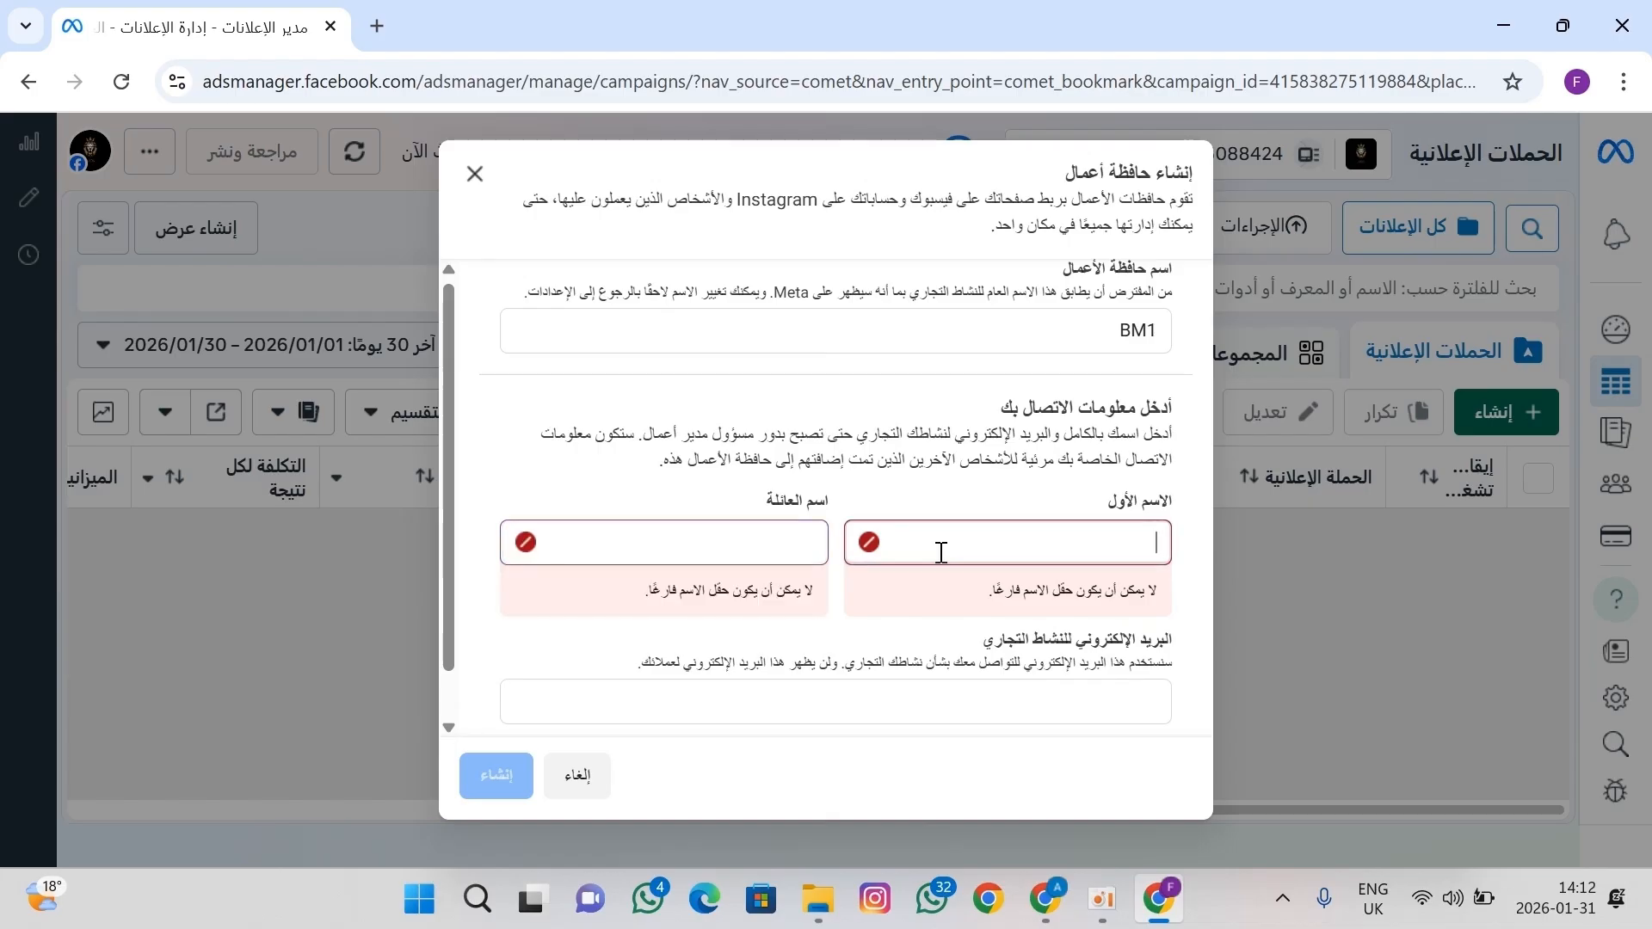
text(yo)
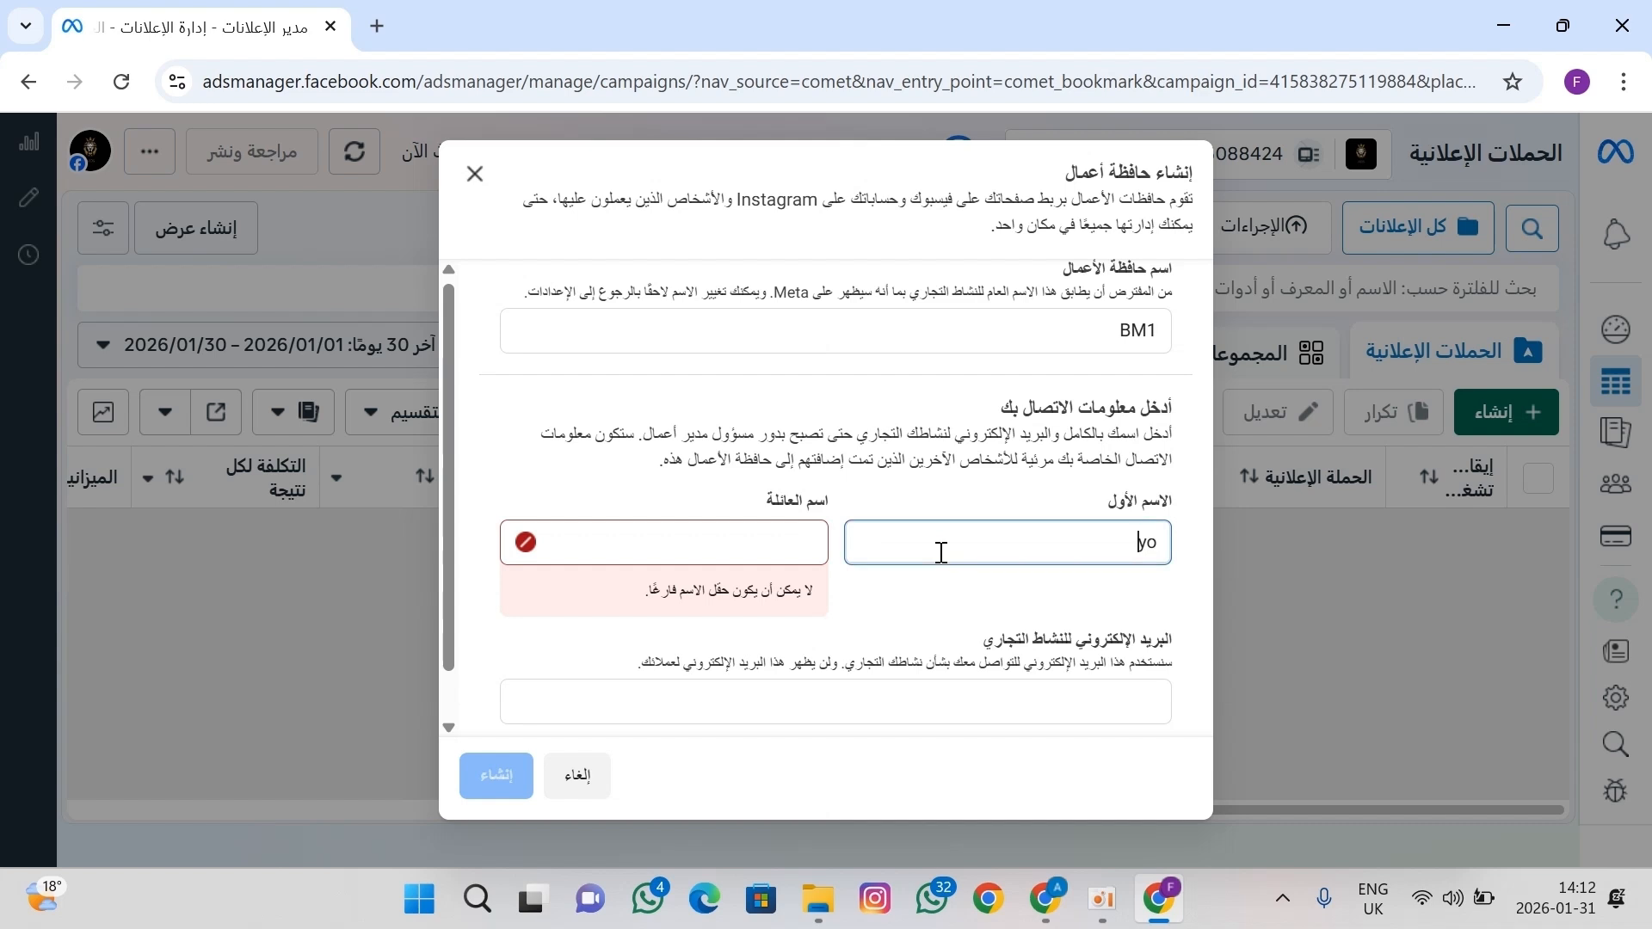
text(ussef)
click(763, 531)
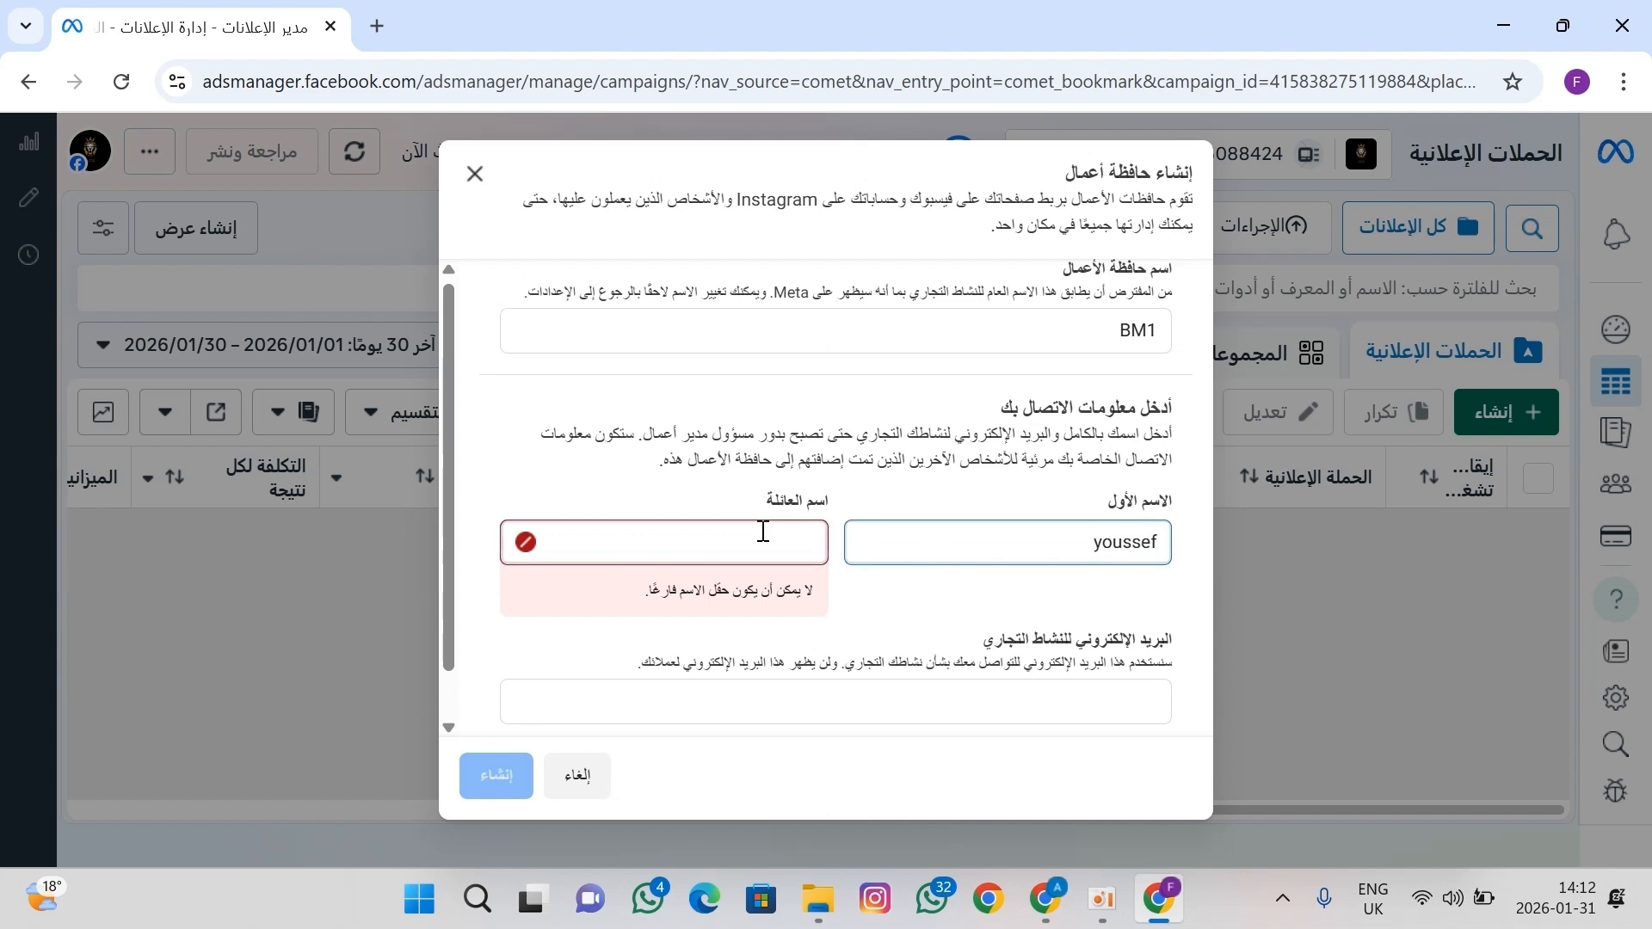
text(you)
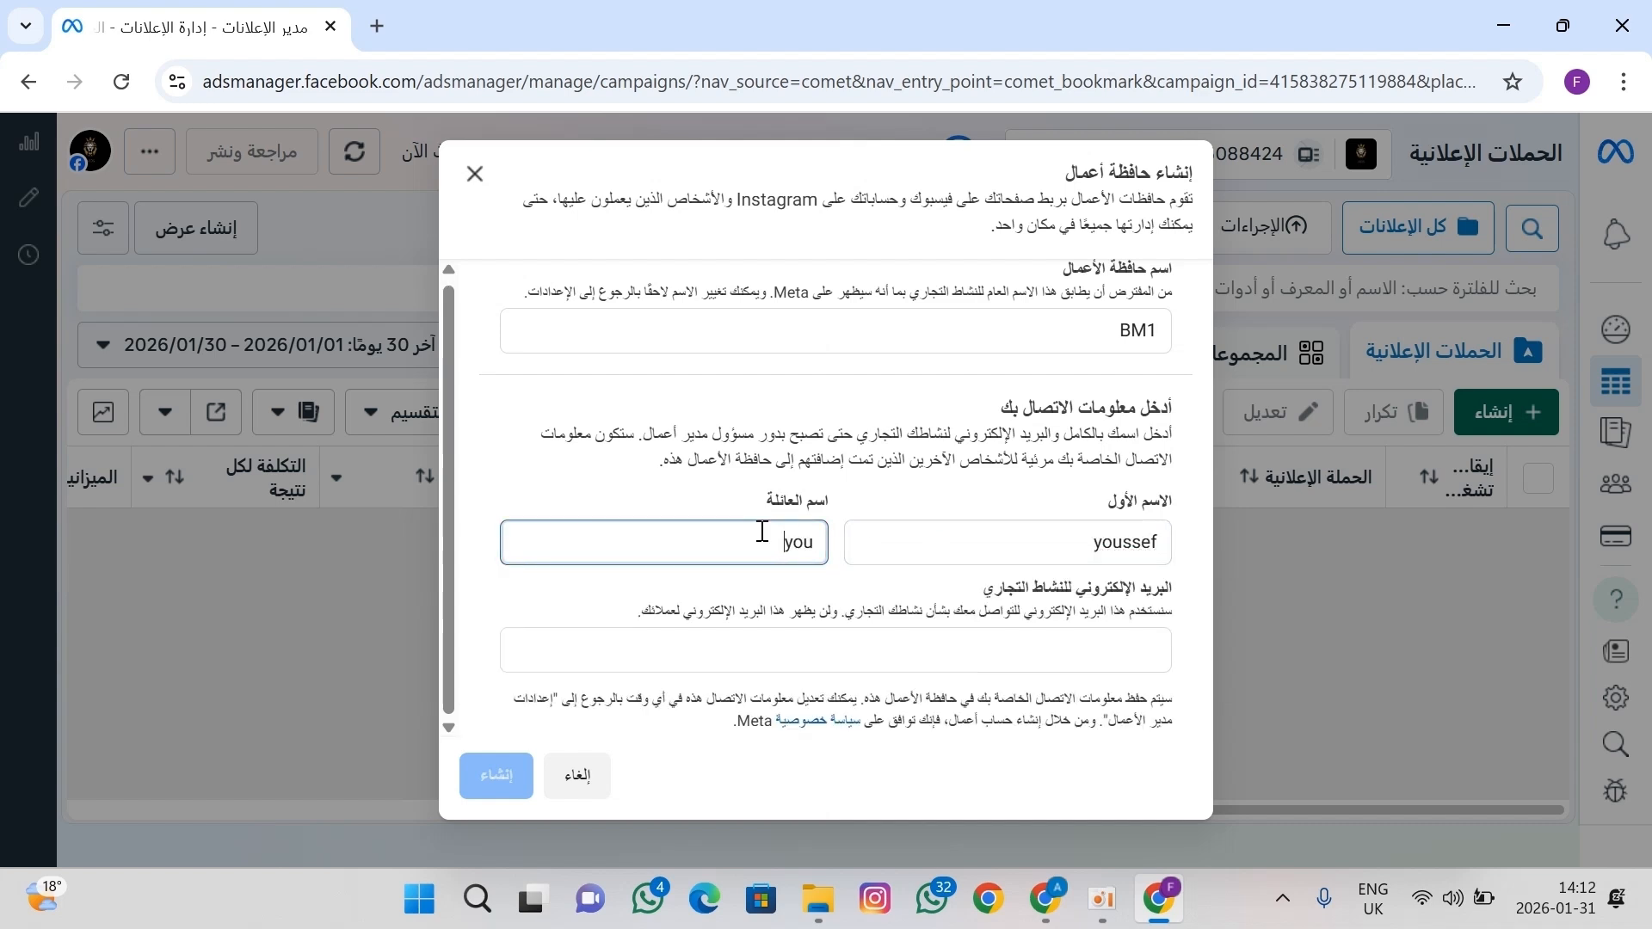
text(ssef)
click(911, 486)
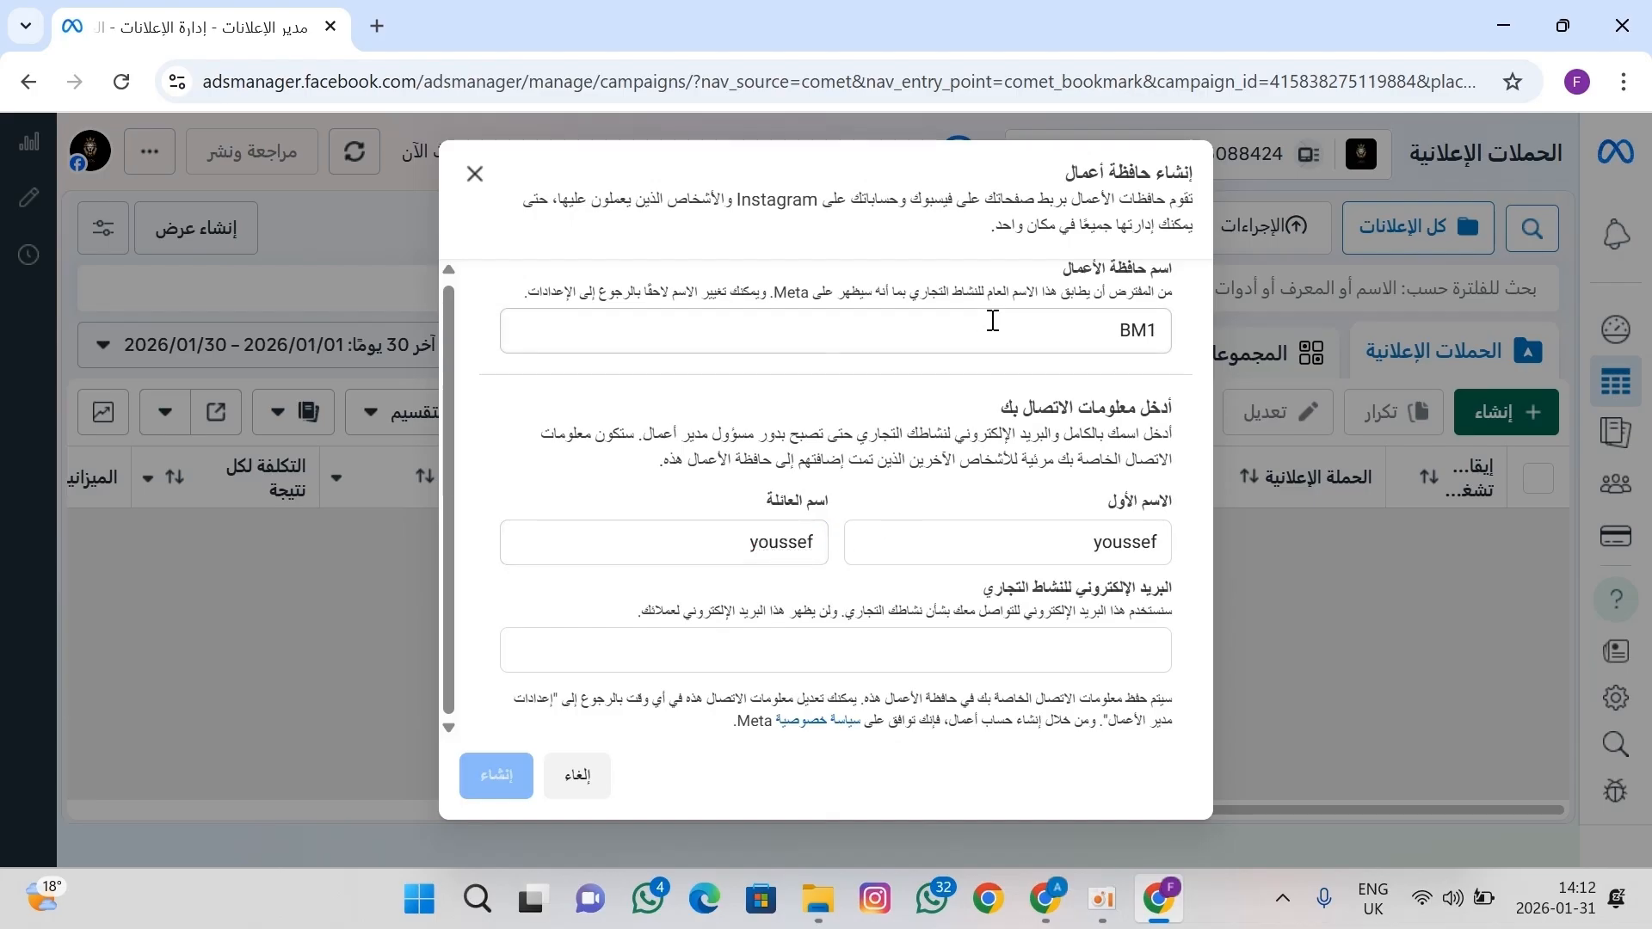
scroll(993, 321, up, 1)
scroll(993, 321, down, 1)
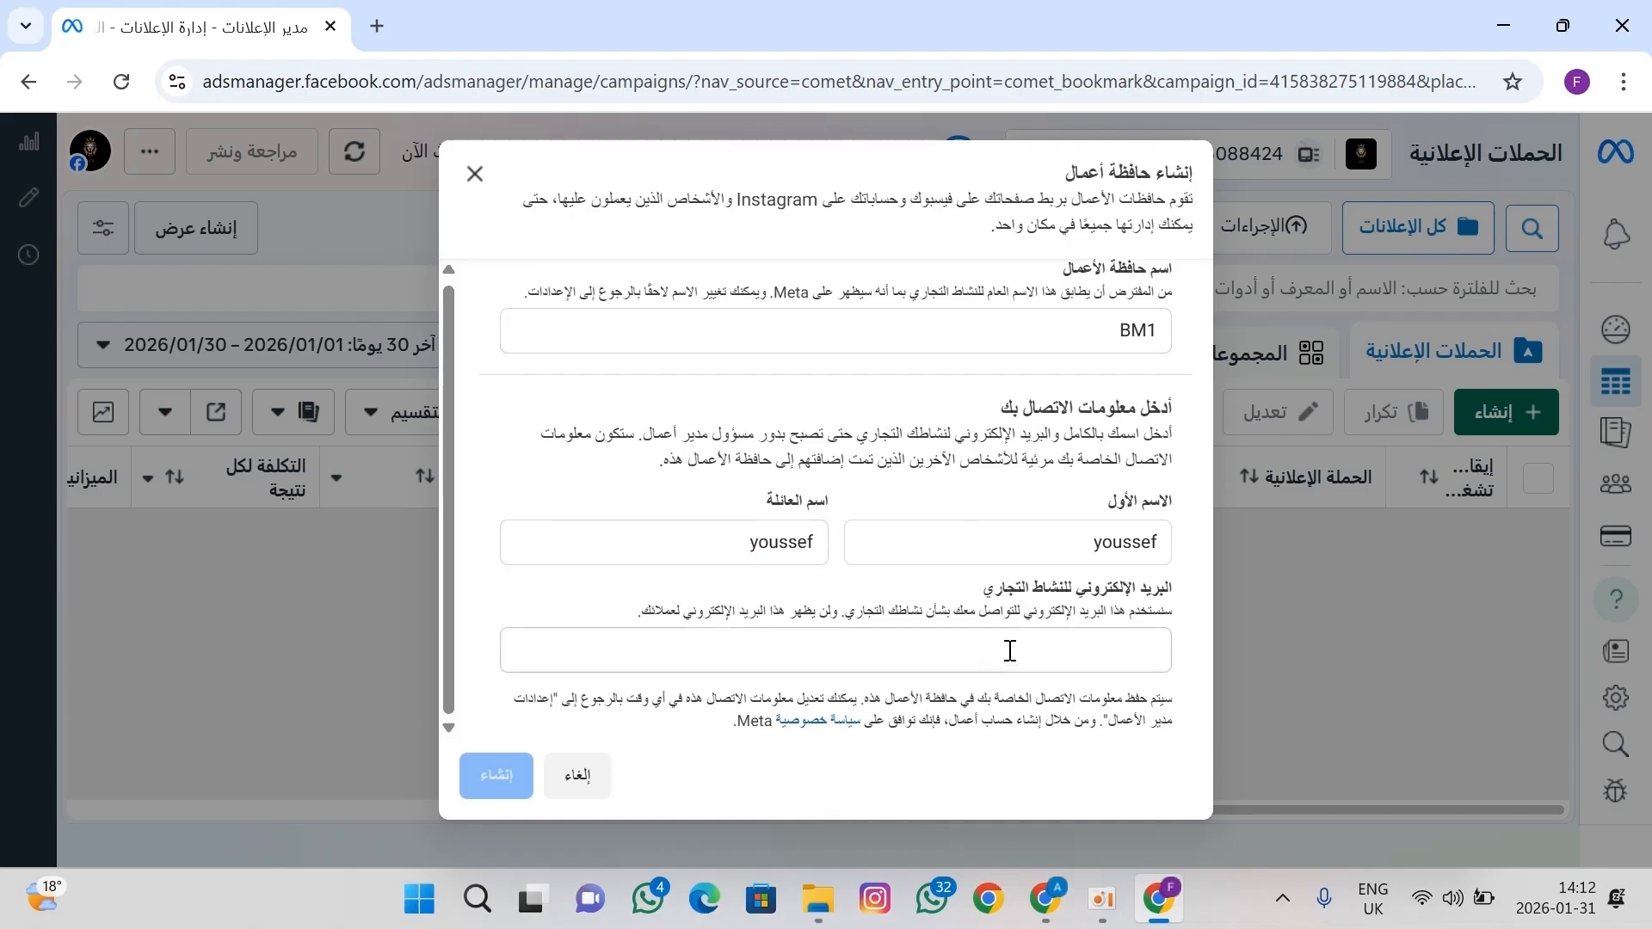
- Open Gmail in a new browser tab from the Google apps grid
click(376, 26)
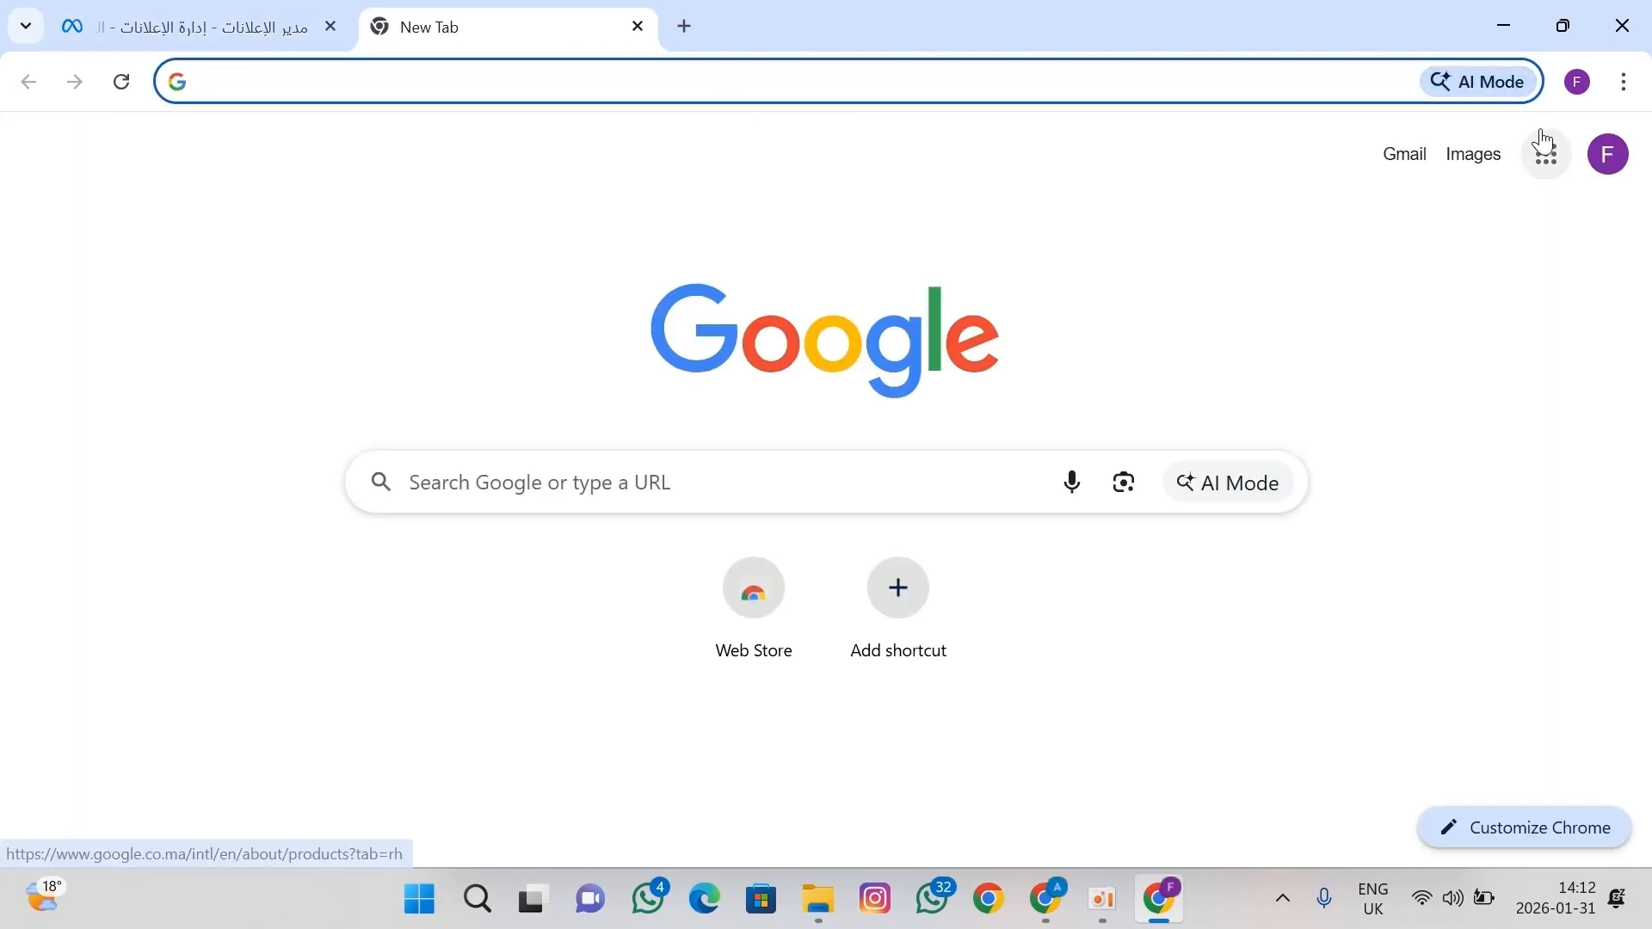
click(1544, 144)
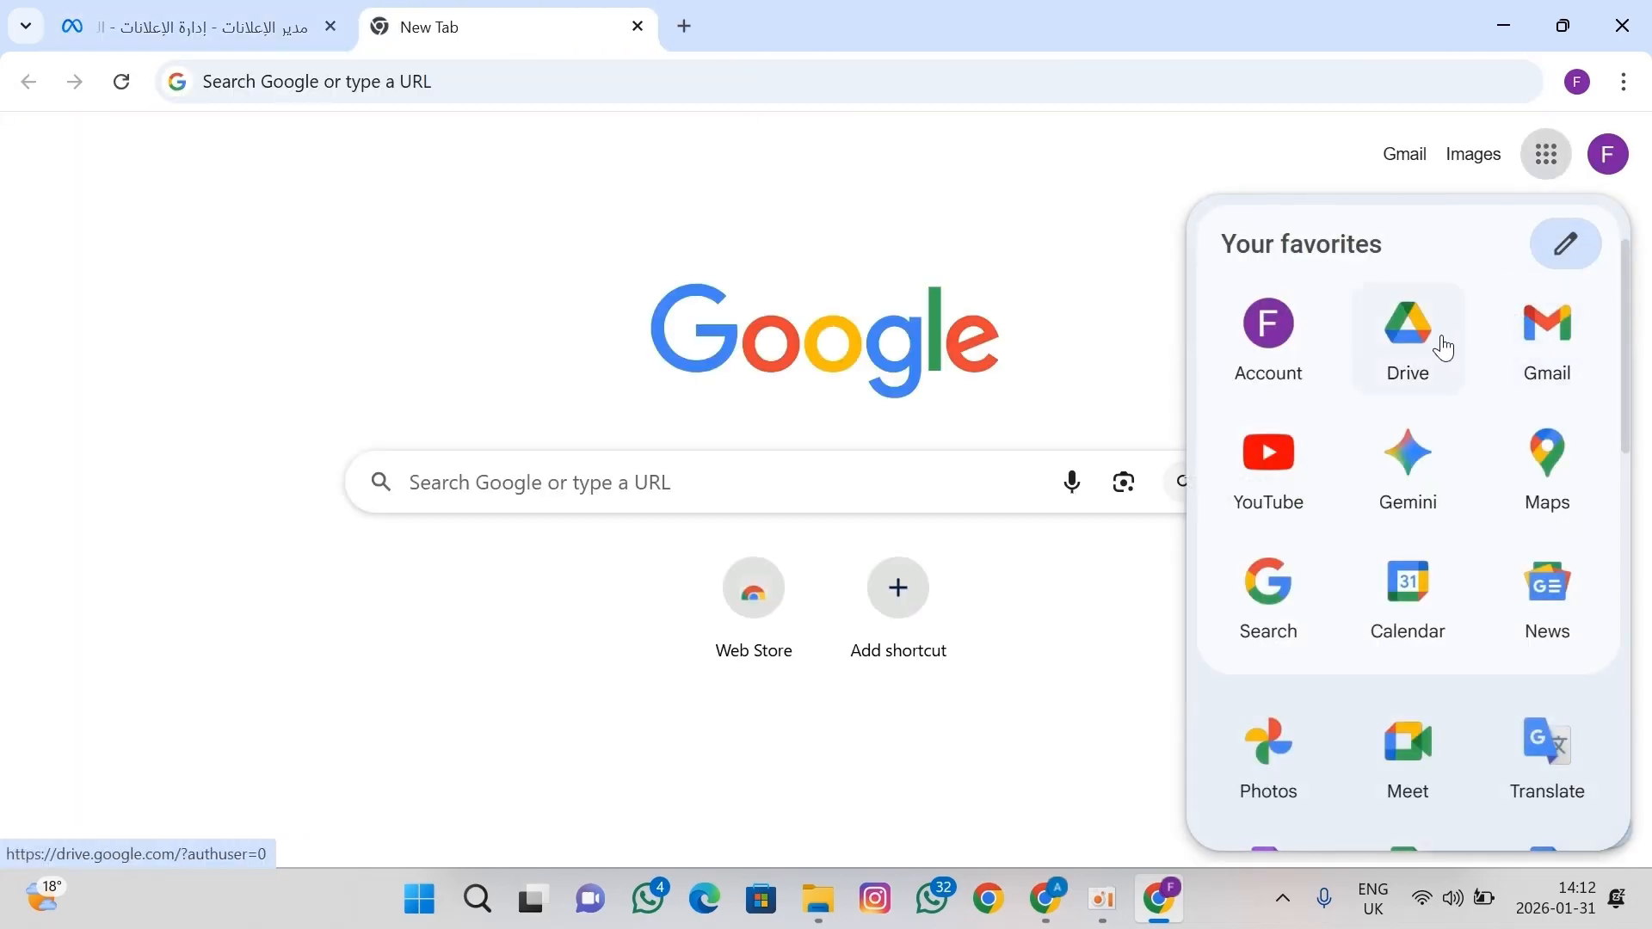
click(1576, 339)
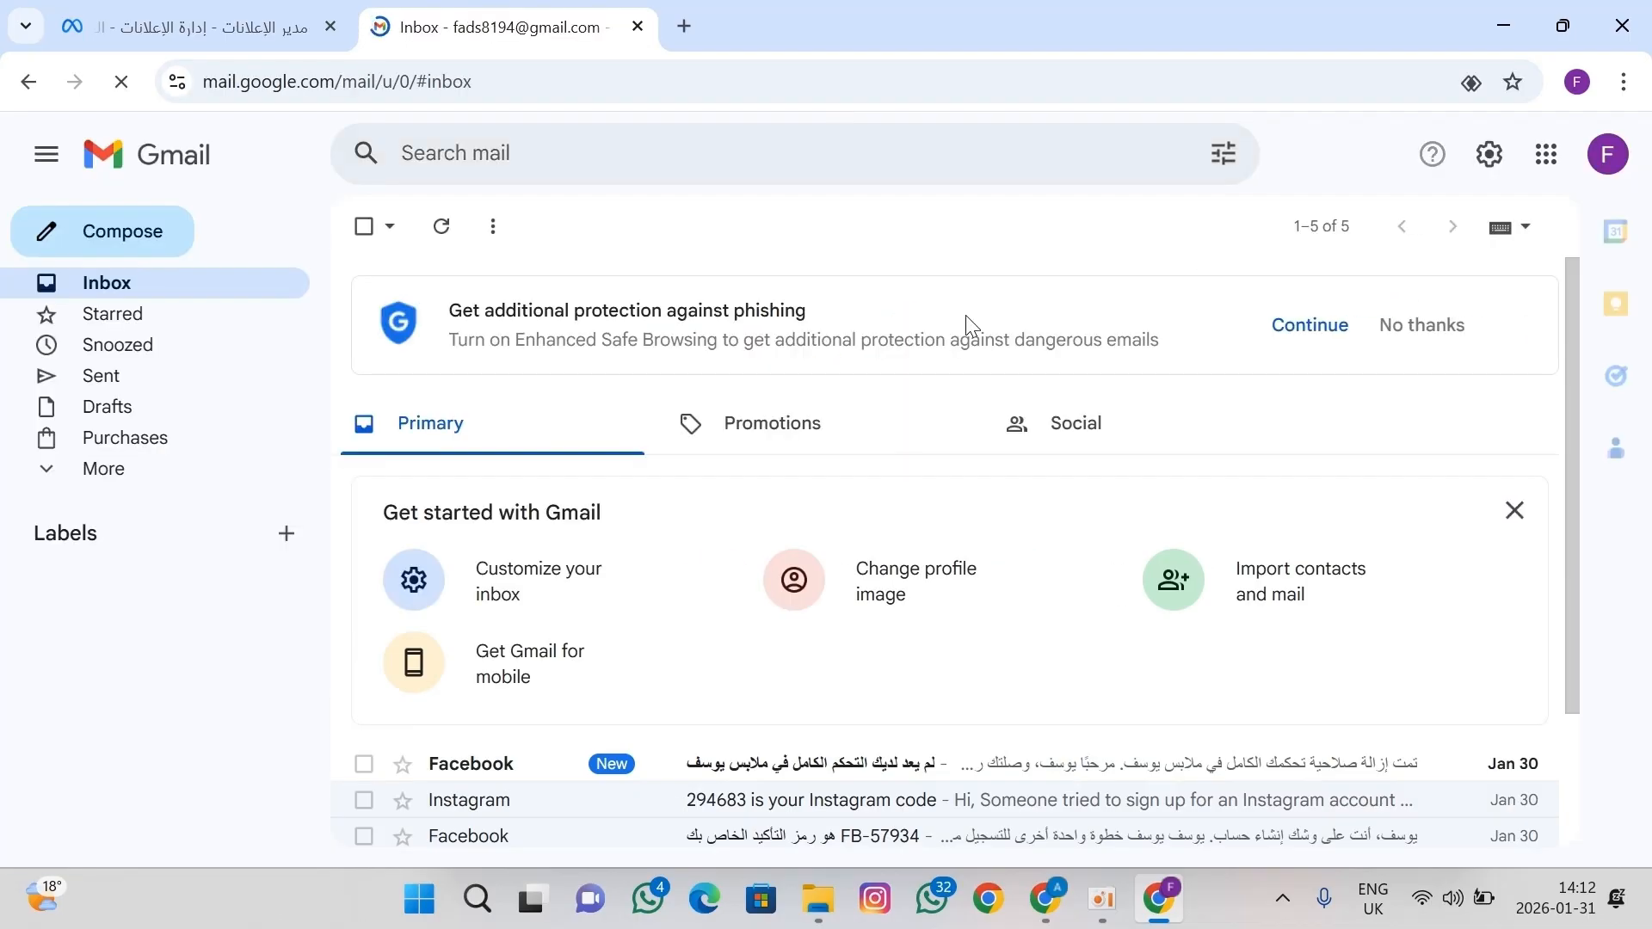
- Copy the signed-in account's e-mail address and go back to the Ads Manager tab
click(1603, 167)
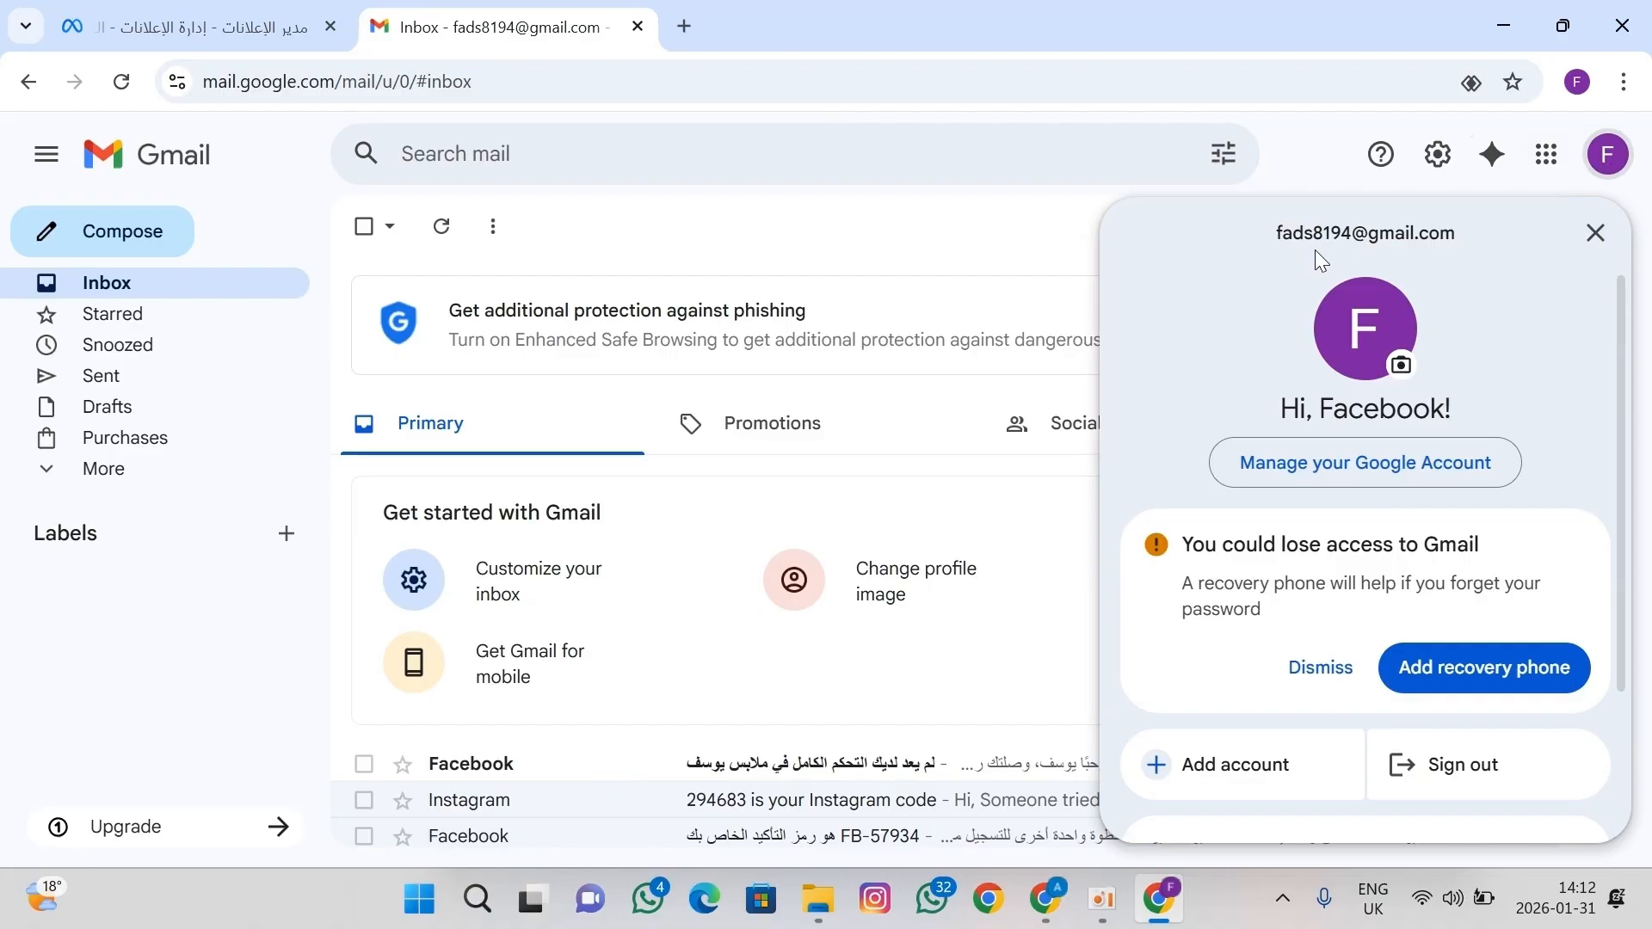
triple_click(1299, 234)
right_click(1298, 234)
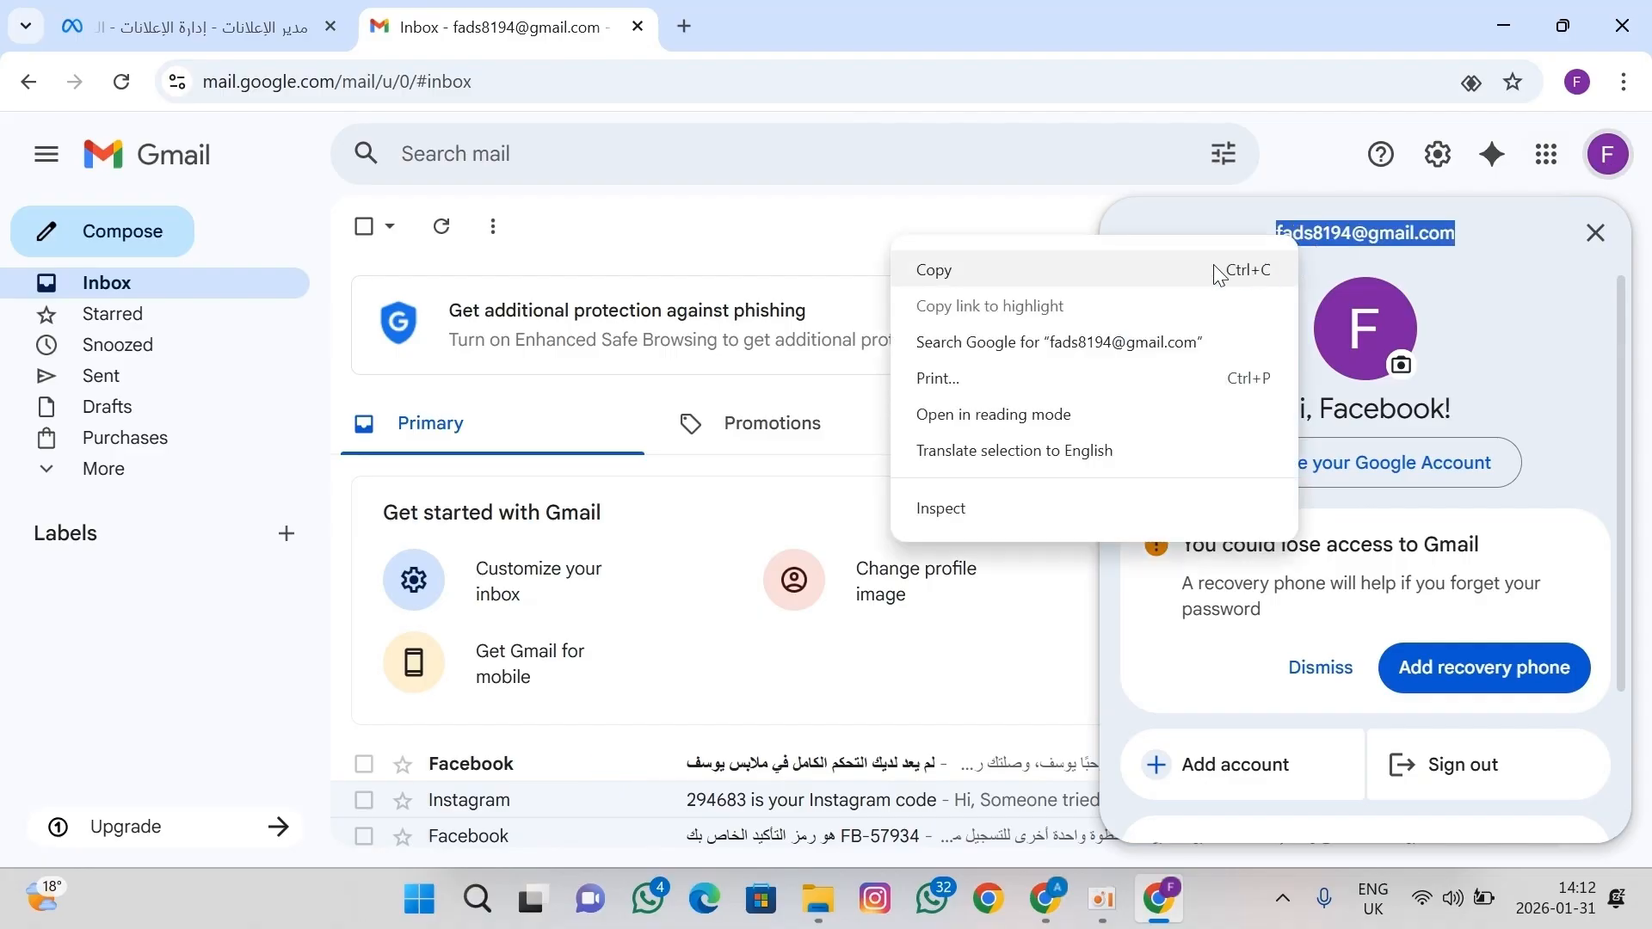
click(1185, 266)
click(1258, 239)
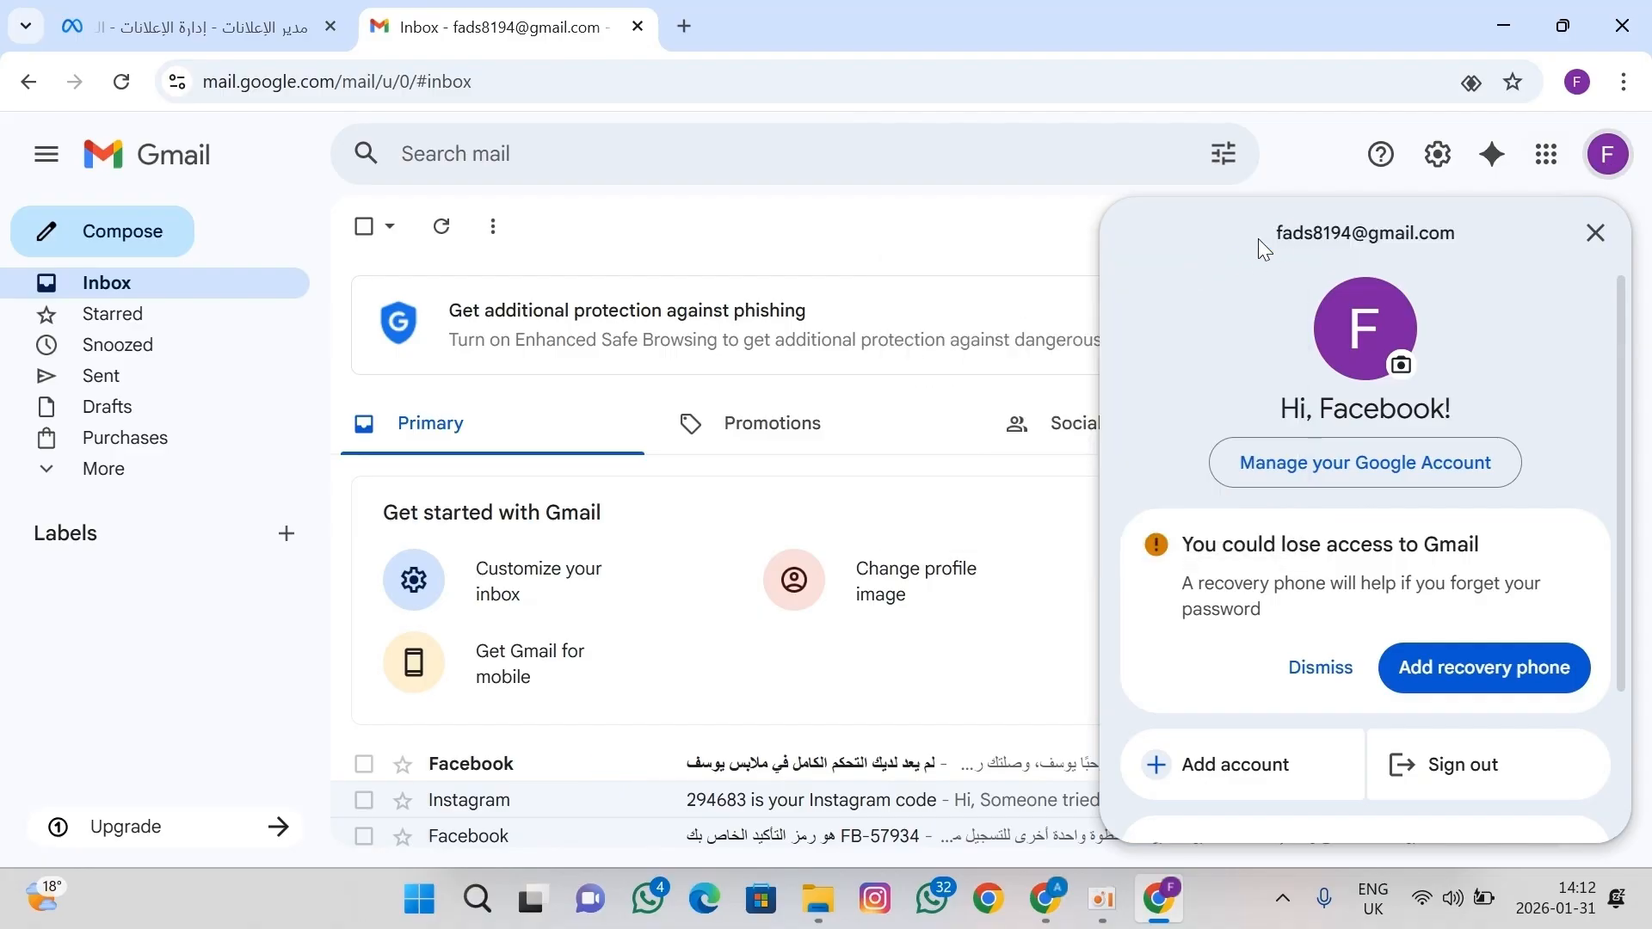
click(1043, 245)
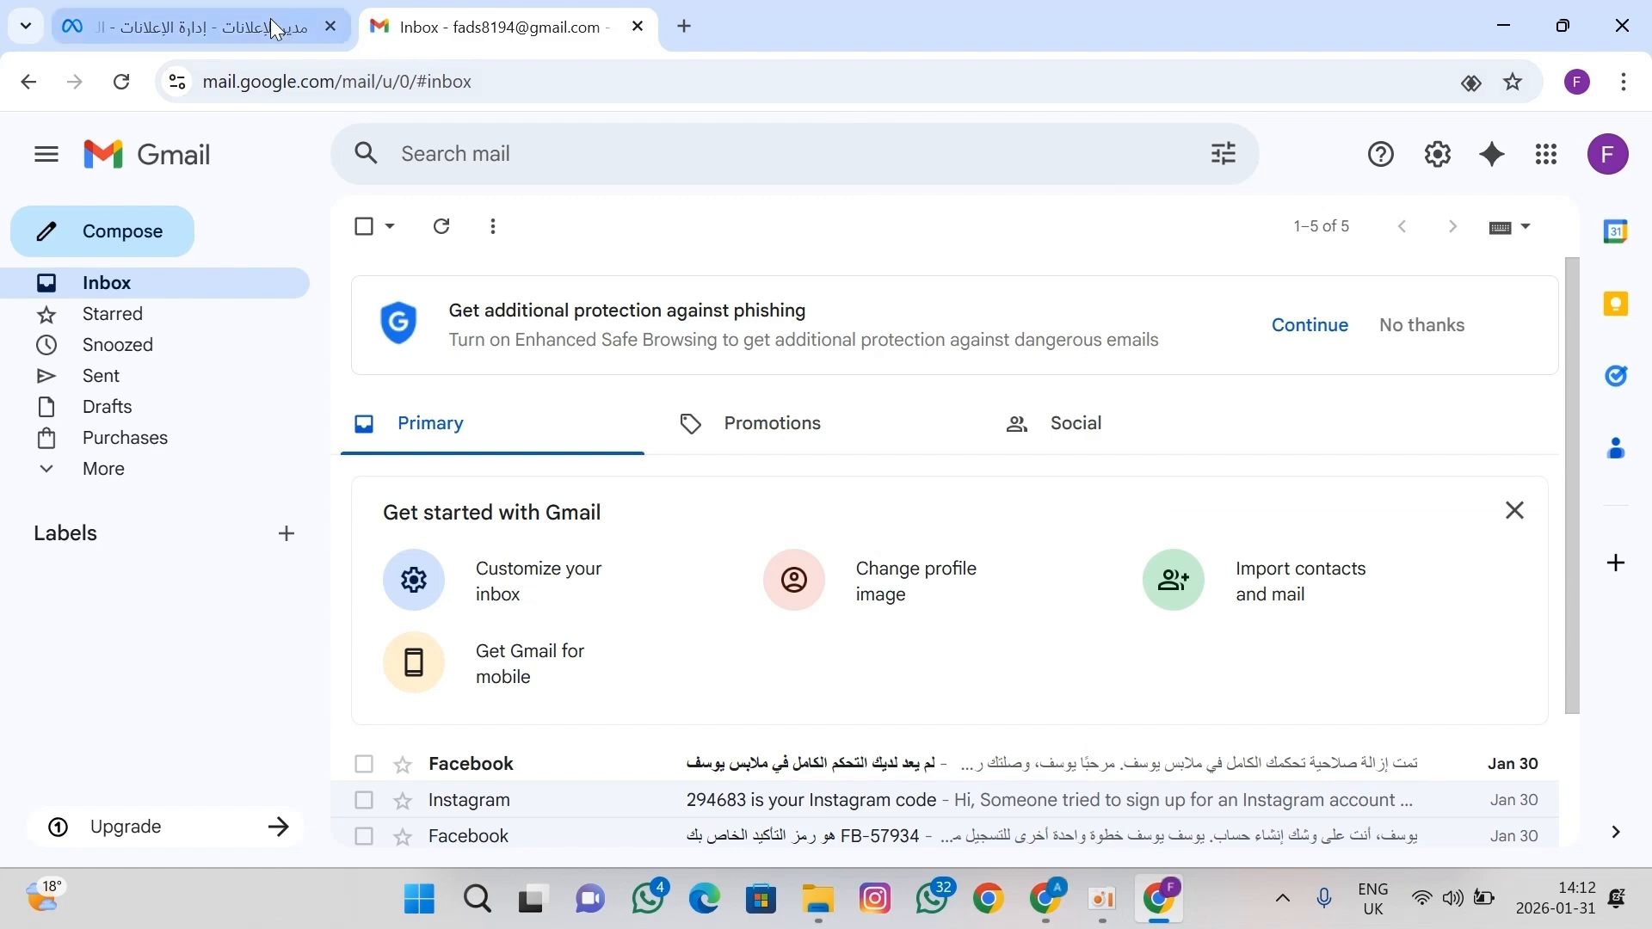
click(242, 27)
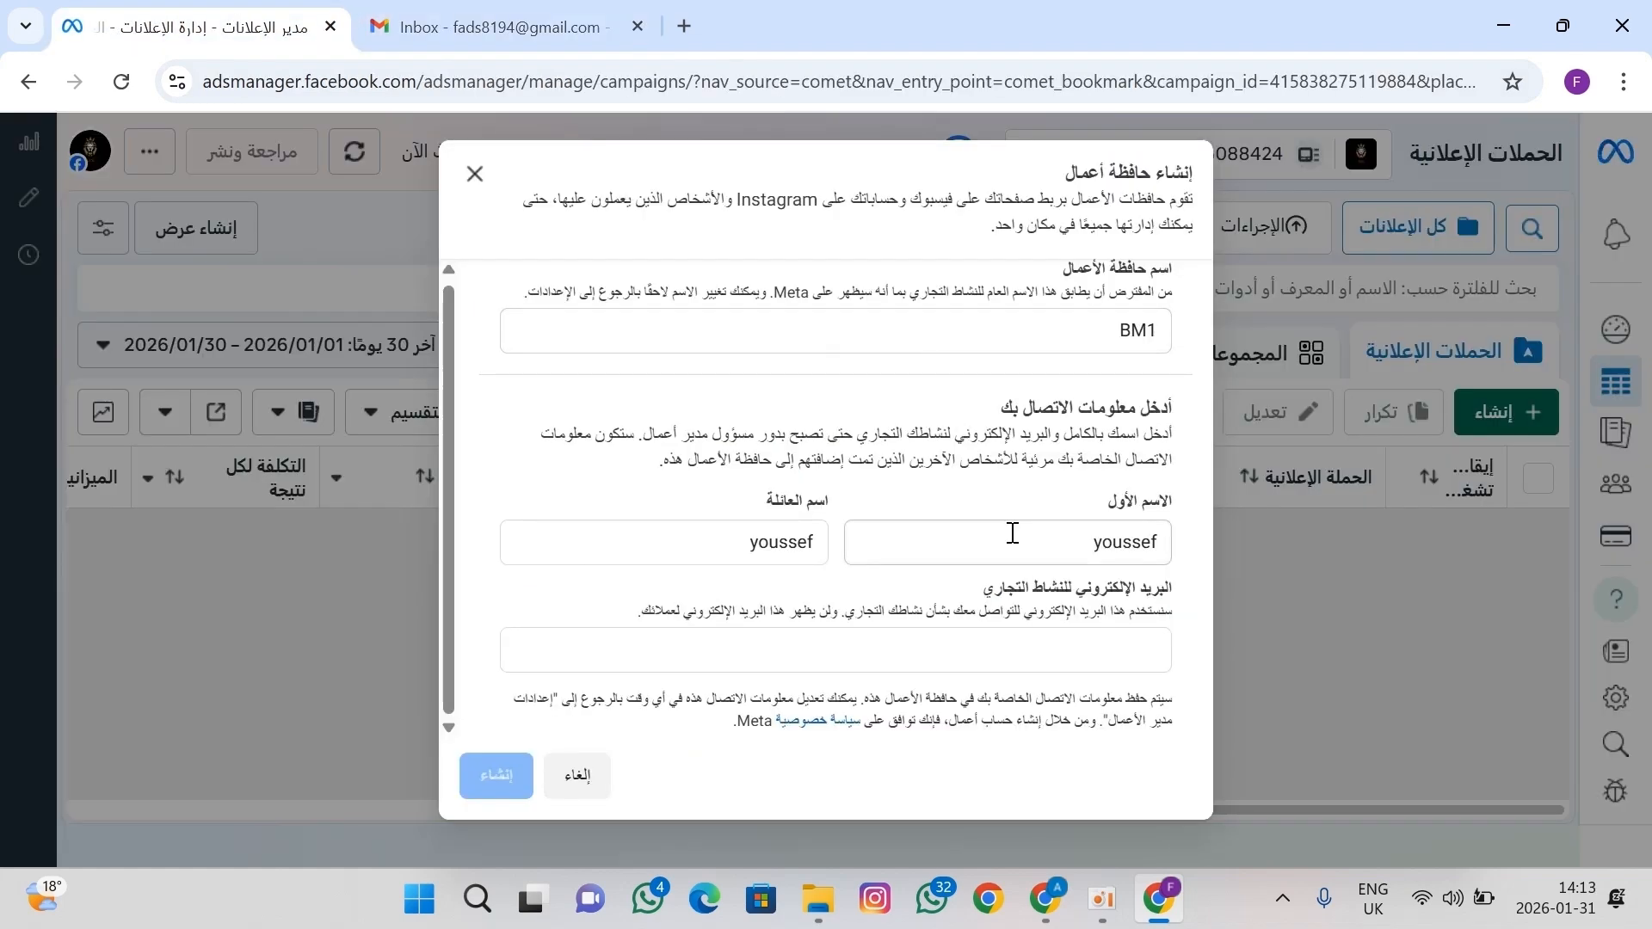
- Paste the copied e-mail as the business e-mail and create the BM1 portfolio
click(990, 644)
right_click(982, 641)
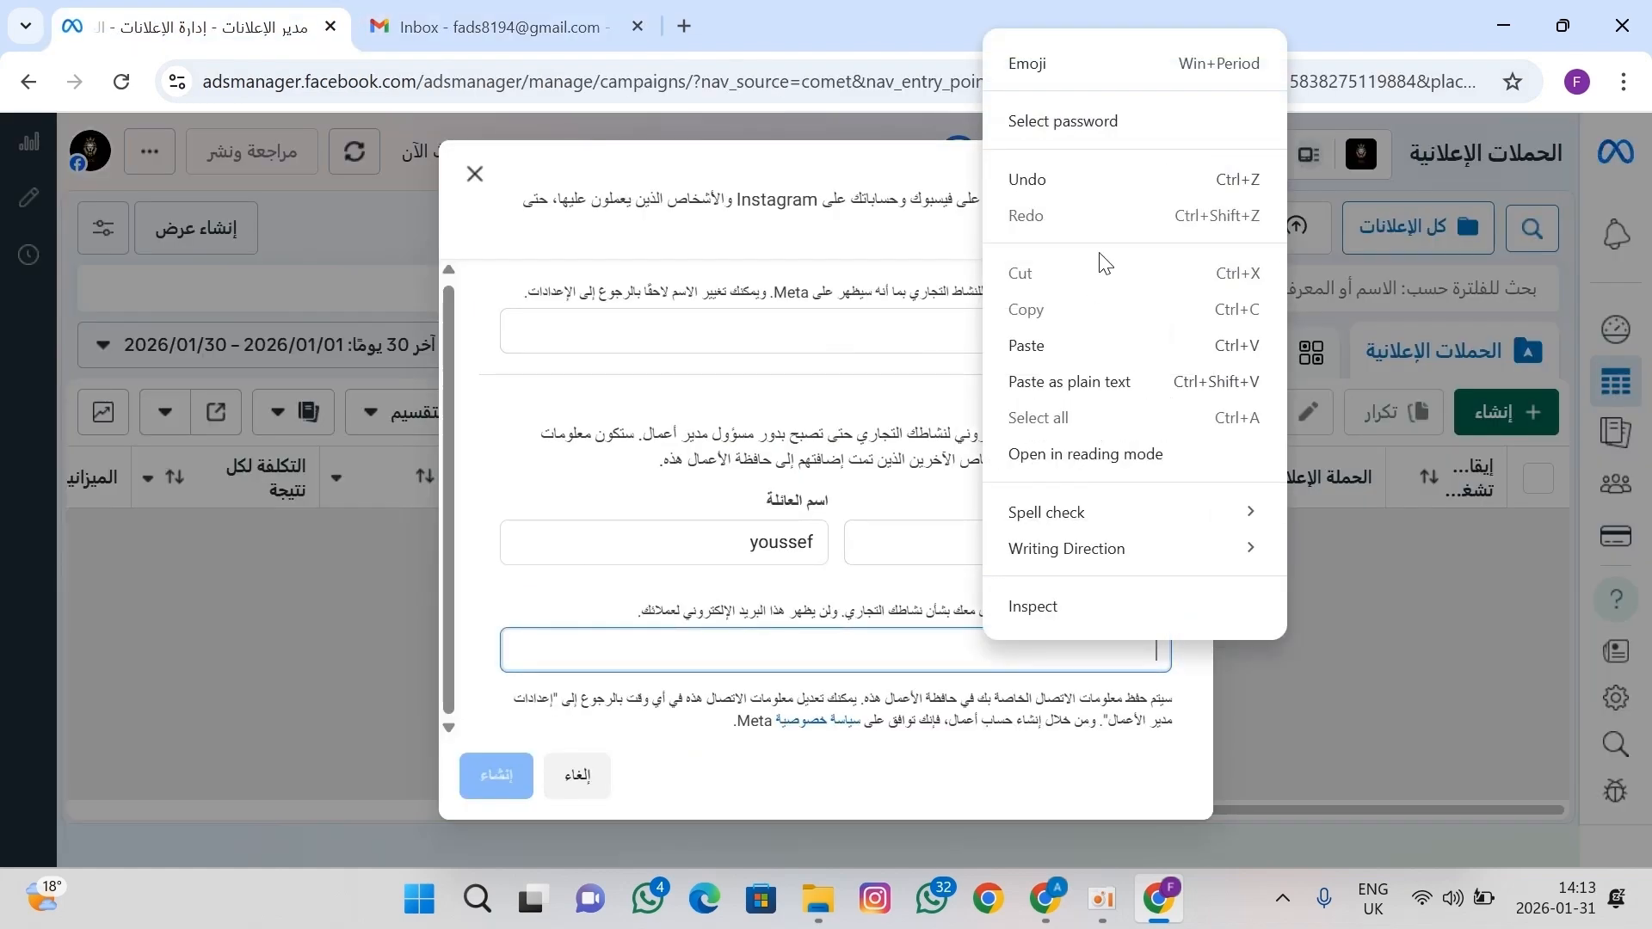
click(1044, 353)
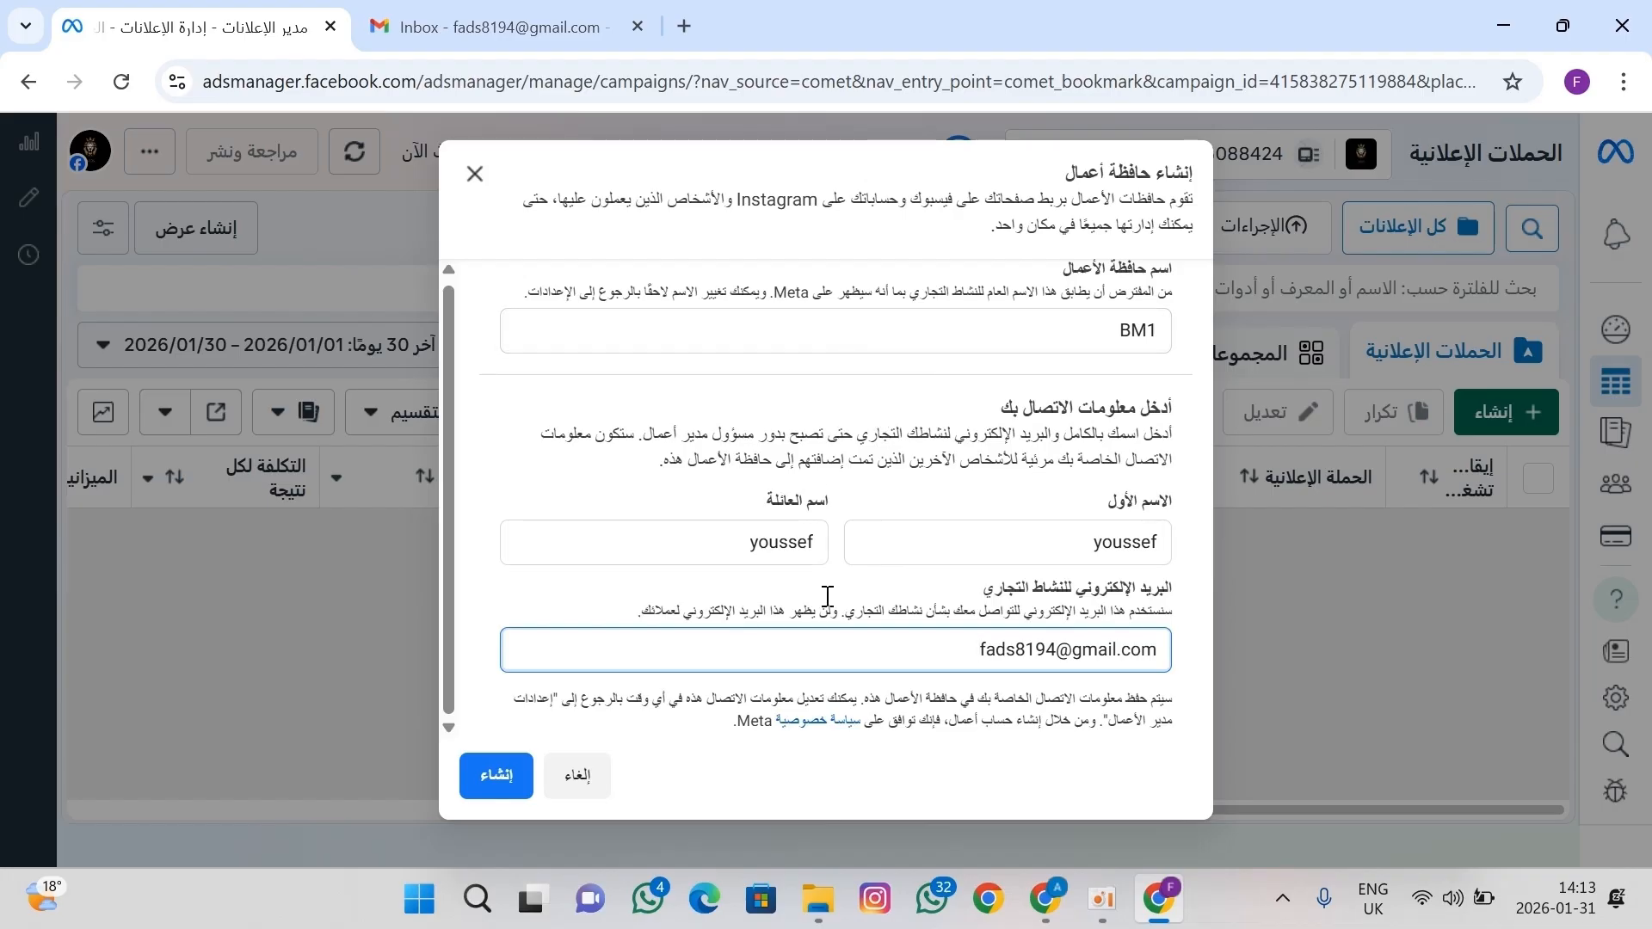
click(495, 777)
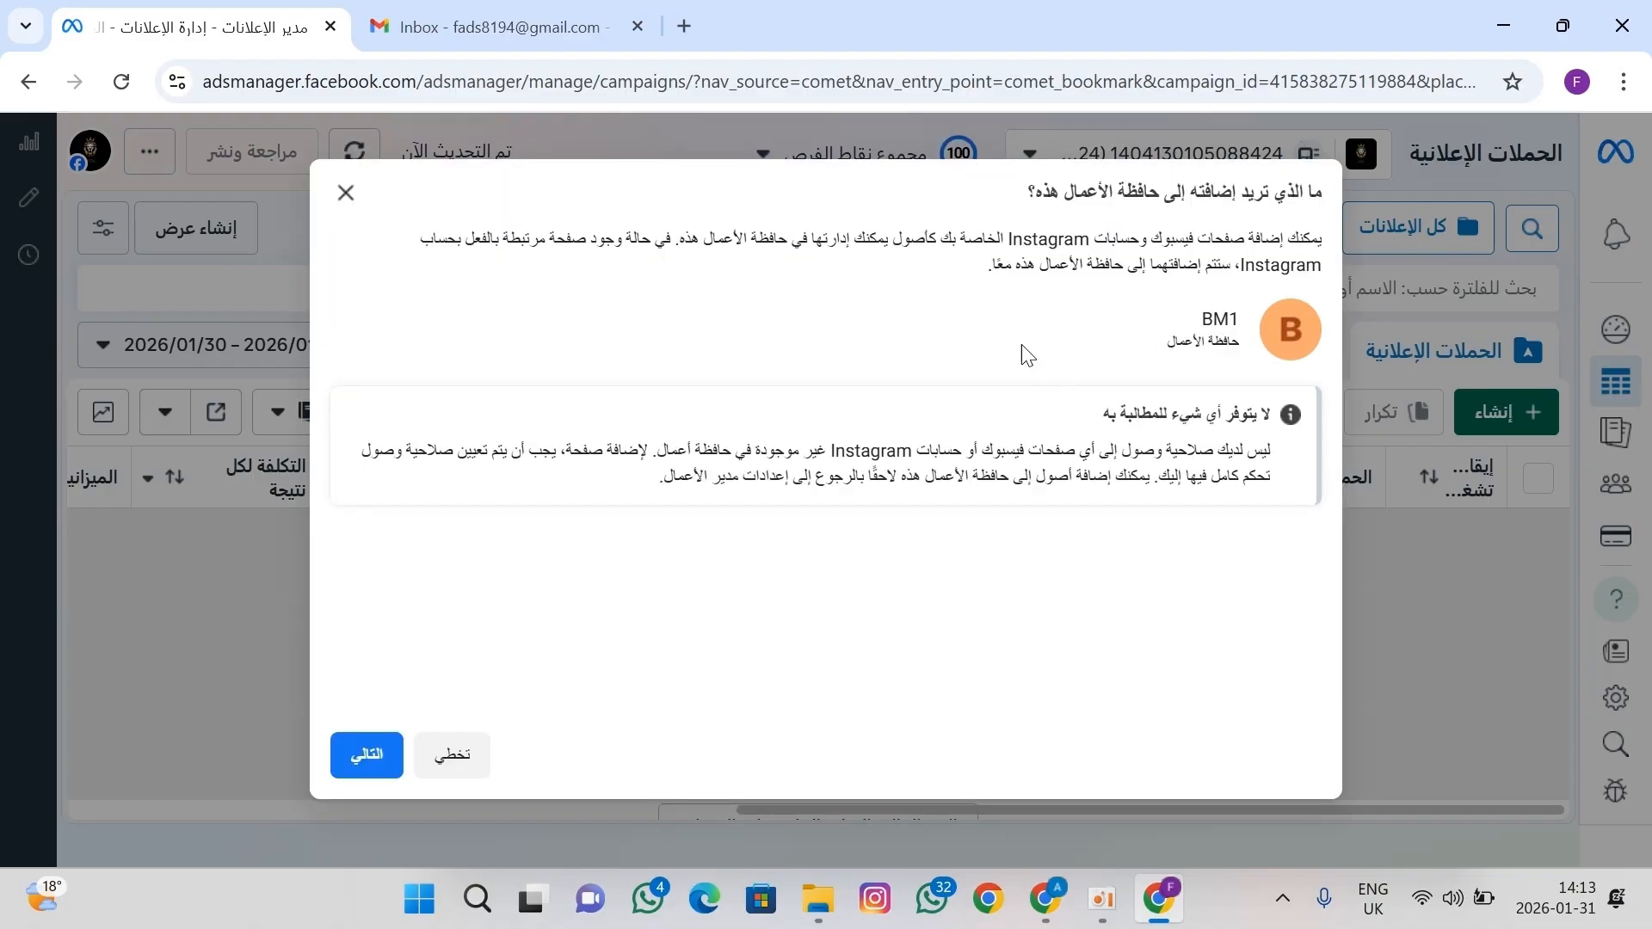
- Skip the asset and people steps and confirm the new BM1 portfolio
click(366, 759)
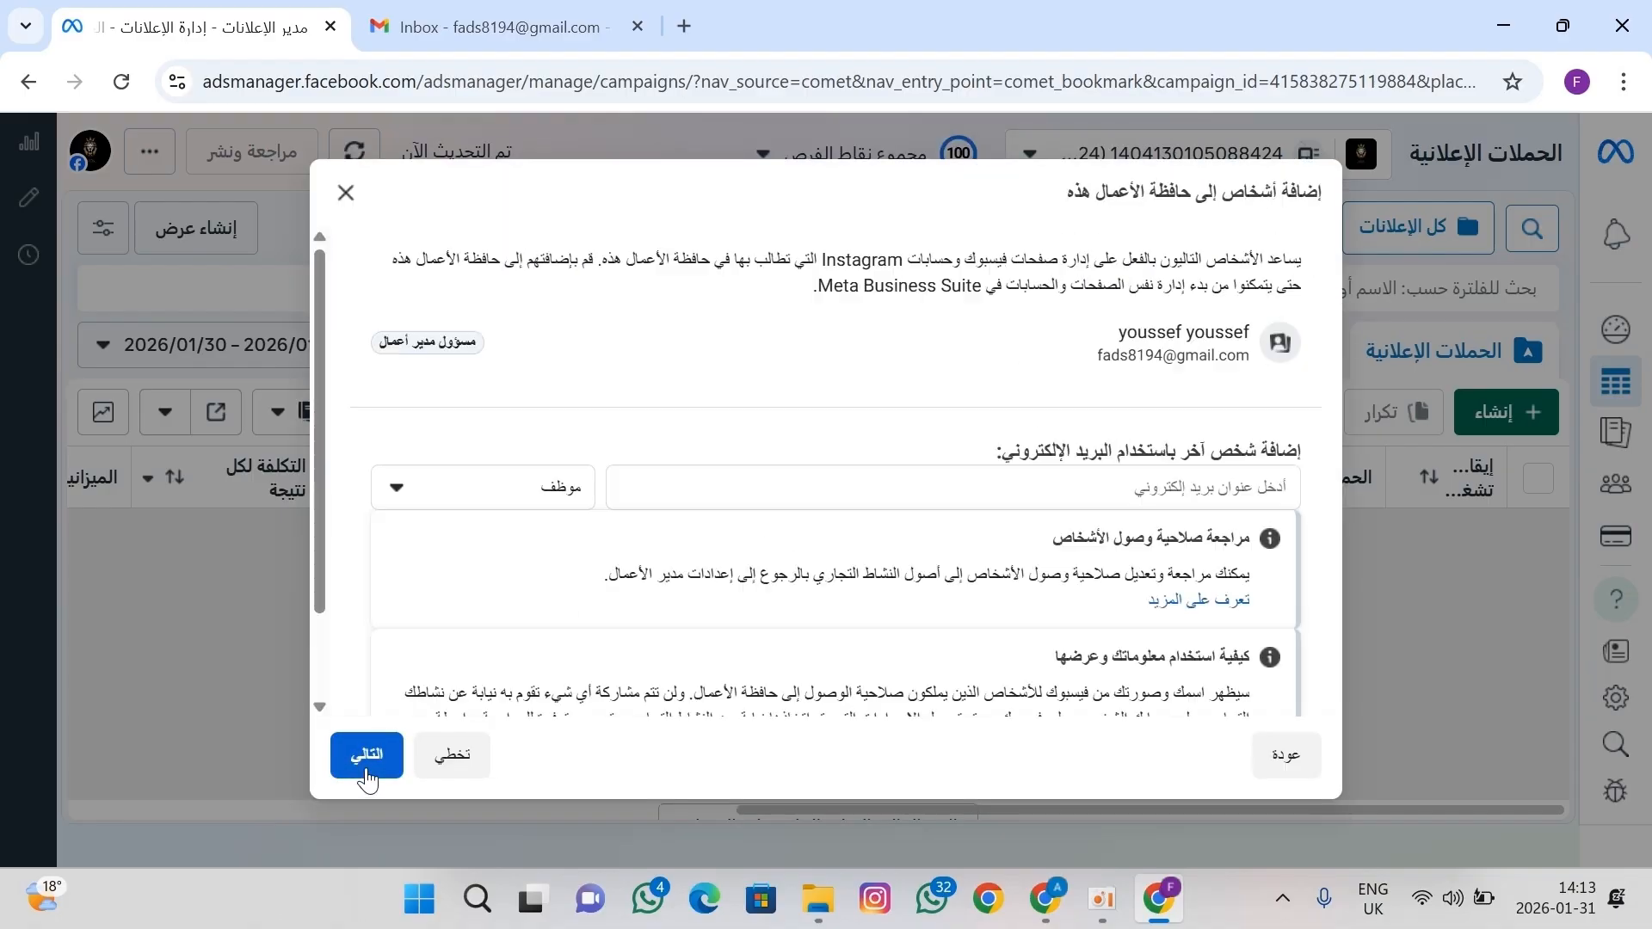
scroll(668, 557, down, 2)
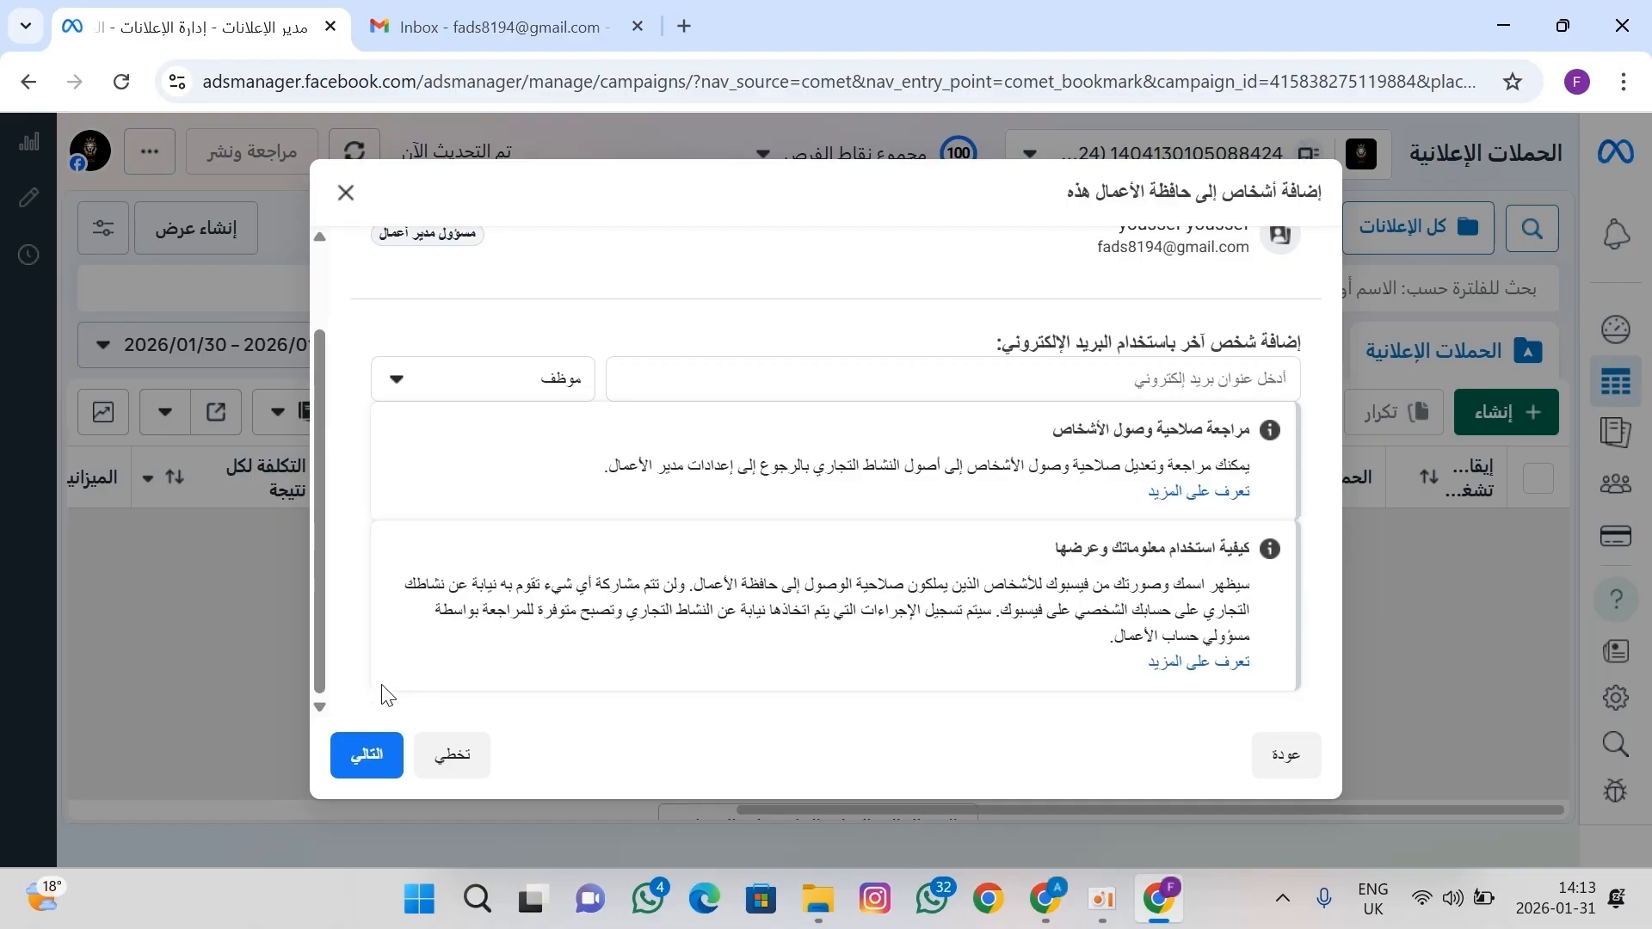
click(366, 753)
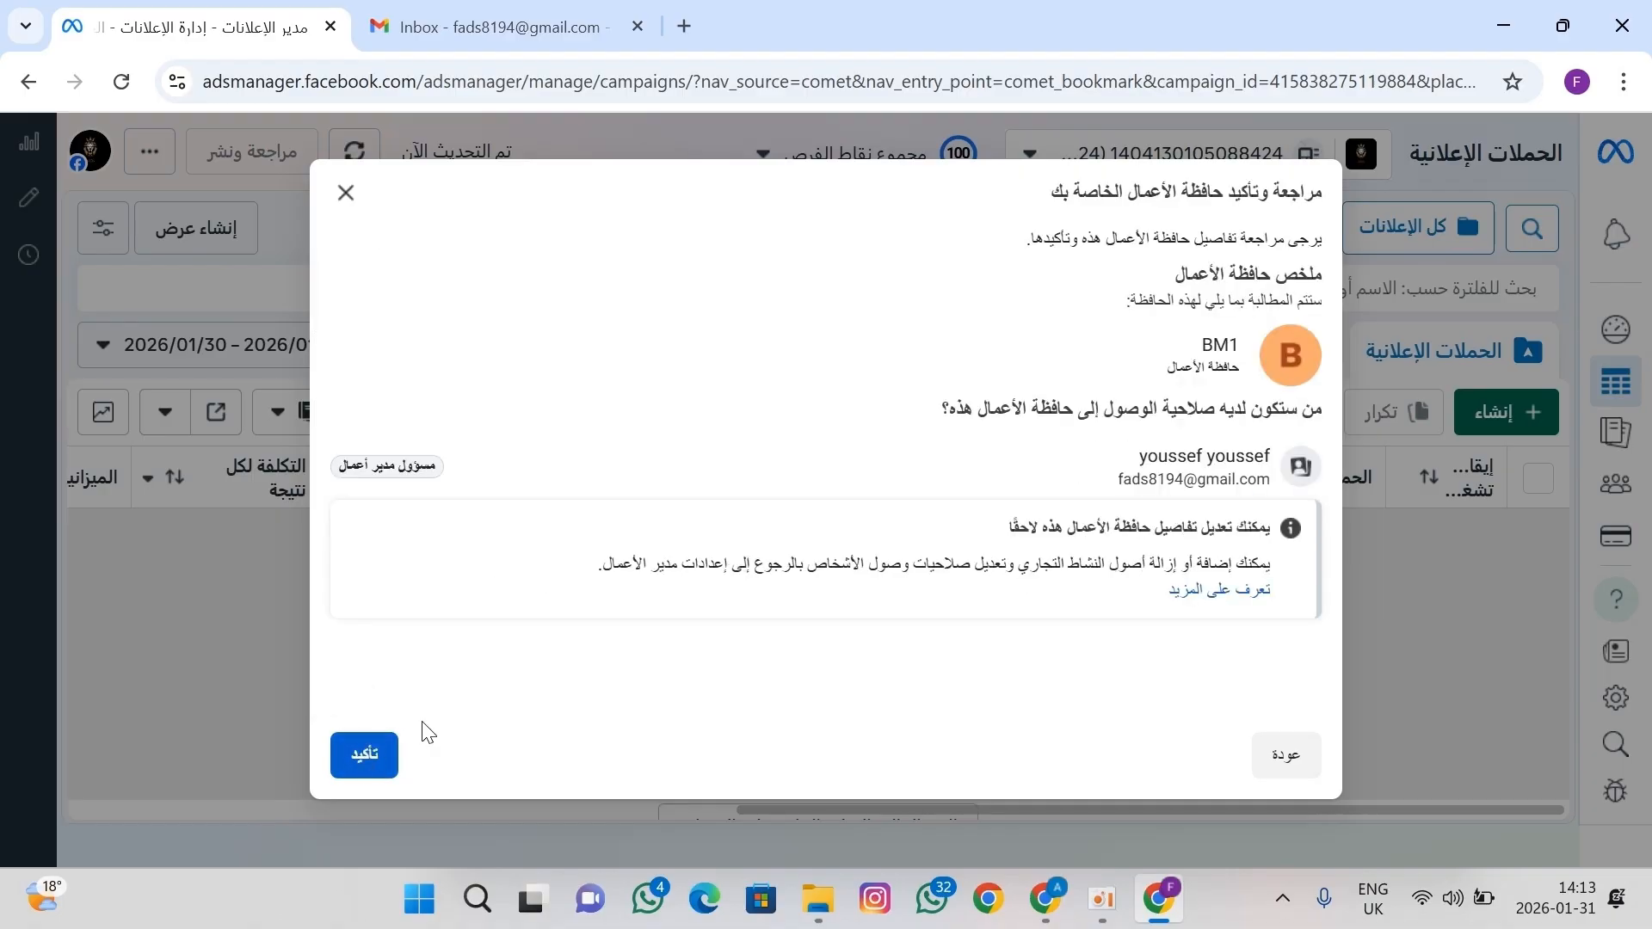
click(351, 755)
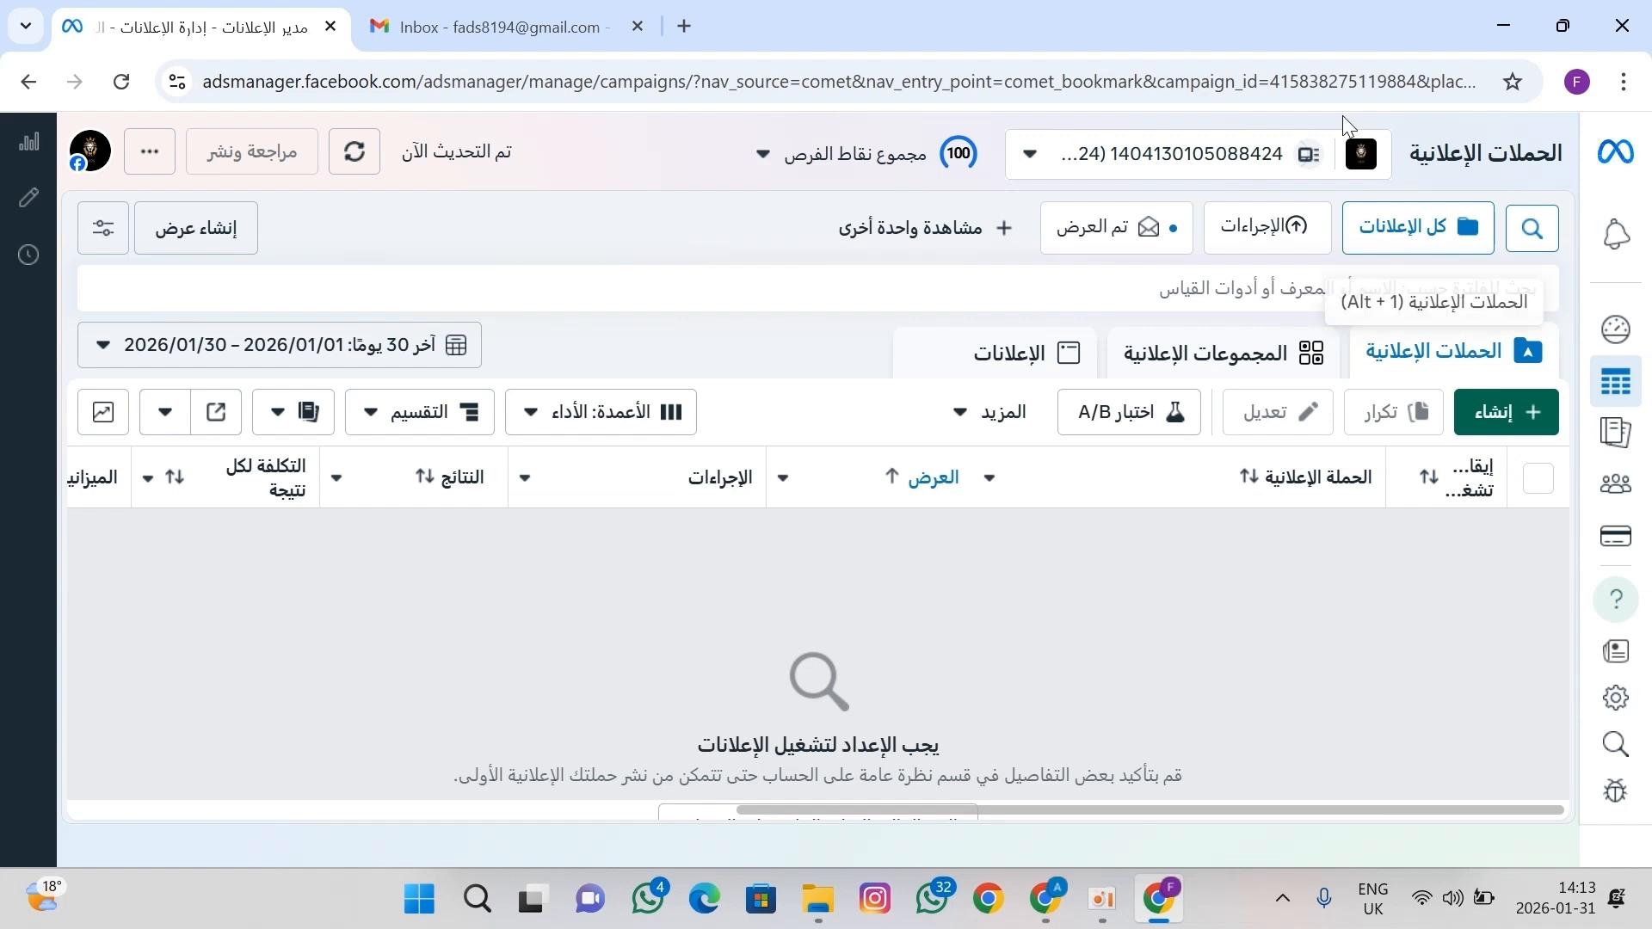
- After reloading Ads Manager, select BM1 in the account switcher and open its Business settings
click(1233, 157)
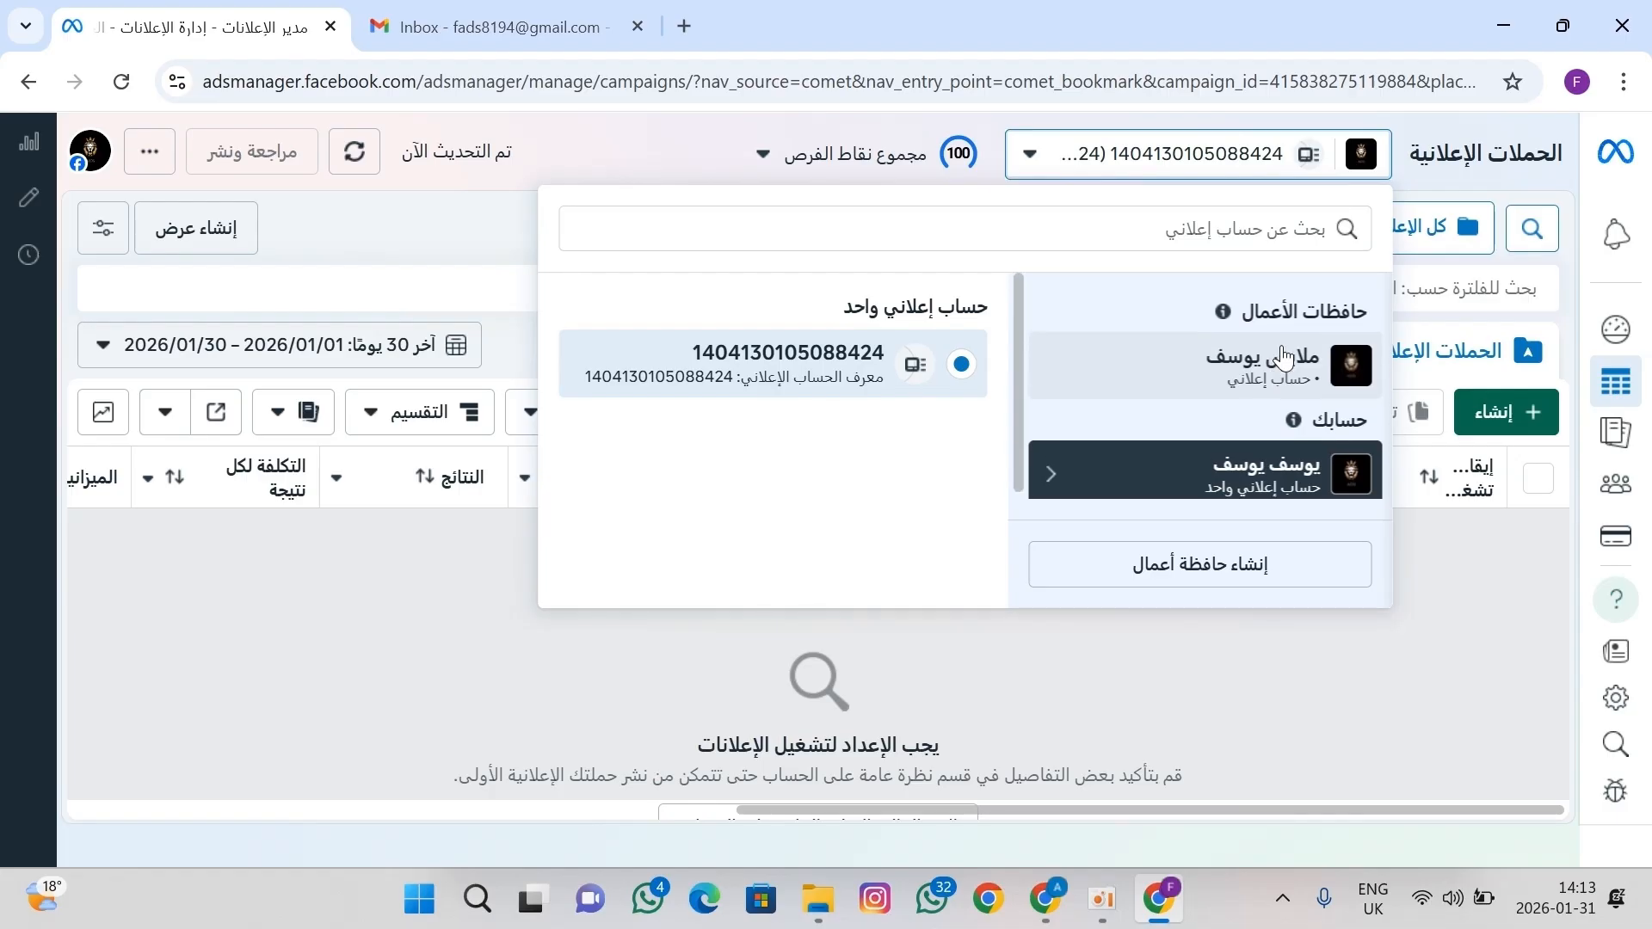
click(1164, 694)
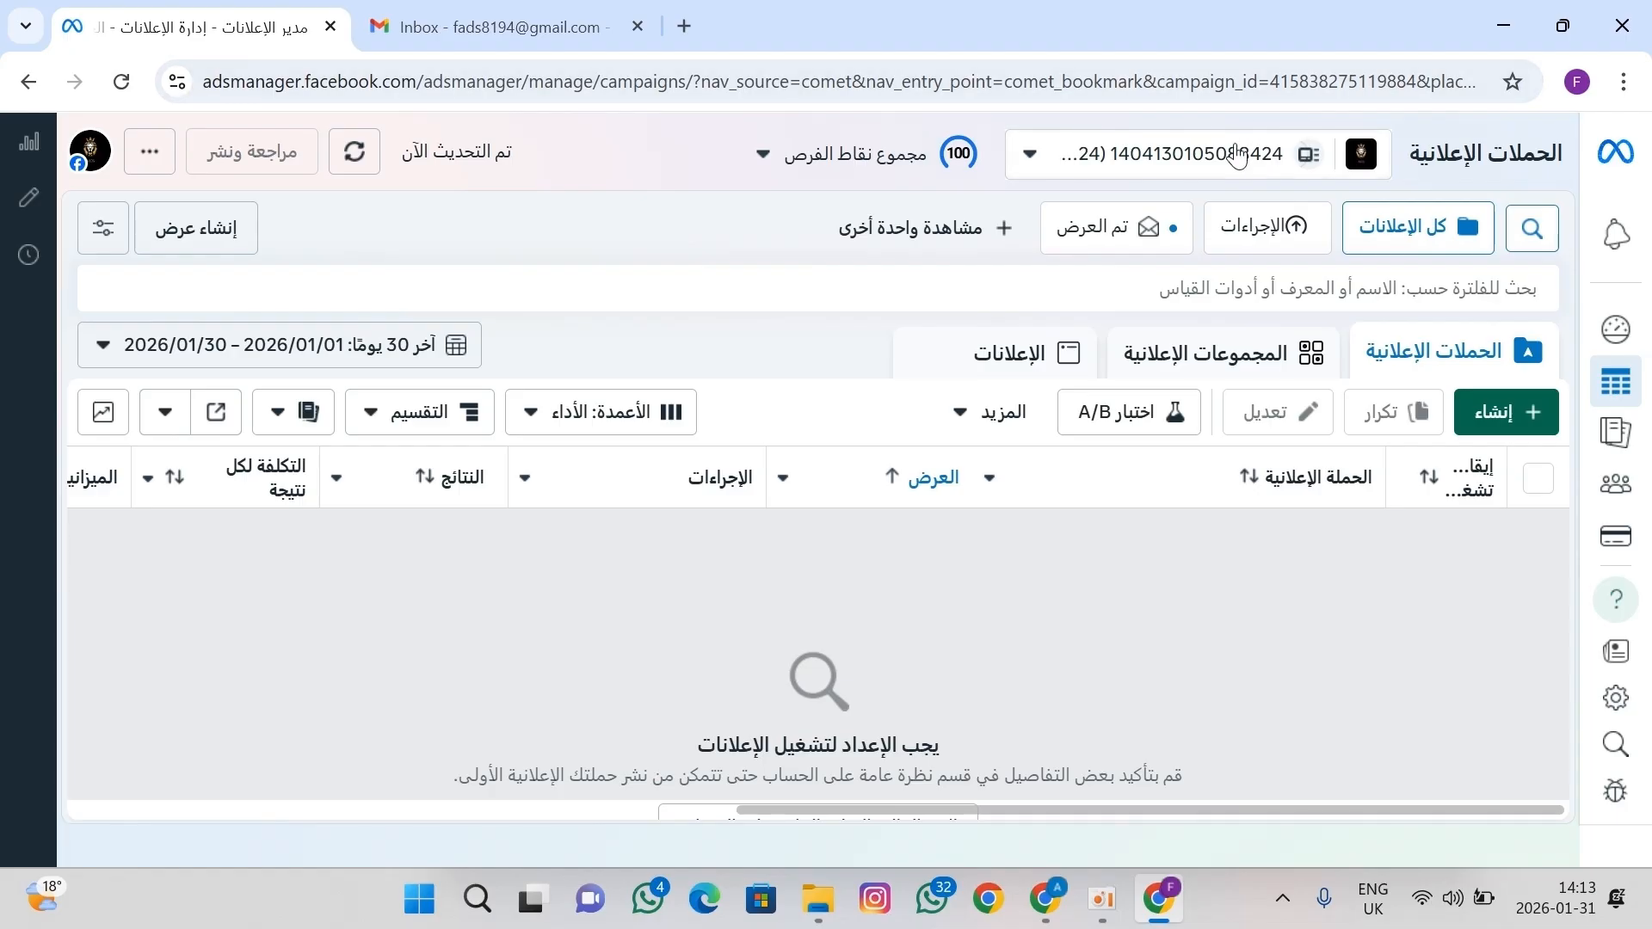
click(1203, 164)
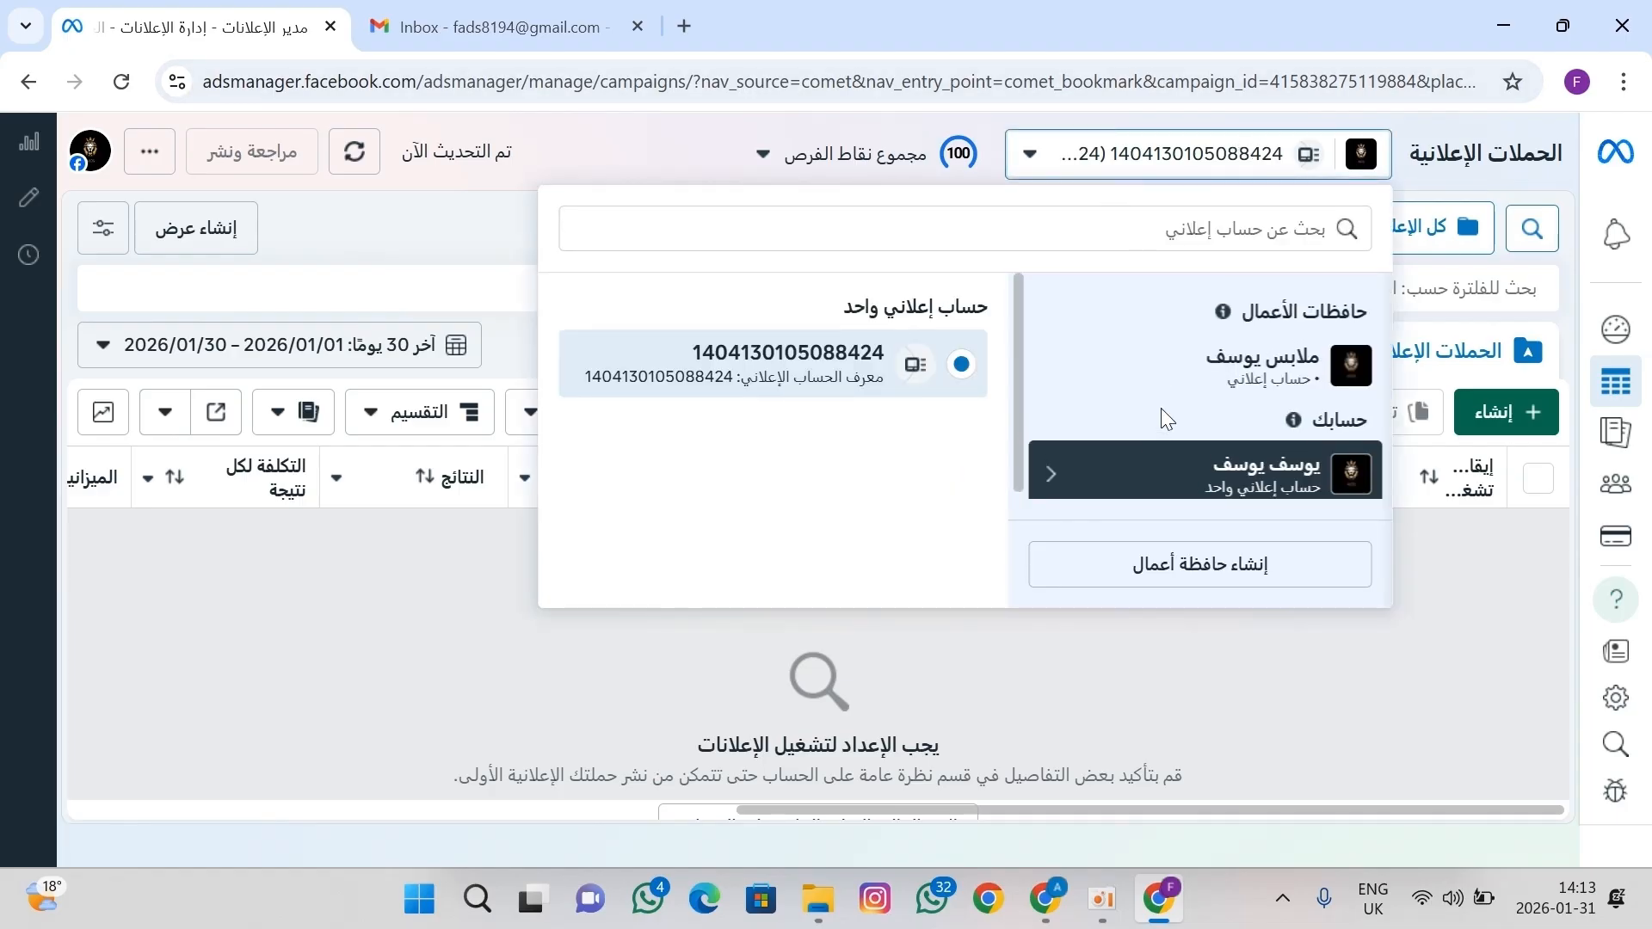
click(921, 701)
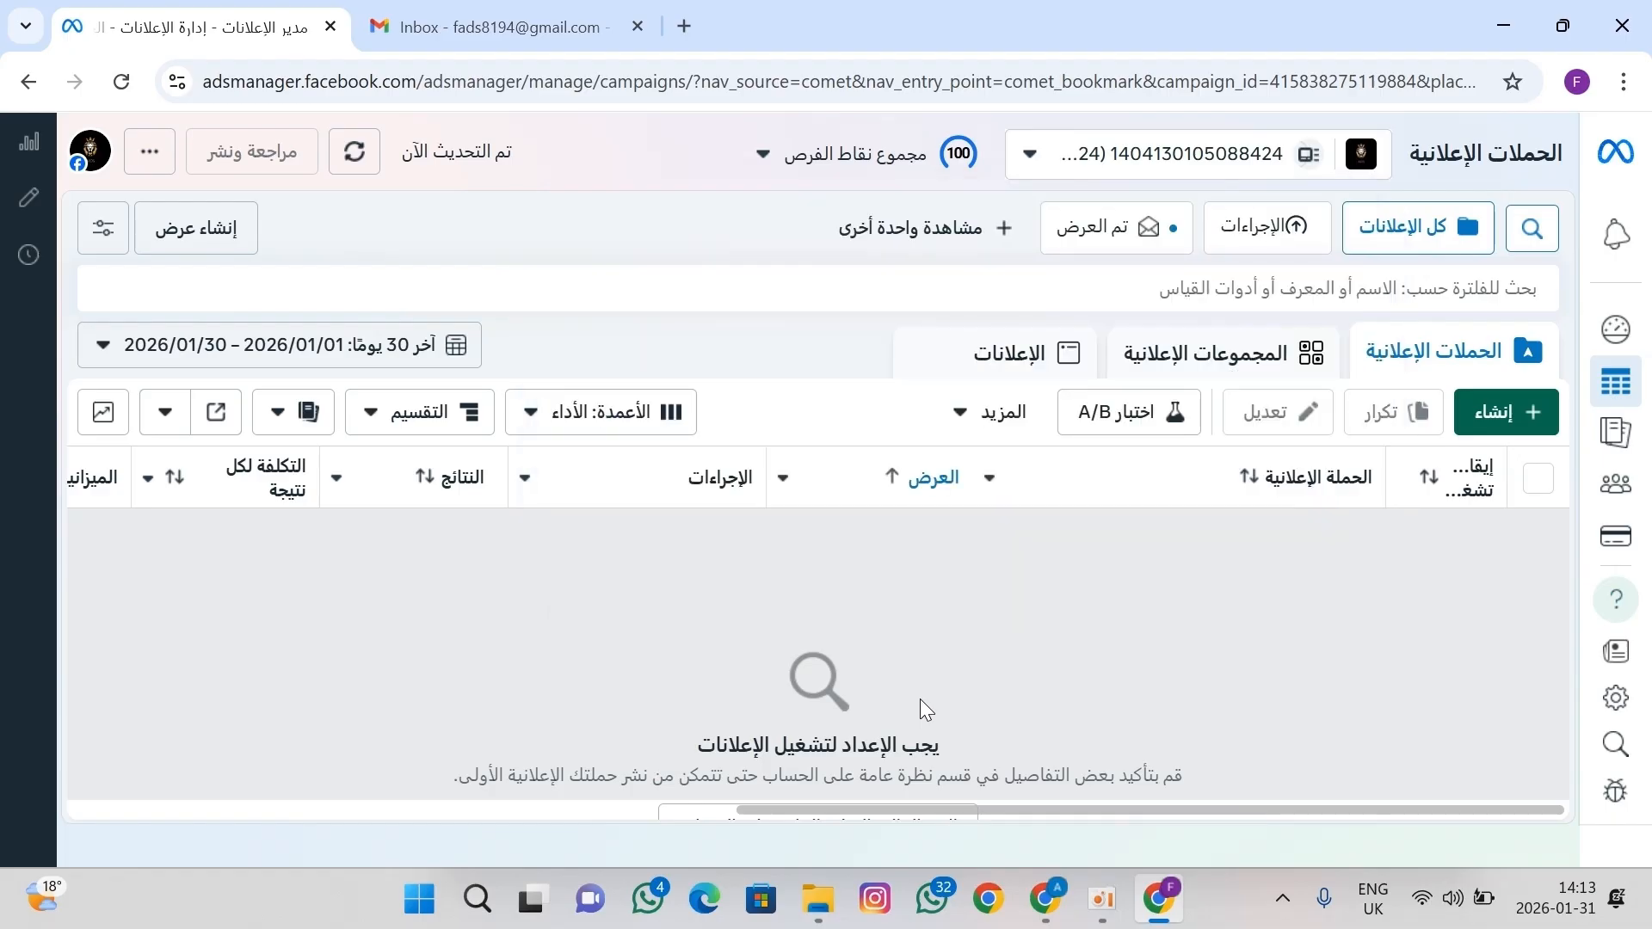
click(121, 83)
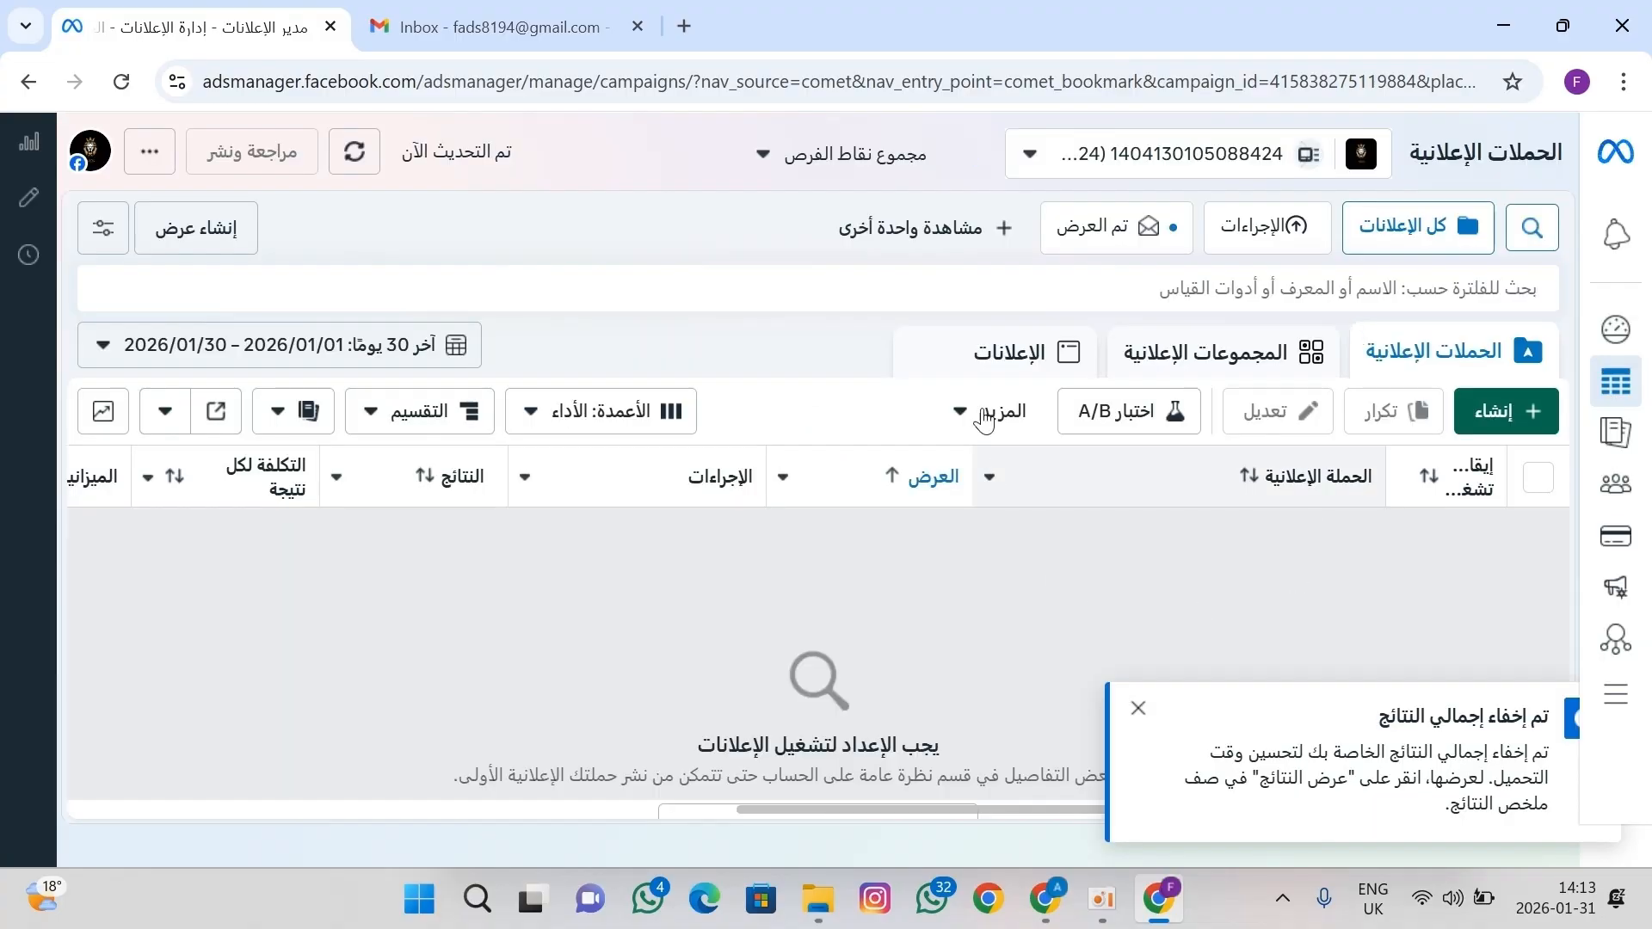
click(1175, 166)
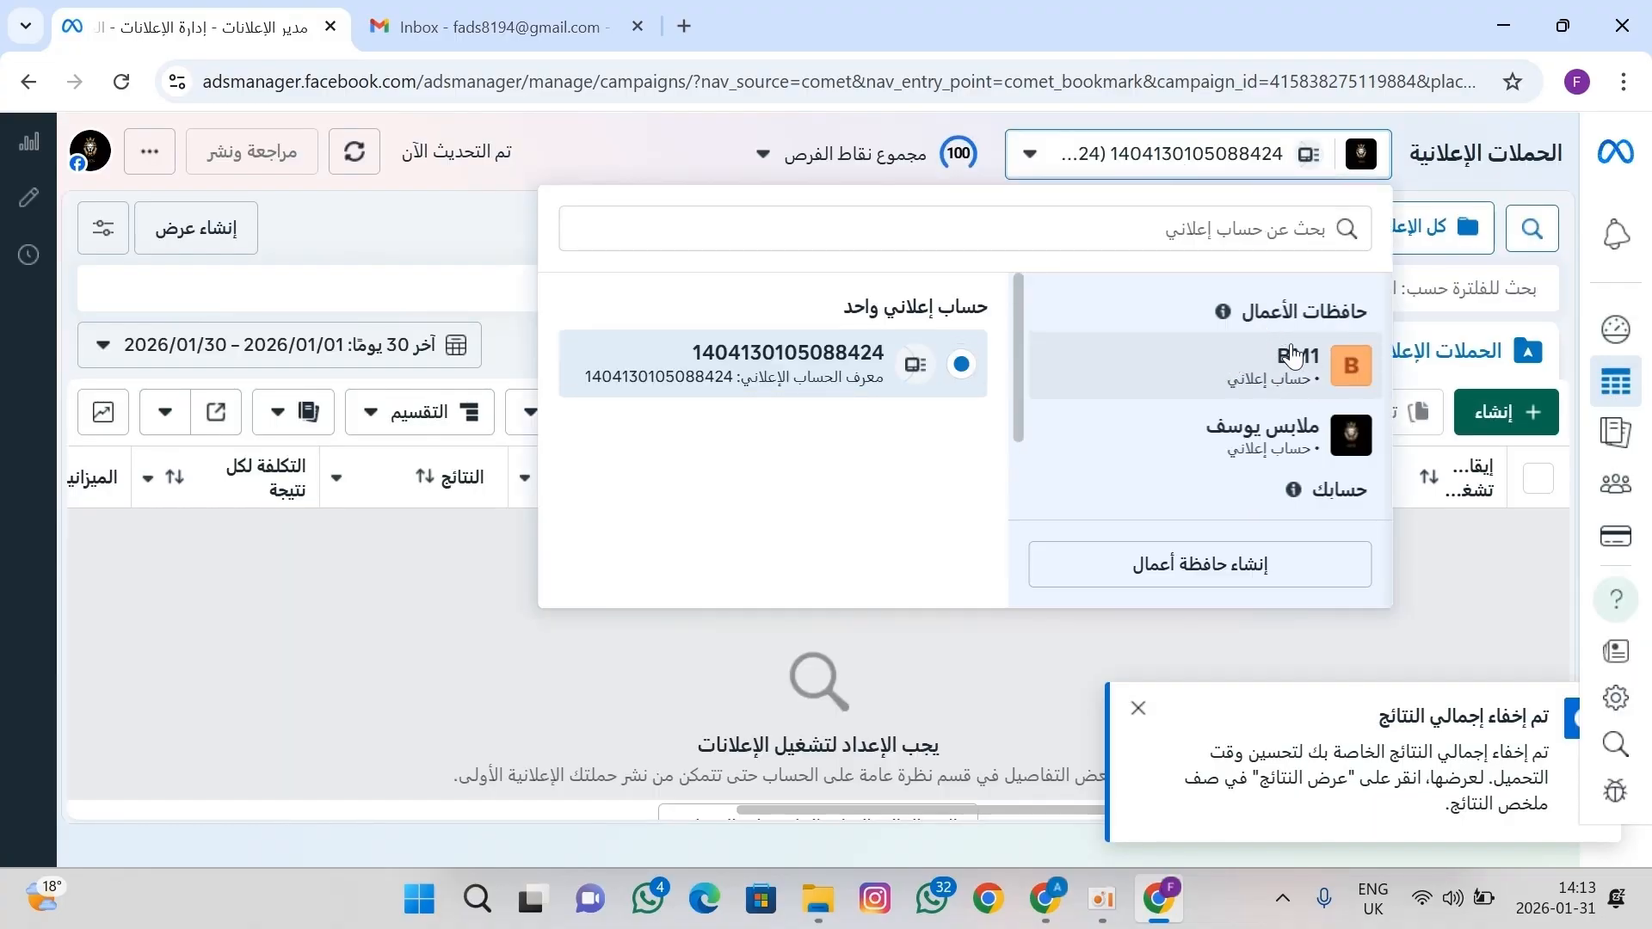
click(1265, 365)
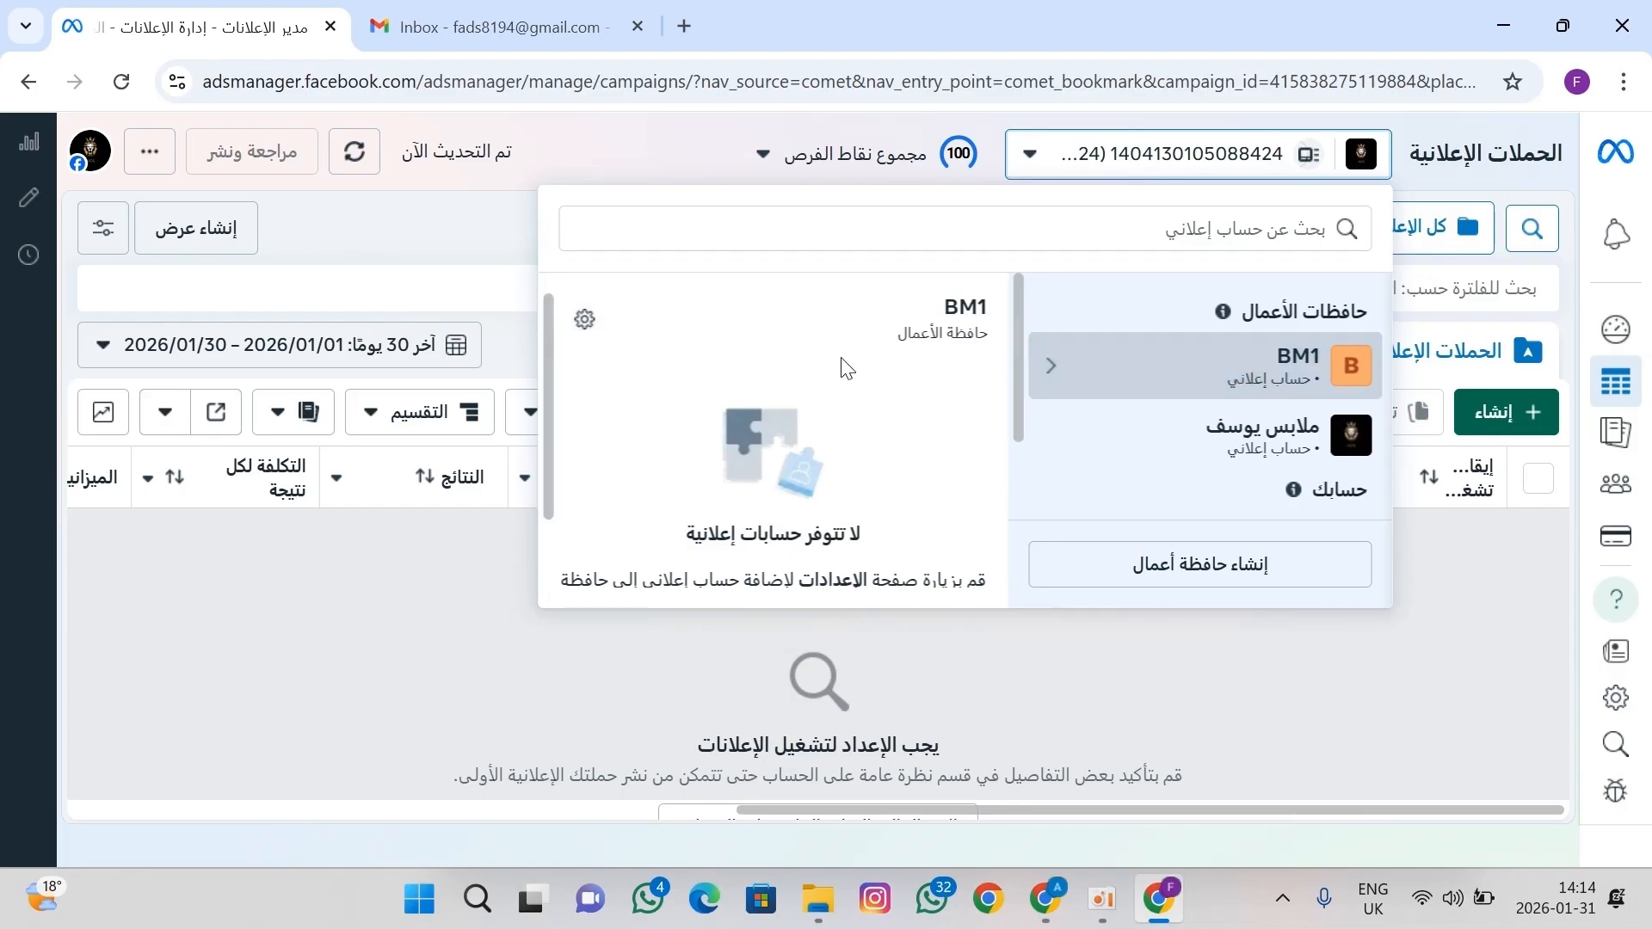
click(585, 320)
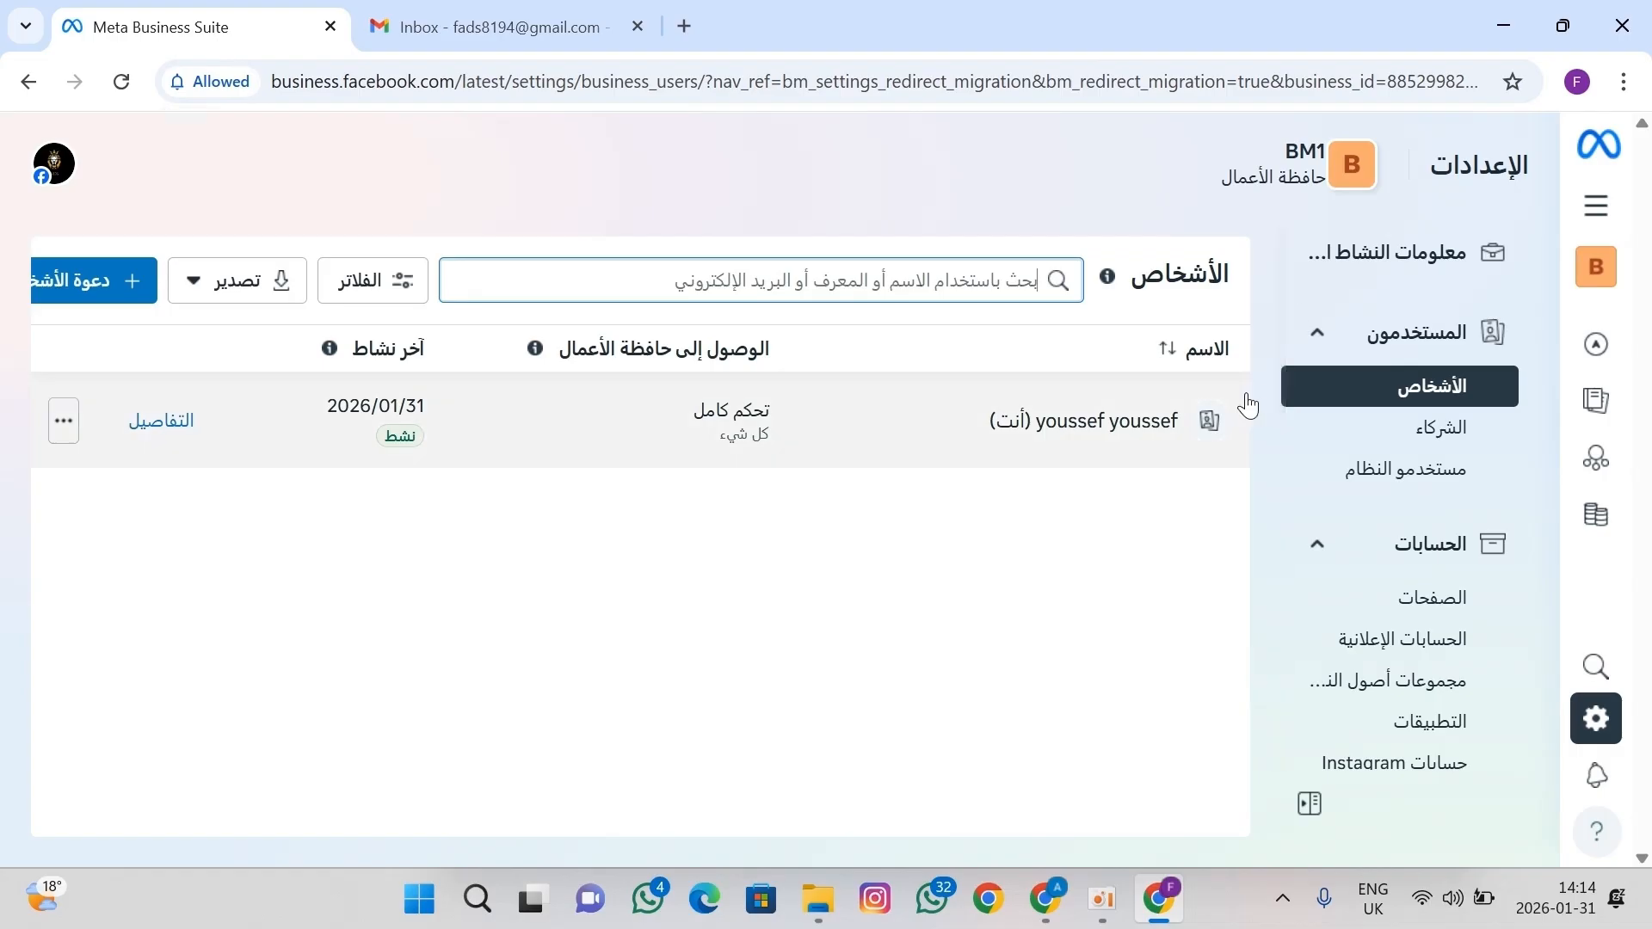
- On BM1's Pages settings, choose to add an existing Facebook page
click(1417, 615)
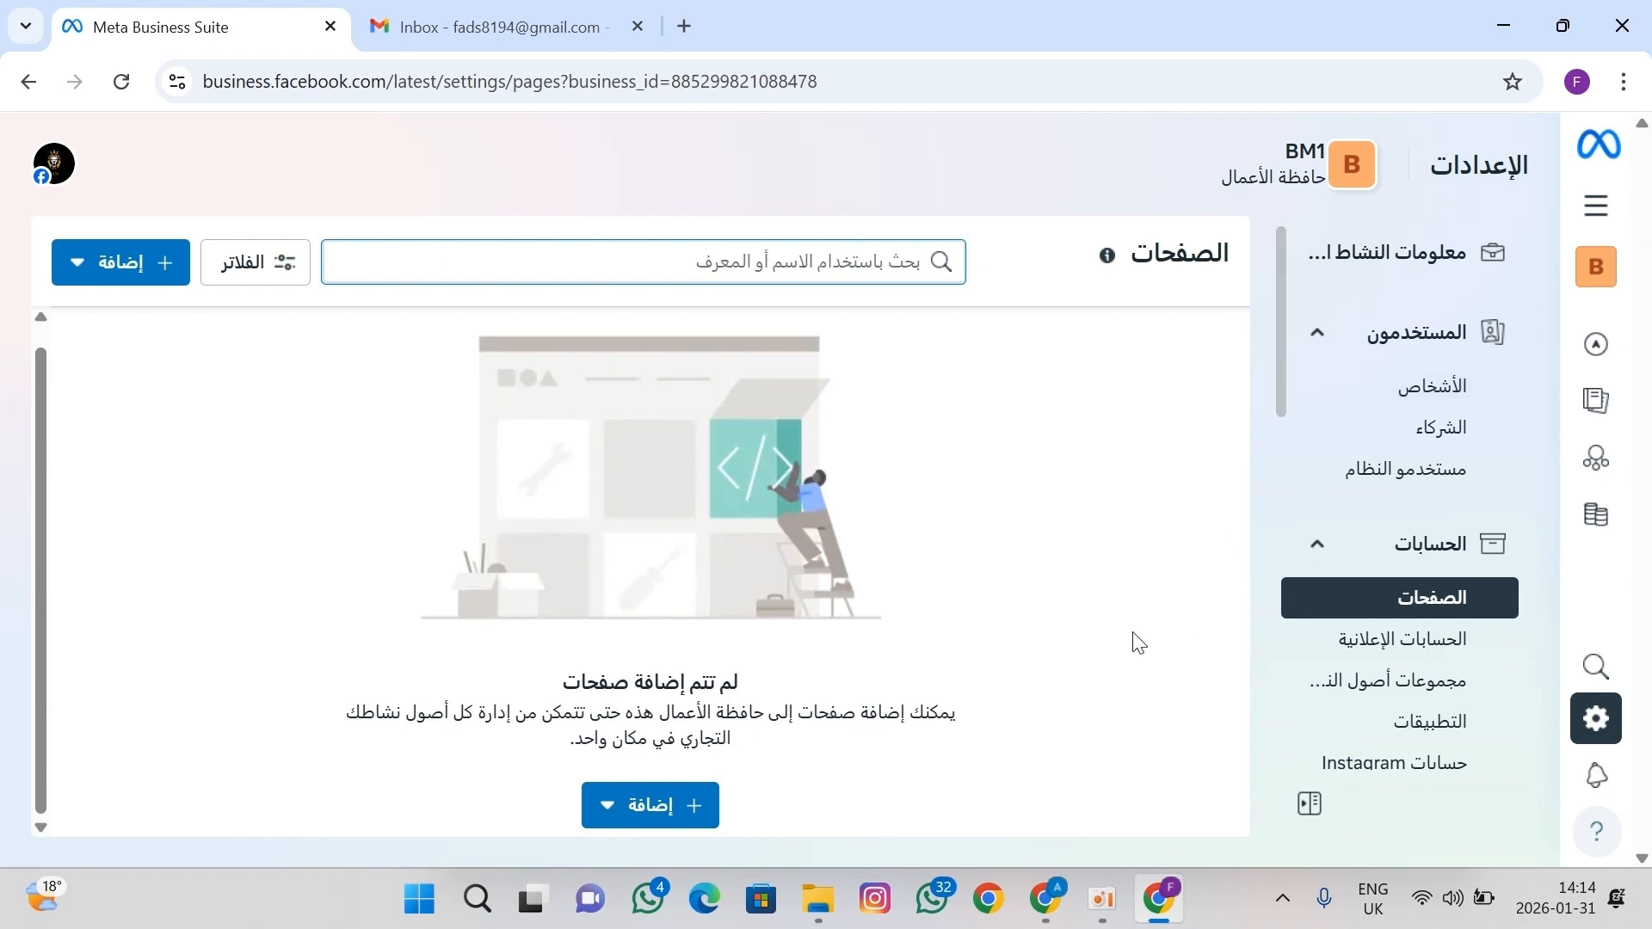
click(647, 809)
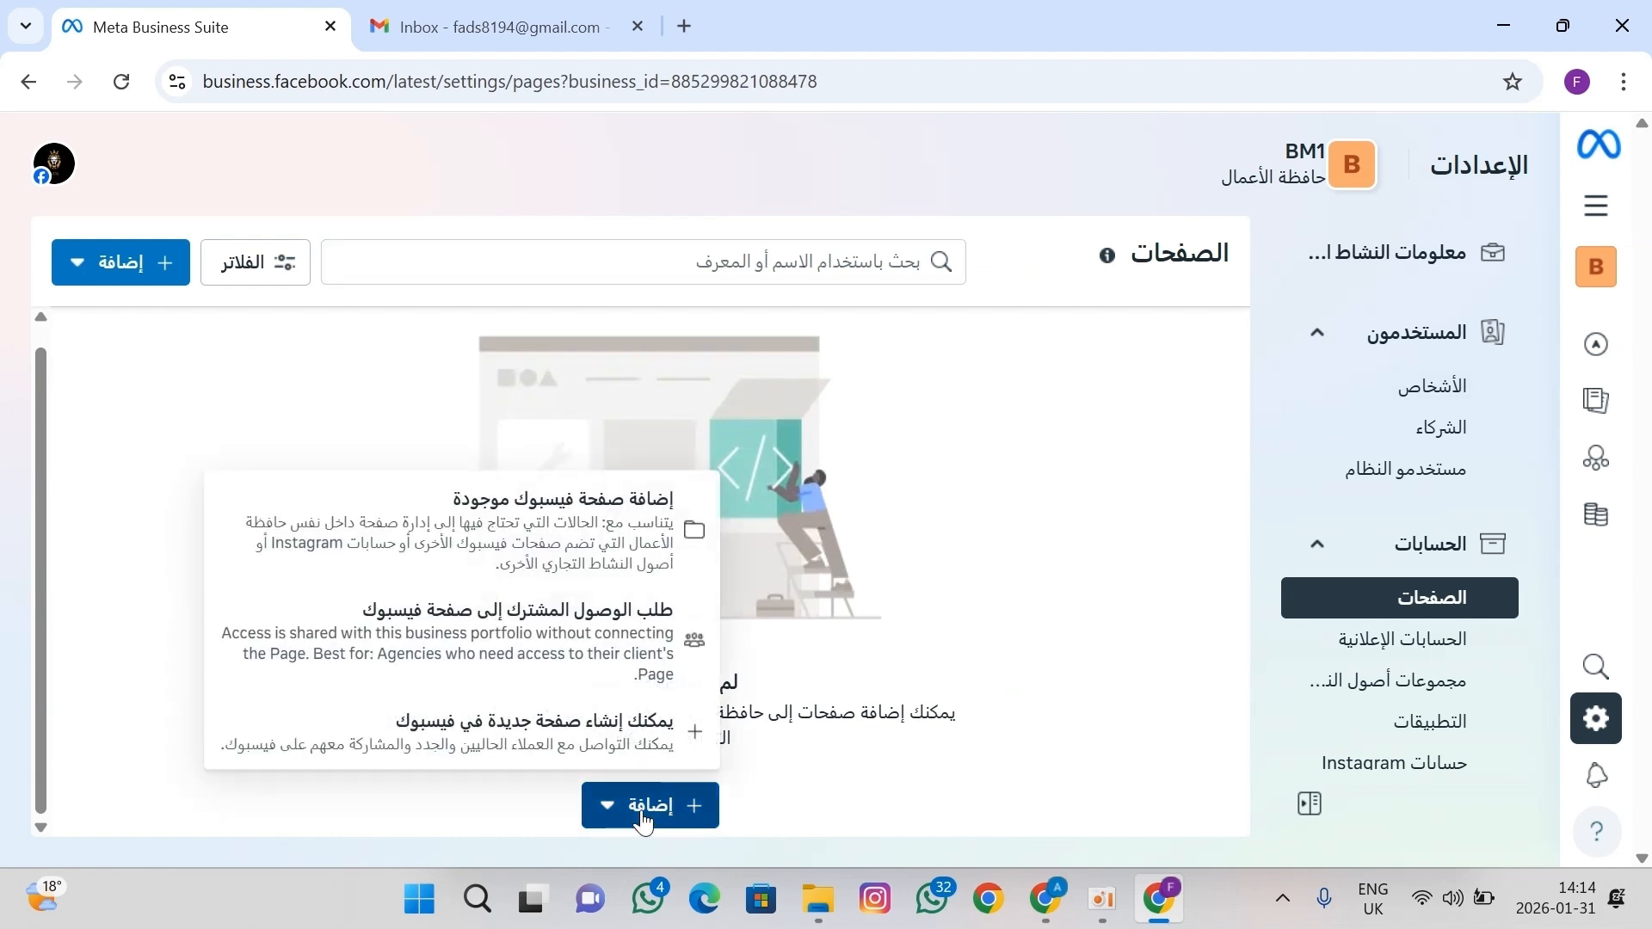
click(569, 525)
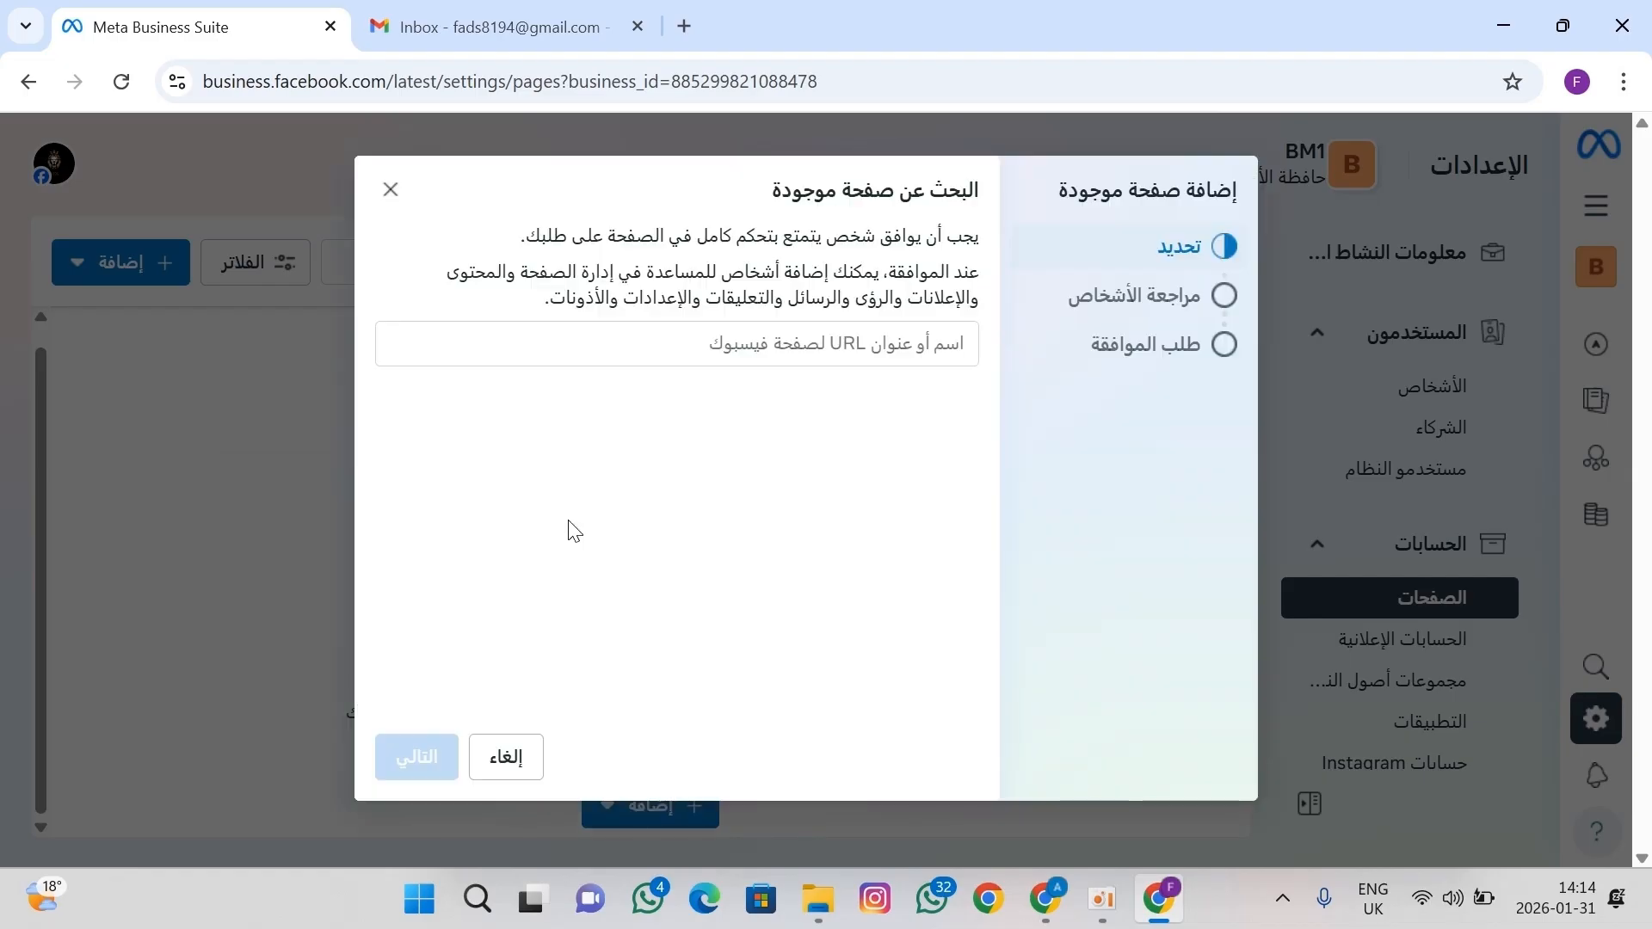
- Open Facebook in a new tab and switch to the clothing store page's profile
click(684, 26)
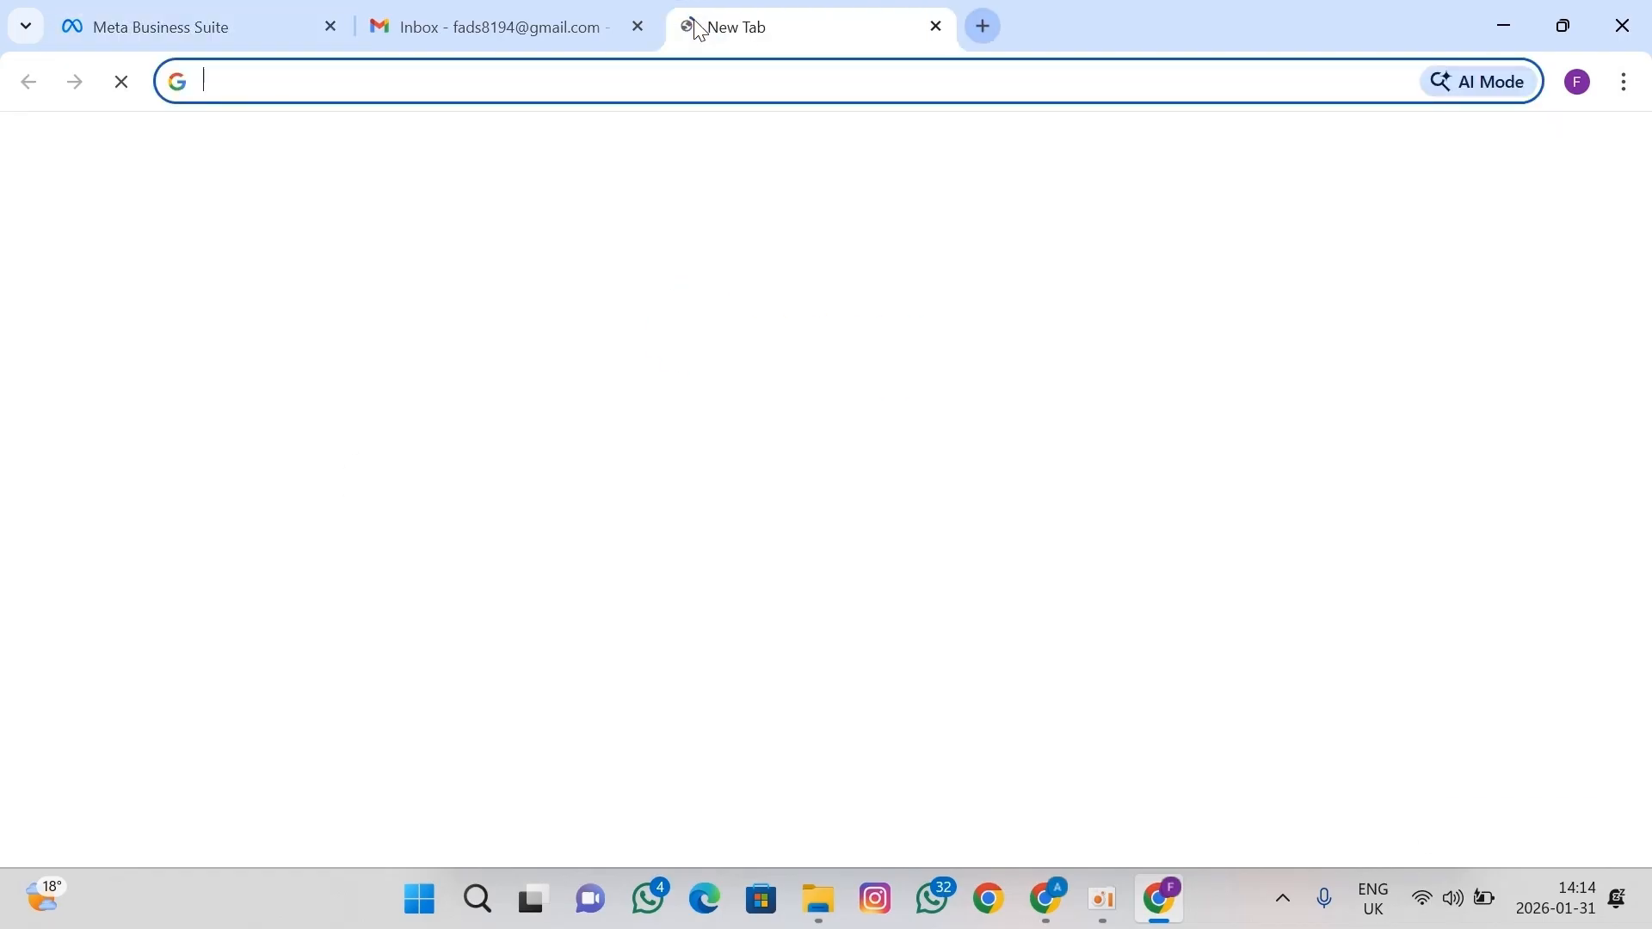
click(627, 72)
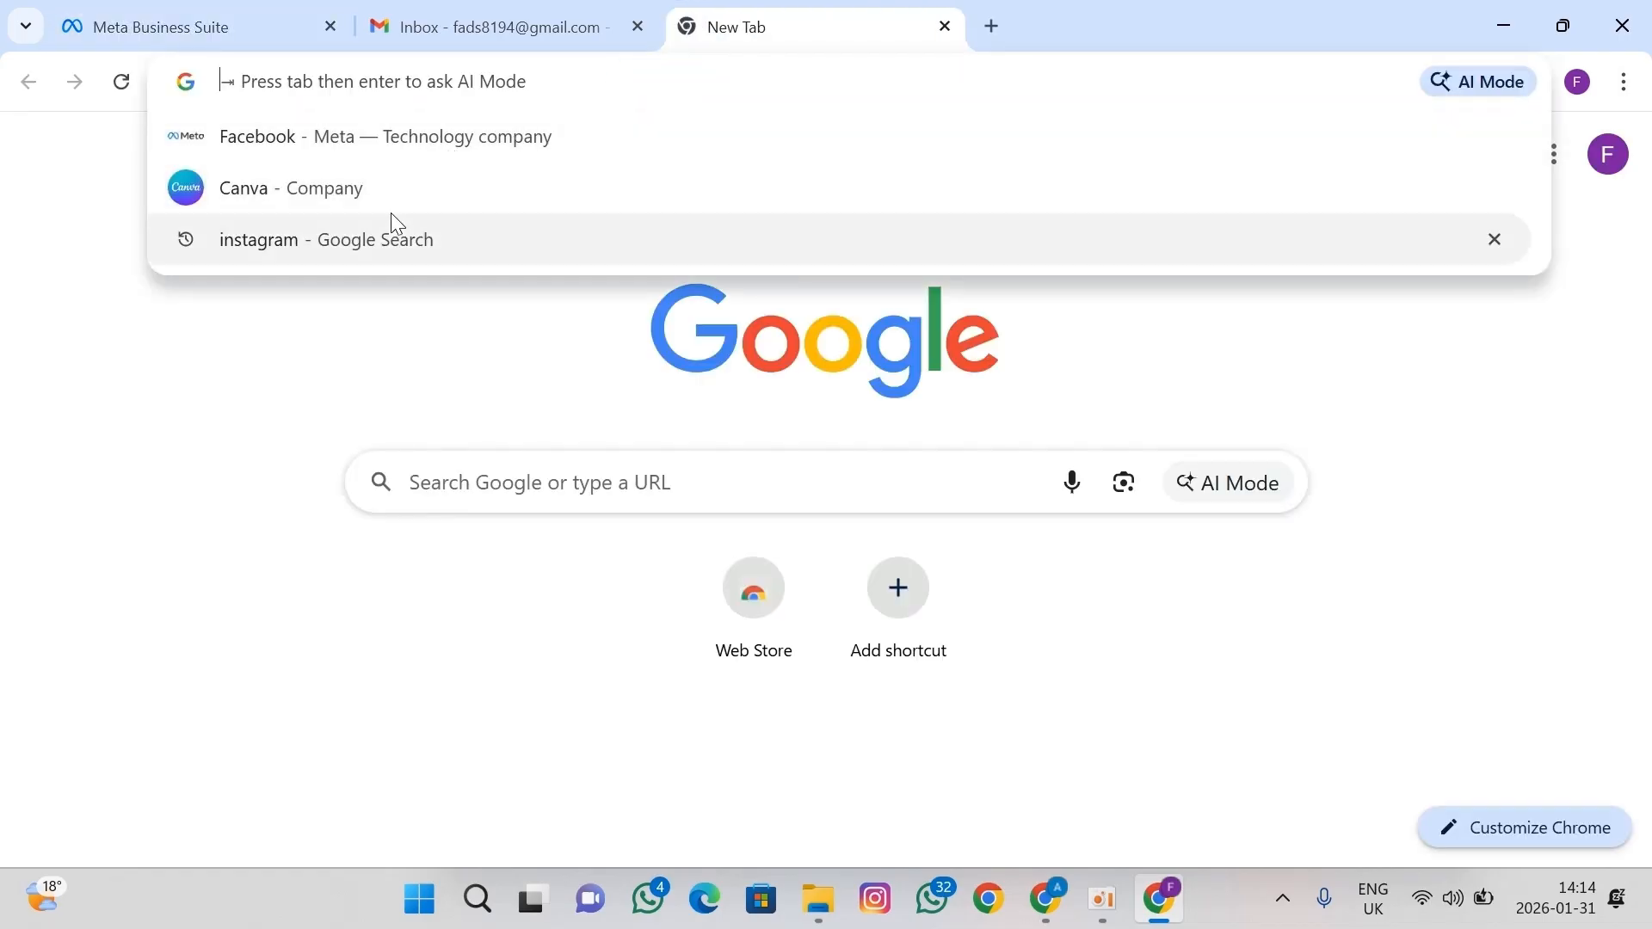
click(416, 136)
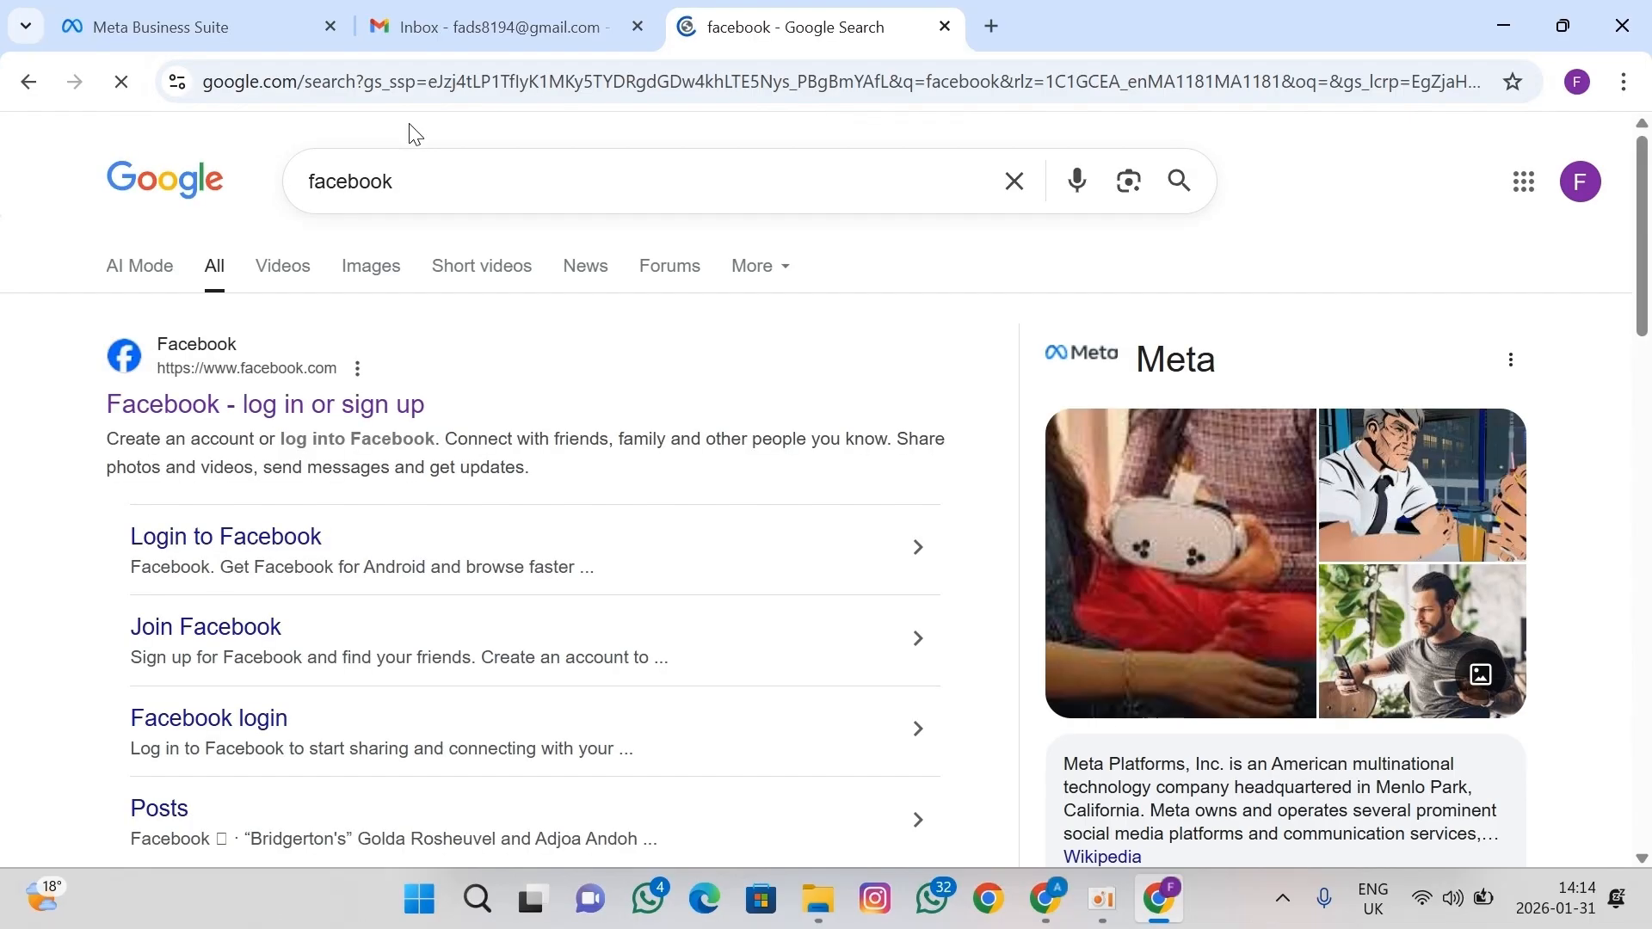
click(171, 410)
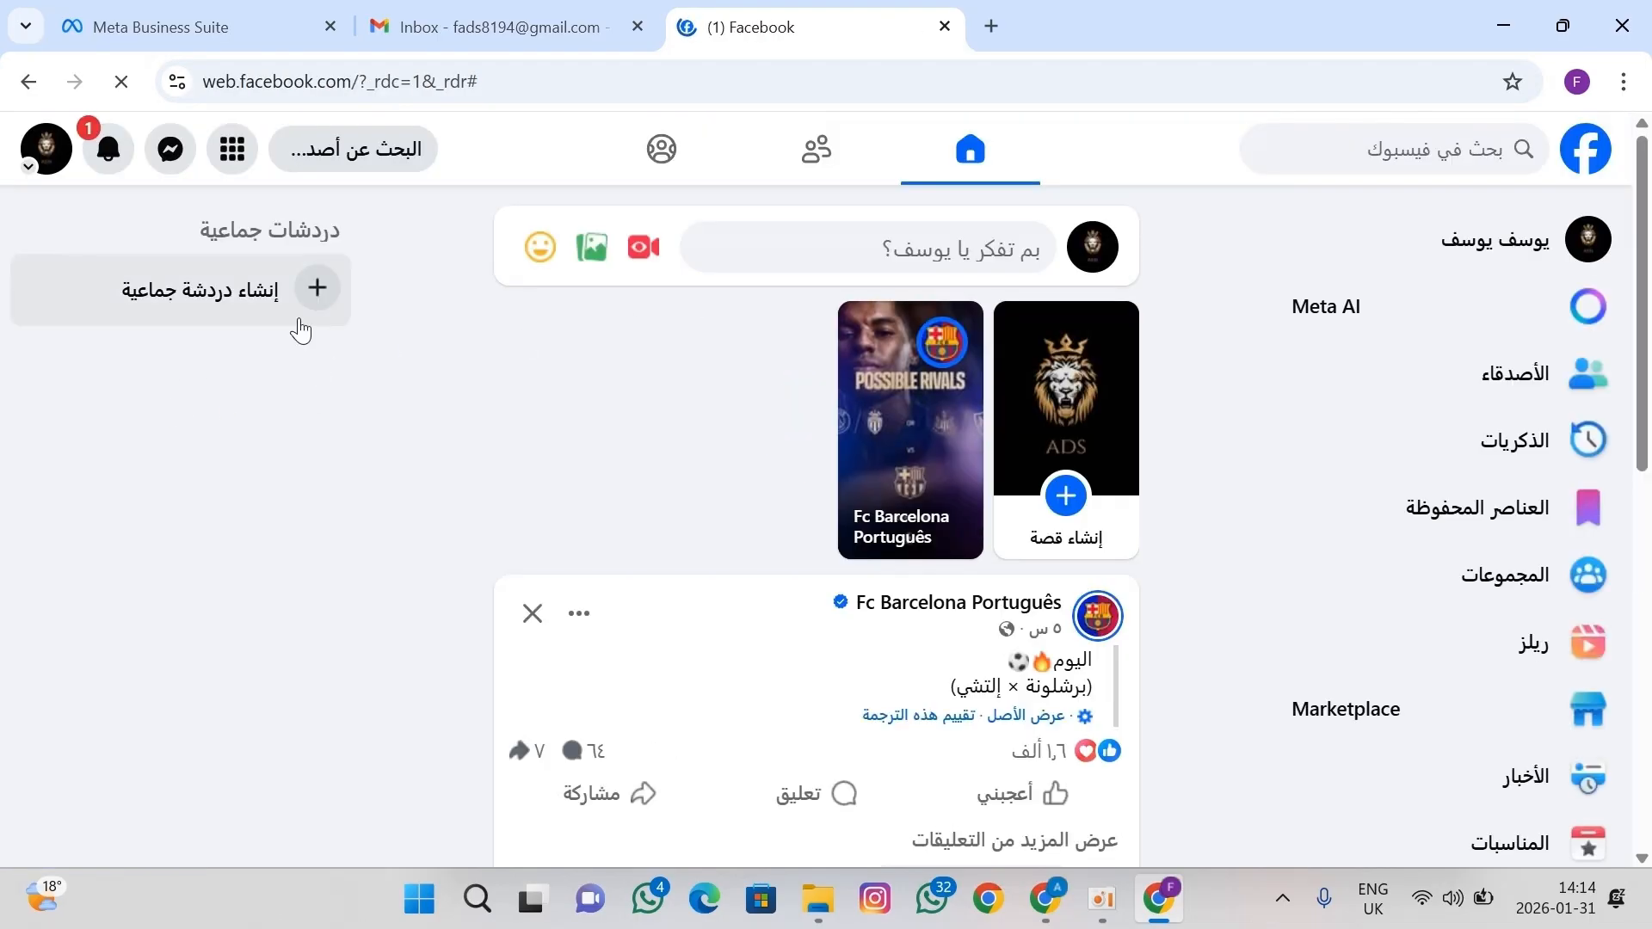
click(46, 148)
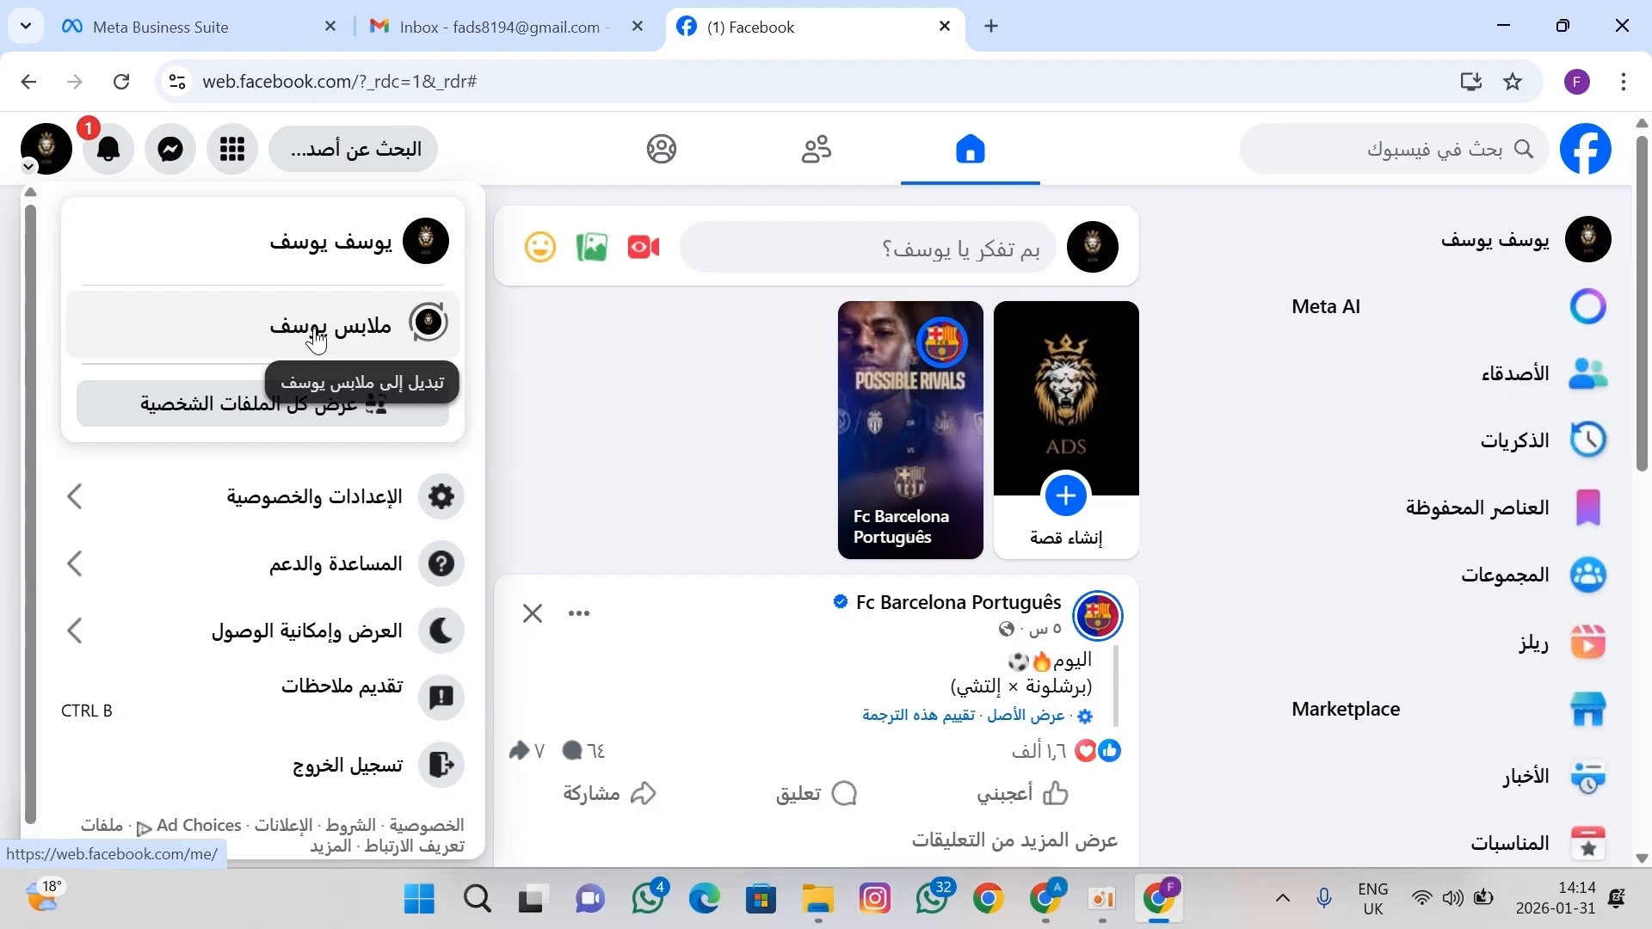
click(315, 342)
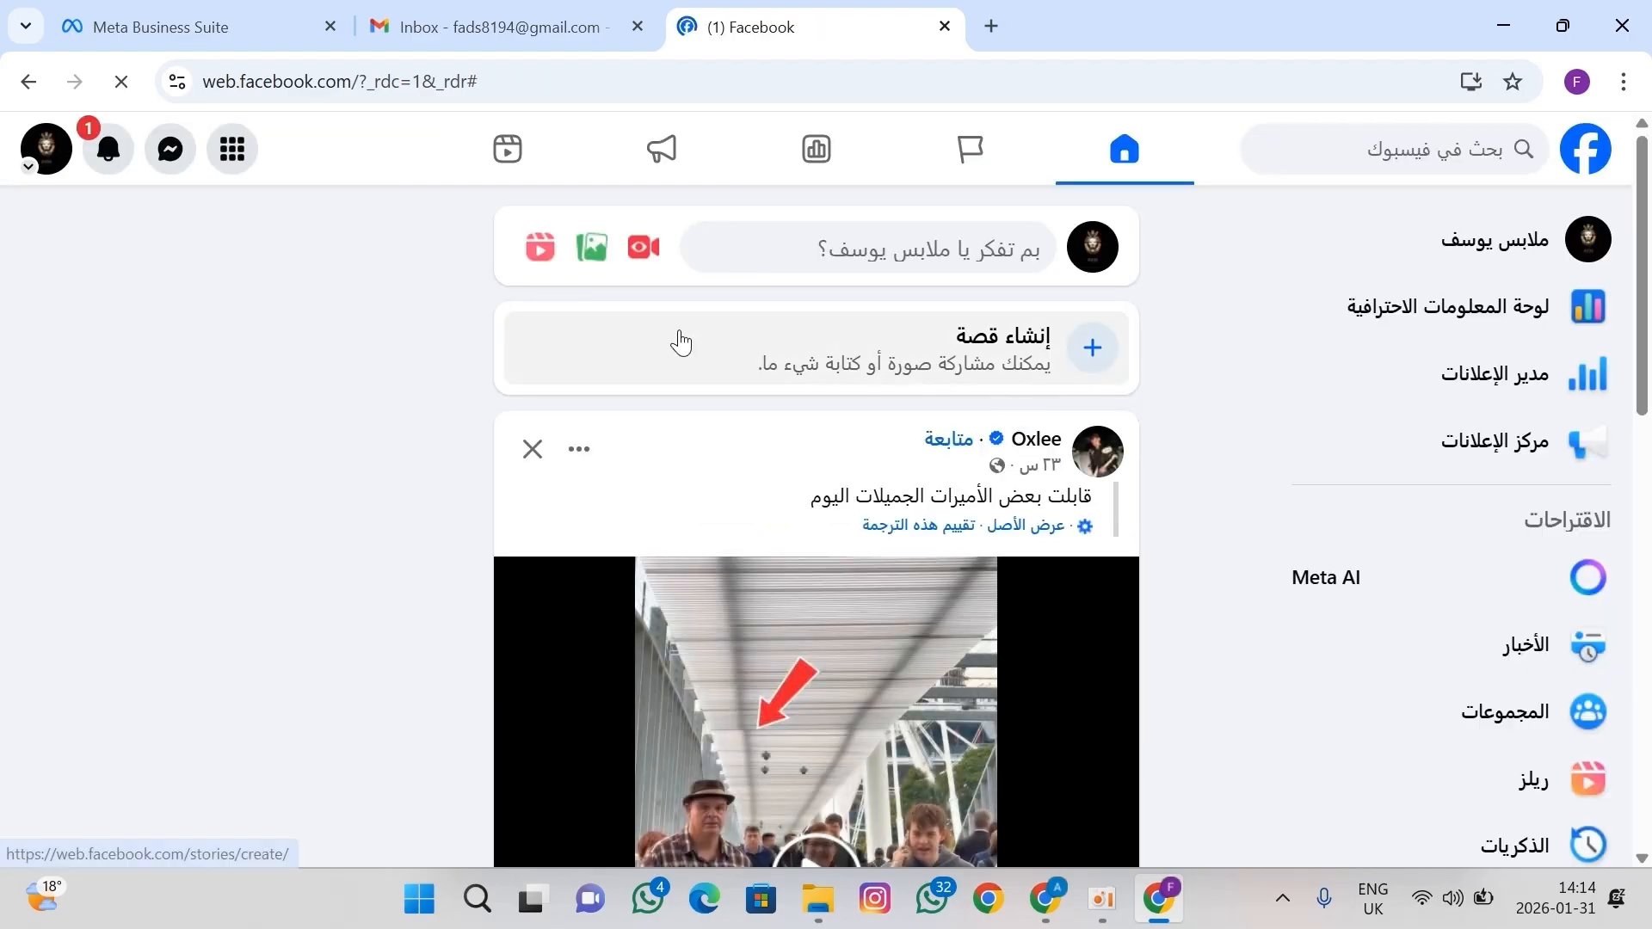
click(1476, 264)
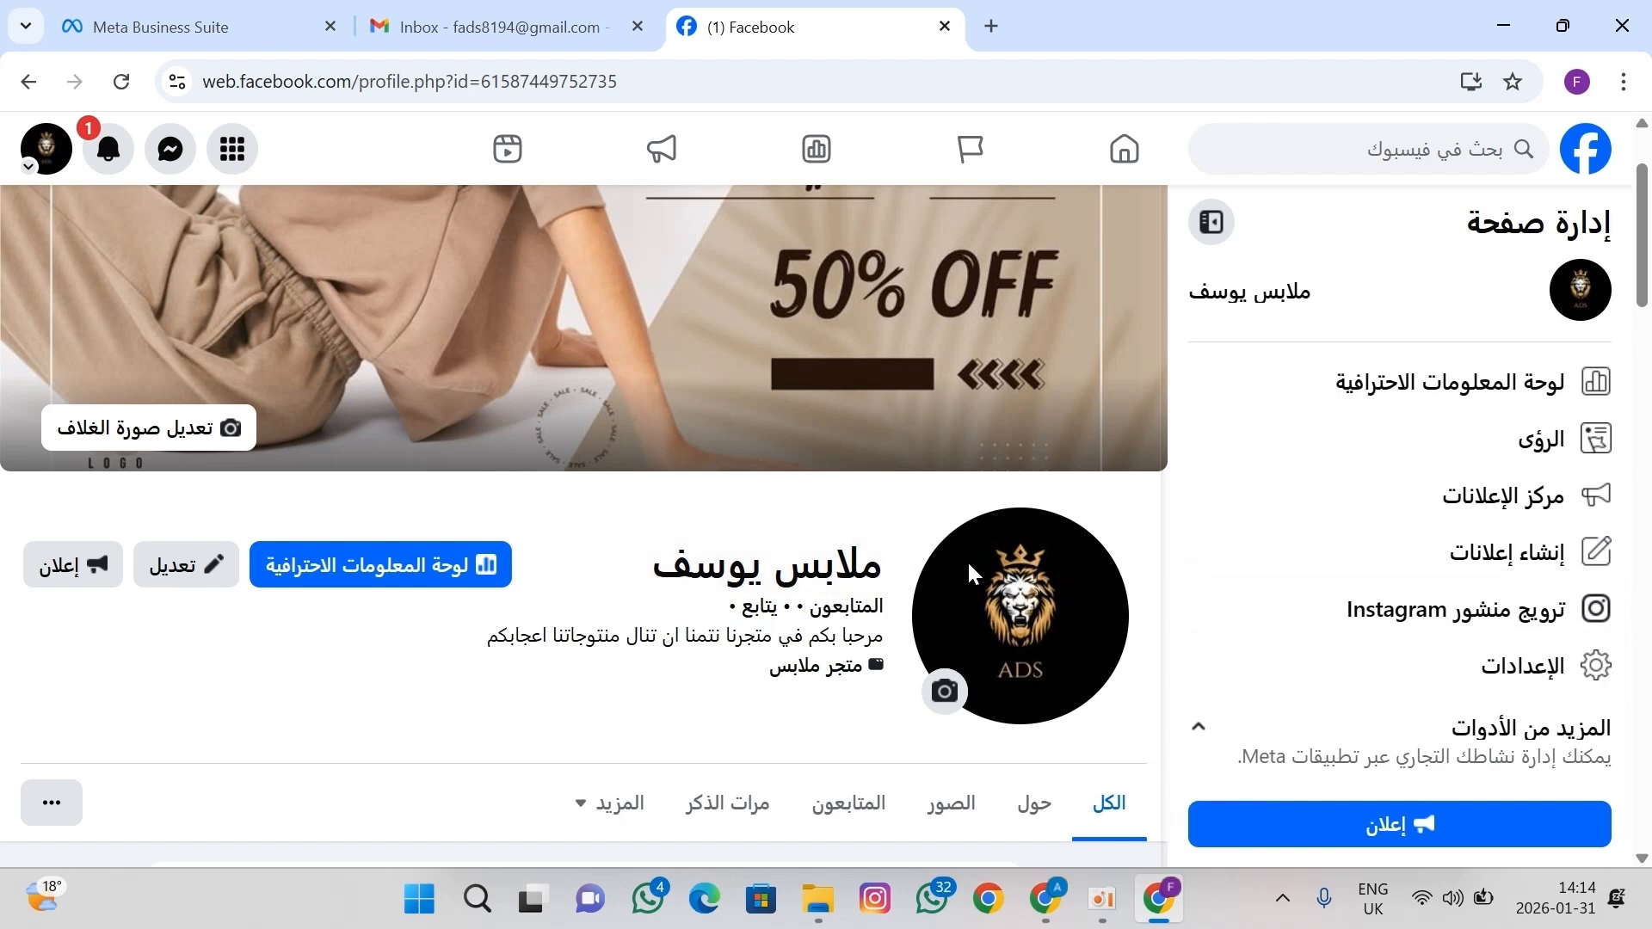
- Copy the clothing store page's name and return to Meta Business Suite
drag(972, 571, 1384, 492)
click(1355, 311)
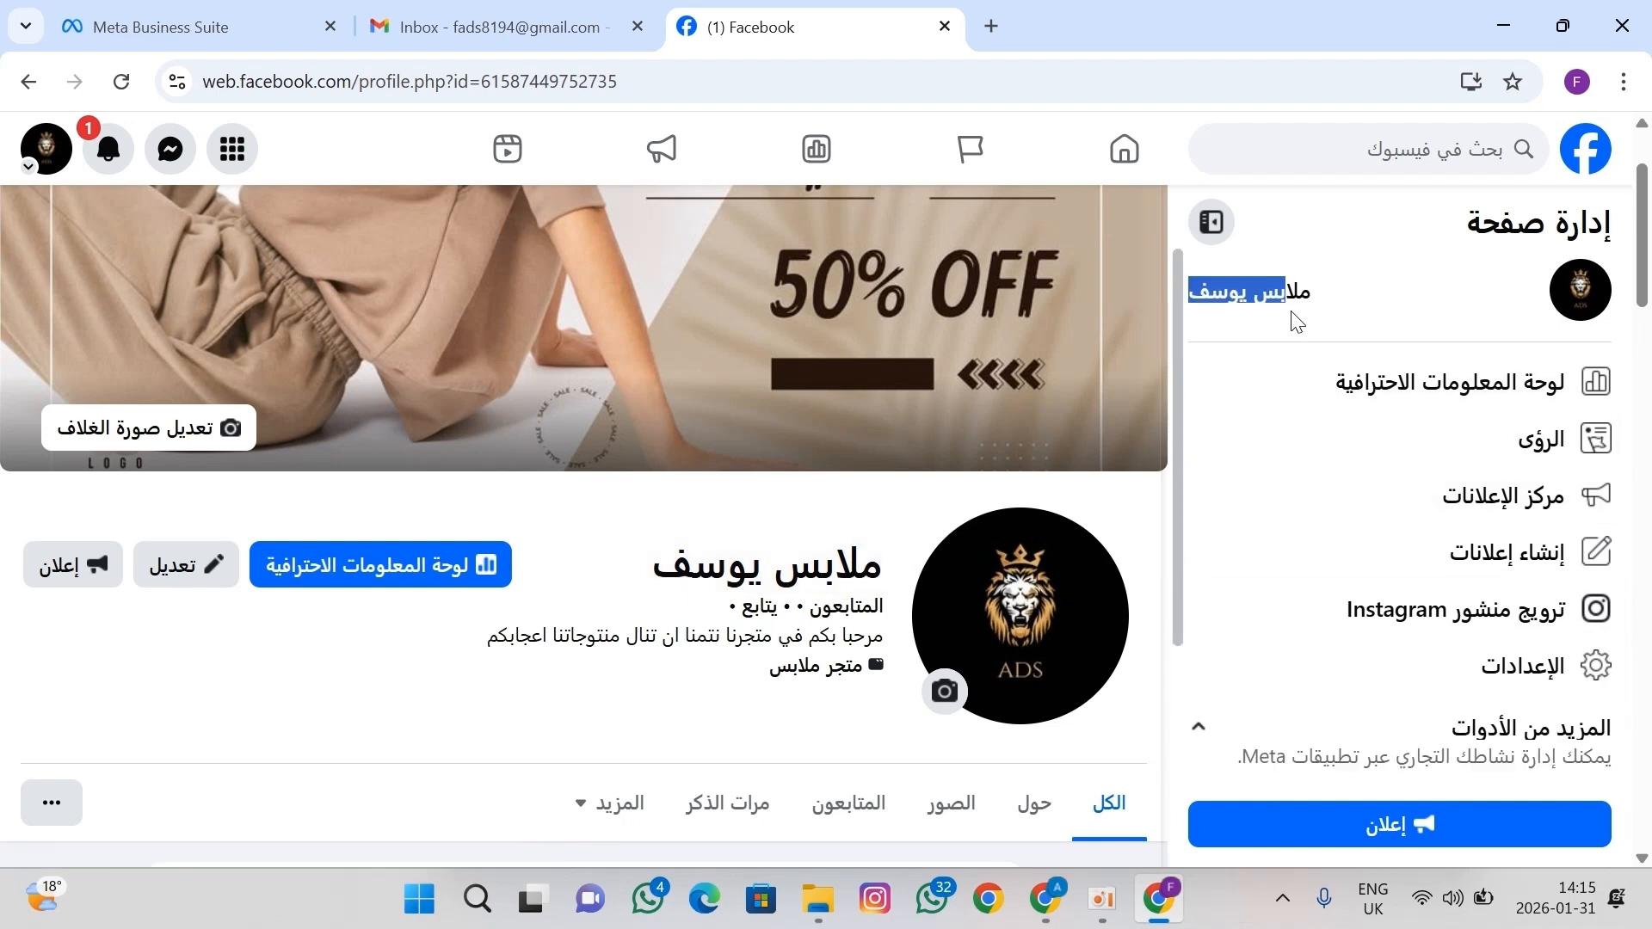
double_click(1300, 301)
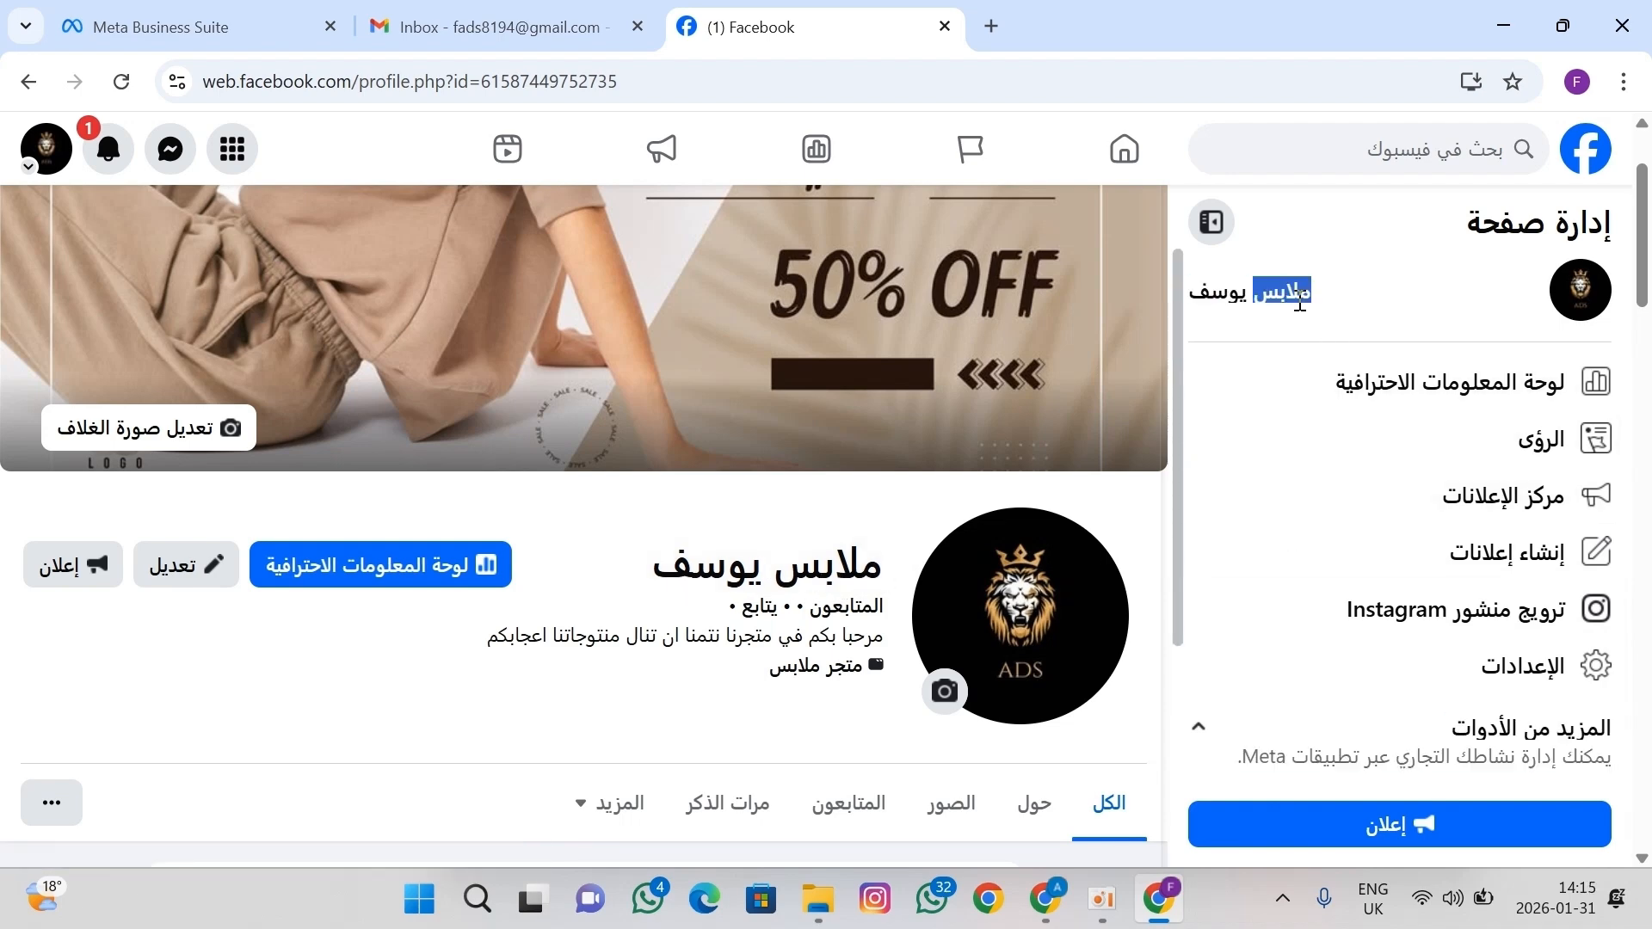
drag(1300, 304, 1199, 291)
right_click(1300, 303)
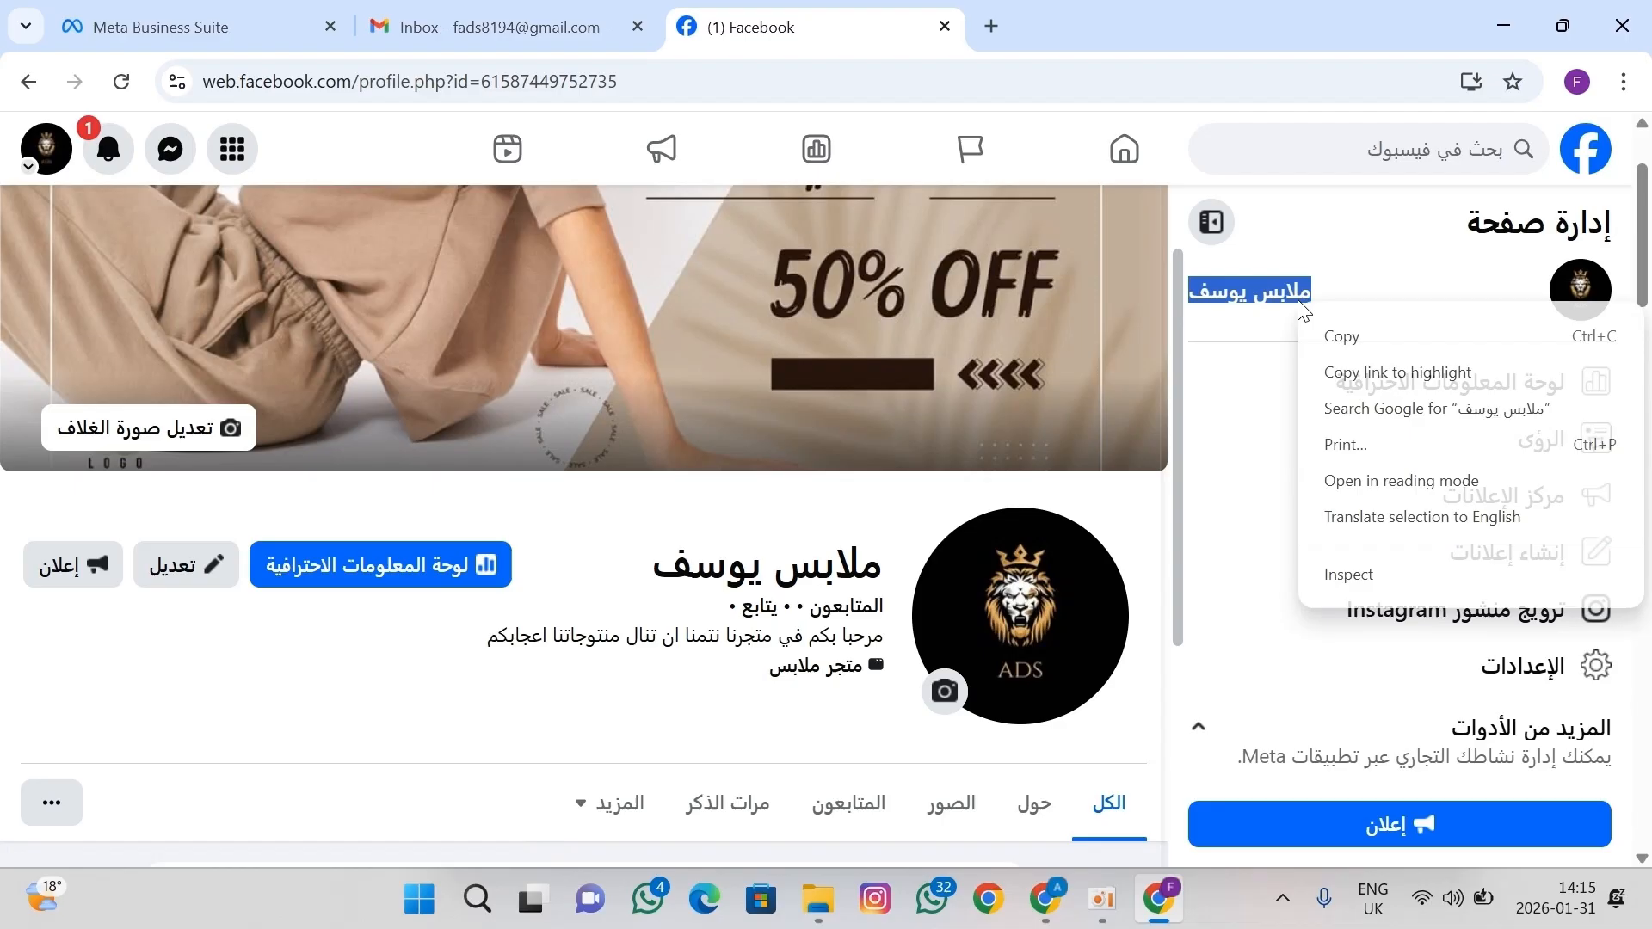
click(1339, 344)
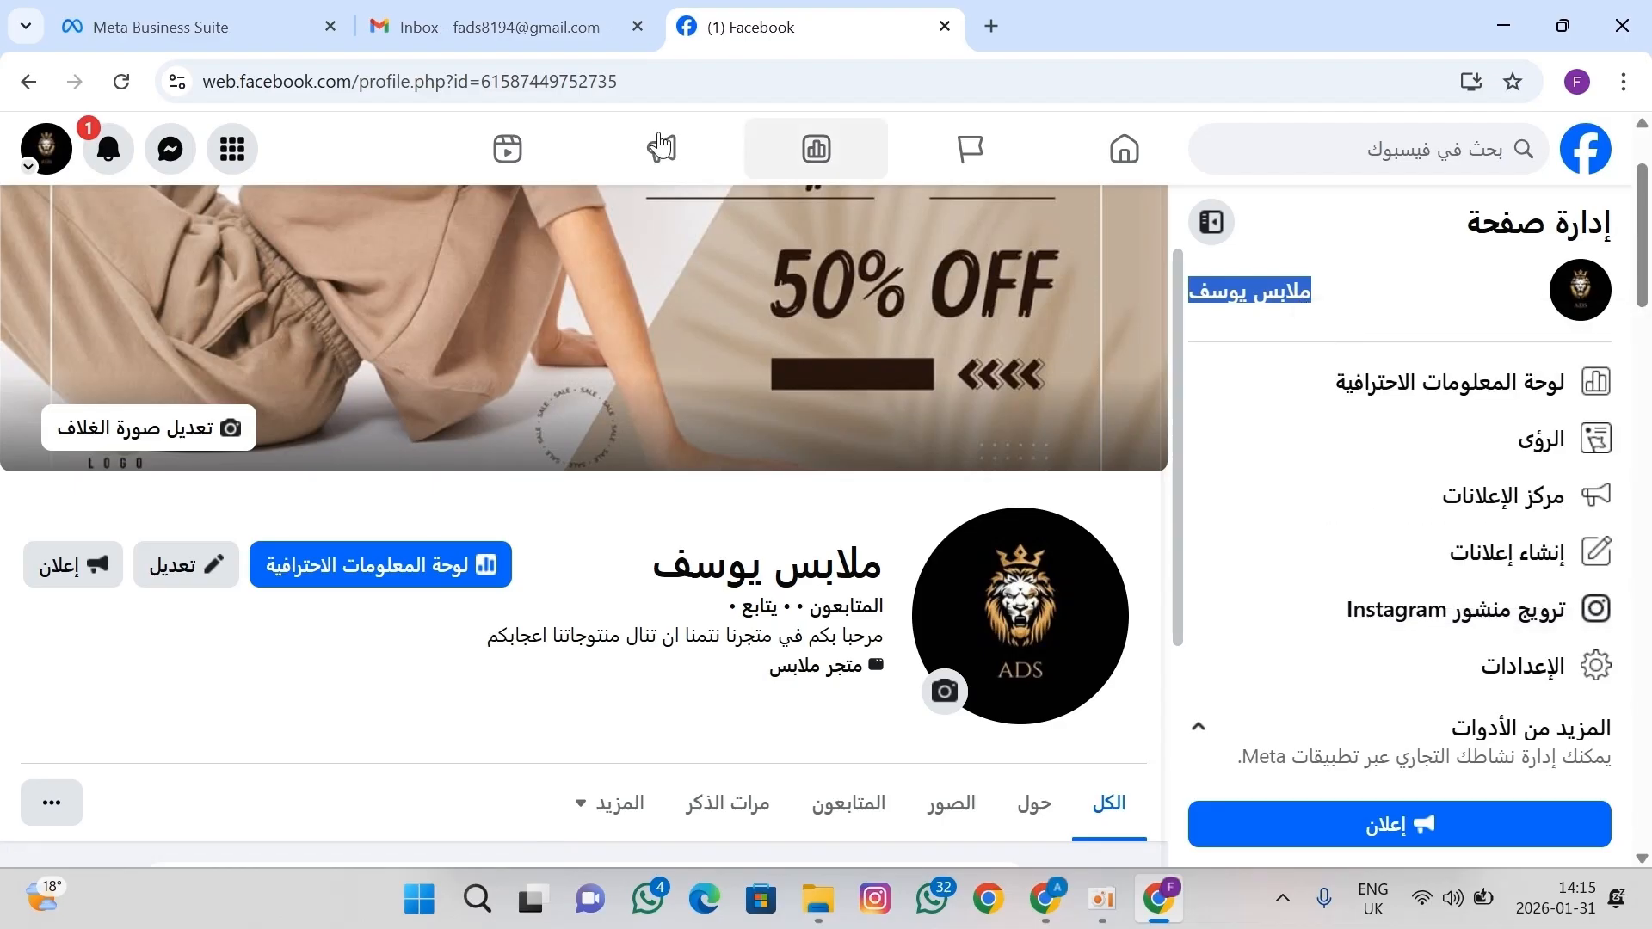
click(236, 24)
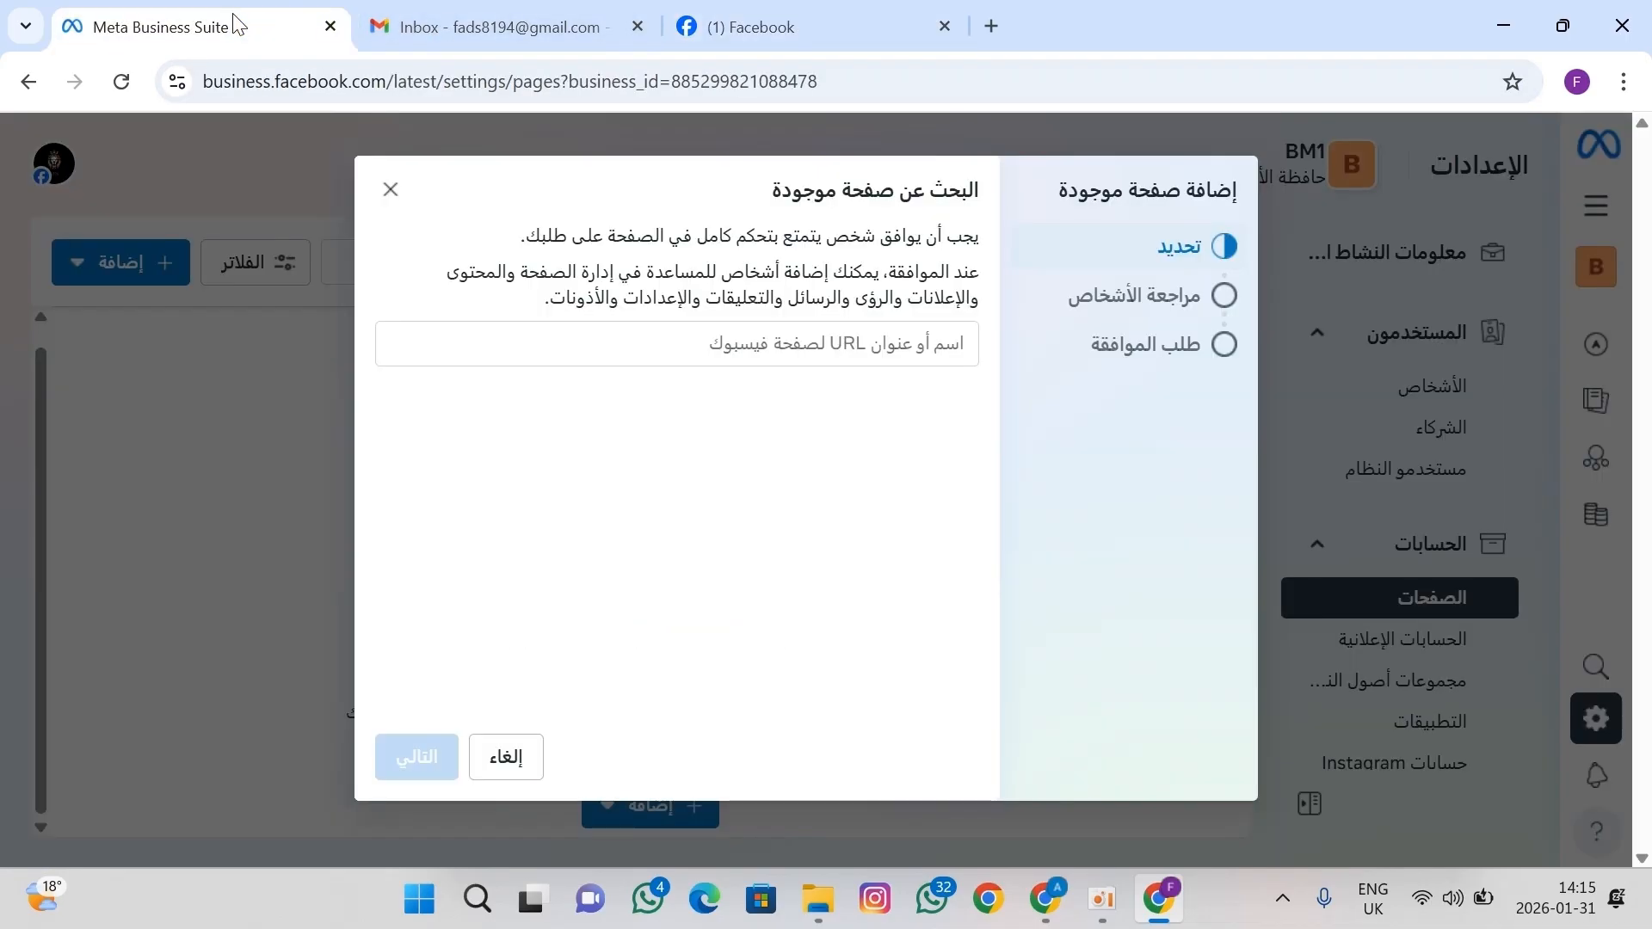
- Paste the page name, pick the clothing store page, accept the terms and add it to BM1
right_click(866, 344)
click(926, 572)
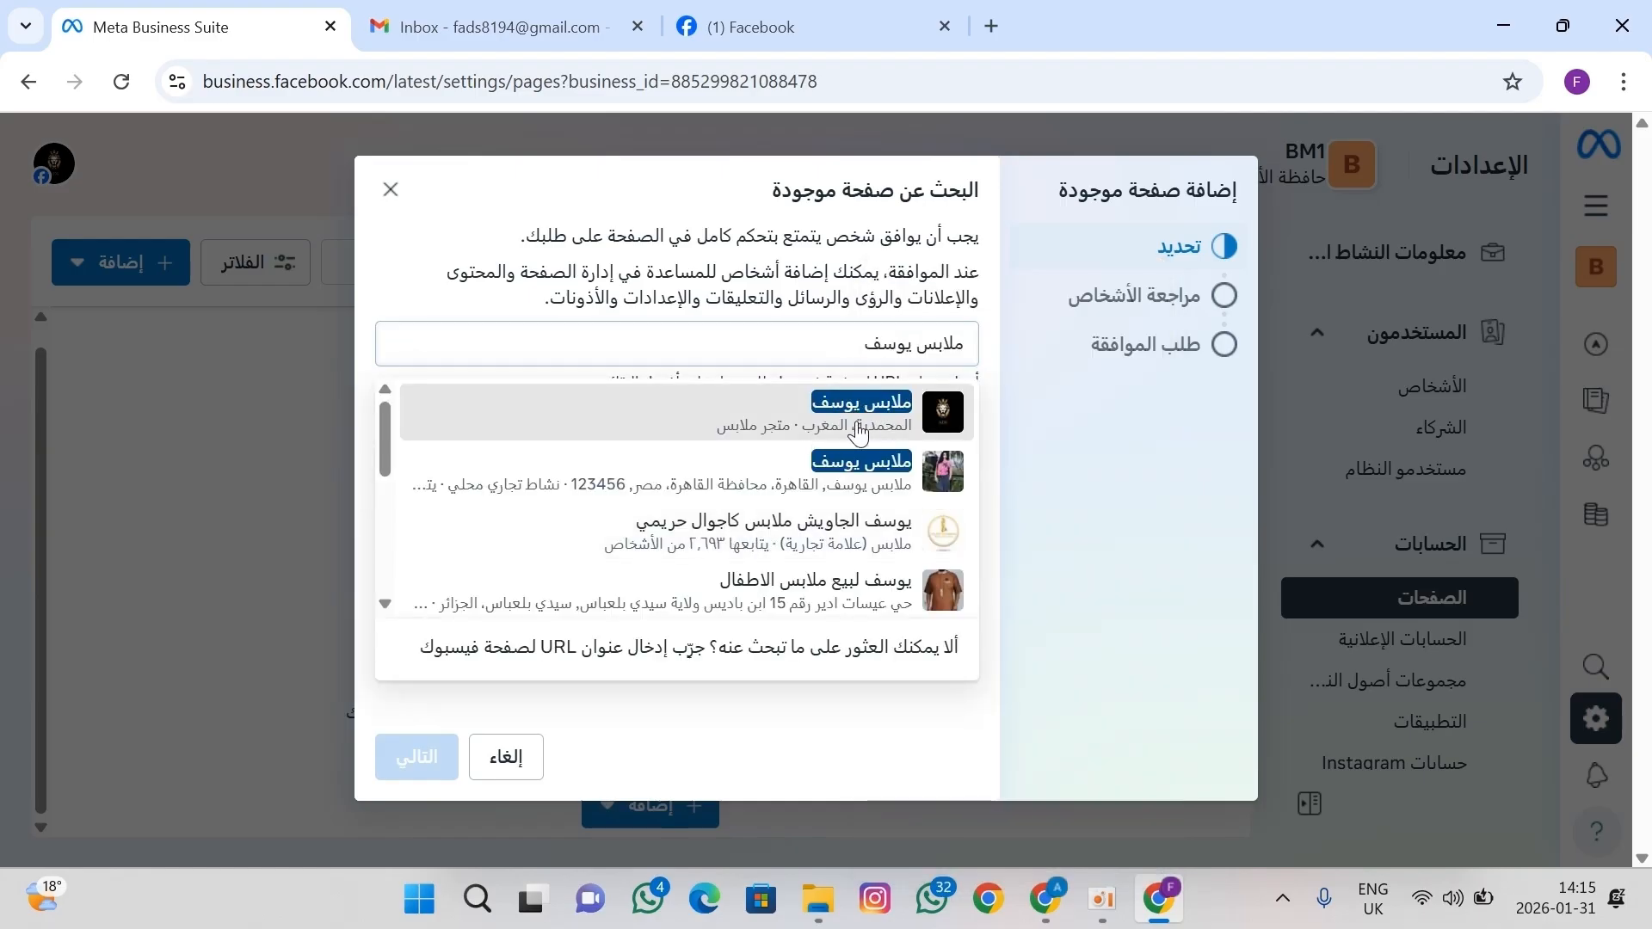
click(858, 433)
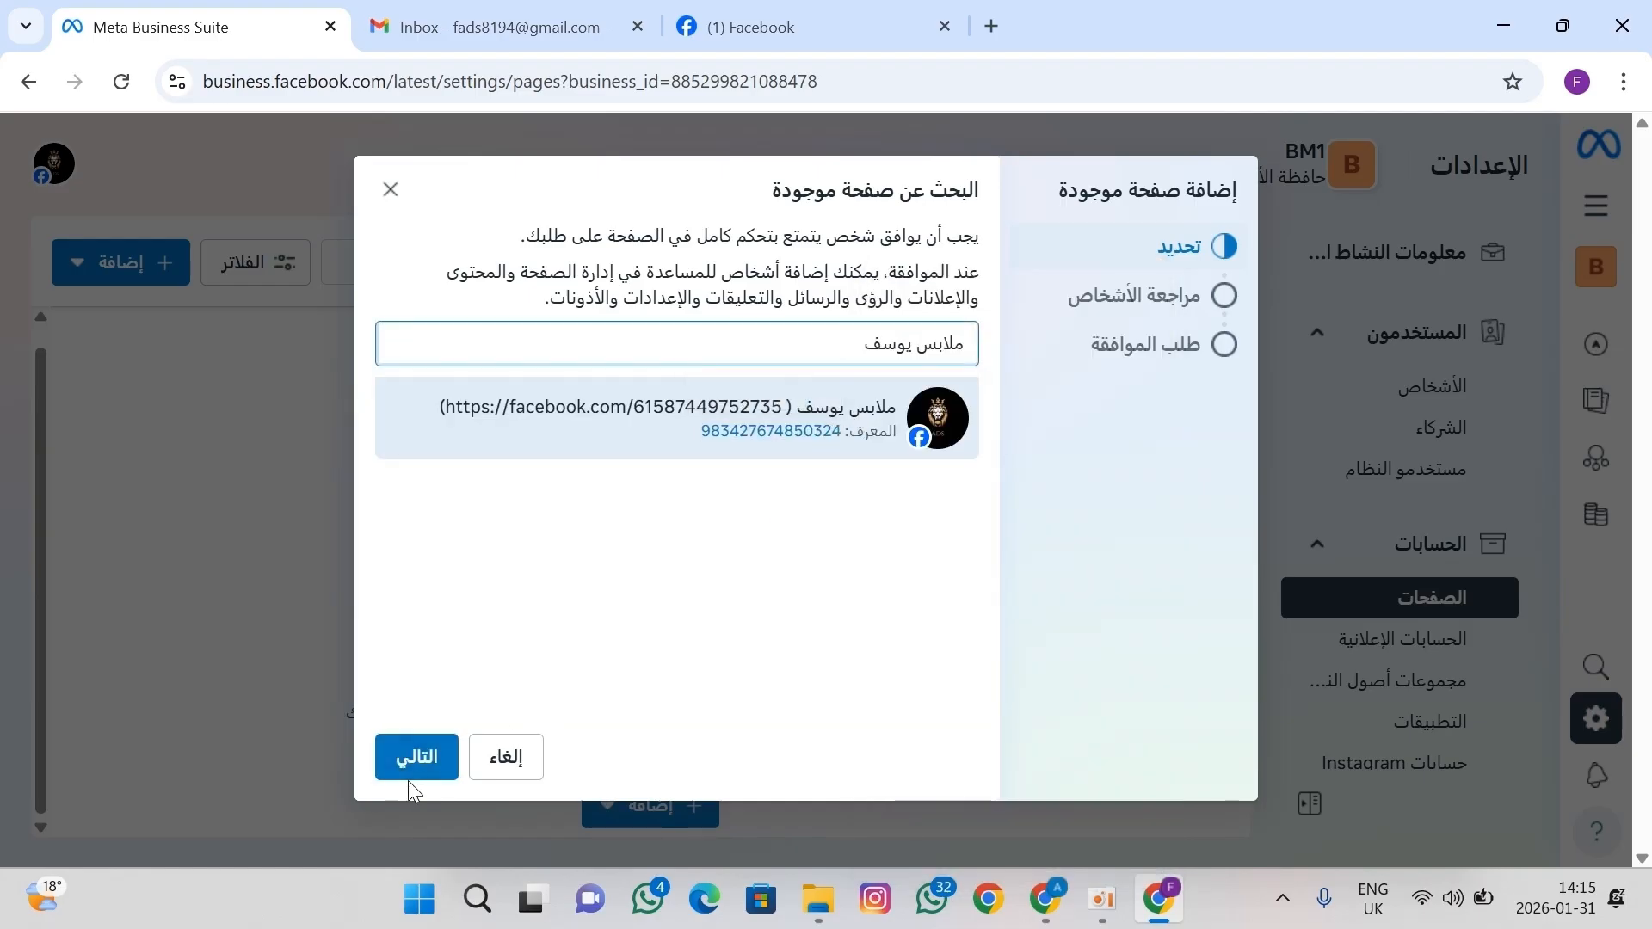
click(426, 768)
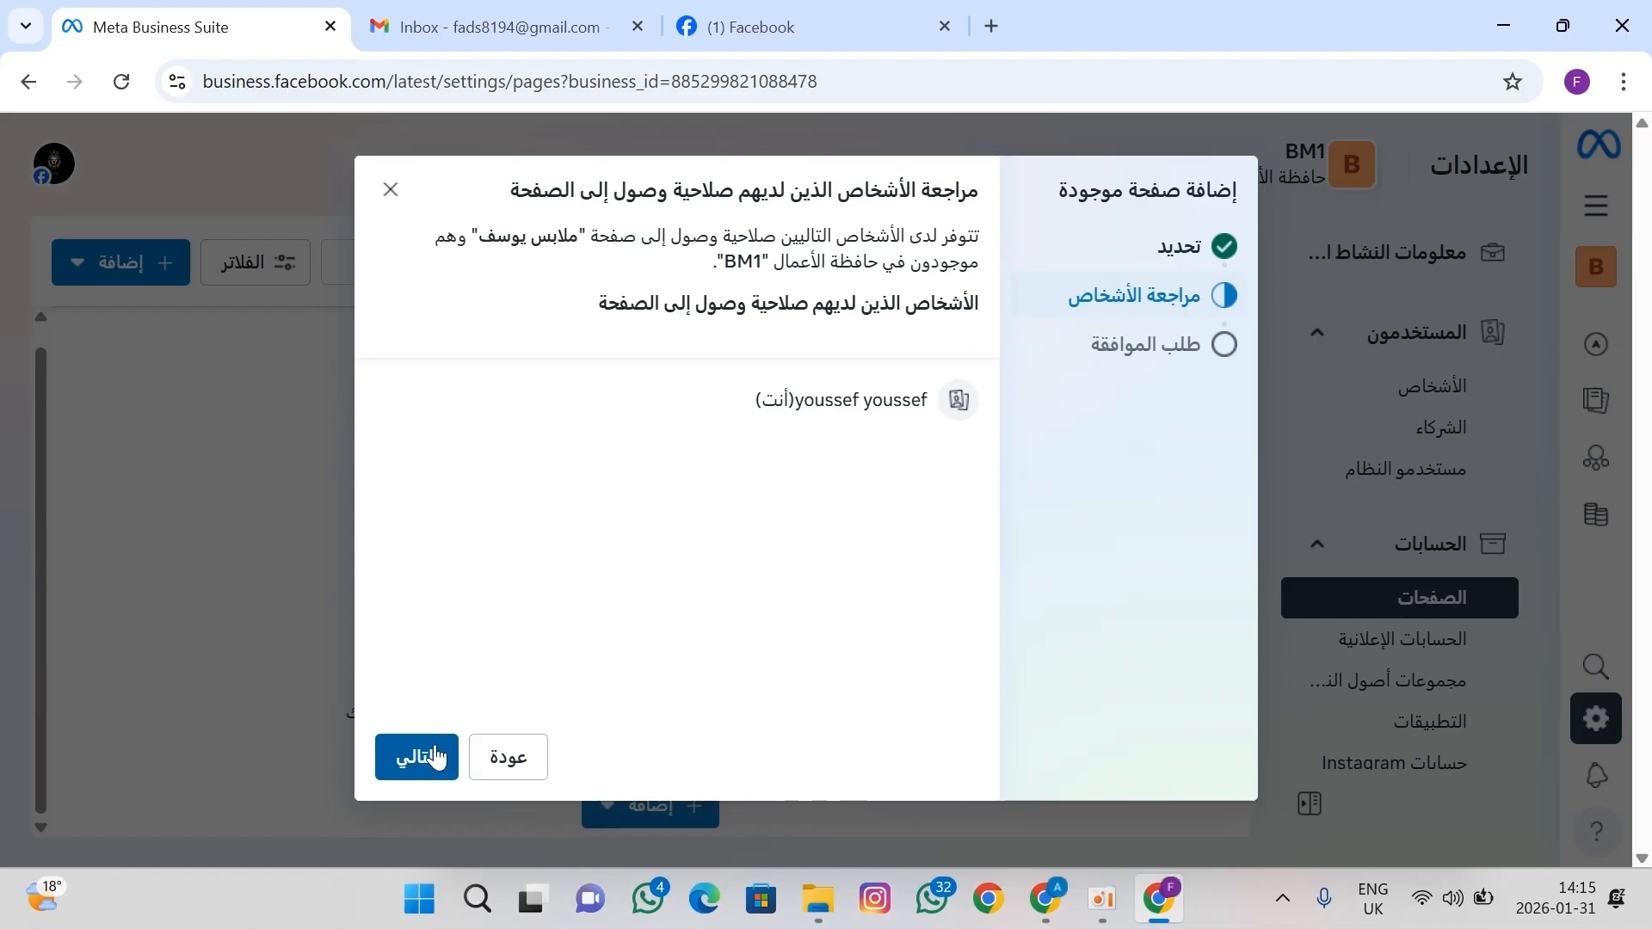
click(418, 760)
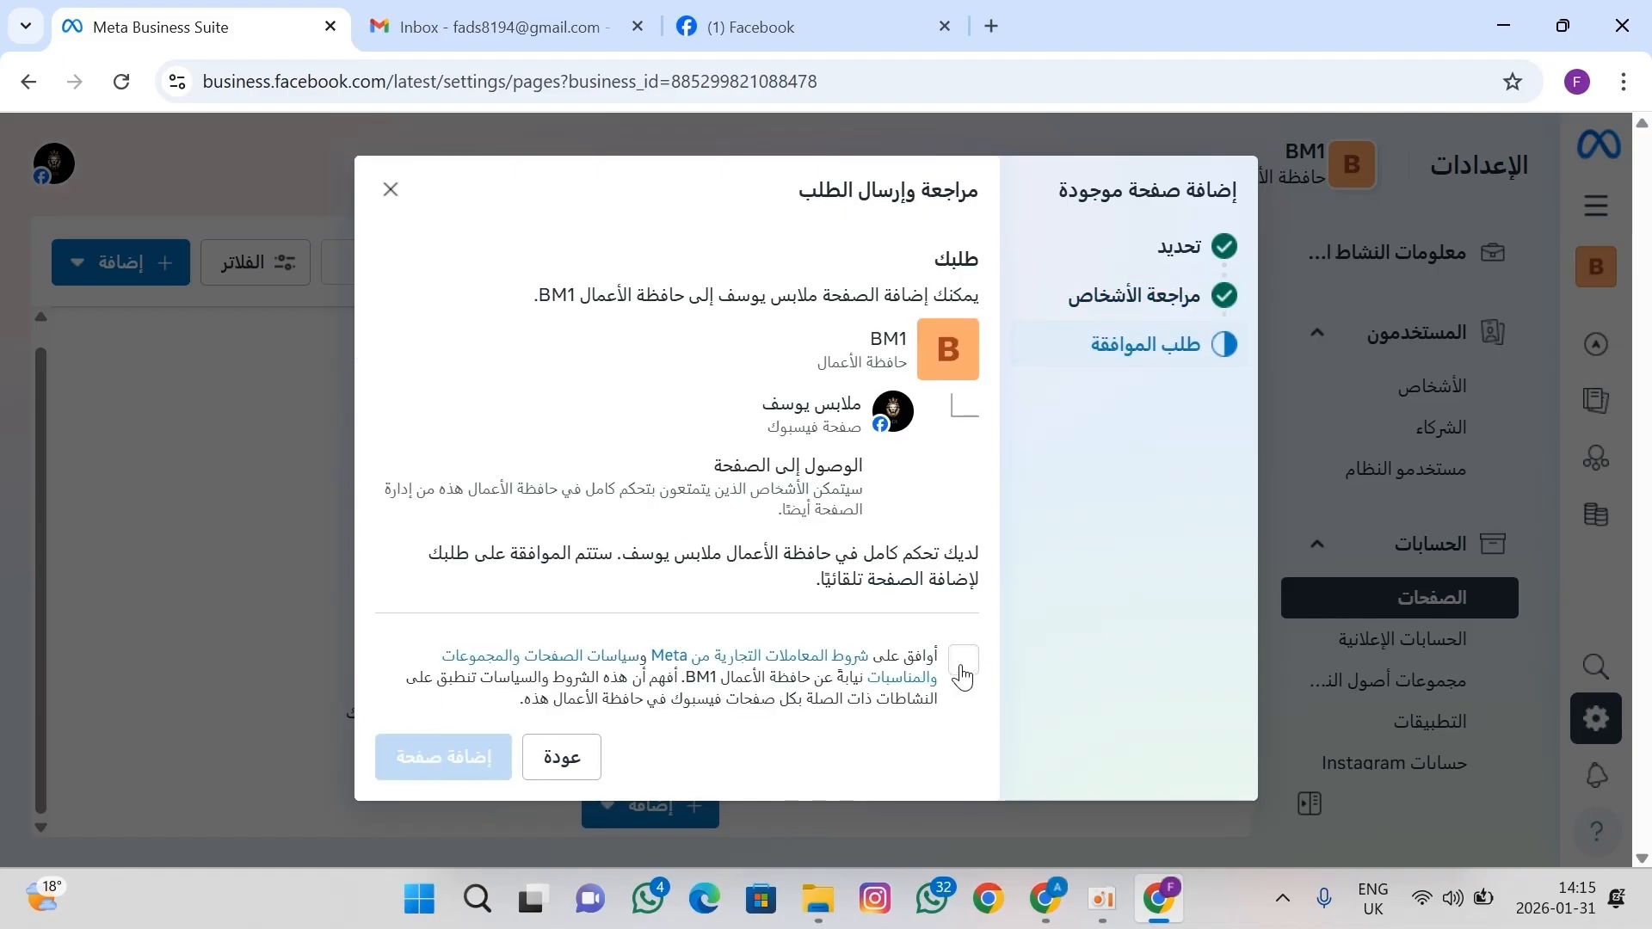
click(962, 671)
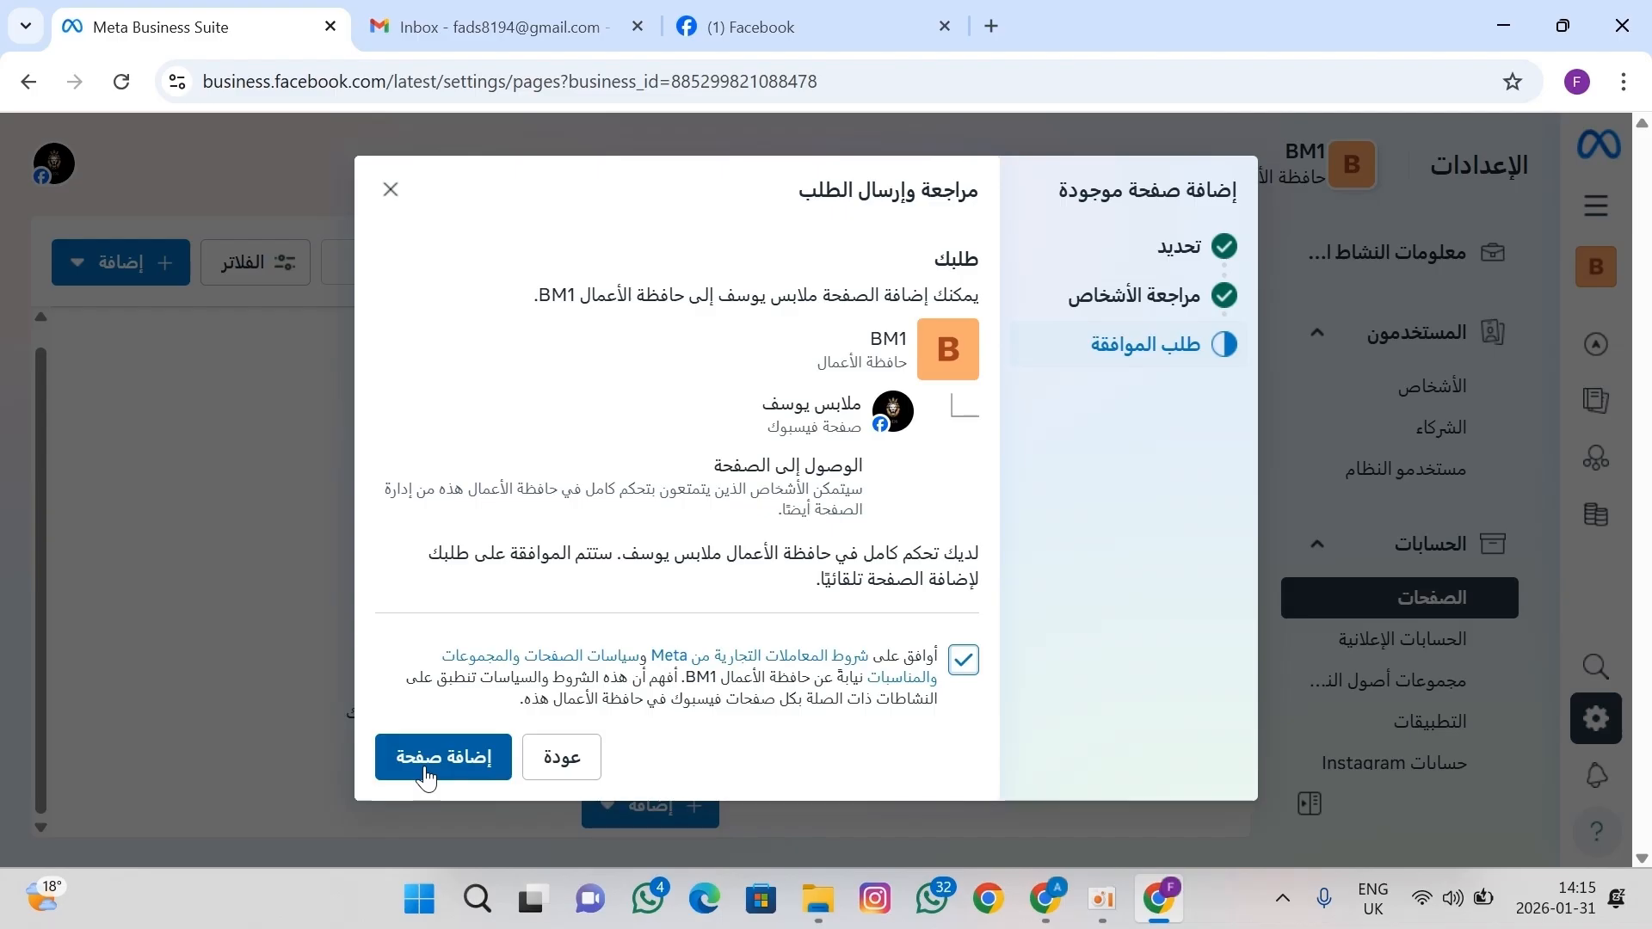
click(427, 775)
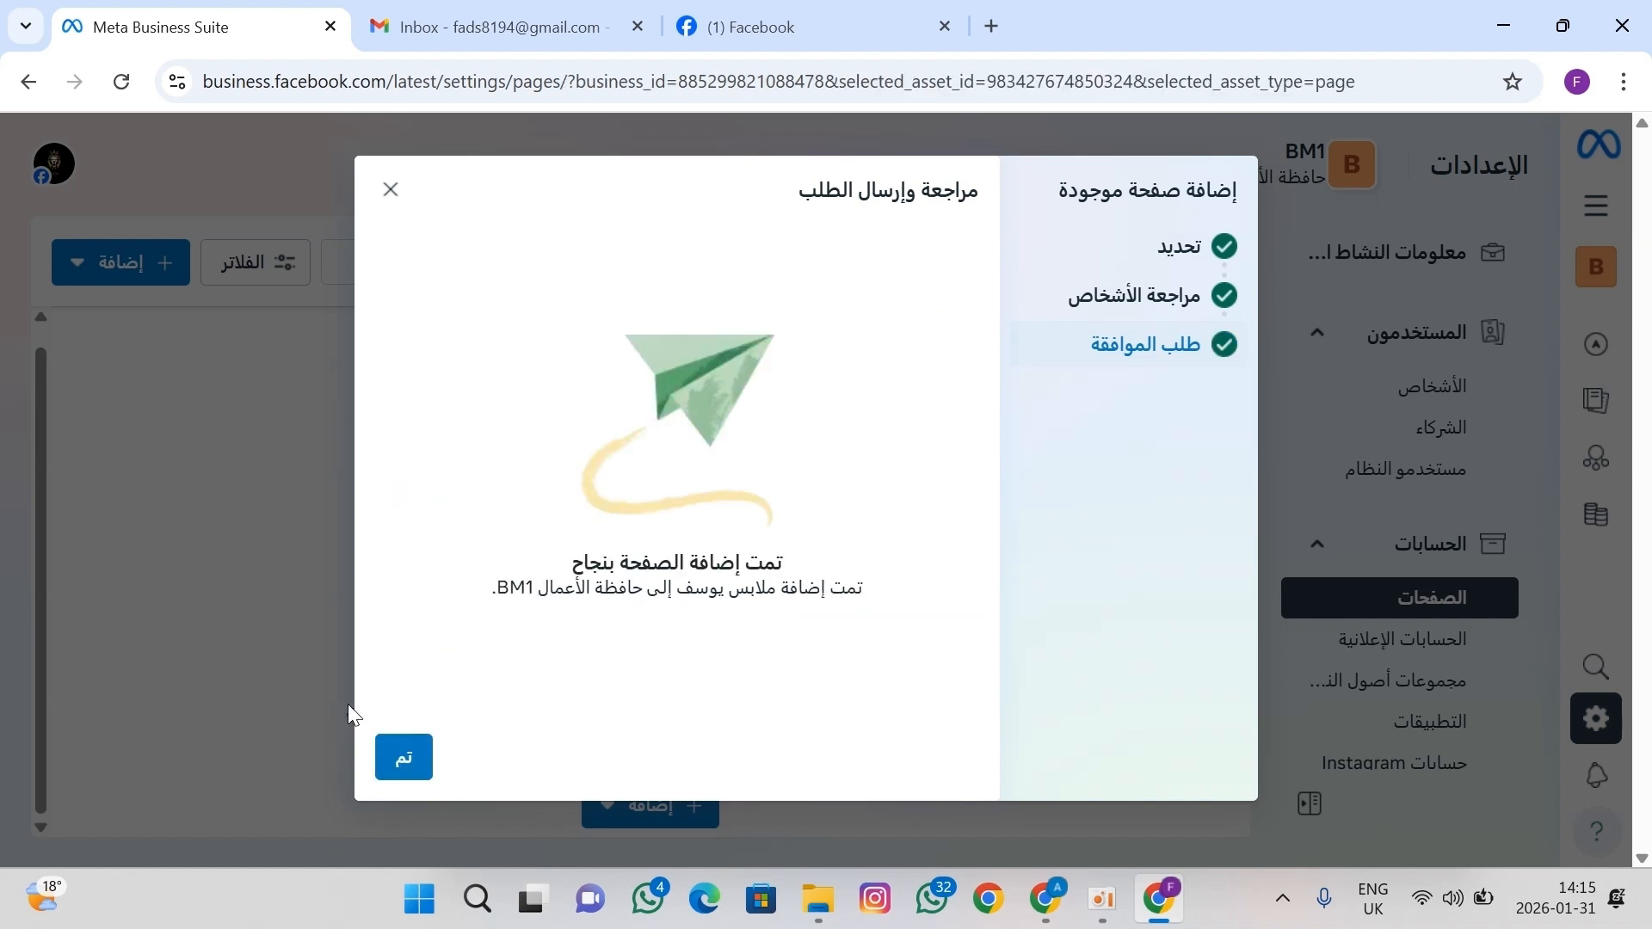
click(401, 754)
scroll(1114, 679, down, 1)
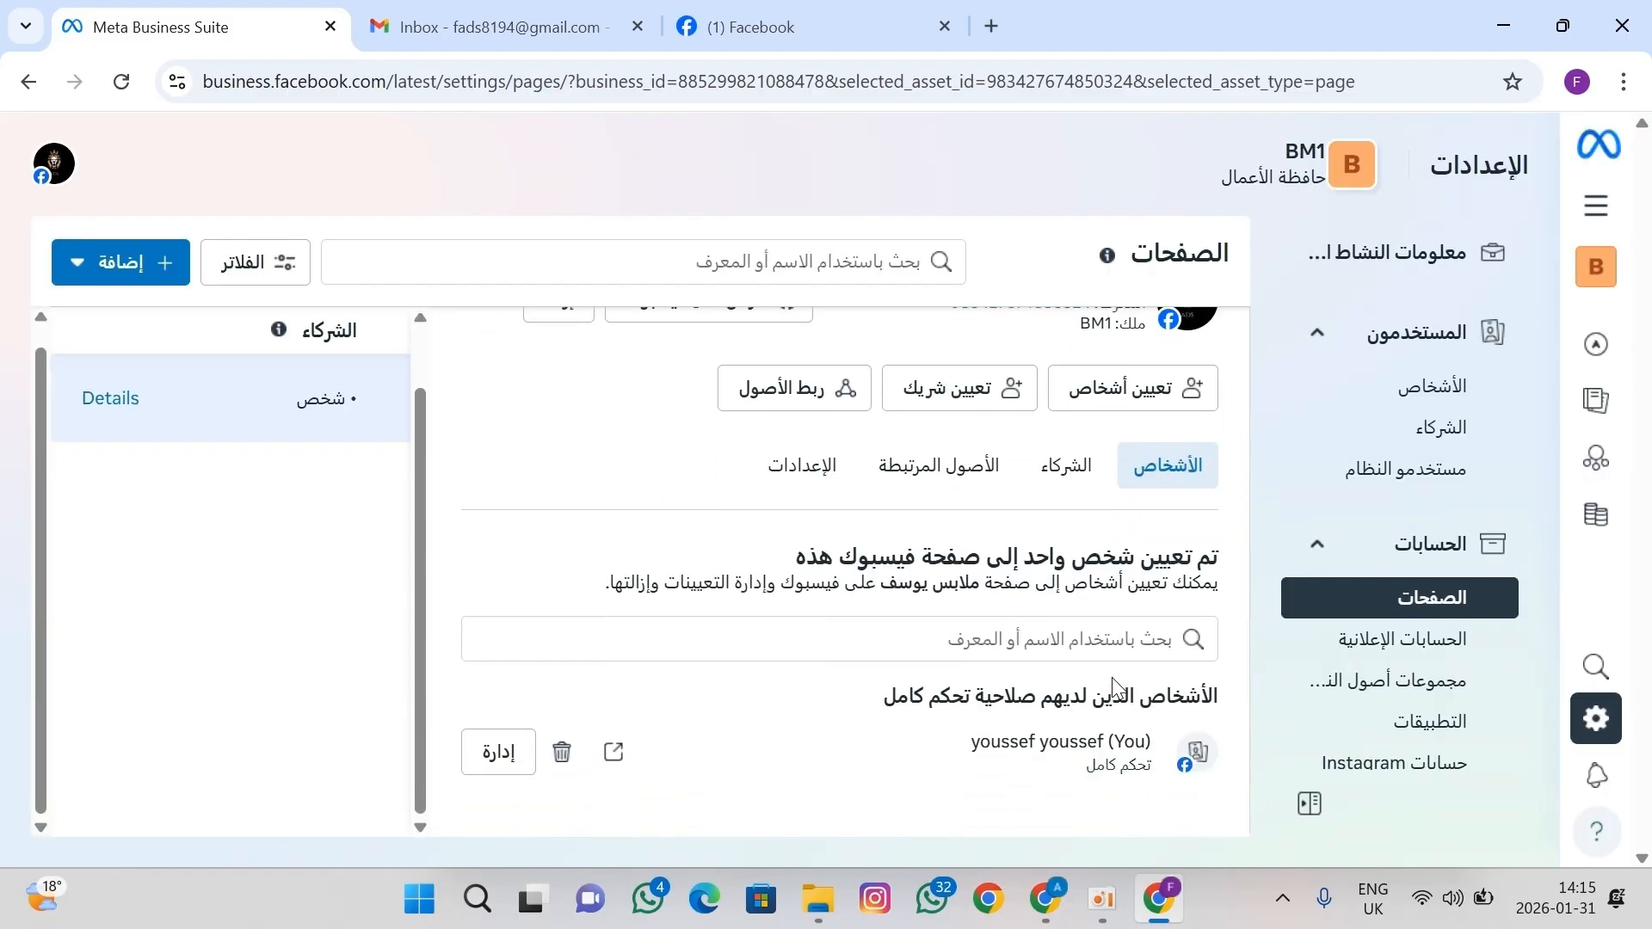
scroll(1114, 680, up, 1)
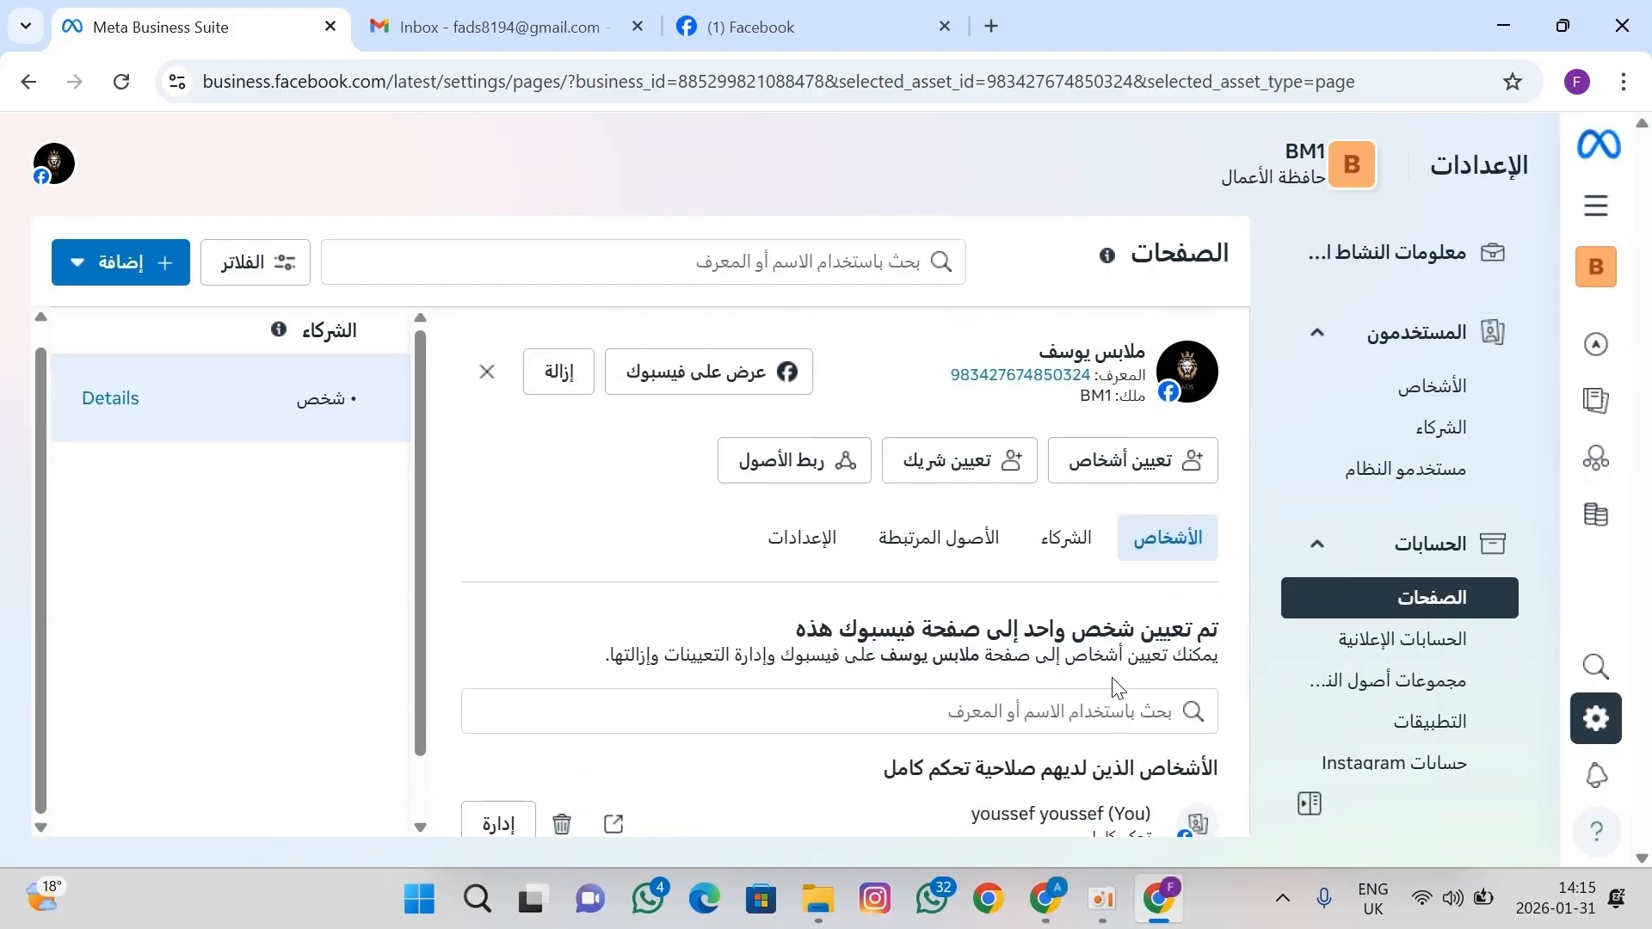
- In BM1's ad accounts, start creating a new ad account named Ad1
click(1409, 653)
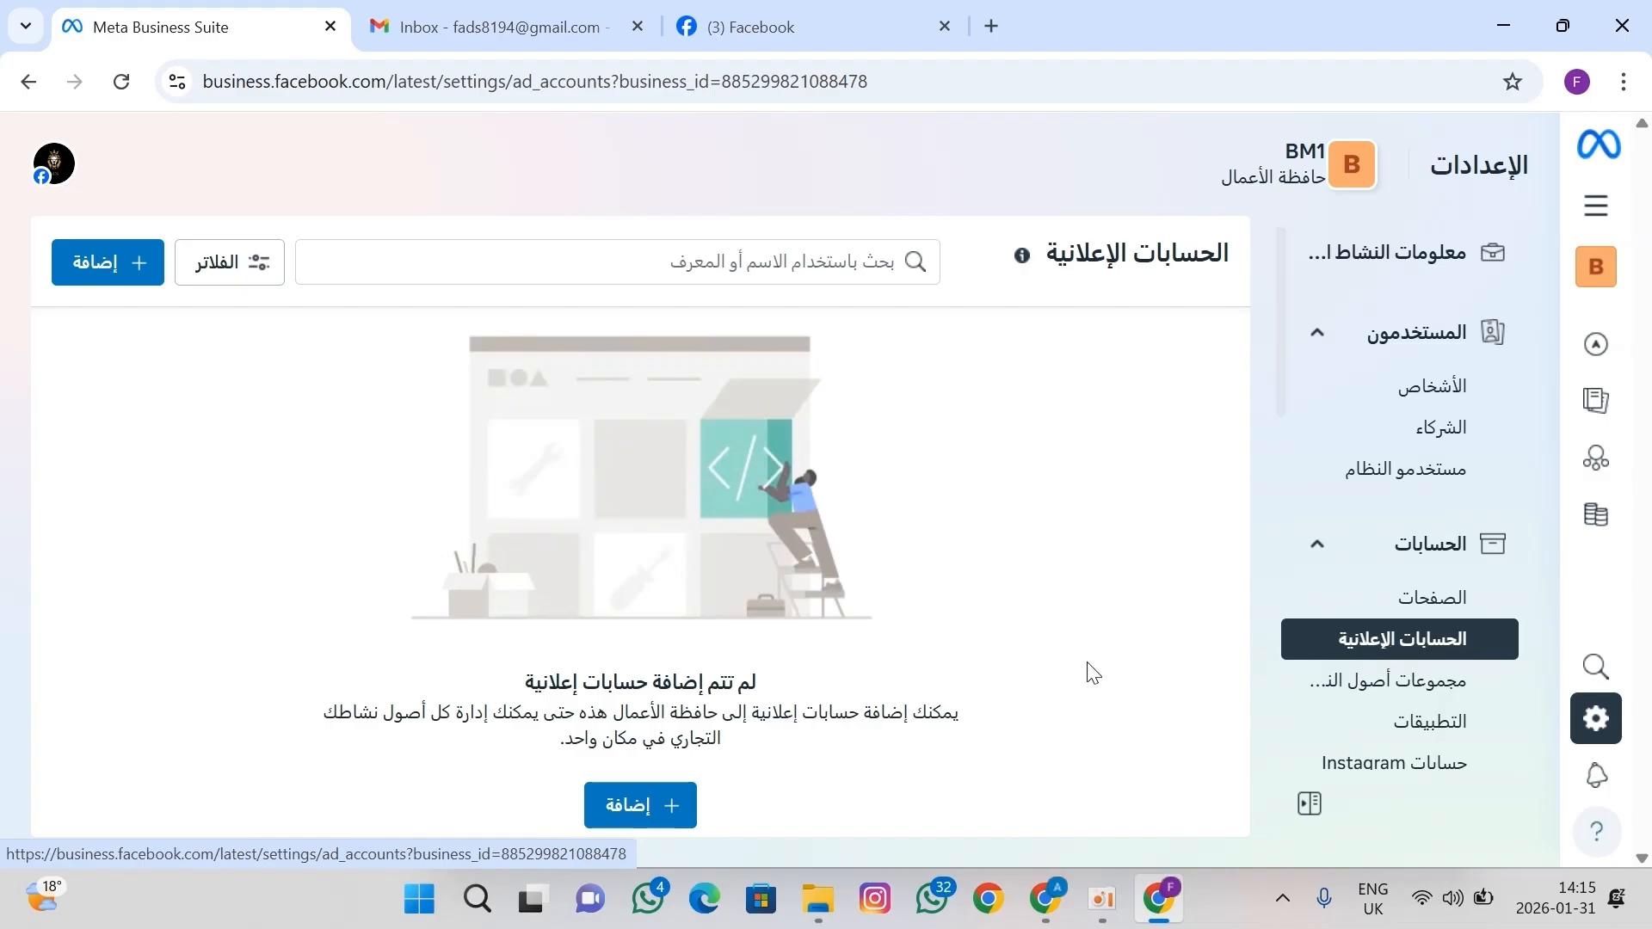
click(661, 812)
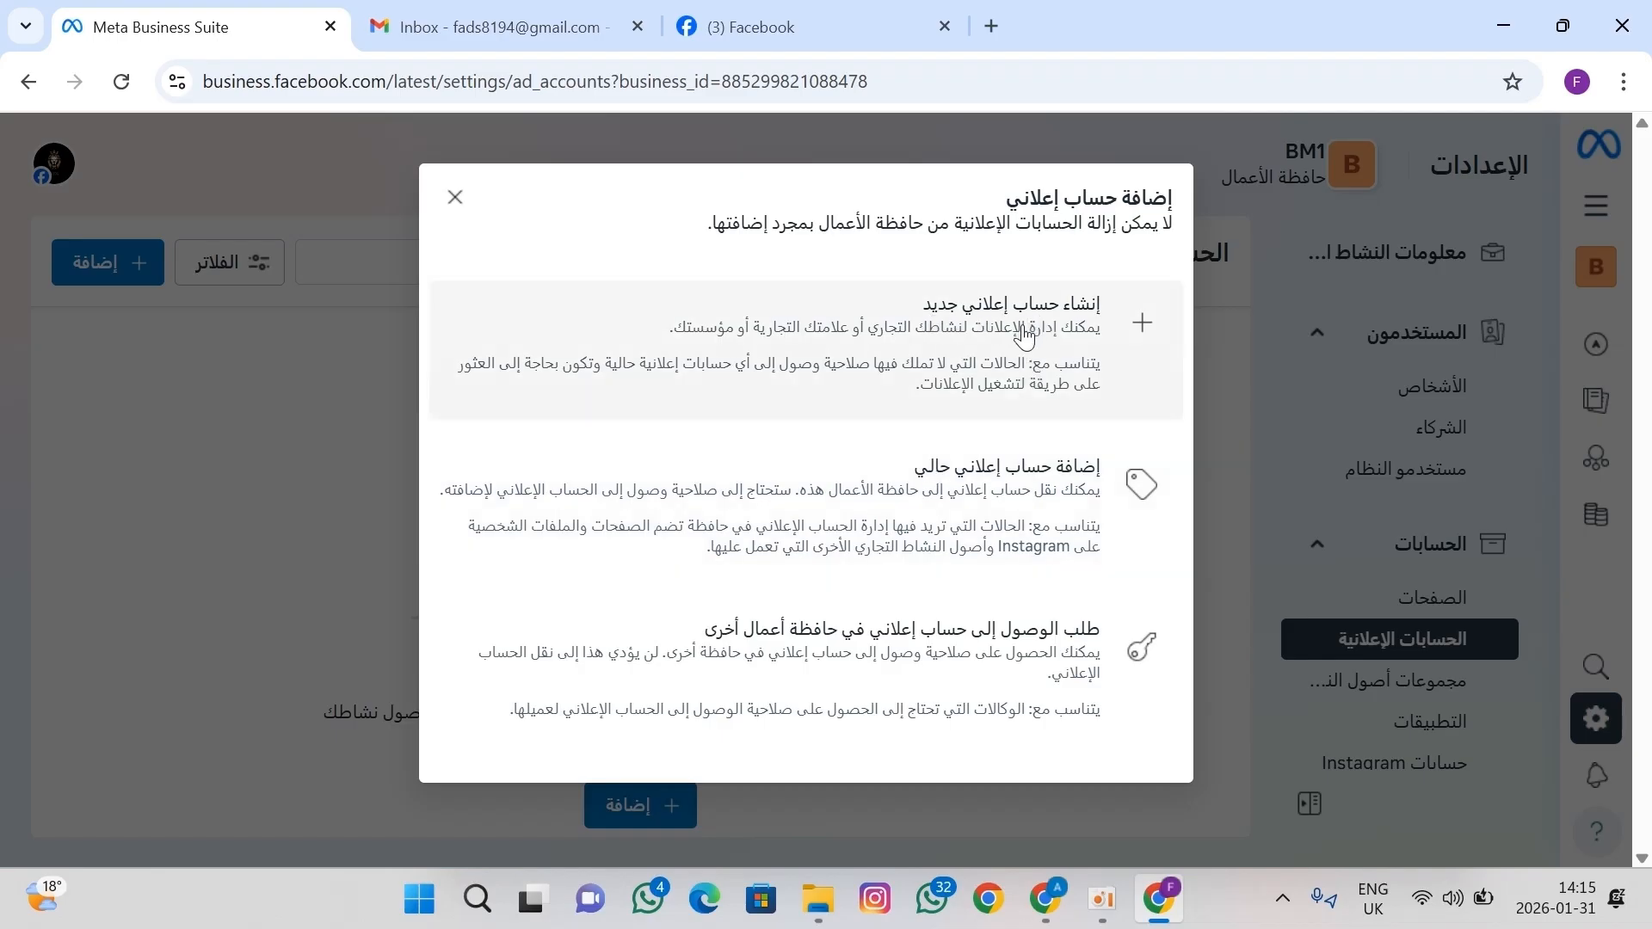
click(980, 326)
click(893, 314)
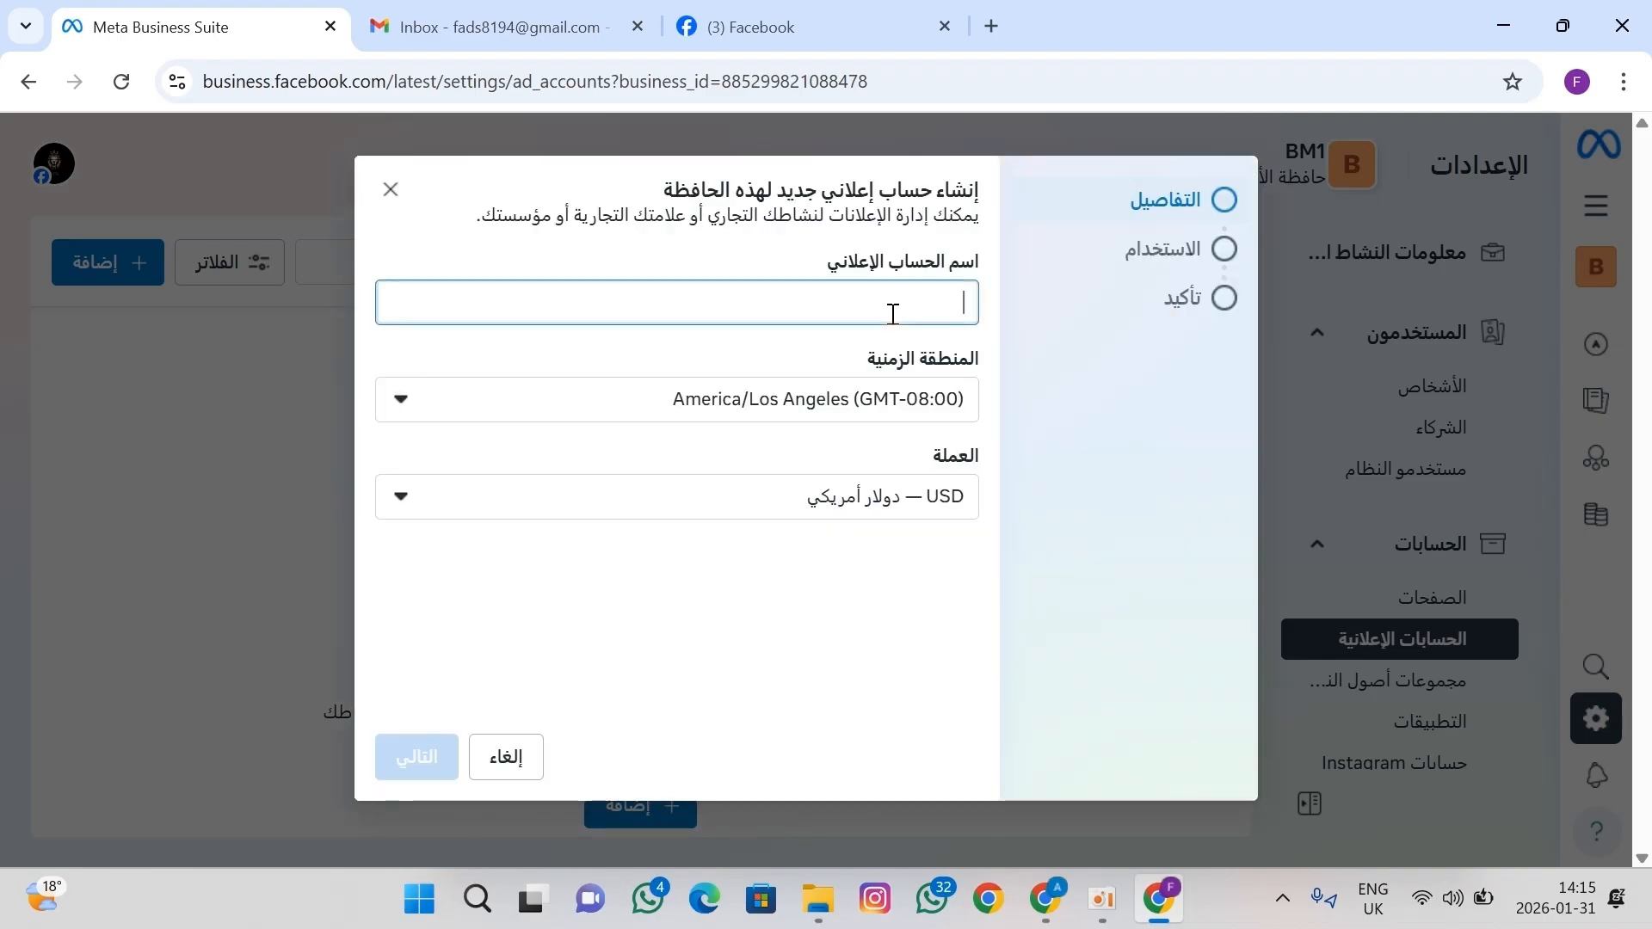
text(Ad1)
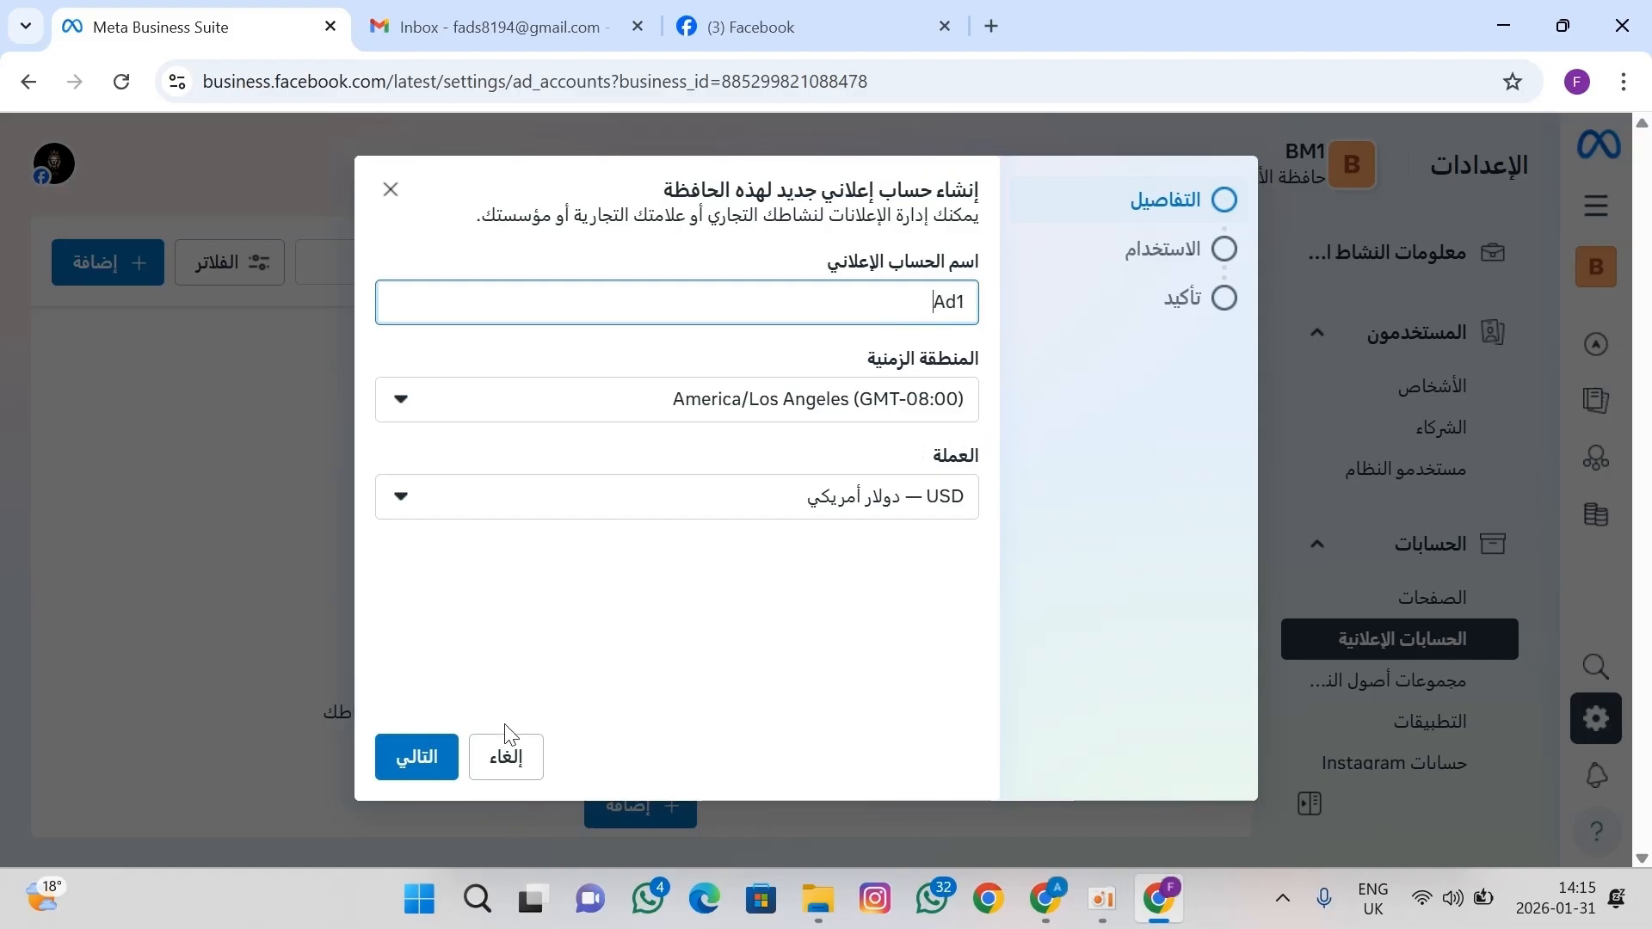
- Accept the terms, create the Ad1 ad account and view its details
click(416, 761)
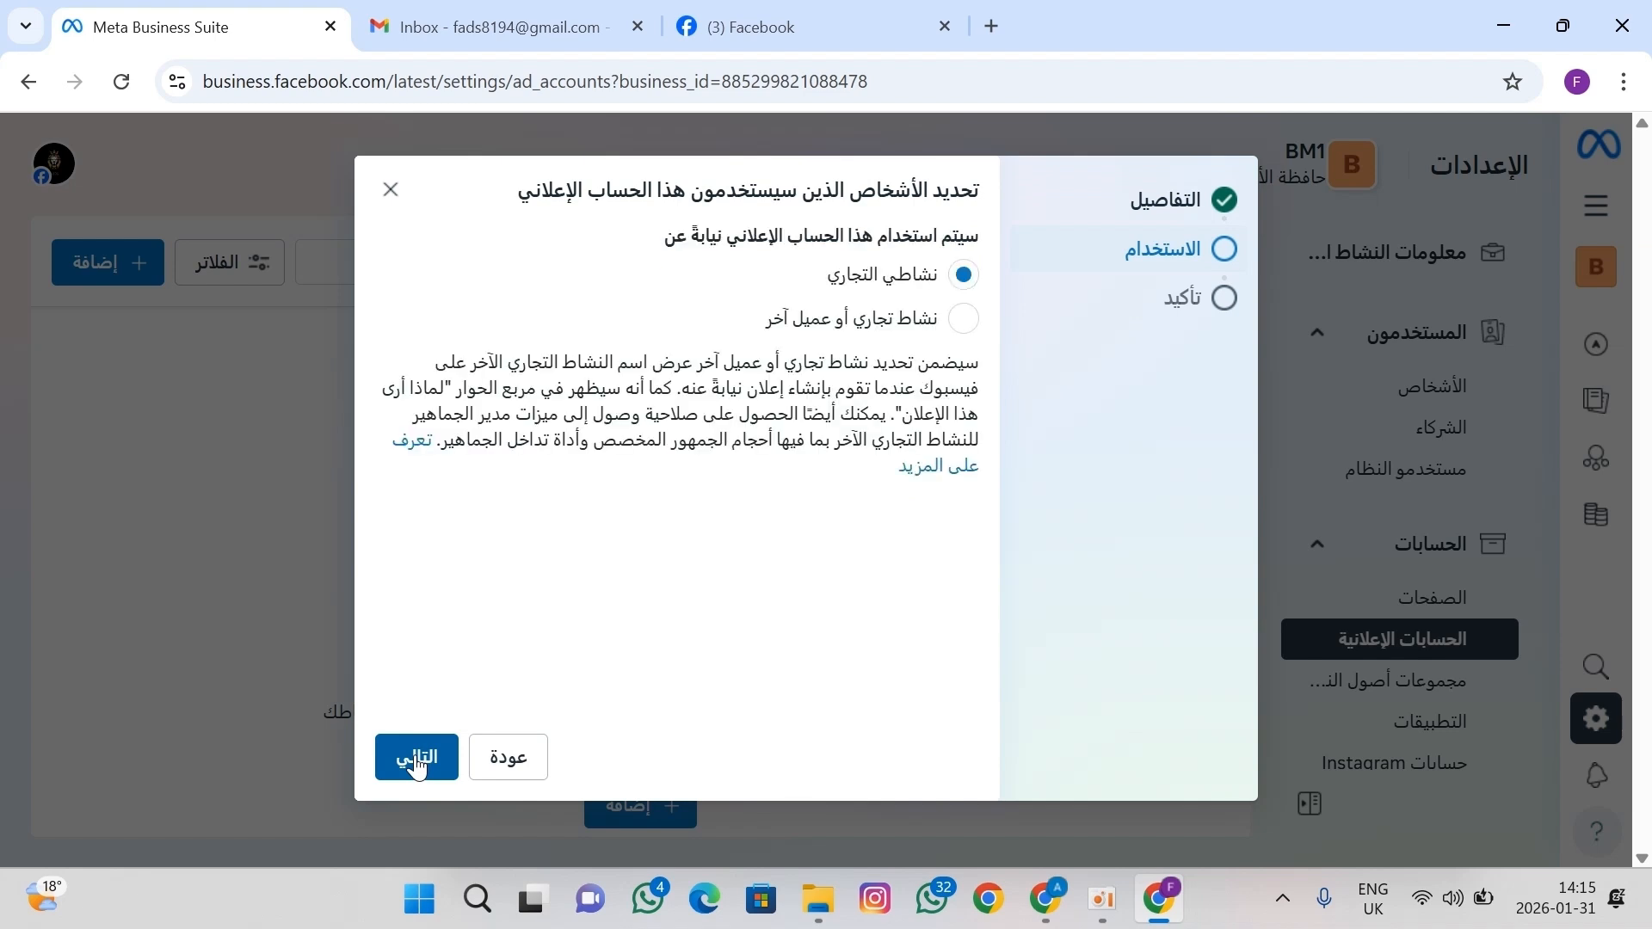
click(419, 759)
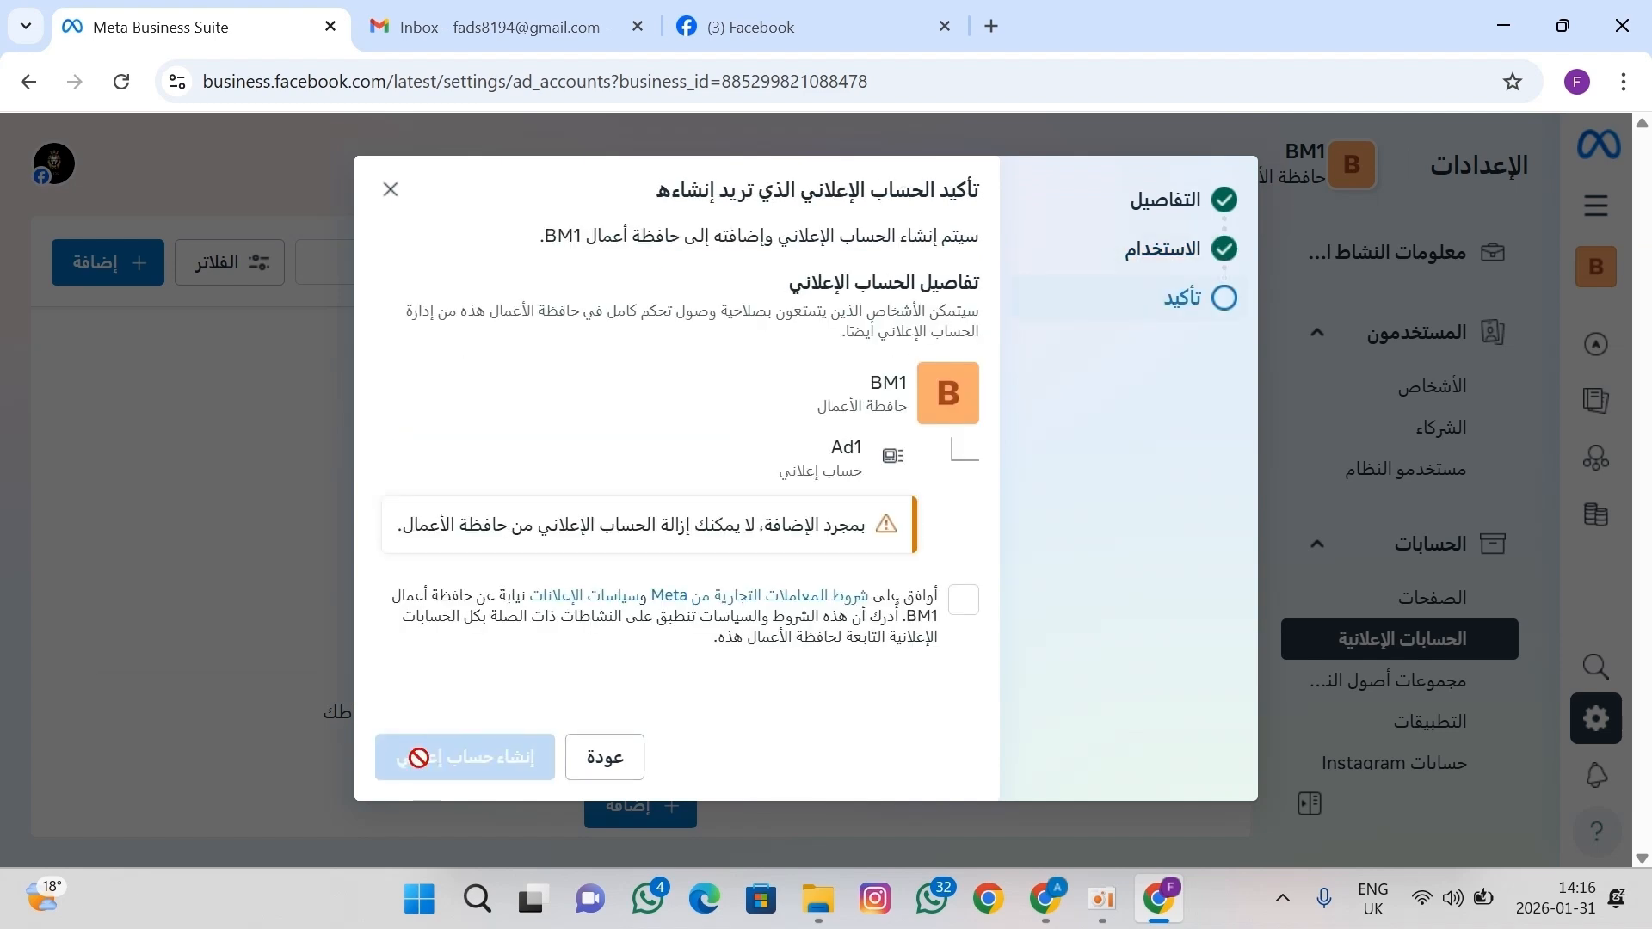
click(959, 609)
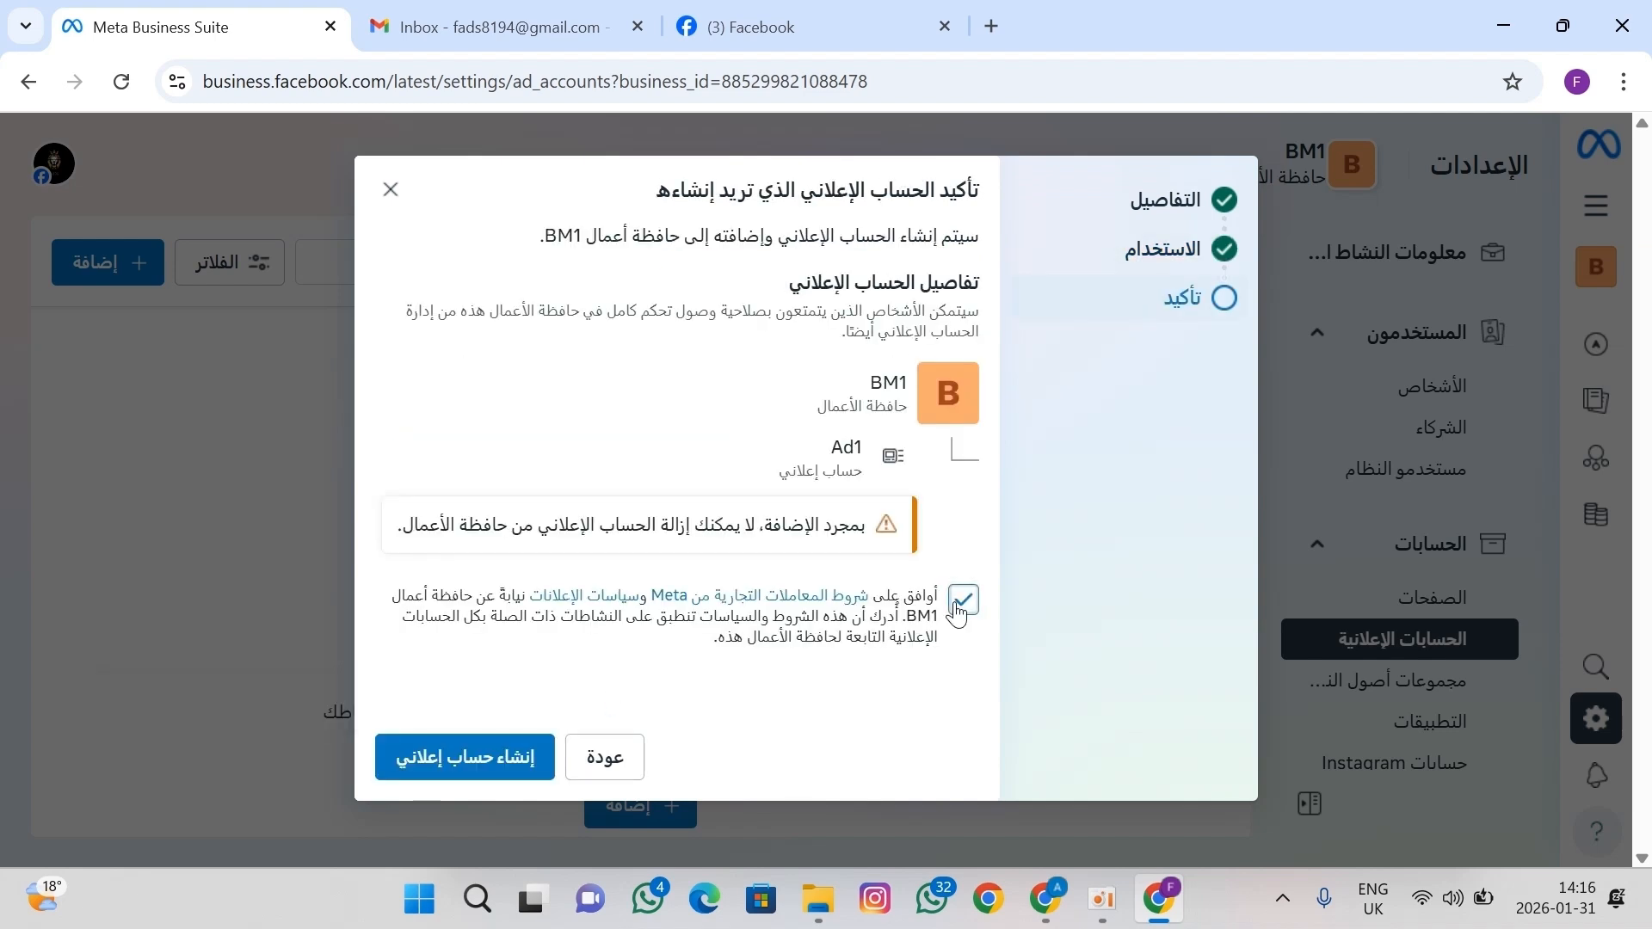
click(480, 773)
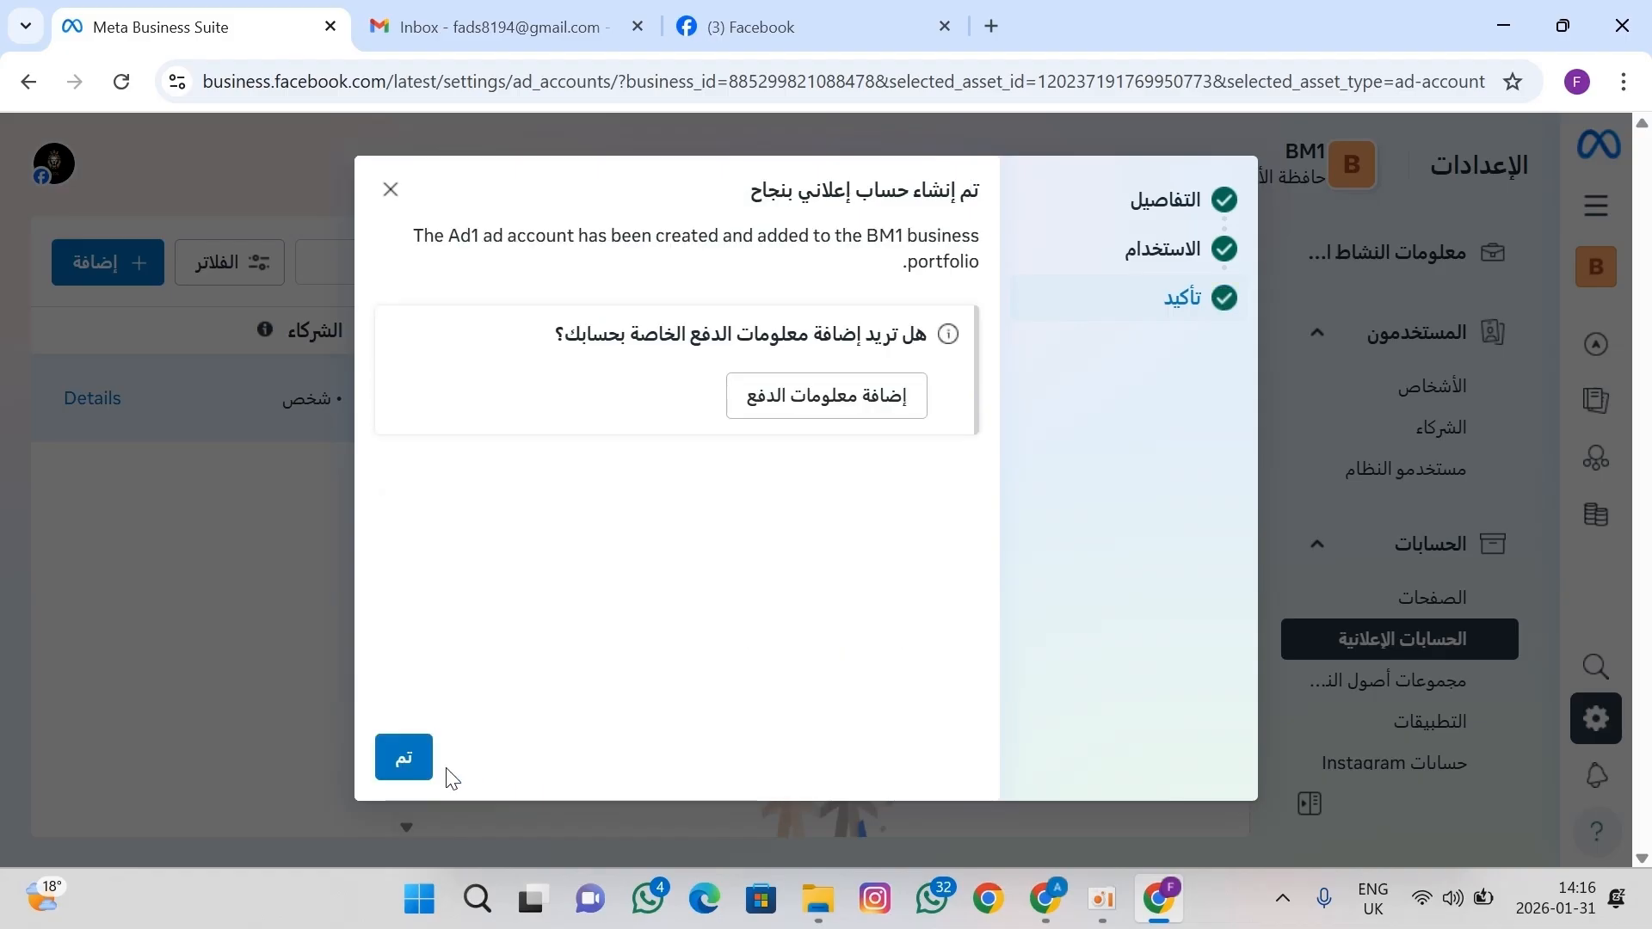
click(417, 773)
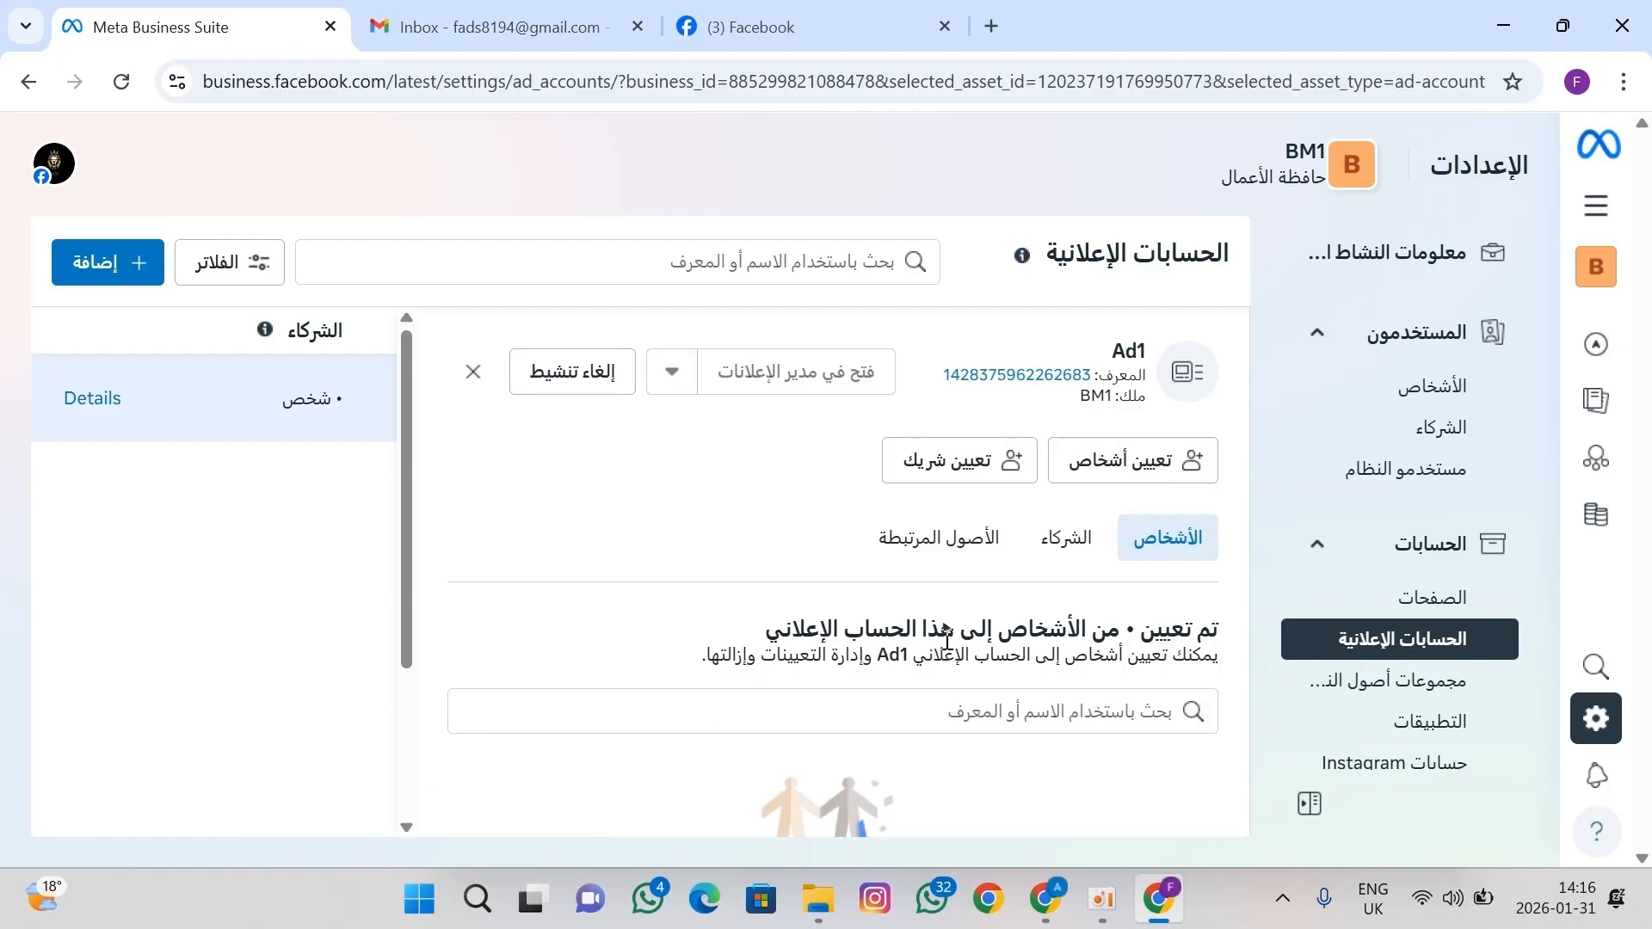
- Go to Business asset groups, then to BM1's empty Instagram accounts page
scroll(956, 633, down, 1)
scroll(970, 616, up, 1)
scroll(968, 594, down, 2)
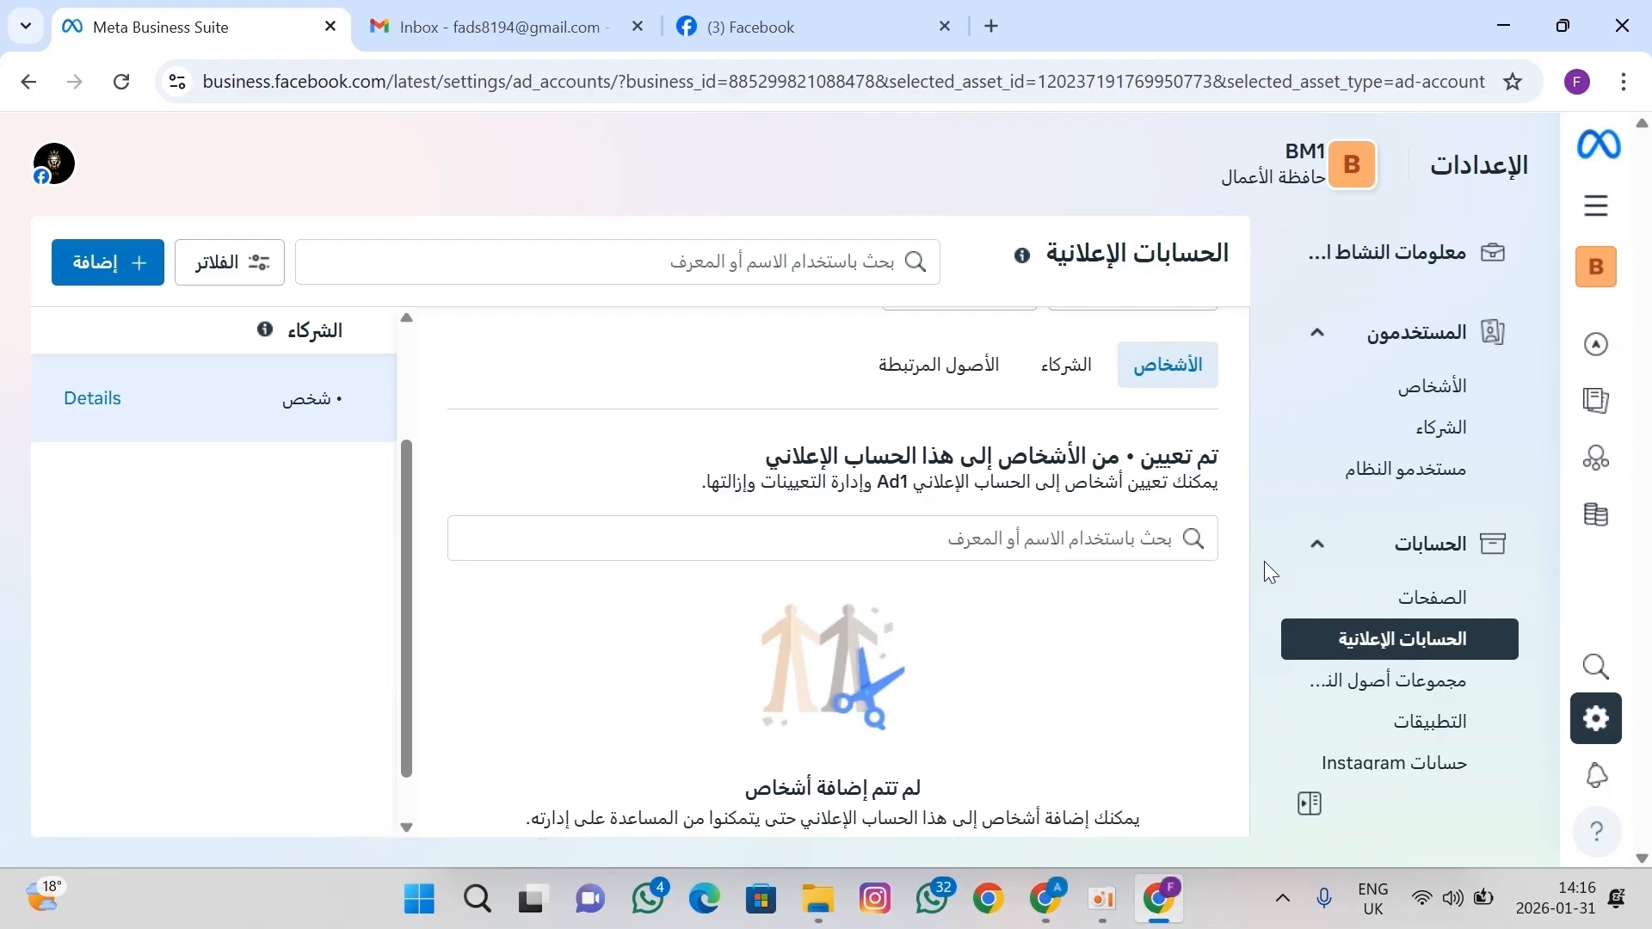
scroll(1476, 680, down, 1)
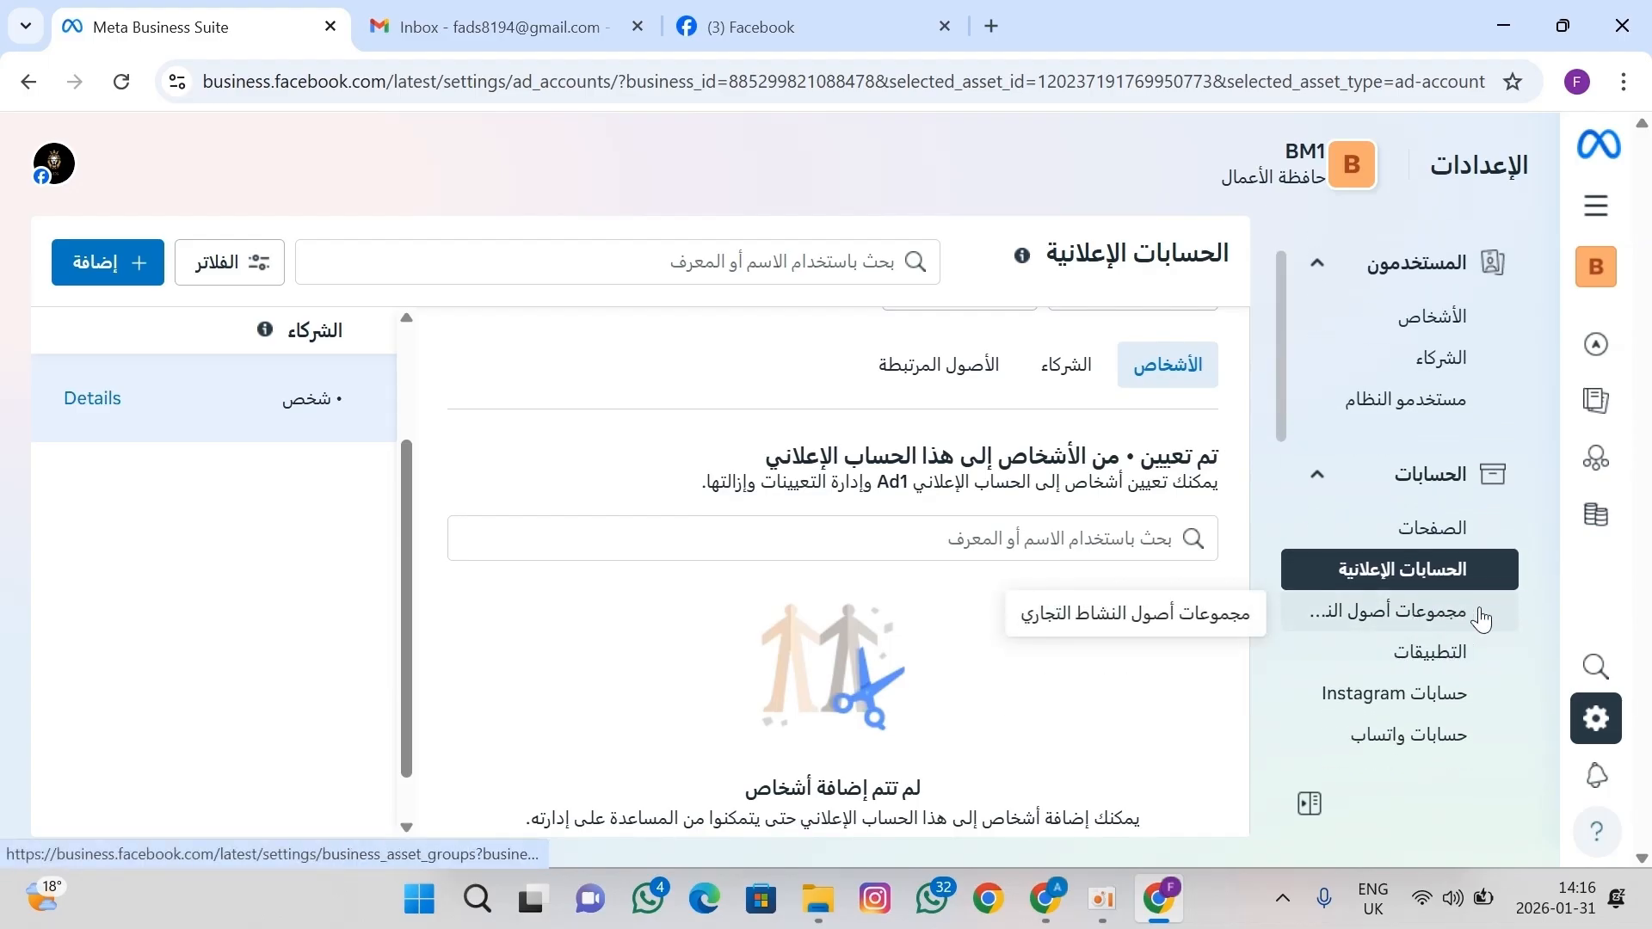
click(1405, 626)
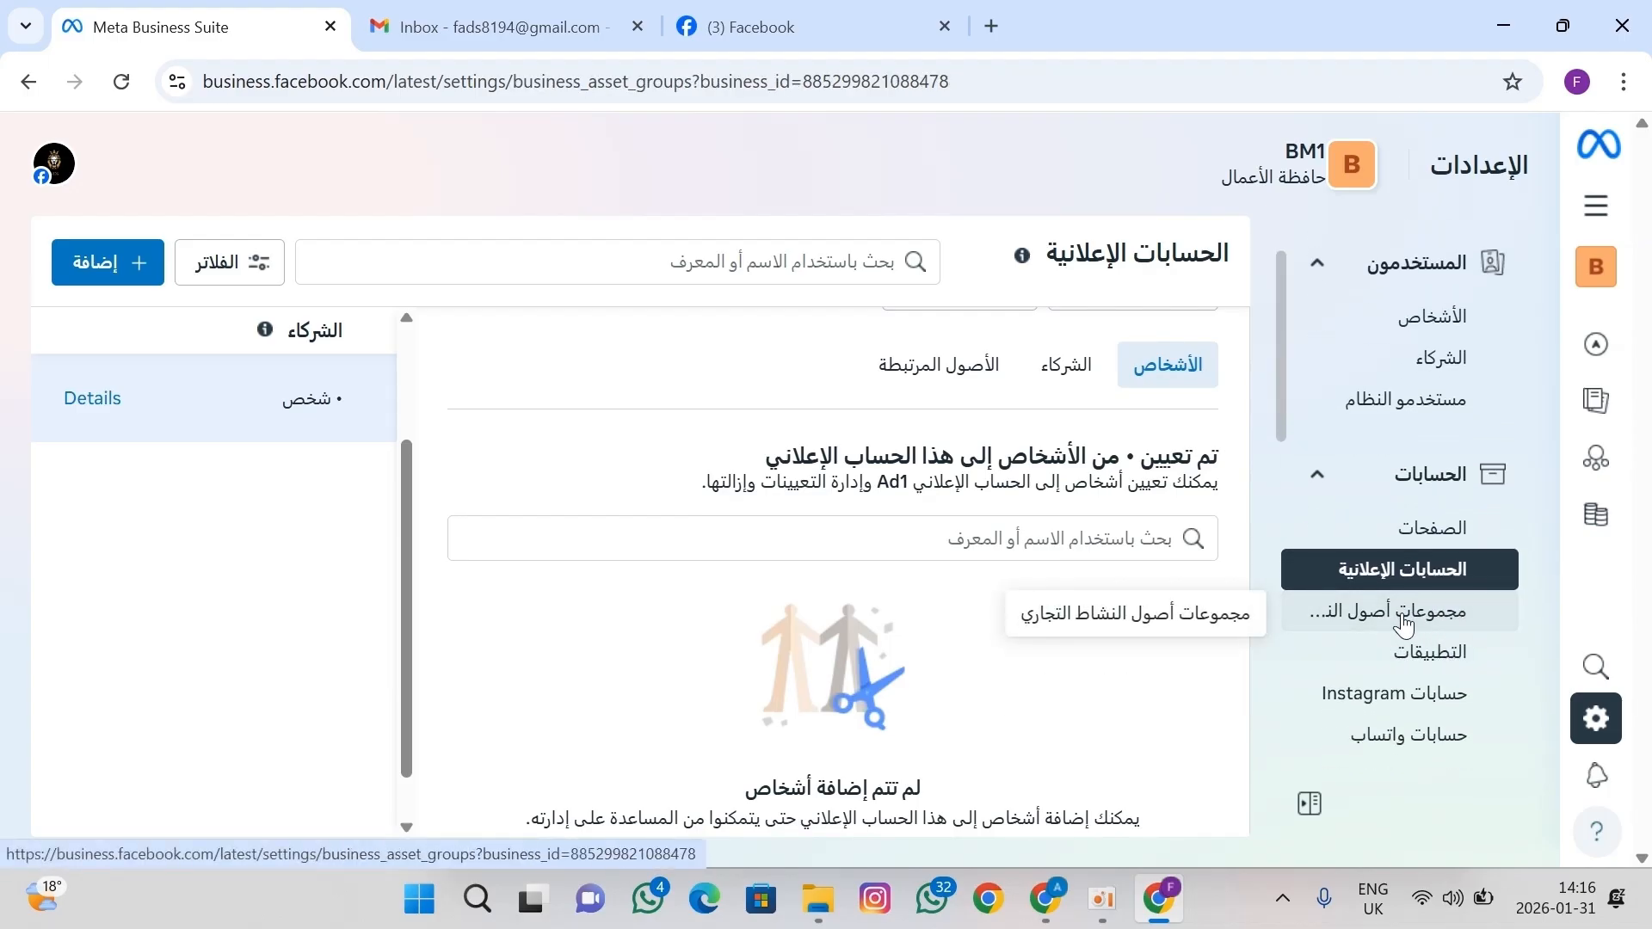
scroll(1420, 654, down, 2)
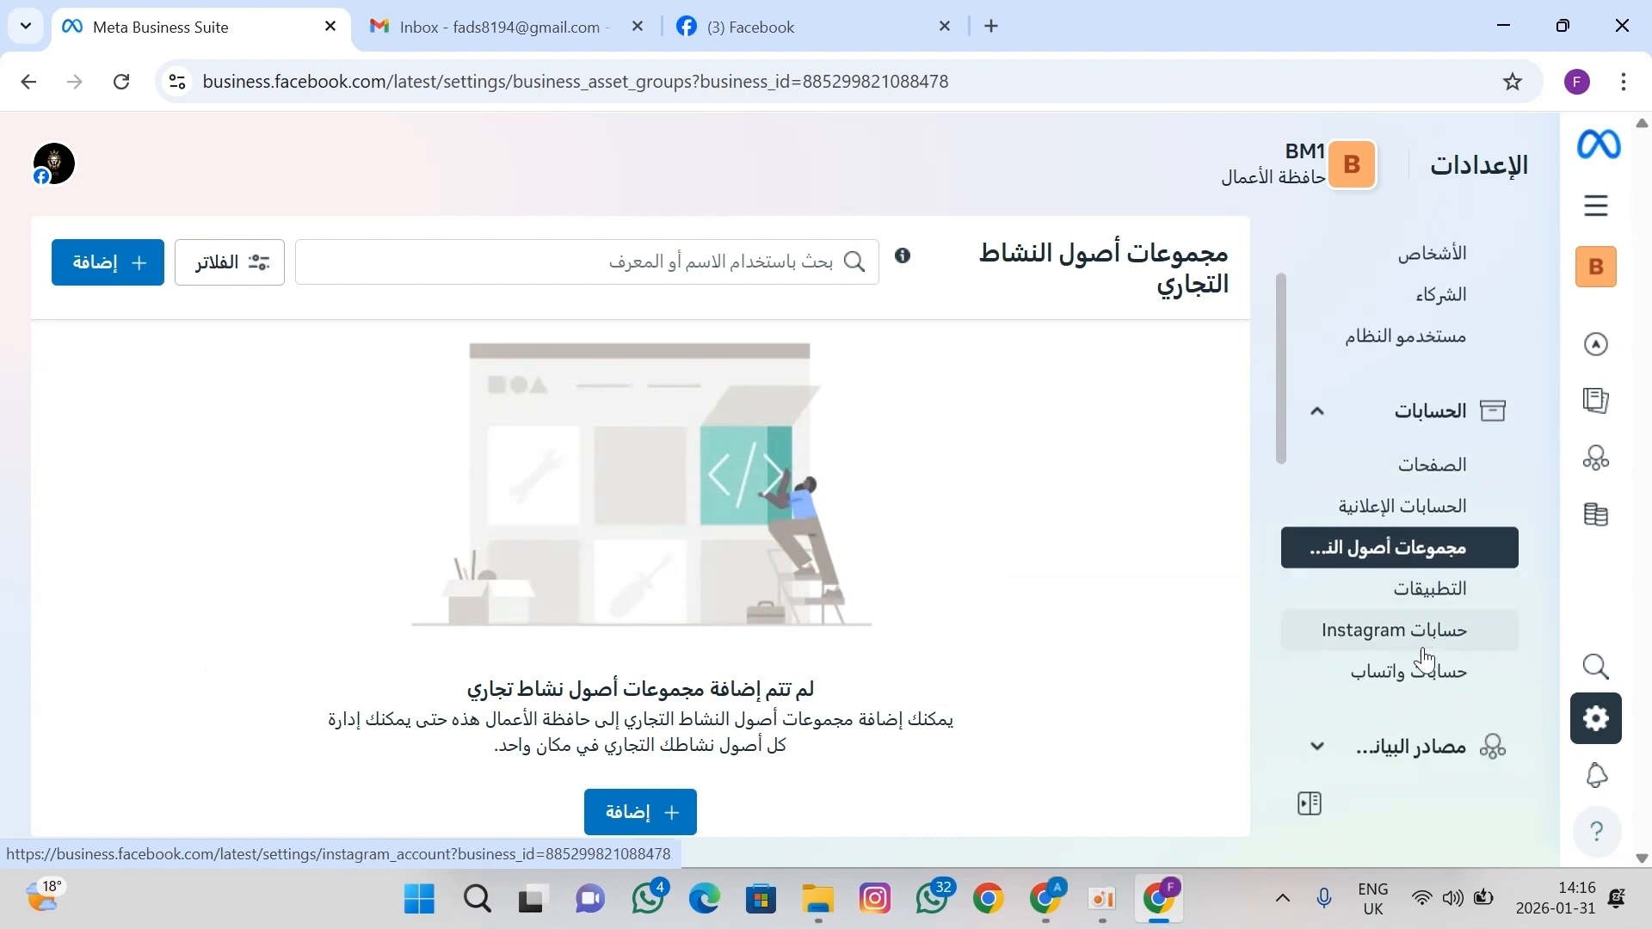
scroll(1424, 660, down, 1)
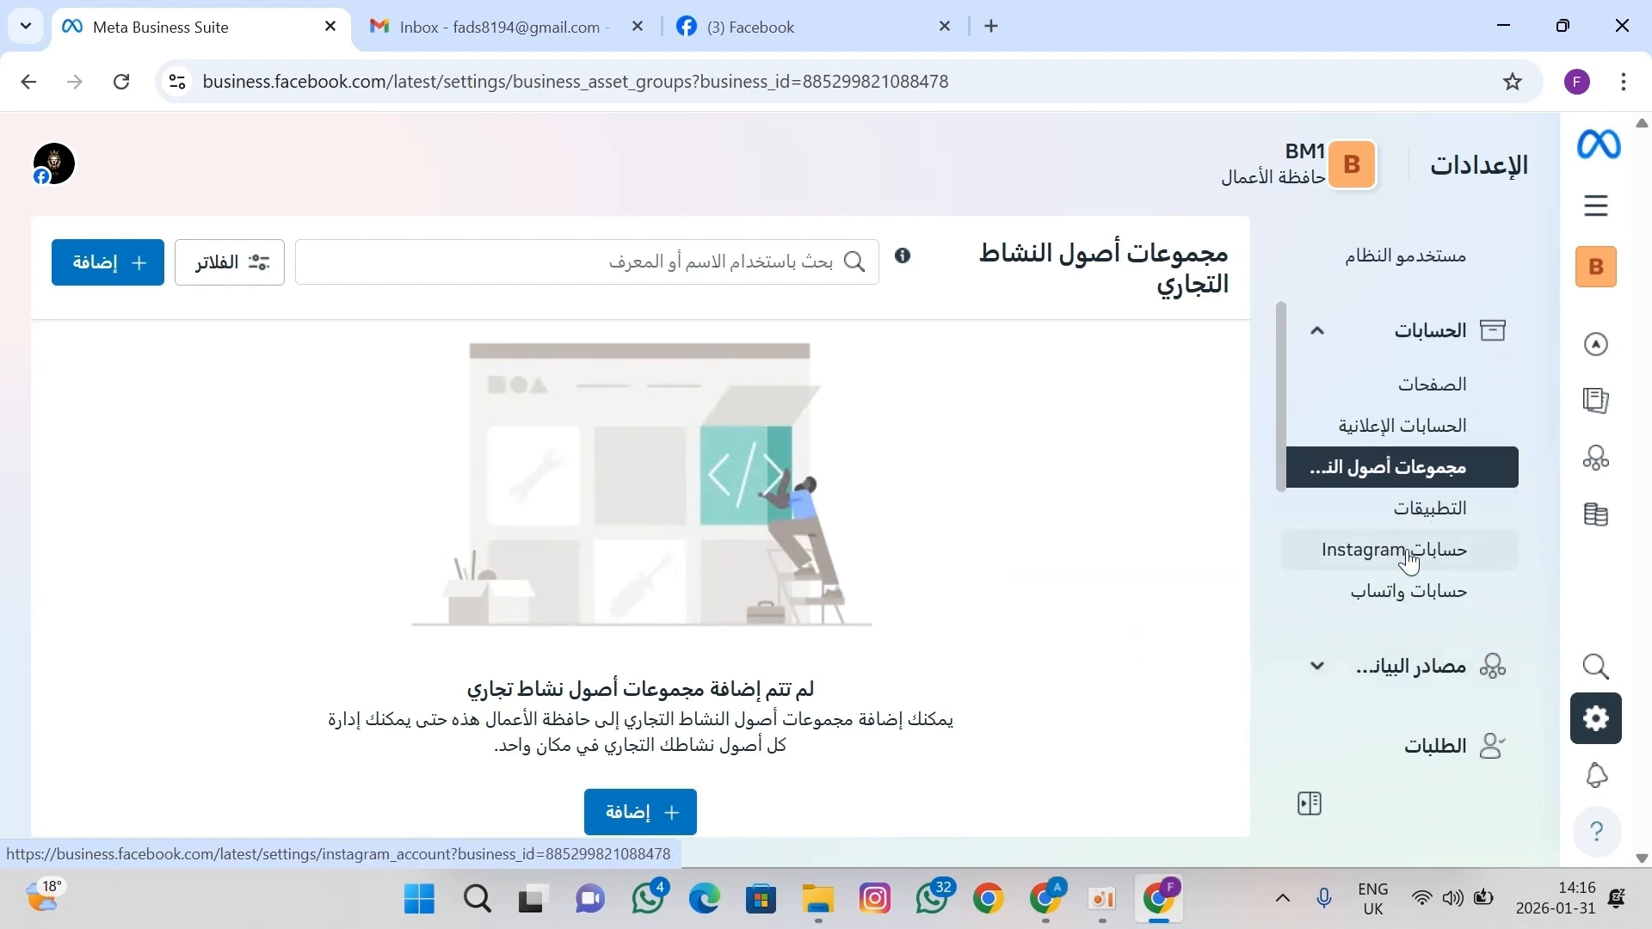
click(1409, 559)
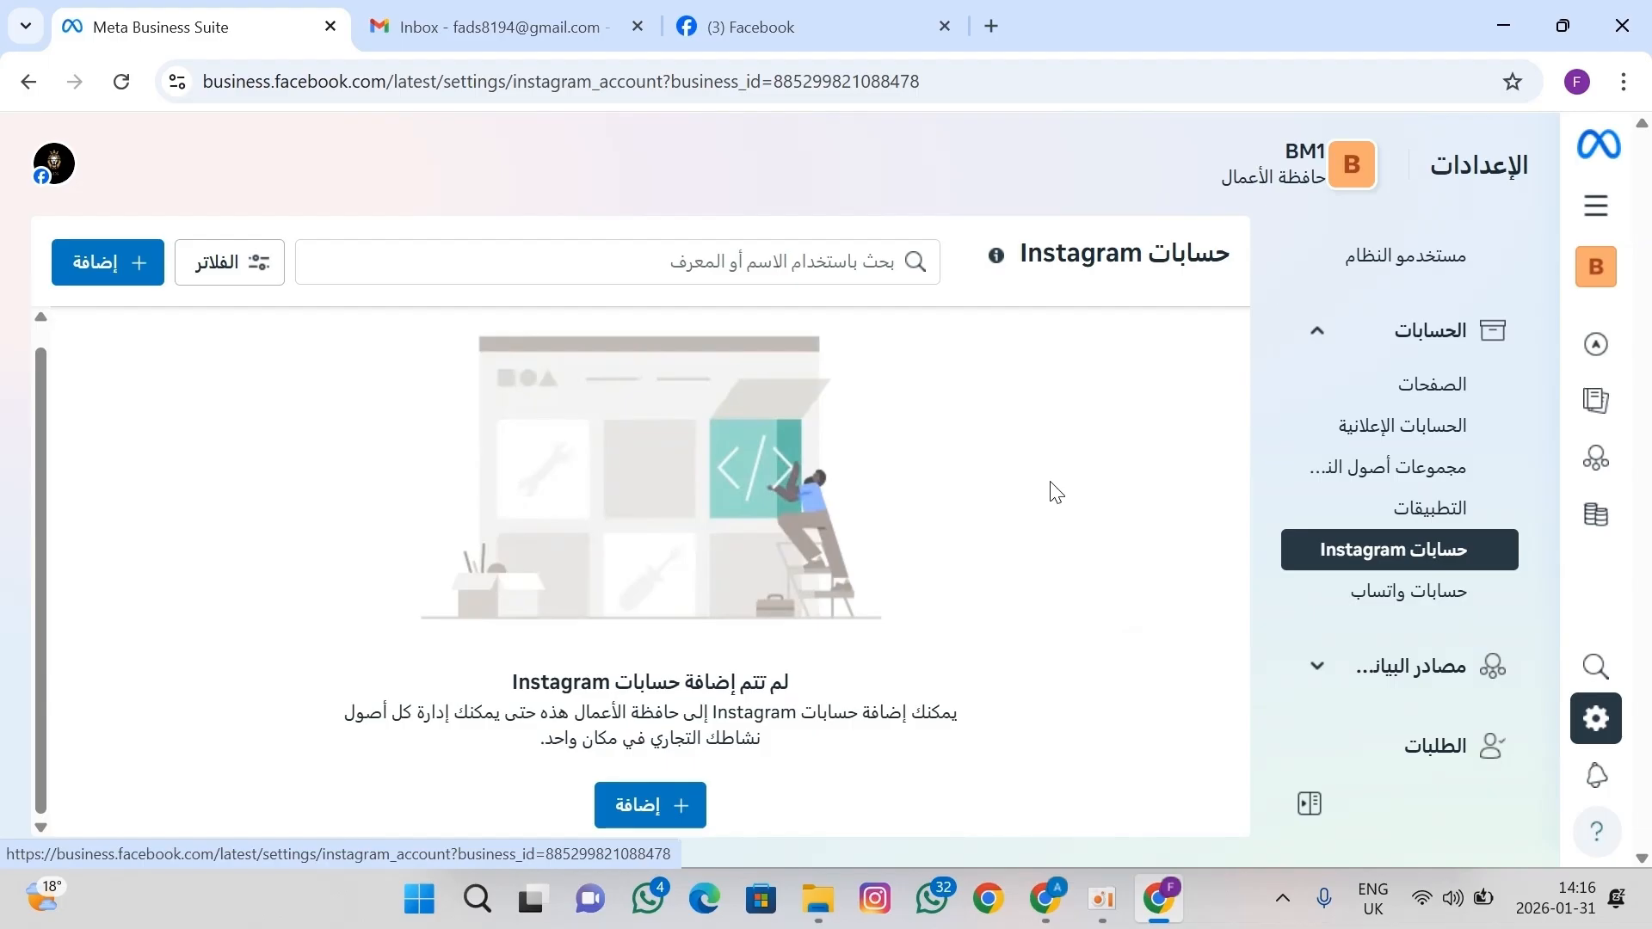
- Add an Instagram account to BM1 and confirm logging in as the linked Instagram account
click(659, 814)
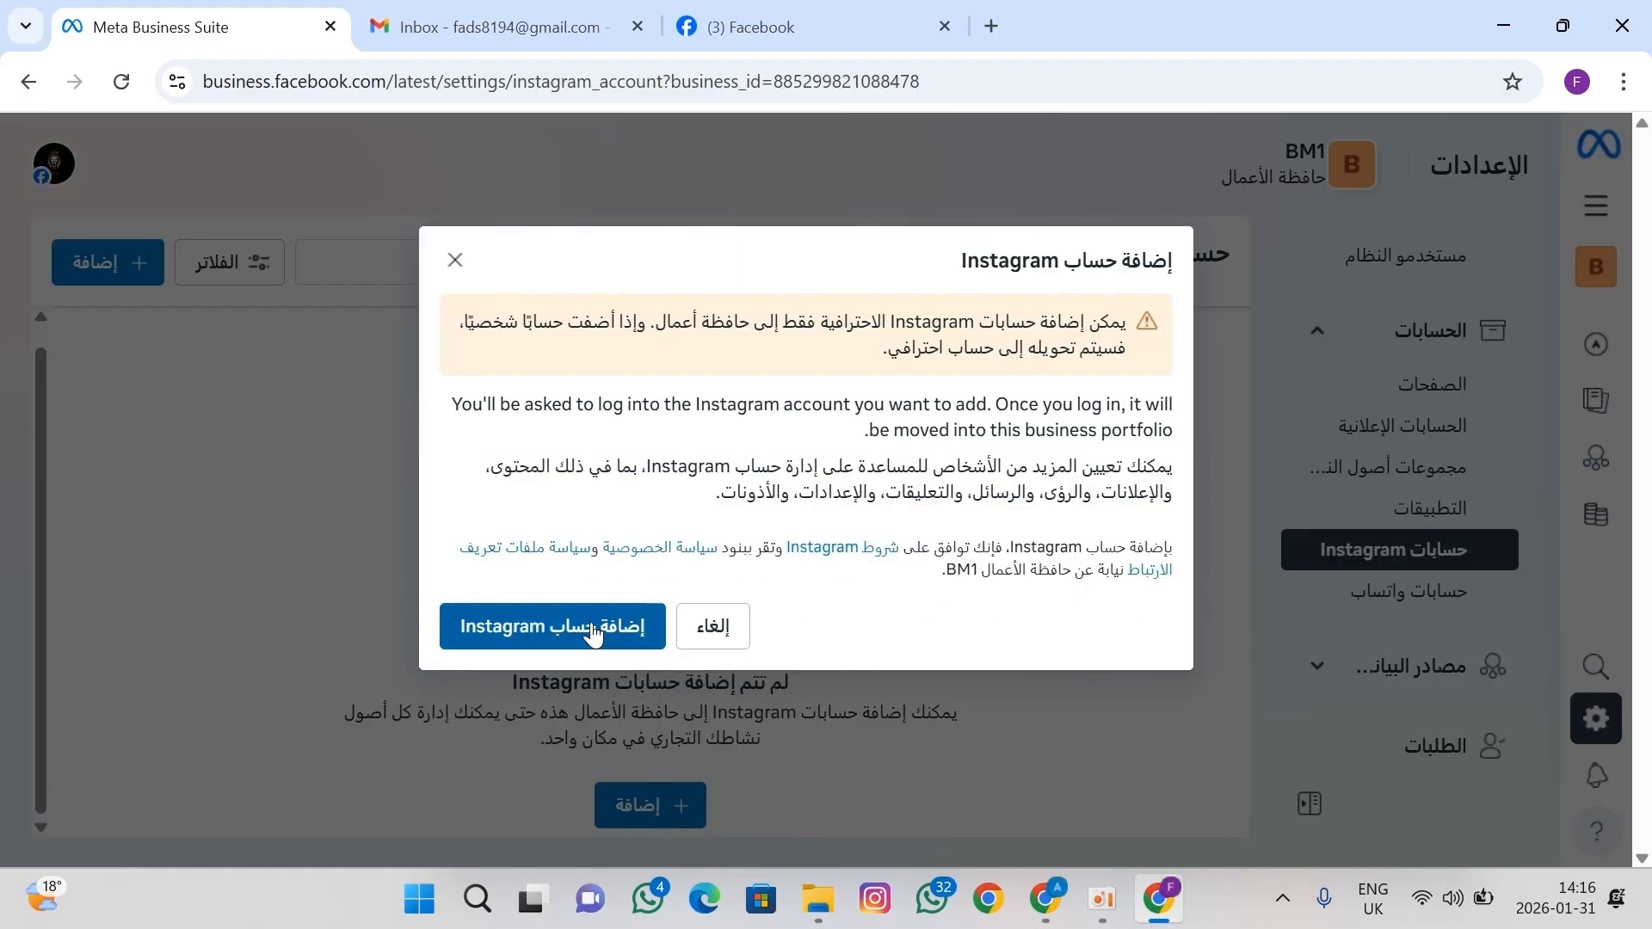
click(594, 632)
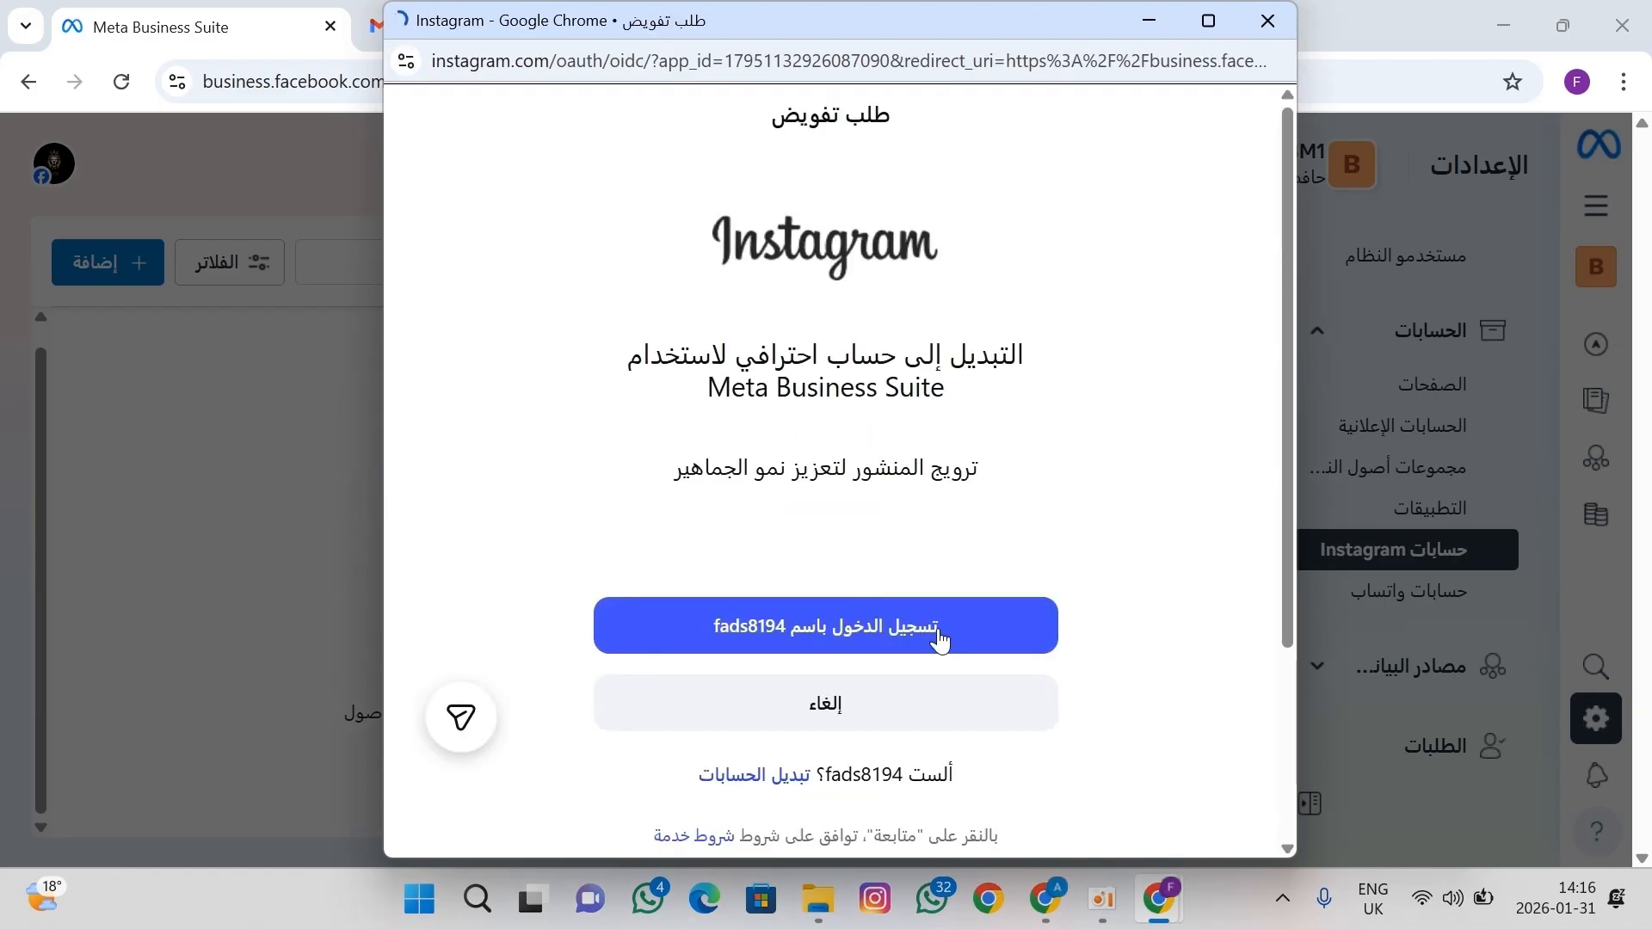
click(826, 646)
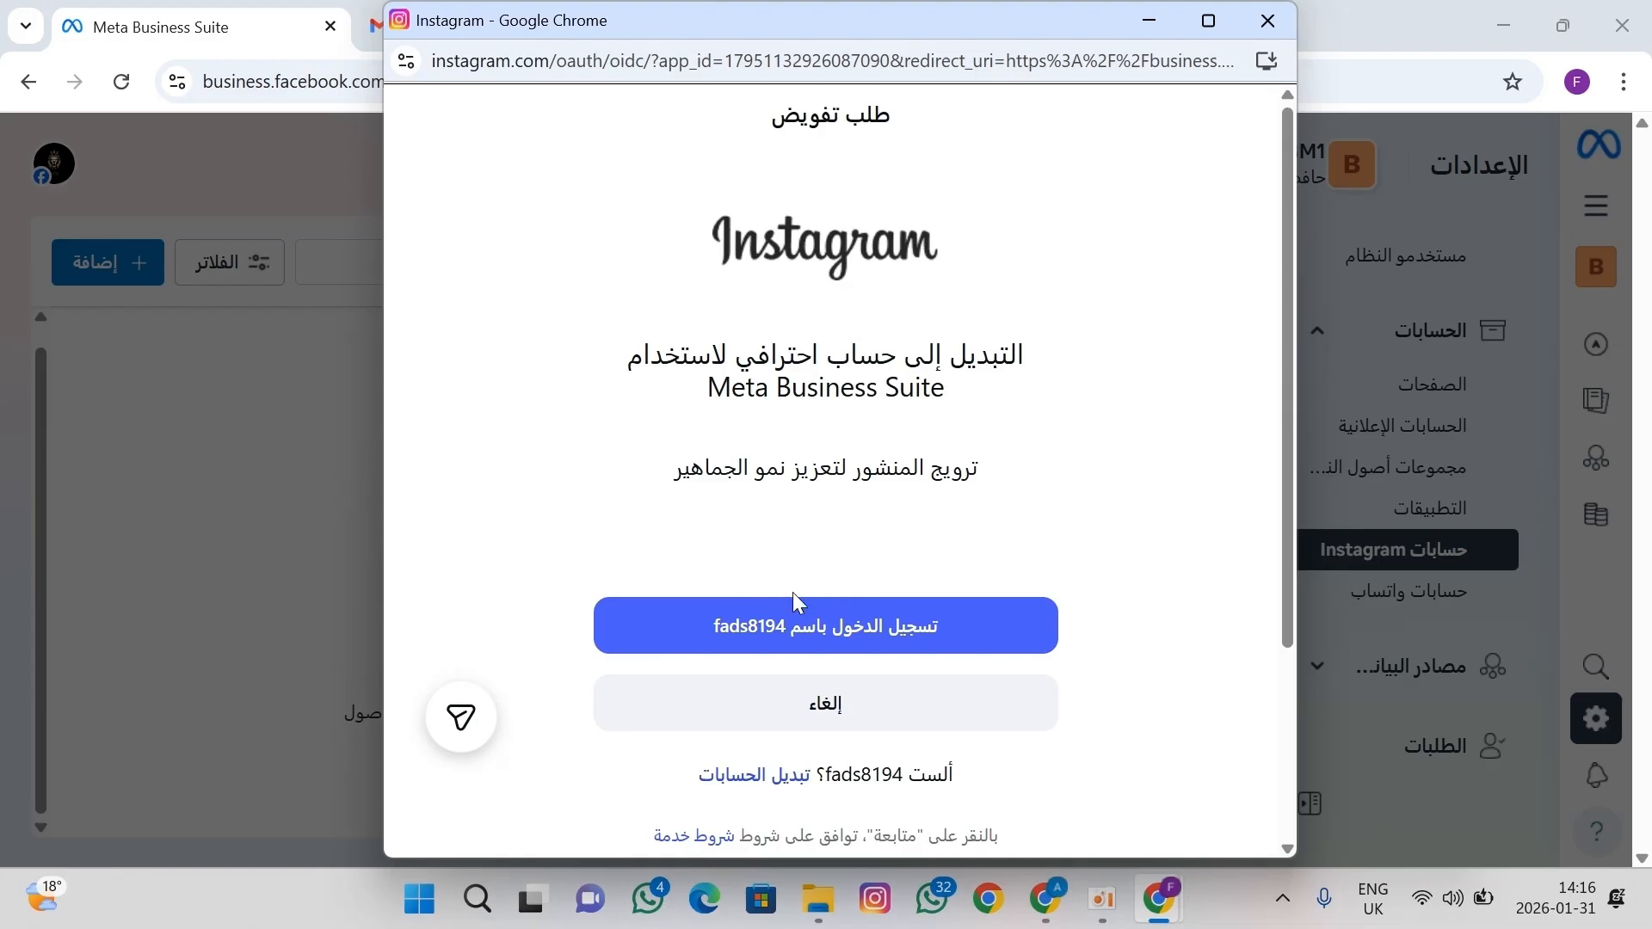
click(842, 628)
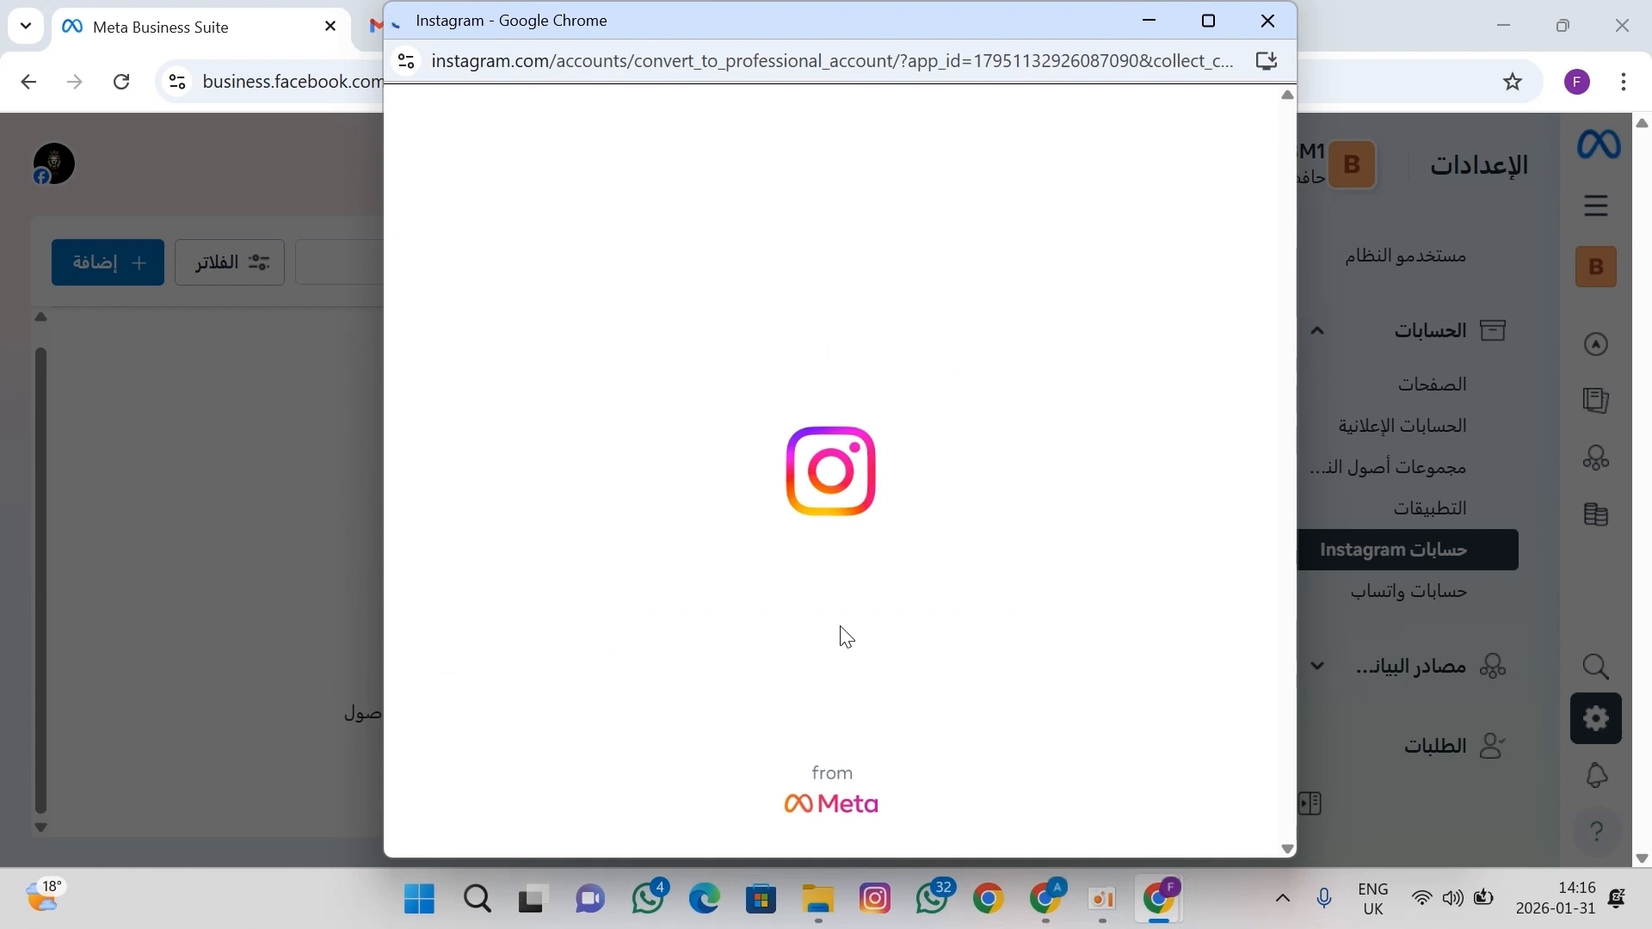
- Choose the Creator account type for fads8194 and set its category to Product/Service
scroll(842, 635, down, 1)
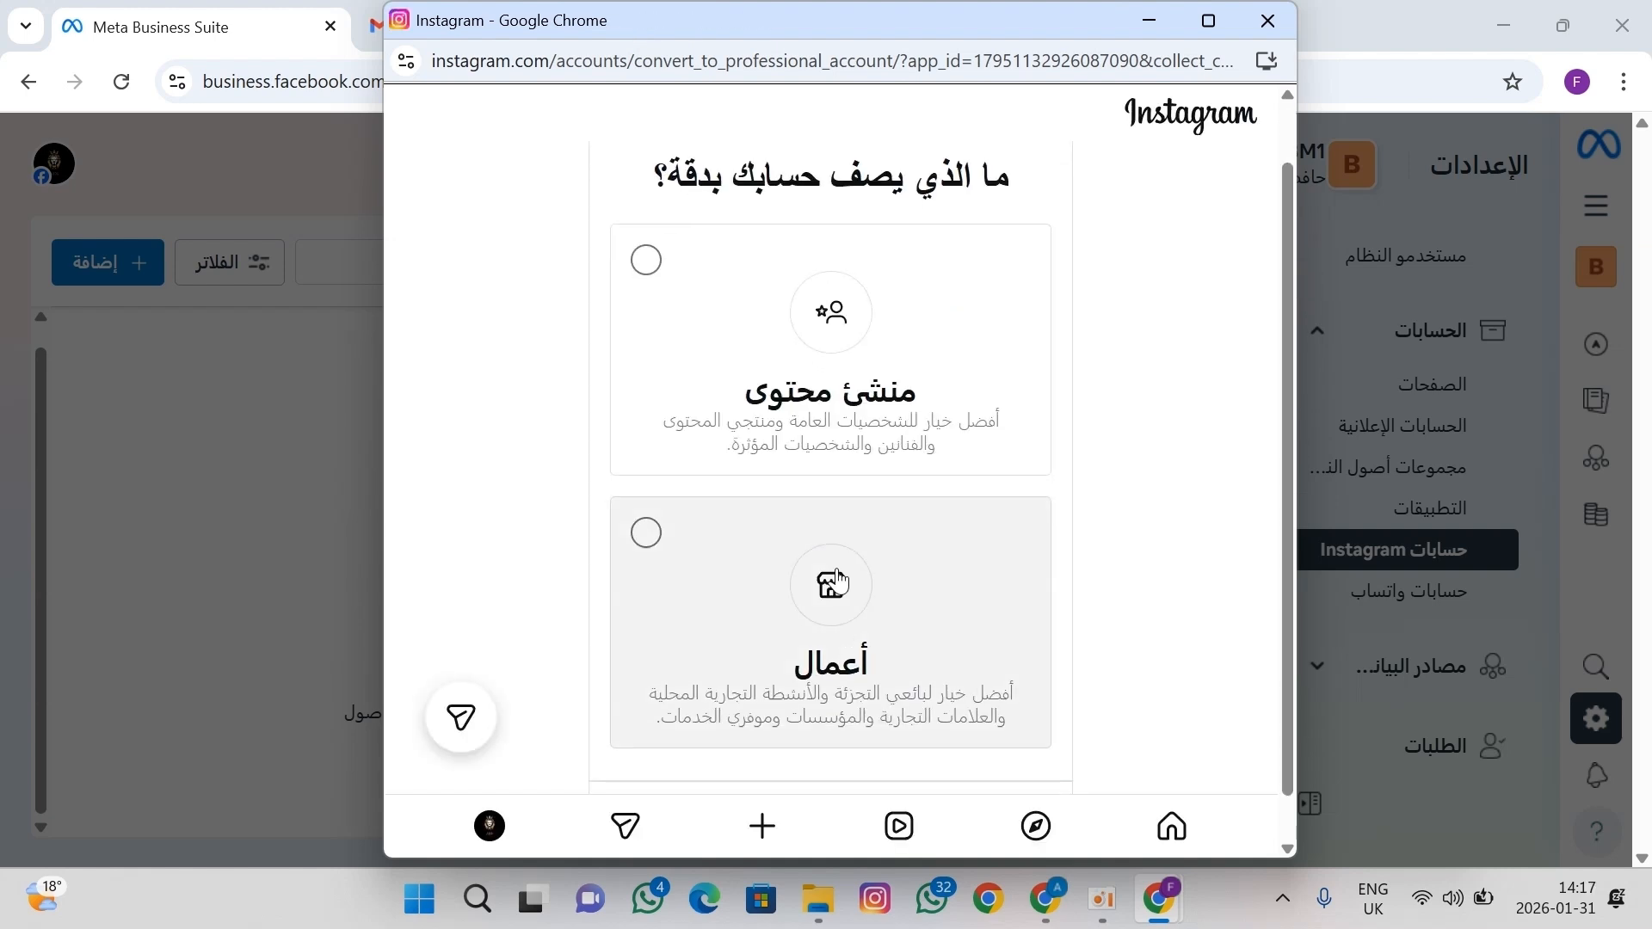
click(872, 301)
scroll(563, 715, down, 1)
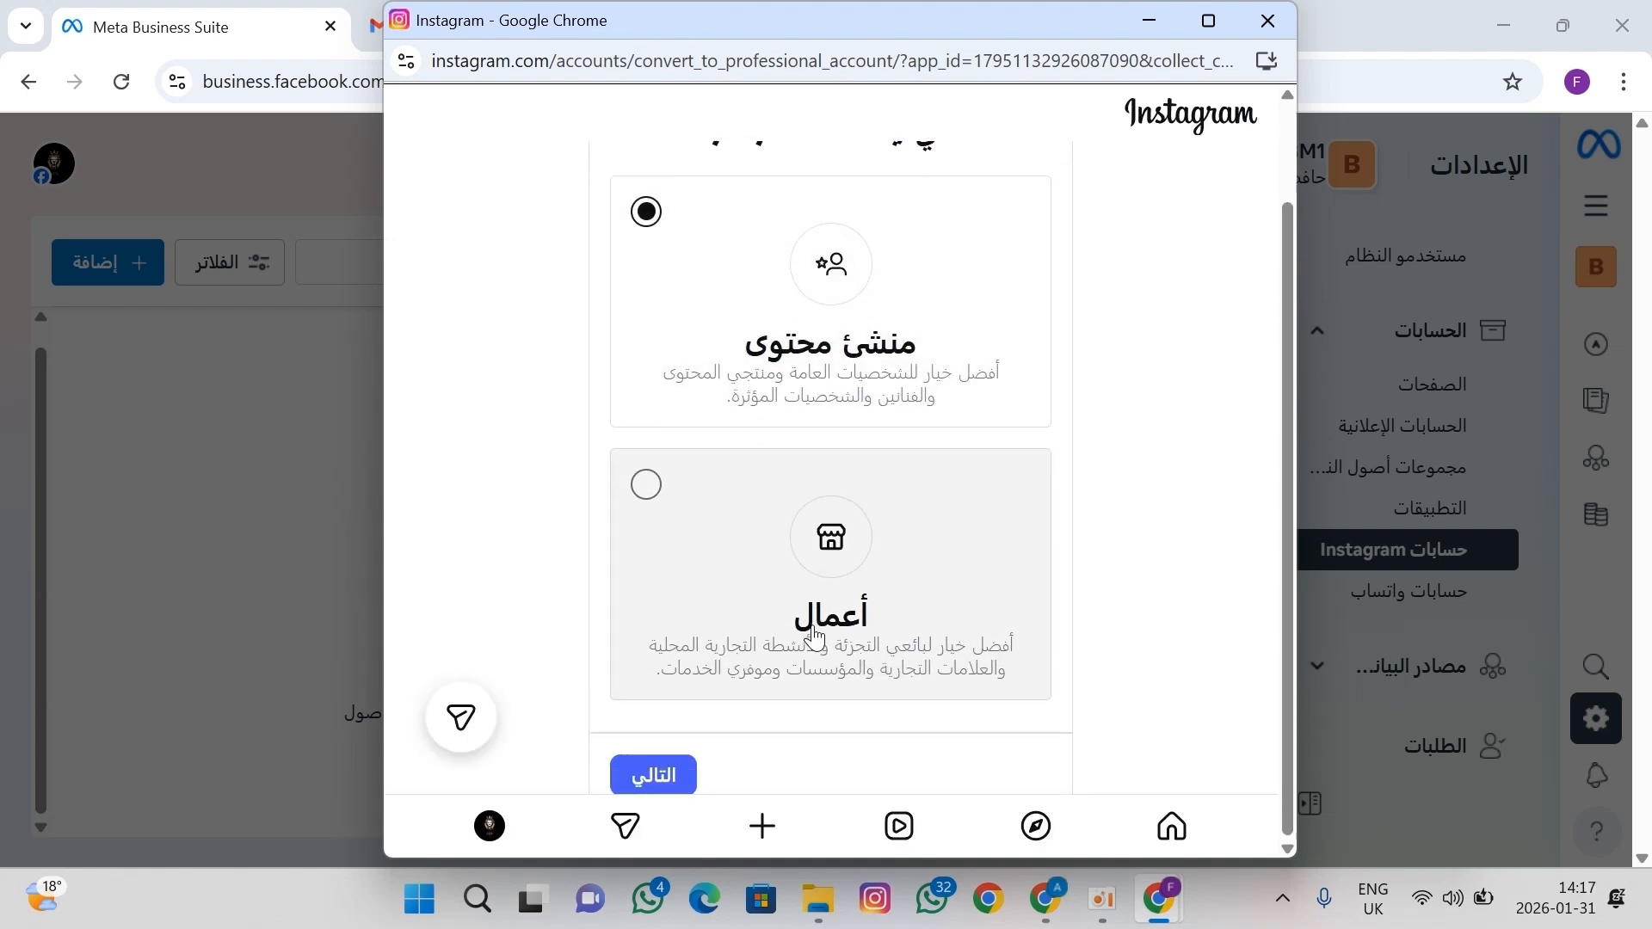
click(641, 779)
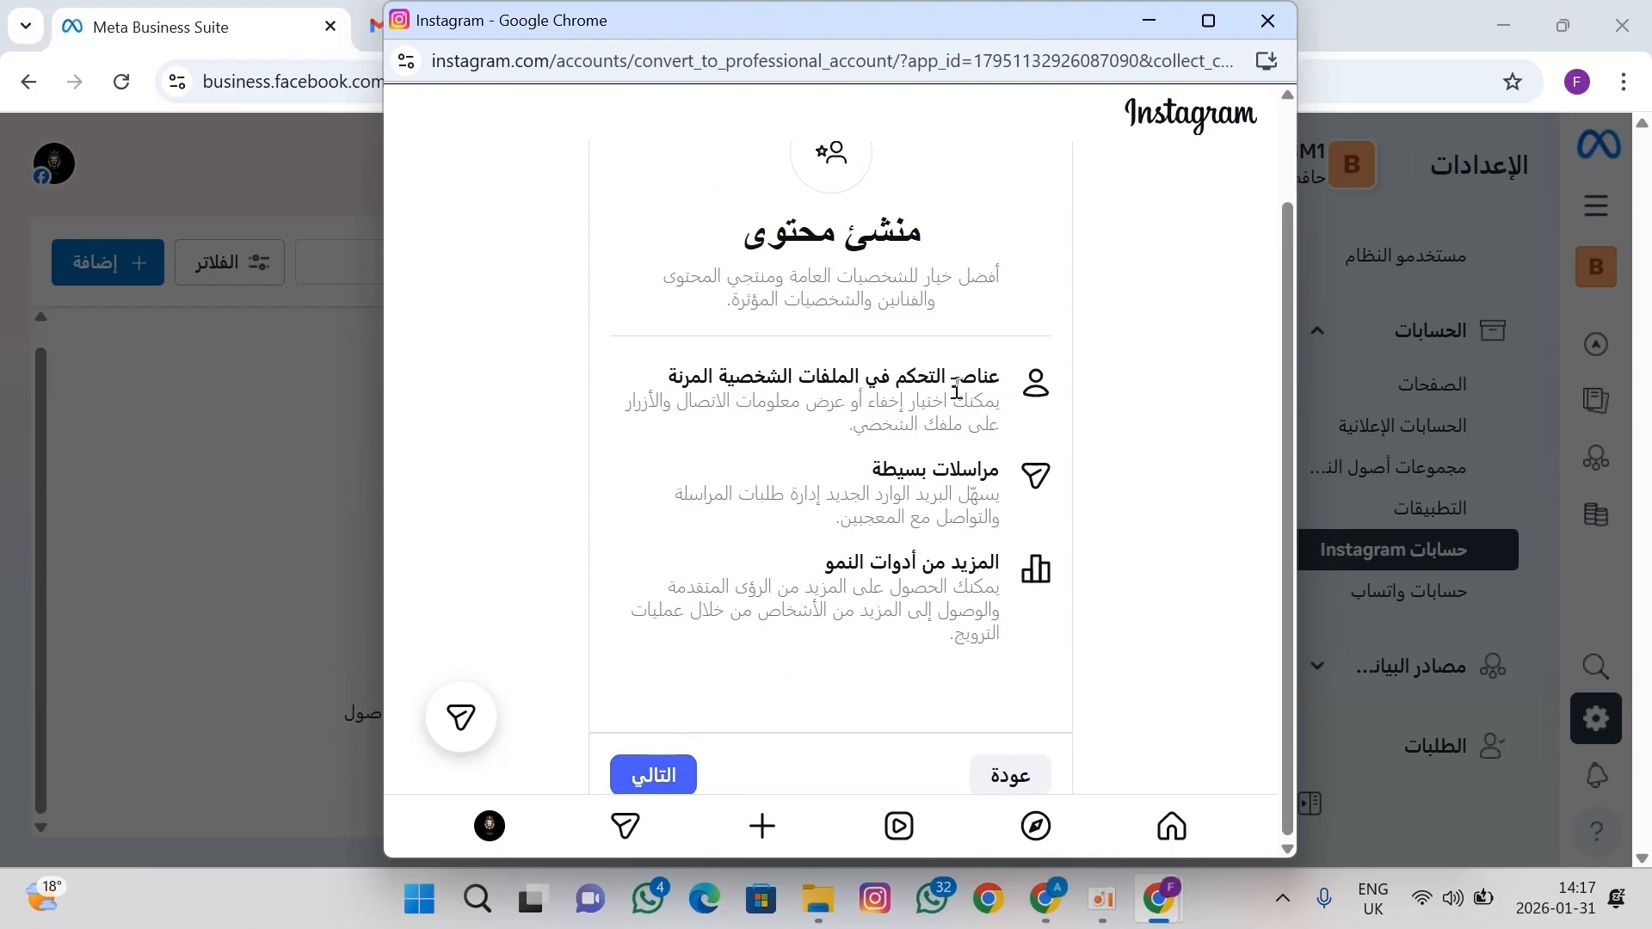
click(645, 775)
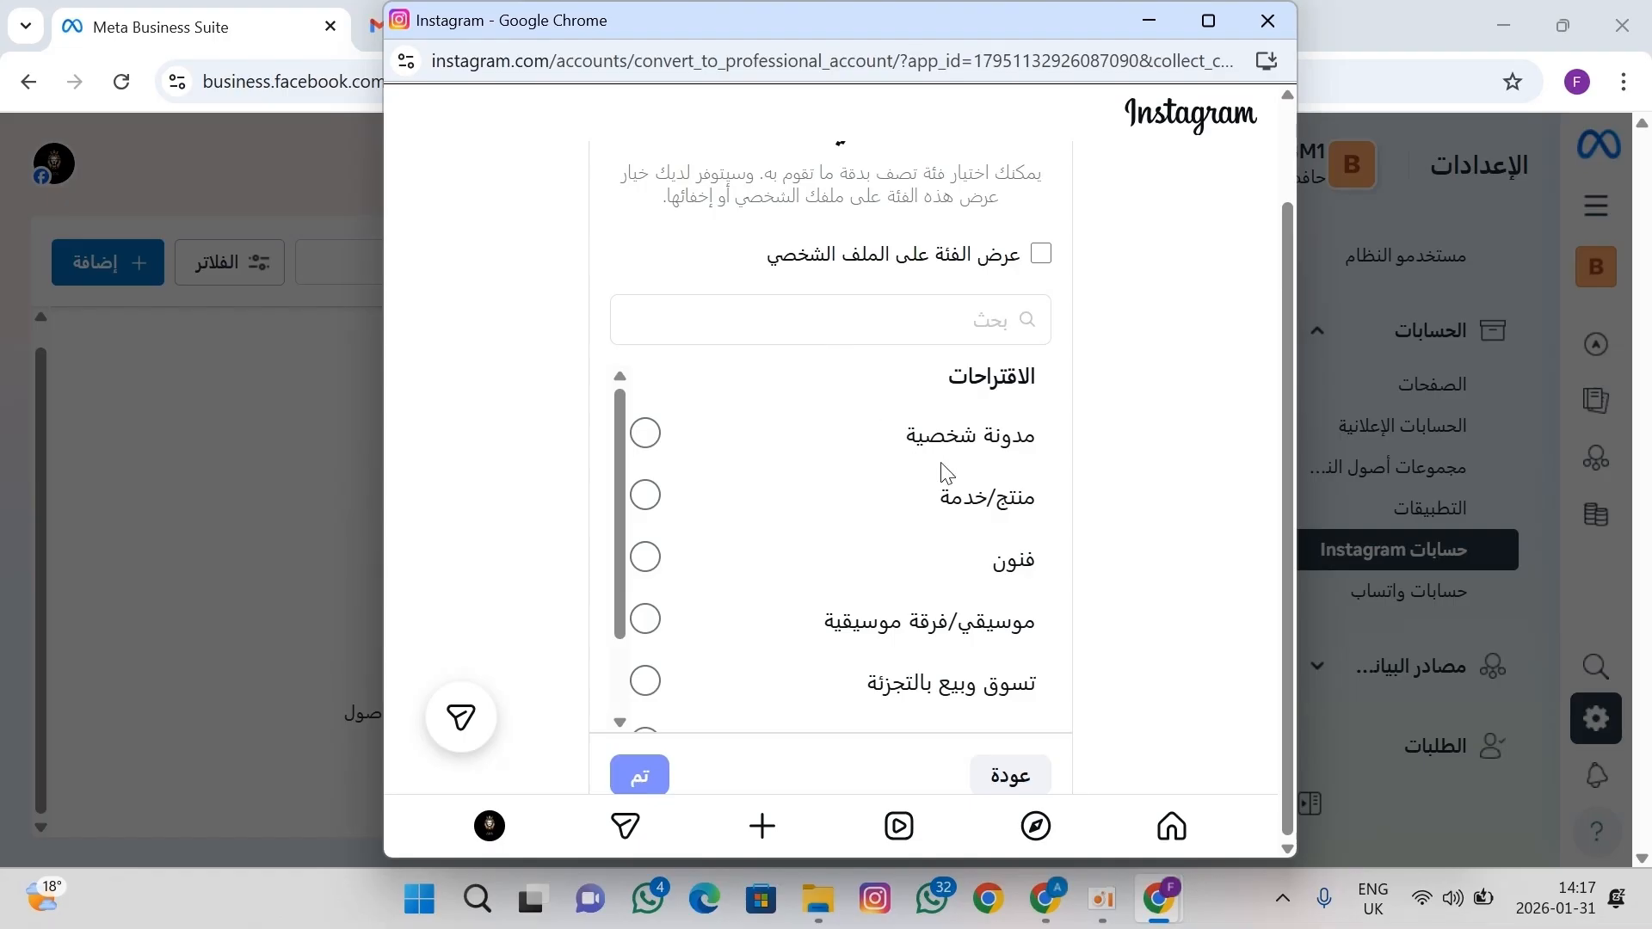
click(942, 497)
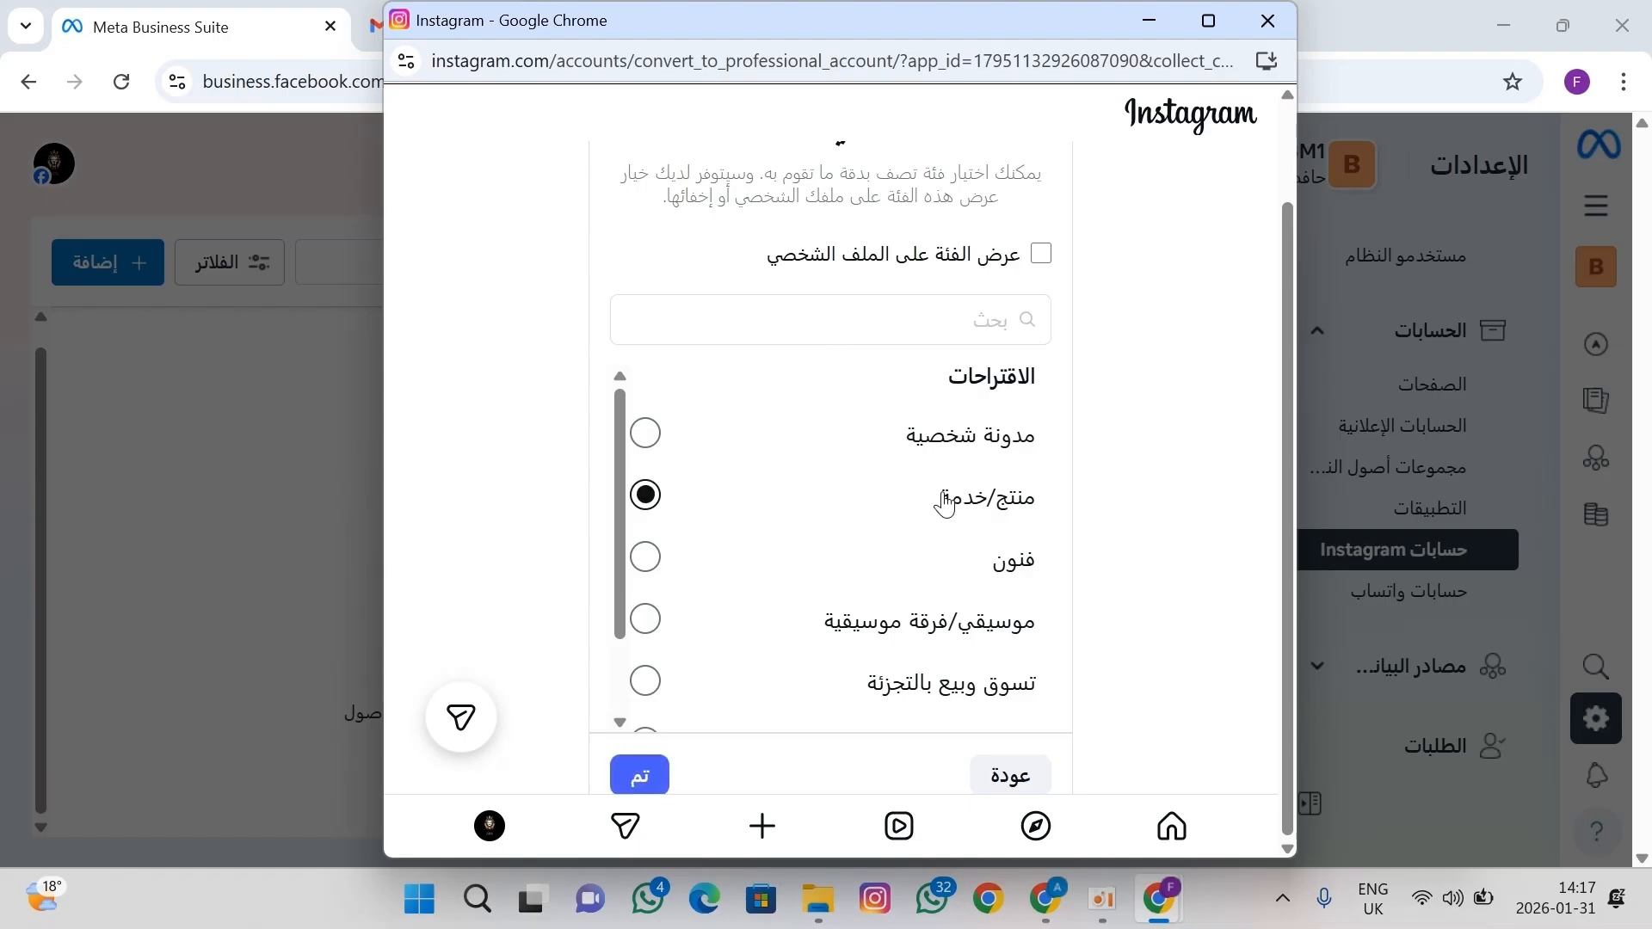
click(654, 781)
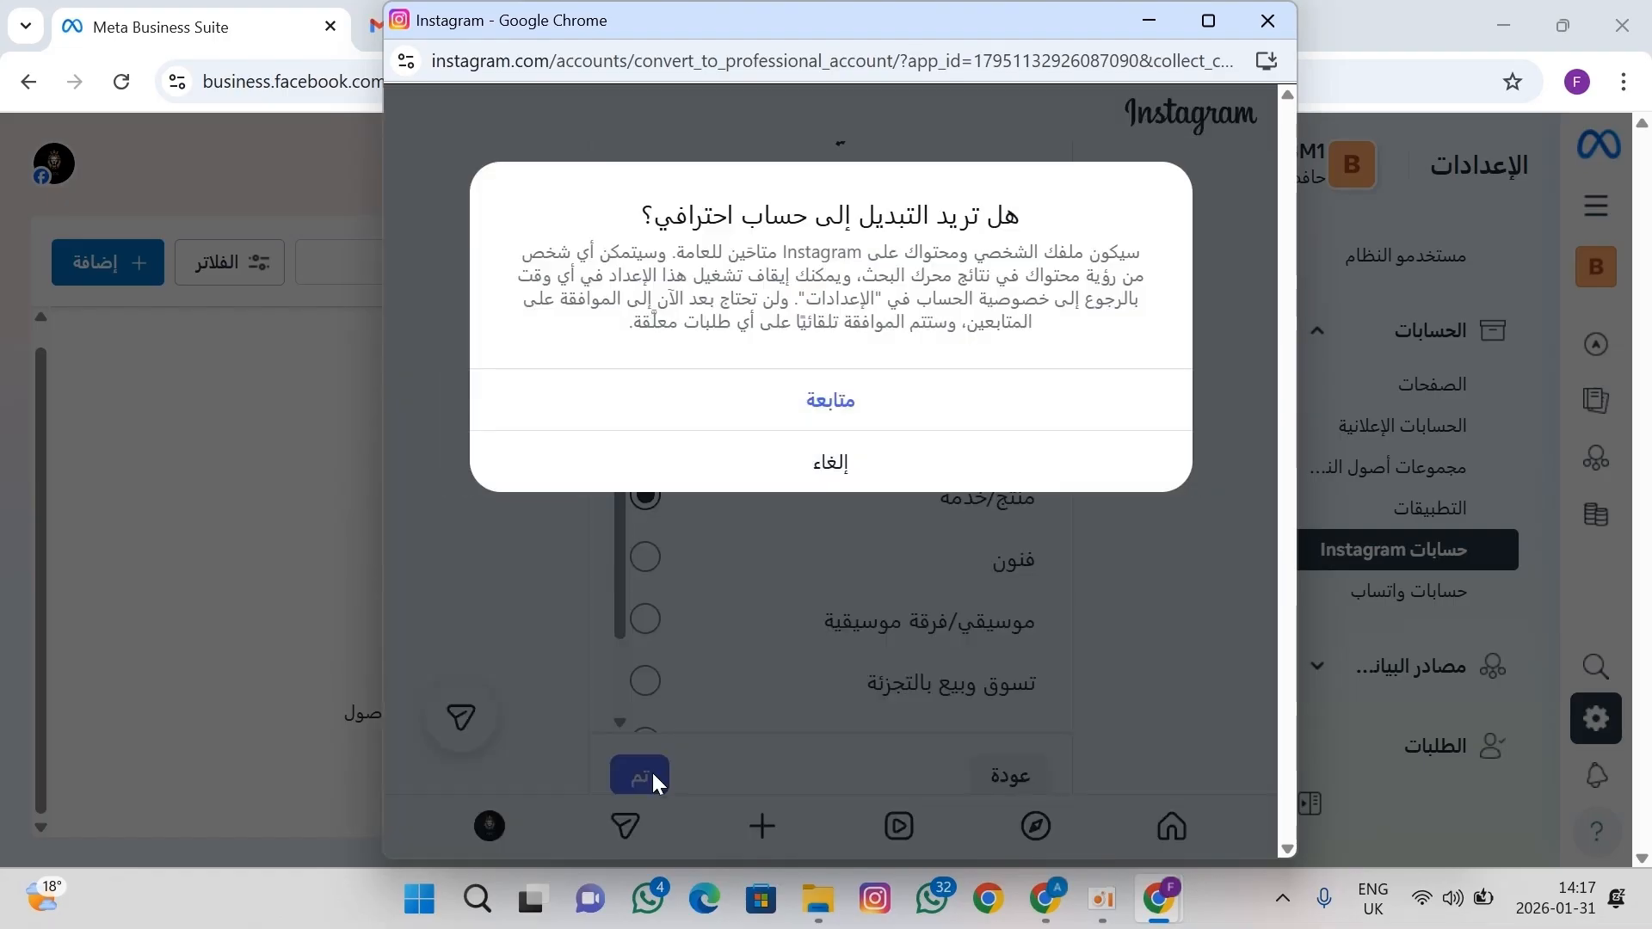
- Confirm the switch to a professional account and maximize the Instagram window
click(833, 398)
click(830, 401)
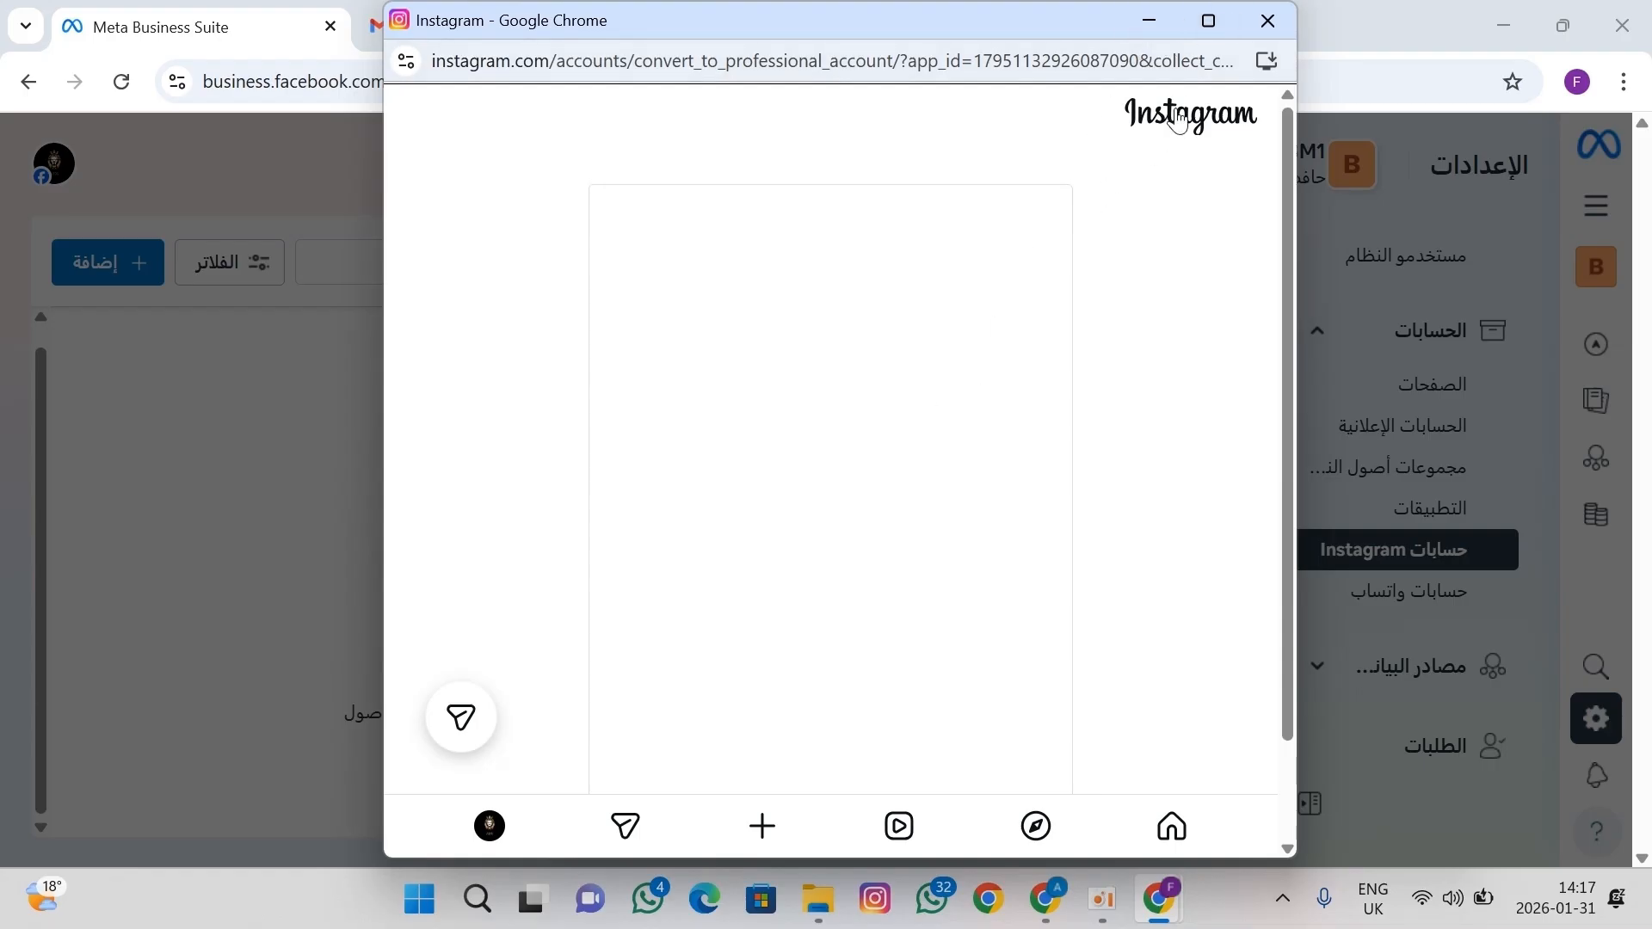
scroll(1145, 357, down, 1)
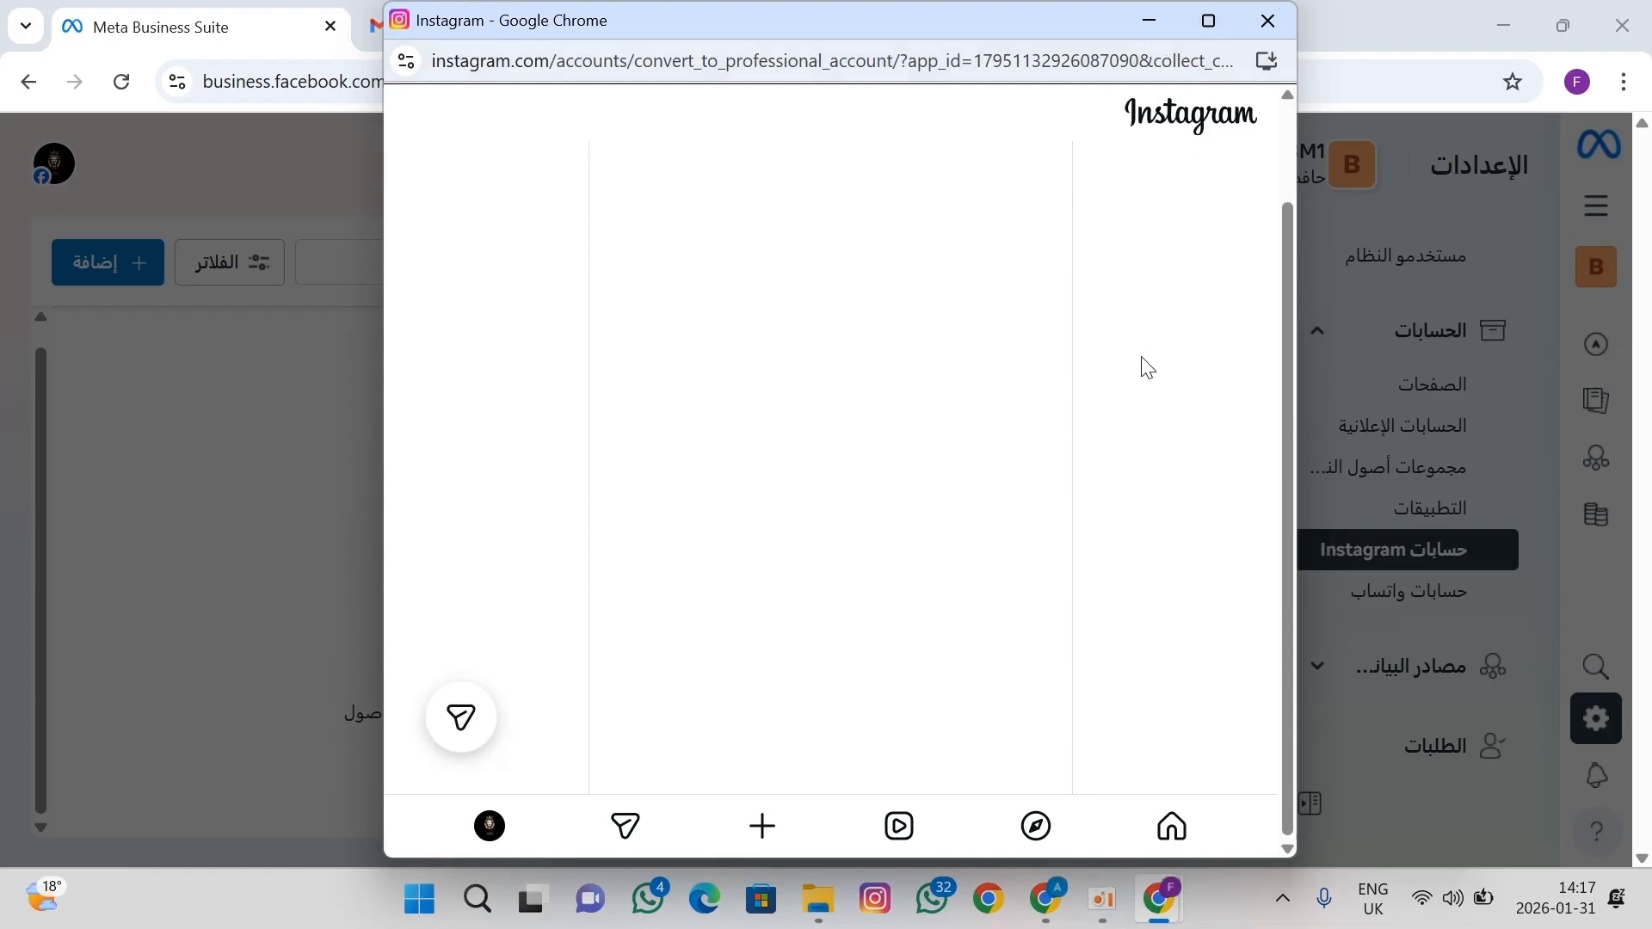
click(1212, 20)
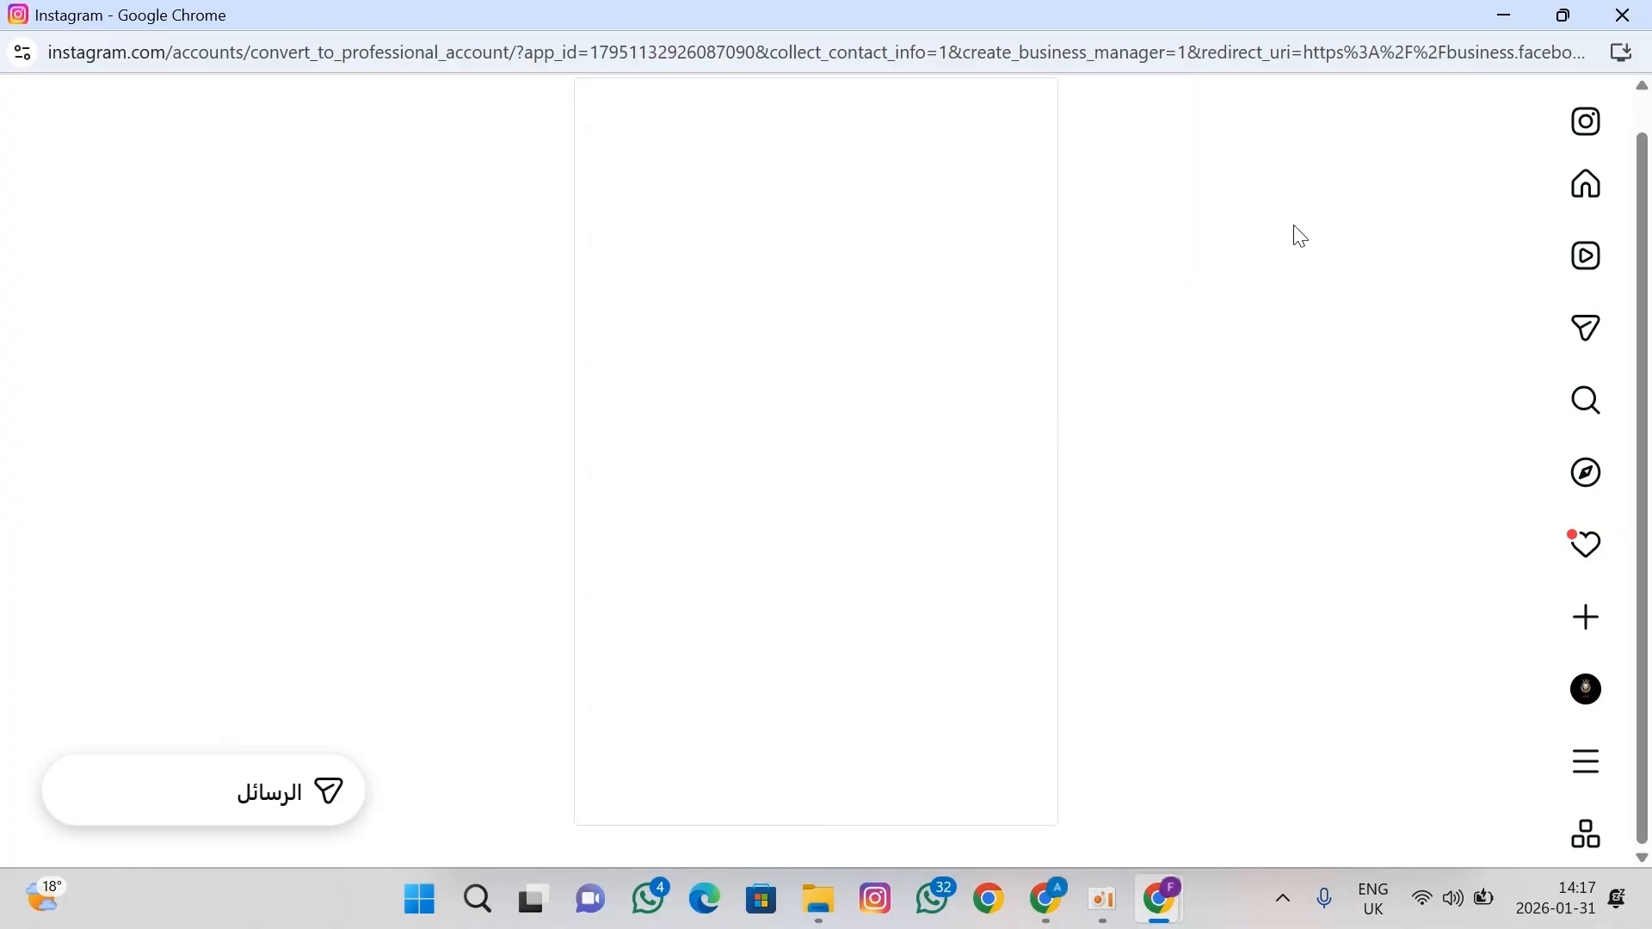
click(1625, 15)
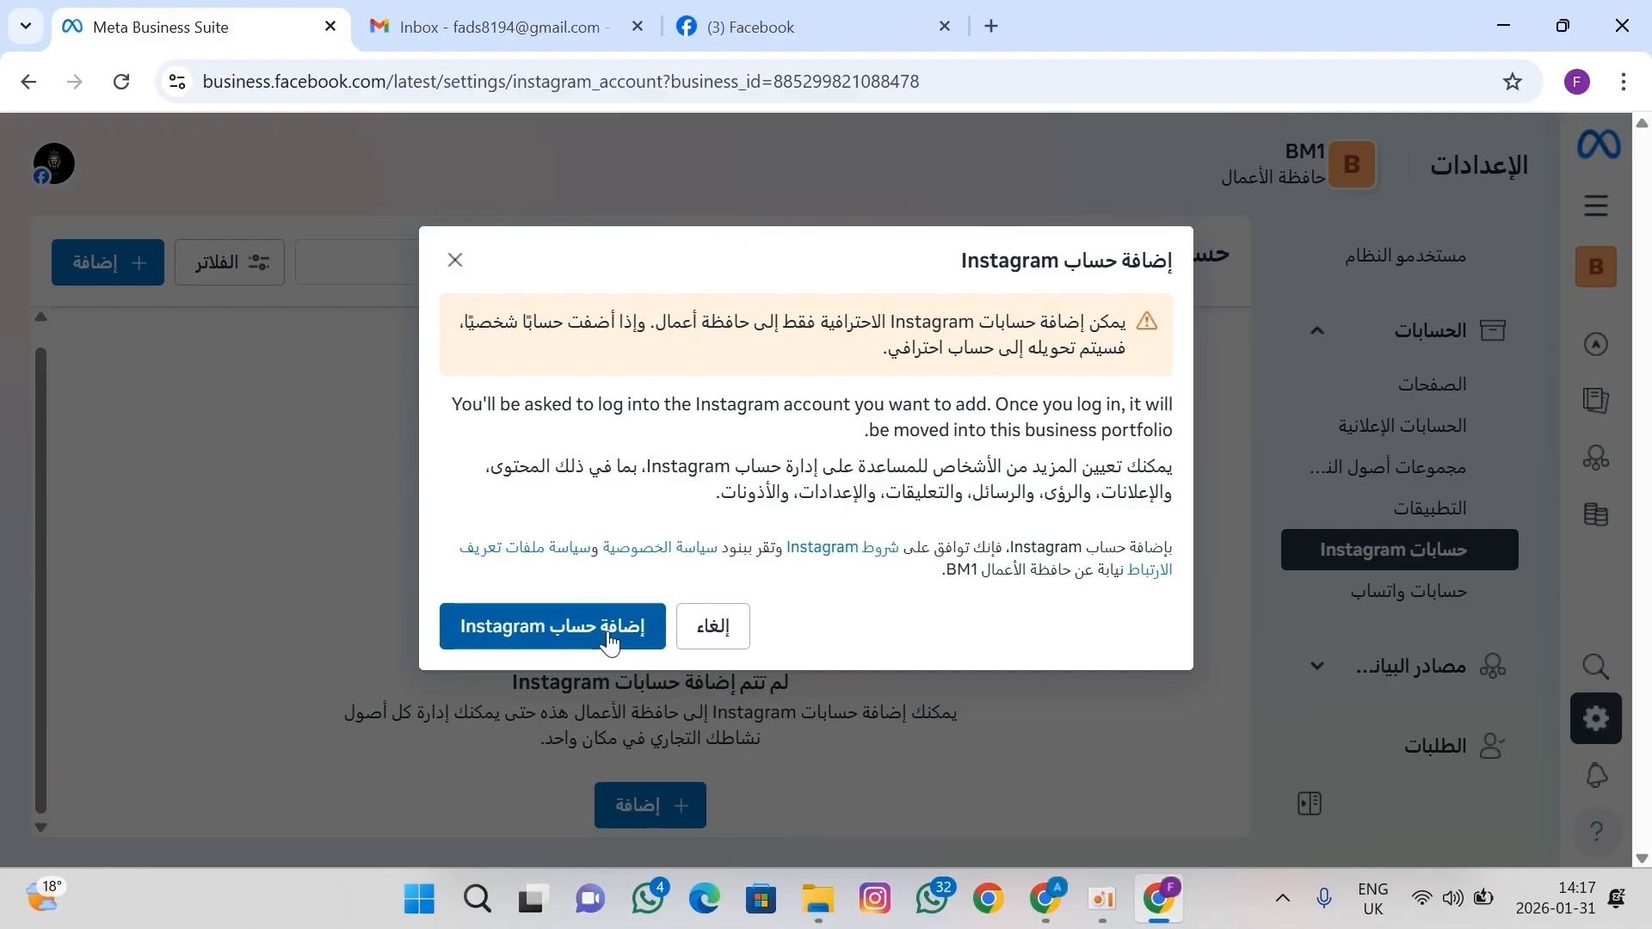
click(527, 647)
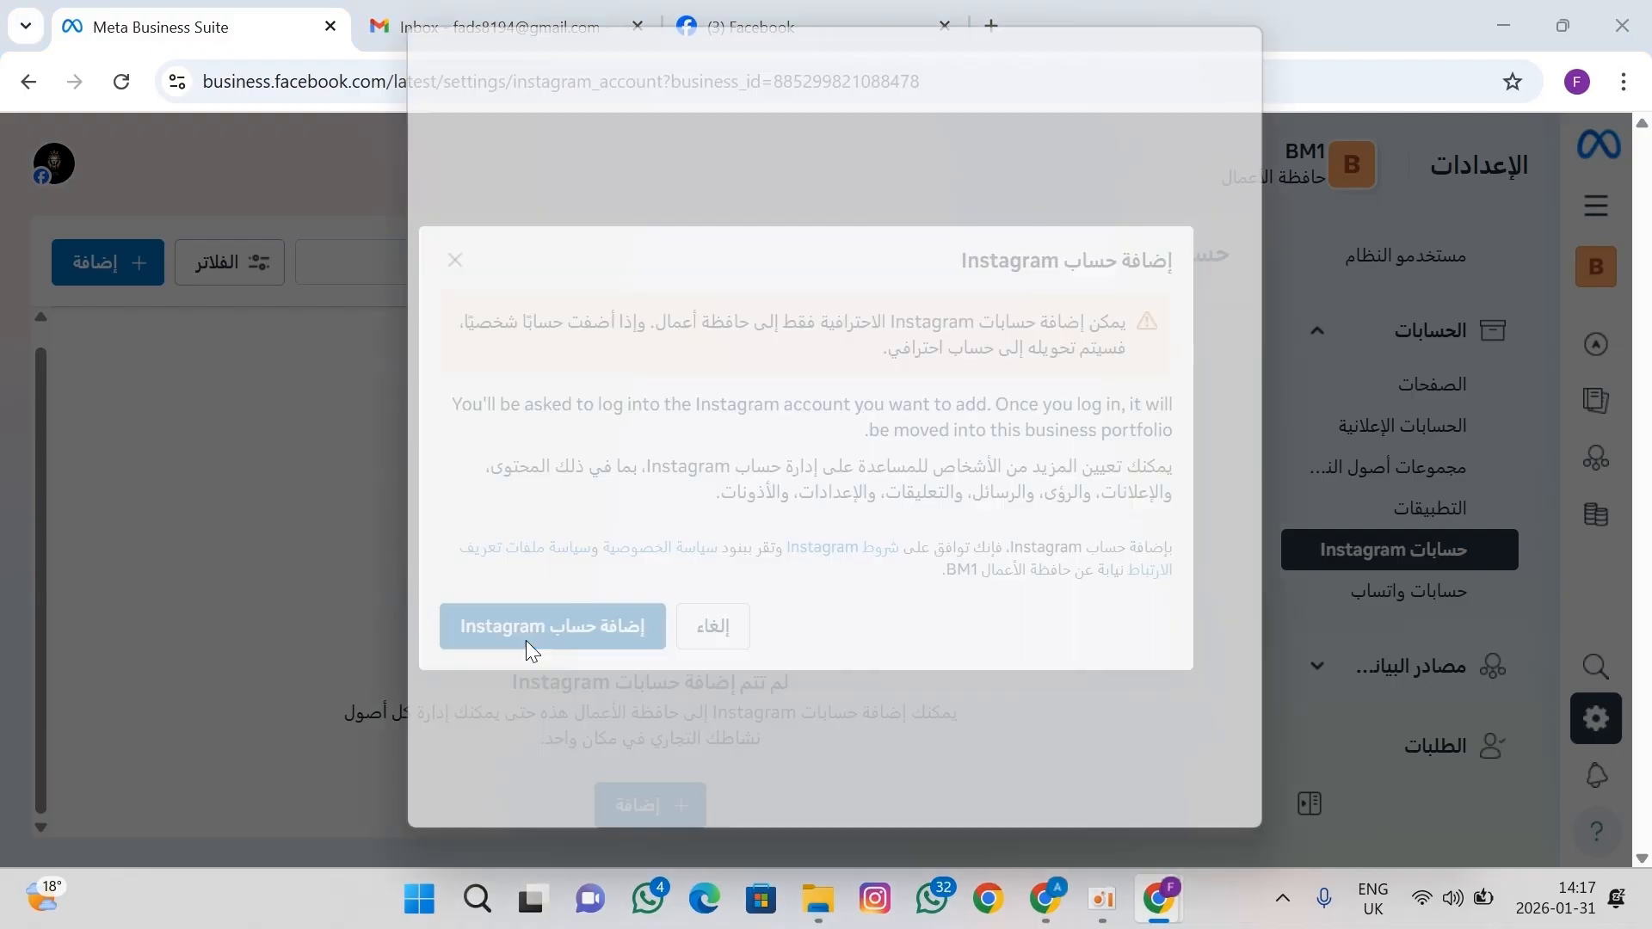
click(821, 642)
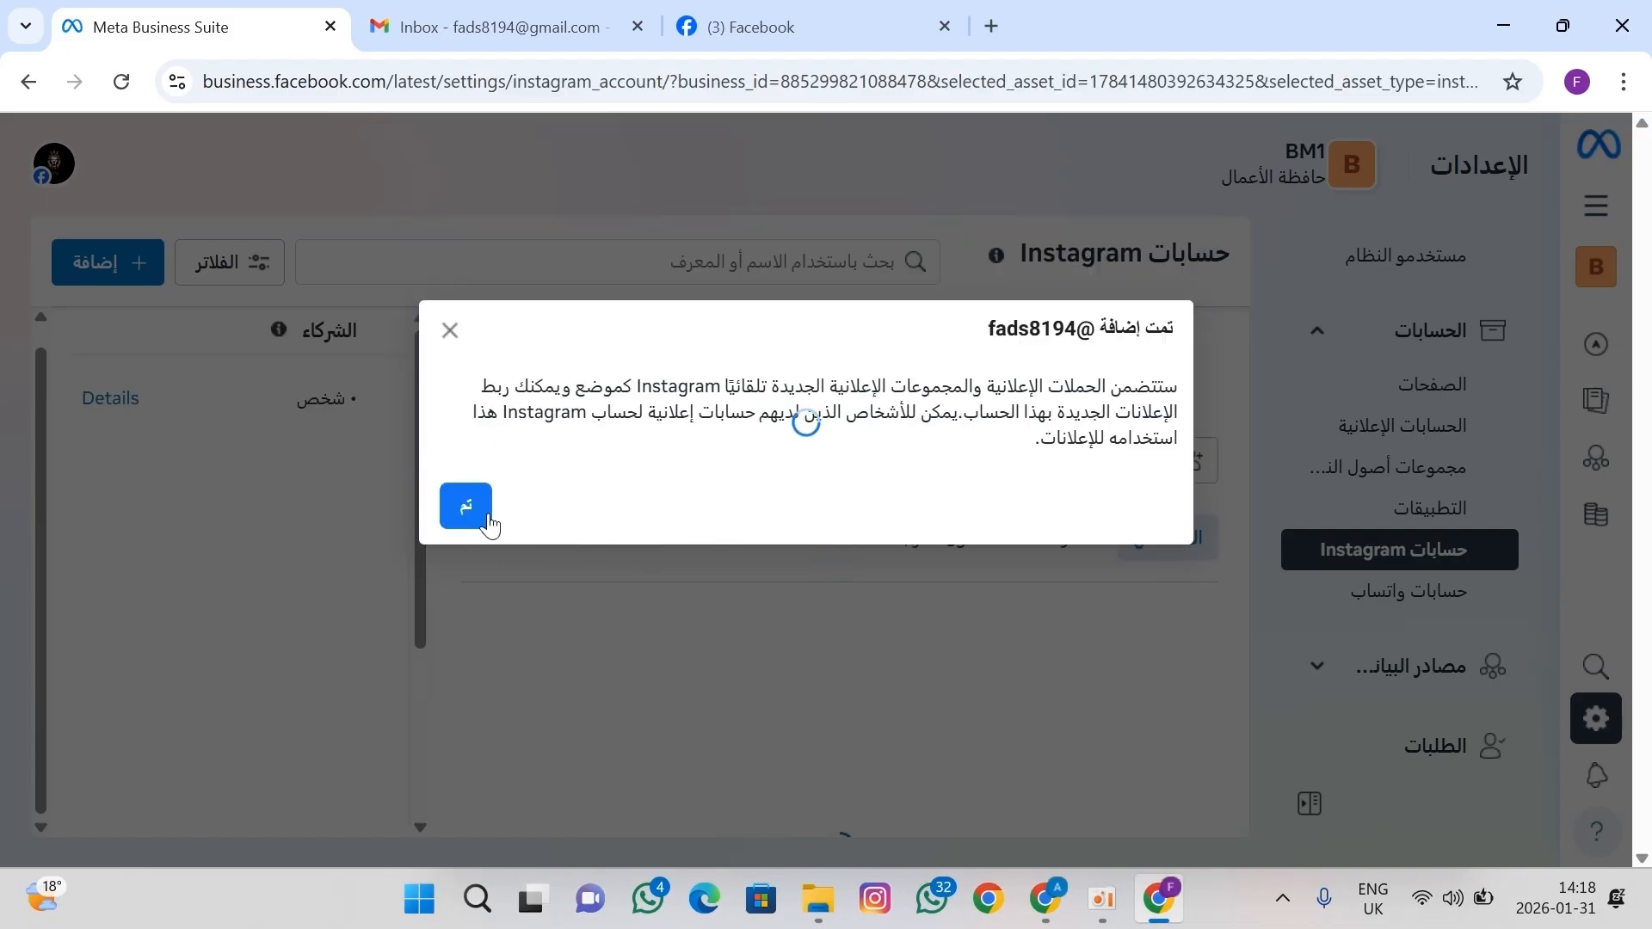
click(465, 507)
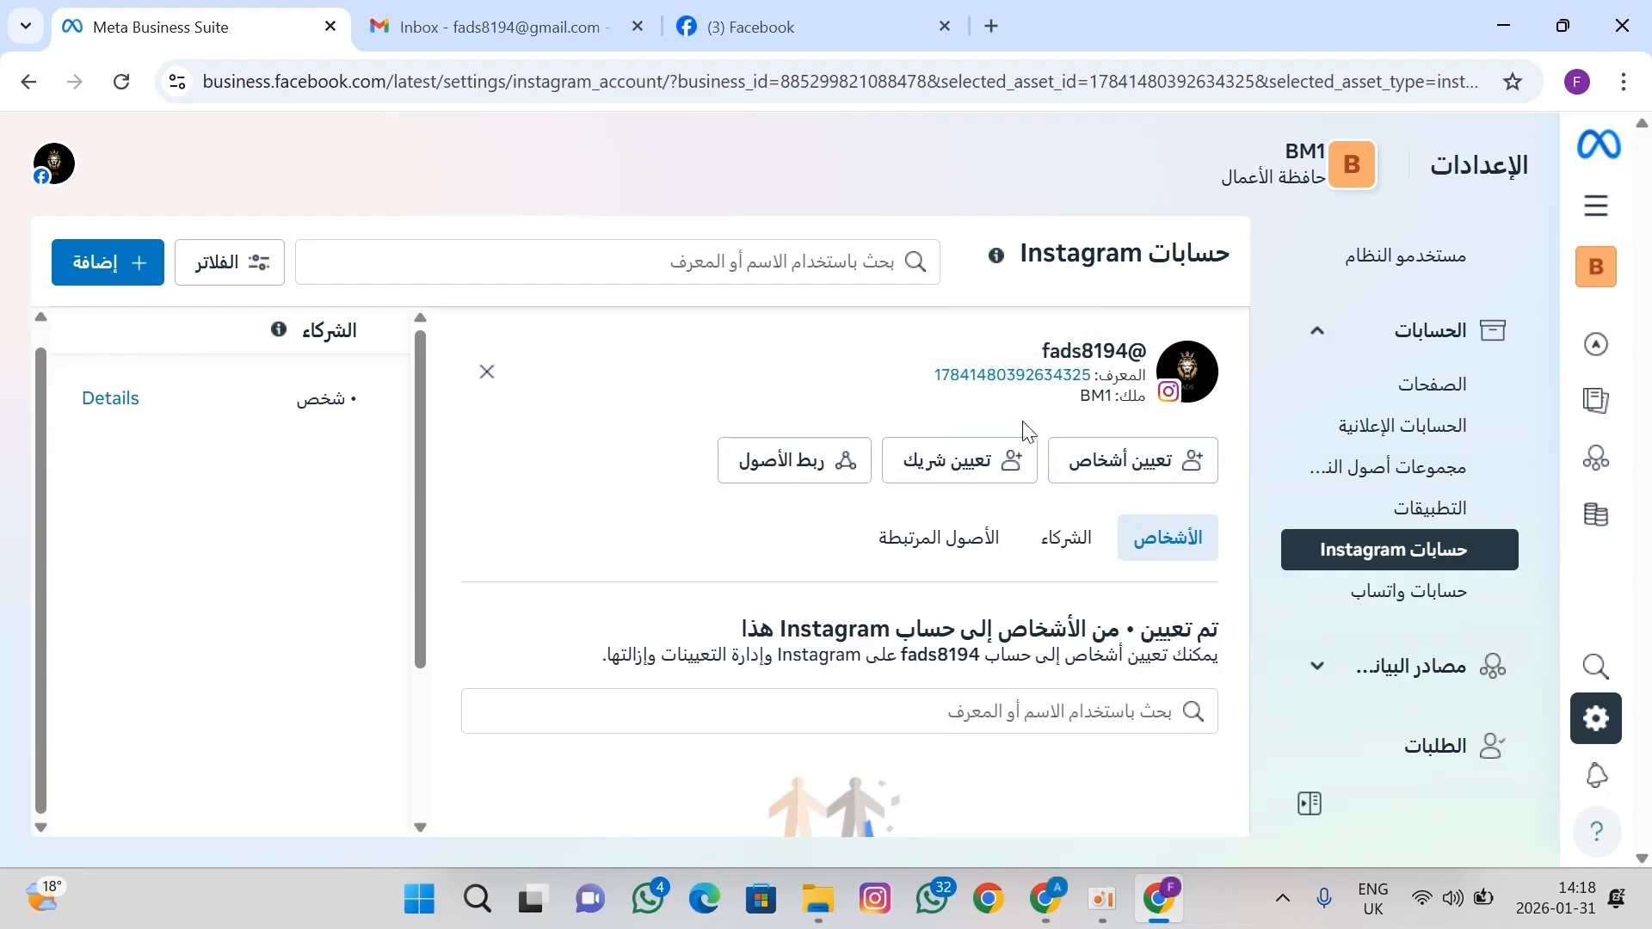
scroll(1023, 432, down, 2)
scroll(1027, 440, up, 1)
scroll(1026, 445, up, 2)
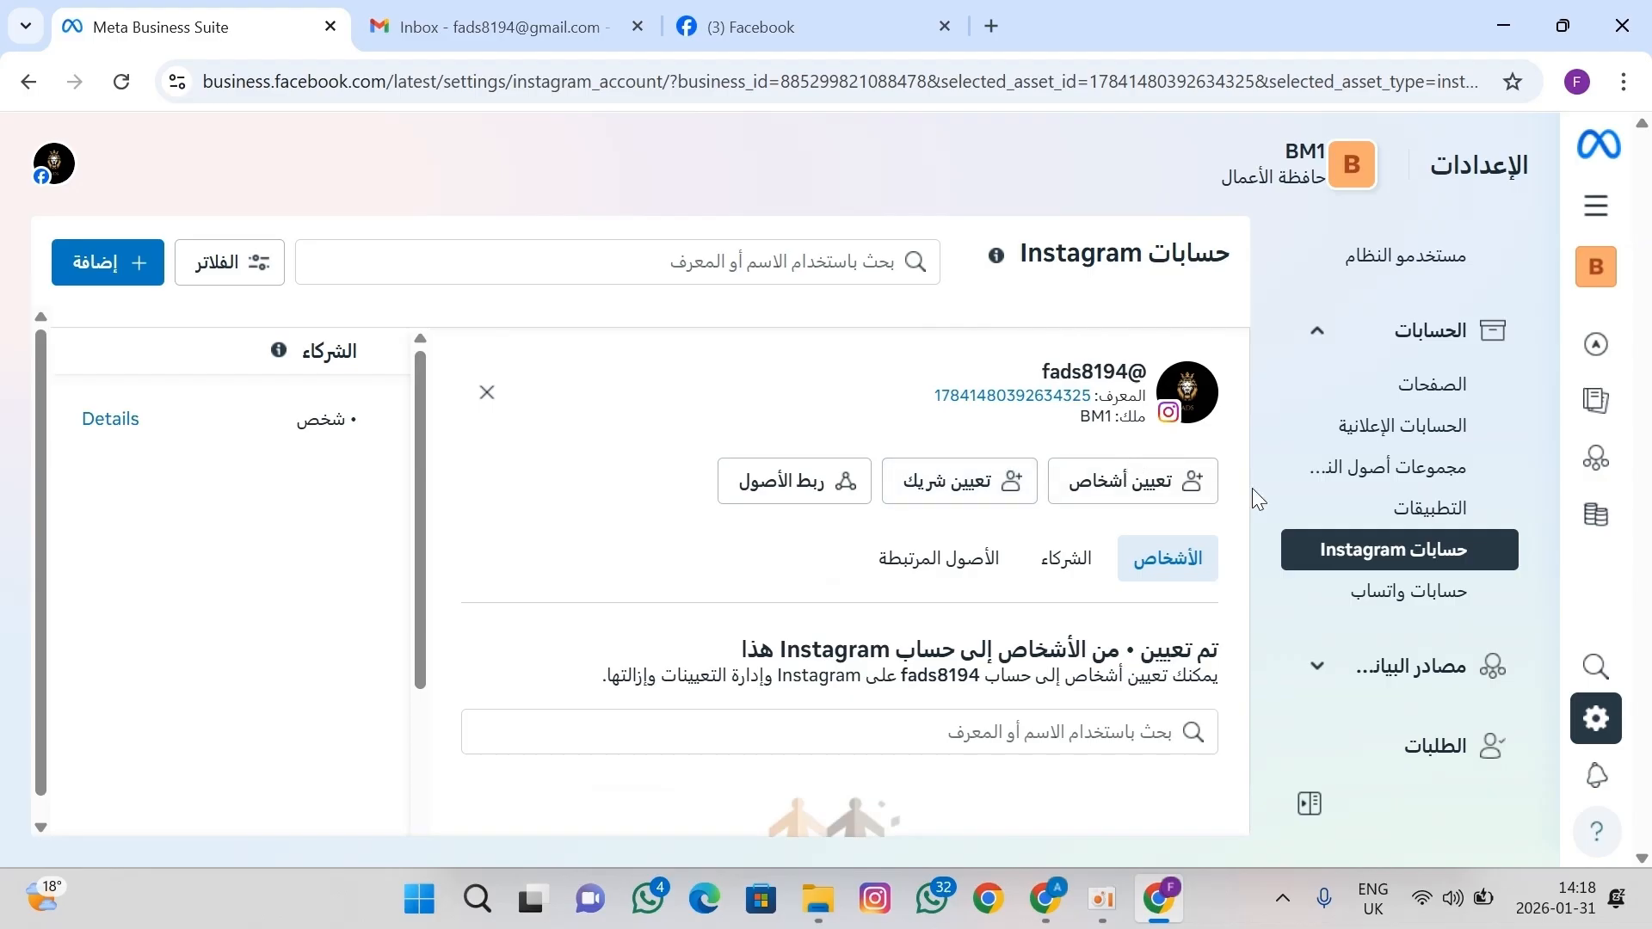
scroll(1420, 546, down, 1)
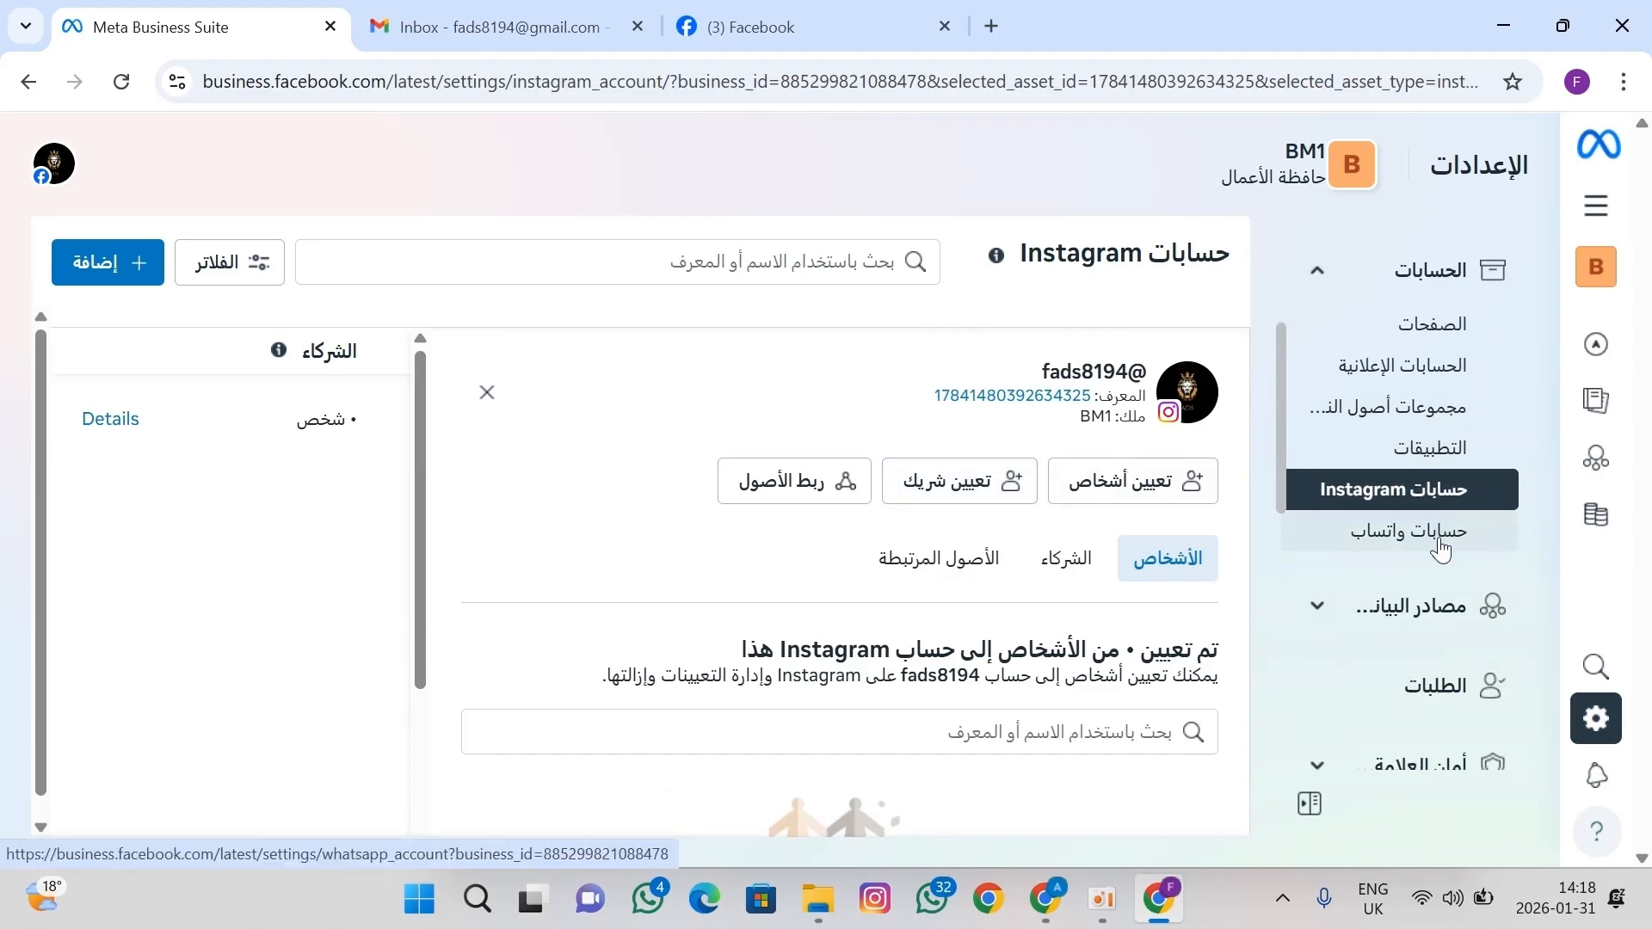
- In BM1's WhatsApp accounts, start linking an existing WhatsApp business account
click(1441, 549)
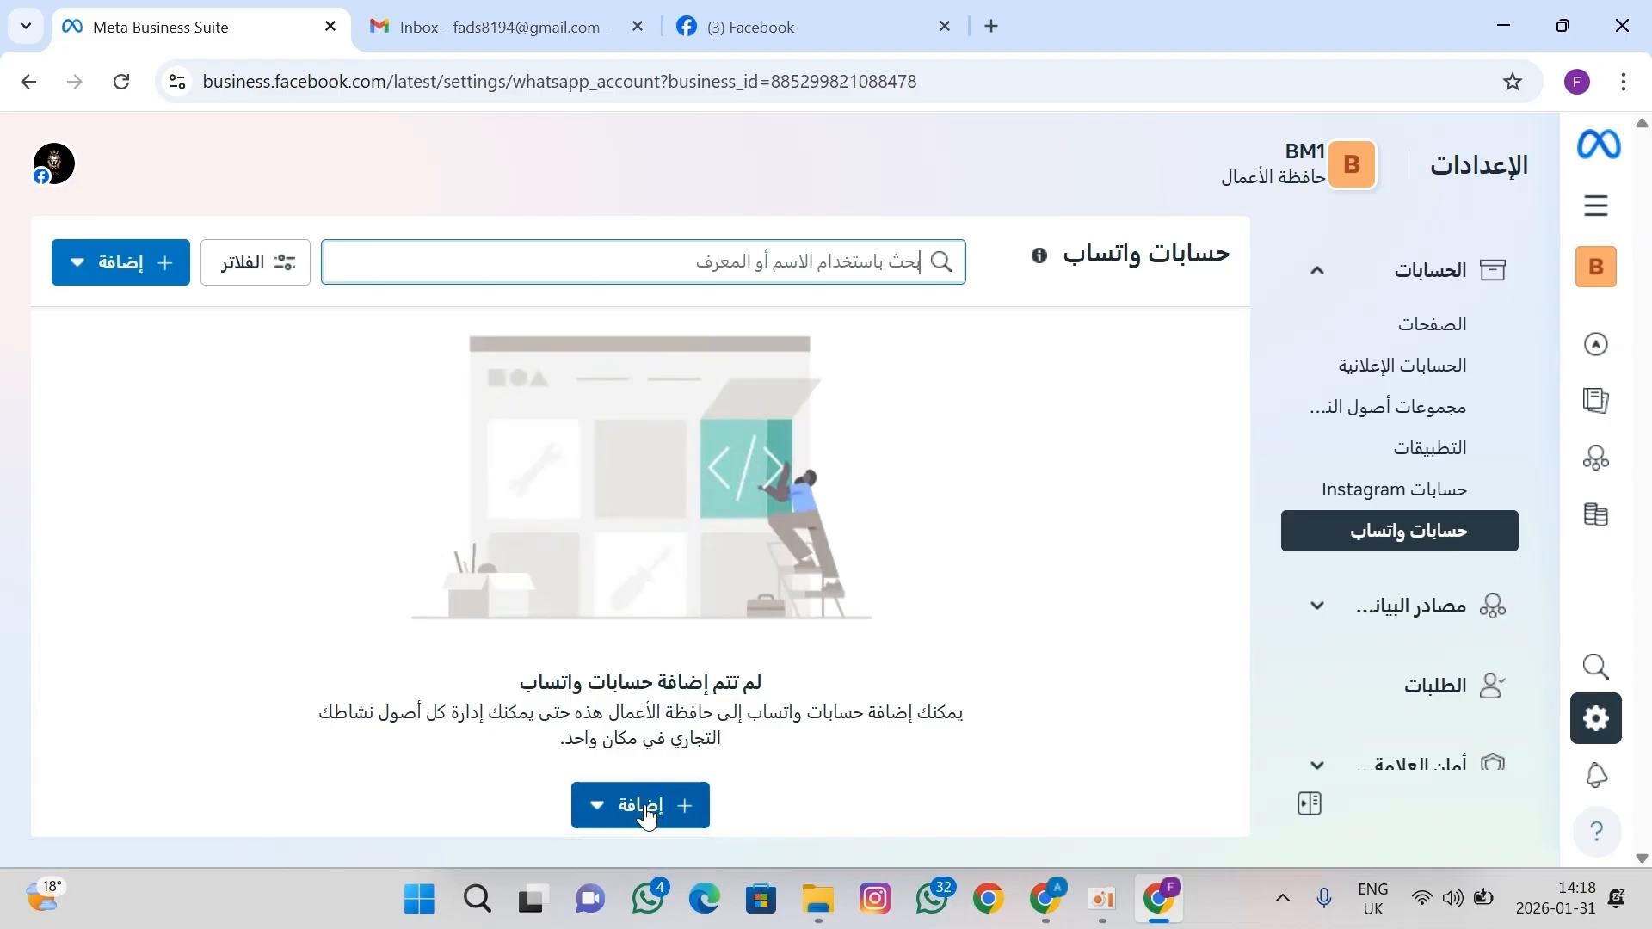
click(647, 818)
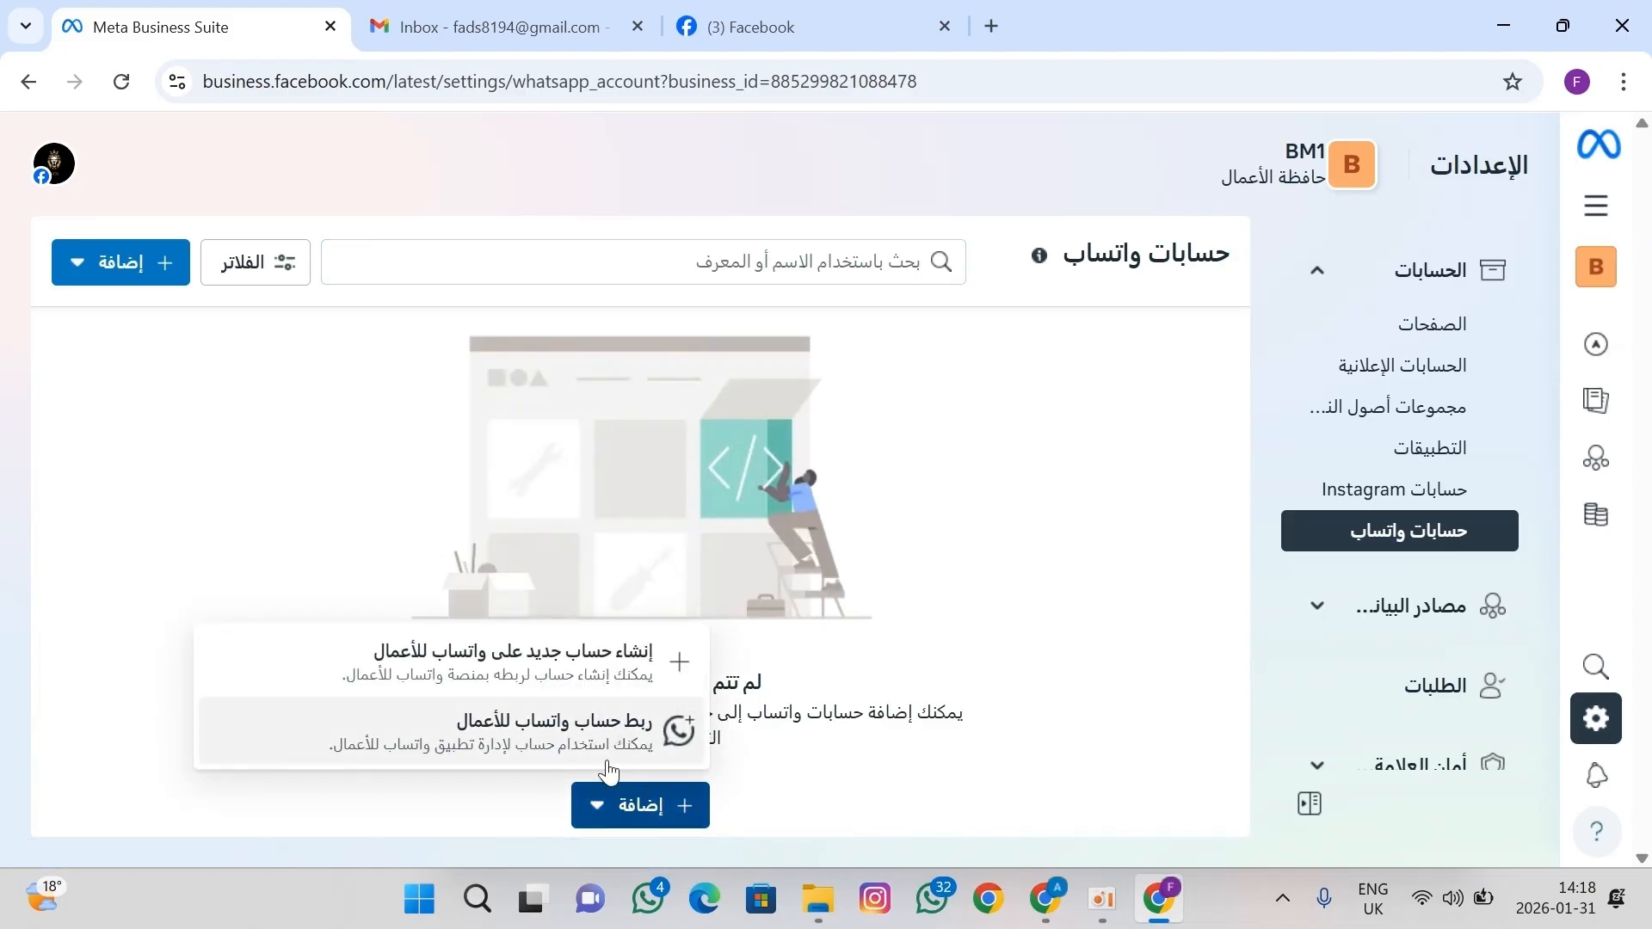
click(471, 742)
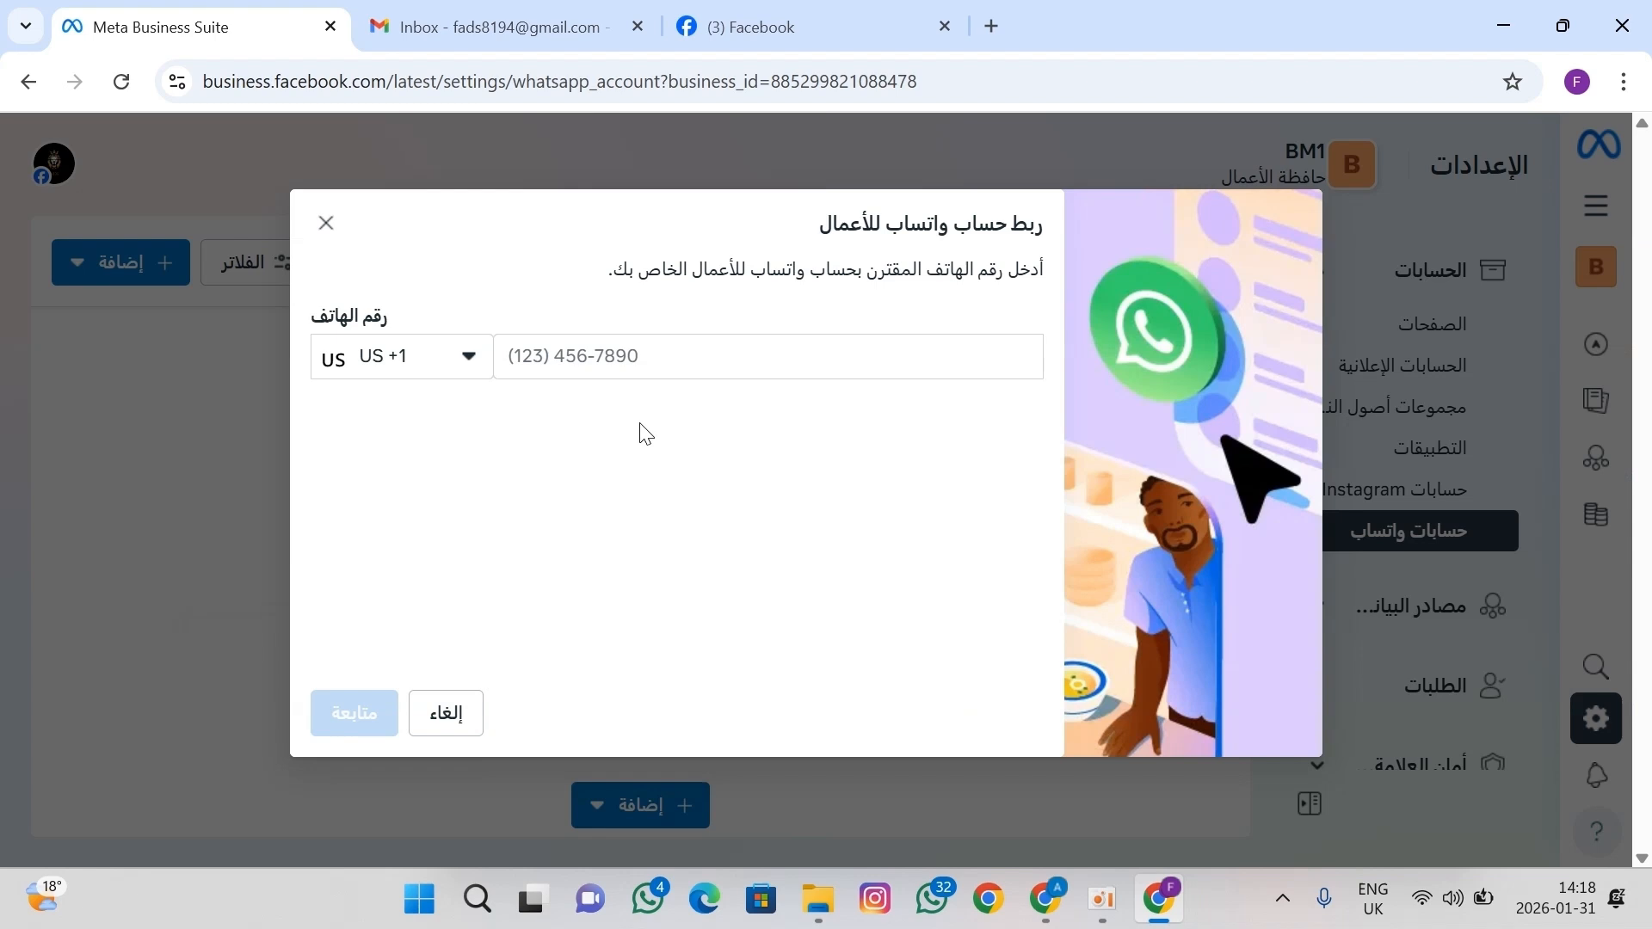
- Search 'ma' in the country code list and pick Morocco +212
click(443, 366)
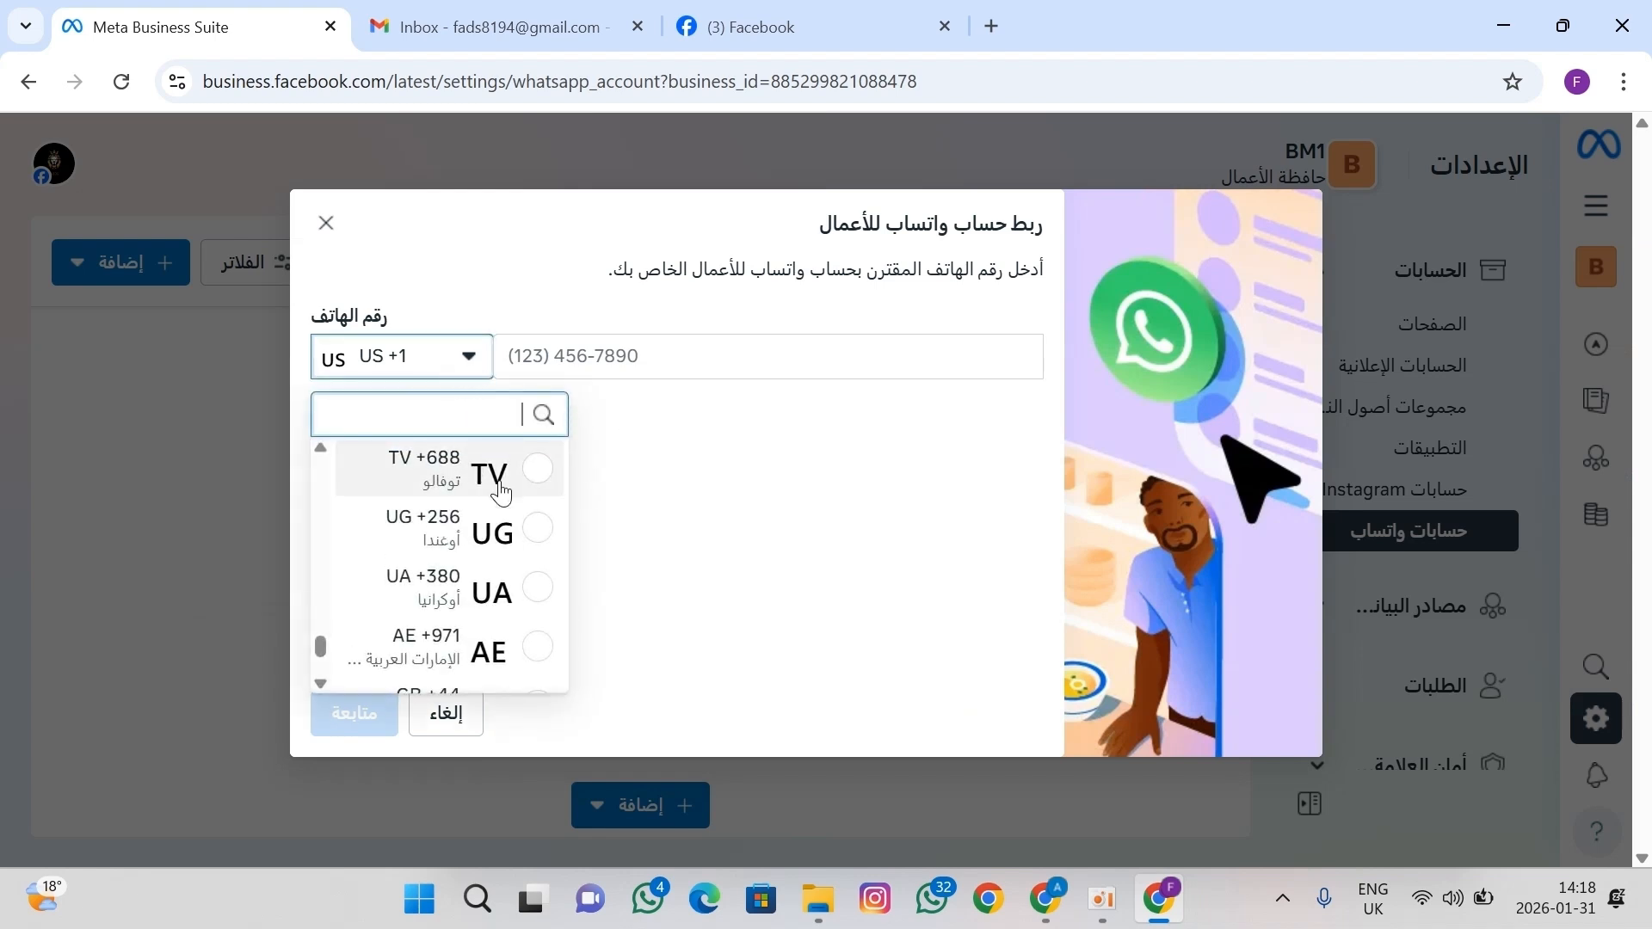
scroll(491, 482, up, 2)
scroll(502, 492, up, 4)
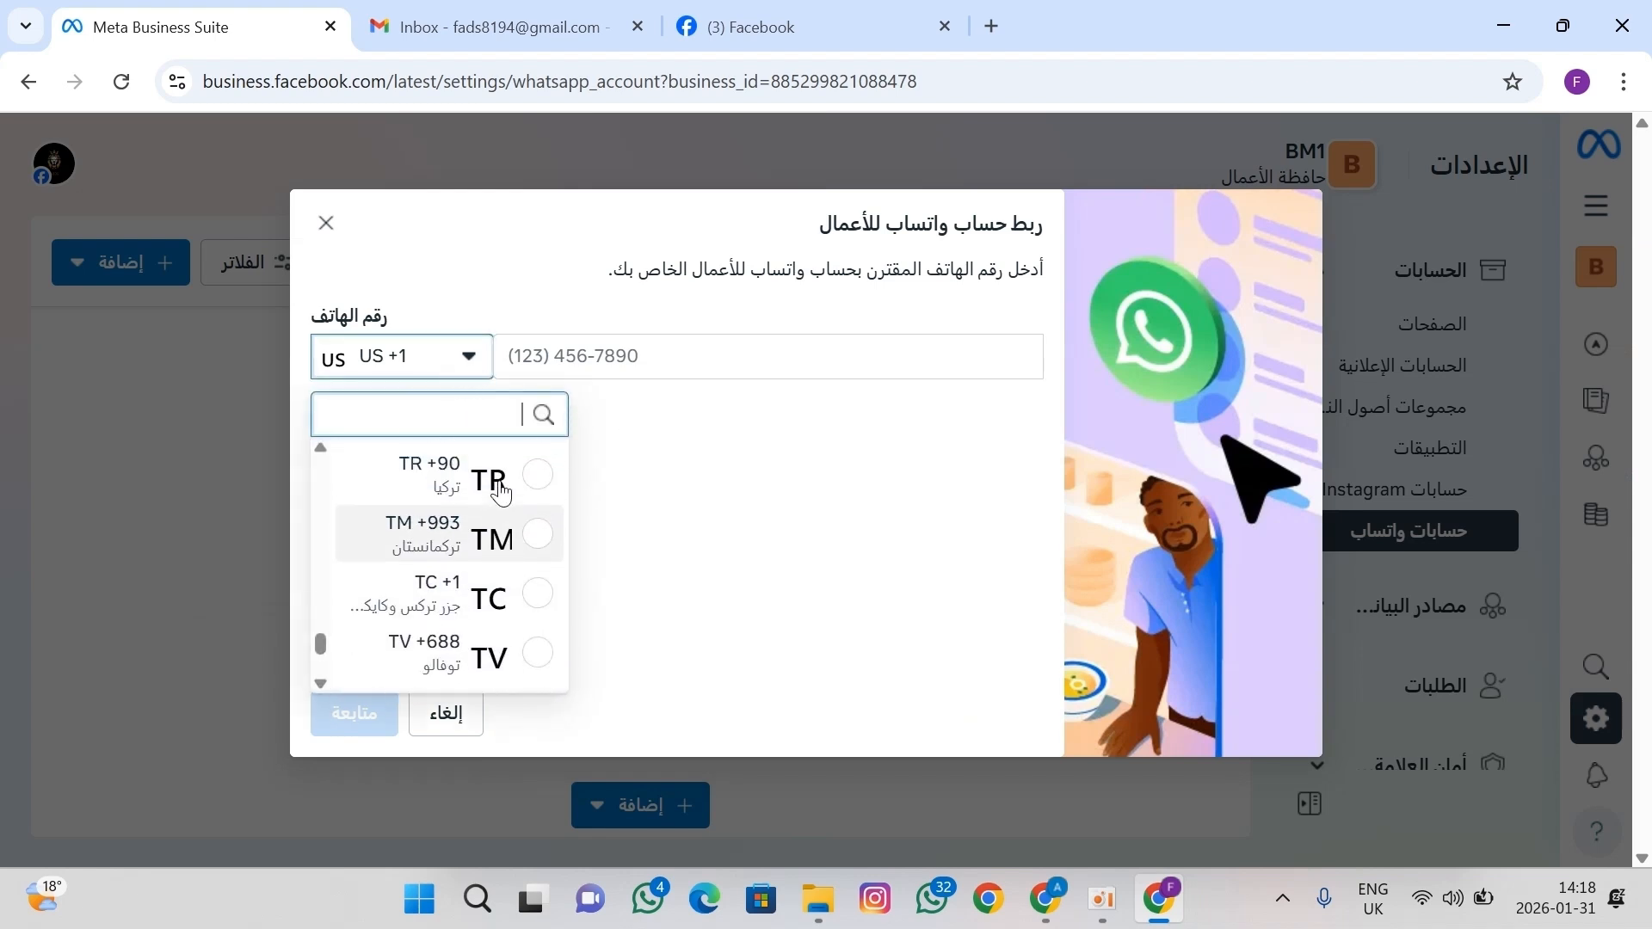
scroll(502, 492, up, 6)
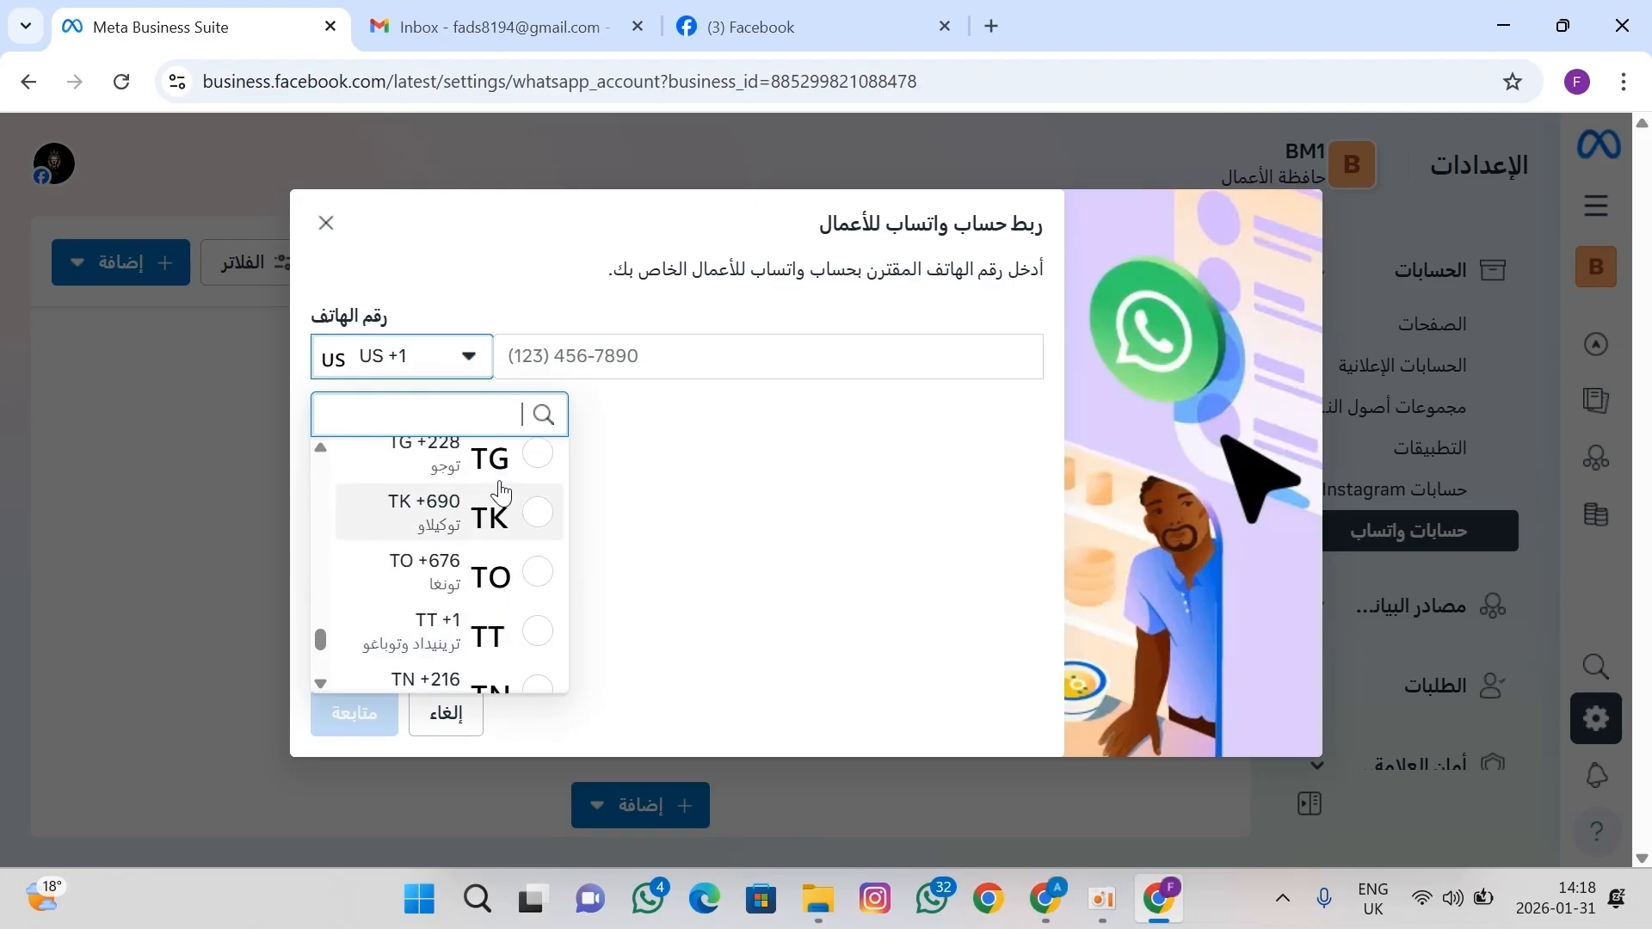
scroll(502, 493, up, 3)
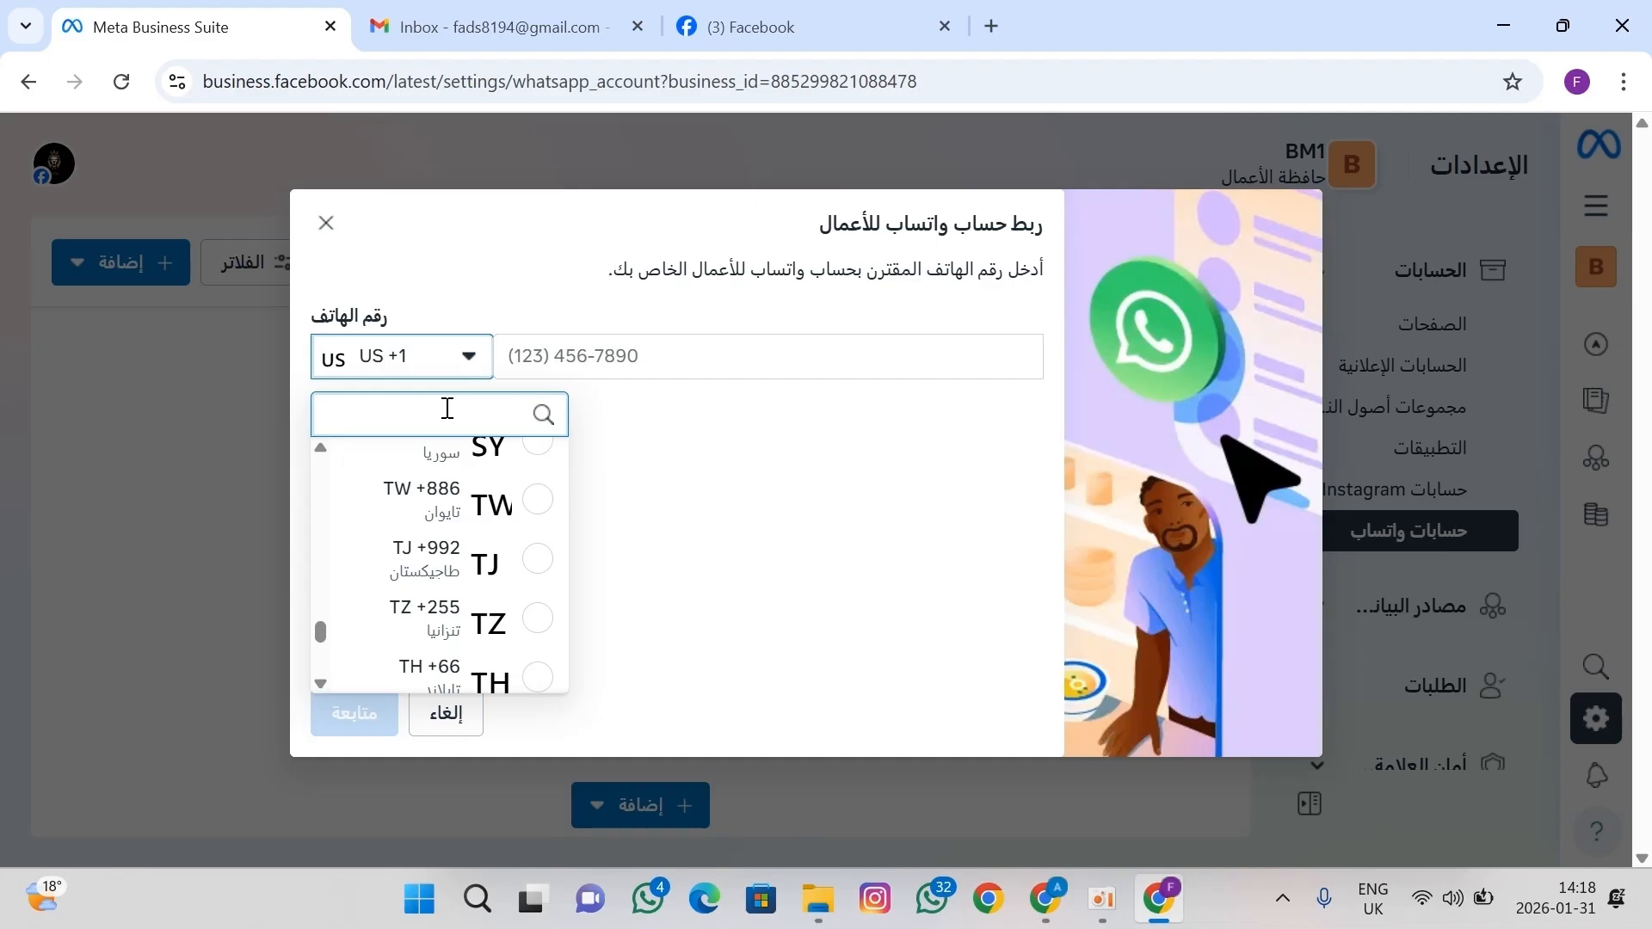
text(ma)
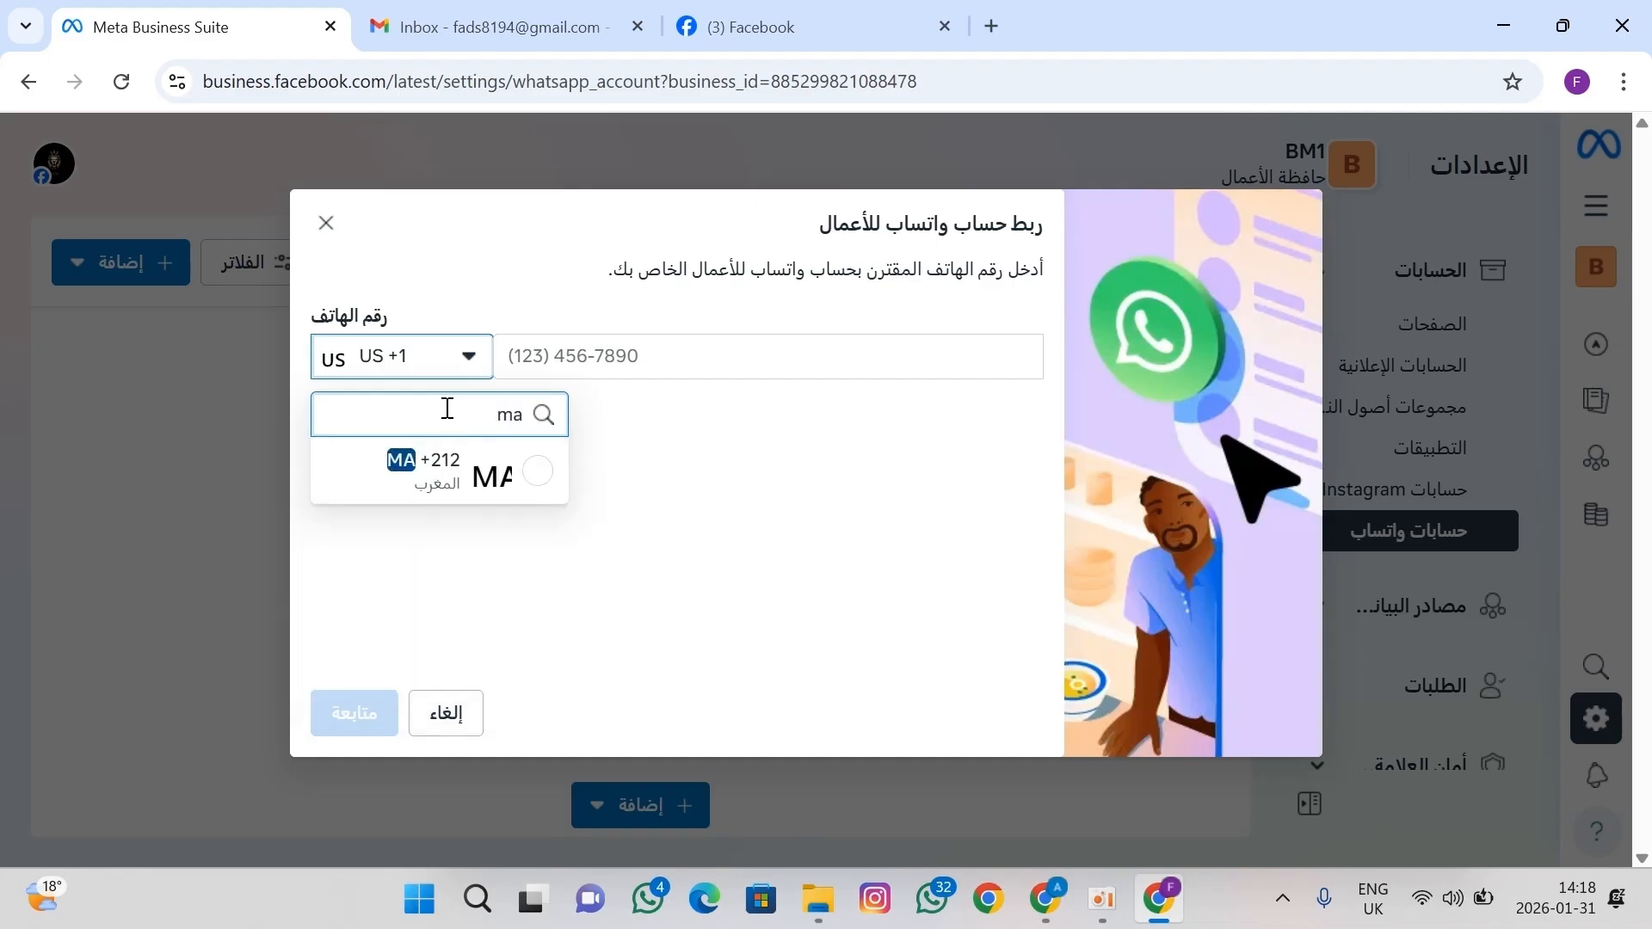
click(451, 478)
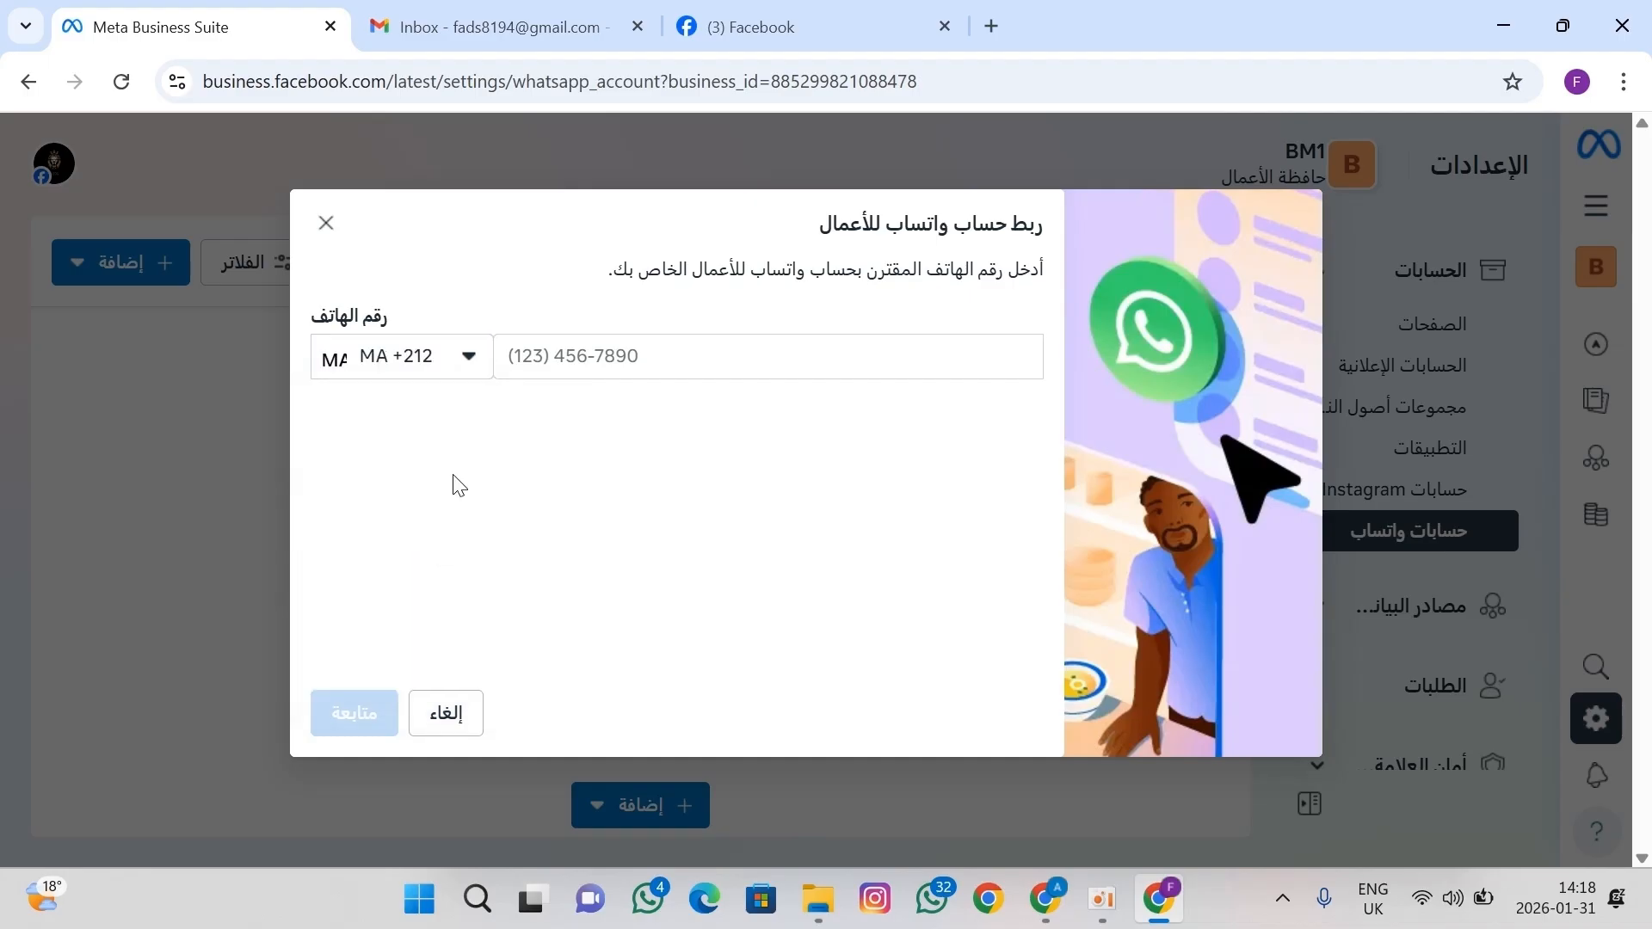
- Paste and complete the Moroccan WhatsApp business phone number, then submit it to request a code
click(597, 360)
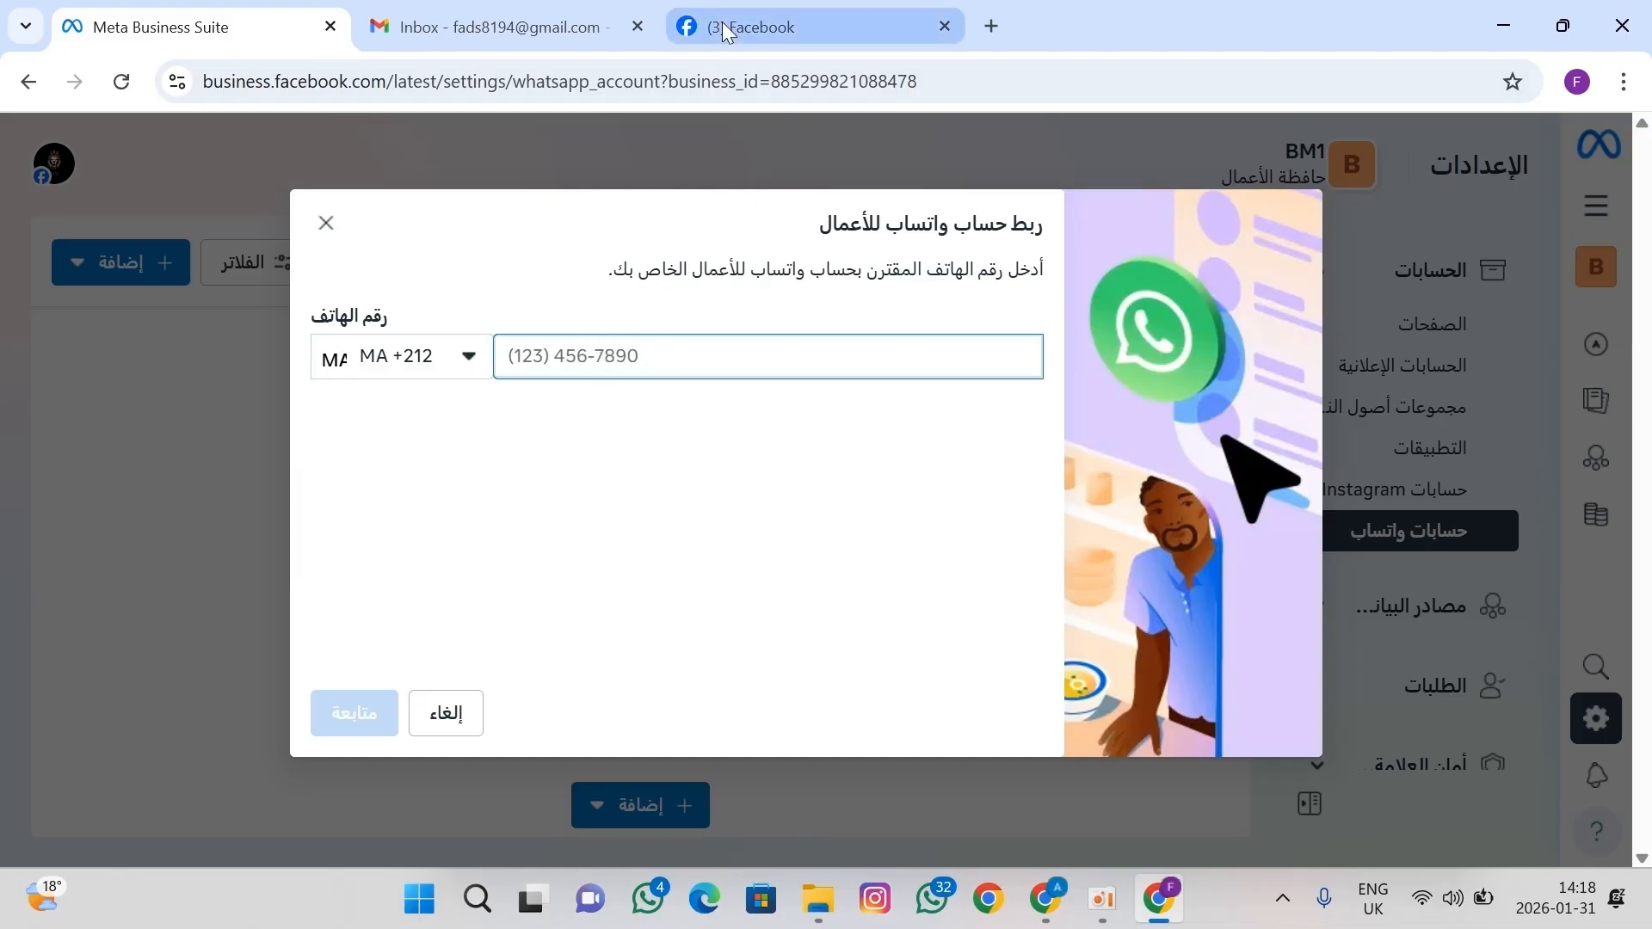
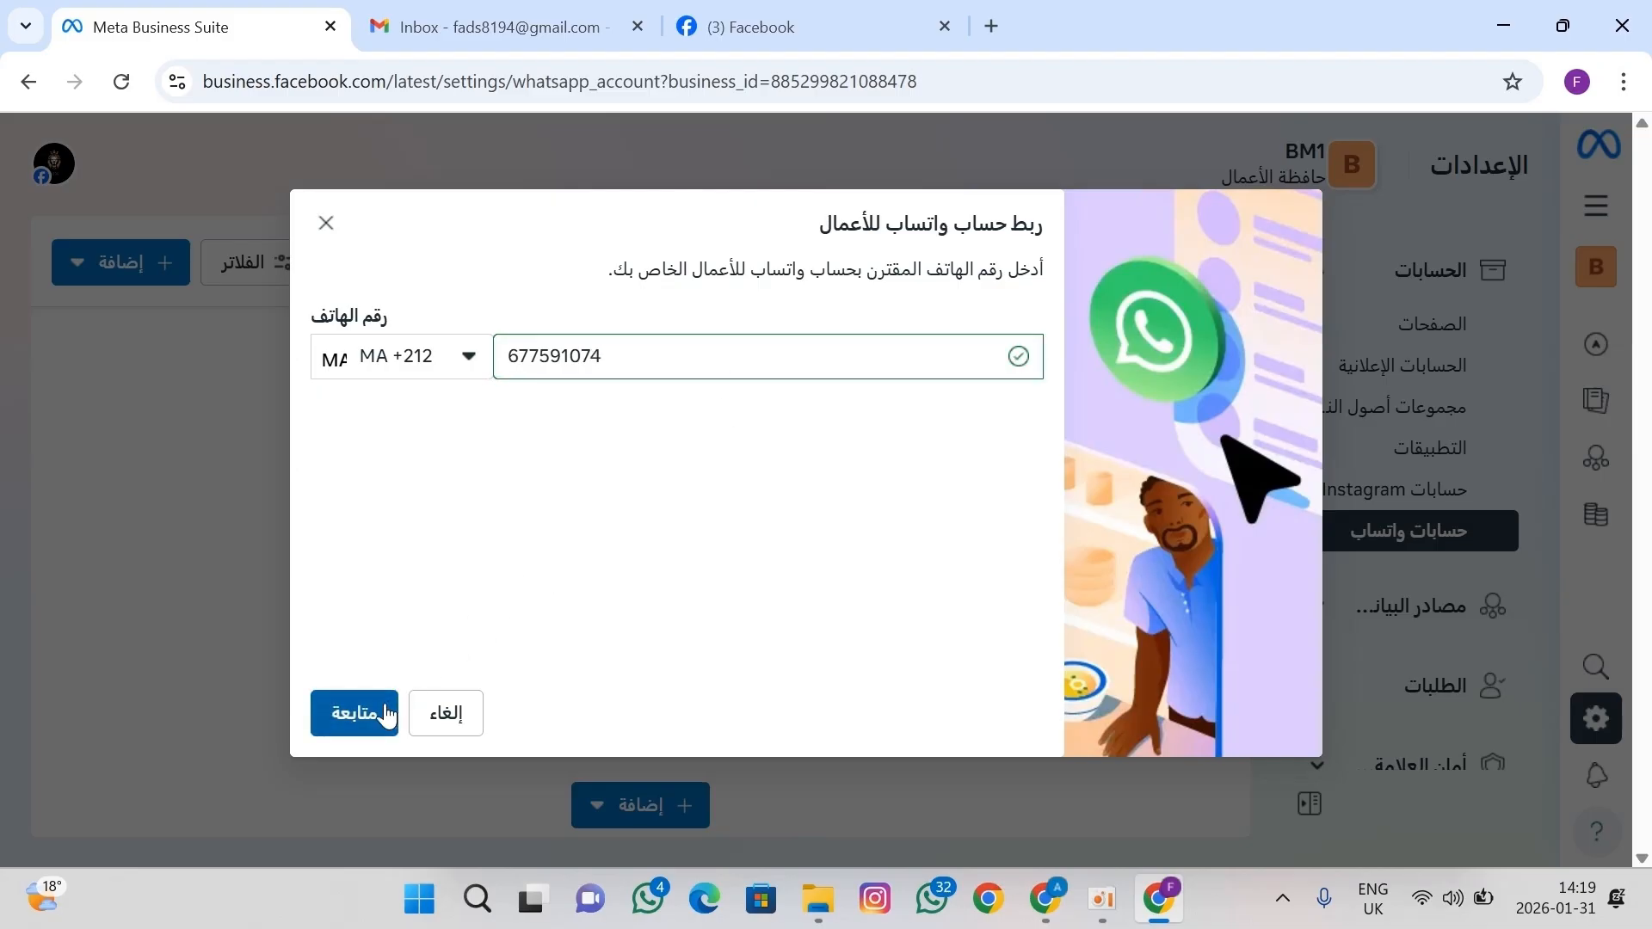
click(360, 725)
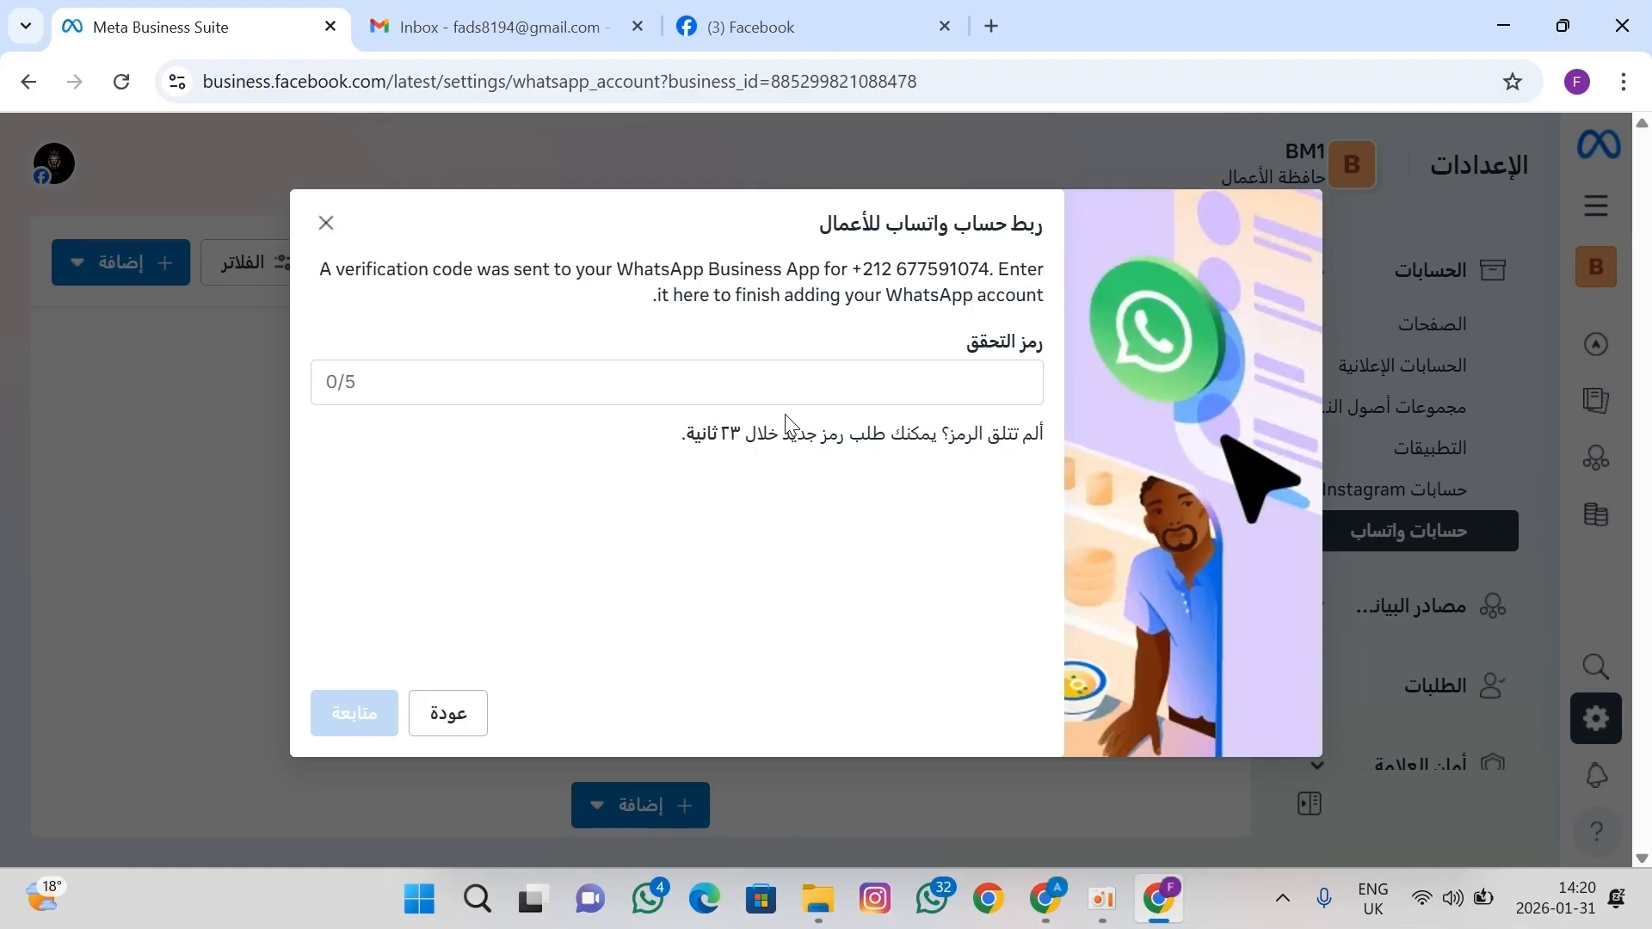
- Enter the 5-digit WhatsApp verification code and submit it
key(Tab)
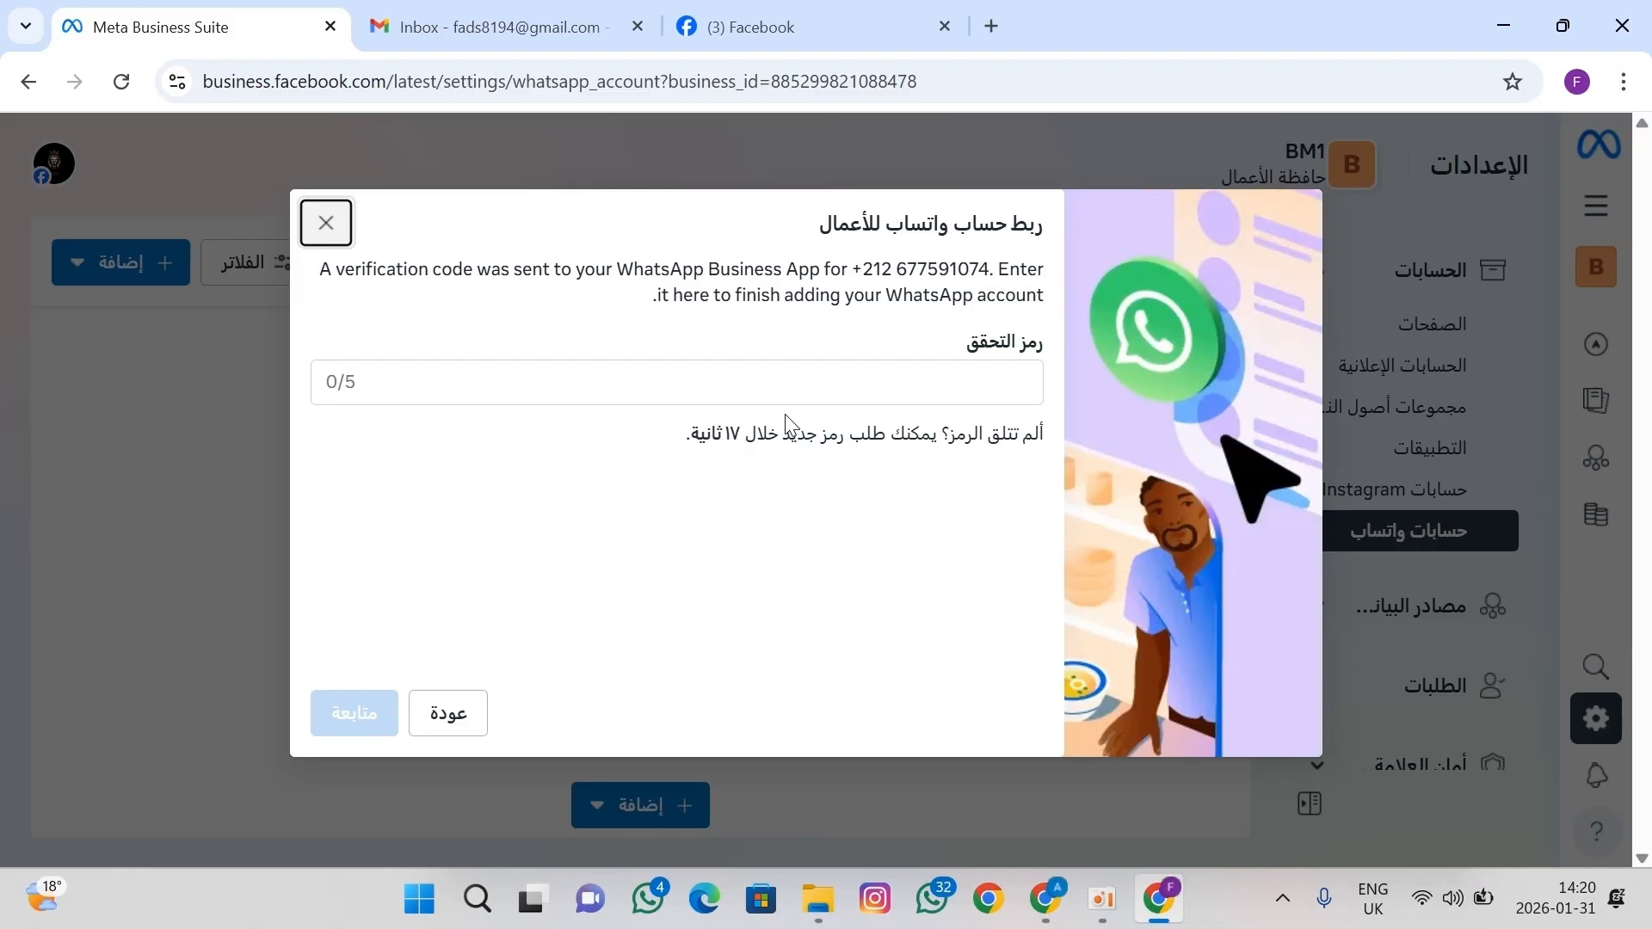
click(834, 377)
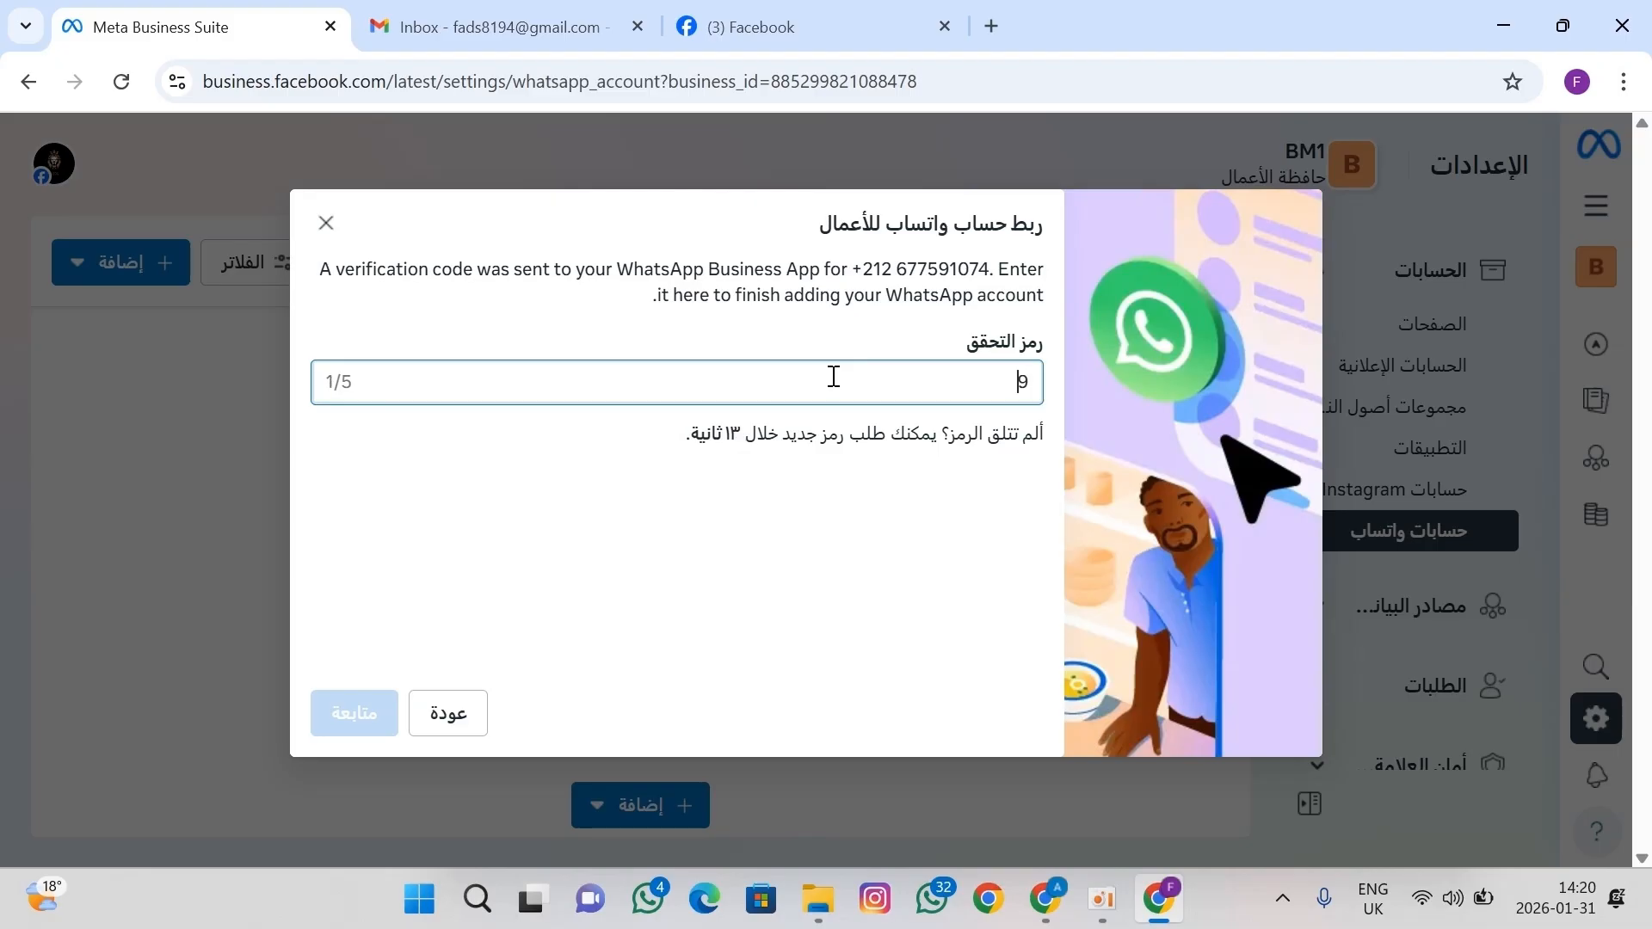
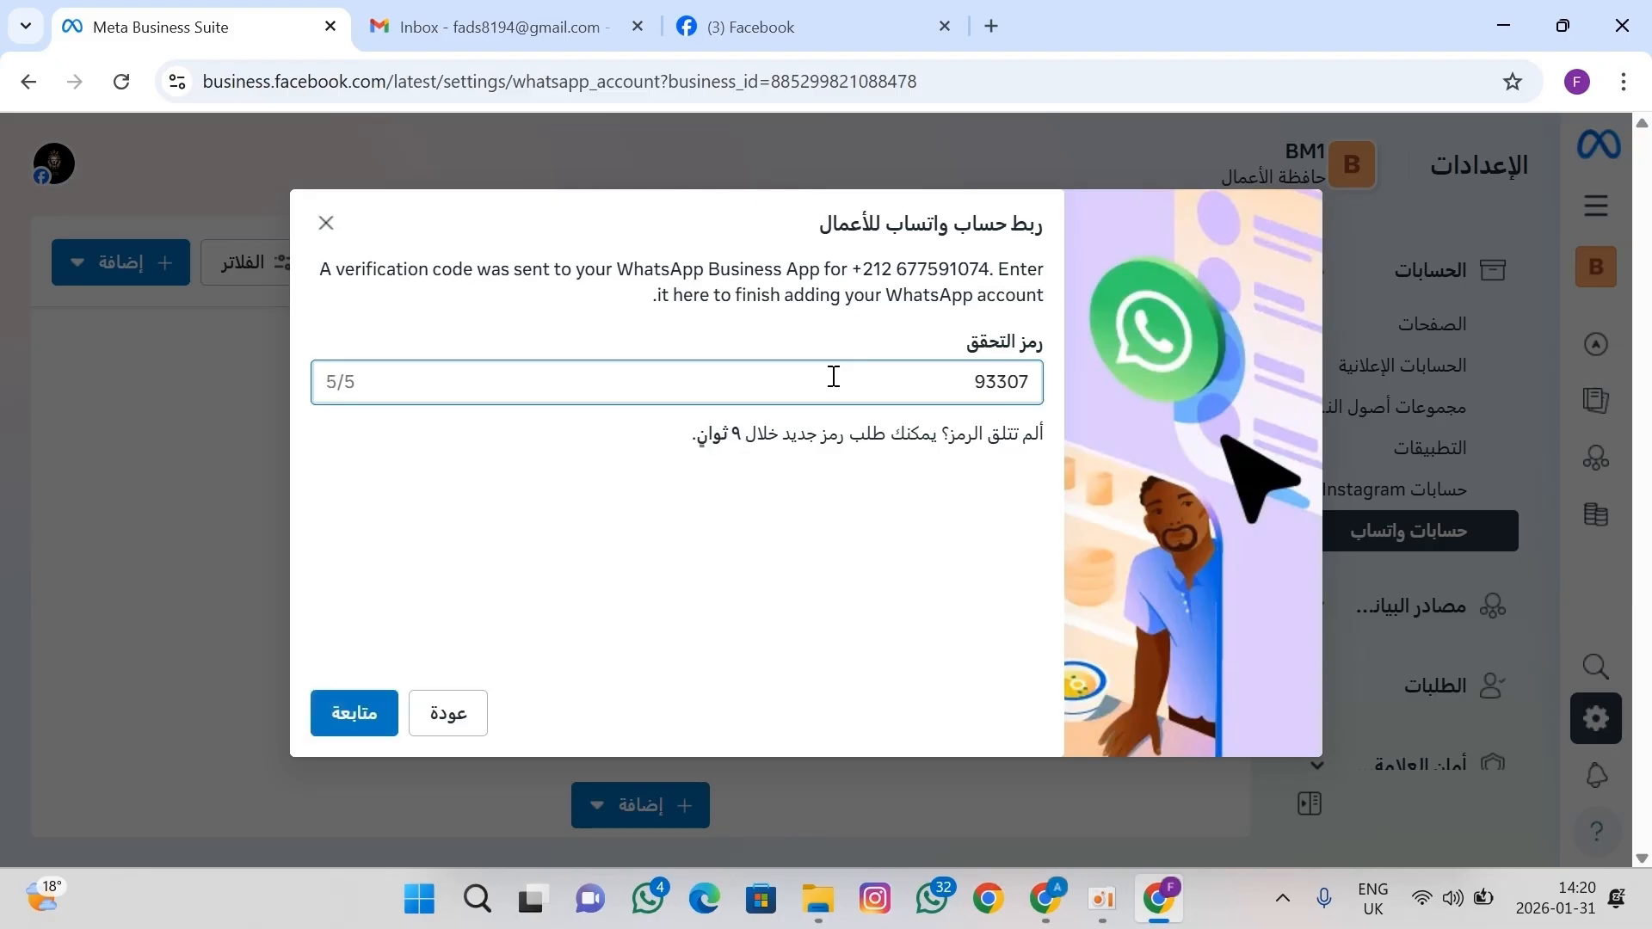
click(347, 722)
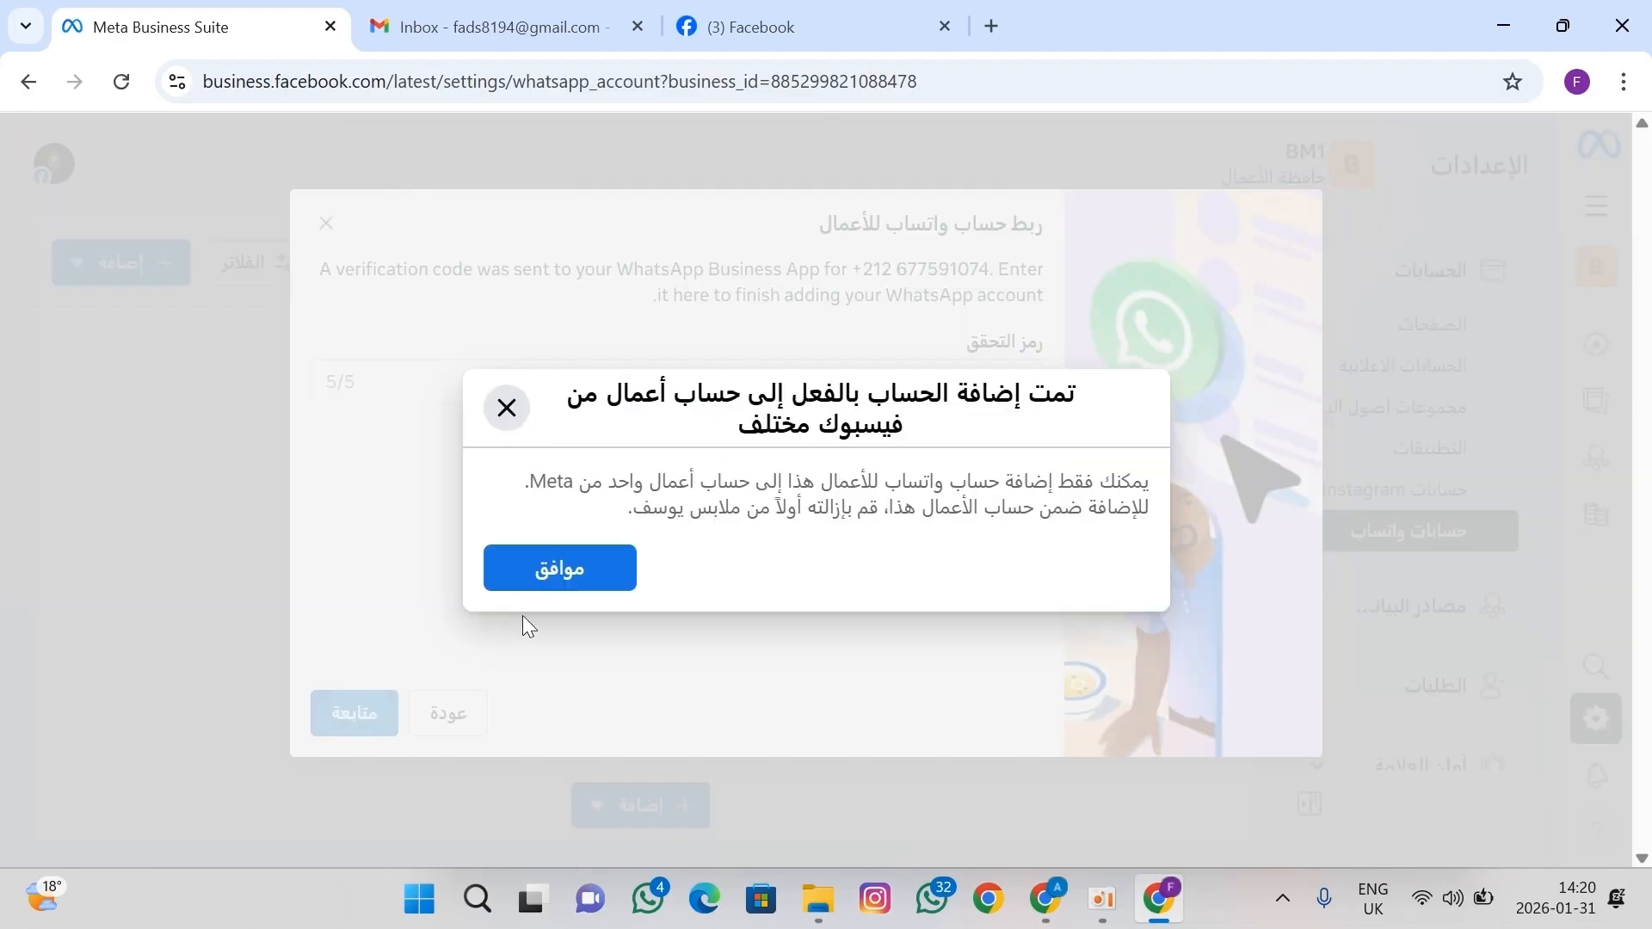
- Resend the code and retry twice, dismissing each account-already-added error, then close the linking dialog
click(591, 585)
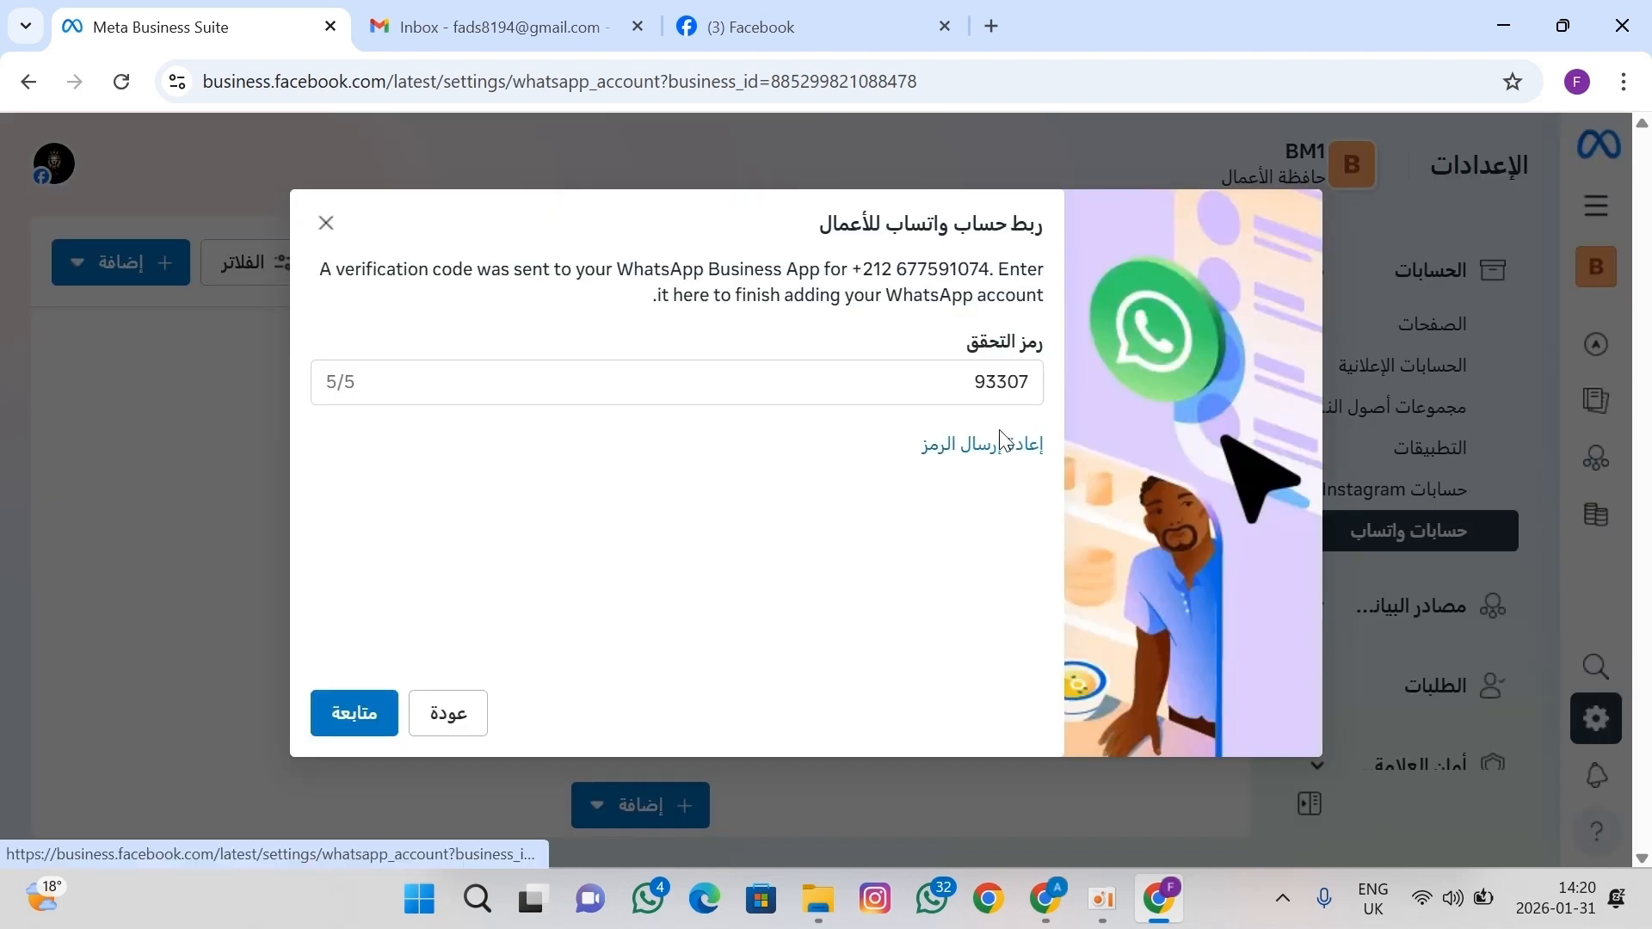
click(971, 460)
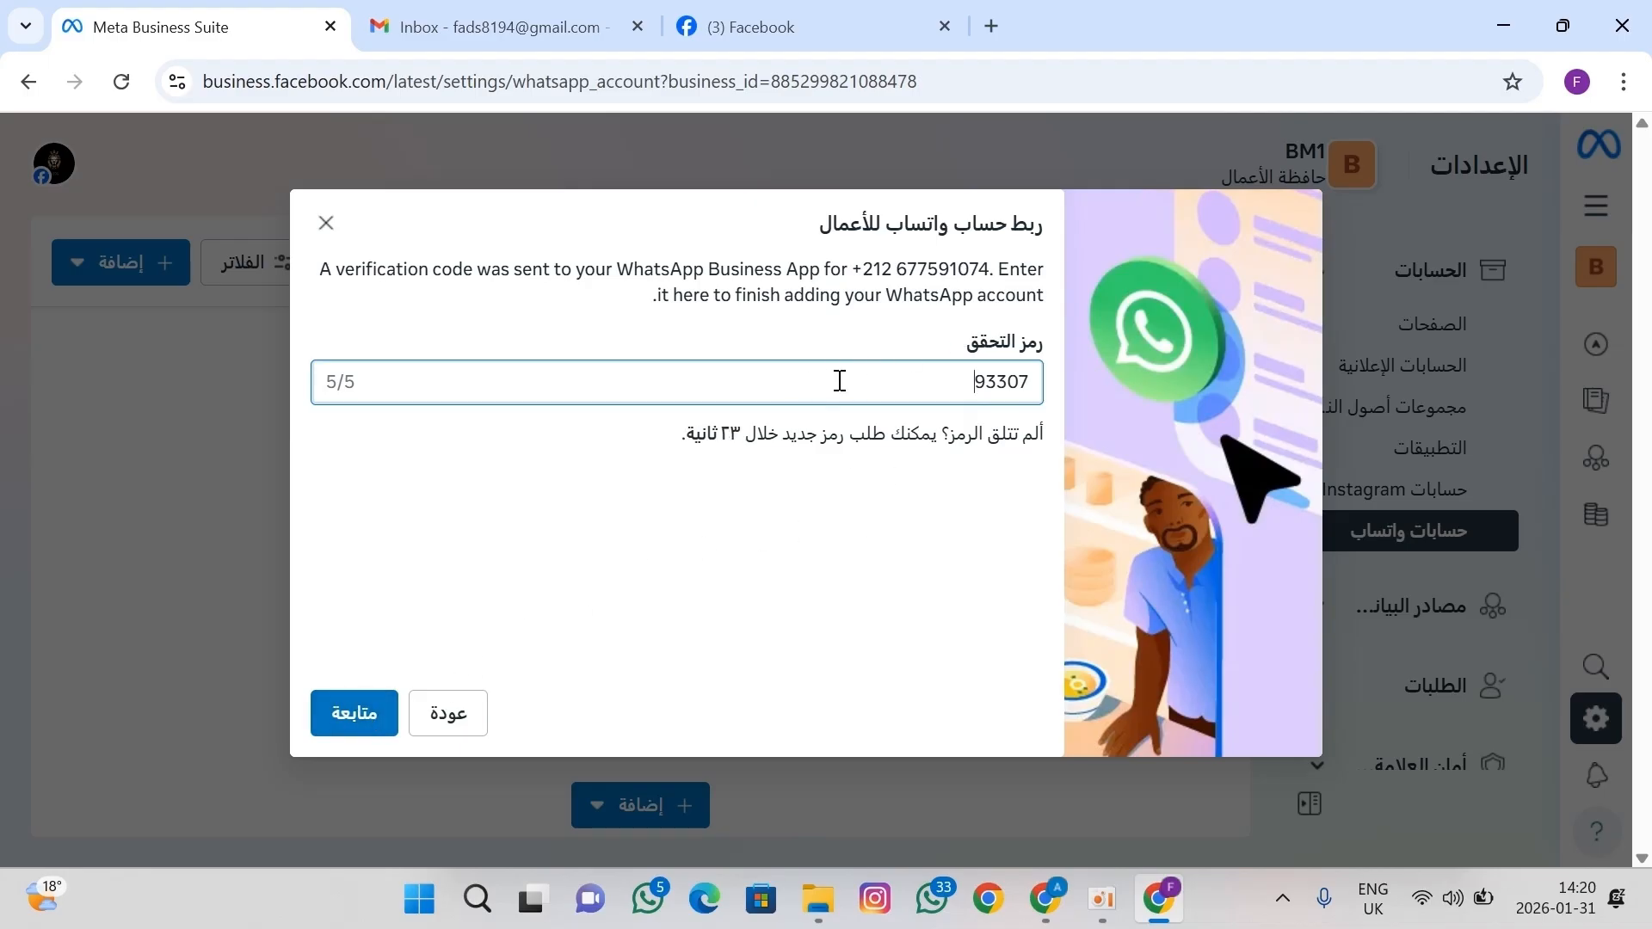
click(355, 725)
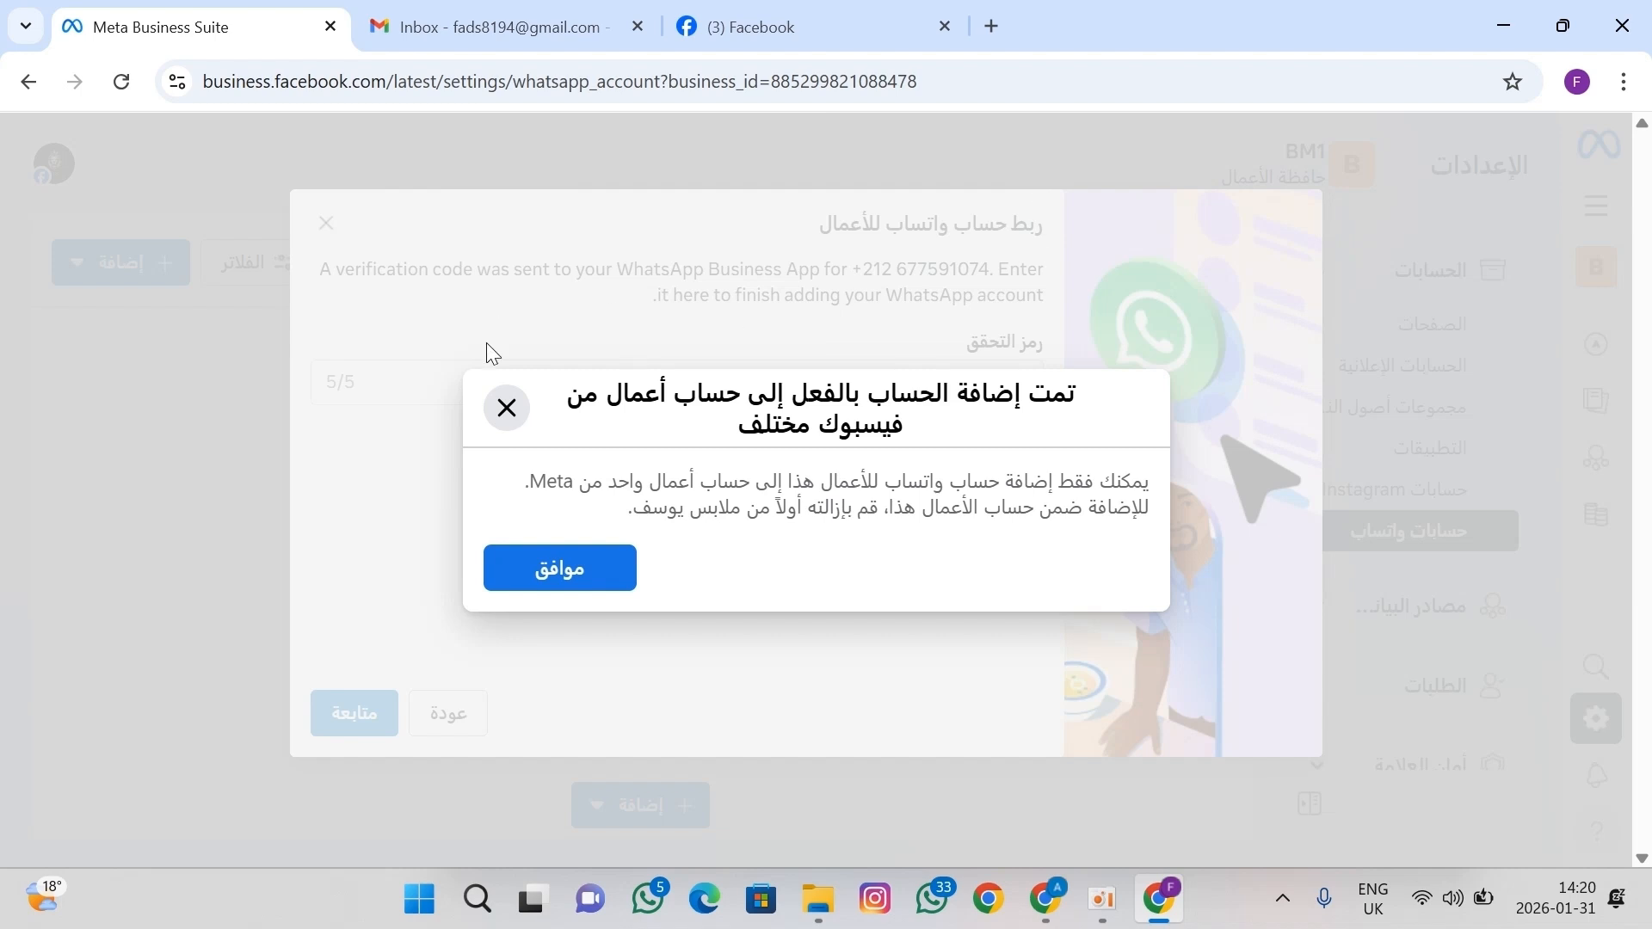
click(501, 416)
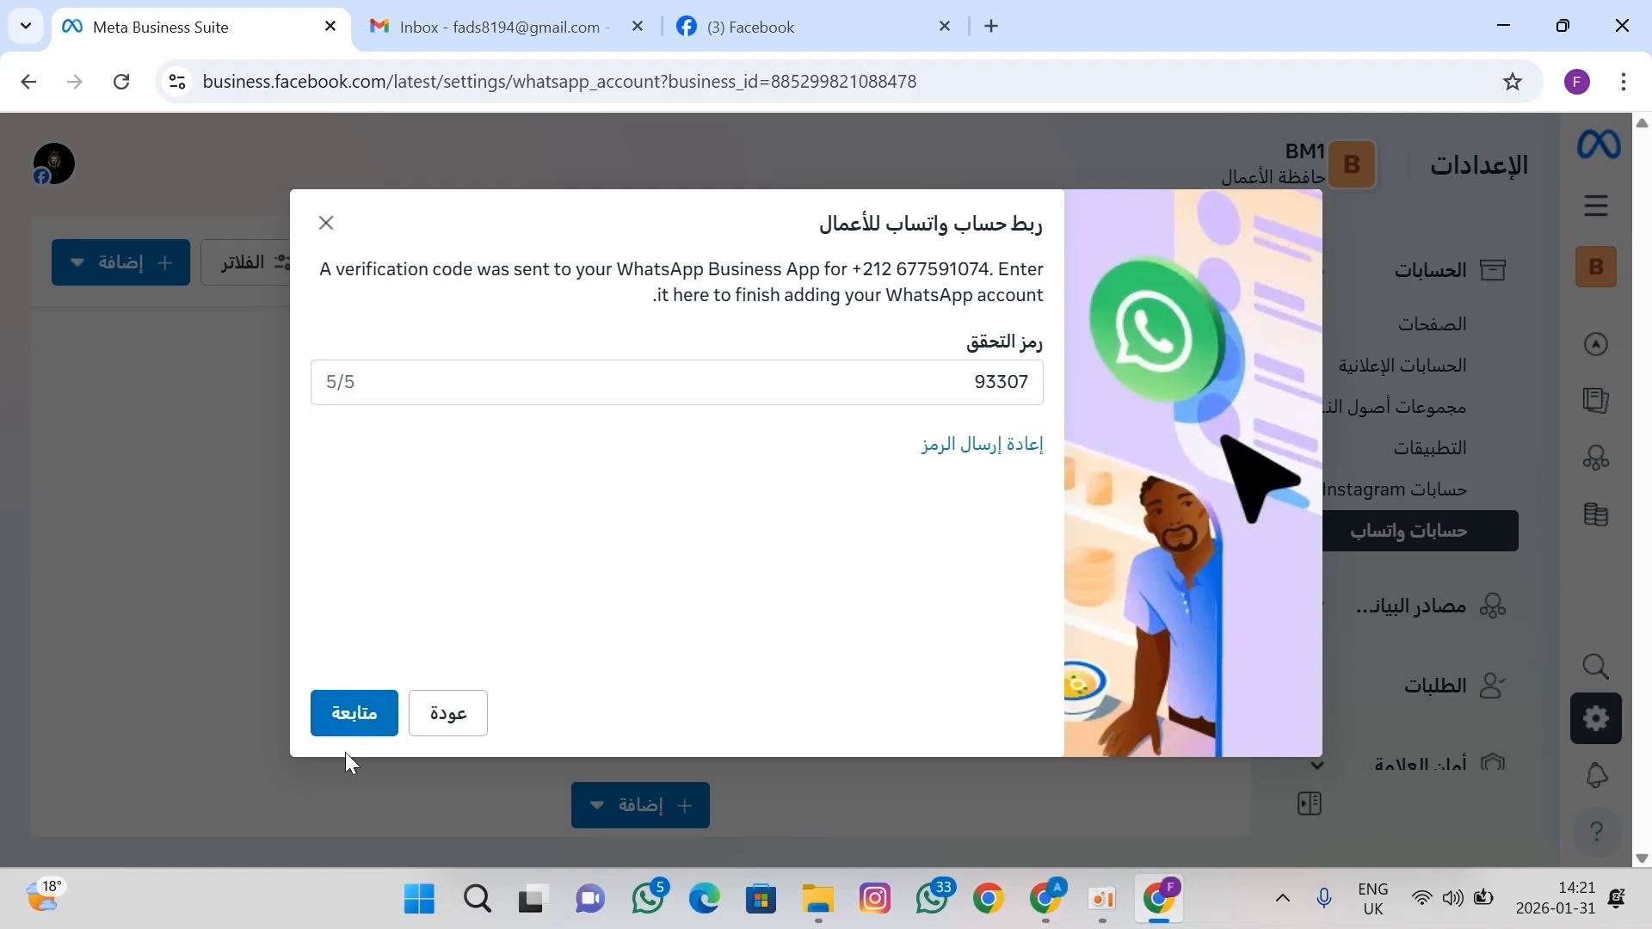
click(355, 718)
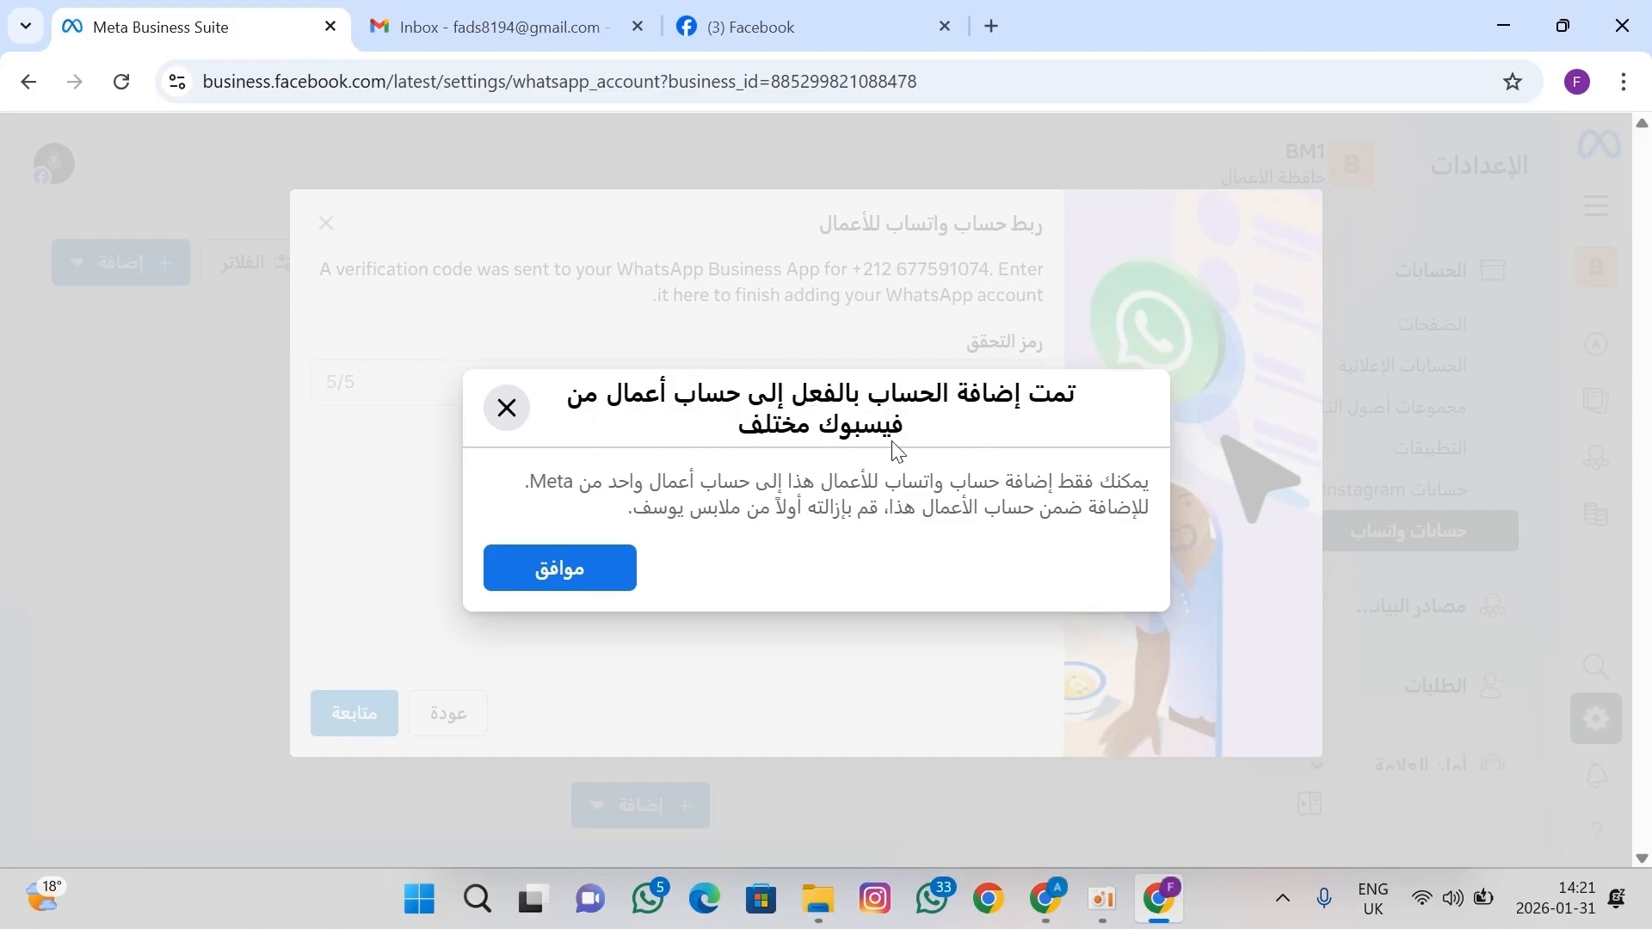
click(505, 410)
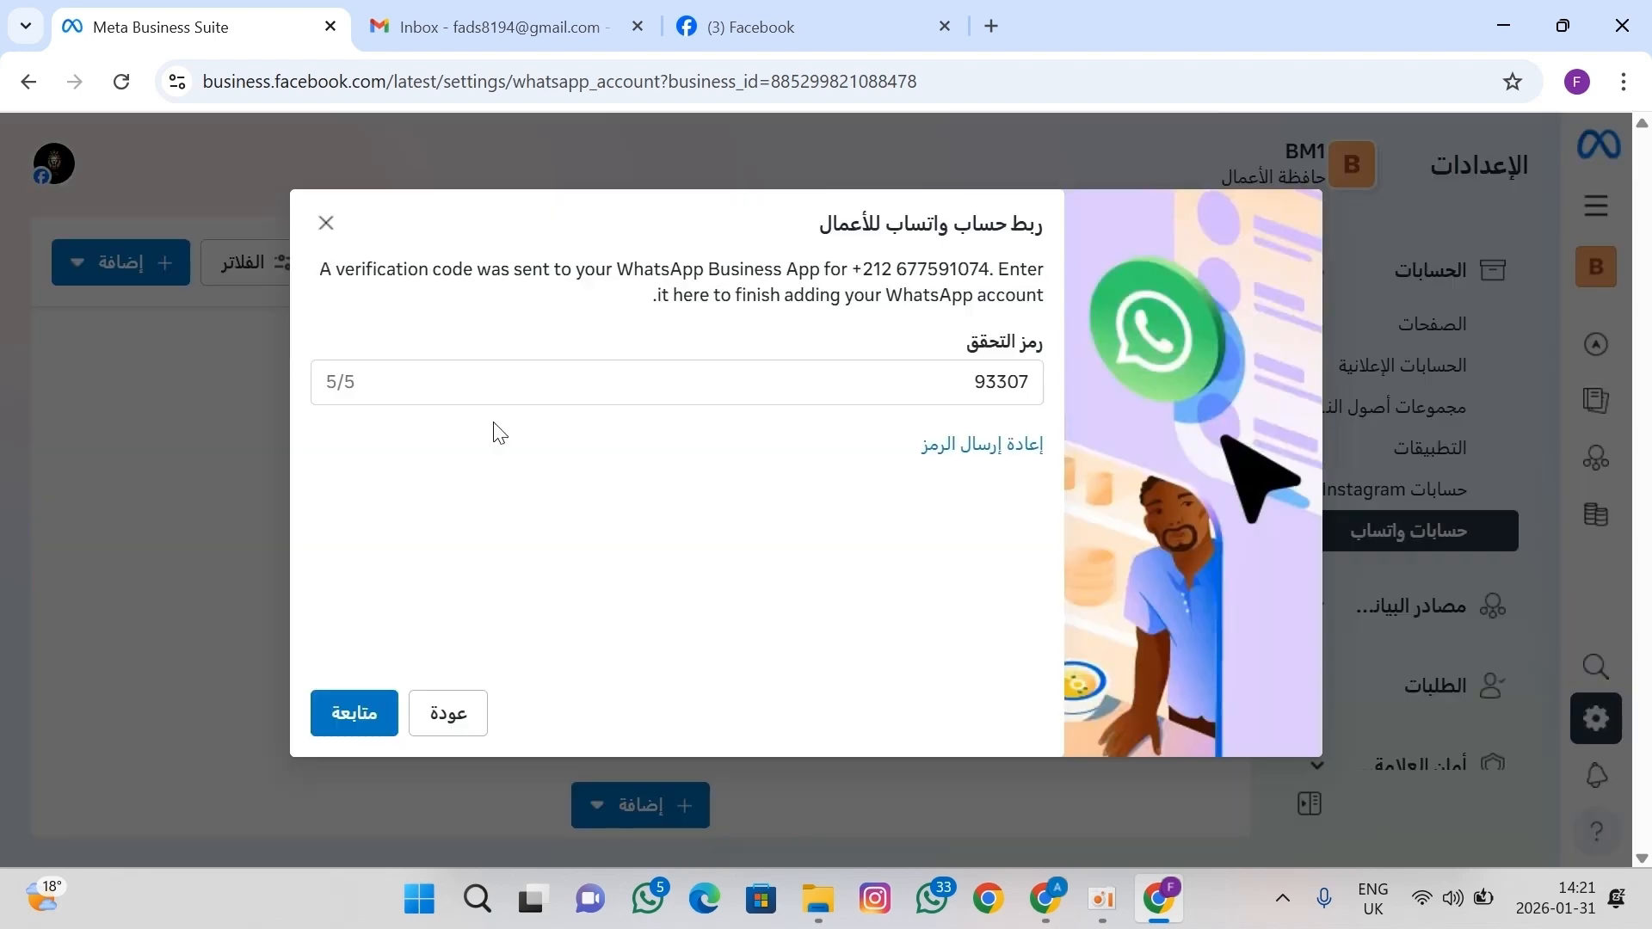
click(326, 226)
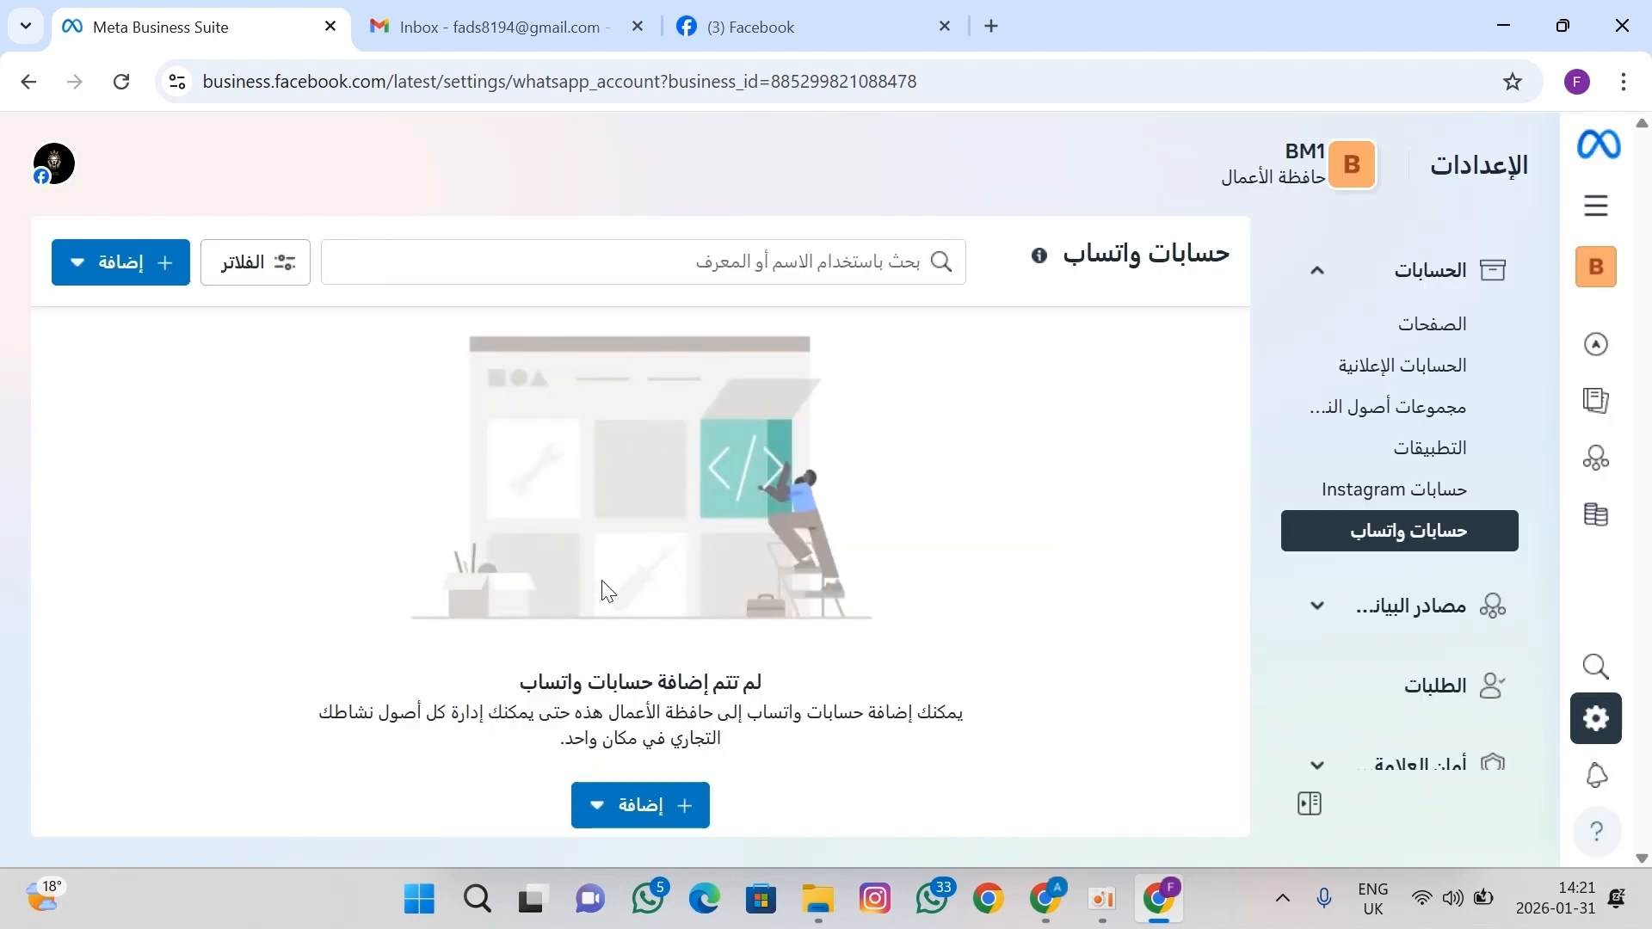
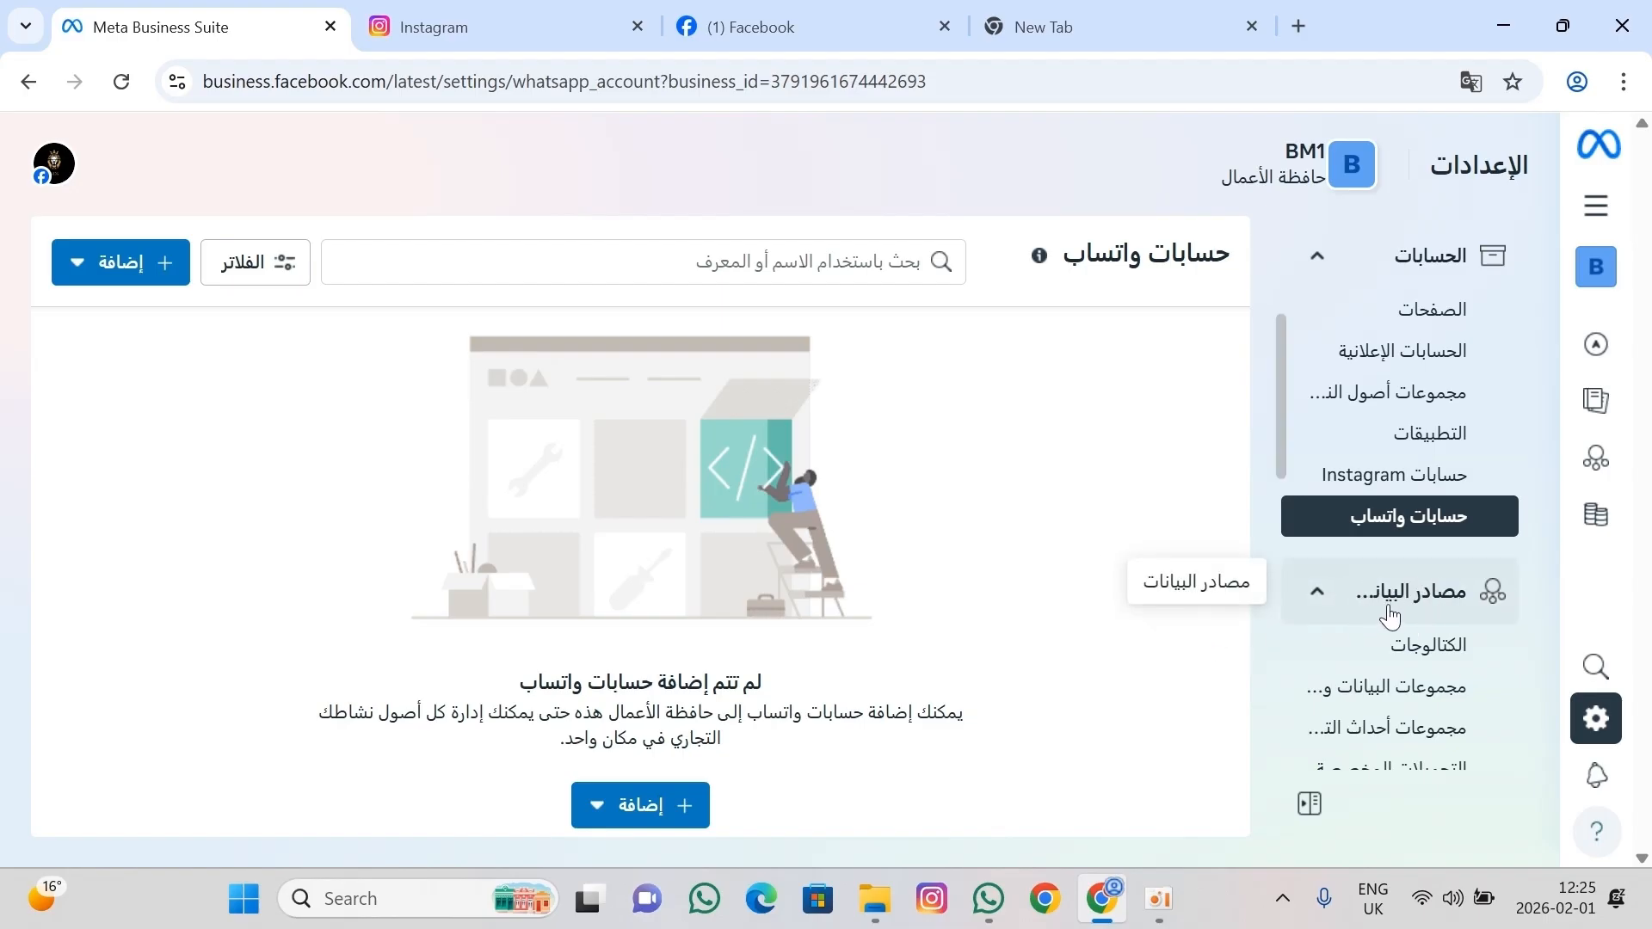
- Create a new dataset named PX1 under Datasets and pixels
click(1375, 695)
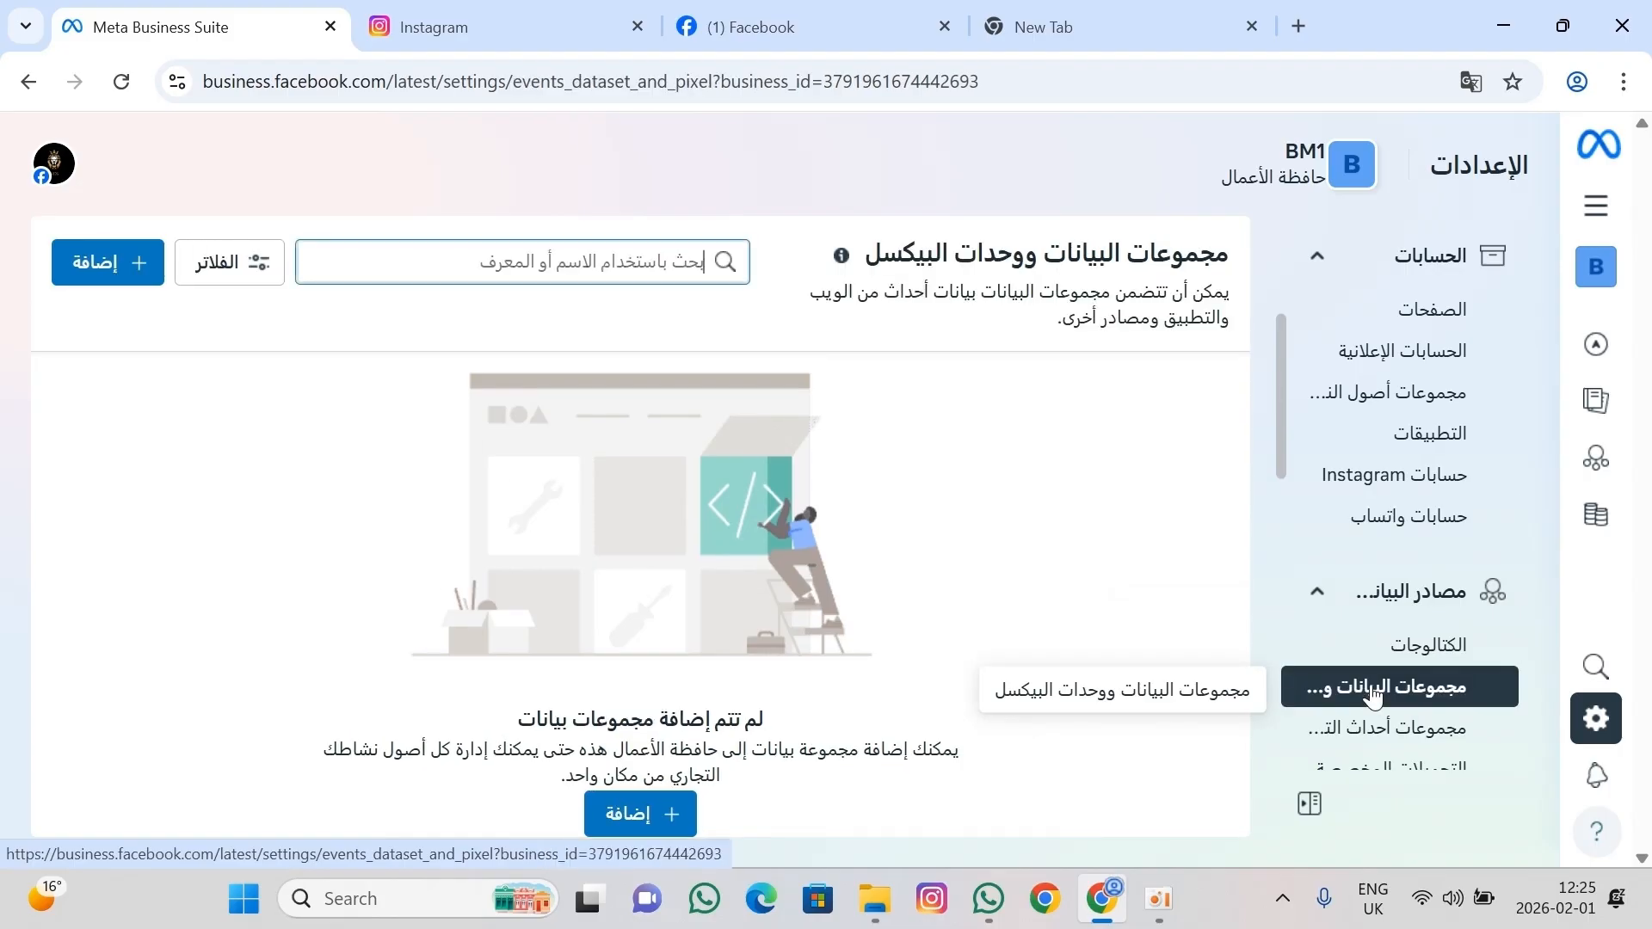
click(658, 814)
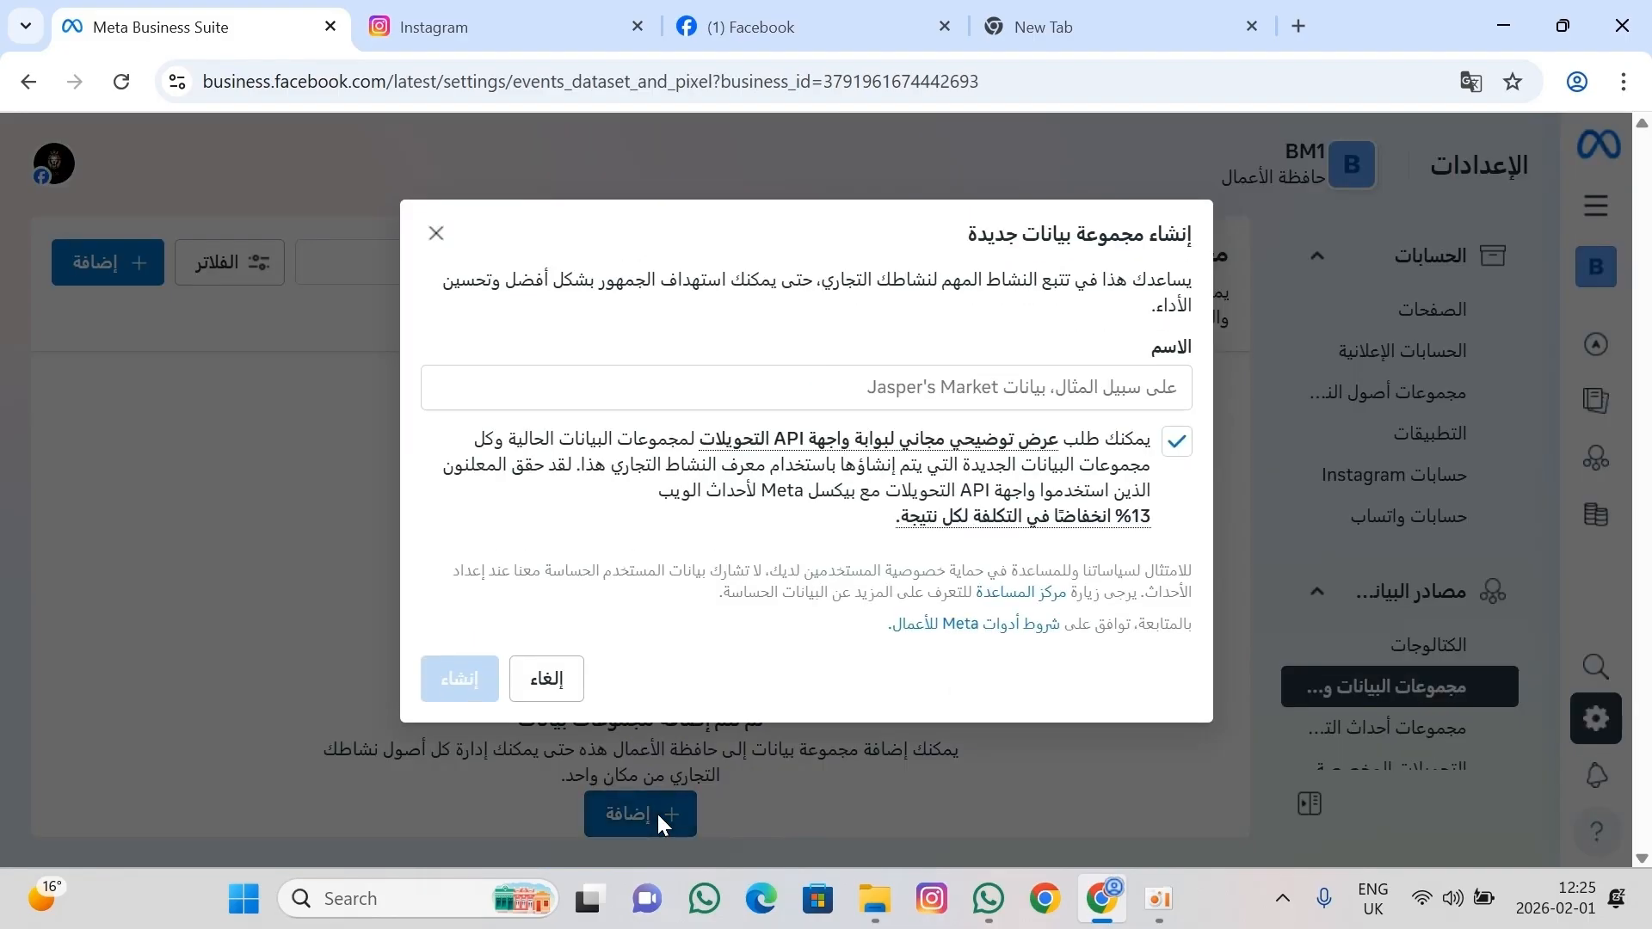
click(975, 382)
text(P)
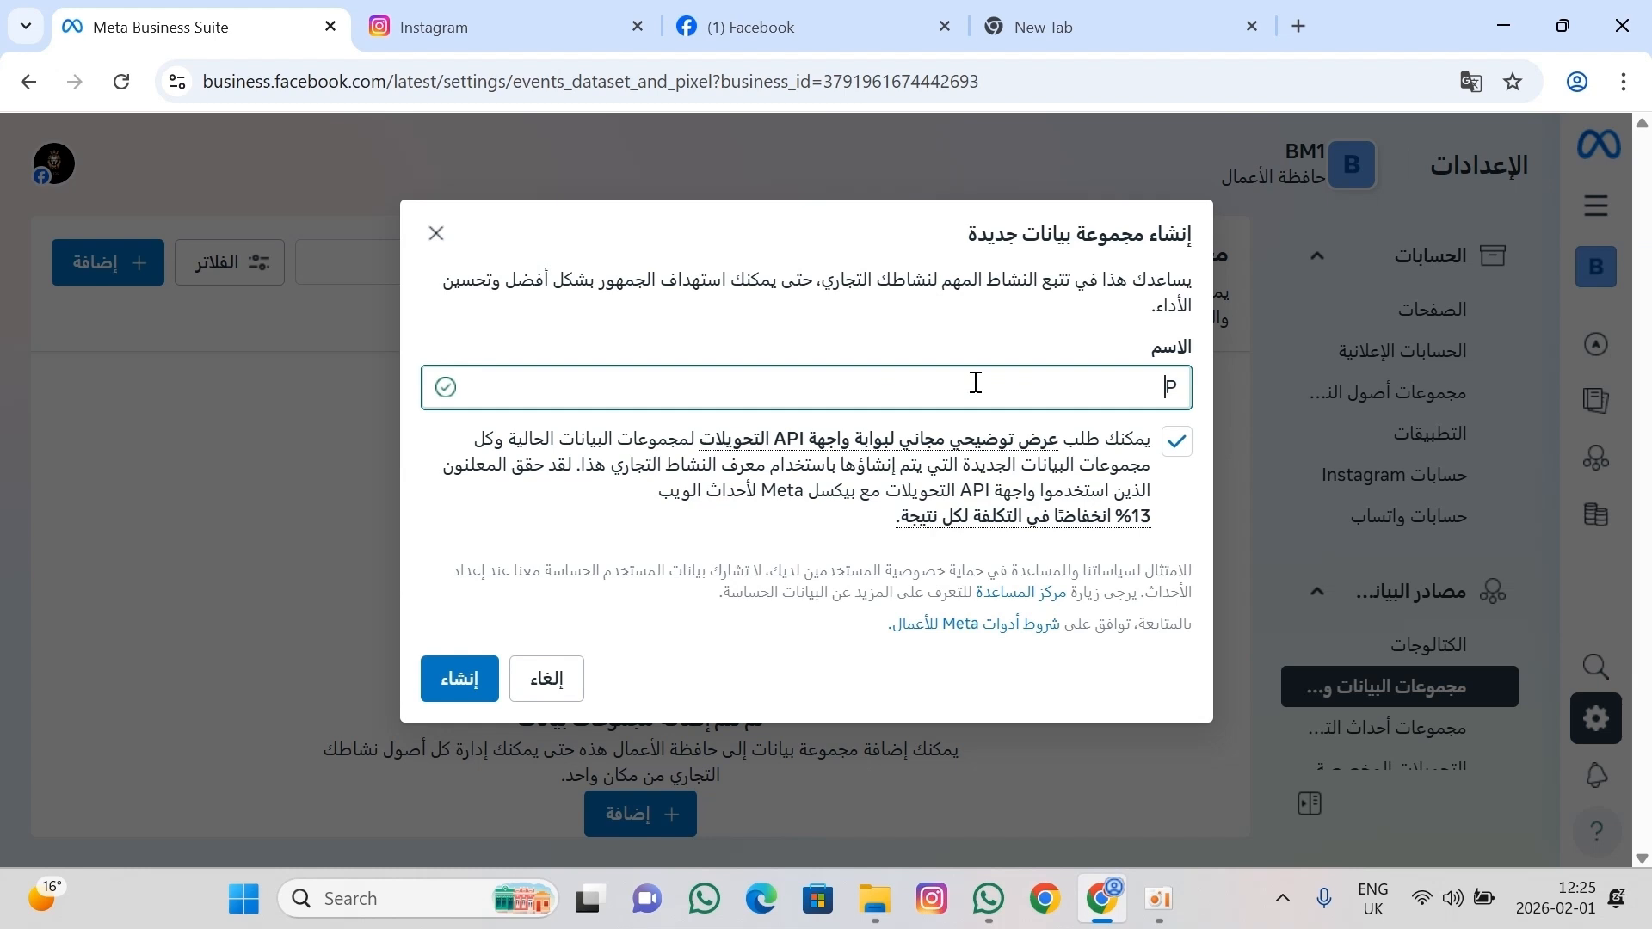
text(X1)
click(462, 688)
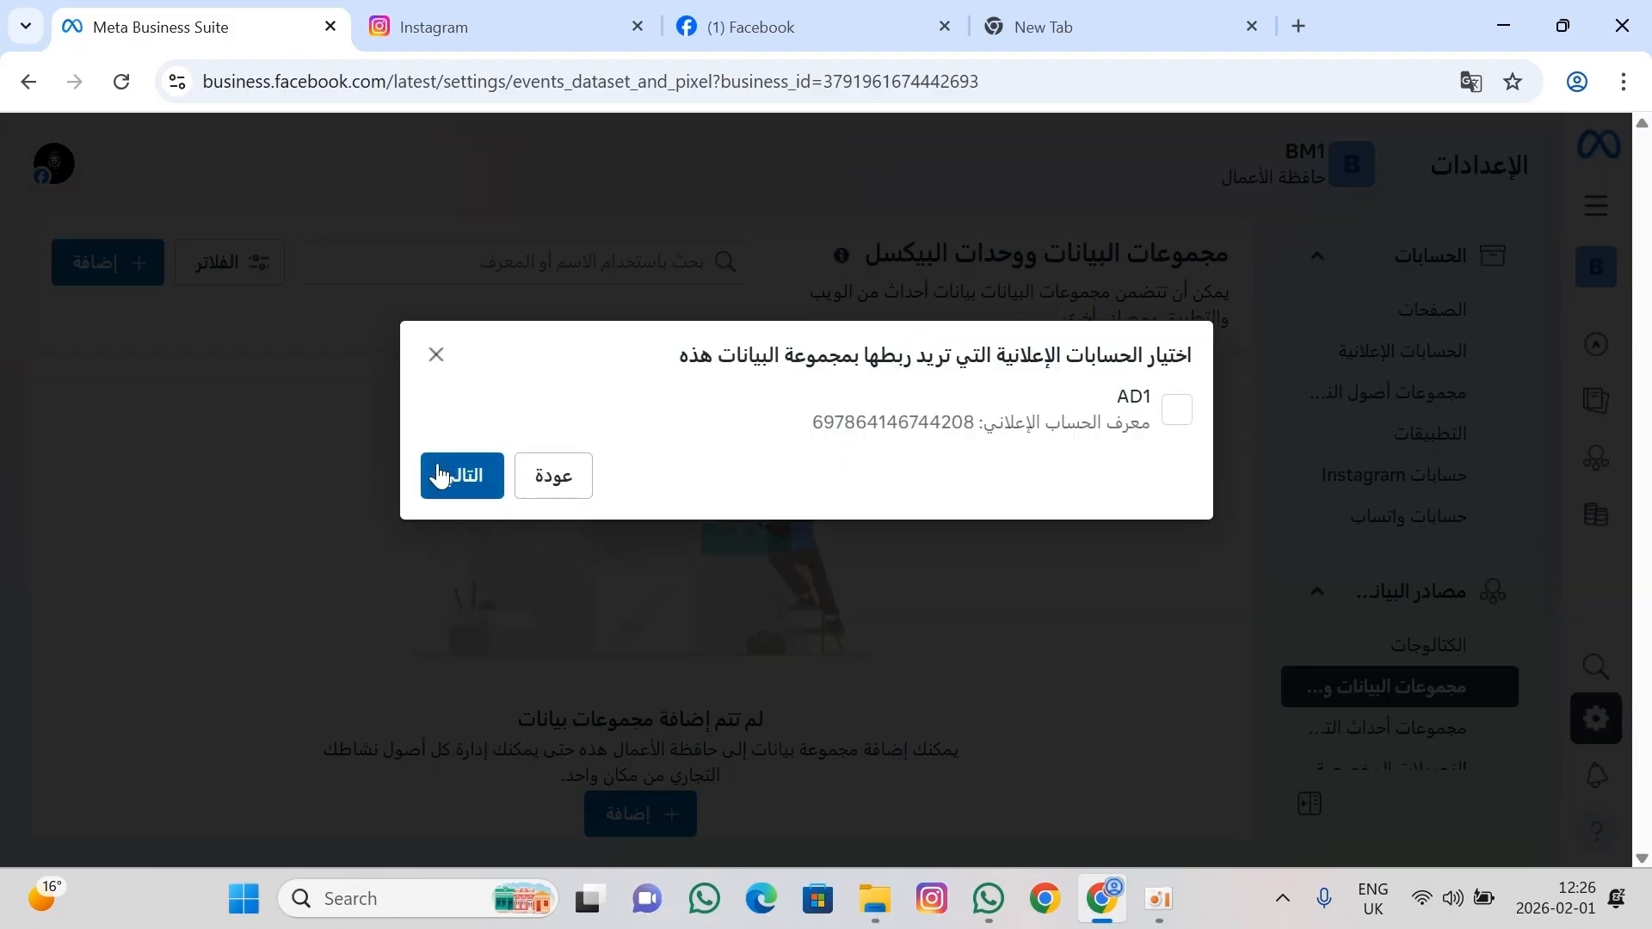
- Link dataset PX1 to the AD1 ad account and view its details page
click(1179, 428)
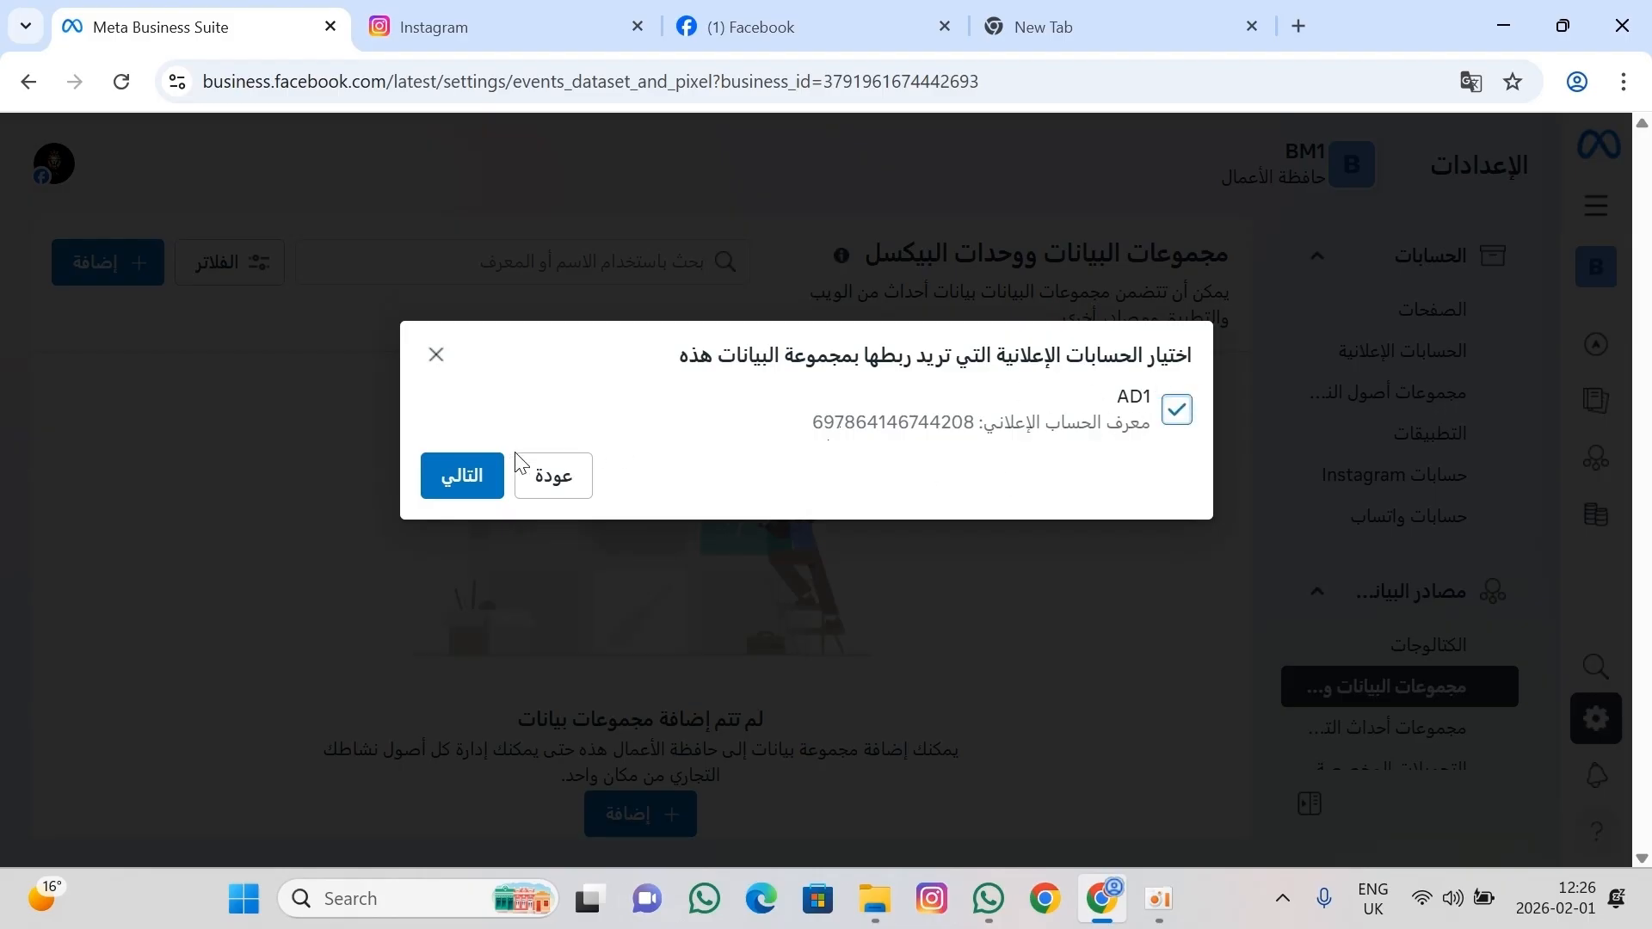
click(472, 473)
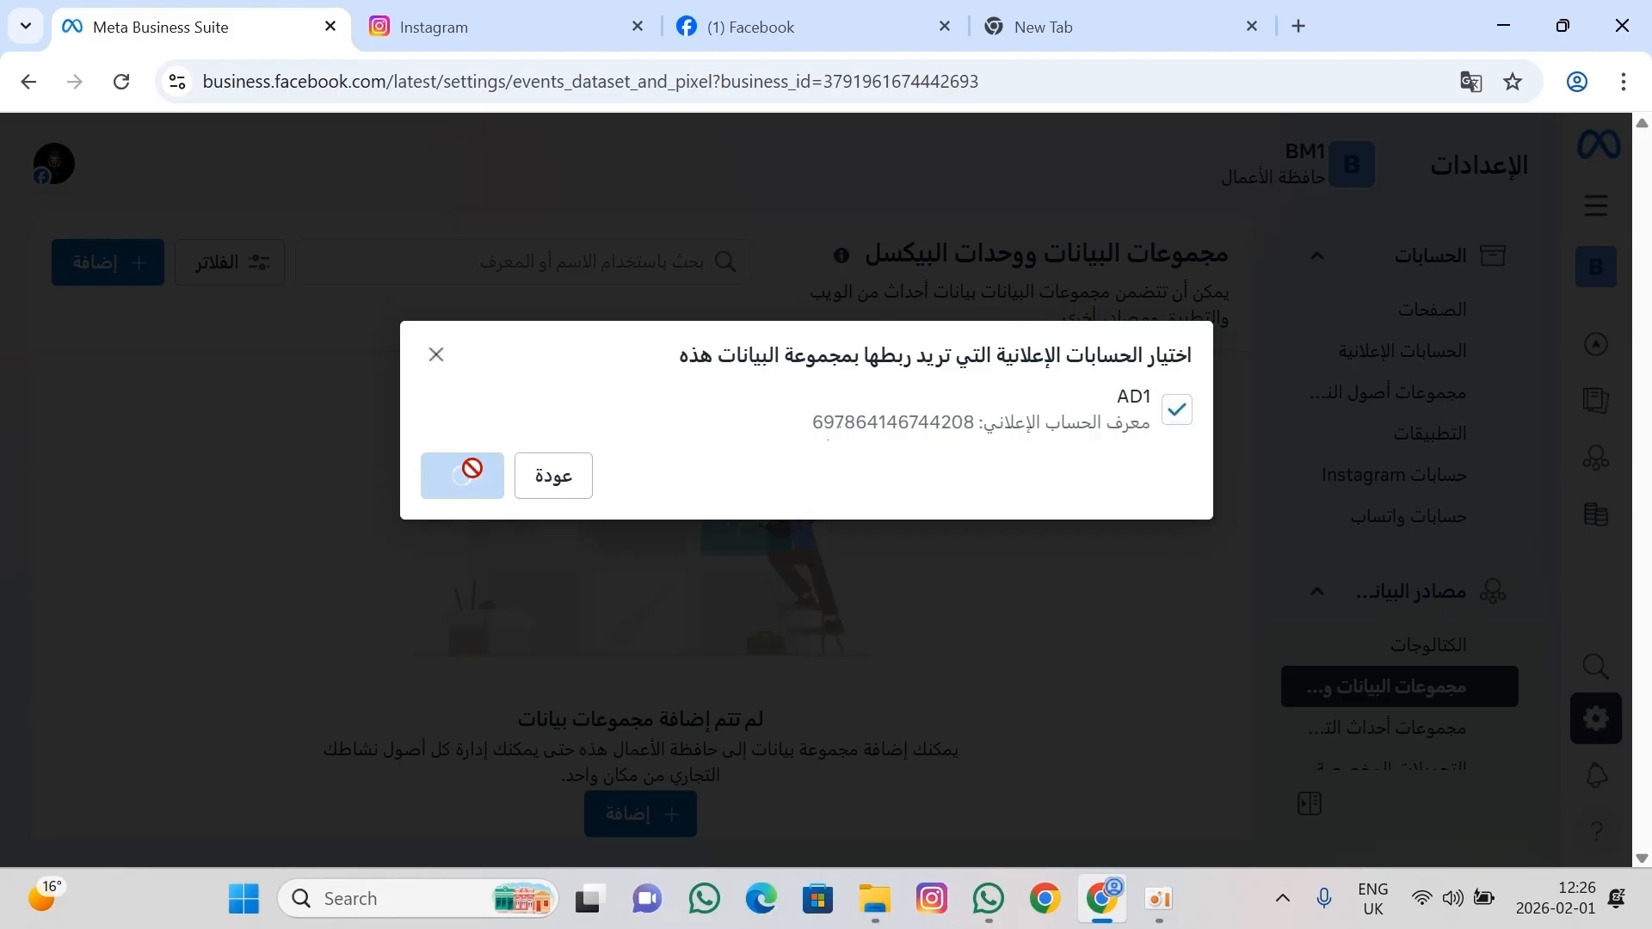
click(557, 247)
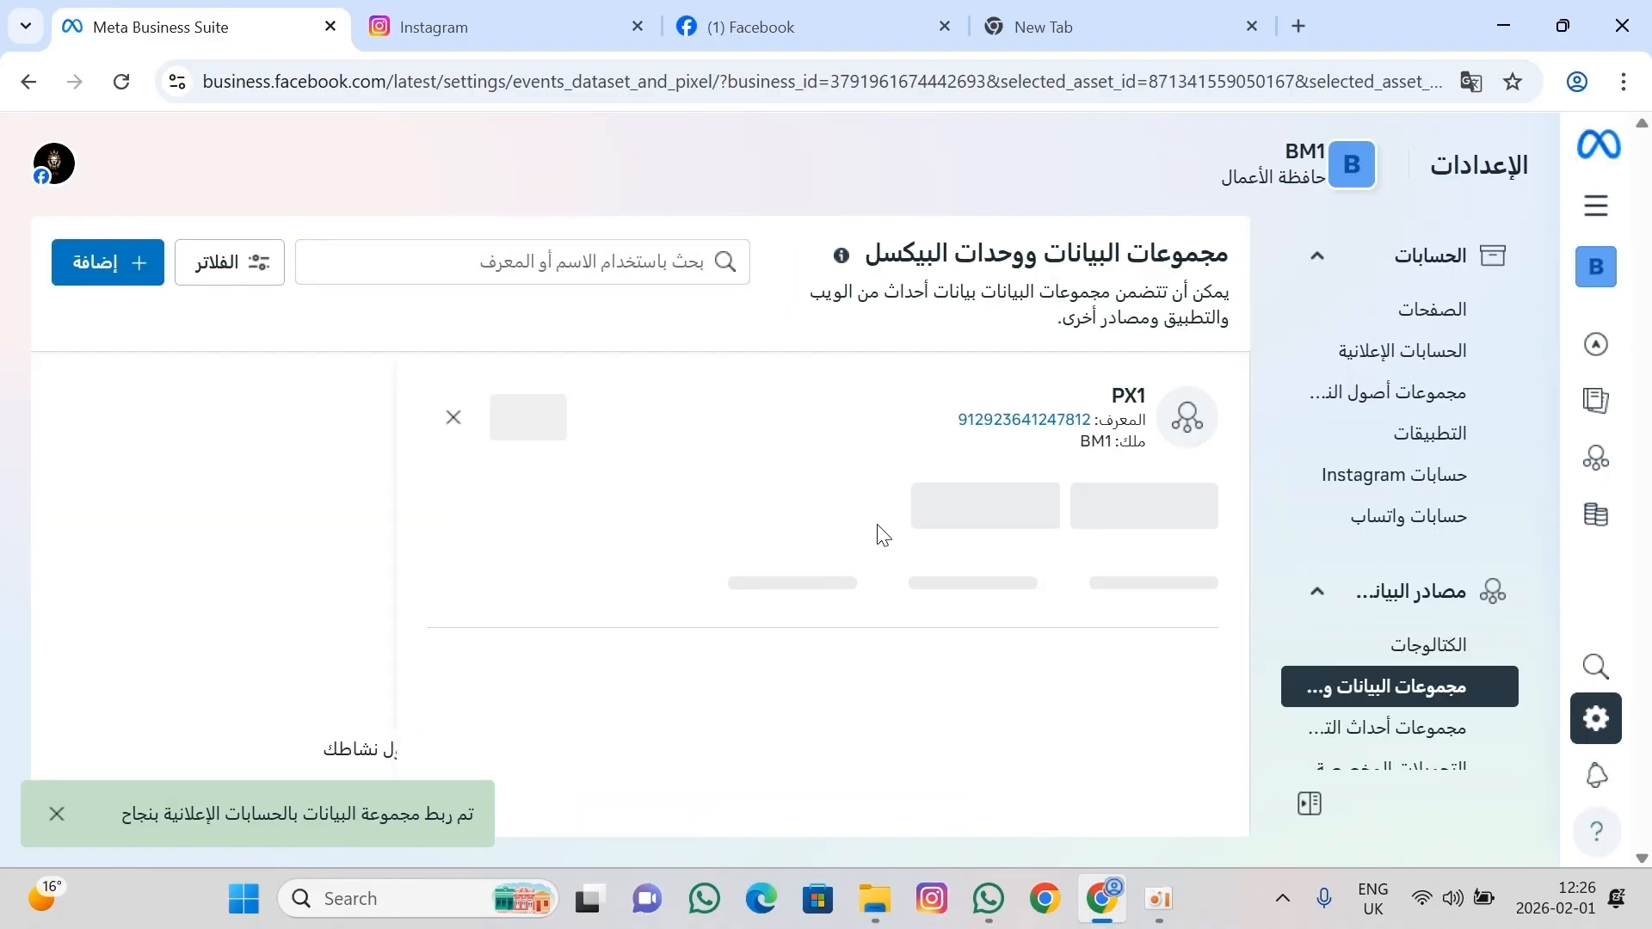
scroll(745, 620, down, 3)
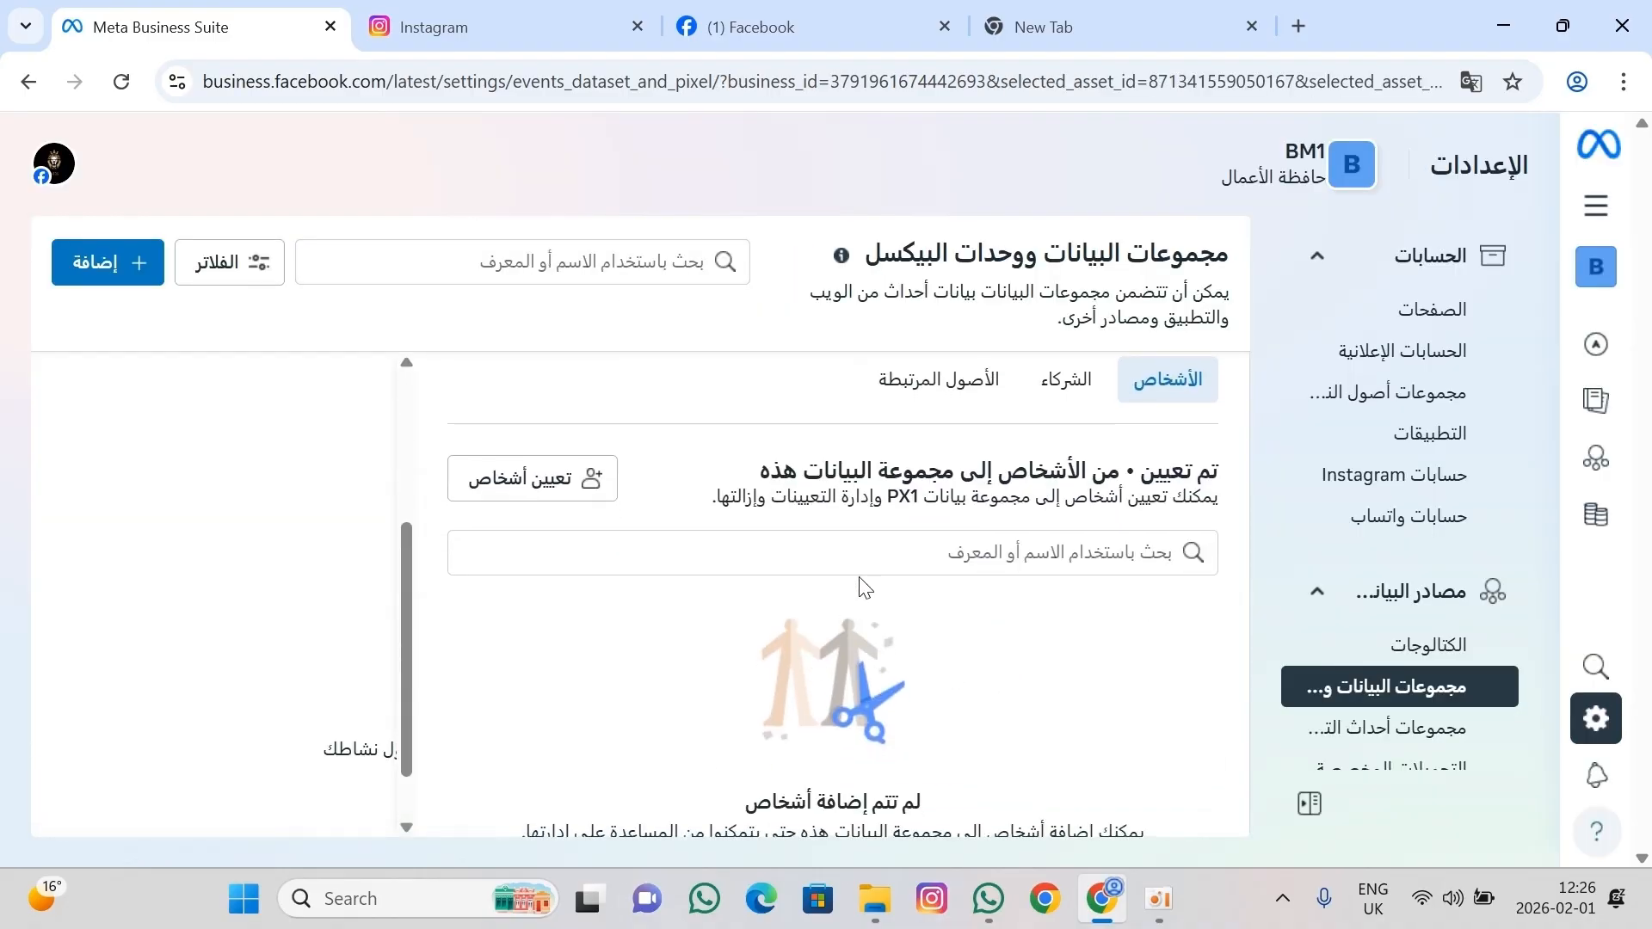
scroll(973, 473, up, 1)
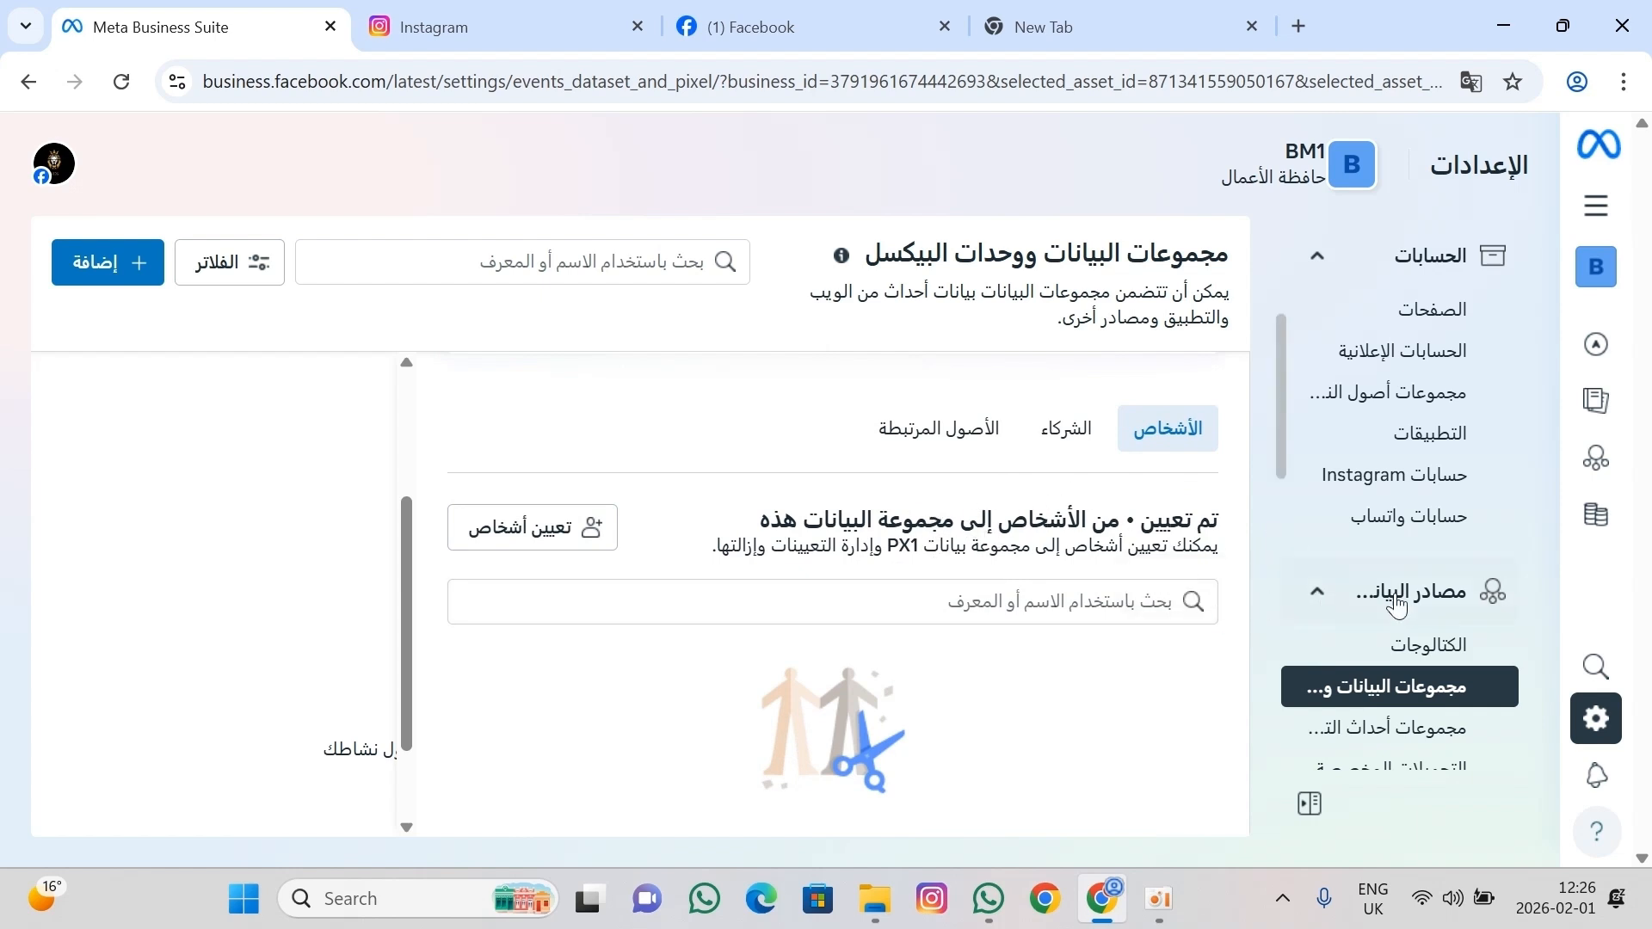
mouse_move(1401, 548)
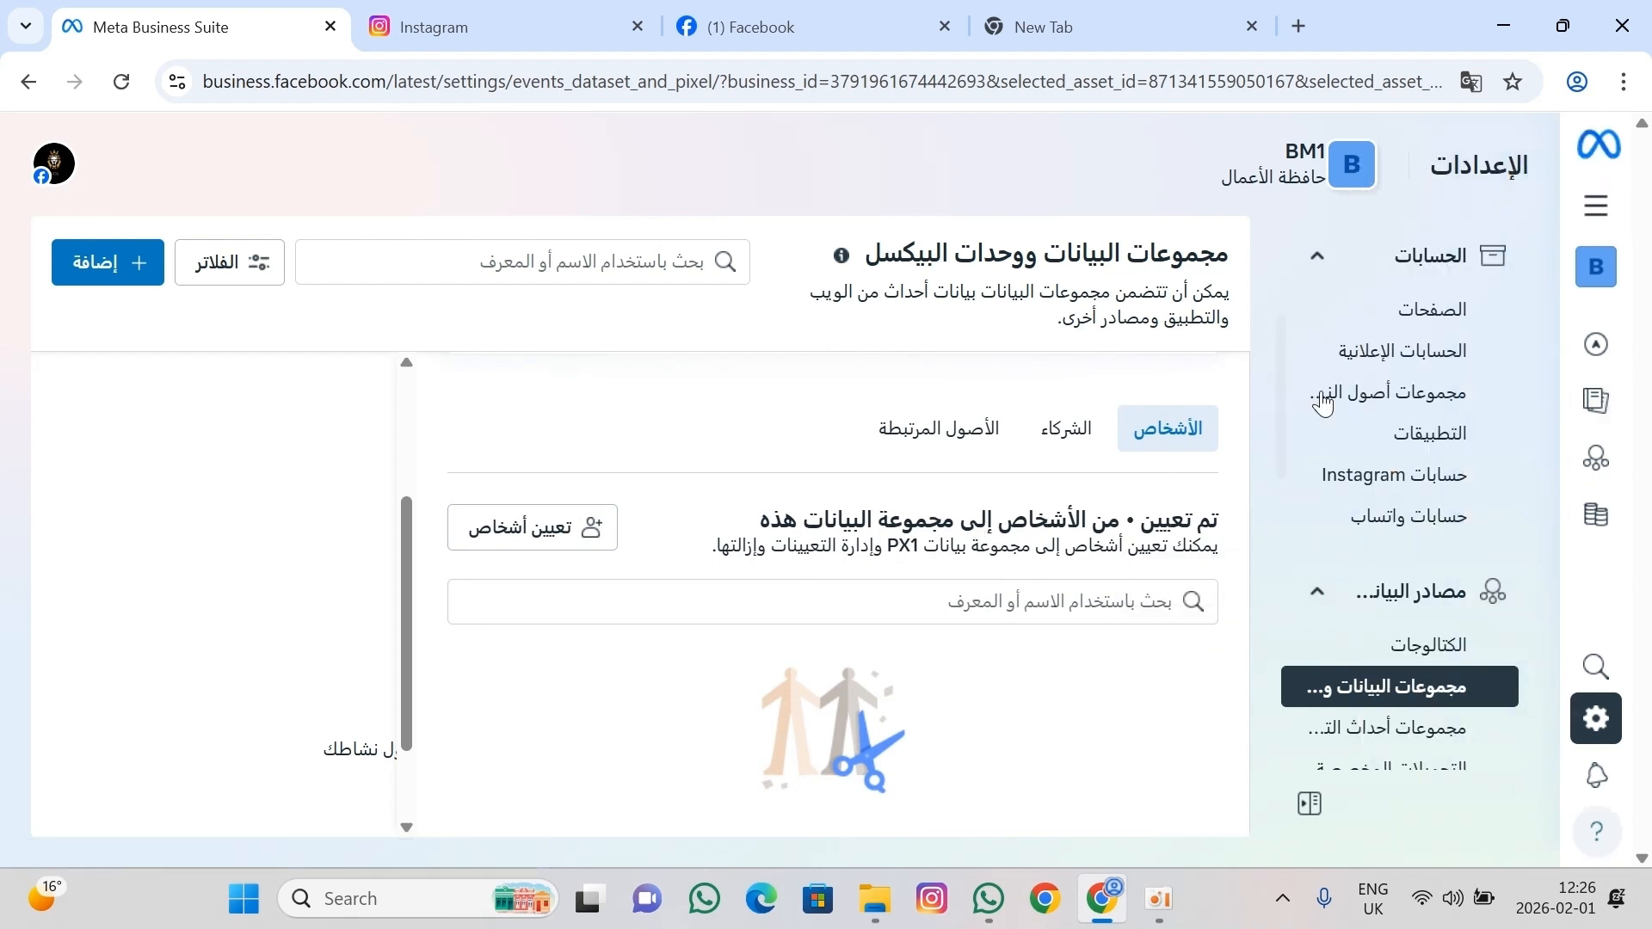
- Open the AD1 account overview in Ads Manager and confirm the Facebook Page for ads
mouse_move(1592, 361)
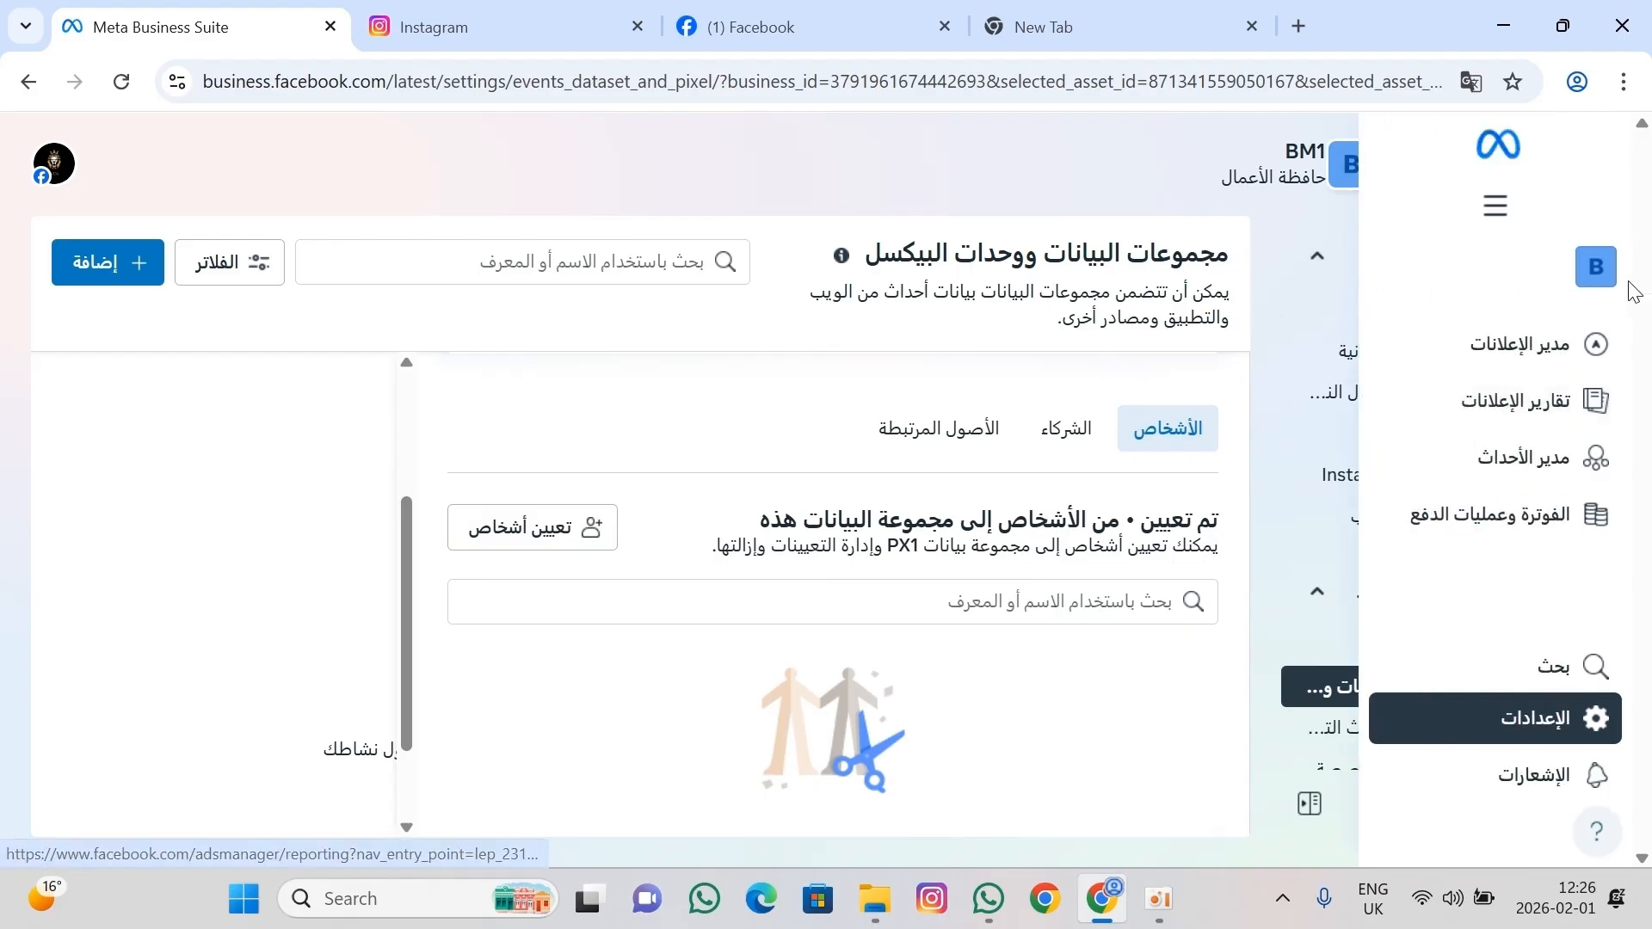
click(1552, 340)
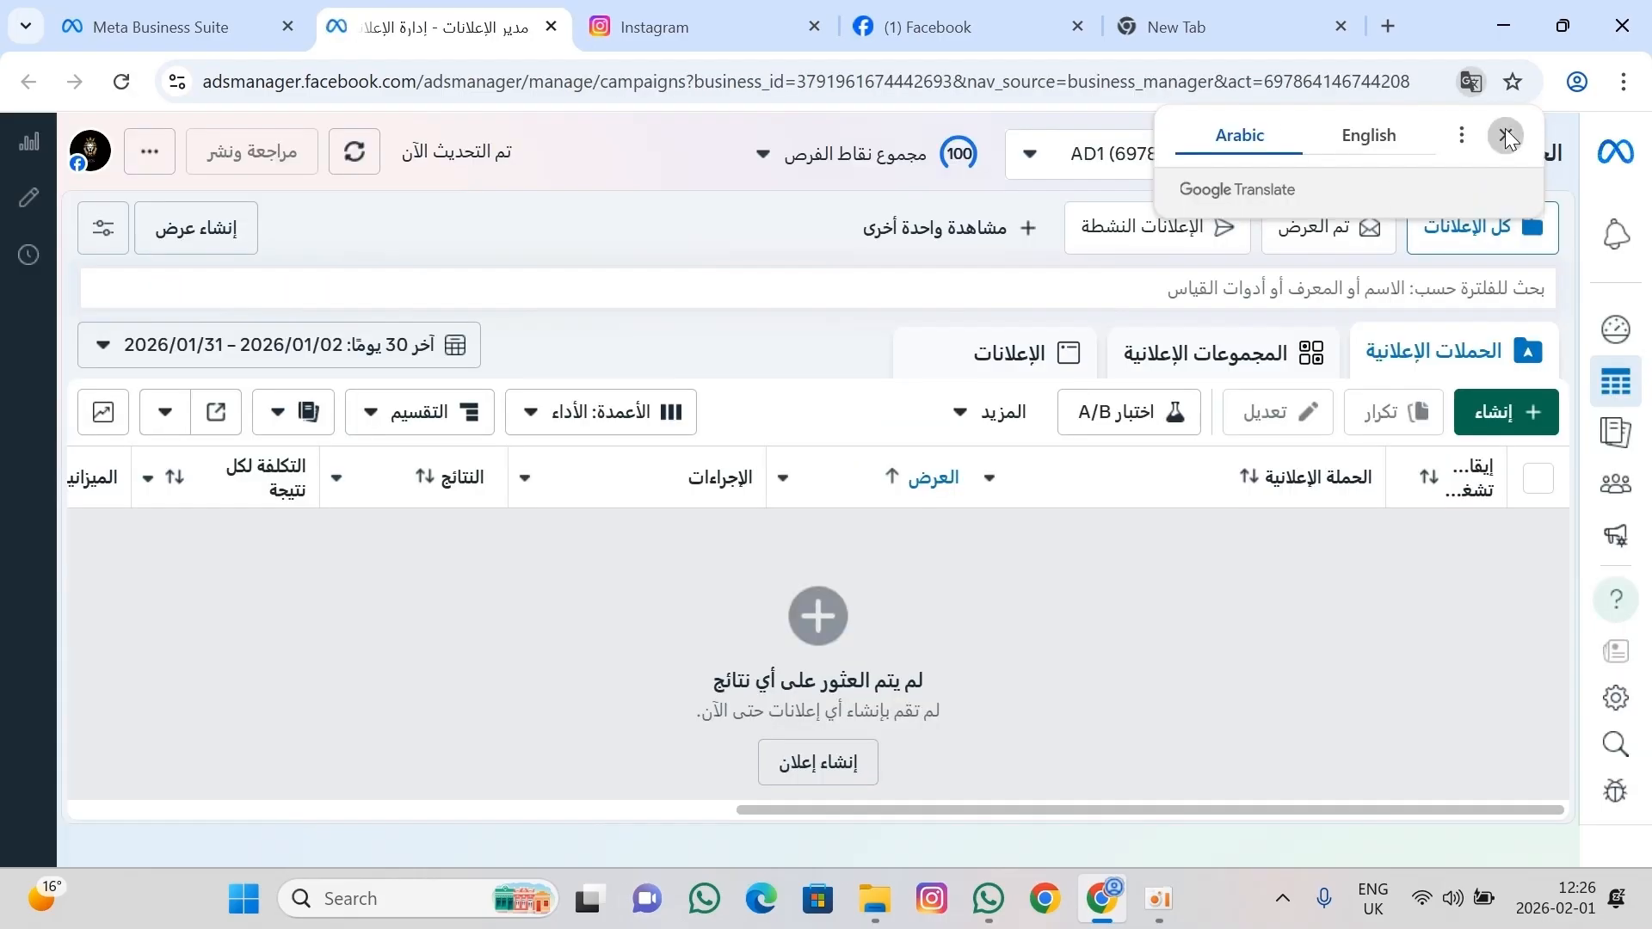
click(1505, 134)
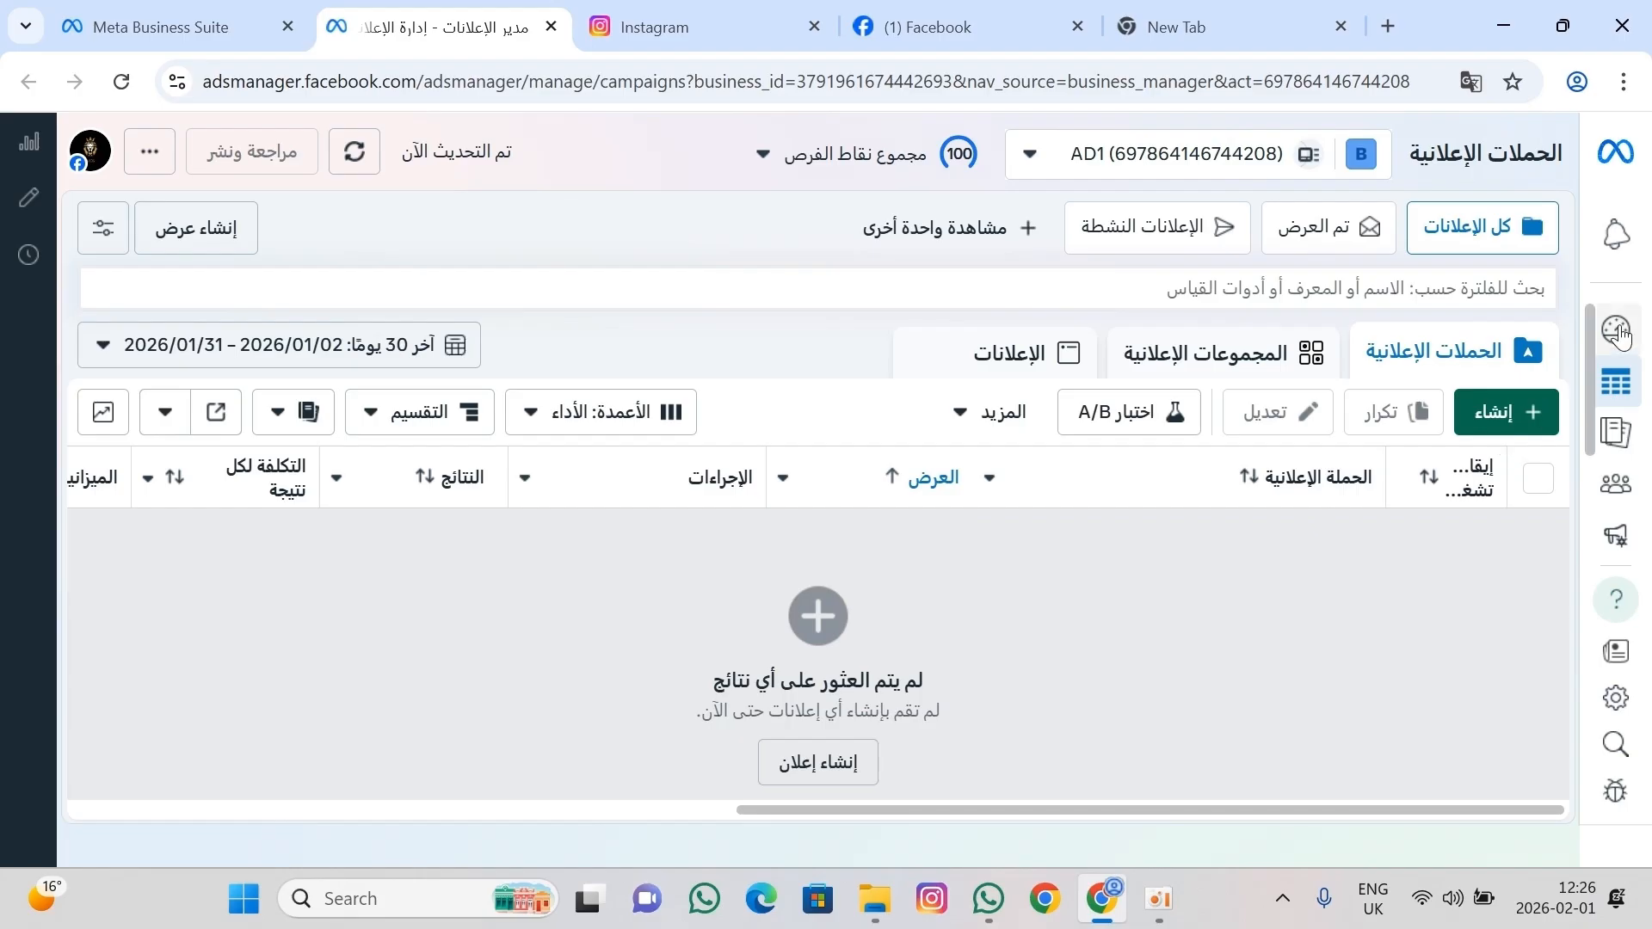
mouse_move(1616, 331)
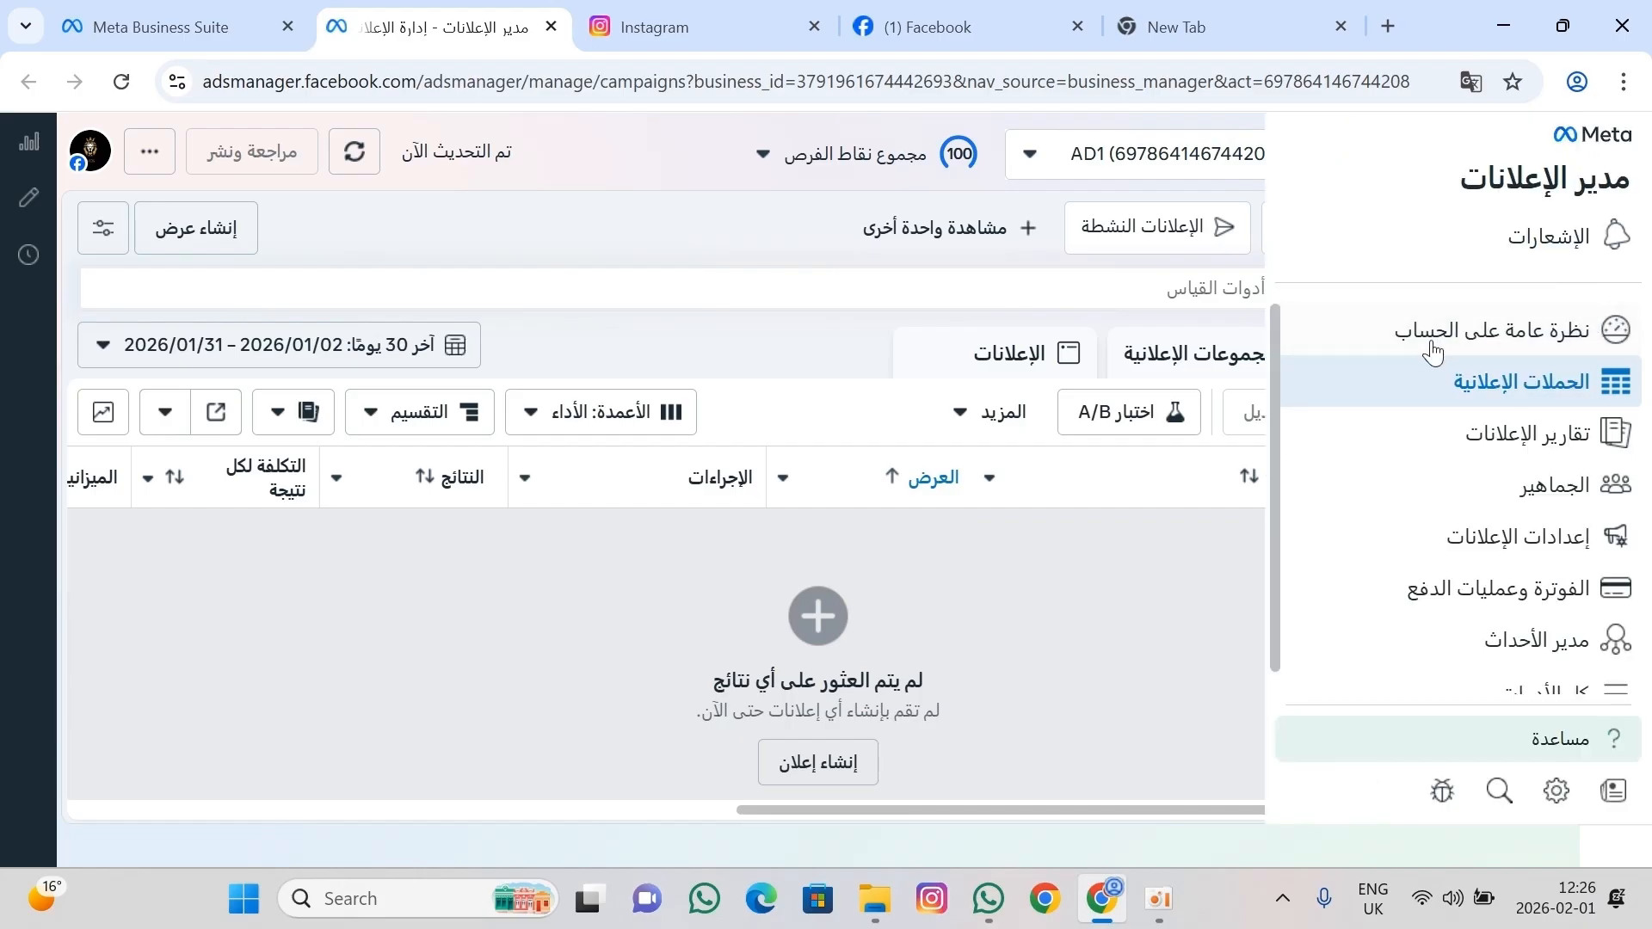
click(1595, 336)
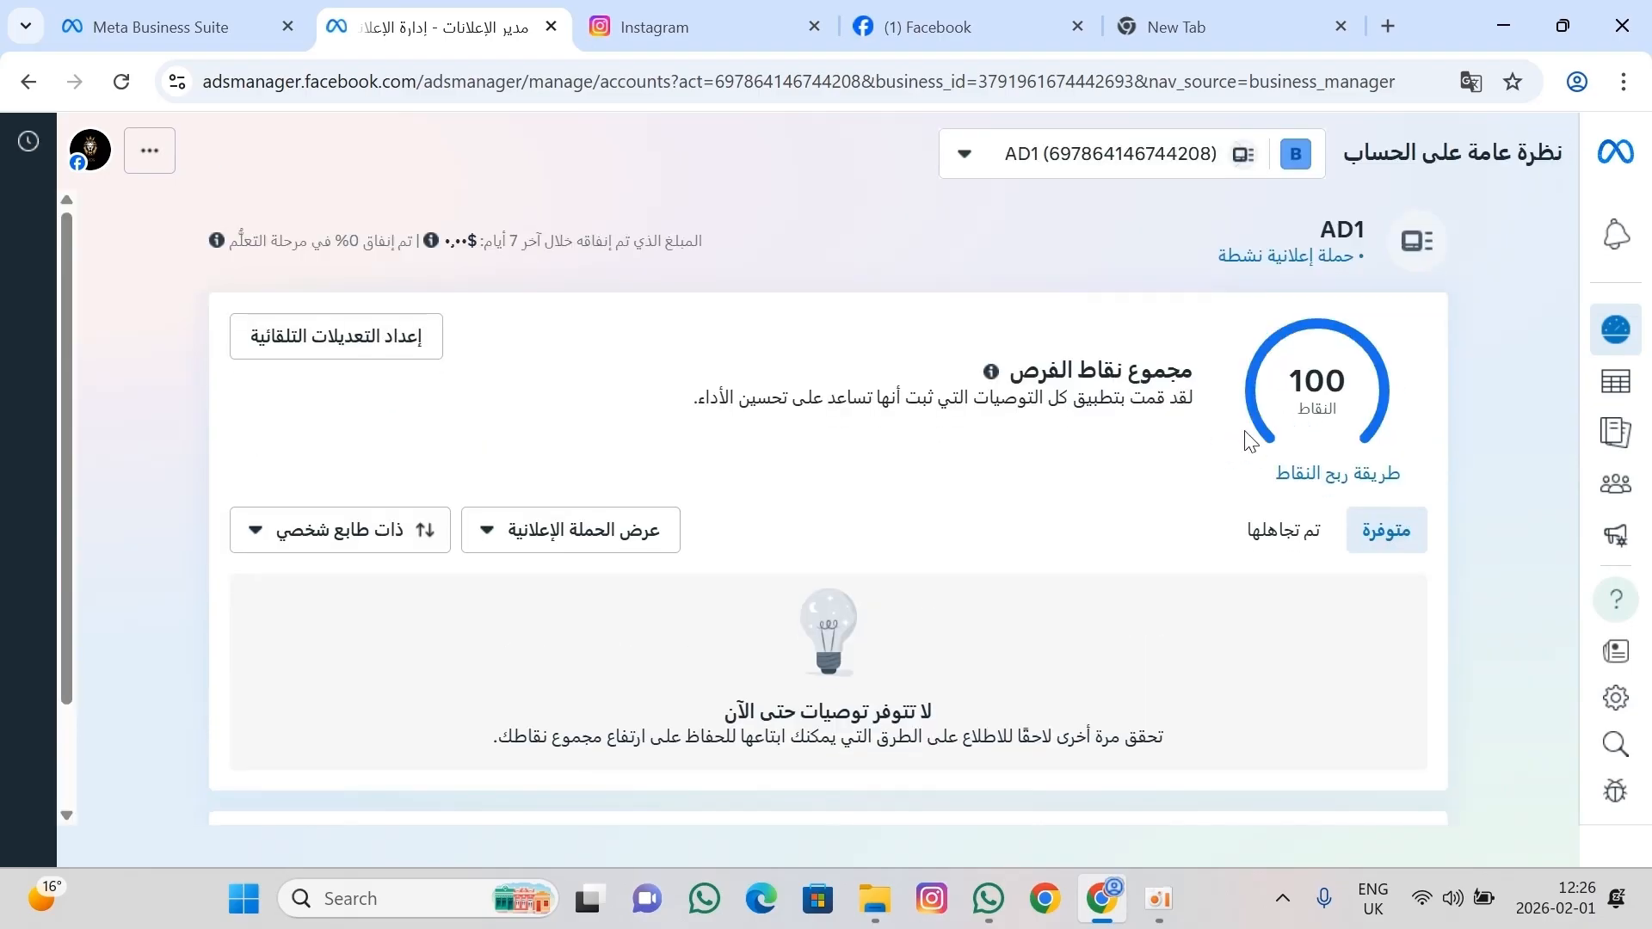
scroll(1248, 435, down, 5)
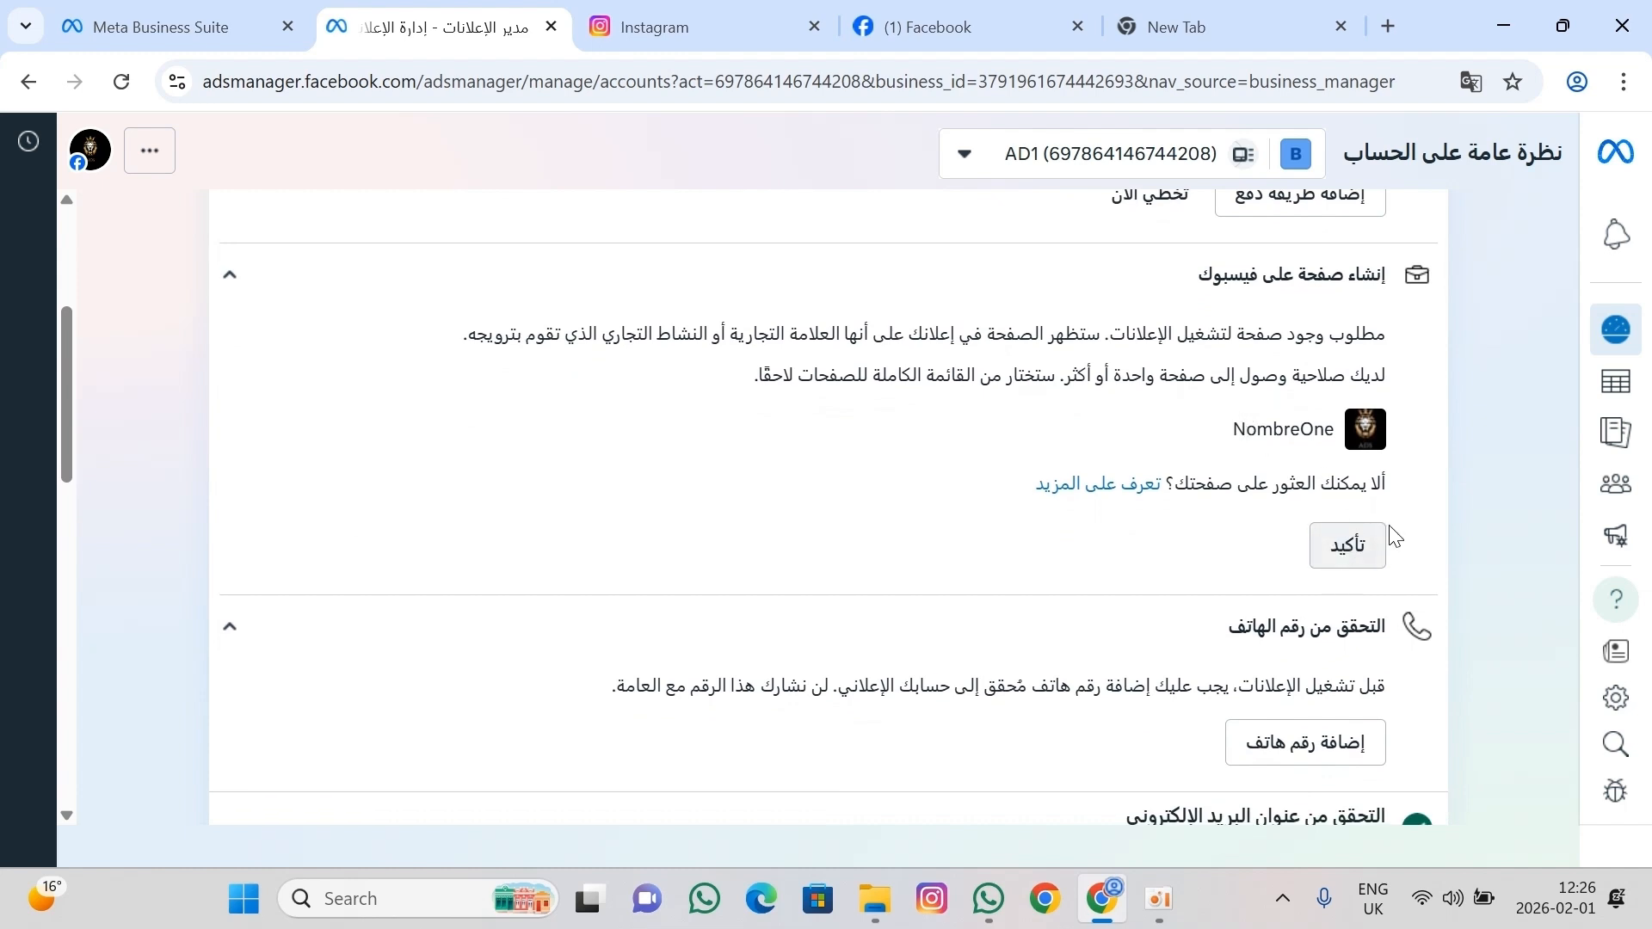
click(1356, 551)
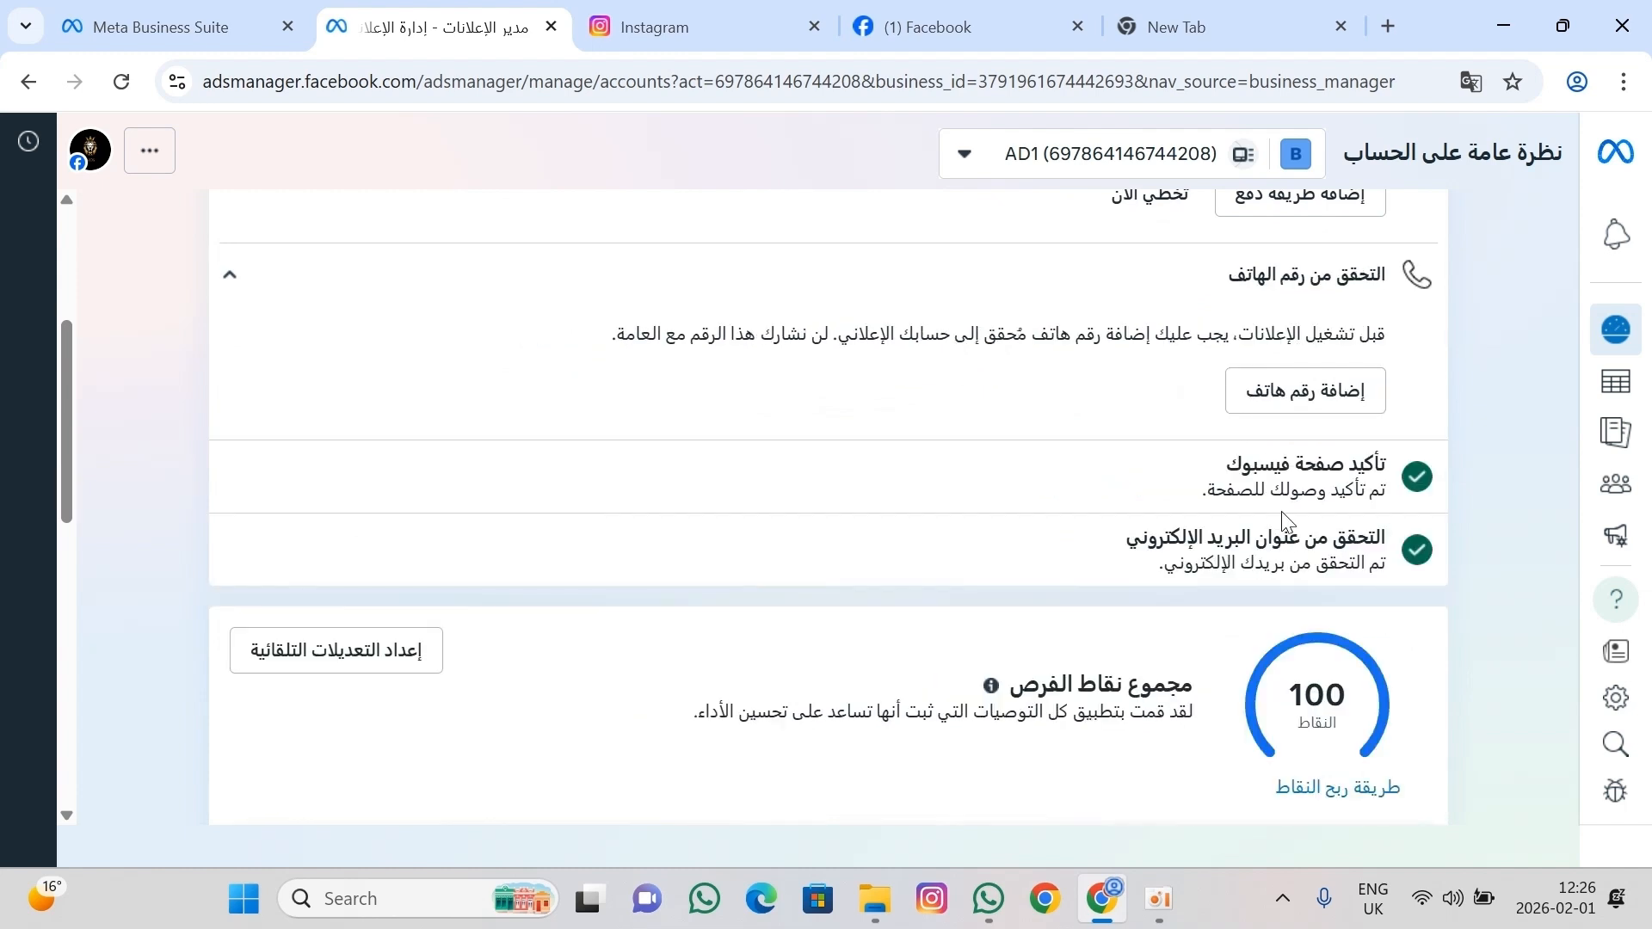
scroll(1300, 499, up, 1)
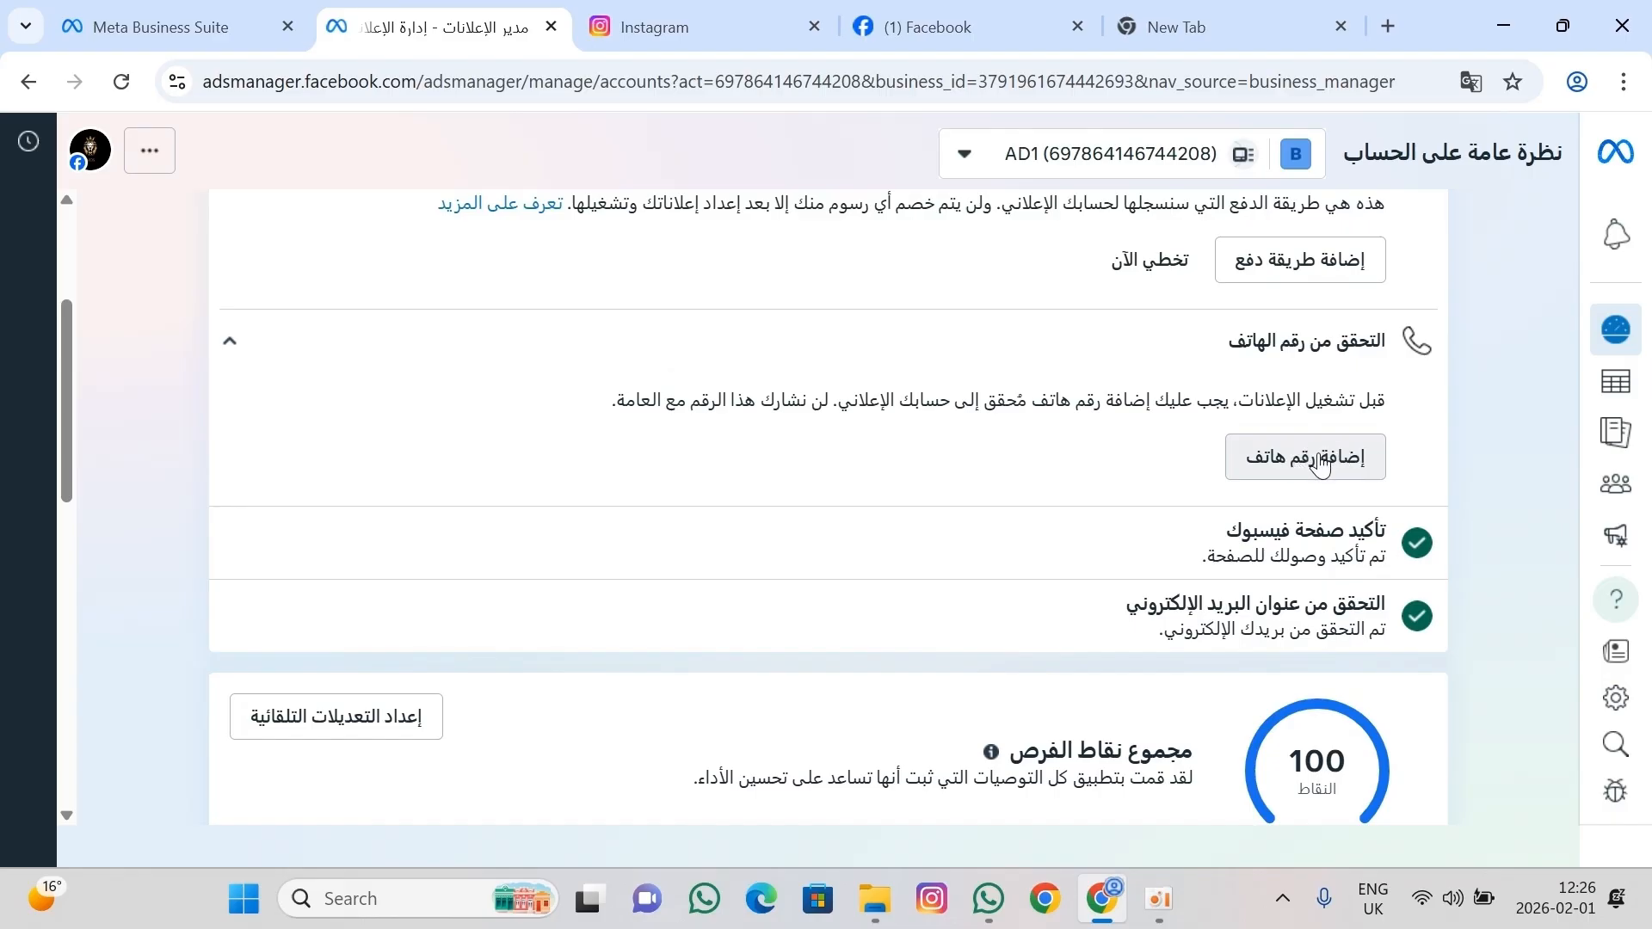
- Enter the business phone number with country code MA+212 and submit it for verification
click(1322, 465)
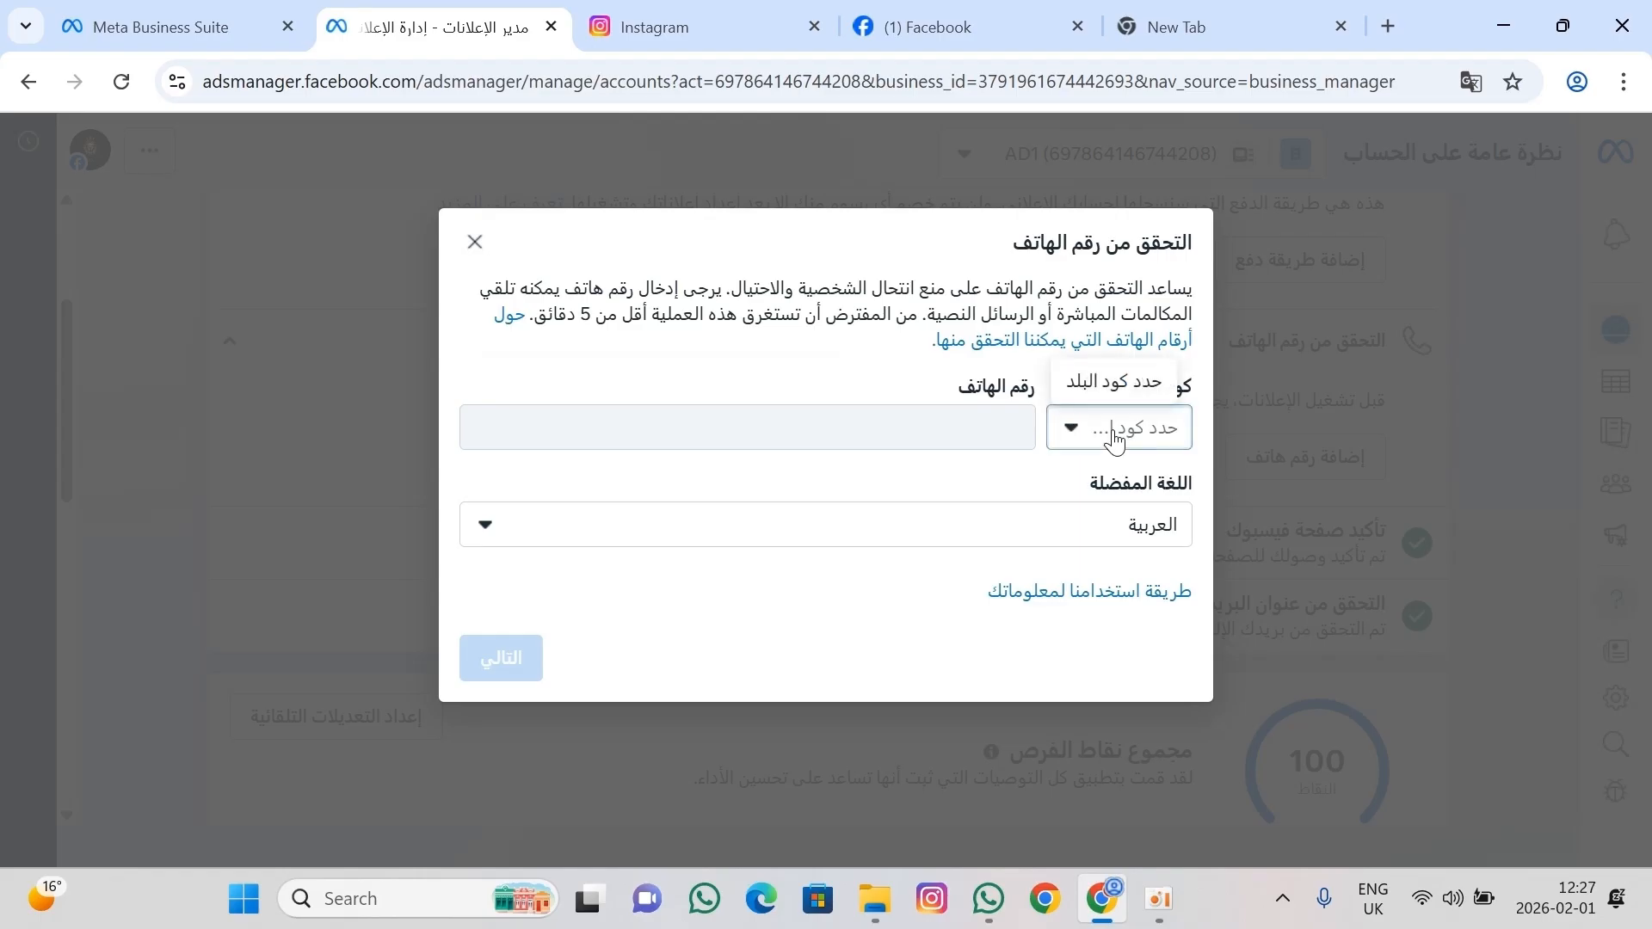
click(1115, 437)
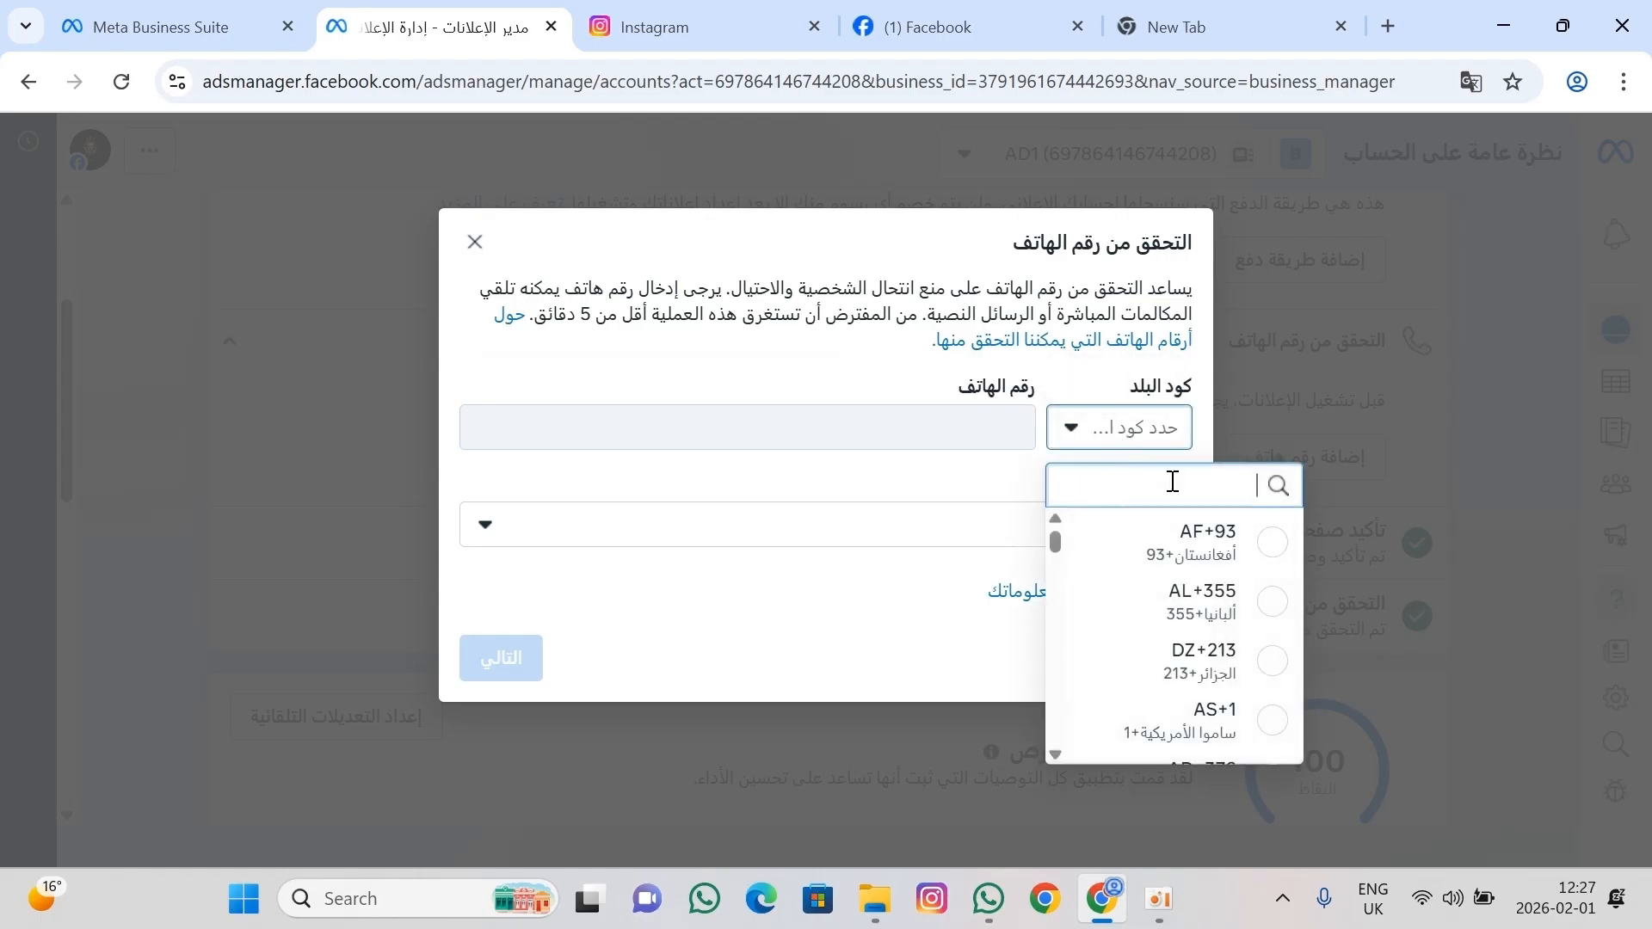
text(MO)
key(BackSpace)
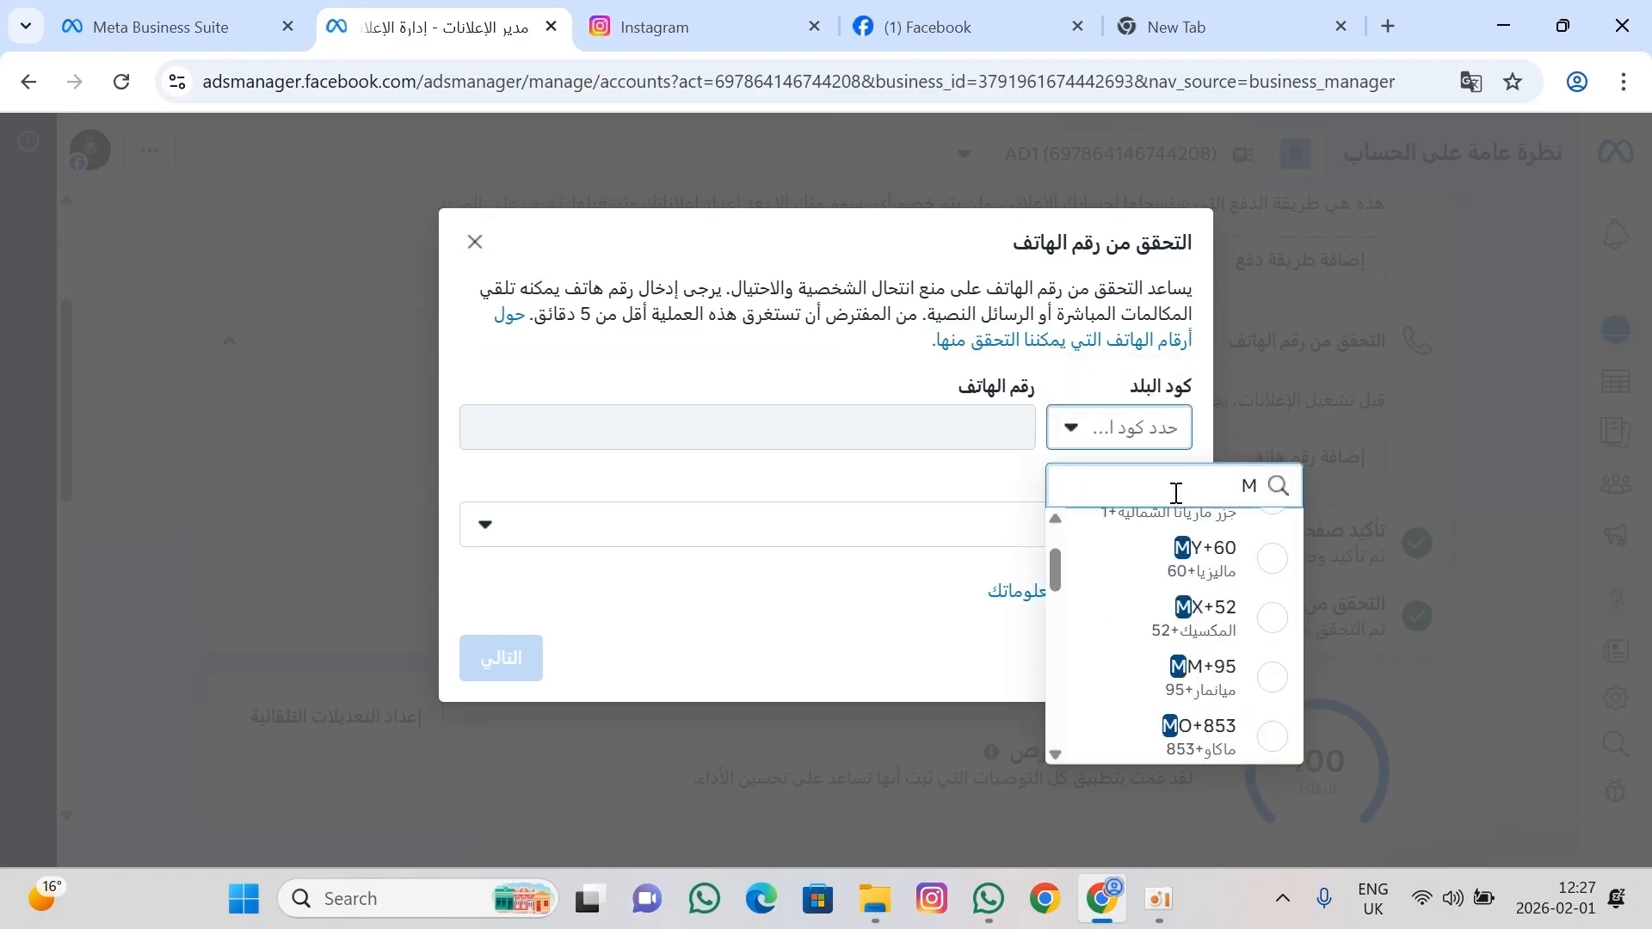
text(A)
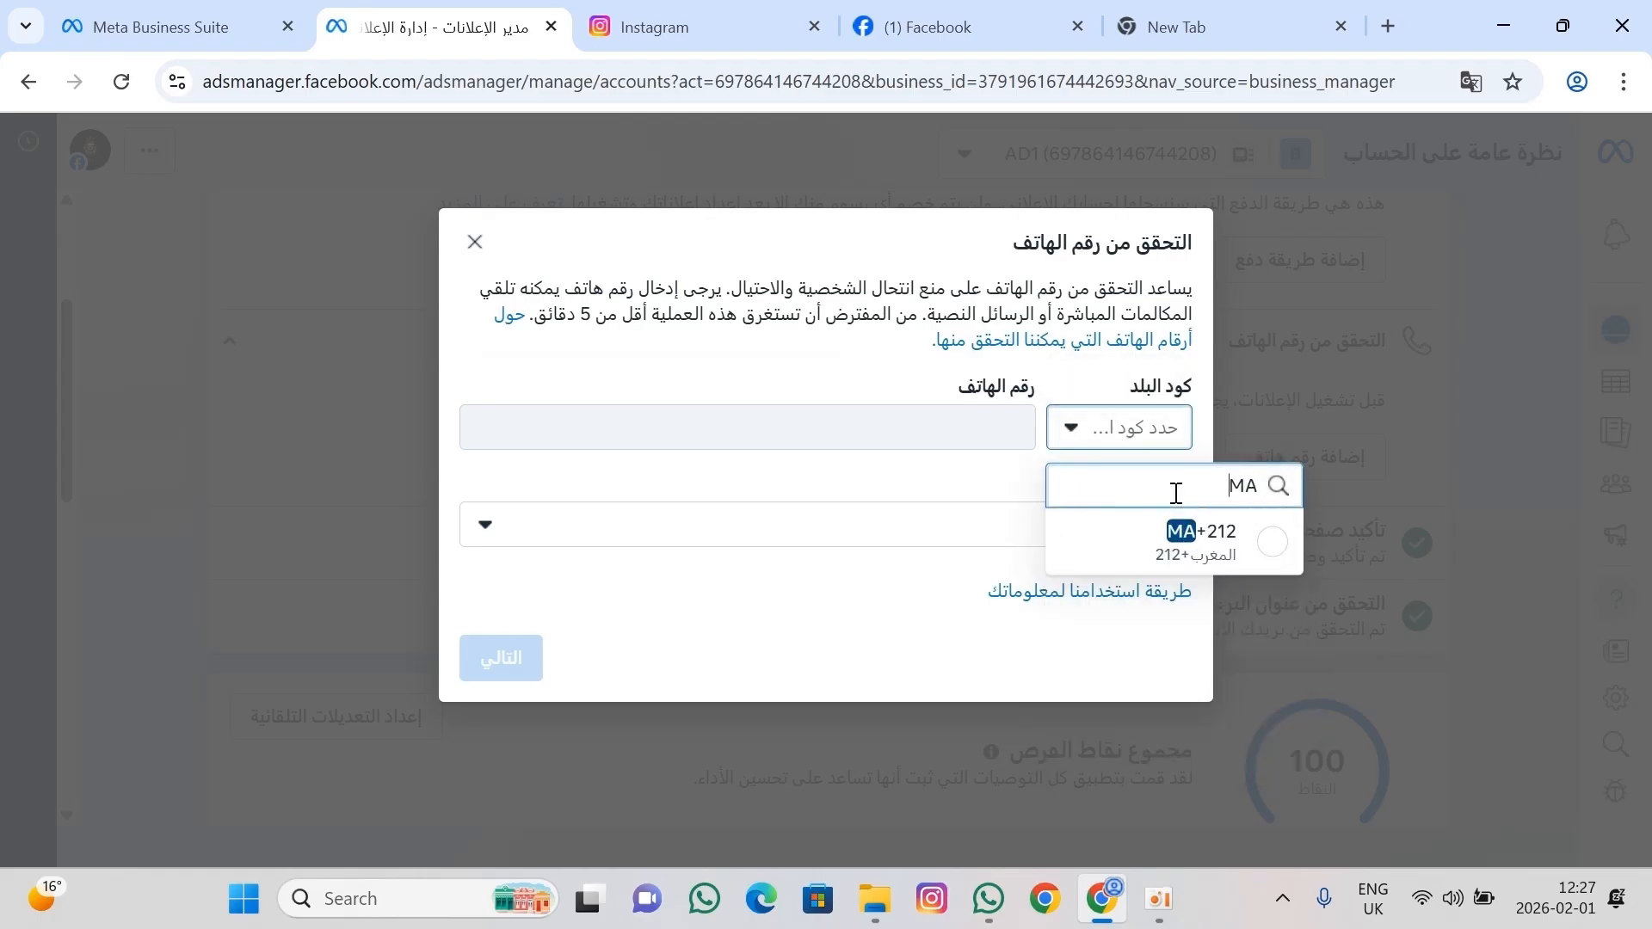
click(1240, 534)
click(922, 426)
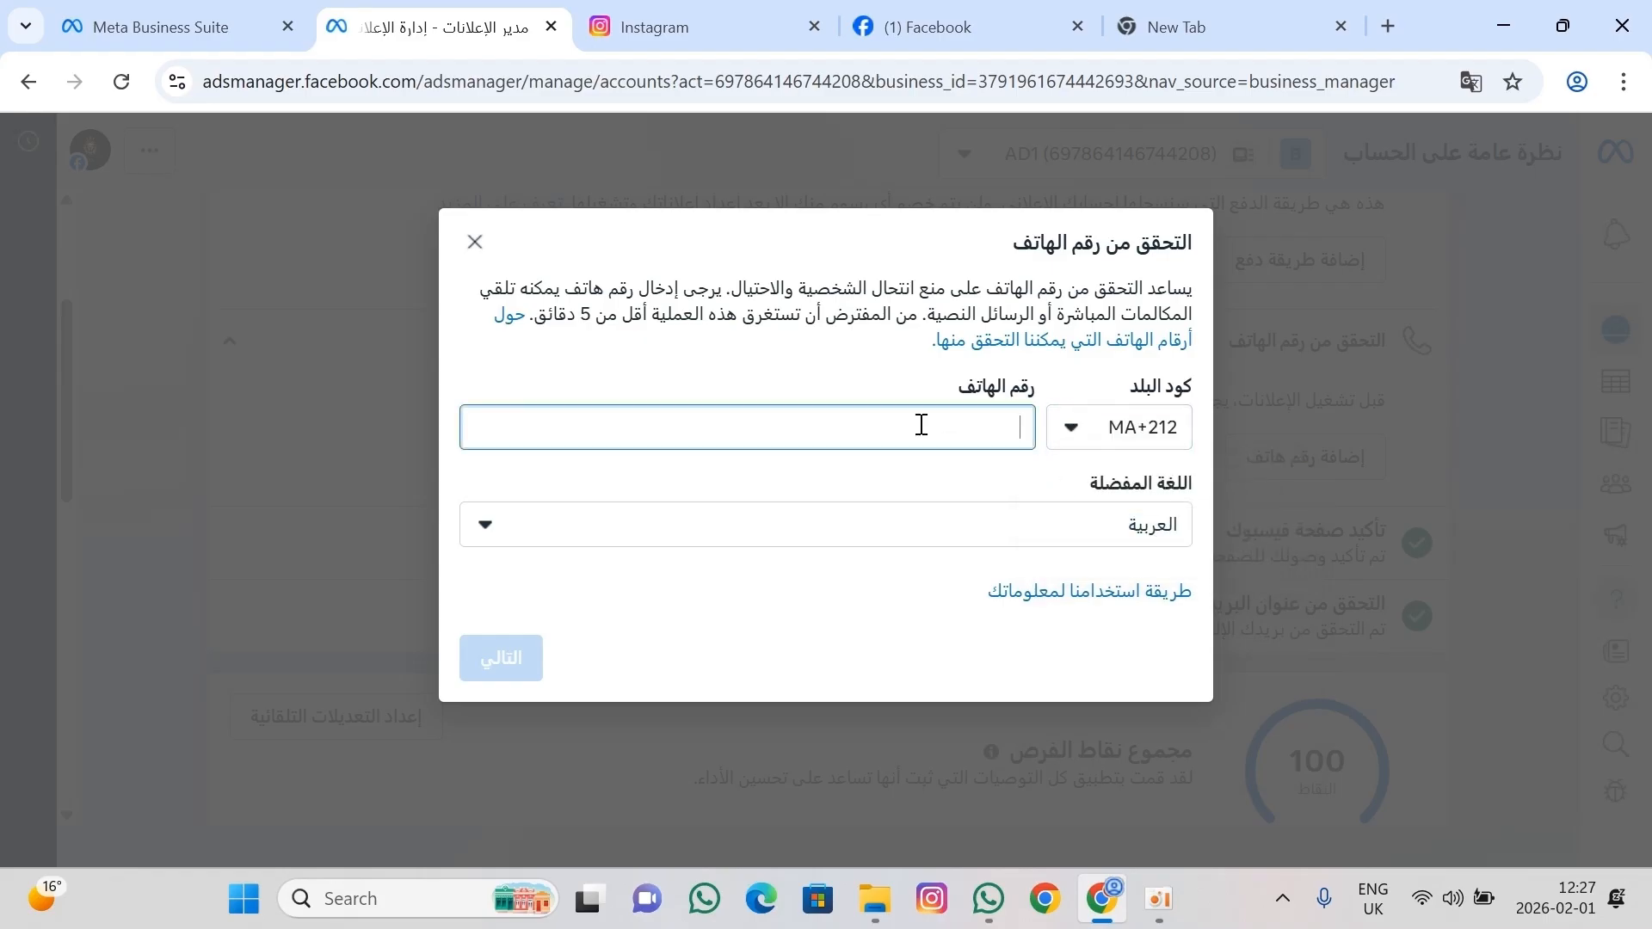
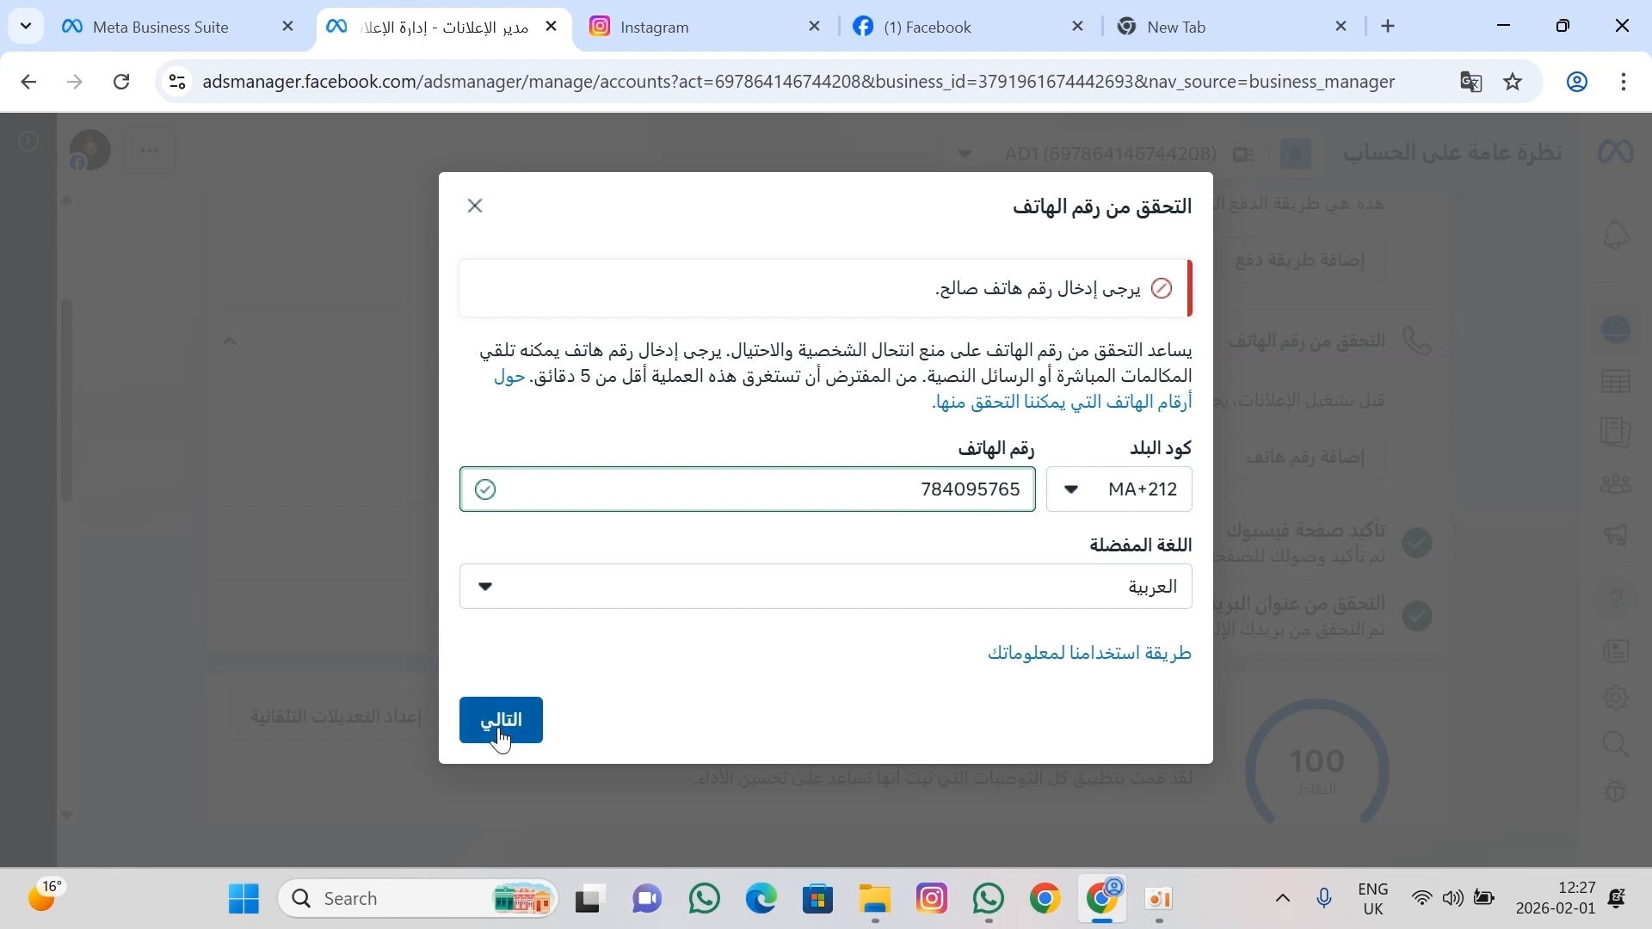
click(499, 725)
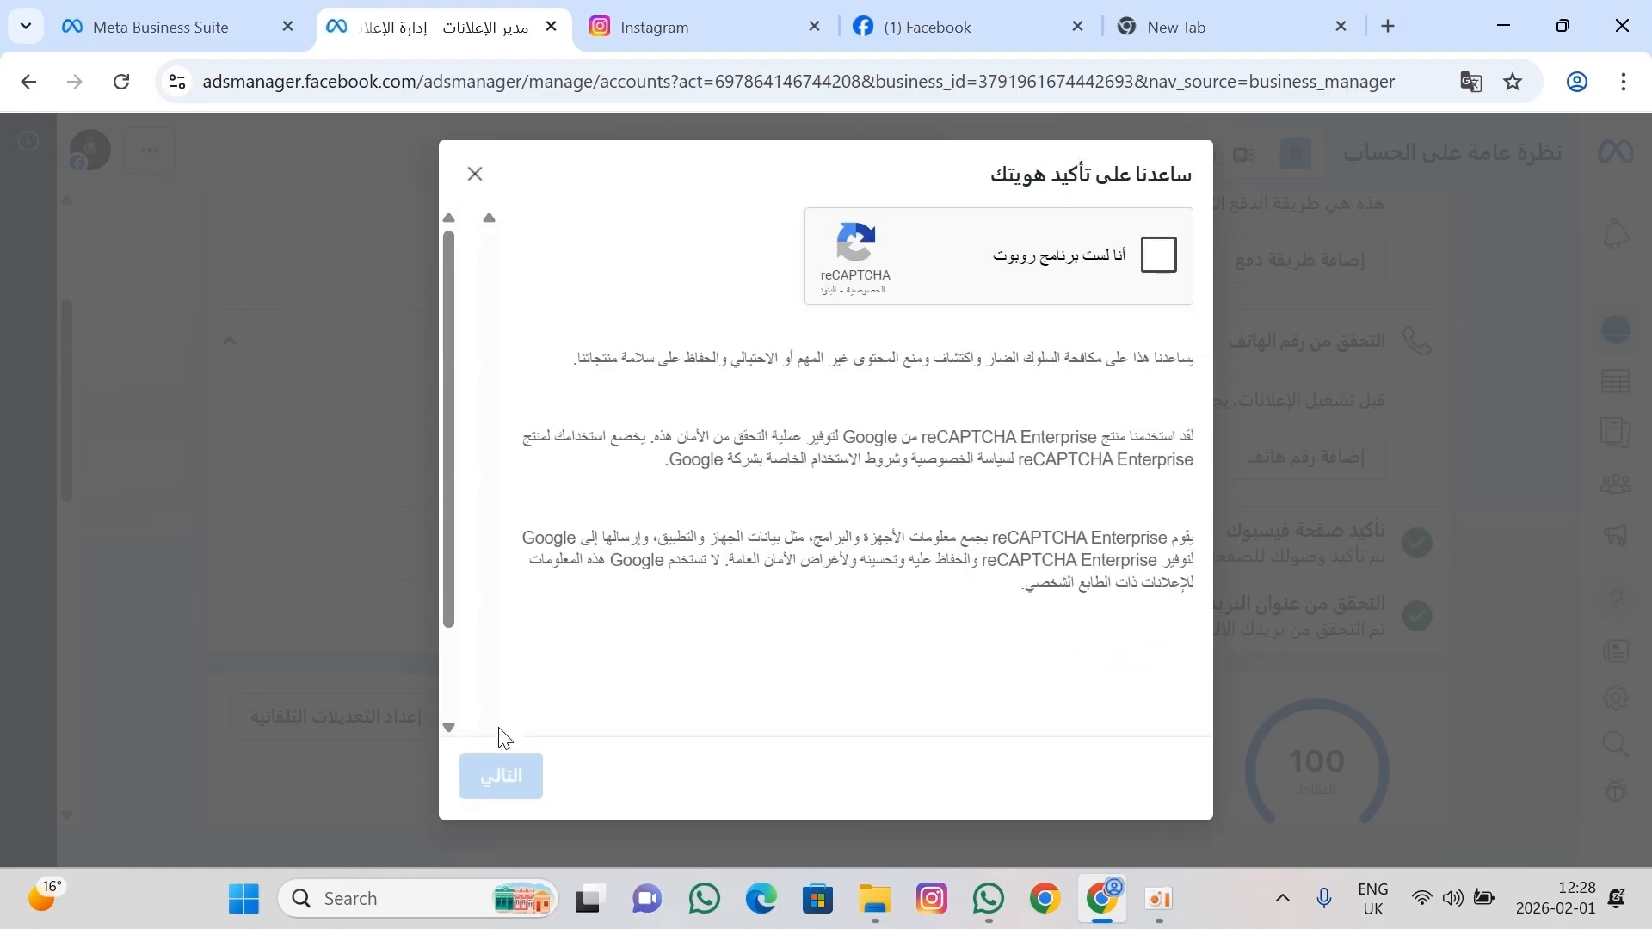
- Pass the reCAPTCHA identity check by selecting the pictures containing cars
click(1153, 255)
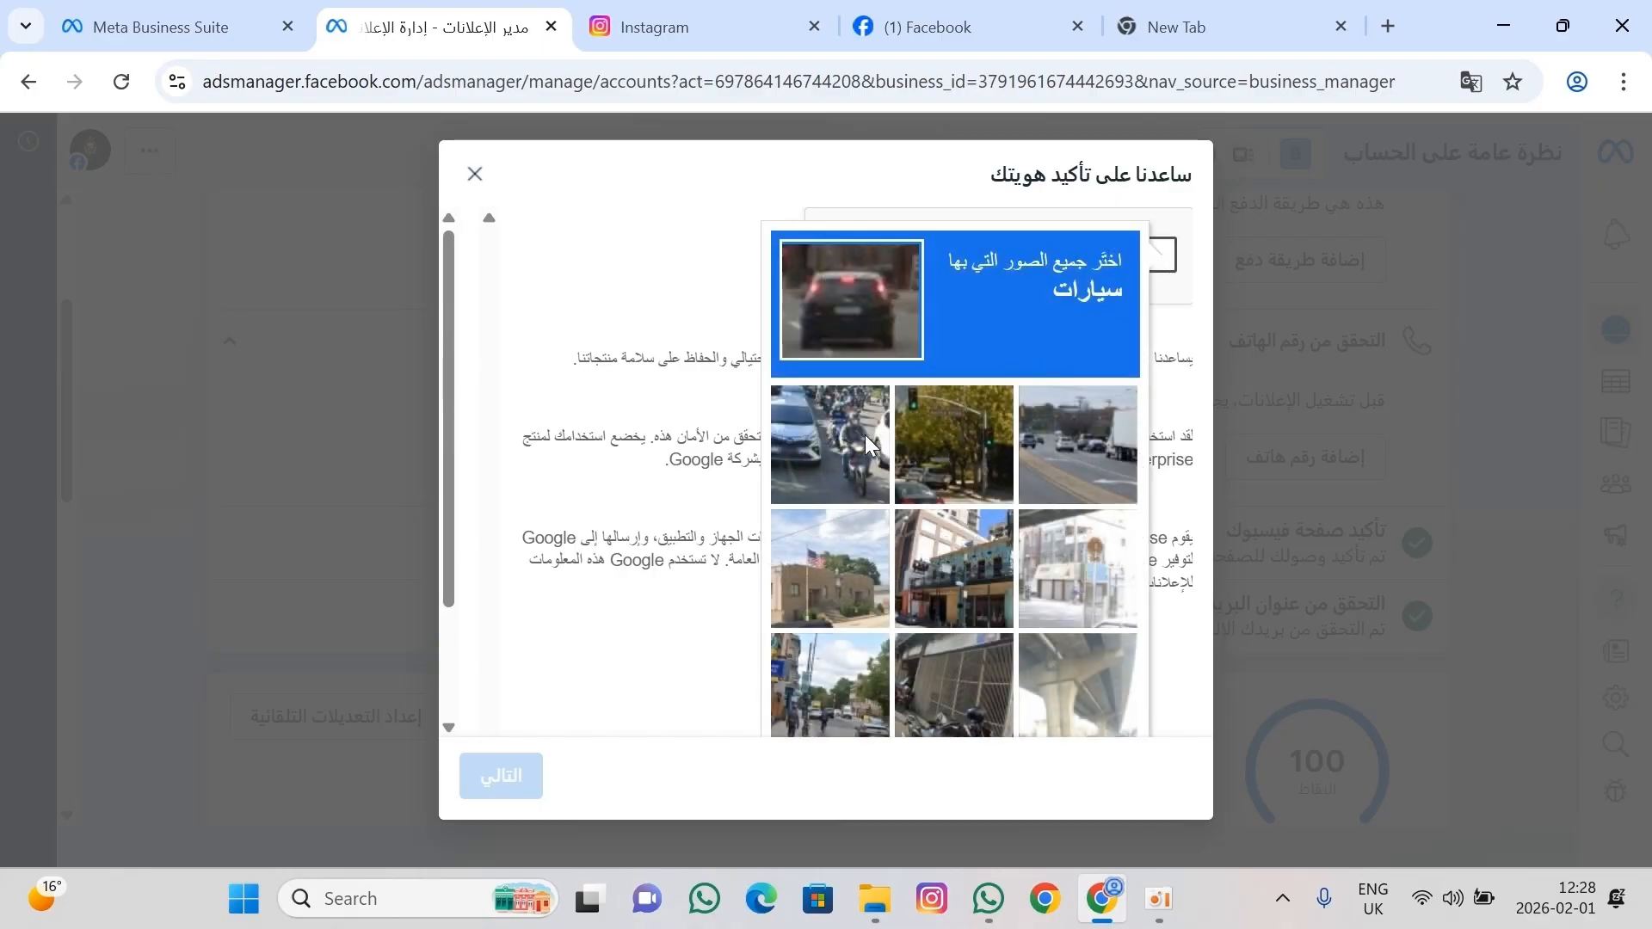
click(843, 442)
click(1093, 436)
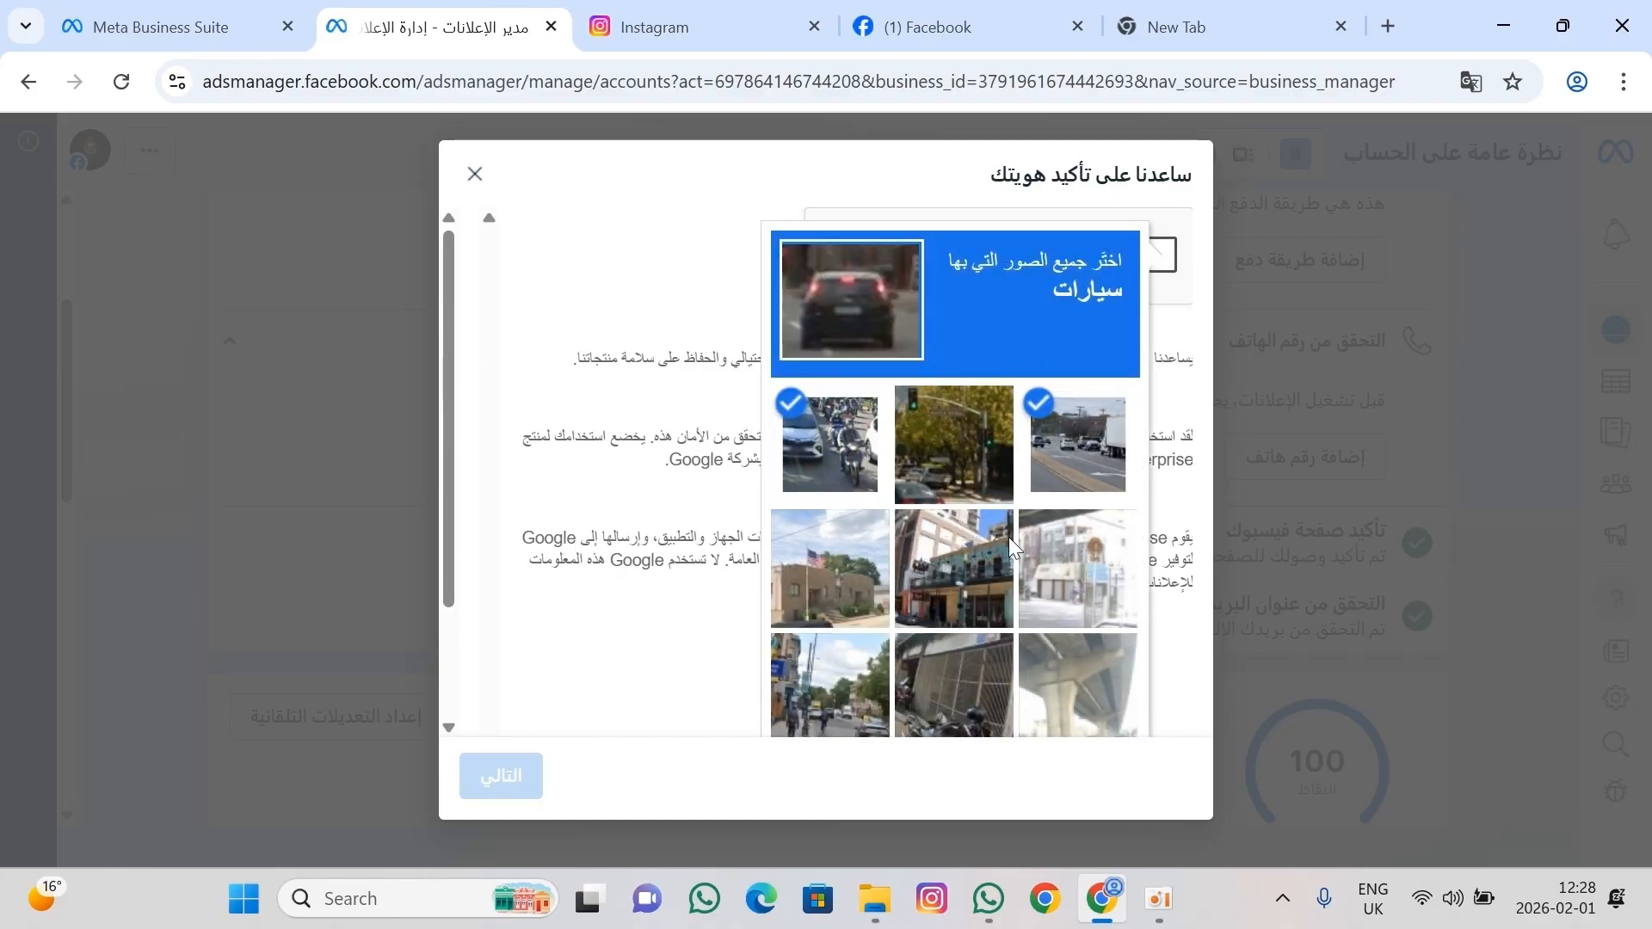
scroll(1009, 537, down, 2)
click(826, 676)
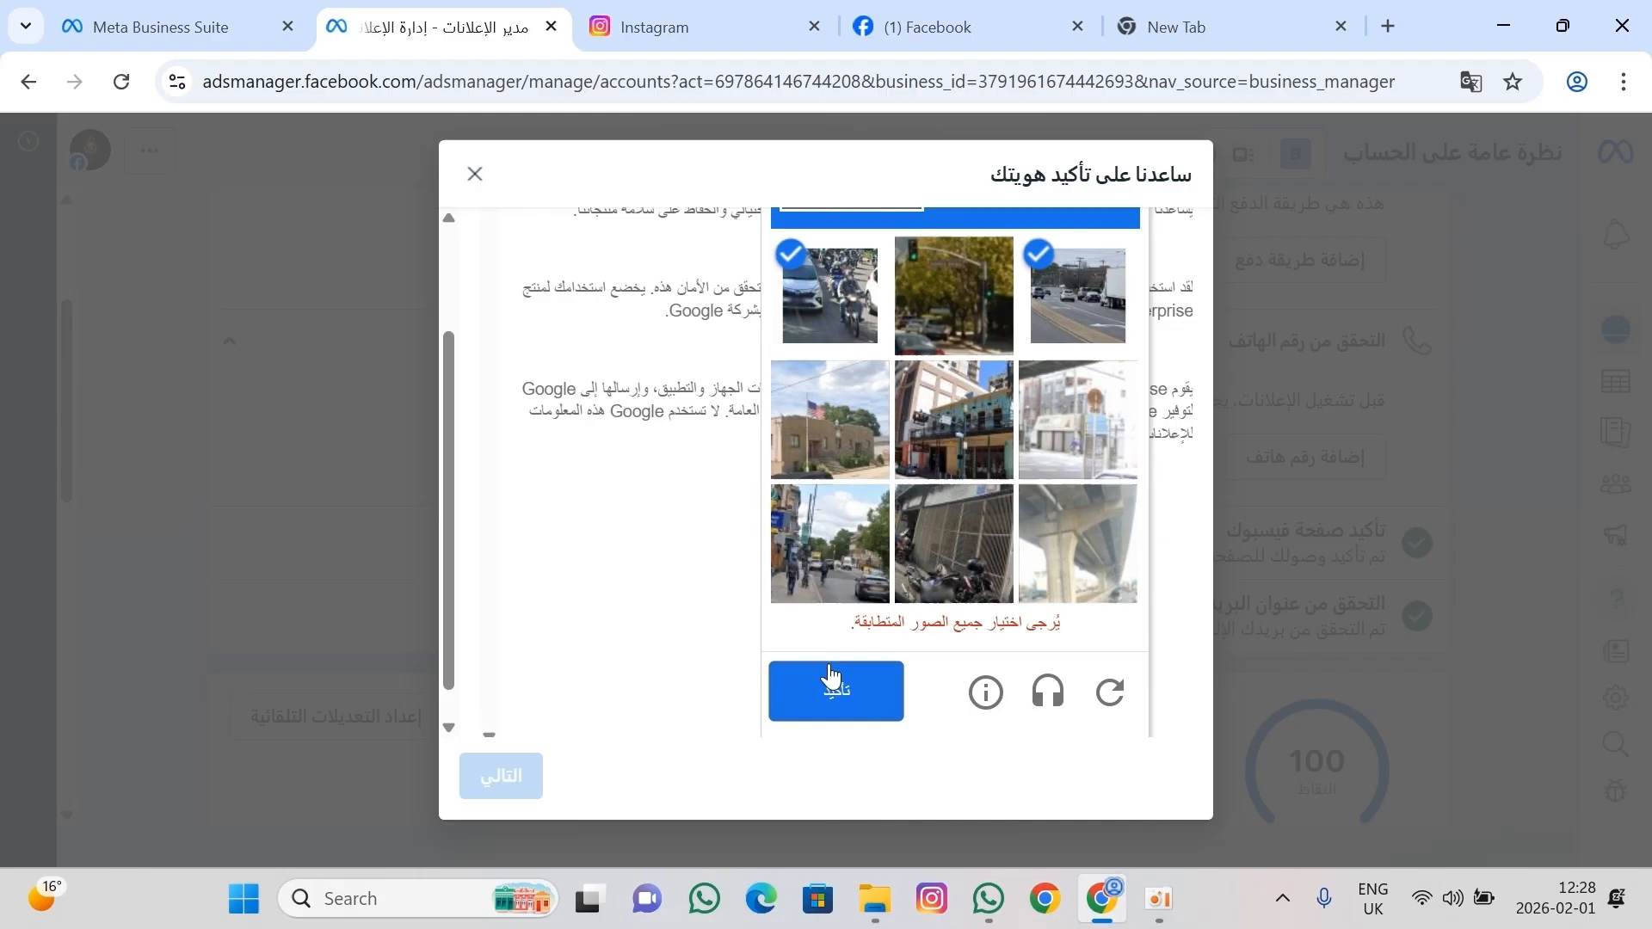
click(829, 586)
scroll(848, 645, up, 2)
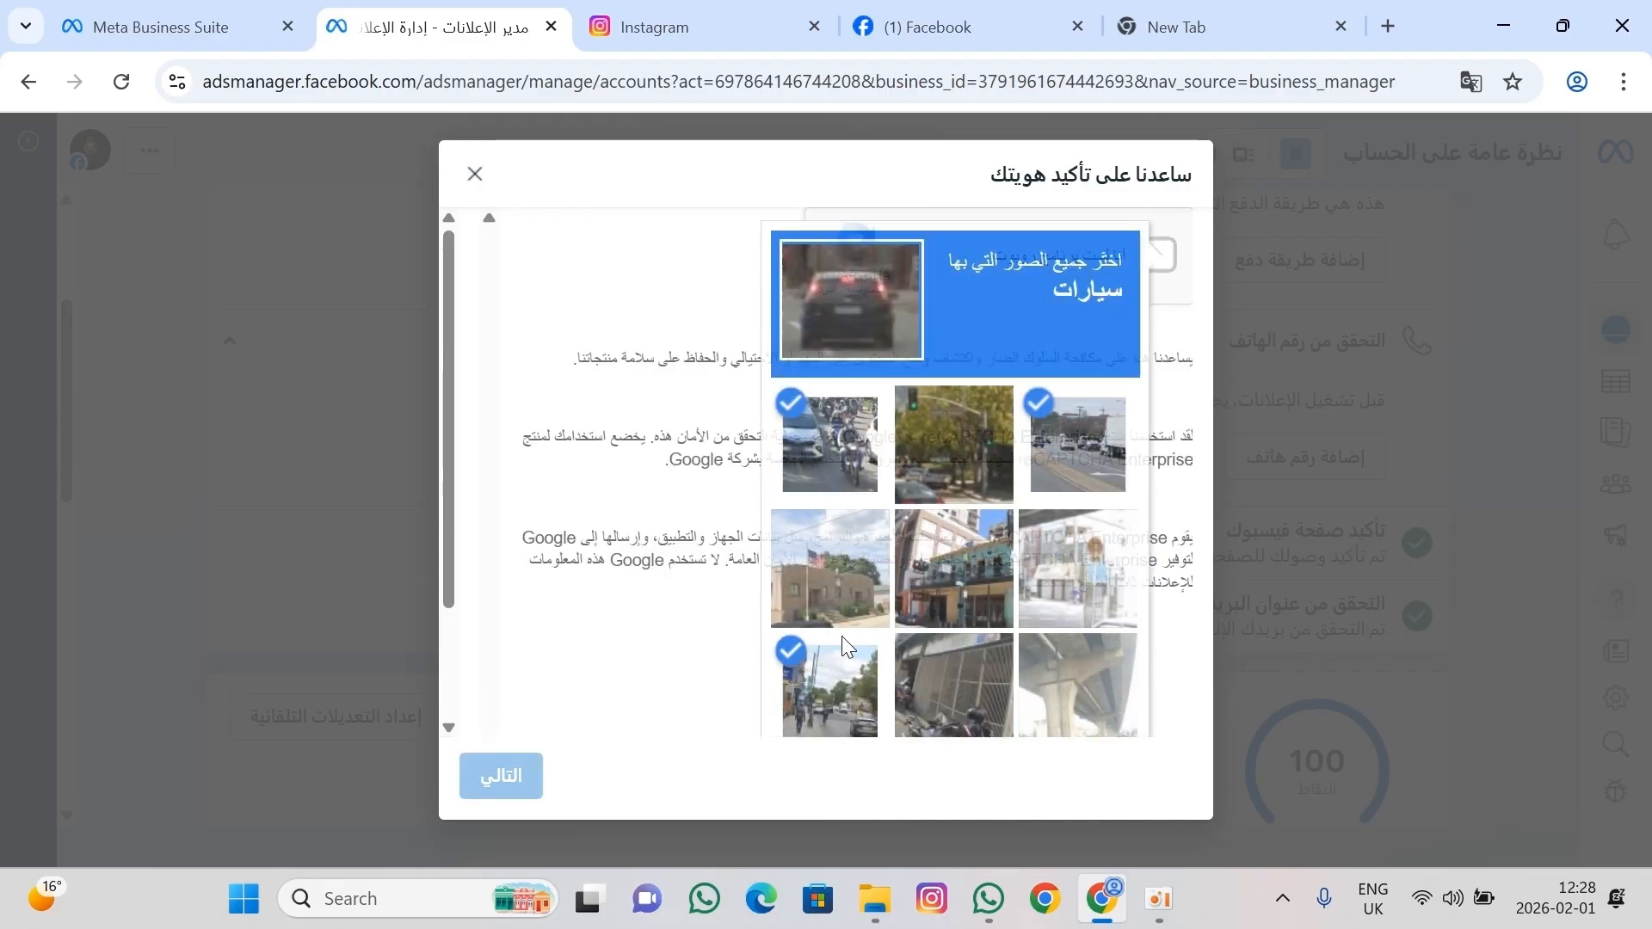
click(504, 794)
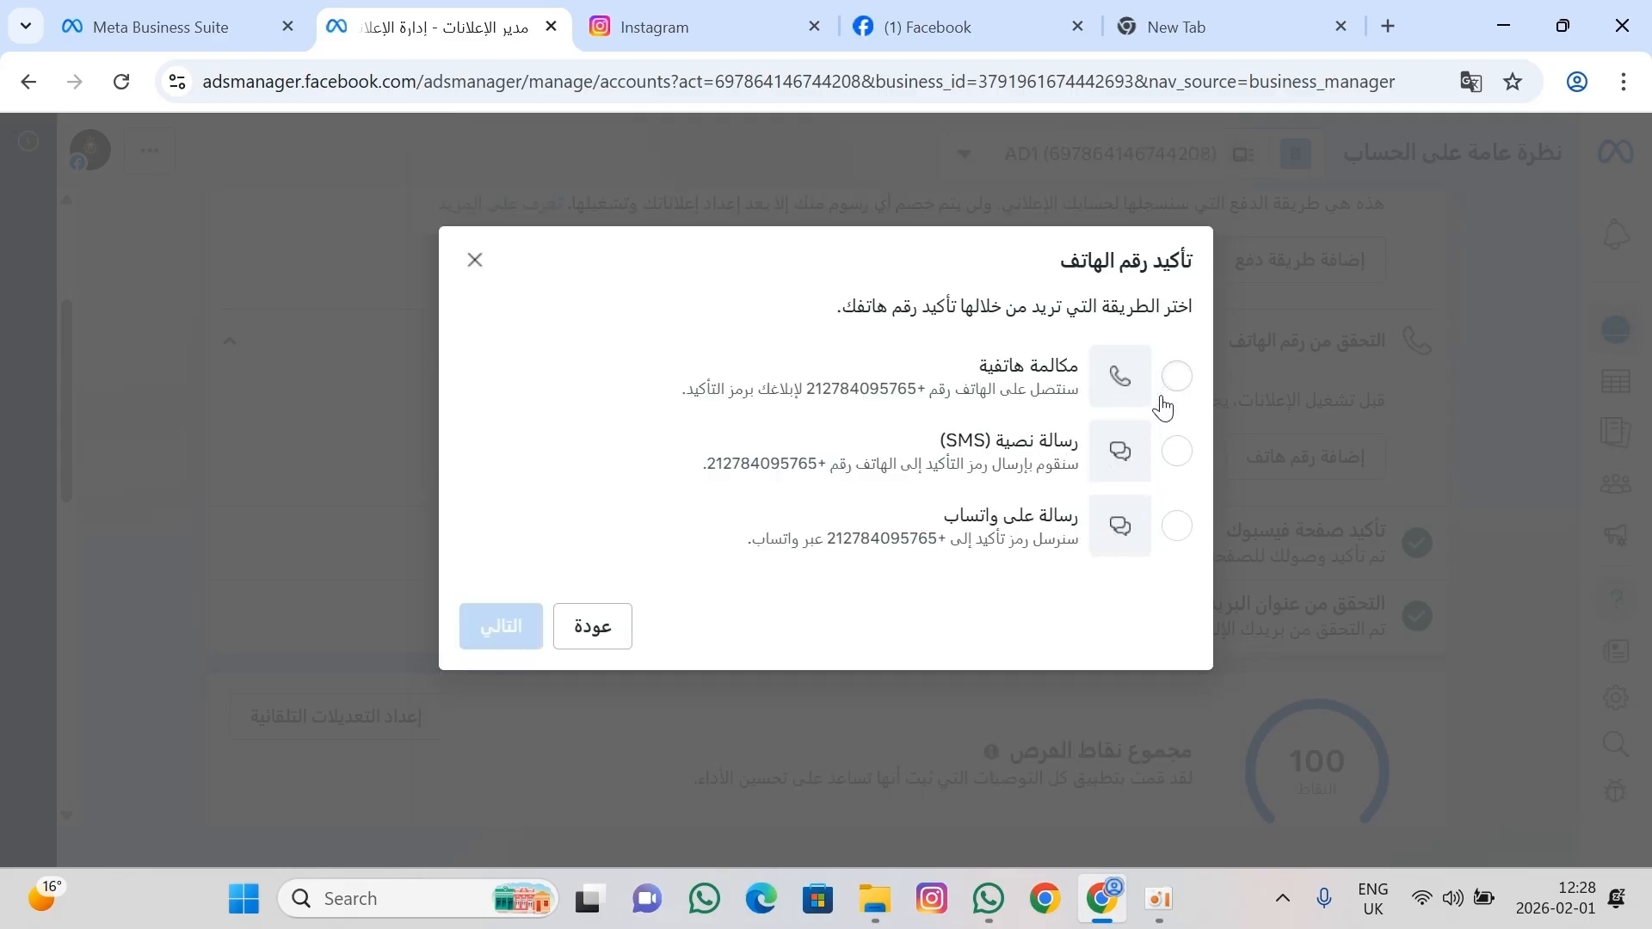
- Get the verification code by SMS, enter it, and dismiss the phone-verified confirmation
click(1155, 459)
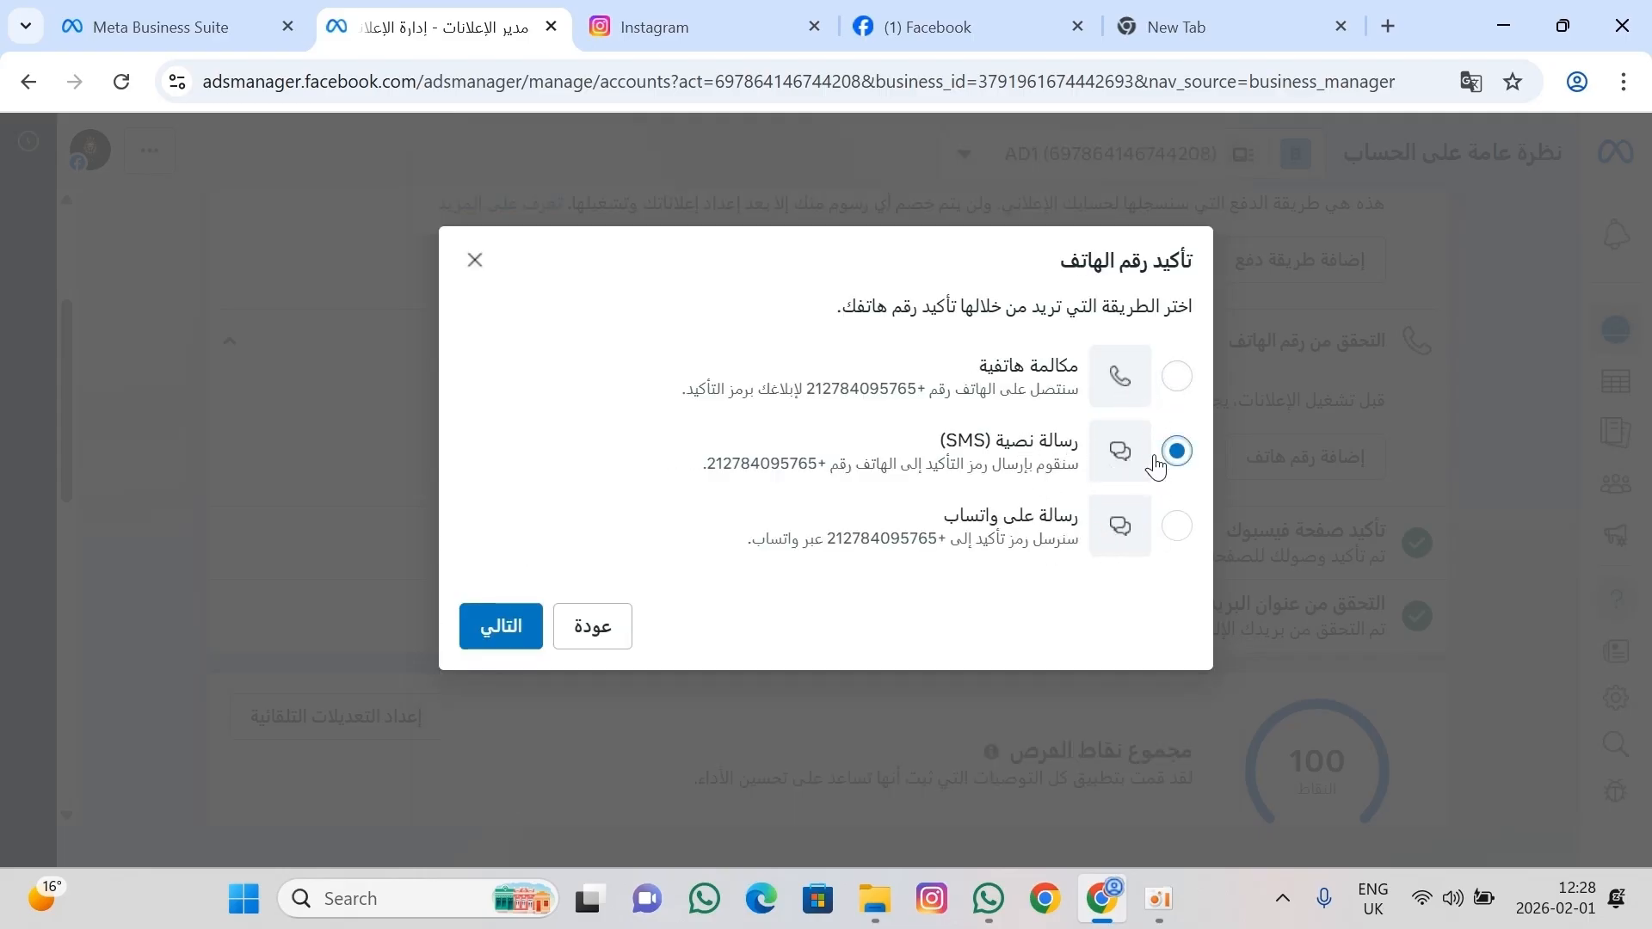
click(524, 625)
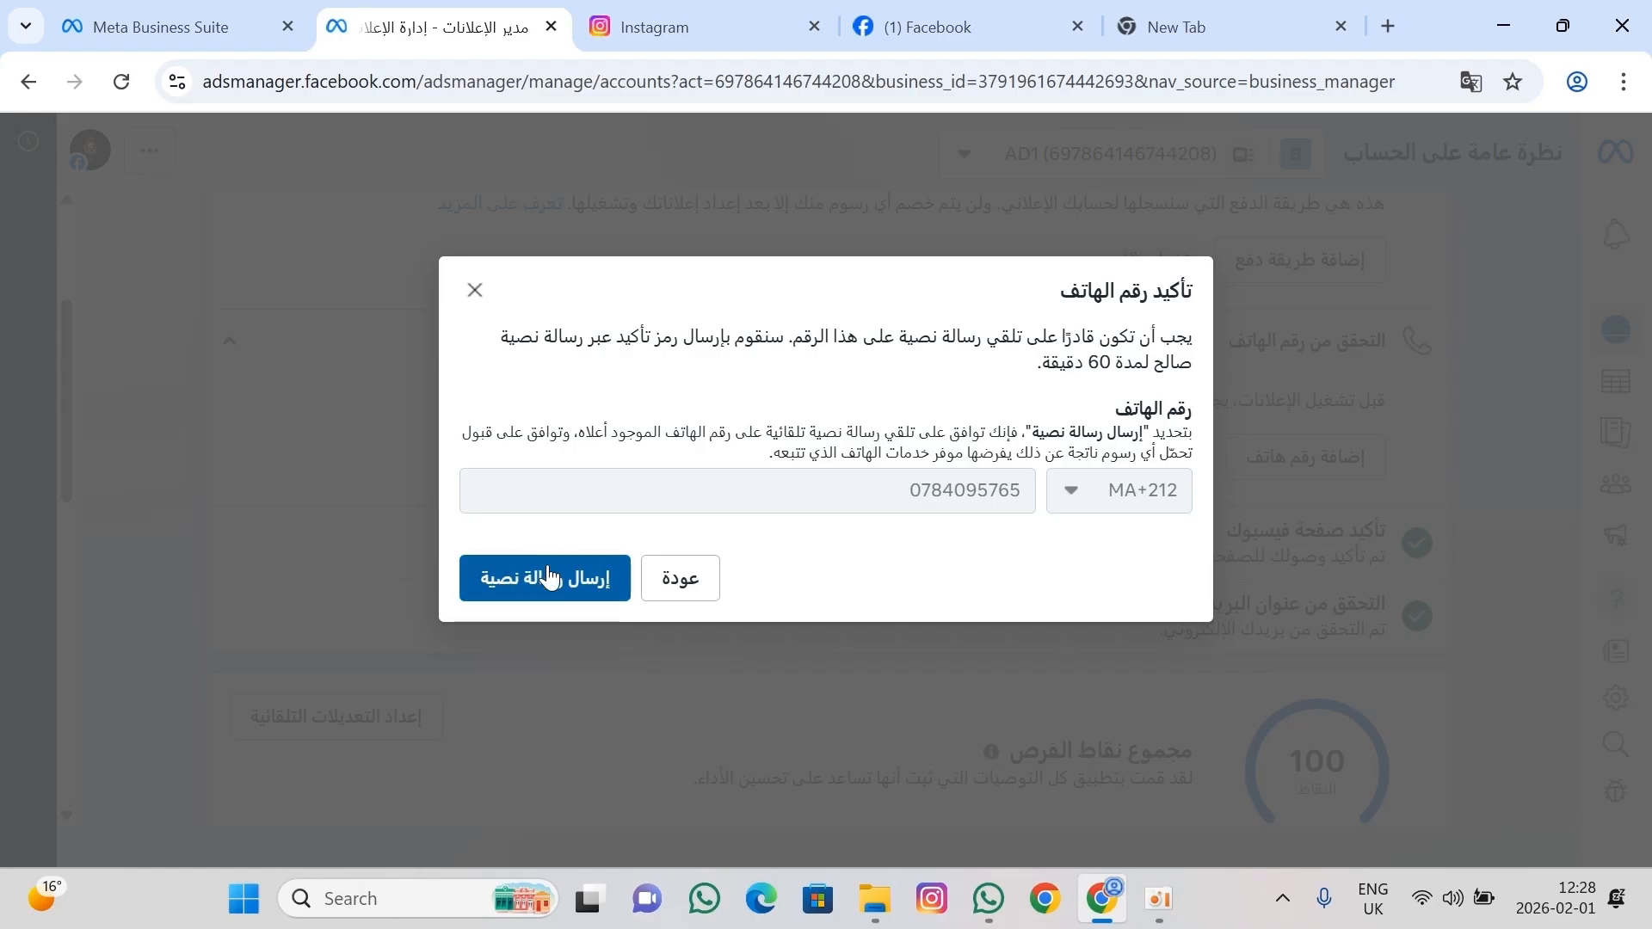
click(548, 579)
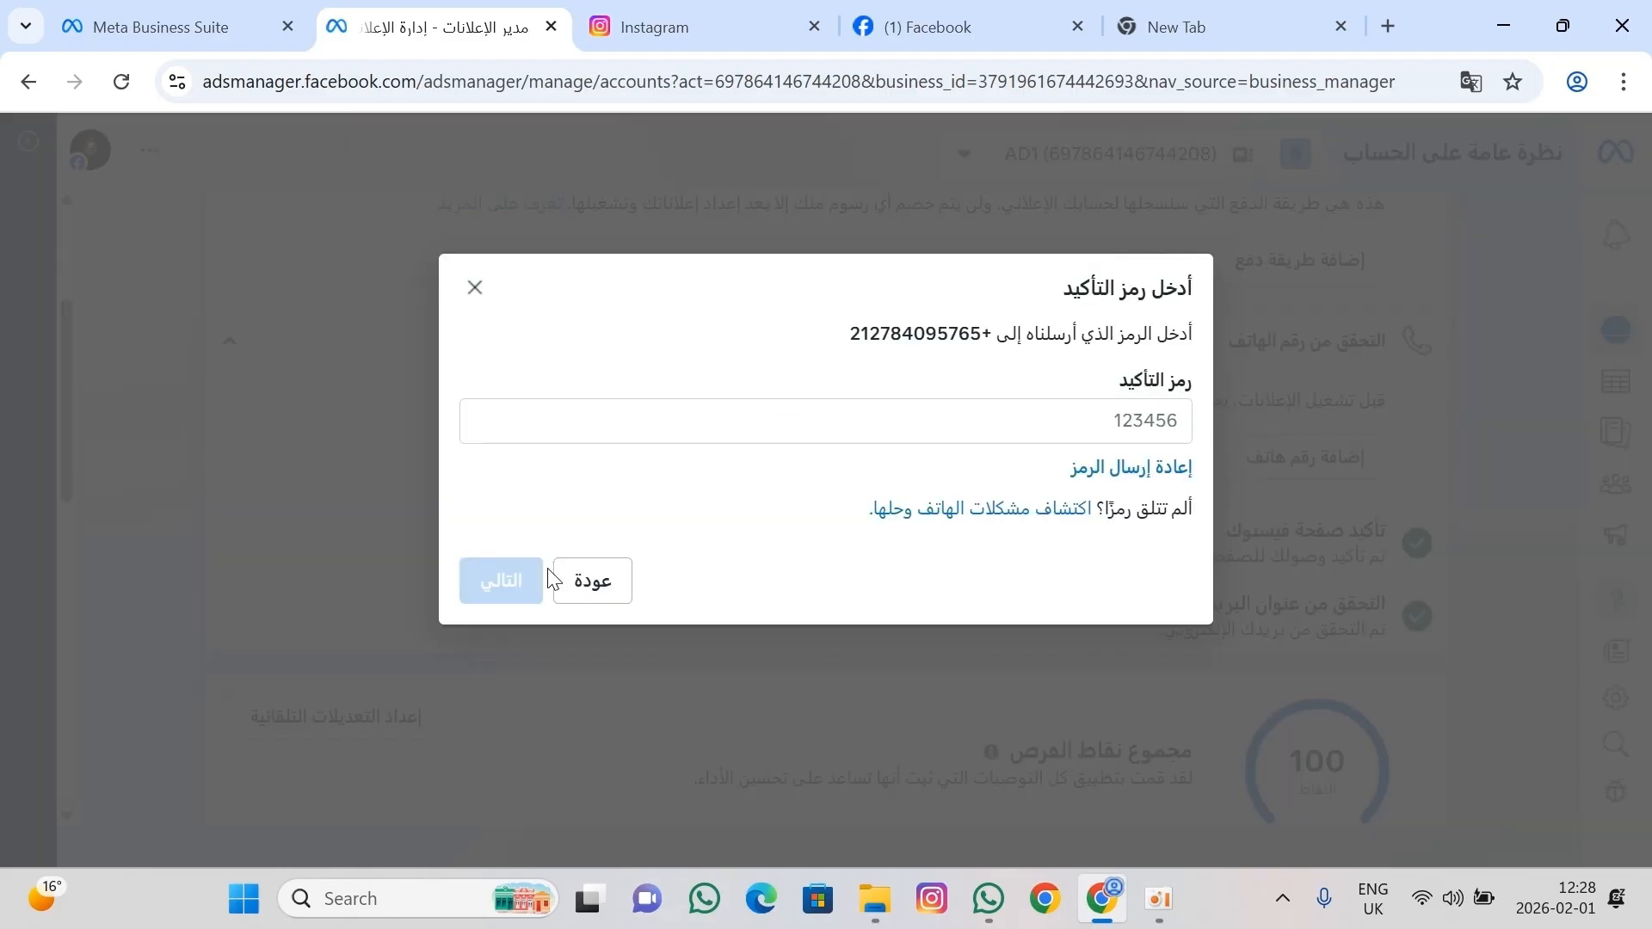
click(1030, 422)
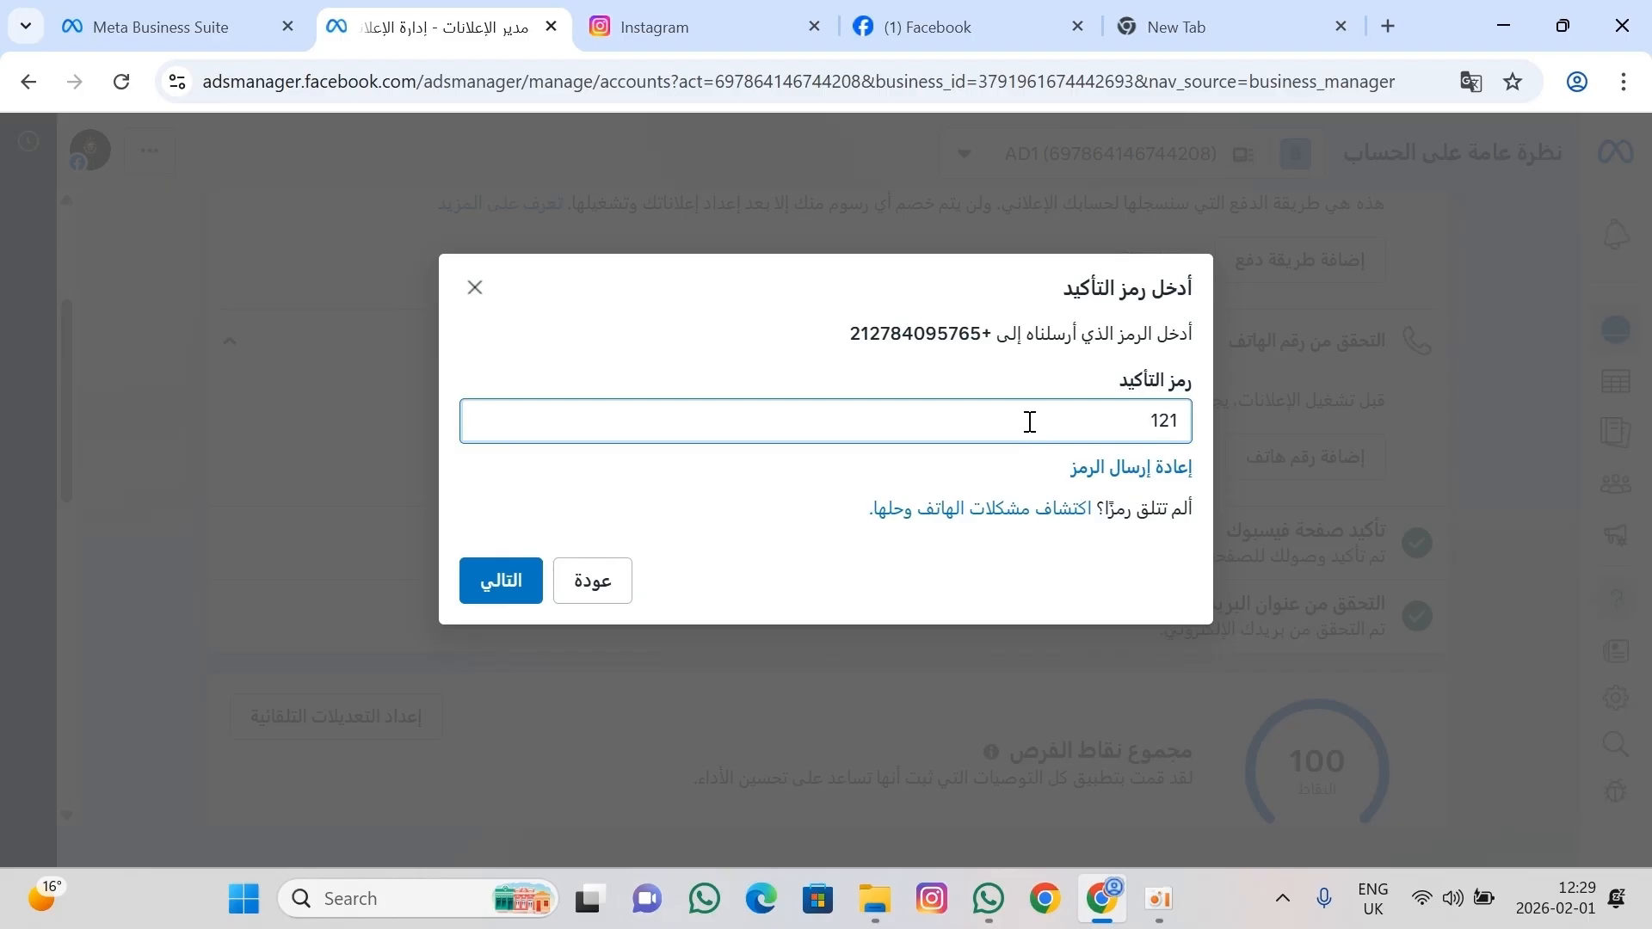
click(511, 589)
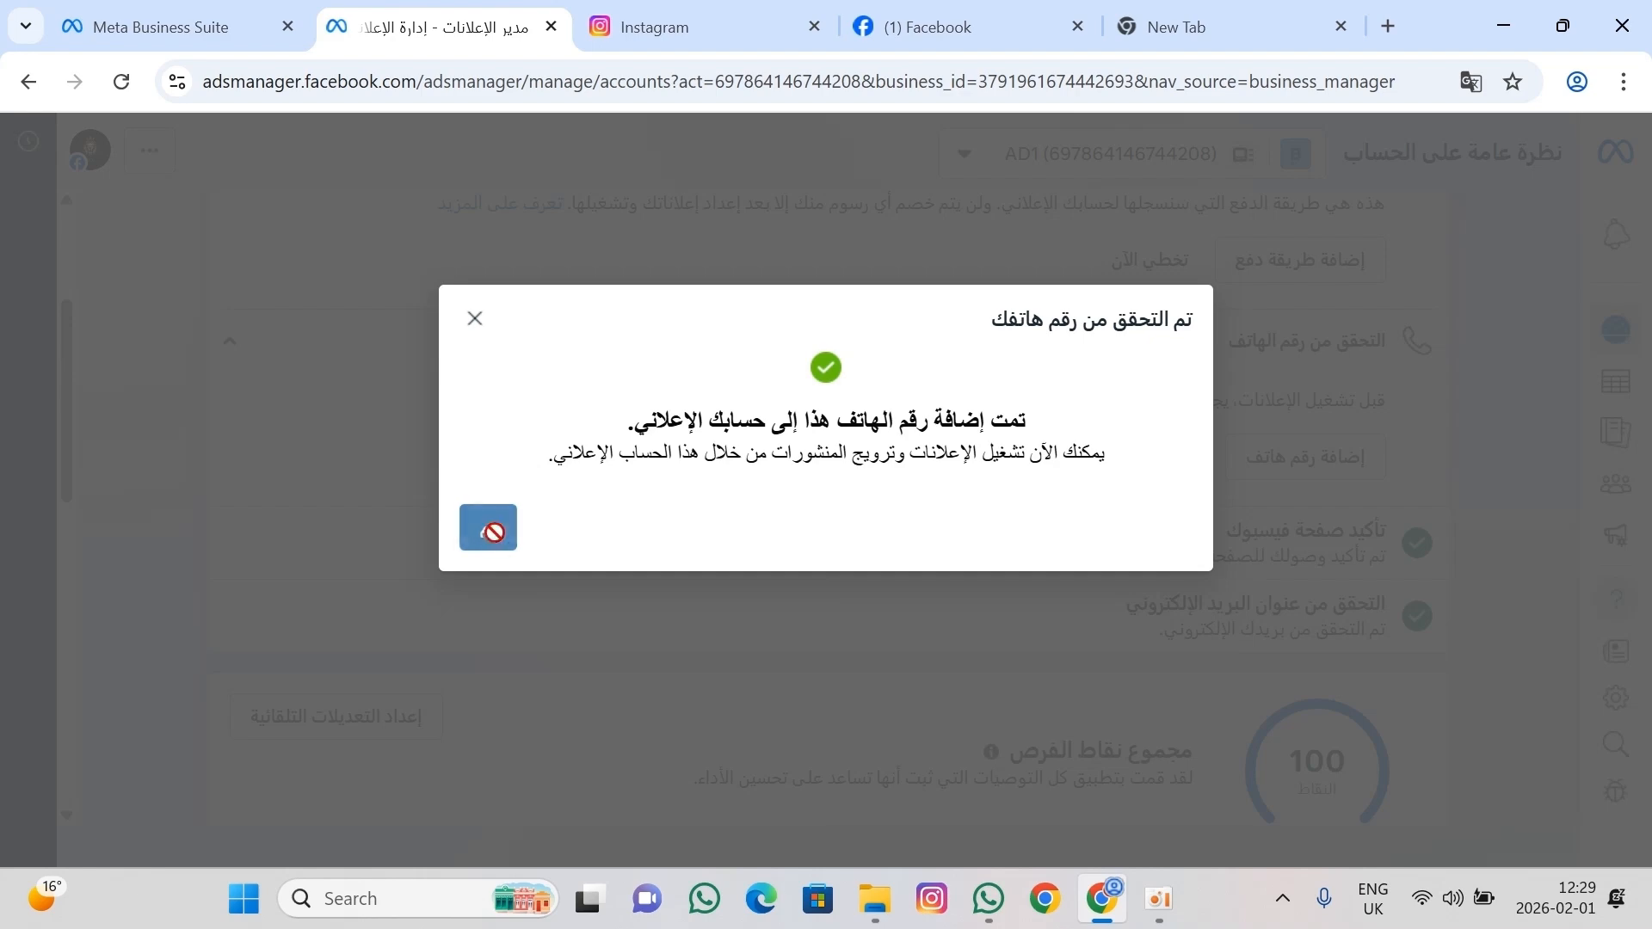
click(493, 532)
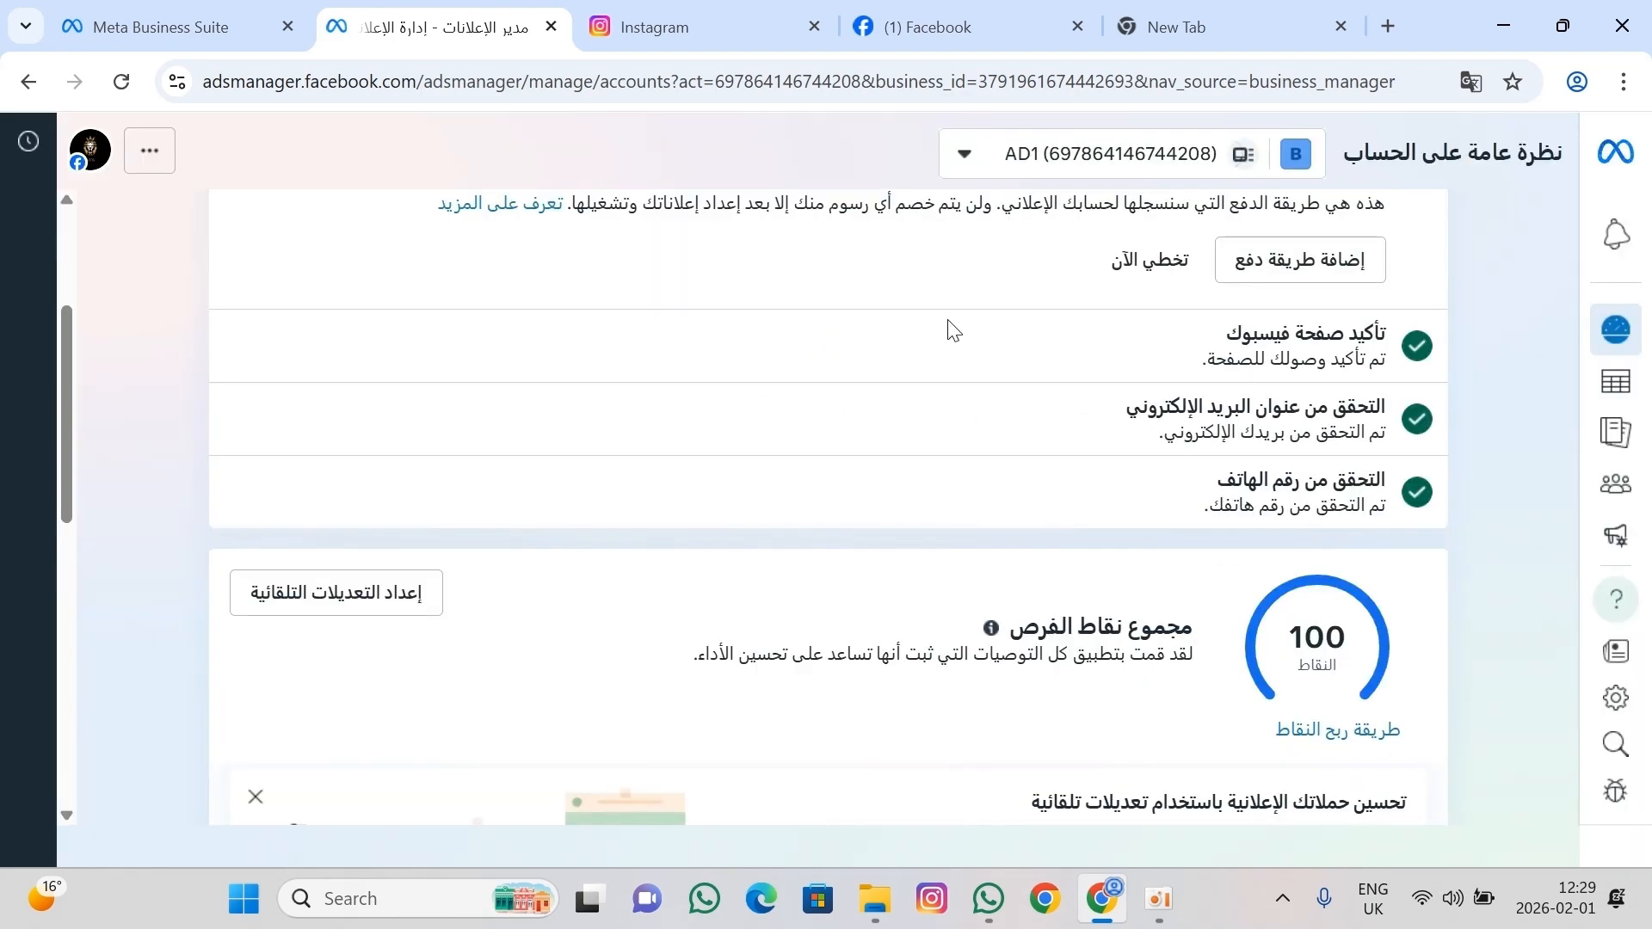
- Start adding a debit or credit card payment method, keeping Morocco, USD and the time zone
scroll(1119, 439, up, 3)
scroll(1115, 437, down, 5)
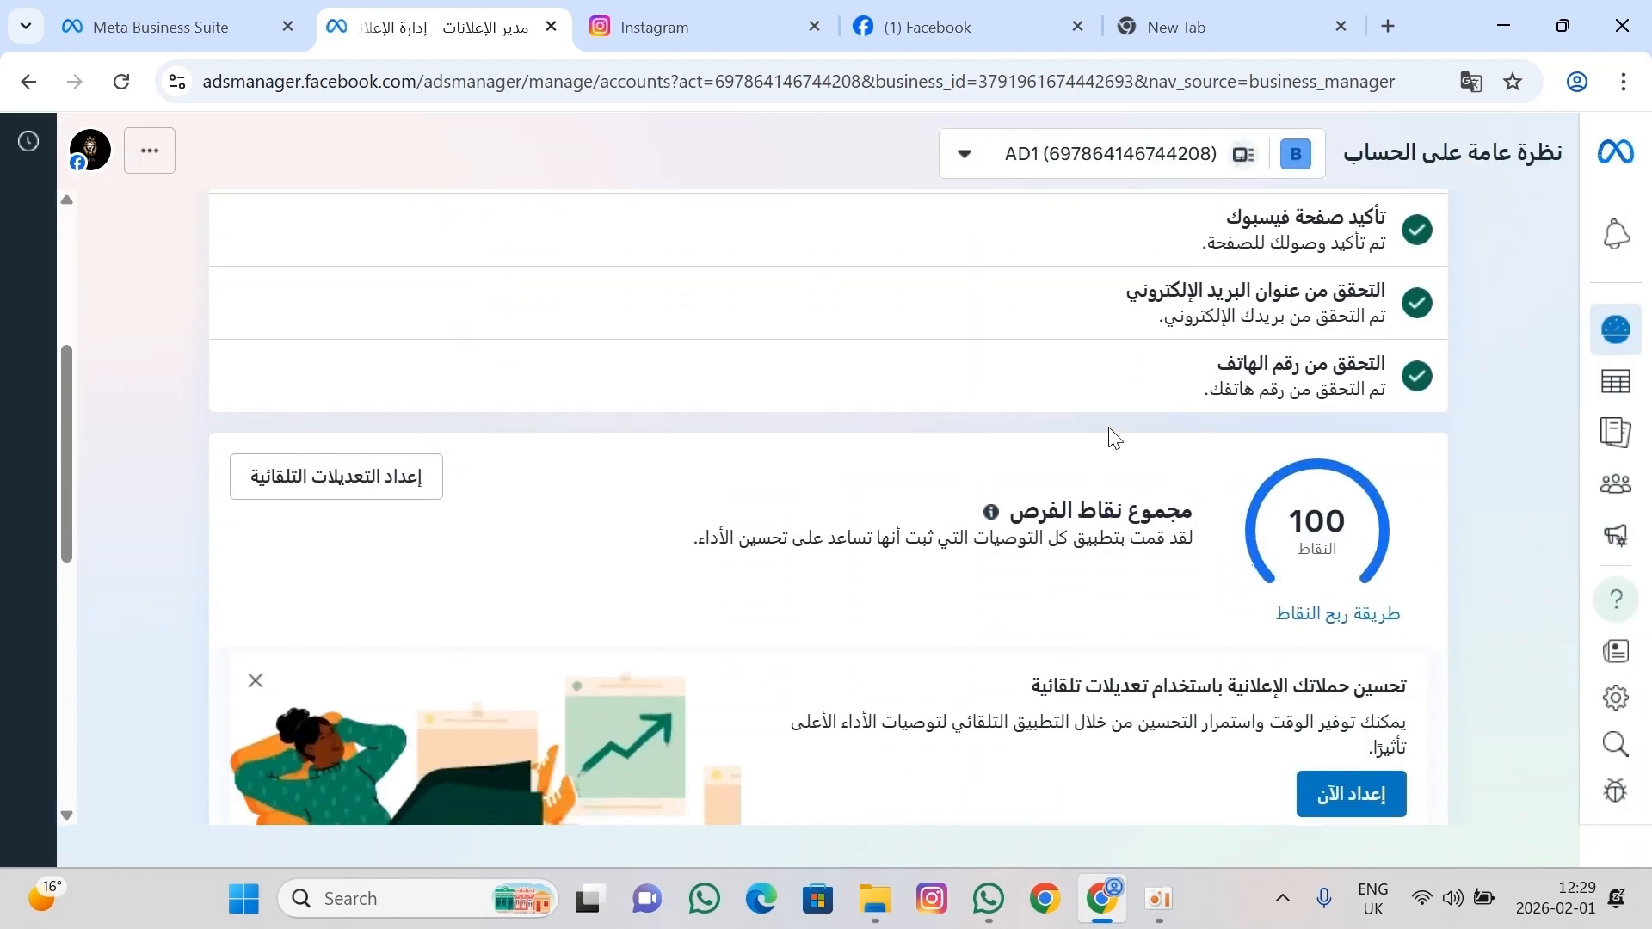
scroll(1108, 435, up, 3)
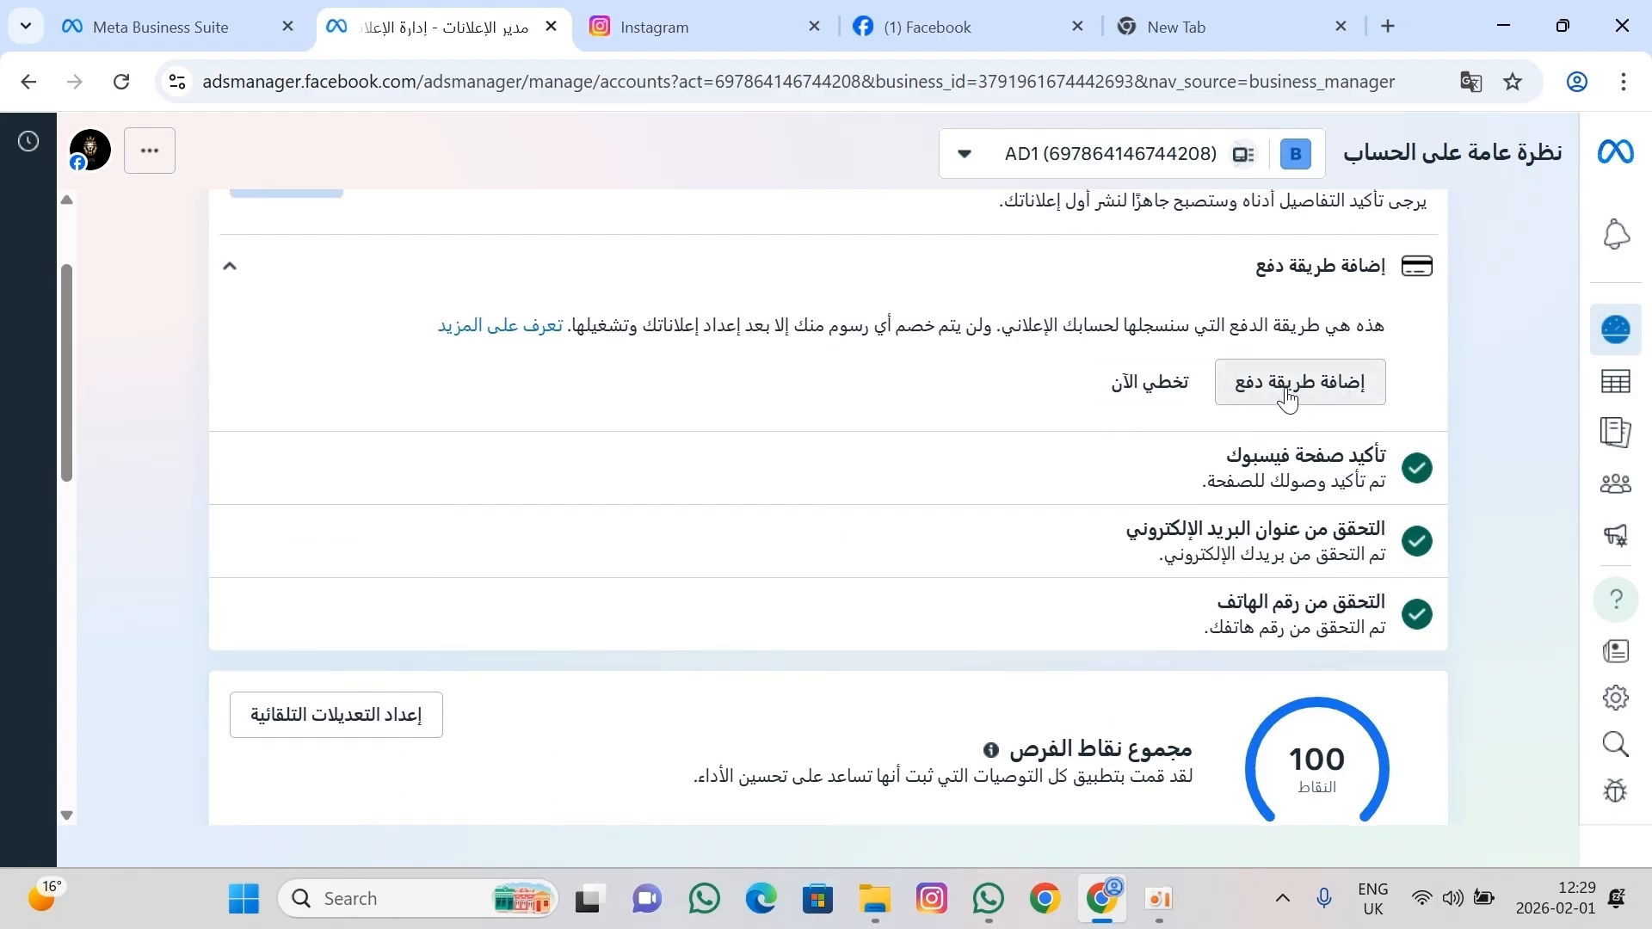
click(1287, 391)
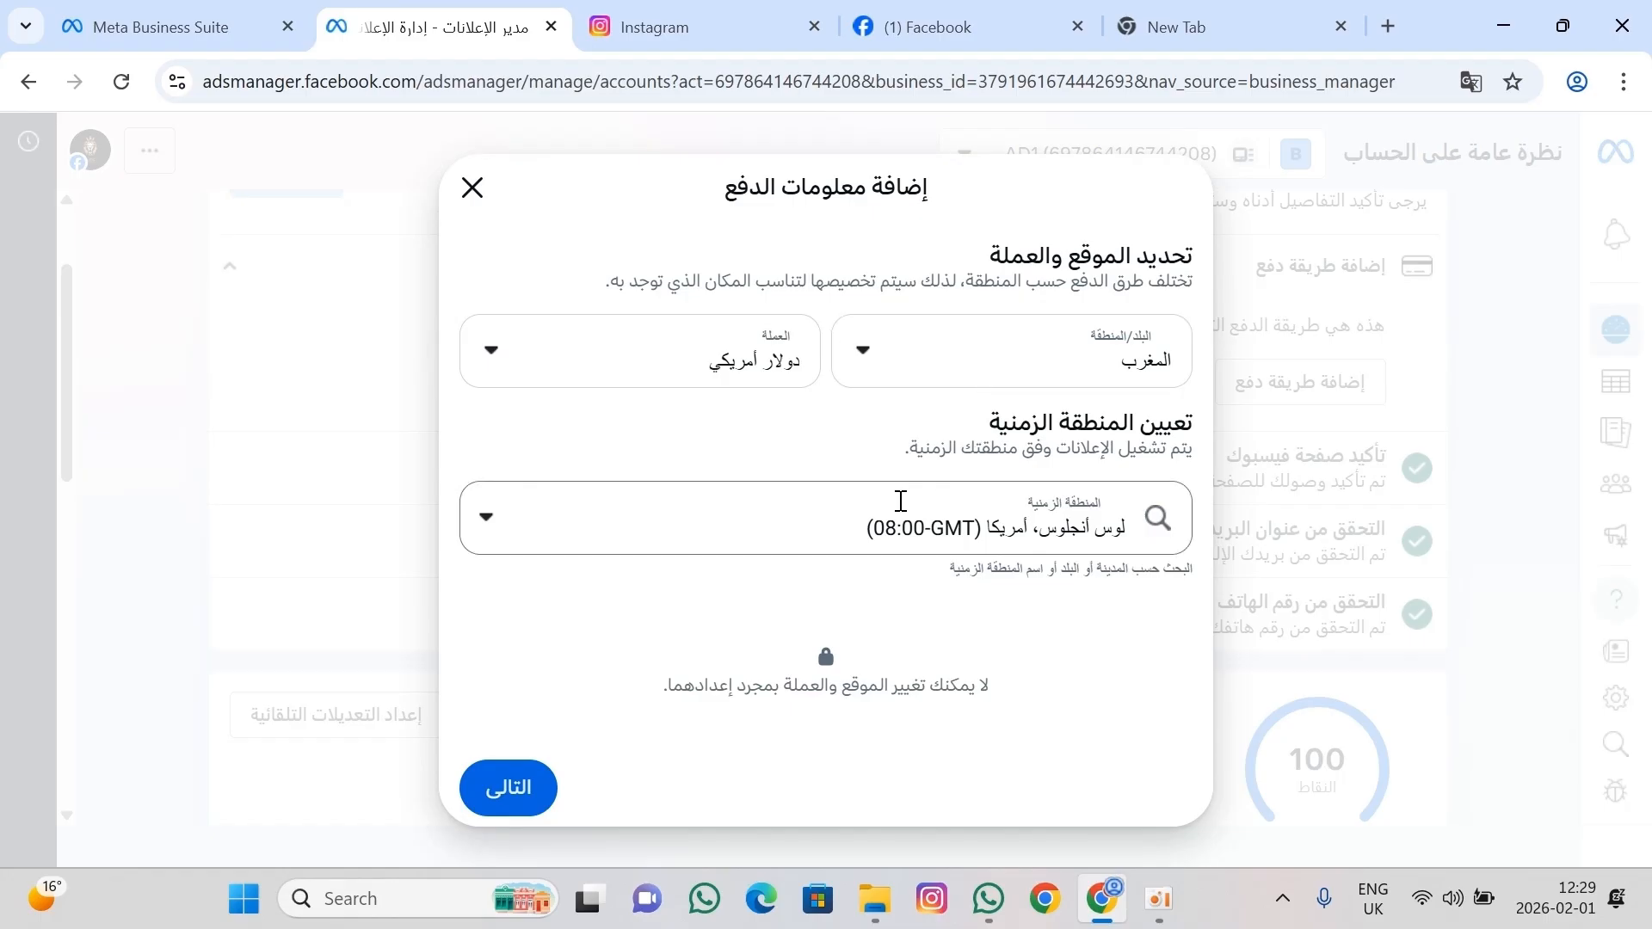
scroll(901, 501, down, 1)
click(513, 765)
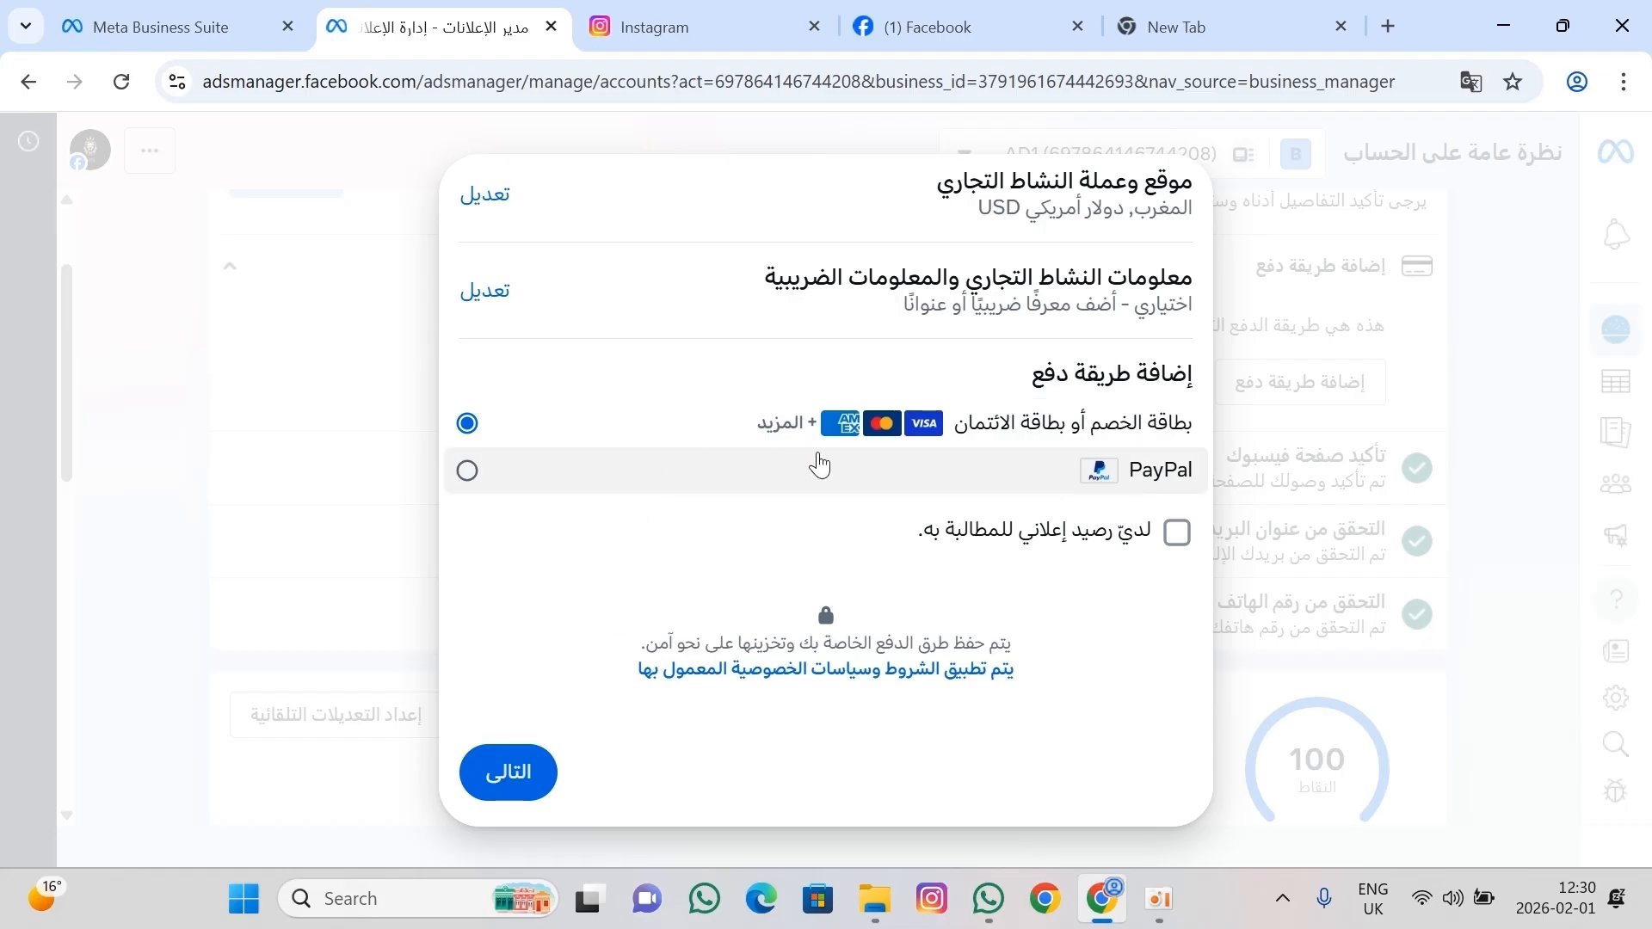
click(507, 772)
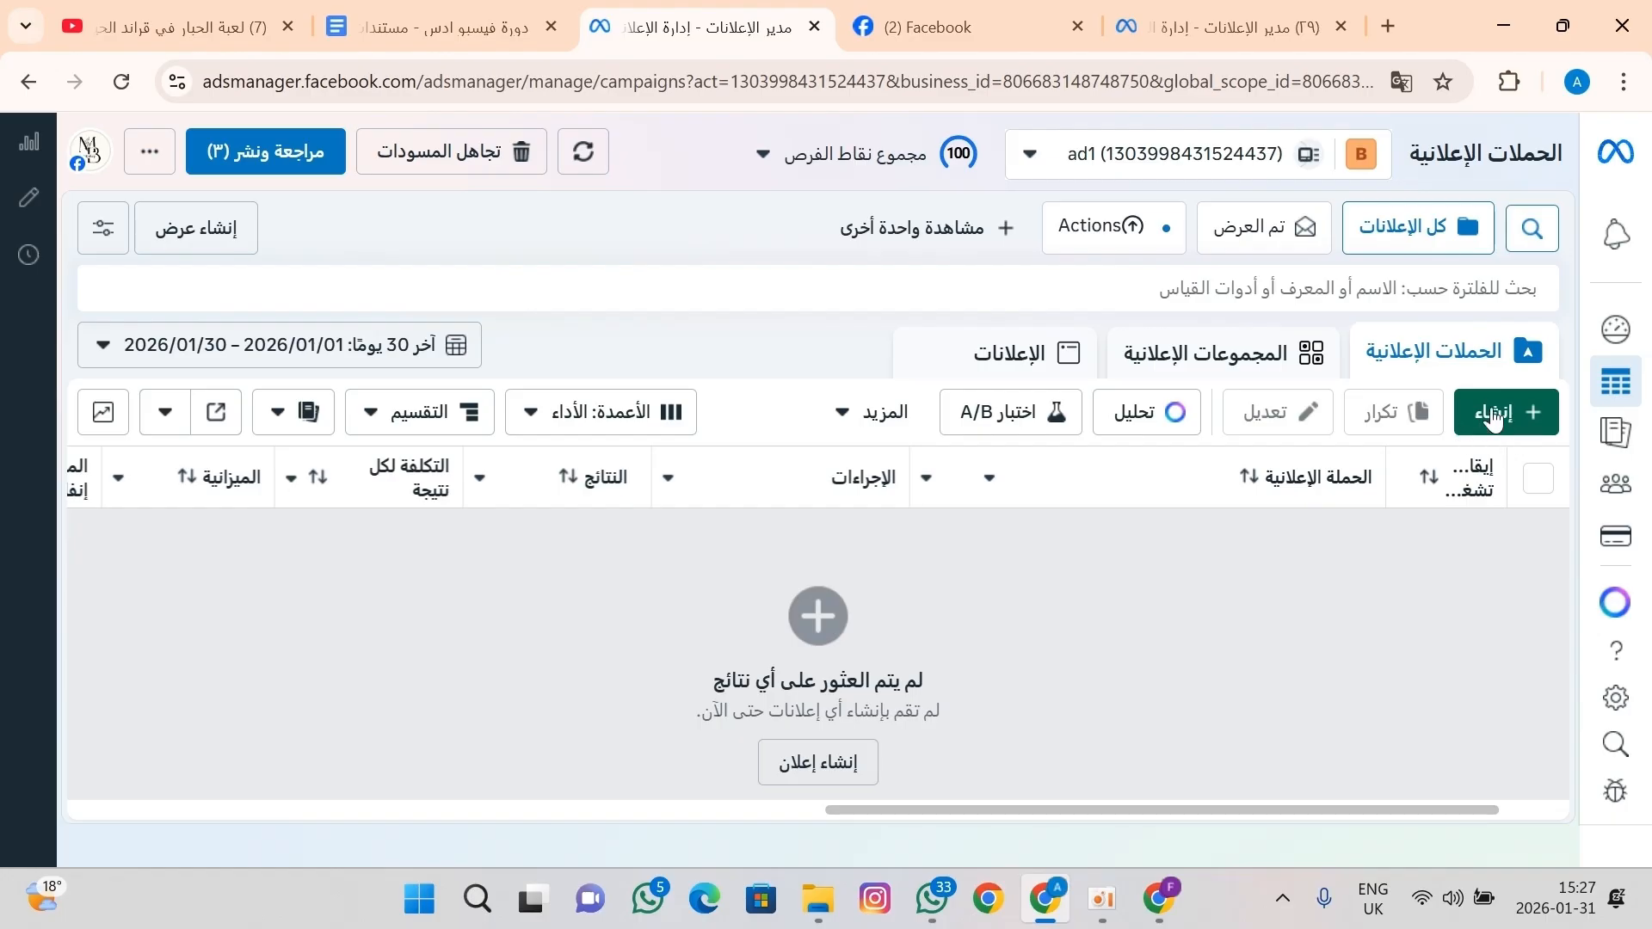
- Start a new campaign and select Awareness as the objective, reading its description
click(1496, 413)
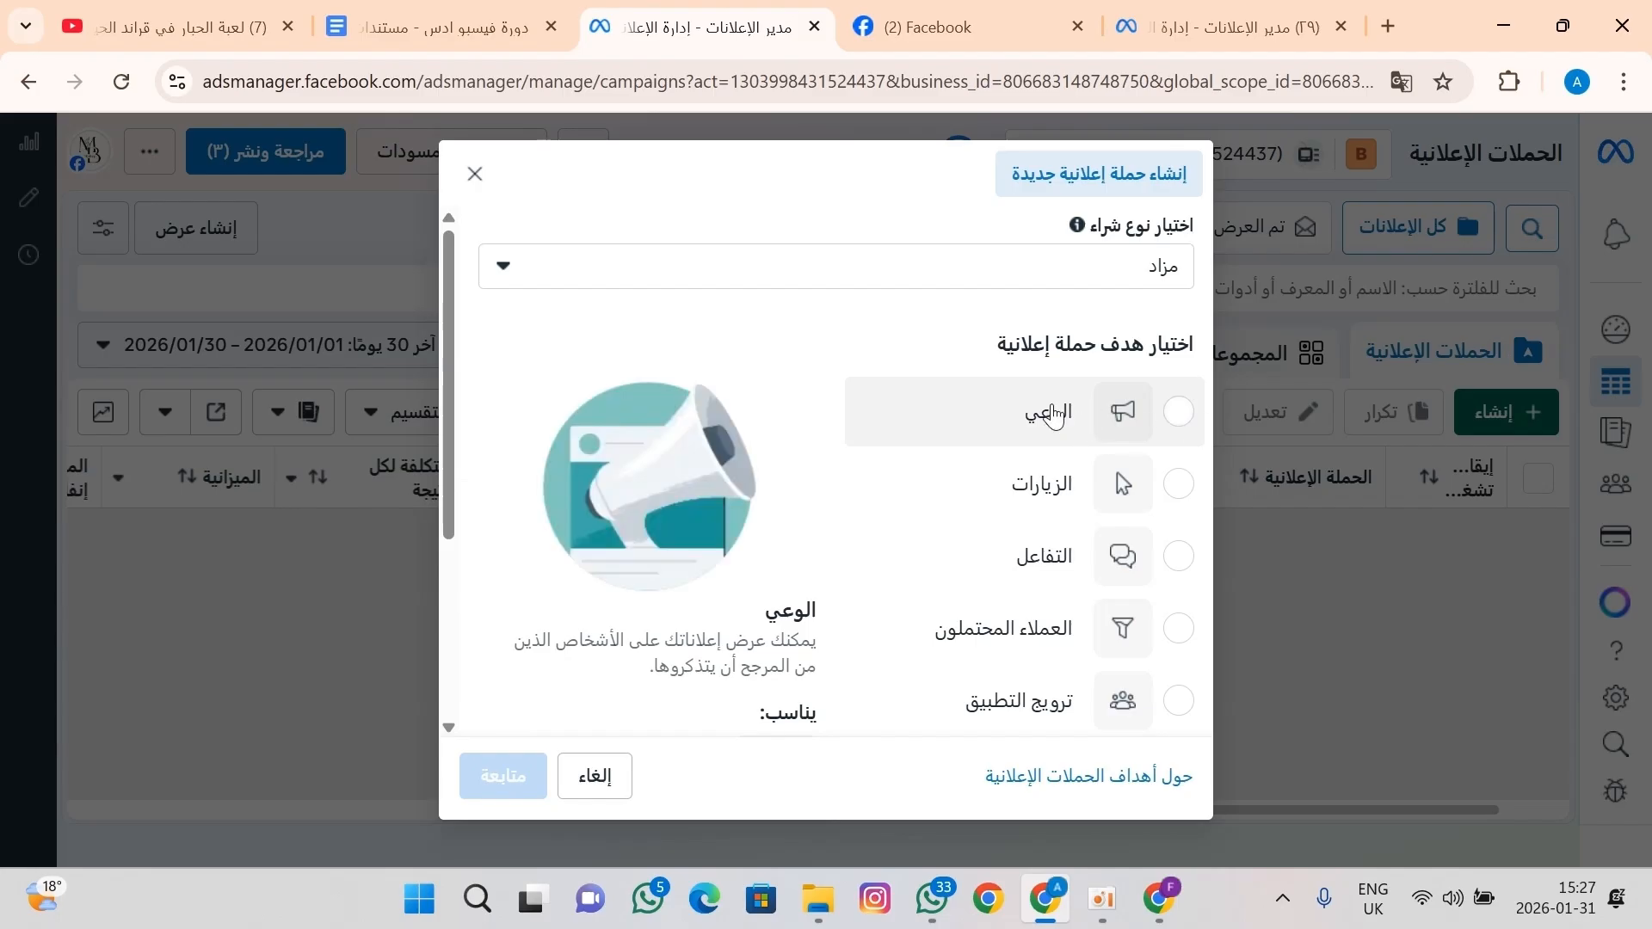
scroll(1117, 483, down, 1)
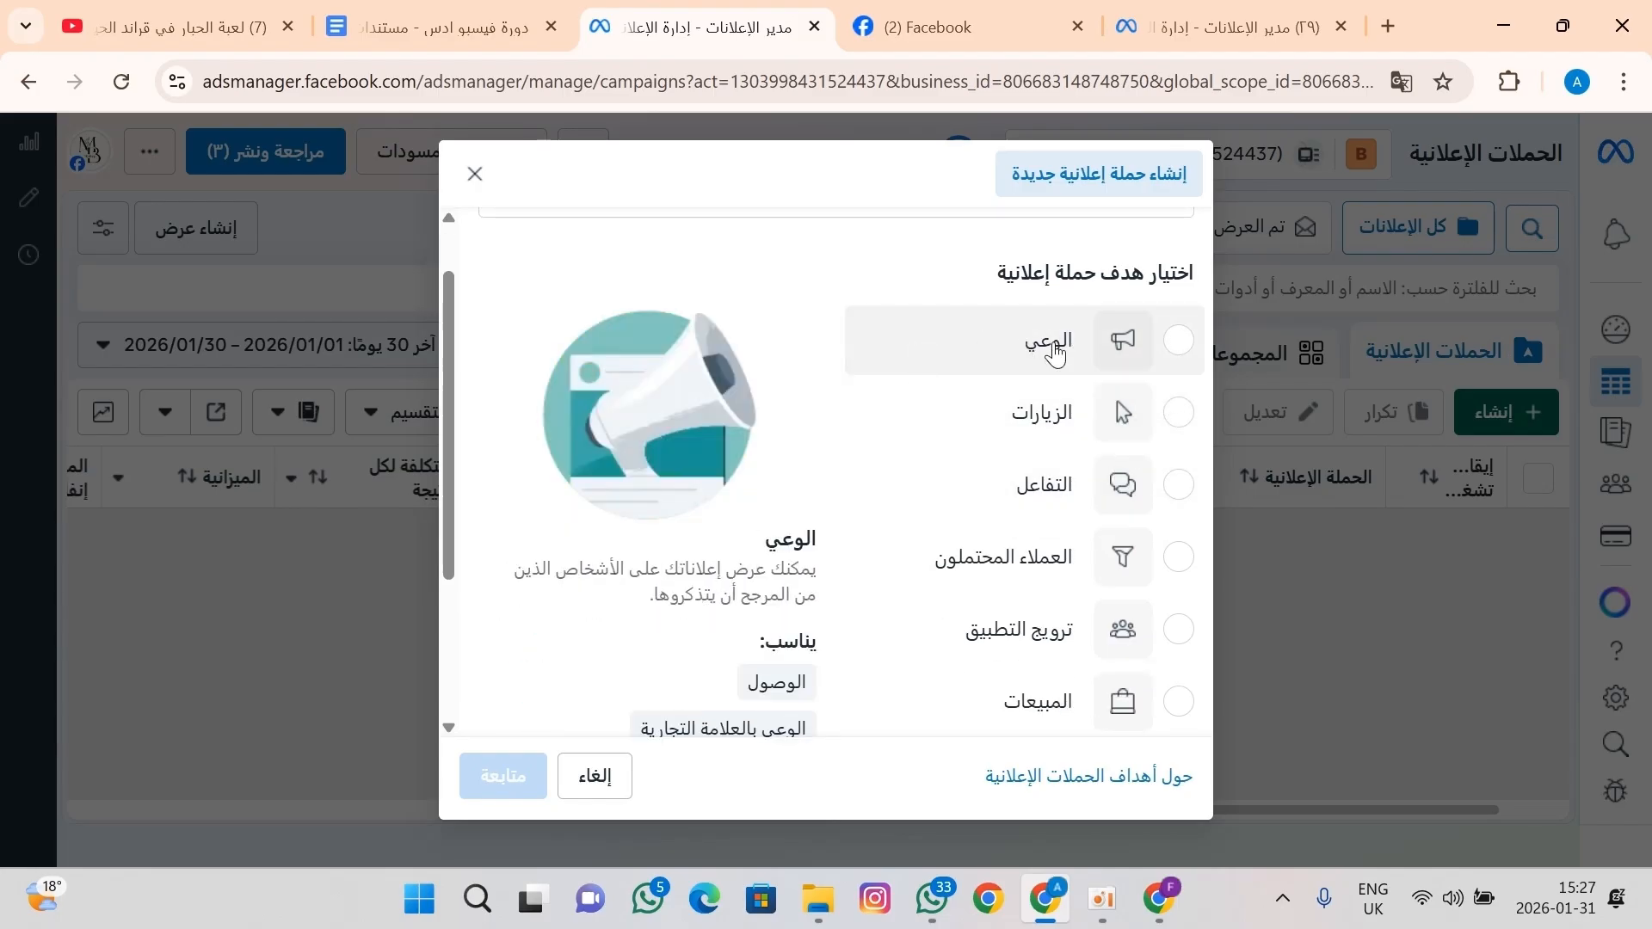
click(1154, 342)
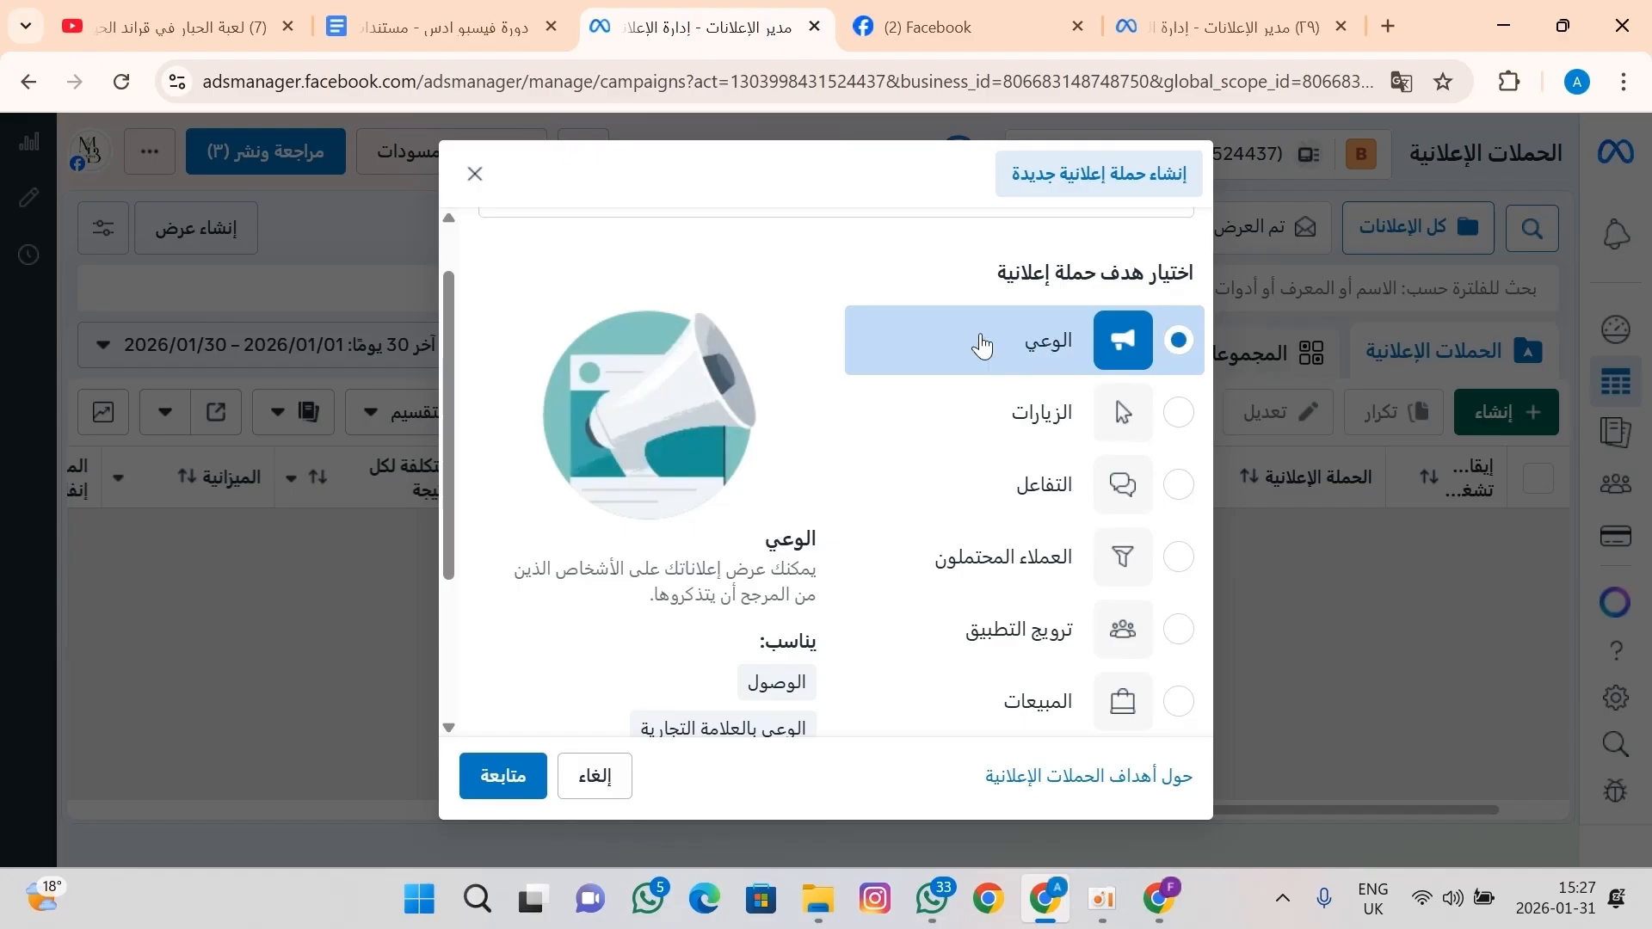
scroll(654, 499, down, 1)
scroll(654, 498, down, 1)
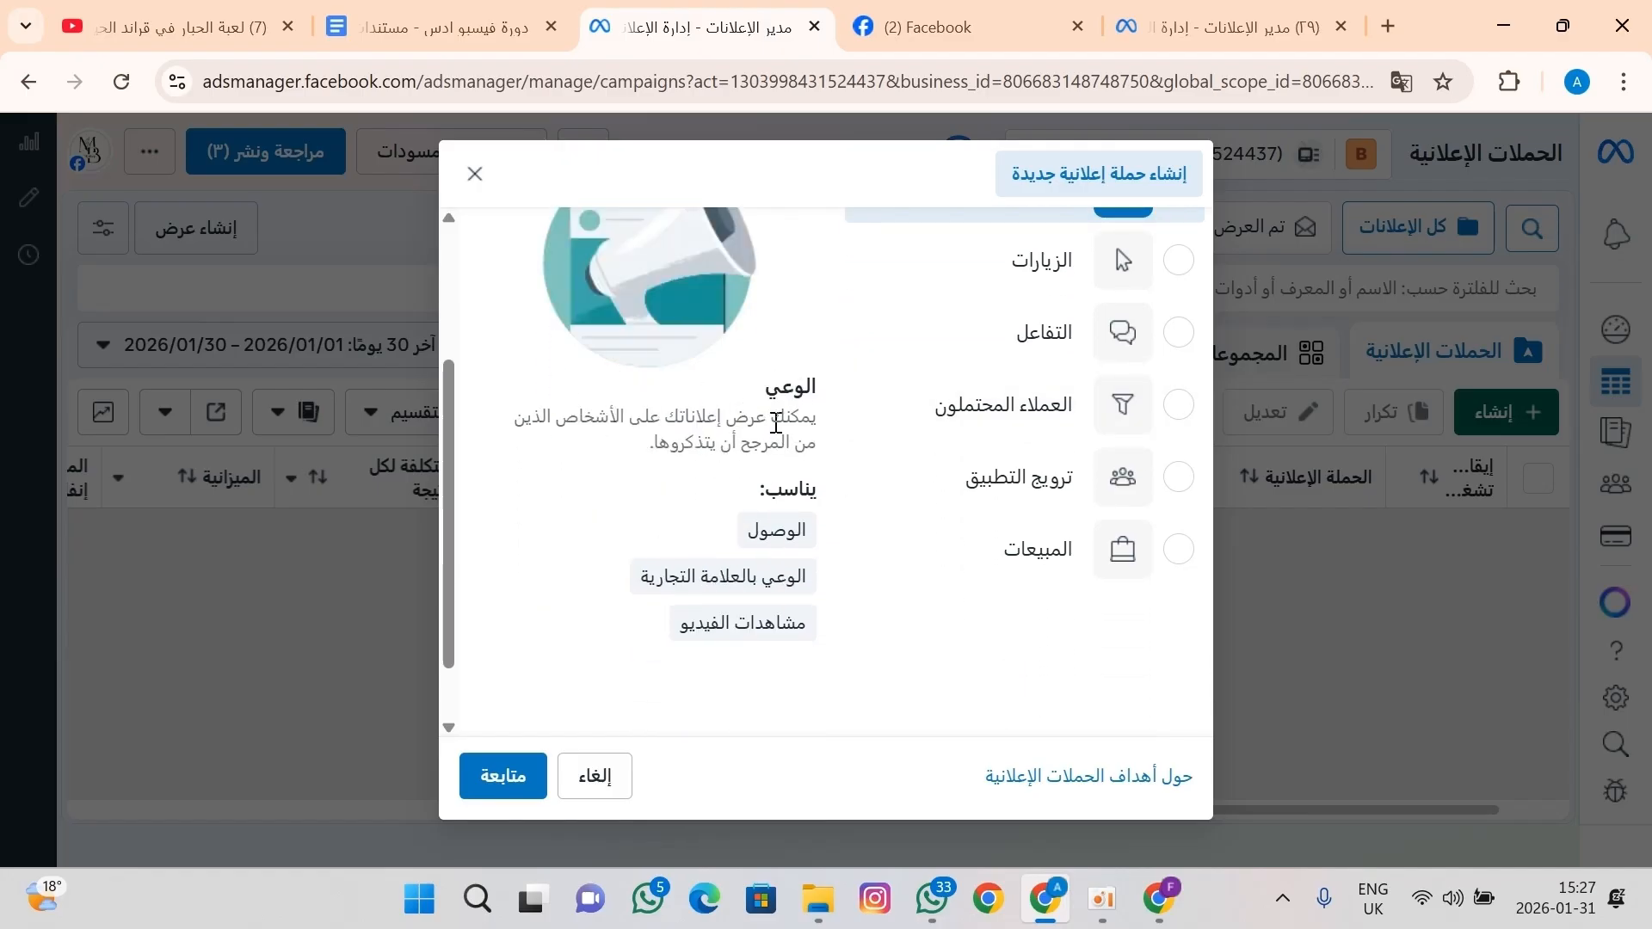
drag(818, 394, 652, 466)
click(759, 422)
scroll(802, 430, up, 1)
drag(825, 463, 651, 538)
click(790, 495)
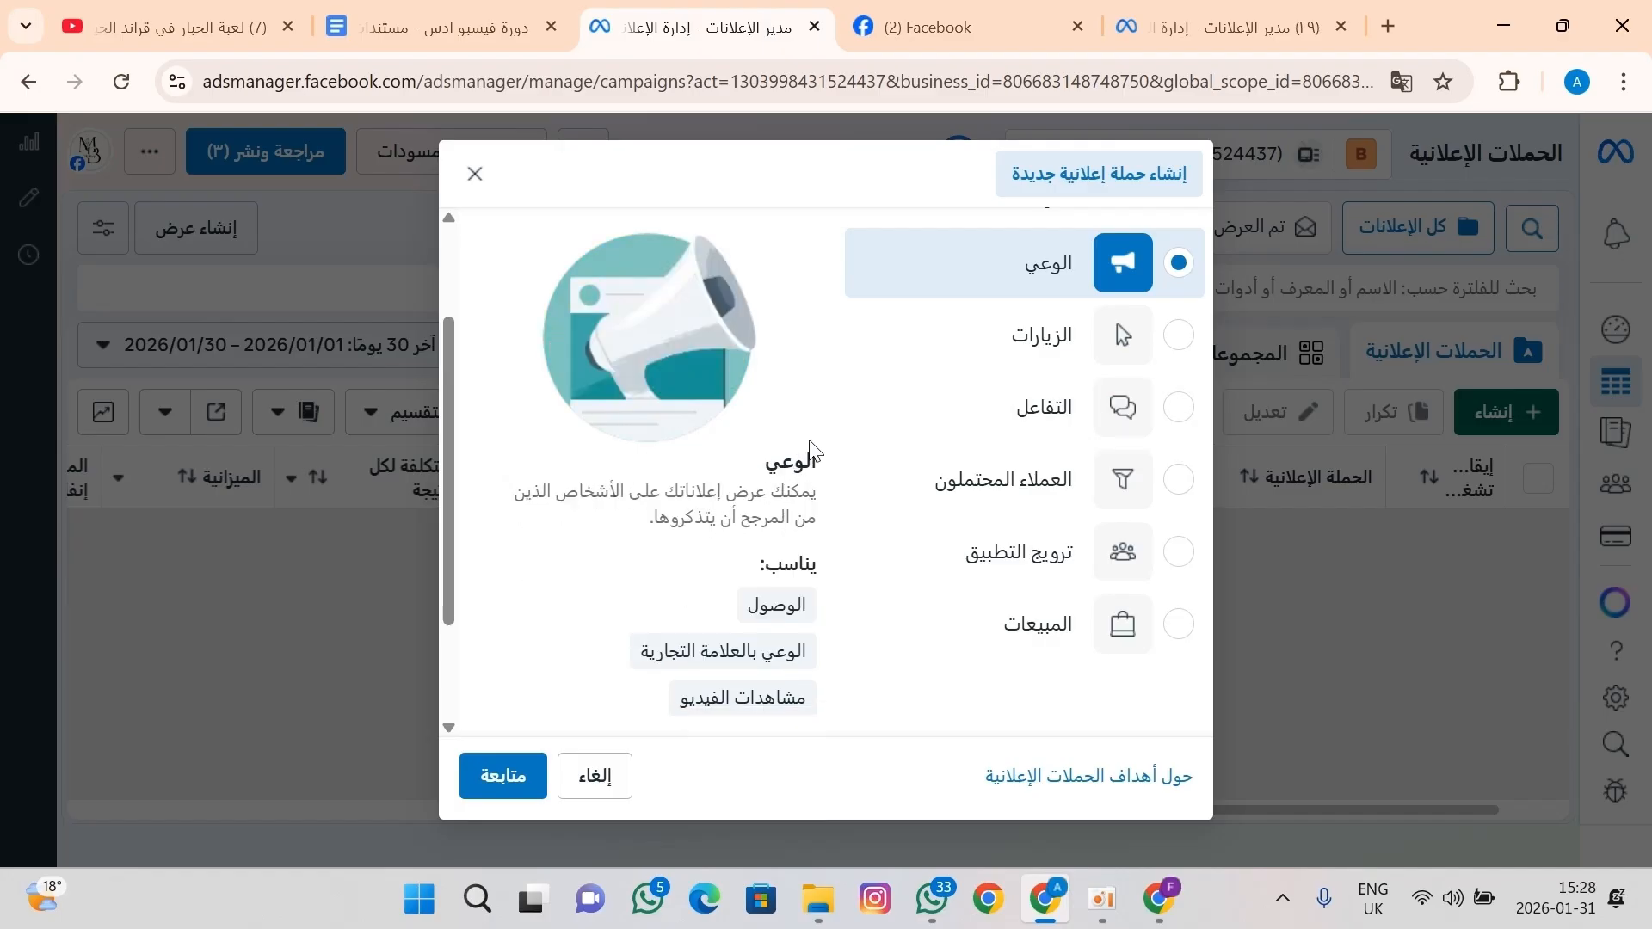
drag(814, 448, 649, 527)
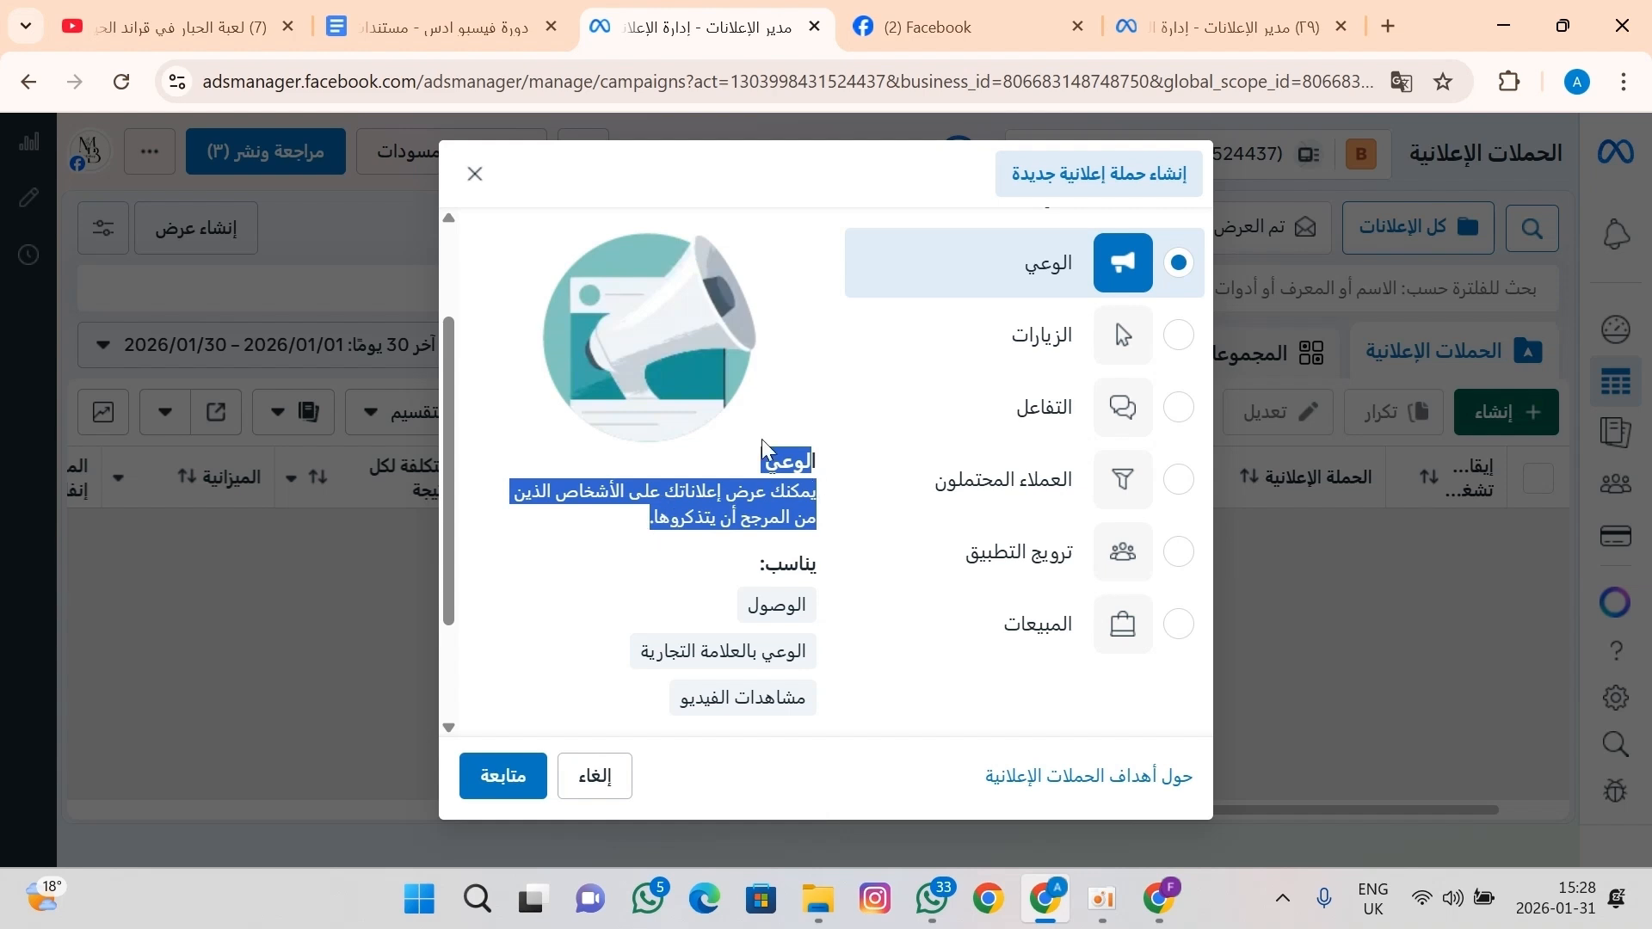
- Look at the Traffic objective, then settle on Engagement
click(1160, 330)
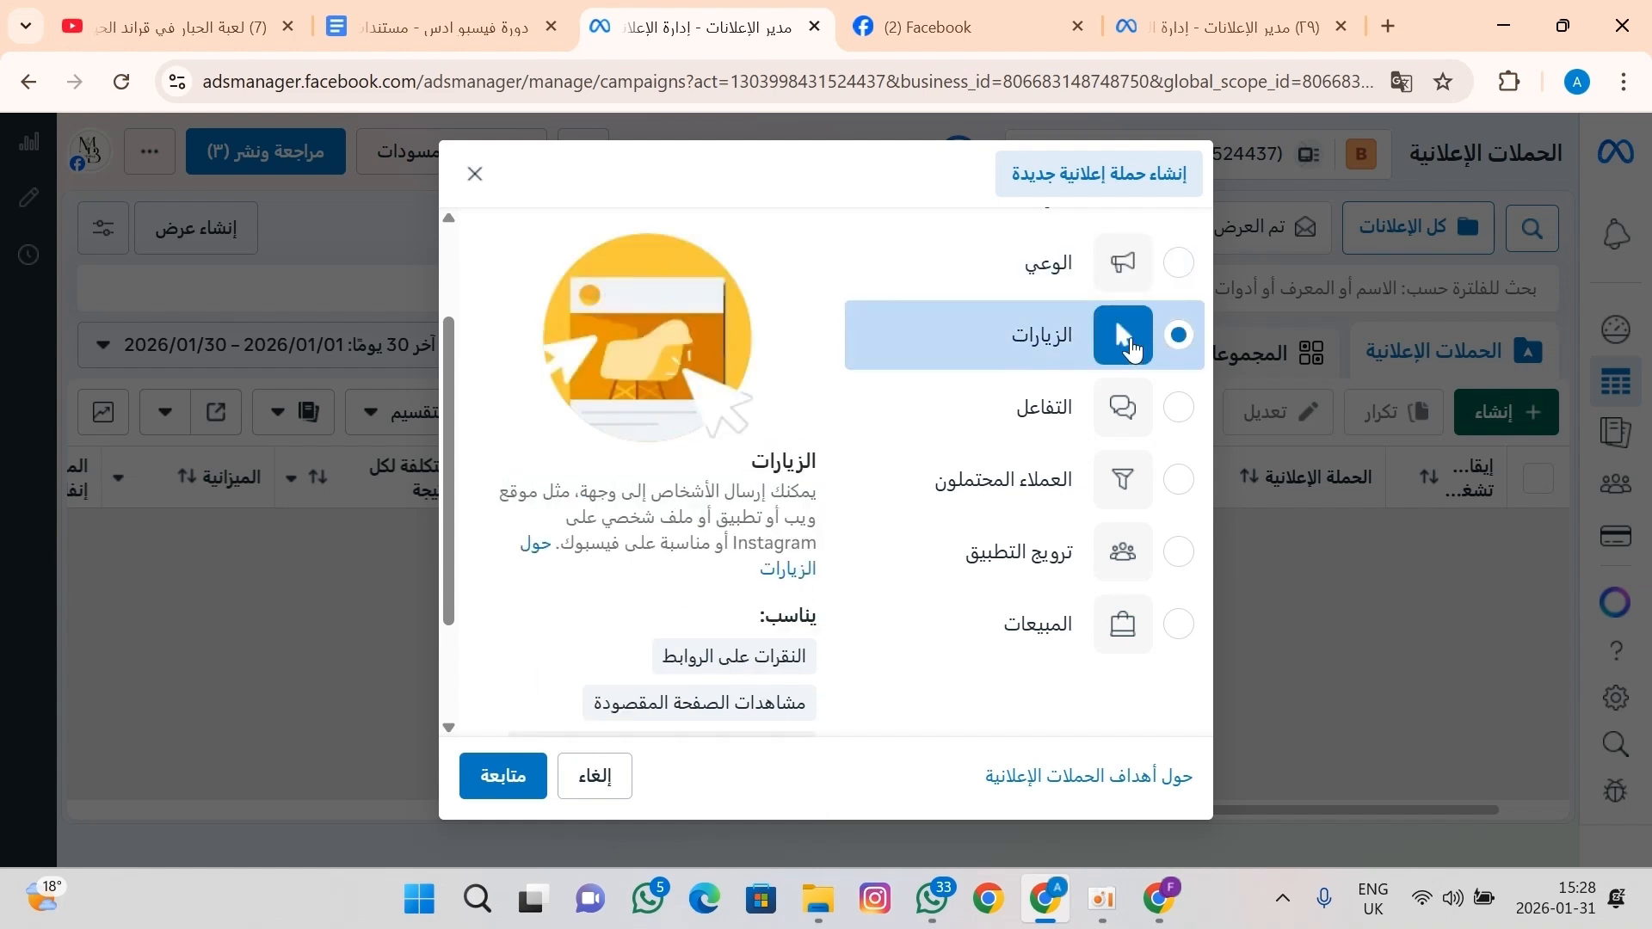
scroll(738, 403, down, 1)
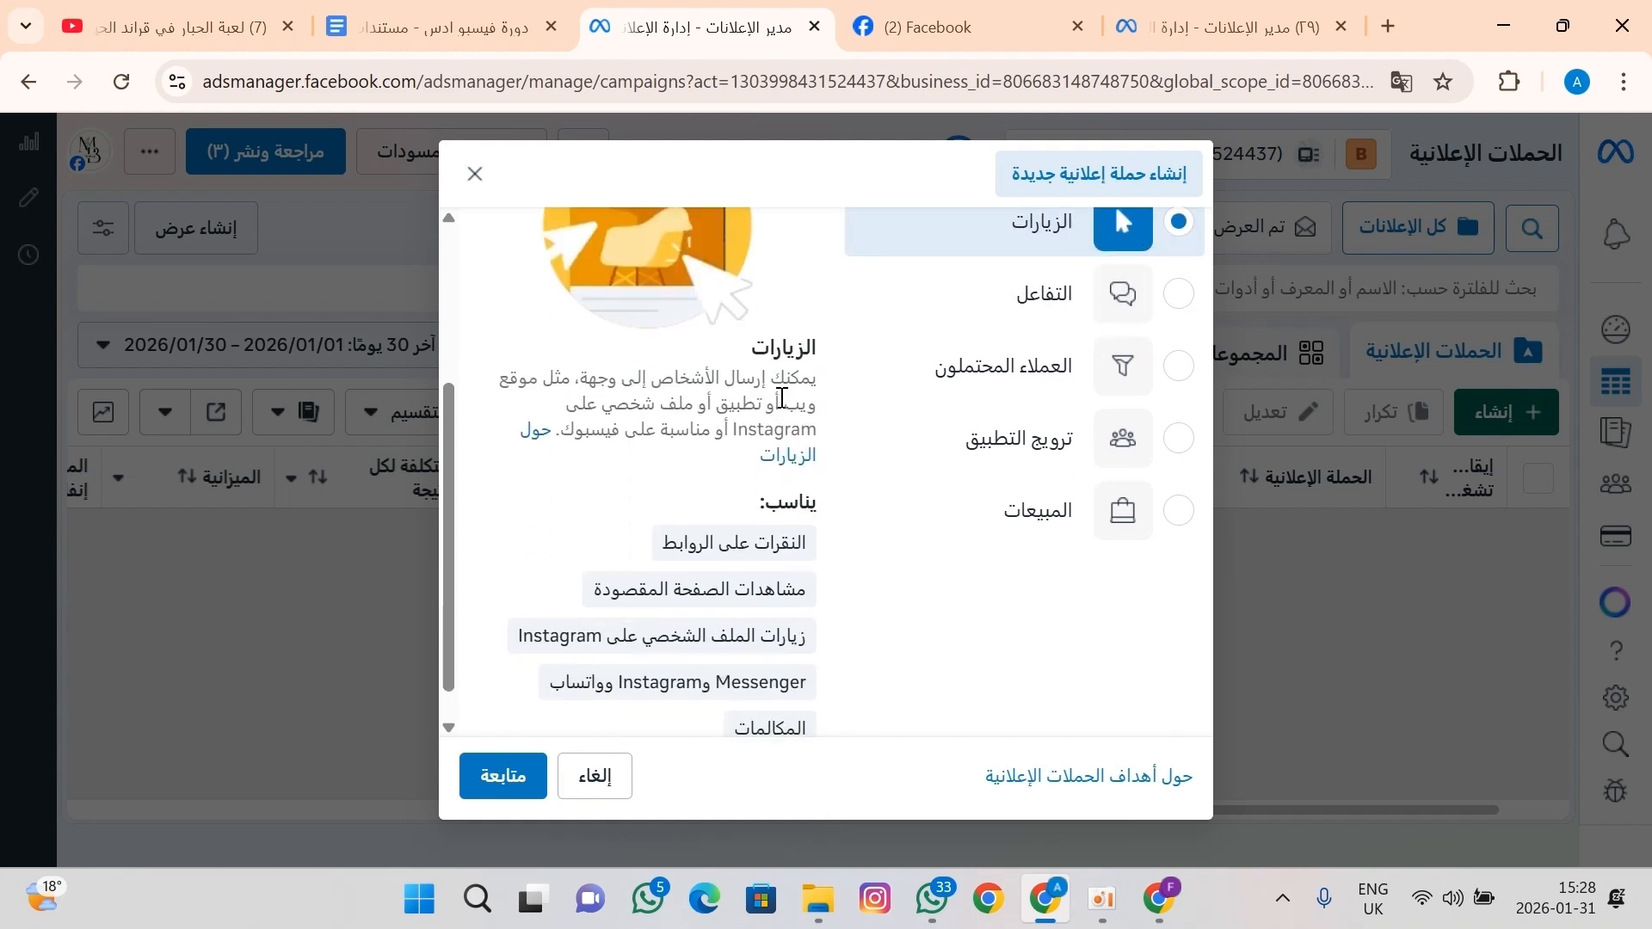
scroll(737, 403, up, 1)
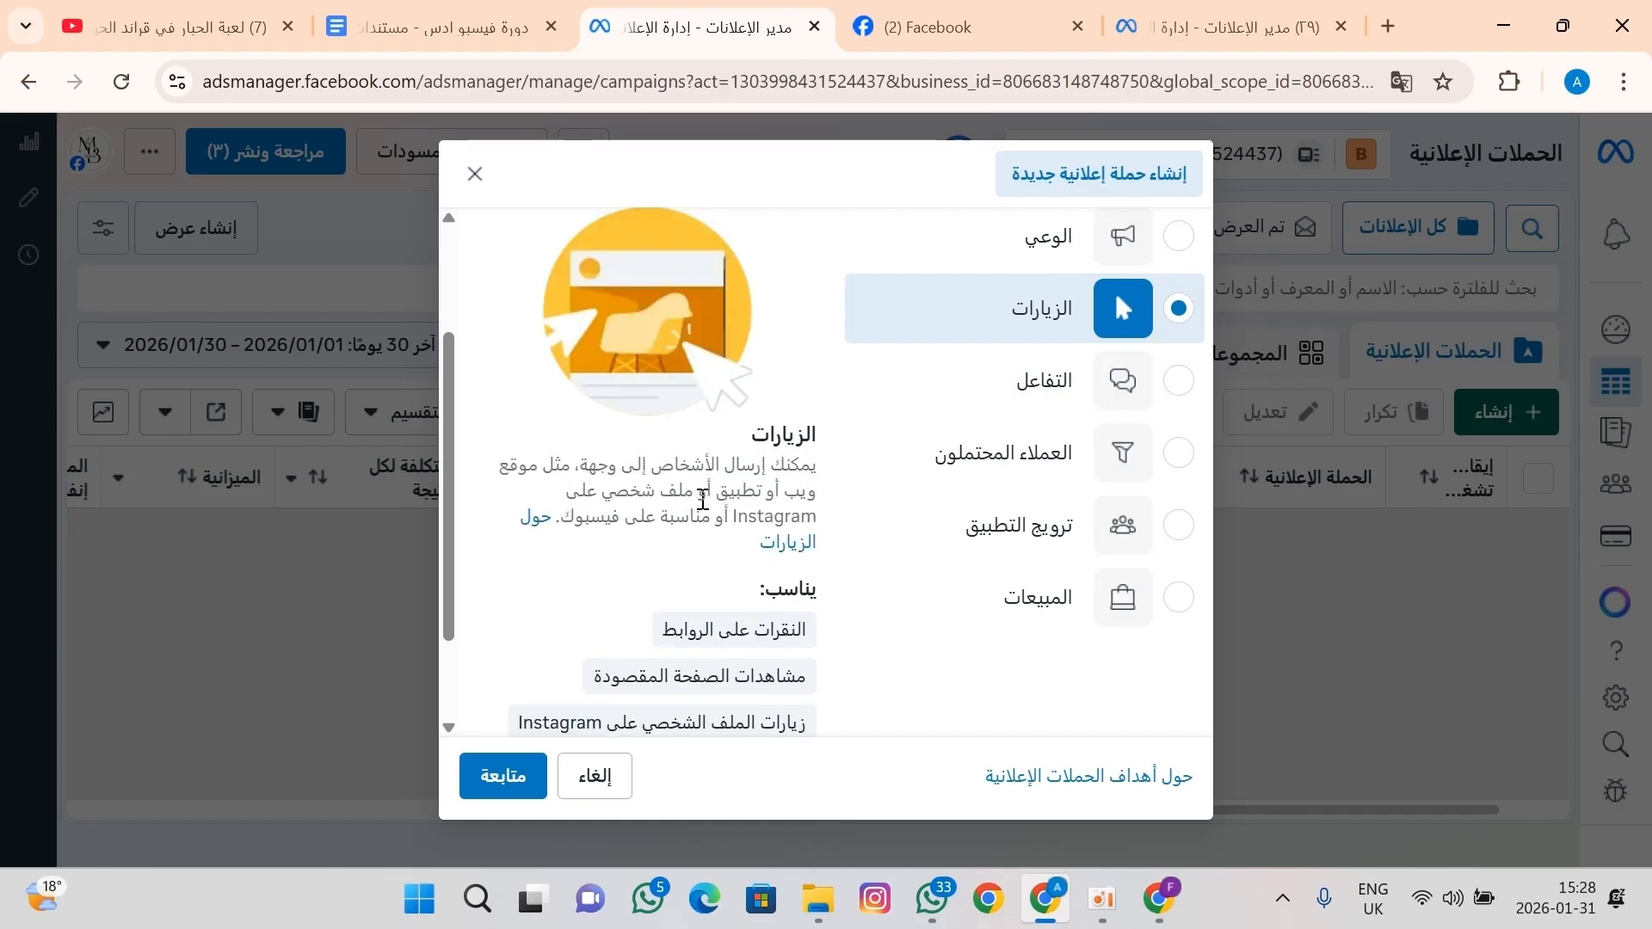
scroll(703, 499, down, 1)
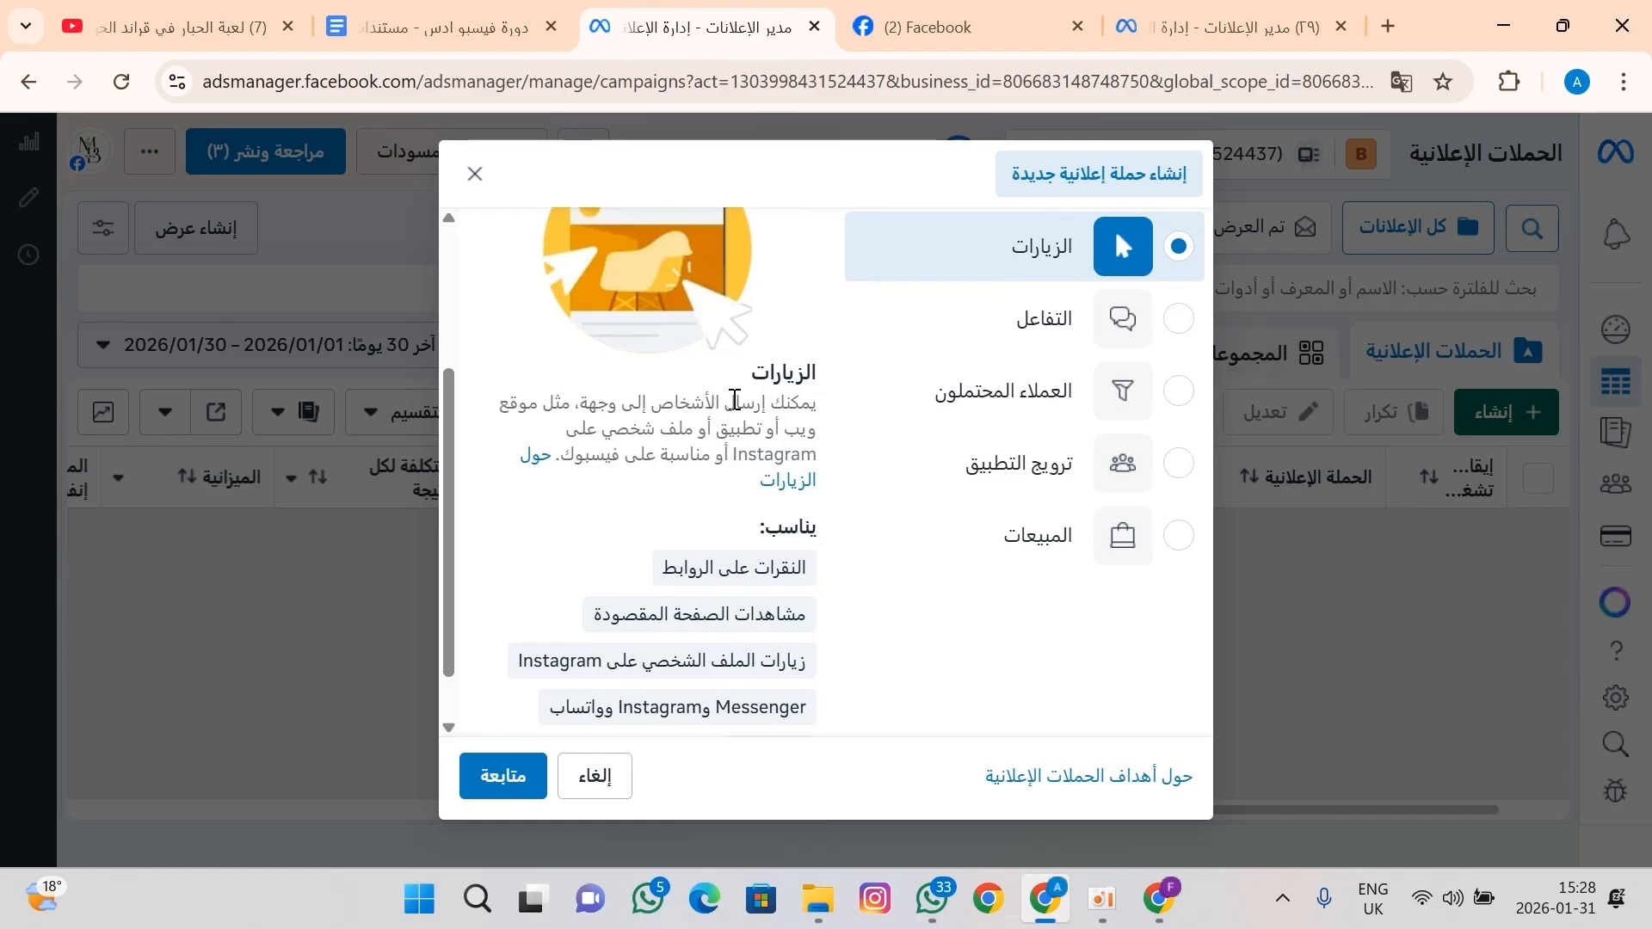
scroll(830, 343, up, 1)
click(1067, 396)
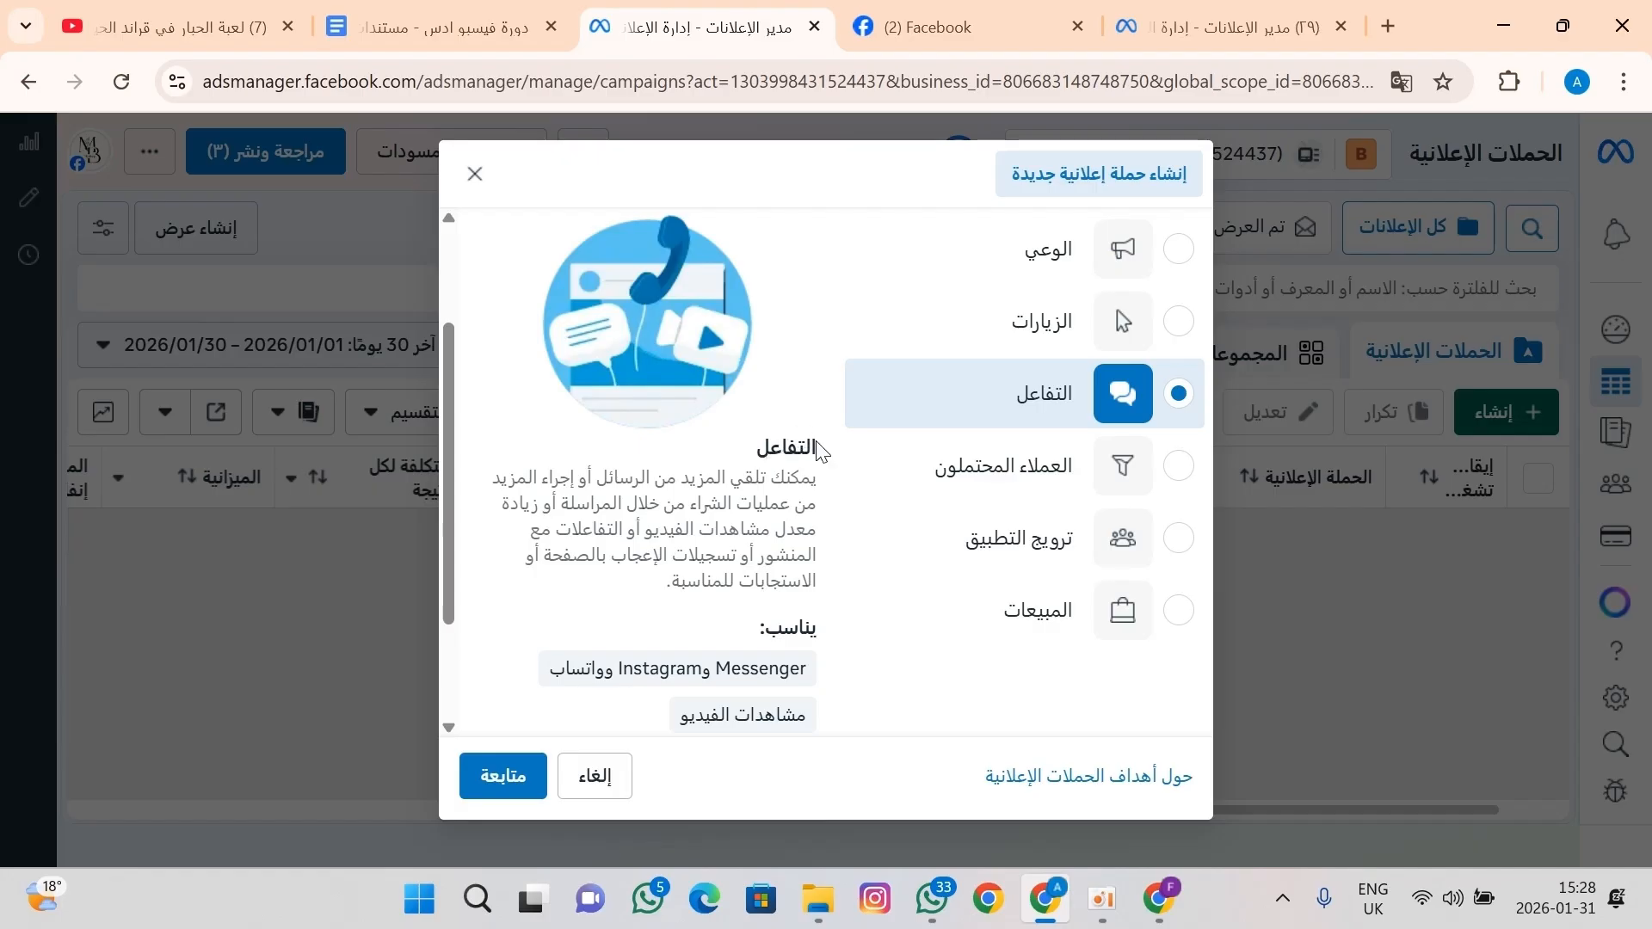
- Read the Engagement description, then select Leads and read its description
drag(816, 452, 670, 586)
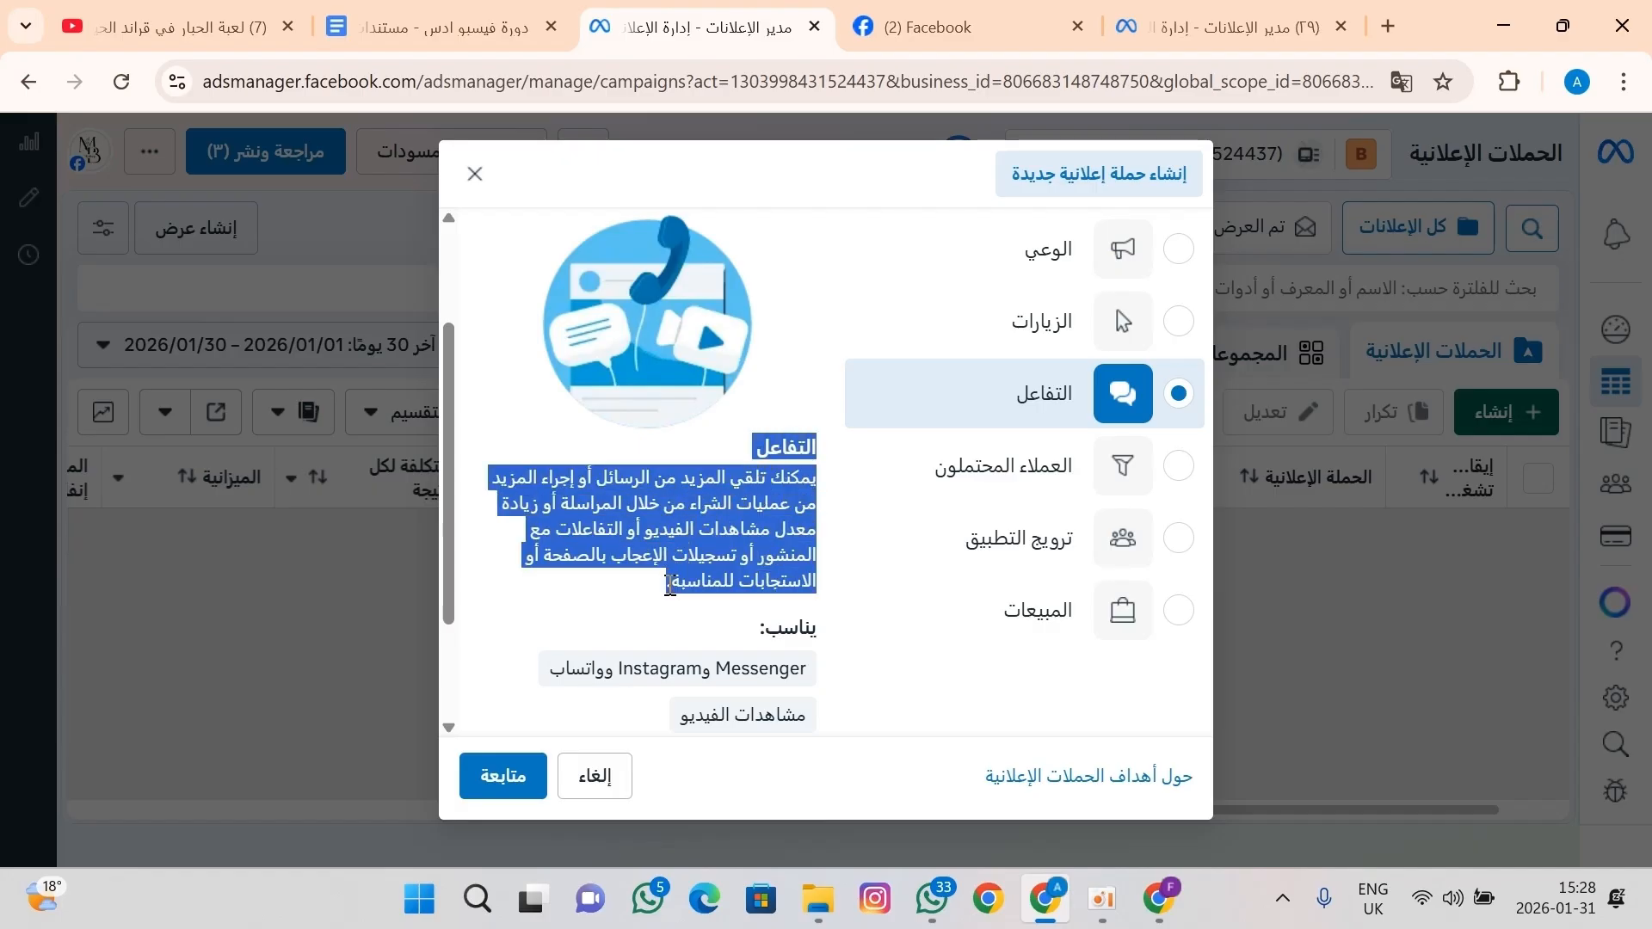
click(675, 584)
double_click(723, 552)
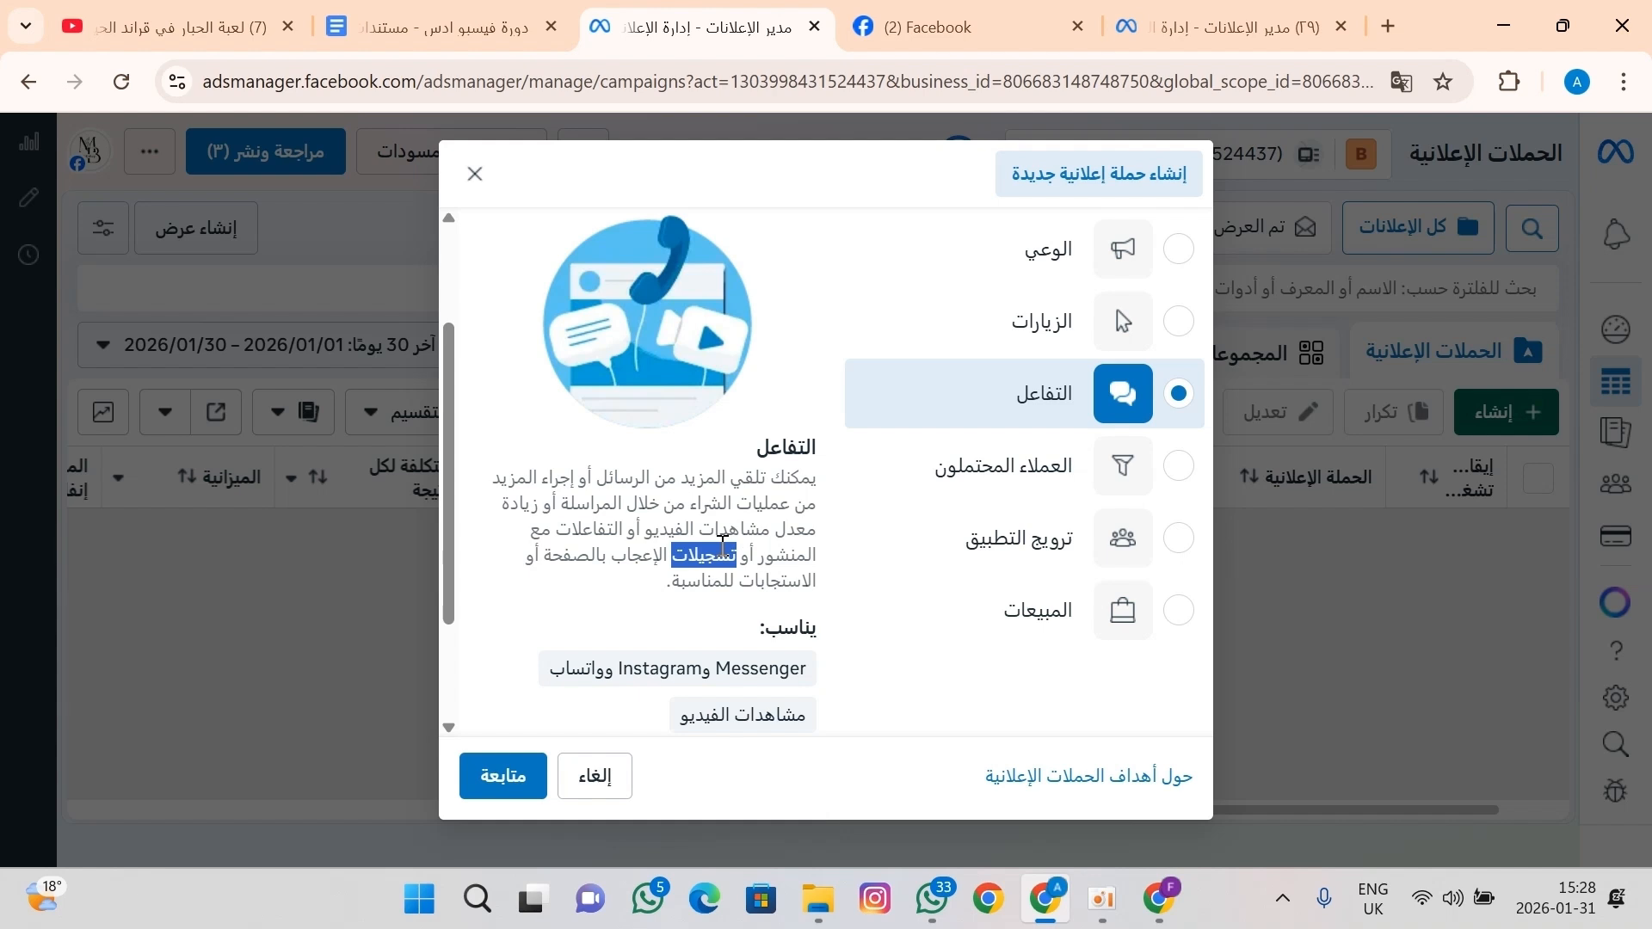
triple_click(758, 517)
click(758, 518)
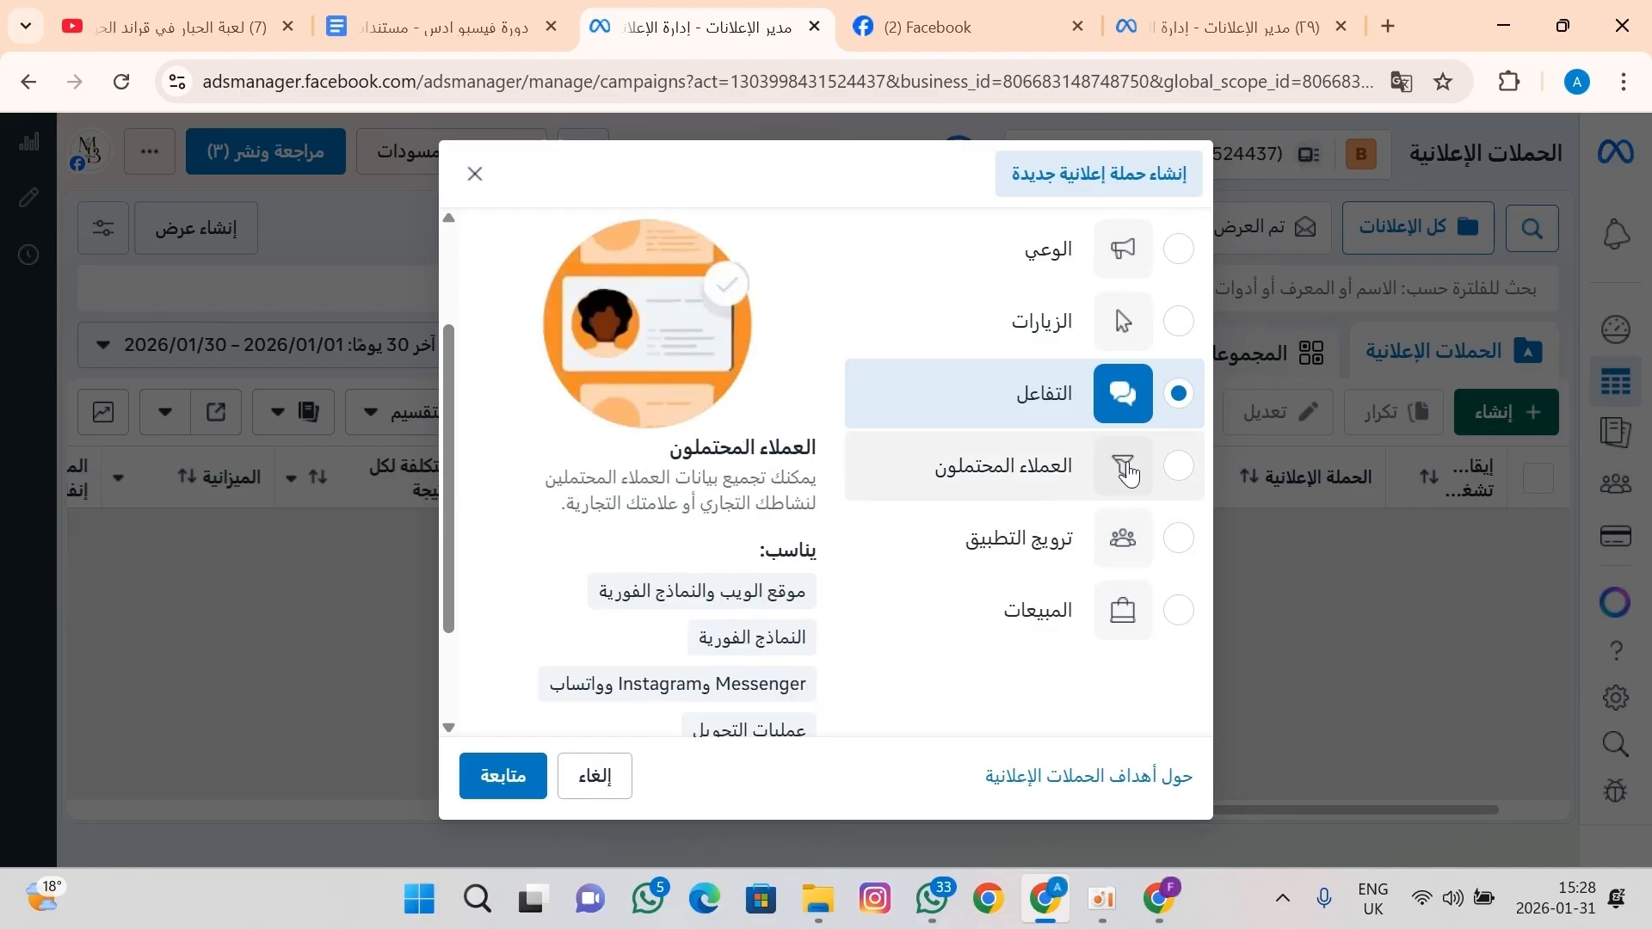
click(940, 484)
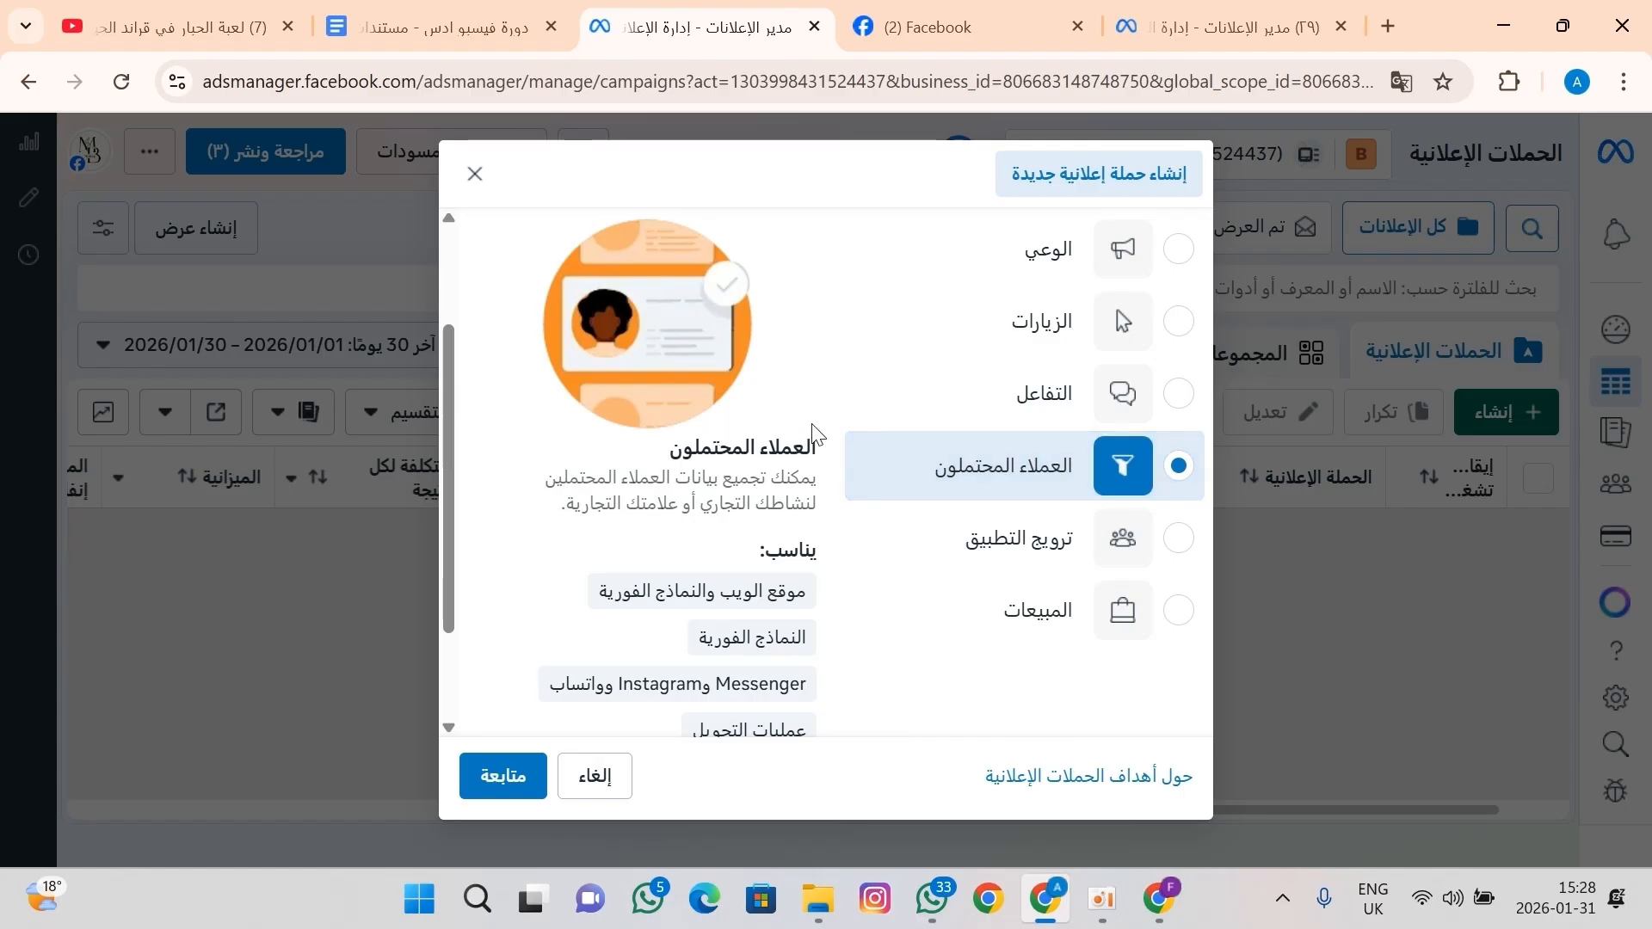
drag(813, 434, 571, 527)
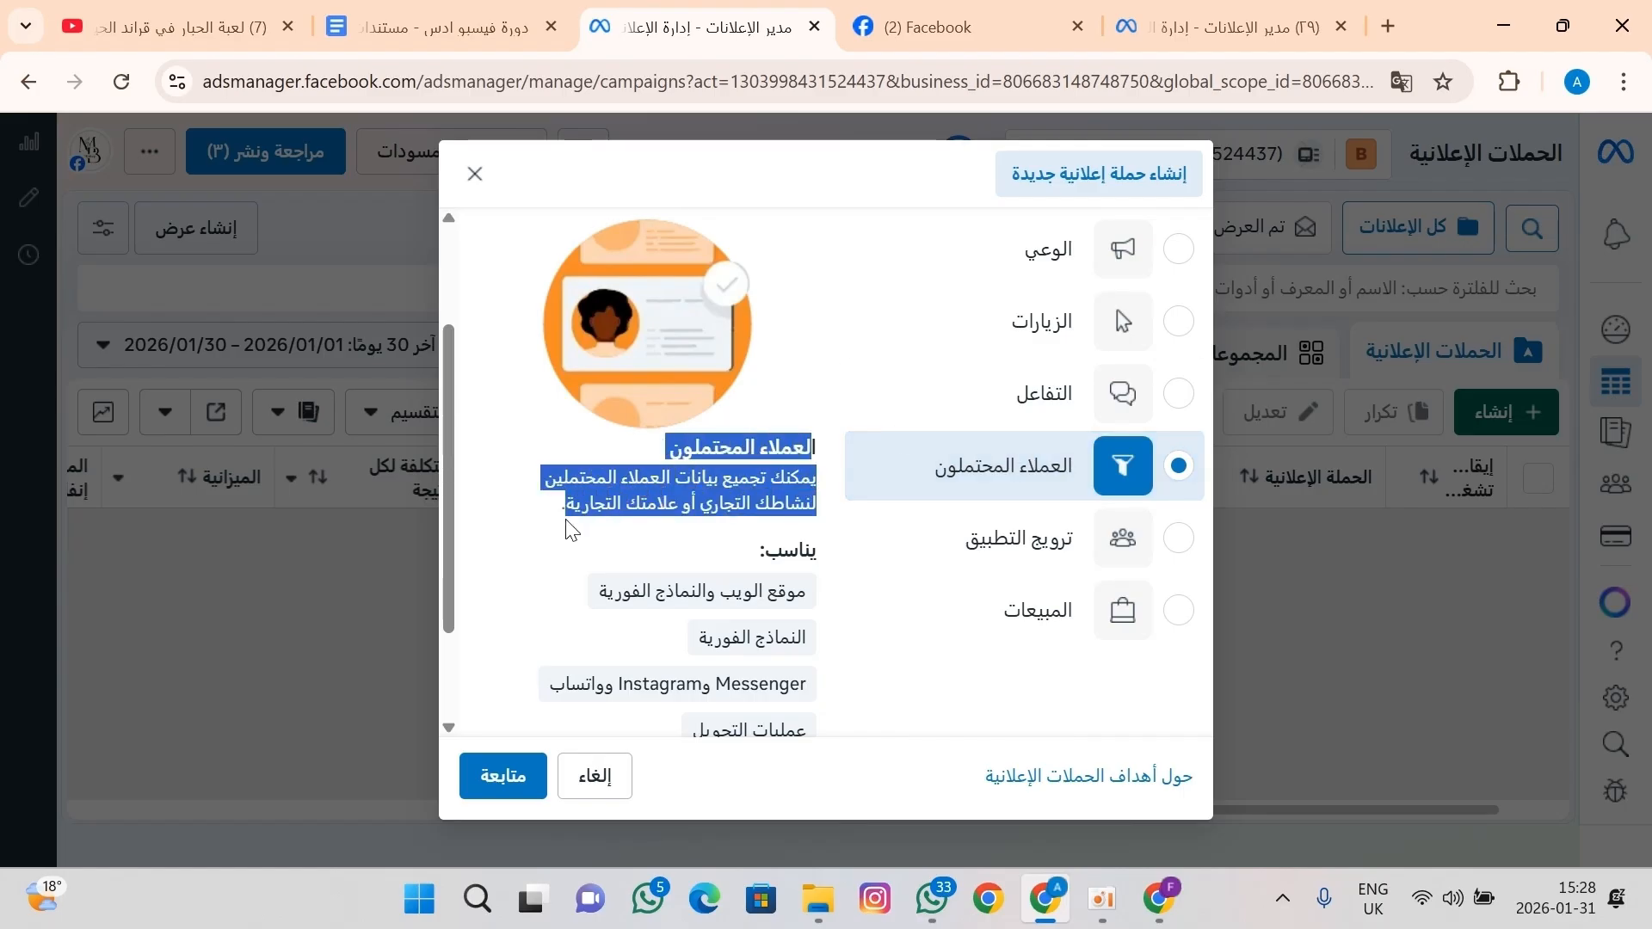
click(568, 527)
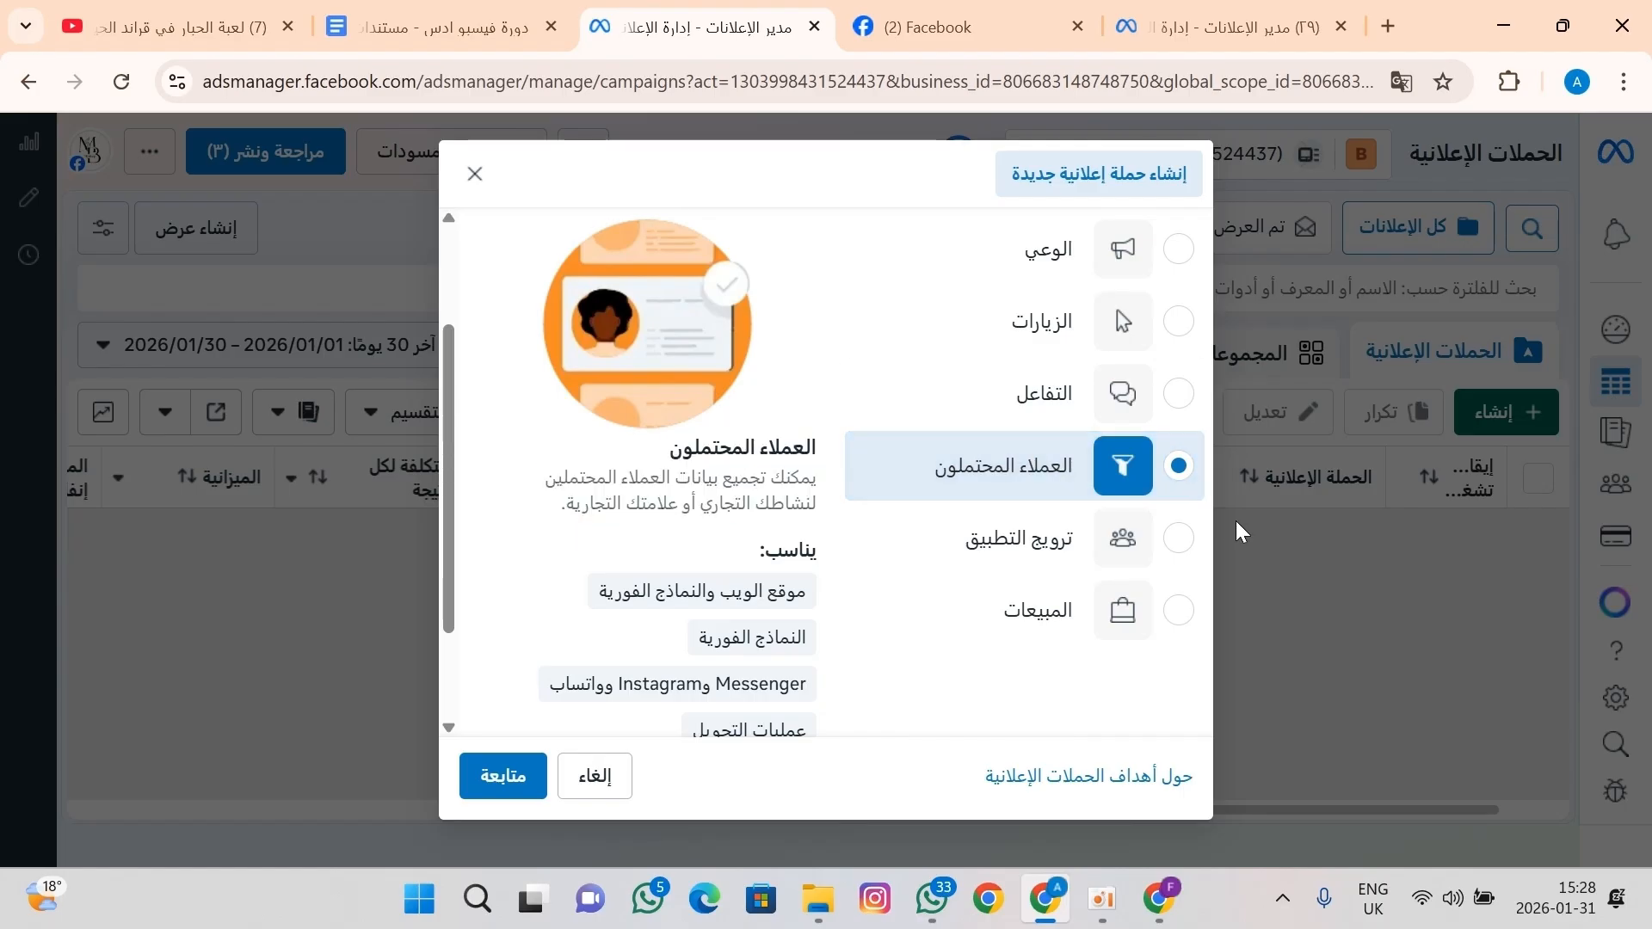
- Try App promotion, then choose Sales as the objective and continue
click(1194, 542)
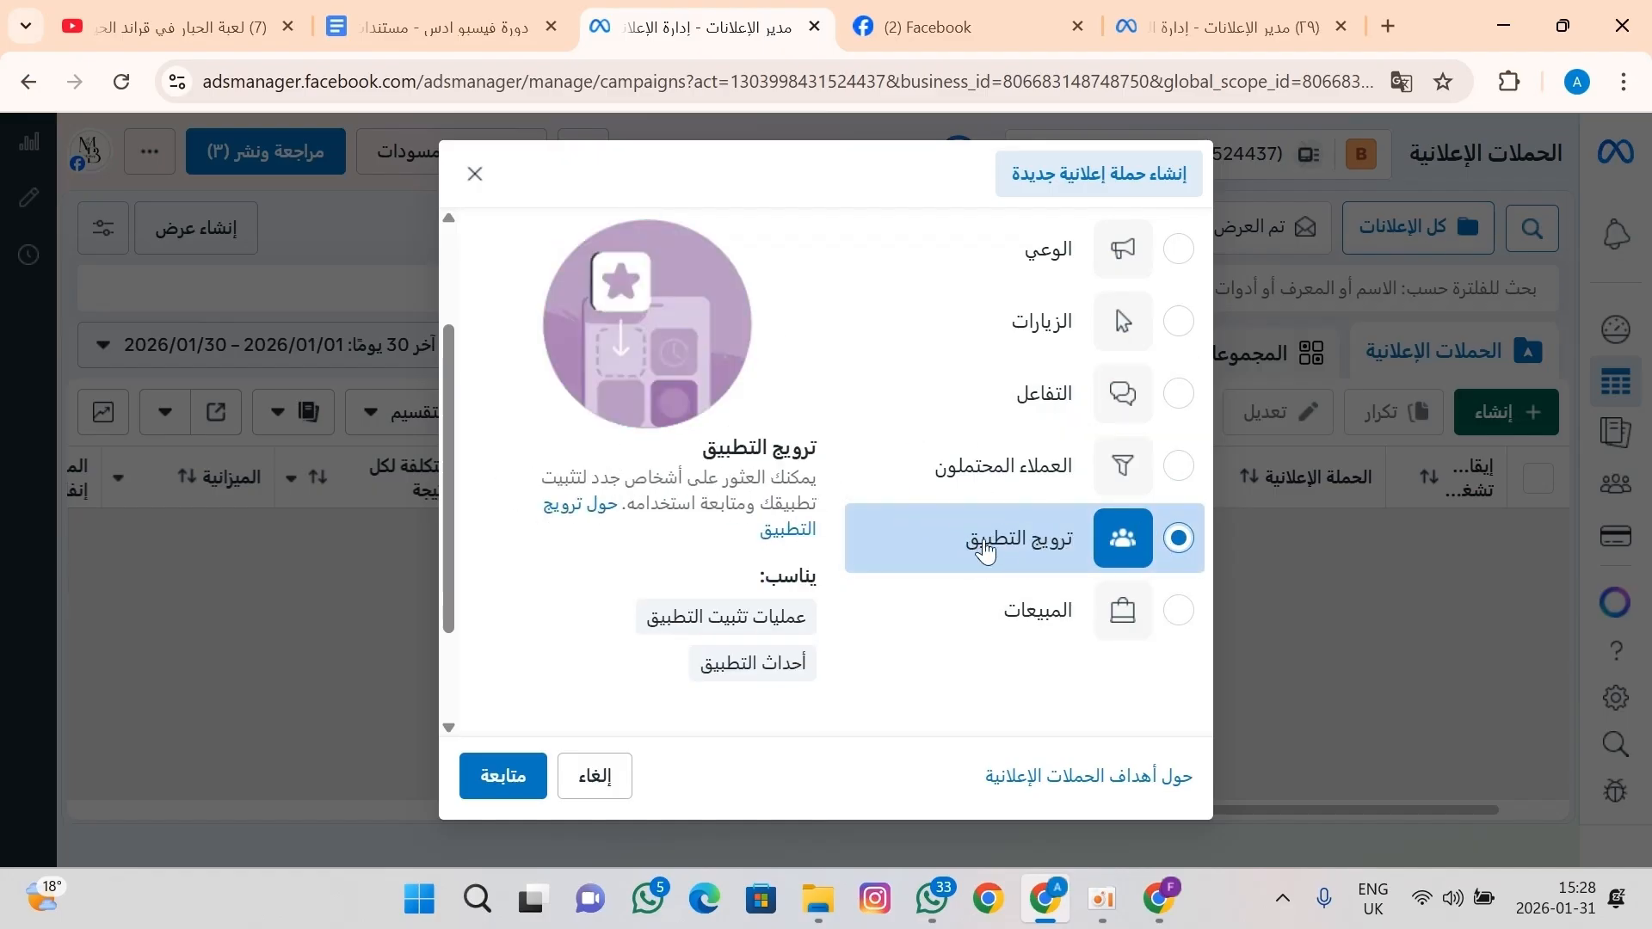
click(1145, 636)
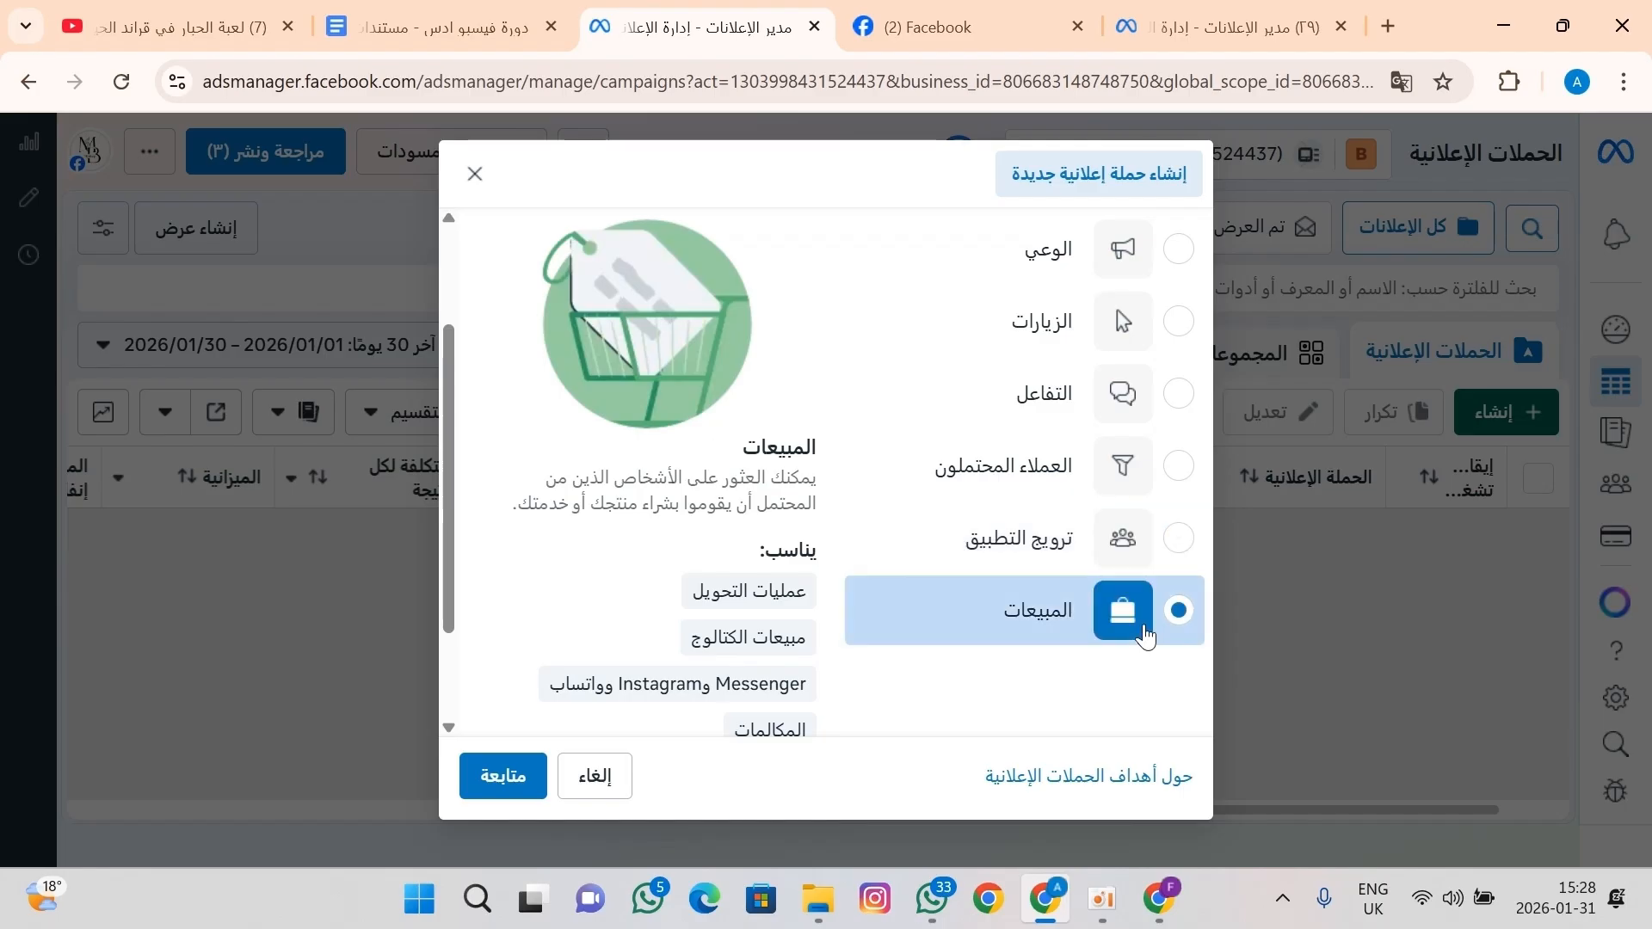
scroll(703, 506, down, 2)
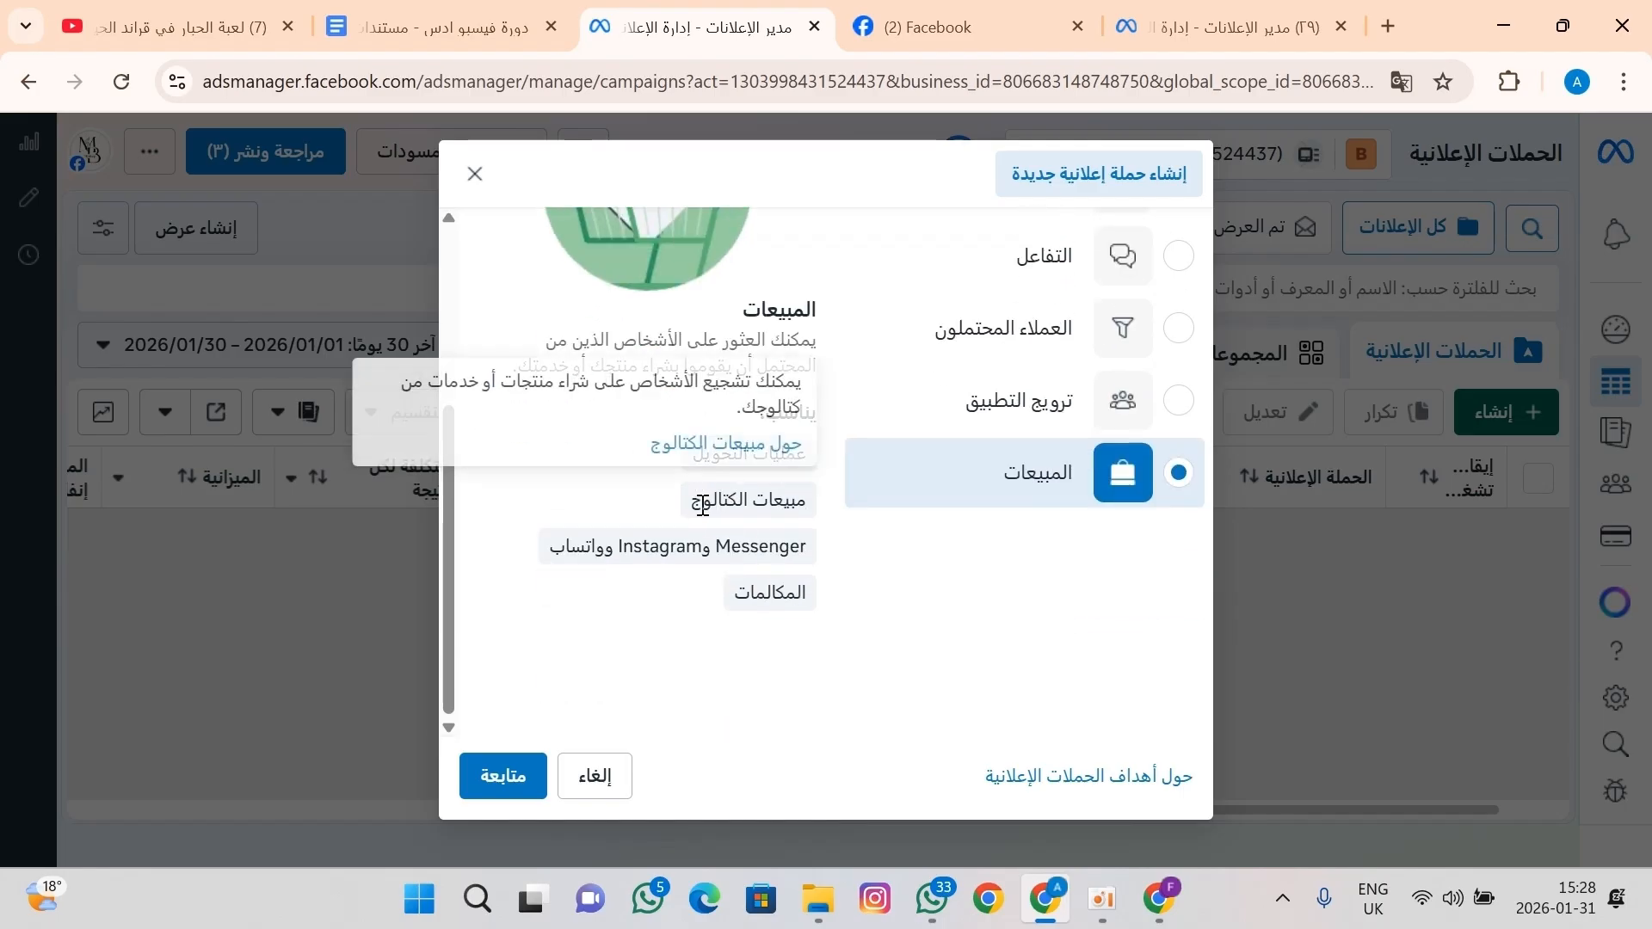
click(515, 785)
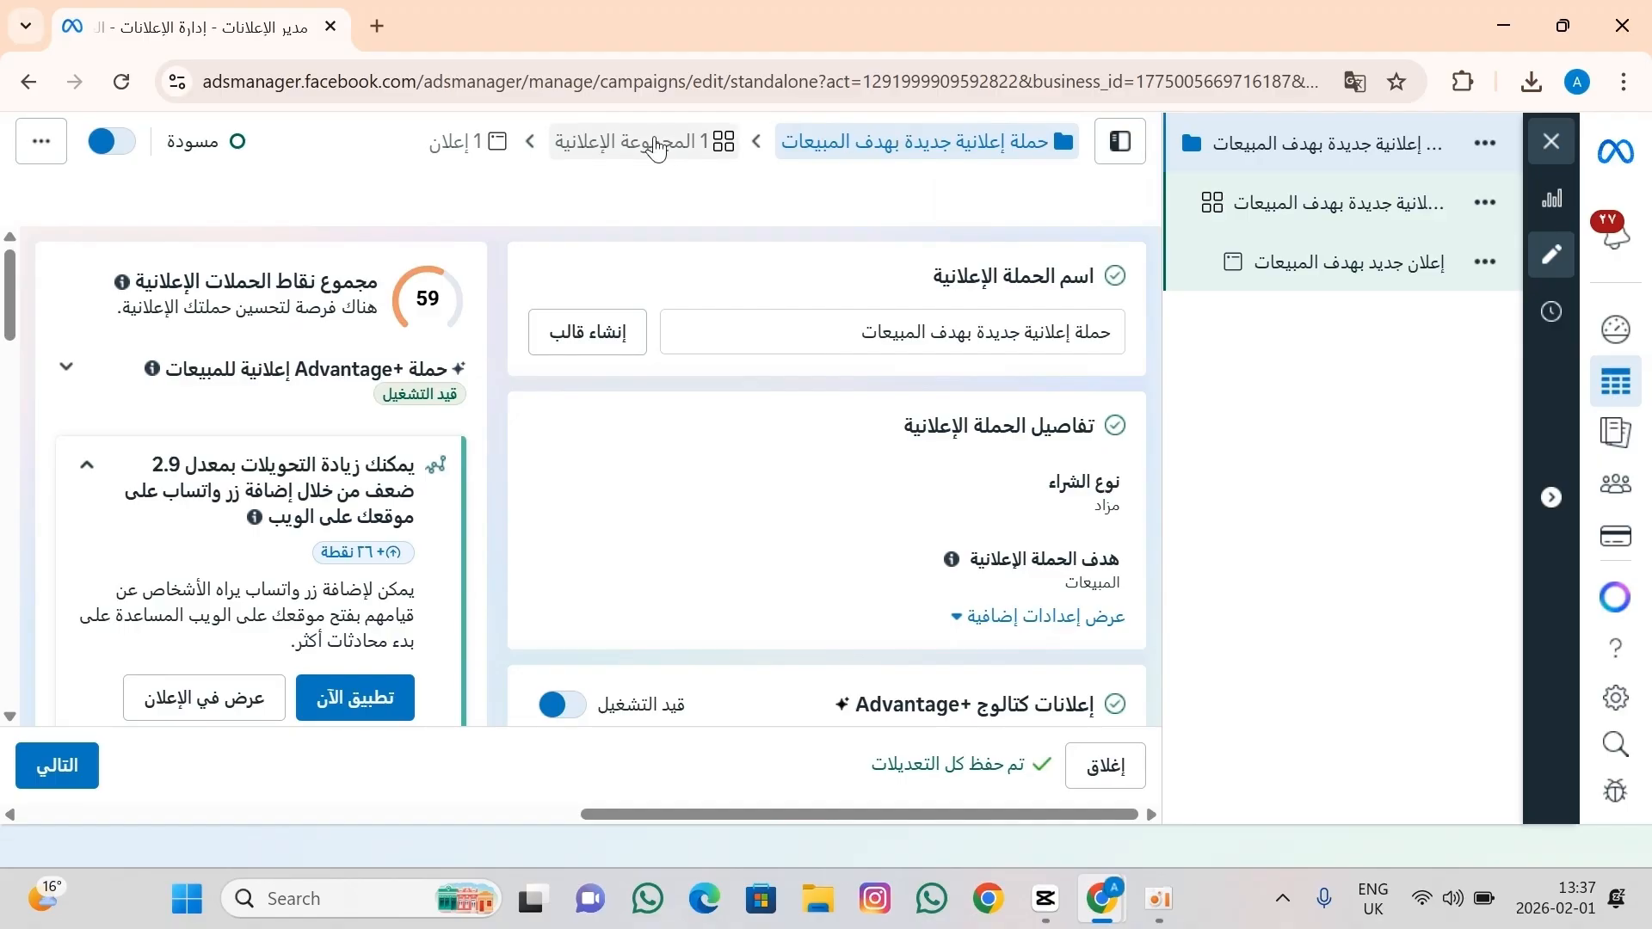
- Change the campaign name in campaign settings to 'ads'
click(1252, 207)
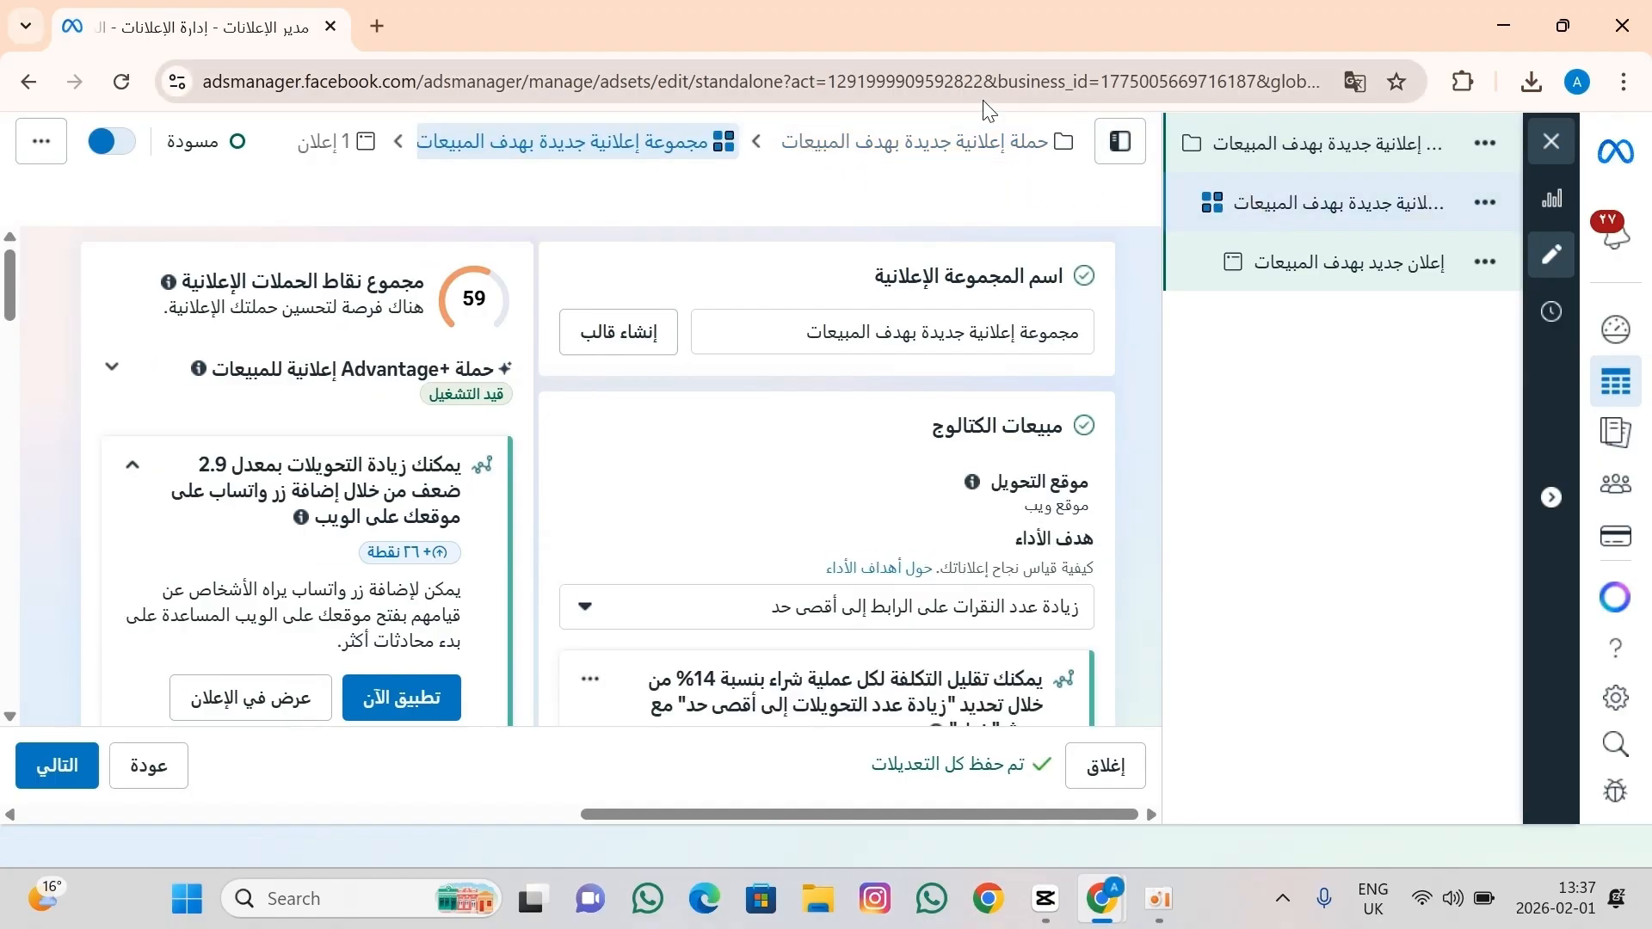
click(1032, 145)
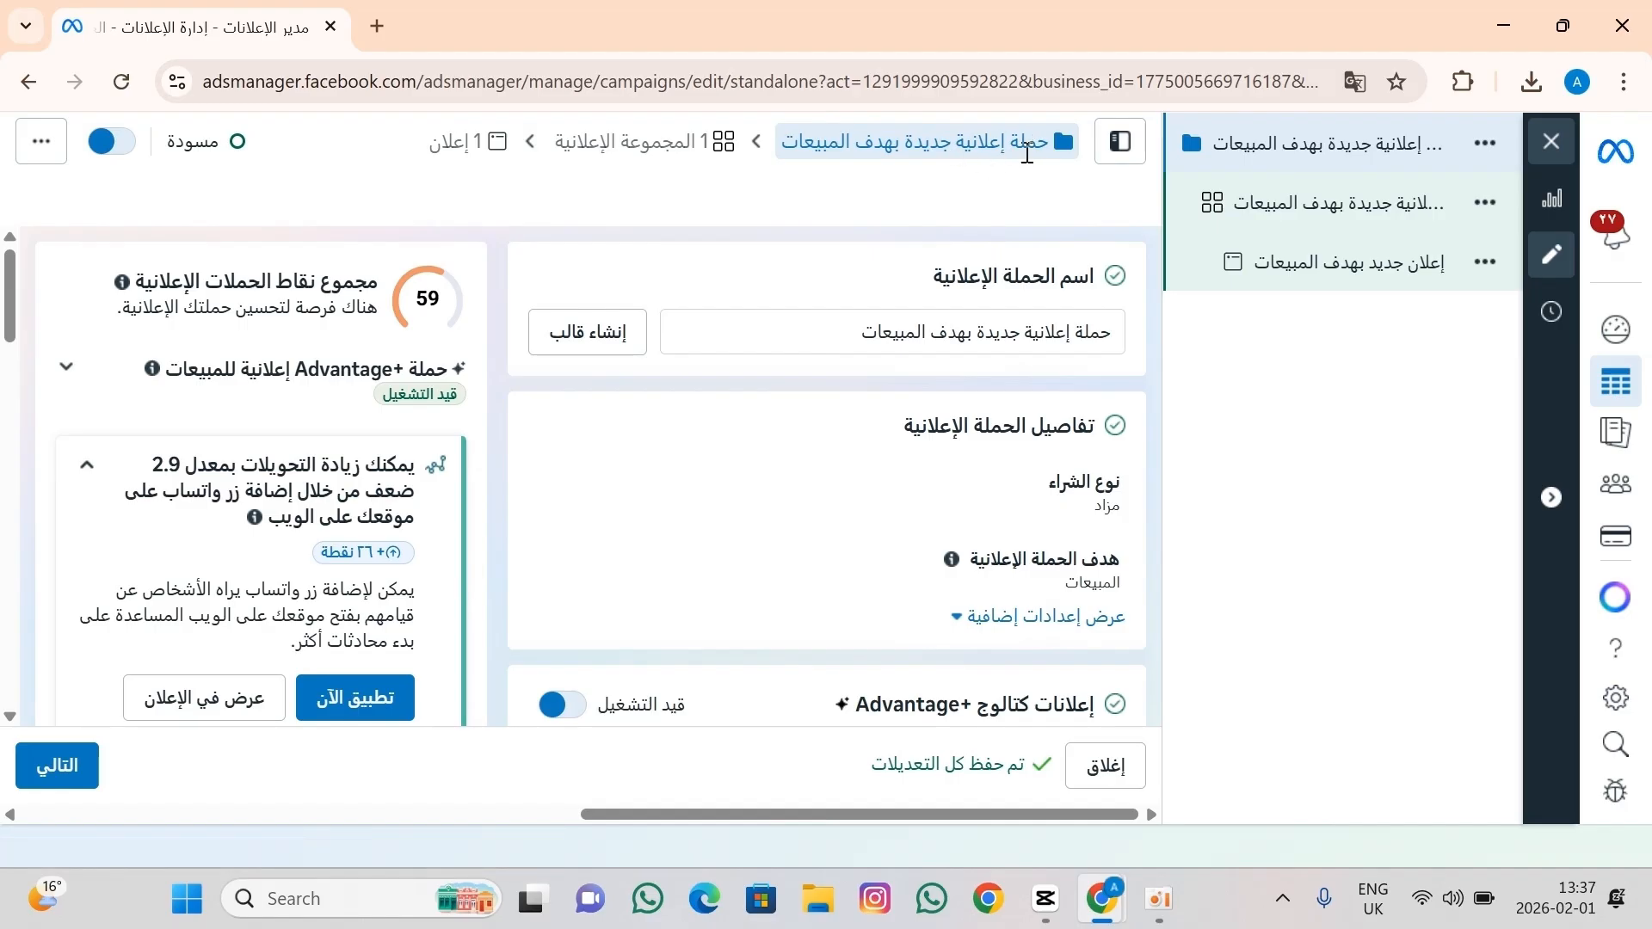
triple_click(928, 331)
key(BackSpace)
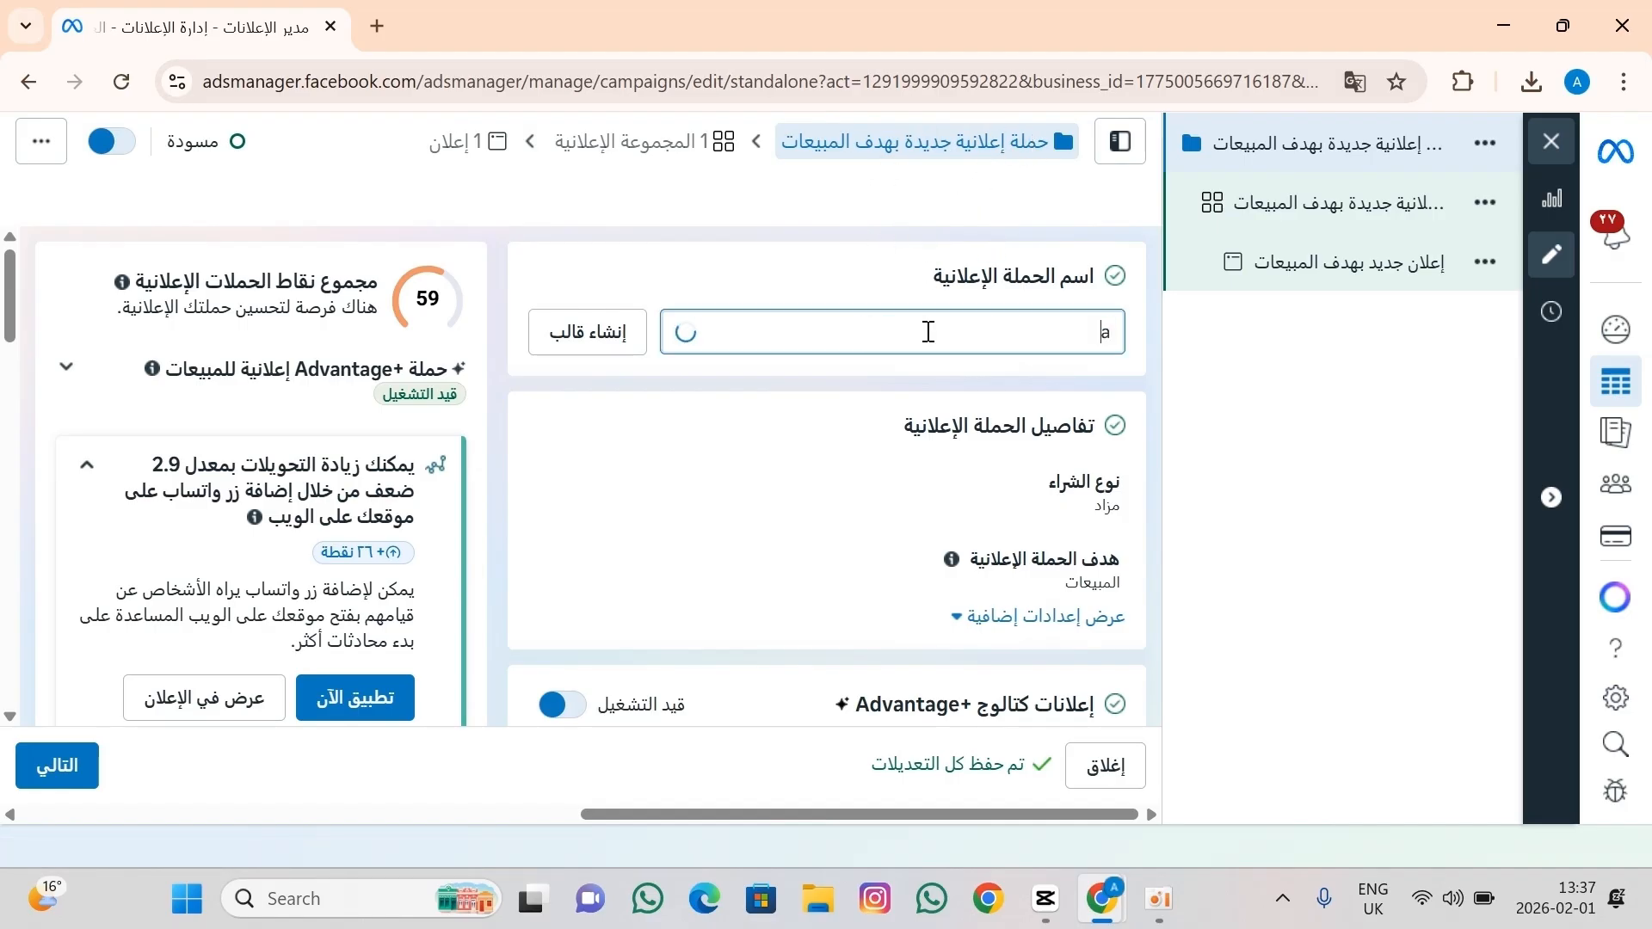
text(ads)
click(961, 278)
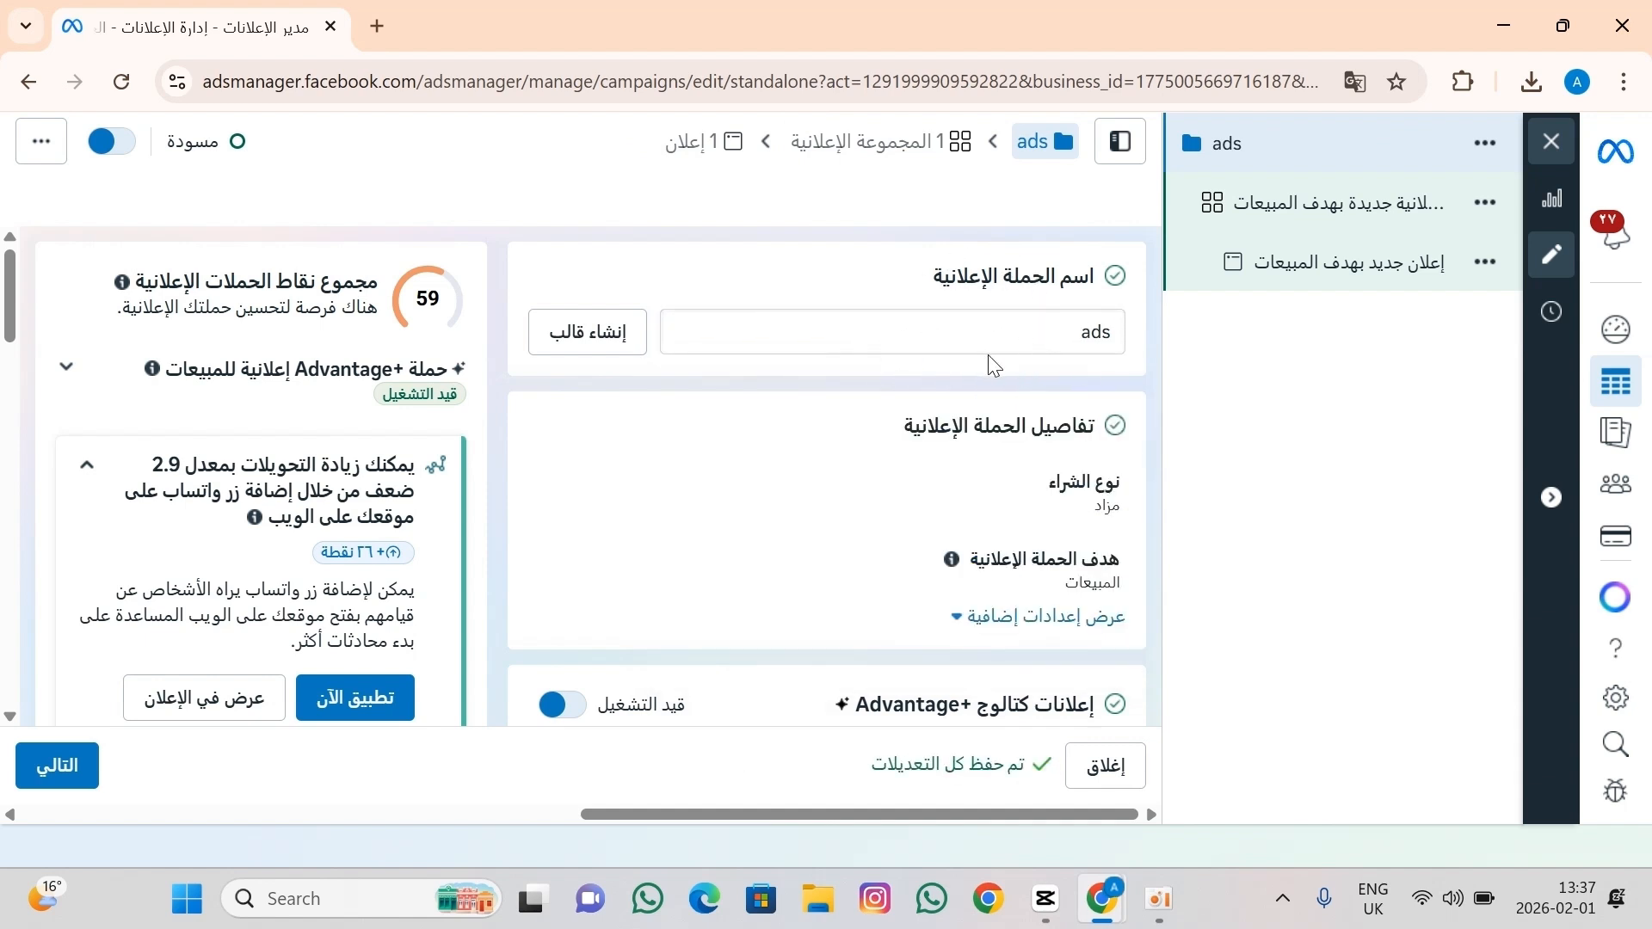
- Turn off Advantage+ catalog ads in the campaign settings
scroll(998, 318, down, 2)
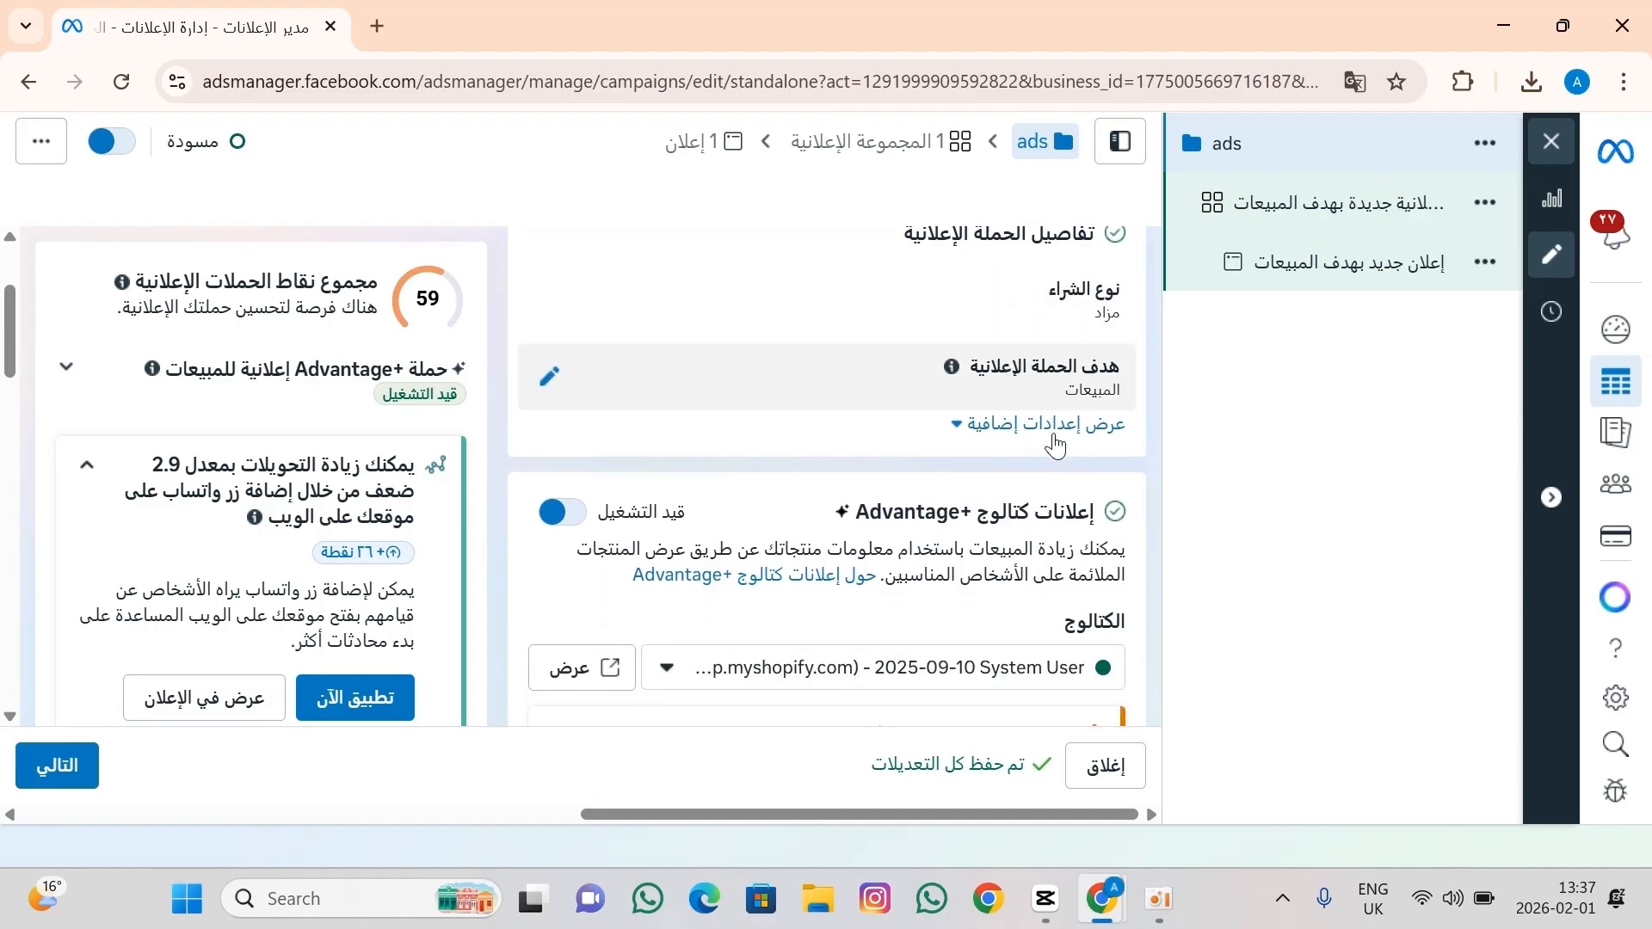
scroll(1042, 435, down, 1)
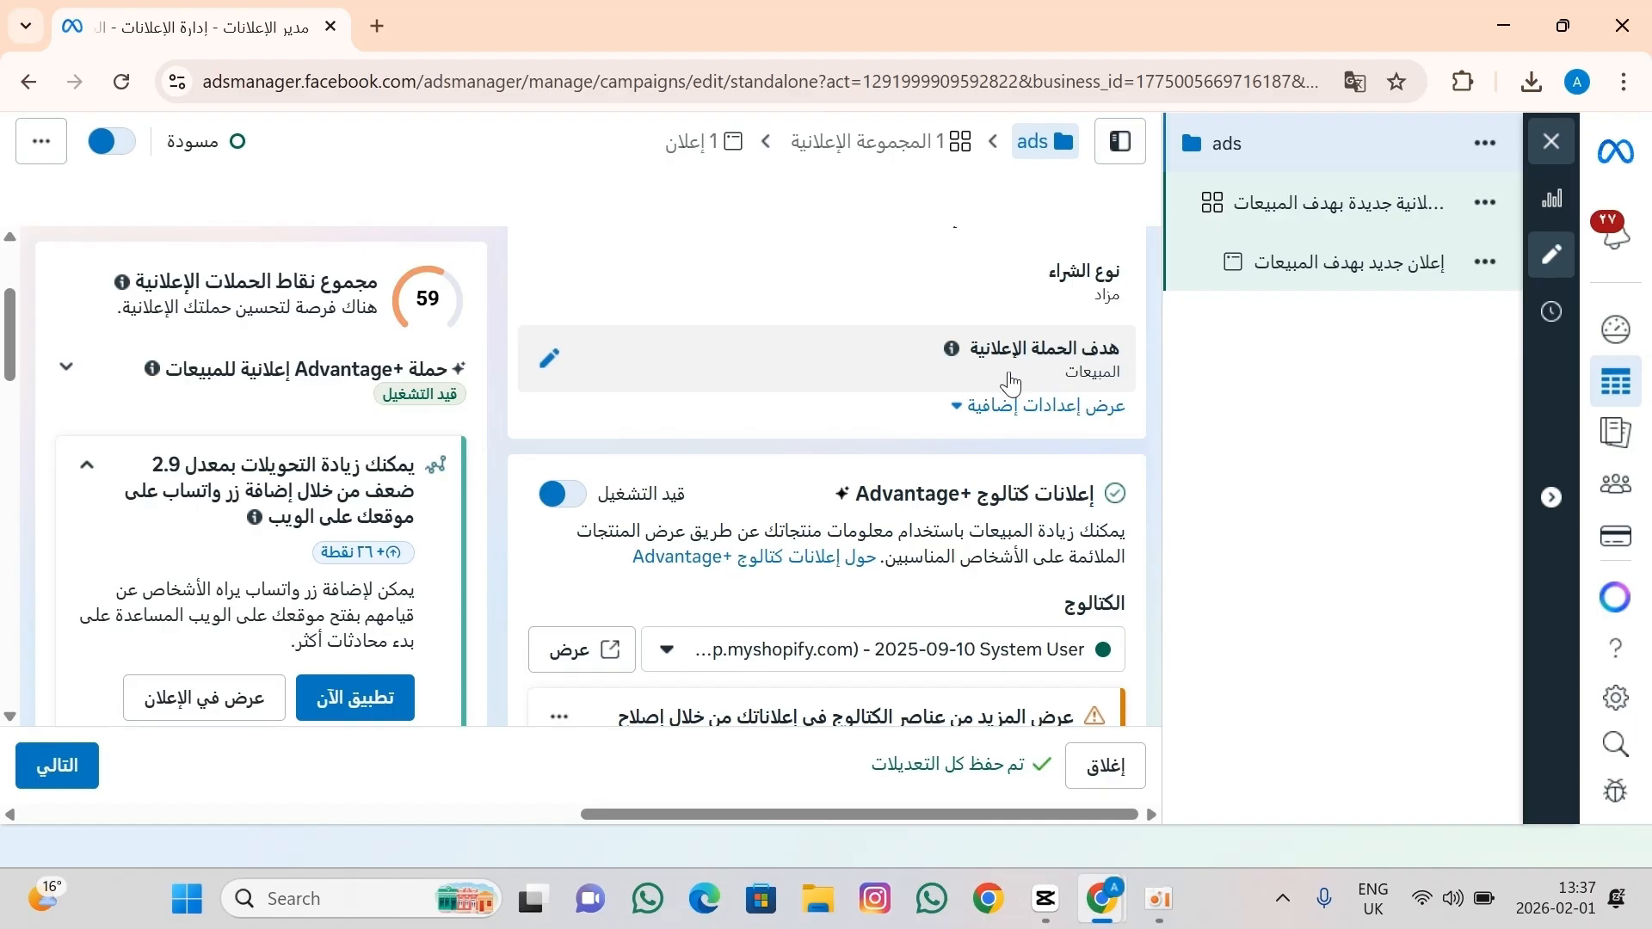
click(922, 372)
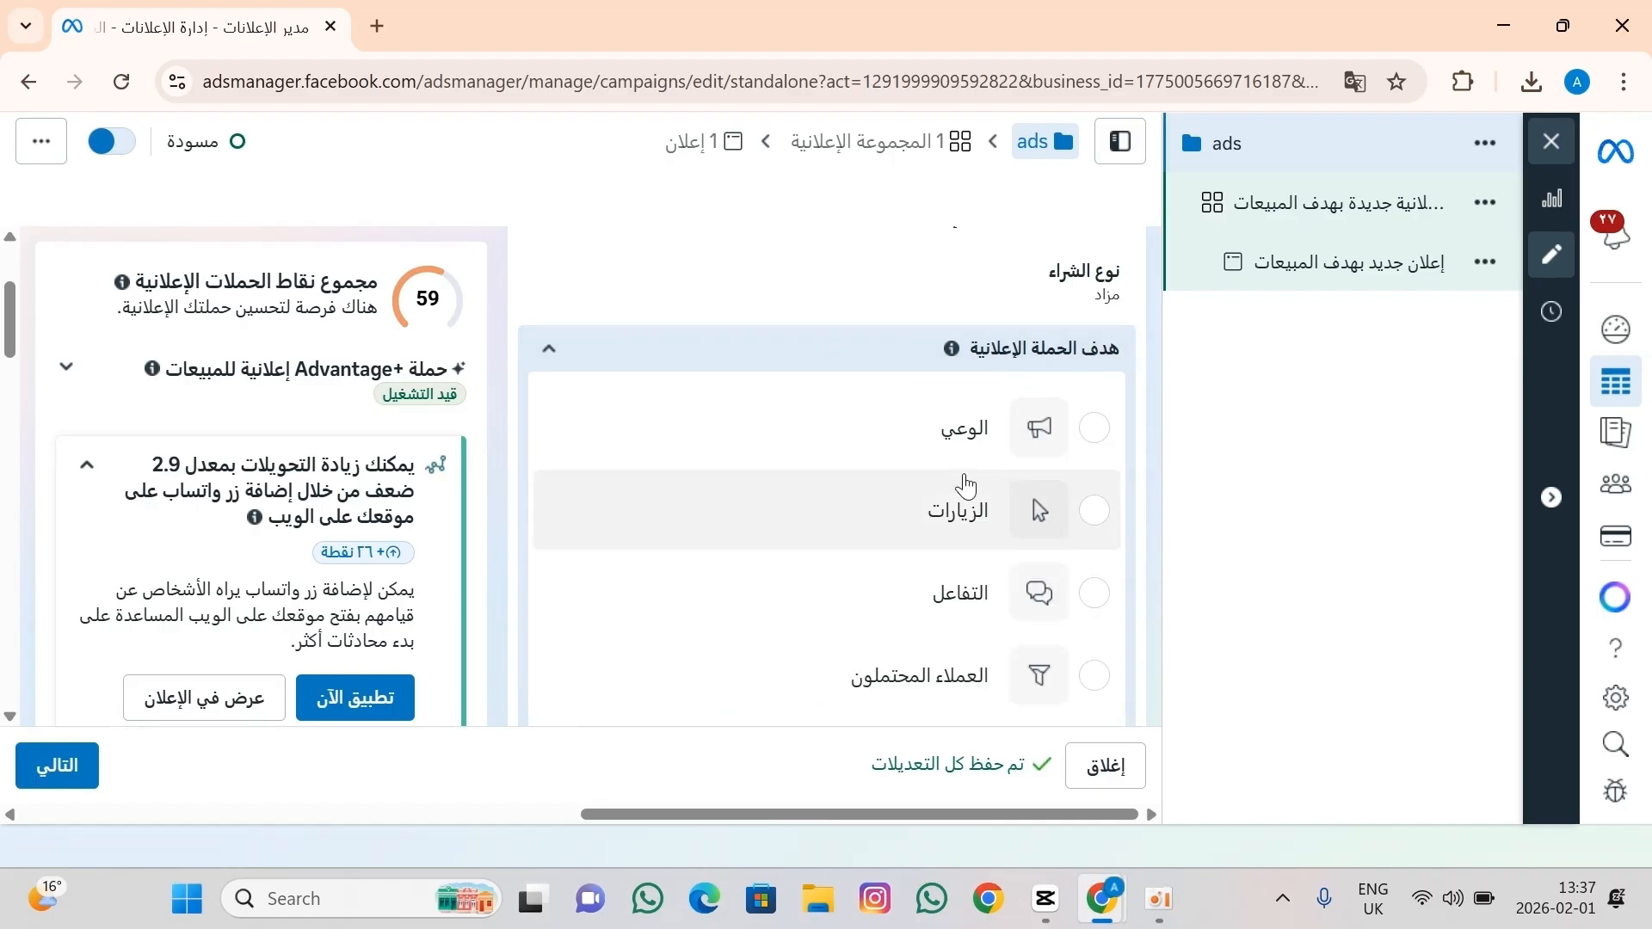
scroll(968, 486, down, 5)
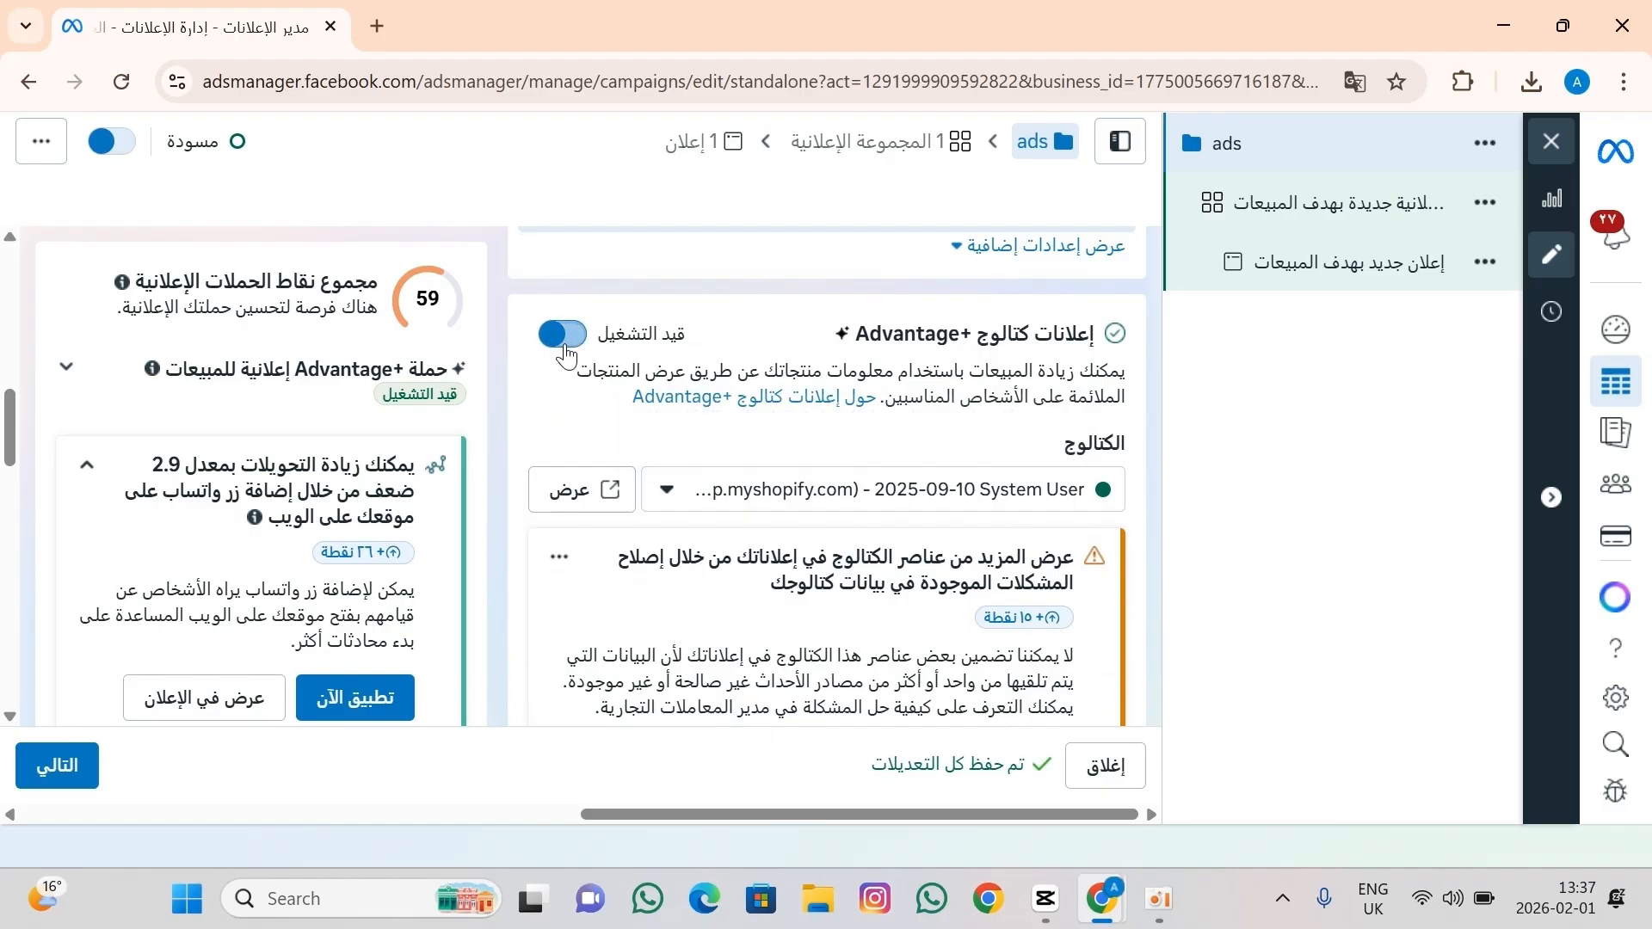
click(563, 333)
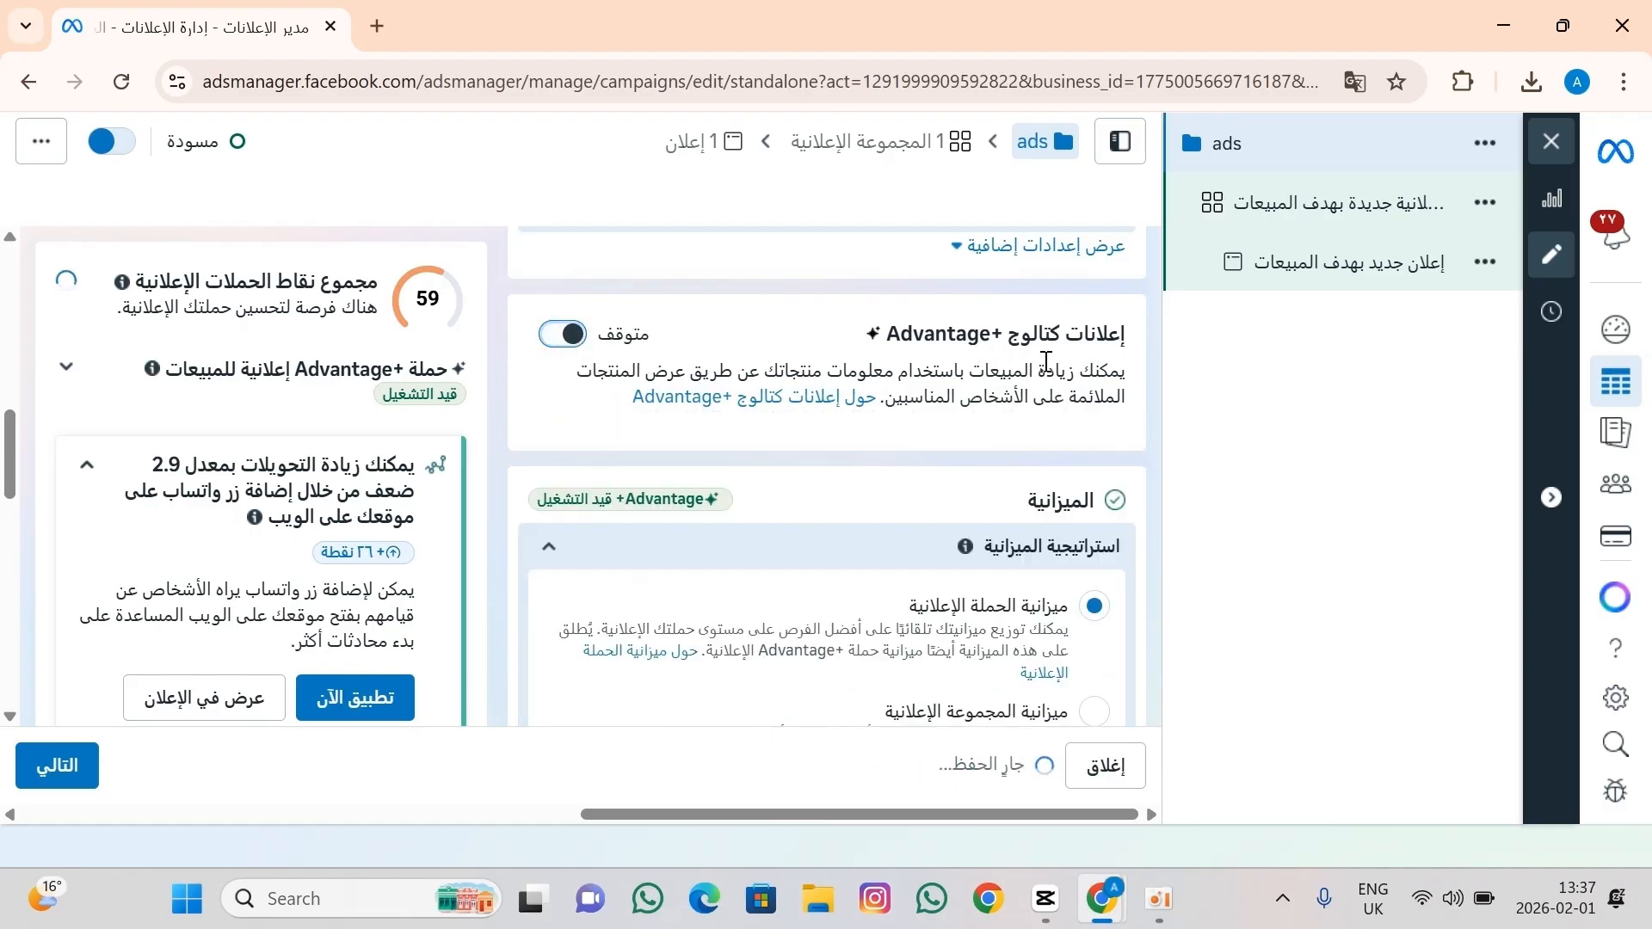
scroll(886, 379, down, 1)
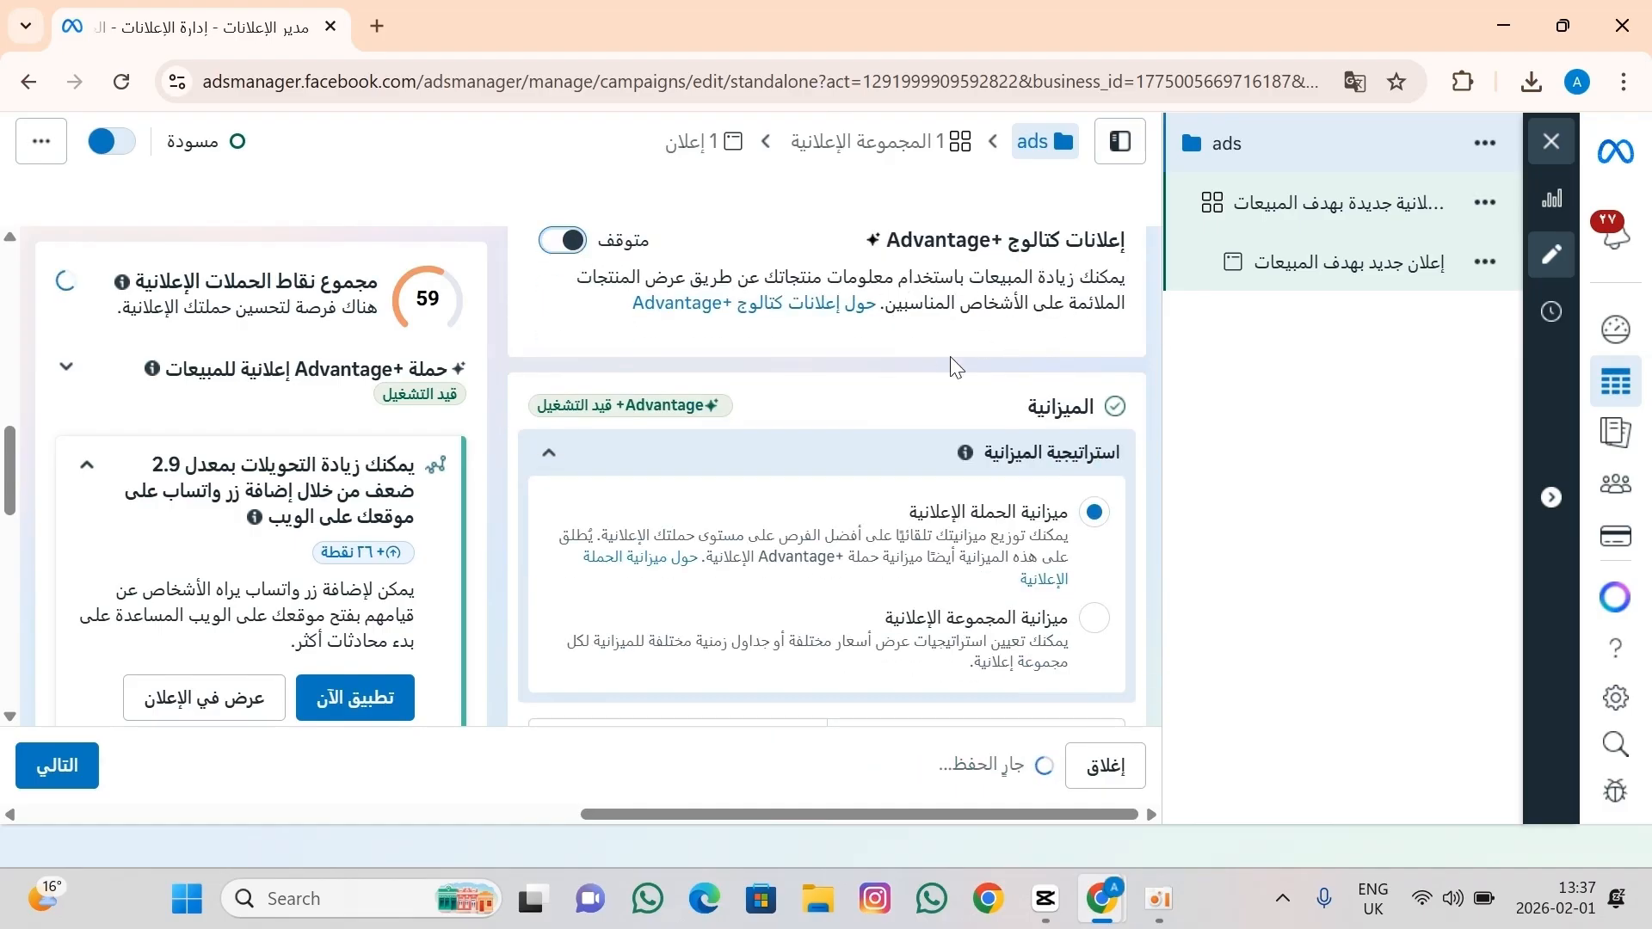
scroll(945, 367, down, 1)
scroll(851, 321, up, 1)
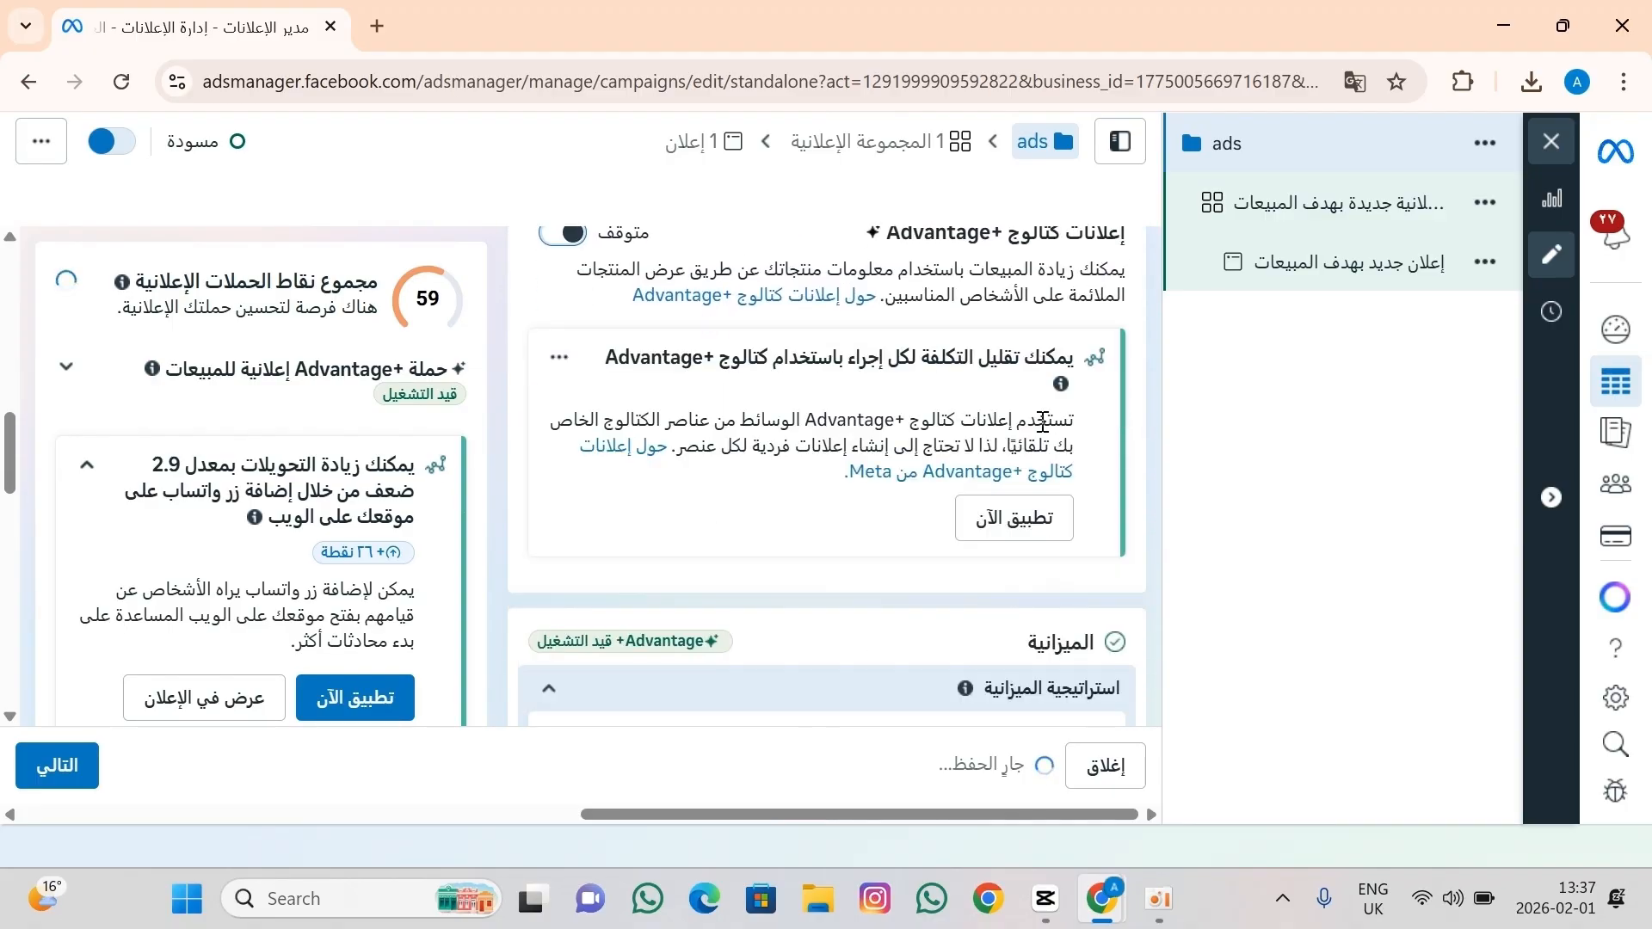
scroll(1101, 447, down, 6)
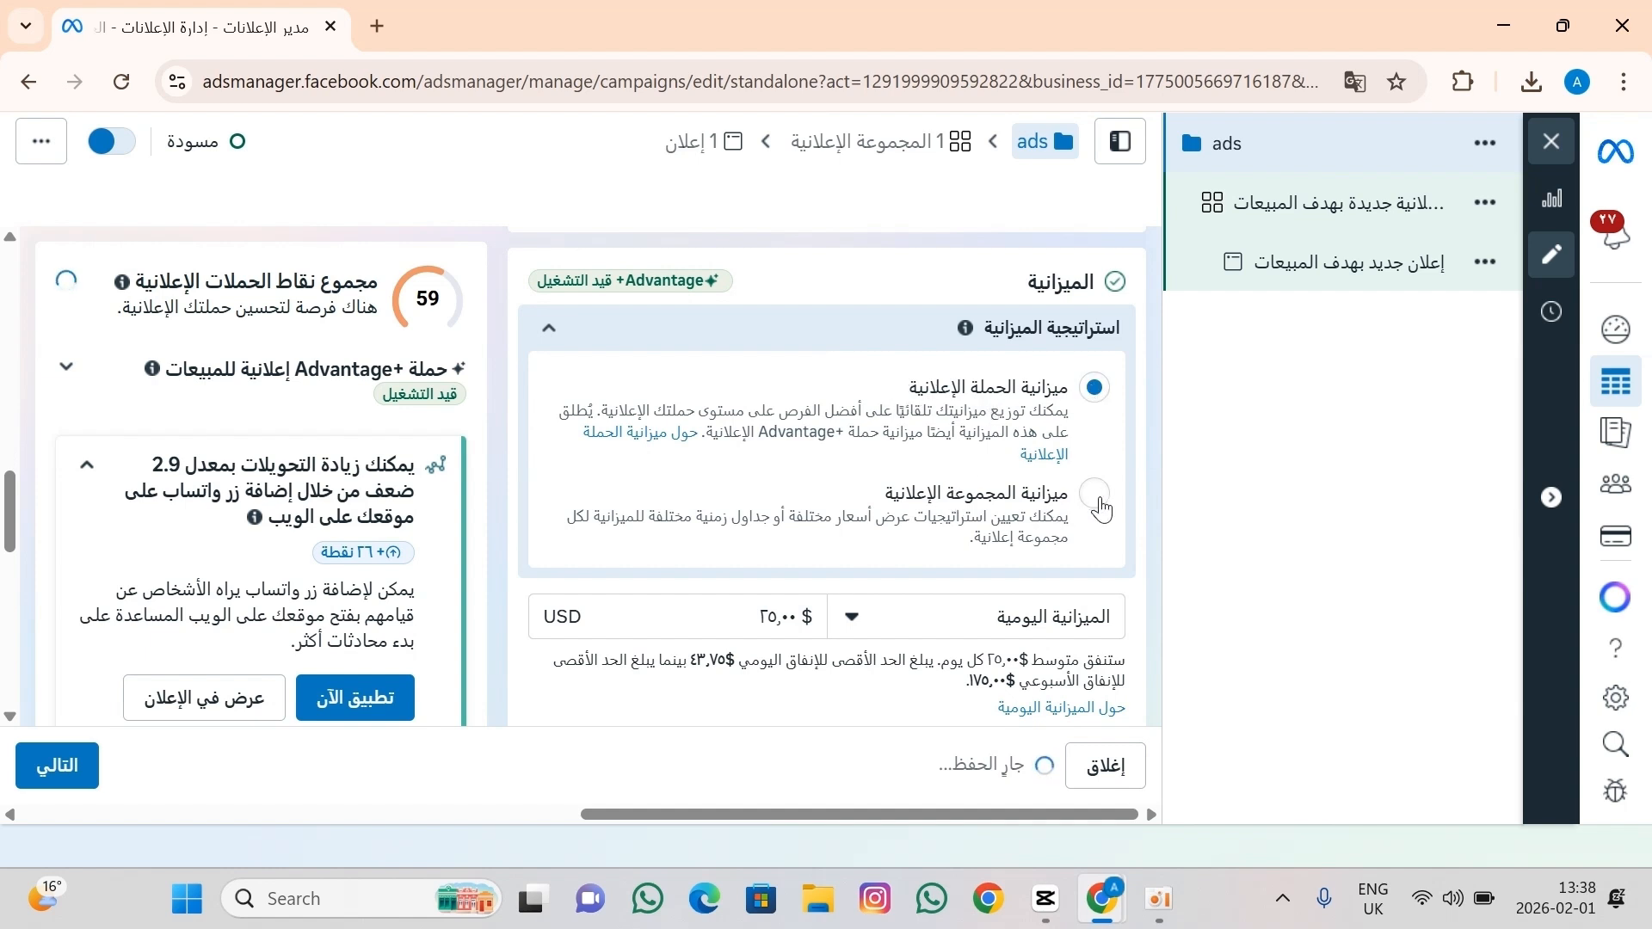
- Set the daily budget to 20, switch to Ad set budget, and continue to the ad set
click(1096, 495)
click(1092, 392)
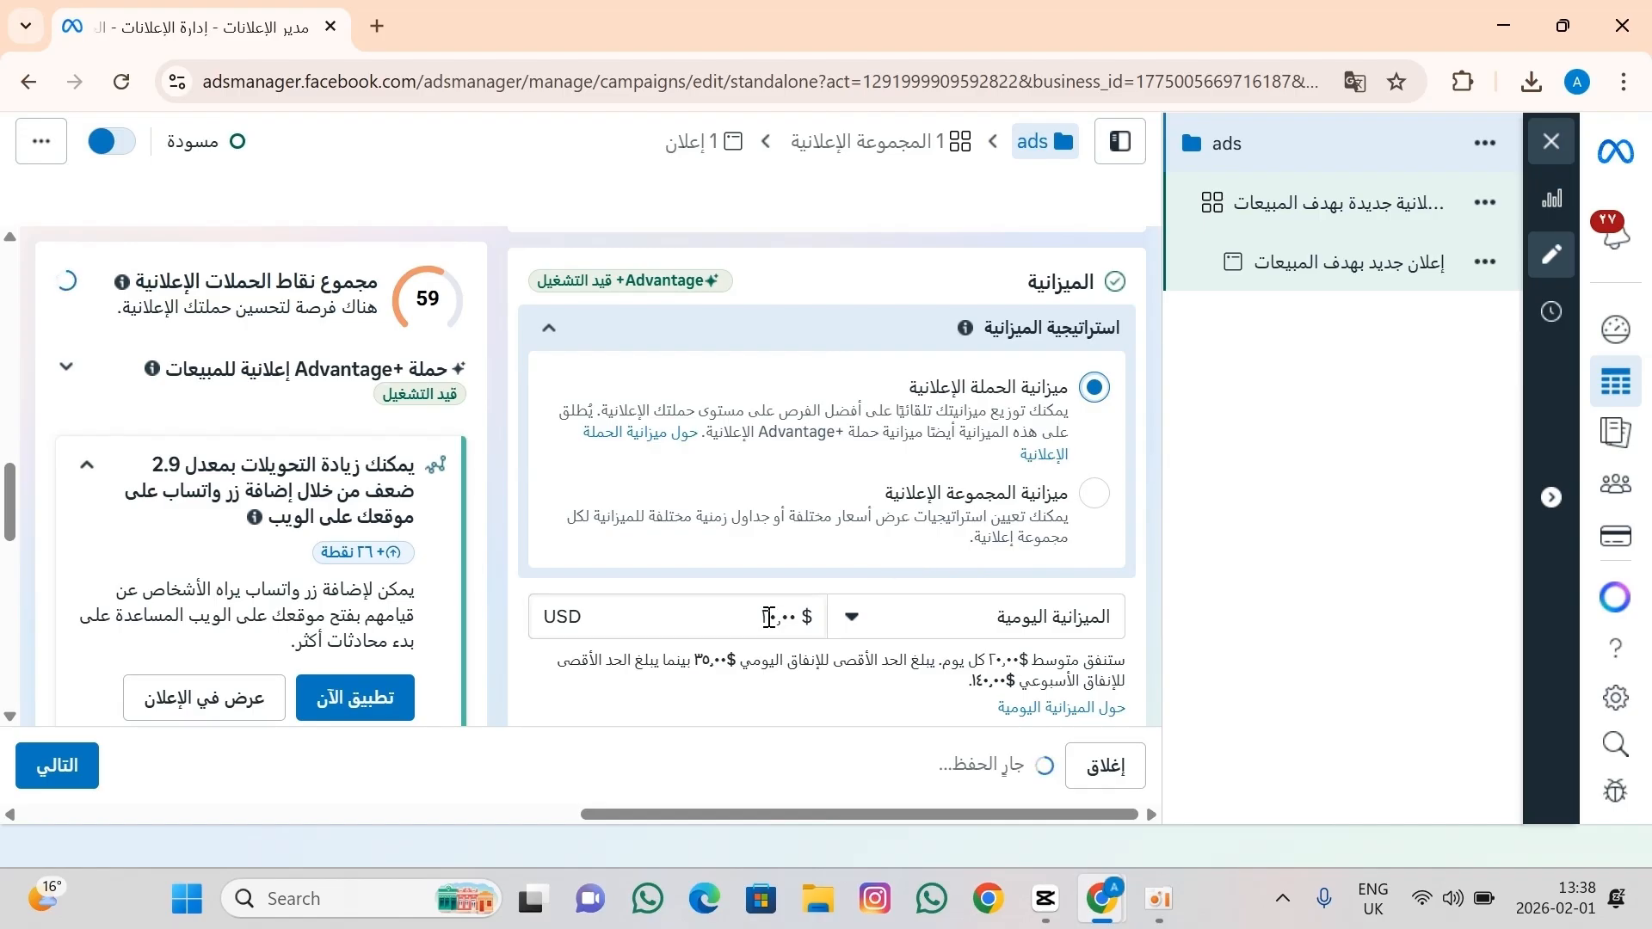
click(765, 617)
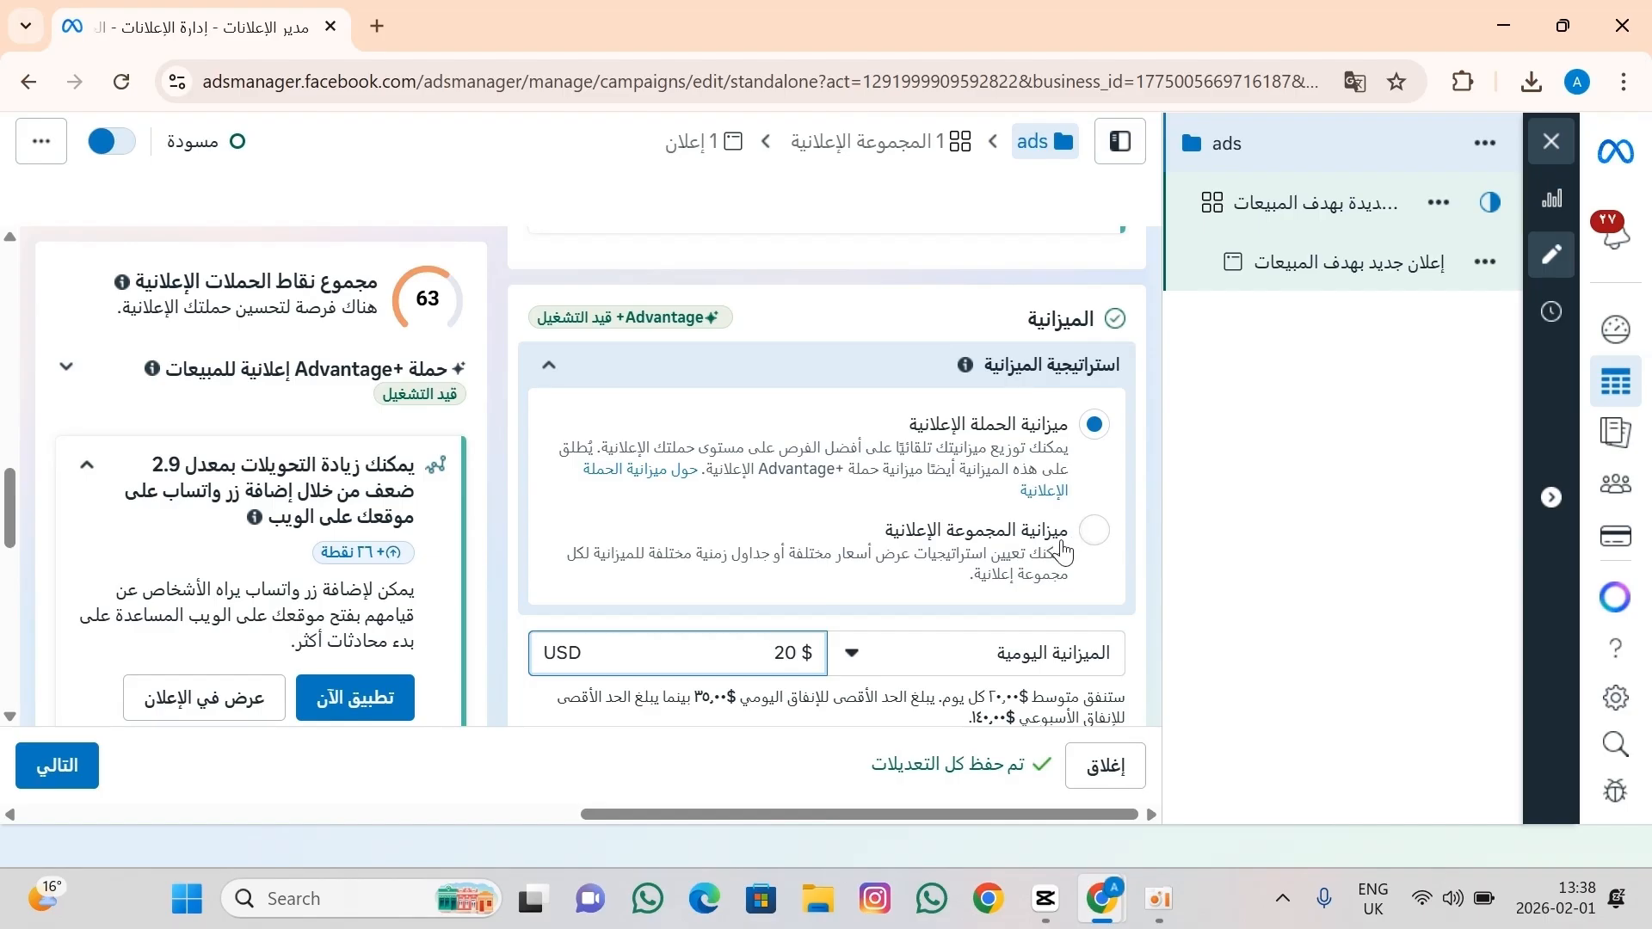
click(1095, 531)
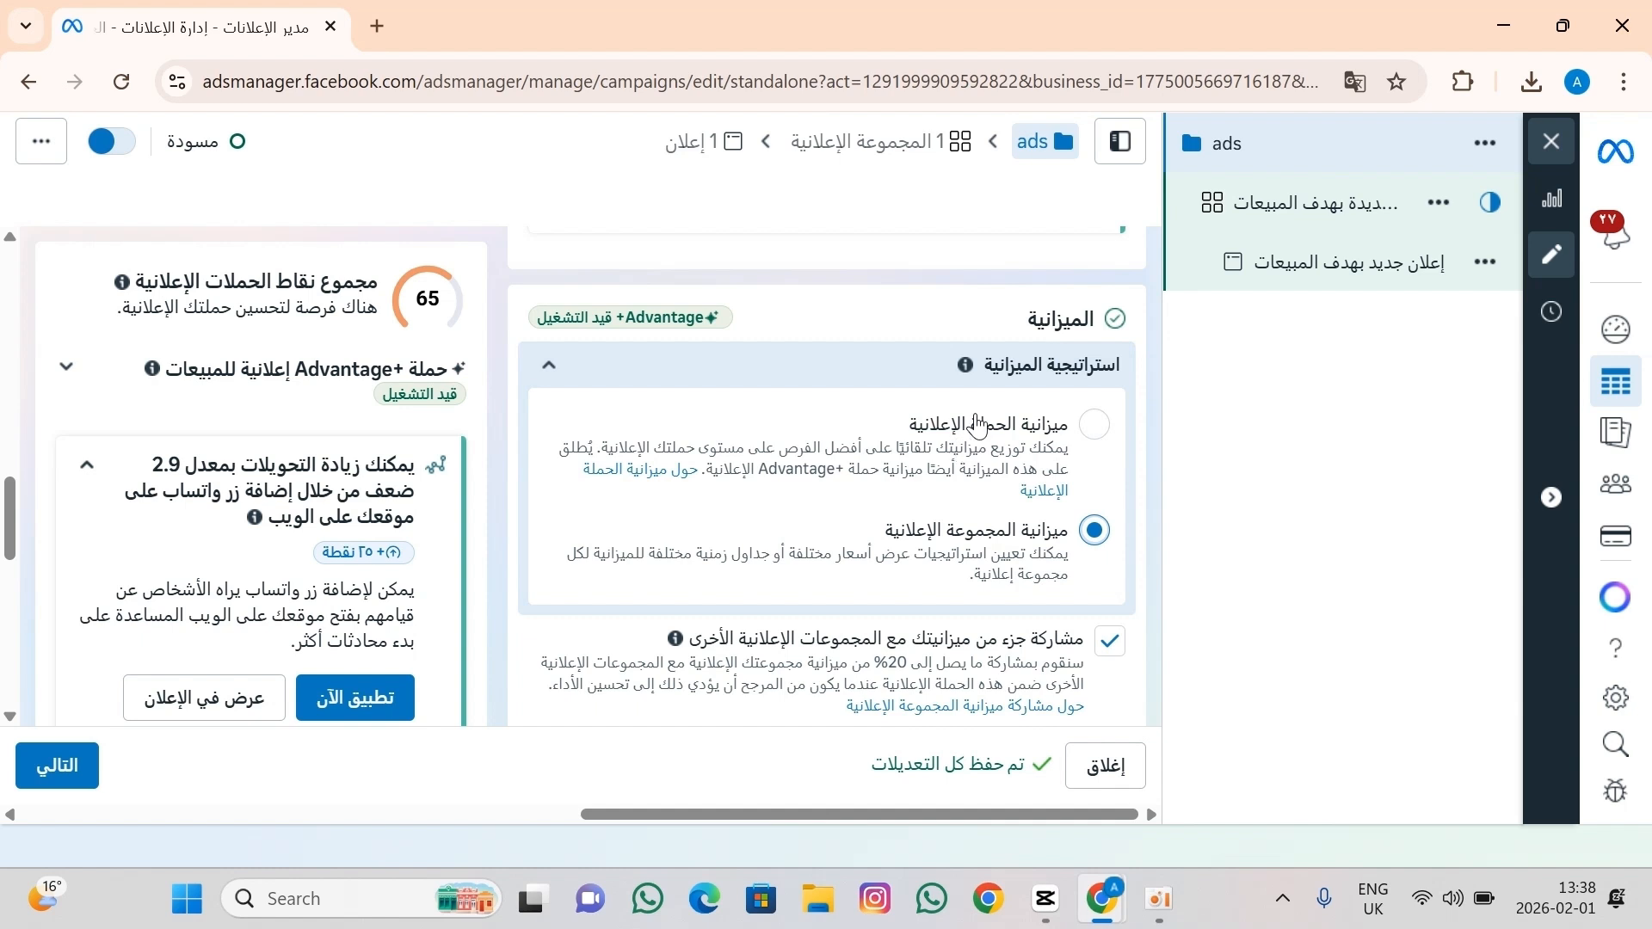
scroll(977, 430, up, 1)
scroll(967, 621, up, 1)
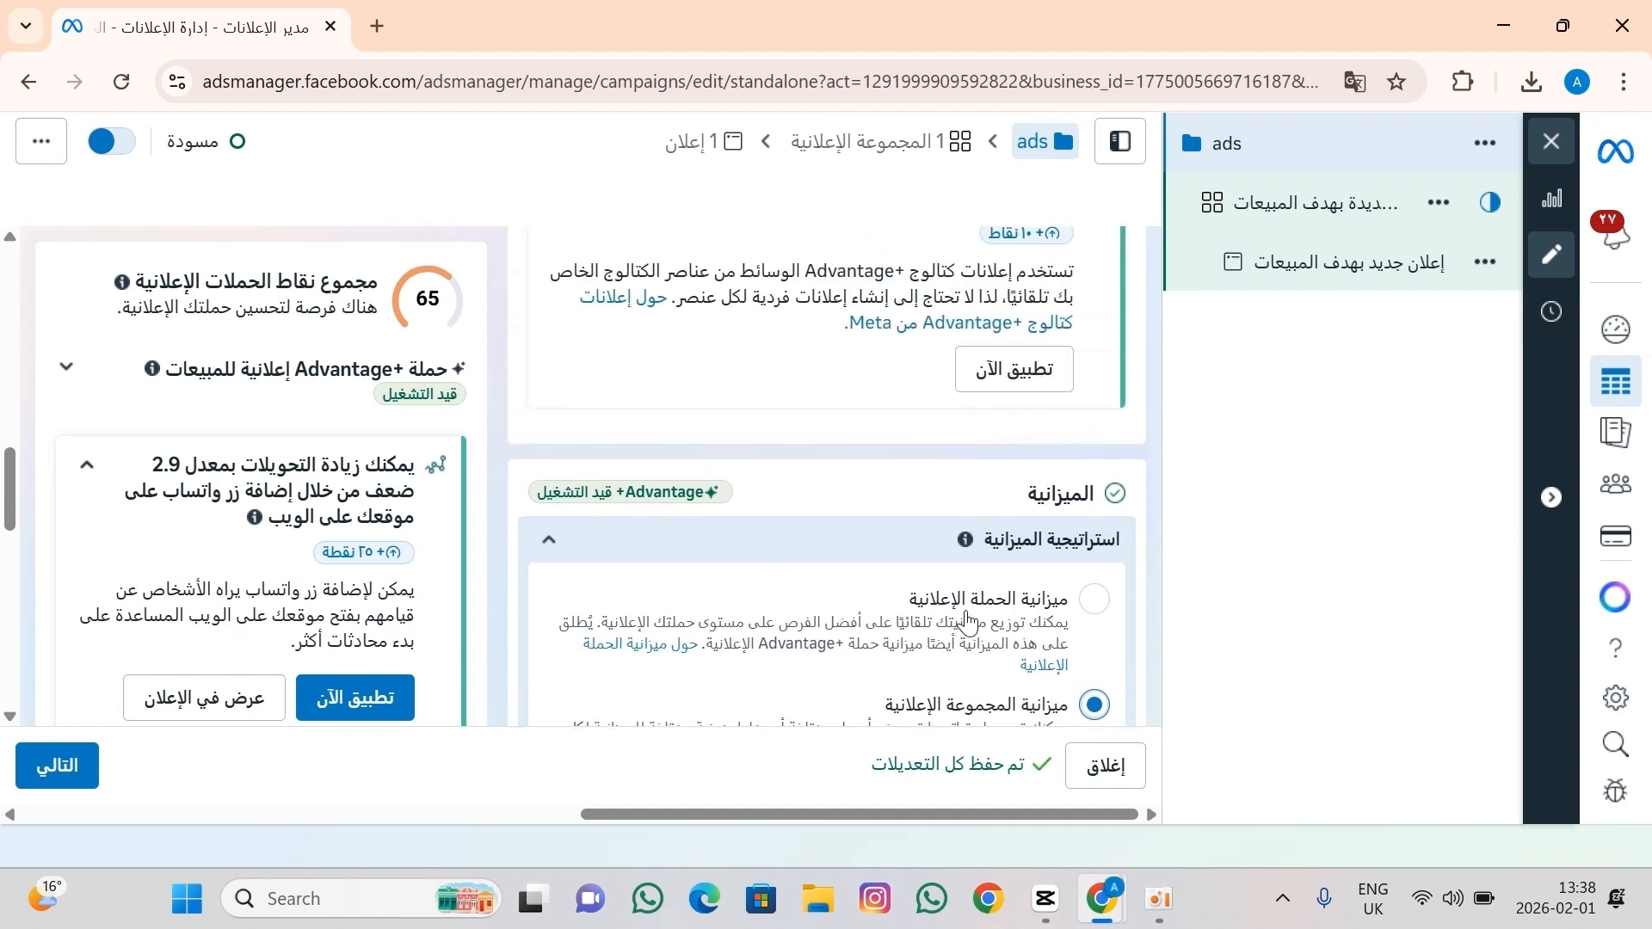
click(74, 785)
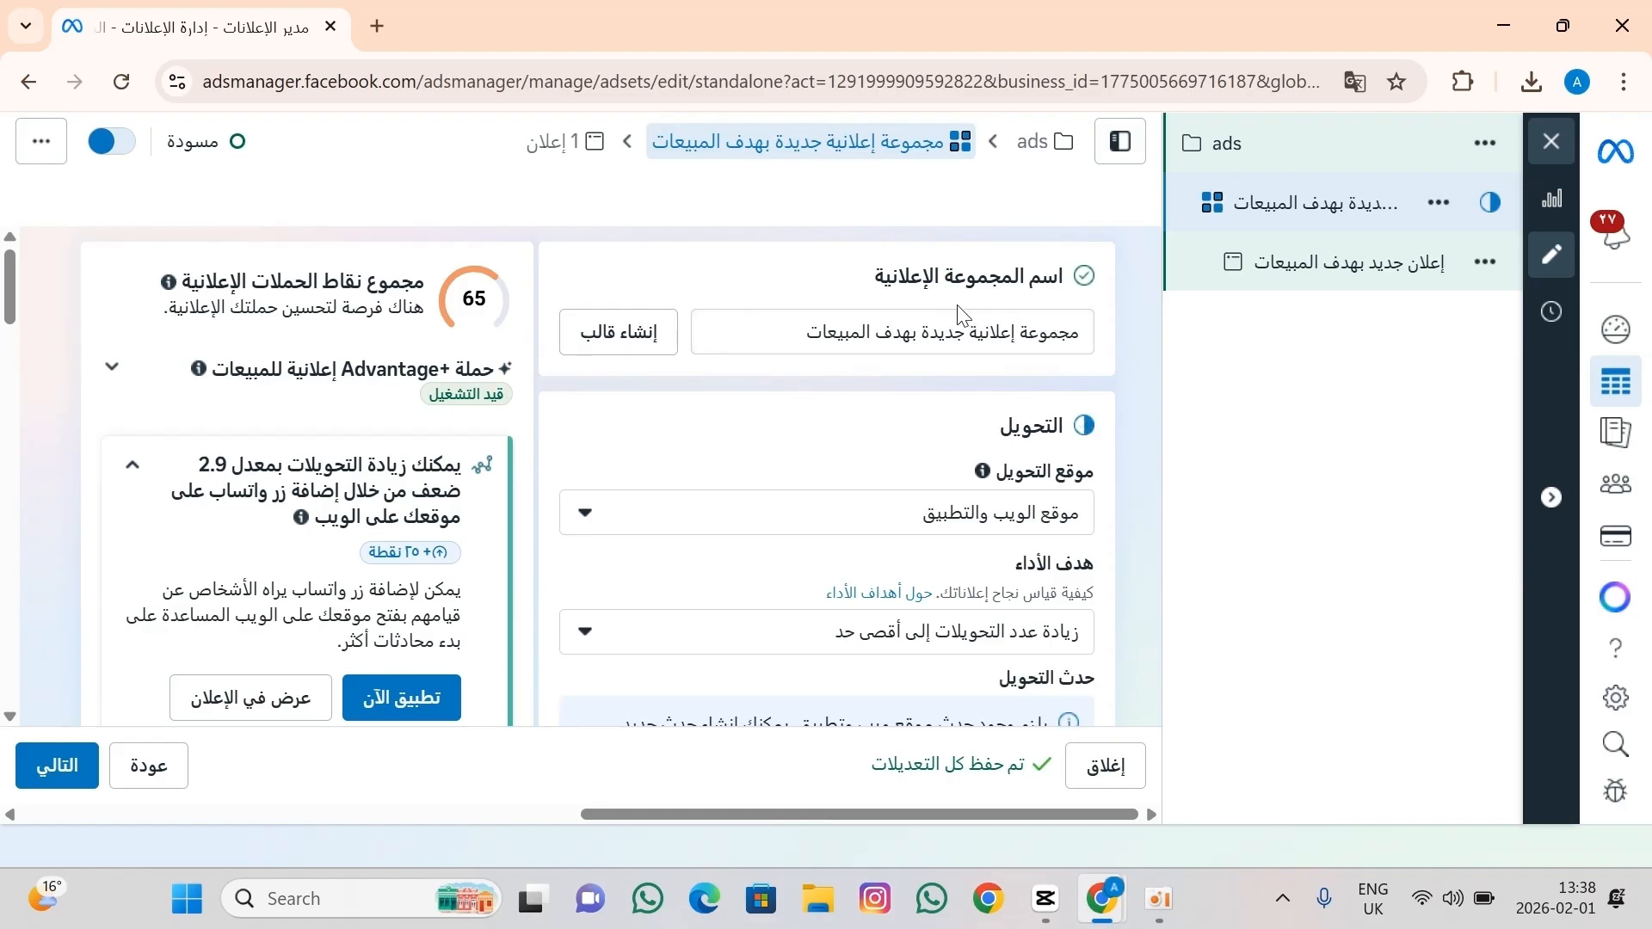
- Rename the ad set to 'ads'
click(816, 329)
key(ctrl+a)
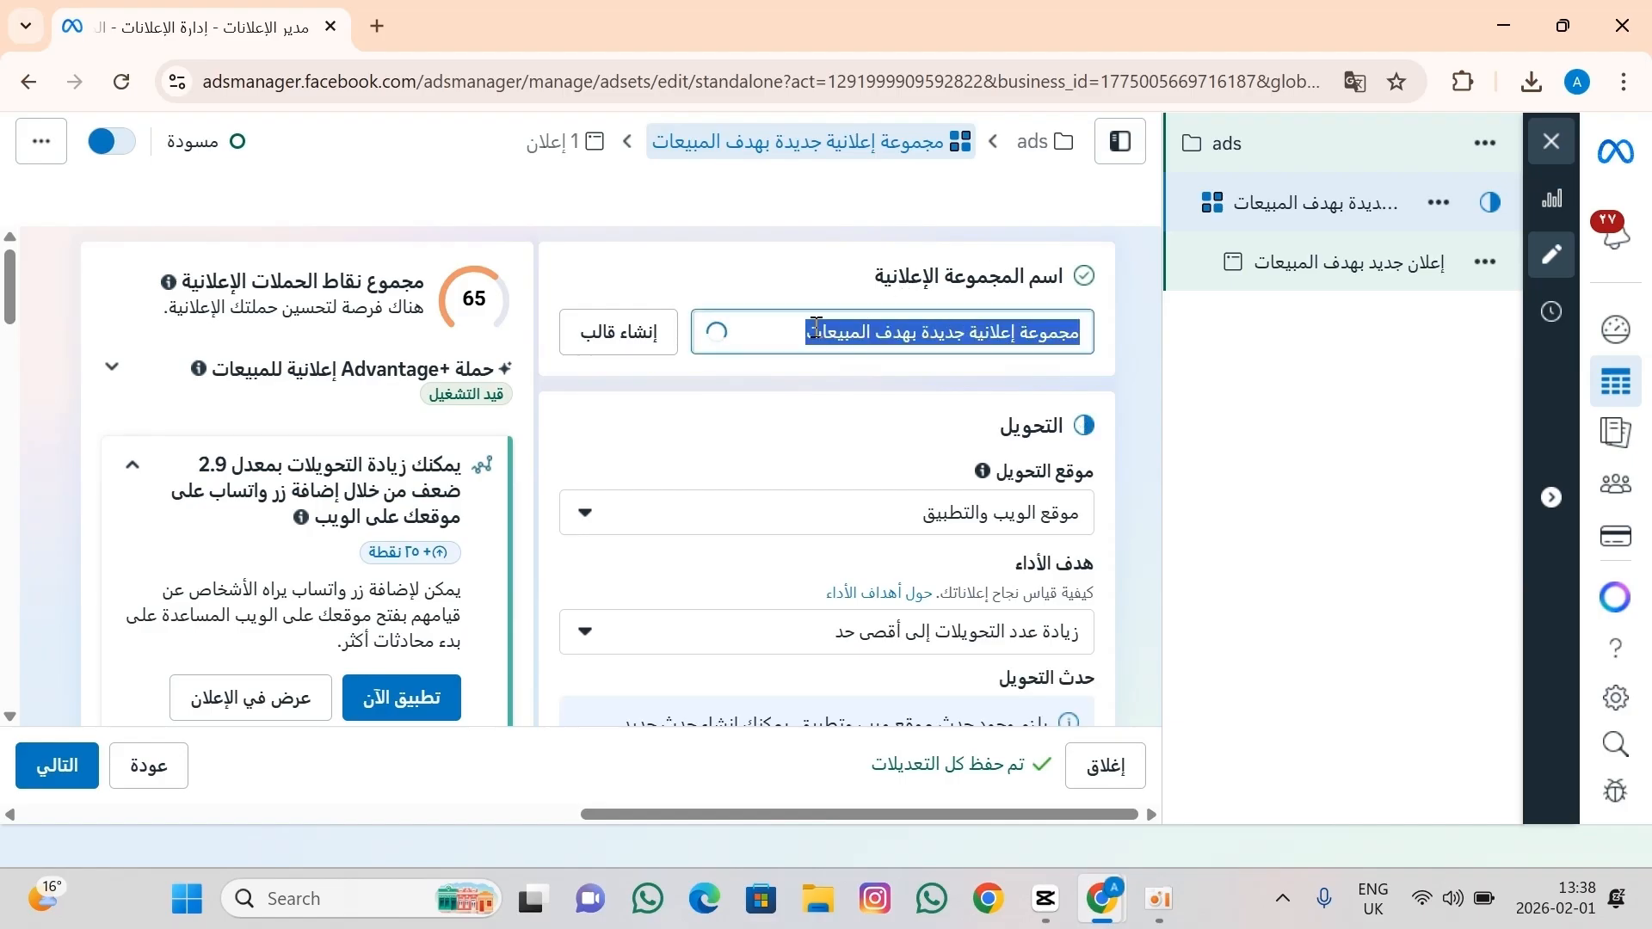
text(ads)
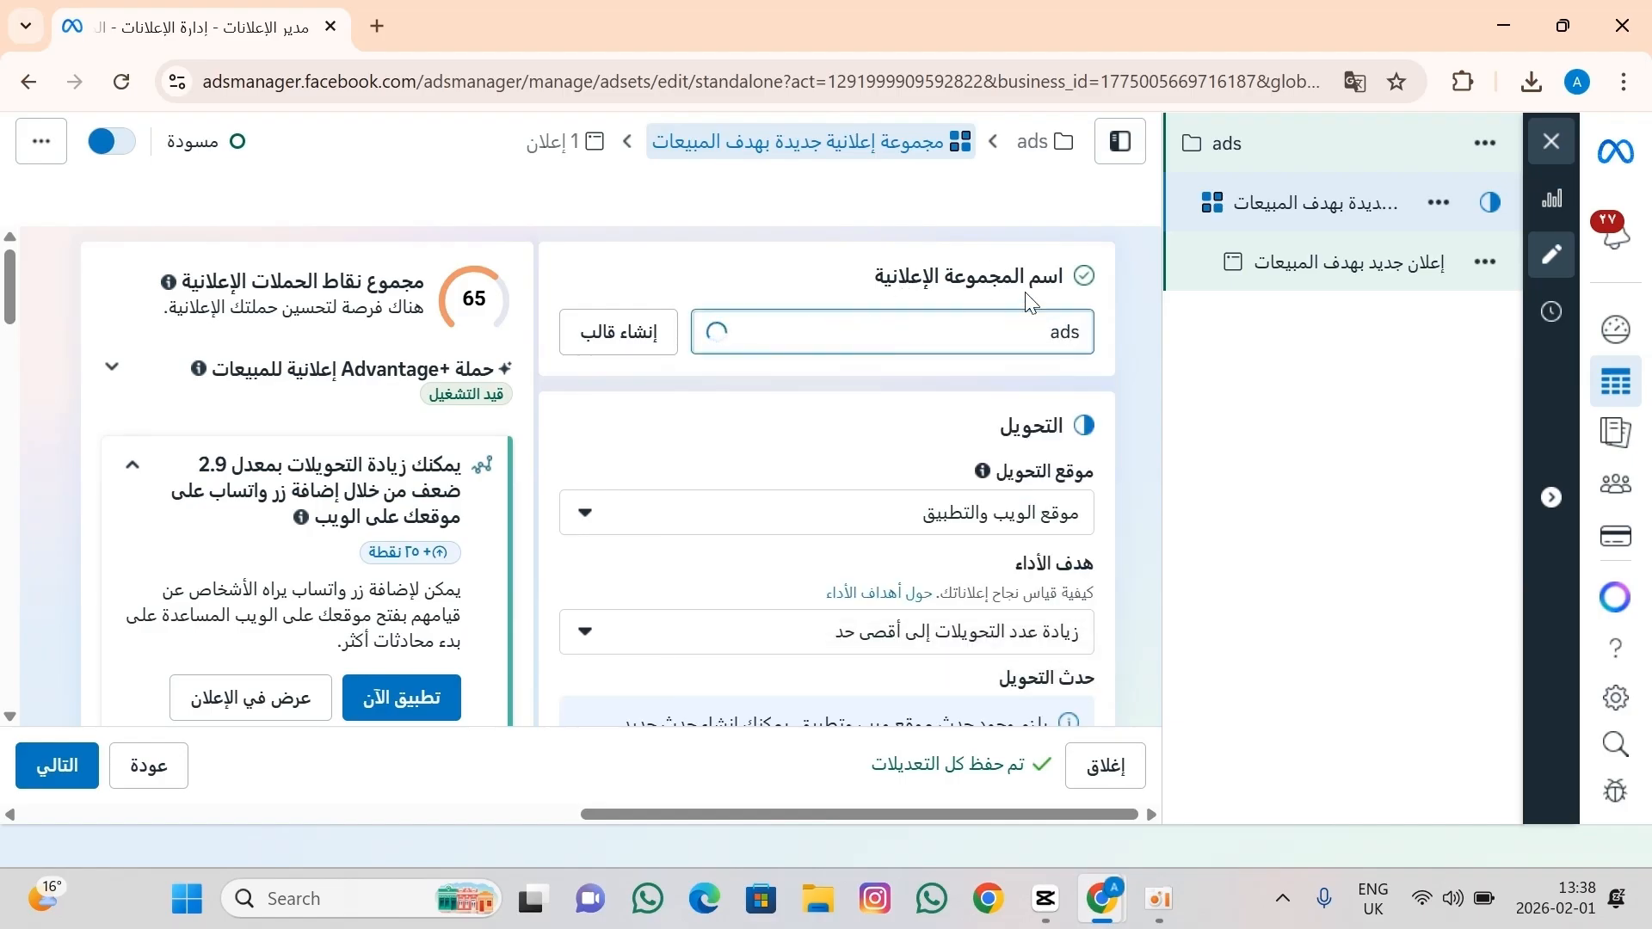
click(886, 275)
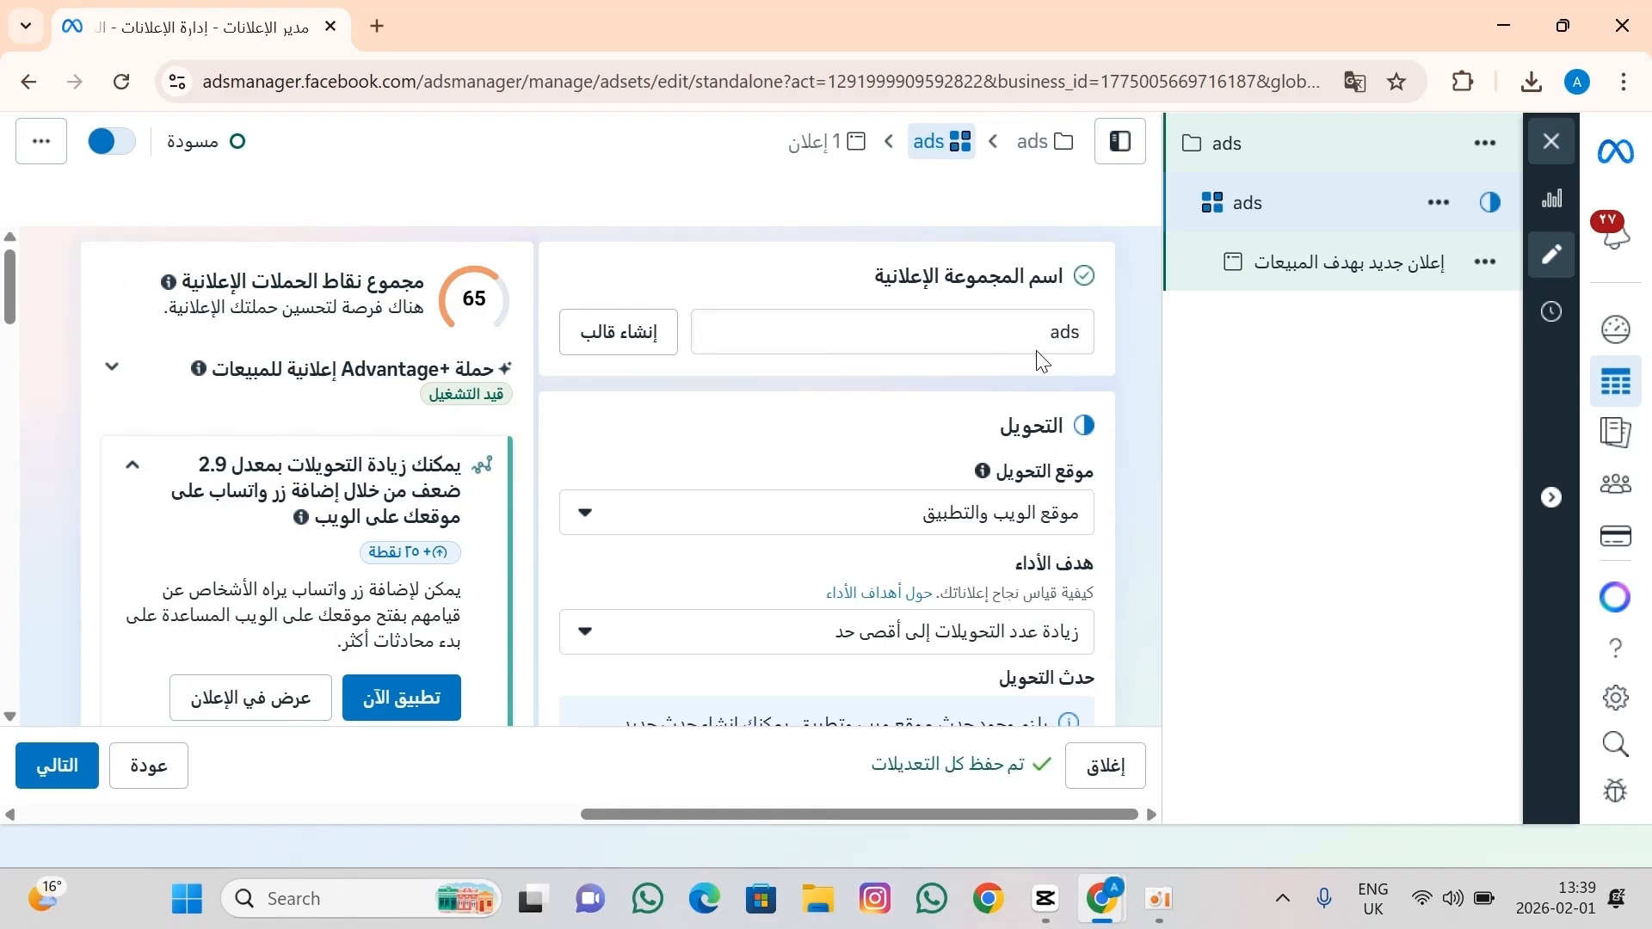
- Set the ad set's conversion location to messaging apps
scroll(1037, 326, down, 2)
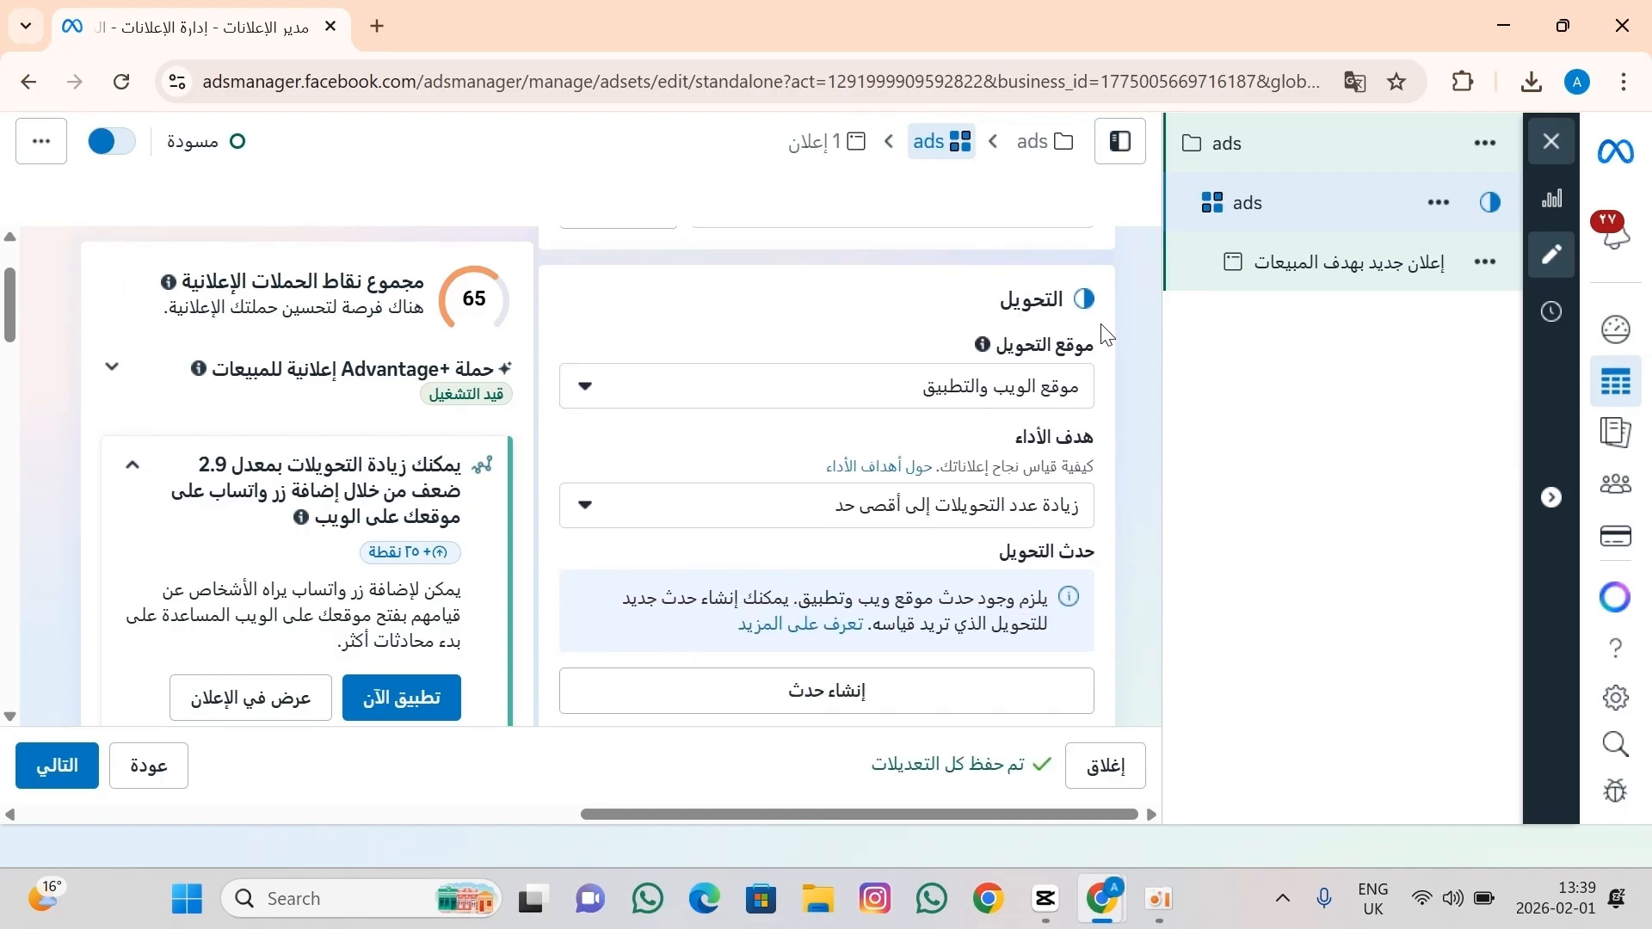
click(982, 389)
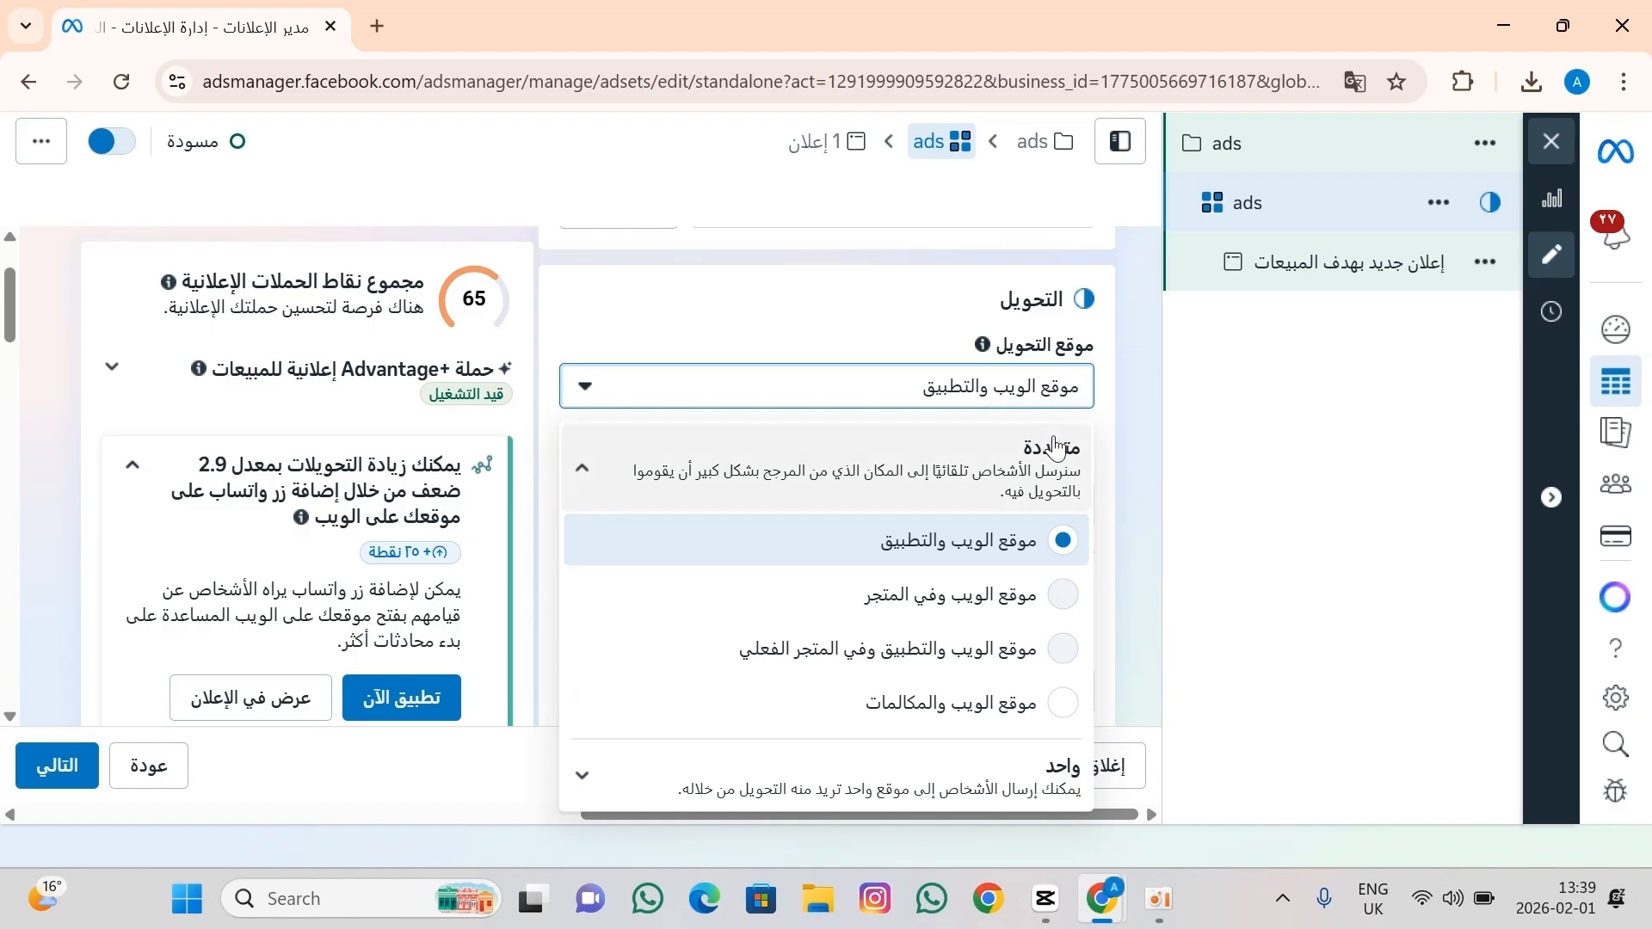
click(1016, 465)
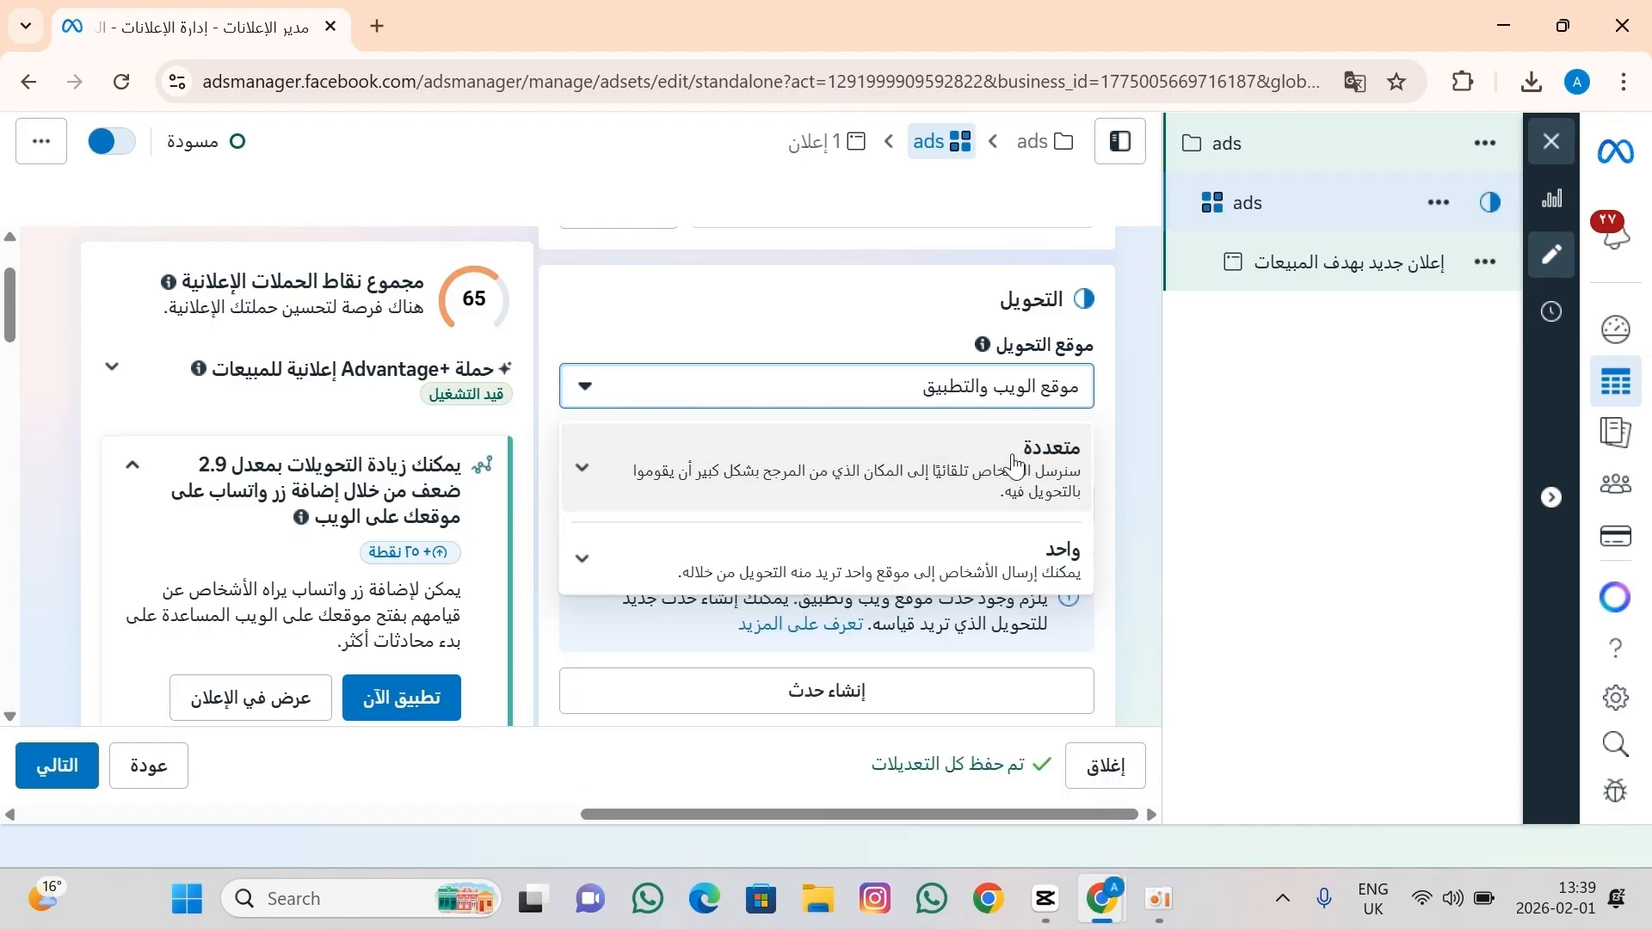
click(994, 559)
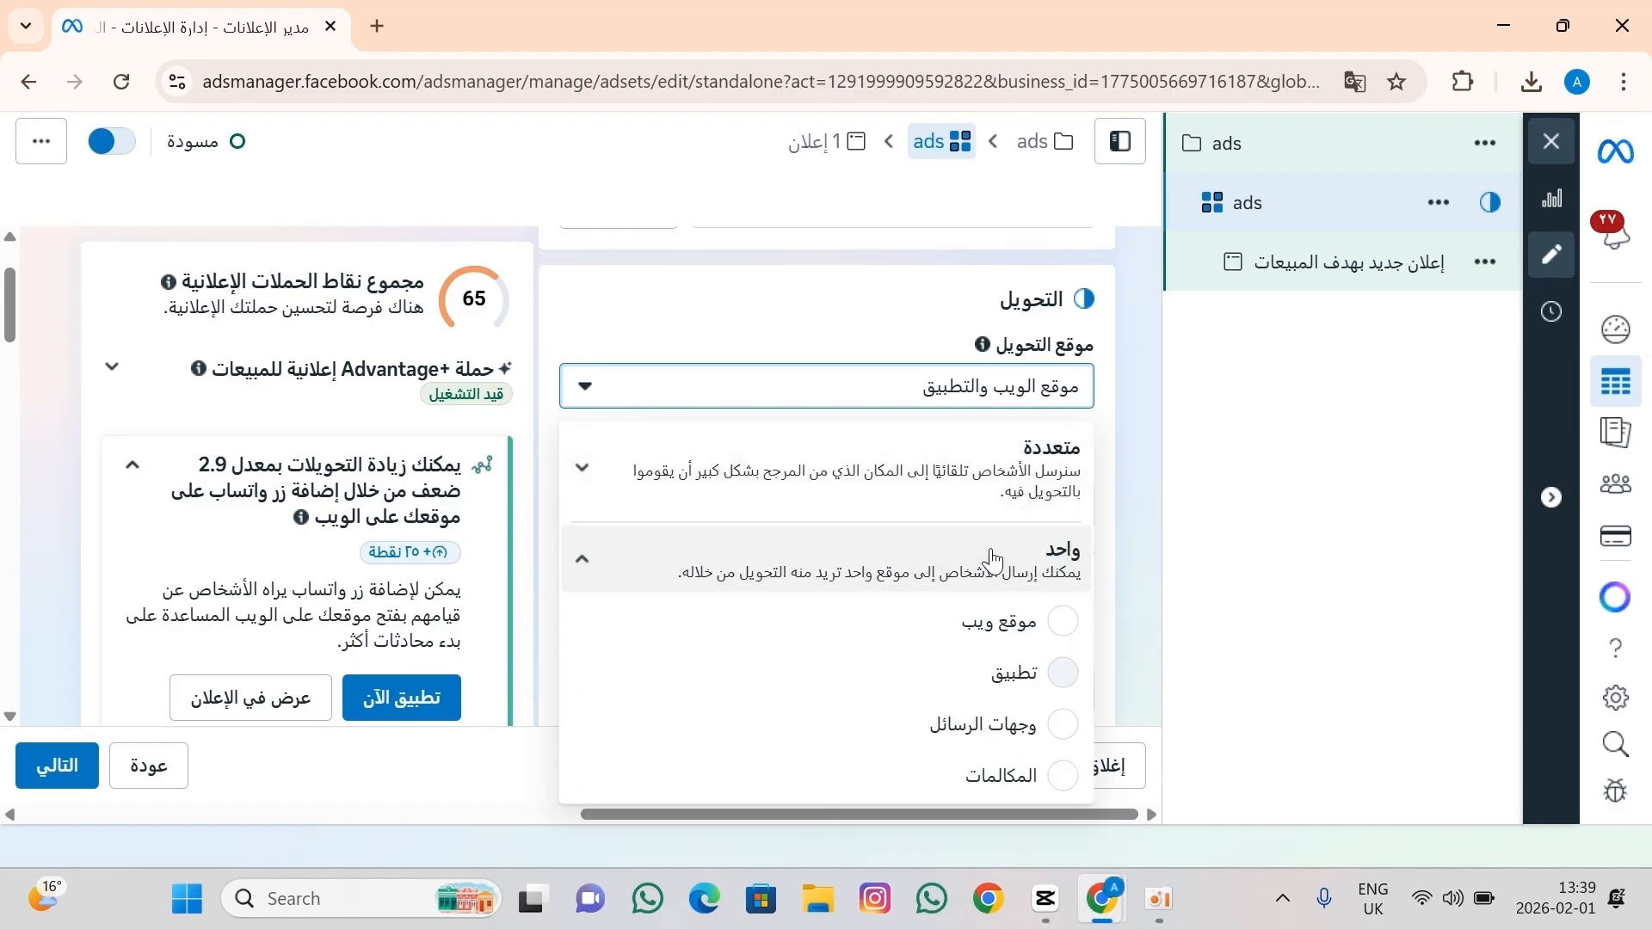
click(999, 729)
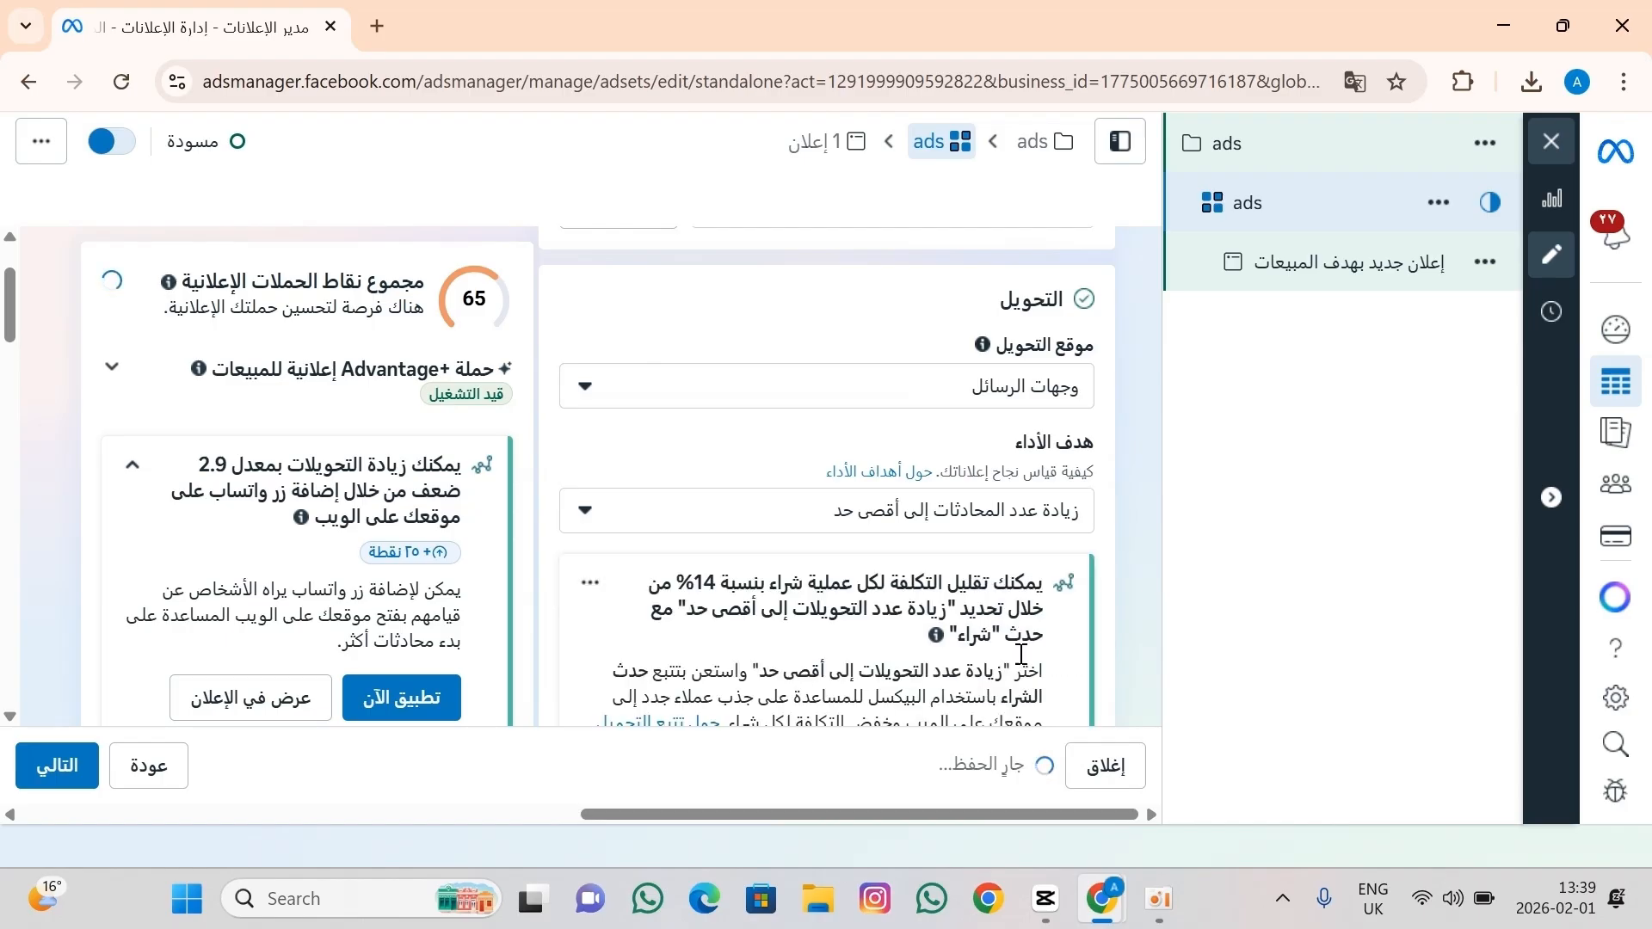
- Drop Messenger so WhatsApp with the linked +212 number is the only message destination
scroll(1016, 468, down, 3)
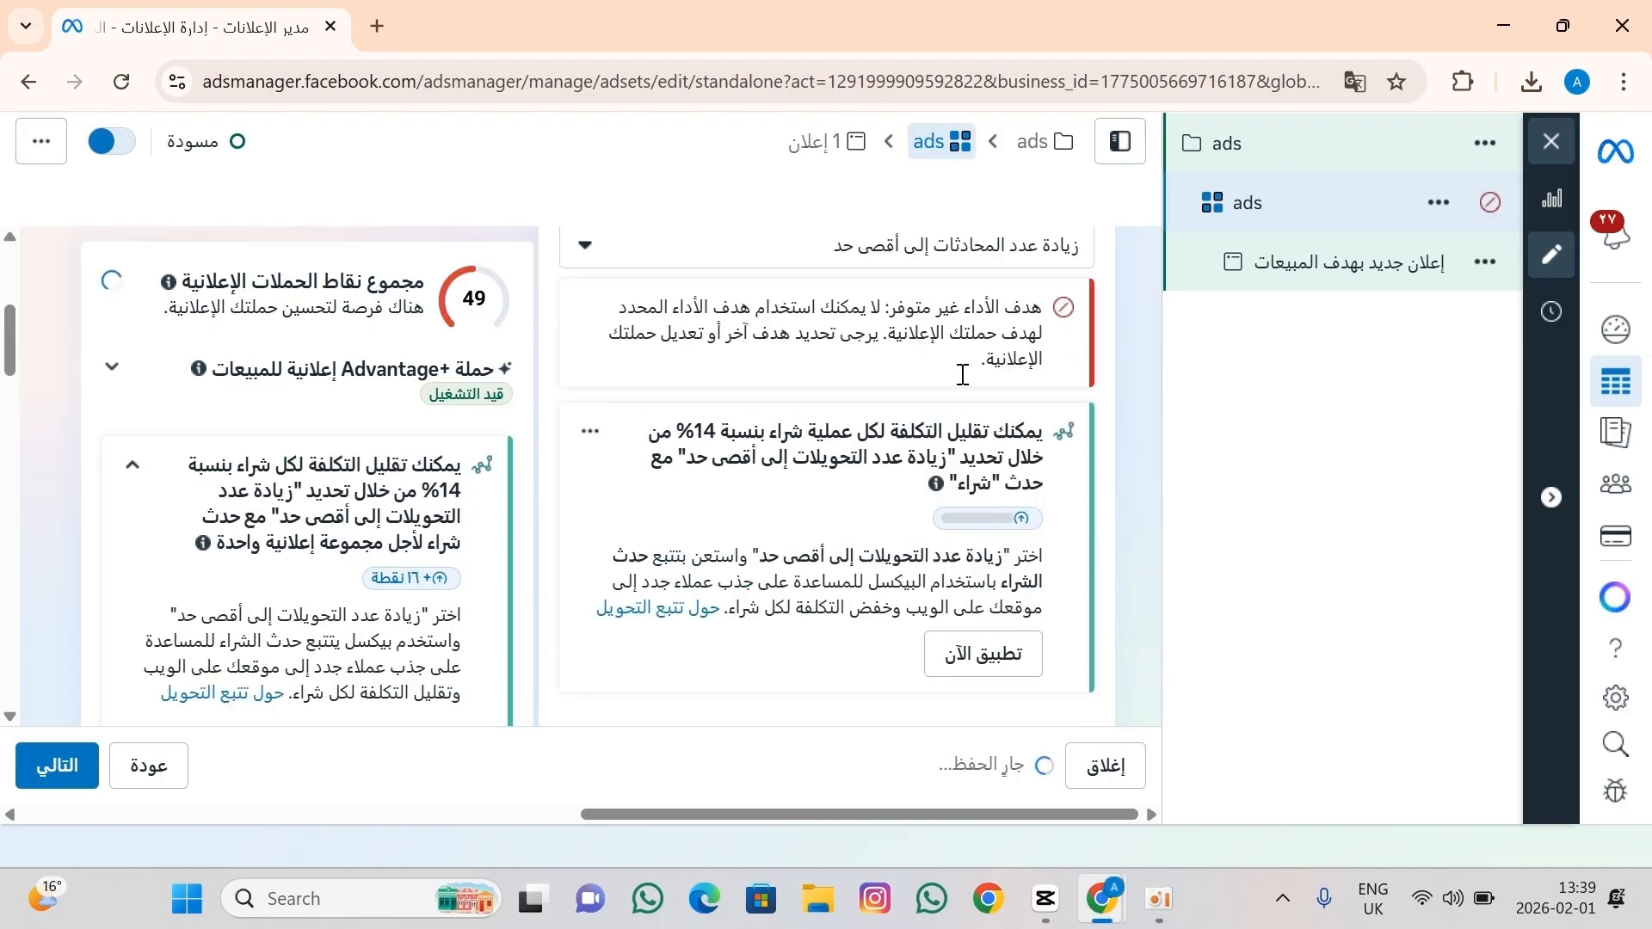
scroll(963, 375, up, 1)
scroll(963, 376, up, 5)
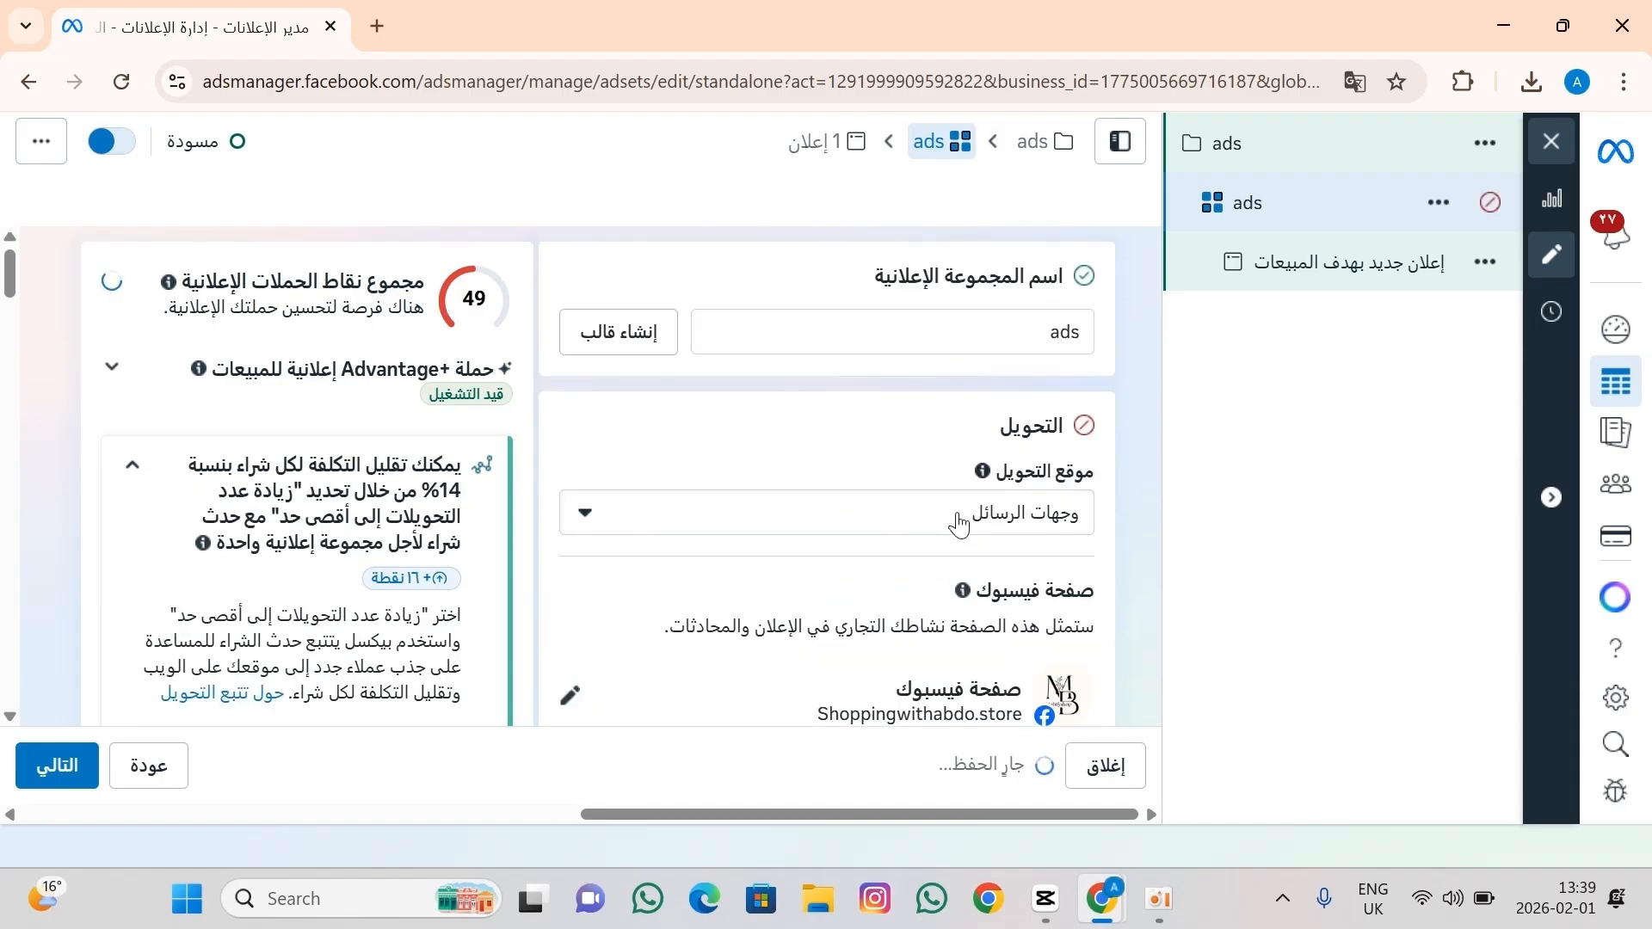
scroll(961, 525, down, 2)
scroll(961, 525, down, 1)
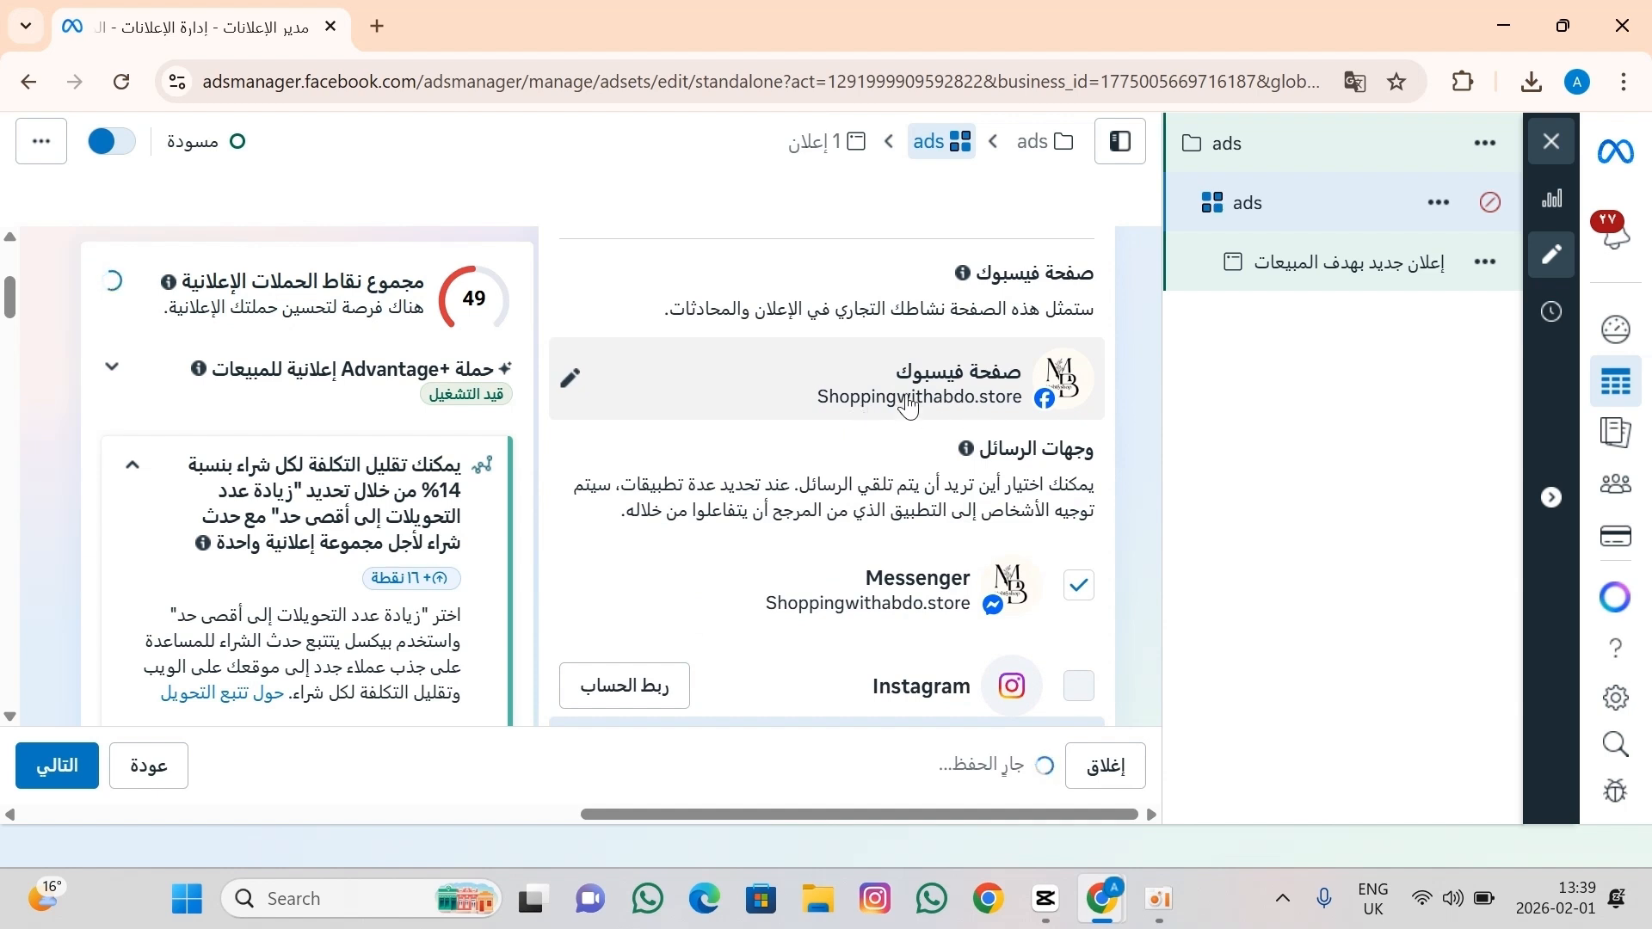
scroll(942, 411, down, 2)
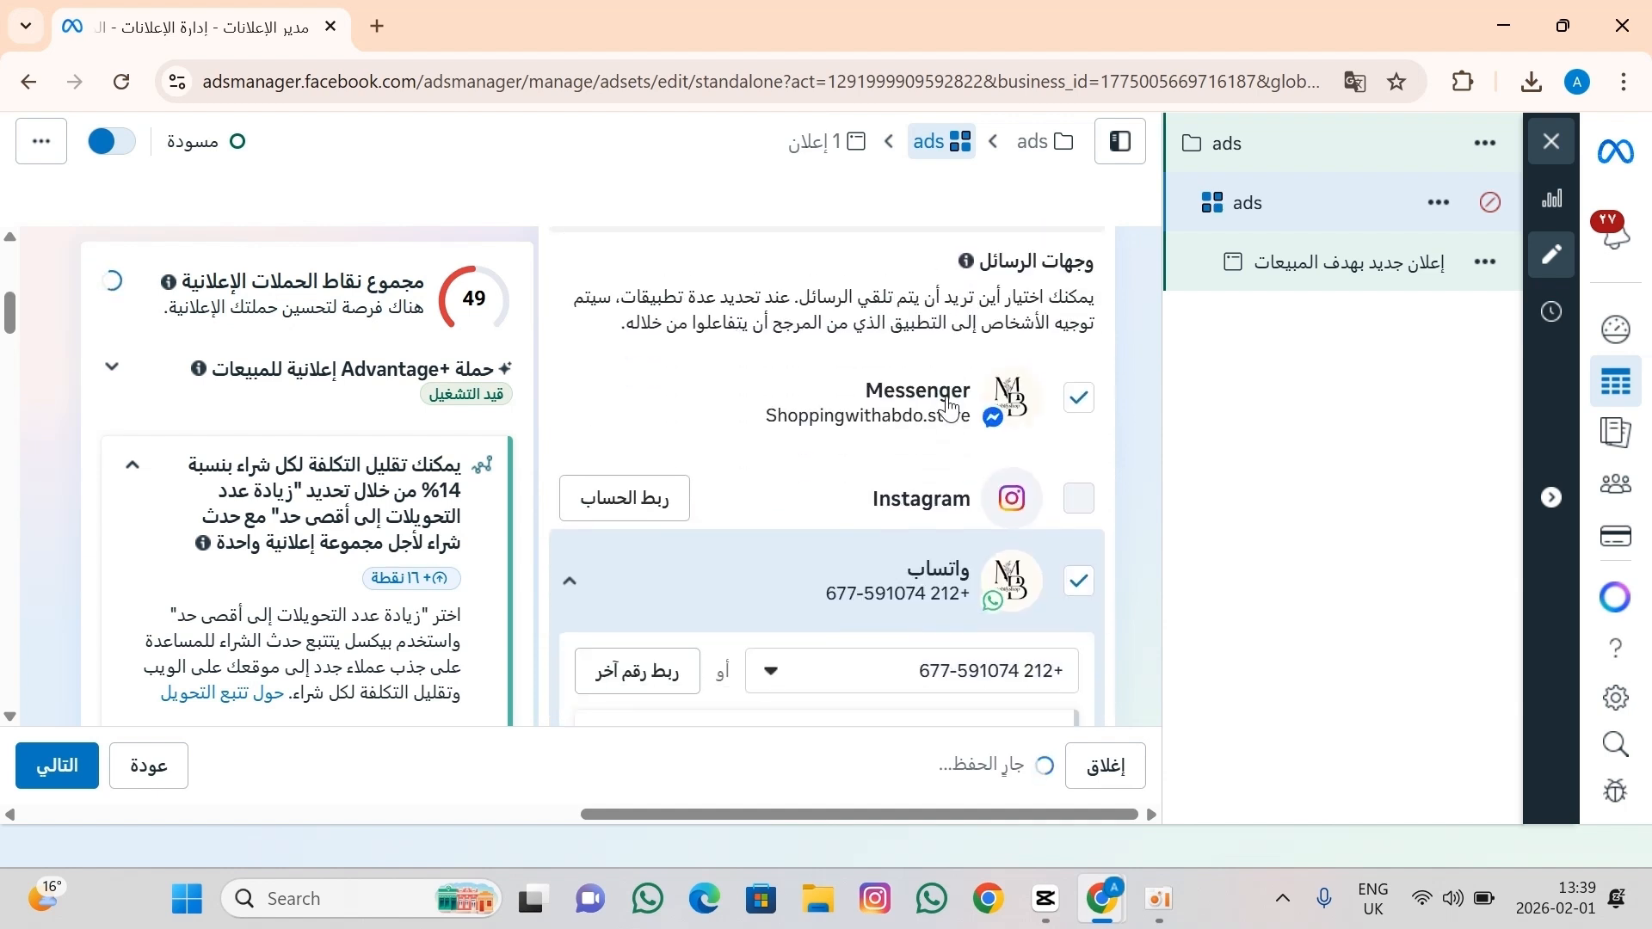
click(1079, 390)
click(1079, 396)
scroll(1068, 379, up, 2)
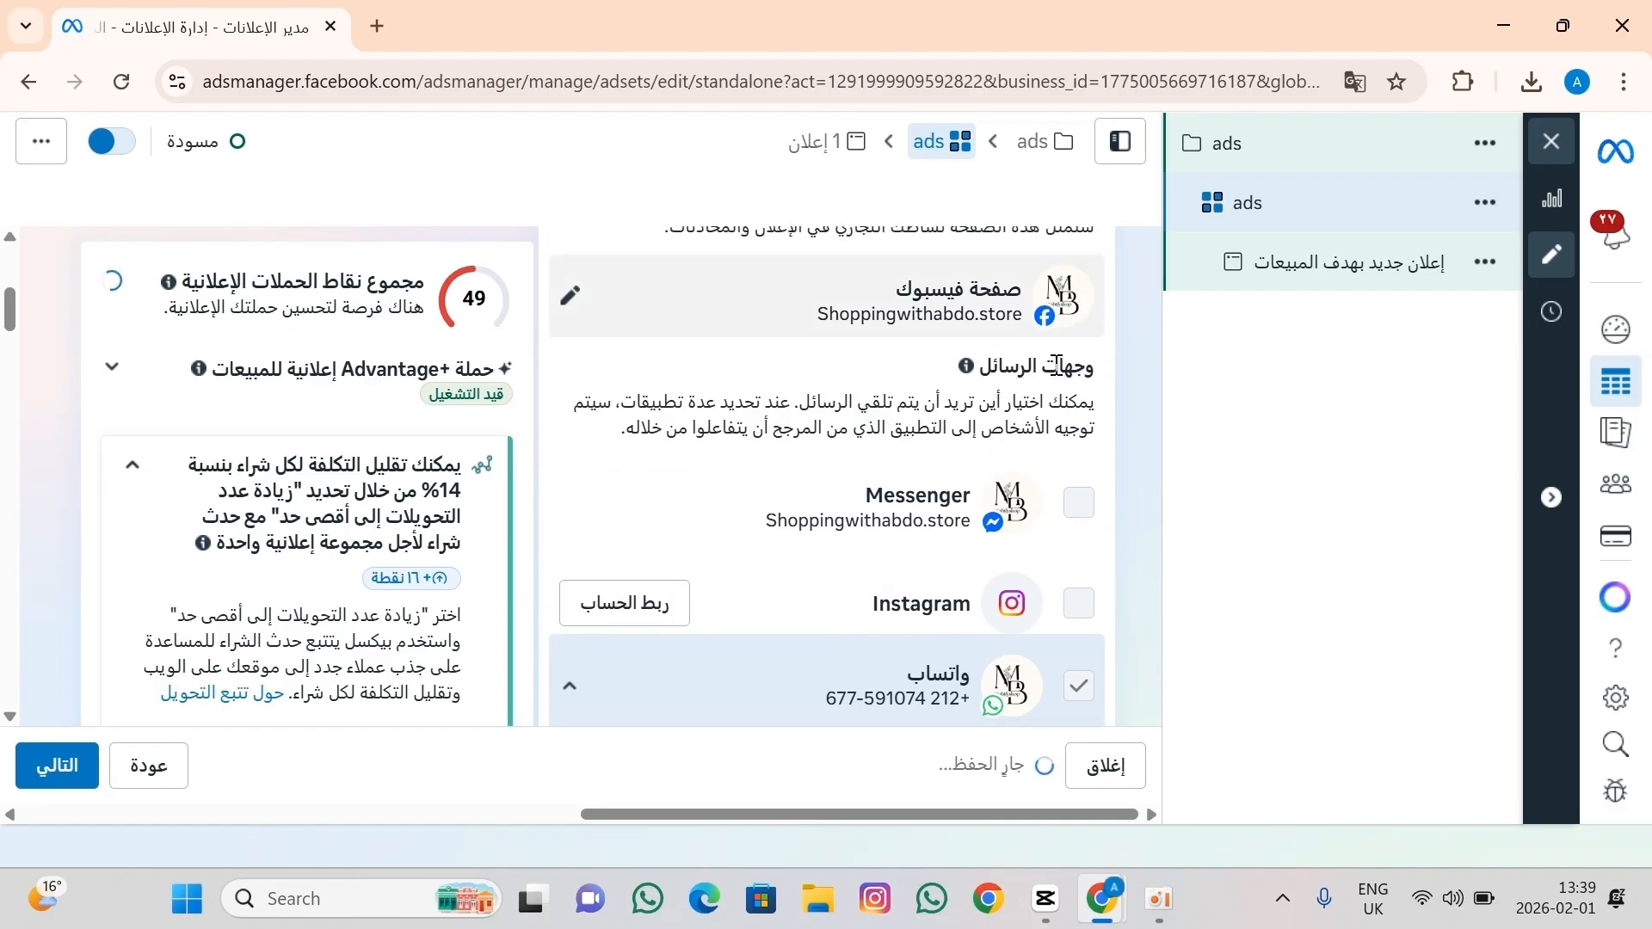
scroll(1033, 430, down, 1)
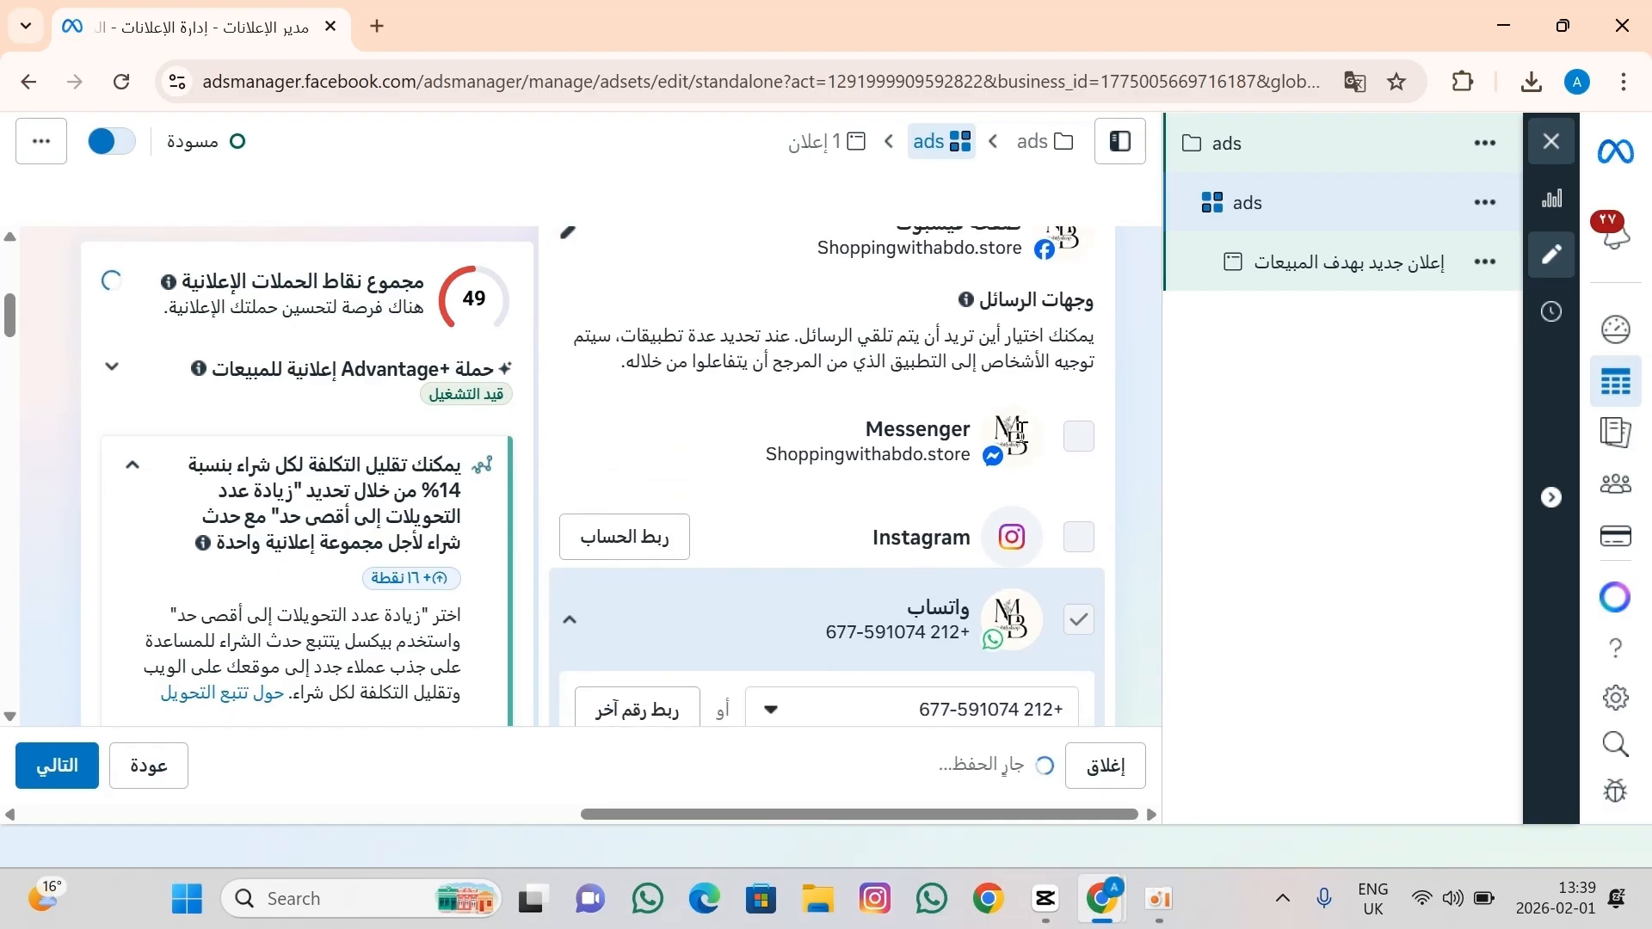
scroll(1025, 440, down, 1)
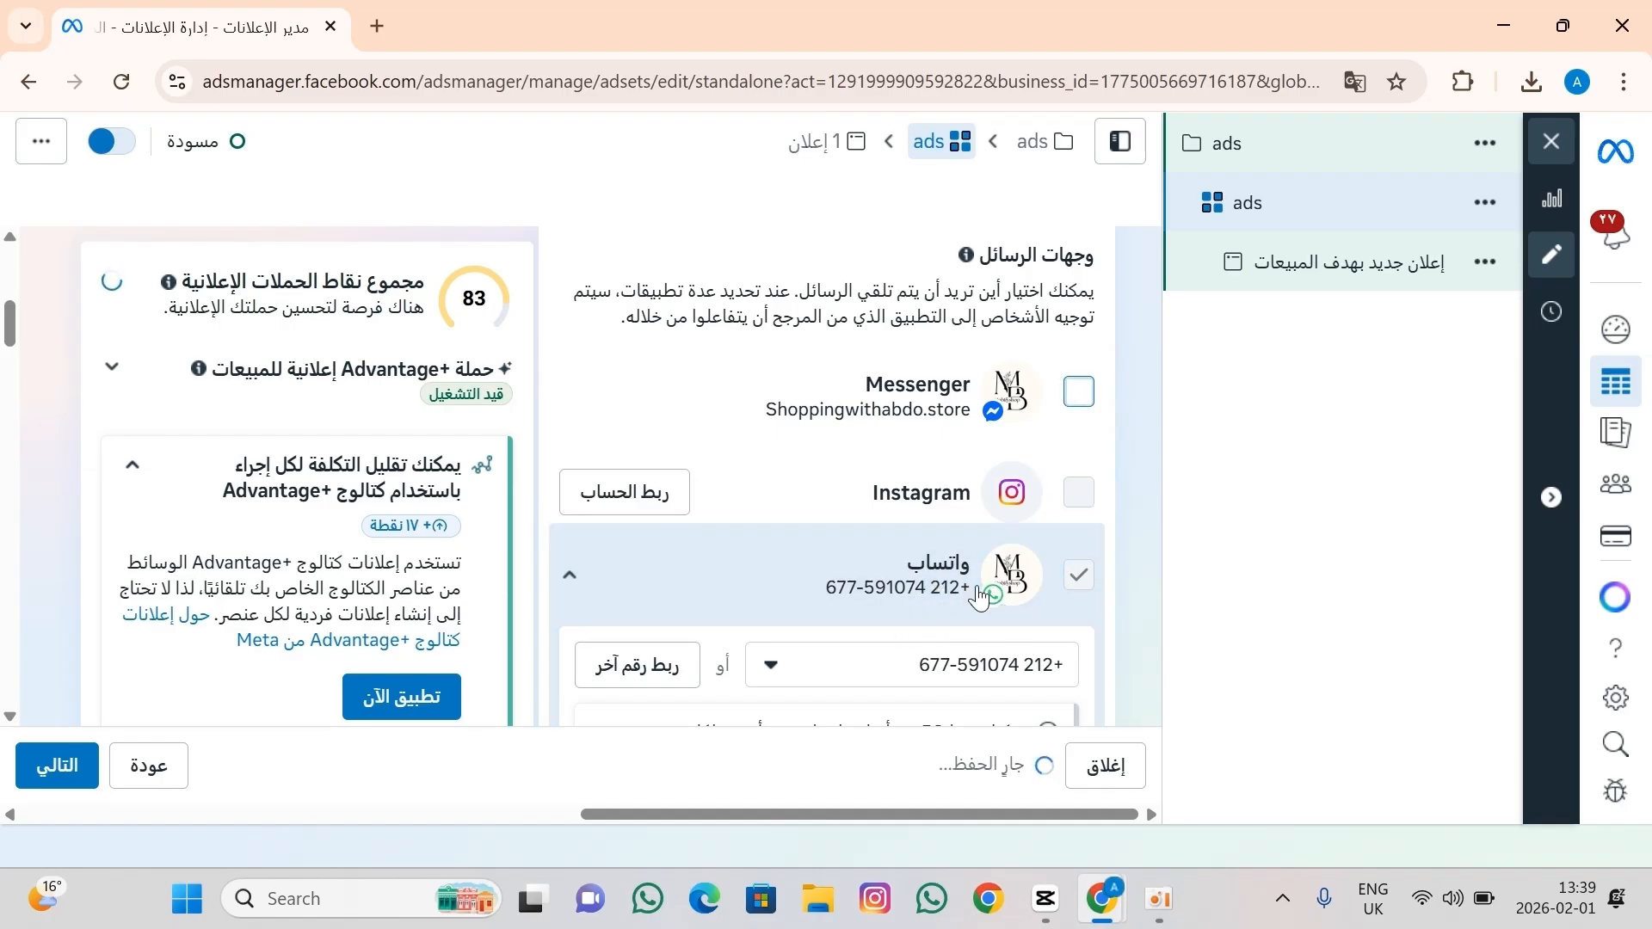
scroll(946, 594, down, 1)
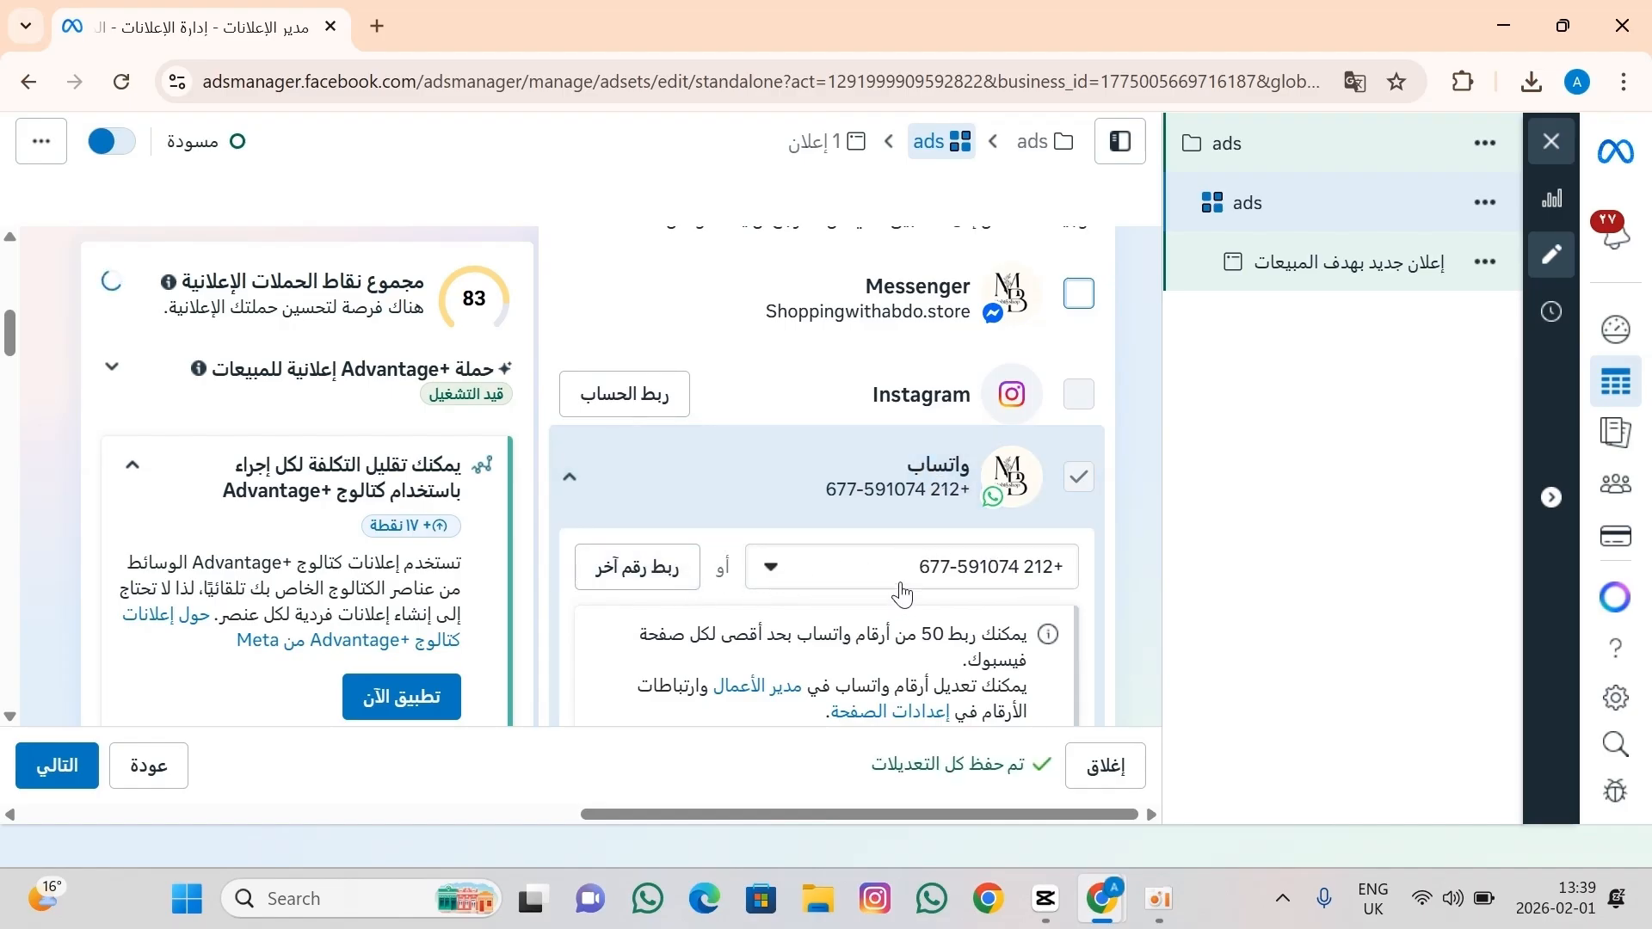
click(661, 579)
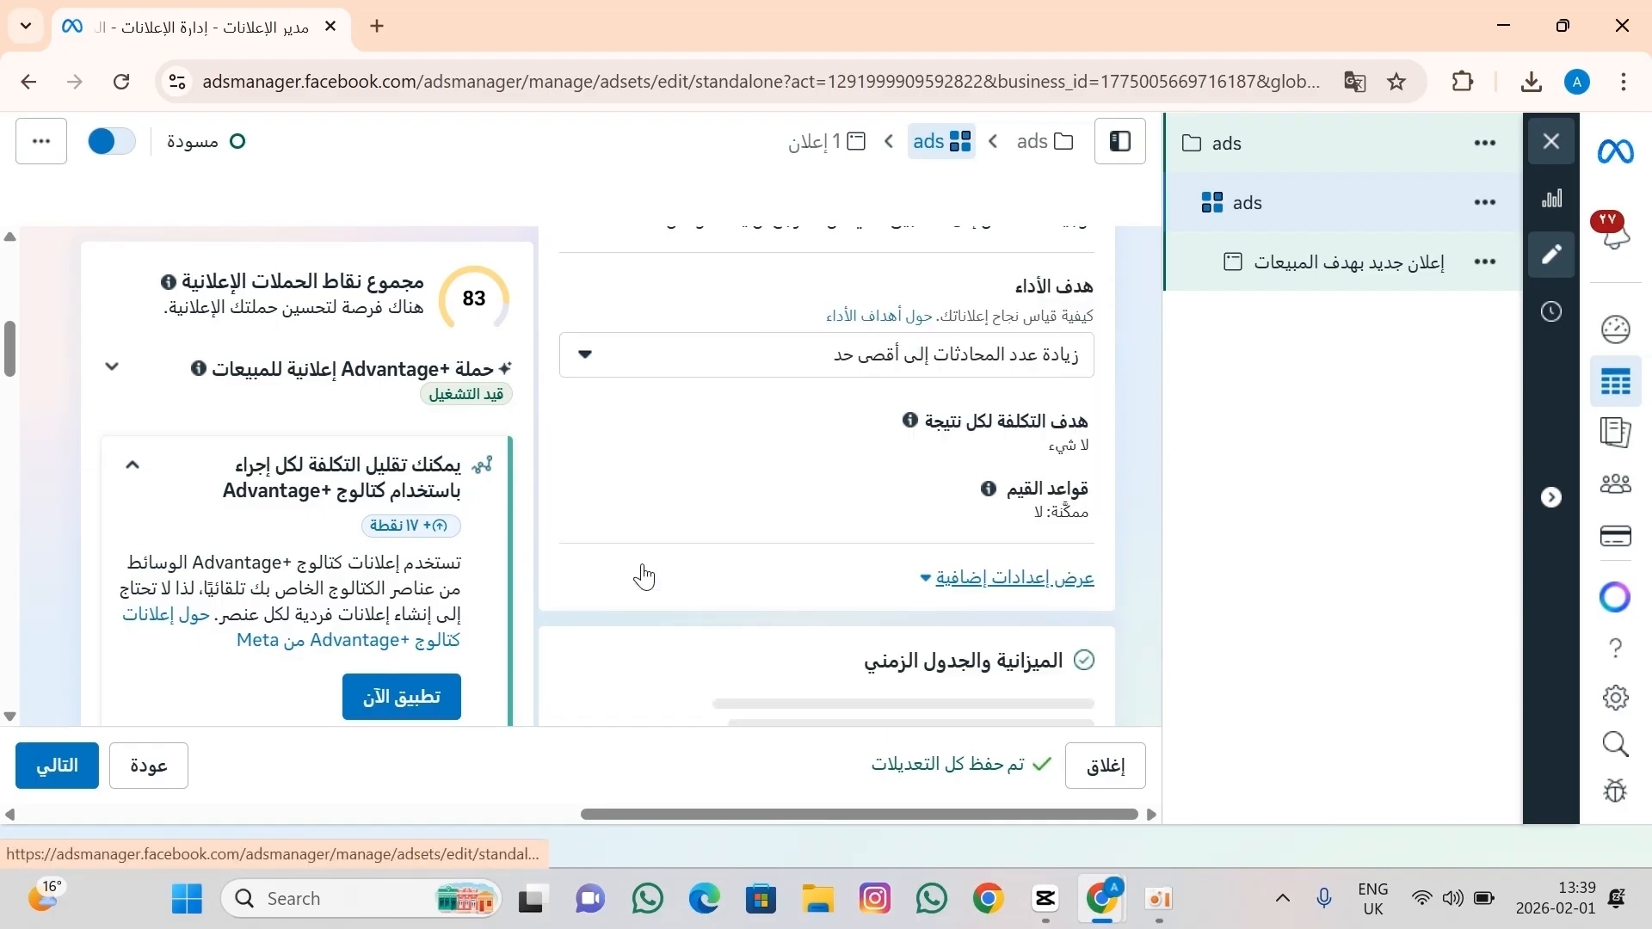
mouse_move(848, 449)
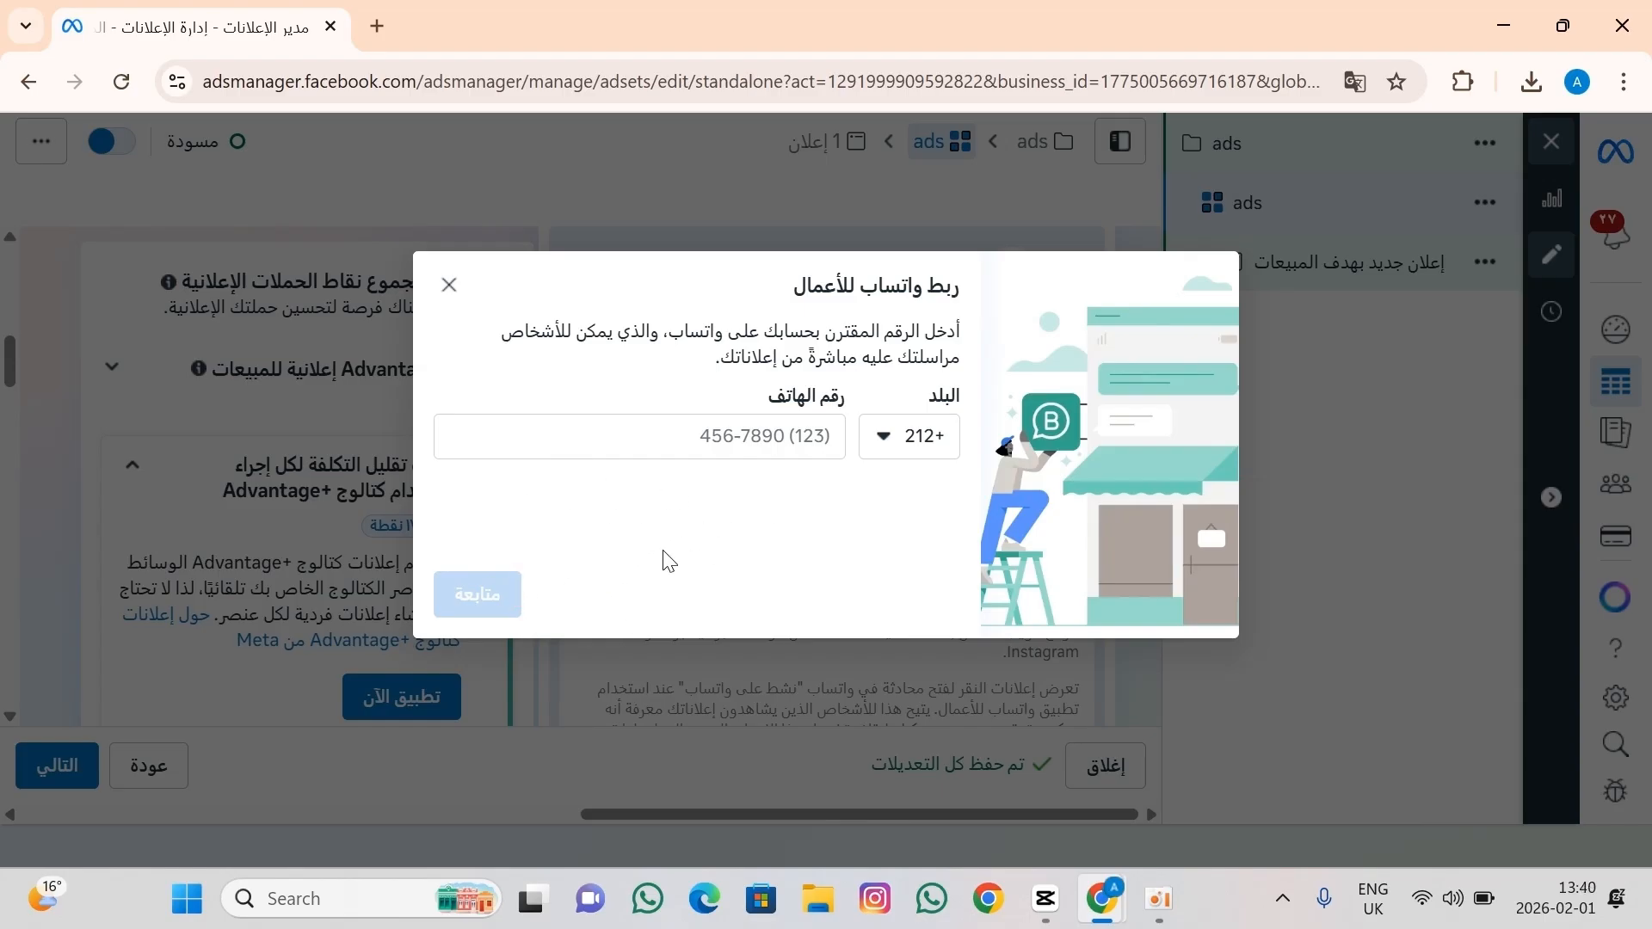
click(449, 287)
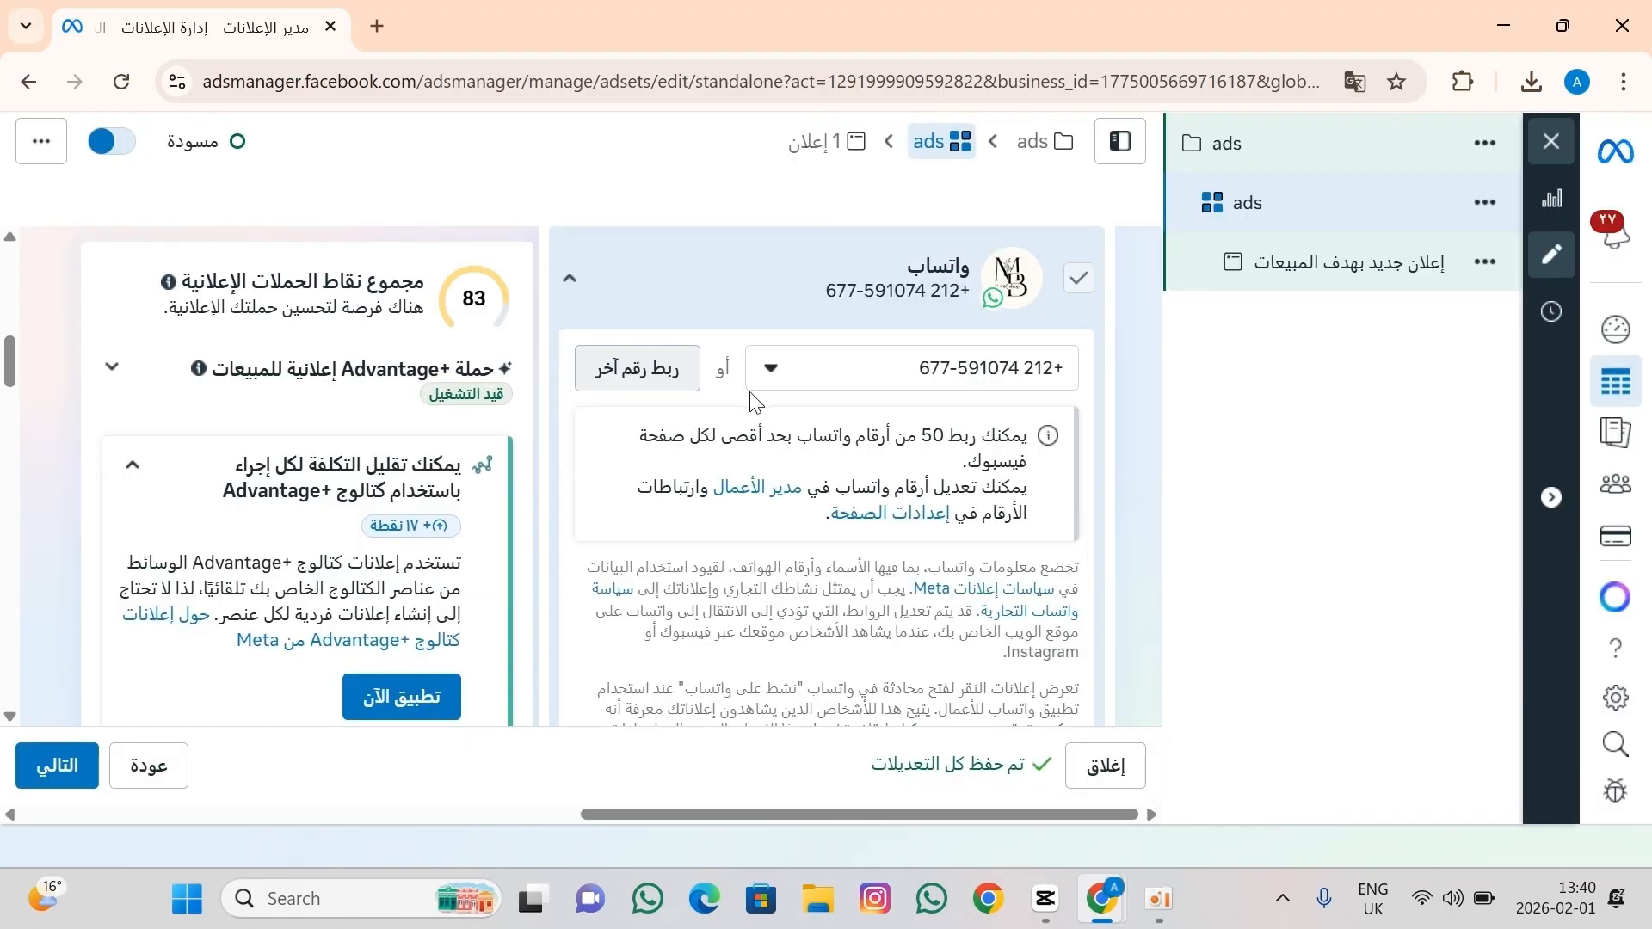
click(860, 389)
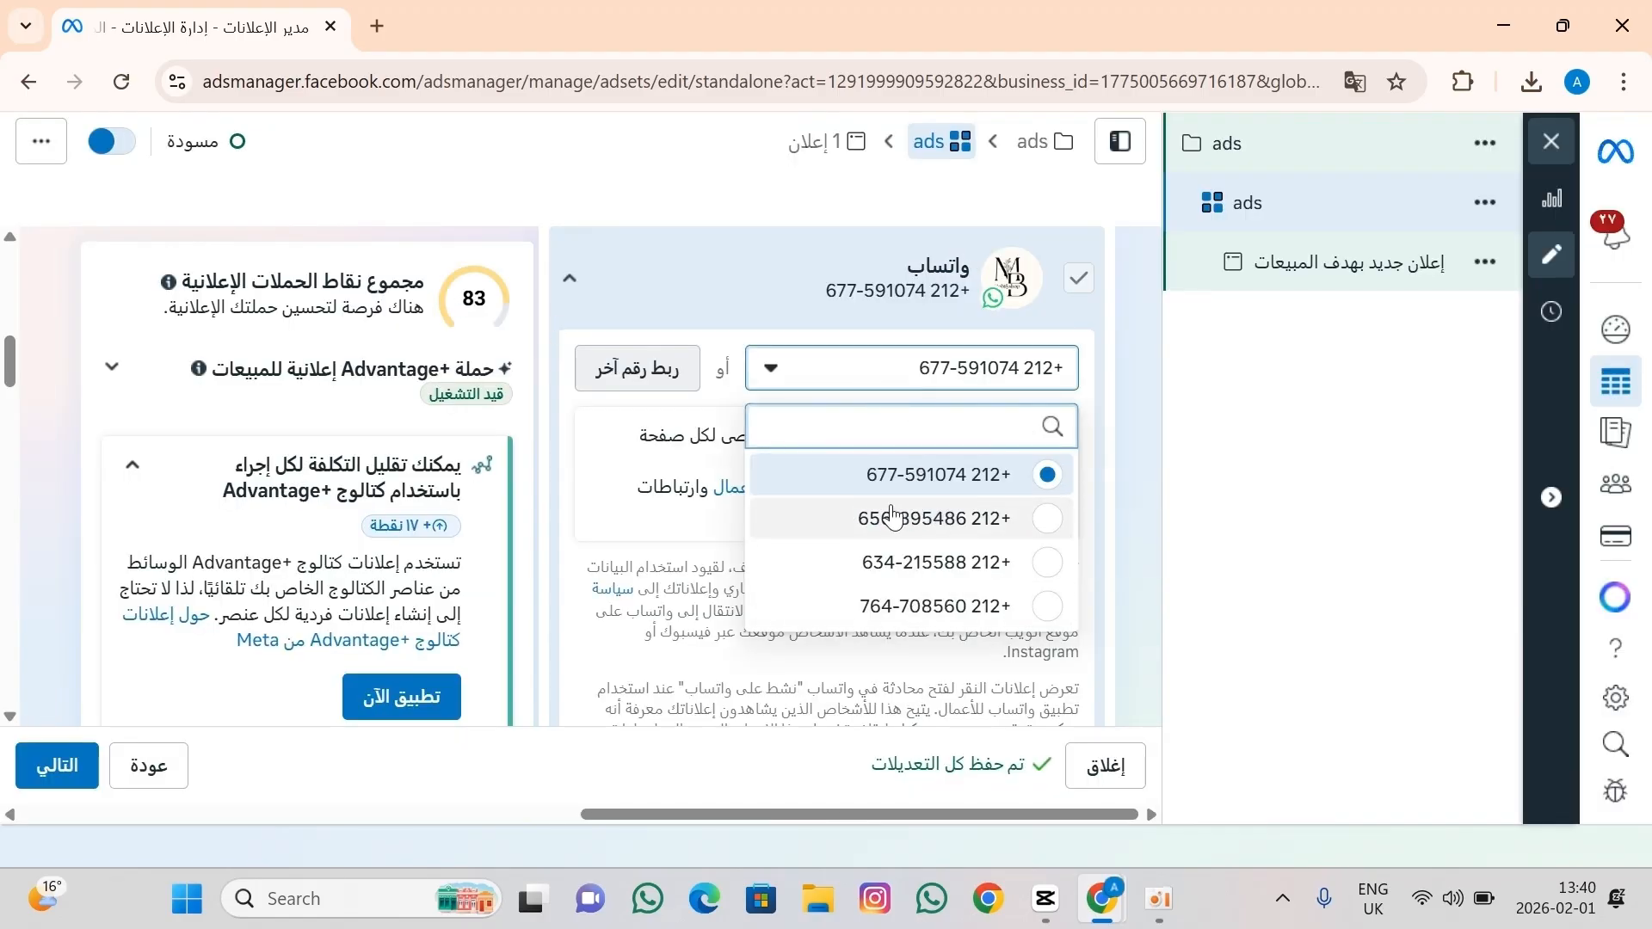
click(1109, 497)
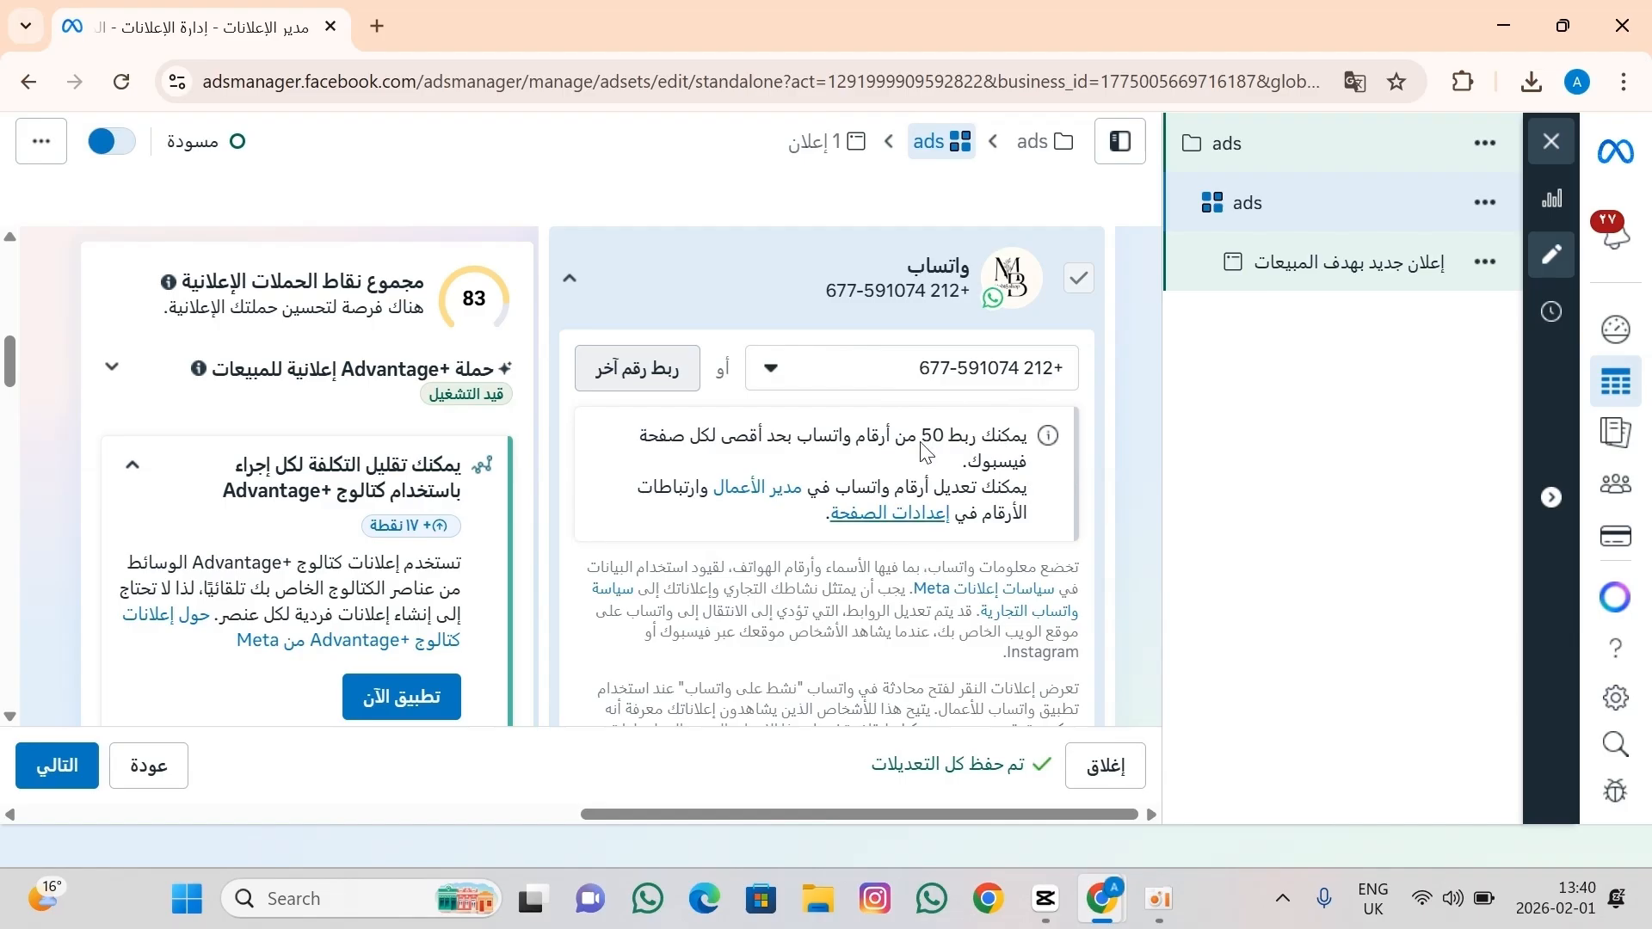
scroll(928, 469, down, 4)
scroll(930, 474, down, 2)
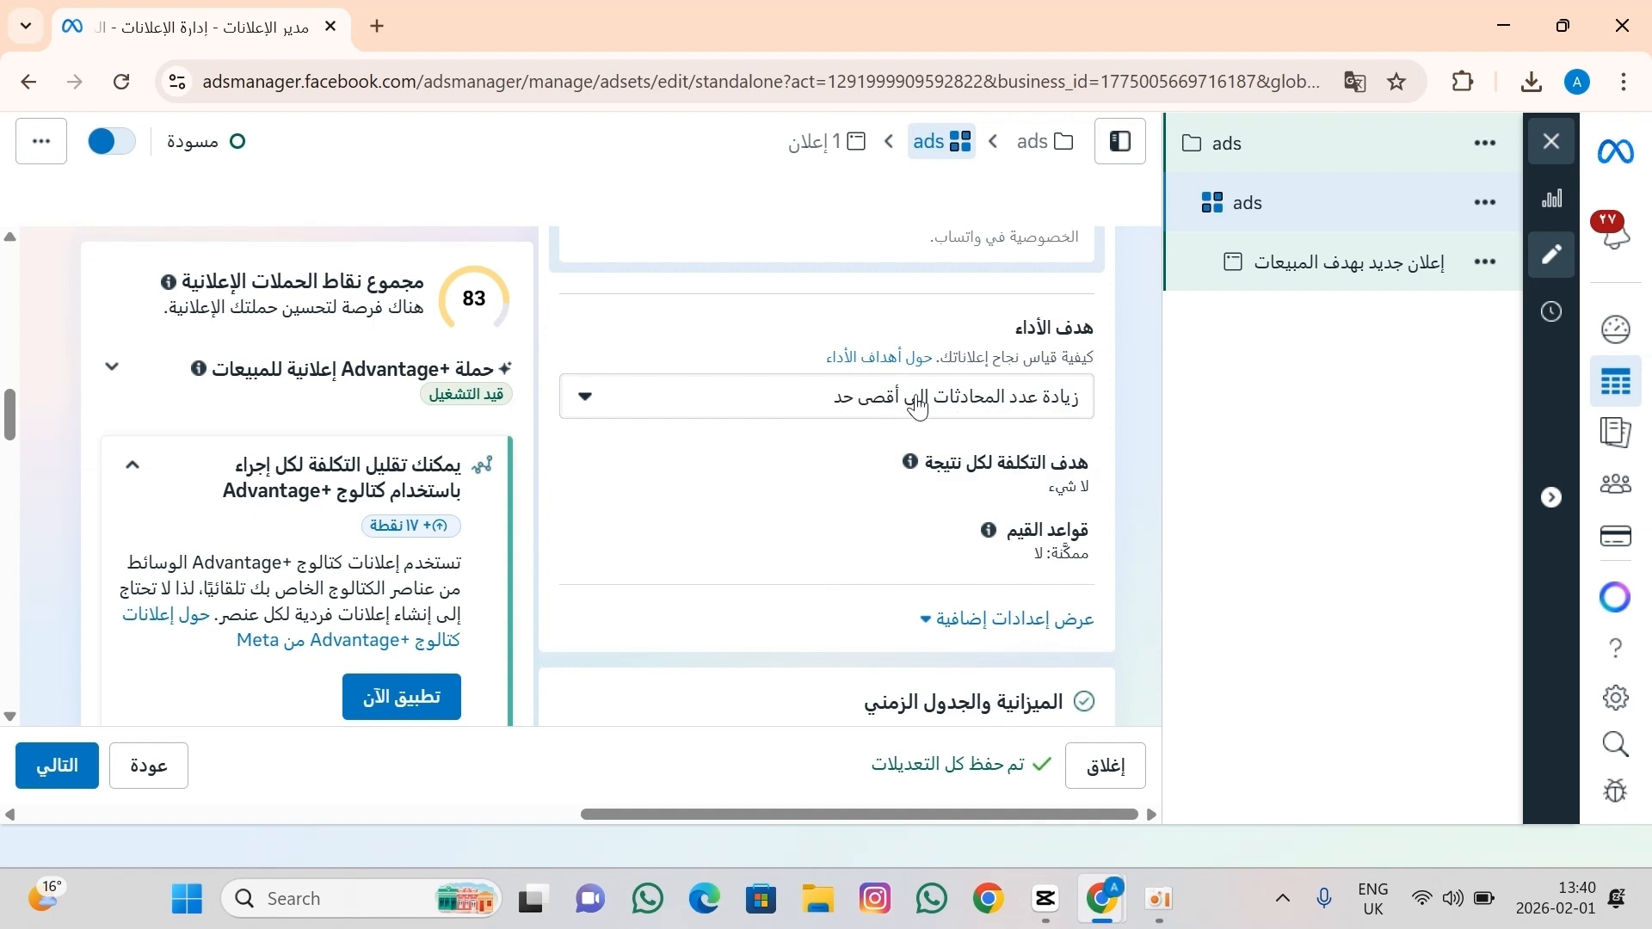
- Review the ad set's budget strategy options and its 20 USD daily budget amount
scroll(999, 500, down, 4)
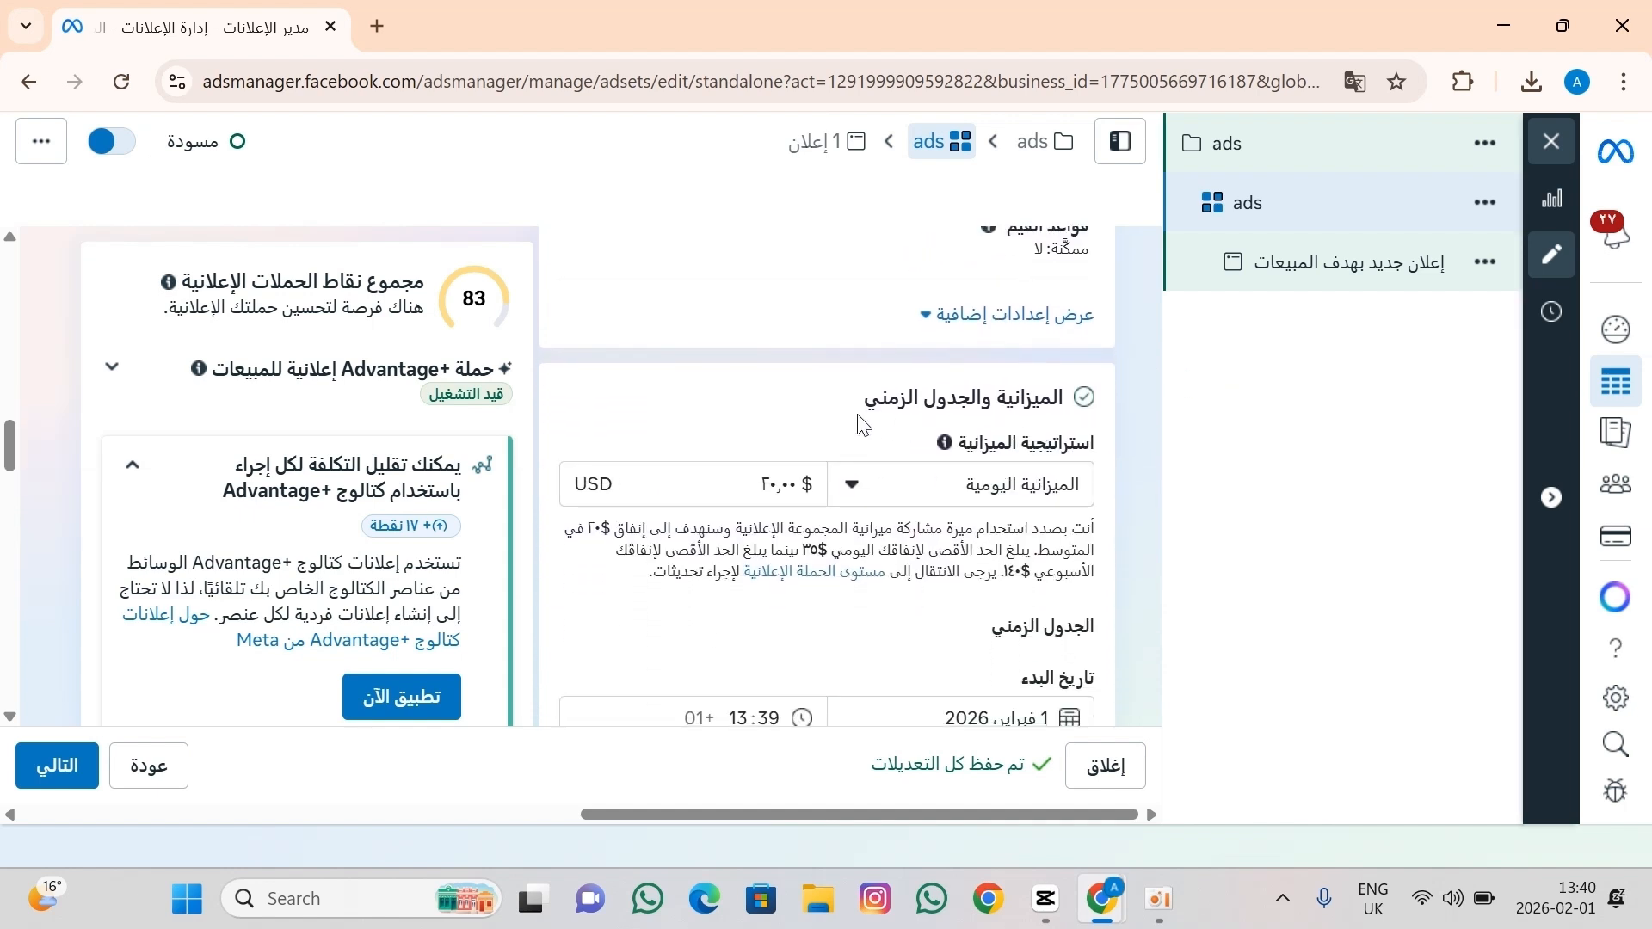
scroll(1070, 398, up, 2)
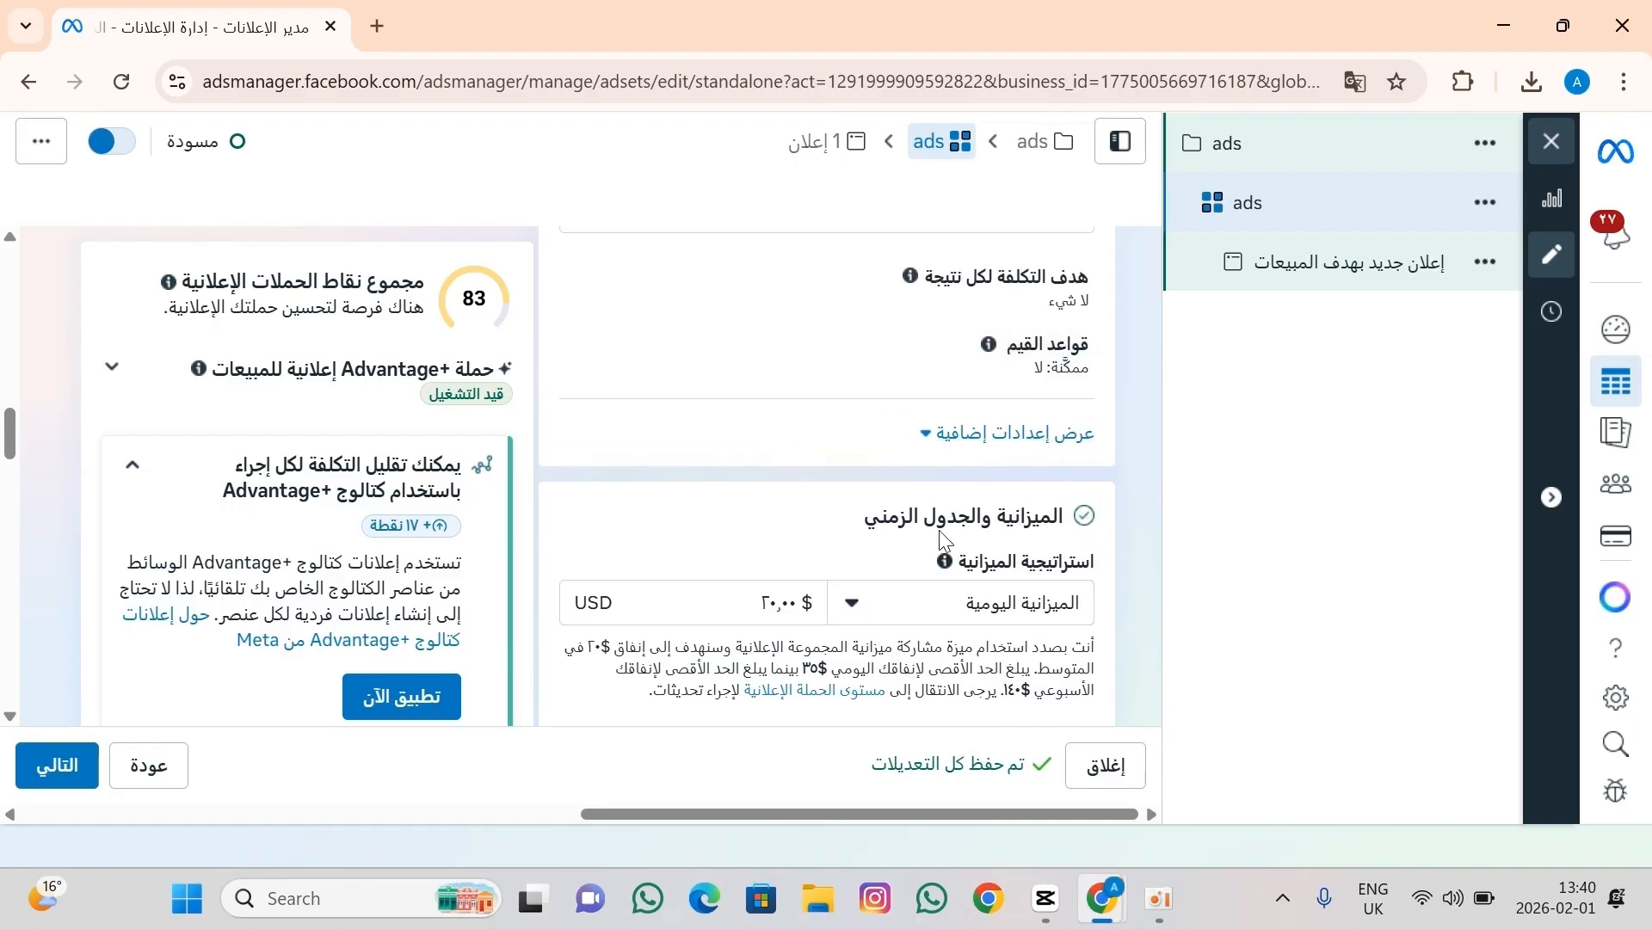
scroll(1109, 553, down, 1)
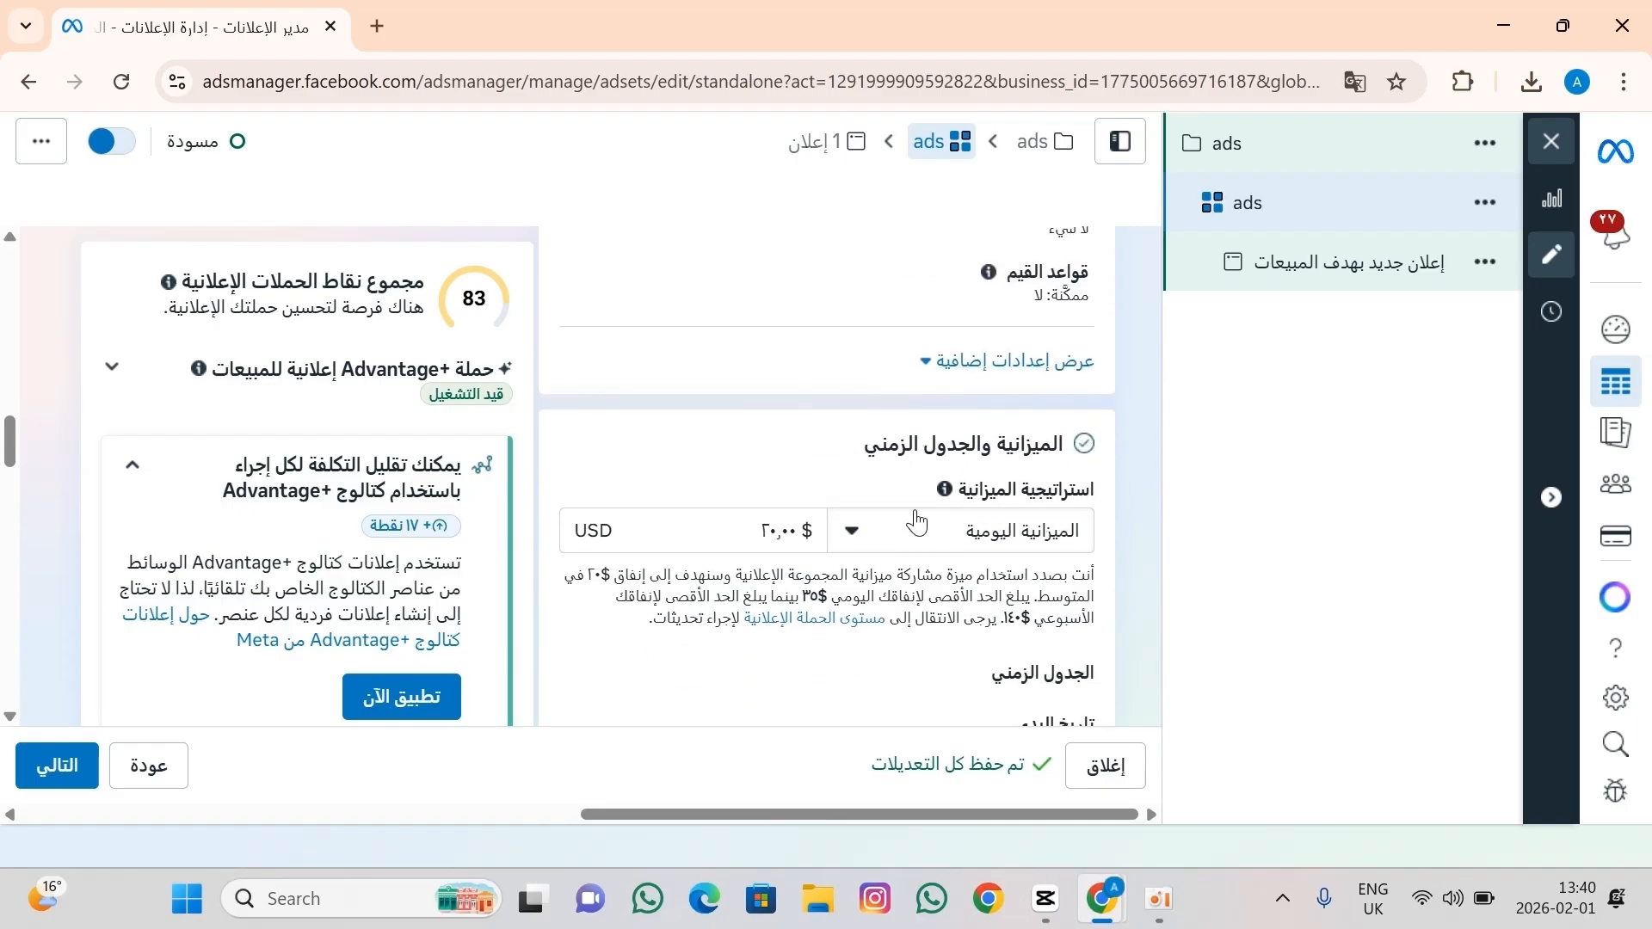
click(964, 535)
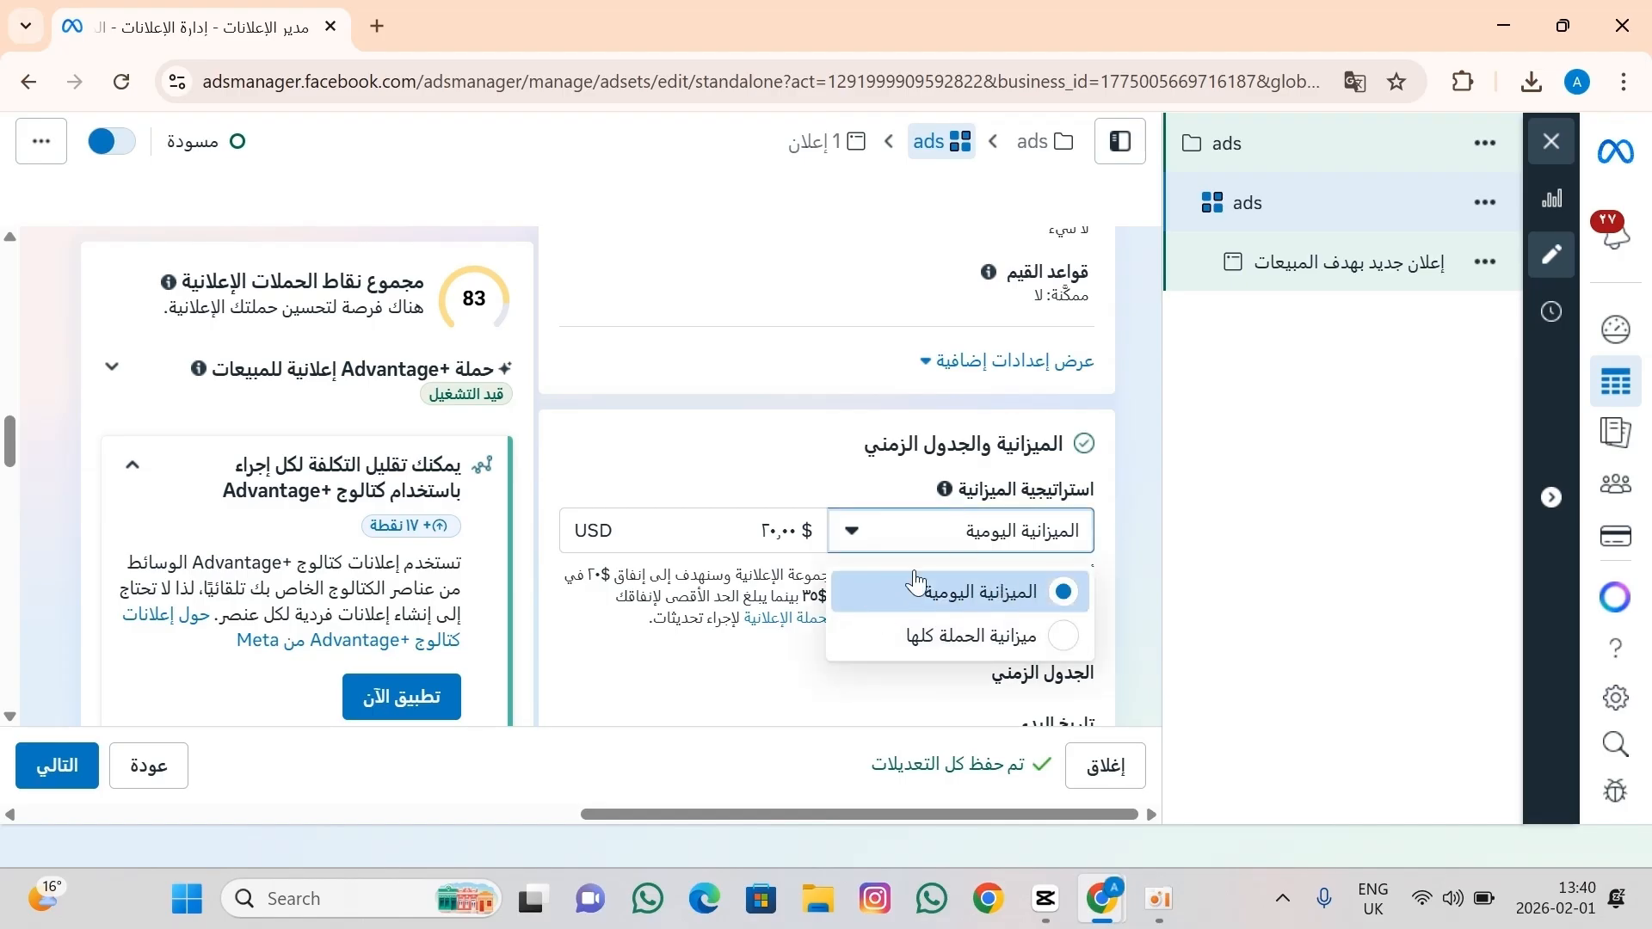
click(751, 518)
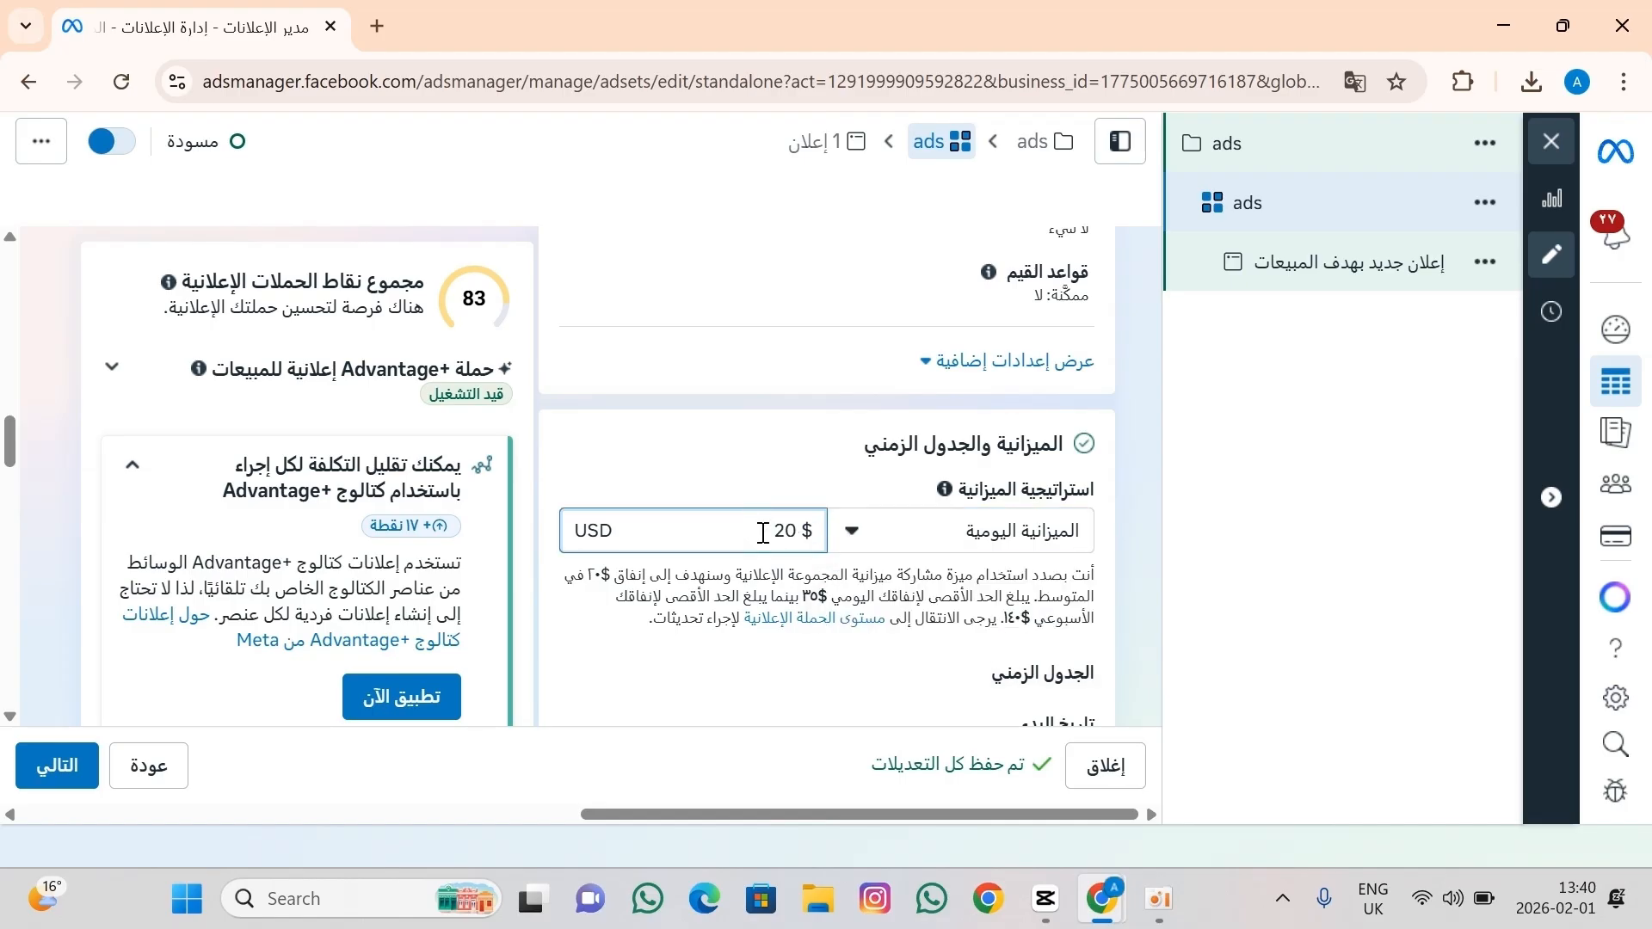
click(800, 542)
- Switch to a lifetime budget and change the amount from 350 to 30 USD
click(924, 545)
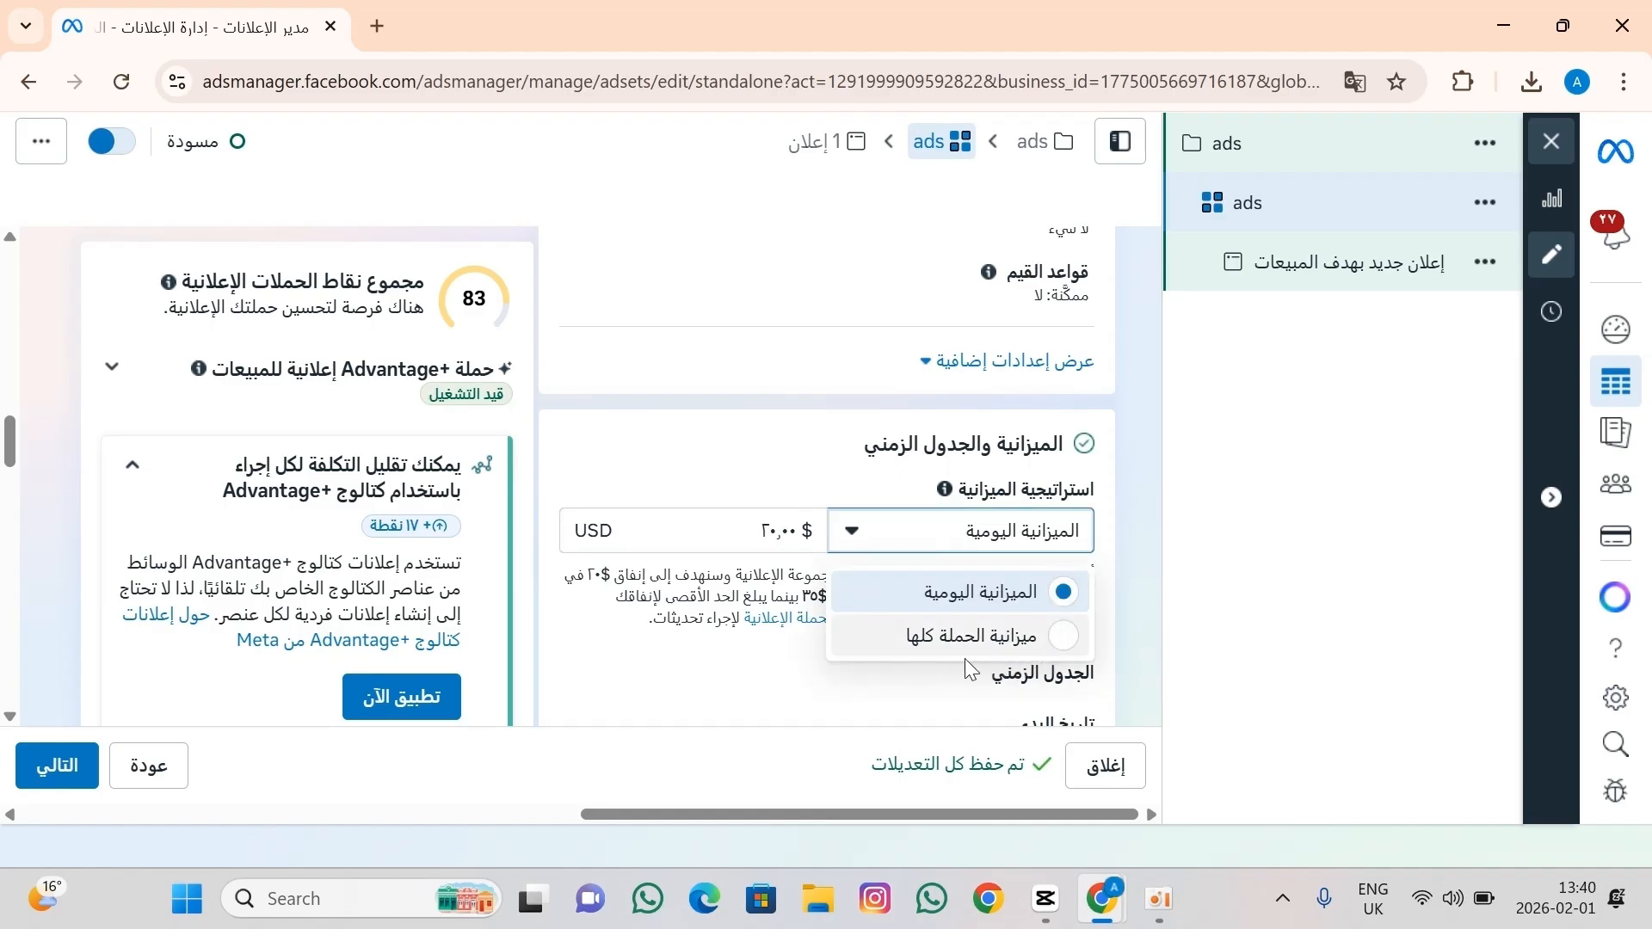
click(921, 637)
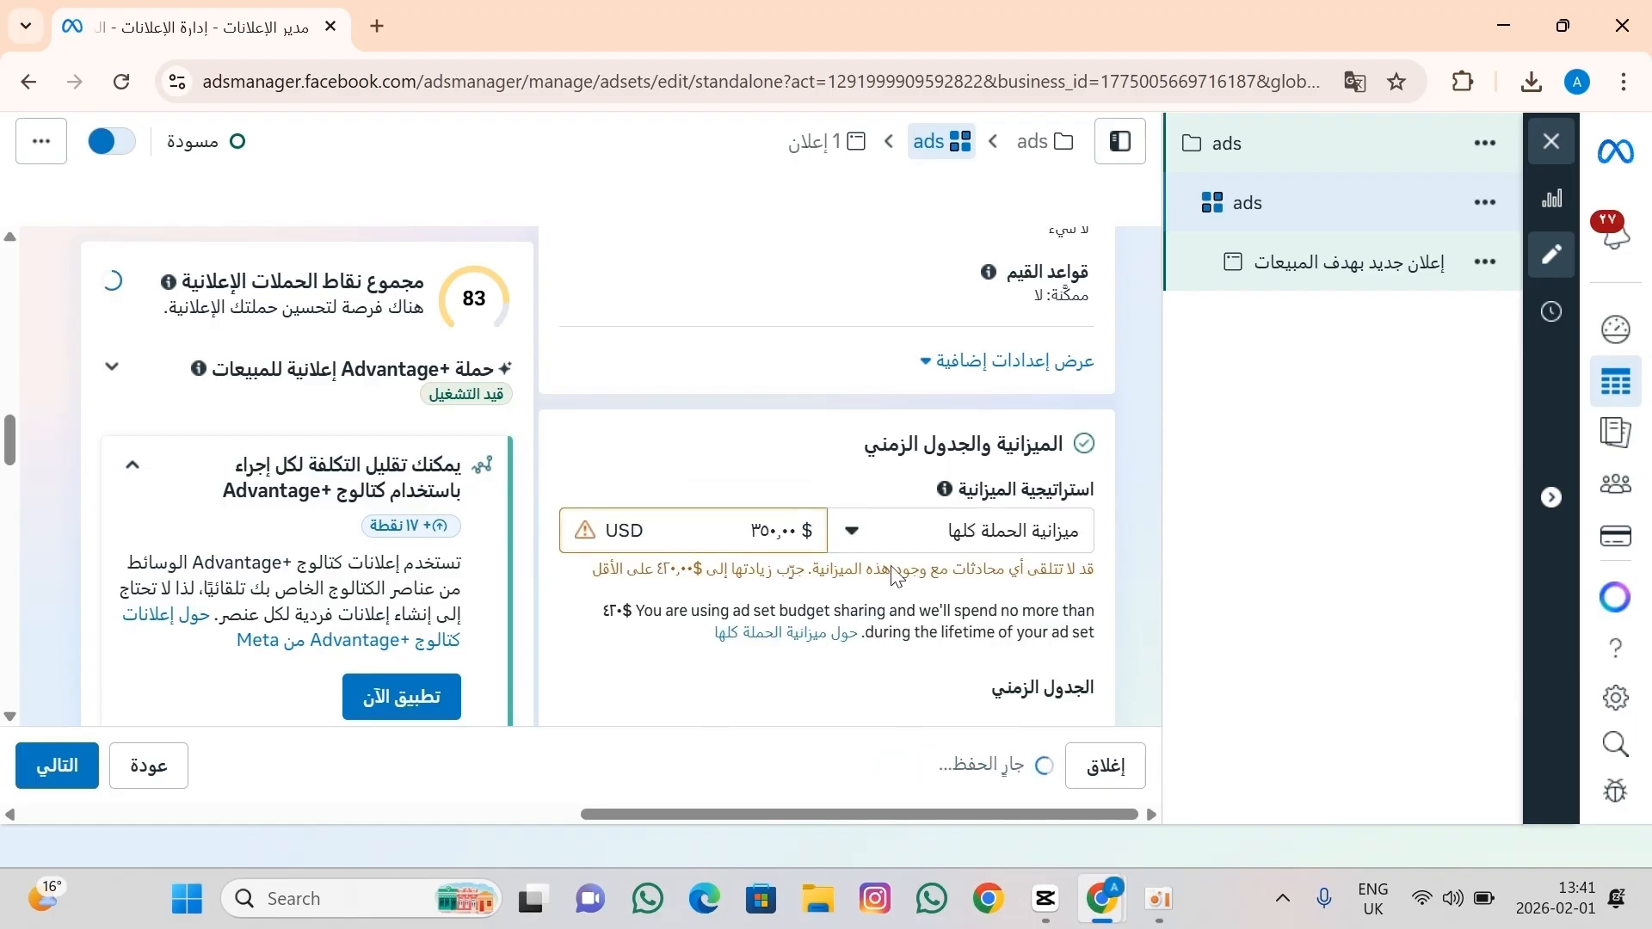
click(733, 538)
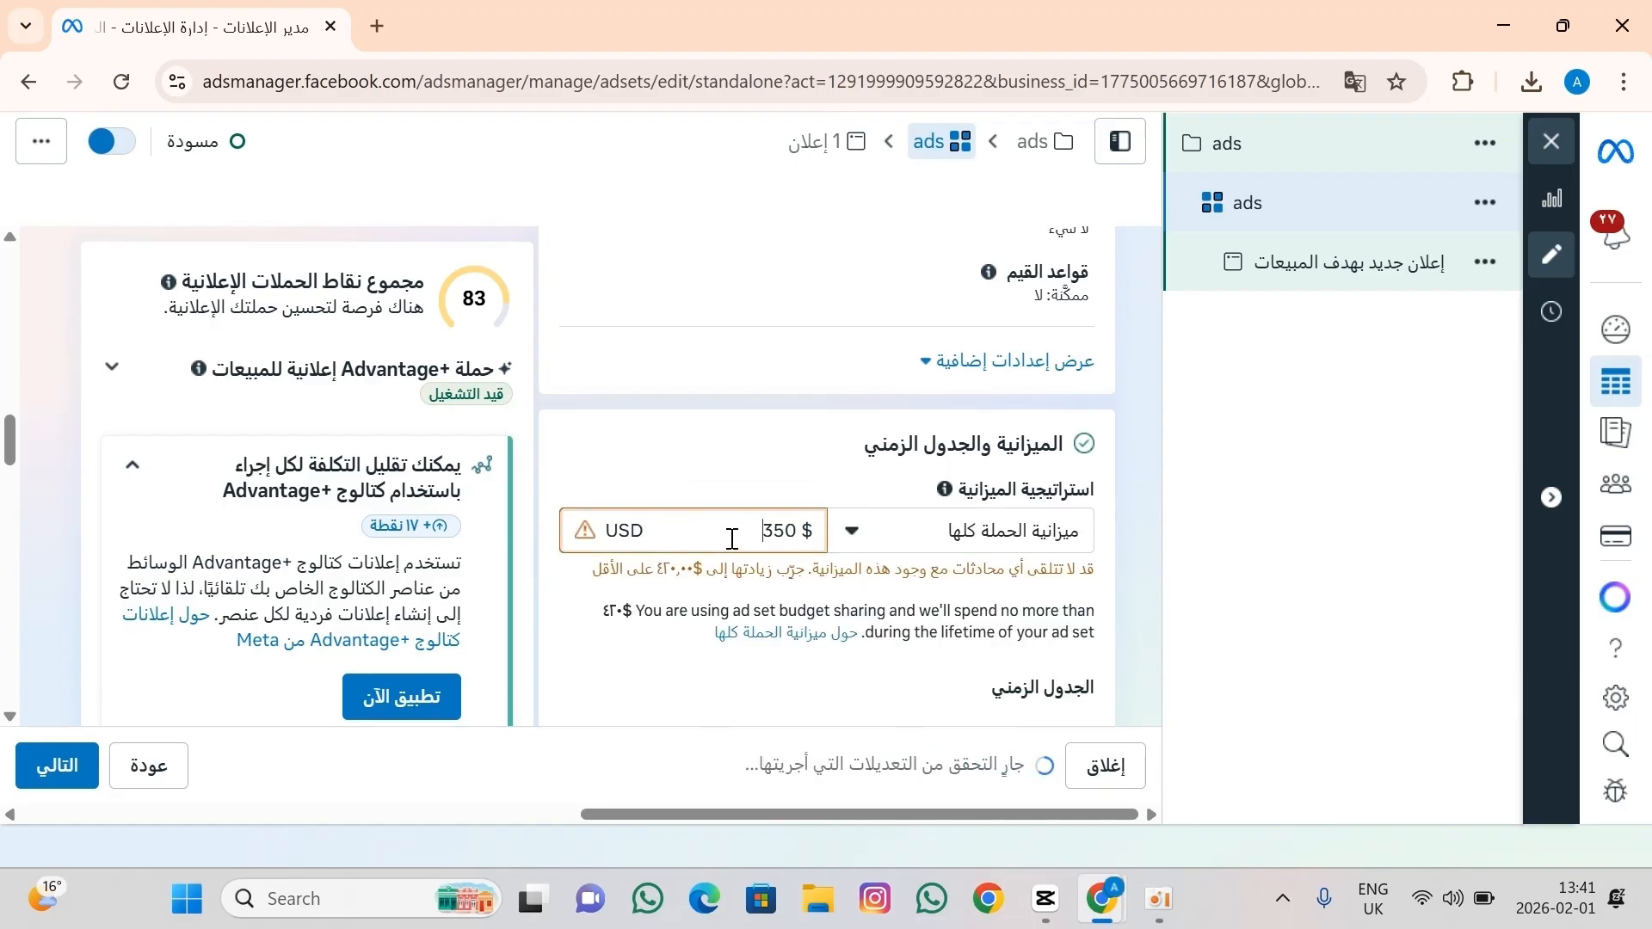
key(BackSpace)
key(BackSpace)
key(BackSpace)
text(3)
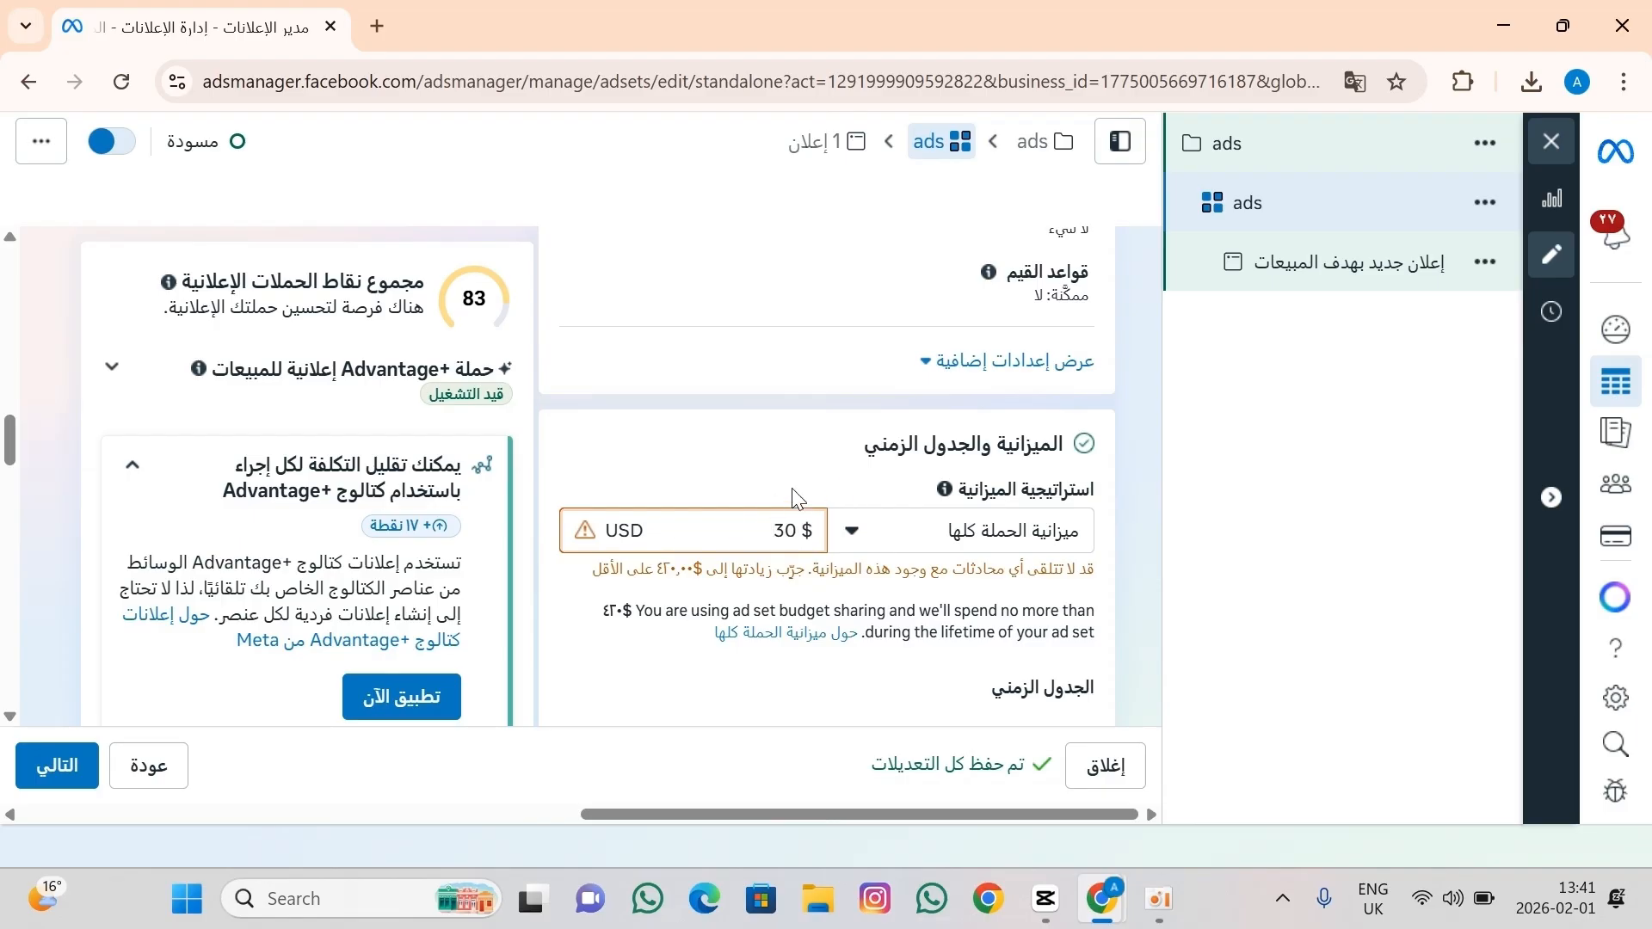
click(820, 459)
scroll(825, 465, down, 2)
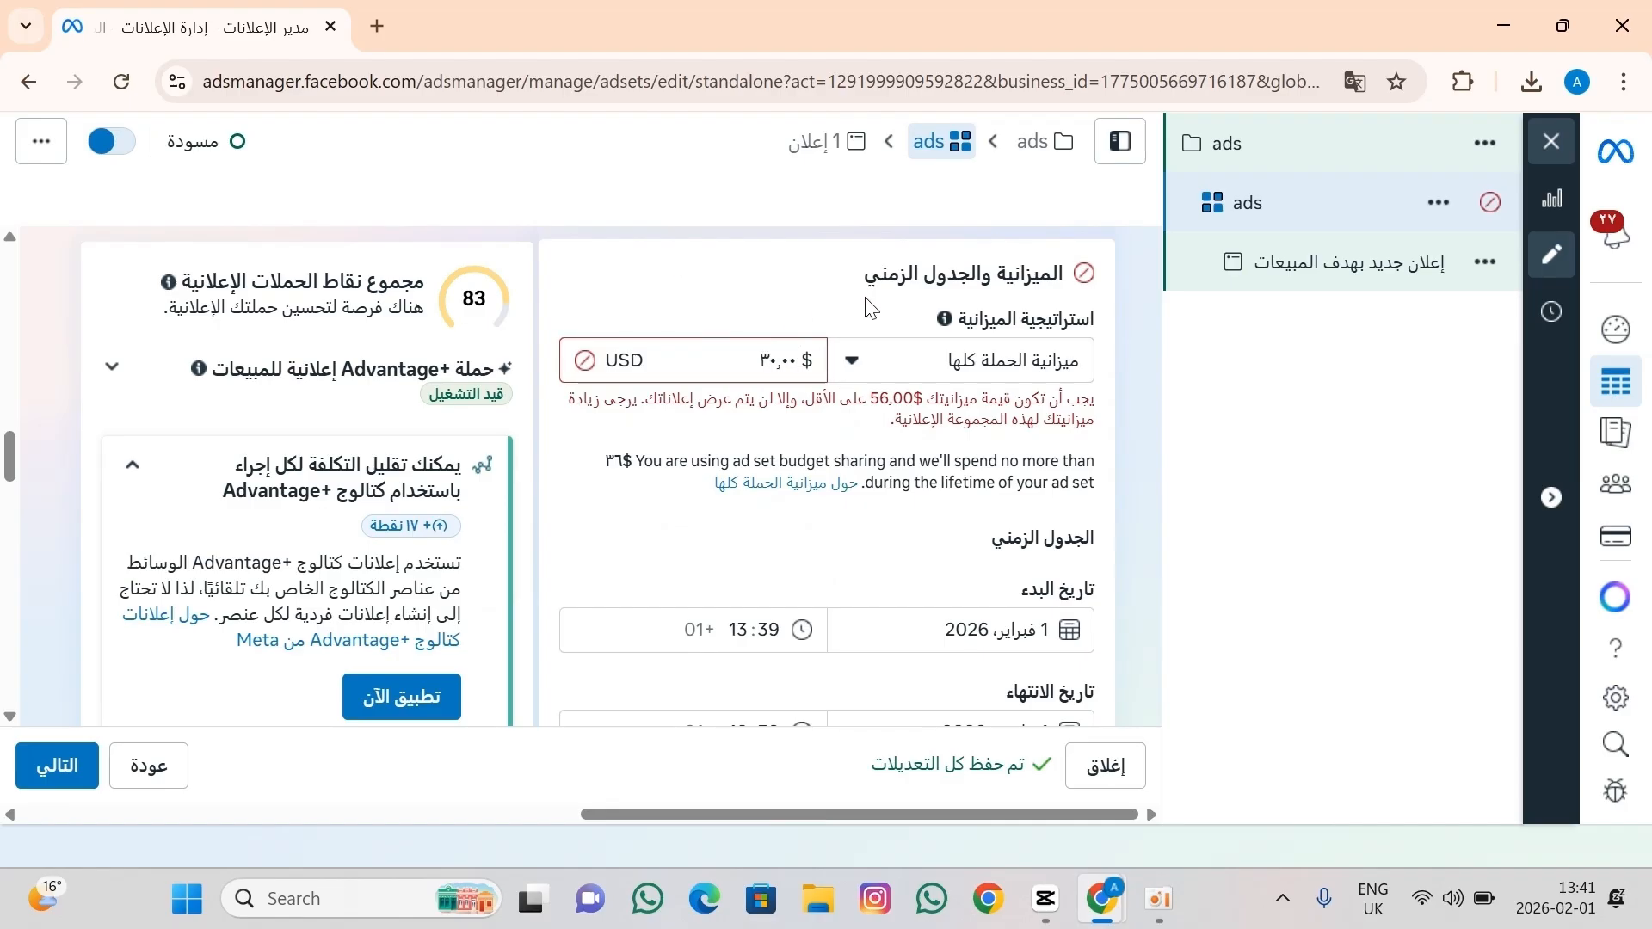
scroll(955, 624, down, 1)
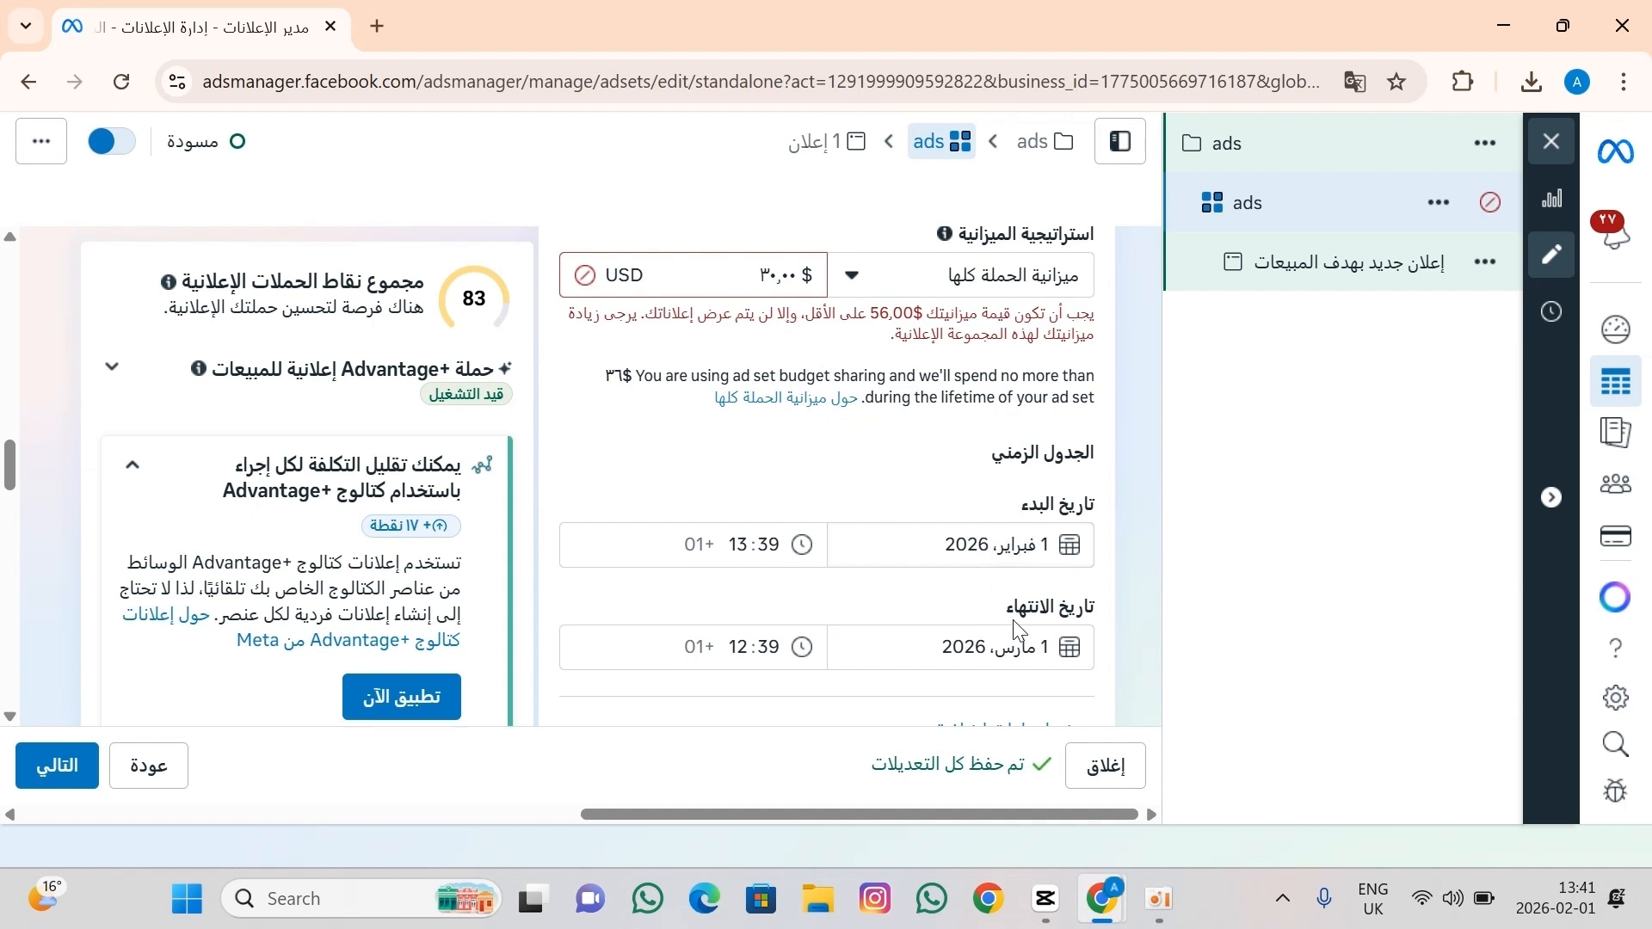
- Set the ad set's end date to 4 February 2026 after first picking 4 March
click(1001, 652)
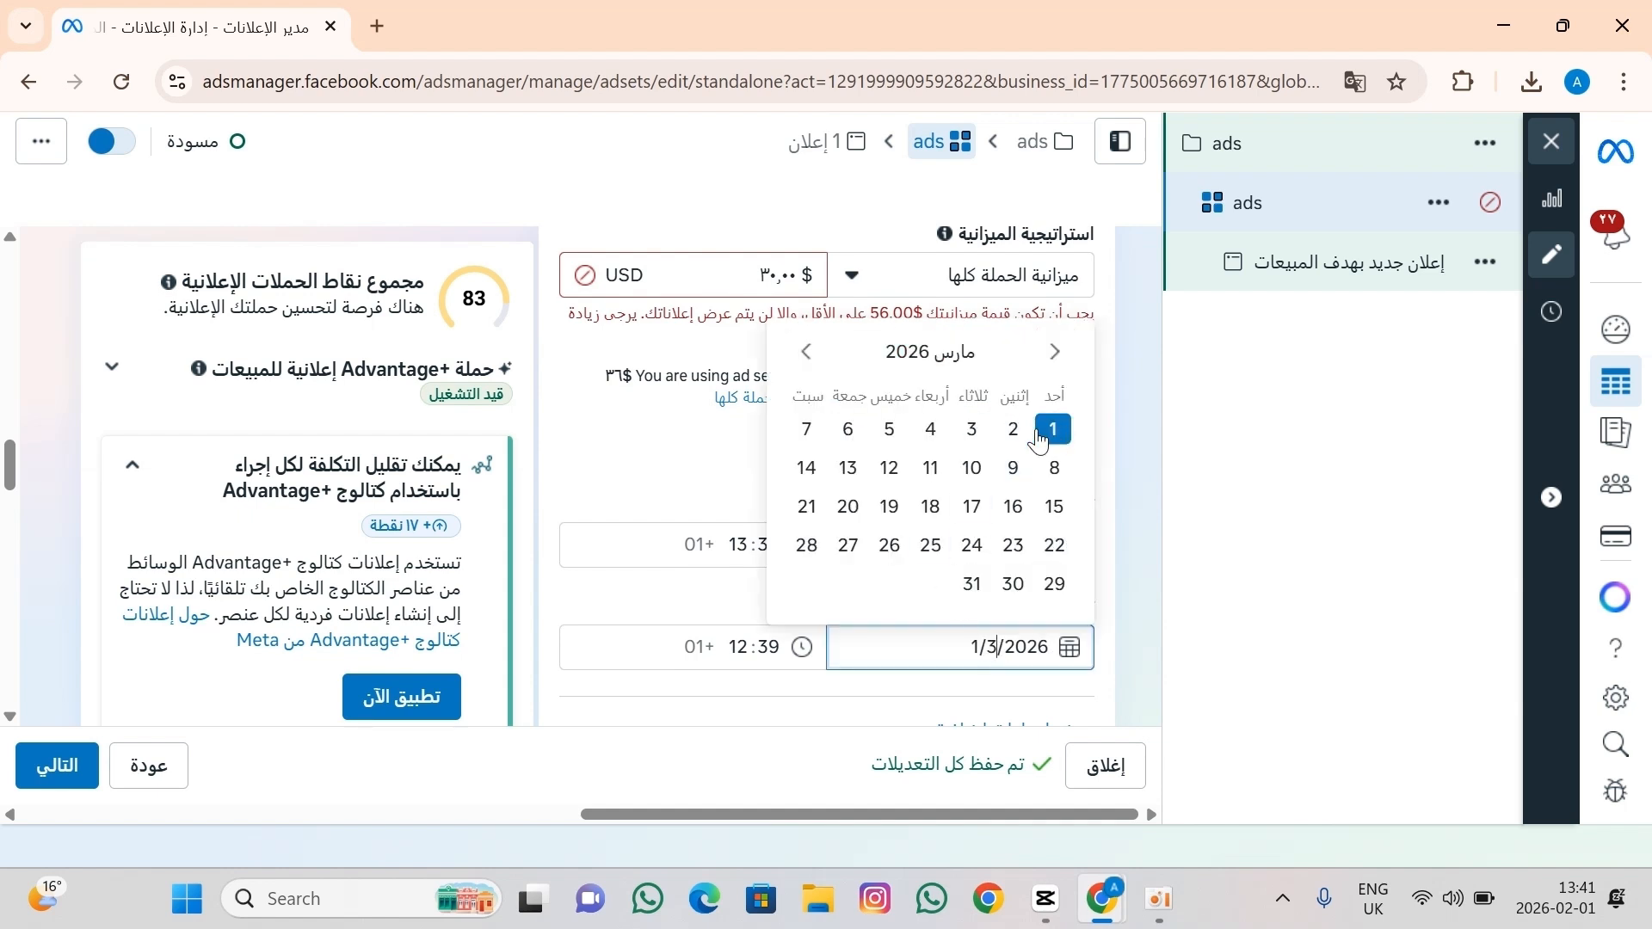
click(944, 438)
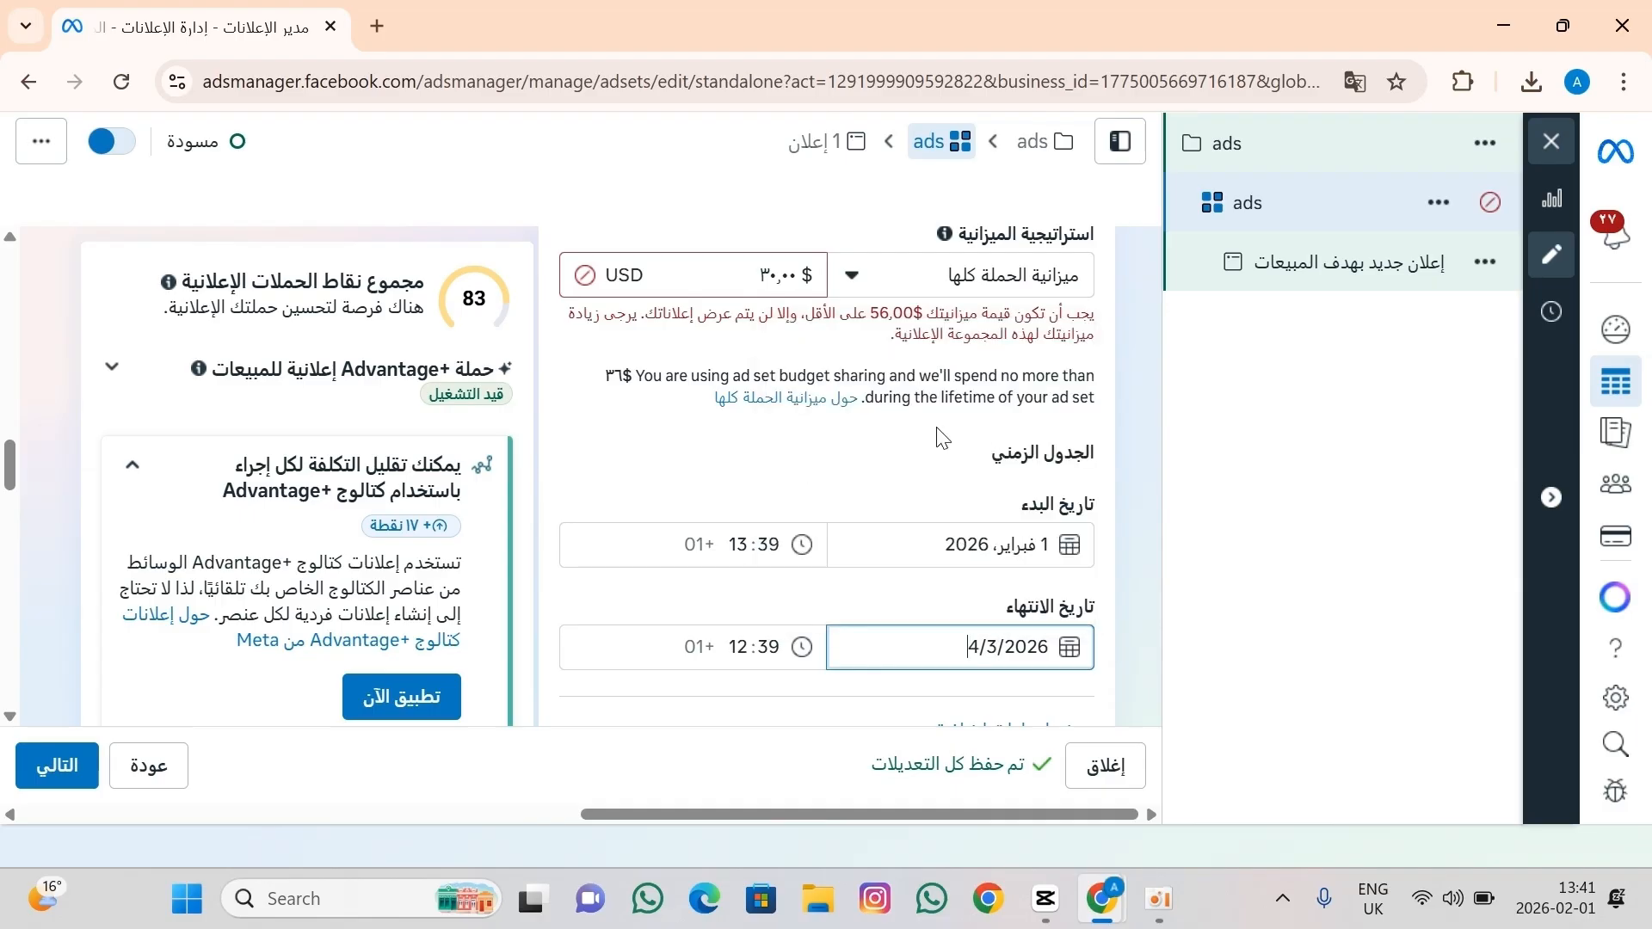
click(1005, 696)
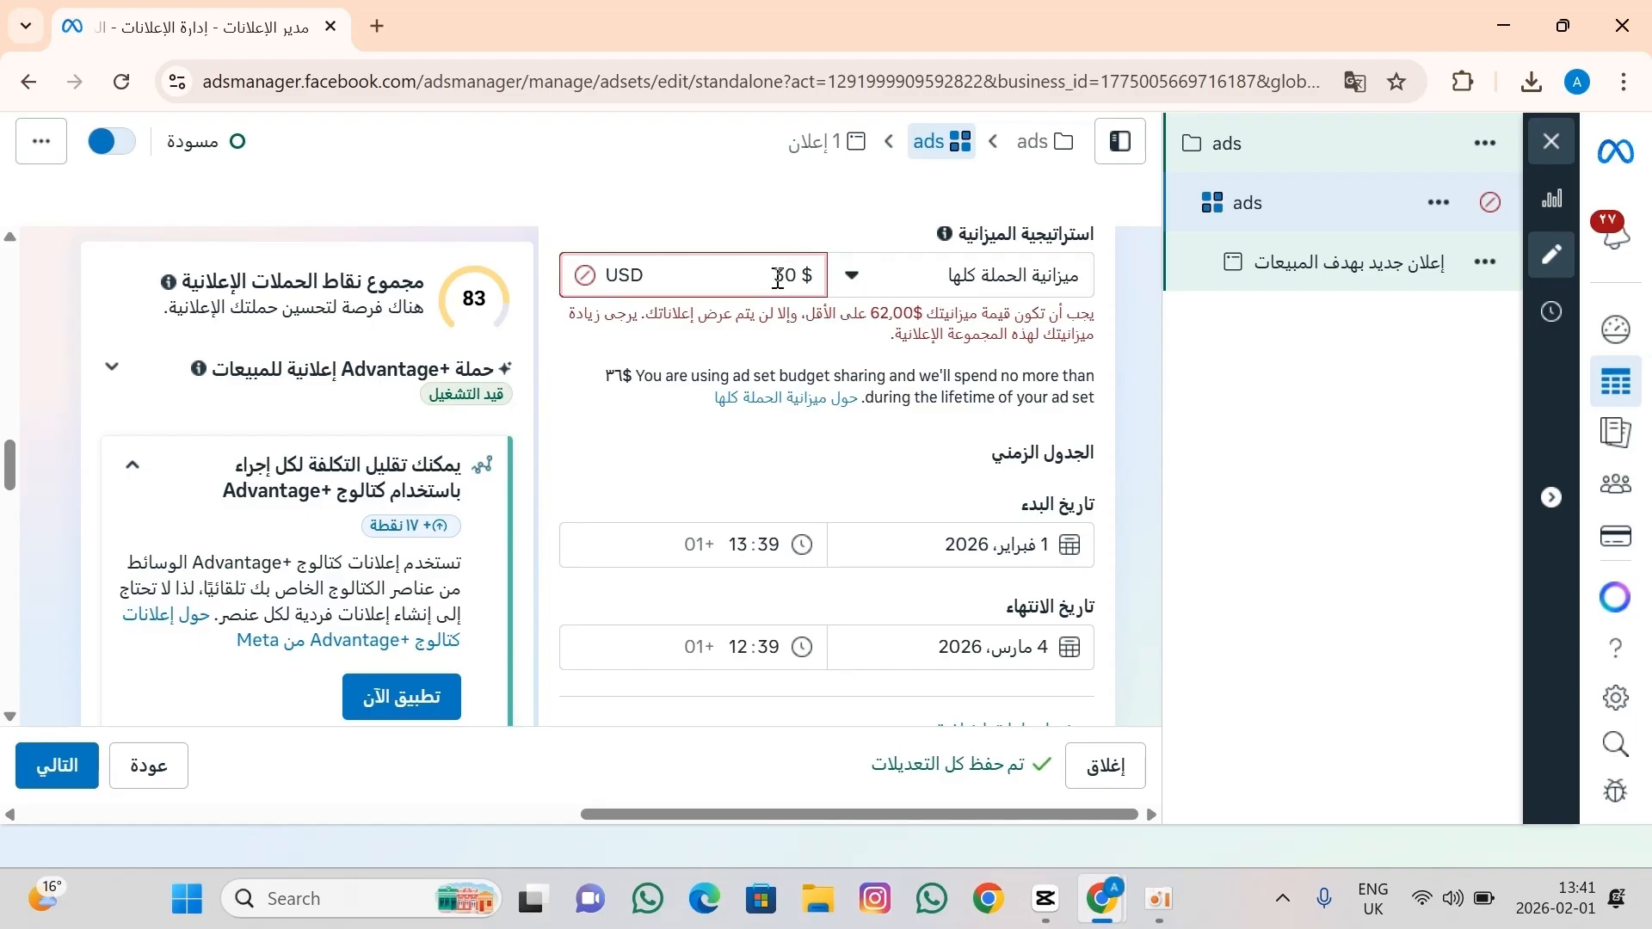
click(811, 208)
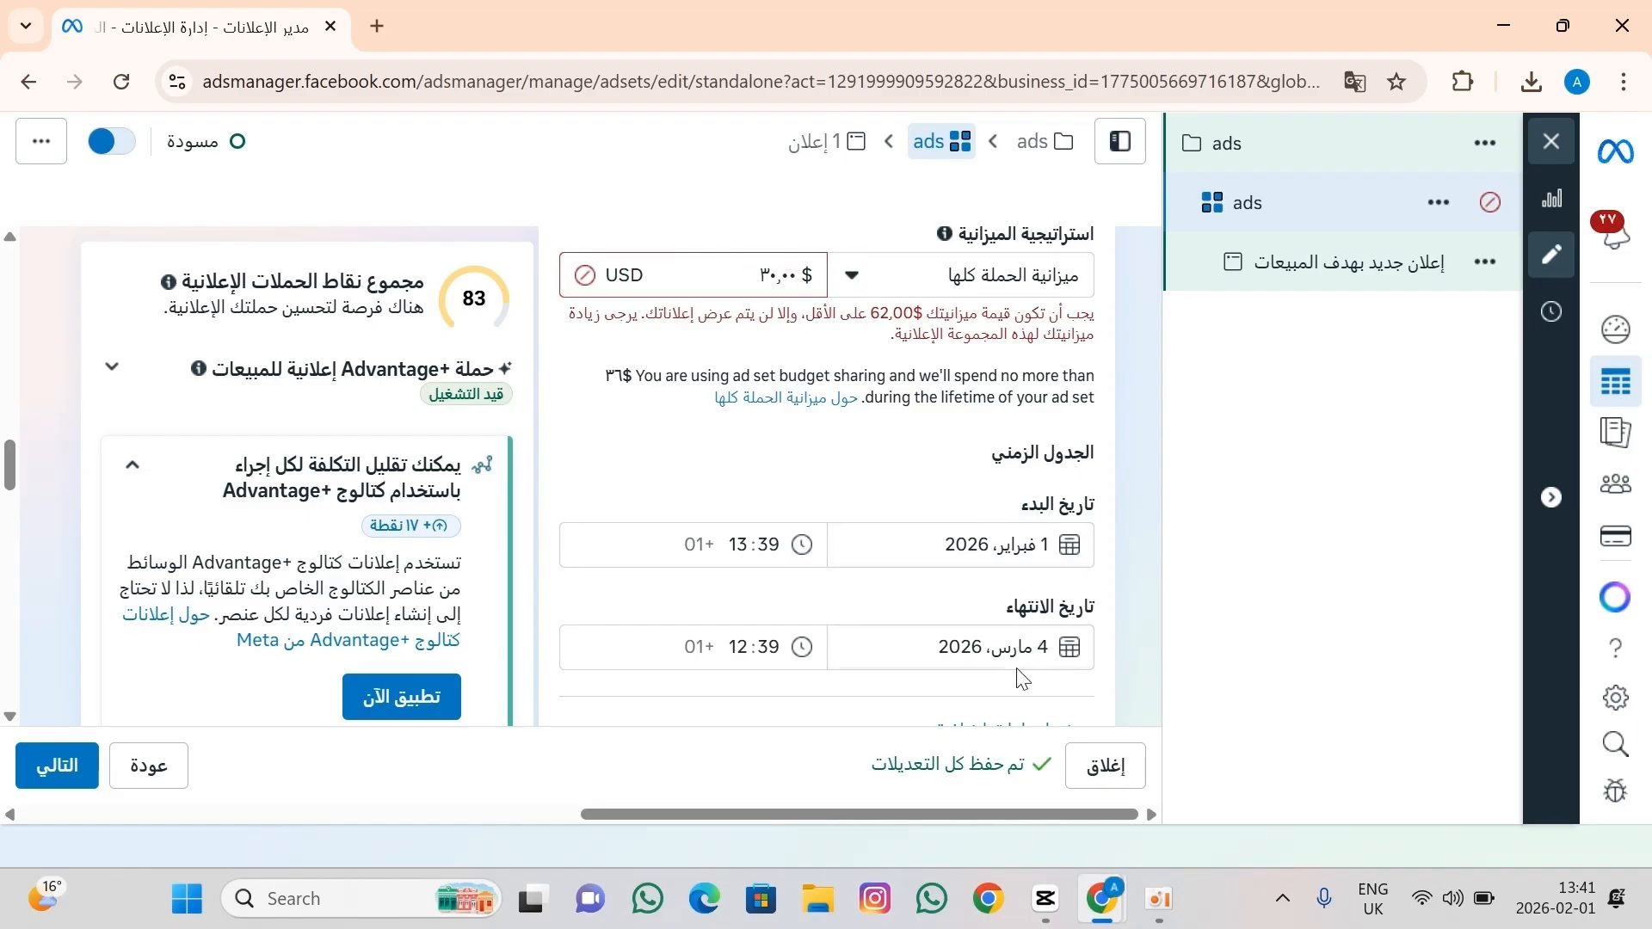
click(996, 645)
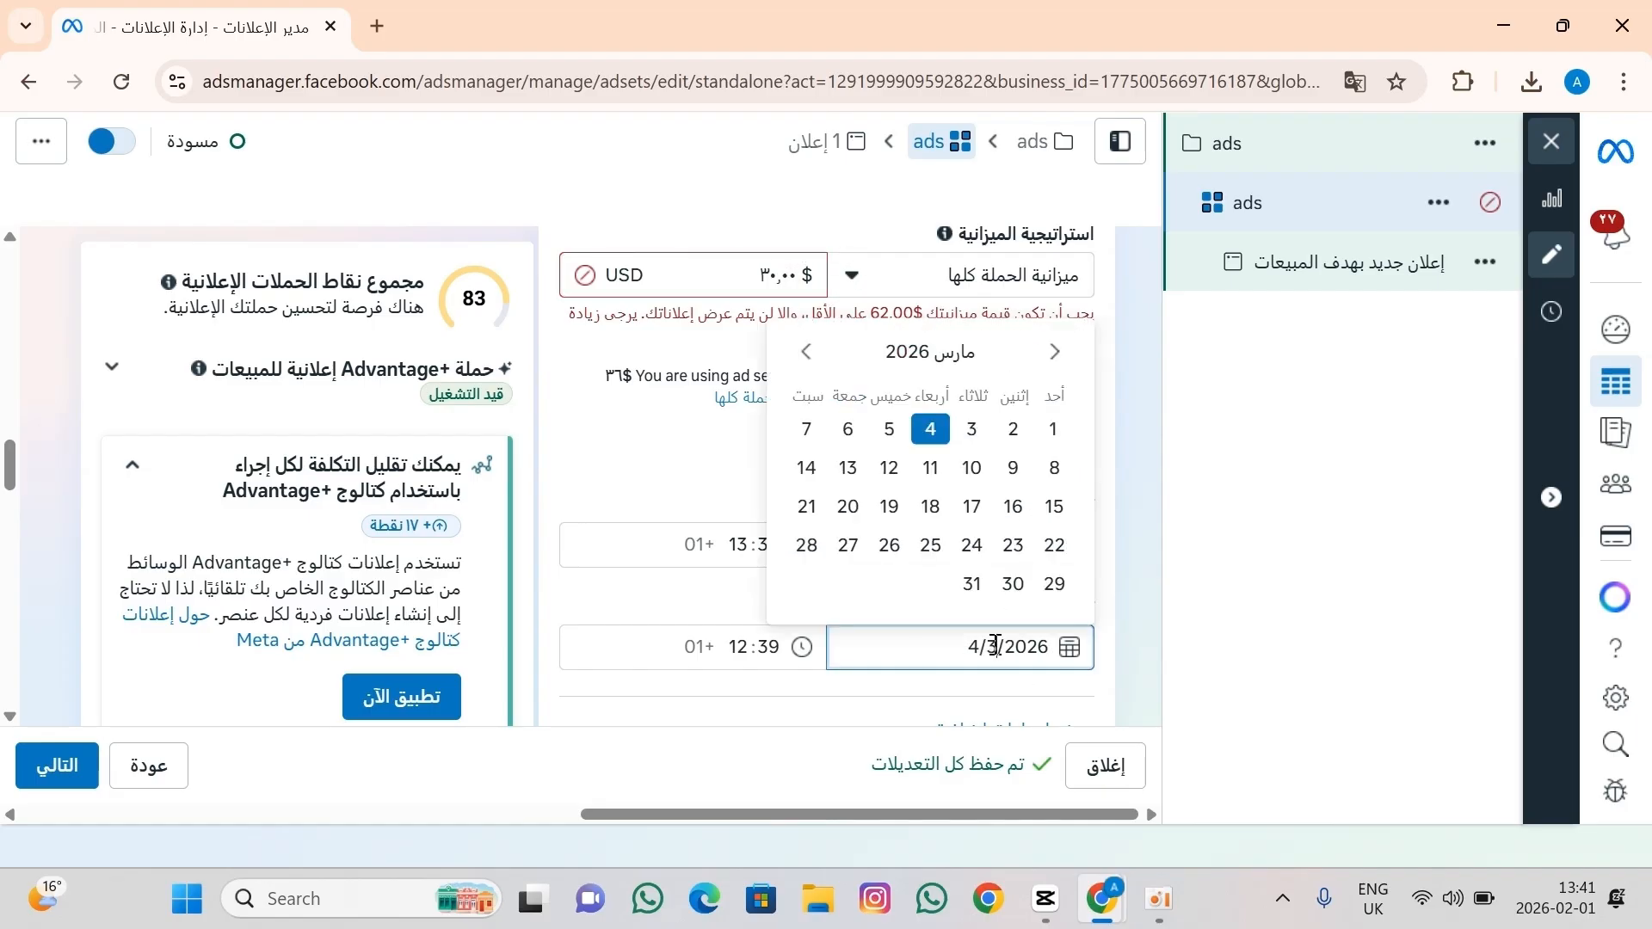
click(1052, 353)
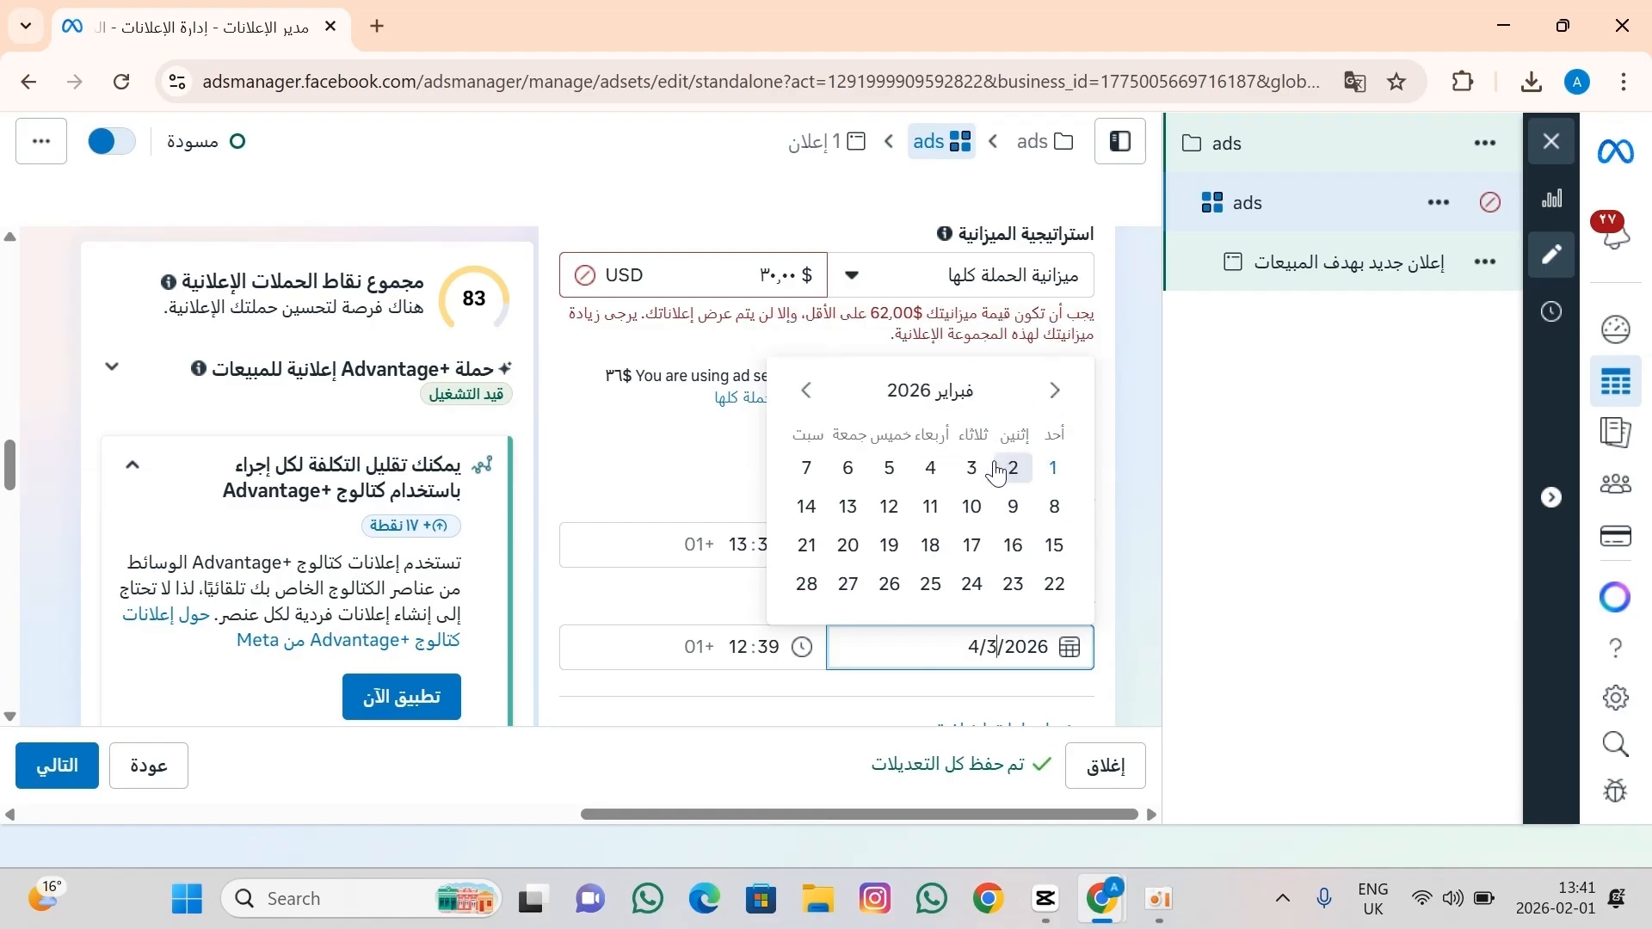
click(934, 476)
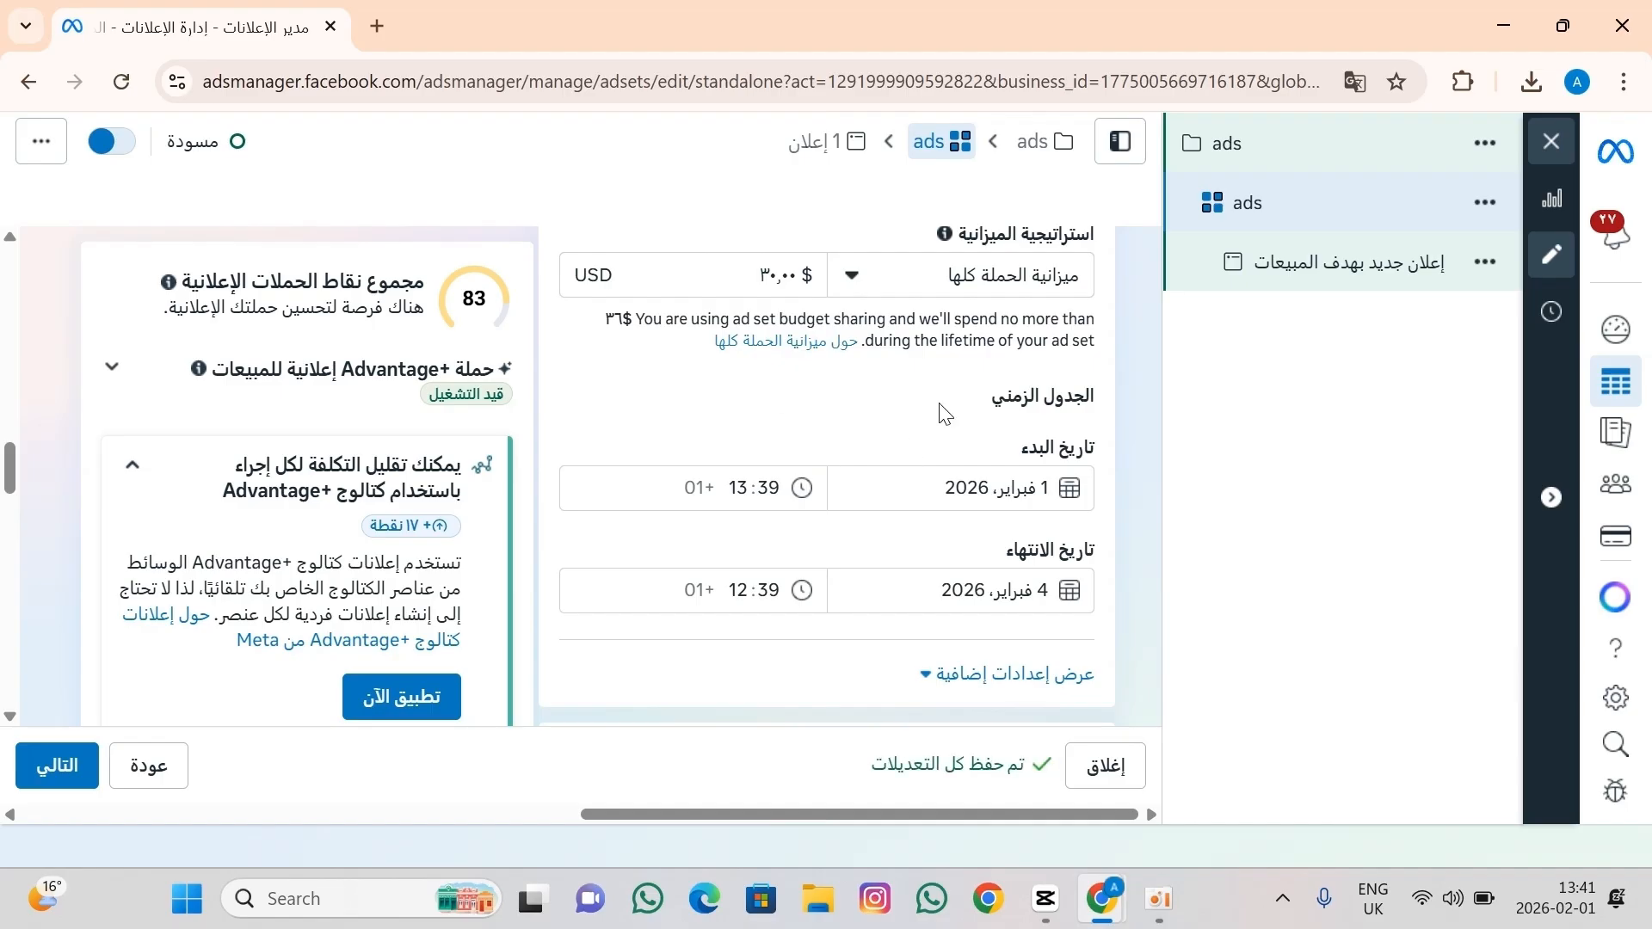
scroll(945, 414, up, 1)
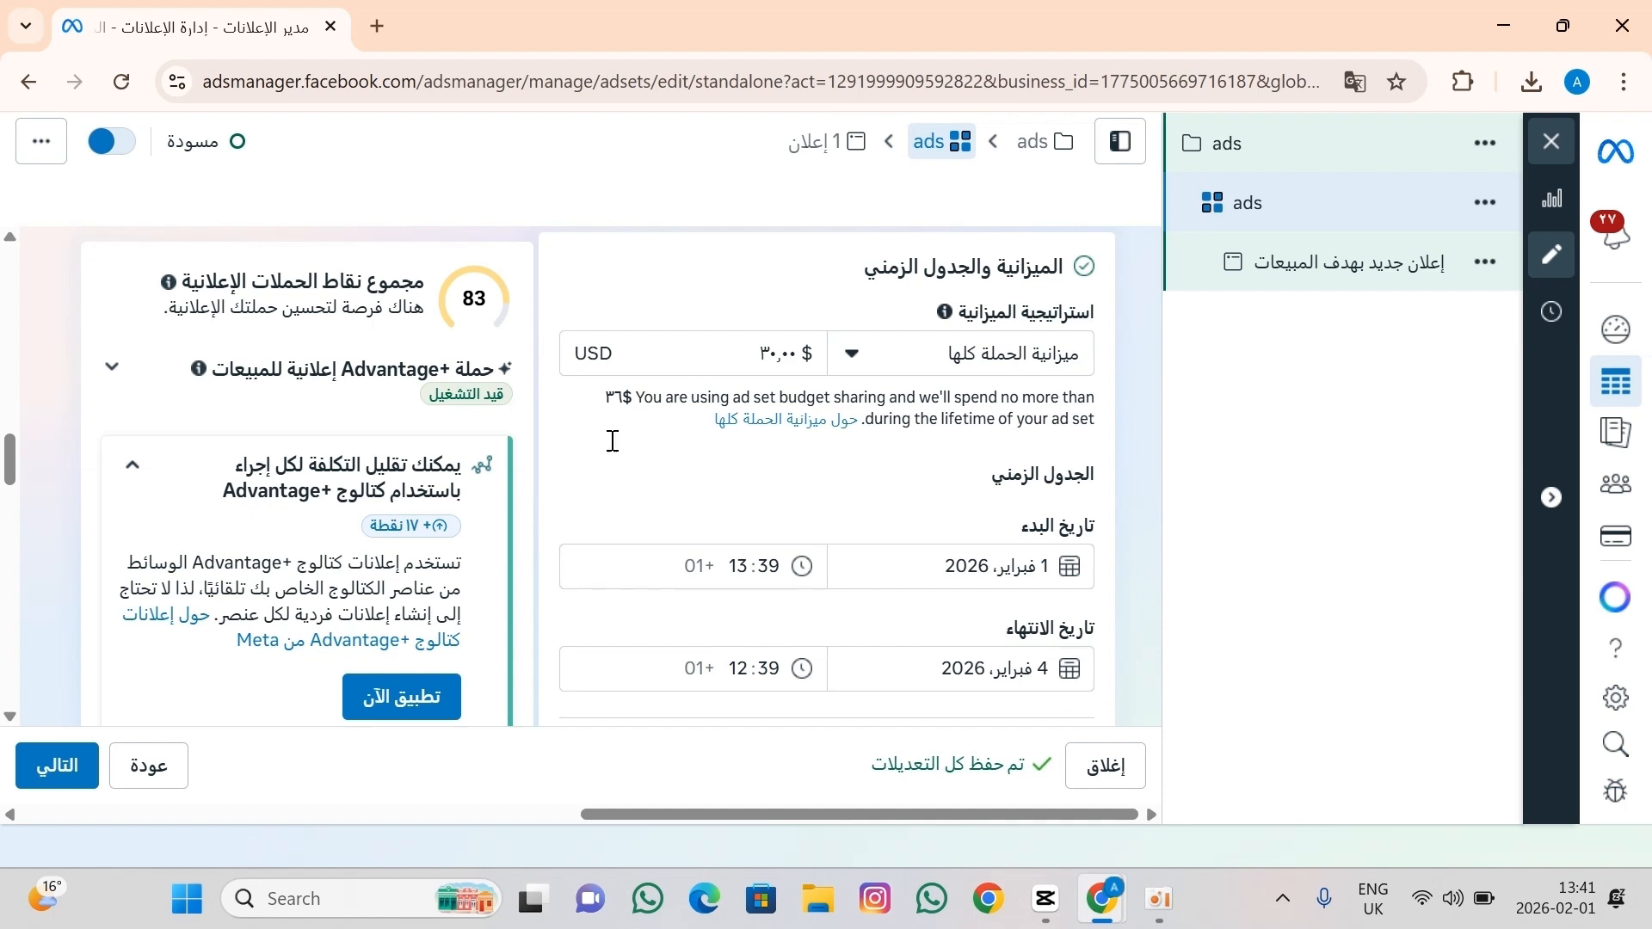
scroll(926, 561, down, 6)
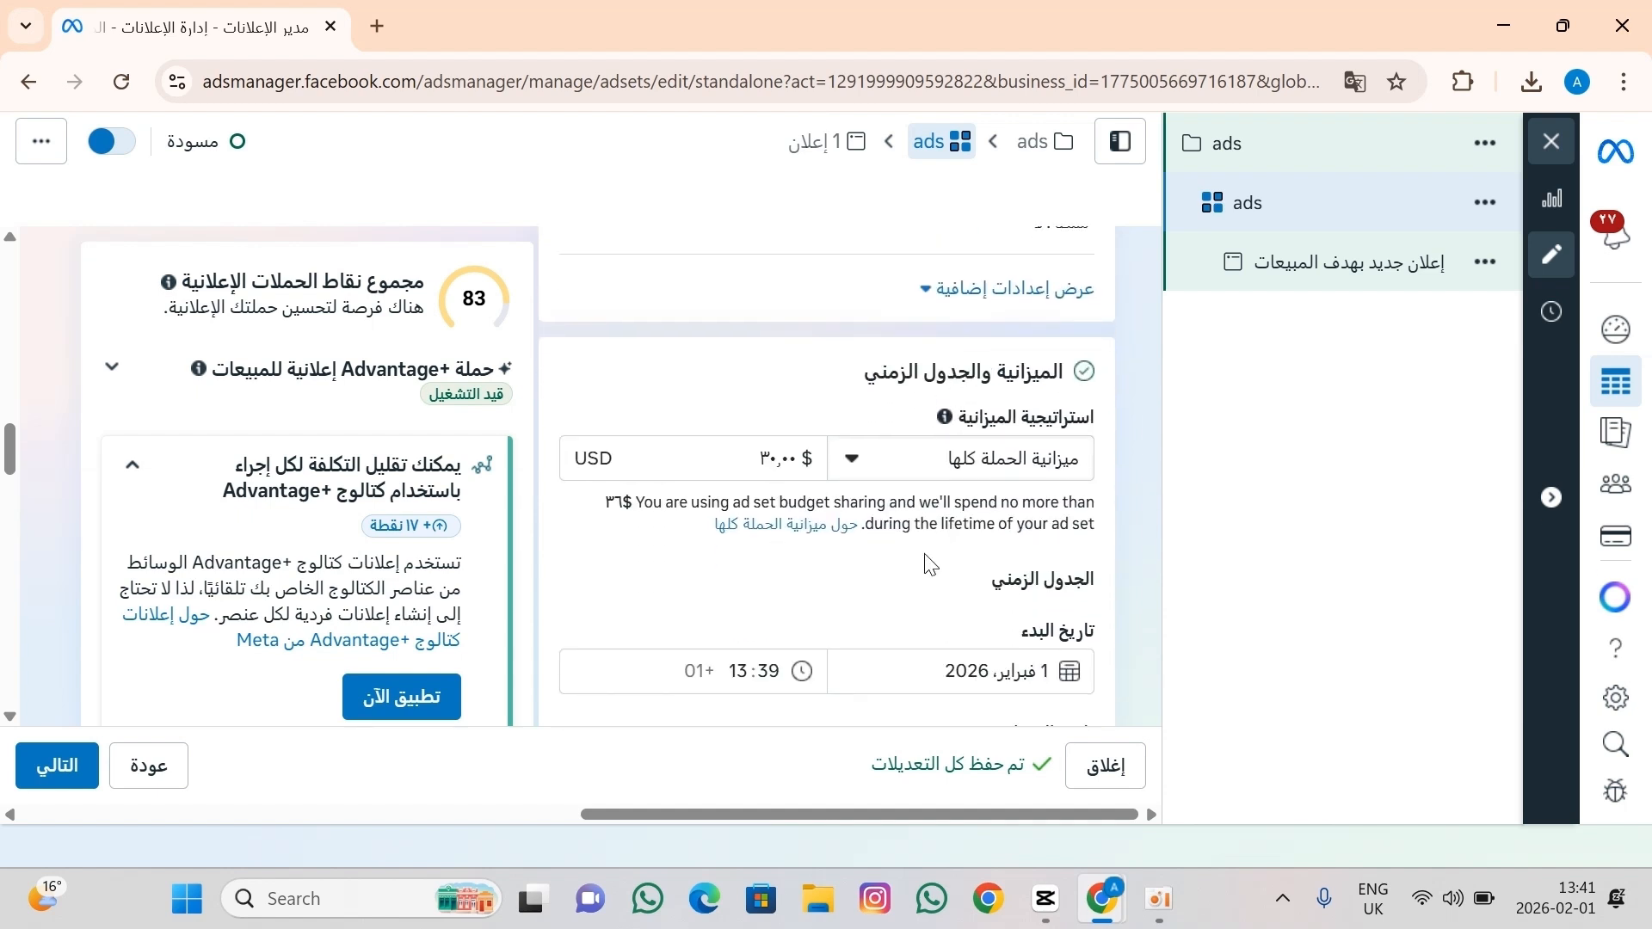
scroll(926, 564, down, 1)
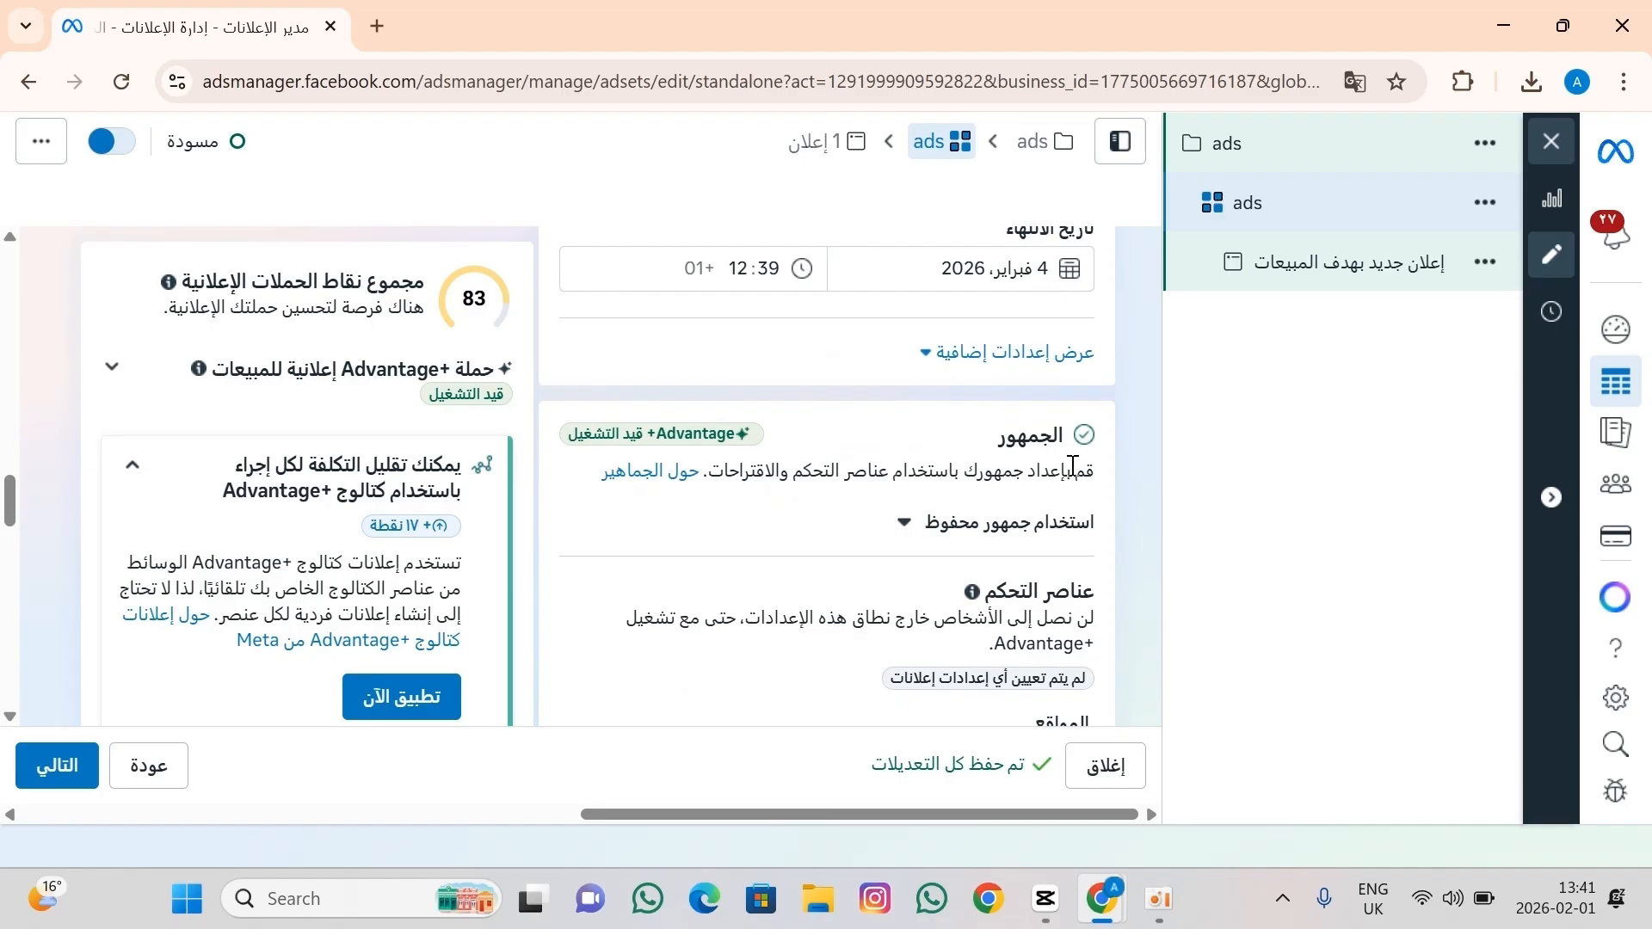
scroll(965, 517, down, 6)
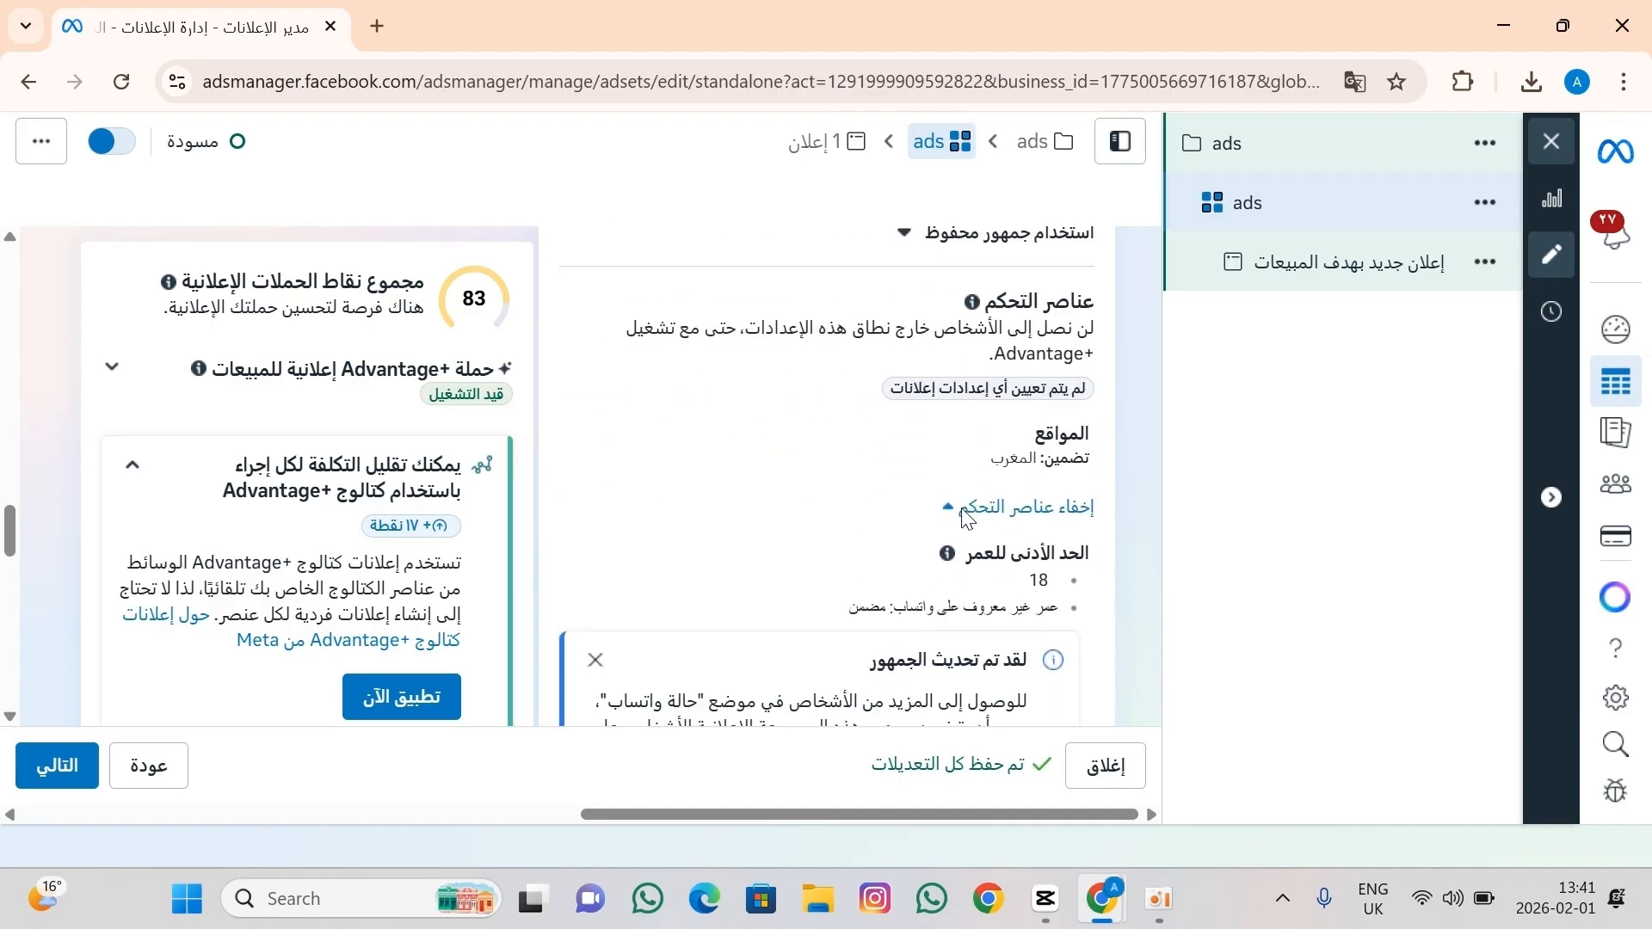
scroll(975, 458, down, 6)
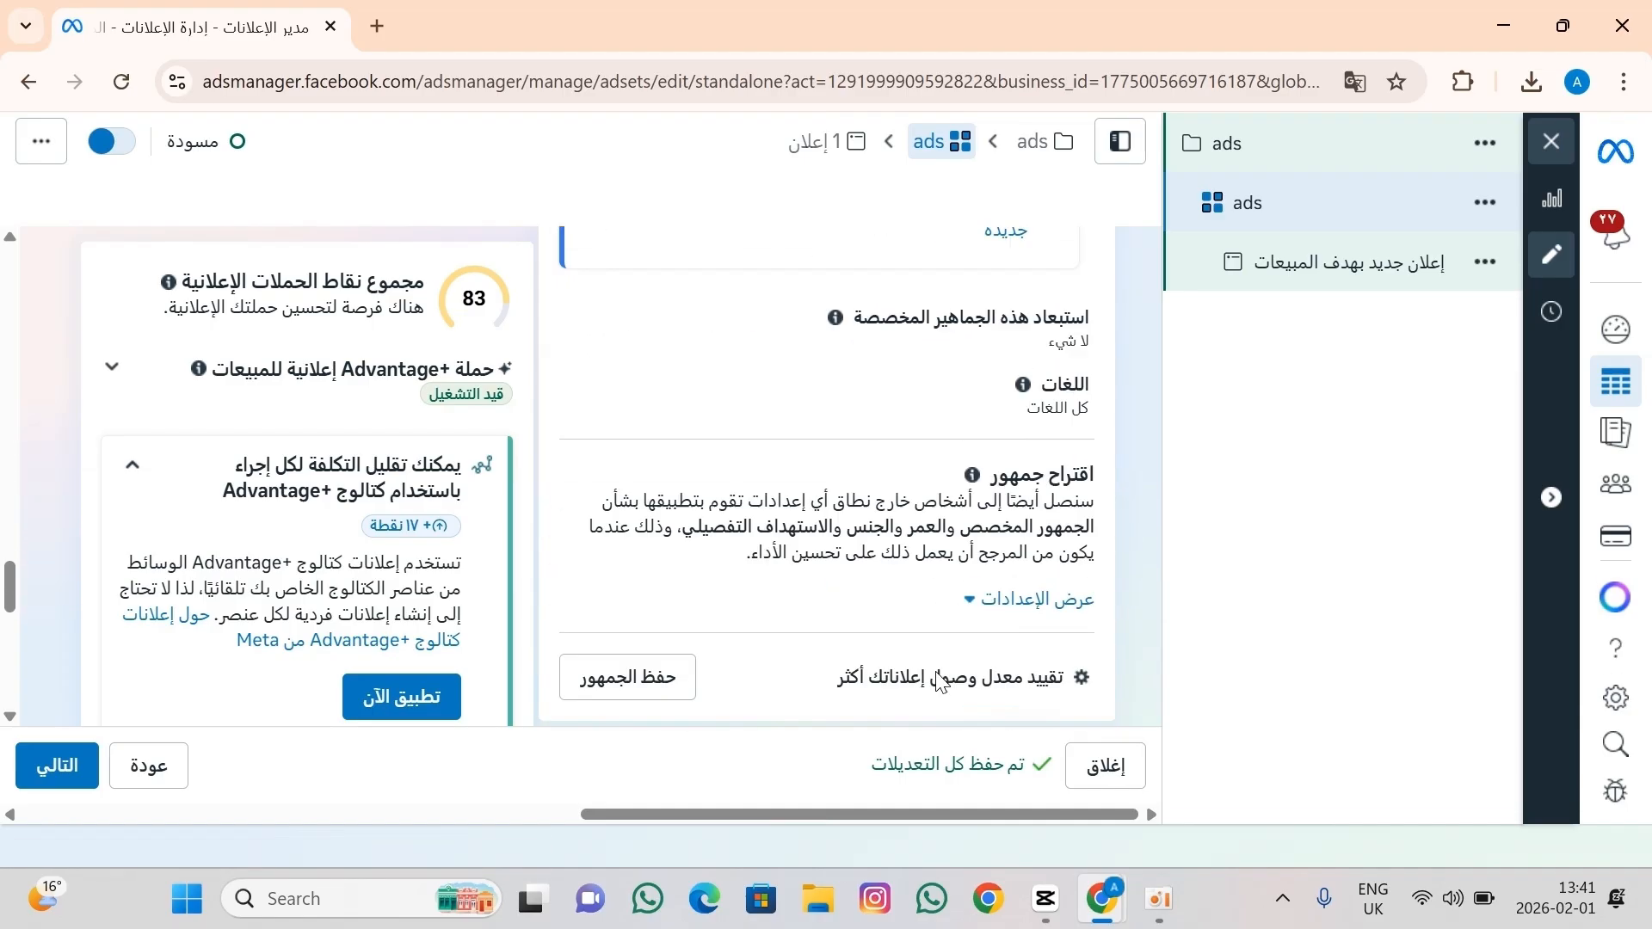
scroll(800, 639, up, 11)
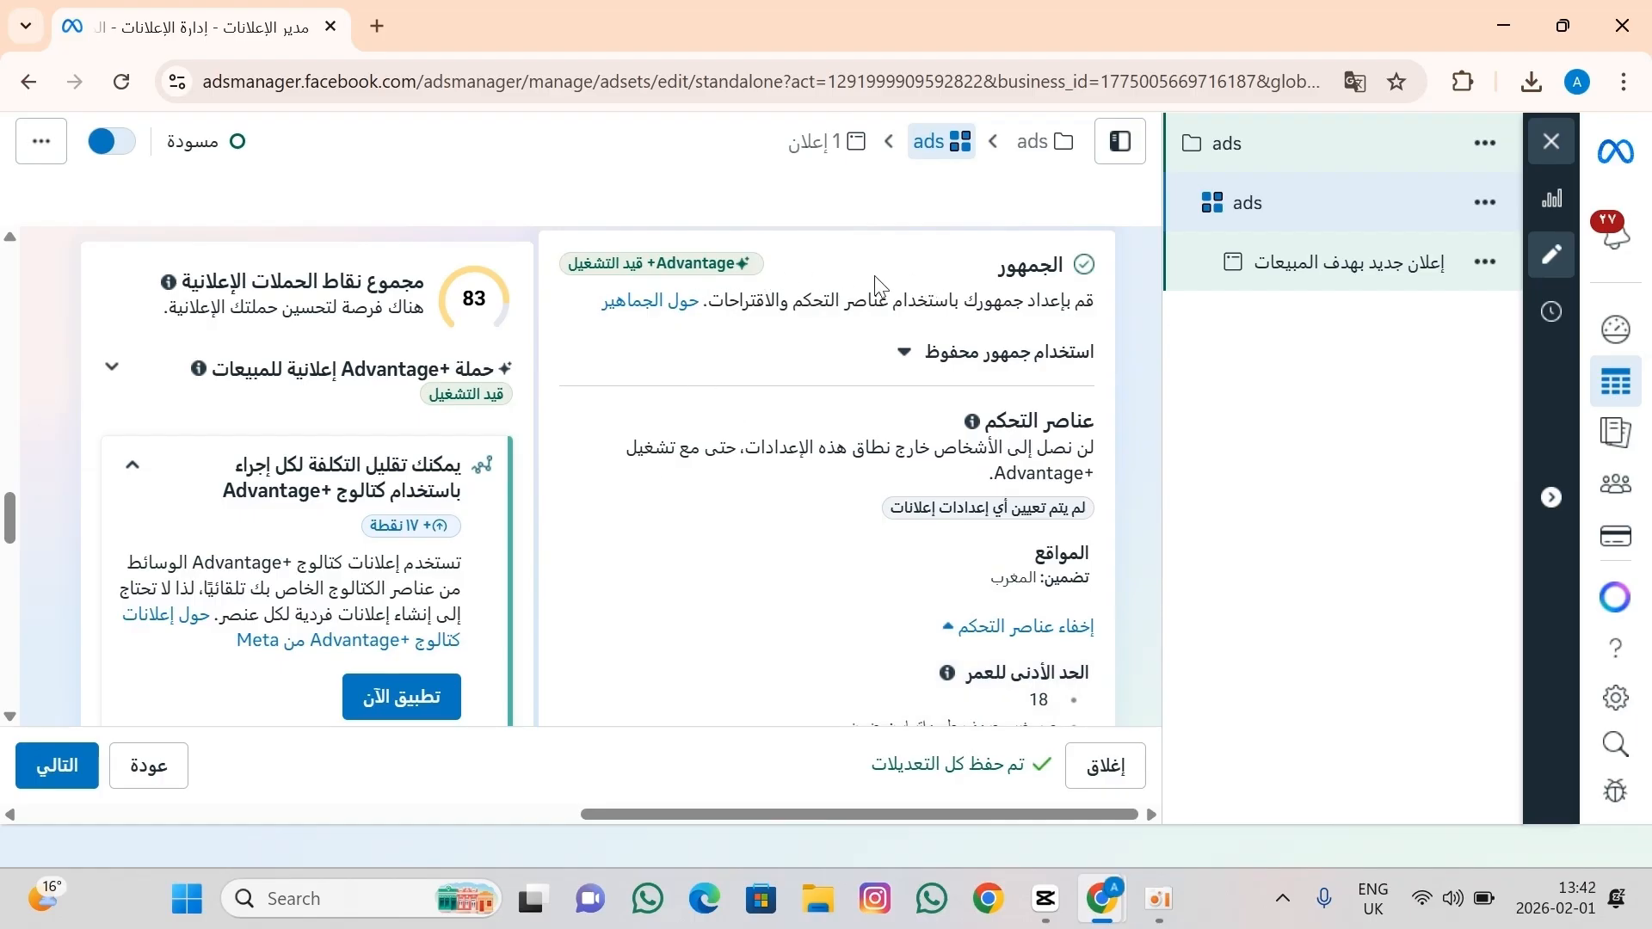
drag(1004, 275, 1036, 277)
double_click(1048, 275)
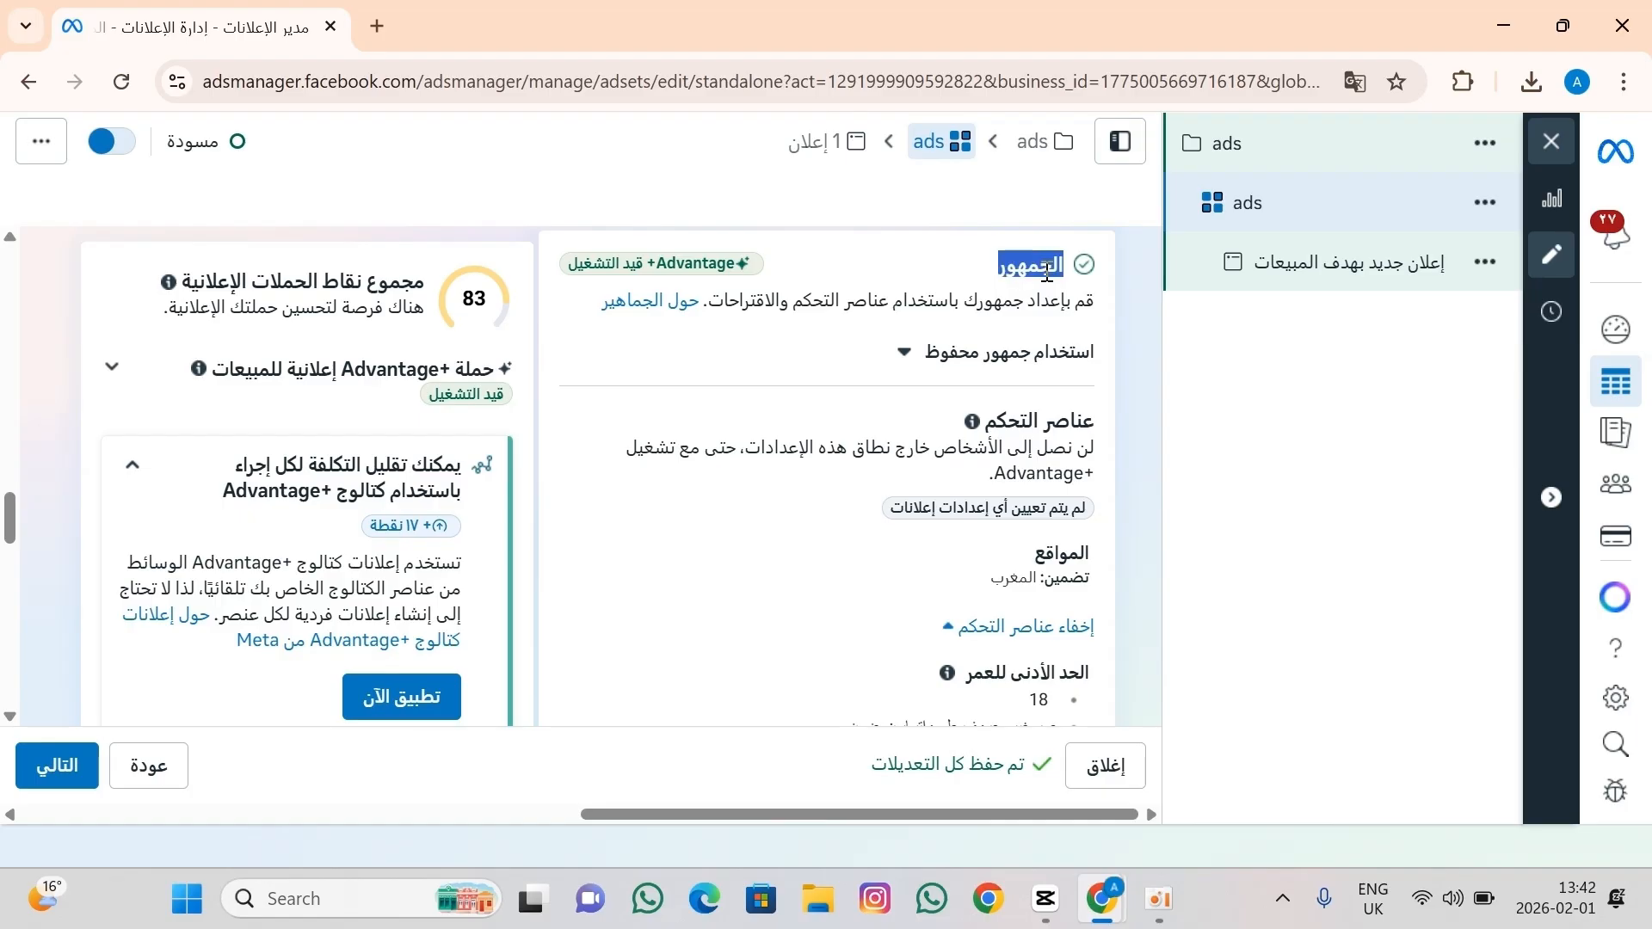
click(990, 277)
scroll(946, 288, up, 1)
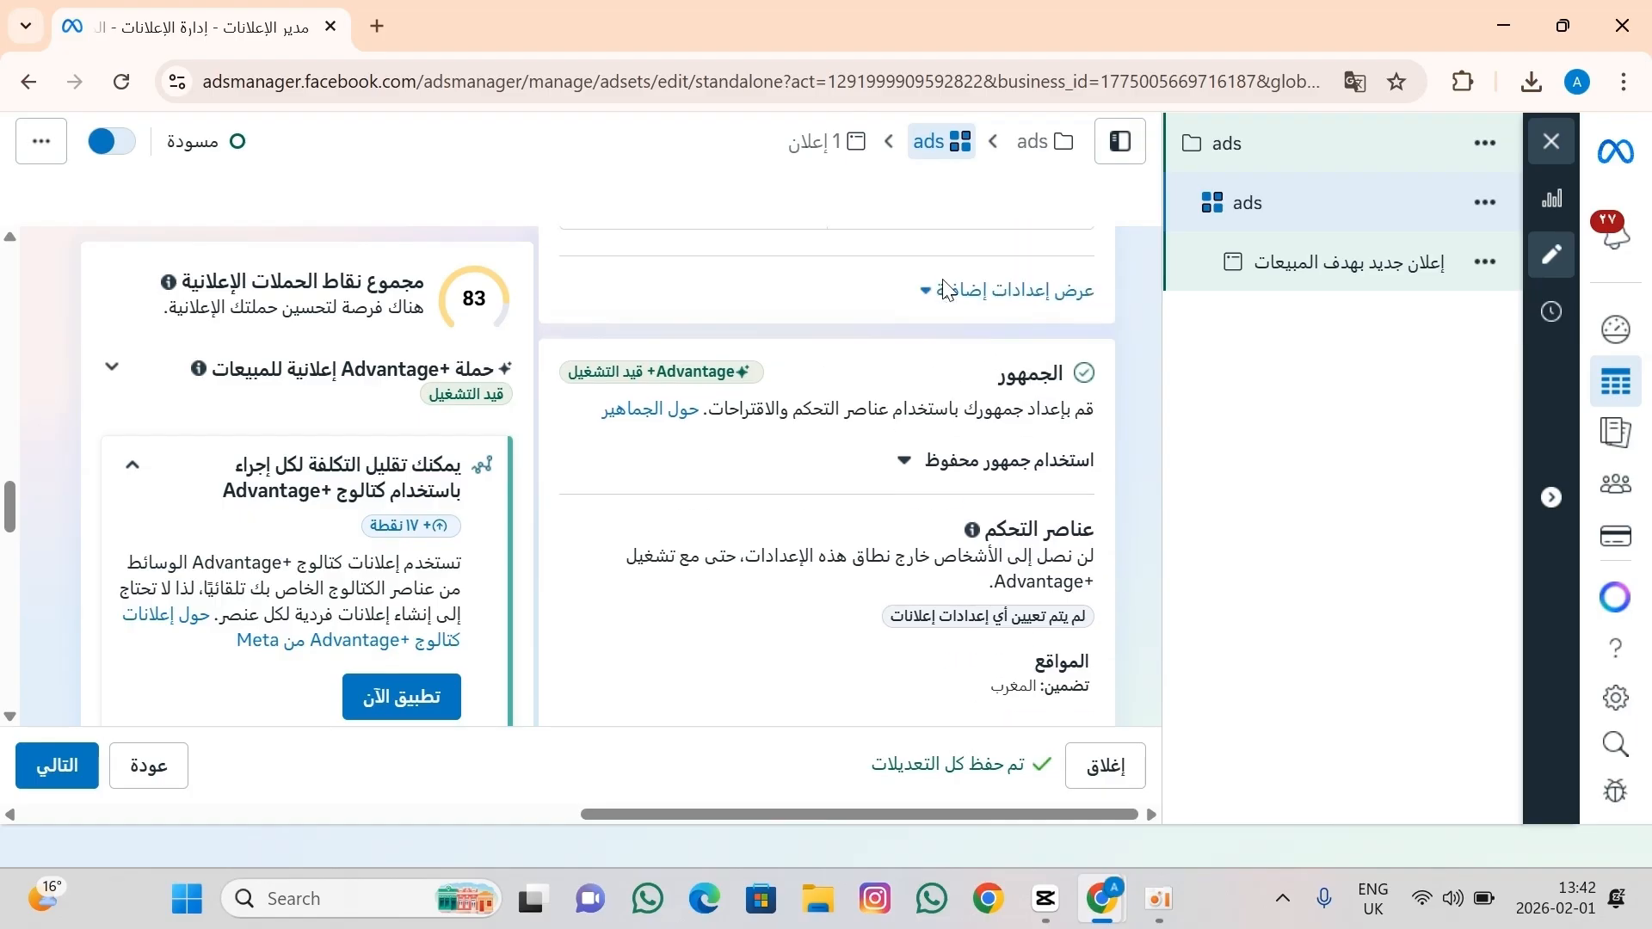
scroll(1011, 411, down, 1)
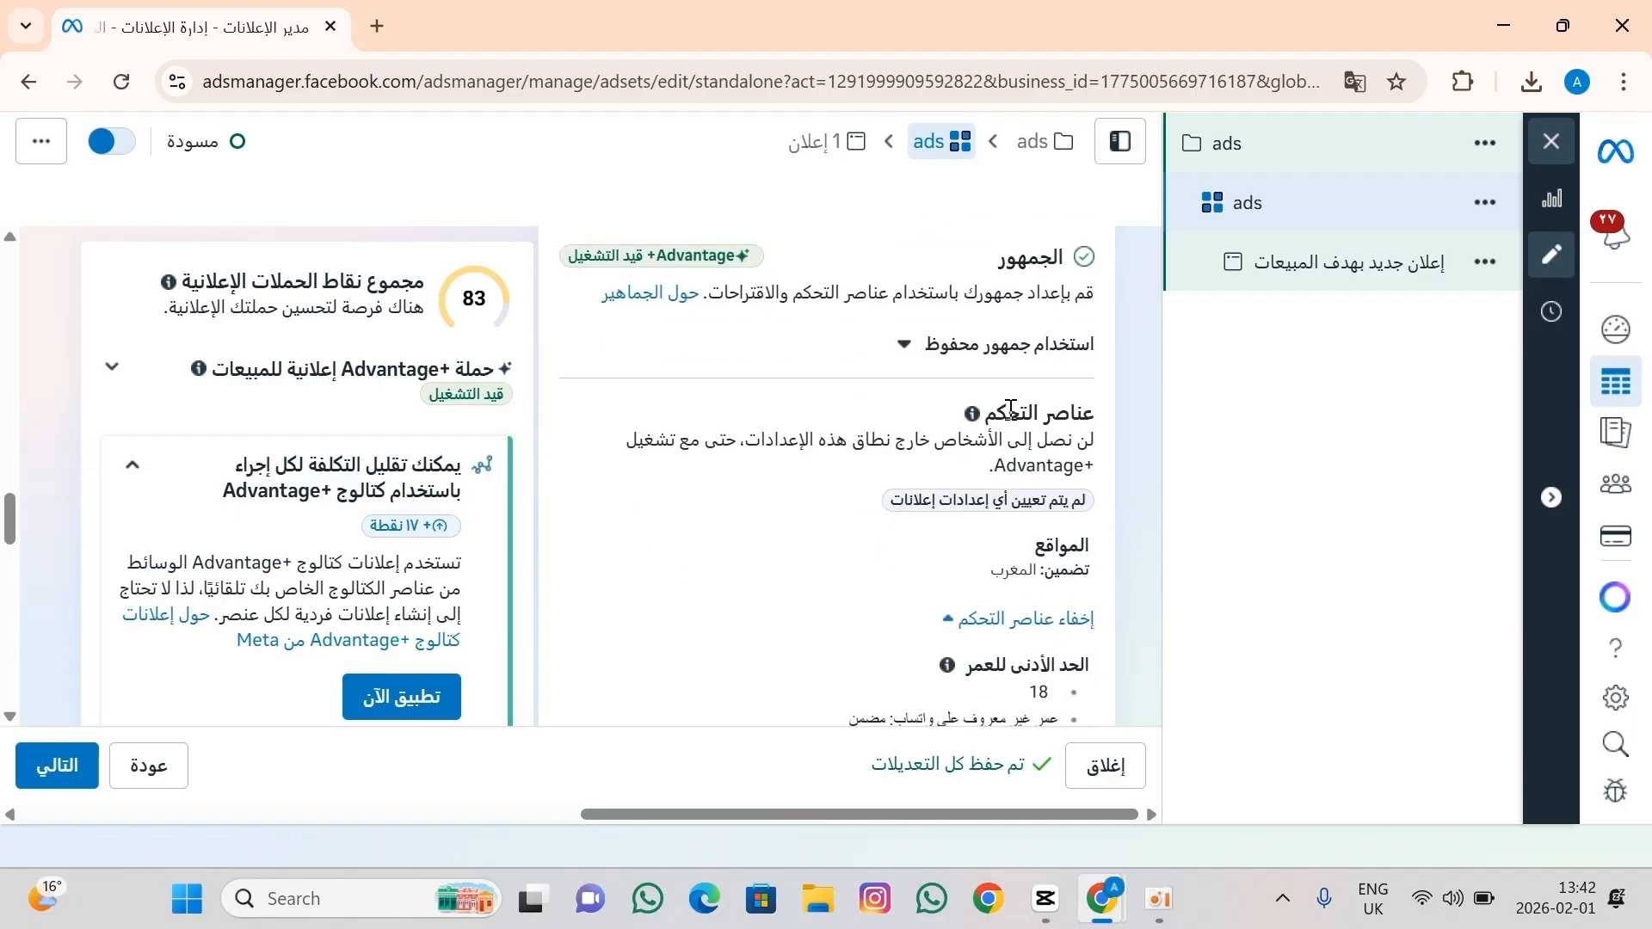
scroll(958, 441, down, 1)
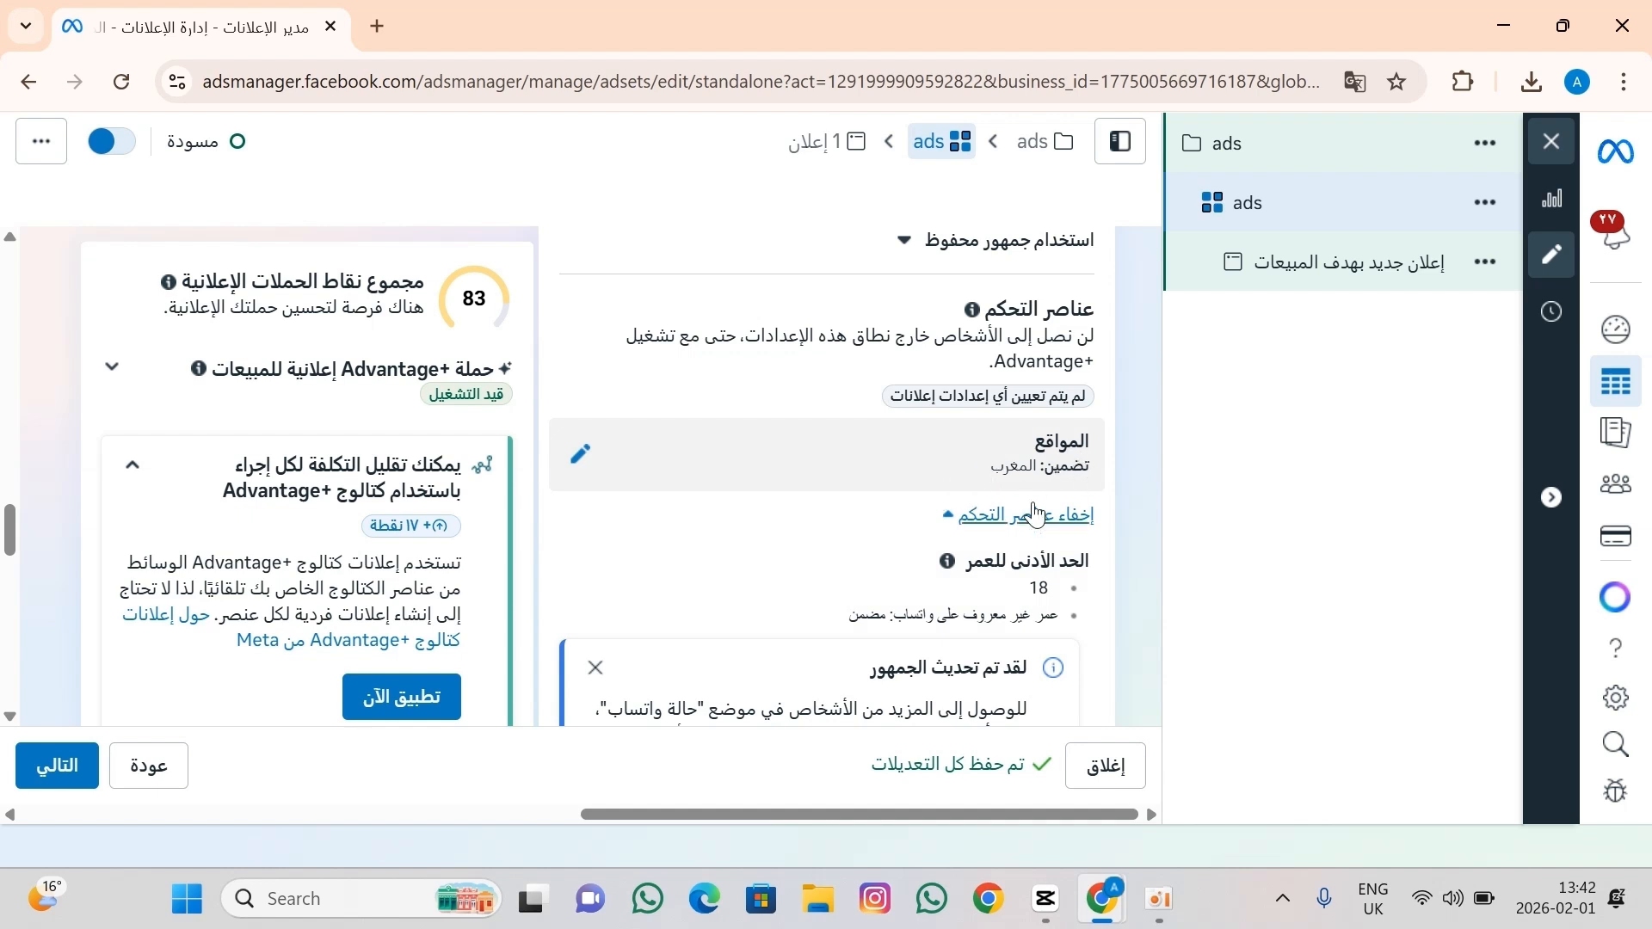
scroll(1033, 517, down, 3)
scroll(1003, 602, down, 1)
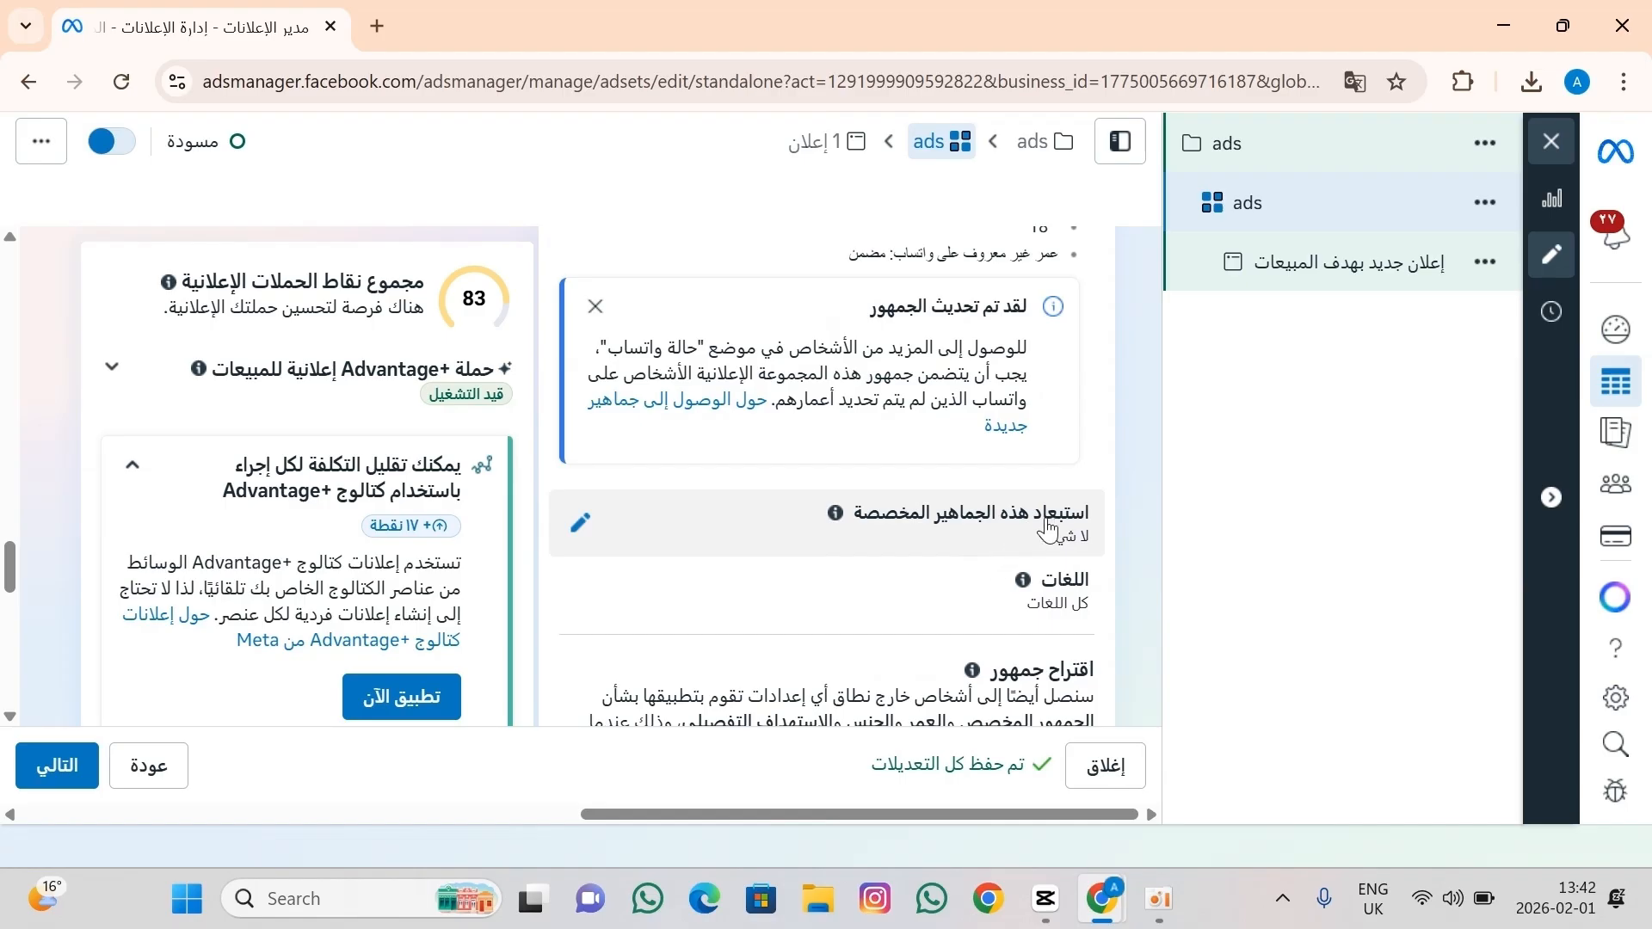
scroll(975, 531, up, 3)
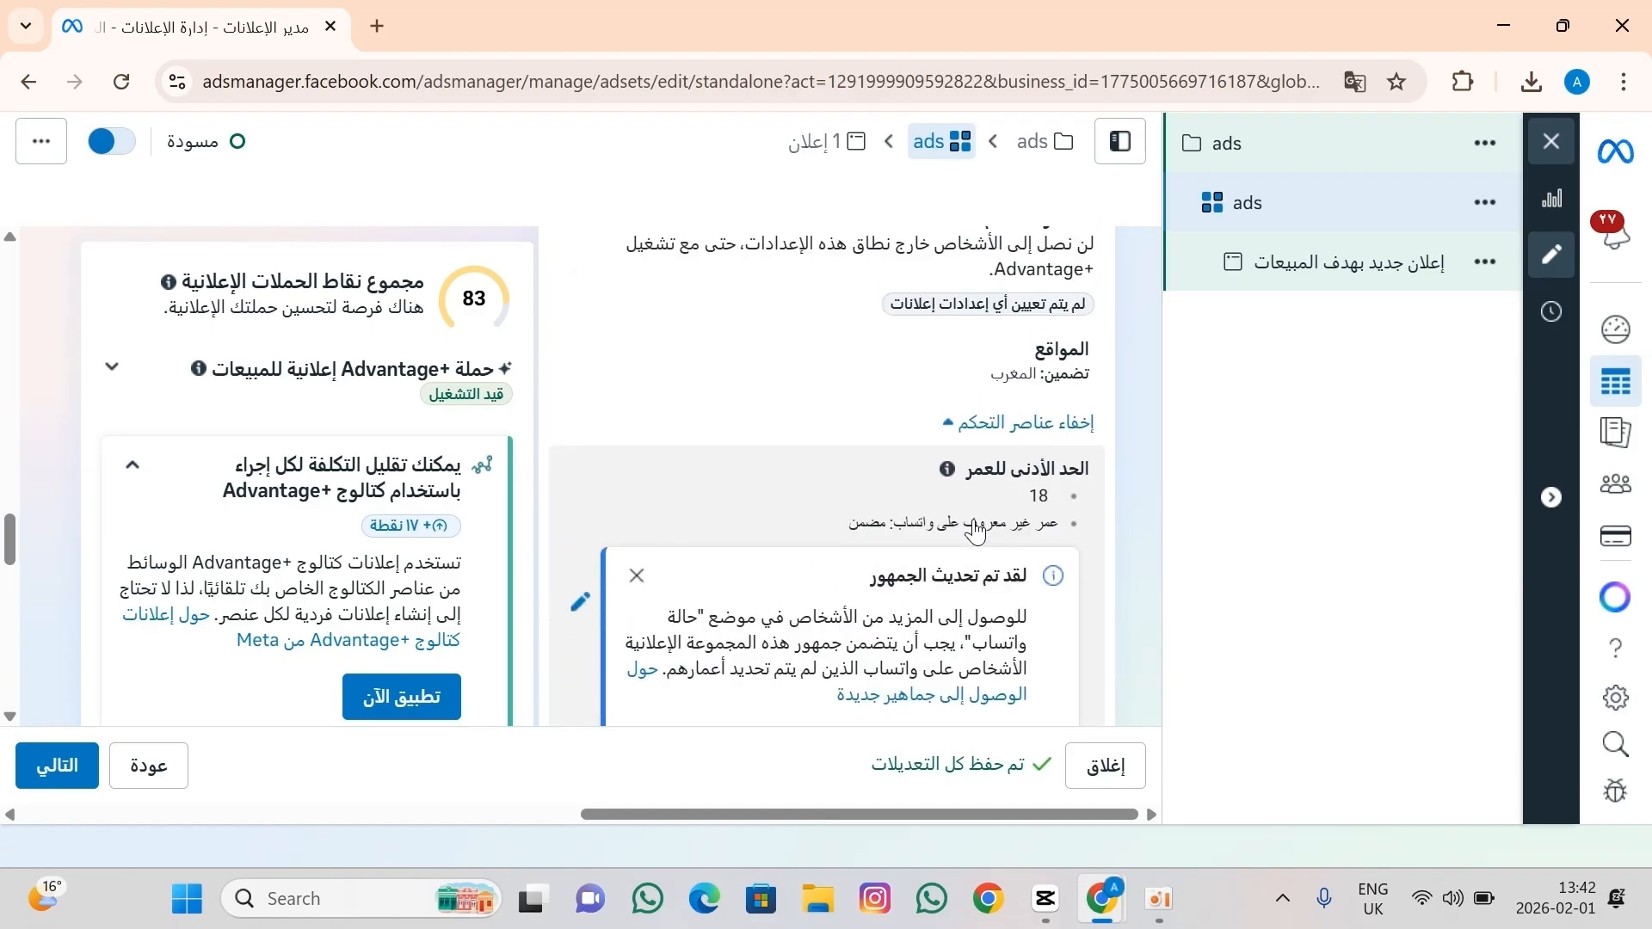
scroll(975, 531, up, 5)
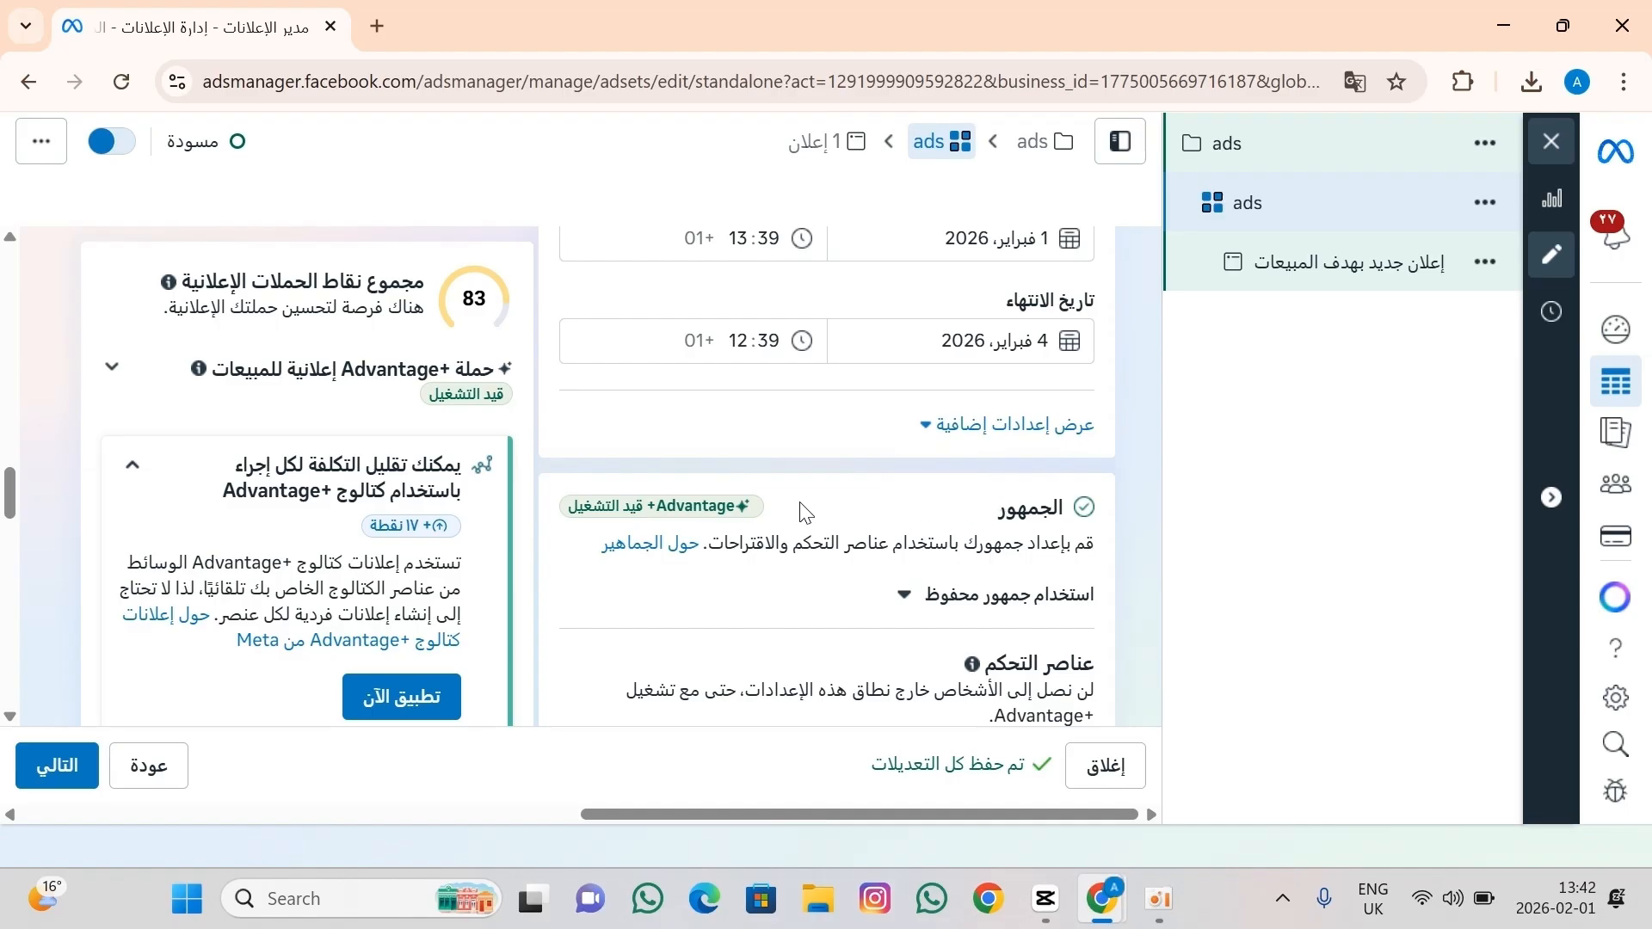
scroll(997, 548, down, 2)
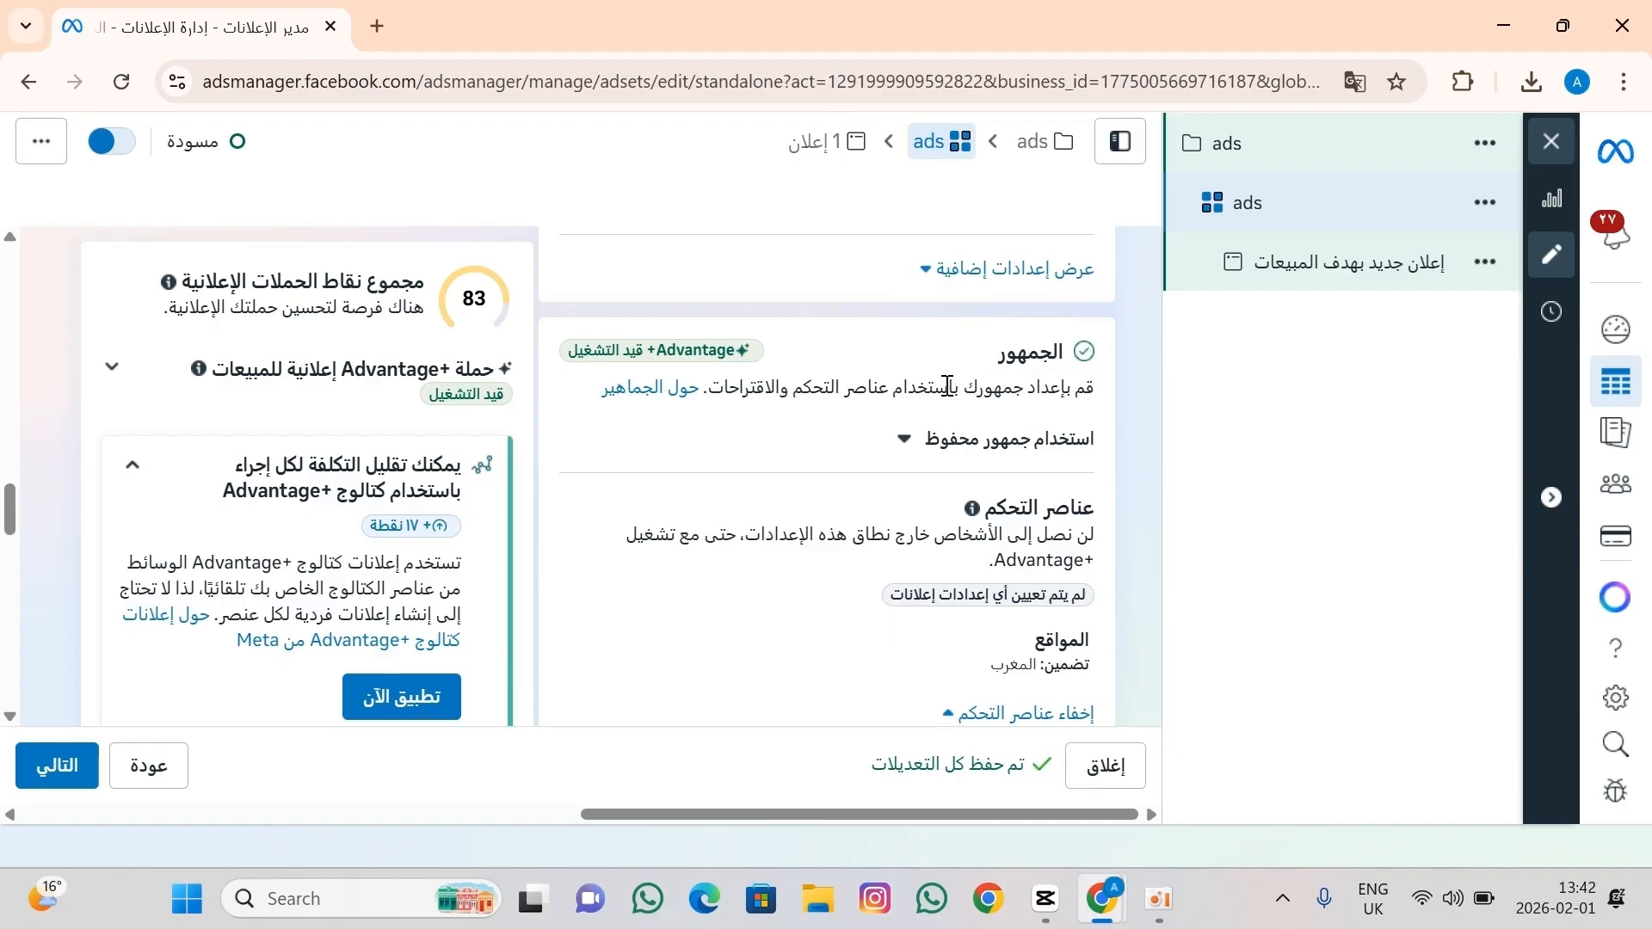
scroll(996, 376, down, 1)
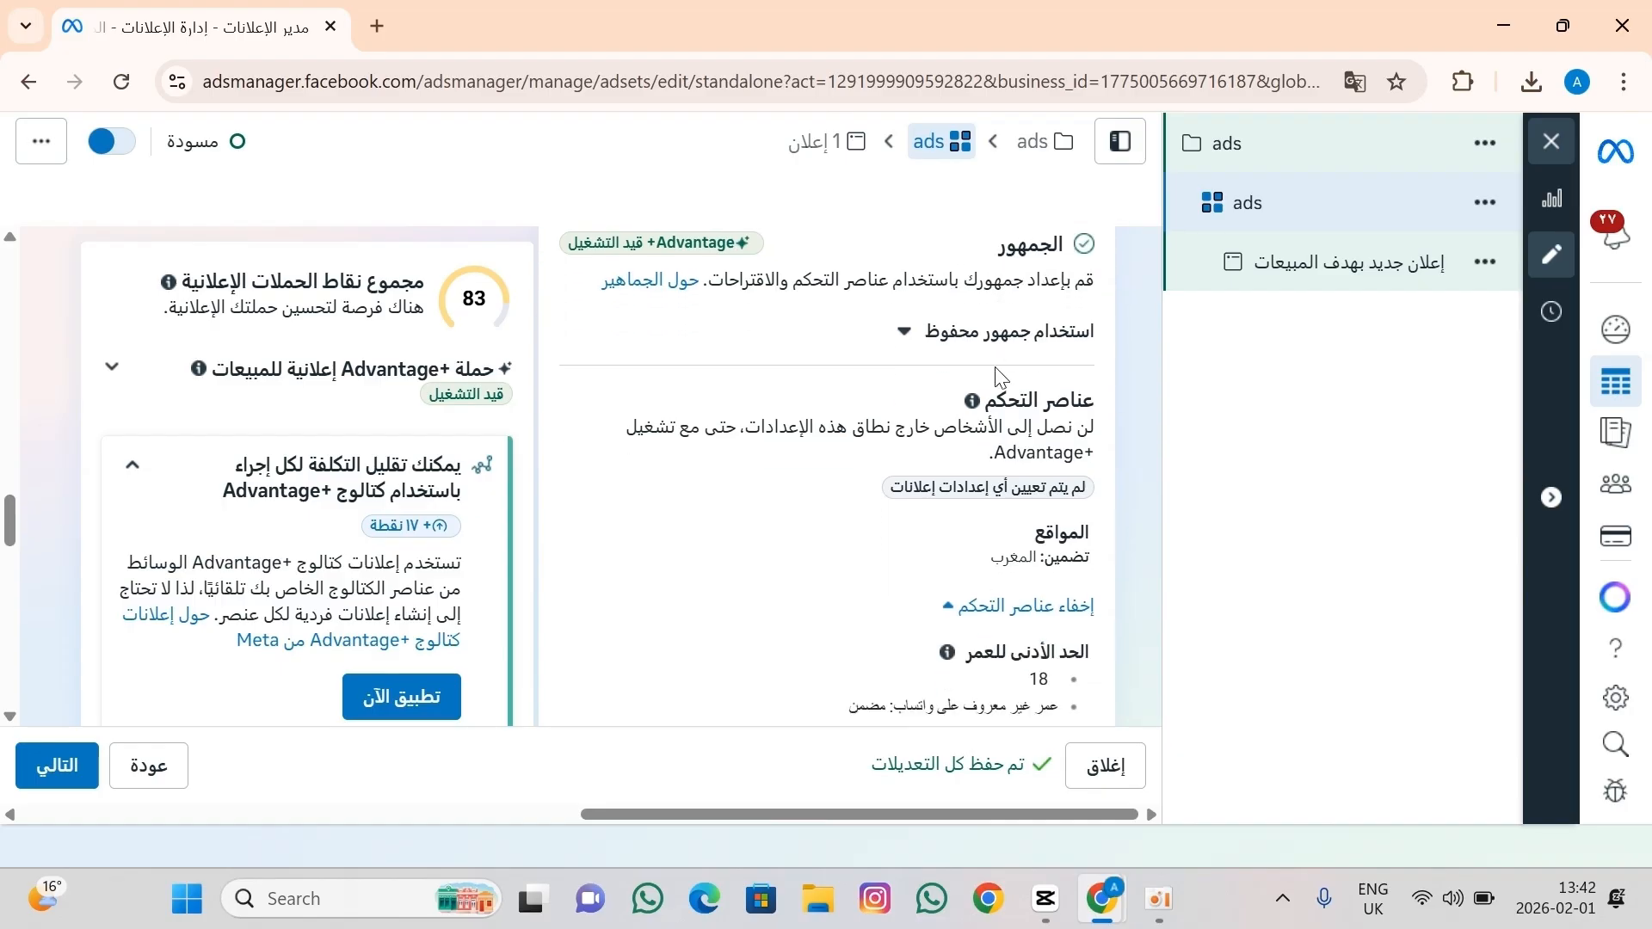
scroll(997, 376, down, 2)
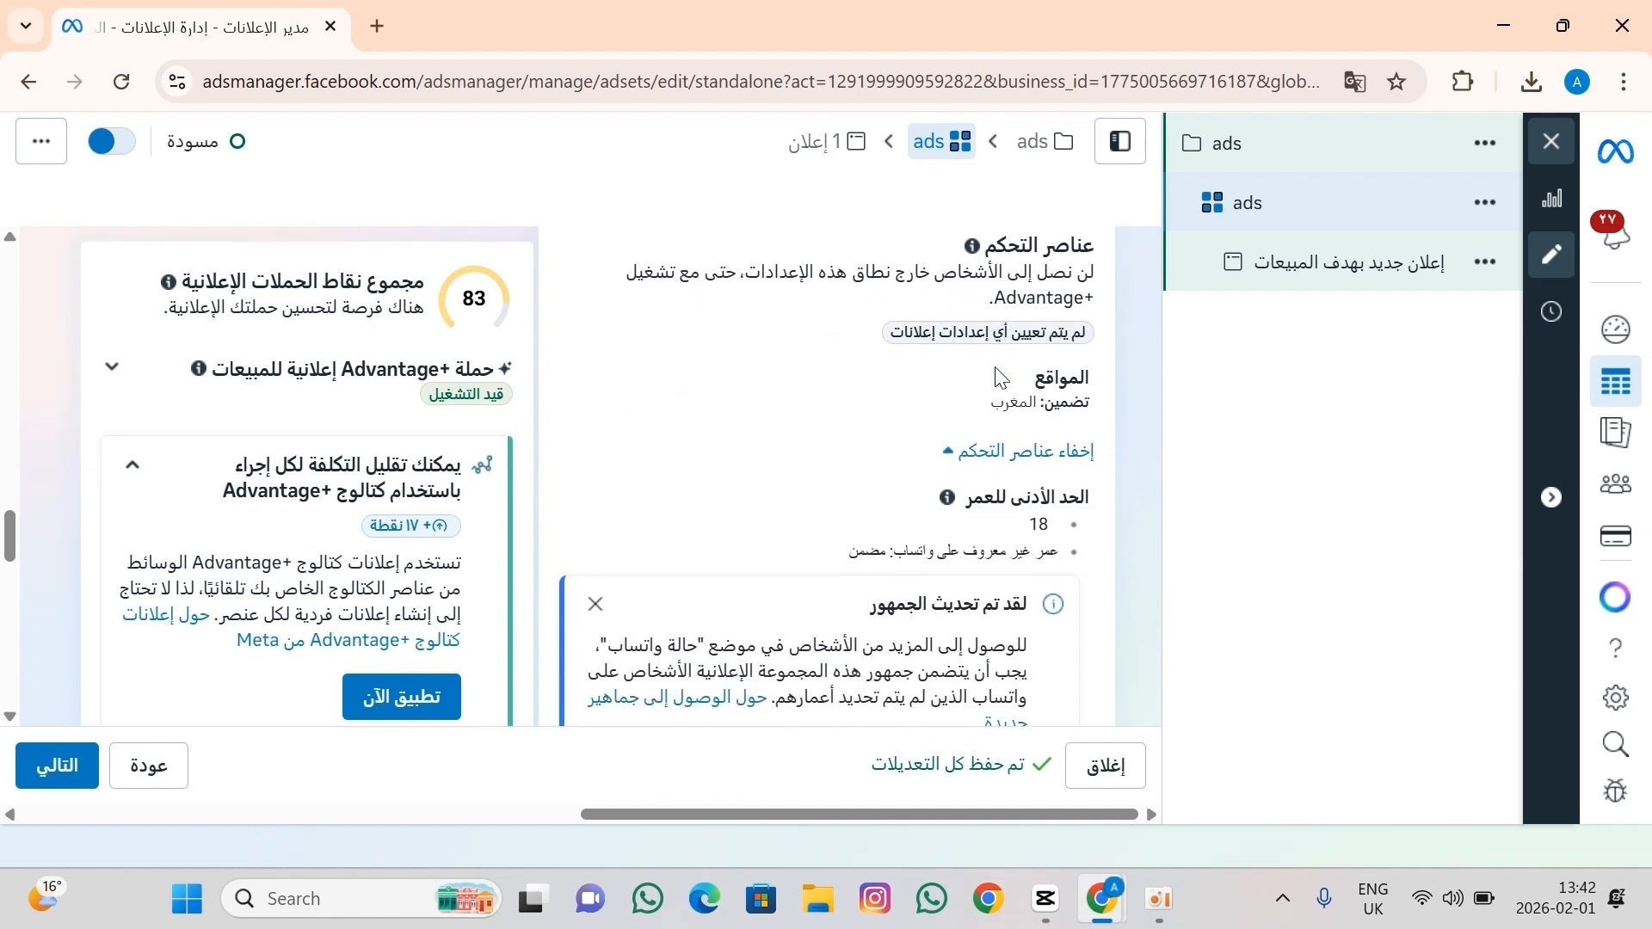
- Replace Morocco with the city of Fez as the ad set's target location
click(1023, 410)
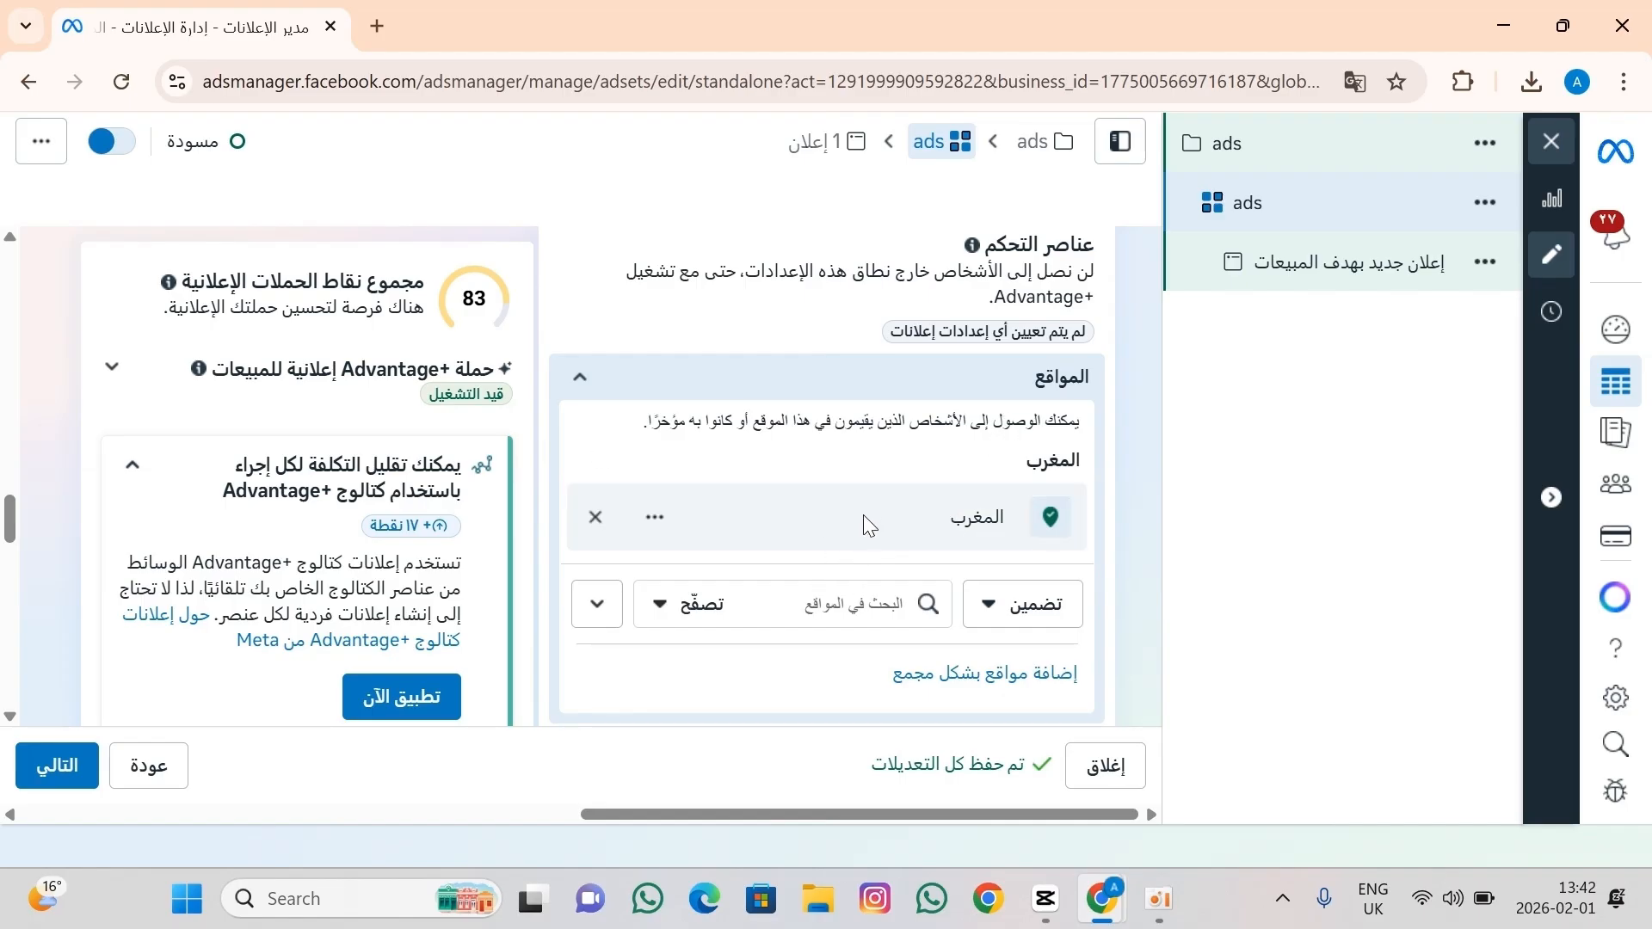
click(865, 616)
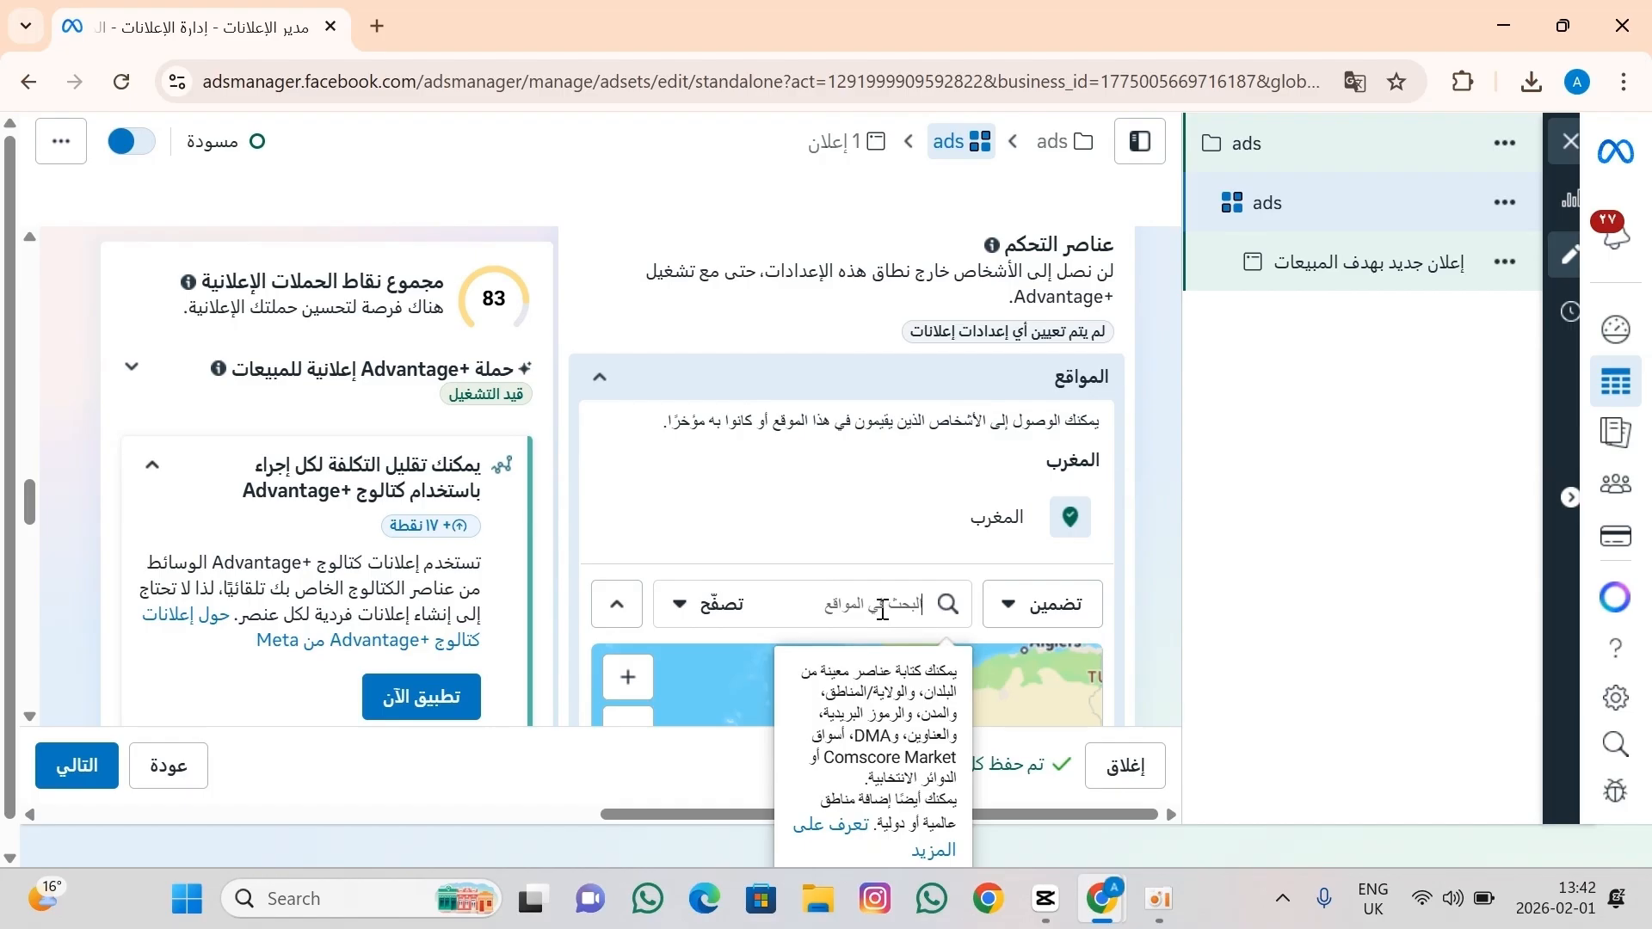
text(fe)
text(s)
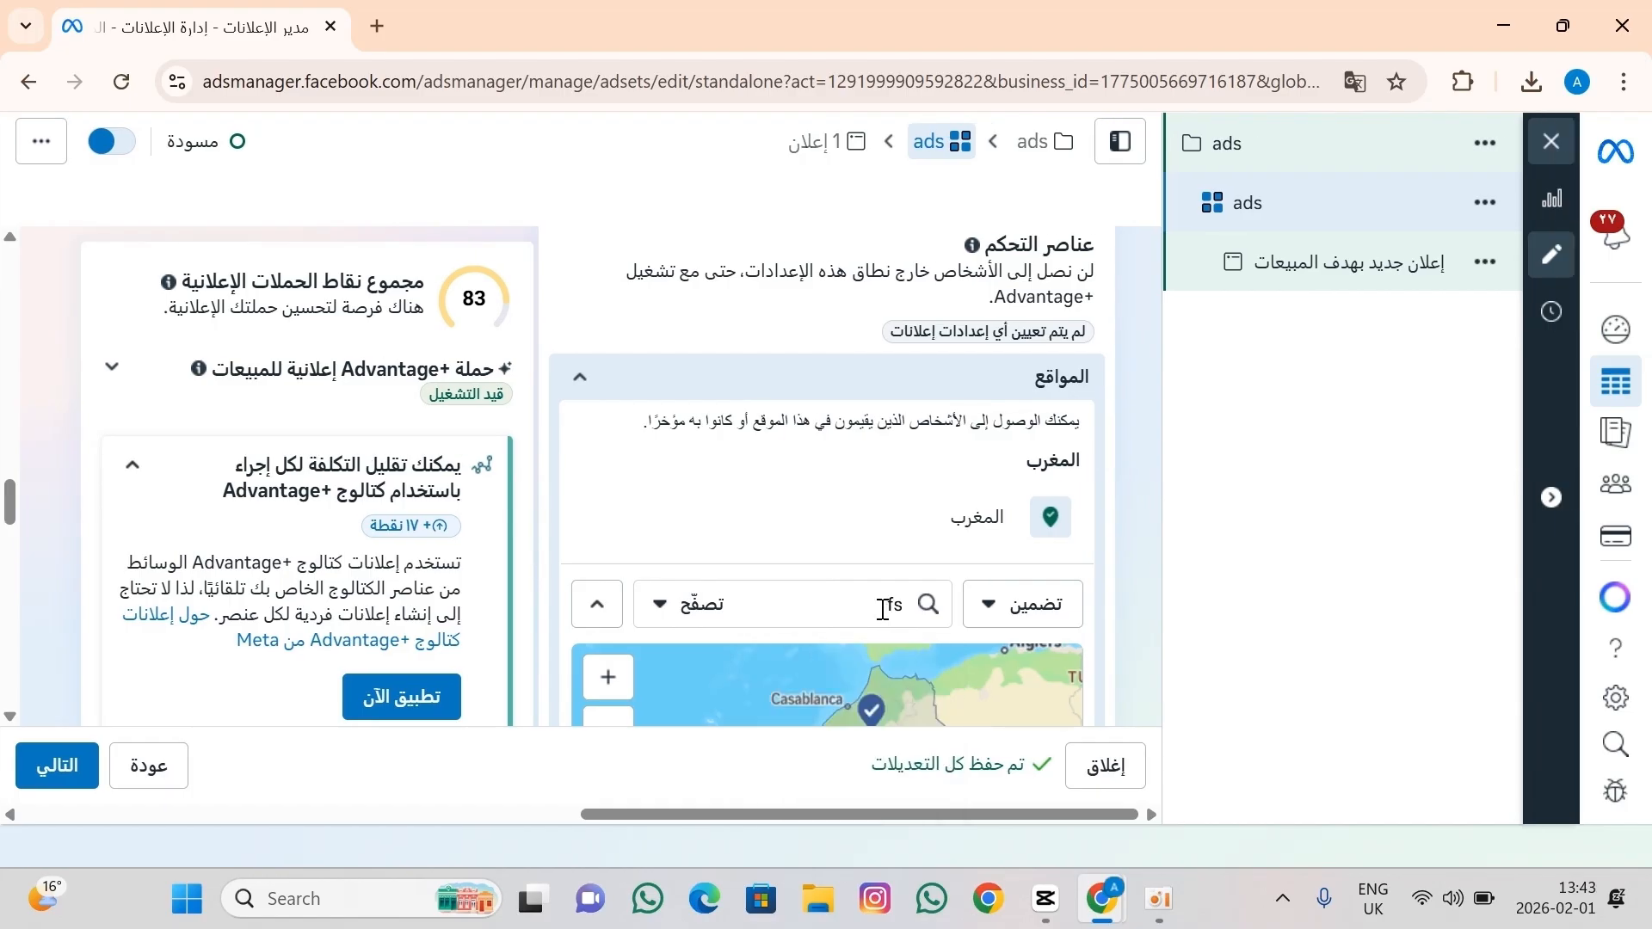
key(BackSpace)
text(es)
scroll(947, 568, down, 1)
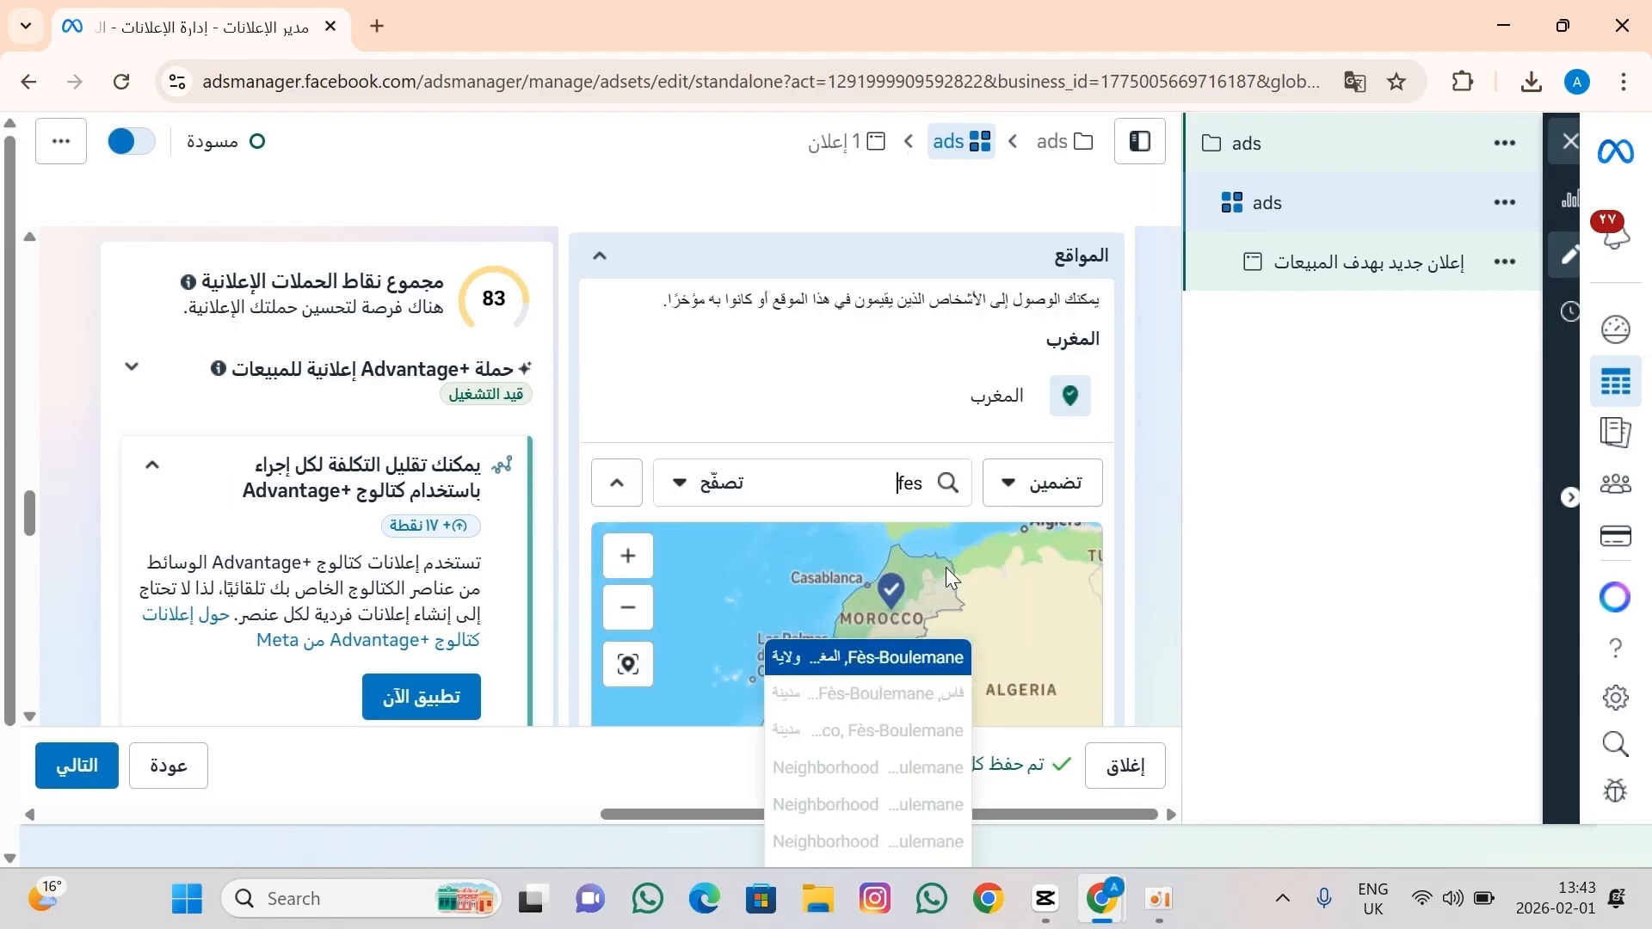
scroll(947, 568, down, 1)
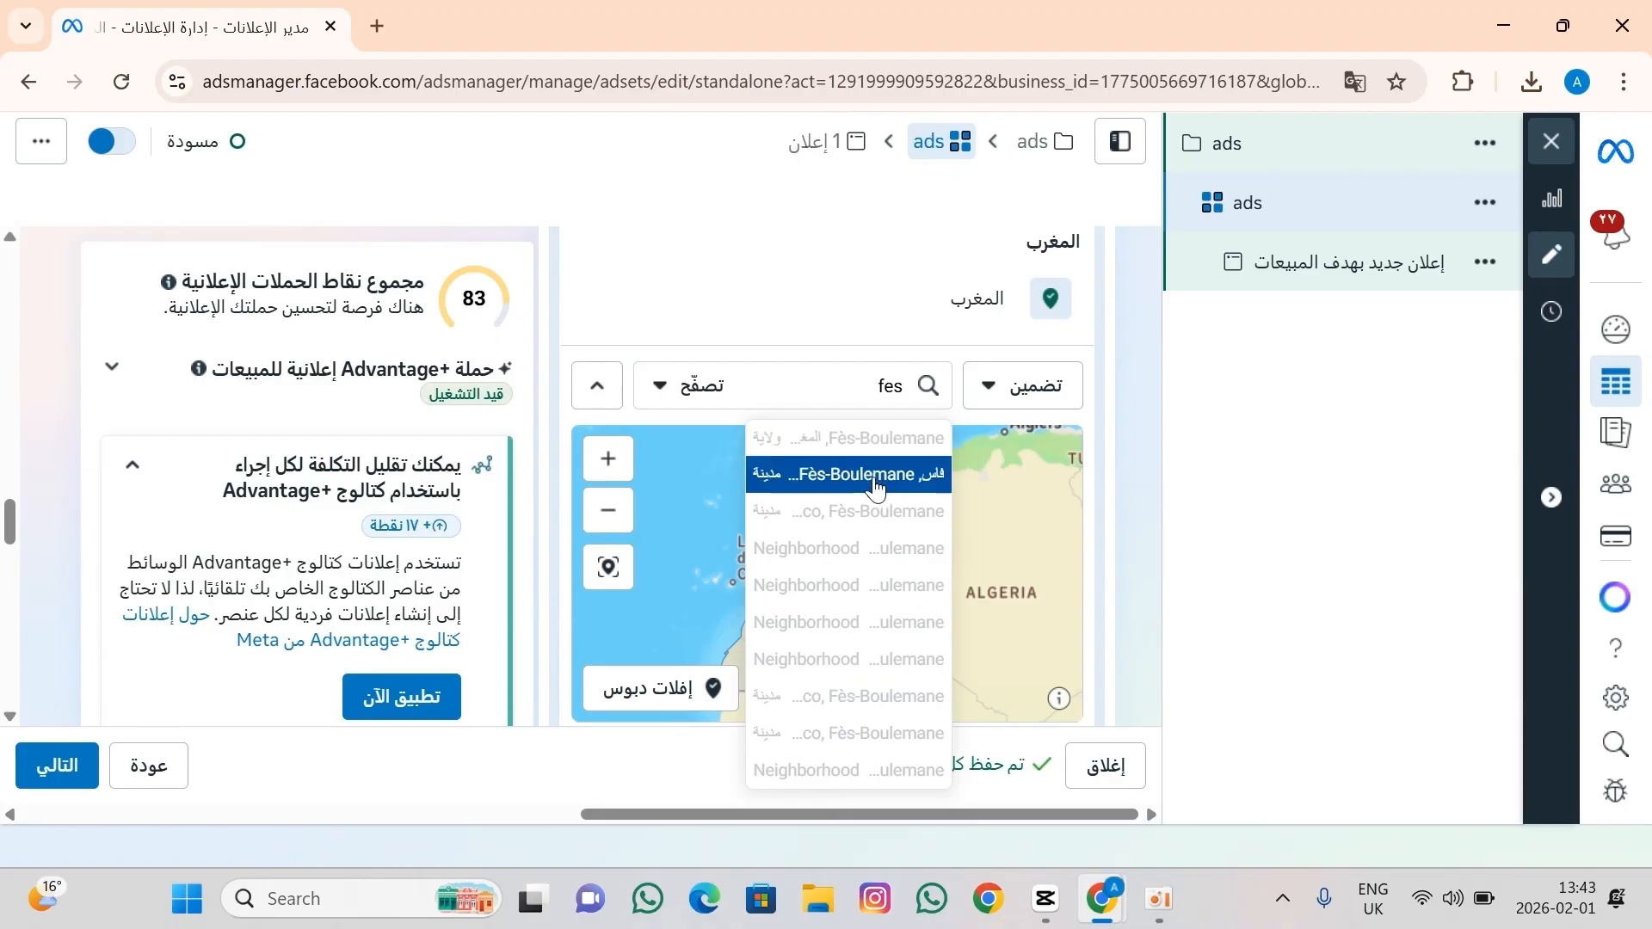
click(876, 488)
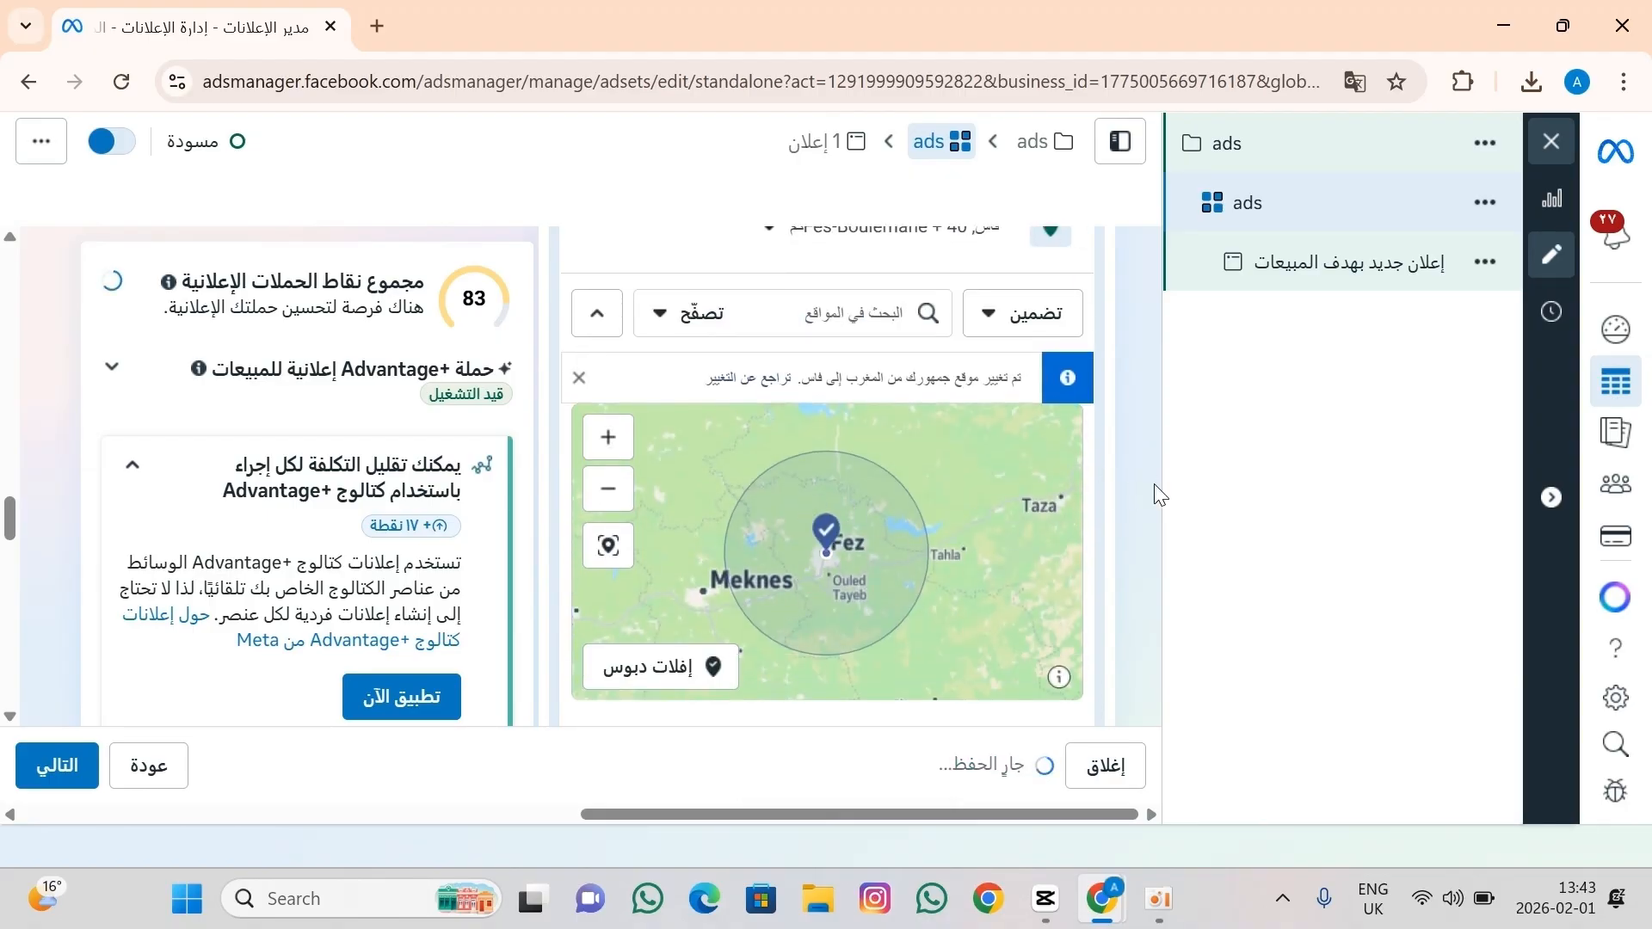
- Turn off reaching people beyond the targeted locations
scroll(1133, 487, down, 3)
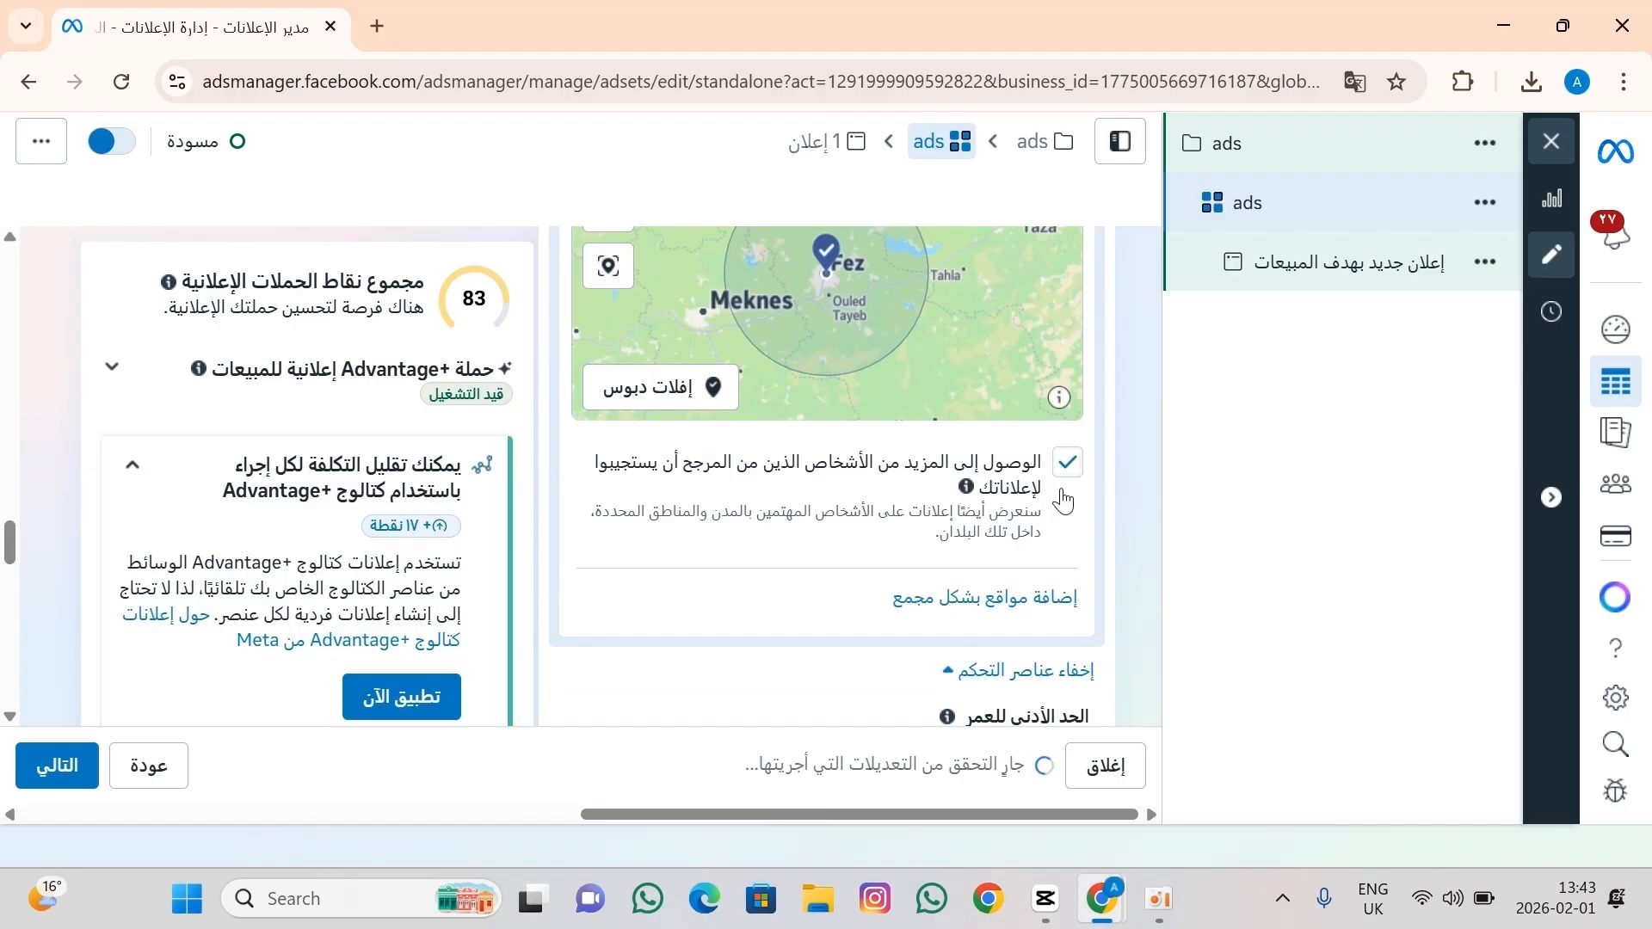
scroll(1033, 560, up, 1)
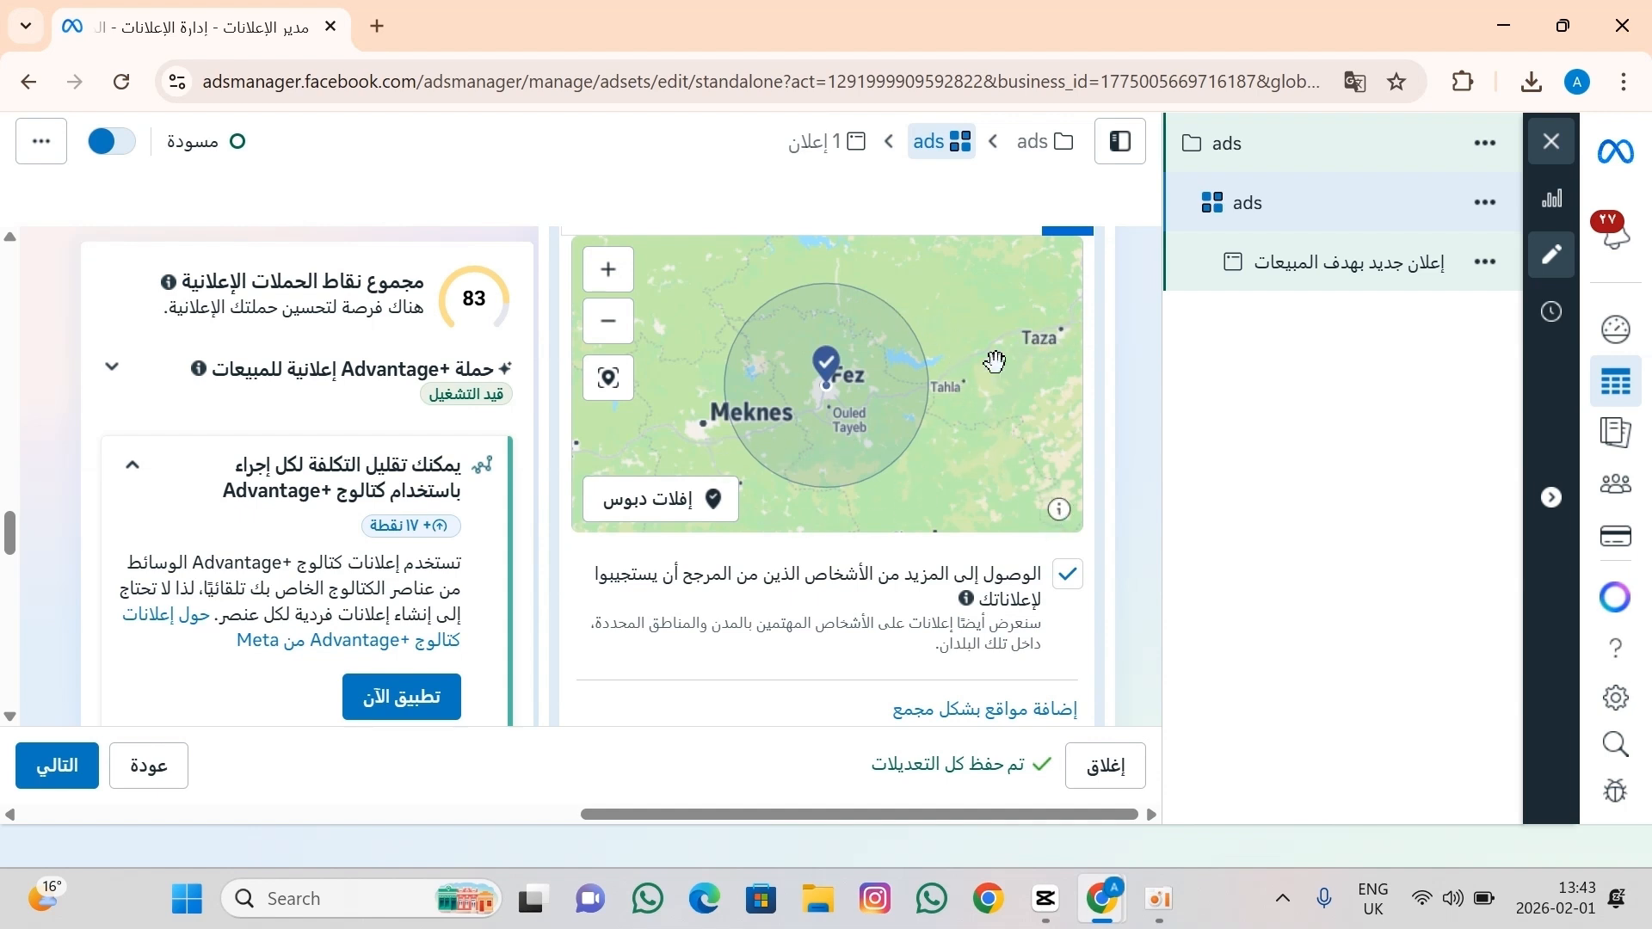
click(1069, 575)
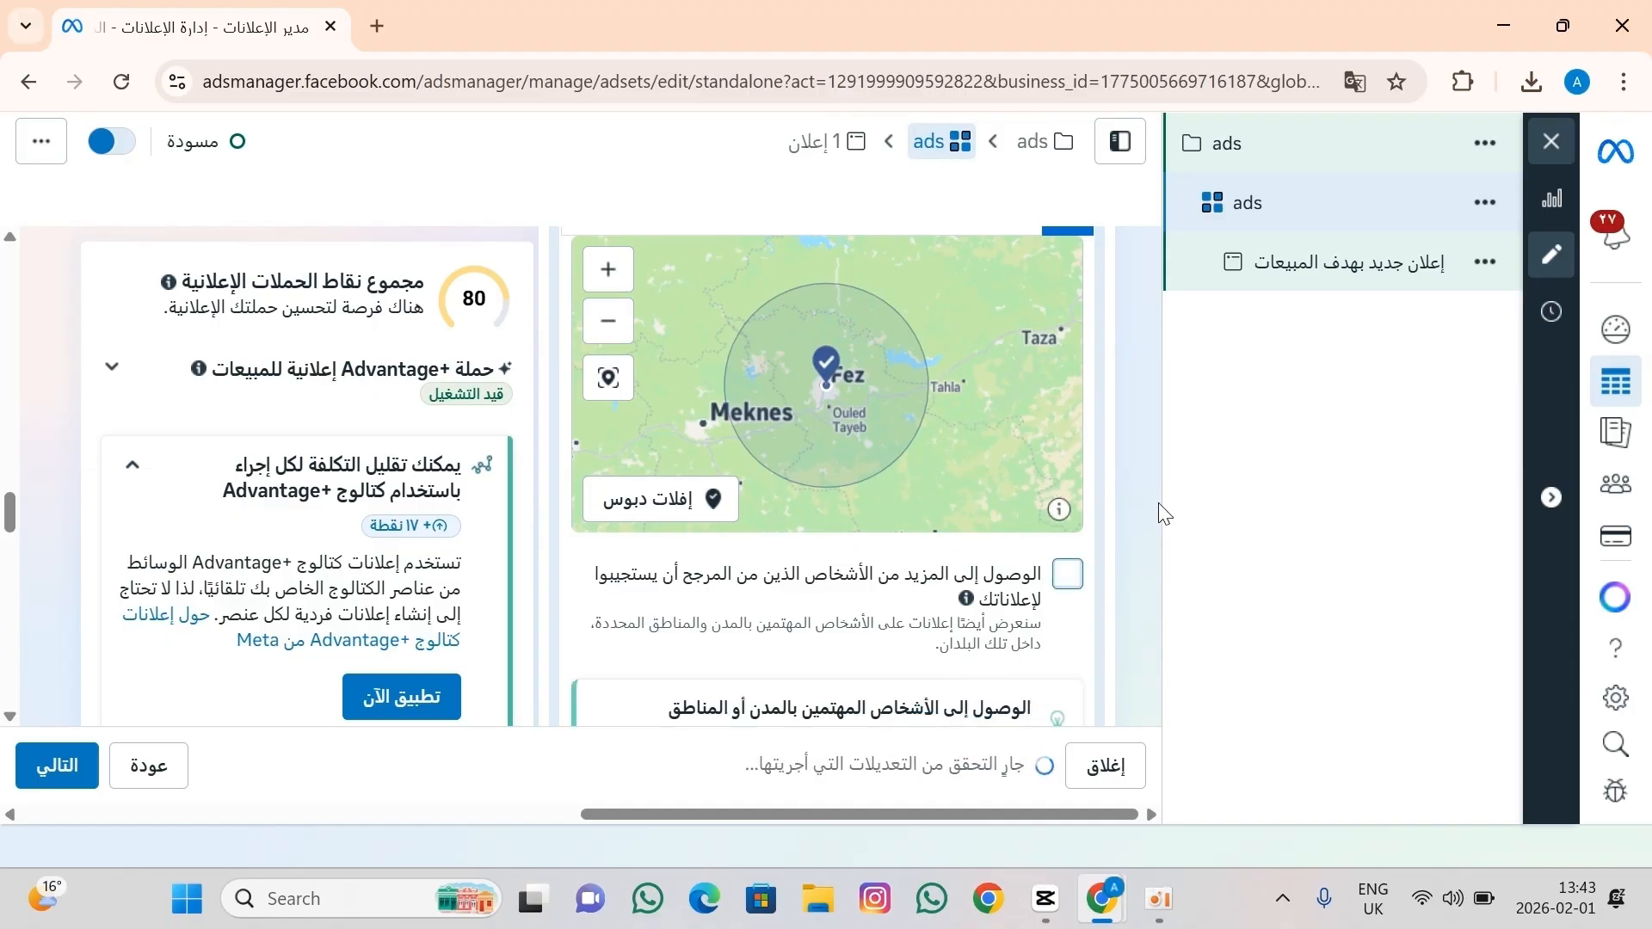
scroll(1148, 422, down, 1)
scroll(1148, 421, down, 10)
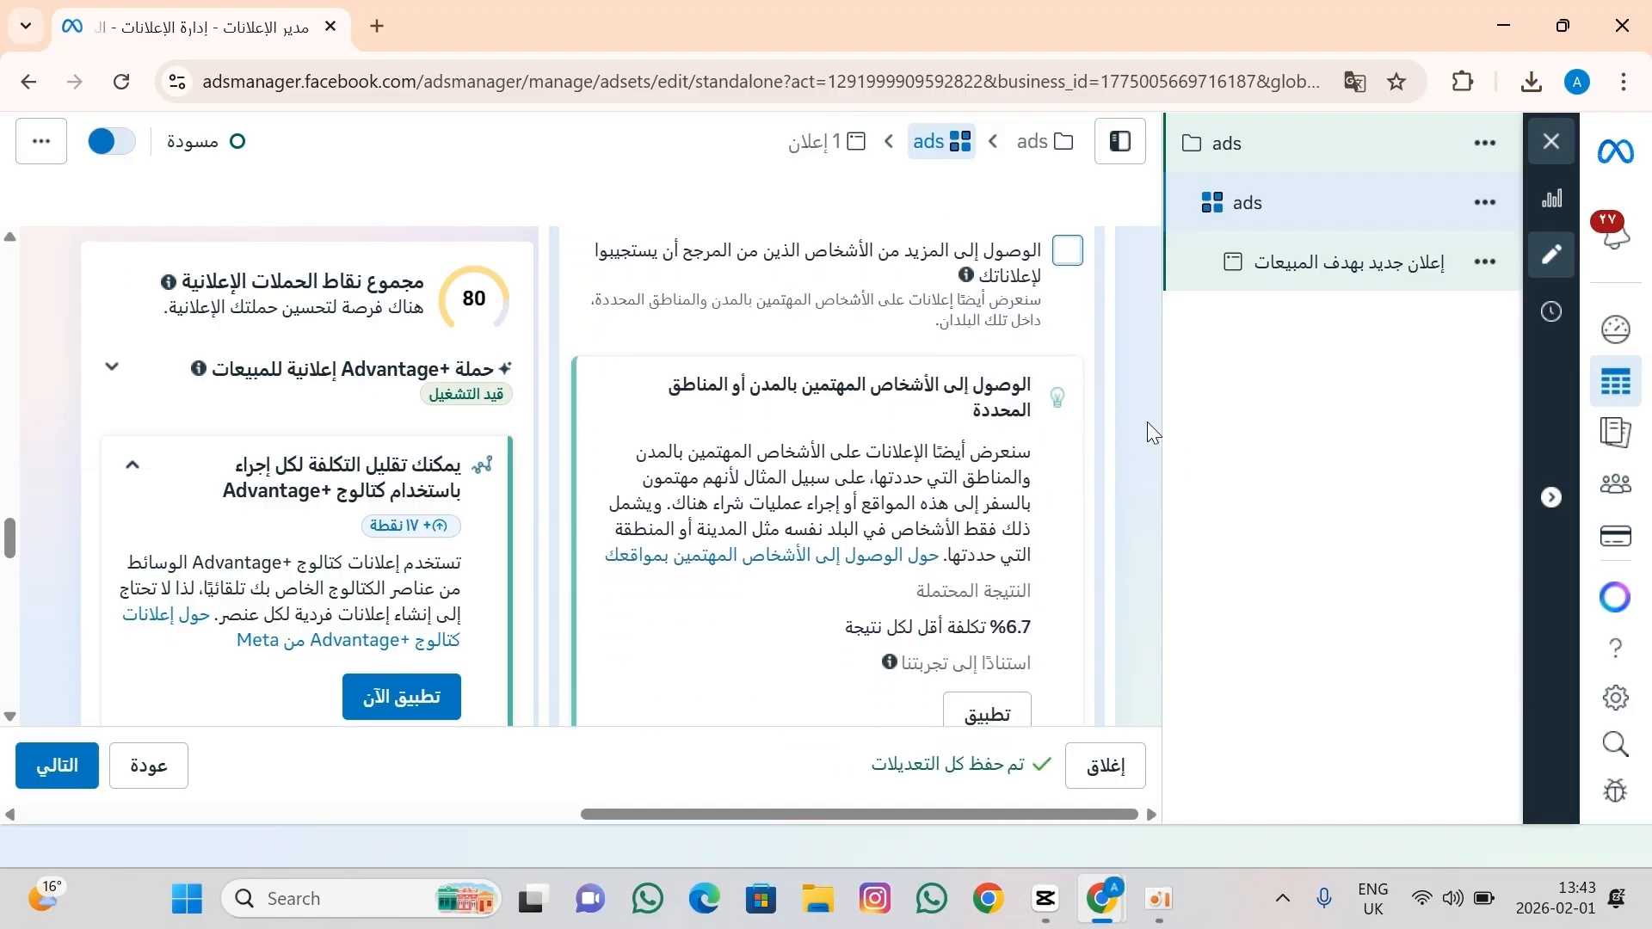
scroll(1148, 422, down, 8)
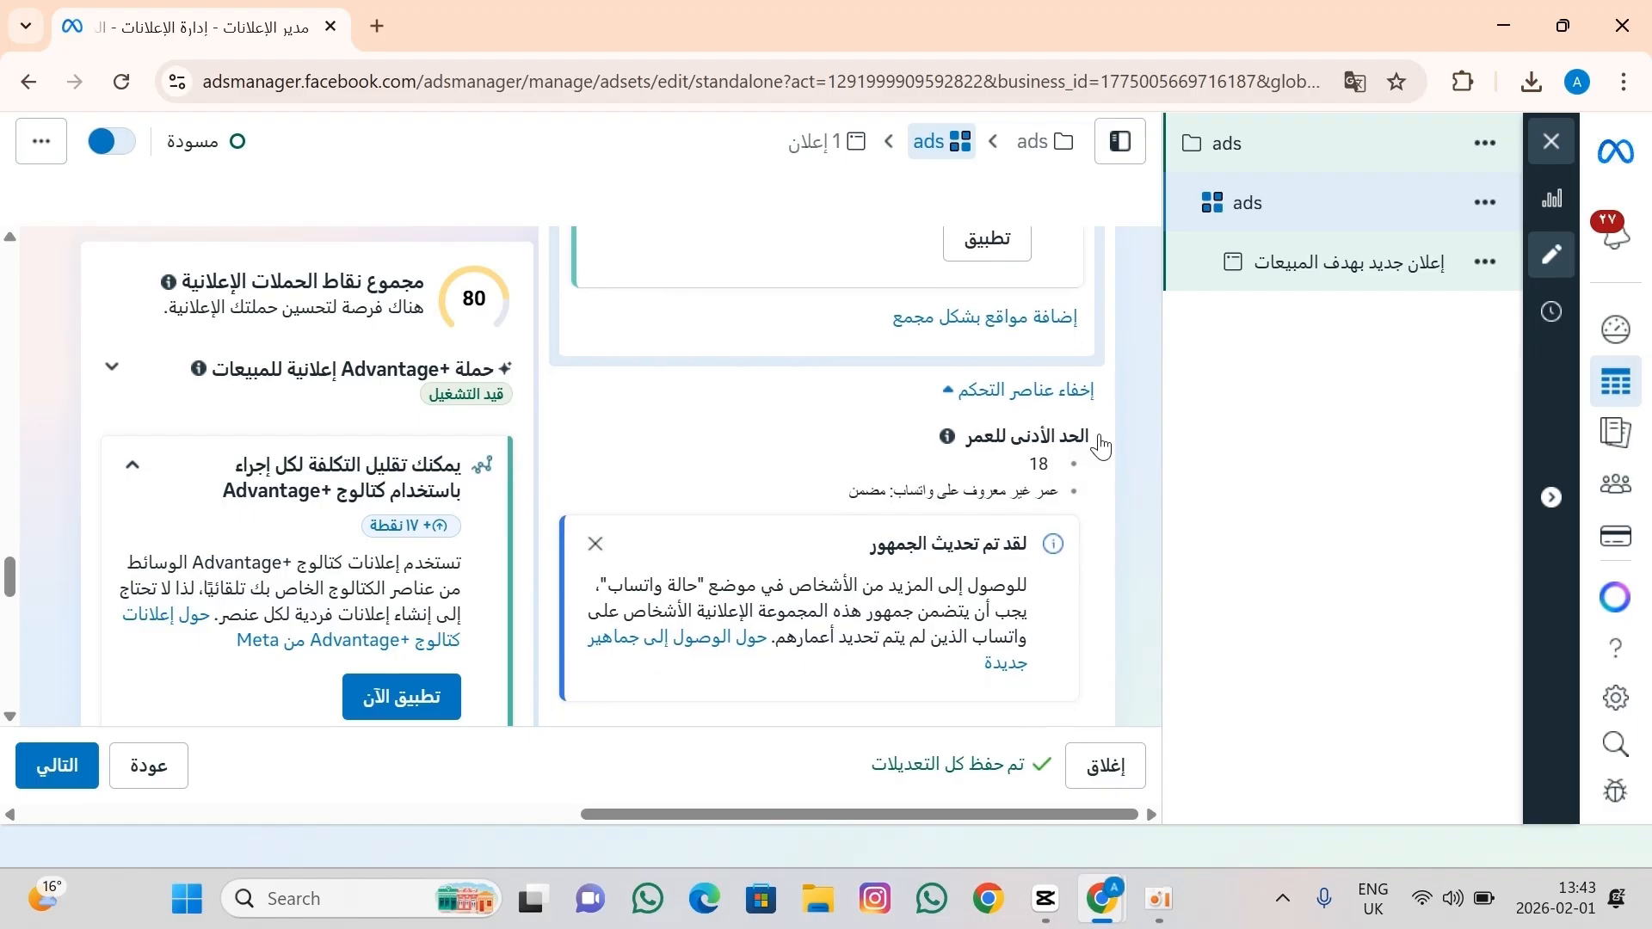
scroll(1093, 466, up, 4)
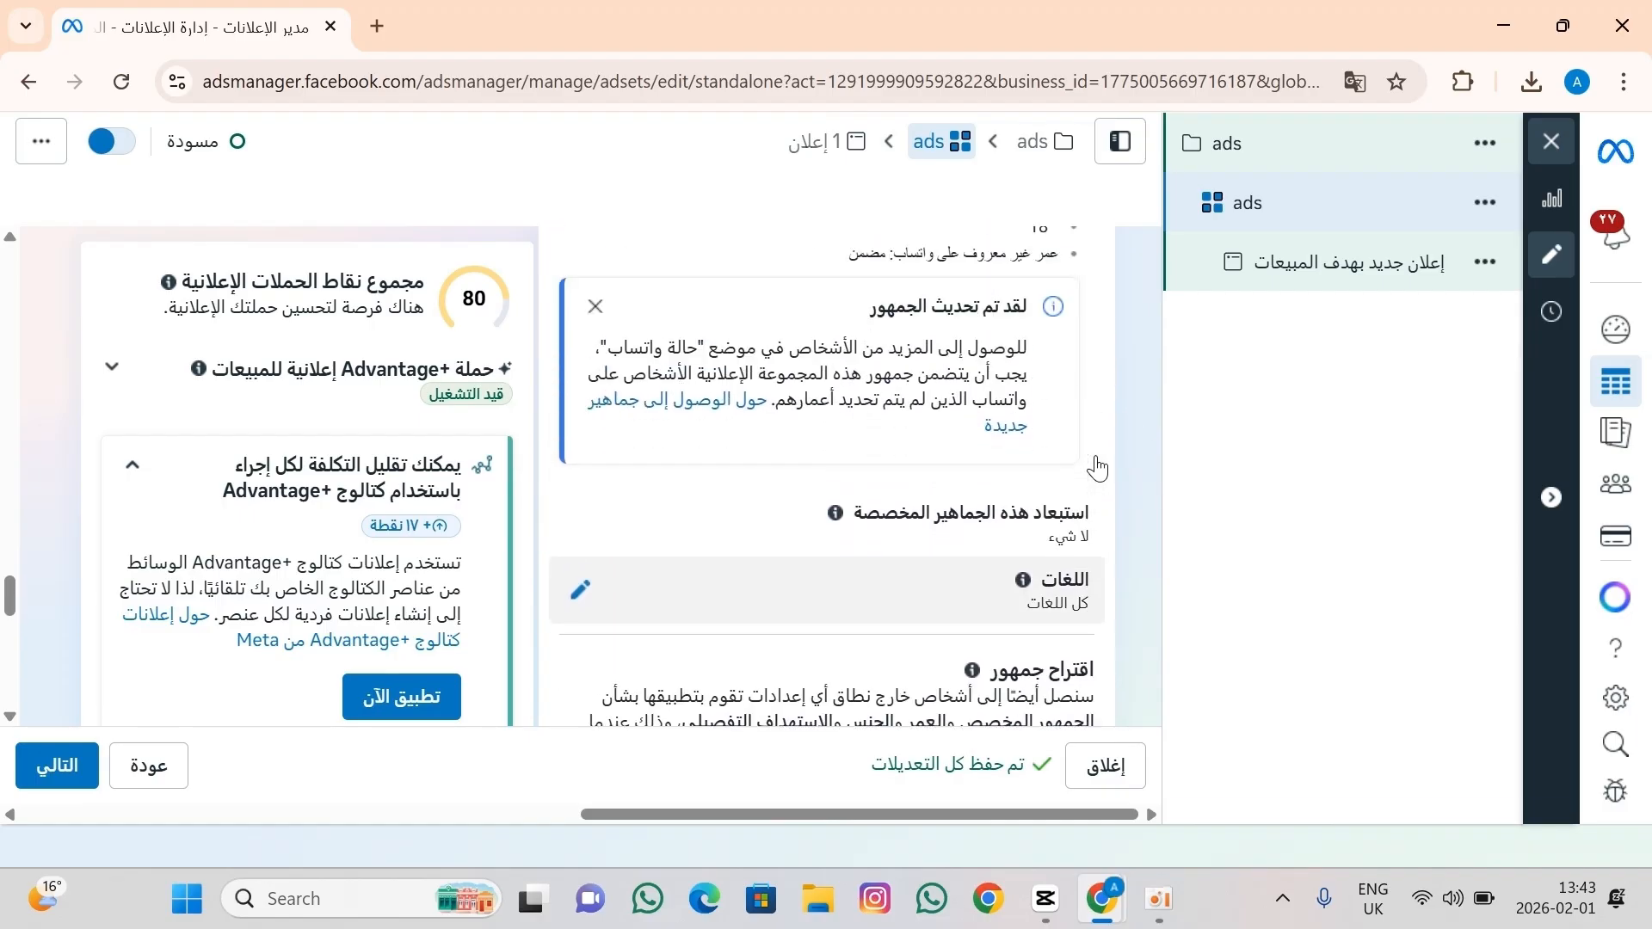
scroll(1048, 598, down, 10)
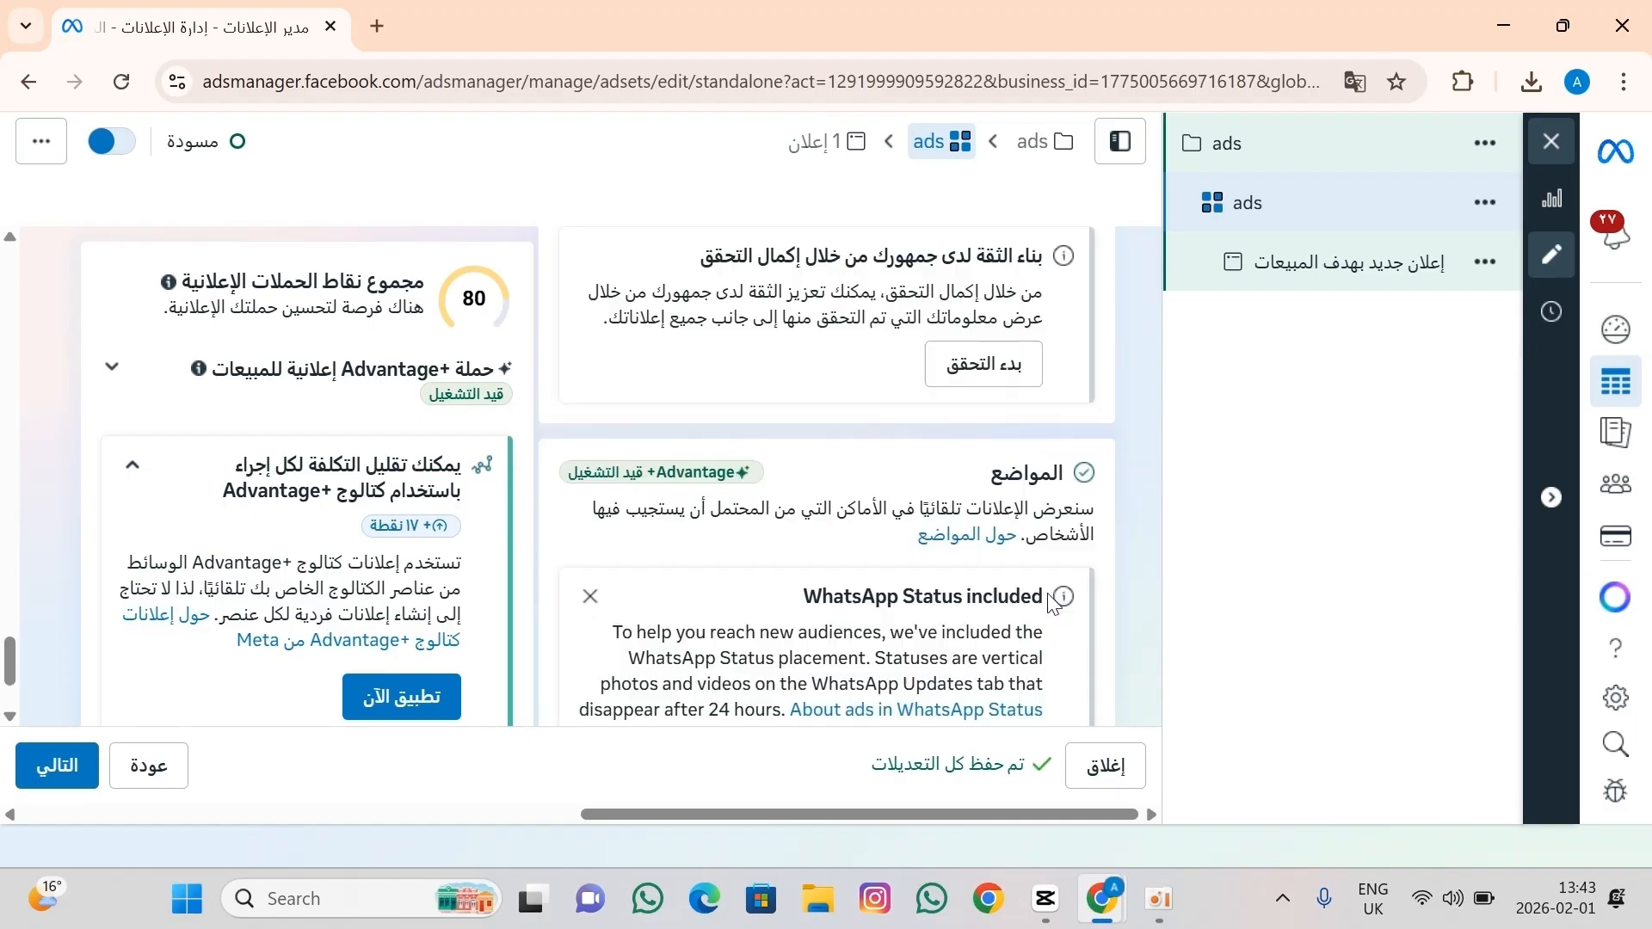
- Set the audience age range to 24–44
scroll(1077, 389, up, 5)
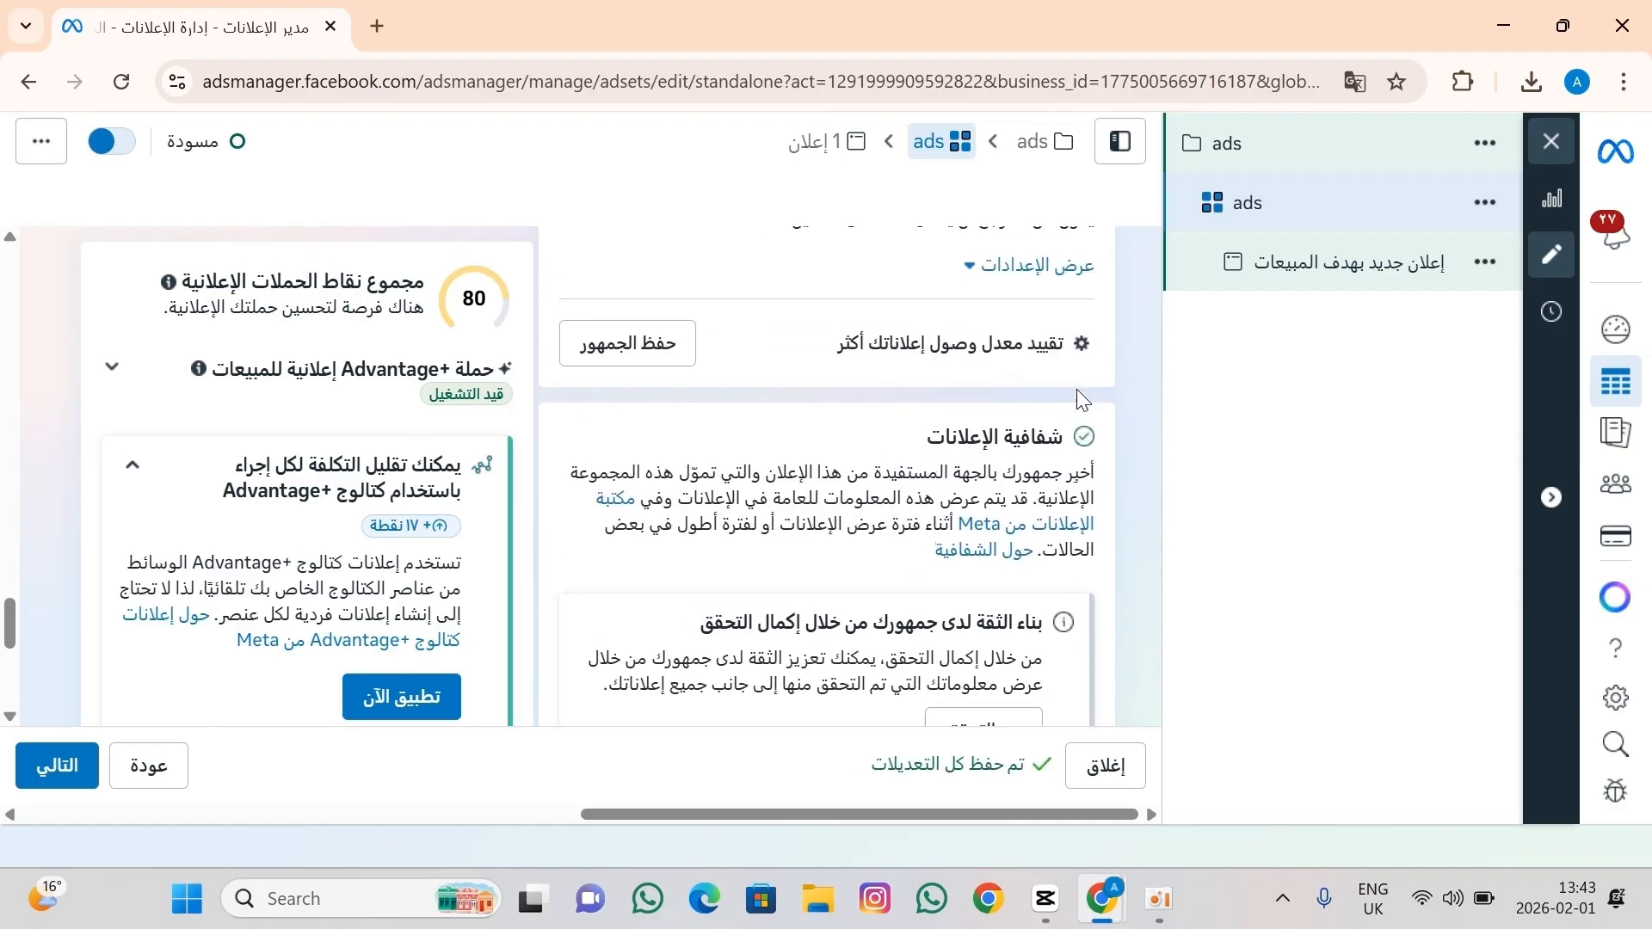
click(1033, 420)
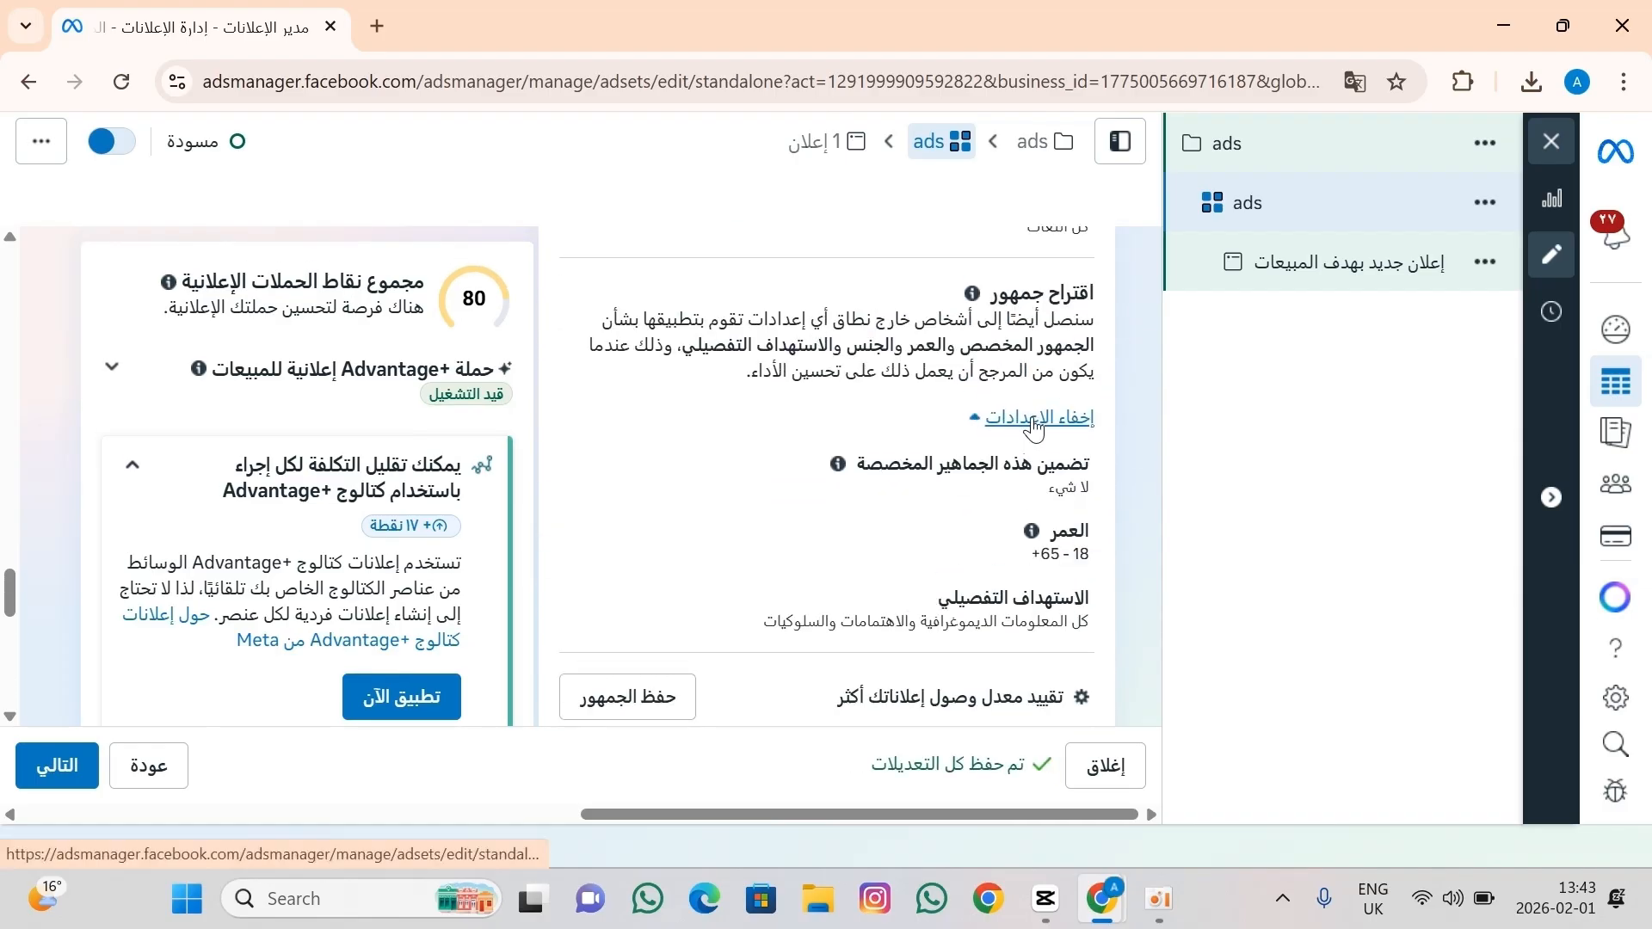
click(1043, 554)
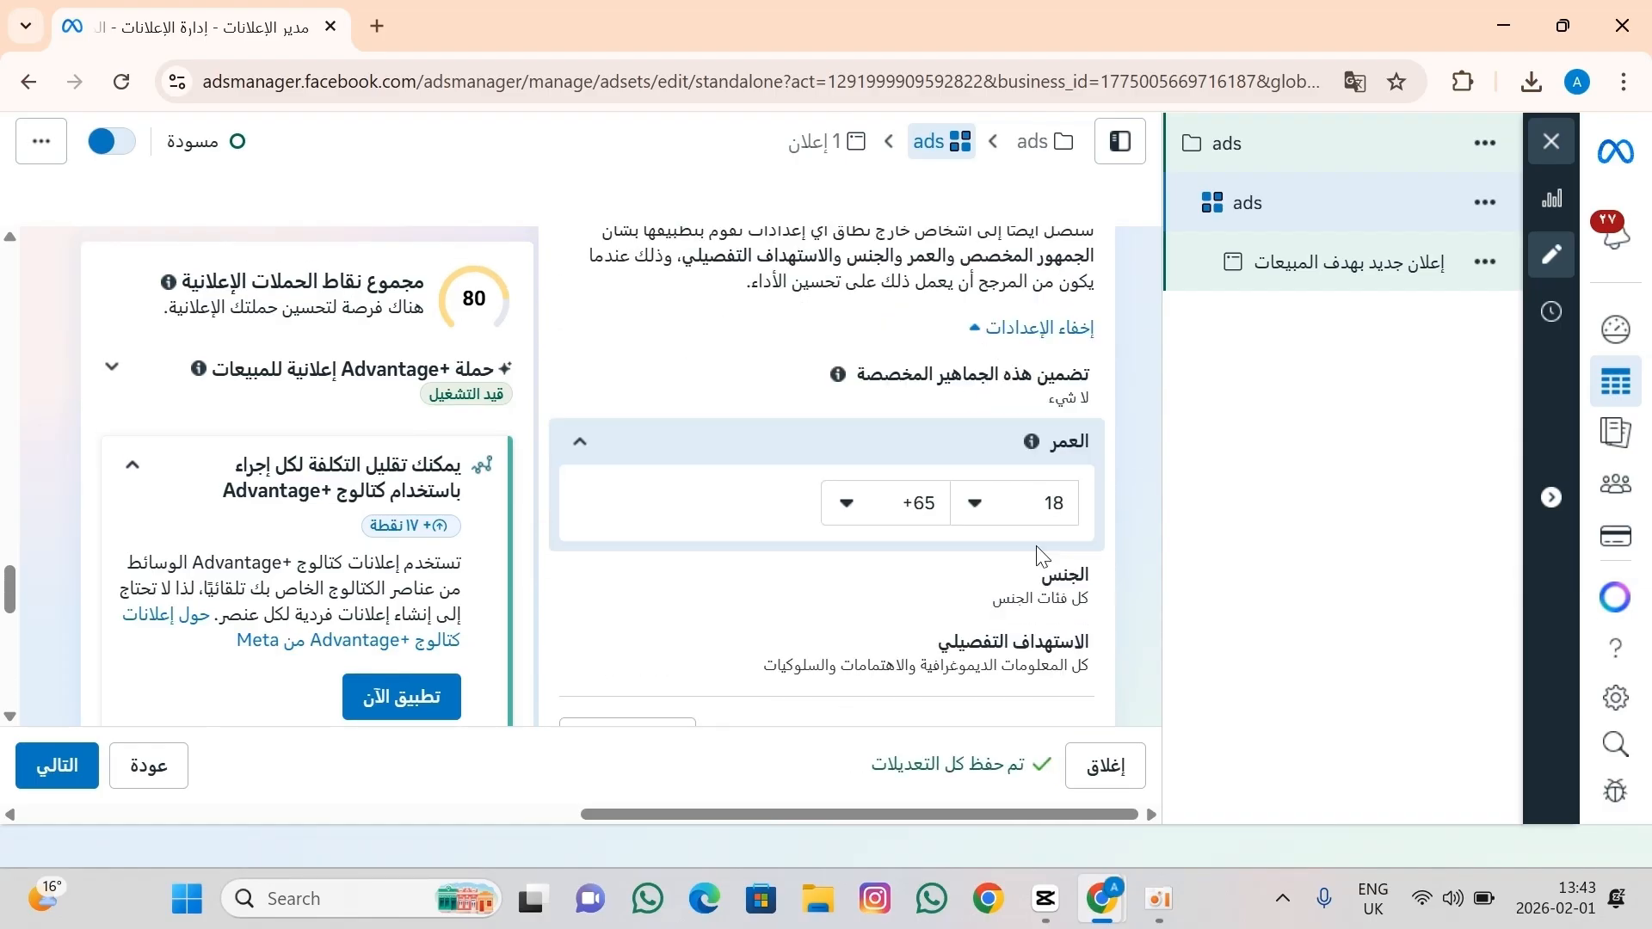
click(997, 506)
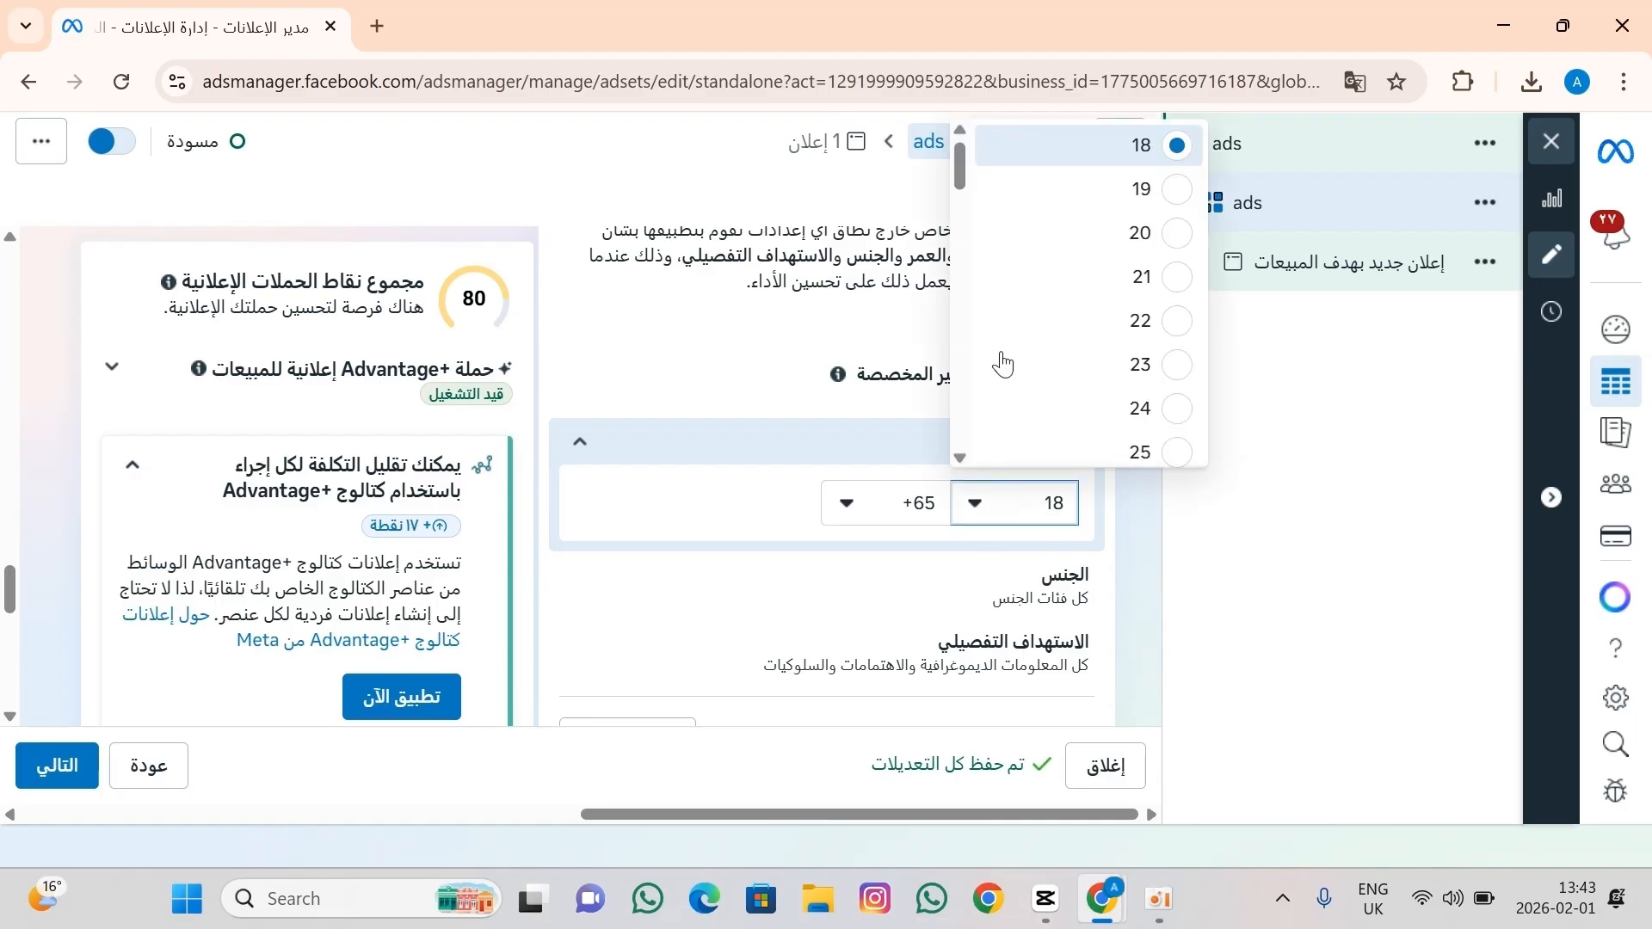
scroll(1119, 366, down, 2)
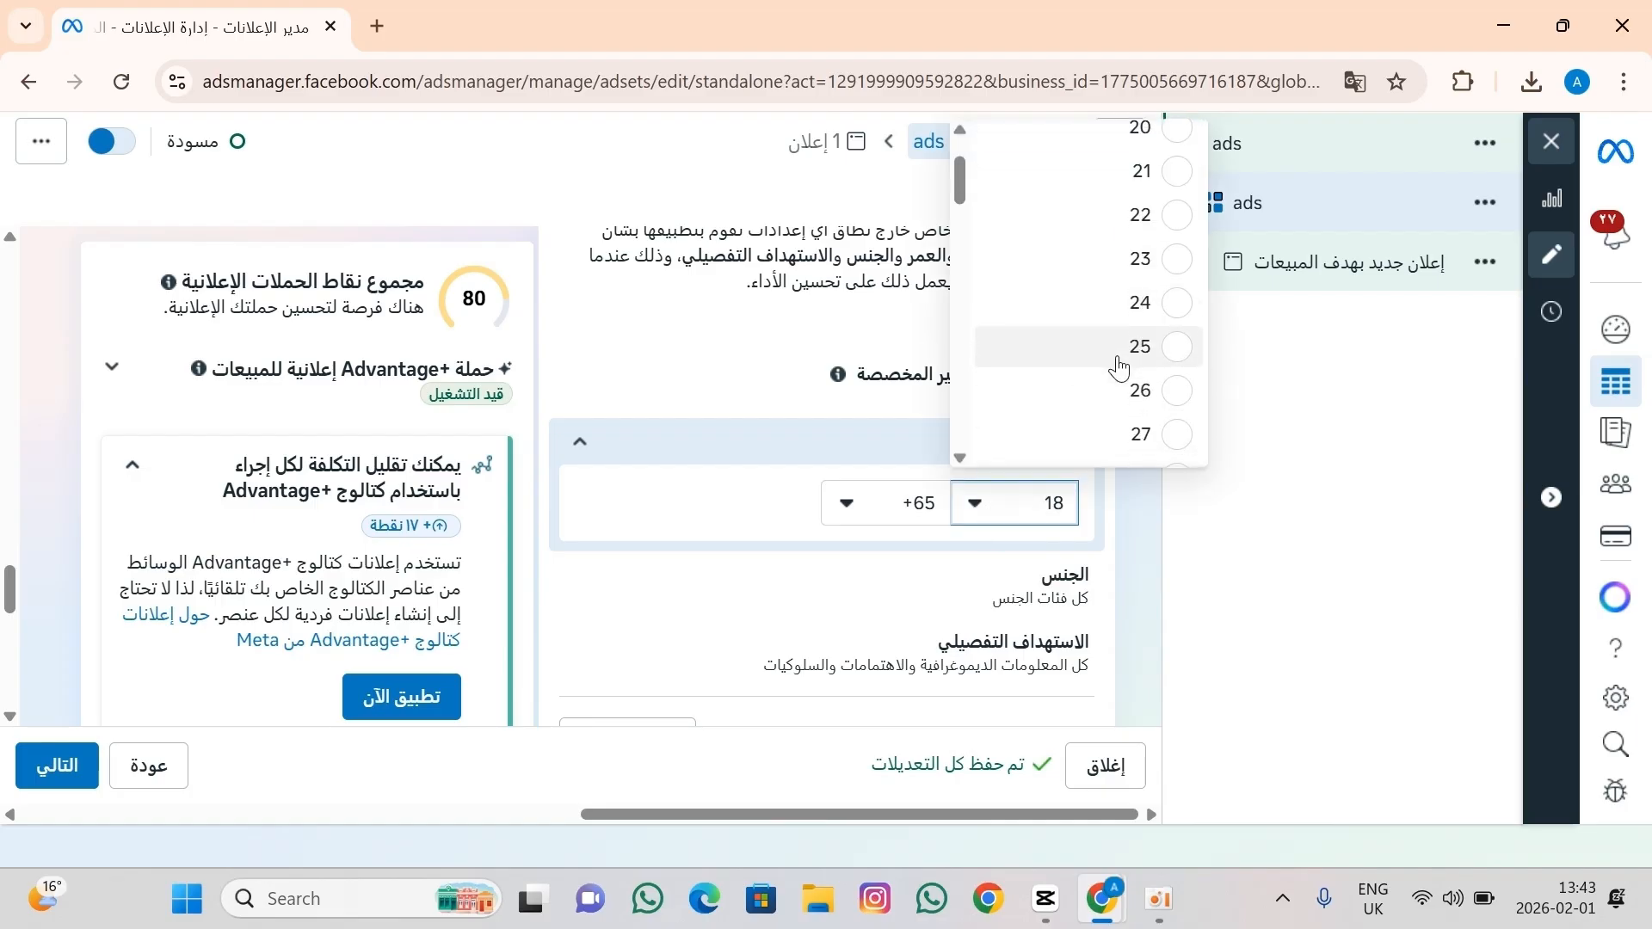
click(1171, 304)
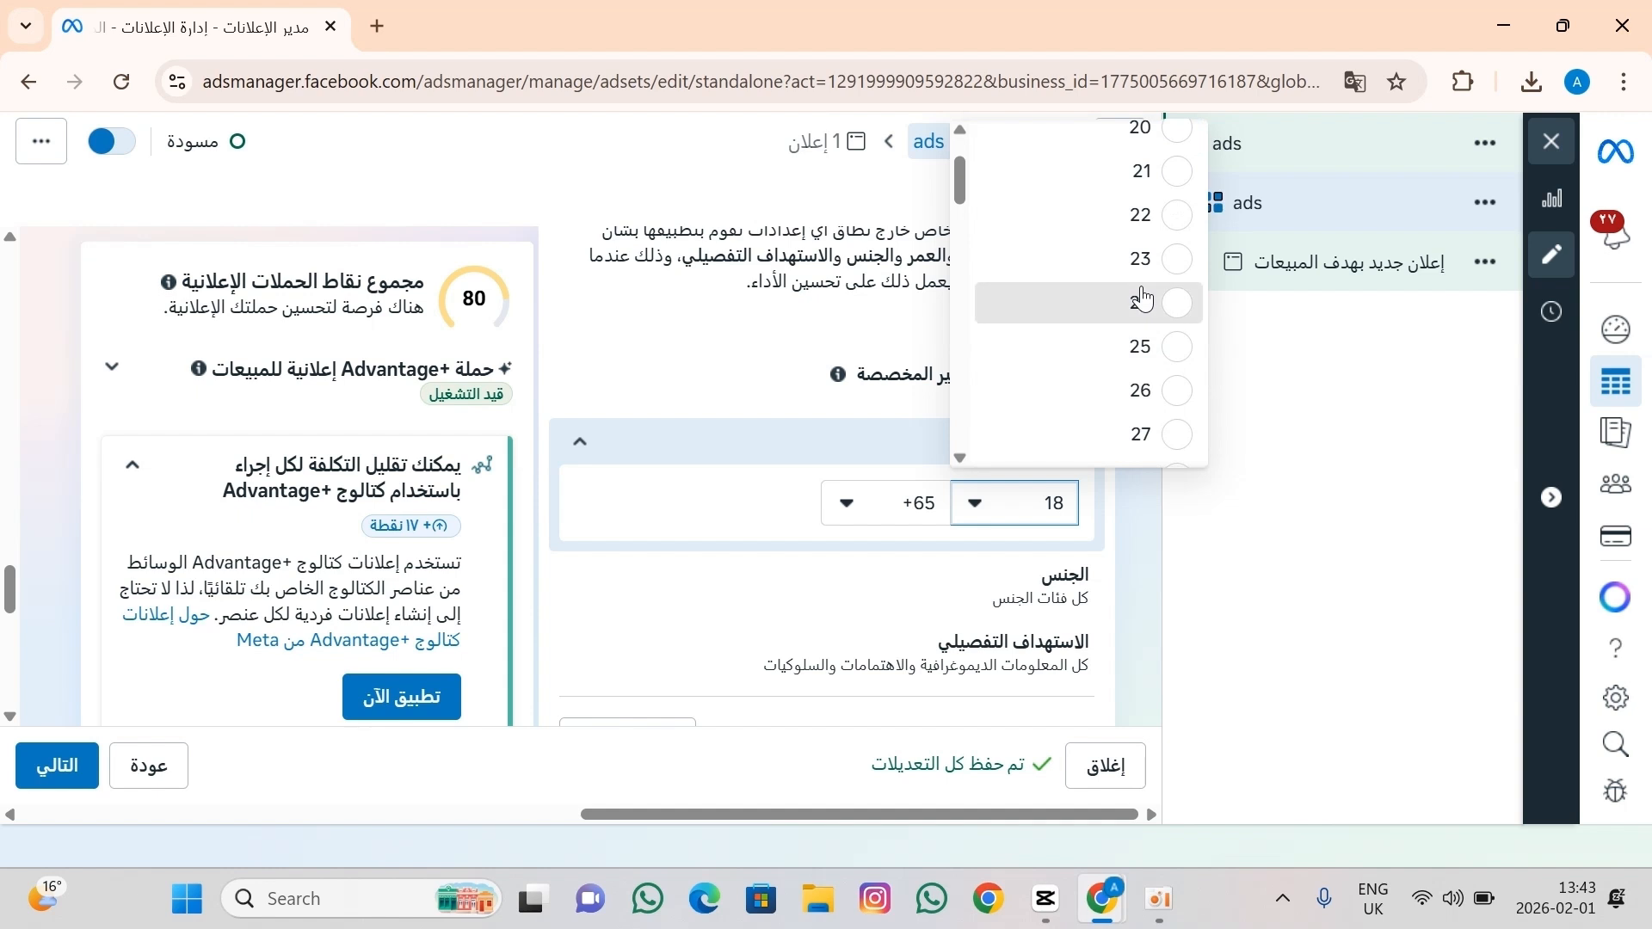
click(901, 510)
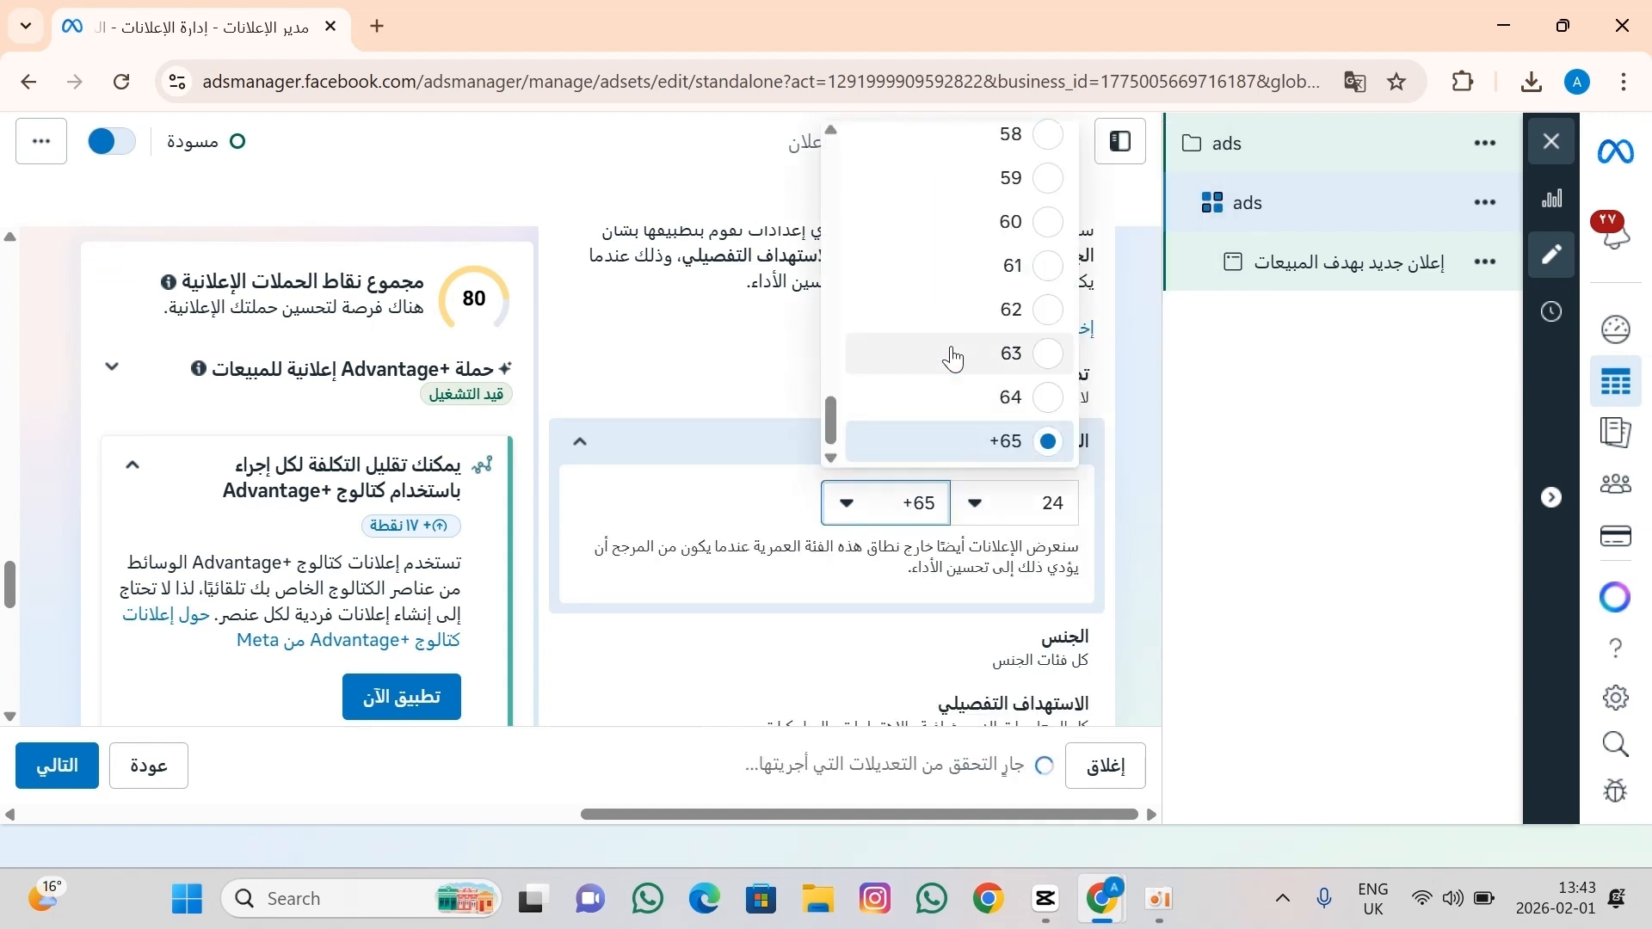
scroll(952, 348, up, 7)
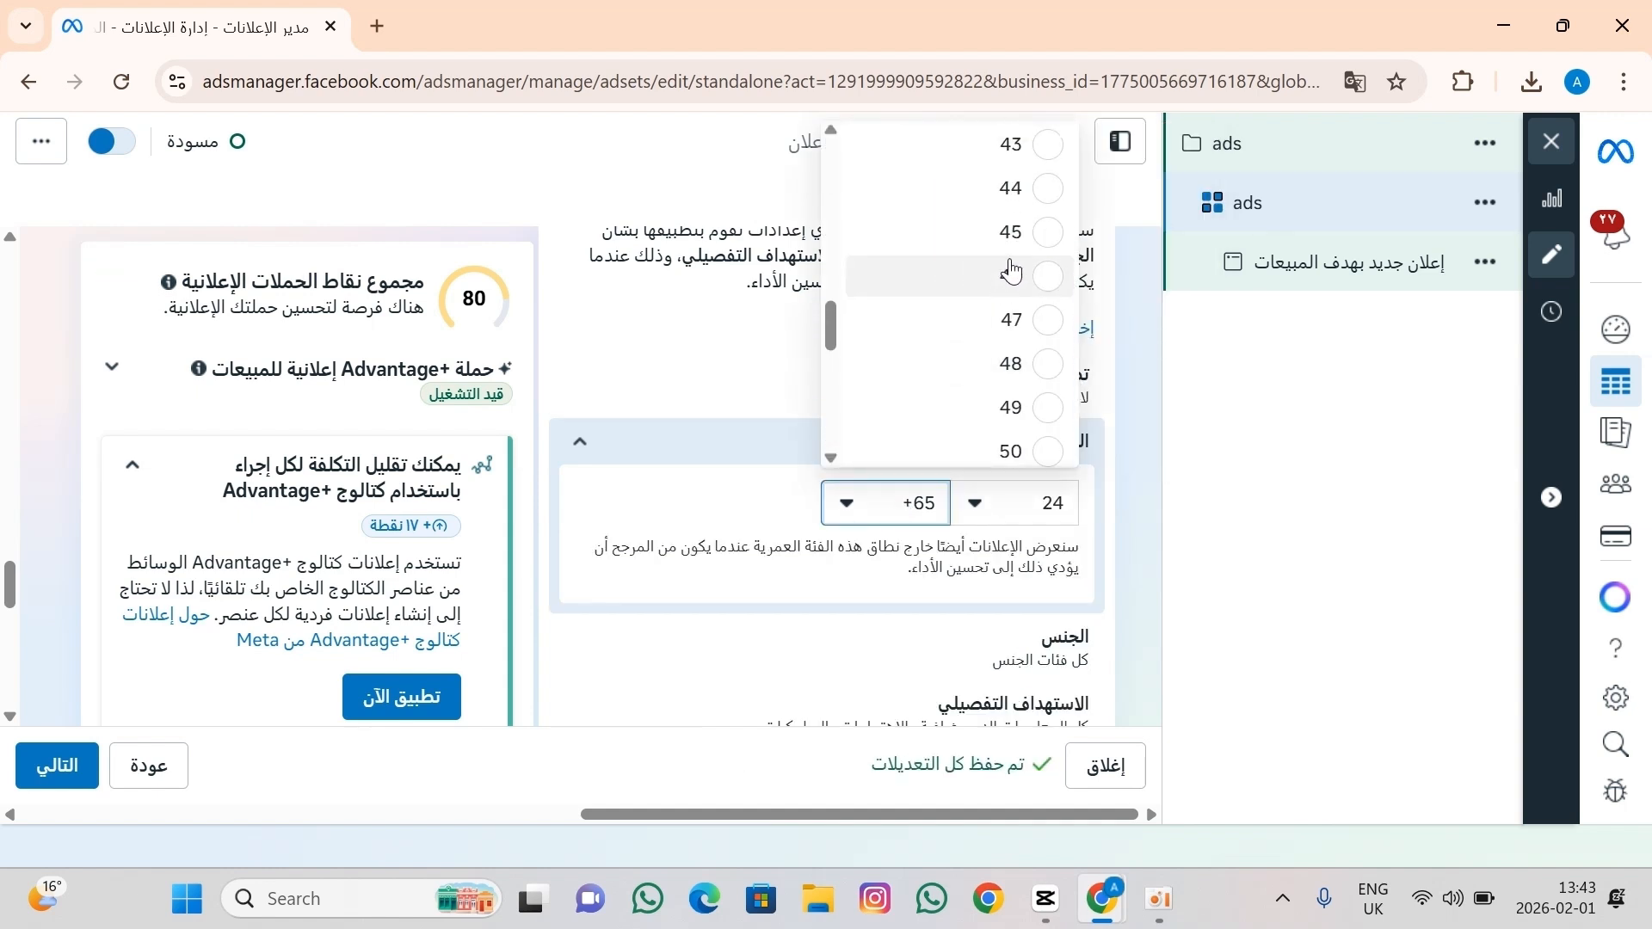
click(988, 196)
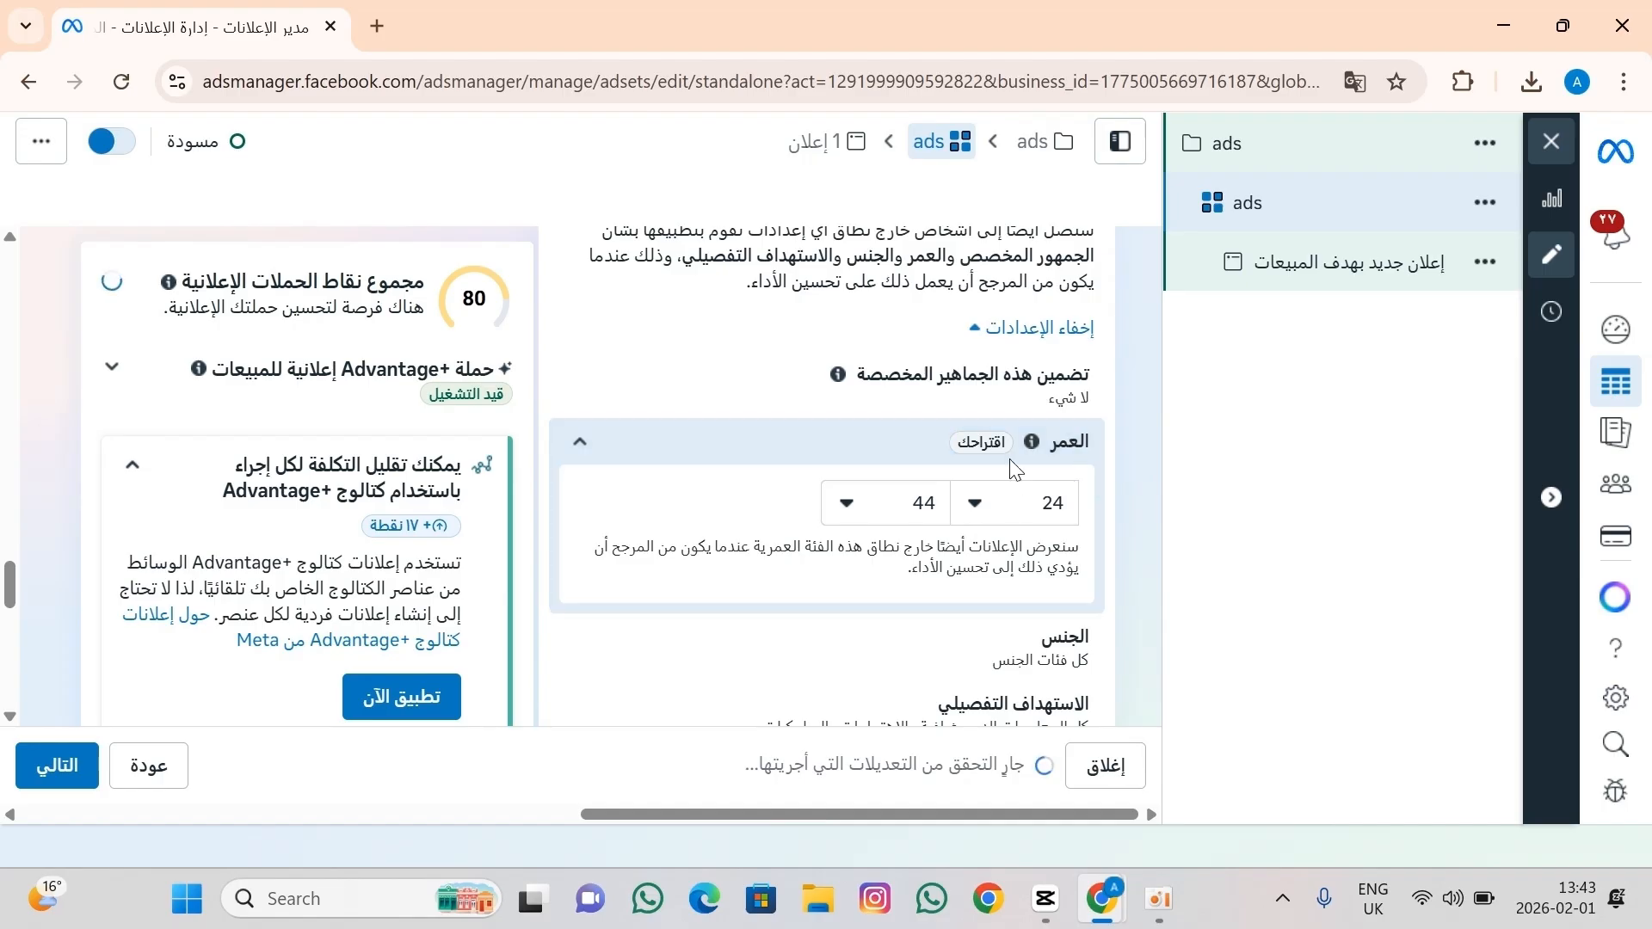
scroll(1033, 444, down, 2)
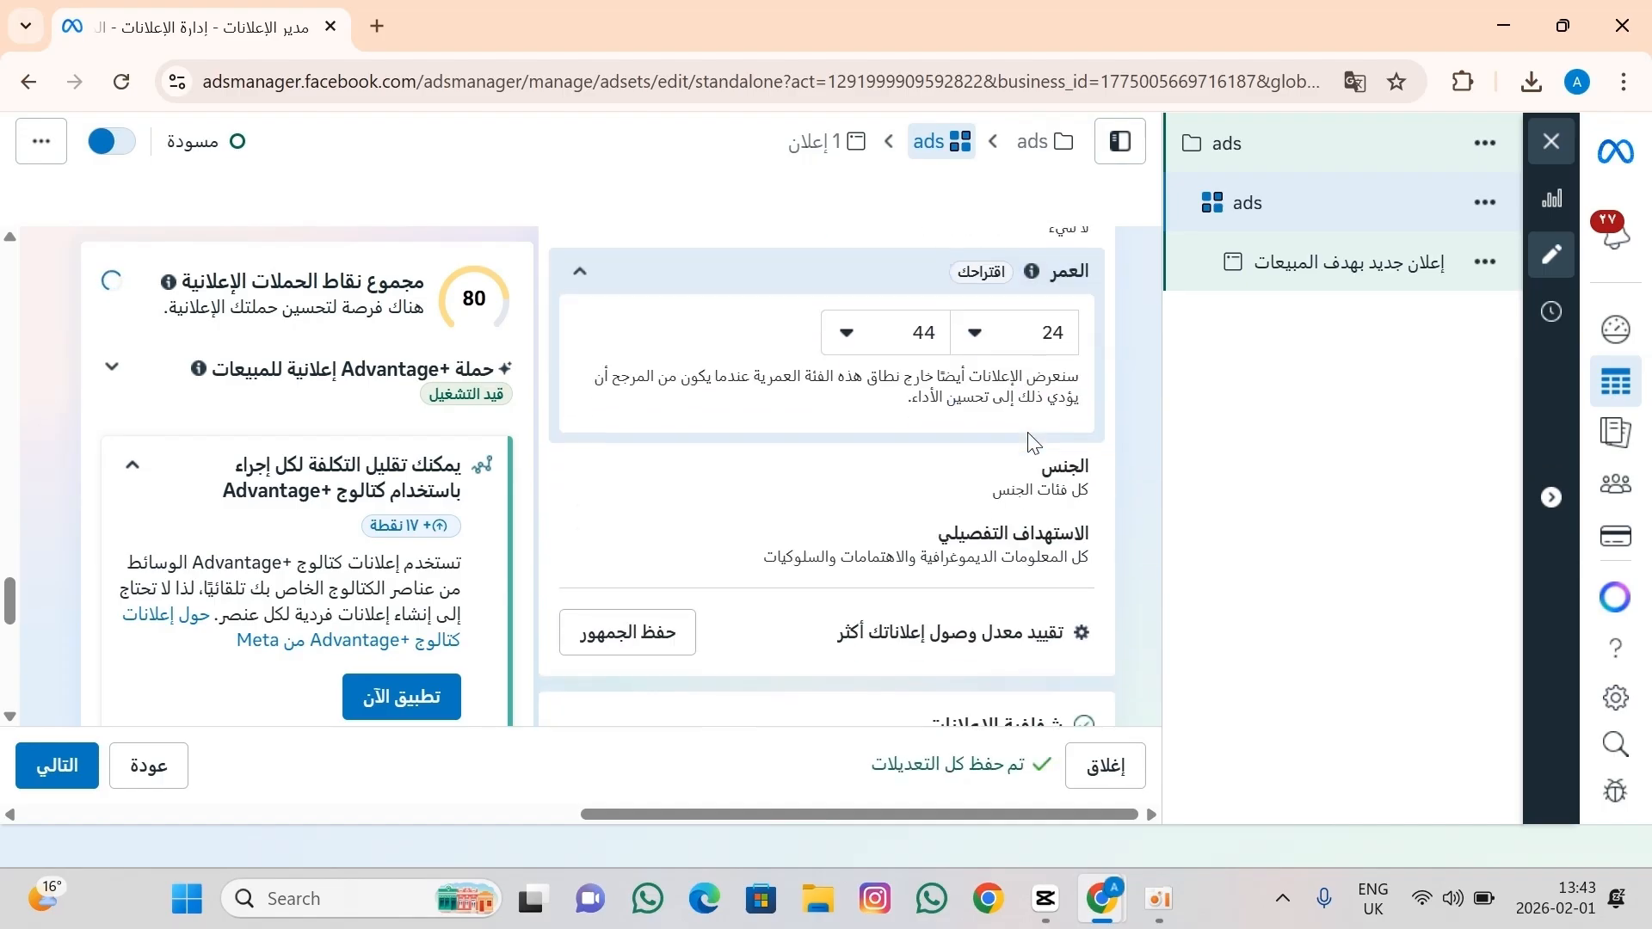
- Keep gender targeting at All genders after briefly choosing Men
click(986, 499)
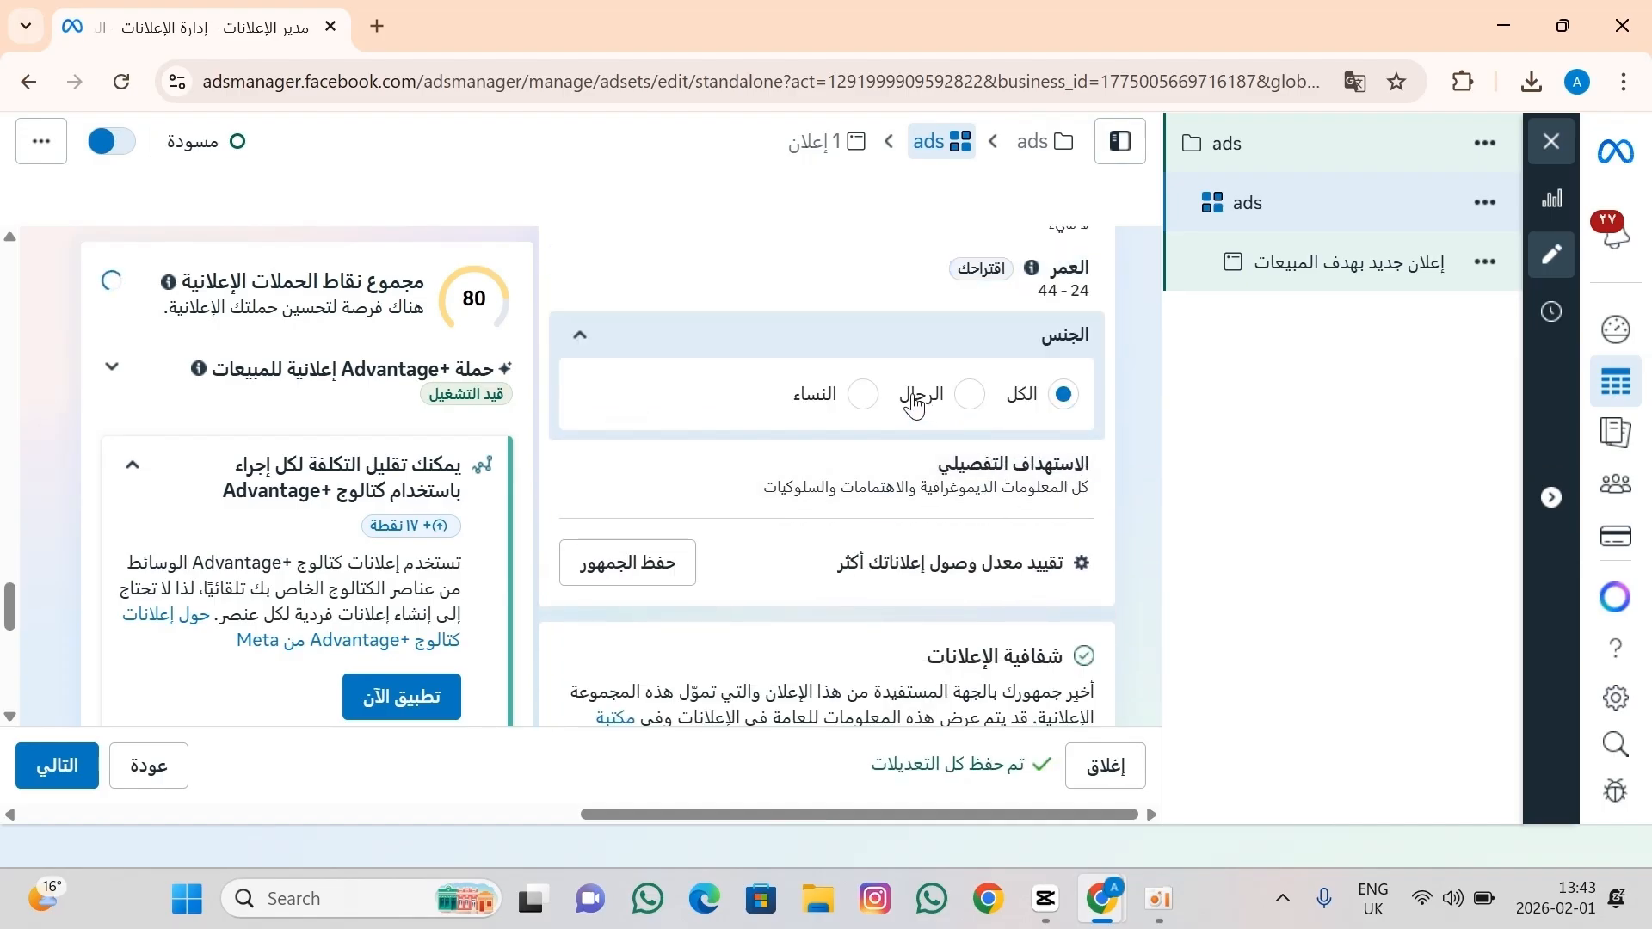
click(971, 395)
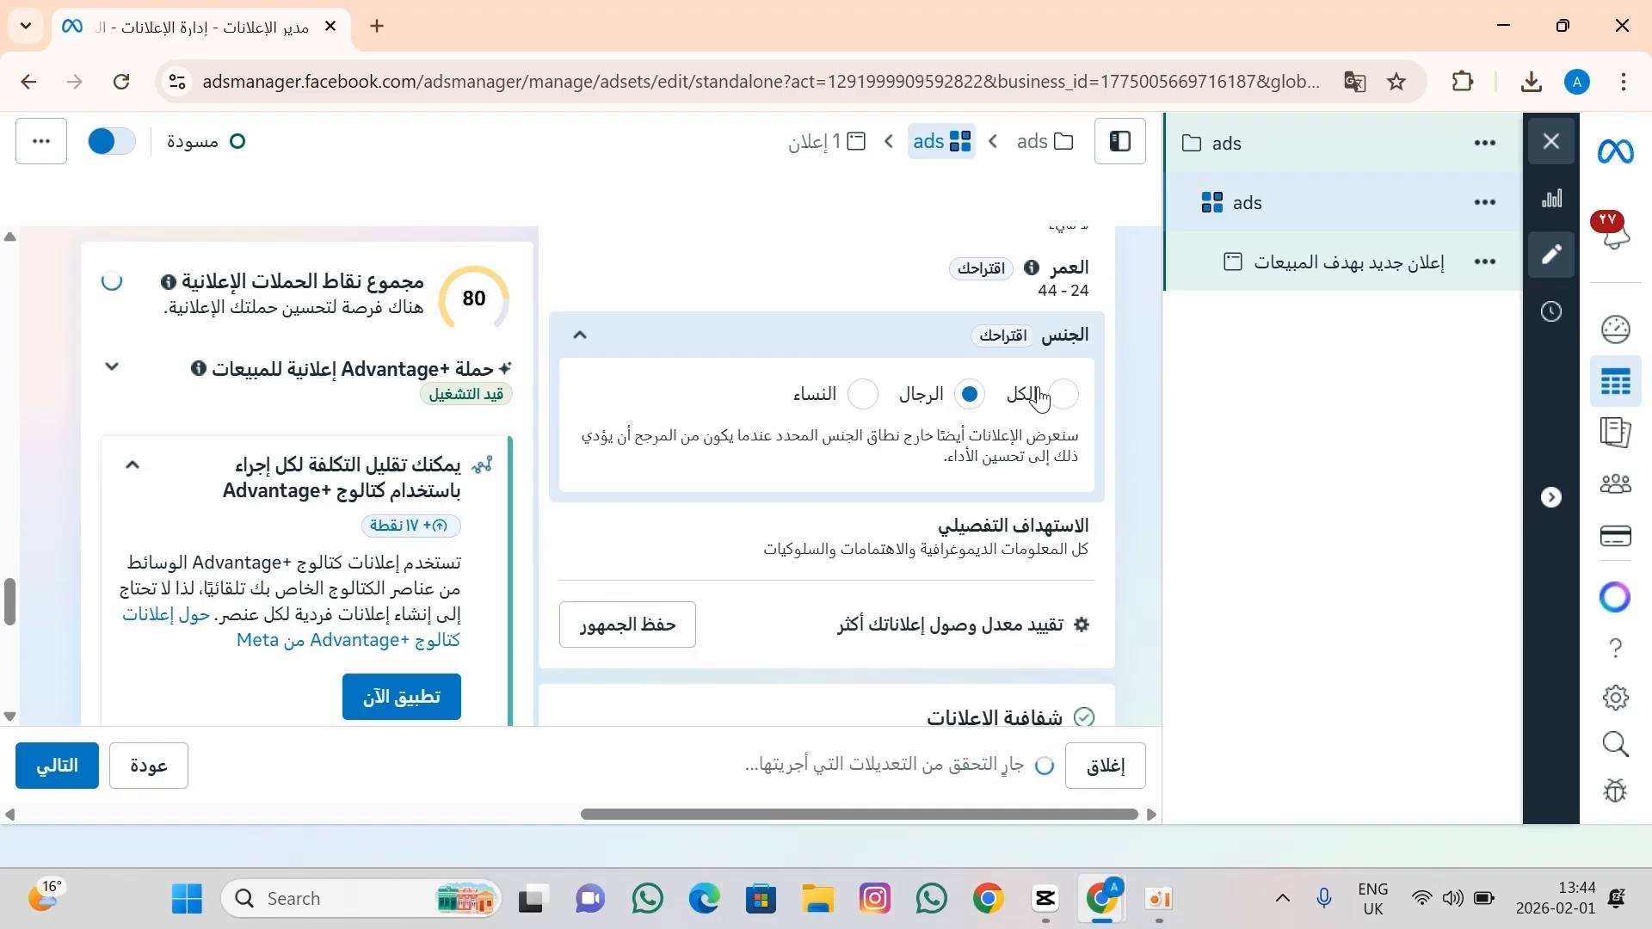
click(1062, 394)
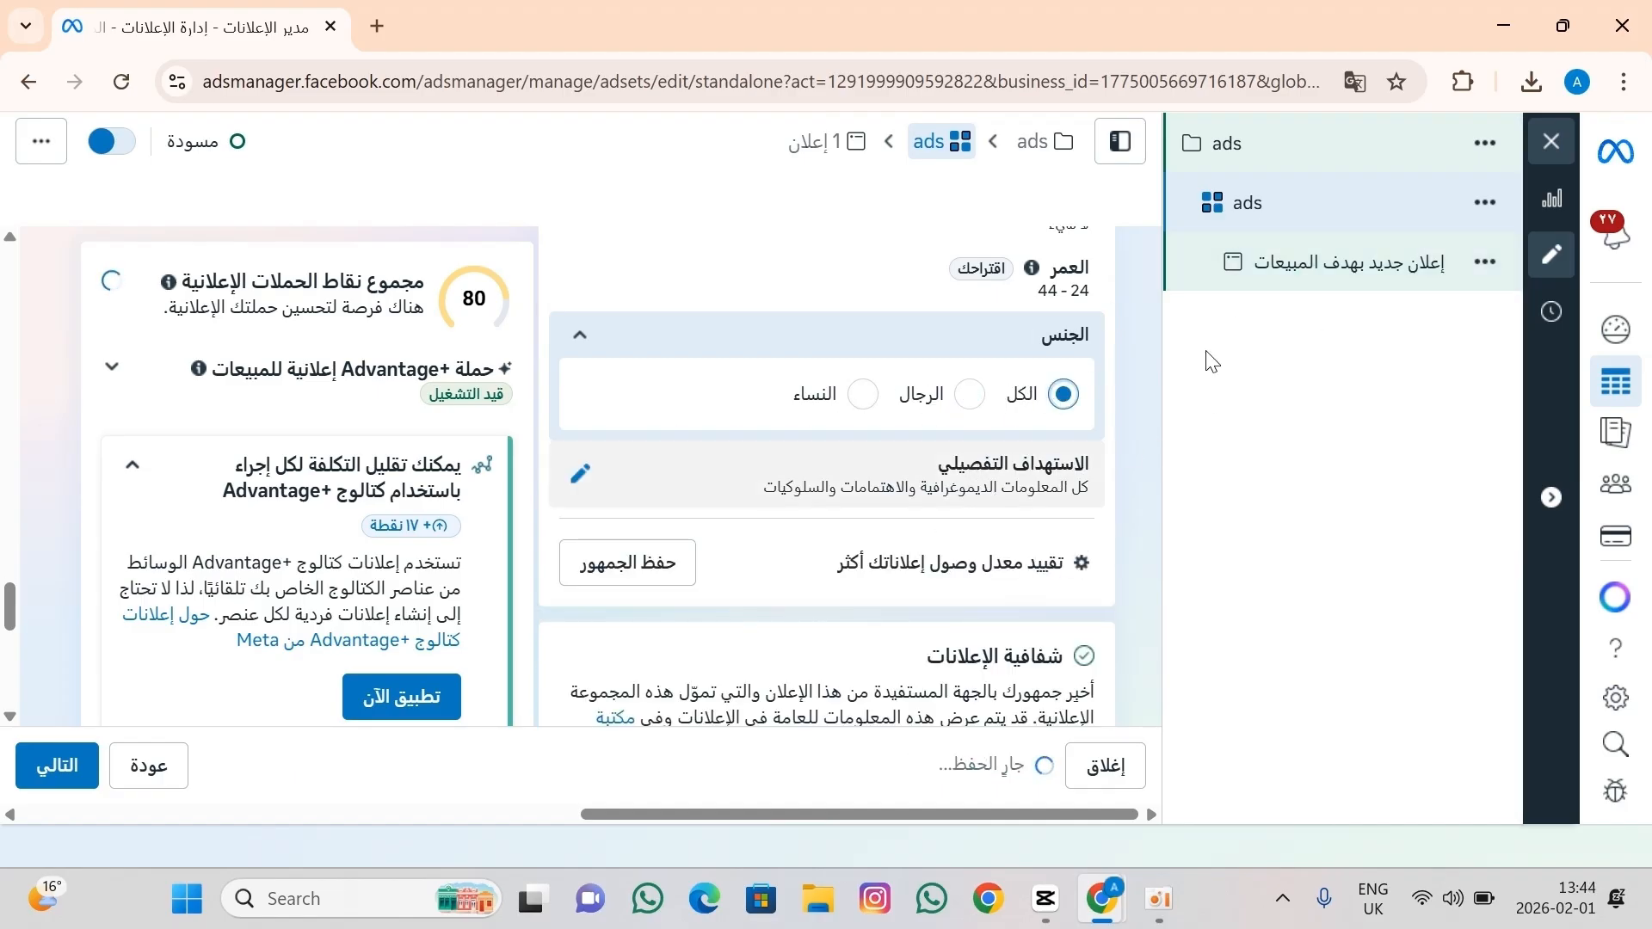
- Expand Detailed targeting and browse the suggested interests, closing them without adding any
click(951, 487)
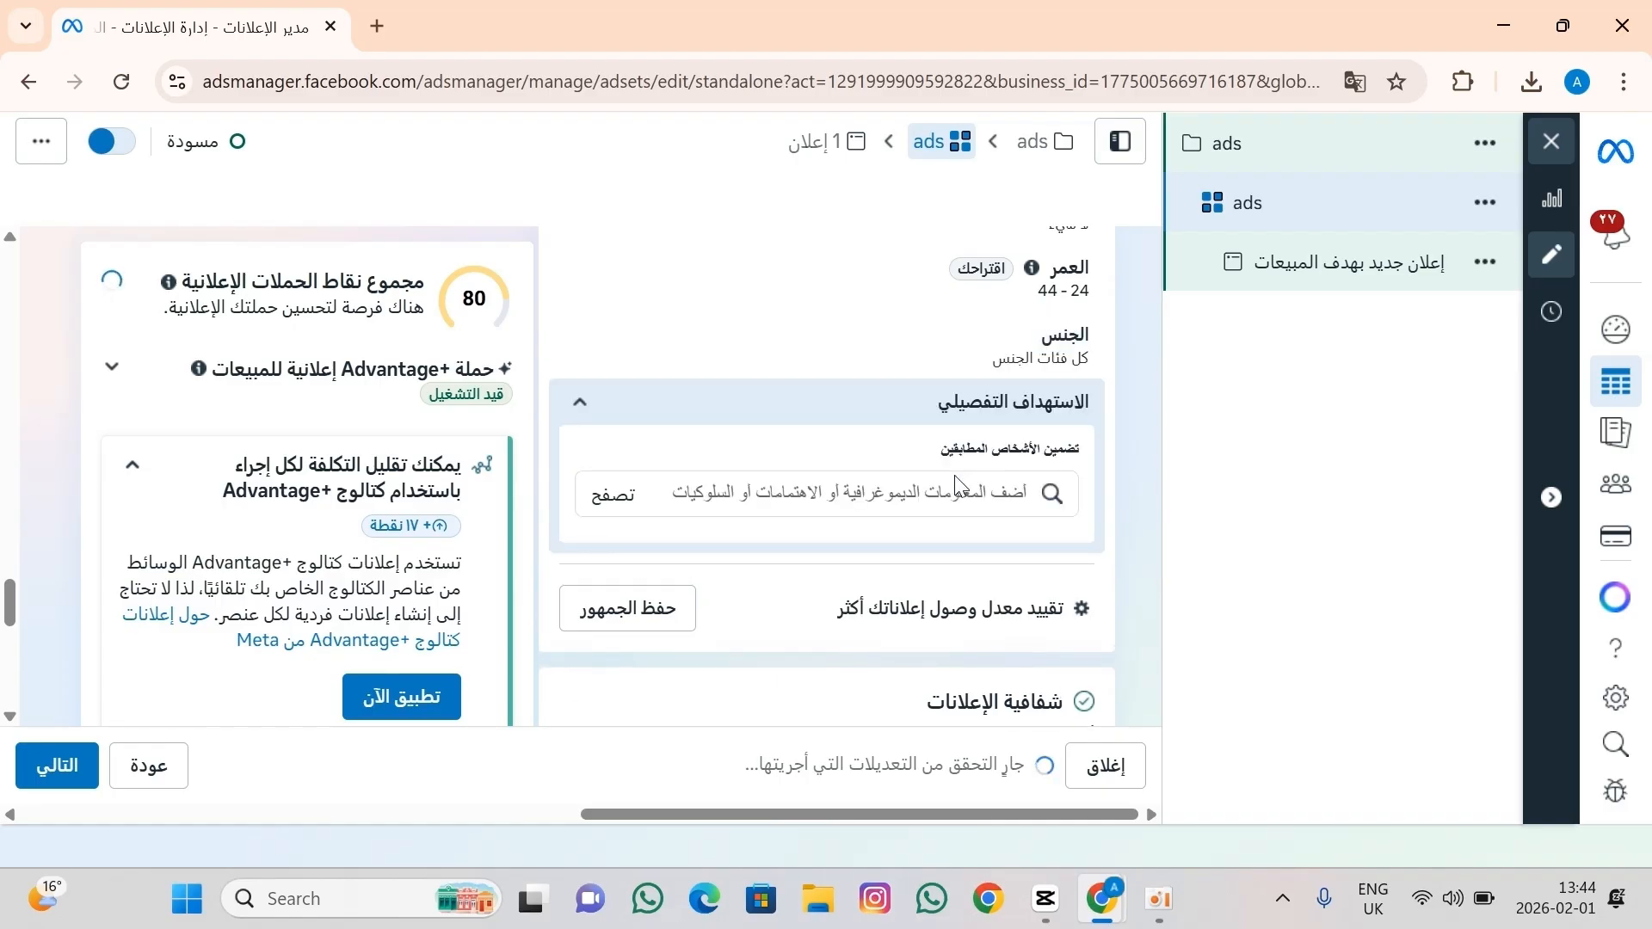
click(964, 491)
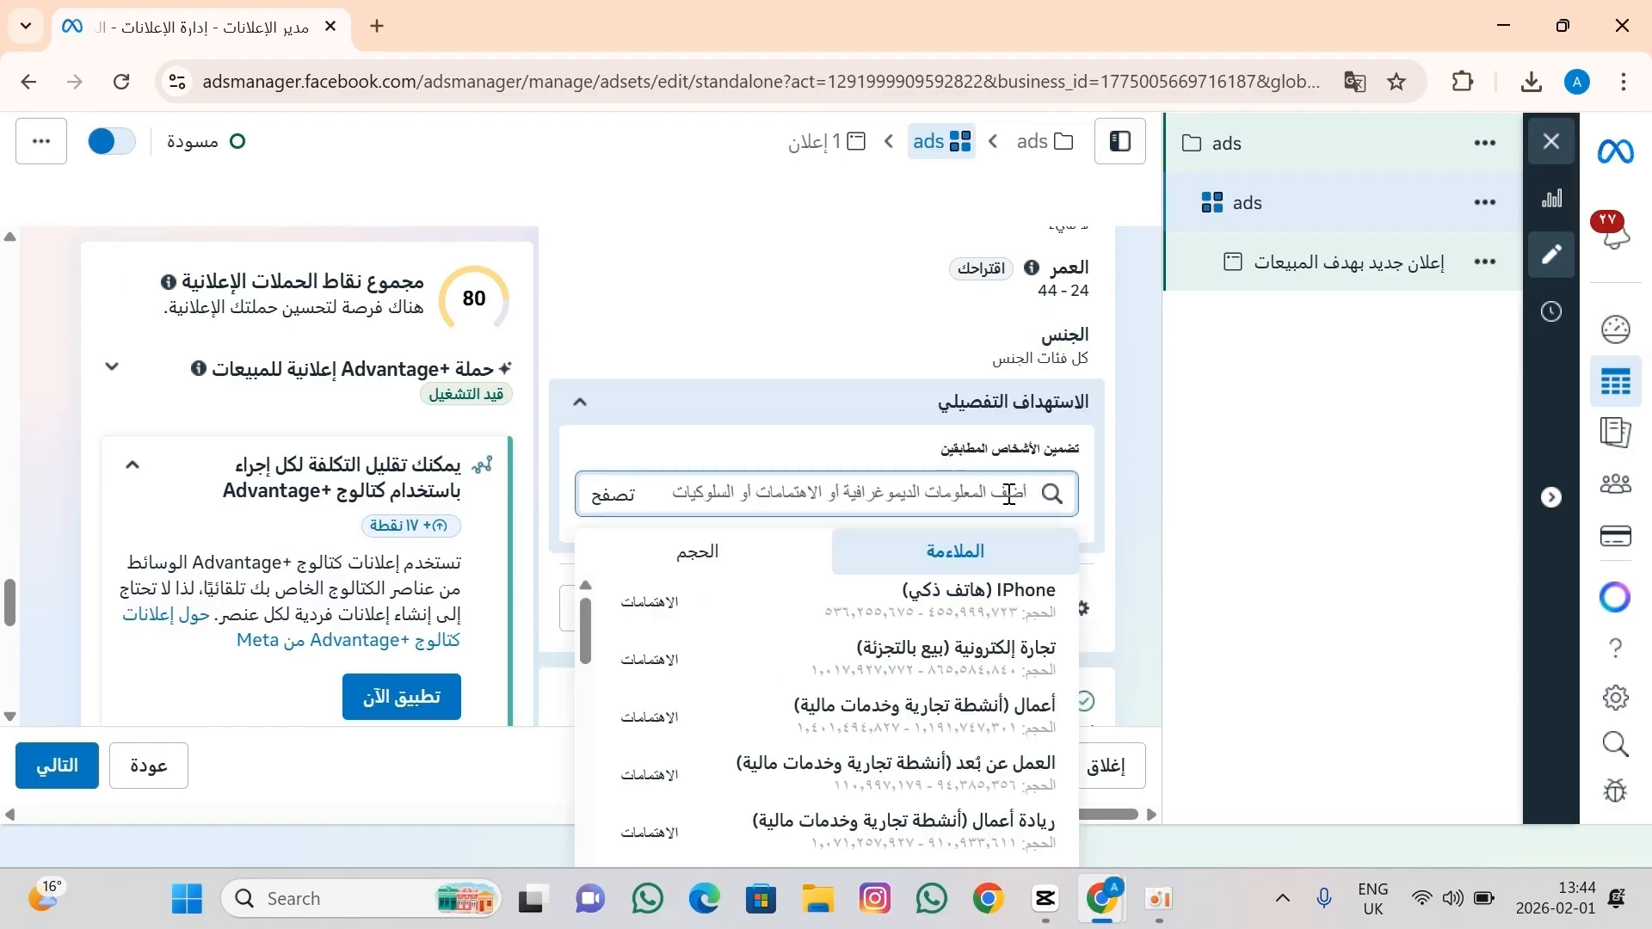
mouse_move(1002, 594)
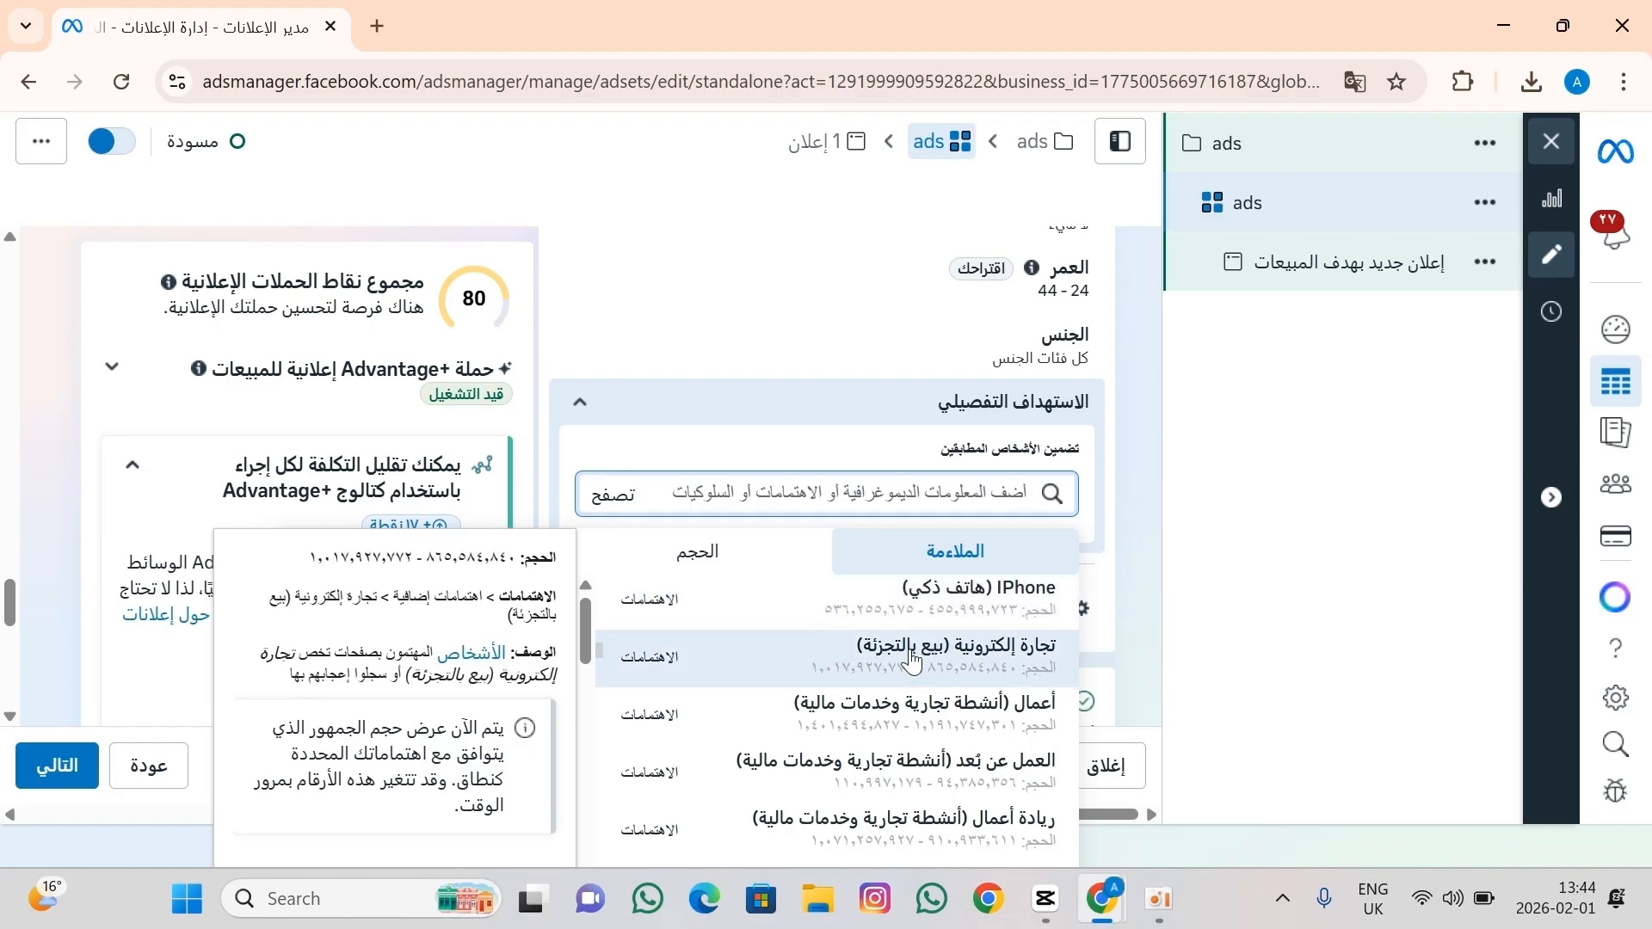
scroll(912, 660, down, 1)
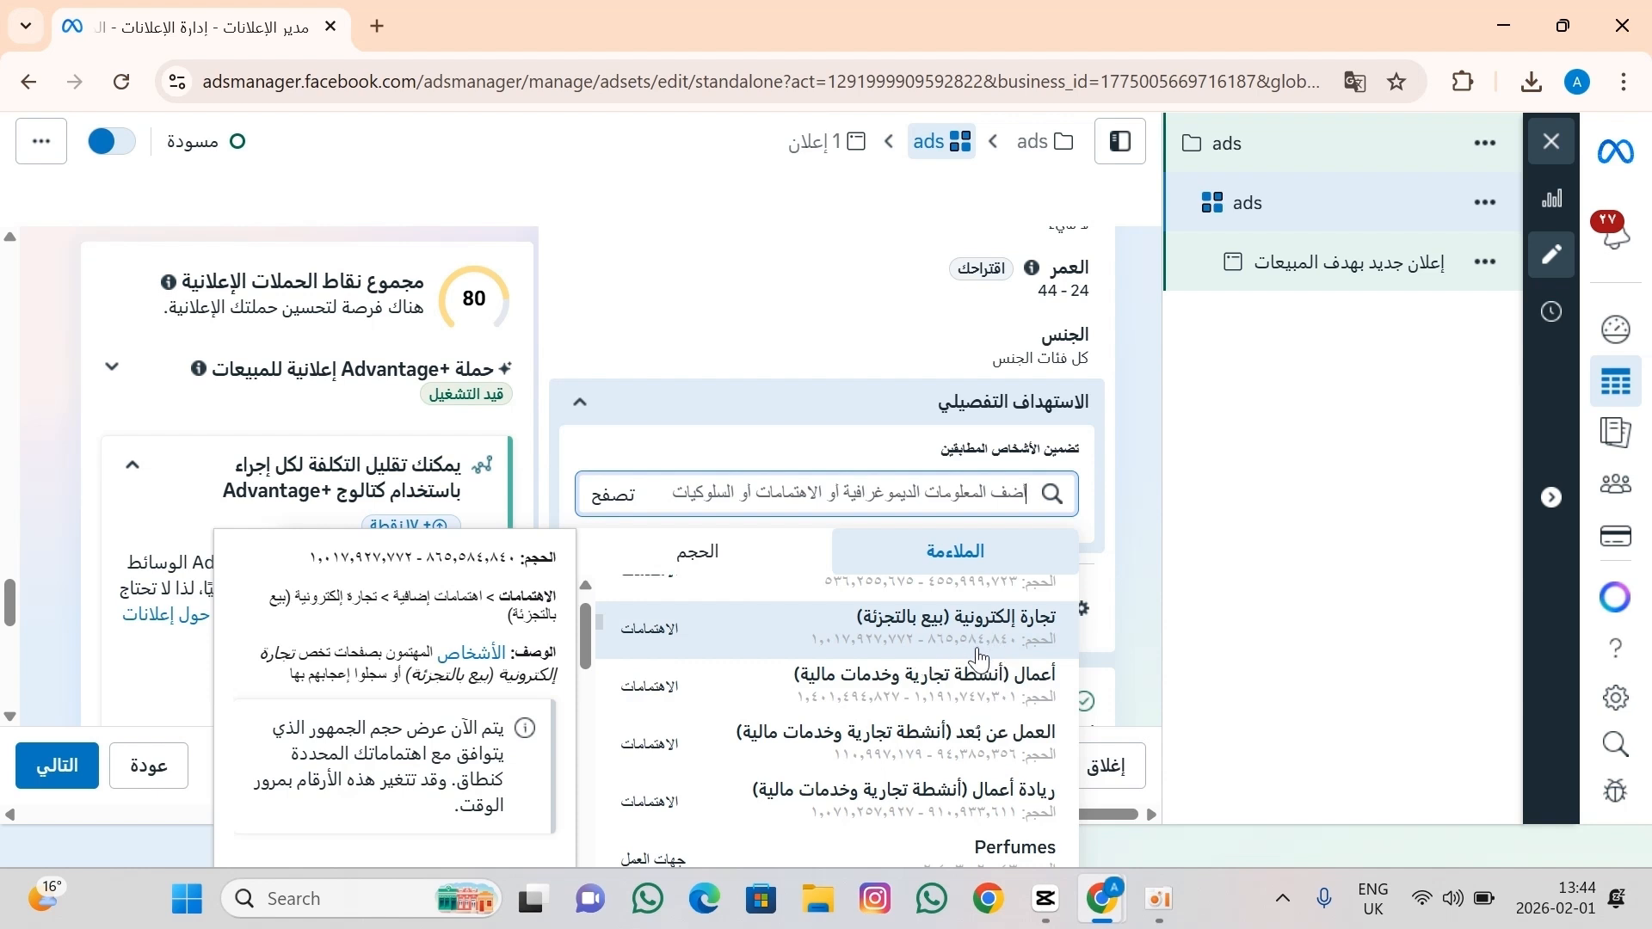
scroll(955, 714, down, 2)
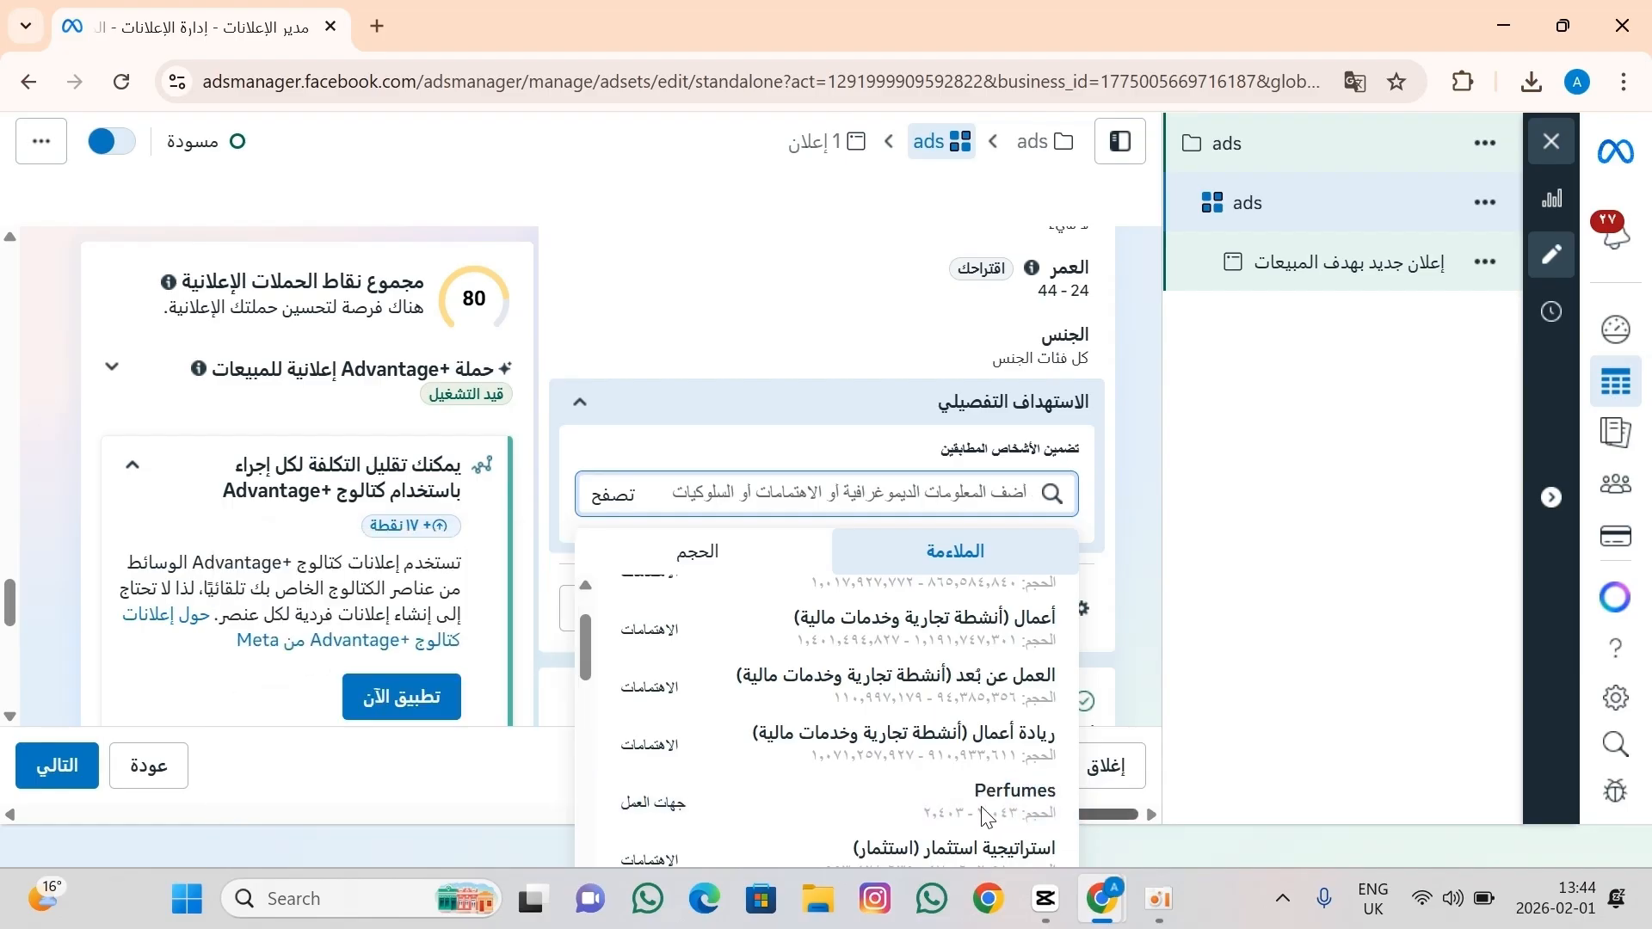
click(1274, 647)
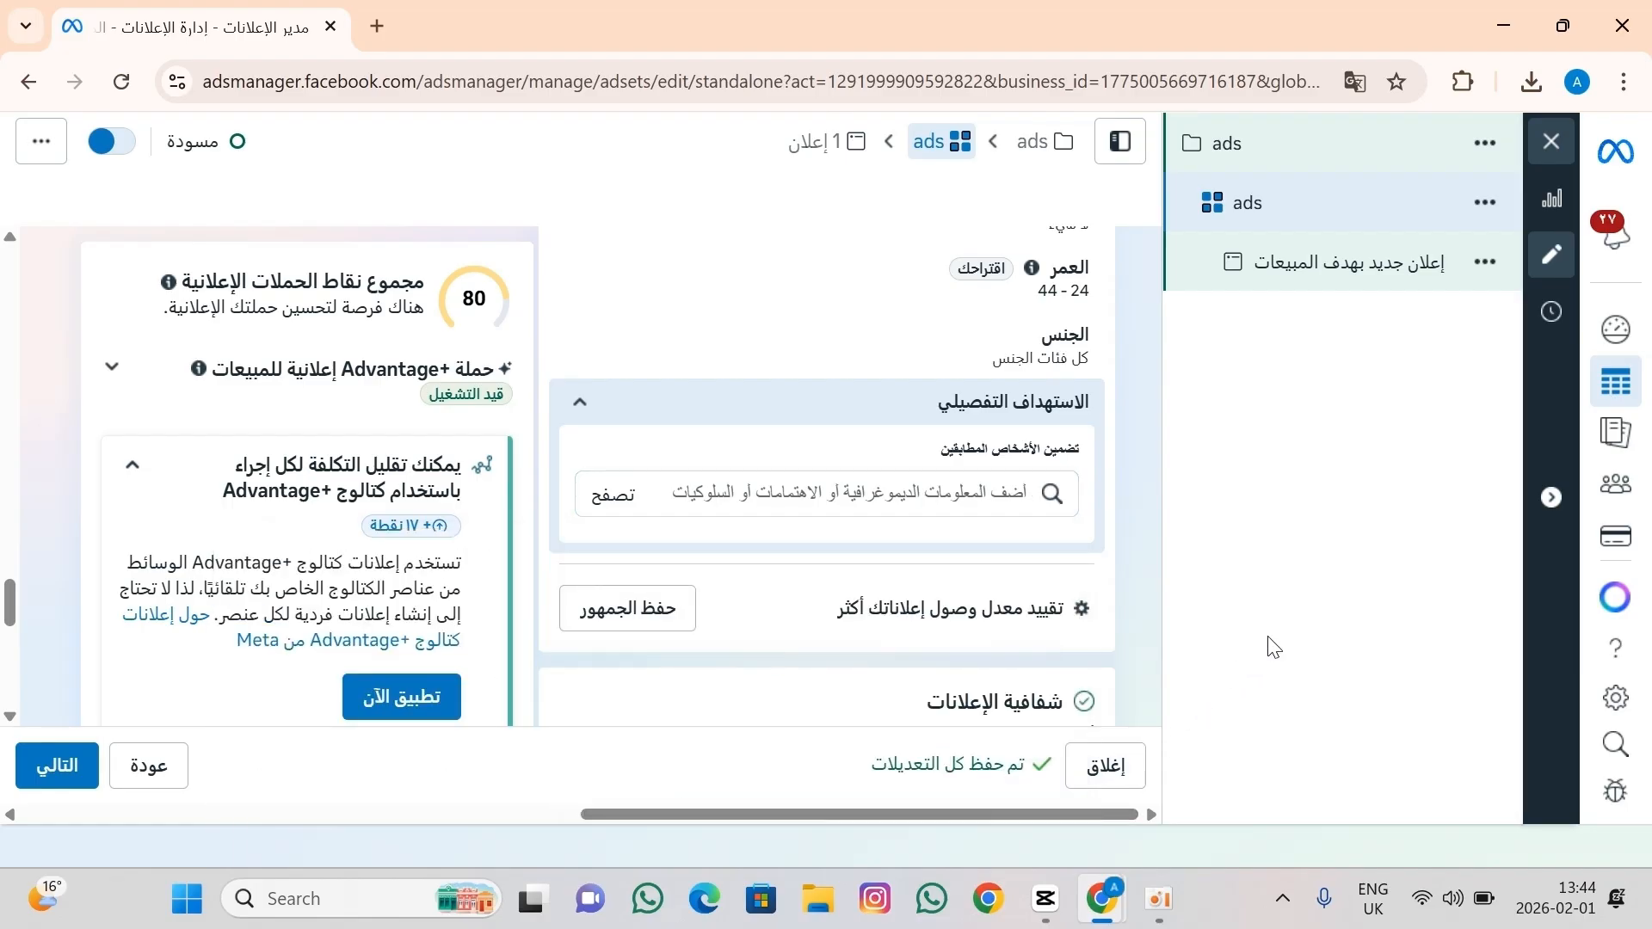
scroll(990, 568, down, 2)
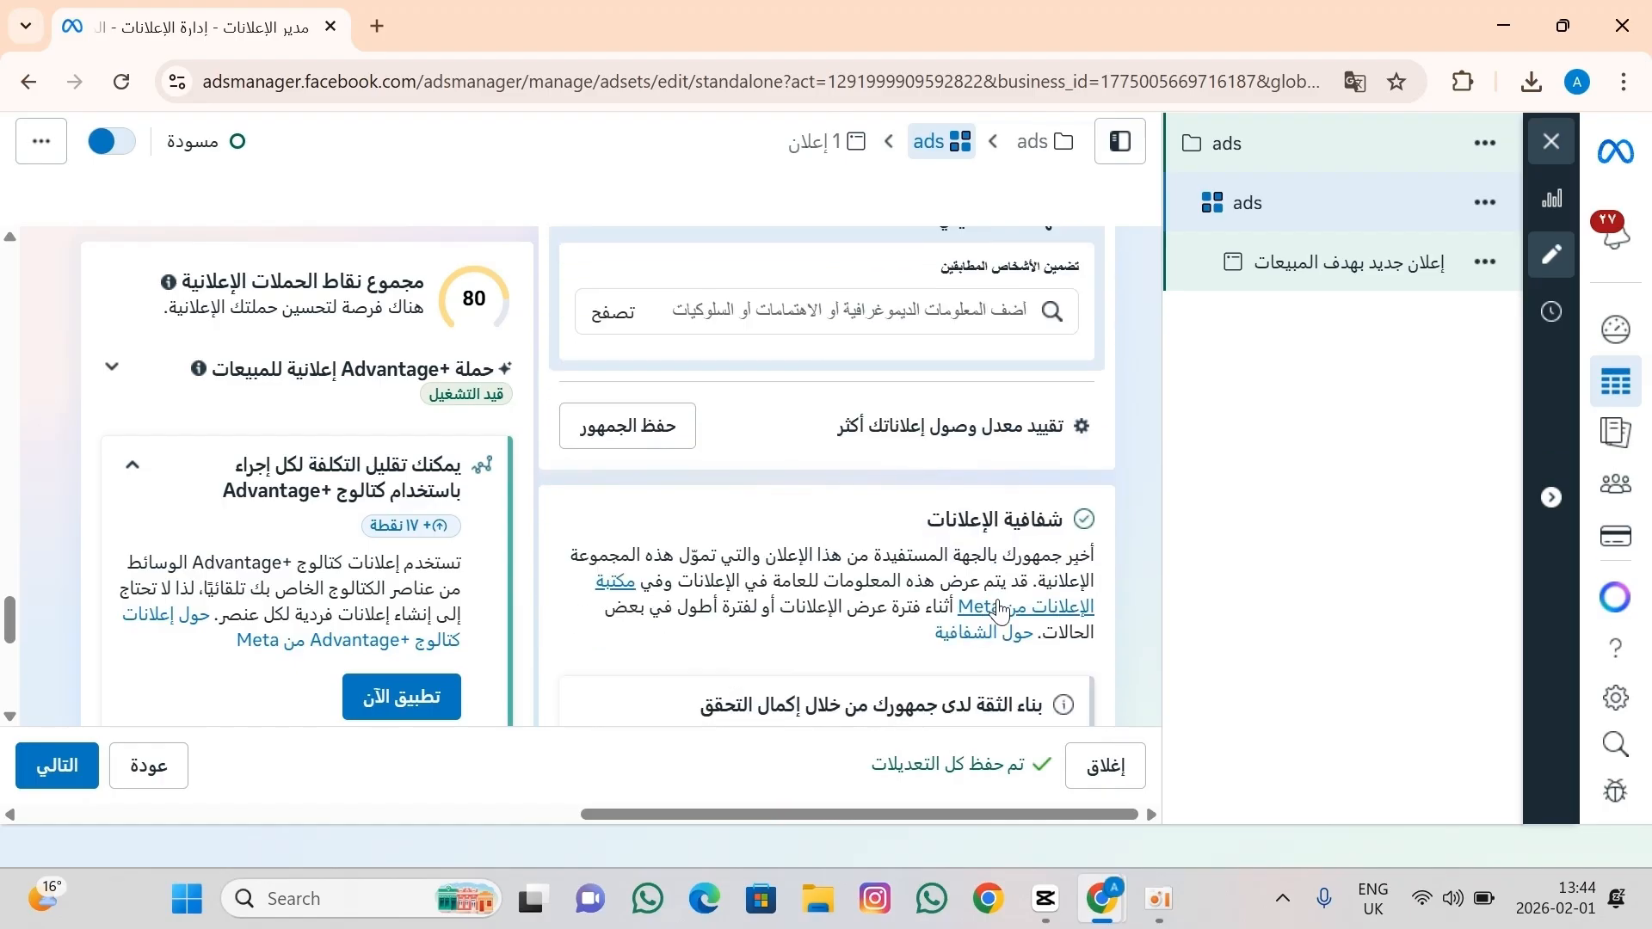
scroll(998, 598, up, 10)
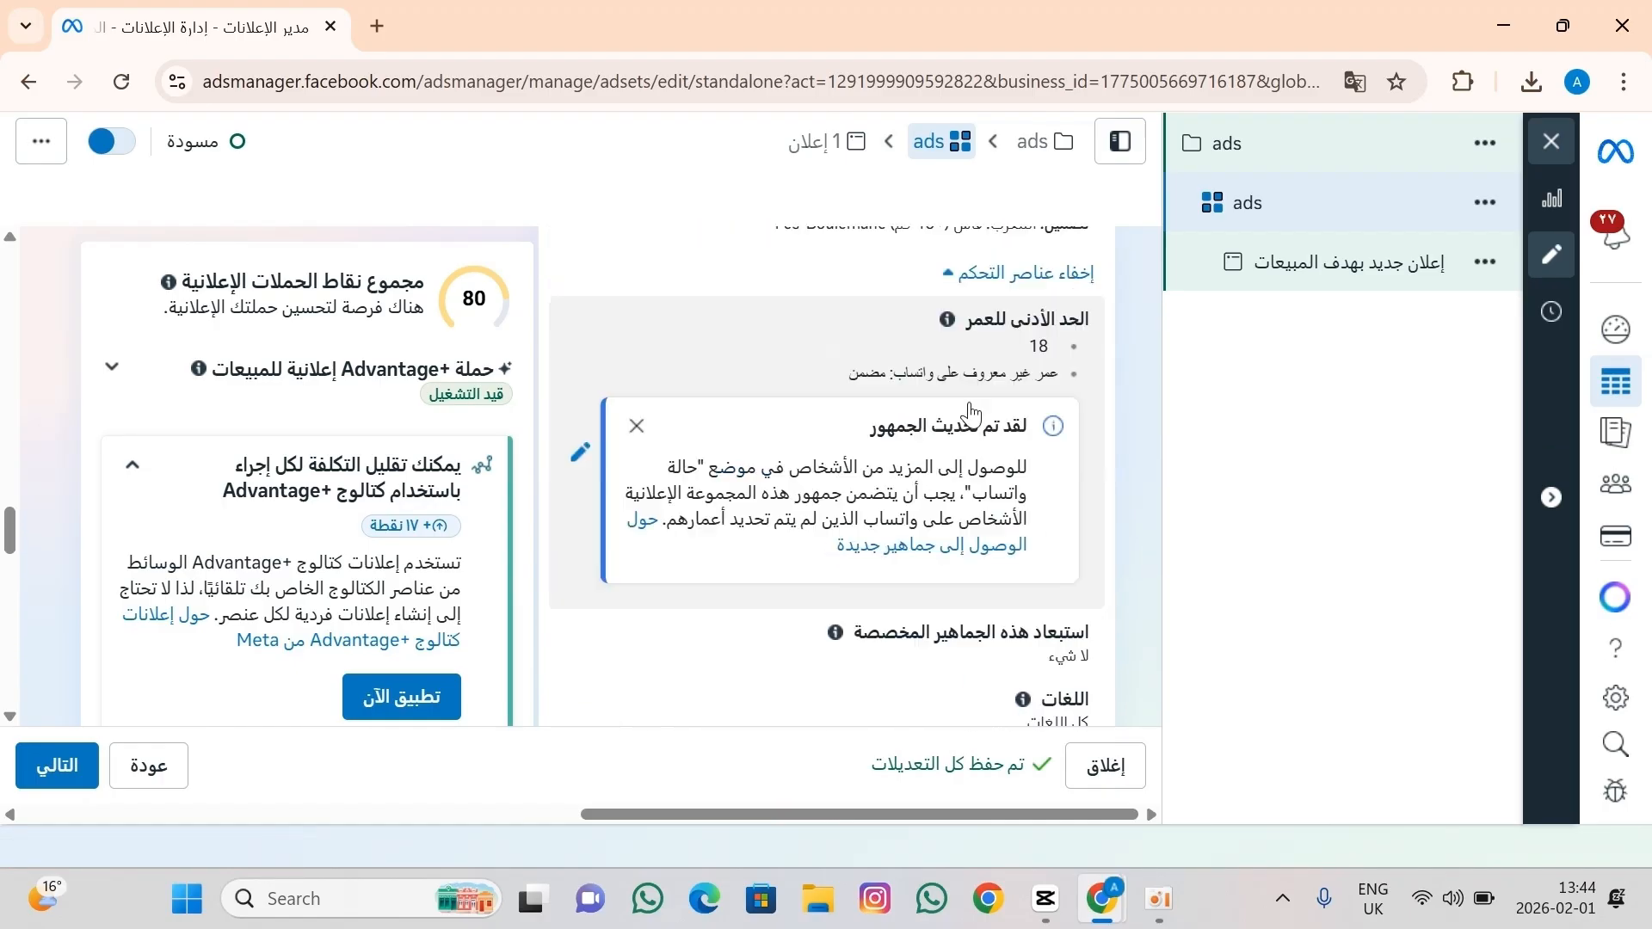
scroll(974, 411, up, 2)
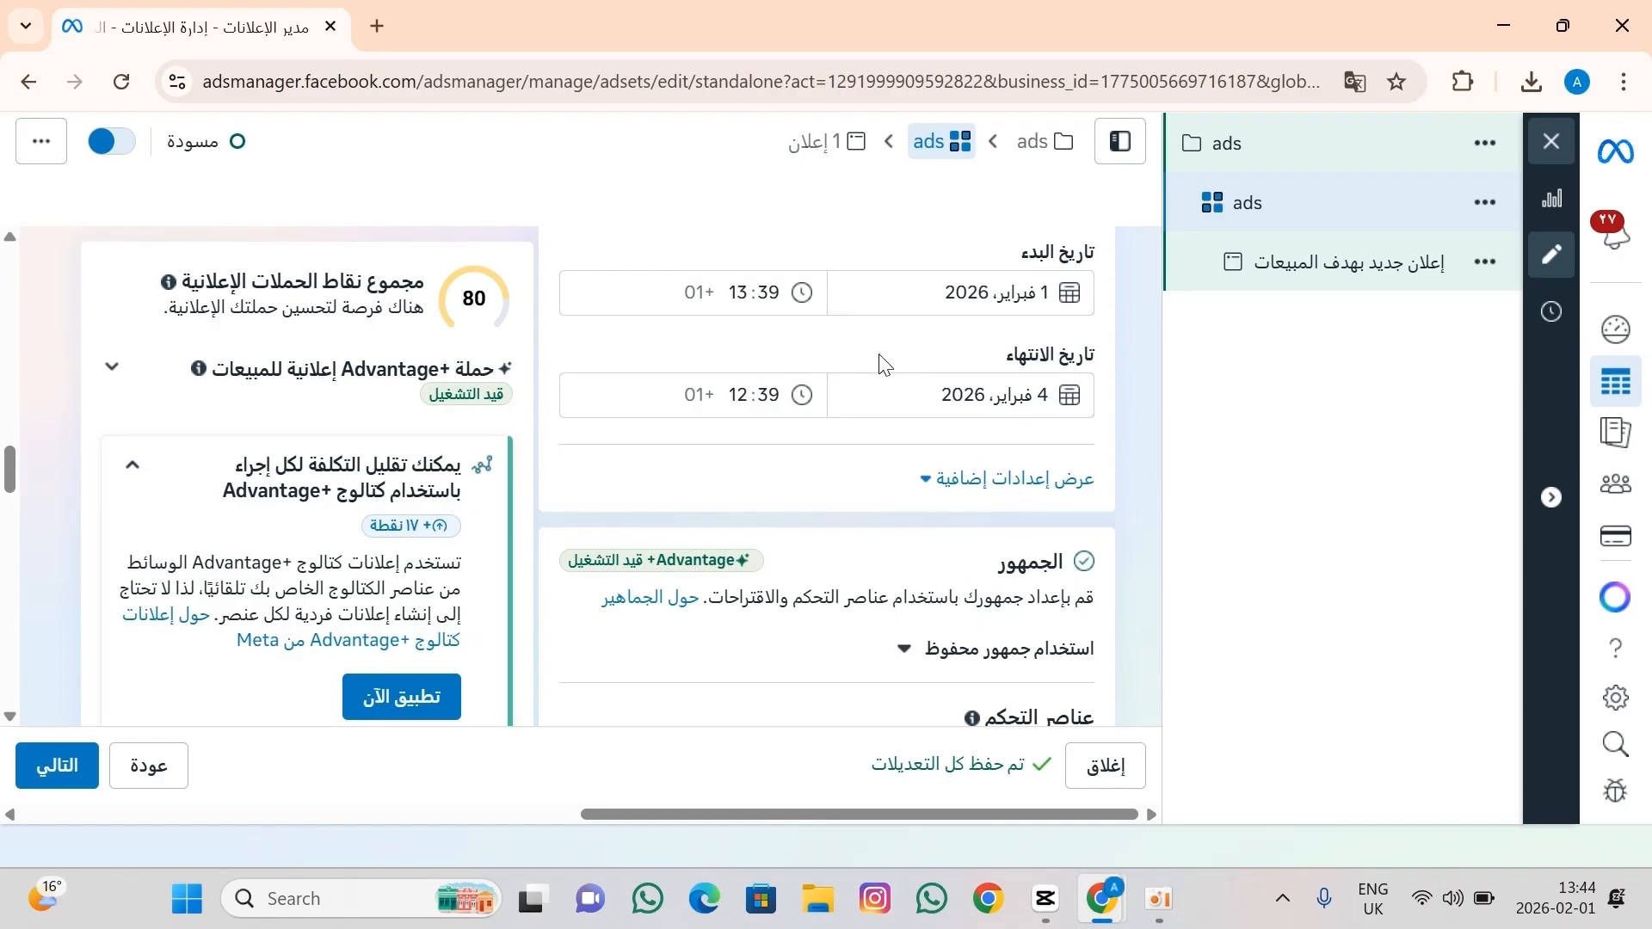
scroll(1030, 301, up, 15)
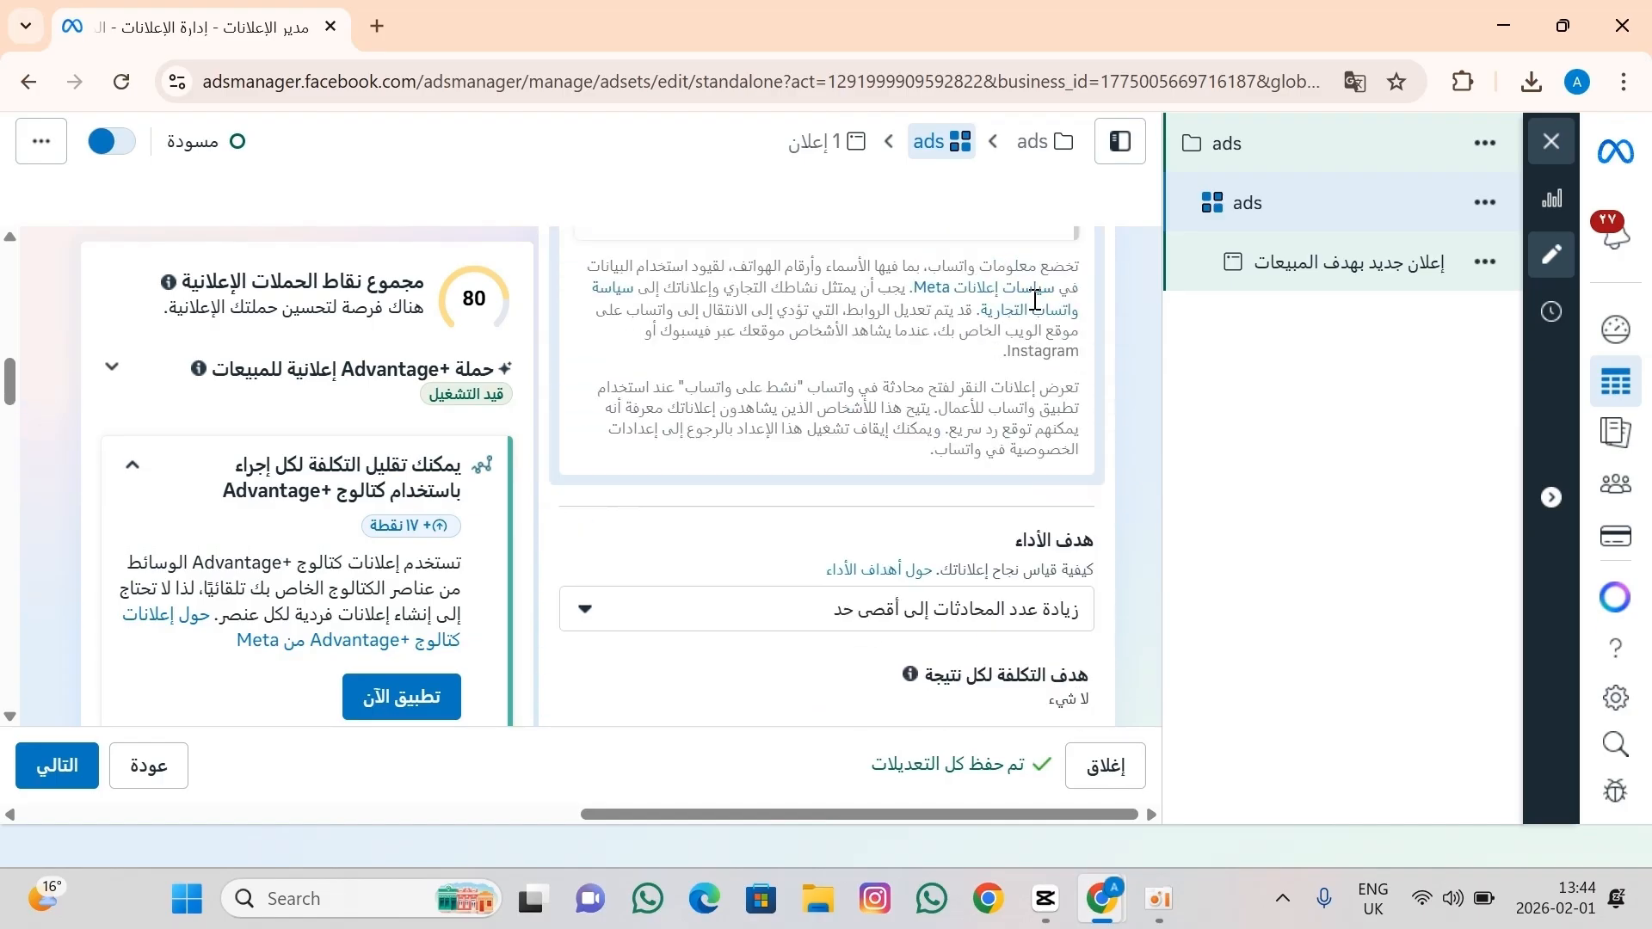
scroll(1035, 312, up, 2)
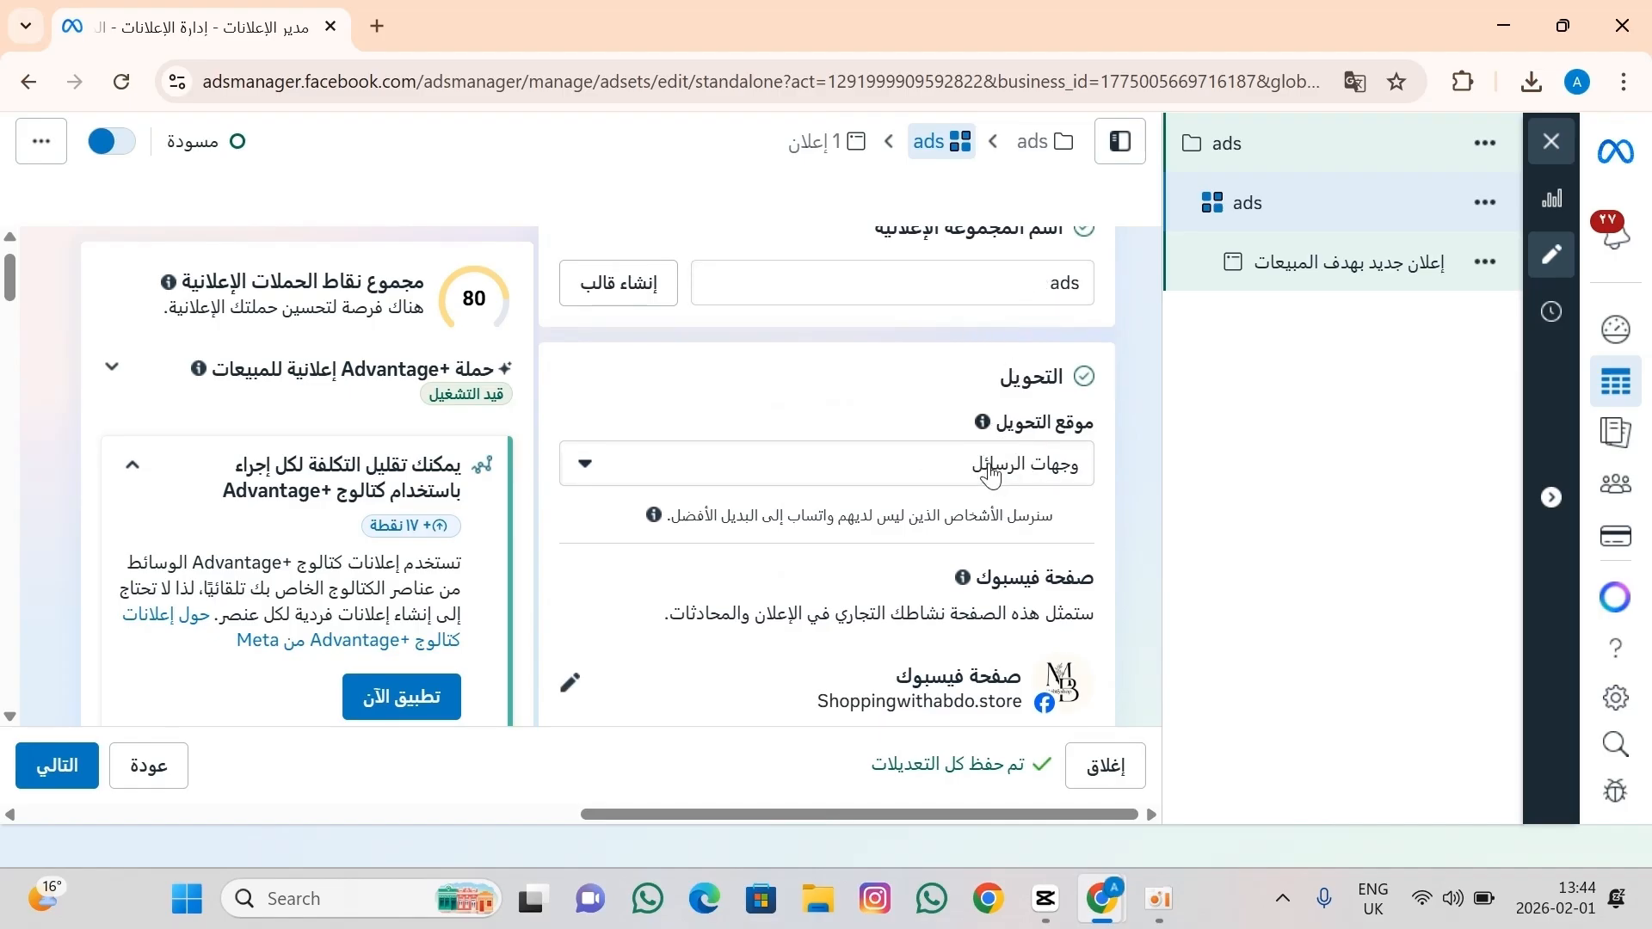
scroll(987, 465, down, 3)
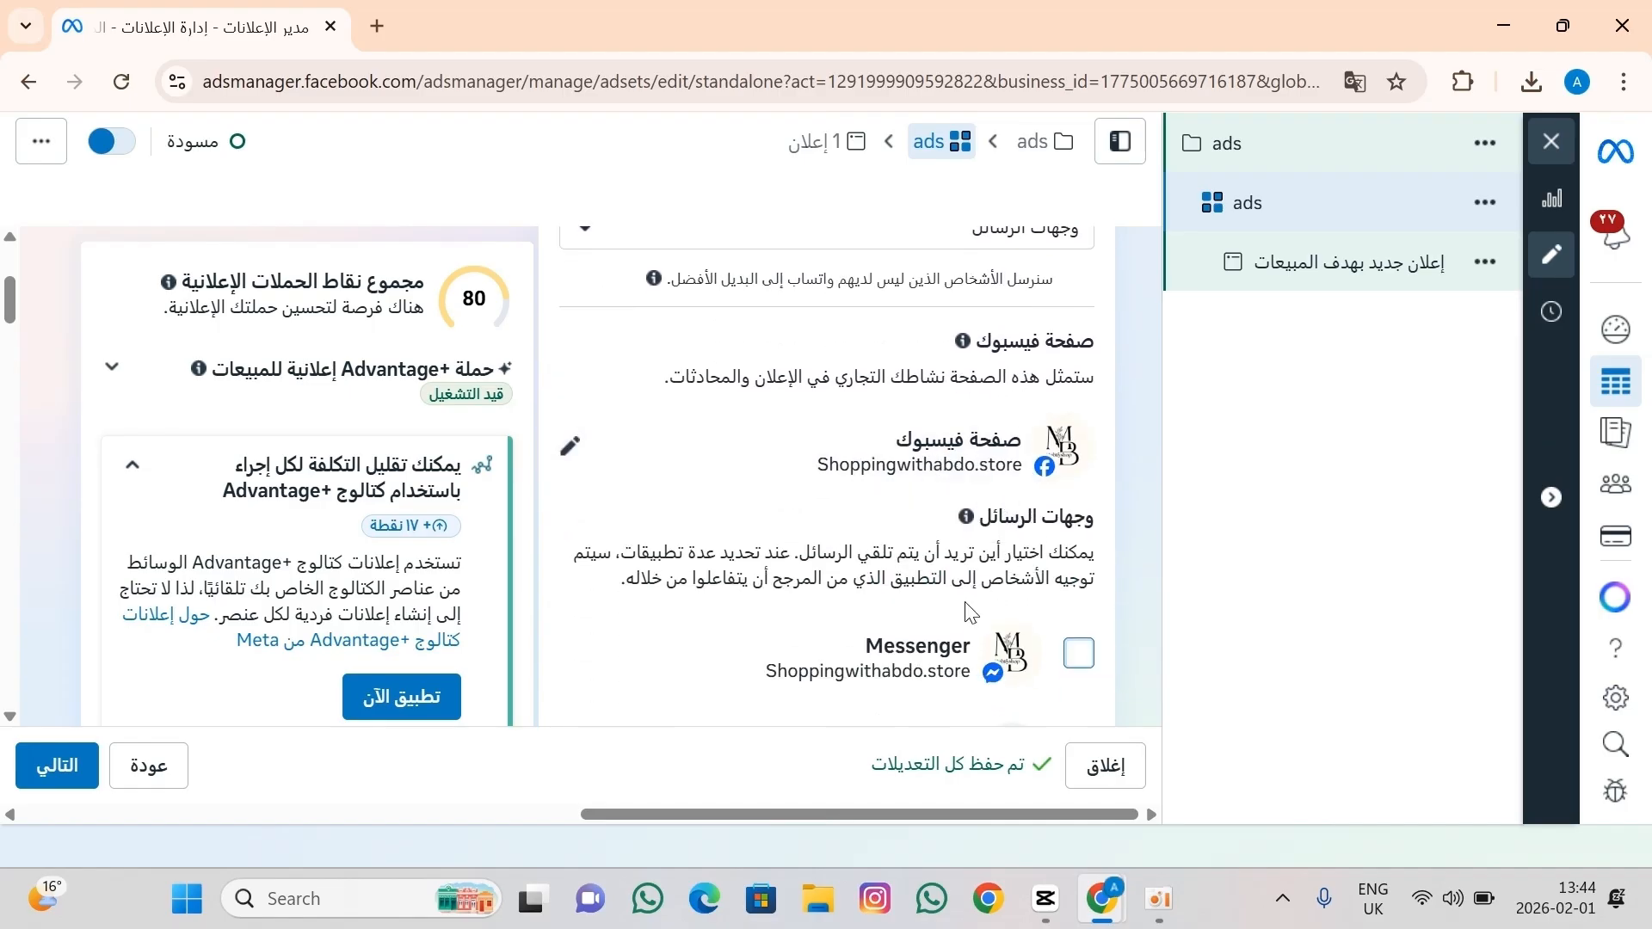
scroll(963, 606, down, 2)
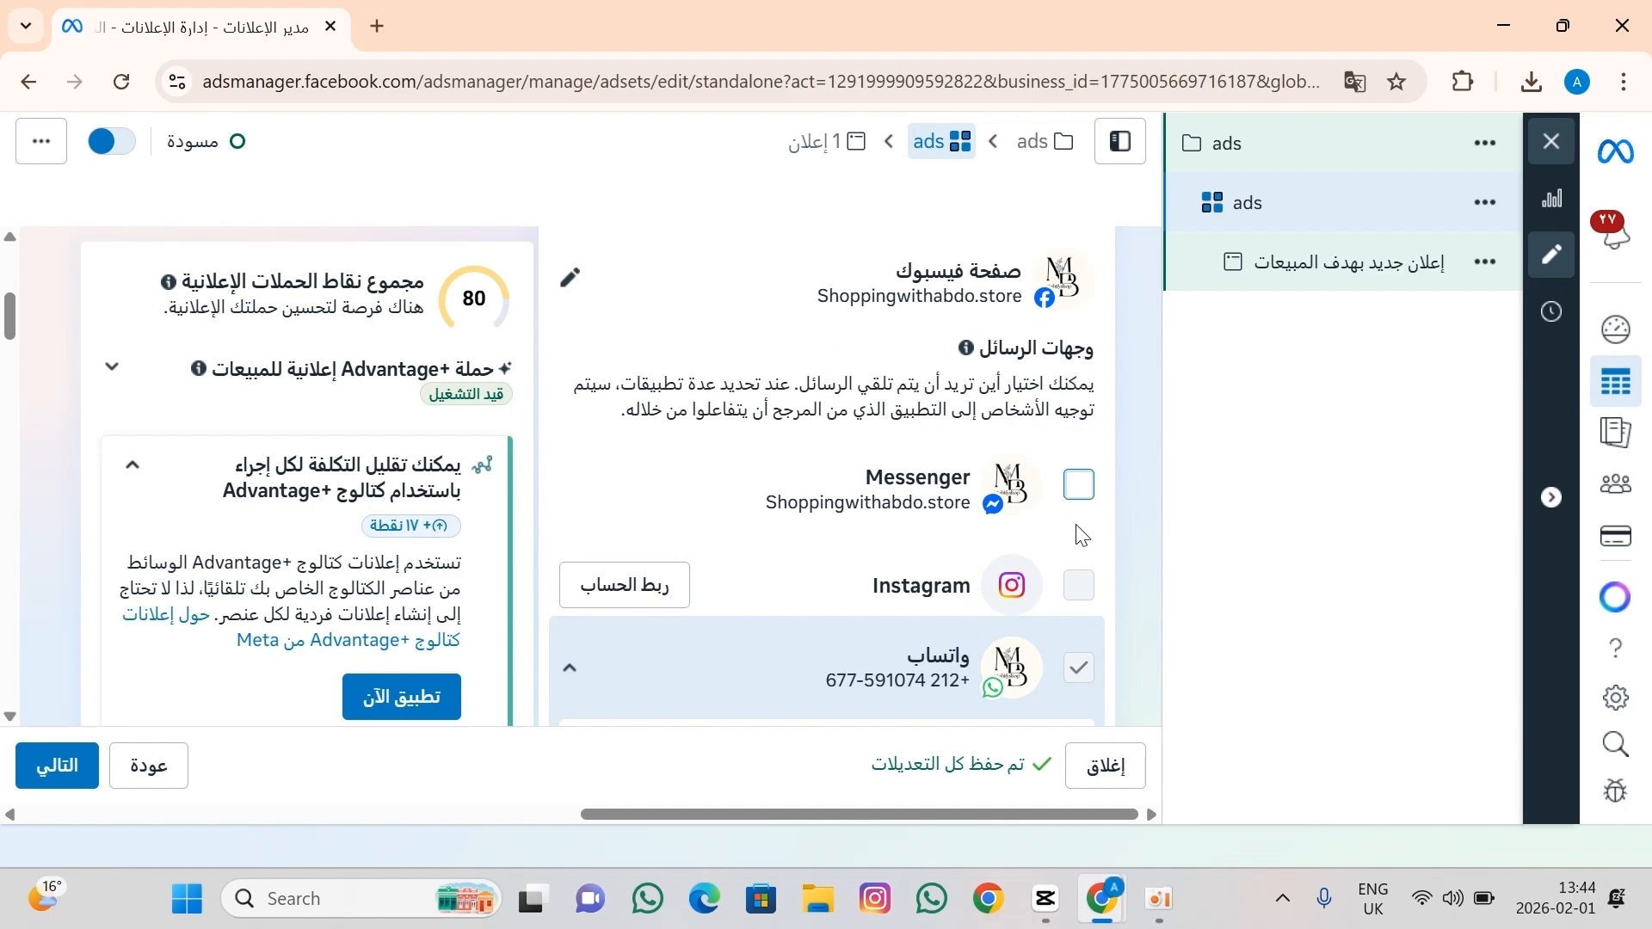
scroll(979, 589, up, 3)
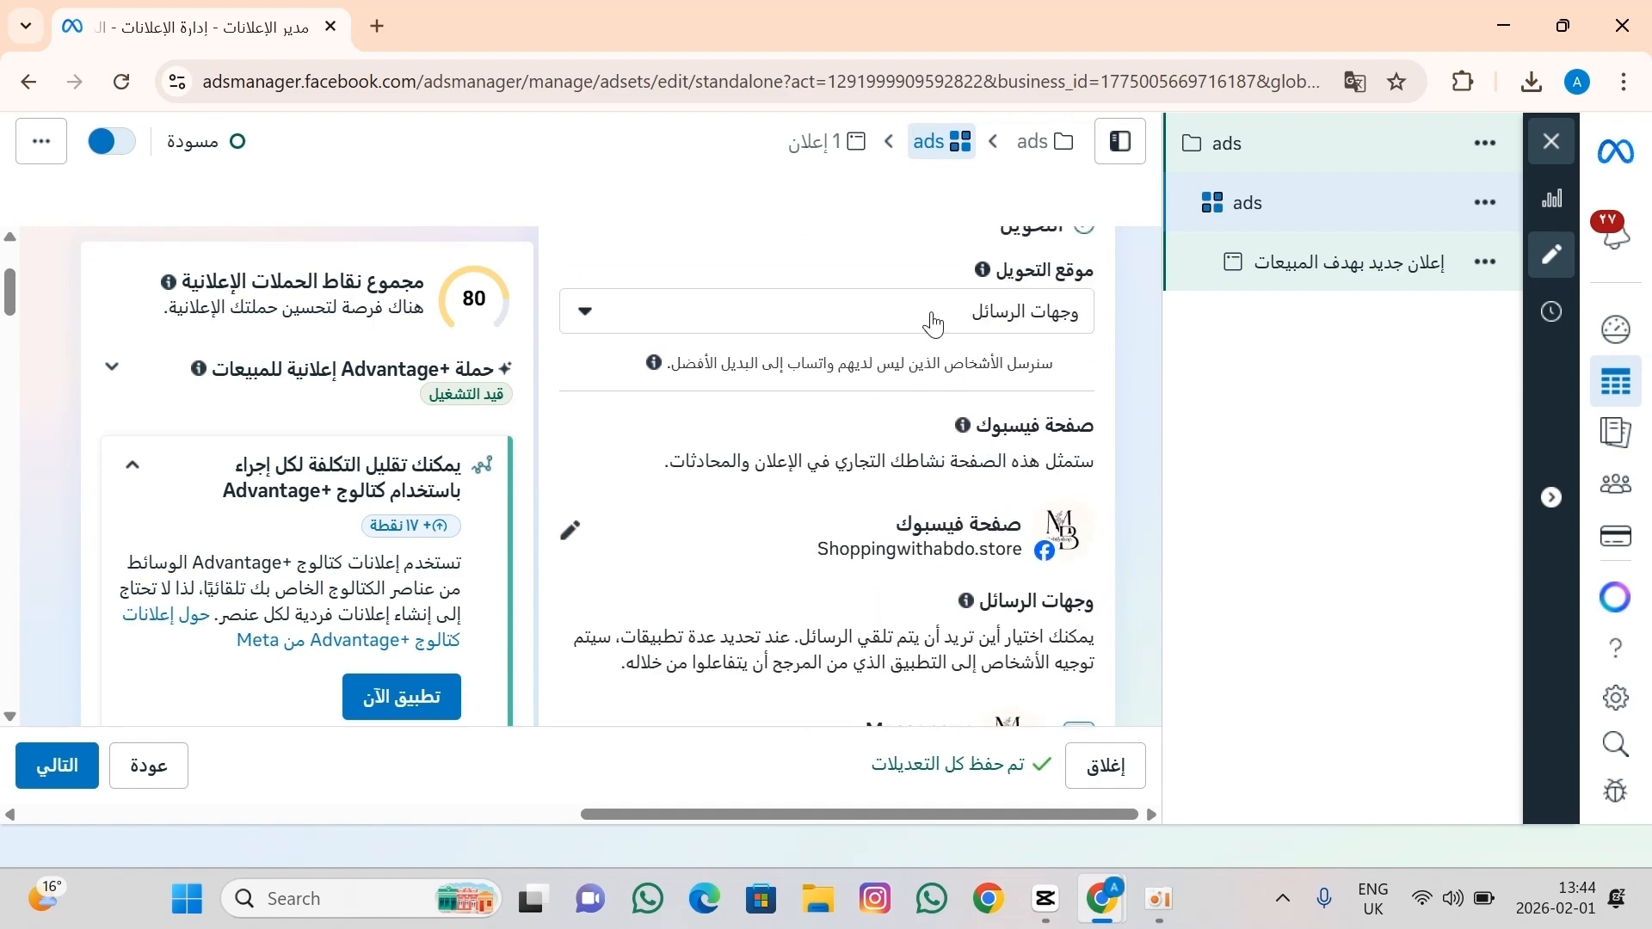
scroll(921, 466, down, 5)
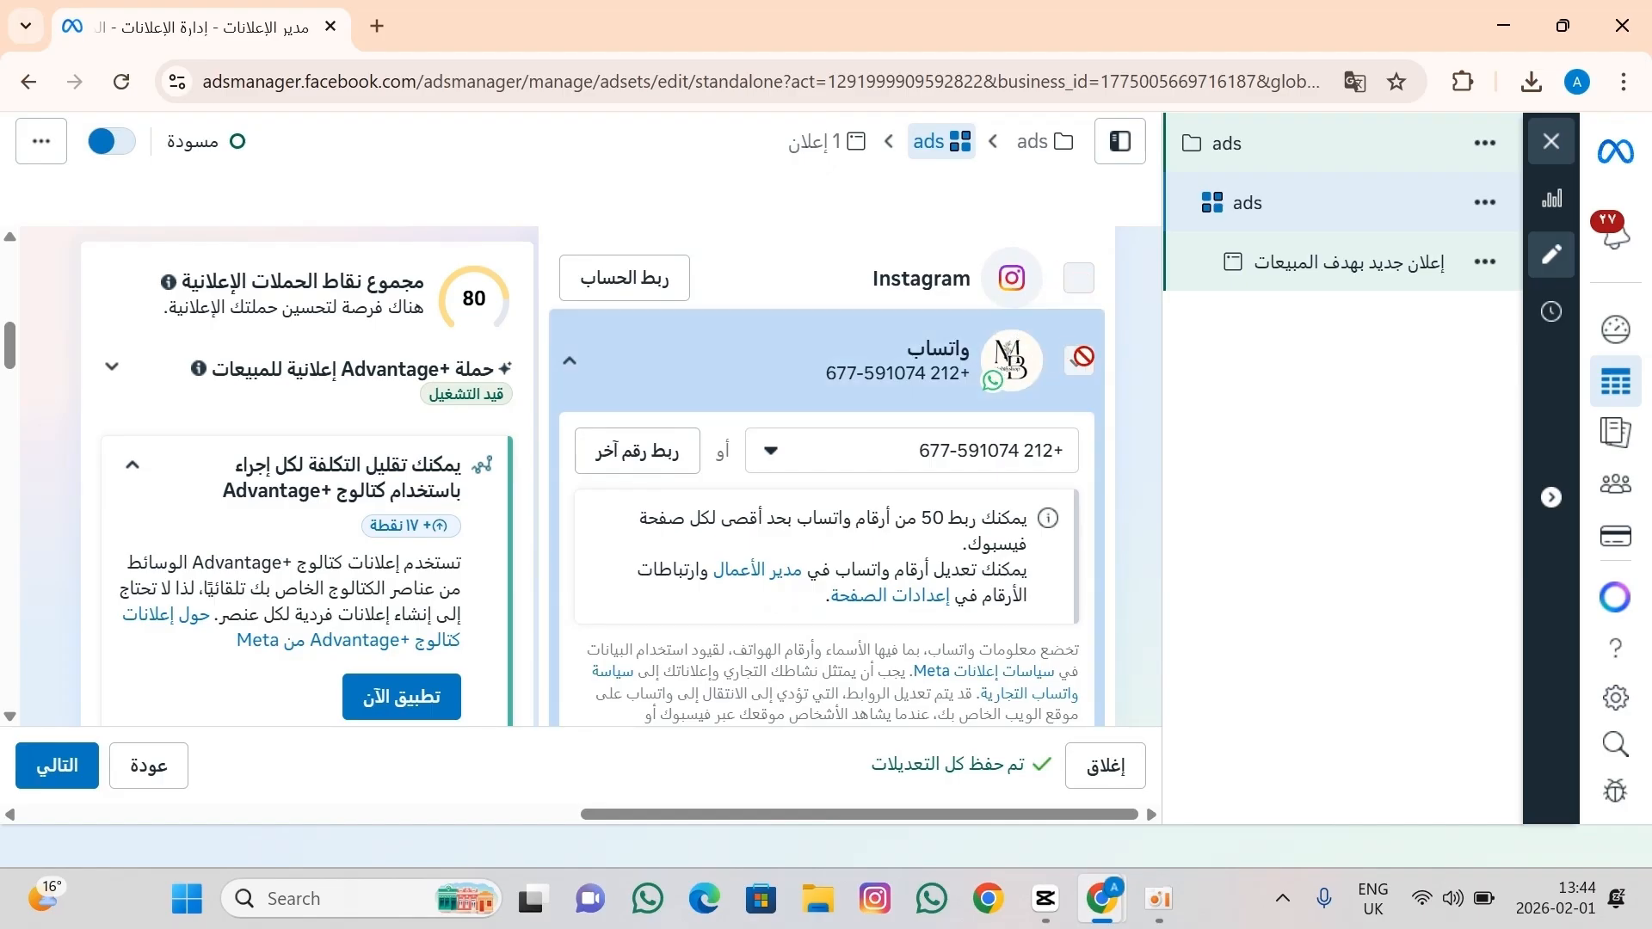
scroll(973, 447, down, 8)
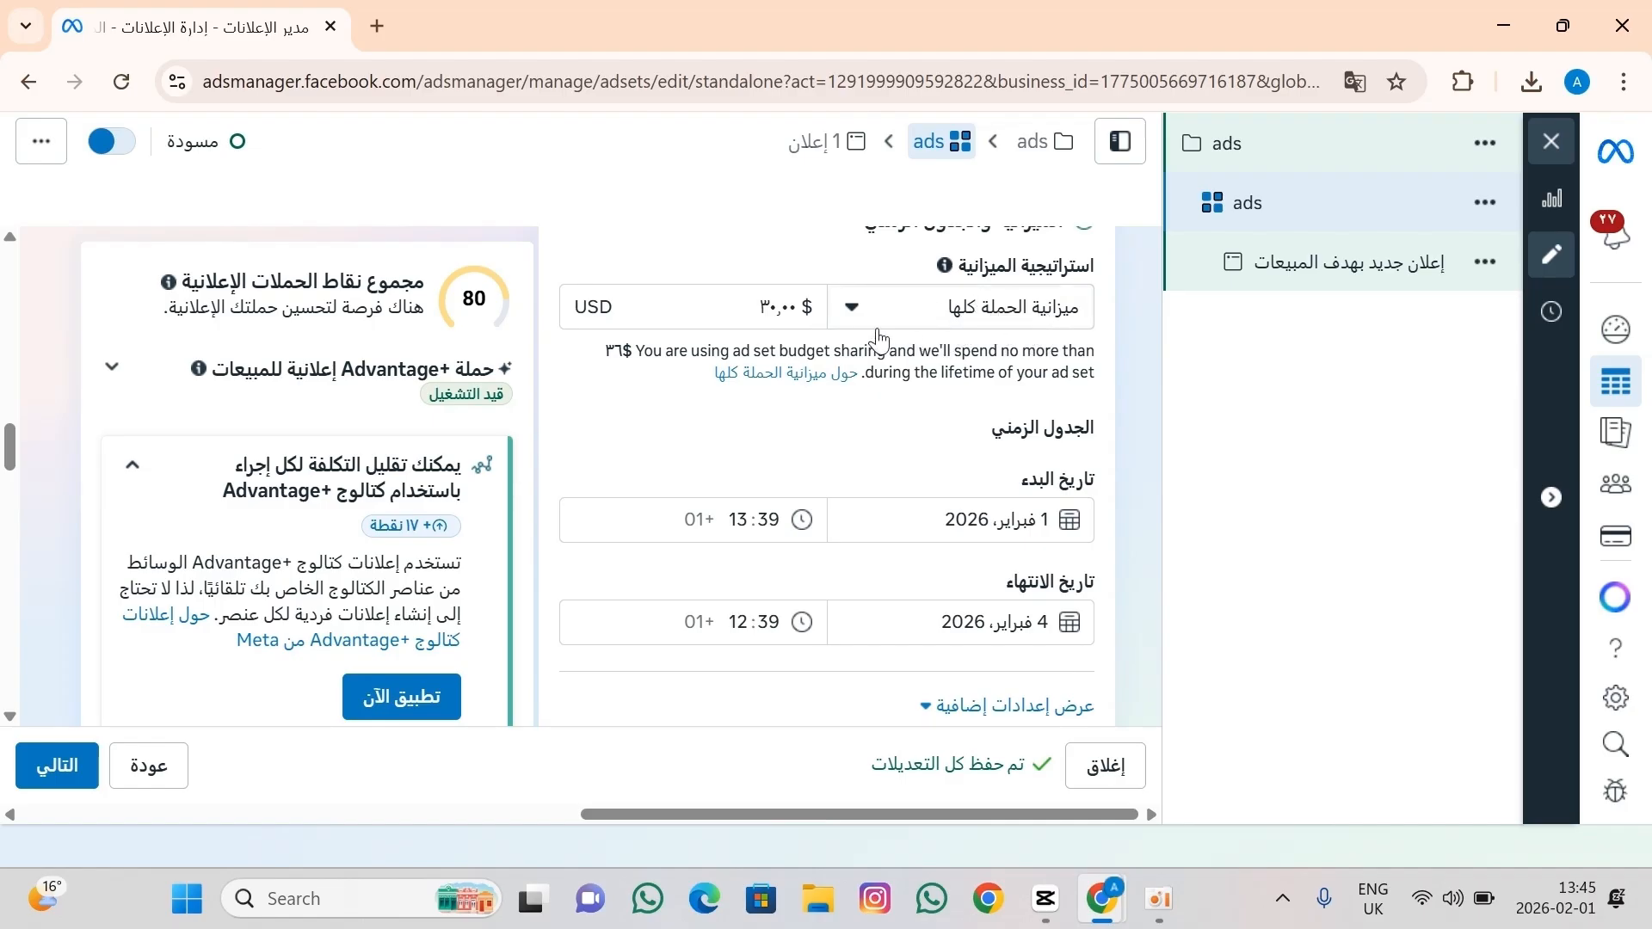
click(985, 317)
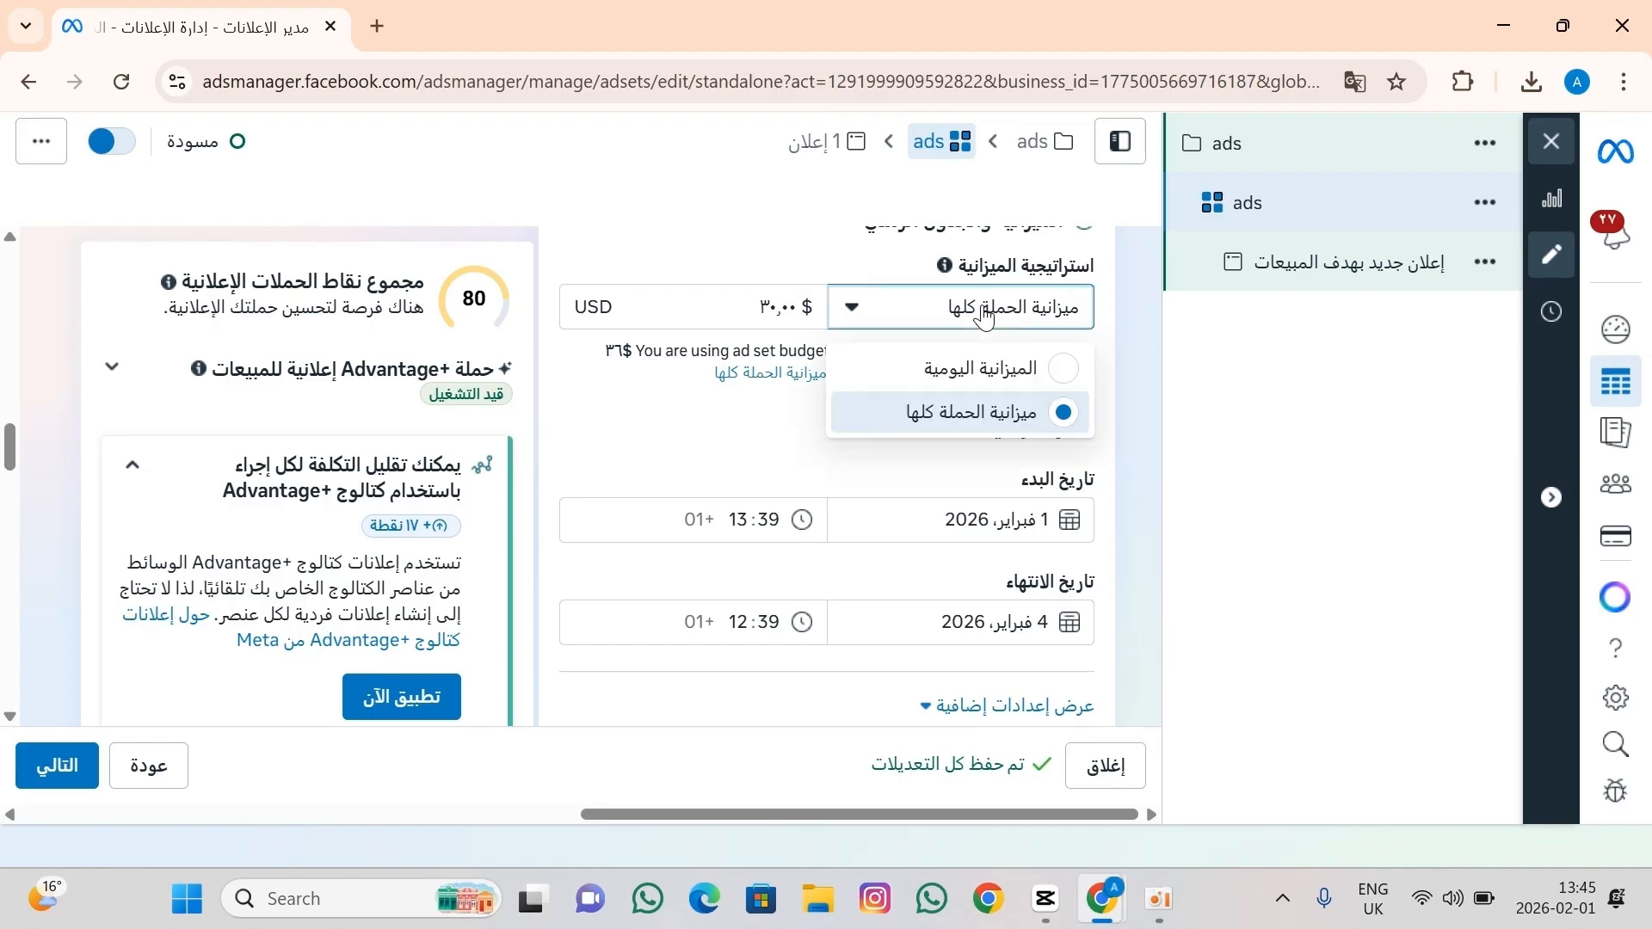
click(879, 265)
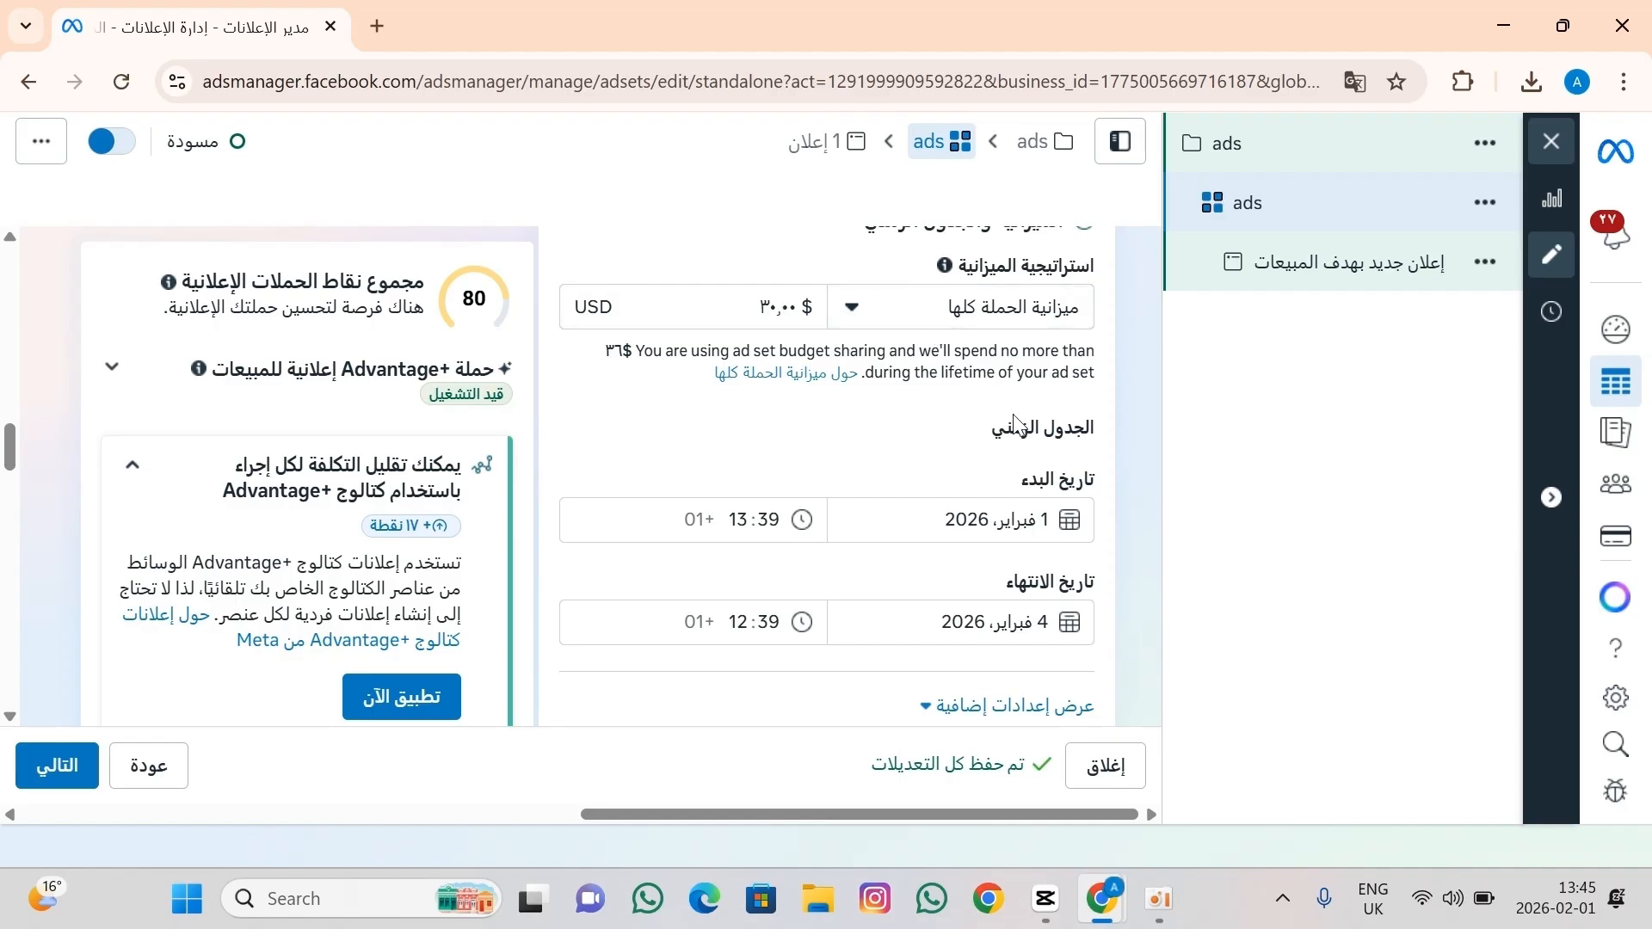
scroll(1018, 423, down, 1)
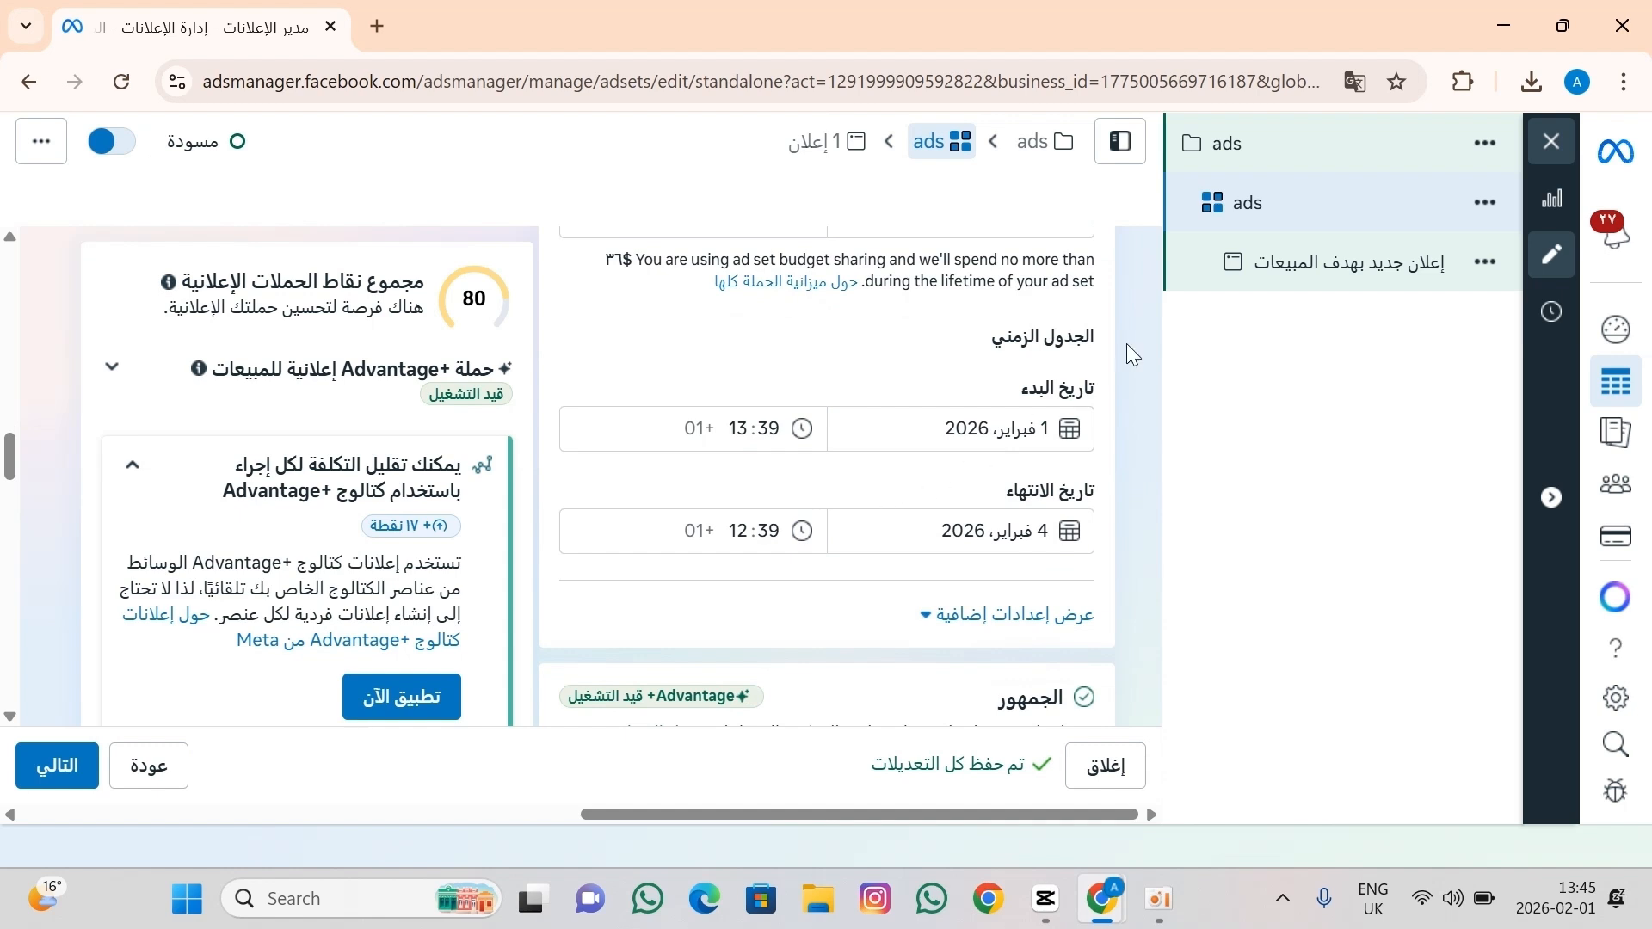
- Open the ad and replace its default name with 'ads'
click(1324, 271)
click(923, 334)
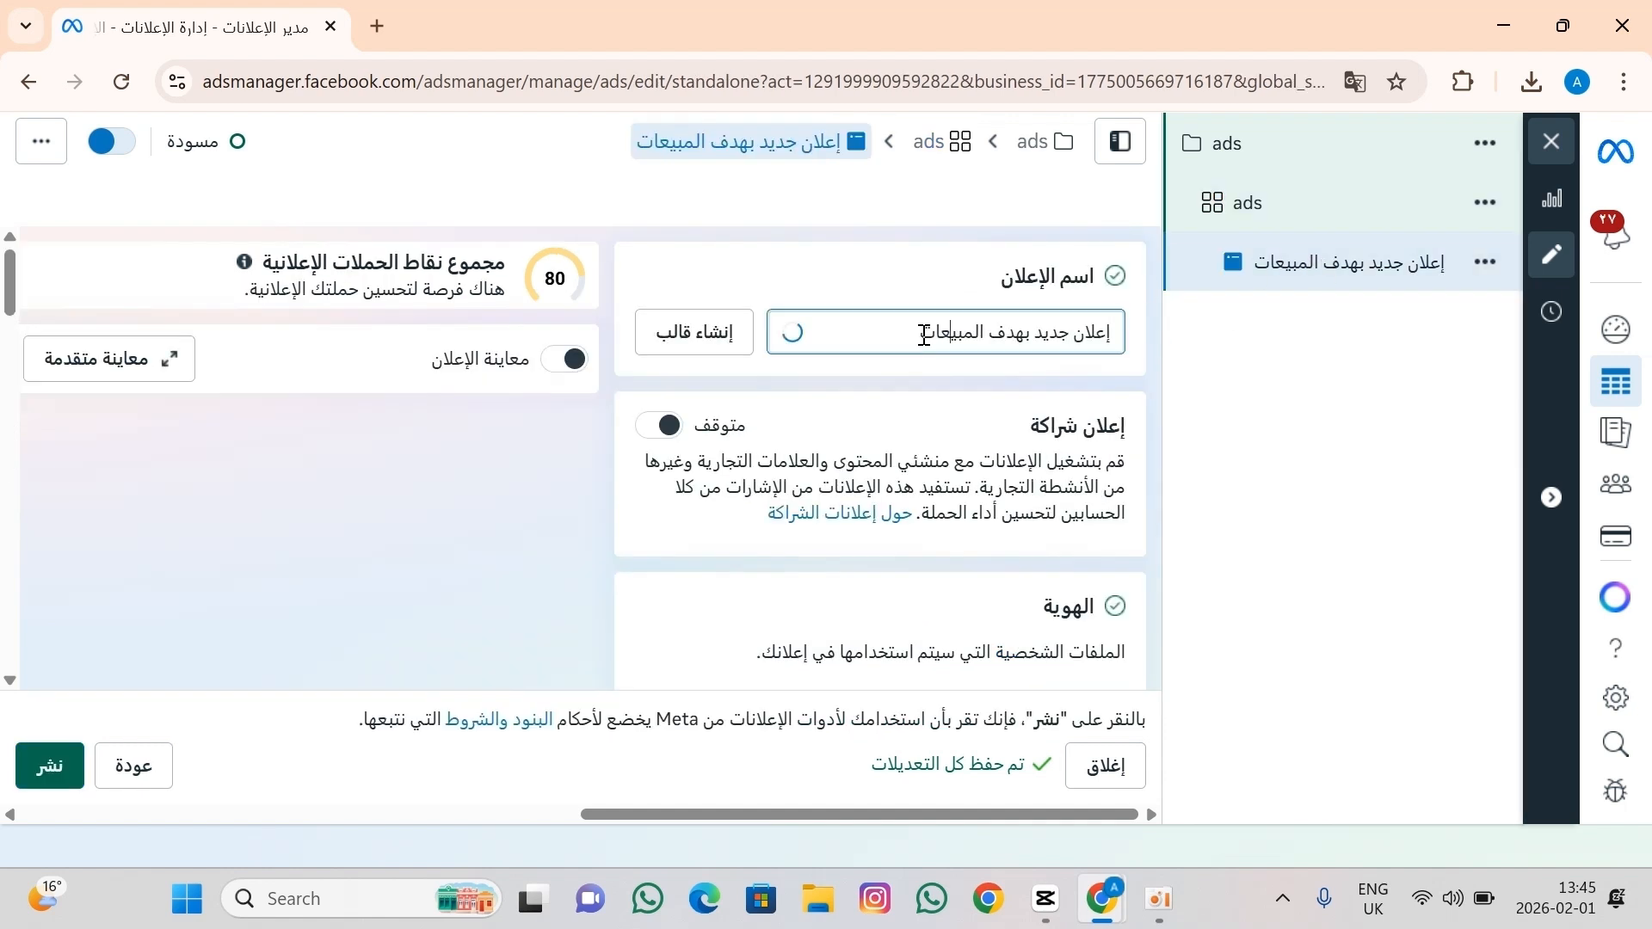
key(ctrl+a)
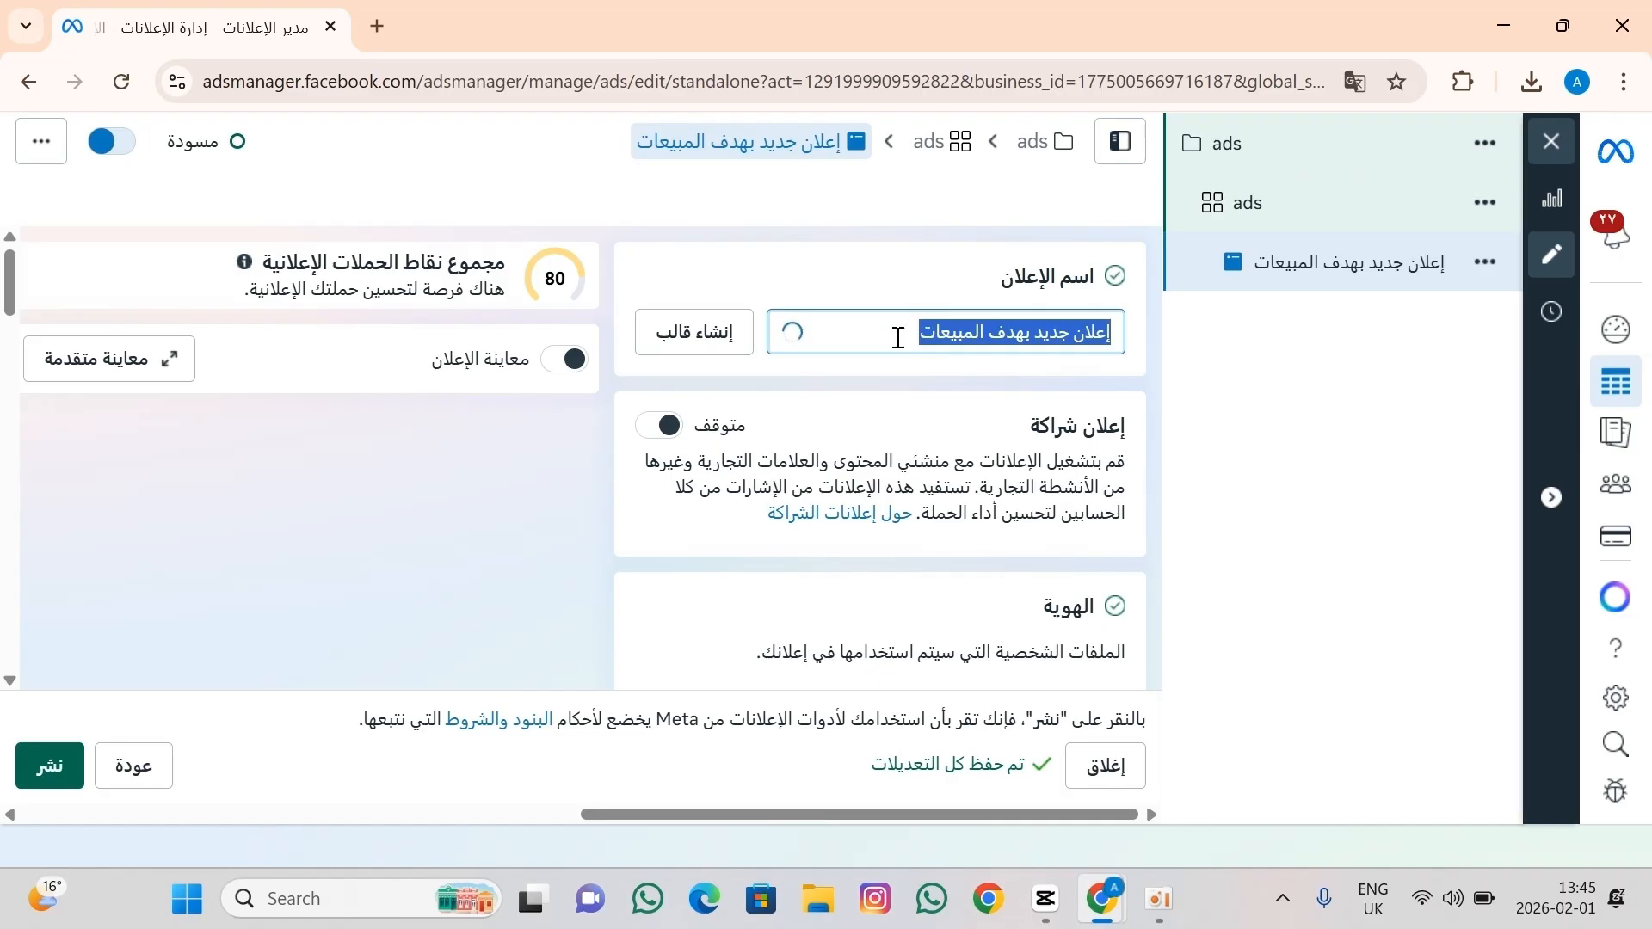
text(sds)
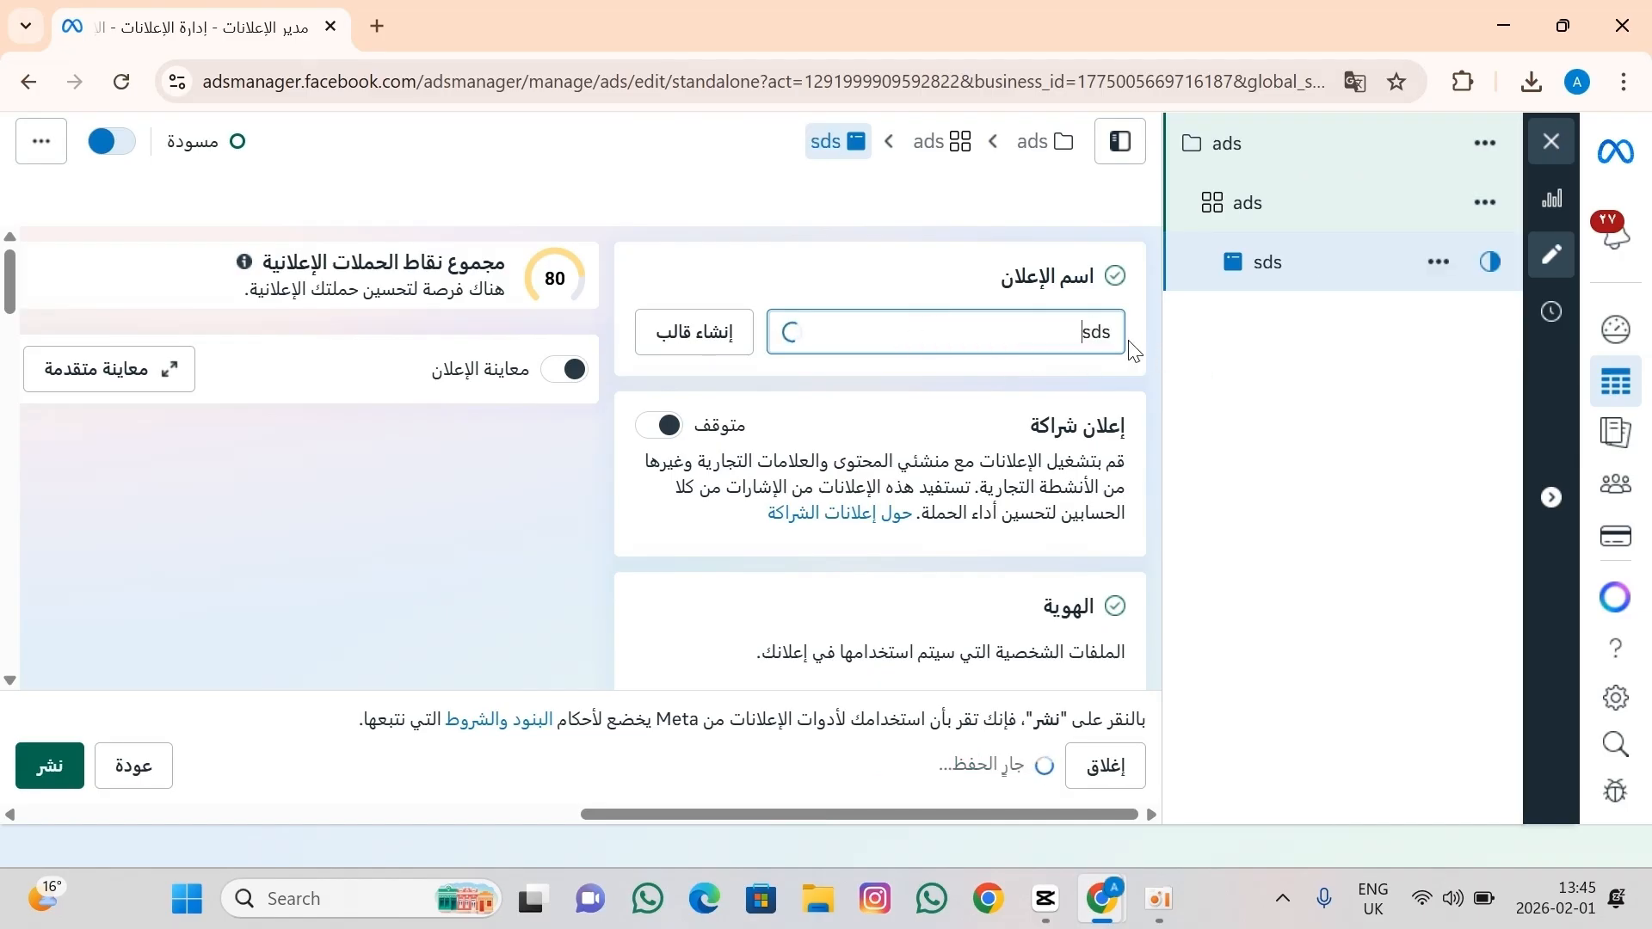
key(BackSpace)
key(BackSpace)
key(BackSpace)
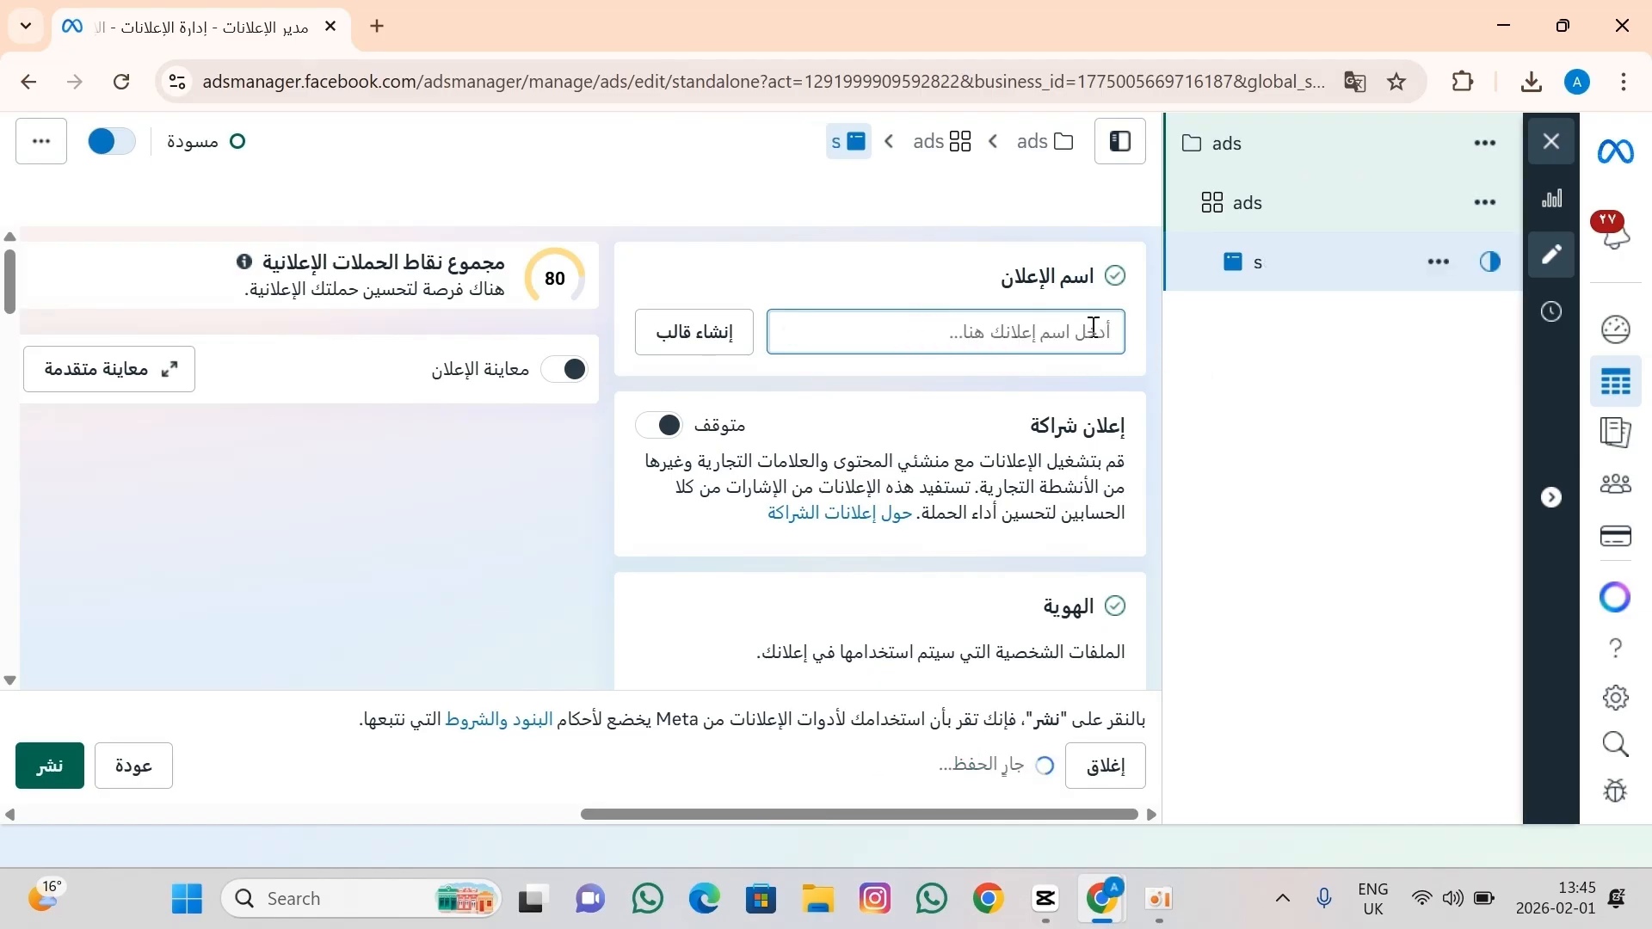
text(ads)
click(1263, 385)
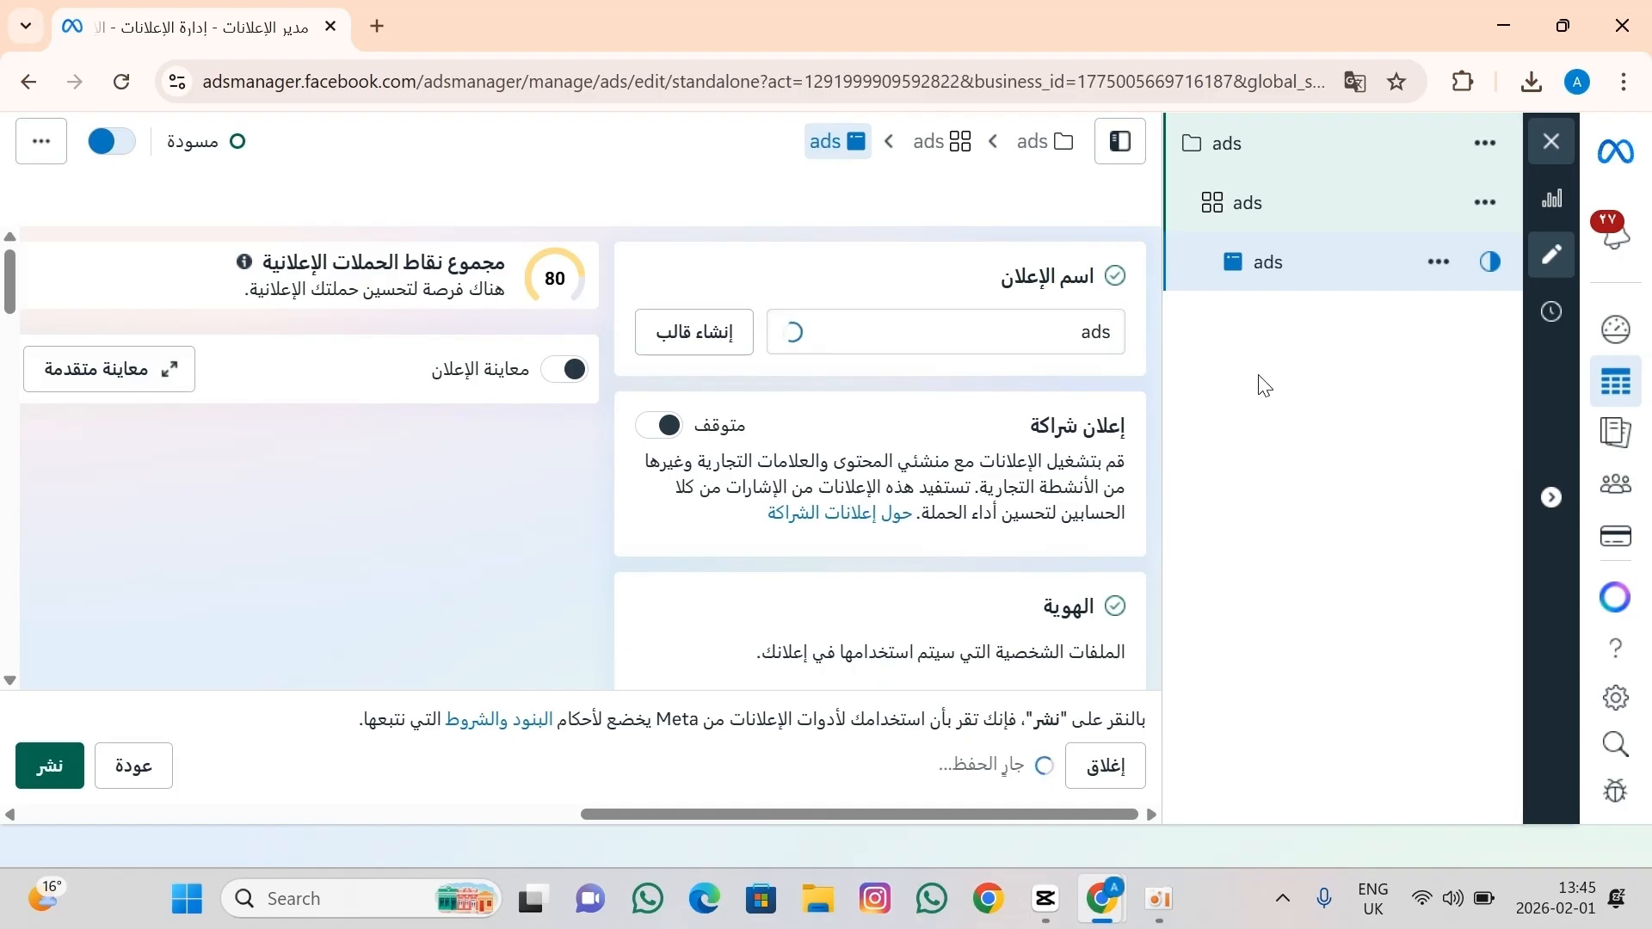
scroll(1013, 423, down, 9)
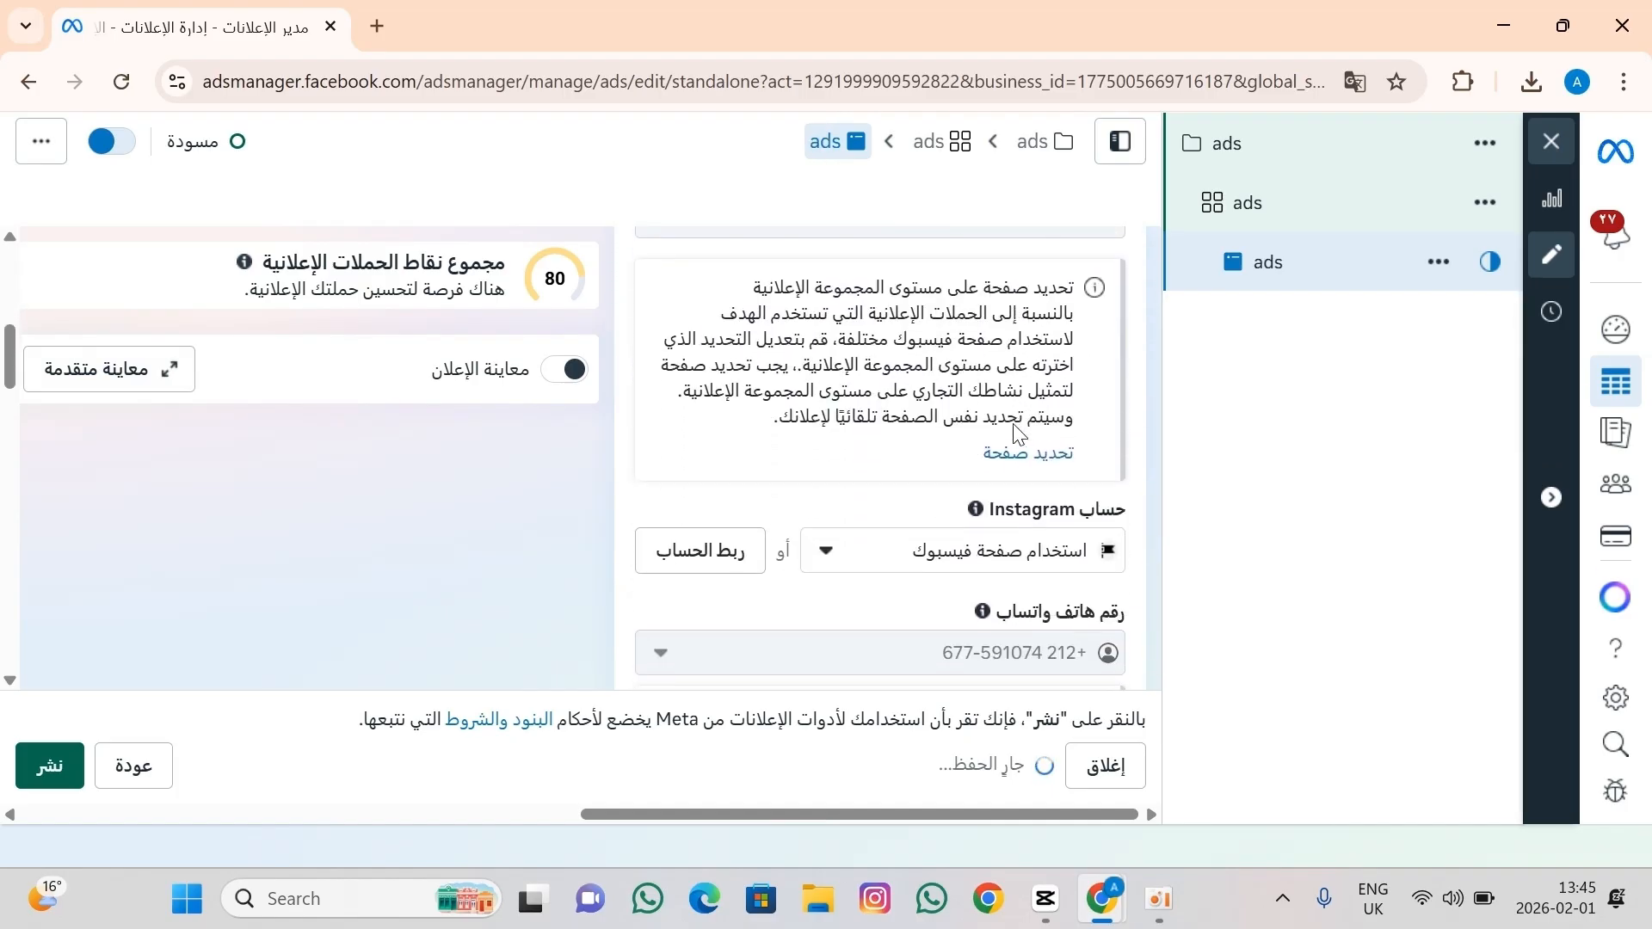
scroll(1015, 430, down, 5)
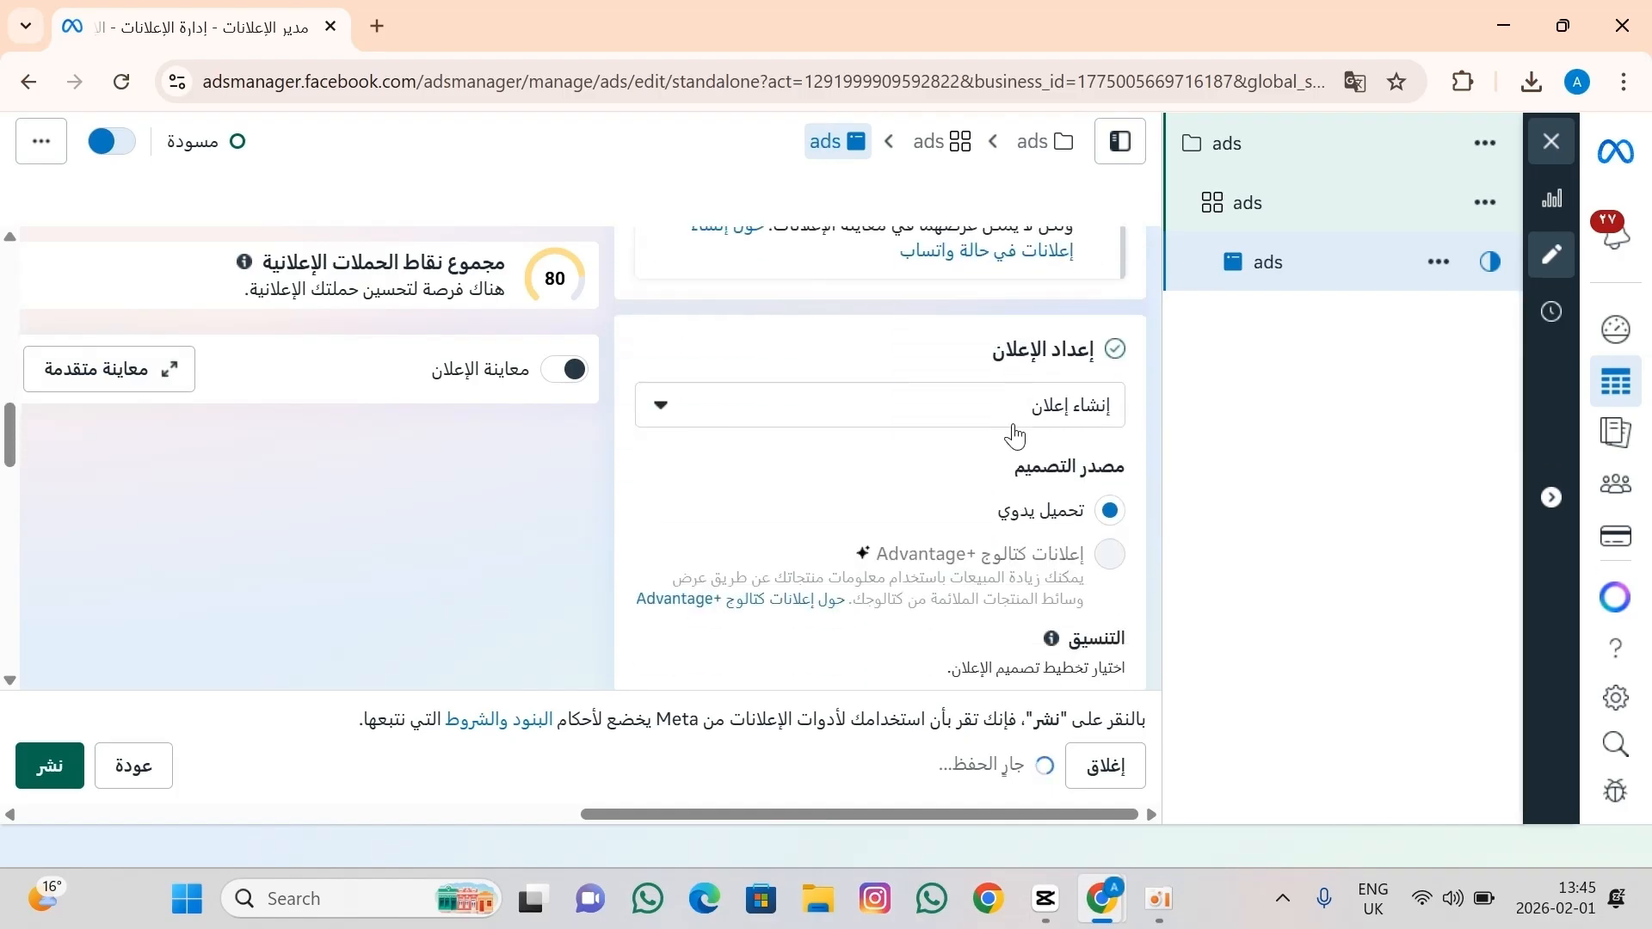
- Keep ad setup on creating a new ad and scroll to the Ad creative section
click(1057, 412)
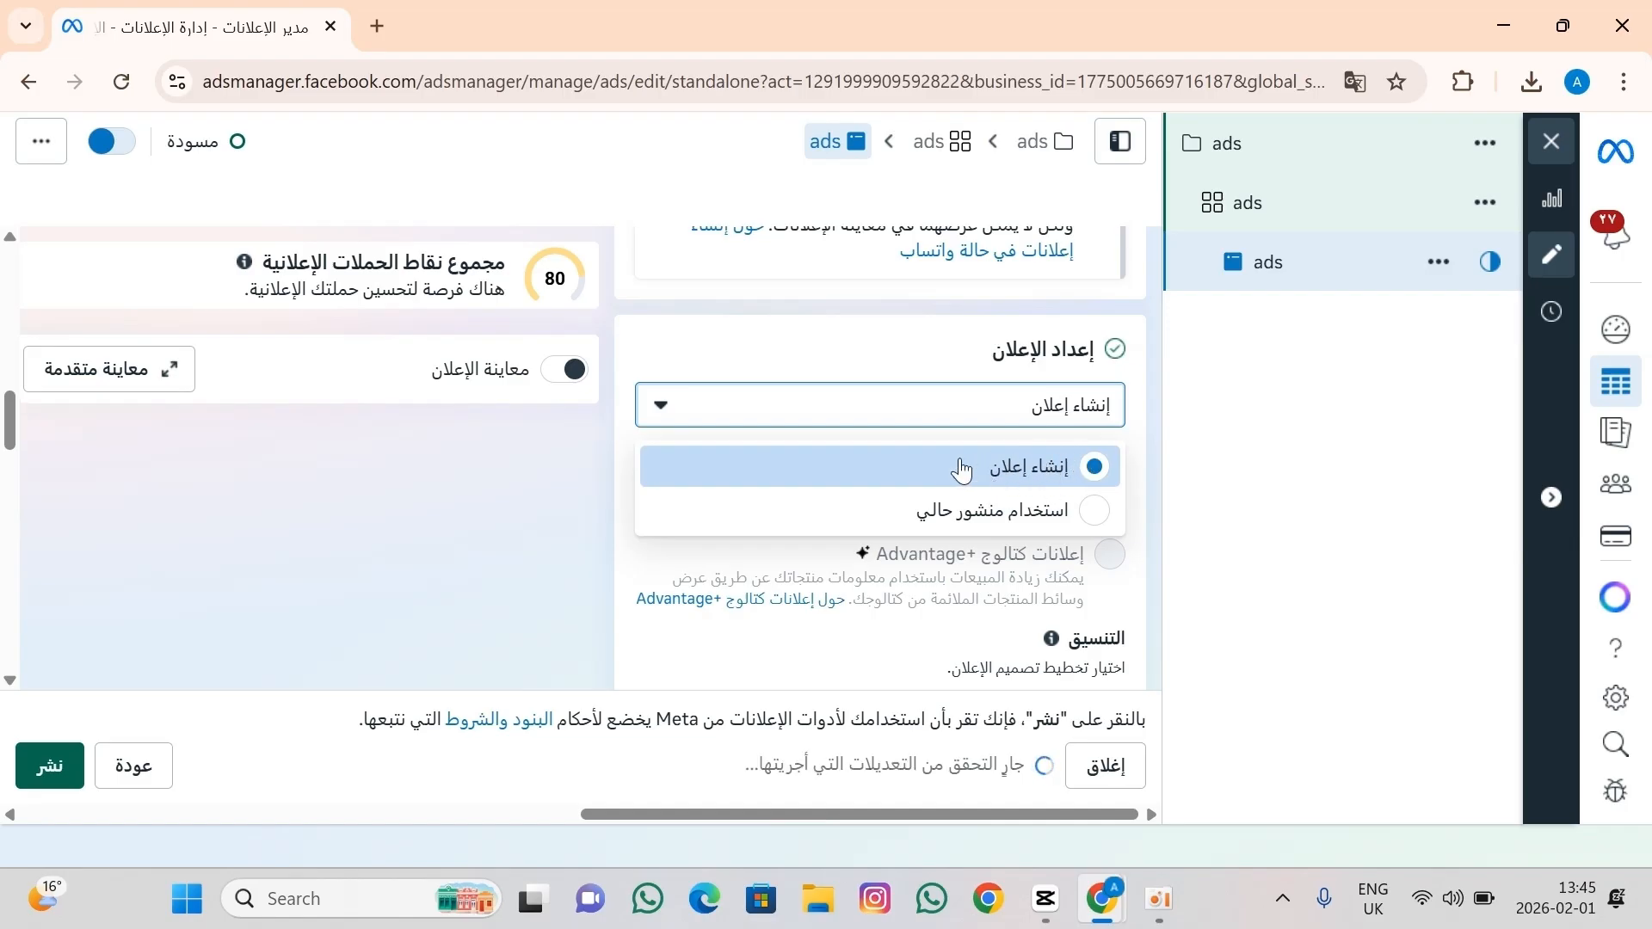
click(1239, 404)
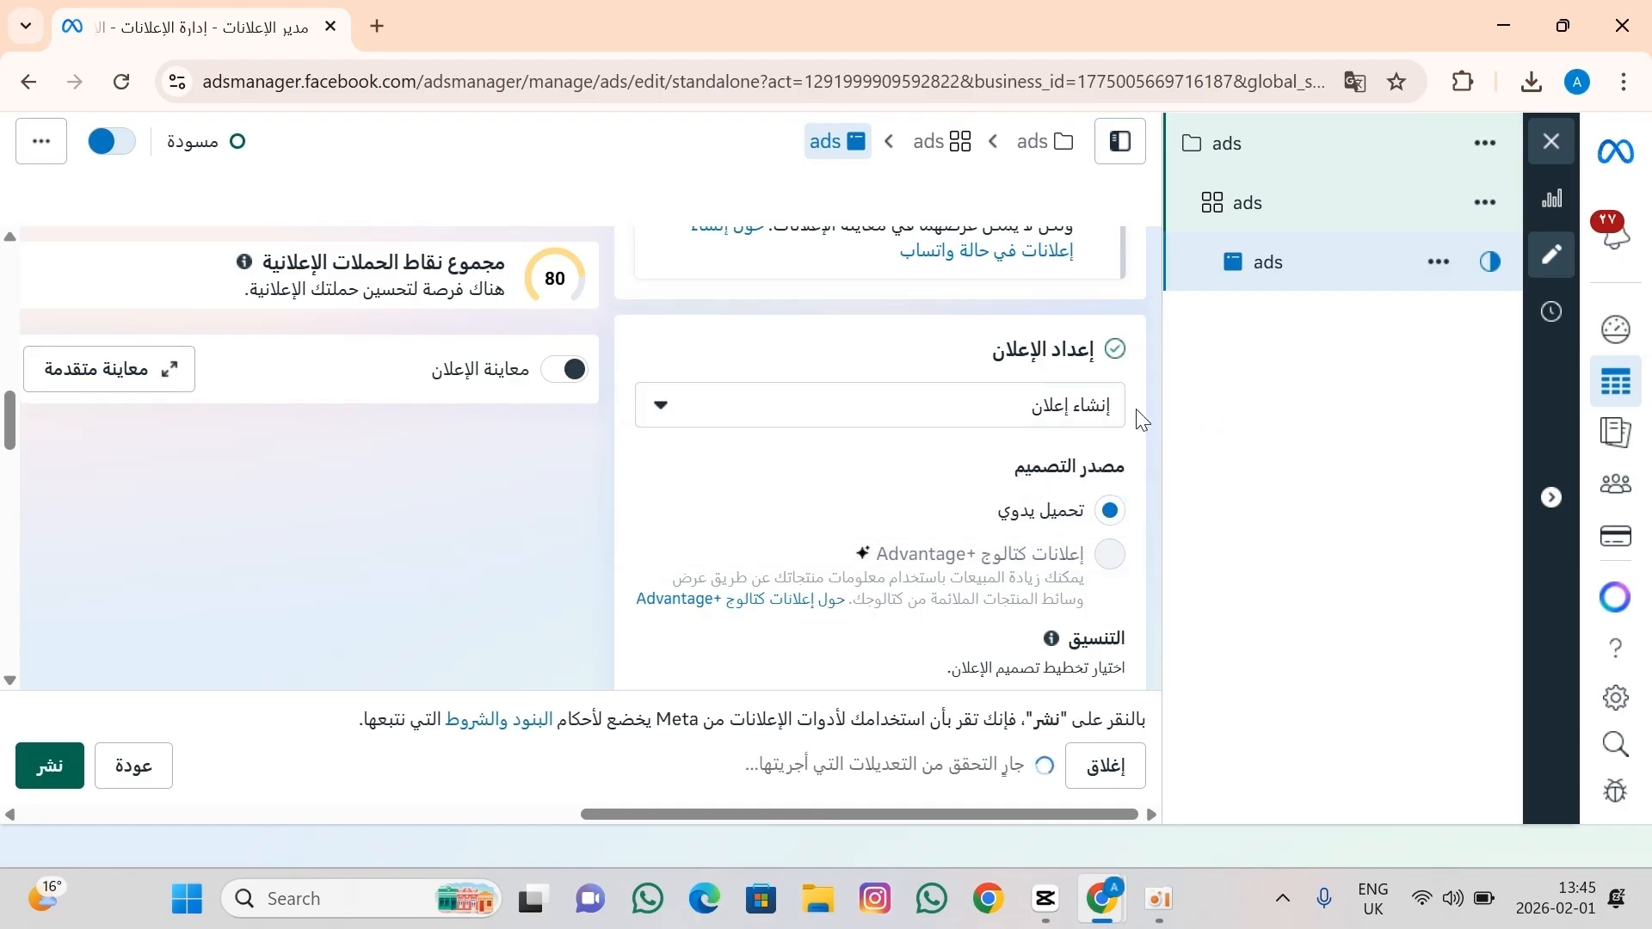
click(964, 417)
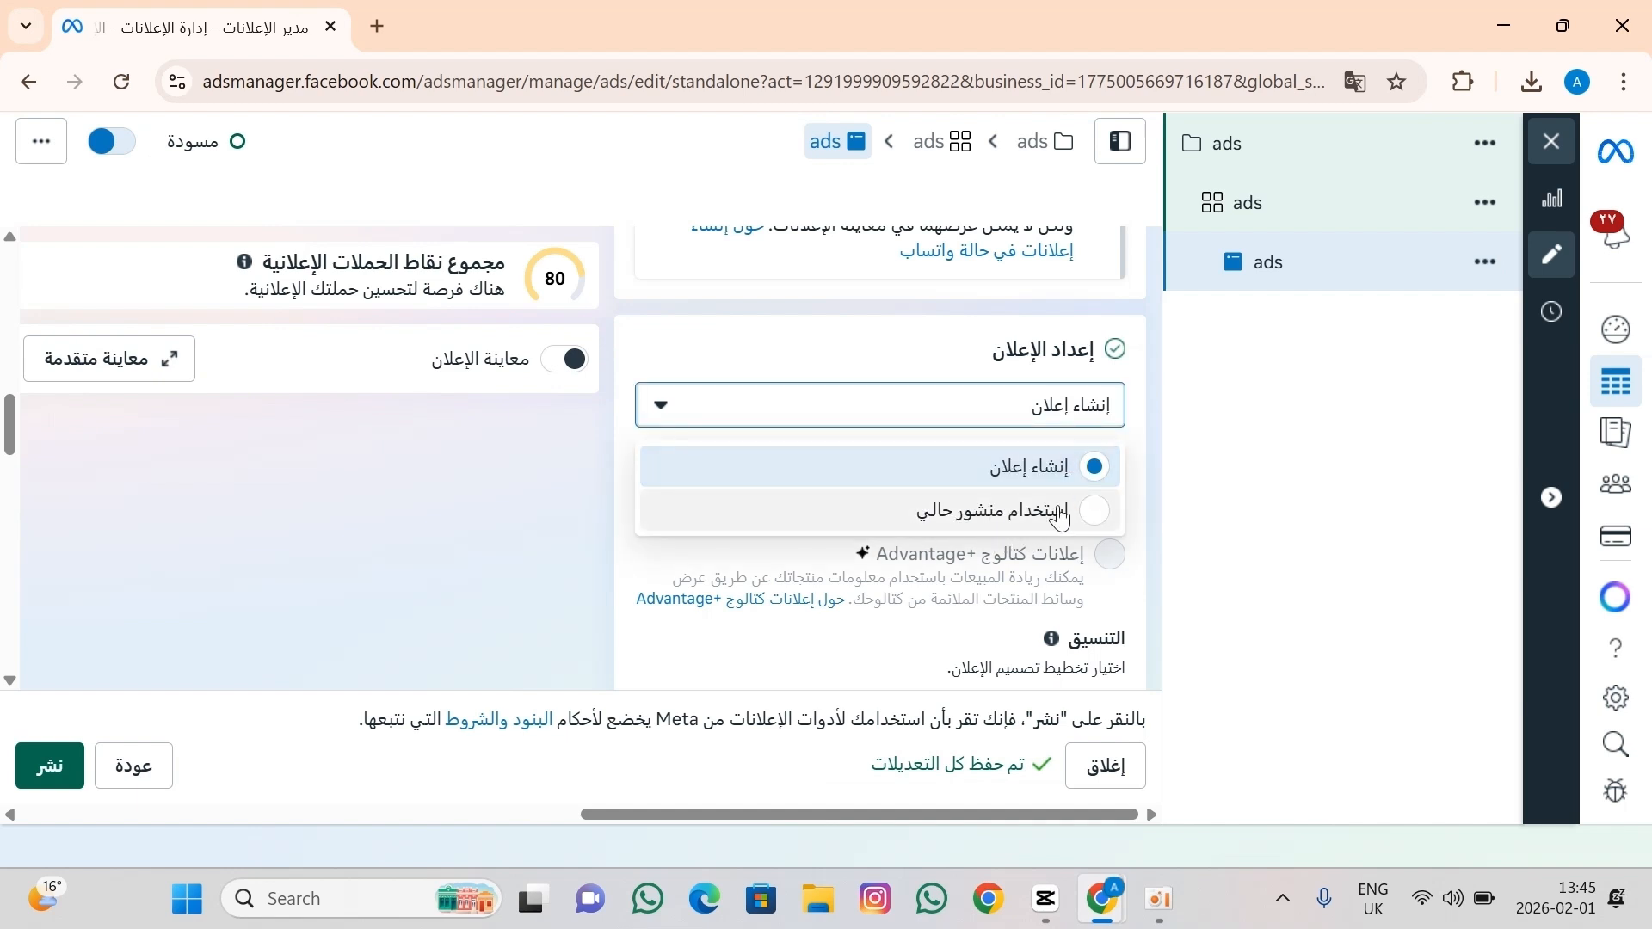
click(1254, 435)
mouse_move(1254, 436)
mouse_down()
mouse_move(1031, 423)
mouse_move(1253, 421)
mouse_up()
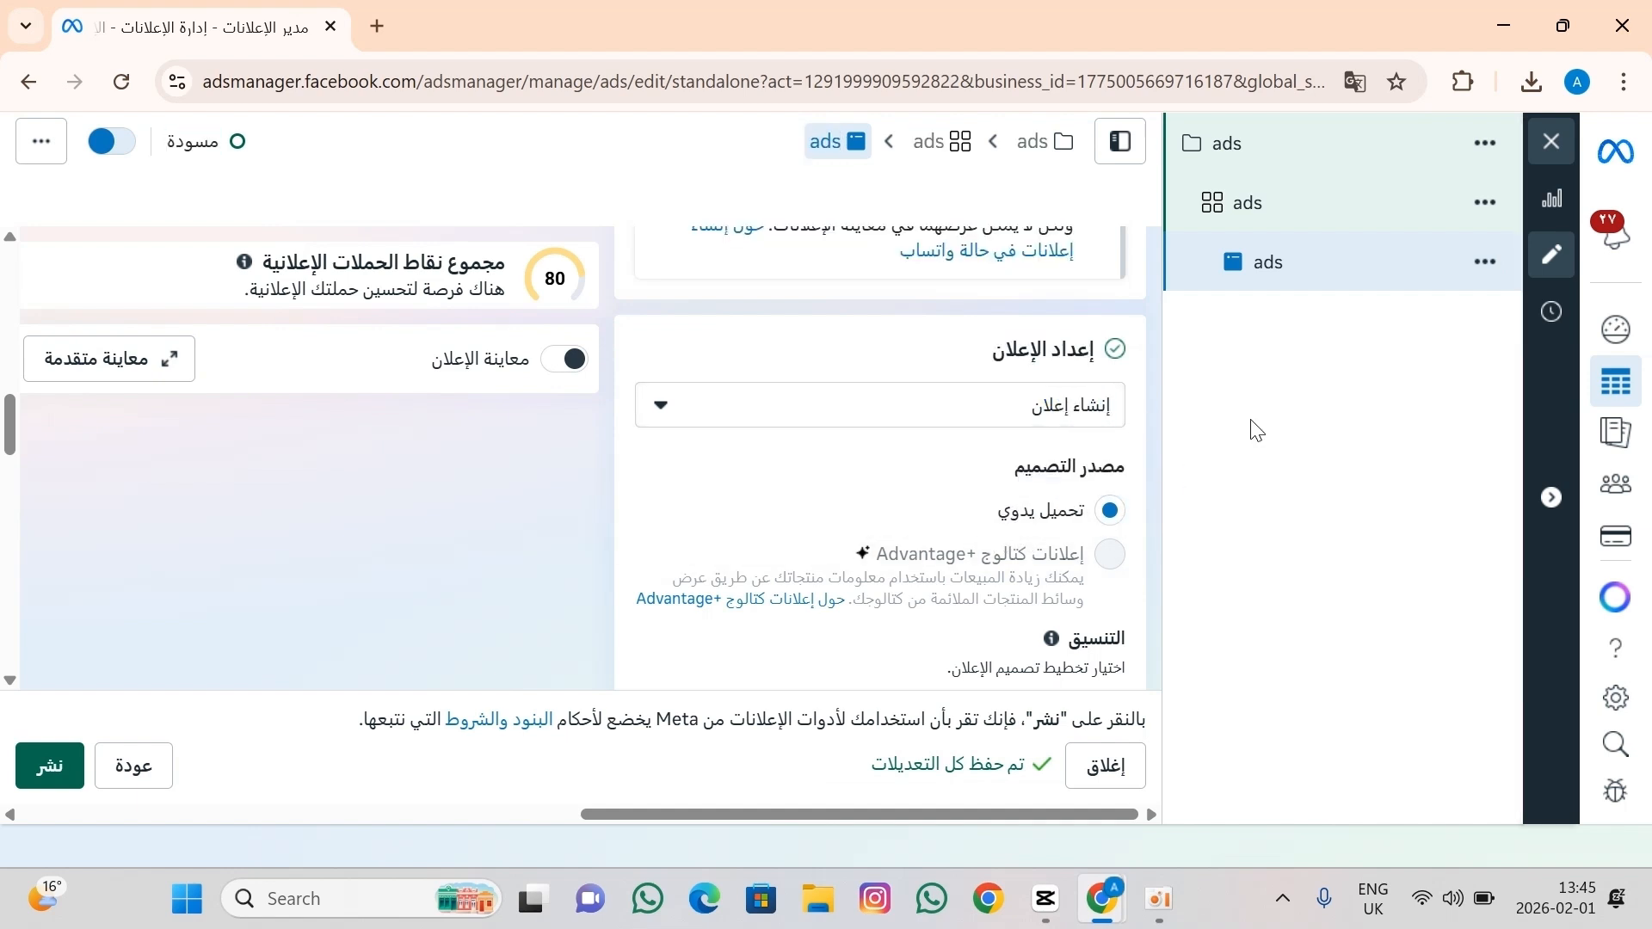
scroll(1086, 492, down, 1)
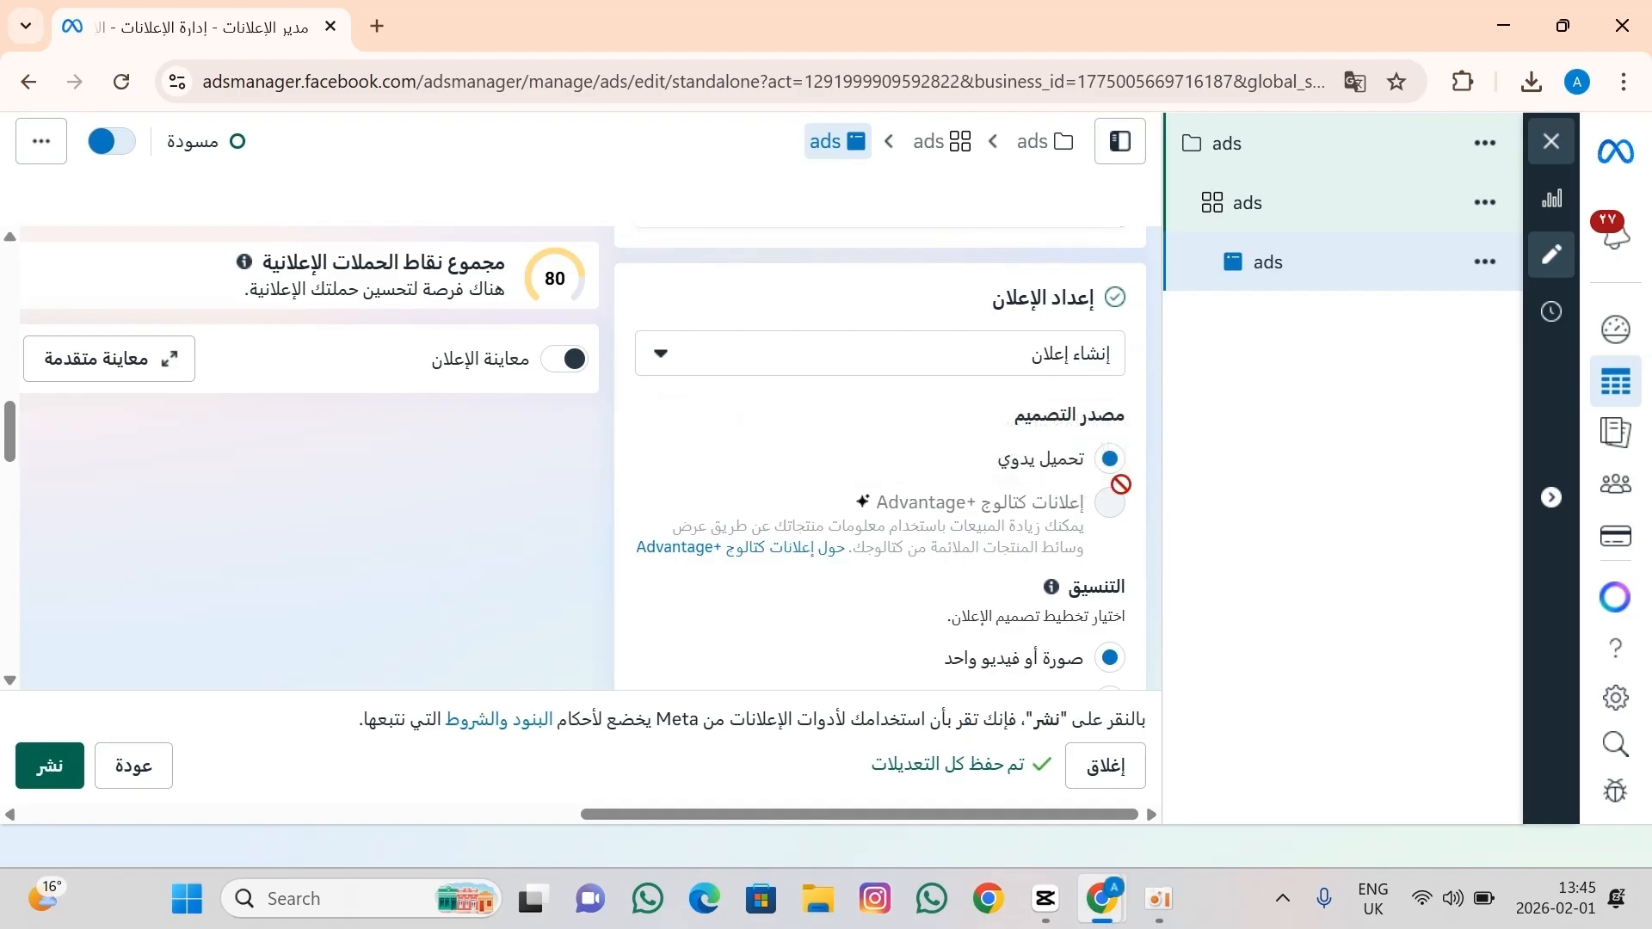
scroll(1083, 555, down, 2)
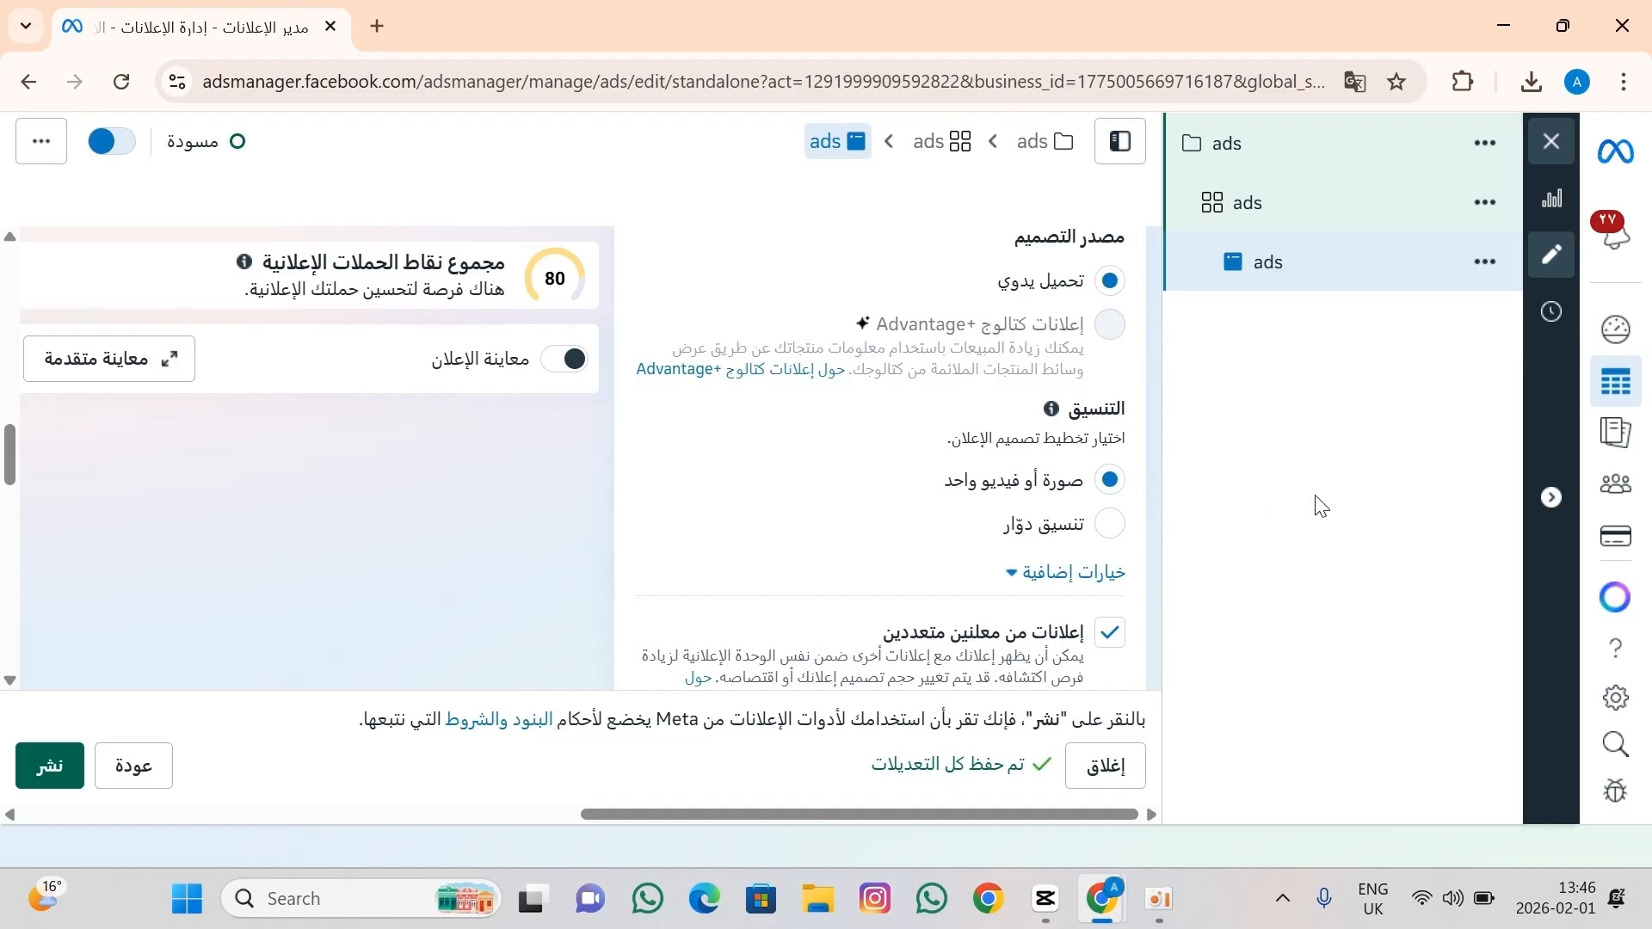
scroll(1091, 571, down, 4)
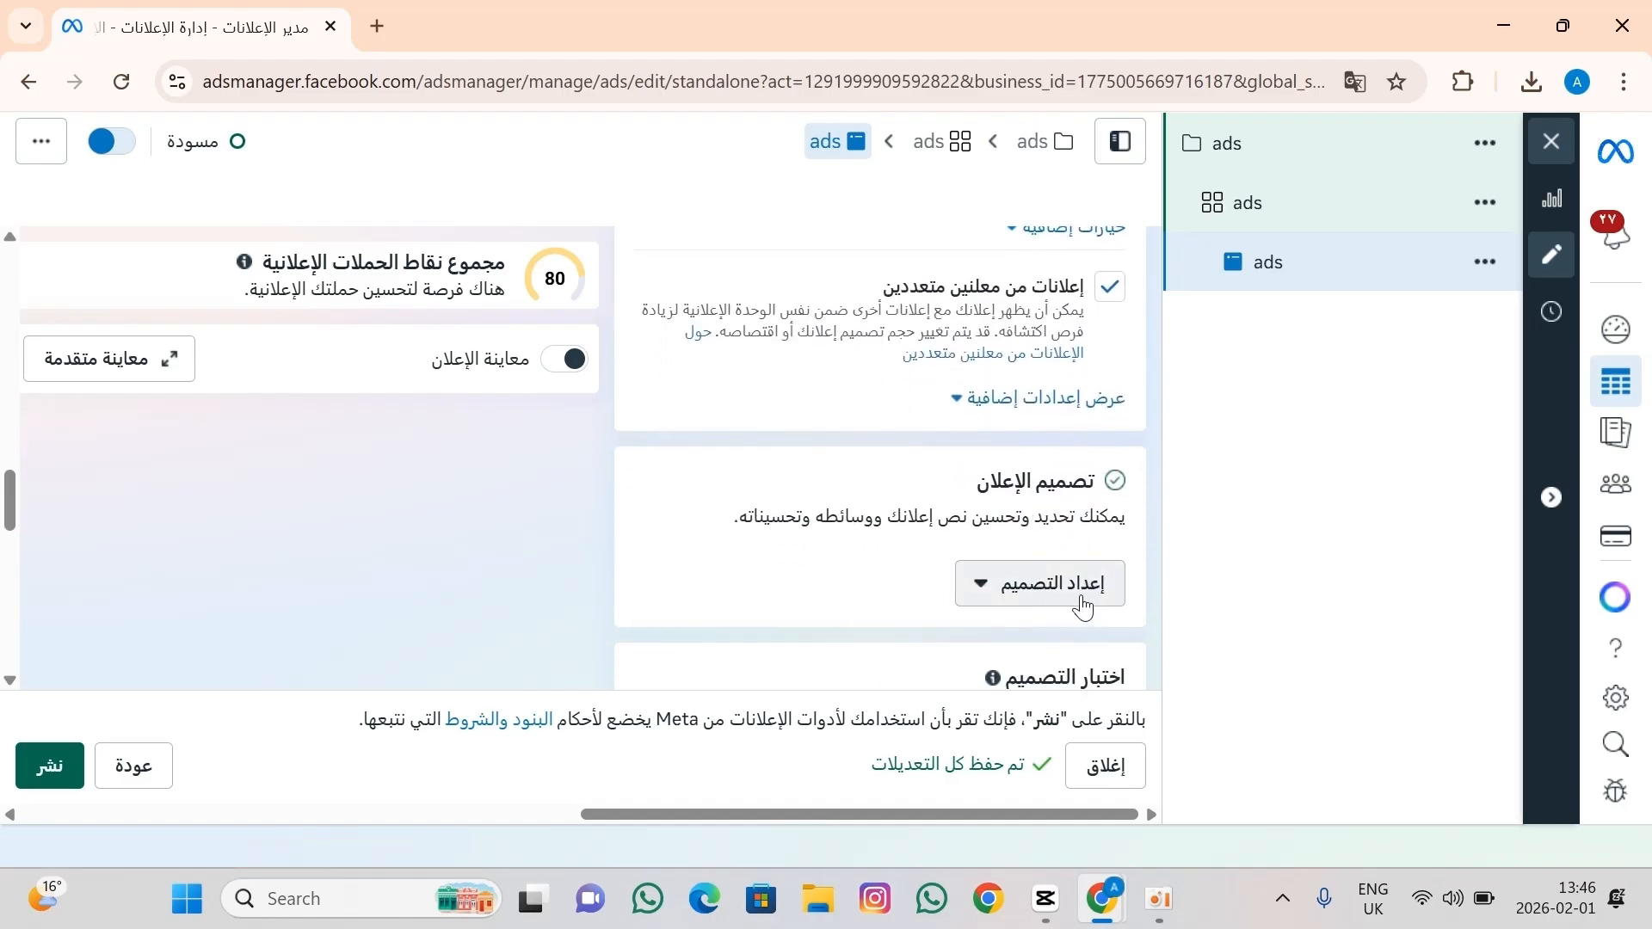
- Build an image ad from the beige bedroom photo, accepting default crops, text and enhancements
click(1052, 605)
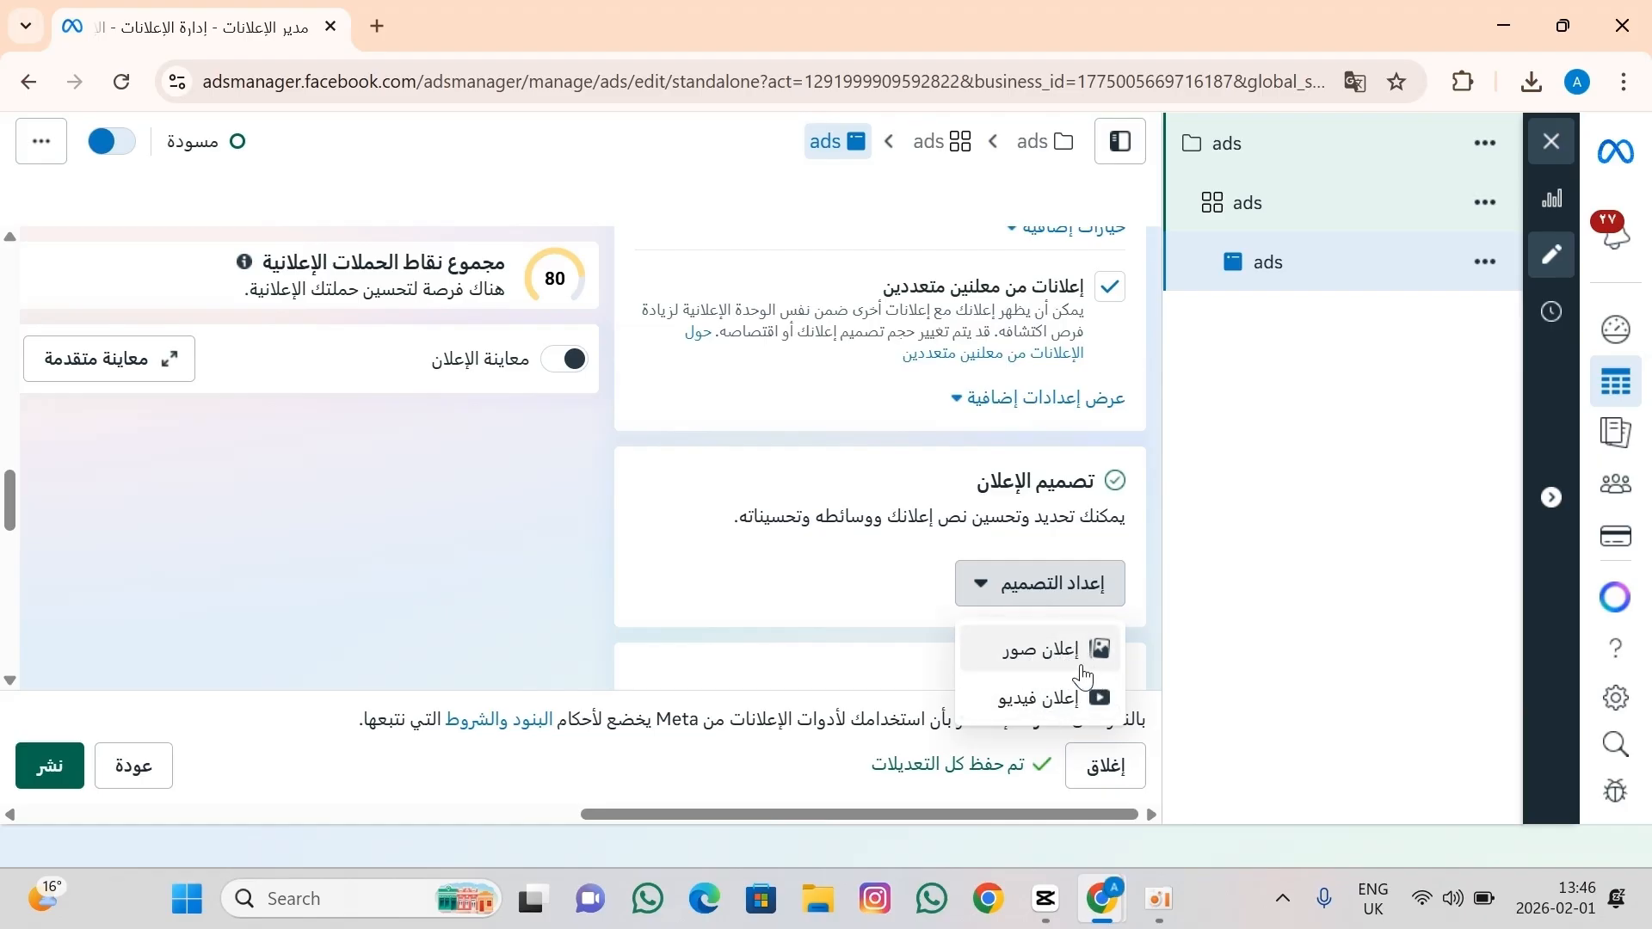
click(1036, 664)
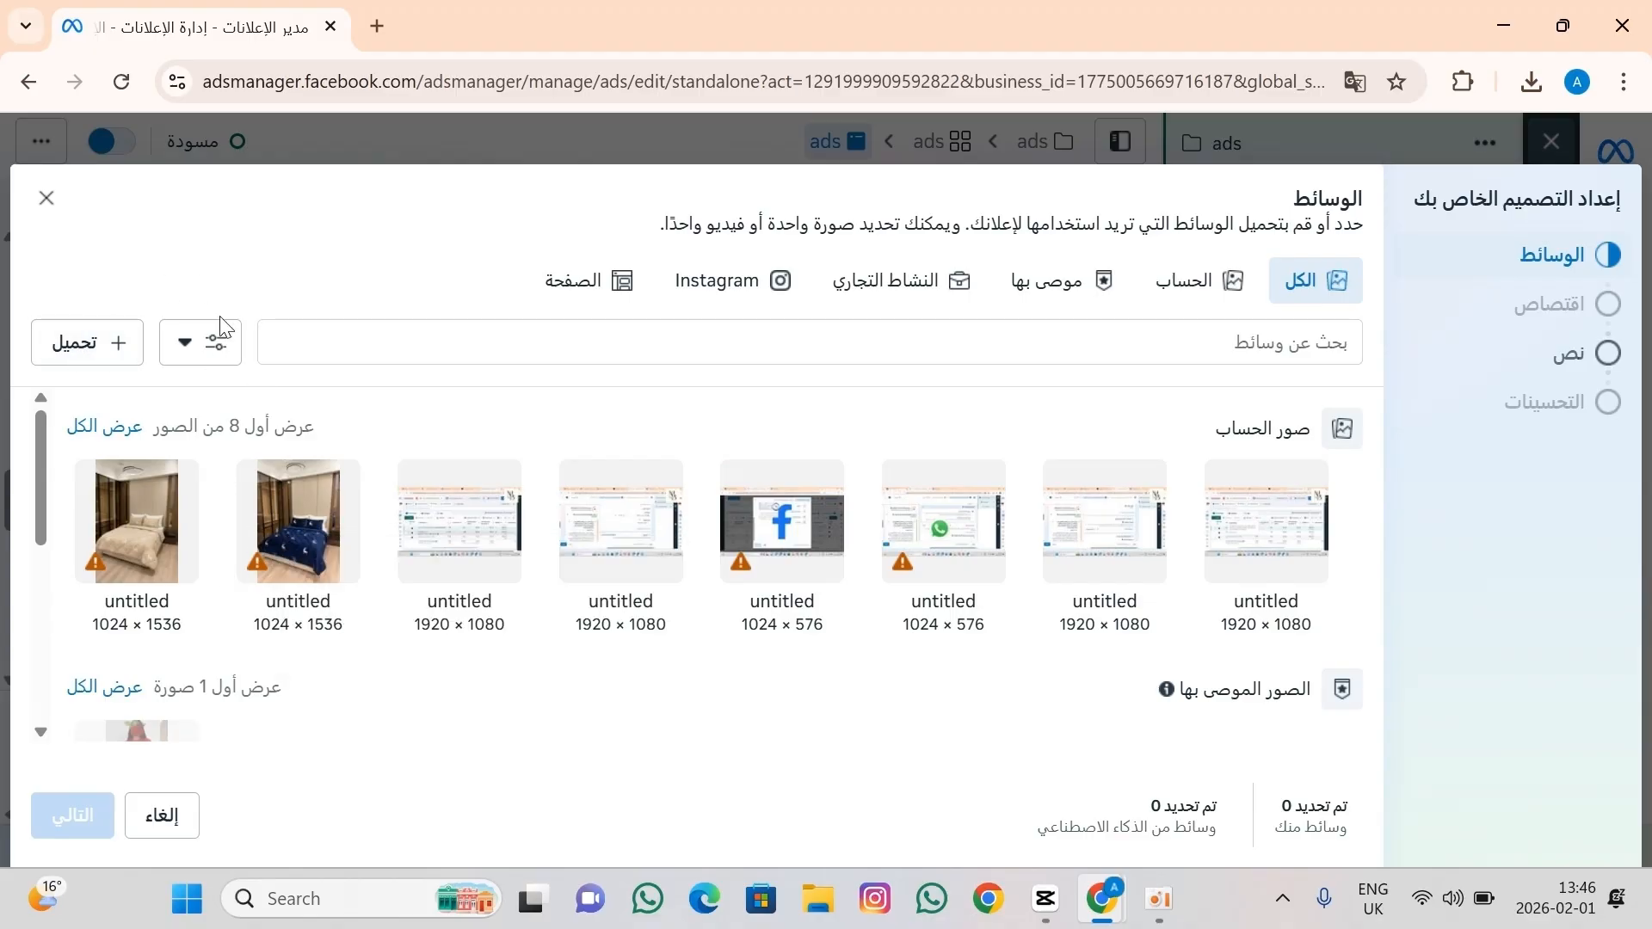
click(99, 349)
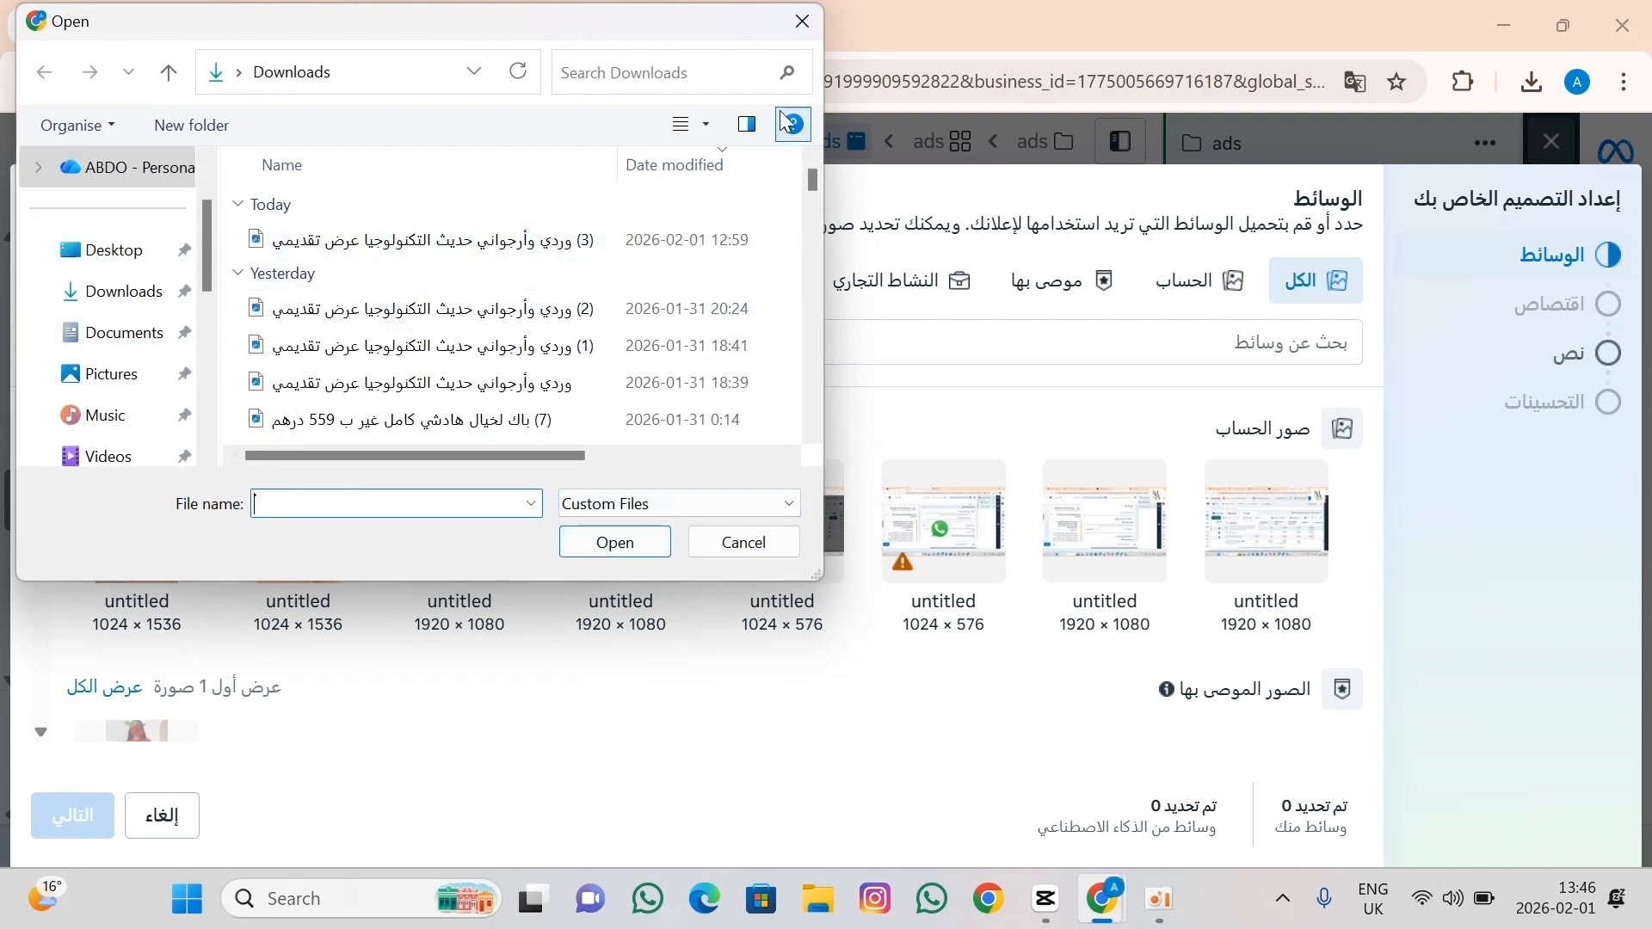
click(799, 26)
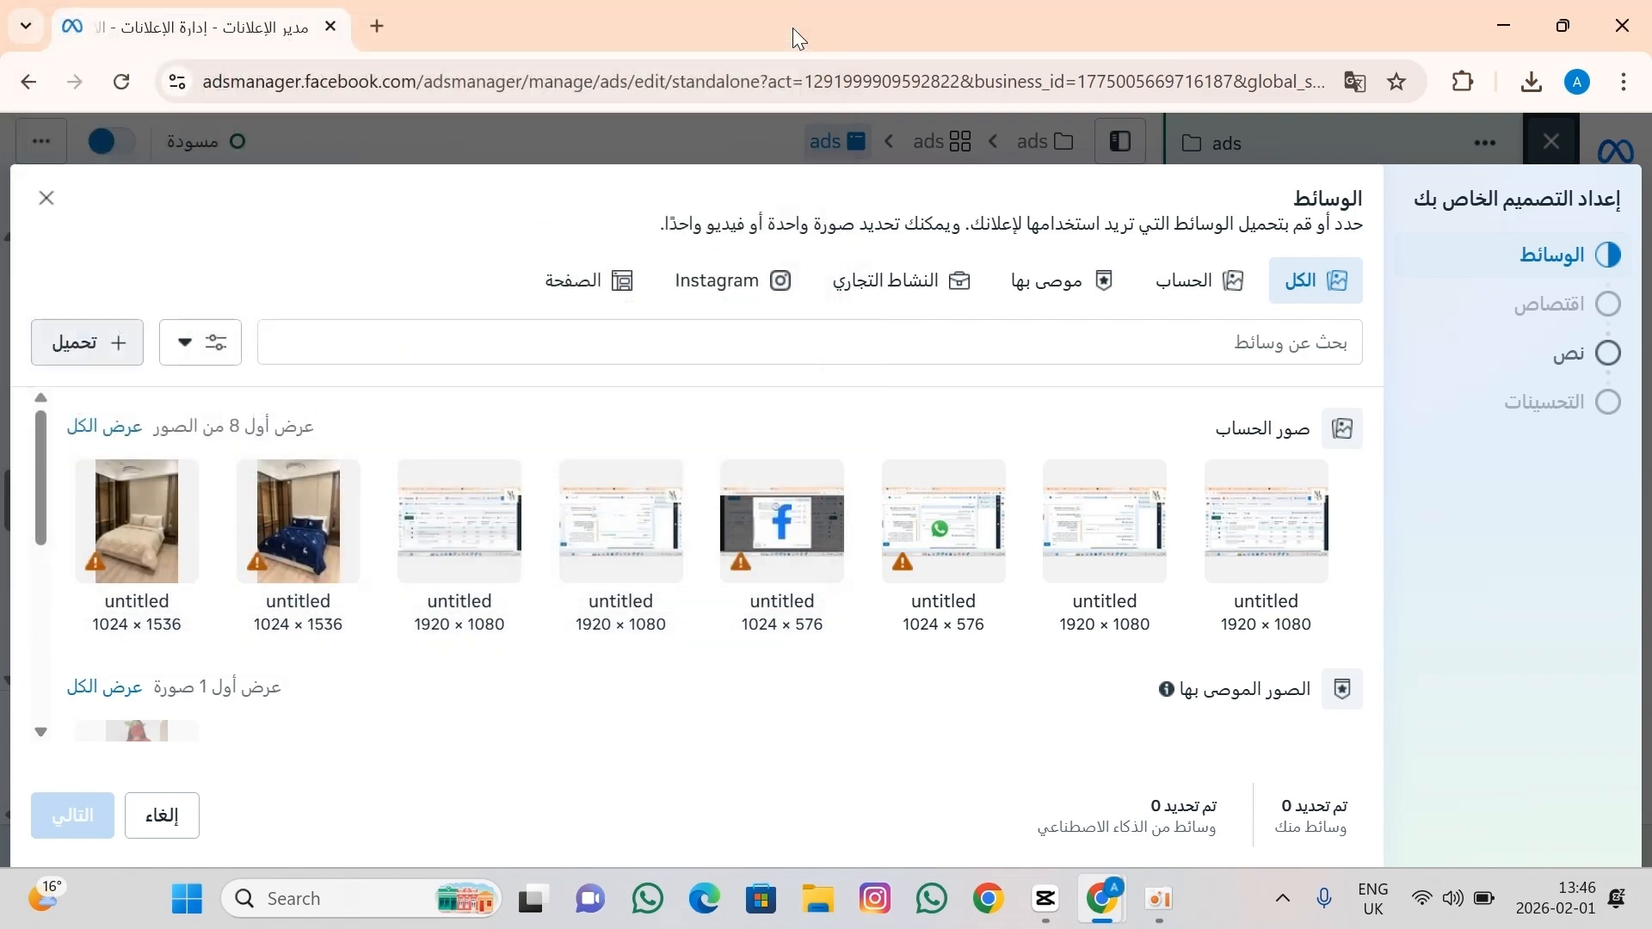
click(160, 564)
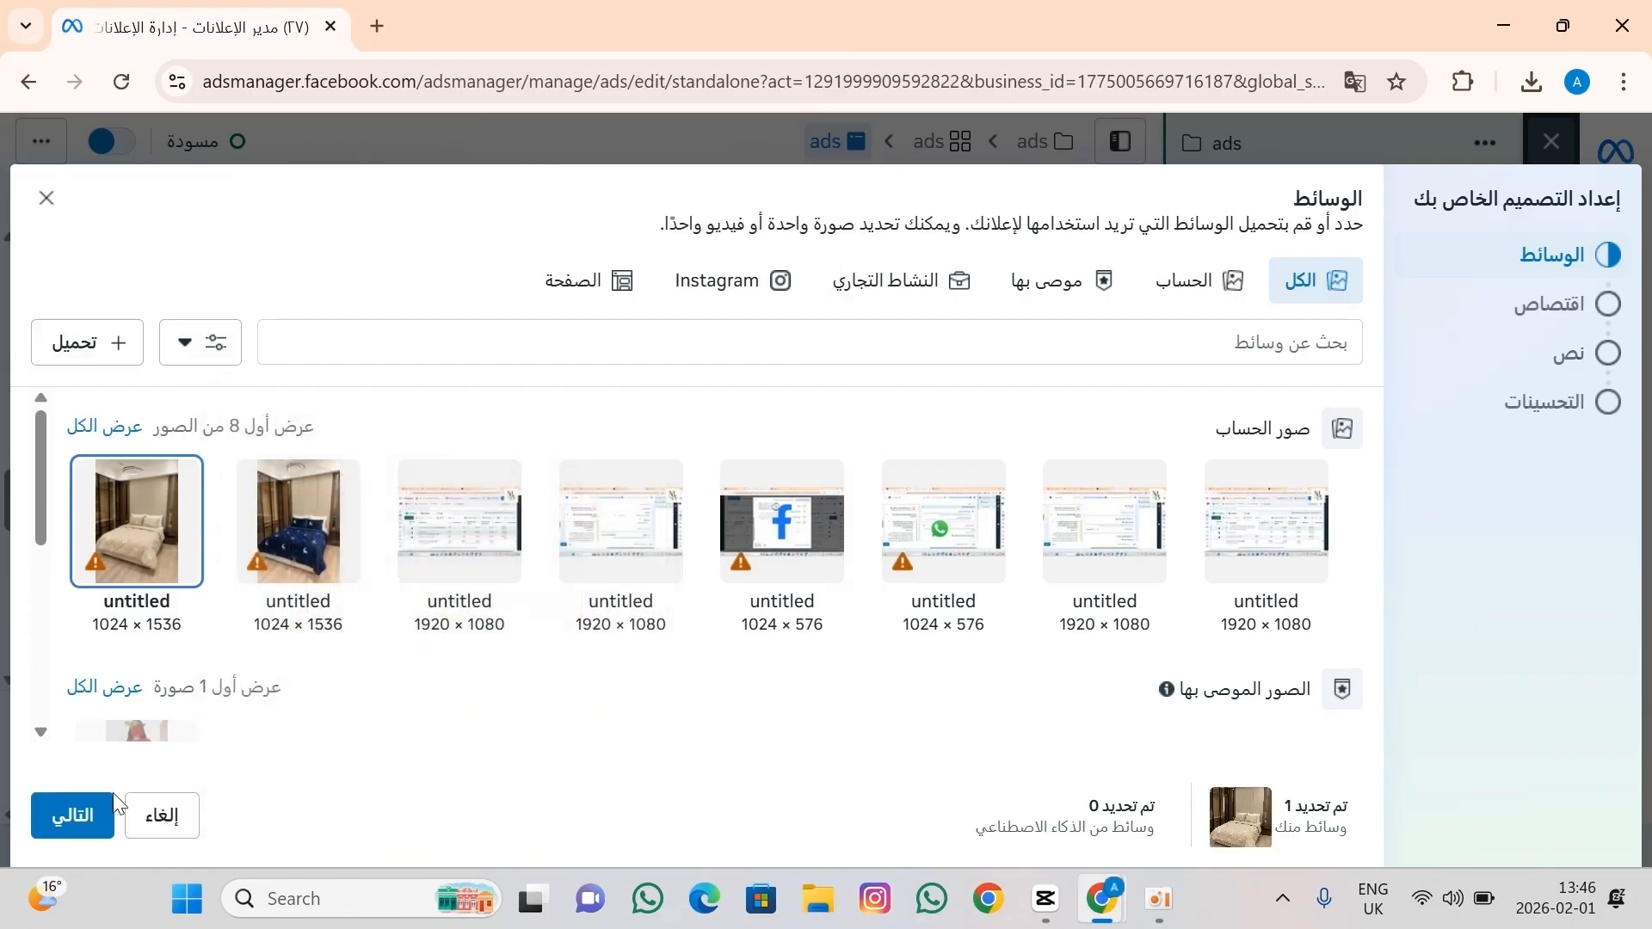
click(75, 815)
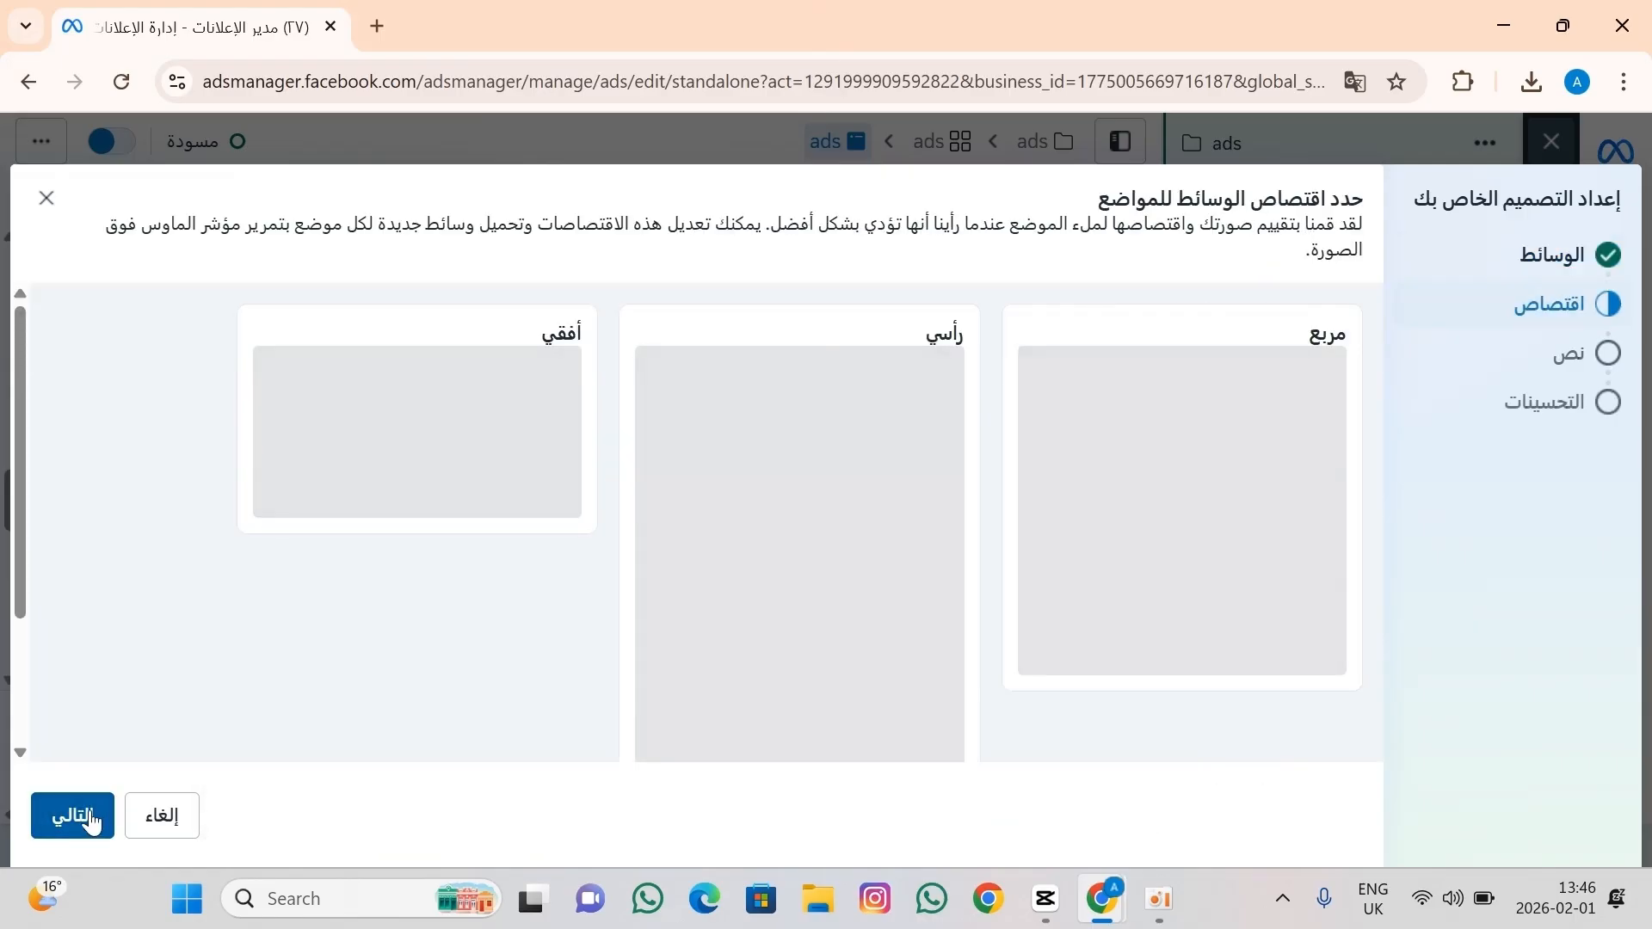
click(91, 819)
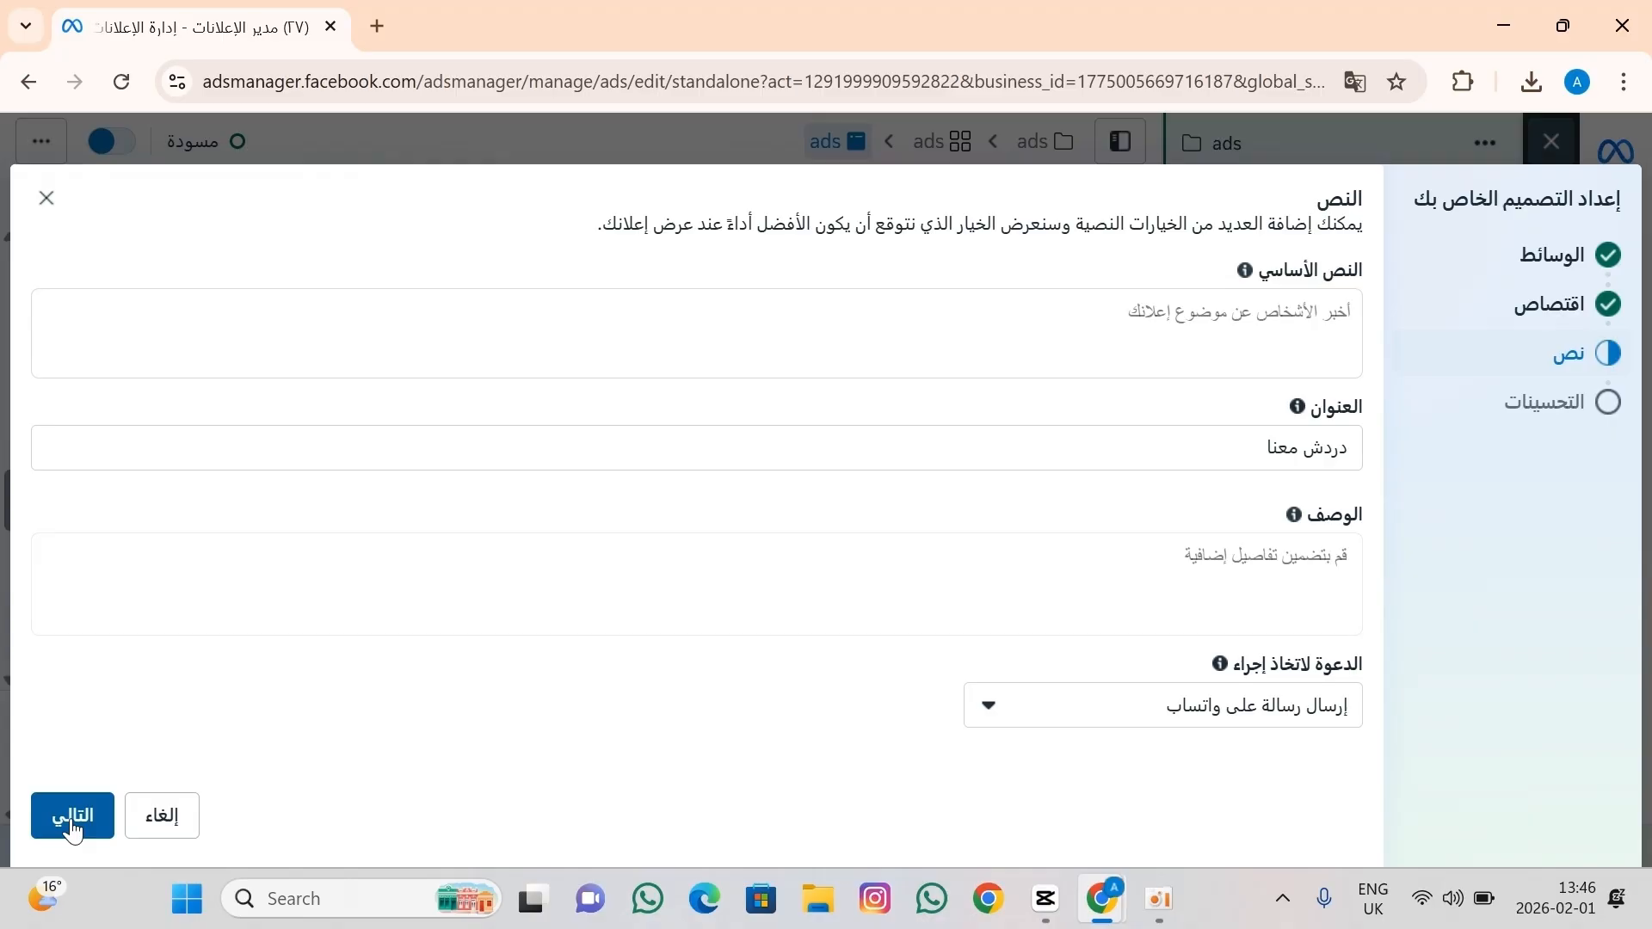
click(73, 822)
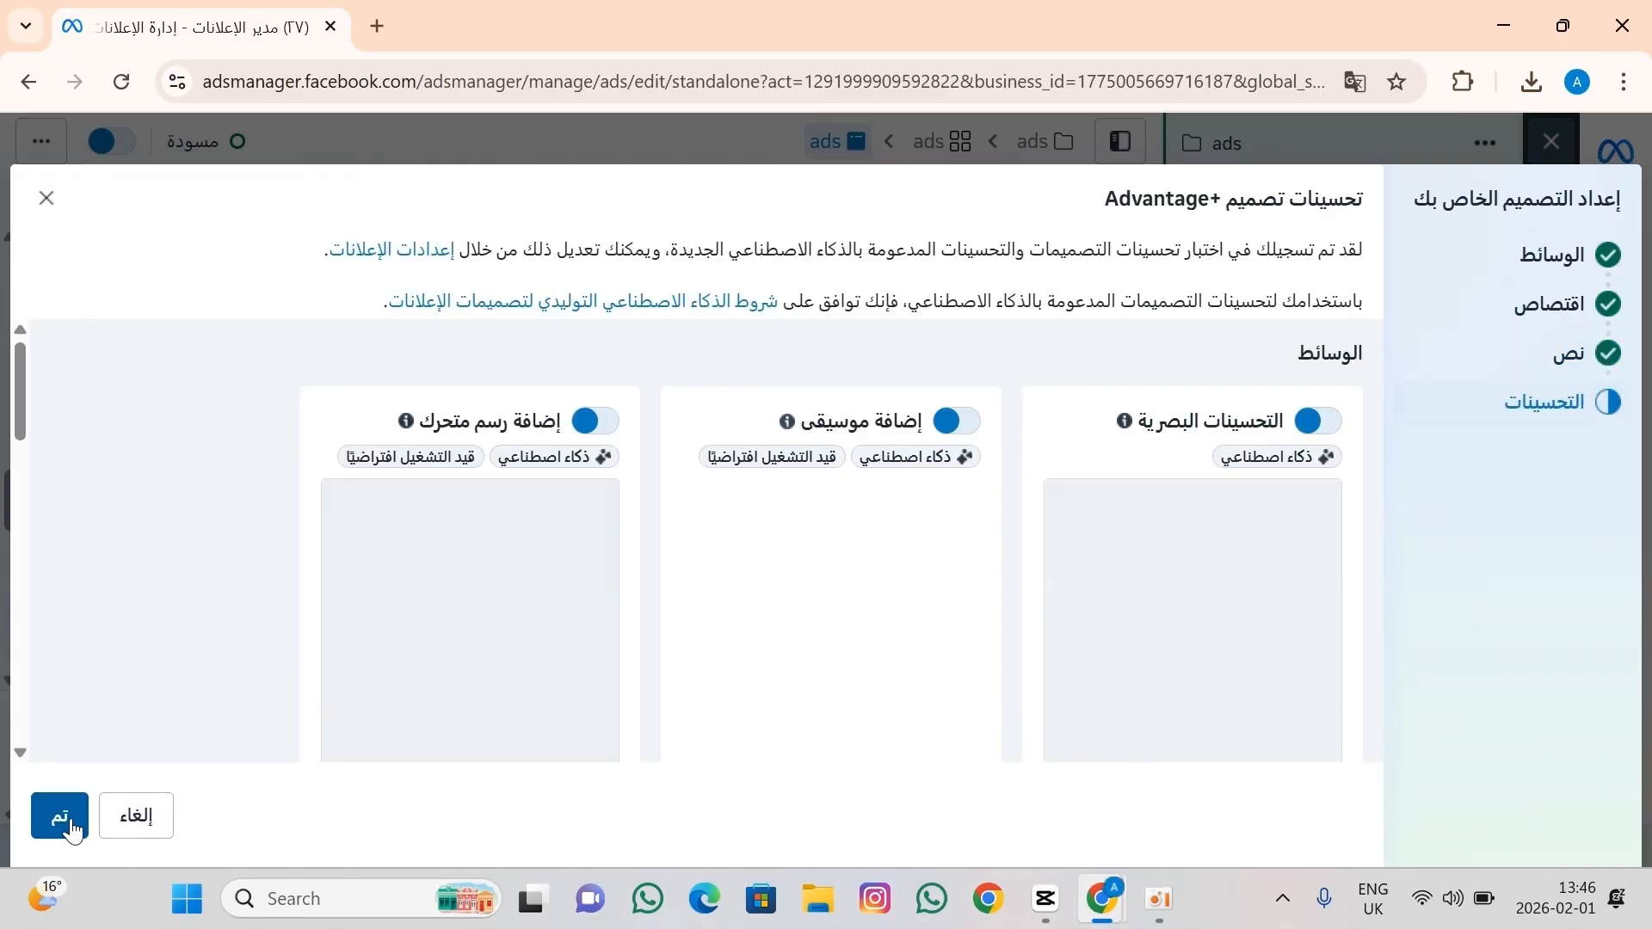
click(57, 824)
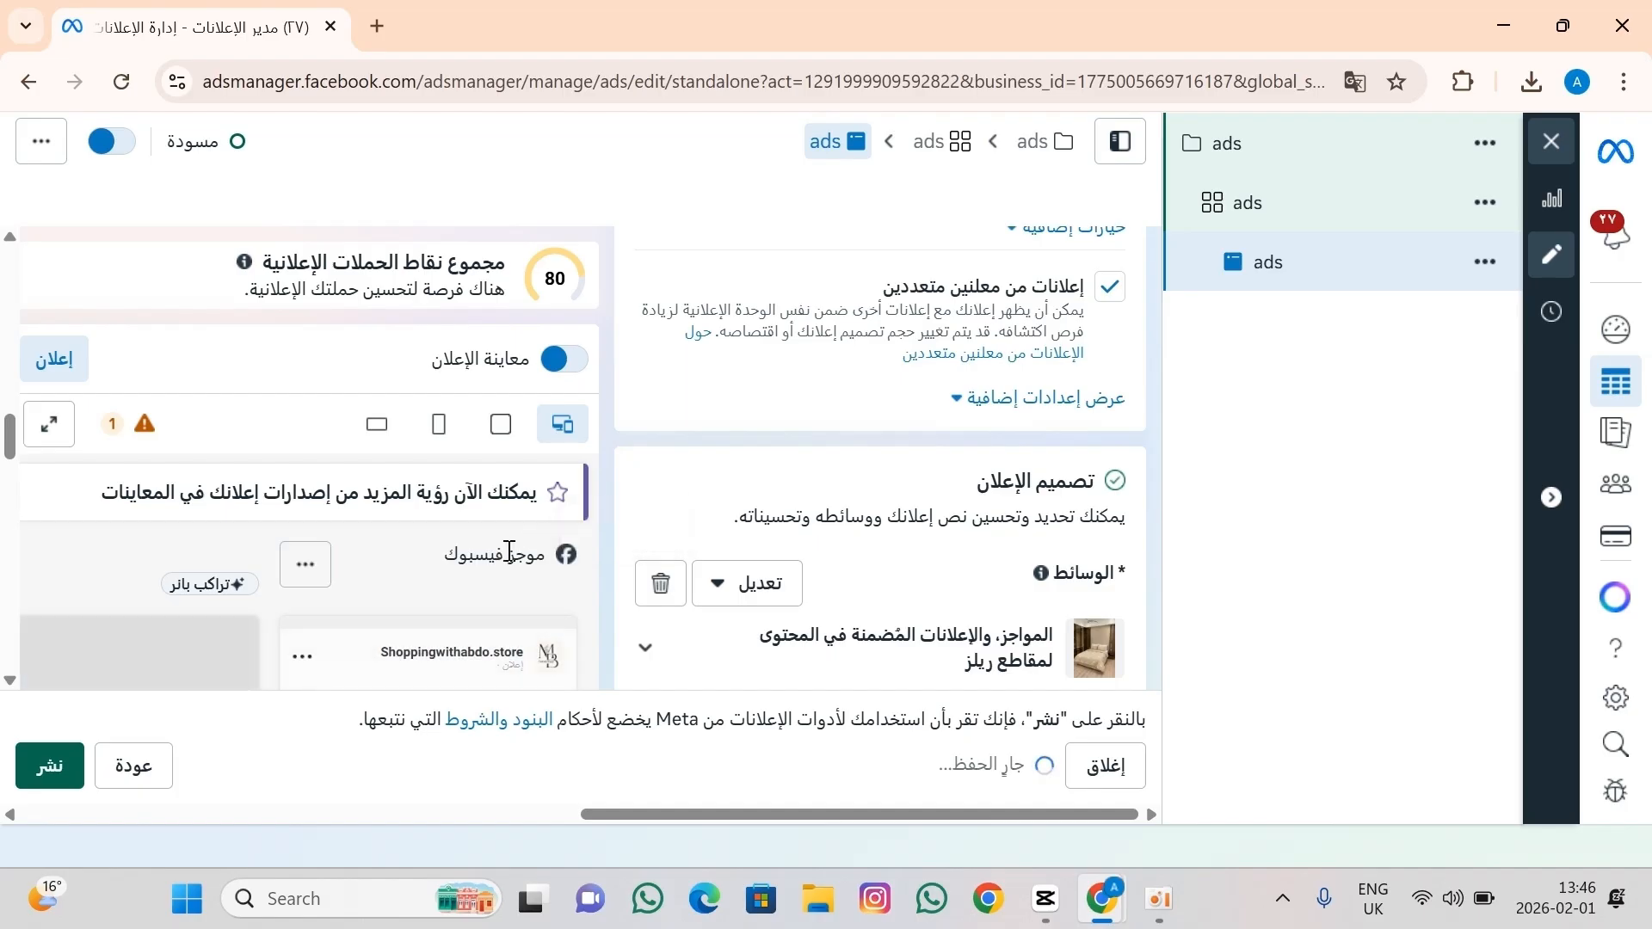
- Scroll through the bedroom ad preview and down to the Primary text field
scroll(507, 550, down, 3)
scroll(508, 562, down, 3)
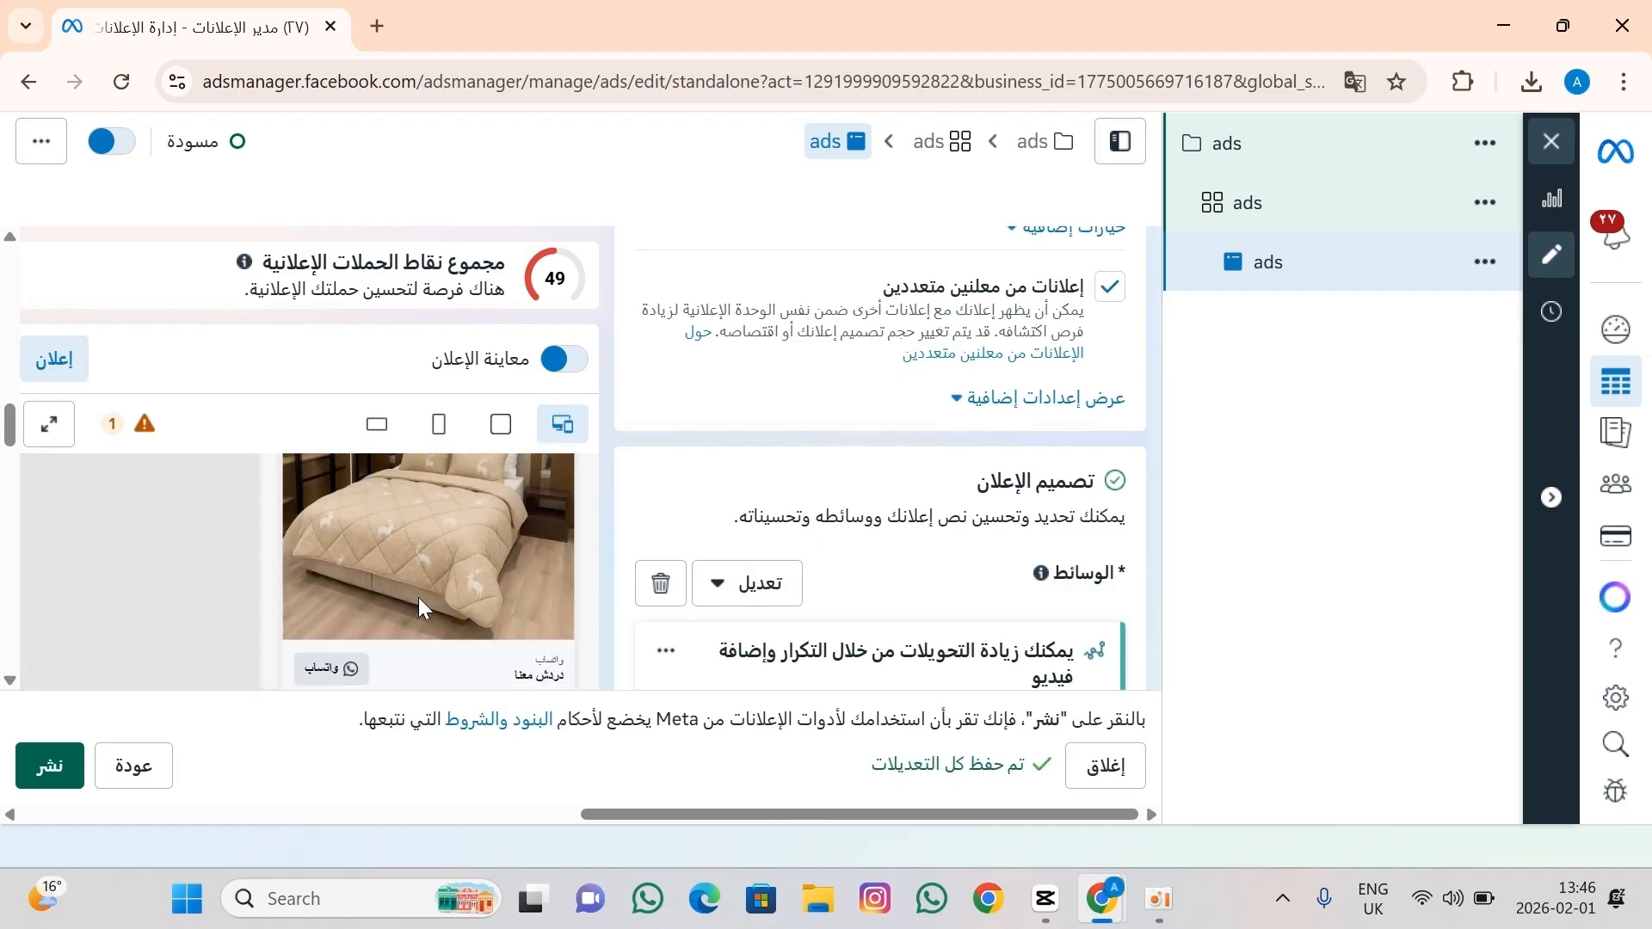
scroll(420, 608, down, 1)
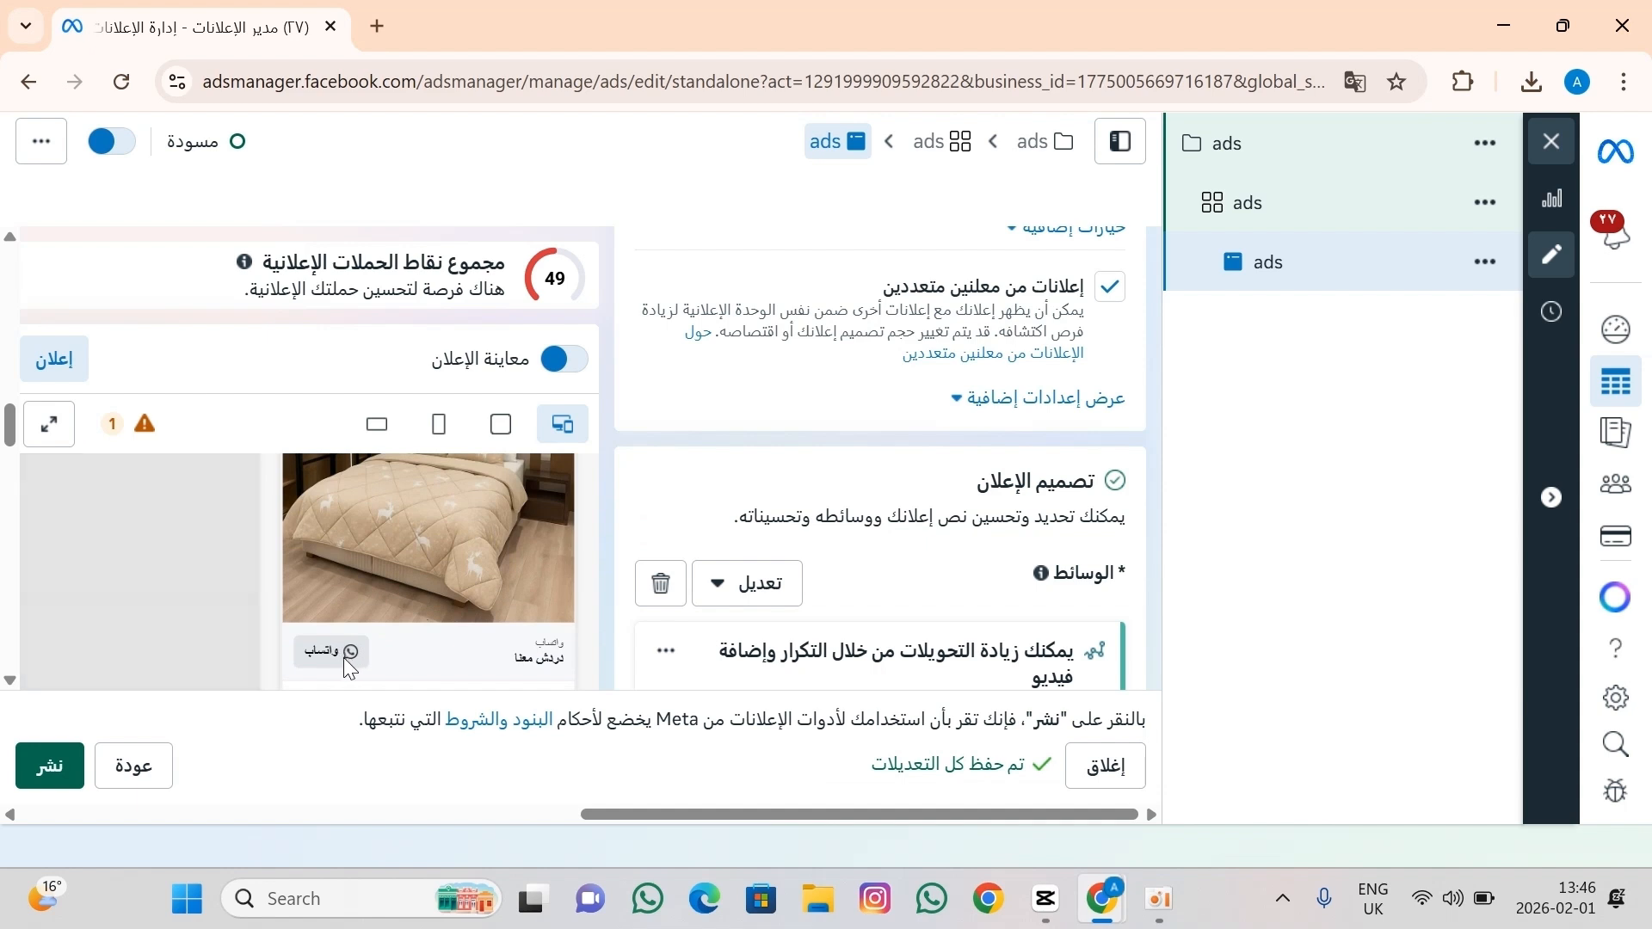
scroll(950, 588, down, 12)
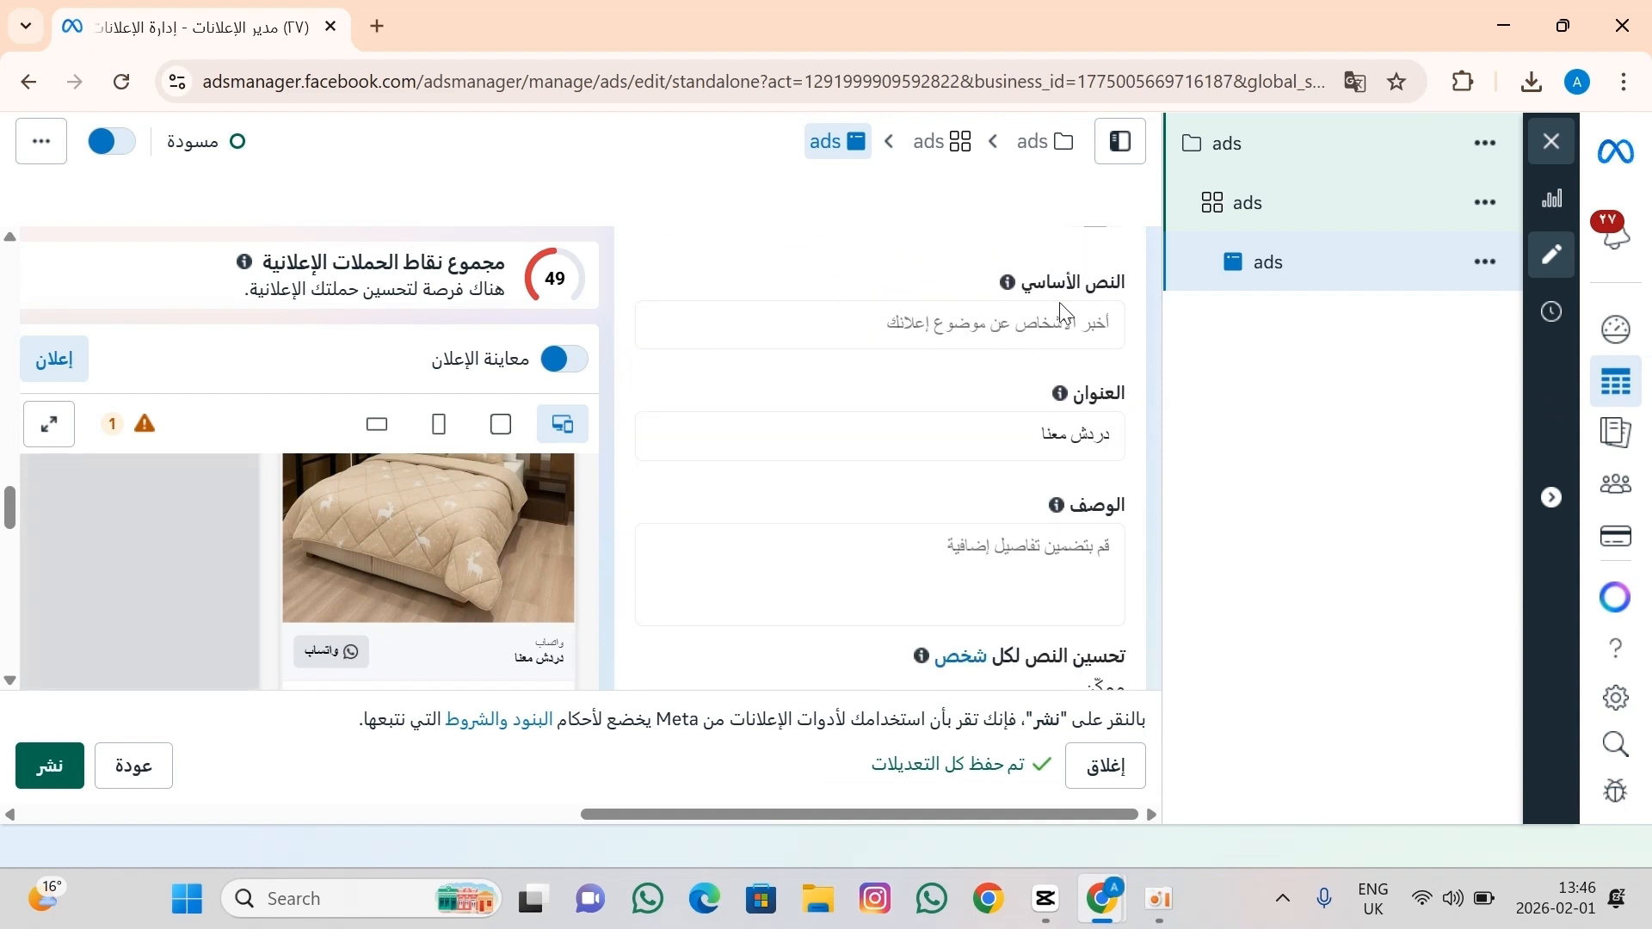
scroll(525, 518, up, 3)
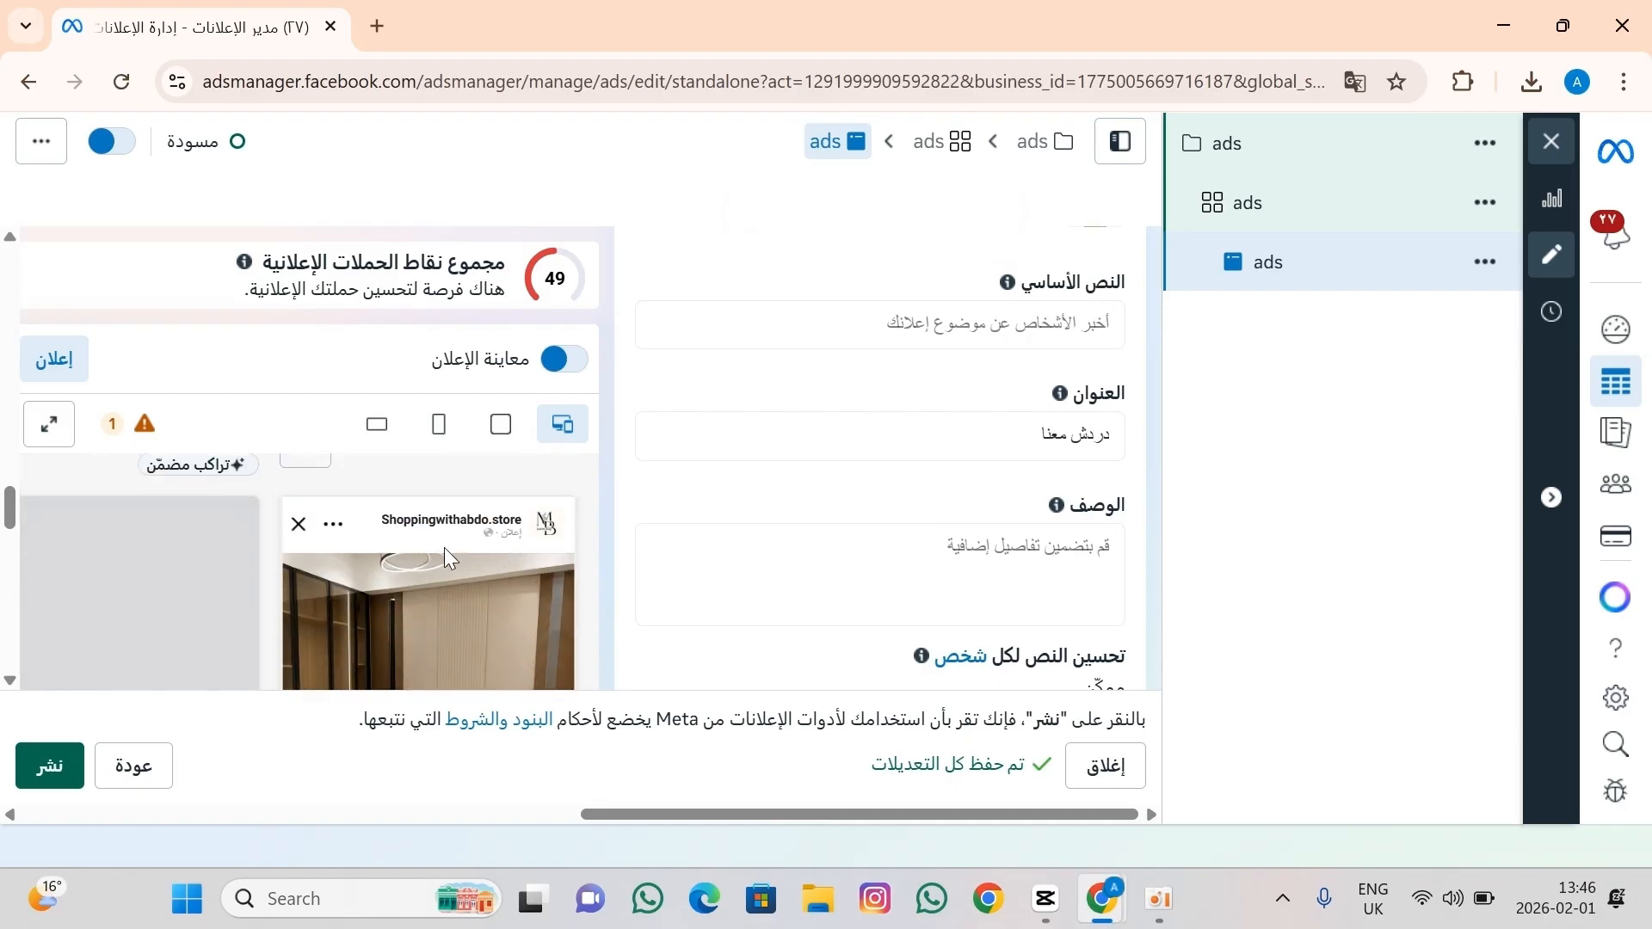
- Start the primary text, then delete the bedroom image and reopen the creative type choice
click(964, 319)
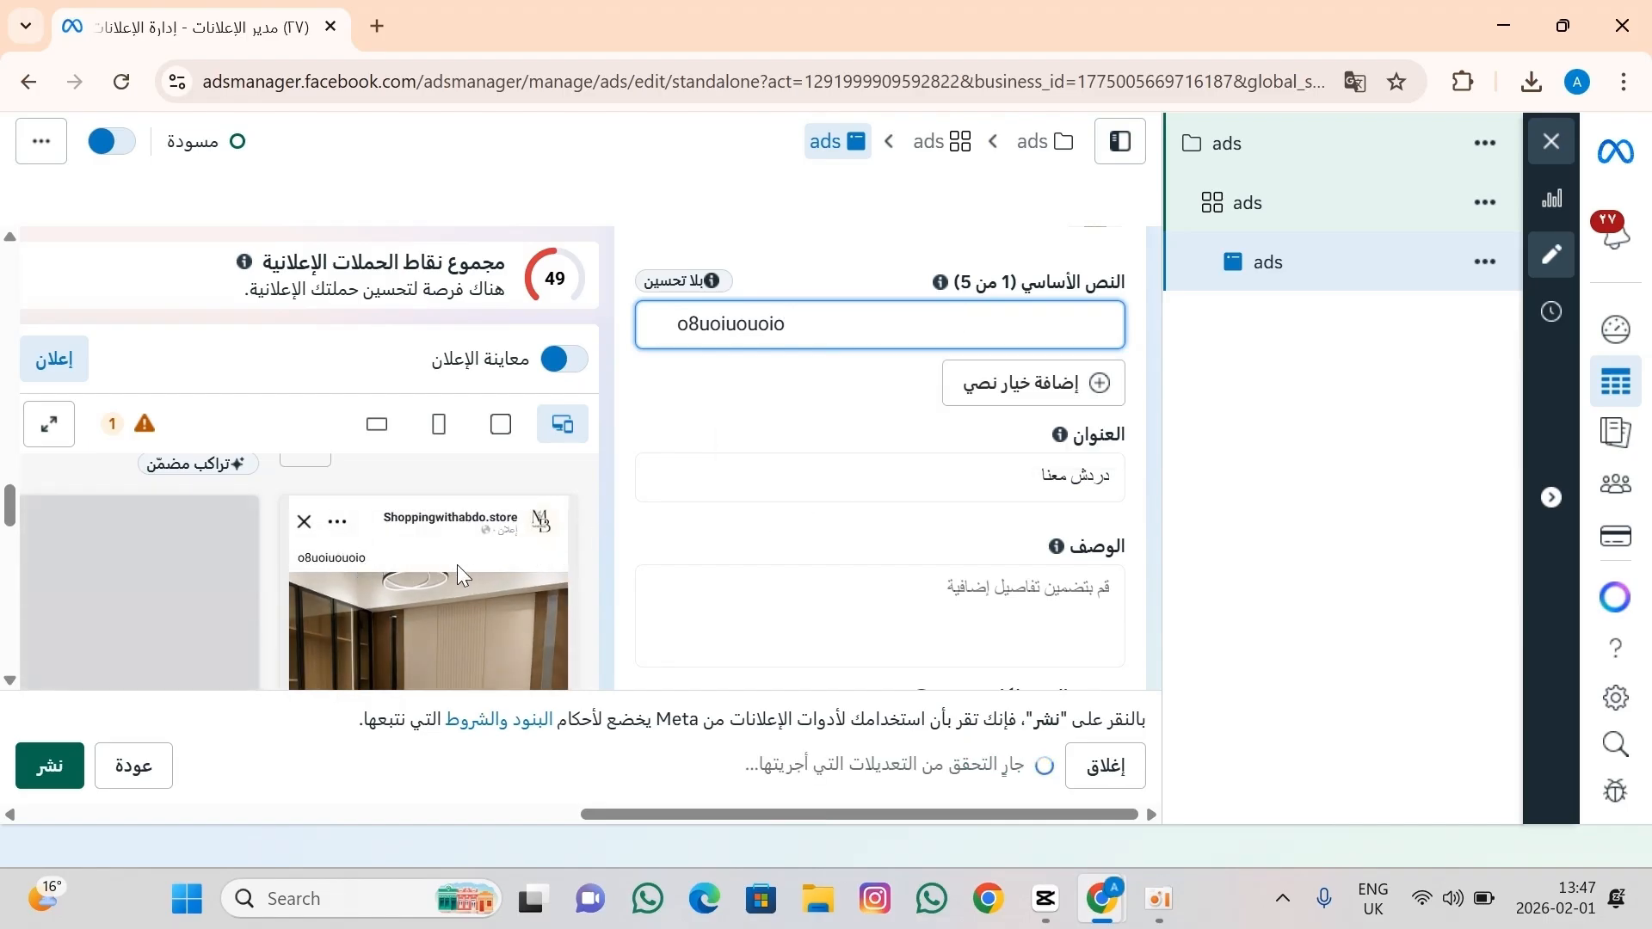
scroll(457, 566, down, 2)
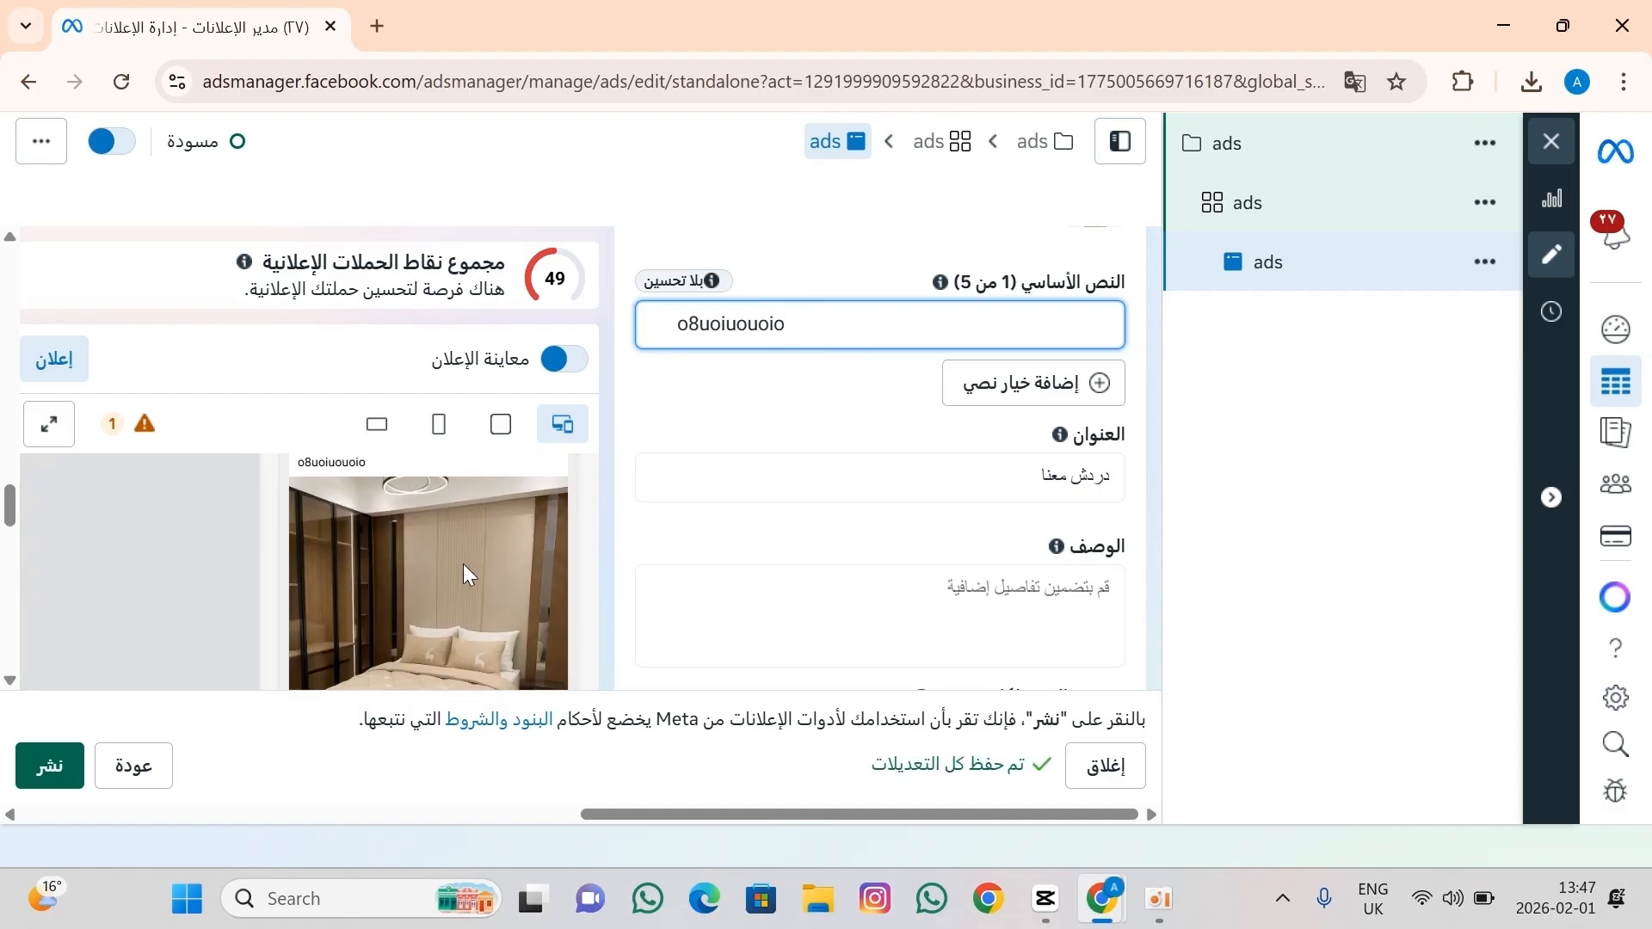
scroll(463, 565, up, 1)
scroll(906, 479, up, 10)
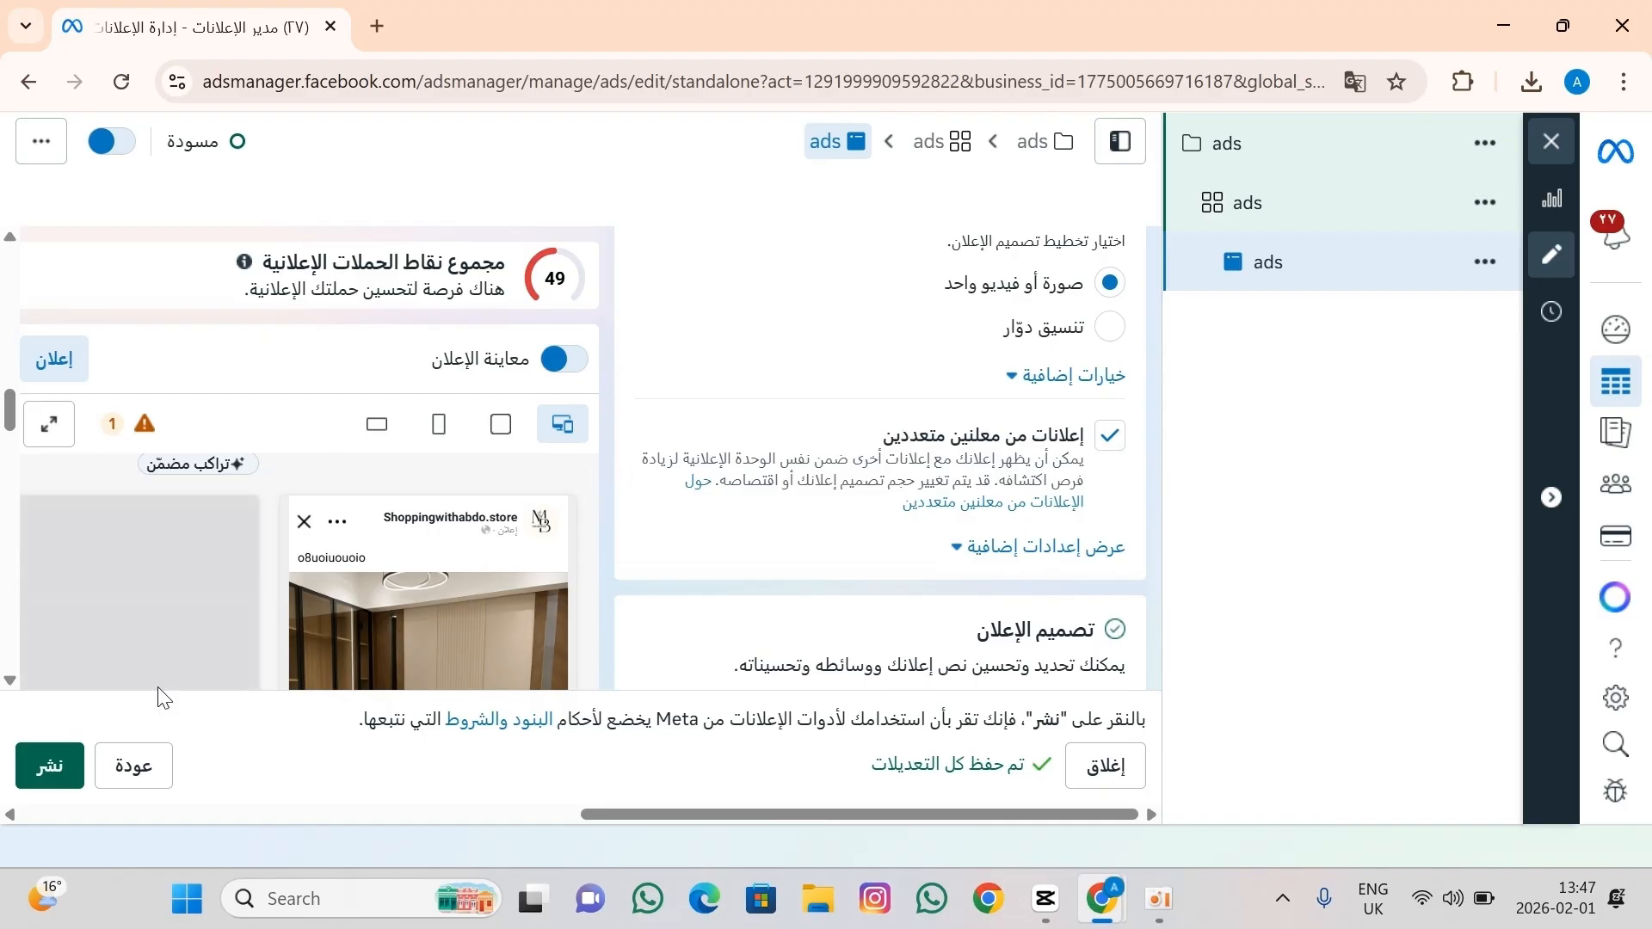
scroll(1048, 448, up, 1)
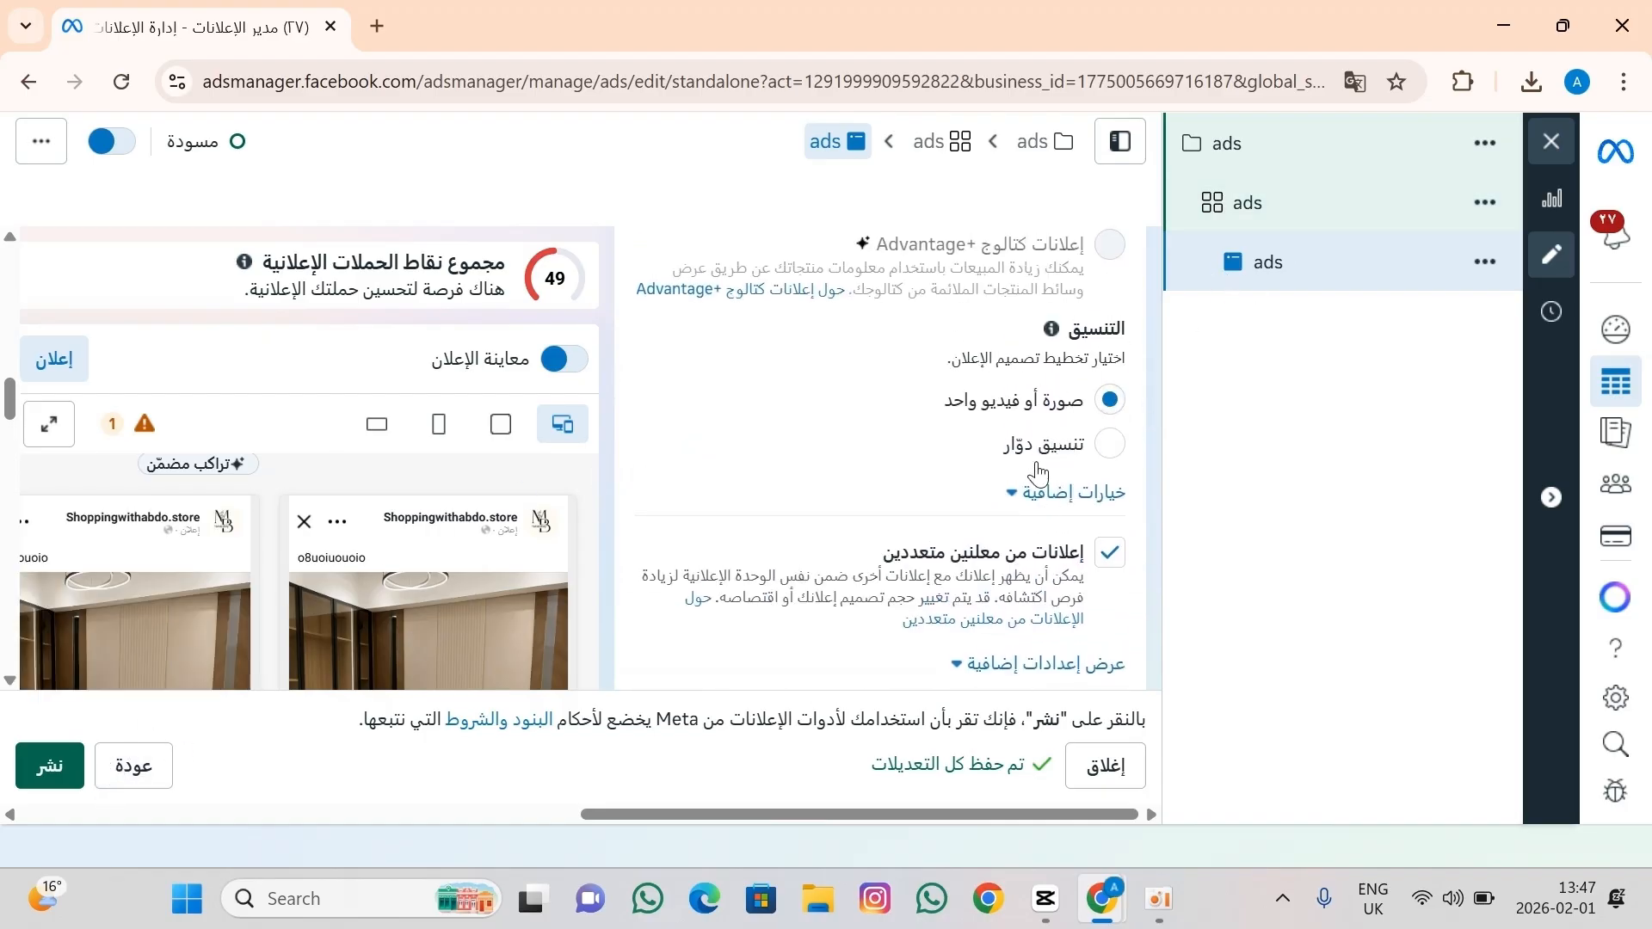
scroll(1038, 471, up, 5)
scroll(999, 535, down, 7)
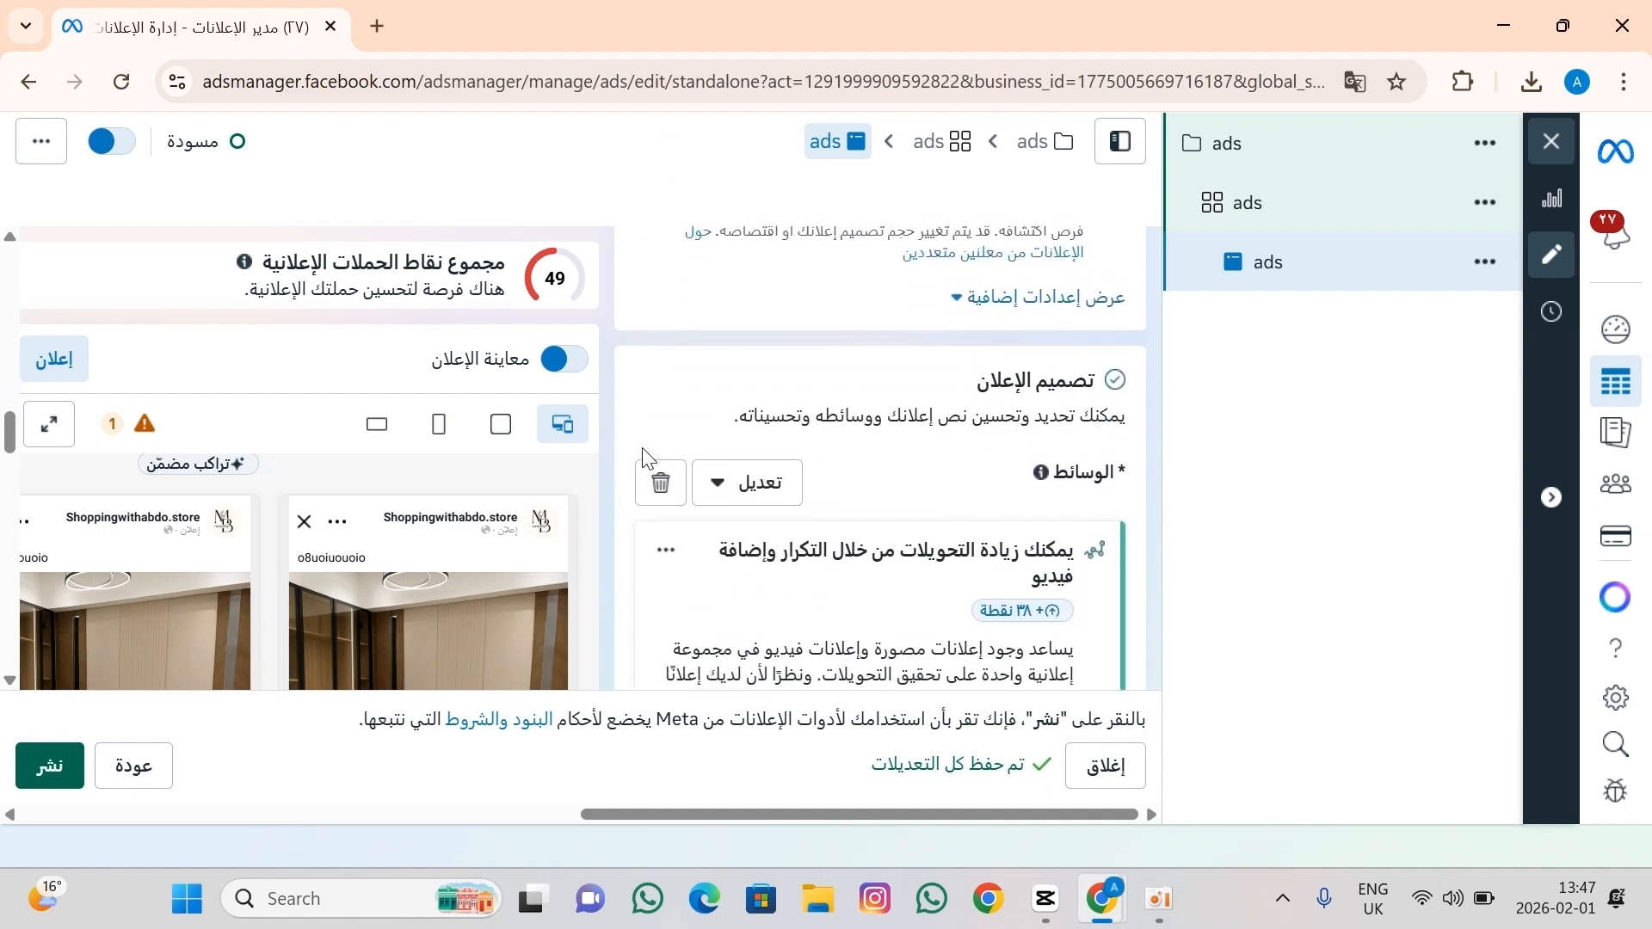
click(662, 482)
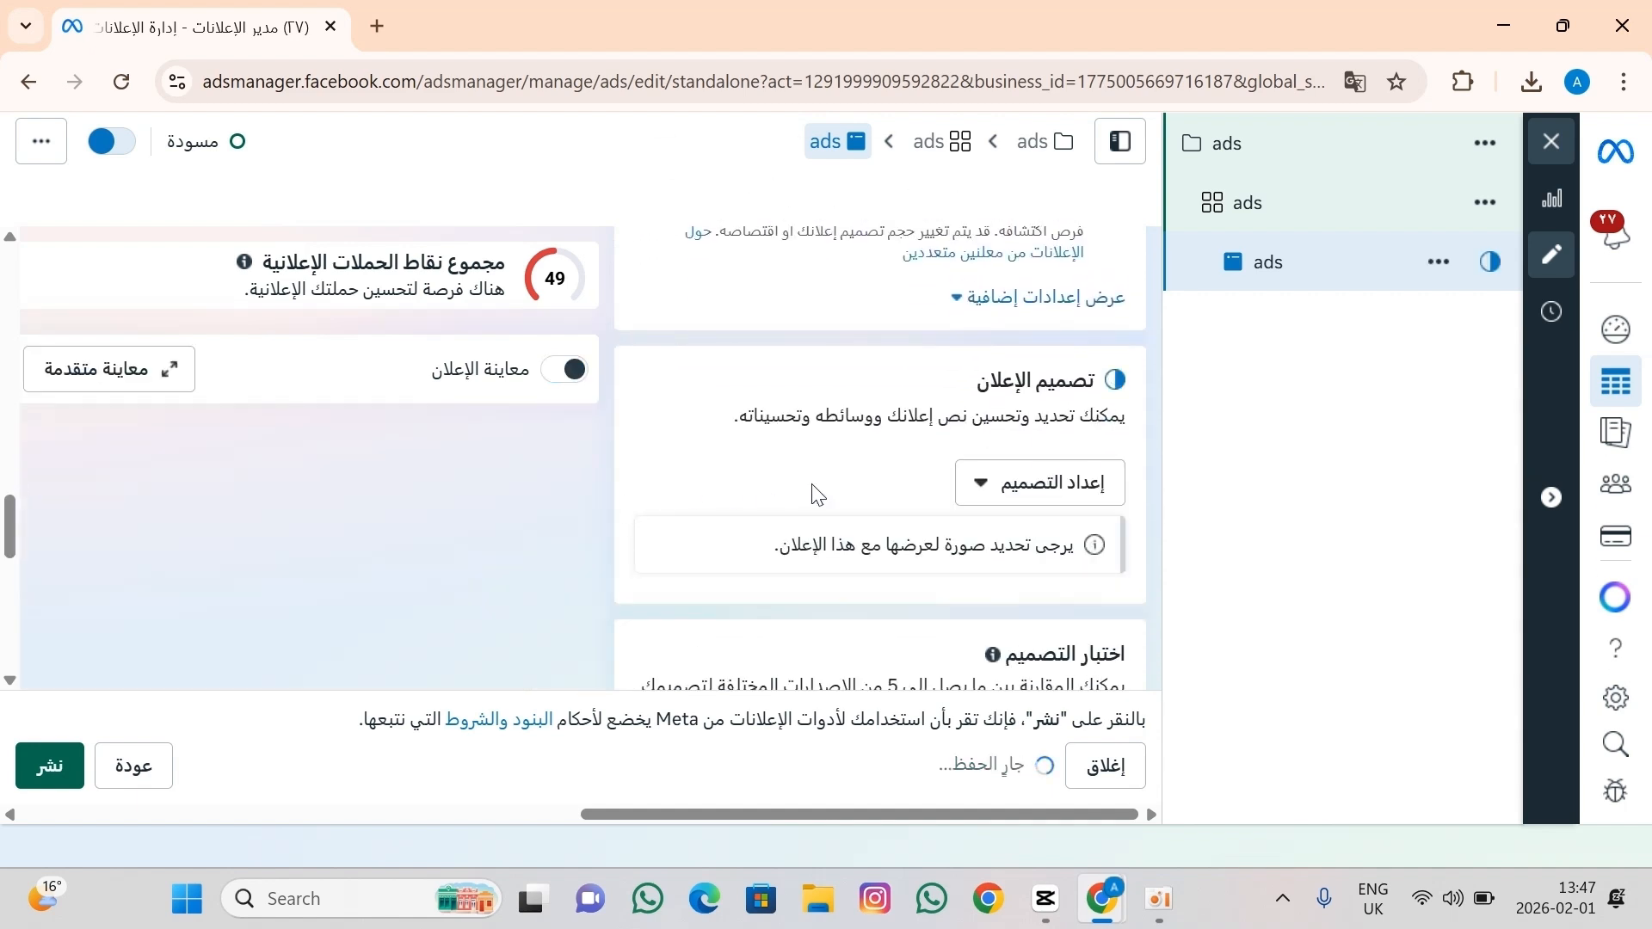
click(1045, 497)
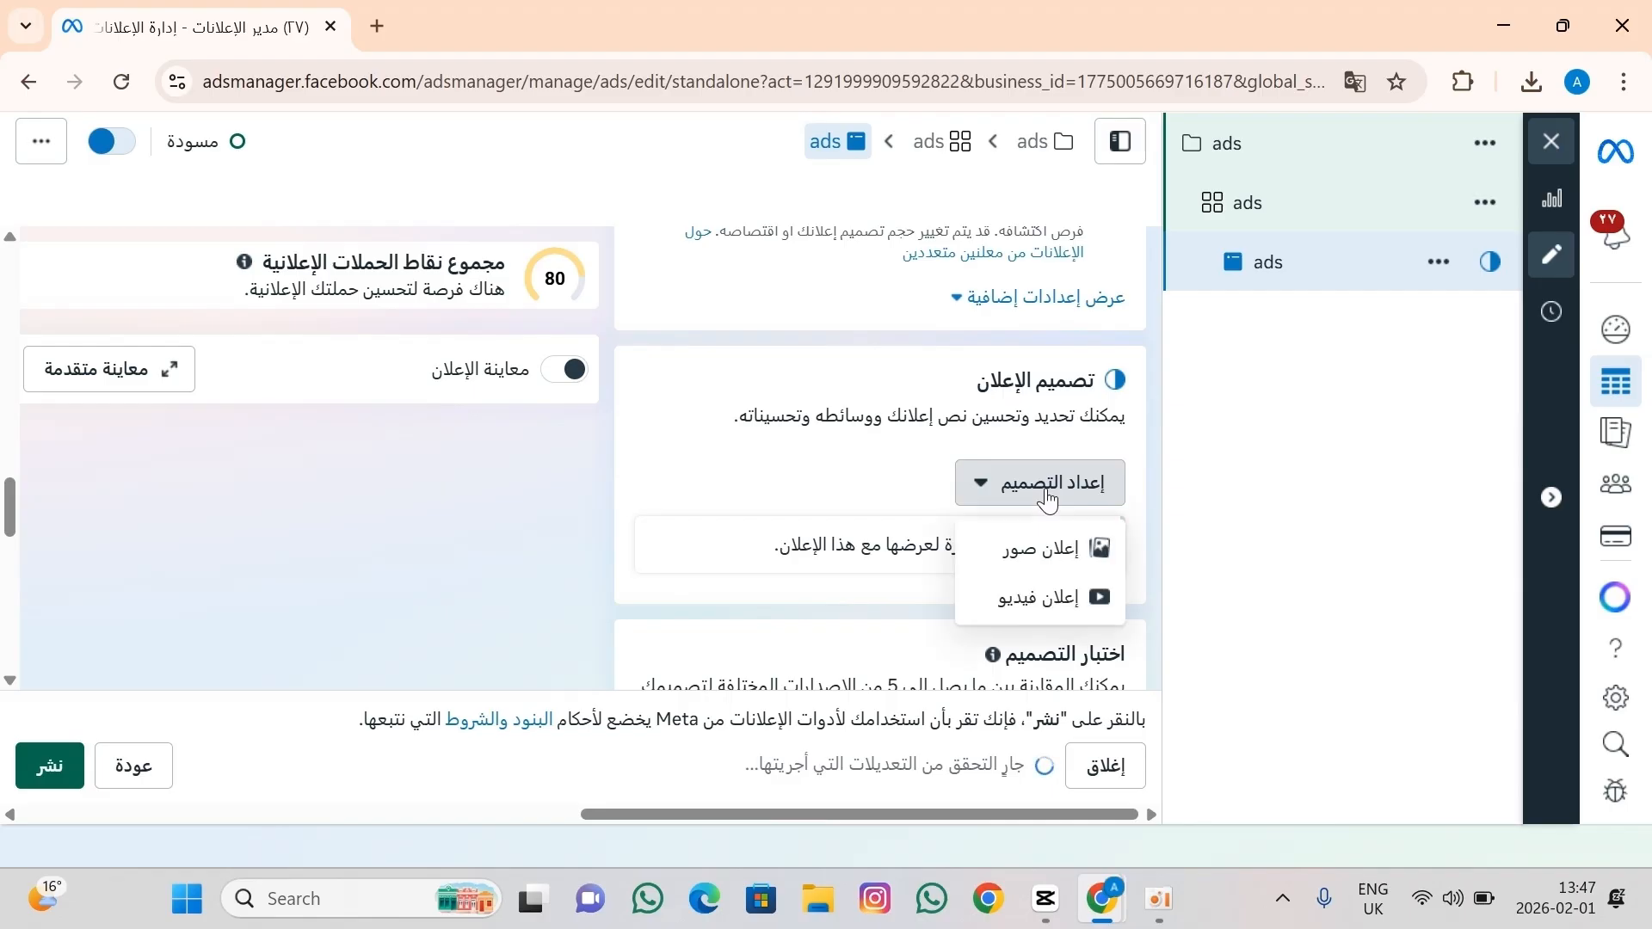
- Switch to a video ad, upload the grok video from Downloads and select f2.mp4
click(1071, 614)
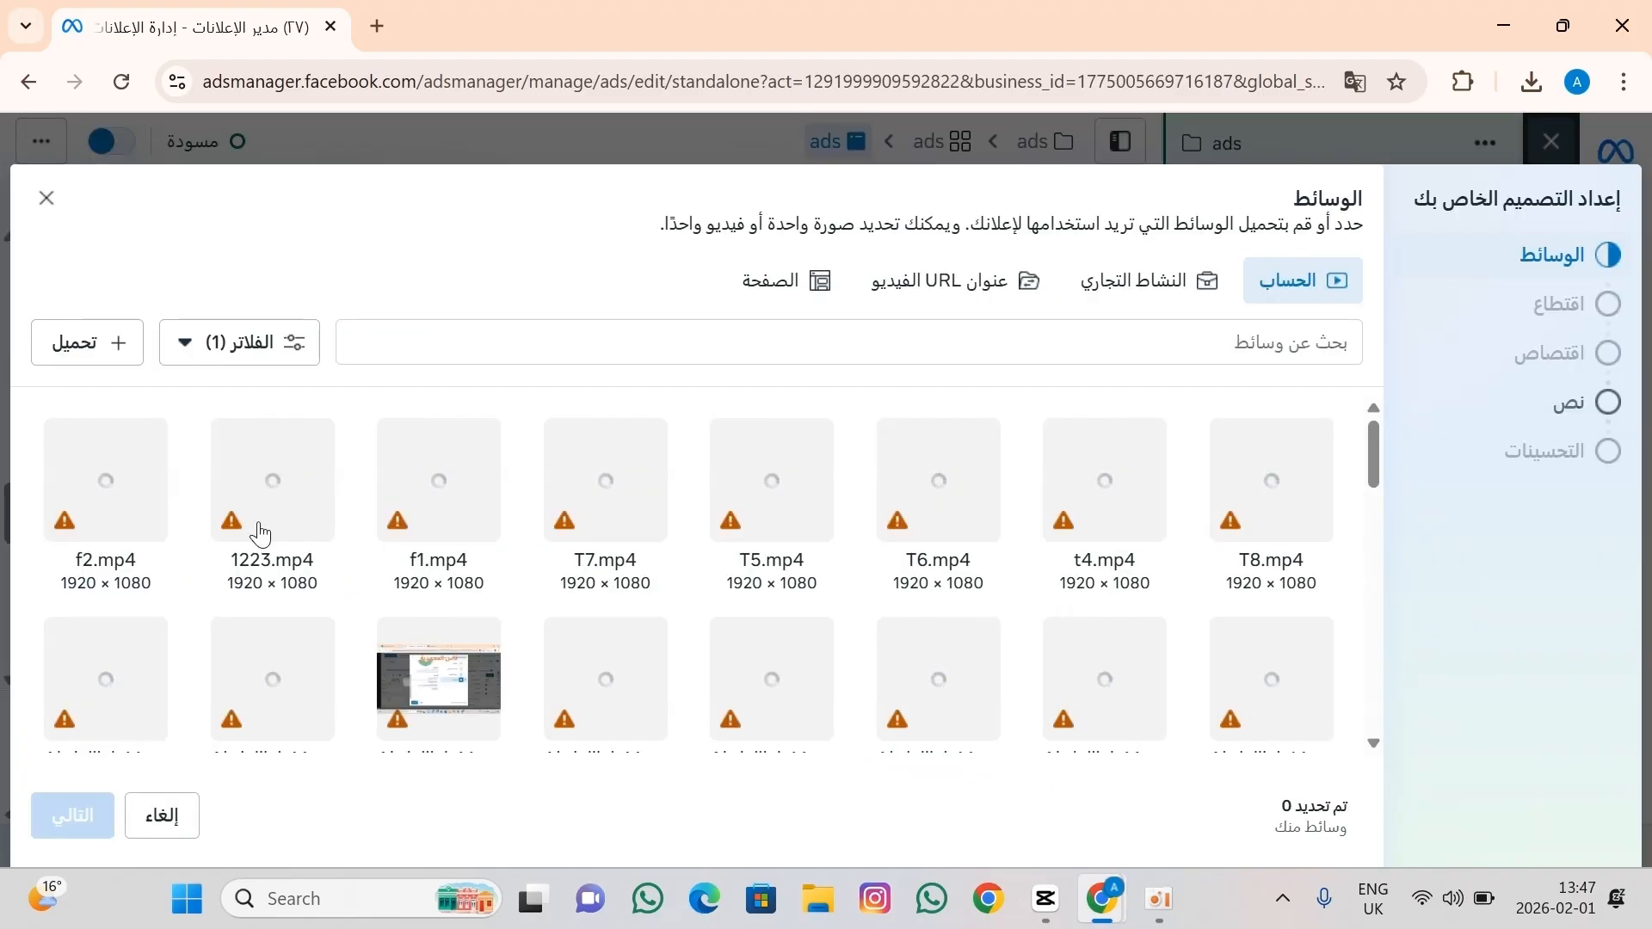
click(82, 341)
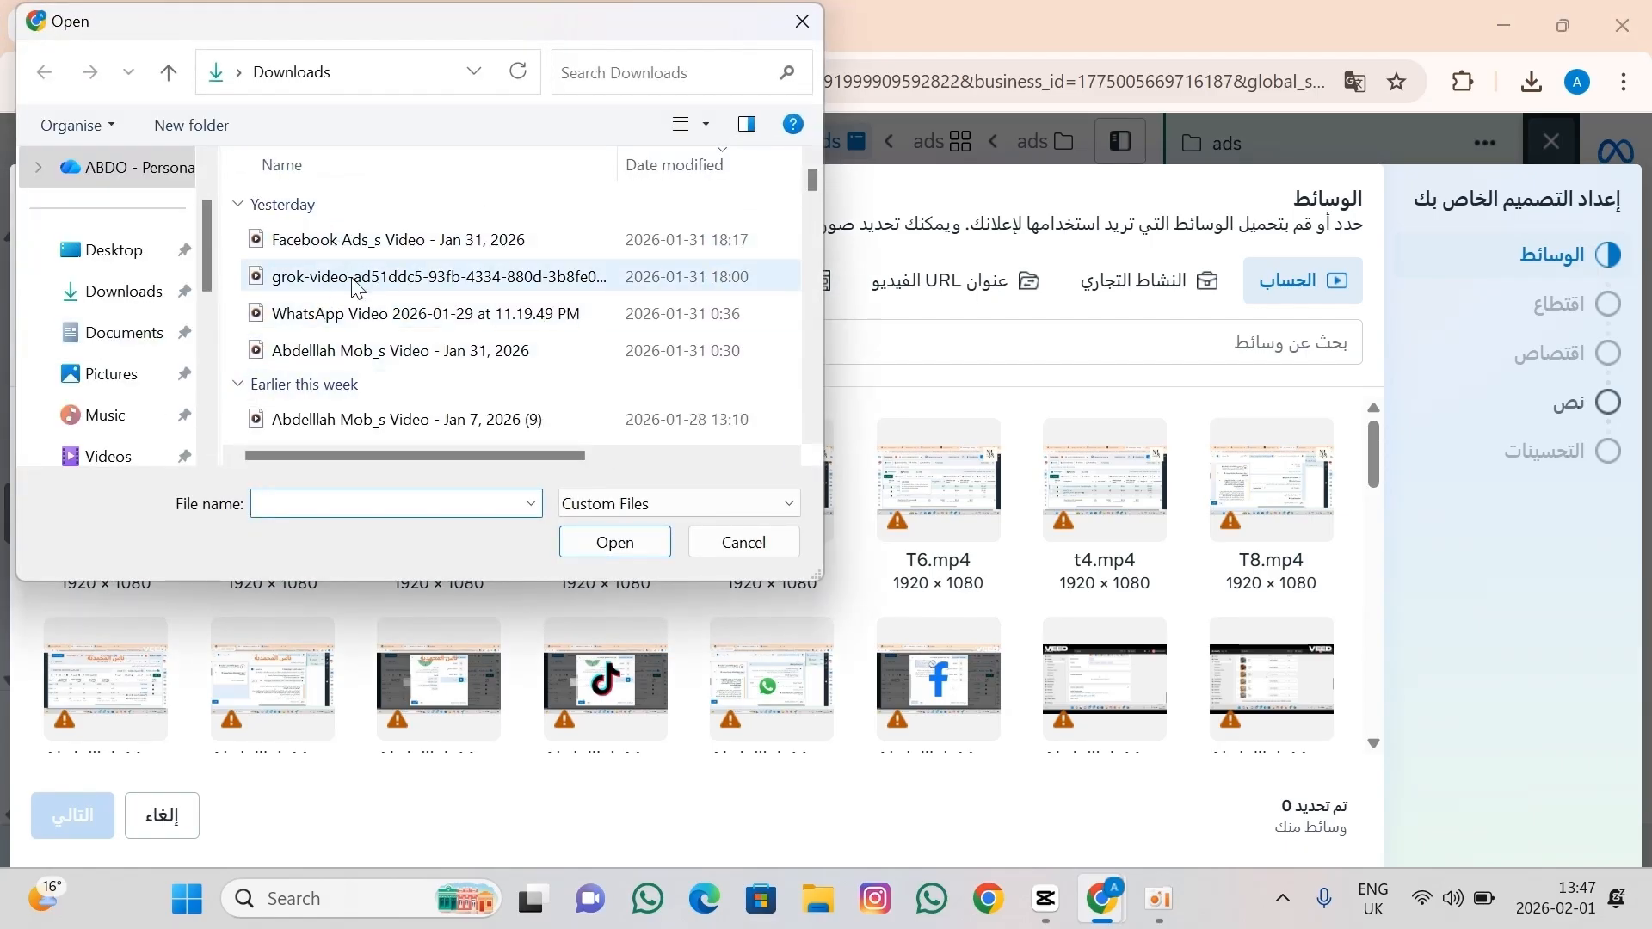
click(357, 284)
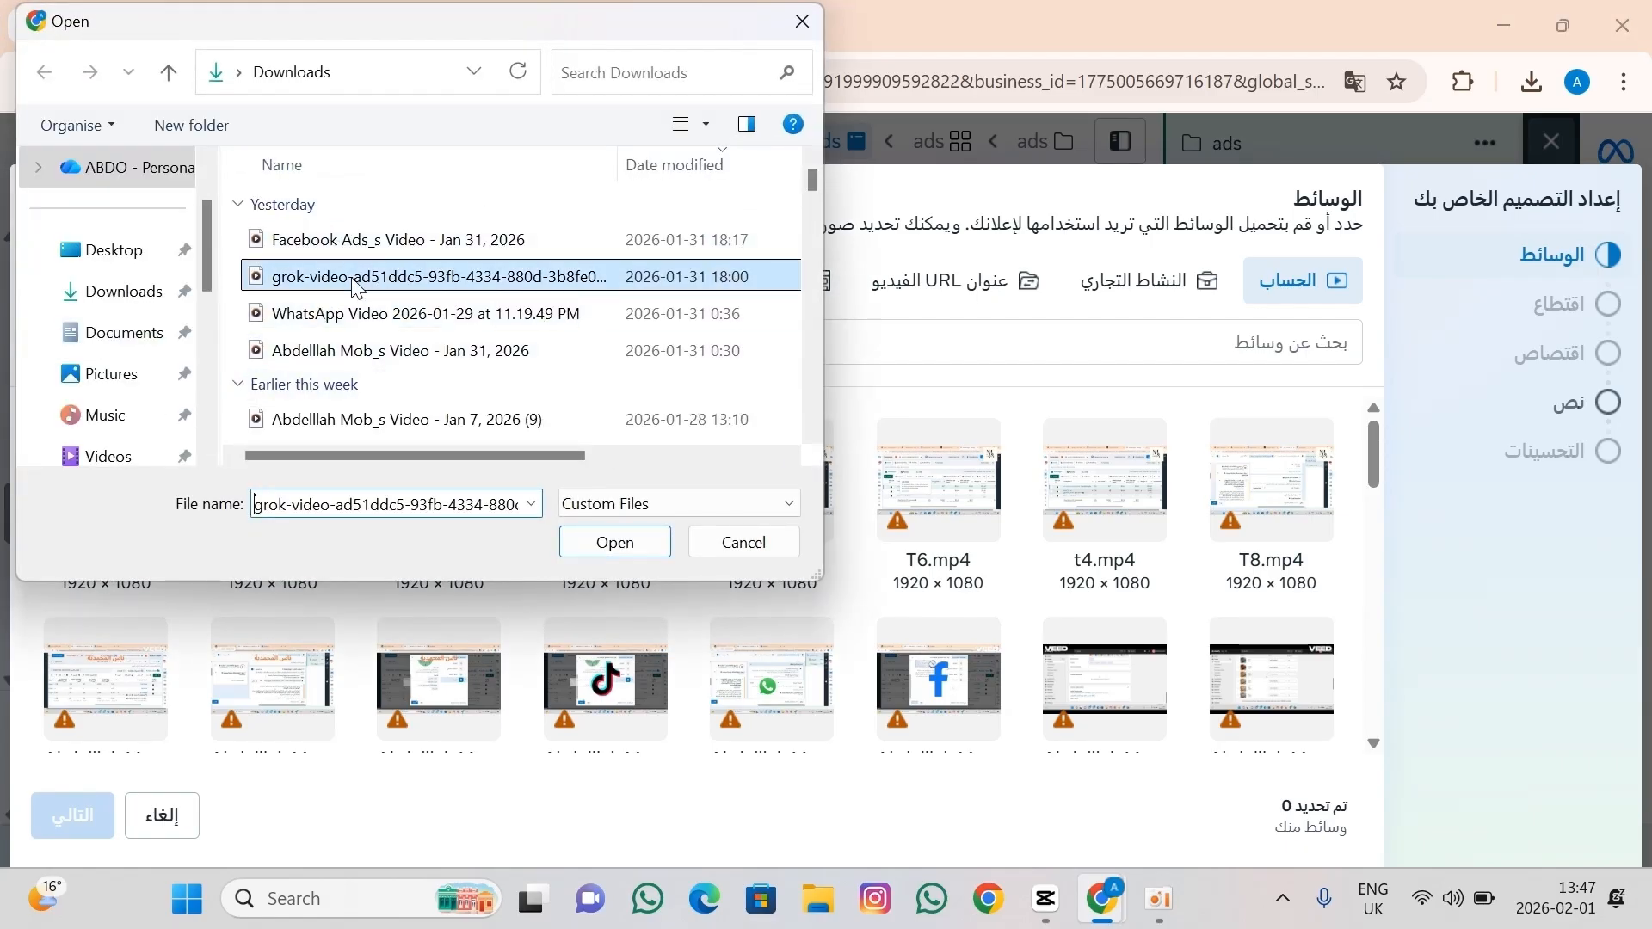
click(617, 544)
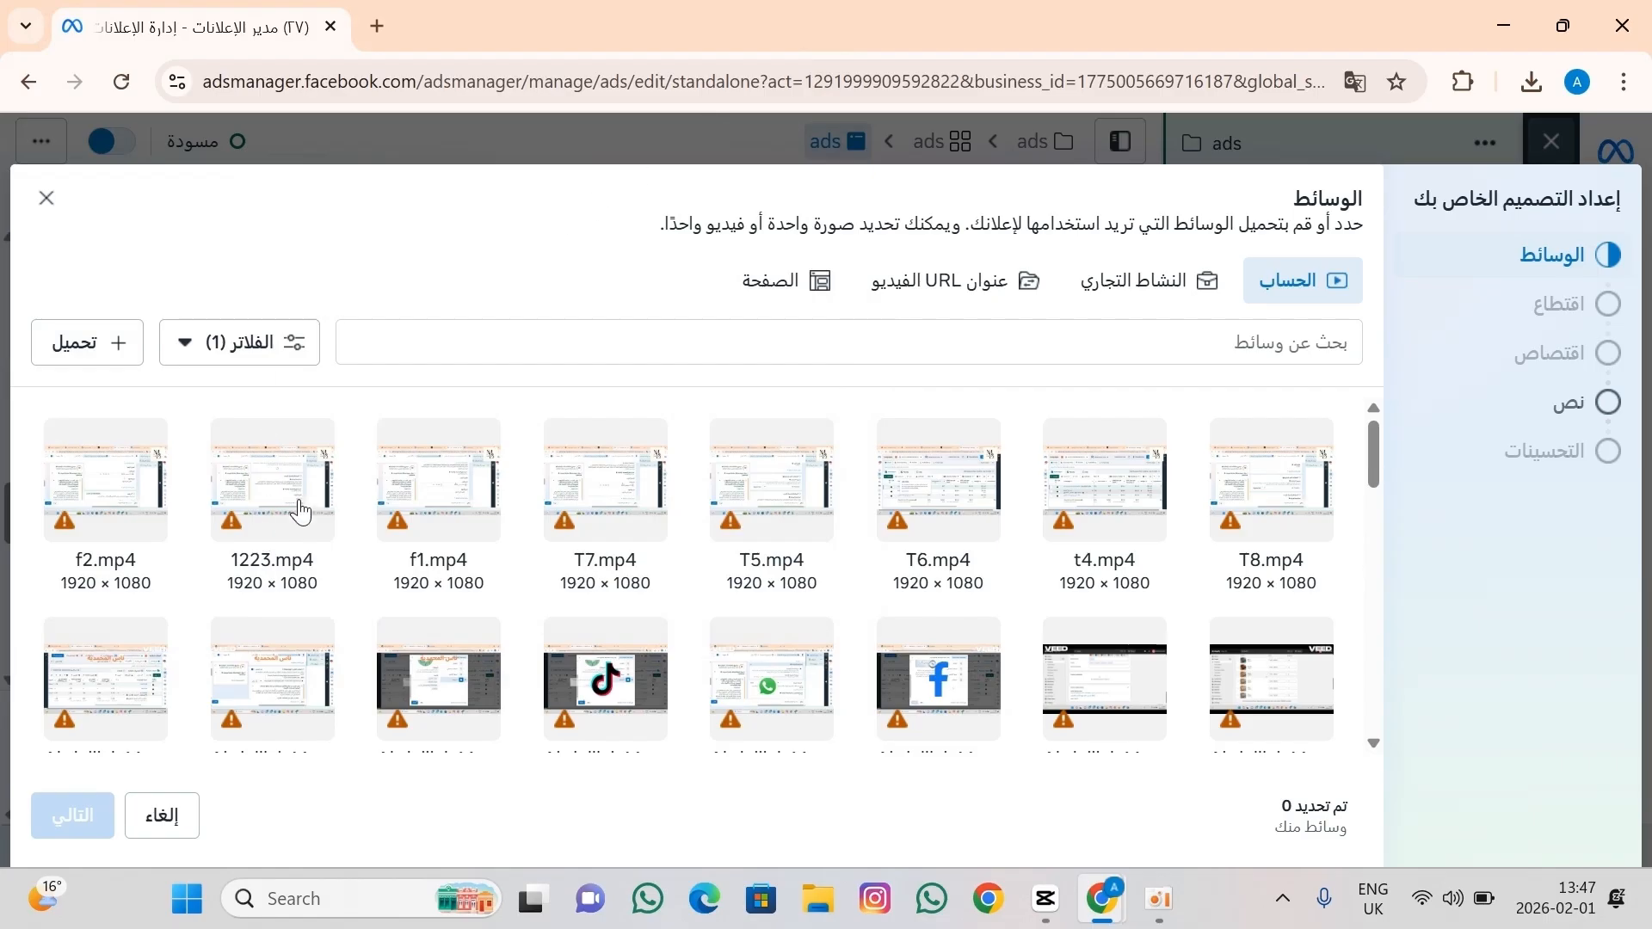
click(78, 486)
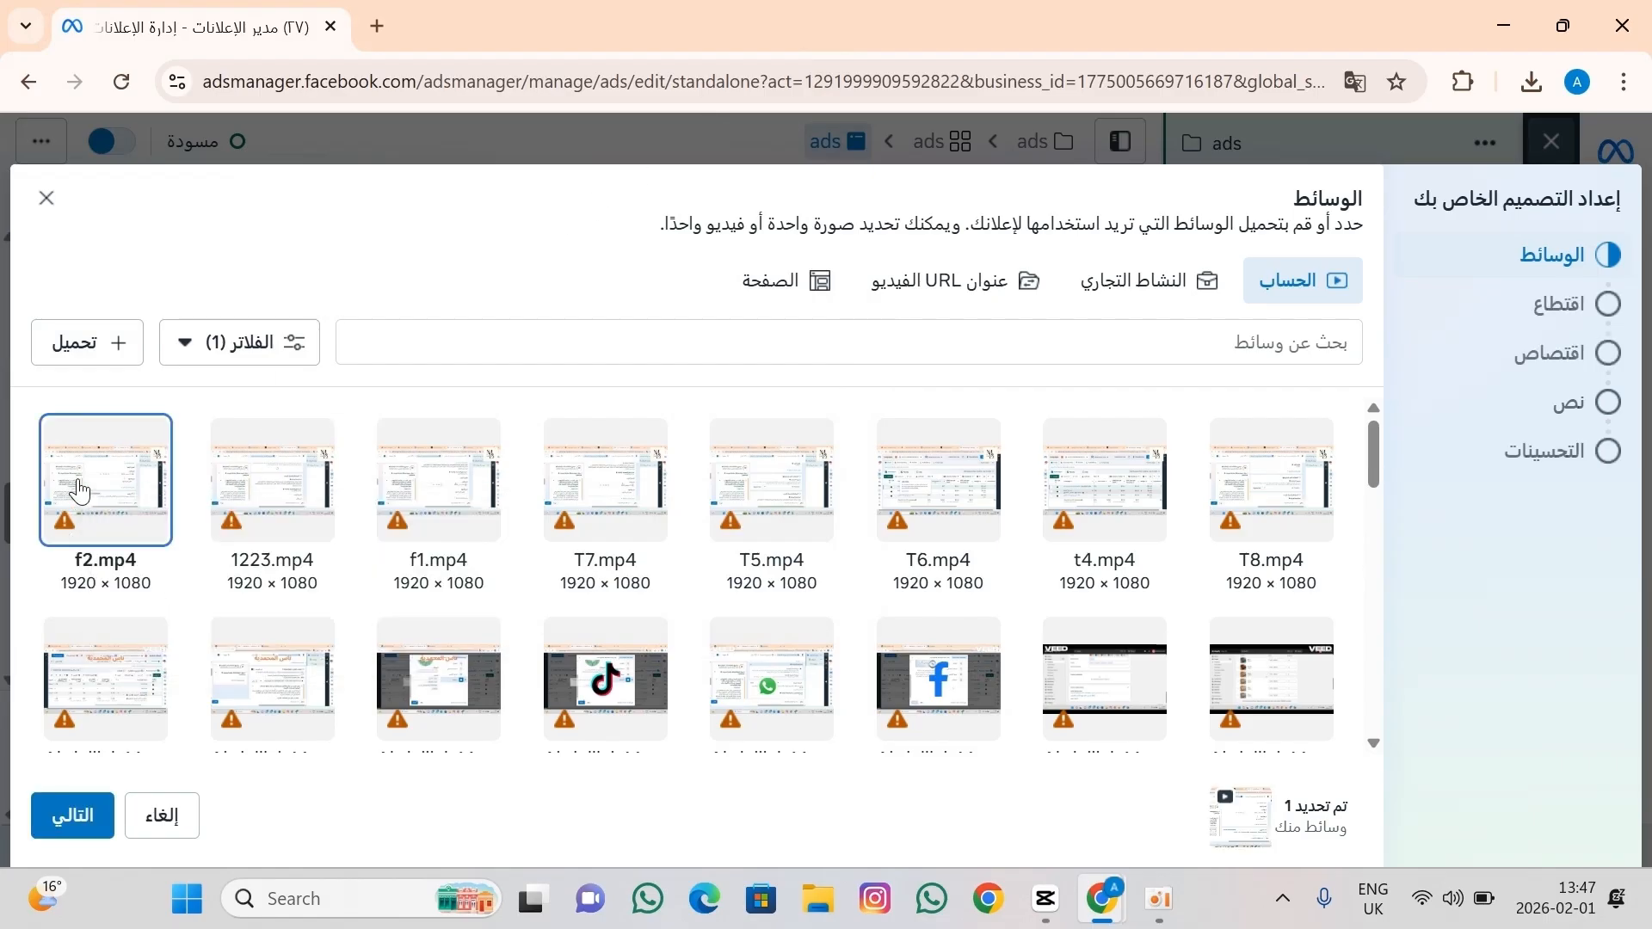
- Skip trimming, cropping and text to reach the Advantage+ creative enhancements step
click(66, 822)
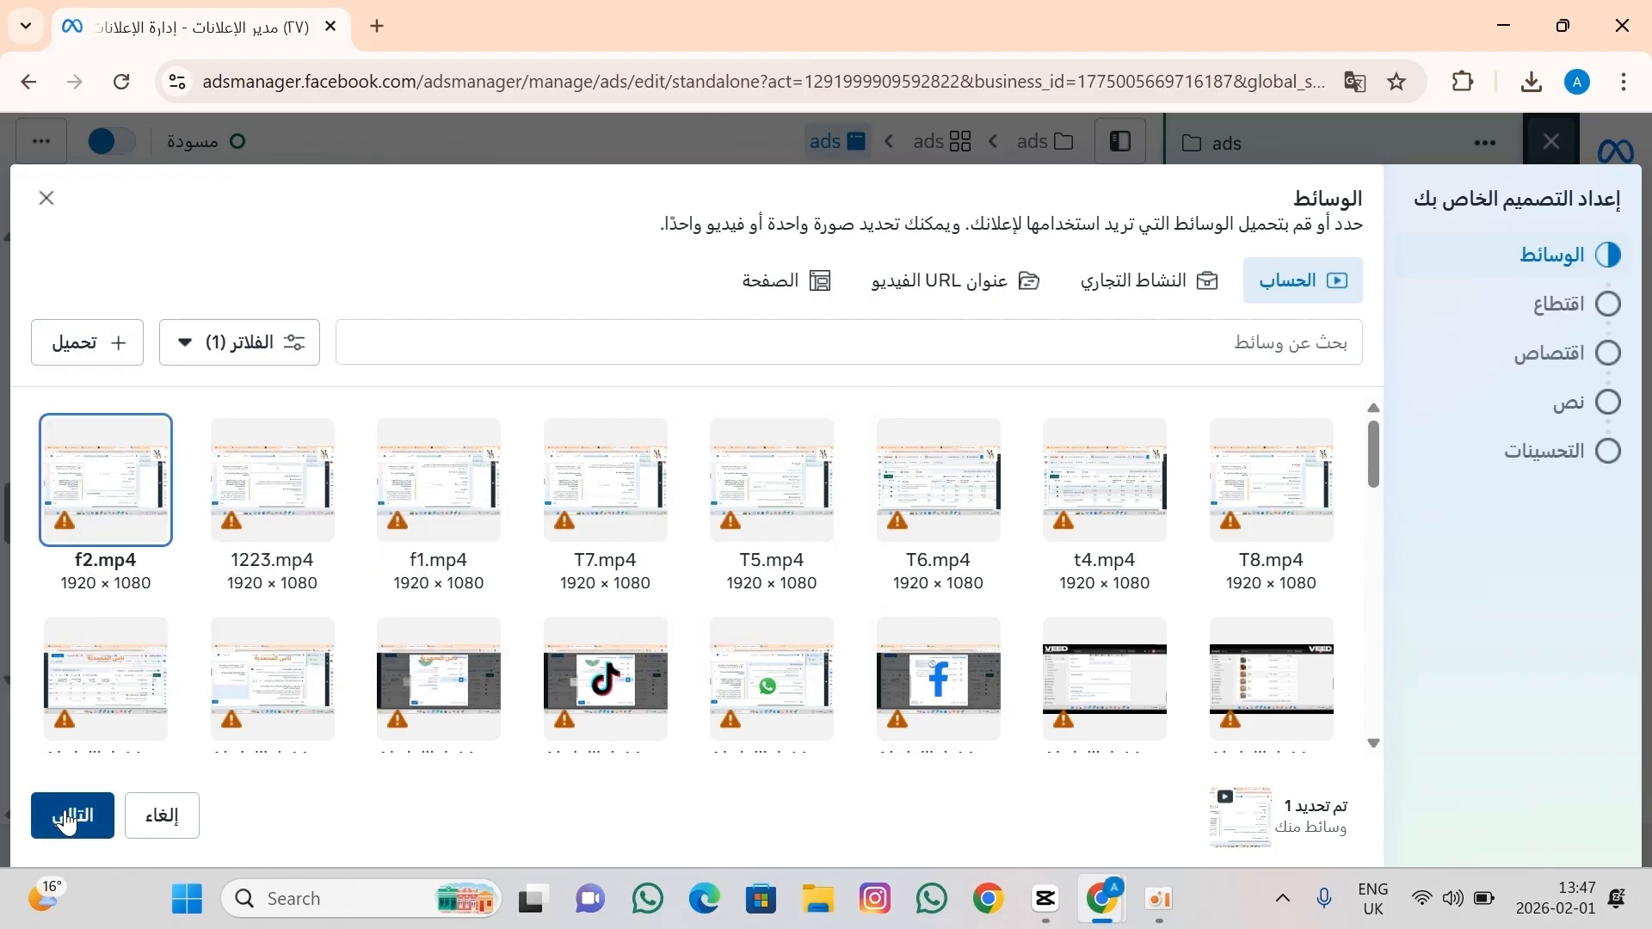
click(67, 822)
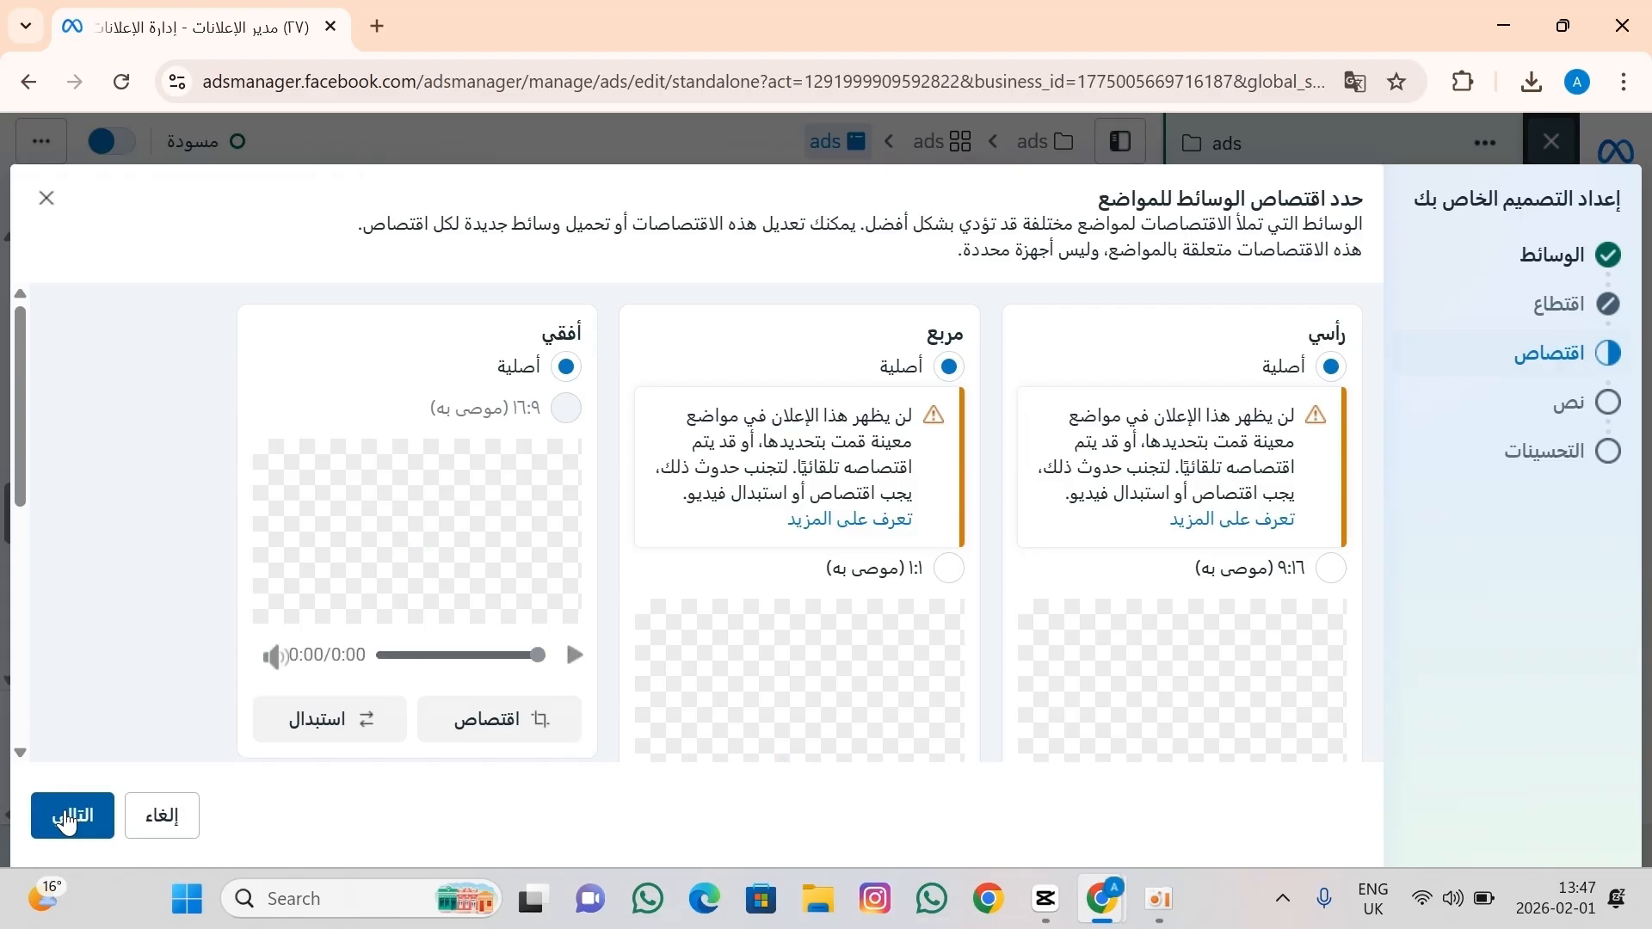
click(66, 821)
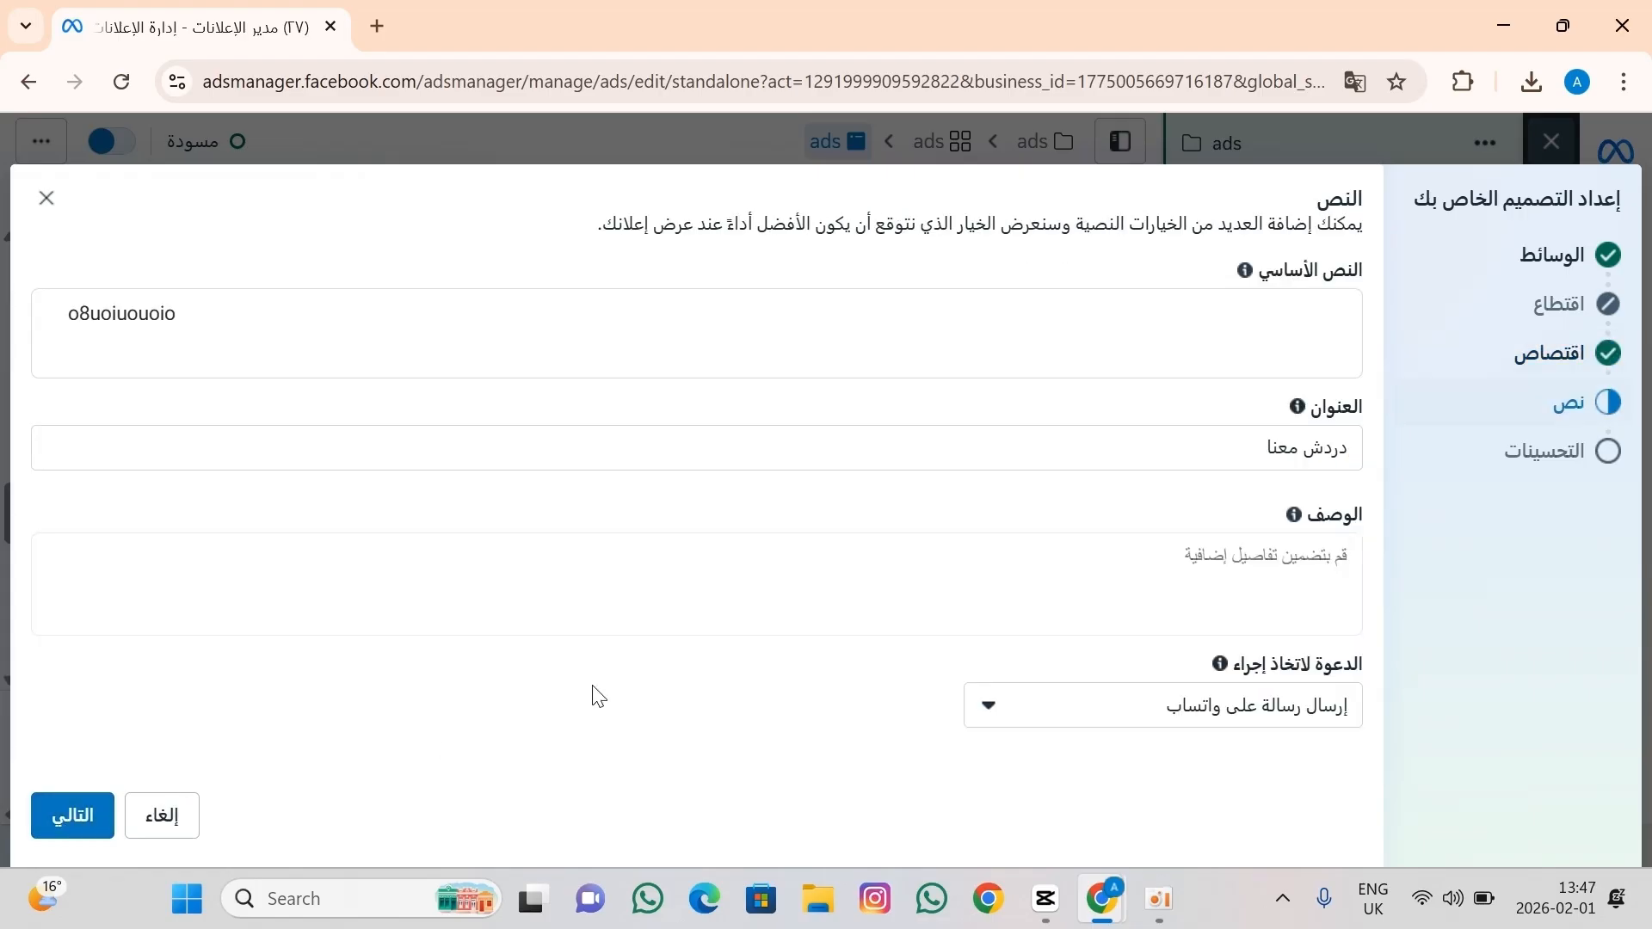
click(83, 826)
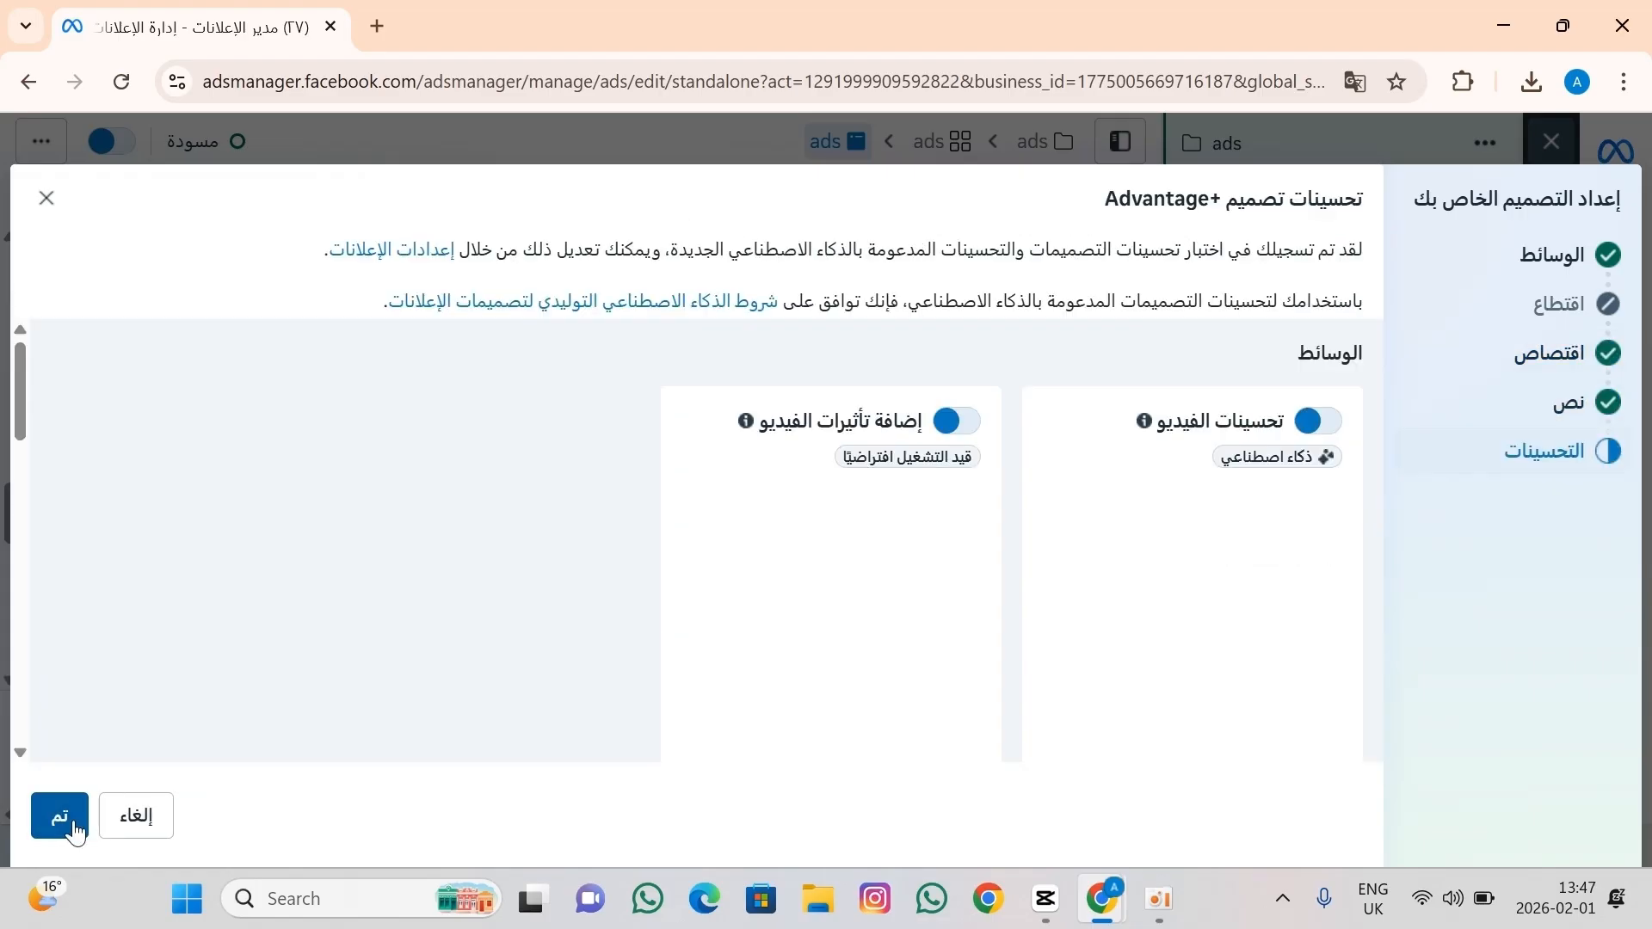
- Accept the Advantage+ enhancements and return to the ad editor's Primary text field
click(74, 826)
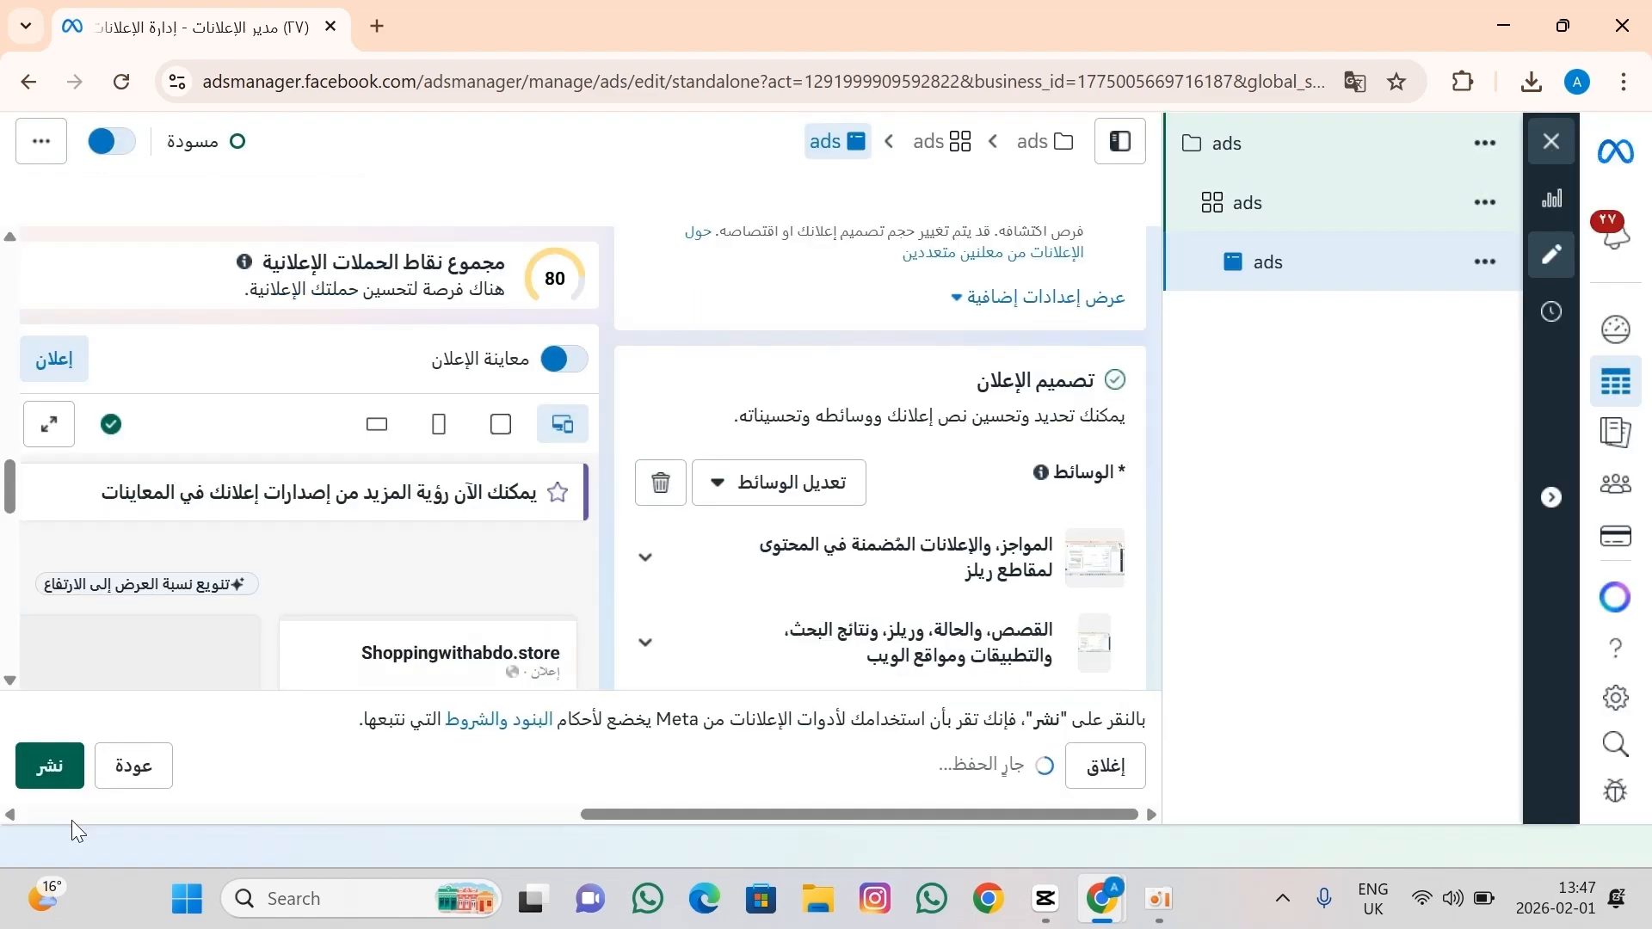
scroll(958, 508, down, 3)
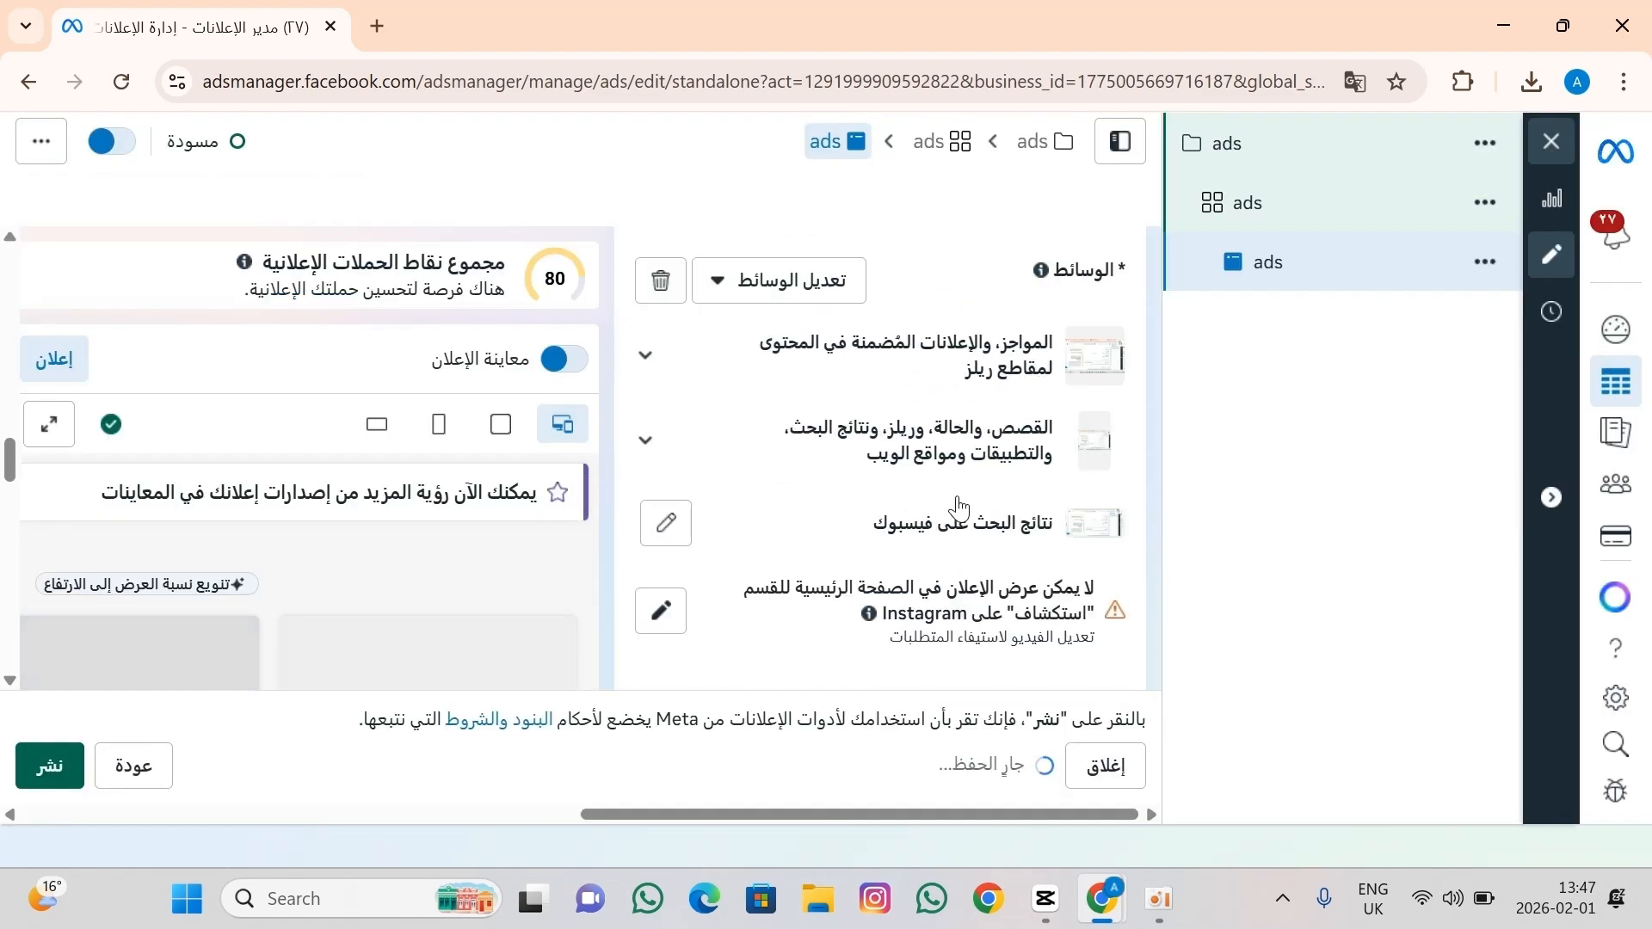
scroll(958, 507, down, 5)
scroll(369, 626, down, 2)
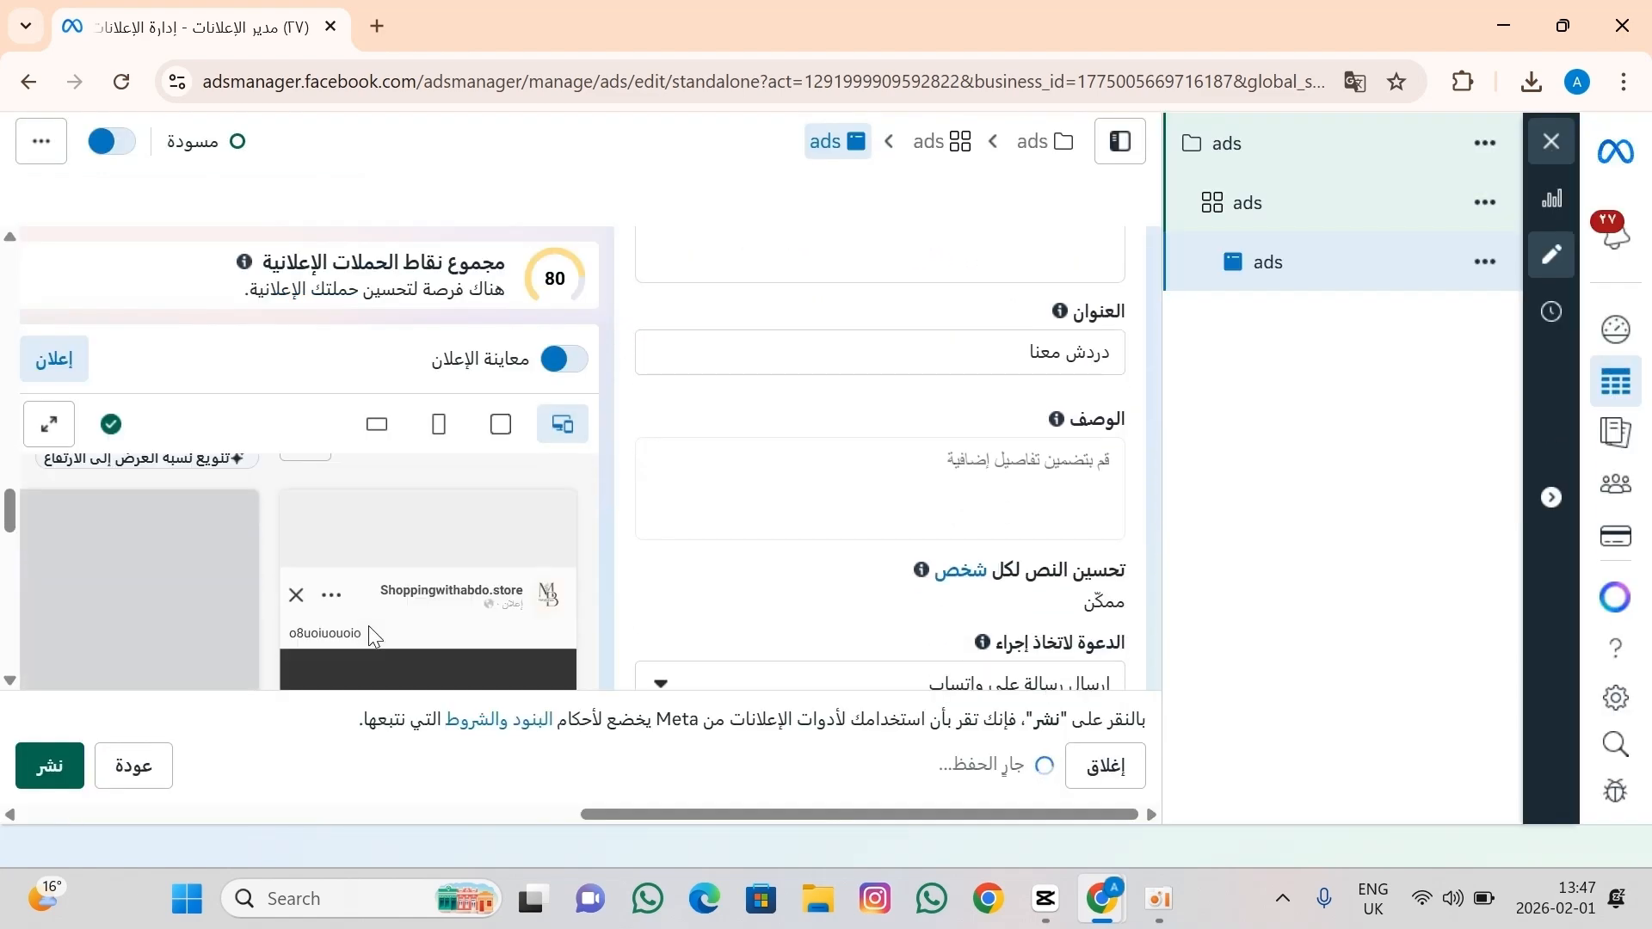
scroll(368, 627, down, 4)
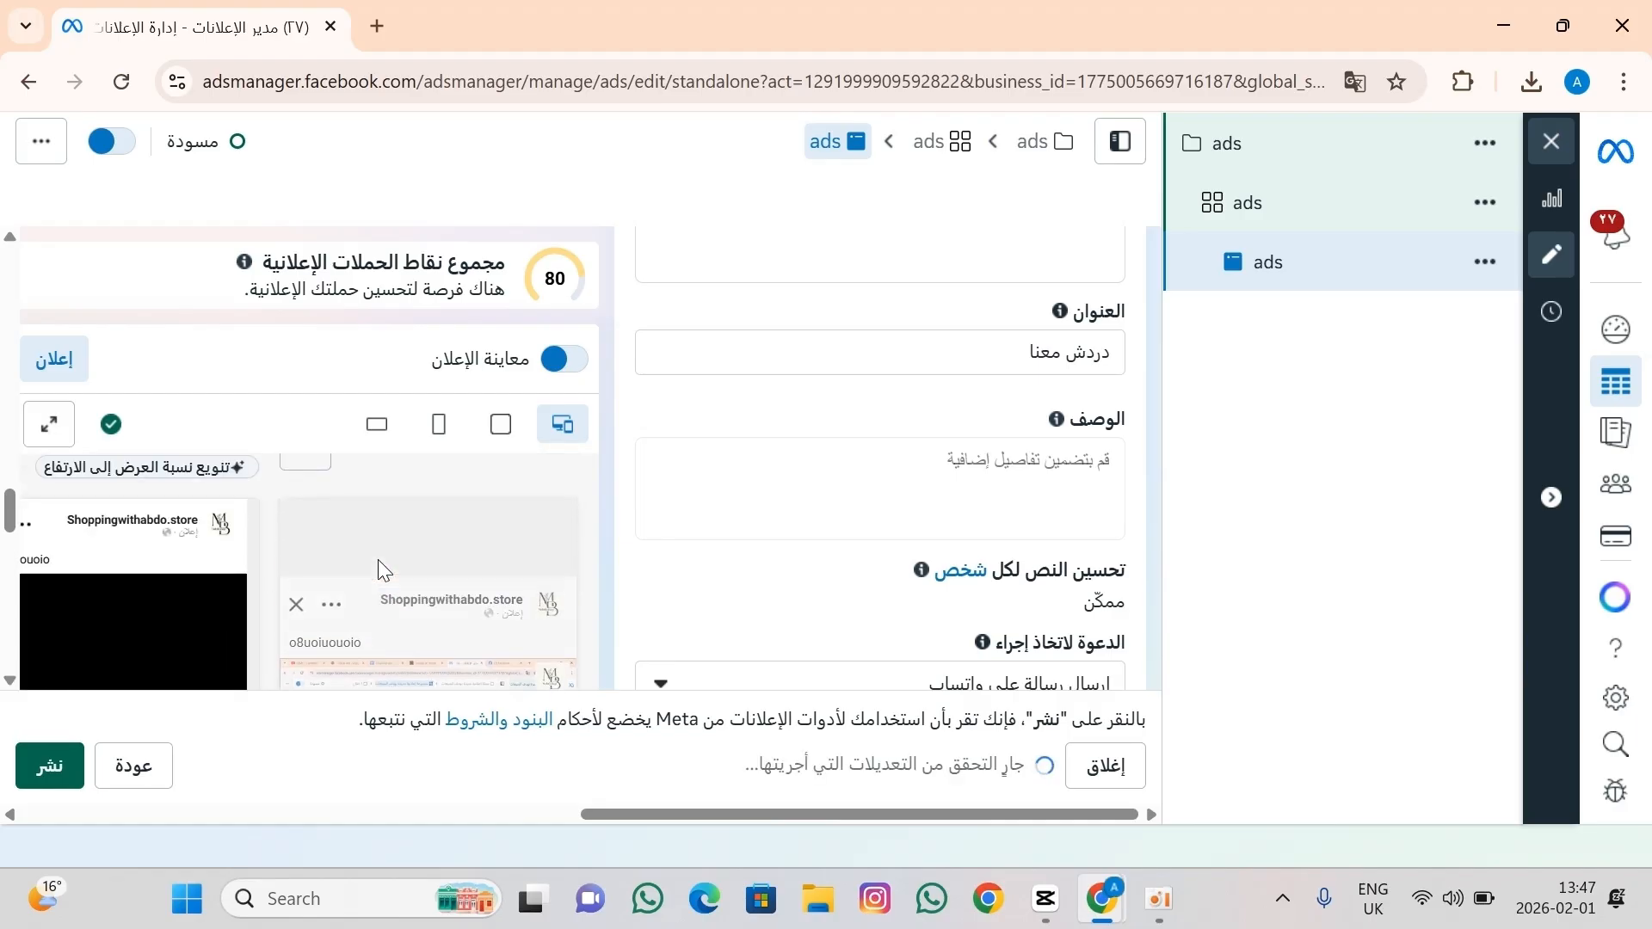
scroll(933, 479, up, 4)
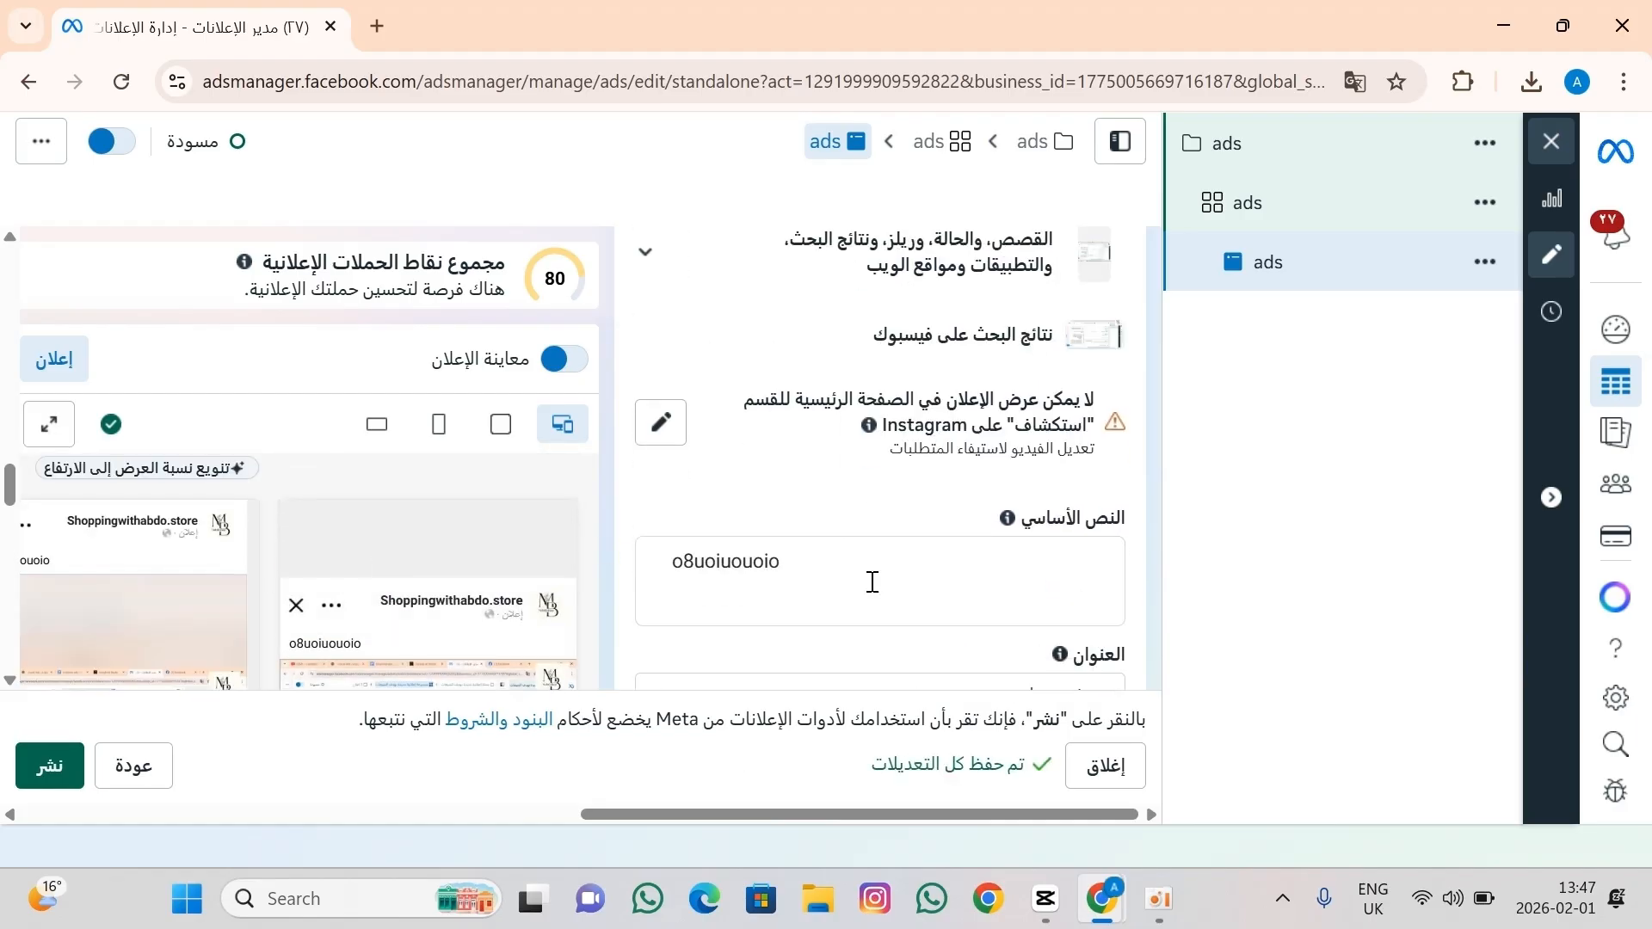
scroll(872, 583, down, 1)
scroll(801, 571, up, 3)
scroll(829, 572, down, 4)
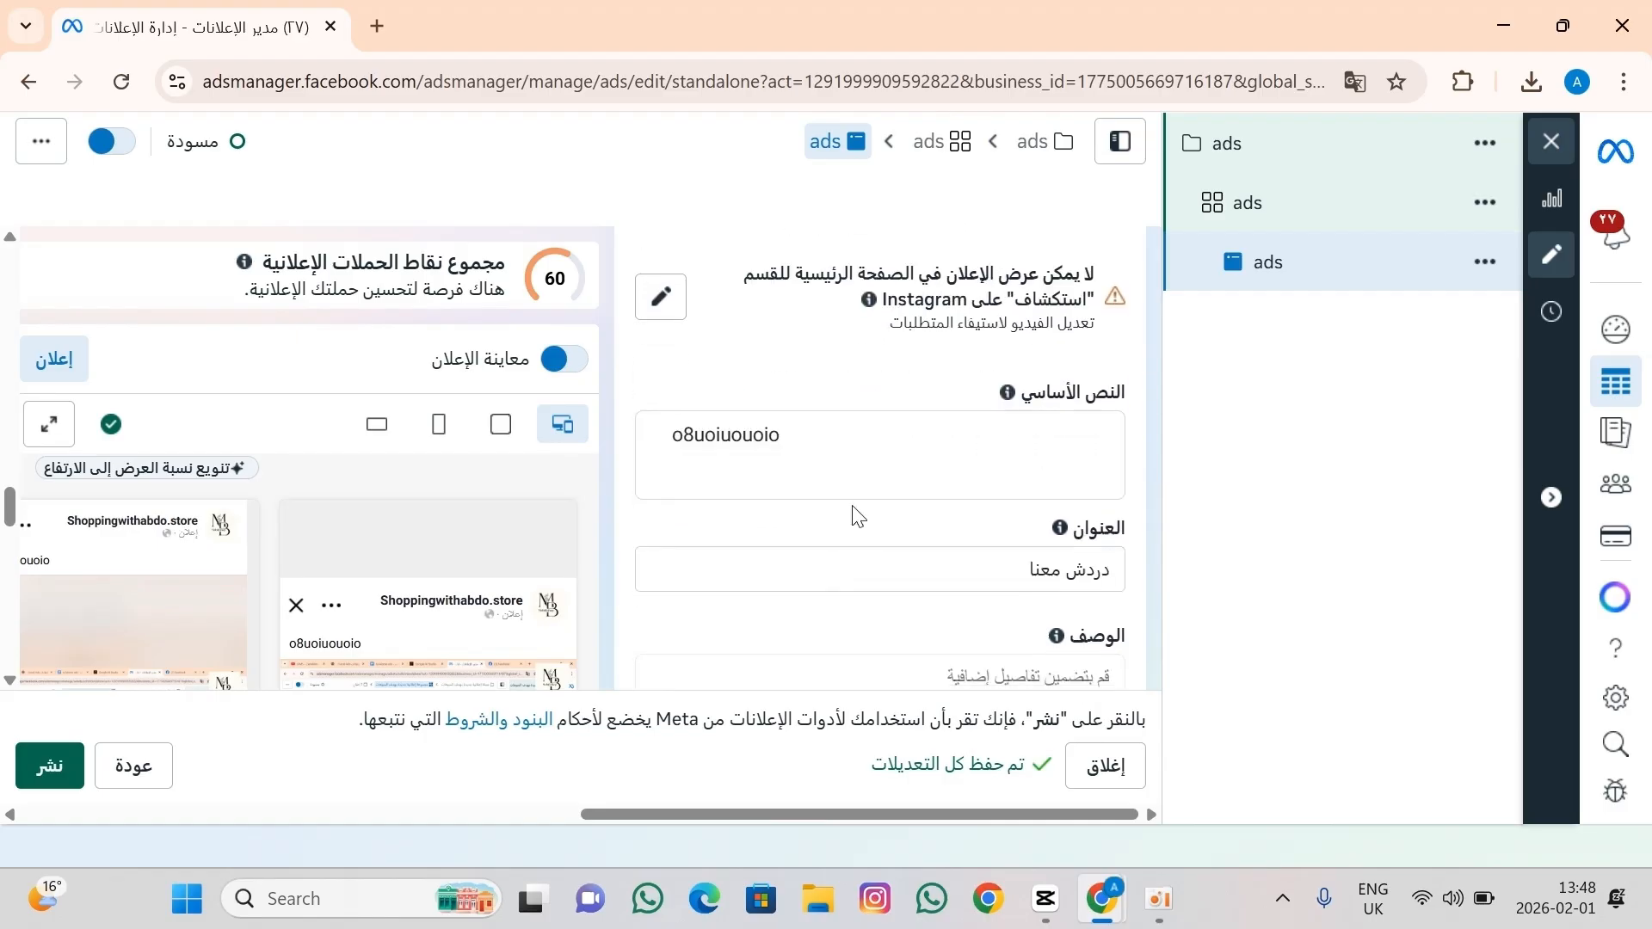
- Replace the existing primary text with the placeholder 'iio'
click(804, 446)
double_click(806, 446)
text(iioii)
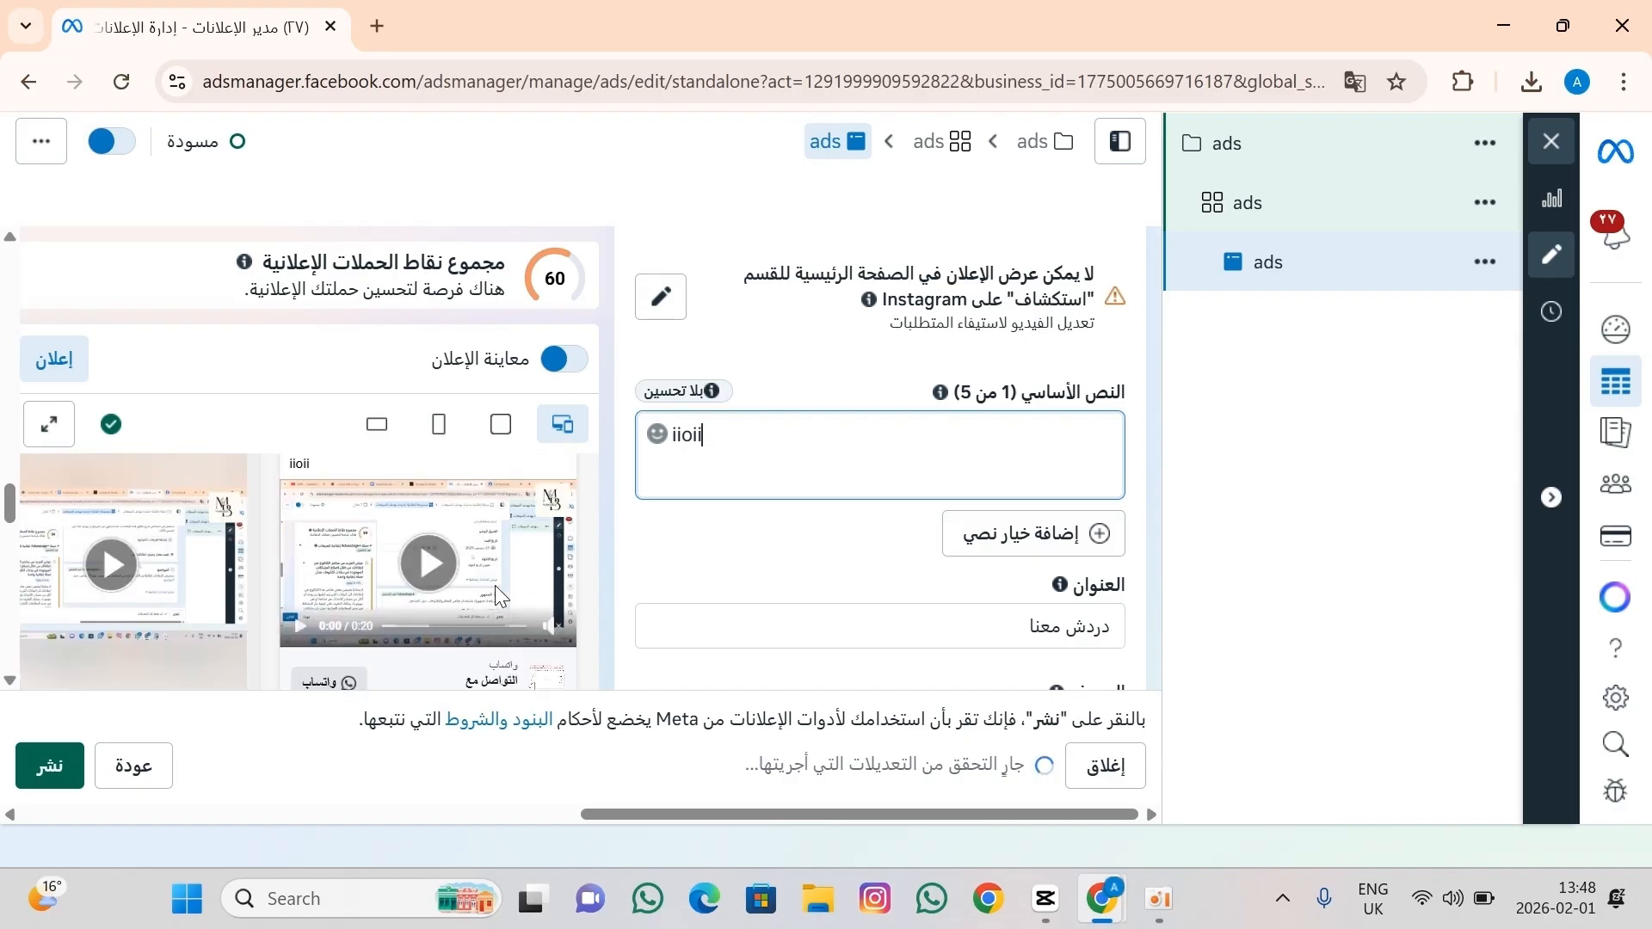
scroll(839, 539, up, 10)
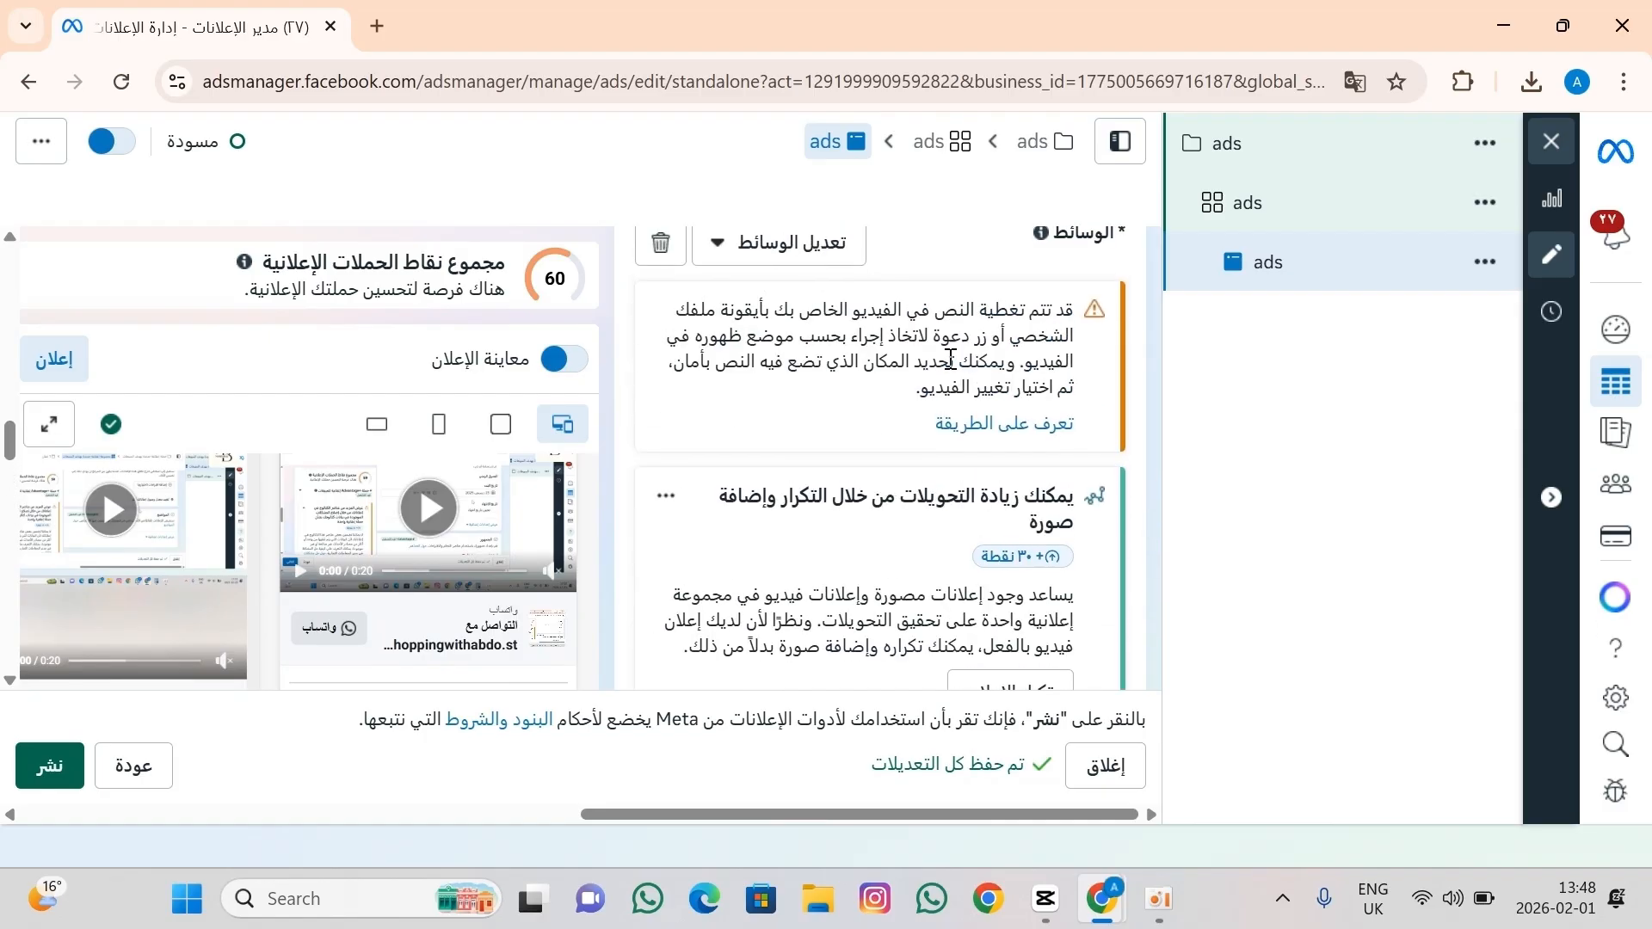
scroll(890, 344, up, 2)
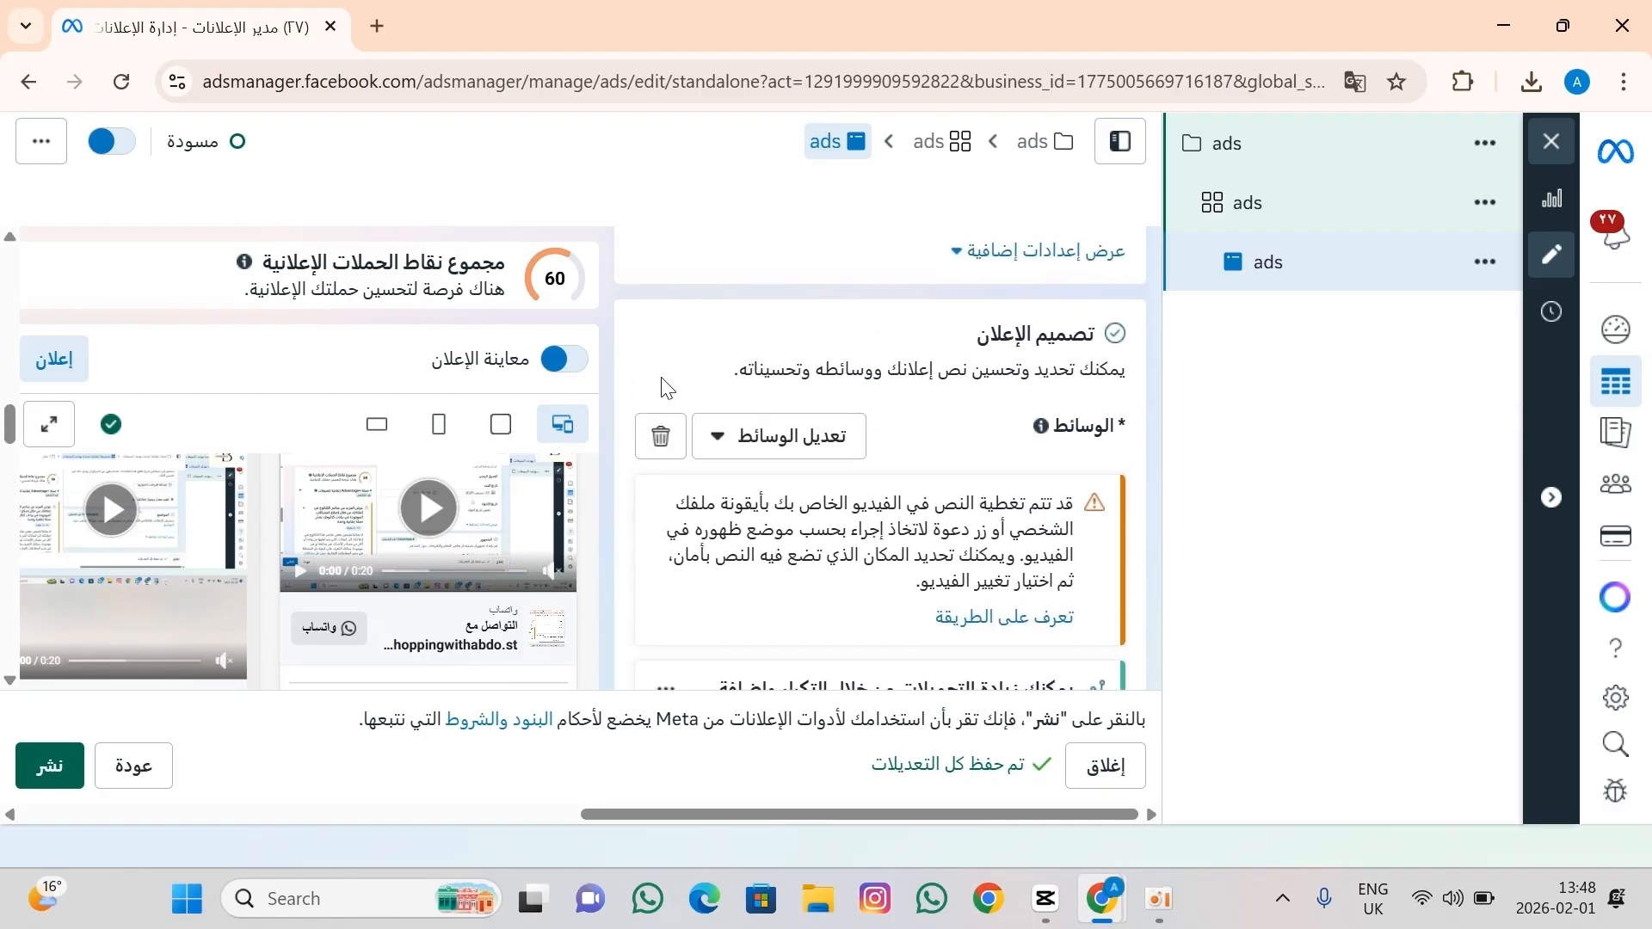
- Delete the f2.mp4 video from the ad and change the format to Carousel
click(659, 435)
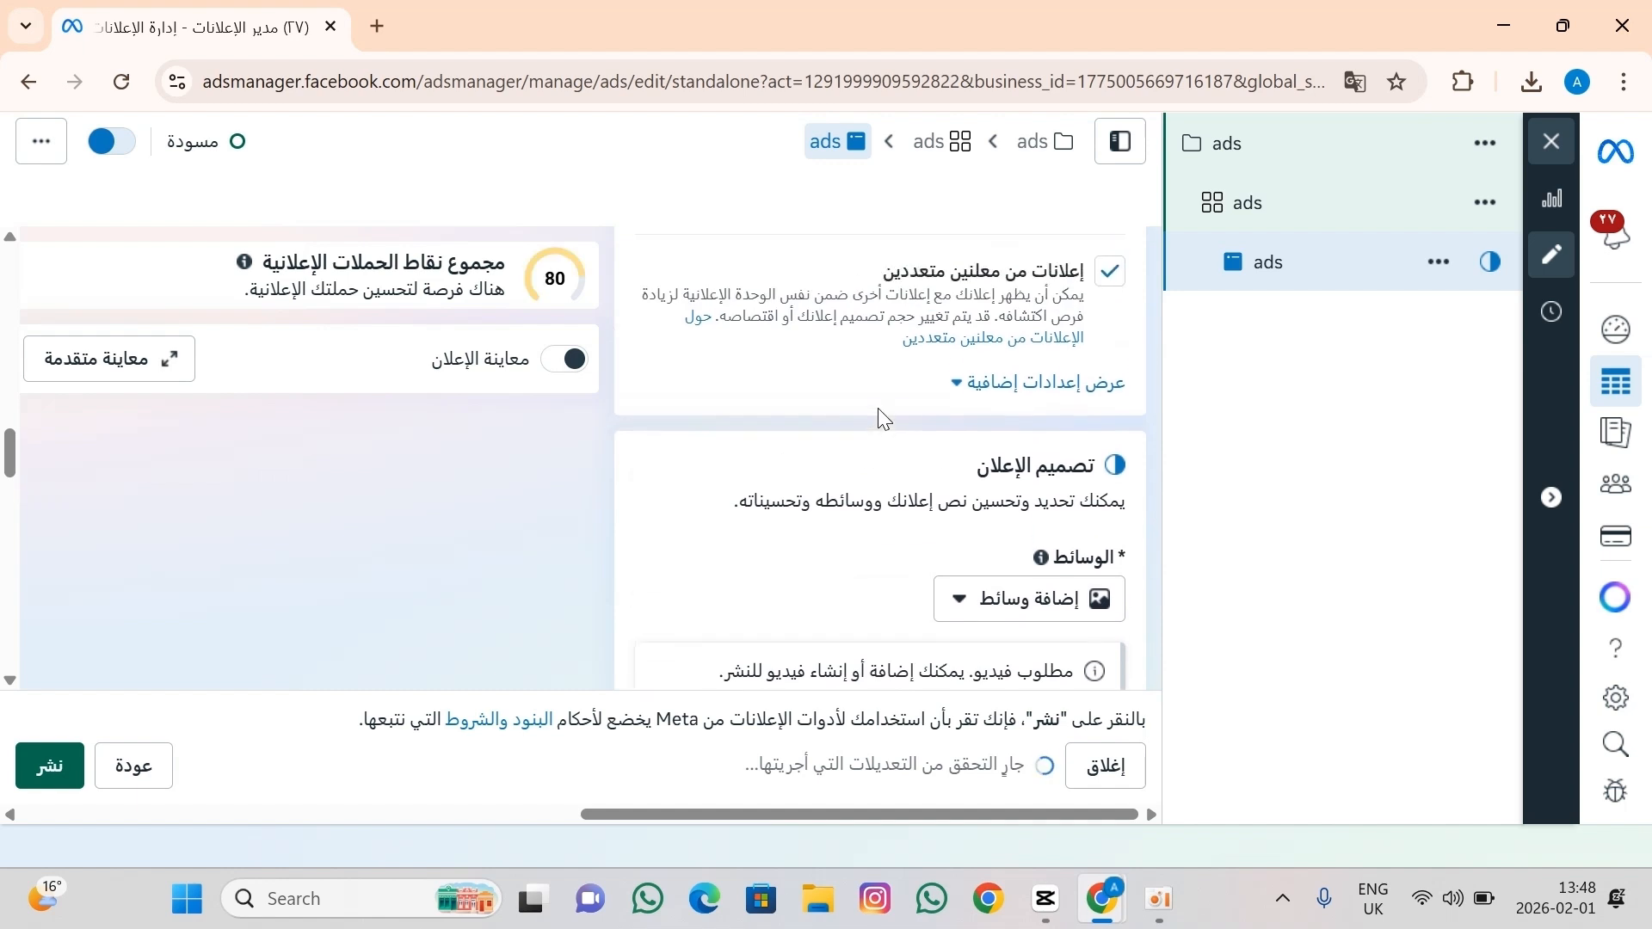
scroll(883, 419, up, 5)
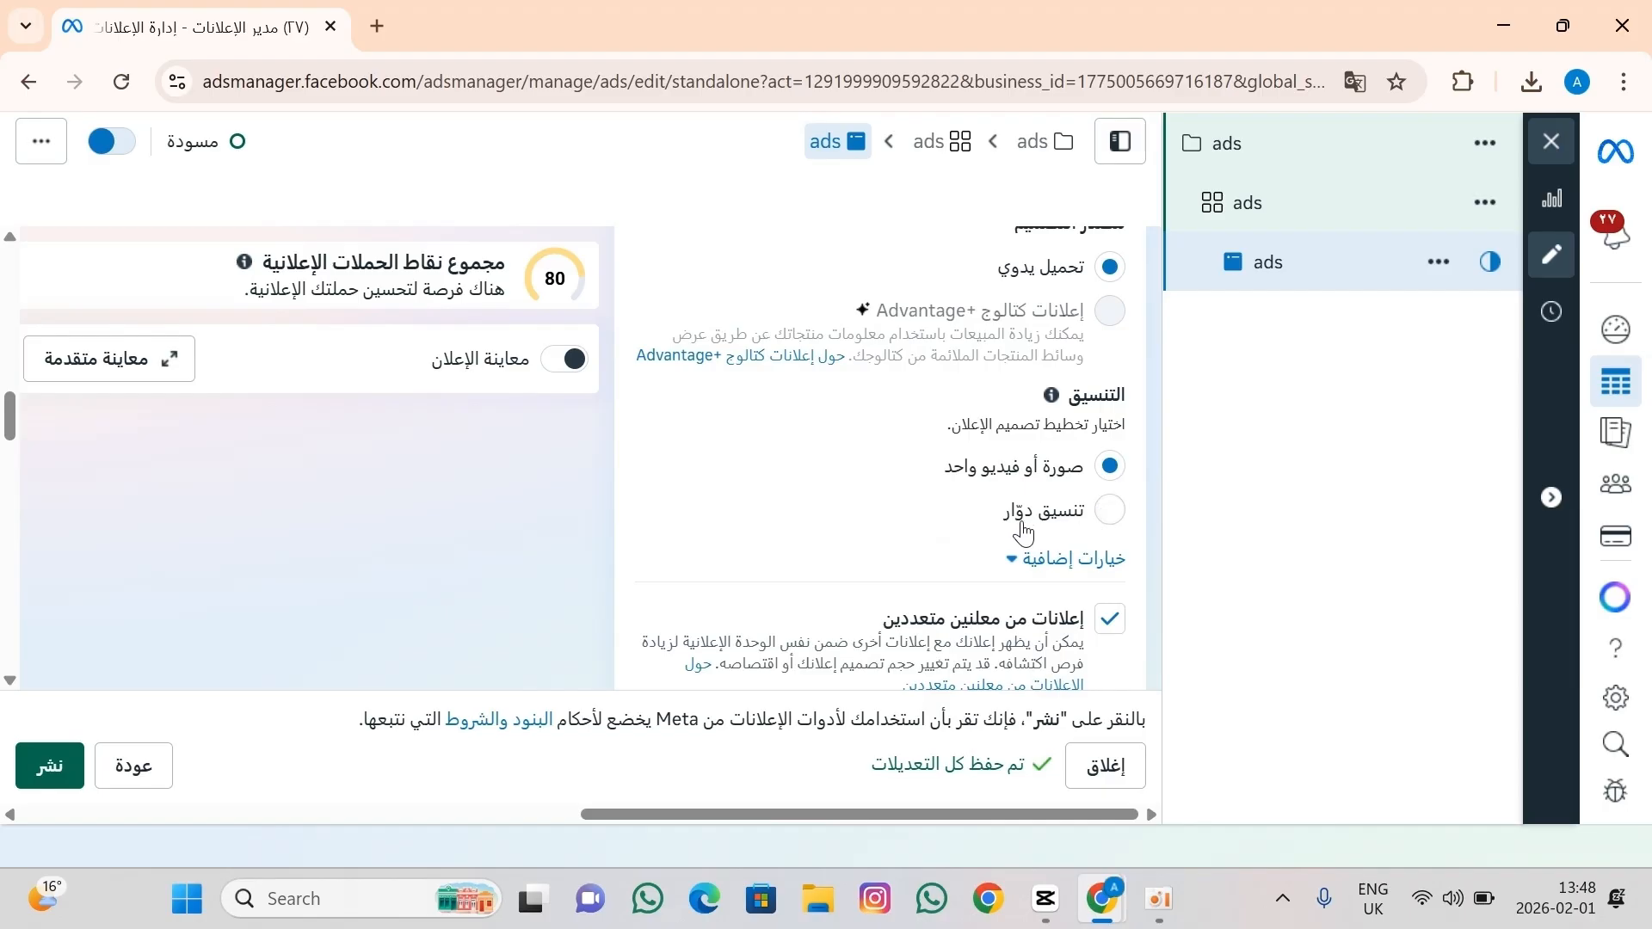
click(1110, 511)
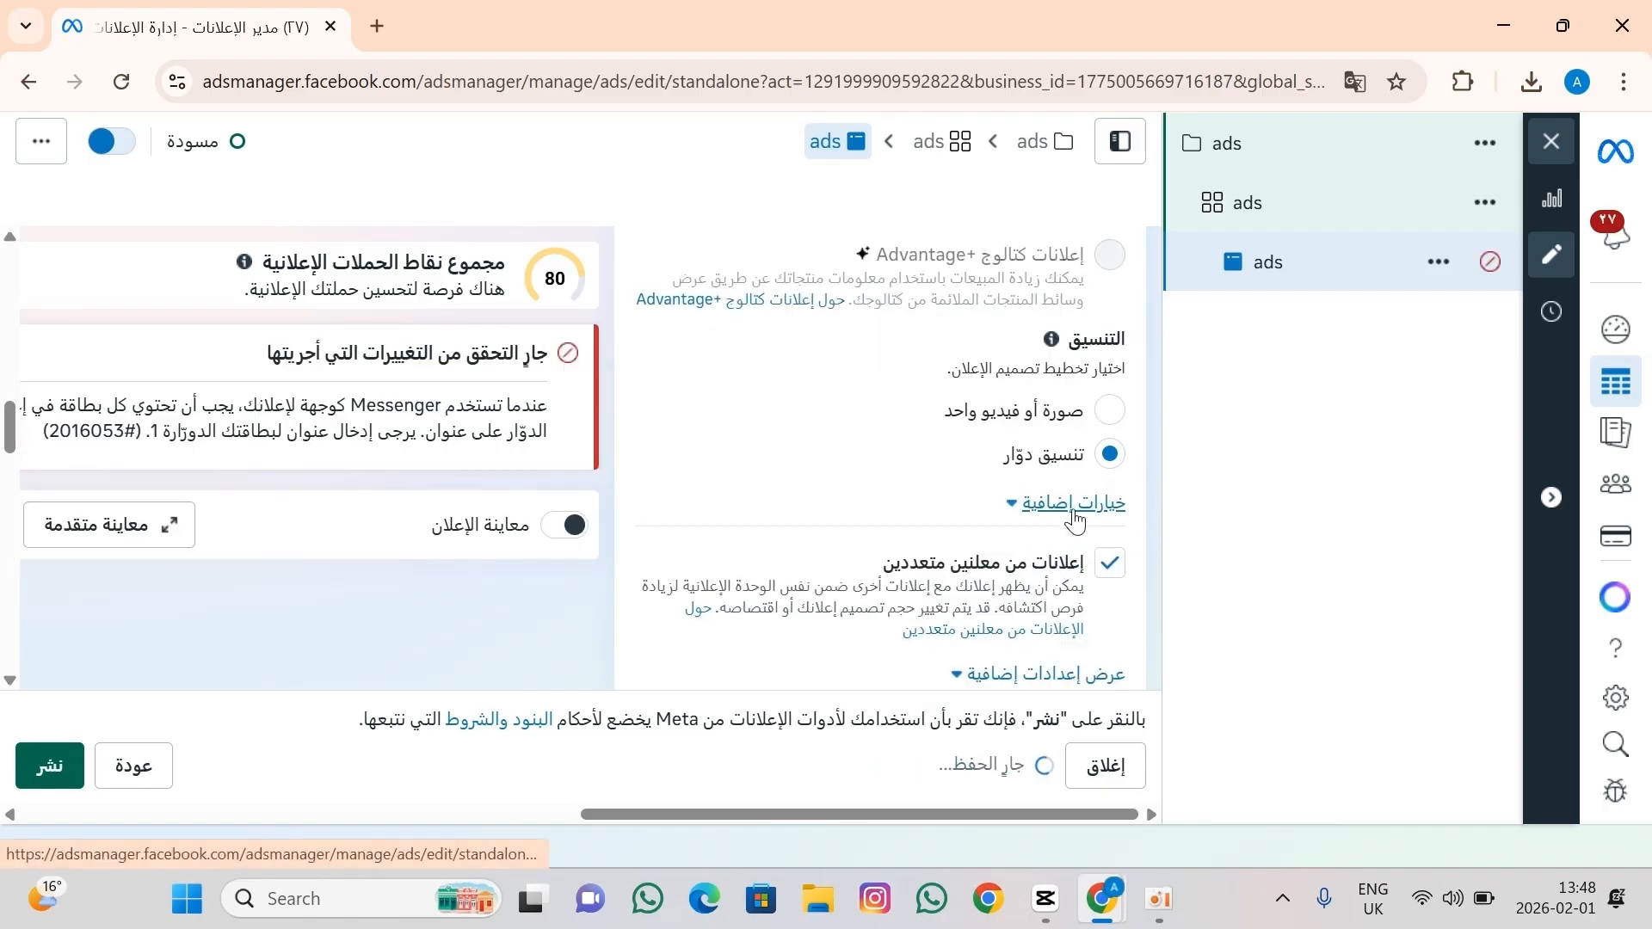
scroll(936, 530, down, 5)
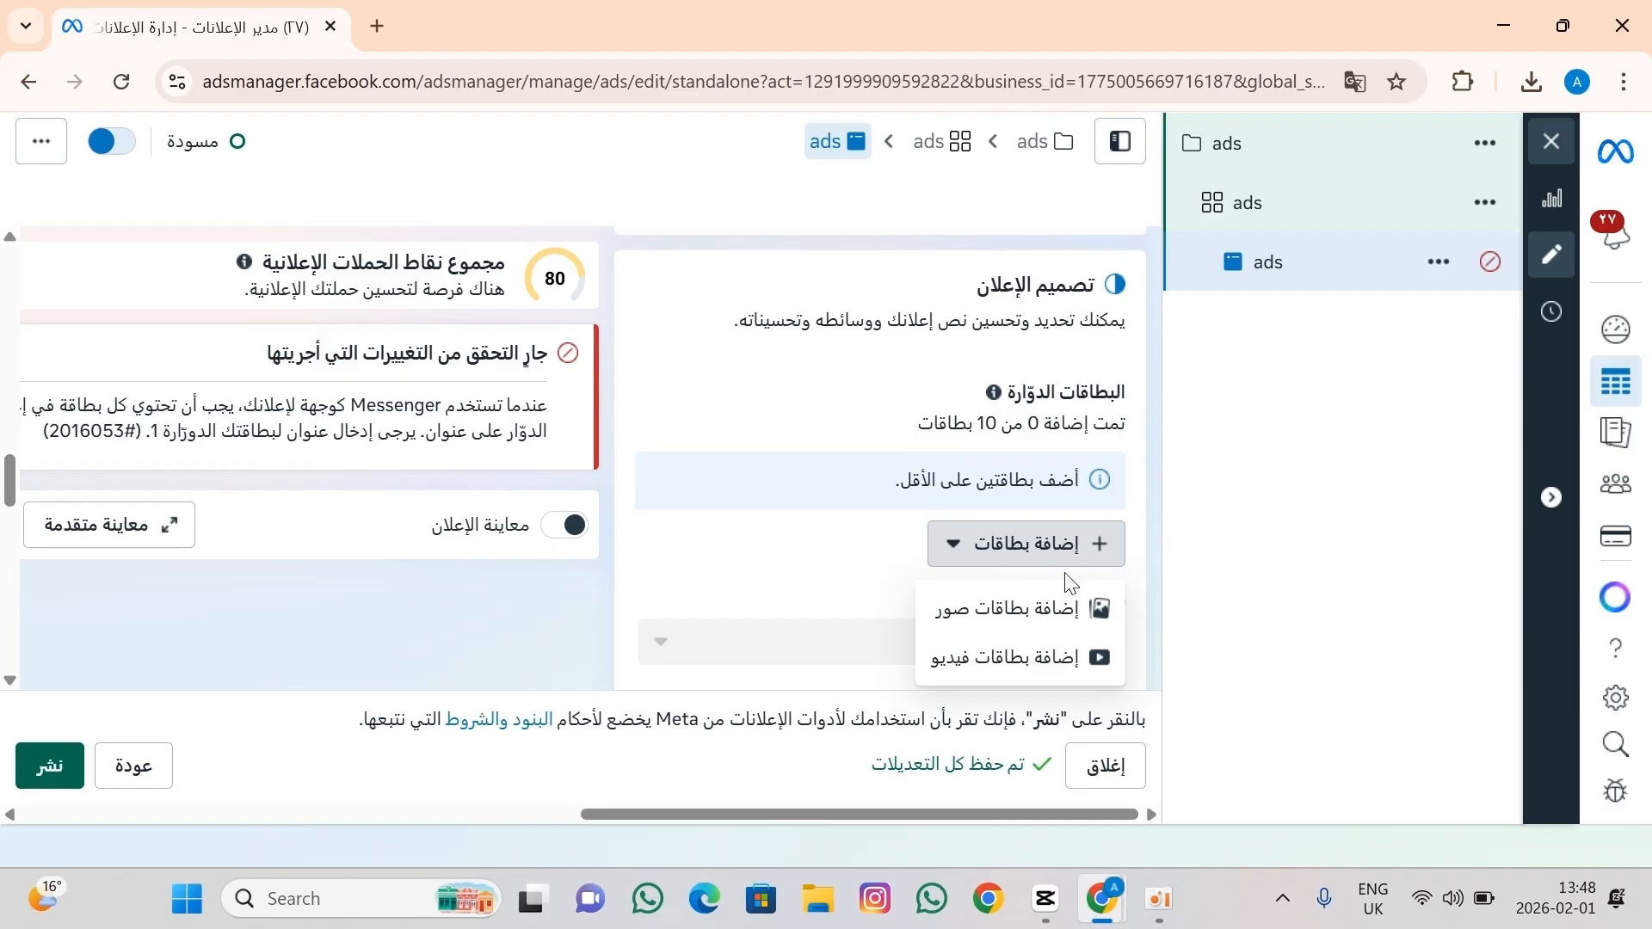
- Add the beige and navy bedroom photos as the carousel's two image cards
click(996, 613)
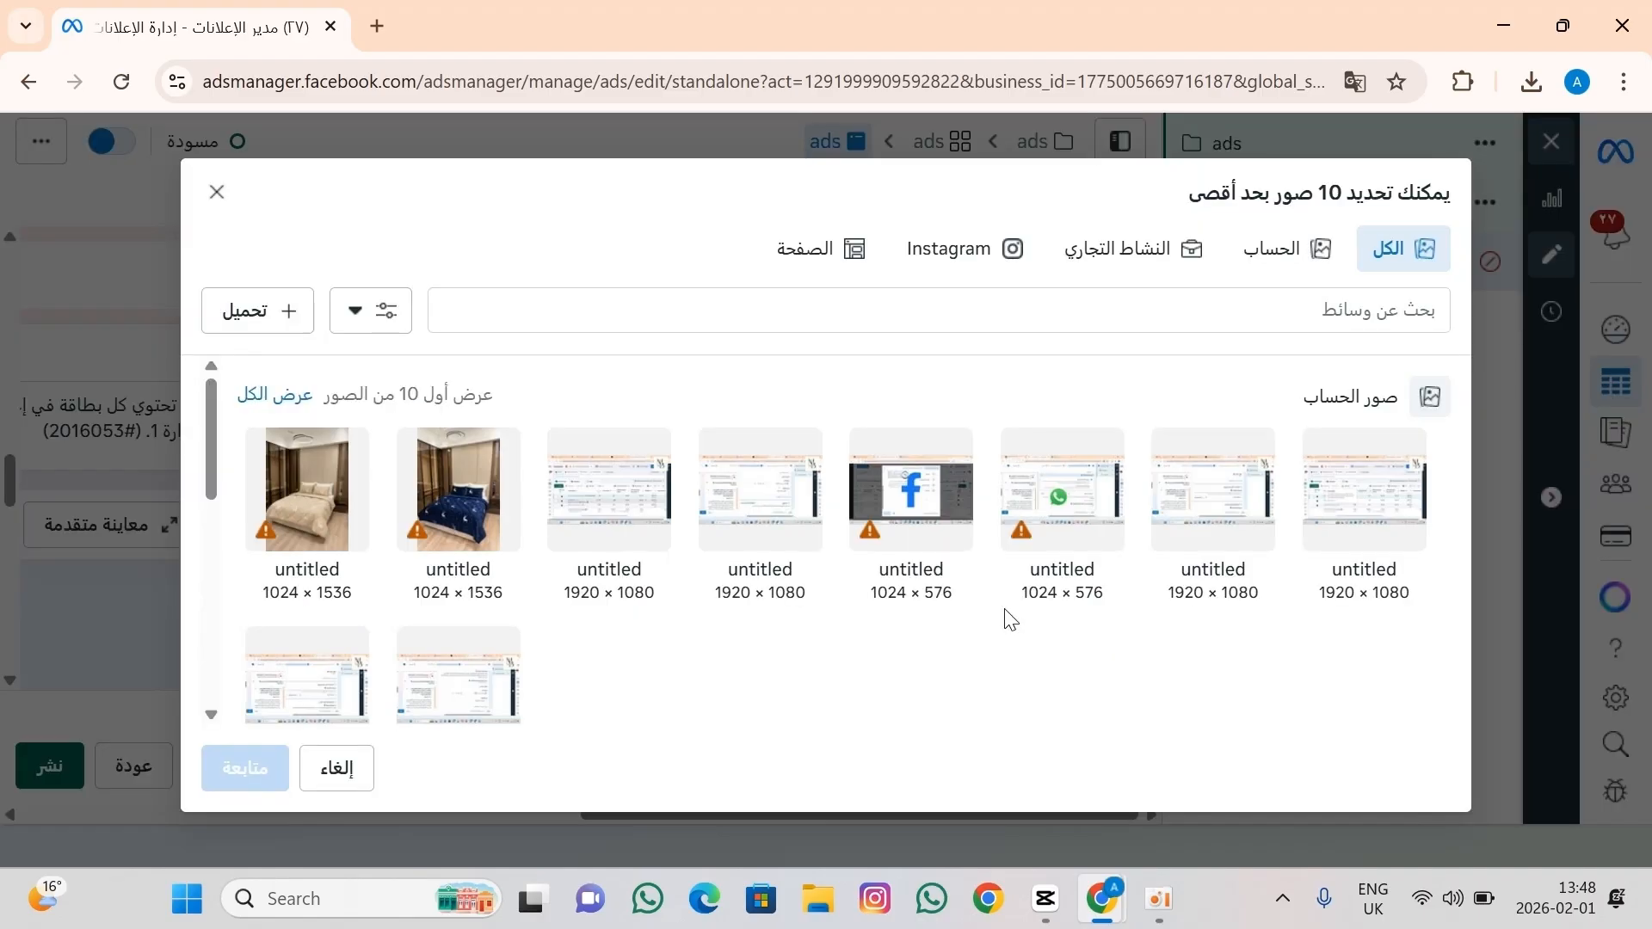
click(310, 517)
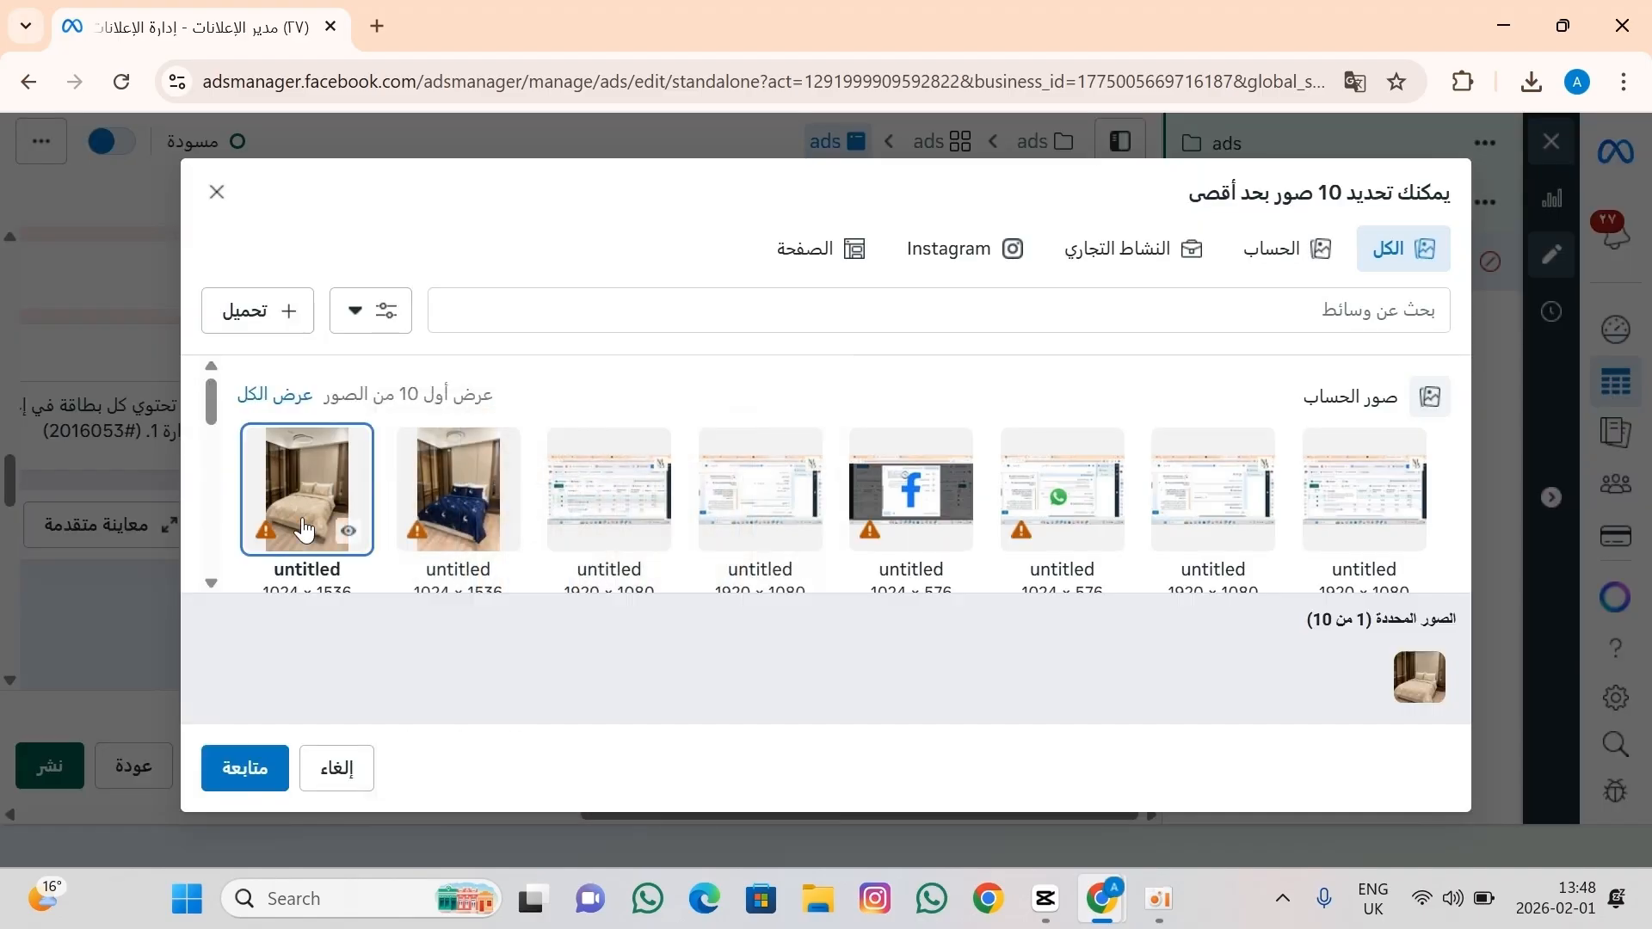
click(418, 507)
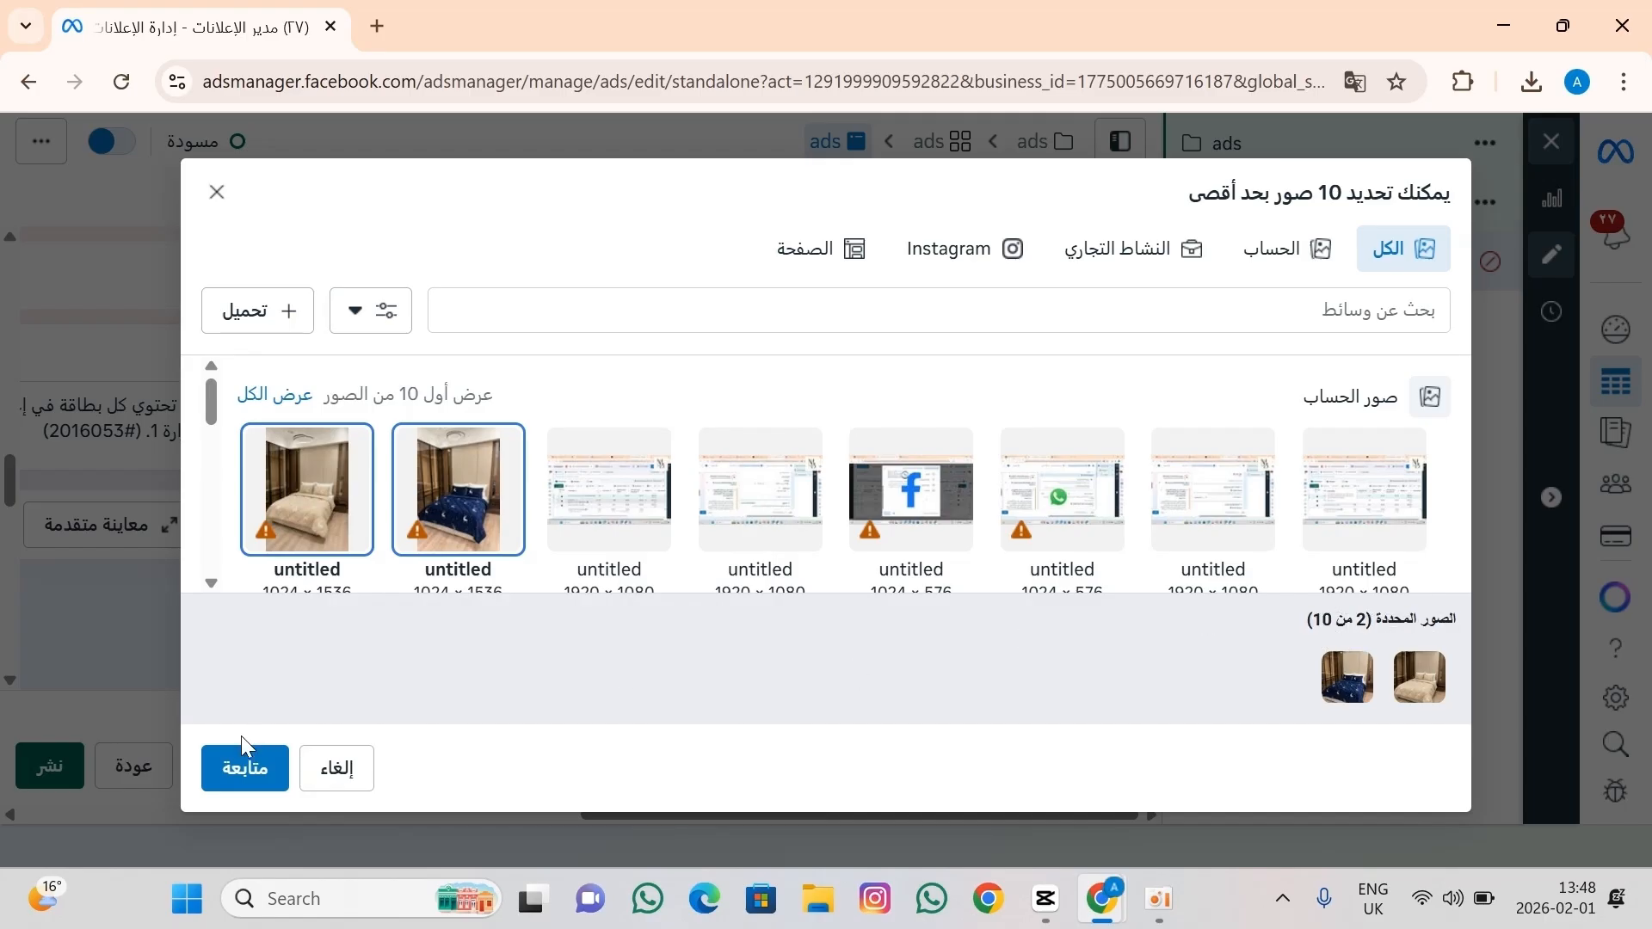
click(233, 769)
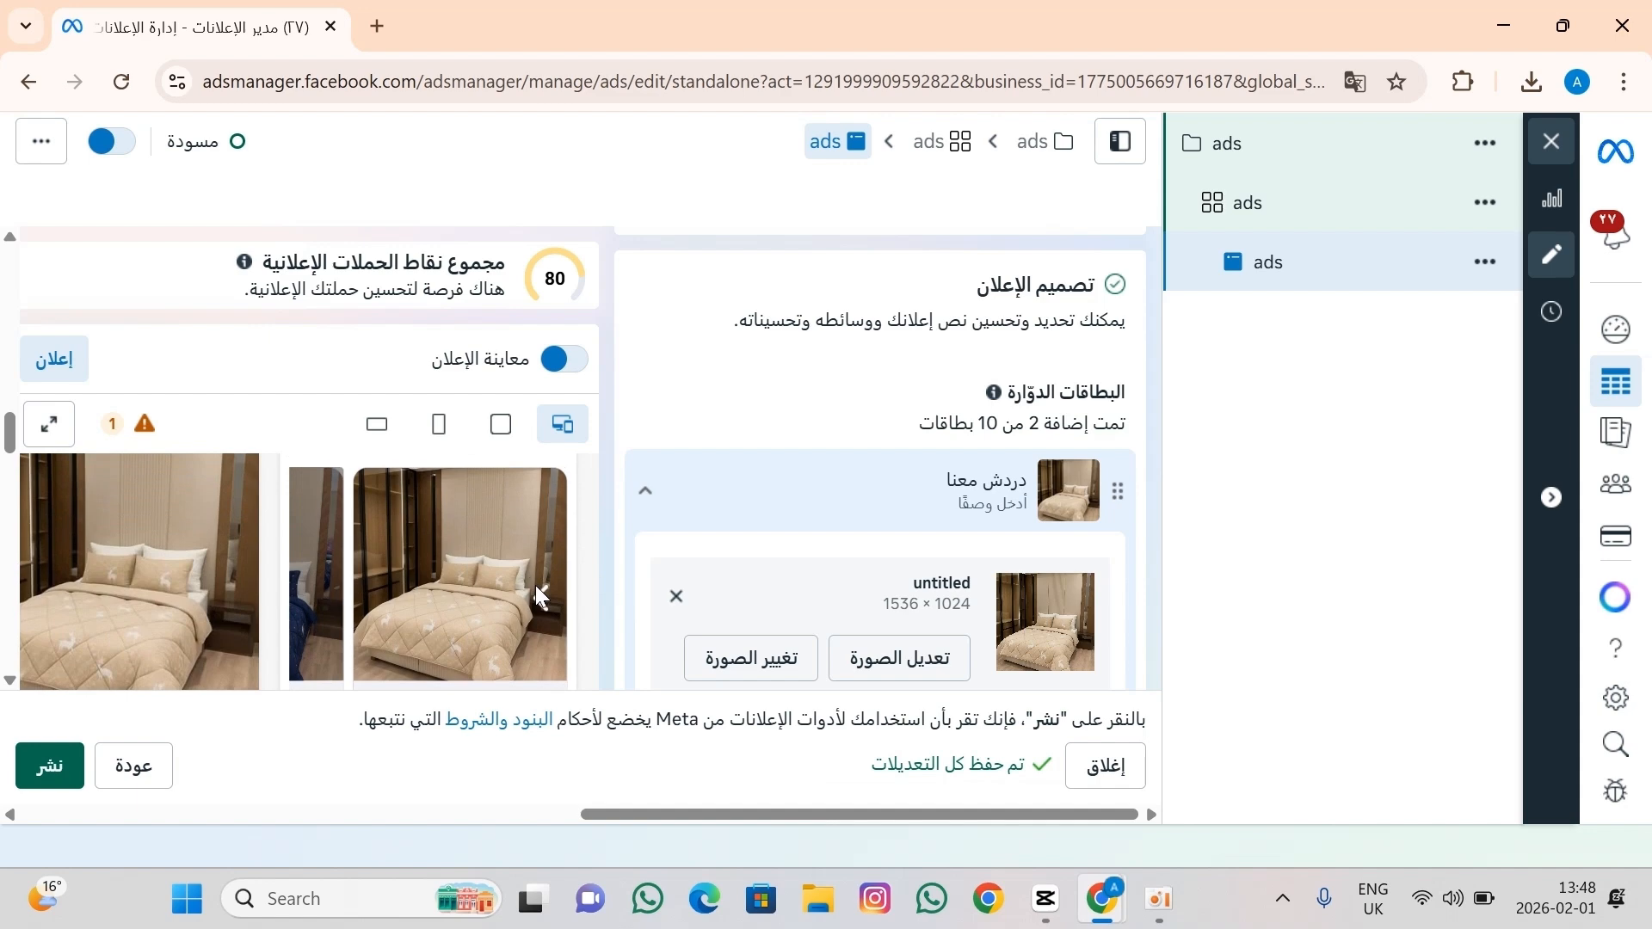
click(537, 588)
scroll(498, 602, down, 1)
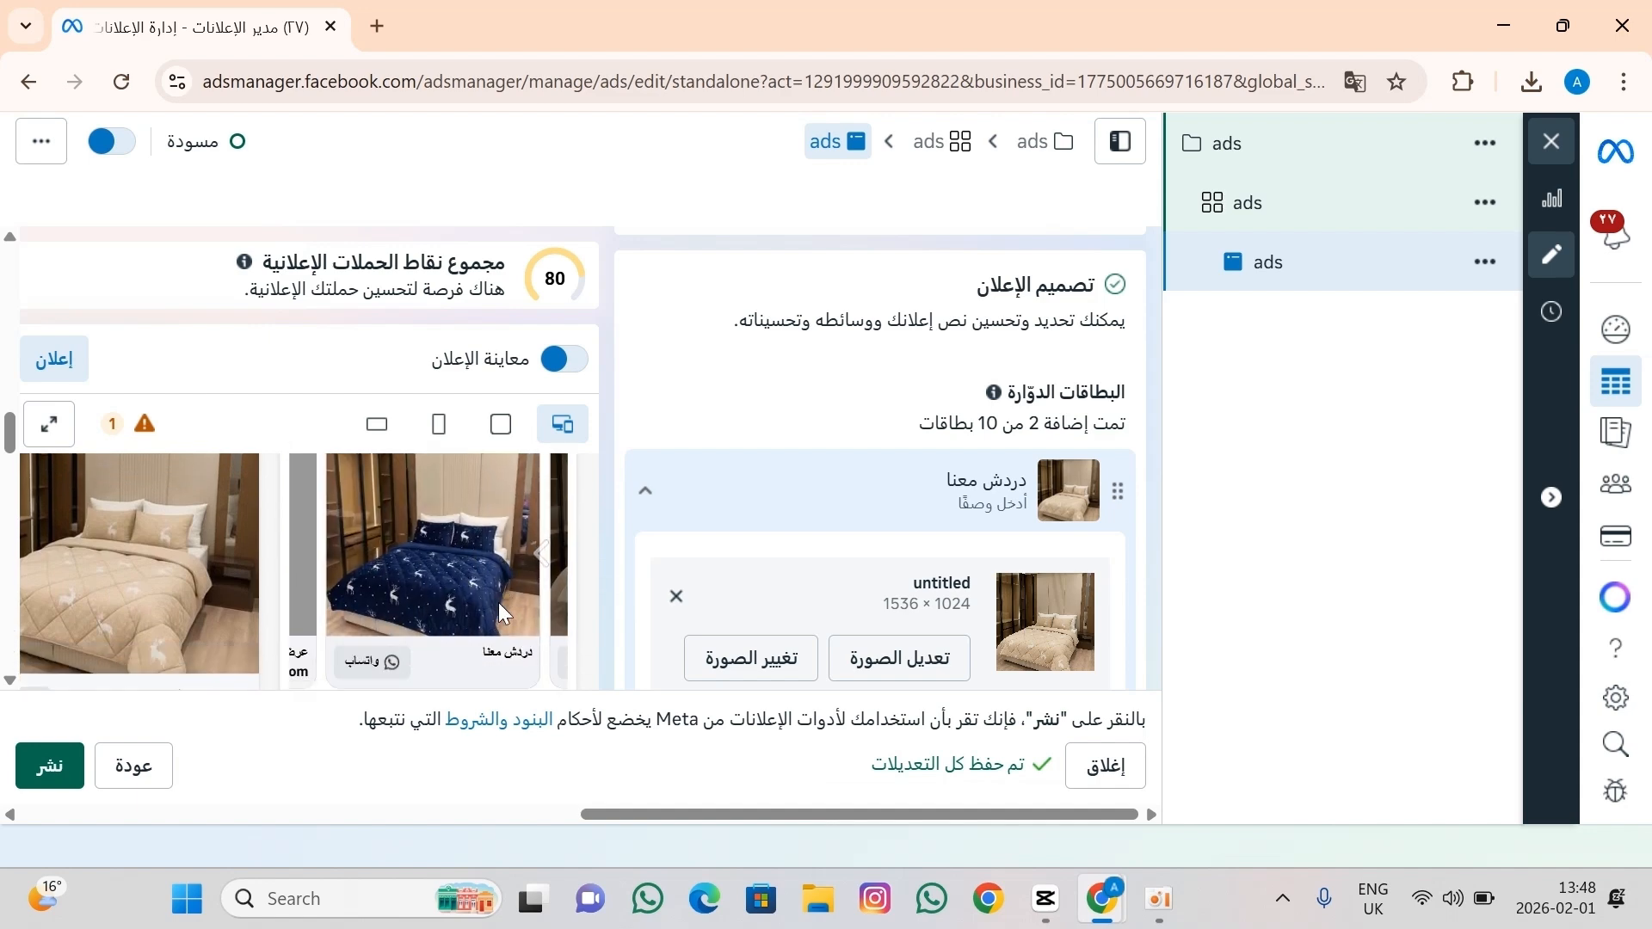
click(537, 514)
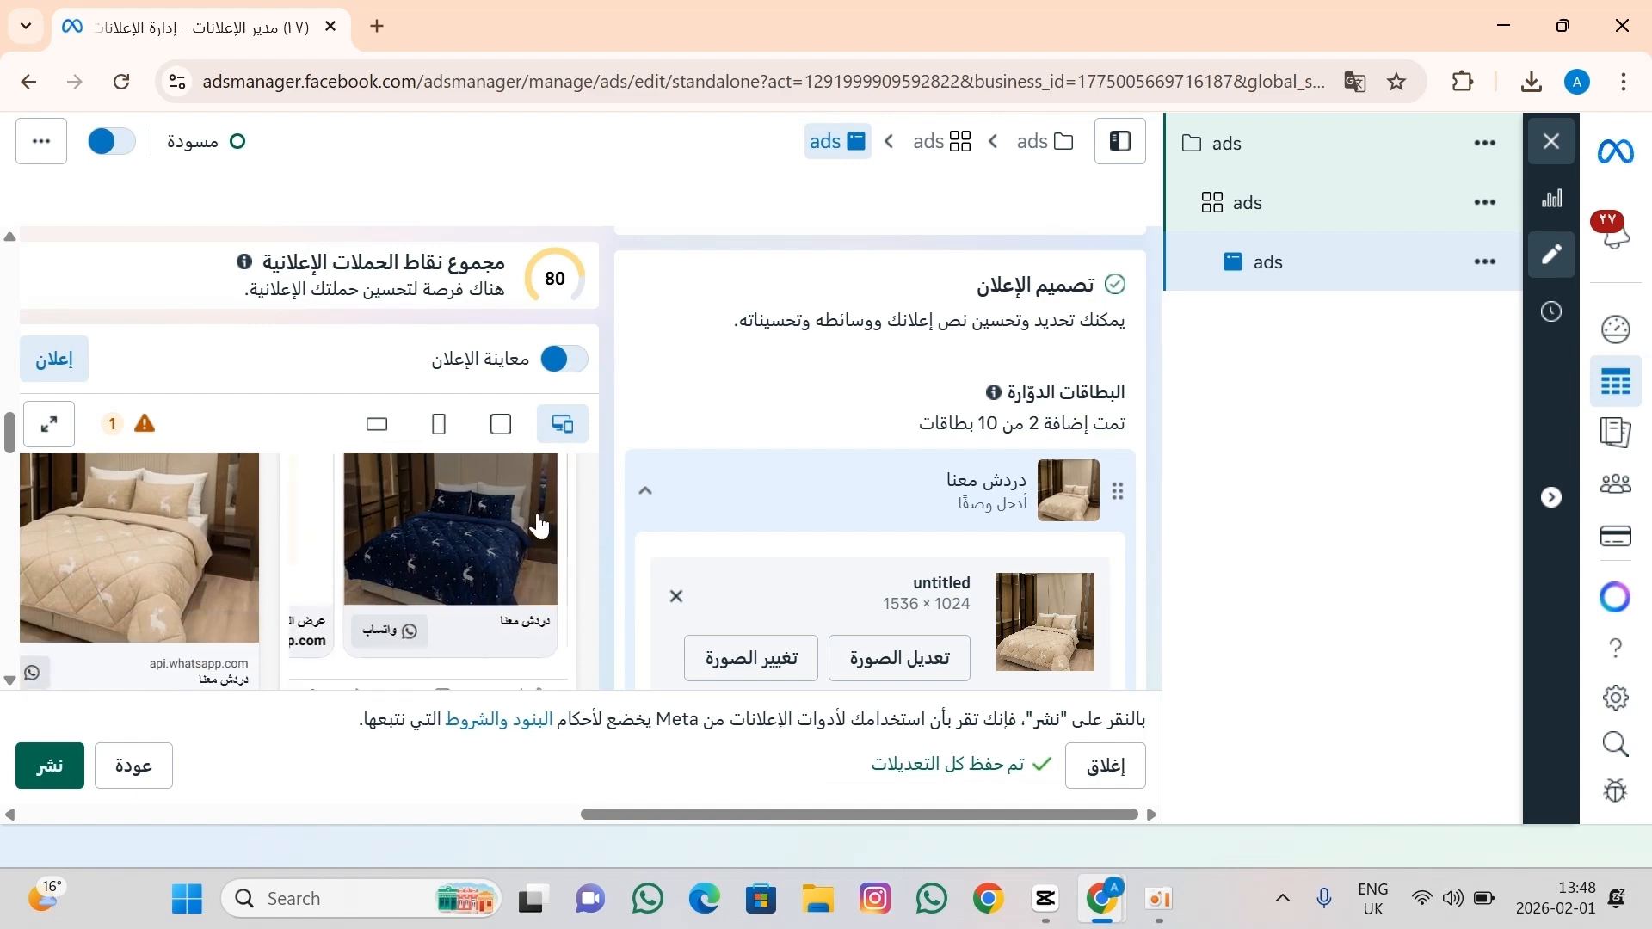
click(563, 531)
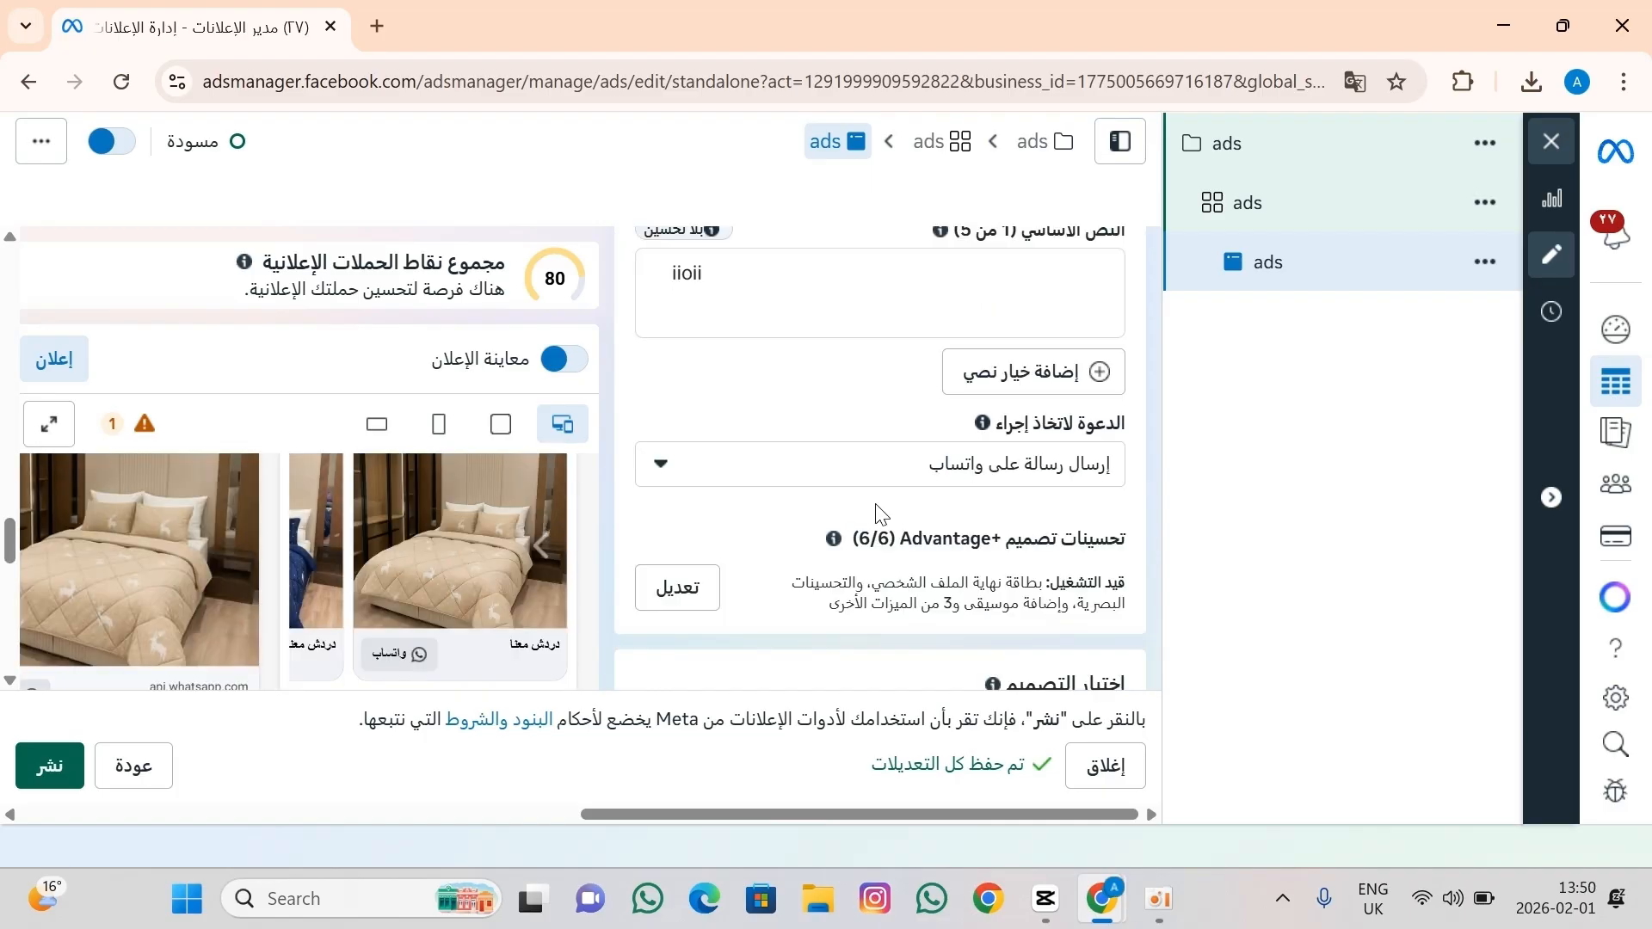
scroll(878, 516, up, 6)
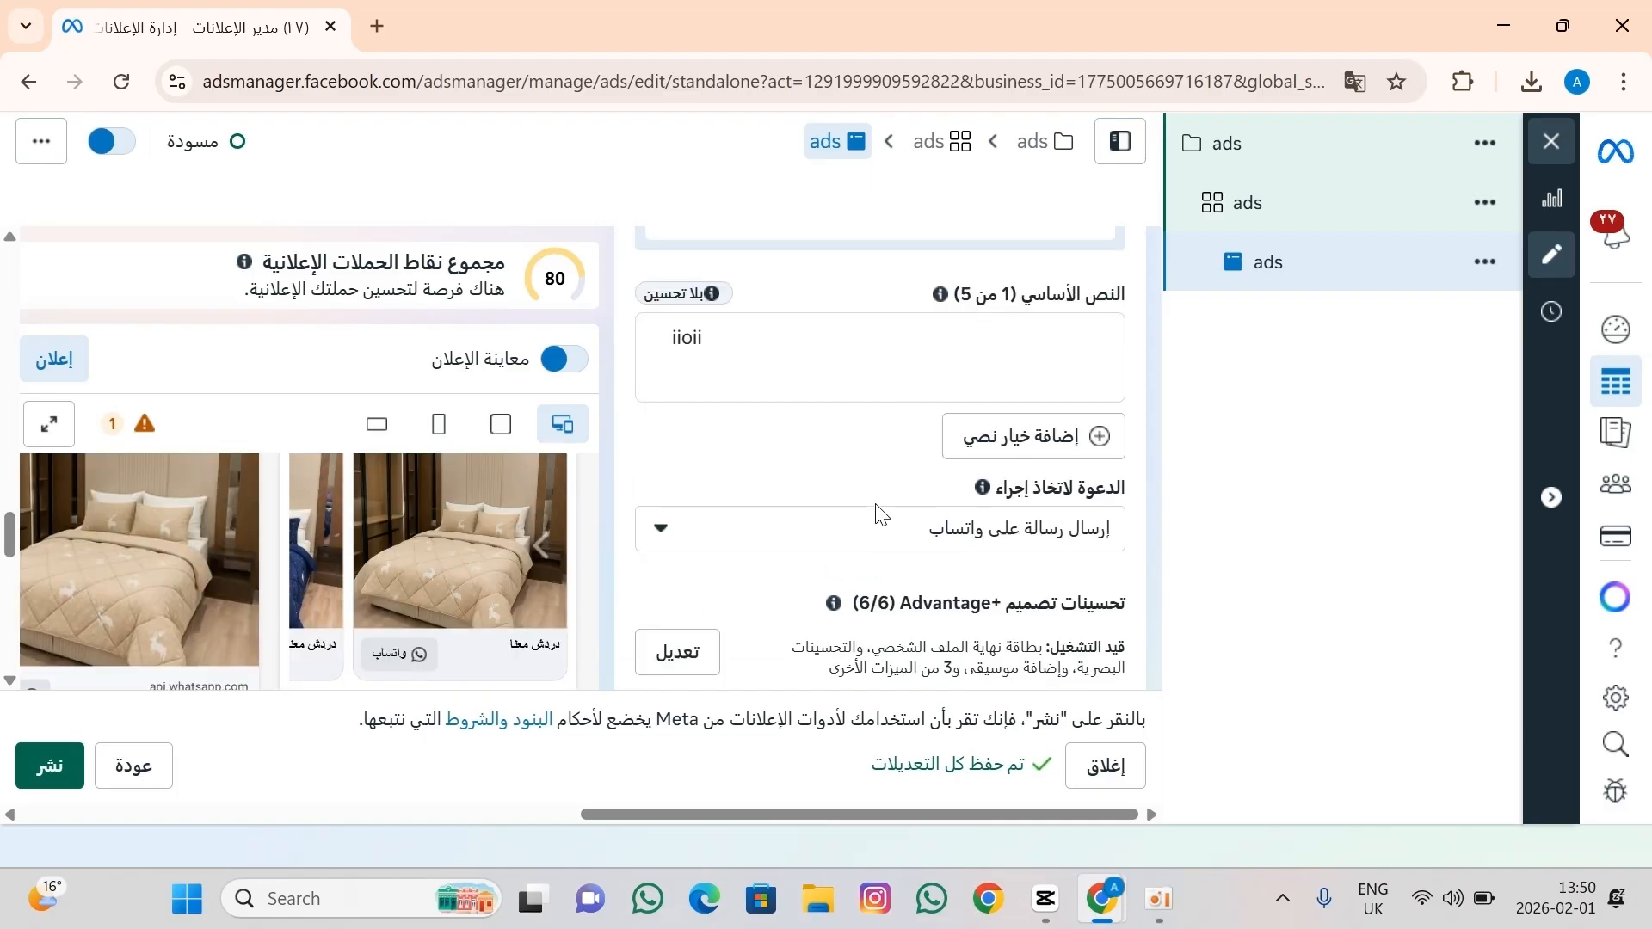
scroll(875, 517, up, 8)
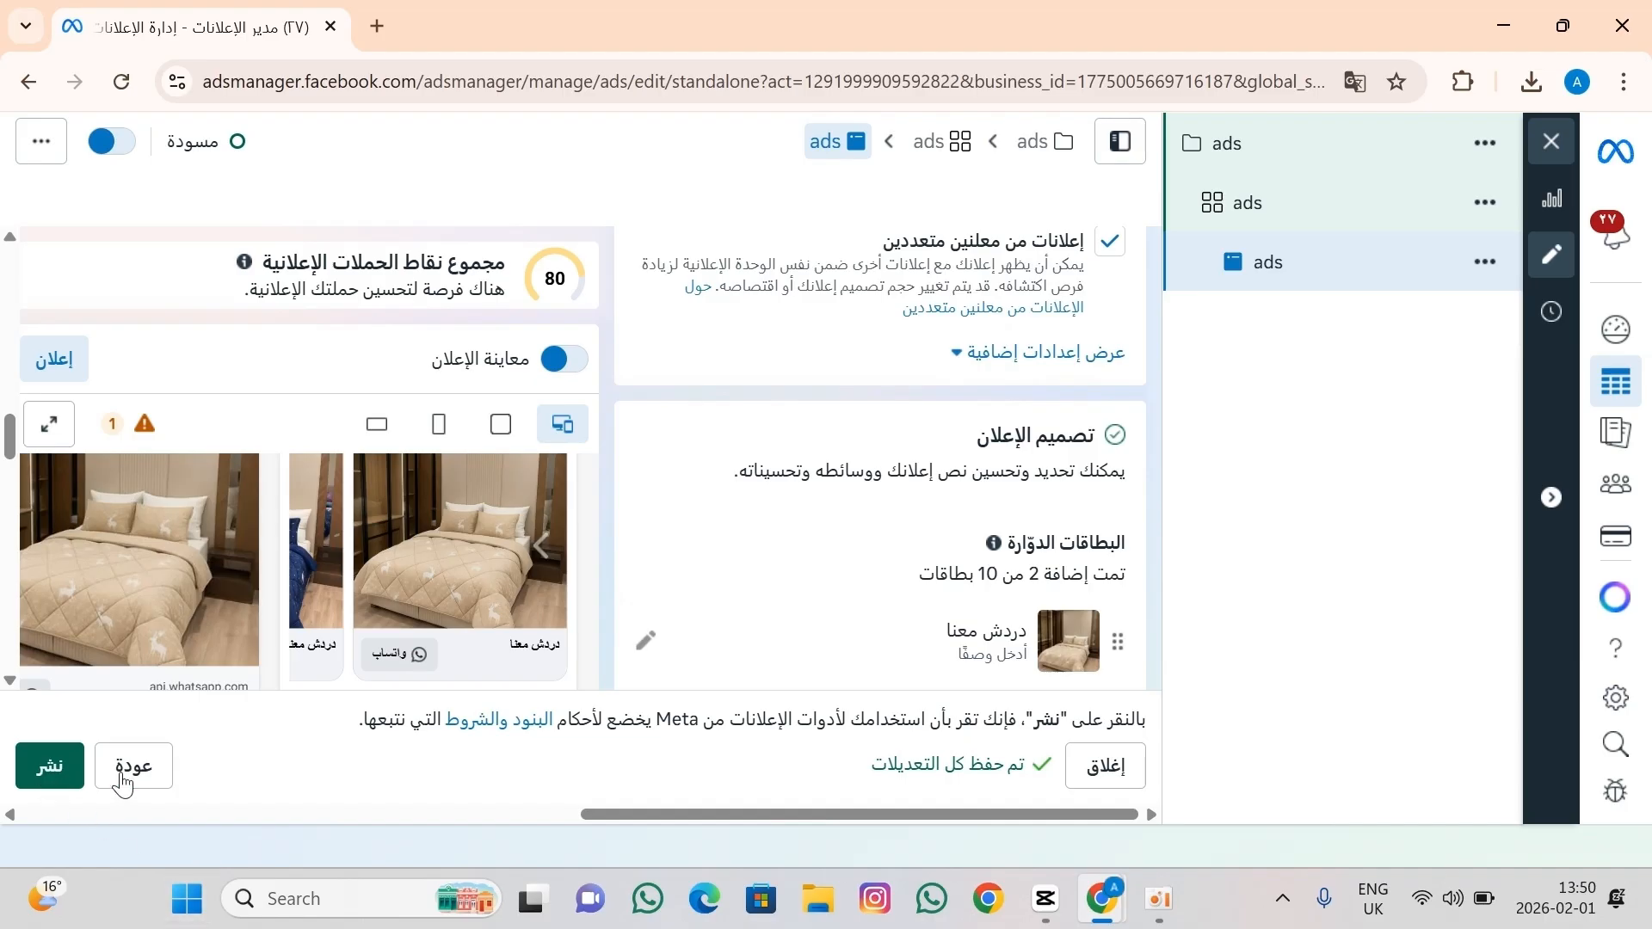
- Set the format back to Single image or video, then view the Ad setup options
scroll(935, 563, up, 8)
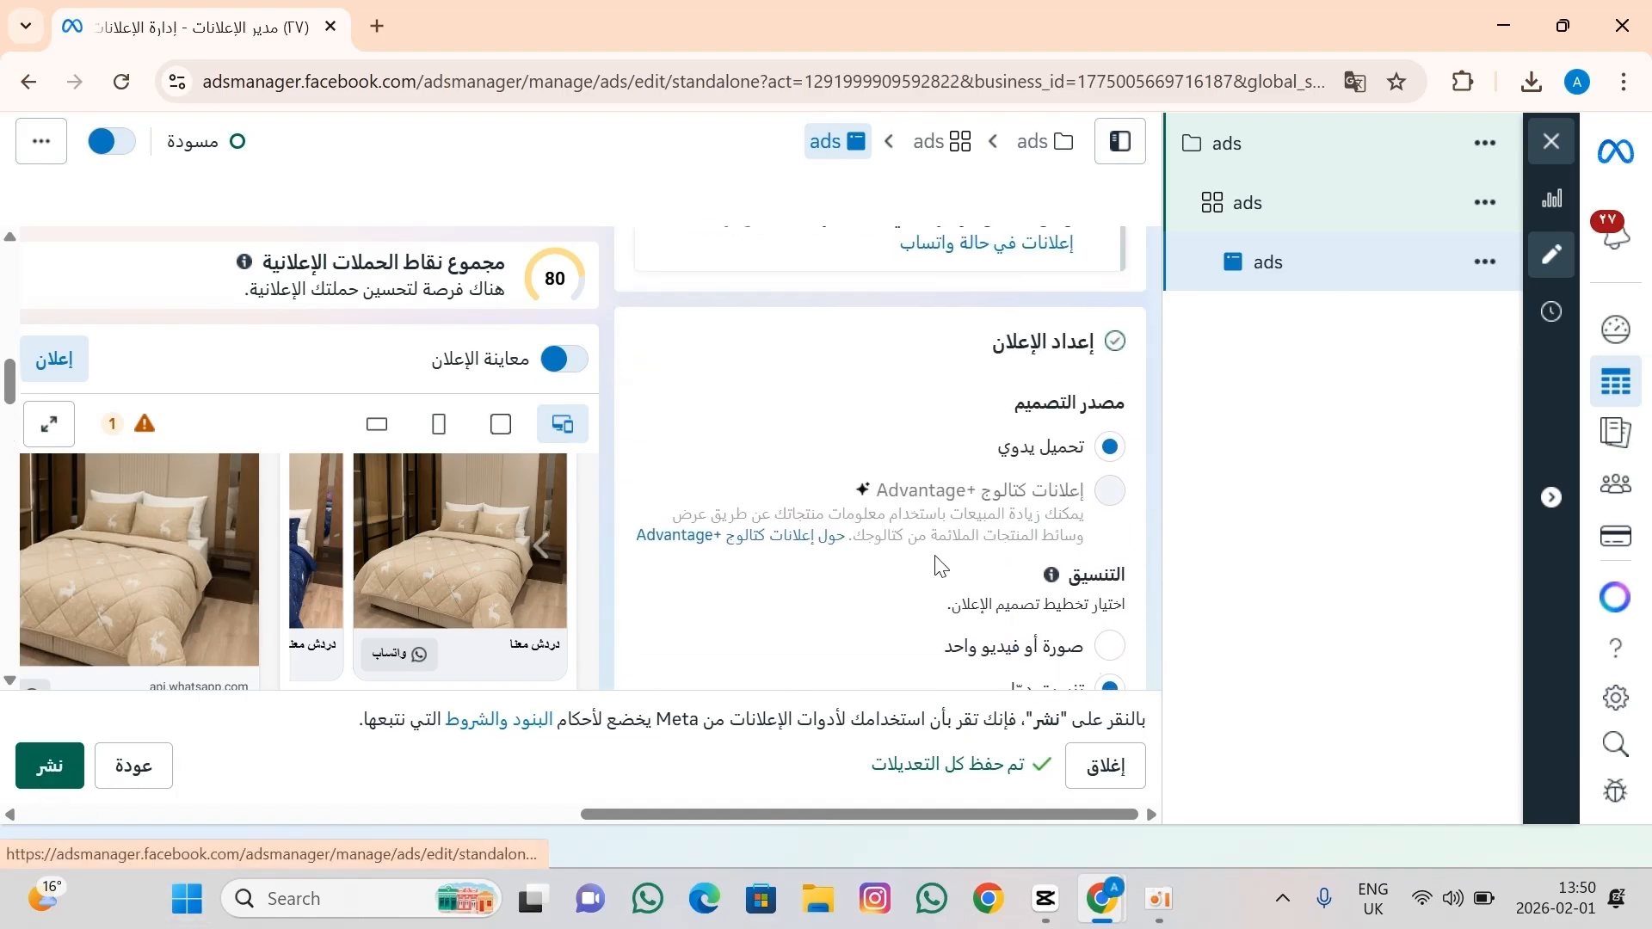
scroll(938, 565, up, 1)
scroll(938, 565, down, 3)
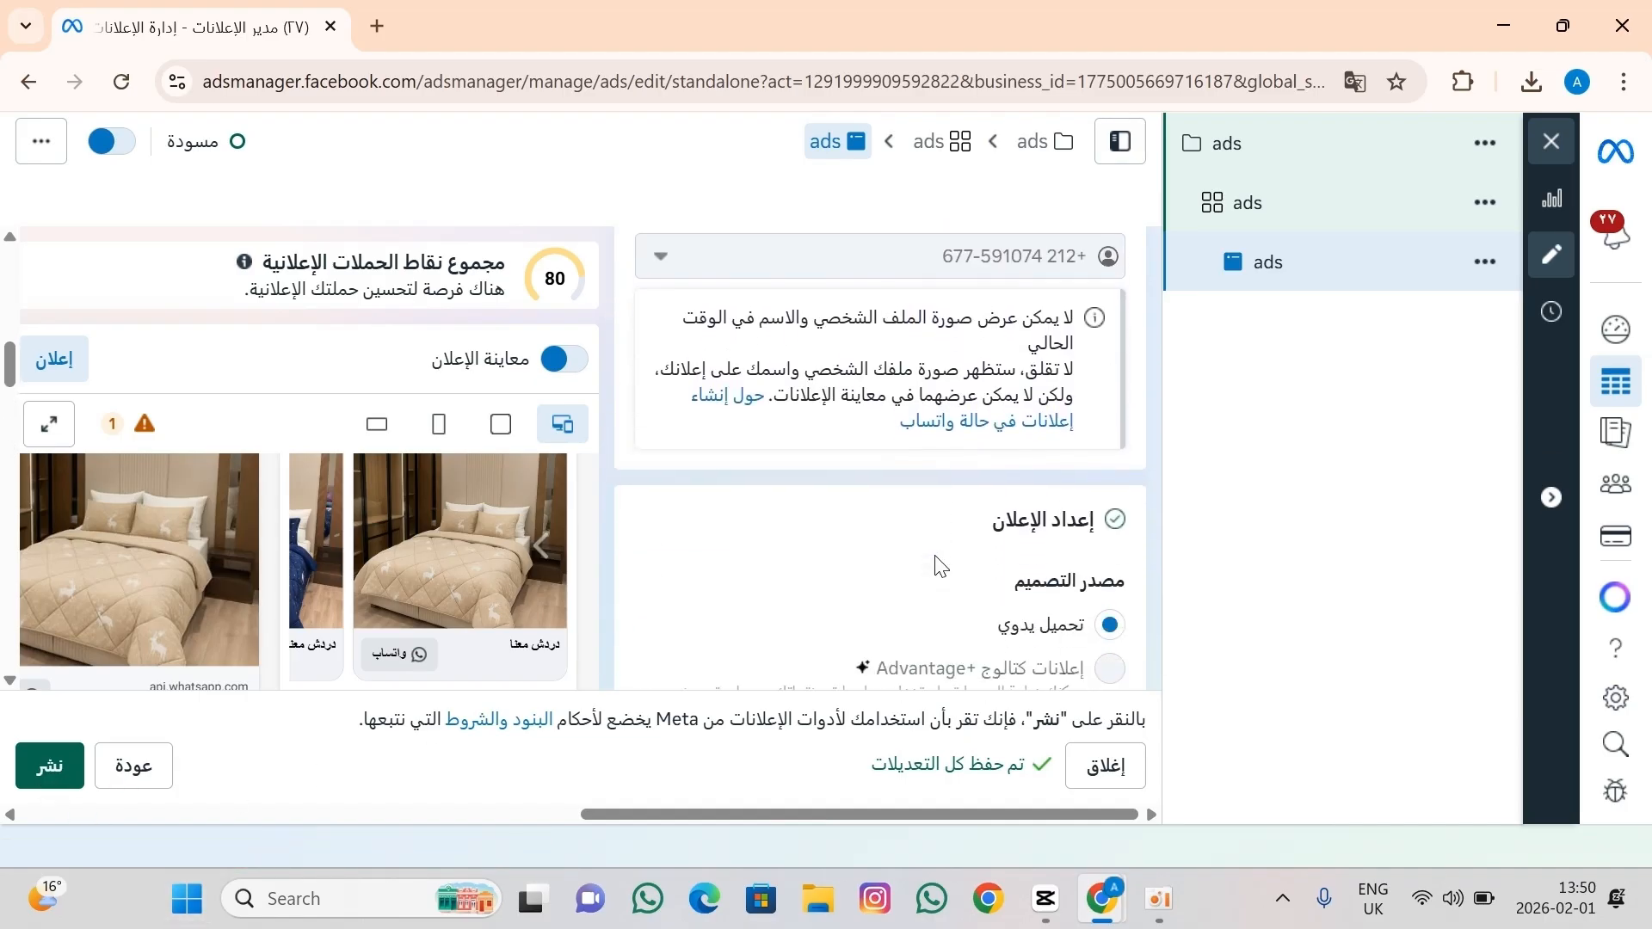
scroll(973, 549, down, 3)
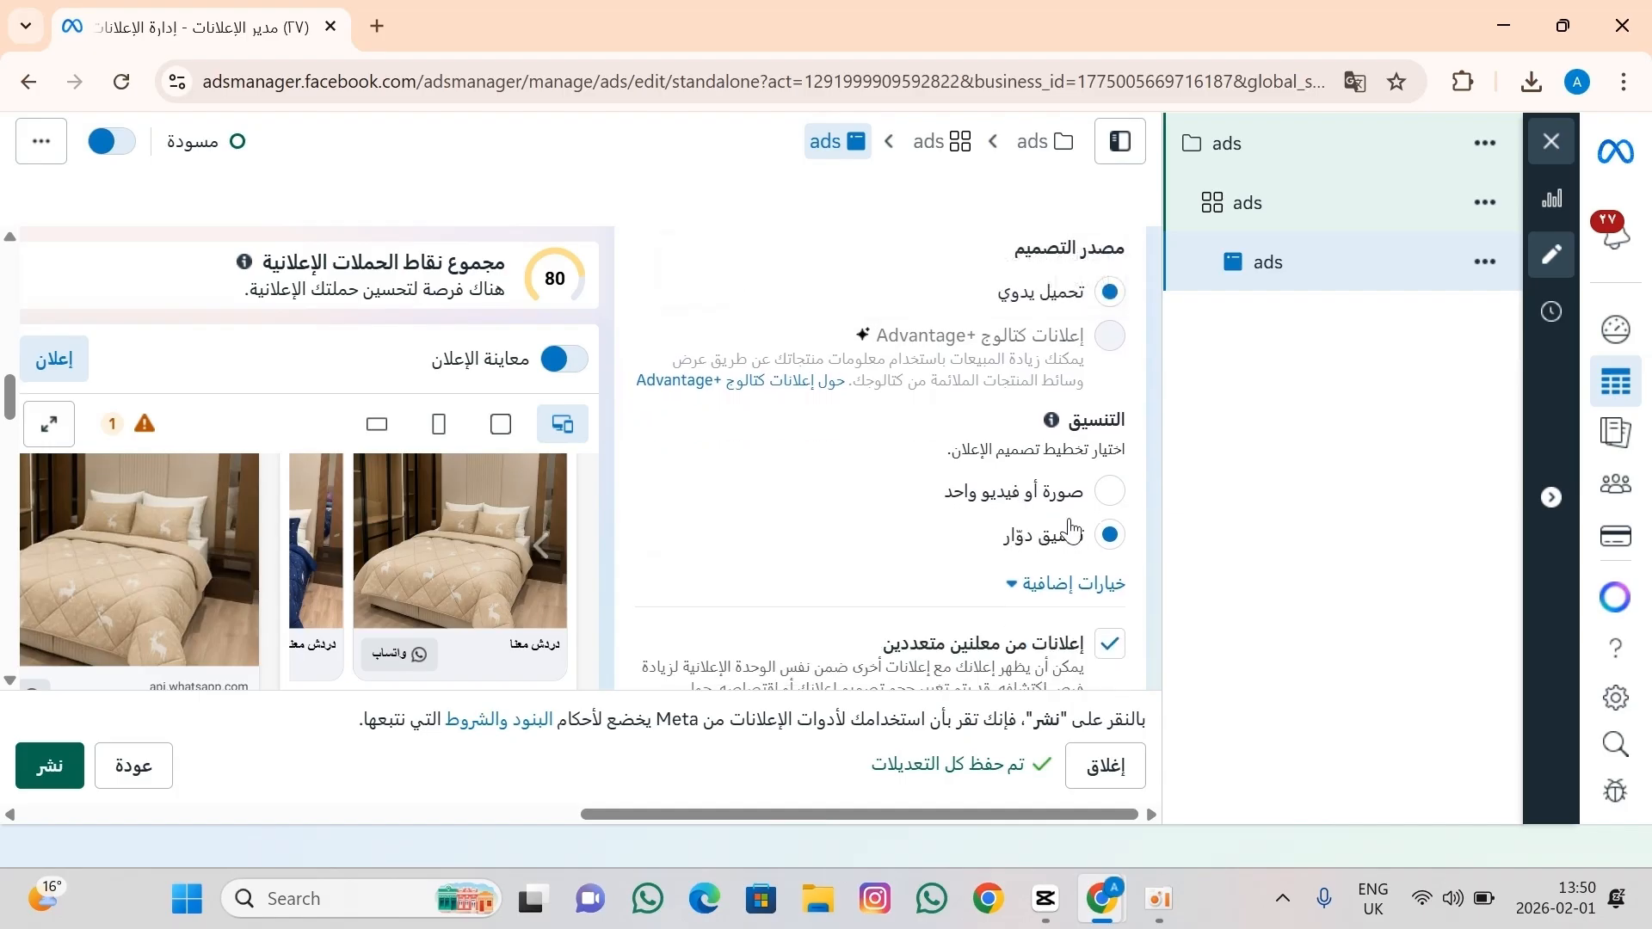
click(1108, 490)
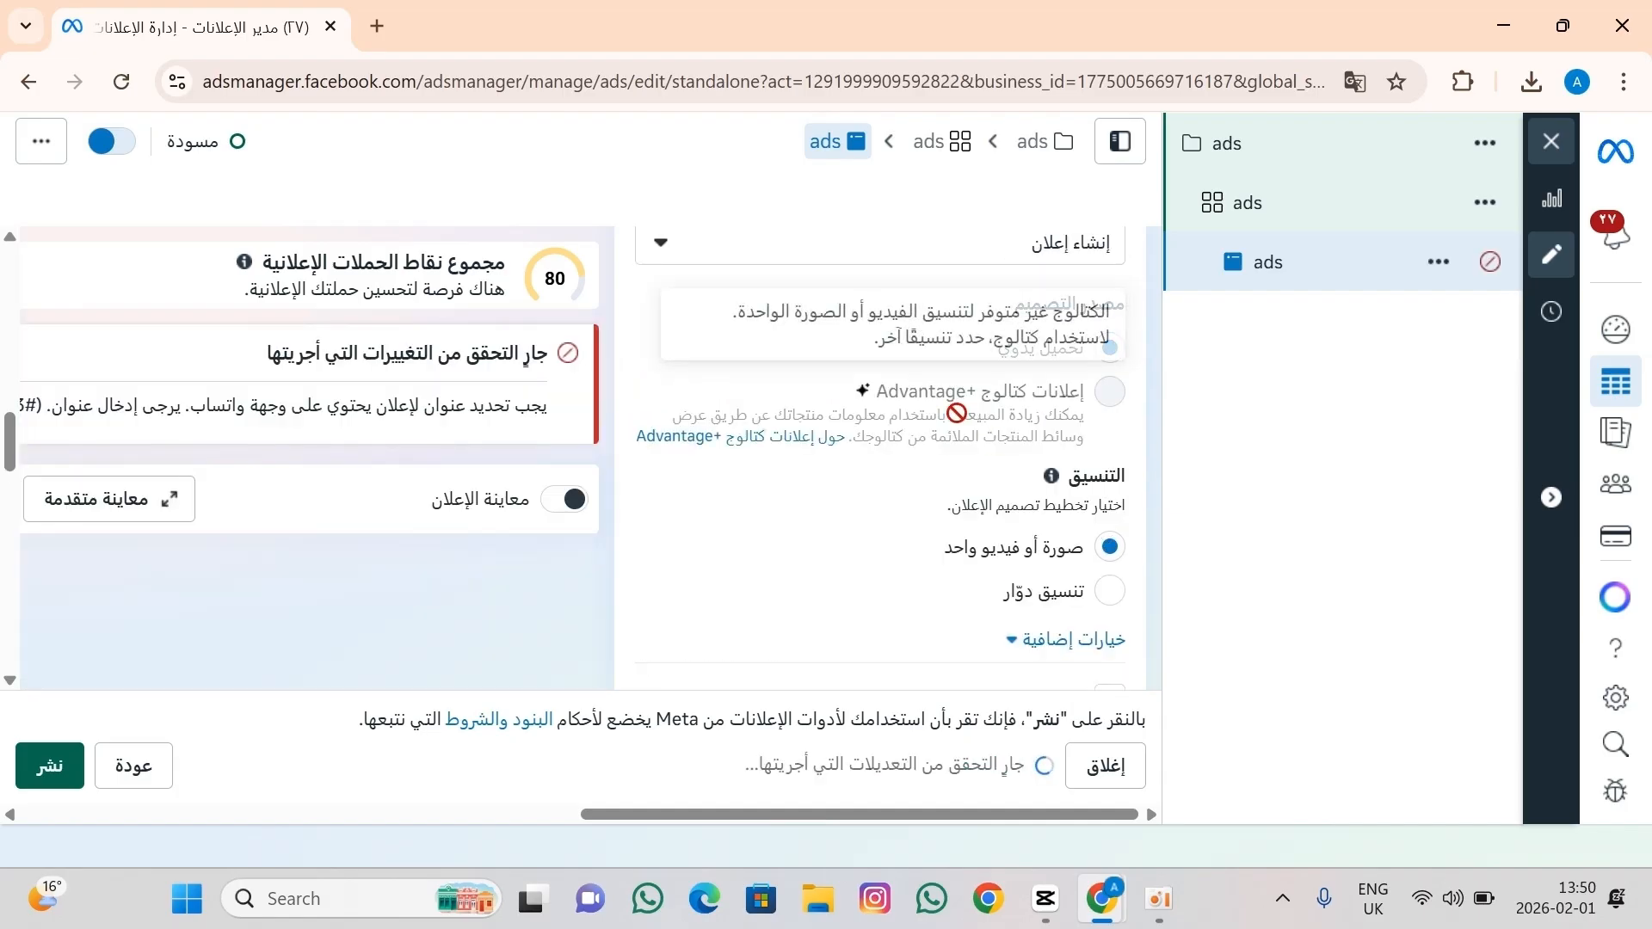
scroll(984, 403, up, 2)
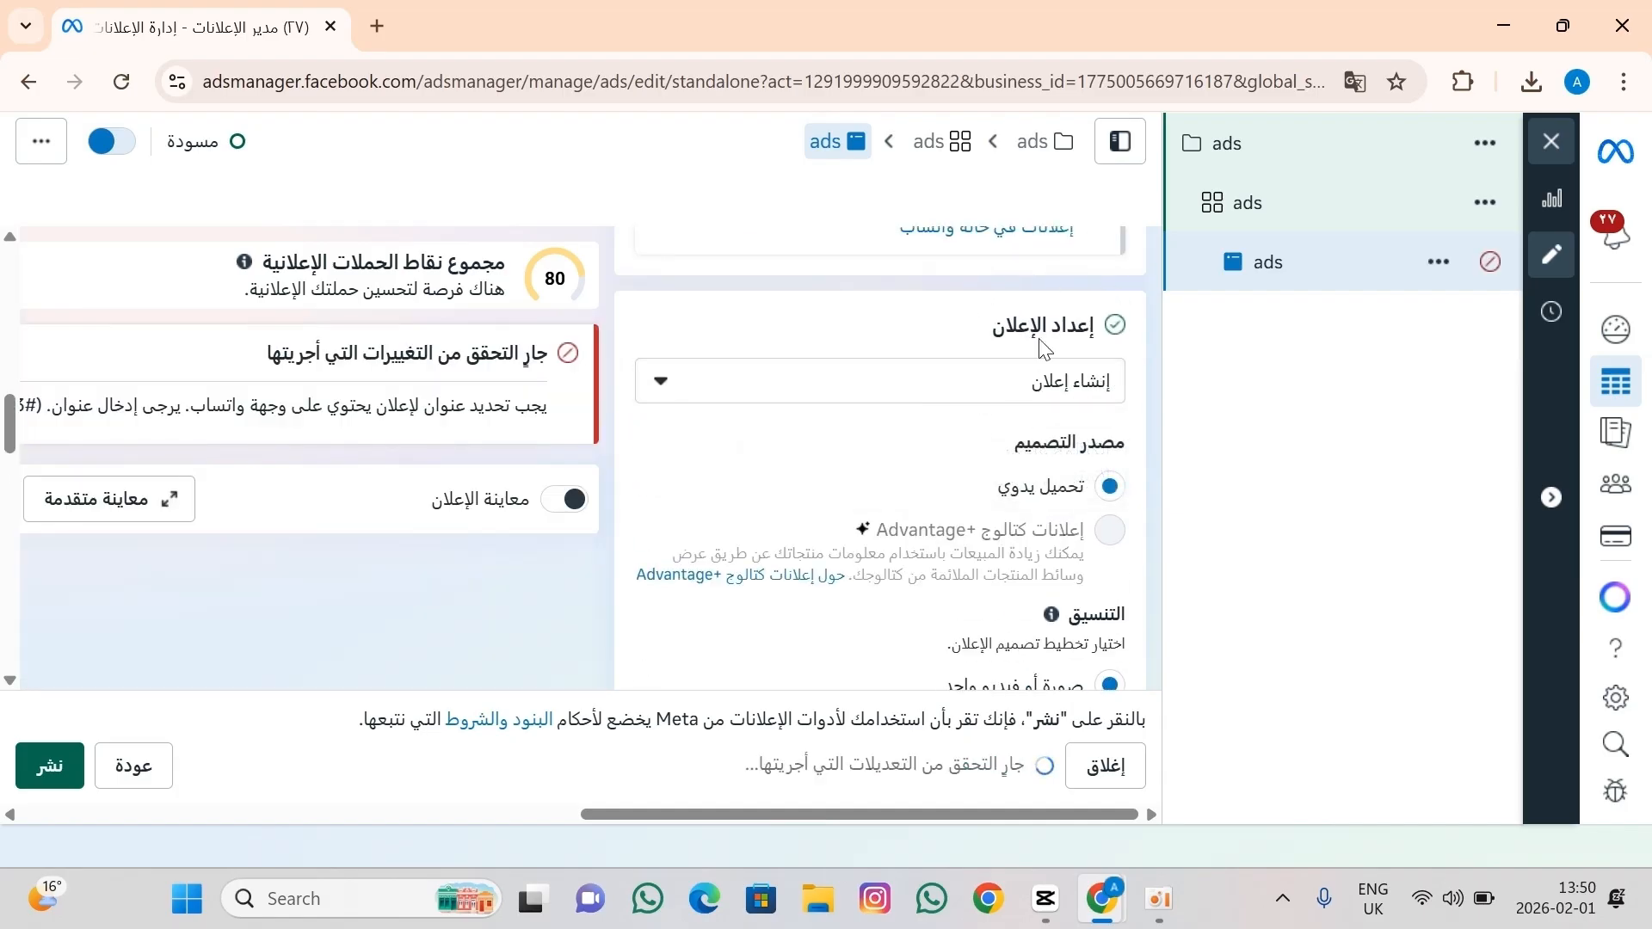
click(1091, 392)
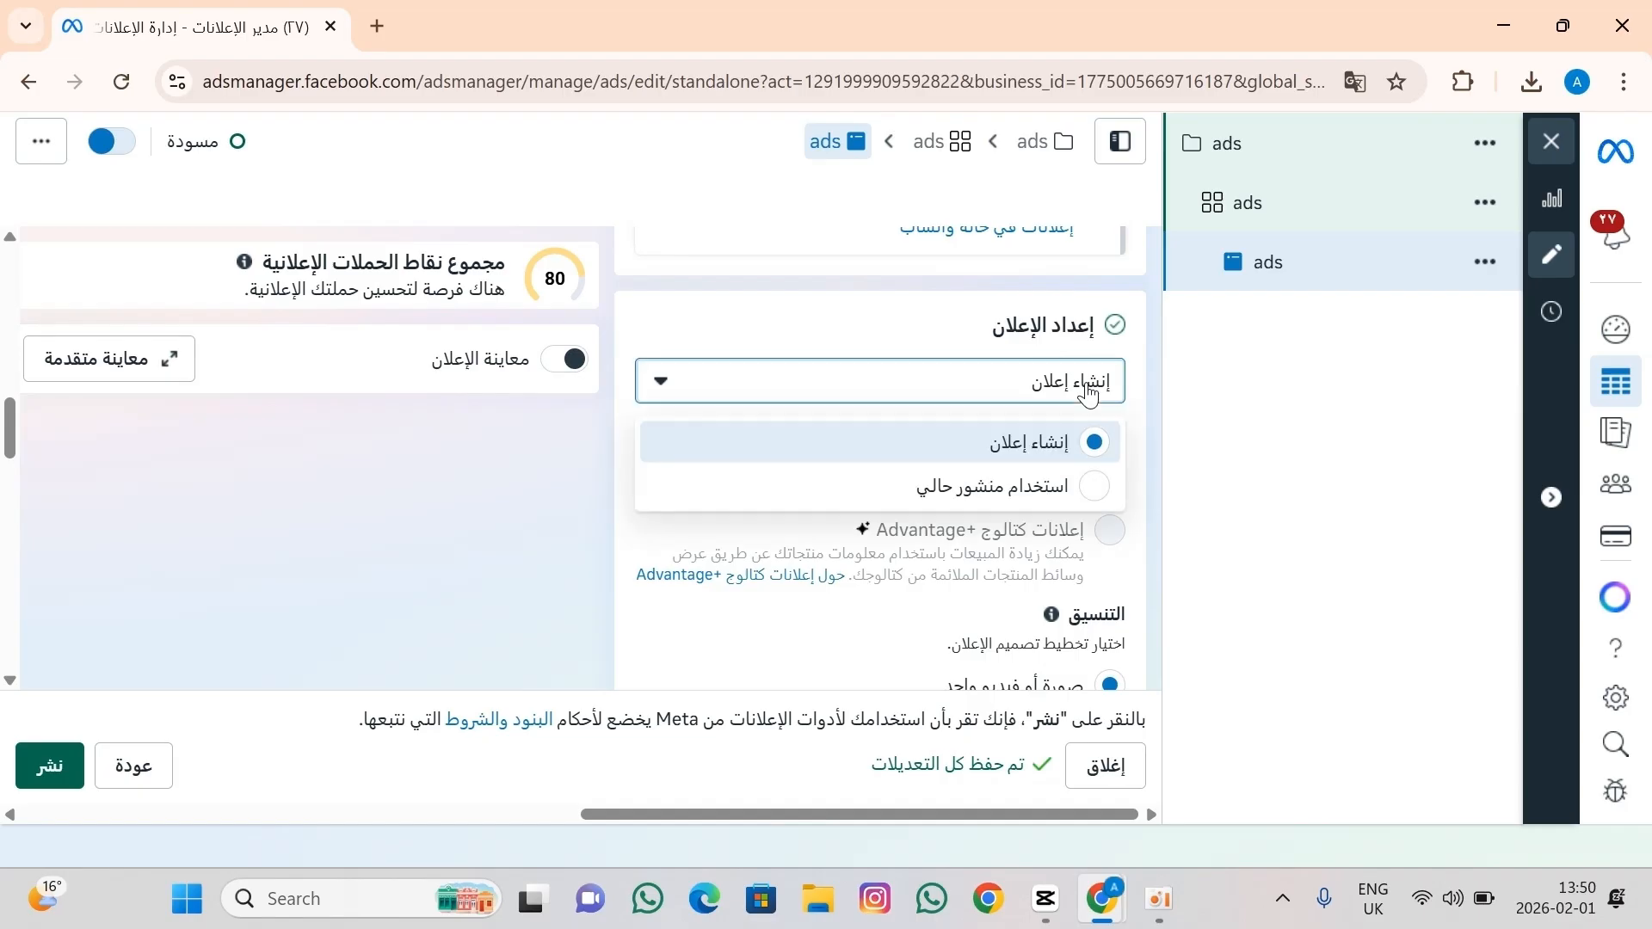
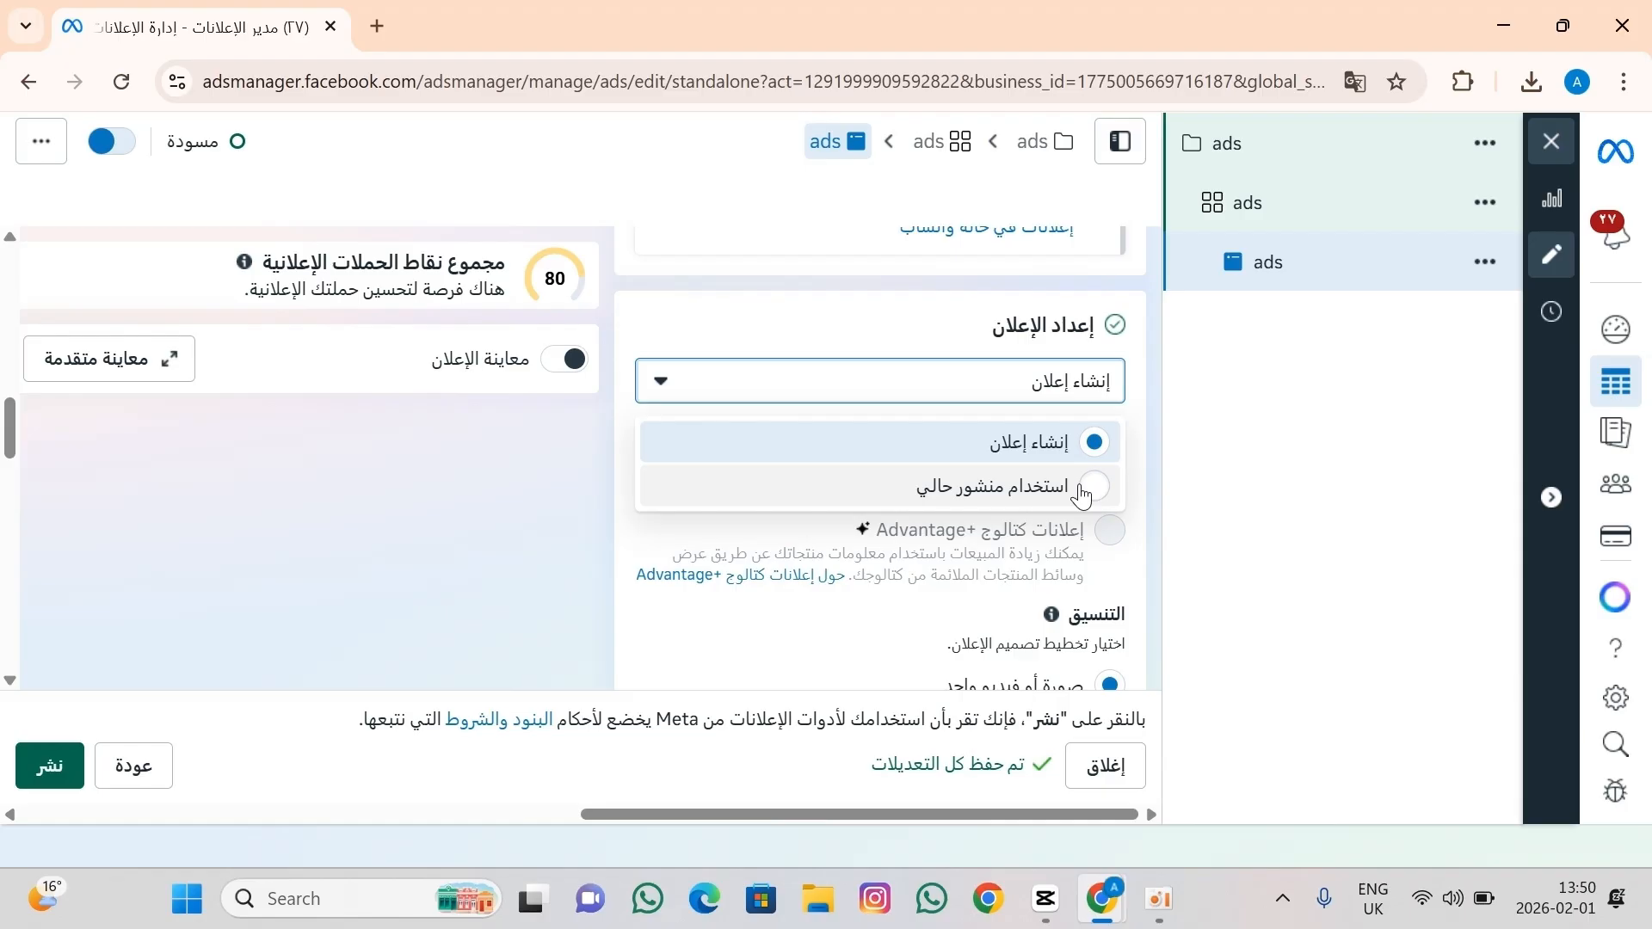
- Set the ad setup to use an existing post (استخدام منشور حالي)
click(1074, 490)
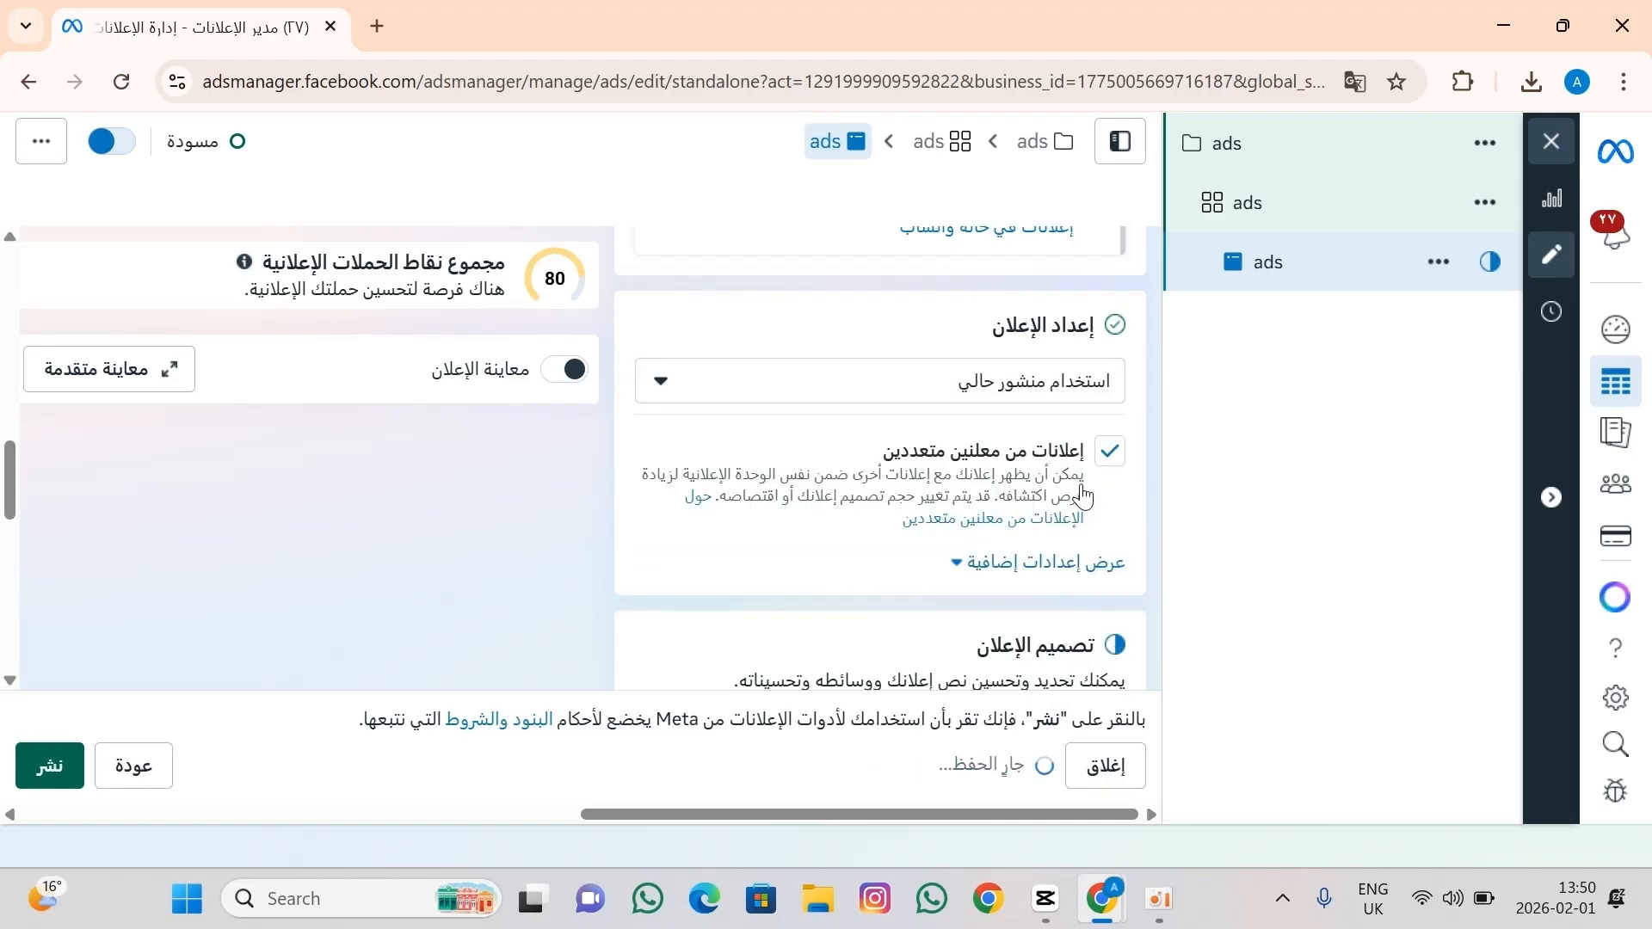
scroll(915, 525, down, 2)
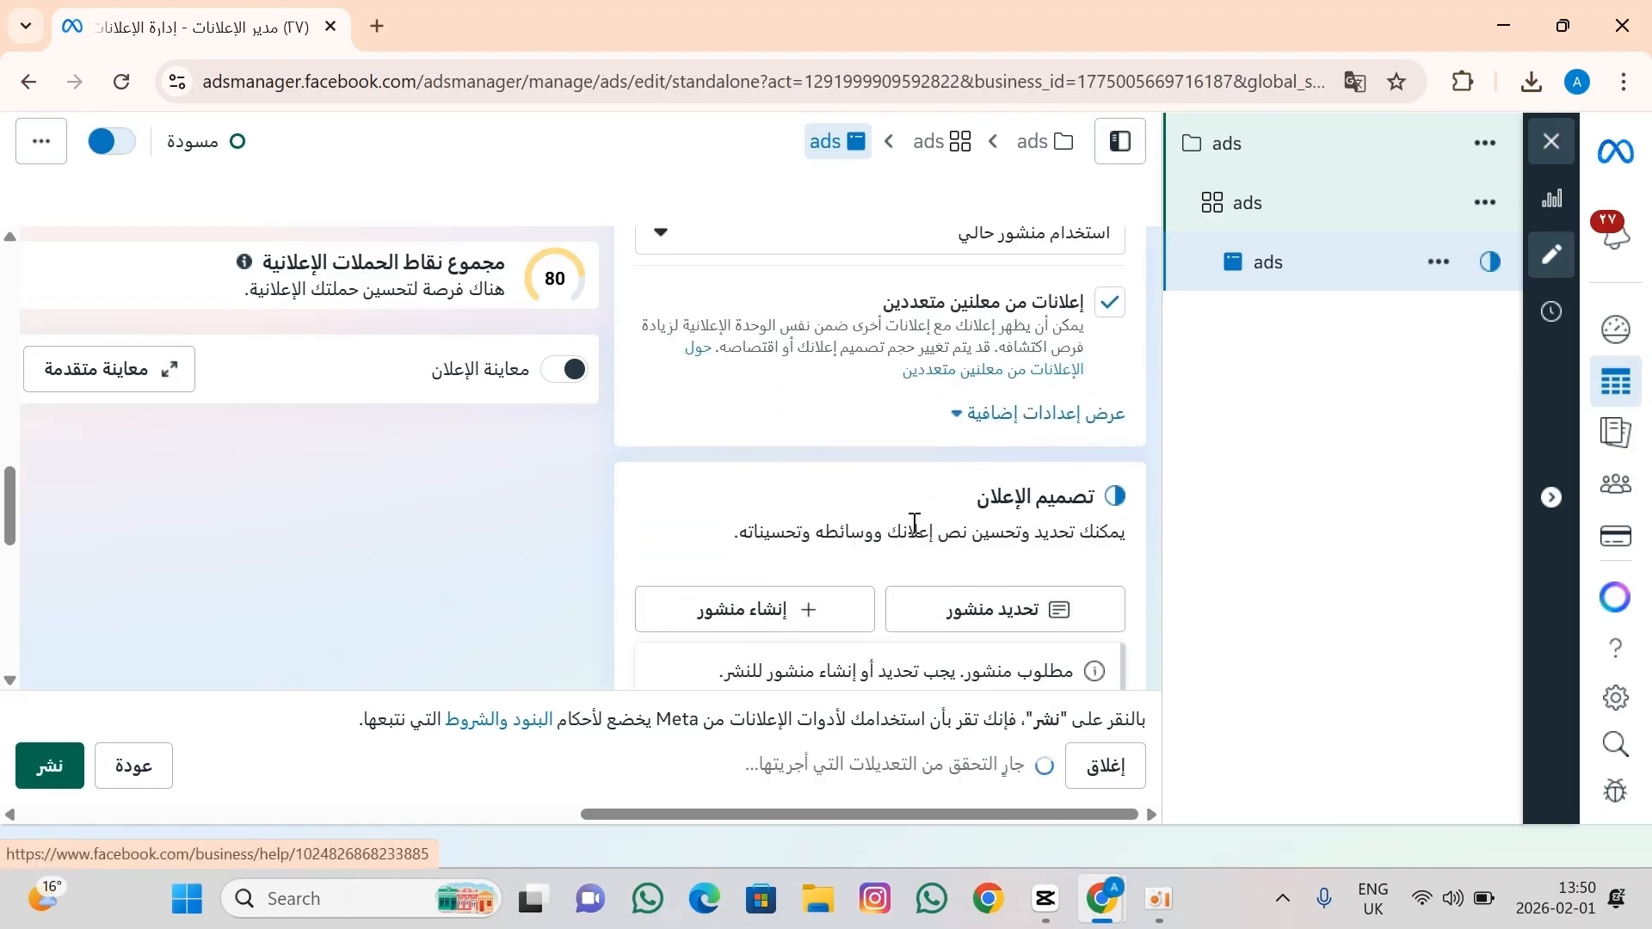
scroll(915, 524, down, 3)
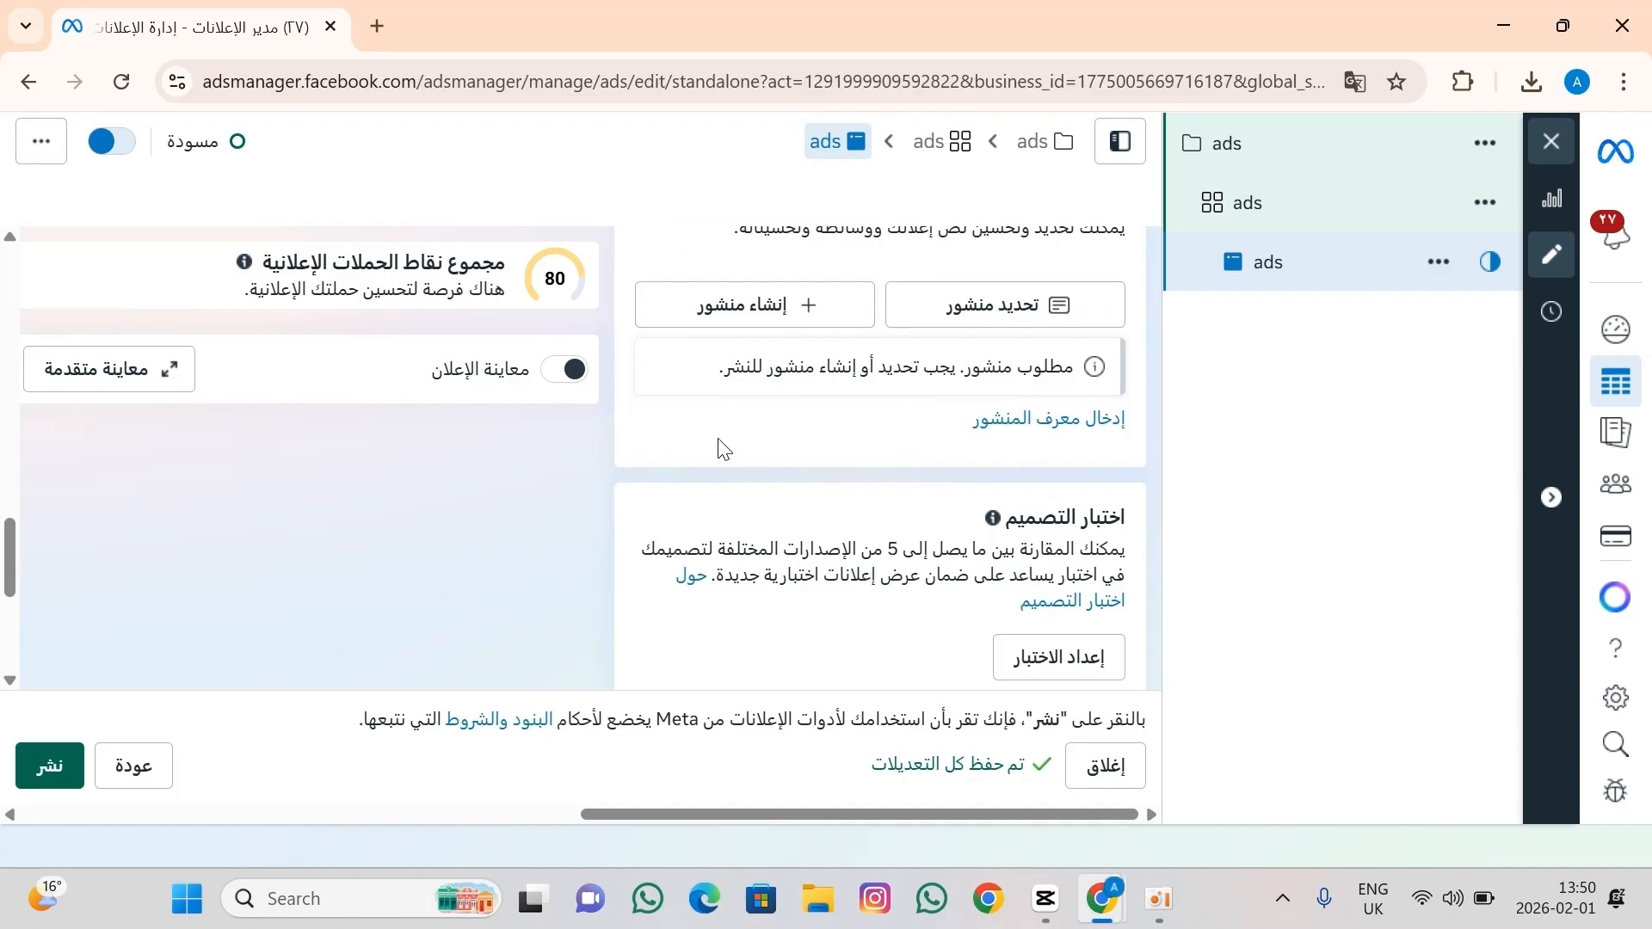
scroll(998, 449, up, 4)
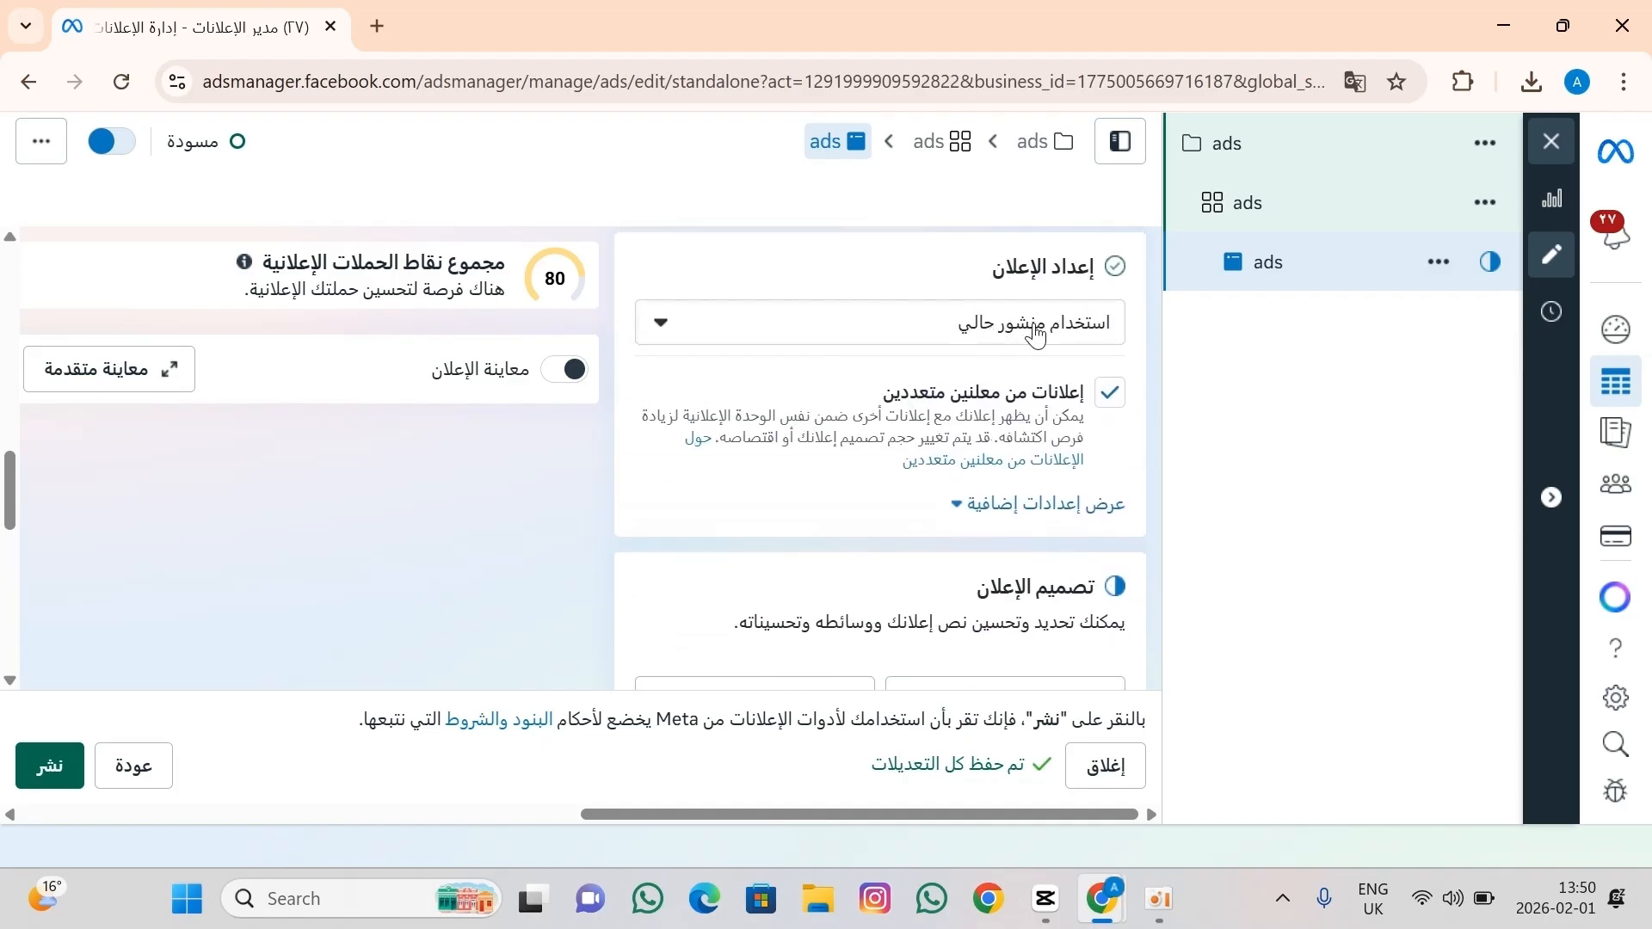
scroll(1024, 491, down, 2)
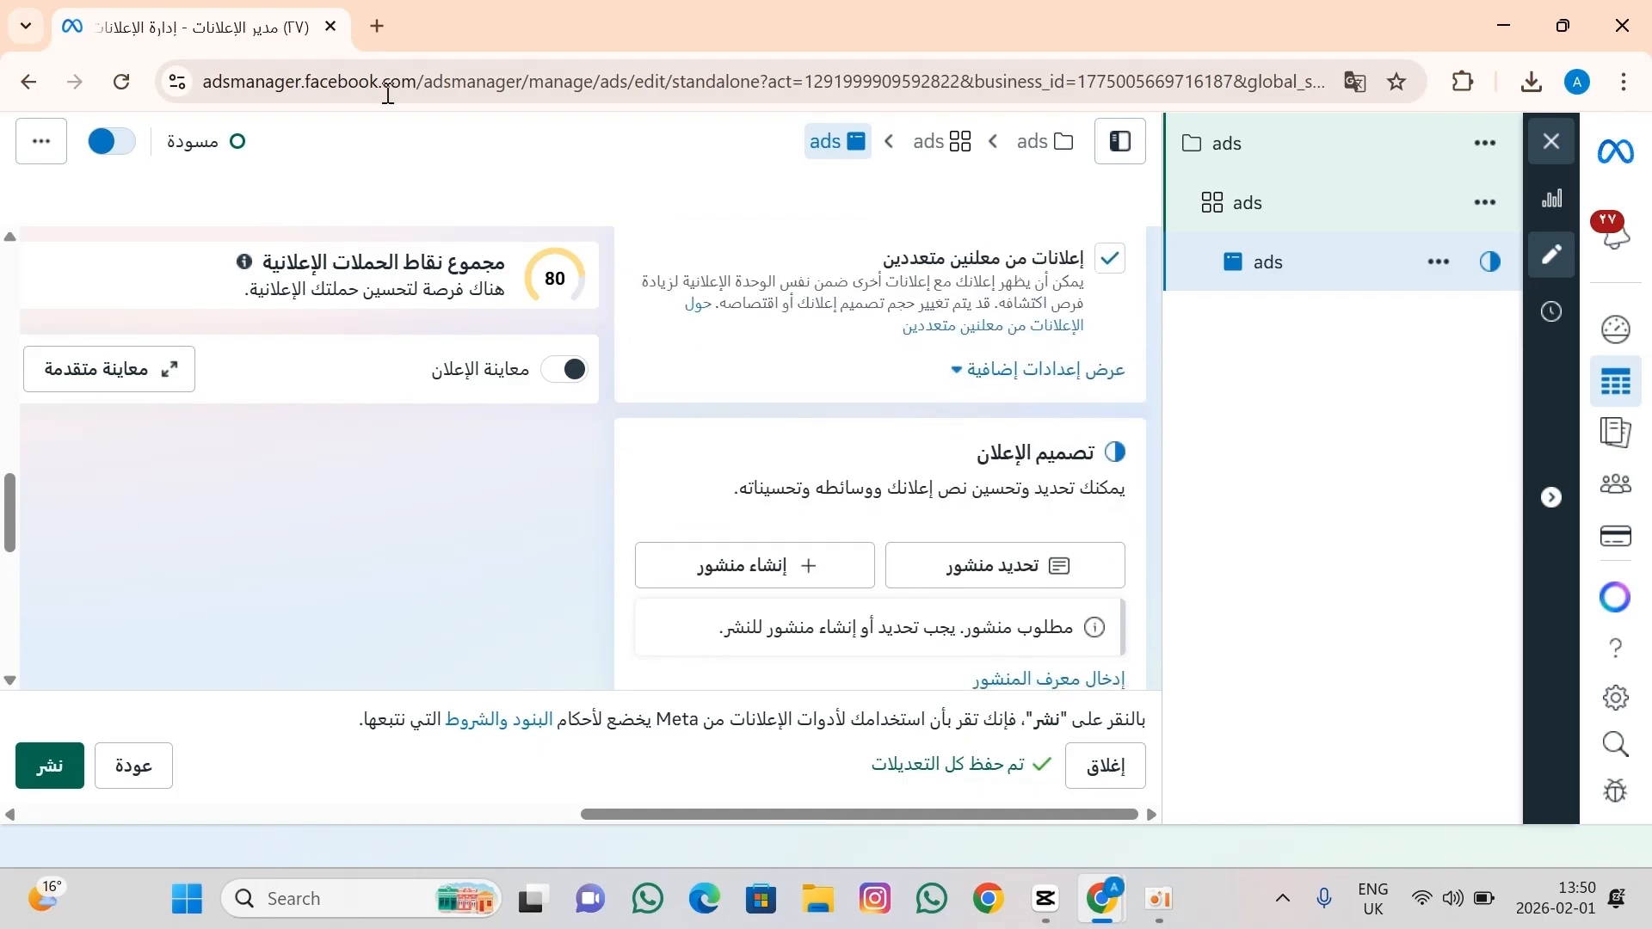
- Search Google for 'facebook' in a new tab and go to the Facebook website
click(377, 28)
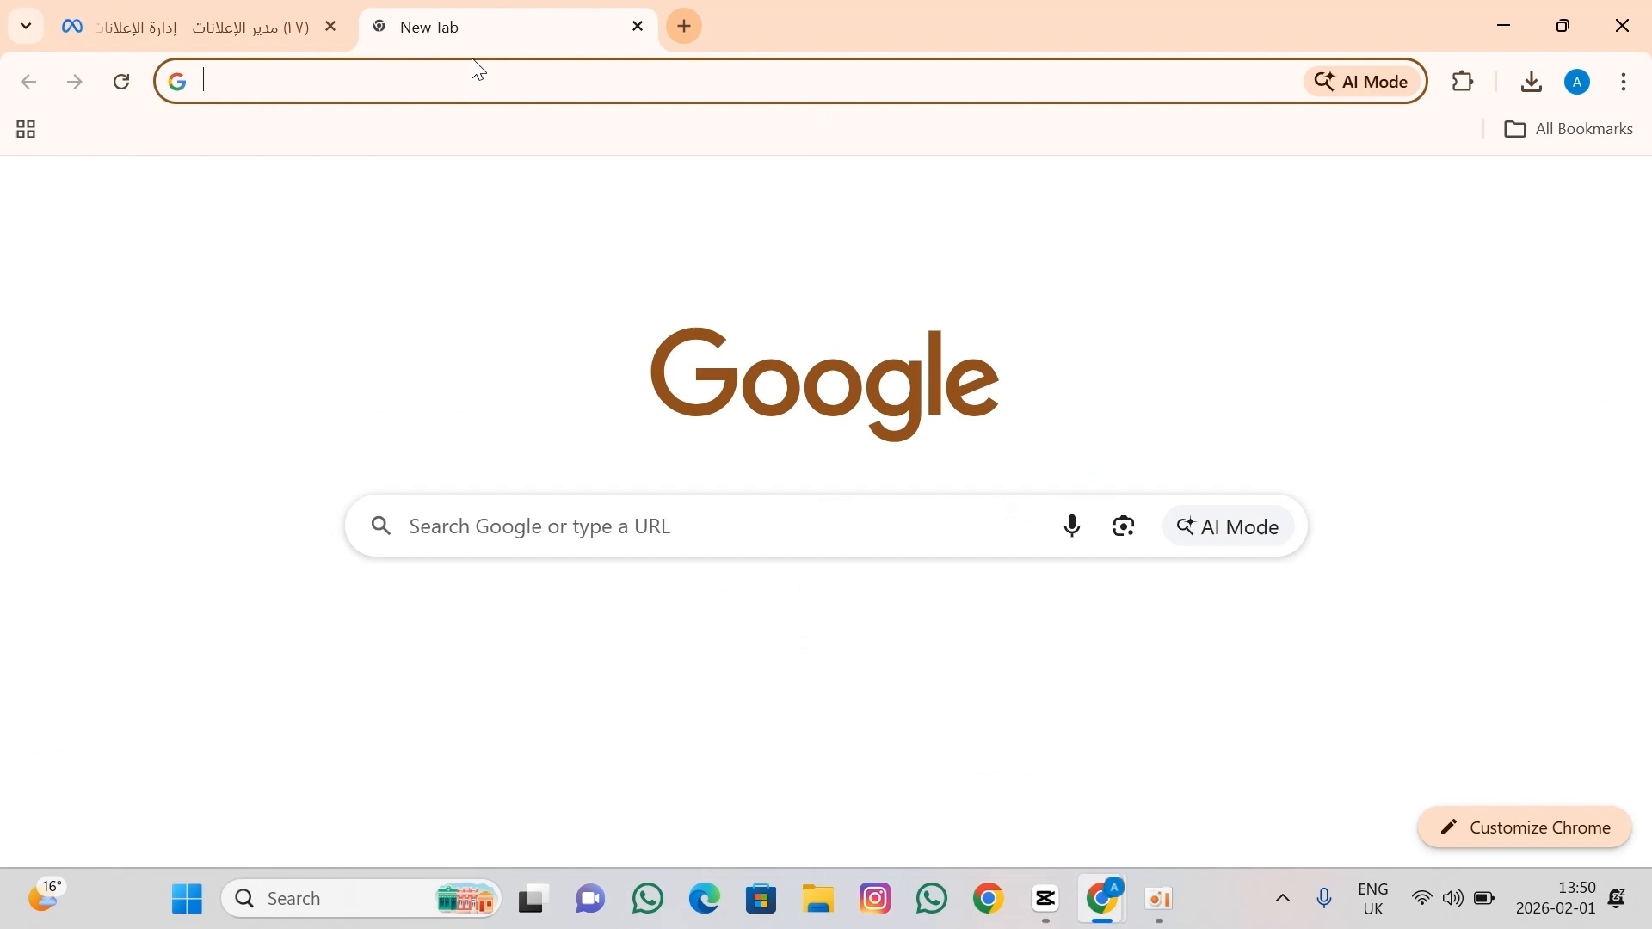
click(406, 87)
click(369, 119)
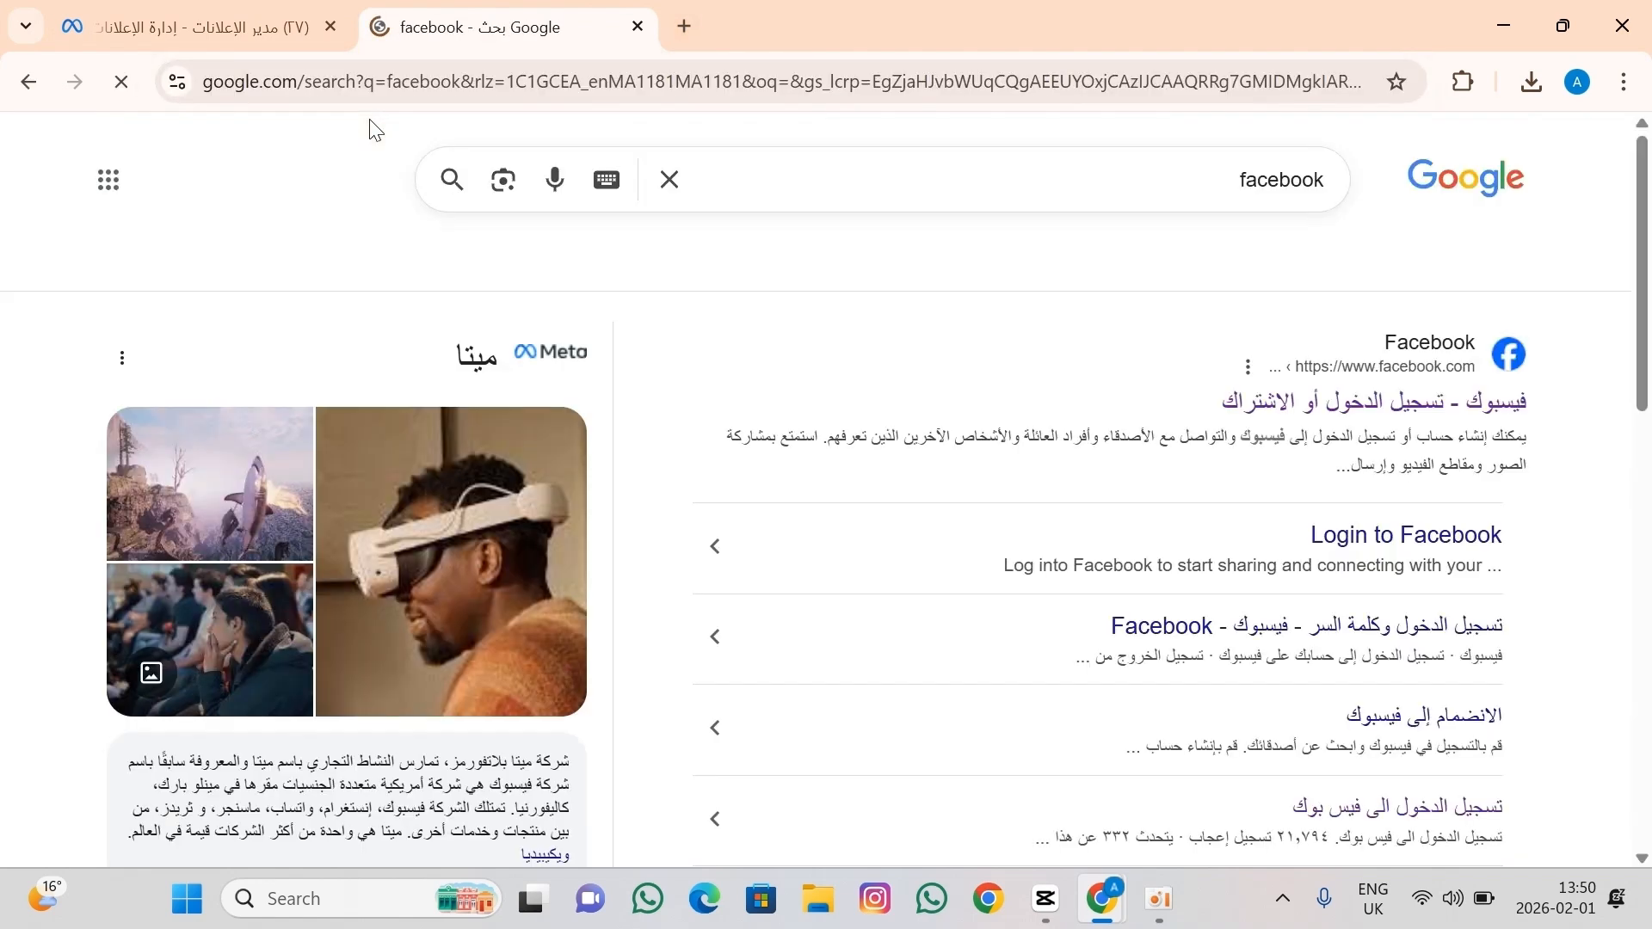
click(1309, 411)
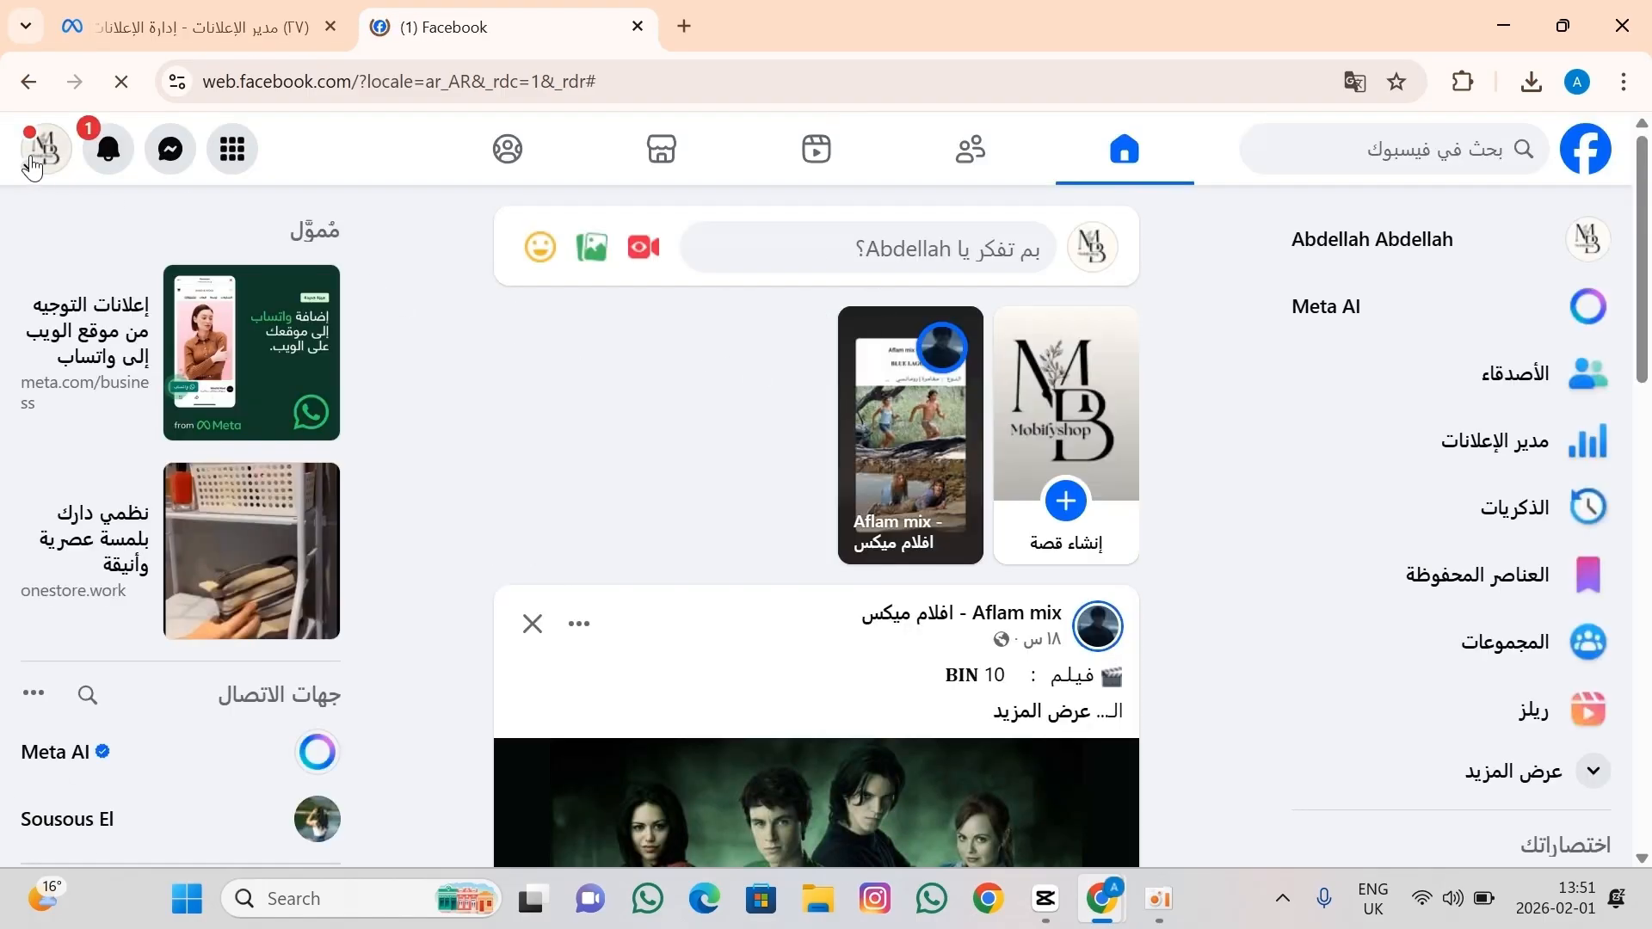
- Switch the Facebook profile to Shoppingwithabdo.store, open that page and dismiss the switch notice
click(45, 148)
click(191, 327)
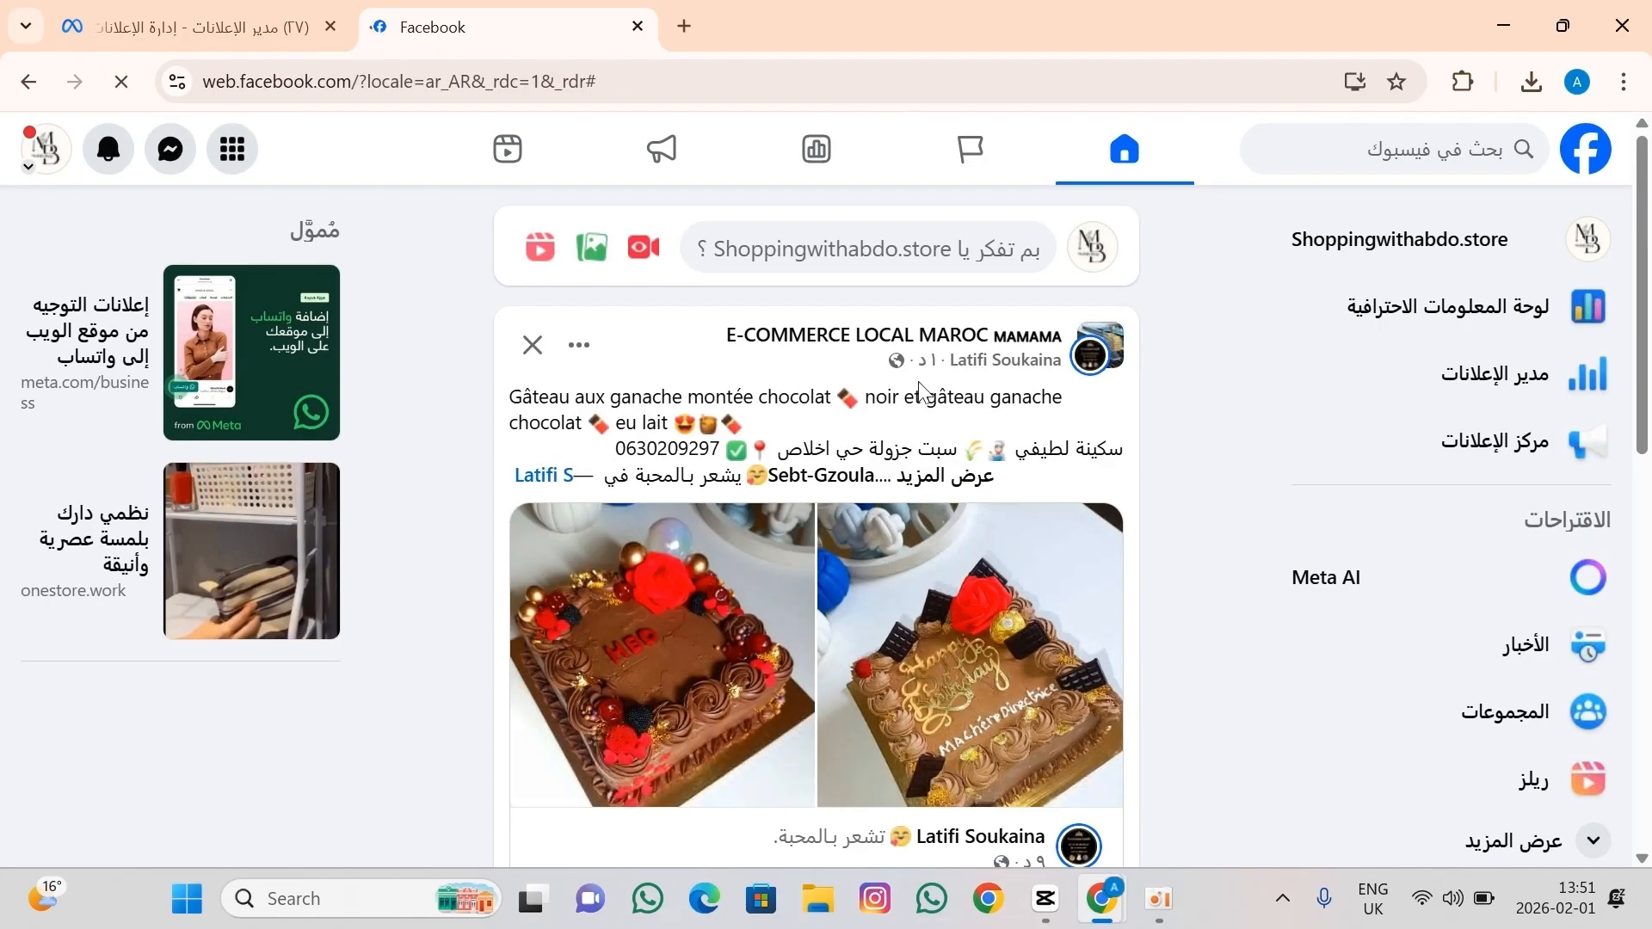
click(1373, 261)
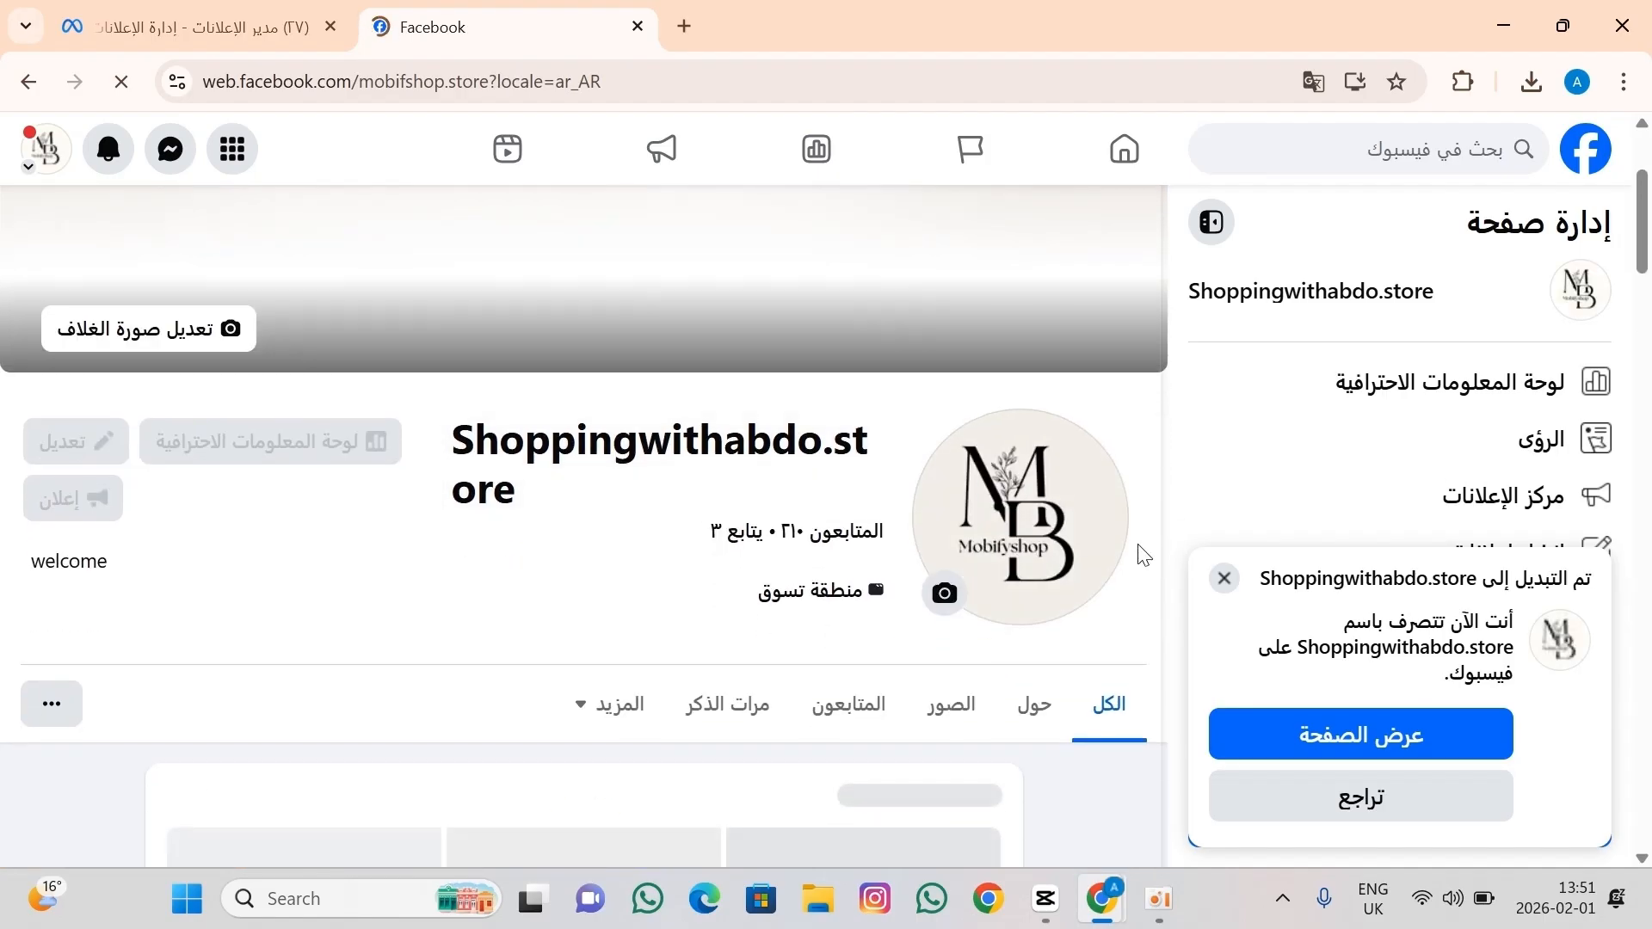
click(1225, 579)
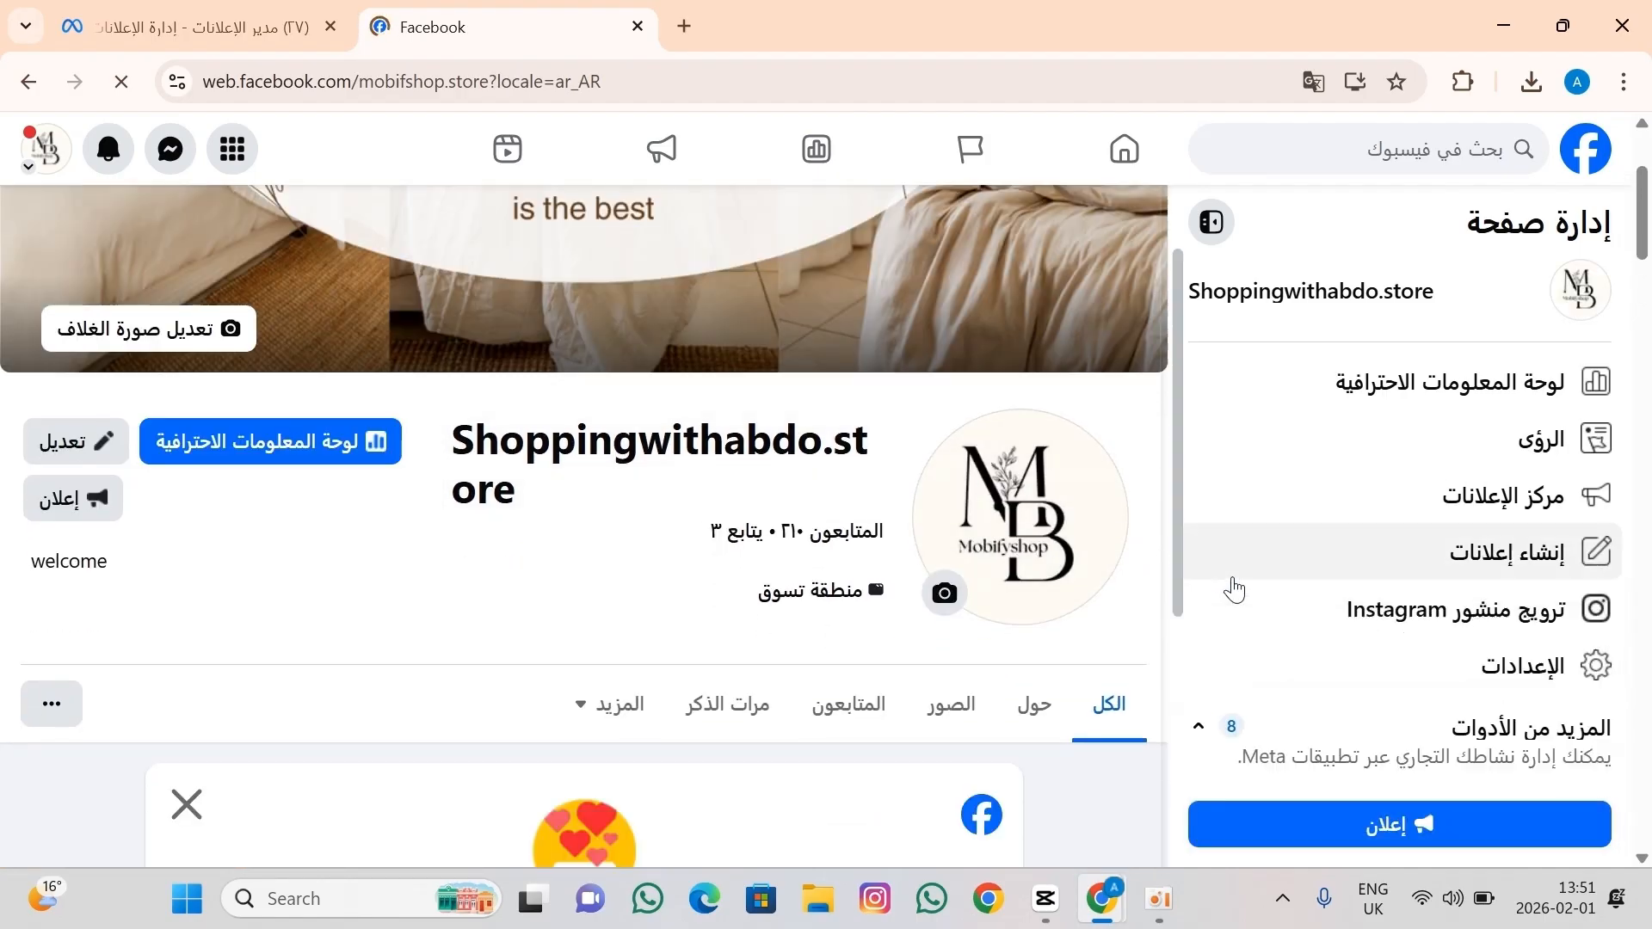
scroll(927, 653, down, 3)
scroll(927, 653, up, 3)
scroll(926, 647, down, 6)
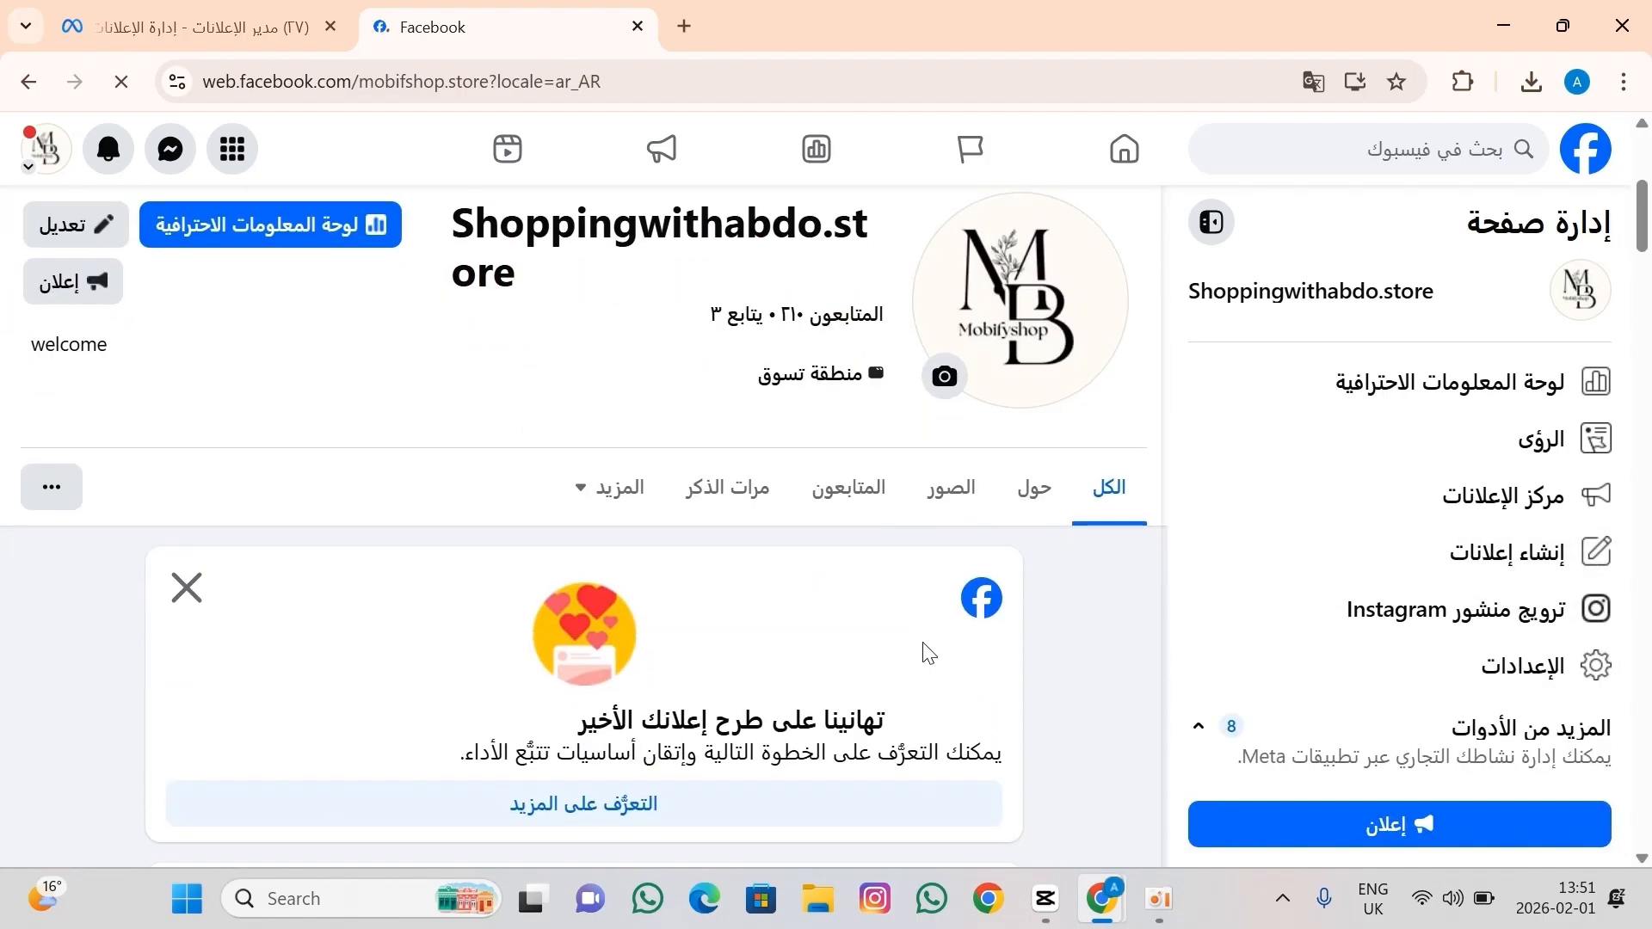
scroll(925, 643, down, 10)
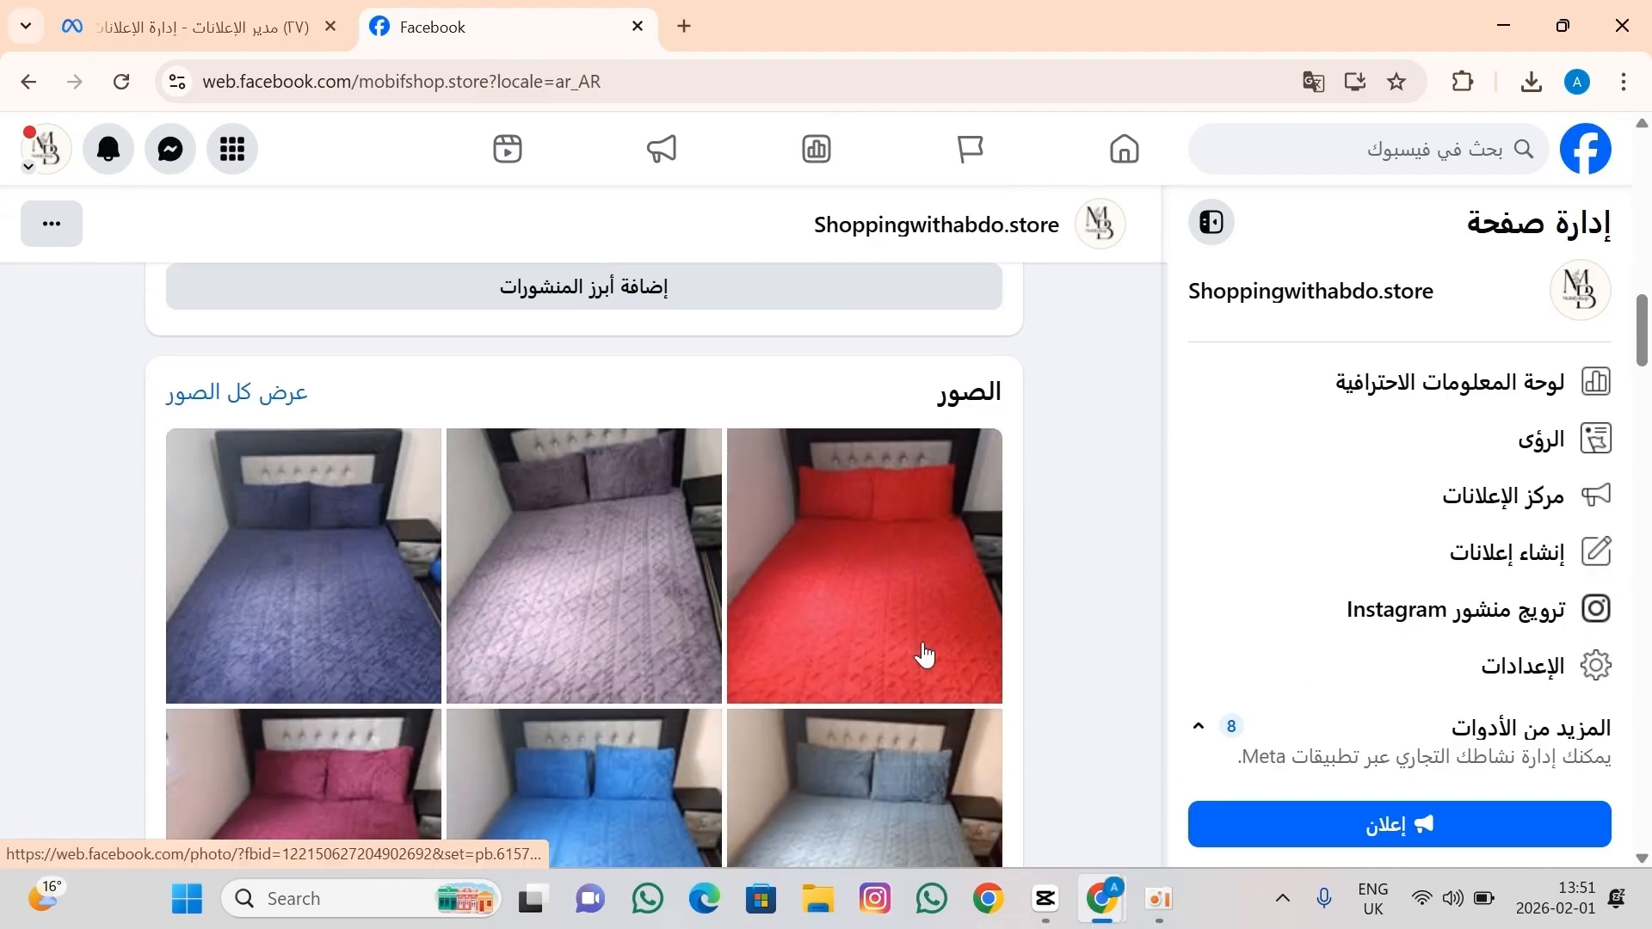
scroll(925, 654, down, 3)
scroll(923, 657, up, 3)
scroll(923, 645, down, 6)
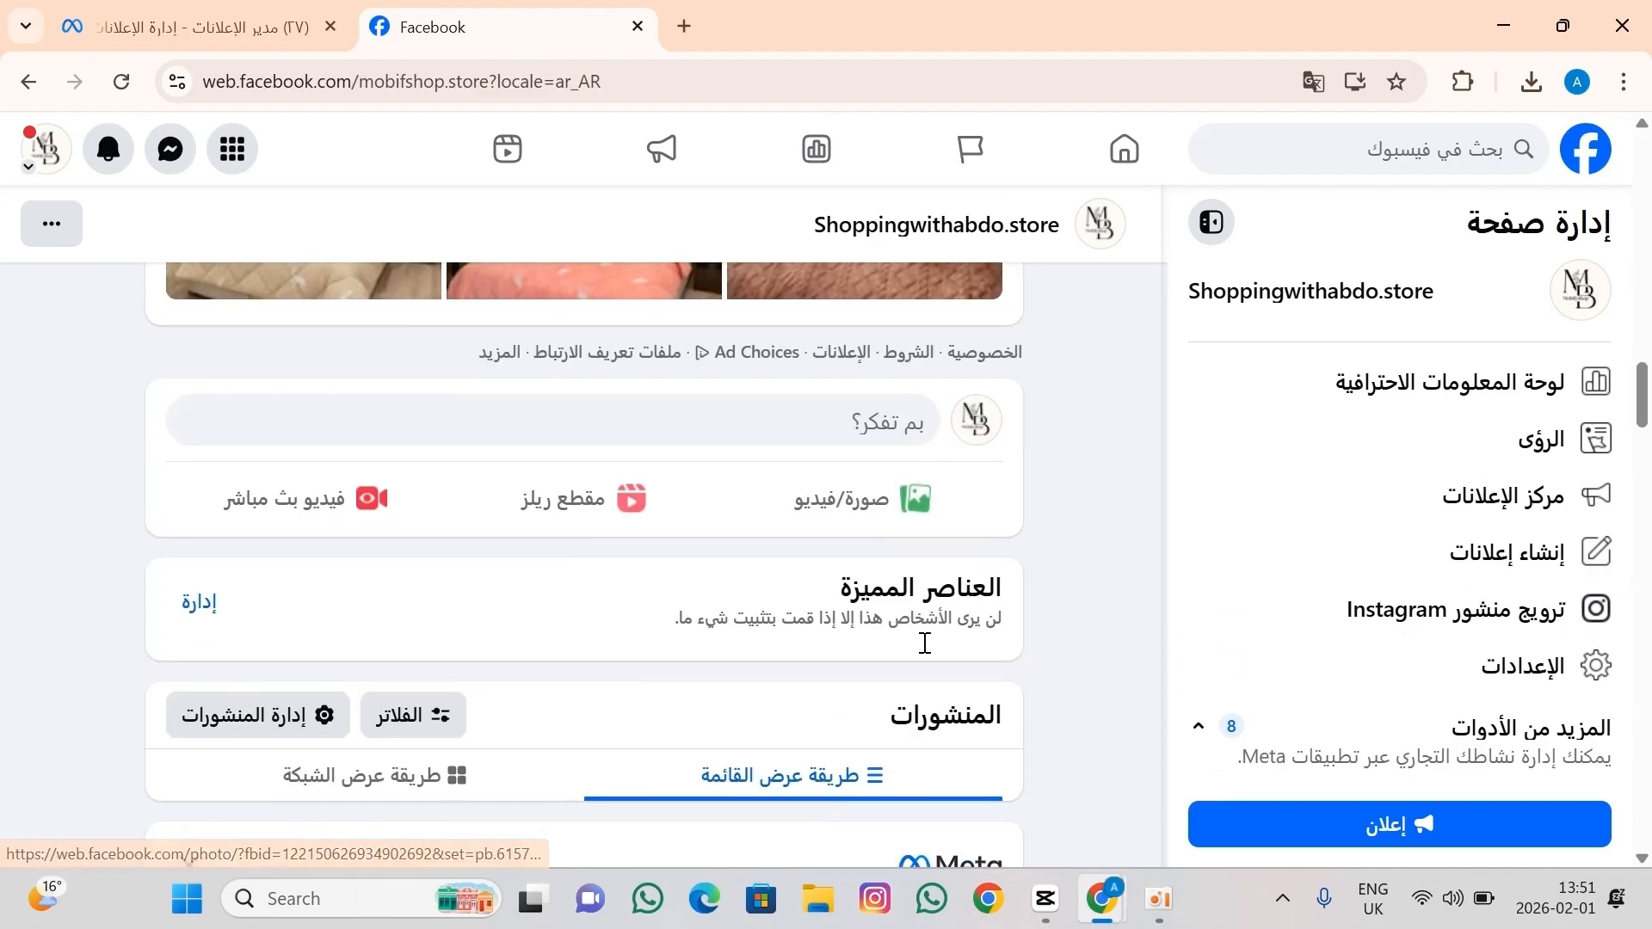
- Start a Photo/Video post on the page and upload the Jan 2 video from Downloads
click(839, 507)
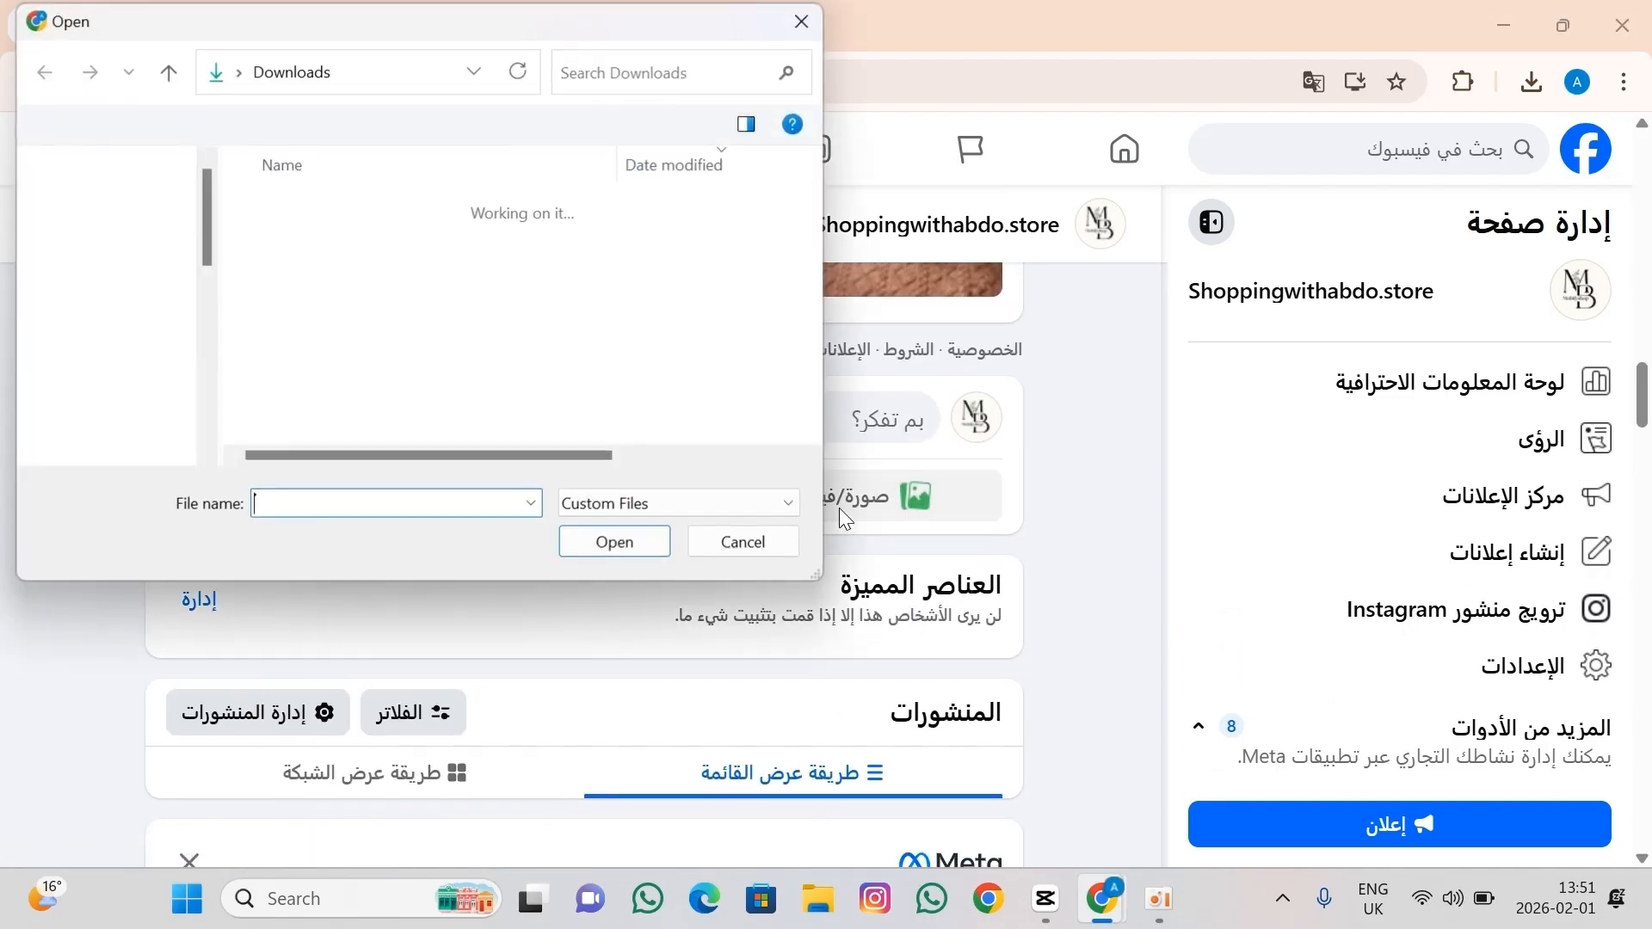
scroll(404, 348, down, 8)
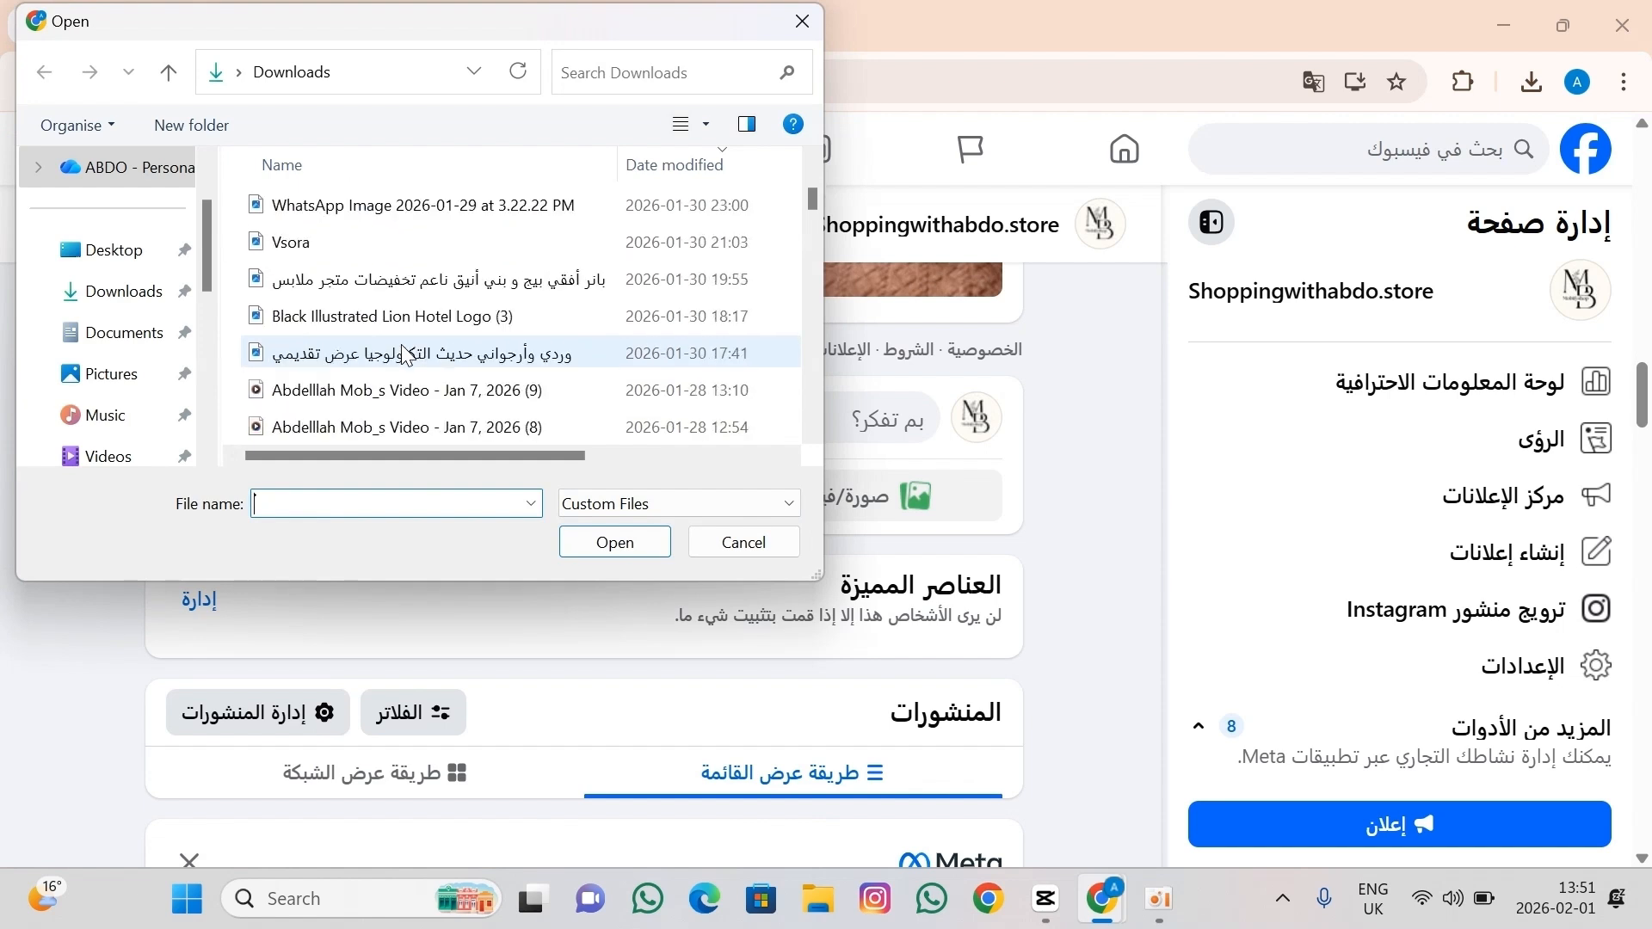
scroll(401, 344, down, 10)
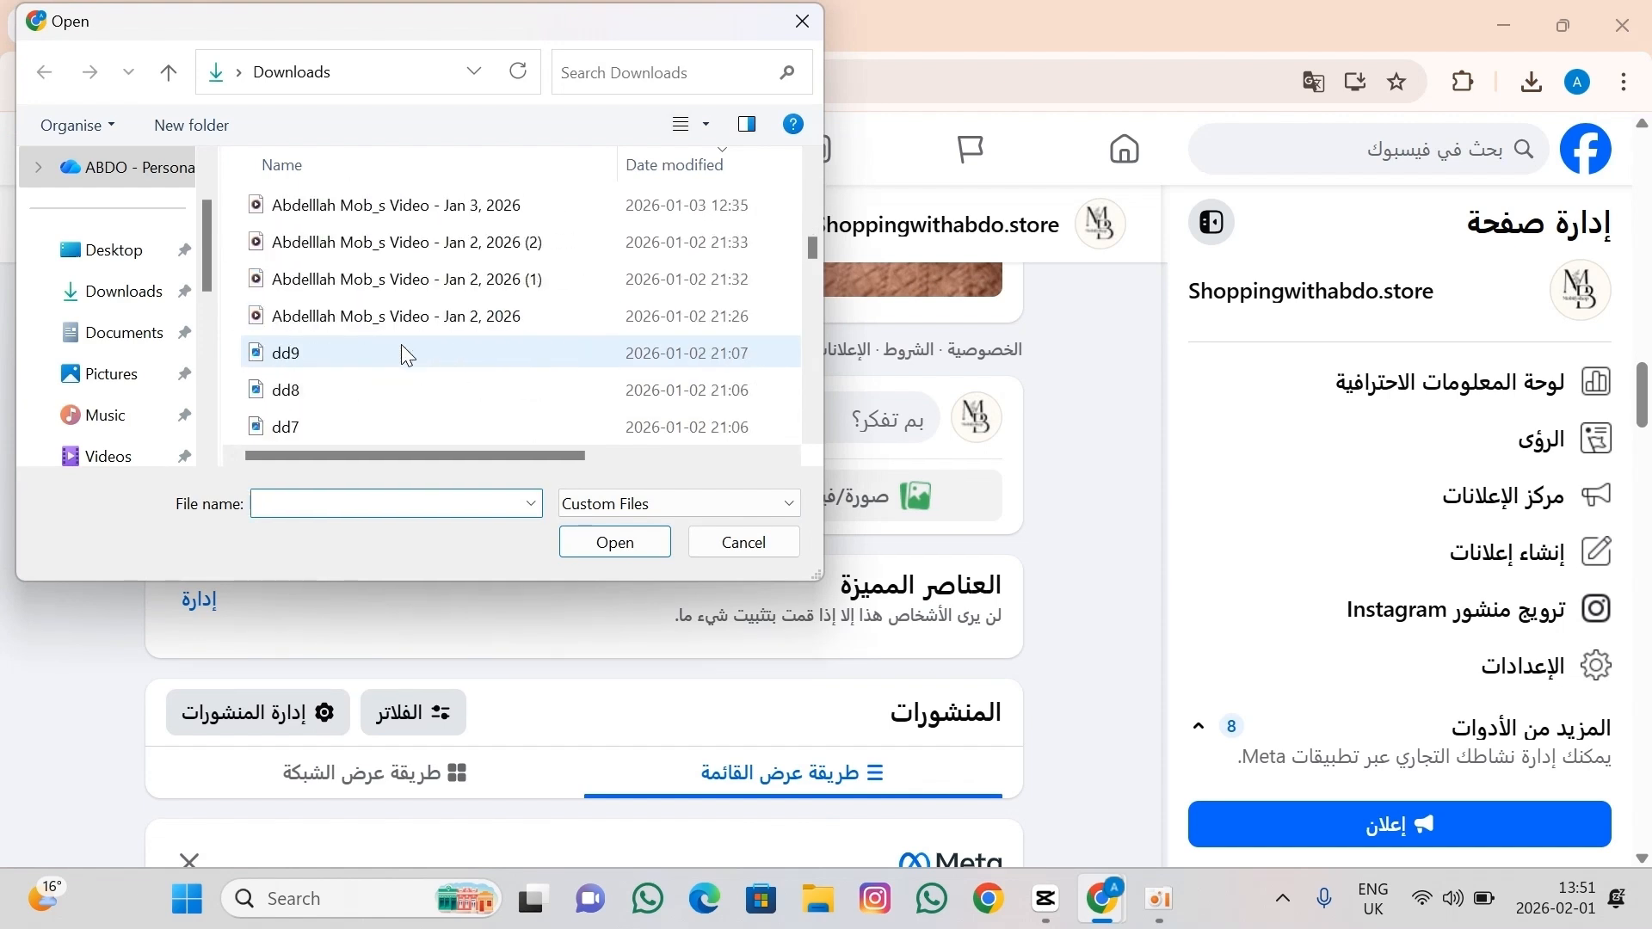
drag(434, 244, 439, 262)
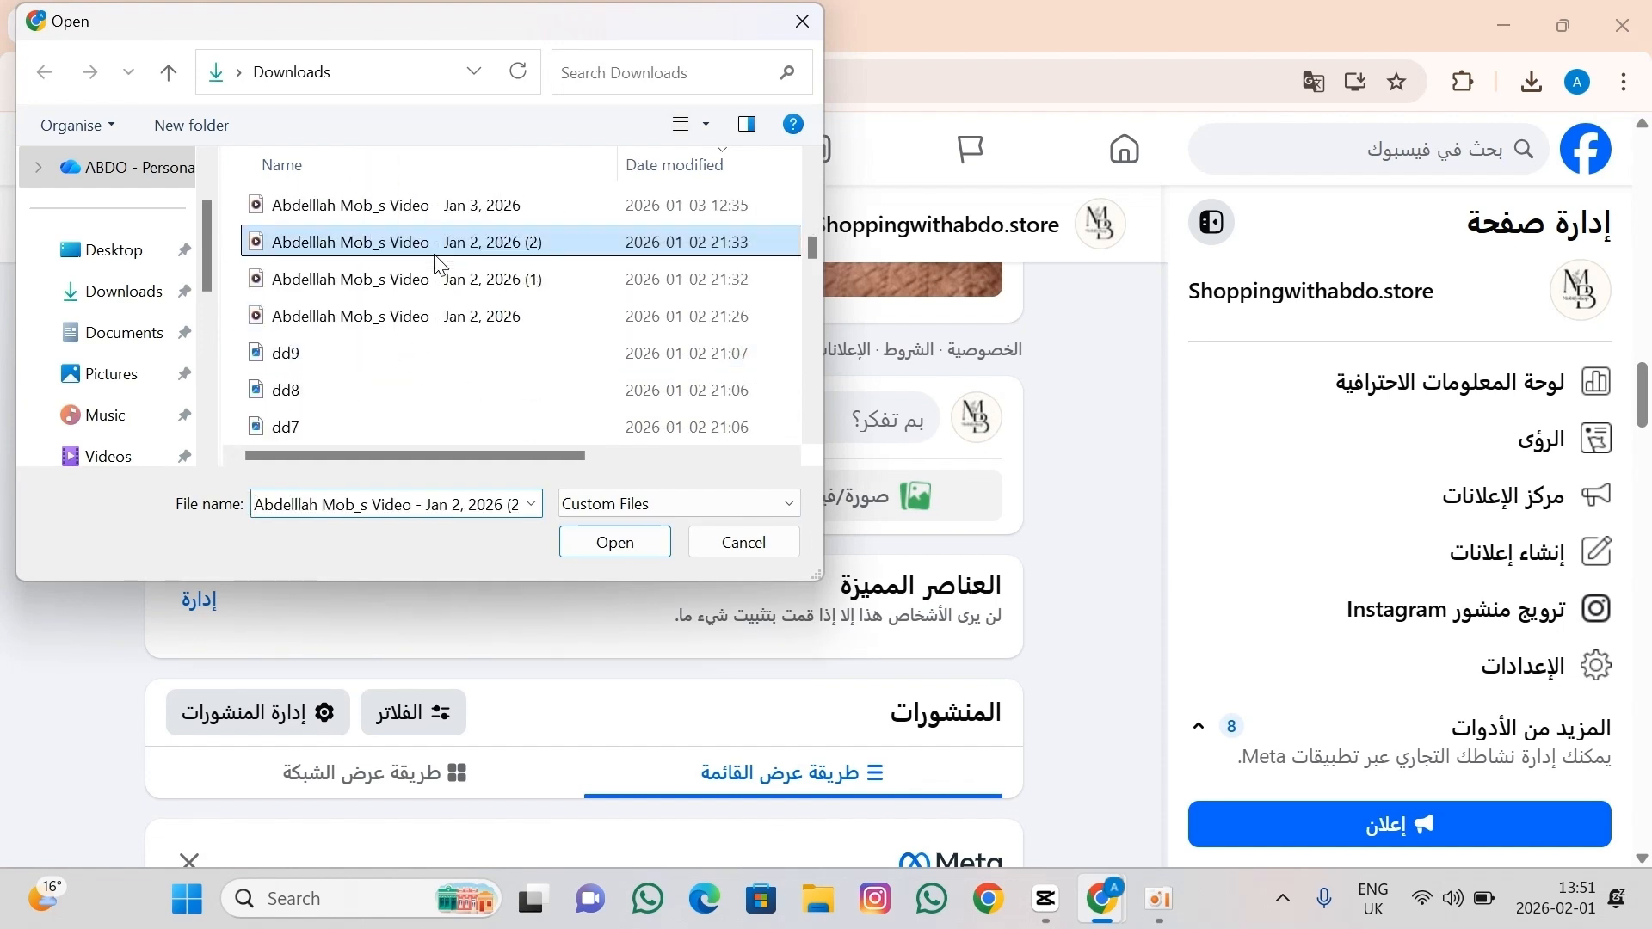
click(607, 541)
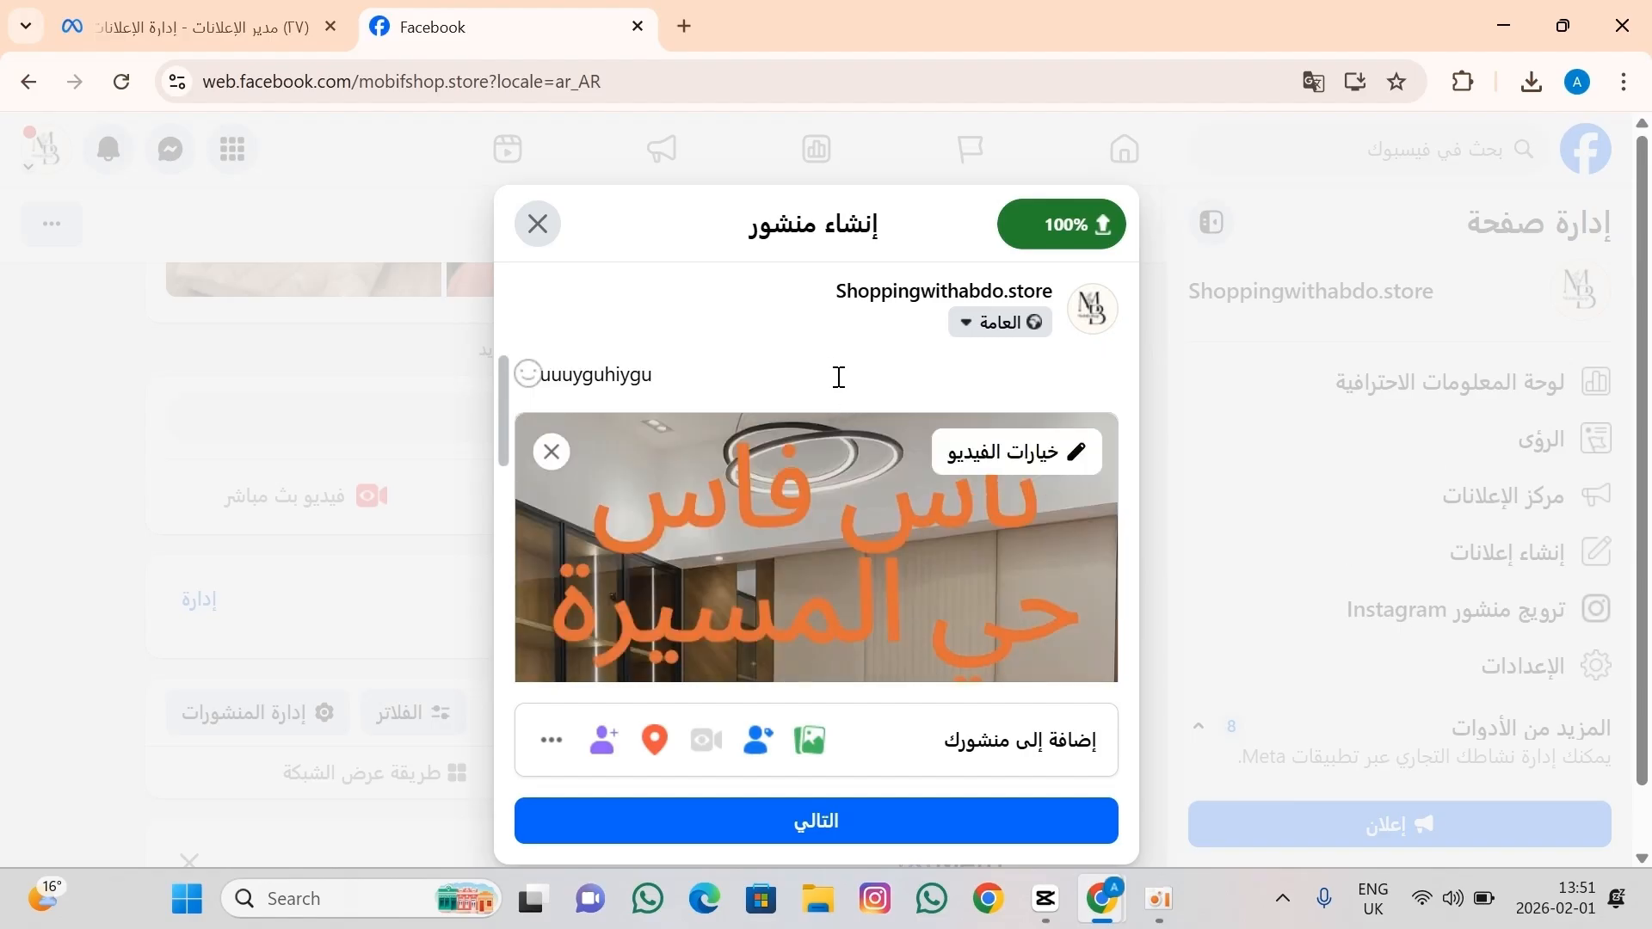
- Continue to the publishing settings and publish the video as a reel
click(775, 820)
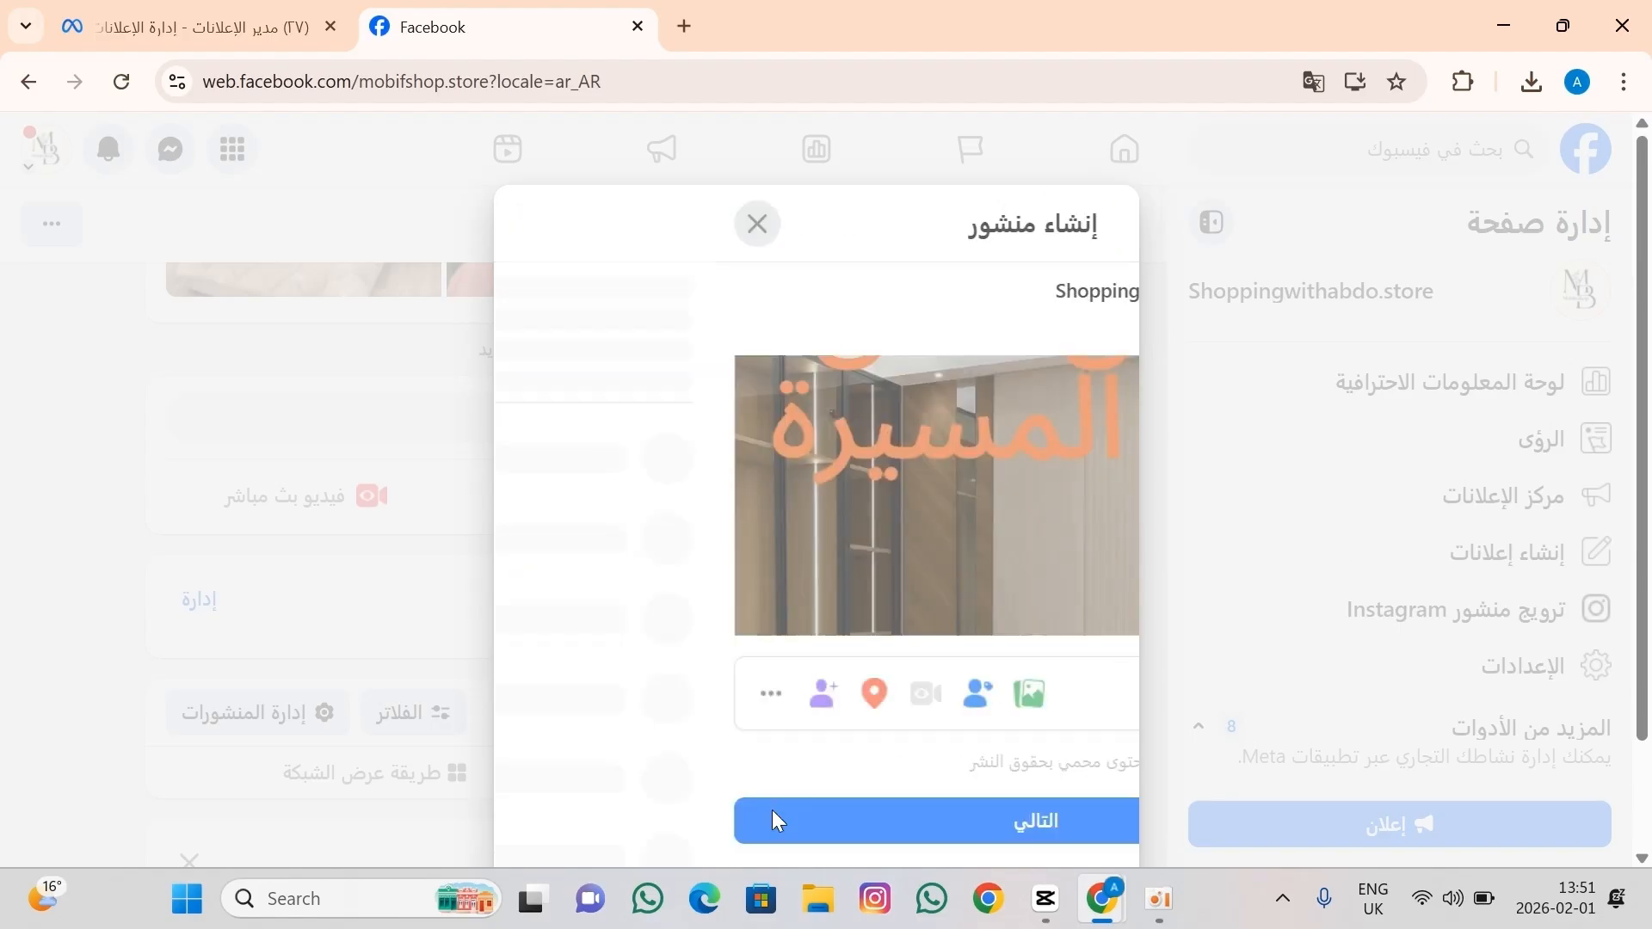
scroll(842, 658, down, 5)
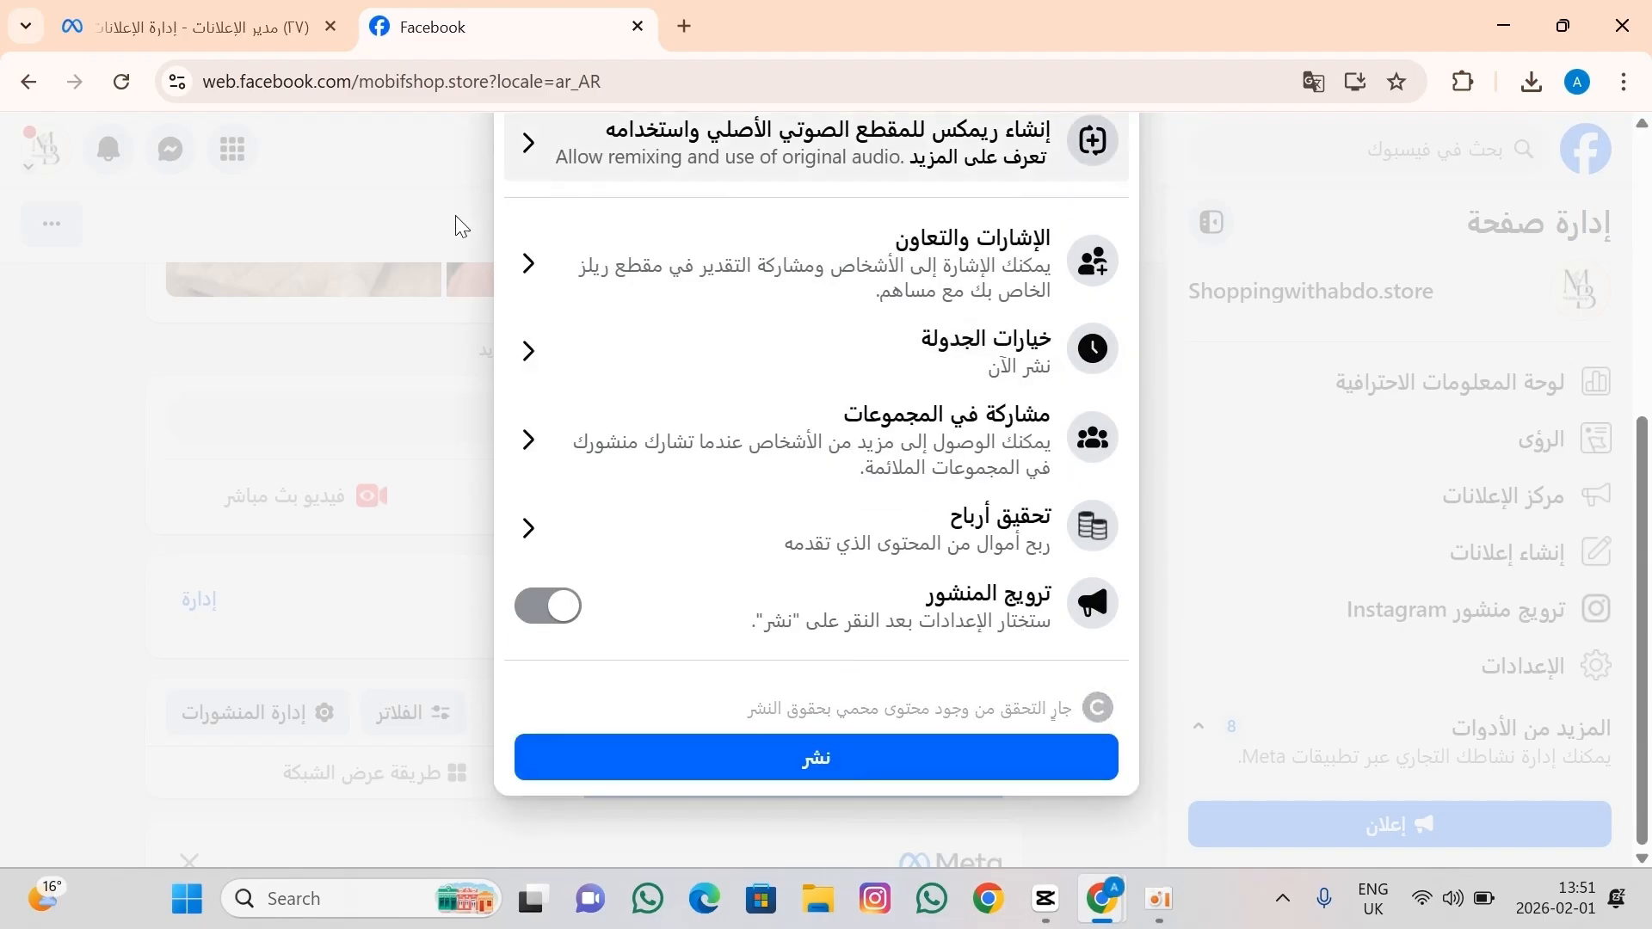
click(435, 240)
scroll(616, 495, down, 8)
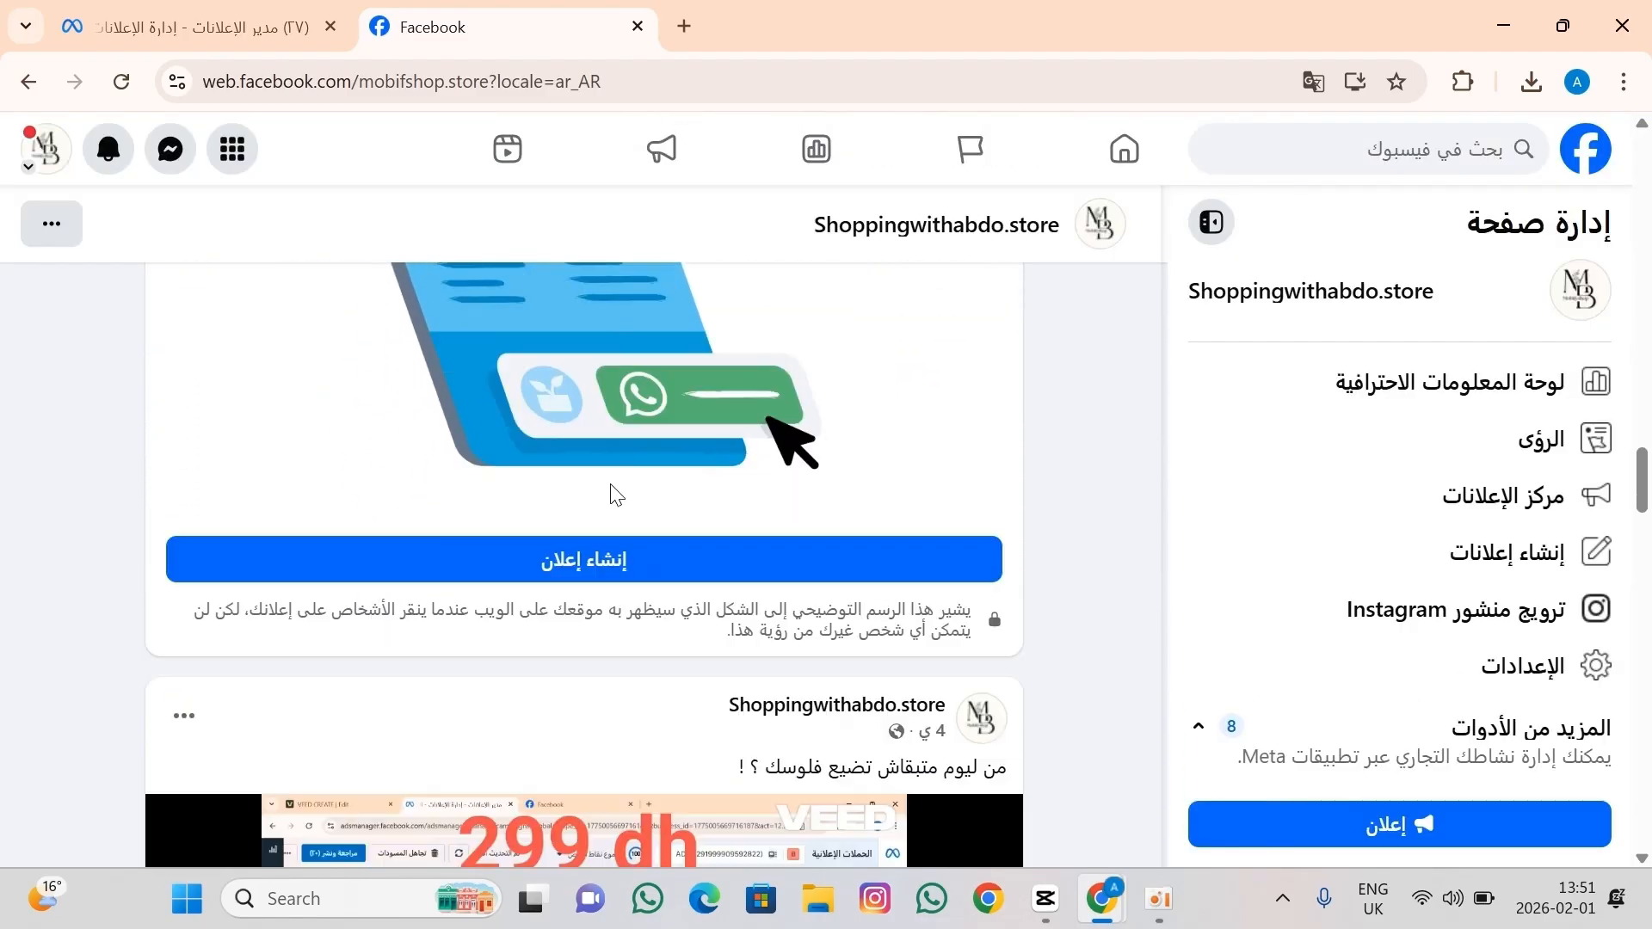
scroll(616, 495, down, 5)
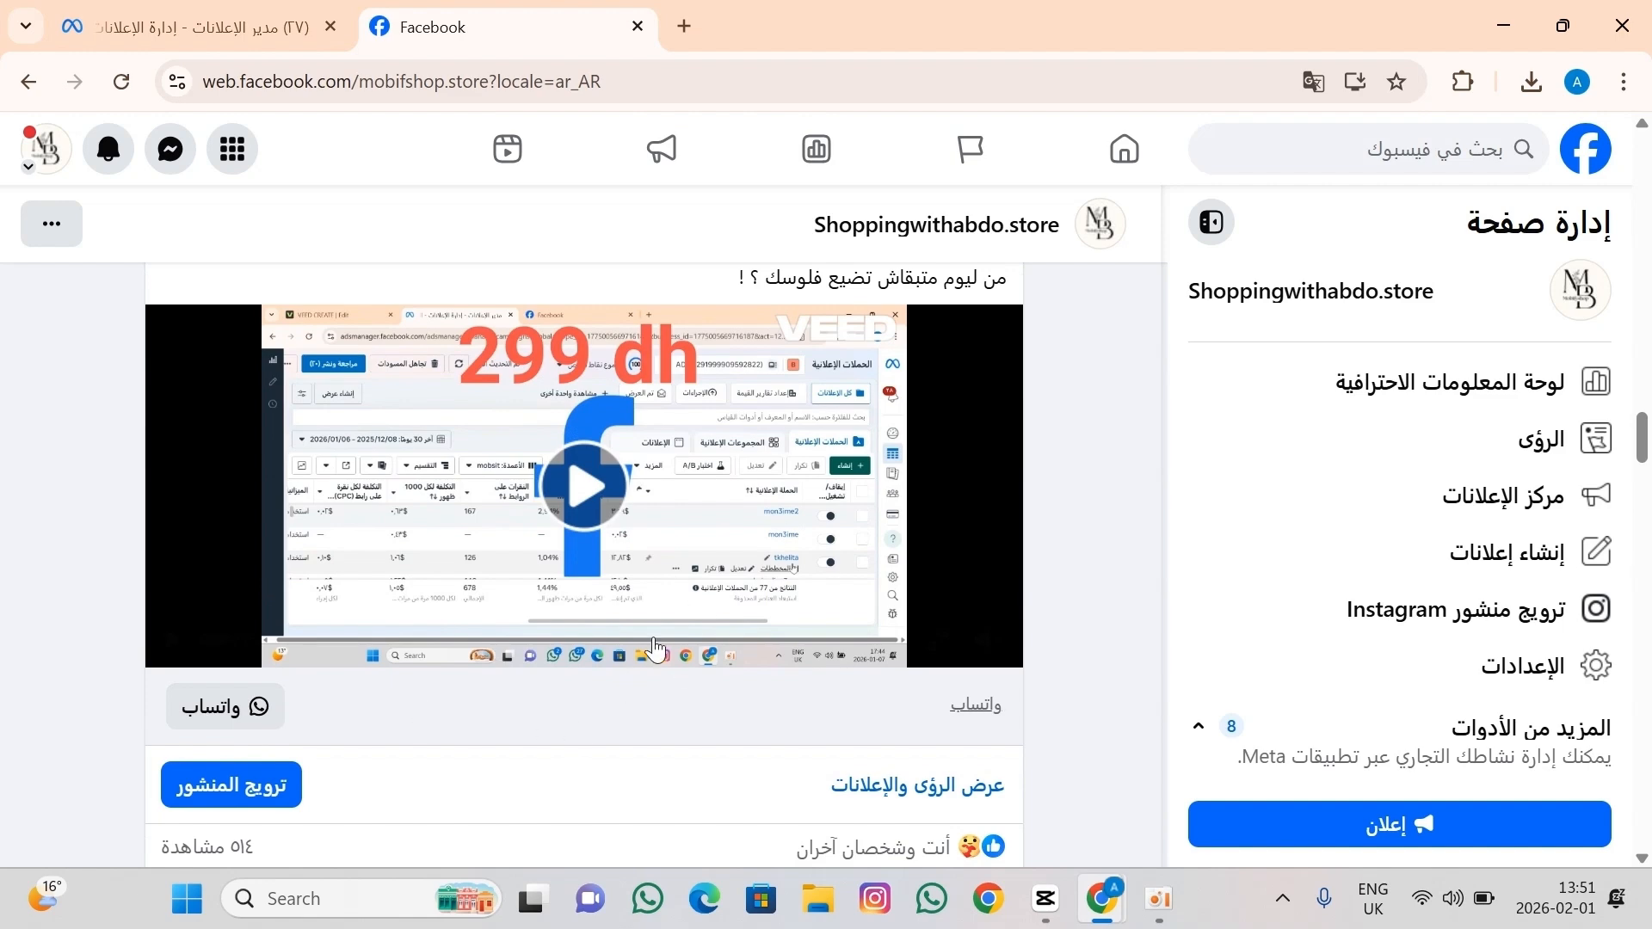
scroll(672, 637, down, 2)
scroll(693, 621, up, 4)
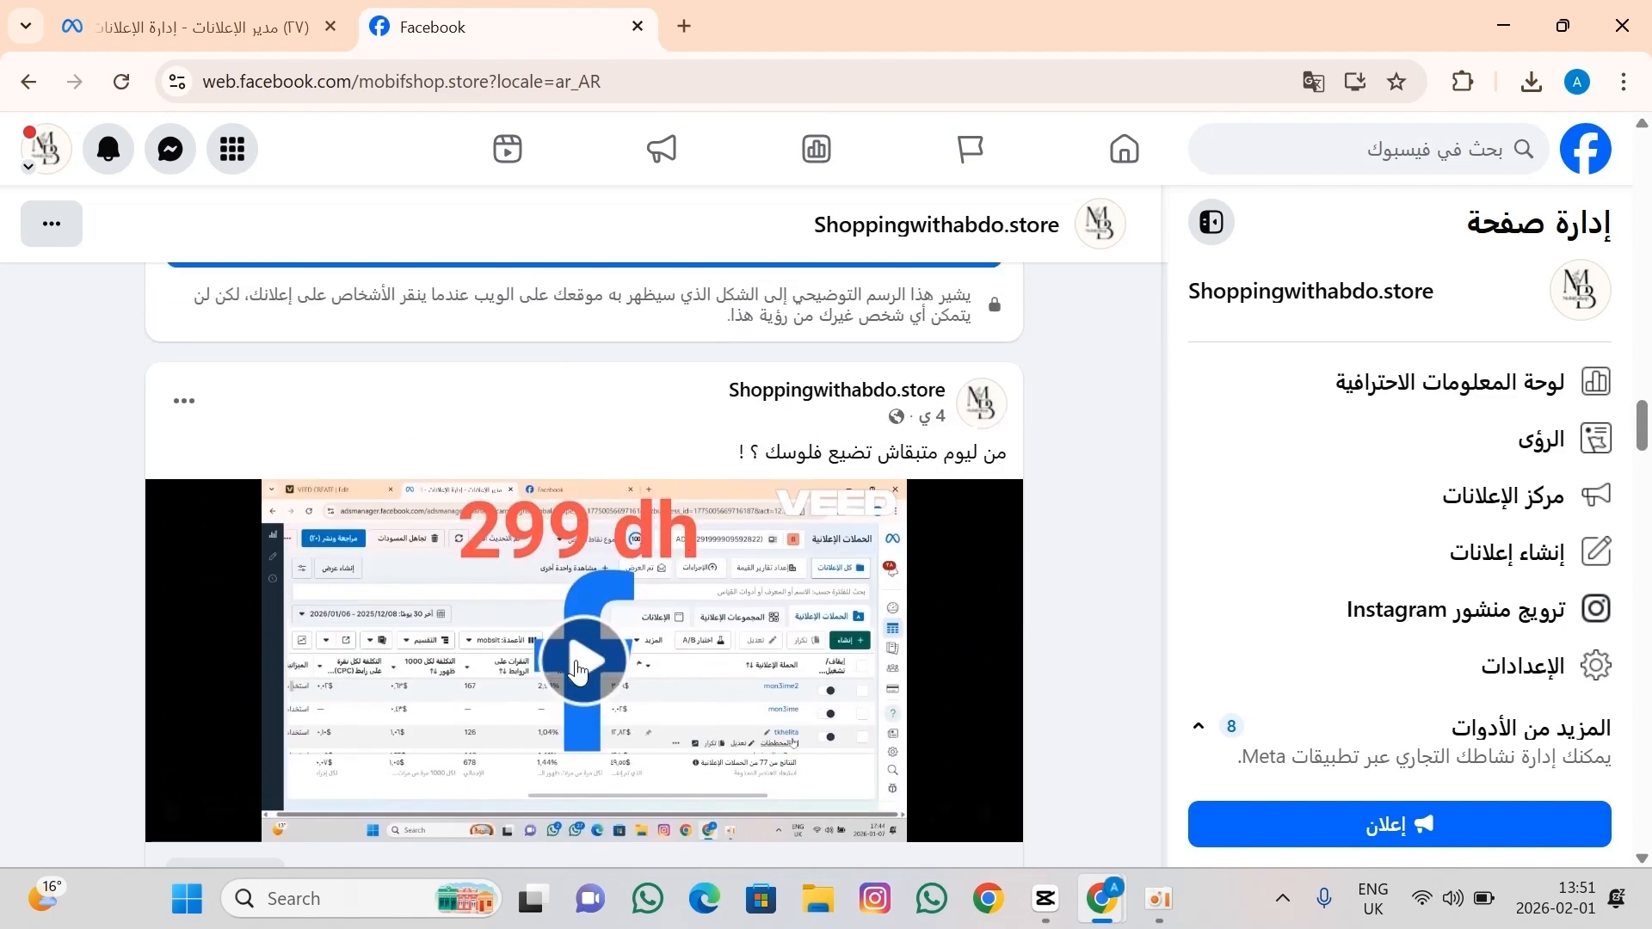
scroll(578, 671, down, 2)
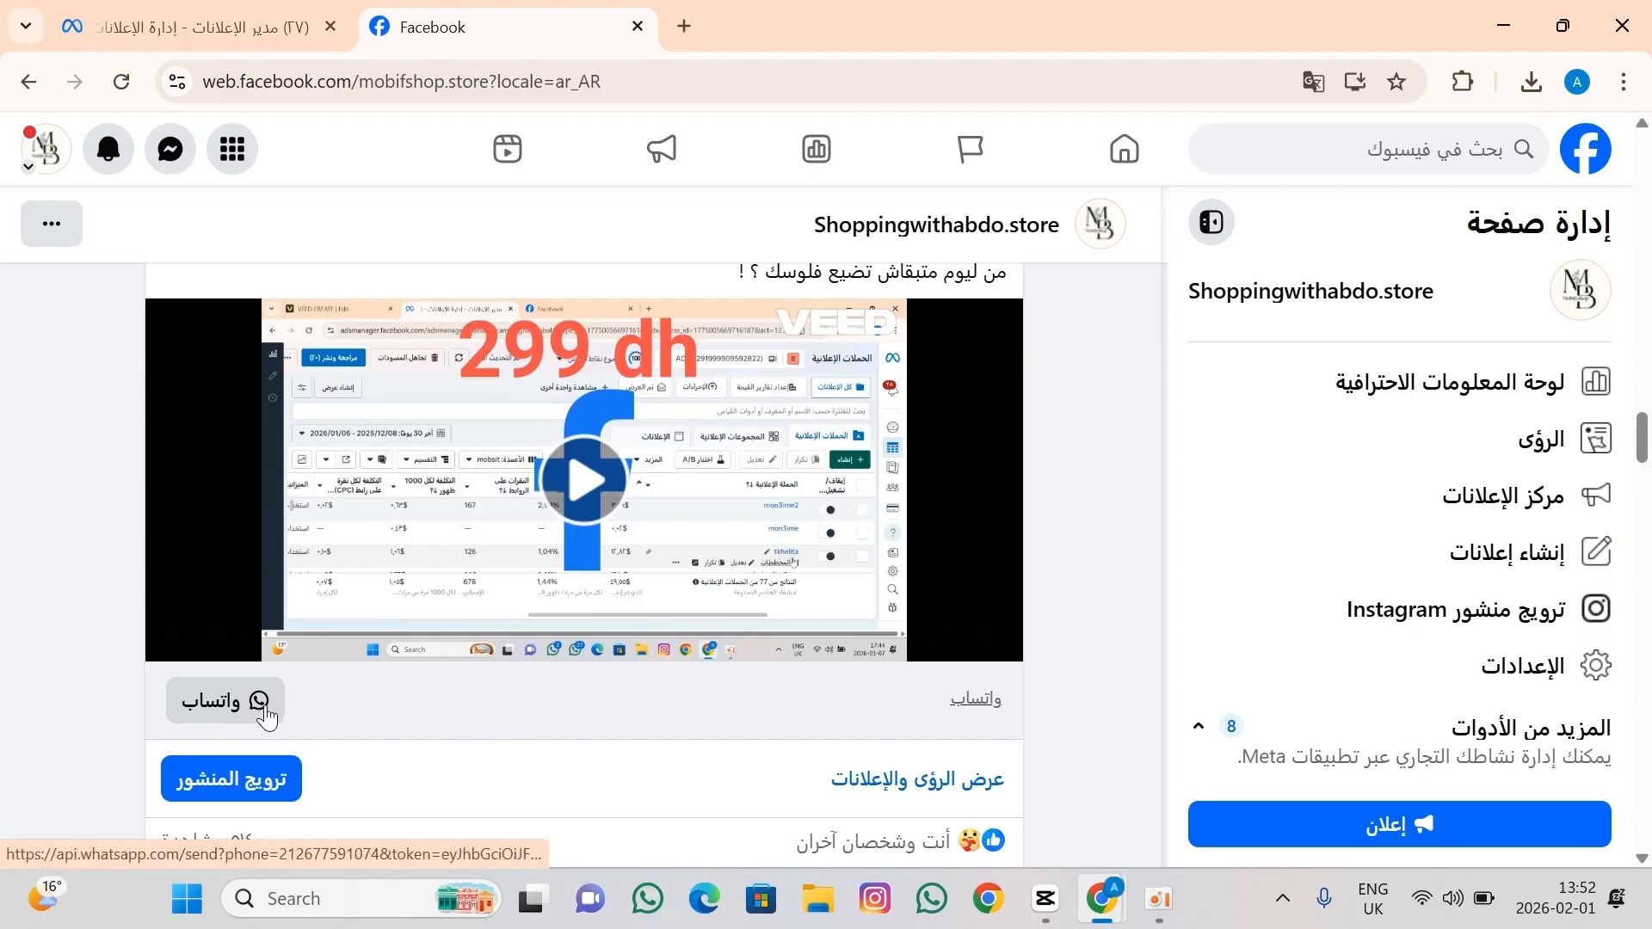
- Back in Ads Manager, choose the post 'من ليوم متبقاش تضيع فلوسك ؟ !' as the ad's creative
click(266, 34)
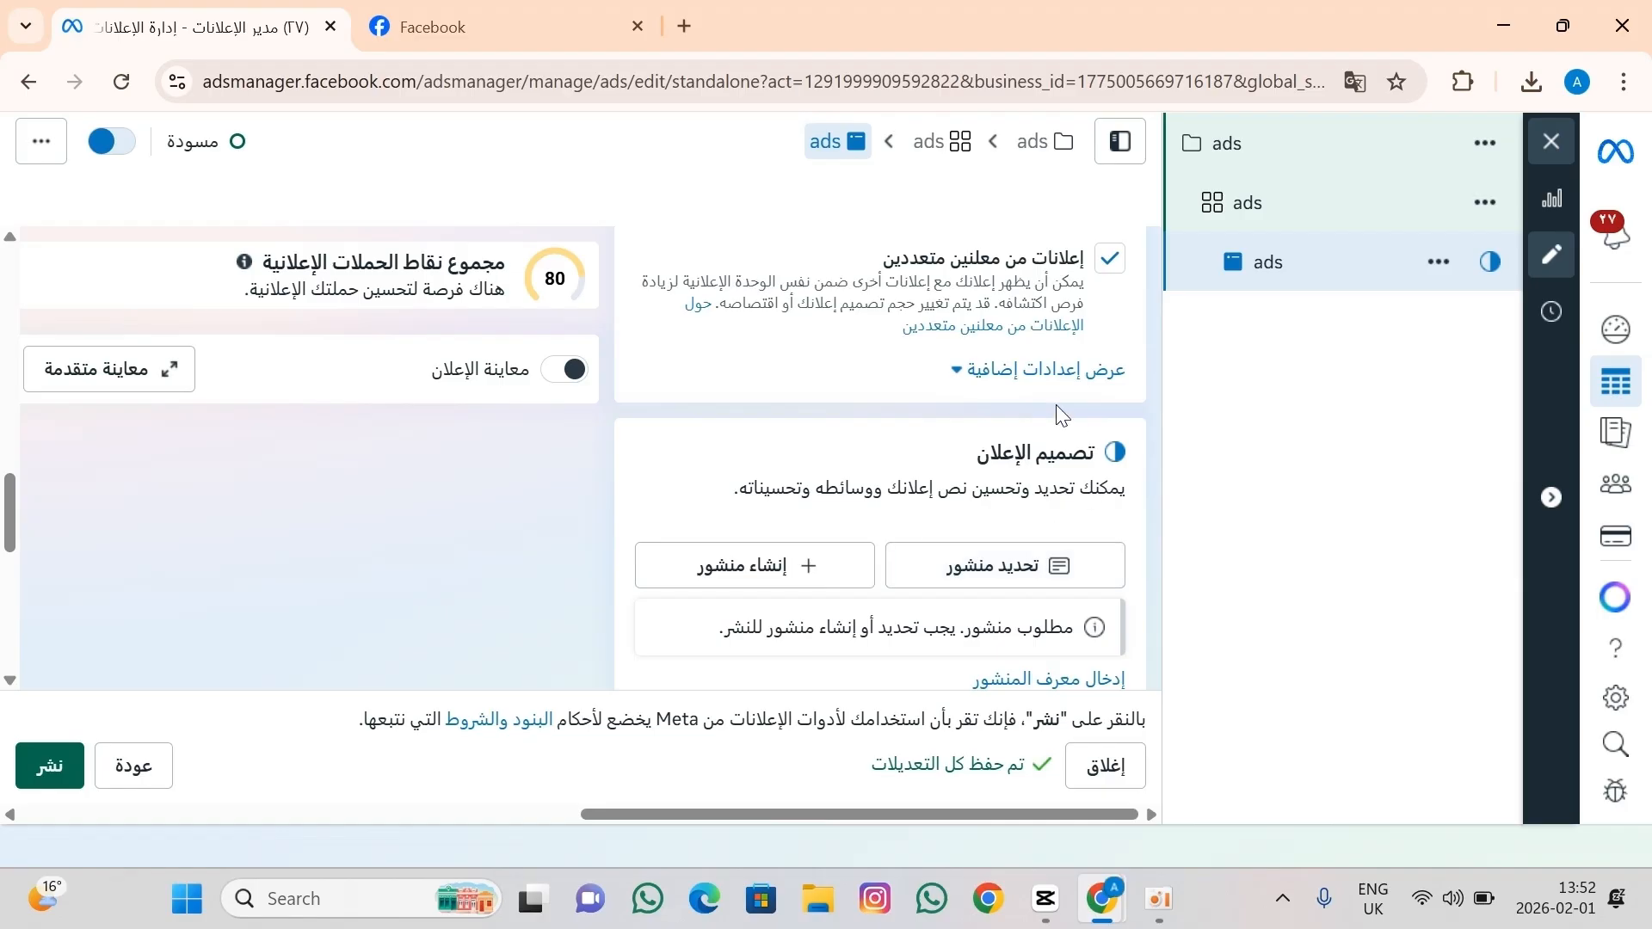
scroll(1024, 416, up, 1)
scroll(1025, 417, down, 1)
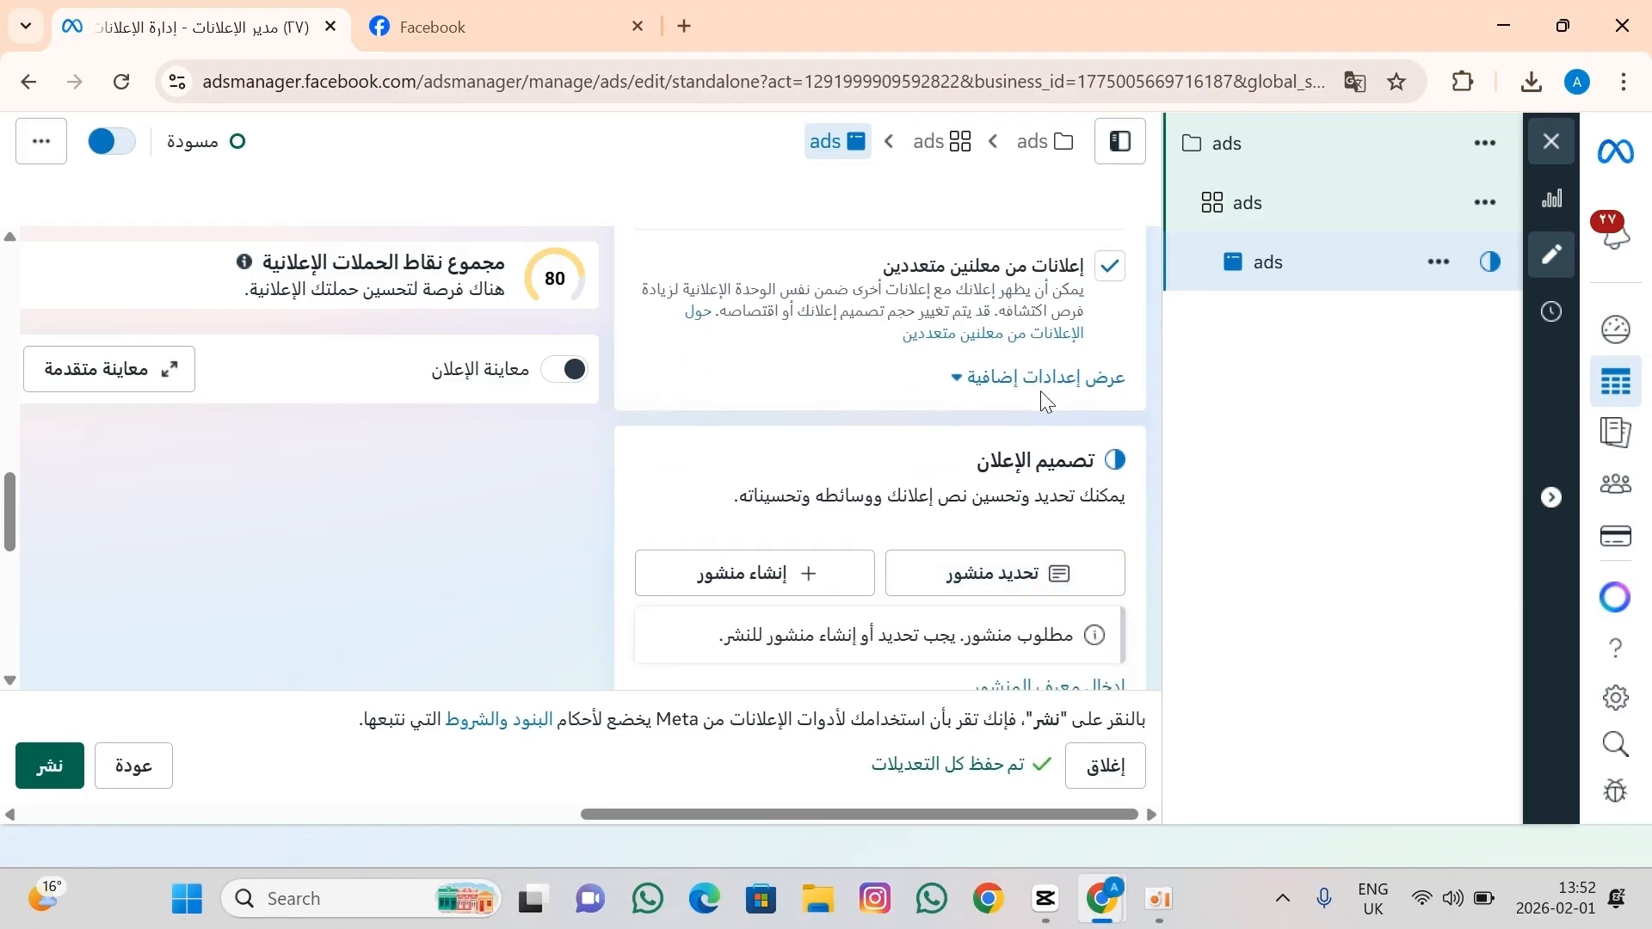
scroll(1045, 388, up, 5)
scroll(1049, 384, down, 5)
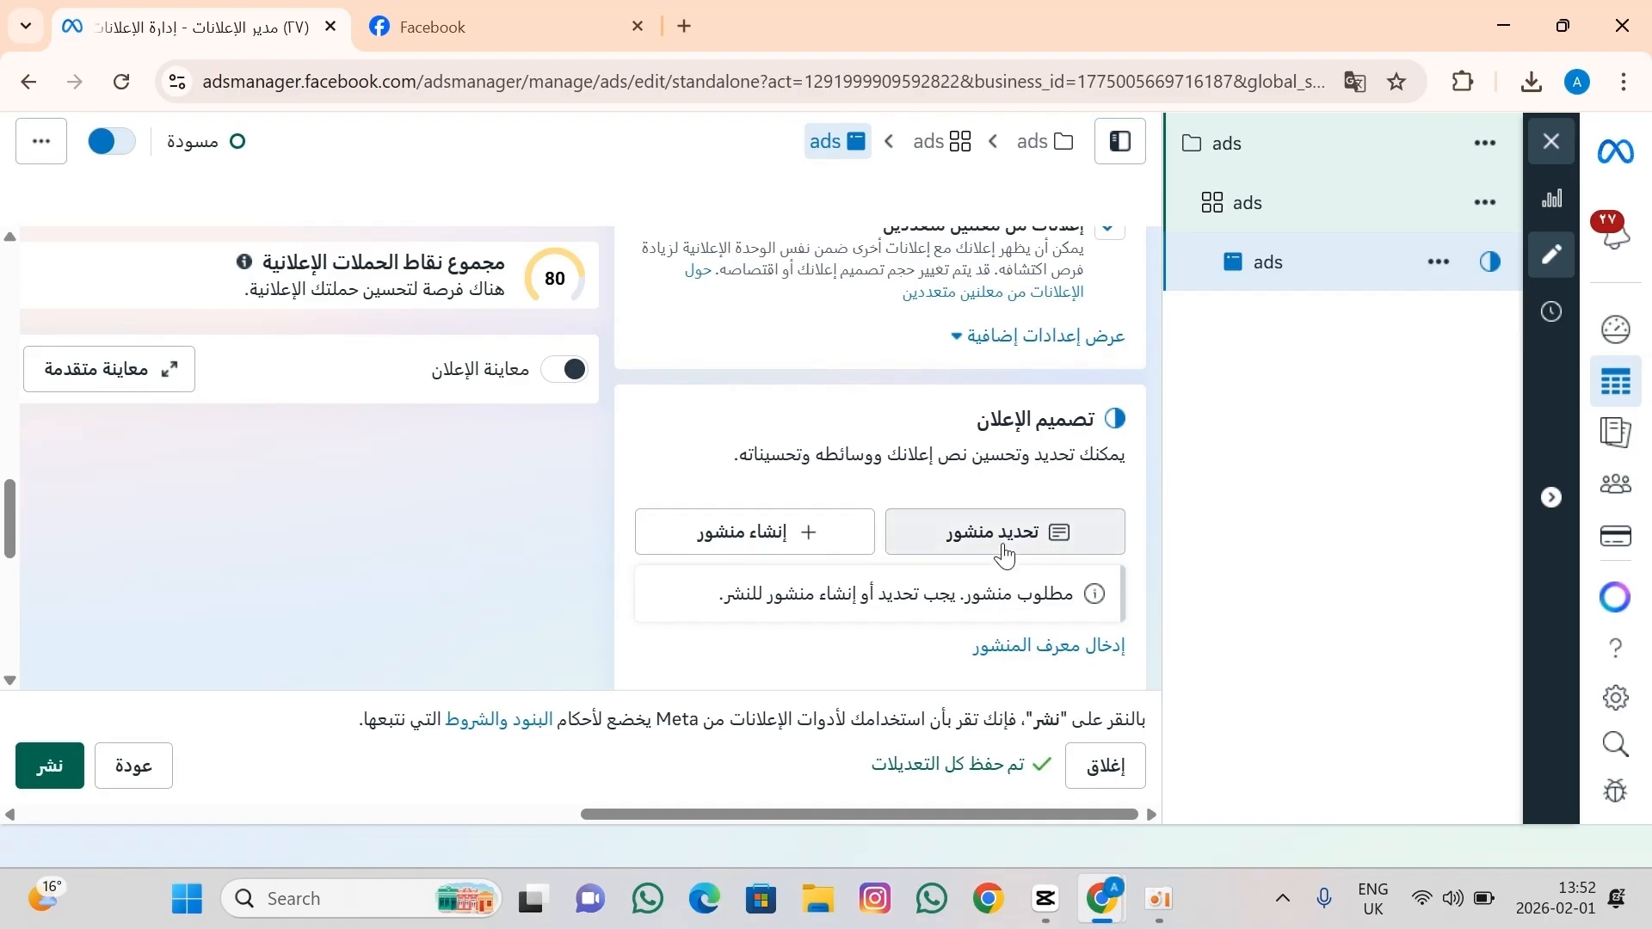
click(998, 538)
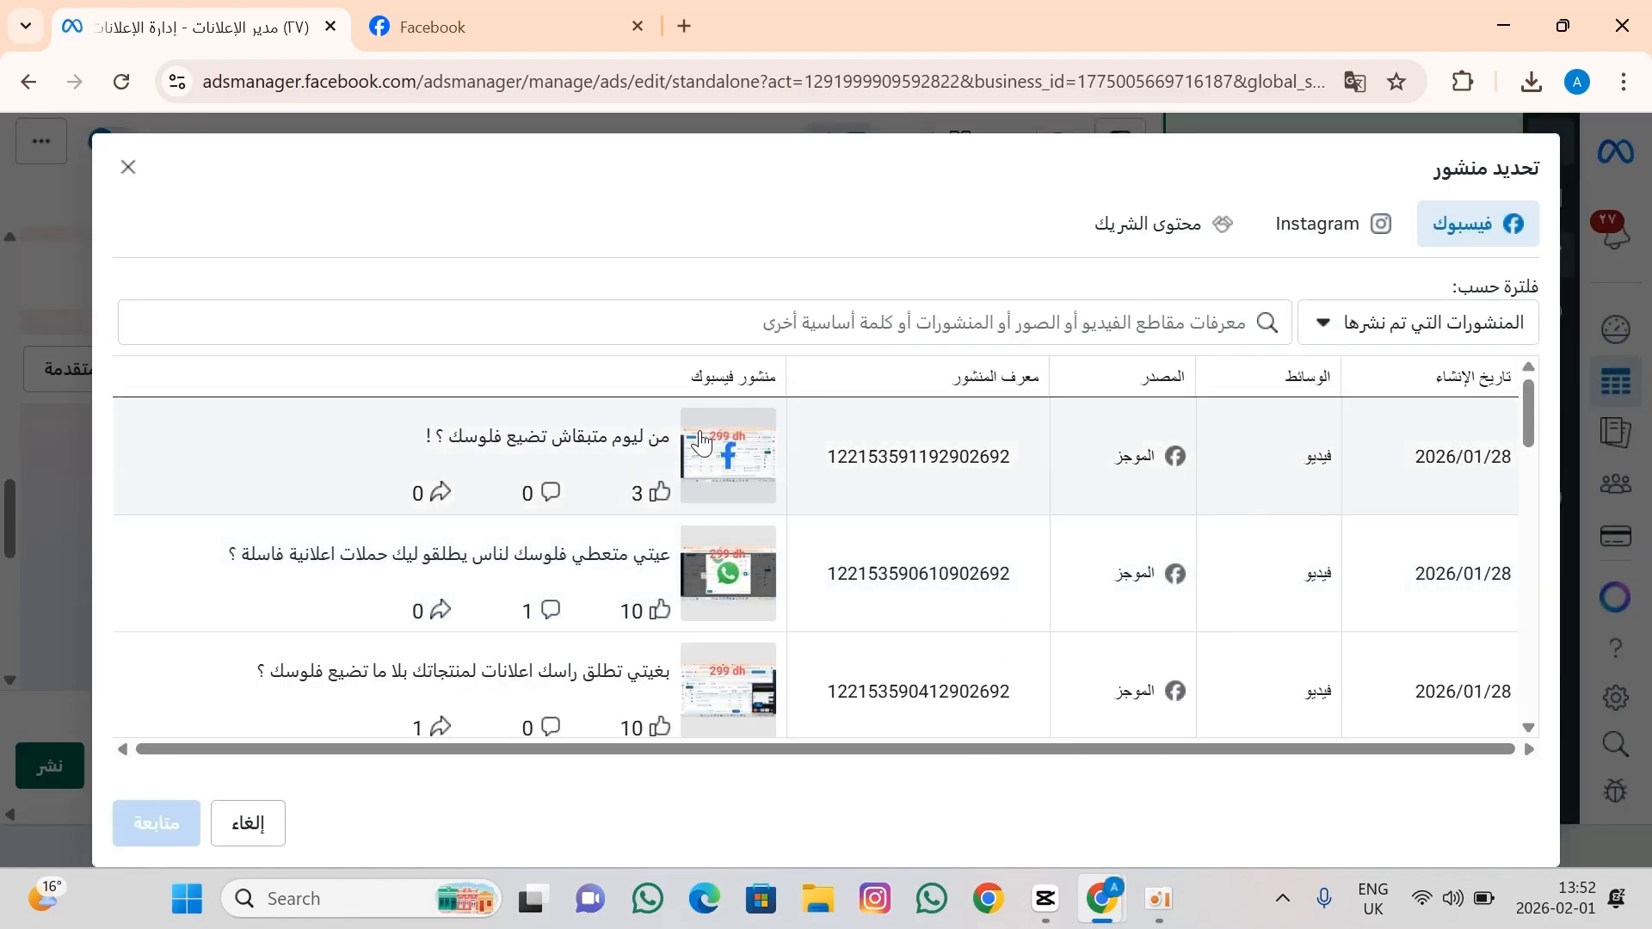
click(650, 487)
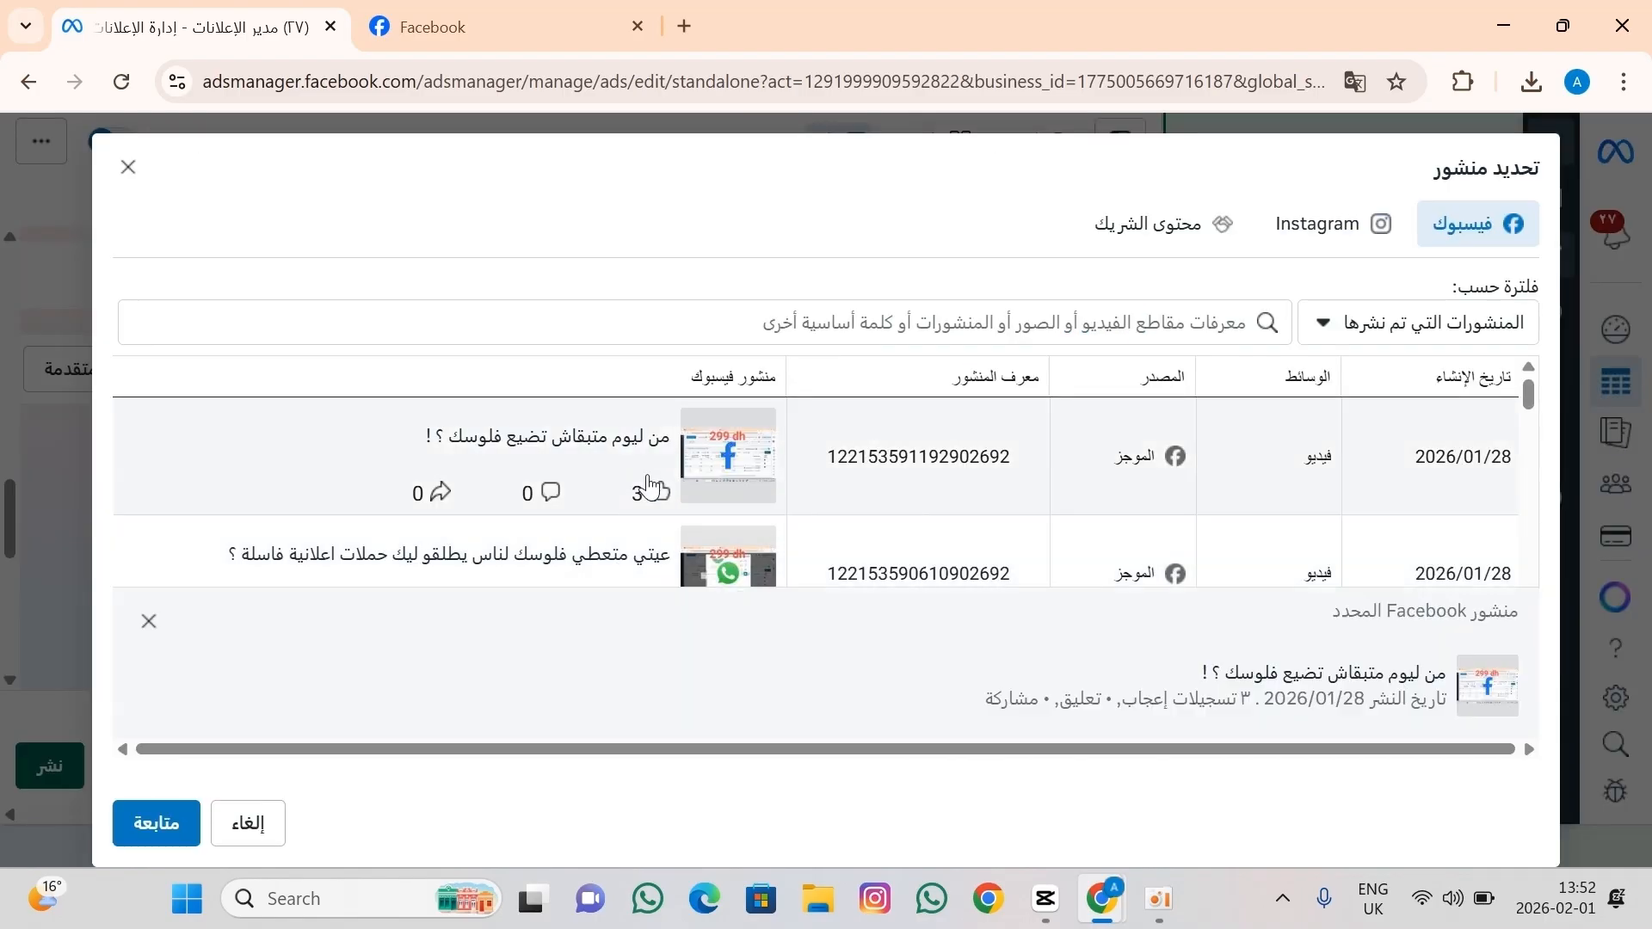
click(150, 826)
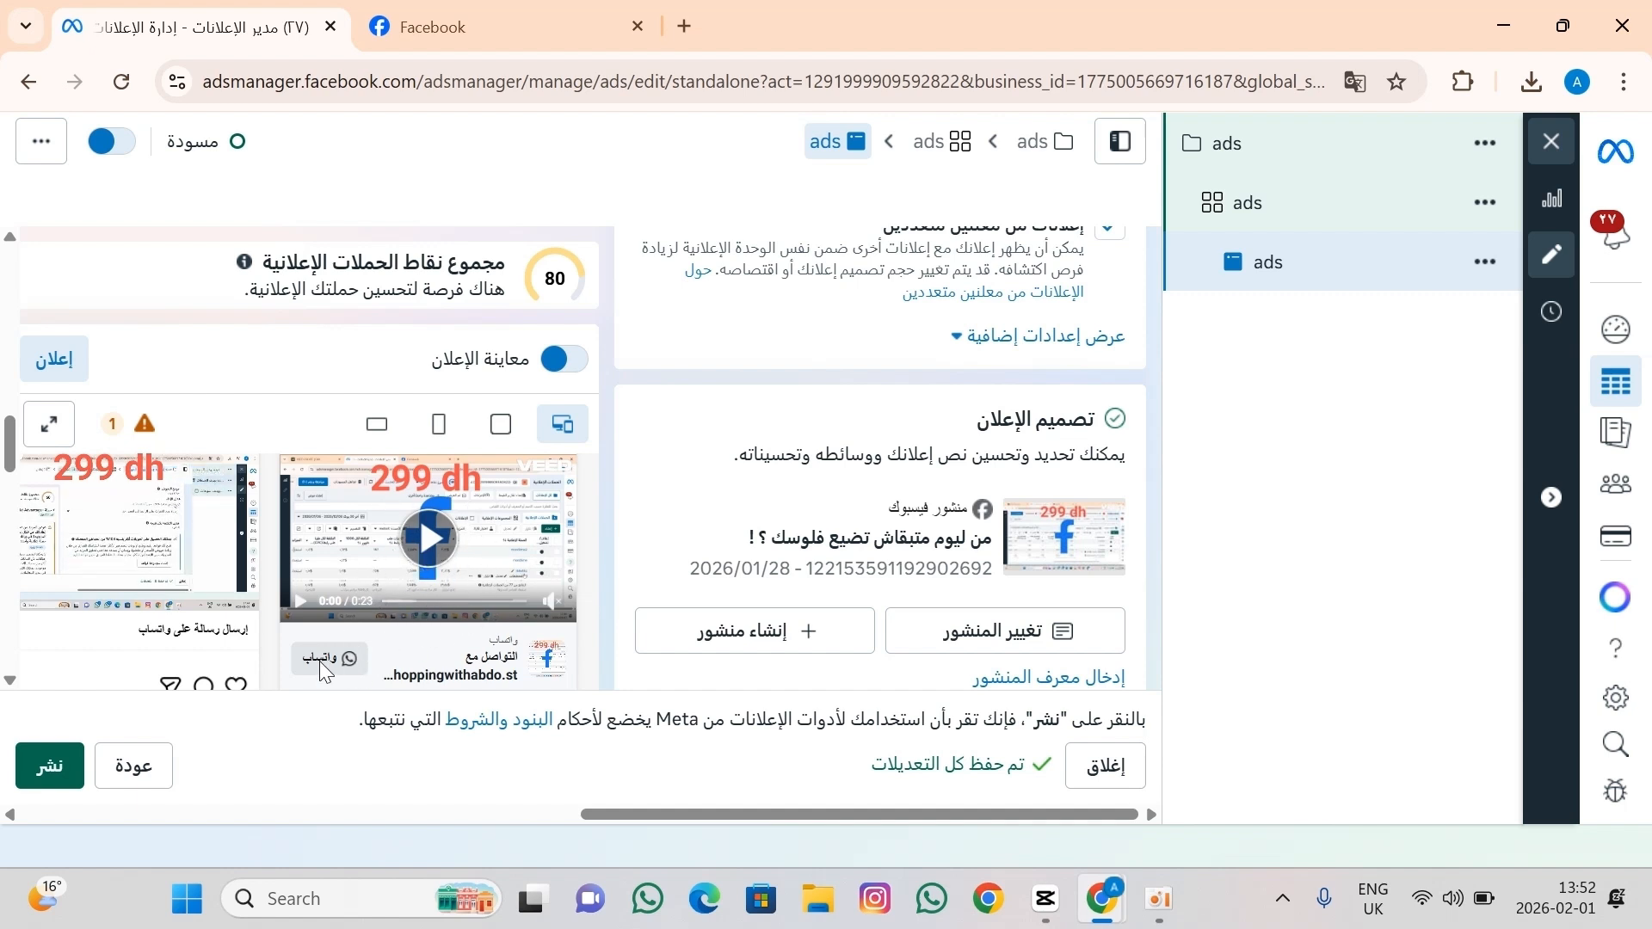
click(429, 542)
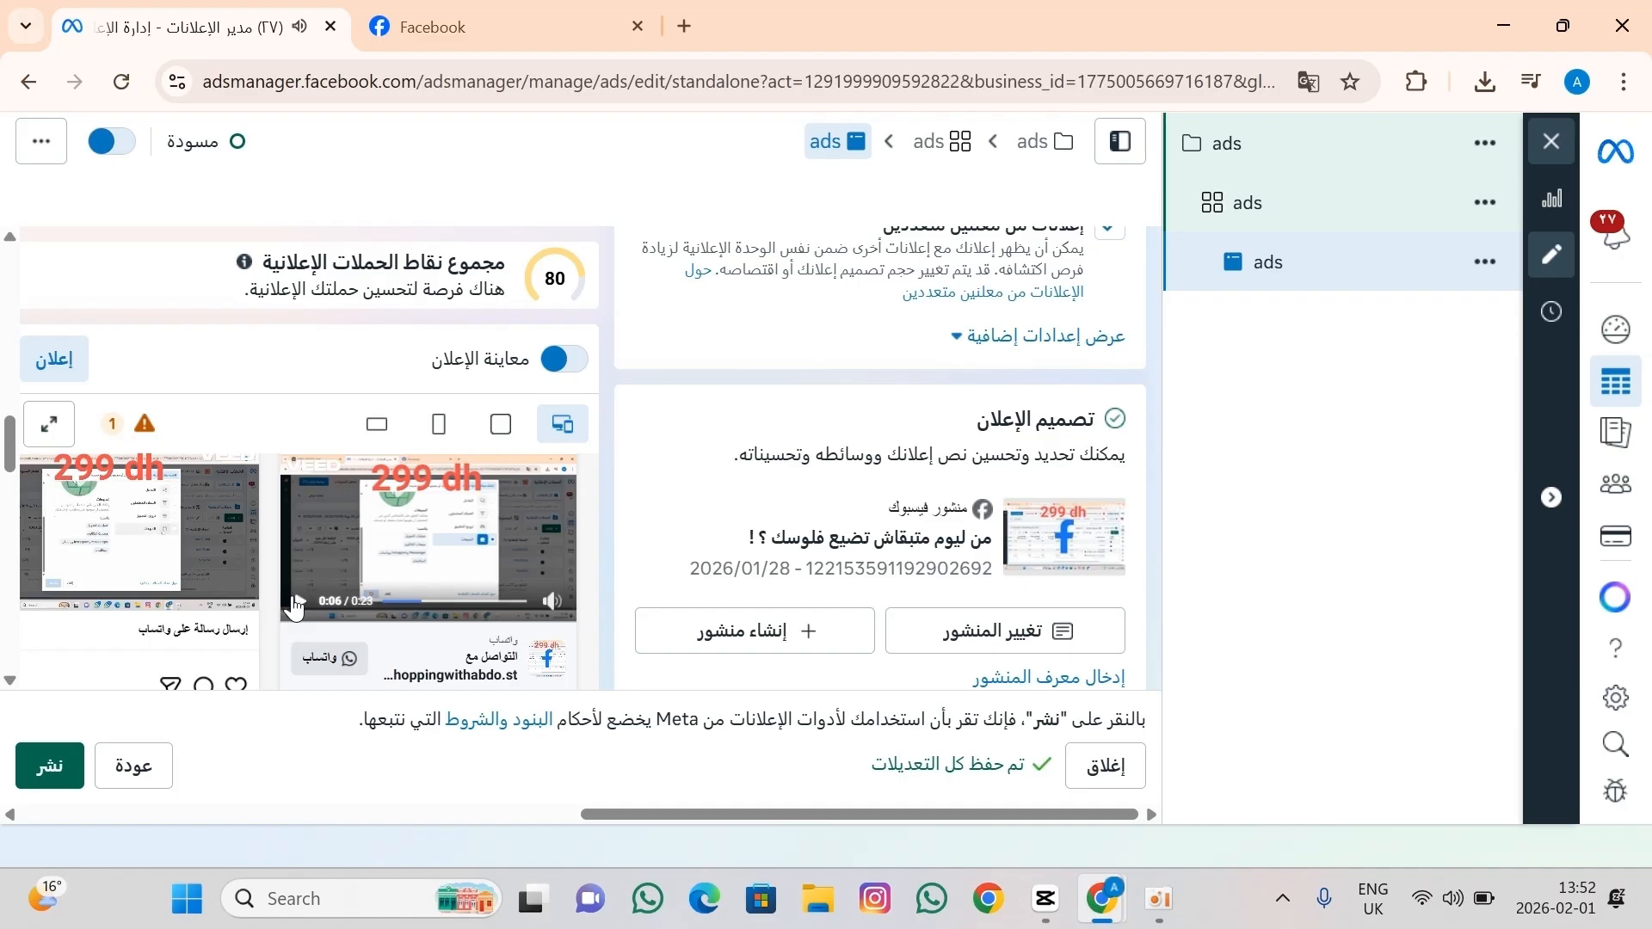
scroll(871, 573, down, 6)
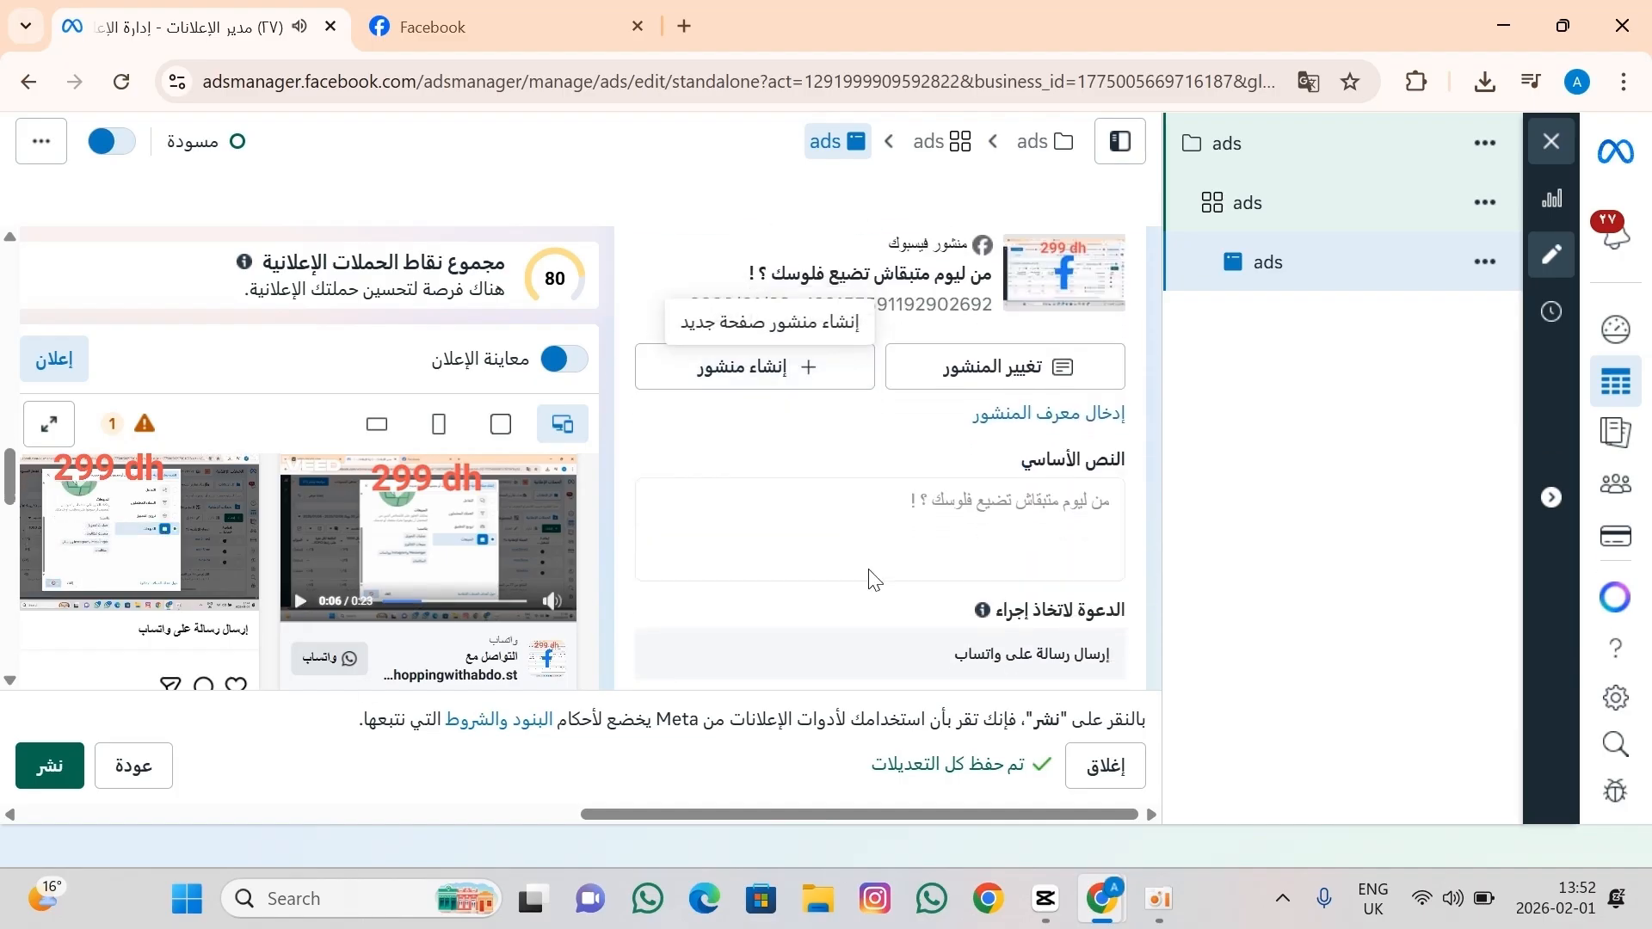
scroll(871, 581, up, 5)
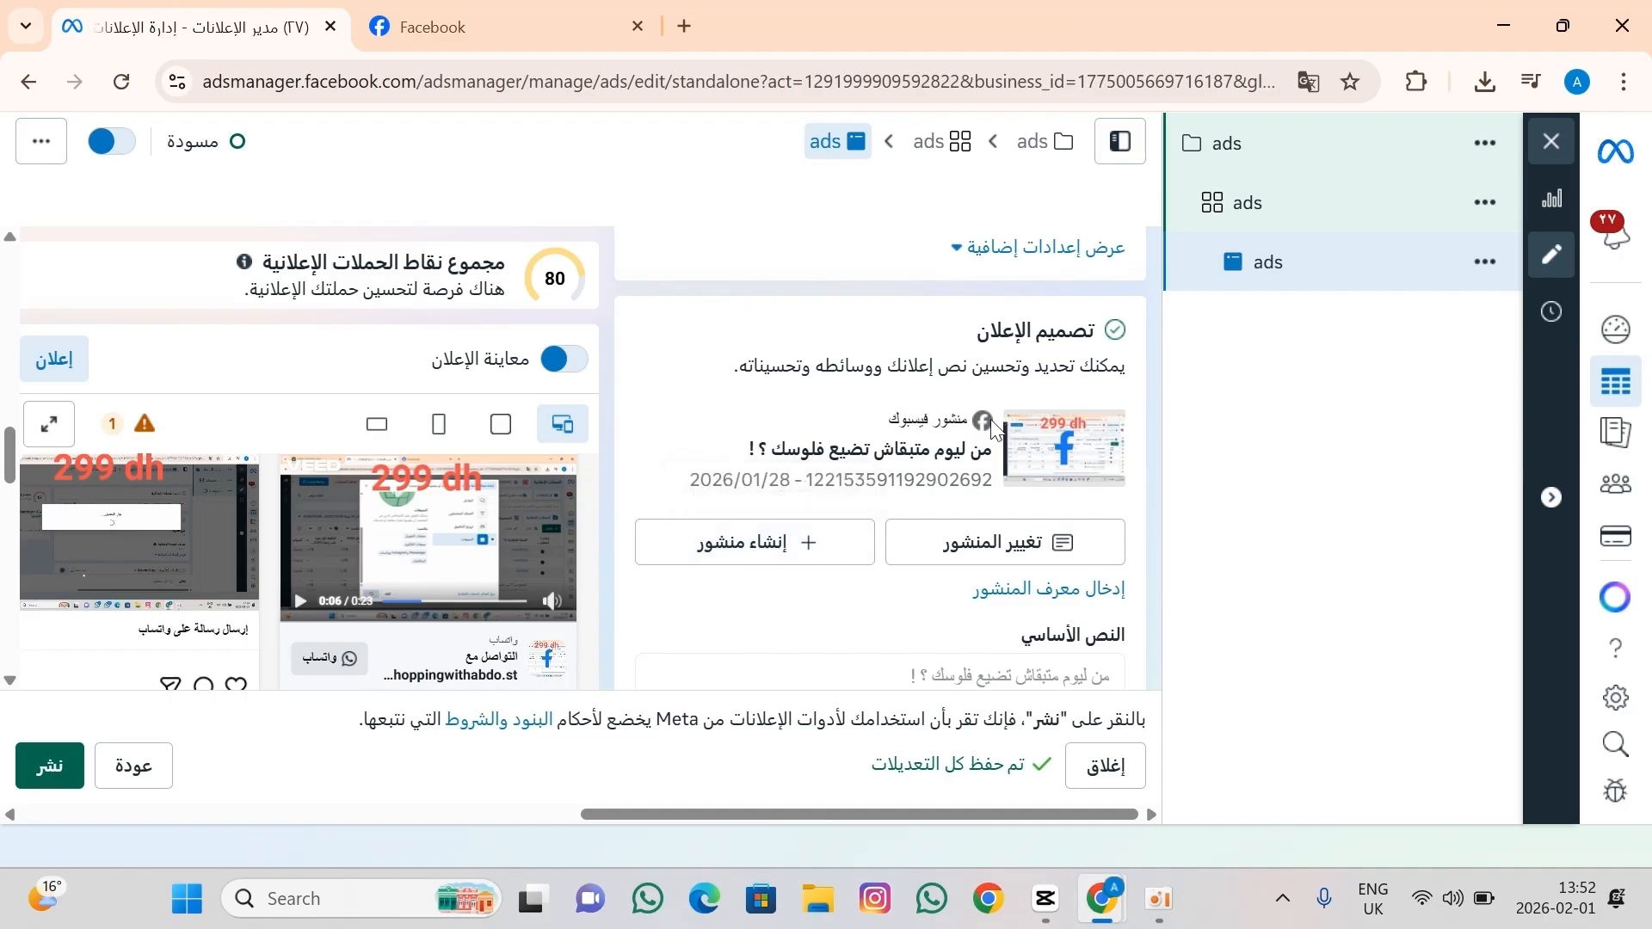
scroll(990, 459, up, 1)
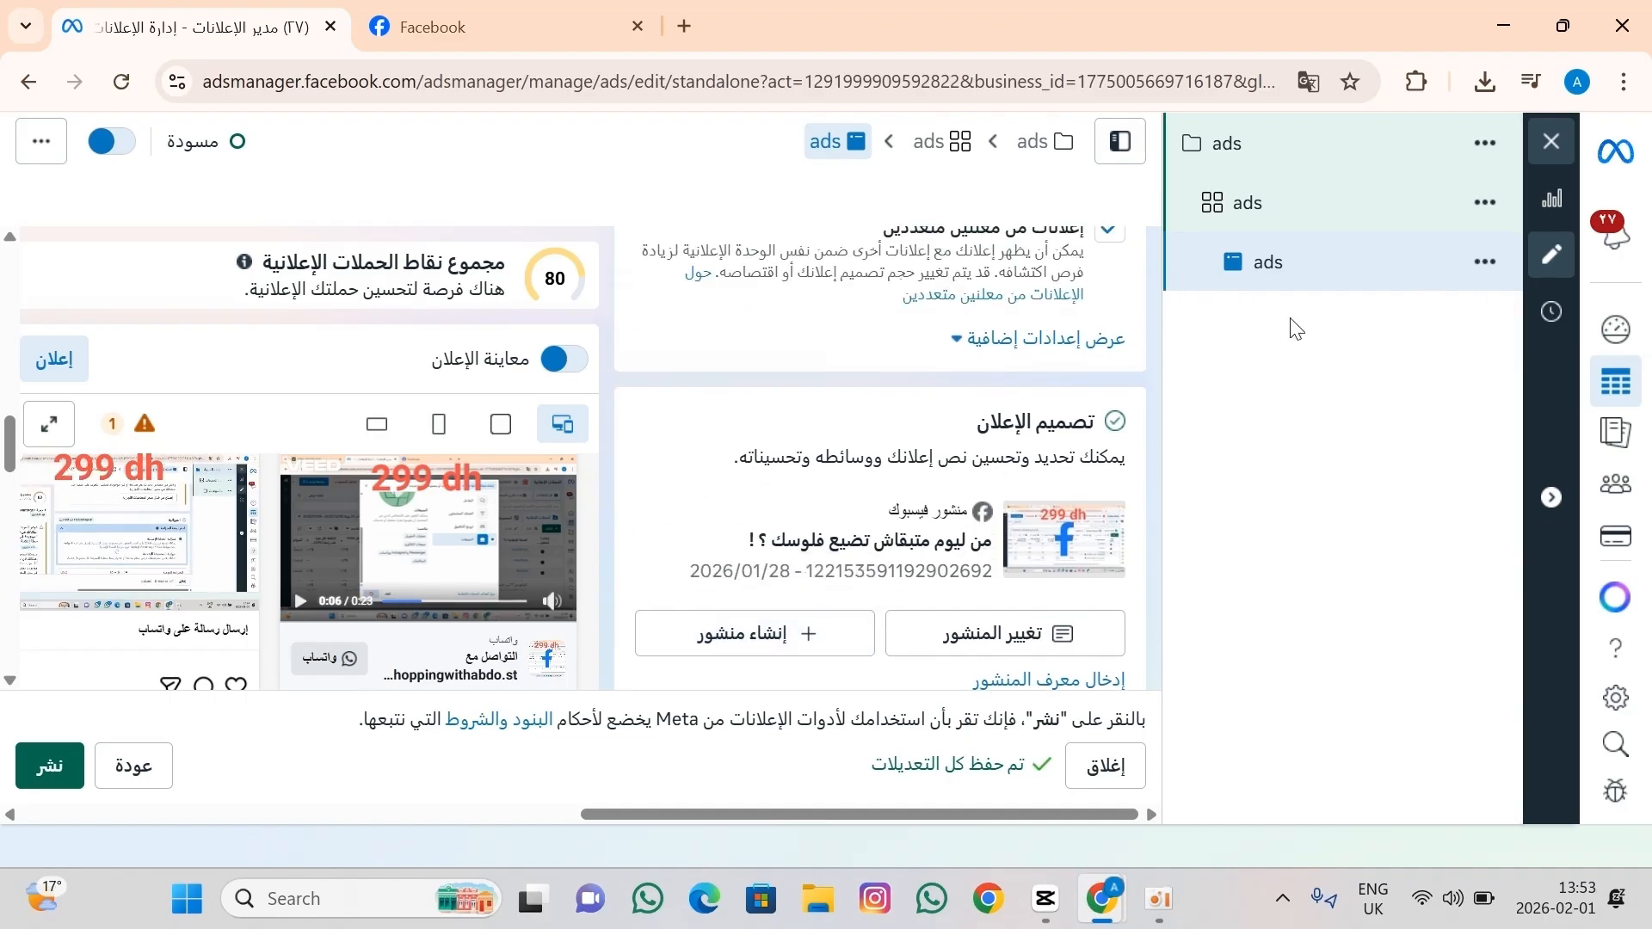
scroll(996, 428, up, 1)
scroll(996, 428, up, 2)
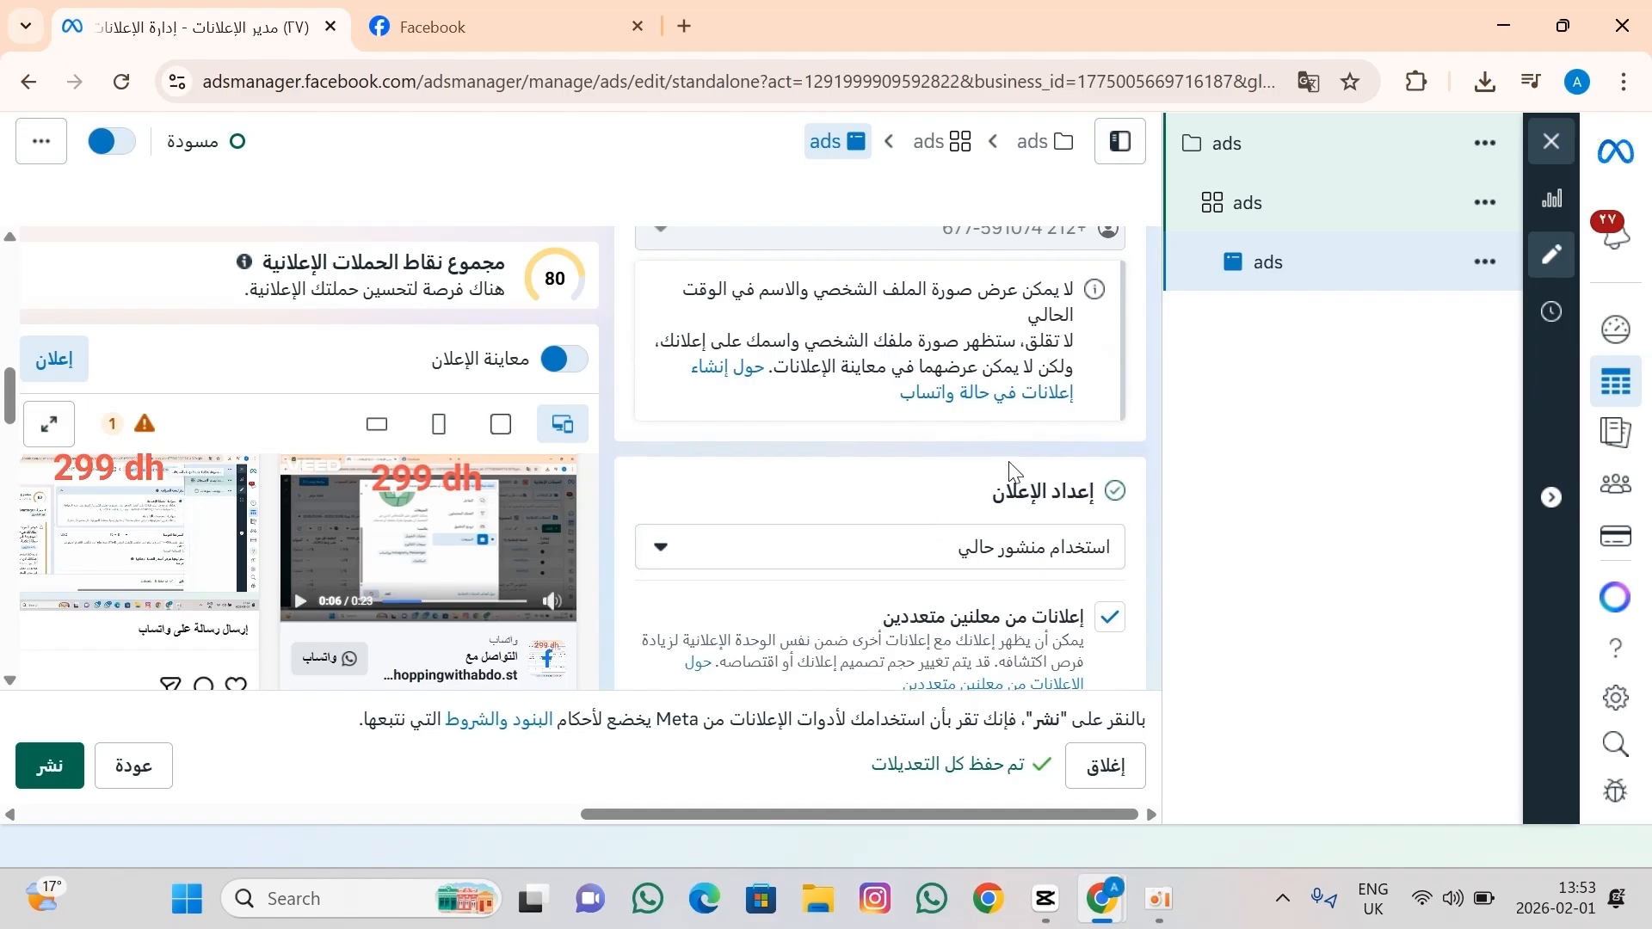
scroll(1023, 434, up, 1)
scroll(1023, 435, down, 4)
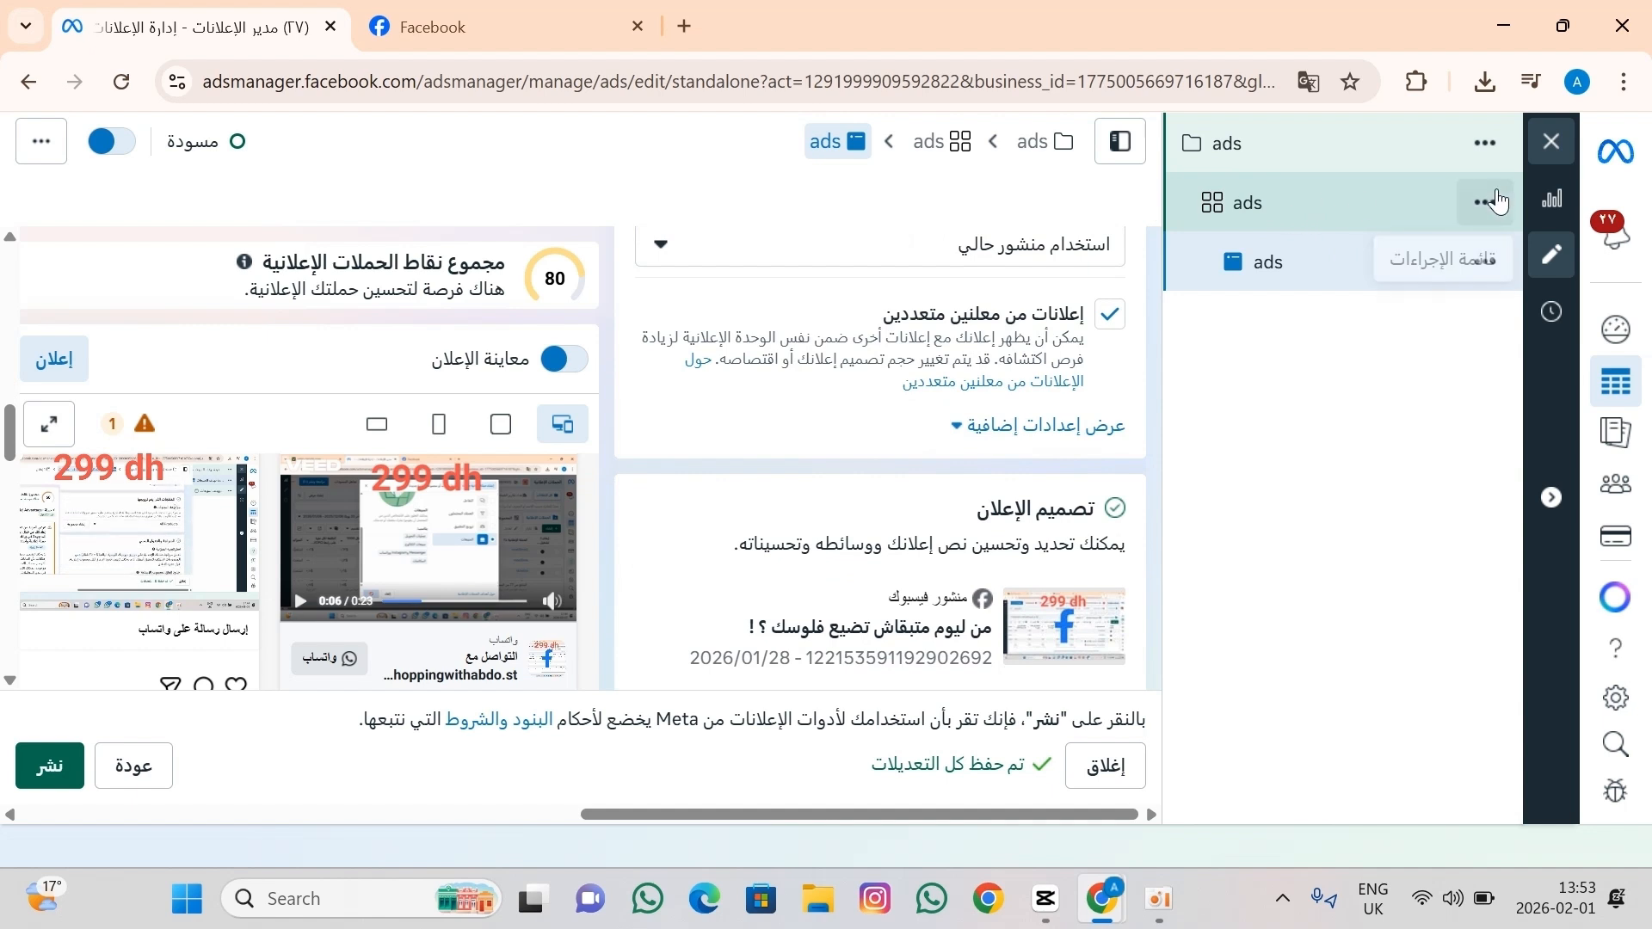
- Duplicate the 'ads' ad set into the same original campaign with تكرار
click(1492, 265)
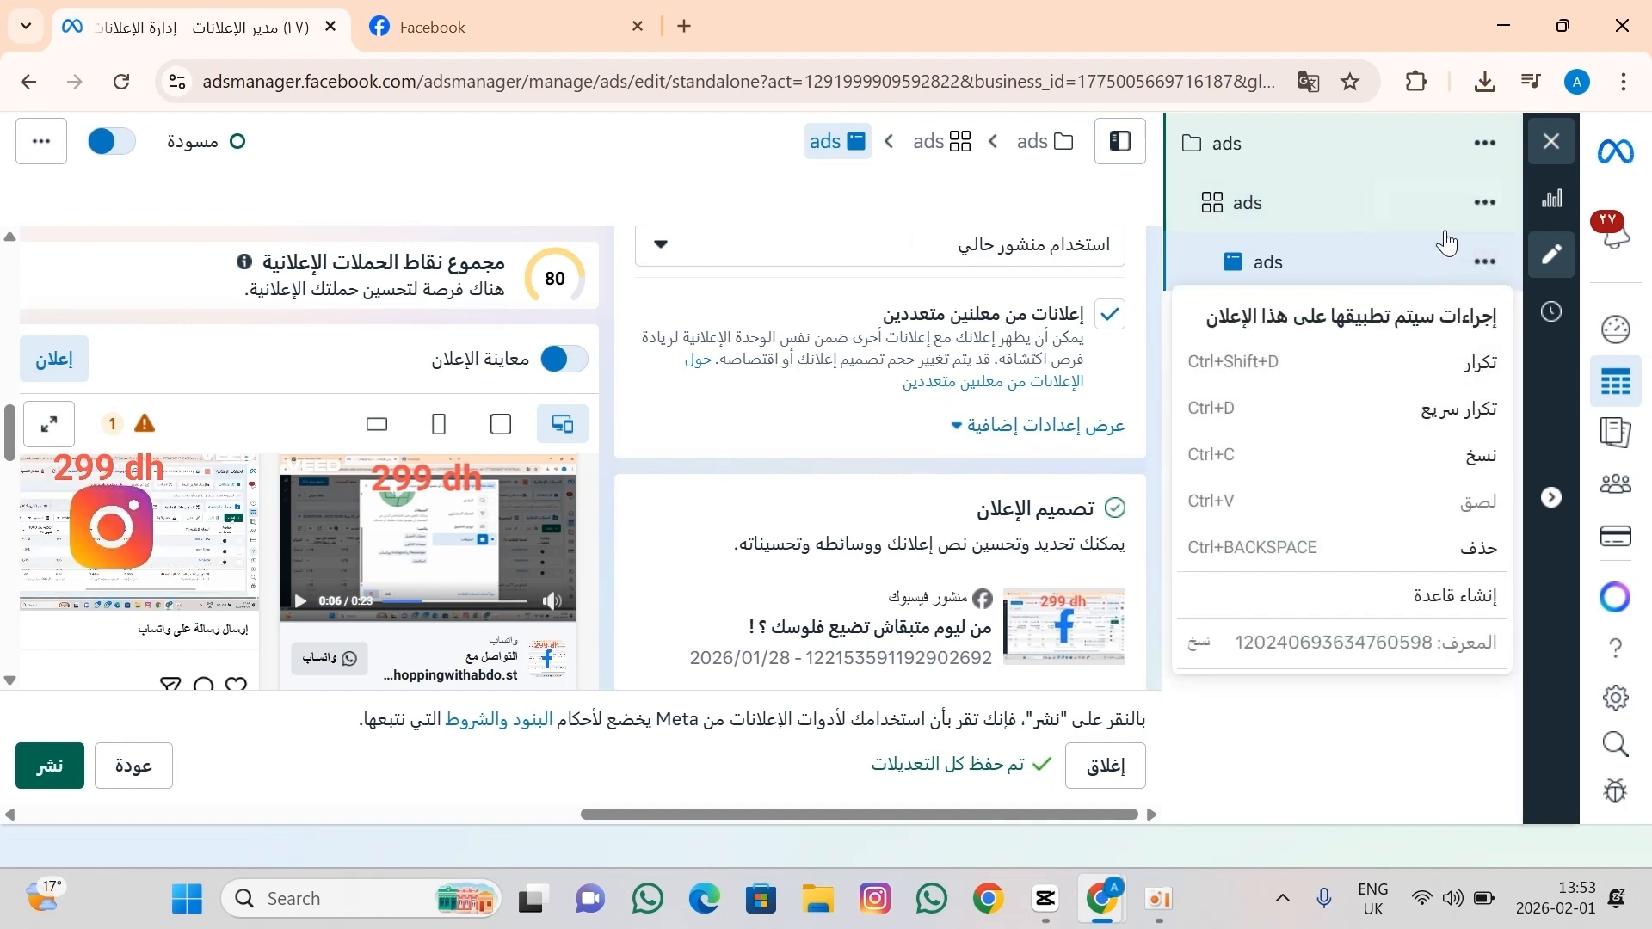
click(1486, 203)
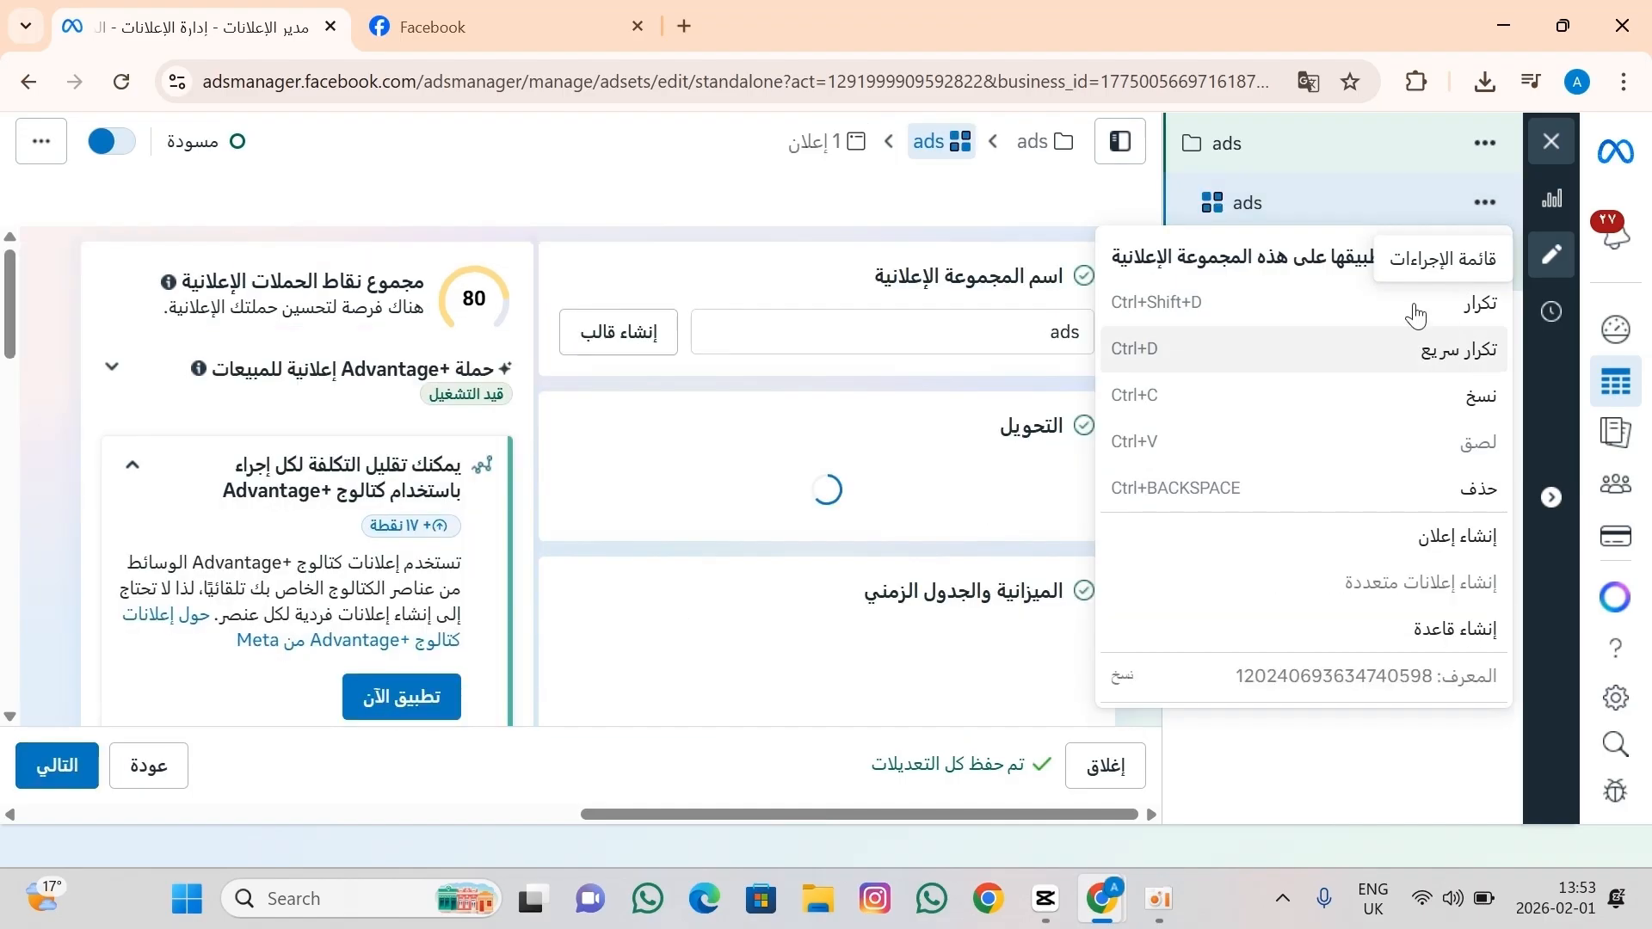
click(1416, 314)
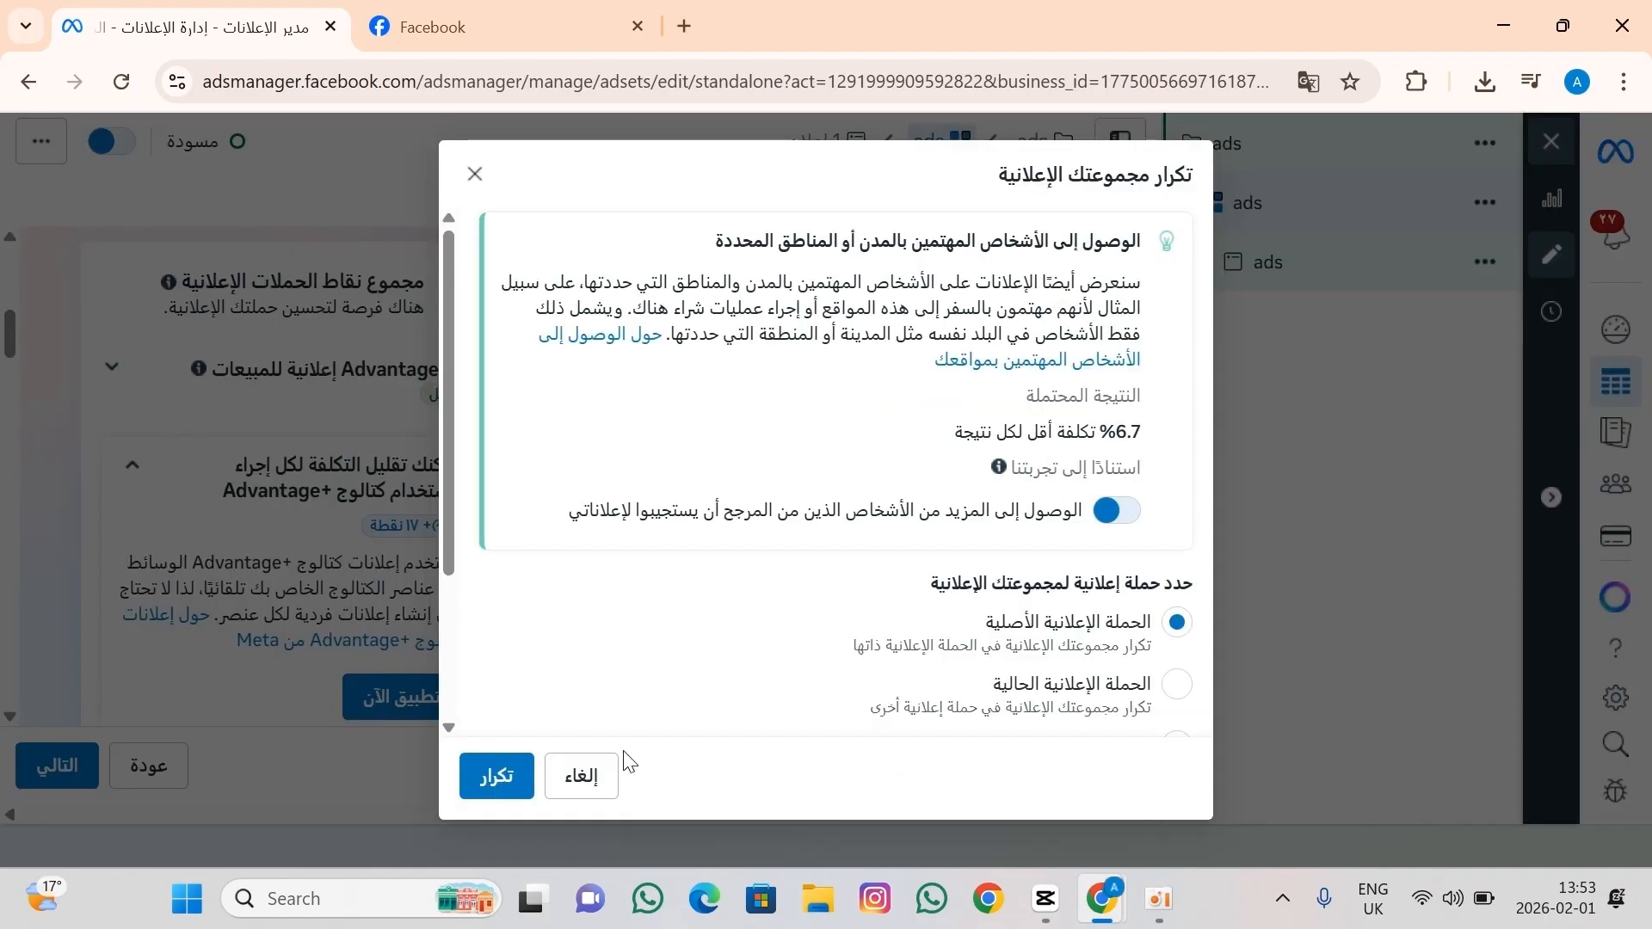
click(518, 783)
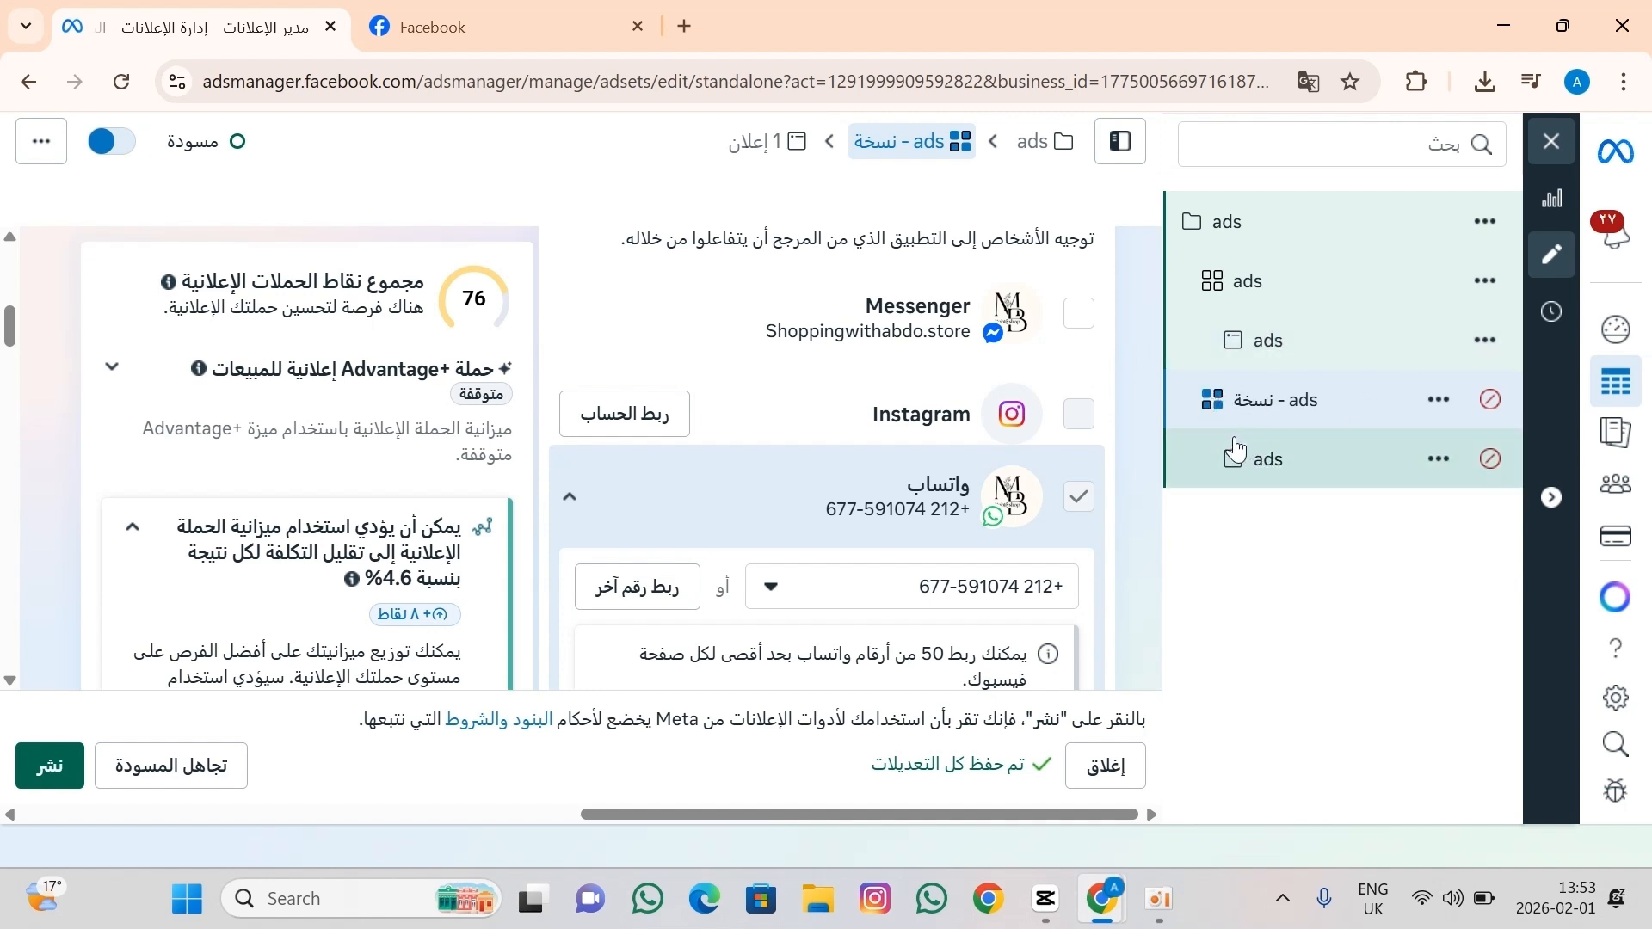
- Switch the campaign to a campaign budget (ميزانية الحملة الإعلانية) of 20 USD
click(1261, 236)
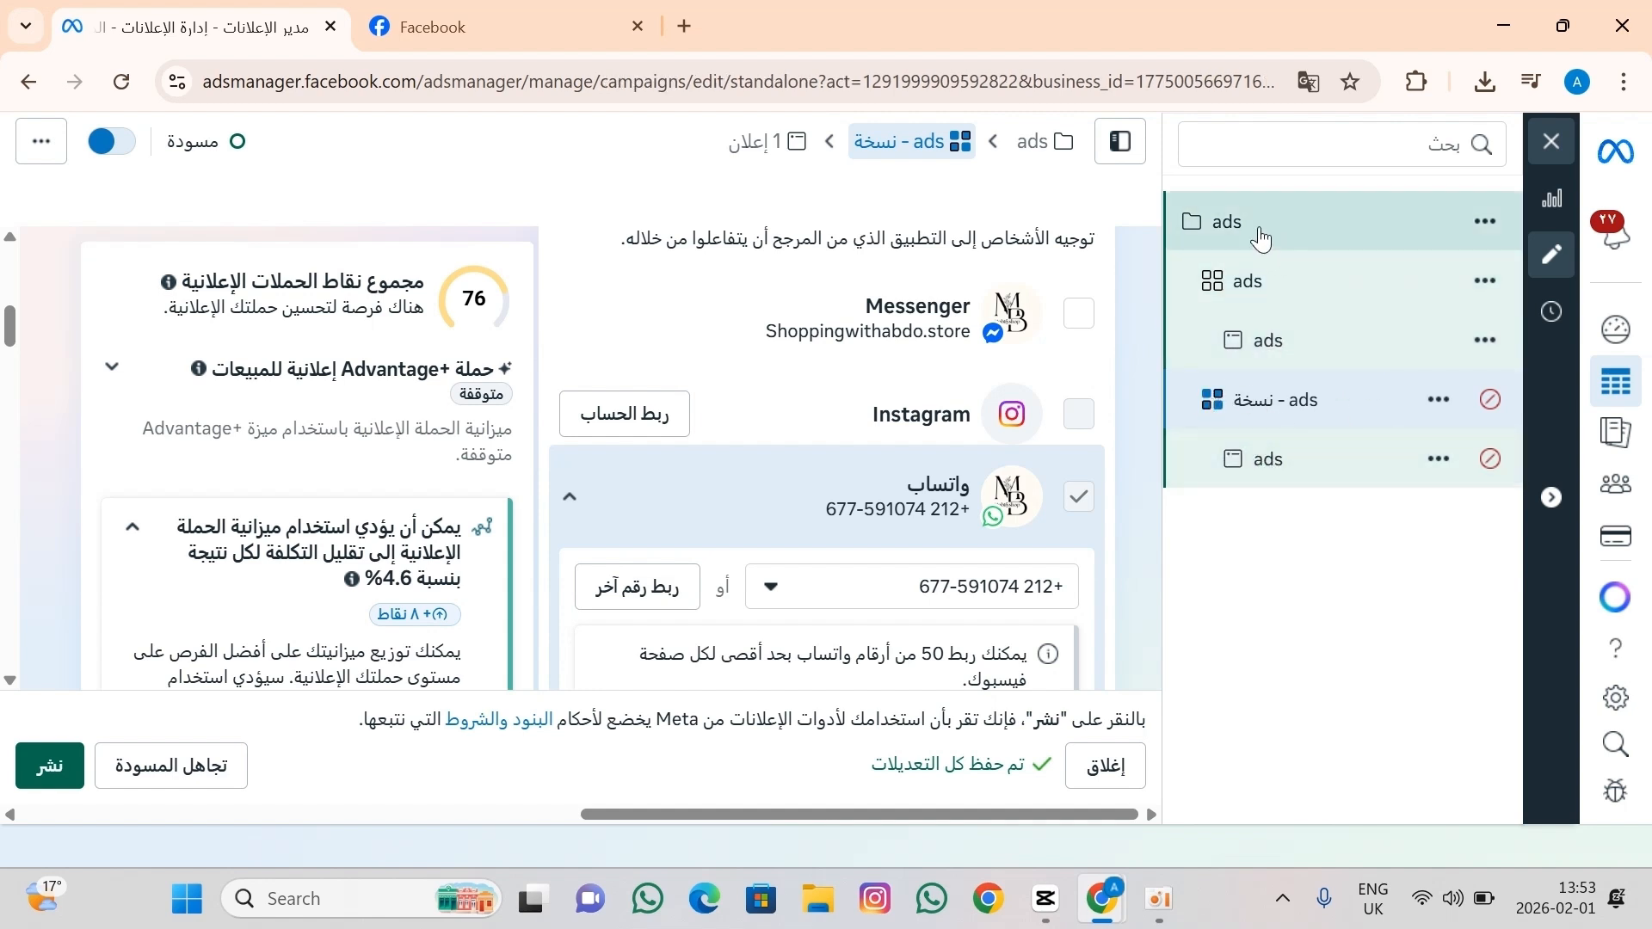
scroll(869, 409, down, 8)
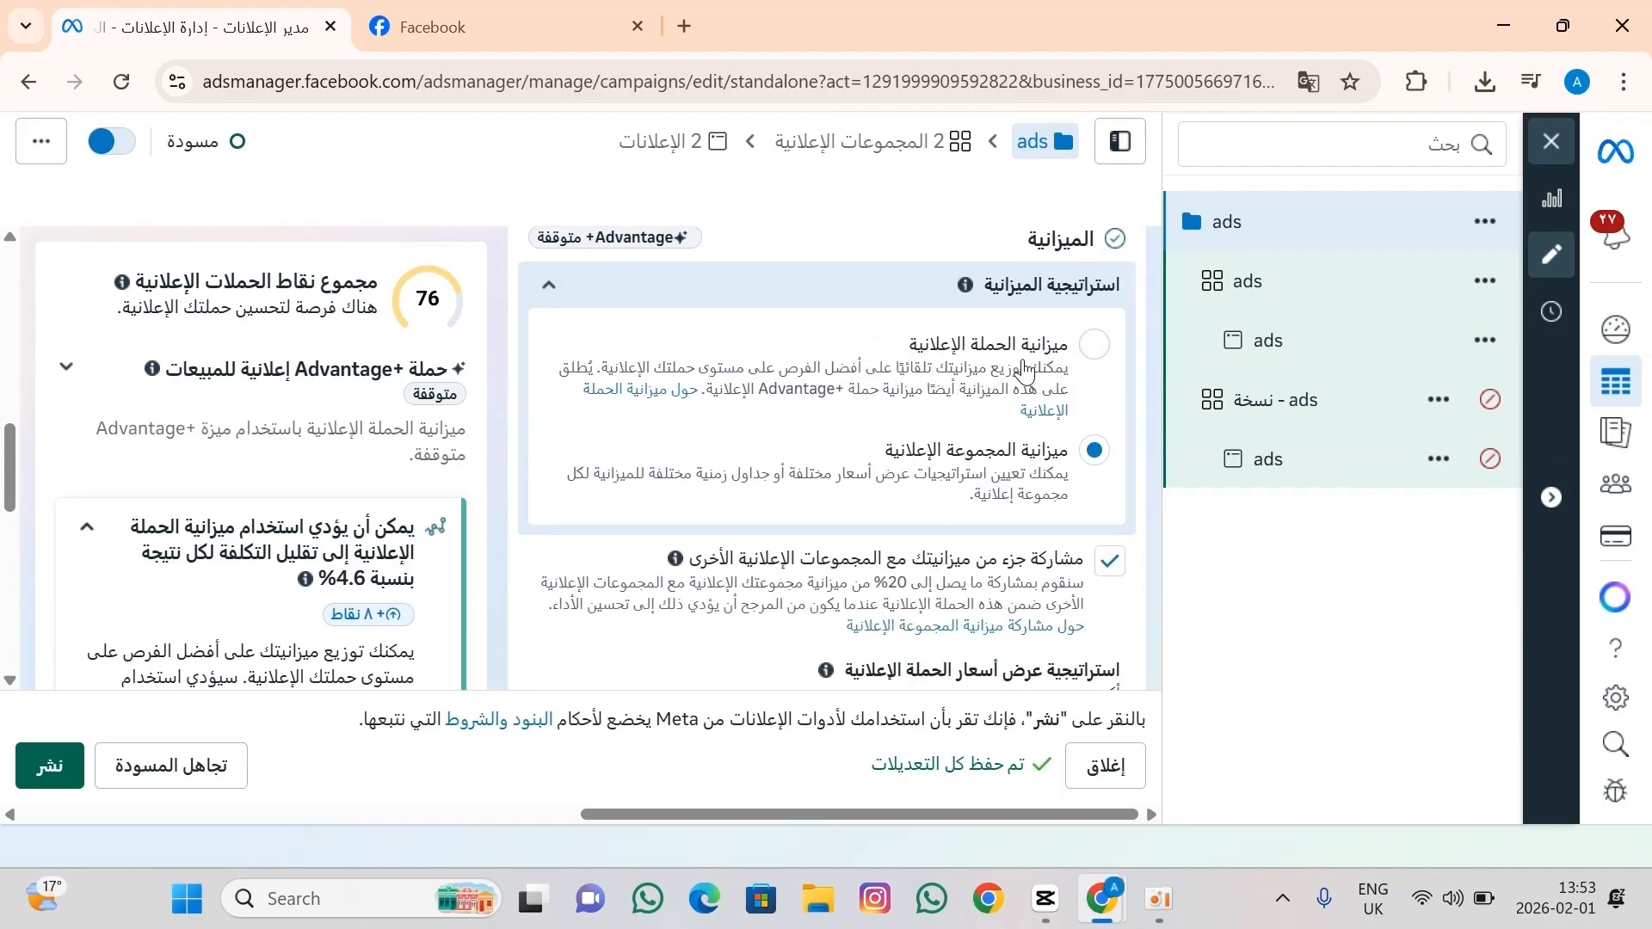
click(1095, 346)
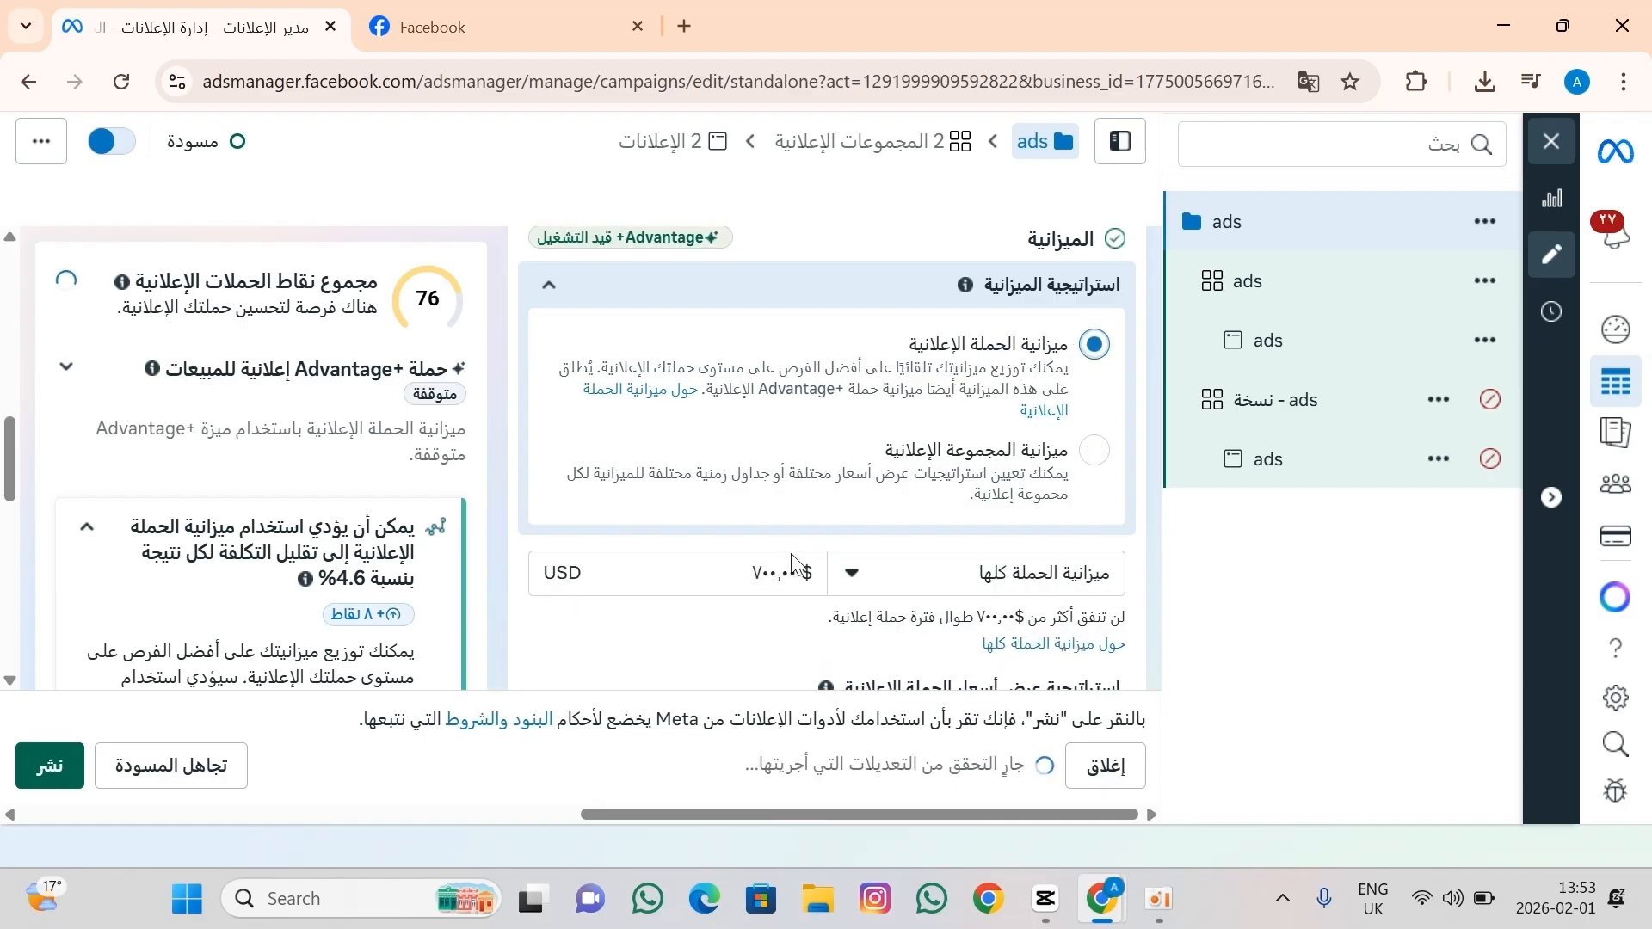
double_click(775, 569)
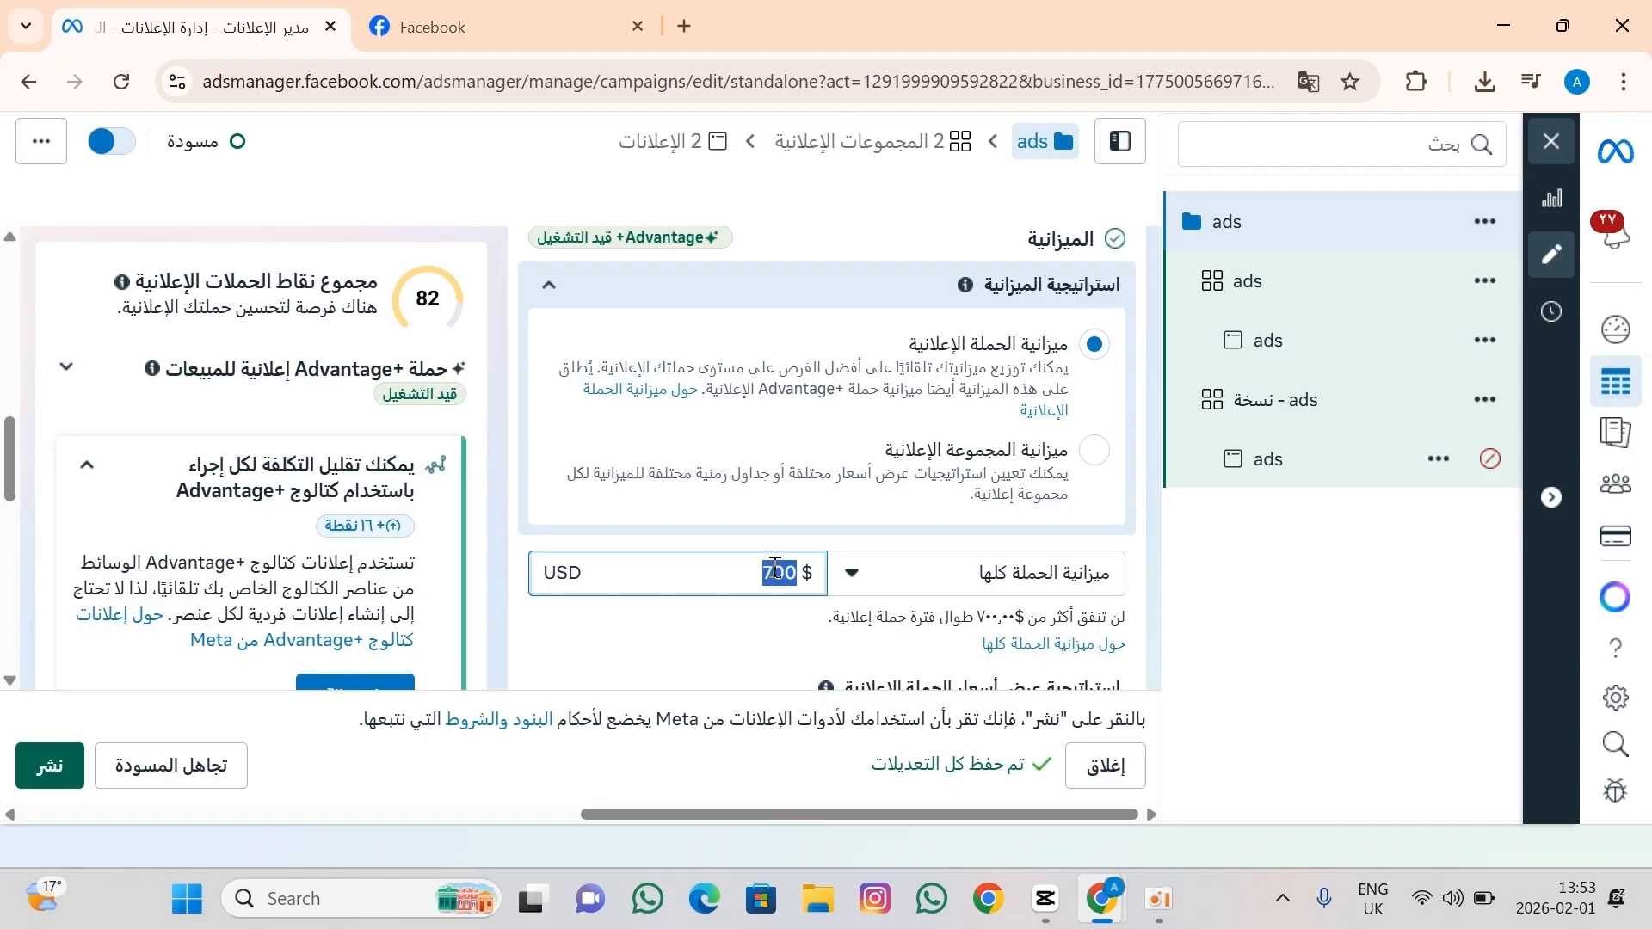
text(1)
key(BackSpace)
text(20)
click(1264, 575)
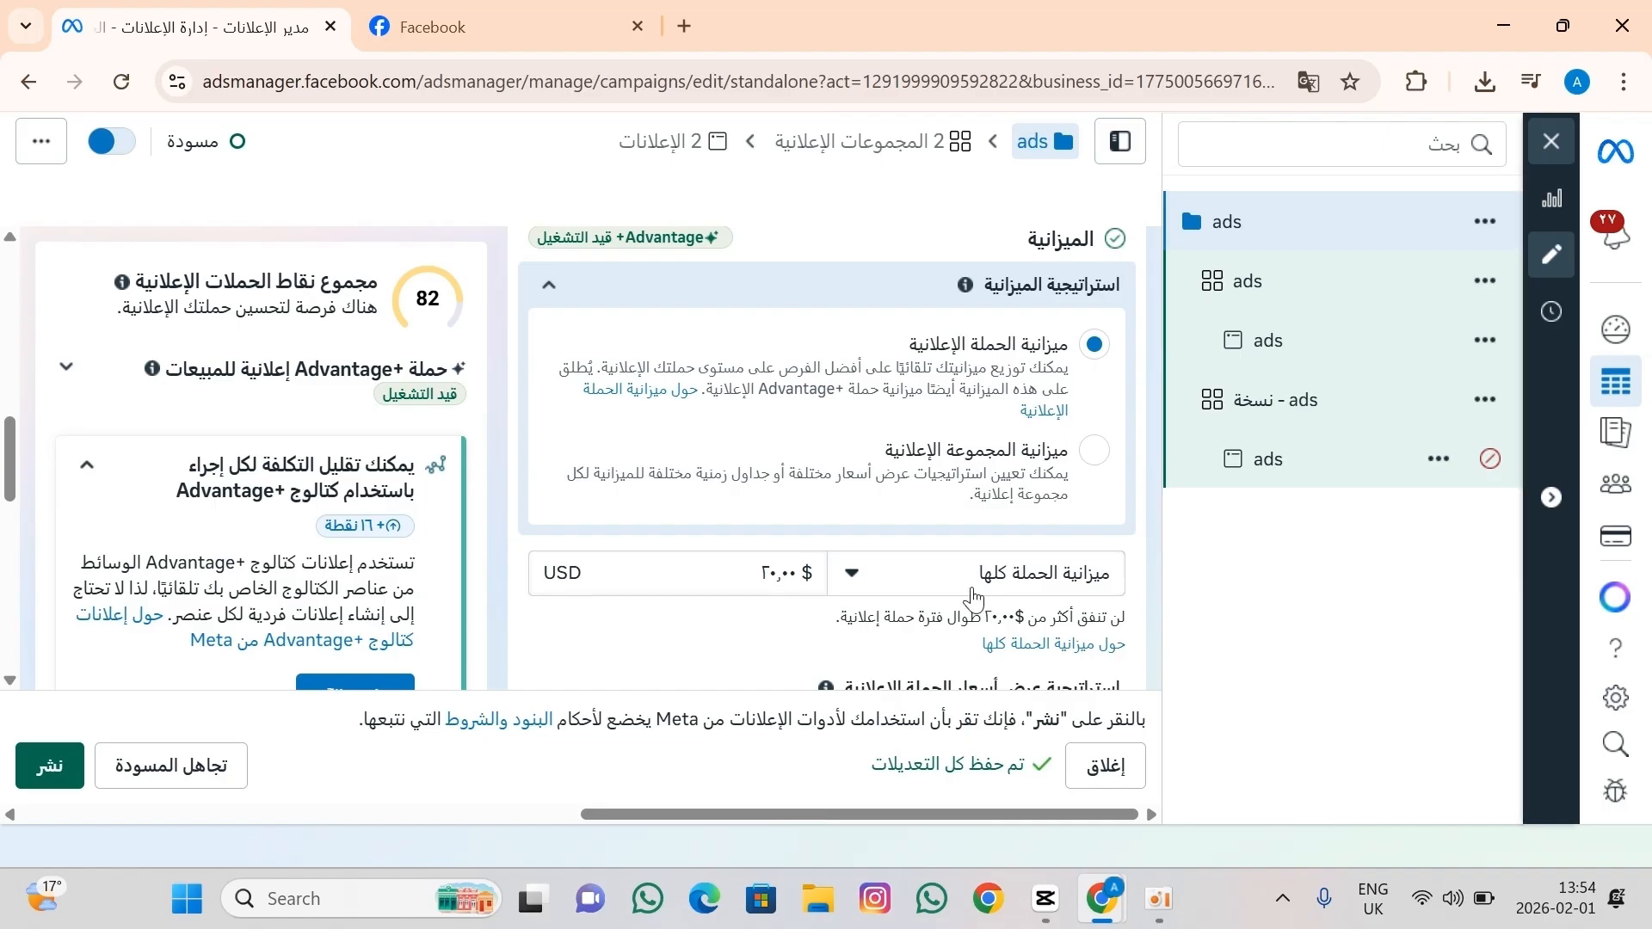
- Change the campaign back to ad set budgets (ميزانية المجموعة الإعلانية) with budget sharing enabled
click(779, 577)
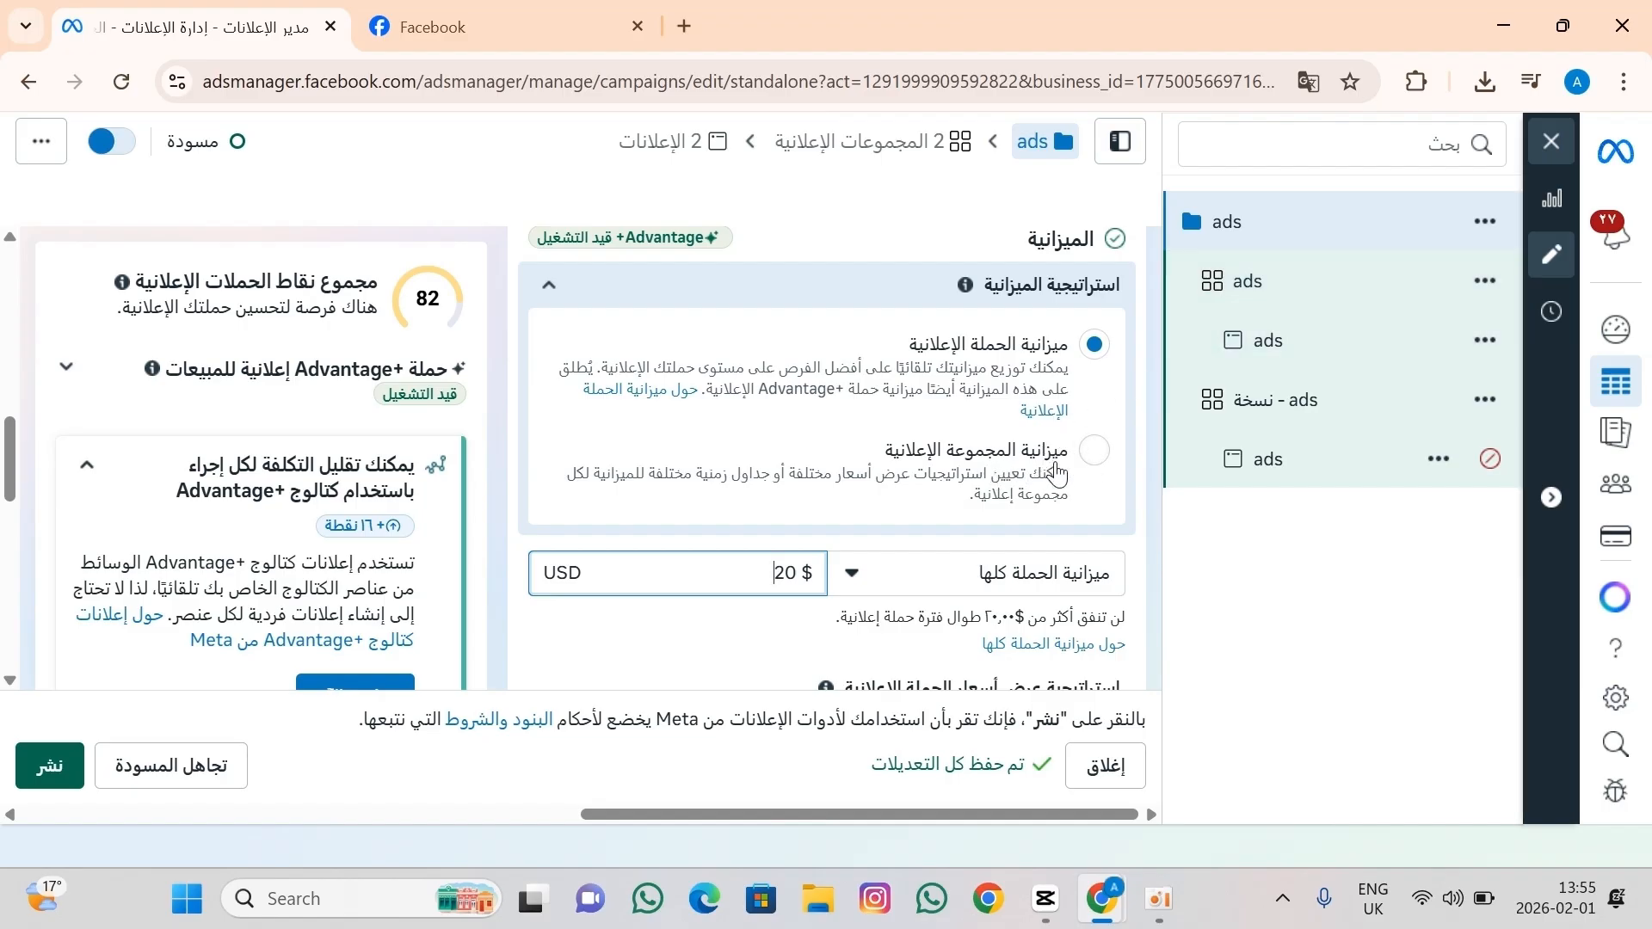
click(1096, 451)
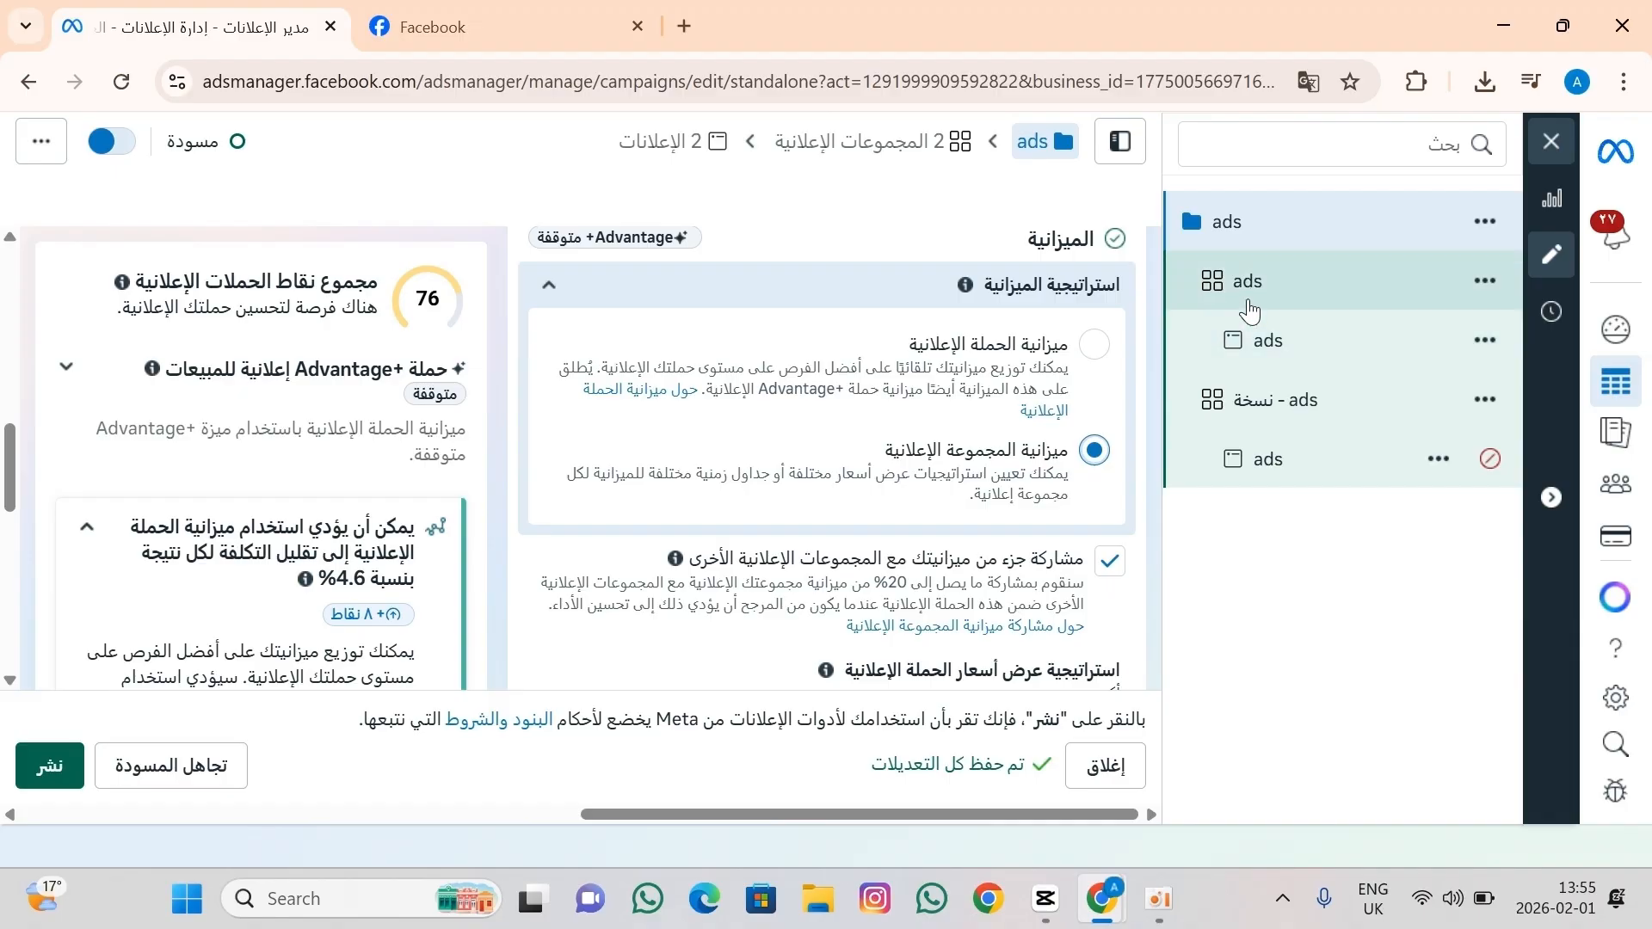
- Check the original ad set's 20 USD daily budget and give the copied ad set 30 USD daily
click(1262, 304)
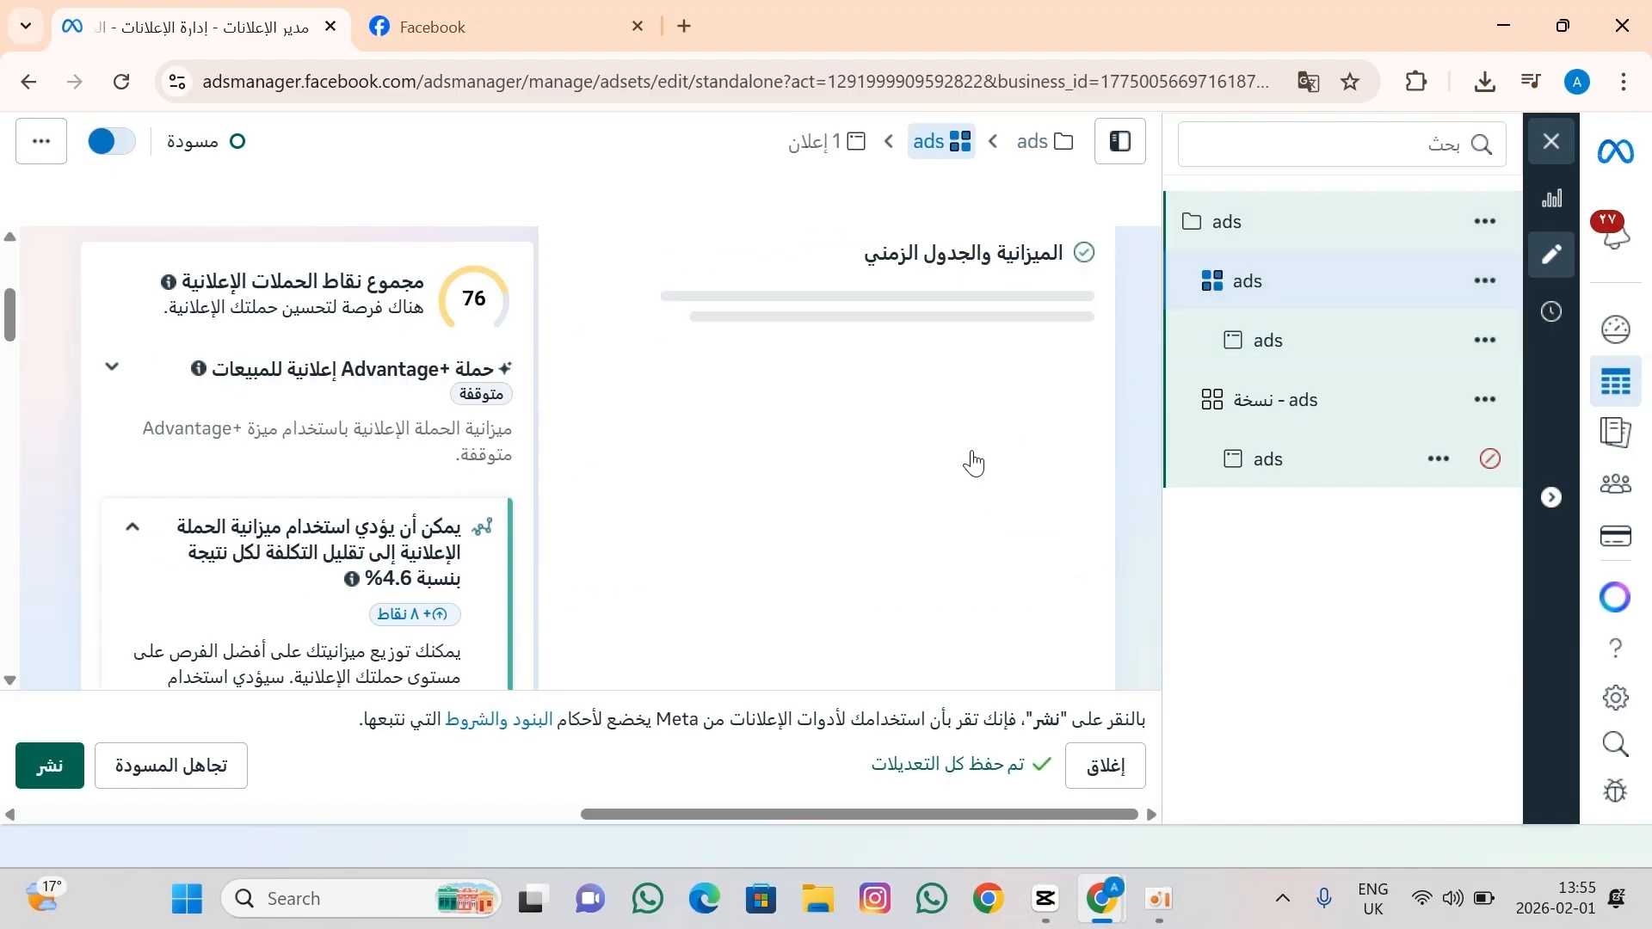
scroll(976, 460, down, 6)
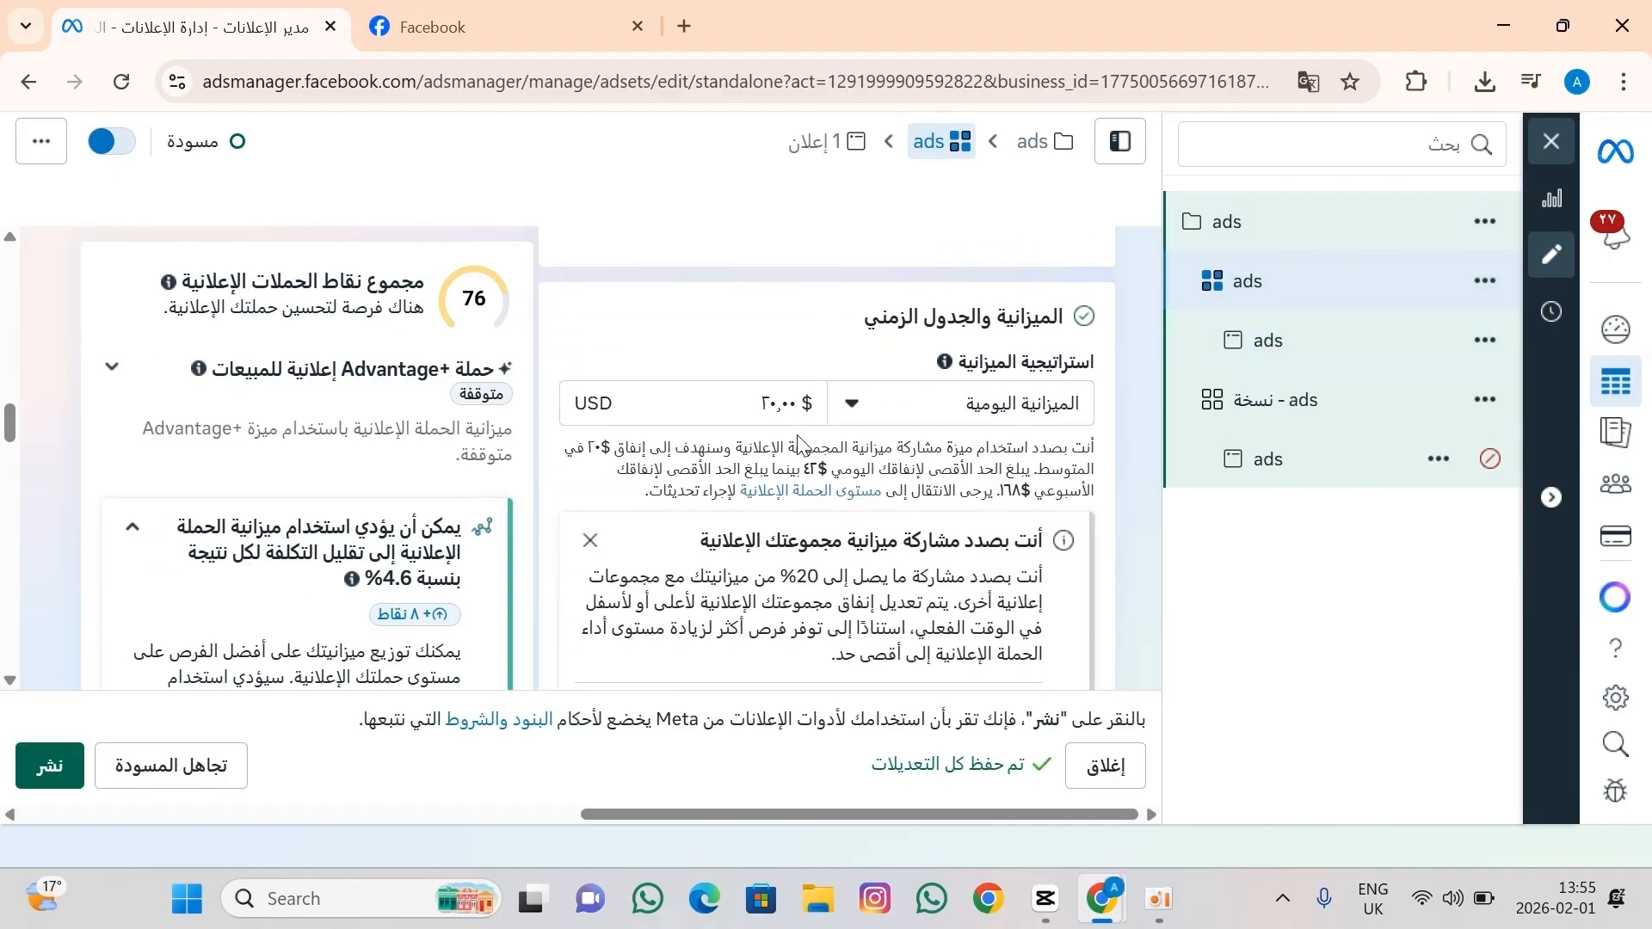
click(755, 397)
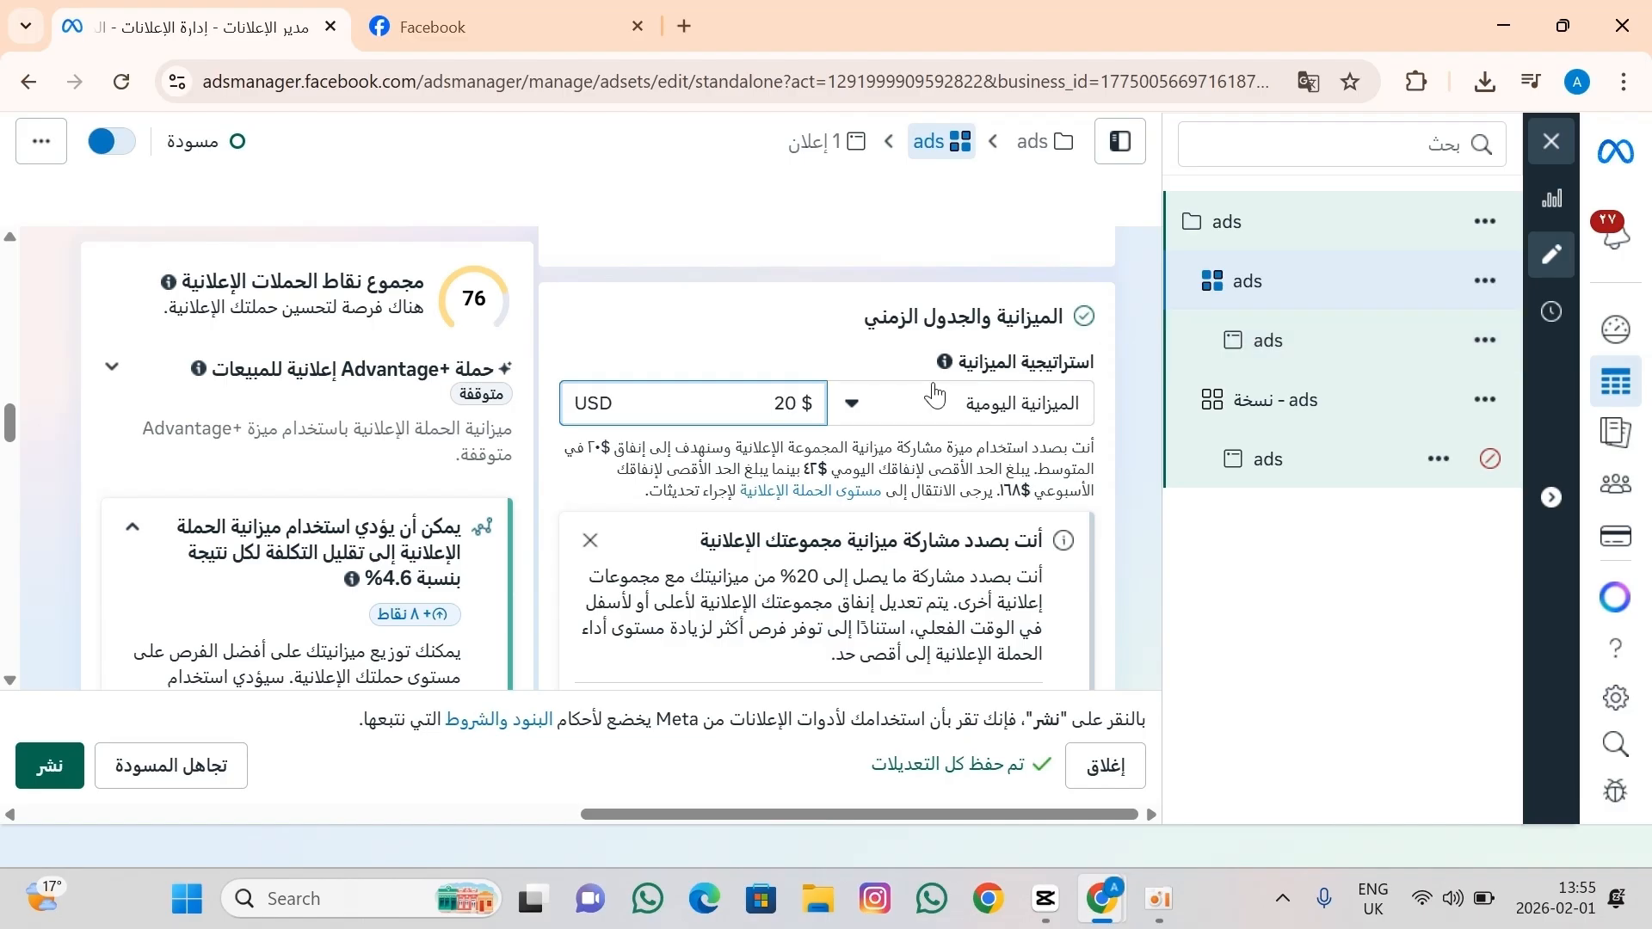
click(1211, 402)
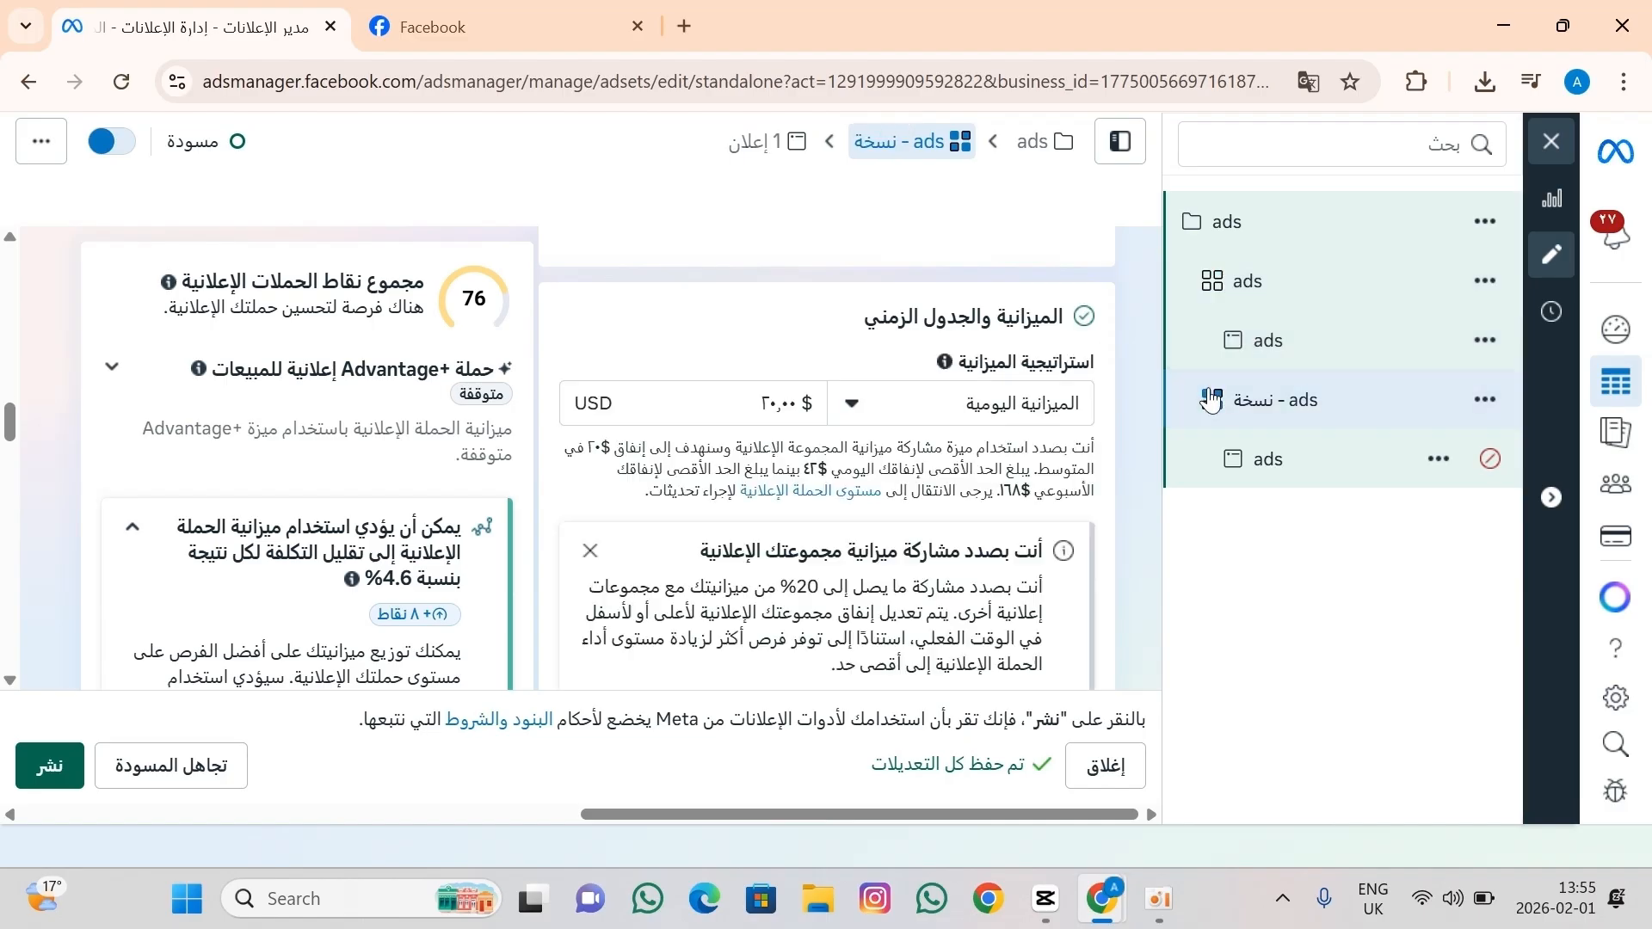
click(773, 402)
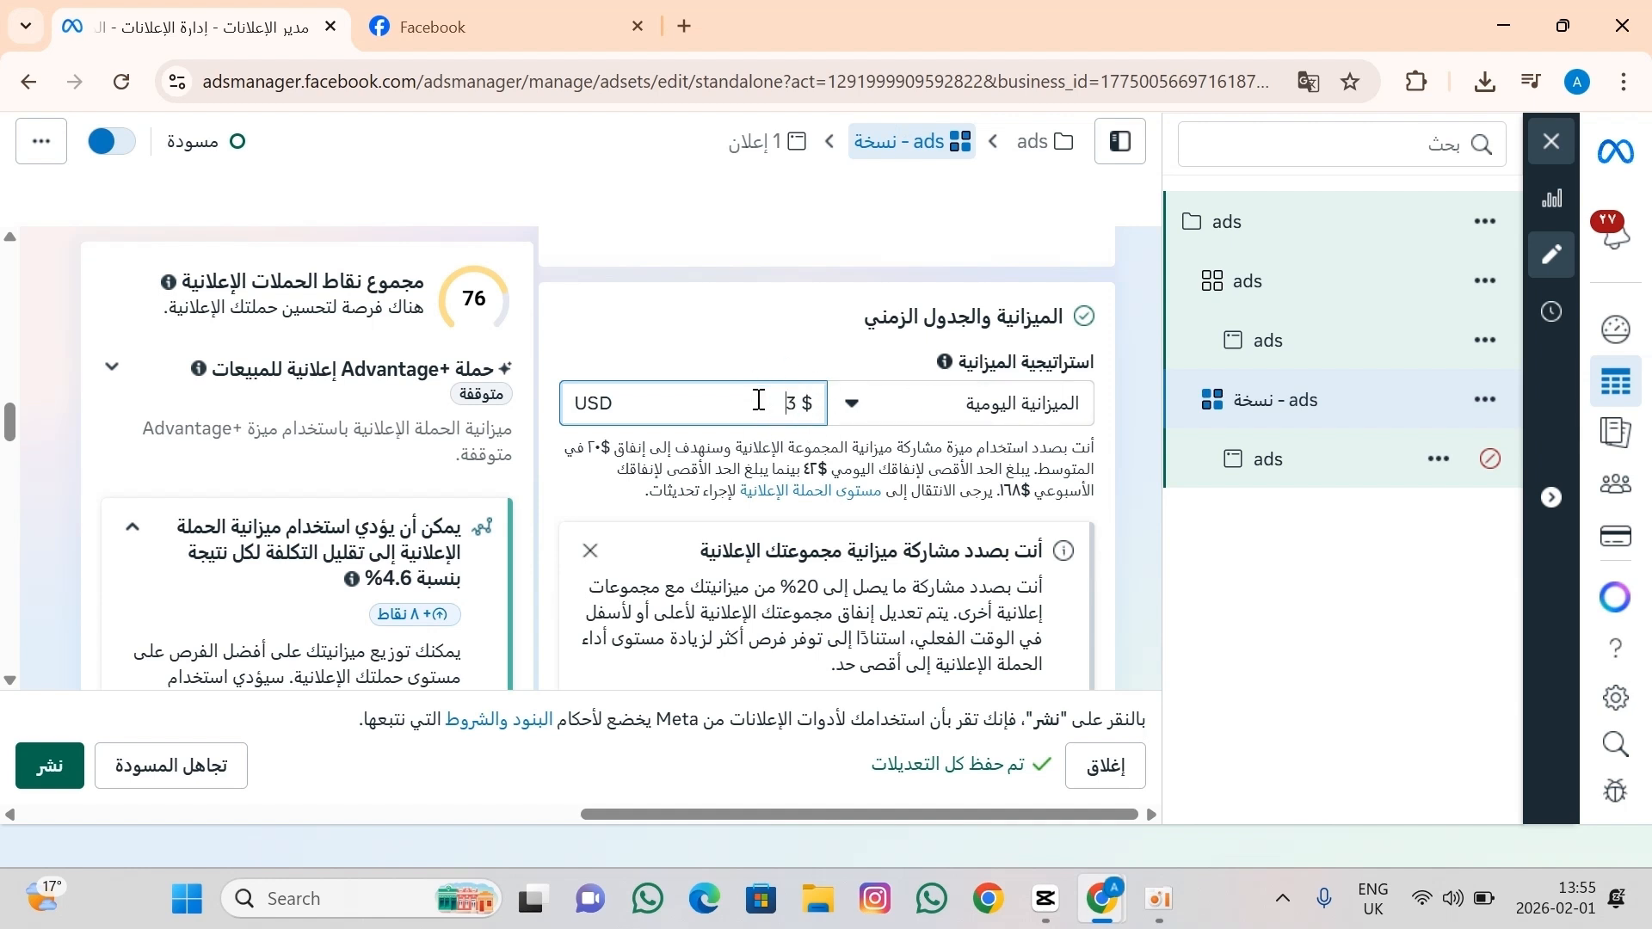
click(818, 320)
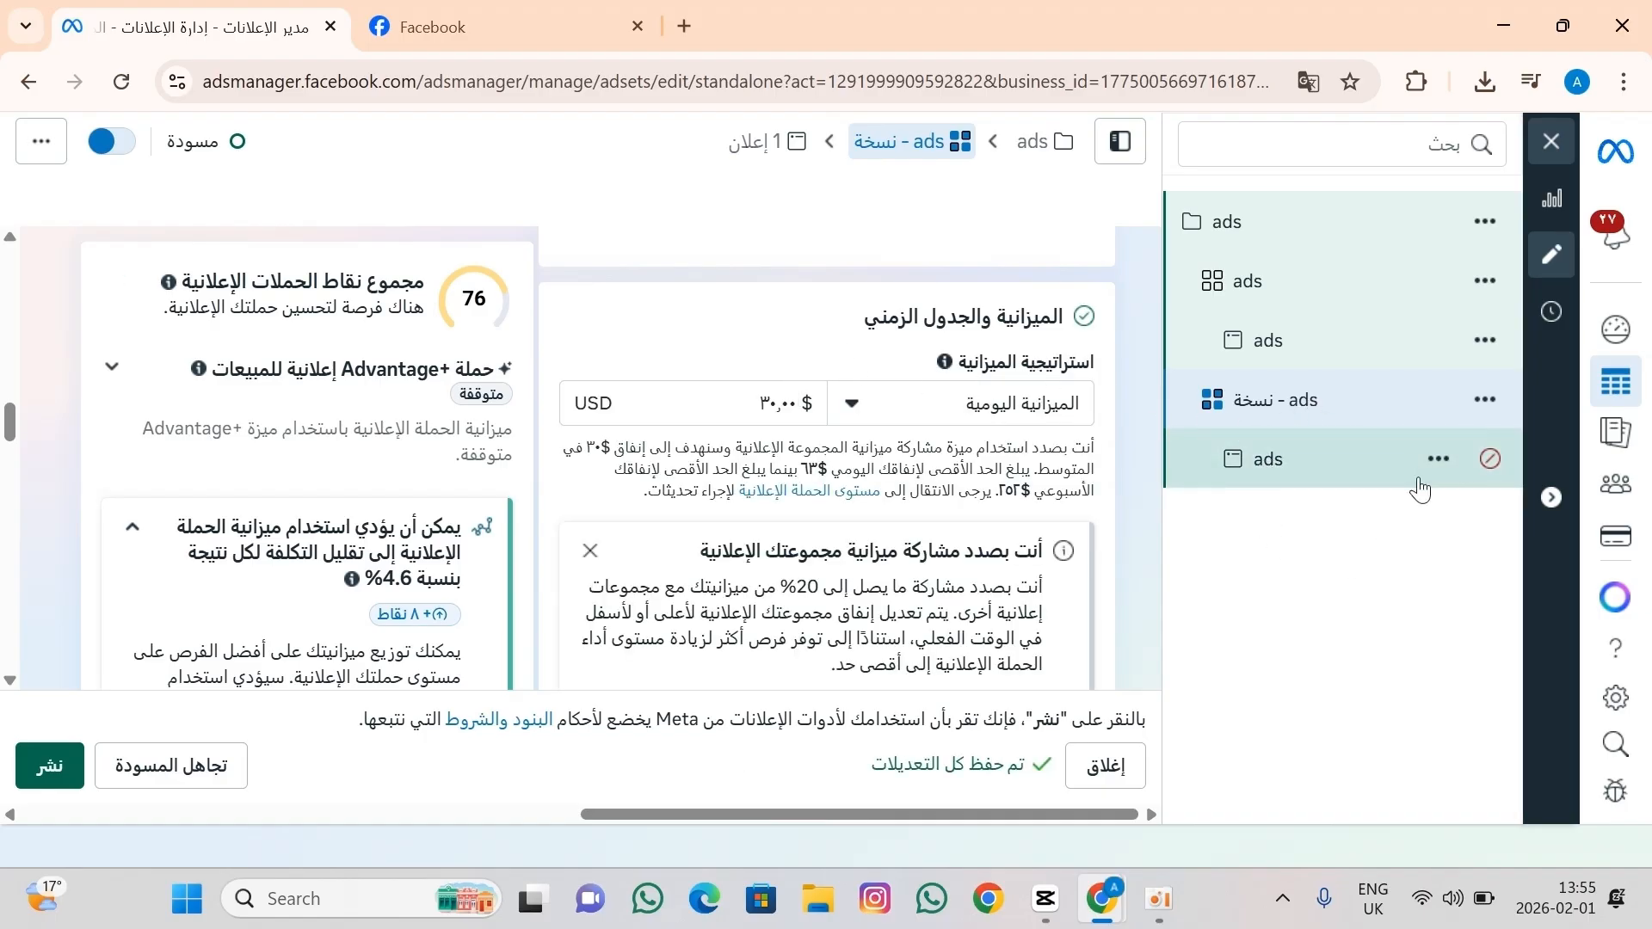
click(1439, 459)
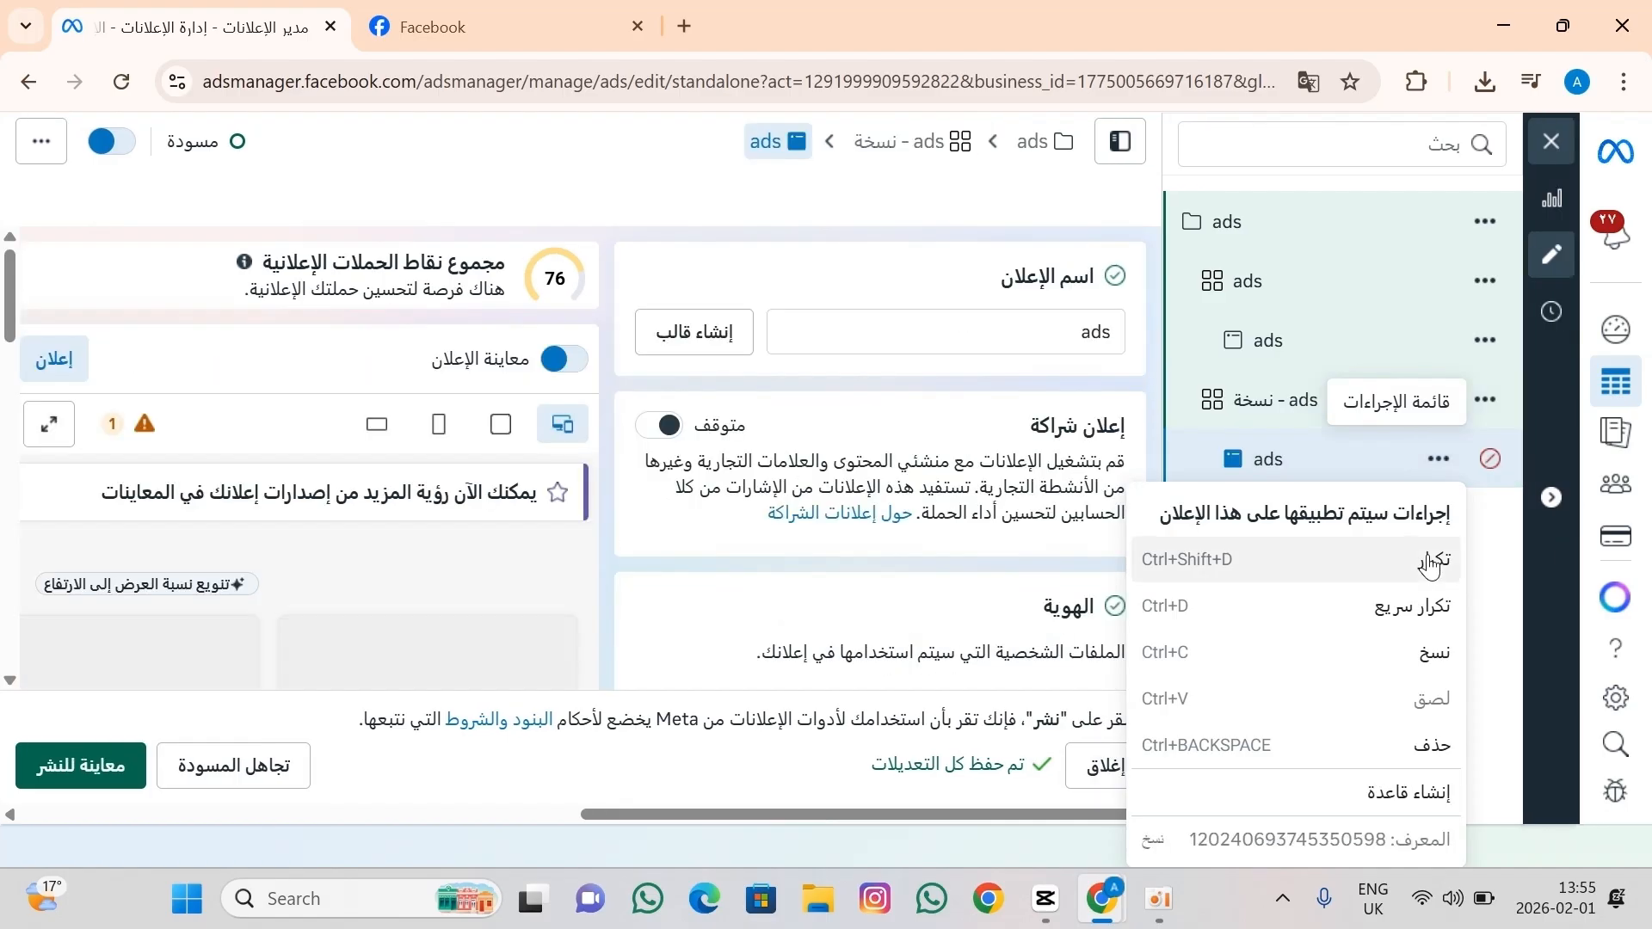
- Duplicate the ad three times (عدد النسخ 3) within the copied ad set
click(1427, 558)
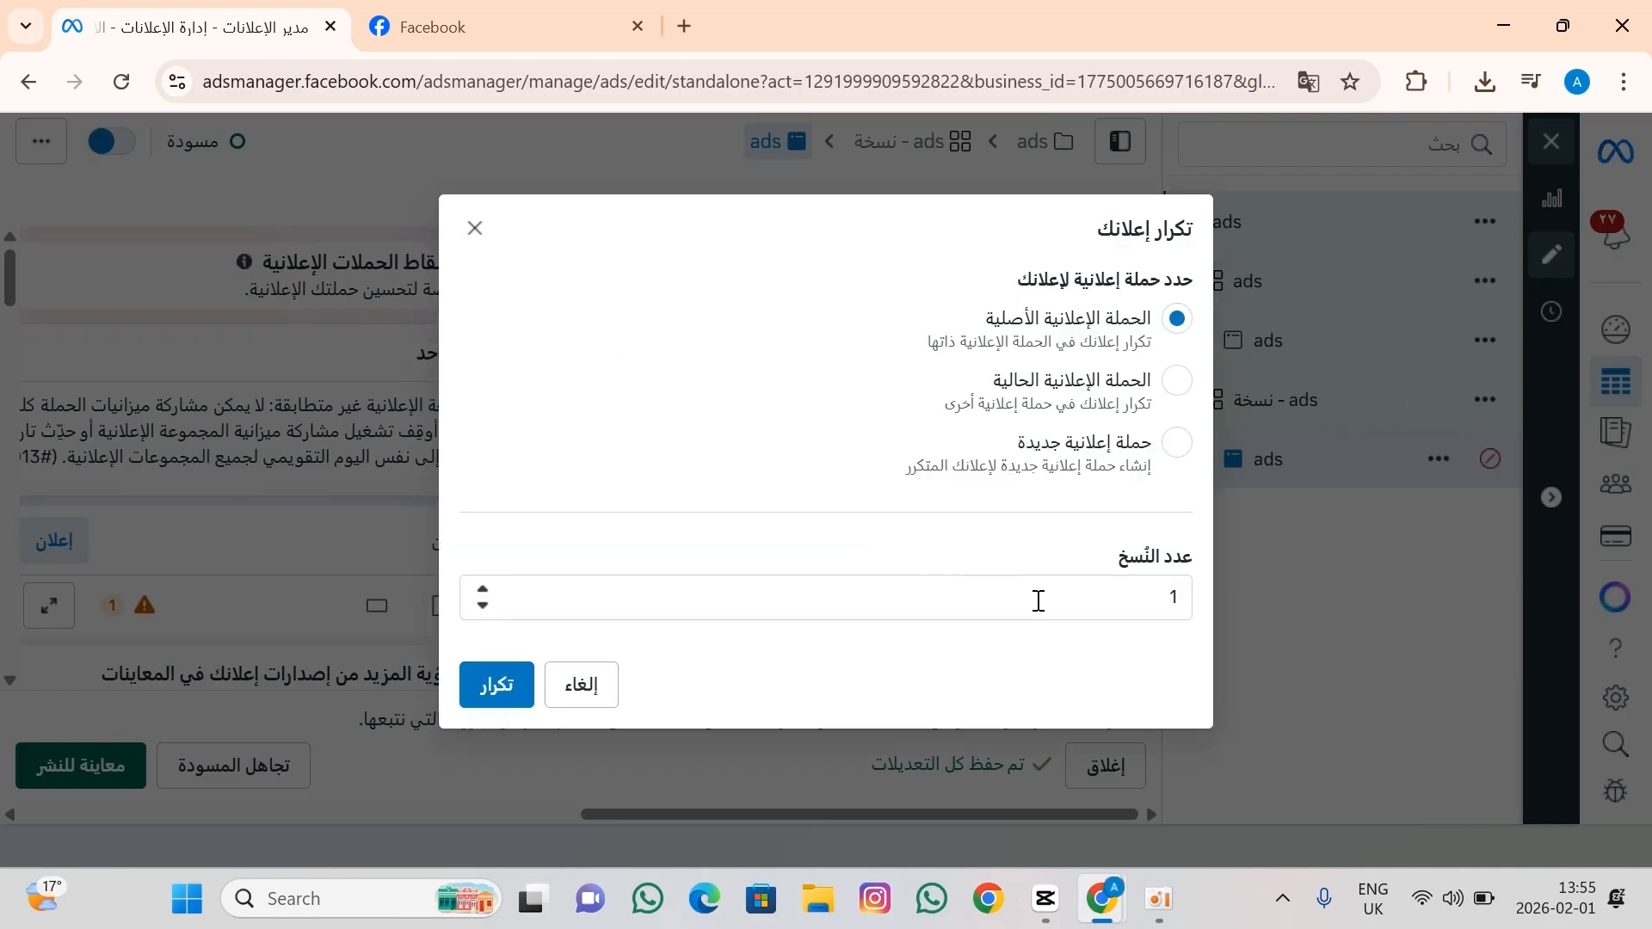
click(1099, 609)
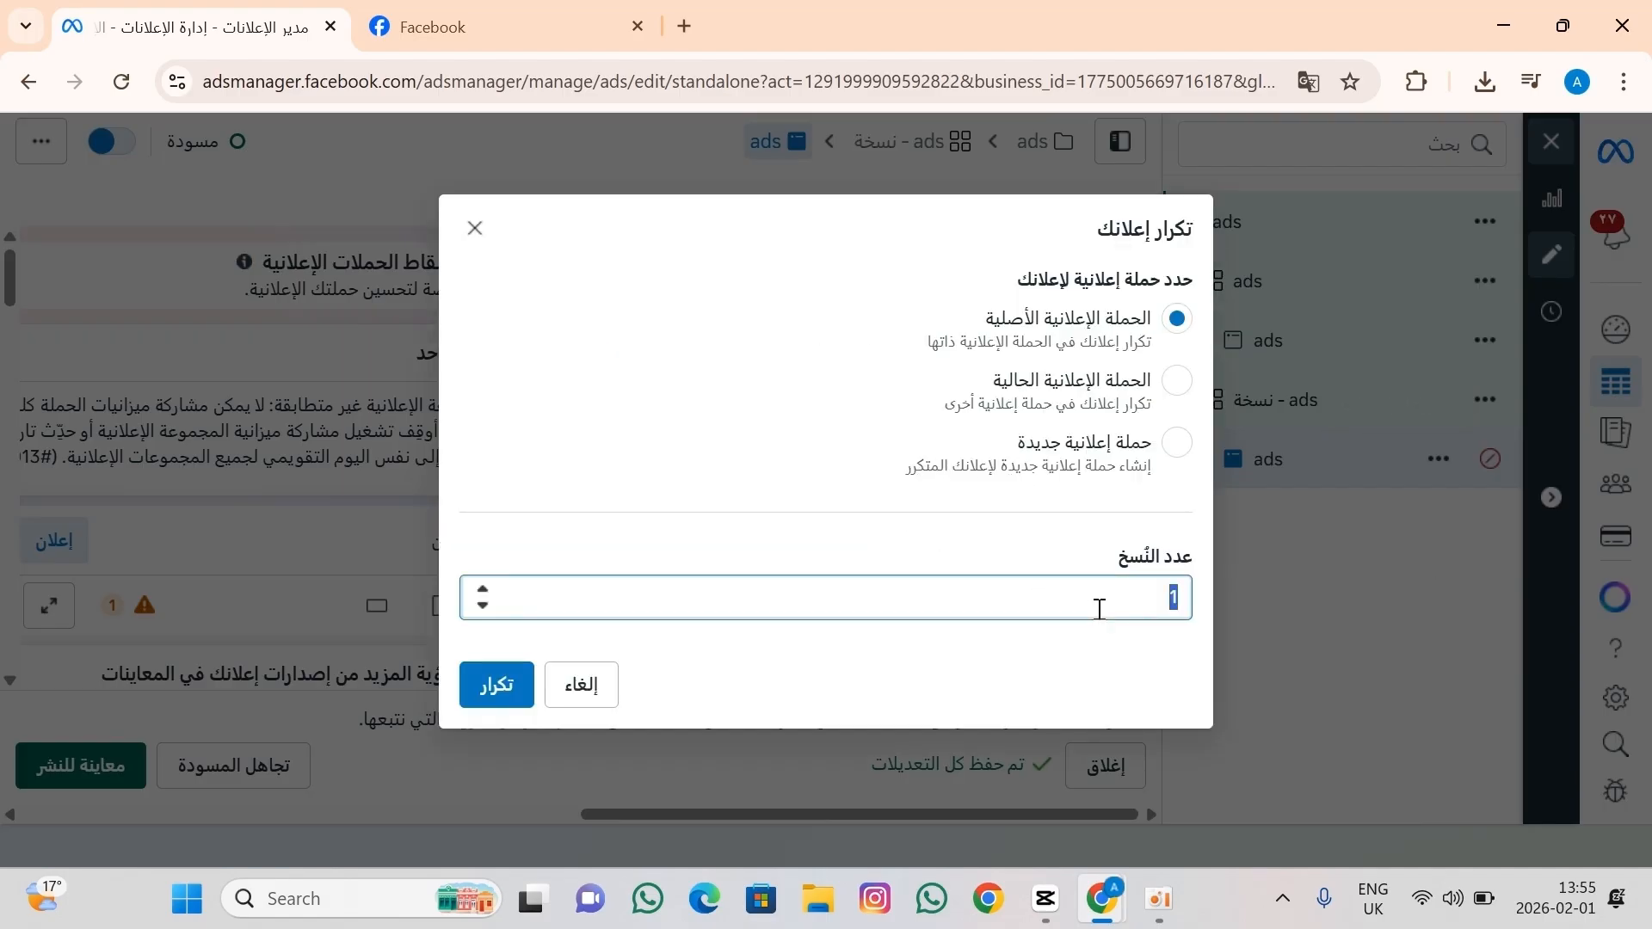
click(501, 686)
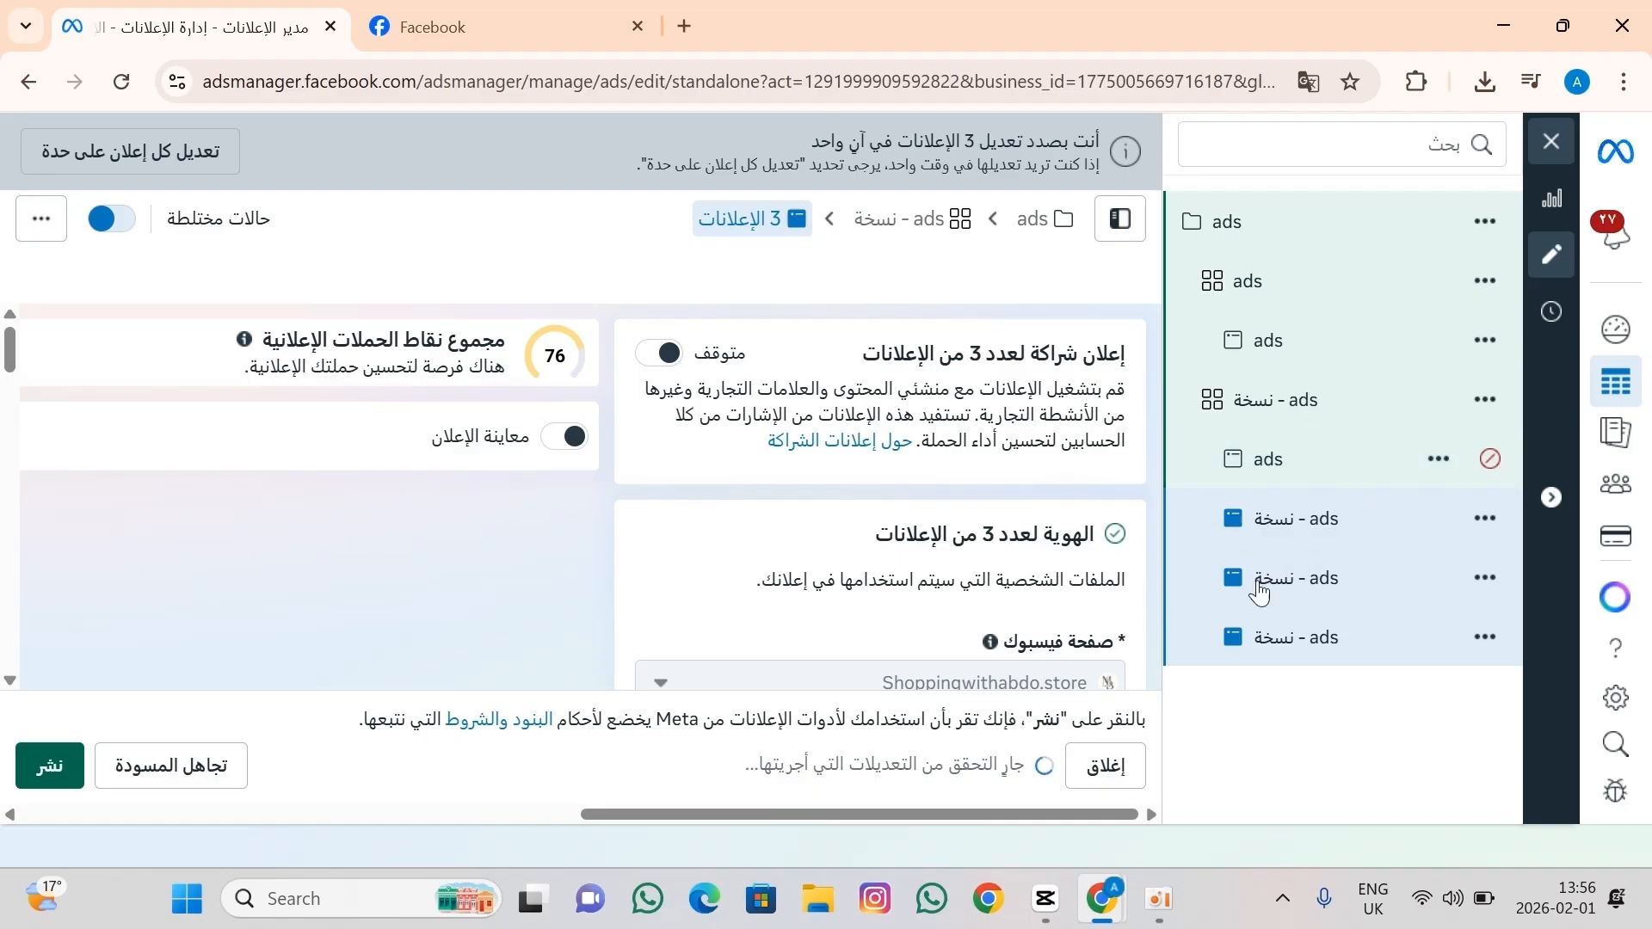
- Open the 'نسخة - ads' ad set and select its 30 USD daily budget field
click(1269, 402)
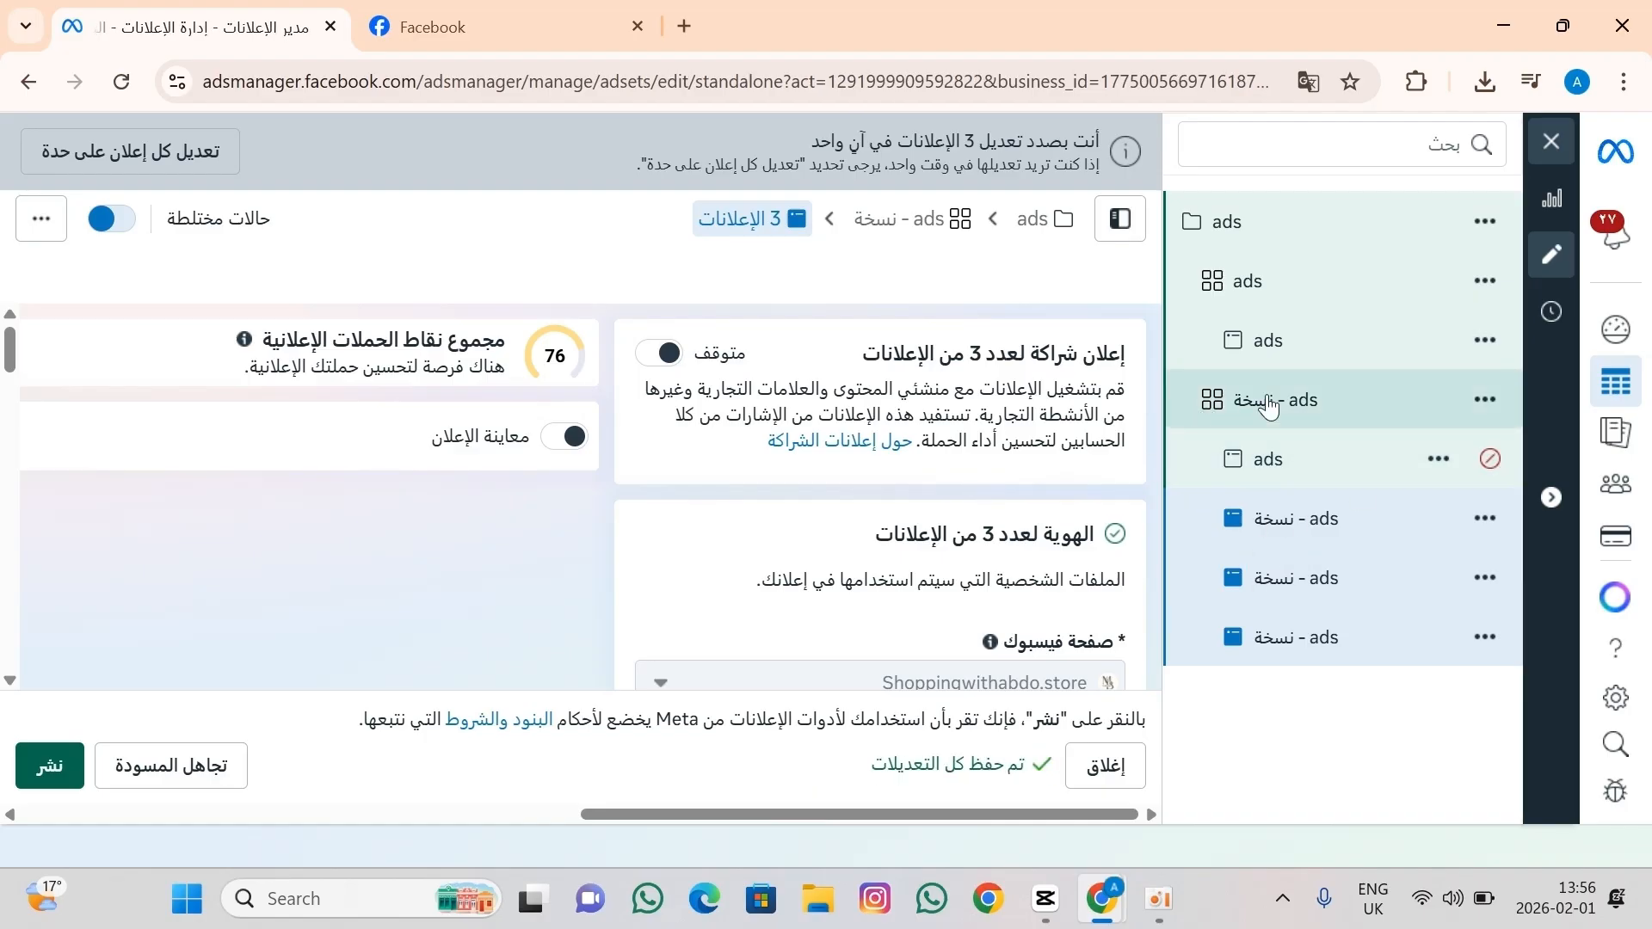
scroll(774, 505, down, 8)
scroll(770, 509, up, 2)
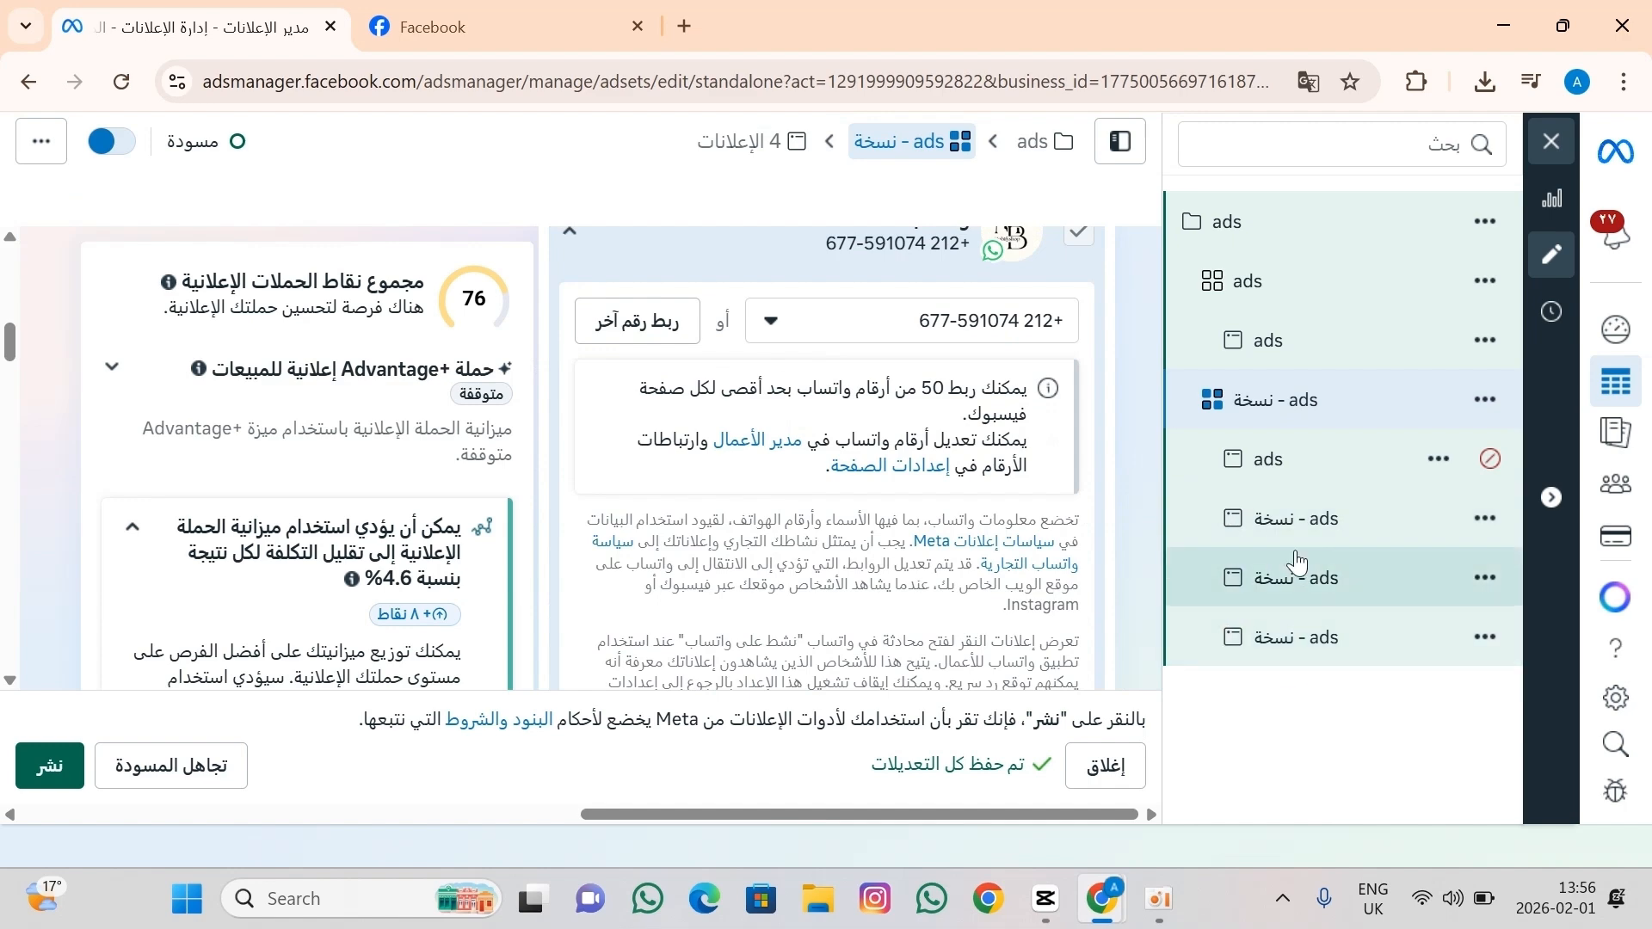
scroll(994, 488, down, 1)
scroll(994, 488, down, 2)
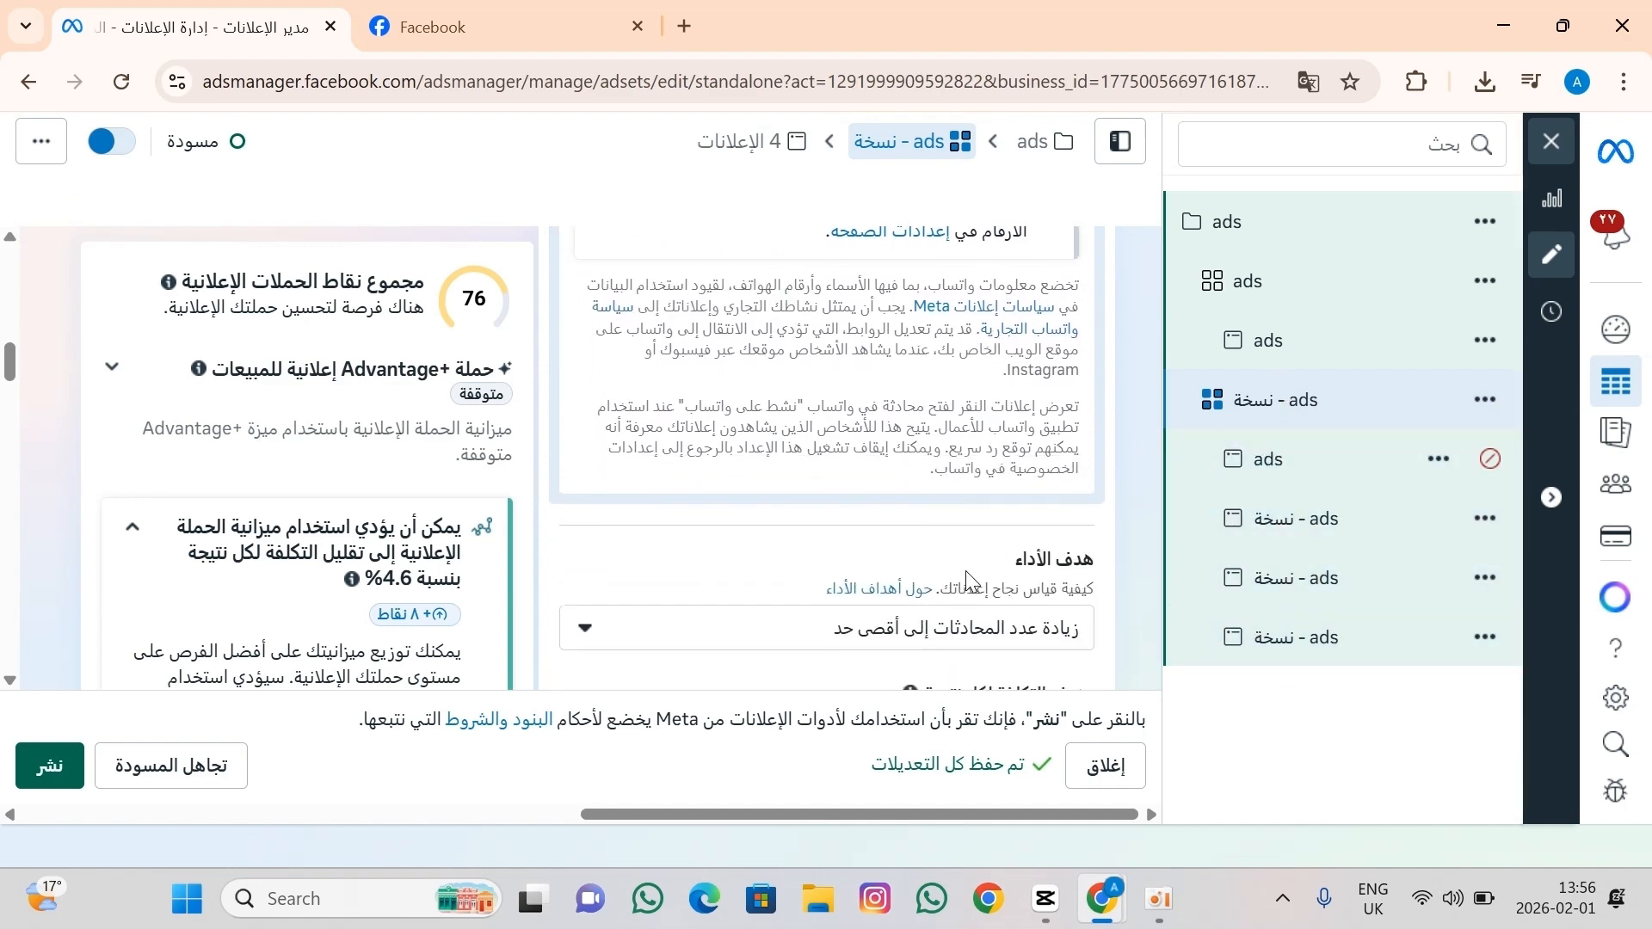
scroll(968, 573, down, 5)
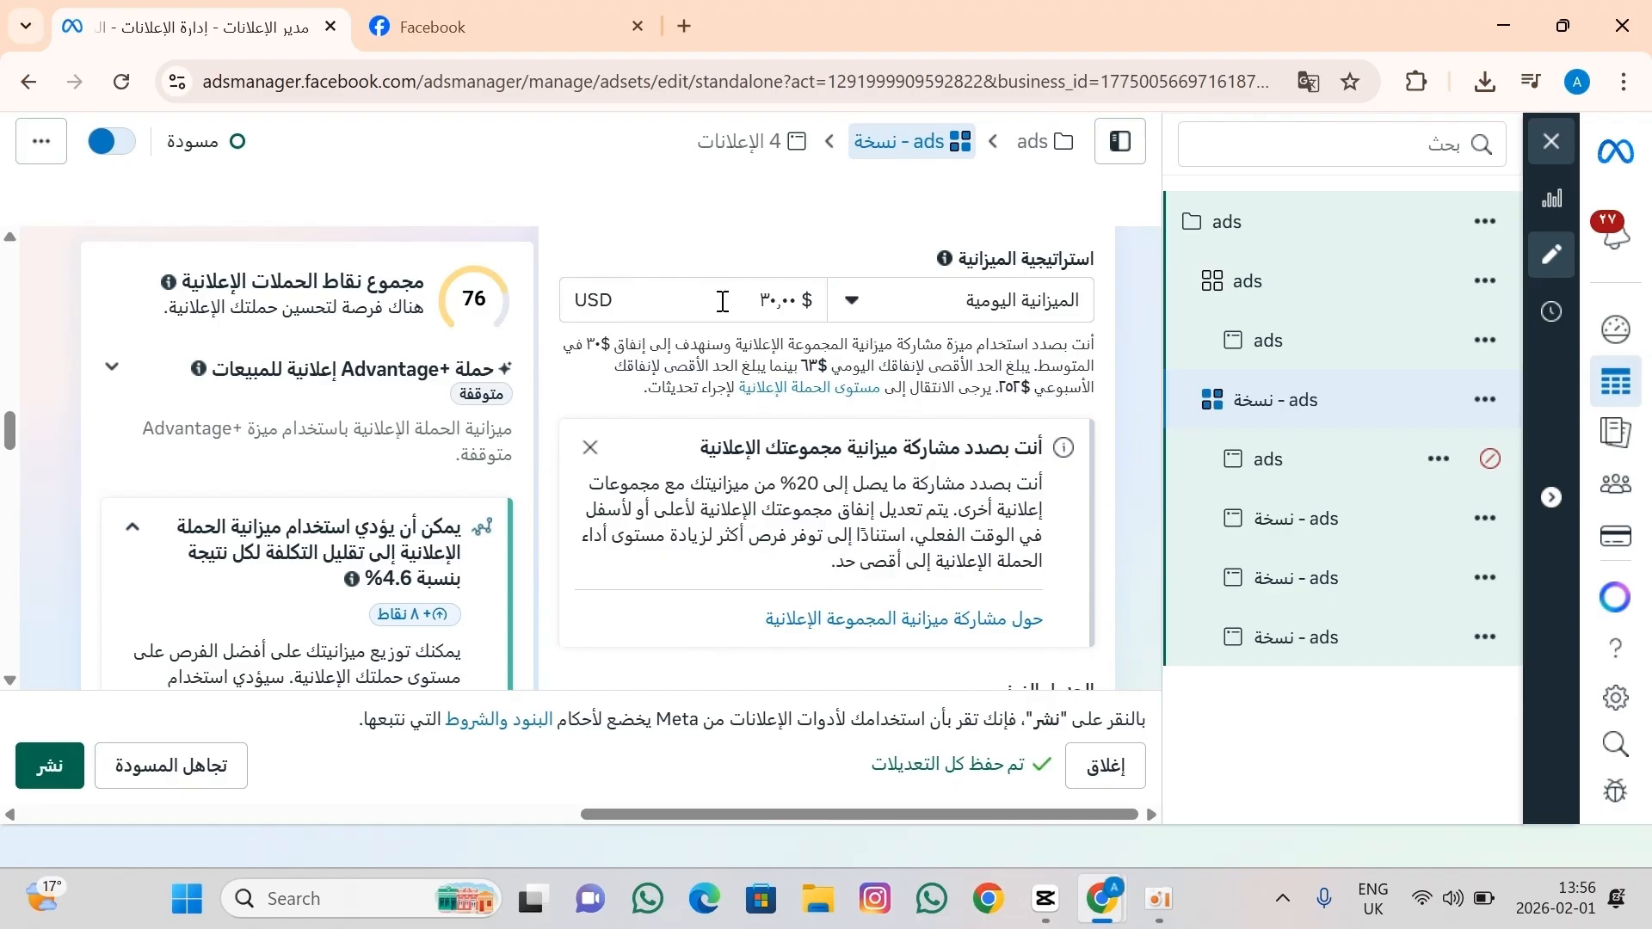
click(723, 302)
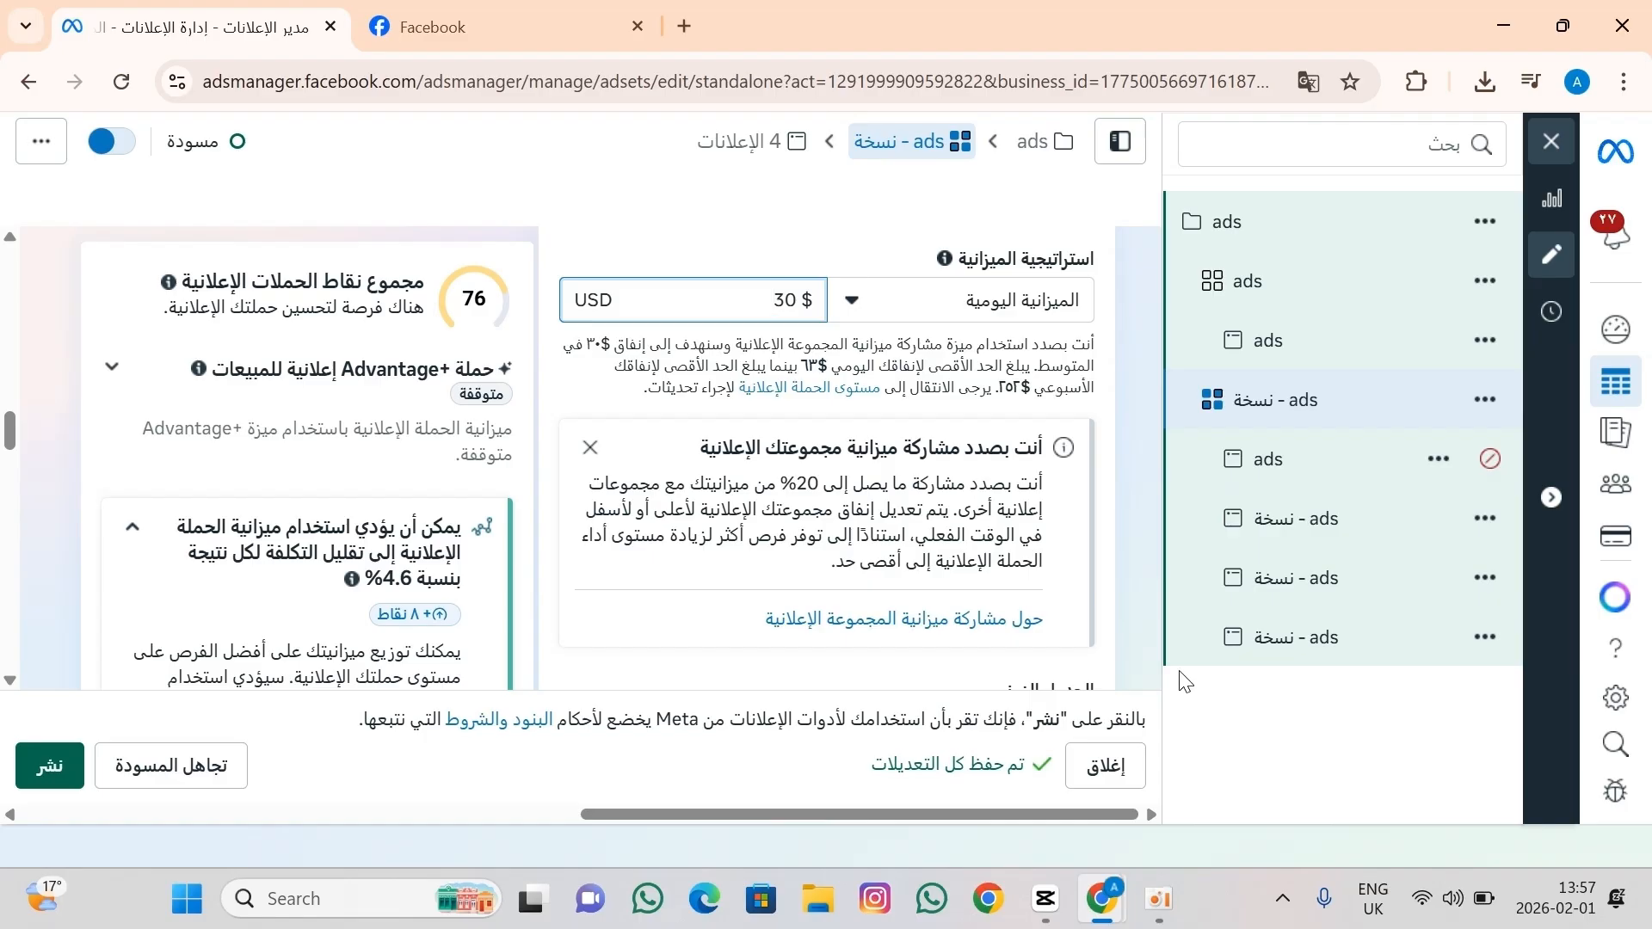
- Delete the copied 'نسخة - ads' ad set, keeping only the original 'ads' ad set and its single ad
scroll(884, 572, down, 4)
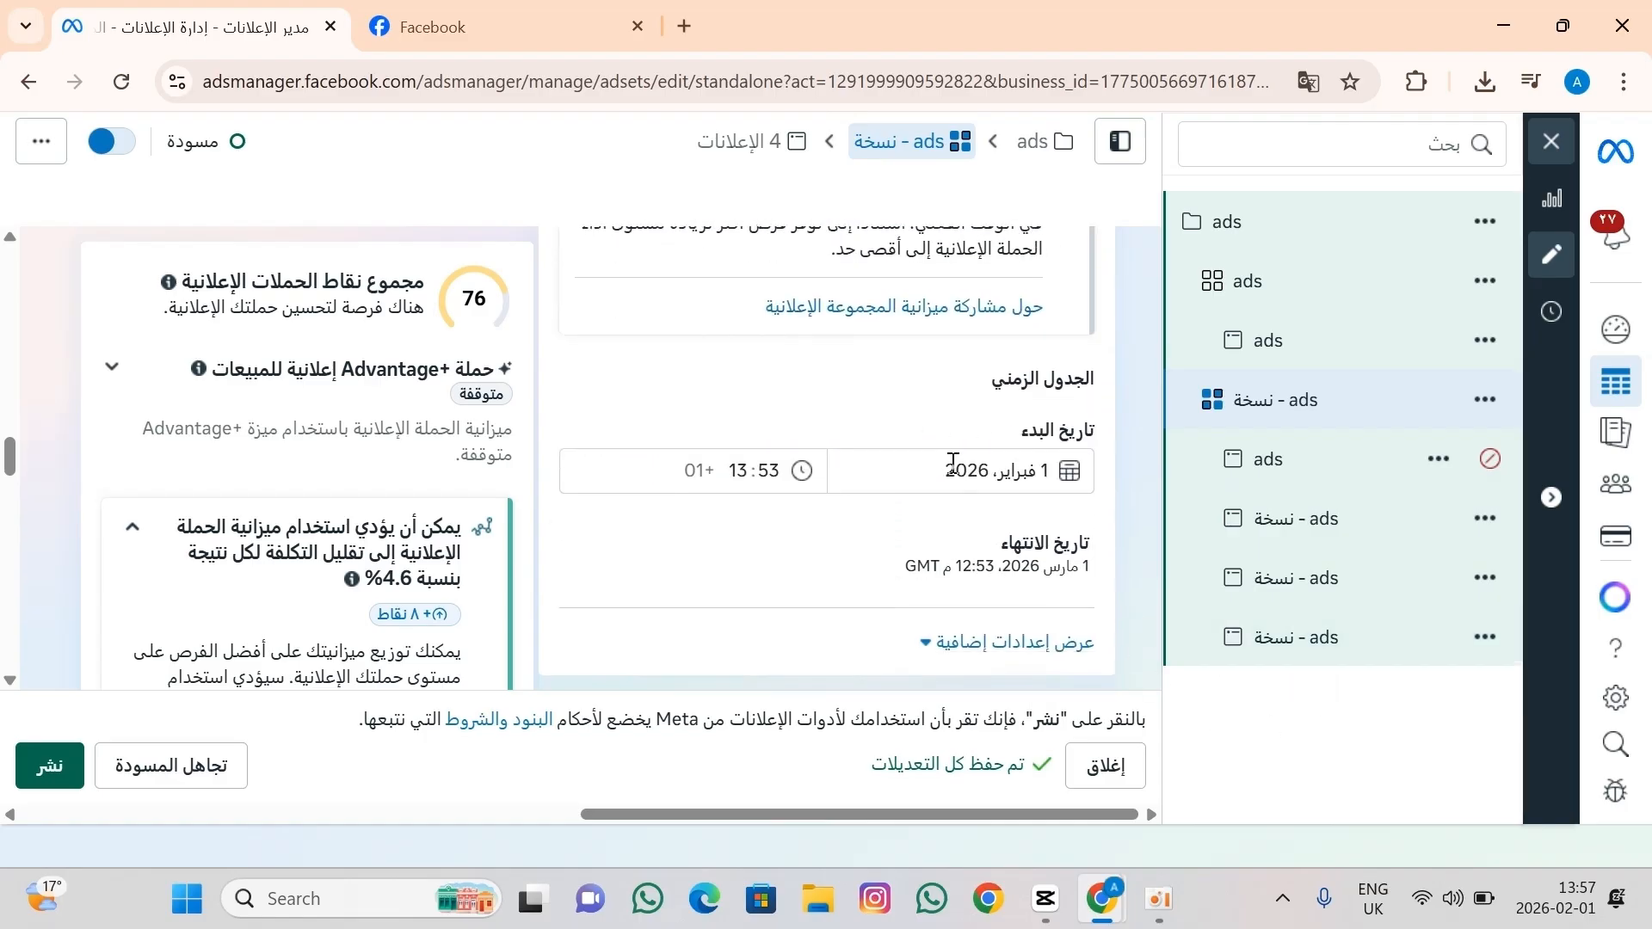
scroll(954, 462, up, 4)
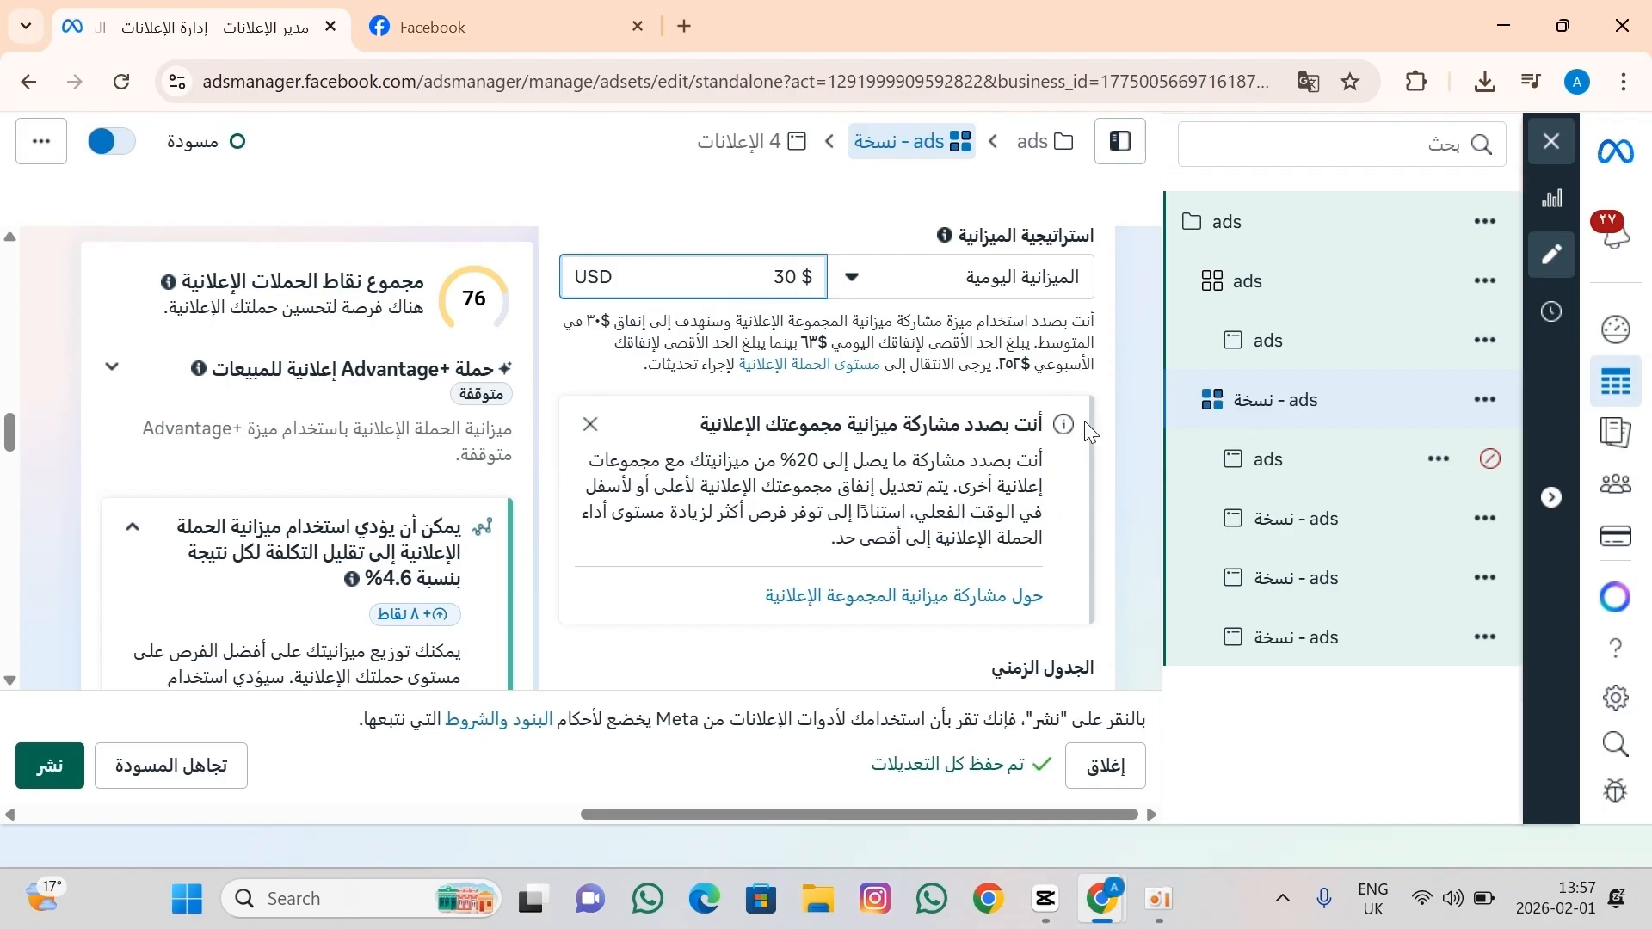
scroll(1085, 420, up, 3)
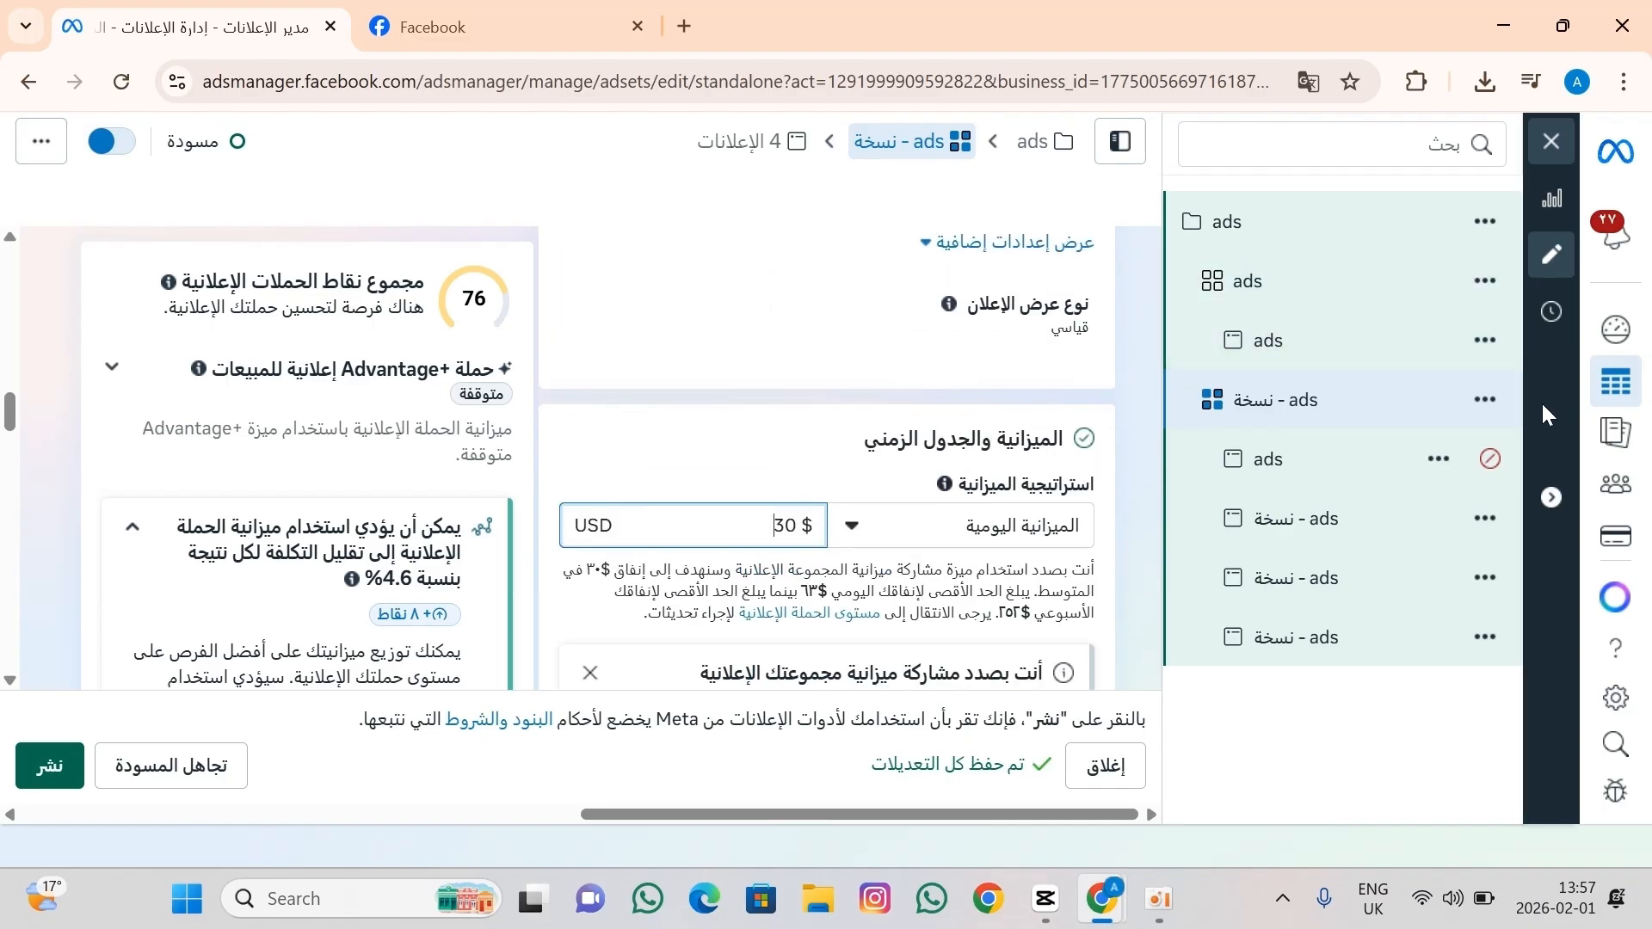
click(1486, 399)
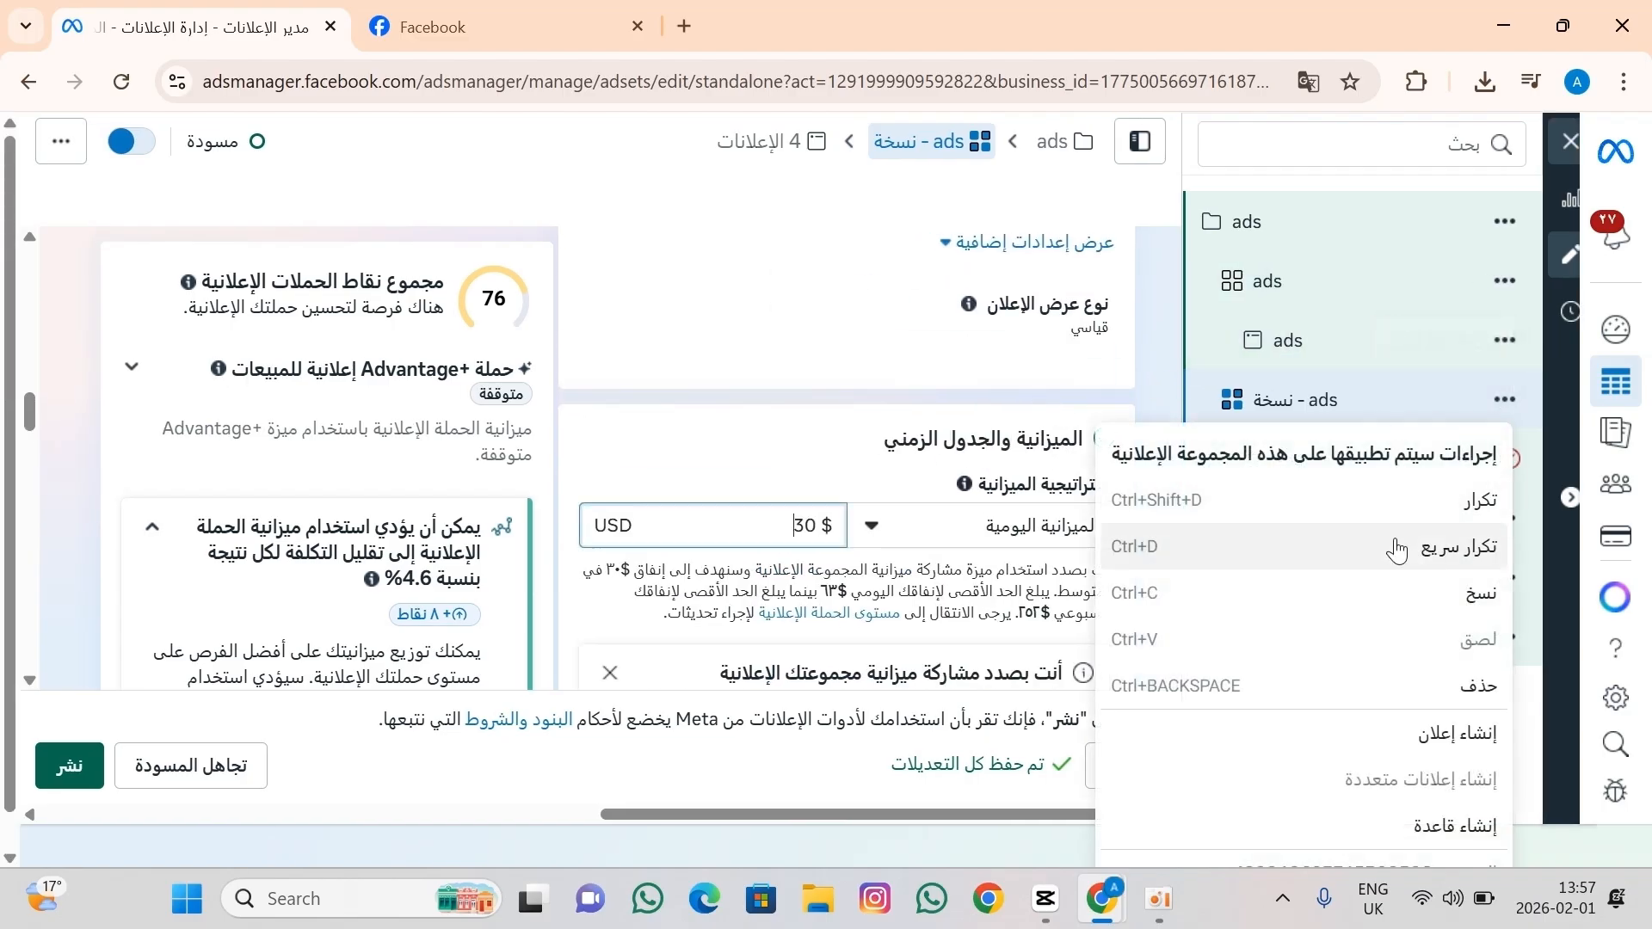
click(1467, 686)
click(595, 443)
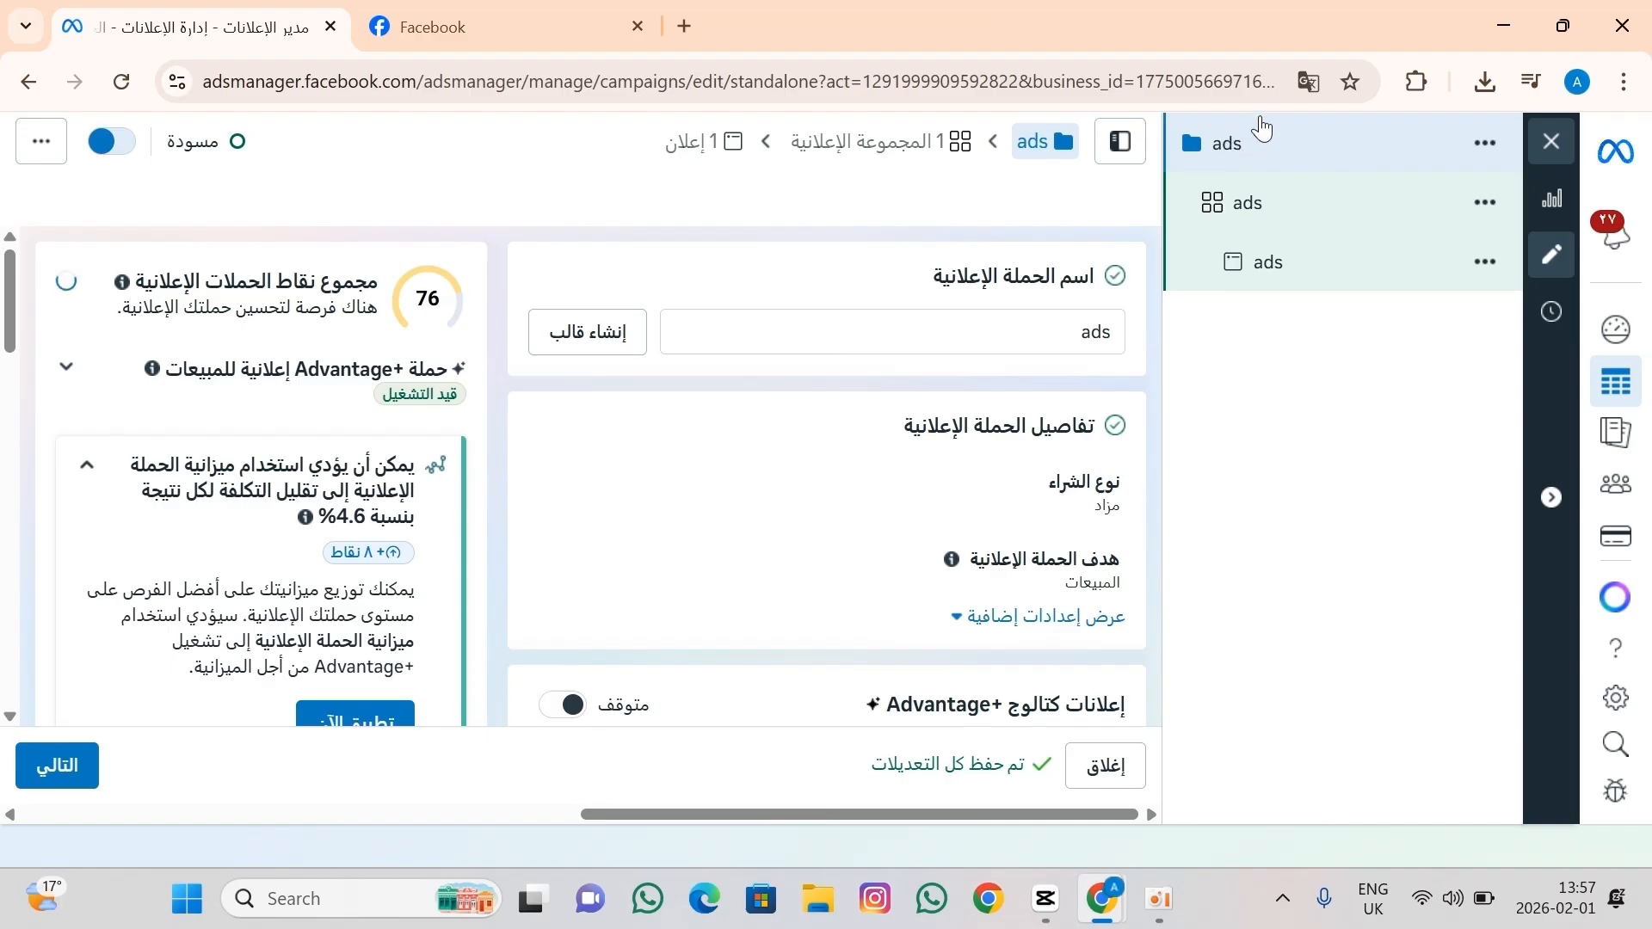
scroll(1043, 299, down, 1)
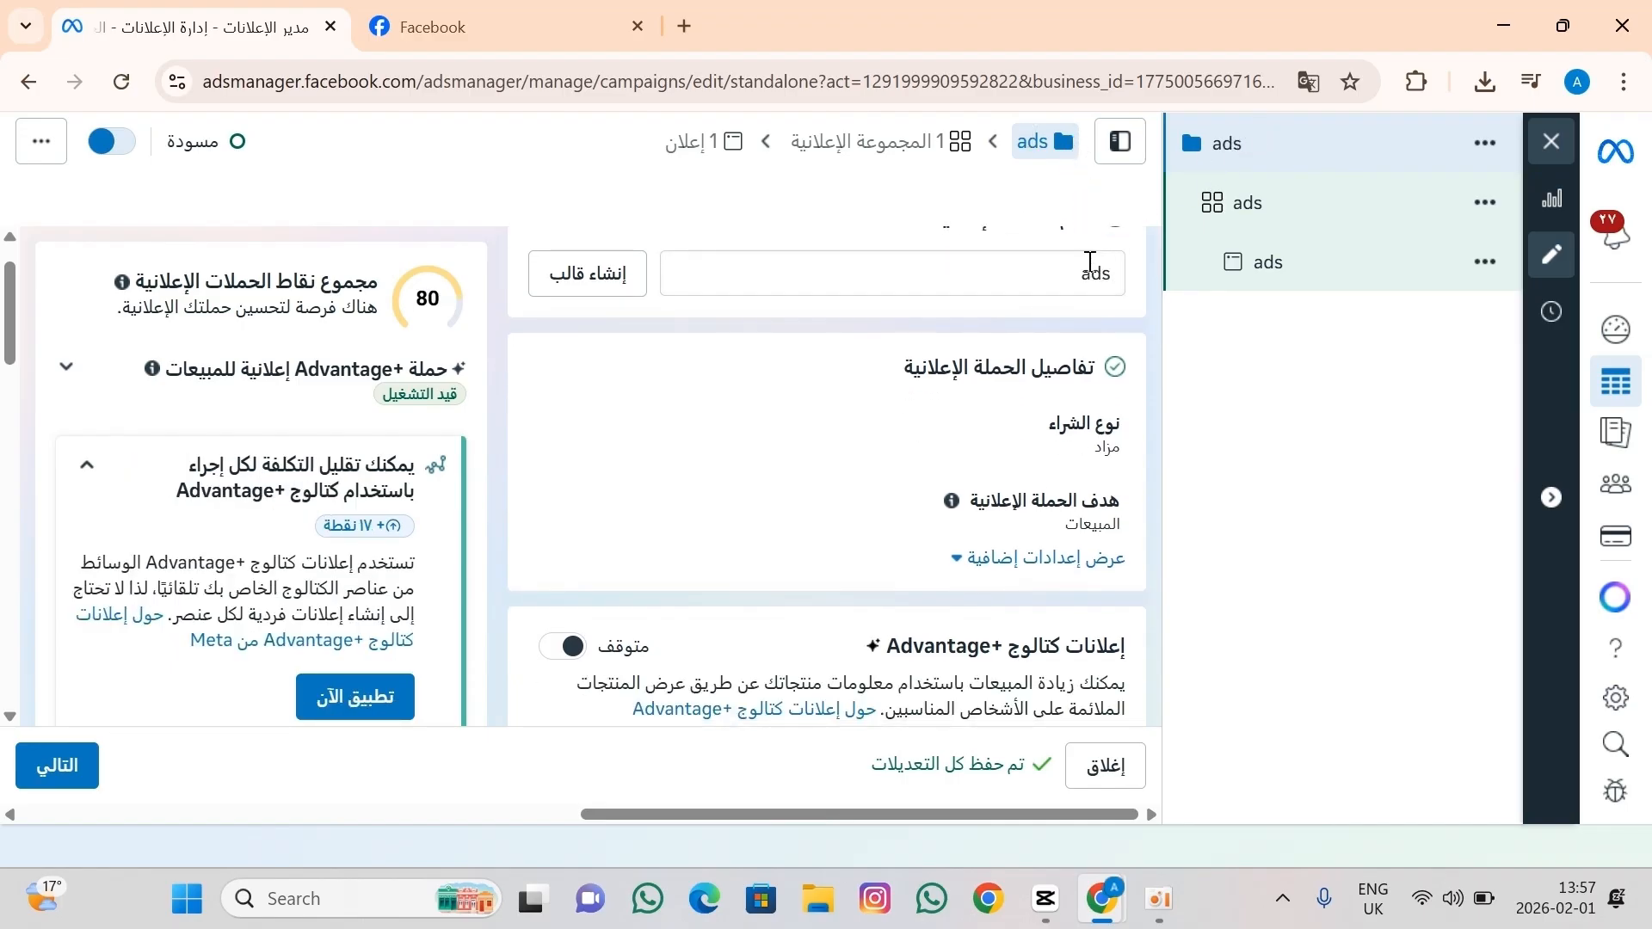
scroll(969, 476, down, 8)
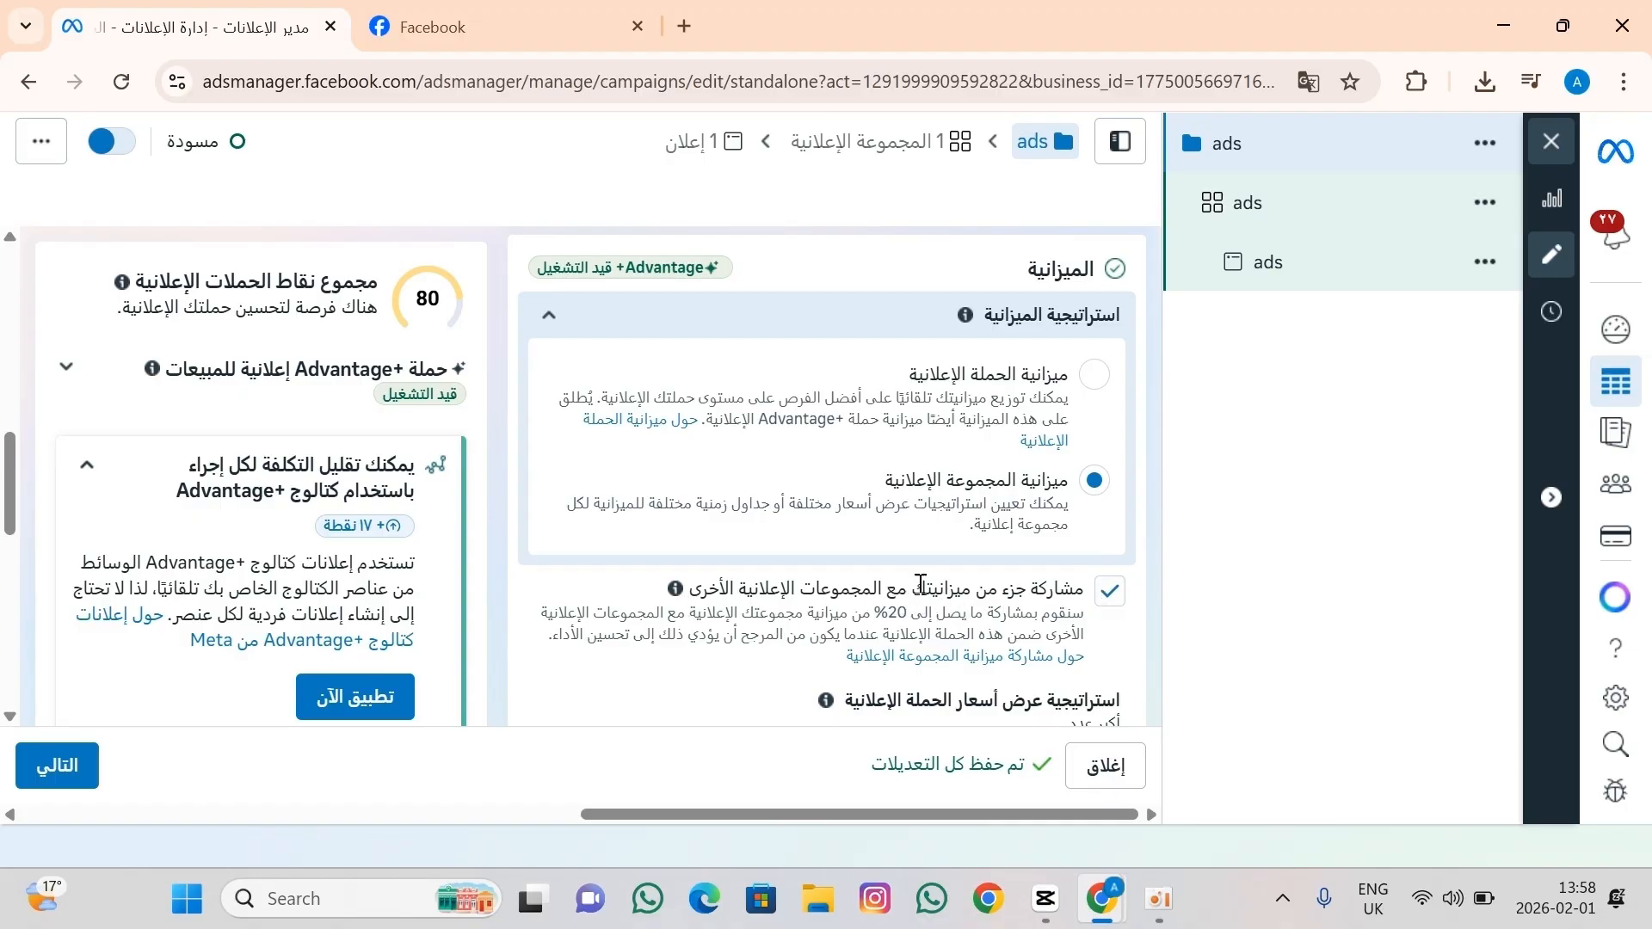
- Open the 'ads' ad set's settings and scroll down to its $20 daily budget section
click(1285, 219)
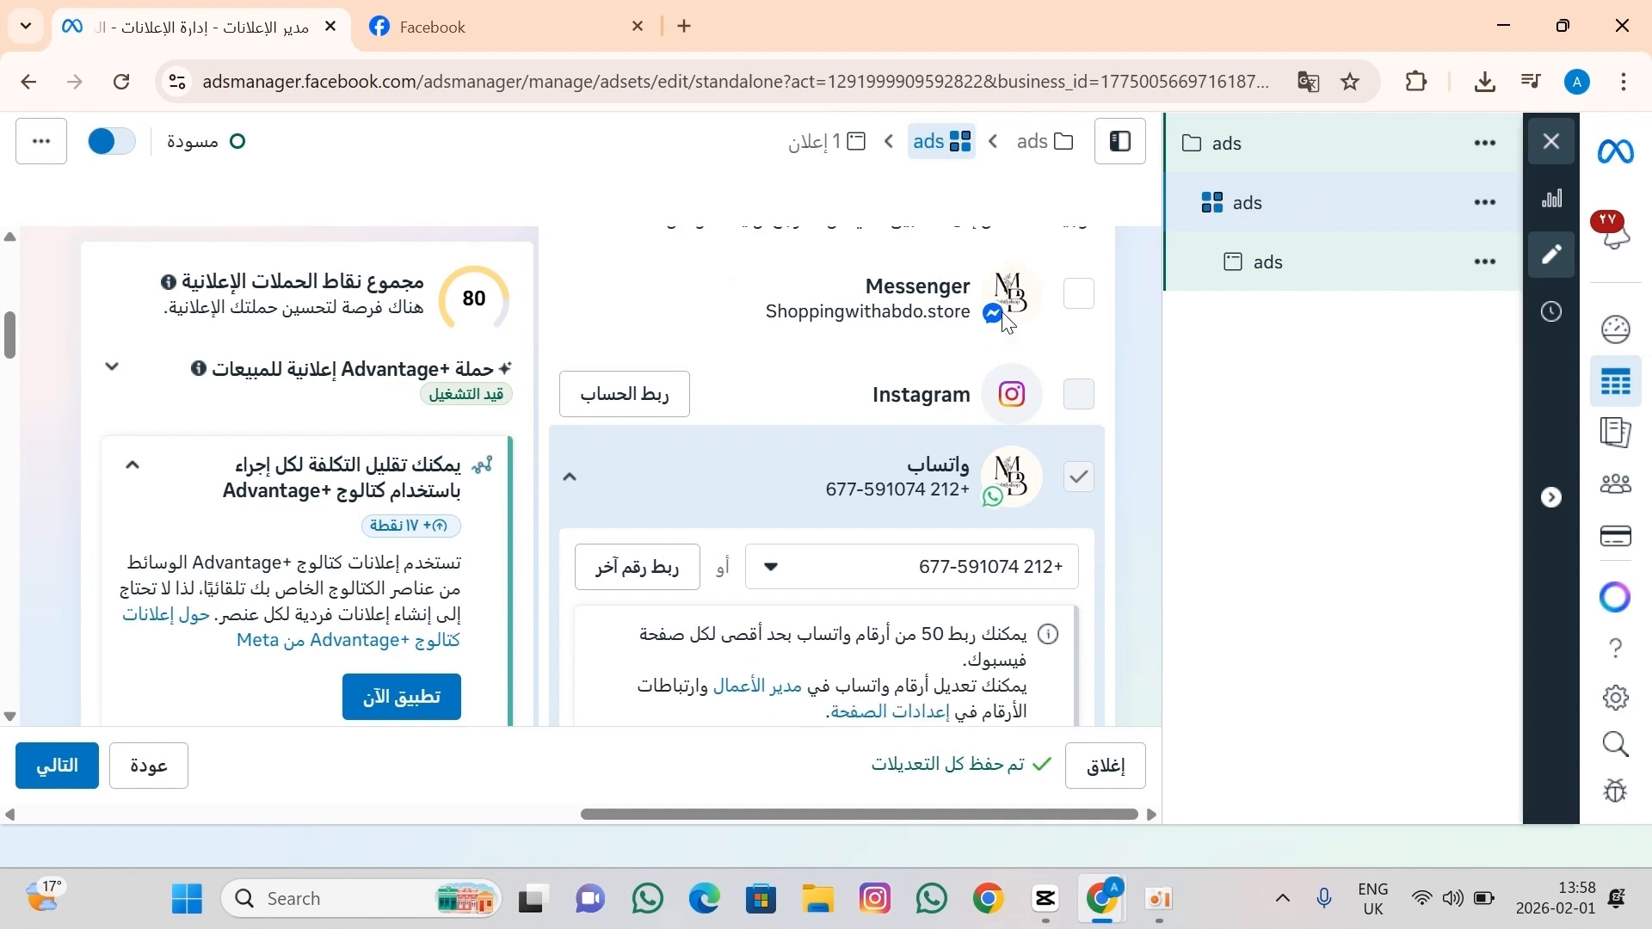
scroll(1002, 310, up, 5)
scroll(1007, 323, up, 2)
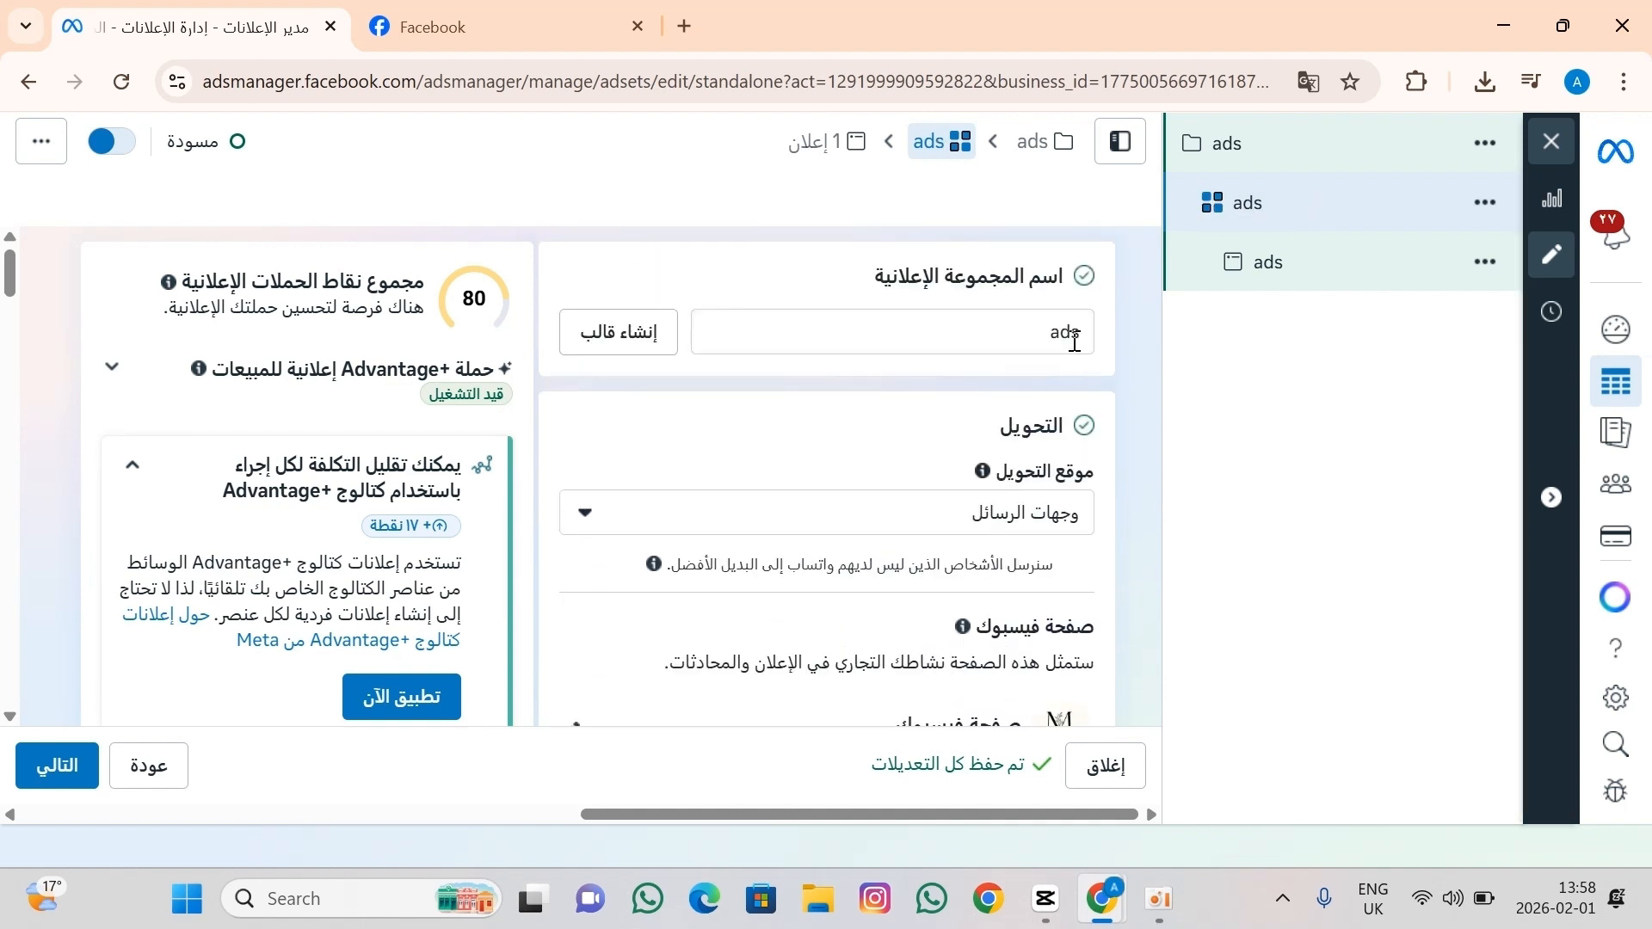
scroll(1050, 331, down, 2)
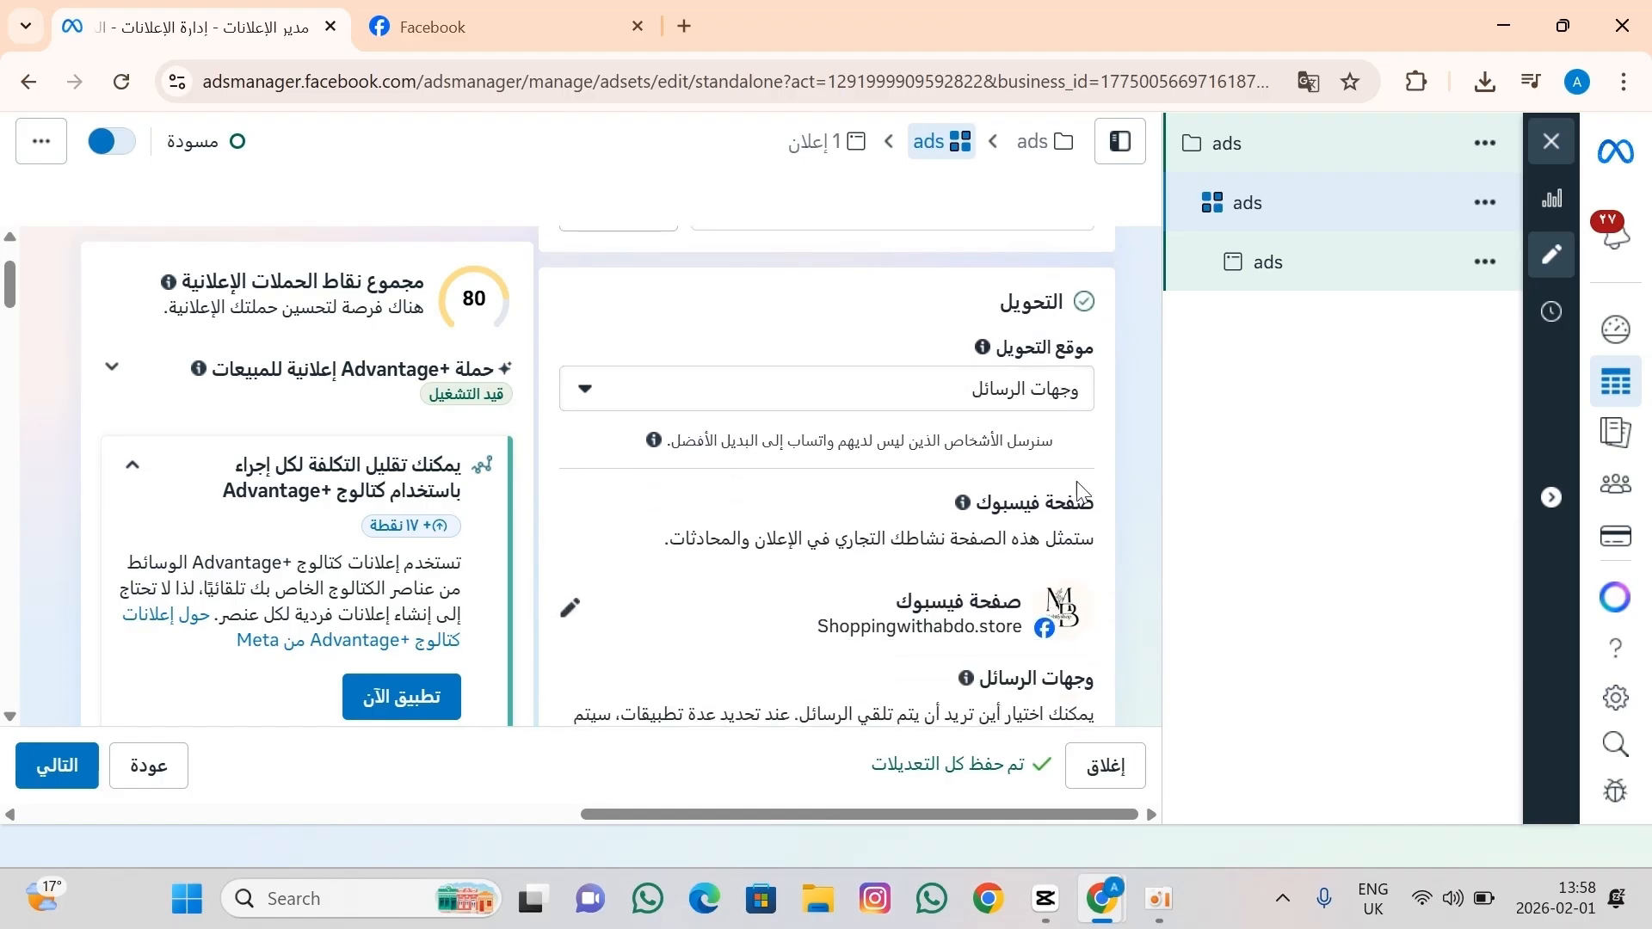
scroll(1016, 401, down, 4)
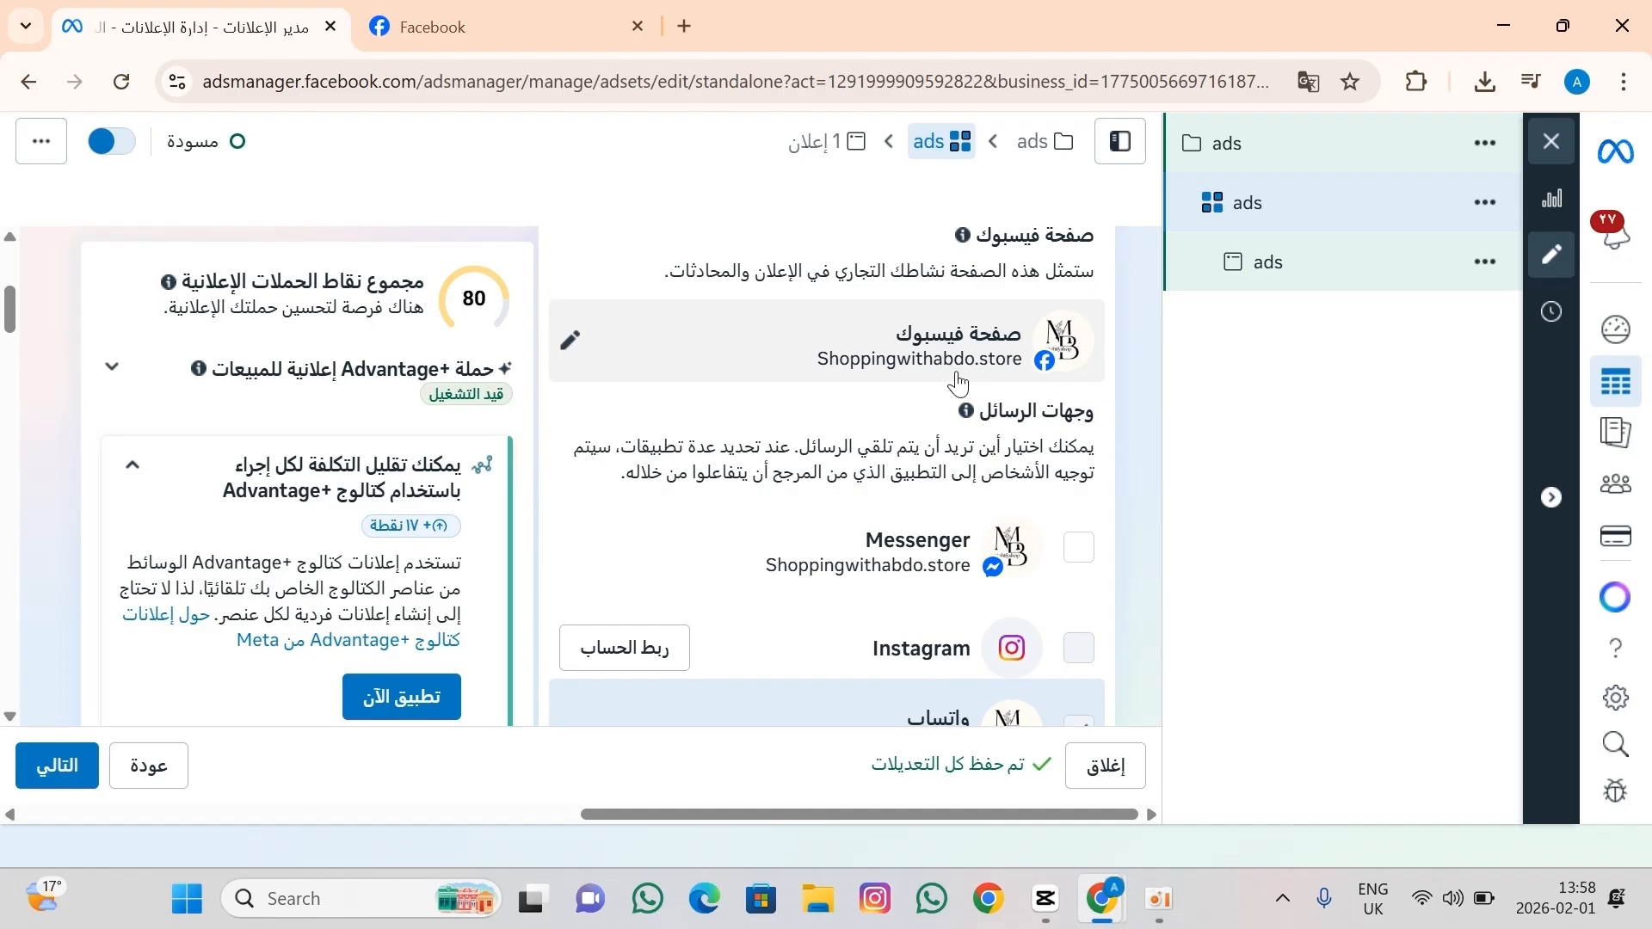
scroll(958, 384, down, 2)
scroll(996, 490, down, 2)
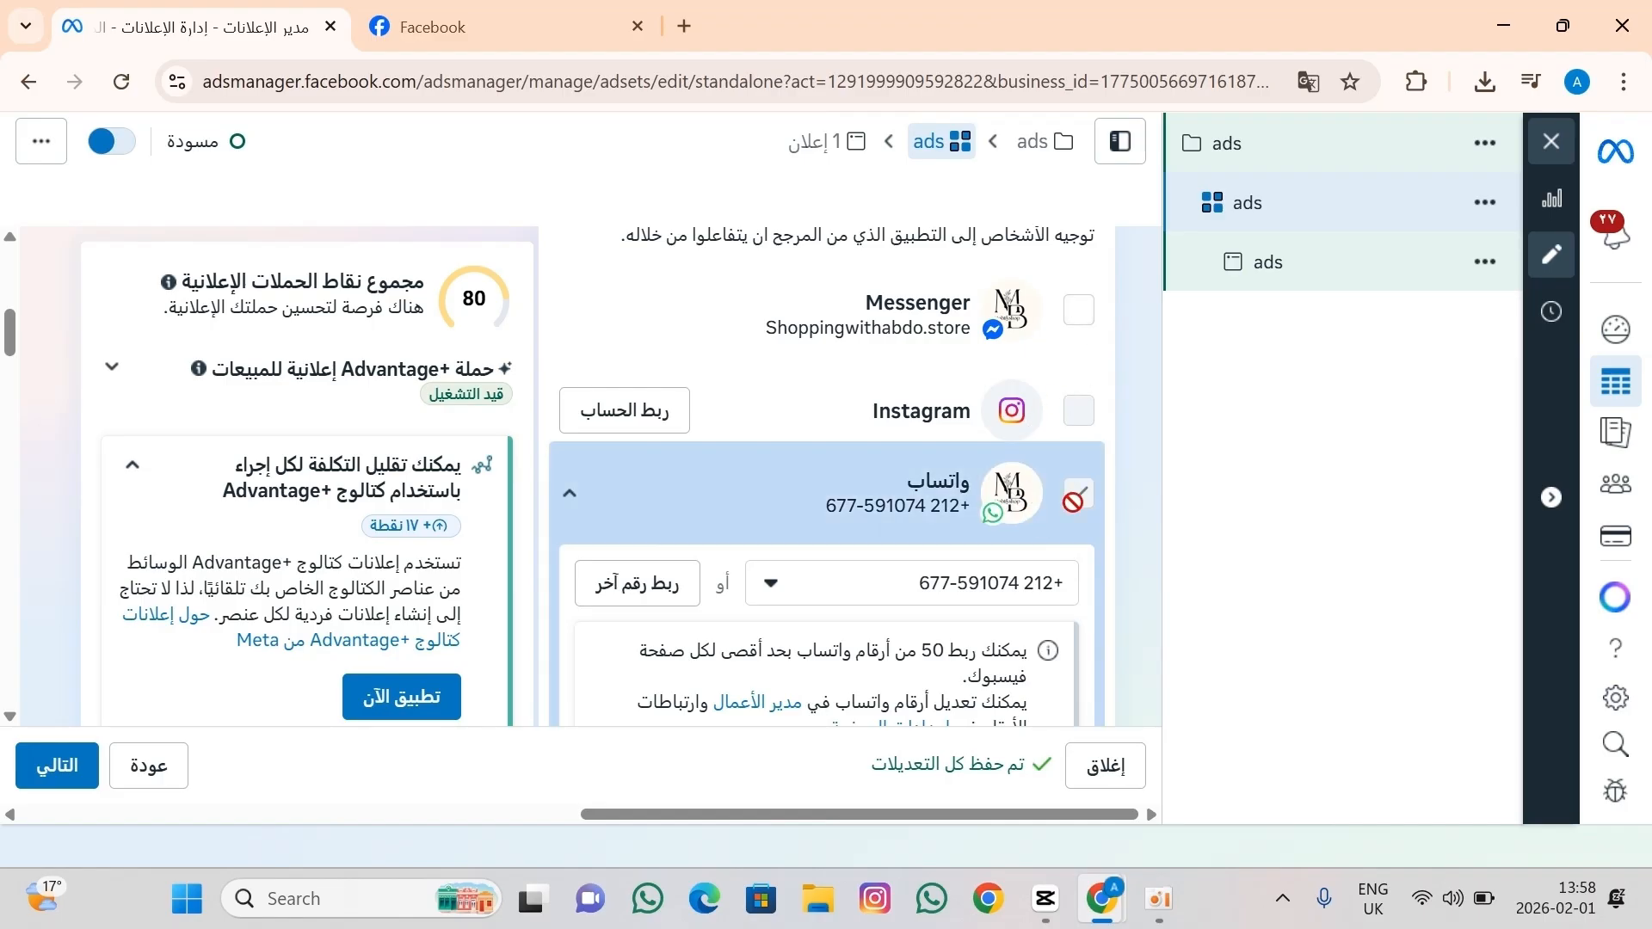
scroll(990, 559, down, 1)
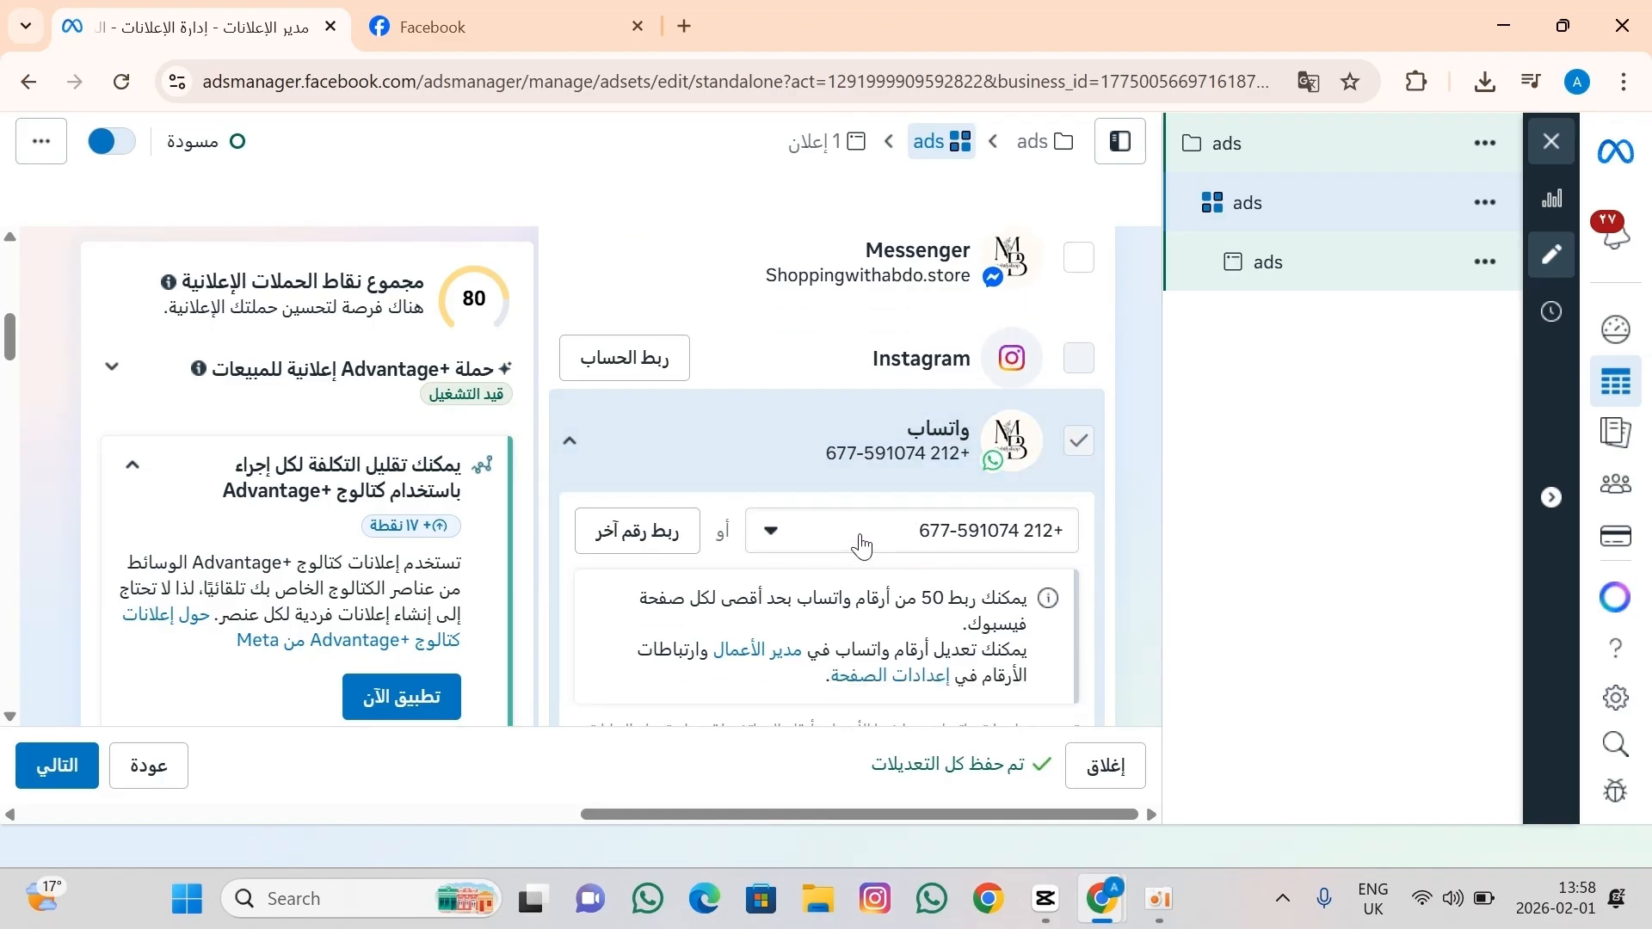
scroll(911, 545, down, 1)
scroll(910, 544, down, 1)
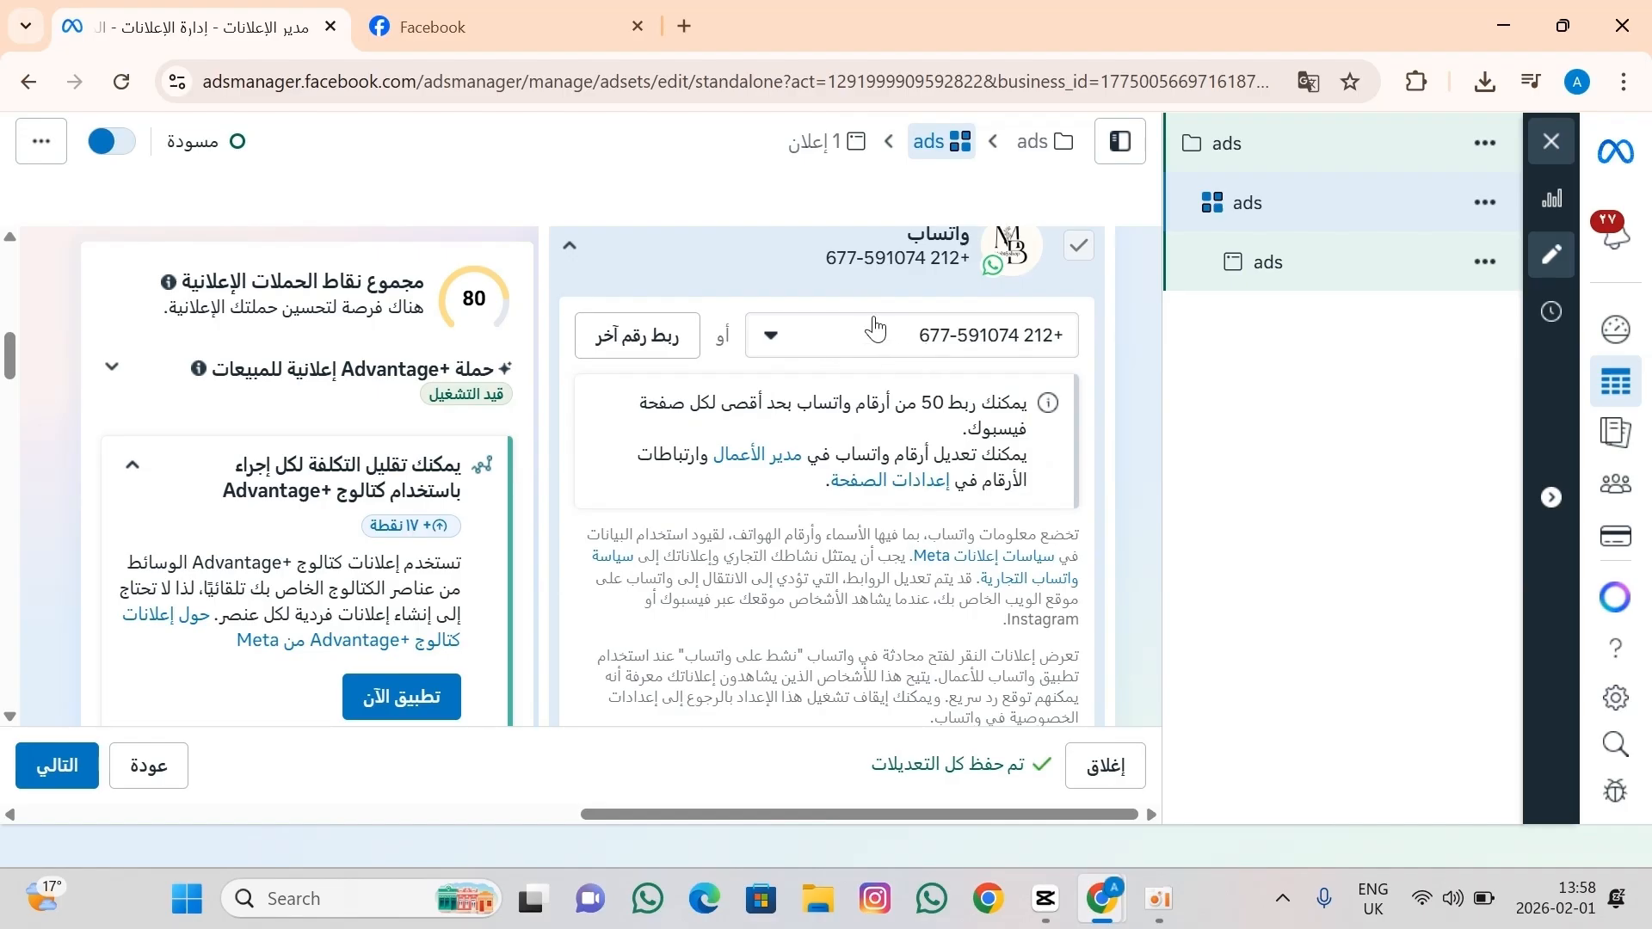
scroll(968, 389, down, 6)
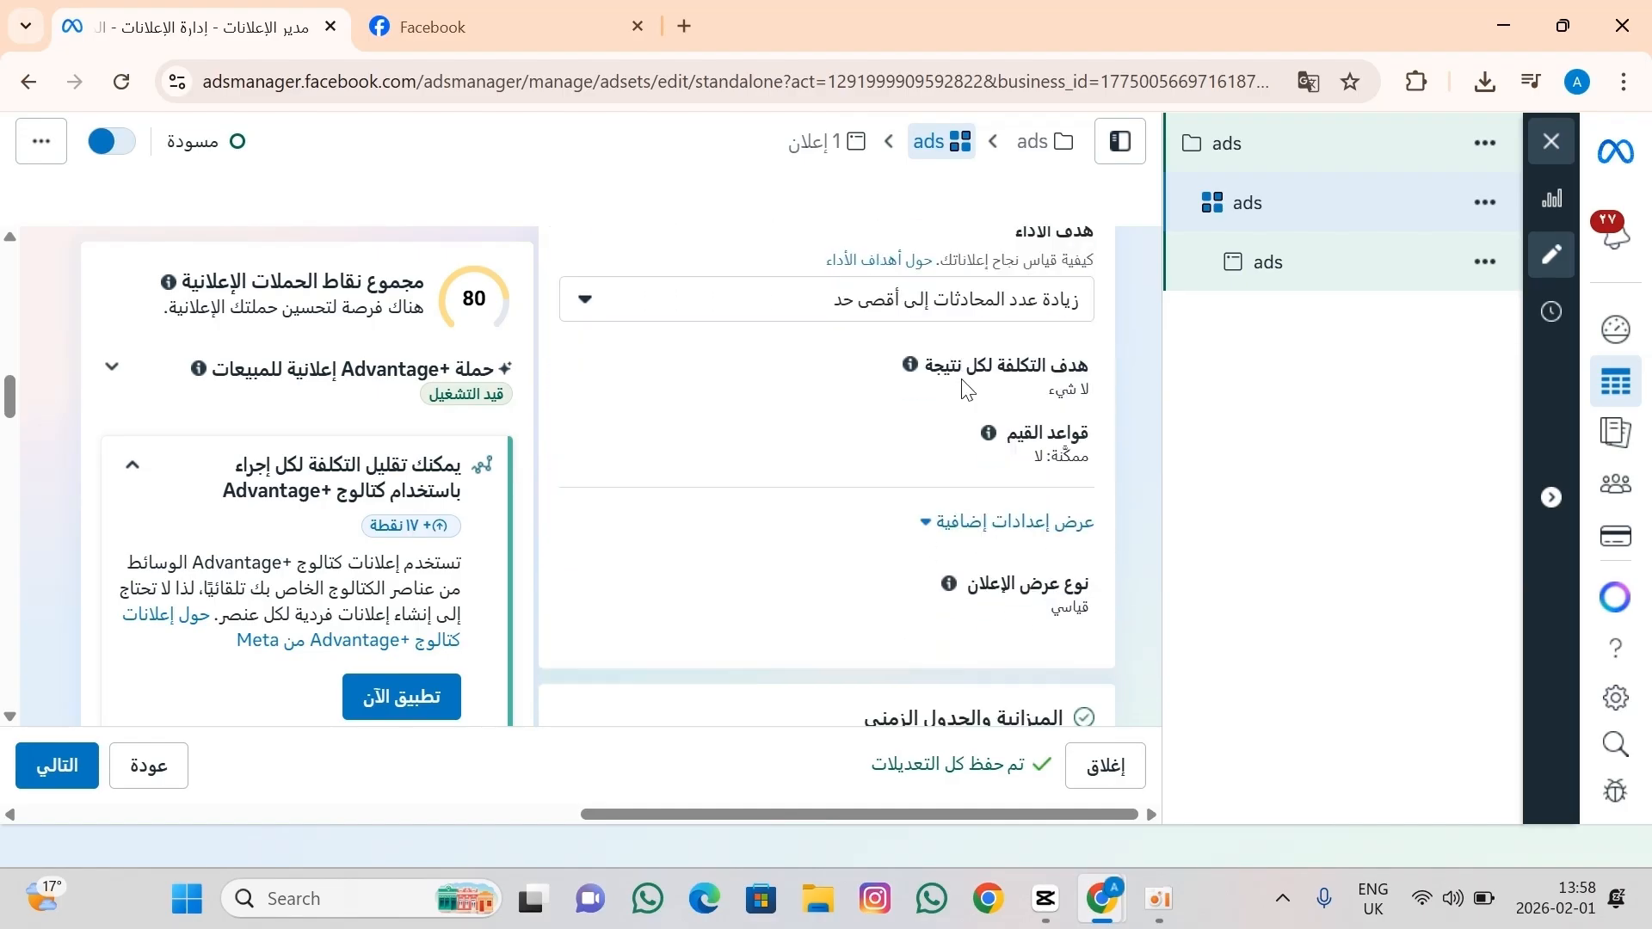
scroll(989, 396, down, 3)
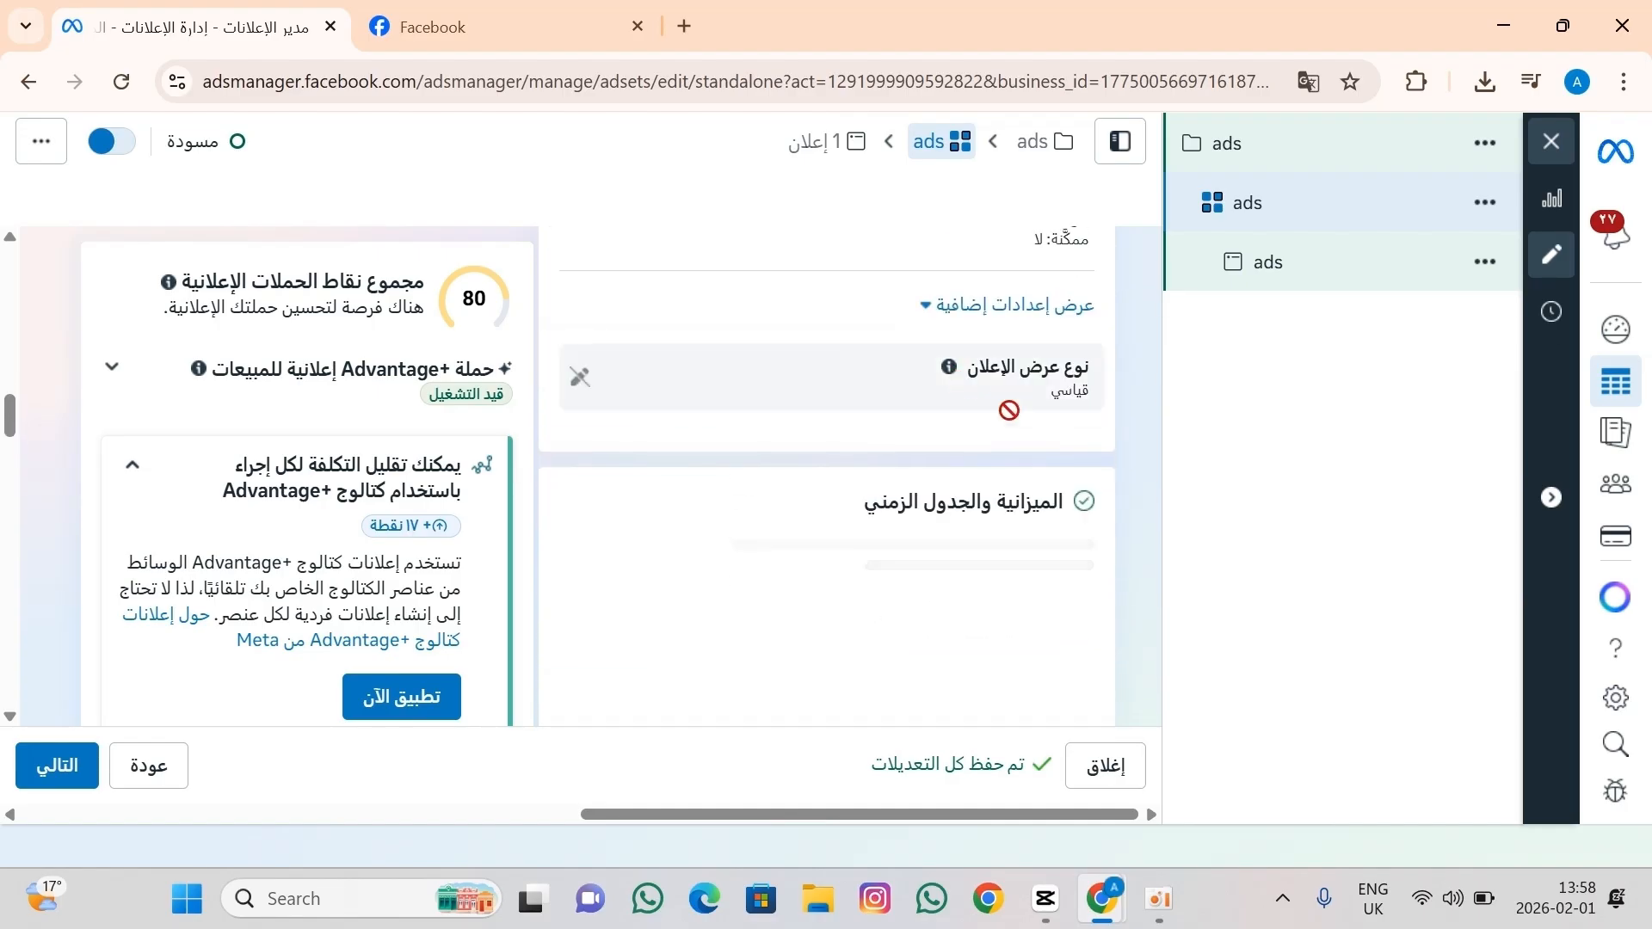
scroll(990, 491, up, 2)
scroll(918, 505, down, 2)
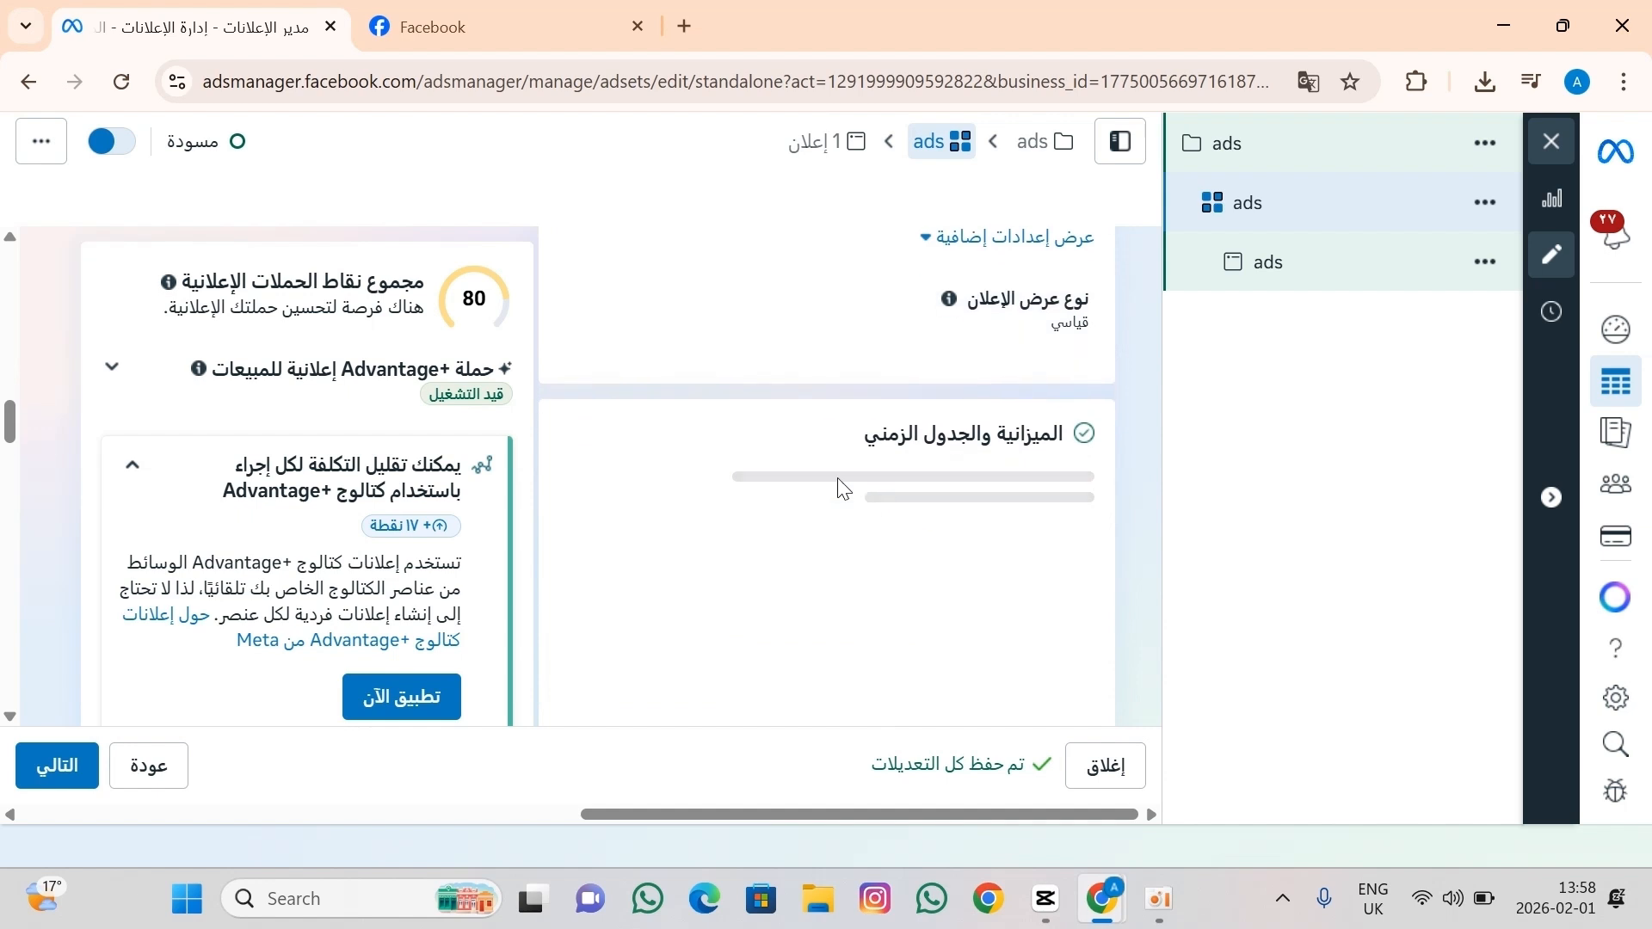
scroll(905, 450, down, 1)
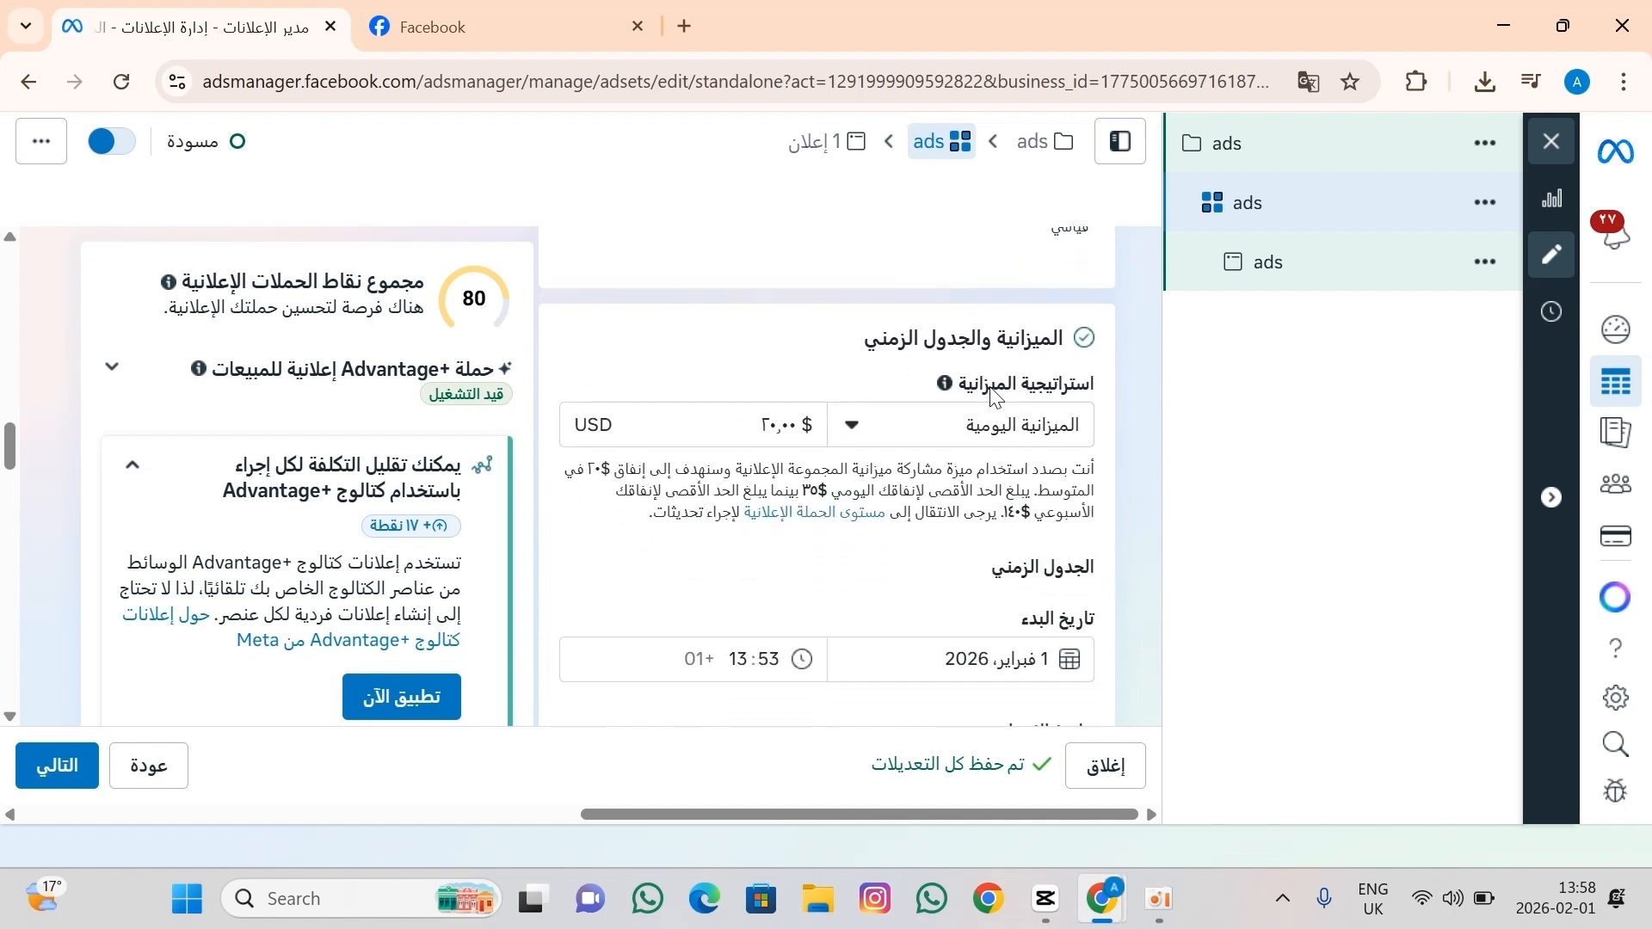
- Switch the ad set to a lifetime budget ('ميزانية الحملة كلها') of 30 USD
click(901, 432)
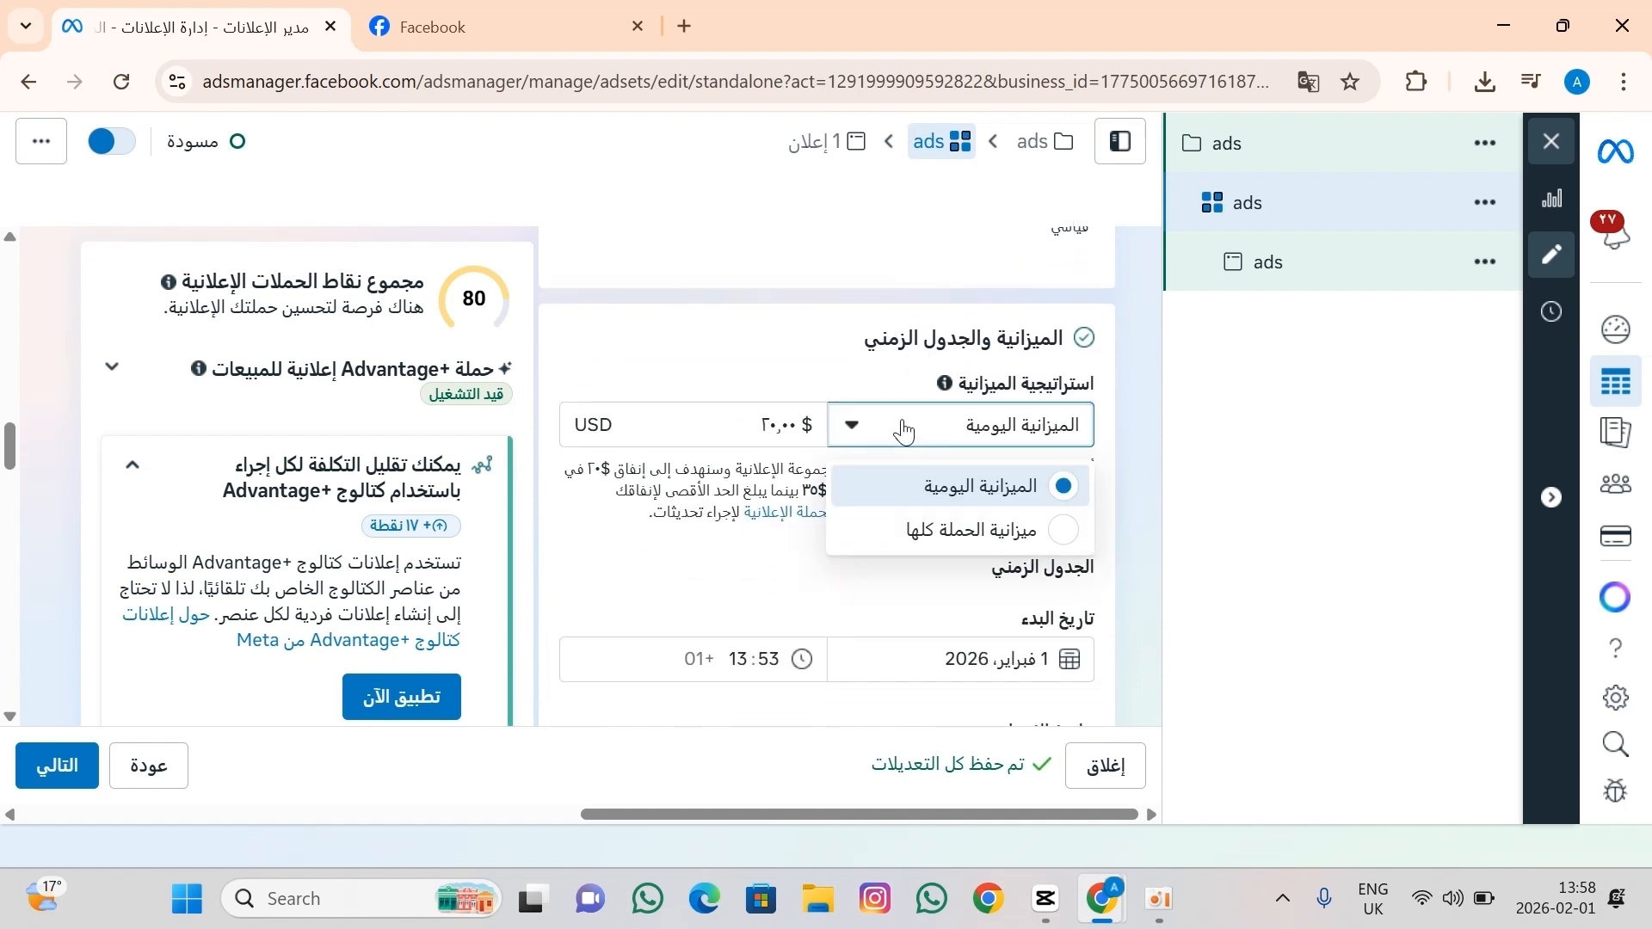
click(950, 526)
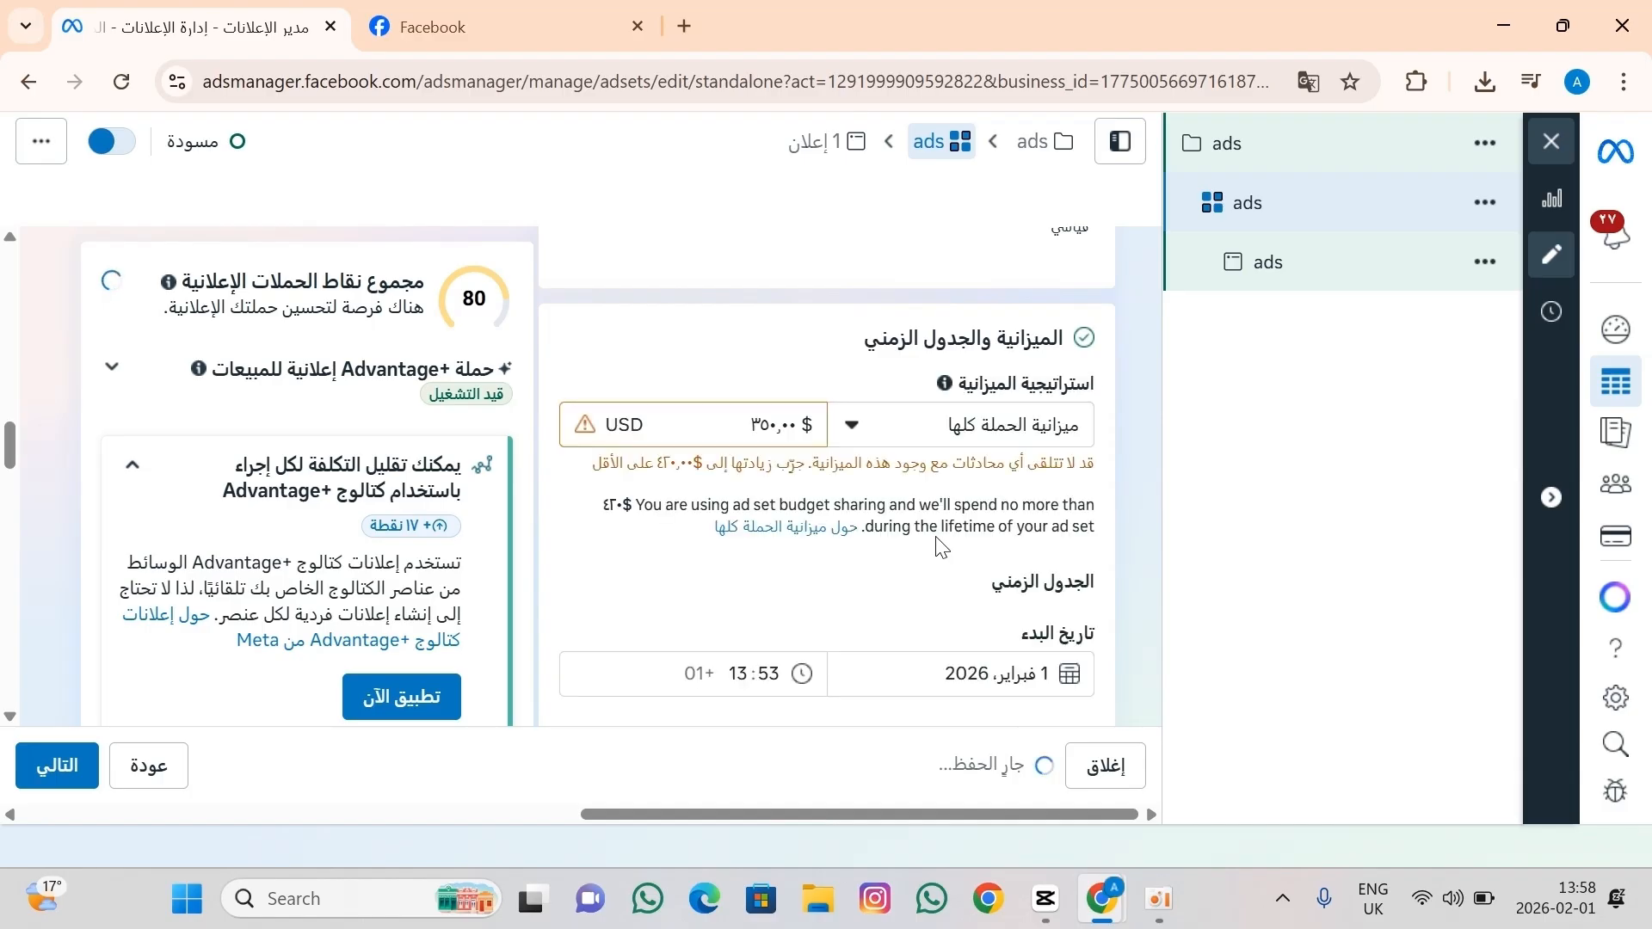
click(754, 432)
double_click(754, 432)
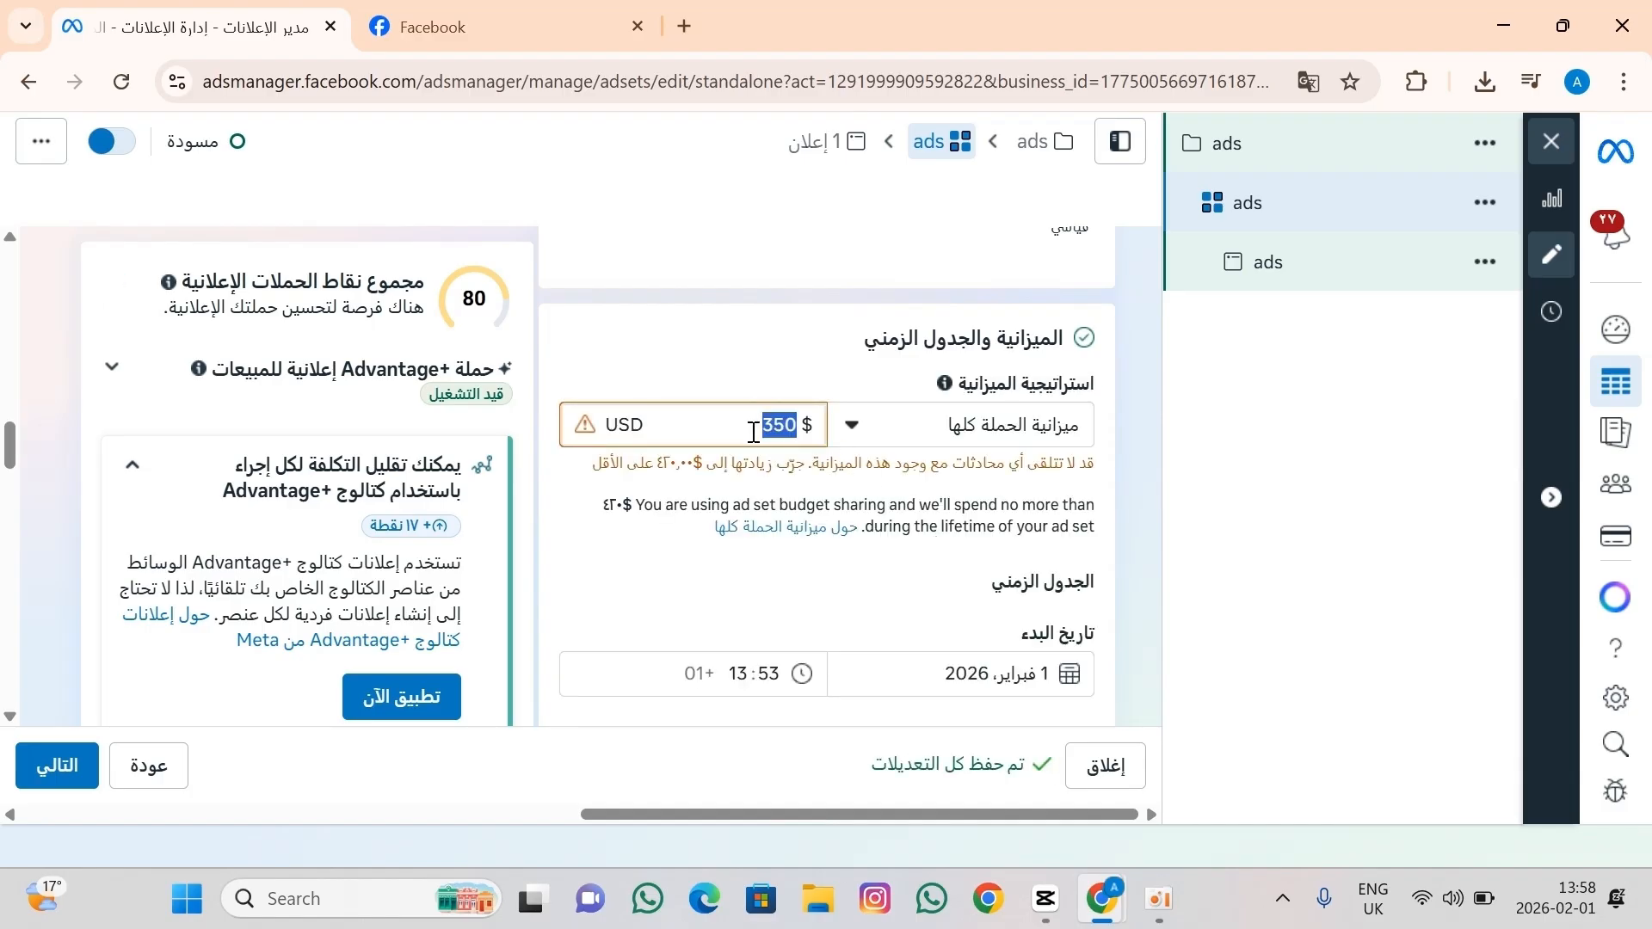
text(30)
click(826, 376)
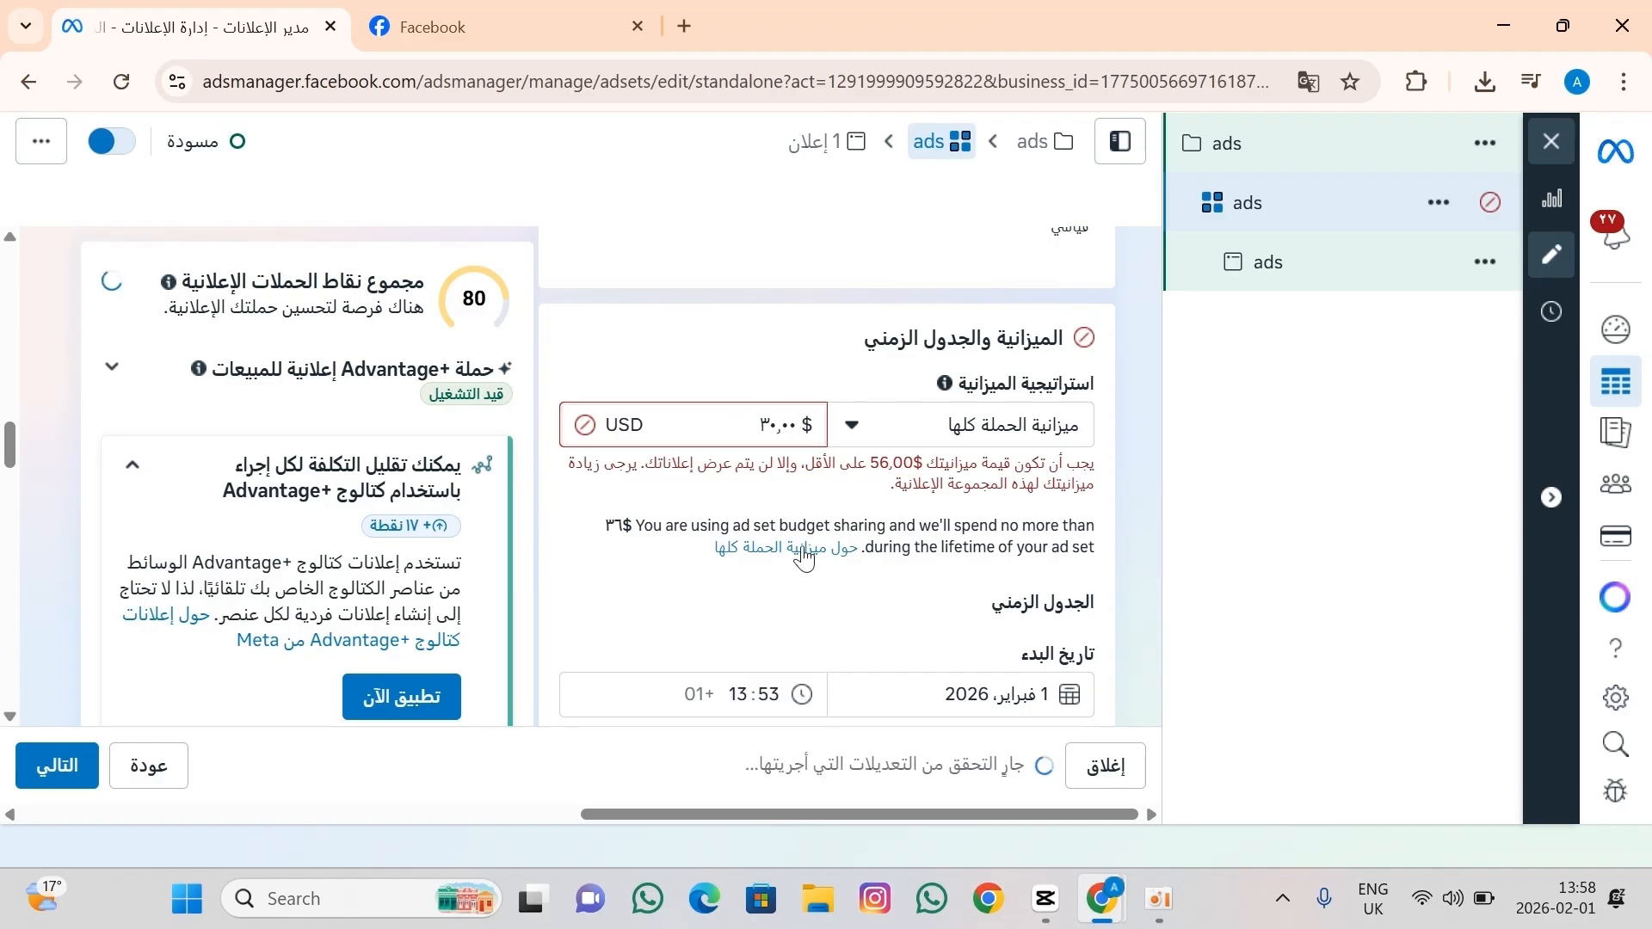
- Keep the start date at 1 February and set the end date to 4 February 2026
click(927, 694)
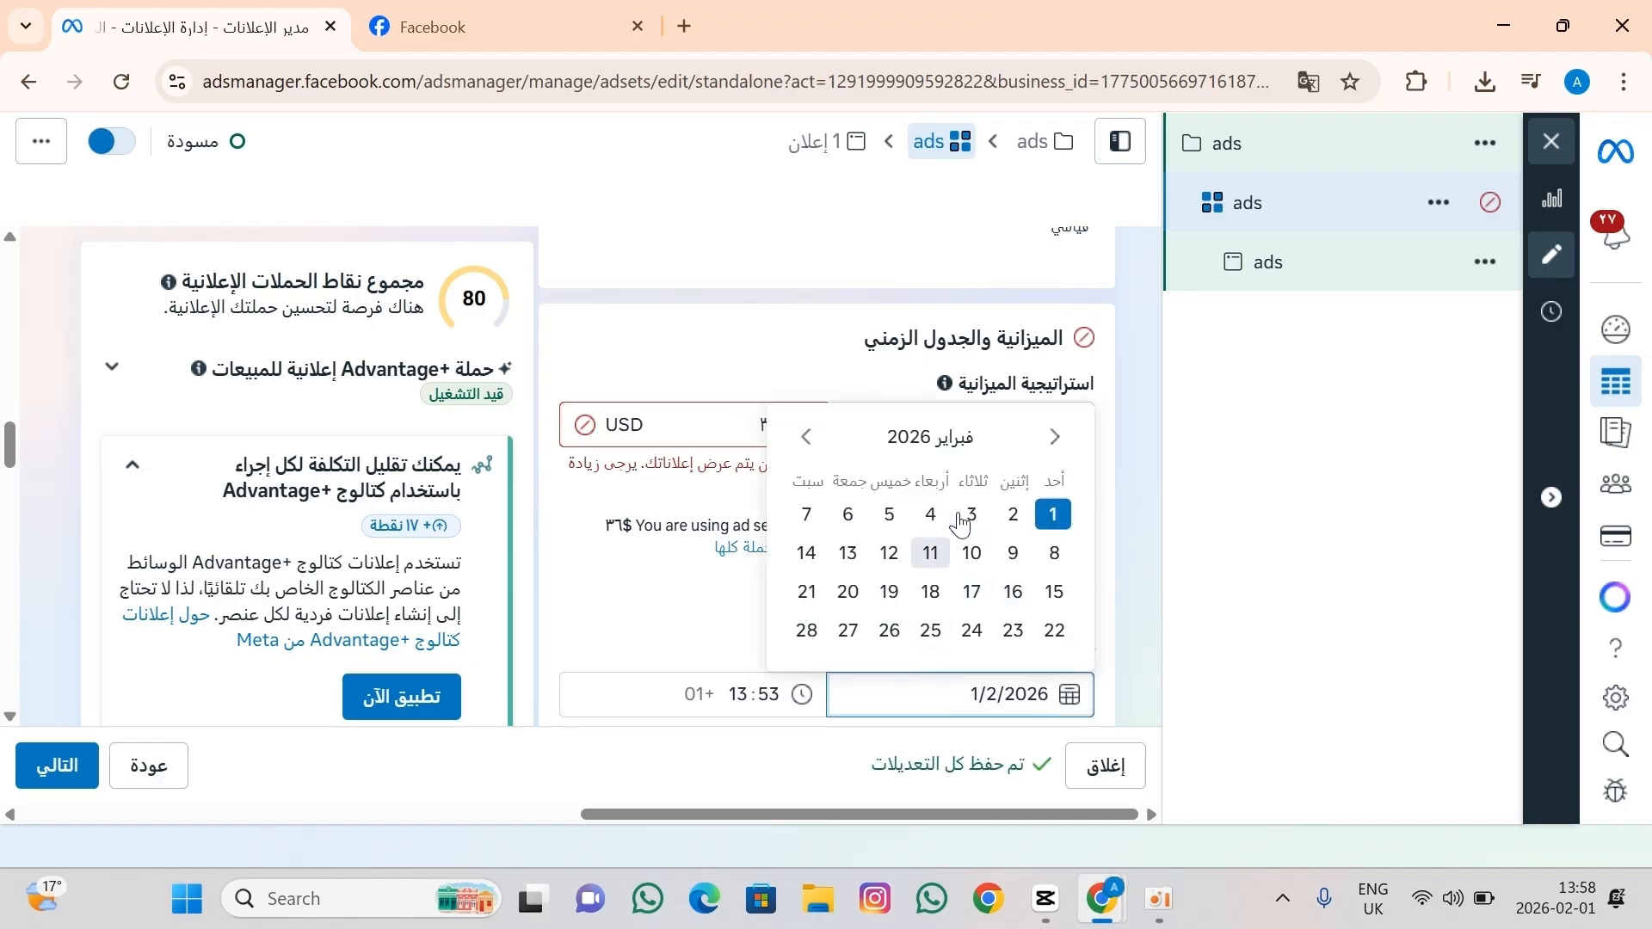
click(1055, 442)
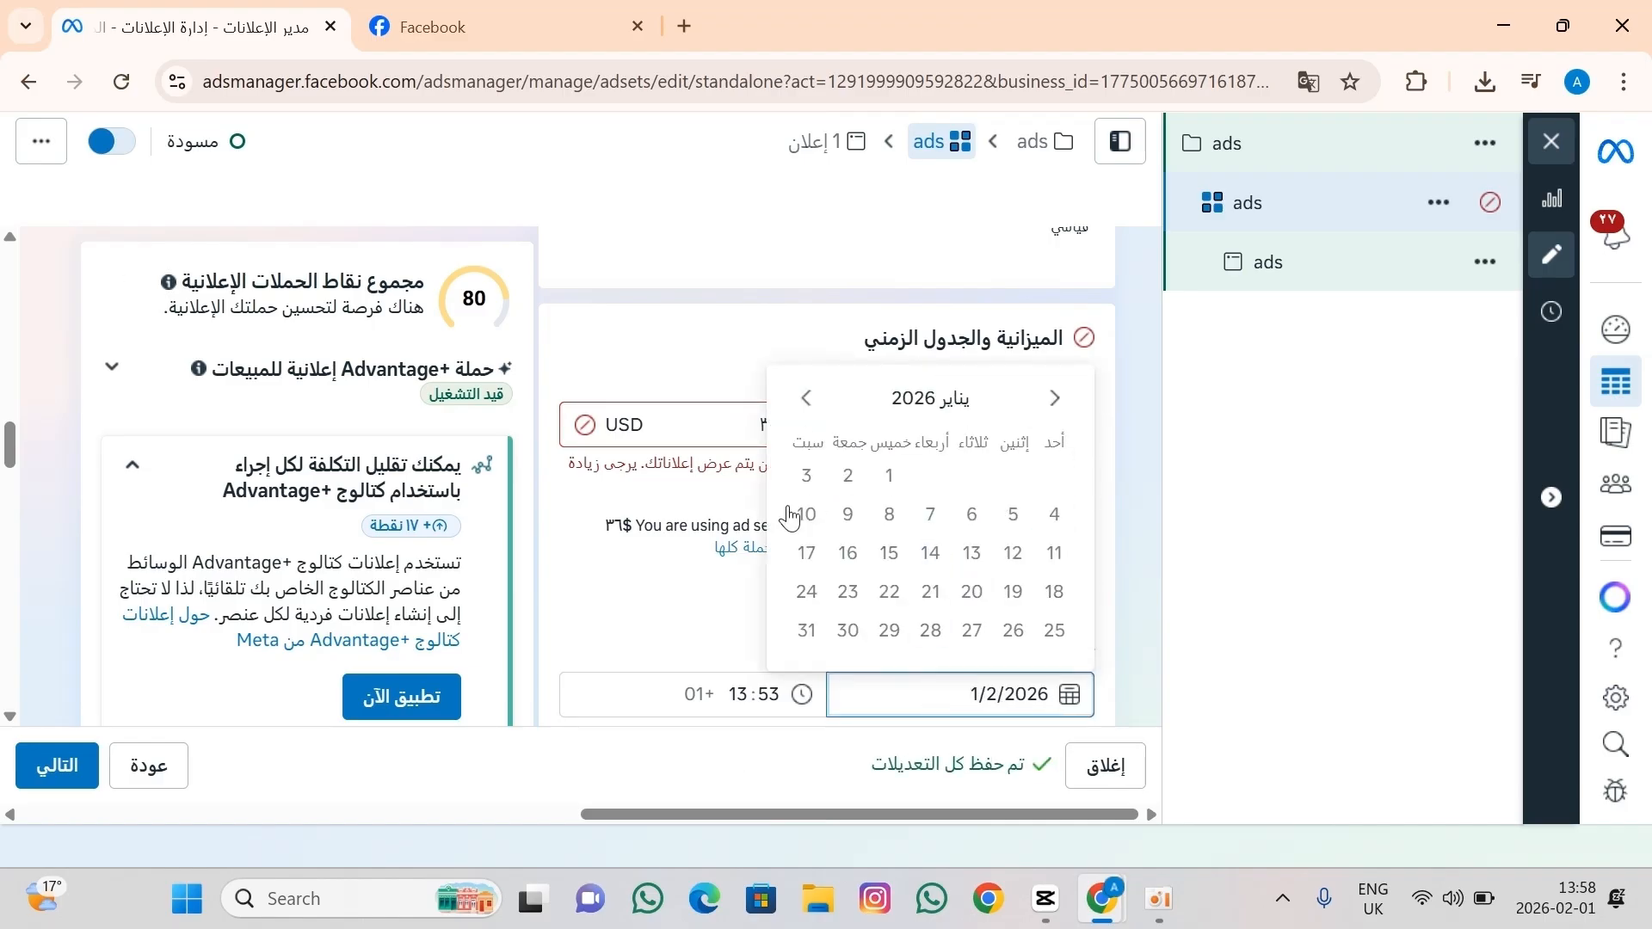
click(663, 594)
scroll(1009, 624, down, 2)
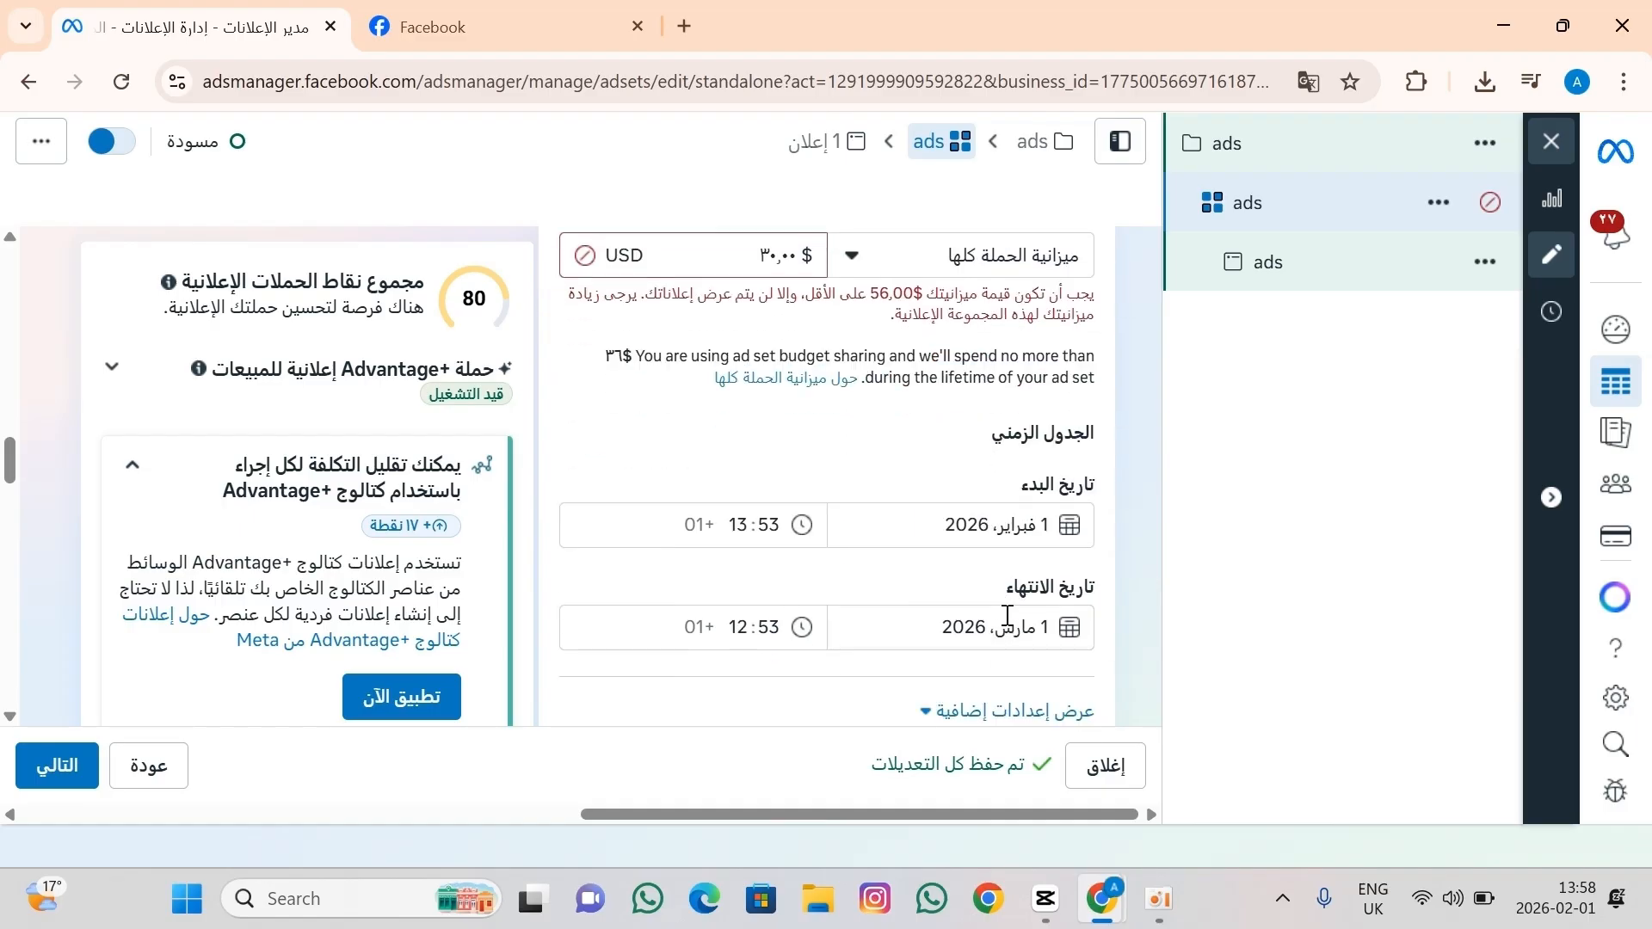
click(1012, 639)
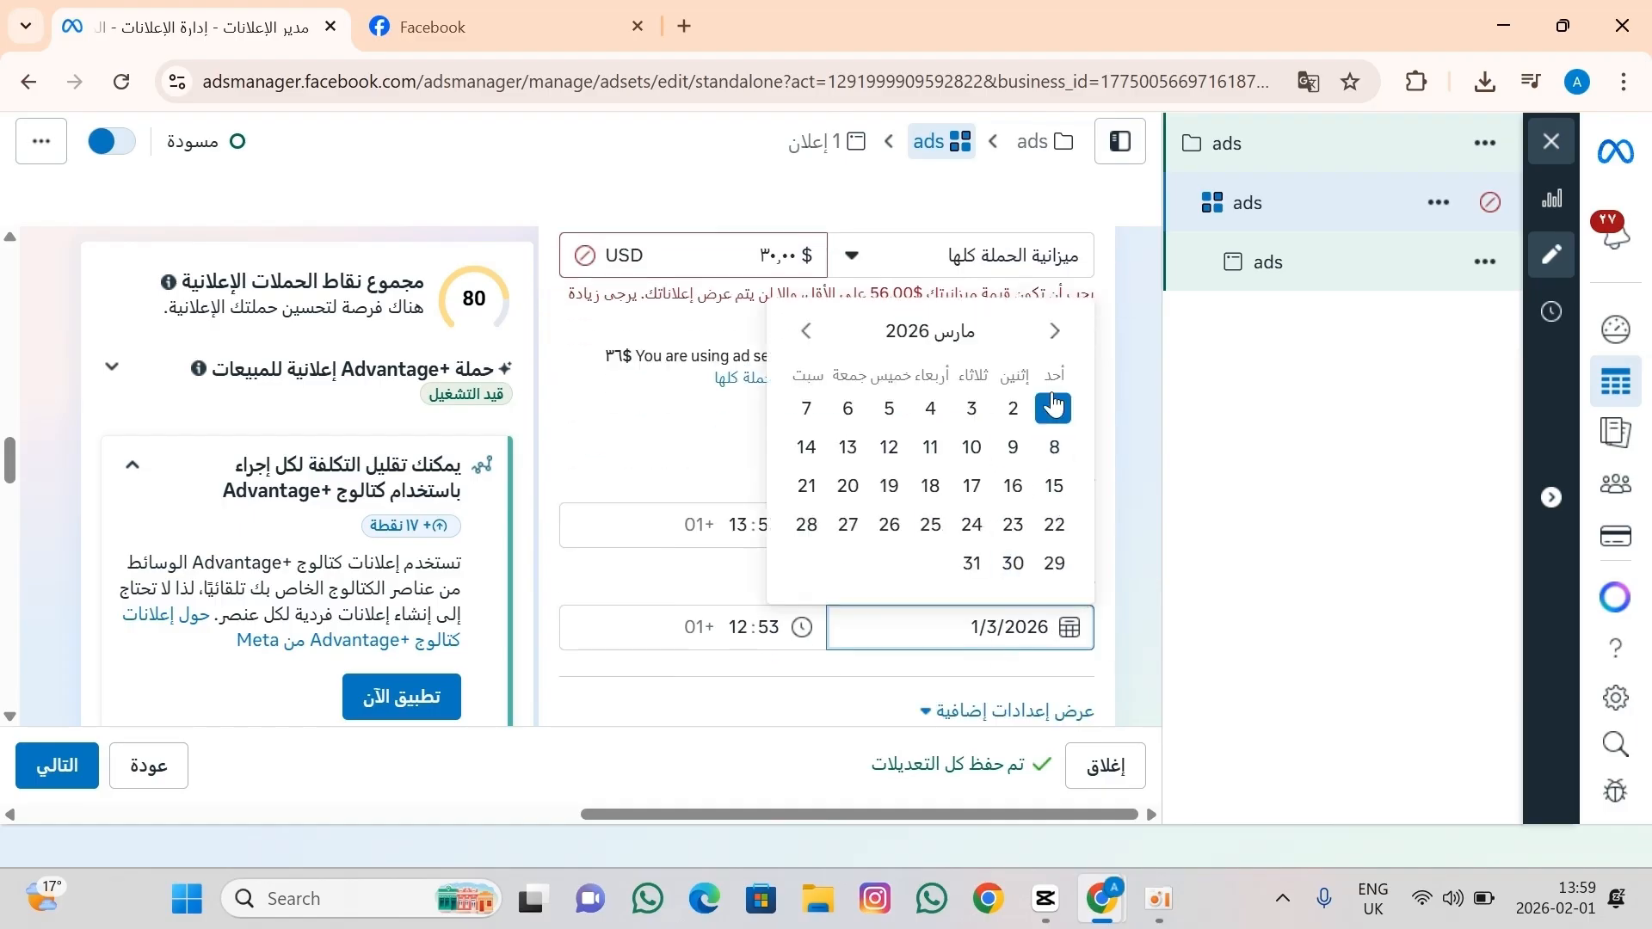
click(1054, 334)
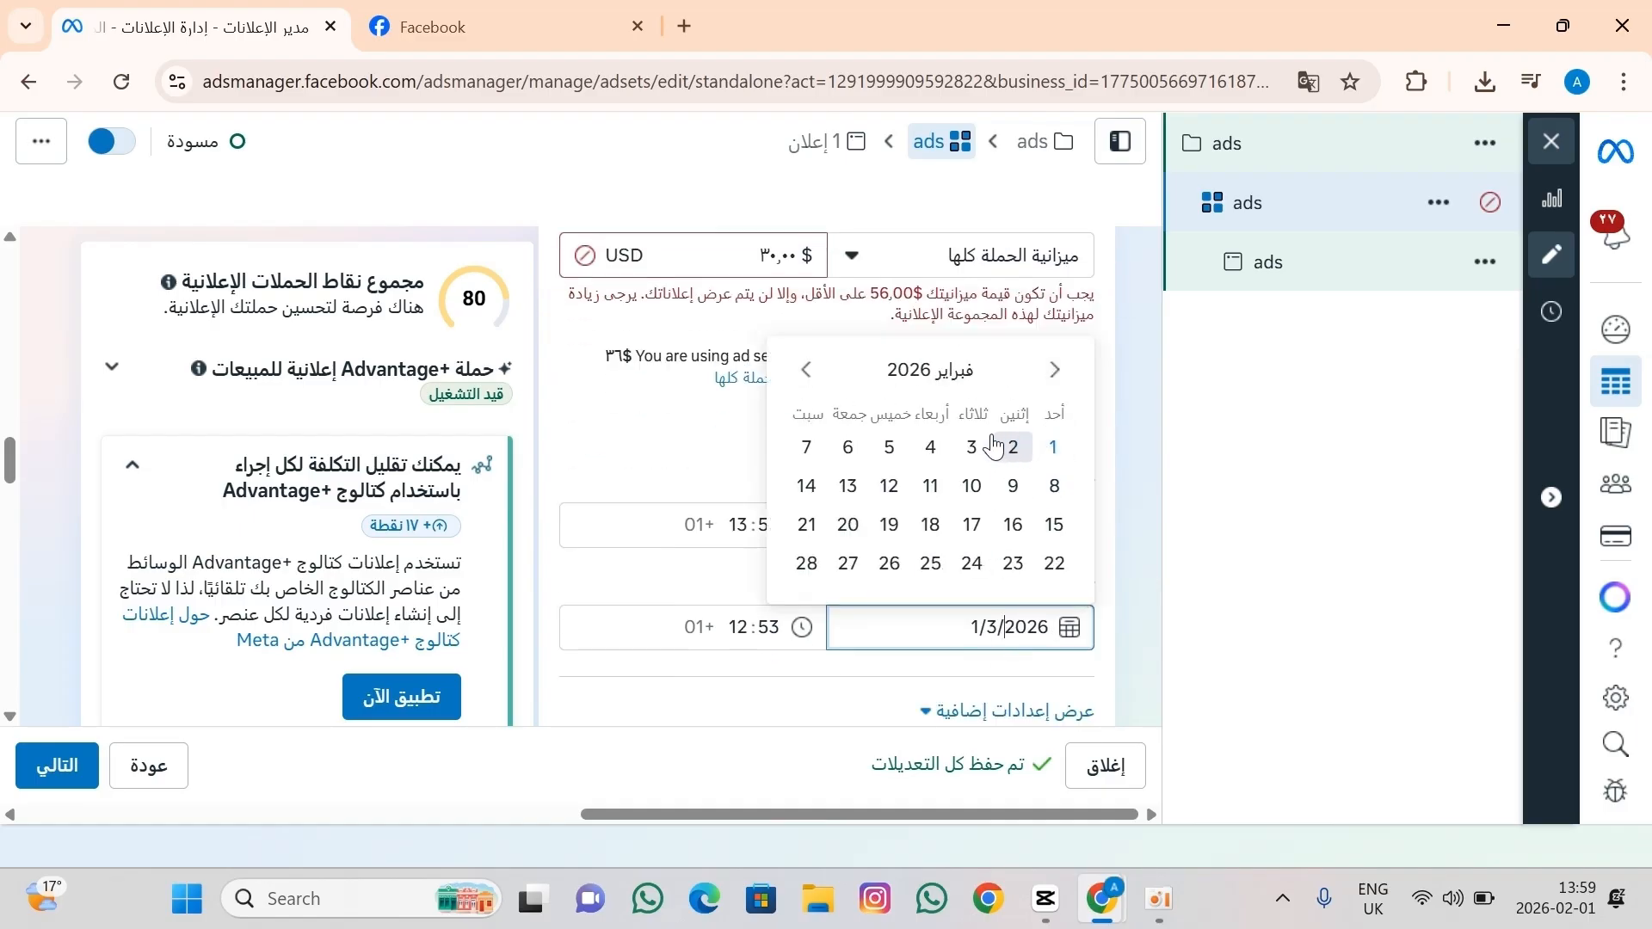
click(932, 448)
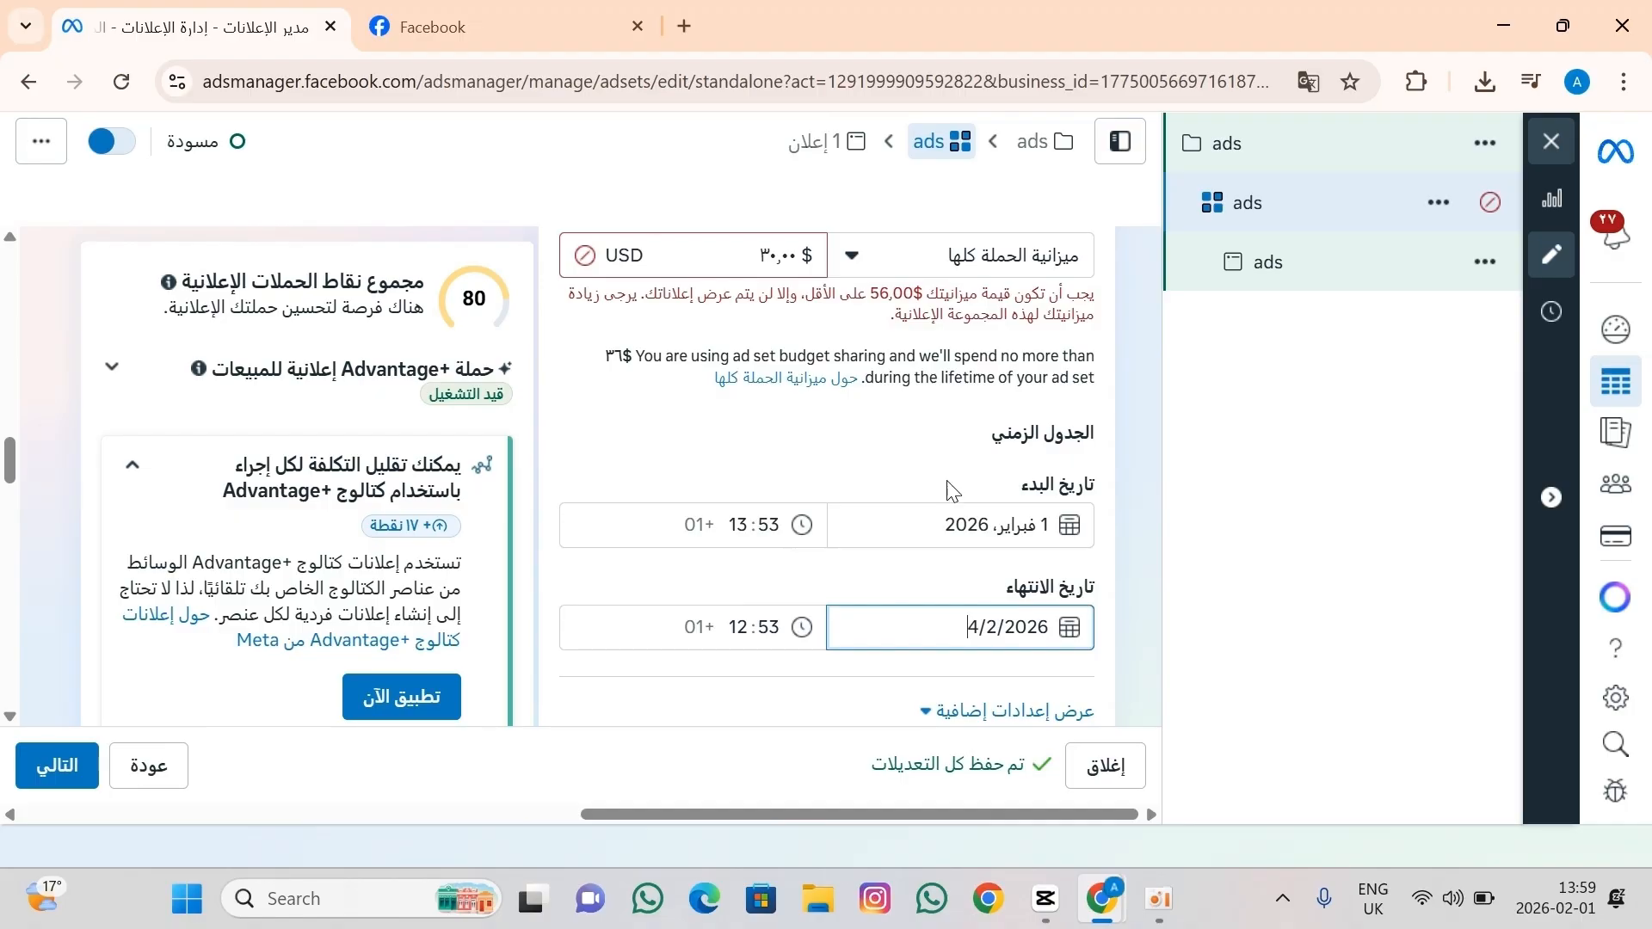
click(1208, 546)
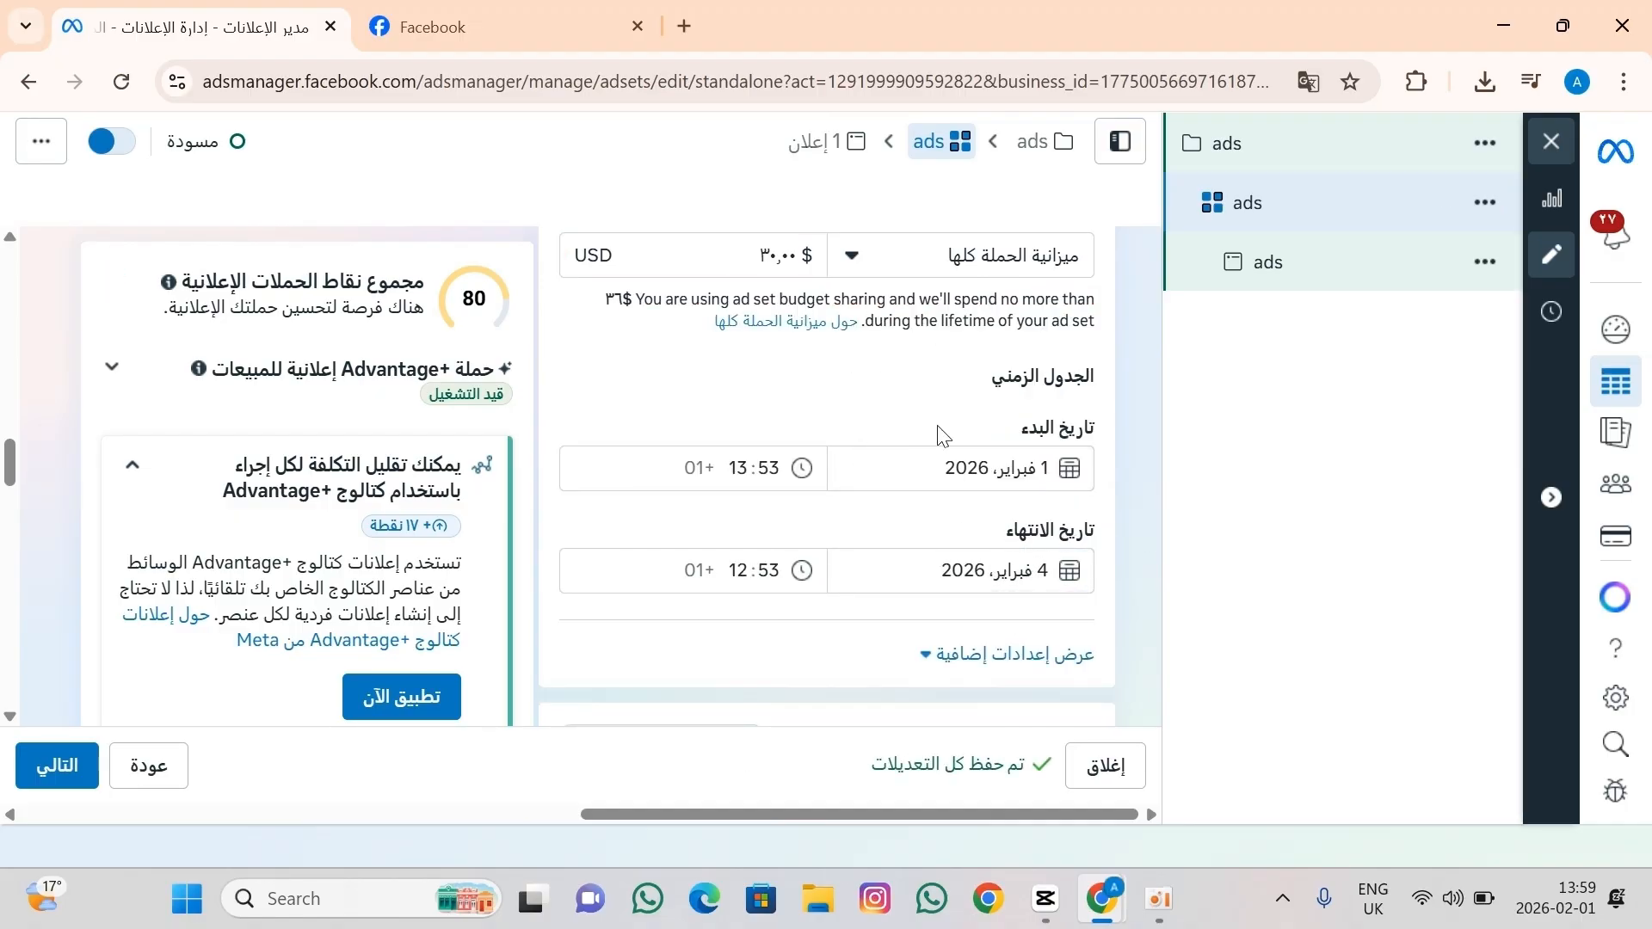
scroll(947, 430, up, 1)
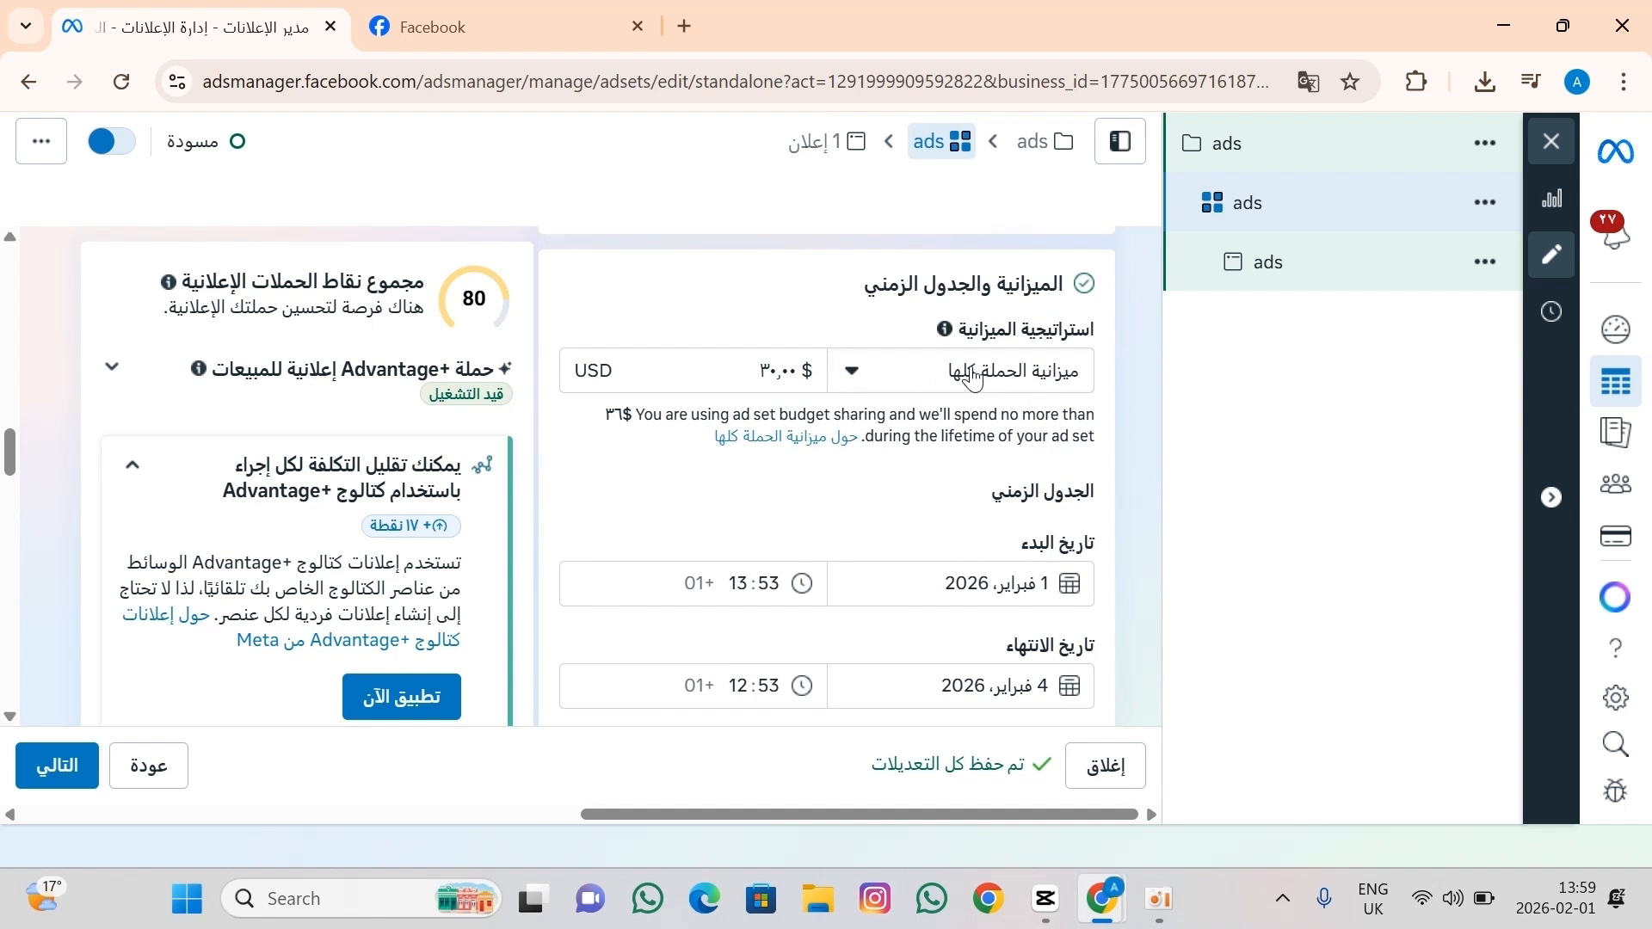
- Set both the schedule's start time and end time to 01:00
click(739, 584)
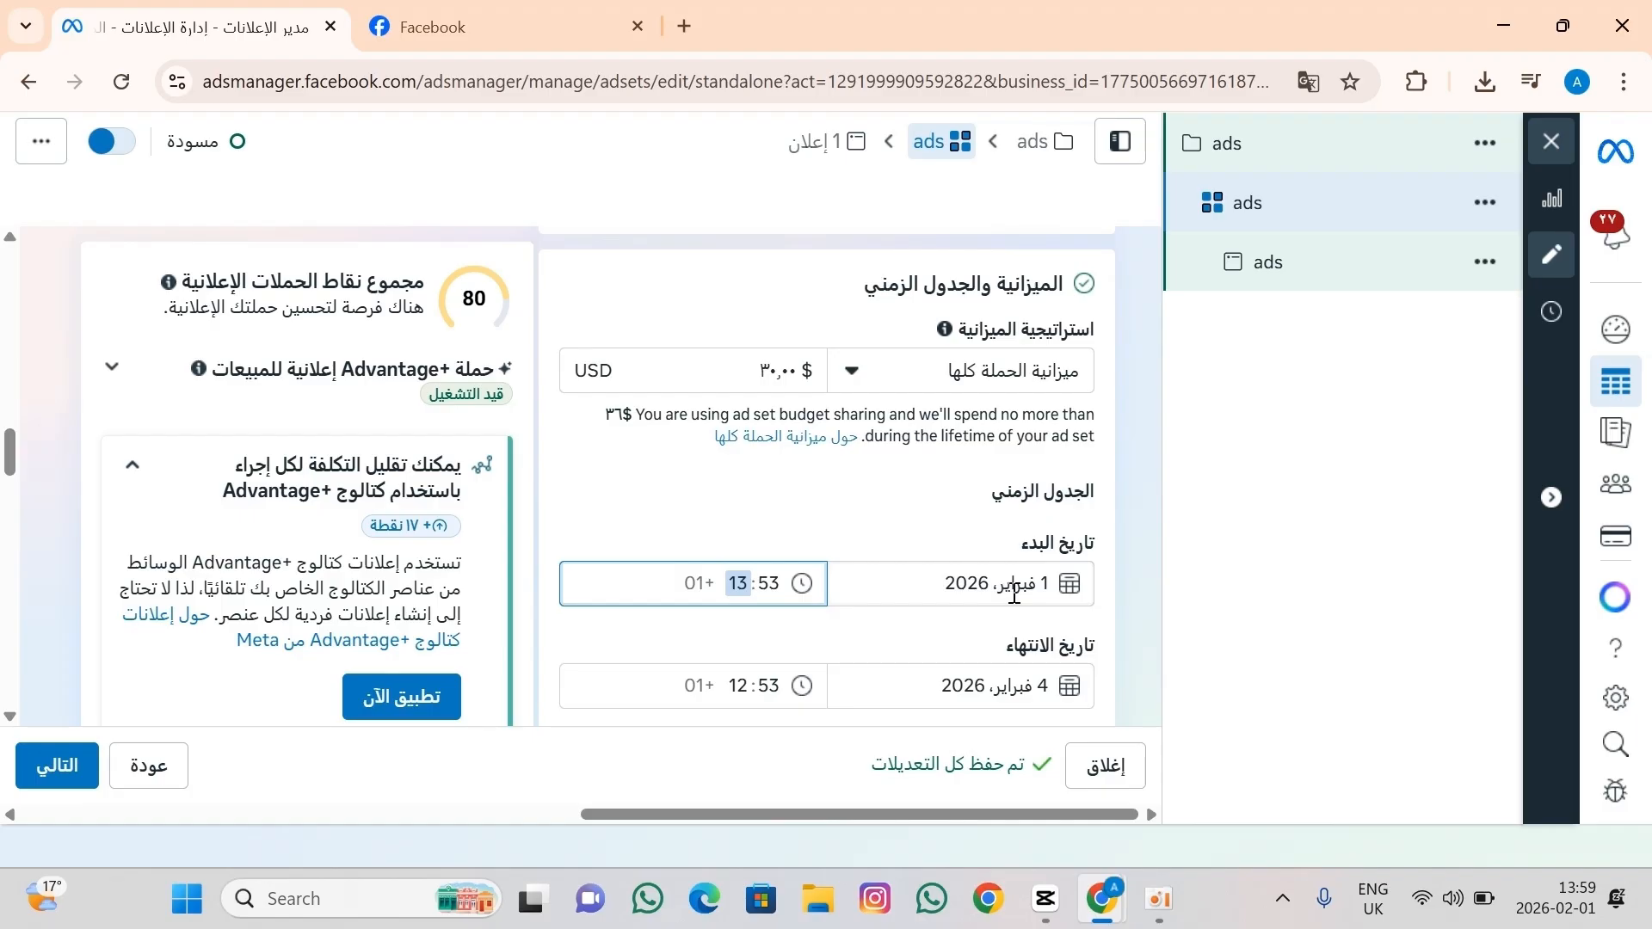
click(905, 527)
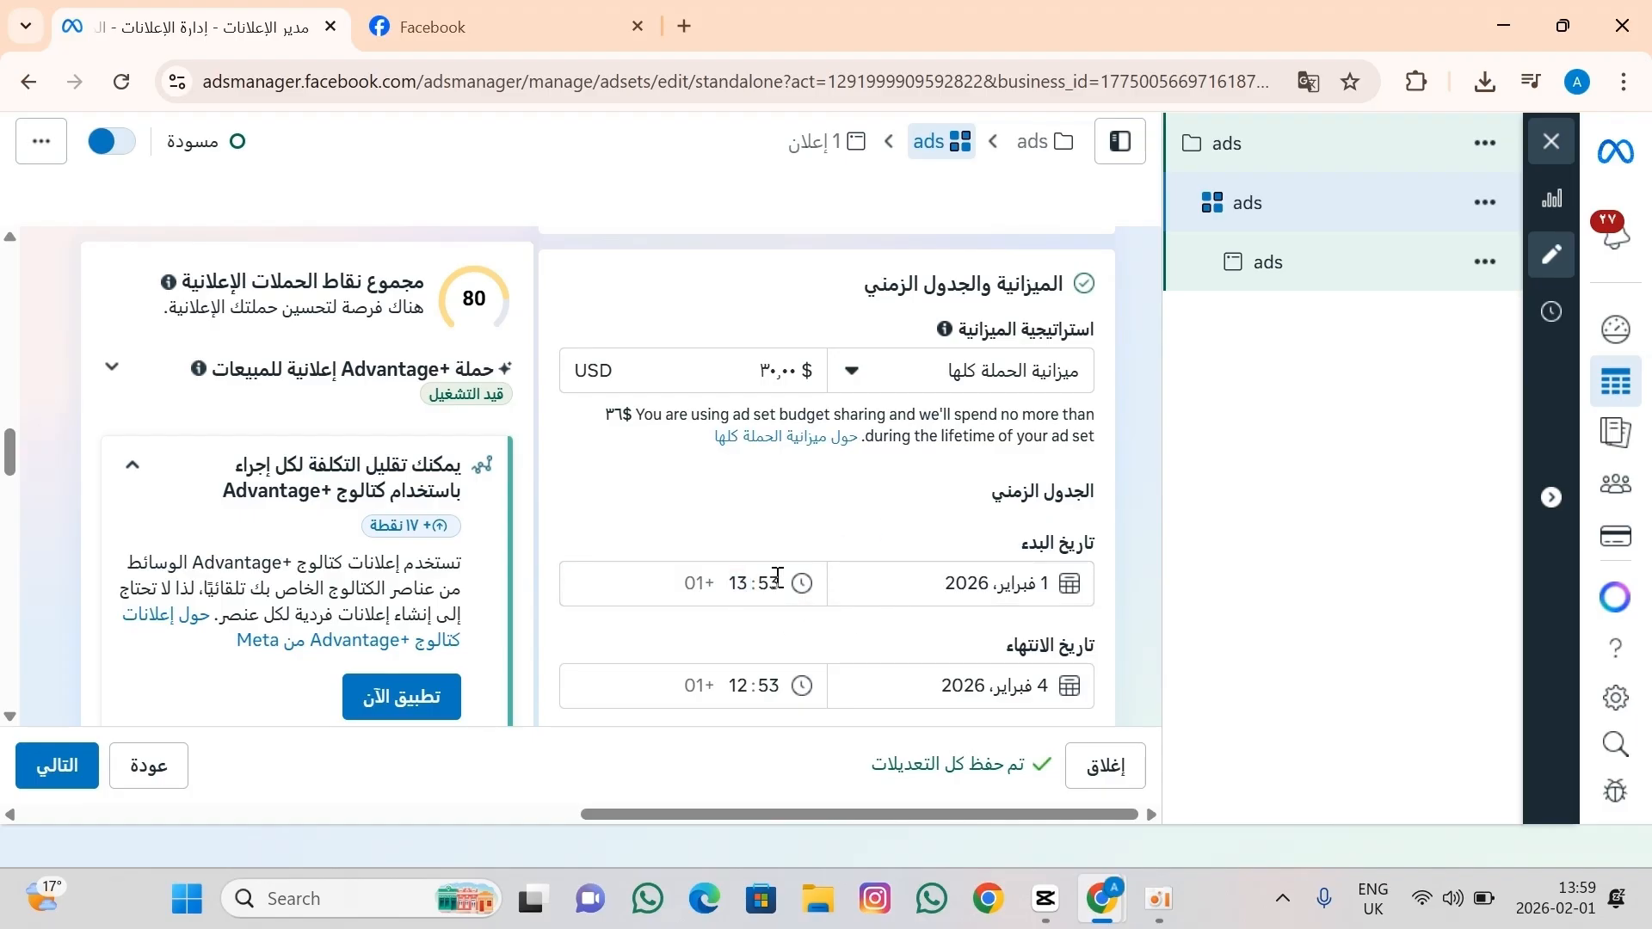
click(737, 582)
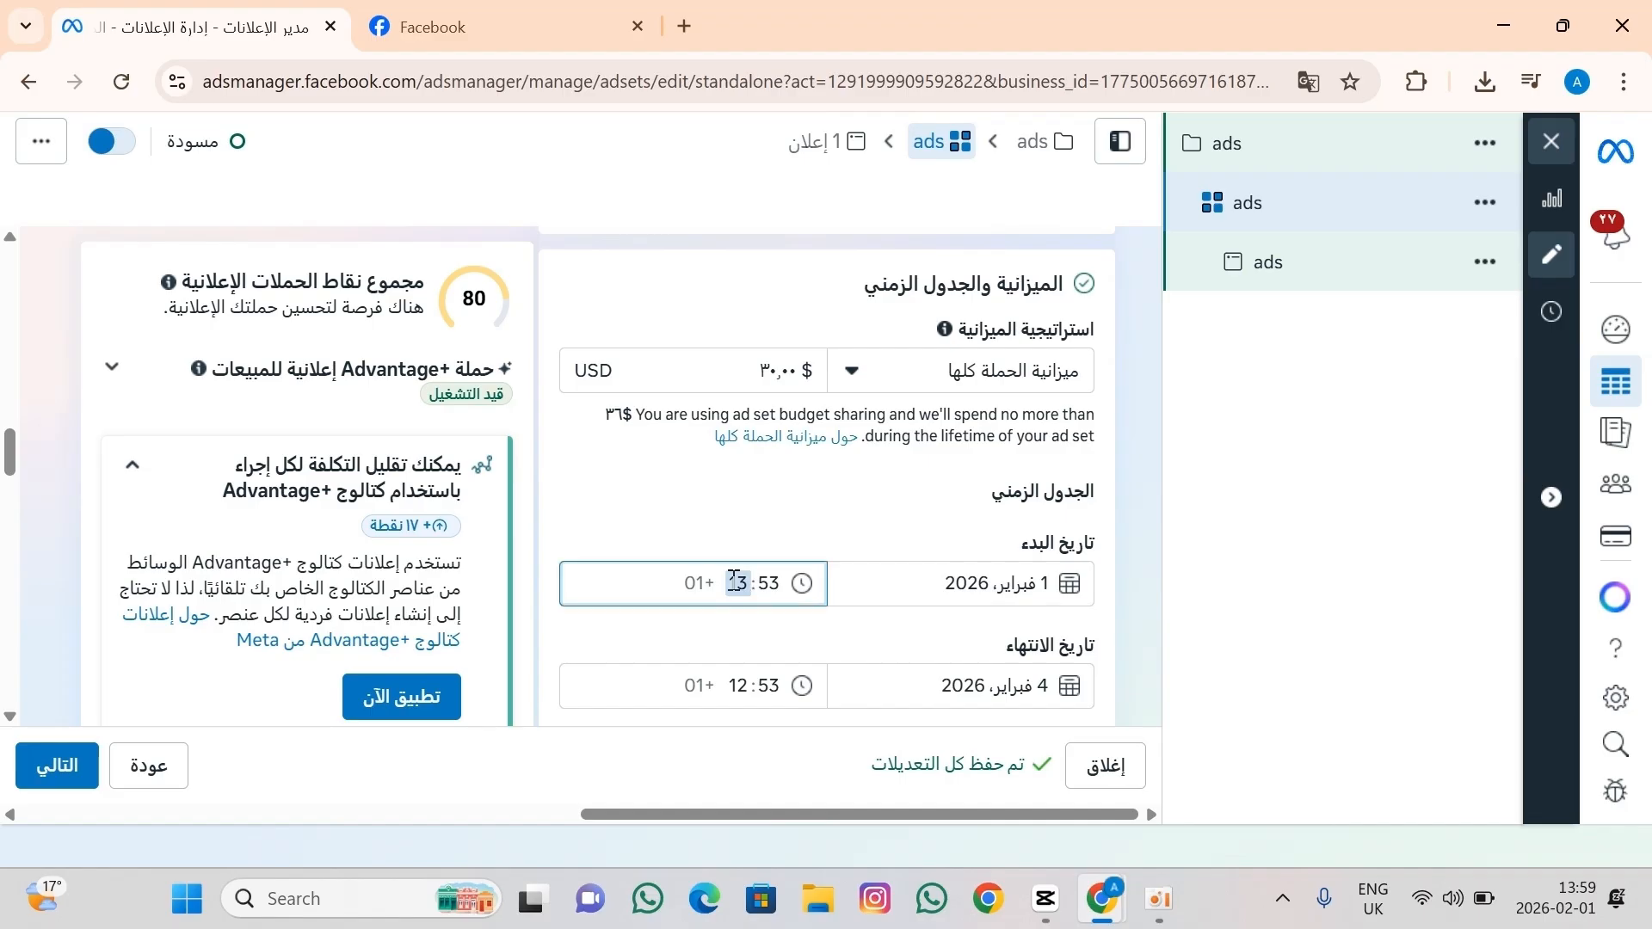
click(774, 644)
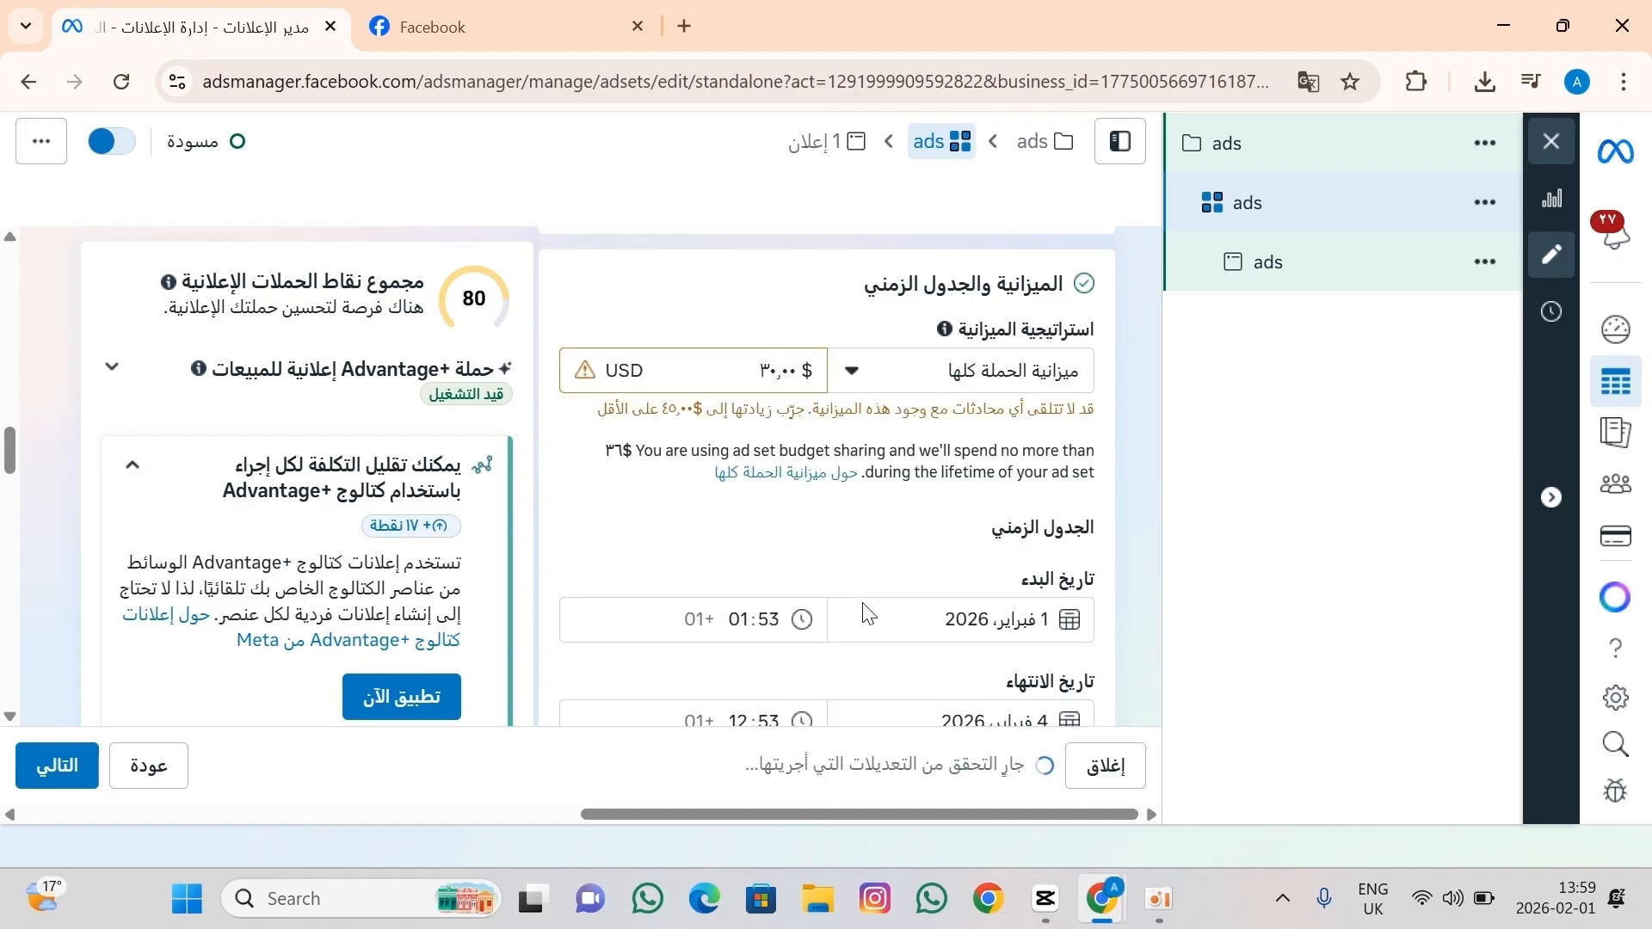
click(744, 624)
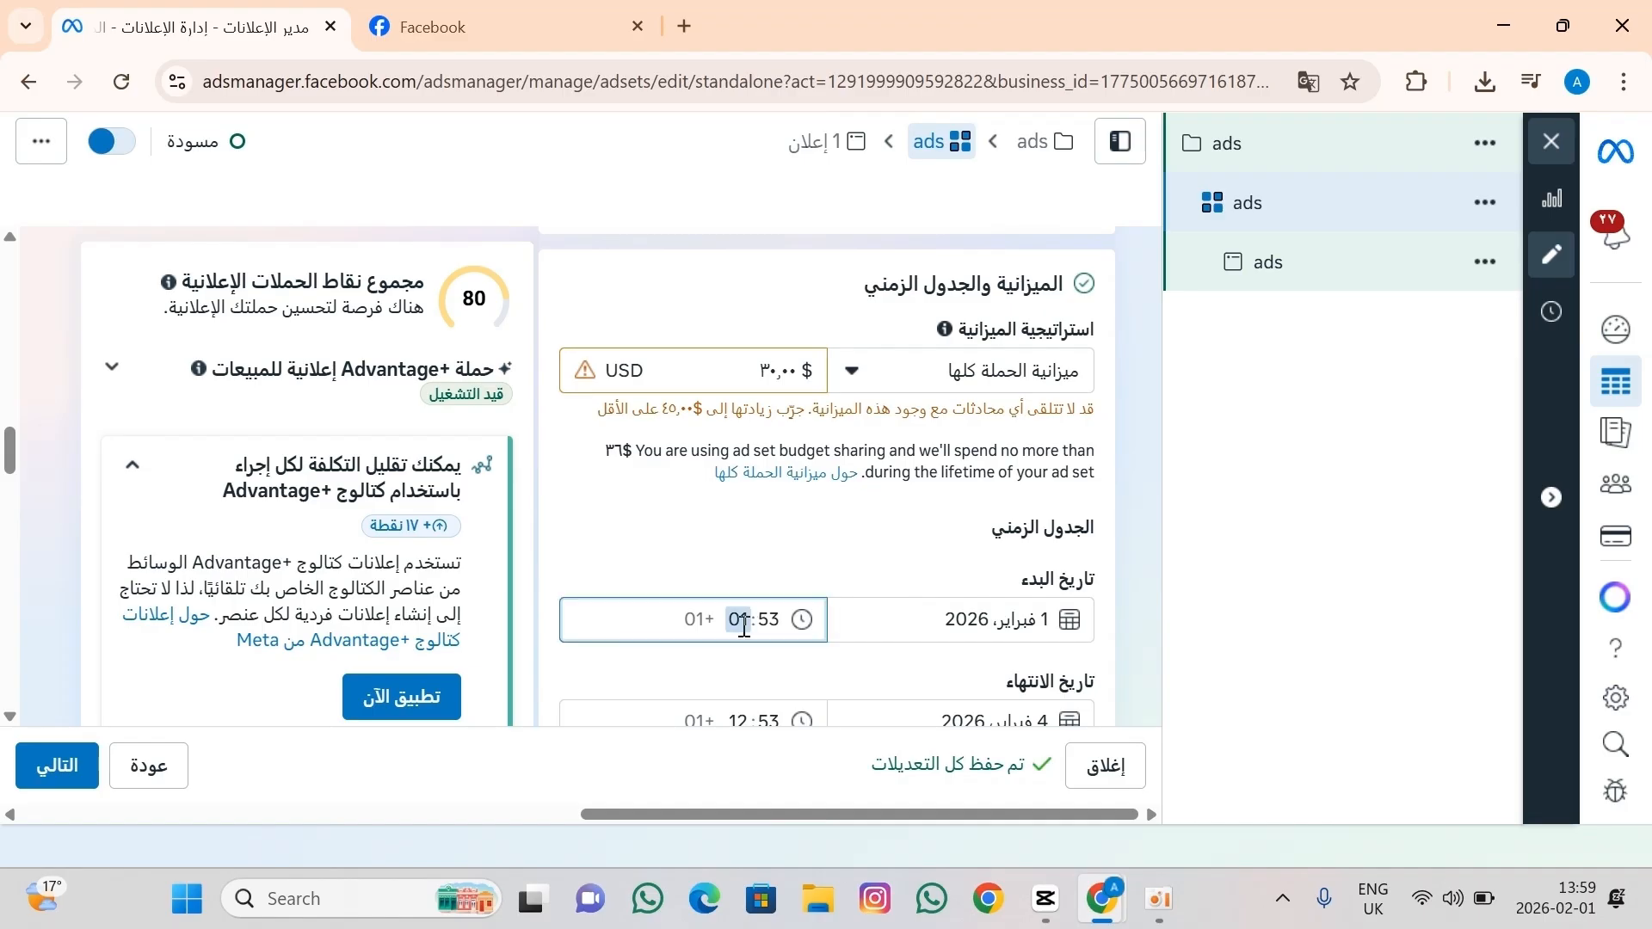
click(742, 714)
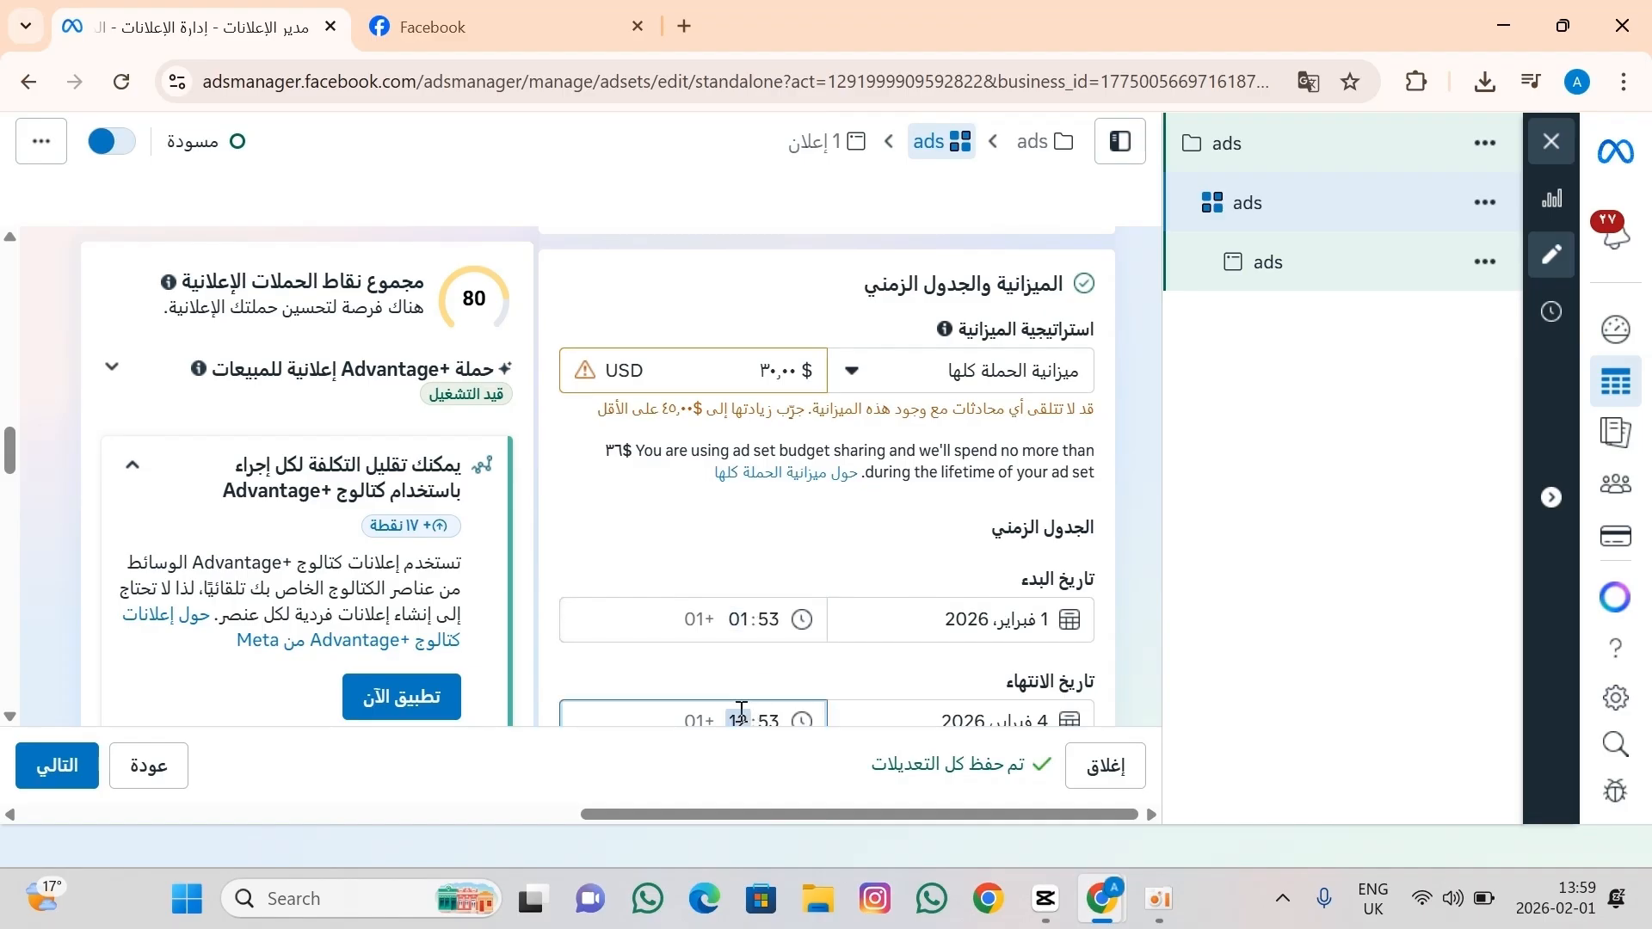
text(01)
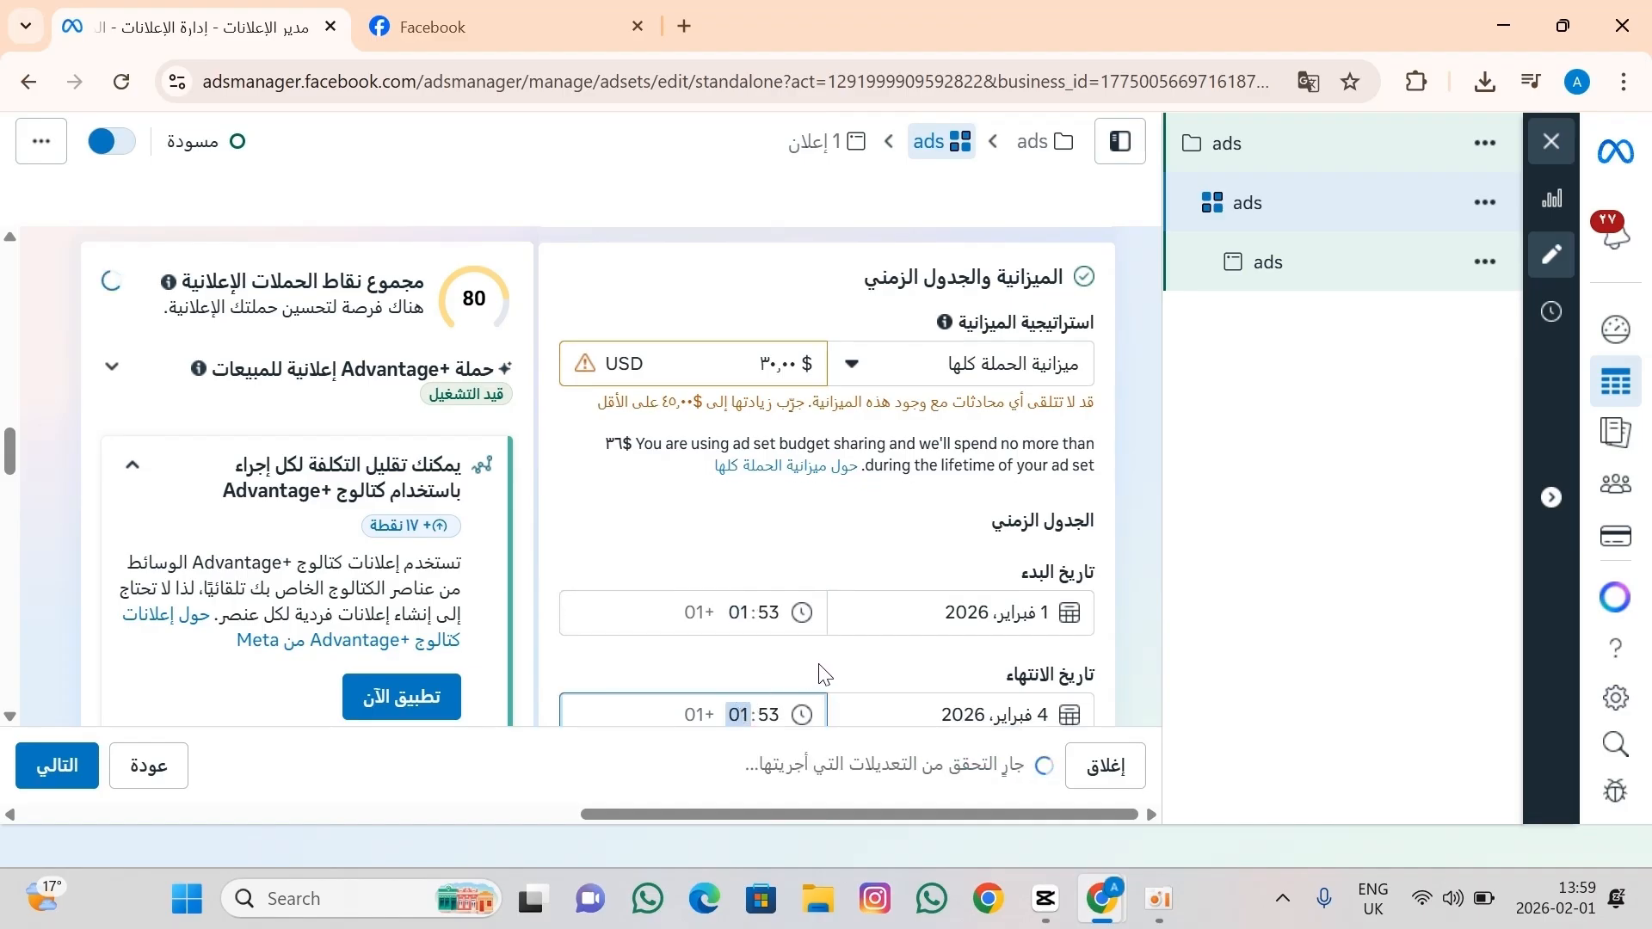
click(775, 616)
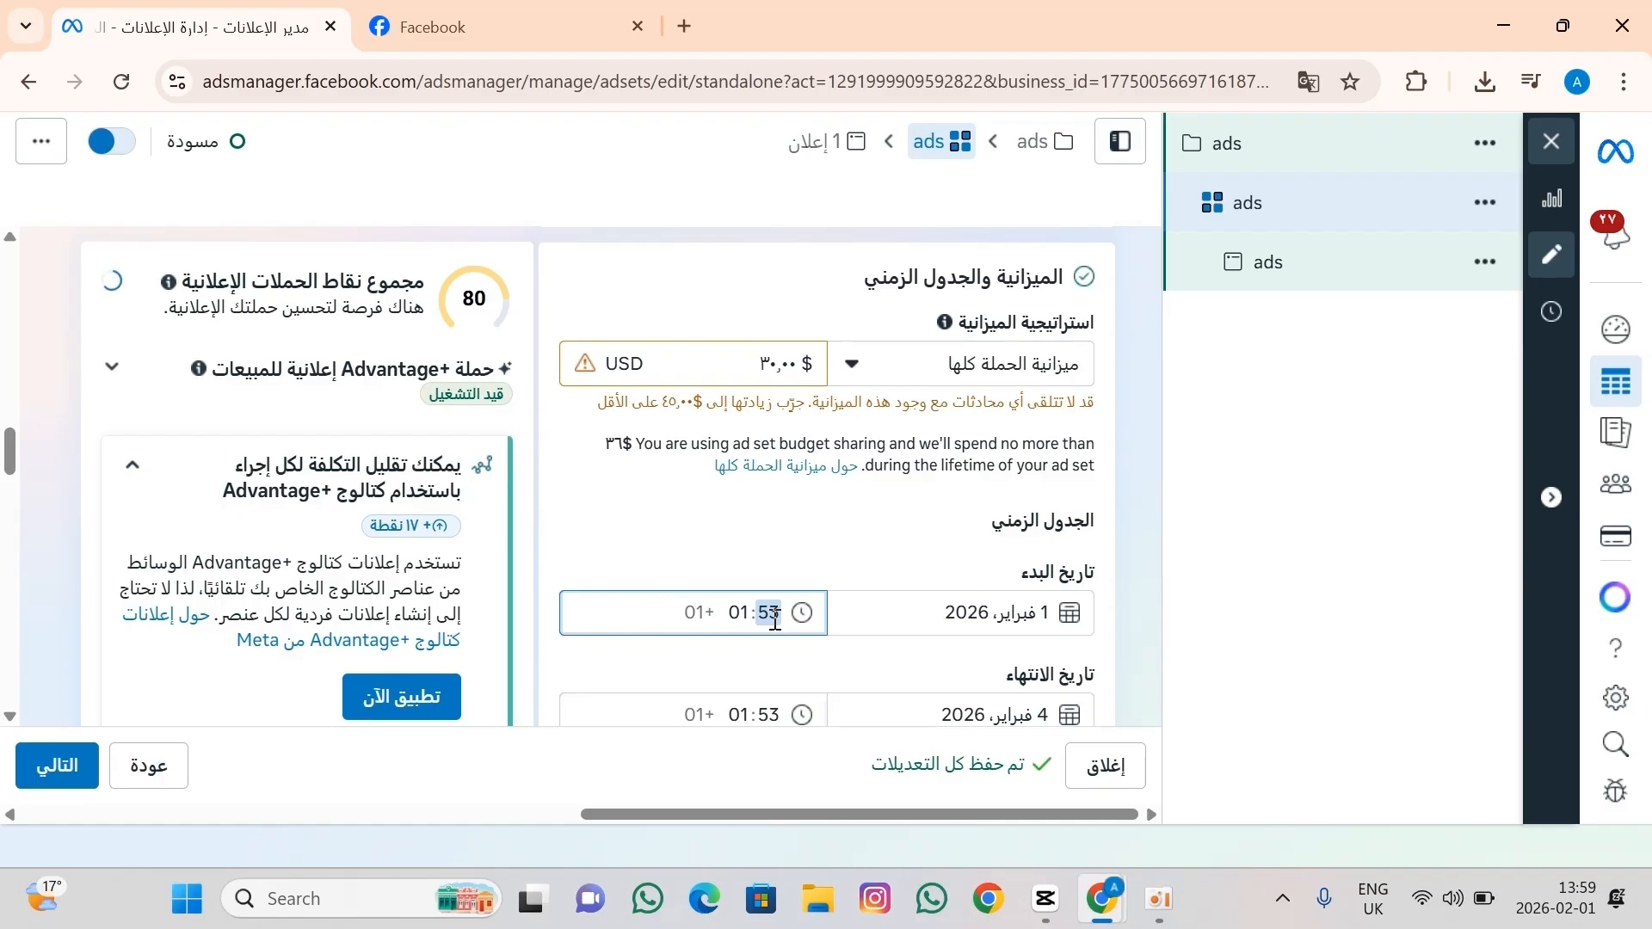
click(772, 711)
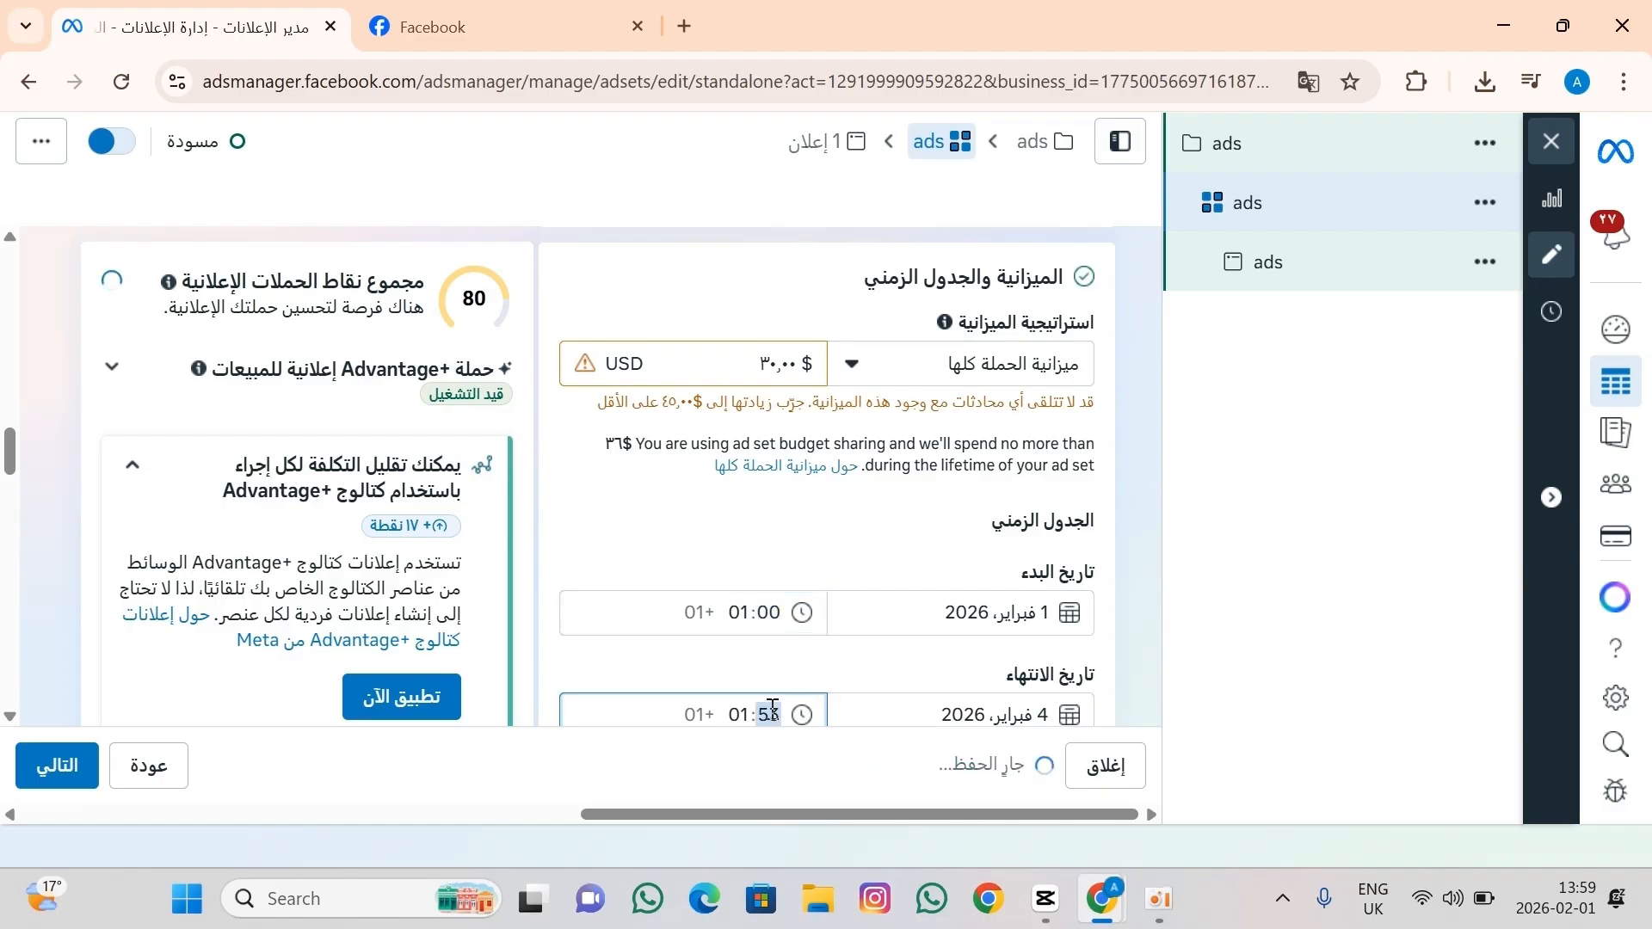
text(00)
click(866, 570)
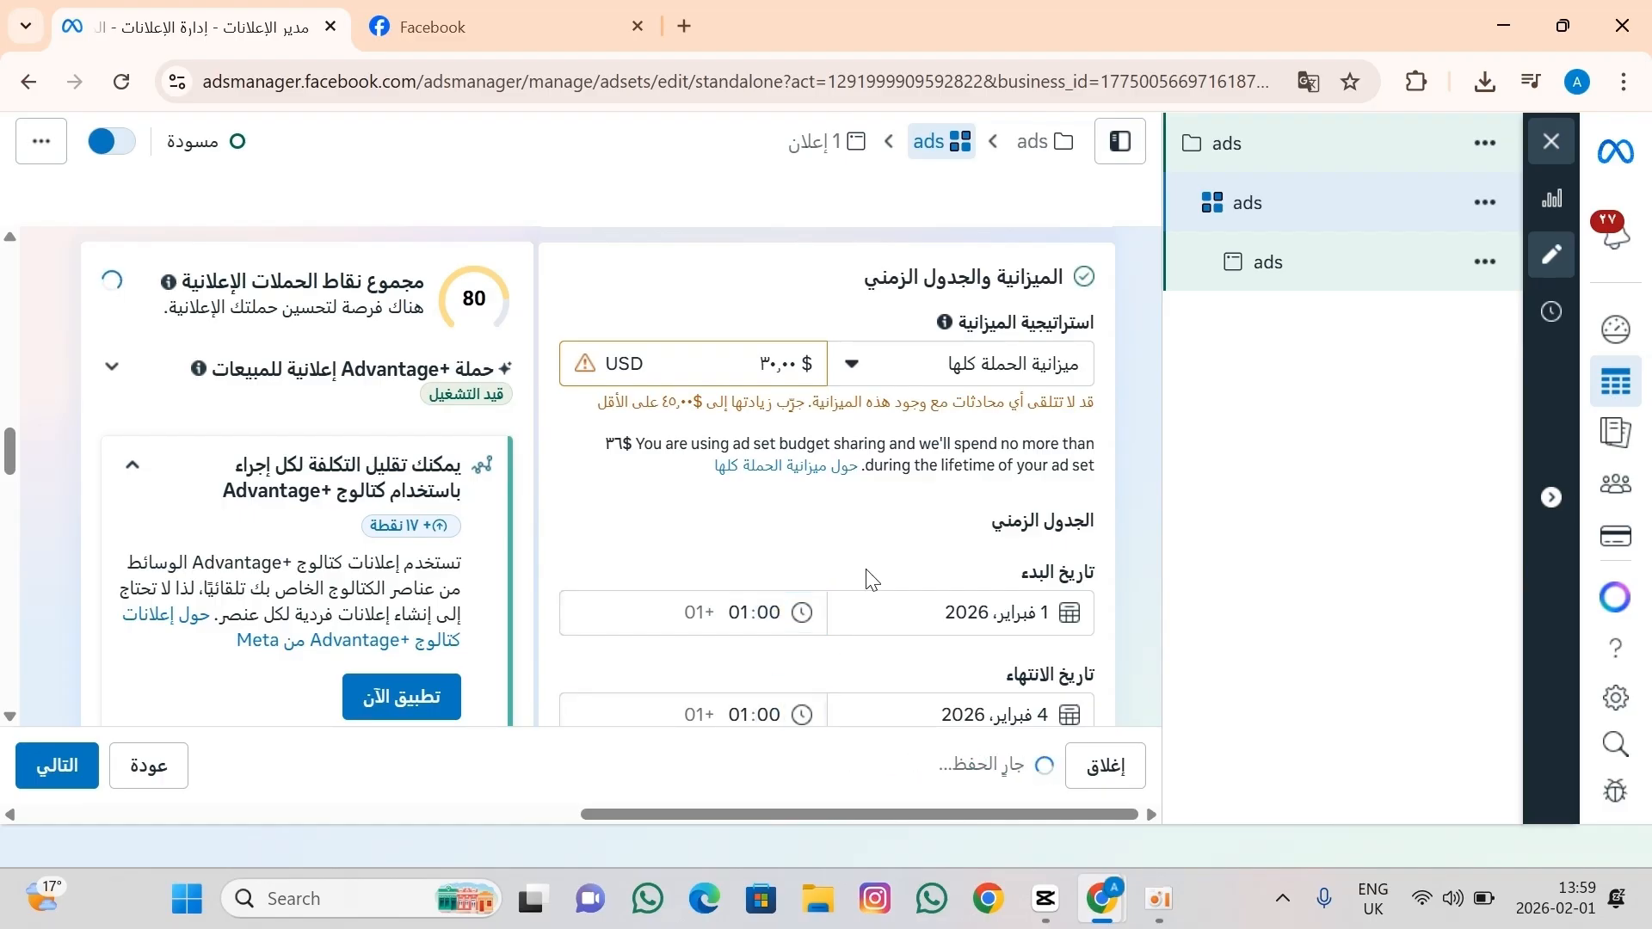
scroll(835, 609, down, 1)
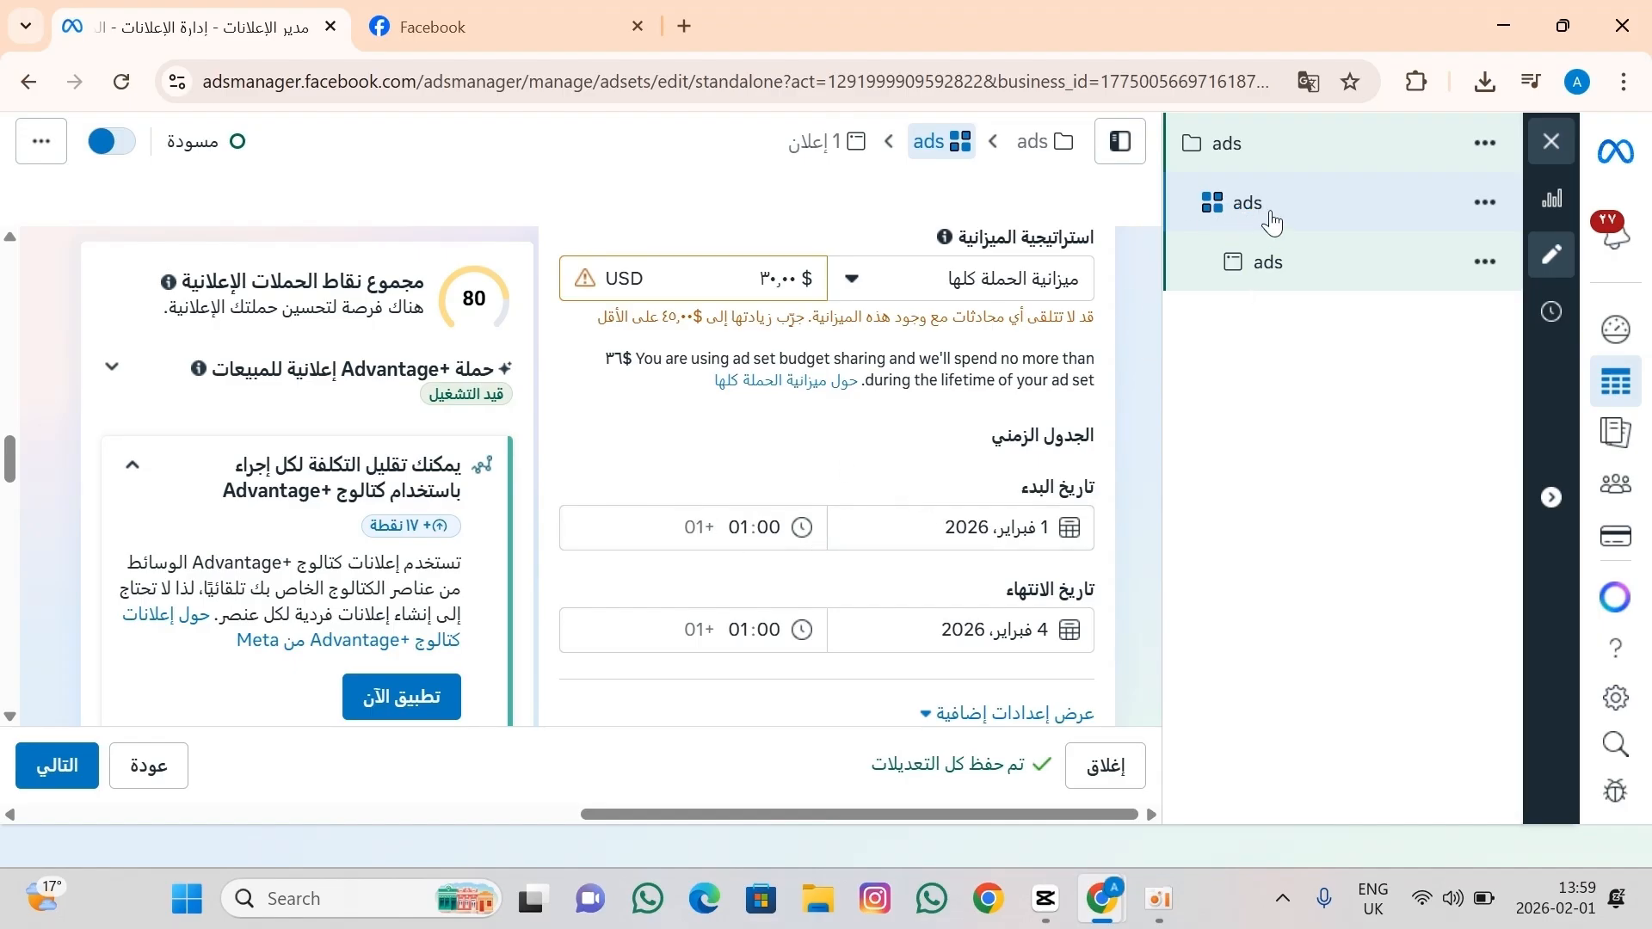
- Duplicate the ad (تكرار) into 6 copies within the same ad set
click(1281, 258)
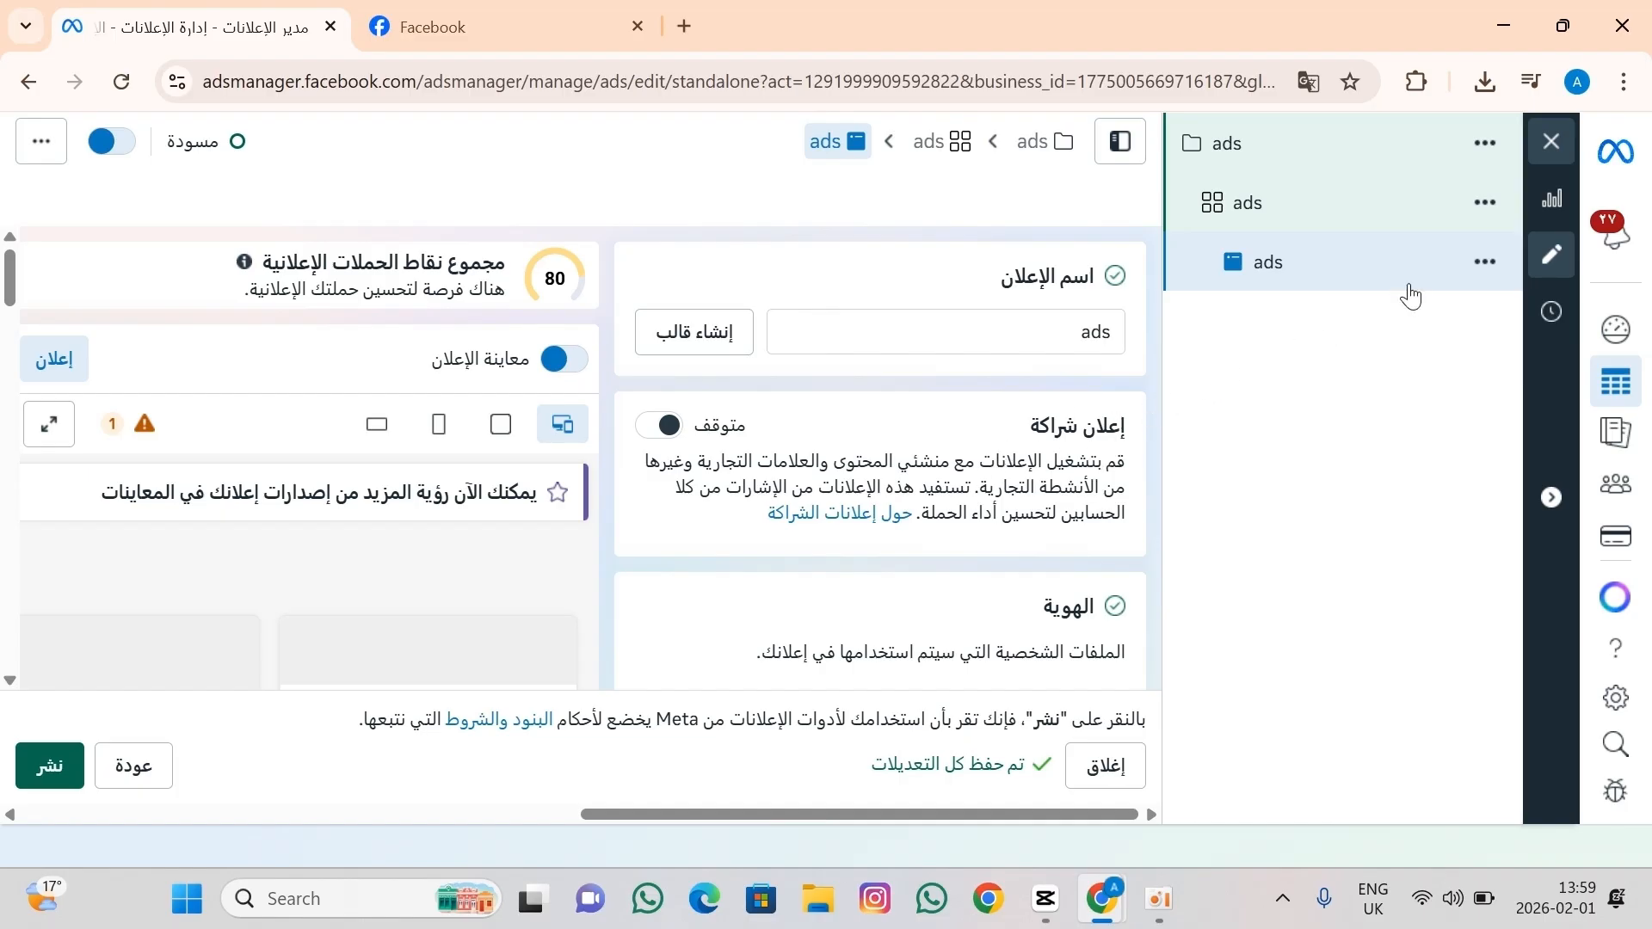
click(1492, 258)
click(1474, 366)
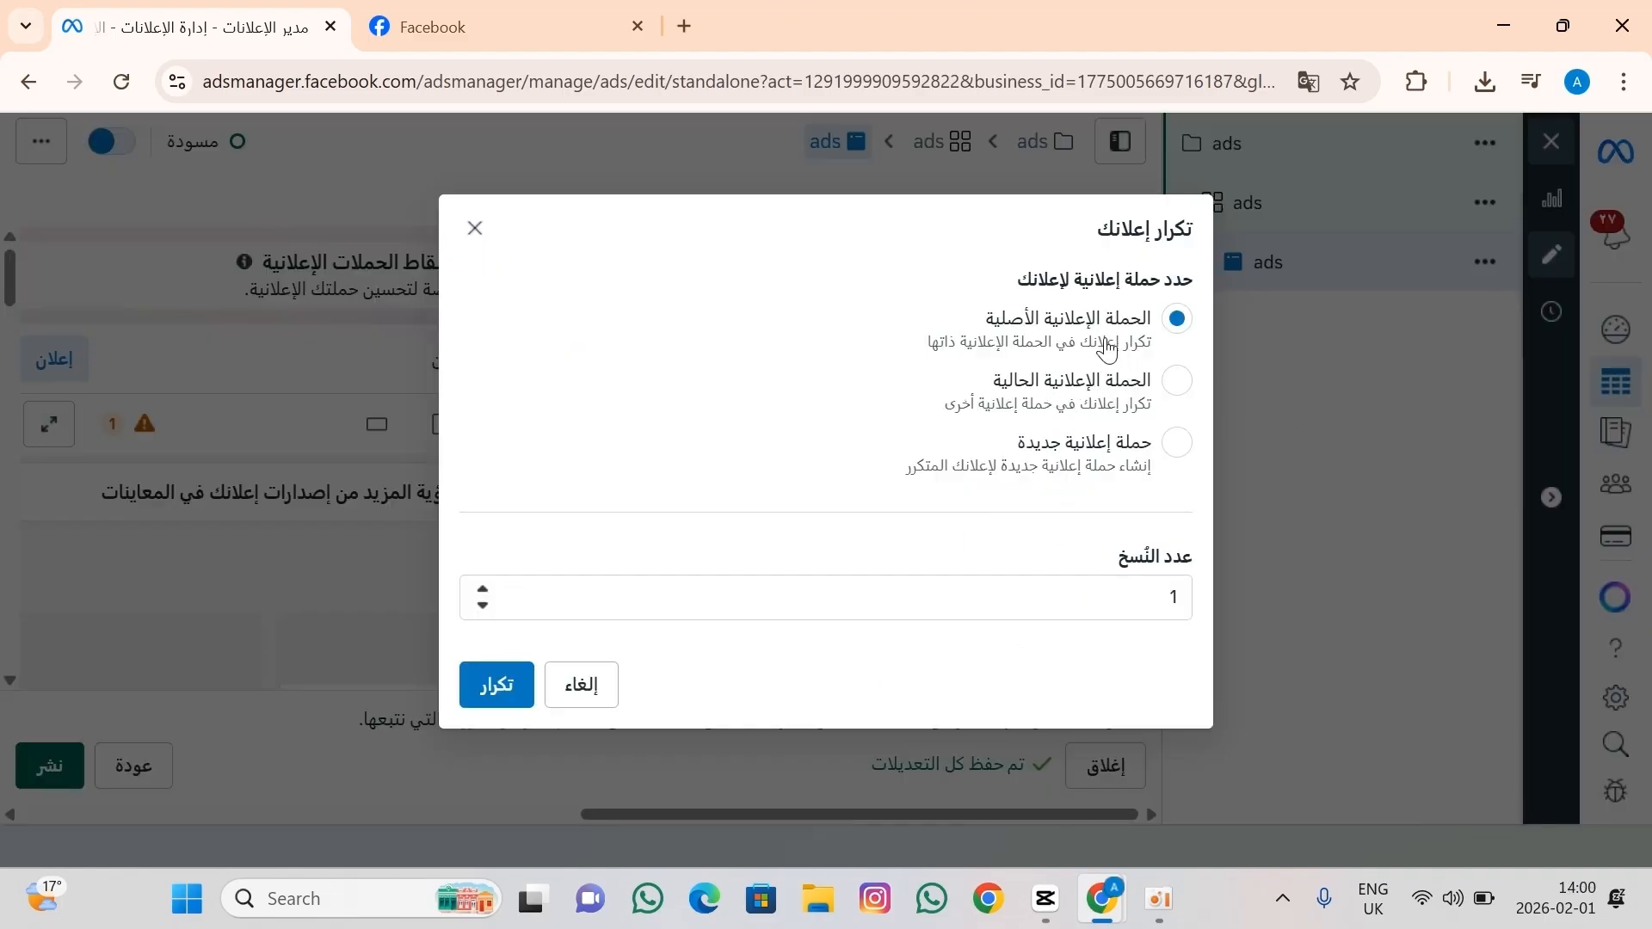
click(1136, 589)
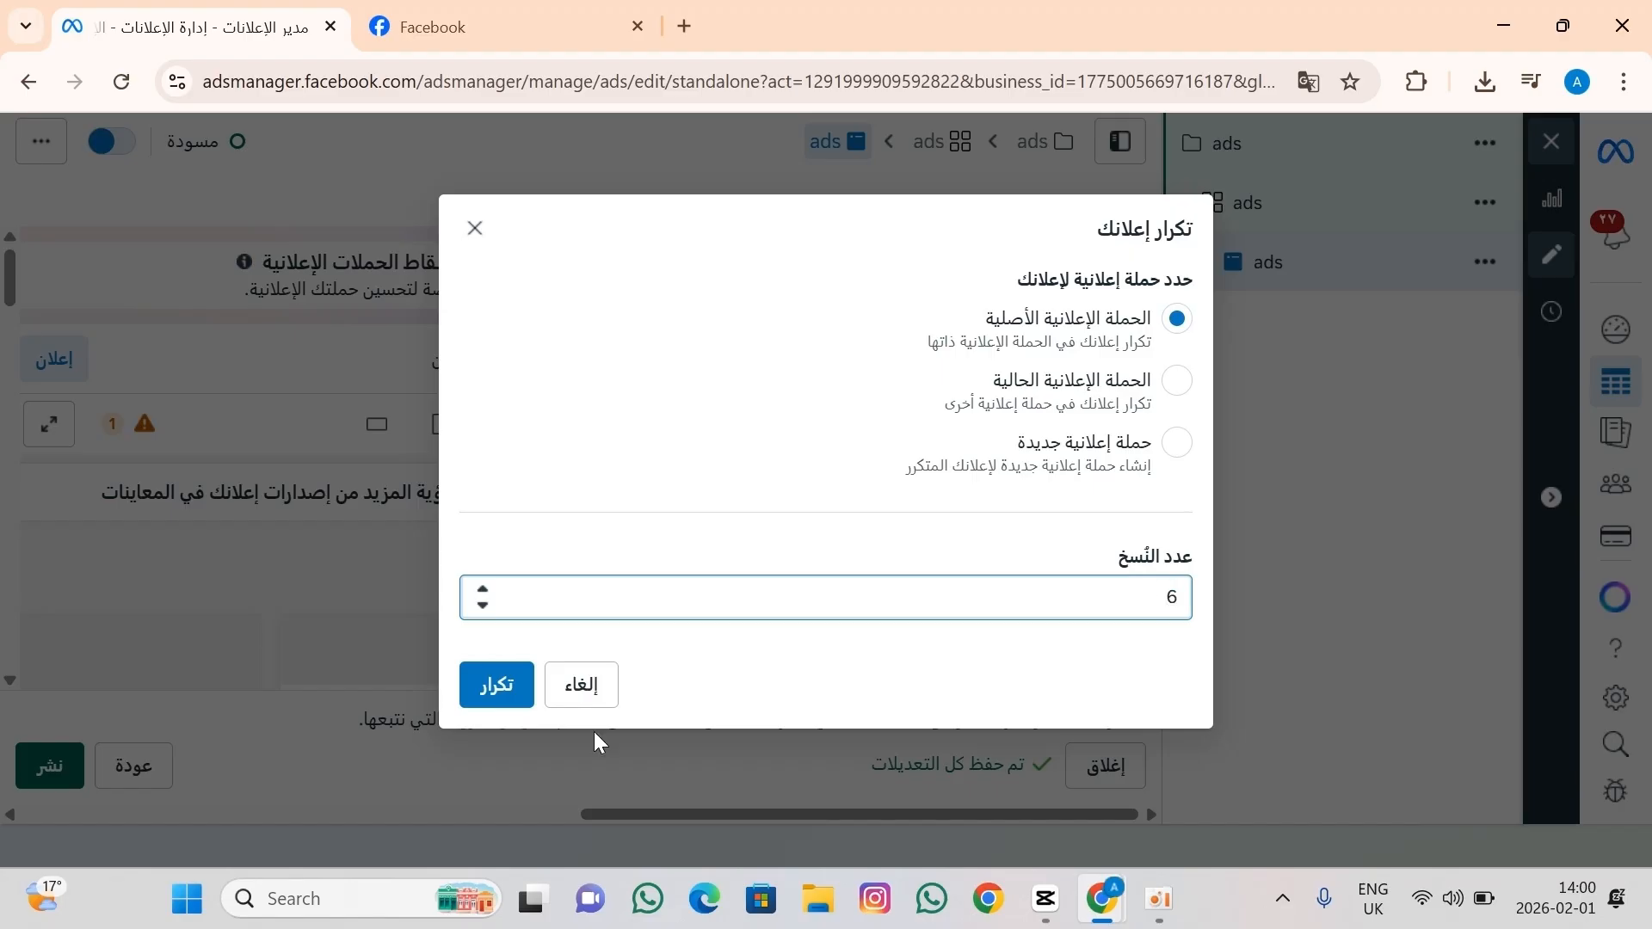
click(497, 681)
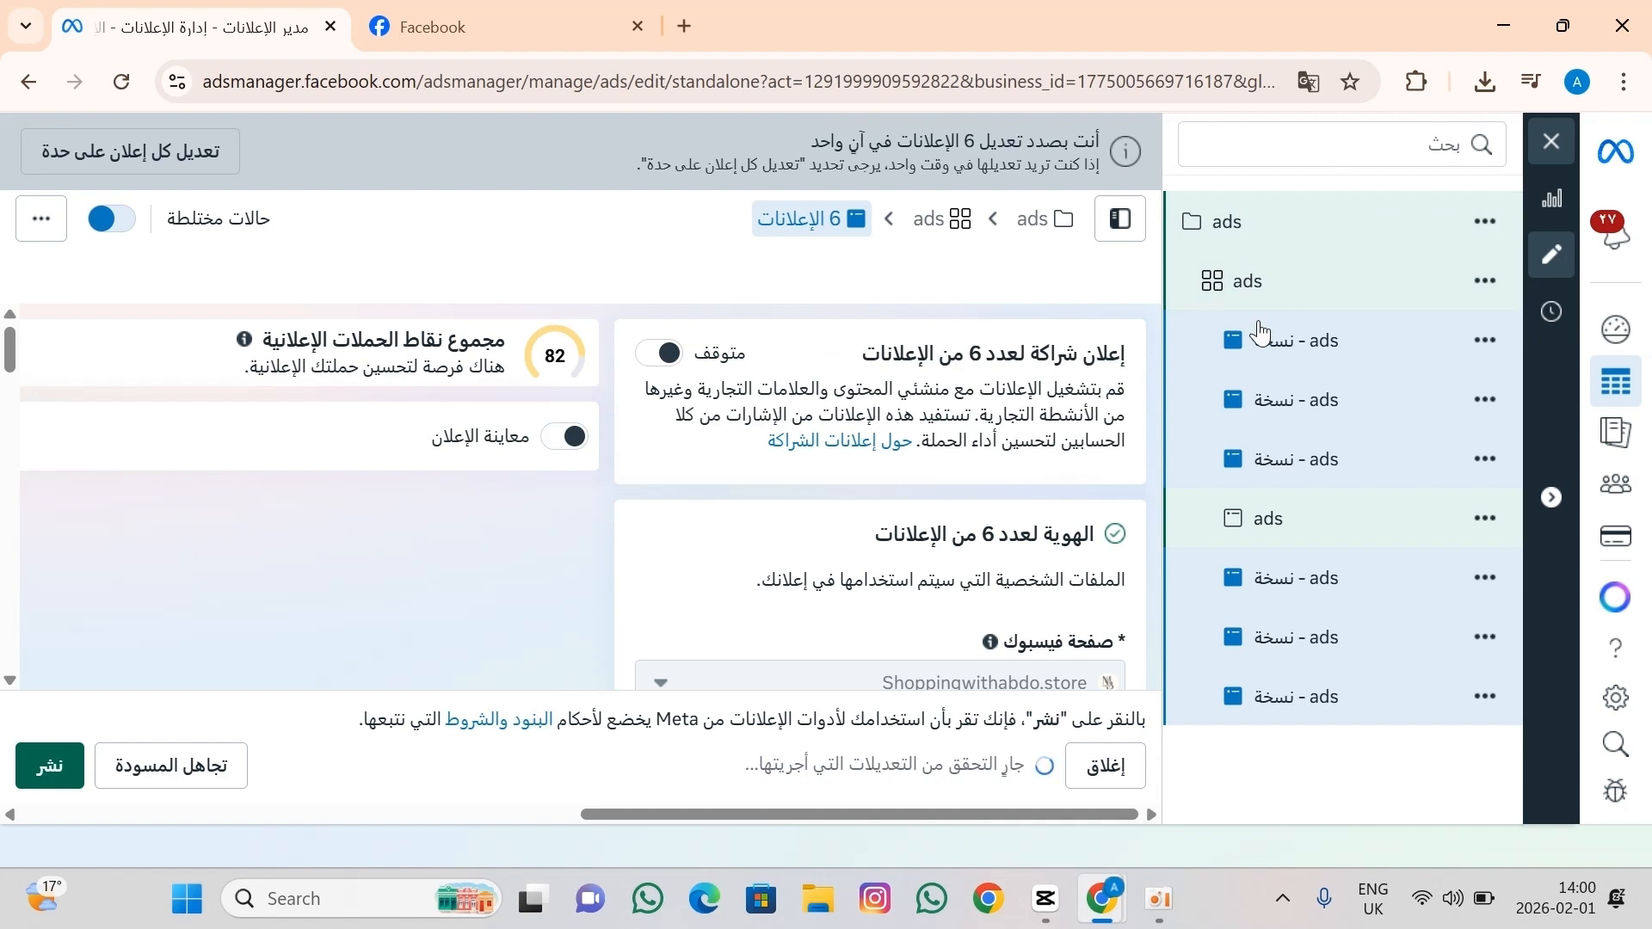
- Rename the first copy to 'ads - نسخة 1'
click(1259, 336)
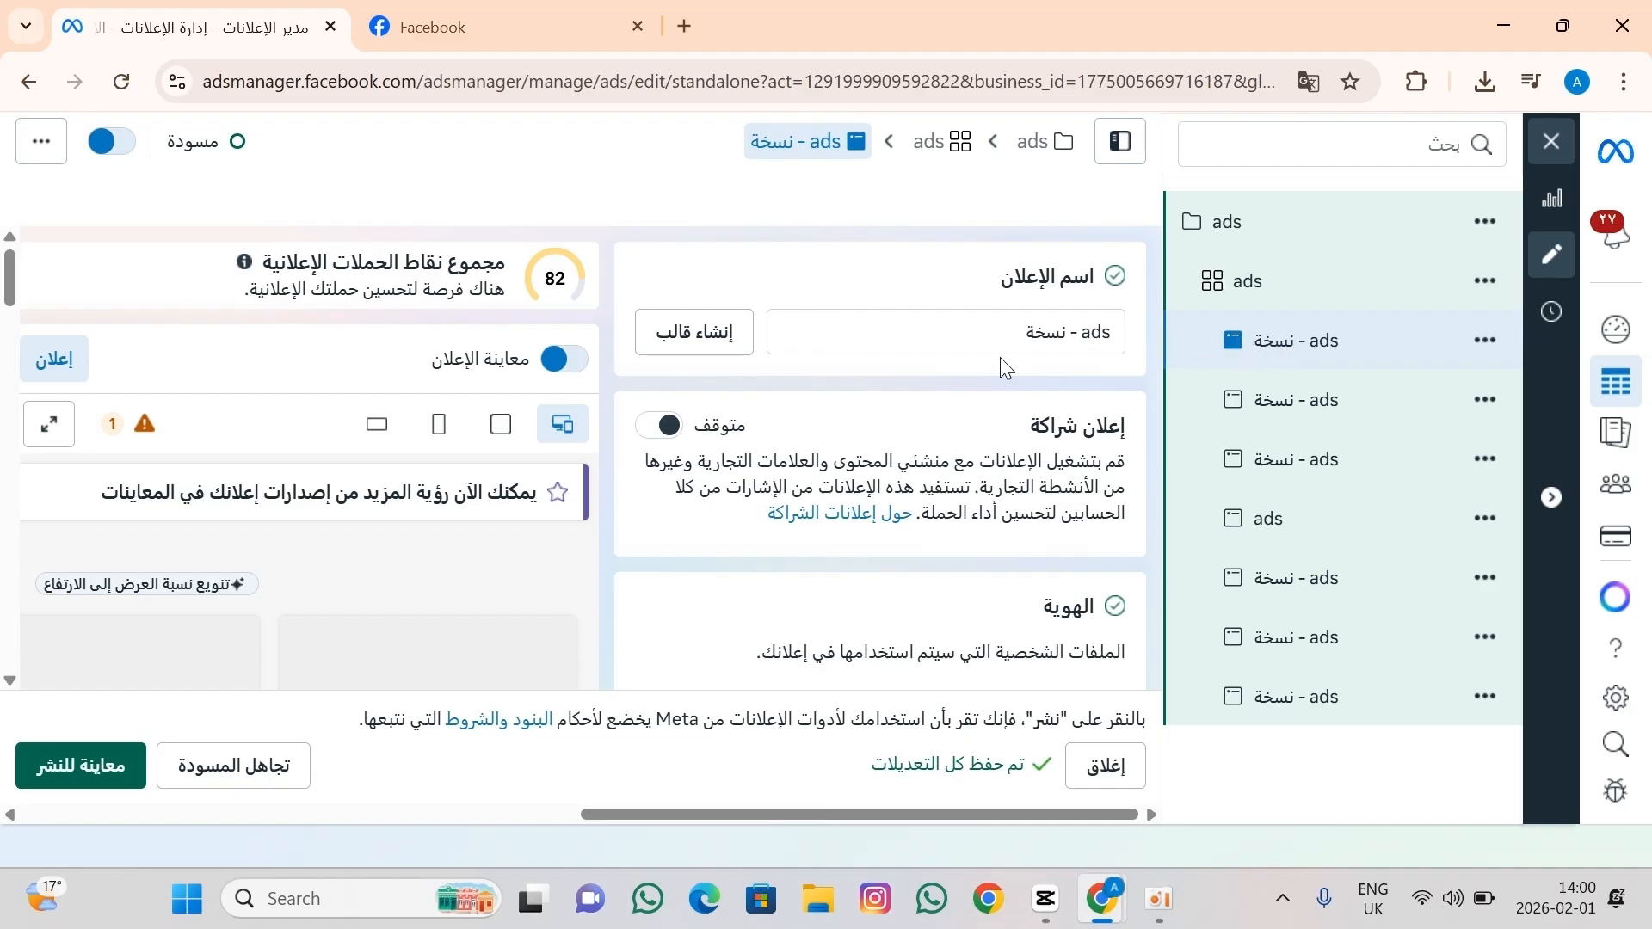
scroll(1000, 358, down, 1)
scroll(1070, 413, down, 2)
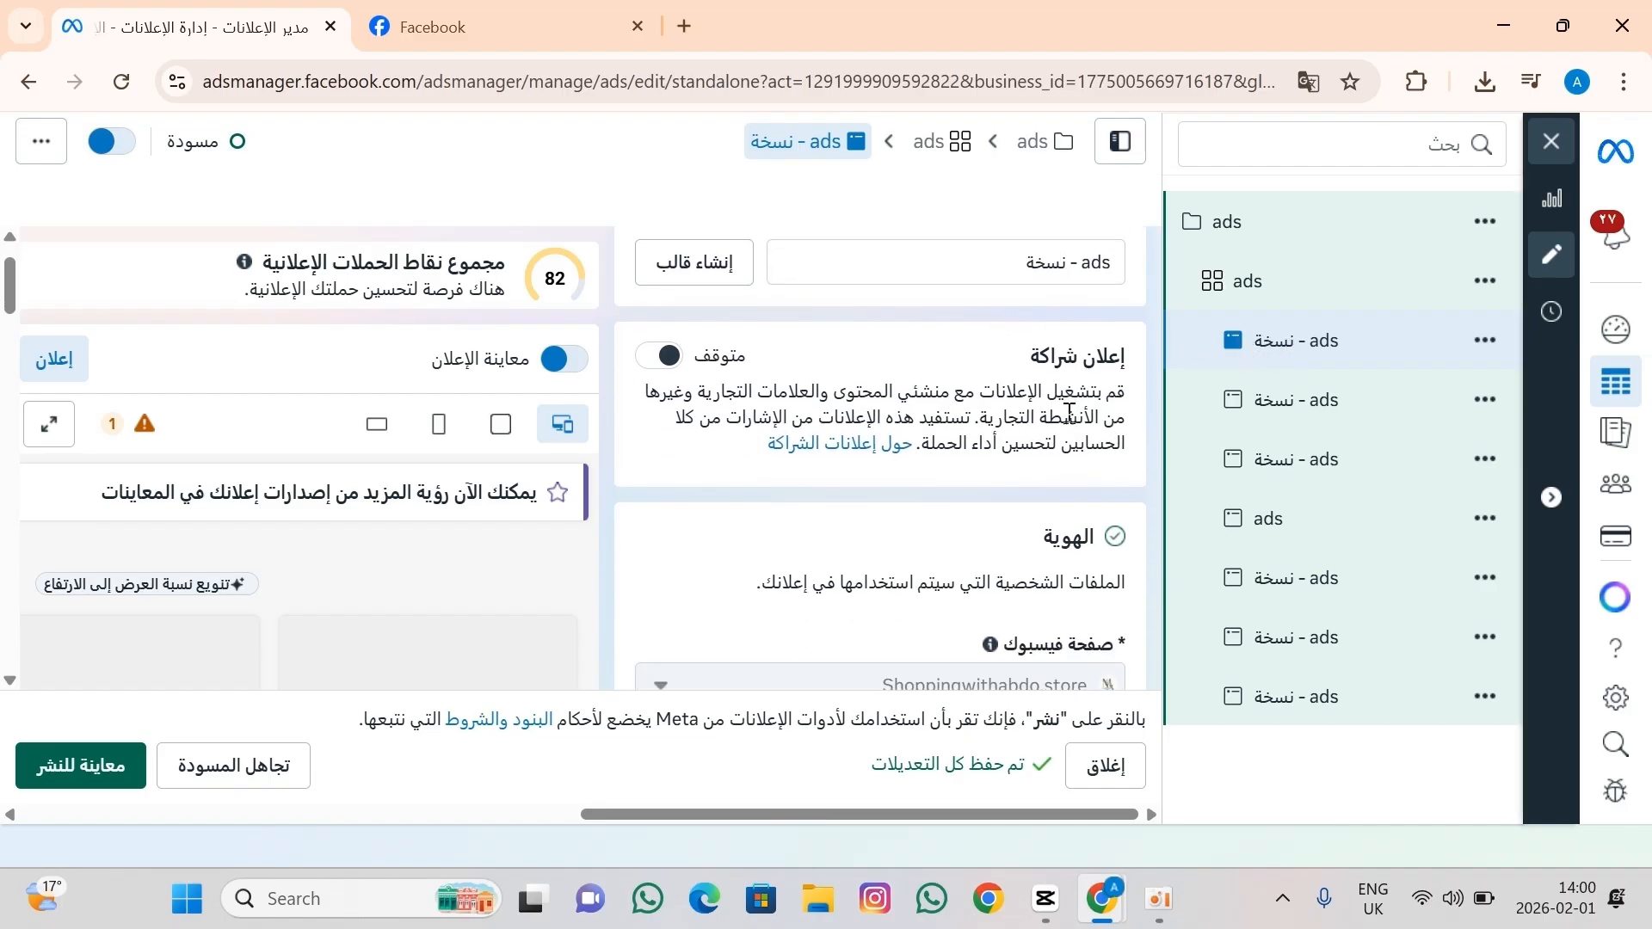
scroll(1070, 413, down, 3)
scroll(992, 289, up, 3)
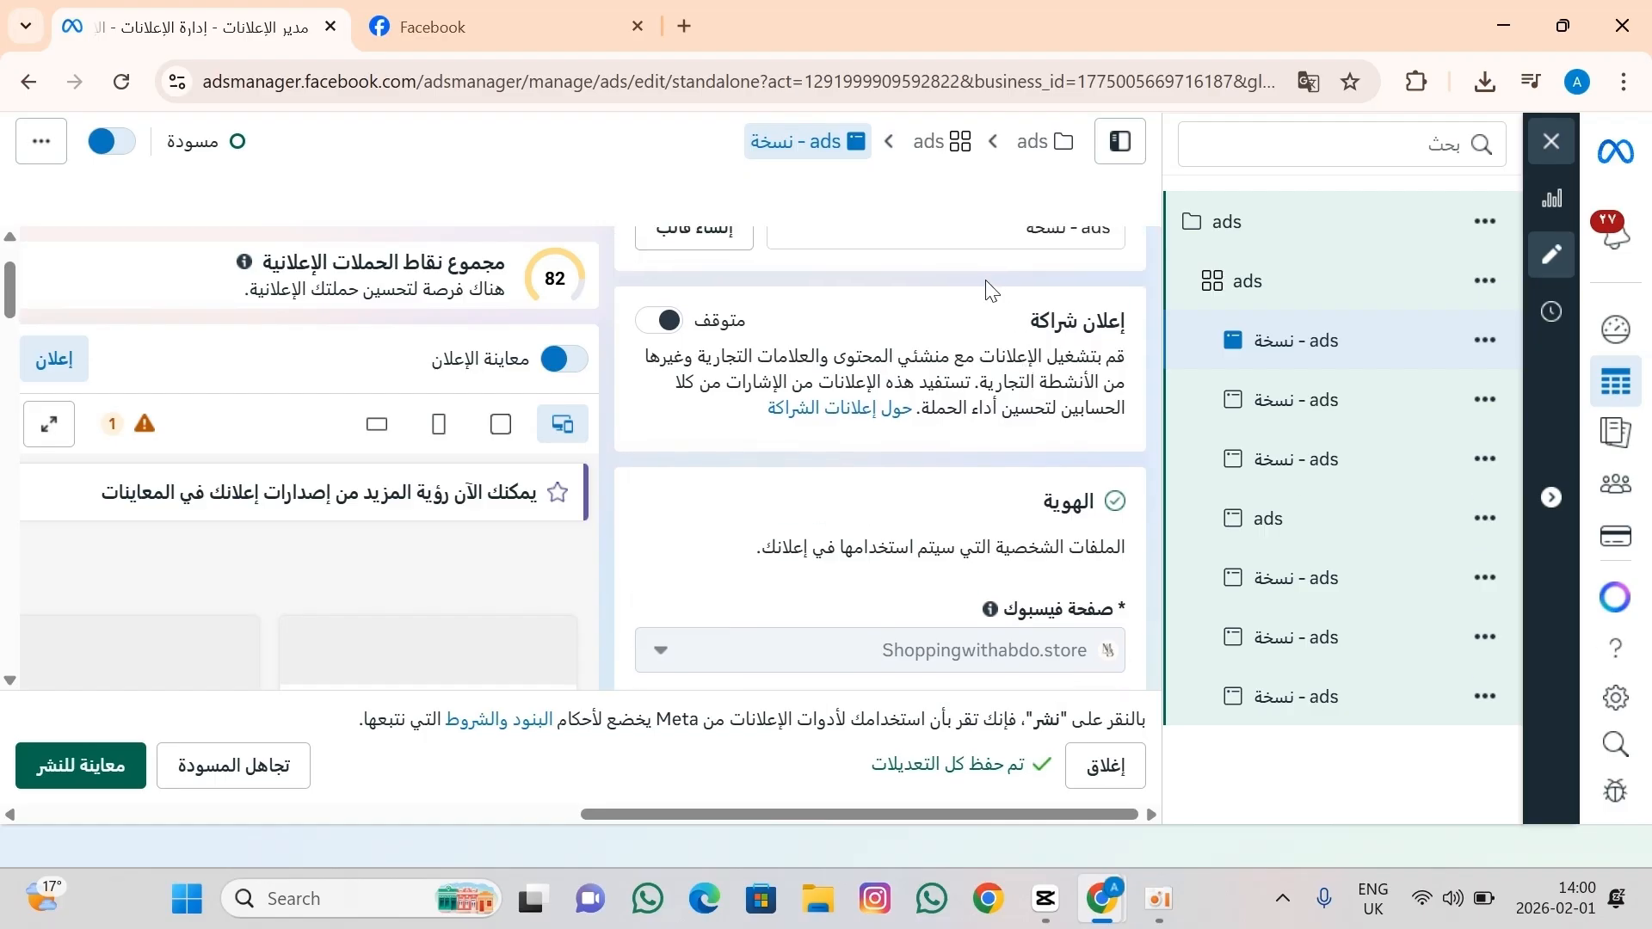
scroll(992, 290, up, 1)
click(987, 281)
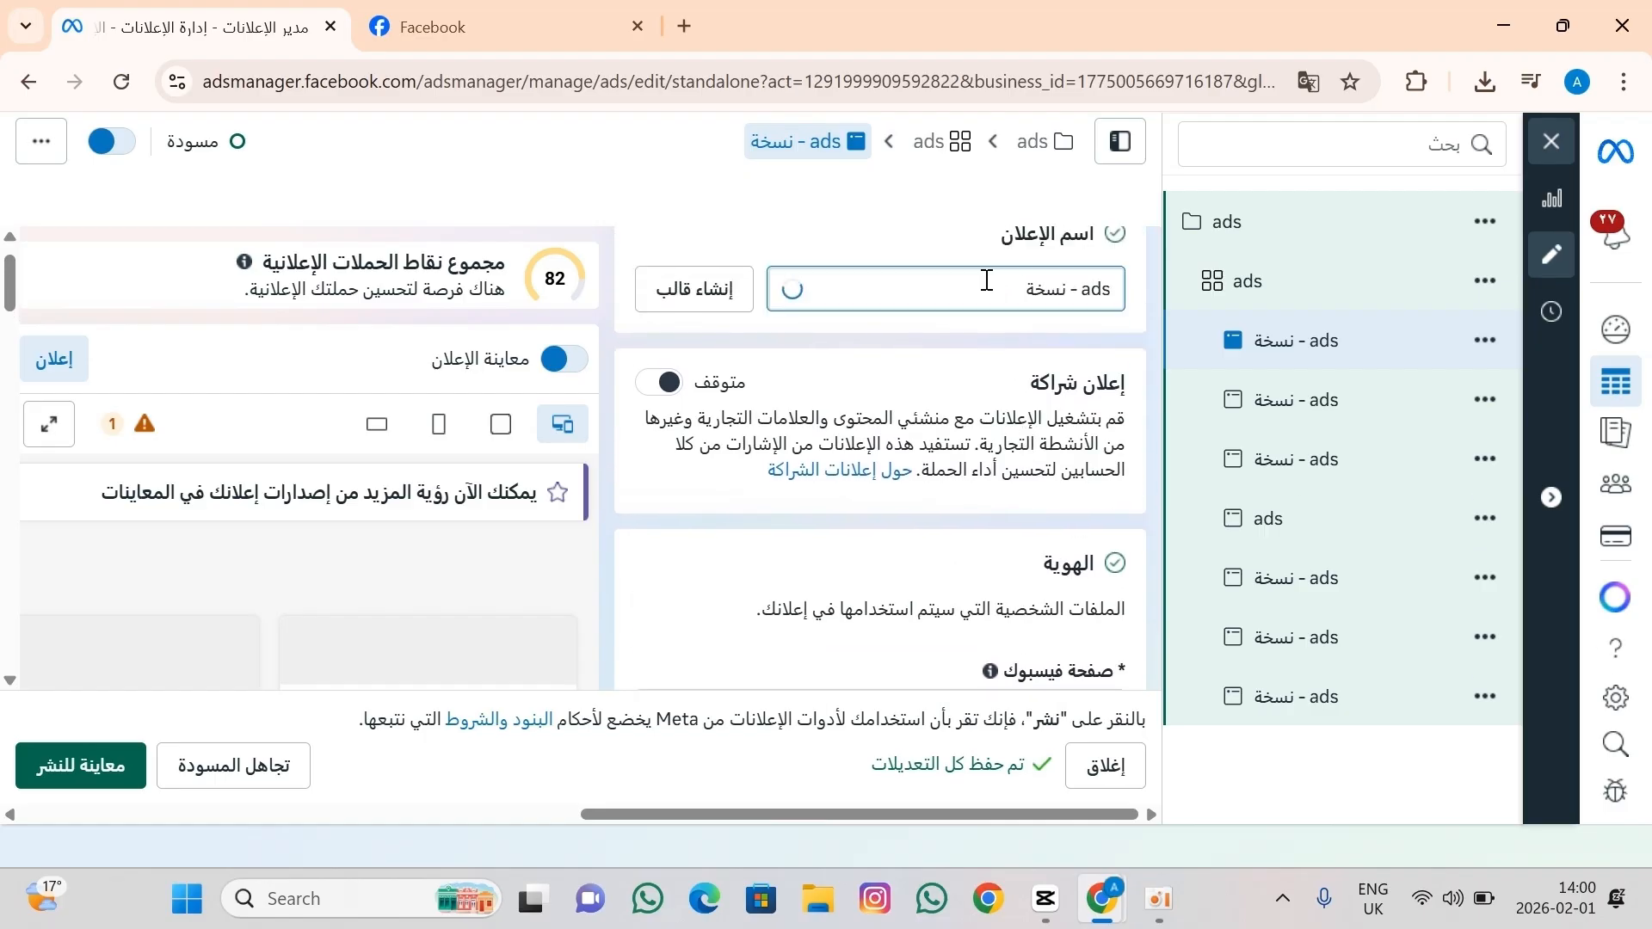
text(1)
- Change the first copy's existing post to the first video post in the list
scroll(1033, 387, down, 10)
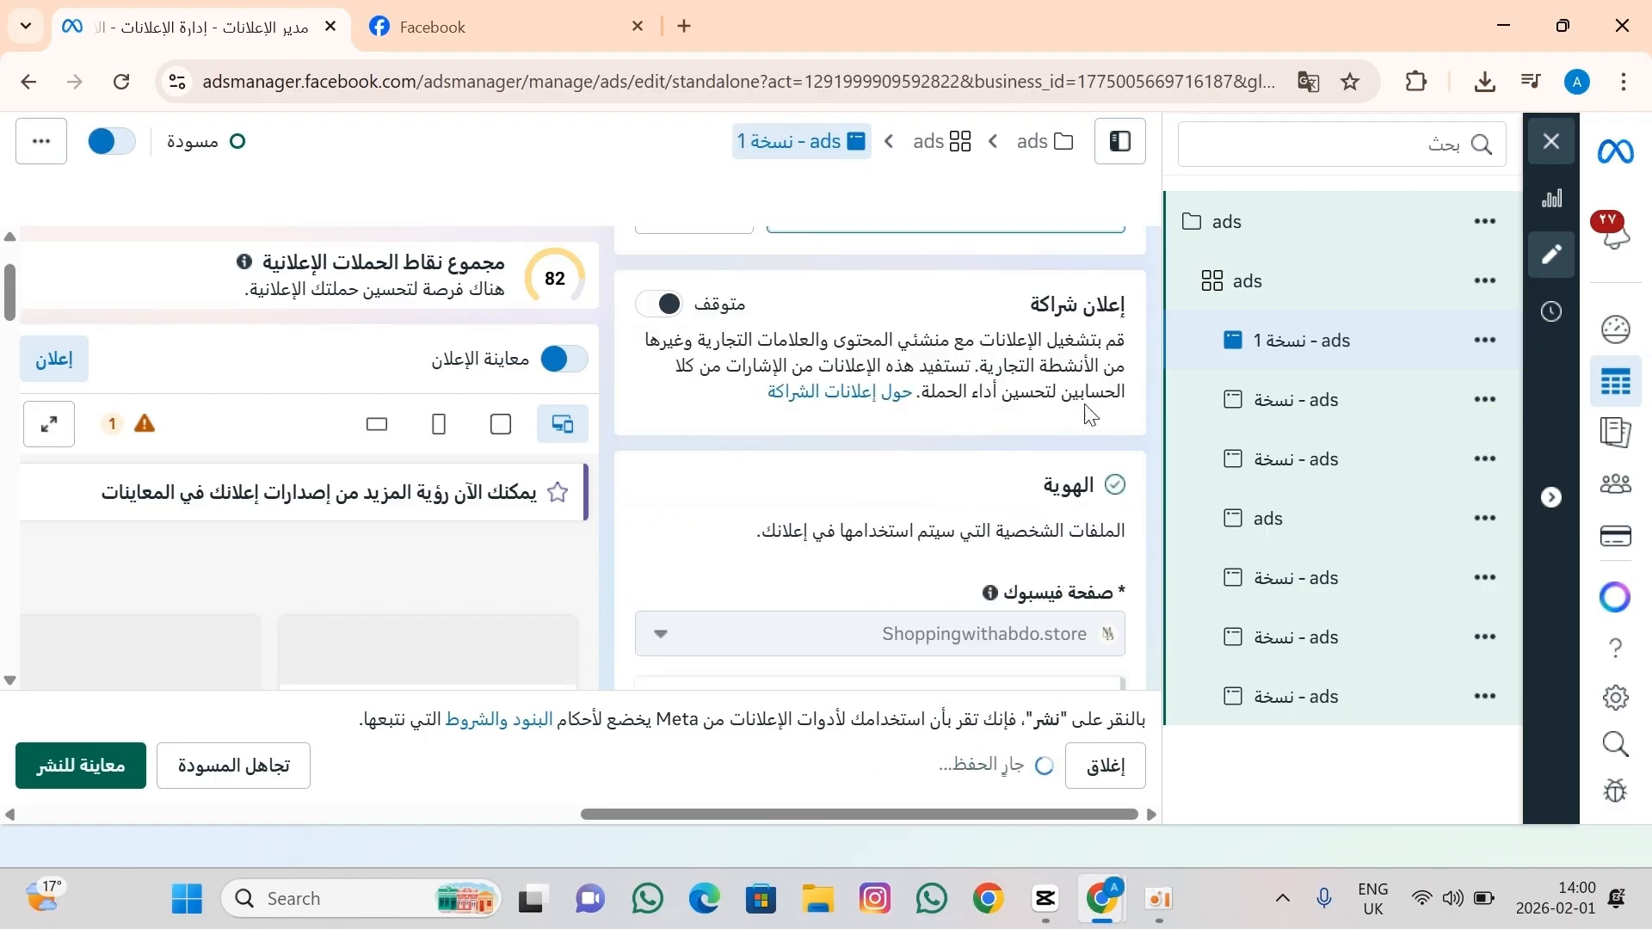
scroll(1089, 416, down, 1)
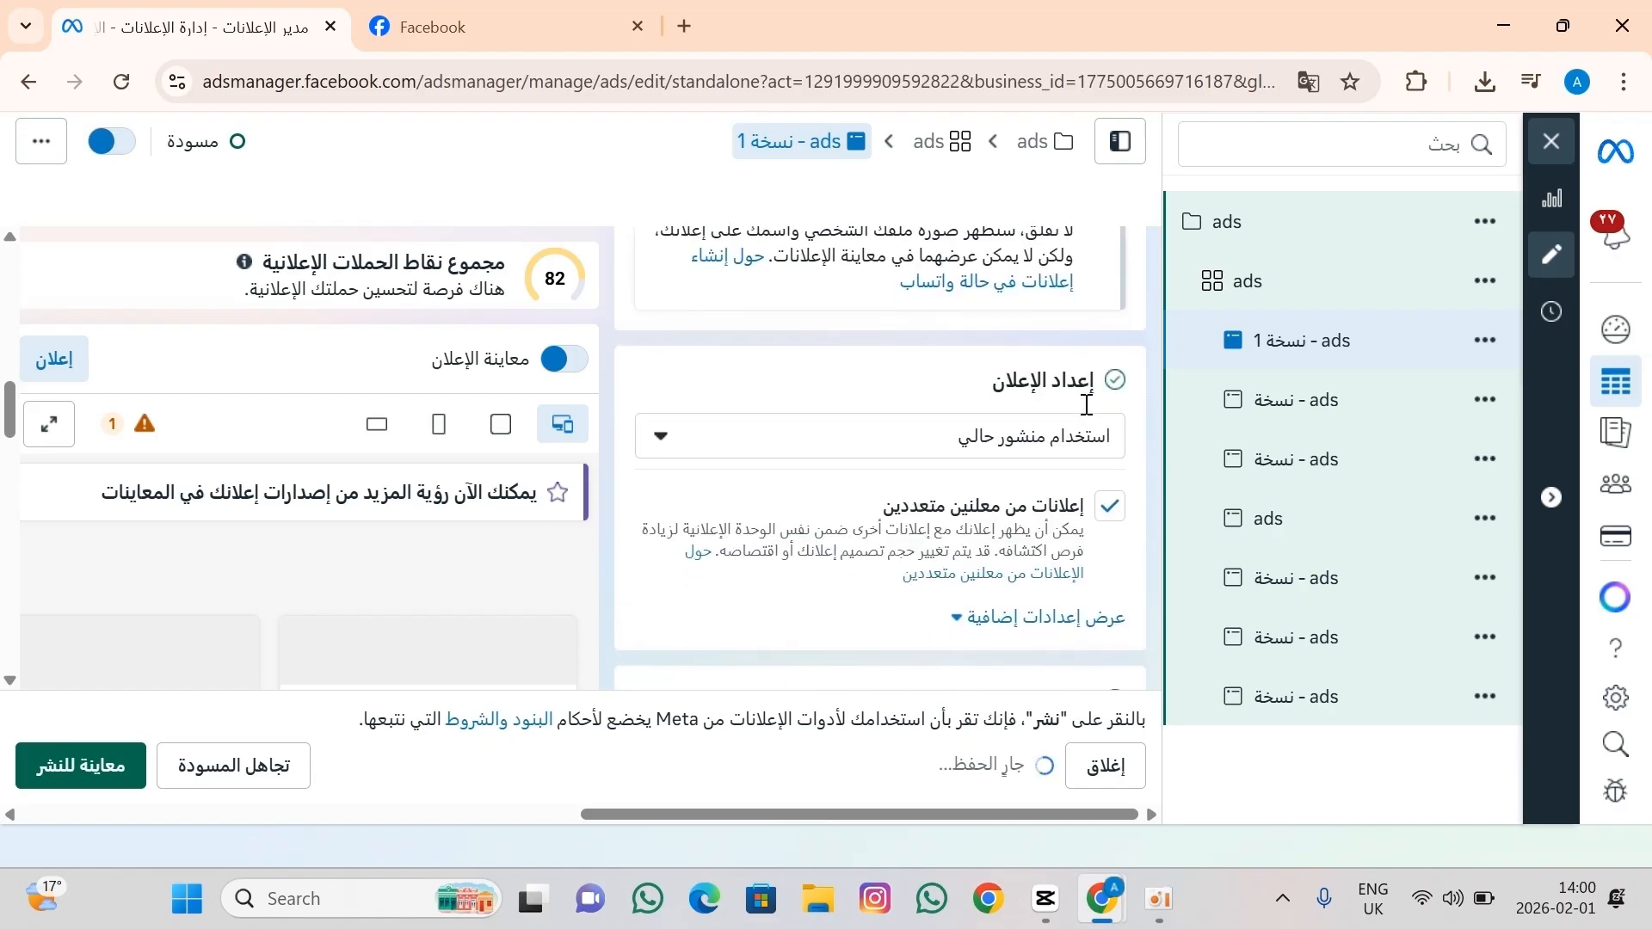
click(1024, 438)
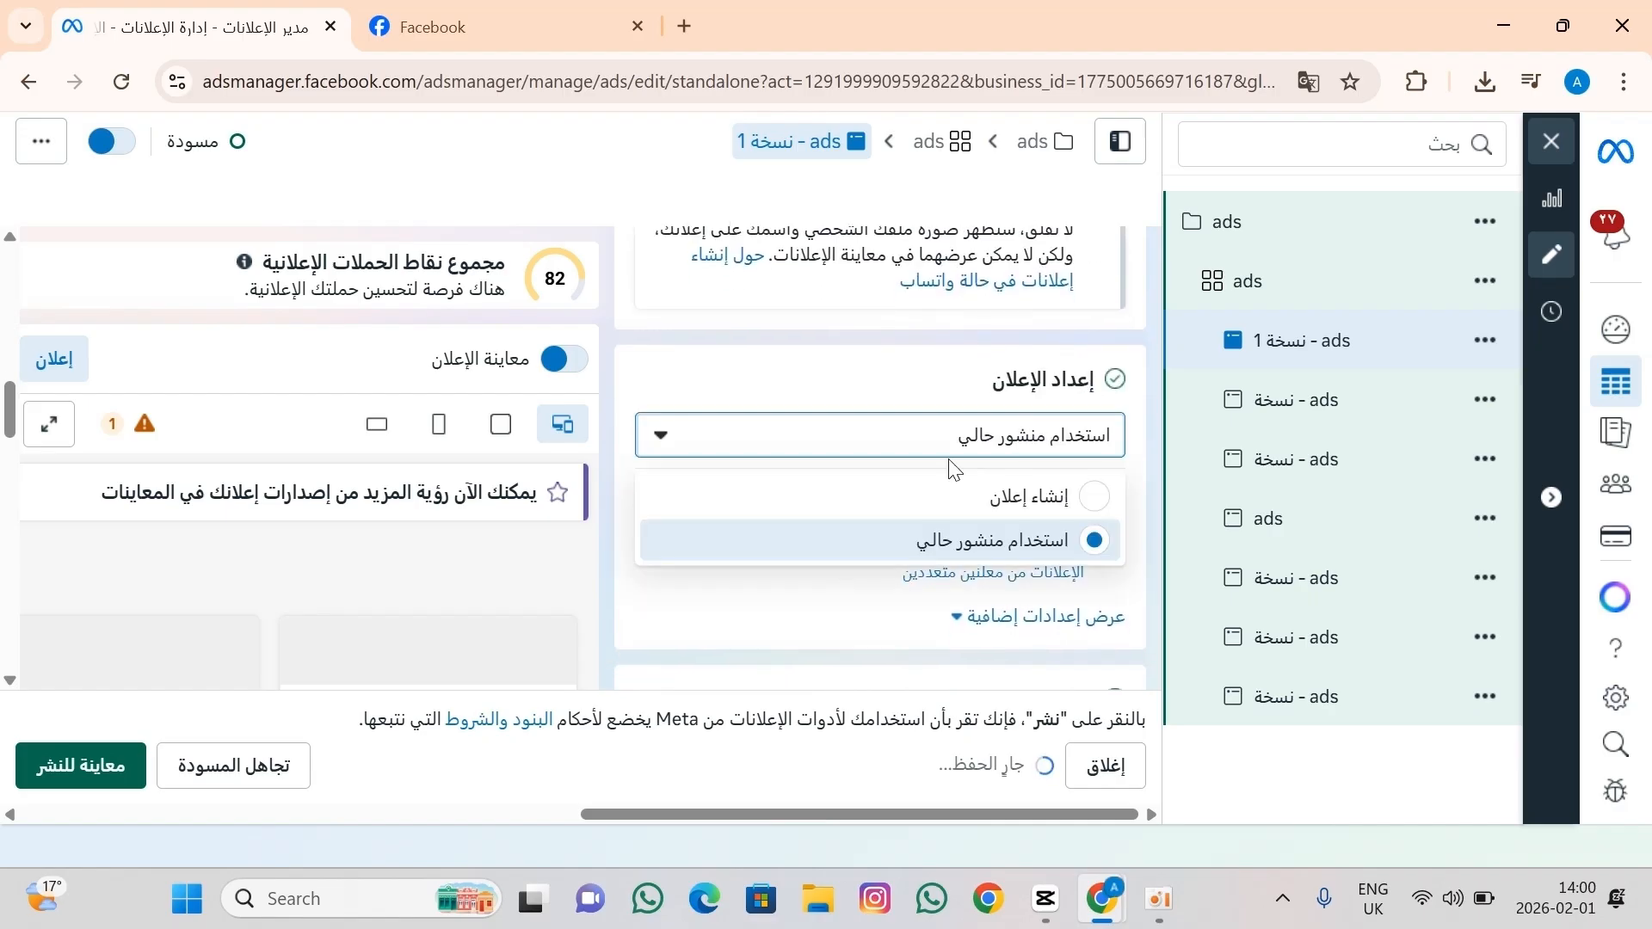
click(951, 398)
scroll(946, 431, down, 5)
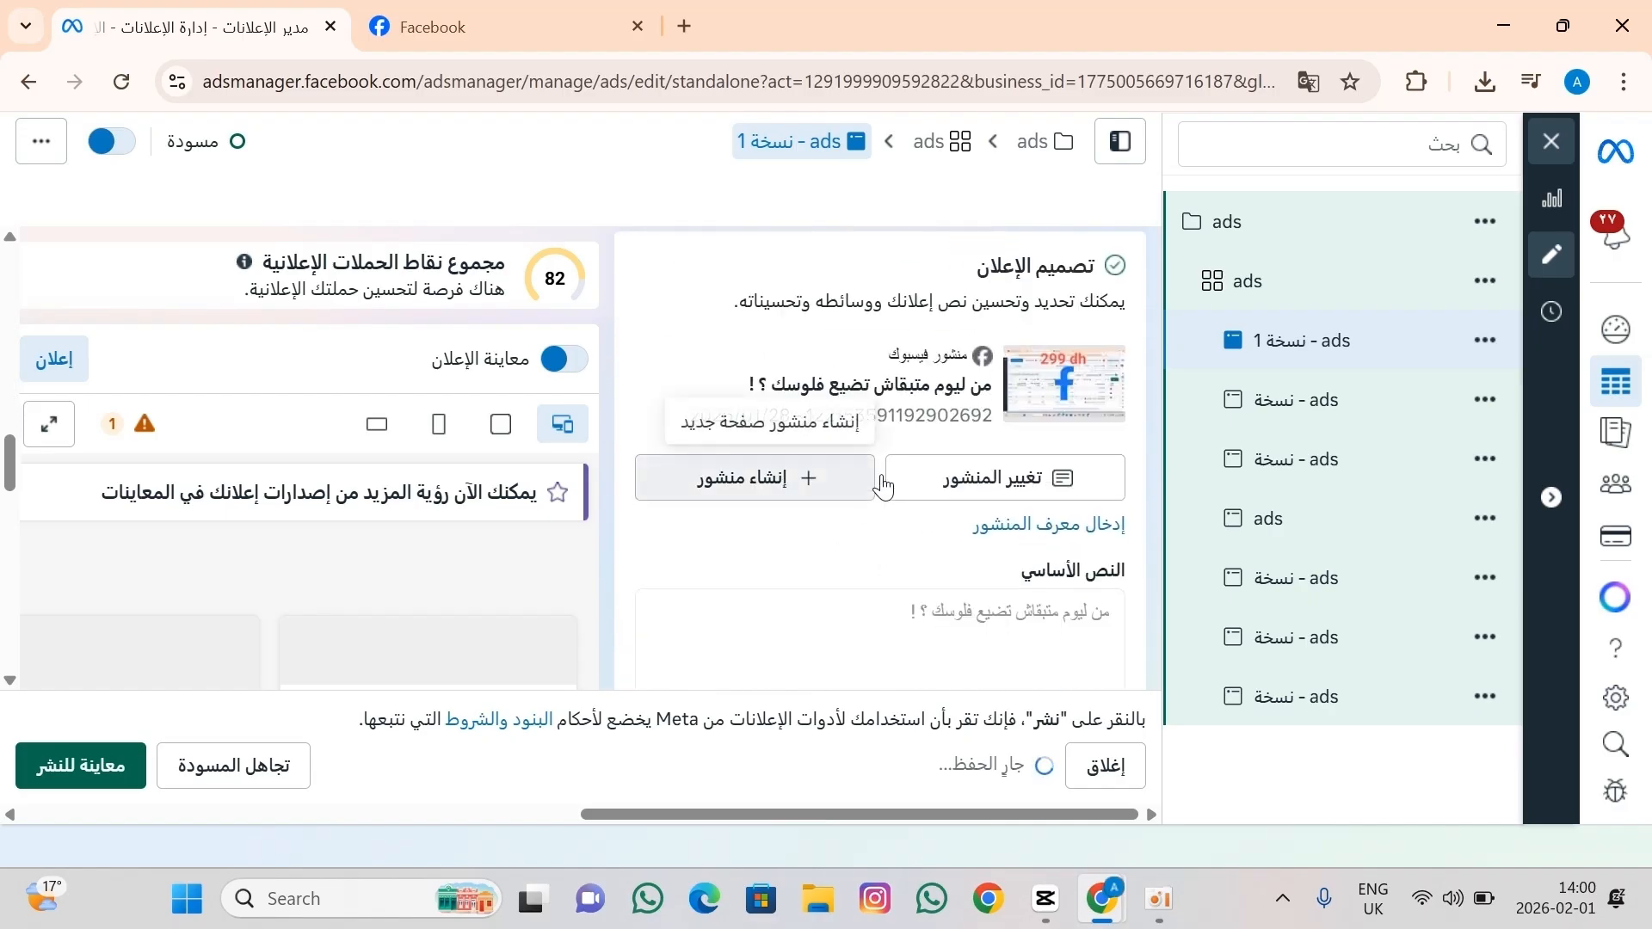
click(963, 476)
scroll(757, 513, down, 1)
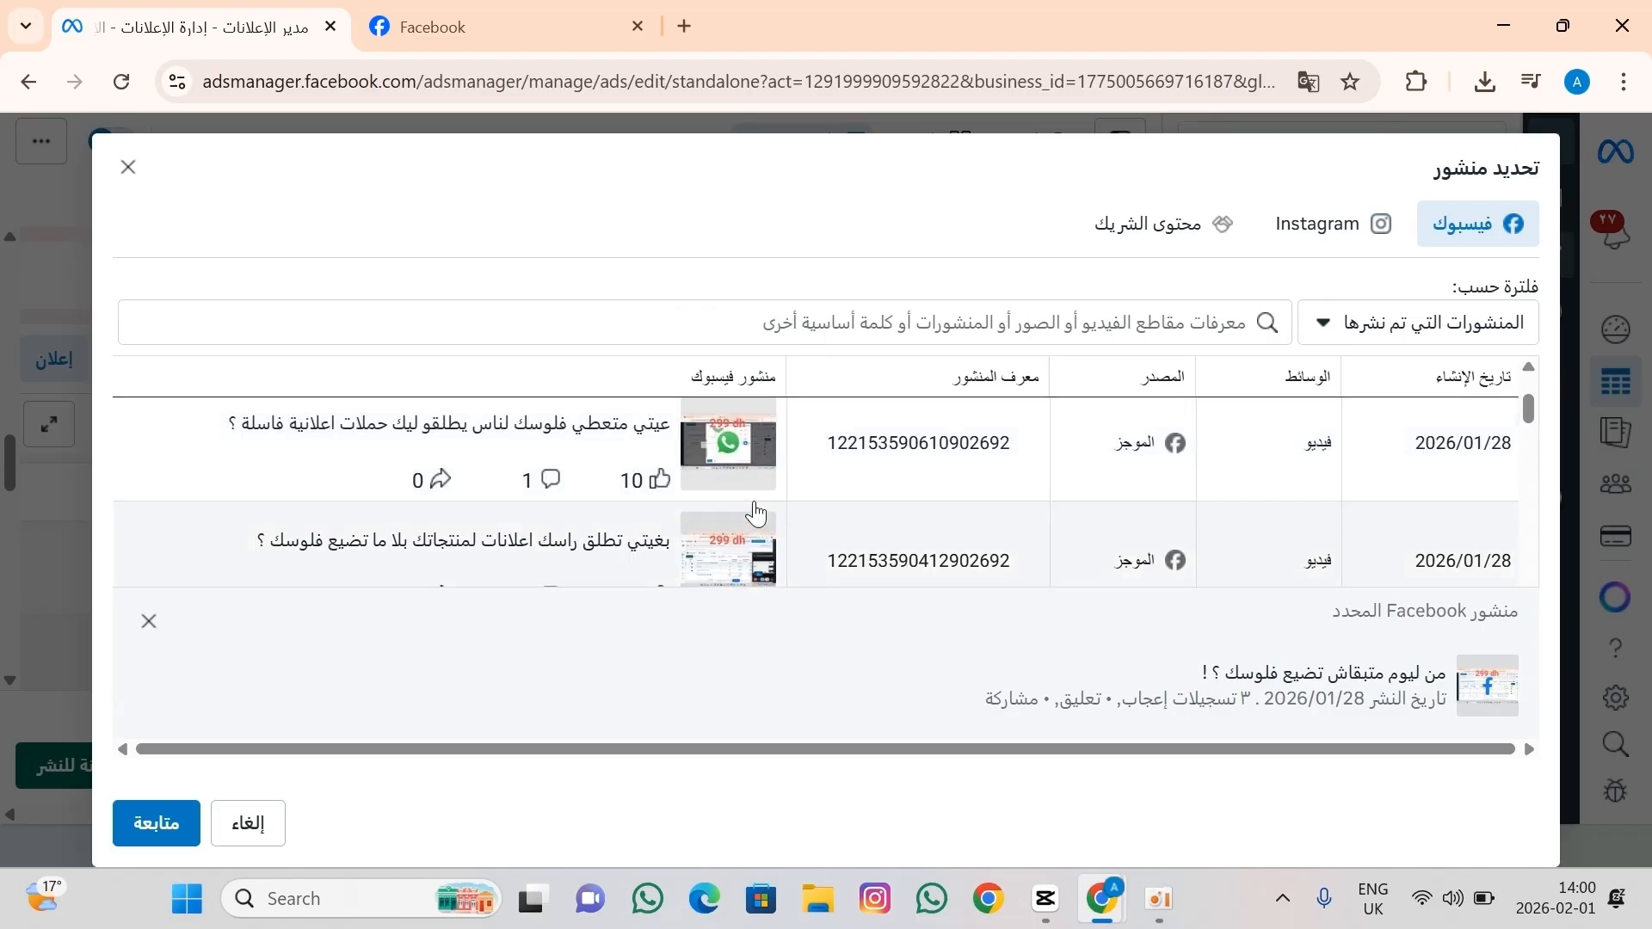
click(796, 446)
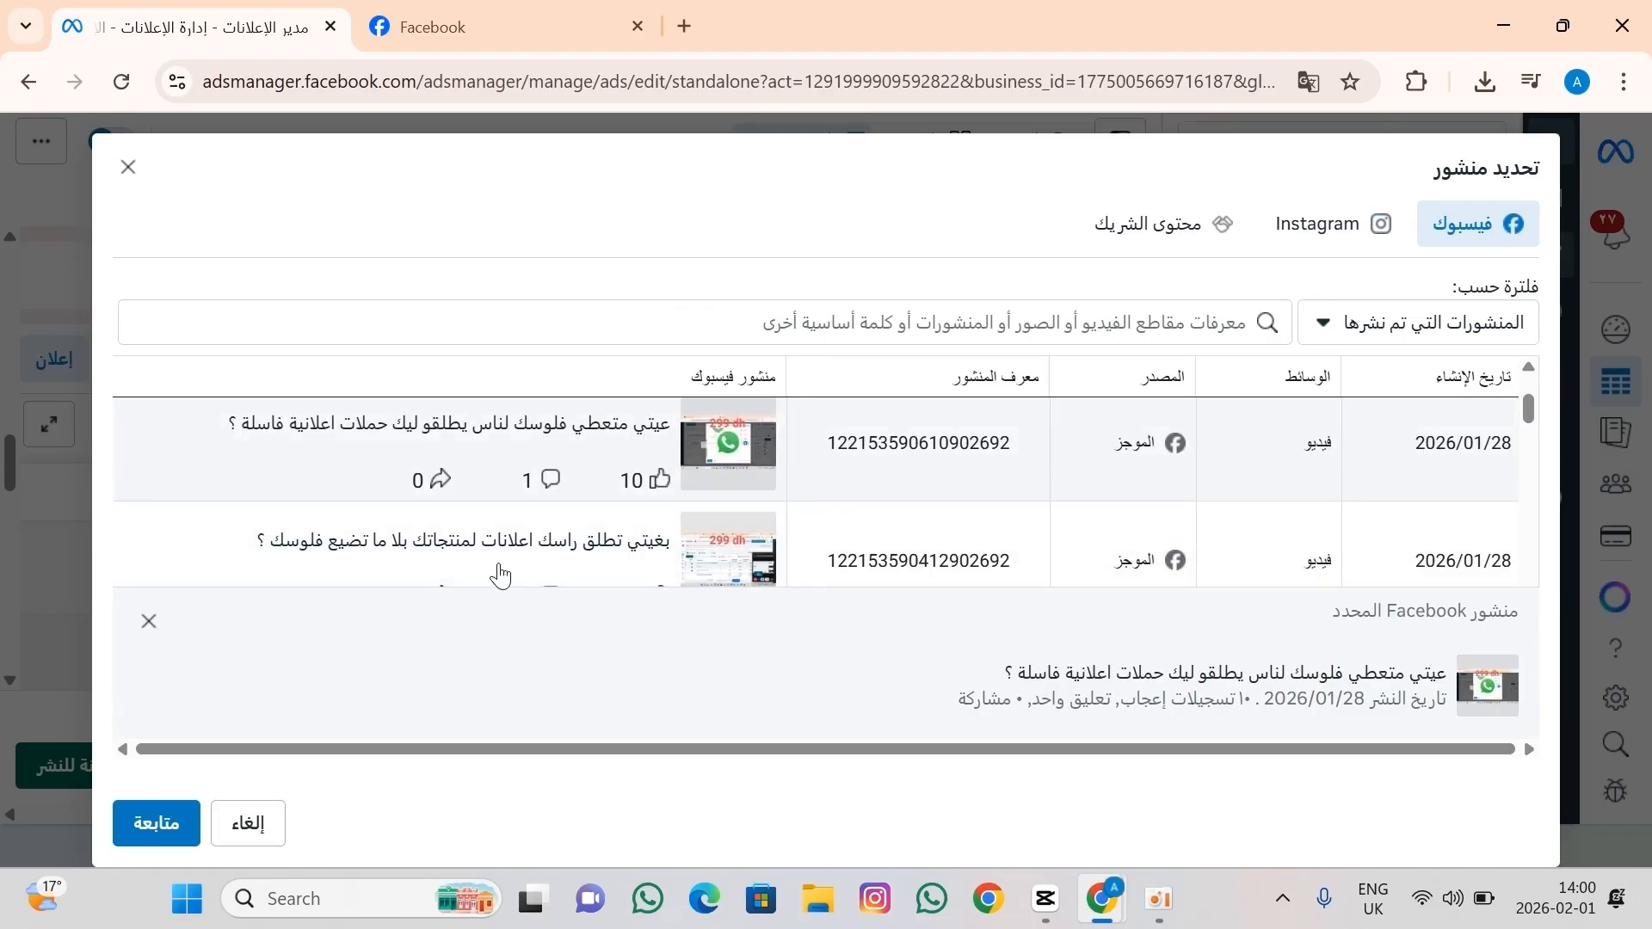
click(160, 827)
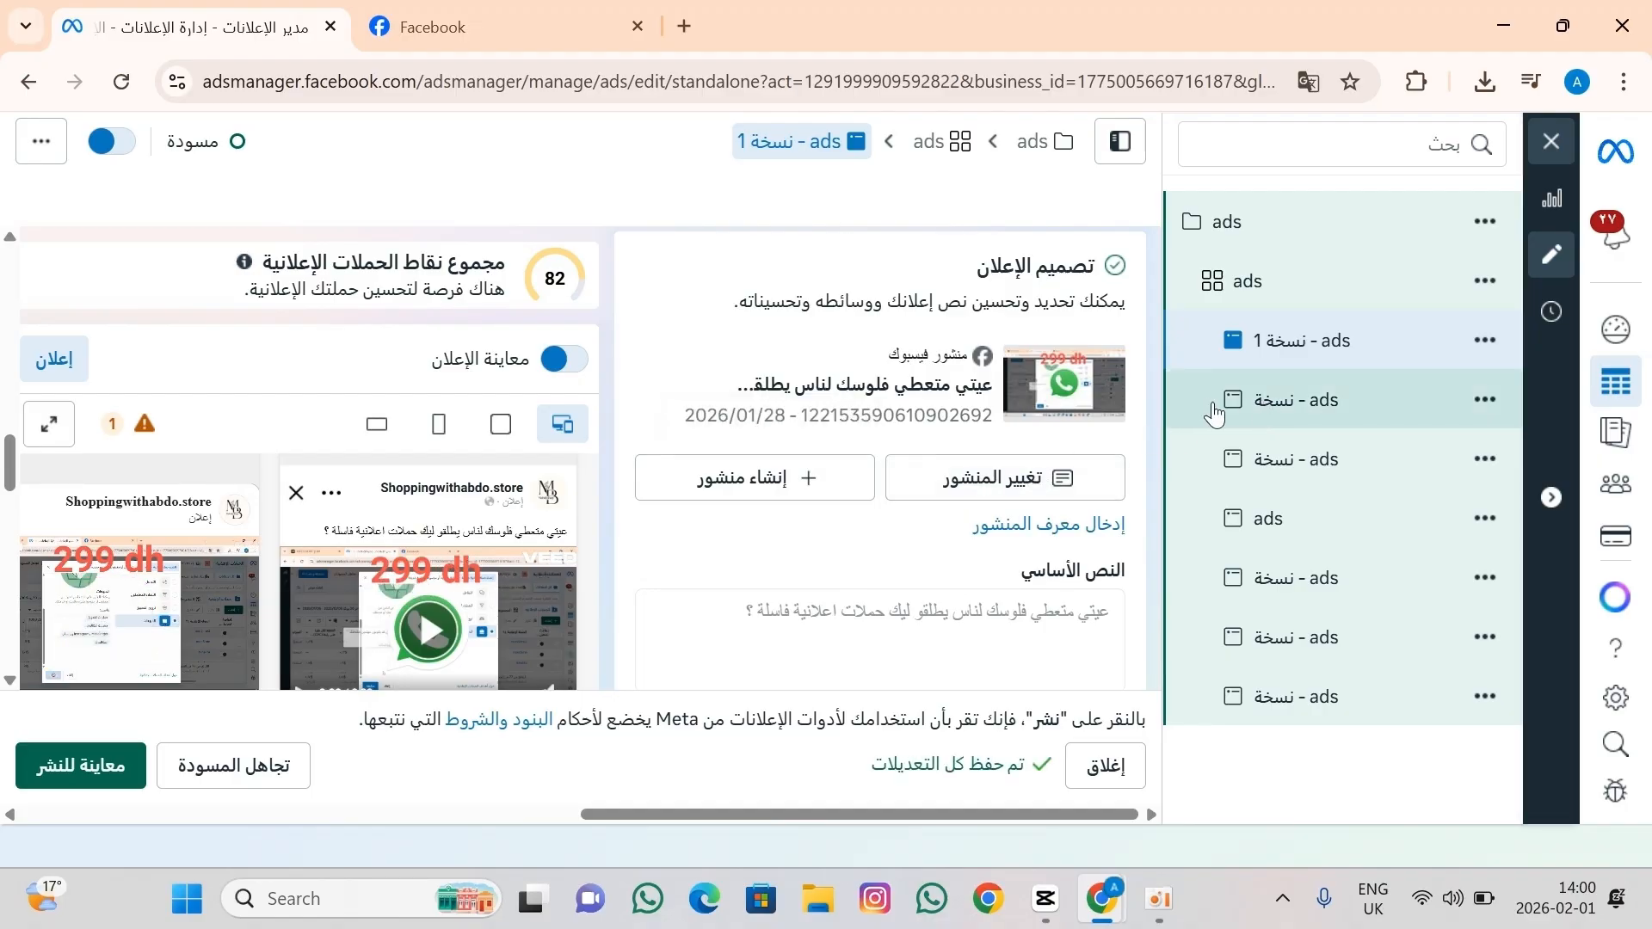
- Rename the second copy to 'ads - نسخة 2'
click(1308, 408)
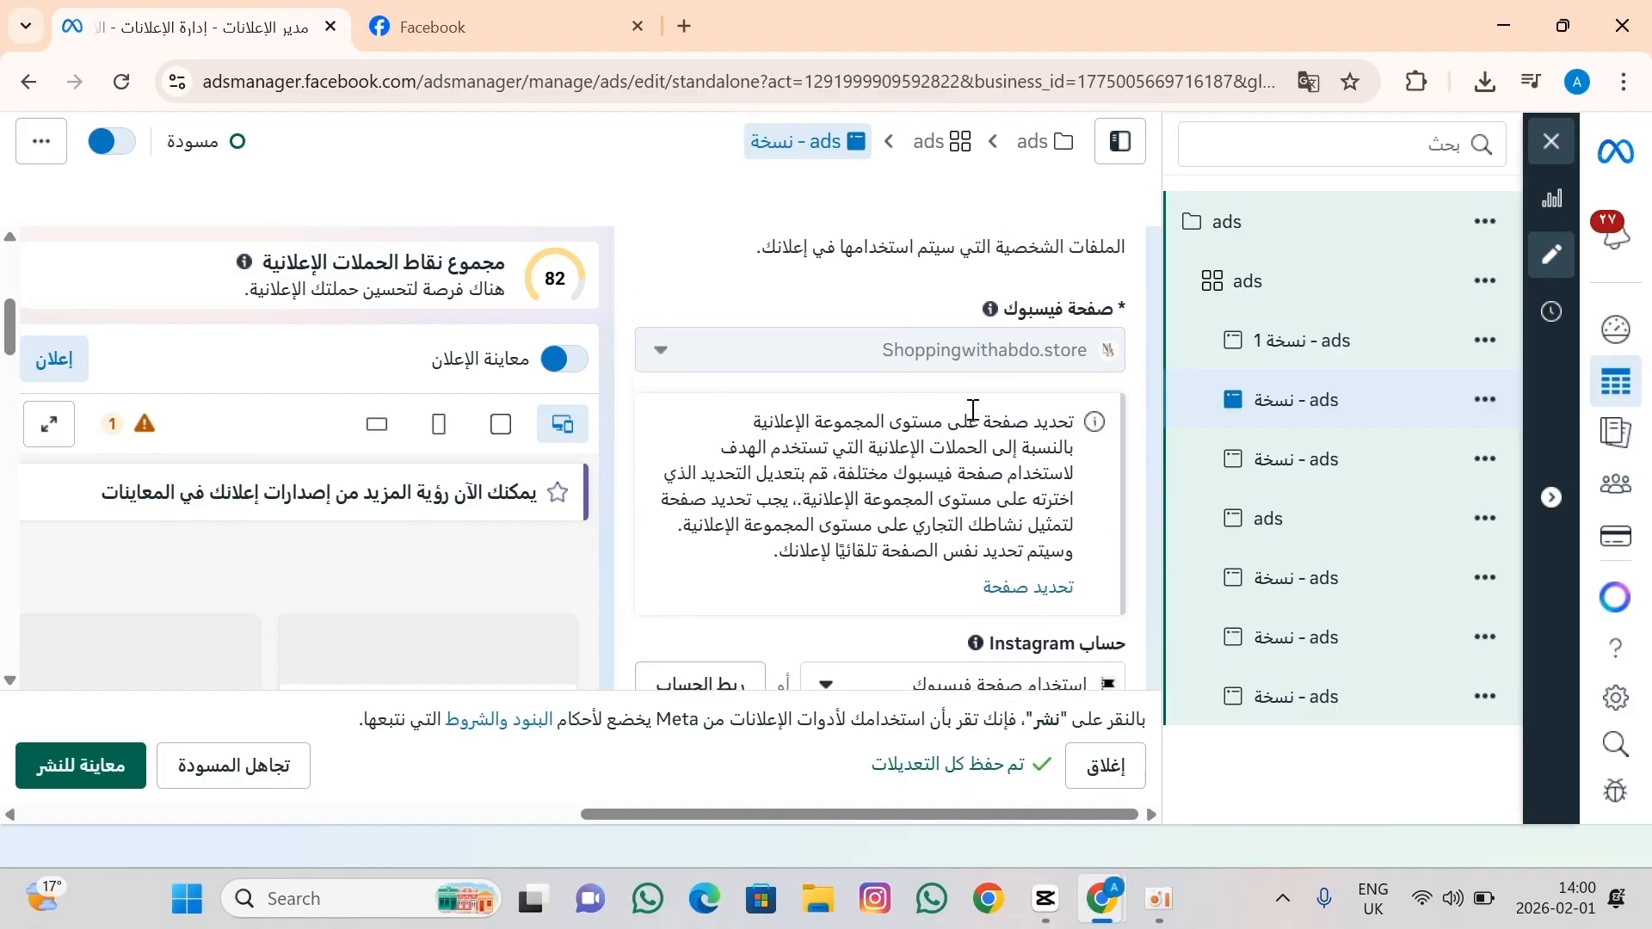
click(996, 336)
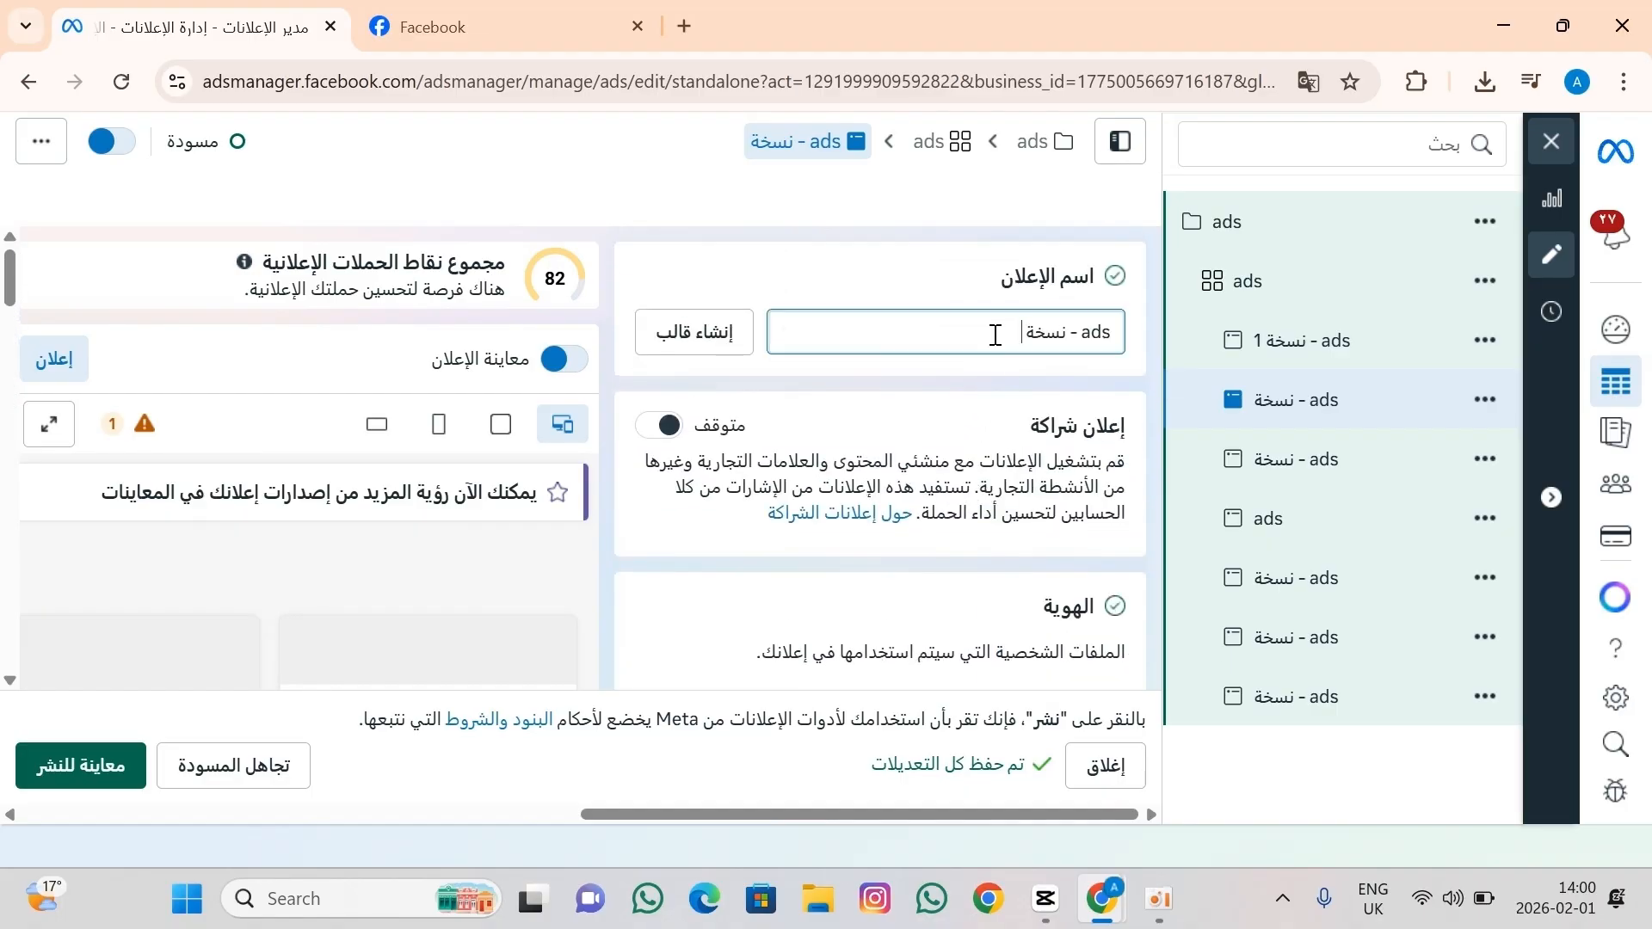
scroll(1032, 431, down, 10)
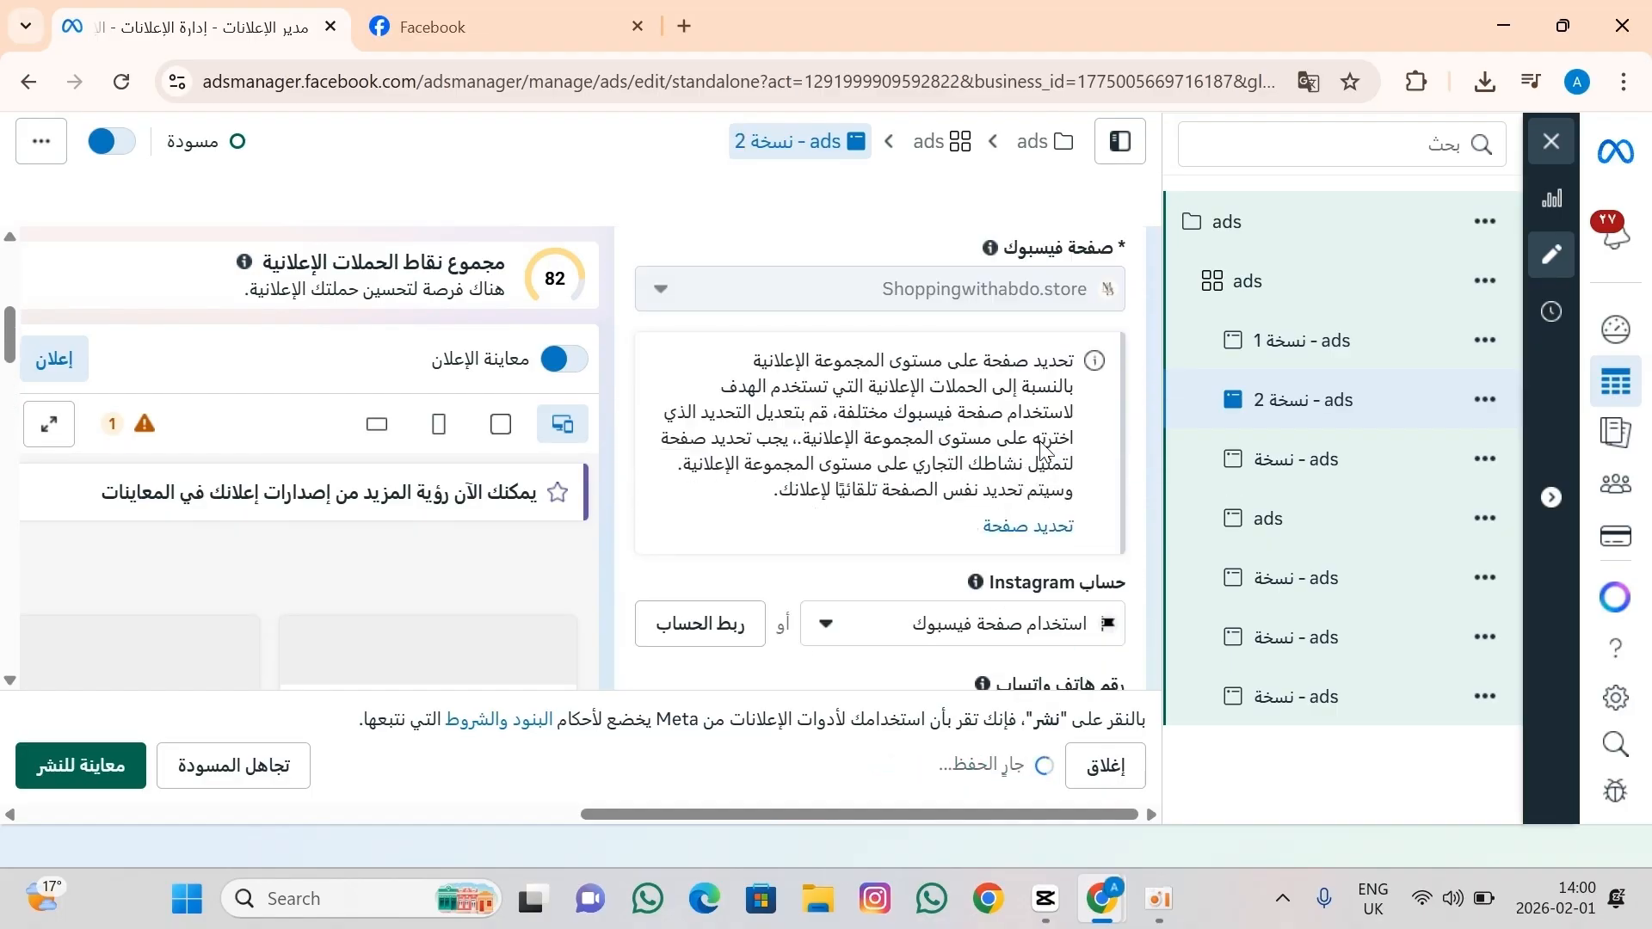
scroll(1044, 450, up, 3)
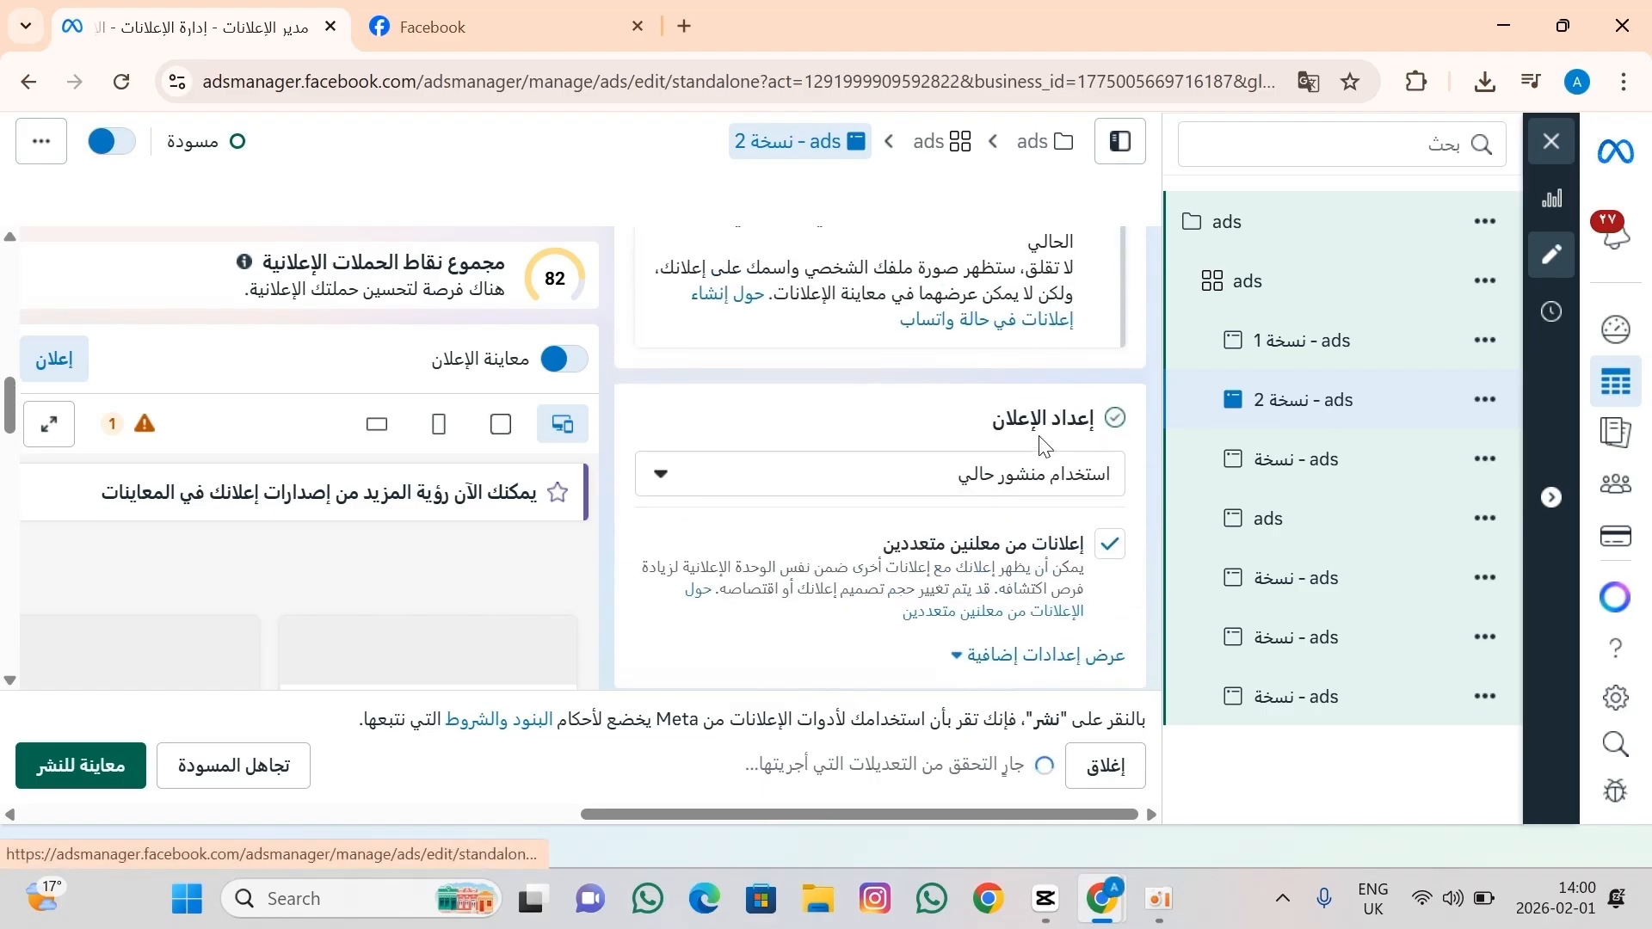
- Switch the second copy to creating a new ad in carousel format
click(989, 493)
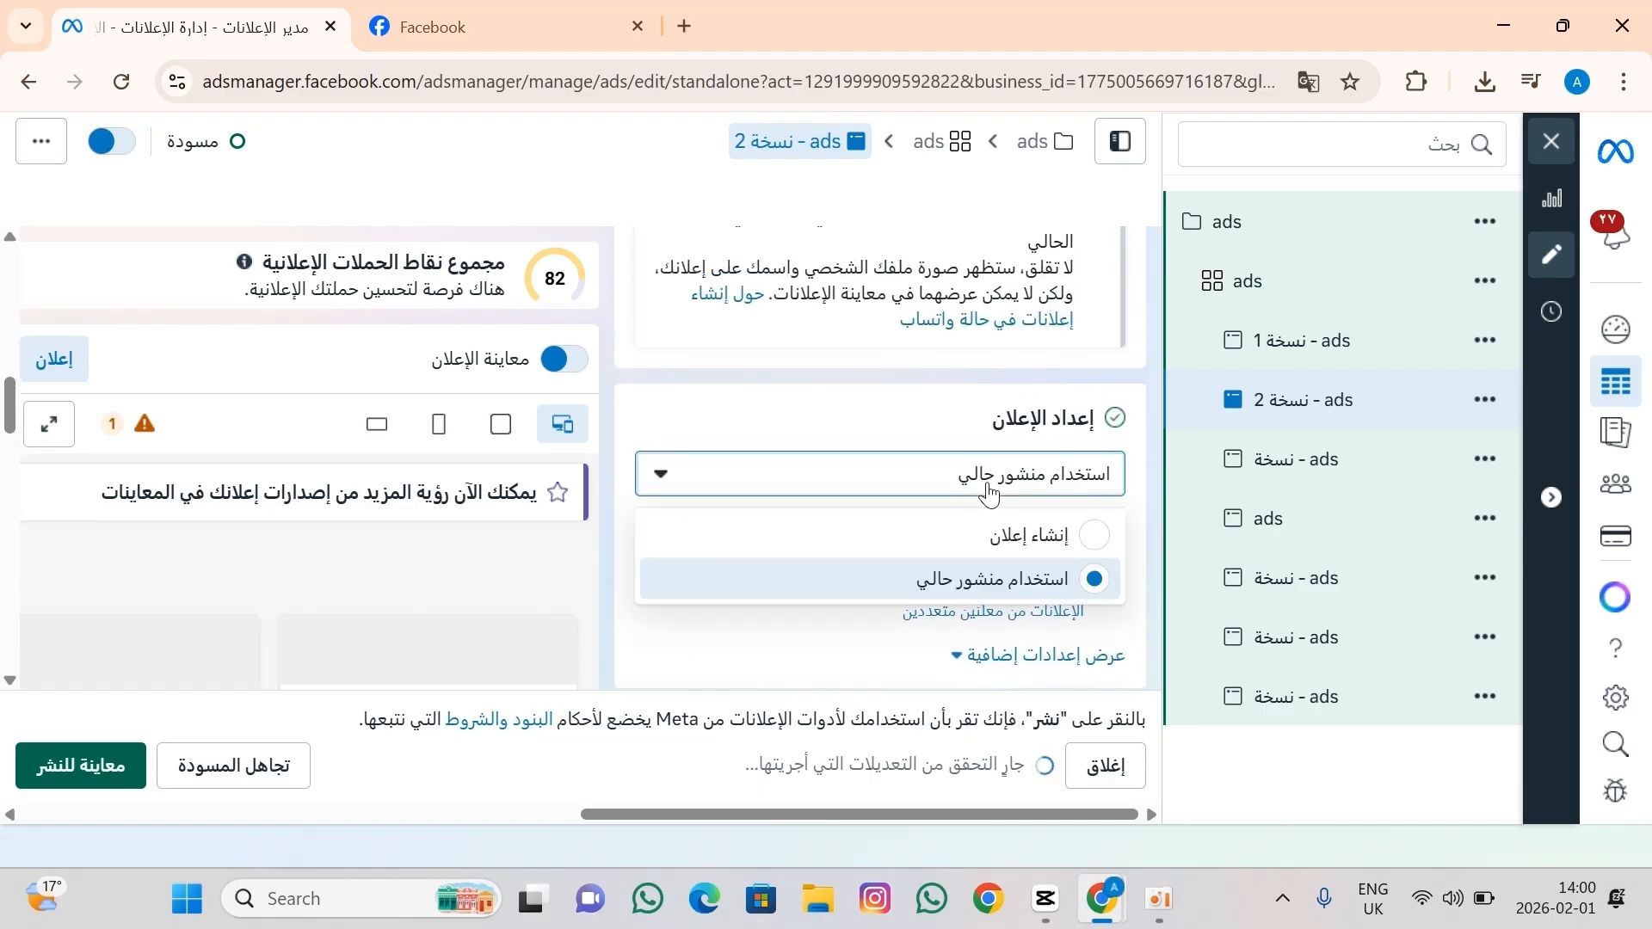
click(981, 534)
scroll(1116, 527, down, 4)
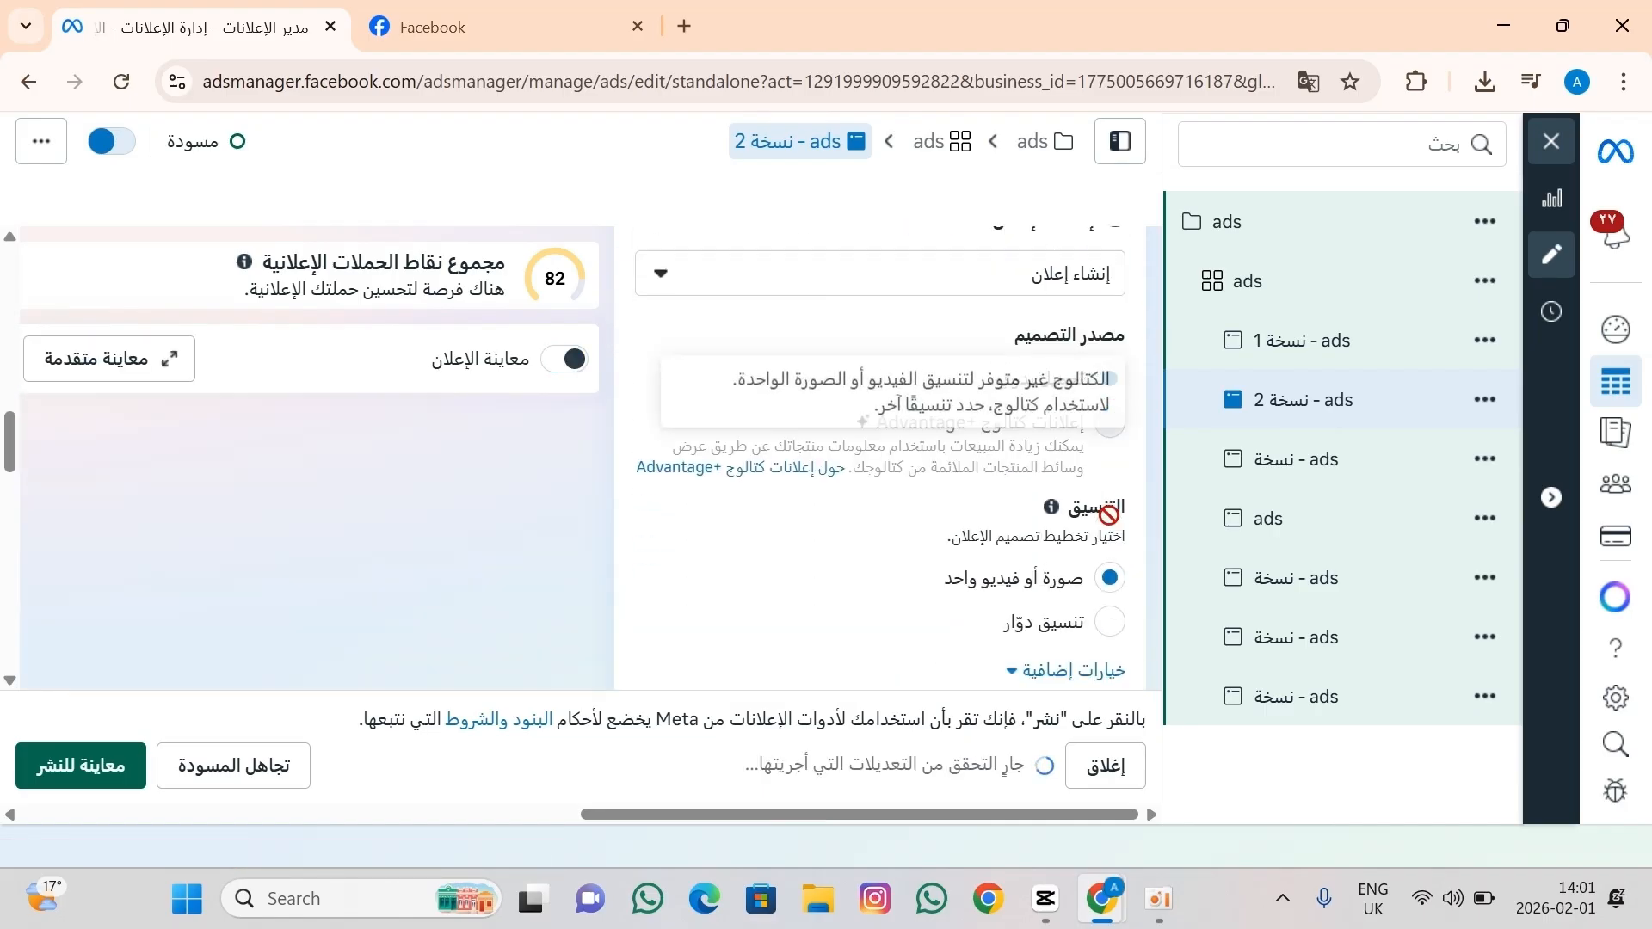
click(1108, 501)
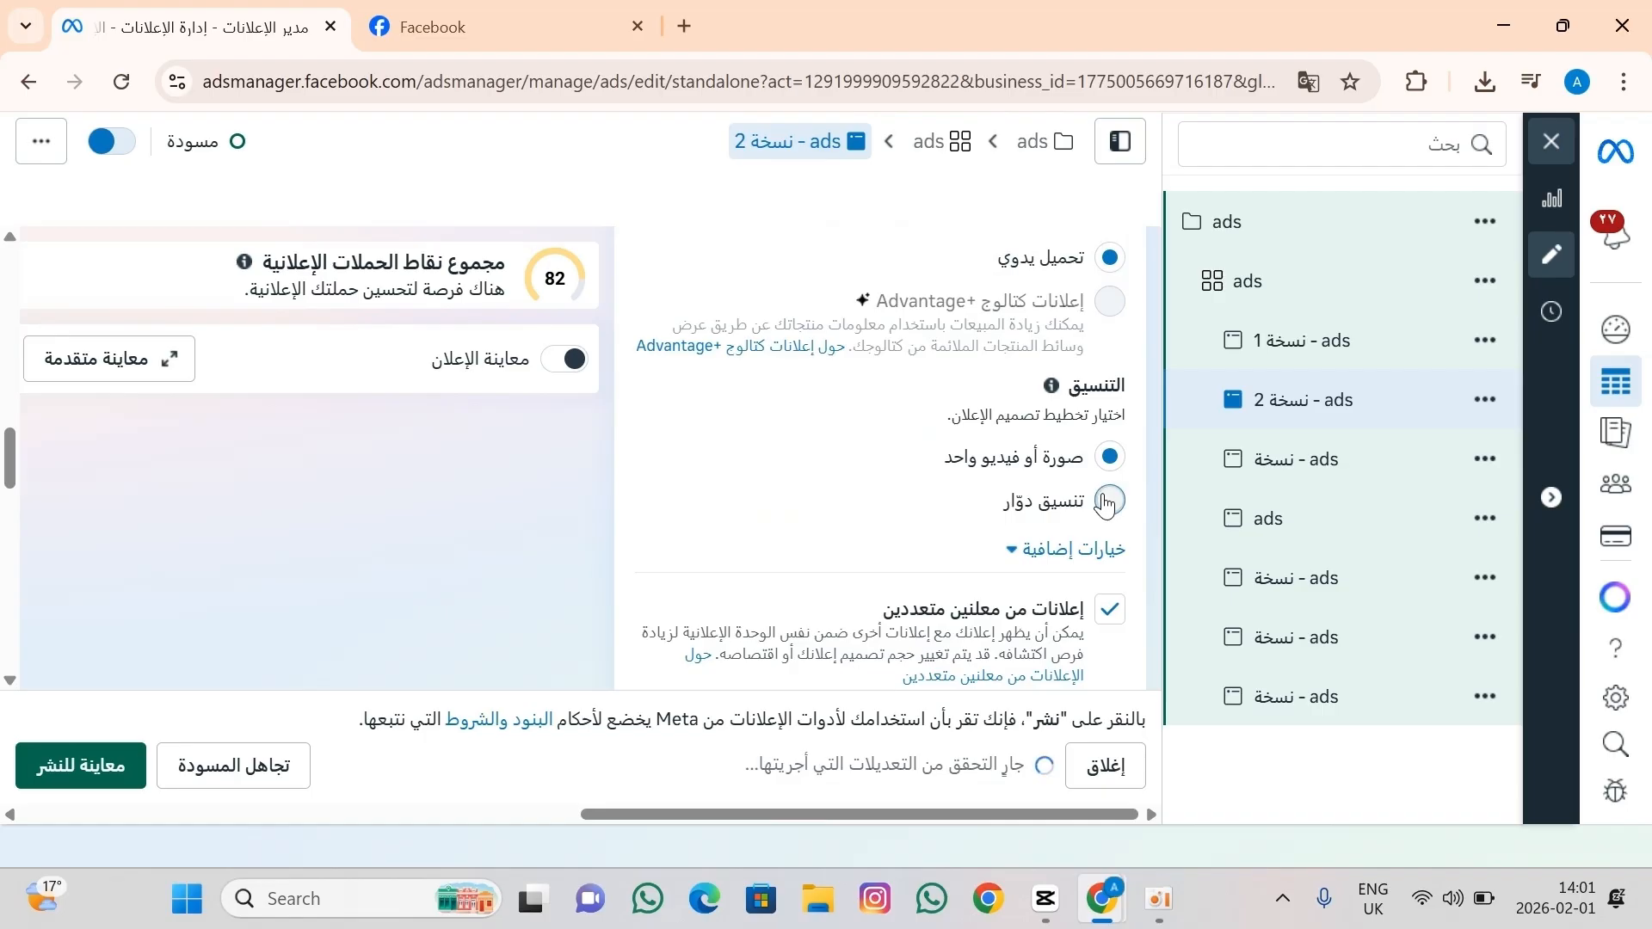
scroll(1007, 499, down, 4)
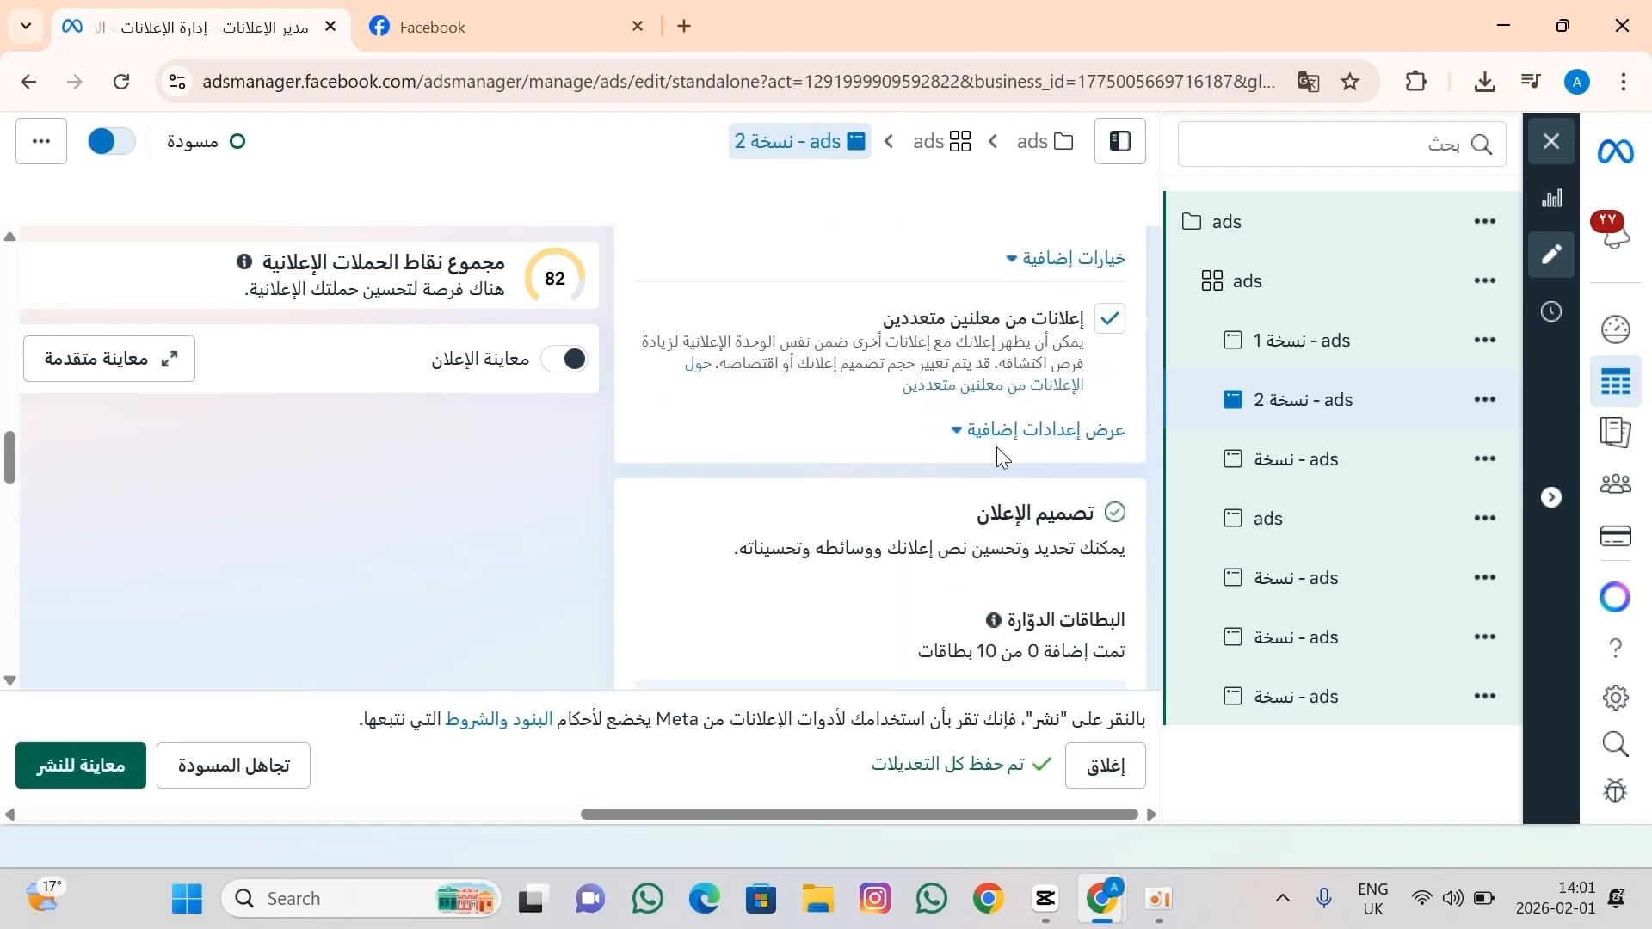
scroll(999, 508, down, 4)
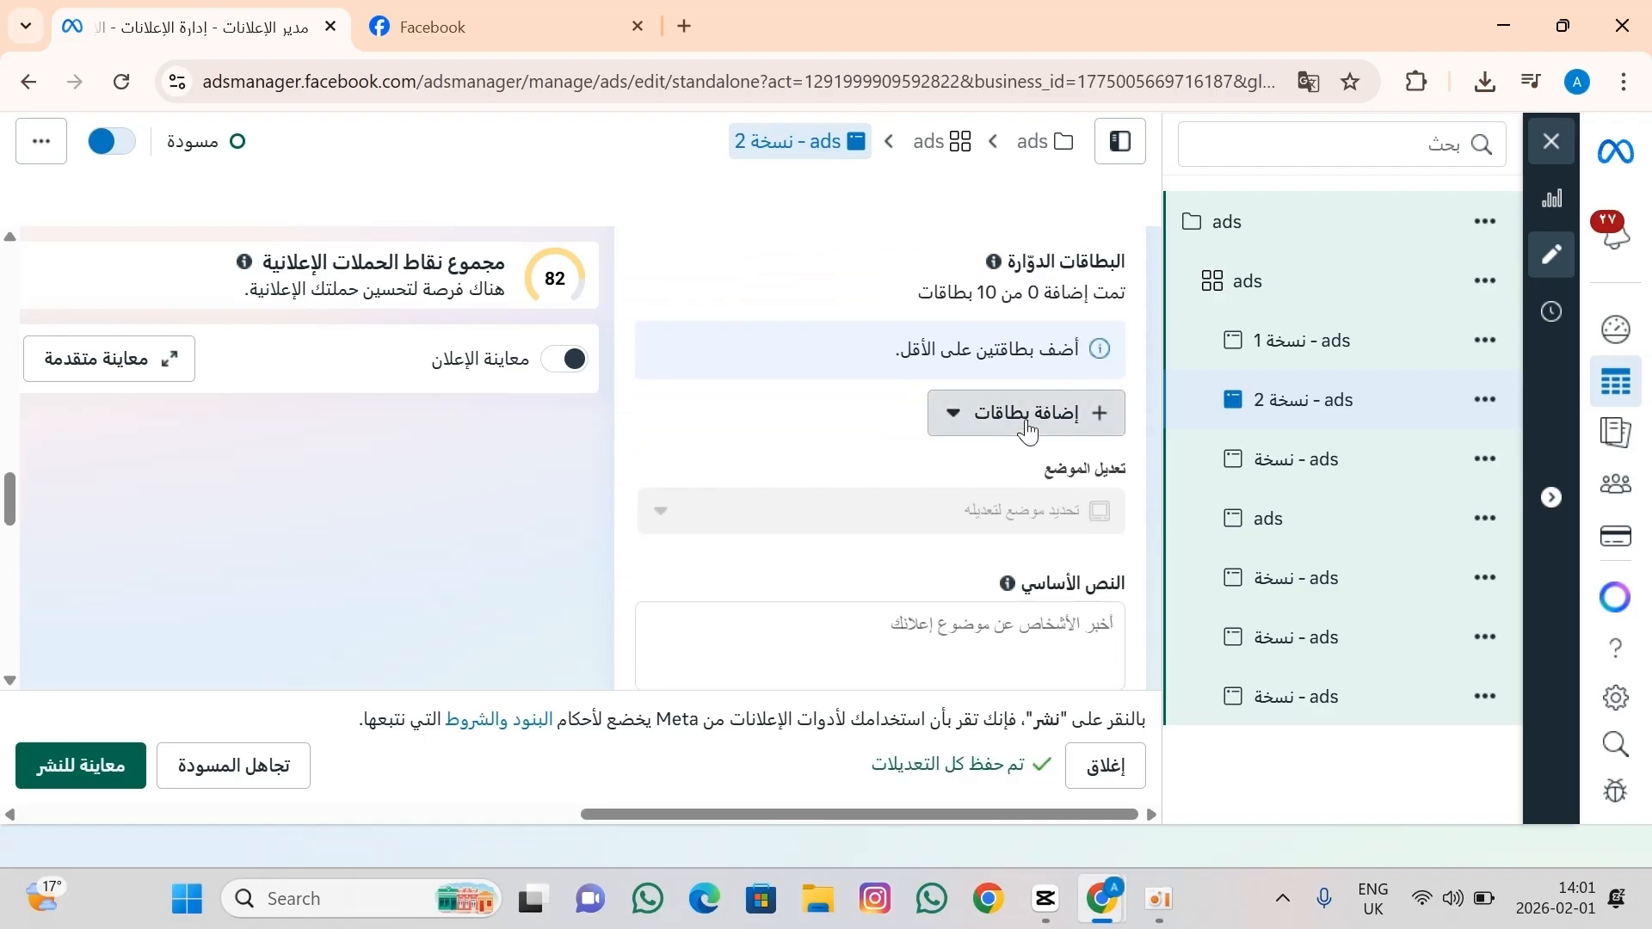
- Add two image cards using the two bedroom photos from the media picker
click(1022, 433)
click(998, 499)
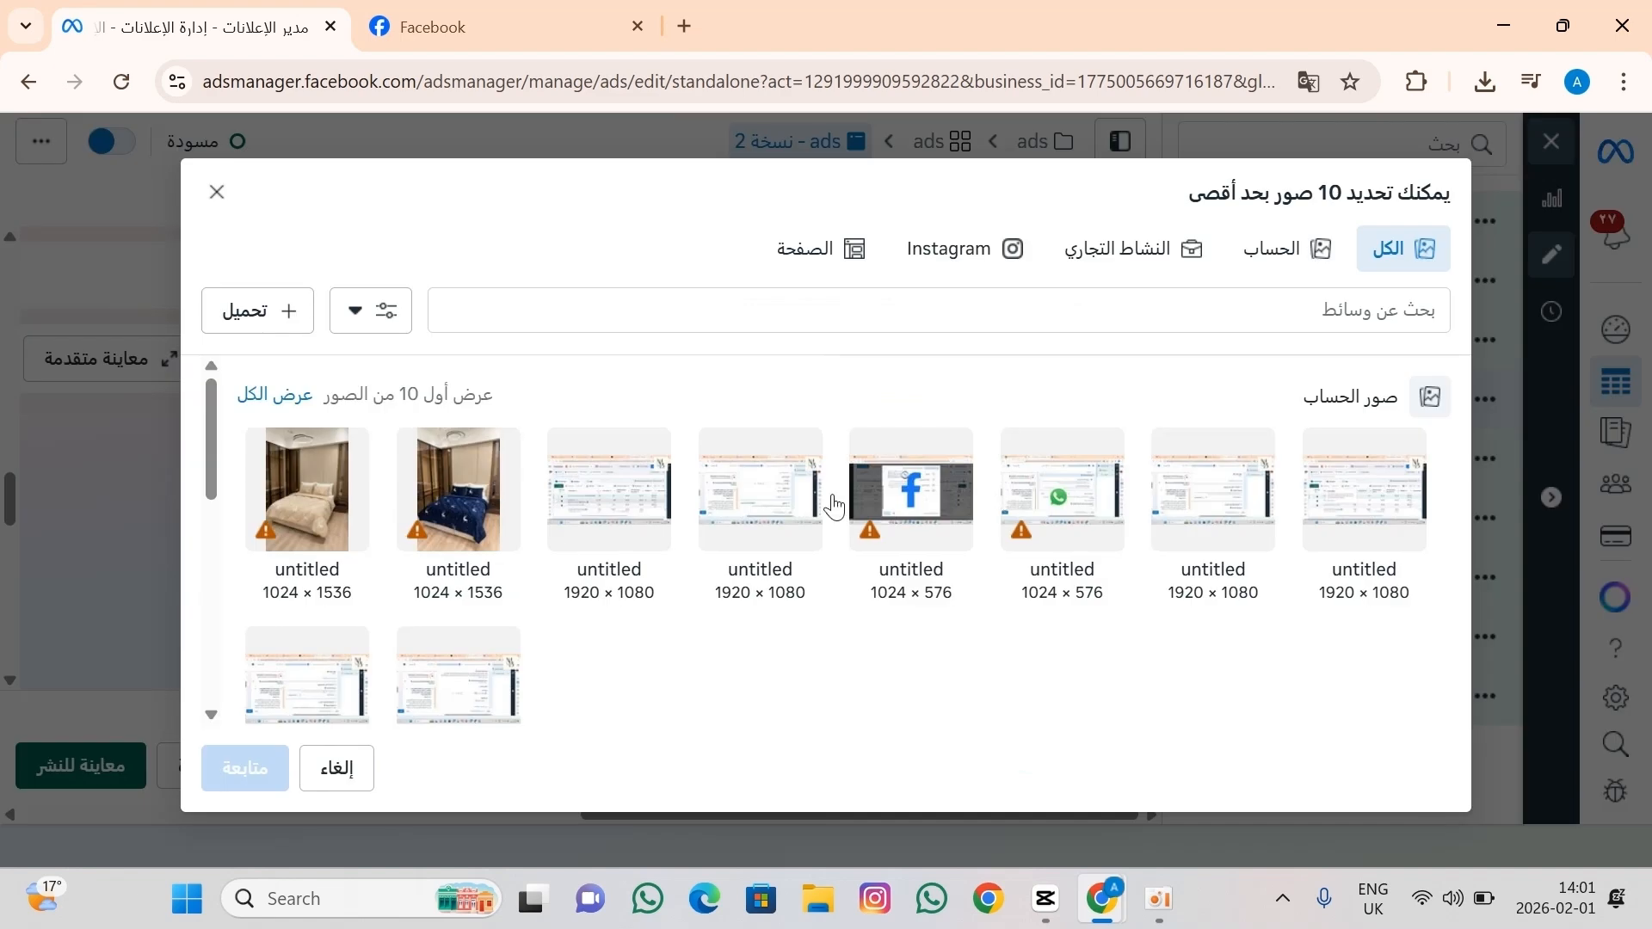
click(359, 520)
click(429, 508)
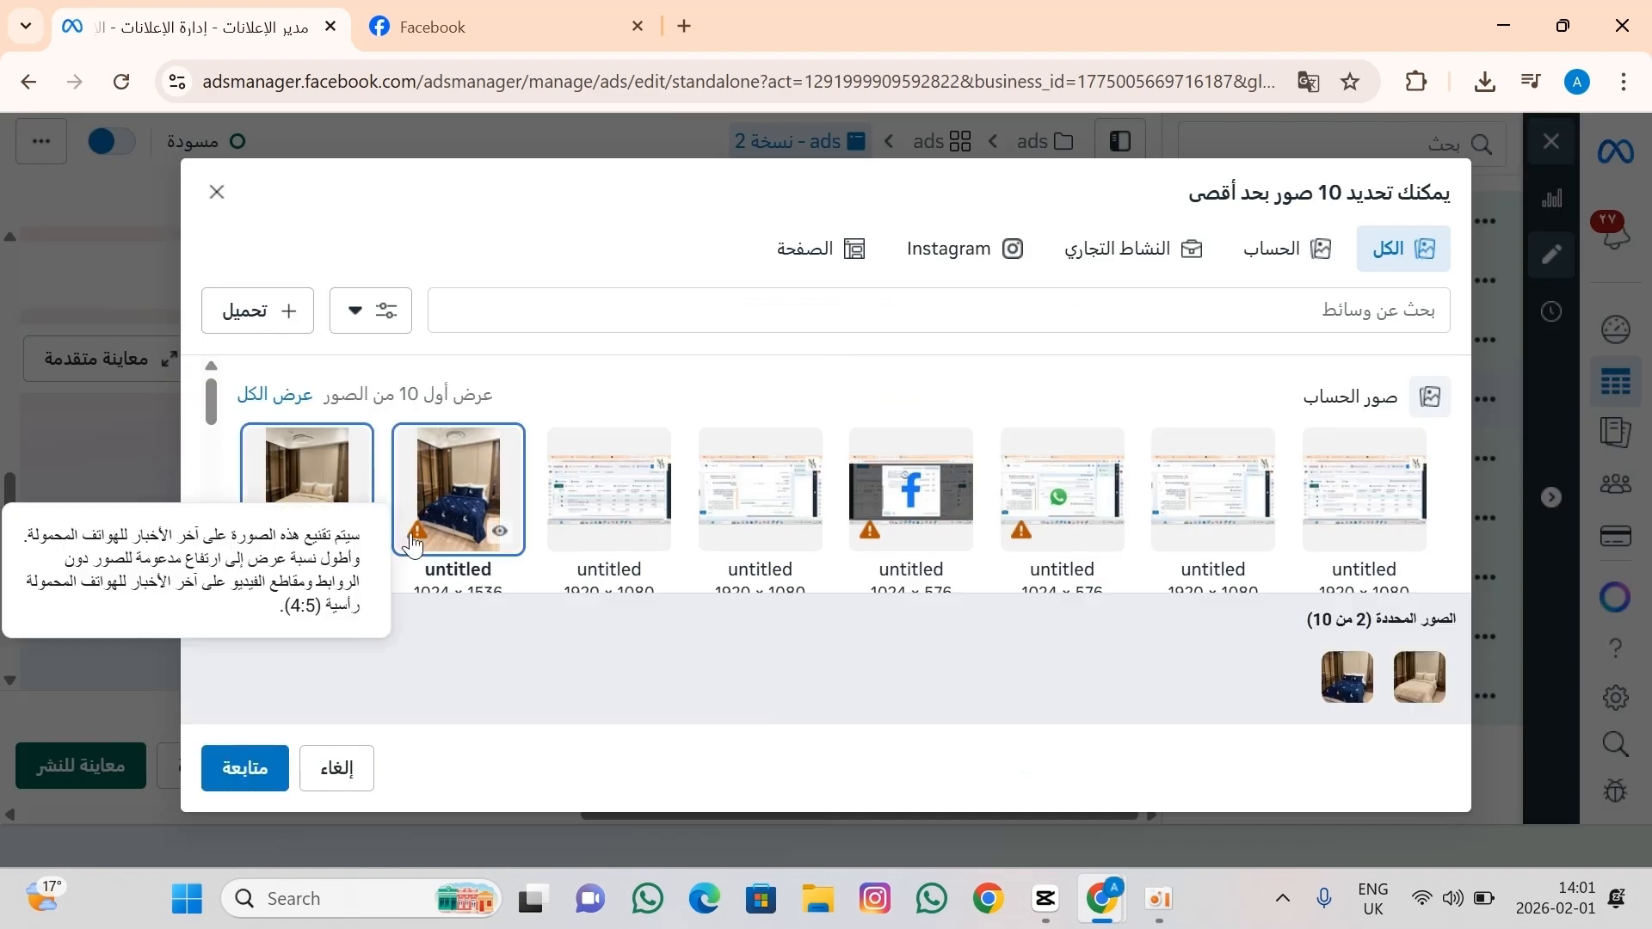
click(241, 769)
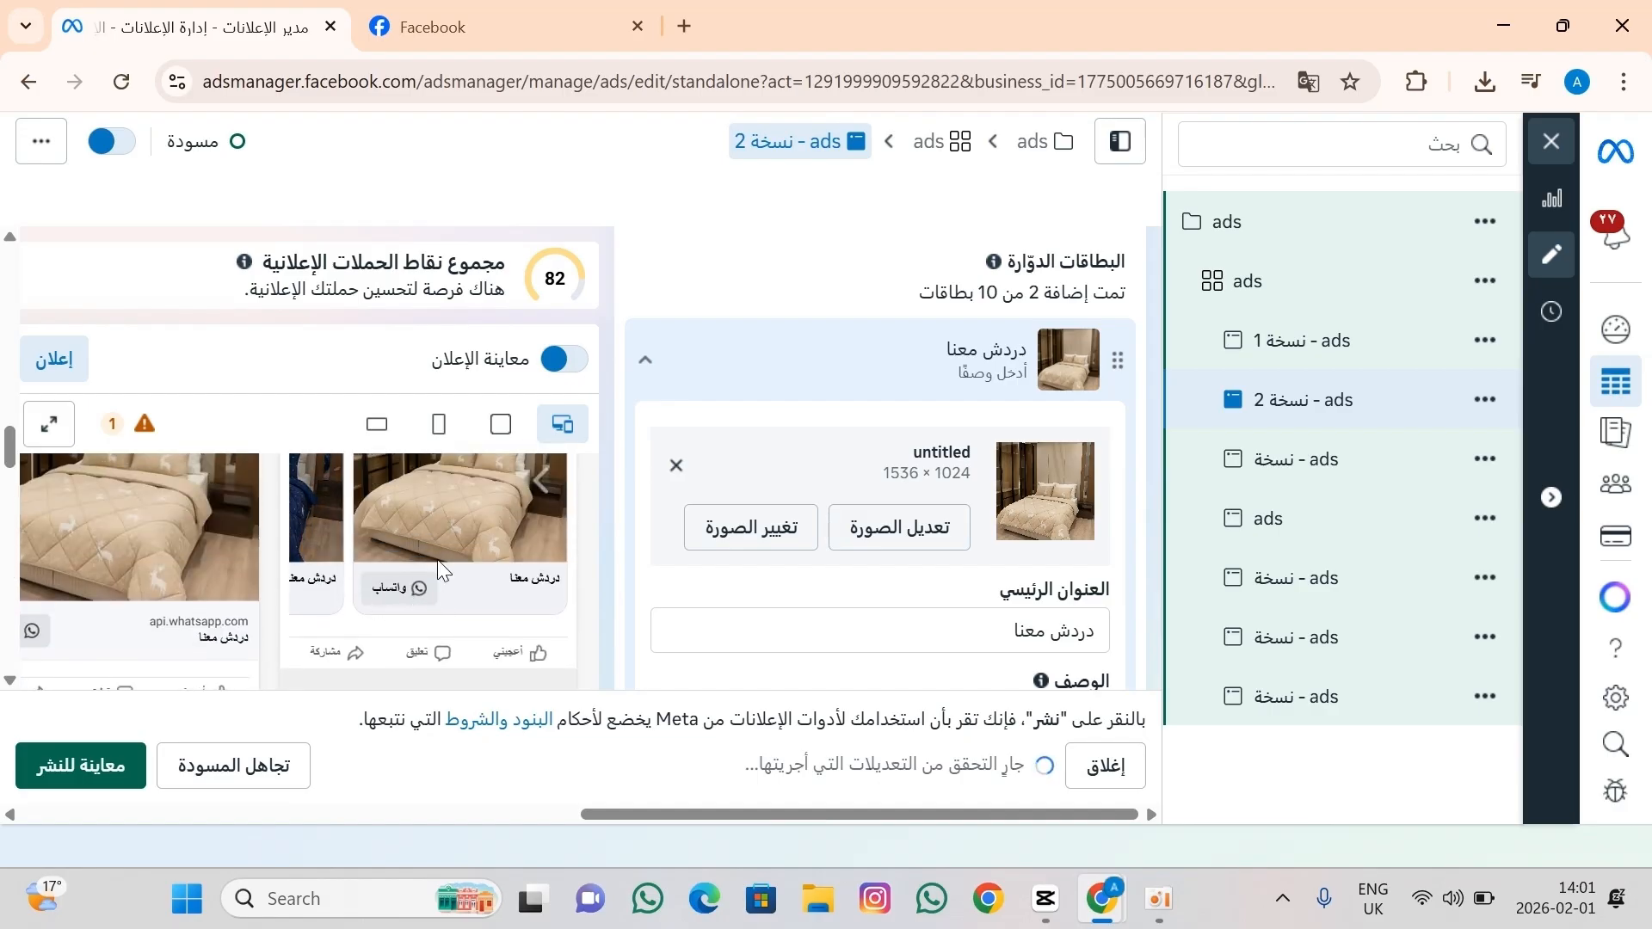
- Open the next copied 'نسخة - ads' ad and set its ad setup to Use existing post
click(1277, 456)
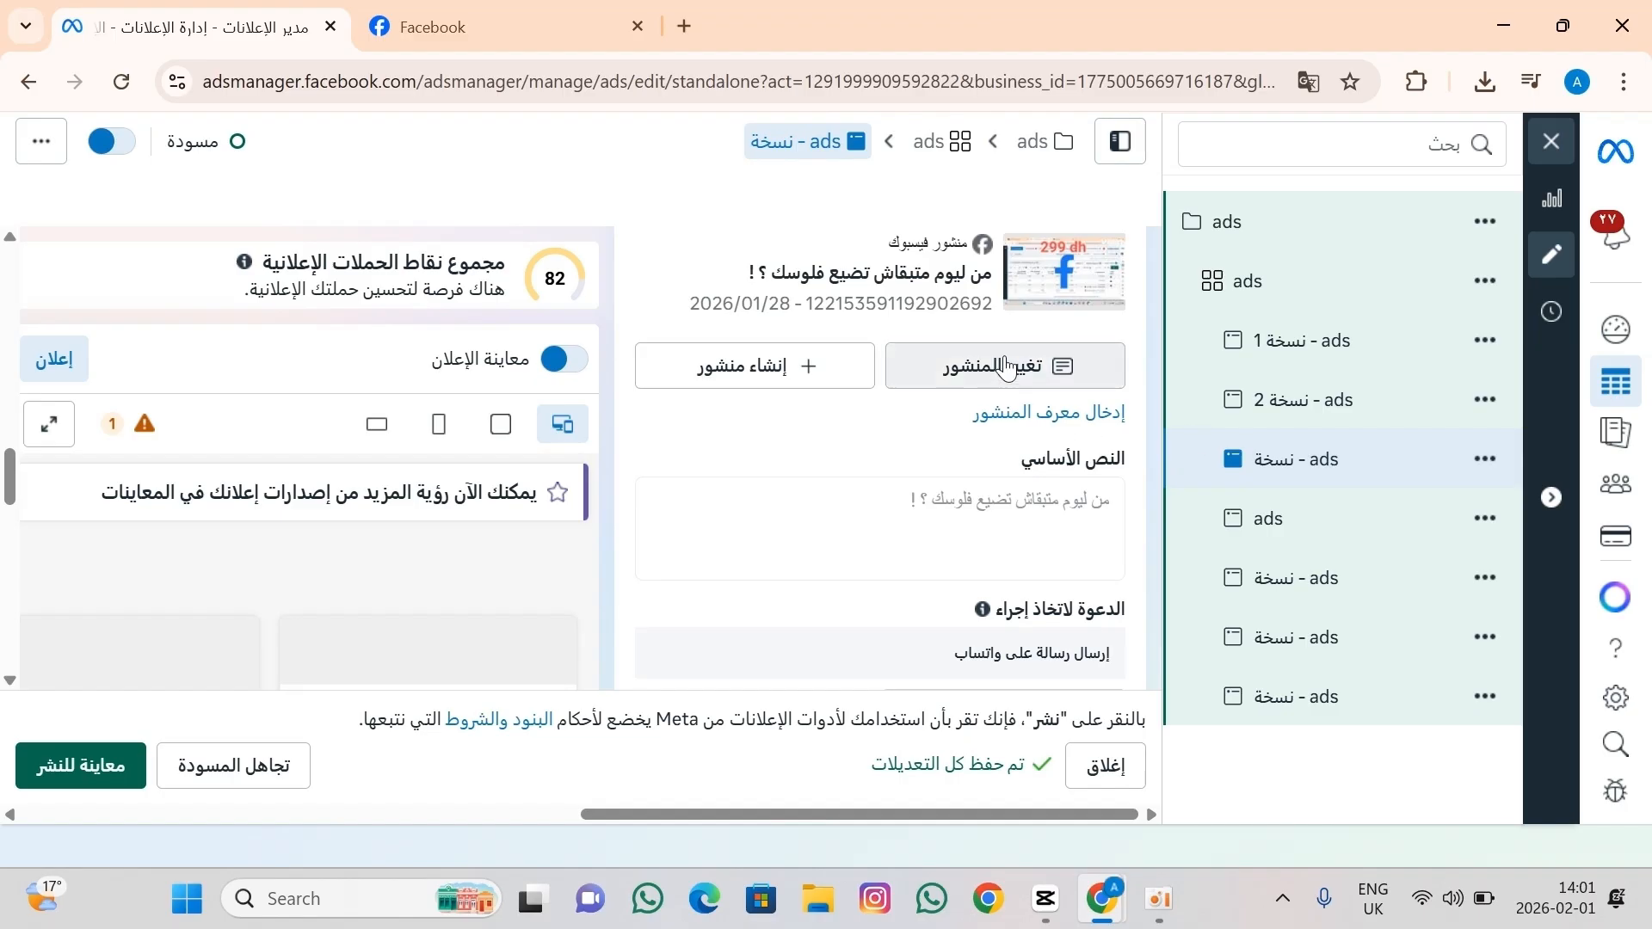
scroll(962, 371, up, 6)
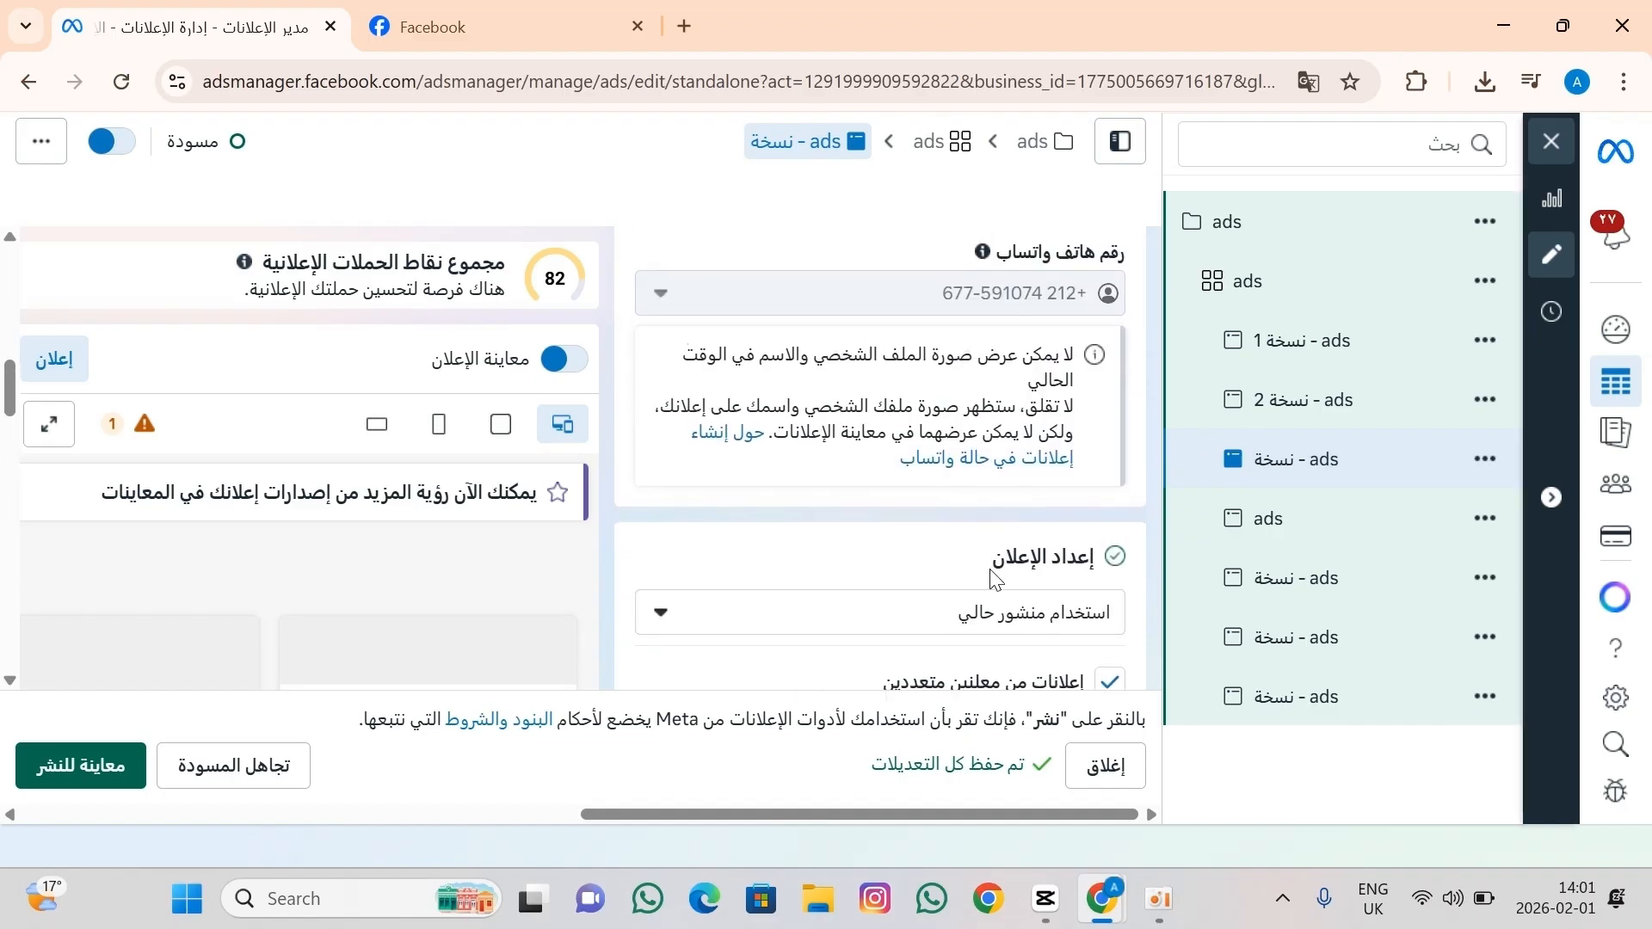
click(986, 618)
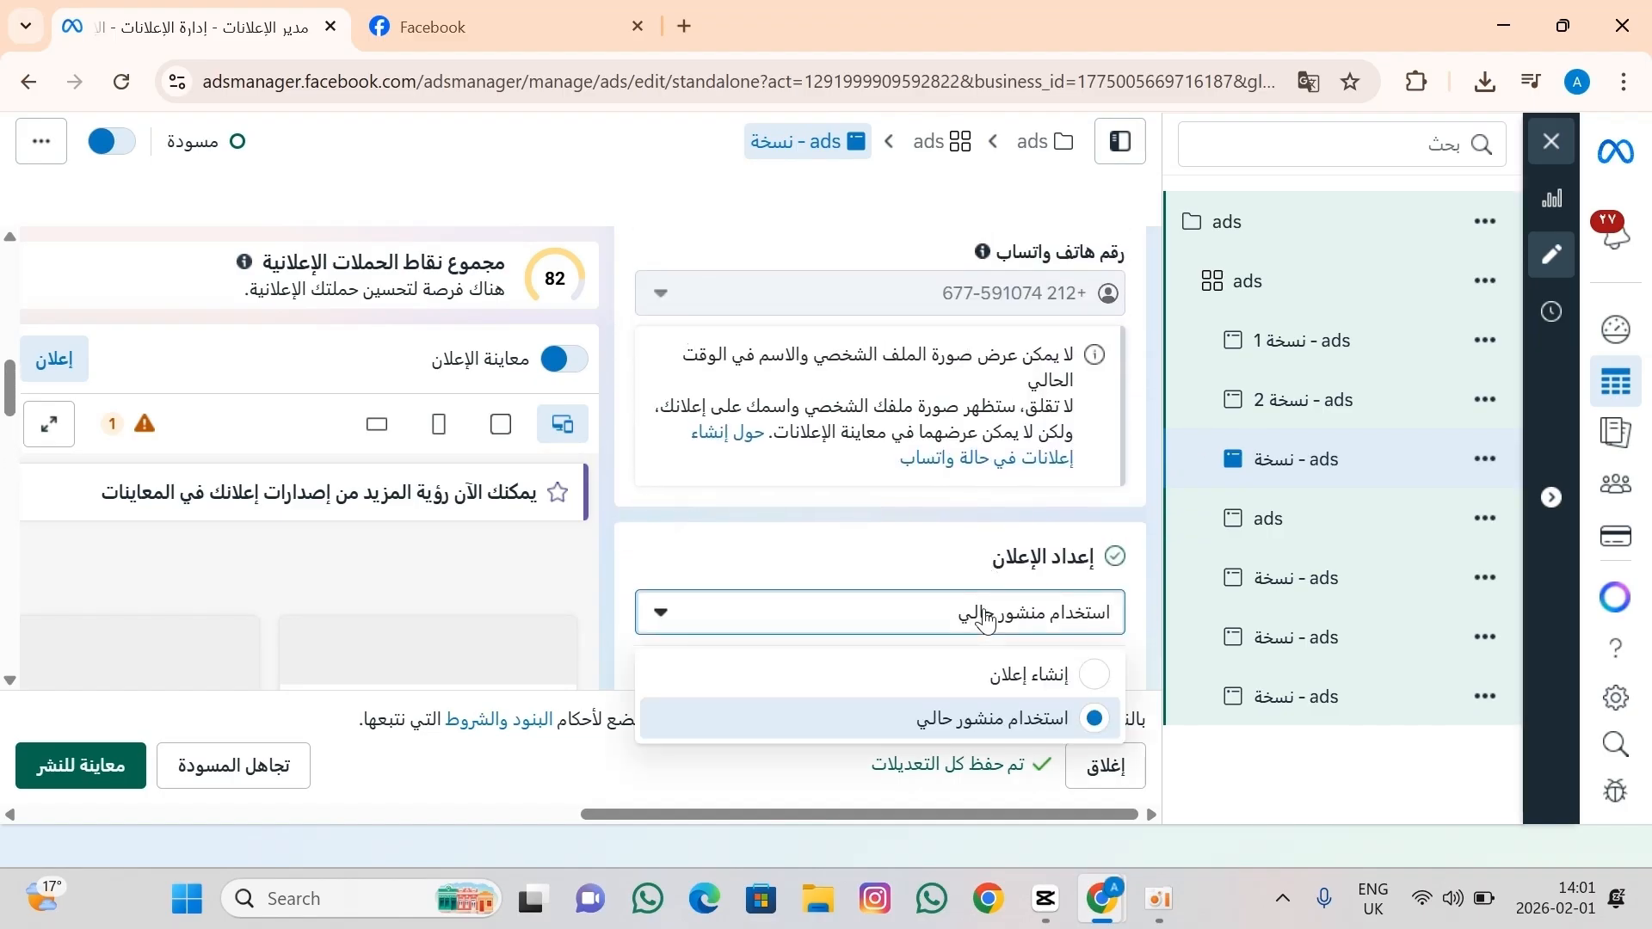
click(998, 670)
scroll(1020, 563, down, 6)
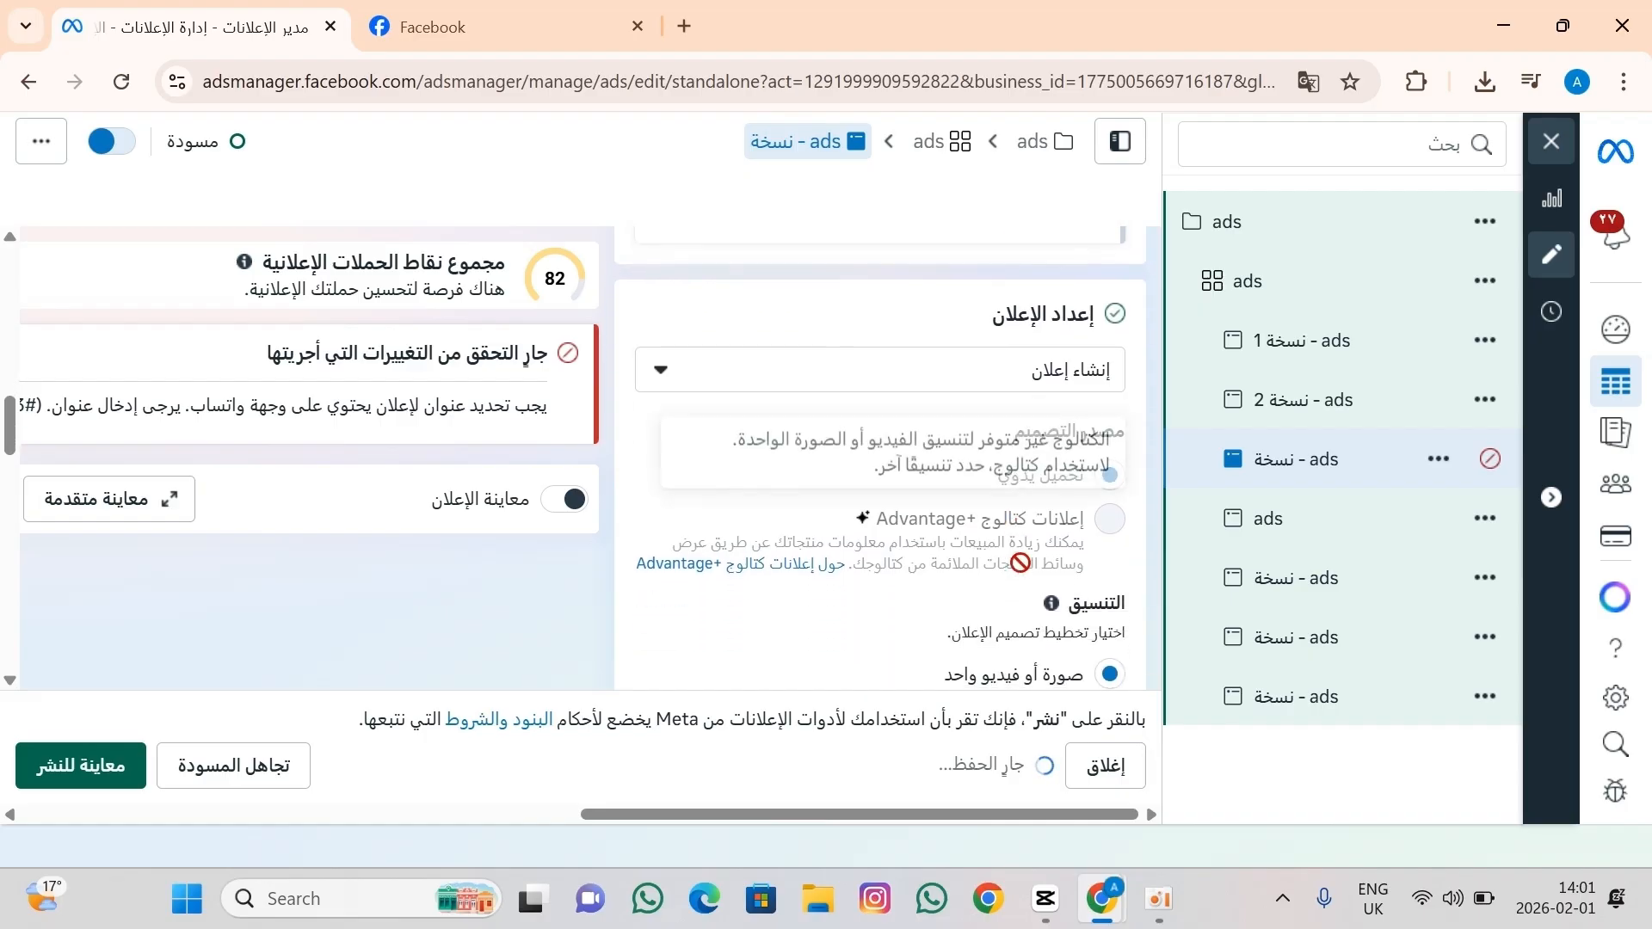
scroll(1023, 575, down, 3)
scroll(1036, 476, up, 3)
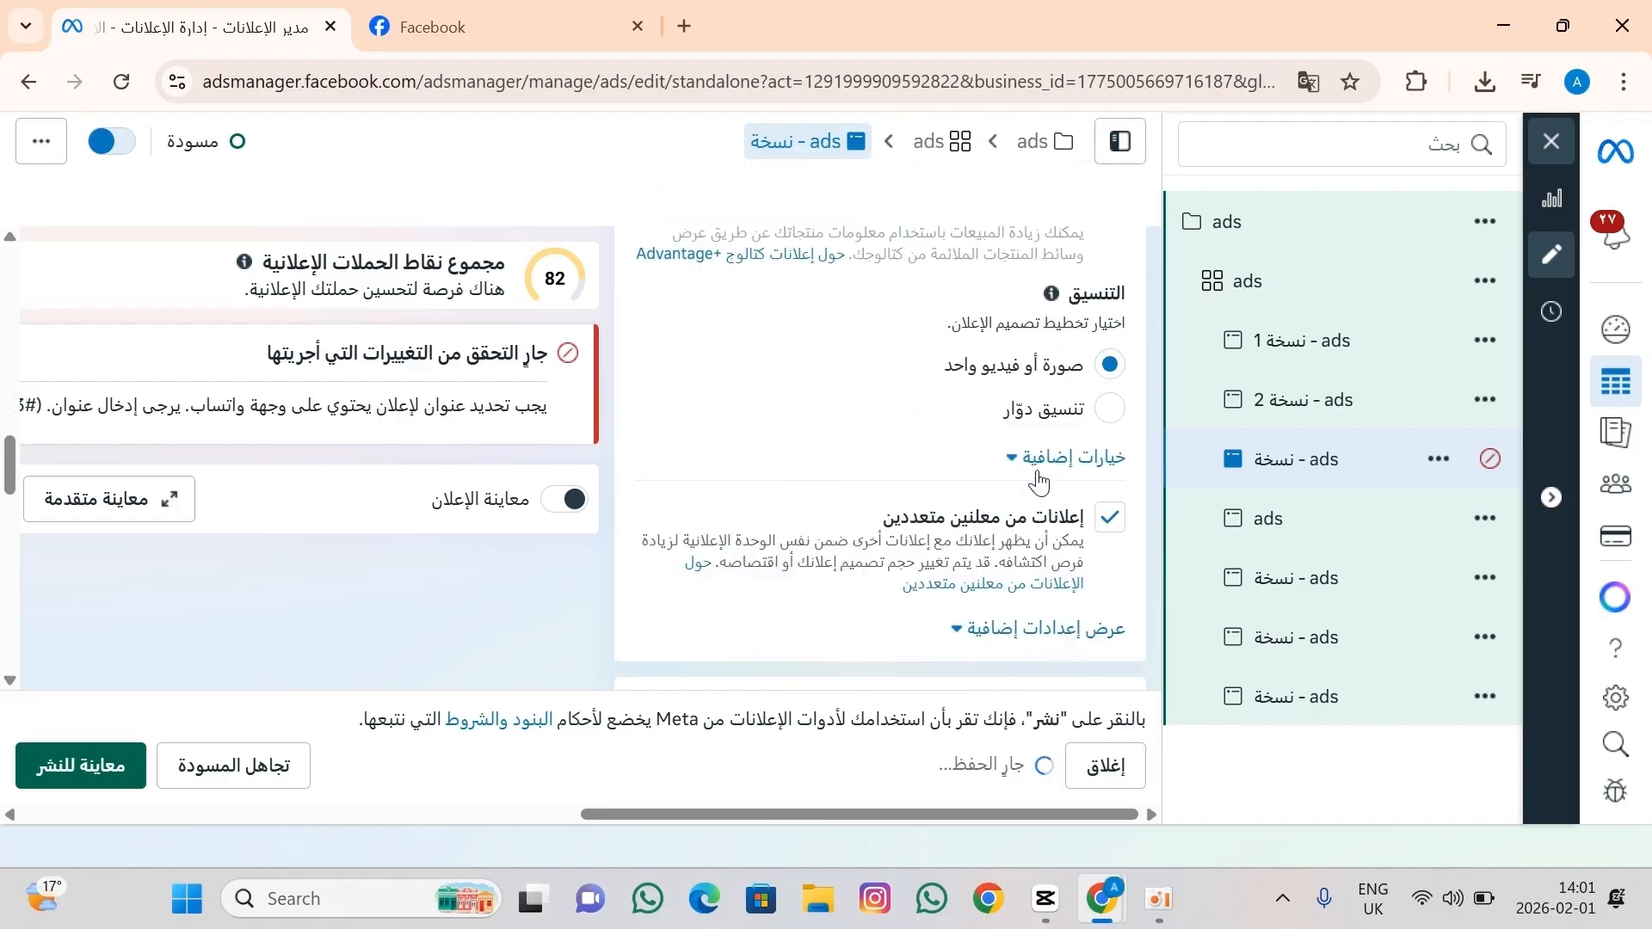
scroll(1057, 548, down, 3)
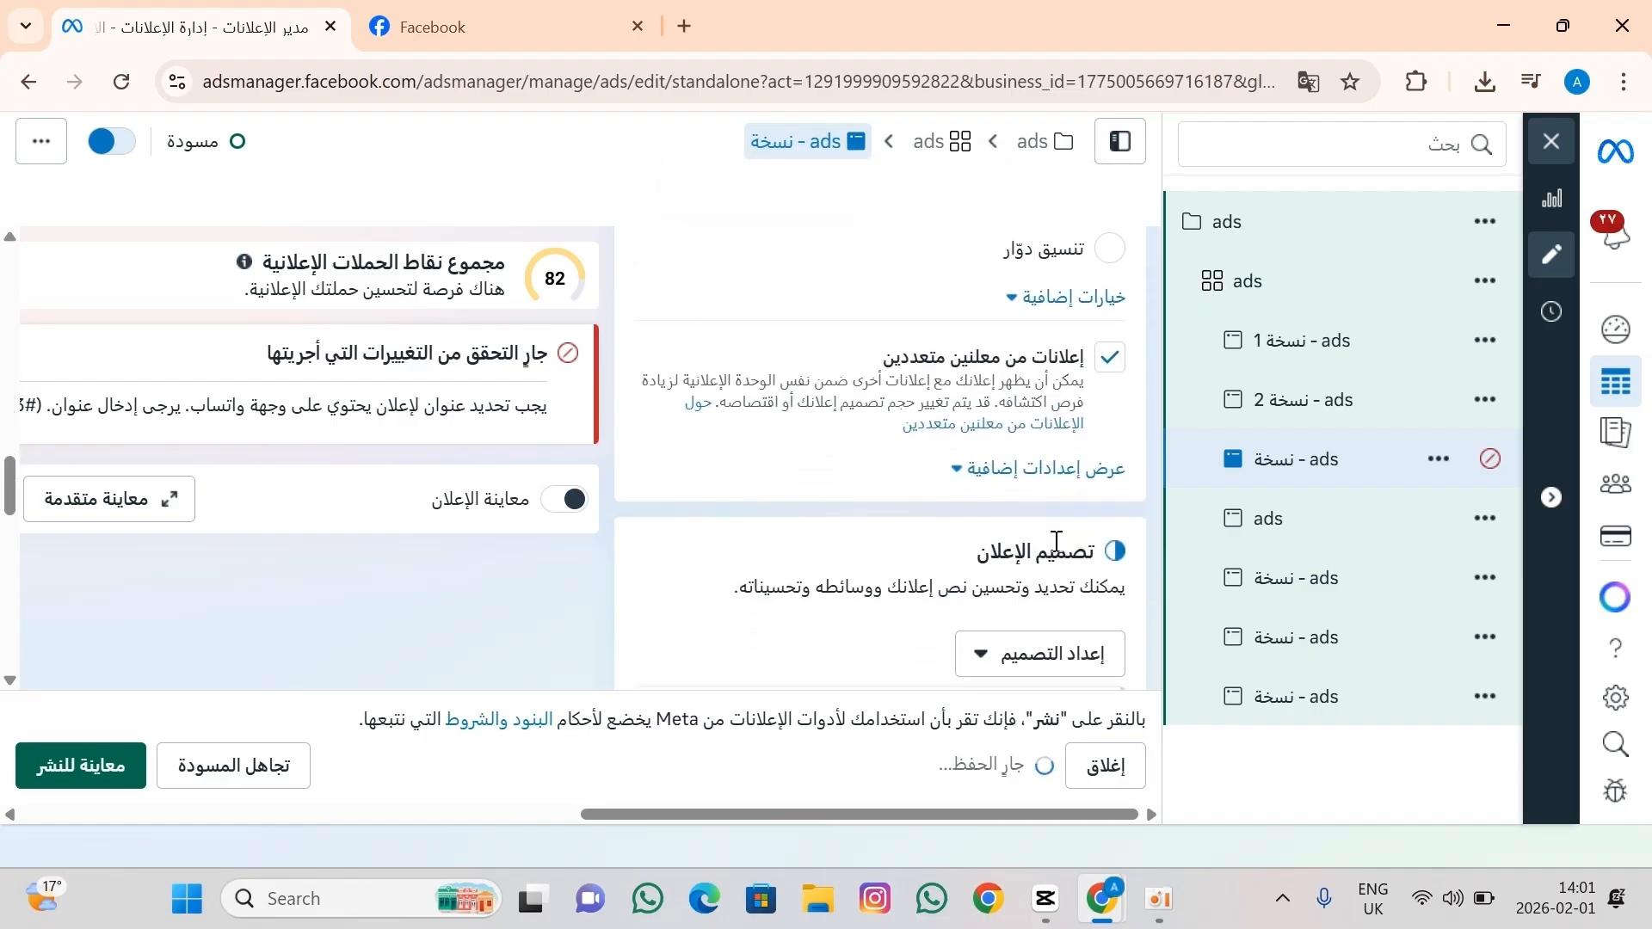
scroll(1141, 413, up, 2)
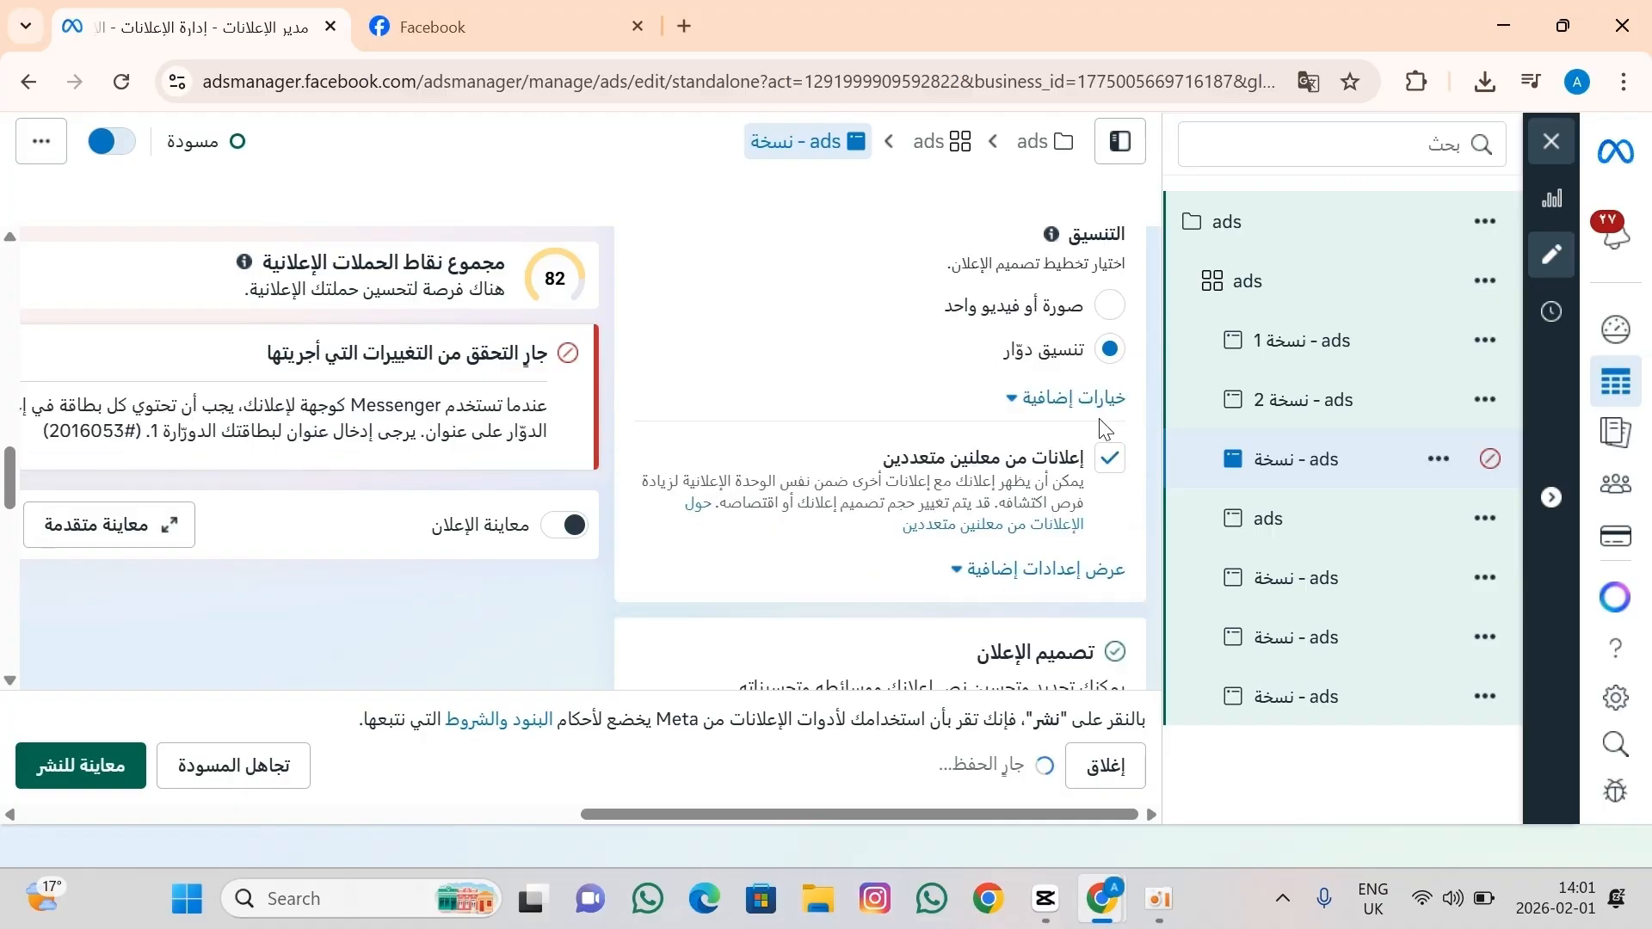
scroll(1091, 319, up, 4)
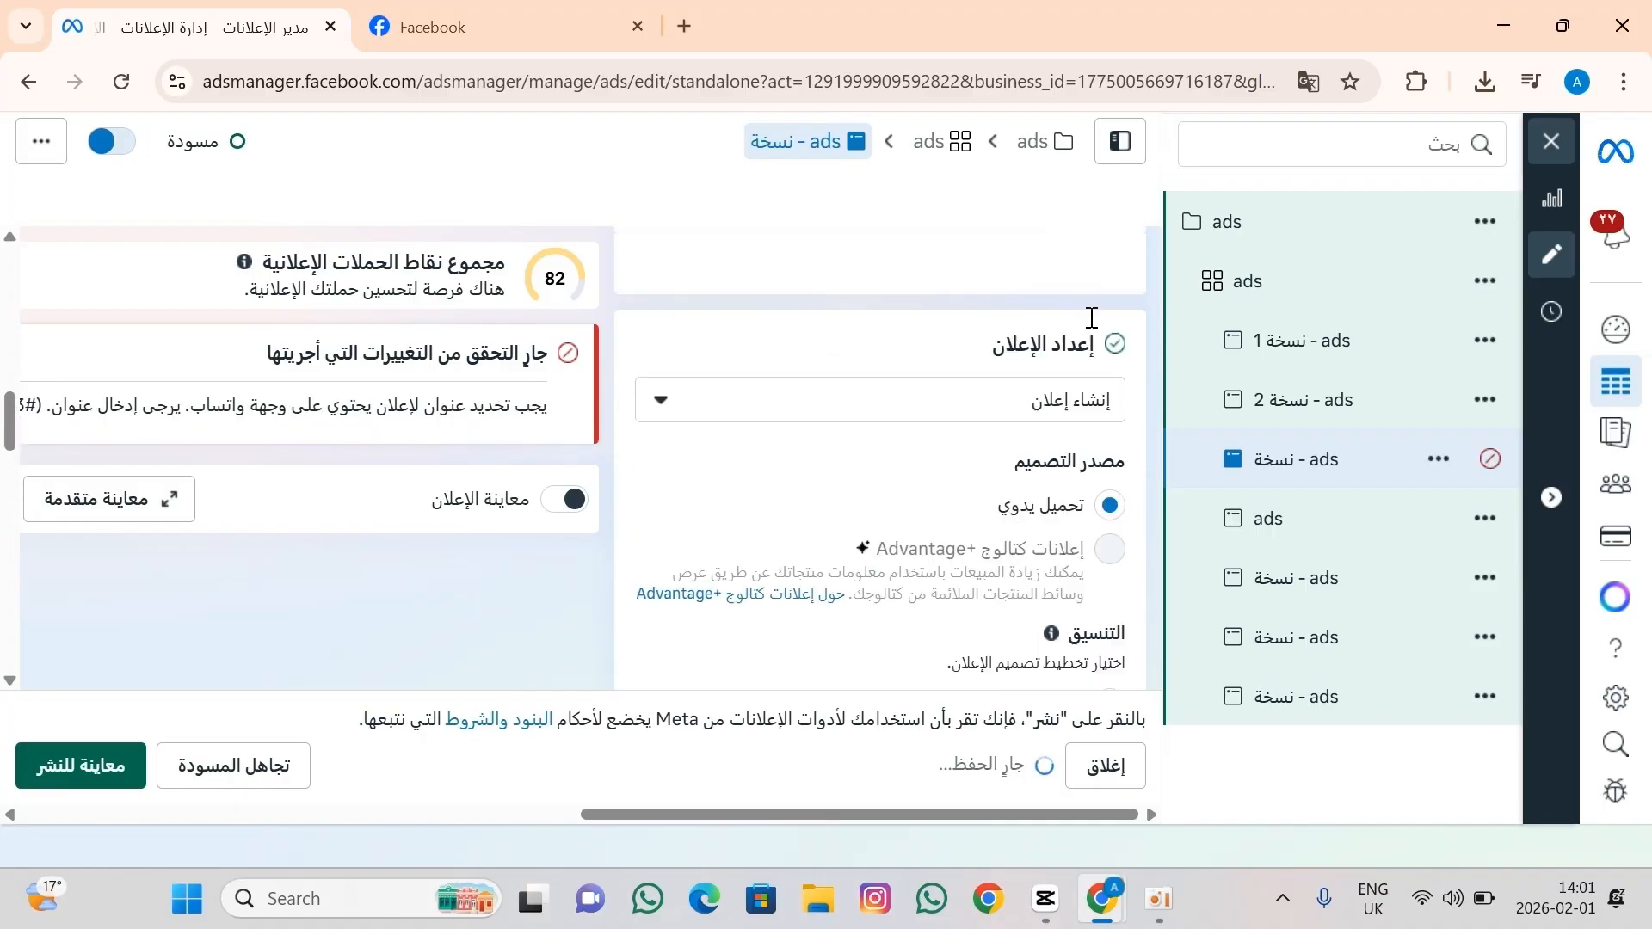
click(1016, 445)
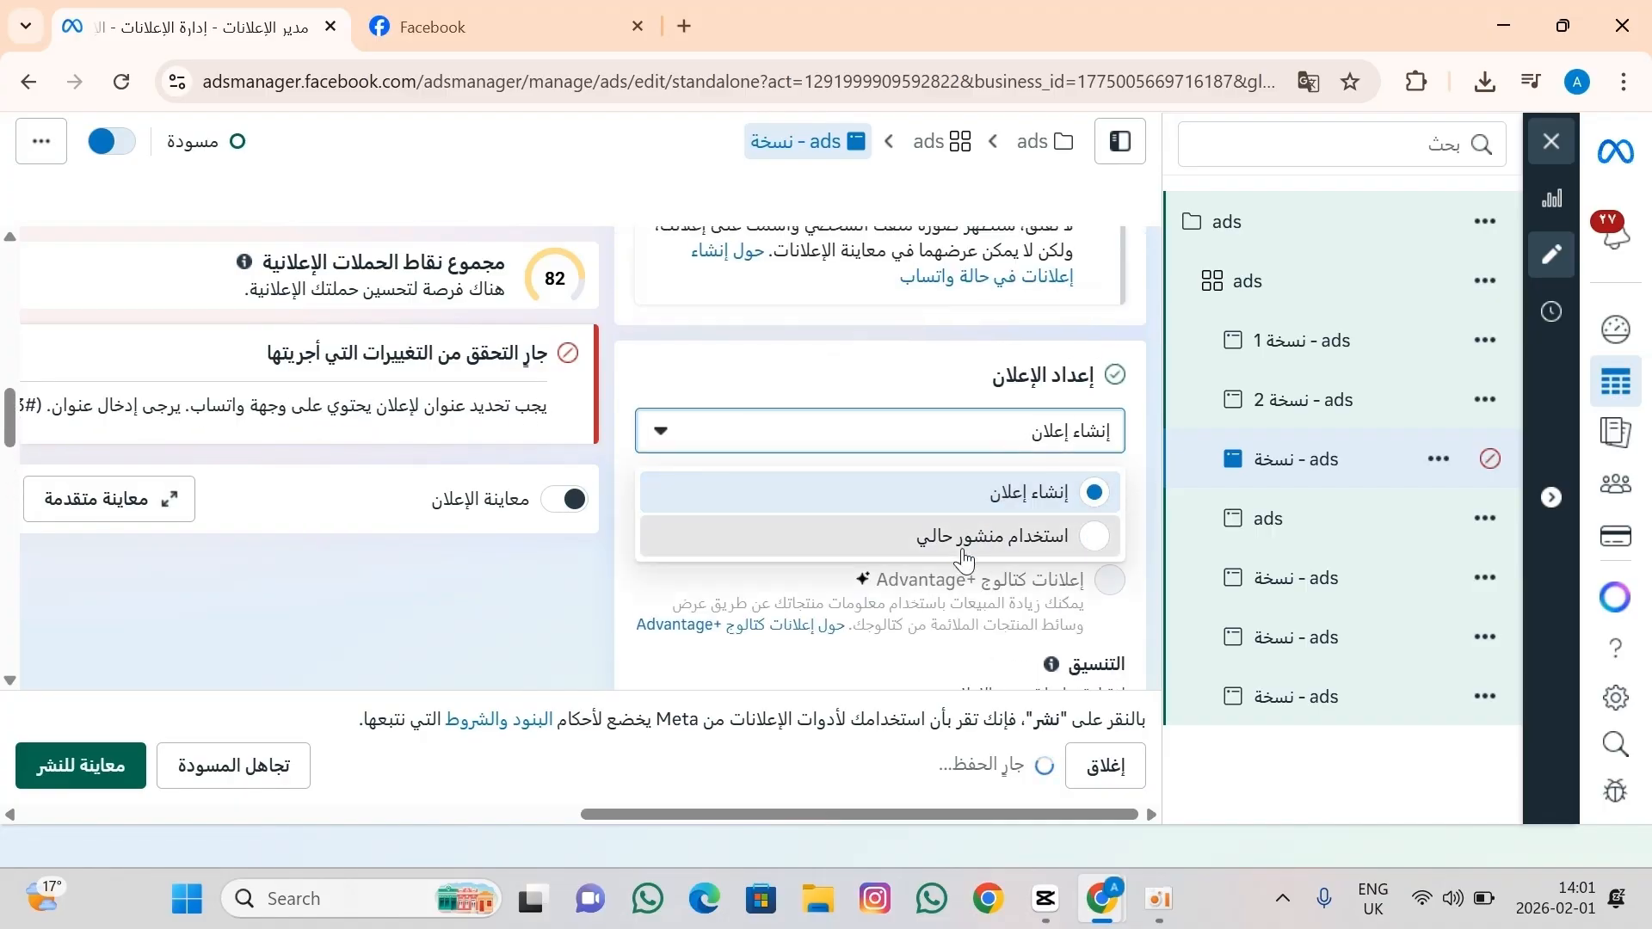
click(971, 537)
- Replace its post with the 2026/01/15 video post, then open the campaign settings
scroll(1032, 405, down, 7)
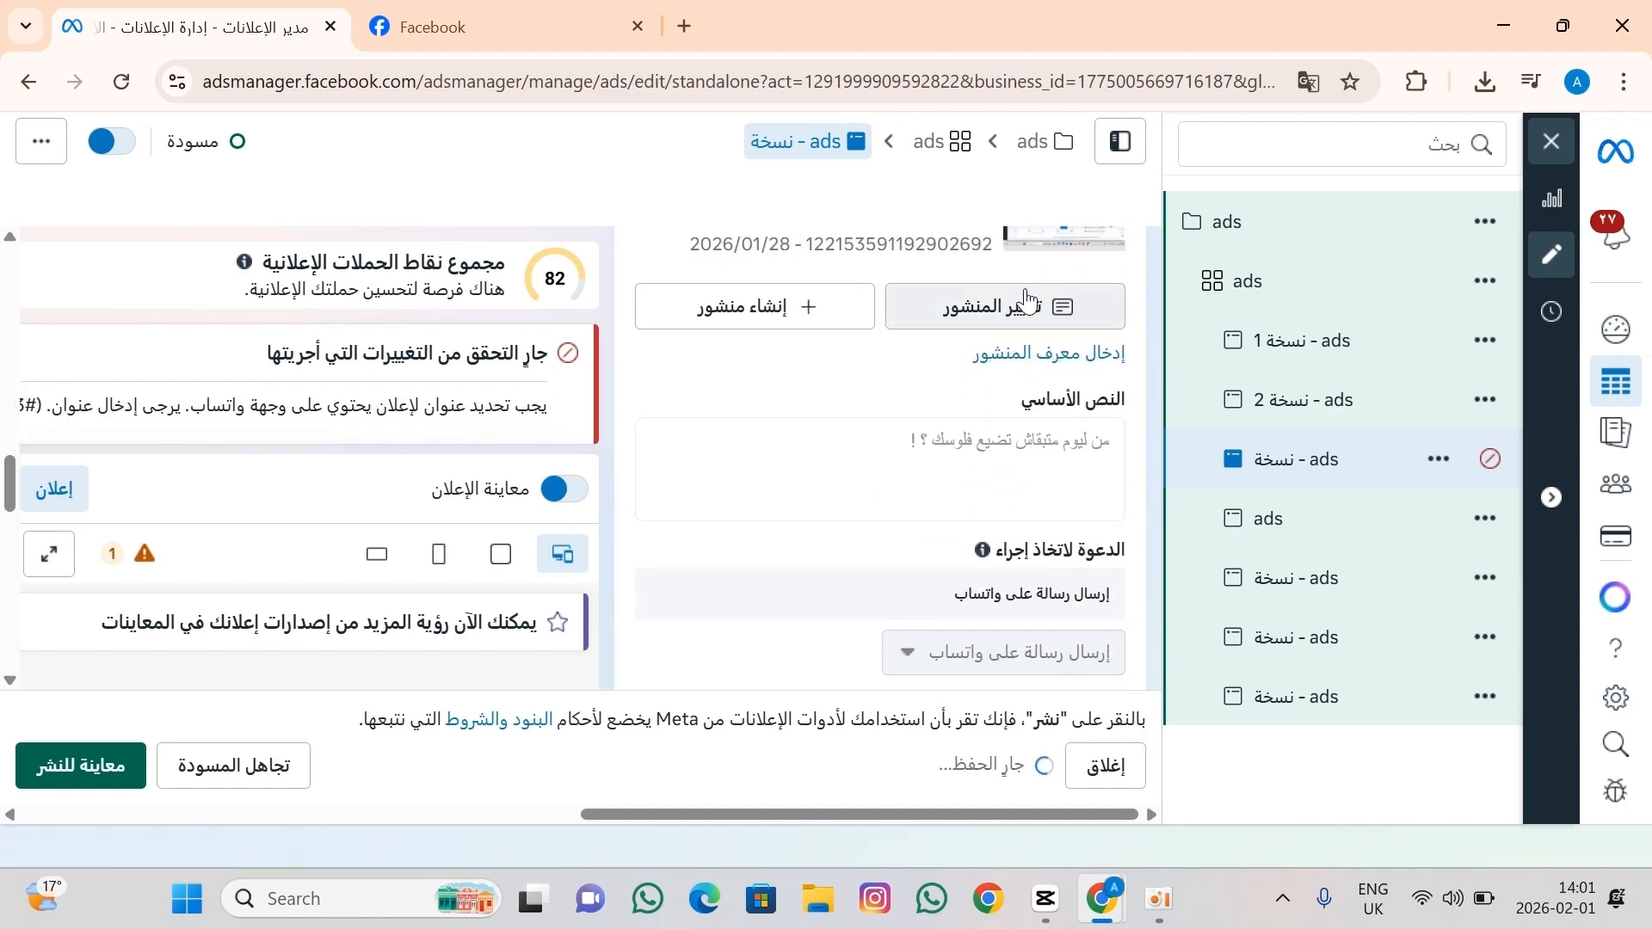
click(1028, 305)
scroll(829, 482, down, 2)
scroll(829, 482, down, 1)
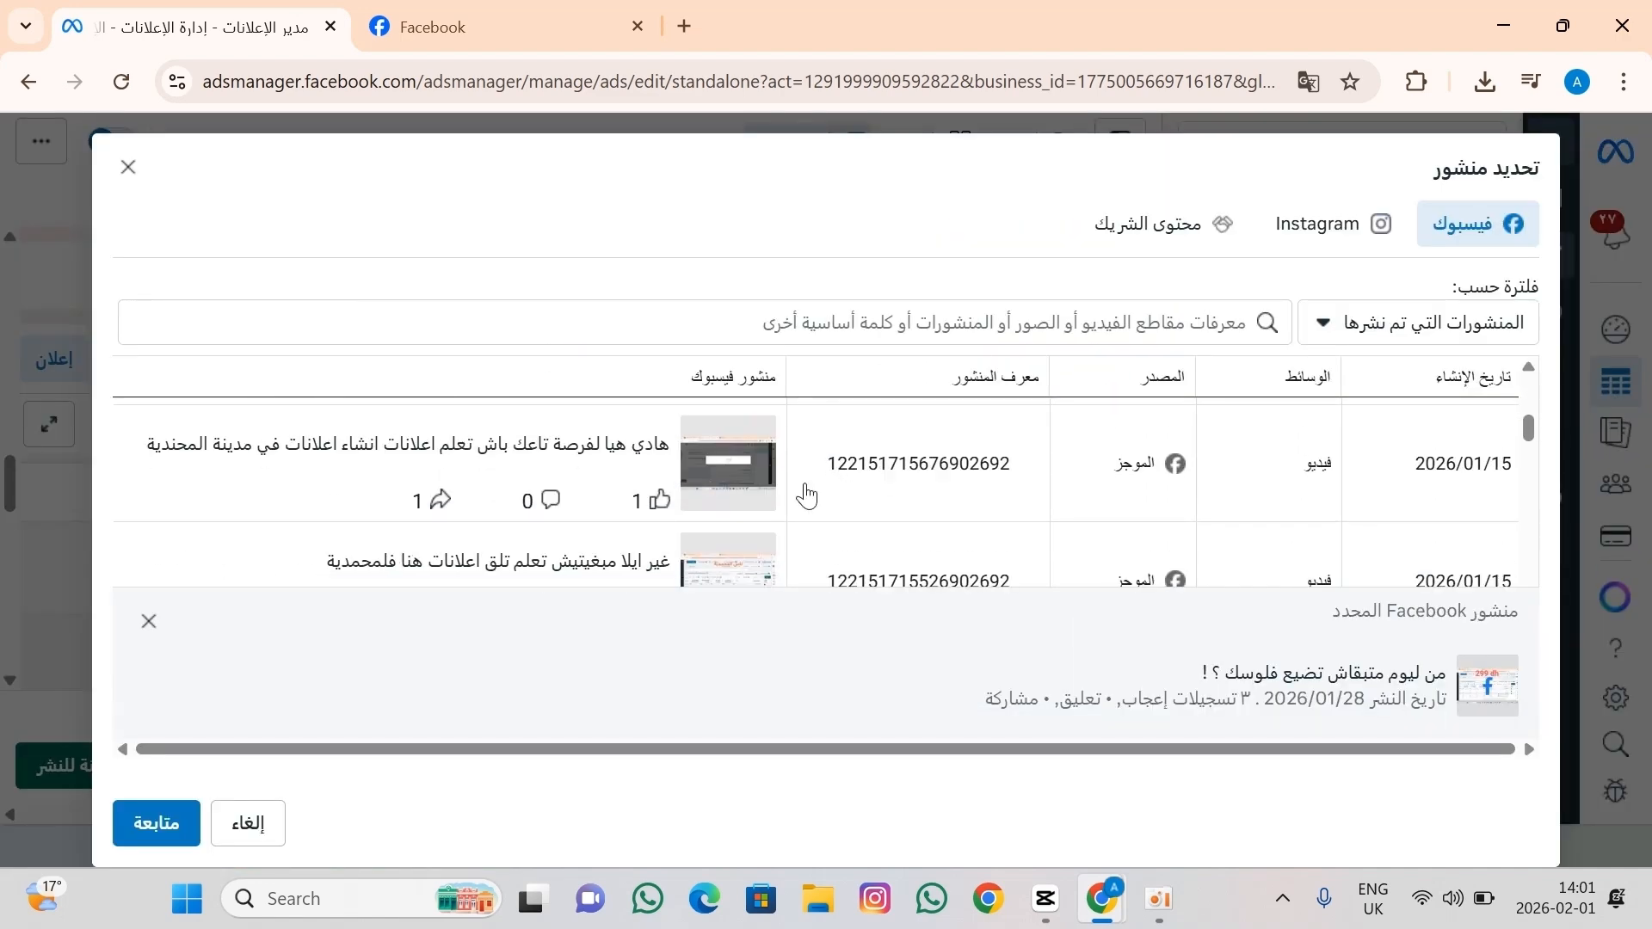
click(839, 480)
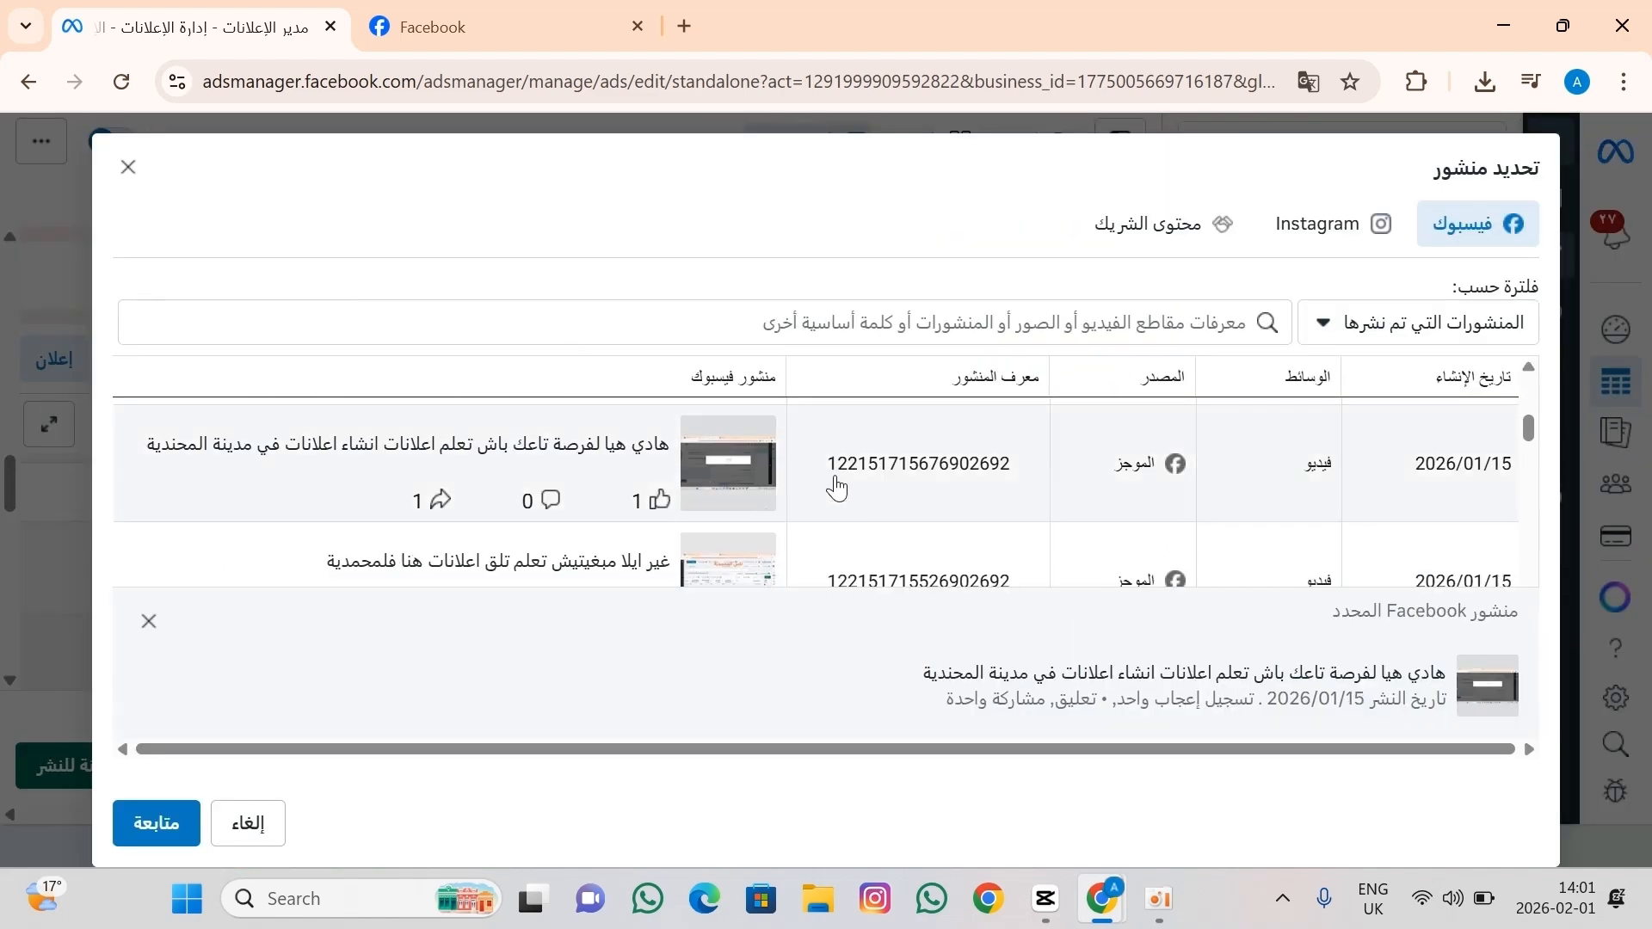
click(160, 824)
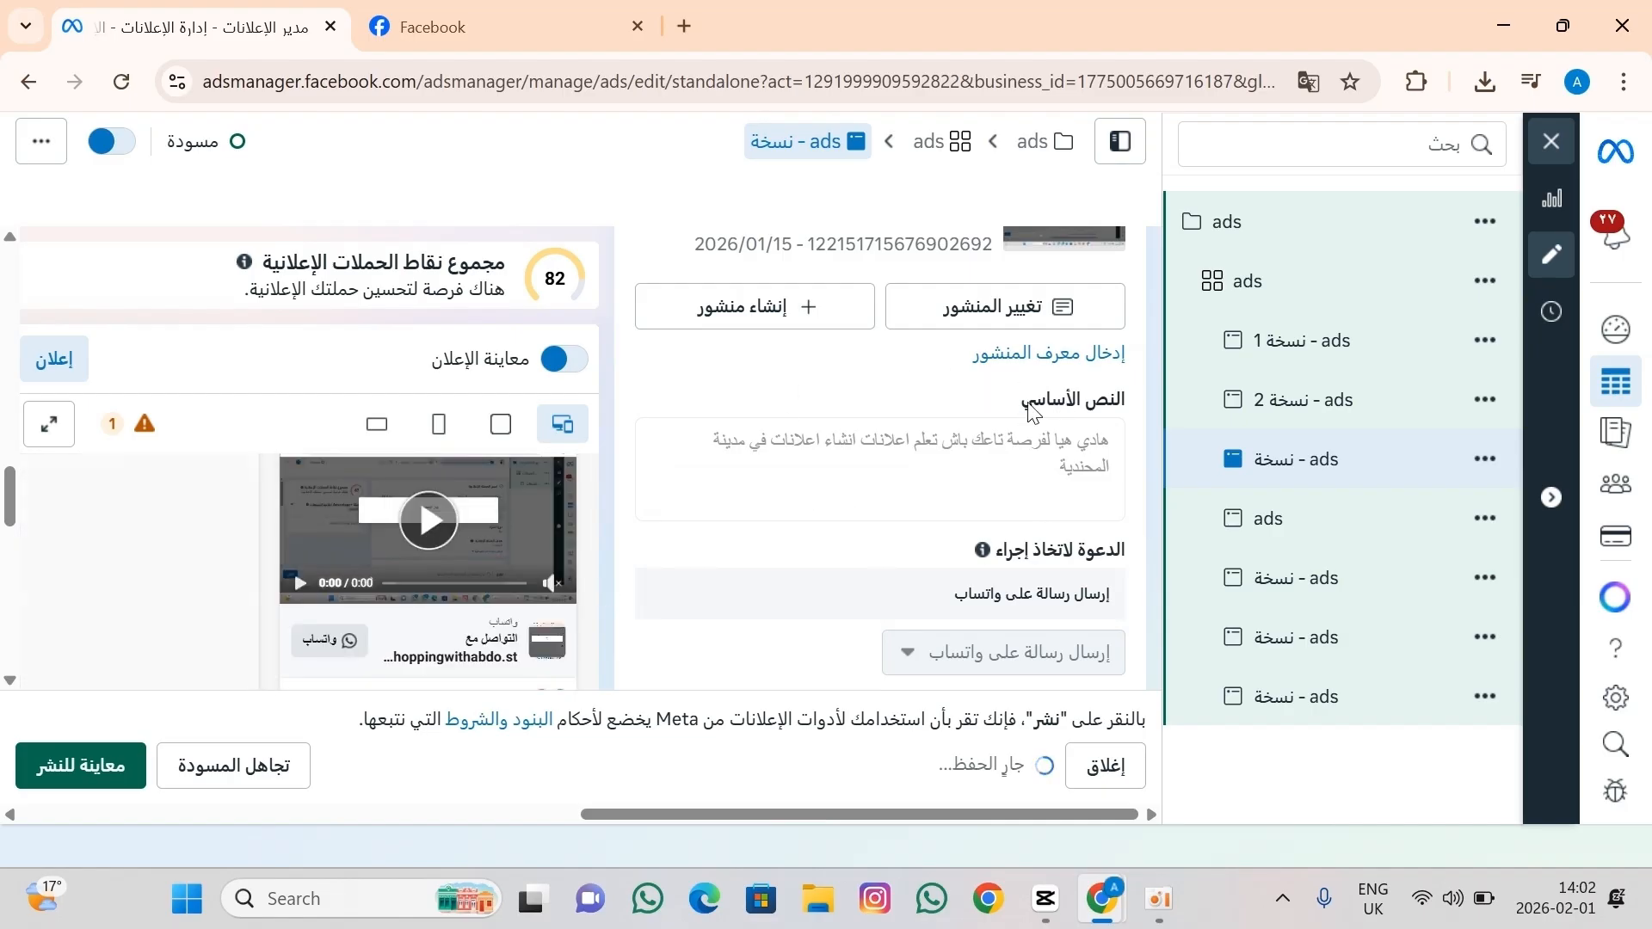
click(1265, 226)
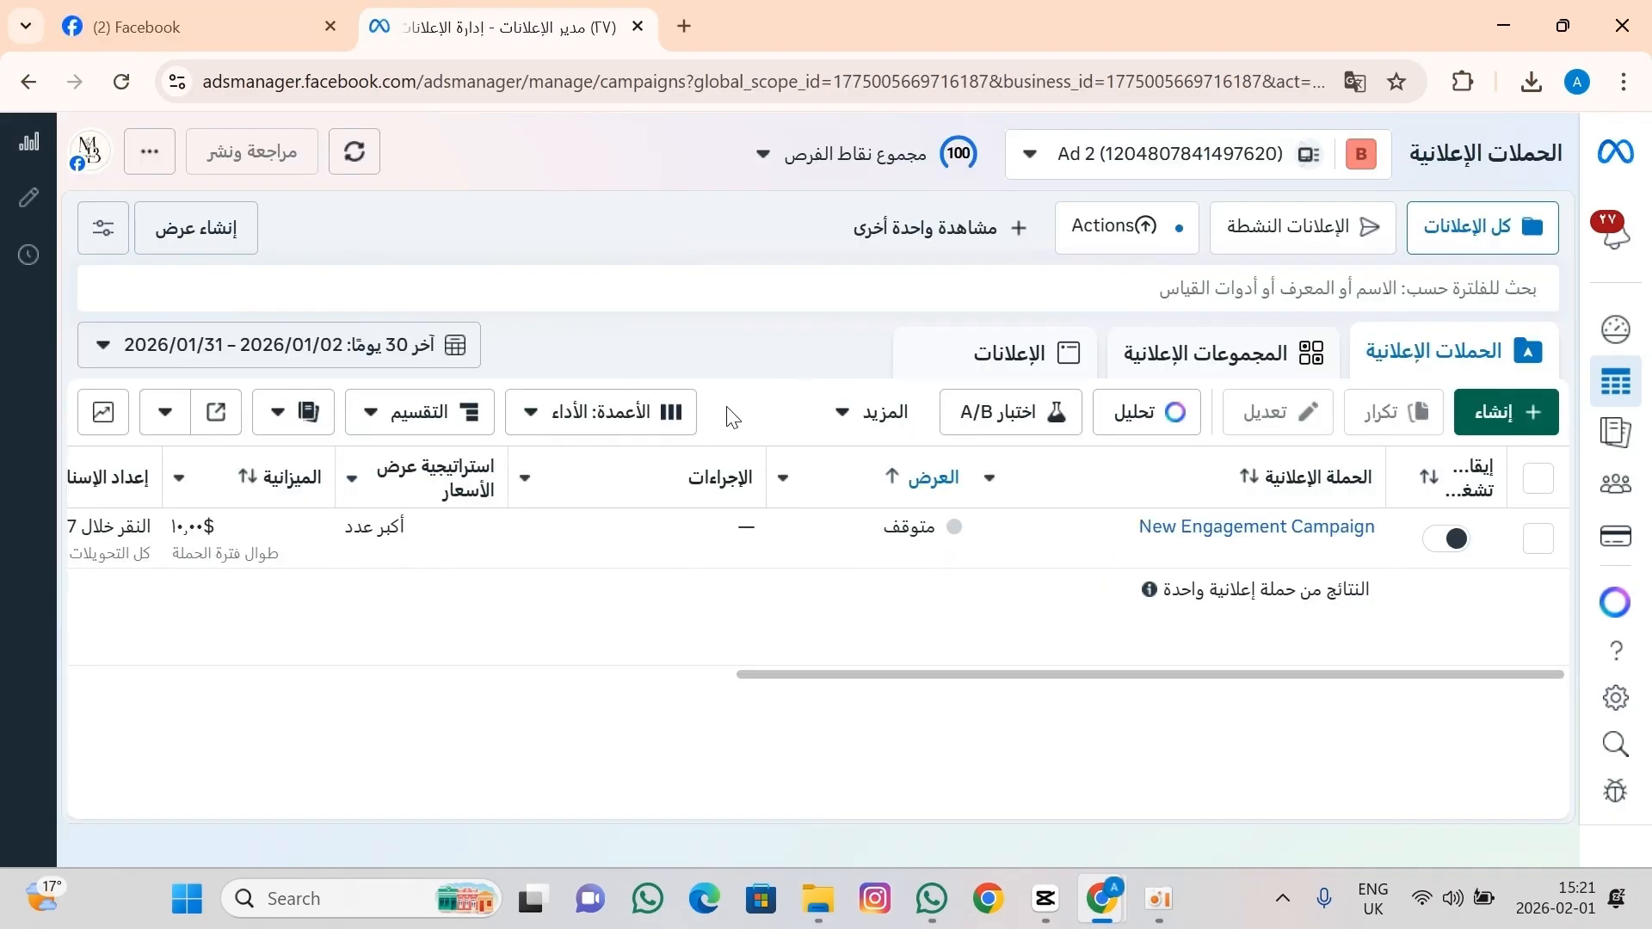
- Review the campaign table's Delivery and Actions columns, then switch to the Facebook tab
mouse_move(912, 482)
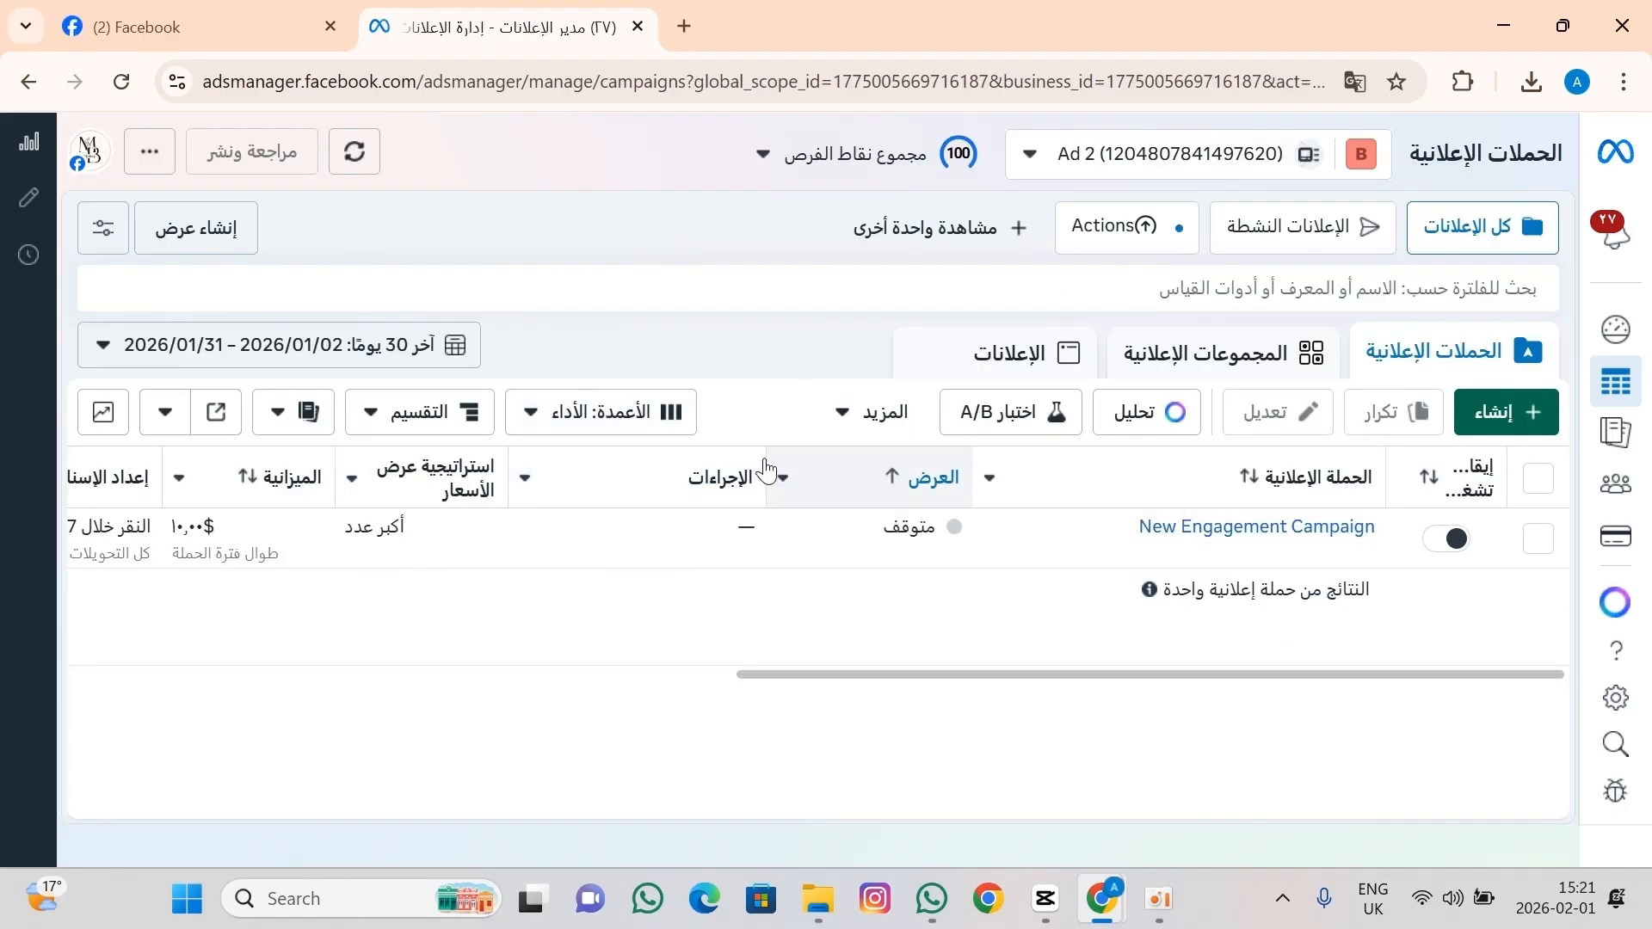
mouse_move(743, 502)
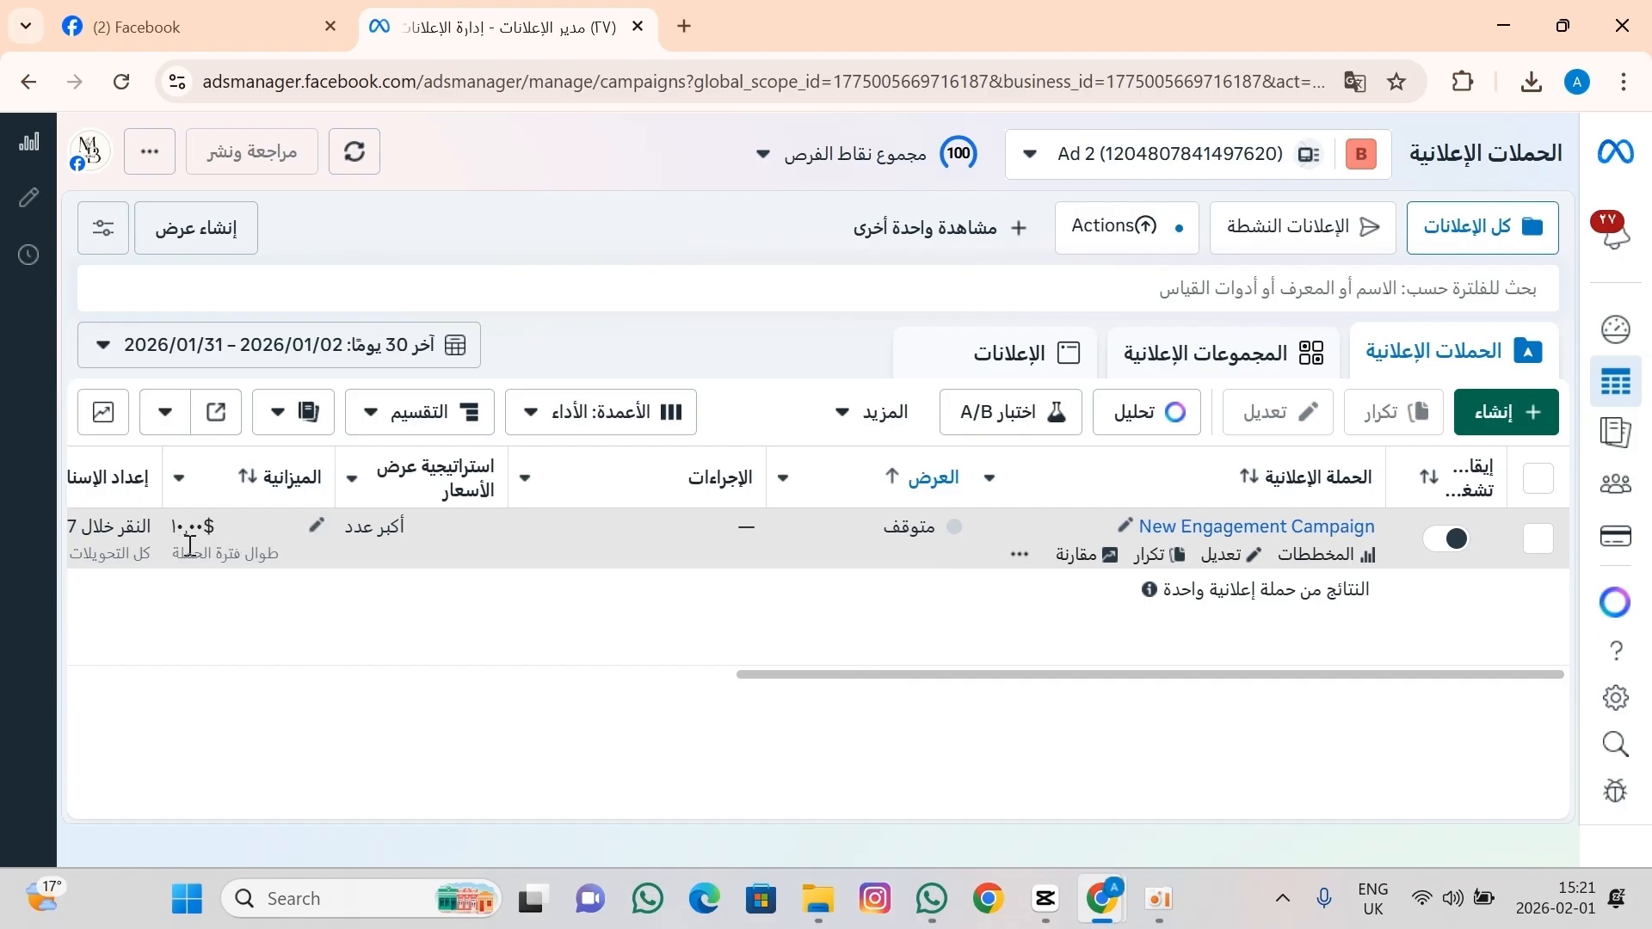
scroll(230, 549, left, 2)
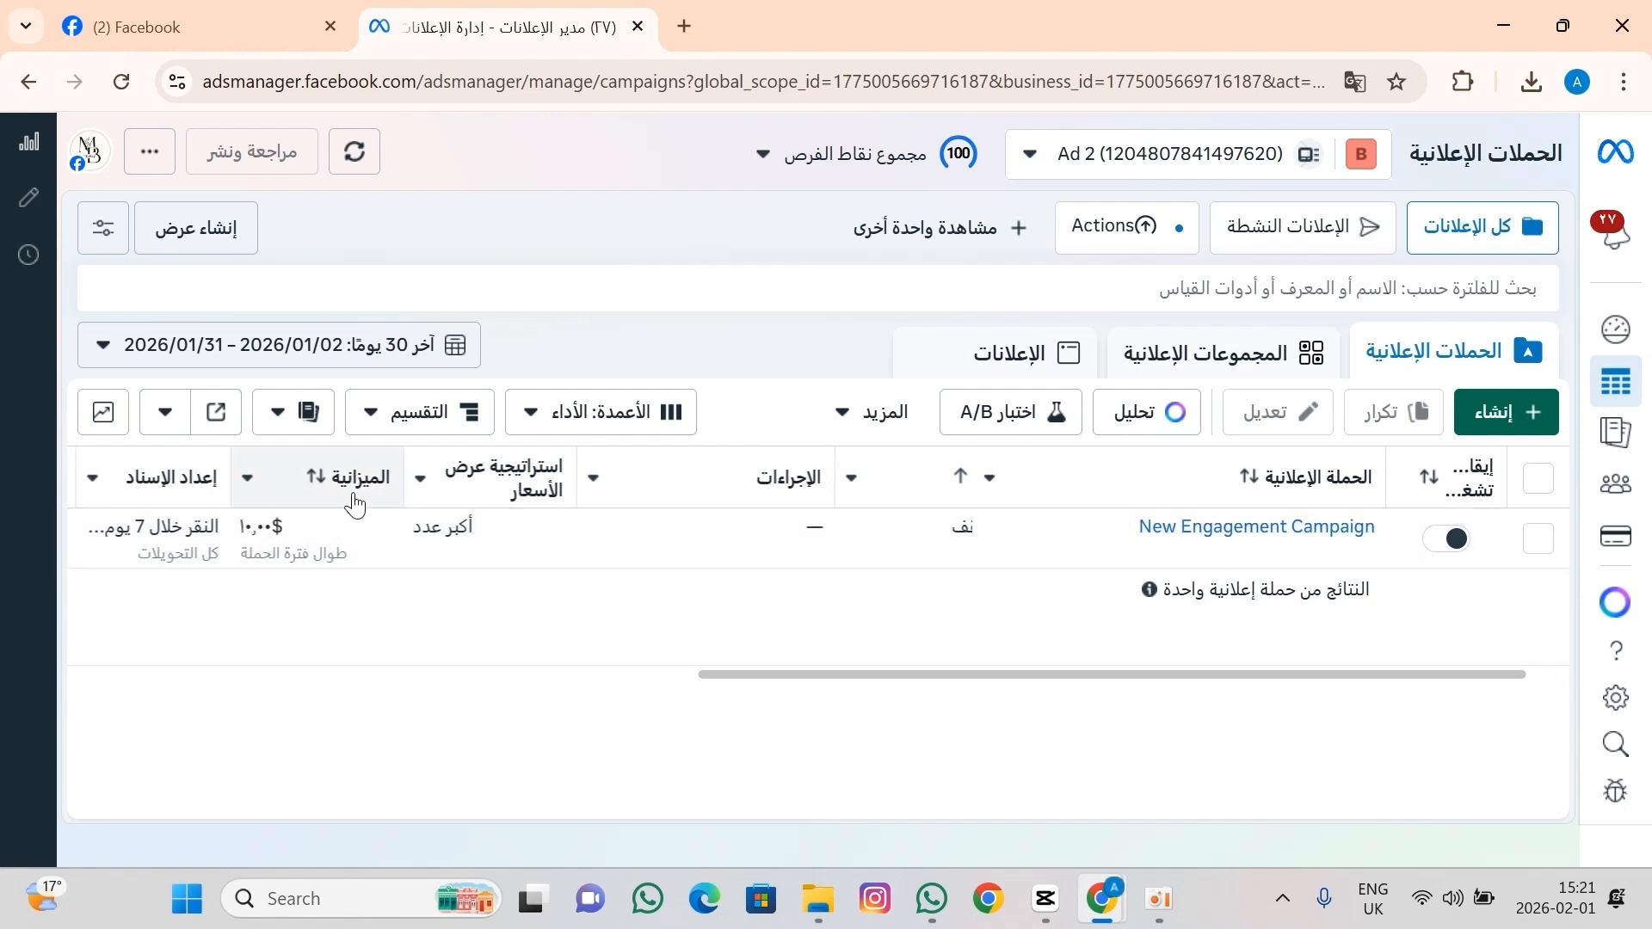
click(215, 33)
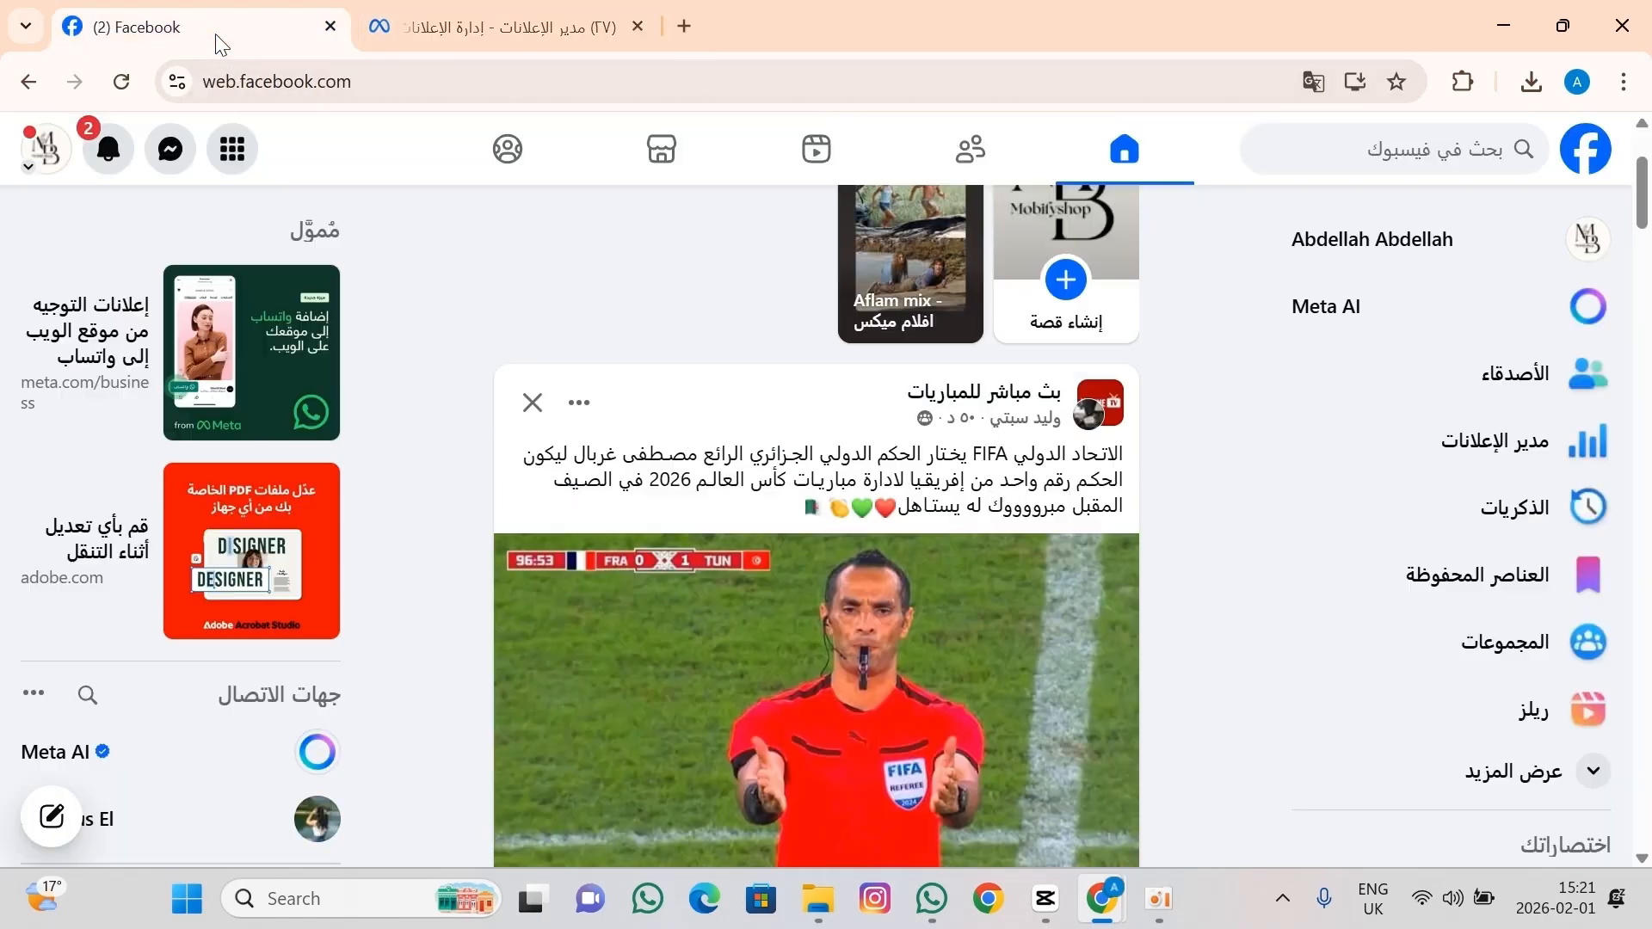
- Change Facebook's language to English (US) via Settings & privacy, then return to Ads Manager
click(25, 162)
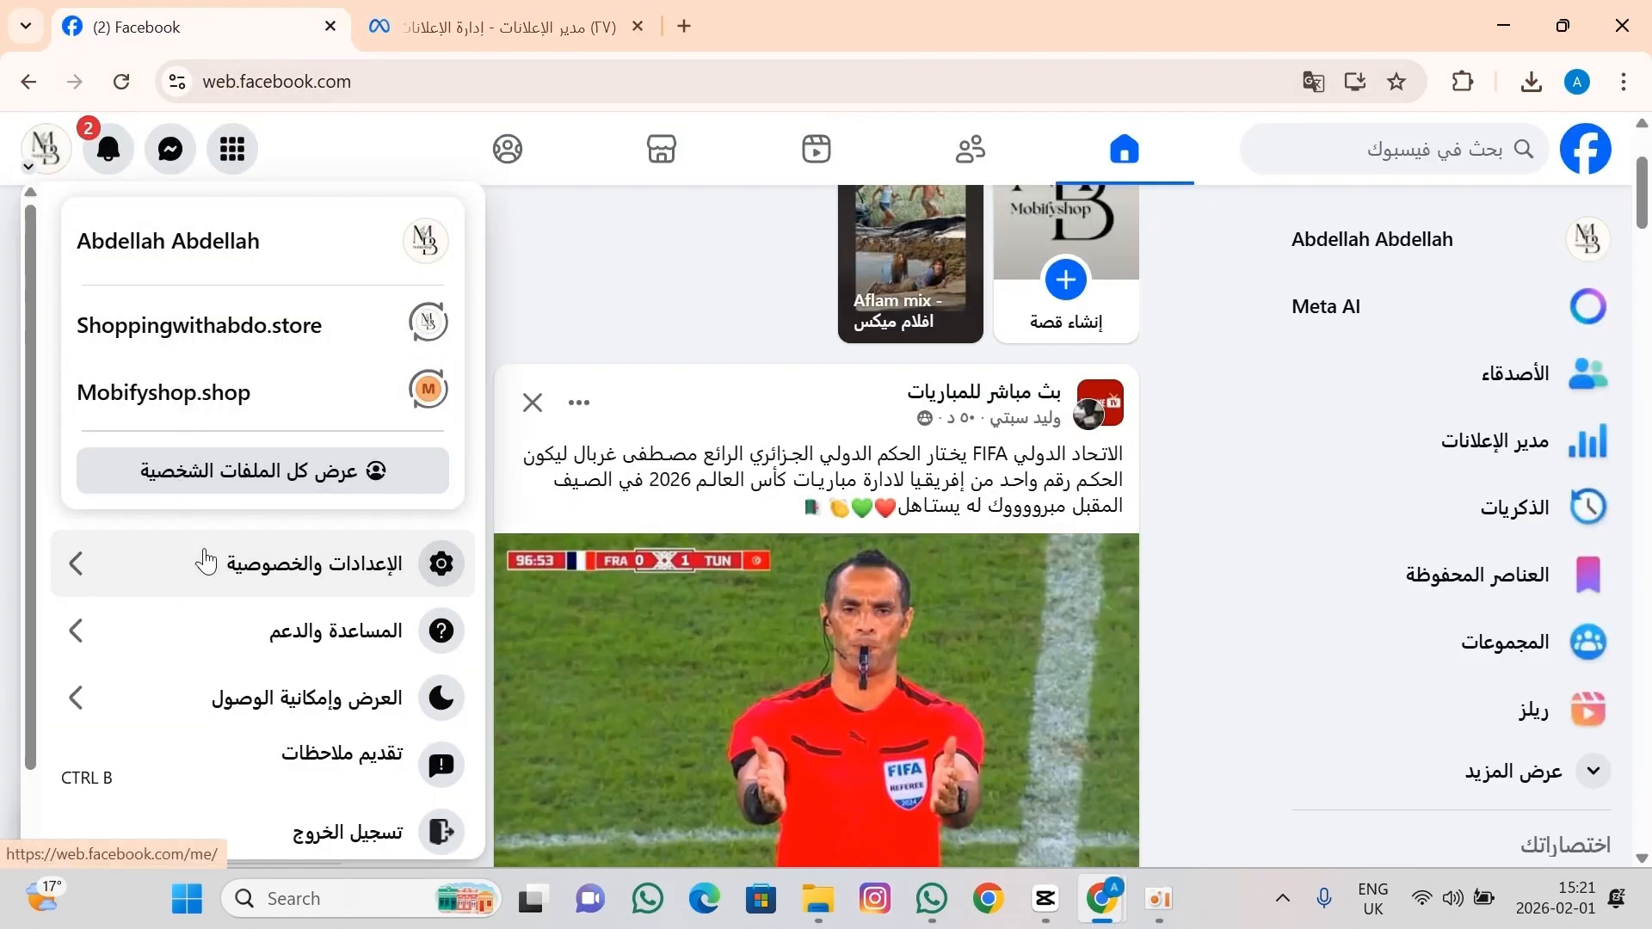
click(206, 562)
click(460, 360)
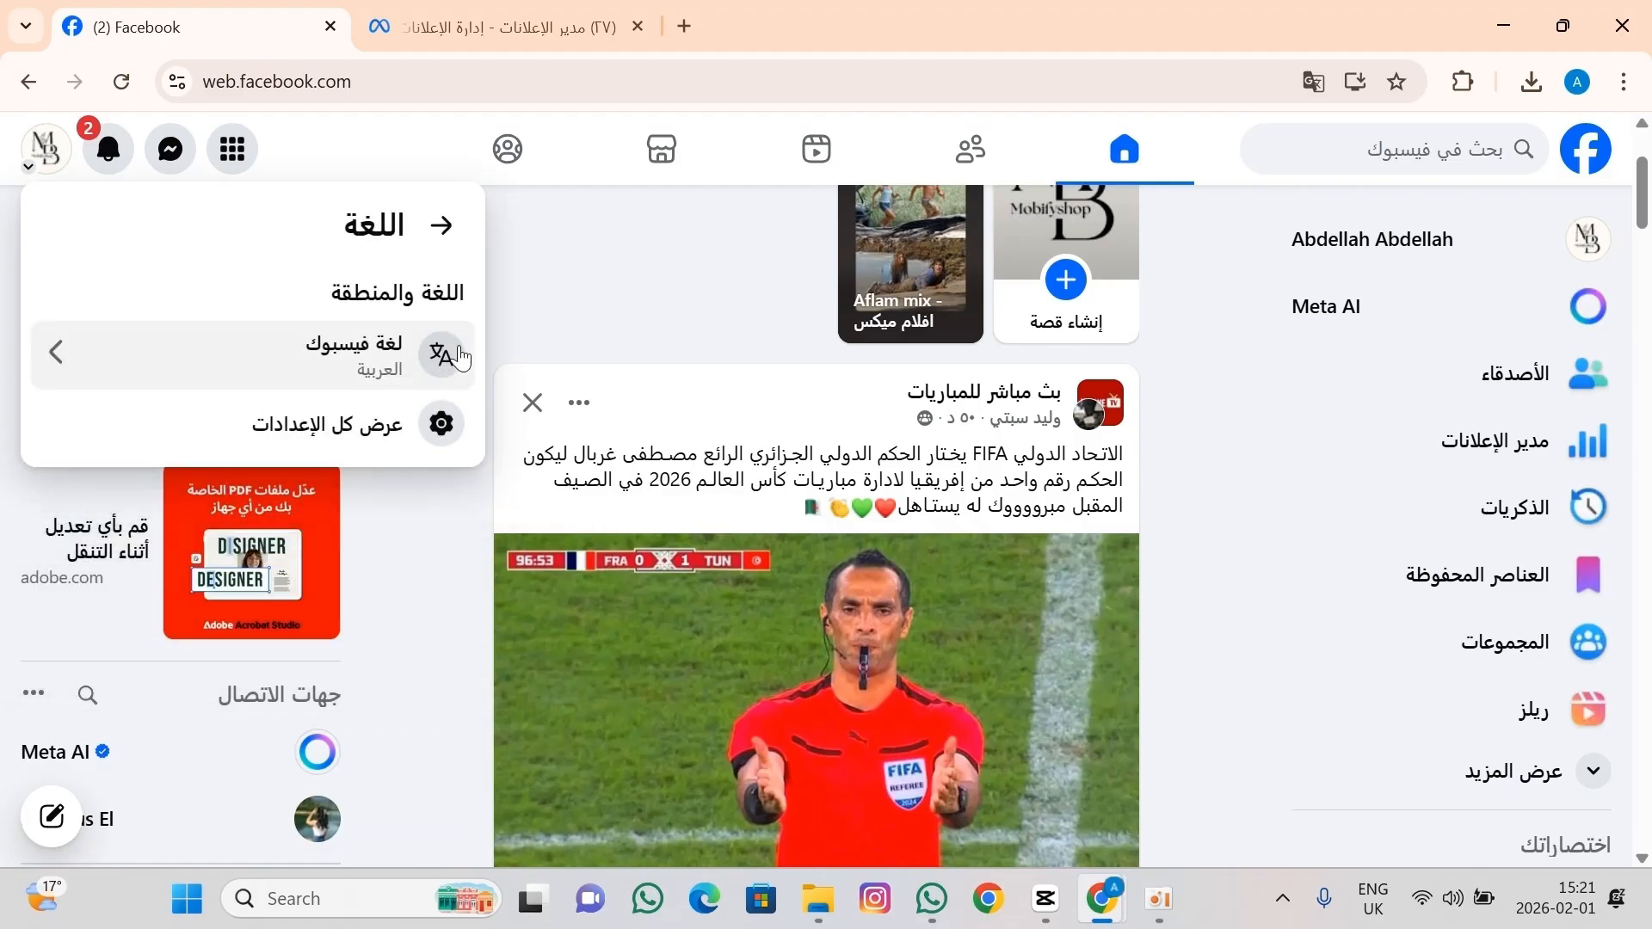
click(434, 351)
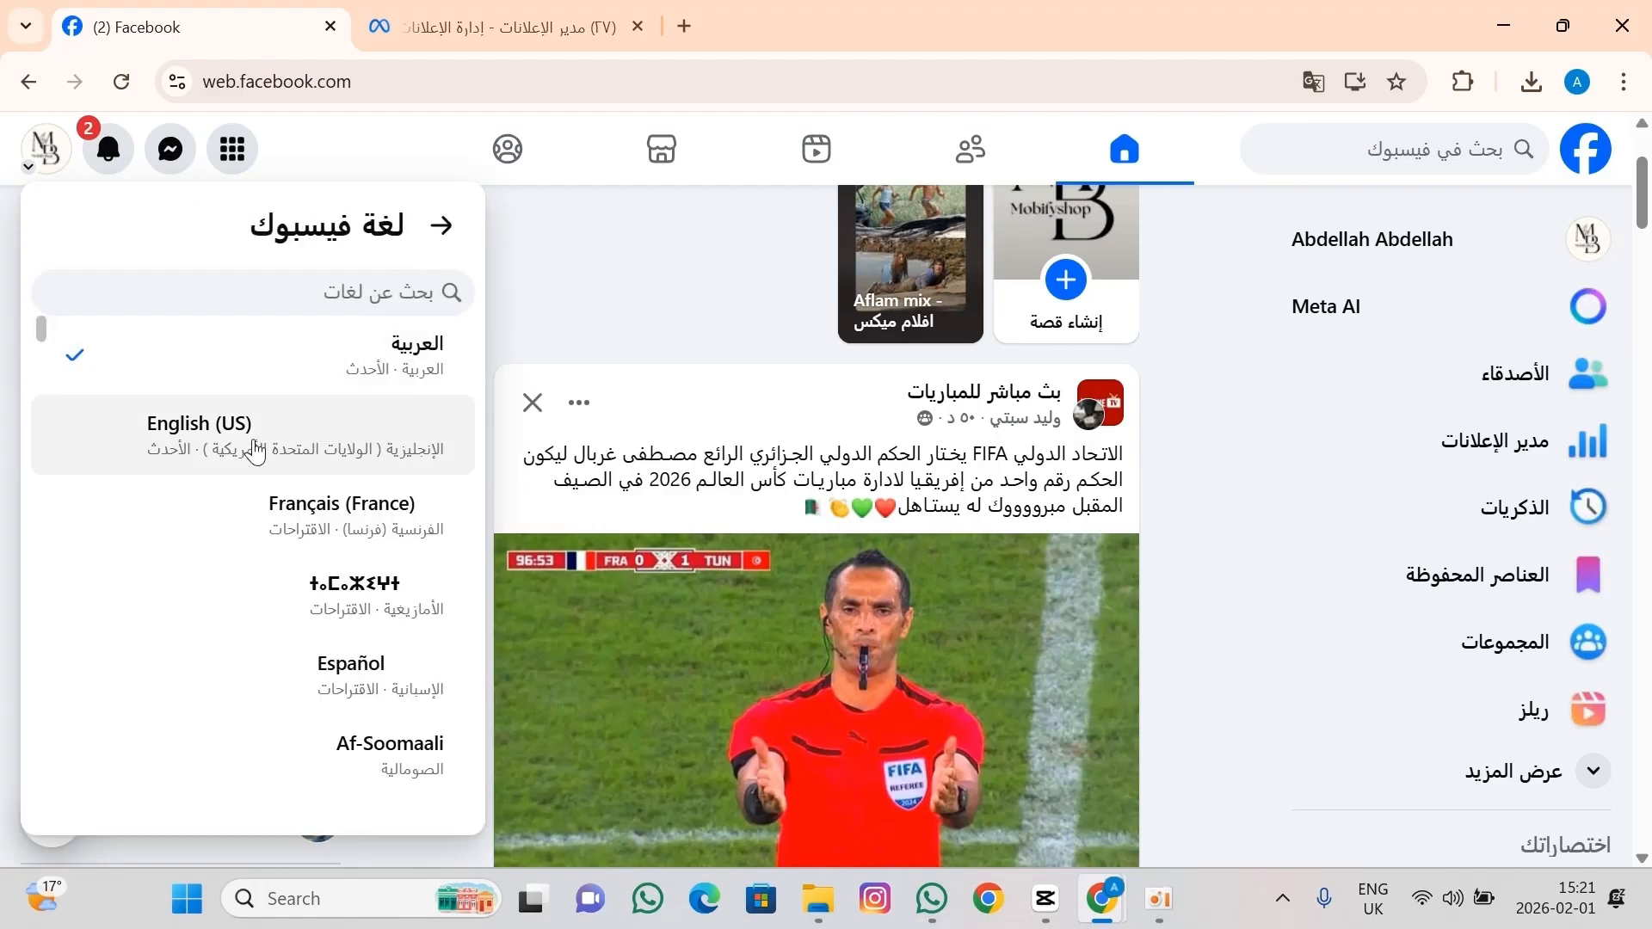
click(255, 449)
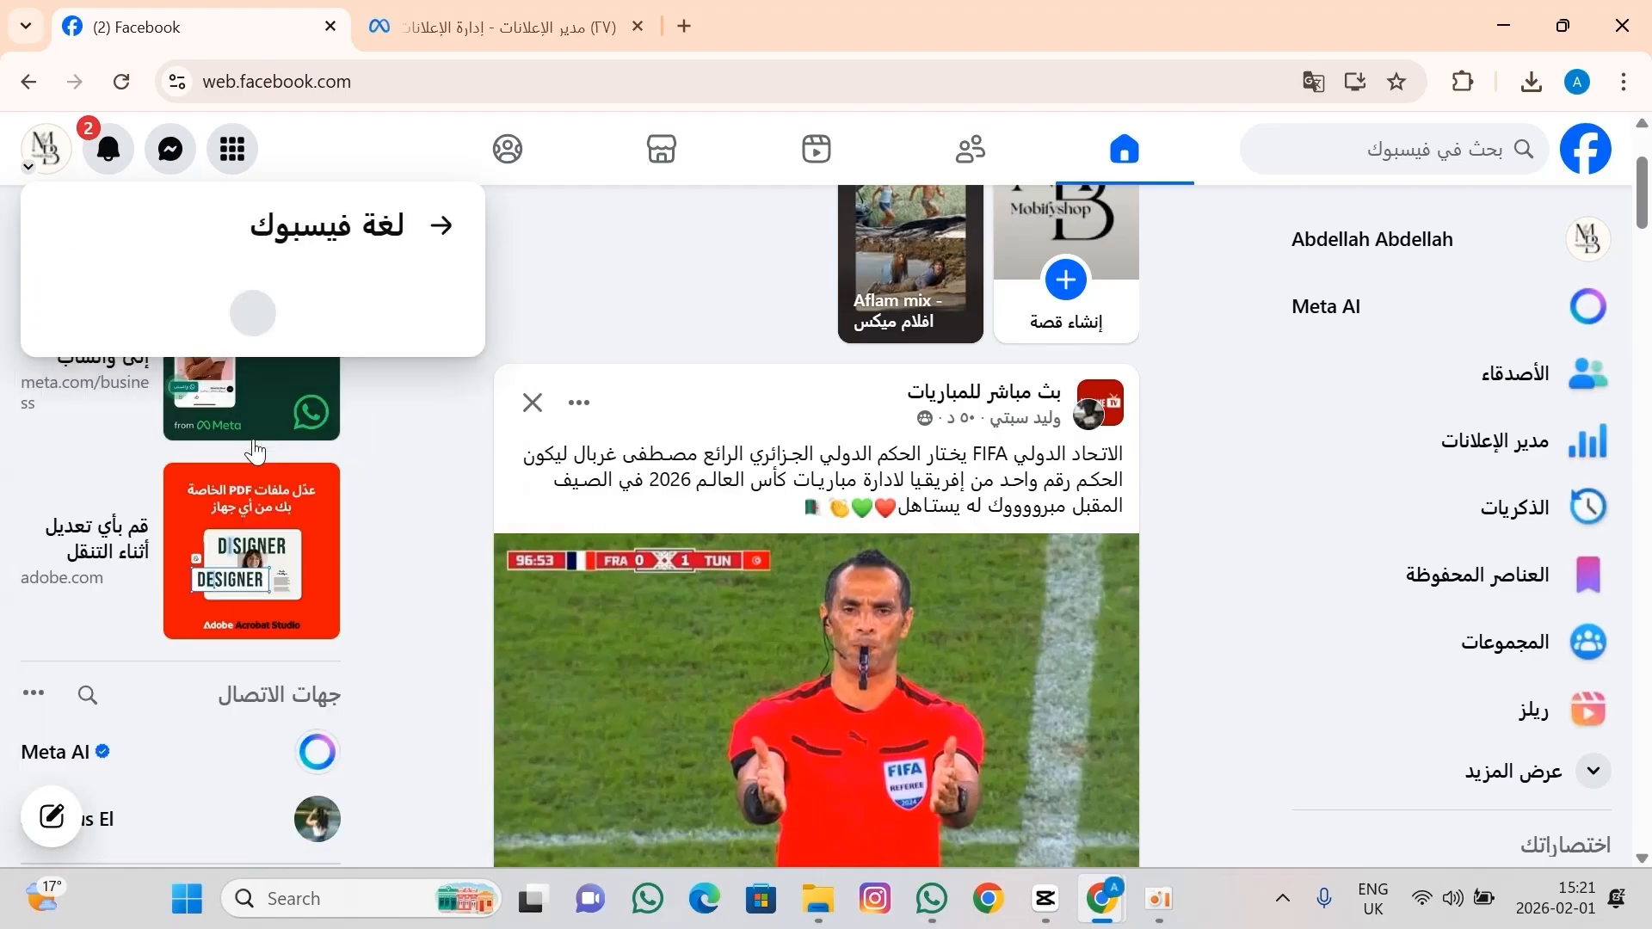
click(511, 38)
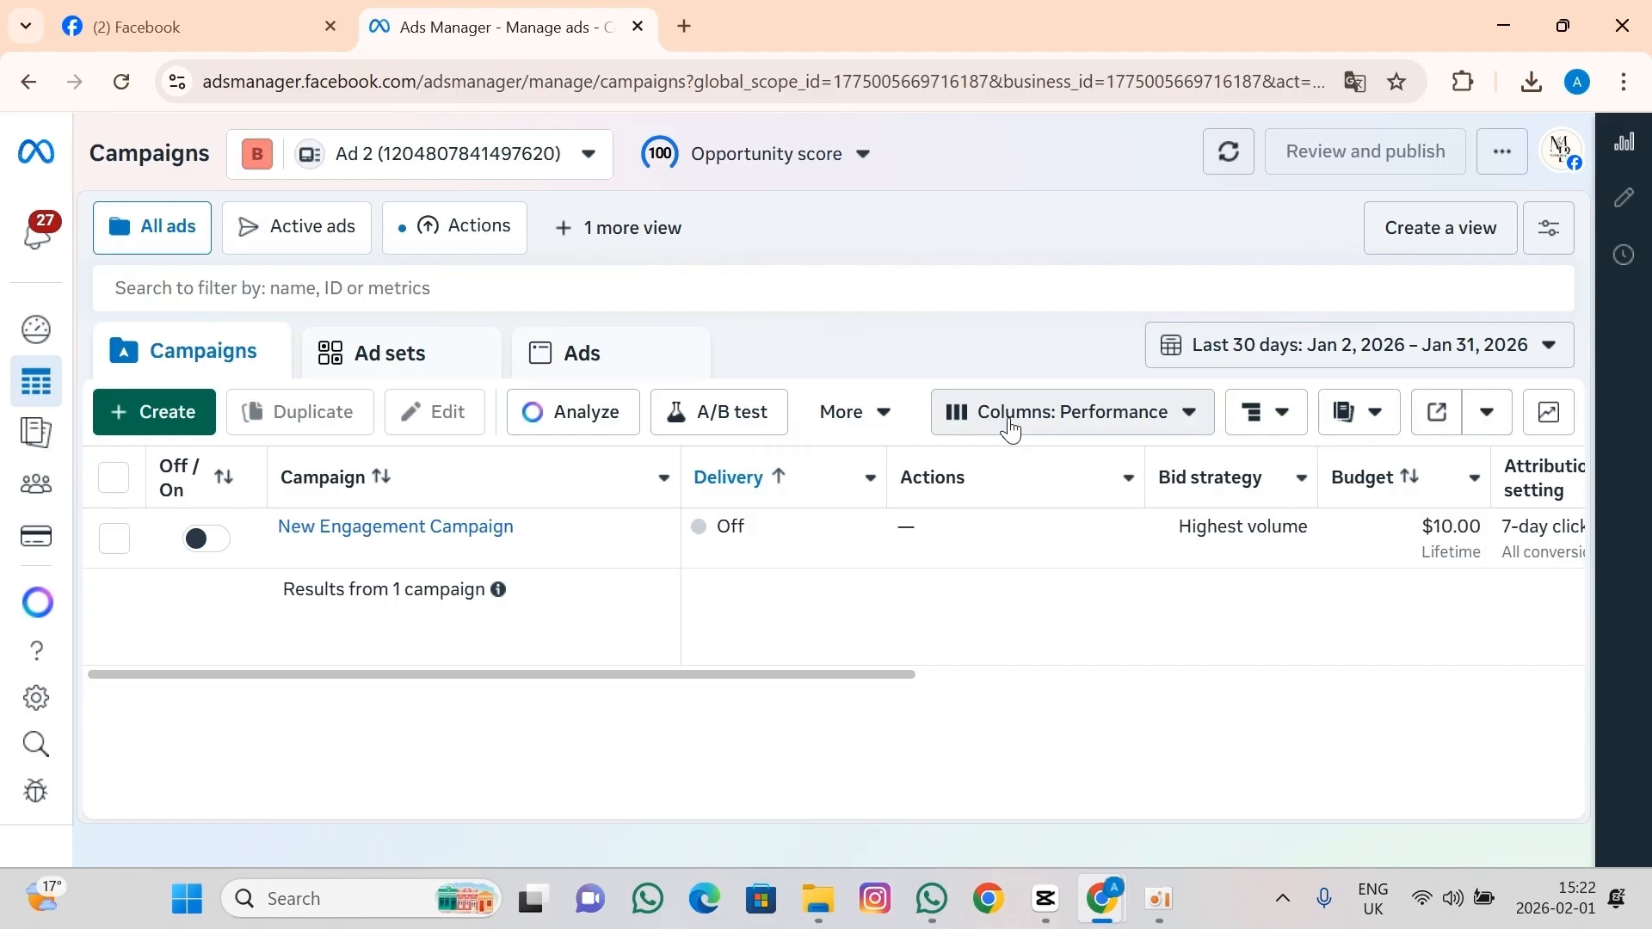
- Open Customize columns and remove every existing column except Delivery
click(1011, 431)
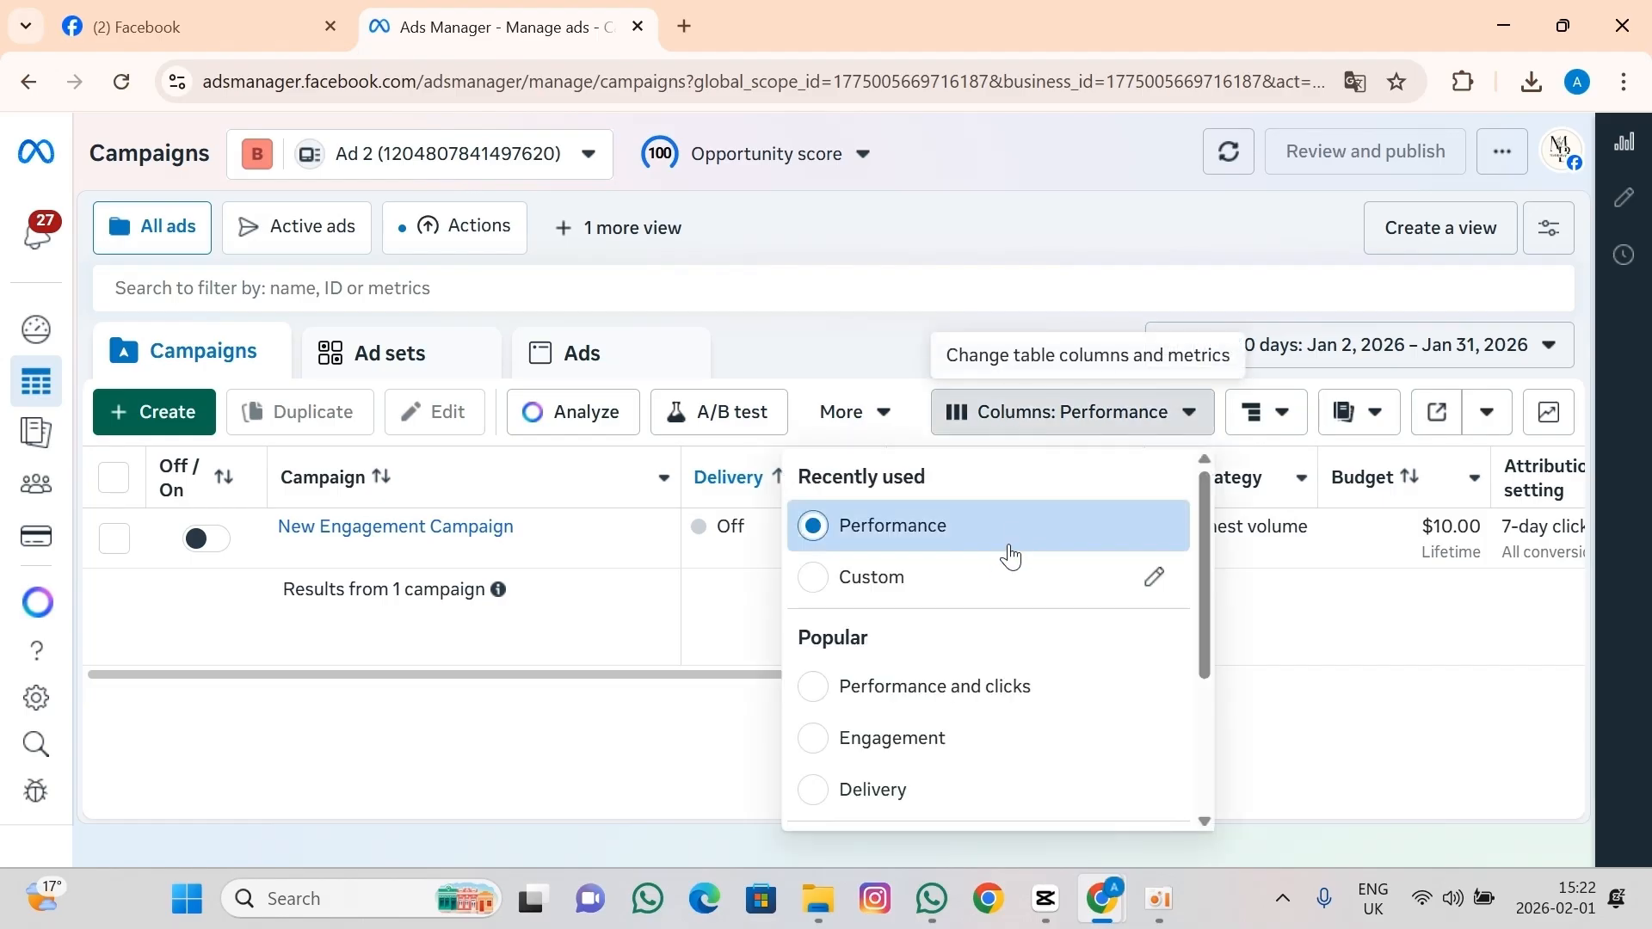
scroll(1001, 727, down, 3)
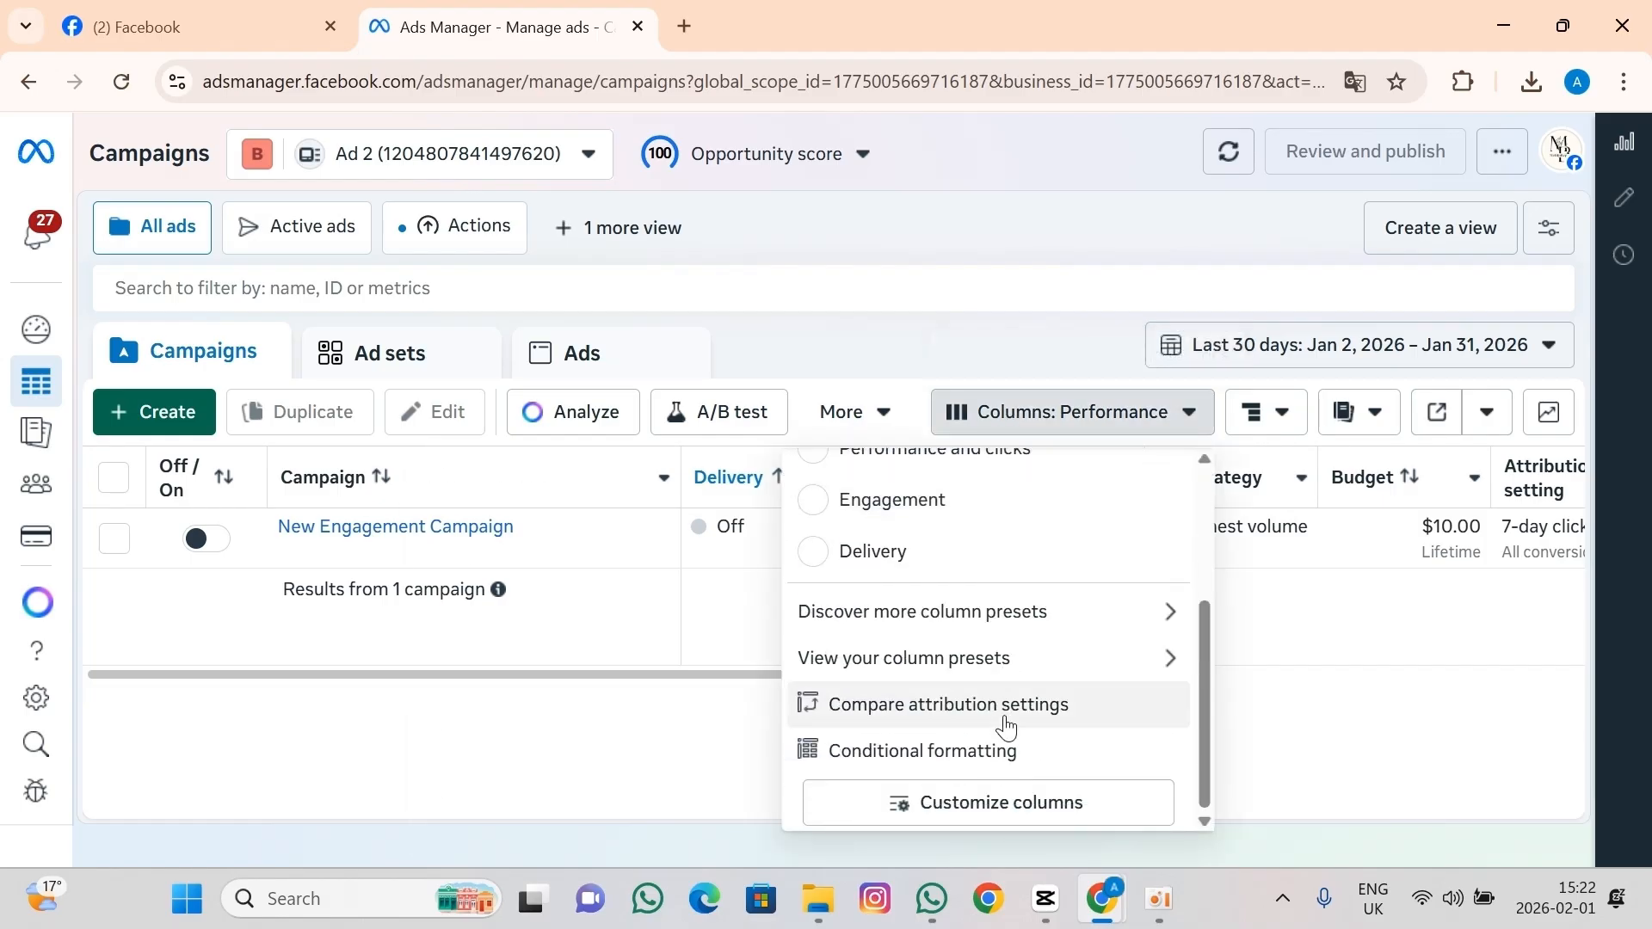
click(1024, 807)
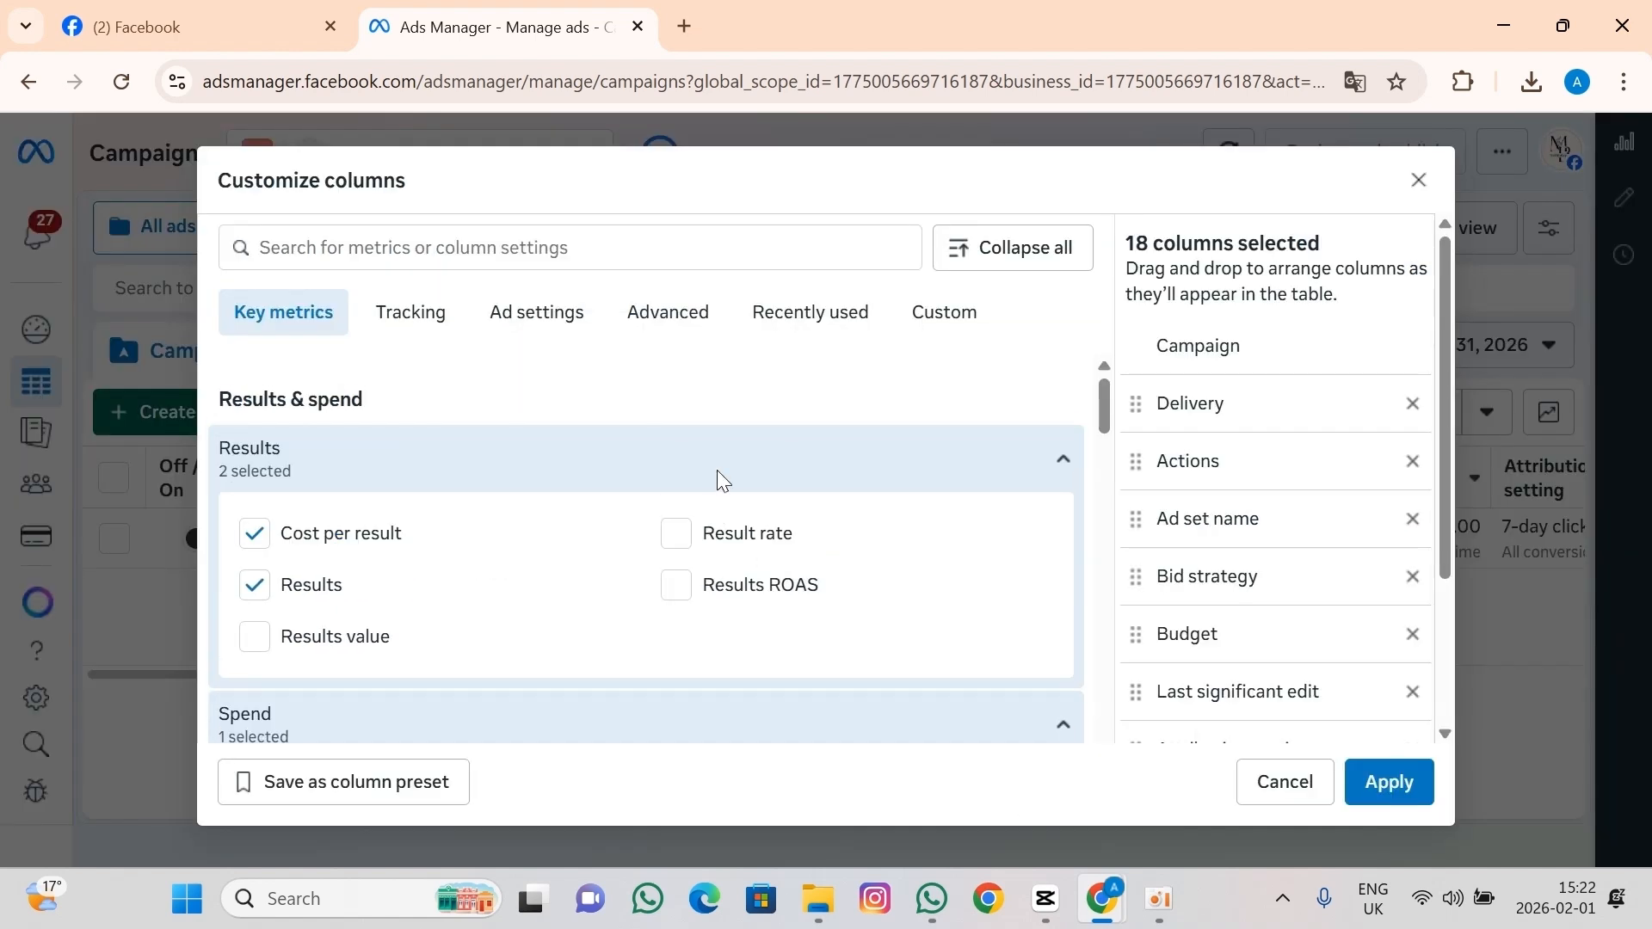
click(1408, 467)
double_click(1410, 465)
click(1410, 465)
double_click(1411, 465)
click(1412, 465)
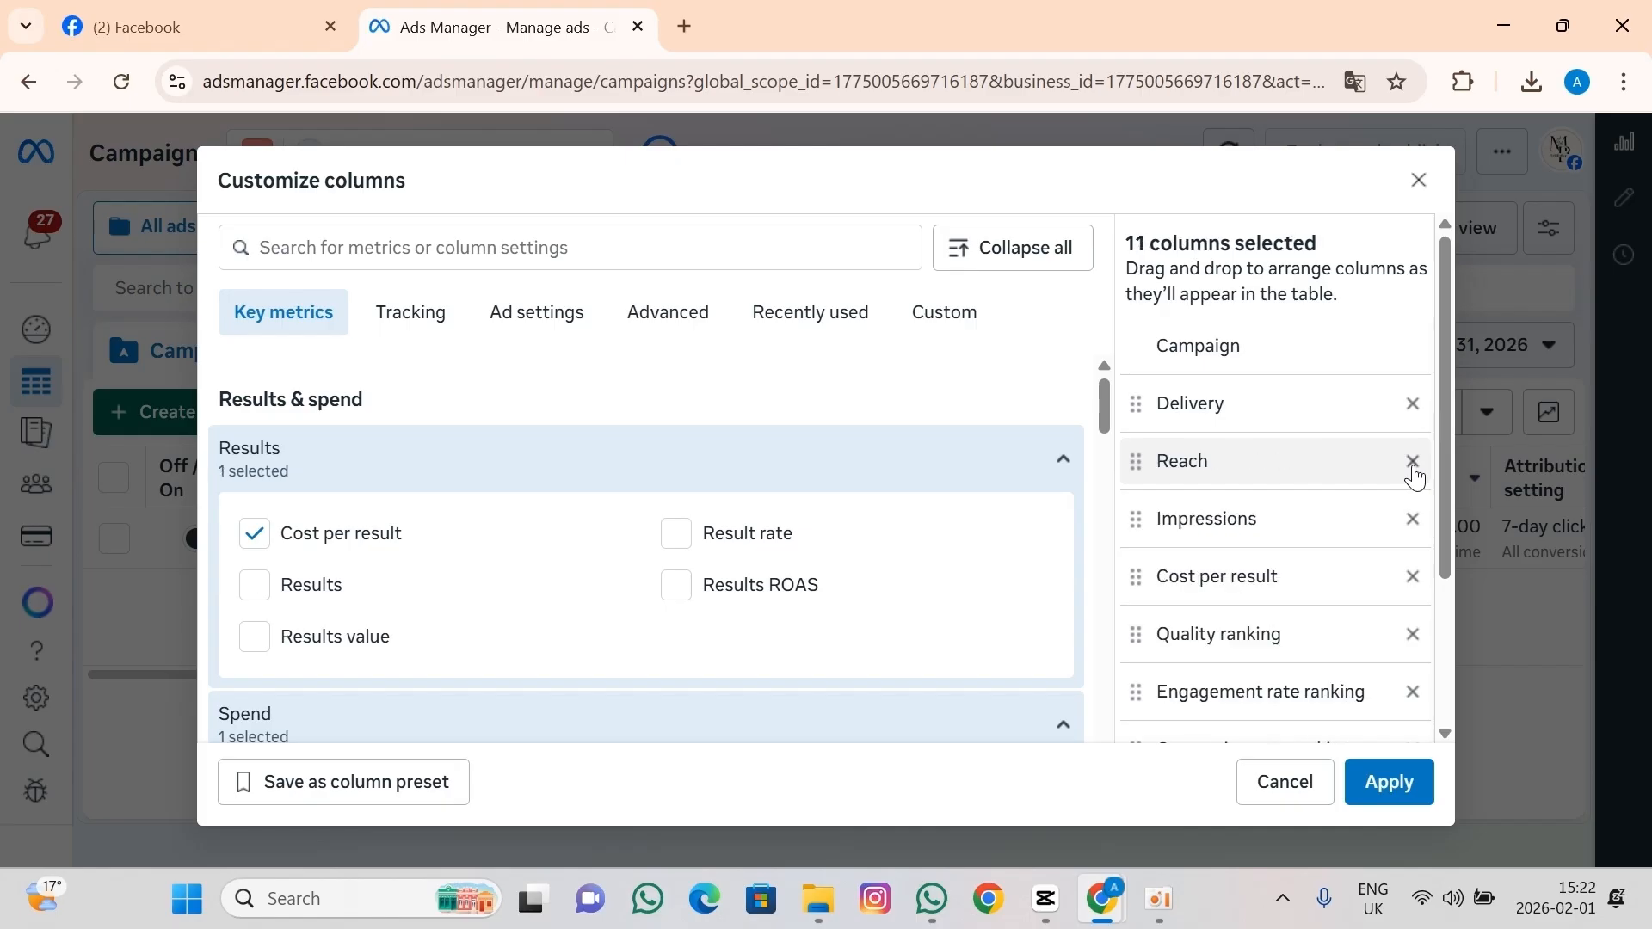
double_click(1412, 465)
double_click(1412, 465)
double_click(1412, 465)
click(1412, 465)
double_click(1413, 465)
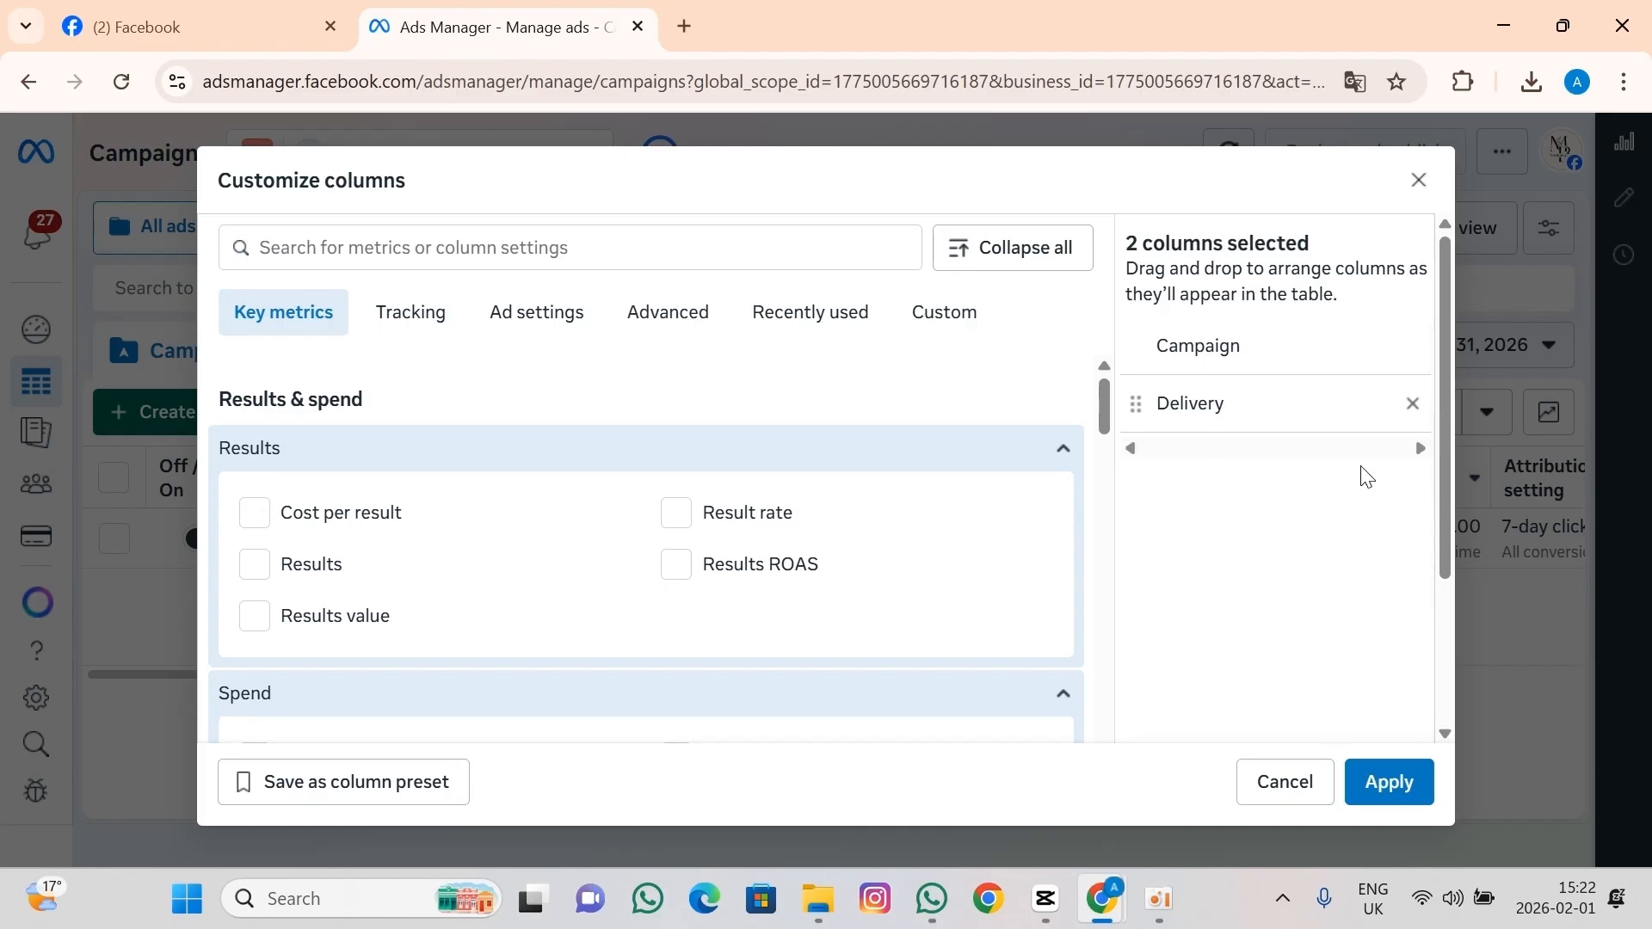
- Search for and add the Cost per result, Amount spent and CTR (link click-through rate) columns
click(447, 250)
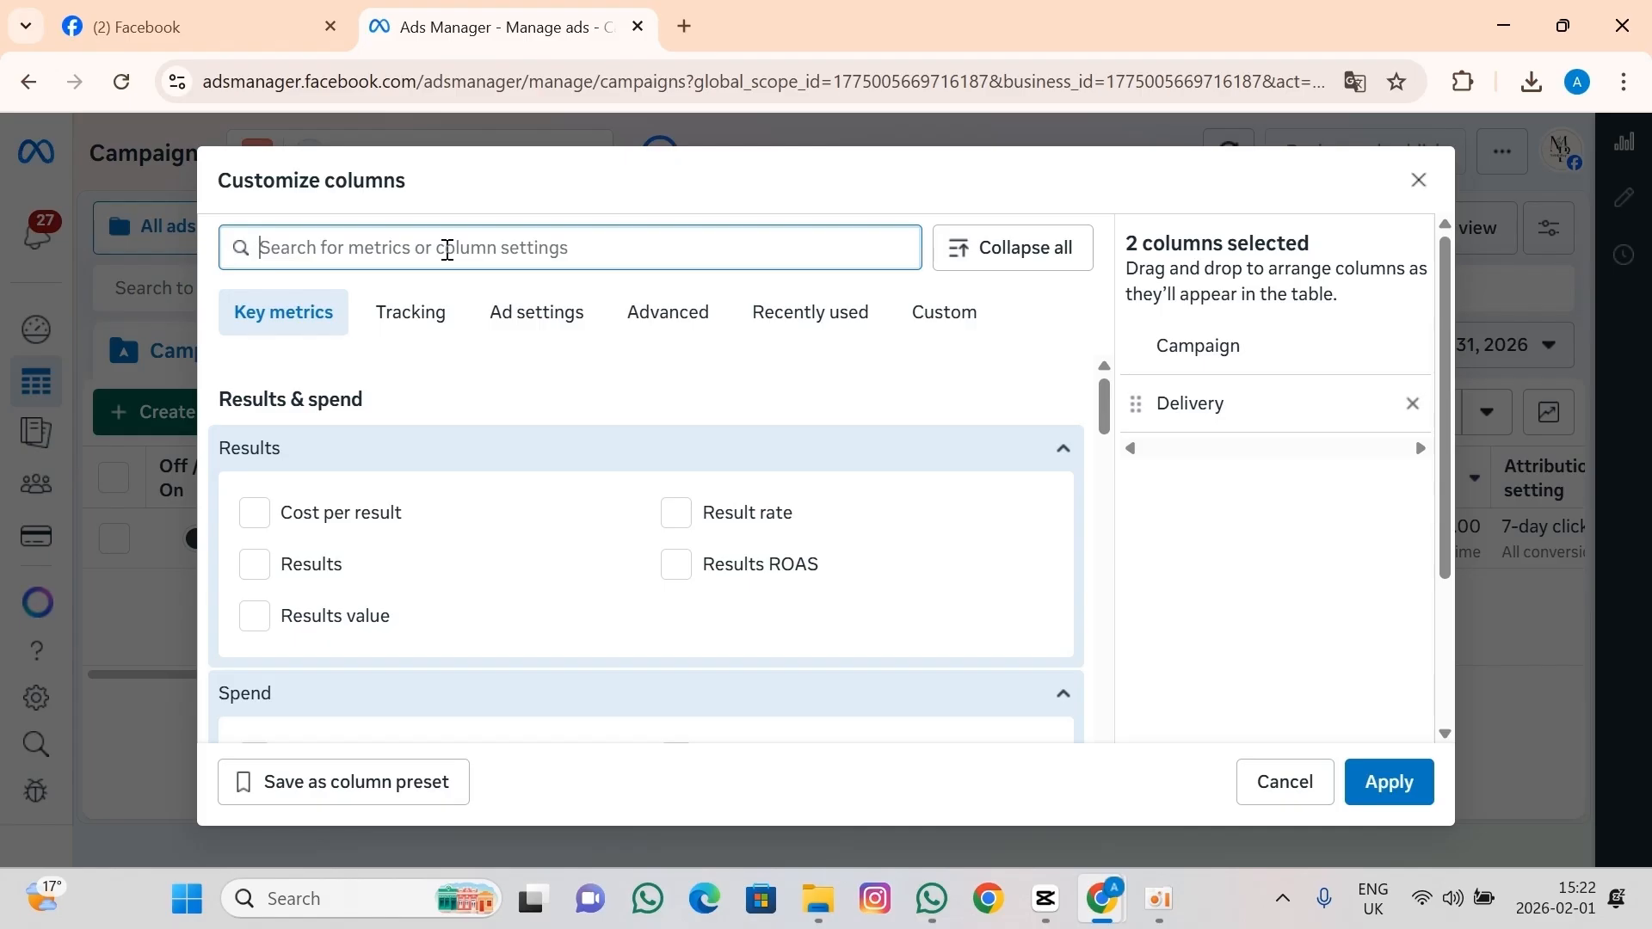
text(cost)
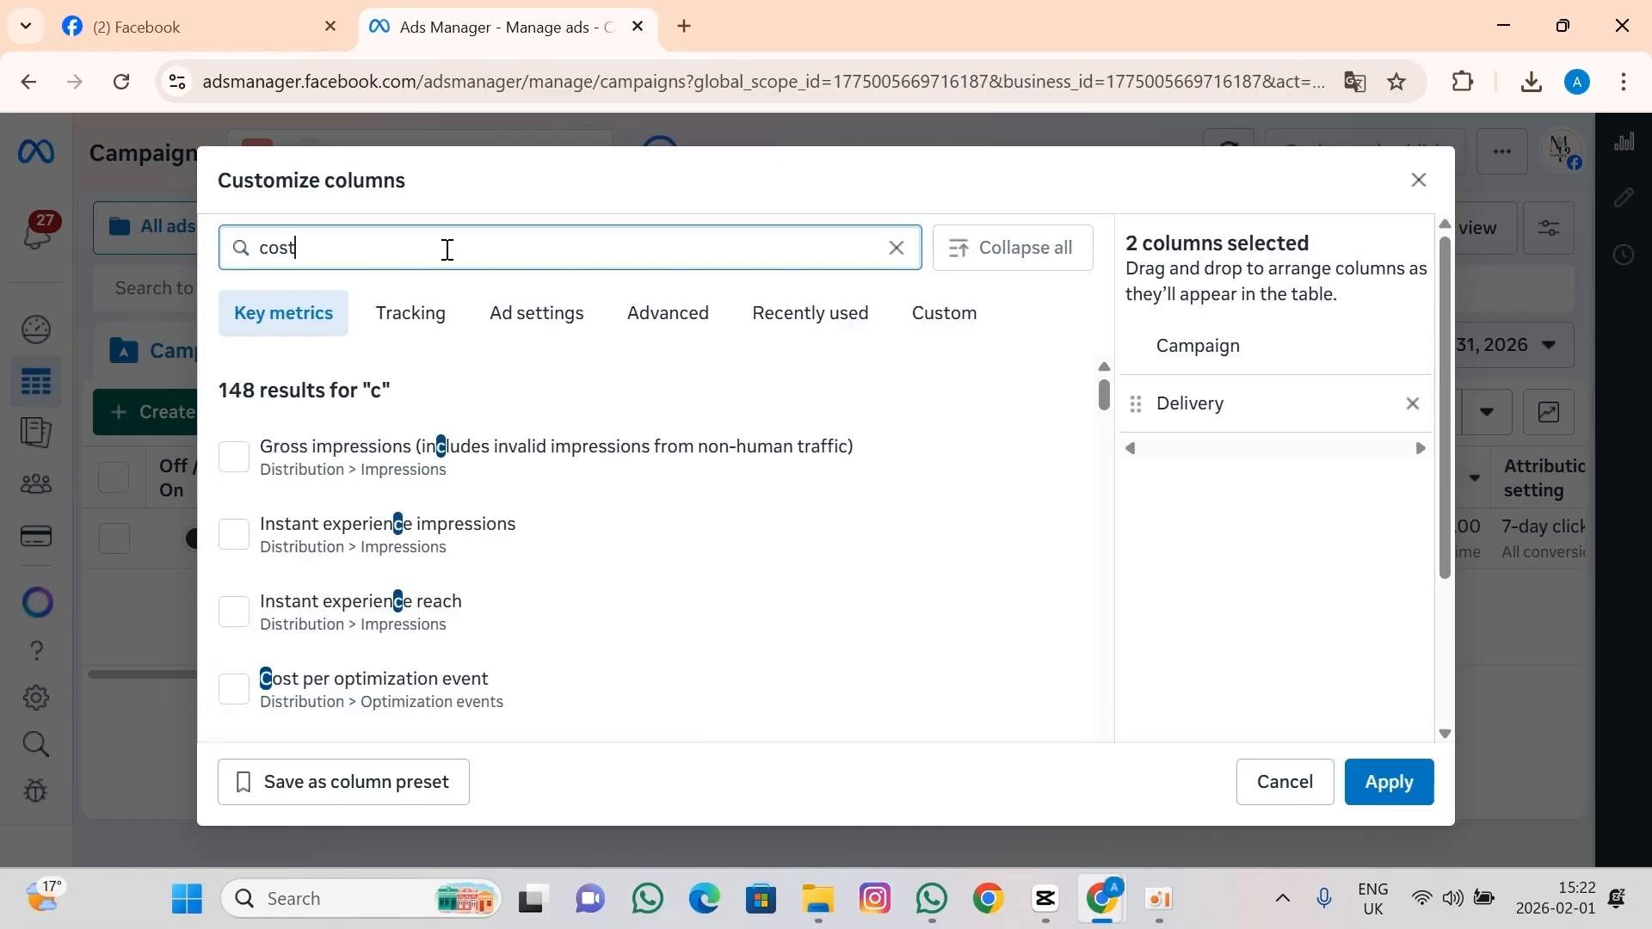
text( per)
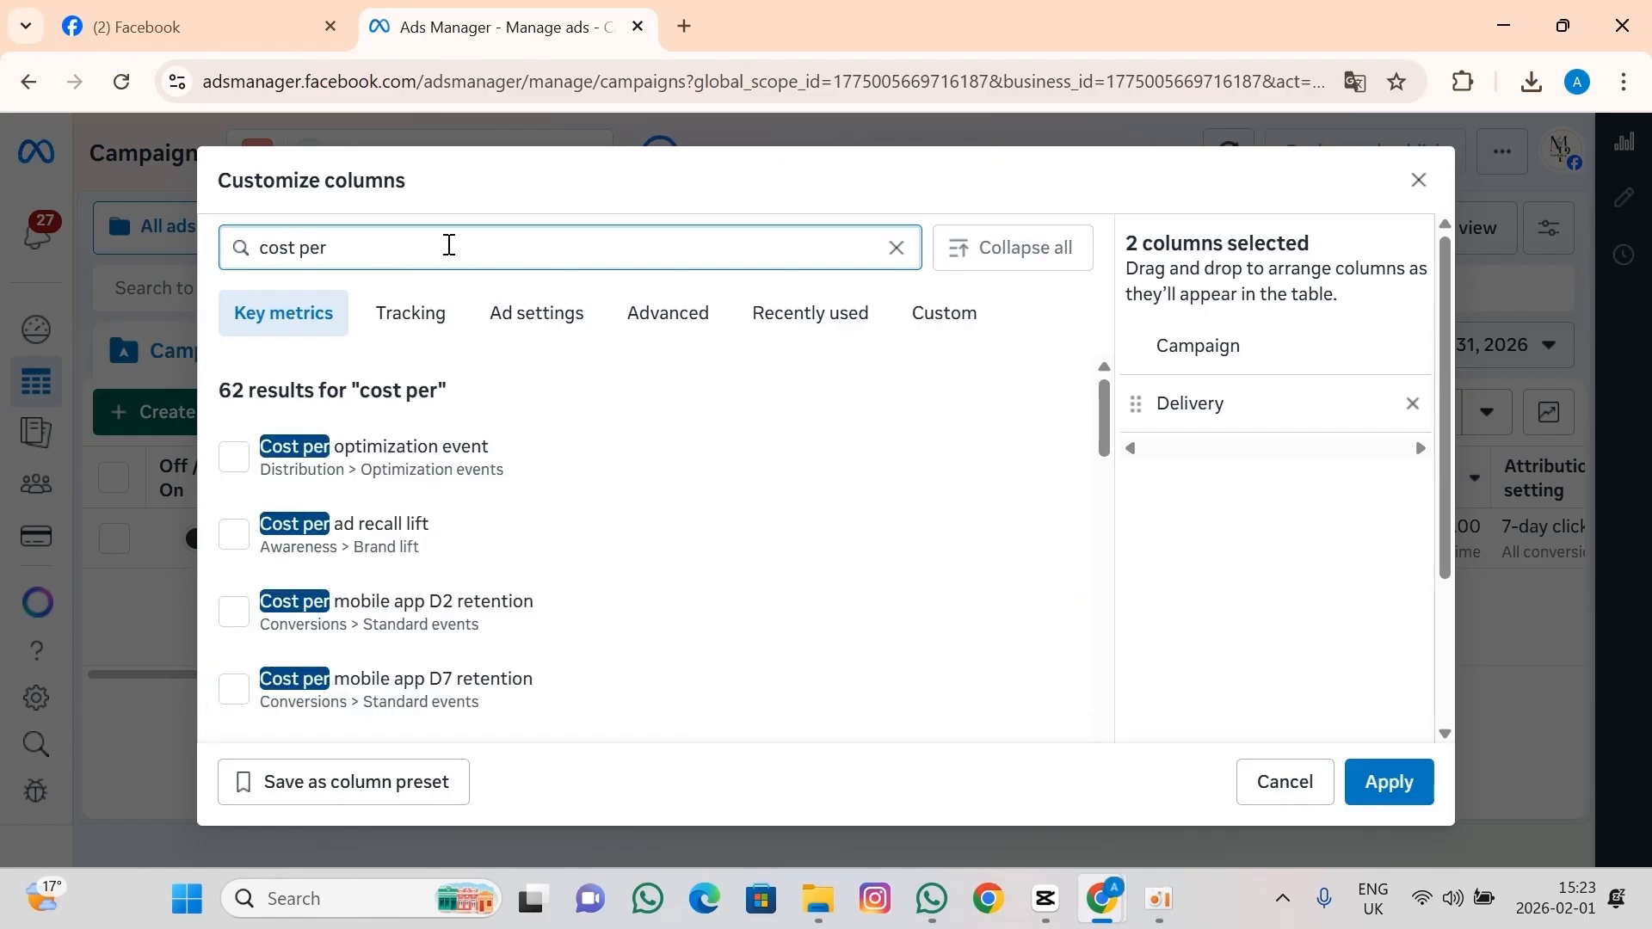
text( r)
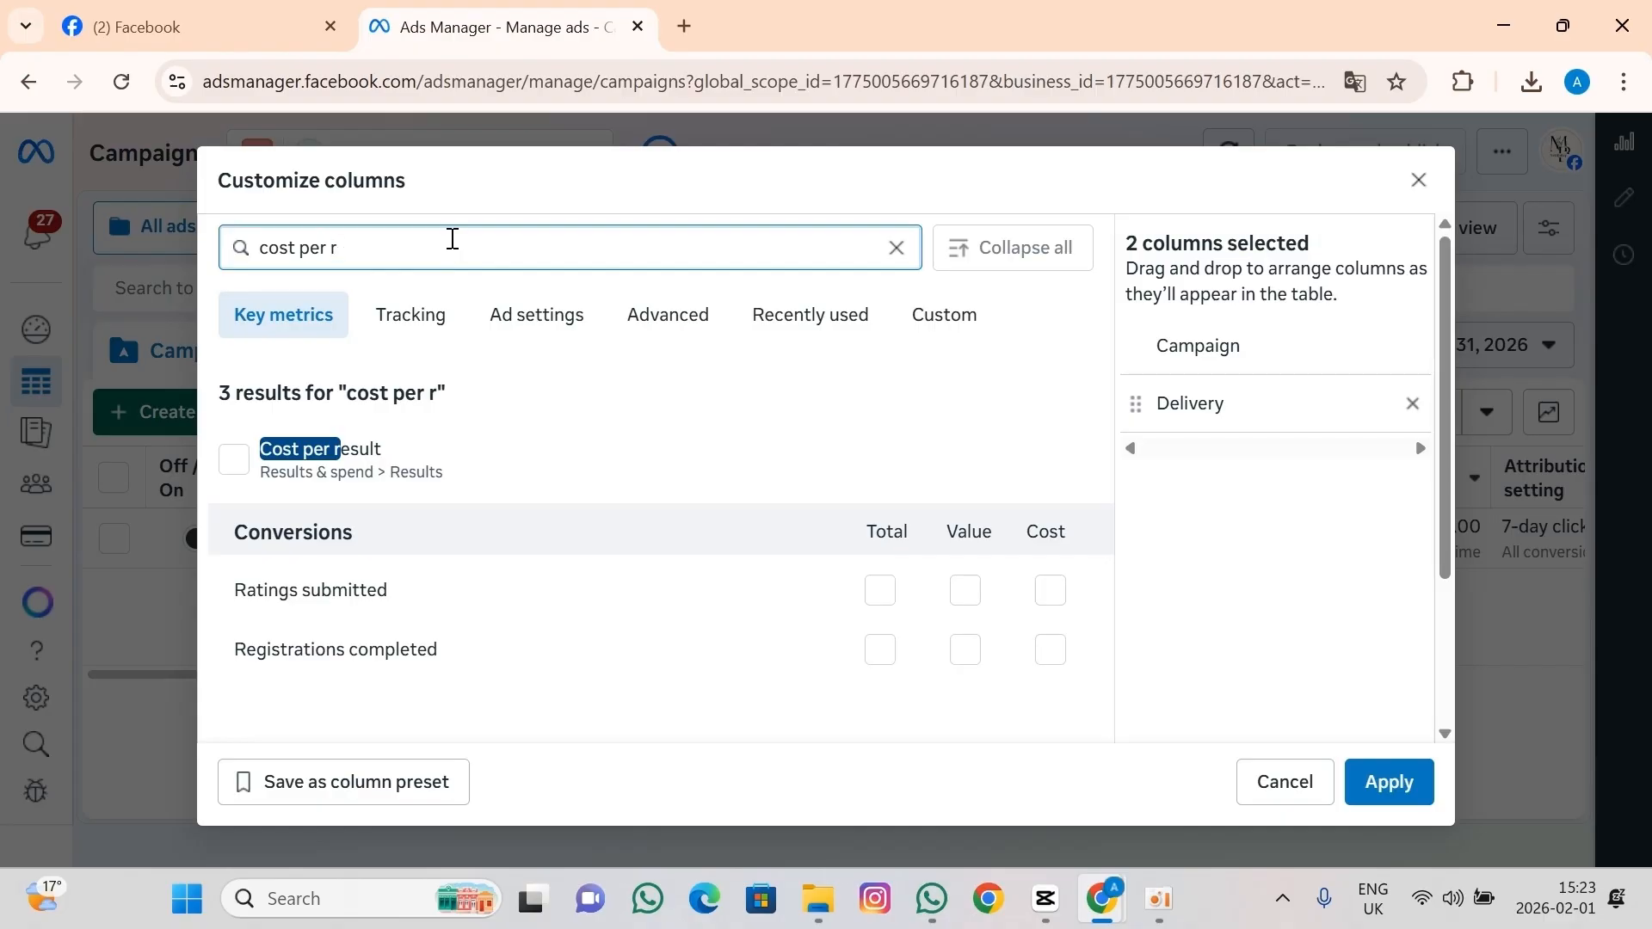
click(405, 454)
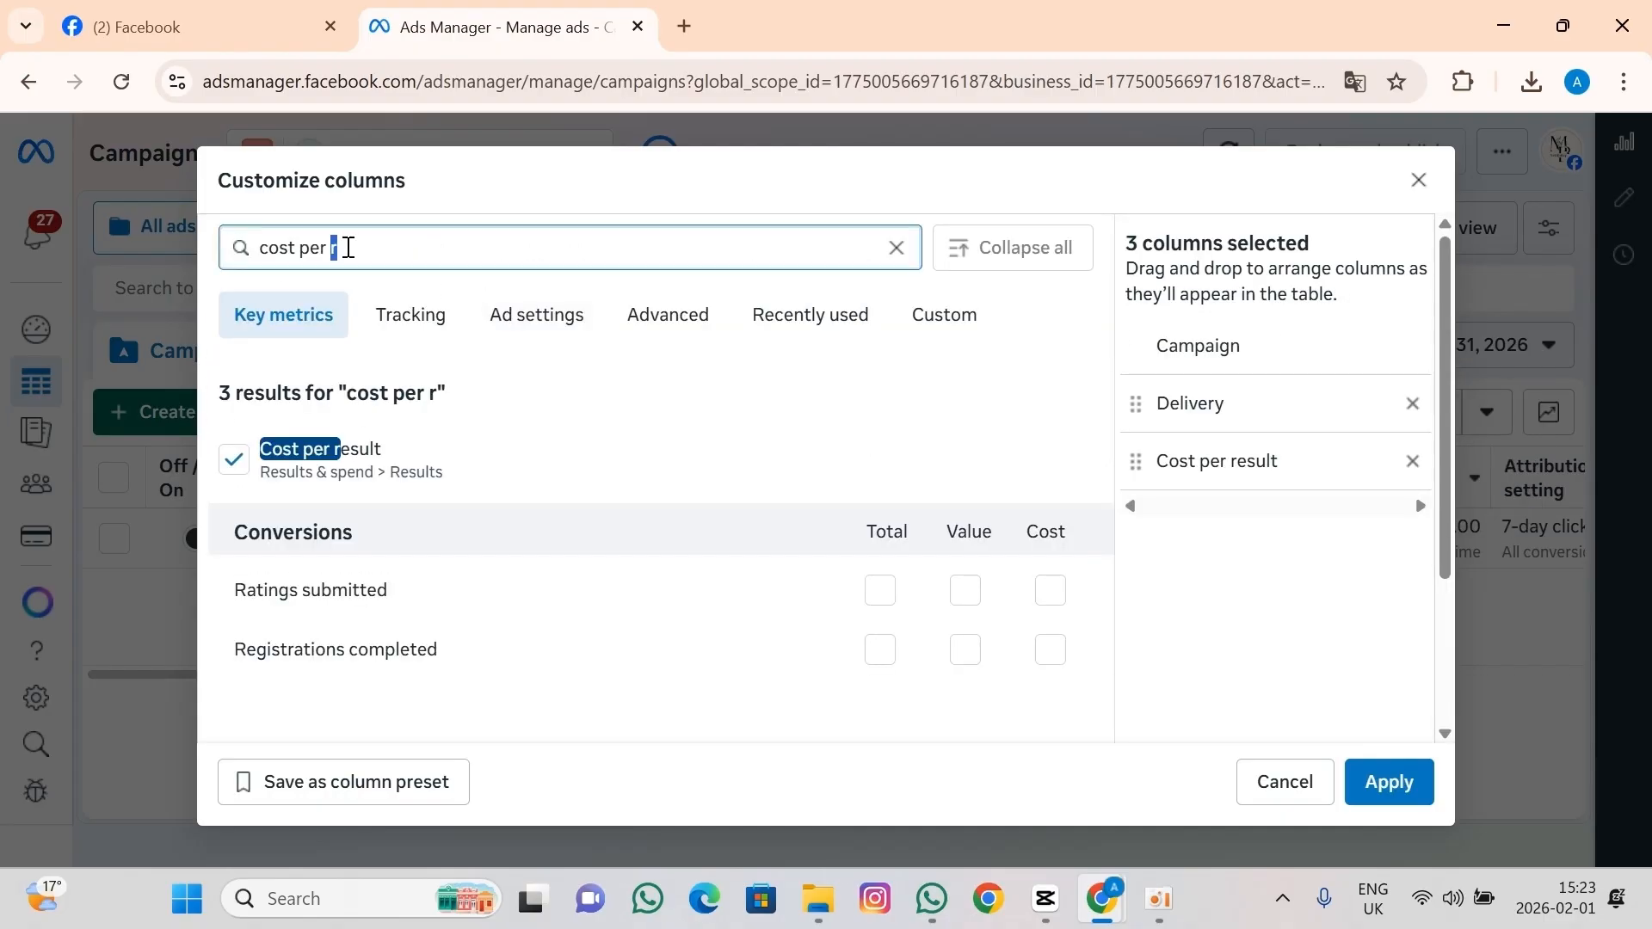
triple_click(349, 248)
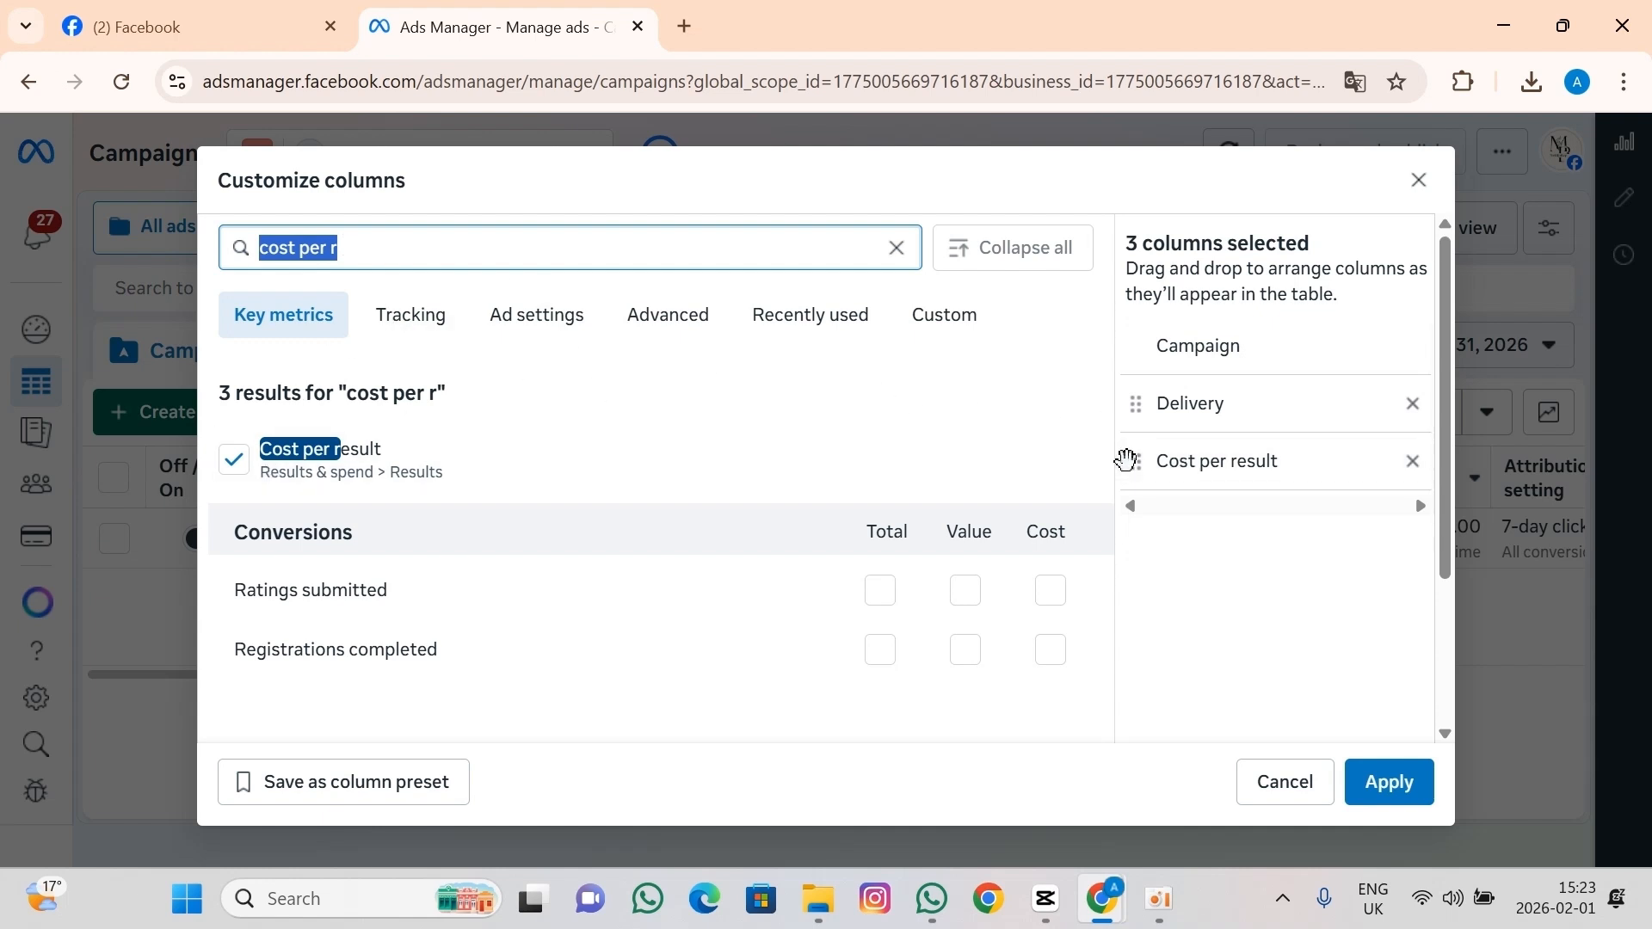
text(a)
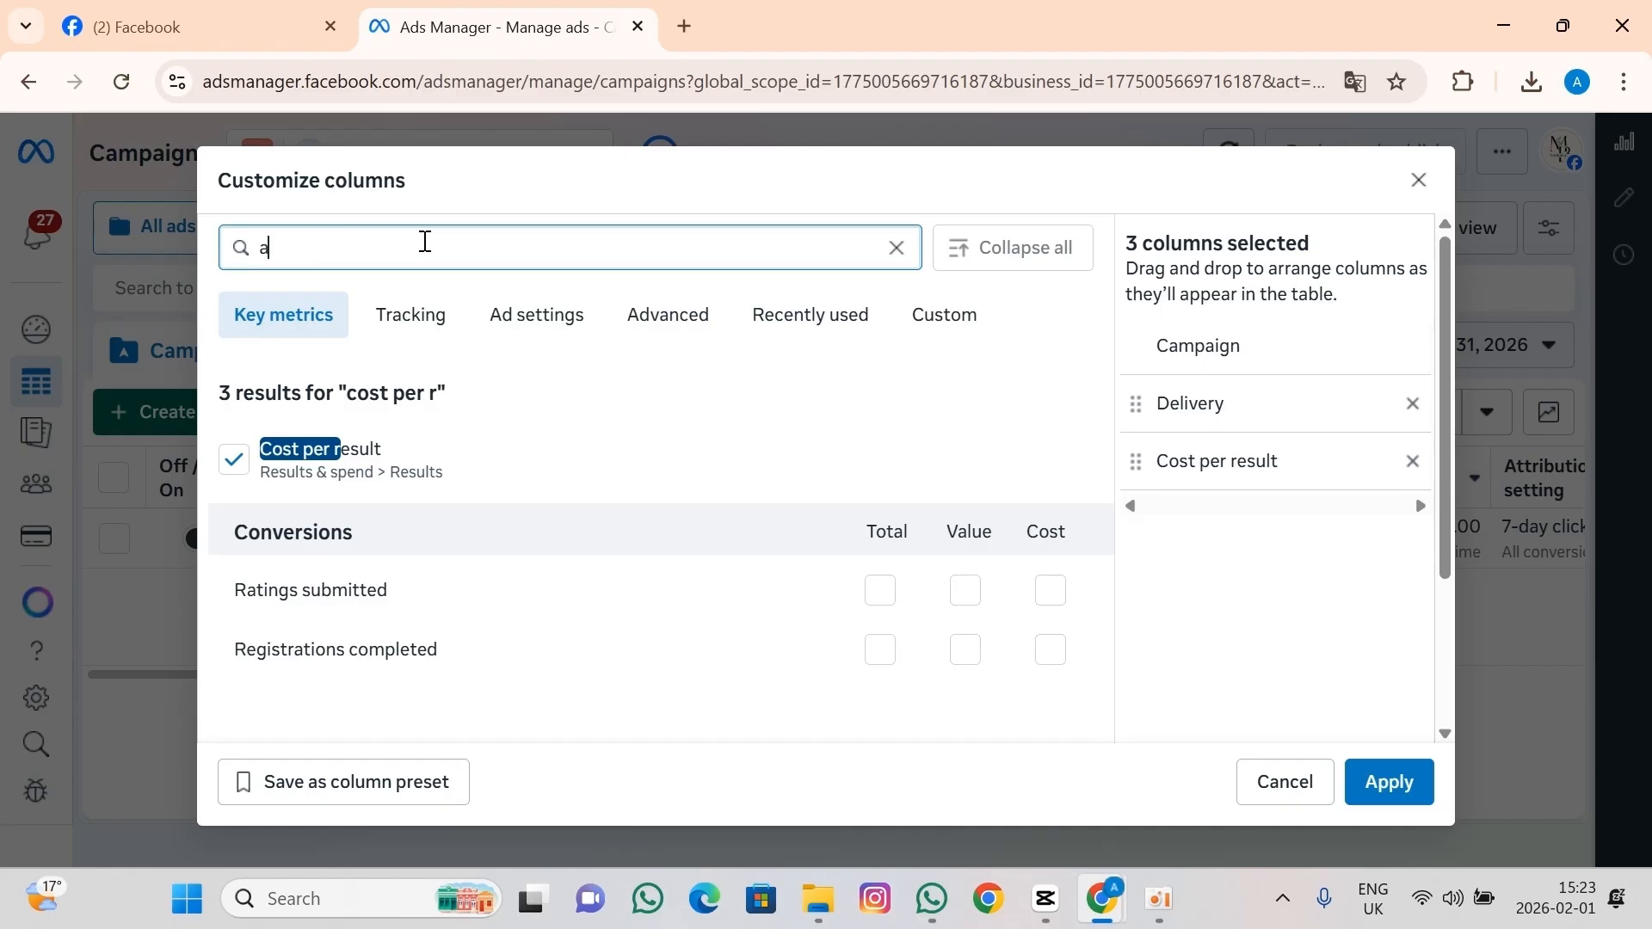
text(mont)
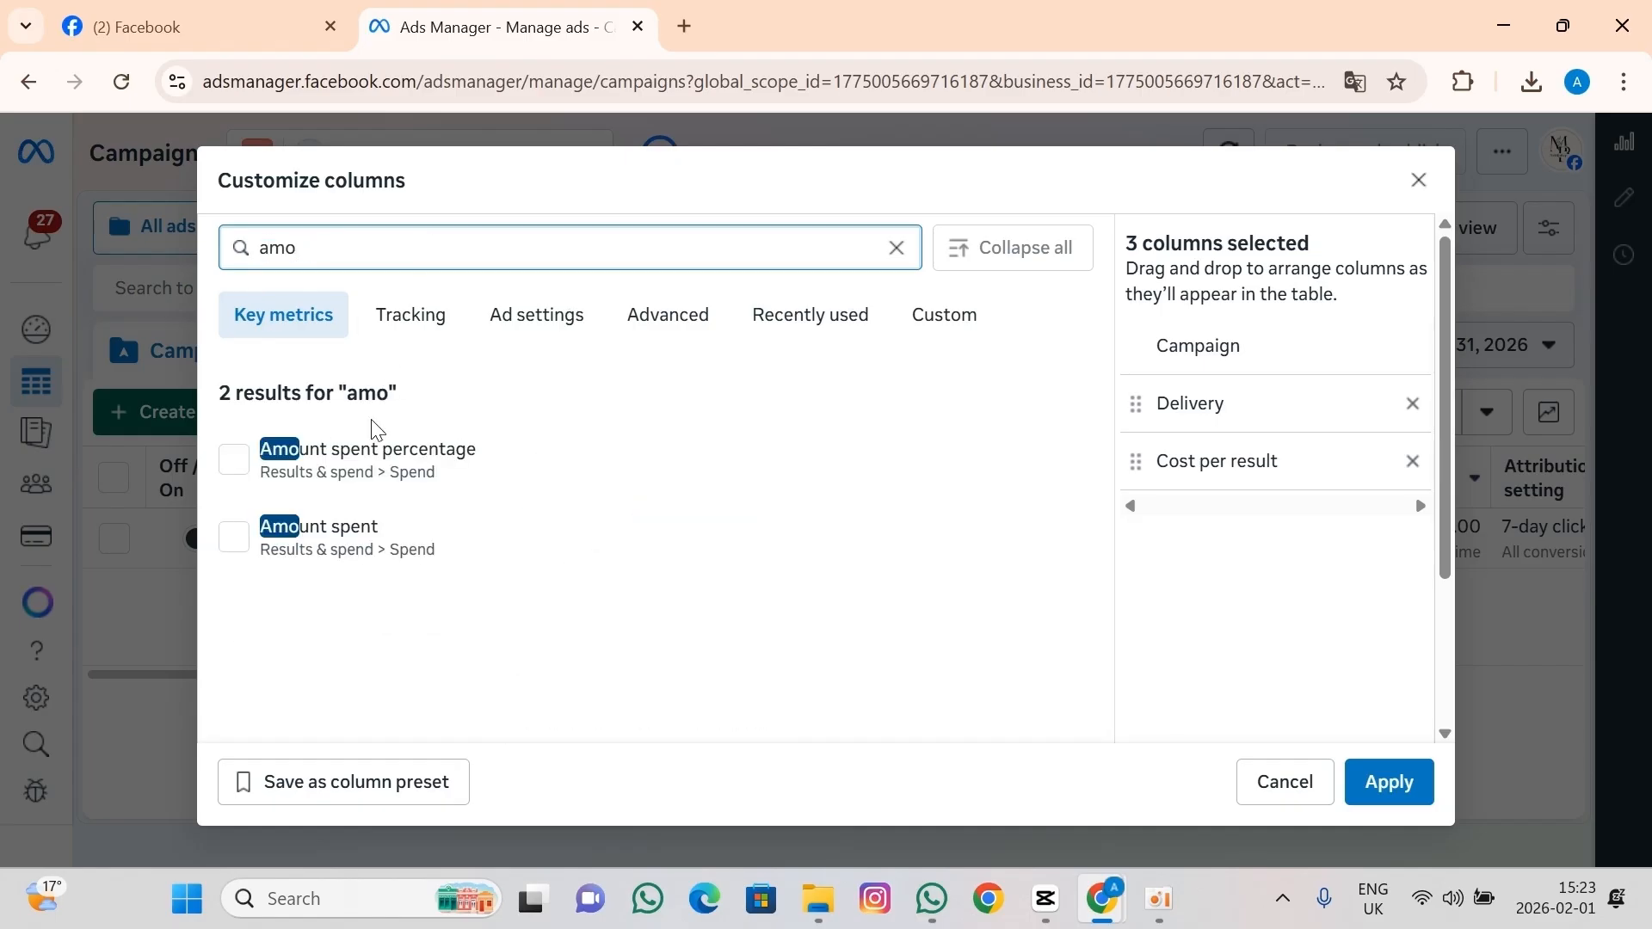
click(340, 538)
scroll(482, 334, up, 3)
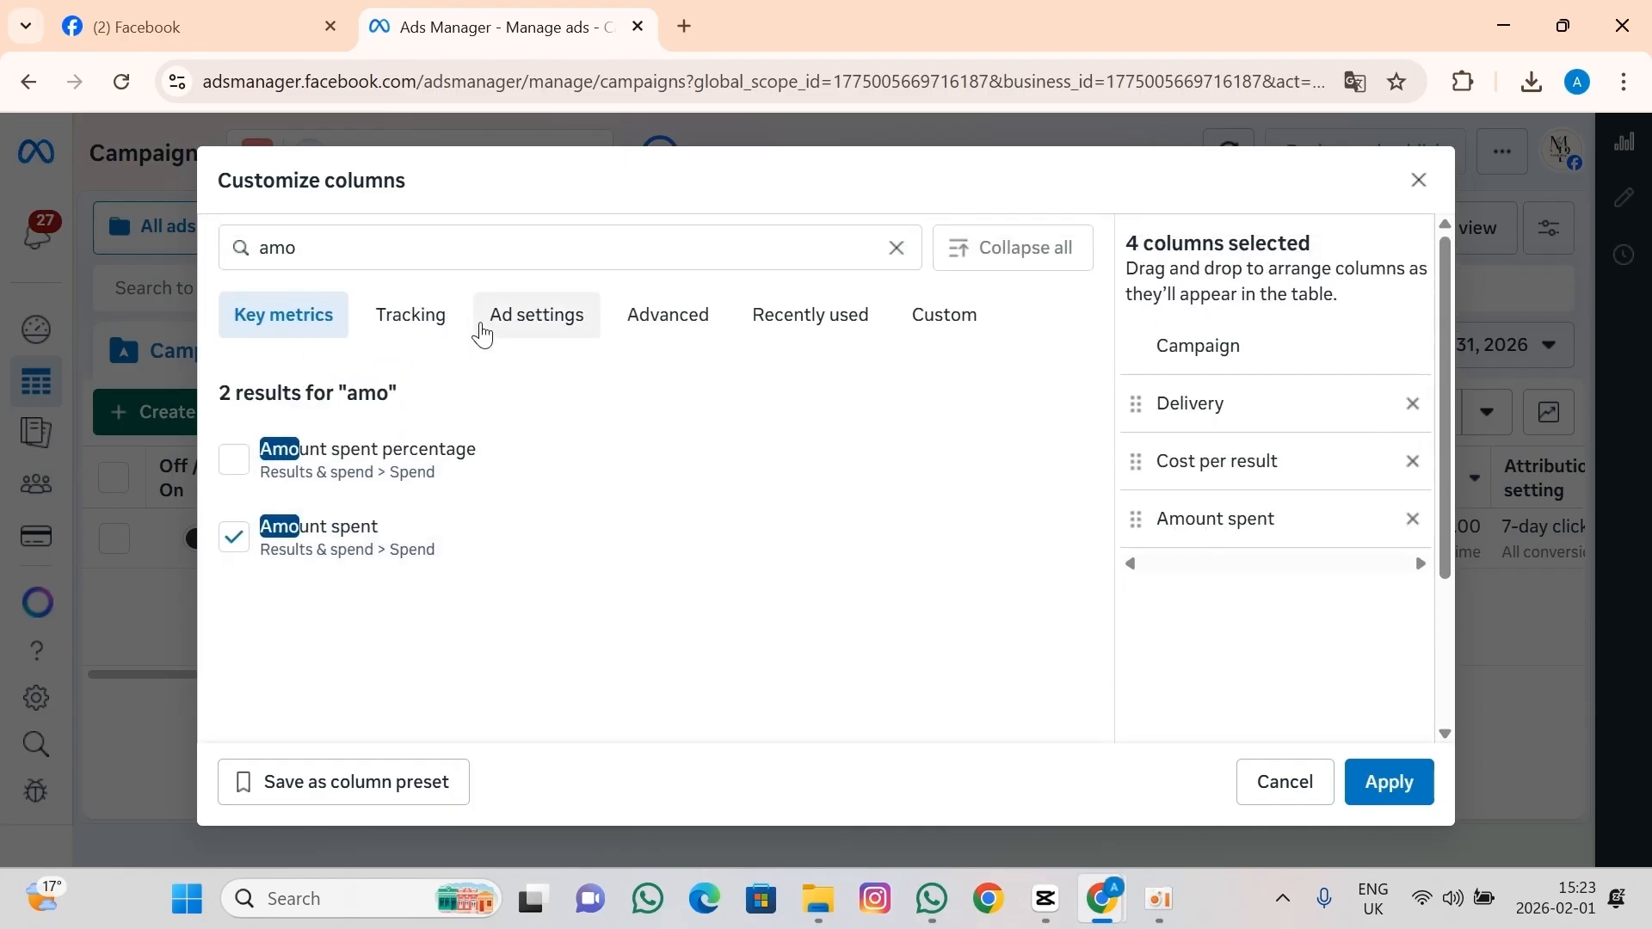
double_click(383, 244)
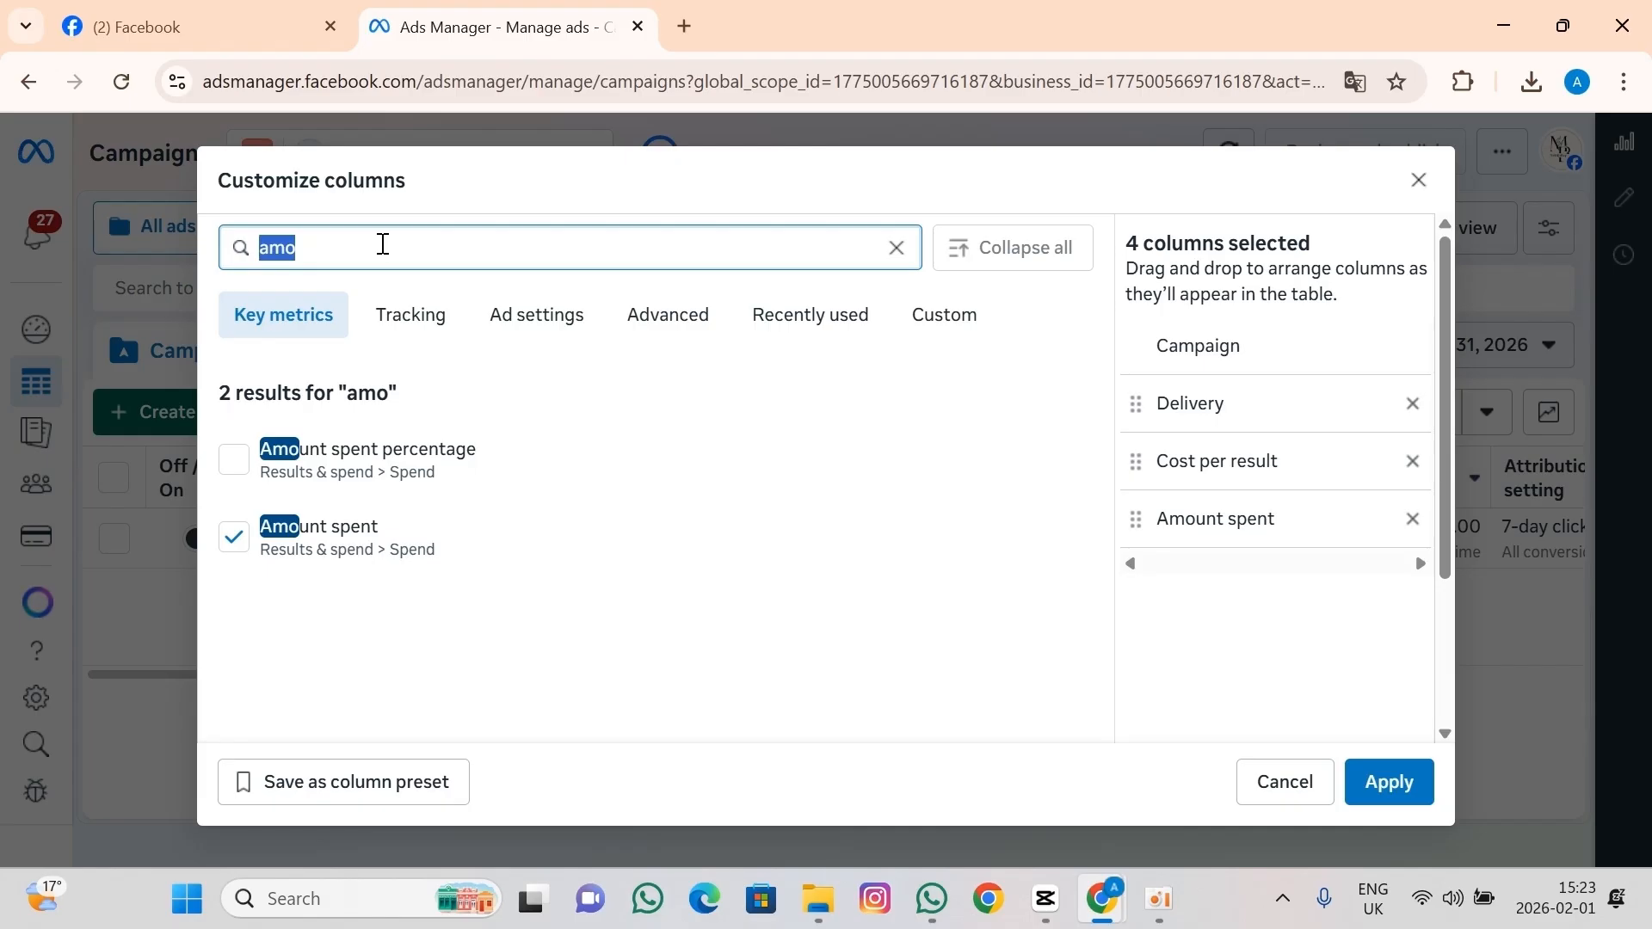
text(ctr)
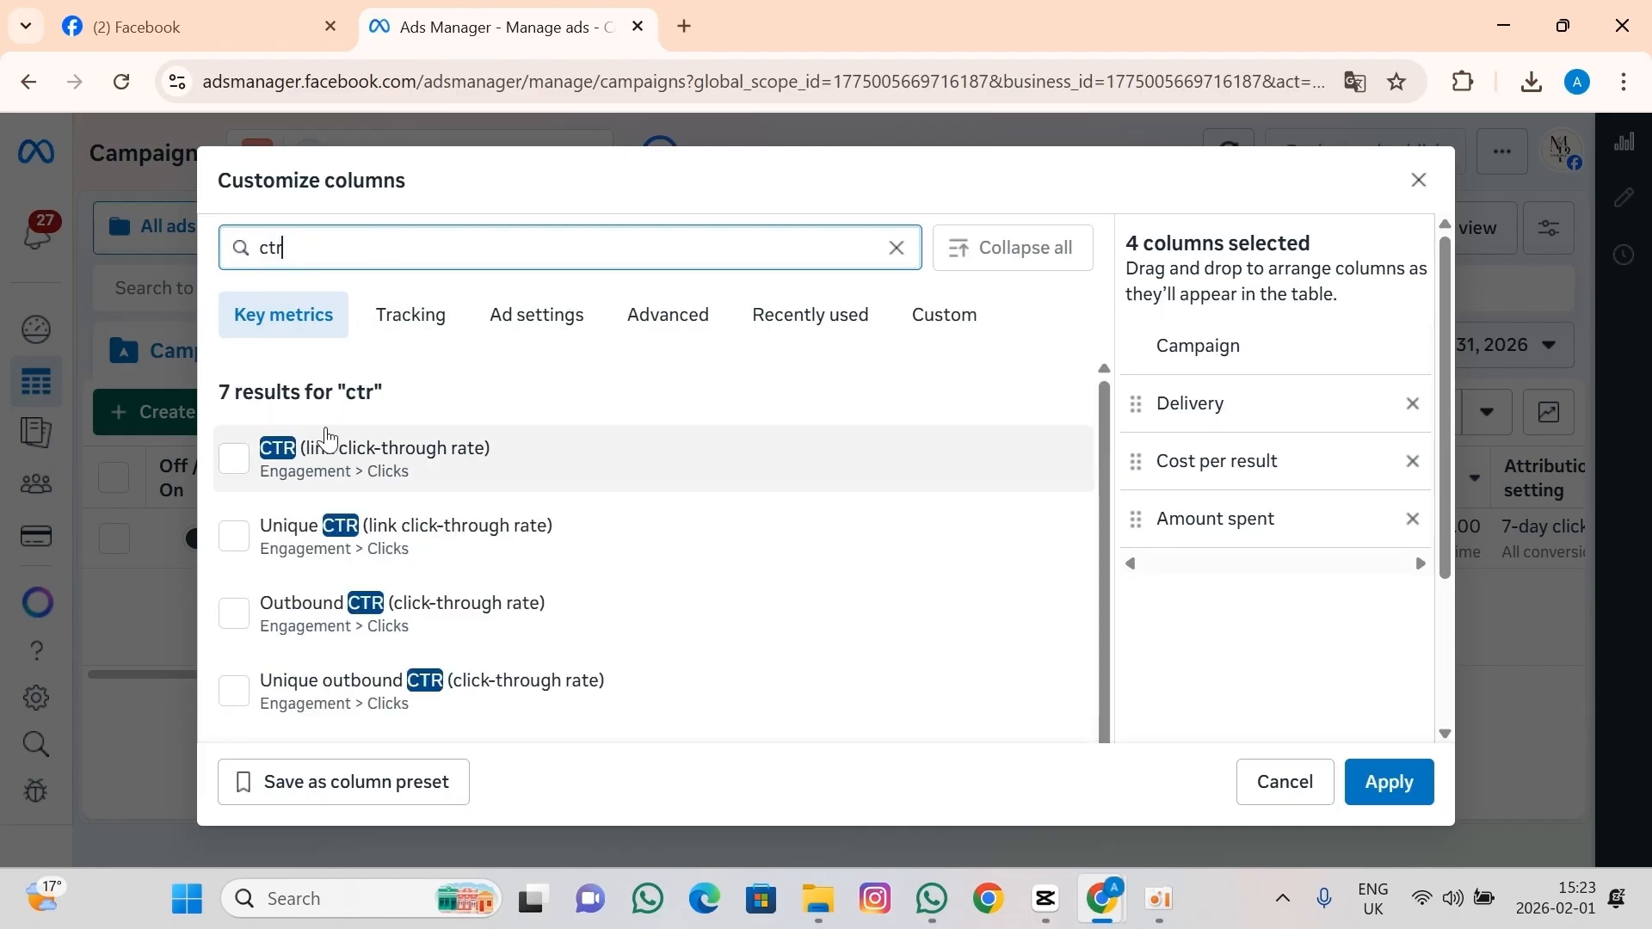
click(324, 473)
- Add the Link clicks and CPM columns, then clear the metric search
scroll(324, 477, down, 3)
scroll(467, 397, up, 3)
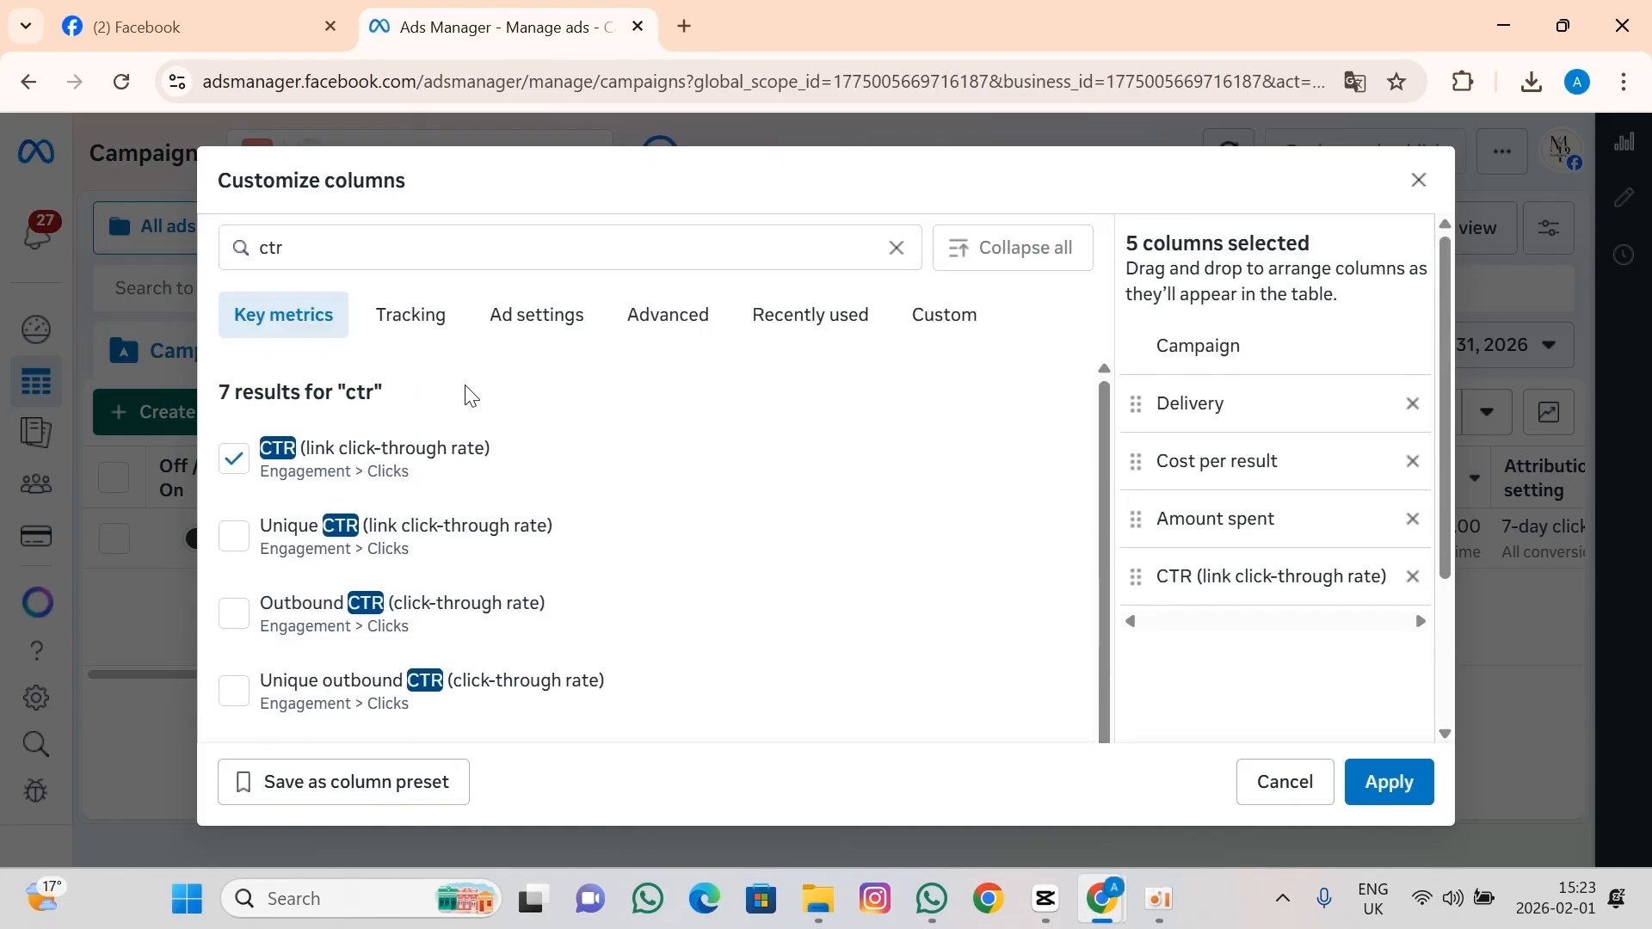
double_click(381, 247)
key(BackSpace)
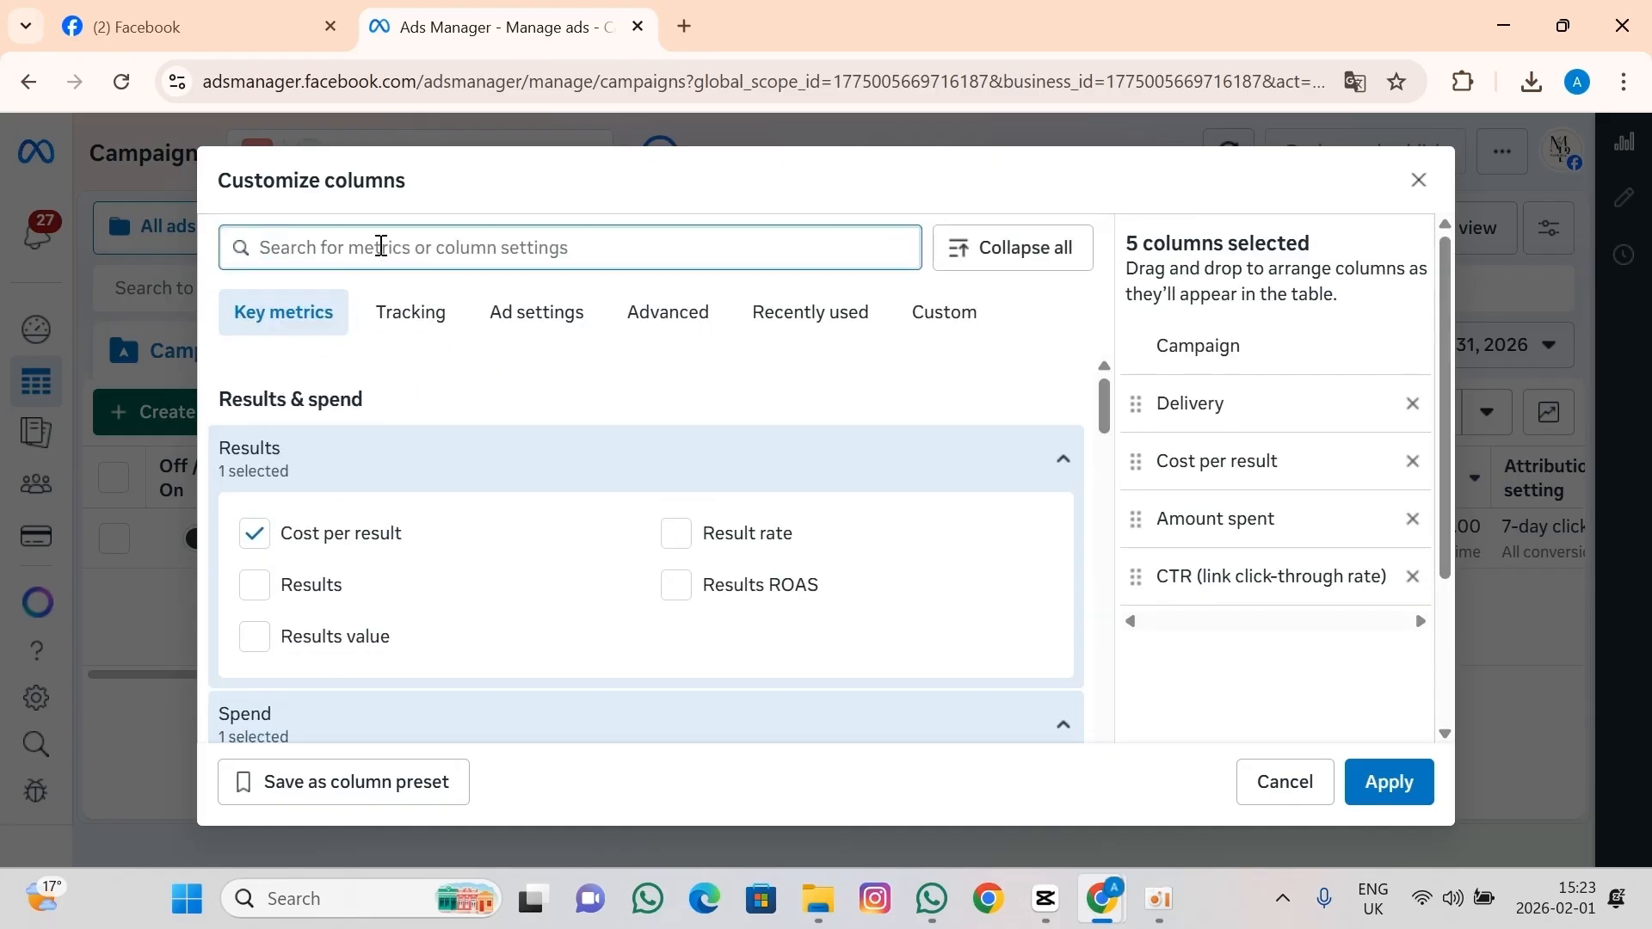
text(l)
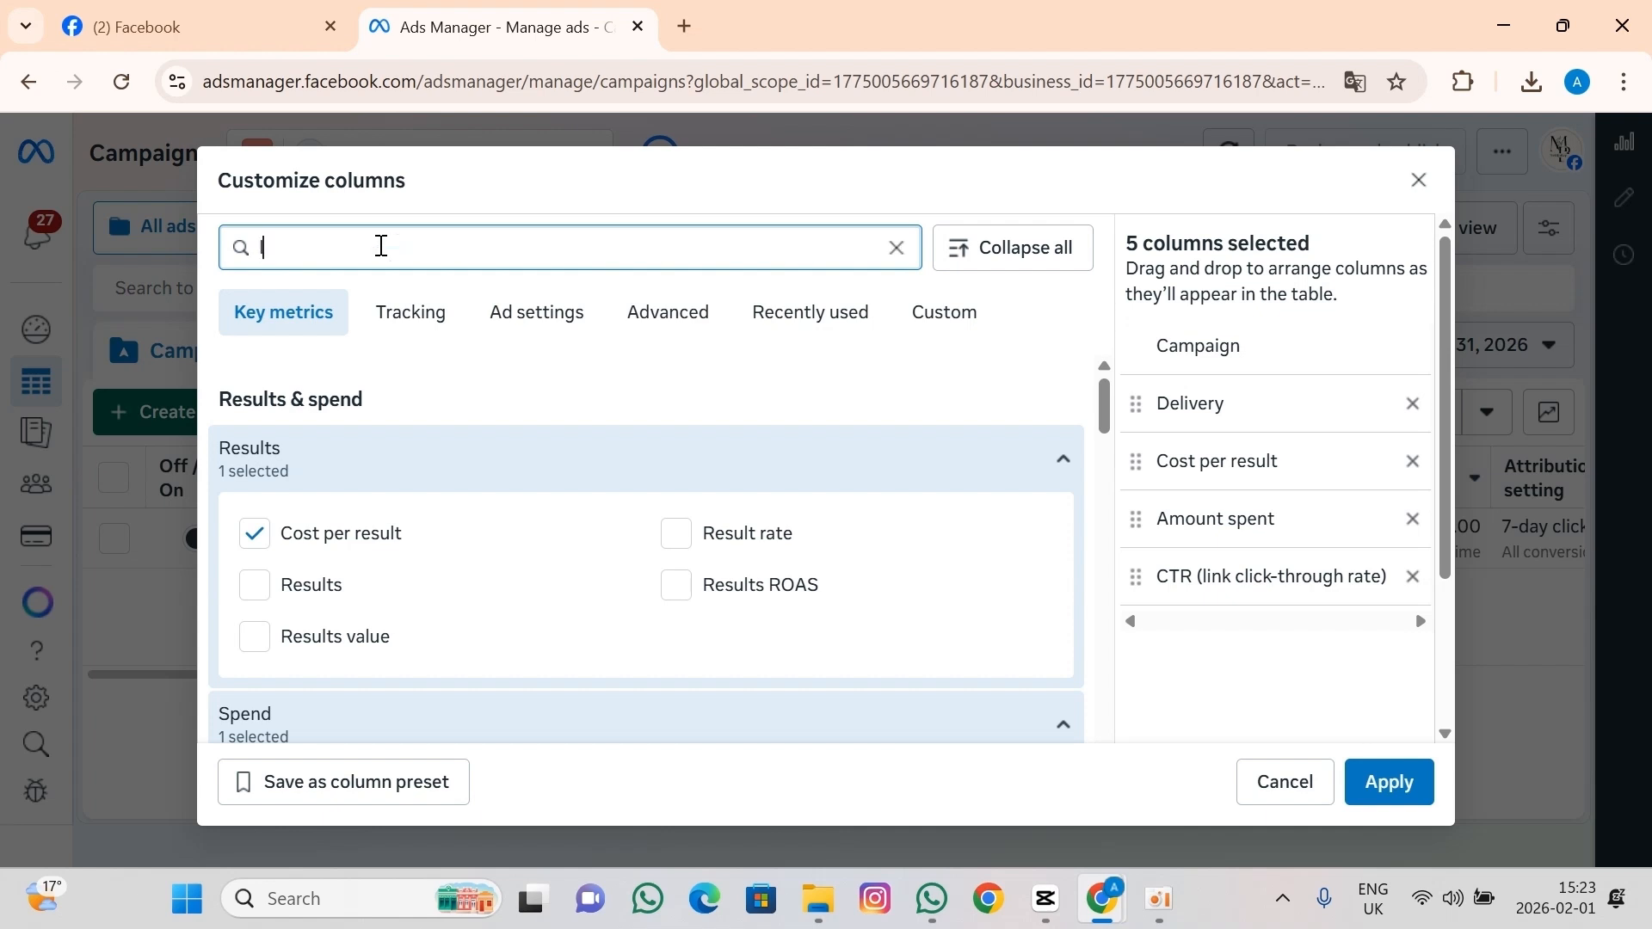
text(ink)
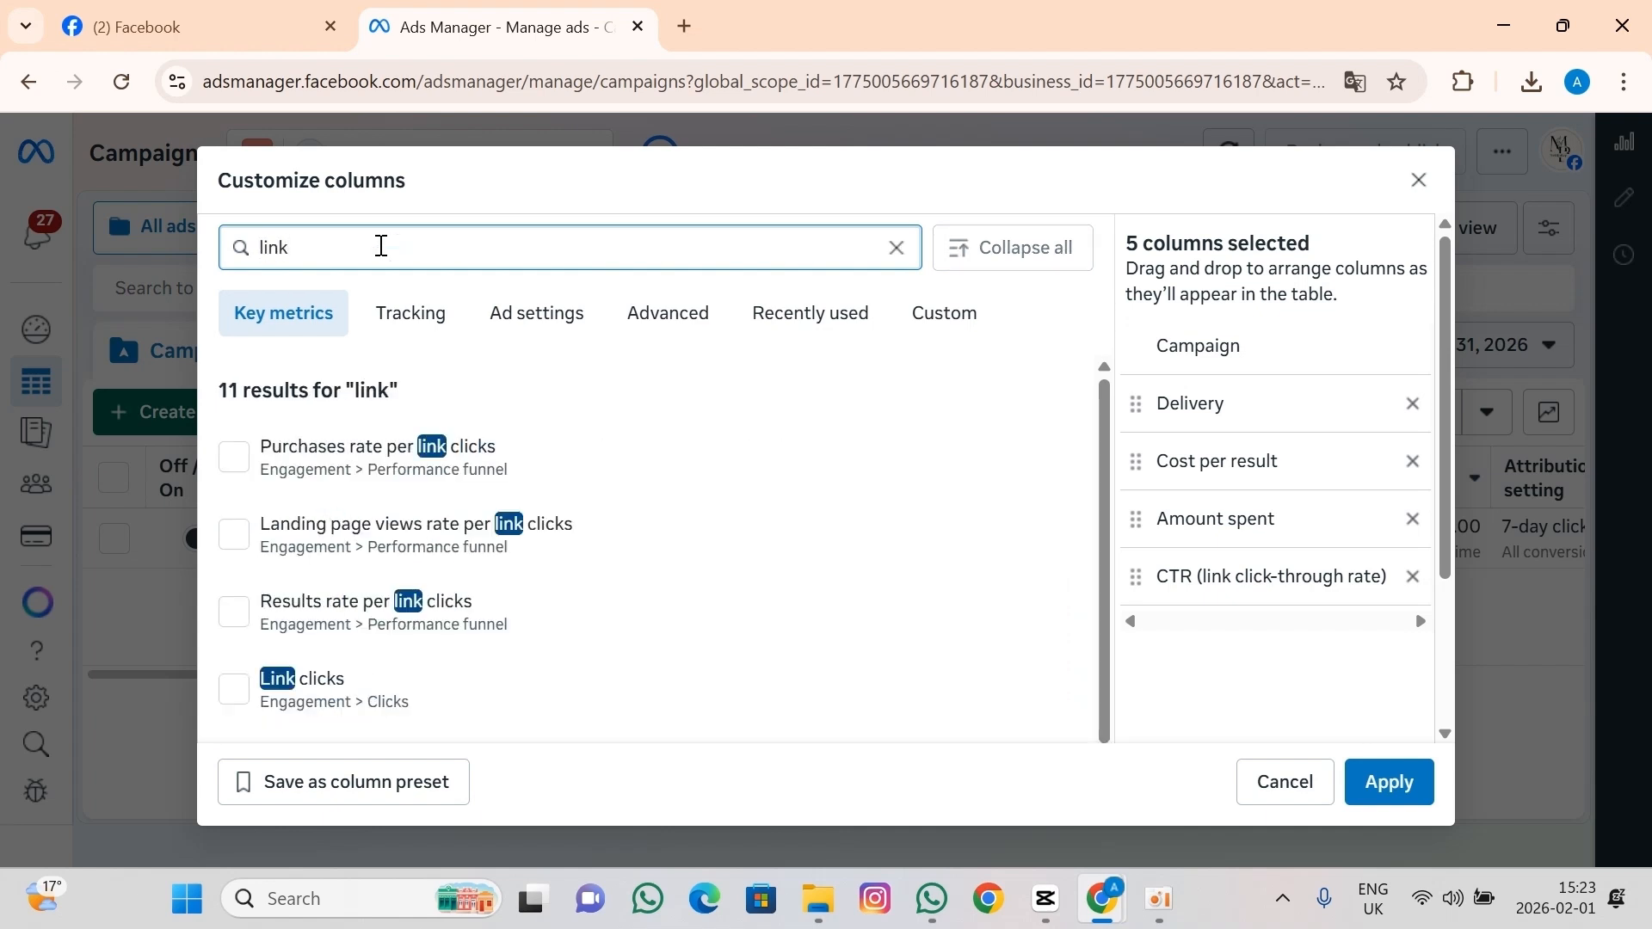
click(245, 691)
scroll(257, 707, down, 3)
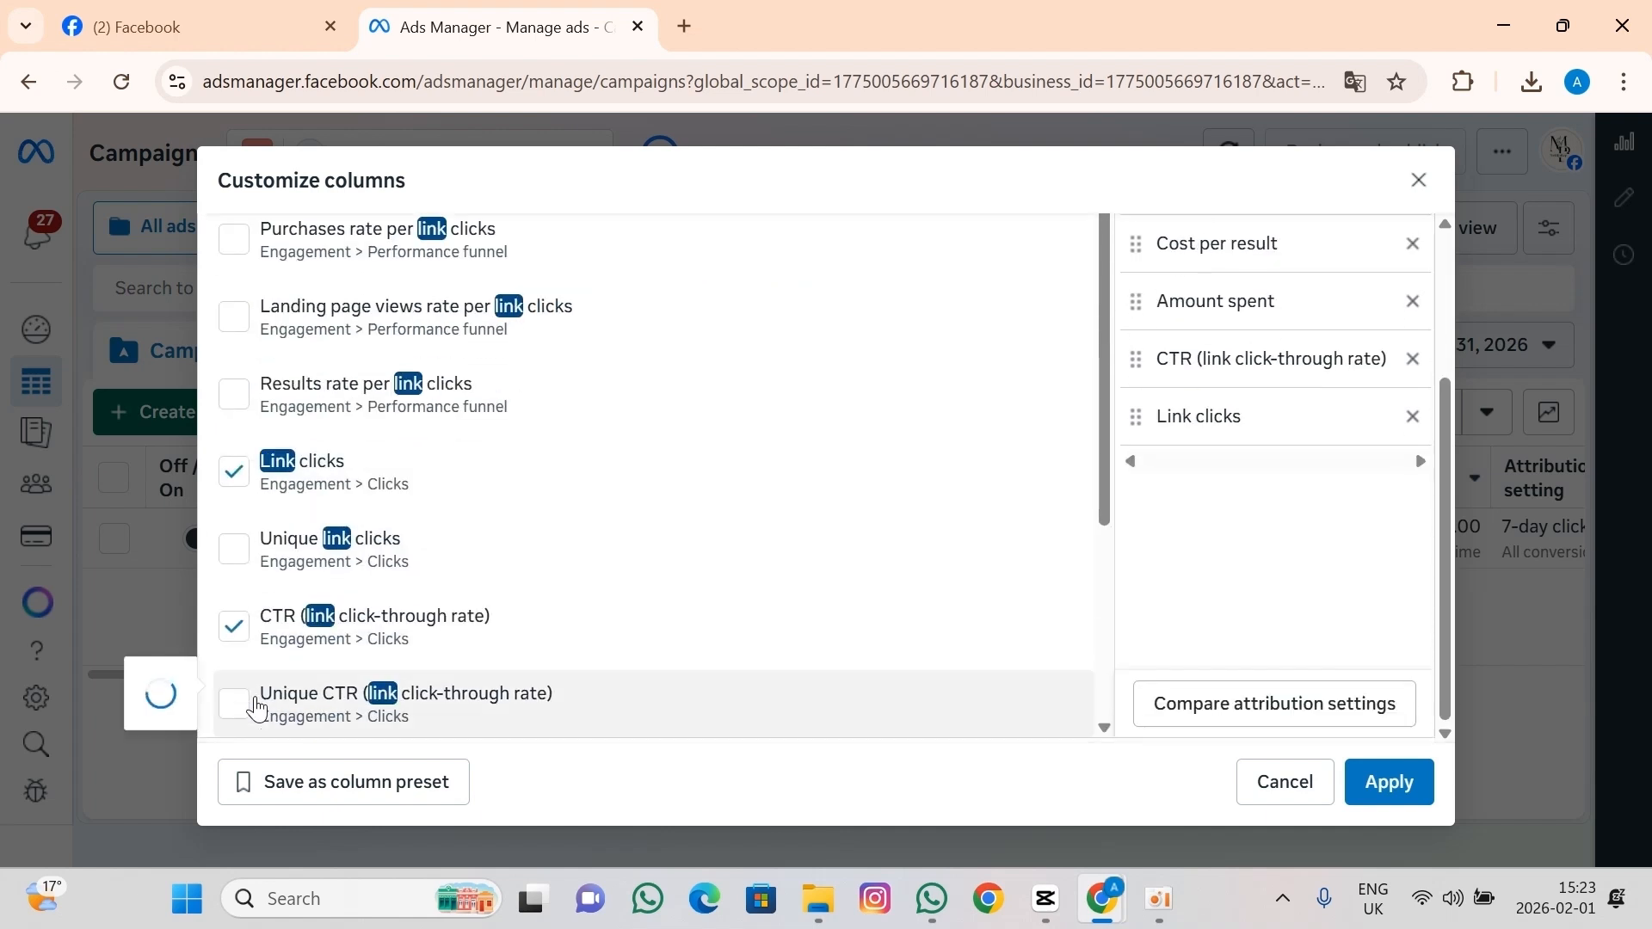
scroll(256, 707, up, 3)
double_click(367, 258)
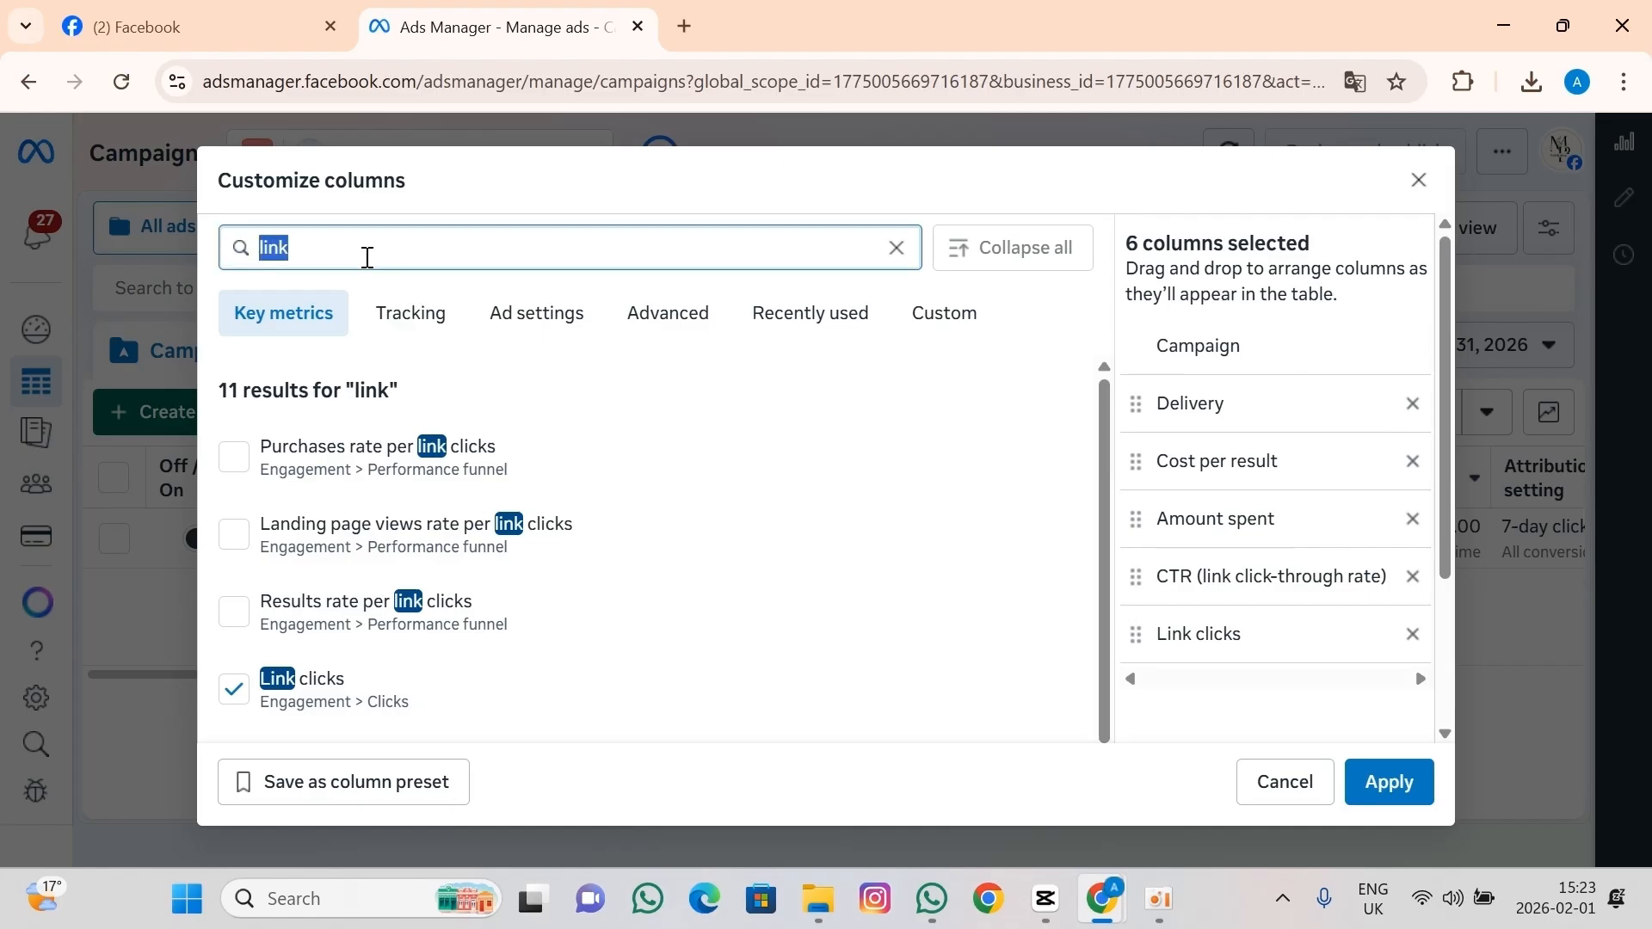
text(cpm)
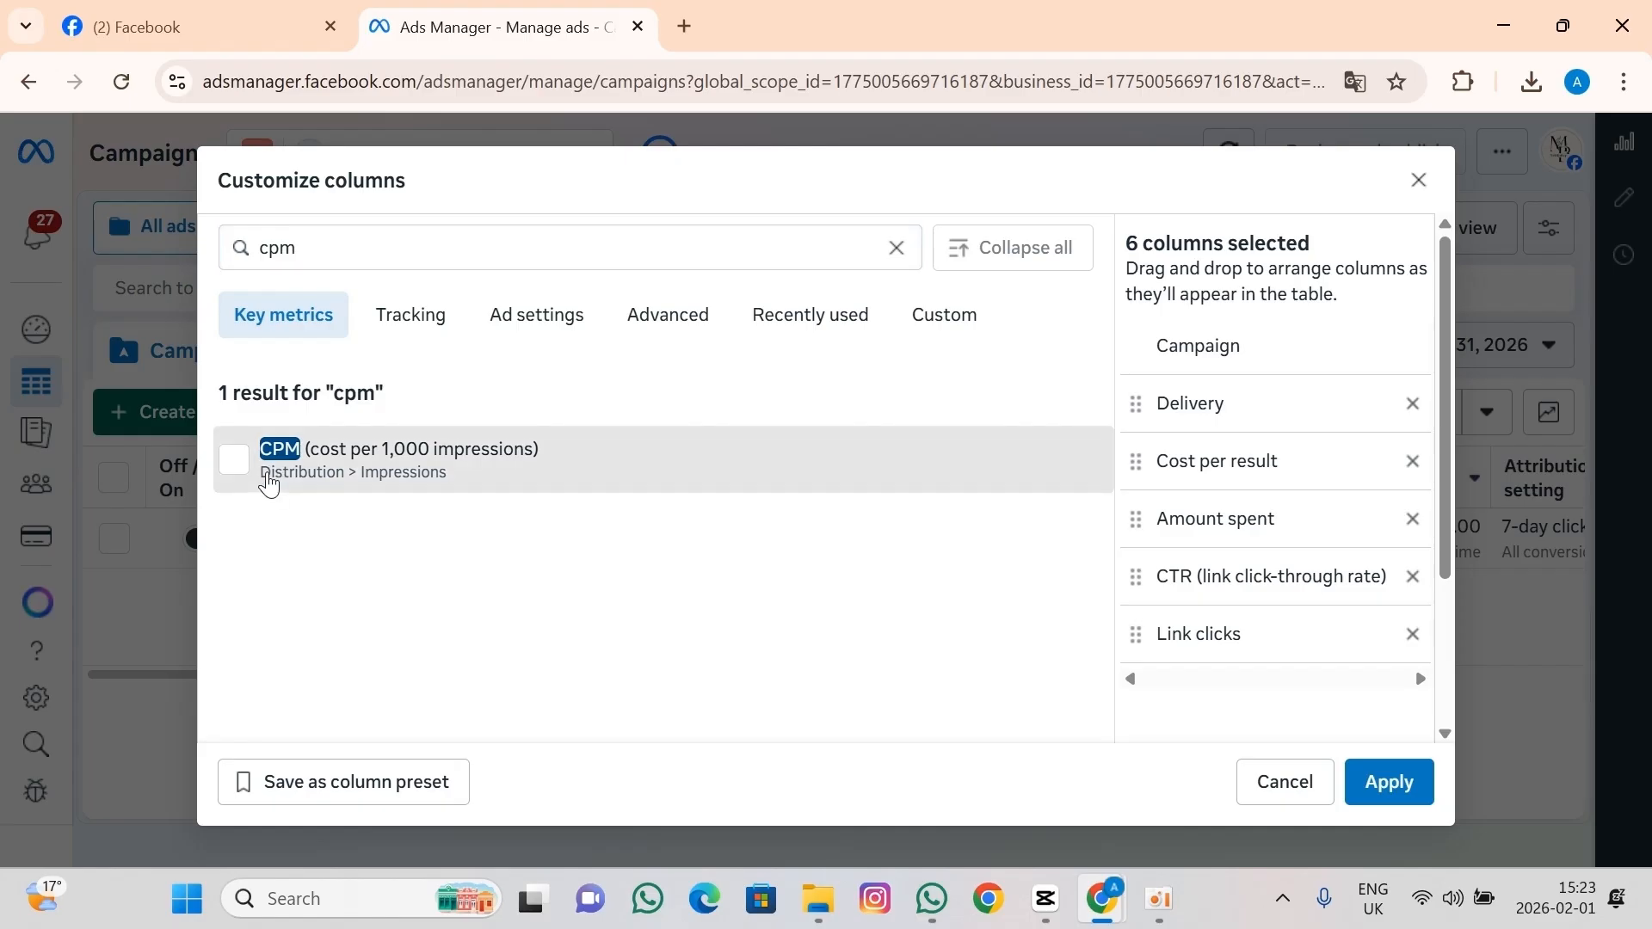
click(273, 475)
scroll(336, 356, up, 3)
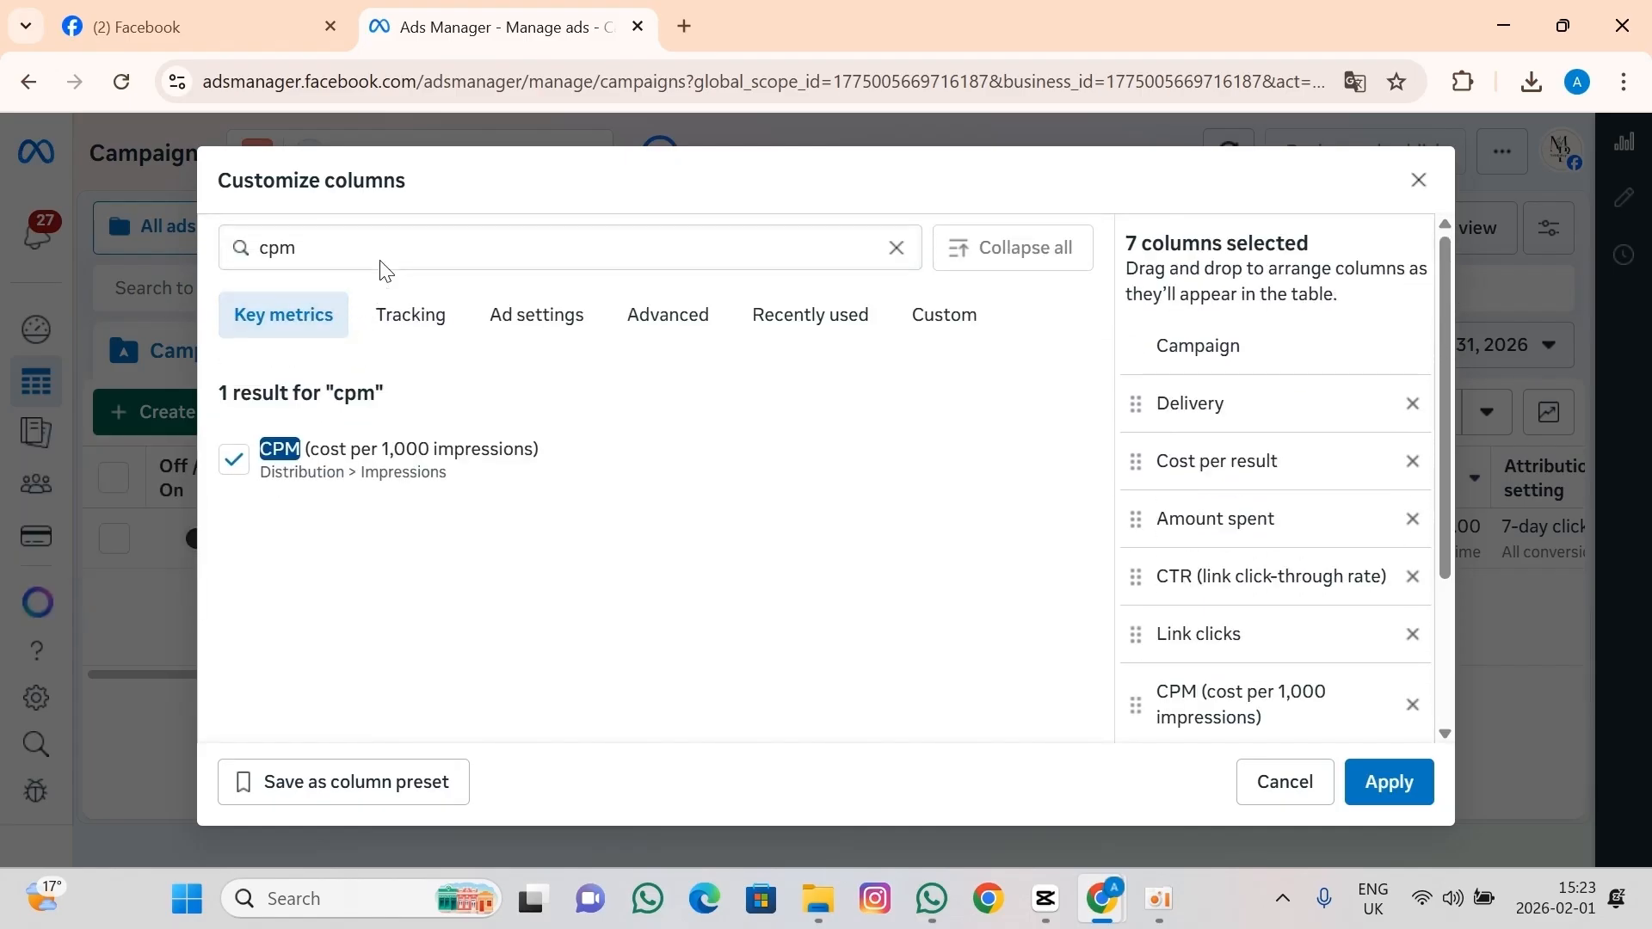
double_click(347, 255)
key(BackSpace)
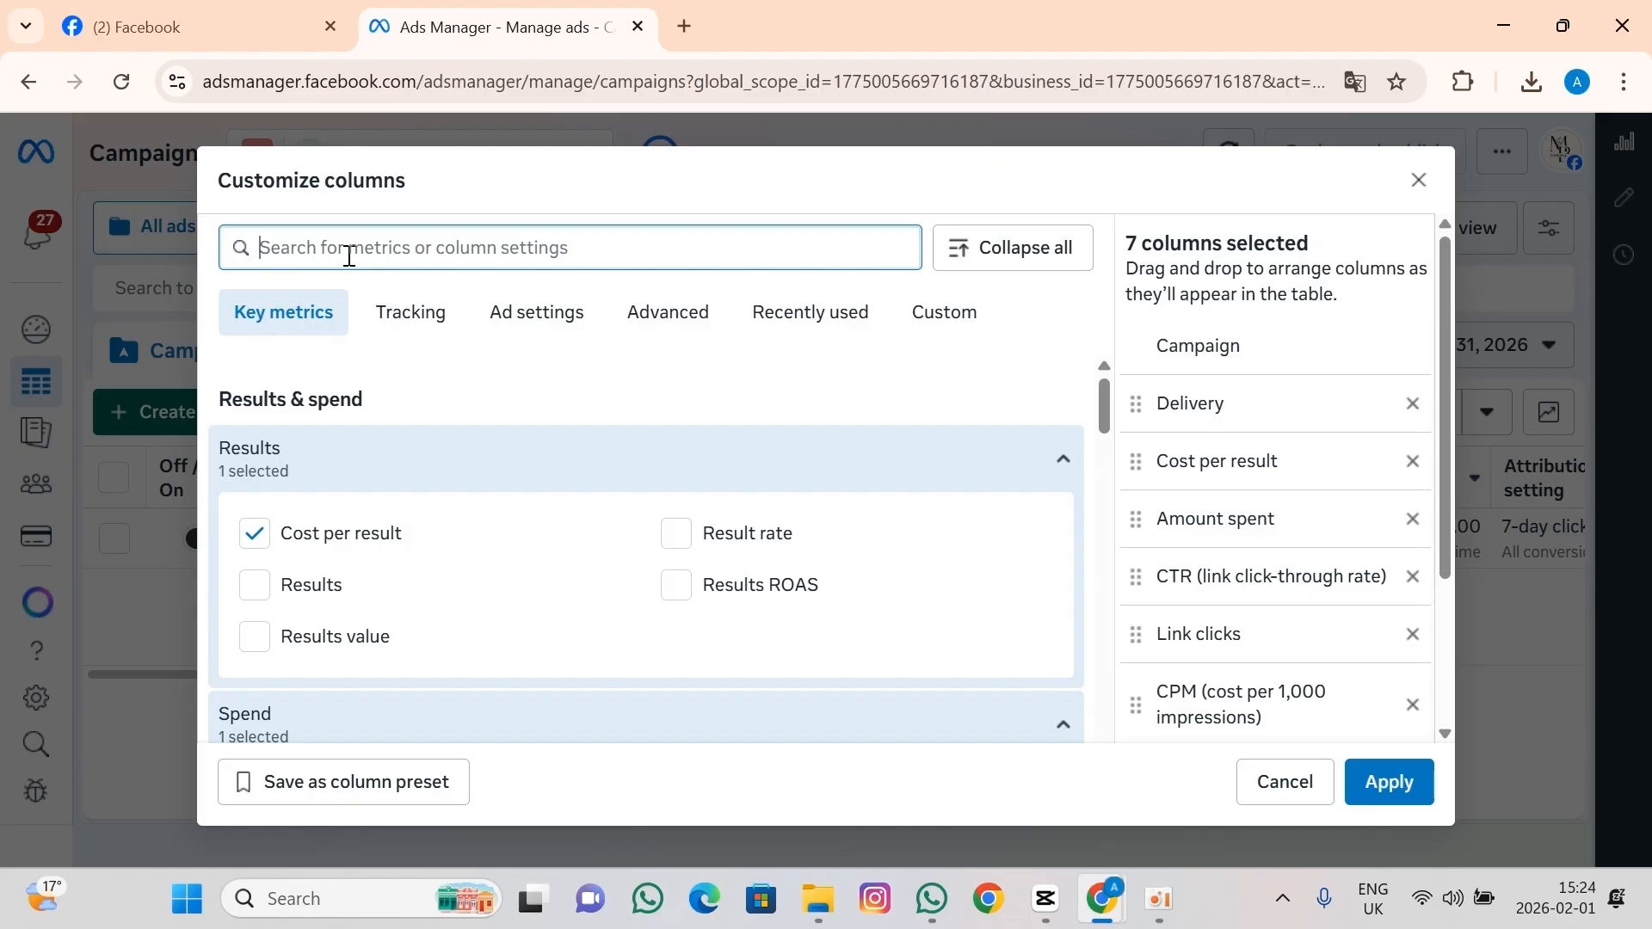
- Search for and add the CPC (cost per link click) and Budget columns
text(cpc)
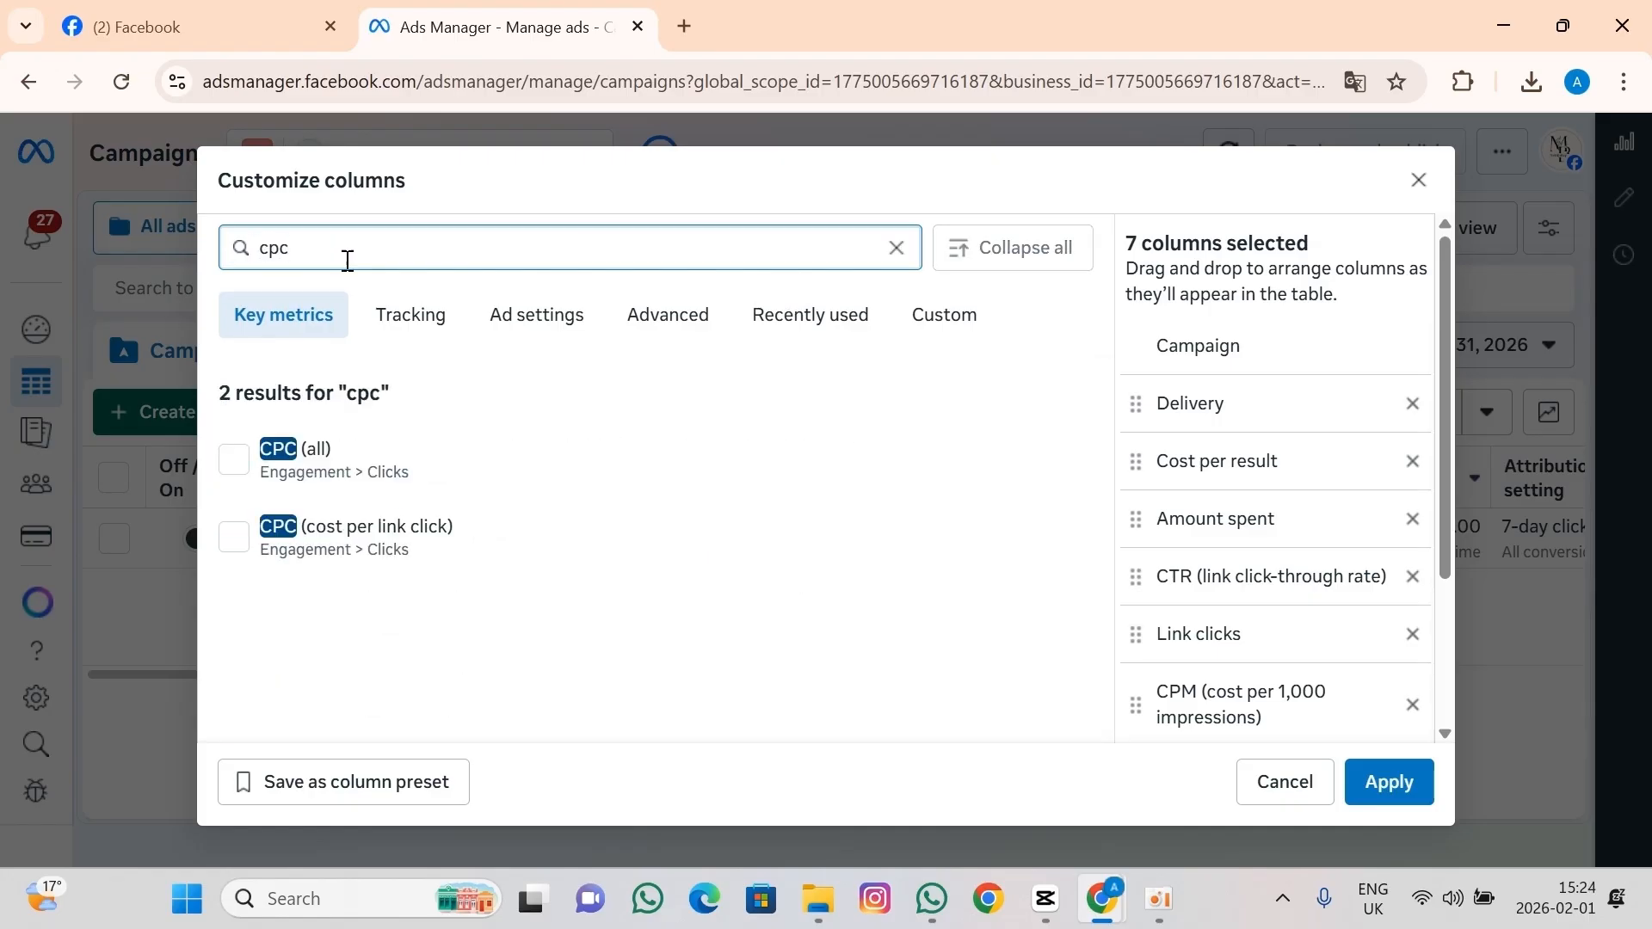
click(237, 542)
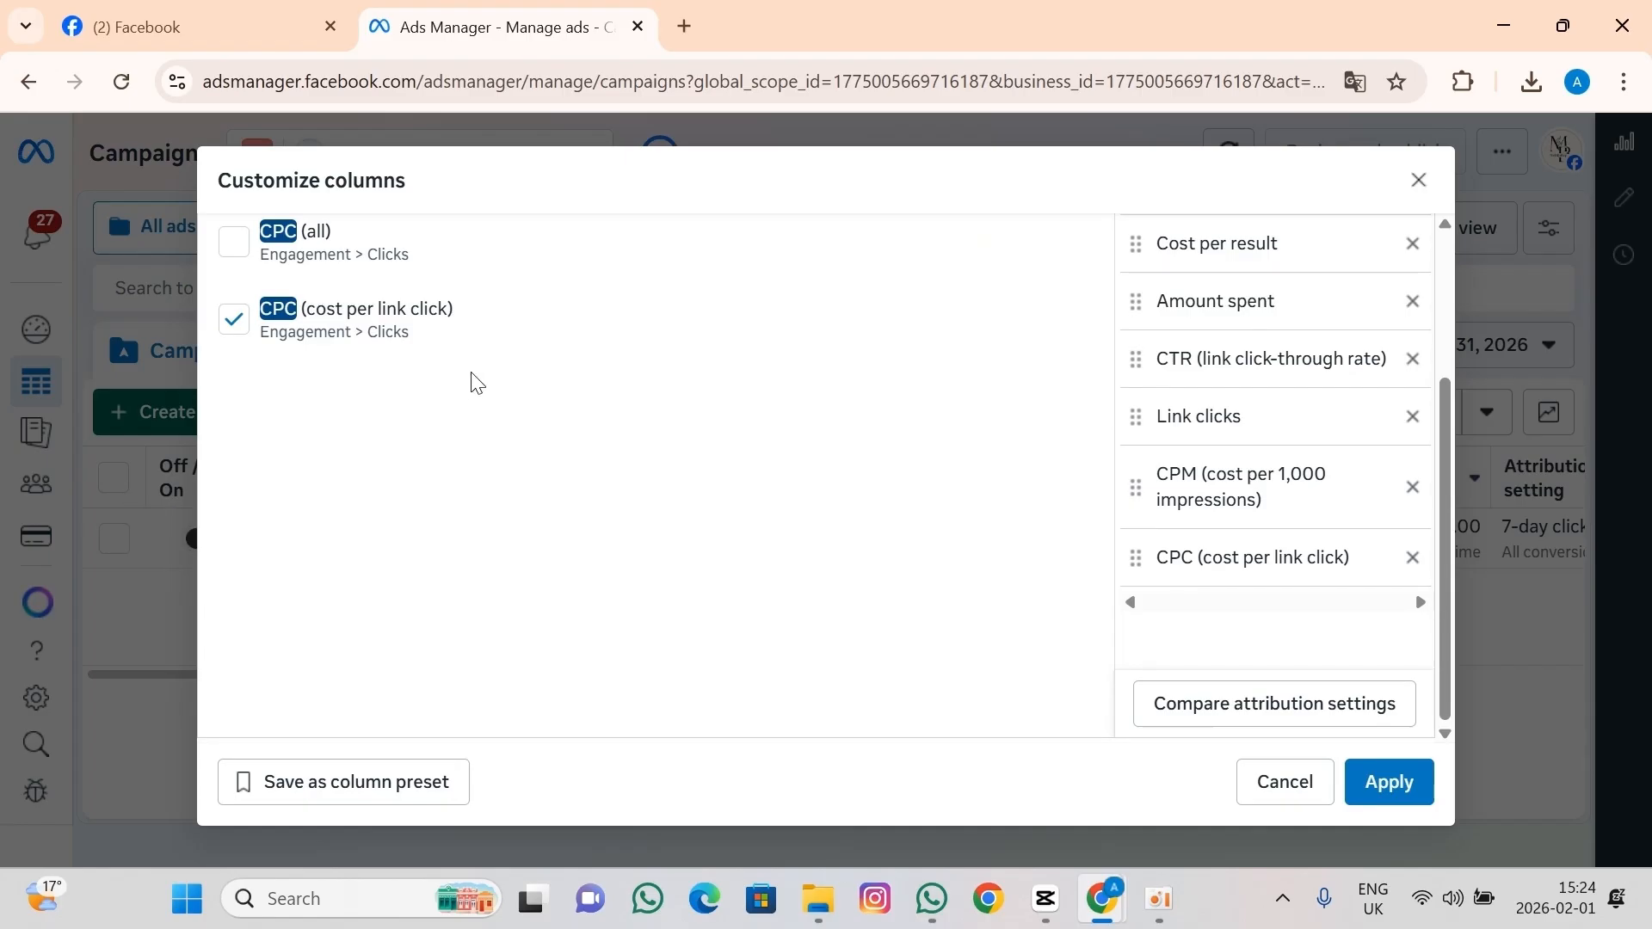
double_click(349, 249)
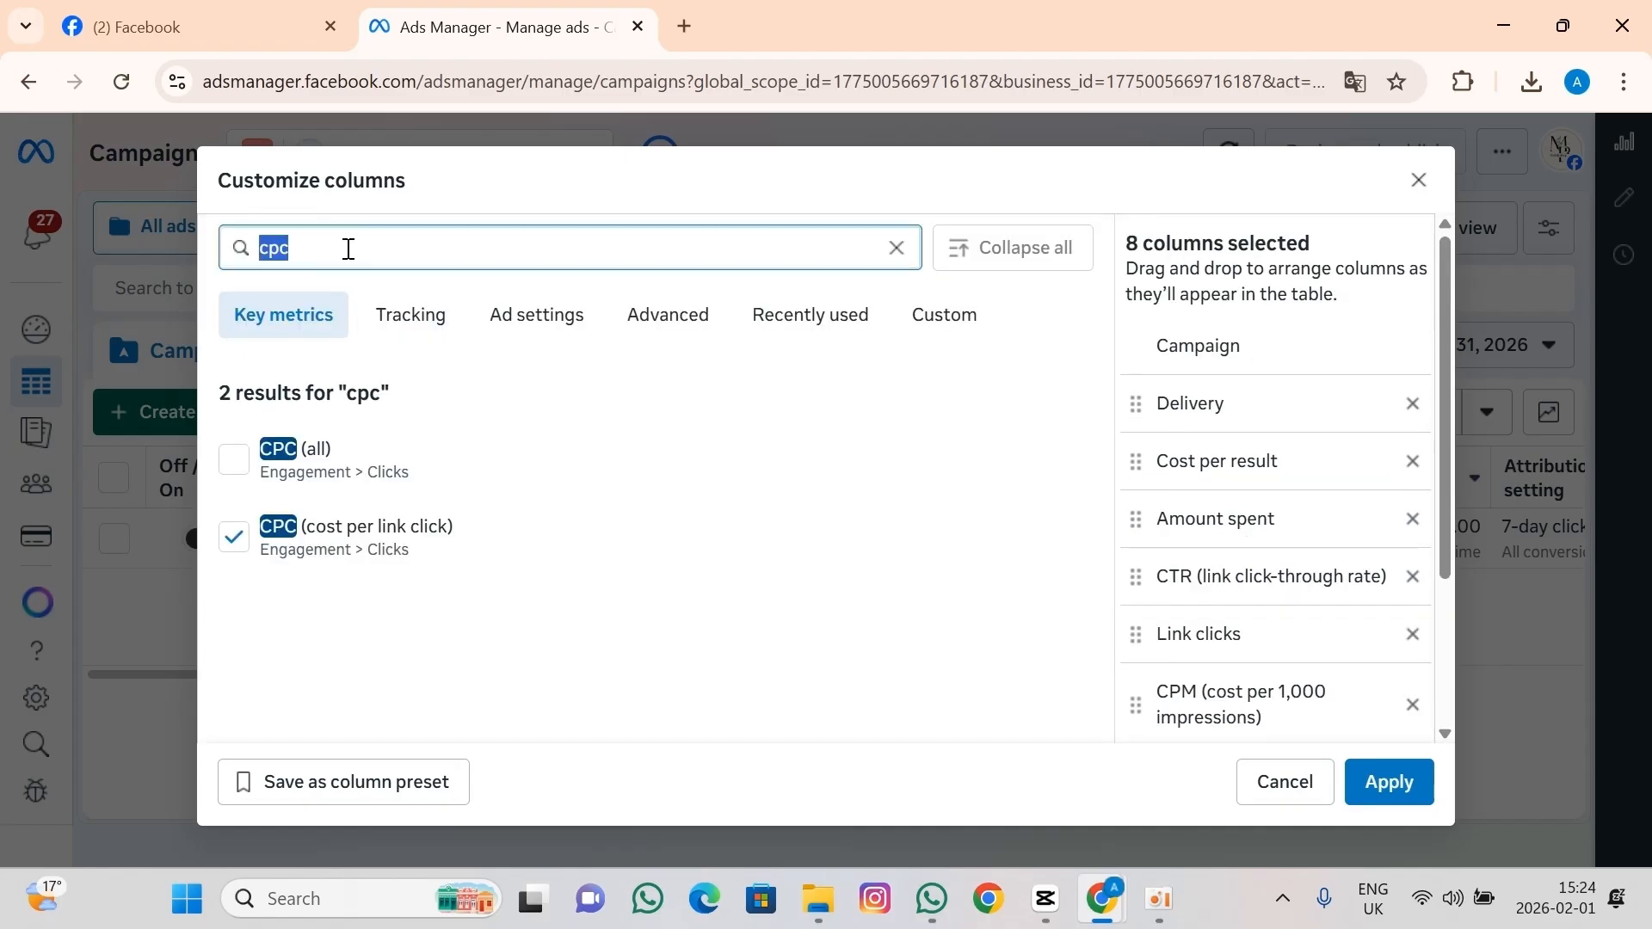
text(bud)
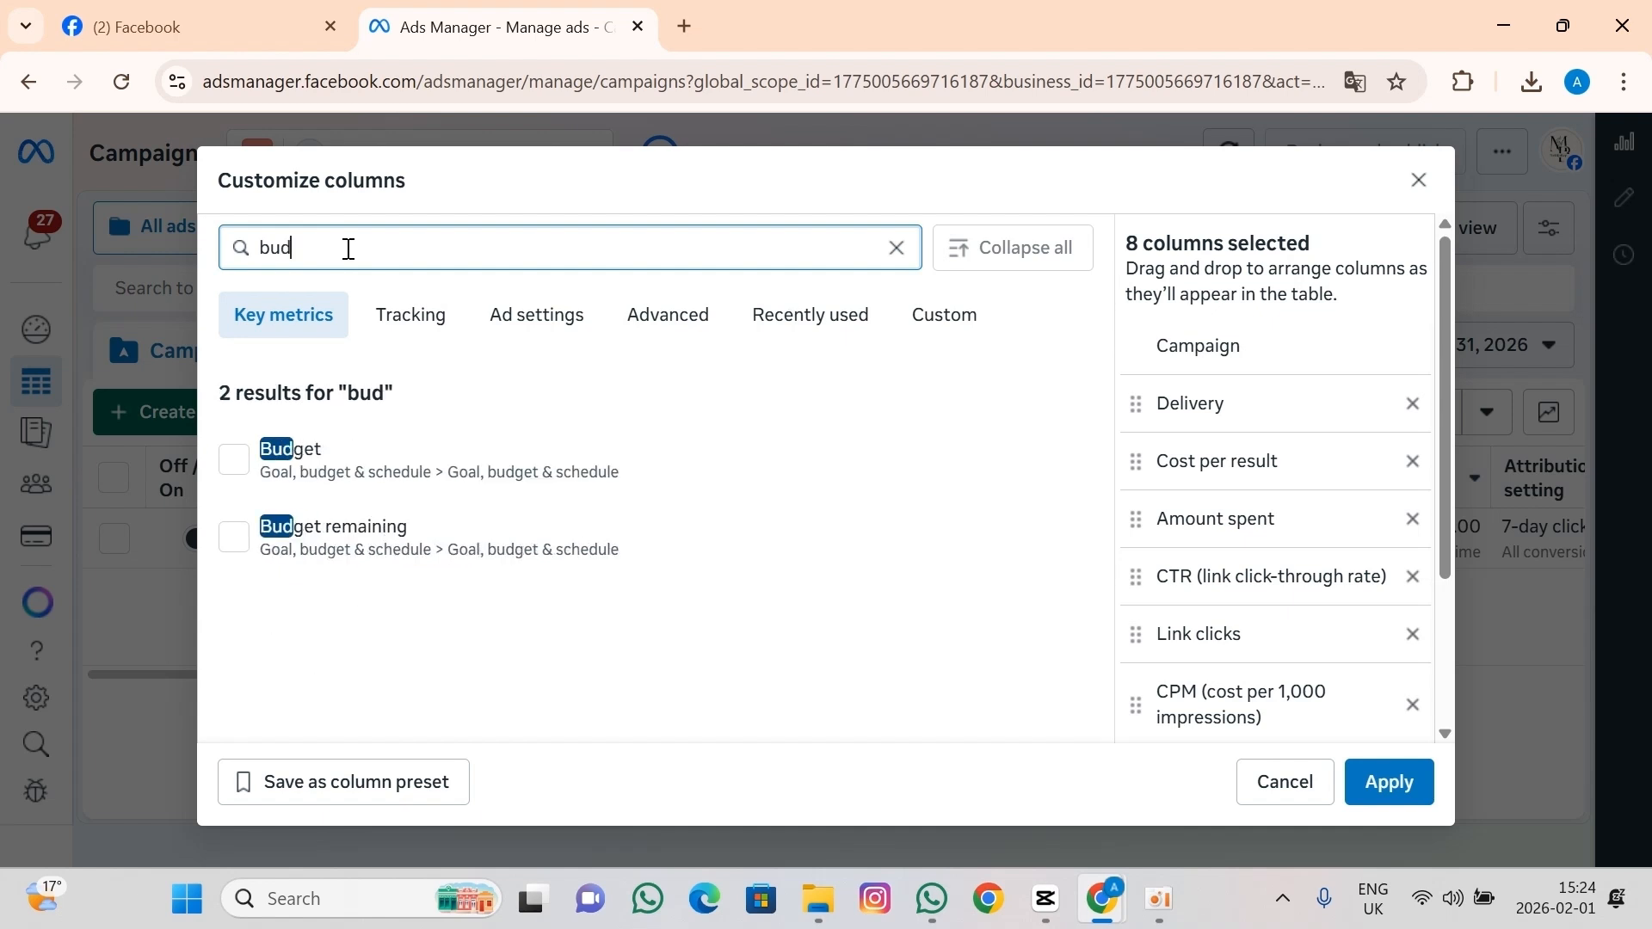
click(247, 451)
- Add the Impressions and Frequency columns, then search for 'video' metrics
scroll(386, 544, up, 3)
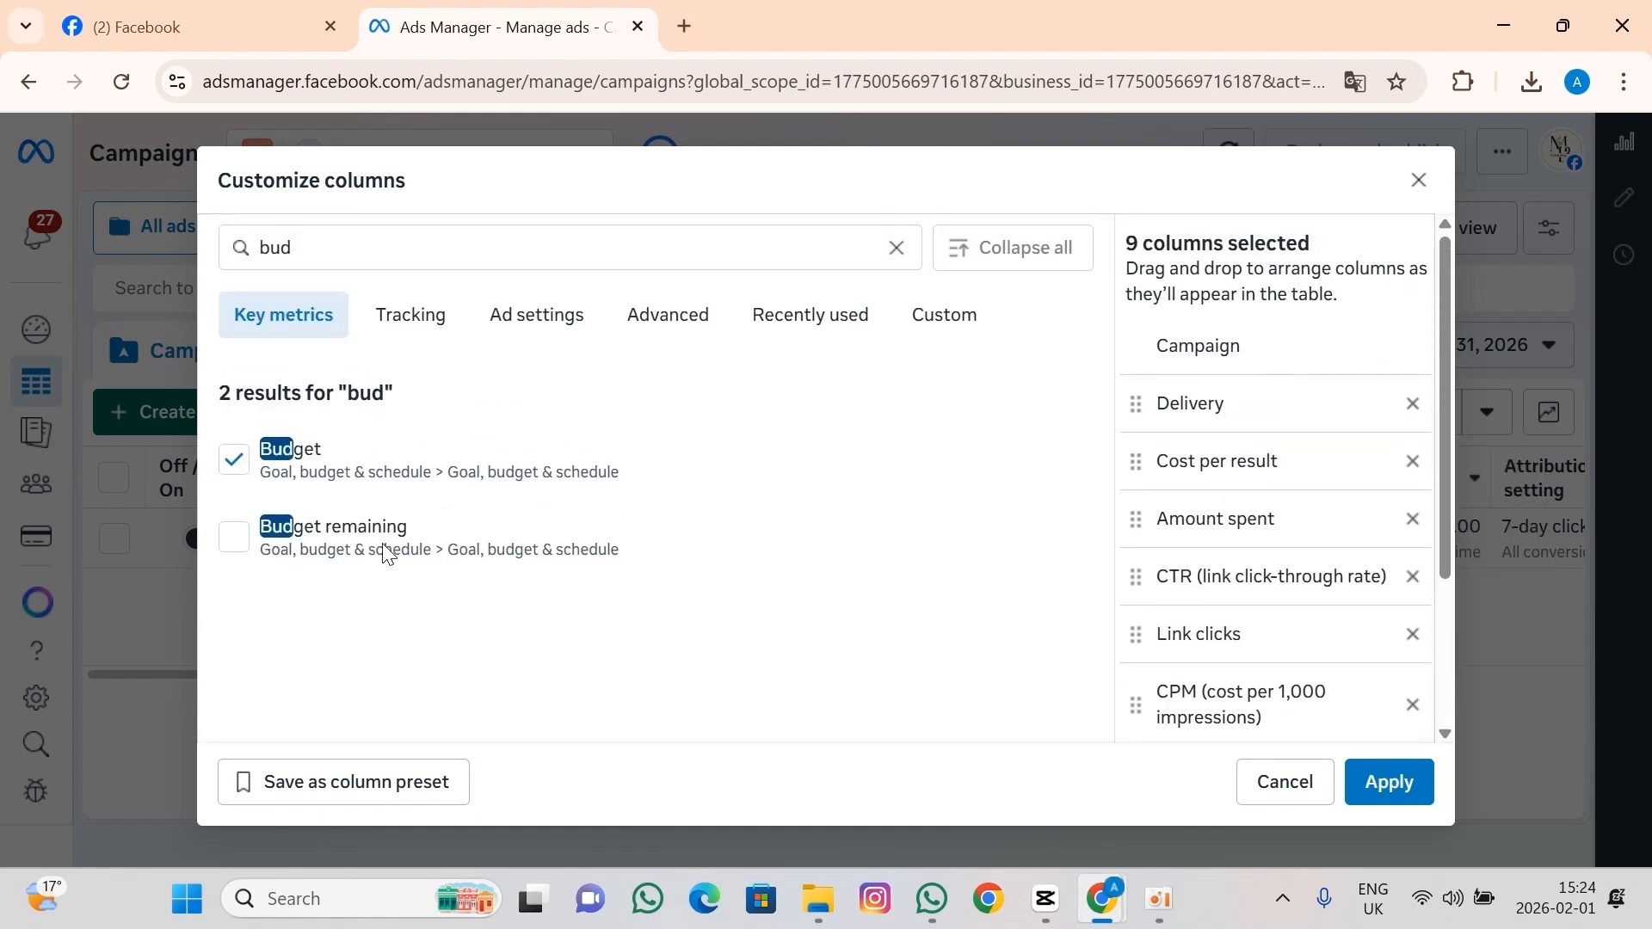
double_click(328, 245)
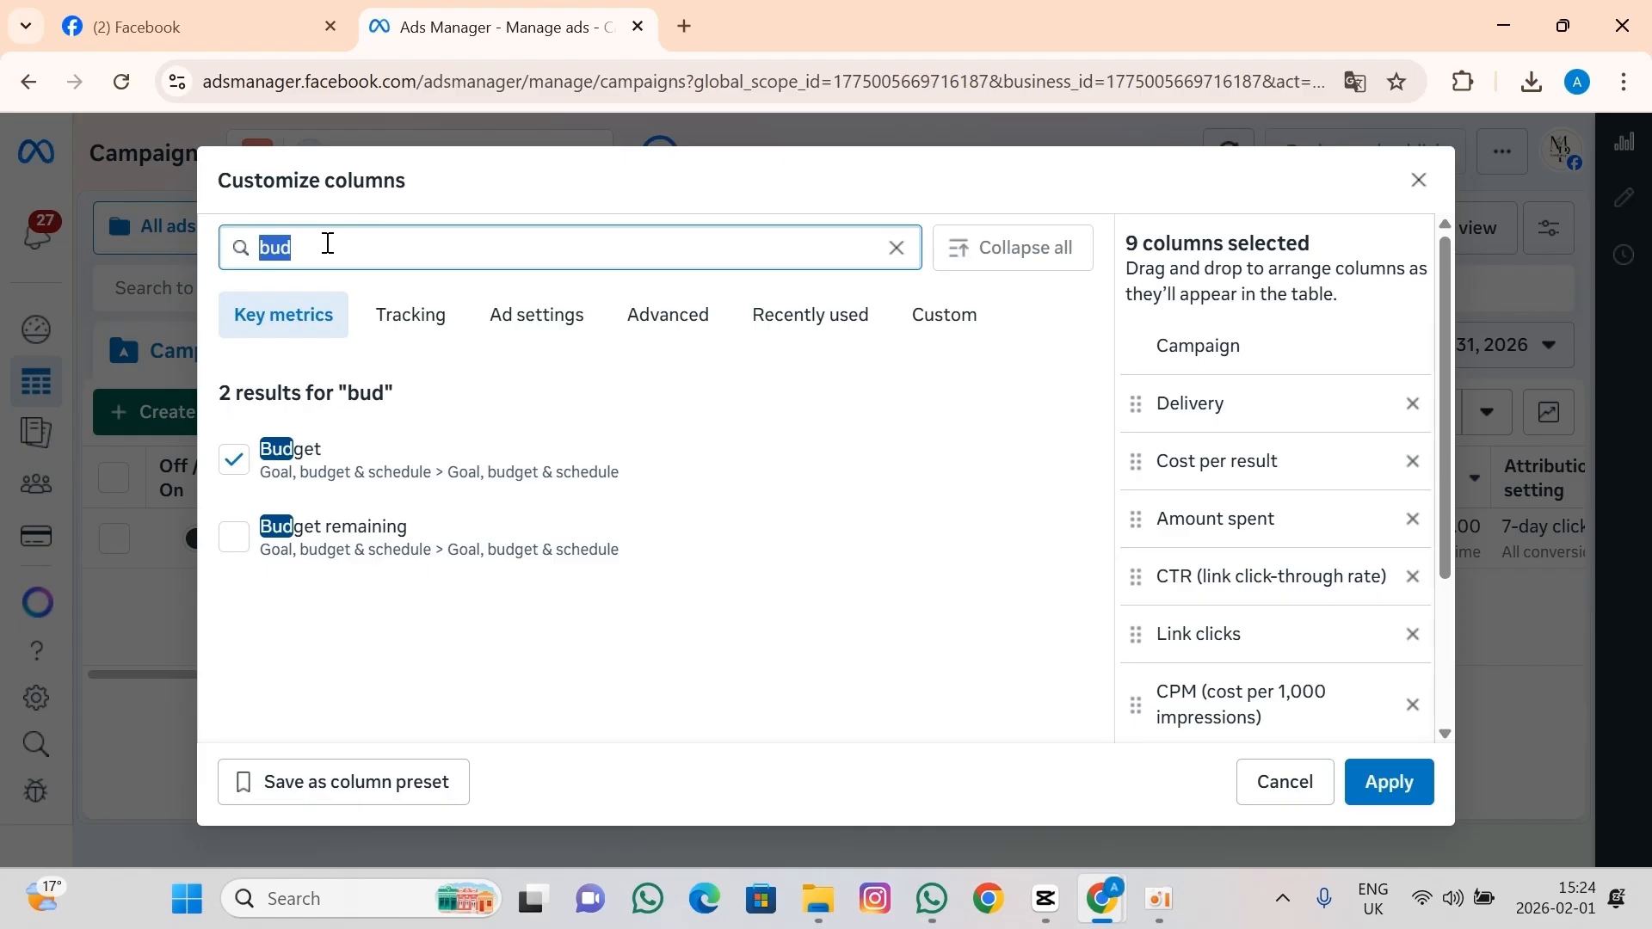
text(imp)
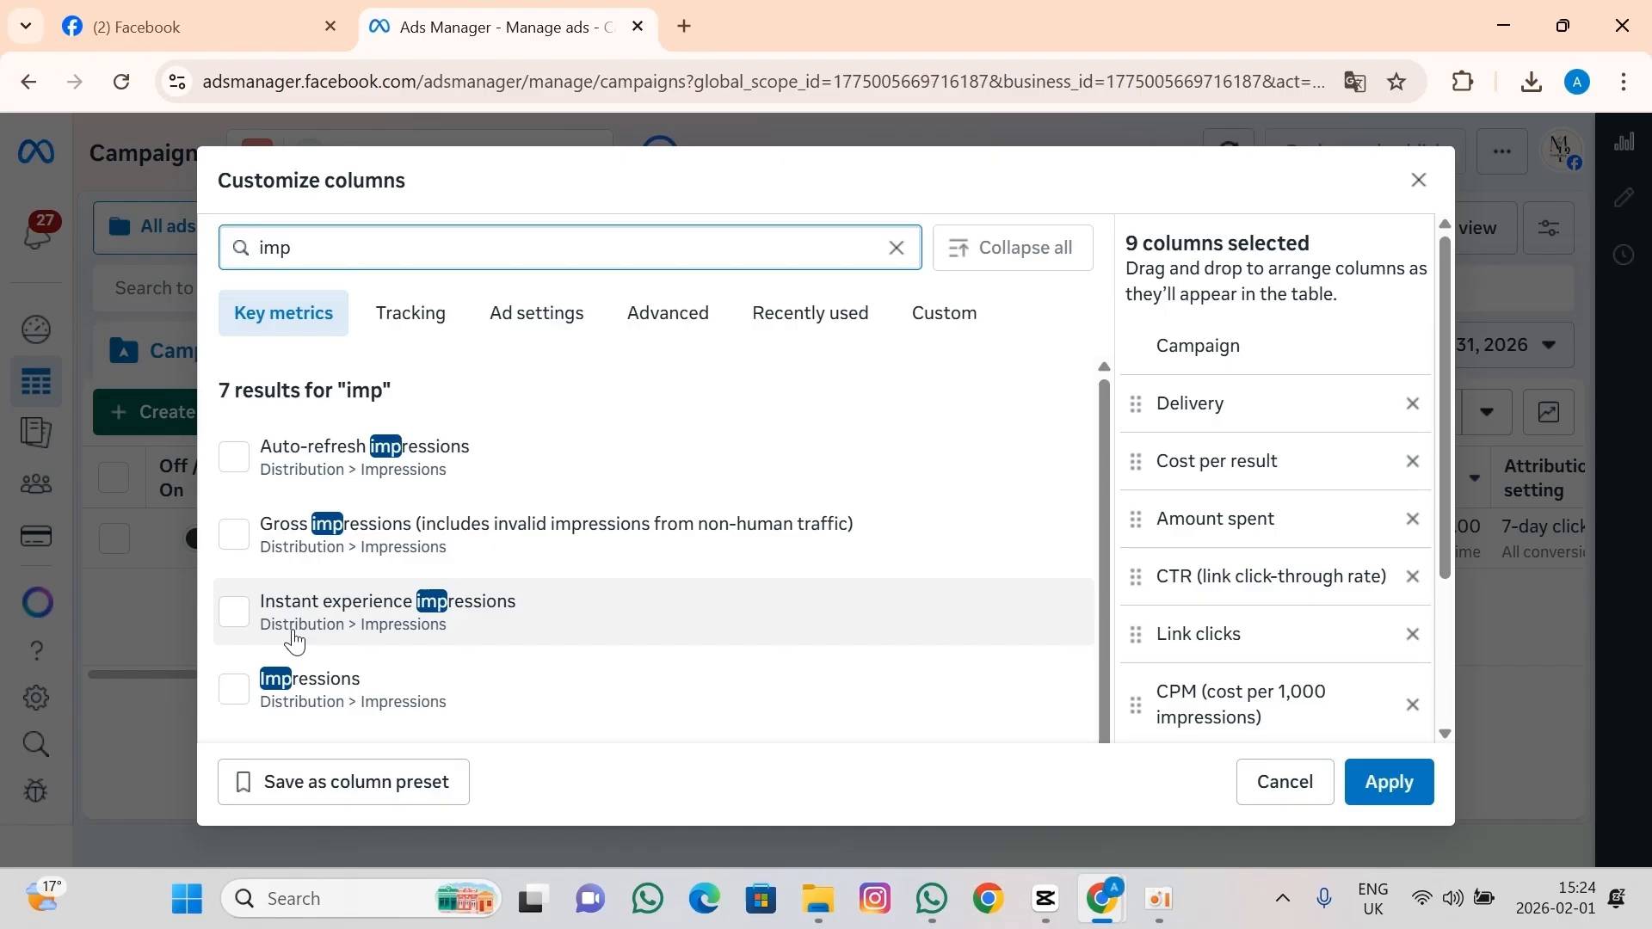
click(246, 693)
scroll(406, 270, down, 3)
scroll(429, 310, up, 3)
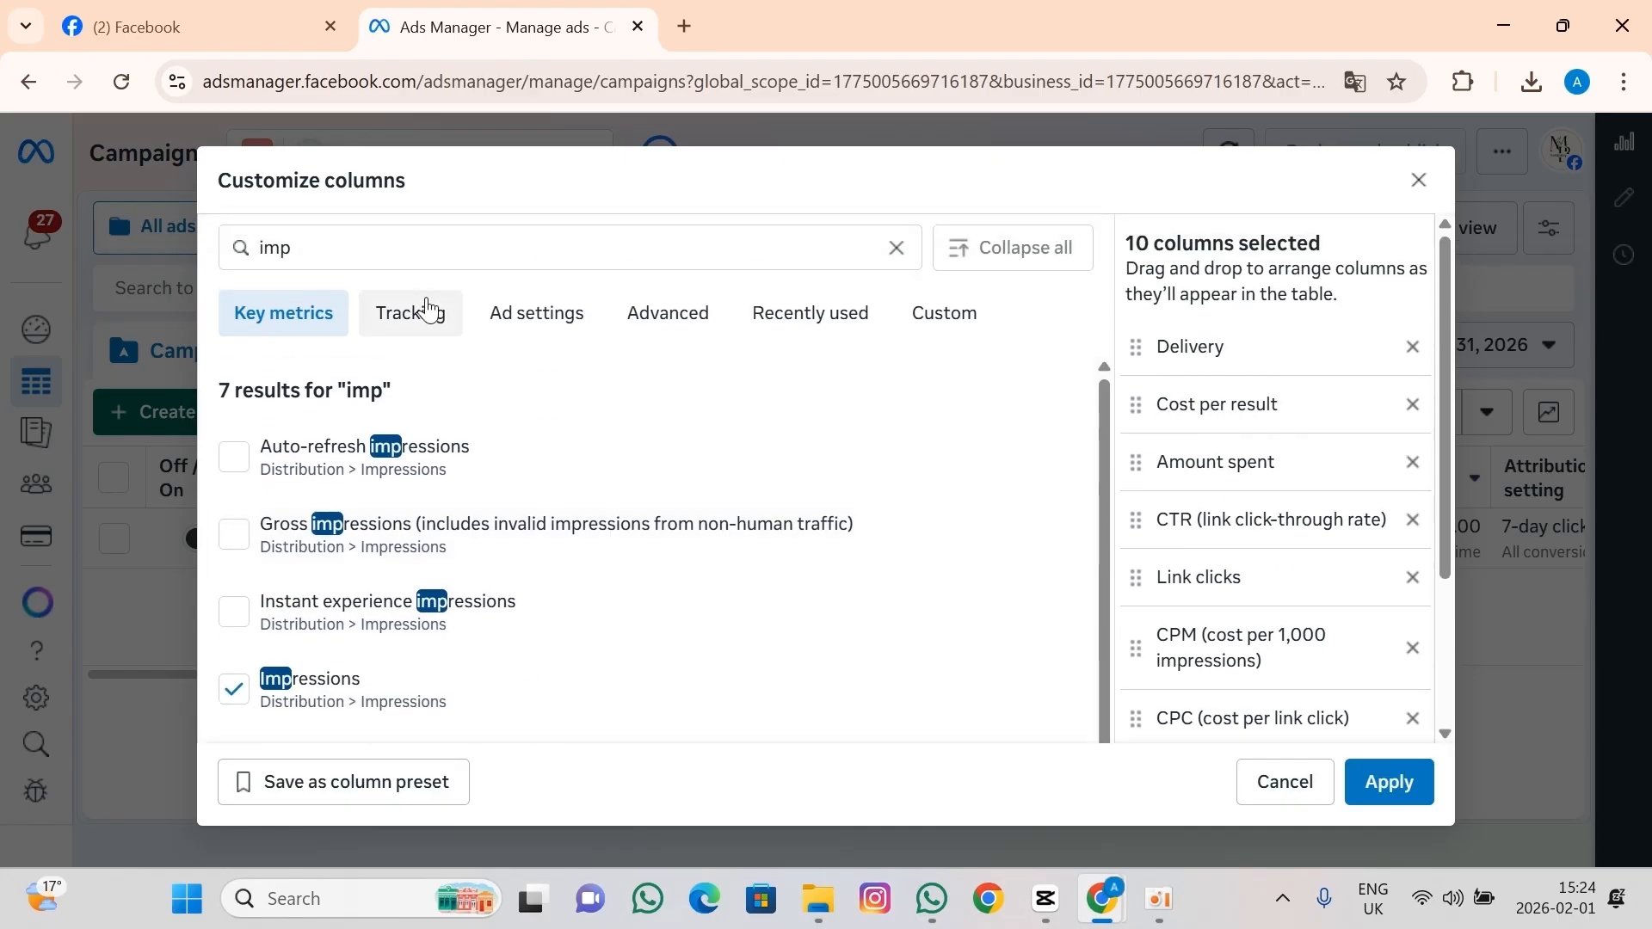
double_click(365, 258)
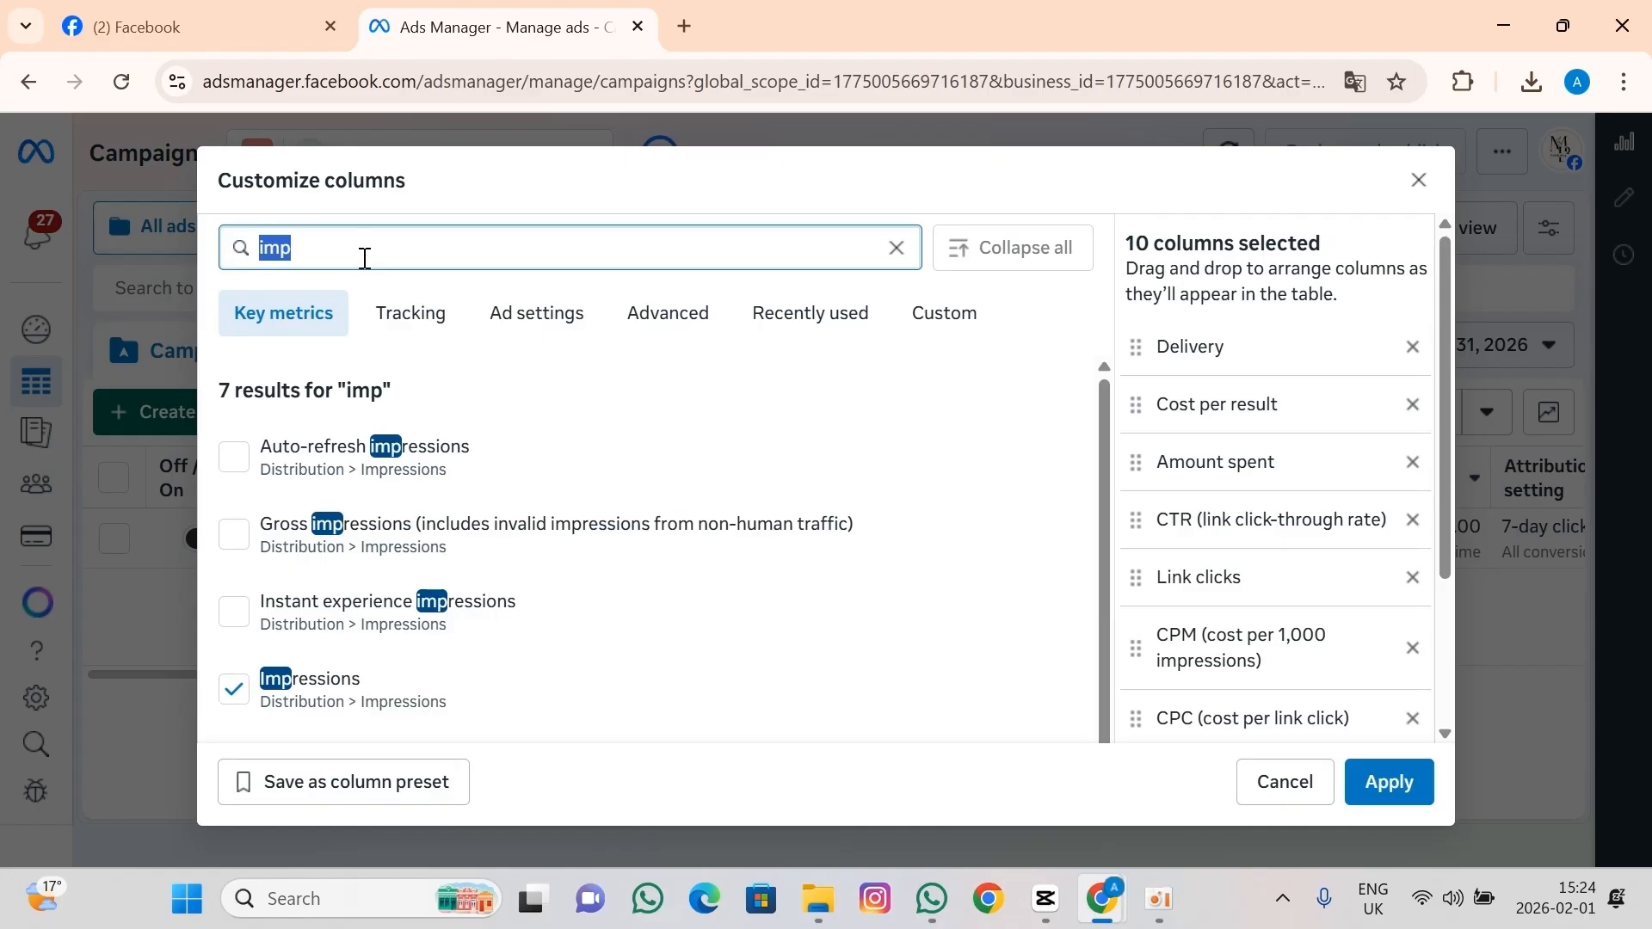
text(fre)
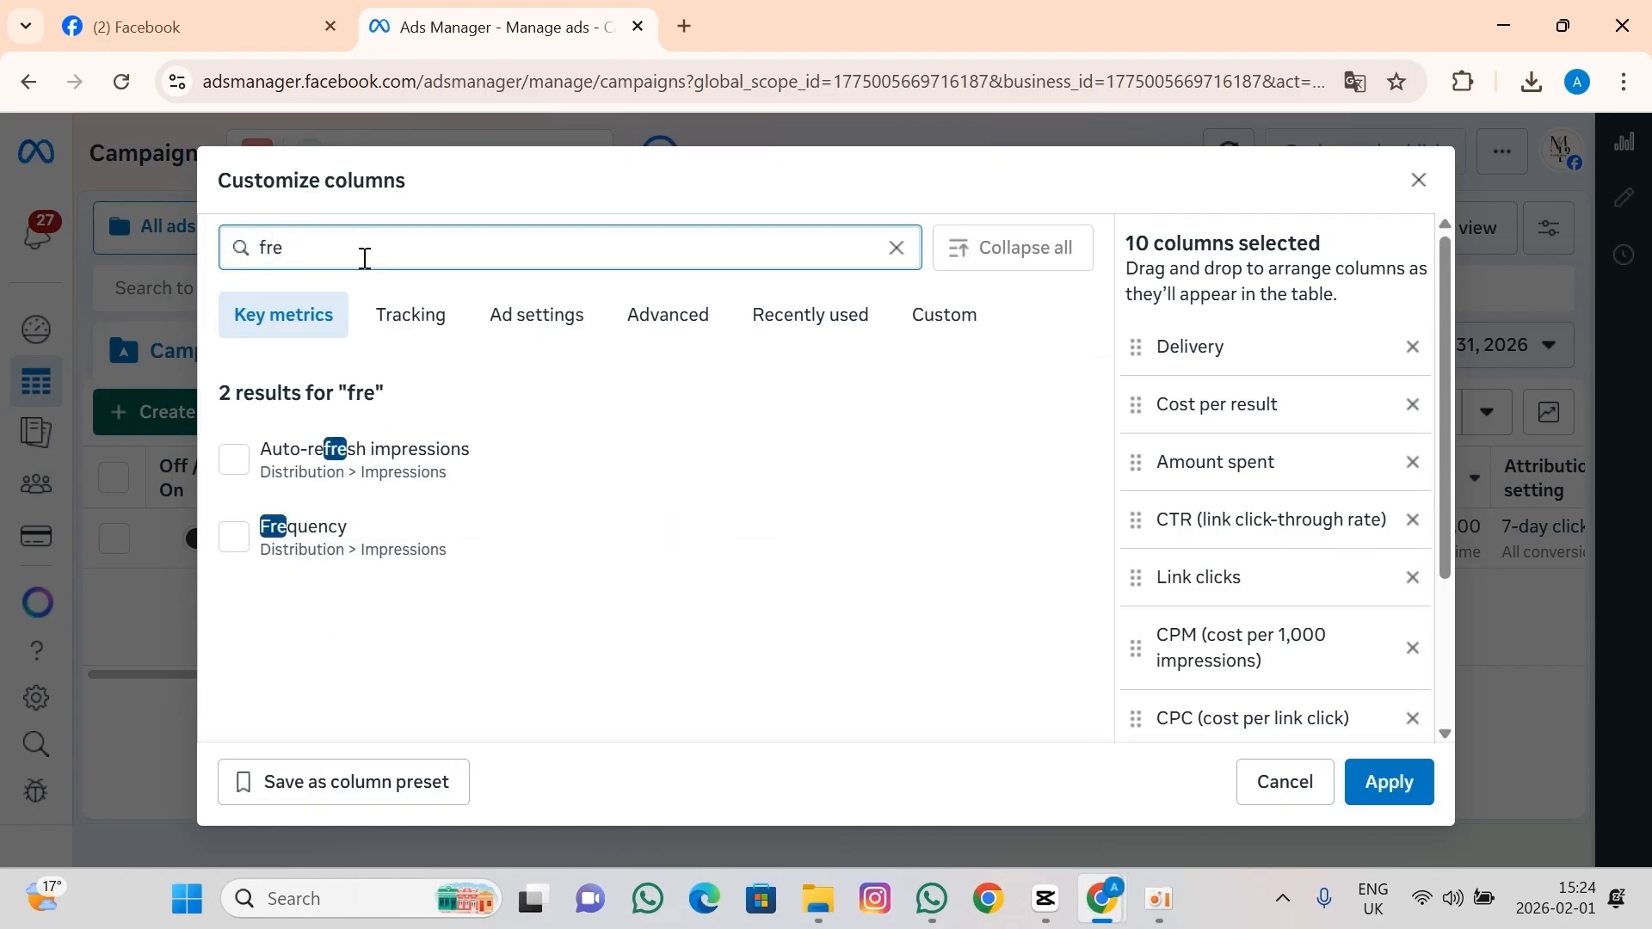
click(260, 549)
scroll(263, 558, down, 2)
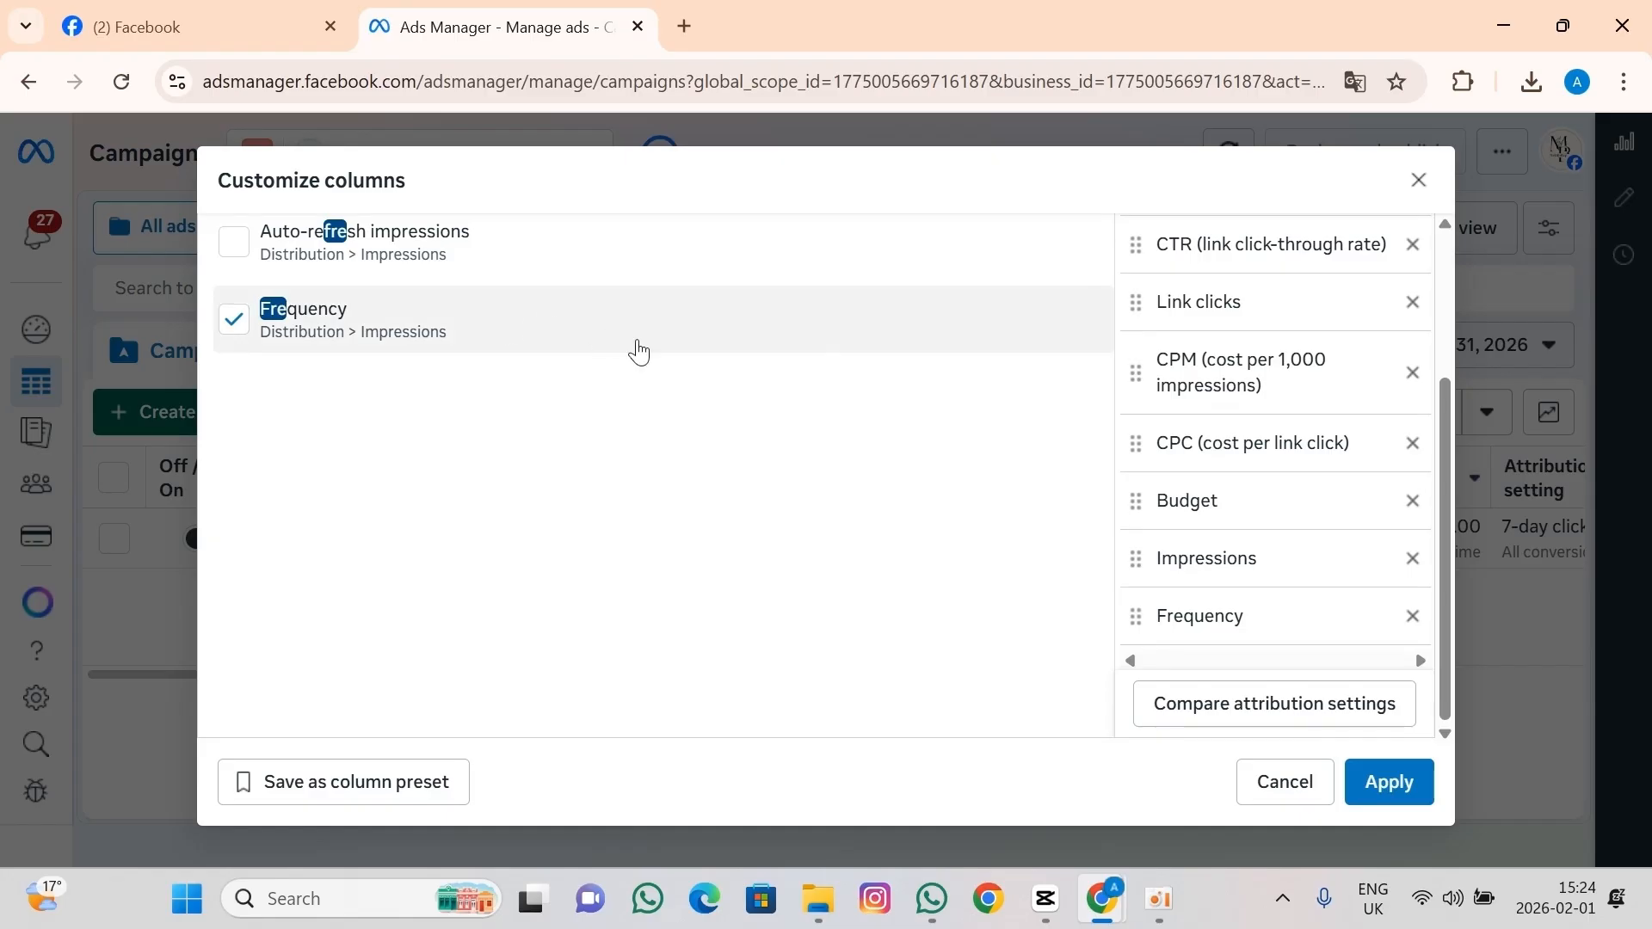
scroll(635, 350, up, 3)
triple_click(430, 249)
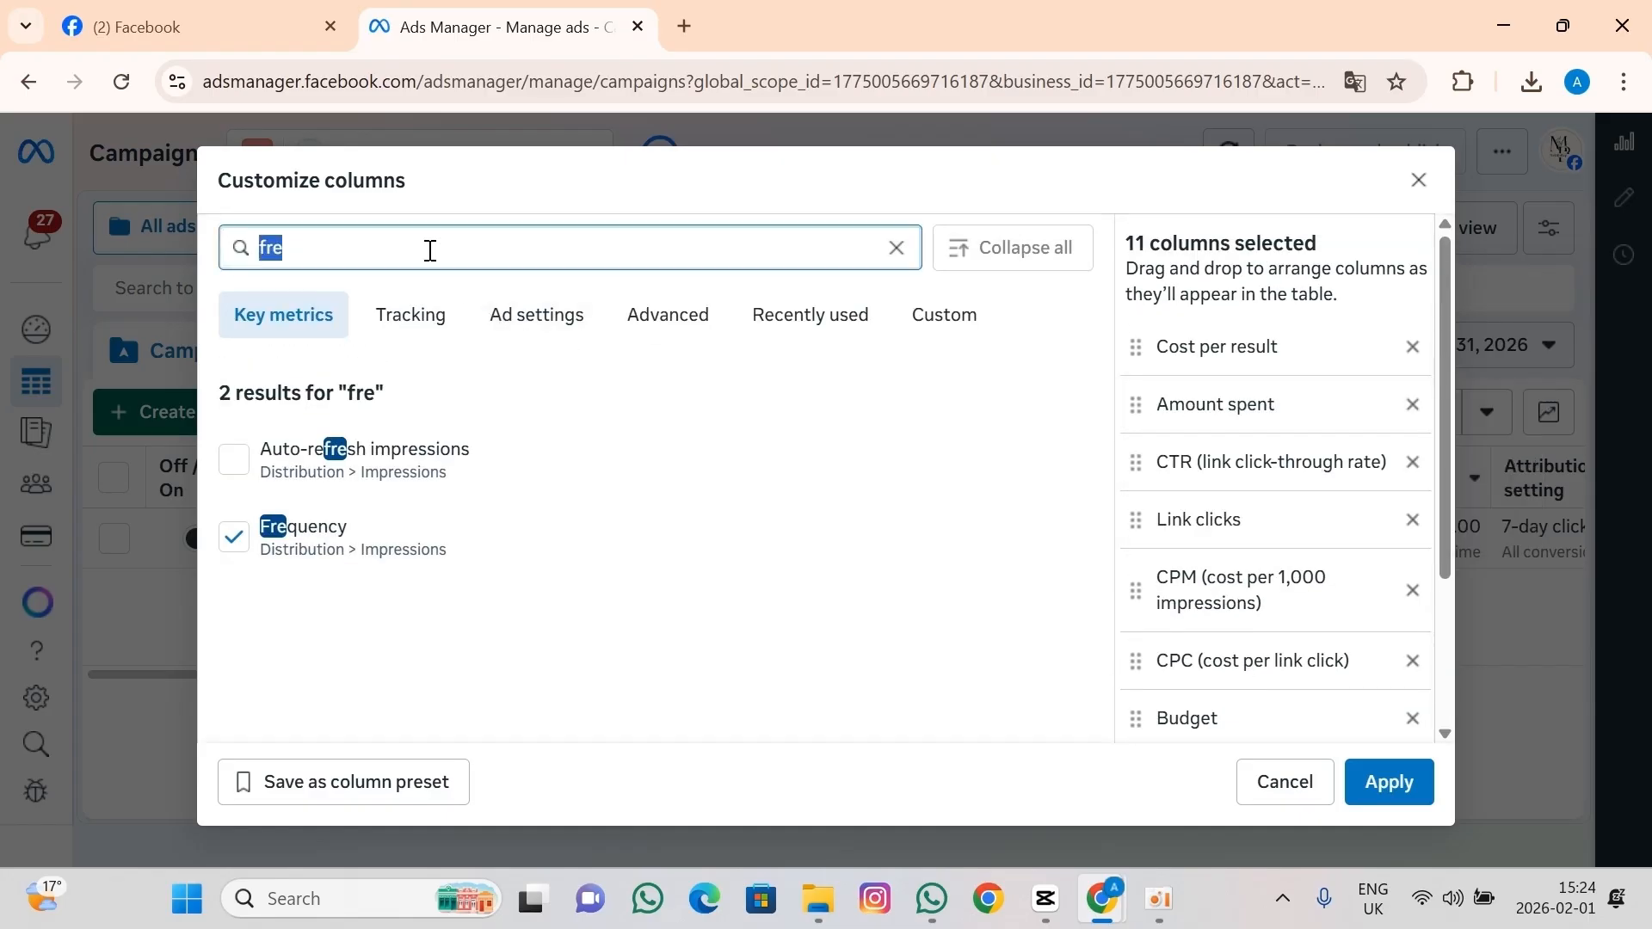
text(vid)
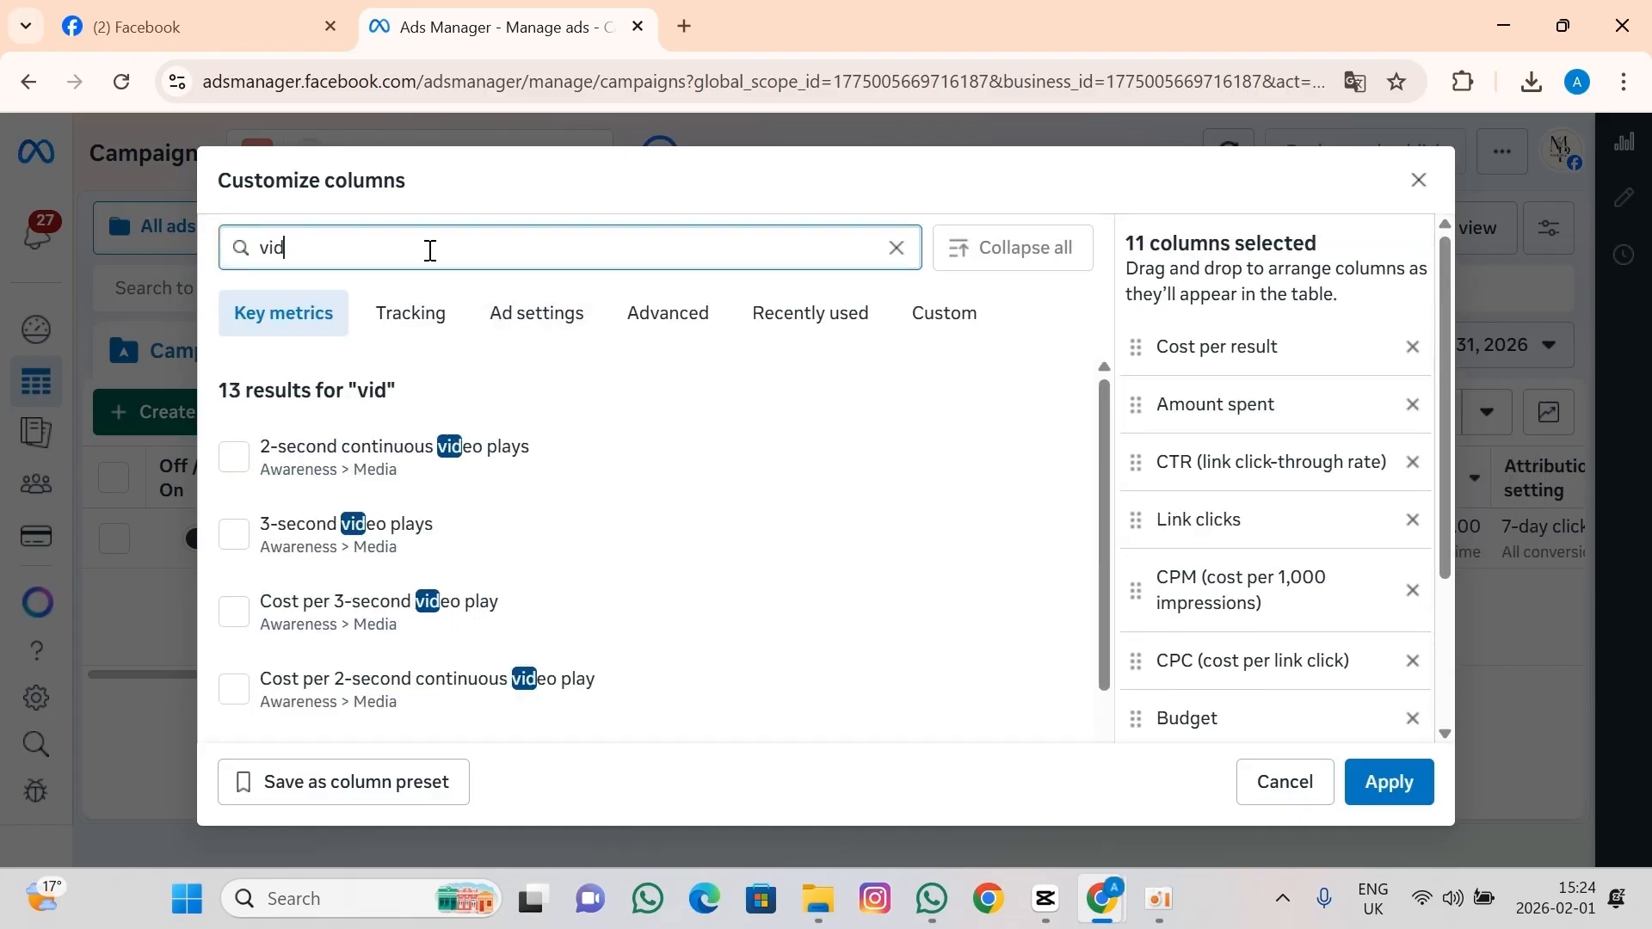
text(eo)
- Tick Video plays at 25%, 50%, 75%, 95% and 100%, and apply the columns
scroll(380, 516, down, 4)
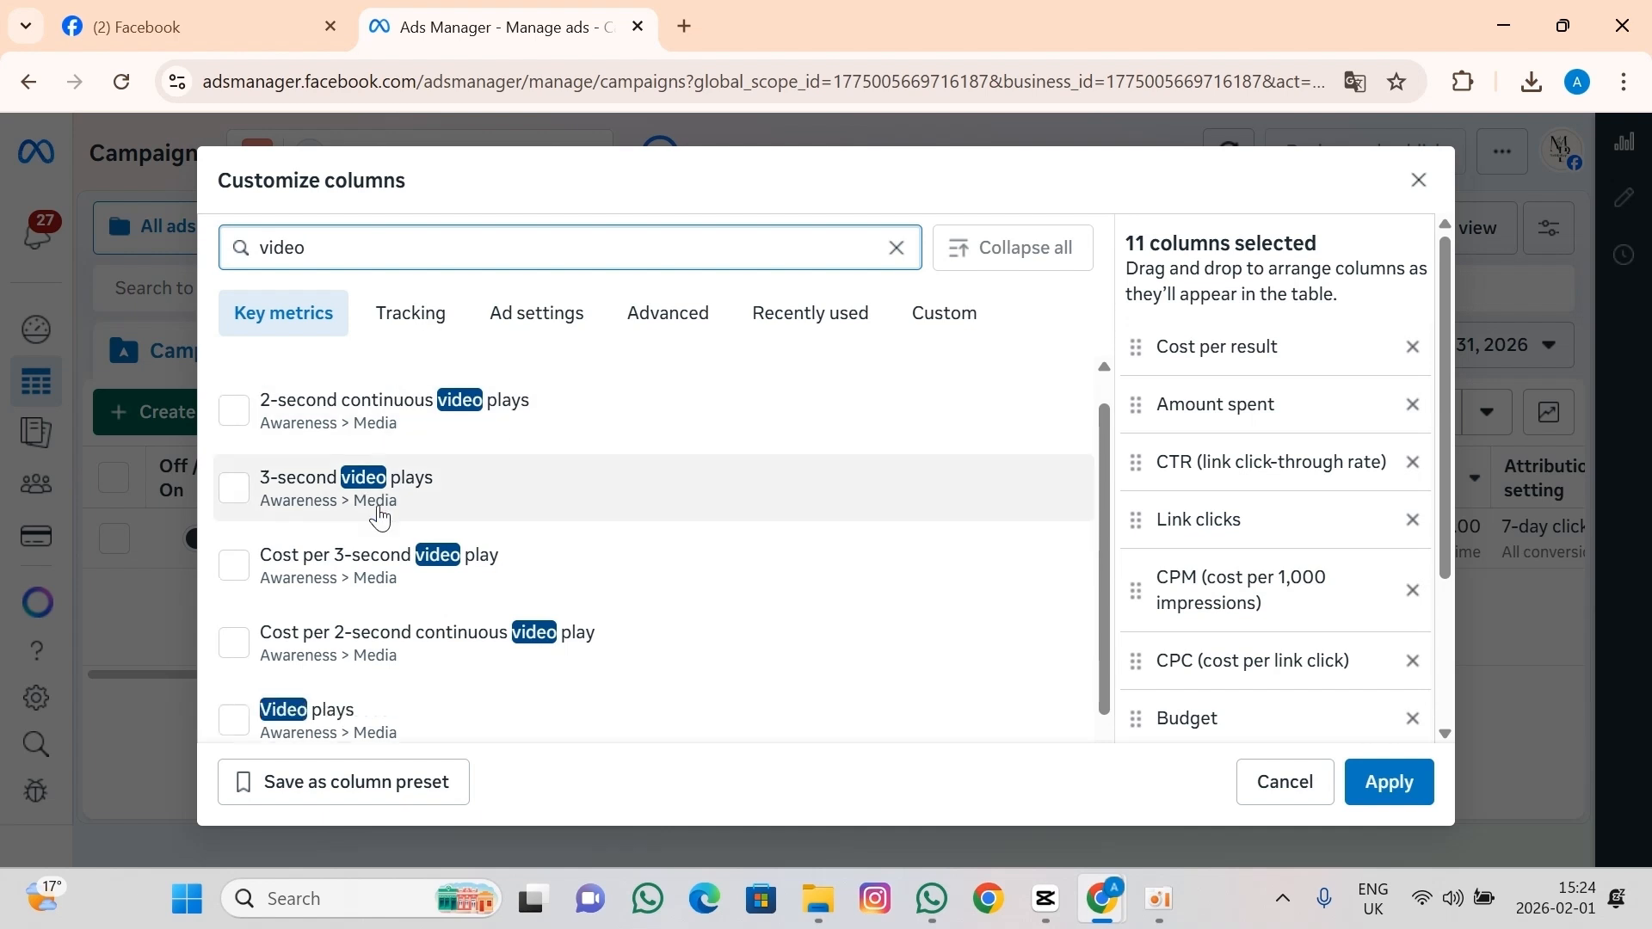
scroll(379, 516, down, 2)
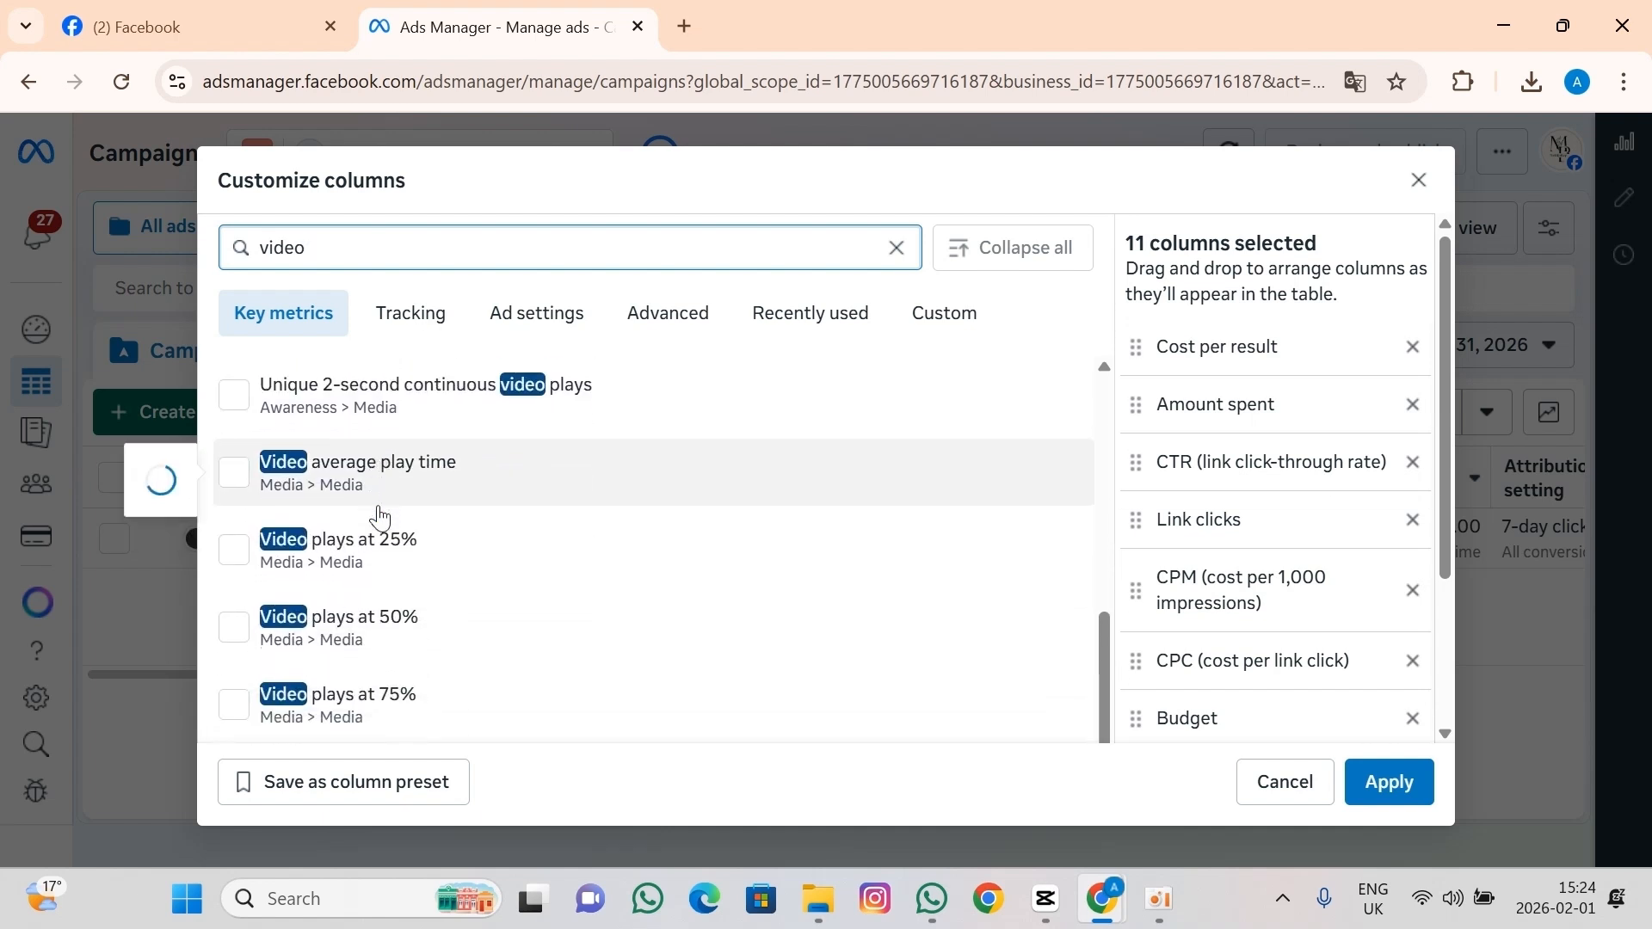
click(362, 532)
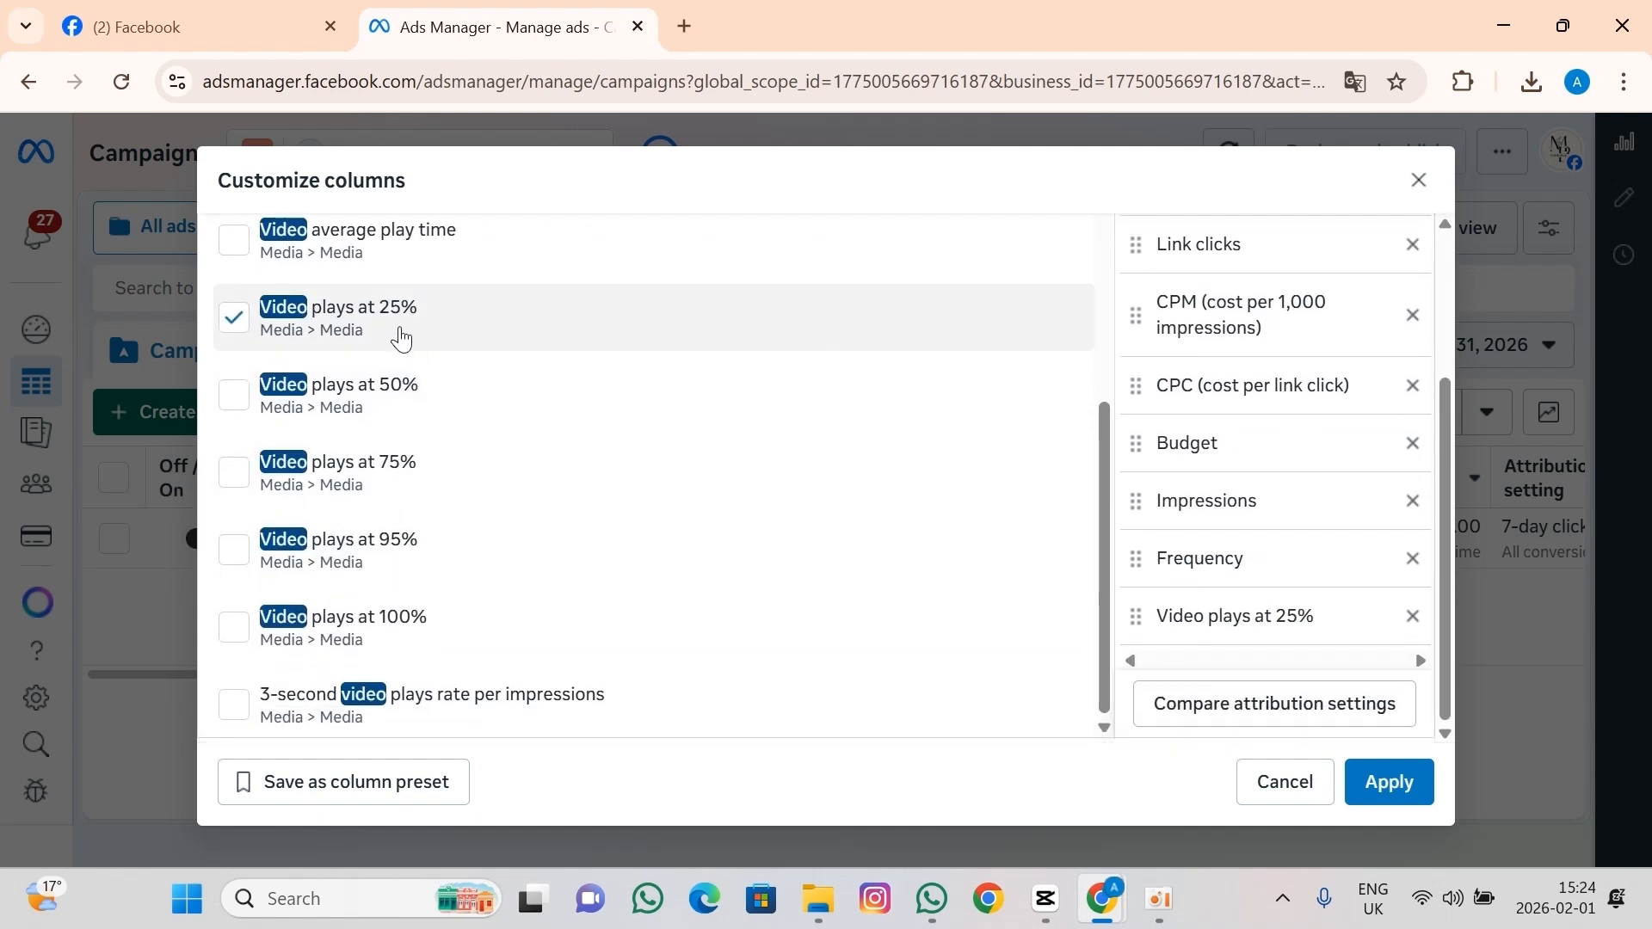
click(345, 394)
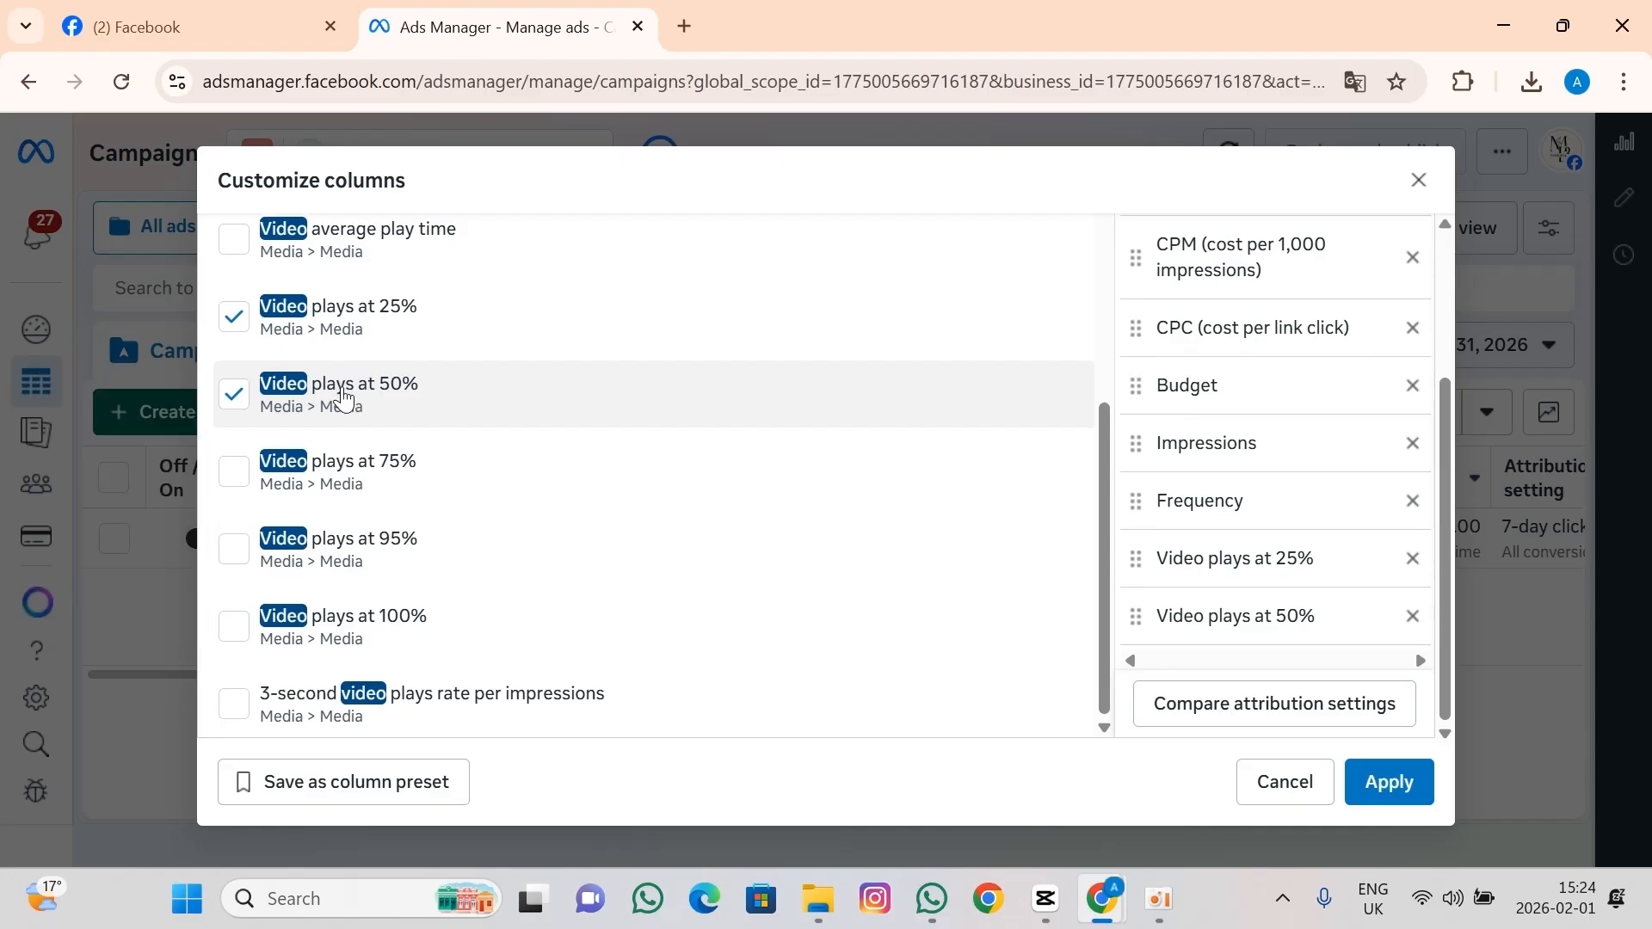
click(329, 469)
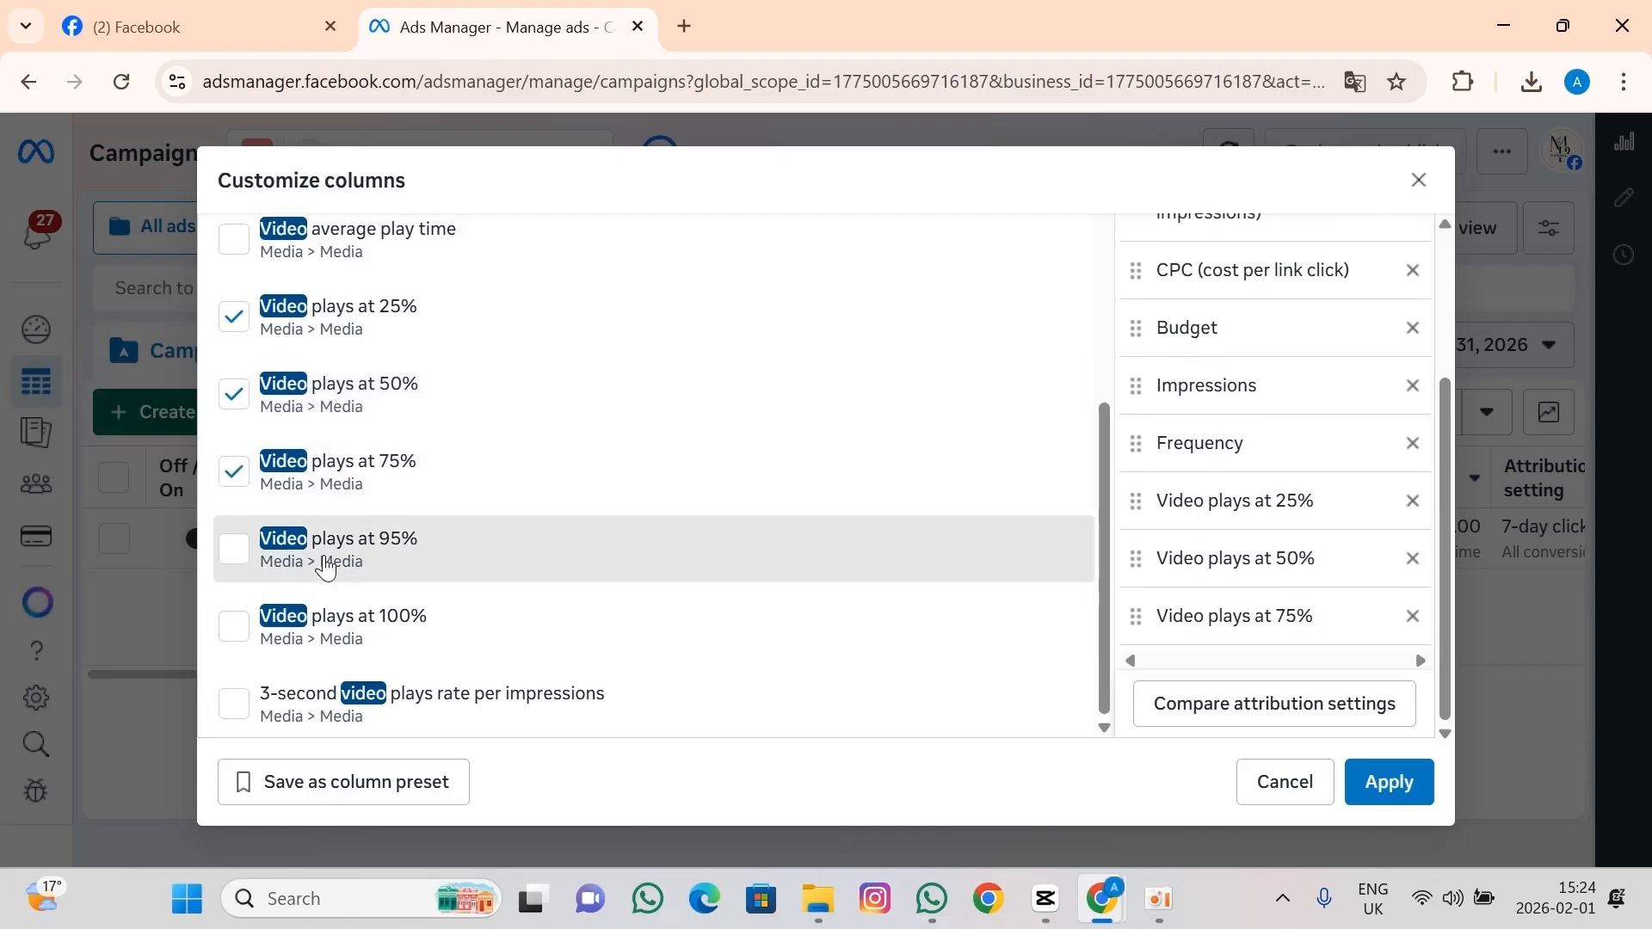
click(330, 555)
click(294, 628)
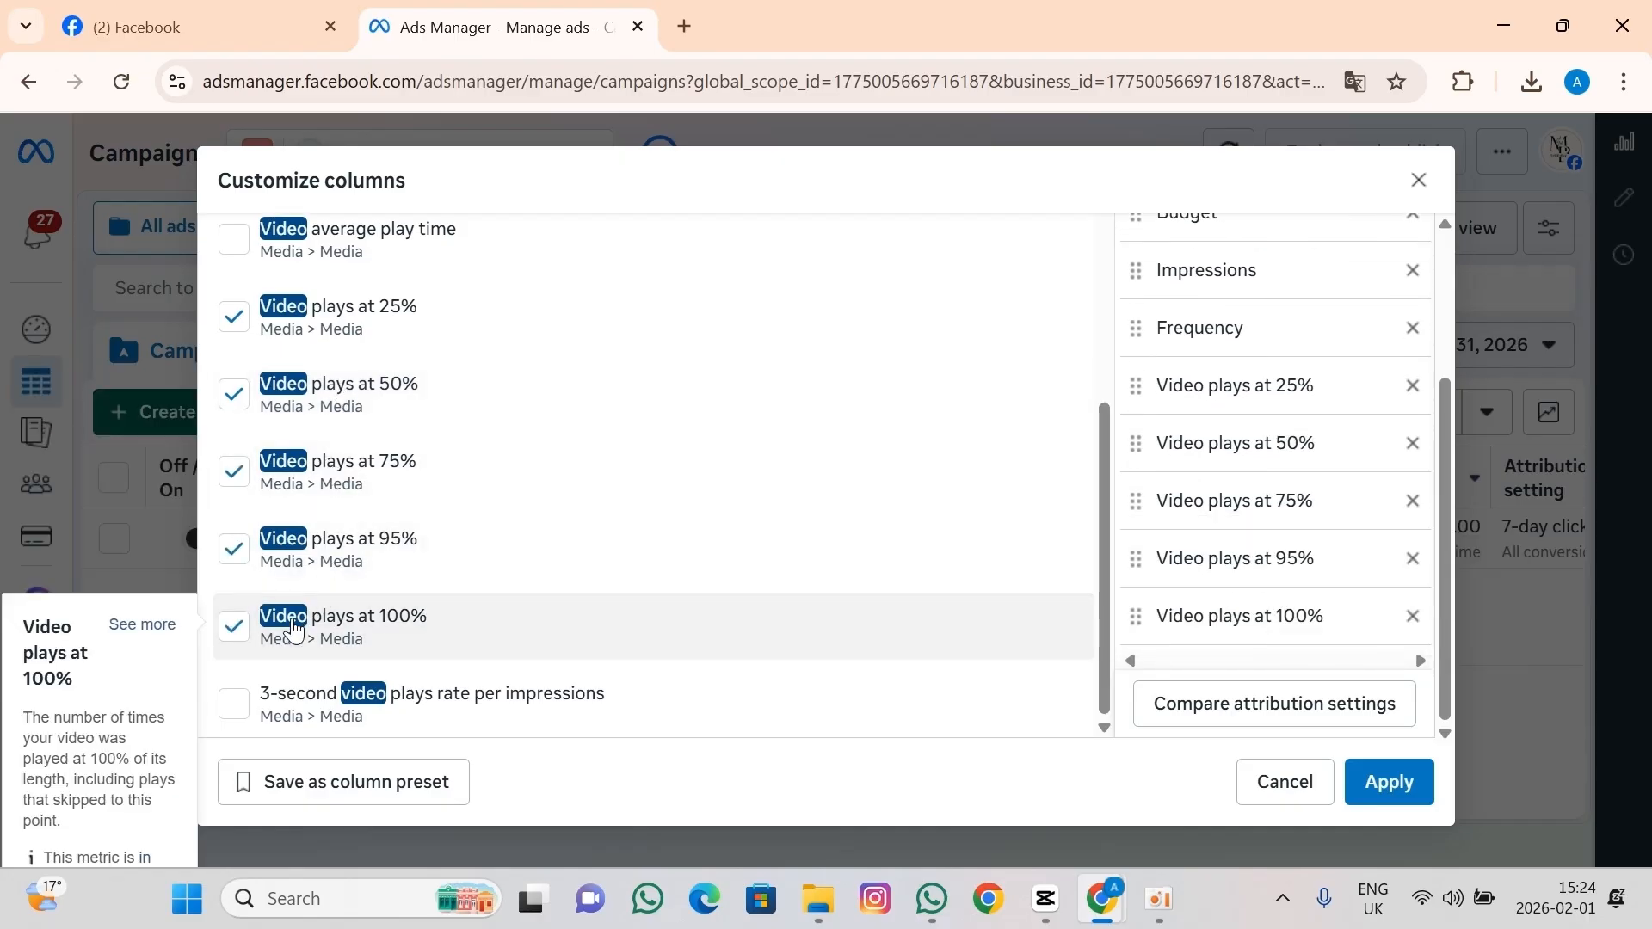
click(1386, 779)
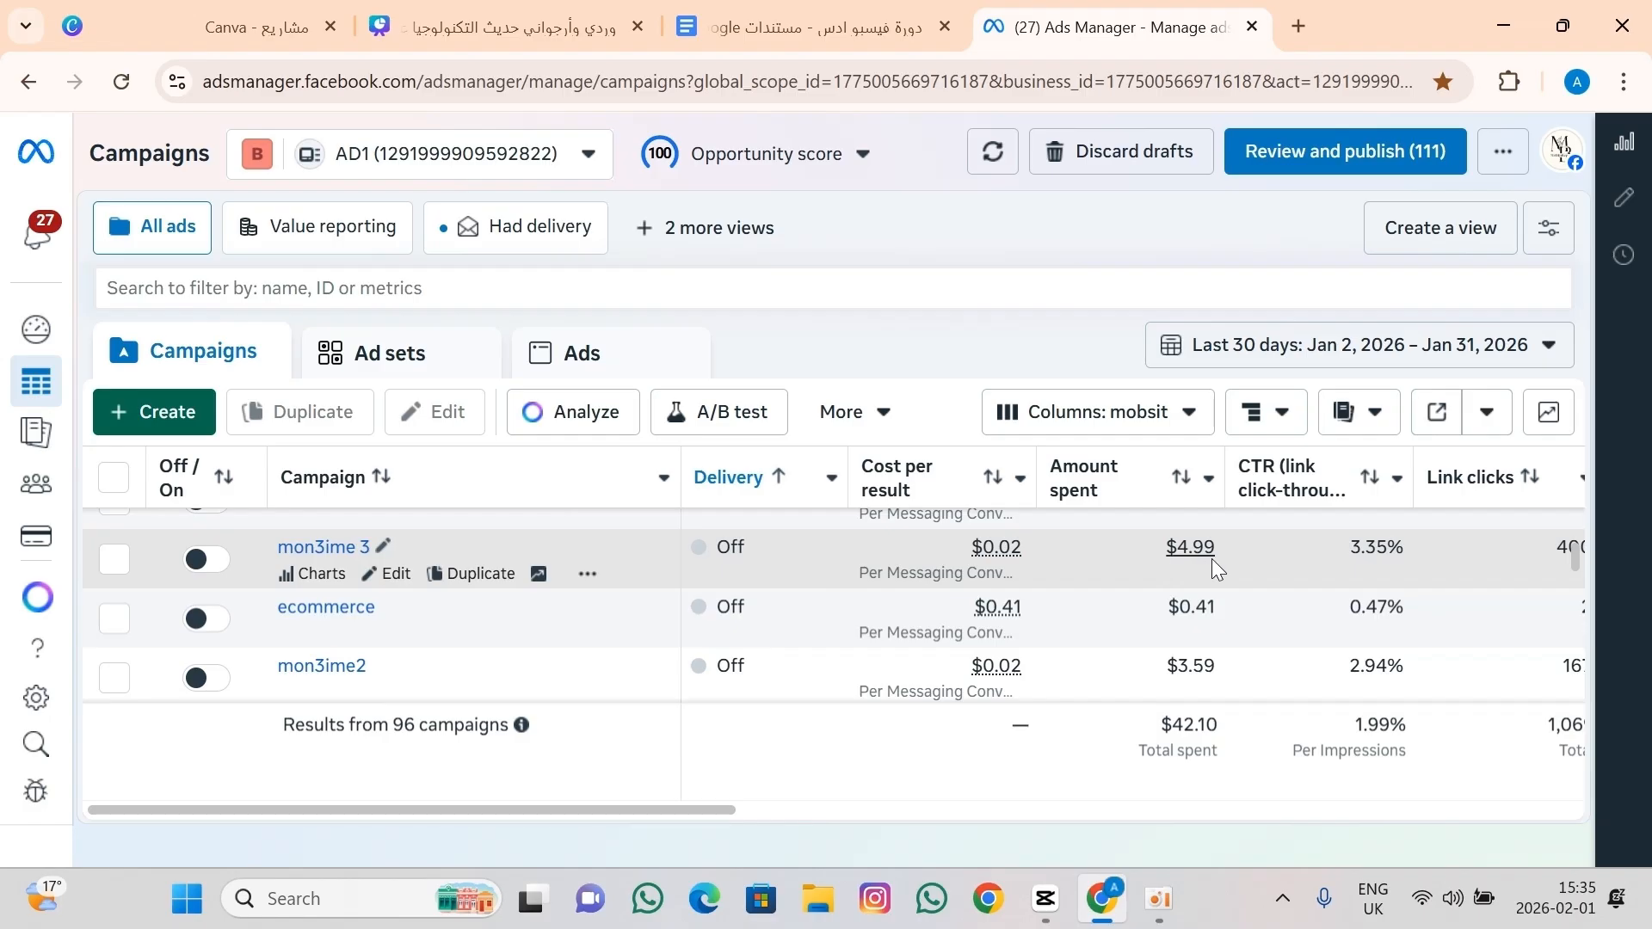
scroll(1254, 565, right, 3)
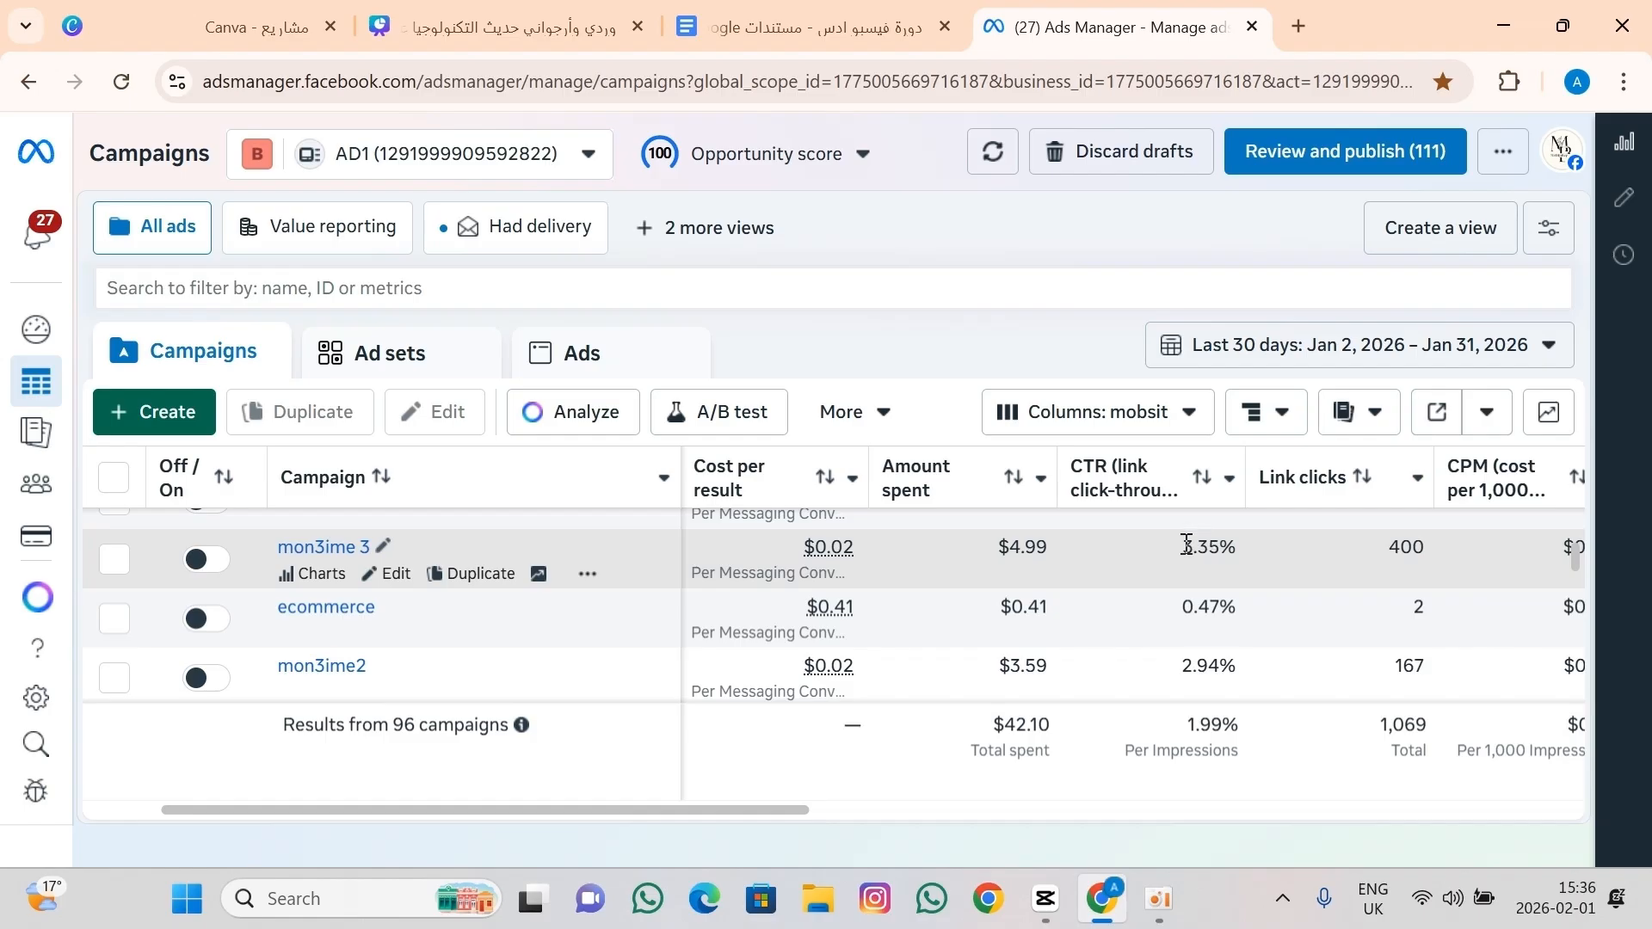
scroll(1309, 560, right, 2)
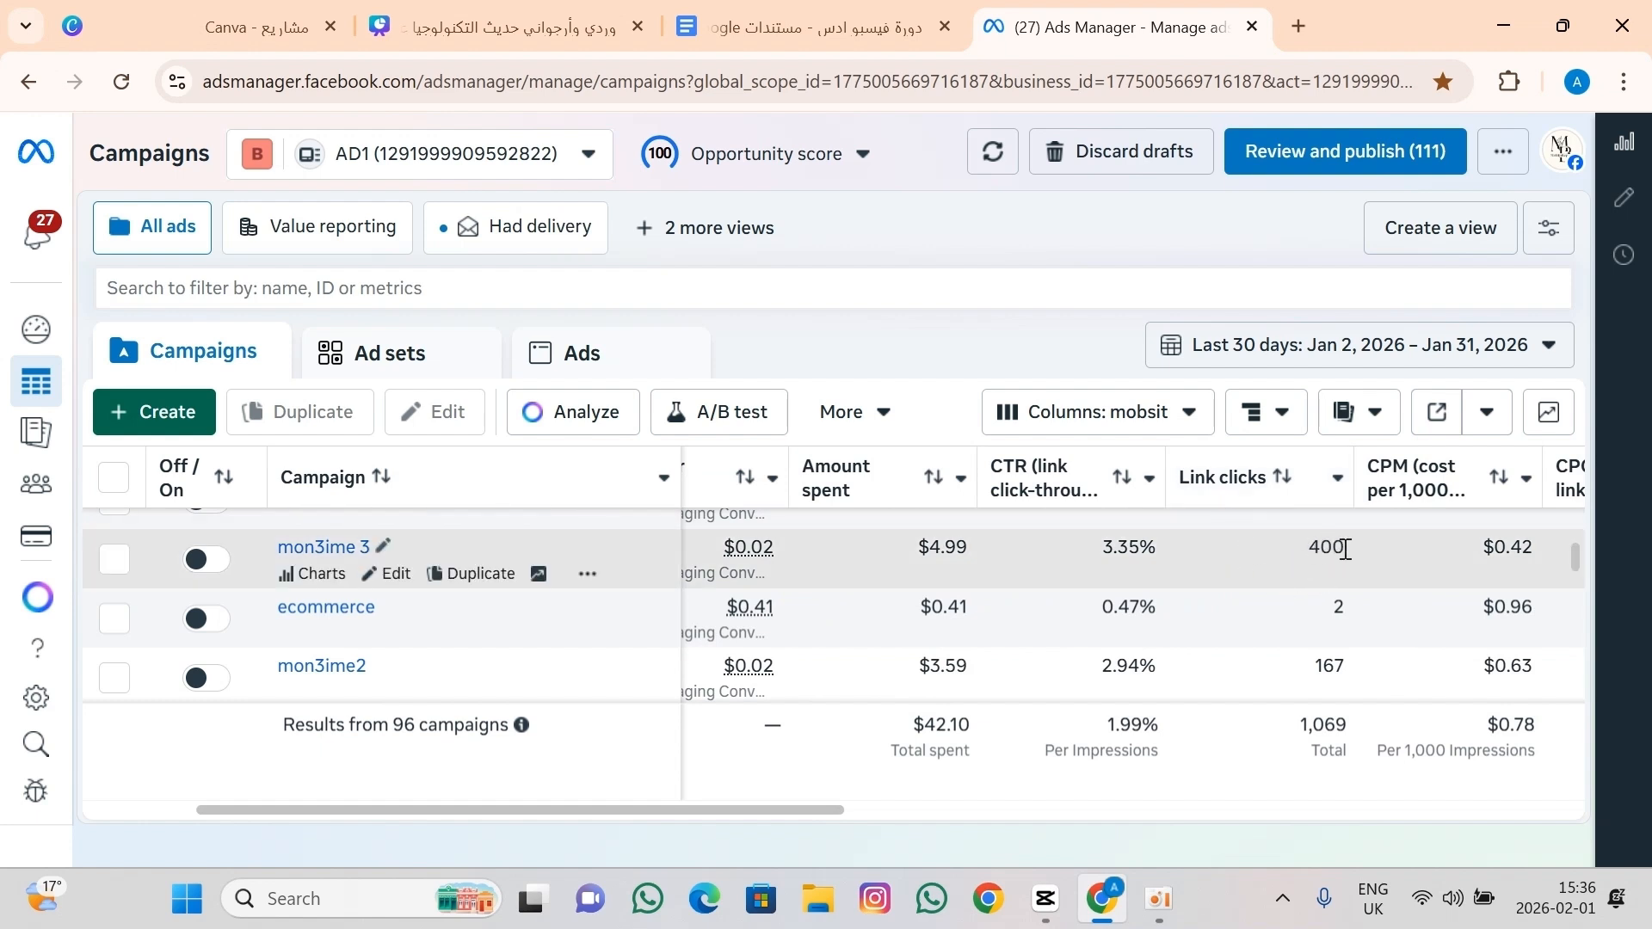
scroll(1308, 554, right, 1)
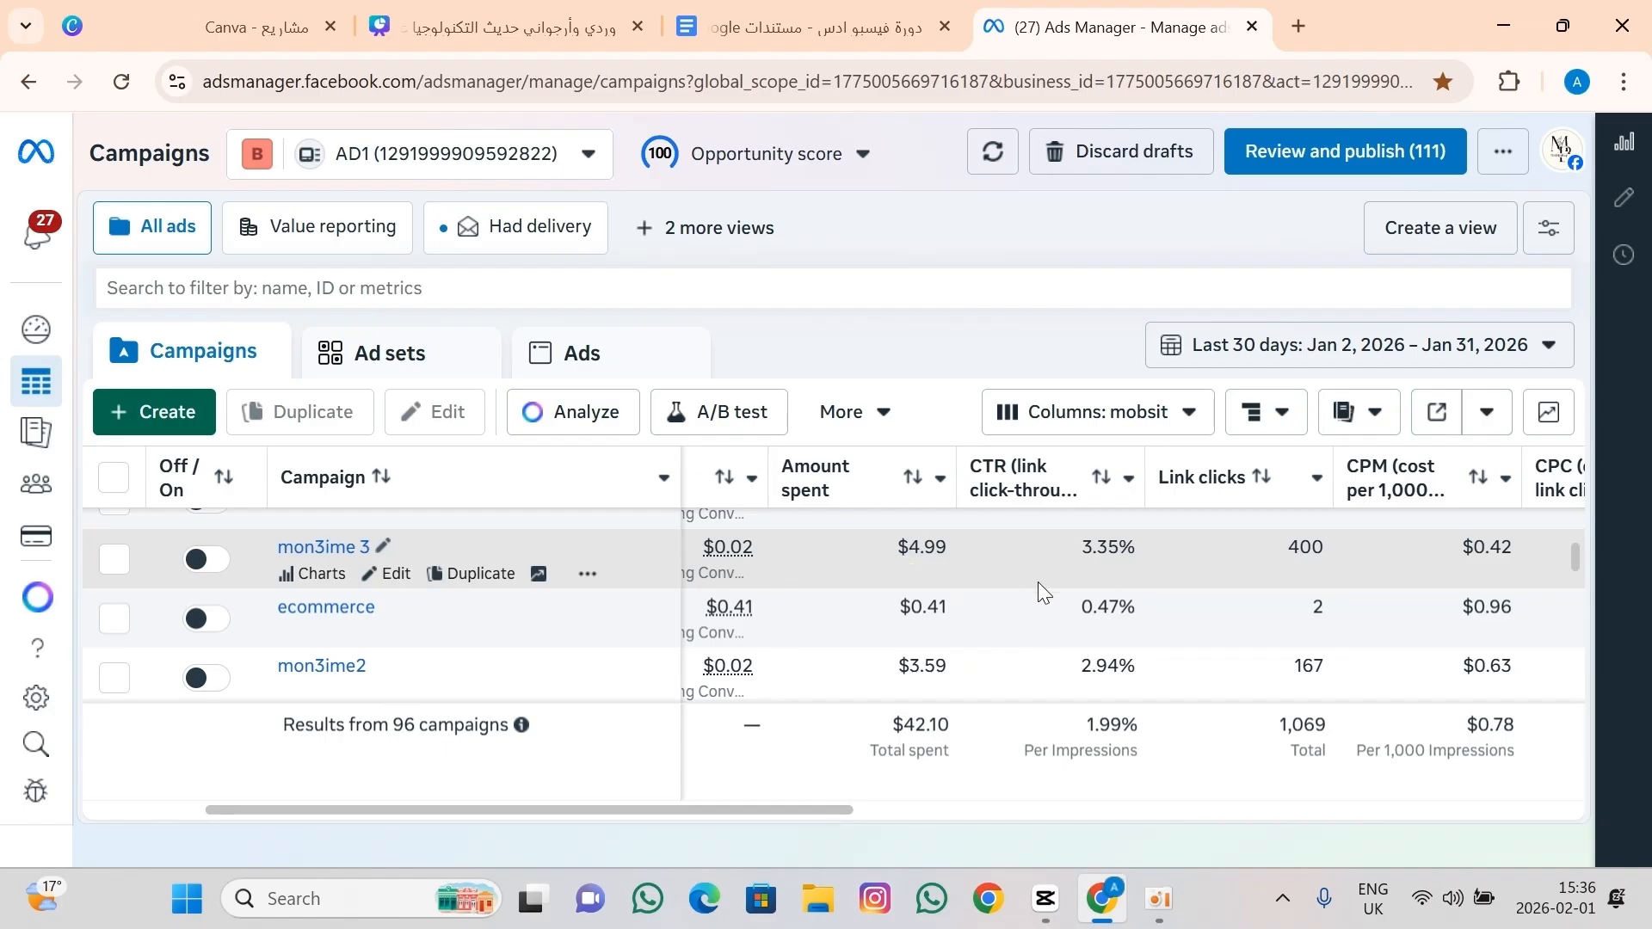
scroll(1308, 548, right, 5)
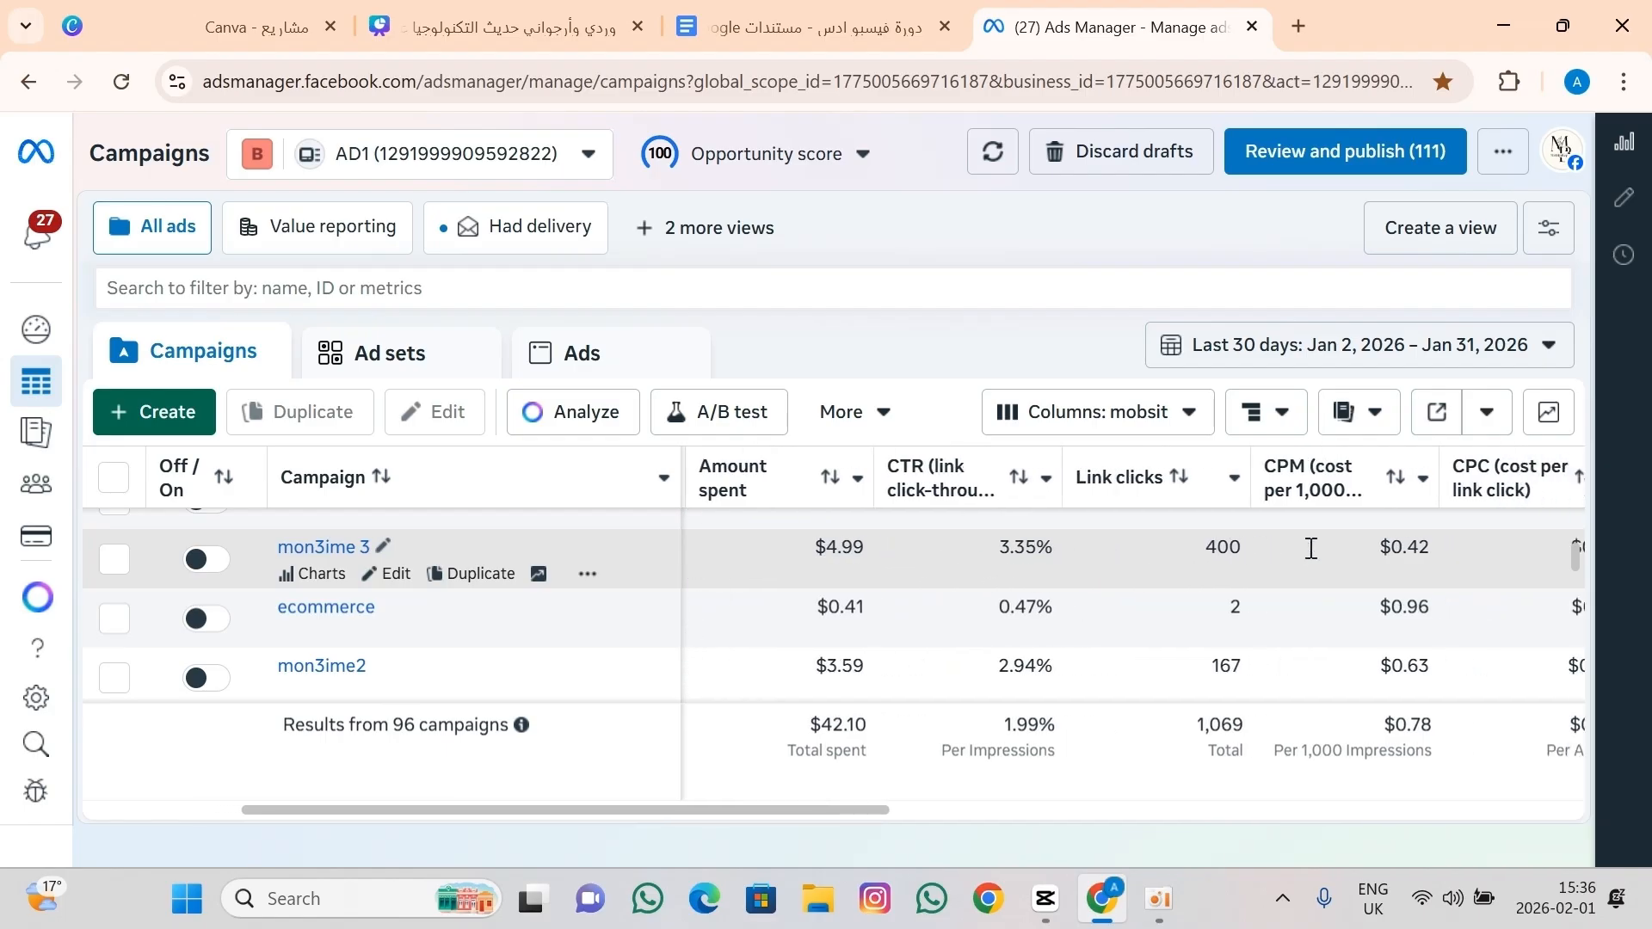
mouse_move(1214, 486)
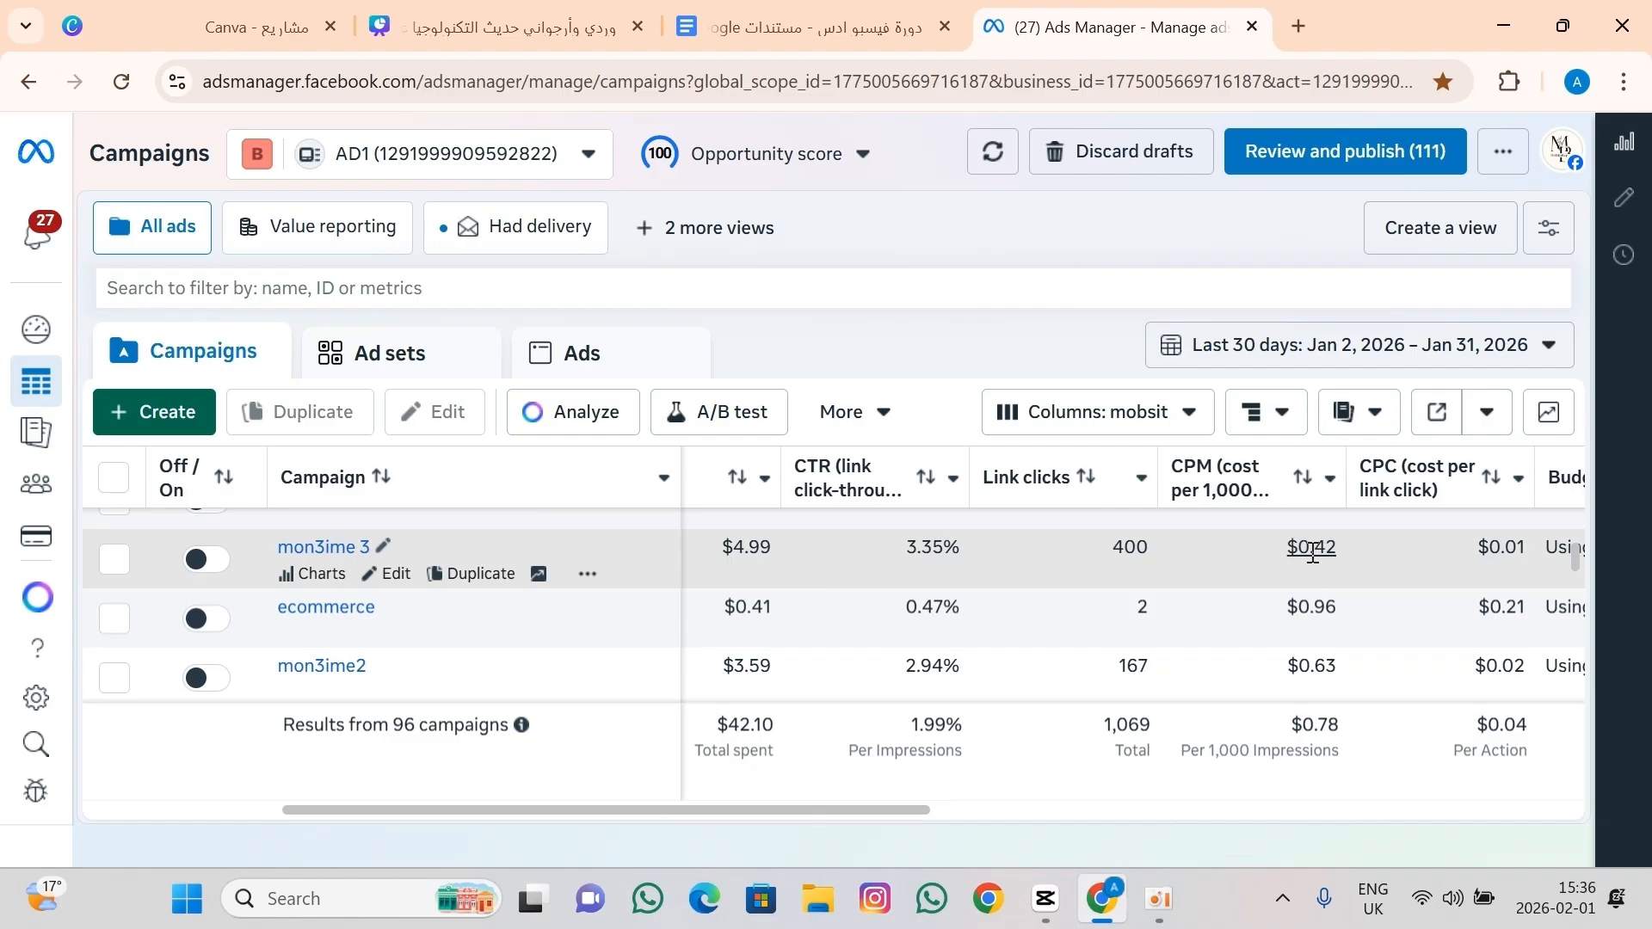
scroll(1337, 551, right, 2)
scroll(1337, 550, right, 3)
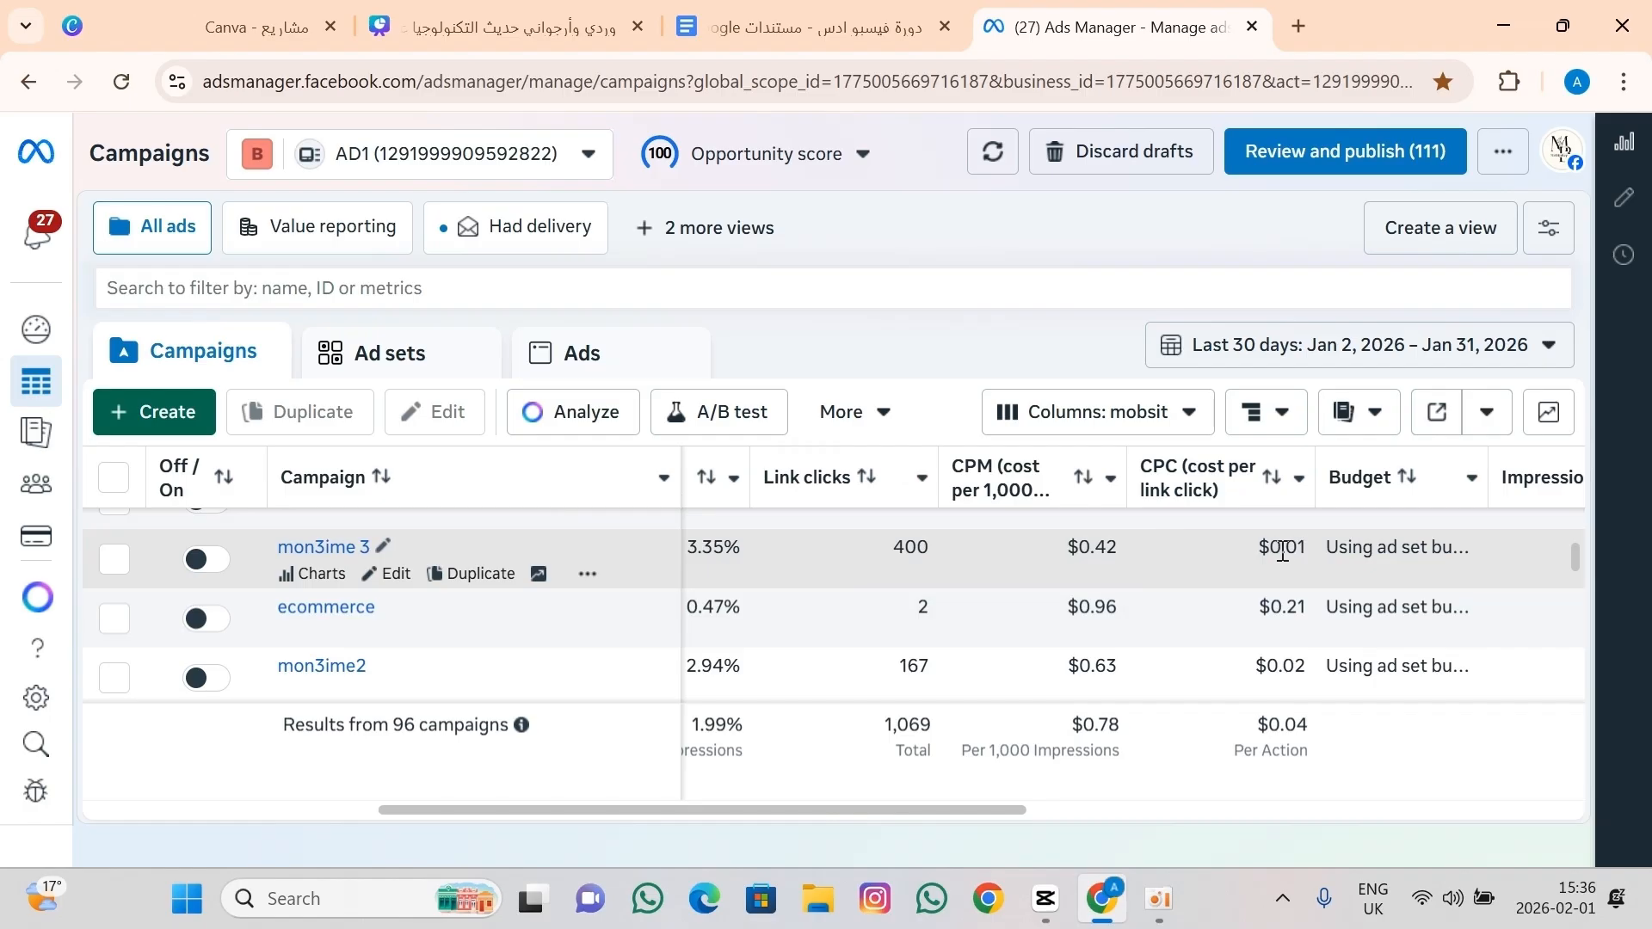
scroll(1312, 553, right, 2)
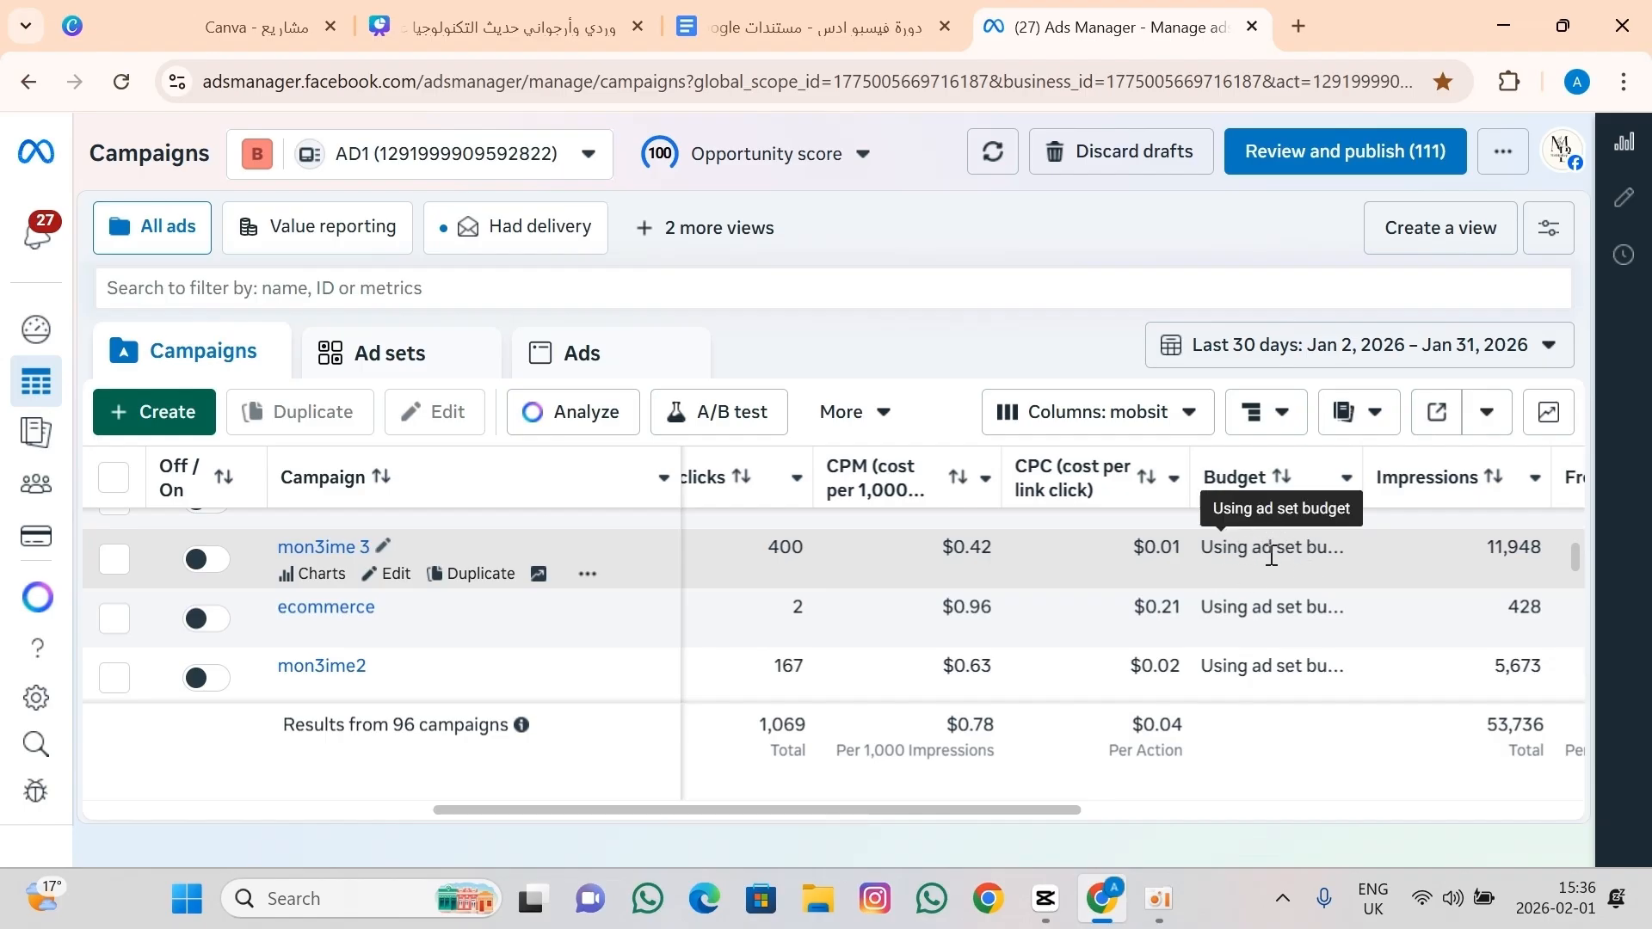
scroll(1266, 555, right, 2)
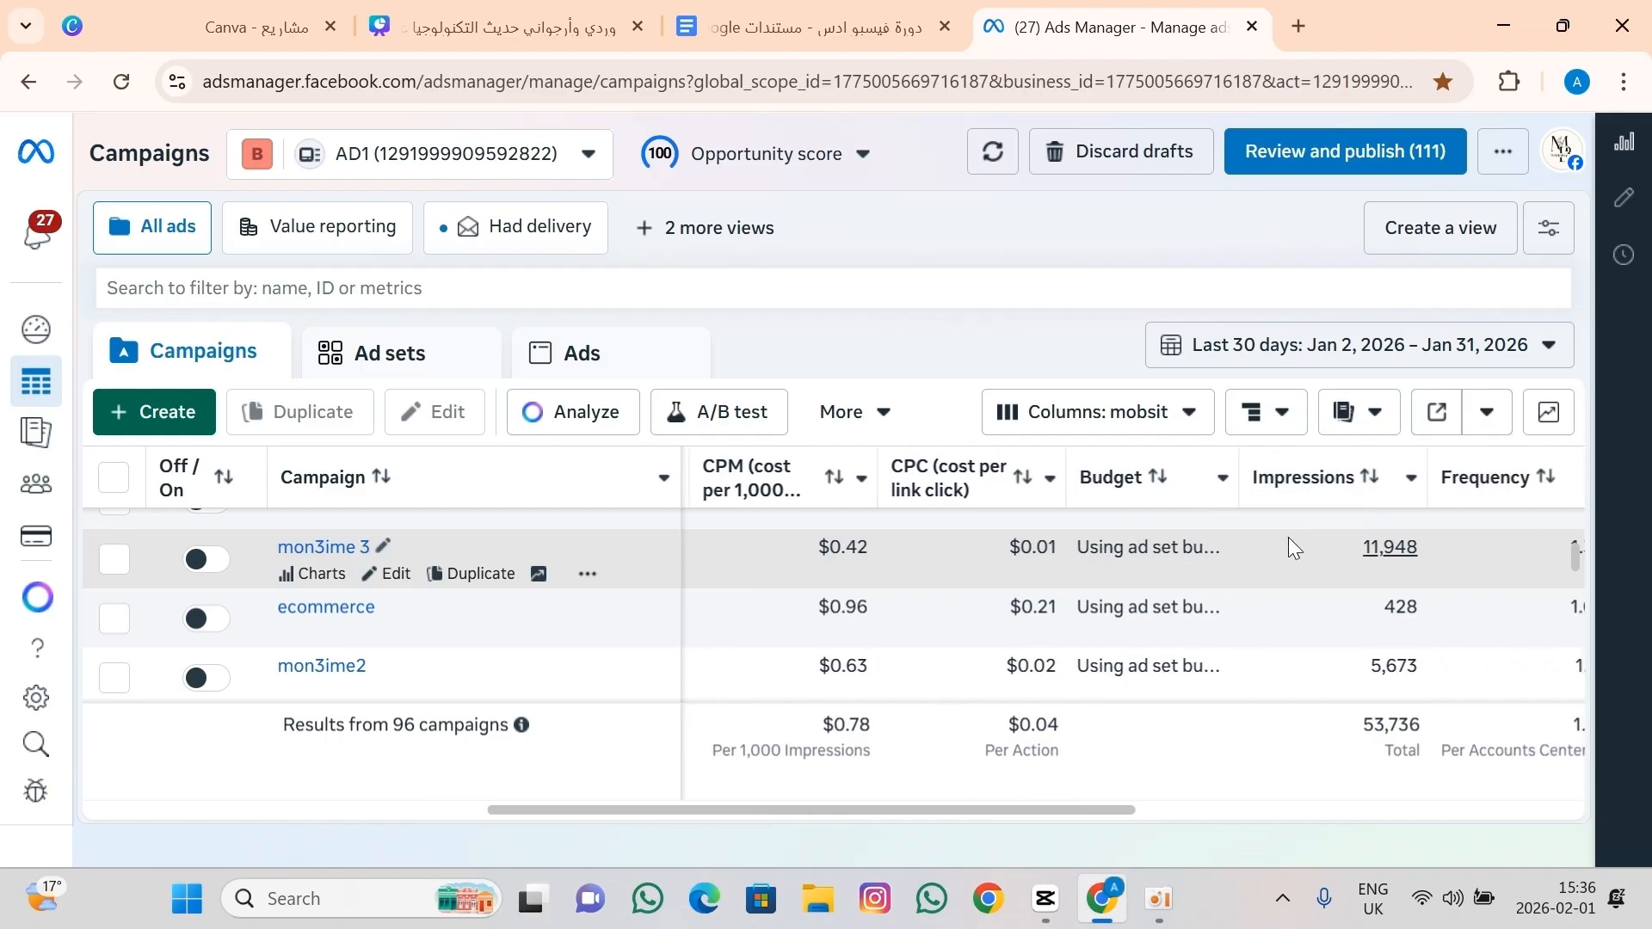
scroll(1289, 537, right, 1)
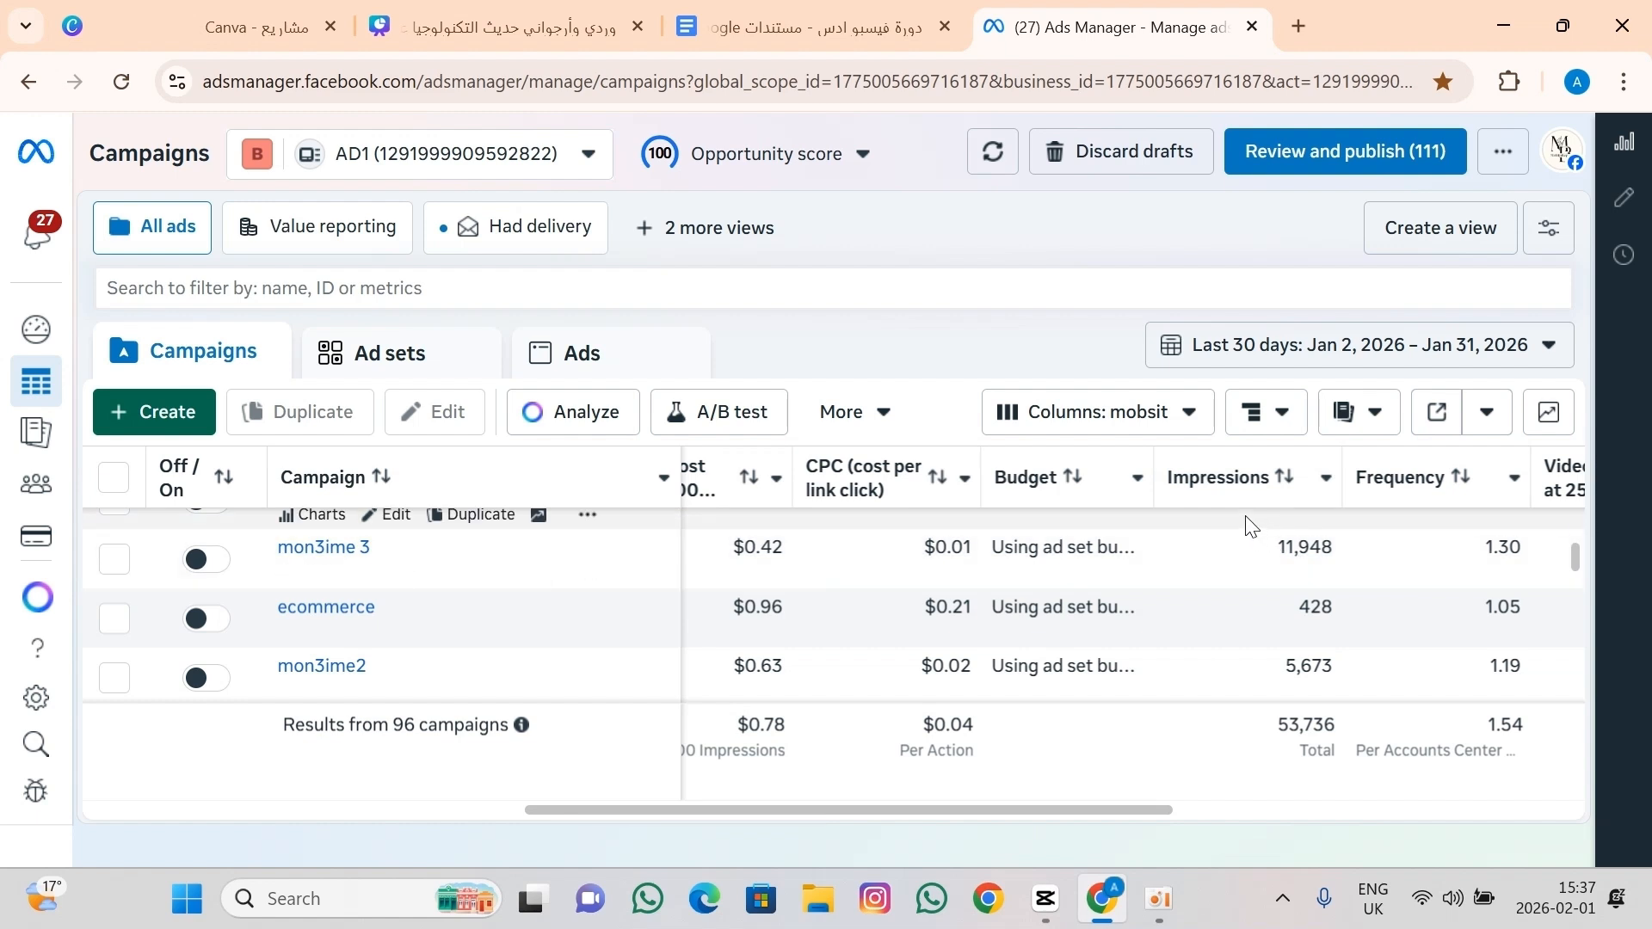
scroll(1322, 542, right, 2)
scroll(1320, 534, right, 3)
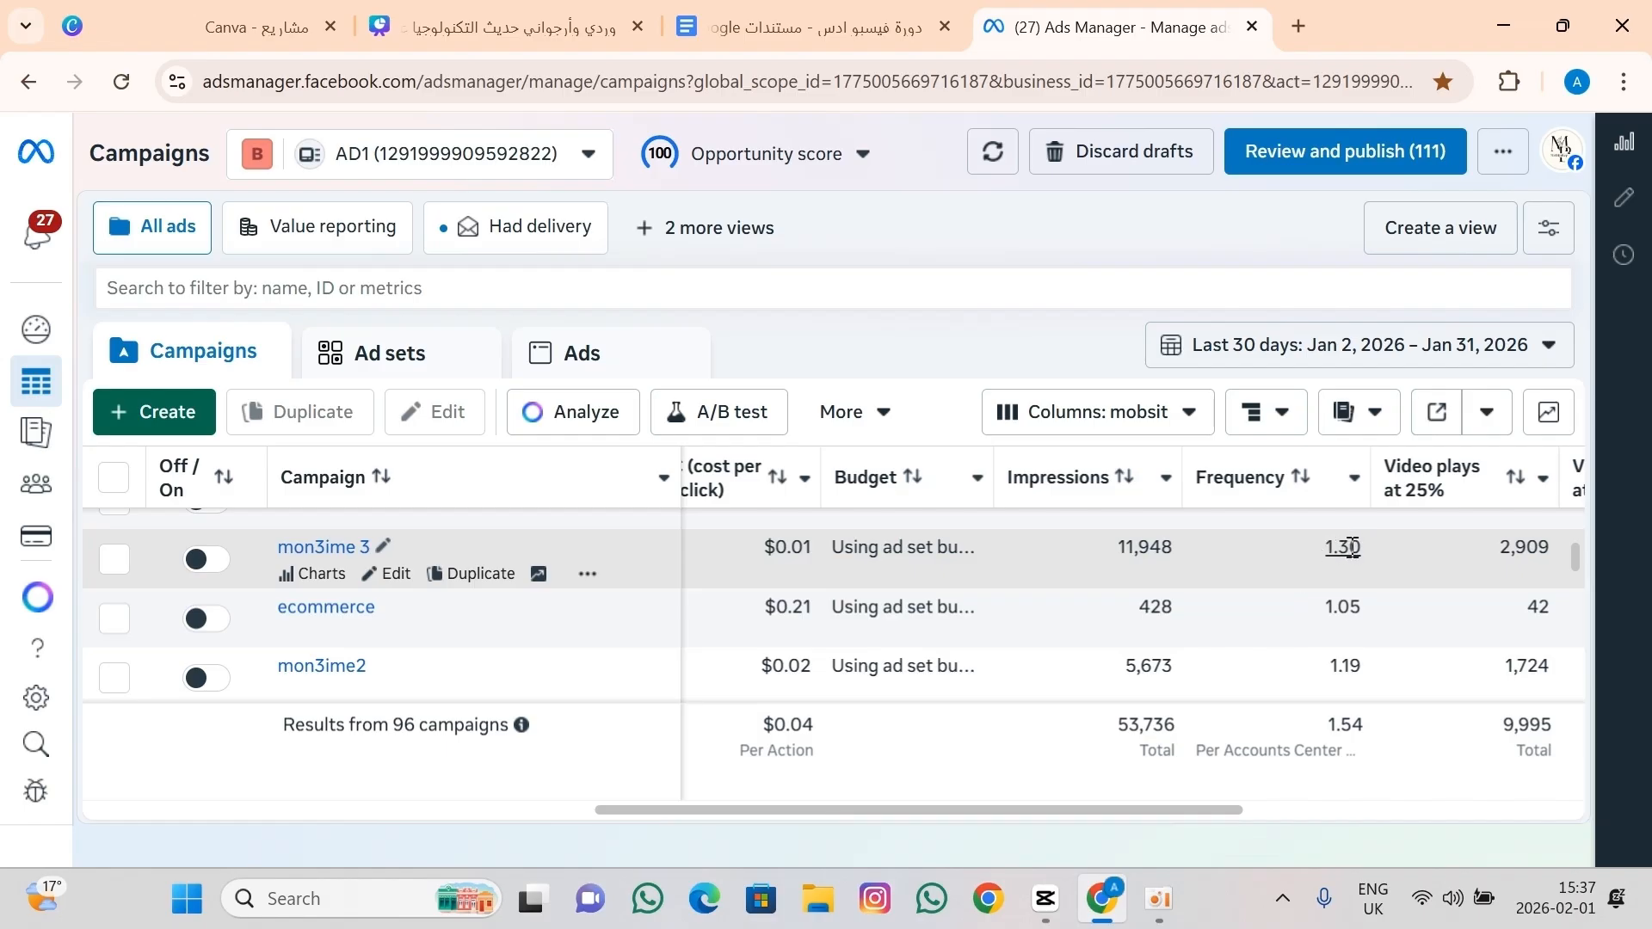
scroll(1332, 568, right, 3)
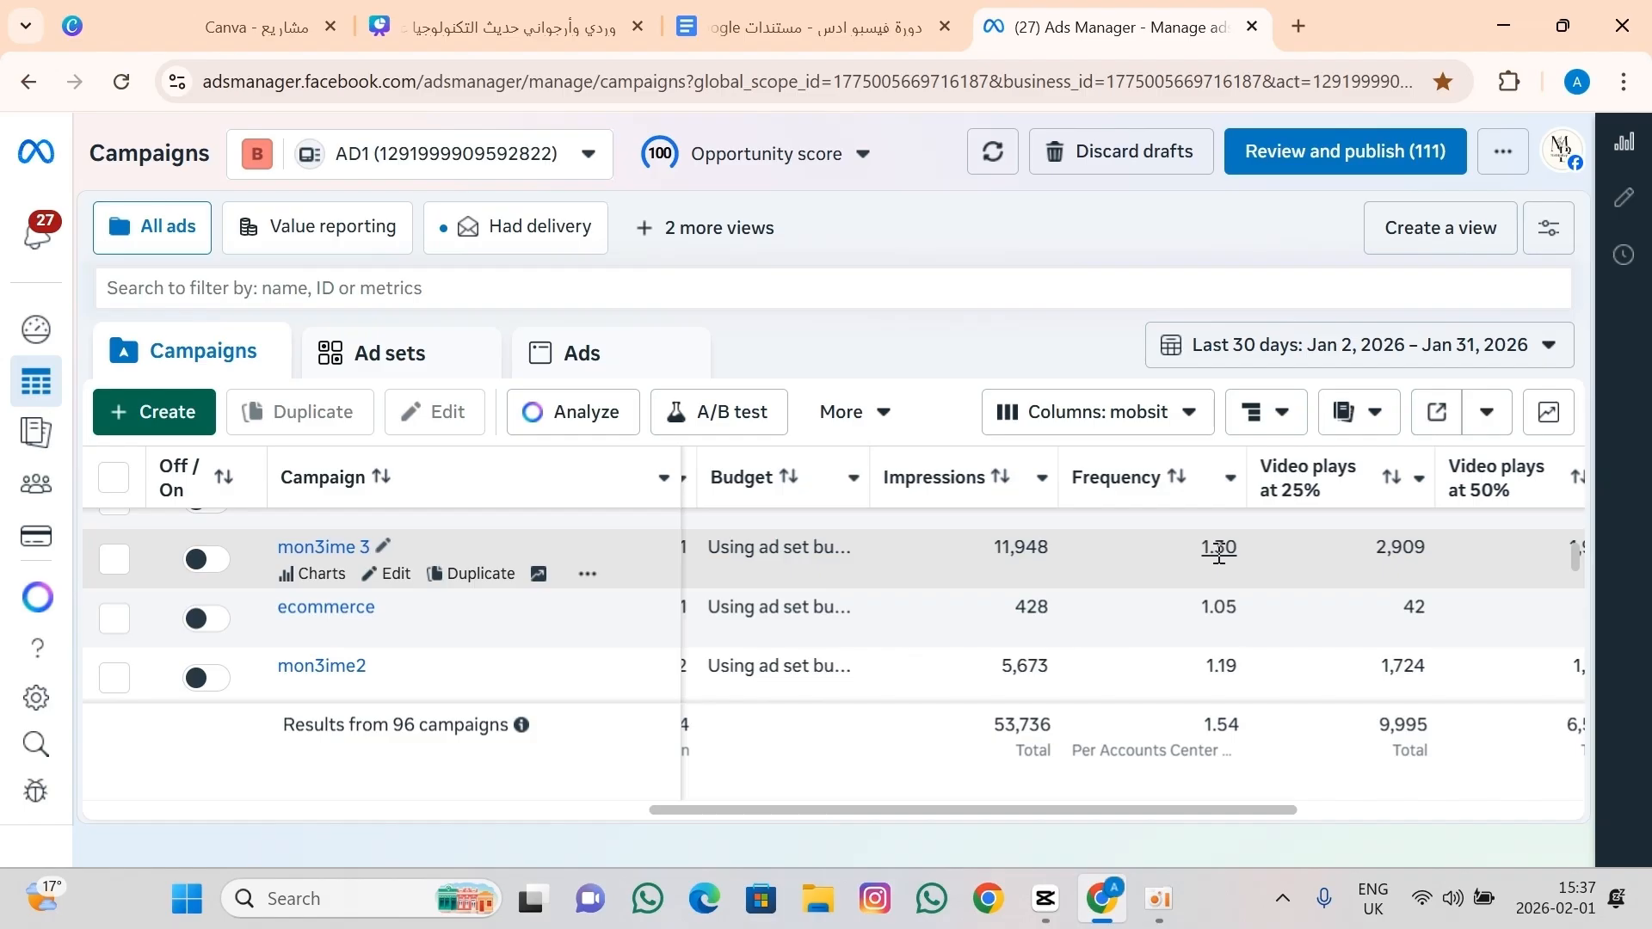
scroll(1205, 551, right, 1)
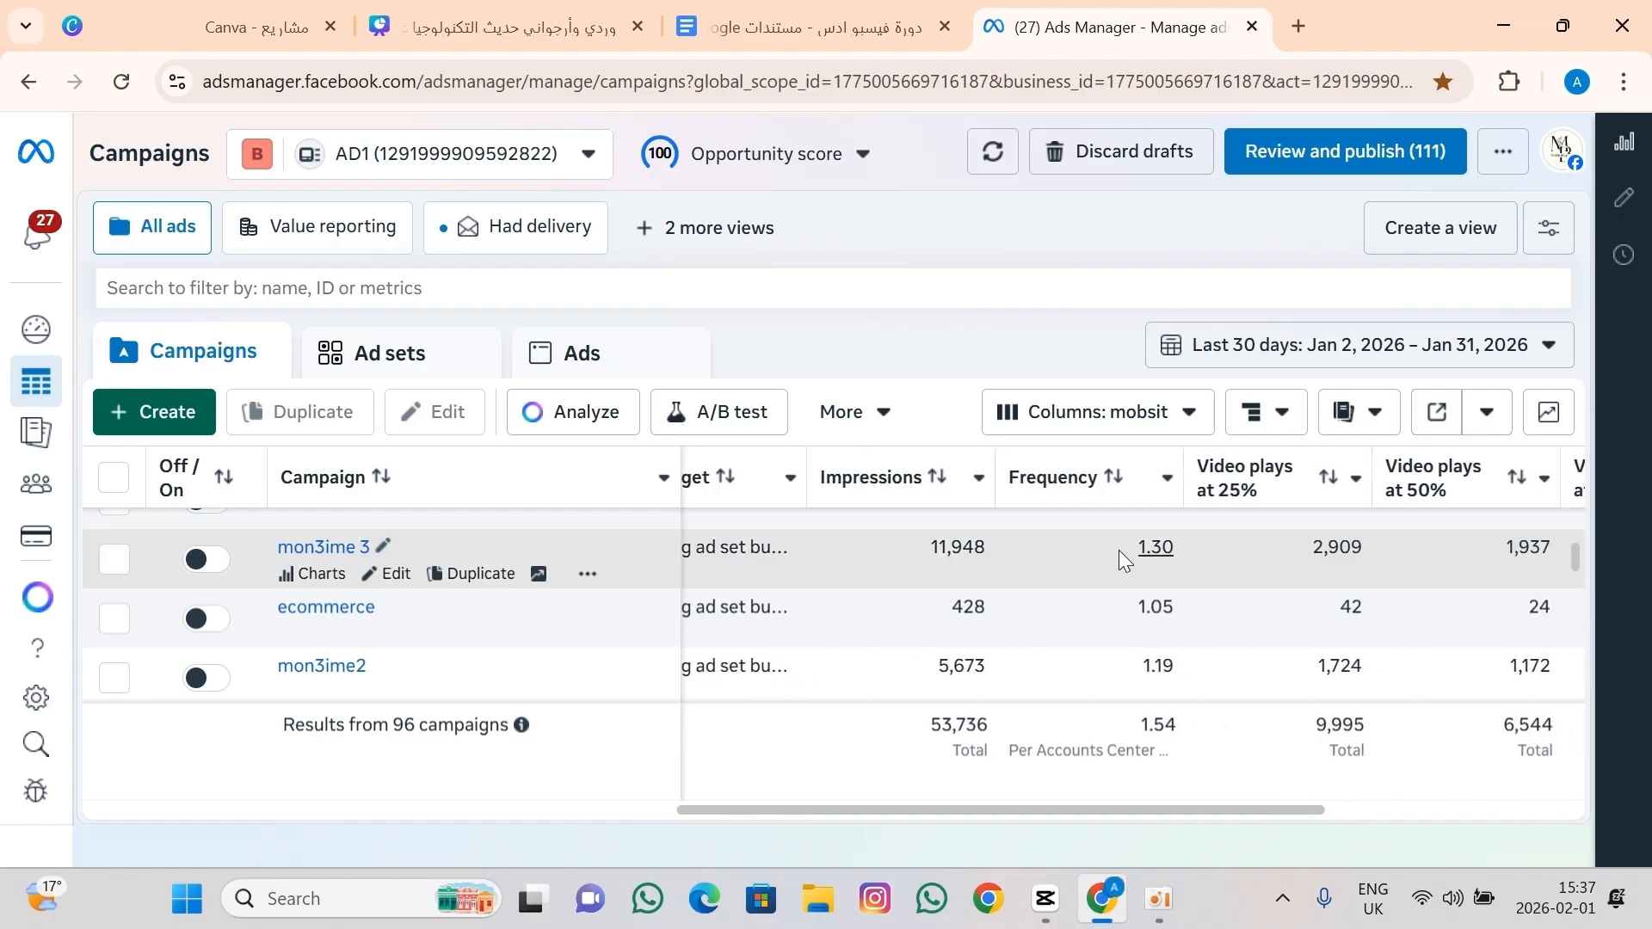
scroll(1257, 567, right, 1)
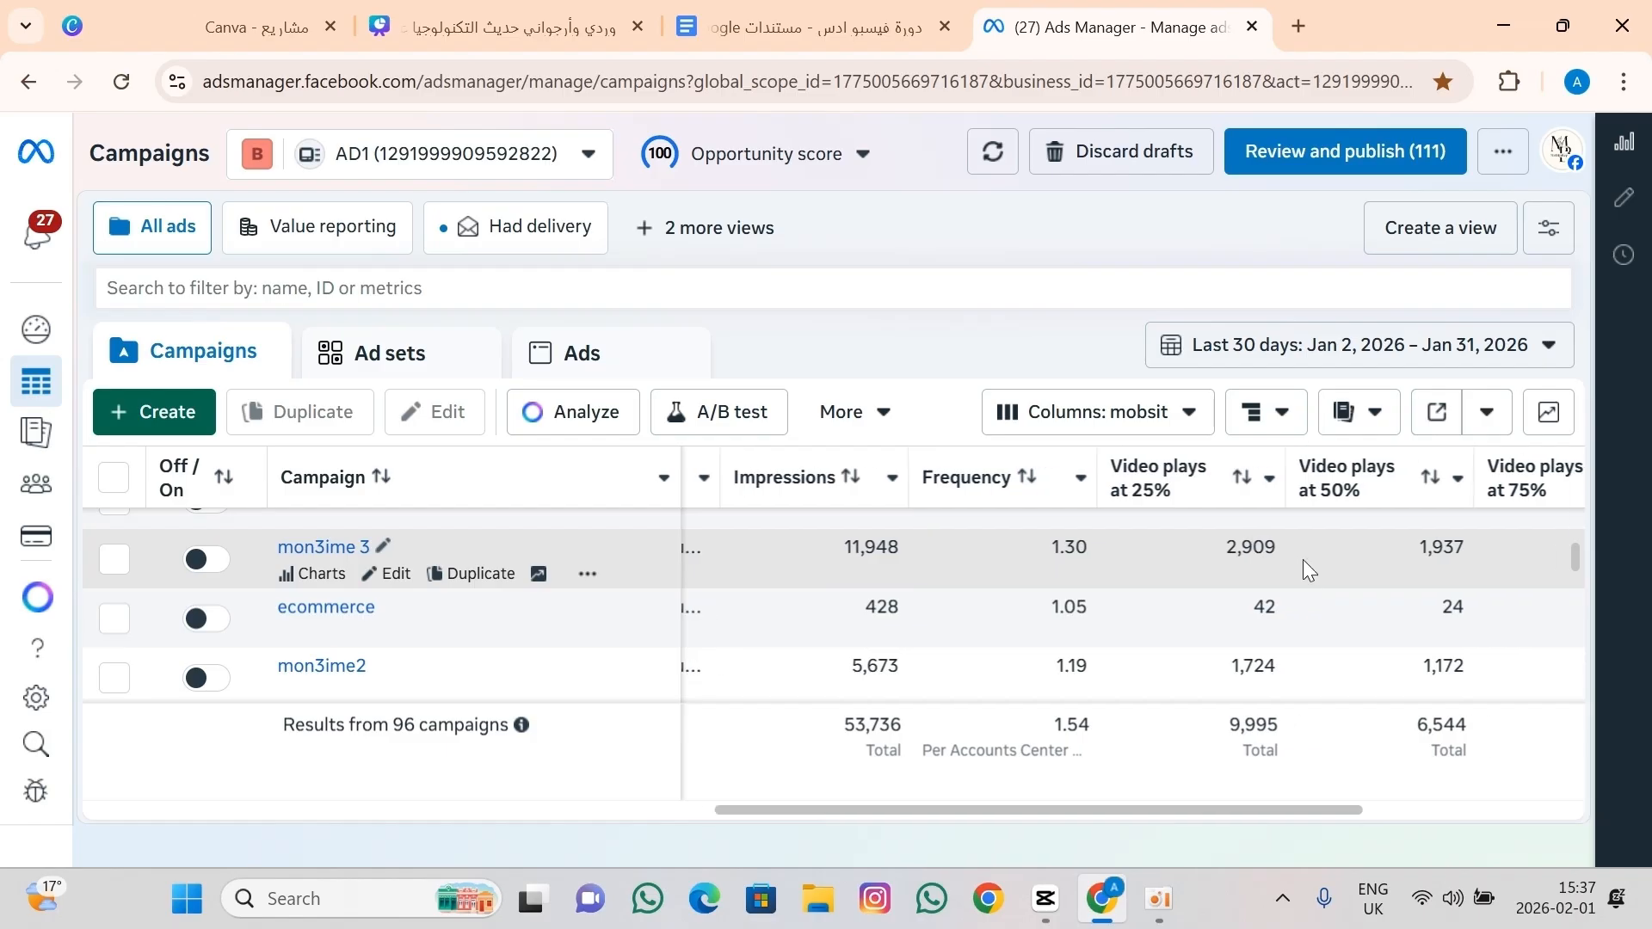
scroll(1303, 559, right, 1)
mouse_move(1118, 479)
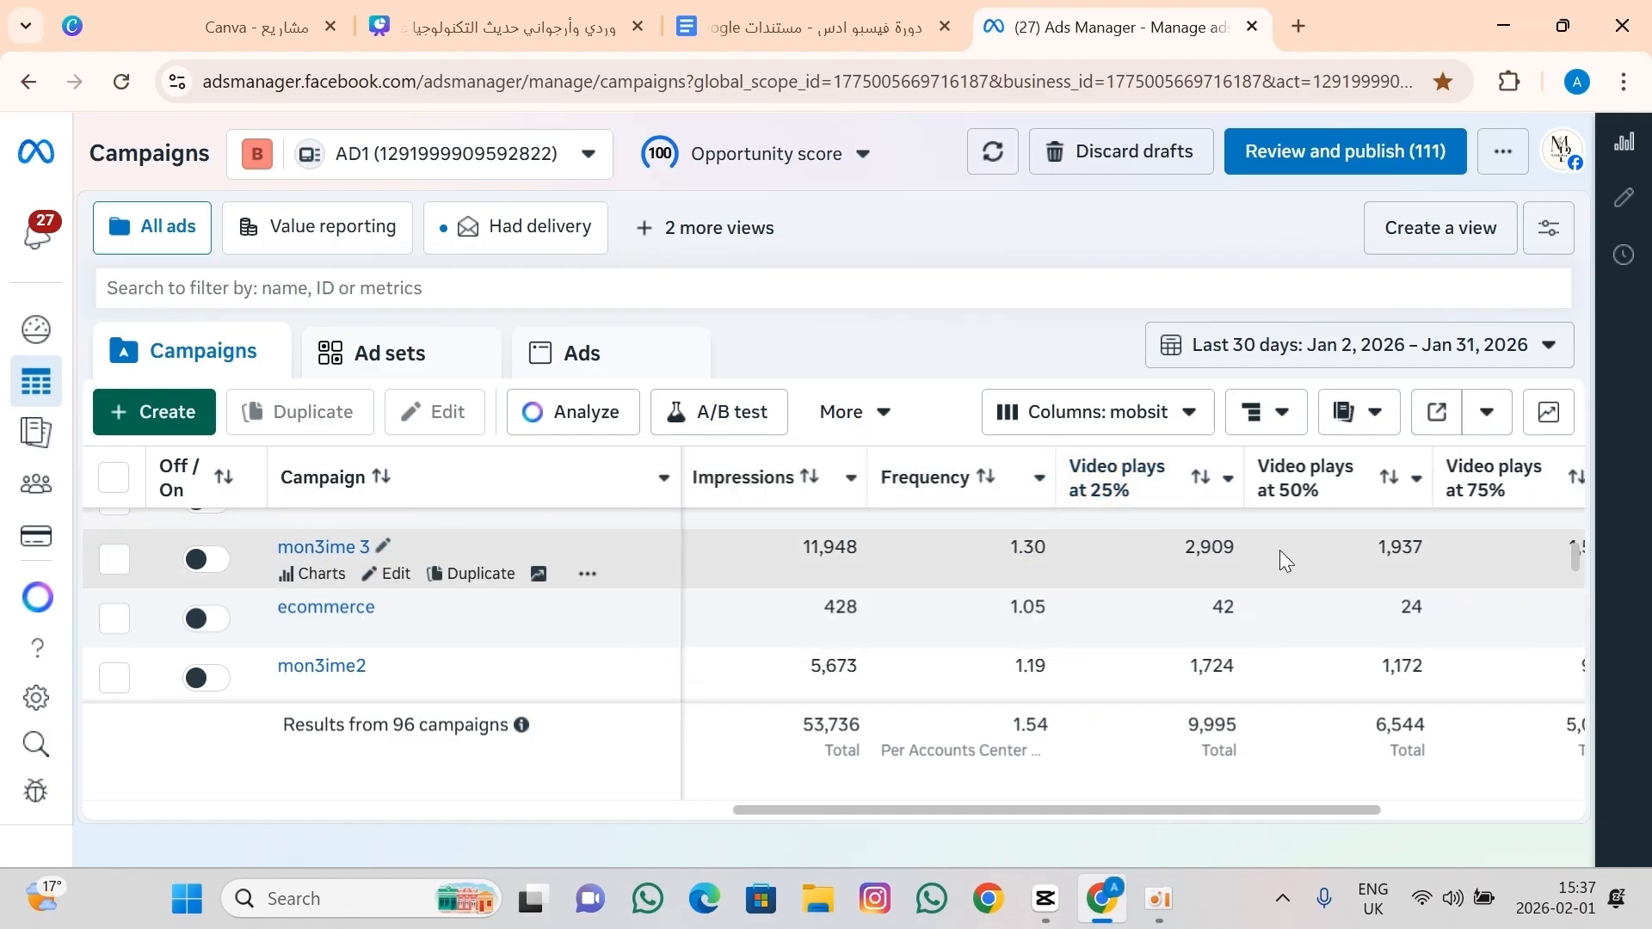
scroll(1279, 559, right, 1)
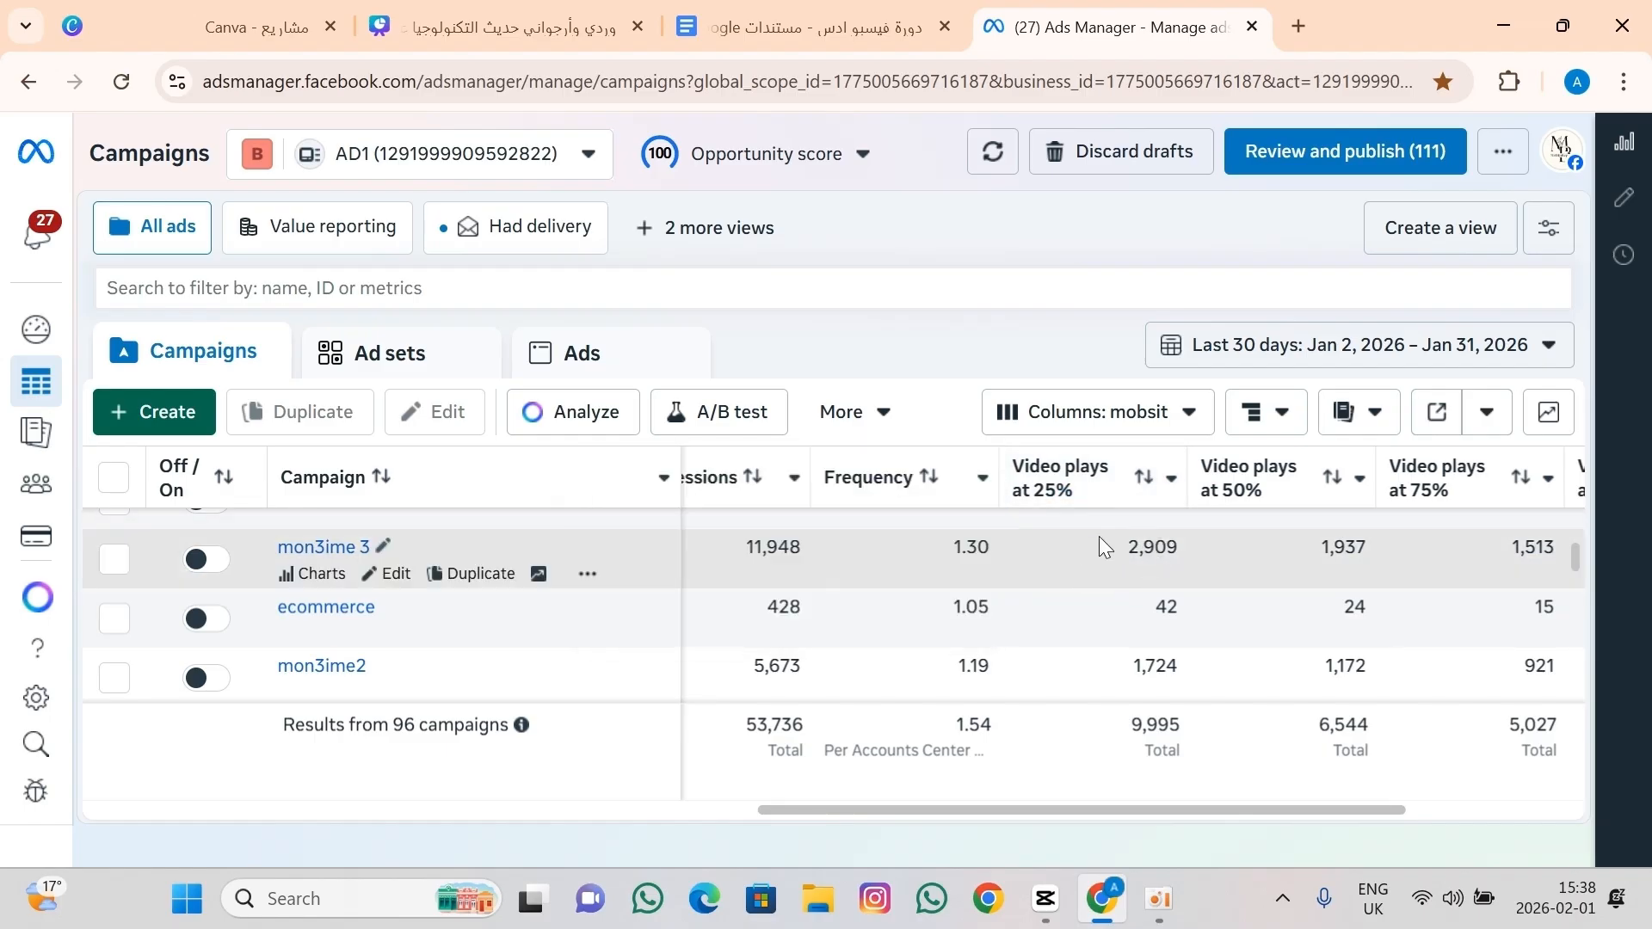
scroll(1198, 535, right, 1)
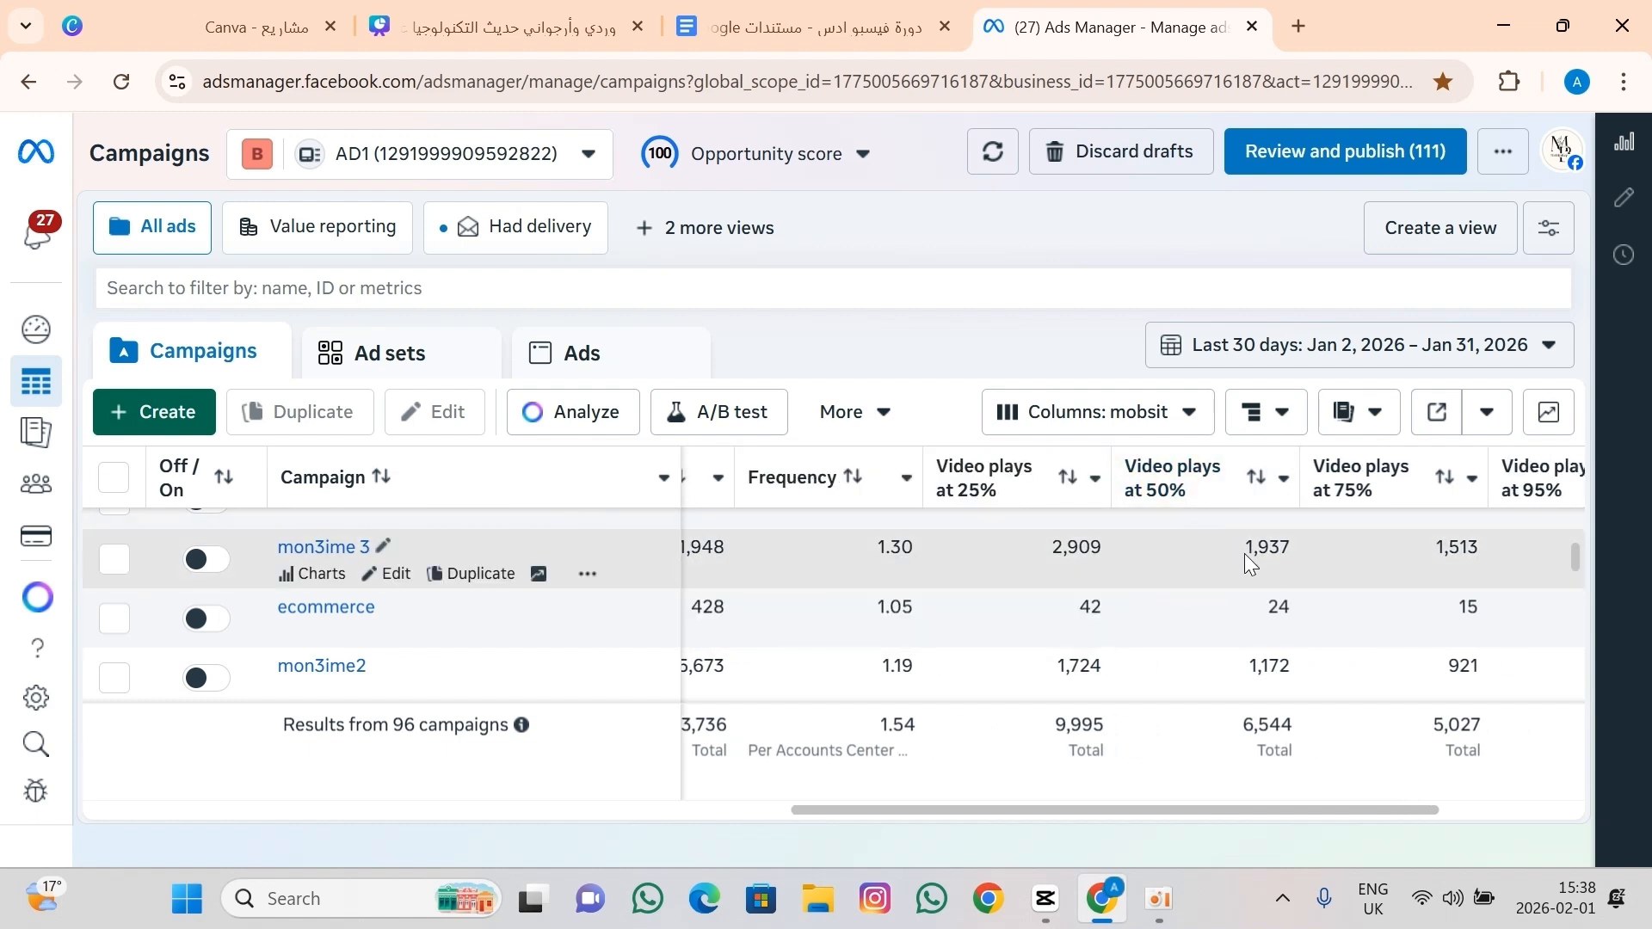
scroll(1256, 558, right, 2)
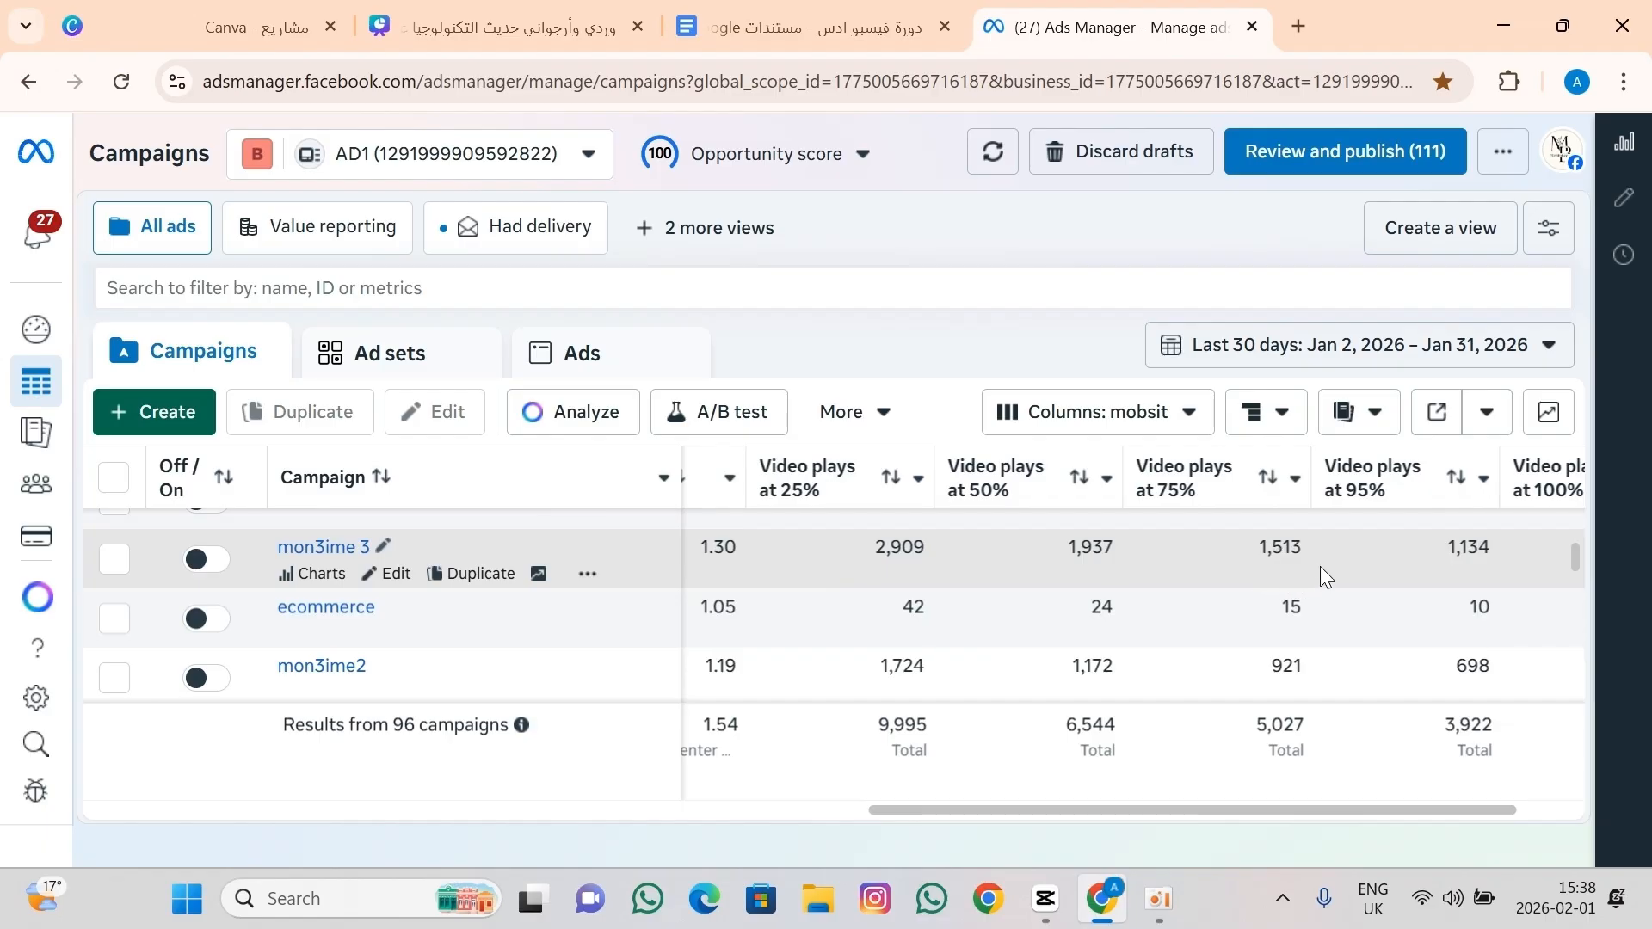
scroll(1431, 568, right, 2)
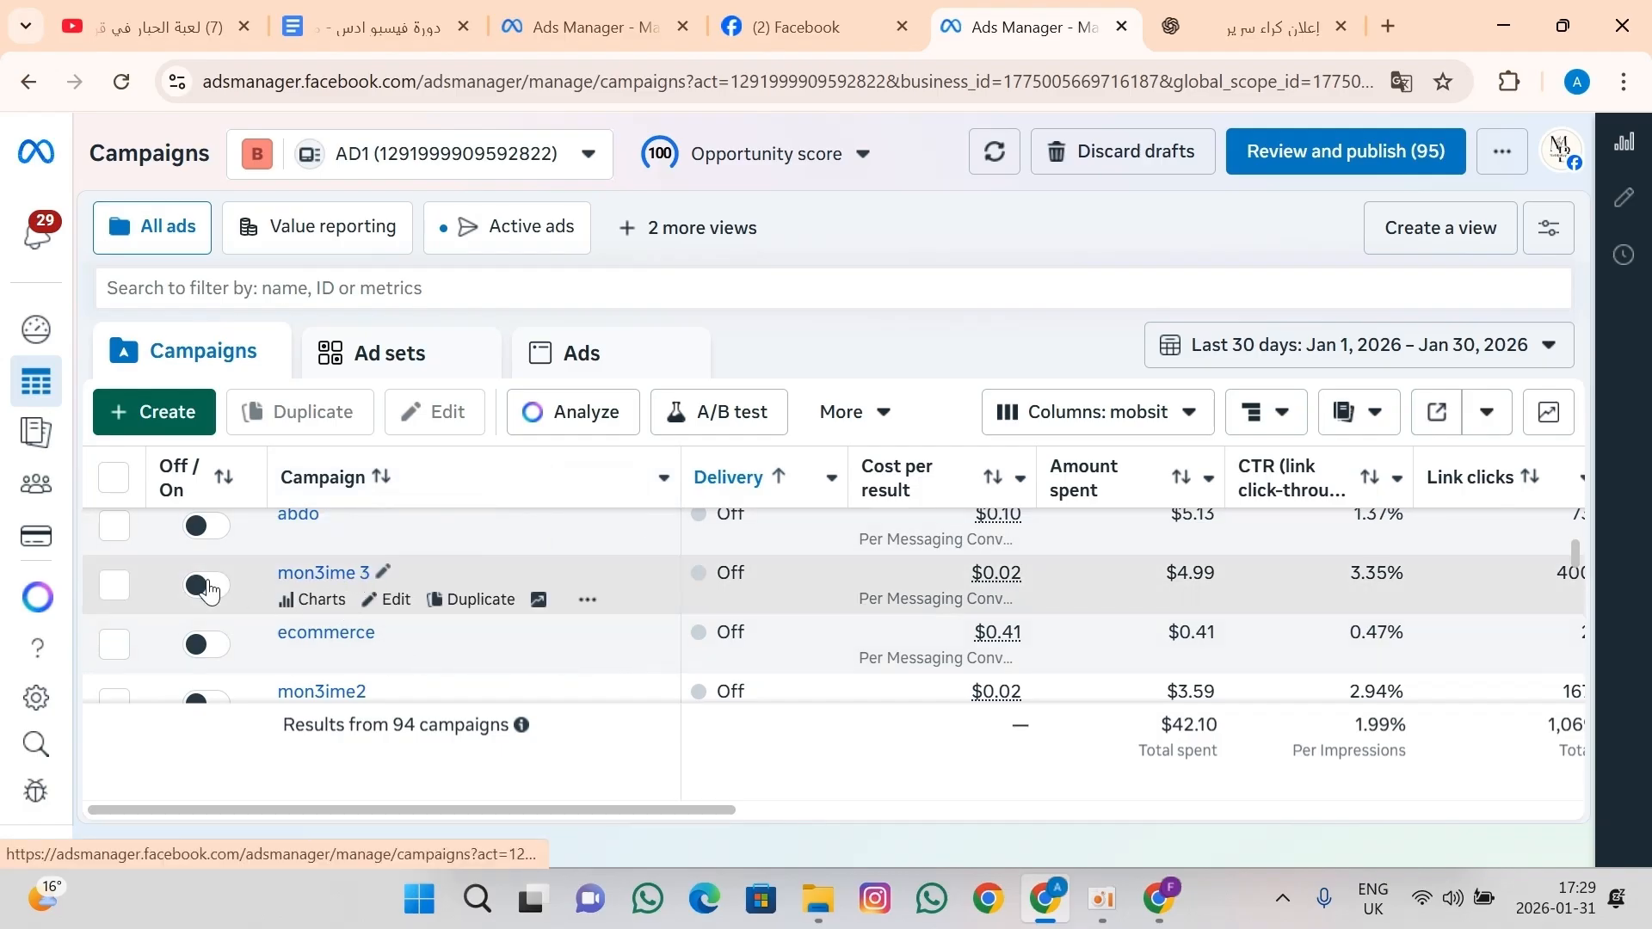
- Tick the checkbox next to the mon3ime 3 campaign
mouse_move(191, 592)
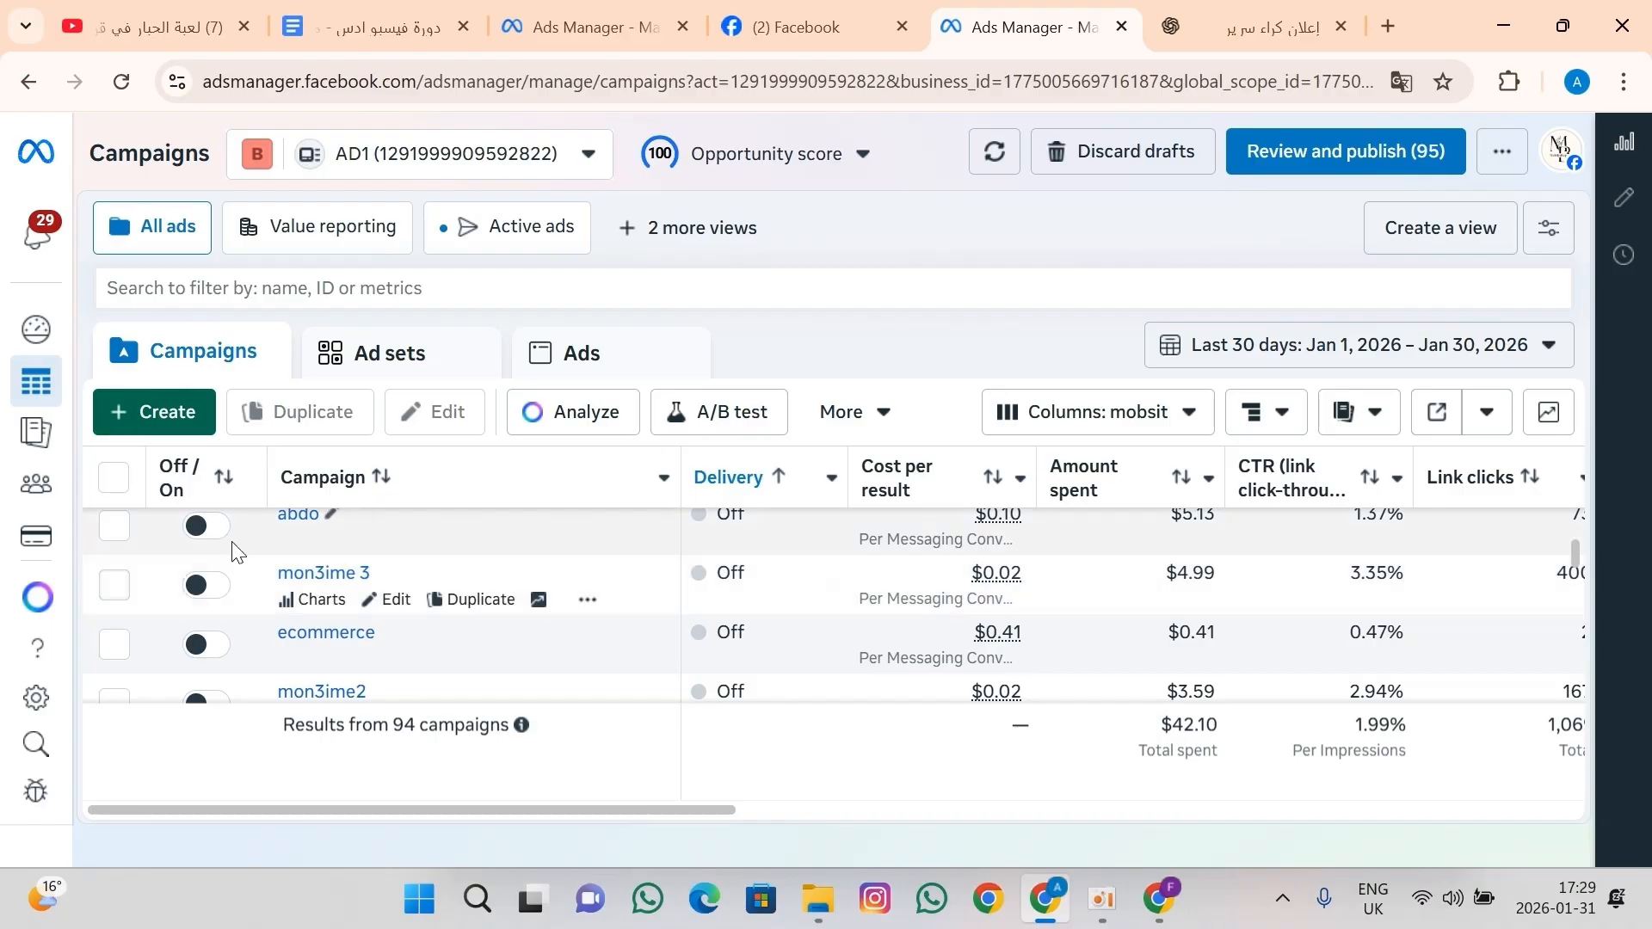
click(110, 593)
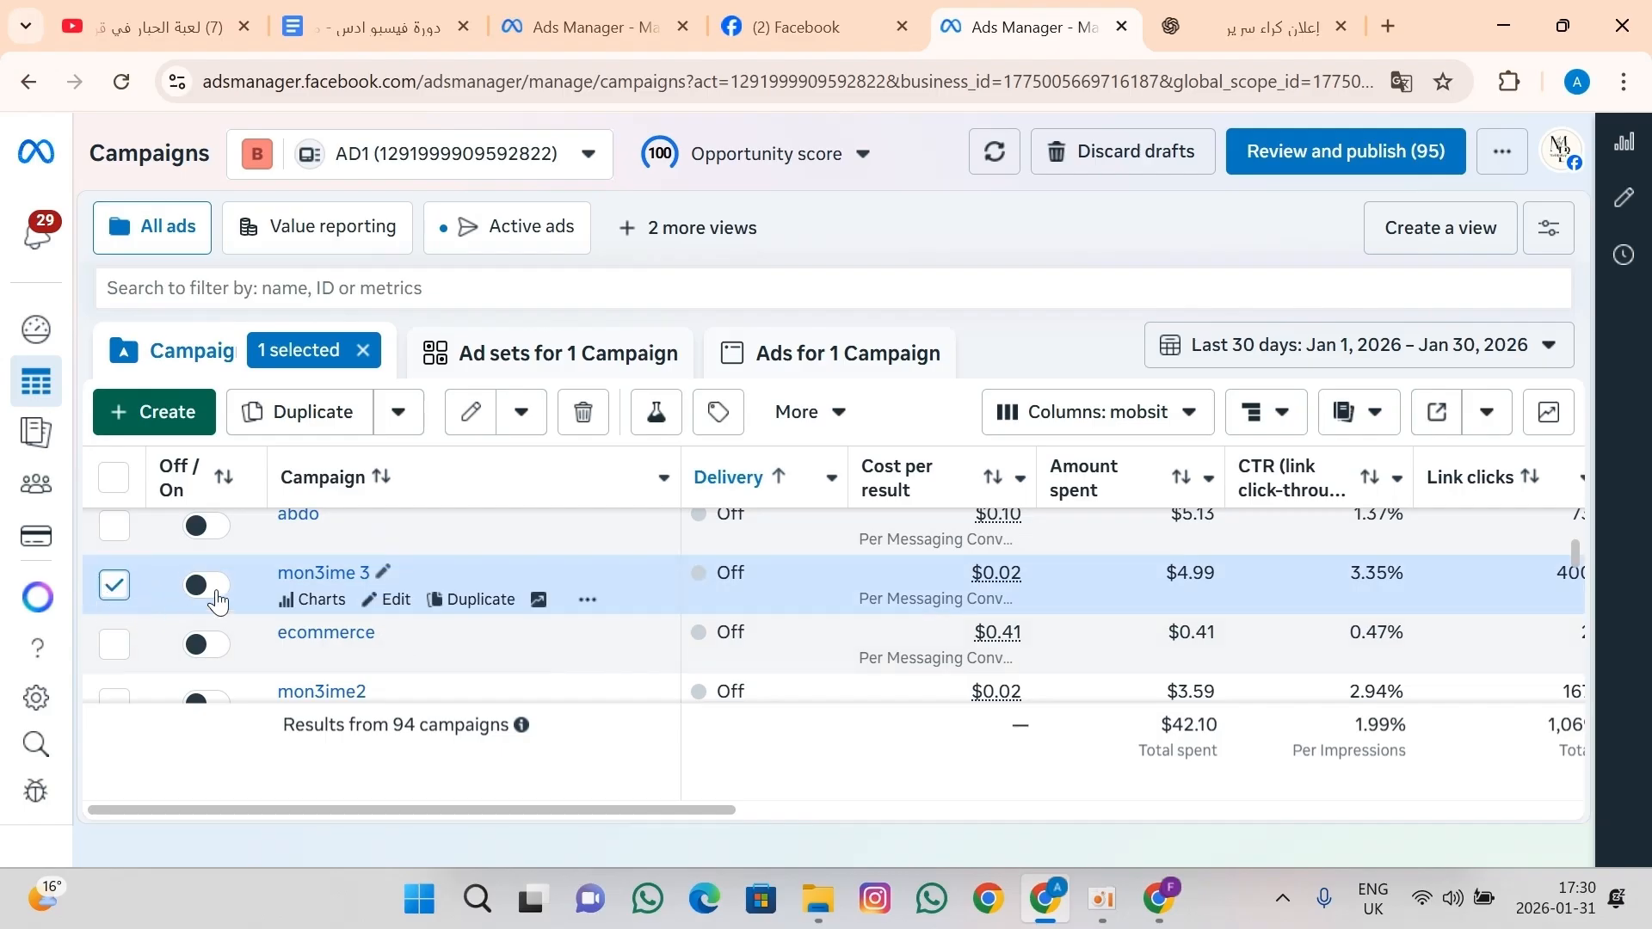
click(839, 366)
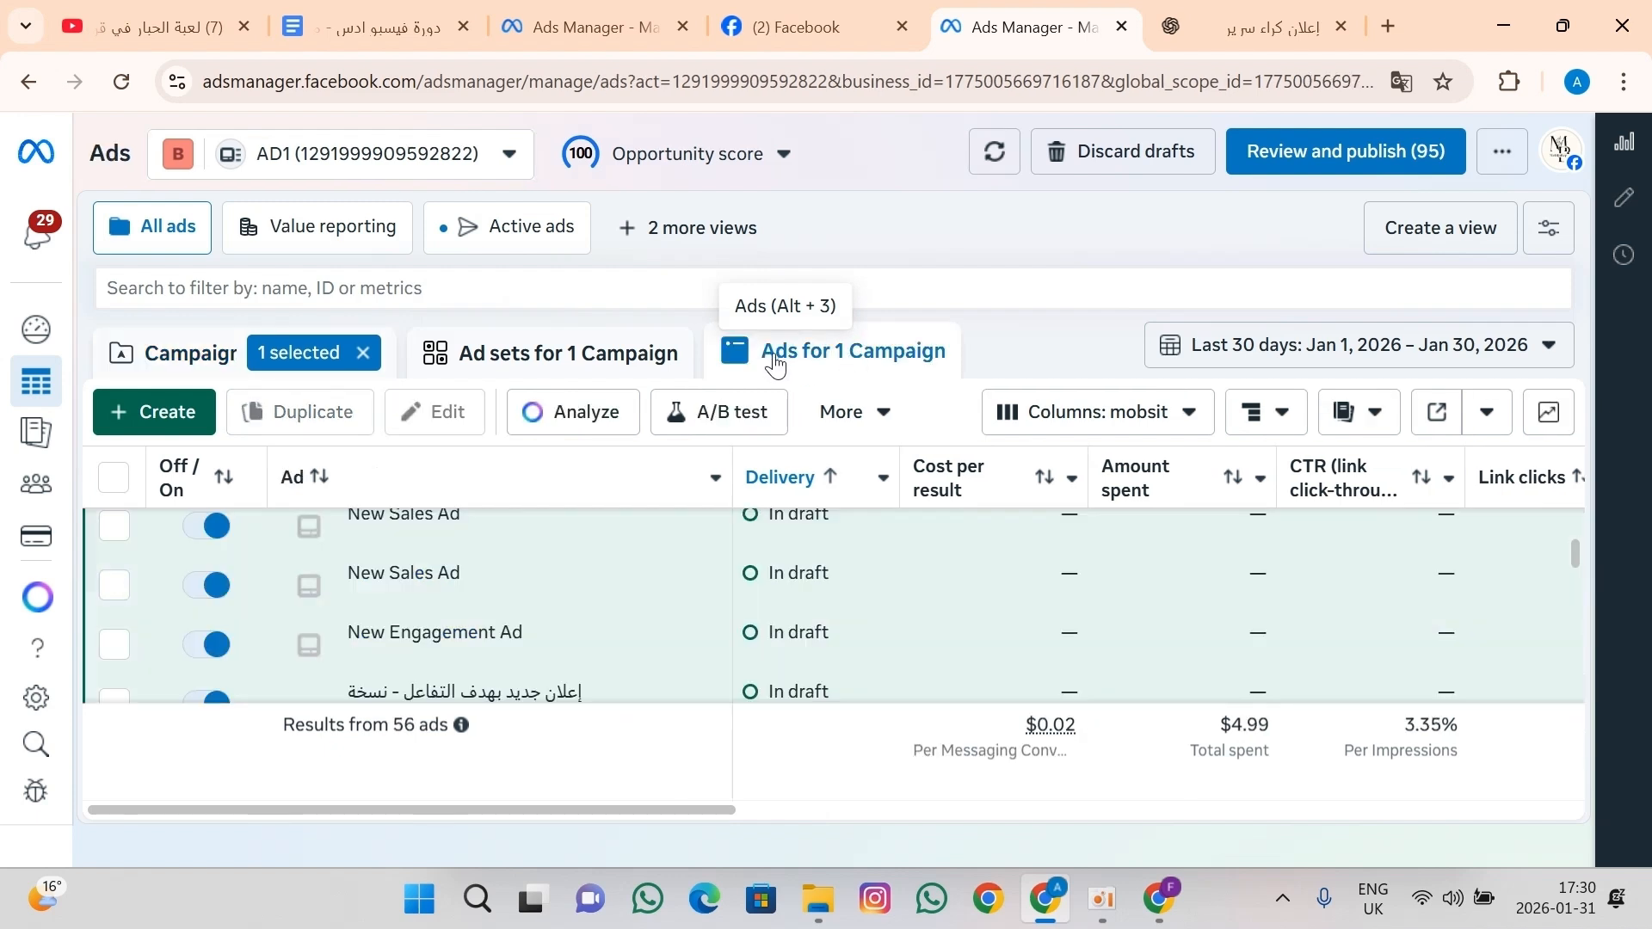
scroll(900, 585, down, 20)
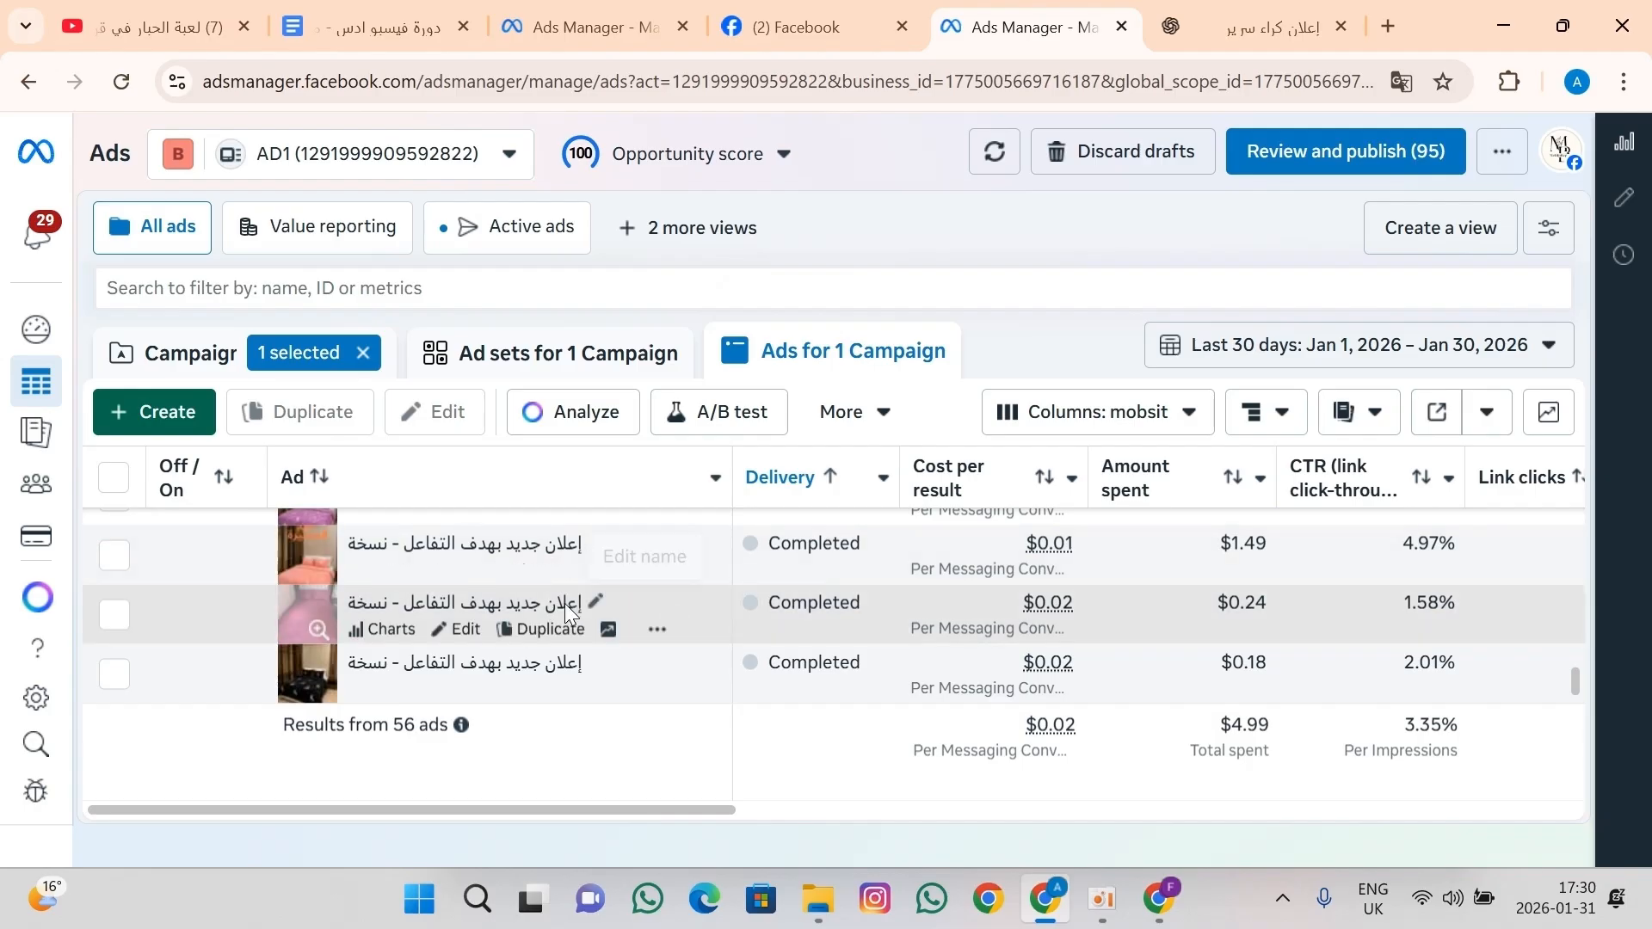
scroll(824, 593, up, 3)
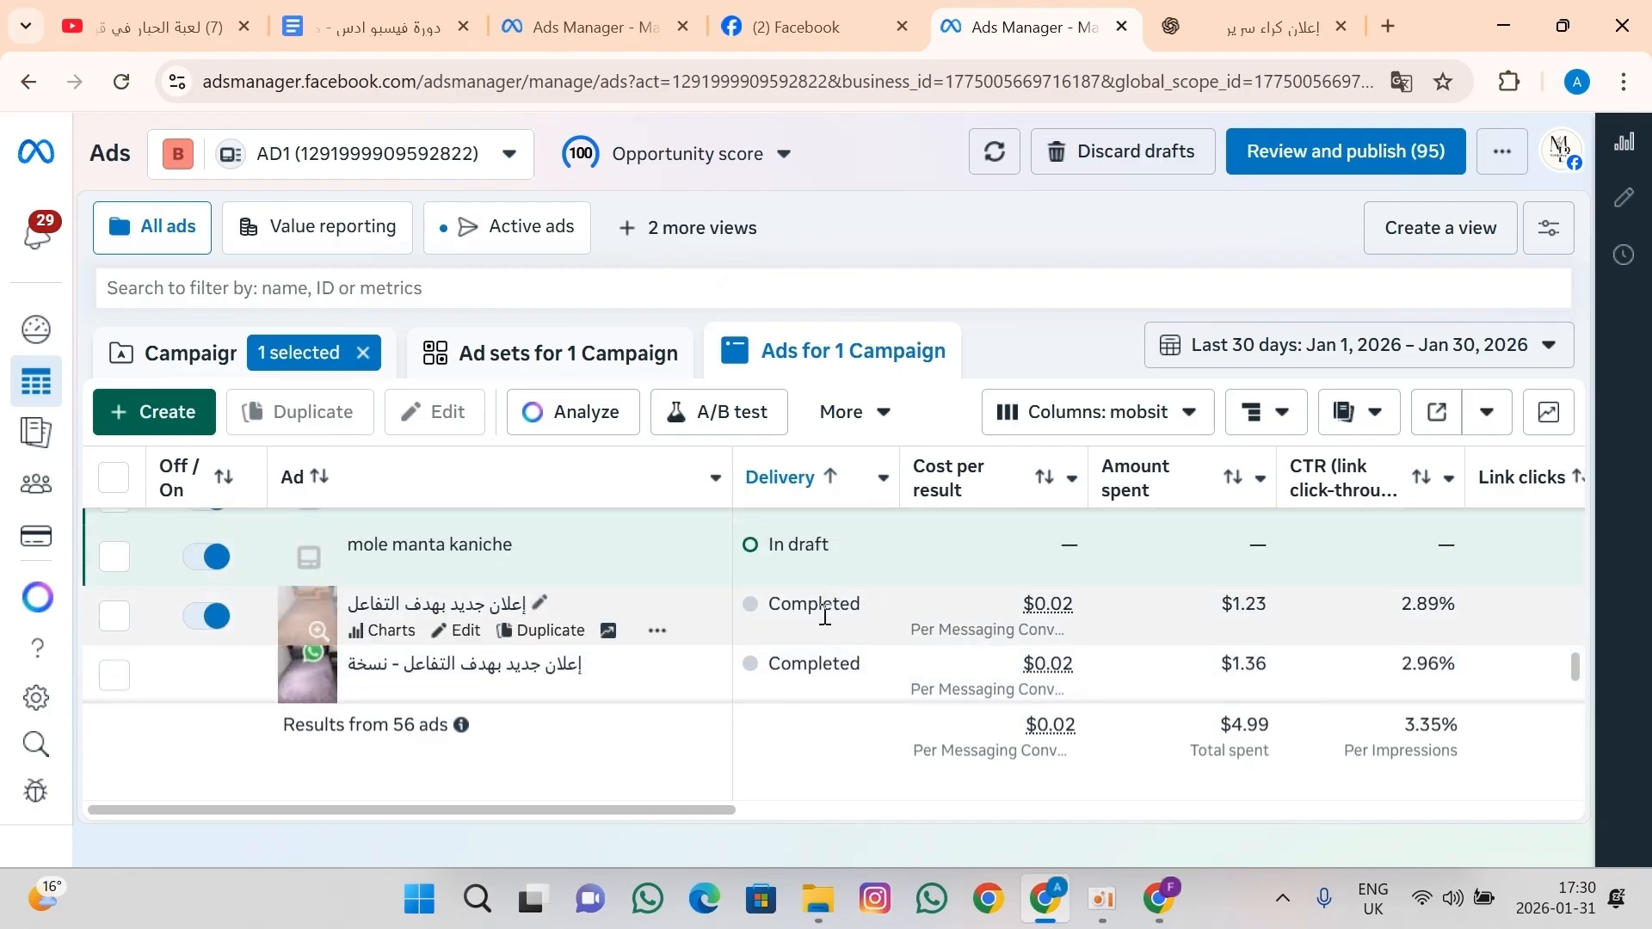
scroll(779, 607, down, 3)
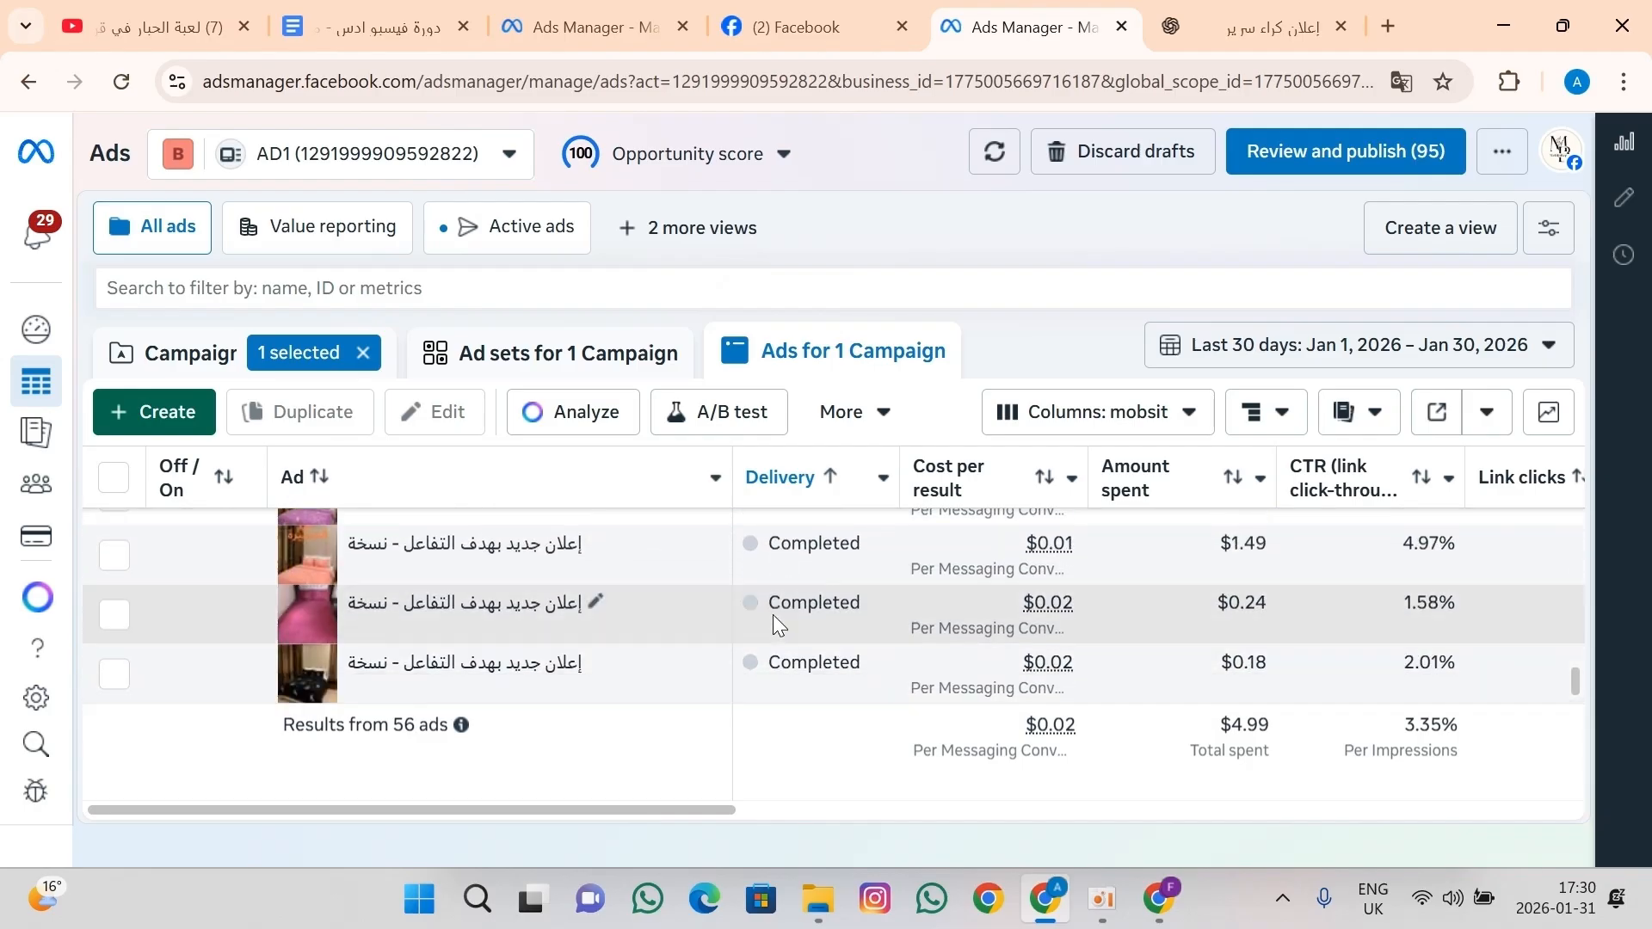
scroll(864, 602, up, 2)
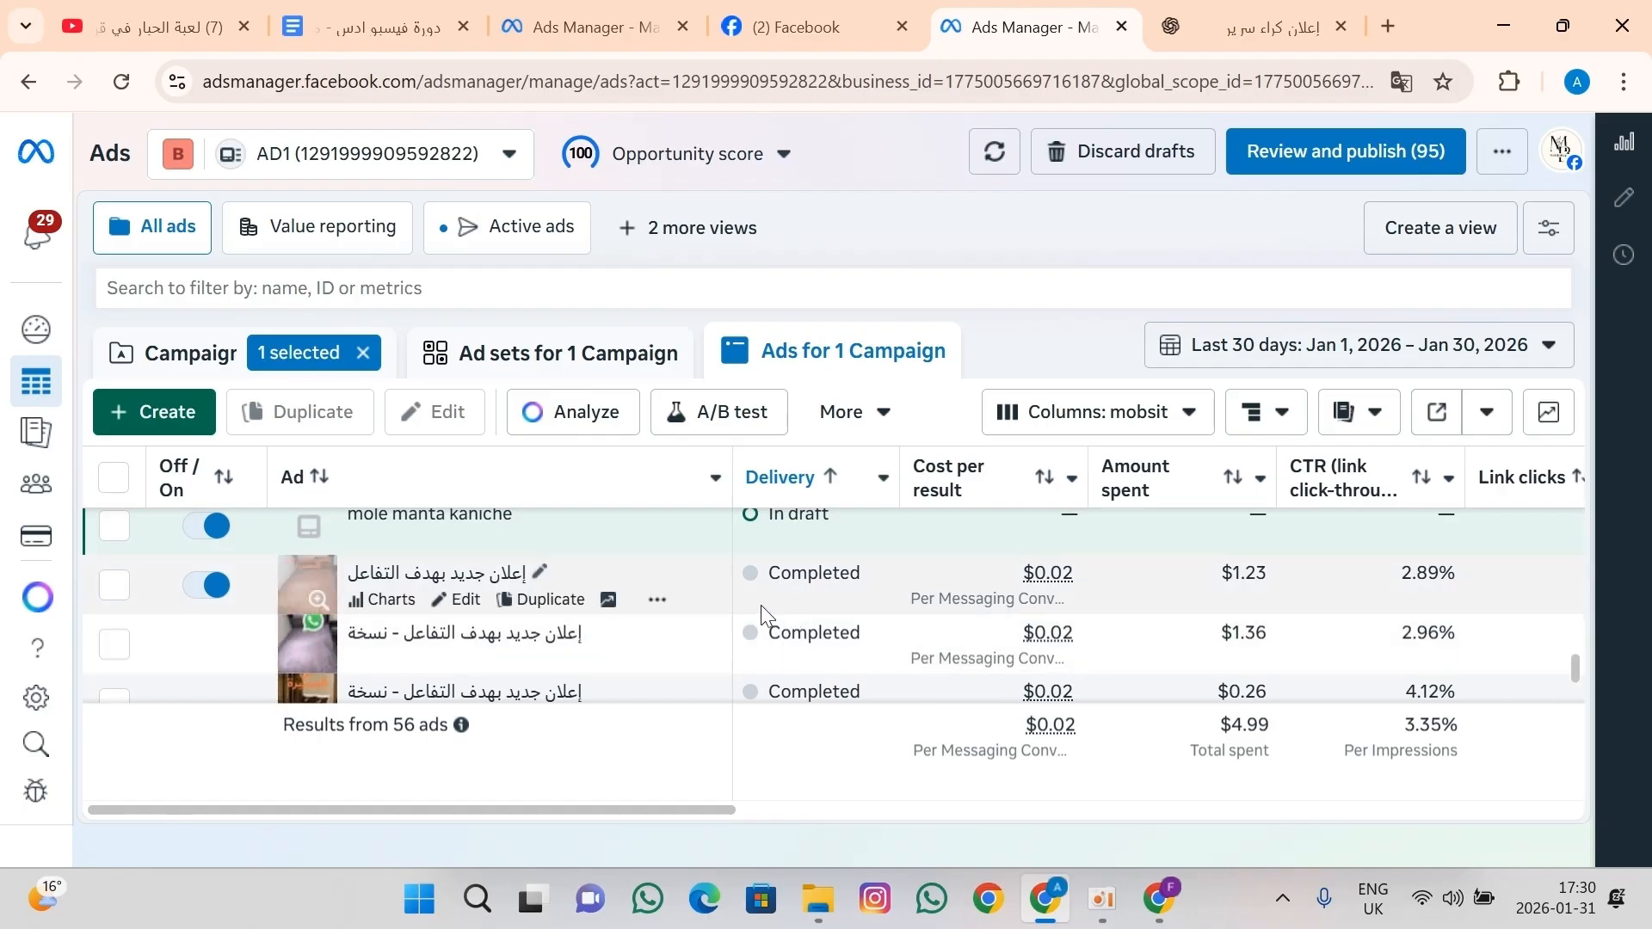
scroll(761, 628, down, 1)
scroll(761, 634, down, 2)
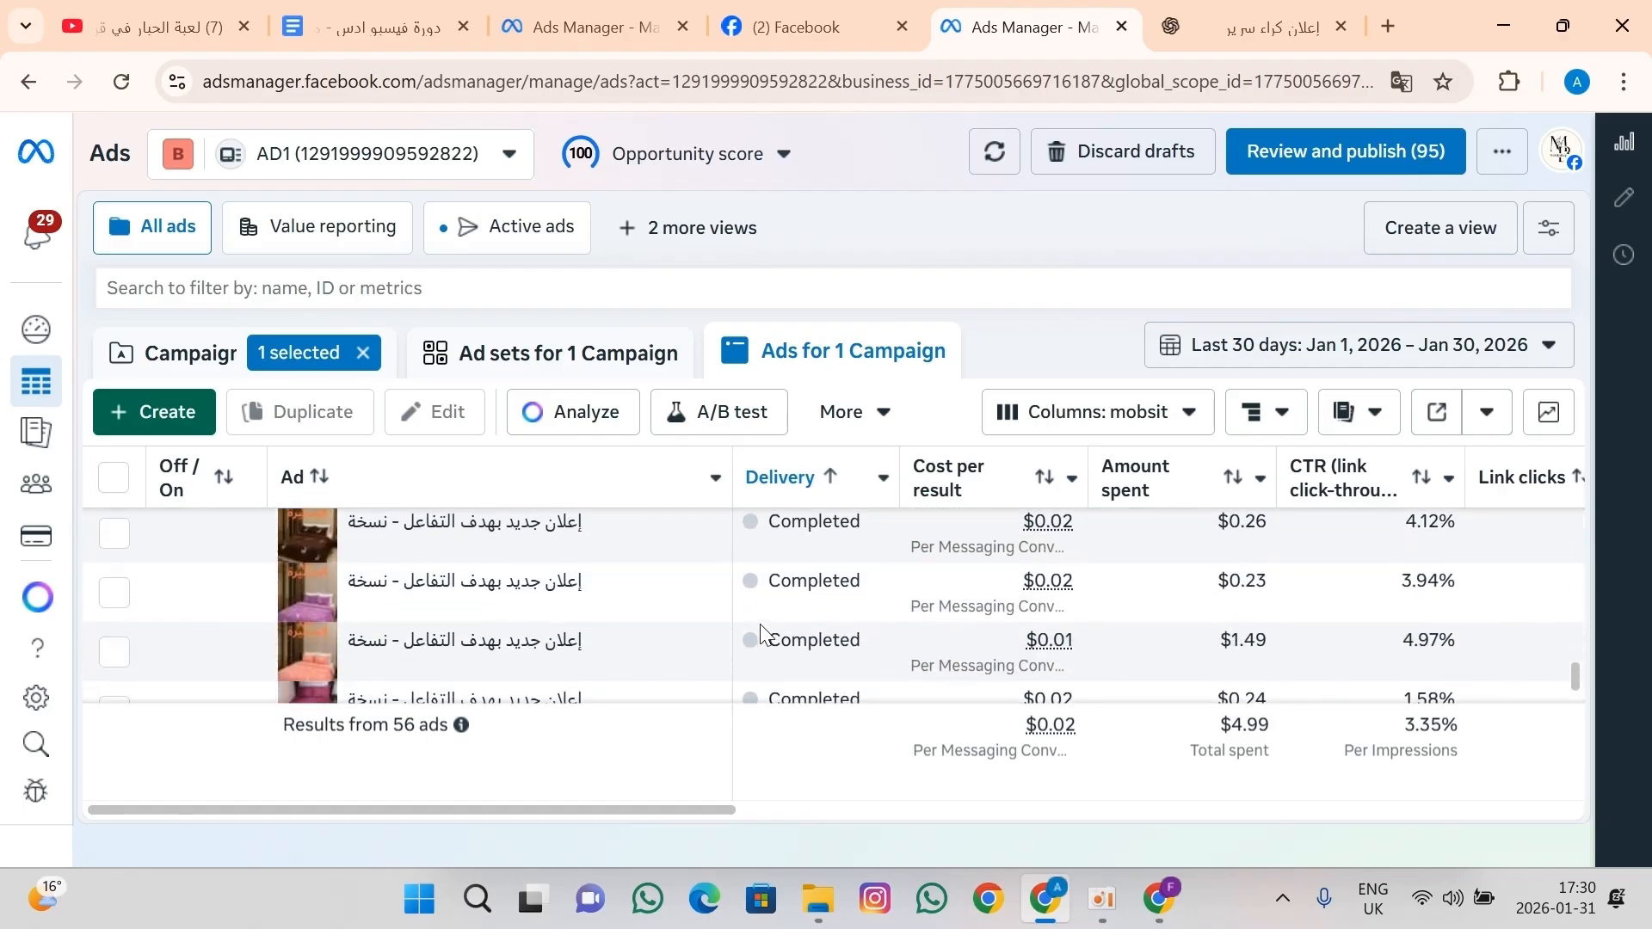
scroll(761, 635, up, 3)
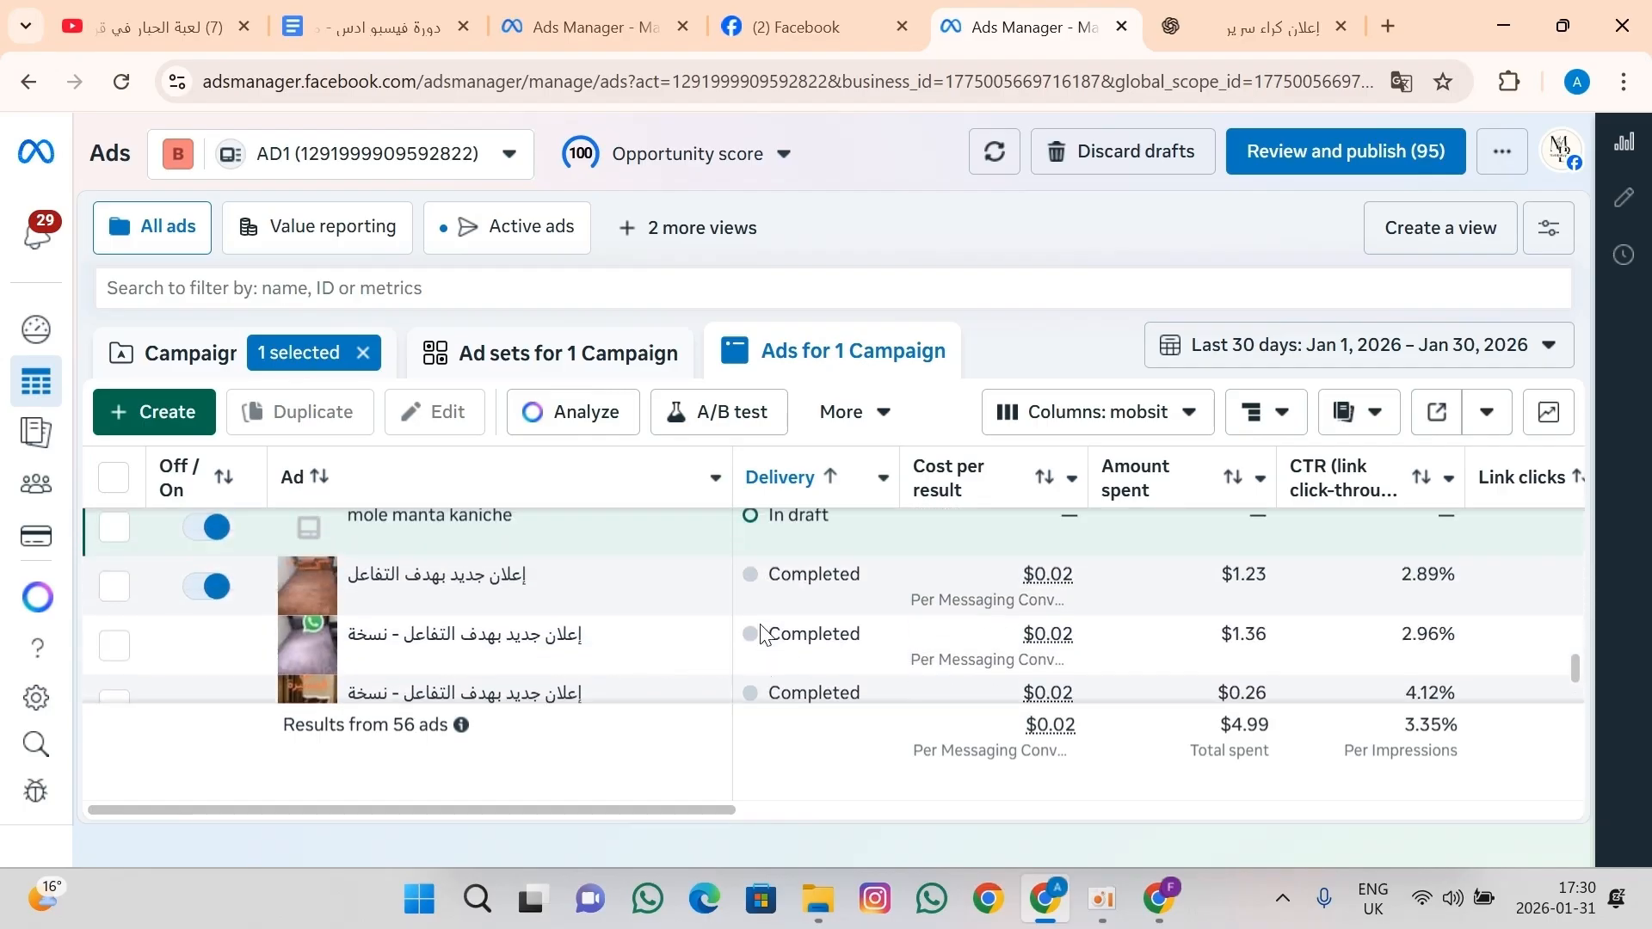
scroll(761, 634, down, 1)
scroll(761, 634, up, 1)
scroll(761, 624, down, 2)
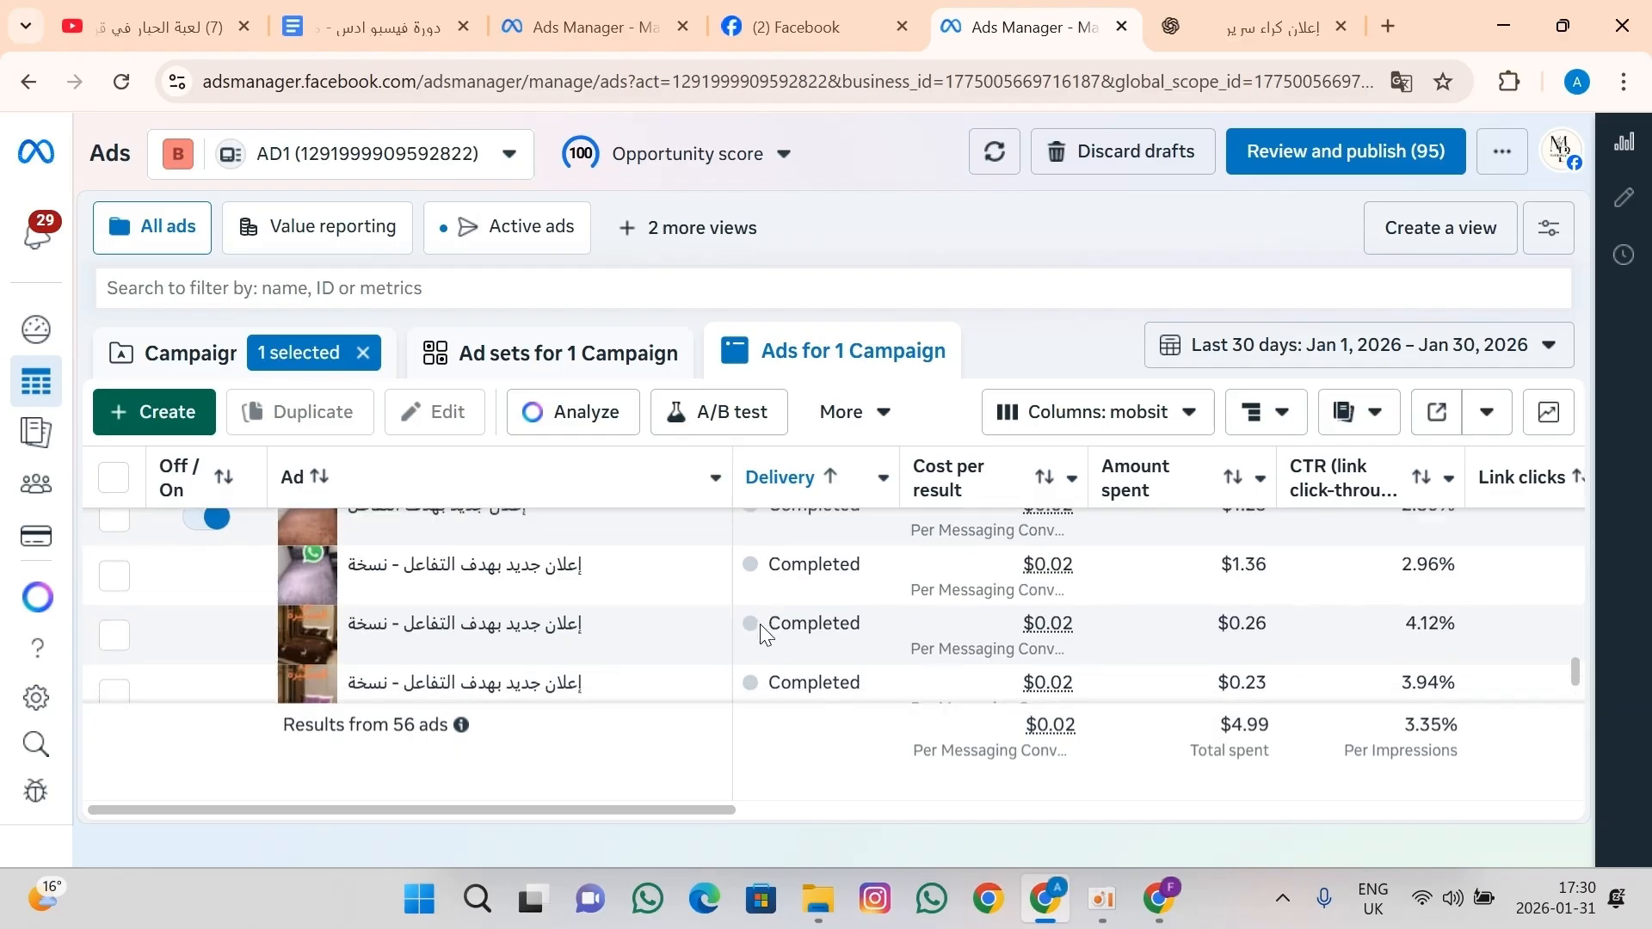
scroll(761, 624, up, 1)
scroll(1048, 594, right, 2)
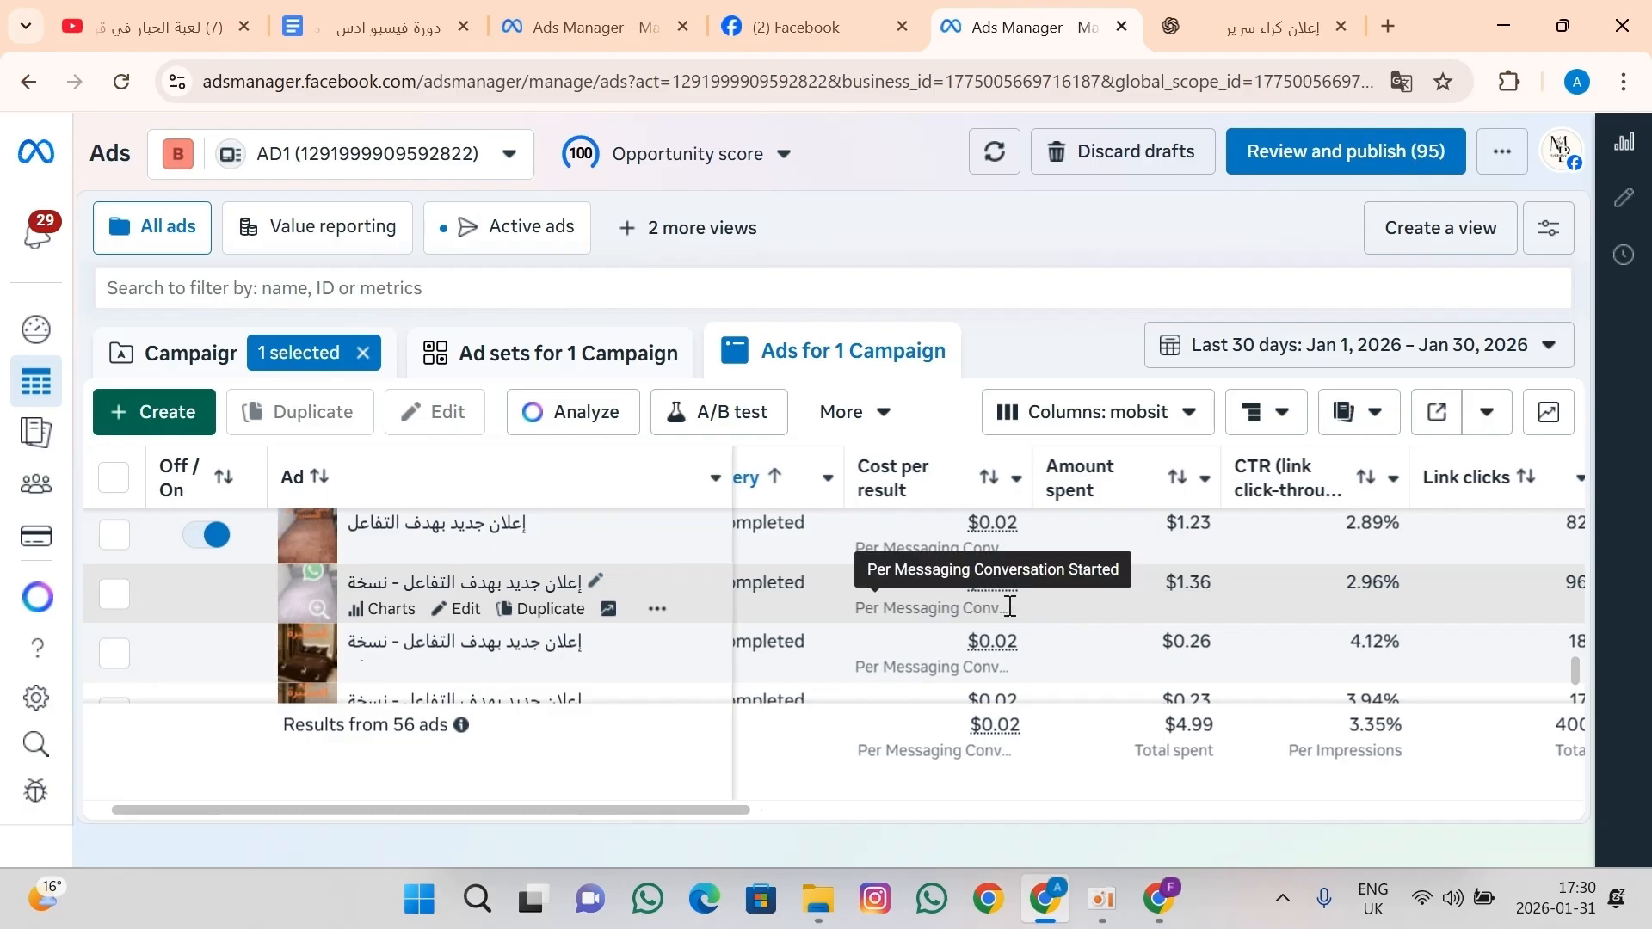
mouse_move(839, 476)
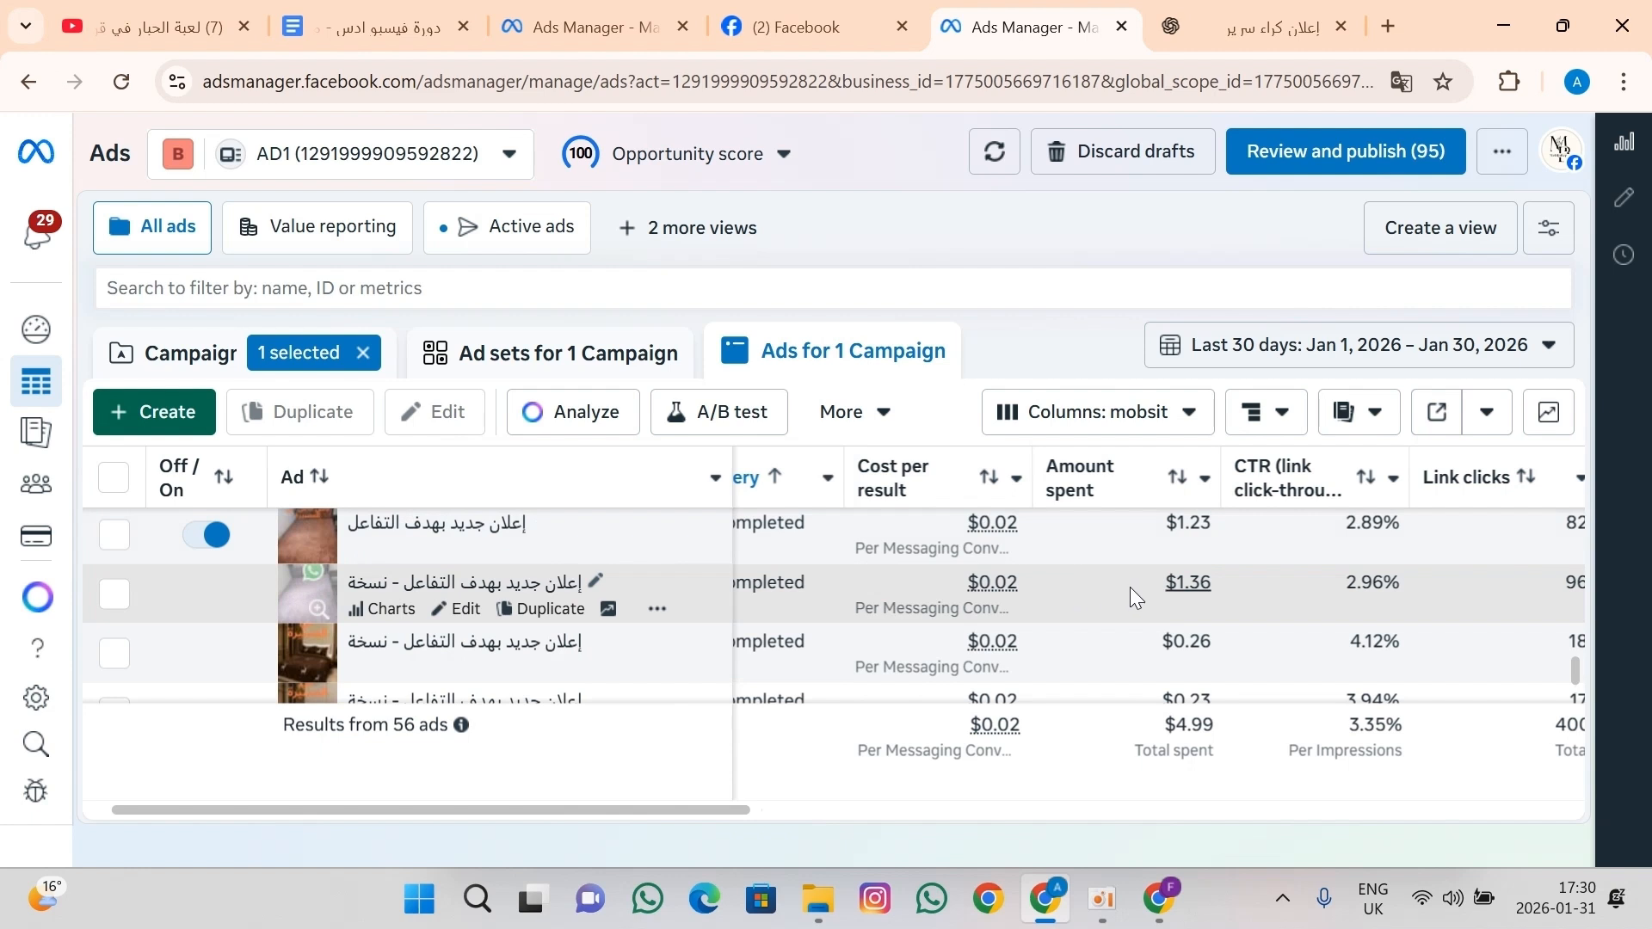
scroll(1188, 594, right, 2)
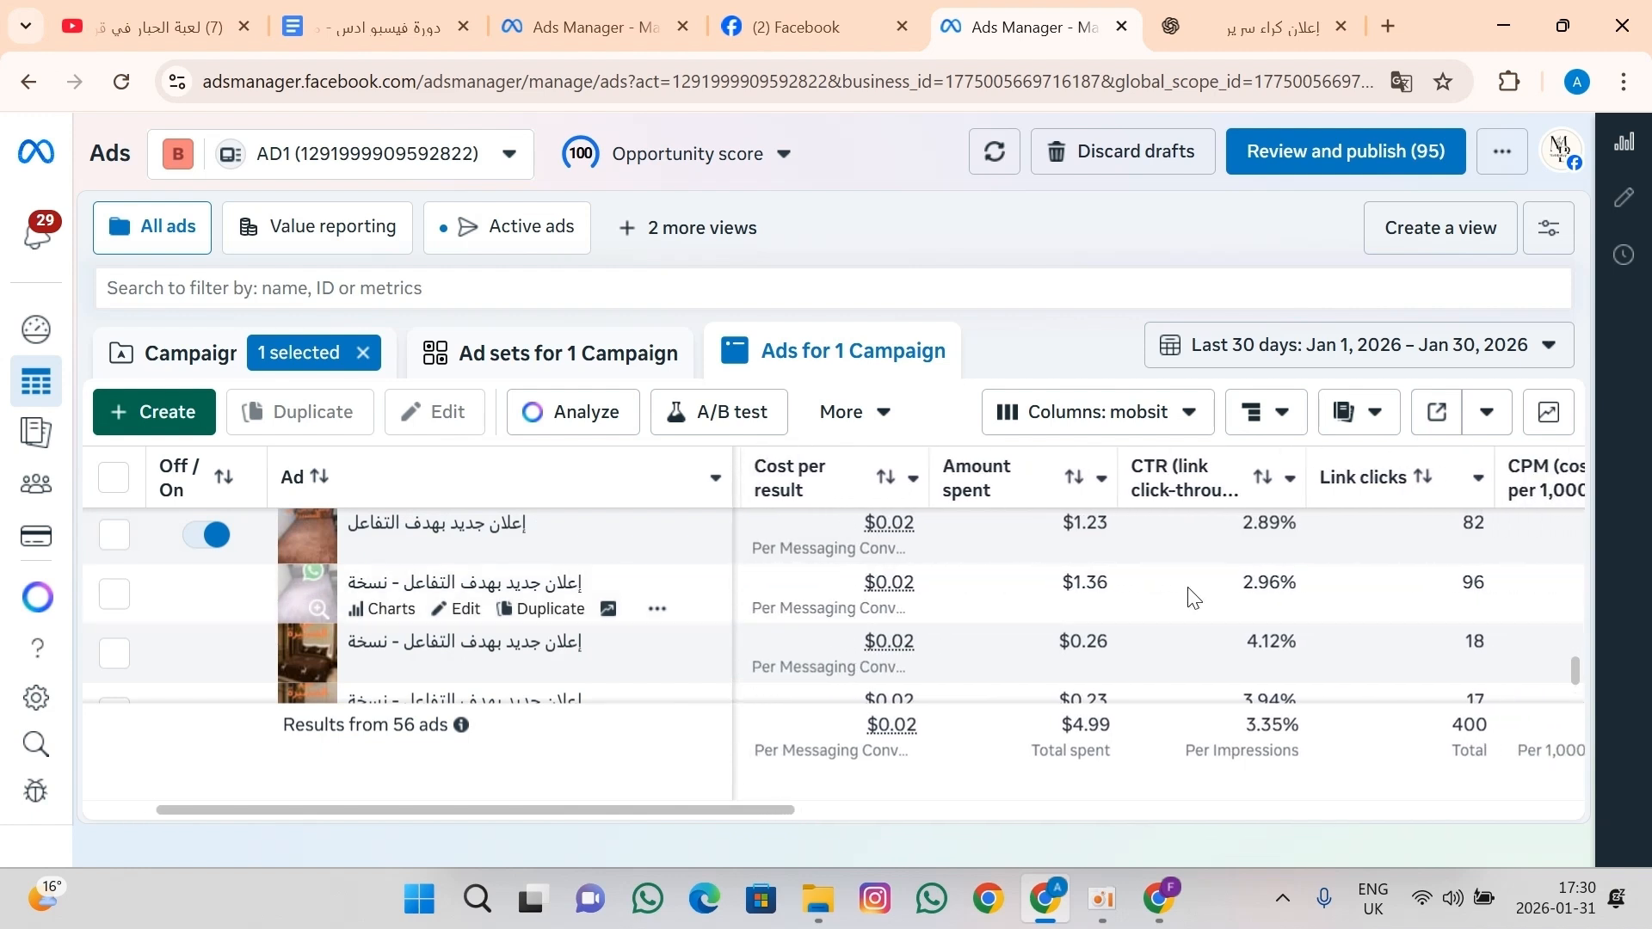
scroll(1347, 589, up, 1)
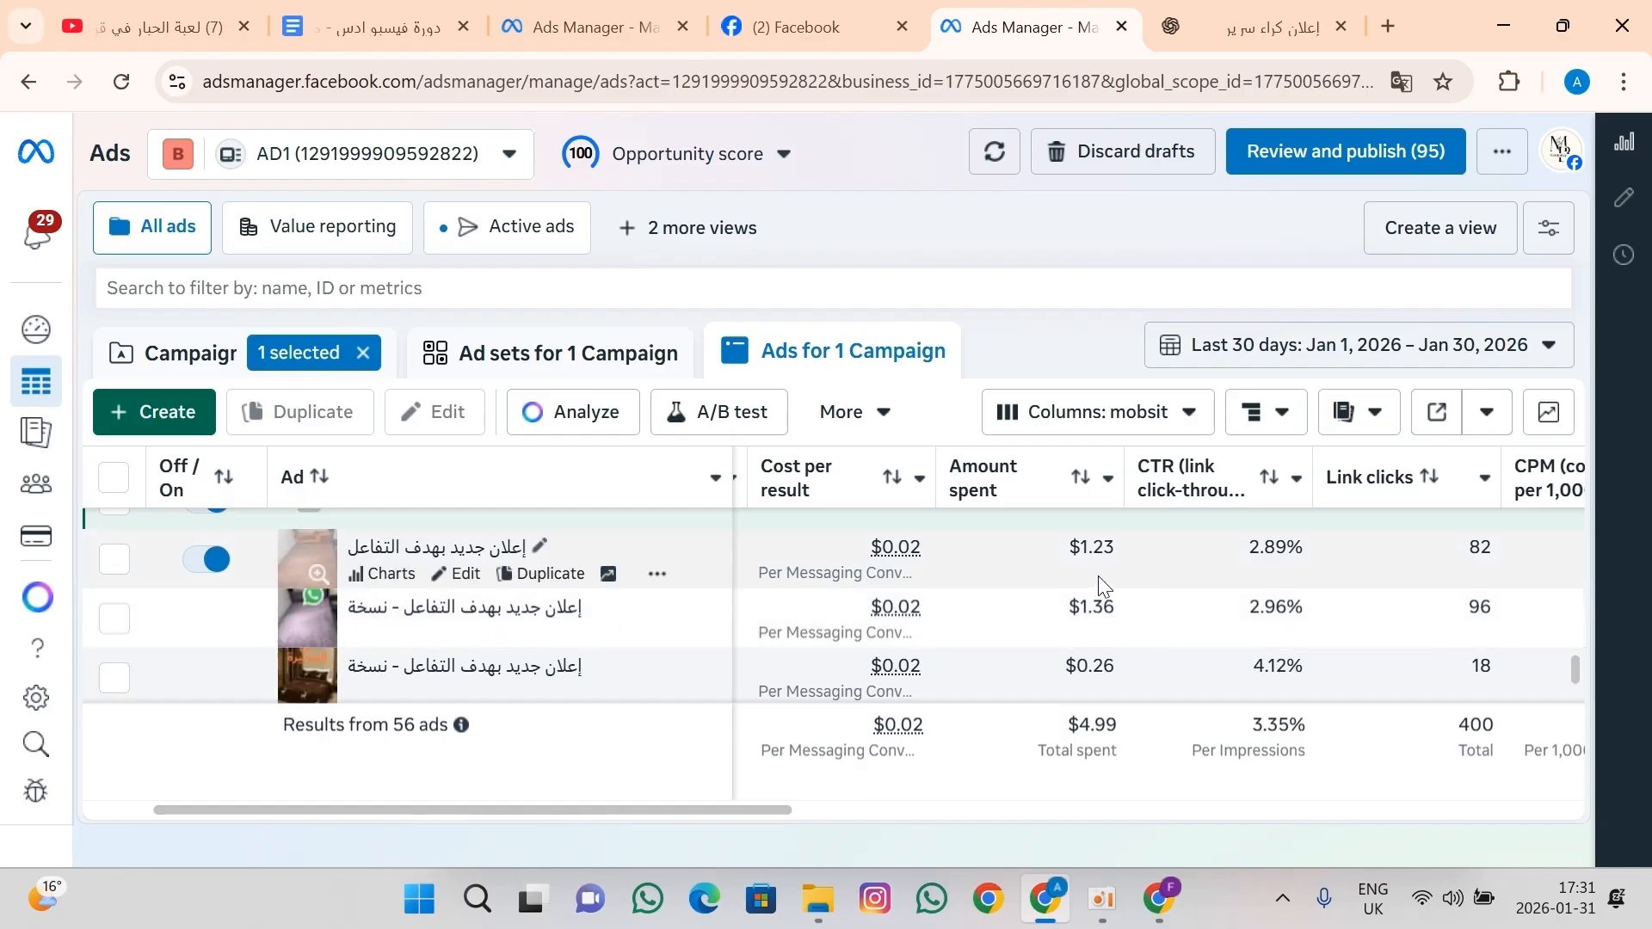
scroll(1133, 607, down, 1)
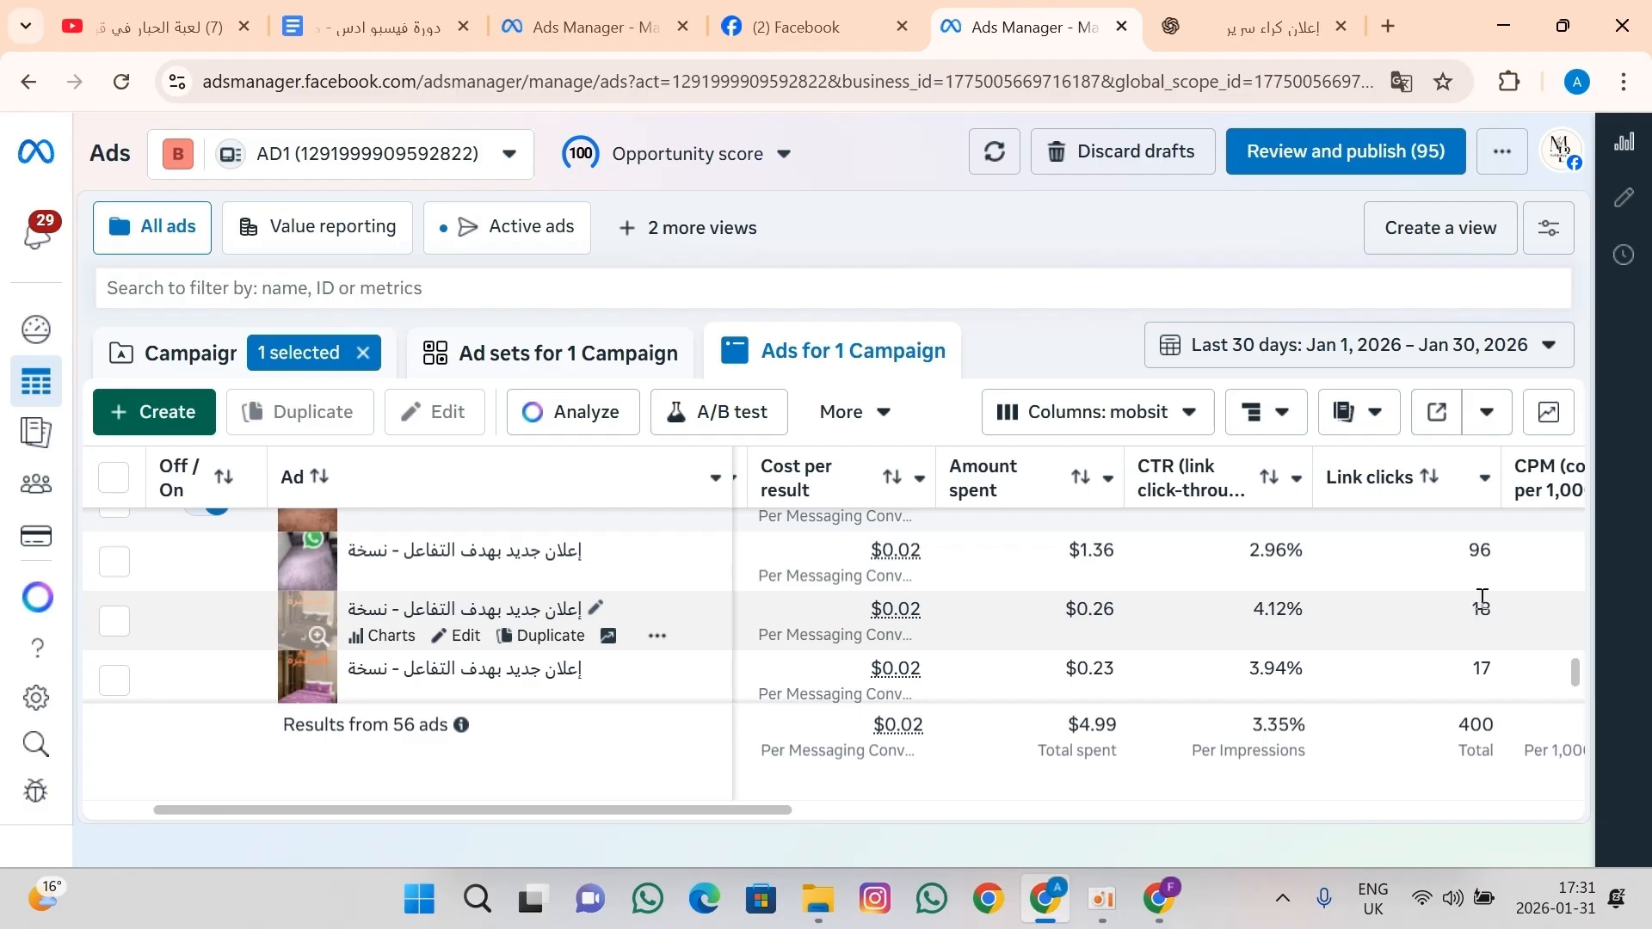
scroll(1422, 601, down, 1)
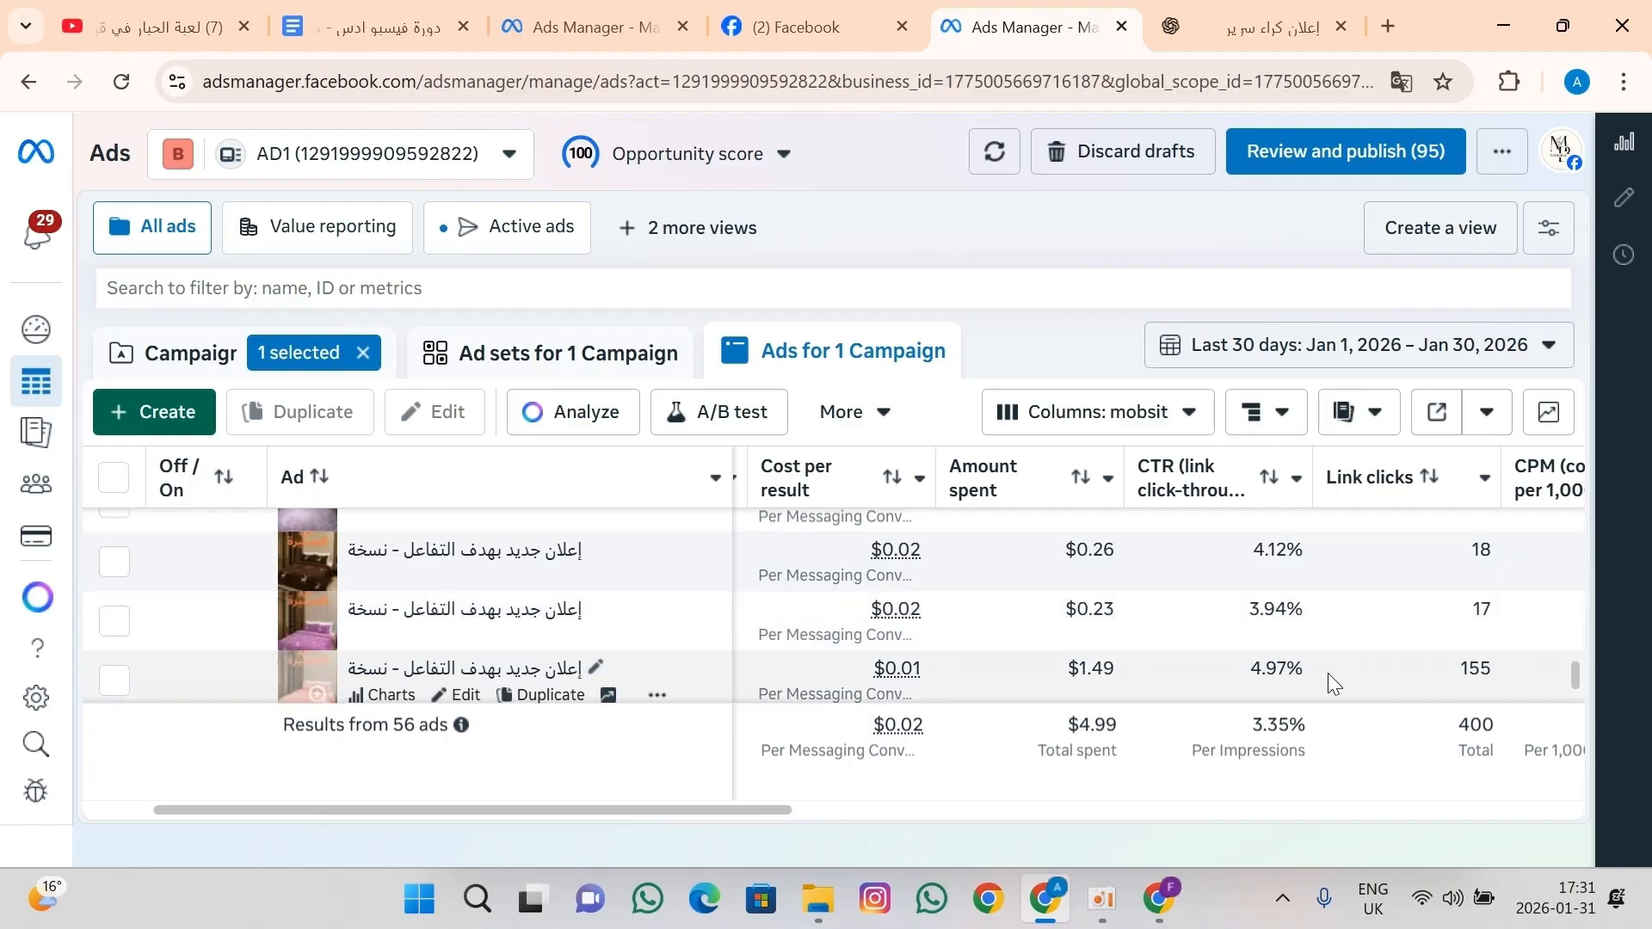
scroll(1325, 674, down, 1)
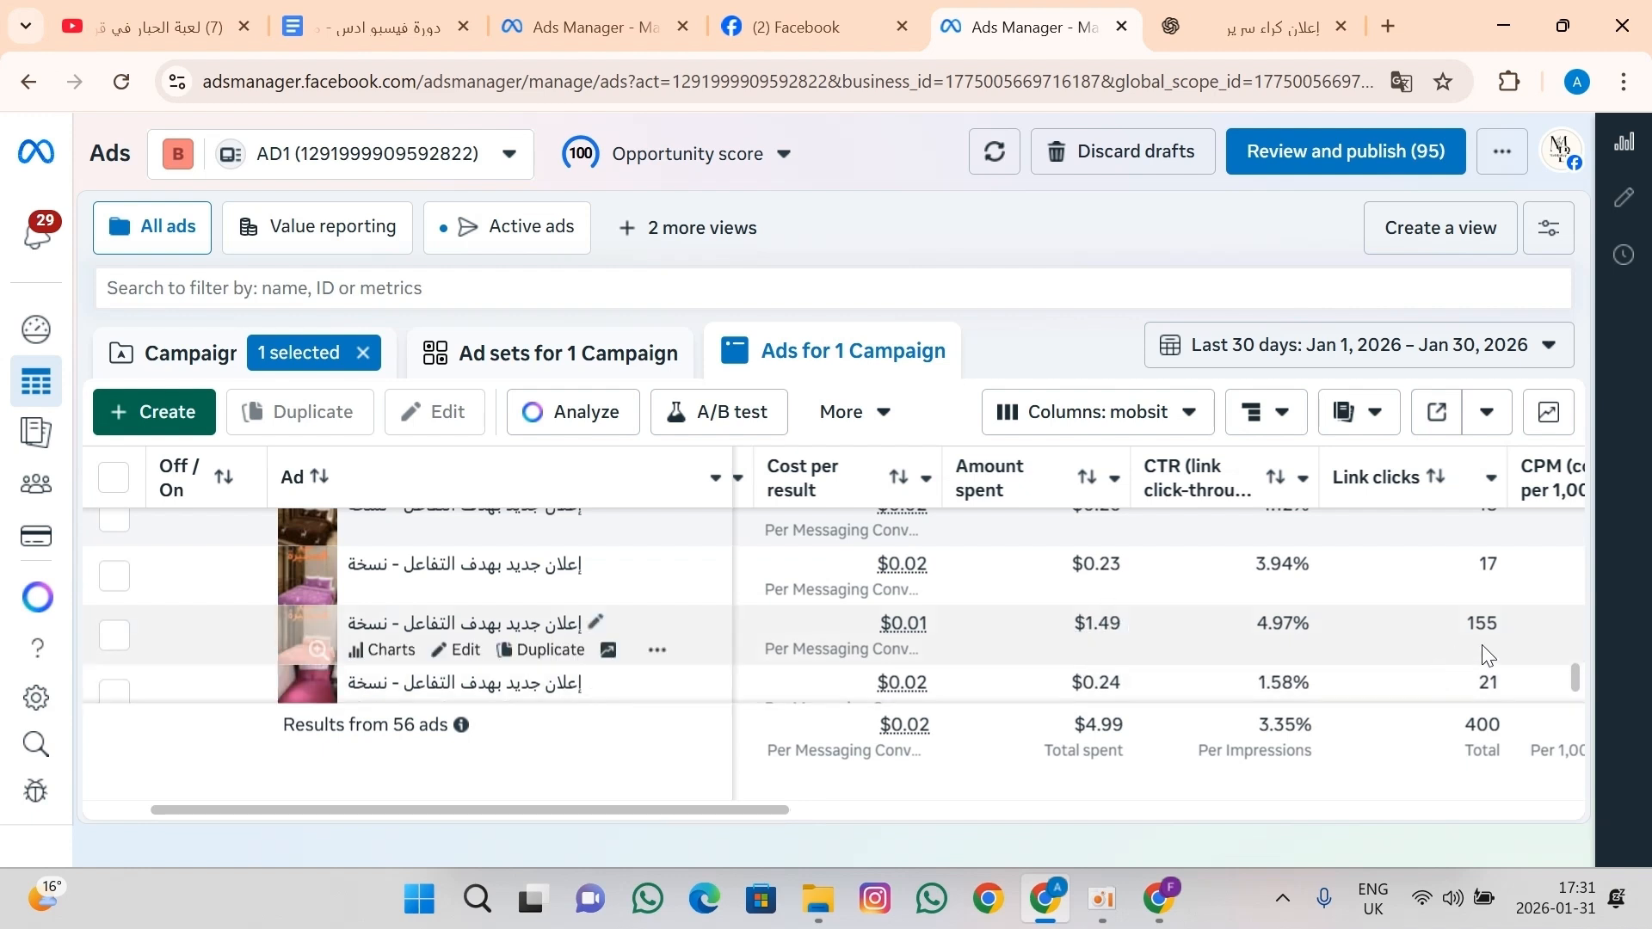
scroll(1029, 633, down, 1)
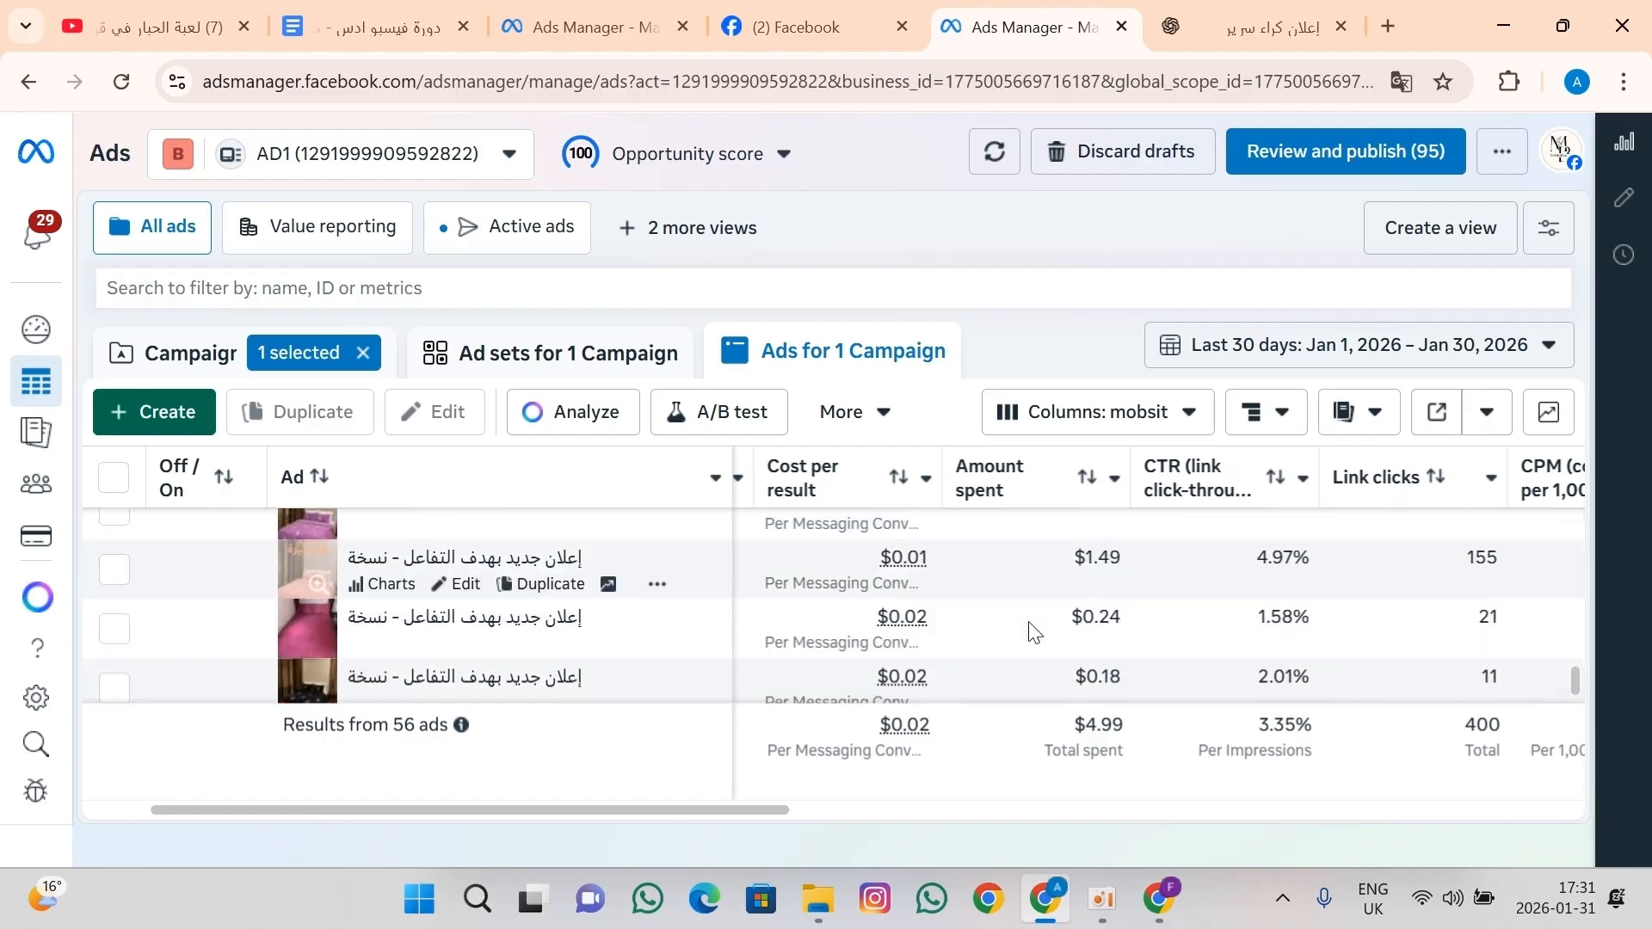
scroll(1029, 623, left, 1)
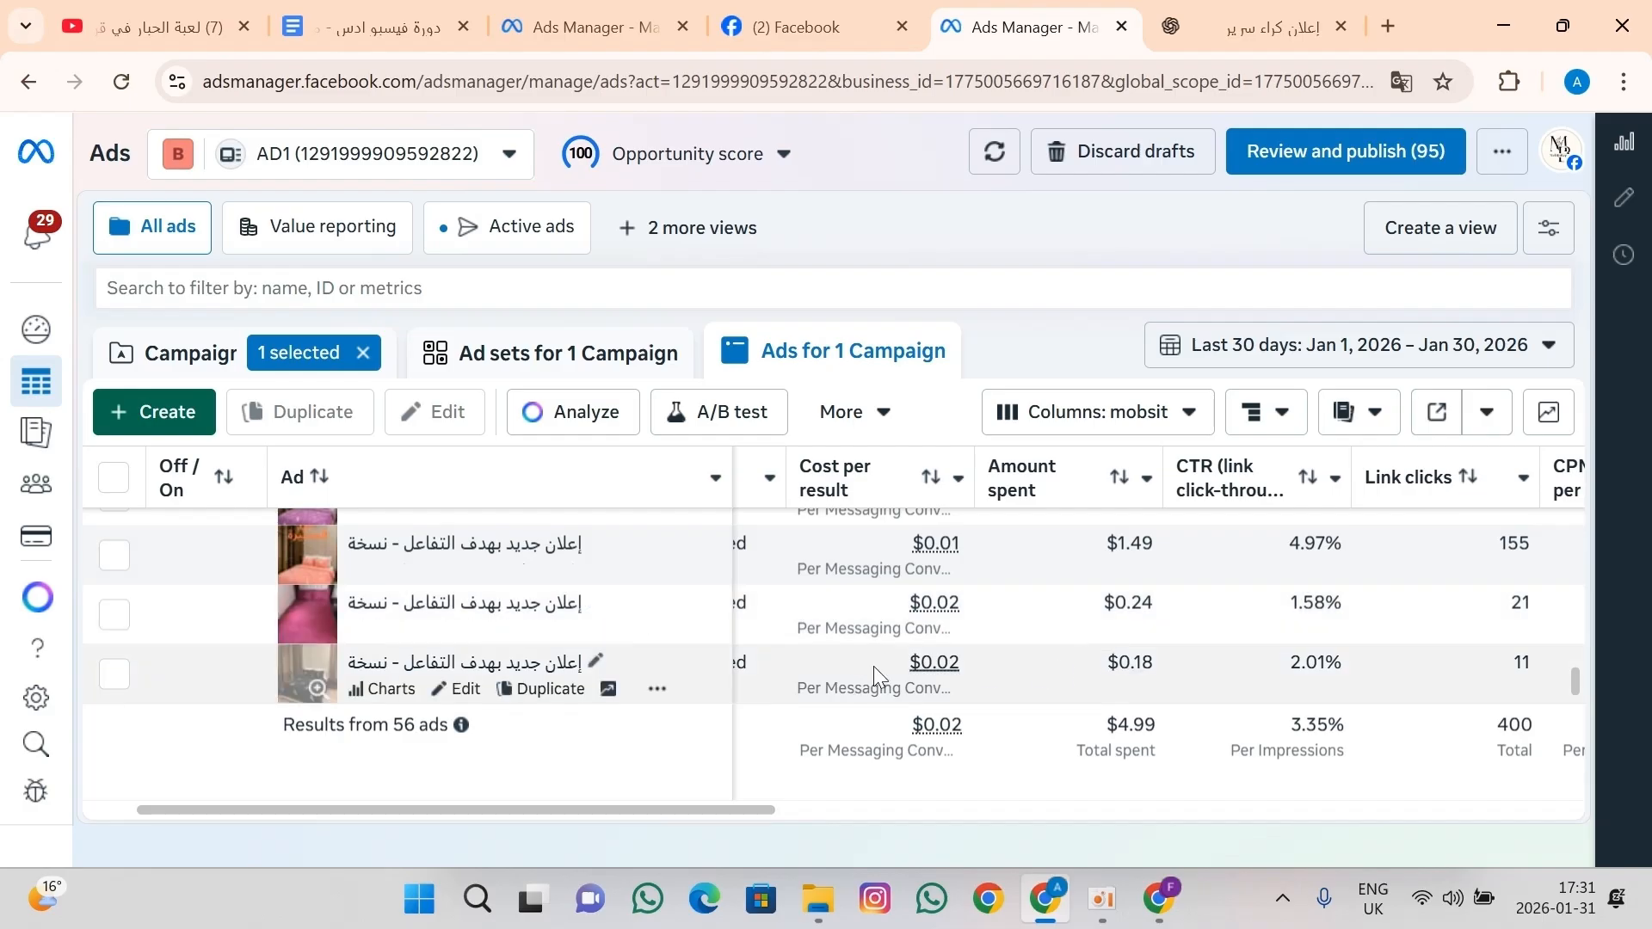
scroll(1115, 596, up, 1)
scroll(1115, 595, up, 1)
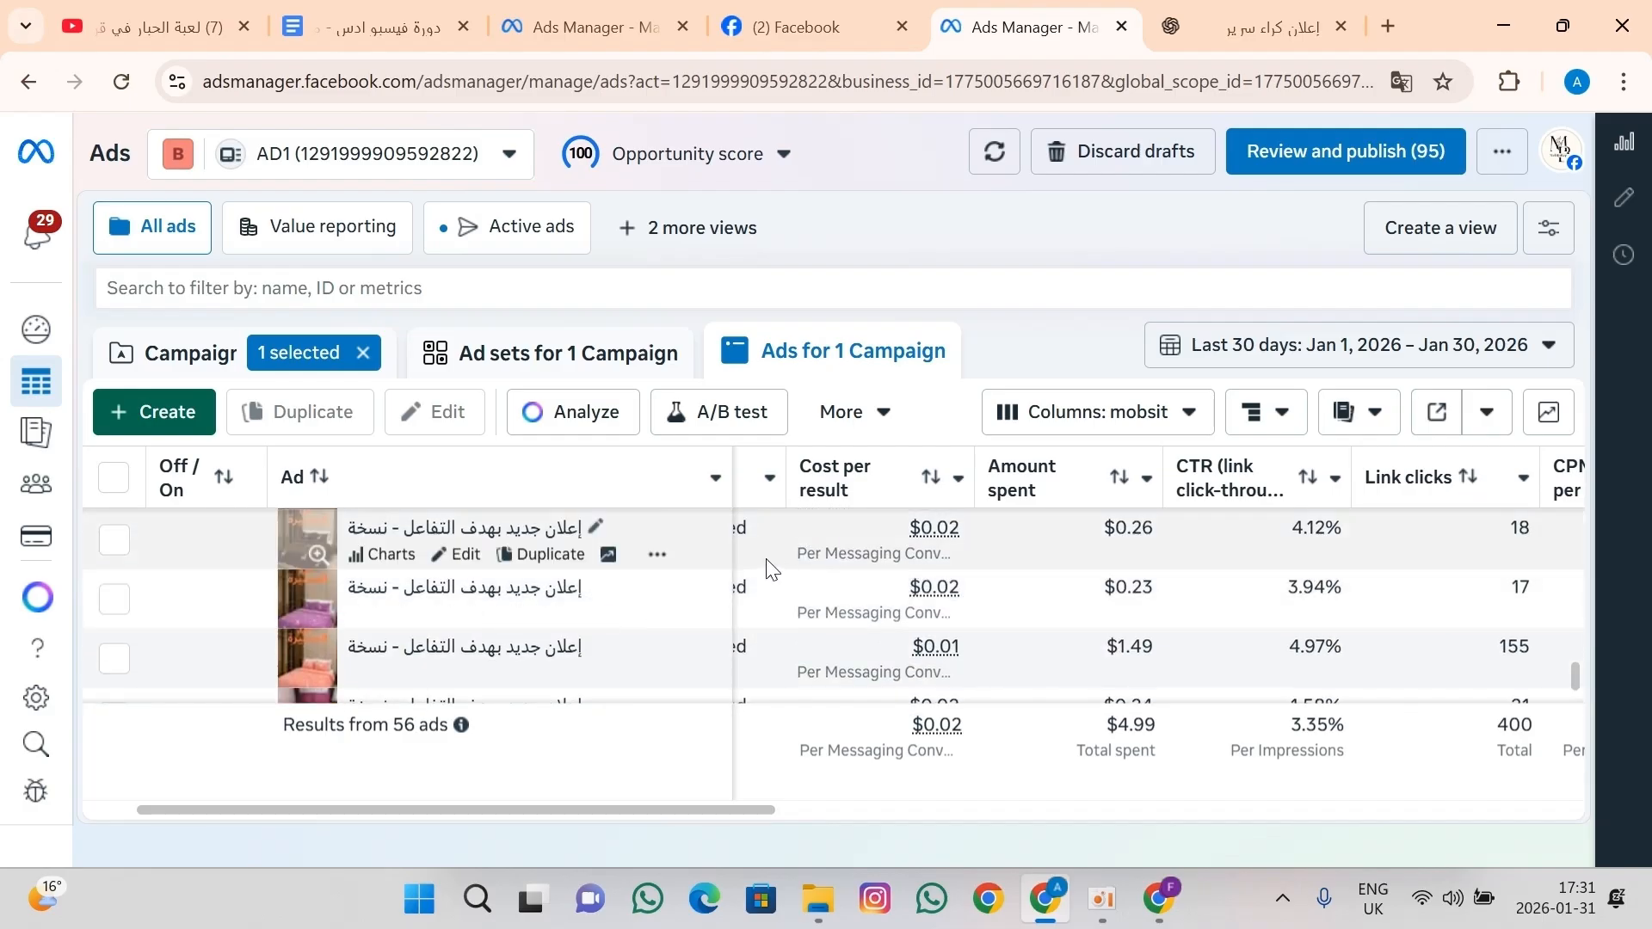
- From the Campaigns list, bring up the Duplicate dialog for the mon3ime 3 campaign
click(192, 369)
scroll(248, 608, down, 6)
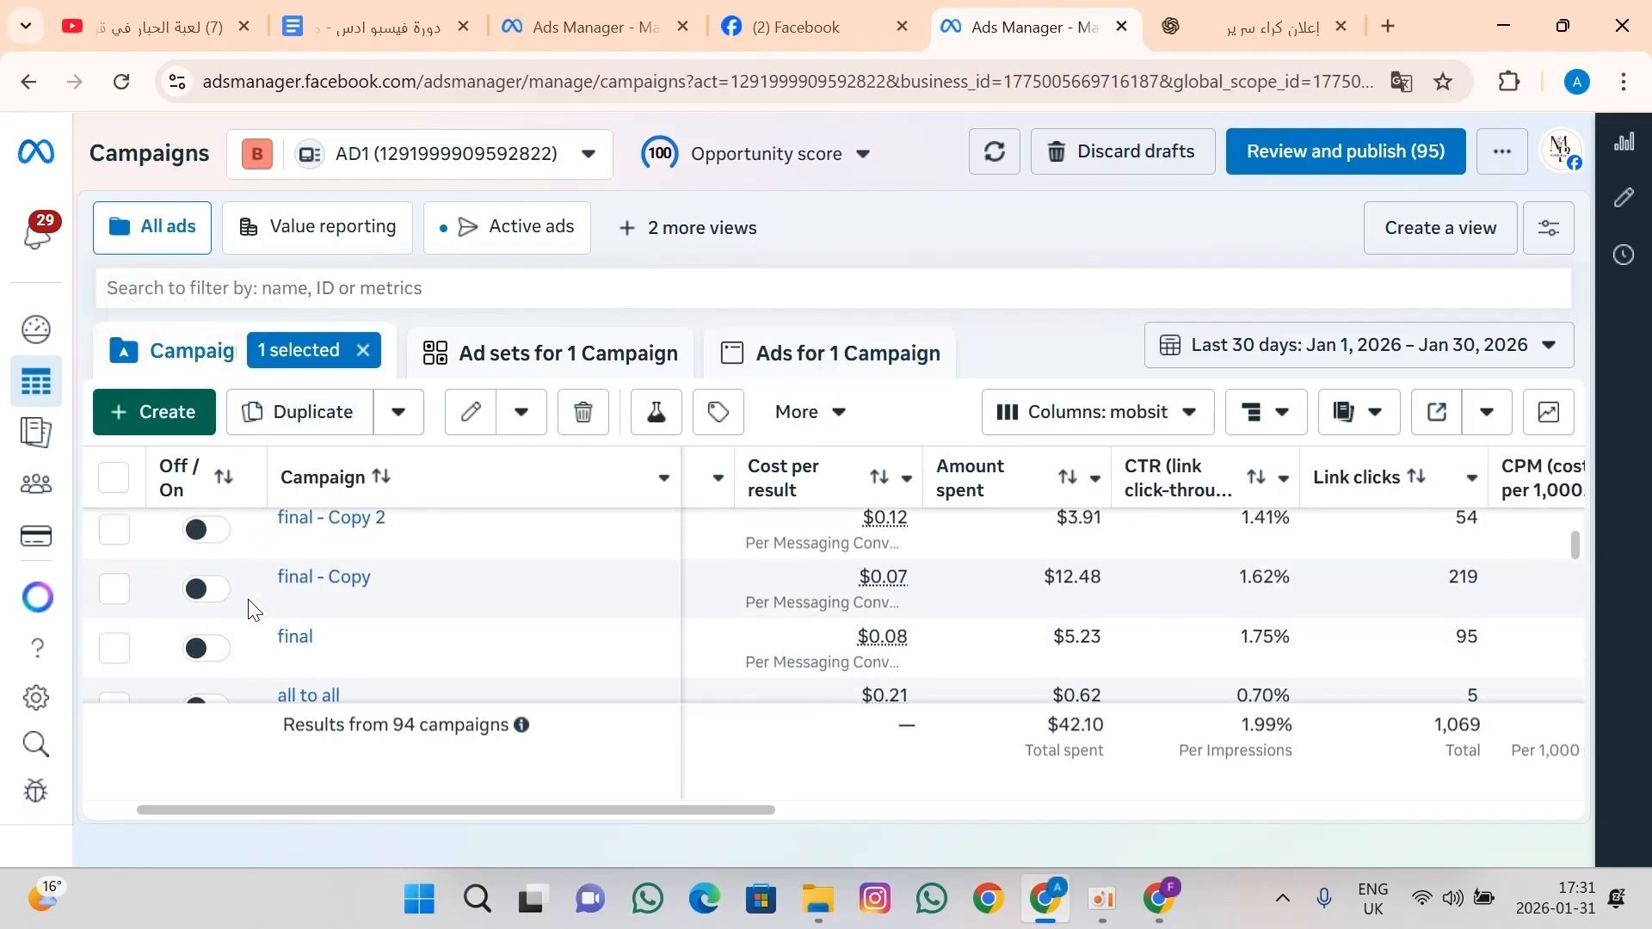
scroll(248, 599, up, 1)
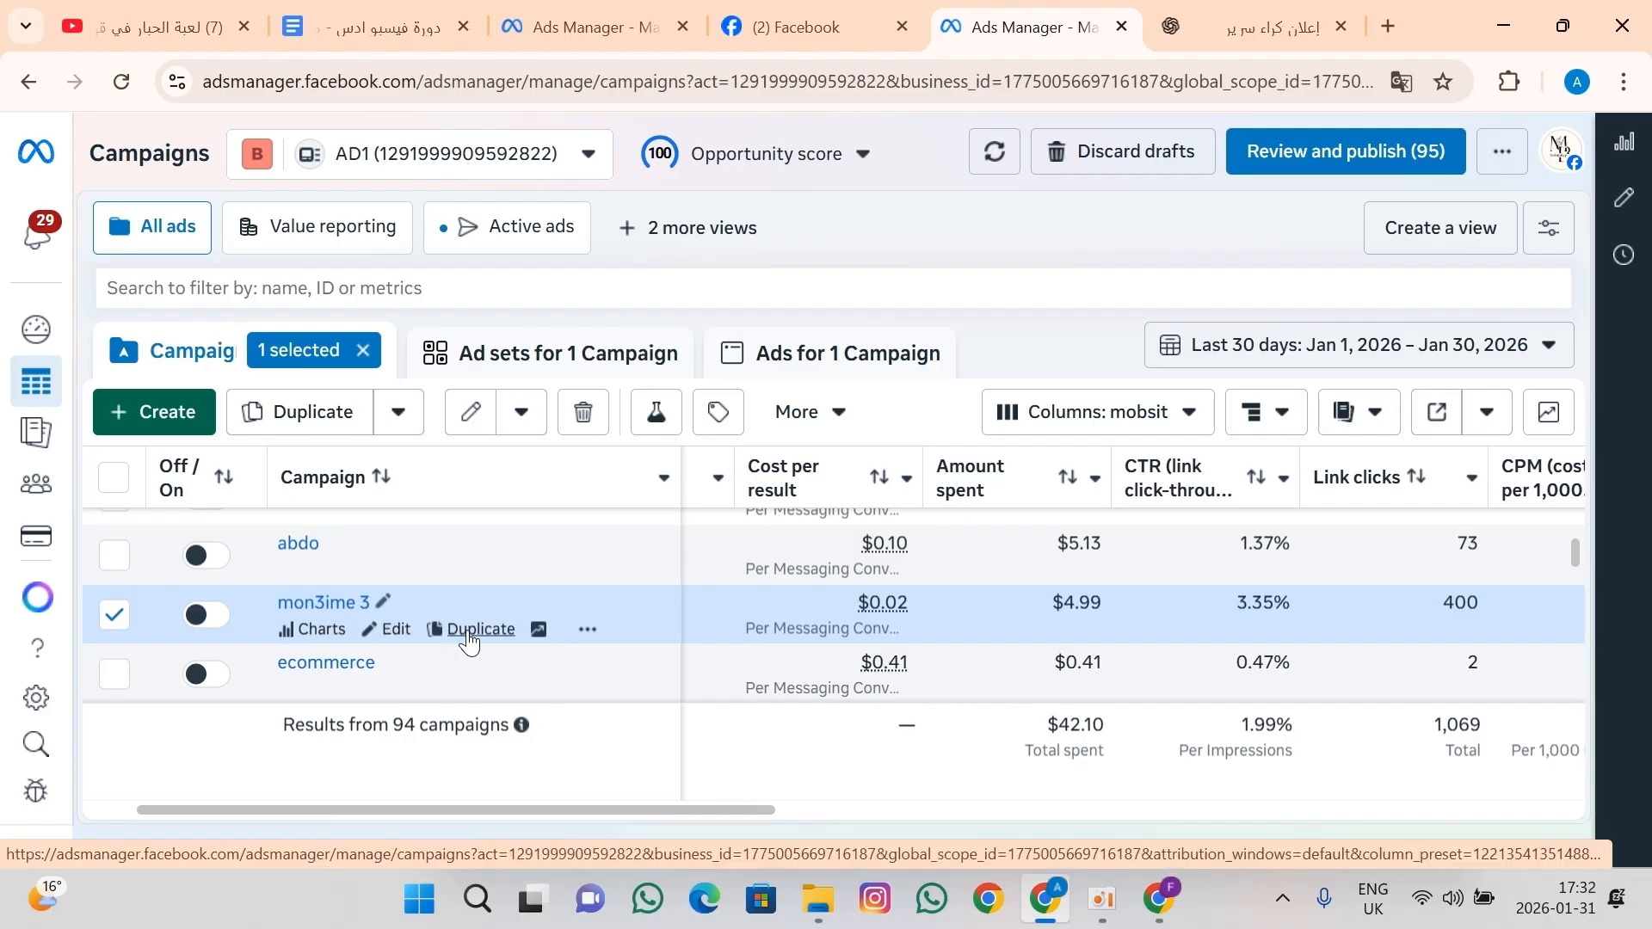
click(469, 631)
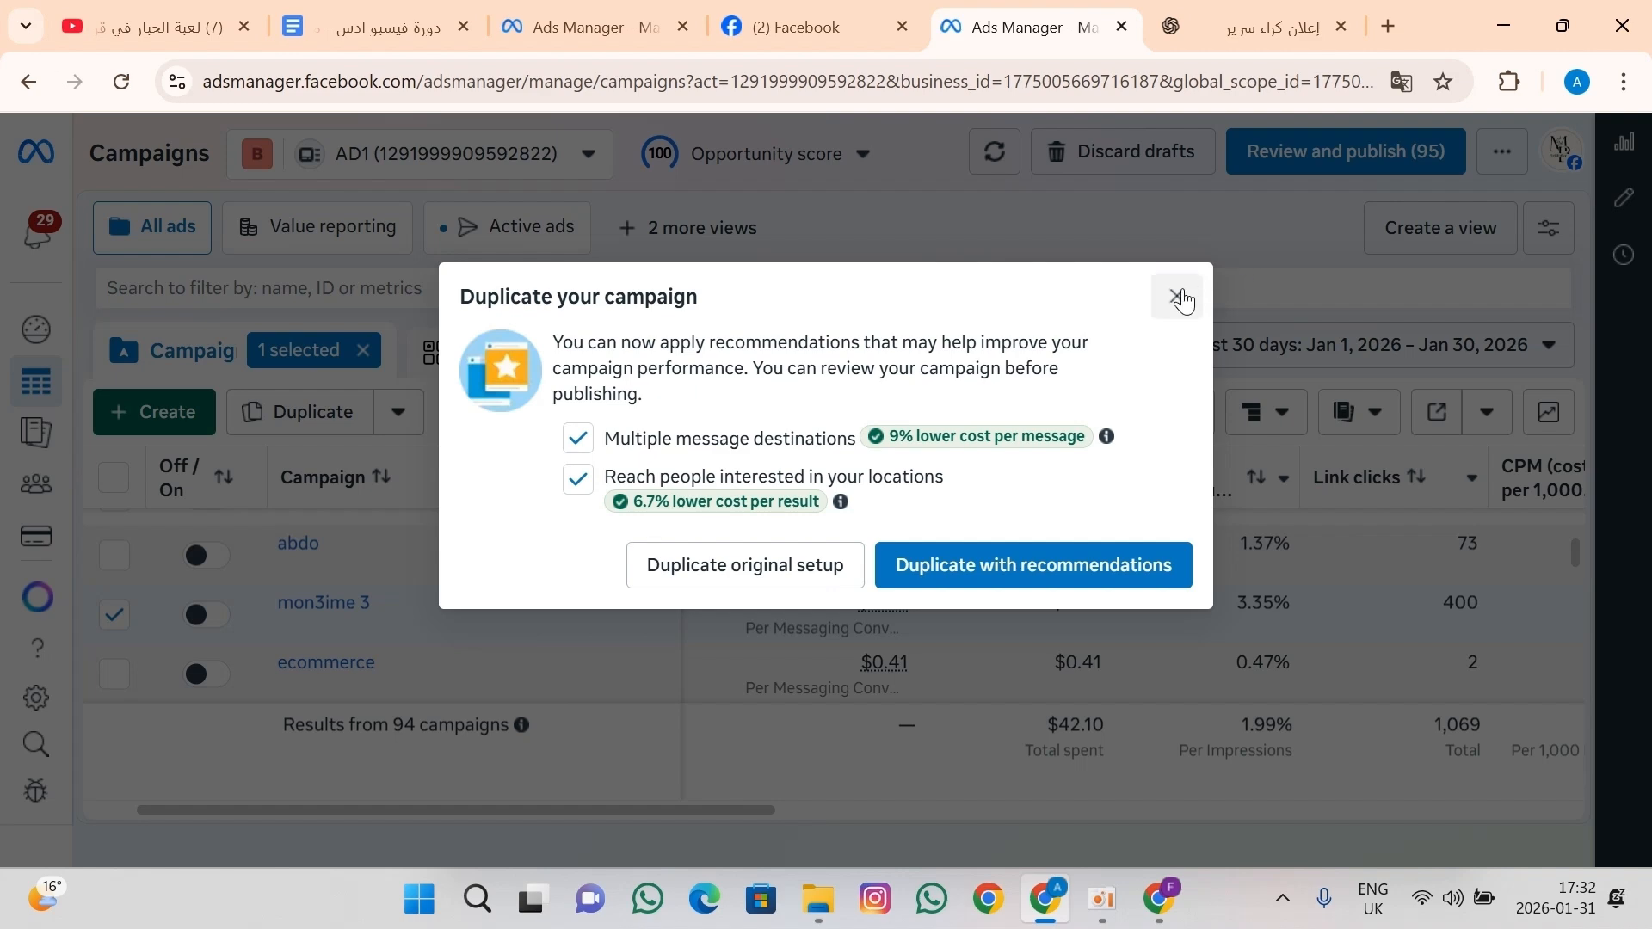
click(1177, 294)
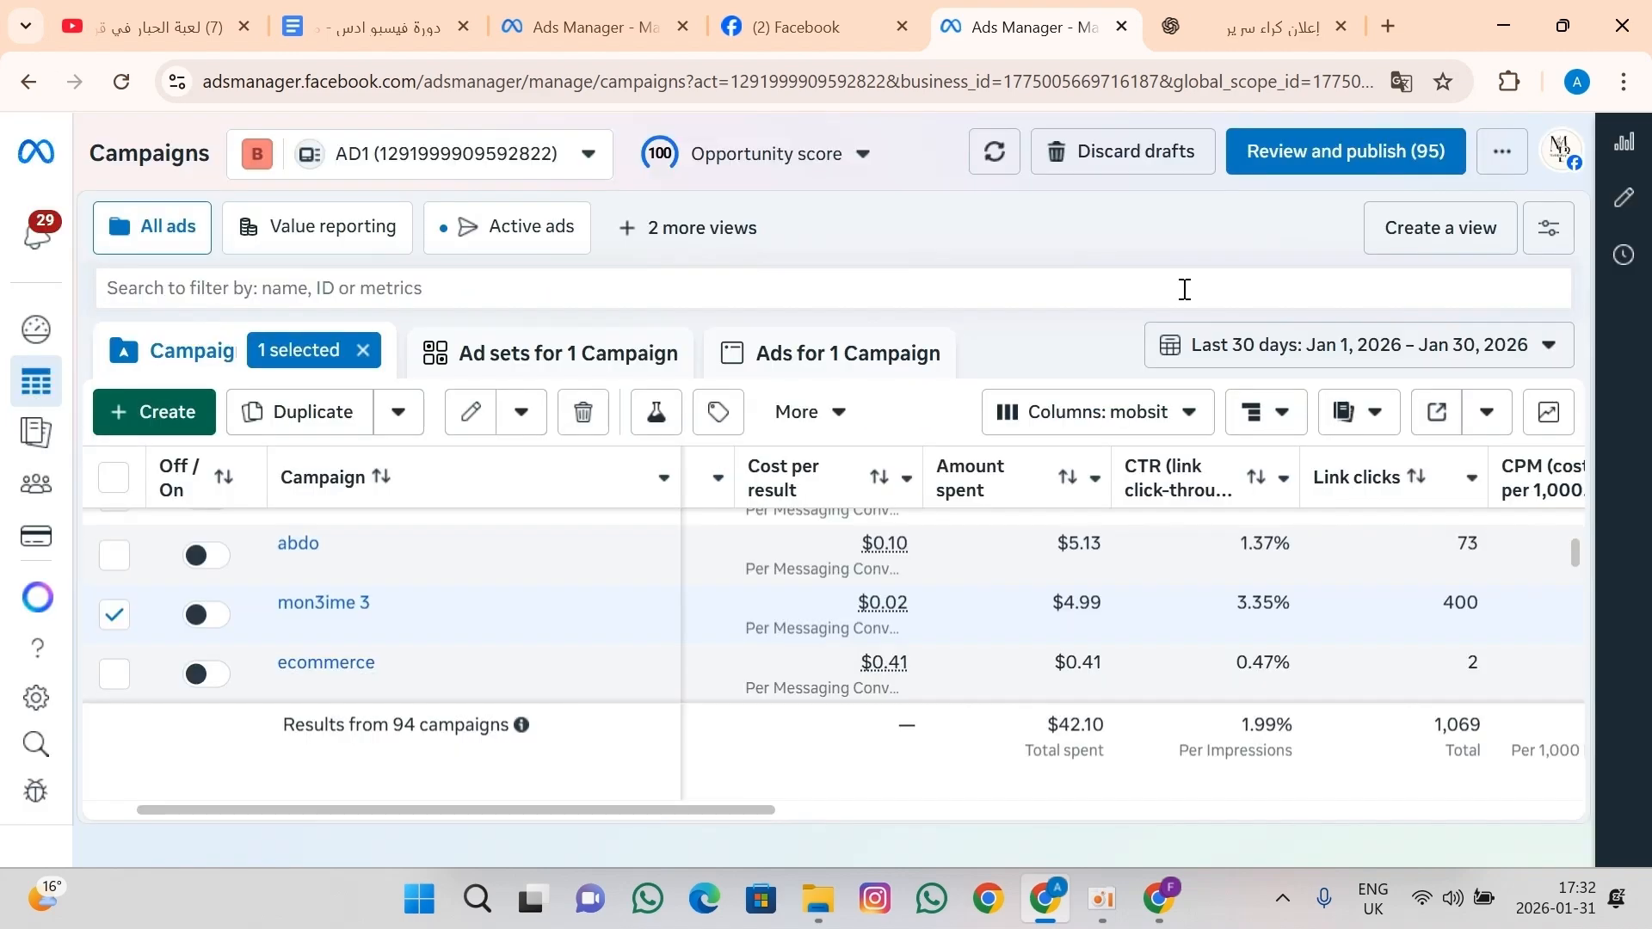
click(365, 365)
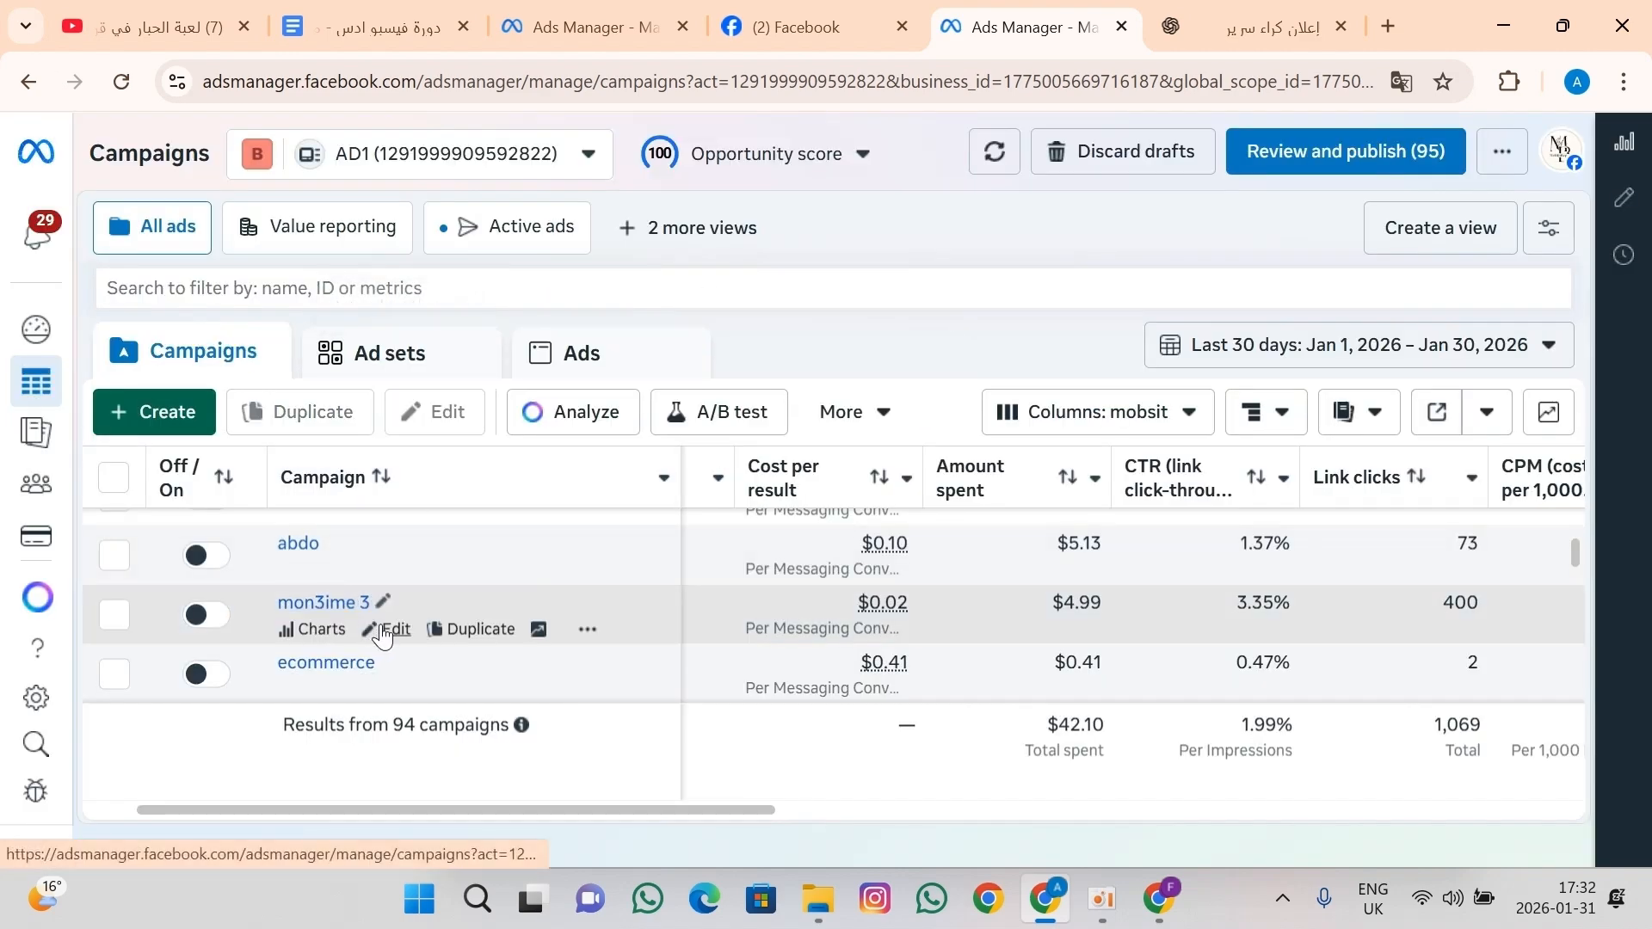
click(475, 629)
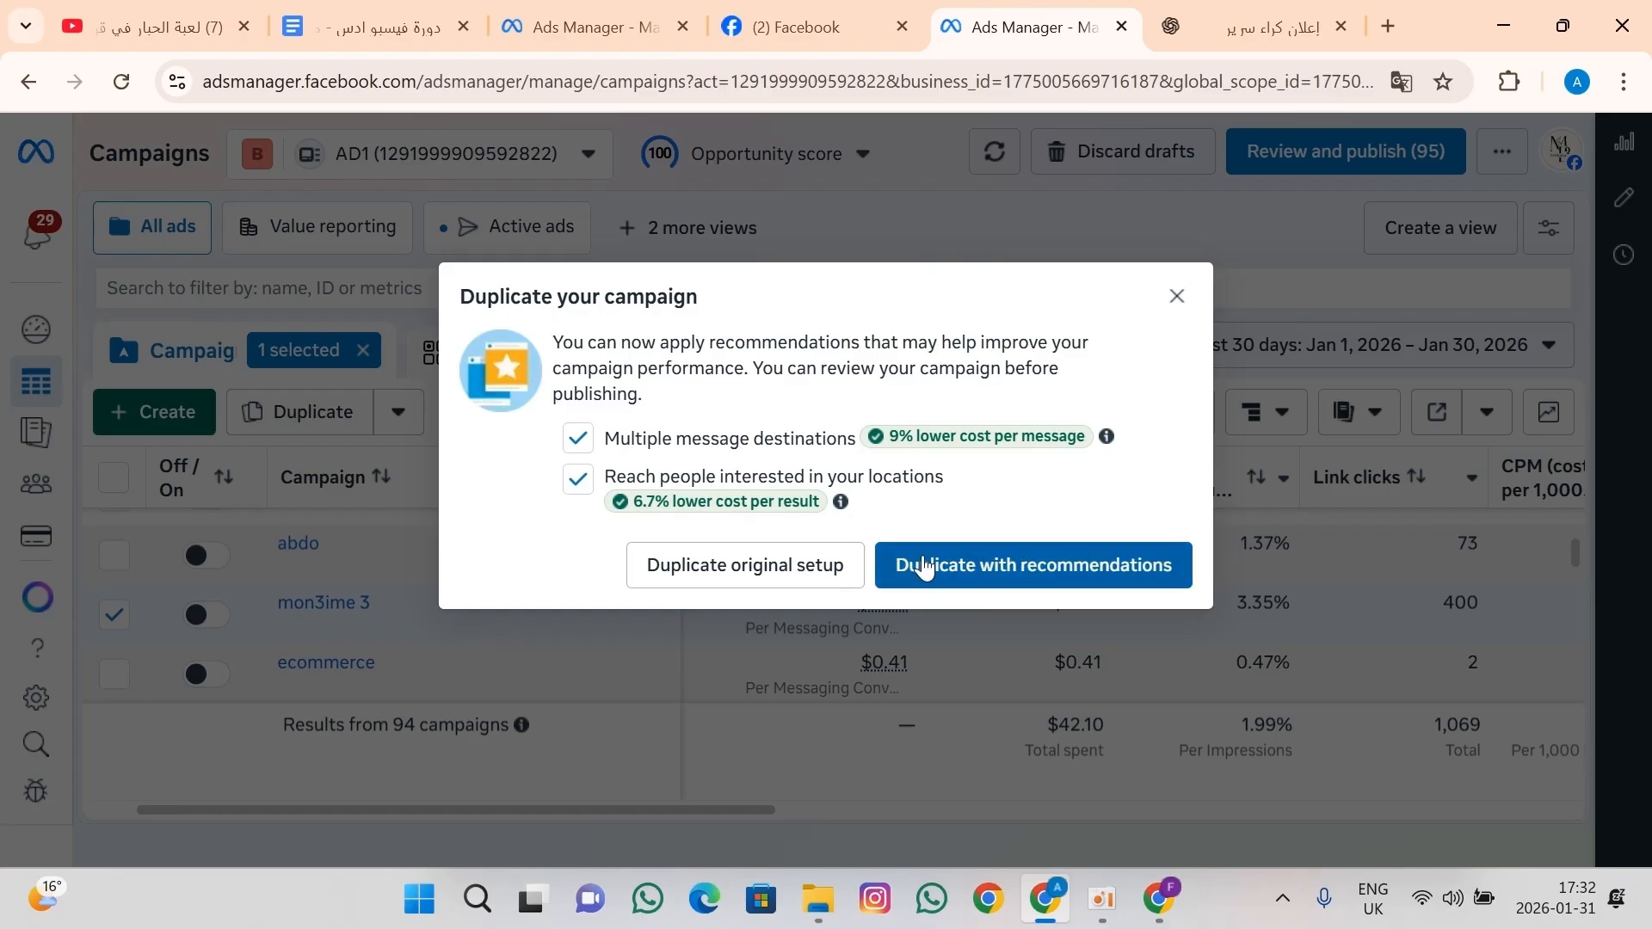
- Duplicate mon3ime 3 with recommendations, then open the copy's ad set and first ad
click(983, 575)
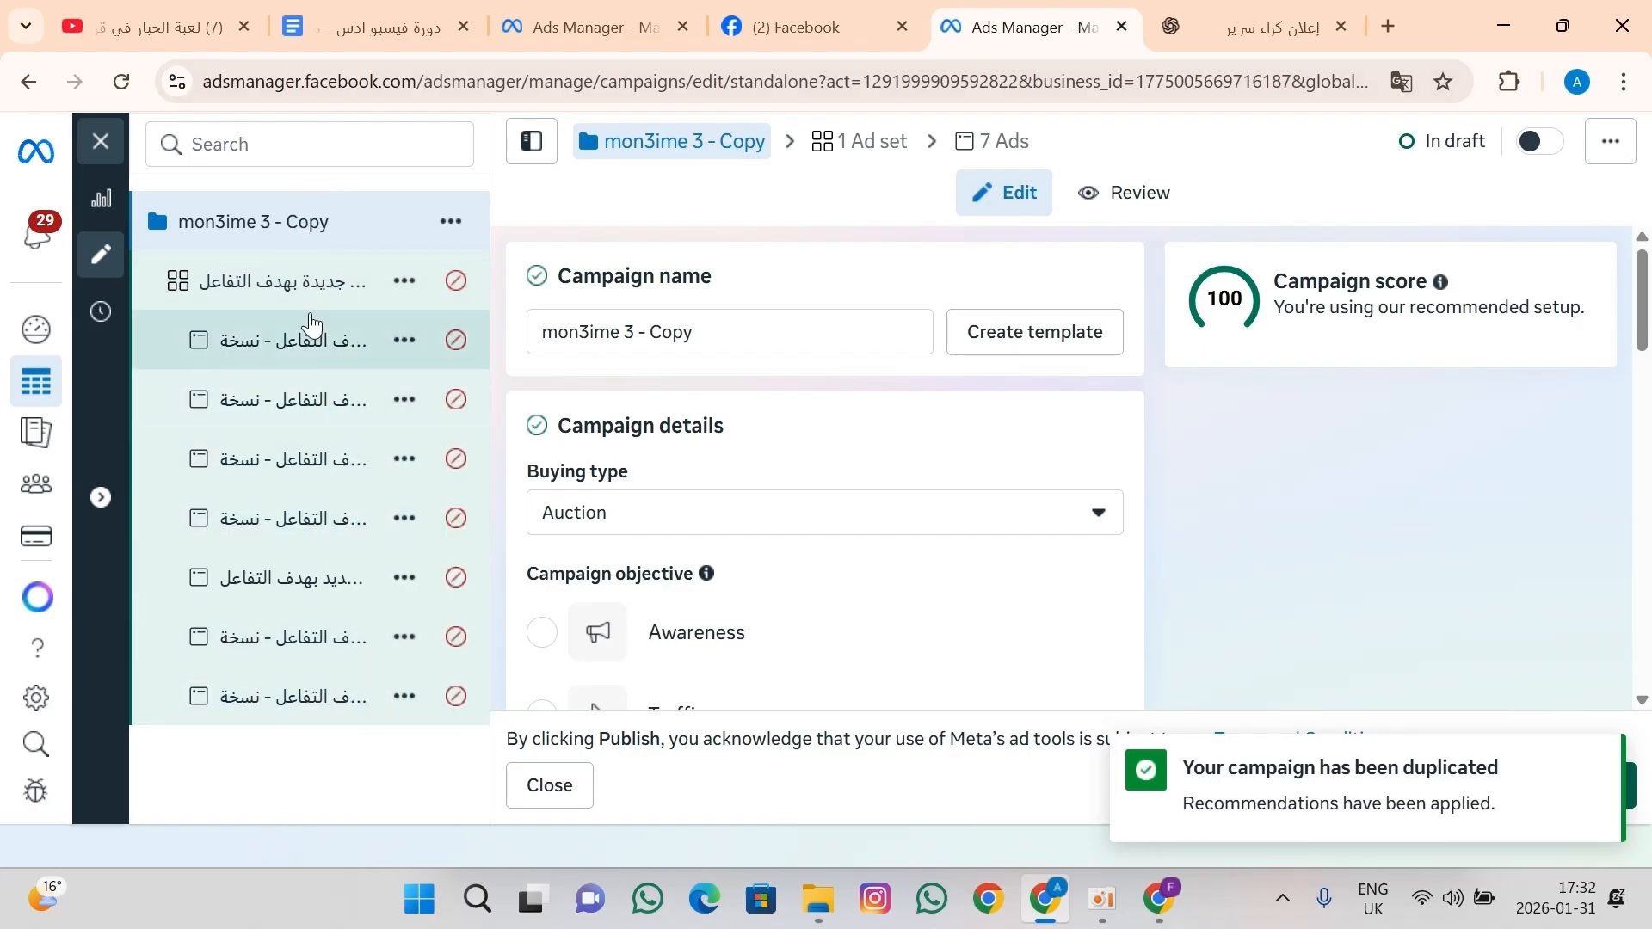
click(280, 286)
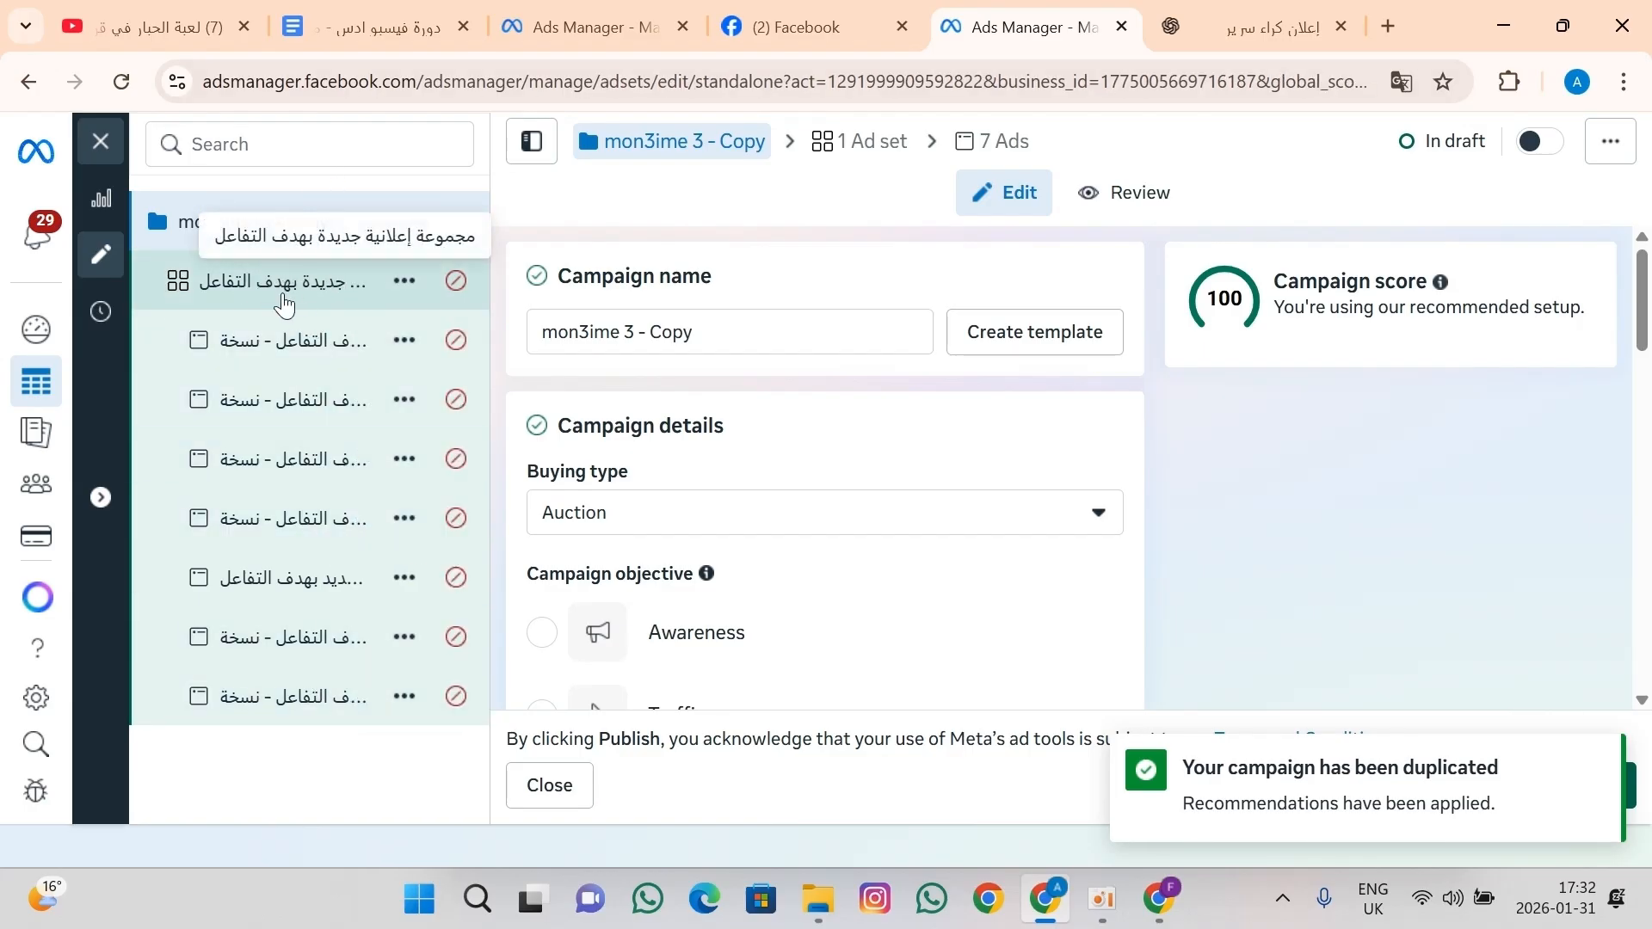
click(331, 350)
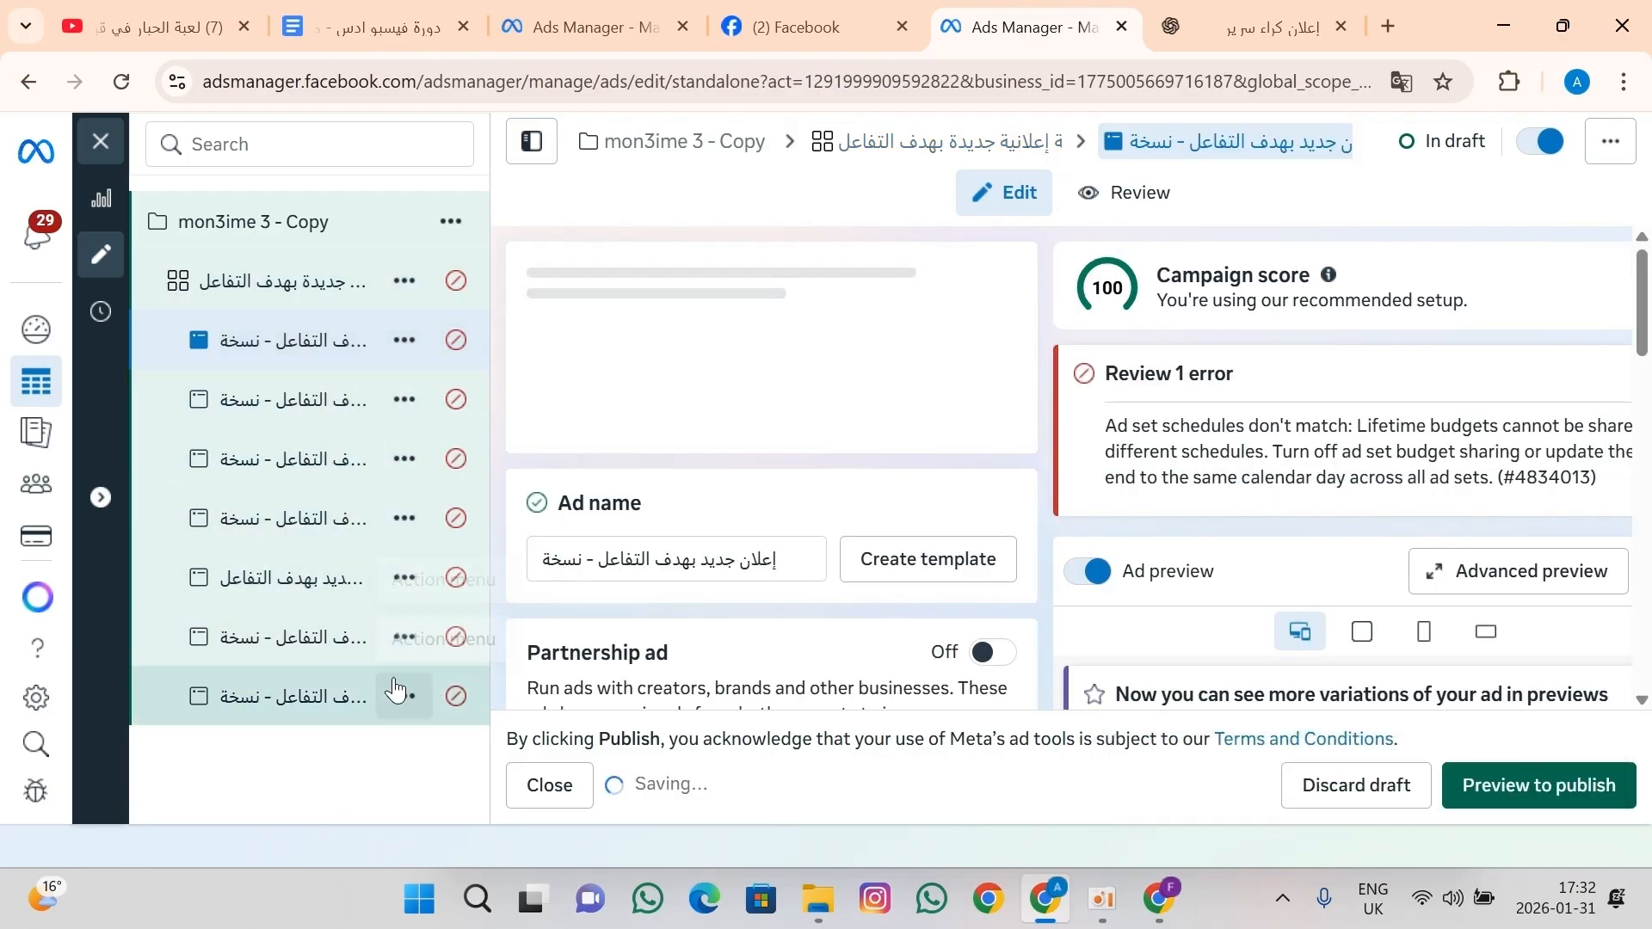
- Delete the last ad in mon3ime 3 - Copy, leaving six ads
click(405, 697)
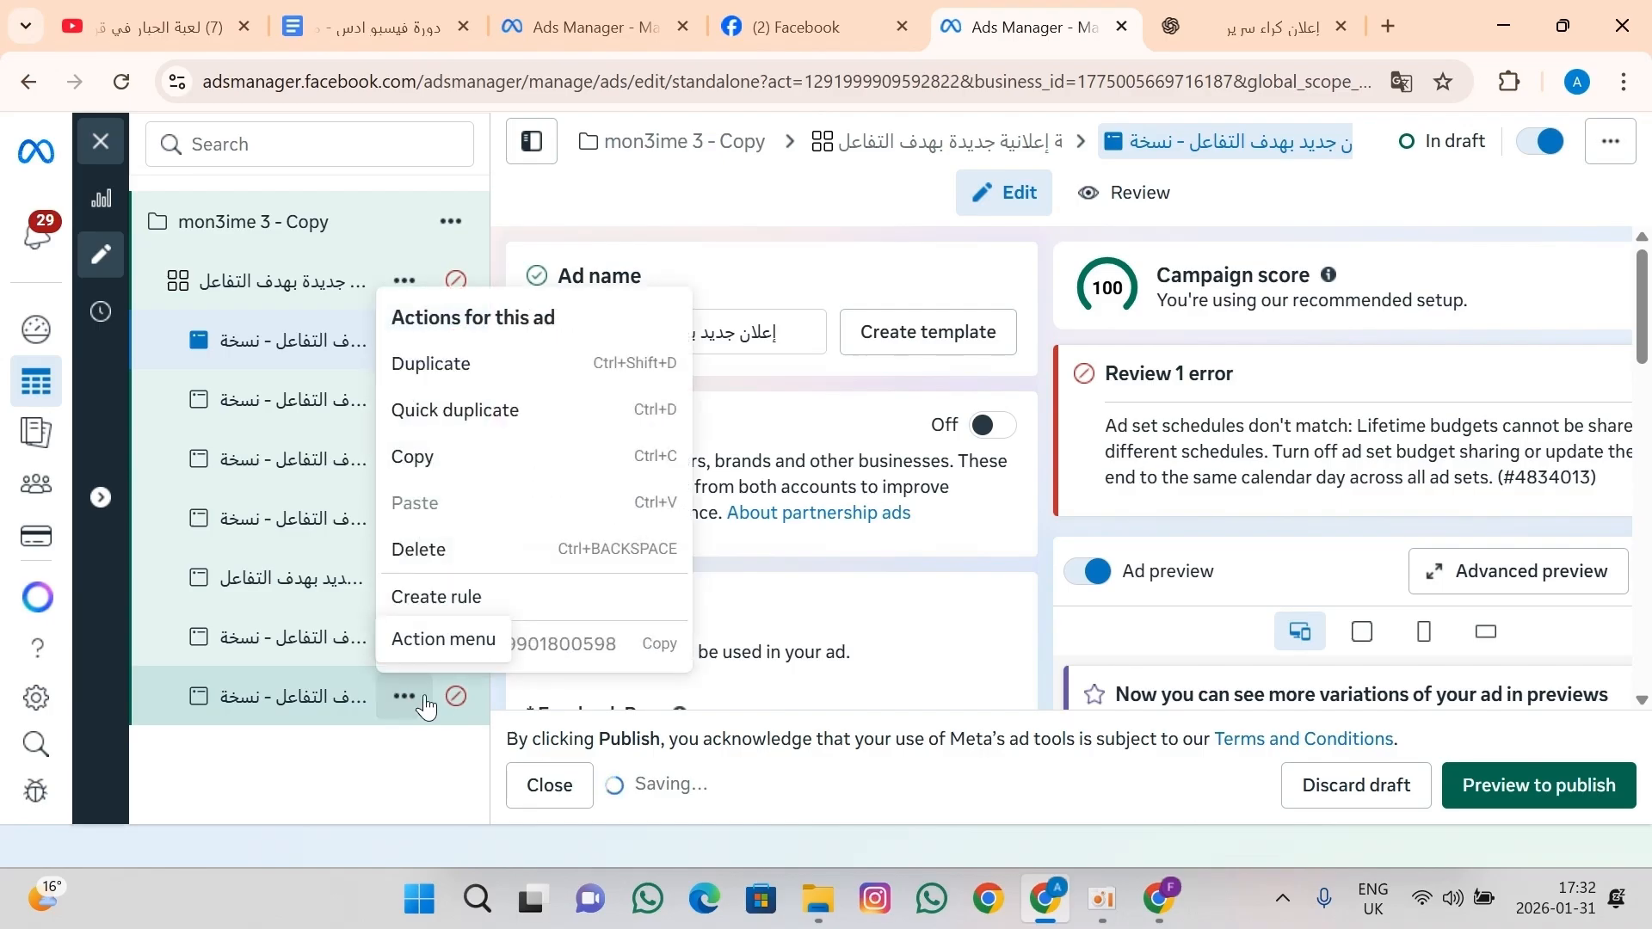
click(472, 561)
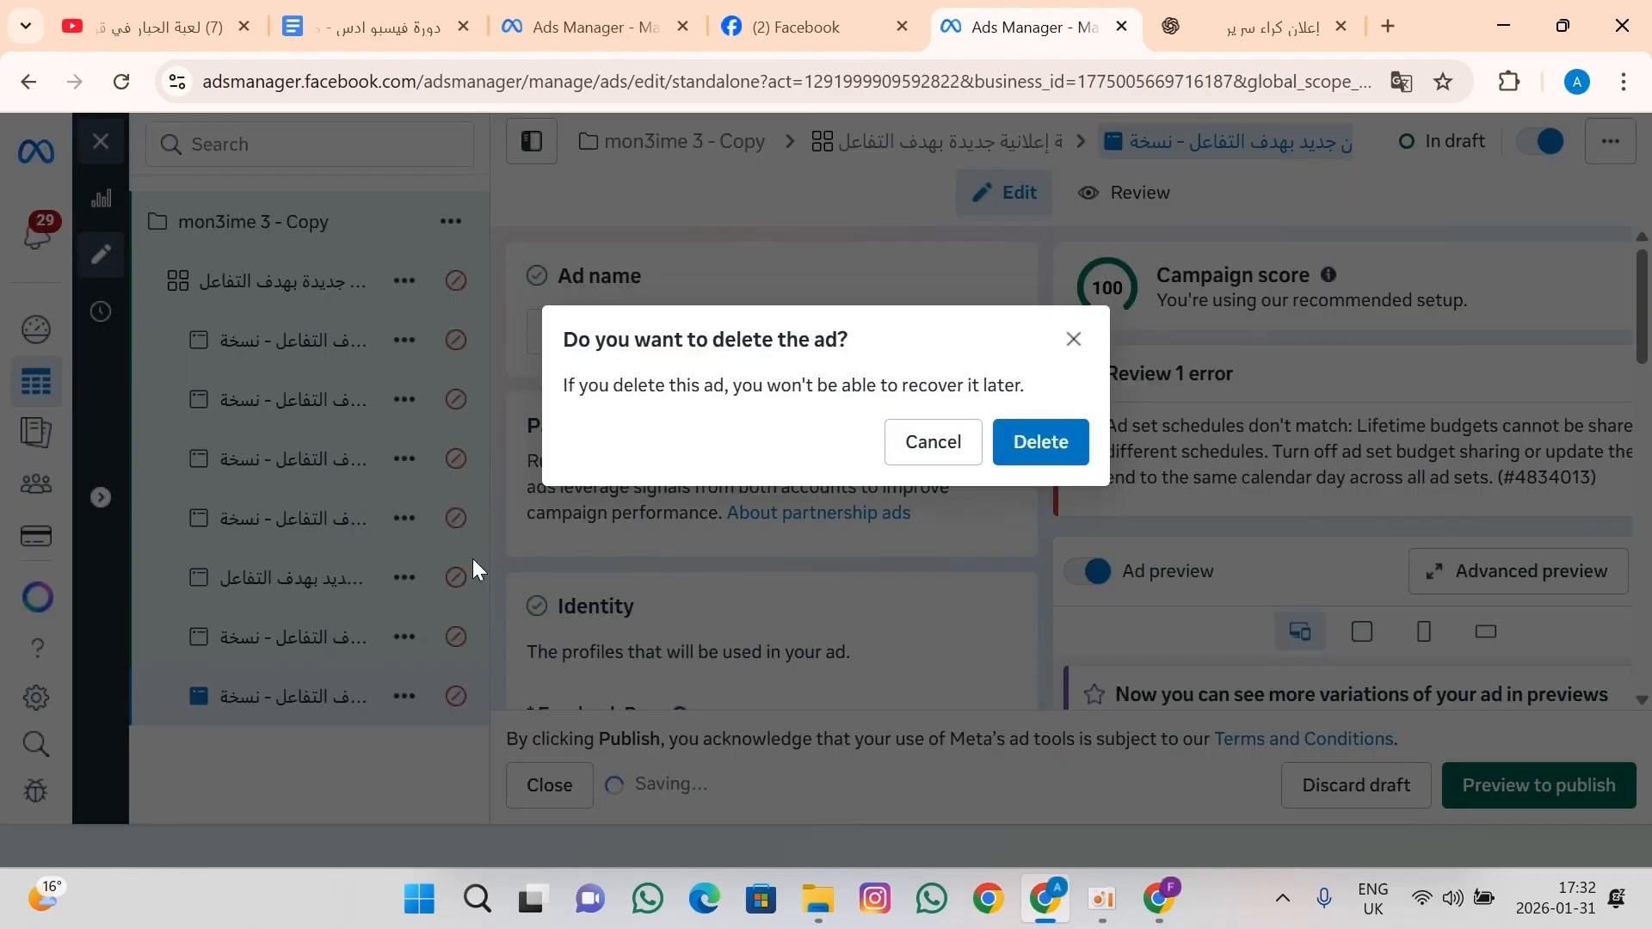
click(1038, 441)
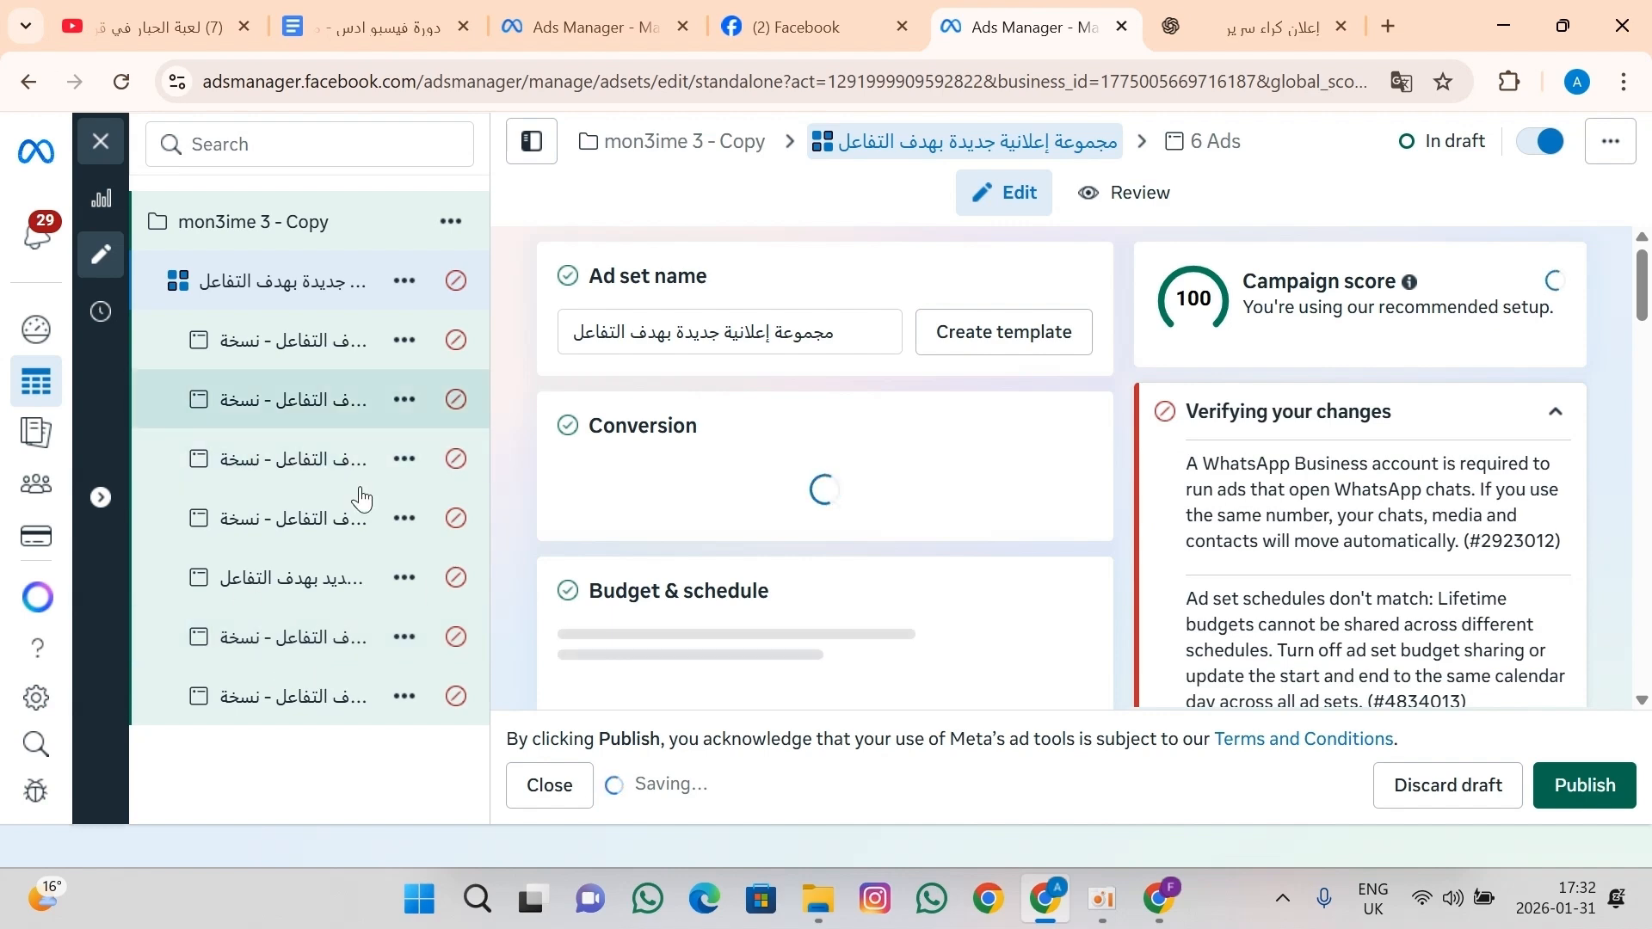
- Set Facebook's display language to Arabic (العربية) under Settings & privacy > Language
click(787, 27)
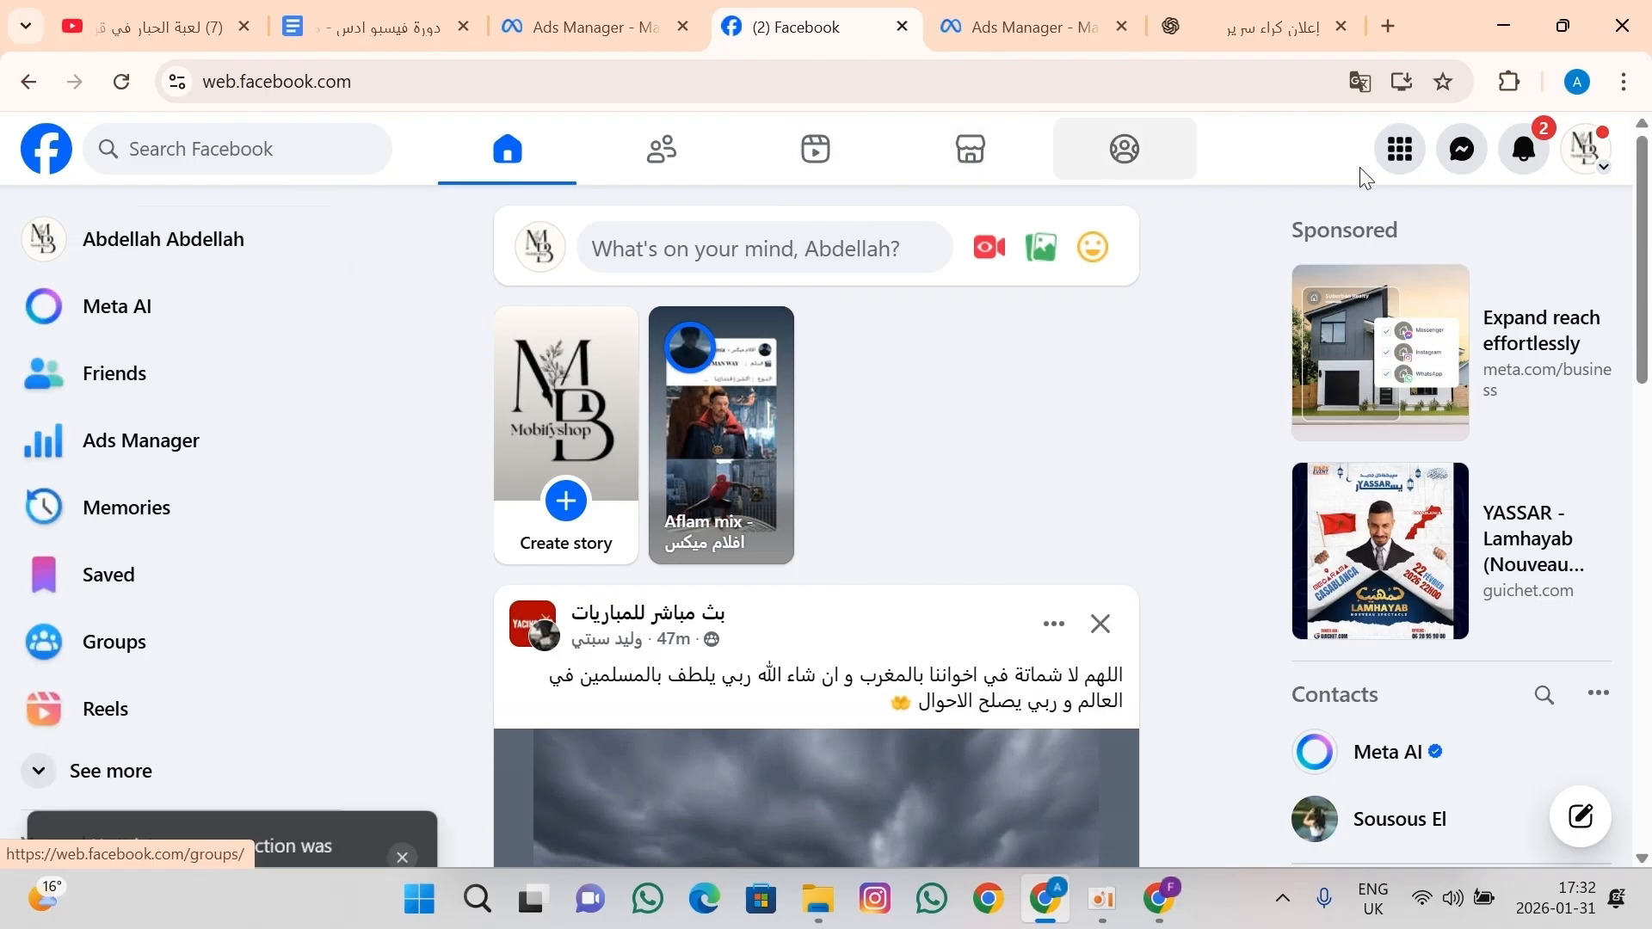
click(1586, 147)
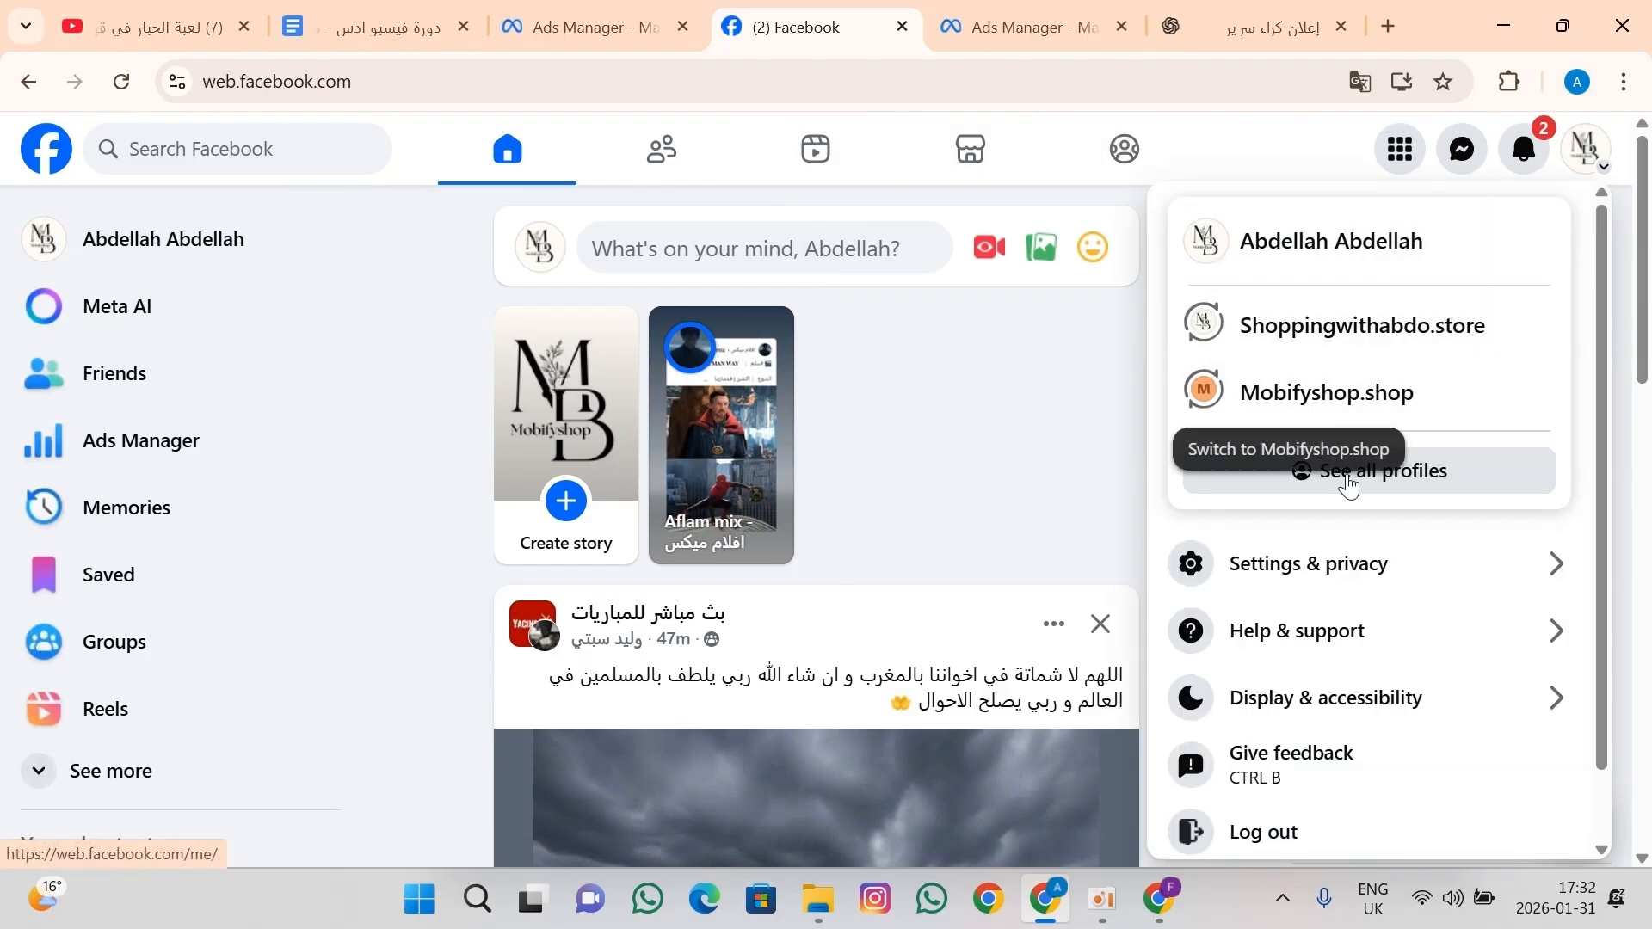
click(1316, 564)
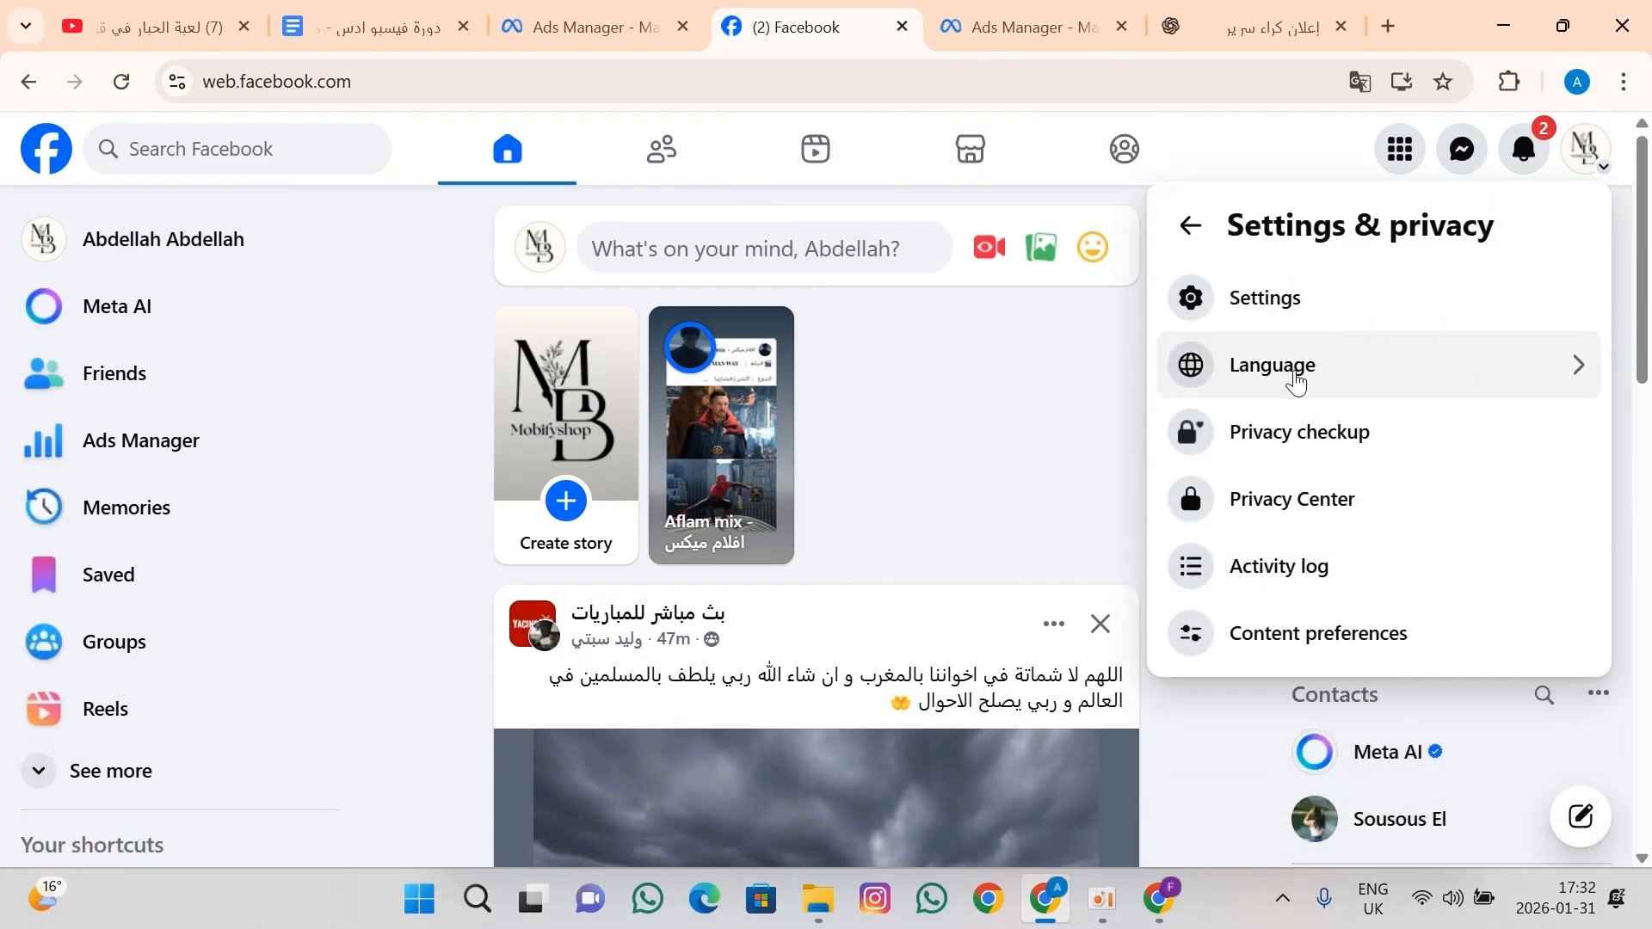
click(1297, 381)
click(1341, 359)
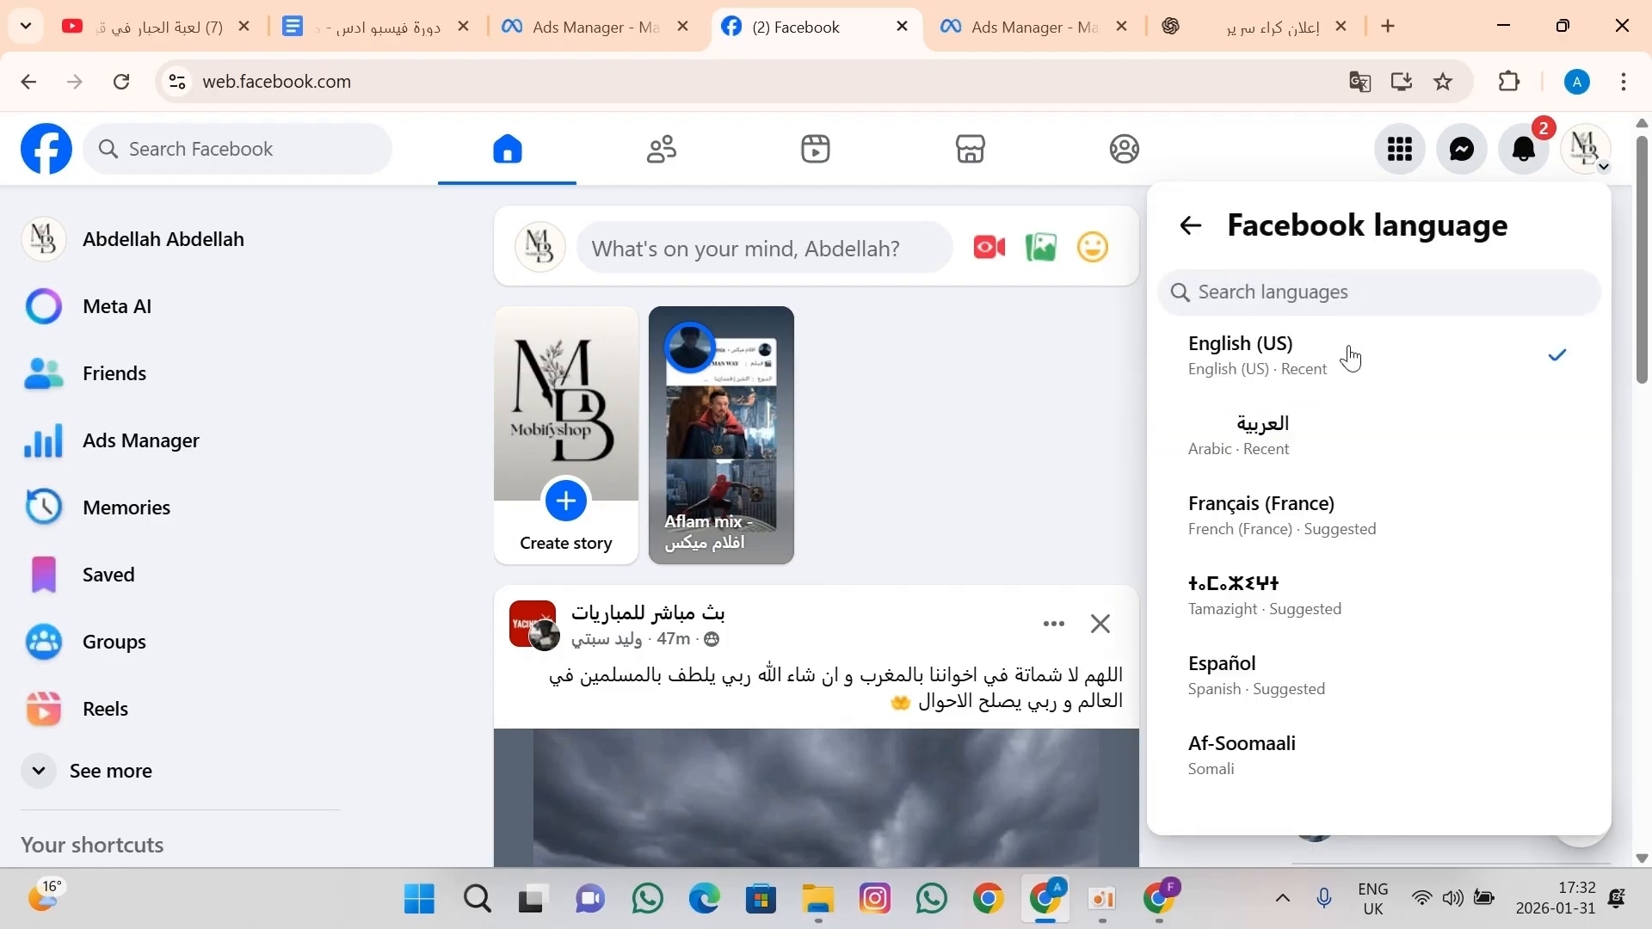
click(1281, 427)
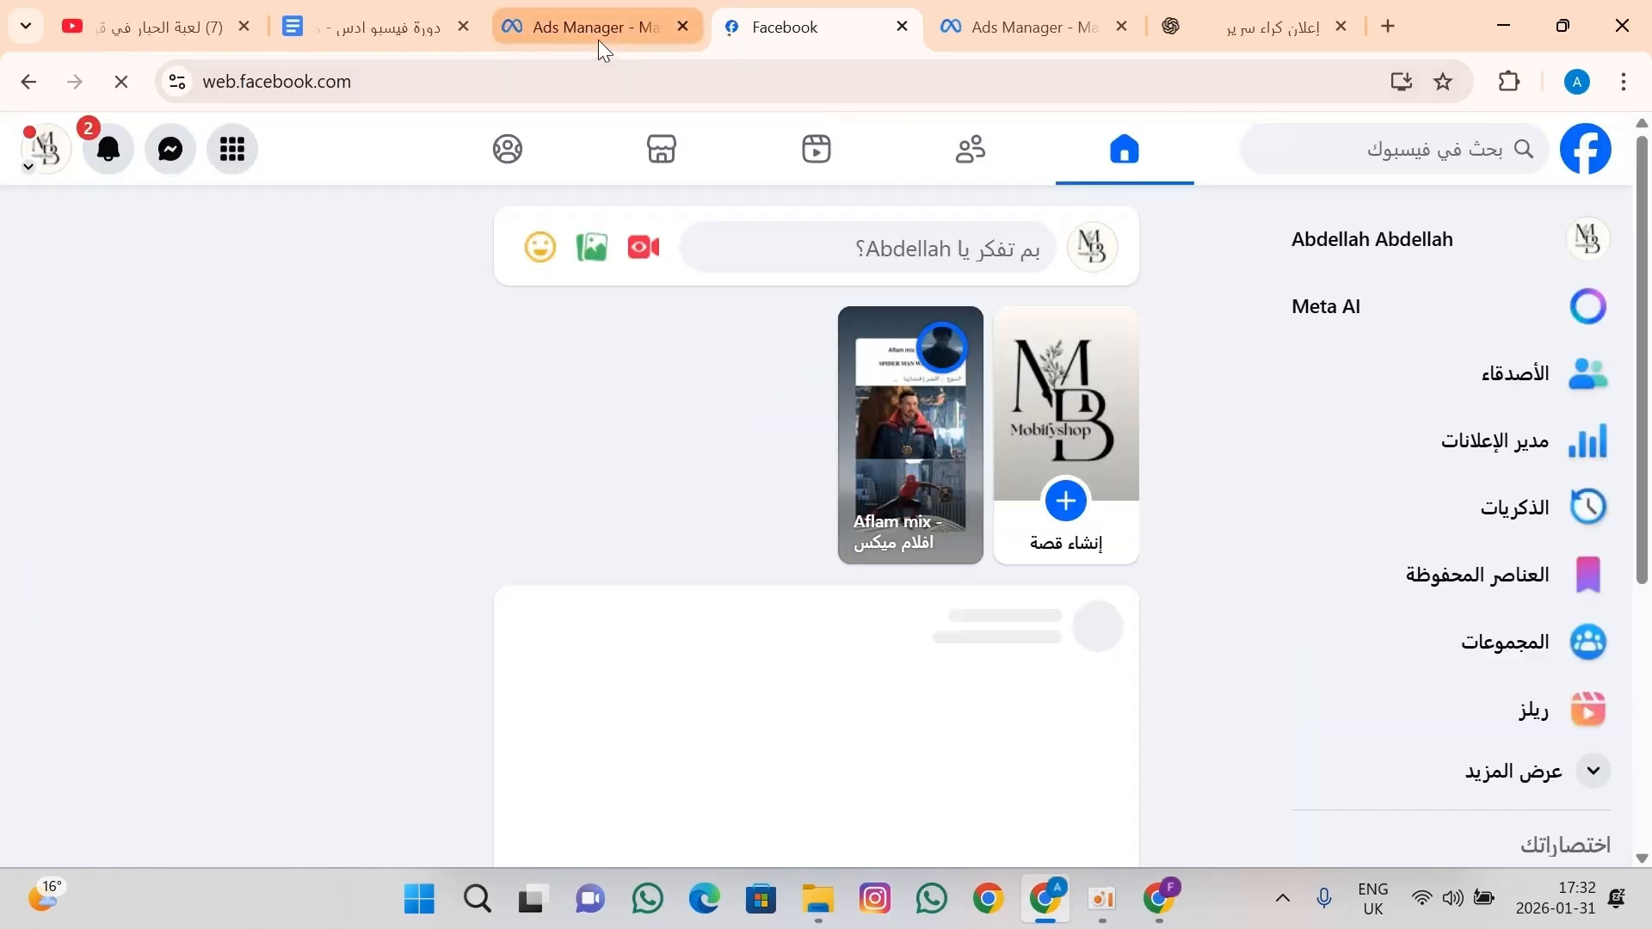
click(600, 41)
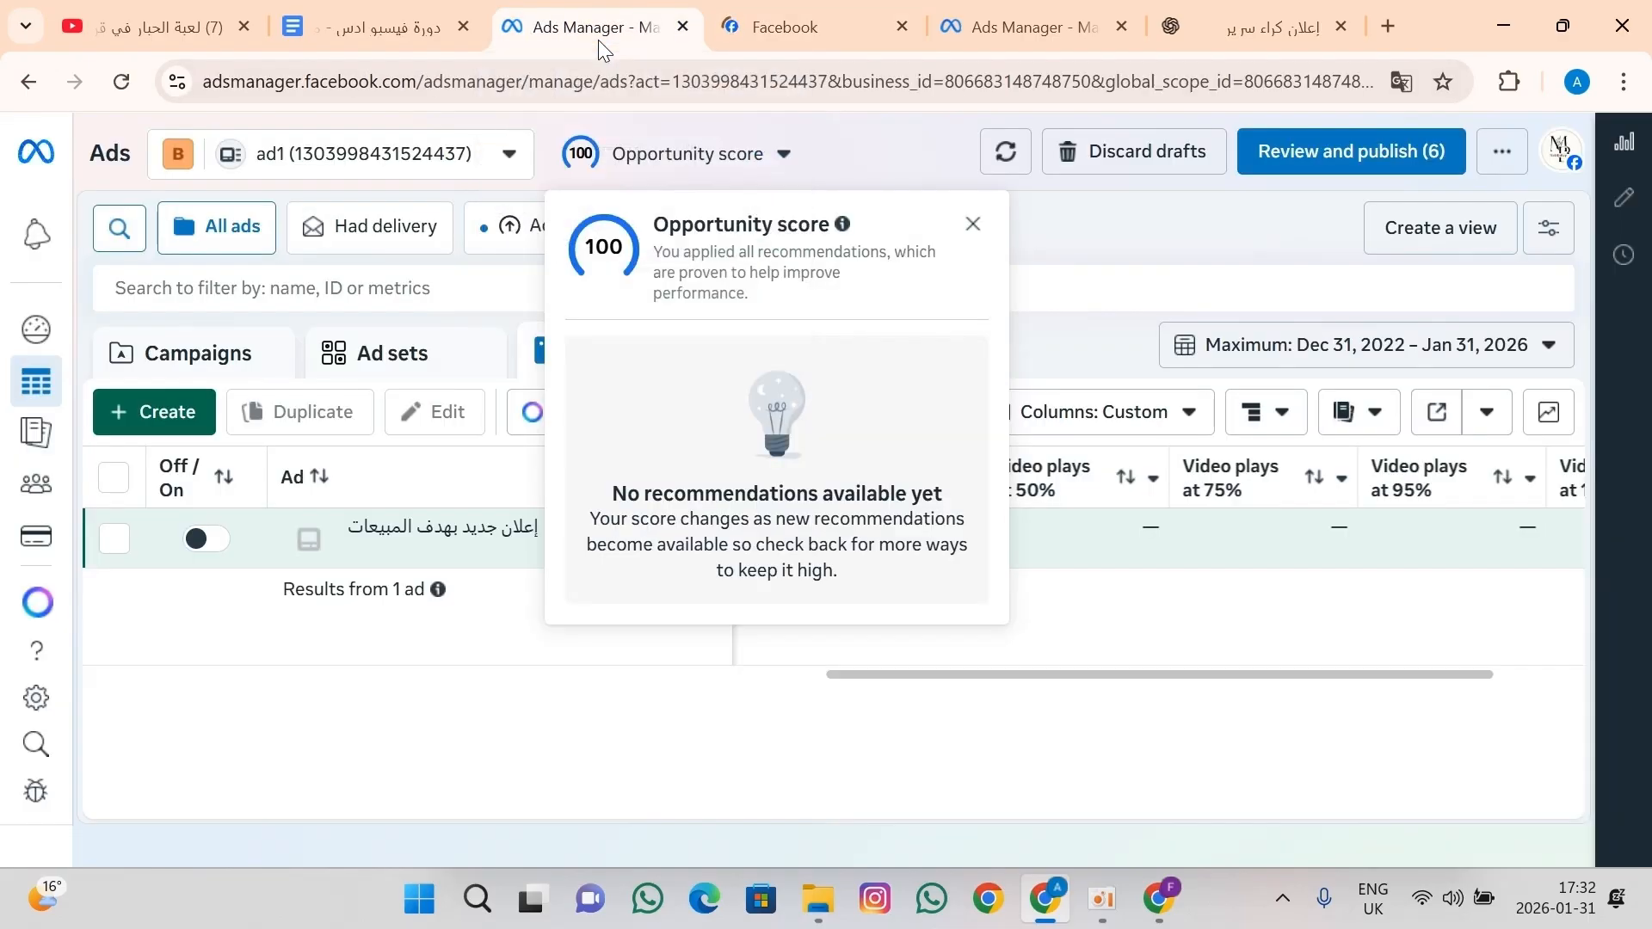
- Reload the ad set editor so it shows in Arabic, then open the first ad copy
click(959, 17)
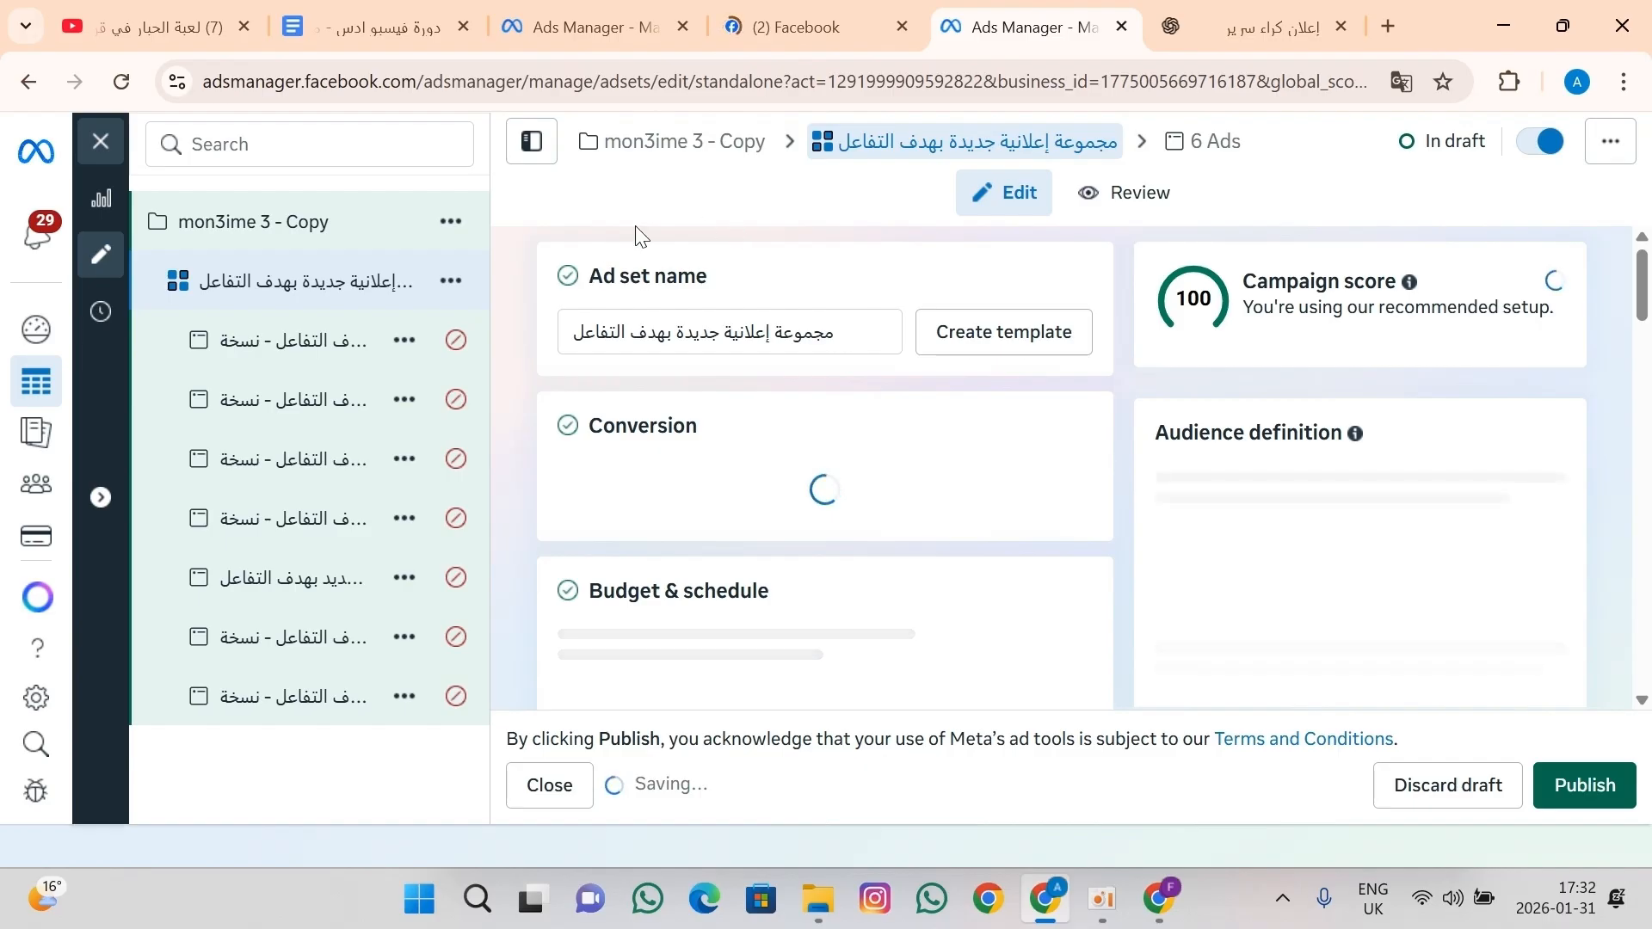
click(124, 80)
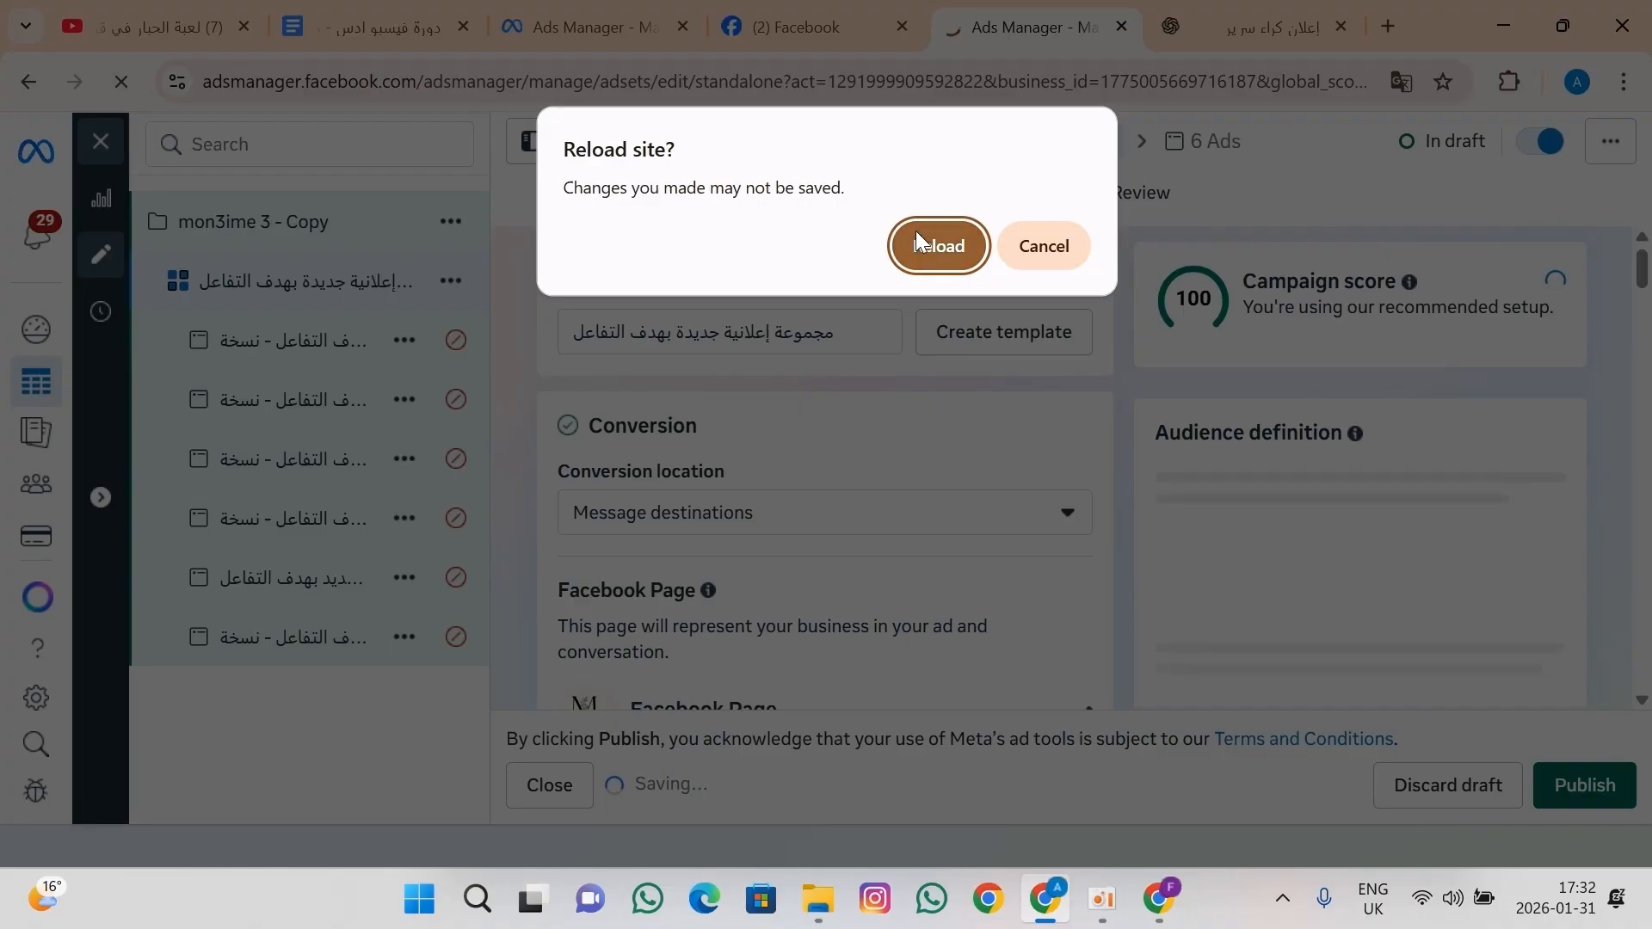
click(916, 231)
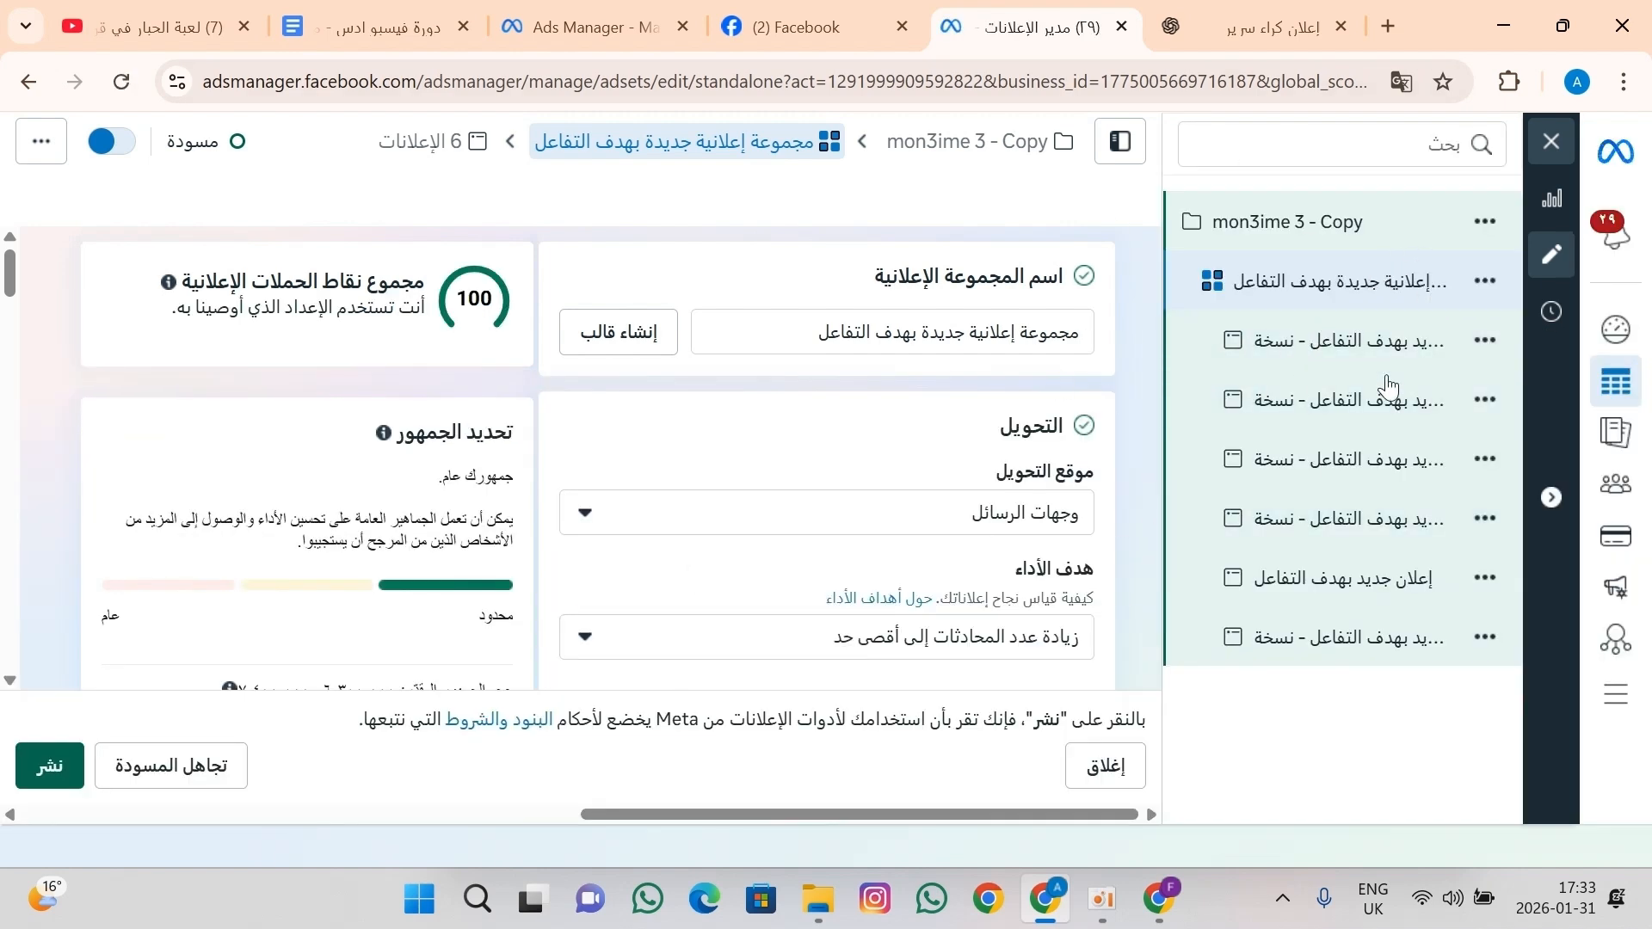
click(1280, 344)
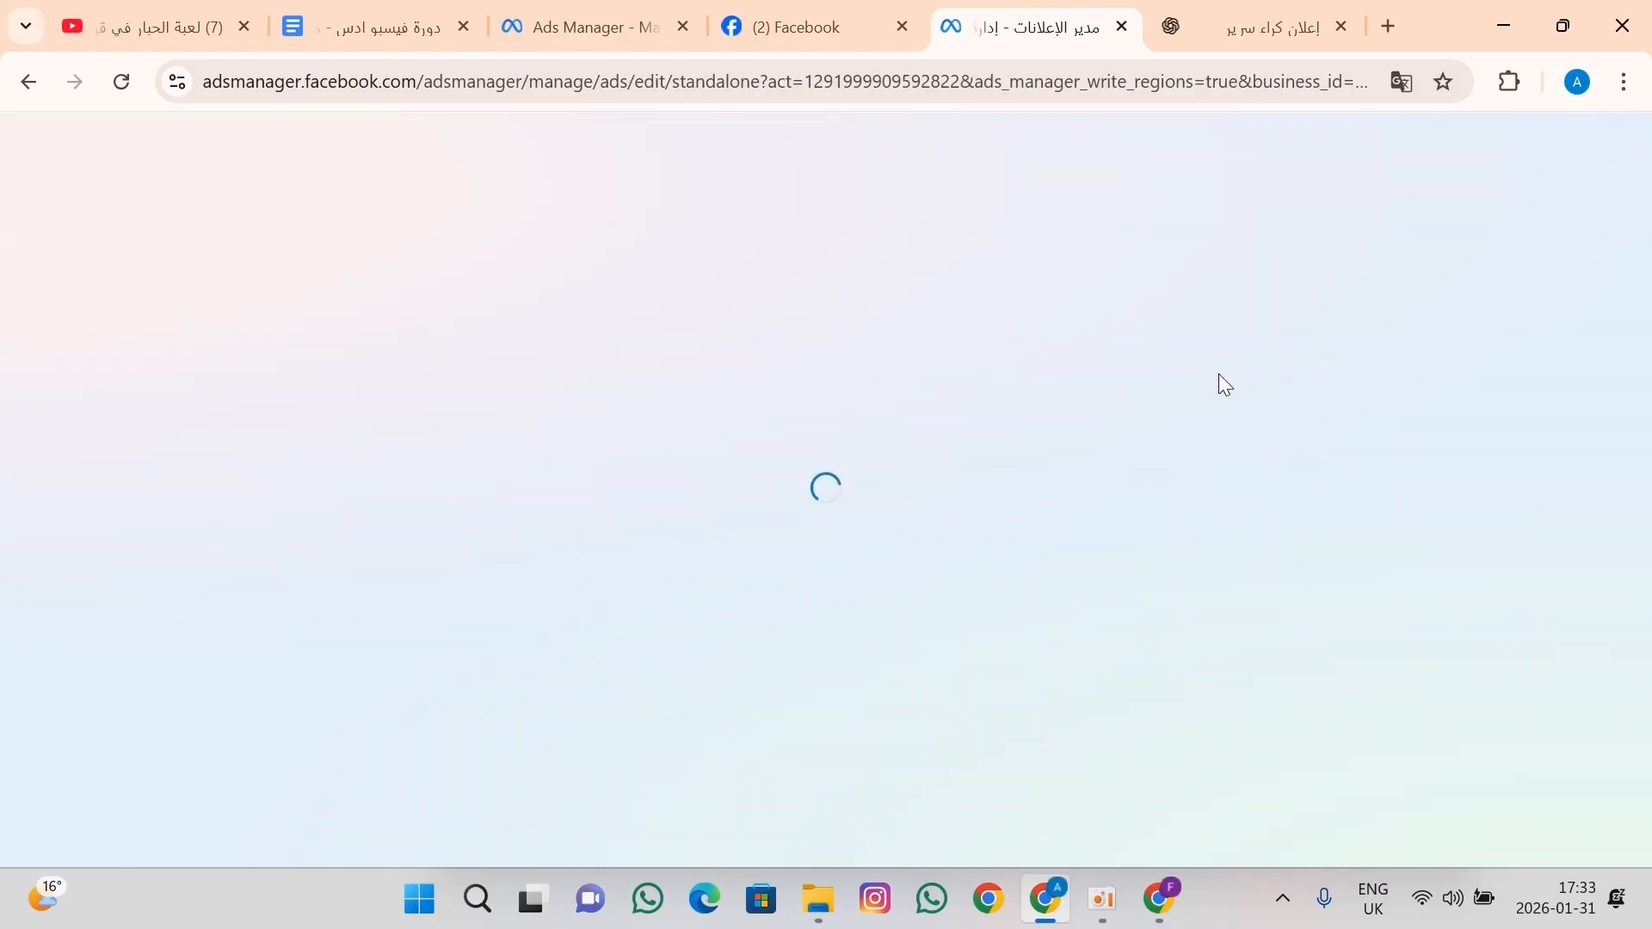
- Delete the original ad إعلان جديد بهدف التفاعل, leaving the ad set with five ads
scroll(969, 478, down, 5)
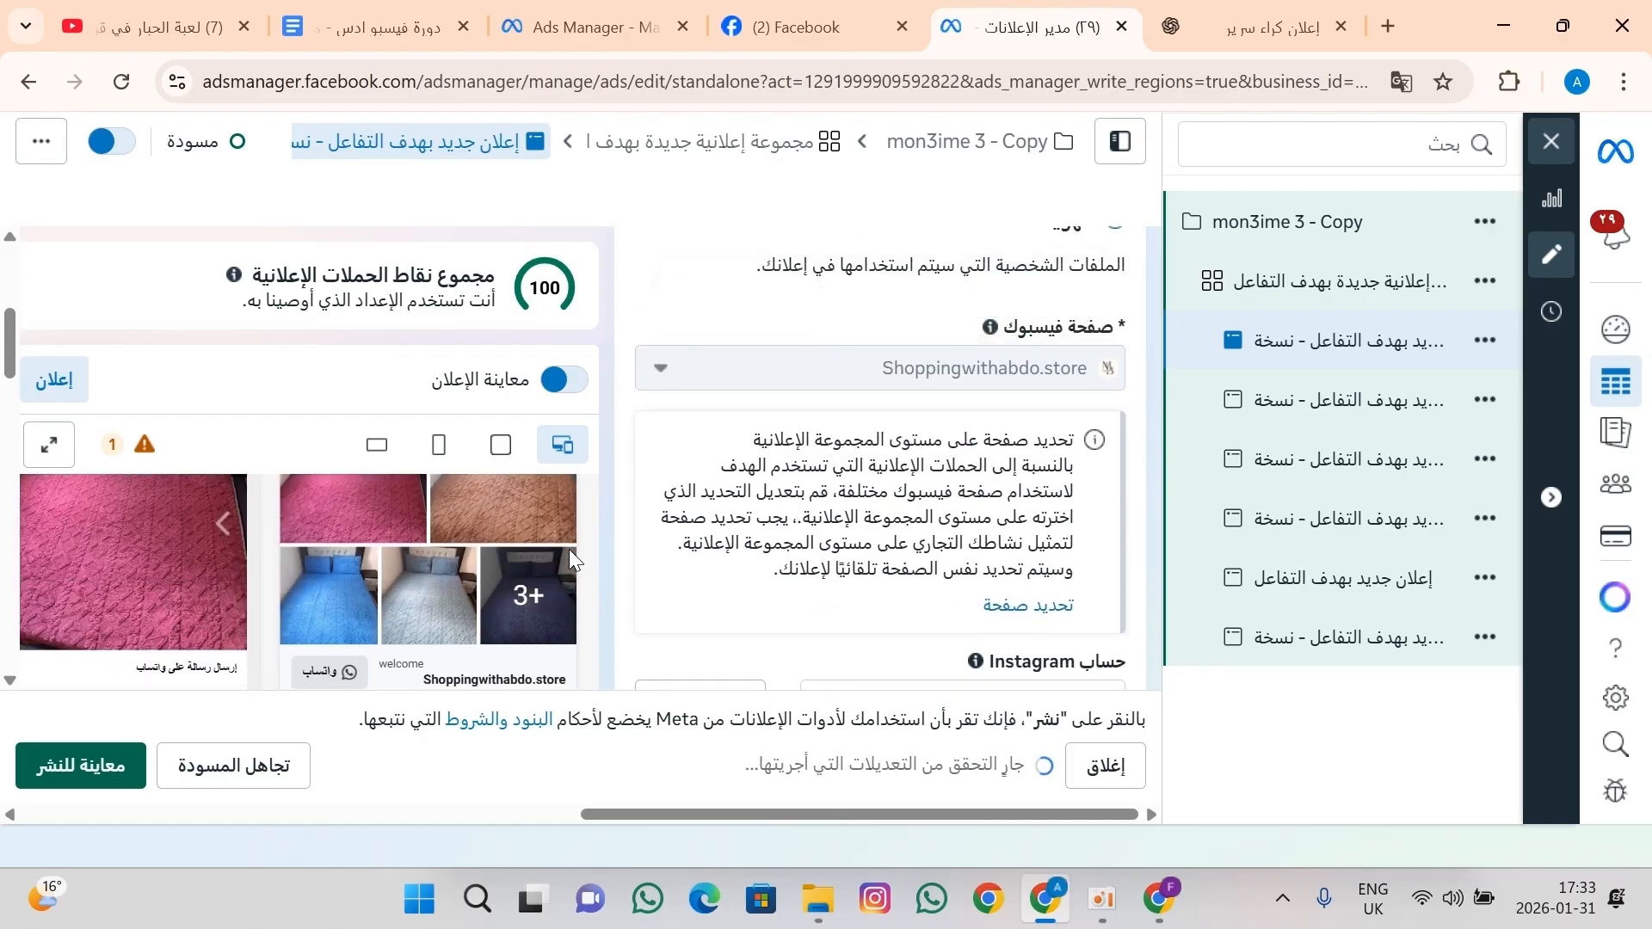
scroll(572, 557, down, 2)
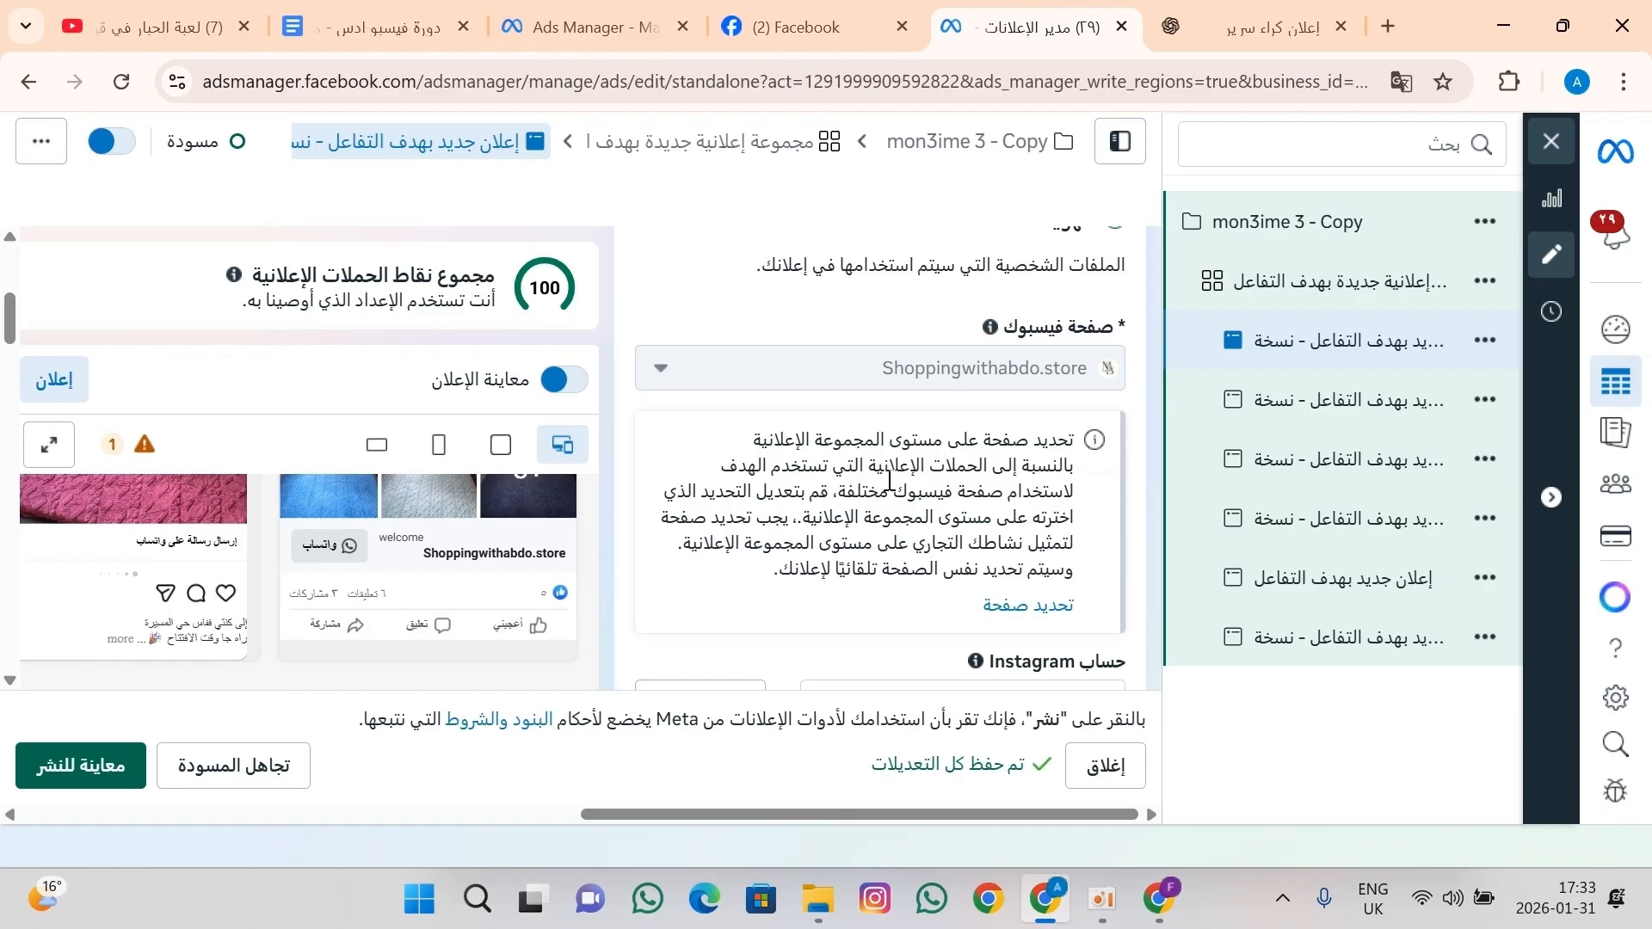
click(1335, 420)
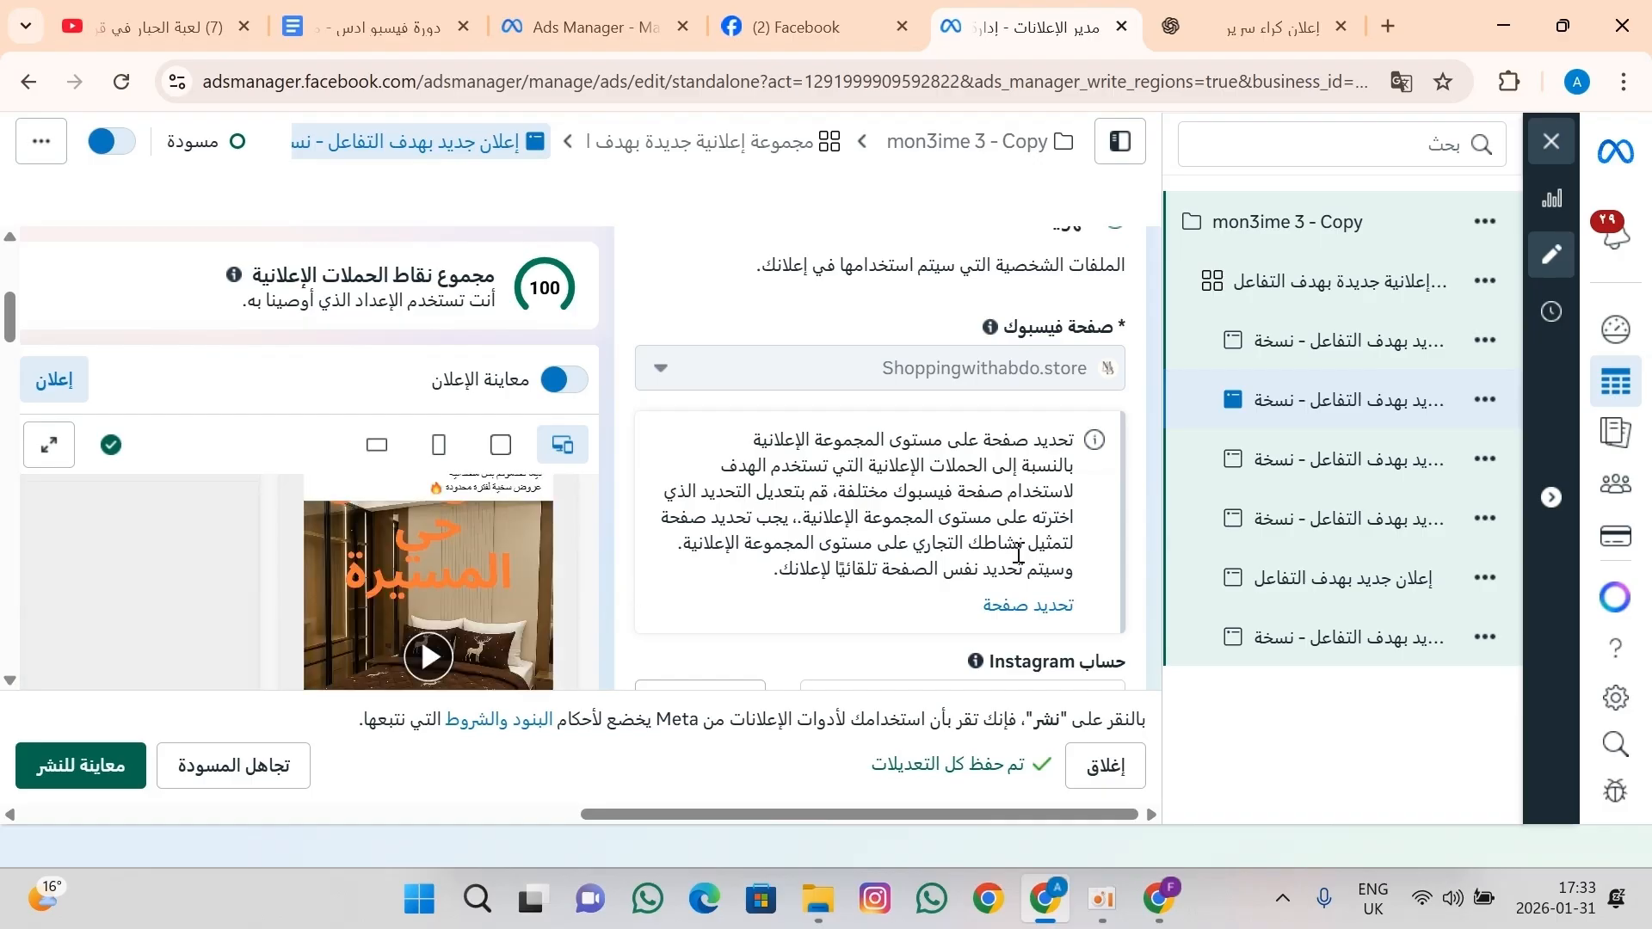
scroll(469, 624, down, 1)
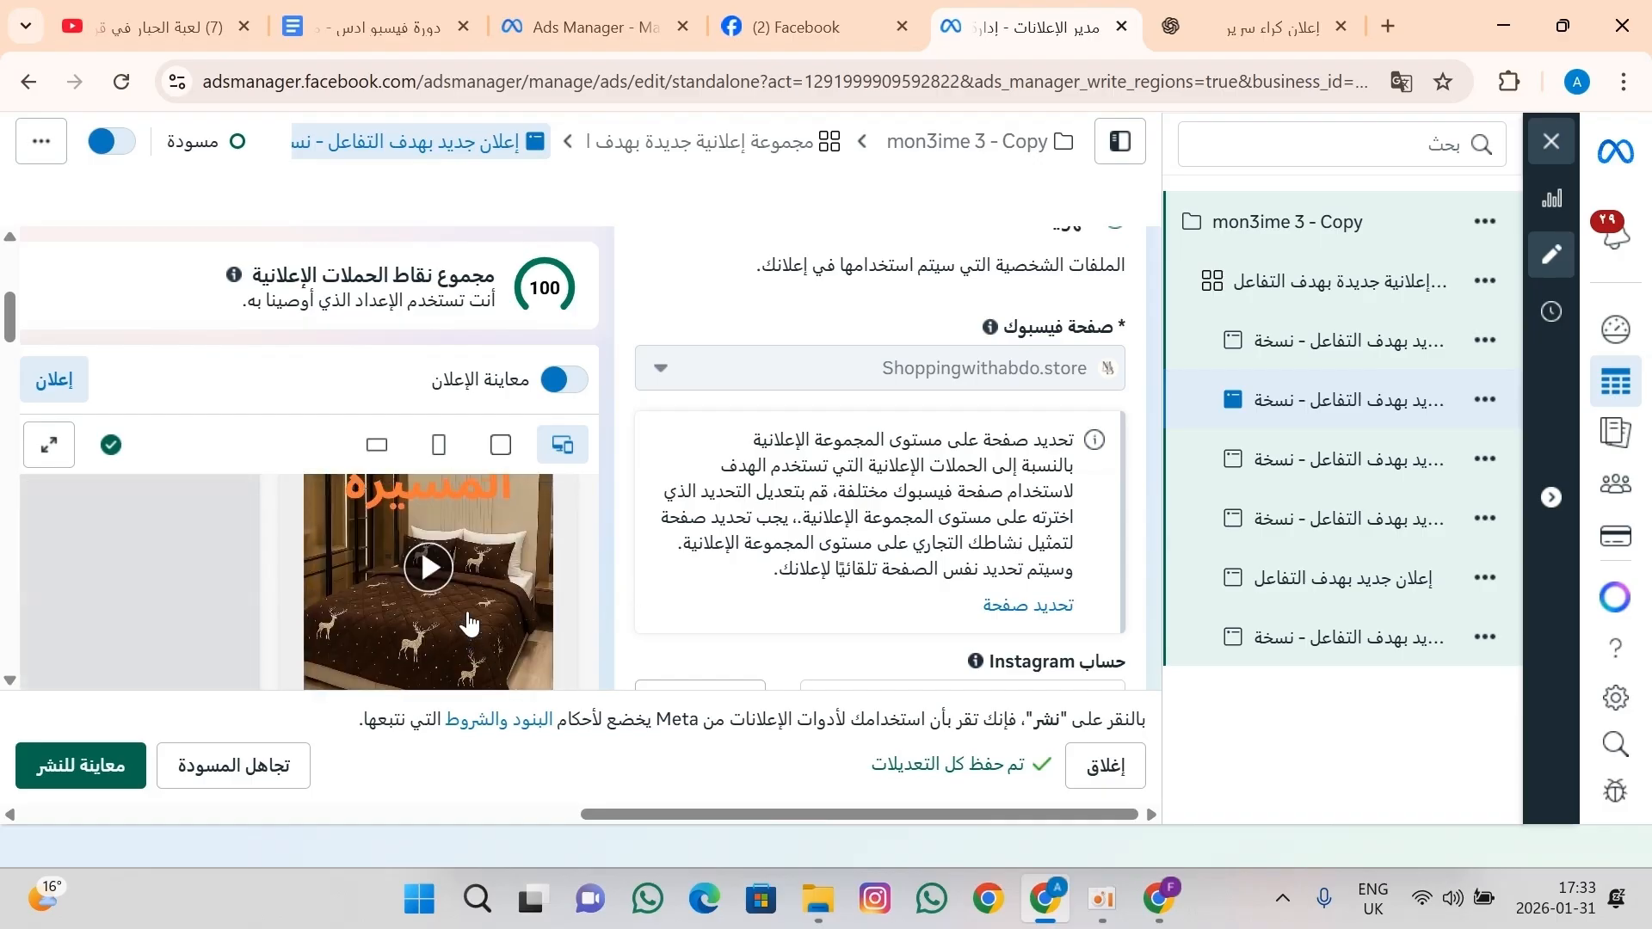
click(1486, 579)
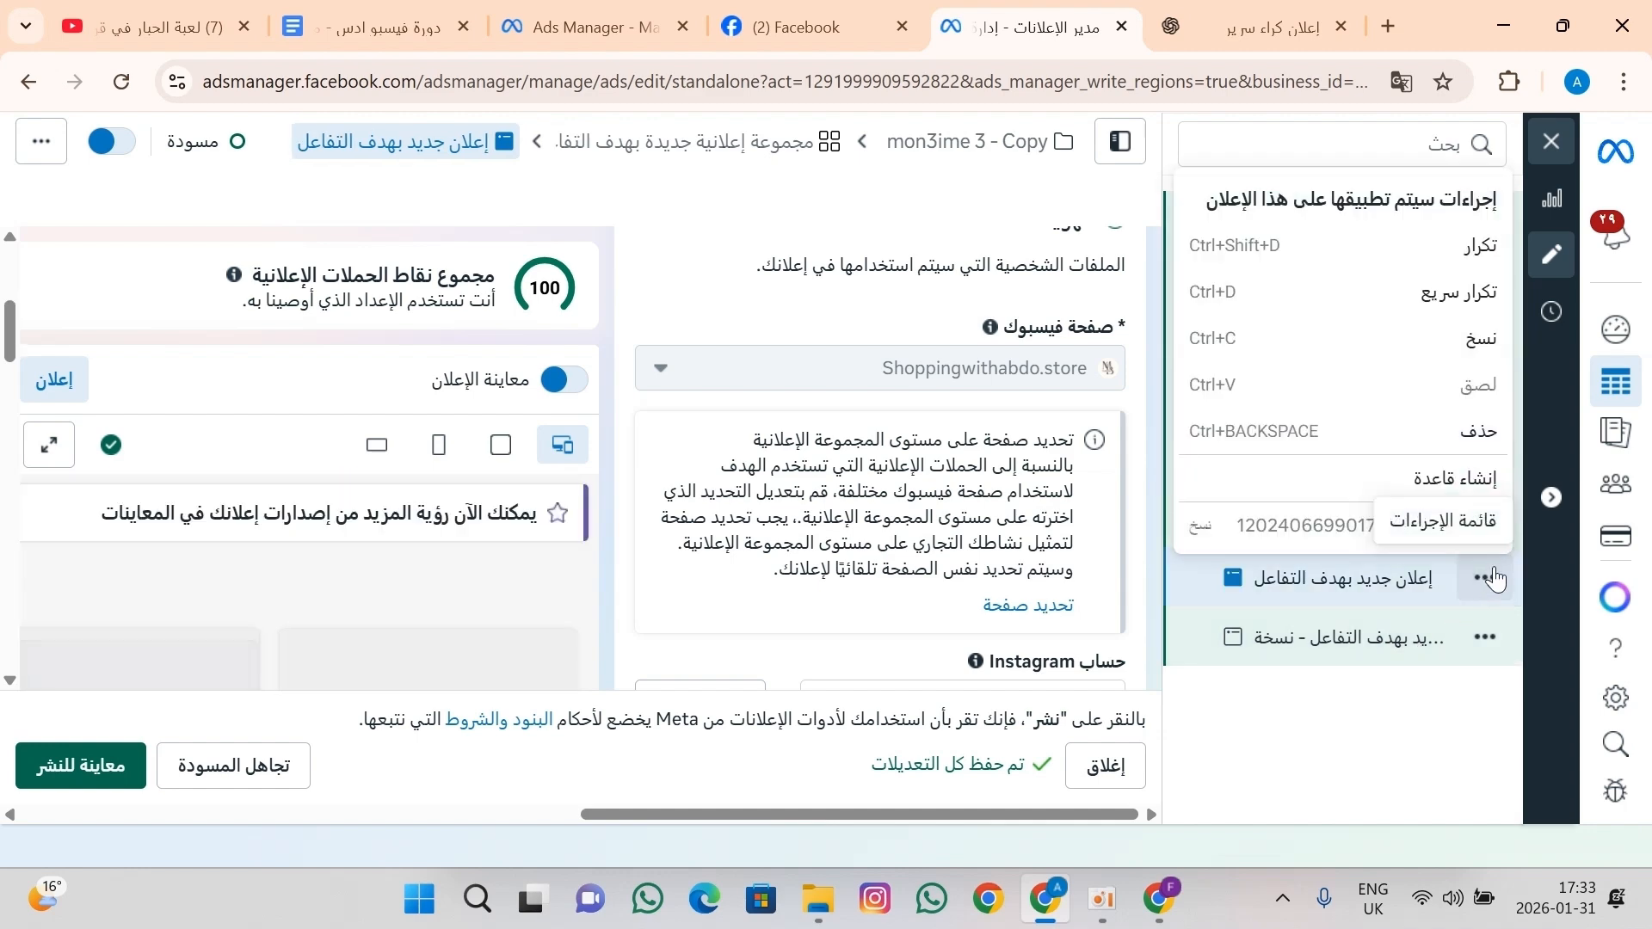
click(1472, 433)
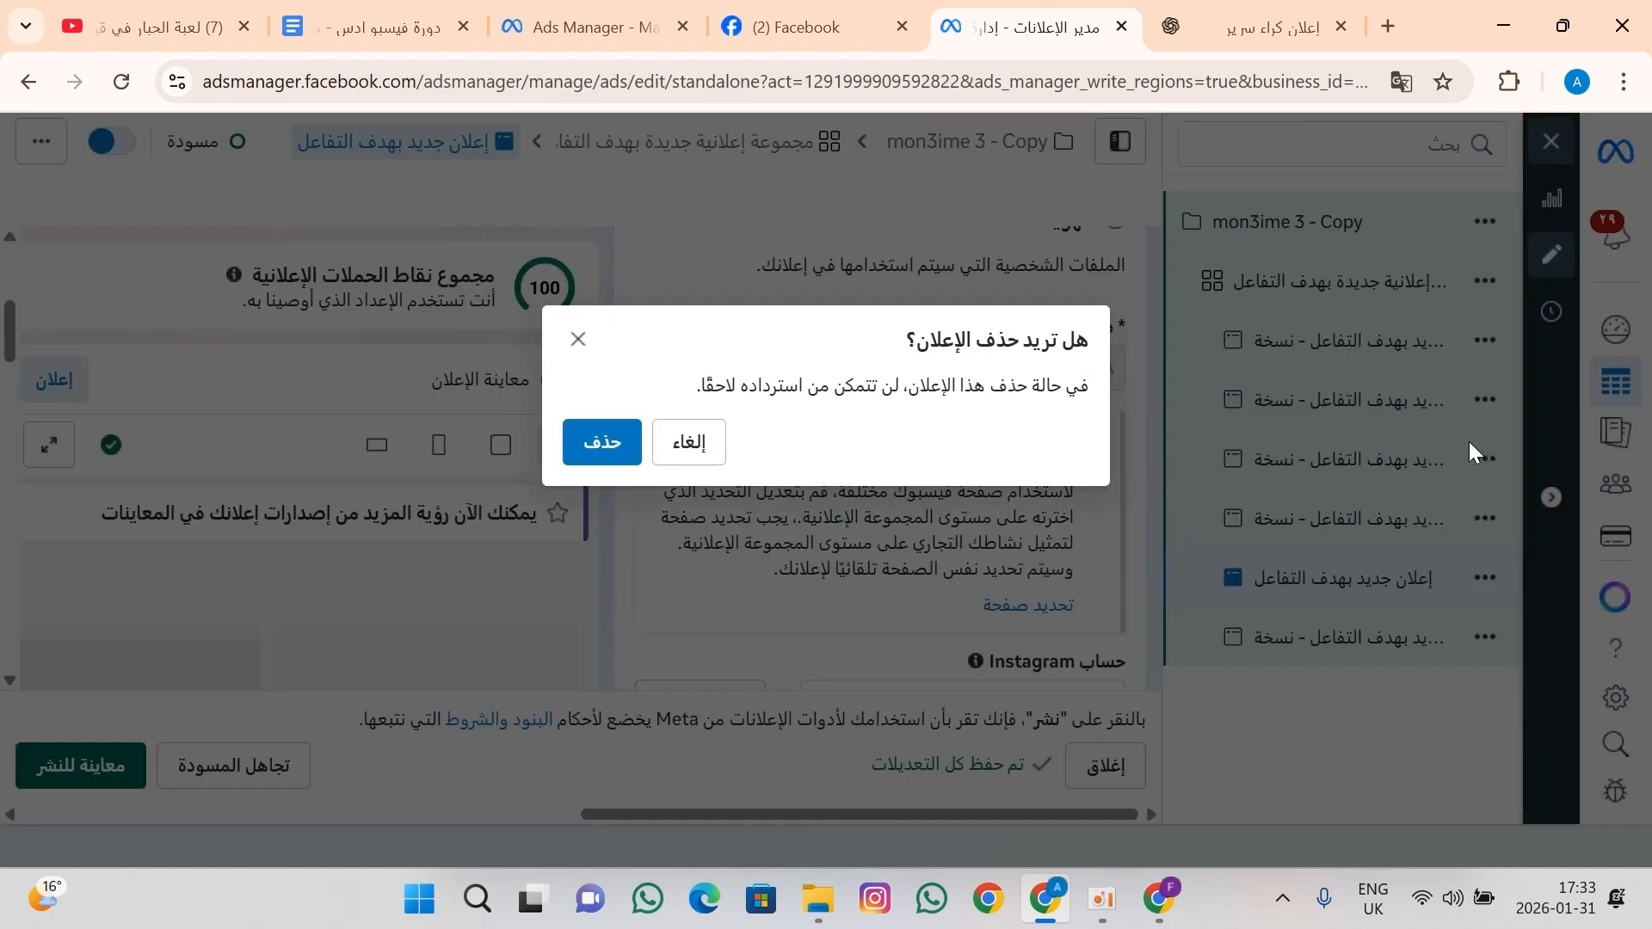
click(577, 456)
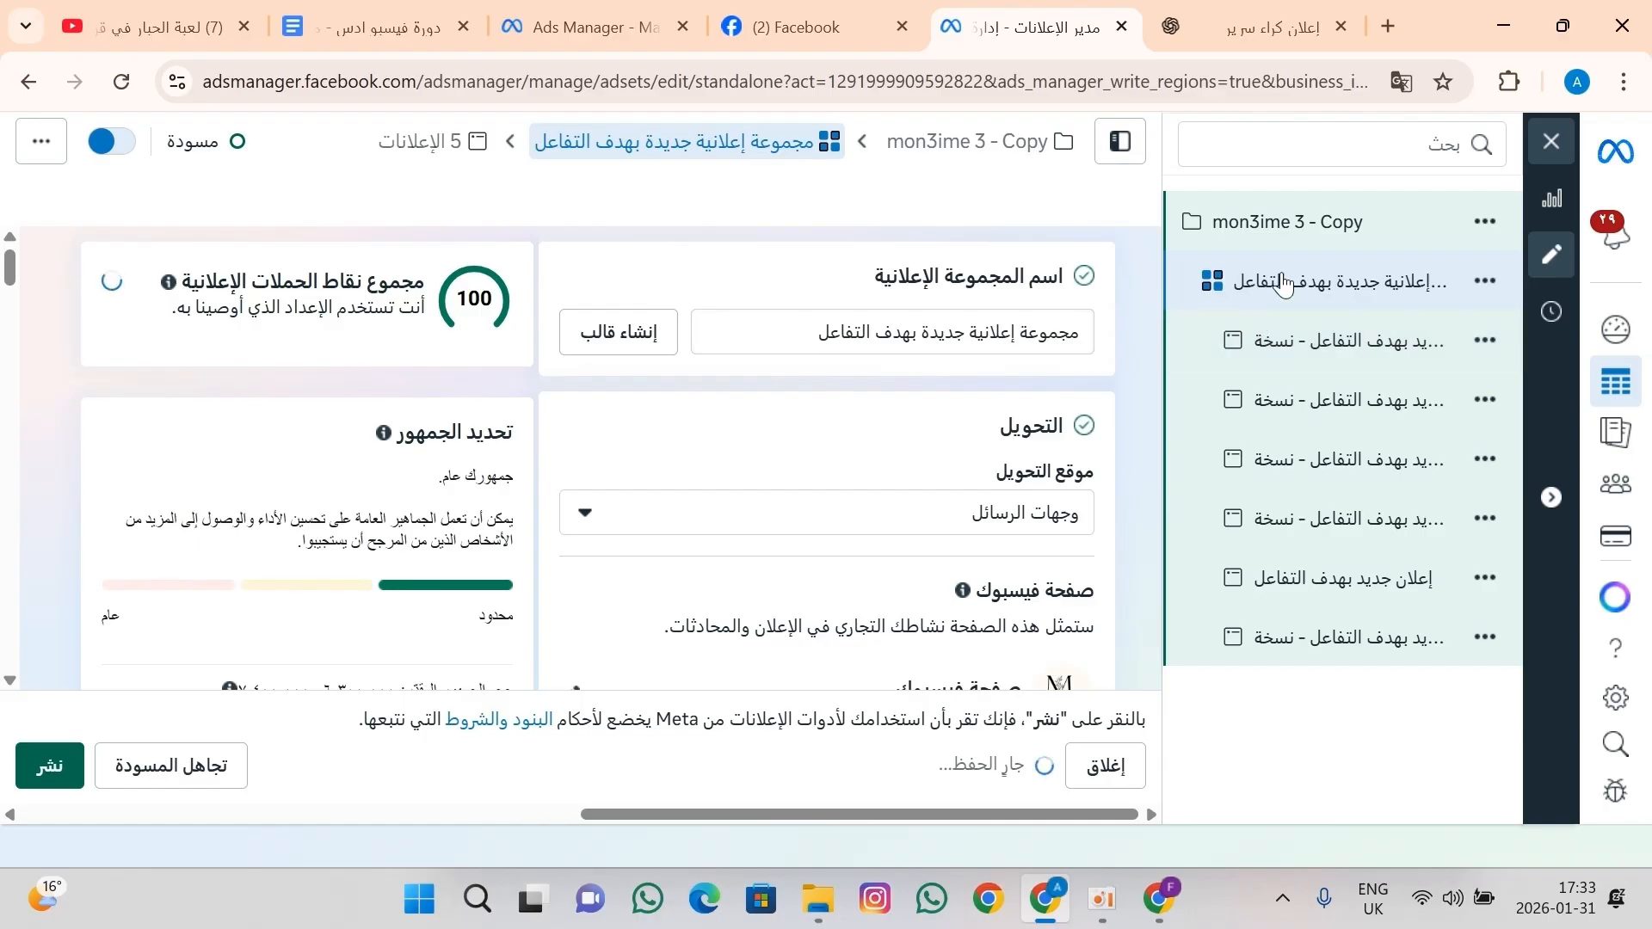
- Change the 'mon3ime 3 - Copy' ad set's daily budget from $15 to $60 USD
scroll(1003, 423, down, 10)
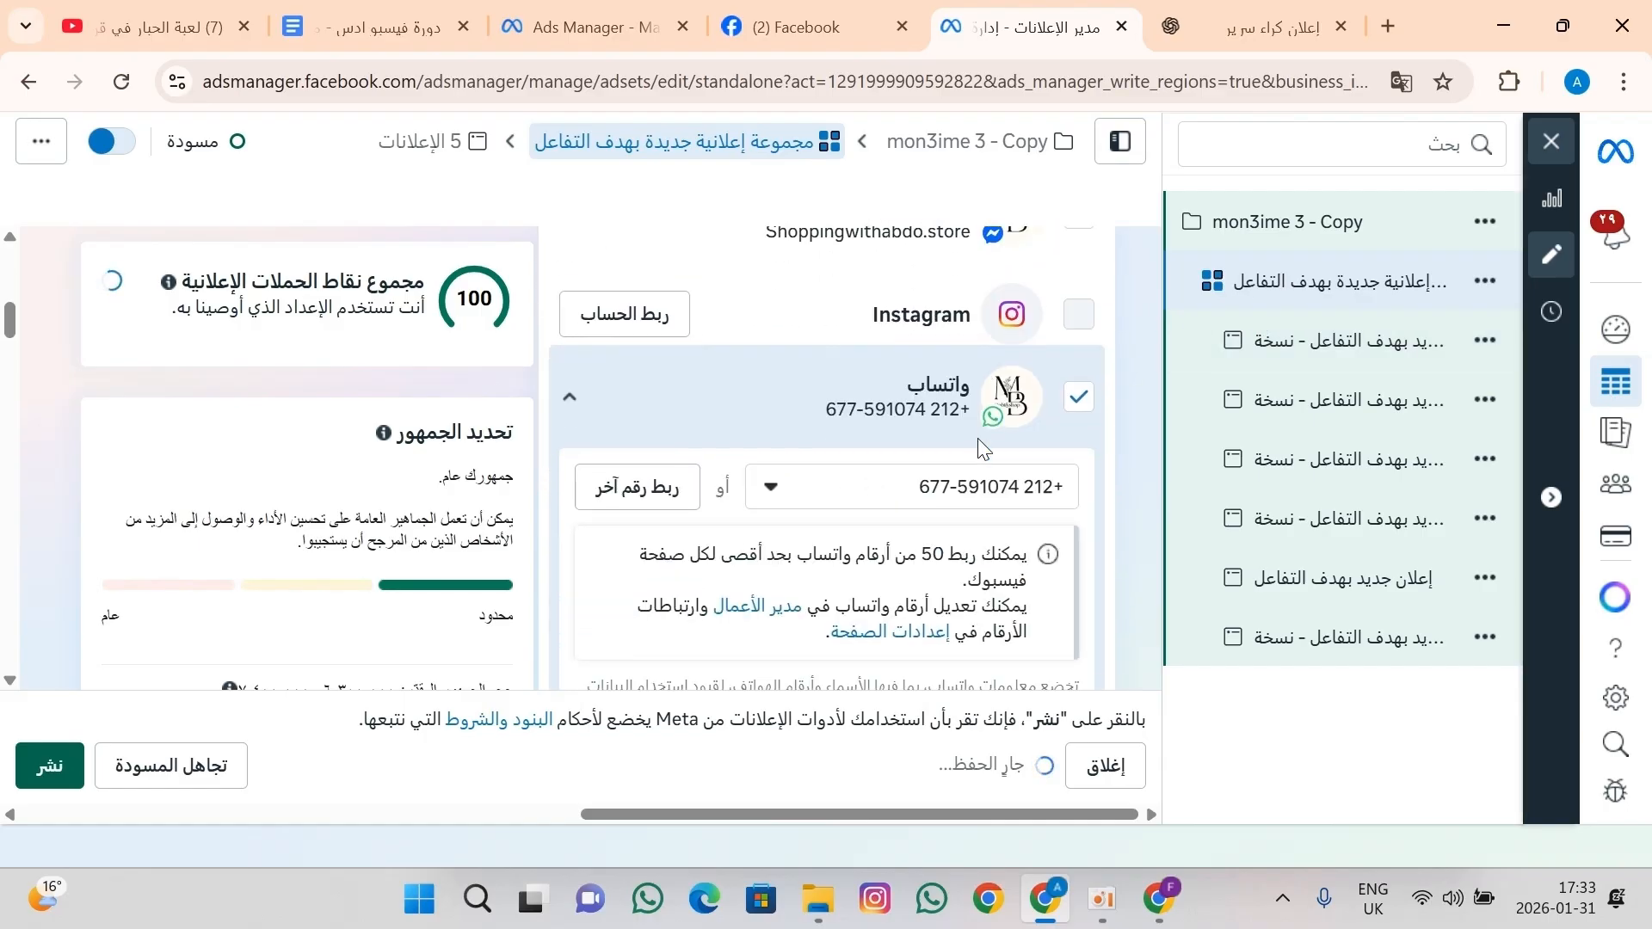
scroll(980, 440, up, 4)
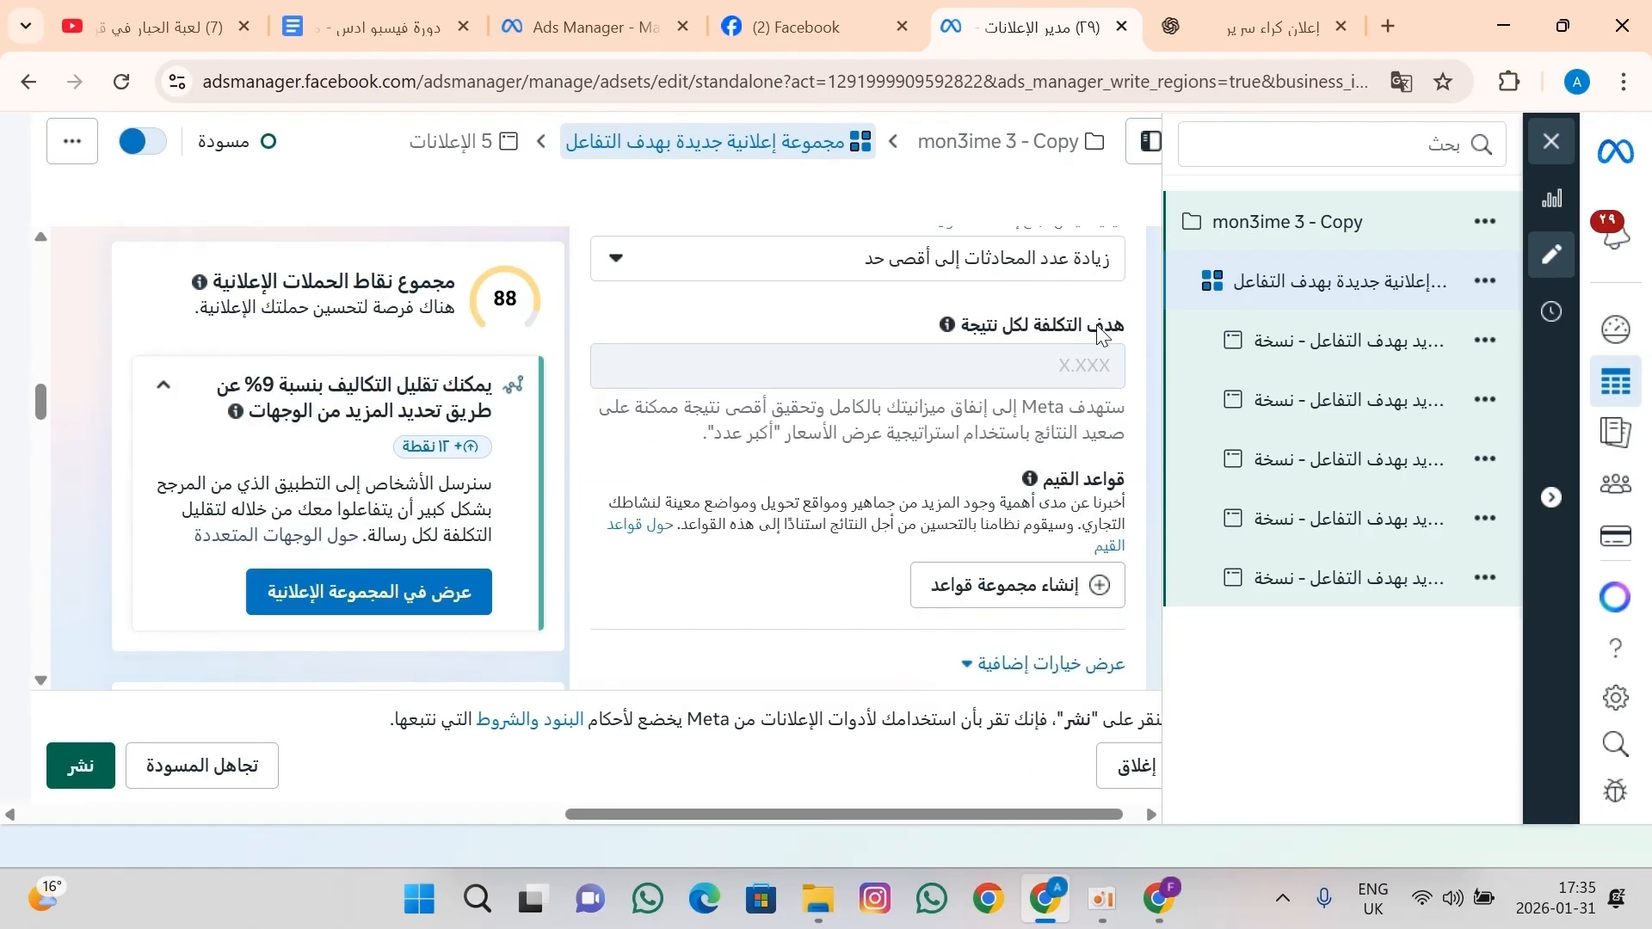
scroll(1011, 578, down, 2)
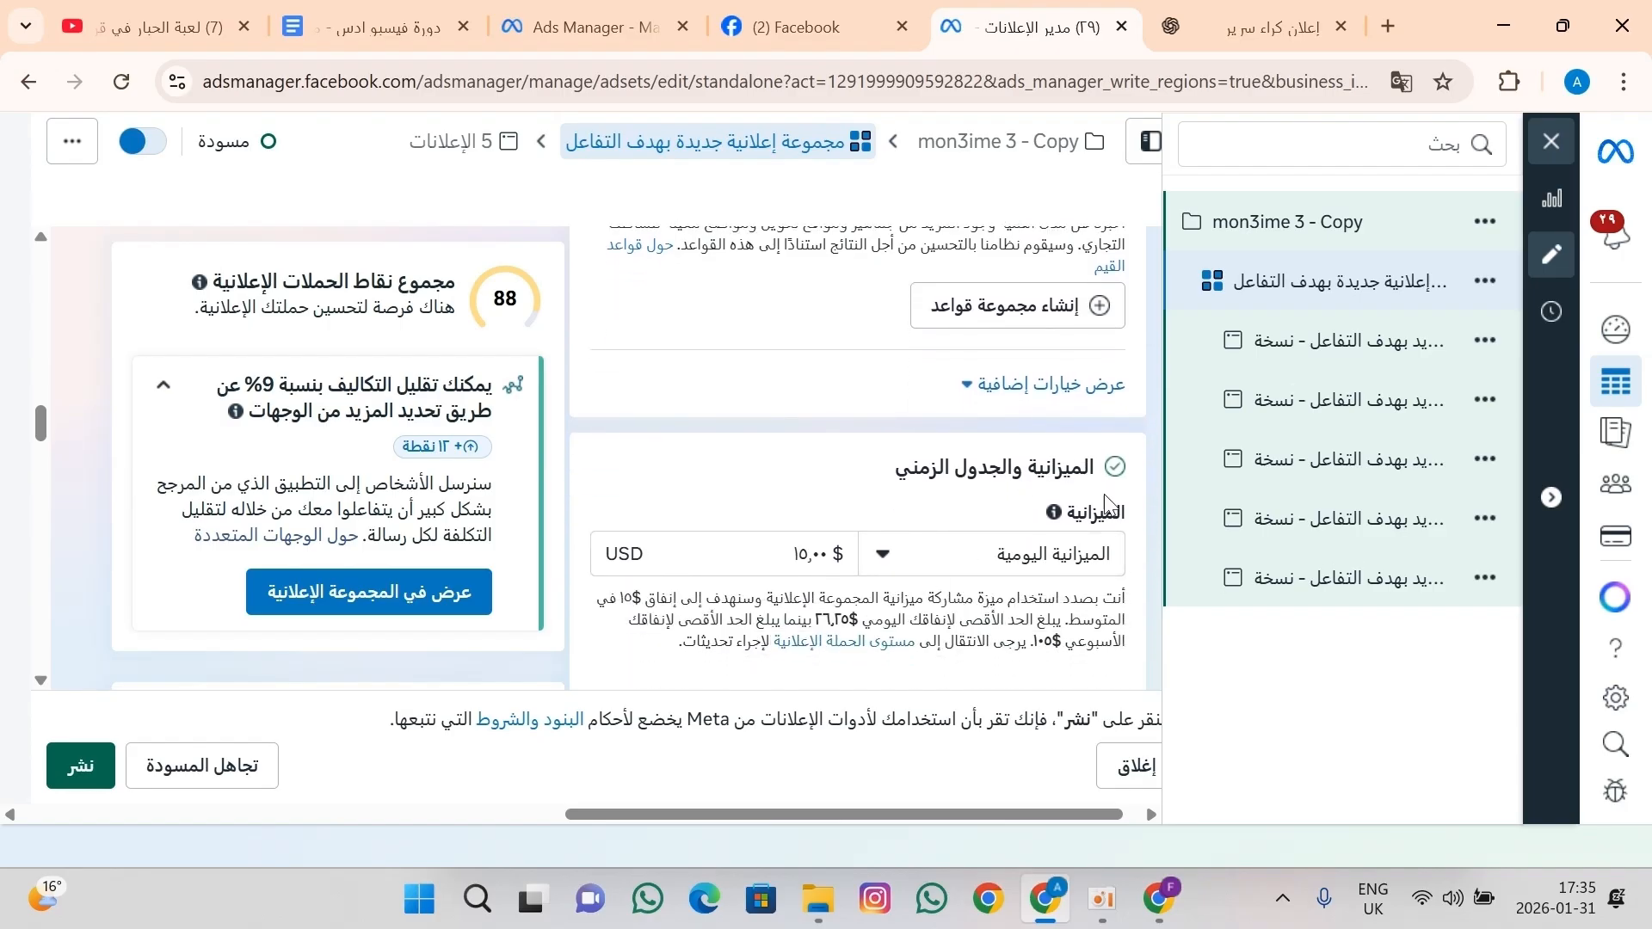
scroll(1042, 466, down, 1)
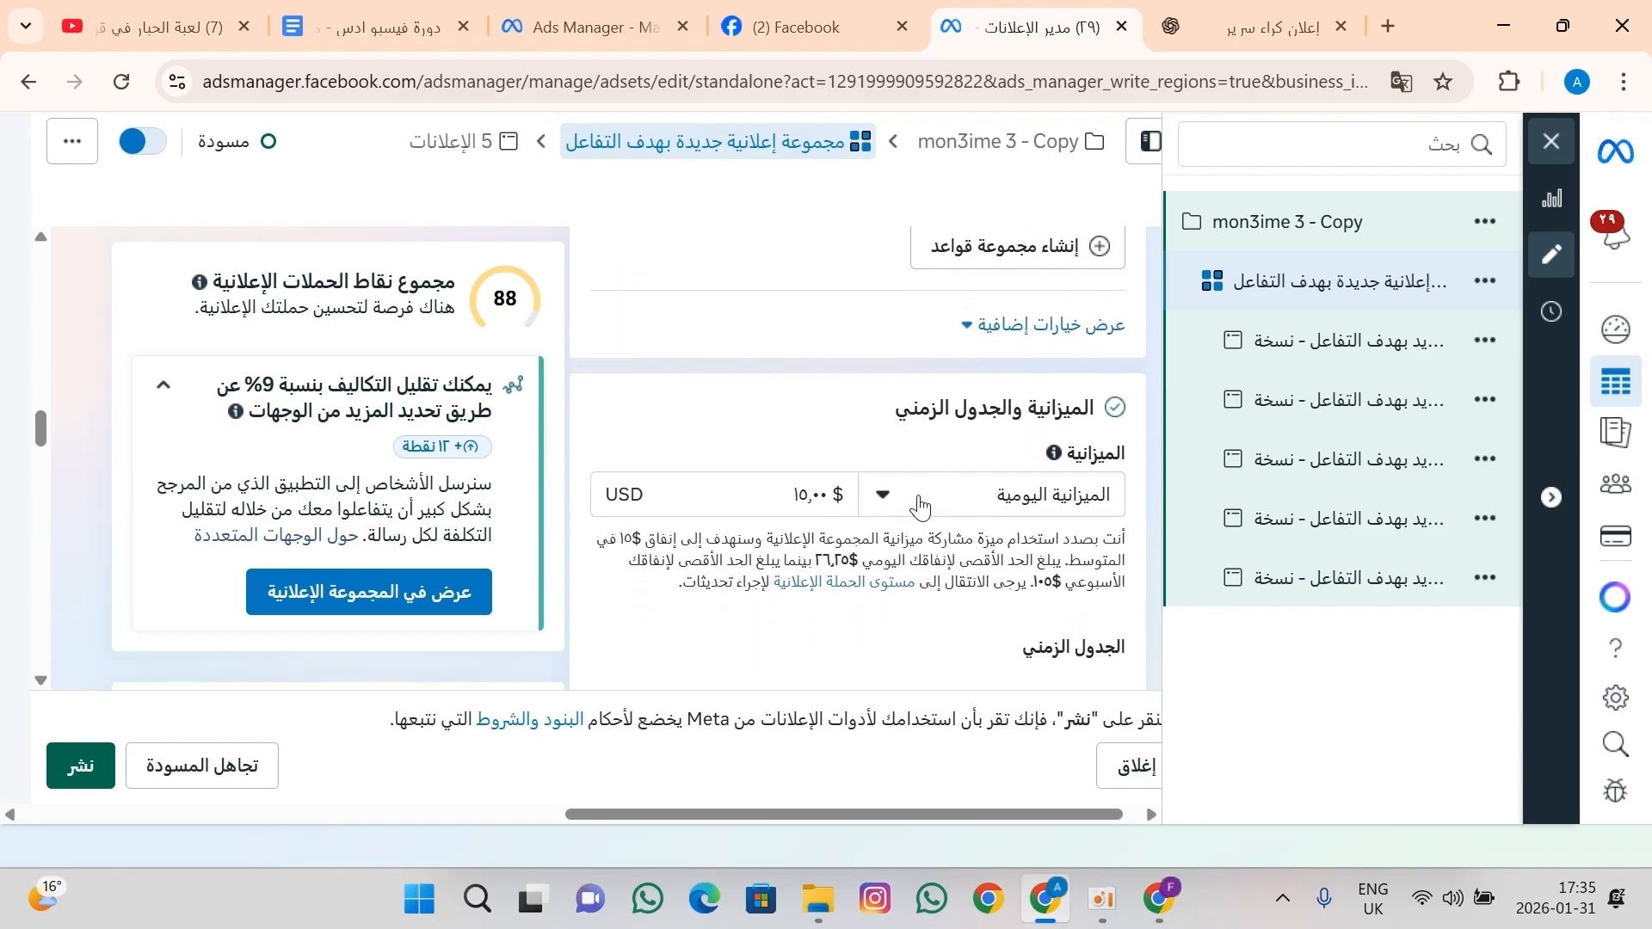
scroll(935, 508, down, 1)
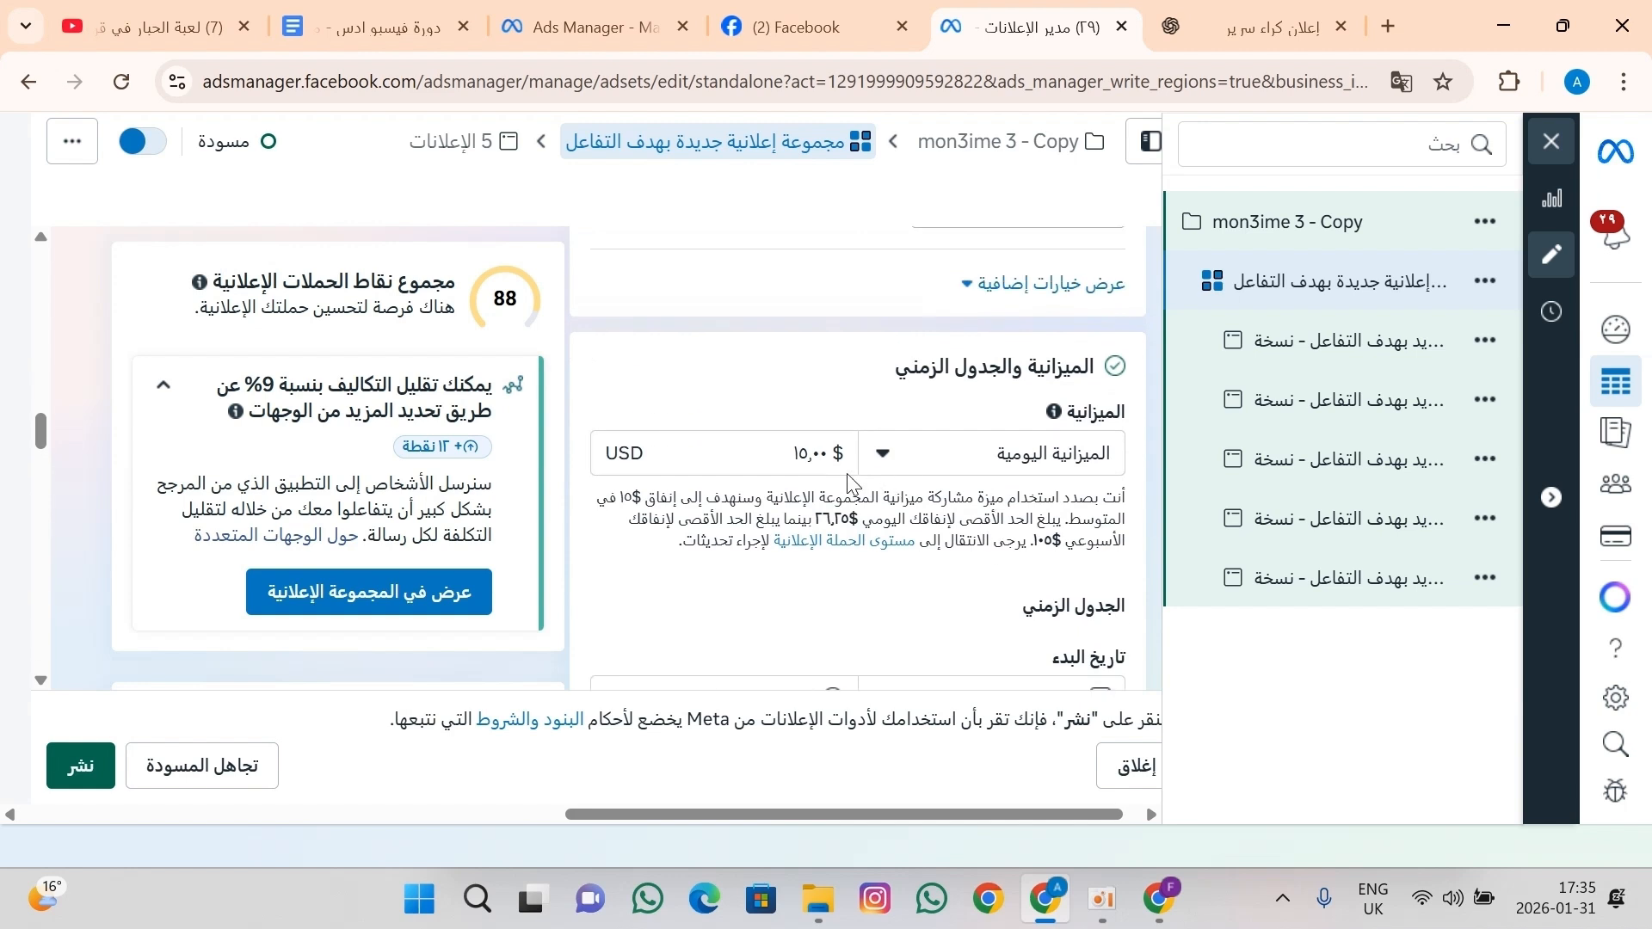
double_click(790, 463)
text(6)
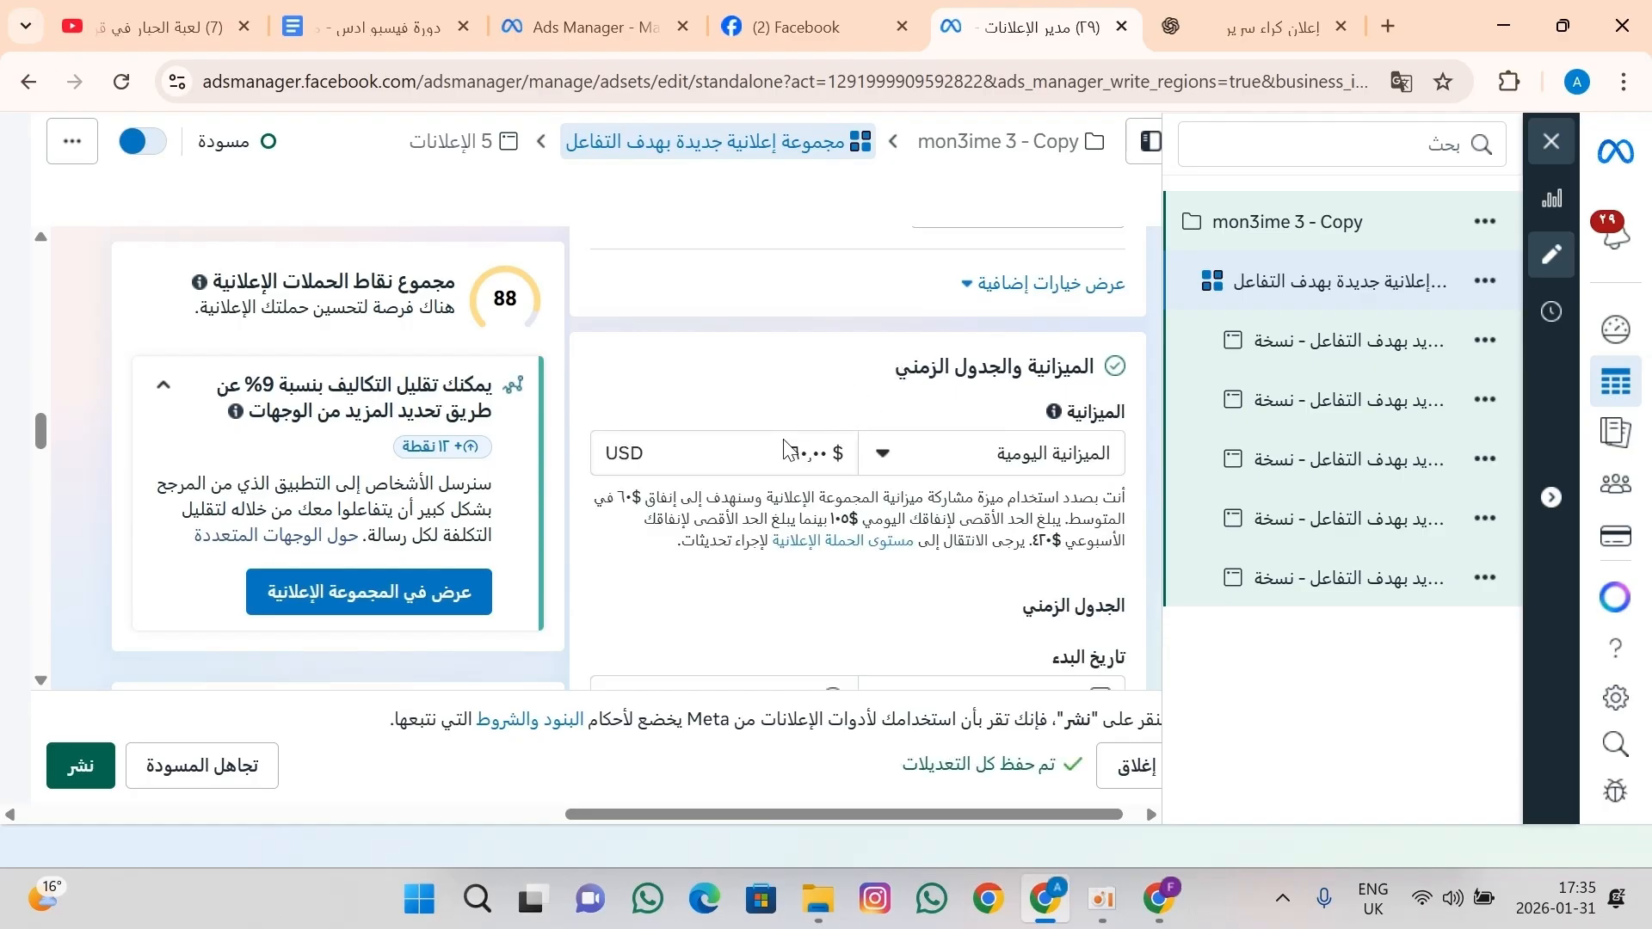
scroll(889, 402, down, 1)
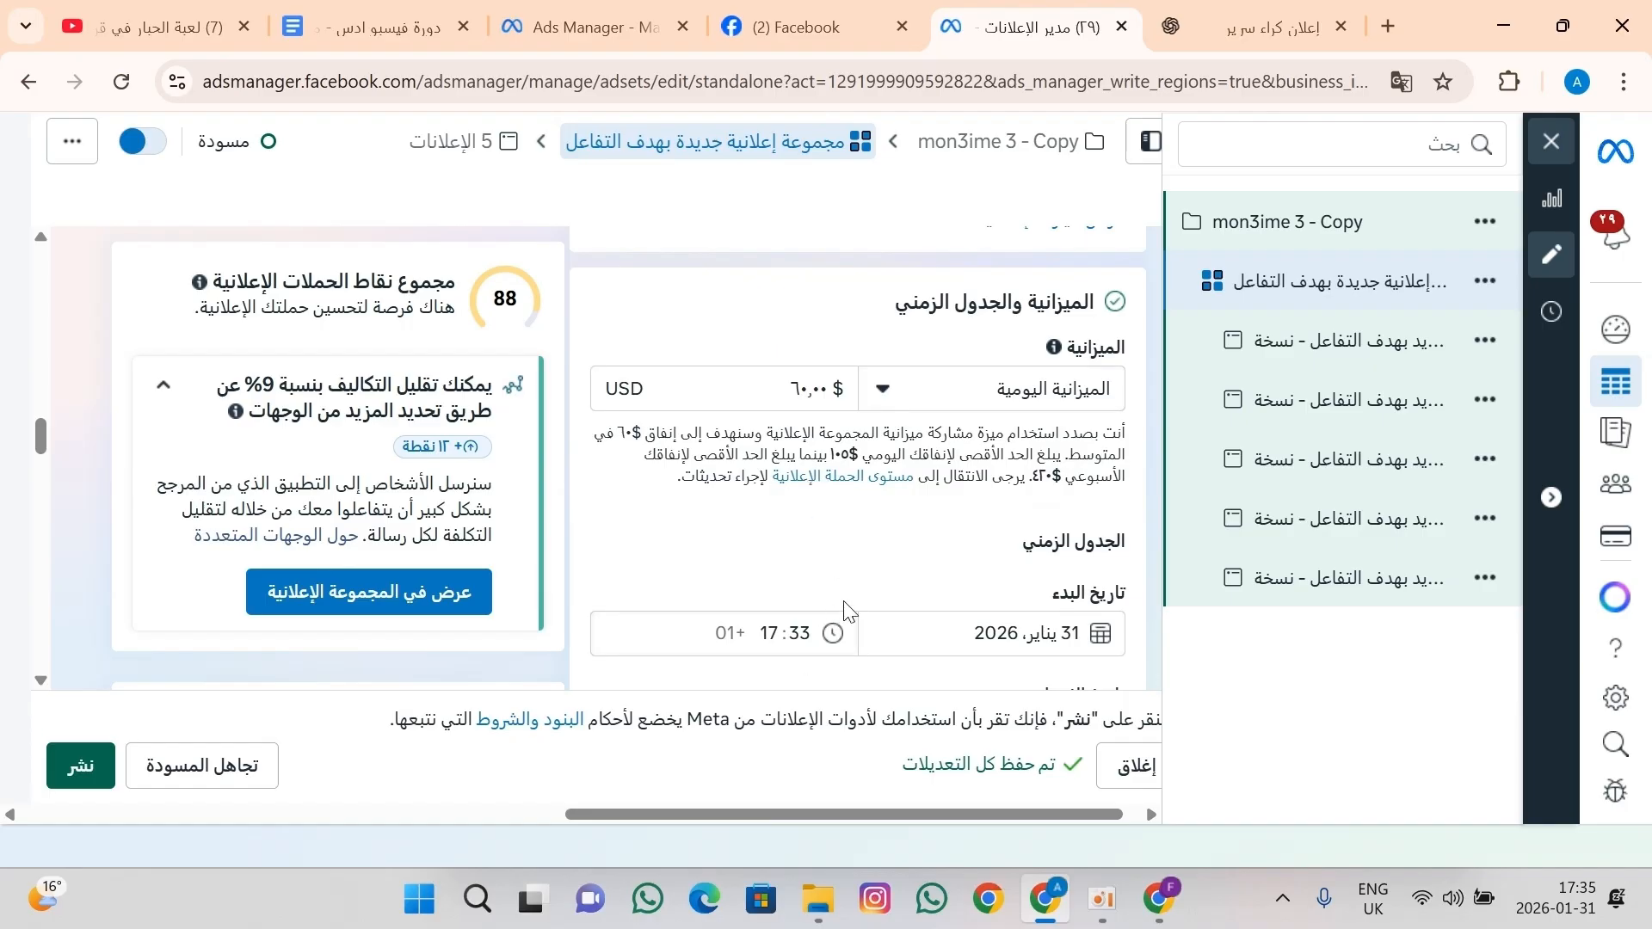
scroll(874, 558, down, 2)
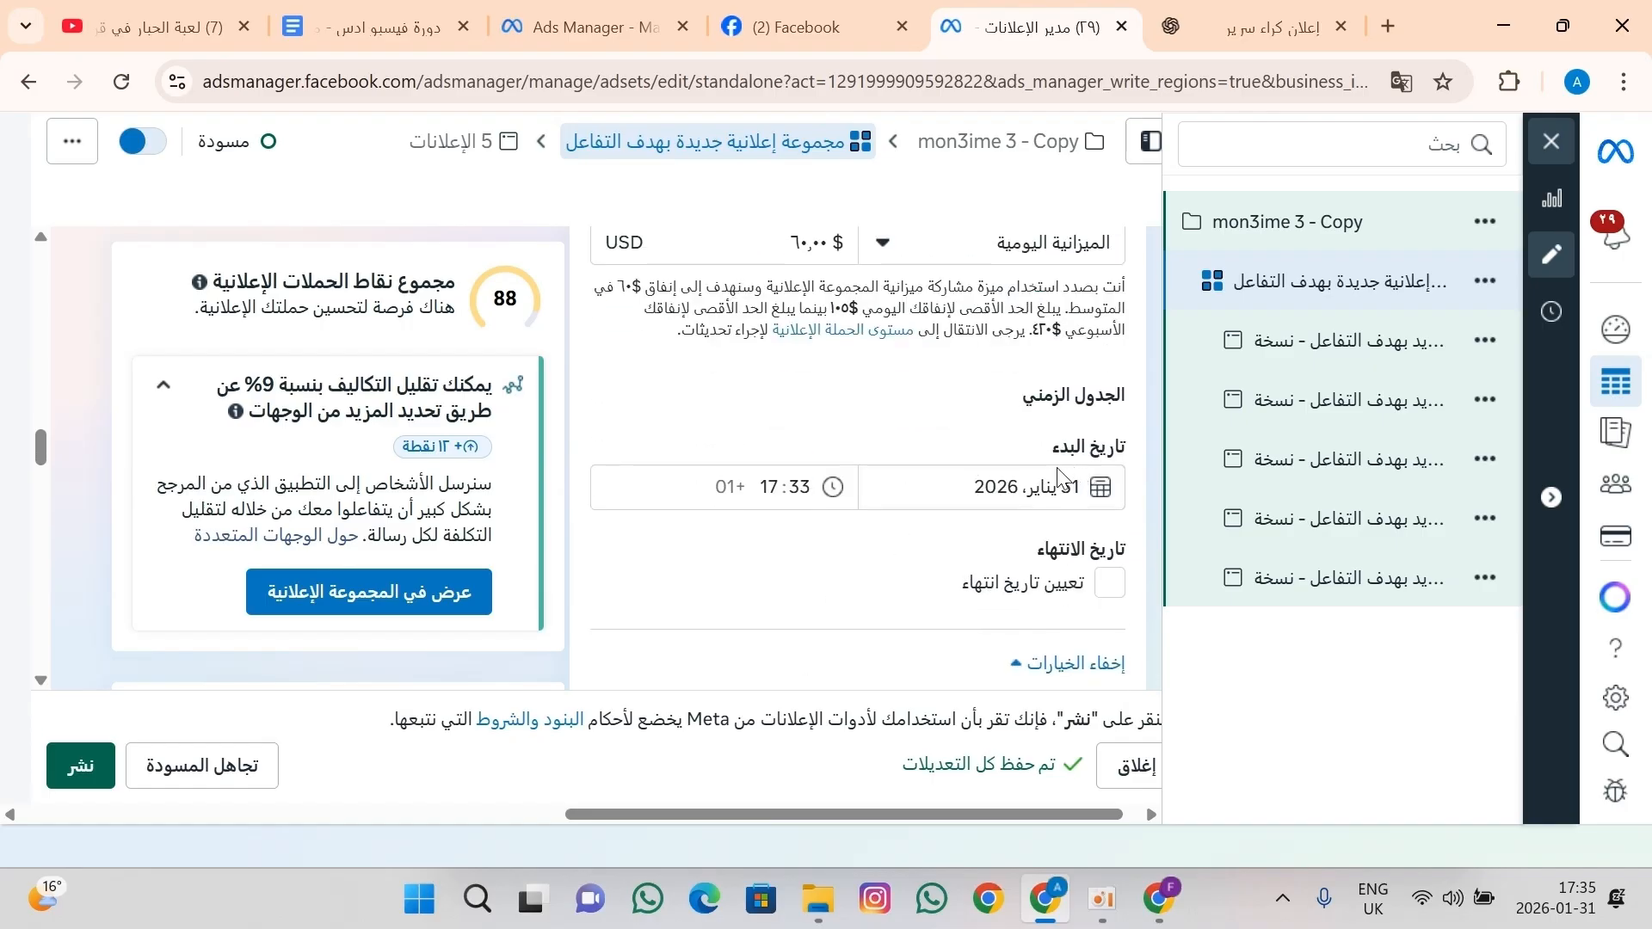
scroll(1057, 468, up, 2)
- Switch the ad set to a lifetime budget of 60 USD
click(934, 412)
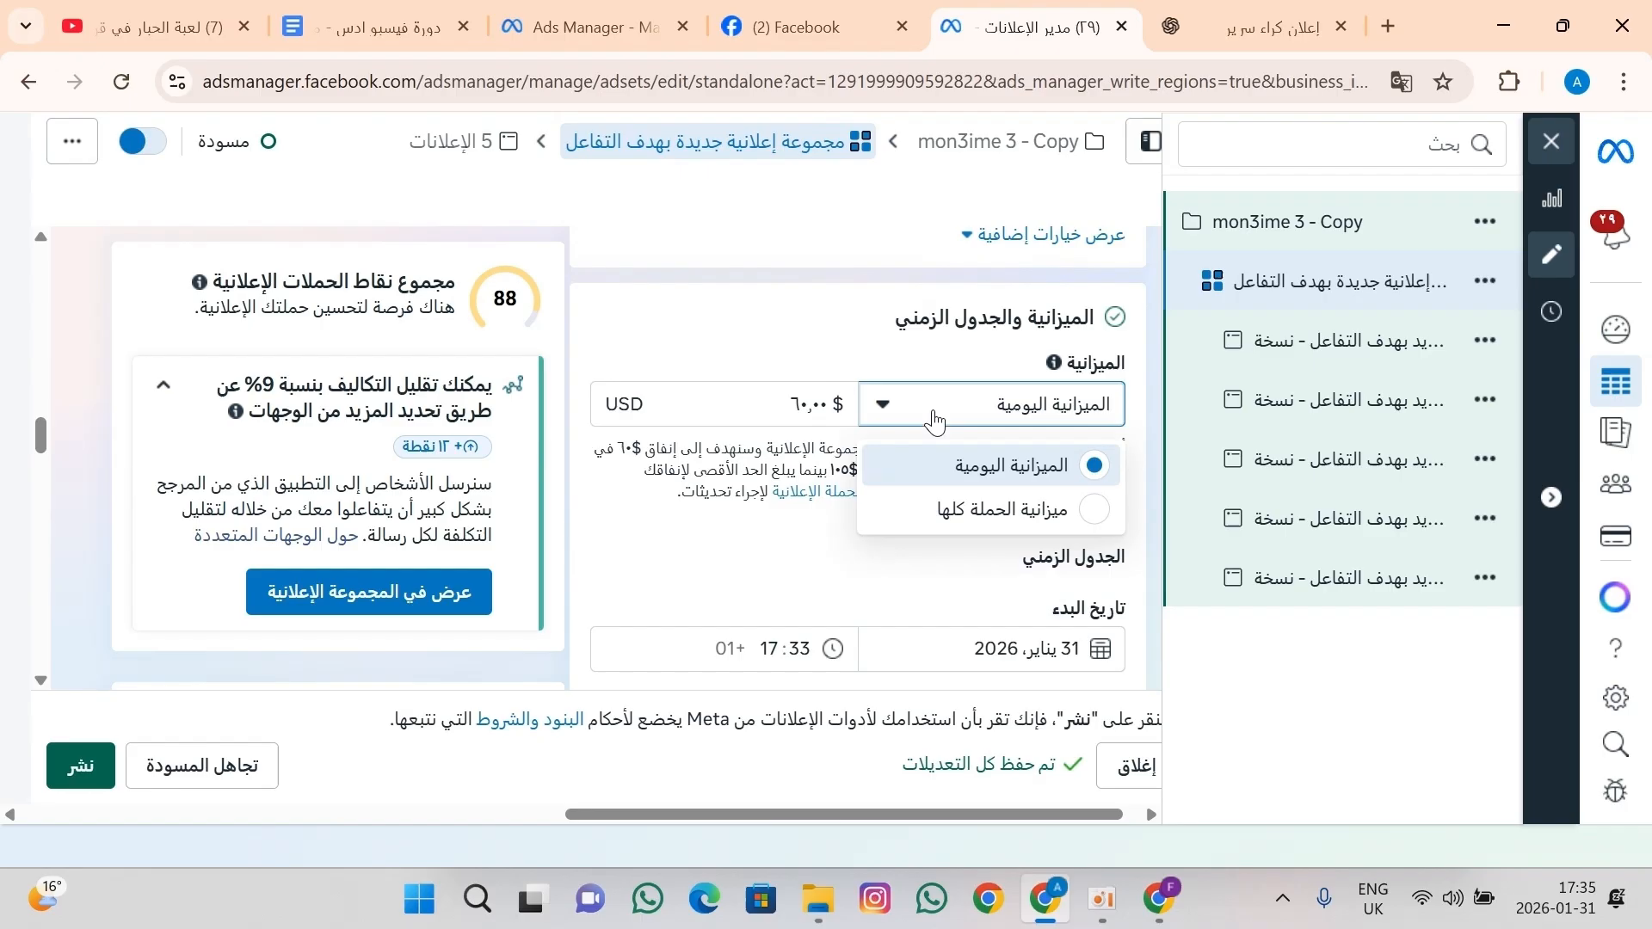
click(1005, 509)
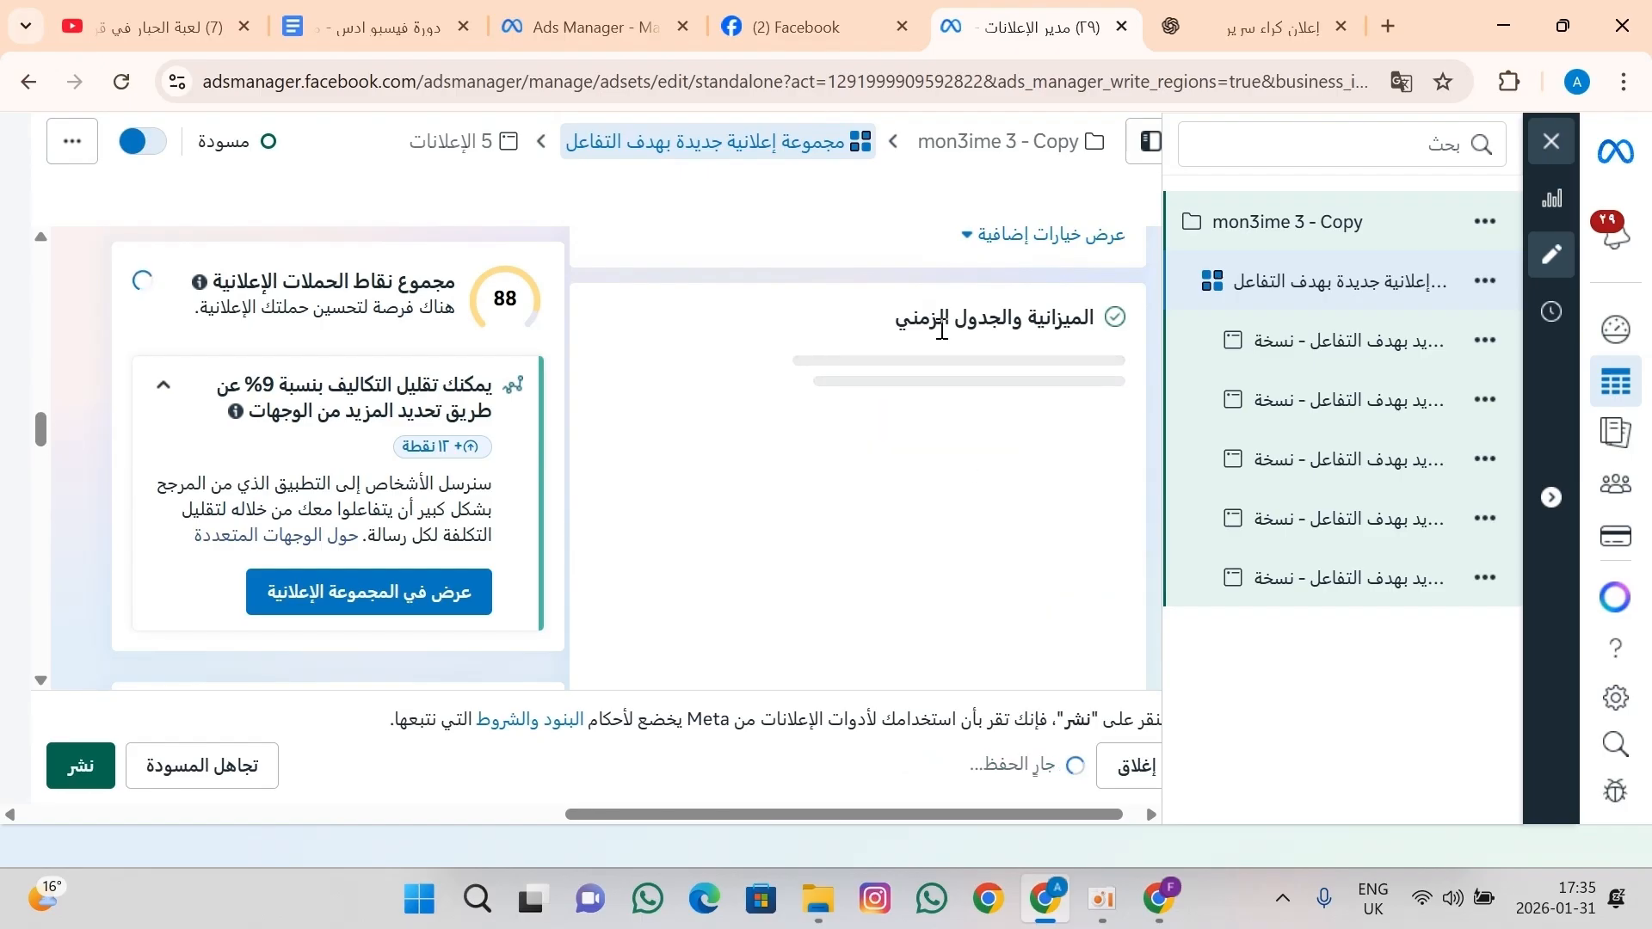
scroll(878, 379, up, 1)
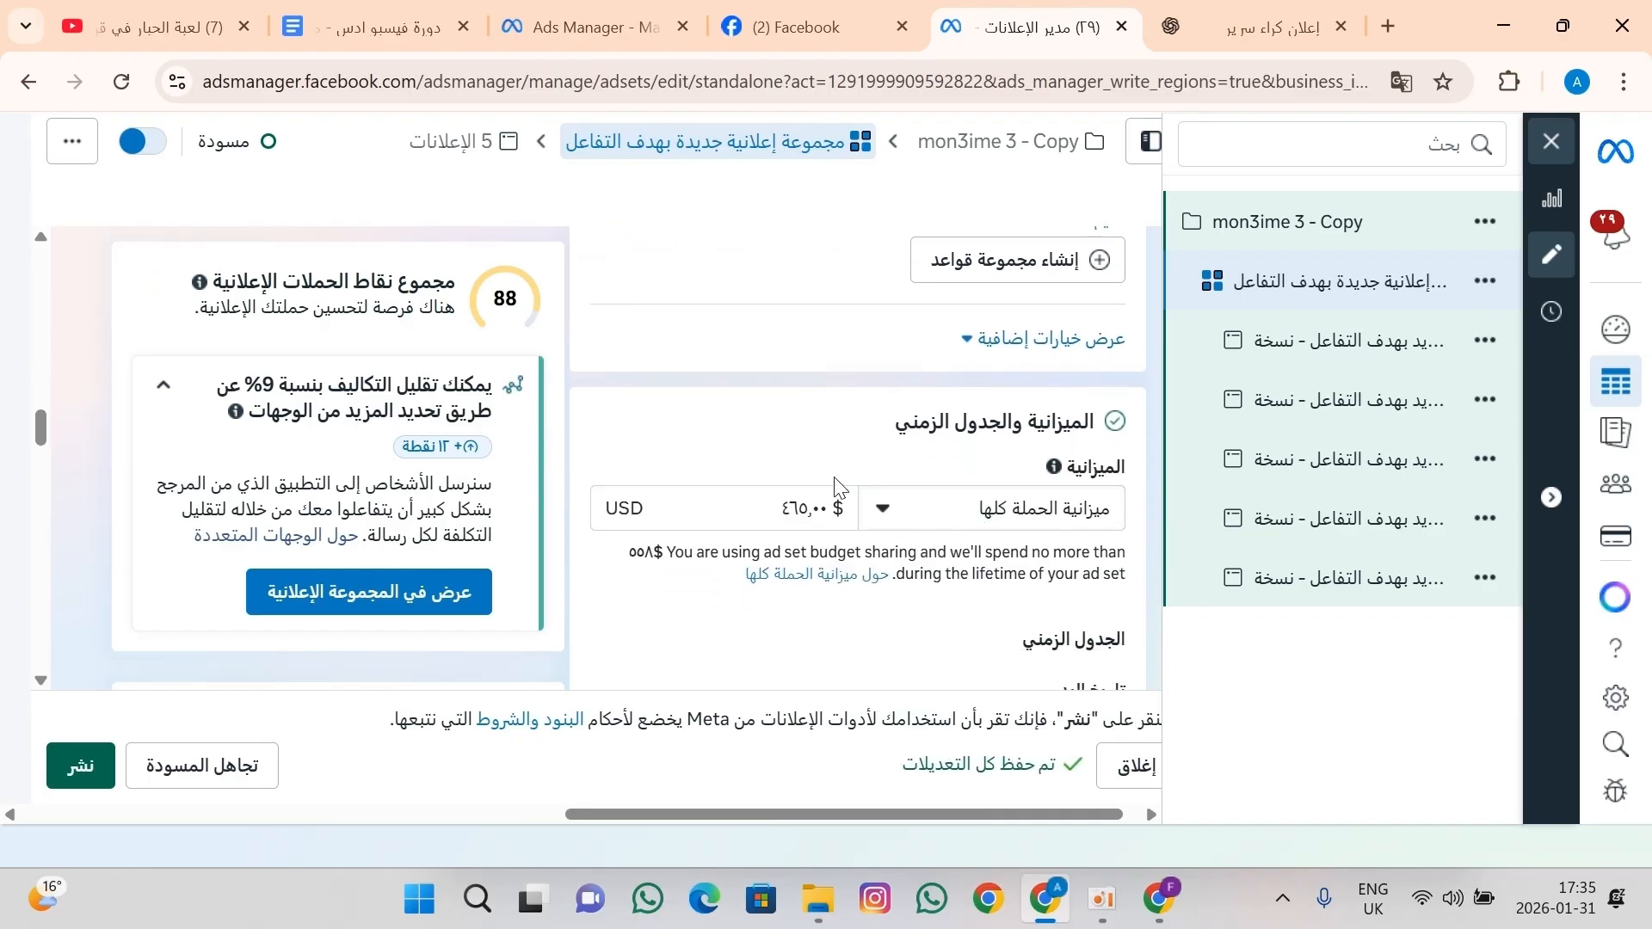
click(786, 500)
double_click(798, 509)
text(6)
- Set the ad set end date to 6 February 2026, then open the campaign's settings
scroll(850, 544, down, 2)
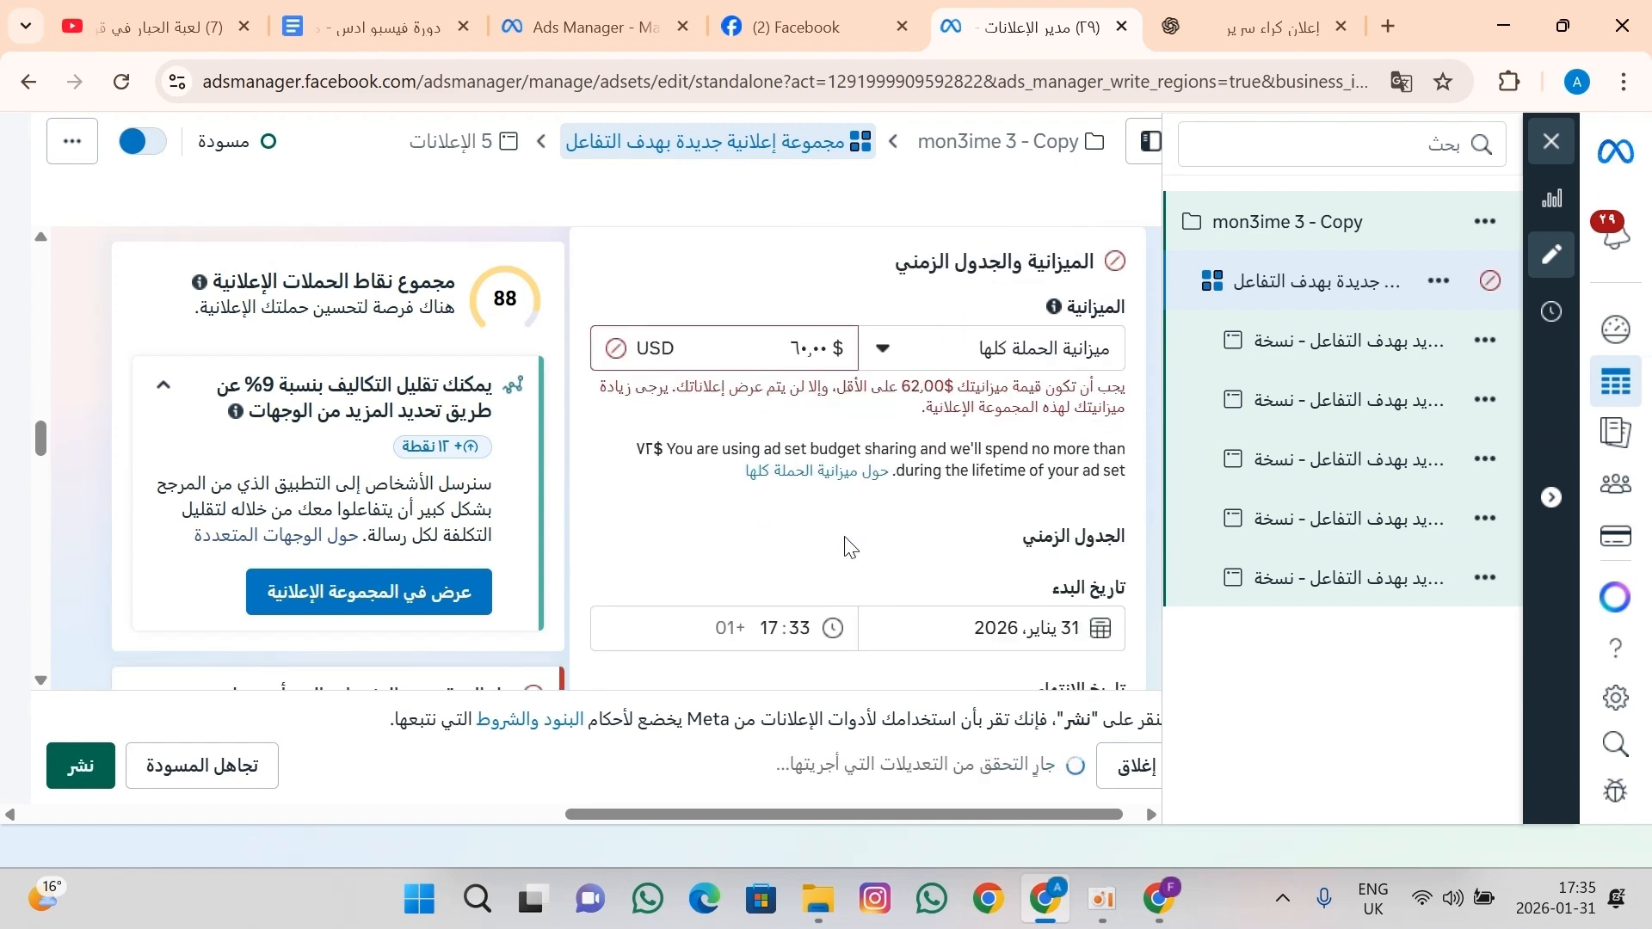
scroll(850, 544, down, 1)
click(1077, 520)
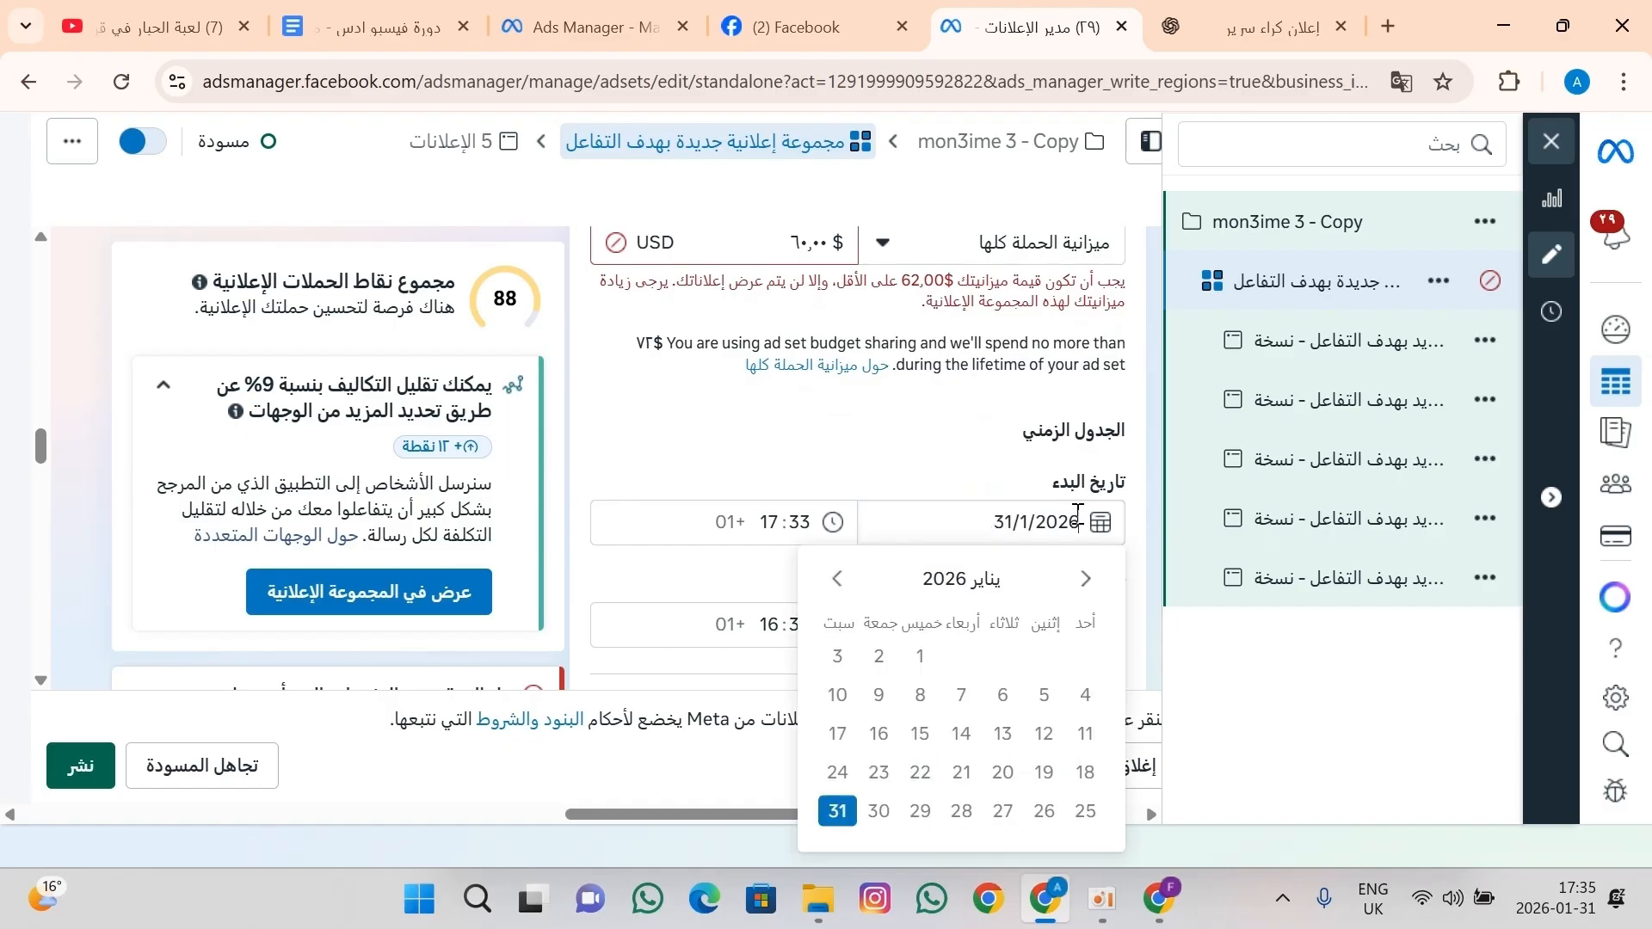
drag(951, 471, 996, 633)
click(995, 632)
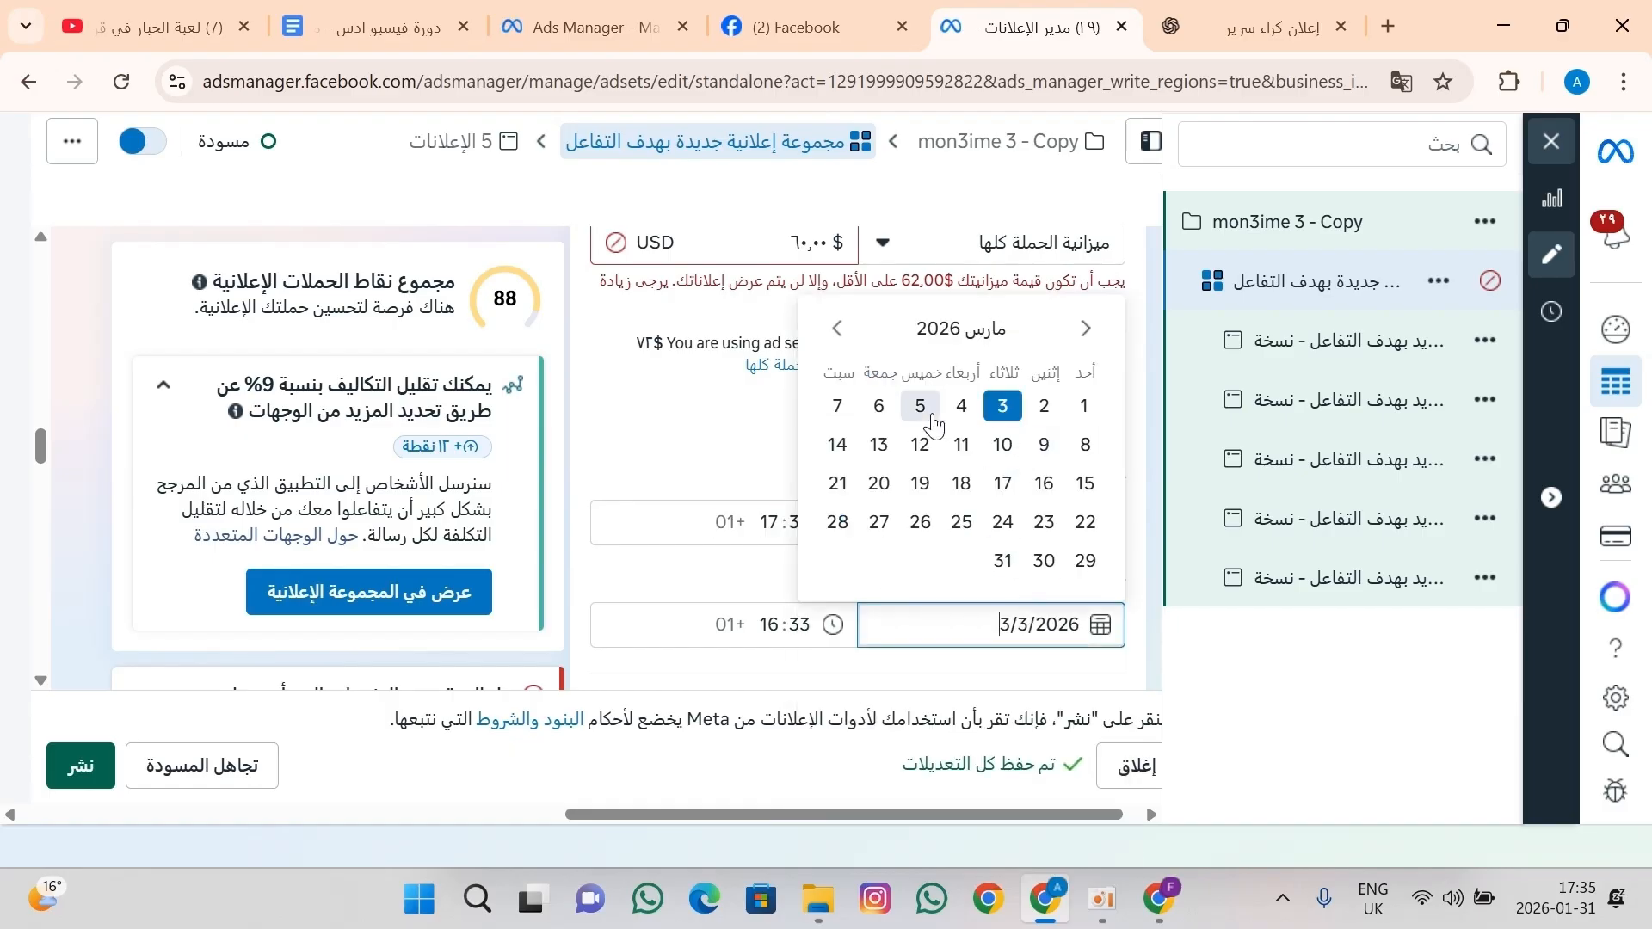
click(1085, 328)
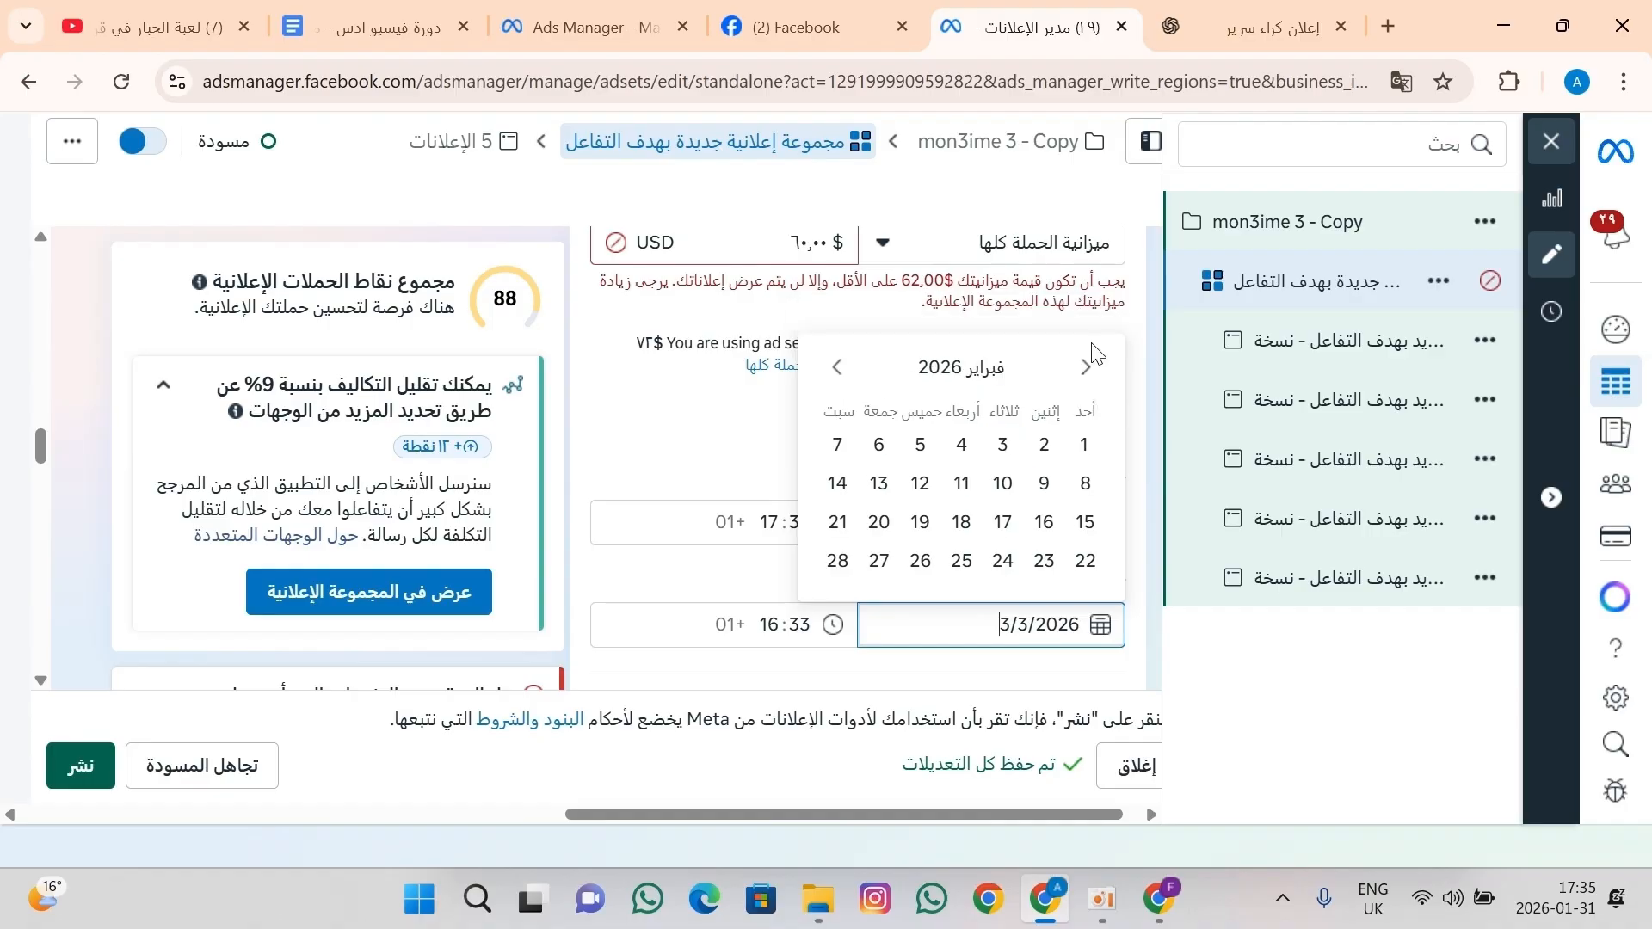
click(878, 446)
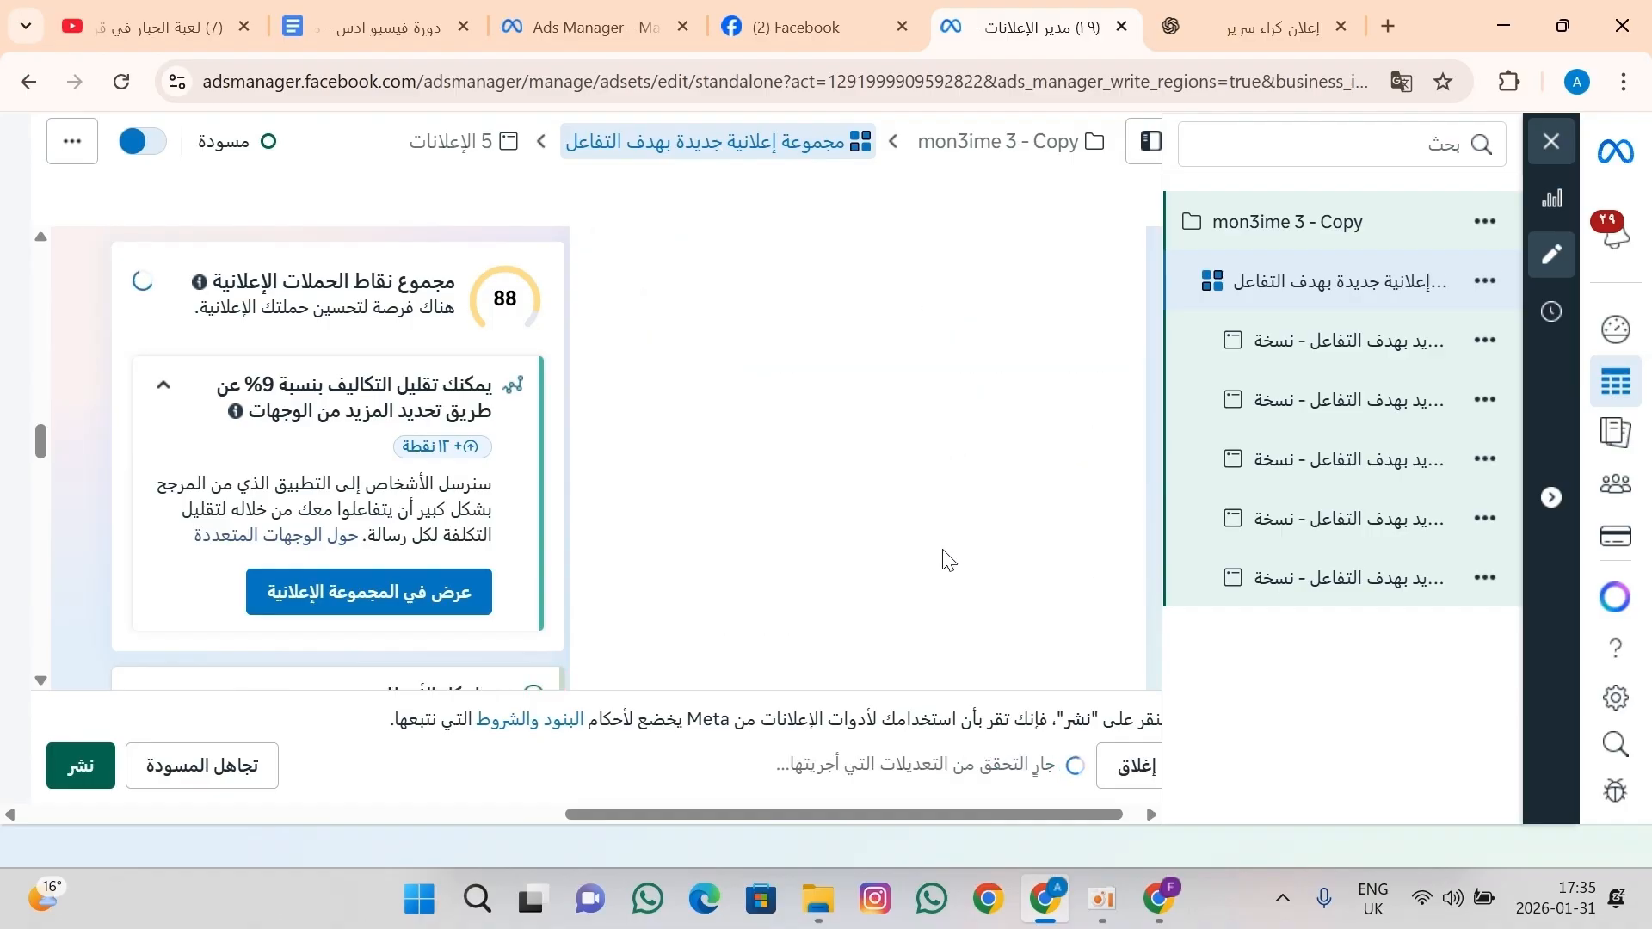
scroll(964, 400, up, 2)
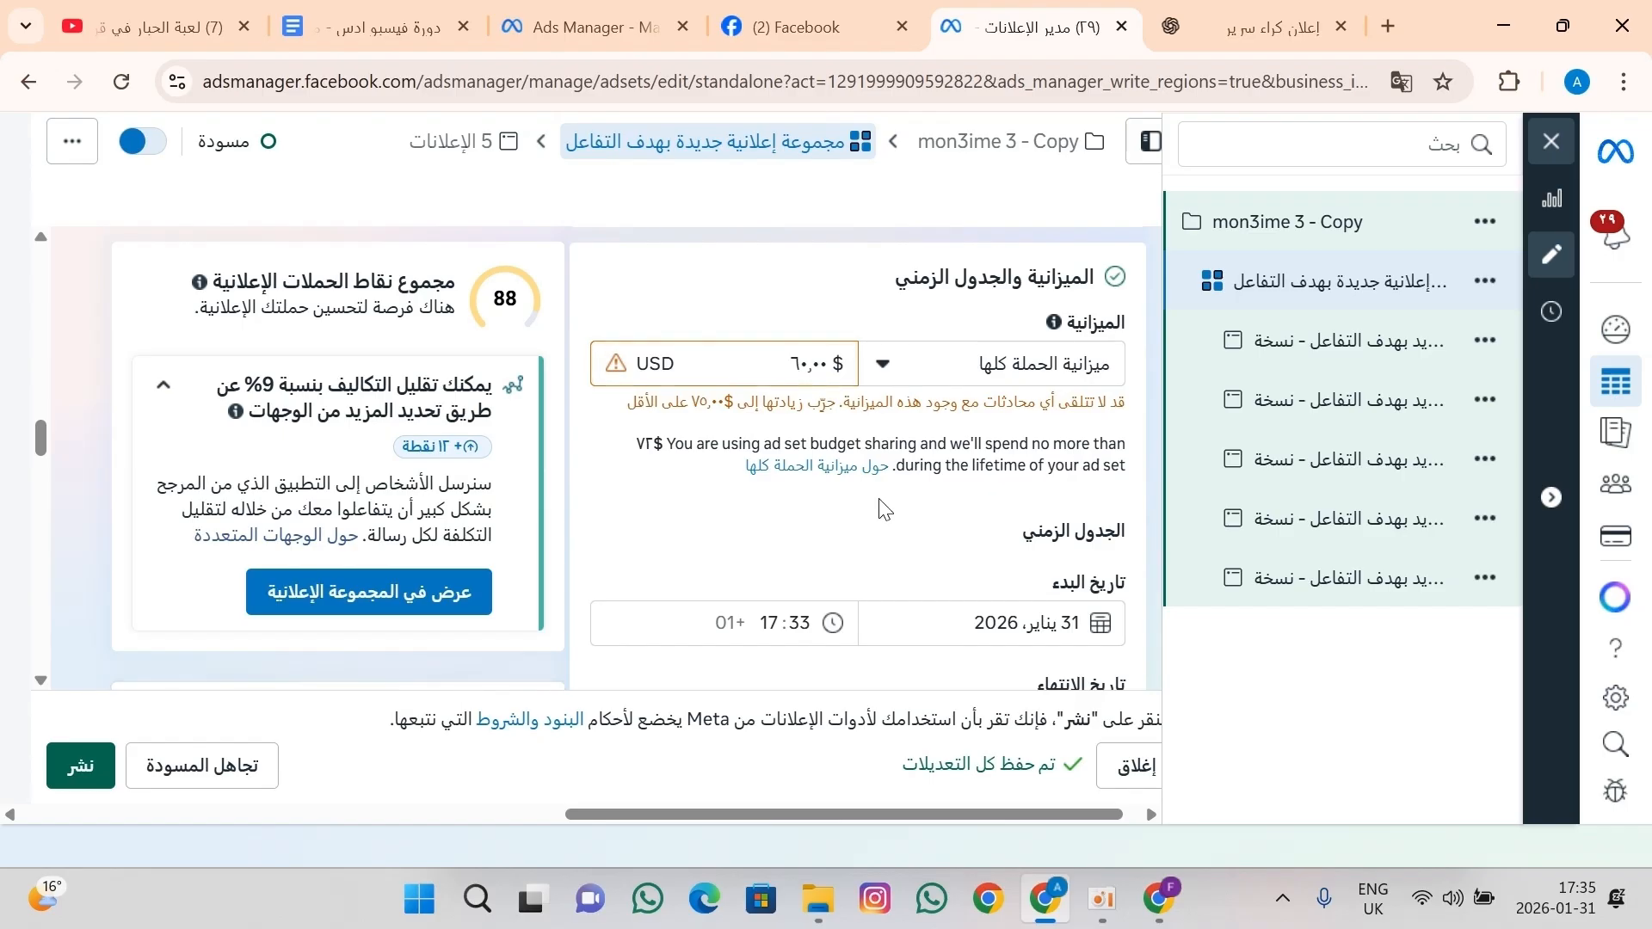
scroll(901, 535, down, 1)
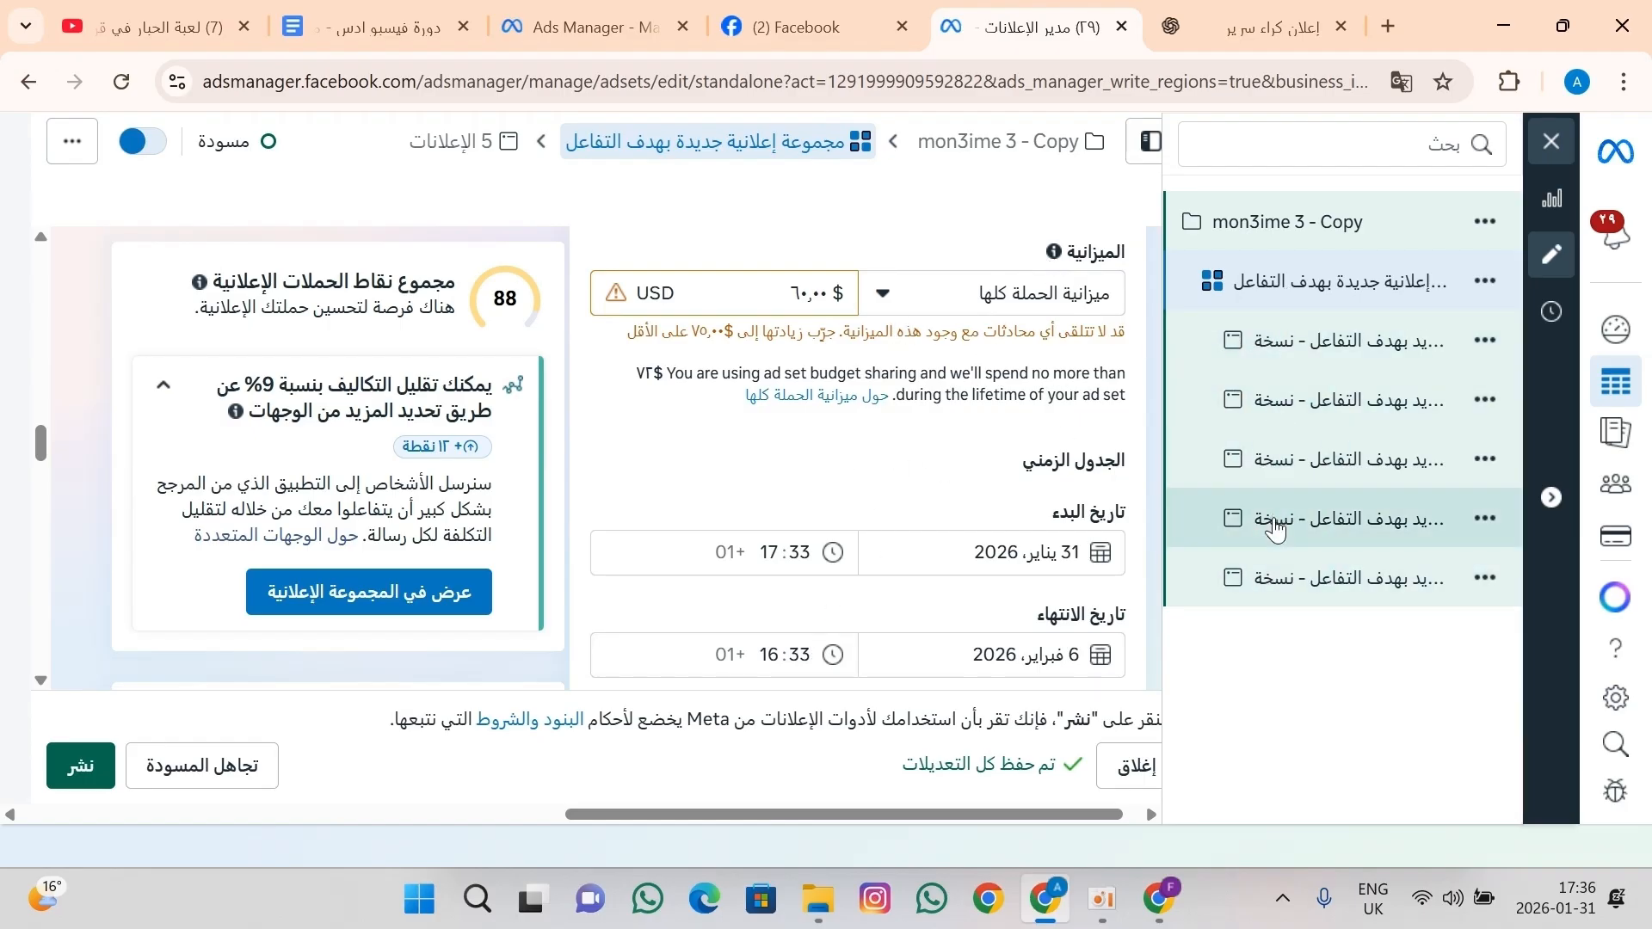
click(1269, 244)
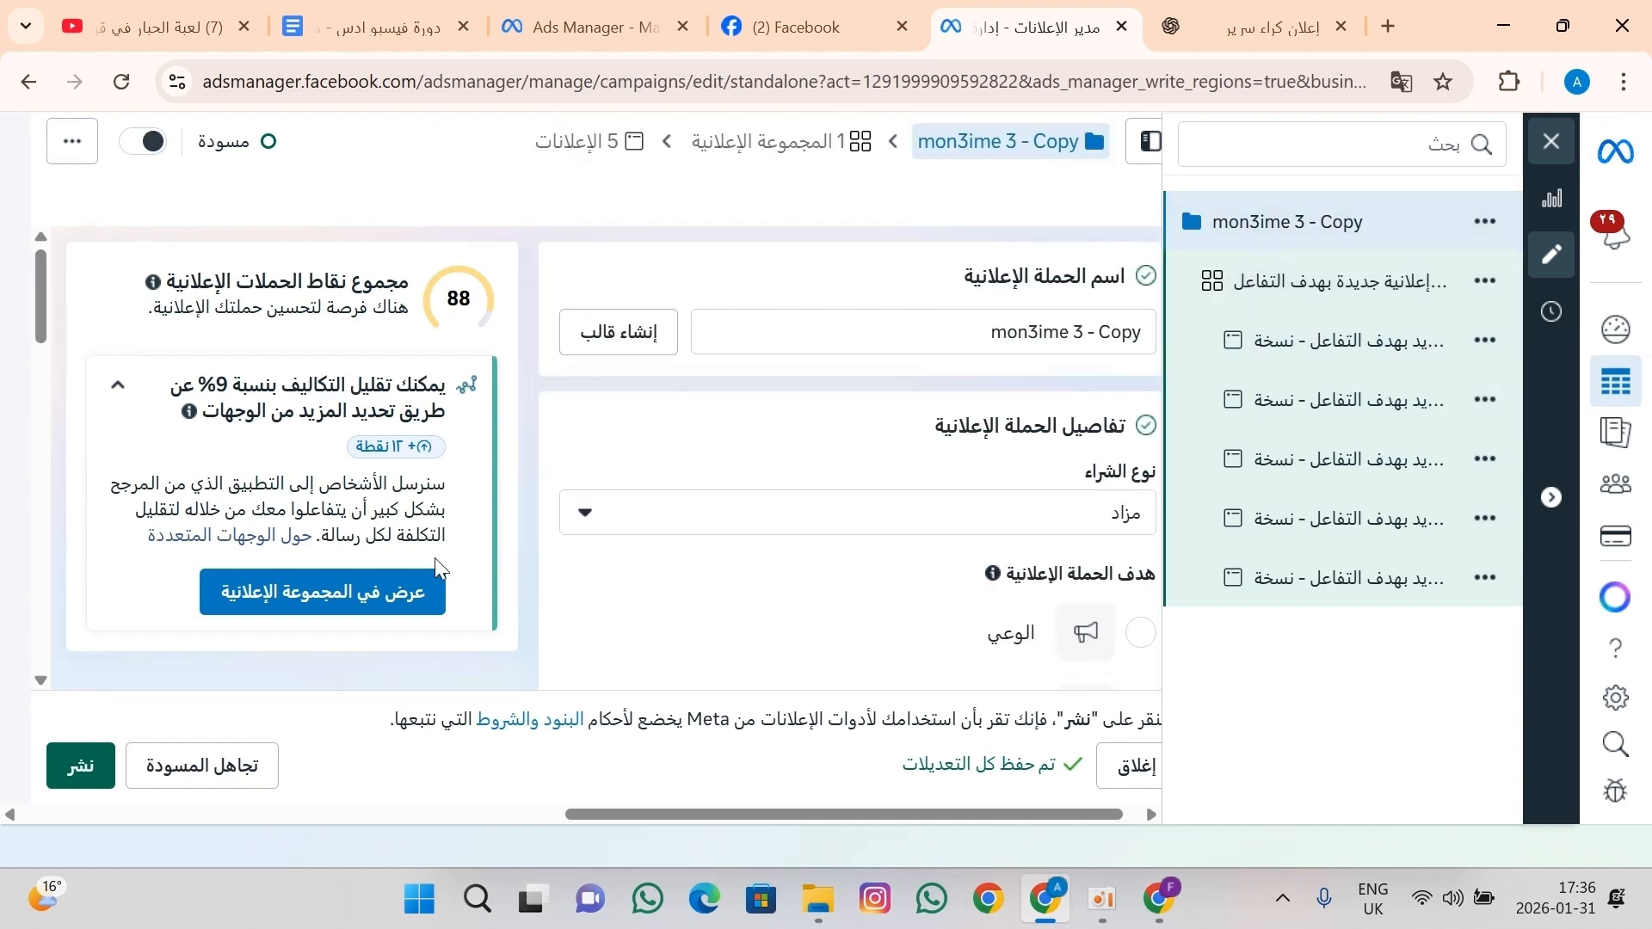